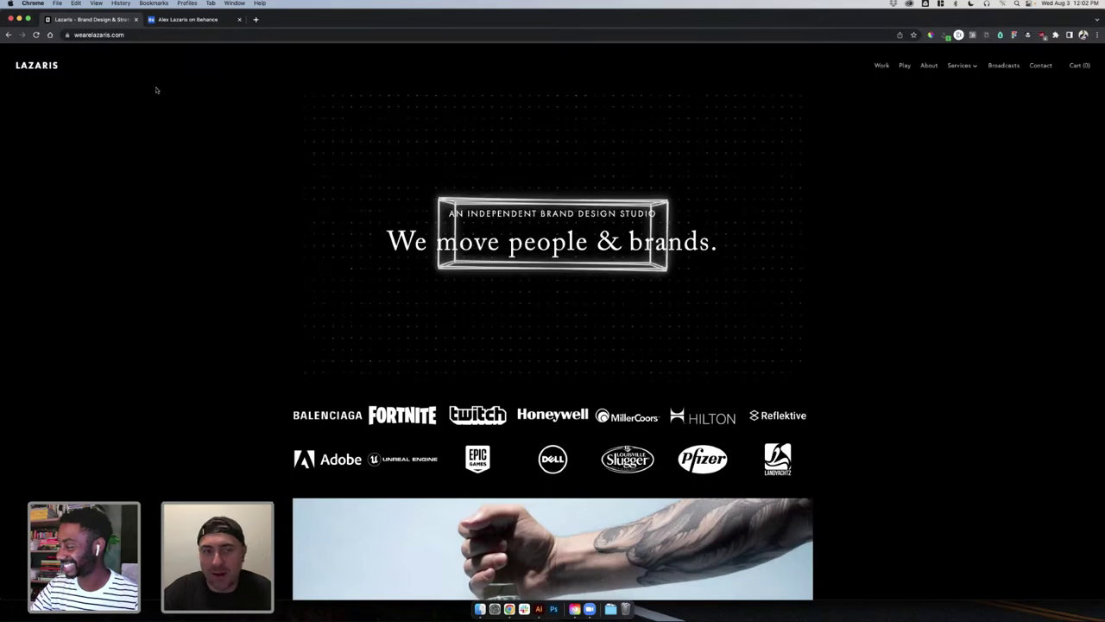
# - Close the Lazaris studio website and switch to the Explorations document in Illustrator
pyautogui.click(136, 20)
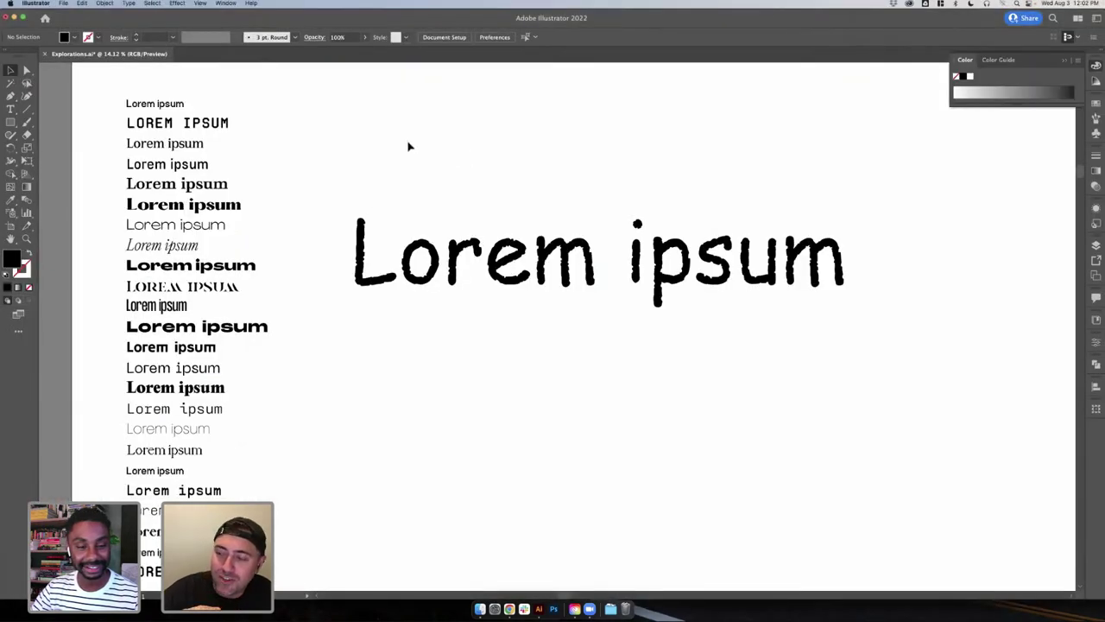
pyautogui.moveTo(309, 135); pyautogui.dragTo(900, 346)
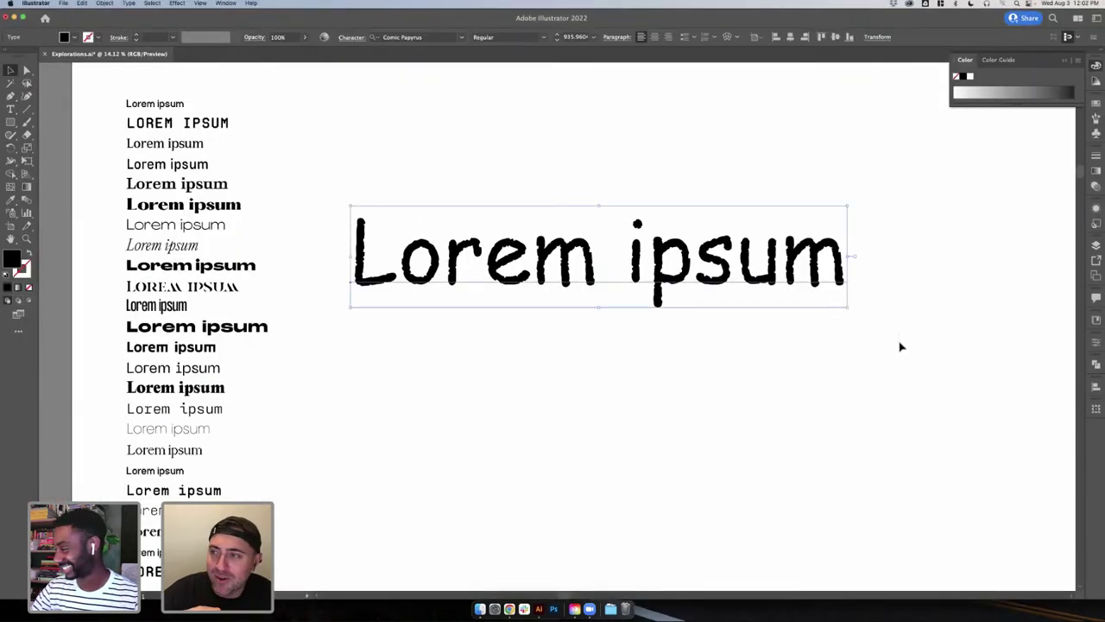
pyautogui.click(887, 348)
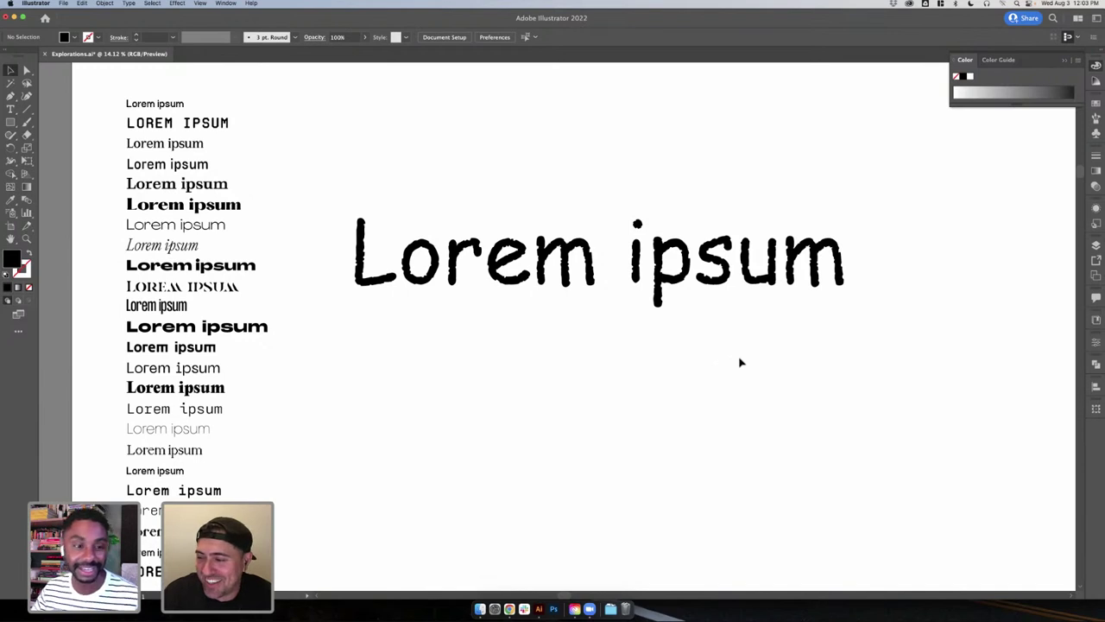
pyautogui.moveTo(740, 363); pyautogui.dragTo(405, 150)
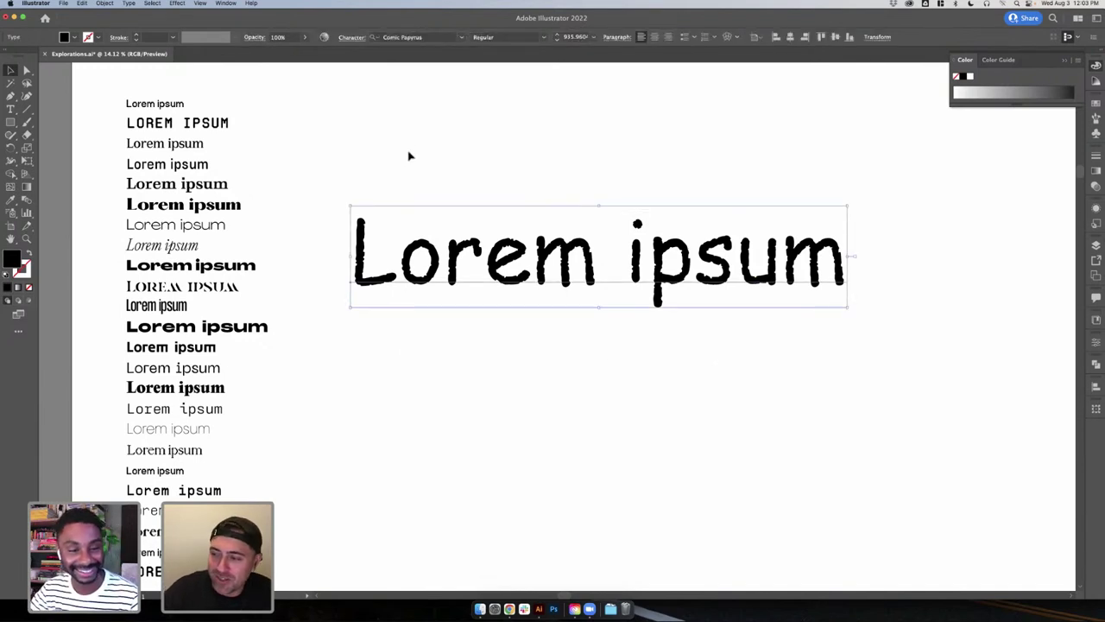
pyautogui.click(412, 157)
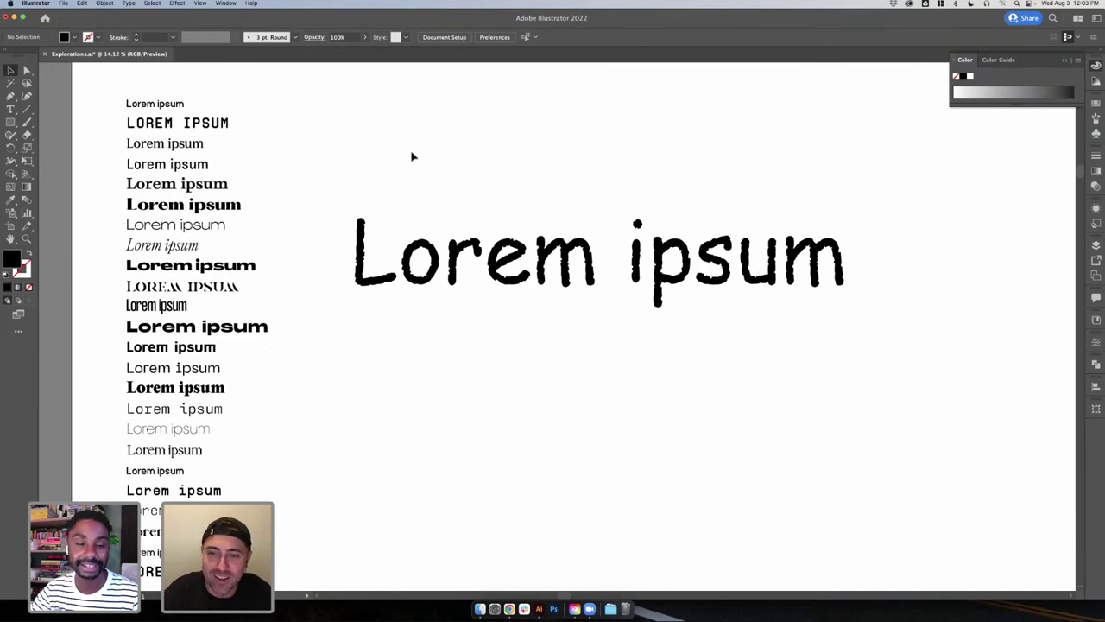
pyautogui.click(549, 311)
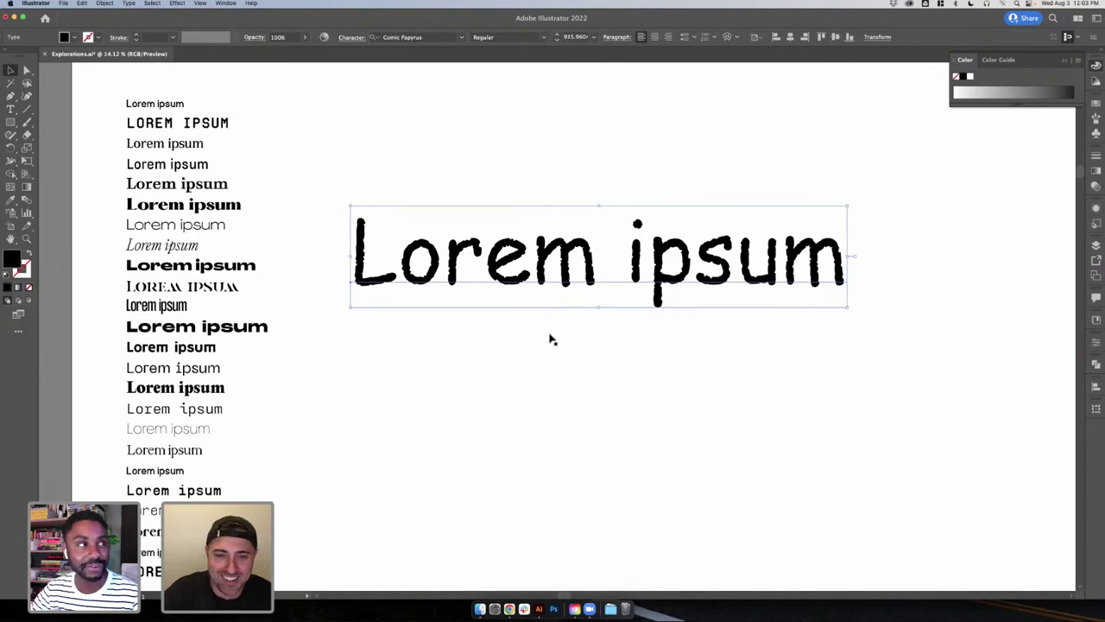
pyautogui.click(549, 340)
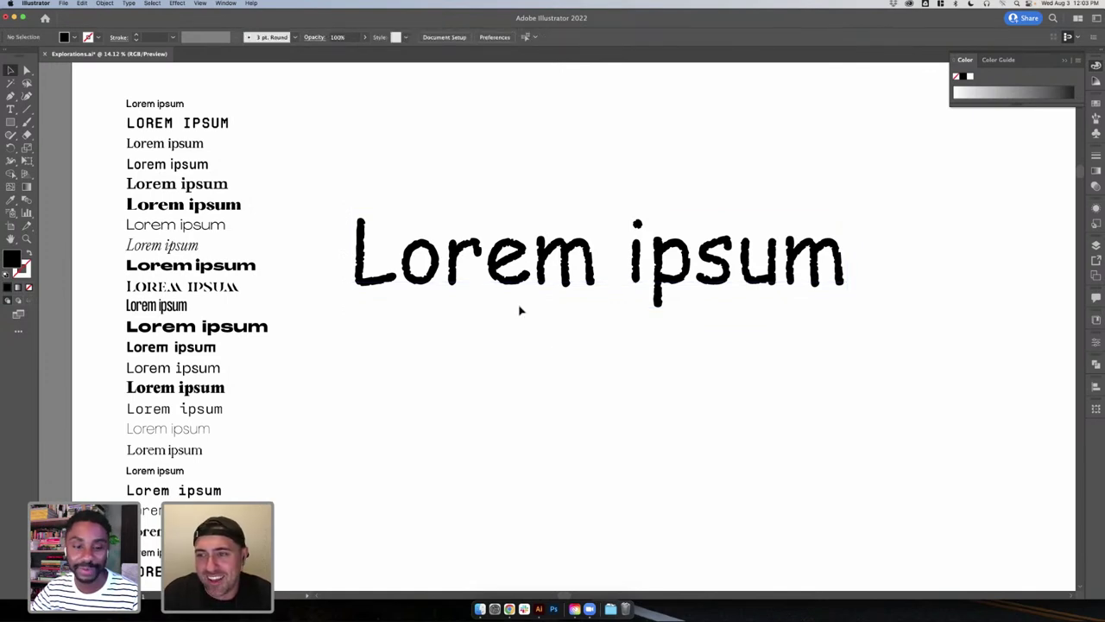
# - Move the large Comic Papyrus "Lorem ipsum" up level with the start of the font list and scale it to under a third of its width
pyautogui.moveTo(527, 280); pyautogui.dragTo(527, 175)
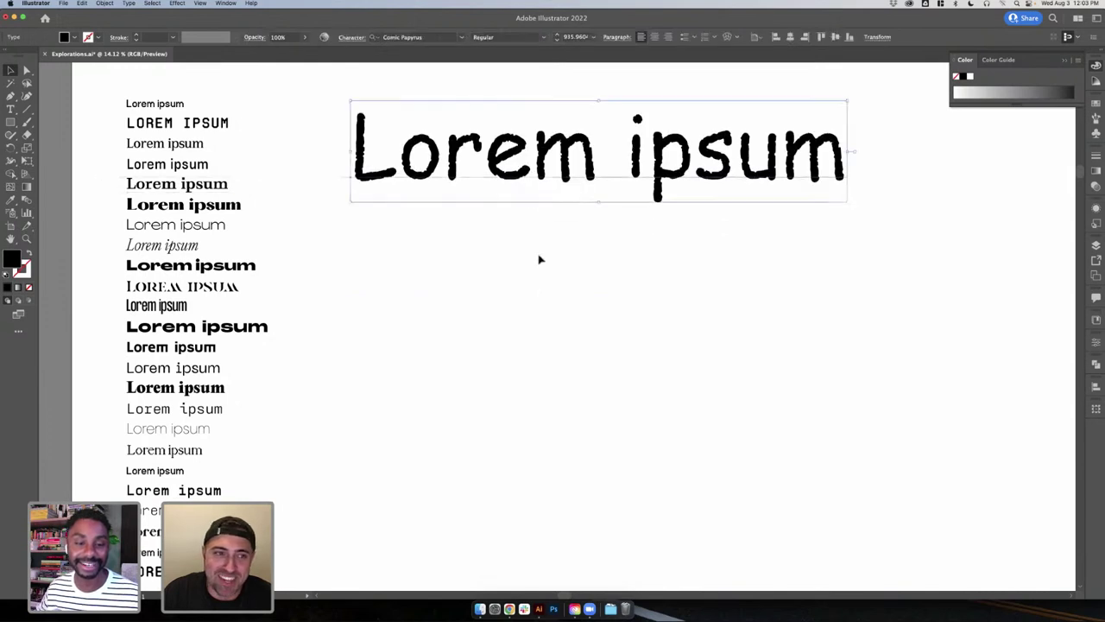
pyautogui.click(537, 257)
pyautogui.scroll(1, 538, 259)
pyautogui.scroll(2, 537, 260)
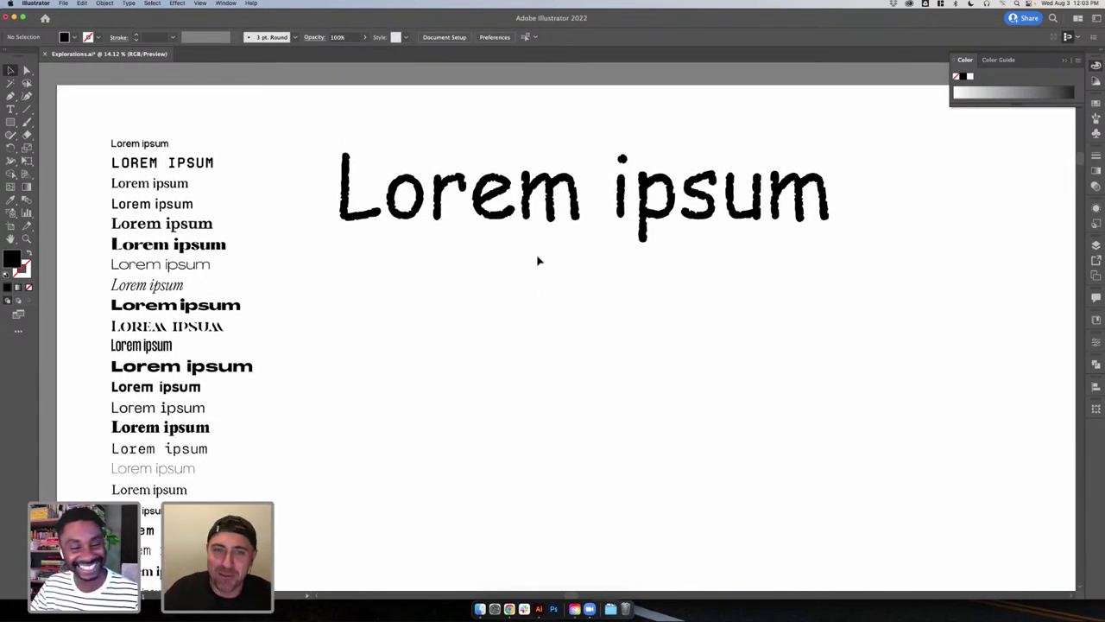
pyautogui.click(628, 179)
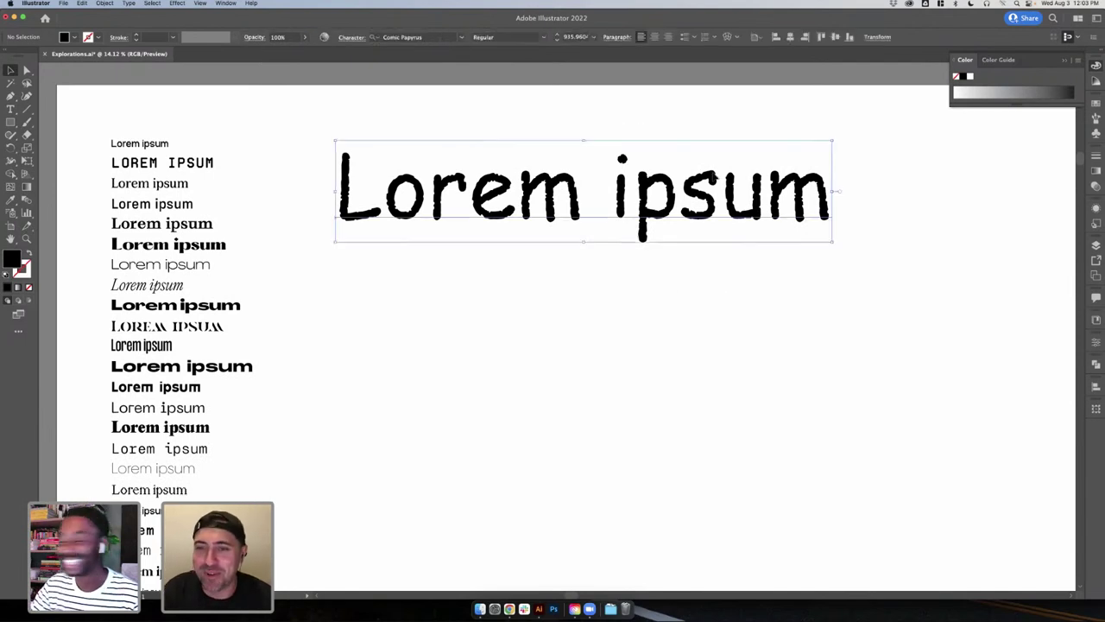
pyautogui.moveTo(835, 242); pyautogui.dragTo(555, 174)
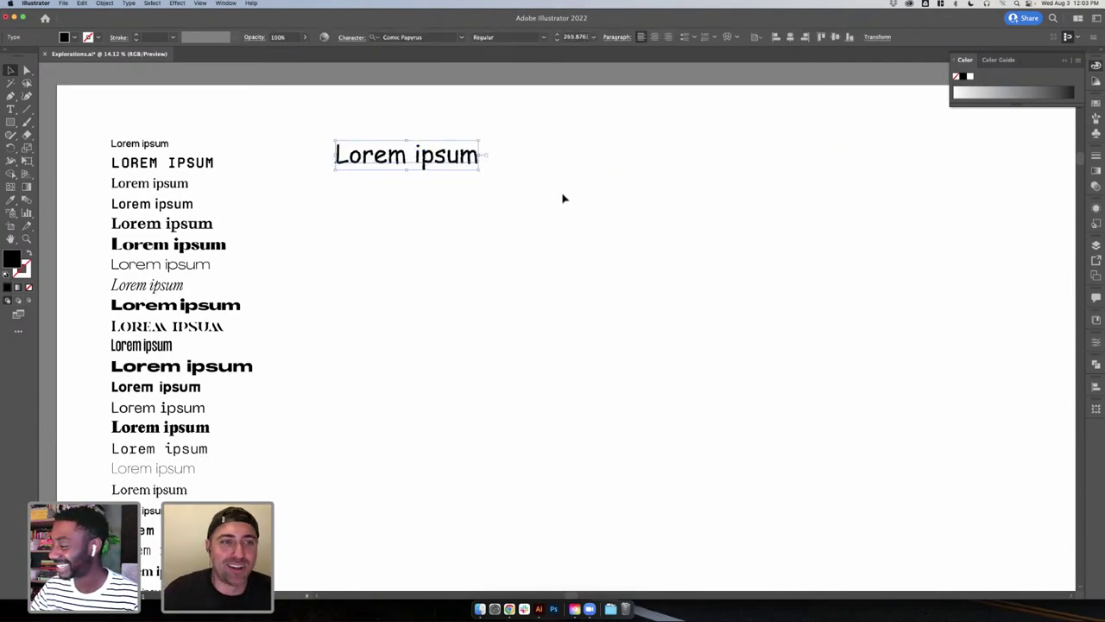
pyautogui.click(499, 207)
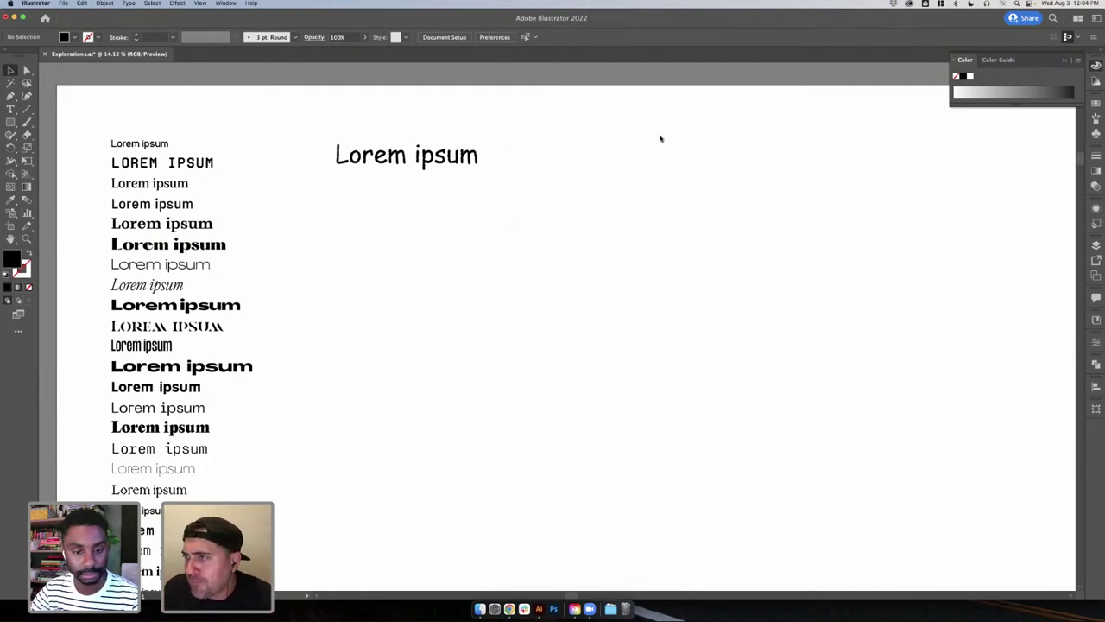
# - Switch to Chrome, bring the Iridescent Geometric 3D Shapes Pack page into the same window as the Chrome Geometry page, and enlarge the window
pyautogui.press('super+Tab')
pyautogui.press('super+Tab')
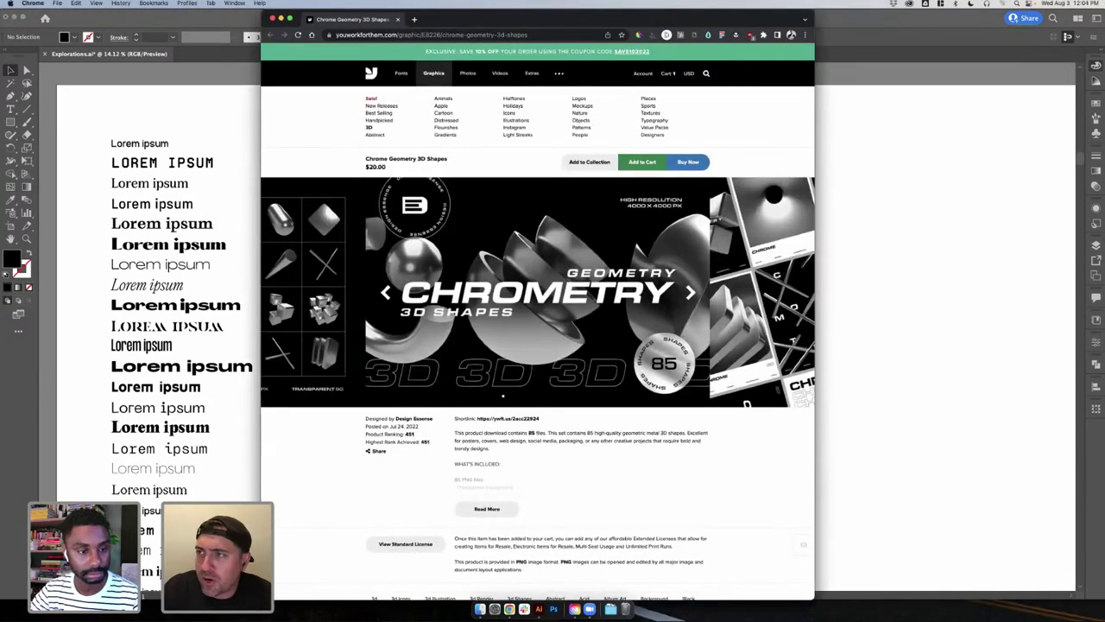
pyautogui.moveTo(601, 28); pyautogui.dragTo(584, 30)
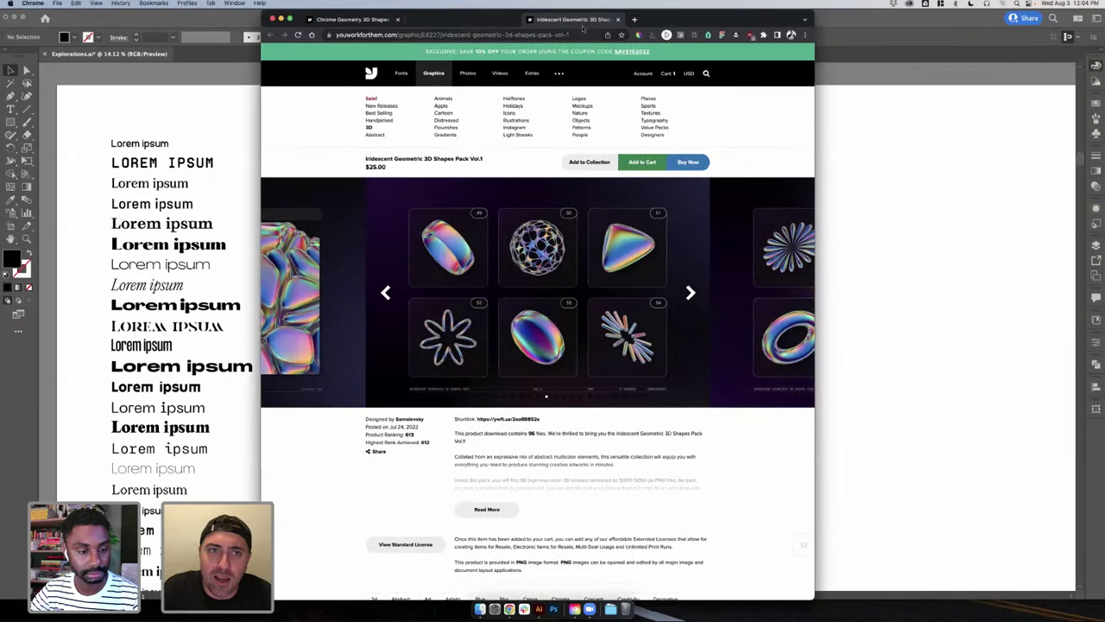
pyautogui.doubleClick(648, 23)
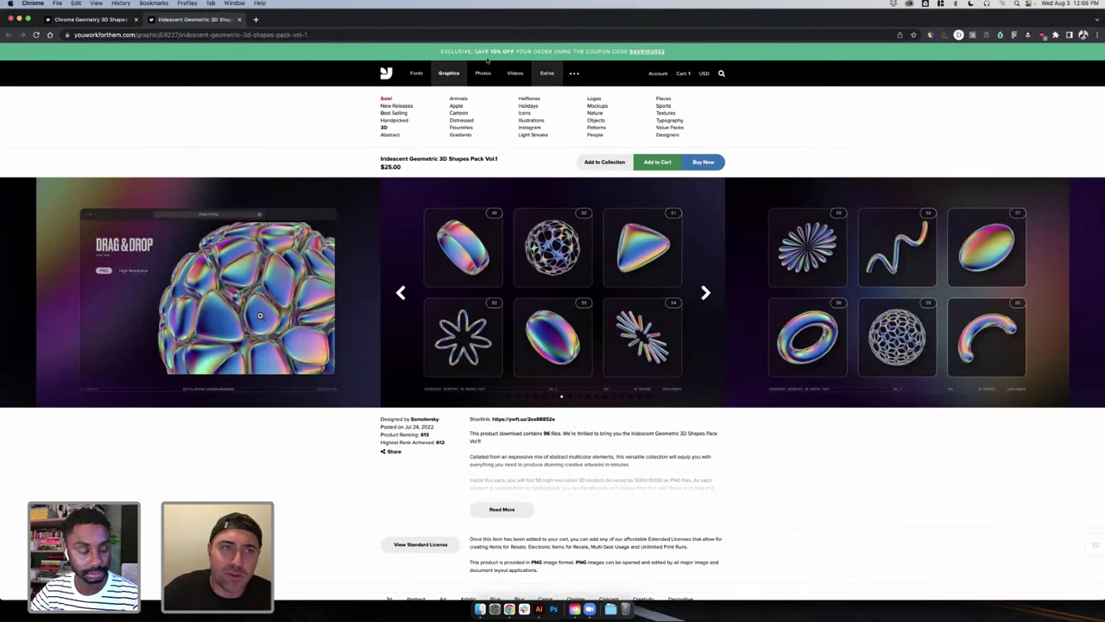
# - Browse the preview images of the Chrome Geometry 3D Shapes pack, including its shape grids and T-shirt mockups
pyautogui.click(102, 19)
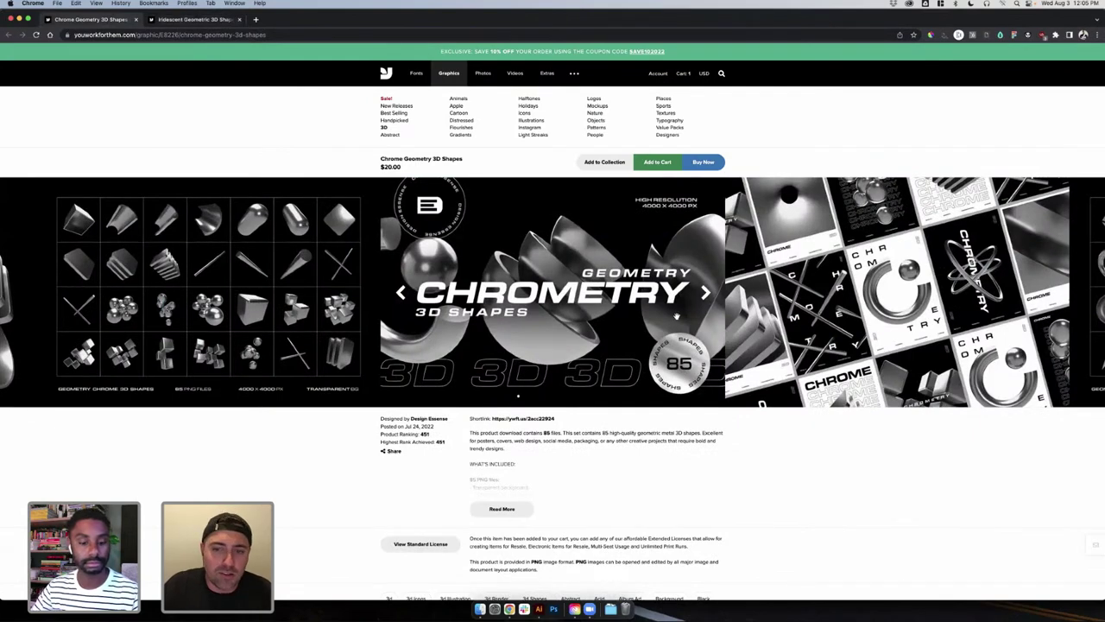
pyautogui.click(703, 294)
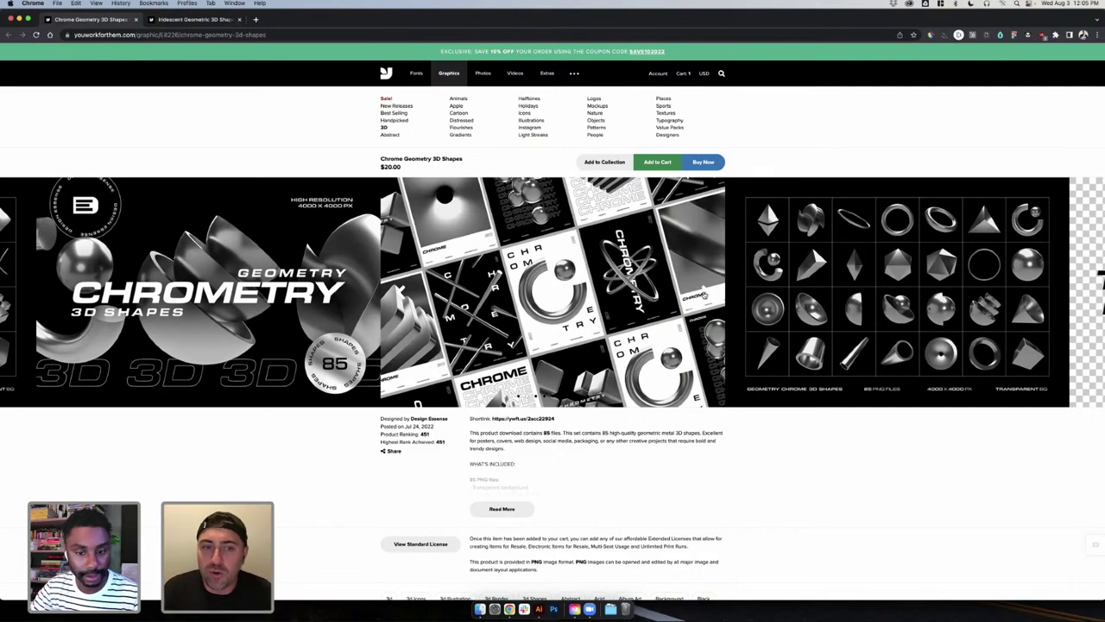
pyautogui.click(704, 293)
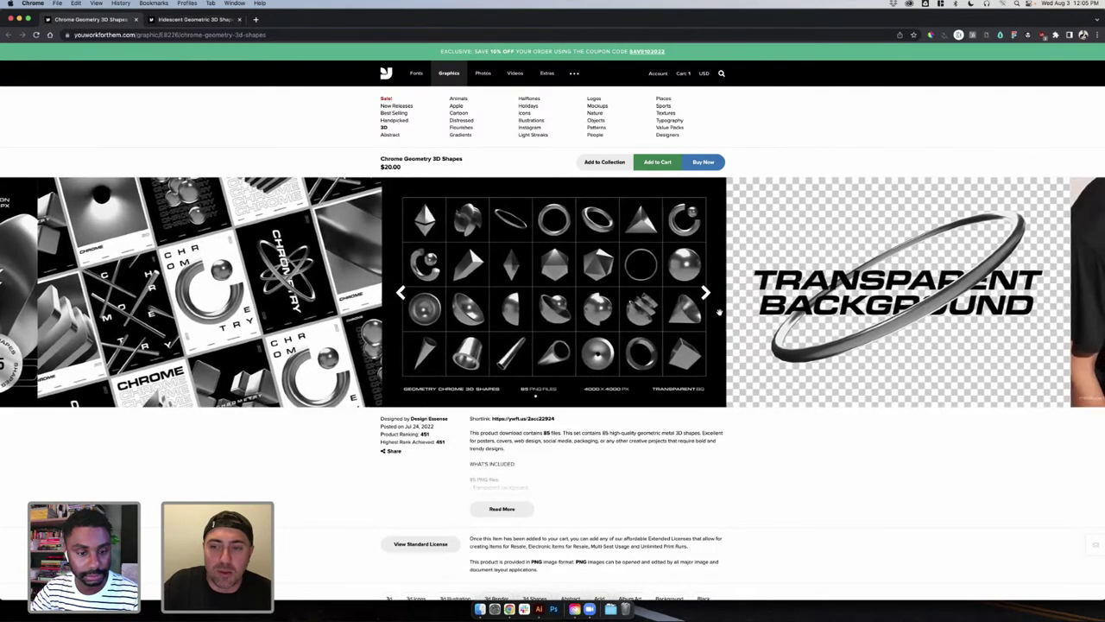
pyautogui.moveTo(720, 311); pyautogui.dragTo(631, 320)
pyautogui.moveTo(751, 330); pyautogui.dragTo(631, 324)
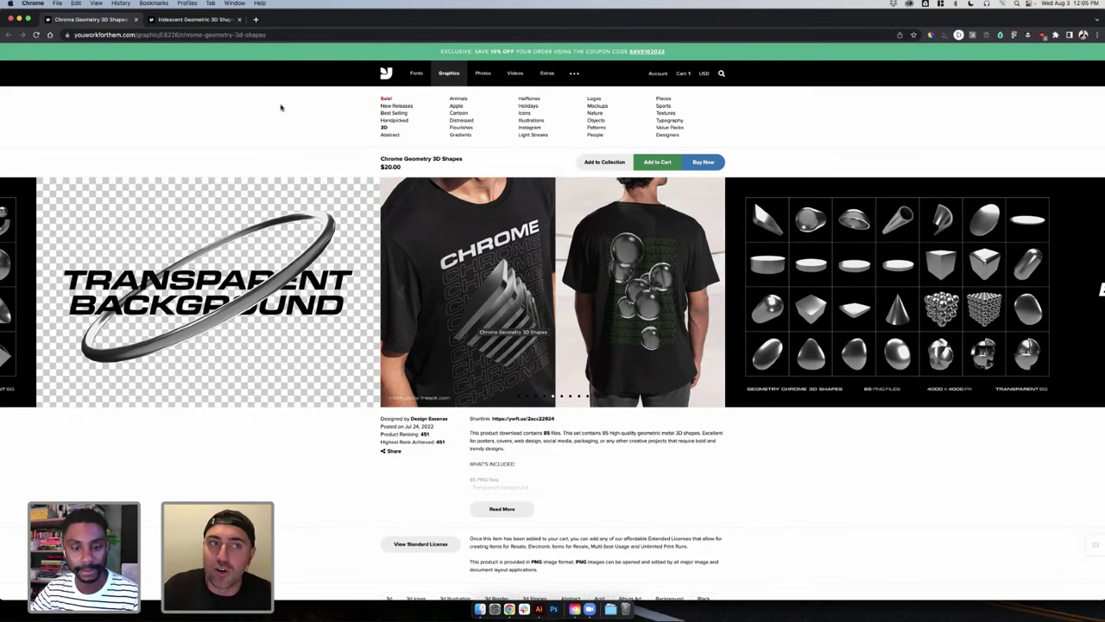
# - Browse the preview images of the Iridescent Geometric 3D Shapes Pack Vol.1
pyautogui.hotkey('ctrl', 'Tab')
pyautogui.click(401, 292)
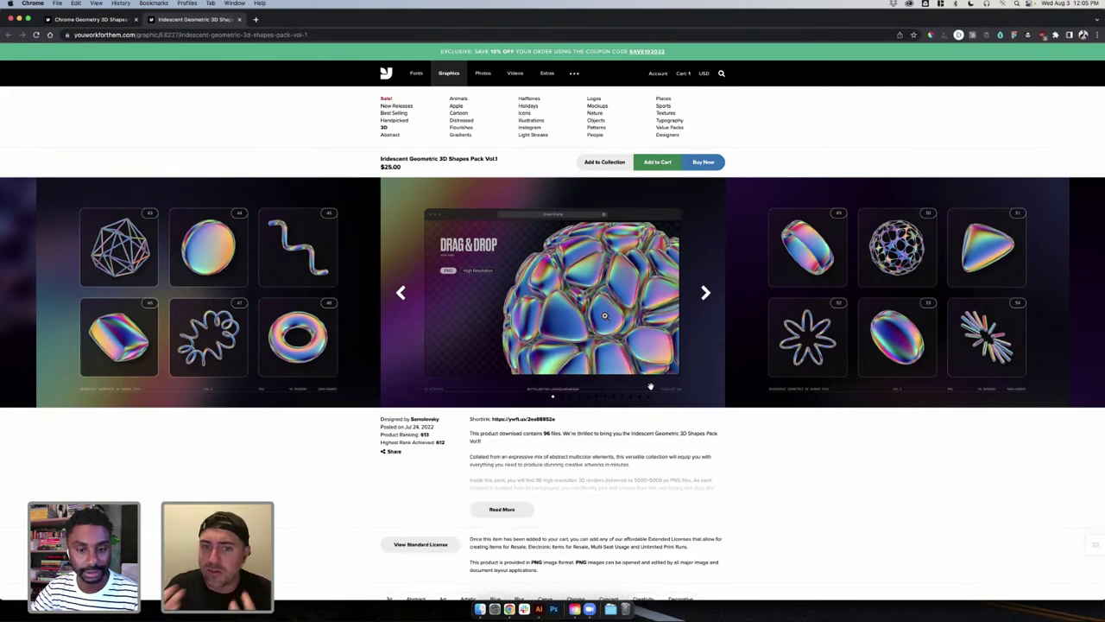
pyautogui.moveTo(326, 368); pyautogui.dragTo(516, 352)
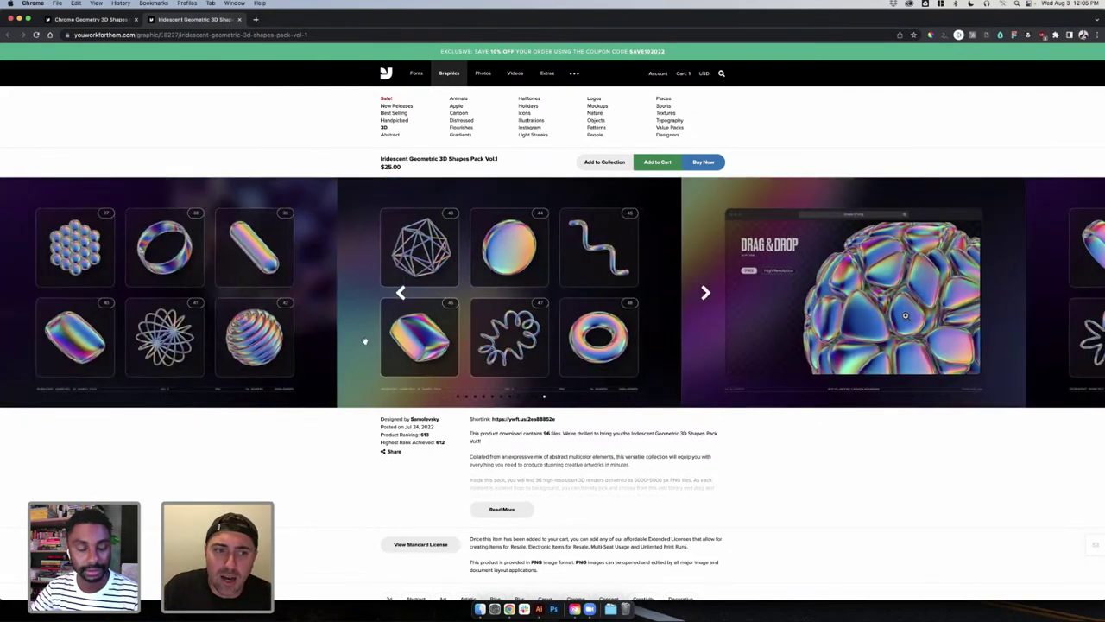
pyautogui.moveTo(365, 340); pyautogui.dragTo(535, 340)
pyautogui.hscroll(-5, 402, 339)
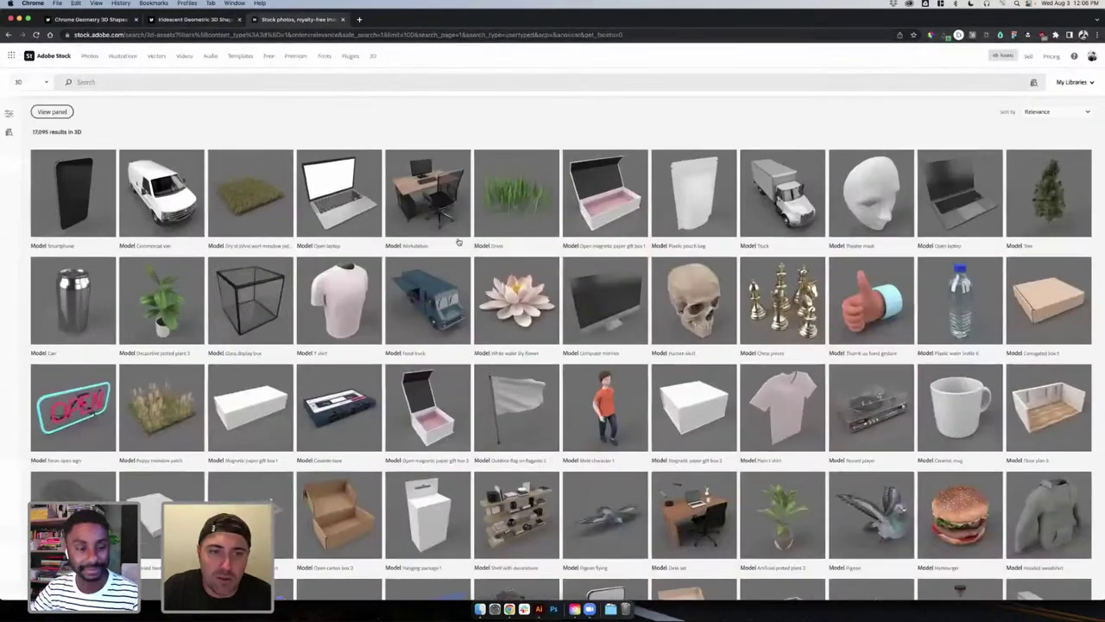
# - Search the Adobe Stock 3D assets for "orb" and refine the search to "orbs"
pyautogui.scroll(-1, 561, 298)
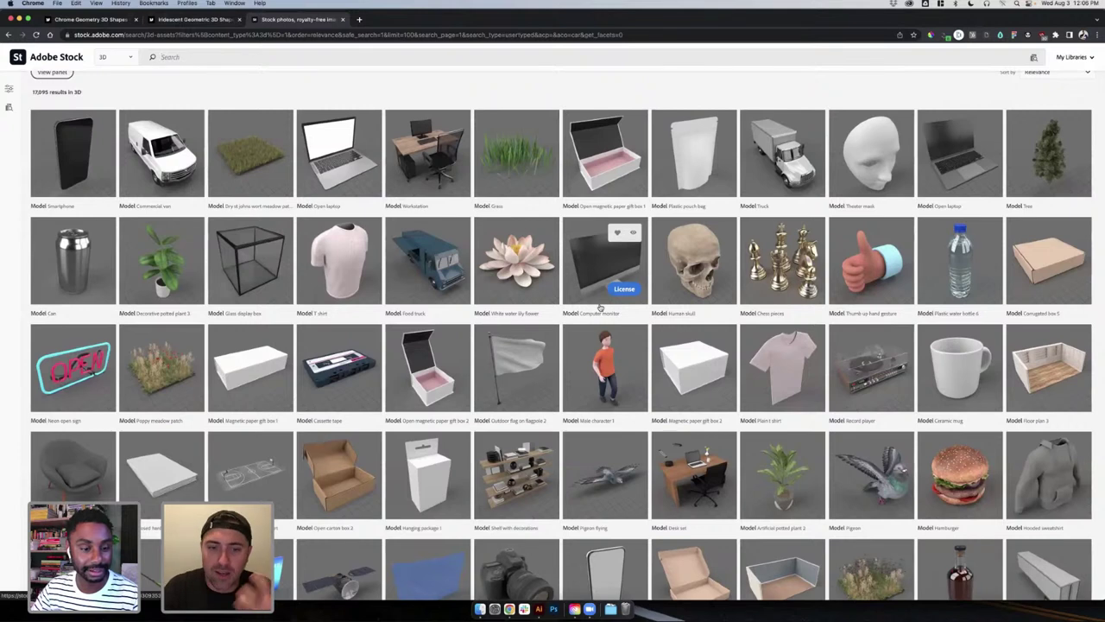
pyautogui.click(352, 66)
pyautogui.write('orb')
pyautogui.press('Return')
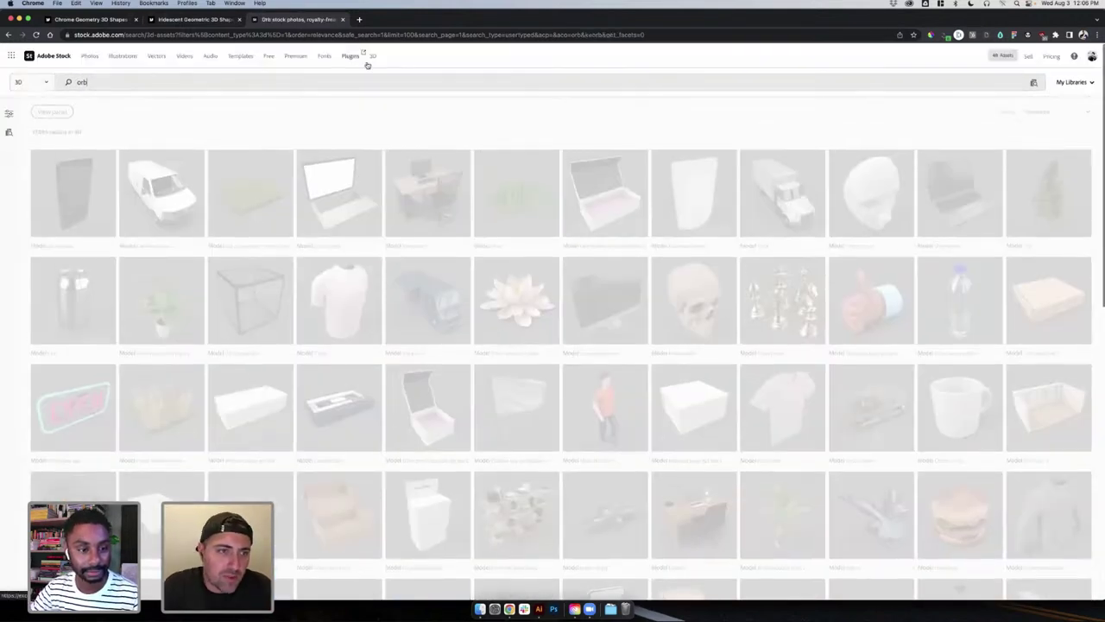
pyautogui.write('s')
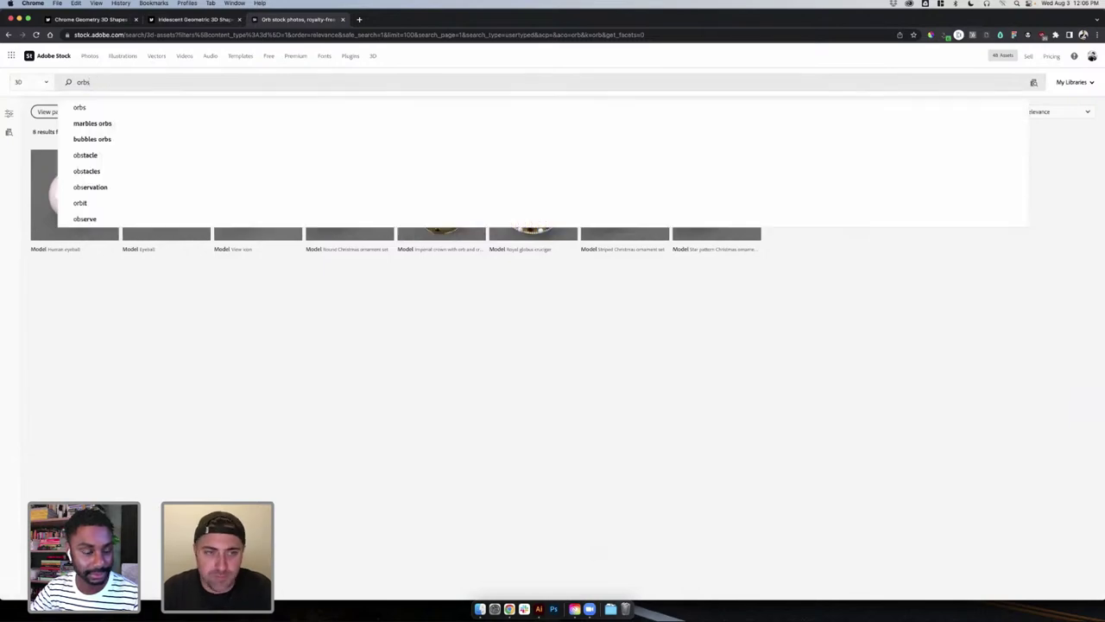
pyautogui.press('Return')
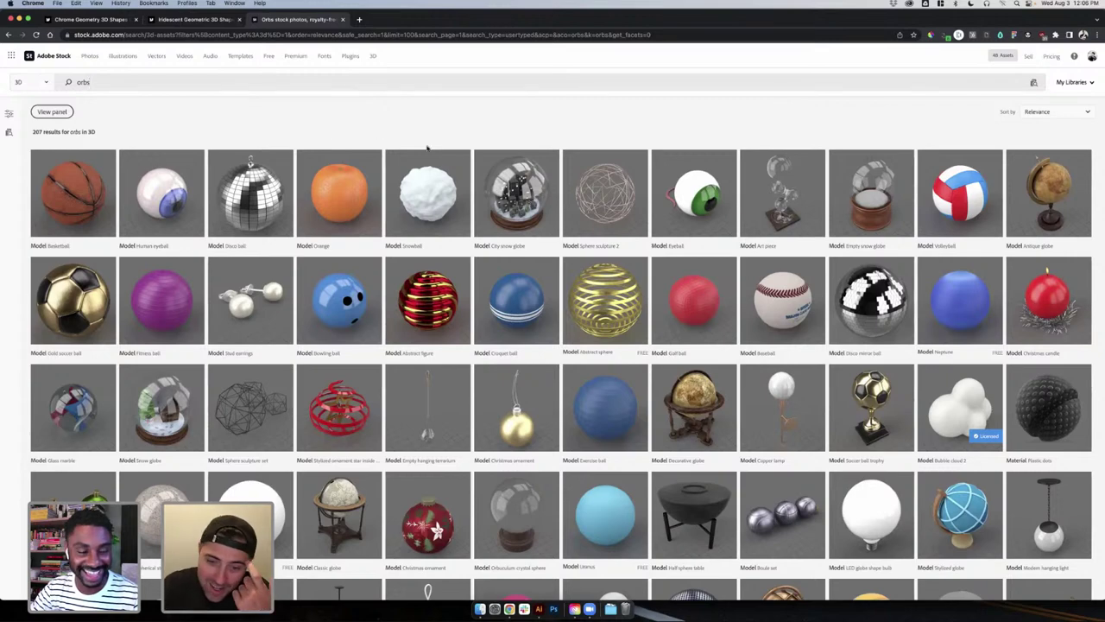
# - Look through the orbs results and open the Abstract figure model's details
pyautogui.scroll(-2, 427, 149)
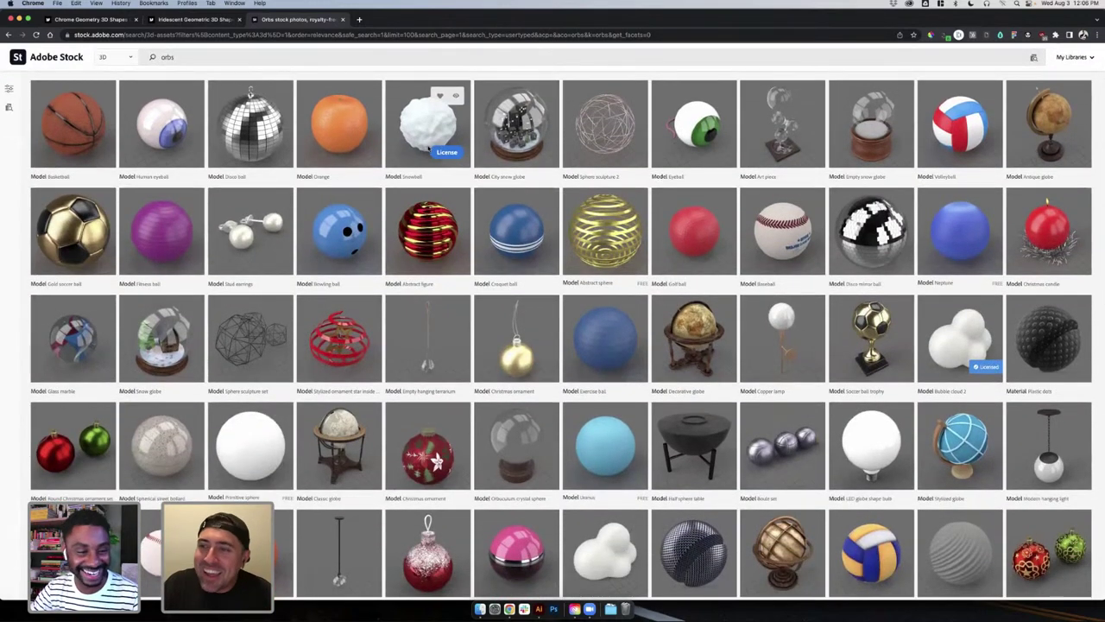
pyautogui.scroll(-1, 429, 148)
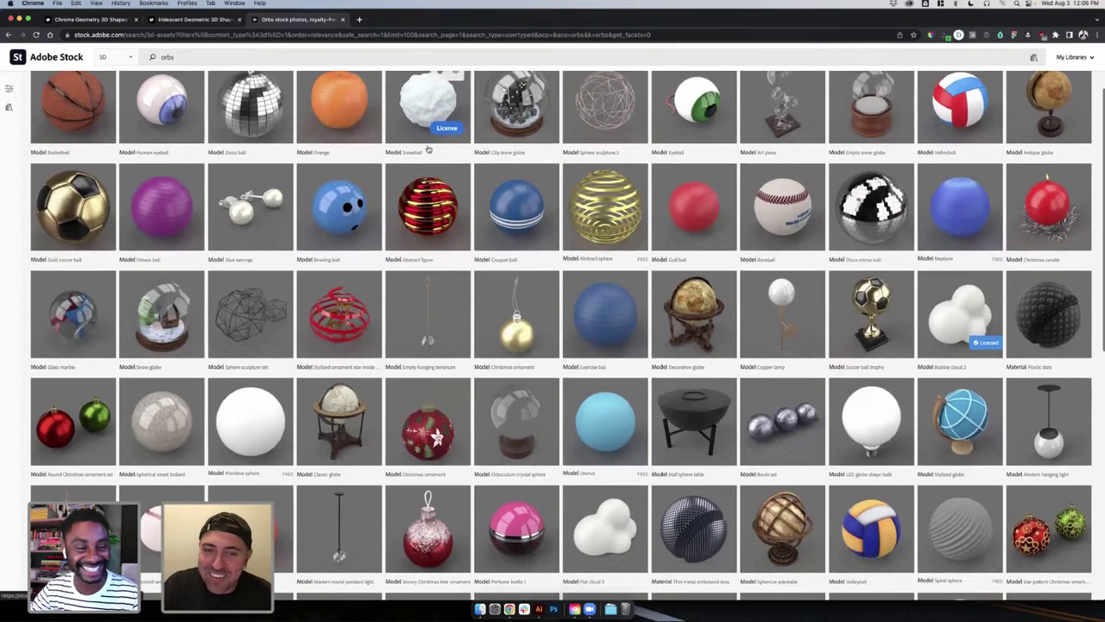
pyautogui.scroll(-4, 423, 212)
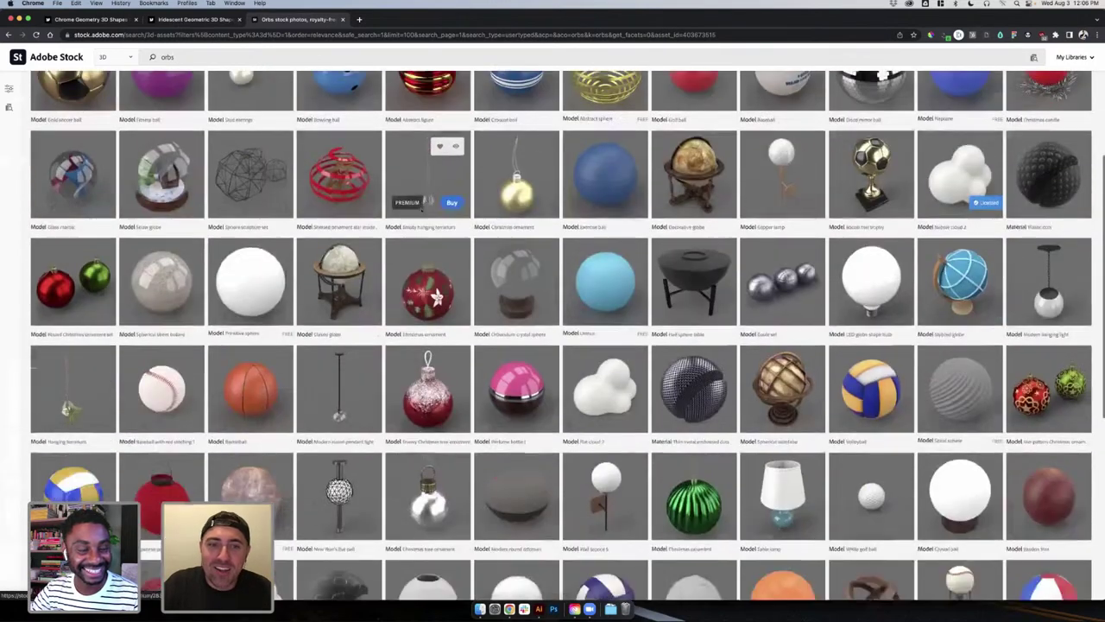
pyautogui.click(409, 97)
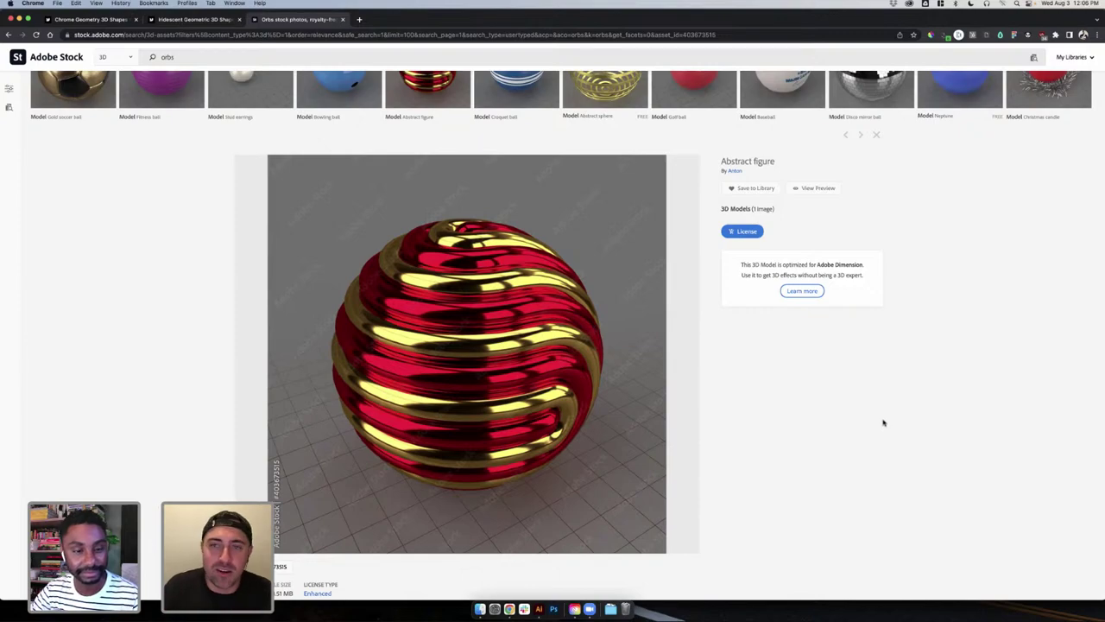
# - Compare the Iridescent shapes pack with the Abstract figure model, and move the browser out of the way of the Illustrator document
pyautogui.click(190, 18)
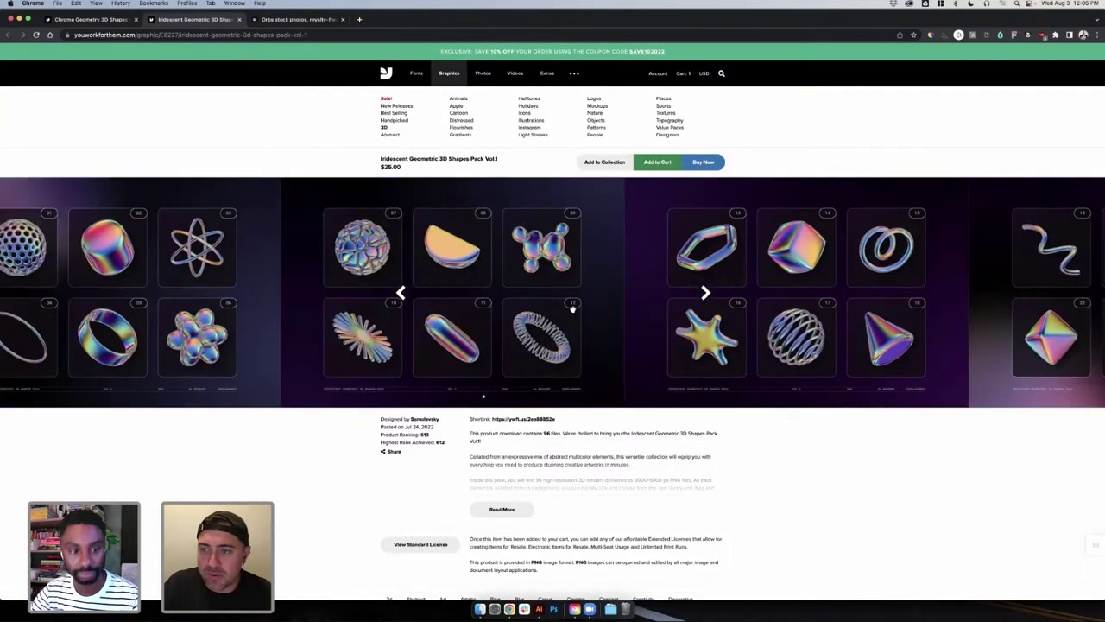
pyautogui.click(313, 19)
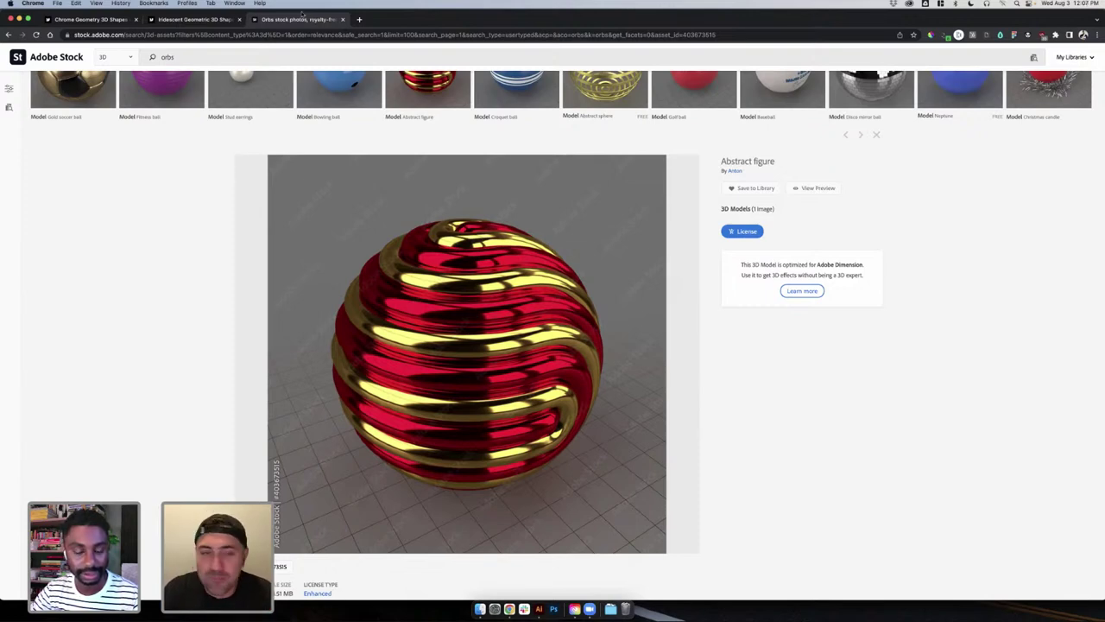
pyautogui.moveTo(381, 21); pyautogui.dragTo(1103, 224)
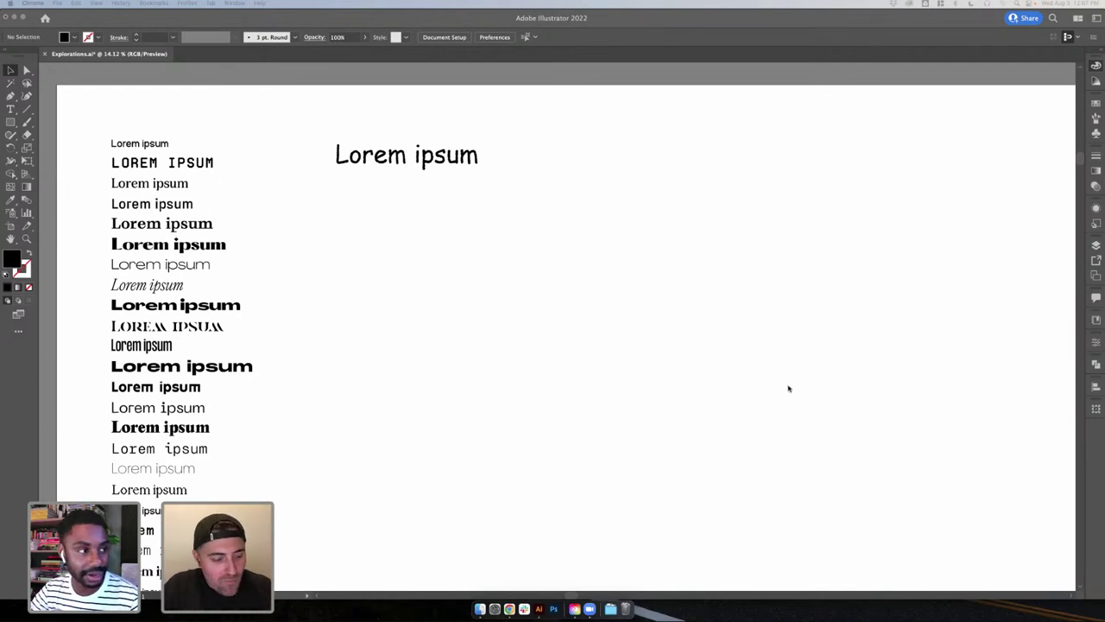
# - Move the first font sample, PP NeueBit Bold, out of the list into the empty area below the Comic Papyrus text
pyautogui.click(423, 338)
pyautogui.hscroll(-3, 418, 337)
pyautogui.scroll(-1, 419, 338)
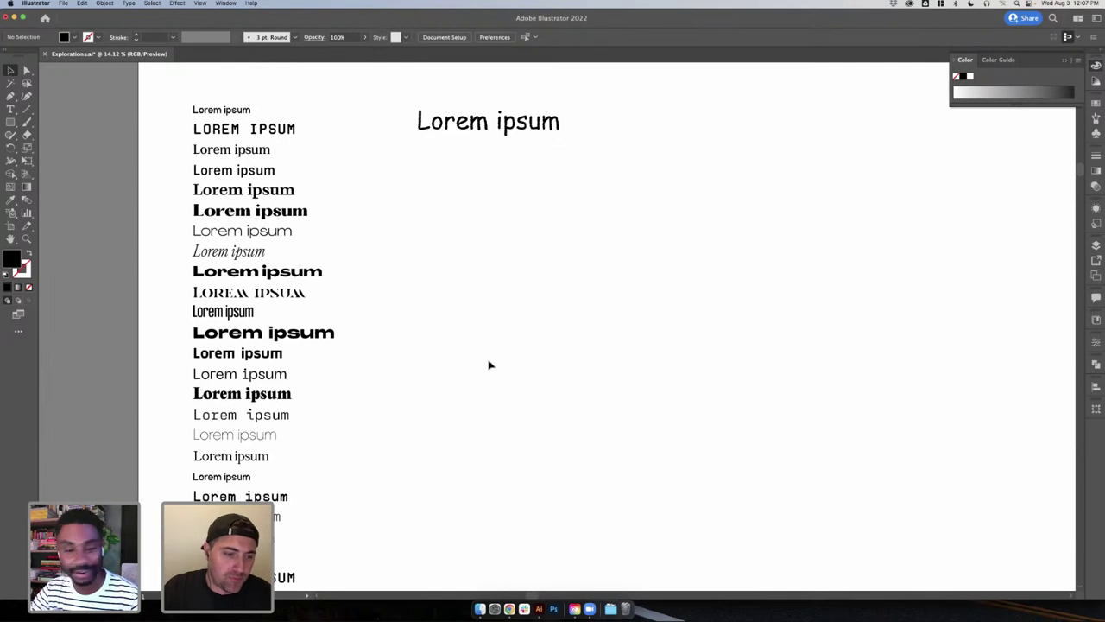
pyautogui.click(231, 110)
pyautogui.moveTo(241, 116); pyautogui.dragTo(475, 216)
pyautogui.click(496, 233)
pyautogui.click(470, 216)
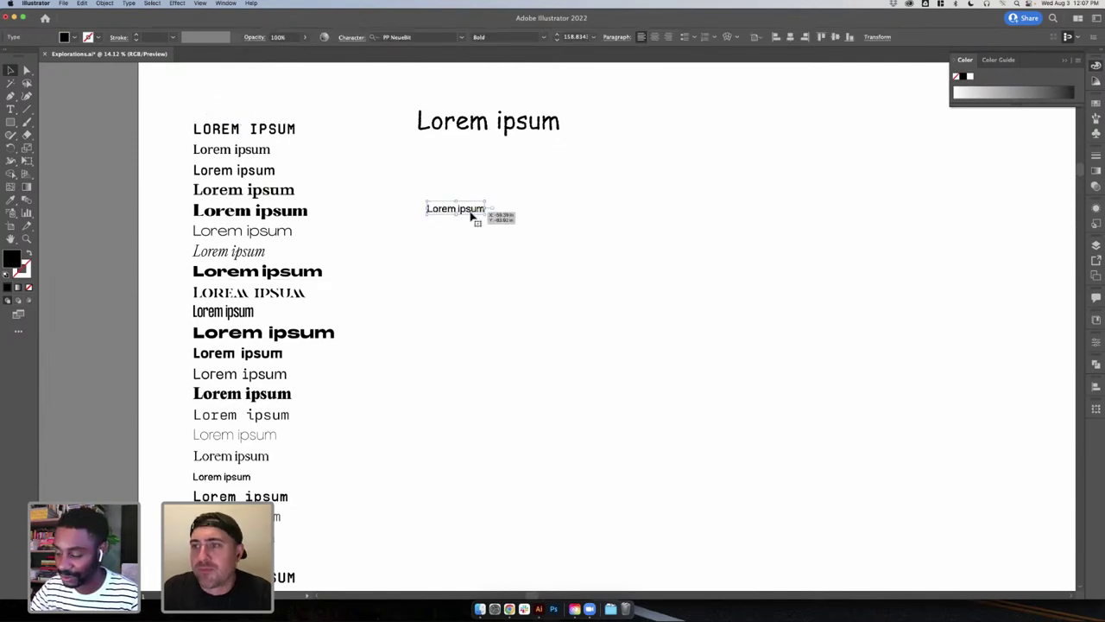
# - Replace the text of the PP NeueBit Bold sample below the Comic Papyrus text with VIX
pyautogui.doubleClick(469, 210)
pyautogui.press('super+a')
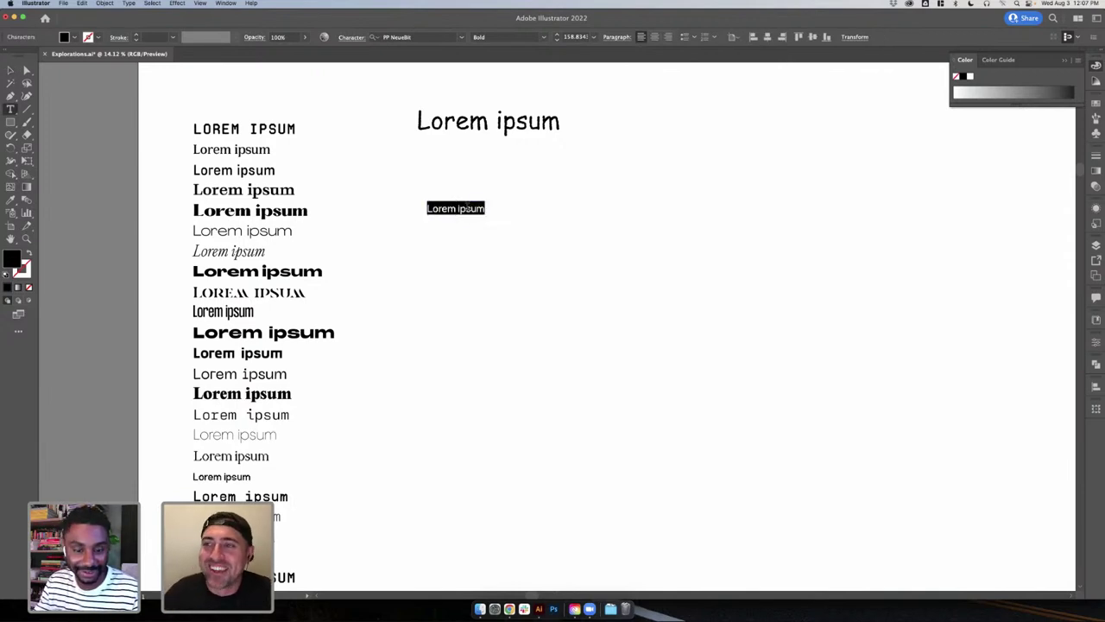
pyautogui.write('VIX')
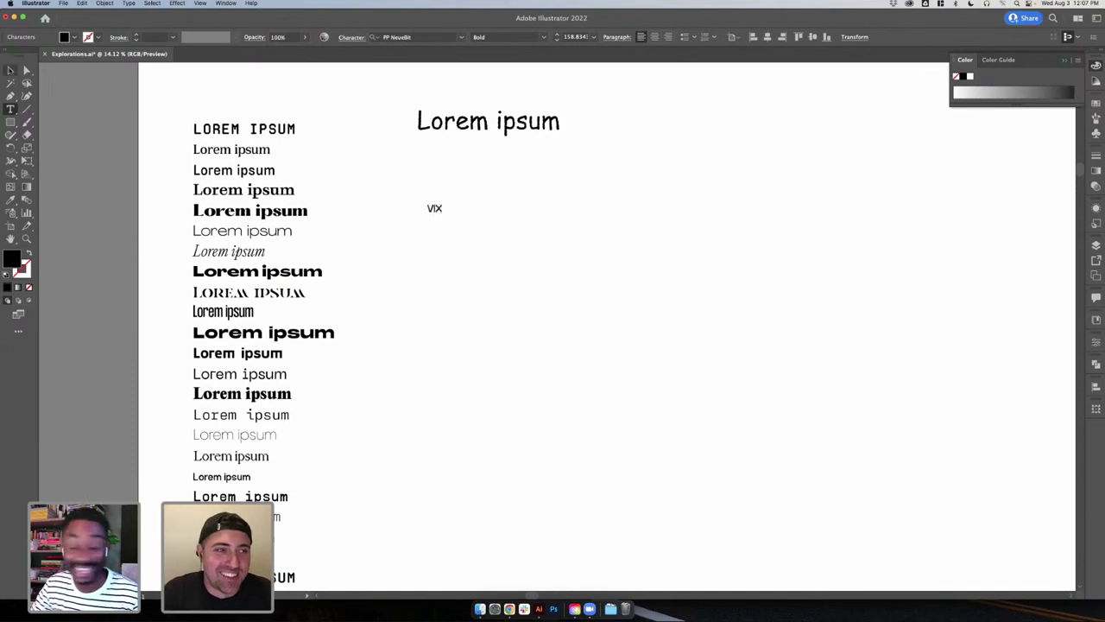
pyautogui.click(10, 70)
# - Enlarge the PP NeueBit VIX text to about 865 pt and place it just below the Comic Papyrus text
pyautogui.moveTo(440, 211); pyautogui.dragTo(576, 283)
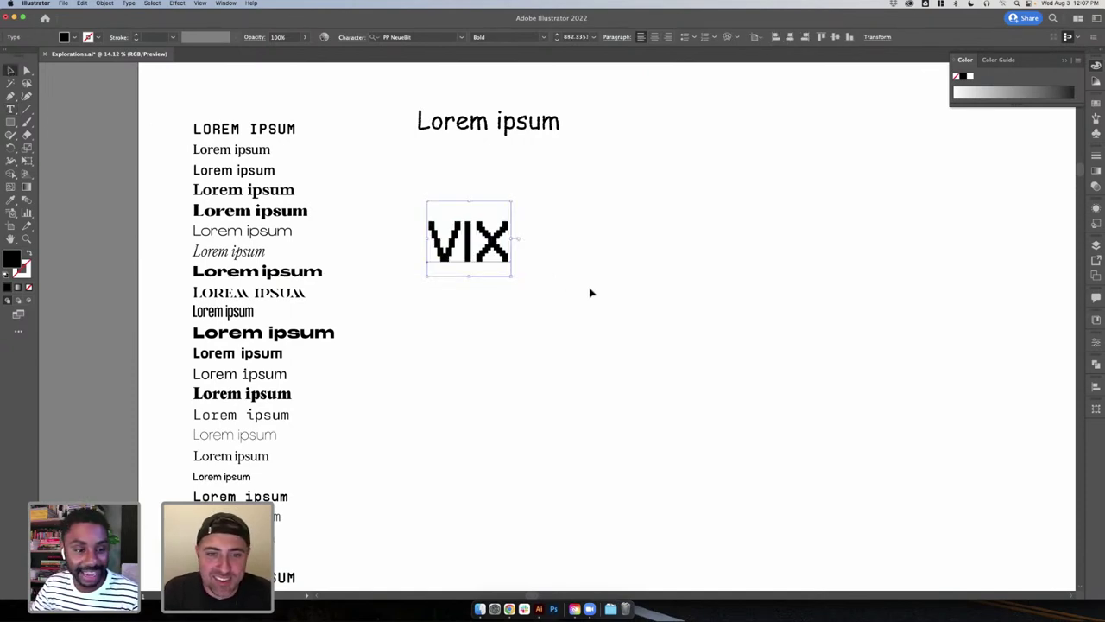
pyautogui.press('super+z')
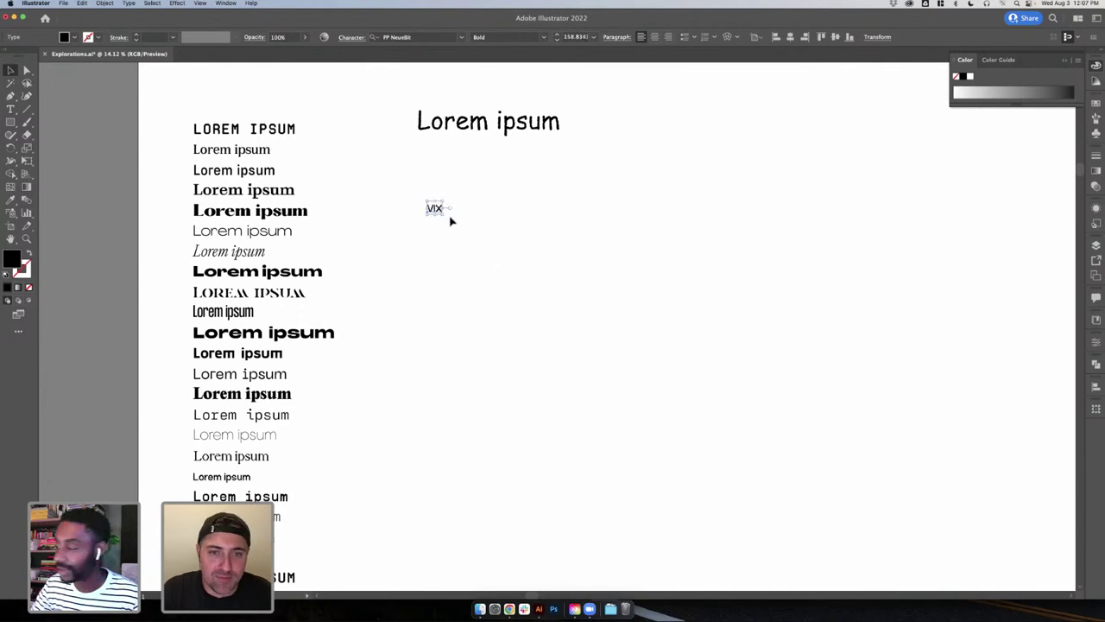
pyautogui.moveTo(441, 214); pyautogui.dragTo(516, 249)
pyautogui.moveTo(475, 207); pyautogui.dragTo(509, 192)
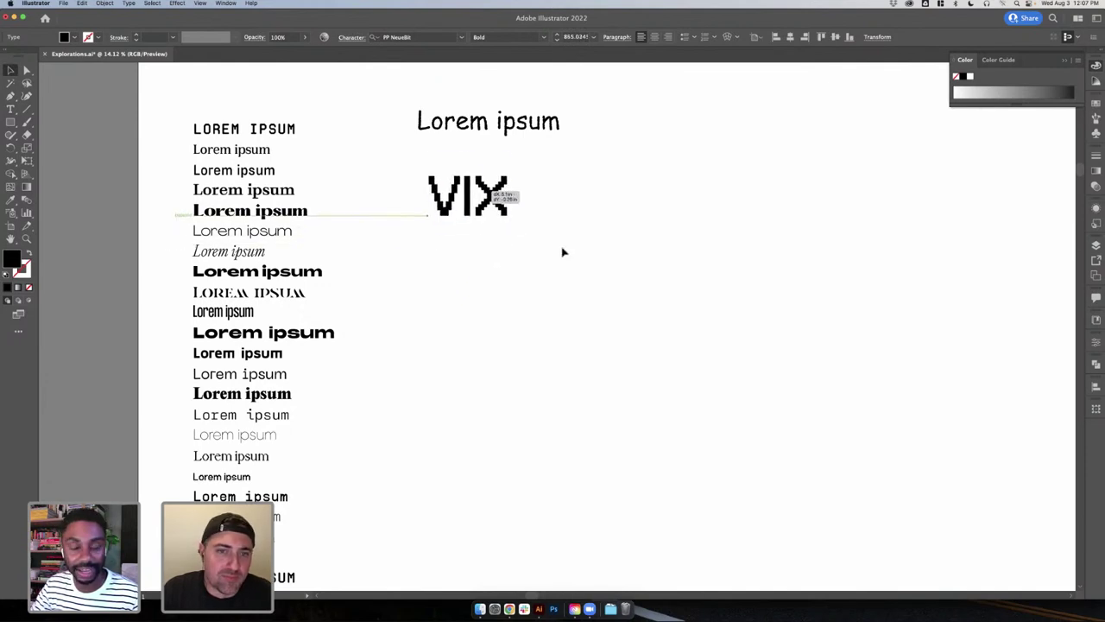
pyautogui.click(566, 254)
# - Look through the list of font samples and the definition of vix beneath it
pyautogui.scroll(-2, 522, 282)
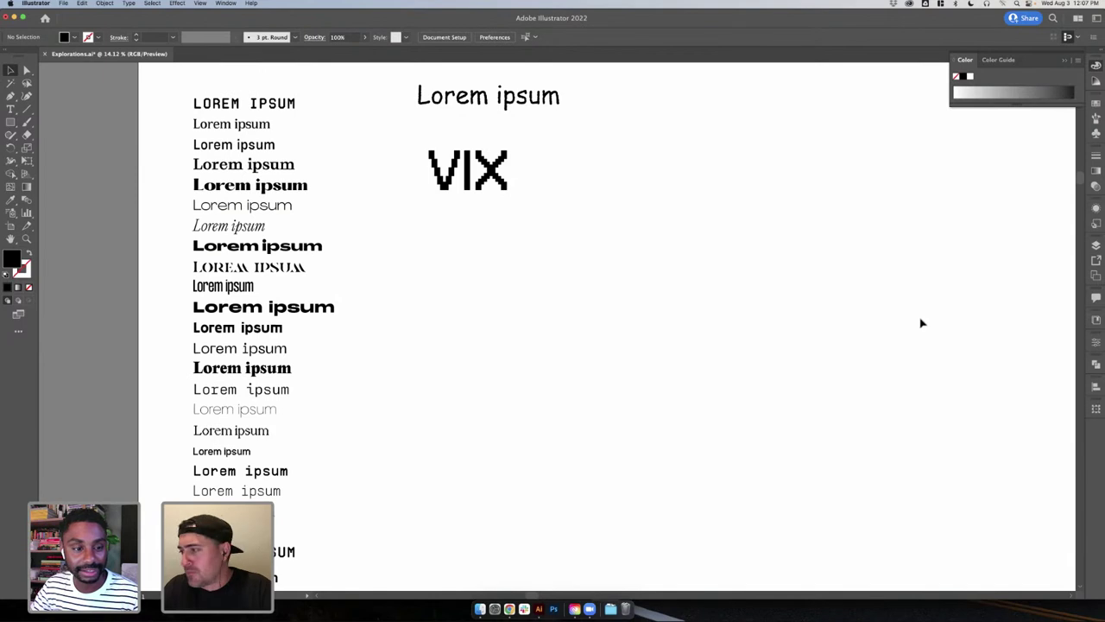
pyautogui.scroll(-8, 699, 320)
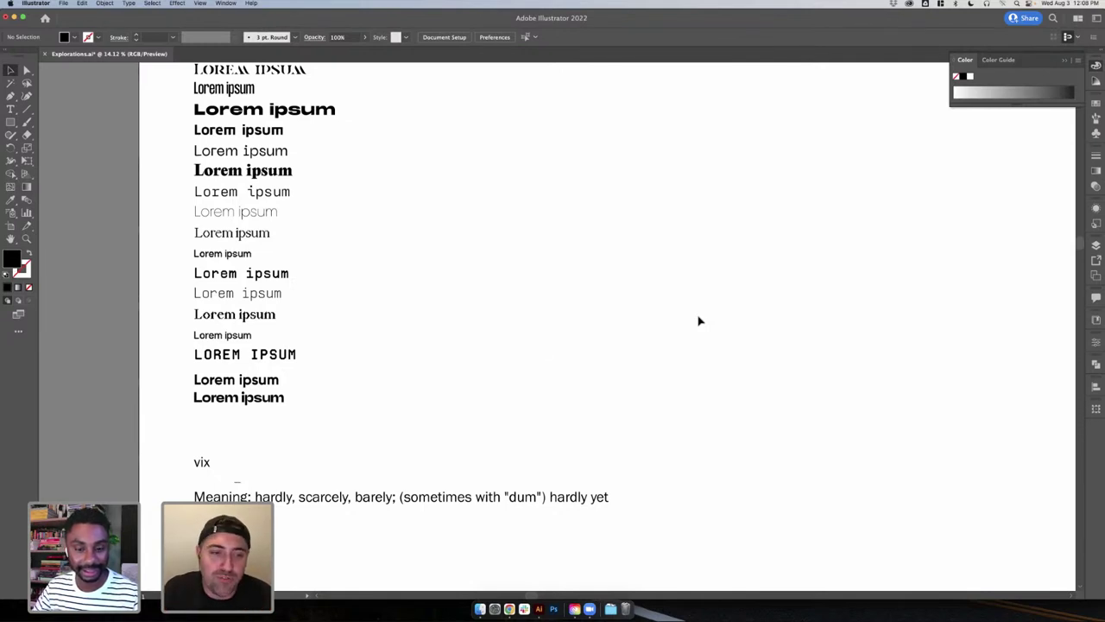
pyautogui.scroll(5, 592, 390)
pyautogui.hscroll(-3, 592, 389)
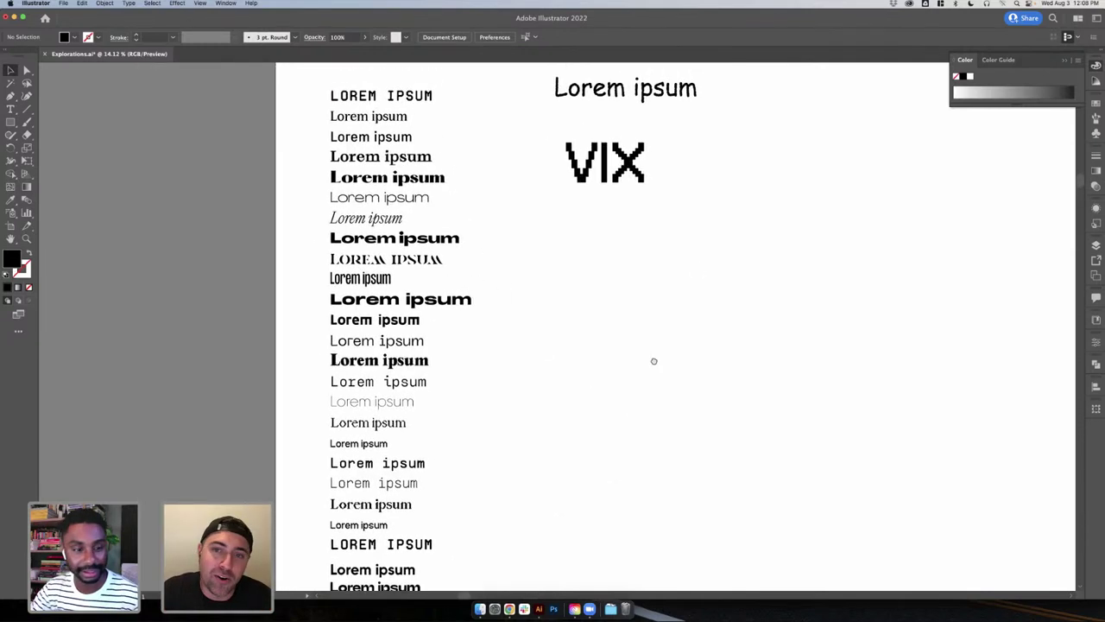
pyautogui.scroll(3, 654, 360)
pyautogui.hscroll(2, 653, 361)
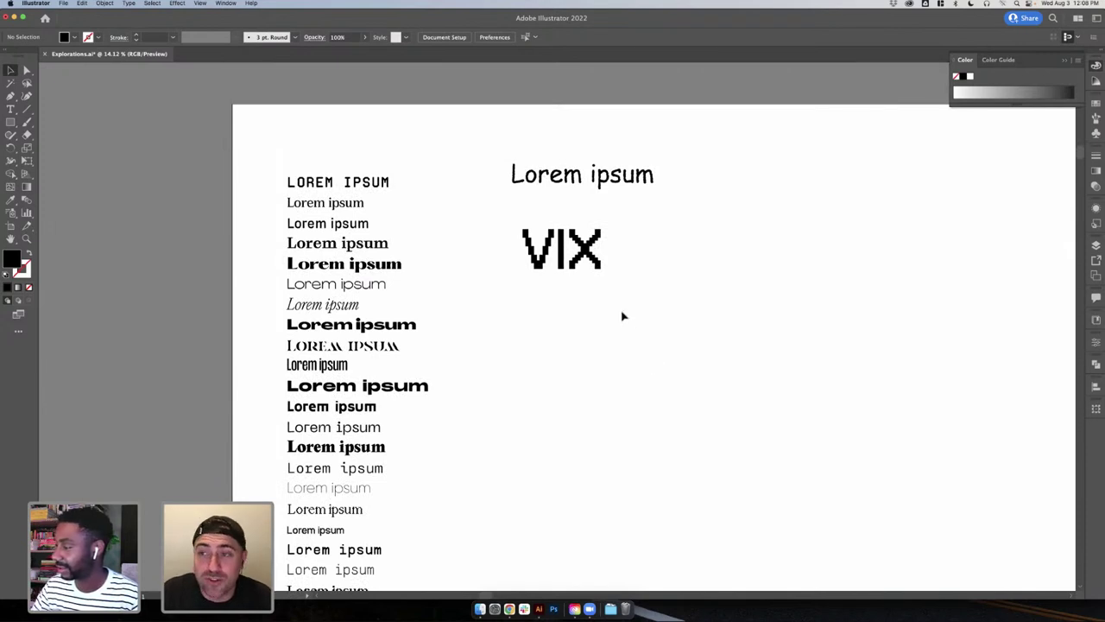
pyautogui.click(563, 257)
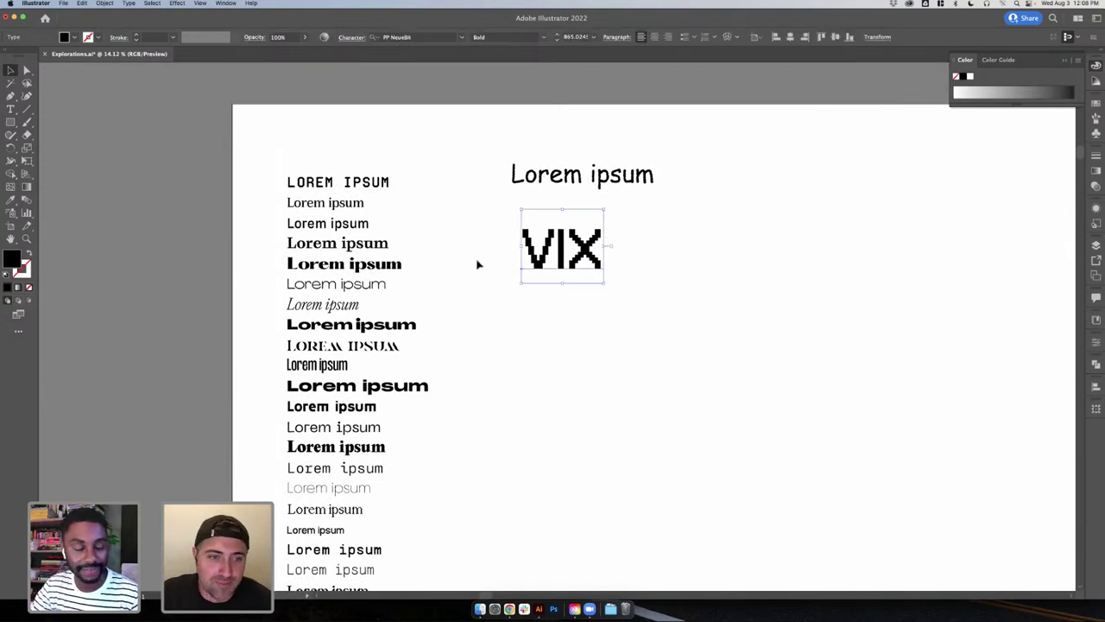
pyautogui.click(478, 264)
pyautogui.click(587, 264)
pyautogui.click(589, 321)
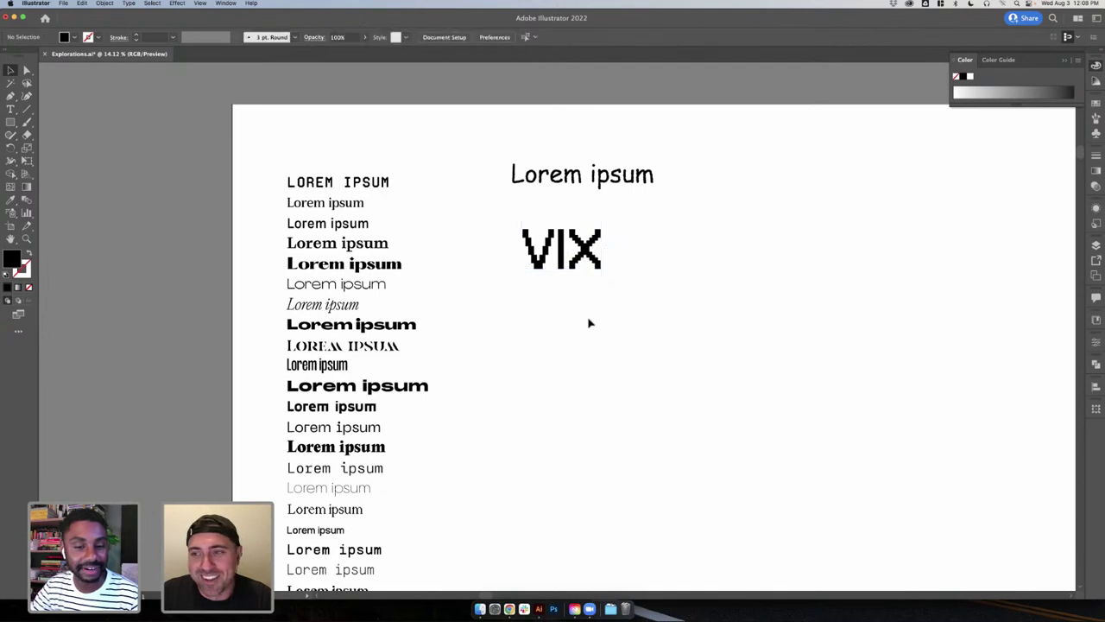
pyautogui.click(585, 272)
pyautogui.click(640, 286)
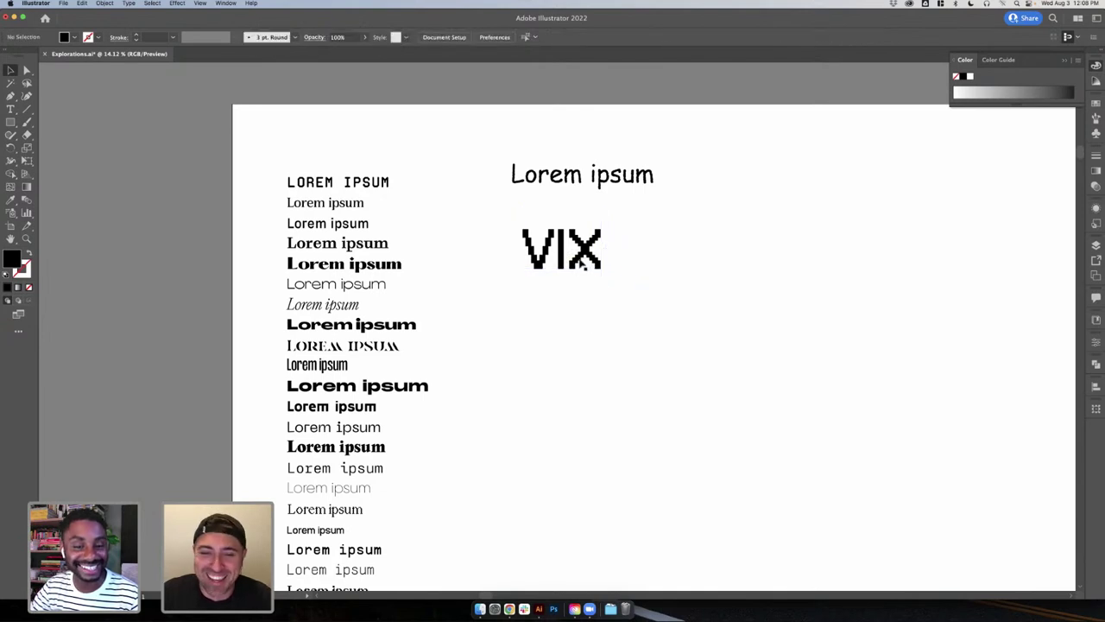
pyautogui.click(584, 268)
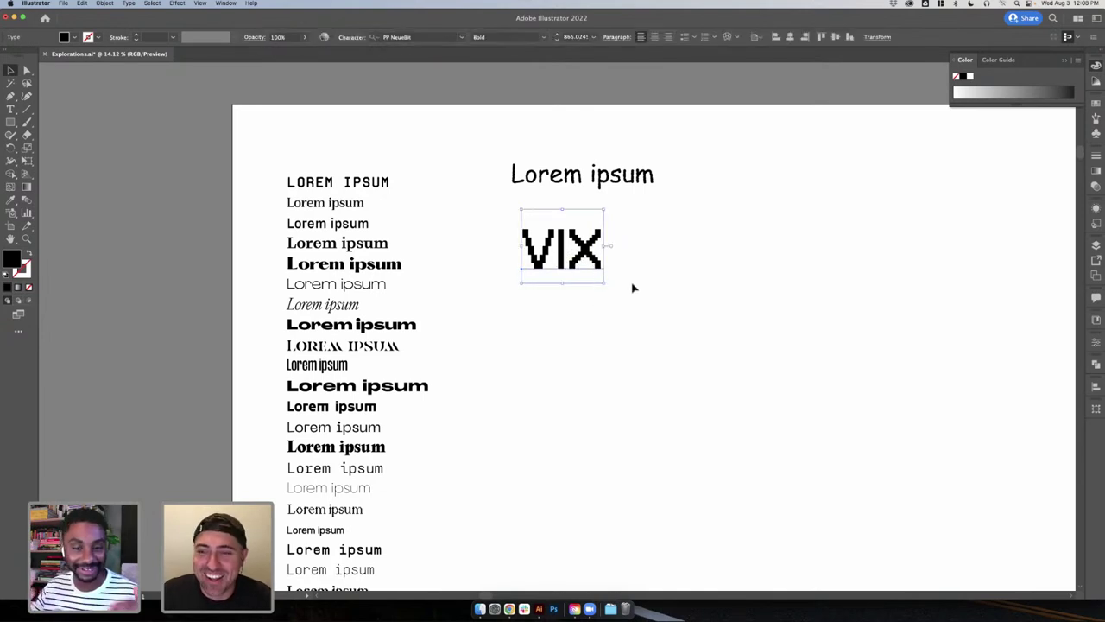
pyautogui.click(633, 287)
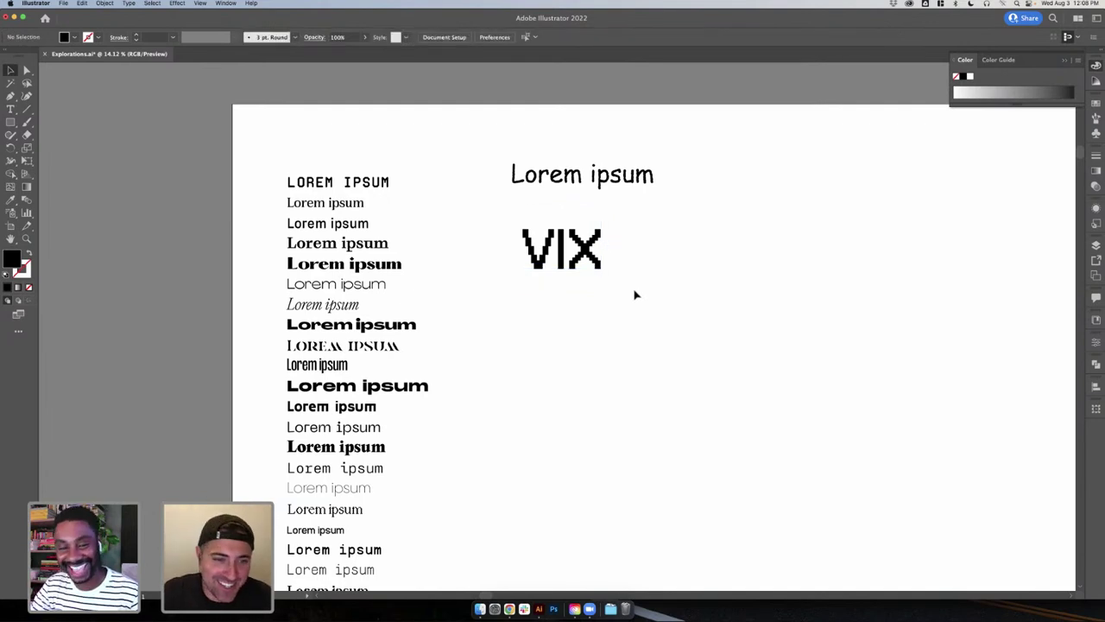
pyautogui.moveTo(633, 293); pyautogui.dragTo(650, 309)
pyautogui.click(429, 209)
pyautogui.click(650, 309)
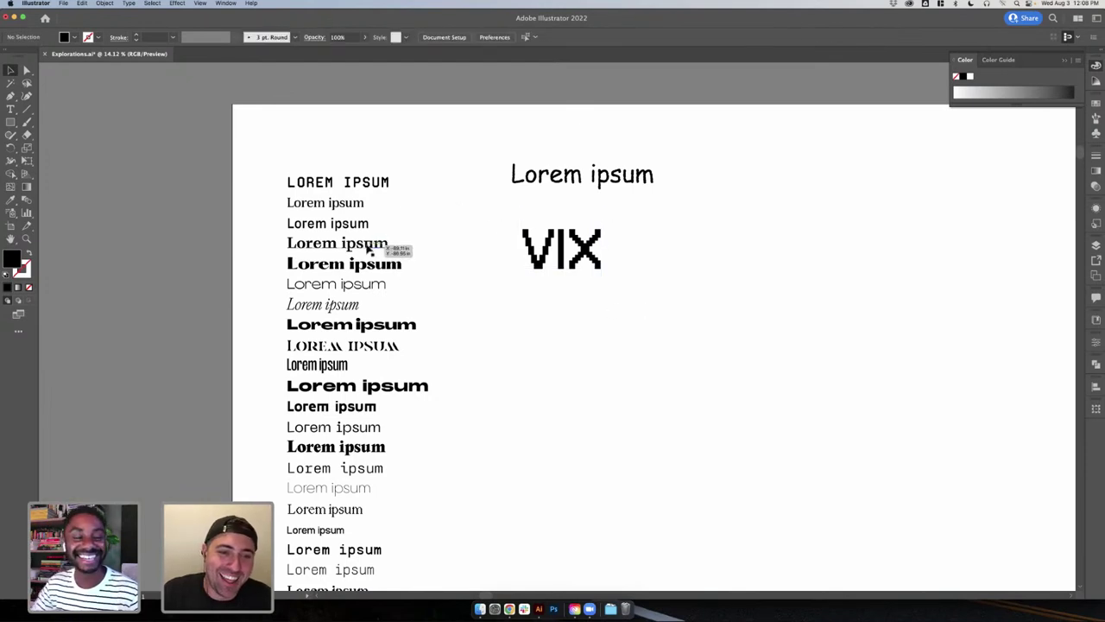
# - Duplicate the PP Grafier Variable Bold sample to the right of the pixel-style VIX and change the copy's text to VIX
pyautogui.moveTo(390, 247); pyautogui.dragTo(703, 286)
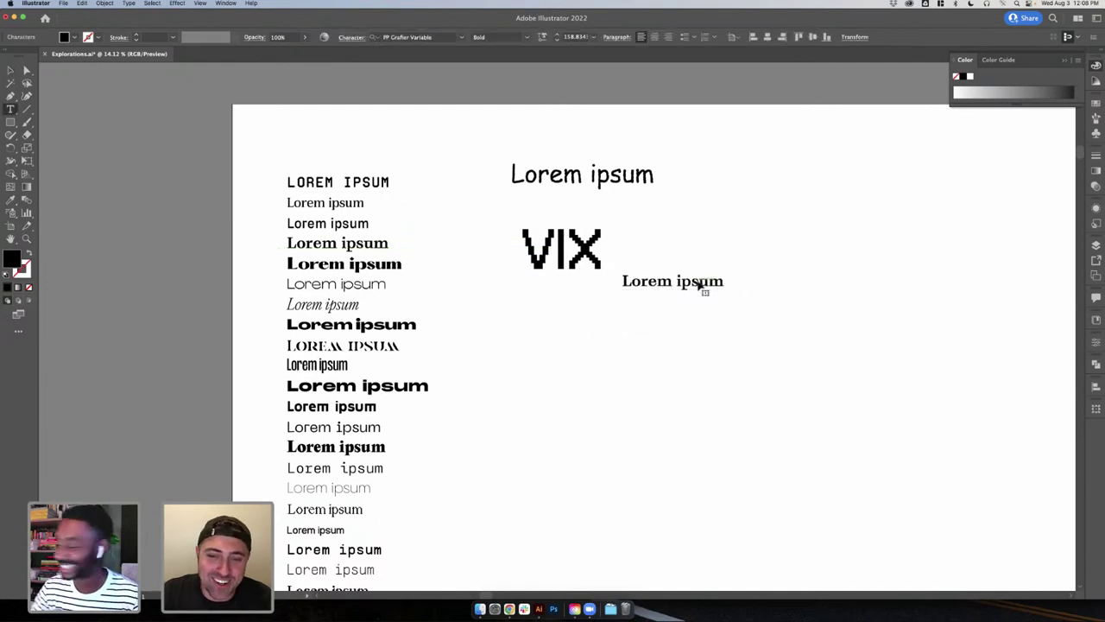
pyautogui.tripleClick(697, 281)
pyautogui.write('XI')
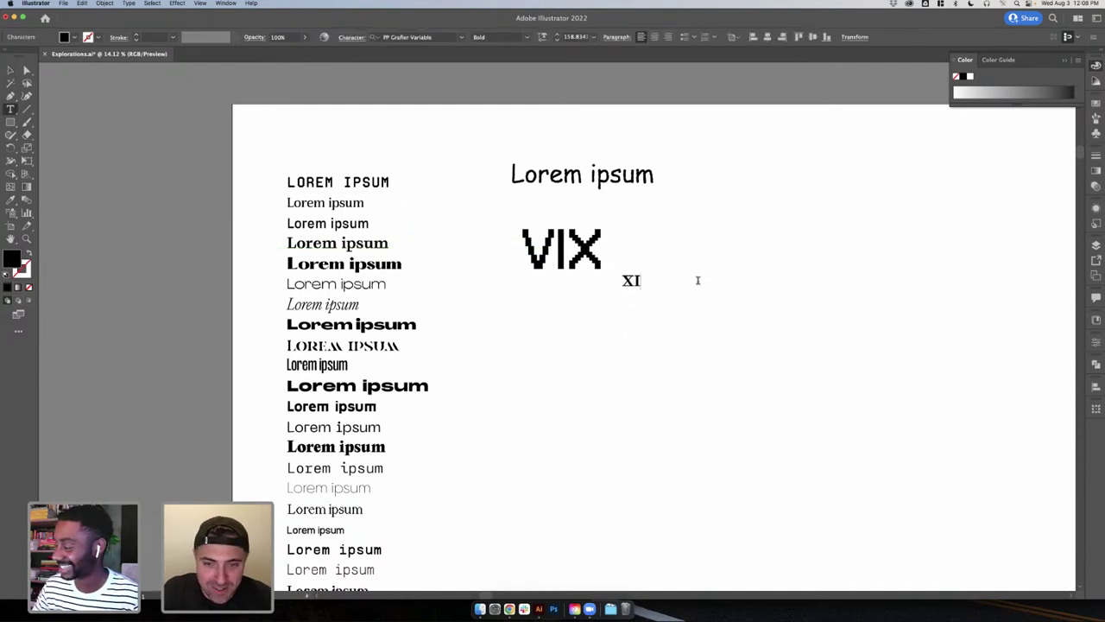
pyautogui.press('BackSpace')
pyautogui.press('BackSpace')
pyautogui.write('VIX')
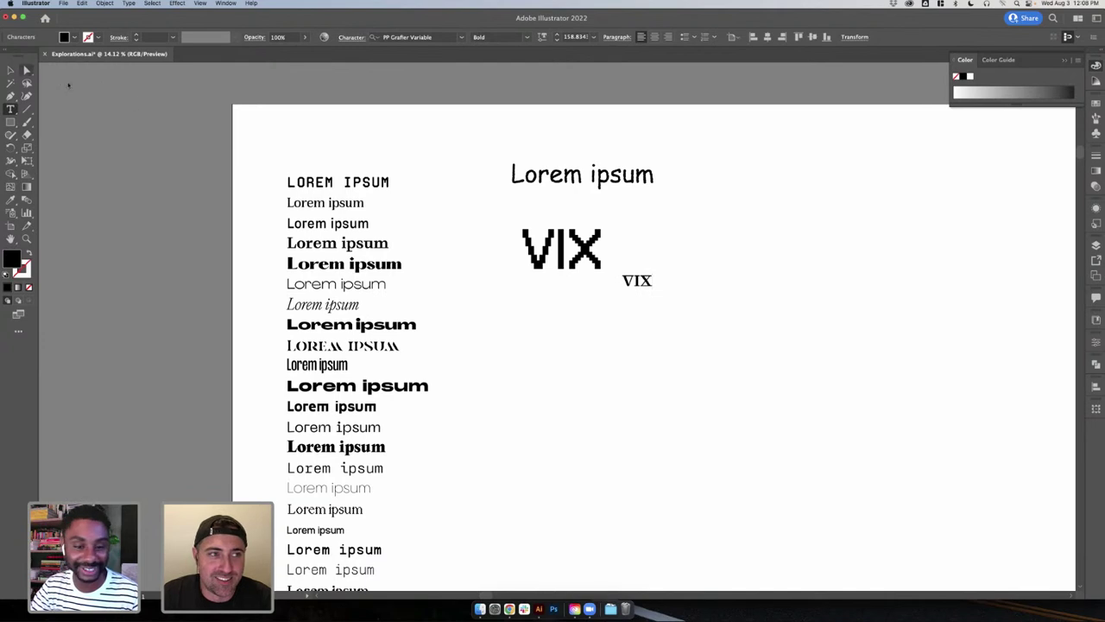
pyautogui.press('Escape')
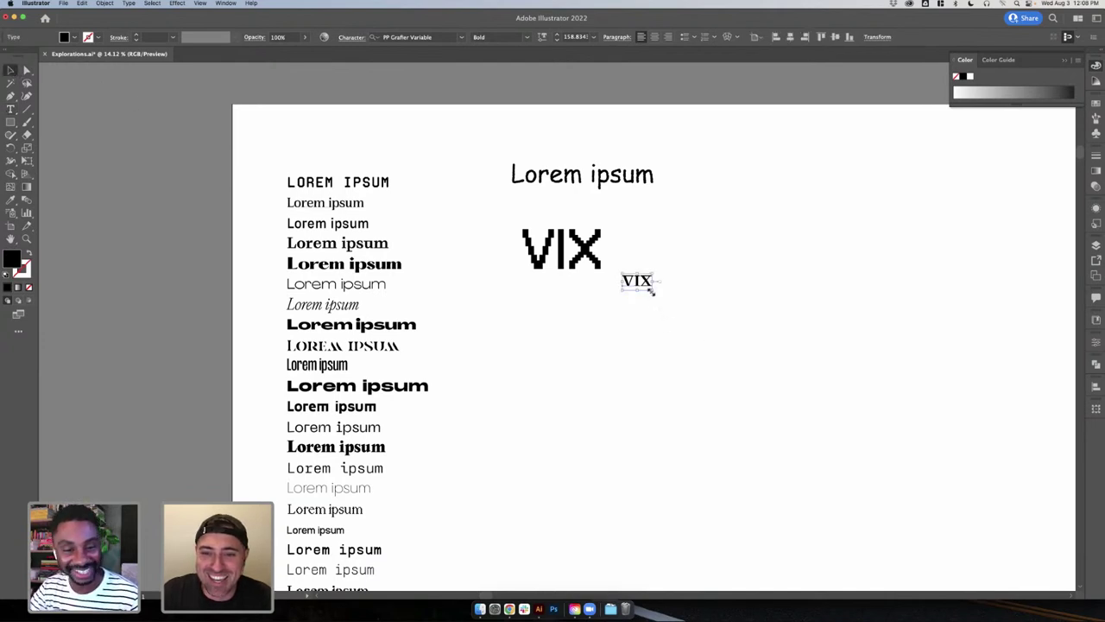
# - Enlarge the serif VIX to about 473 pt and align it beside the pixel-style VIX
pyautogui.moveTo(651, 290); pyautogui.dragTo(713, 335)
pyautogui.moveTo(679, 295); pyautogui.dragTo(695, 250)
pyautogui.click(739, 337)
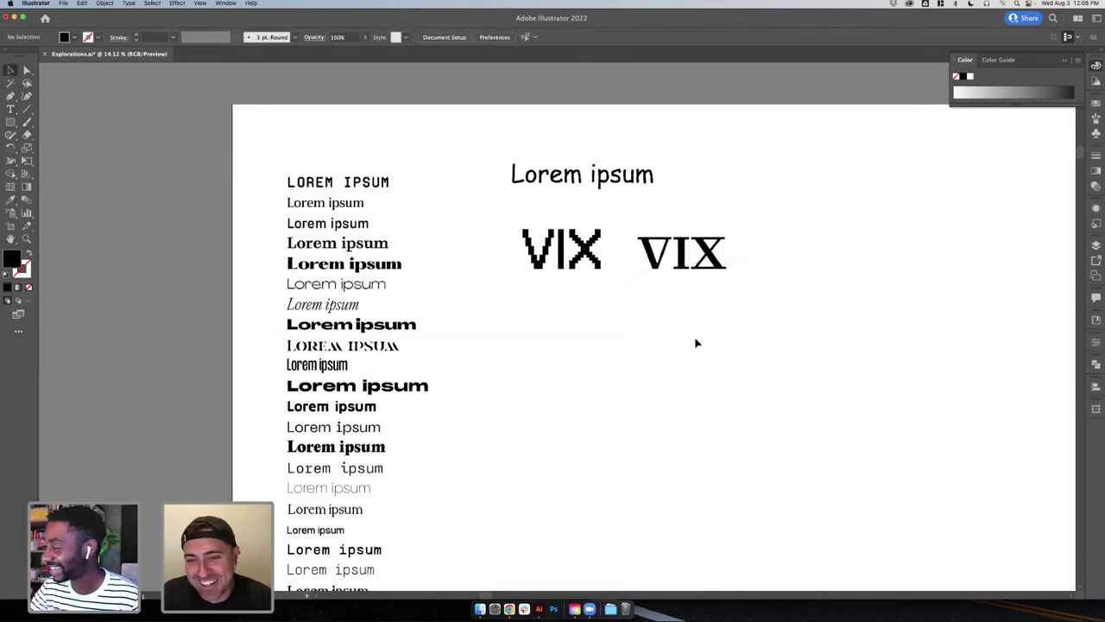
pyautogui.click(701, 276)
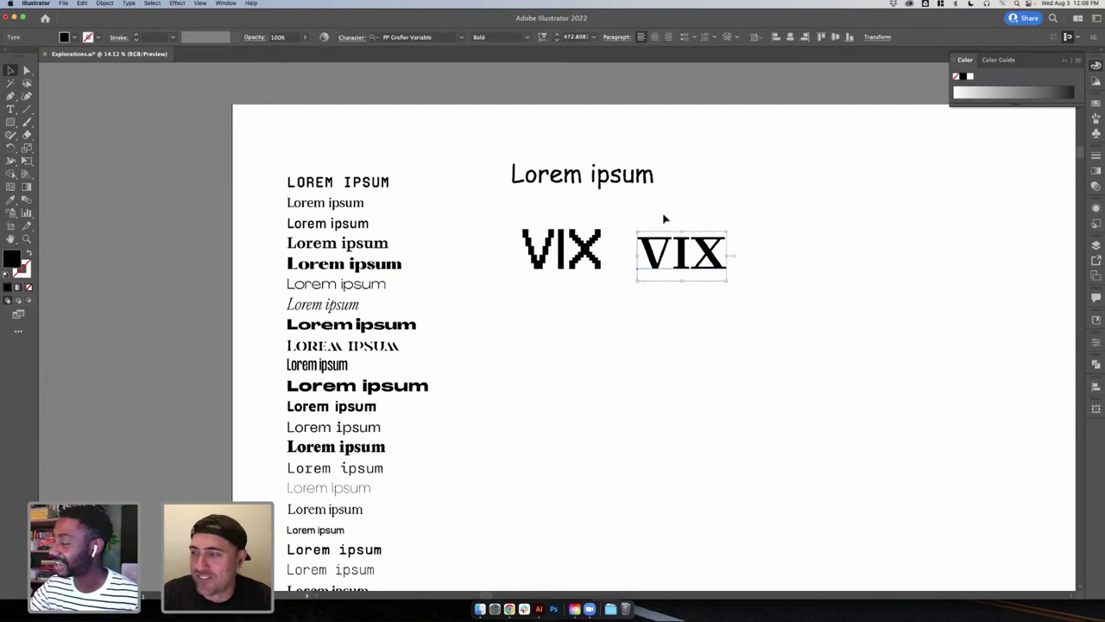
pyautogui.click(713, 316)
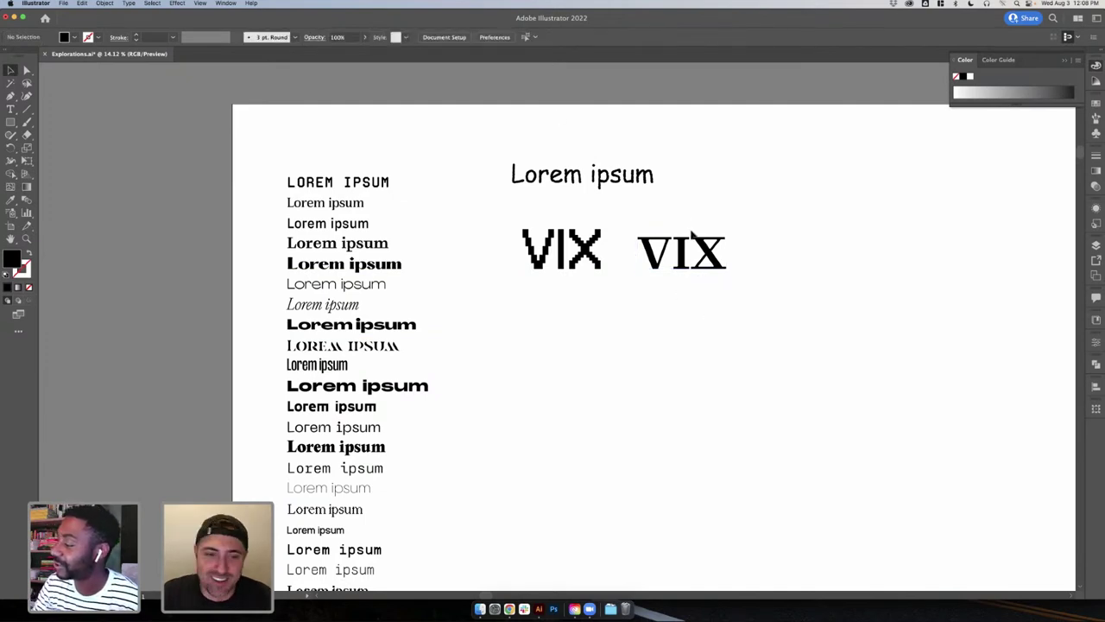
# - Duplicate the PP Agrandir Wide Light sample below the pixel-style VIX and change the copy's text to VIX
pyautogui.moveTo(370, 288); pyautogui.dragTo(612, 319)
pyautogui.doubleClick(597, 312)
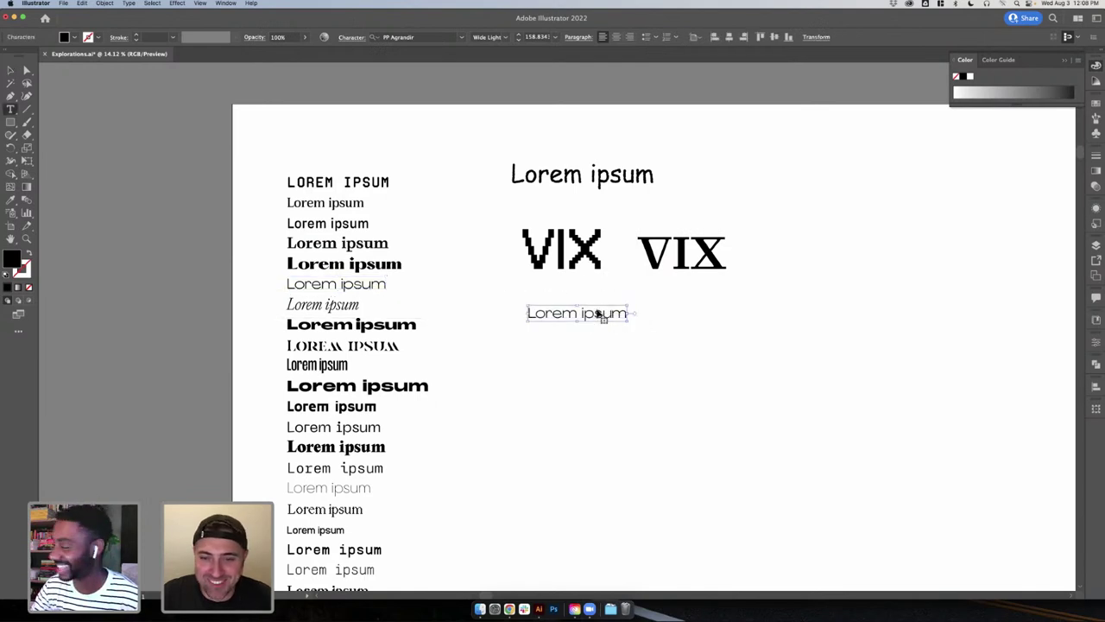
pyautogui.press('super+a')
pyautogui.write('VIX')
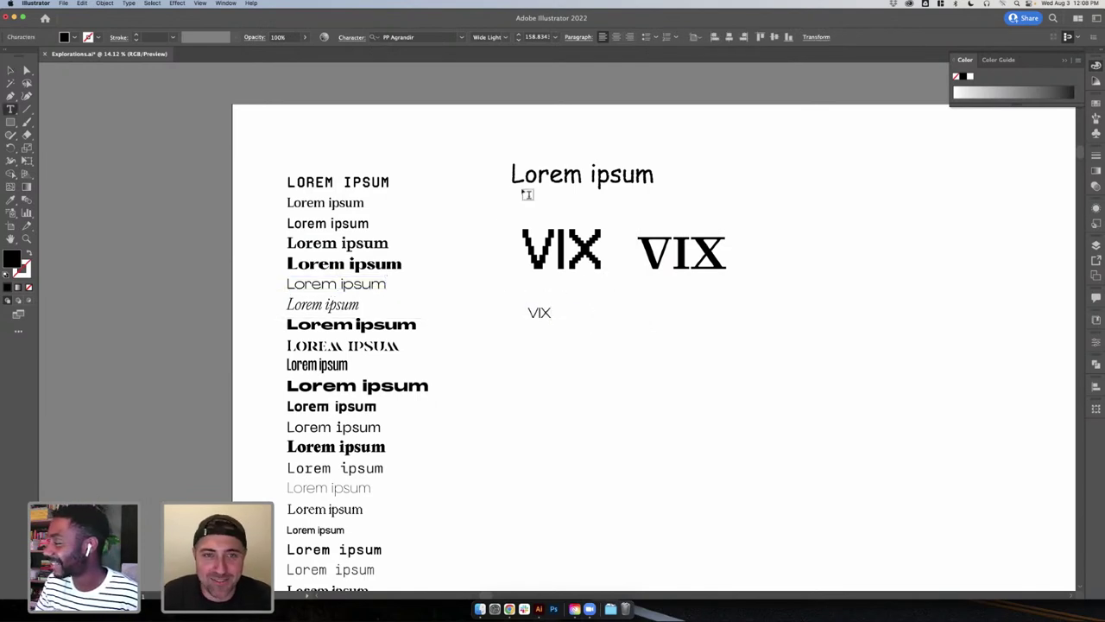
pyautogui.click(10, 69)
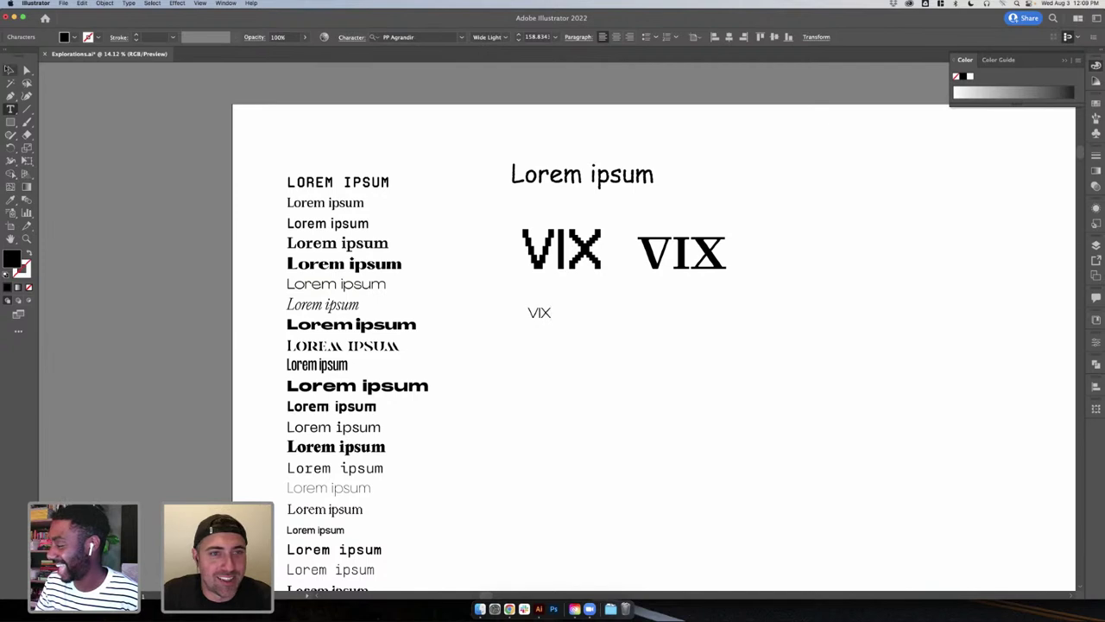
# - Set the PP Agrandir VIX to Wide Black Italic and enlarge it to about 291 pt beneath the pixel-style VIX
pyautogui.click(505, 36)
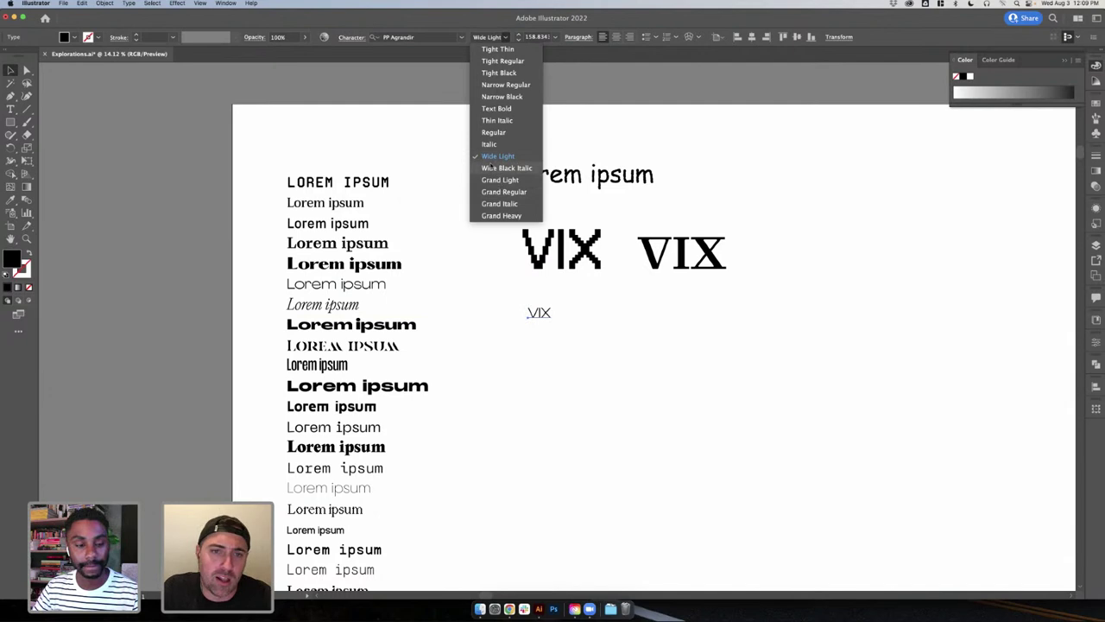
pyautogui.click(494, 167)
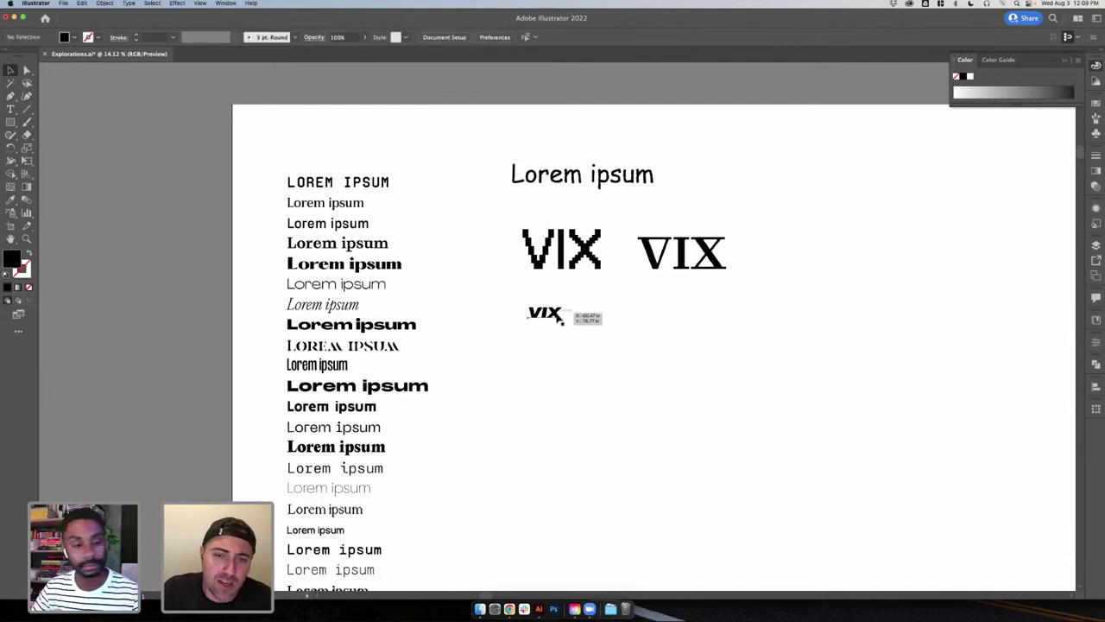
pyautogui.moveTo(566, 321)
pyautogui.mouseDown()
pyautogui.moveTo(593, 336)
pyautogui.moveTo(569, 306)
pyautogui.mouseUp()
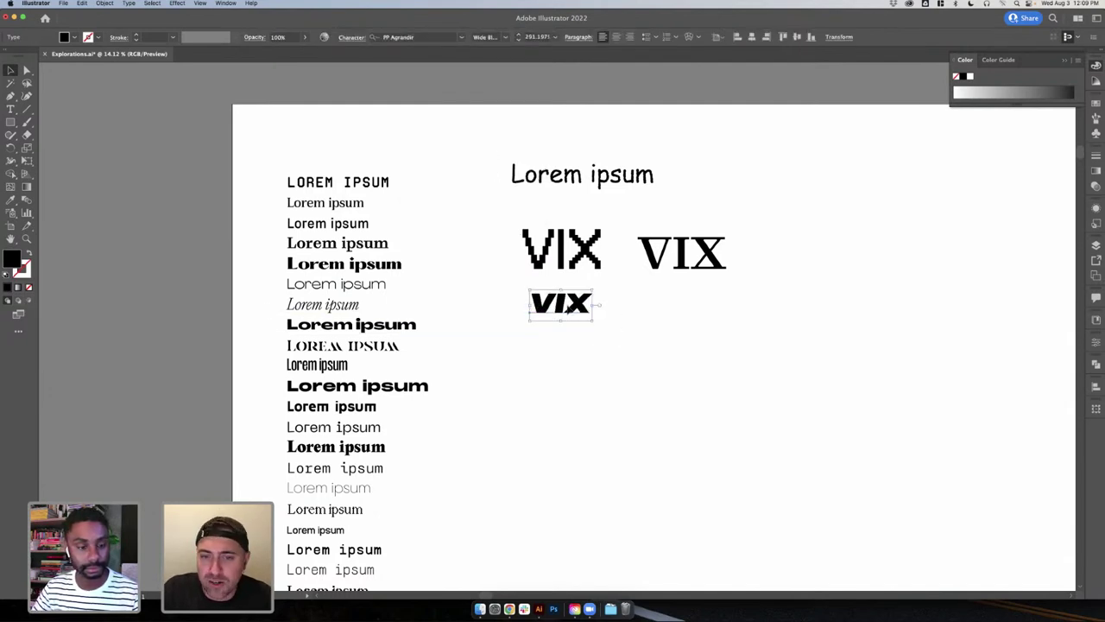
pyautogui.click(625, 319)
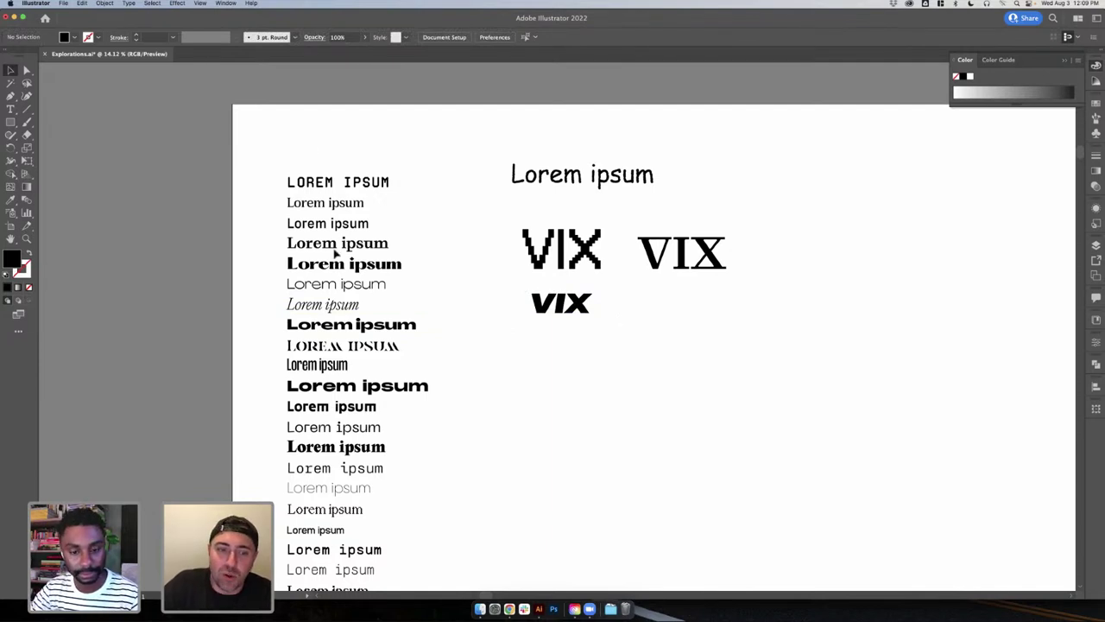
# - Duplicate the Proto Mono Semi Bold sample into the empty area below the serif VIX and change the copy's text to VIX
pyautogui.moveTo(377, 182); pyautogui.dragTo(717, 376)
pyautogui.doubleClick(711, 377)
pyautogui.press('super+a')
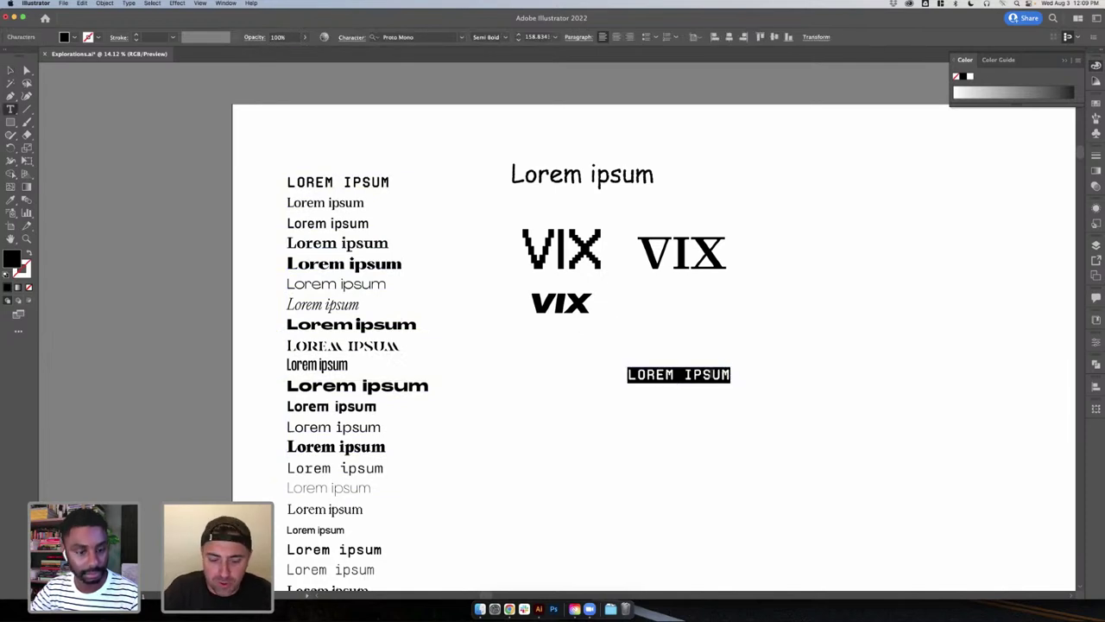
pyautogui.write('VIX')
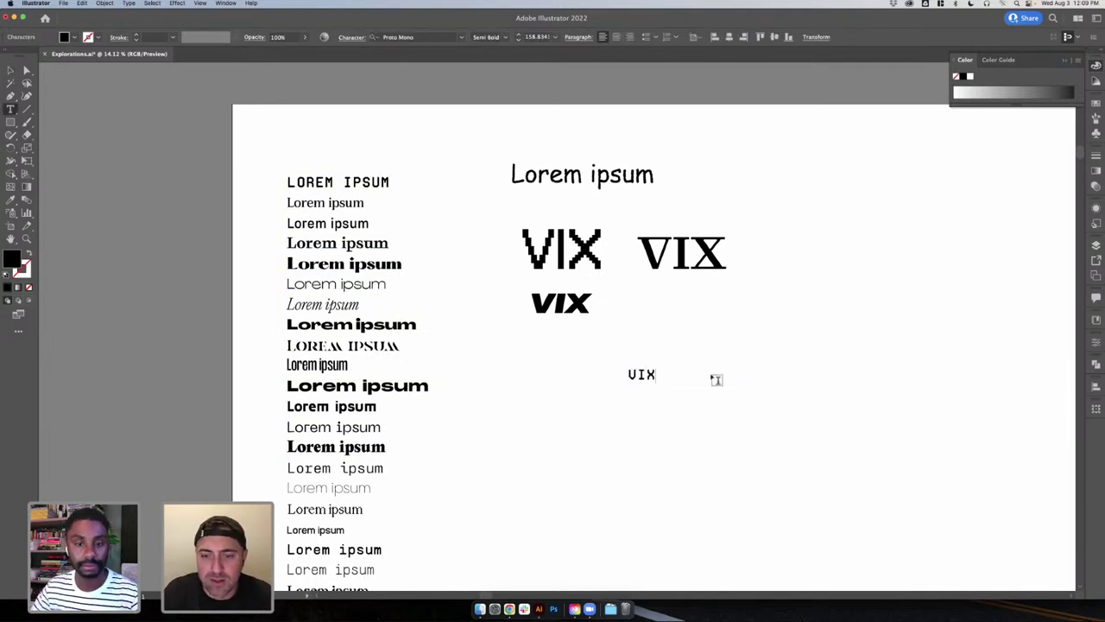
pyautogui.click(11, 71)
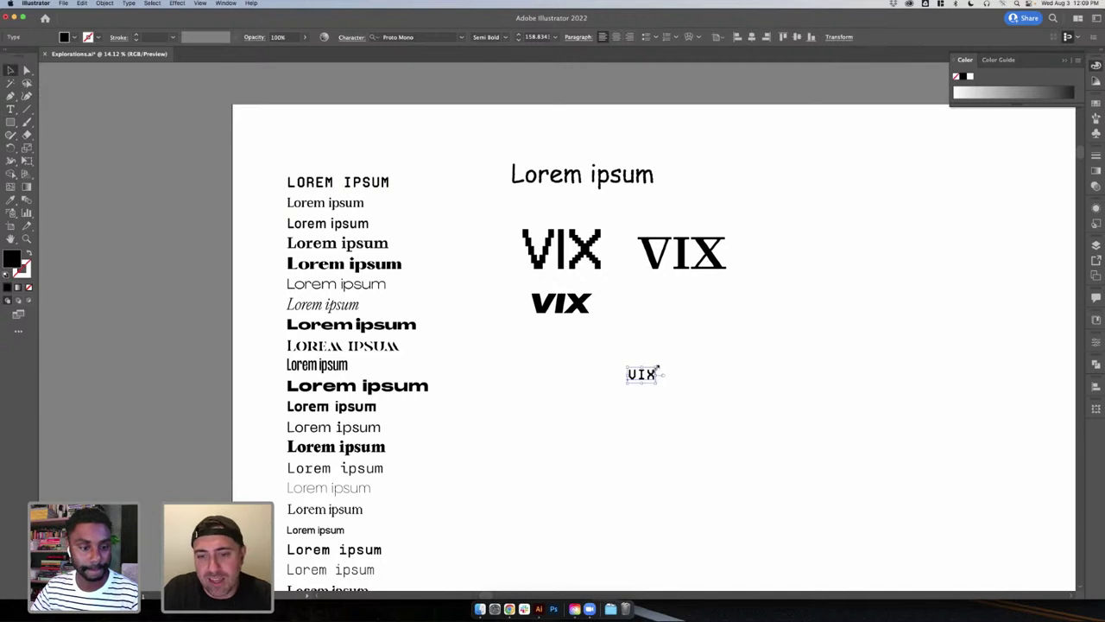
# - Enlarge the Proto Mono VIX to about 324 pt and extend its text to VIX.IO
pyautogui.moveTo(661, 371)
pyautogui.mouseDown()
pyautogui.moveTo(734, 365)
pyautogui.moveTo(679, 380)
pyautogui.mouseUp()
pyautogui.doubleClick(679, 380)
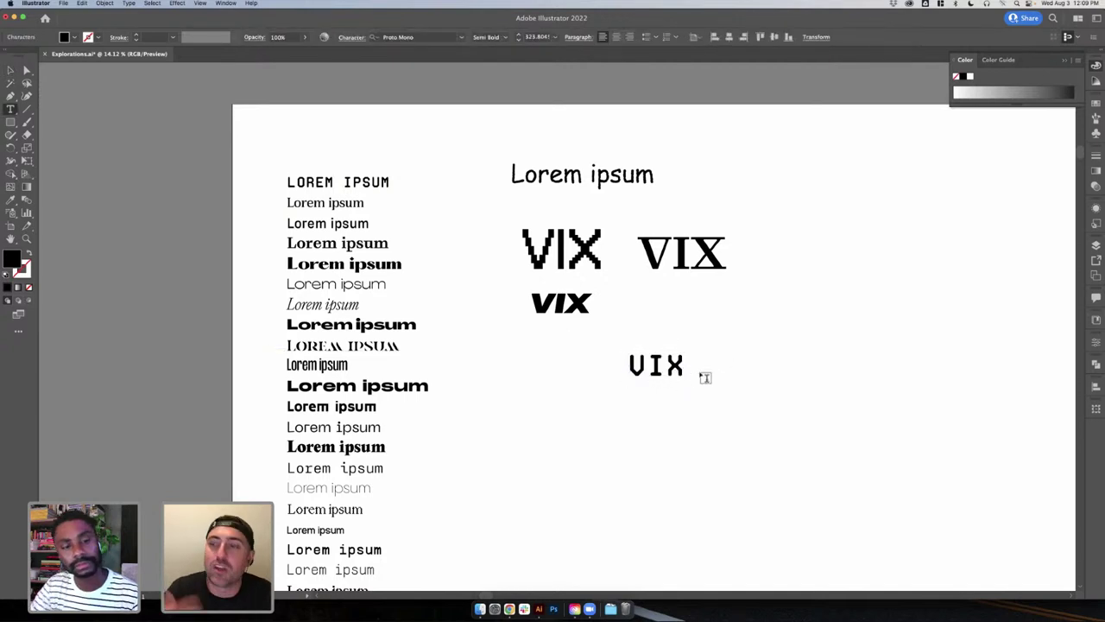
pyautogui.write('.IO')
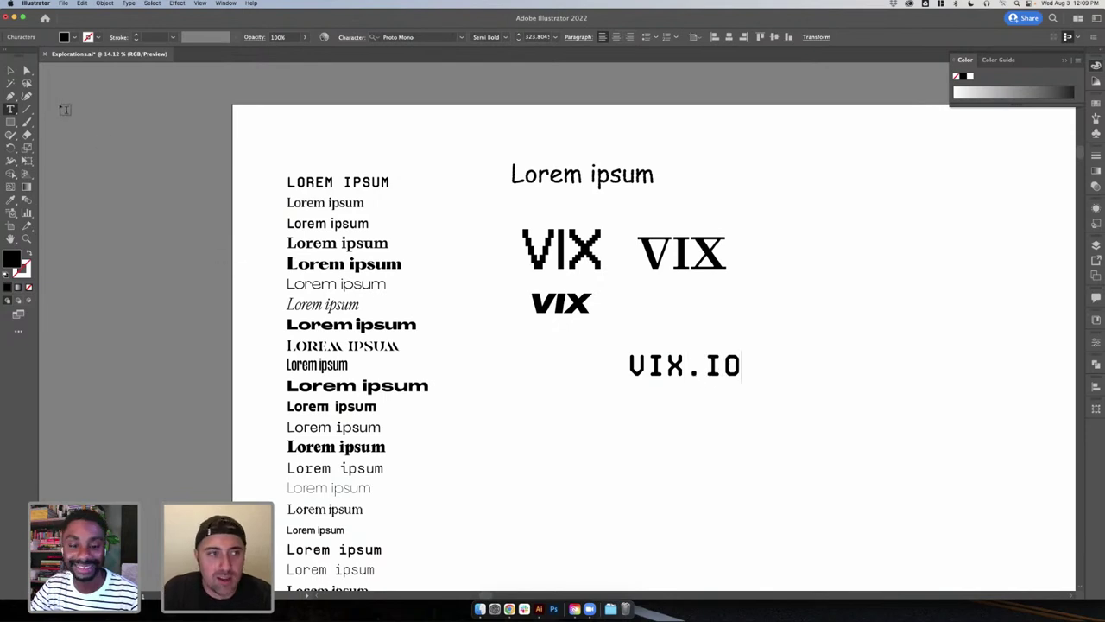
pyautogui.click(10, 70)
pyautogui.click(749, 388)
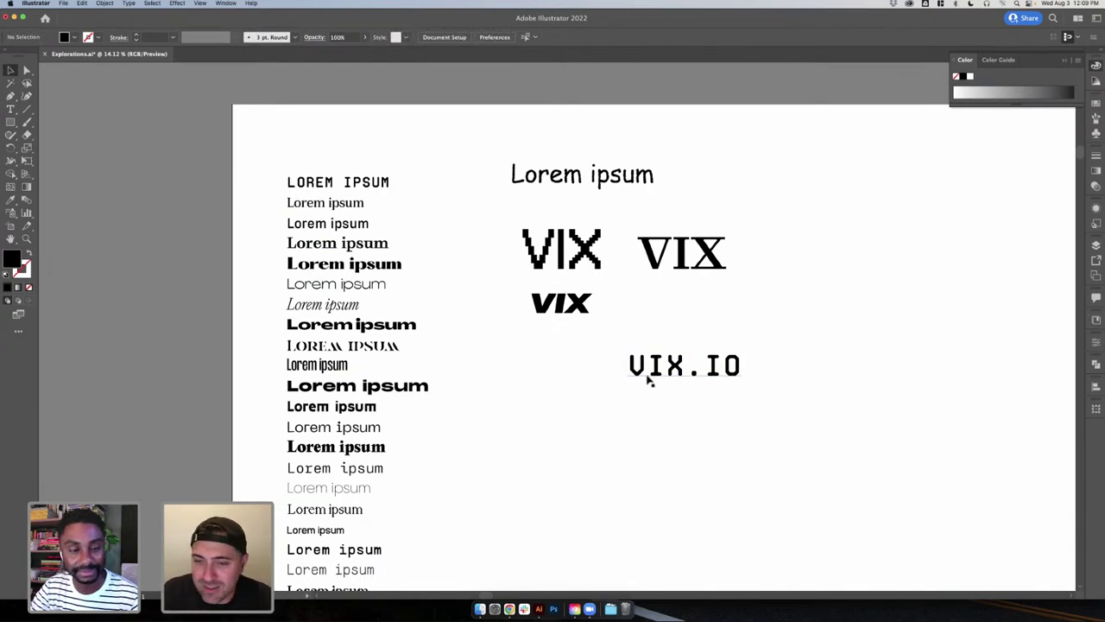
# - Move VIX.IO up to the empty area beside the handwritten-style Lorem ipsum sample
pyautogui.moveTo(649, 378); pyautogui.dragTo(710, 173)
pyautogui.click(732, 314)
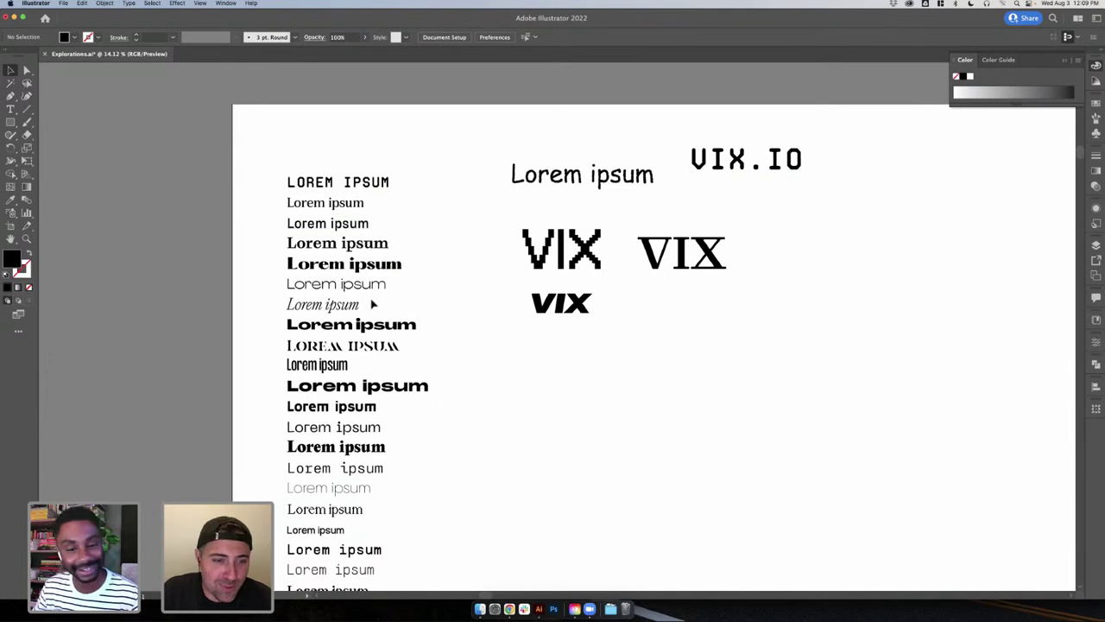
# - Duplicate the PP Agrandir Grand Heavy sample into the empty area below the VIX samples and change the copy's text to VIX
pyautogui.moveTo(372, 324); pyautogui.dragTo(680, 351)
pyautogui.doubleClick(662, 366)
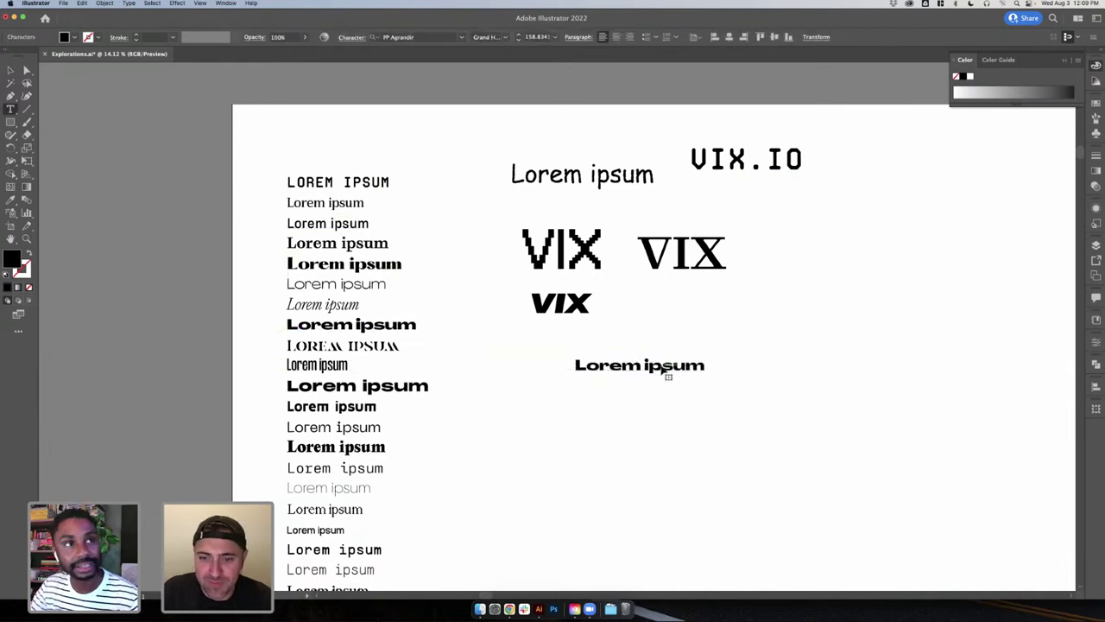
pyautogui.press('super+a')
pyautogui.write('VIX')
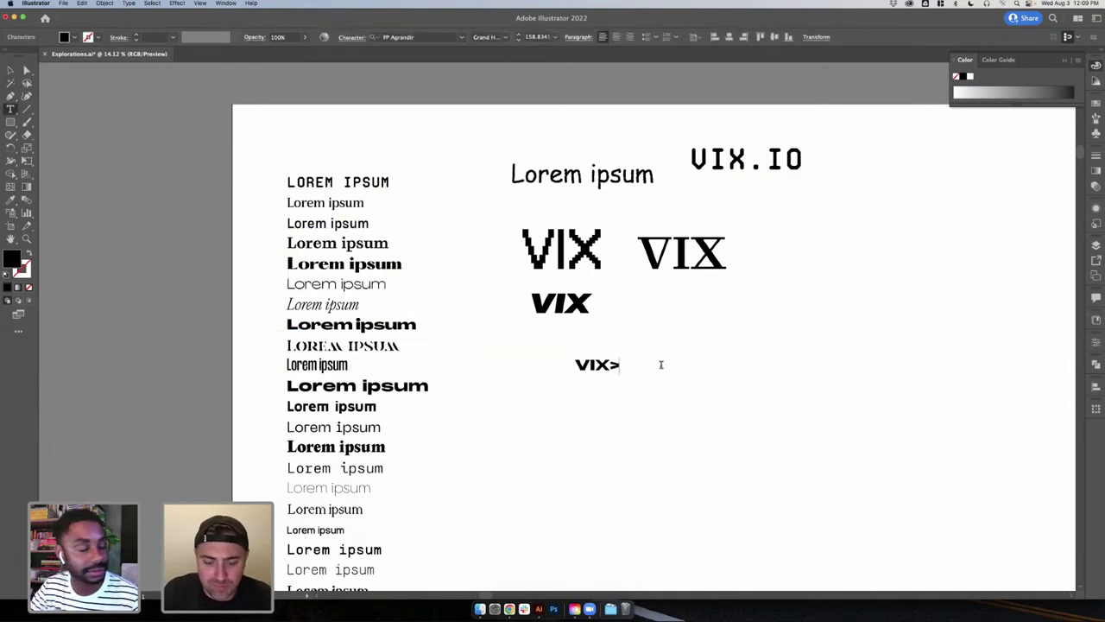
pyautogui.press('BackSpace')
pyautogui.write('.IO')
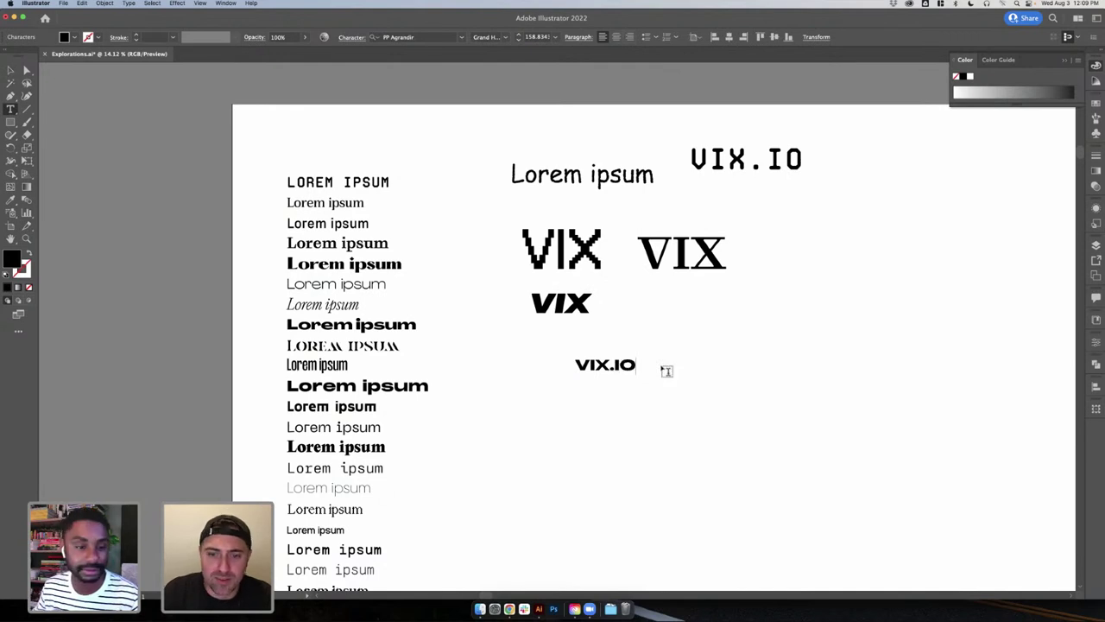
pyautogui.moveTo(610, 362); pyautogui.dragTo(666, 370)
pyautogui.press('BackSpace')
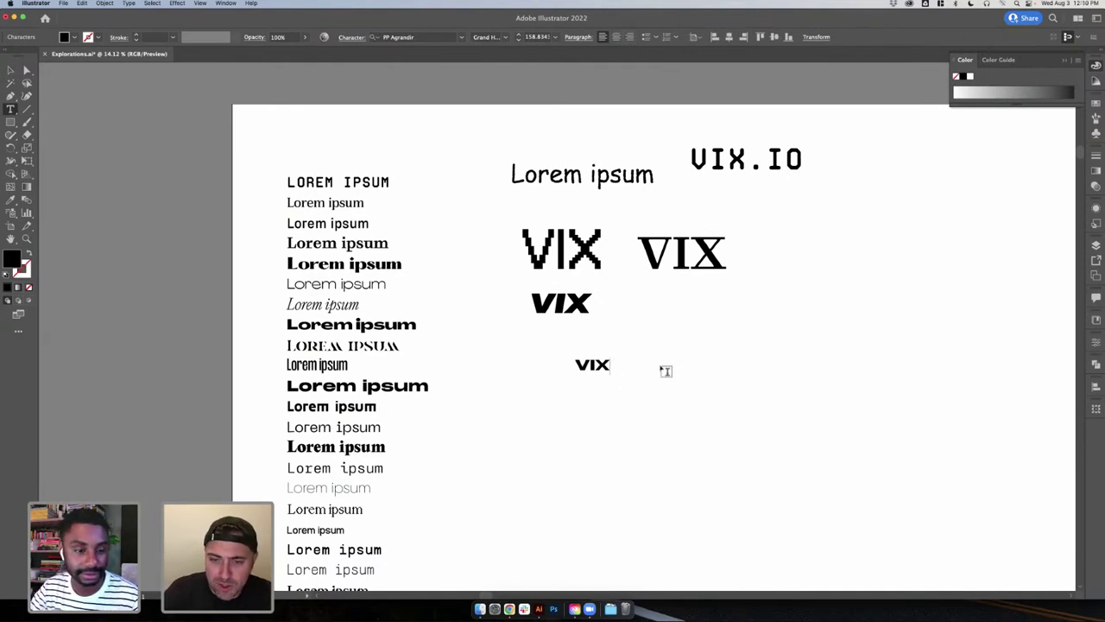
pyautogui.press('Escape')
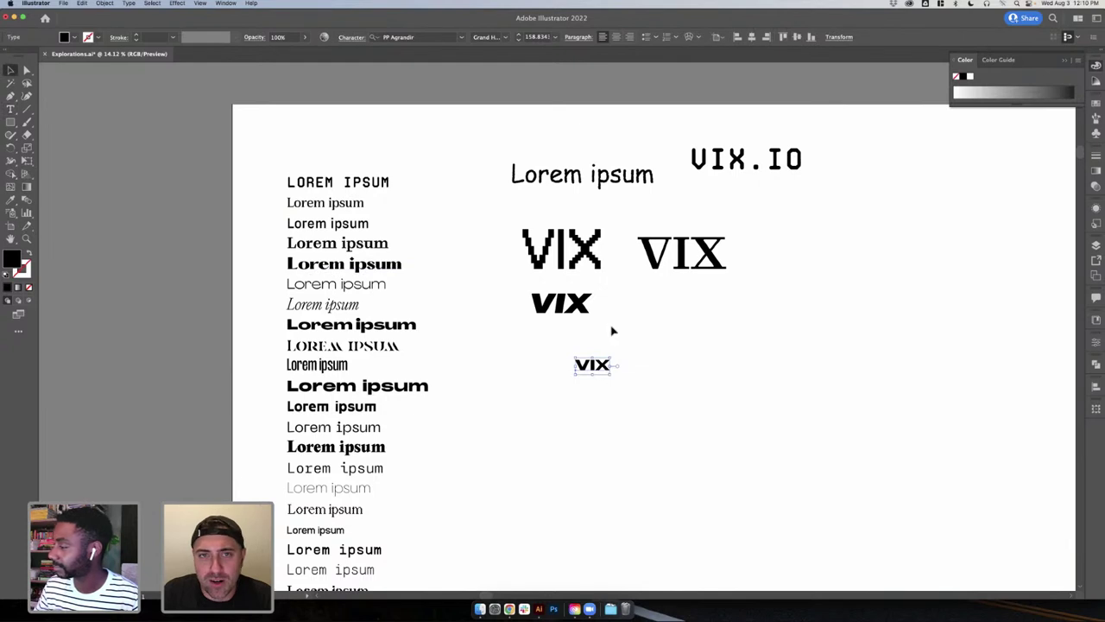
# - Keep the new VIX in Grand Heavy, enlarge it to about 334 pt and place it beneath the italic VIX
pyautogui.click(505, 37)
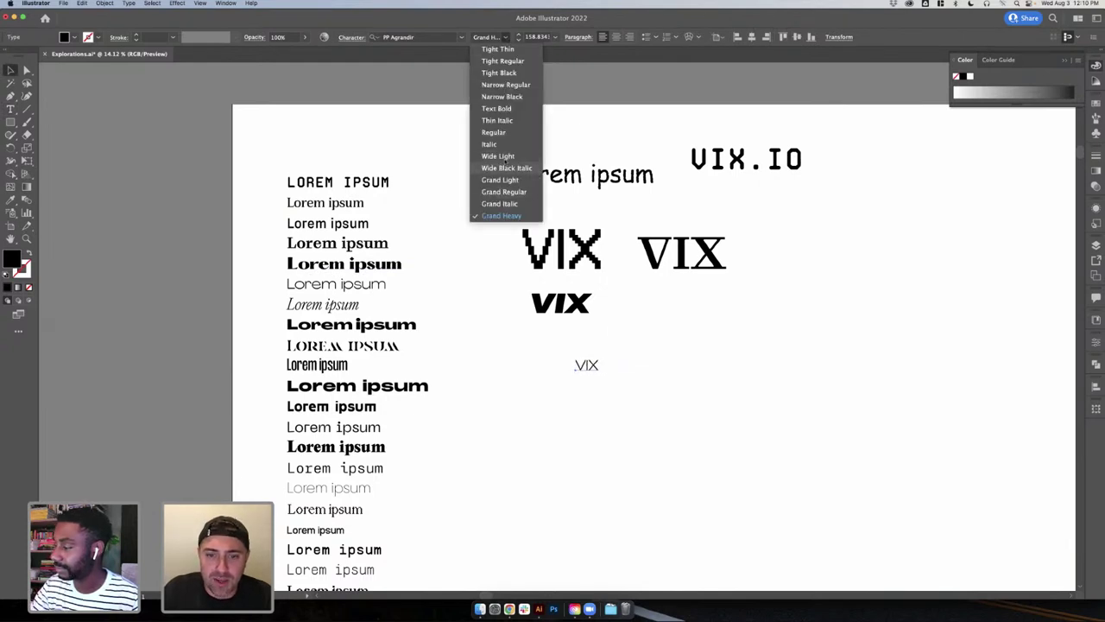
pyautogui.click(505, 215)
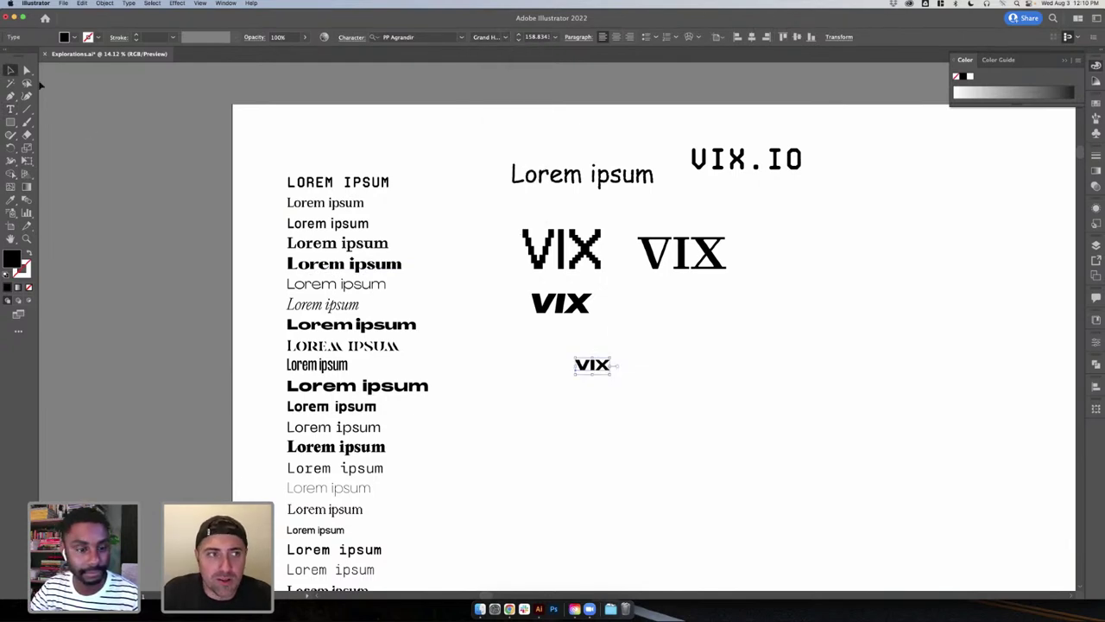
pyautogui.moveTo(605, 368)
pyautogui.mouseDown()
pyautogui.moveTo(575, 334)
pyautogui.moveTo(619, 361)
pyautogui.mouseUp()
pyautogui.click(624, 366)
pyautogui.click(598, 348)
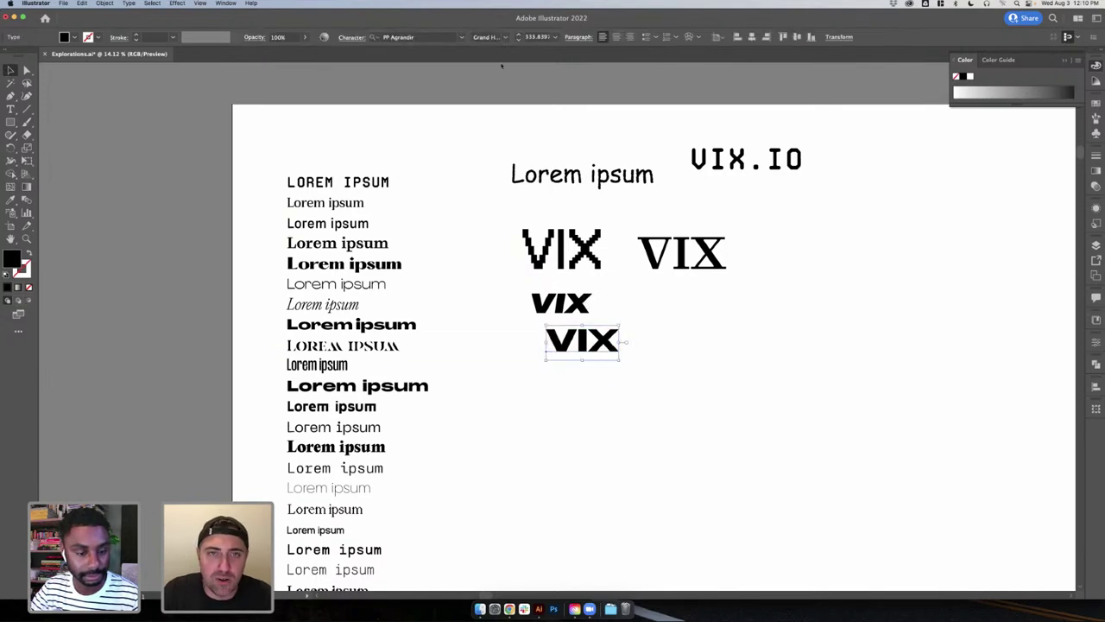
# - Filter the font choices for the selected VIX to heavy-weight, extended-width typefaces
pyautogui.click(460, 37)
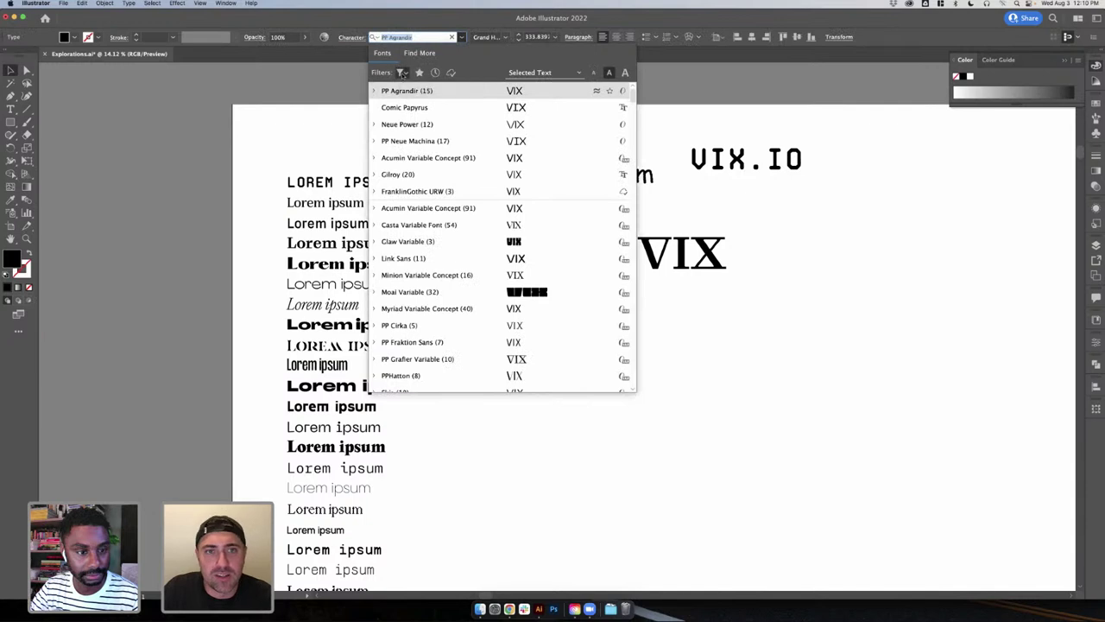
pyautogui.click(402, 72)
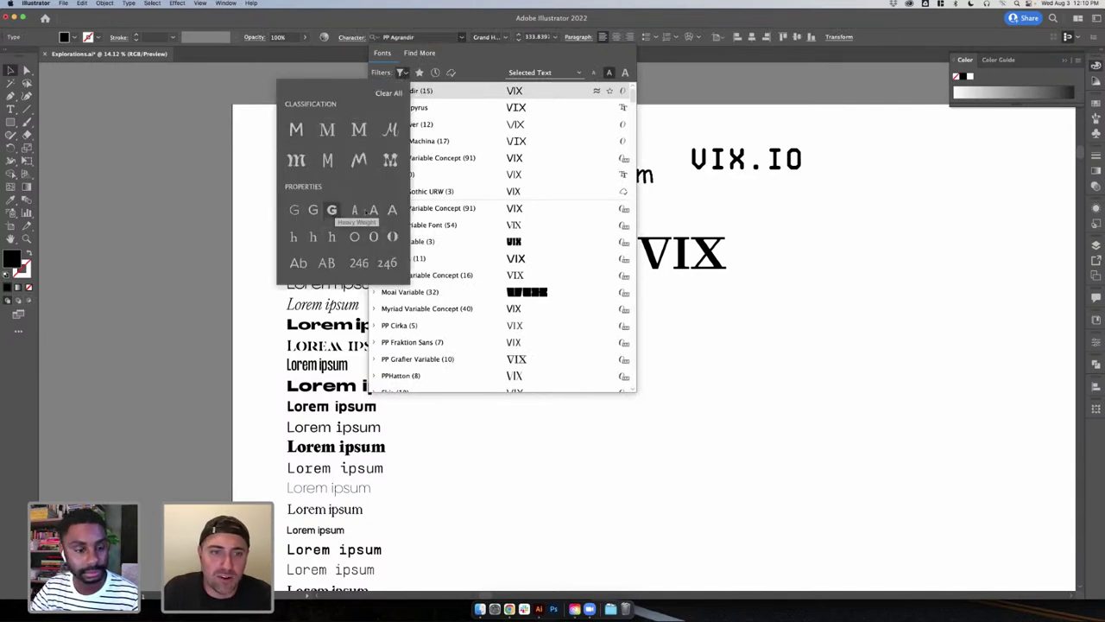
pyautogui.click(393, 210)
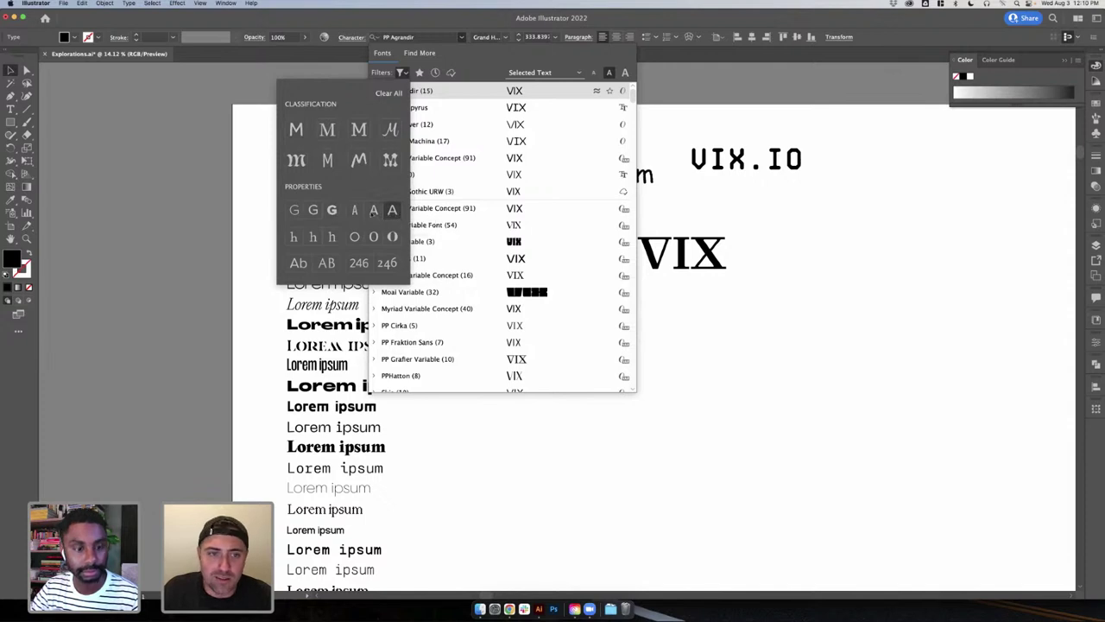
pyautogui.click(332, 209)
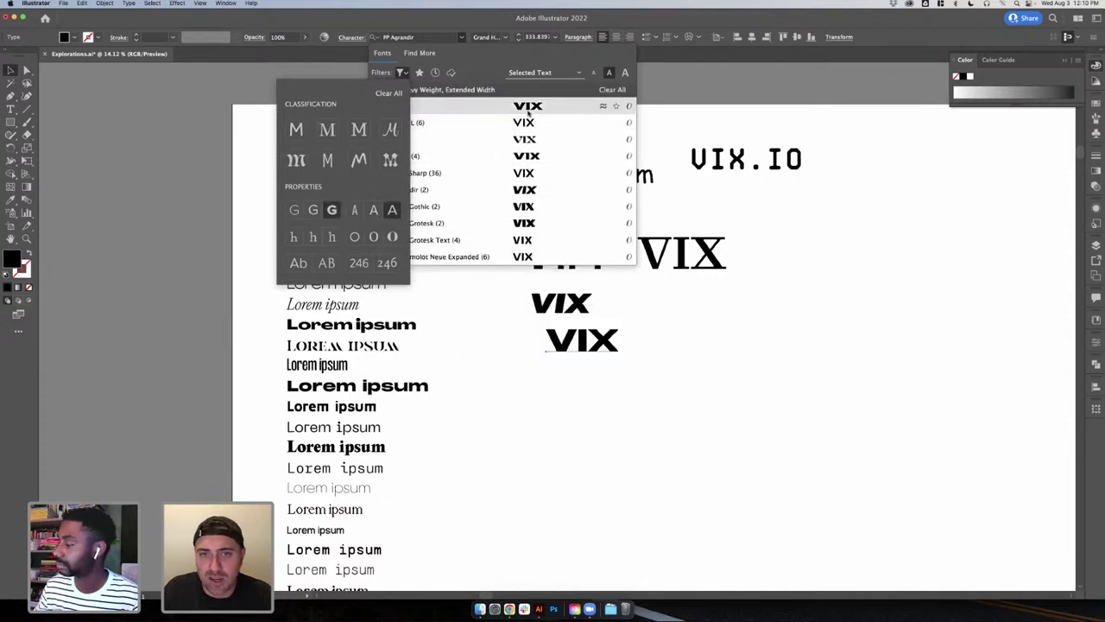
pyautogui.click(475, 76)
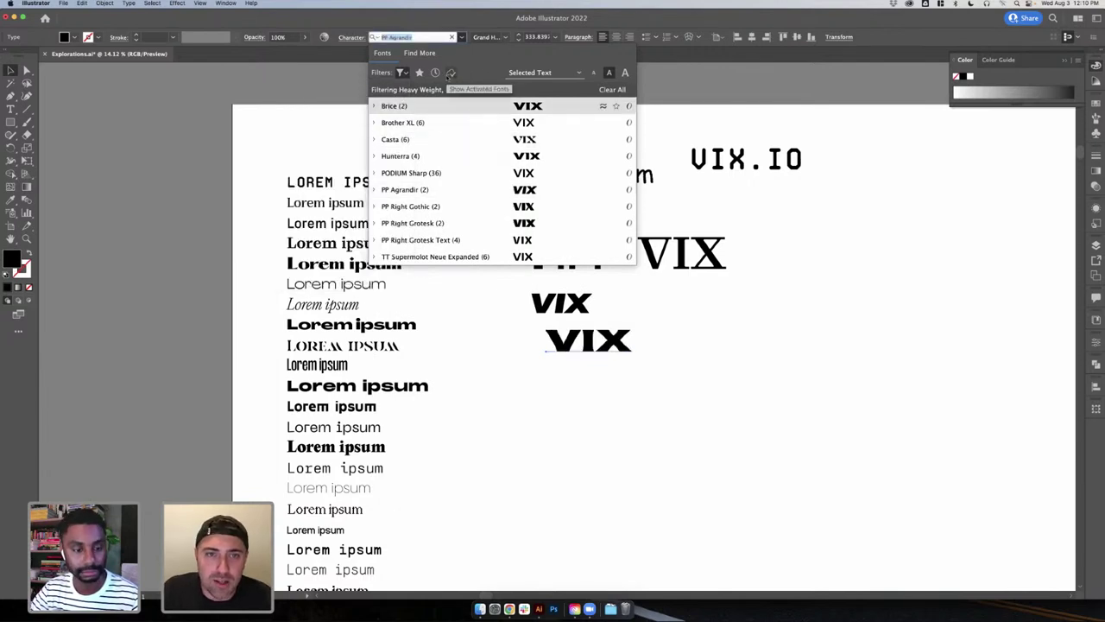
# - Try limiting the filtered fonts to active Adobe Fonts, then remove that restriction
pyautogui.click(403, 74)
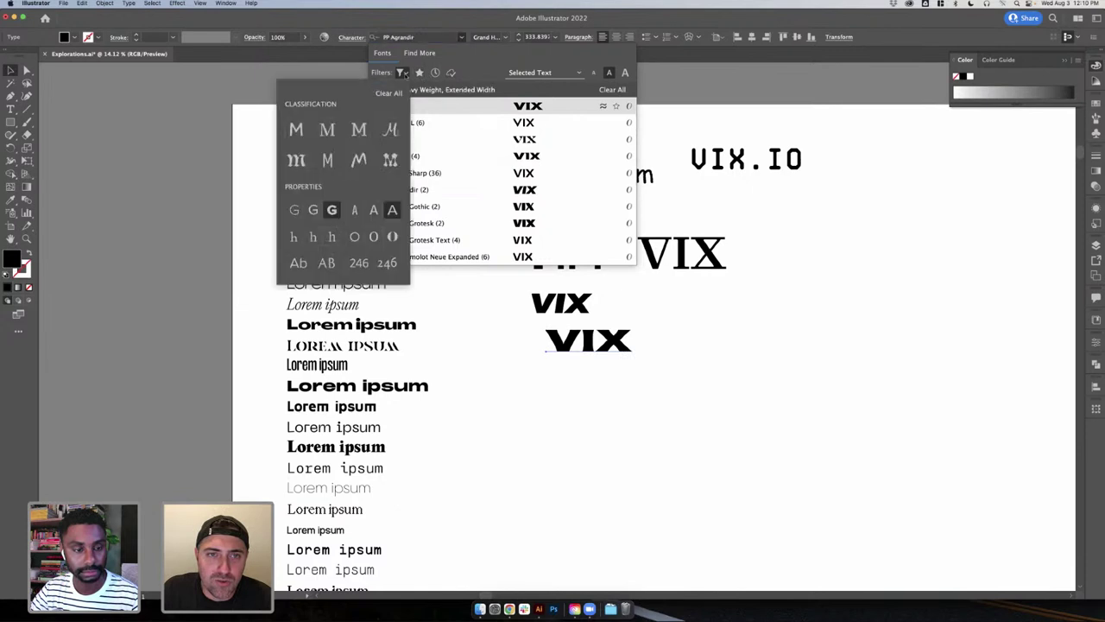
pyautogui.click(405, 75)
pyautogui.click(451, 72)
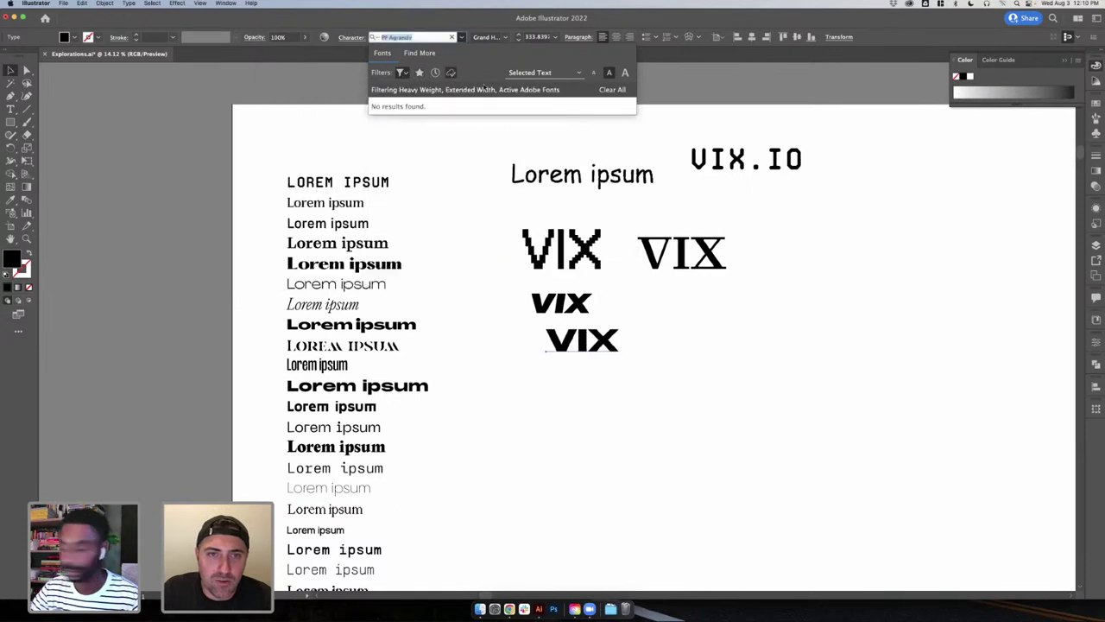
pyautogui.click(451, 72)
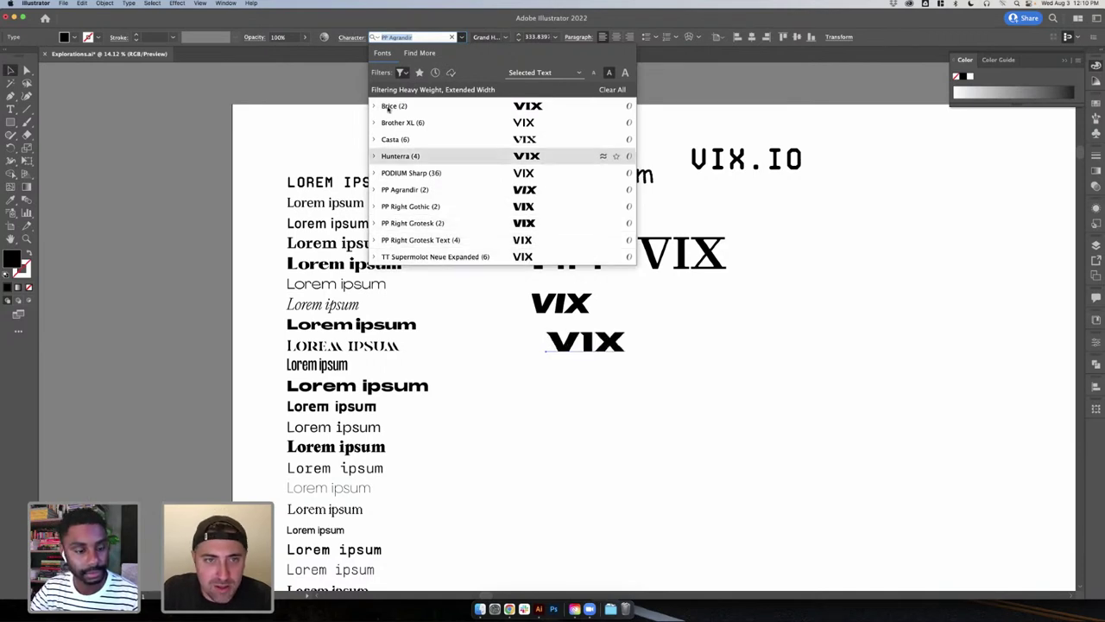
pyautogui.click(400, 74)
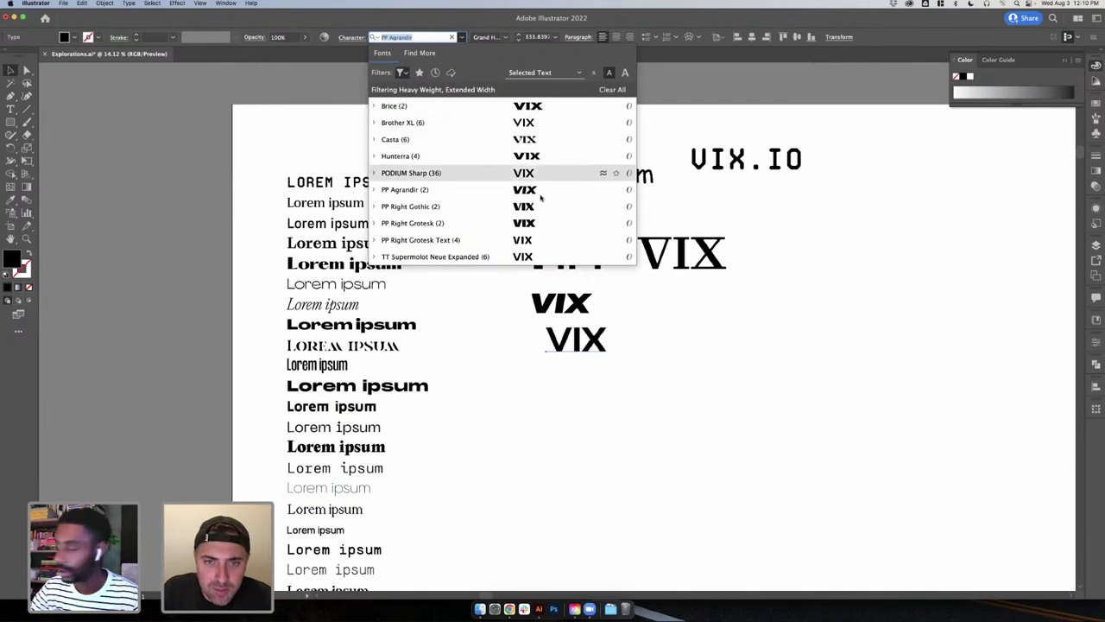
# - Set the selected VIX to PP Right Grotesk and move it beneath the serif VIX
pyautogui.click(537, 226)
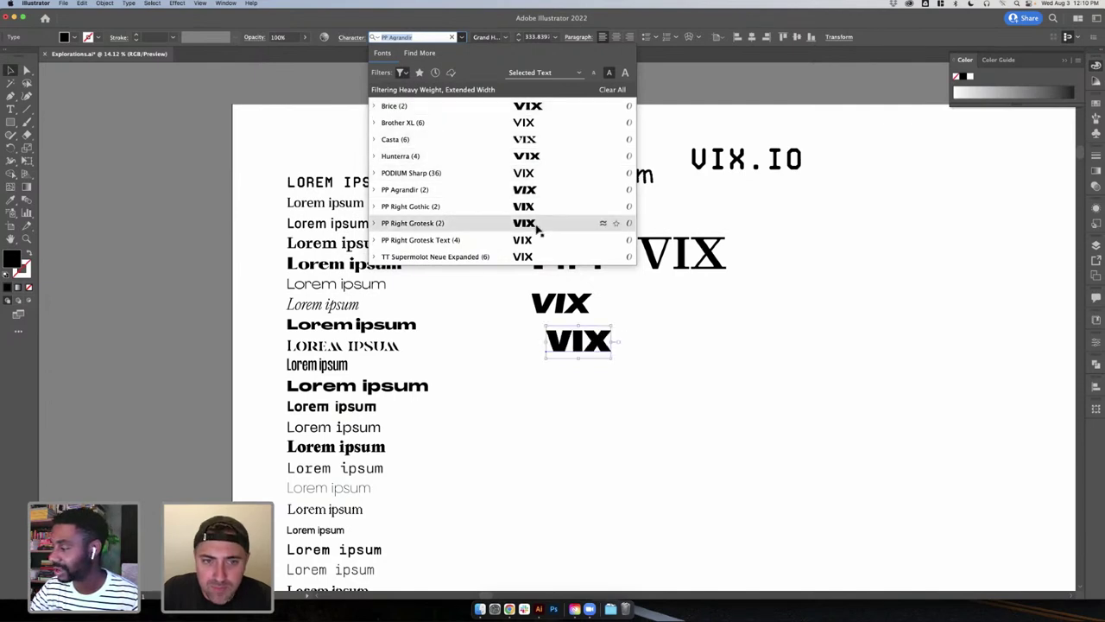
pyautogui.click(602, 361)
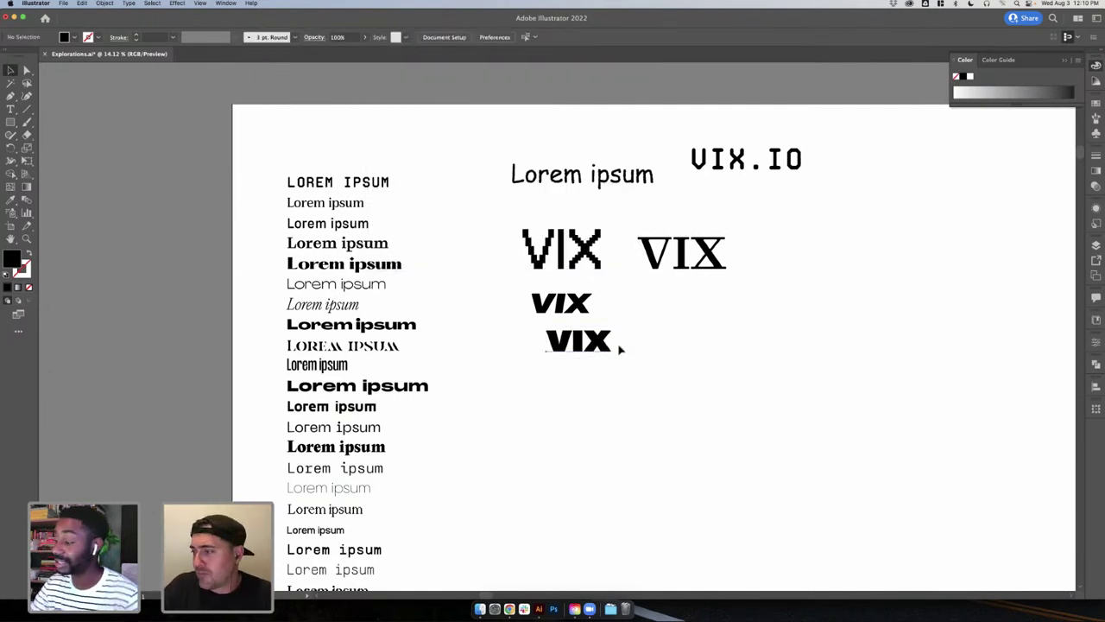
pyautogui.moveTo(608, 346); pyautogui.dragTo(709, 300)
pyautogui.click(612, 326)
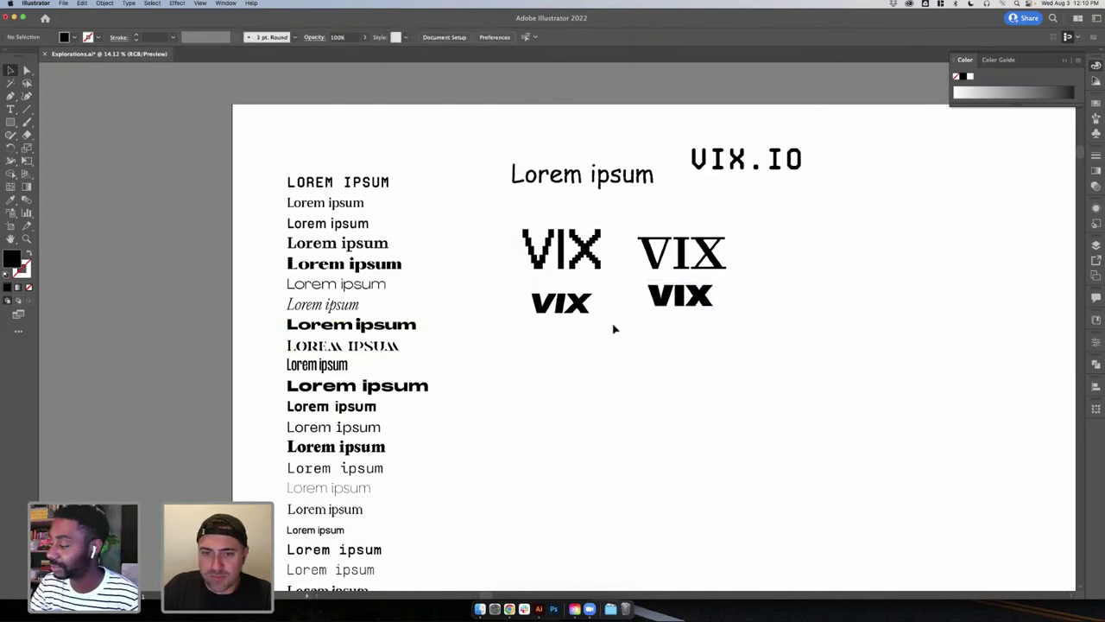
# - Duplicate the PP Agrandir Wide Light sample into the empty area below the VIX samples and change the copy's text to bitvix
pyautogui.moveTo(340, 288); pyautogui.dragTo(540, 372)
pyautogui.doubleClick(541, 371)
pyautogui.press('super+a')
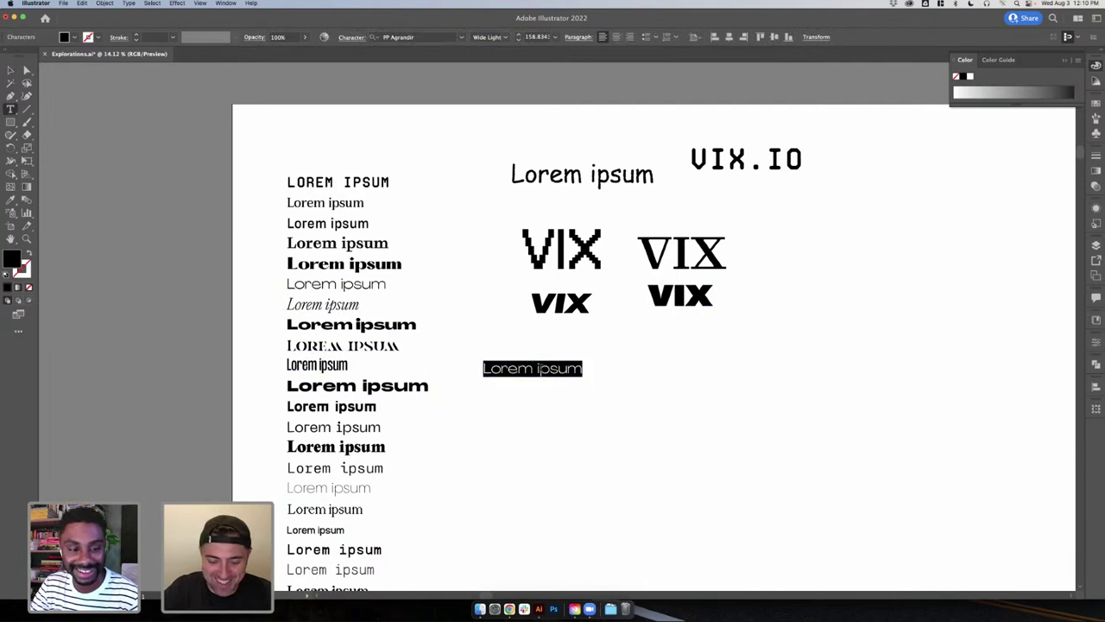
pyautogui.write('bitvix')
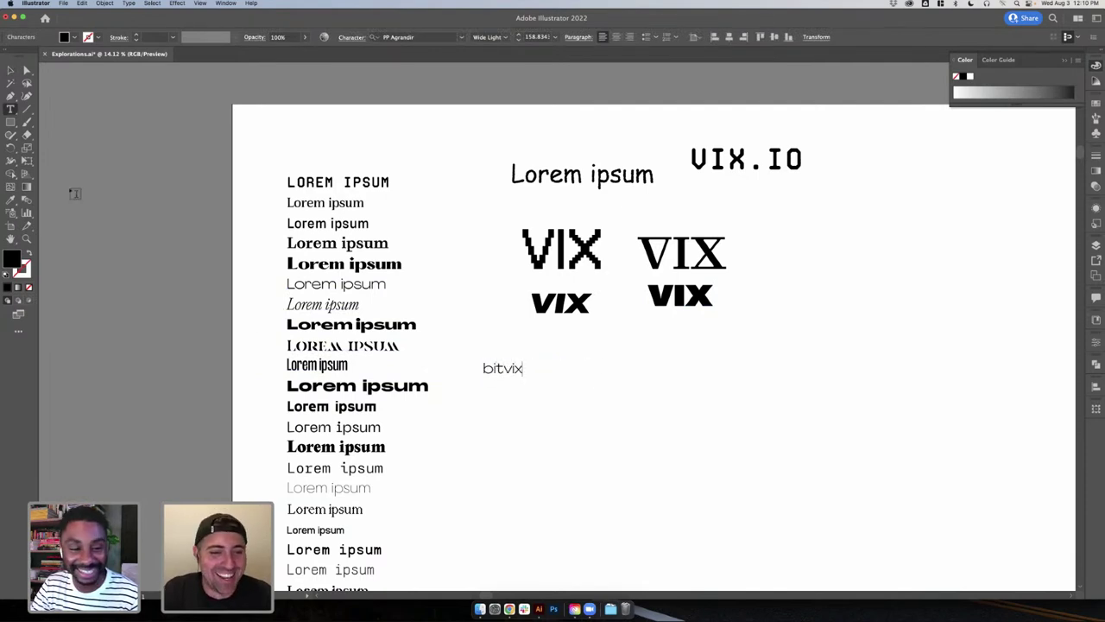
# - Enlarge bitvix to about 400 pt and place it beneath the italic VIX
pyautogui.click(11, 72)
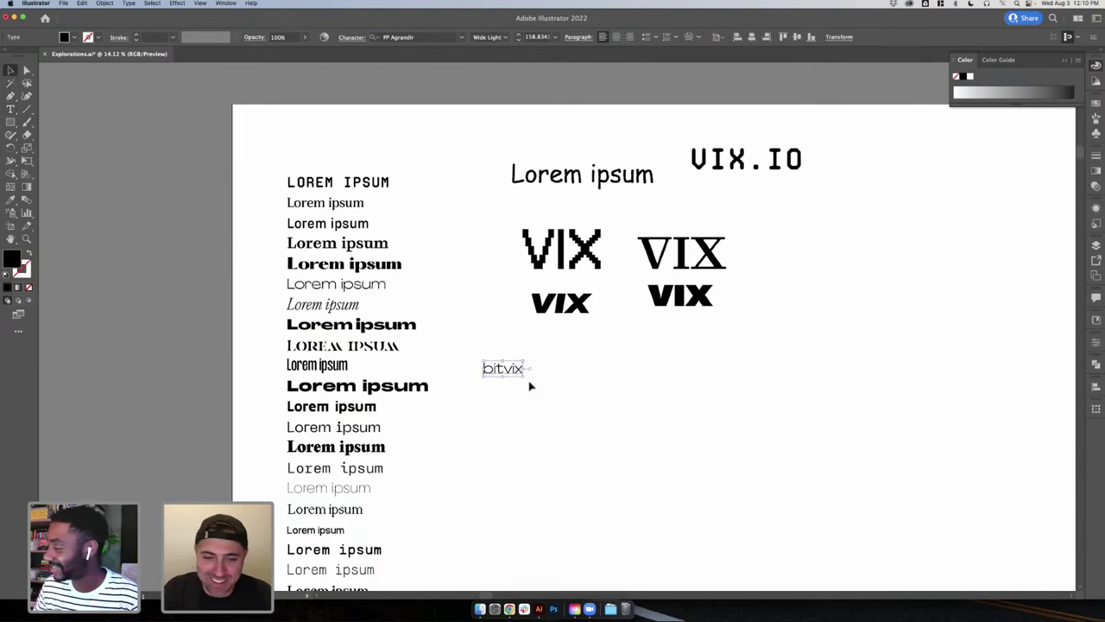
pyautogui.moveTo(526, 377); pyautogui.dragTo(587, 349)
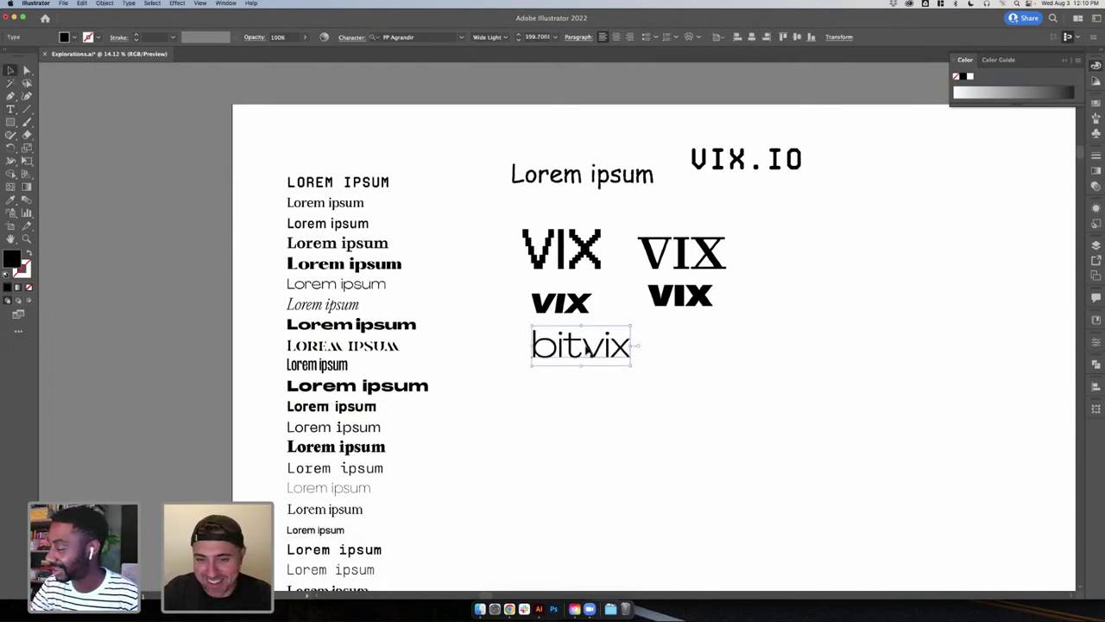
pyautogui.doubleClick(584, 347)
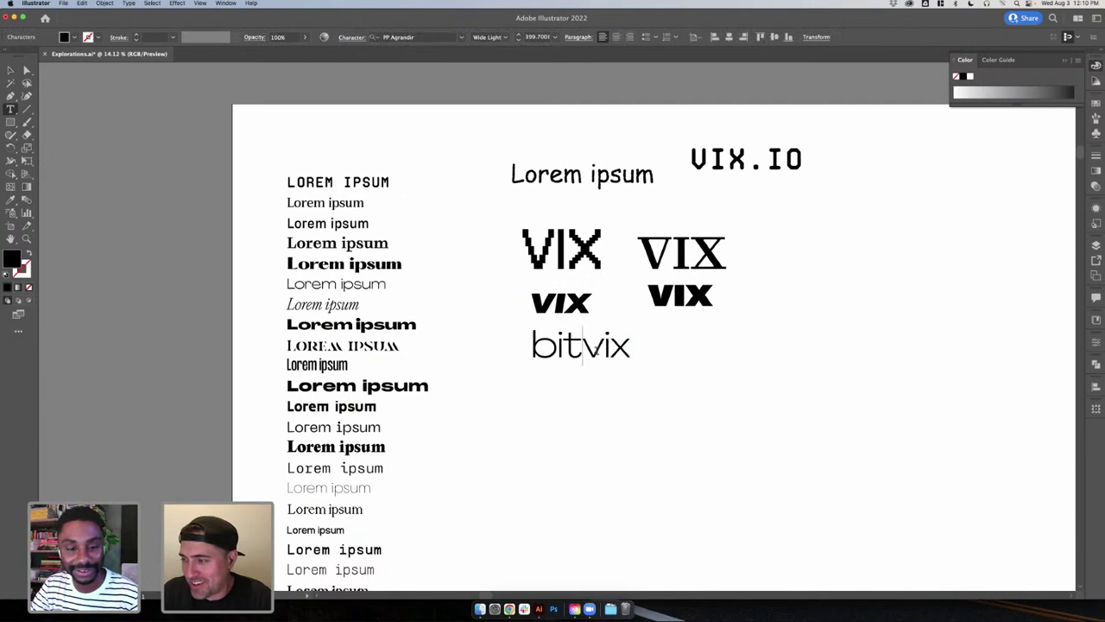
pyautogui.click(10, 71)
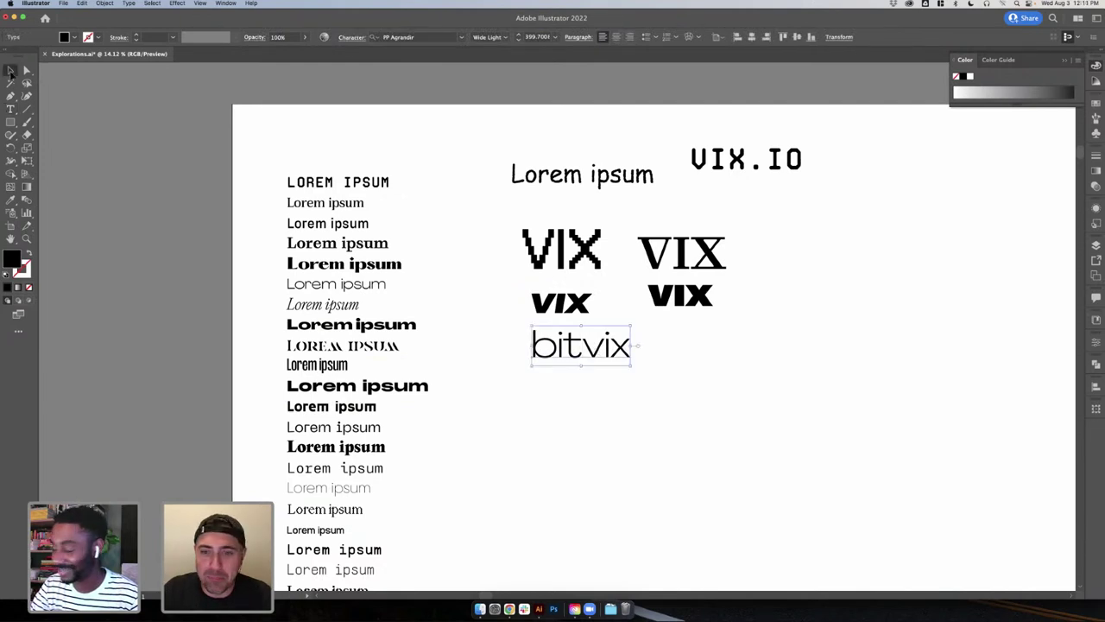
pyautogui.click(693, 388)
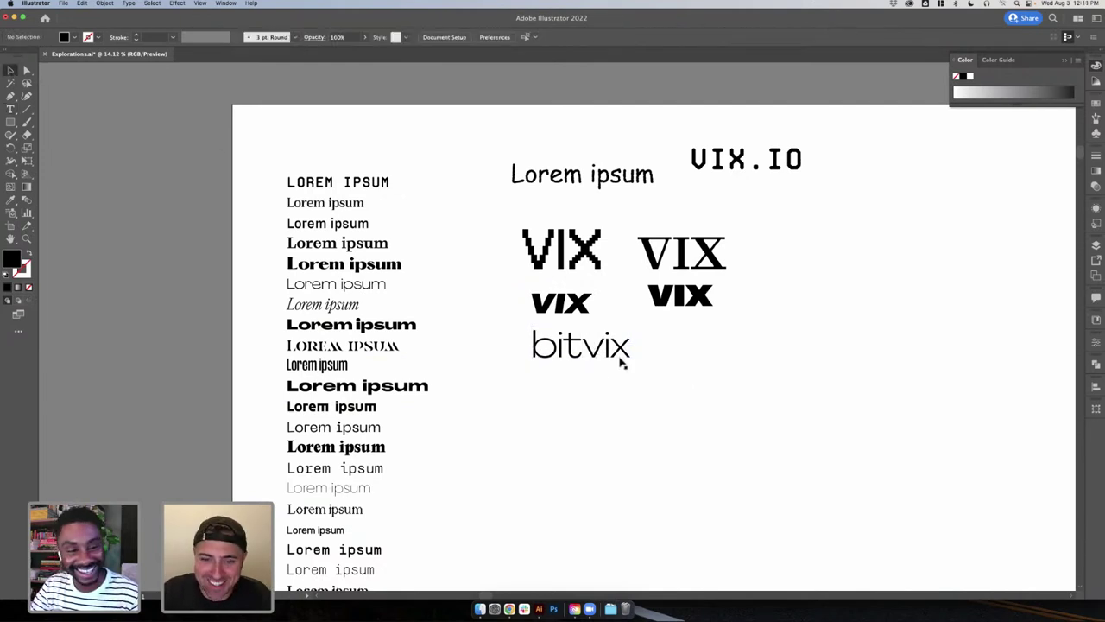
pyautogui.click(621, 361)
pyautogui.click(663, 379)
pyautogui.click(615, 361)
pyautogui.doubleClick(591, 354)
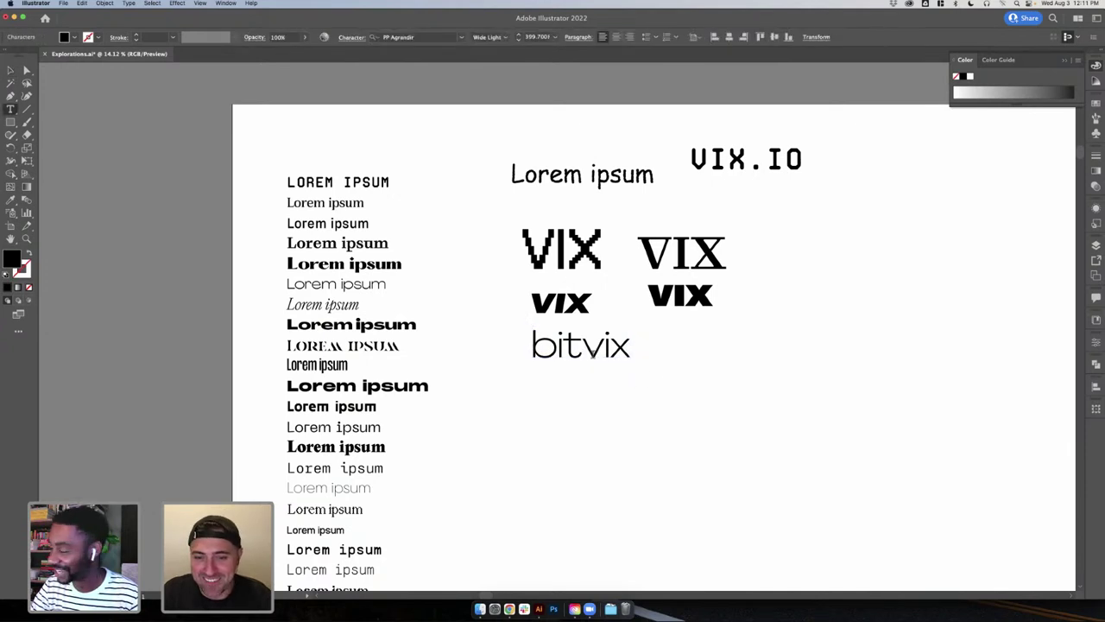
pyautogui.click(11, 71)
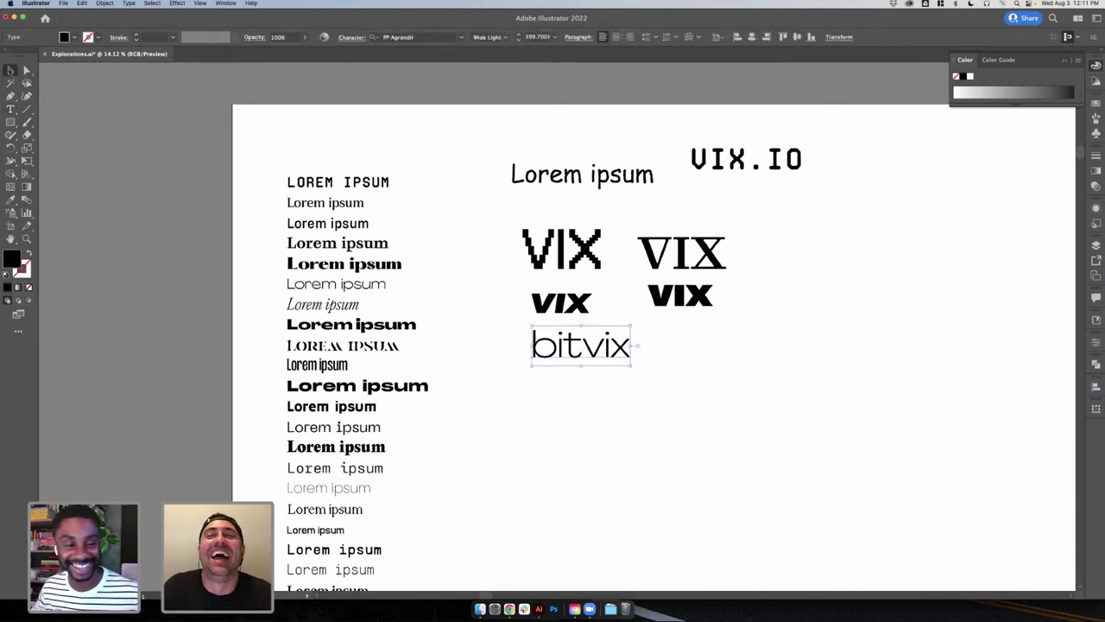
pyautogui.click(696, 442)
# - Duplicate bitvix beneath the PP Right Grotesk VIX and change the copy's text to BIX
pyautogui.moveTo(585, 344); pyautogui.dragTo(715, 360)
pyautogui.doubleClick(715, 355)
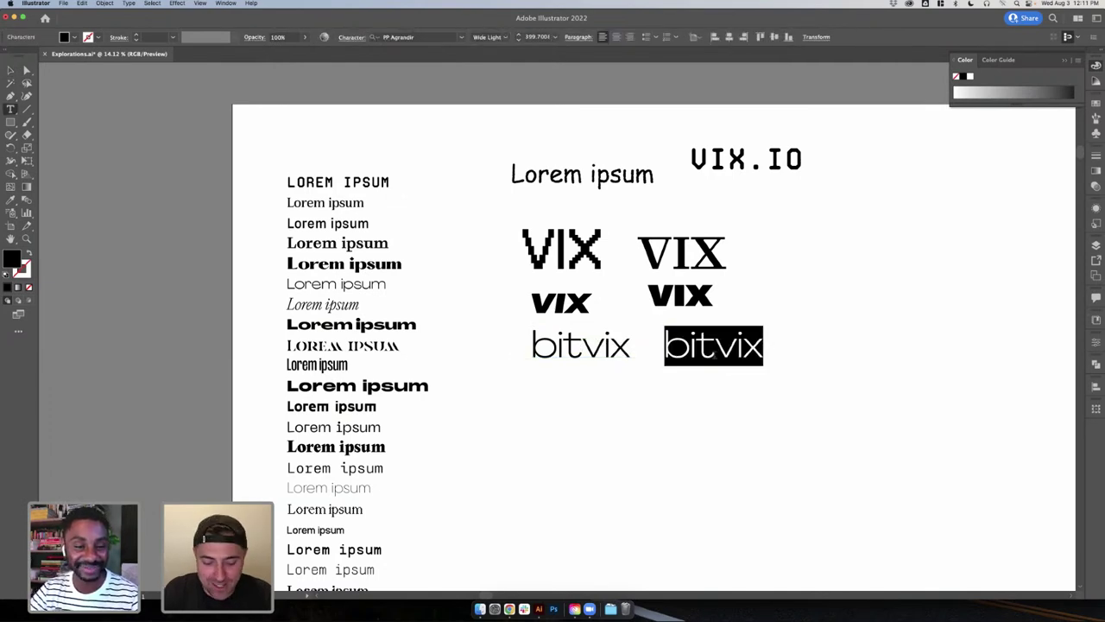
pyautogui.write('BIX')
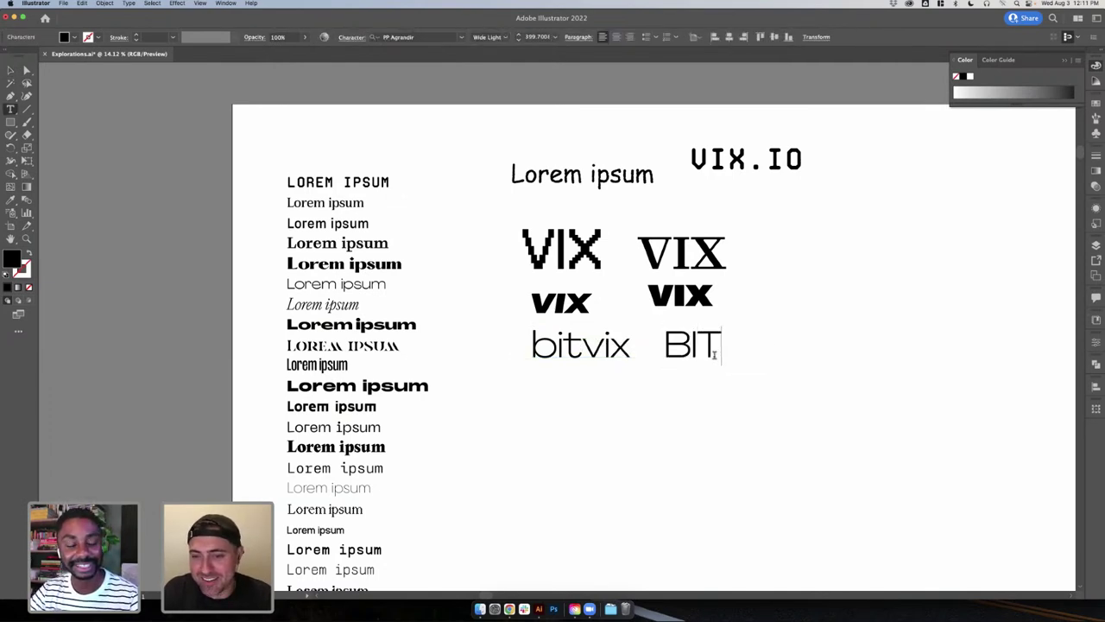
pyautogui.press('super+a')
pyautogui.press('Escape')
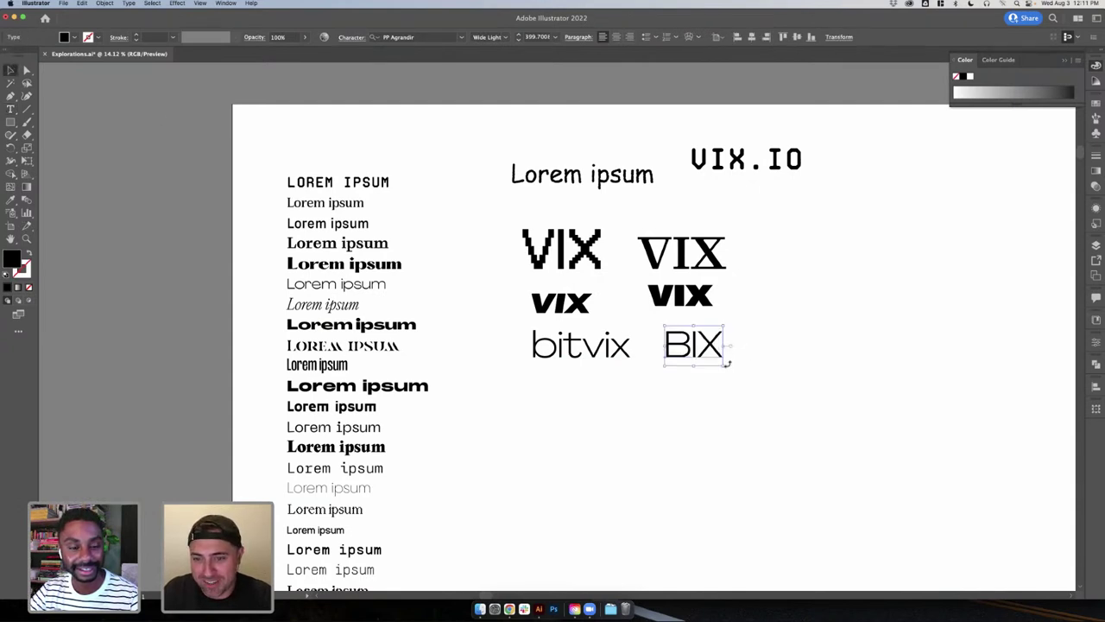
pyautogui.click(514, 87)
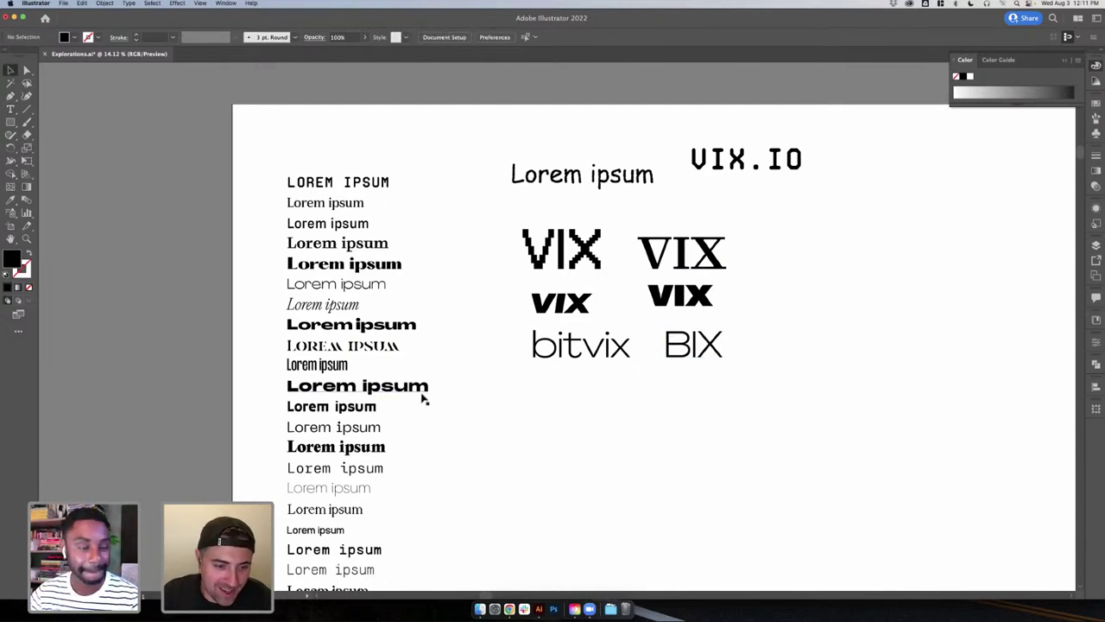
# - Duplicate the PPMondwest Regular sample below bitvix and BIX and enlarge the copy to about 876 pt
pyautogui.scroll(-1, 424, 398)
pyautogui.click(333, 450)
pyautogui.click(346, 472)
pyautogui.moveTo(343, 474); pyautogui.dragTo(776, 495)
pyautogui.moveTo(619, 415); pyautogui.dragTo(713, 379)
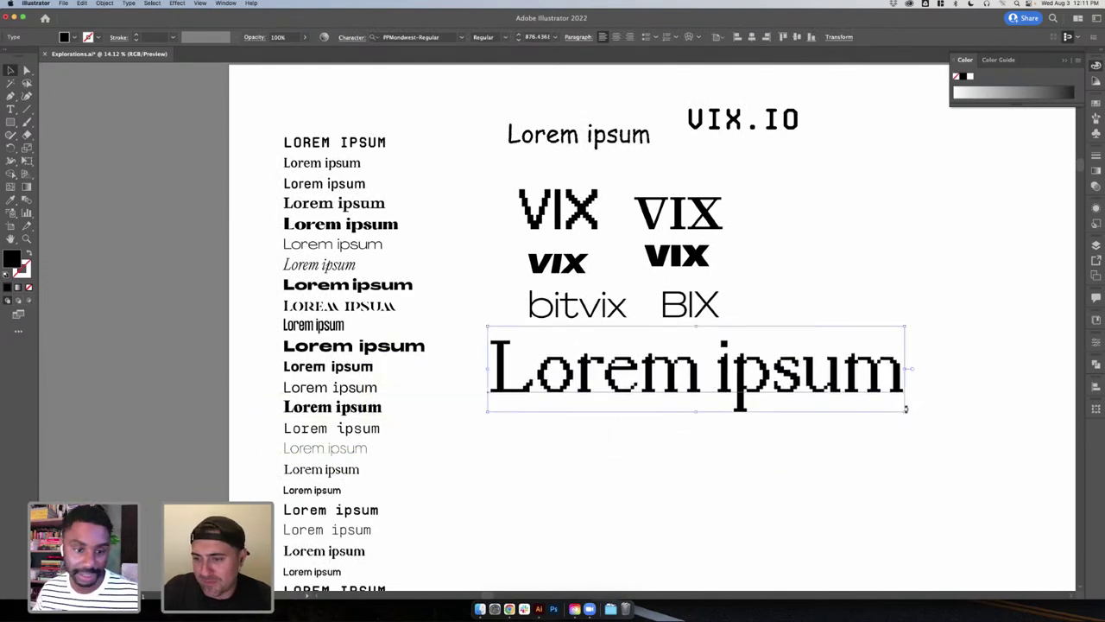
# - Shrink the large PPMondwest Lorem ipsum and duplicate the Neue Power Ultra sample beneath it
pyautogui.moveTo(906, 404); pyautogui.dragTo(853, 389)
pyautogui.click(762, 432)
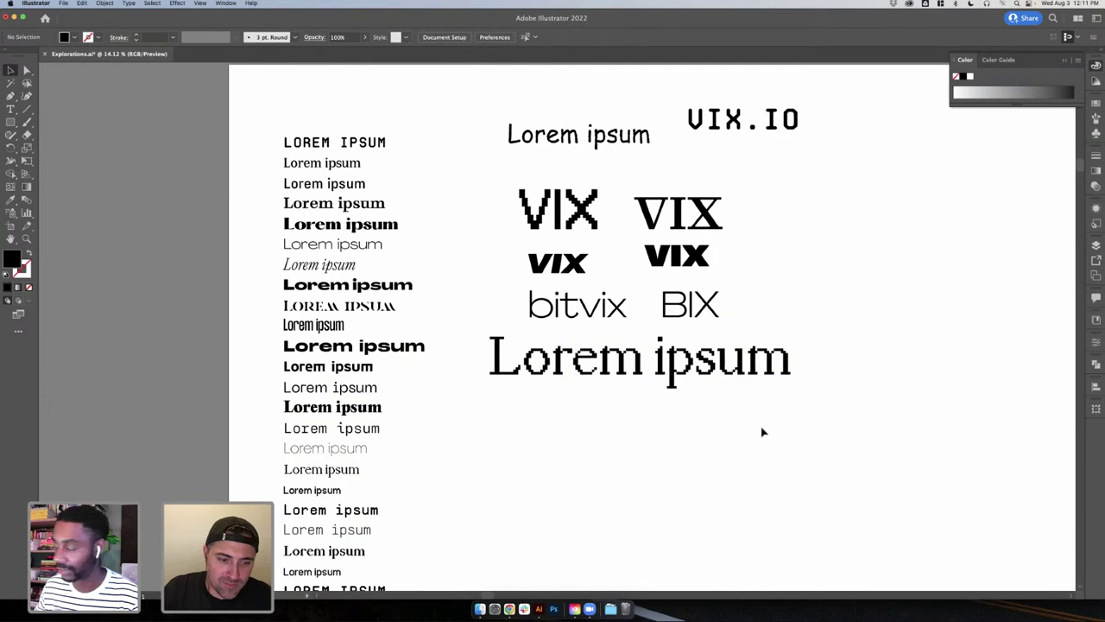
pyautogui.scroll(-5, 369, 423)
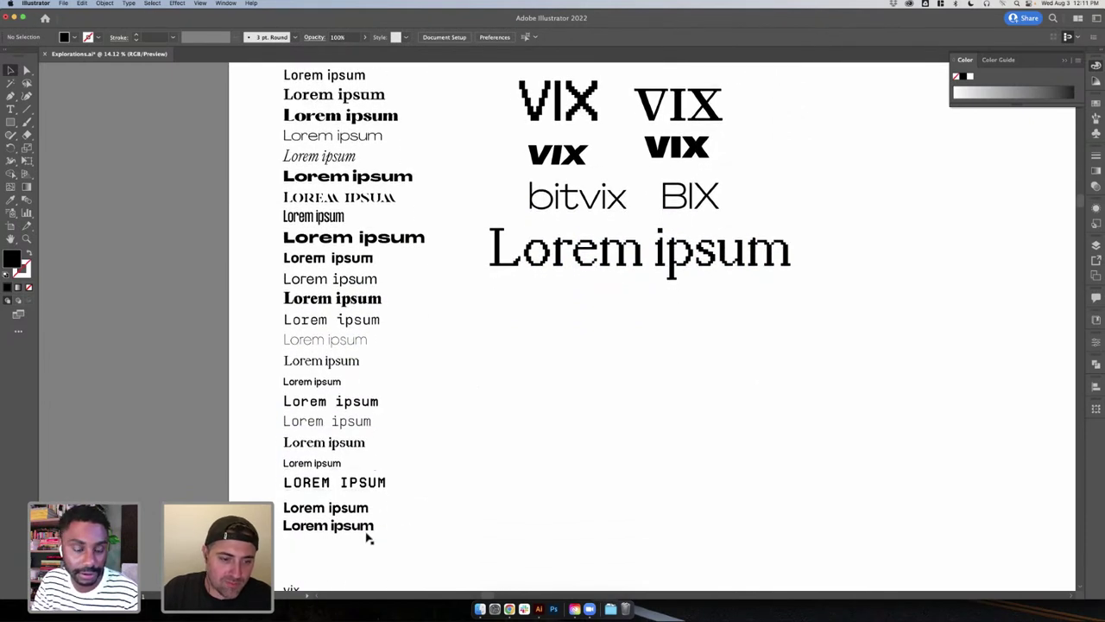
pyautogui.click(364, 529)
pyautogui.moveTo(360, 525); pyautogui.dragTo(624, 301)
pyautogui.click(661, 368)
pyautogui.scroll(3, 631, 457)
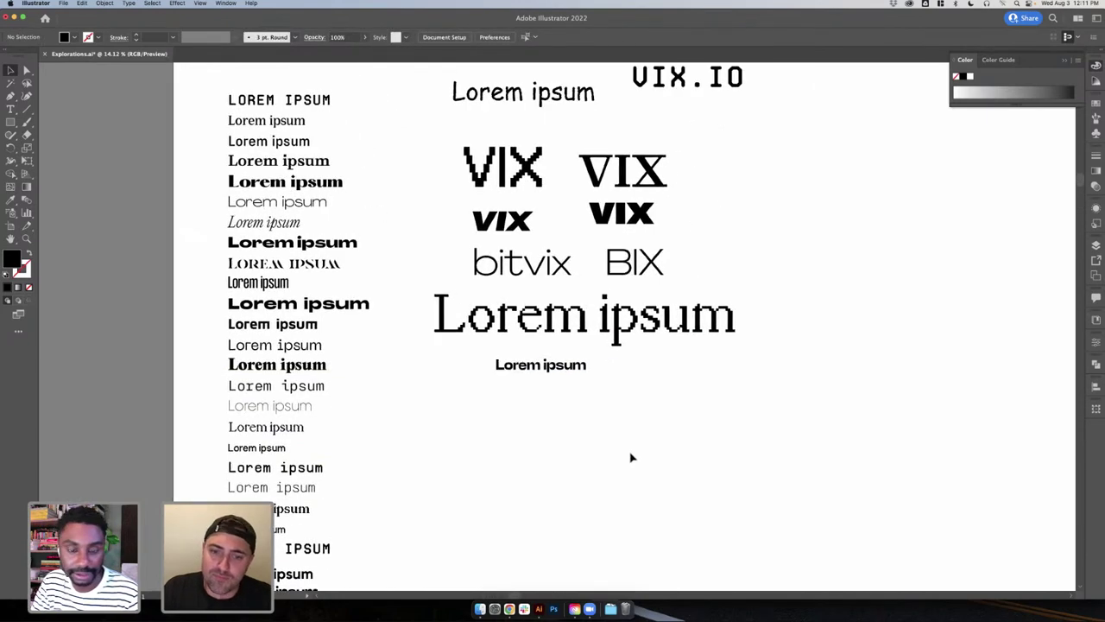
pyautogui.scroll(3, 631, 457)
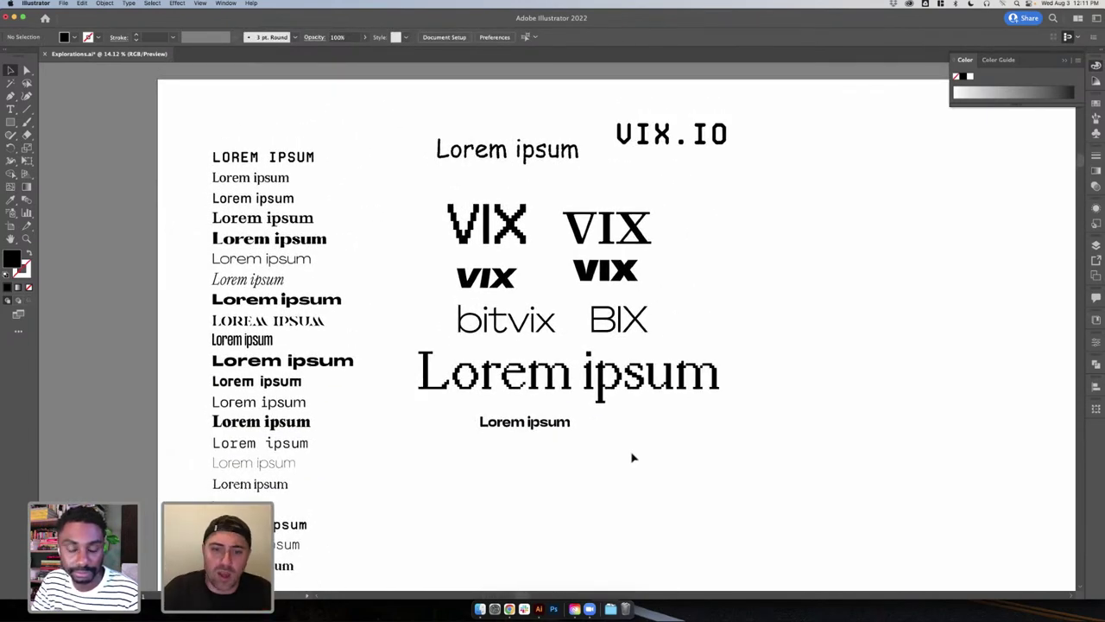
pyautogui.click(520, 427)
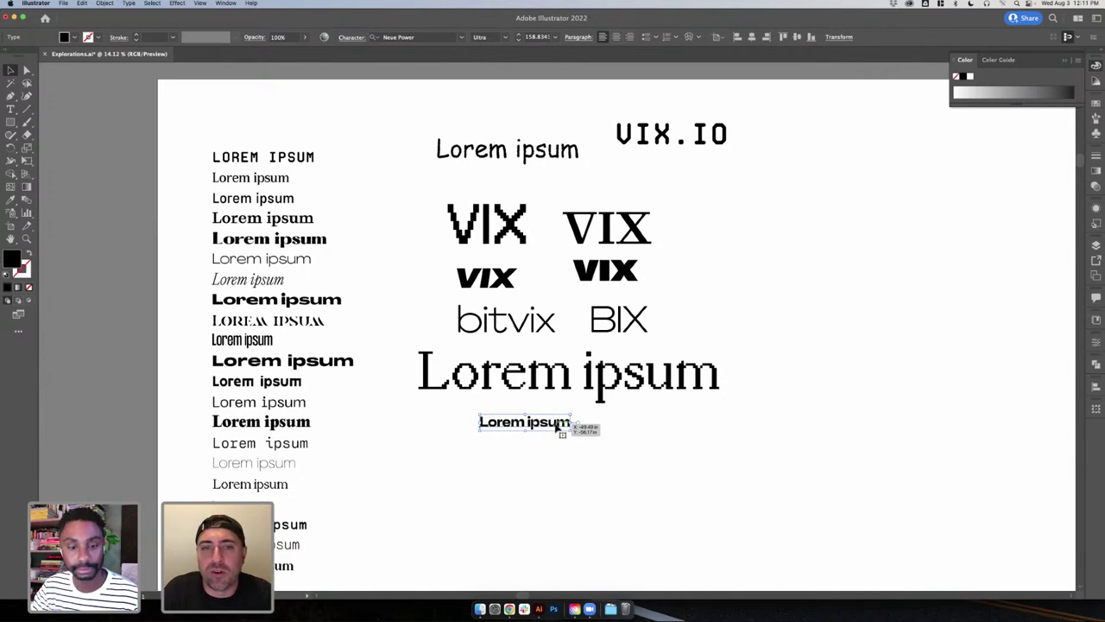
pyautogui.doubleClick(557, 423)
pyautogui.press('super+a')
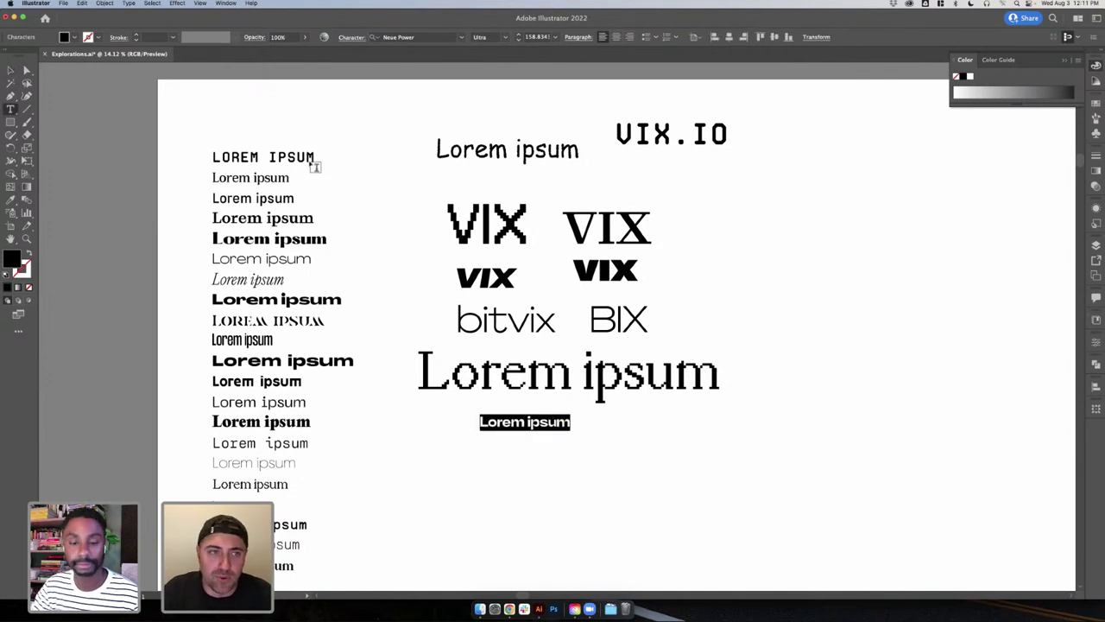
pyautogui.click(11, 71)
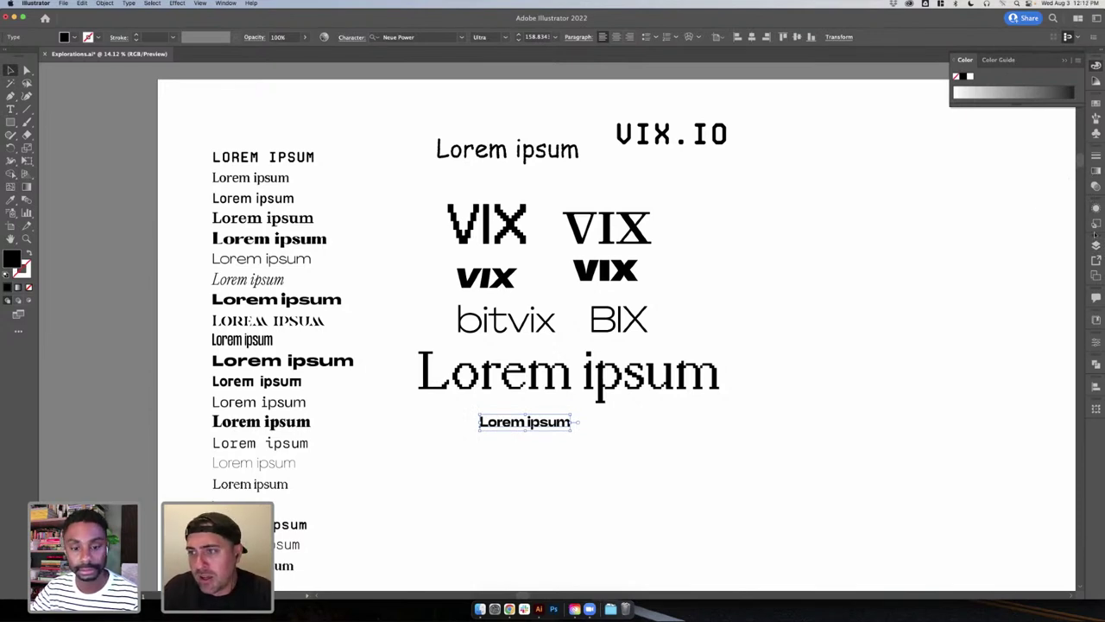
# - Collapse the colour settings and apply All Caps to the Neue Power Ultra copy through the character options
pyautogui.click(1068, 58)
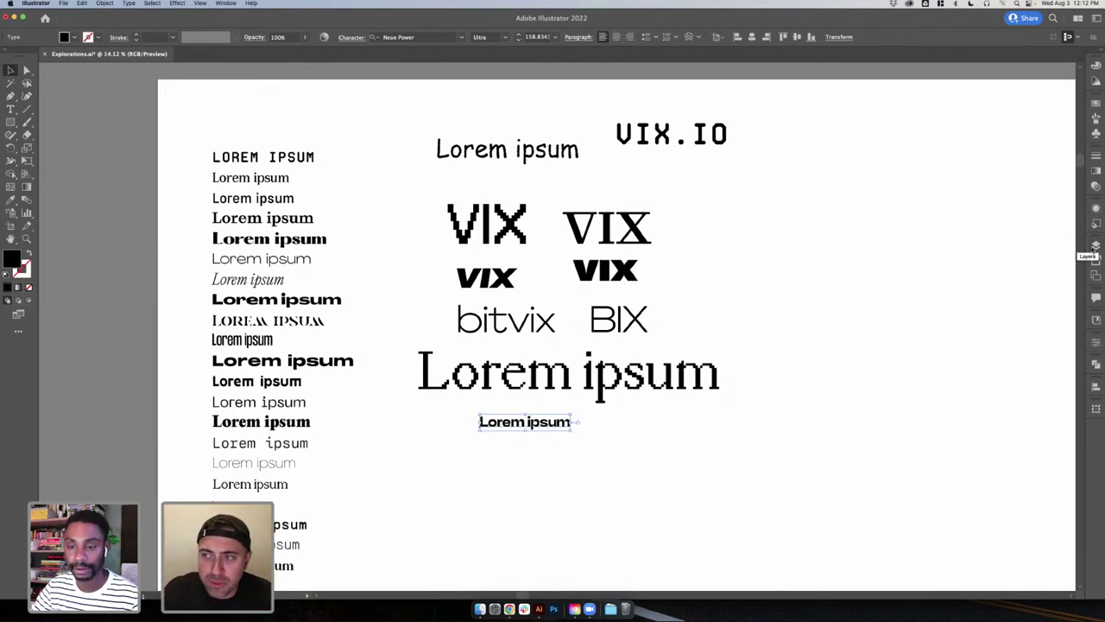
pyautogui.click(901, 270)
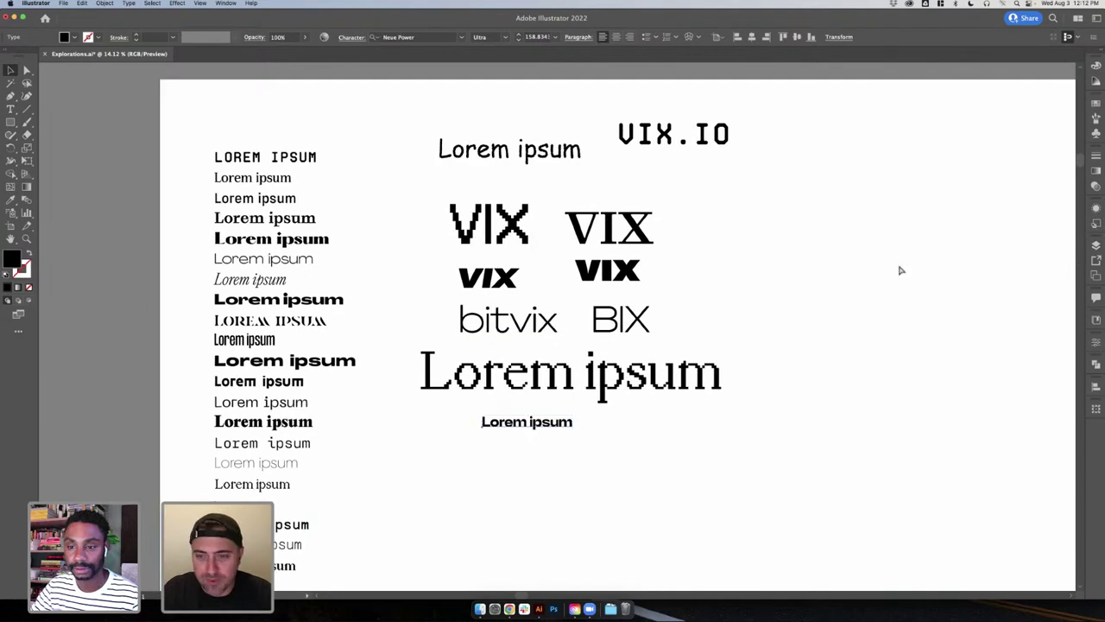
pyautogui.press('super+t')
pyautogui.click(867, 57)
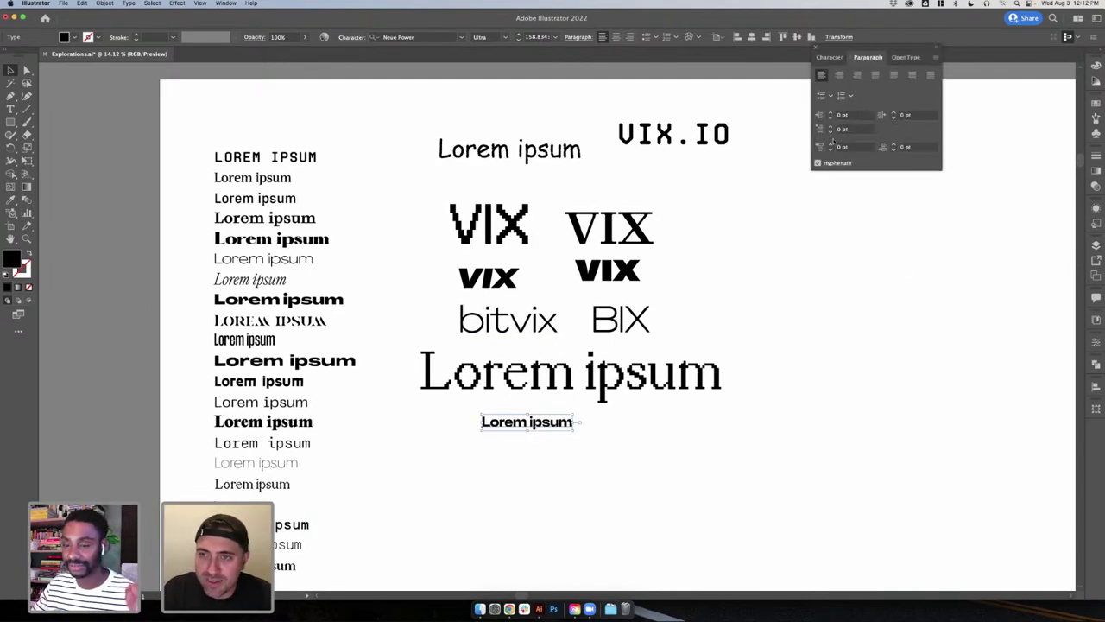
pyautogui.click(906, 57)
pyautogui.click(829, 58)
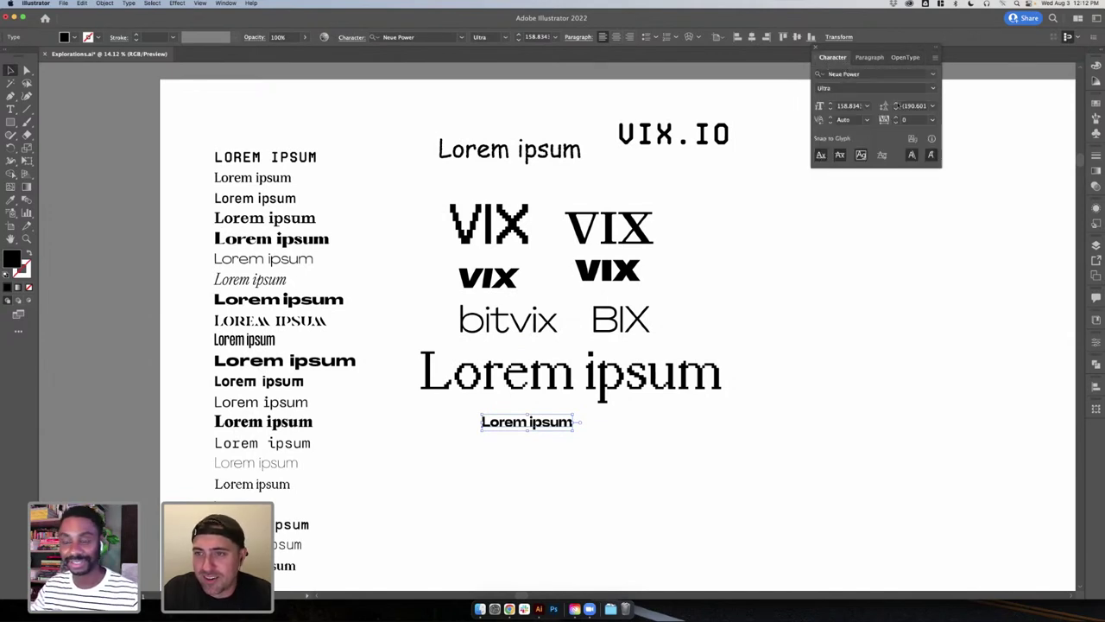
pyautogui.click(905, 58)
pyautogui.click(936, 58)
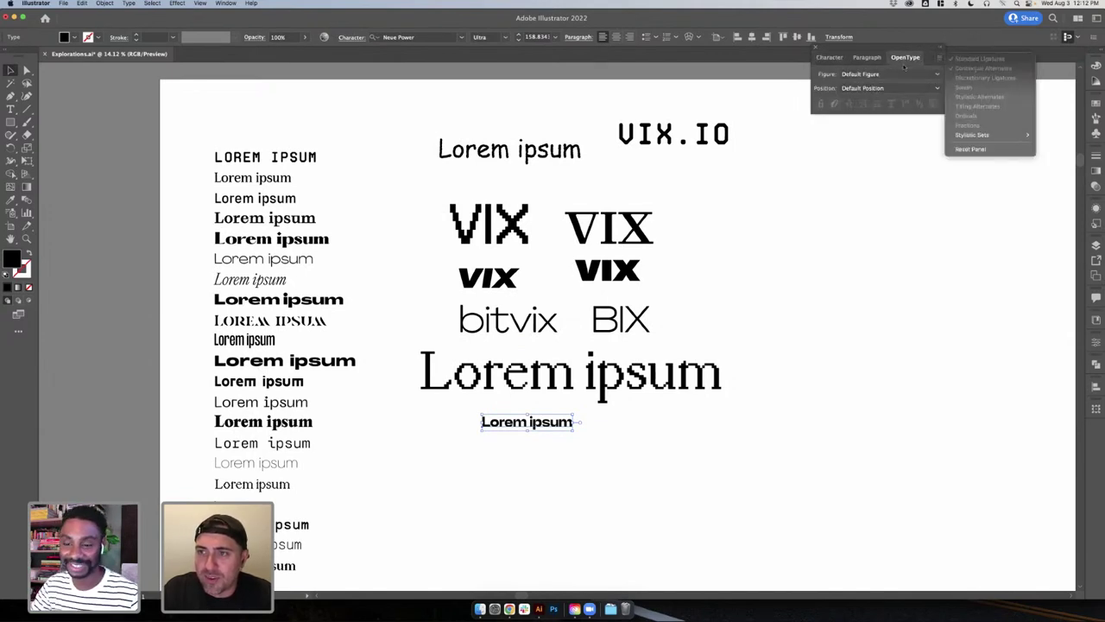
pyautogui.click(829, 57)
pyautogui.click(934, 58)
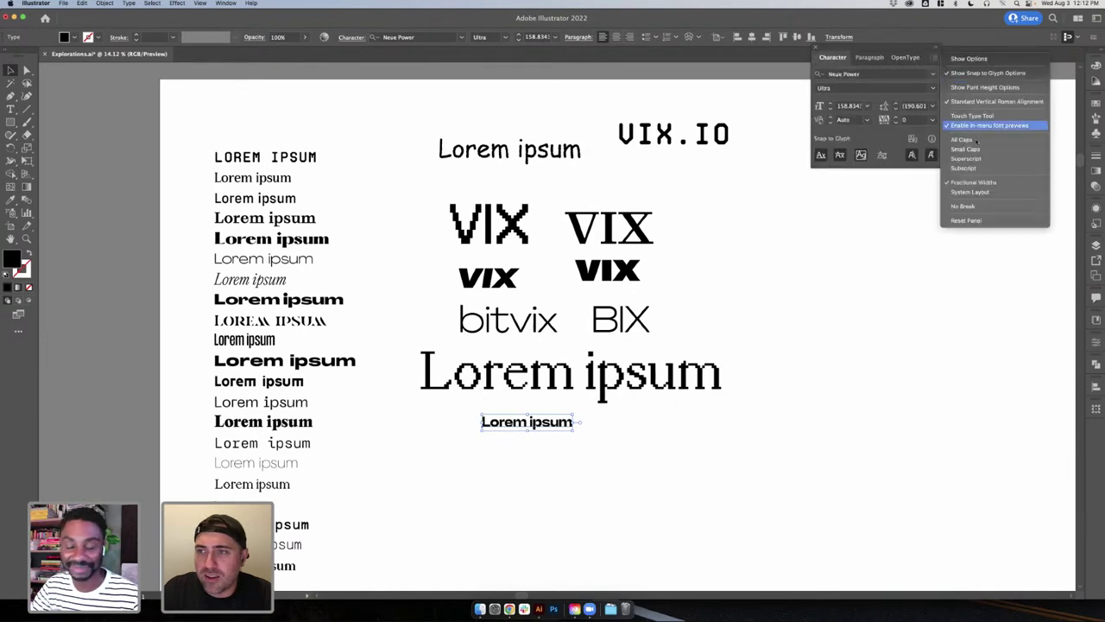
pyautogui.click(961, 139)
pyautogui.click(609, 430)
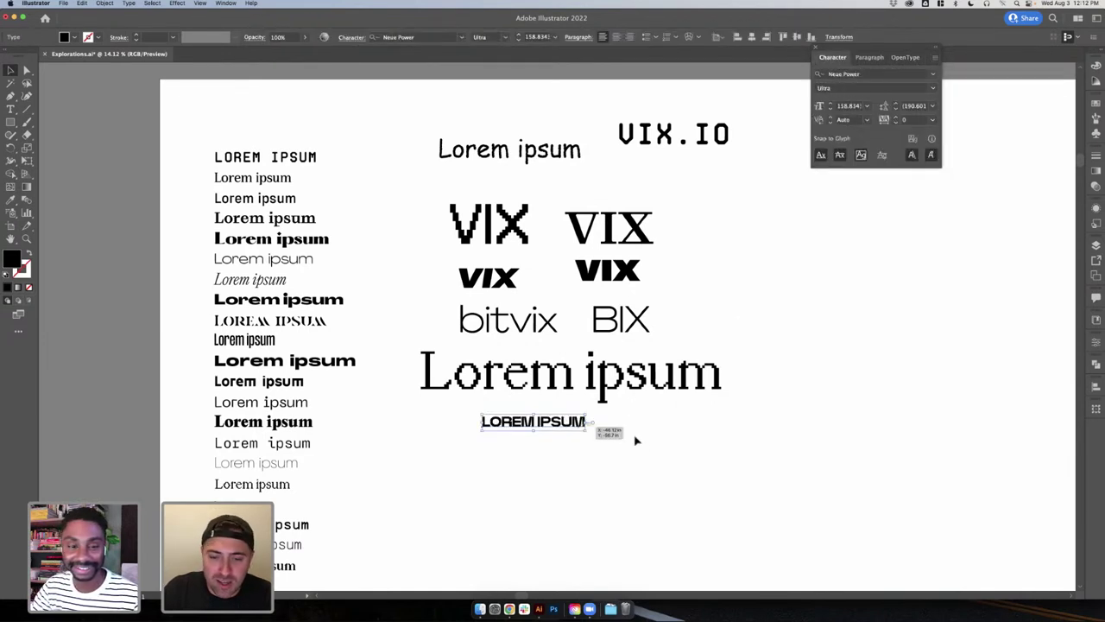
# - Duplicate the all-caps Neue Power LOREM IPSUM beside itself and turn off All Caps on the copy
pyautogui.moveTo(560, 427); pyautogui.dragTo(678, 435)
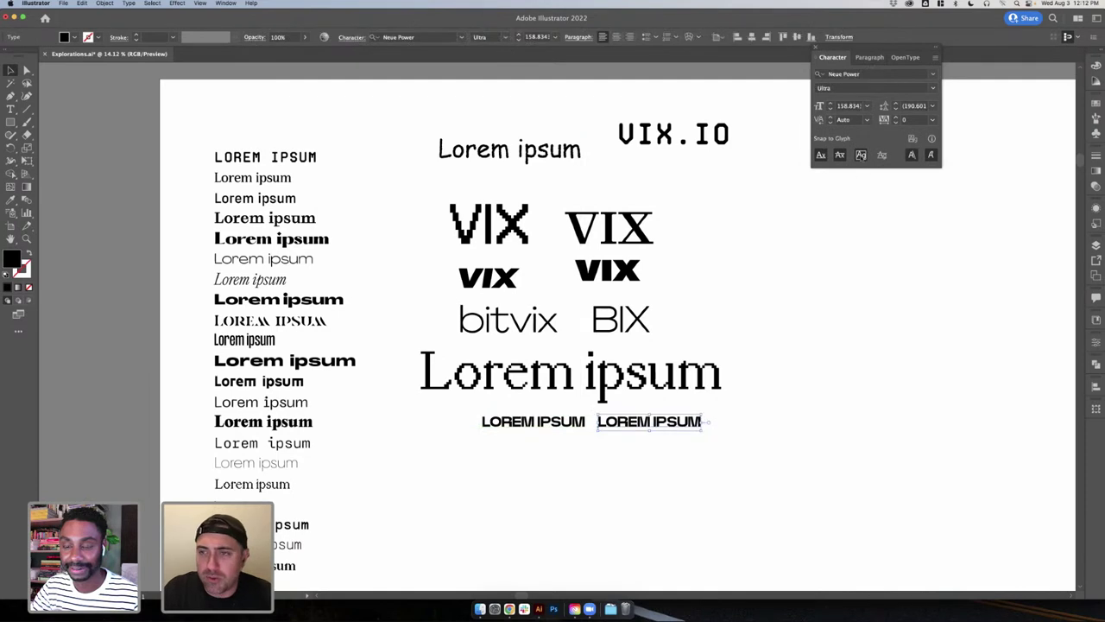
pyautogui.click(936, 57)
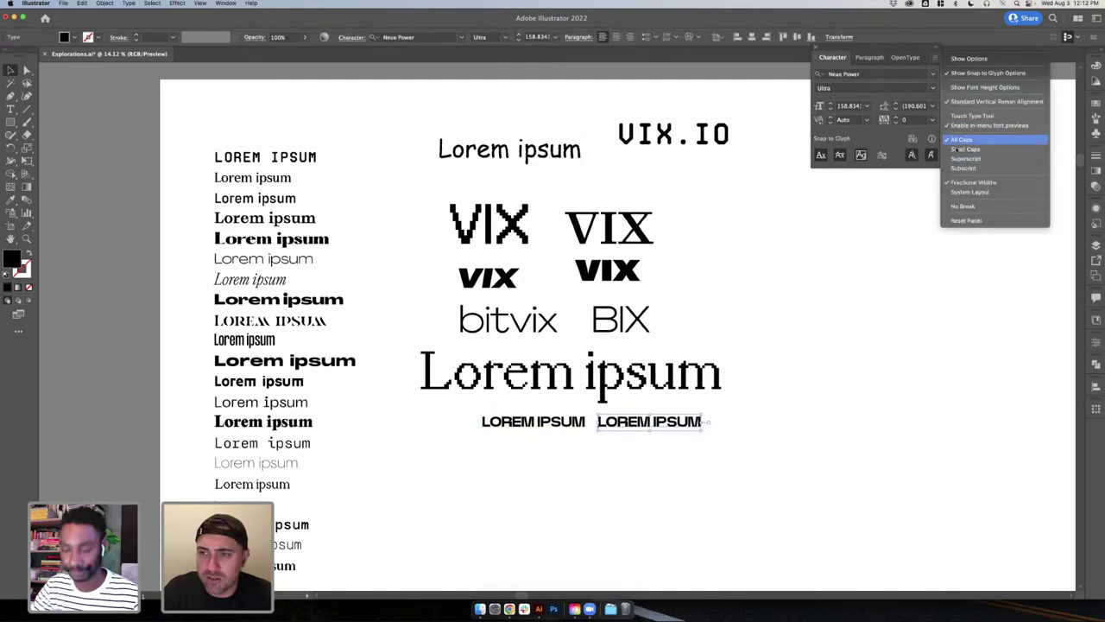
pyautogui.click(956, 141)
pyautogui.click(673, 429)
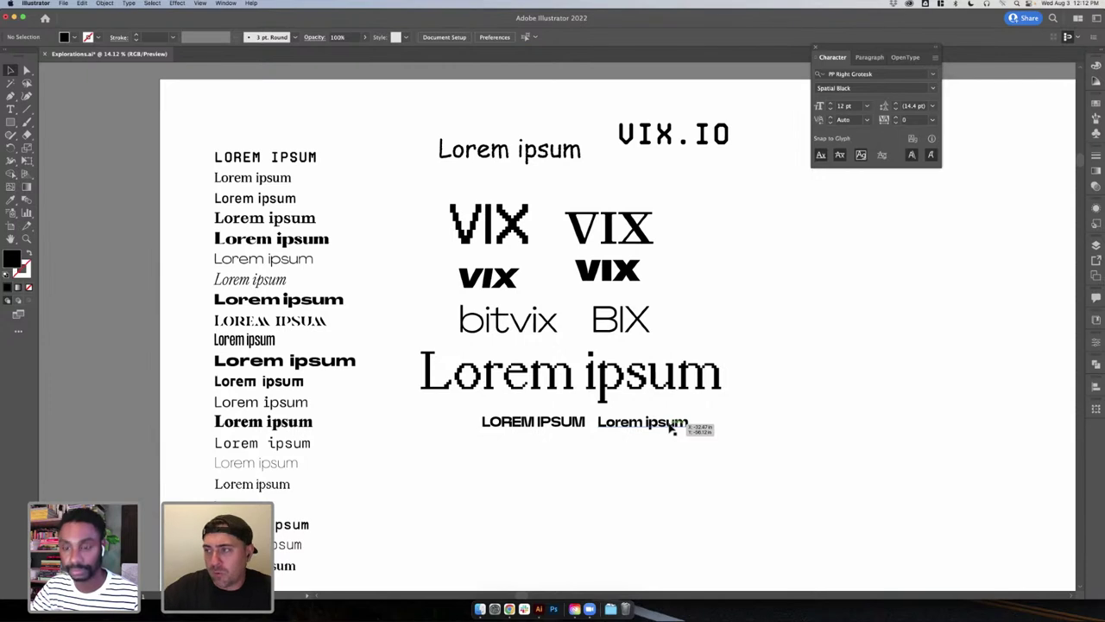
# - Replace the text of the mixed-case Neue Power copy with VIX
pyautogui.tripleClick(673, 427)
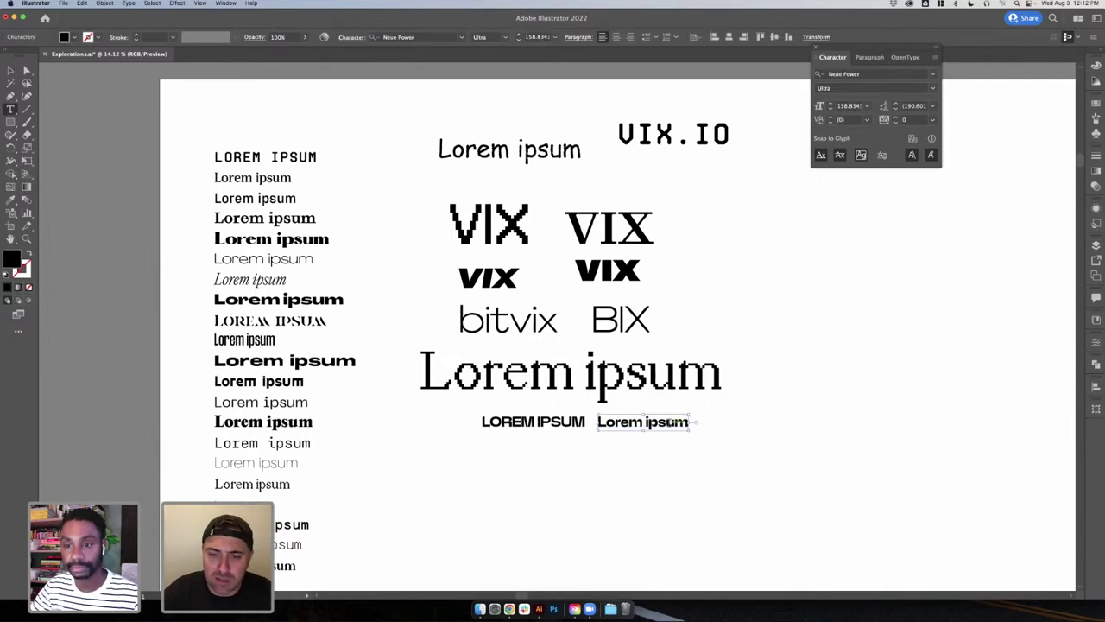
pyautogui.write('VIX')
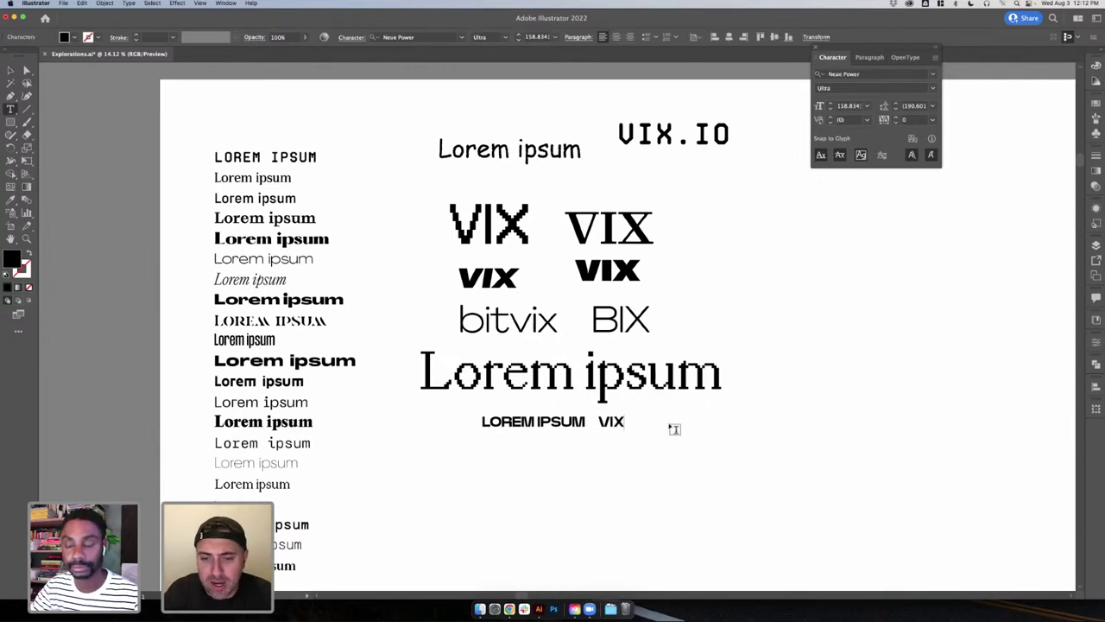
pyautogui.press('Escape')
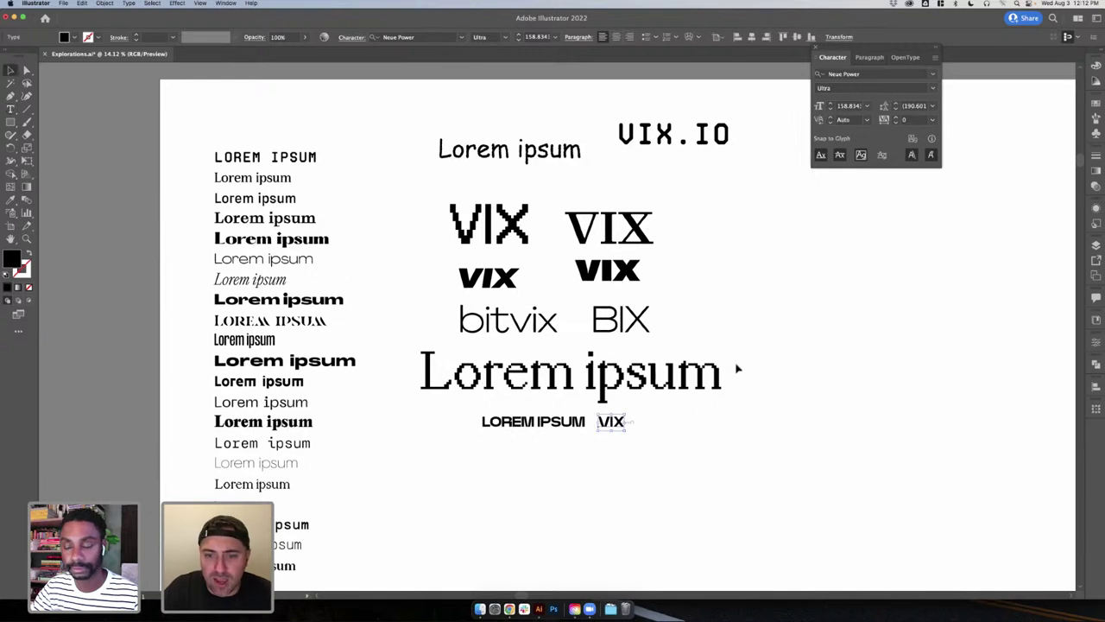
pyautogui.click(735, 370)
# - Duplicate the Neue Power VIX to its right and set the copy's font style to Heavy
pyautogui.moveTo(628, 417); pyautogui.dragTo(682, 423)
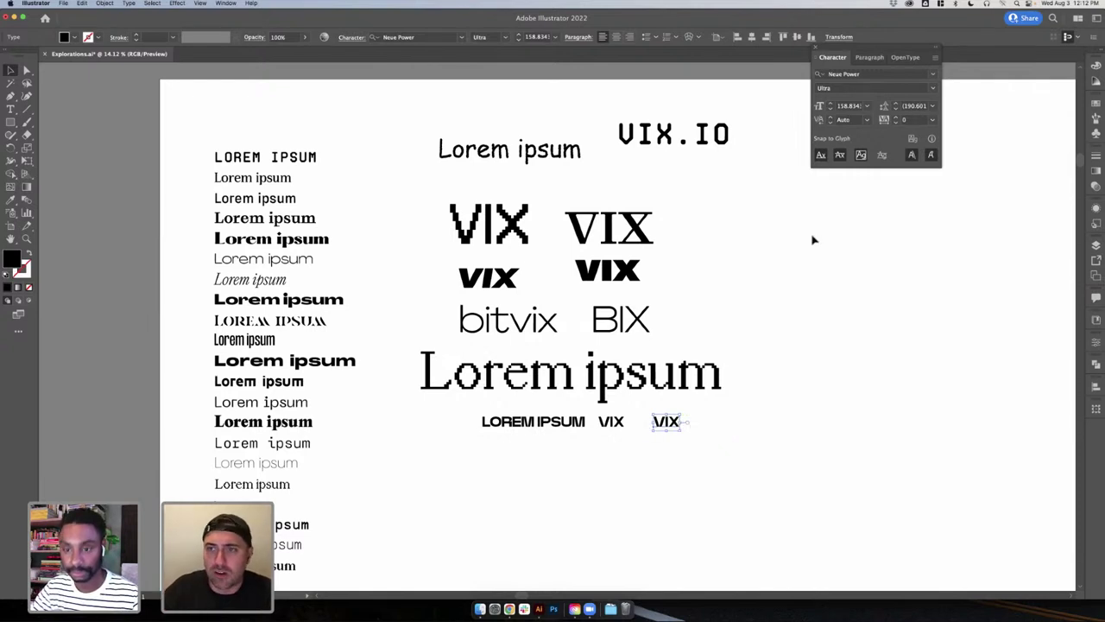
pyautogui.click(932, 86)
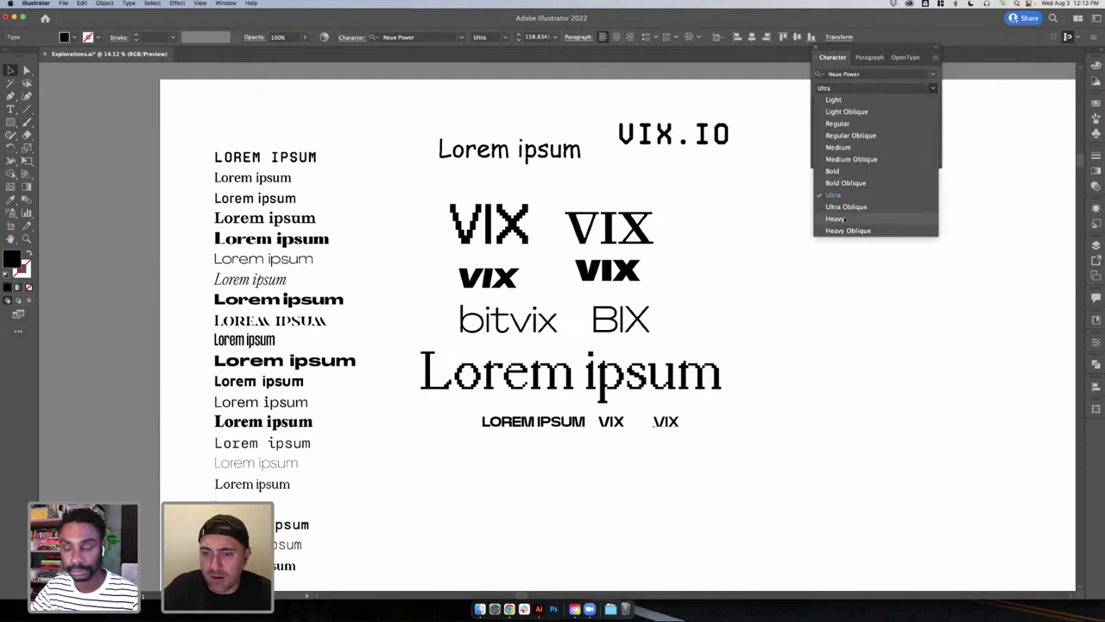
pyautogui.click(845, 219)
pyautogui.click(931, 87)
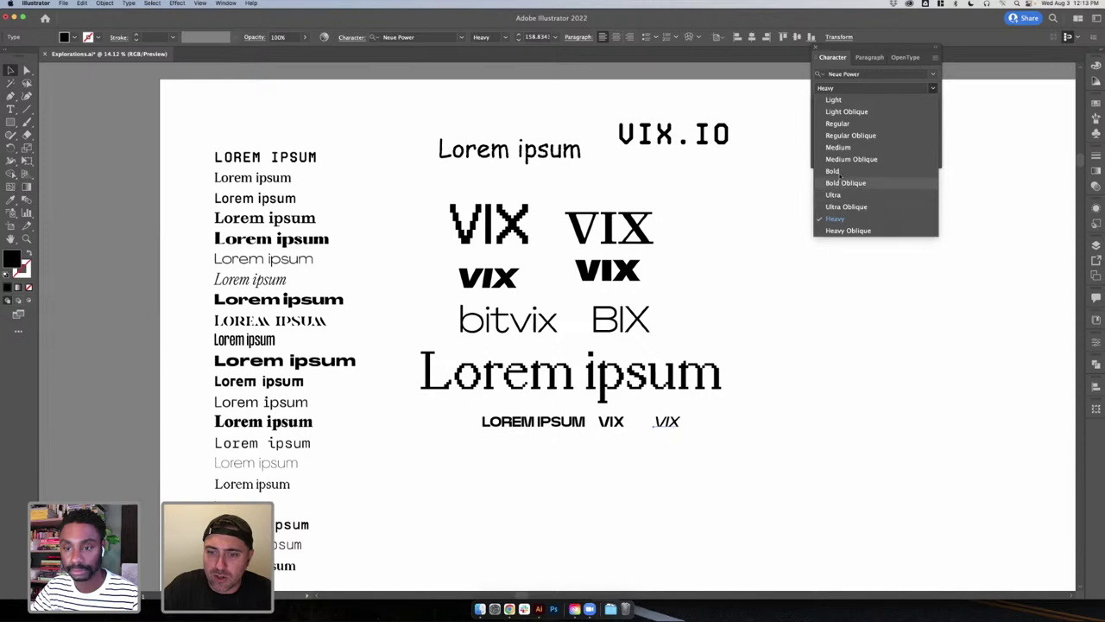
pyautogui.click(838, 220)
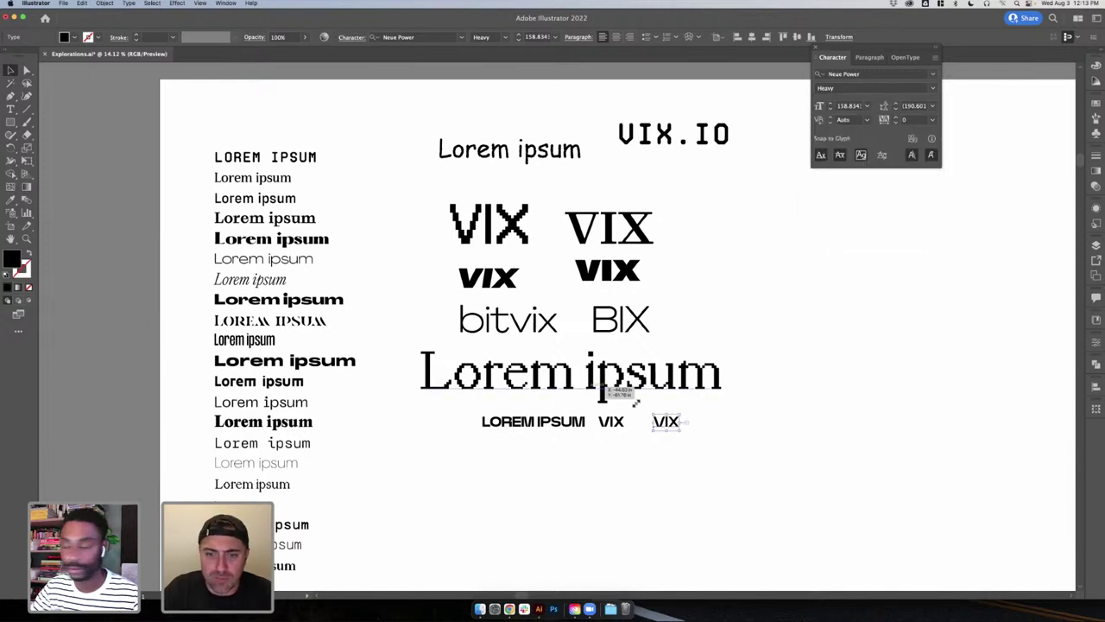
pyautogui.click(697, 432)
pyautogui.click(670, 427)
pyautogui.click(727, 437)
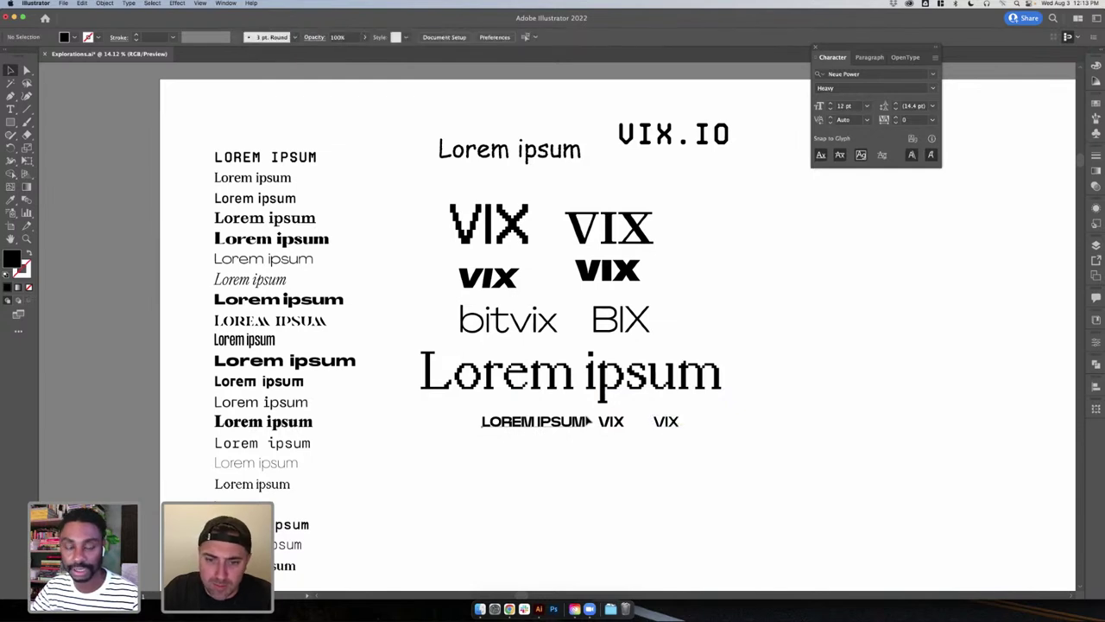
# - Extend the text of the Neue Power Heavy copy to read VIX.IO
pyautogui.click(584, 421)
pyautogui.click(673, 428)
pyautogui.doubleClick(676, 428)
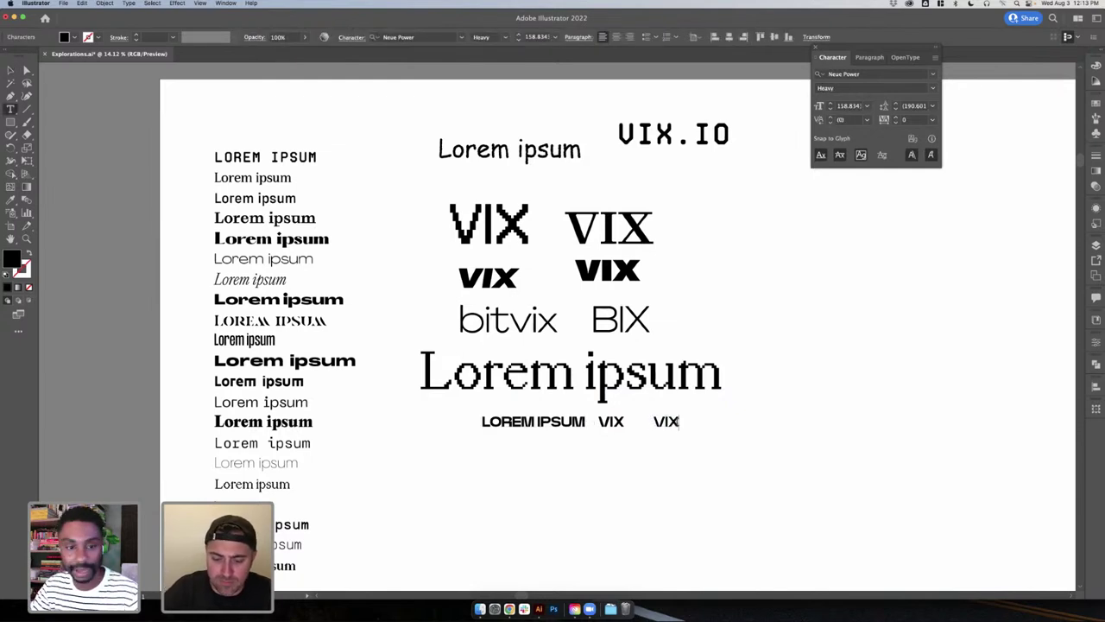
pyautogui.write('.io')
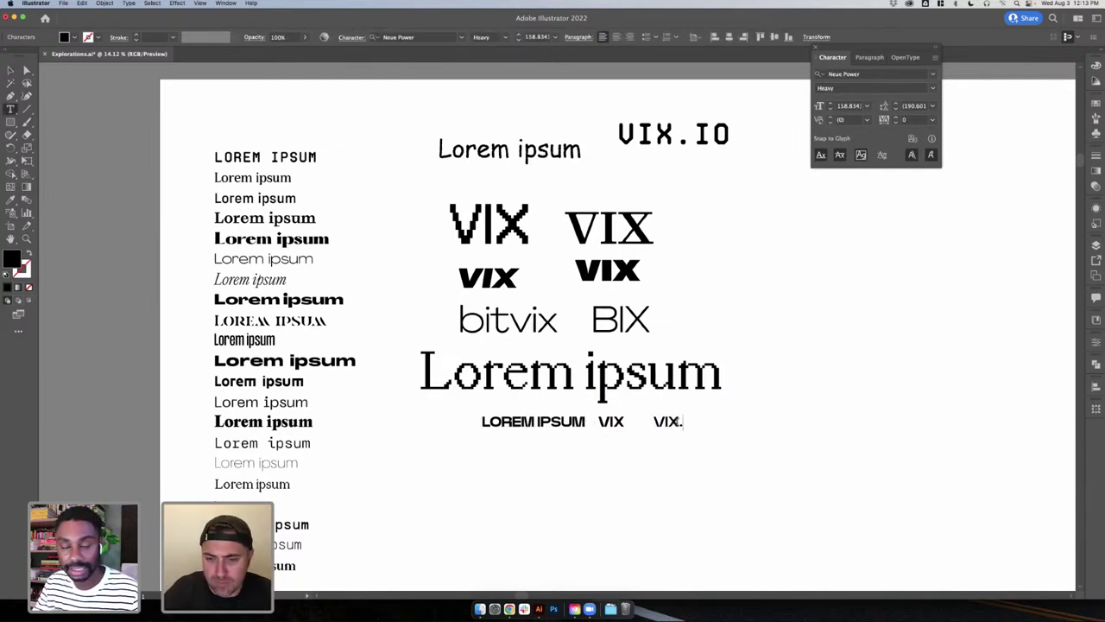
pyautogui.write('IO')
pyautogui.press('Escape')
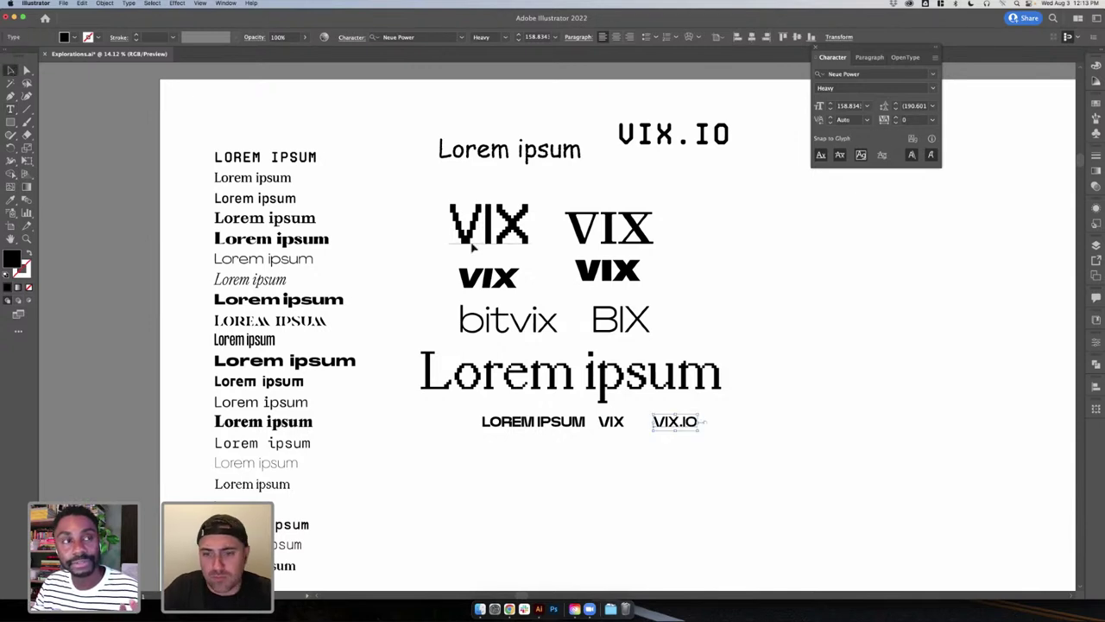
# - Enlarge the Neue Power Heavy VIX.IO to about 242 pt
pyautogui.click(720, 431)
pyautogui.click(694, 426)
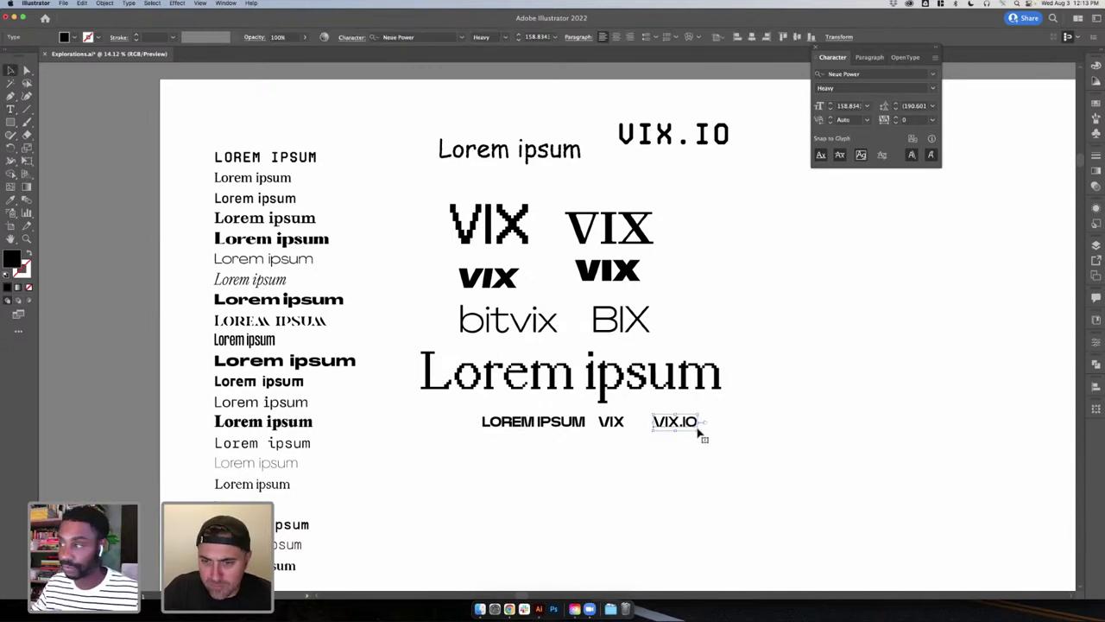
pyautogui.moveTo(698, 430); pyautogui.dragTo(771, 429)
pyautogui.click(805, 447)
pyautogui.press('super+z')
pyautogui.click(612, 429)
pyautogui.press('super+z')
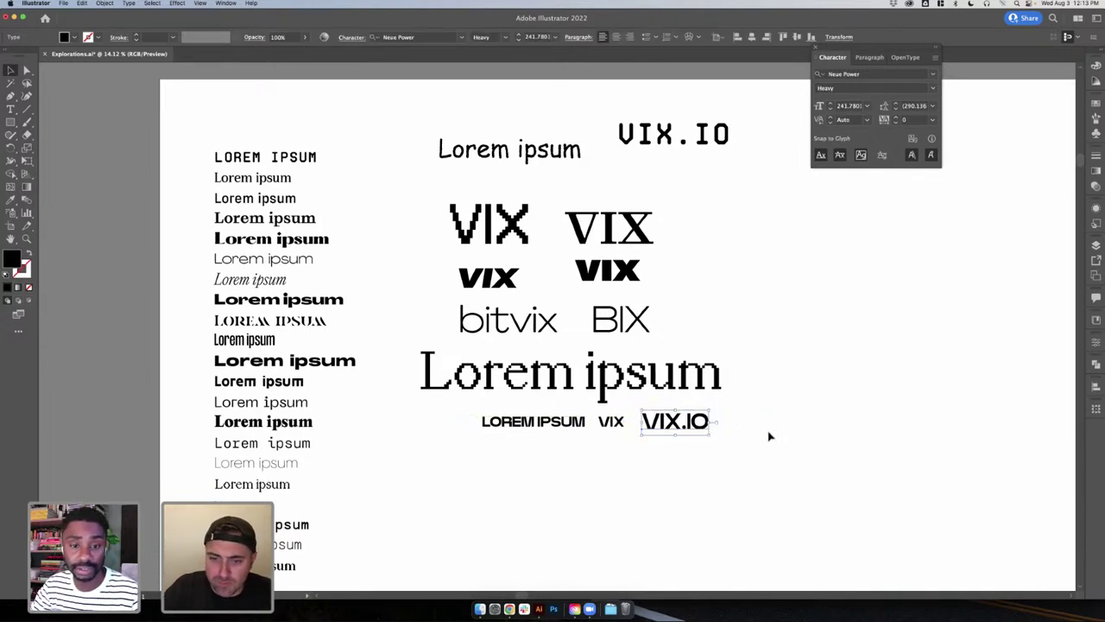
# - Move the all-caps Neue Power LOREM IPSUM leftward, away from the small VIX beside it
pyautogui.click(769, 437)
pyautogui.click(549, 425)
pyautogui.moveTo(553, 423); pyautogui.dragTo(523, 424)
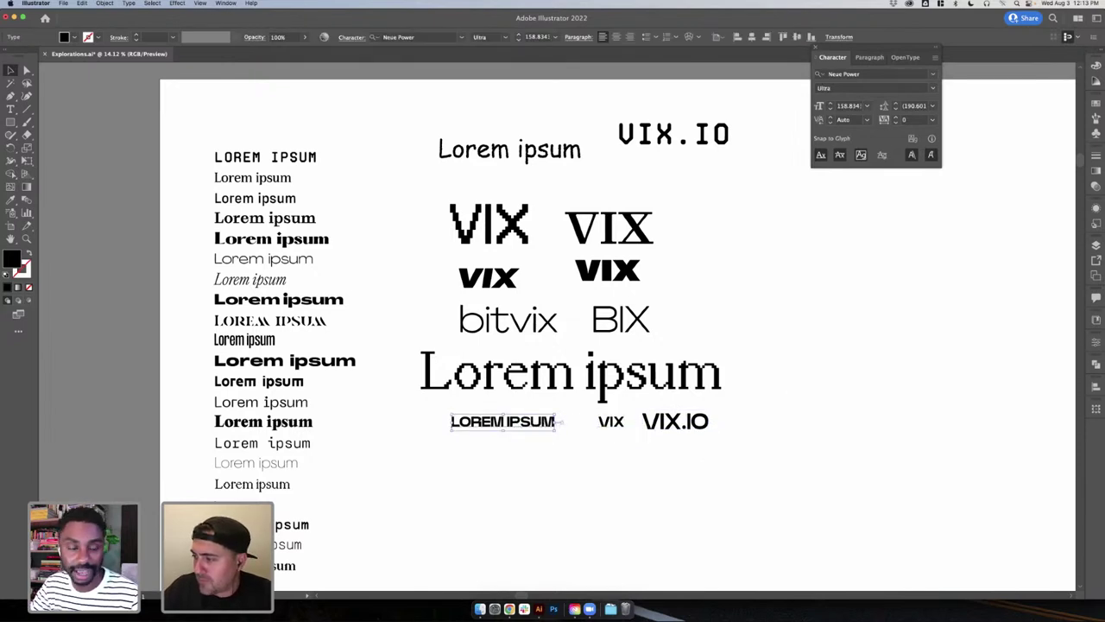
pyautogui.press('super+Tab')
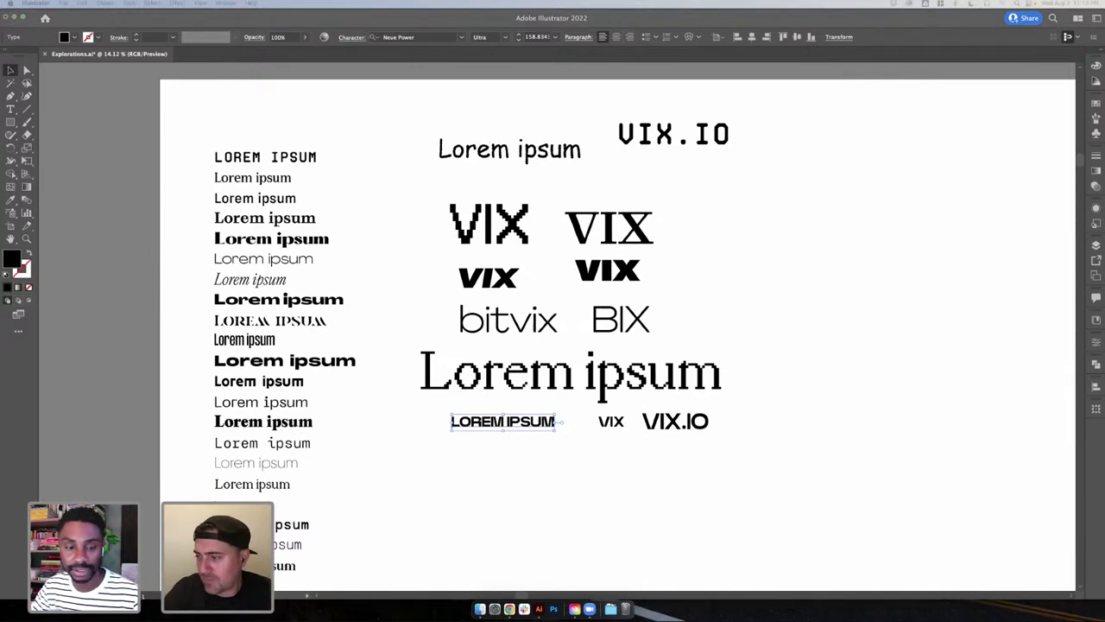
pyautogui.click(947, 485)
pyautogui.click(871, 475)
# - Duplicate the PP Gosha Sans Bold sample into the empty area right of BIX and change its text to VIX
pyautogui.hscroll(1, 380, 409)
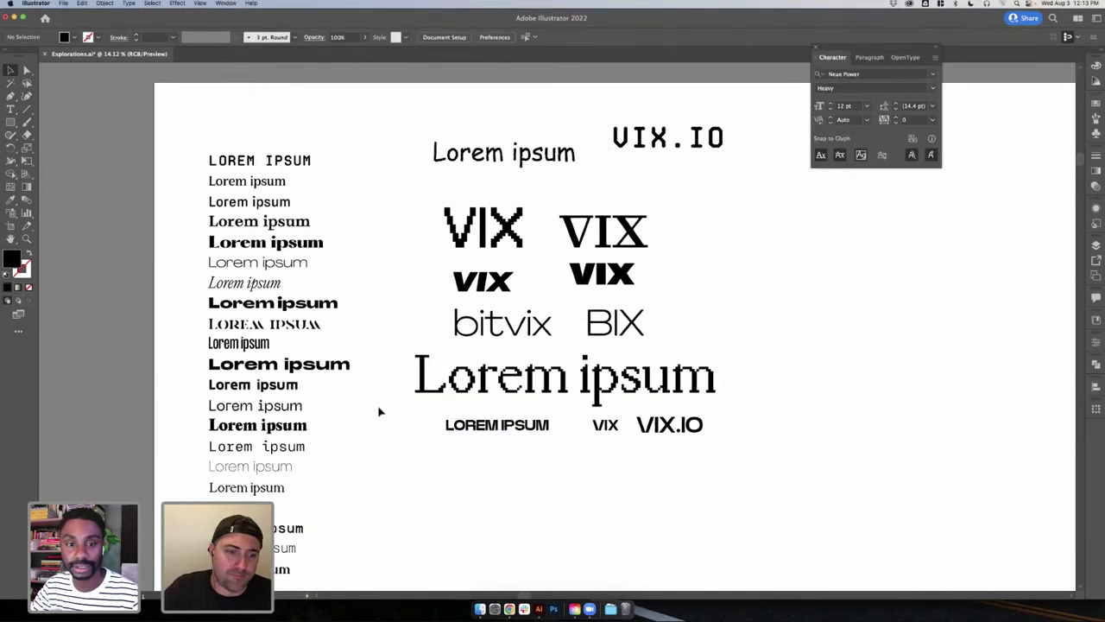
pyautogui.scroll(-2, 365, 391)
pyautogui.keyDown('alt'); pyautogui.moveTo(284, 346); pyautogui.dragTo(787, 307); pyautogui.keyUp('alt')
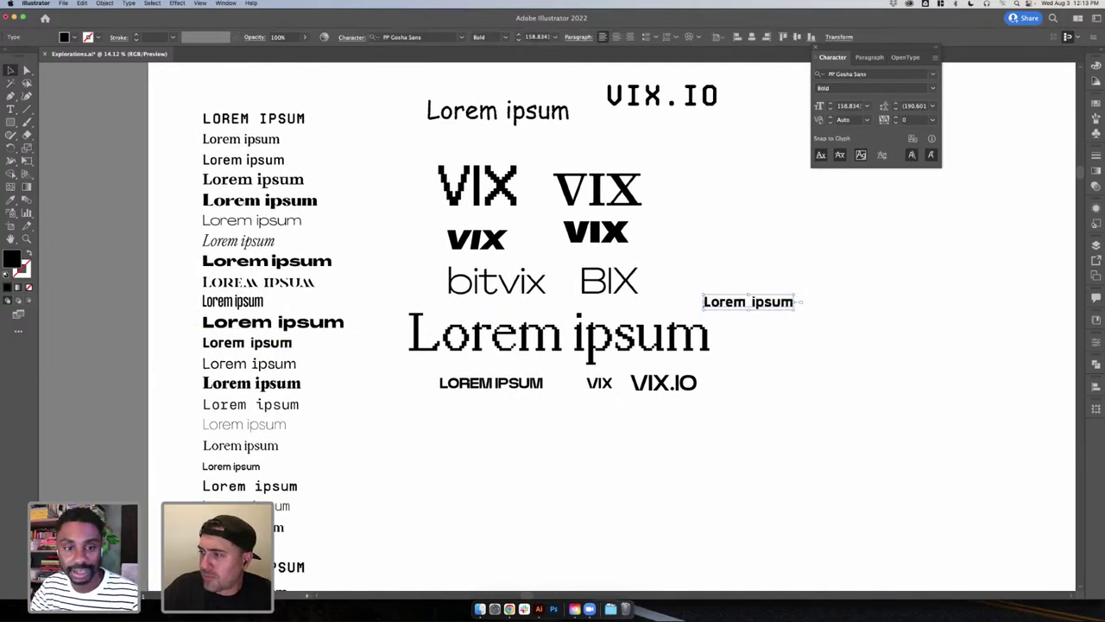
pyautogui.tripleClick(754, 303)
pyautogui.write('VIX')
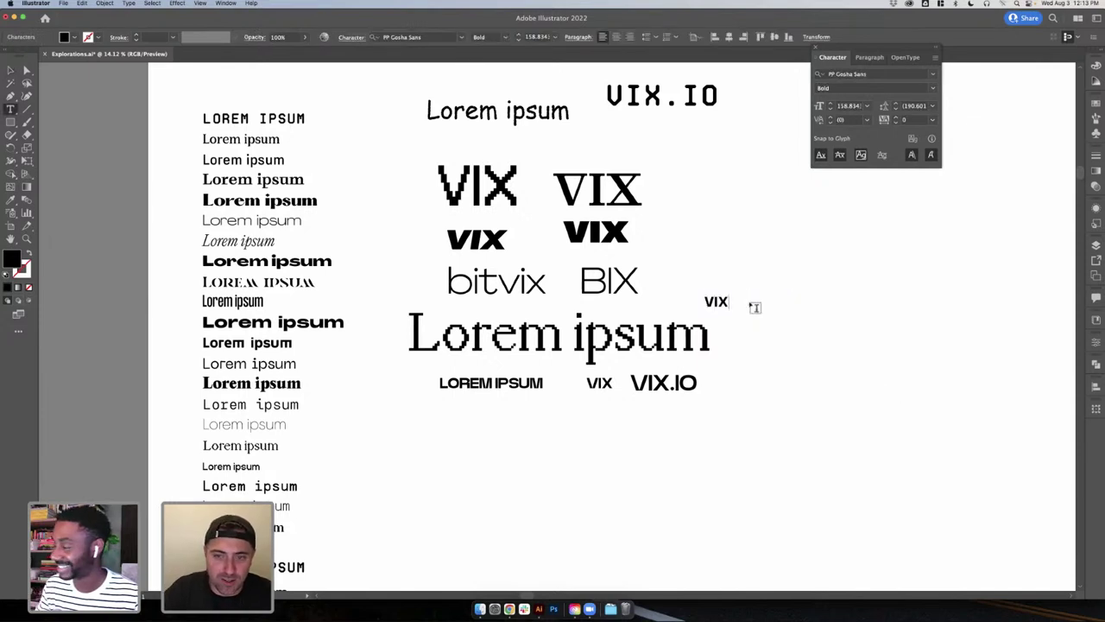
# - Enlarge the PP Gosha Sans Bold VIX to about 496 pt and move it up beside the BIX sample
pyautogui.press('Escape')
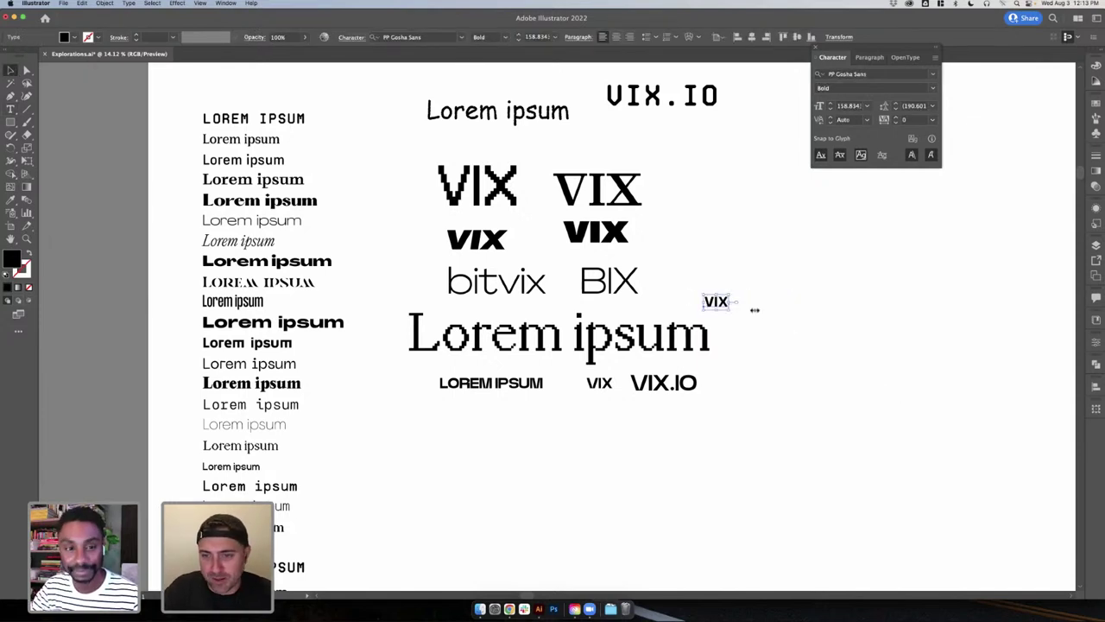
pyautogui.moveTo(744, 288); pyautogui.dragTo(757, 278)
pyautogui.click(815, 303)
pyautogui.moveTo(741, 316); pyautogui.dragTo(740, 263)
pyautogui.click(795, 319)
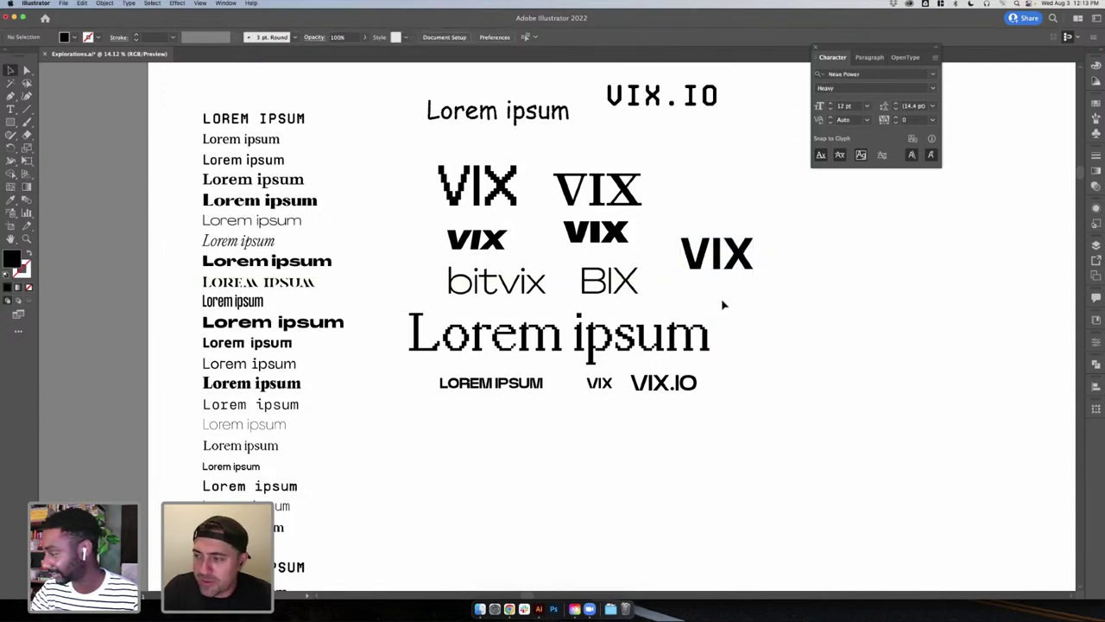
# - Scale the PP Gosha Sans Bold VIX up further to about 577 pt
pyautogui.click(718, 276)
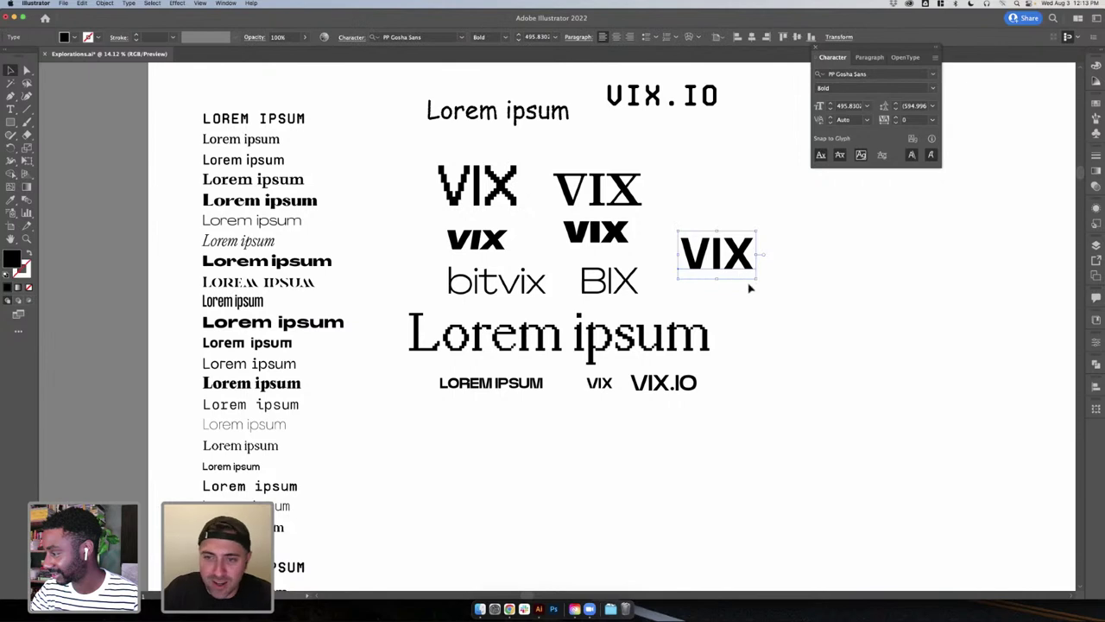
pyautogui.moveTo(755, 279); pyautogui.dragTo(773, 285)
pyautogui.click(827, 312)
pyautogui.click(728, 259)
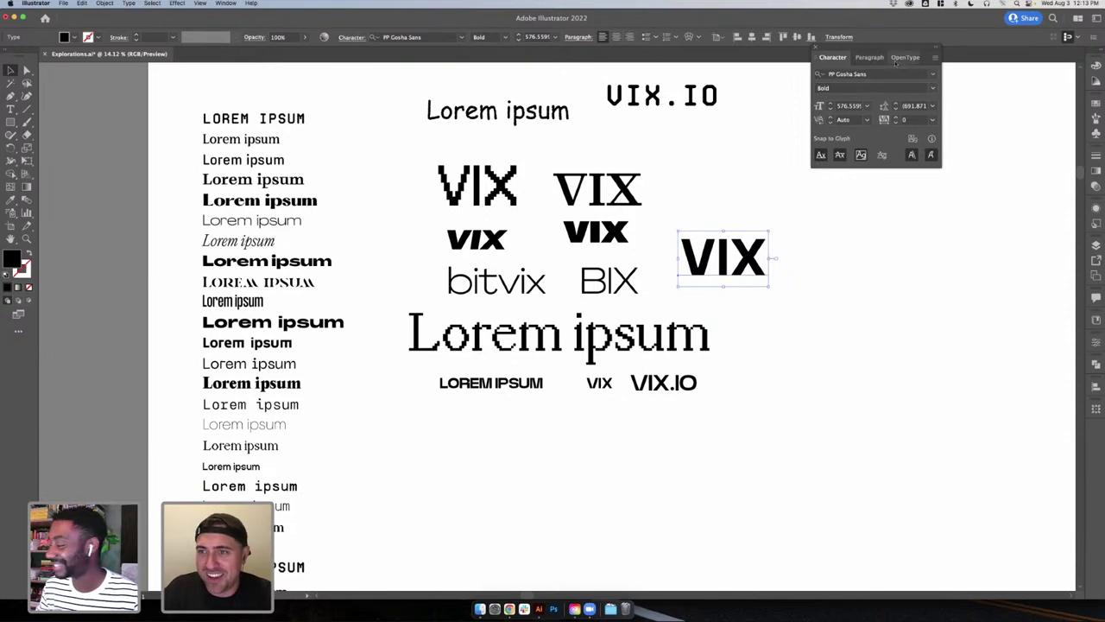
pyautogui.click(772, 315)
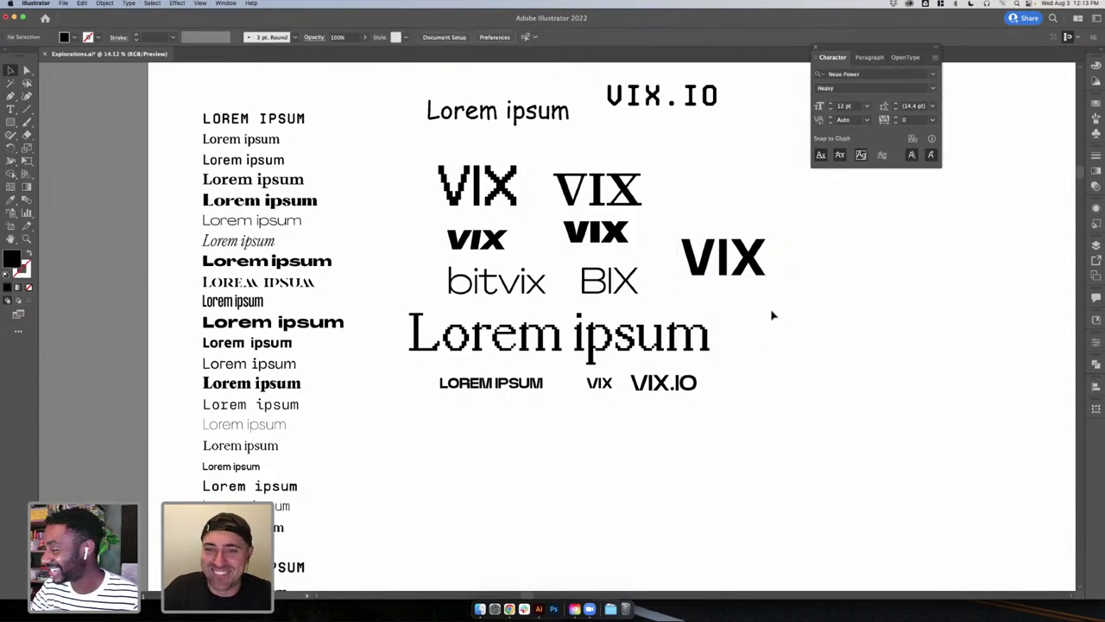
# - Move the PP Gosha Sans Bold VIX higher, alongside the serif and heavy VIX samples
pyautogui.hscroll(2, 772, 315)
pyautogui.scroll(1, 771, 315)
pyautogui.moveTo(707, 286); pyautogui.dragTo(711, 248)
pyautogui.click(764, 318)
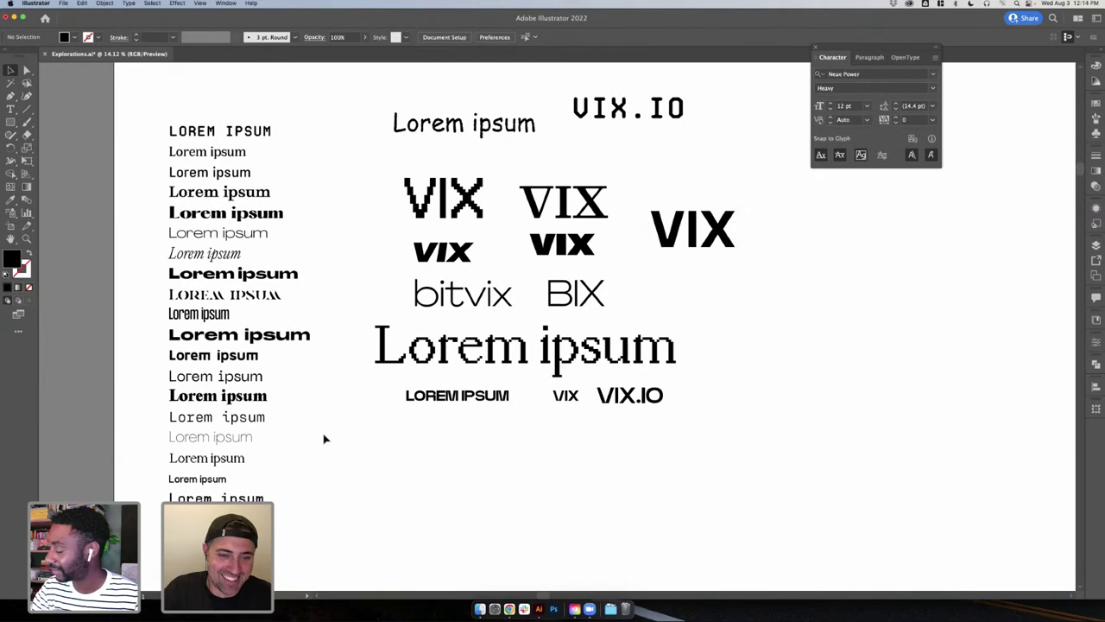
# - Duplicate the PP Supply Mono Ultralight sample into the empty area below the Neue Power row and change its text to BIX.io
pyautogui.scroll(-2, 326, 440)
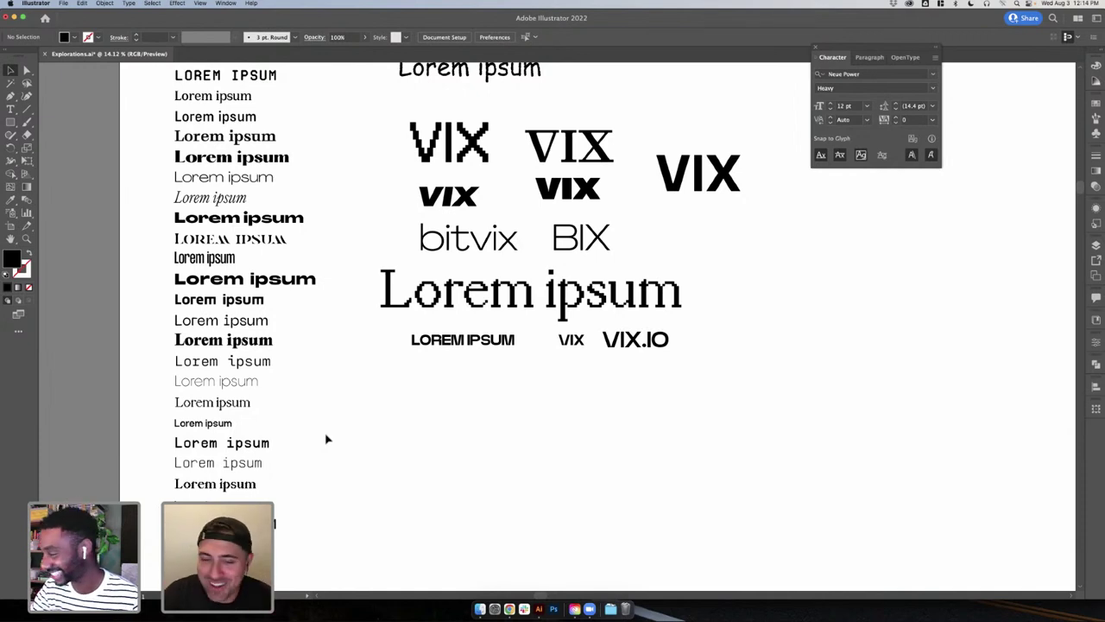
pyautogui.scroll(-2, 351, 437)
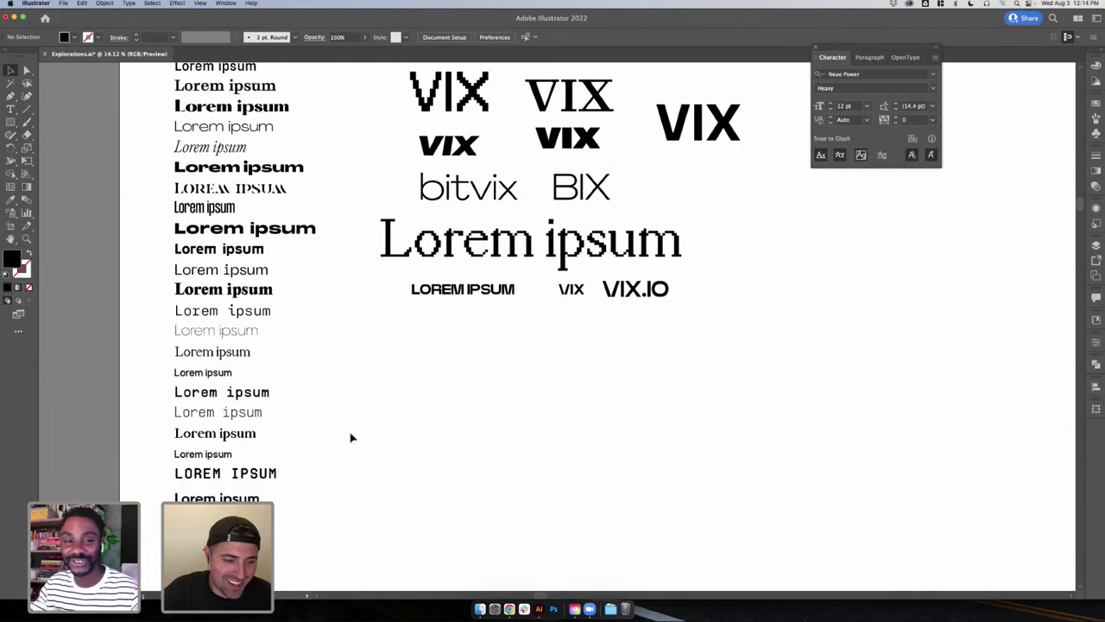
pyautogui.scroll(1, 351, 437)
pyautogui.moveTo(254, 419); pyautogui.dragTo(508, 358)
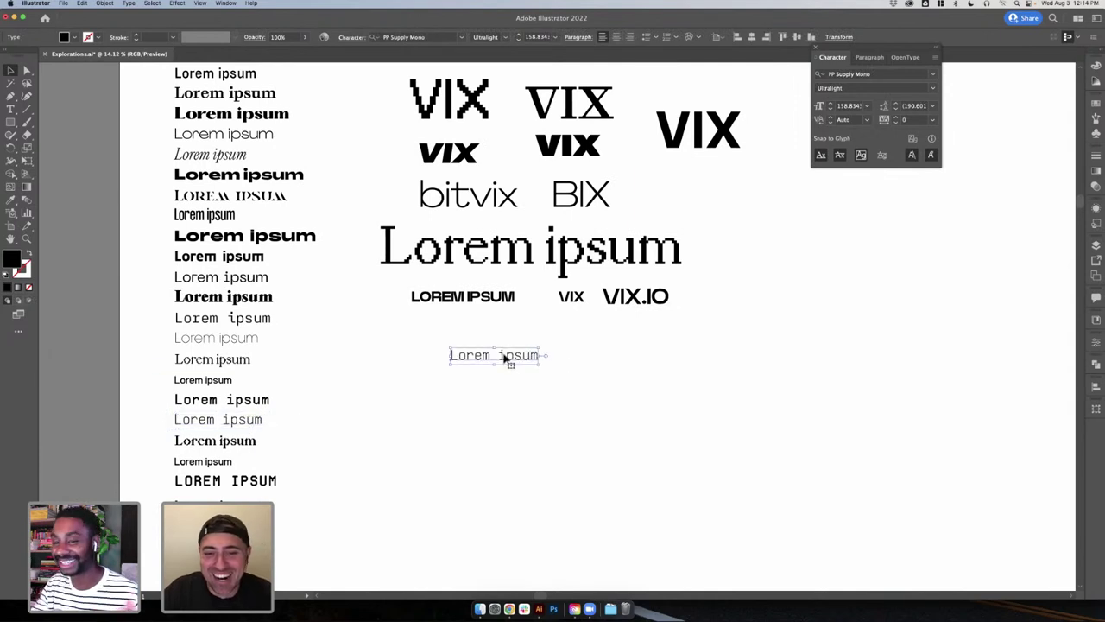
pyautogui.tripleClick(508, 359)
pyautogui.write('BIX')
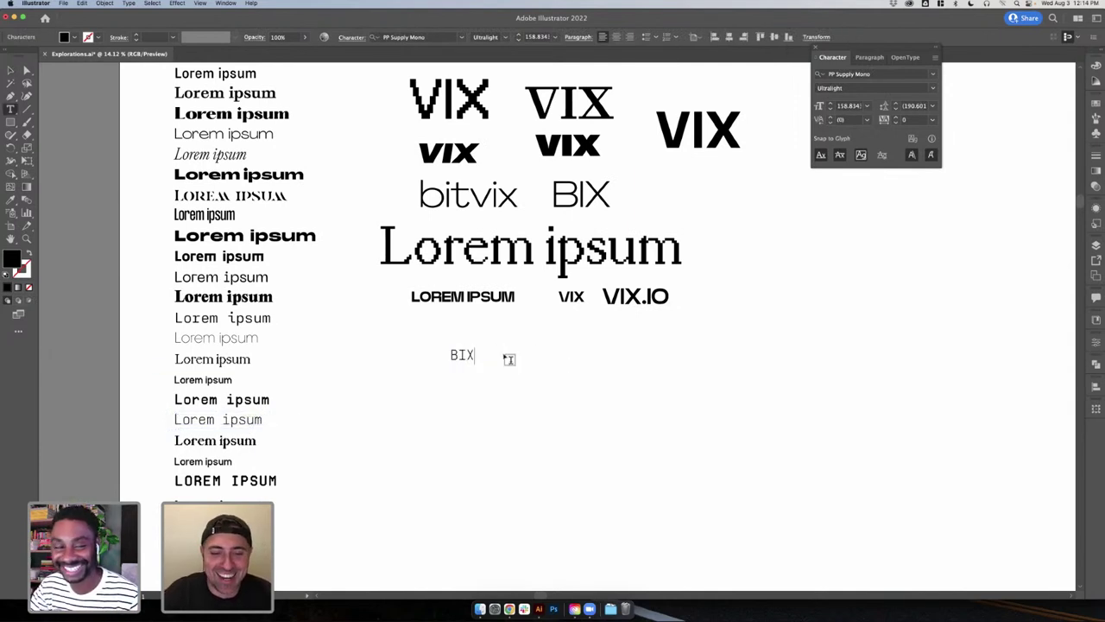
pyautogui.write('.io')
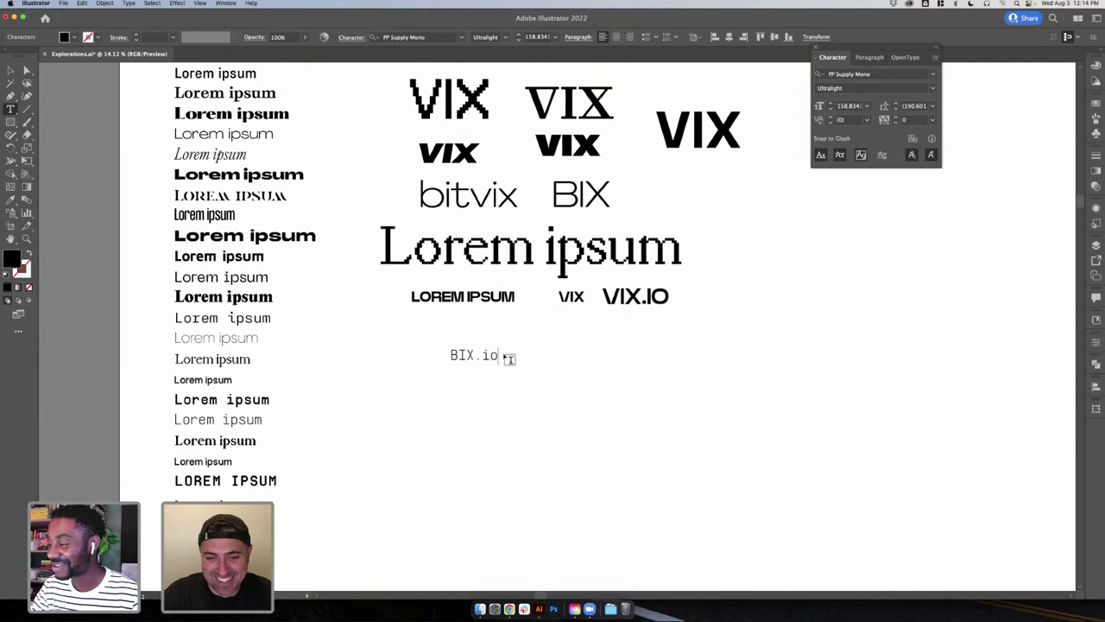
# - Set the "BIX." part of the PP Supply Mono BIX.io to Bold, leaving out "io"
pyautogui.moveTo(477, 354); pyautogui.dragTo(424, 354)
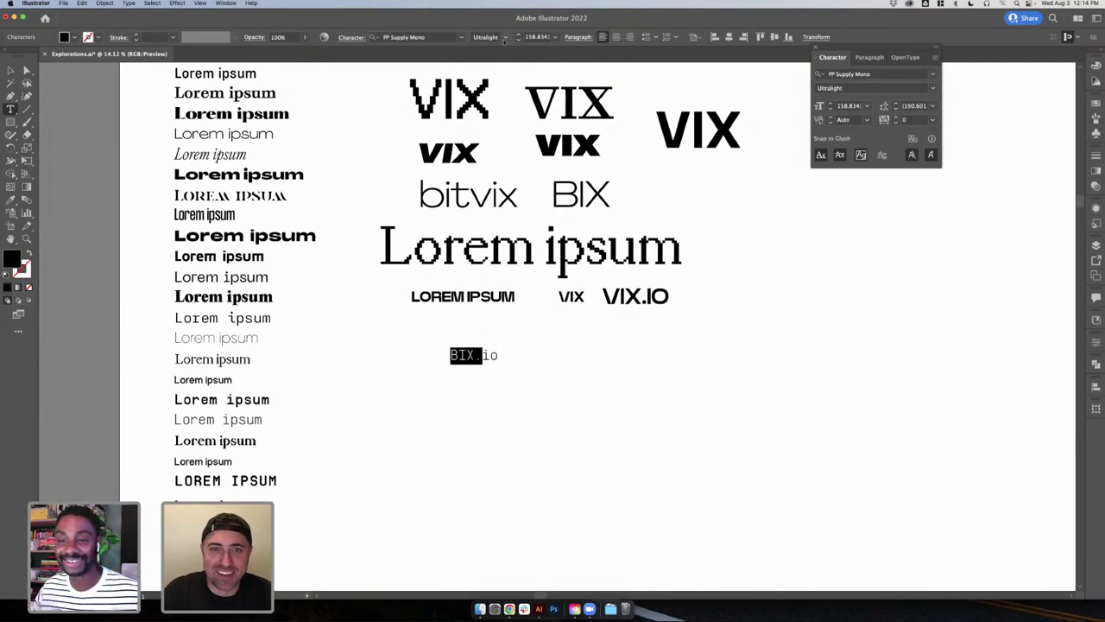
pyautogui.click(506, 38)
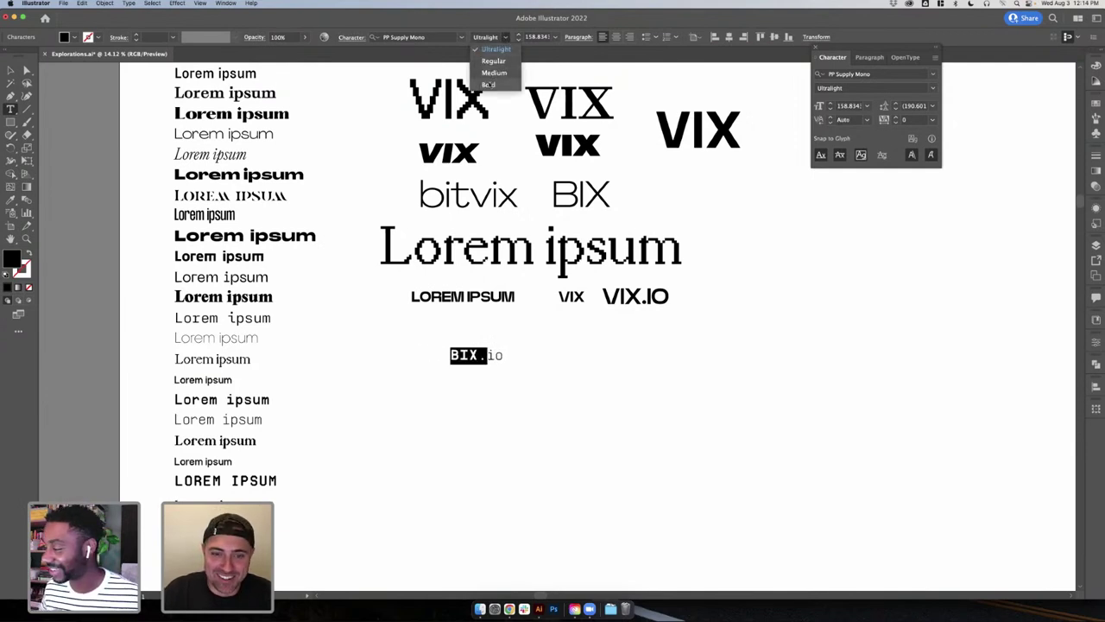
pyautogui.click(488, 85)
pyautogui.press('Escape')
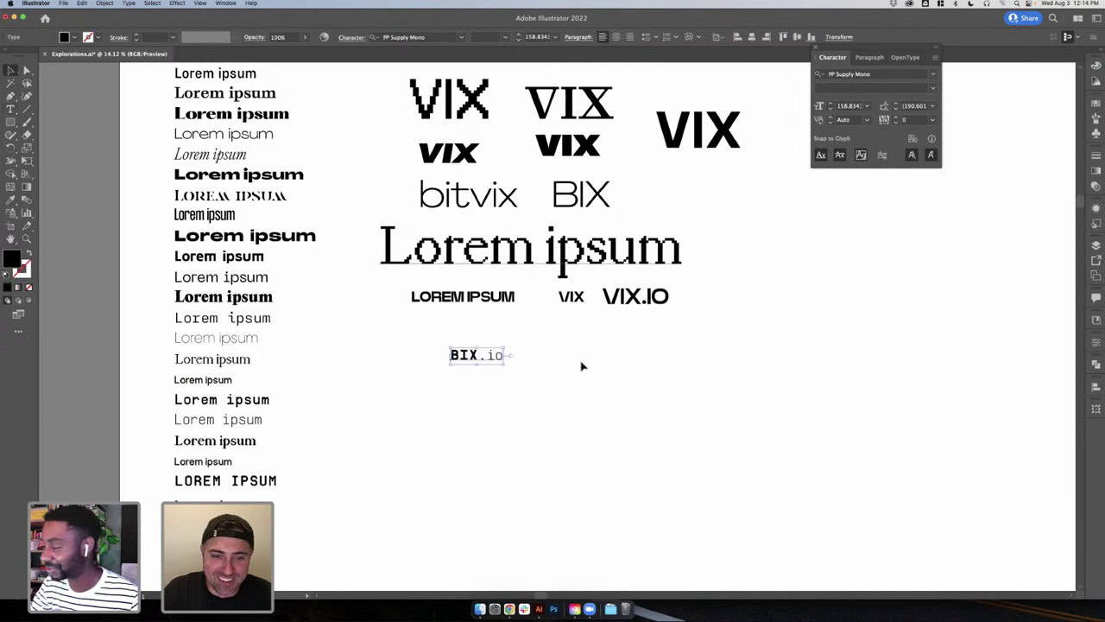
# - Move the two-weight BIX.io up and to the right, closer beneath the Neue Power row
pyautogui.click(555, 384)
pyautogui.moveTo(500, 361); pyautogui.dragTo(525, 342)
pyautogui.doubleClick(519, 338)
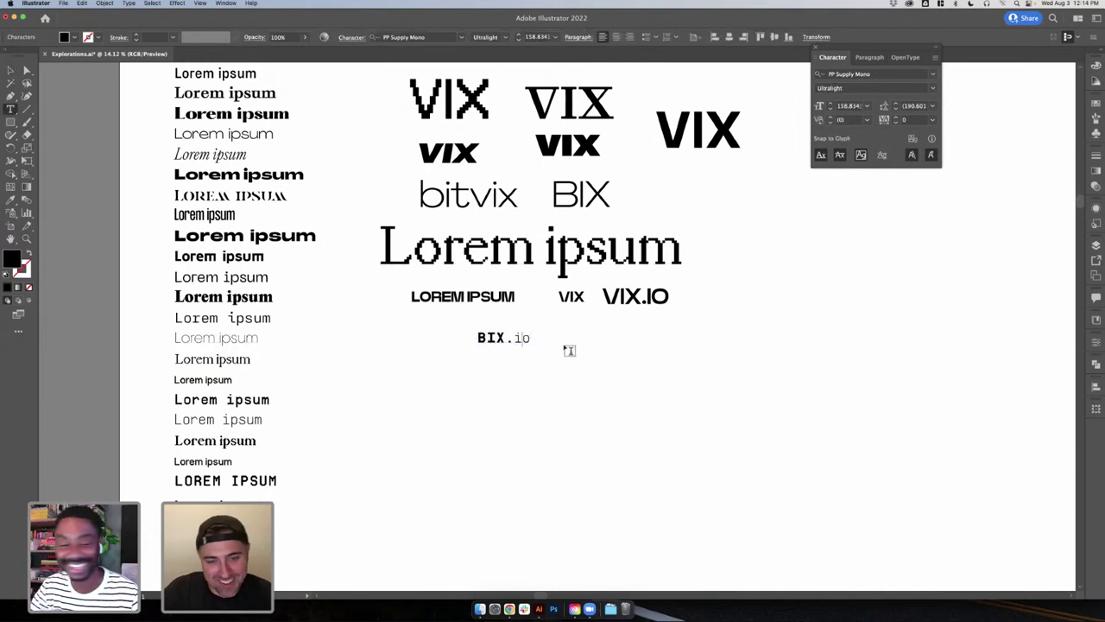
pyautogui.press('v')
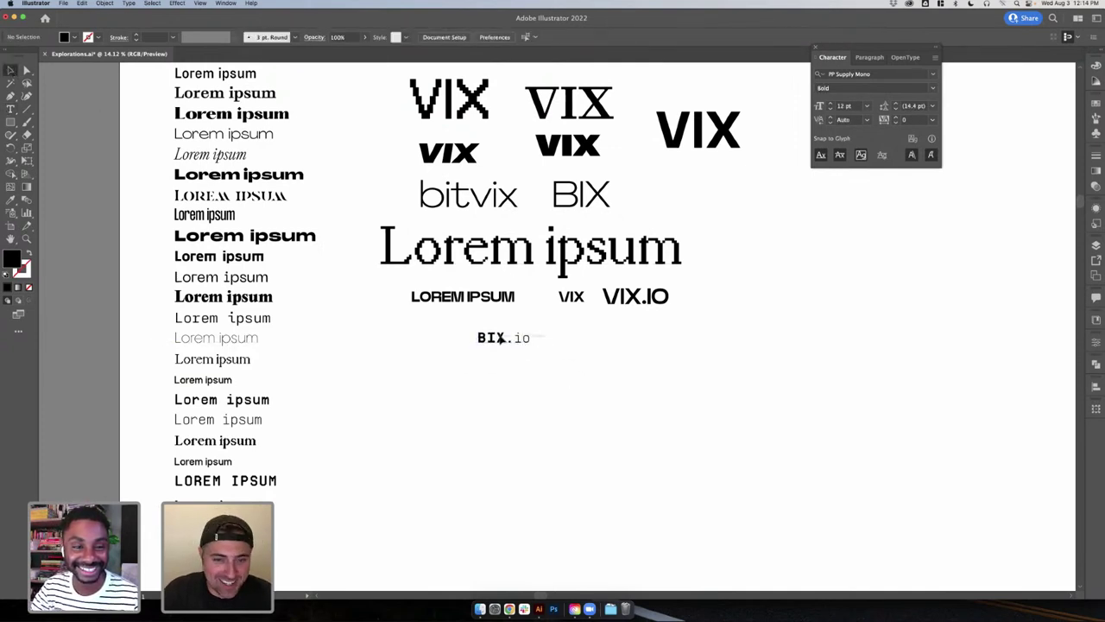
# - Place a copy of BIX.io to the right of the original and shorten the copy's text to BIX
pyautogui.click(509, 339)
pyautogui.moveTo(509, 339); pyautogui.dragTo(594, 340)
pyautogui.click(505, 347)
pyautogui.doubleClick(566, 335)
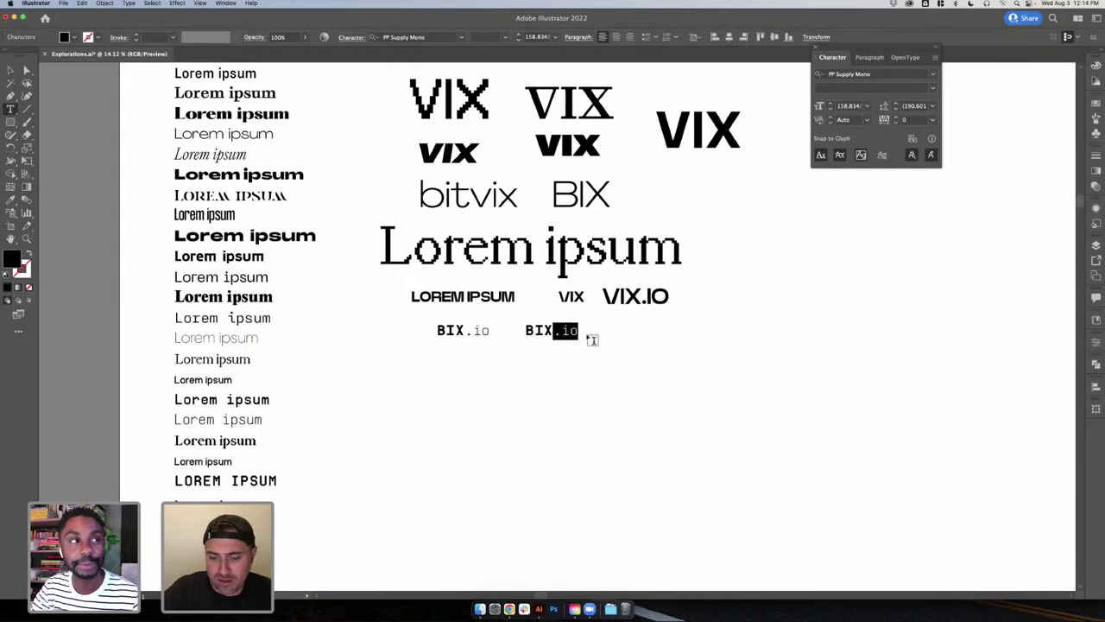
pyautogui.press('BackSpace')
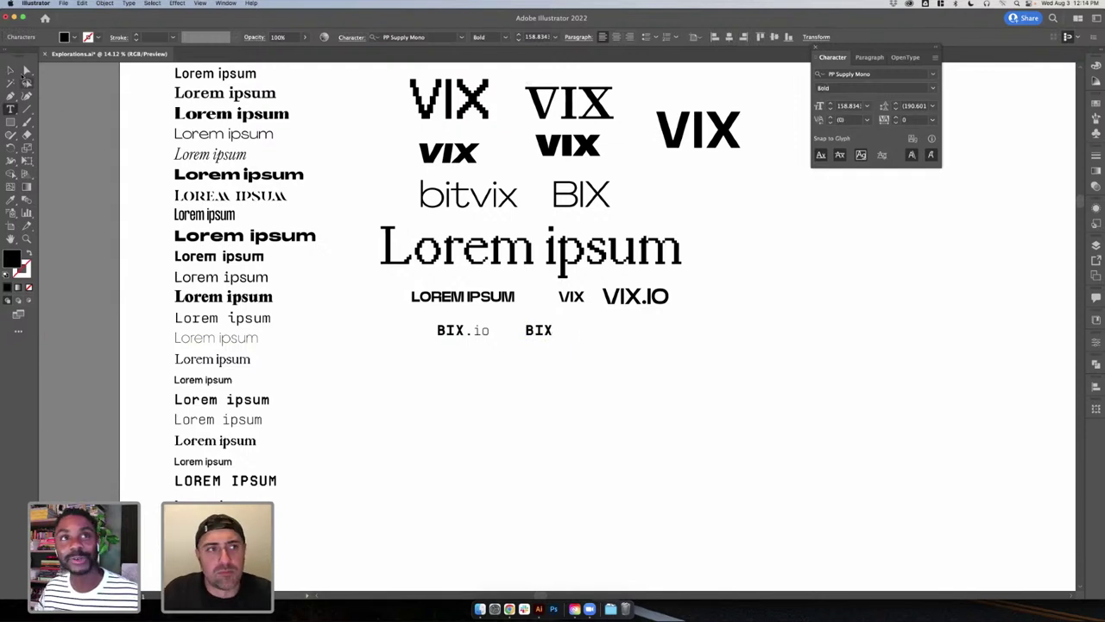
pyautogui.click(12, 71)
pyautogui.click(554, 350)
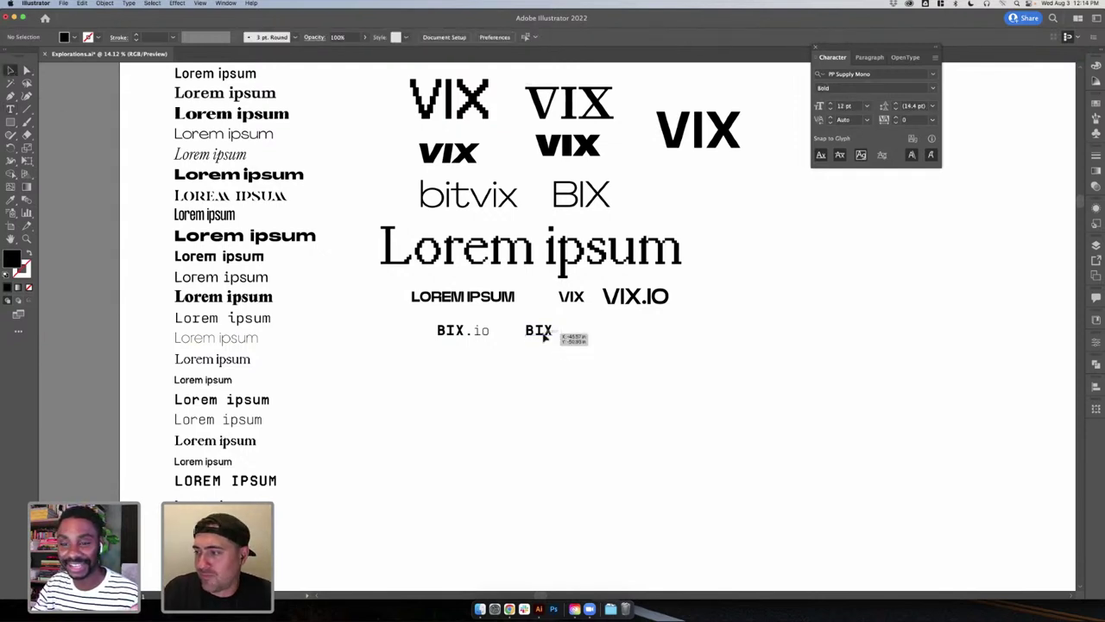
# - Duplicate the PP Supply Mono Bold BIX to its right and extend the copy's text to BIX.IO in capitals
pyautogui.click(543, 335)
pyautogui.moveTo(526, 343); pyautogui.dragTo(574, 343)
pyautogui.press('t')
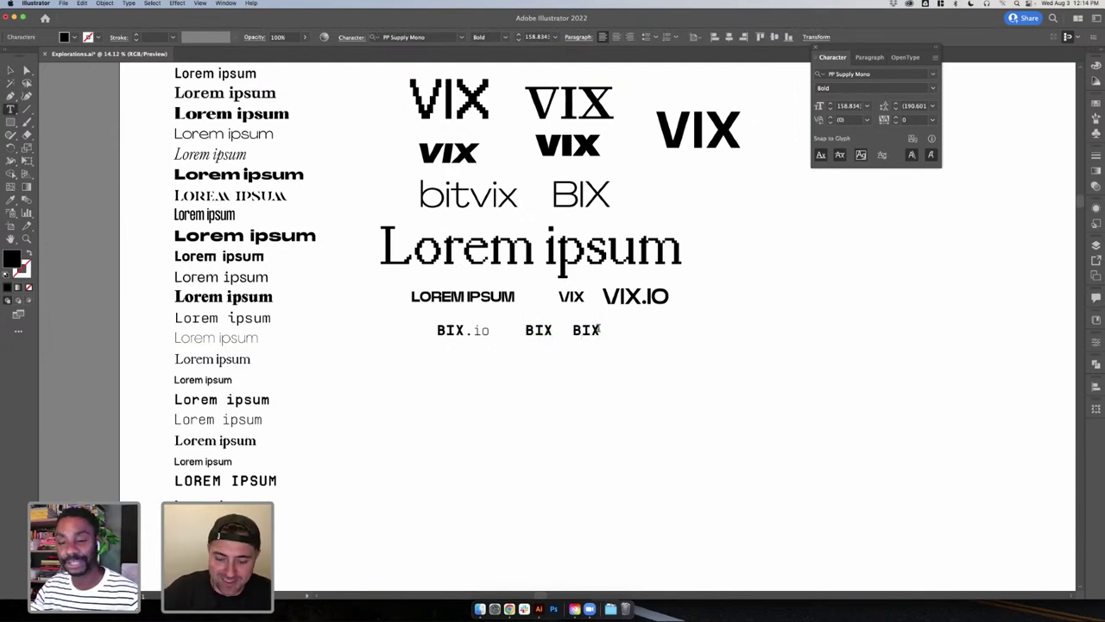
pyautogui.write('i')
pyautogui.press('BackSpace')
pyautogui.write('io')
pyautogui.press('BackSpace')
pyautogui.press('BackSpace')
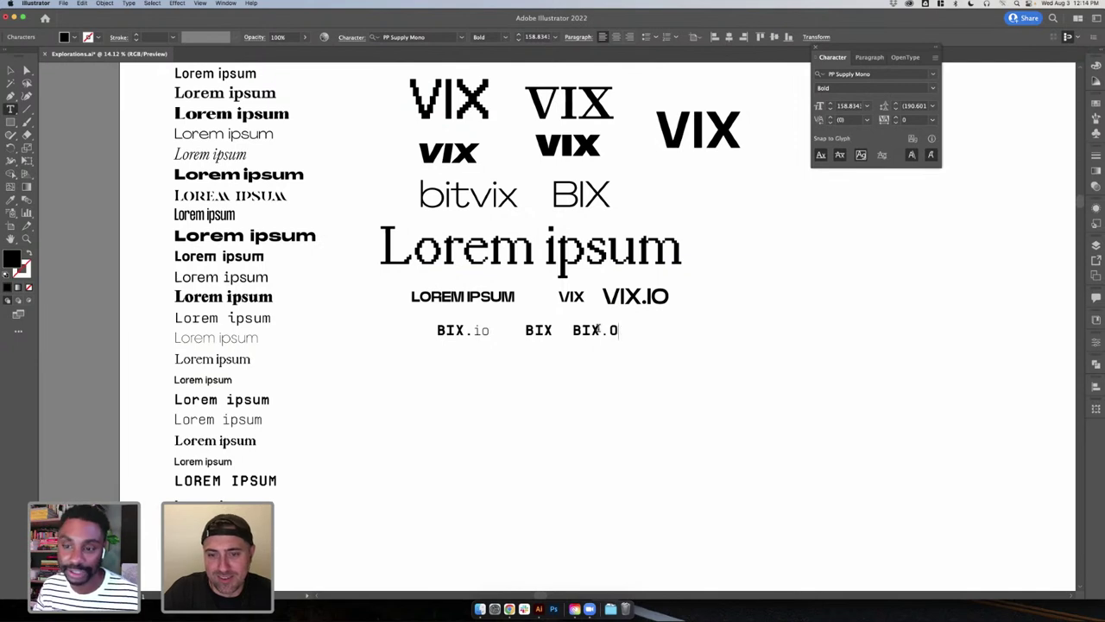
pyautogui.write('IO')
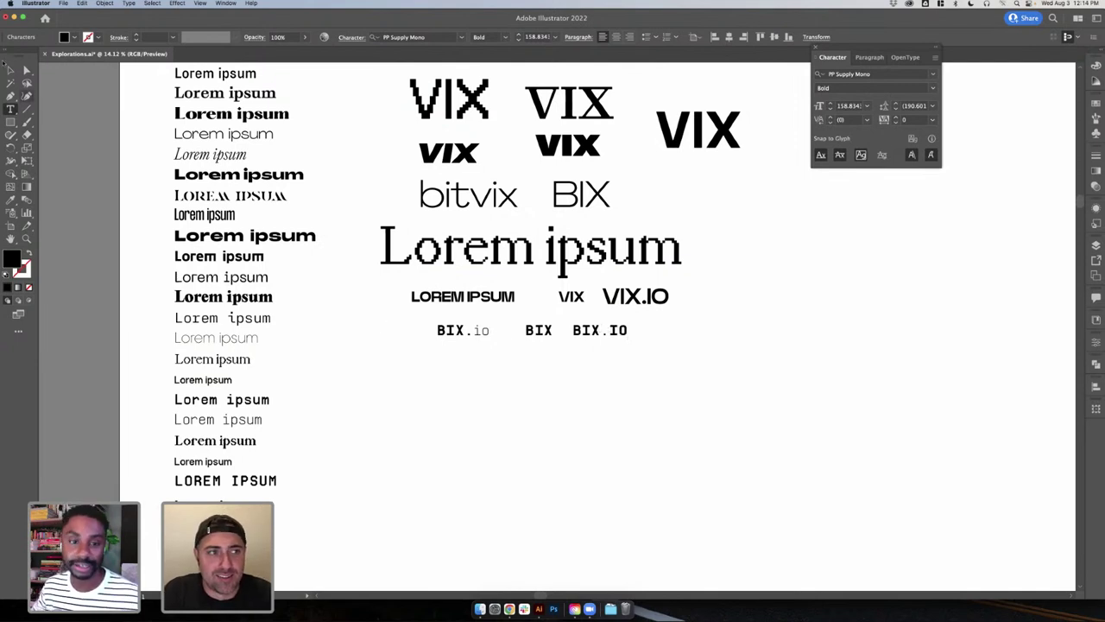
# - Tighten the tracking of the all-caps PP Supply Mono BIX.IO to -40
pyautogui.click(11, 70)
pyautogui.moveTo(604, 331); pyautogui.dragTo(611, 331)
pyautogui.hotkey('alt', 'Right')
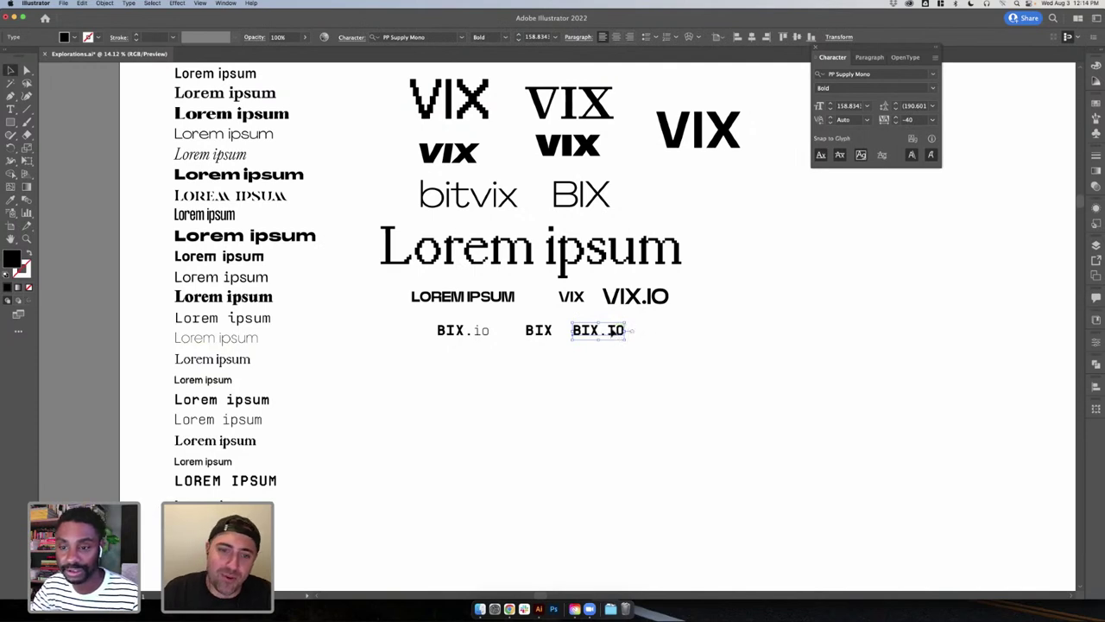
pyautogui.click(639, 347)
# - Review the wordmark variants against the list of typeface samples, checking the bold sans sample's font
pyautogui.click(582, 328)
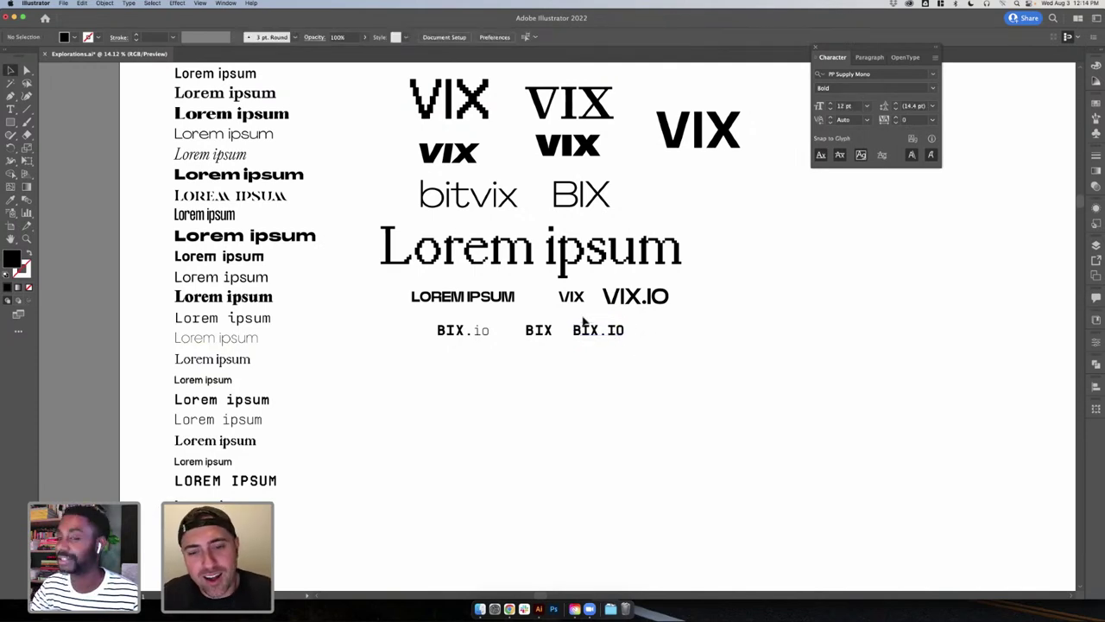
pyautogui.click(607, 343)
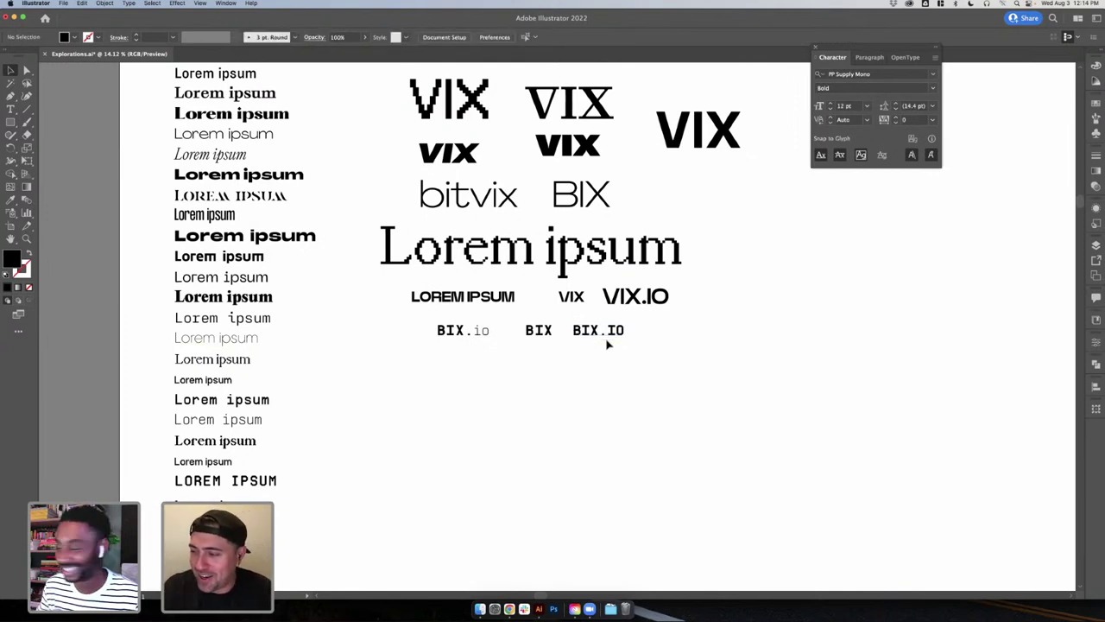
pyautogui.click(606, 343)
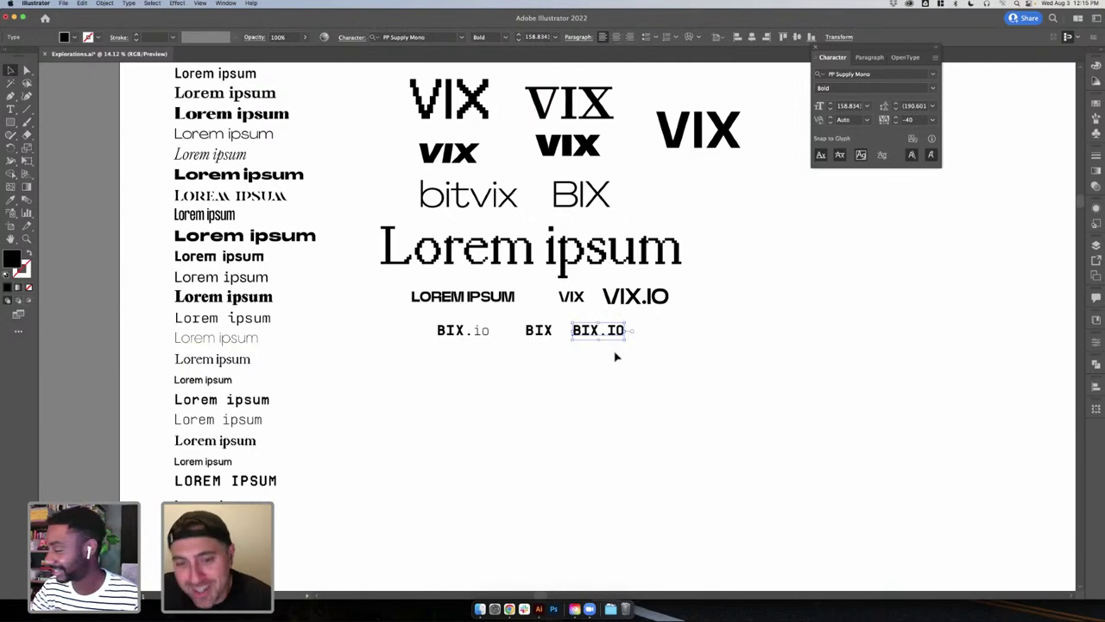
pyautogui.click(596, 376)
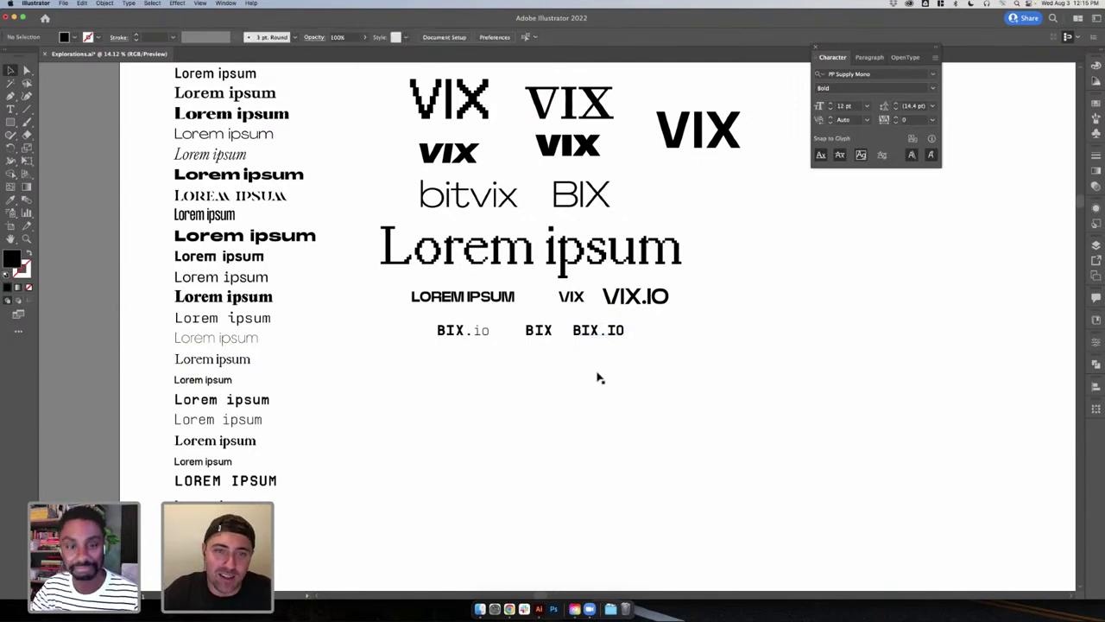
pyautogui.scroll(2, 596, 373)
pyautogui.scroll(2, 596, 370)
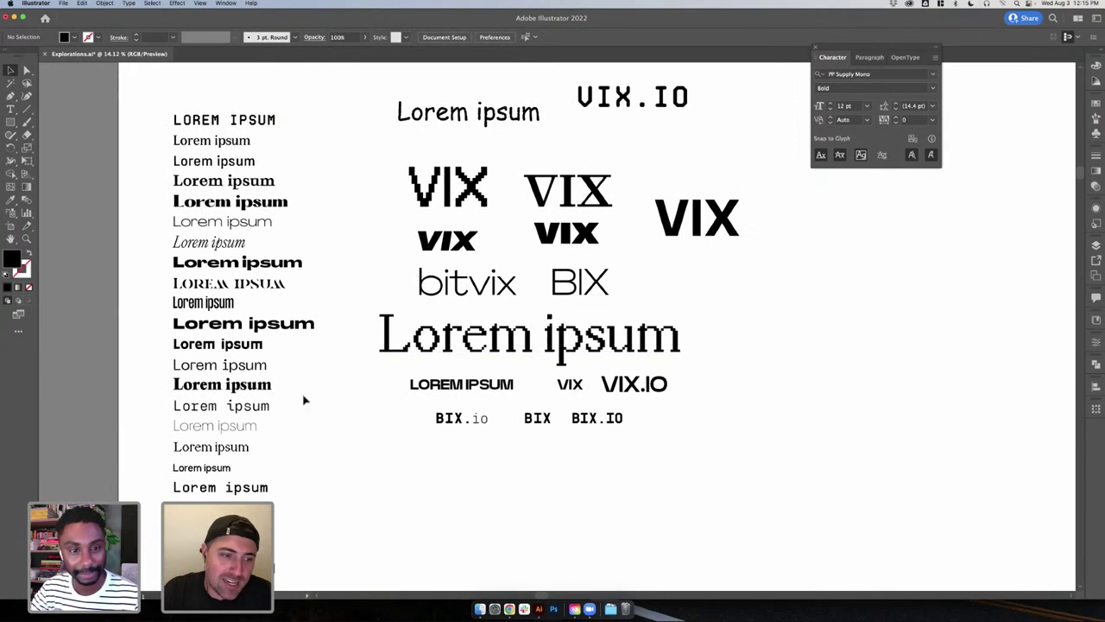
pyautogui.scroll(-2, 304, 400)
pyautogui.click(249, 318)
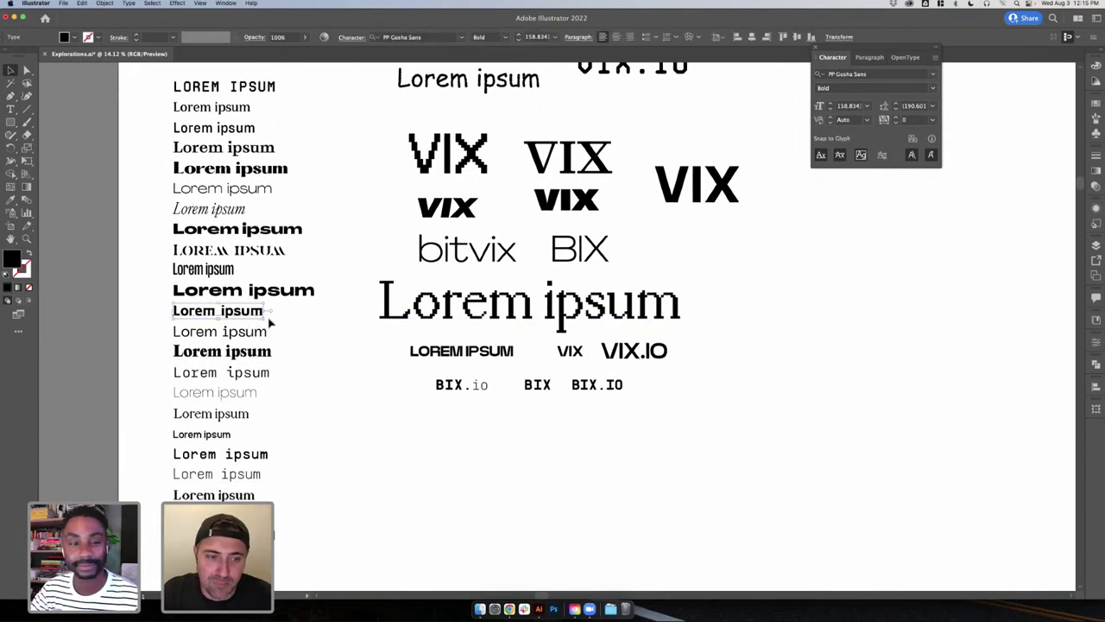
pyautogui.click(287, 329)
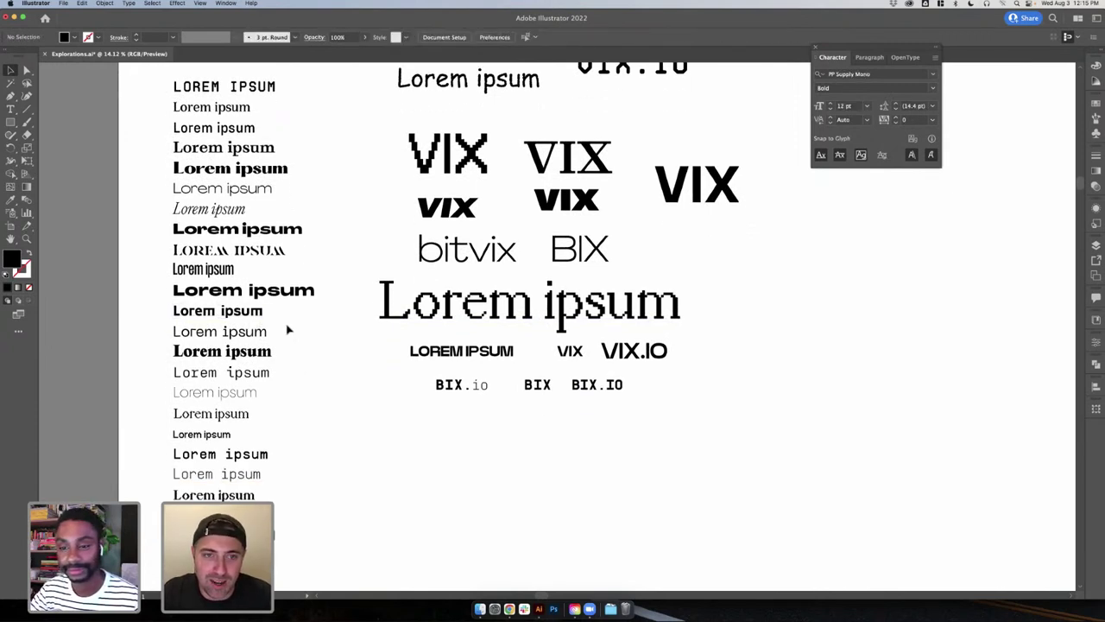
pyautogui.scroll(-2, 290, 335)
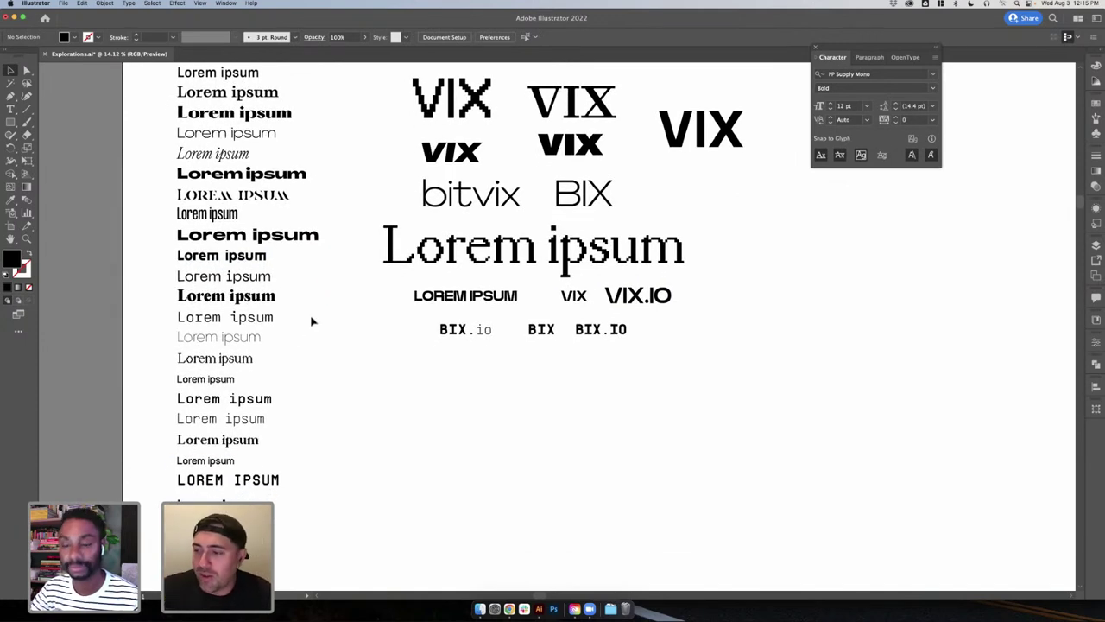
# - Replace the text of the large PPMondwest-Regular Lorem ipsum with VIX
pyautogui.click(532, 255)
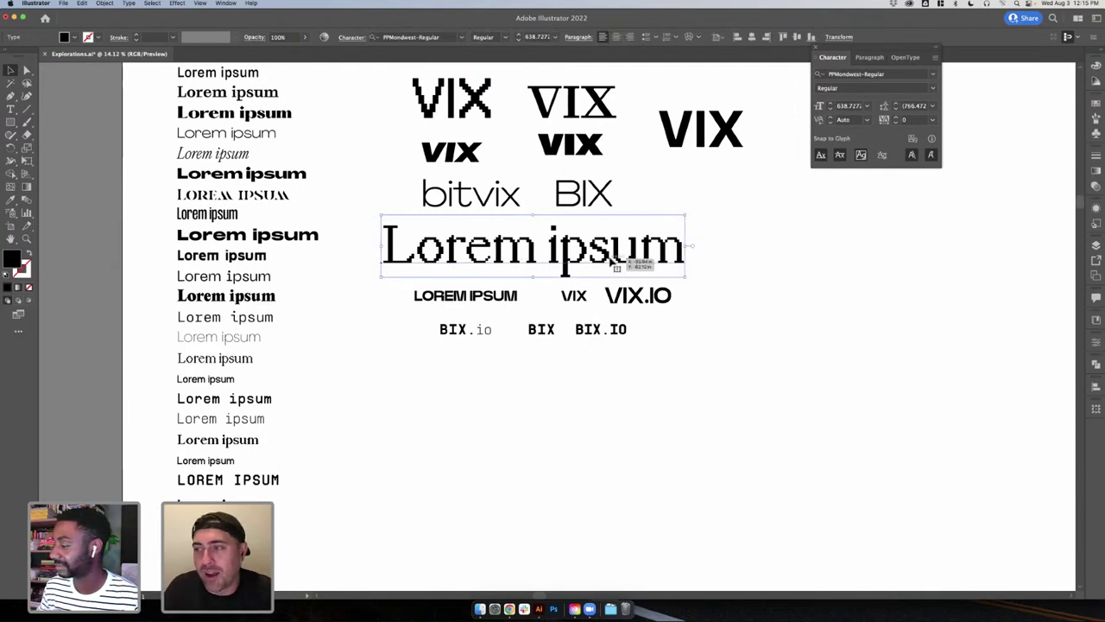
pyautogui.doubleClick(614, 259)
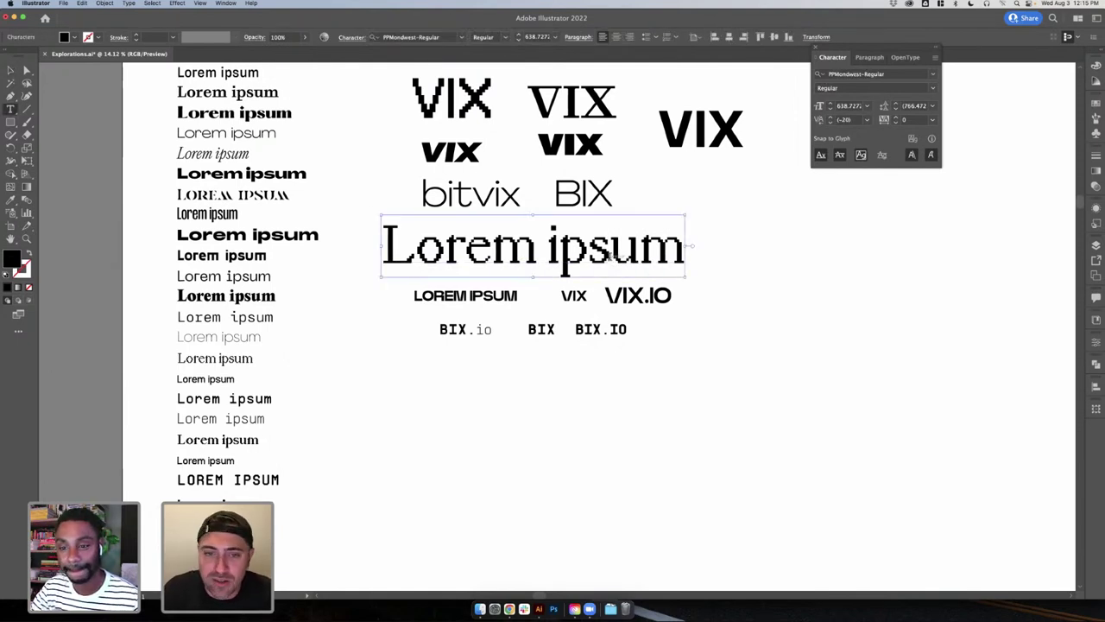
pyautogui.press('super+a')
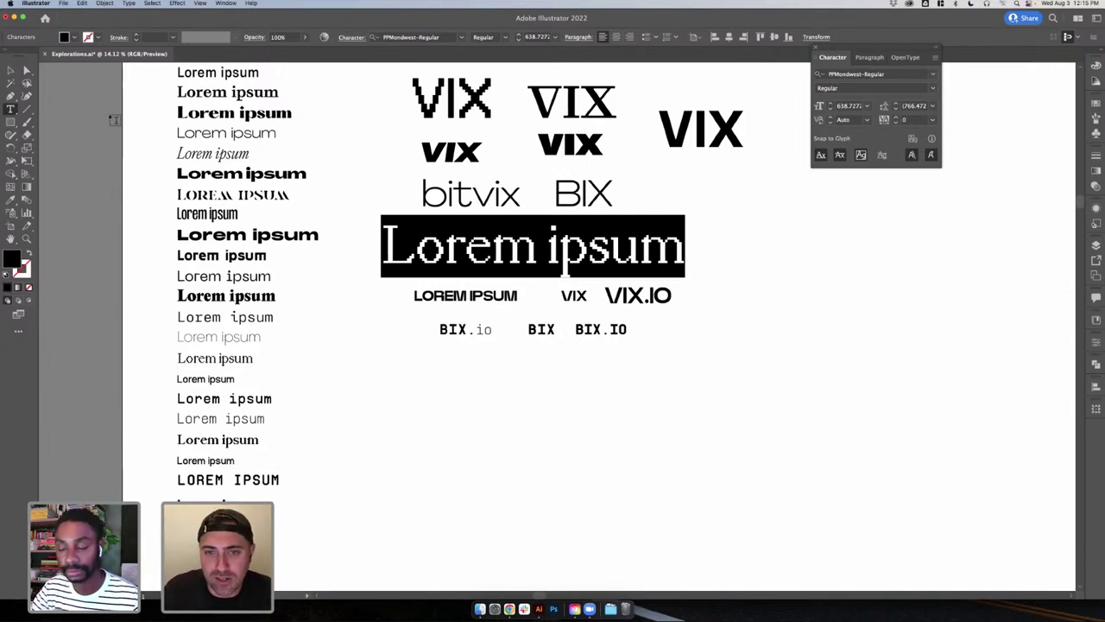
pyautogui.write('VIX')
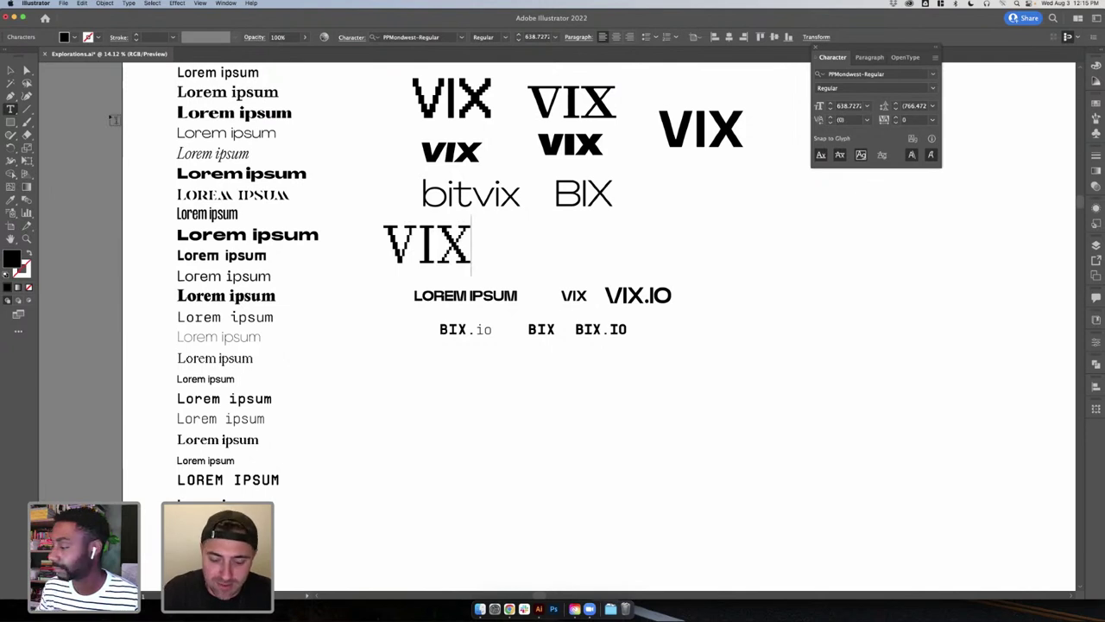
# - Extend the PPMondwest-Regular VIX to VIX.io, enlarge it to about 825 pt and place it directly beneath bitvix and BIX
pyautogui.write('.io')
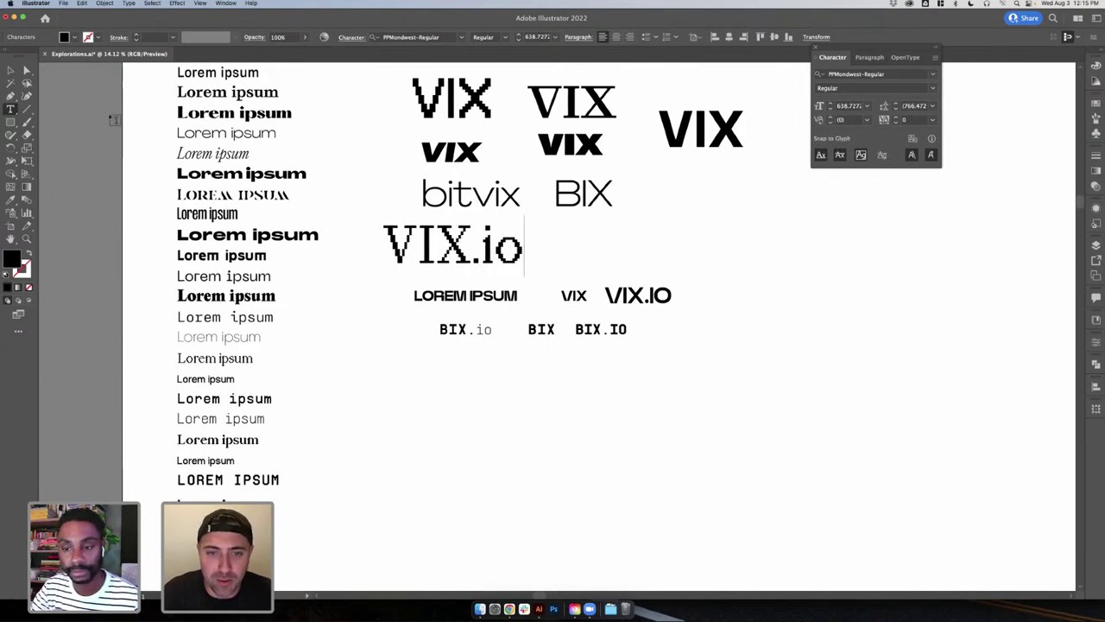
pyautogui.press('super+a')
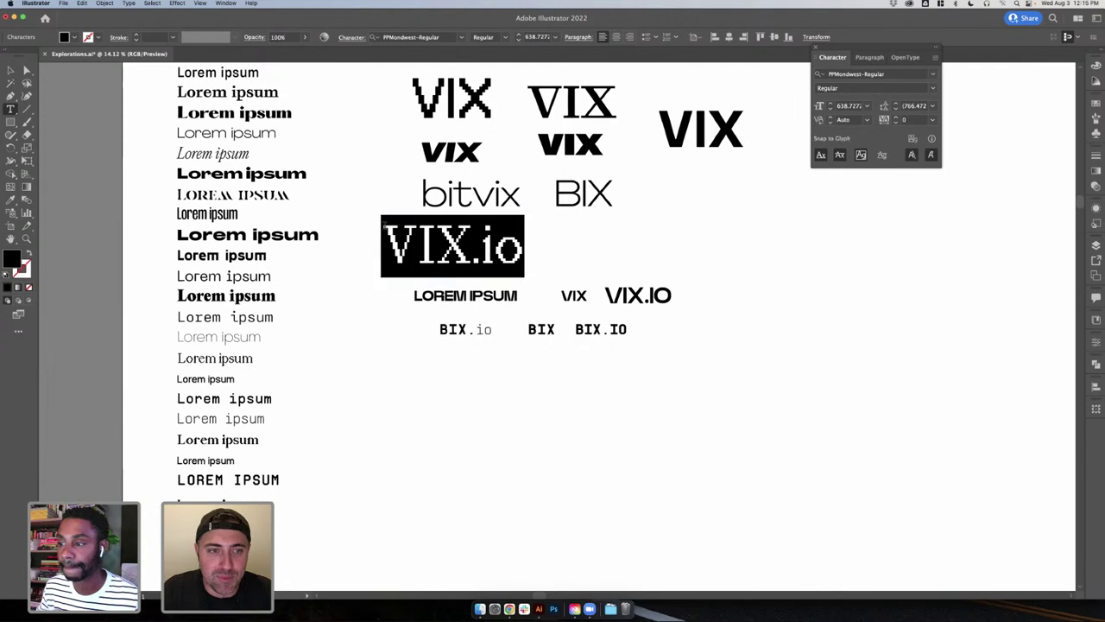
pyautogui.press('Escape')
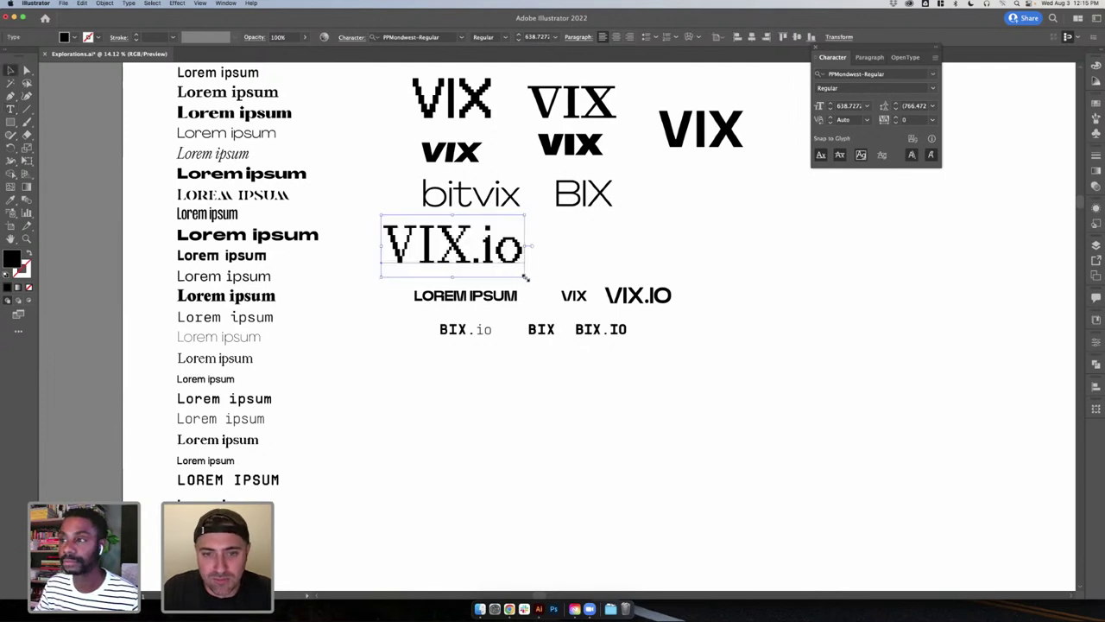
pyautogui.moveTo(525, 277); pyautogui.dragTo(566, 293)
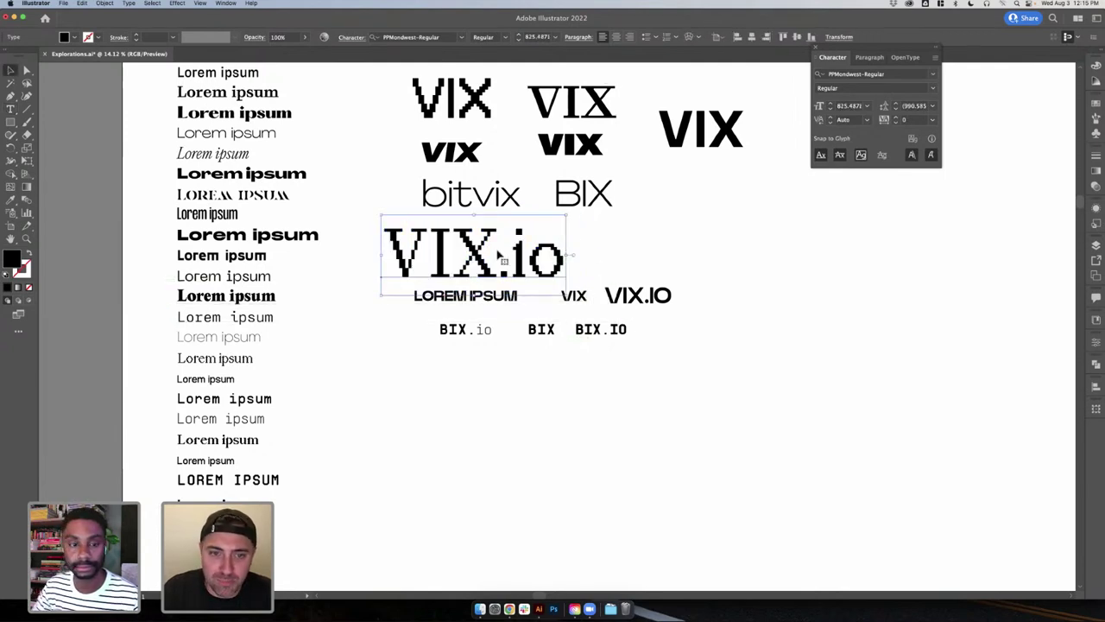
pyautogui.moveTo(499, 253); pyautogui.dragTo(539, 244)
pyautogui.press('shift+super+a')
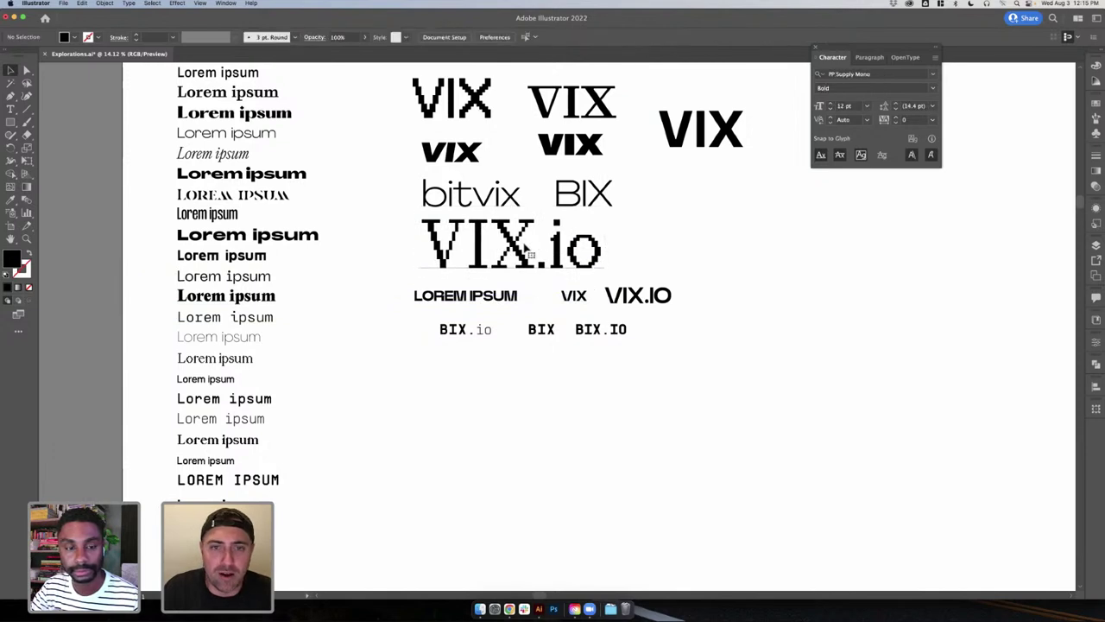
# - Check the fonts of the large VIX.io and the pixel VIX, and compare them with the other wordmark variants
pyautogui.click(524, 248)
pyautogui.click(505, 38)
pyautogui.click(624, 237)
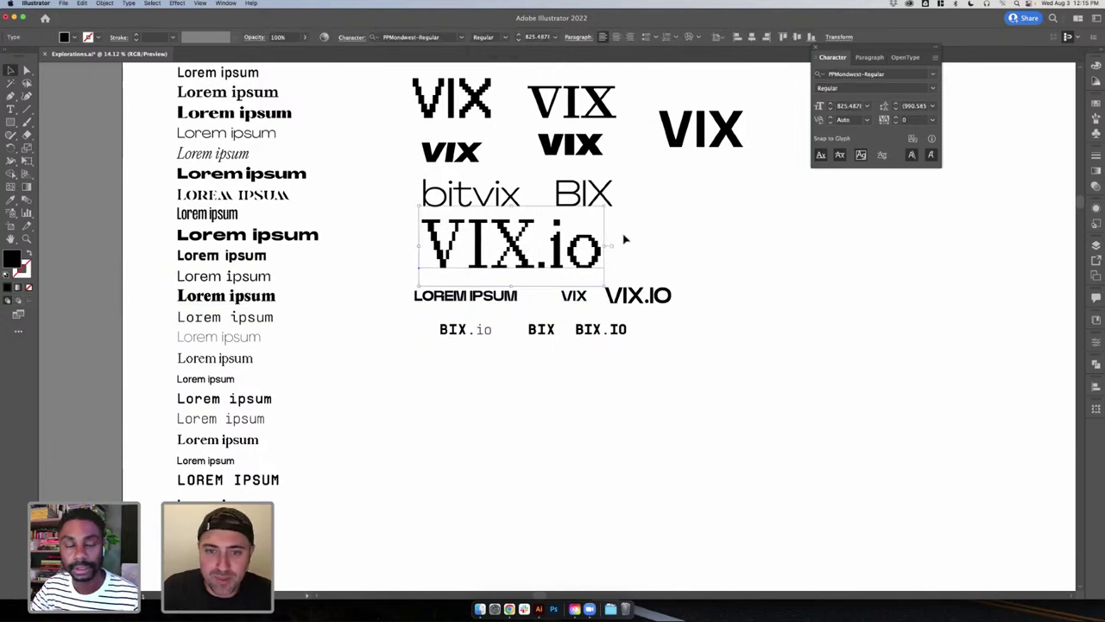
pyautogui.click(624, 240)
pyautogui.click(479, 122)
pyautogui.click(702, 268)
pyautogui.click(597, 266)
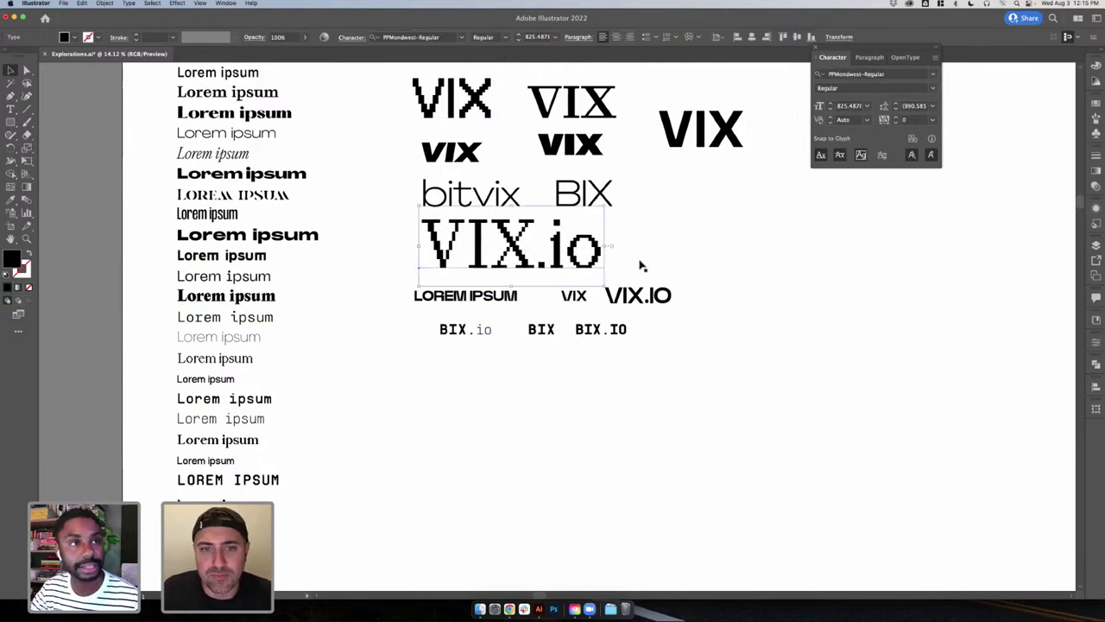
pyautogui.click(643, 263)
pyautogui.scroll(5, 661, 249)
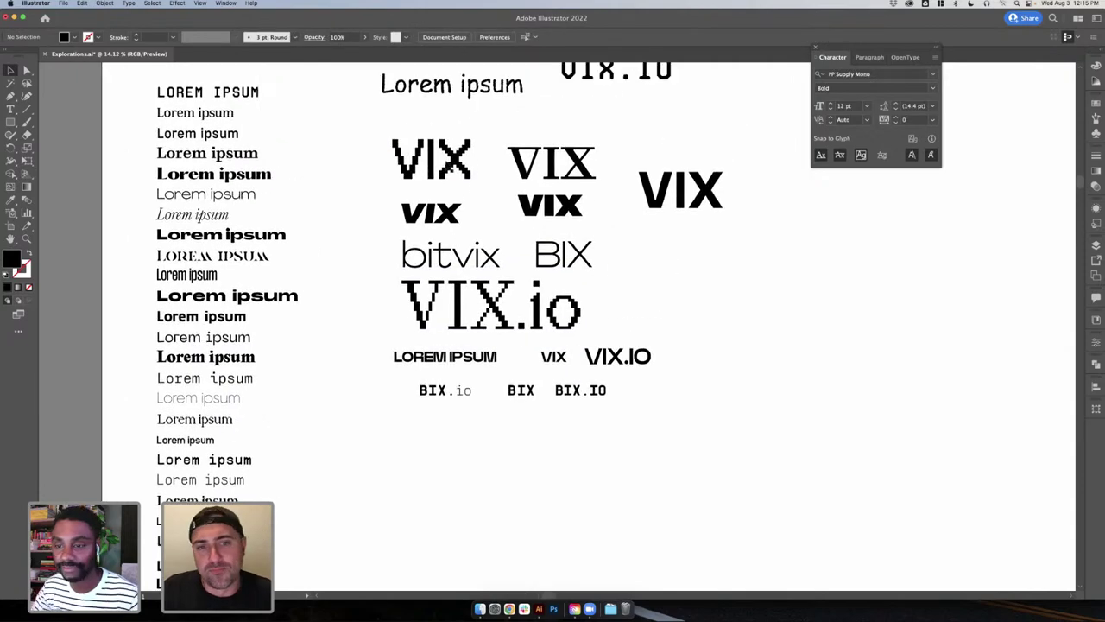
pyautogui.click(447, 164)
pyautogui.click(693, 281)
pyautogui.click(468, 169)
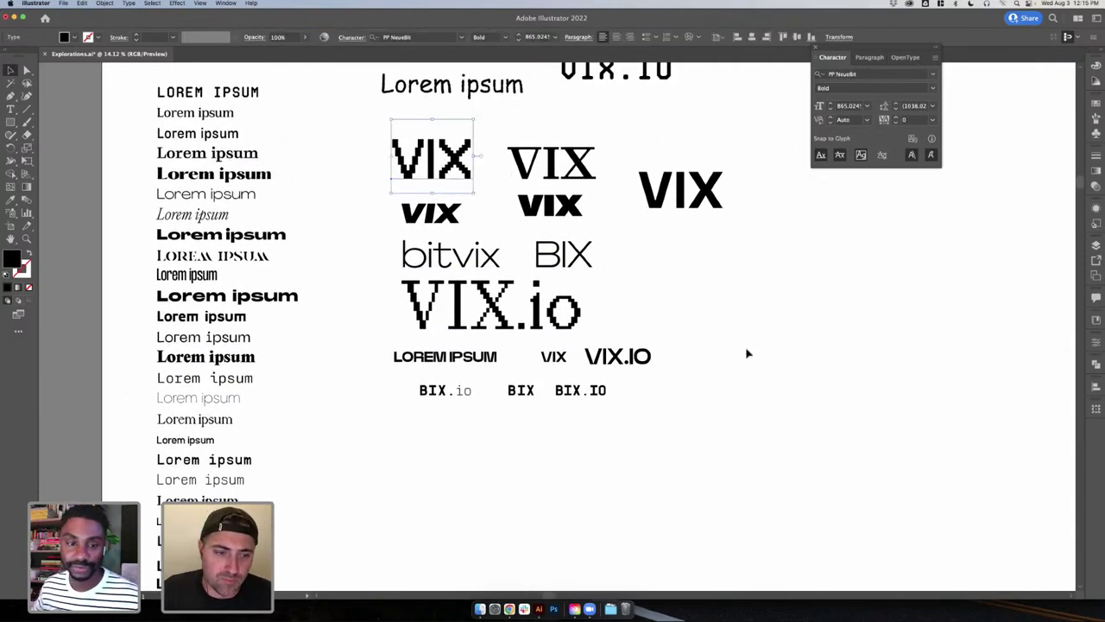
pyautogui.click(748, 353)
pyautogui.scroll(-4, 748, 353)
pyautogui.hscroll(2, 749, 353)
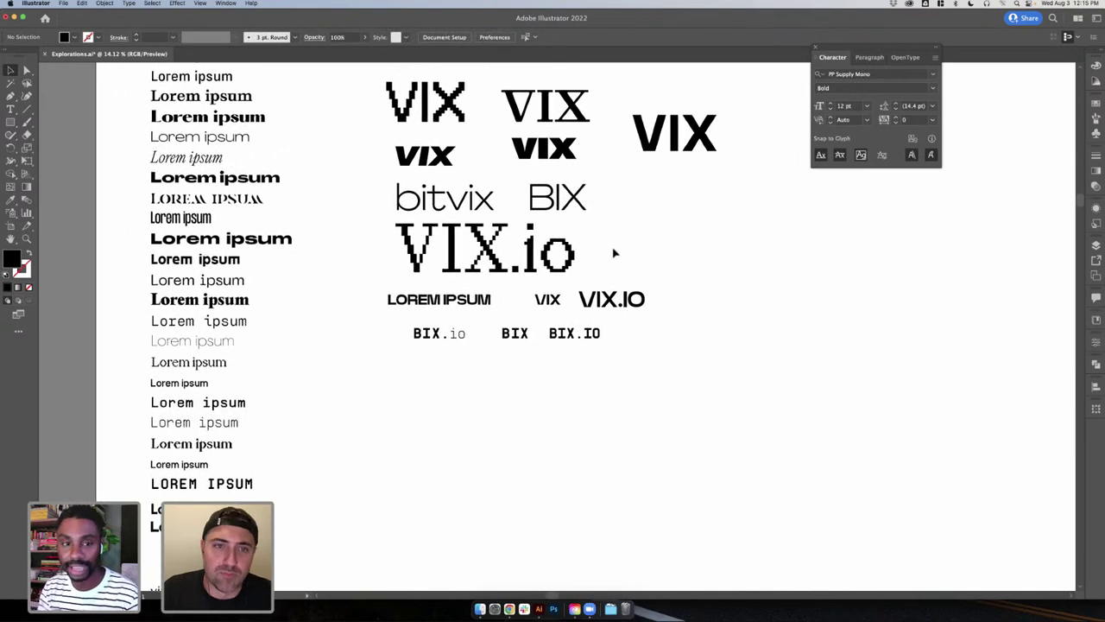
# - Duplicate the PP NeueBit Bold VIX below the BIX row and squash the copy vertically to about 569 pt
pyautogui.moveTo(453, 118); pyautogui.dragTo(448, 481)
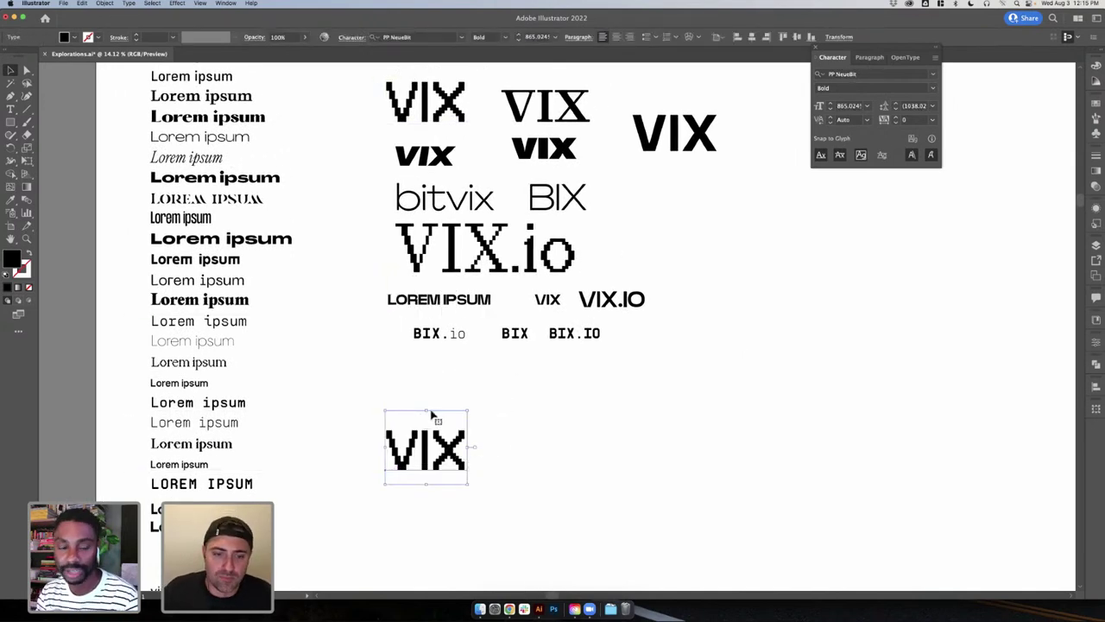
pyautogui.moveTo(429, 411); pyautogui.dragTo(426, 424)
pyautogui.click(476, 404)
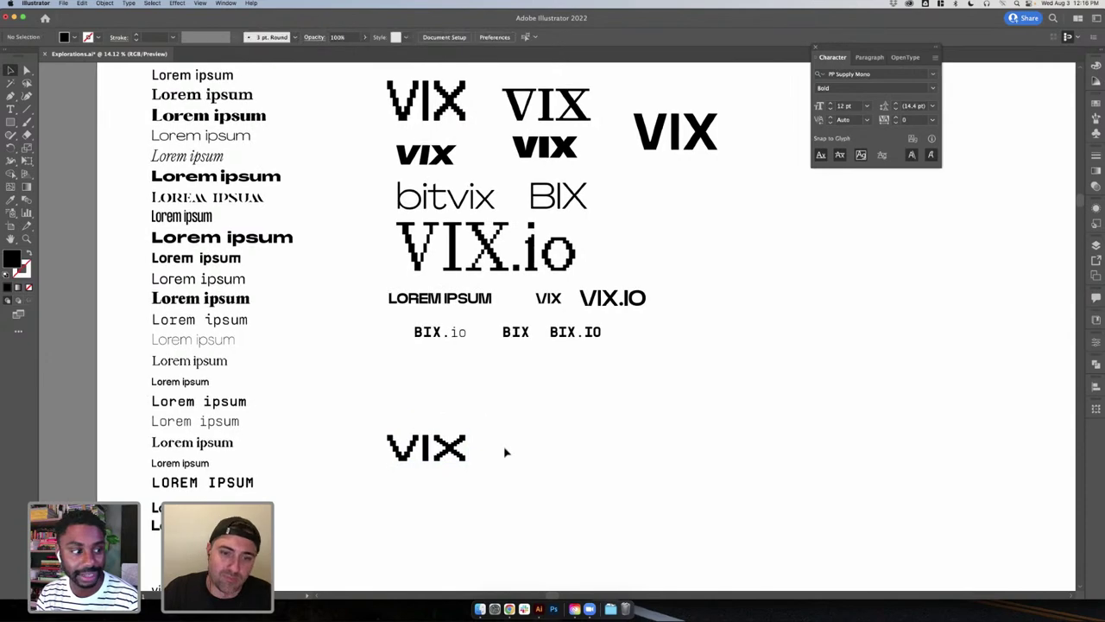
# - Draw a square of about 1.07 in over the pixel at the upper-left end of the squashed VIX's V
pyautogui.scroll(-2, 505, 452)
pyautogui.scroll(5, 471, 439)
pyautogui.scroll(2, 471, 437)
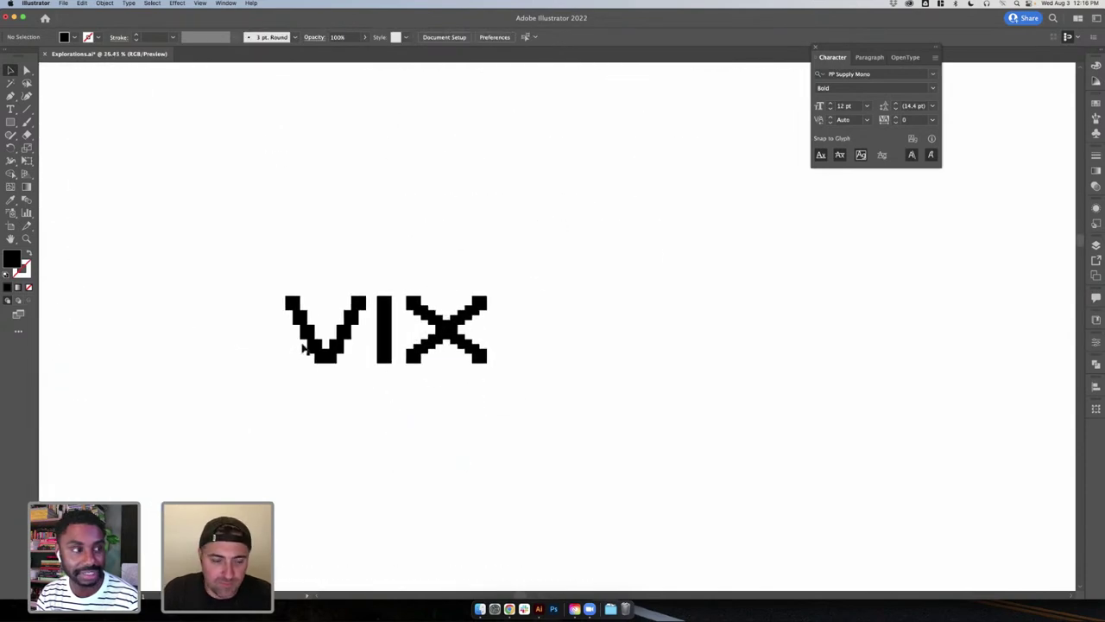
pyautogui.press('m')
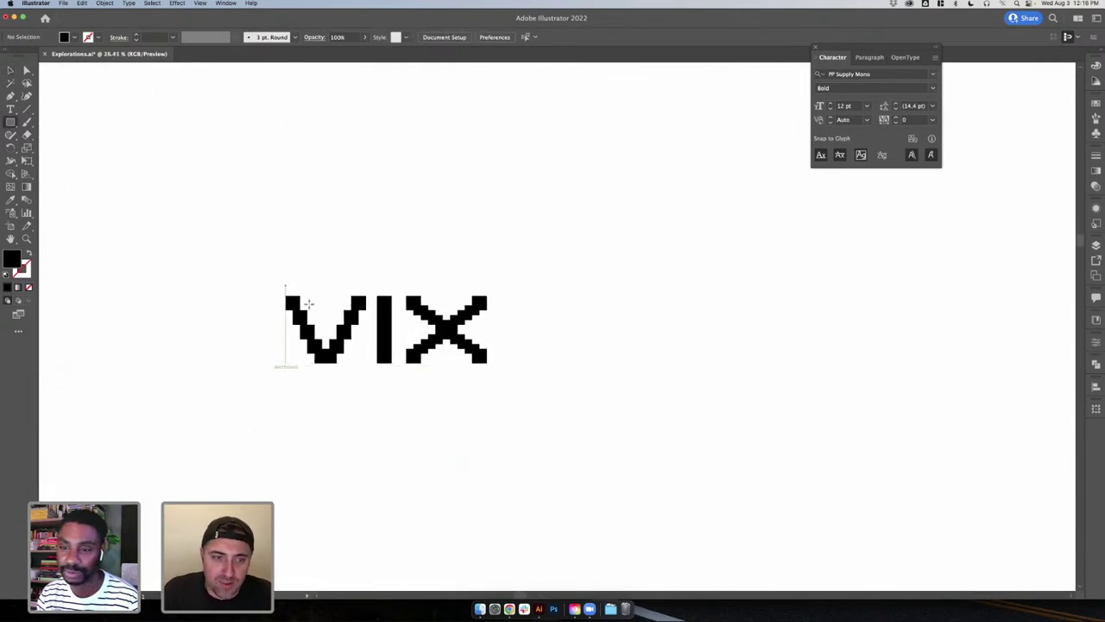
pyautogui.moveTo(285, 286)
pyautogui.mouseDown()
pyautogui.moveTo(304, 306)
pyautogui.moveTo(296, 301)
pyautogui.mouseUp()
pyautogui.press('v')
pyautogui.click(316, 301)
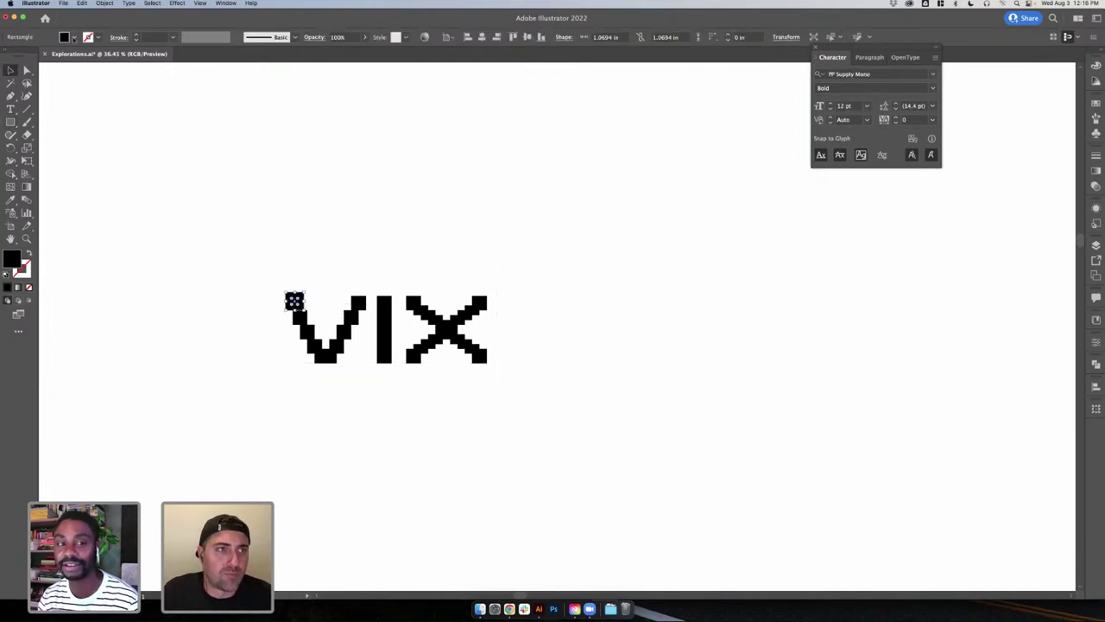
# - Colour the square magenta and swap the colour to its stroke, leaving the fill empty
pyautogui.click(75, 37)
pyautogui.click(73, 57)
pyautogui.click(352, 331)
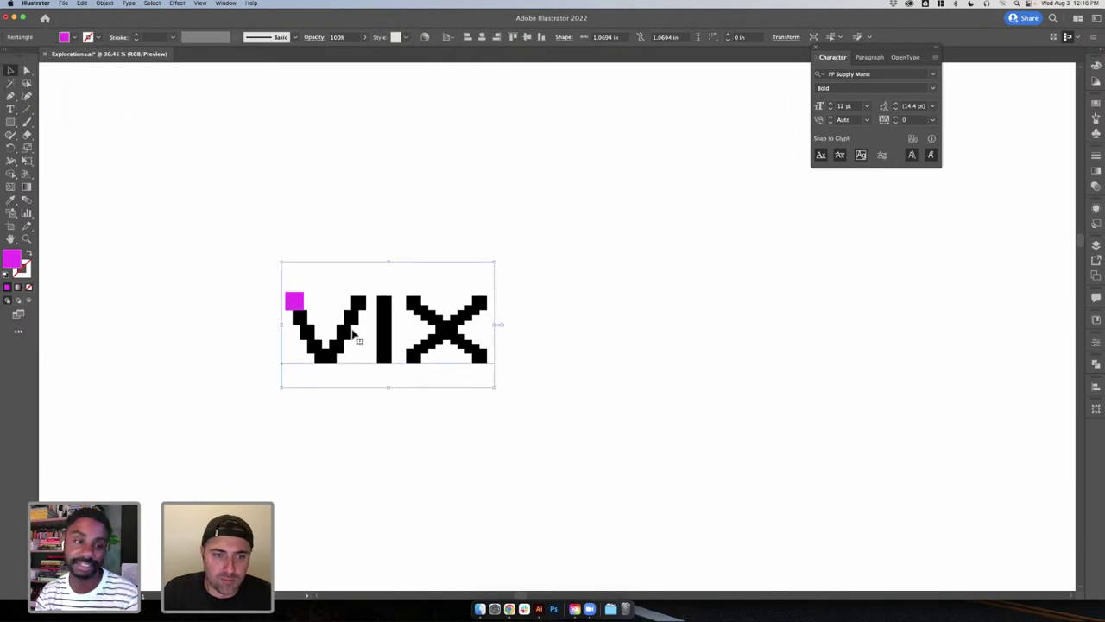
pyautogui.click(358, 404)
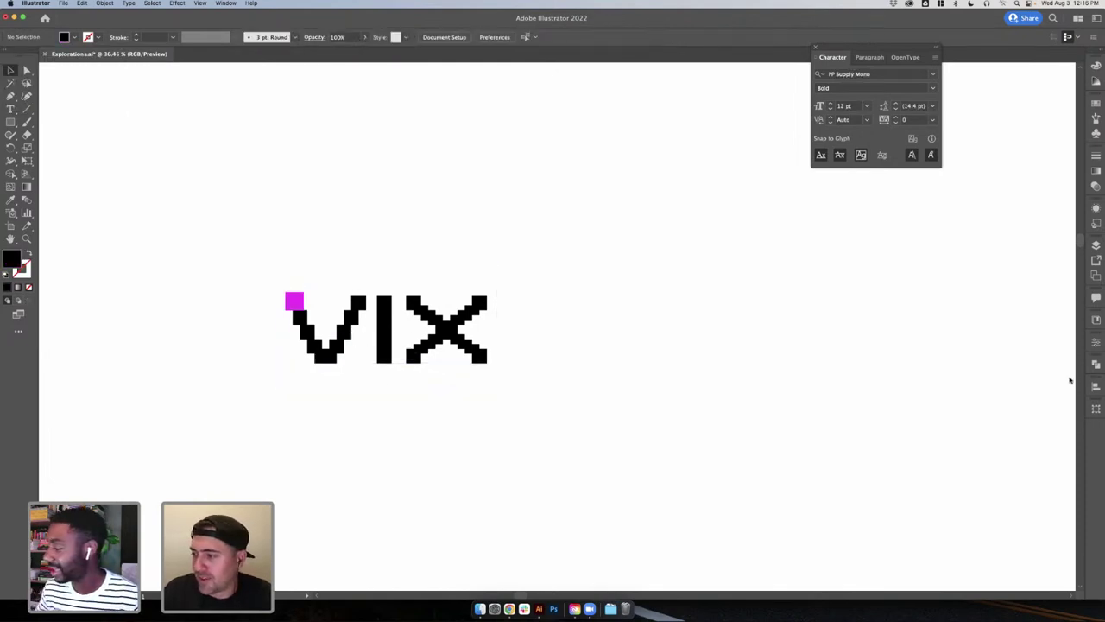
pyautogui.click(302, 301)
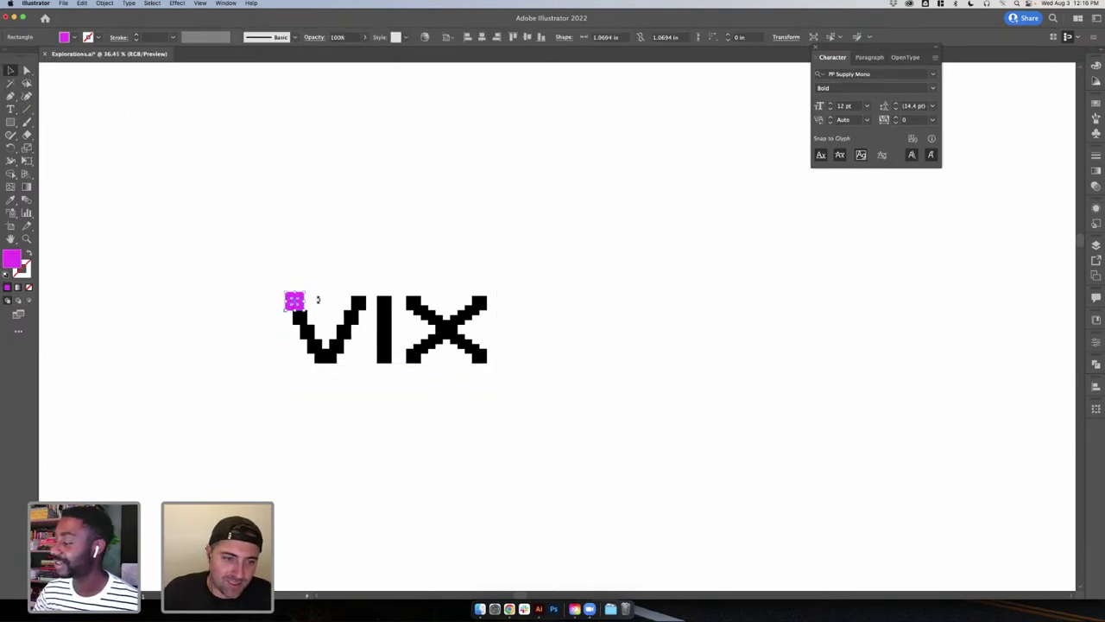
pyautogui.hotkey('shift', 'x')
pyautogui.click(338, 280)
# - Shrink the outlined square to 0.8542 in so it fits the V's upper-left pixel
pyautogui.scroll(5, 338, 280)
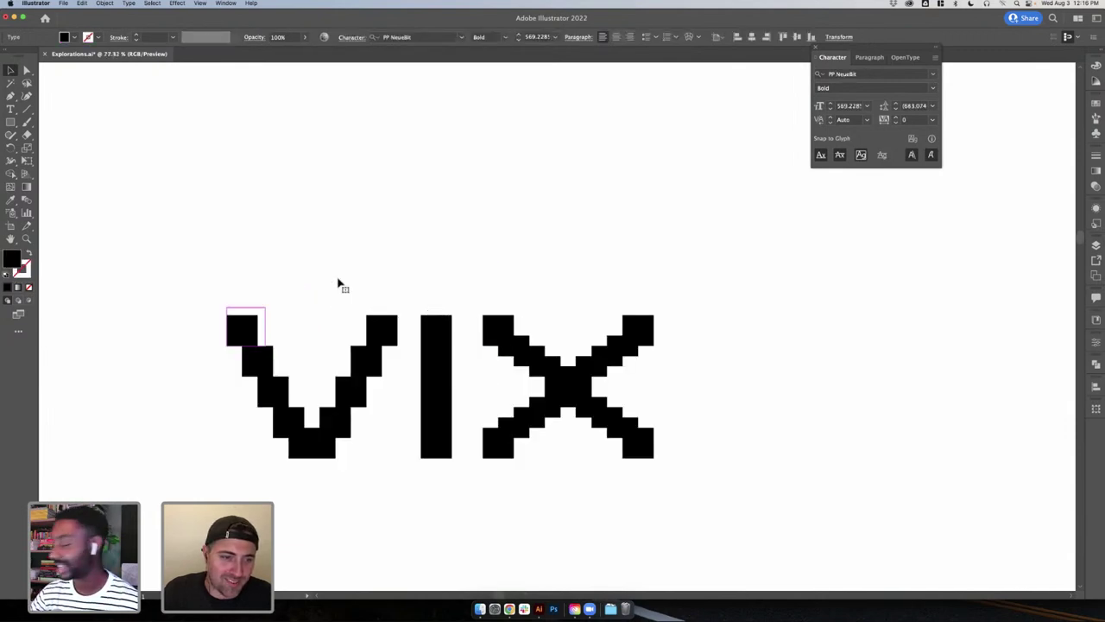
pyautogui.hscroll(-3, 334, 283)
pyautogui.click(376, 285)
pyautogui.scroll(3, 524, 292)
pyautogui.click(609, 335)
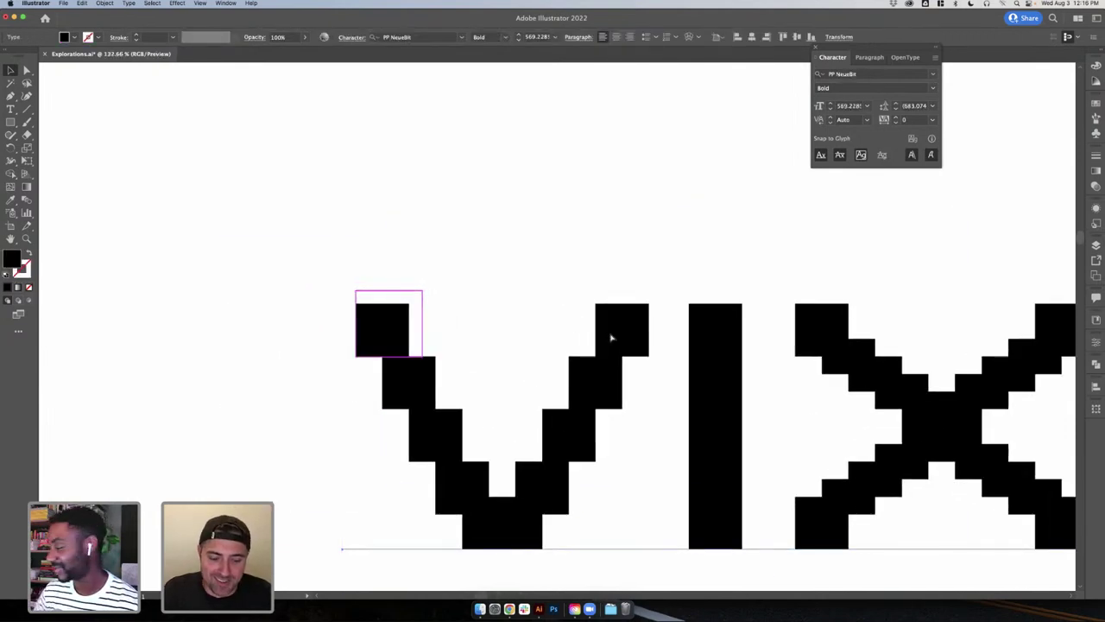
pyautogui.press('super+shift+a')
pyautogui.moveTo(423, 291); pyautogui.dragTo(410, 296)
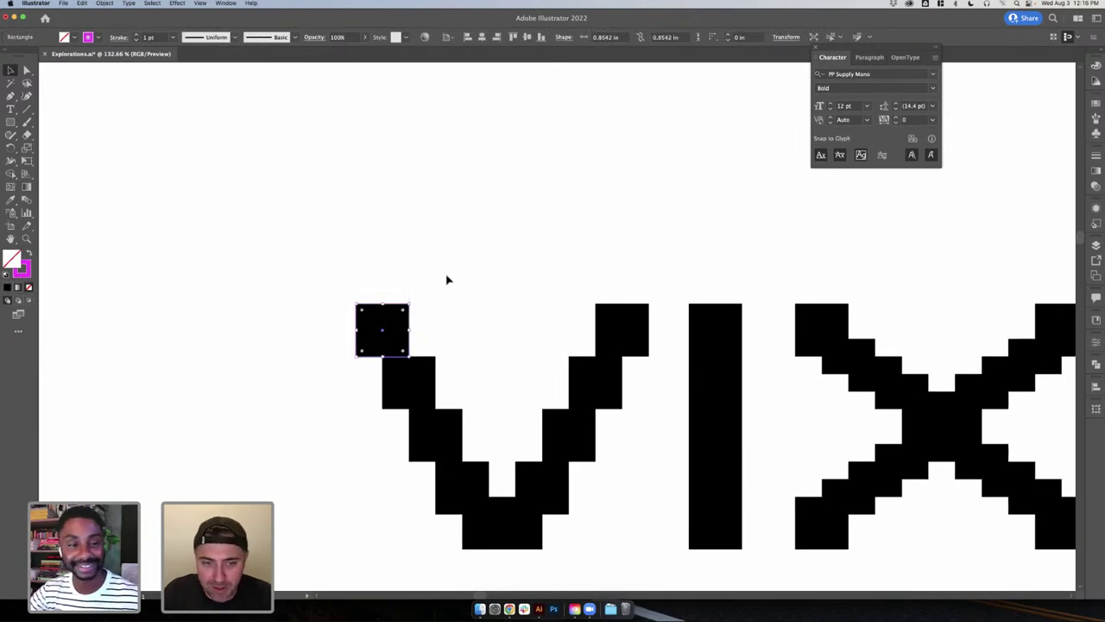
pyautogui.click(446, 279)
# - Duplicate the outlined square onto the next pixel down the V's left diagonal
pyautogui.scroll(-3, 446, 279)
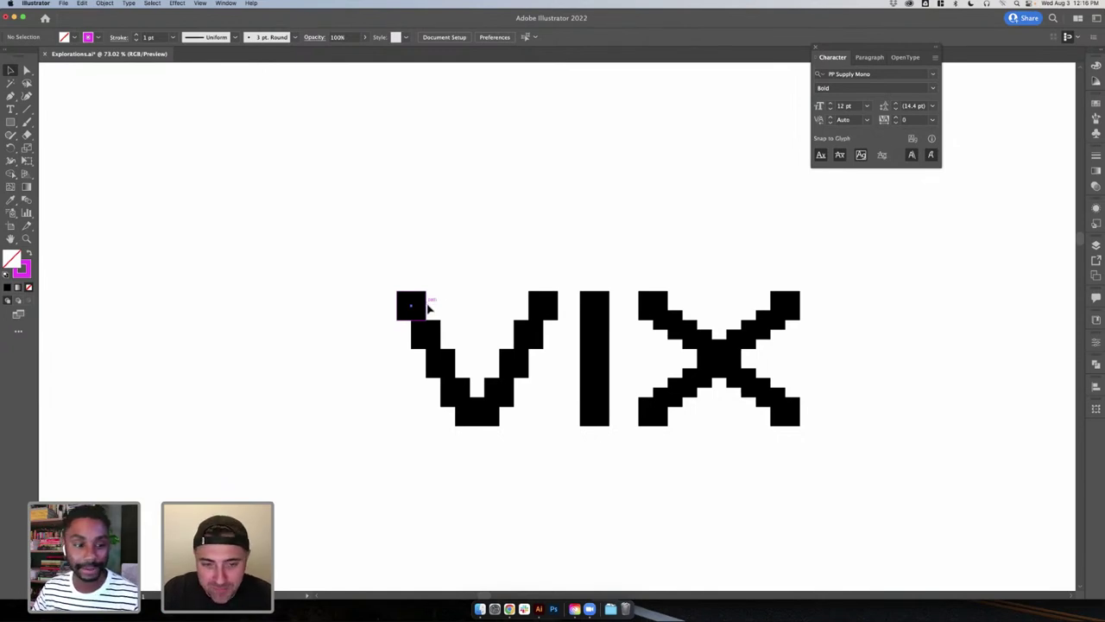
pyautogui.moveTo(428, 307); pyautogui.dragTo(441, 336)
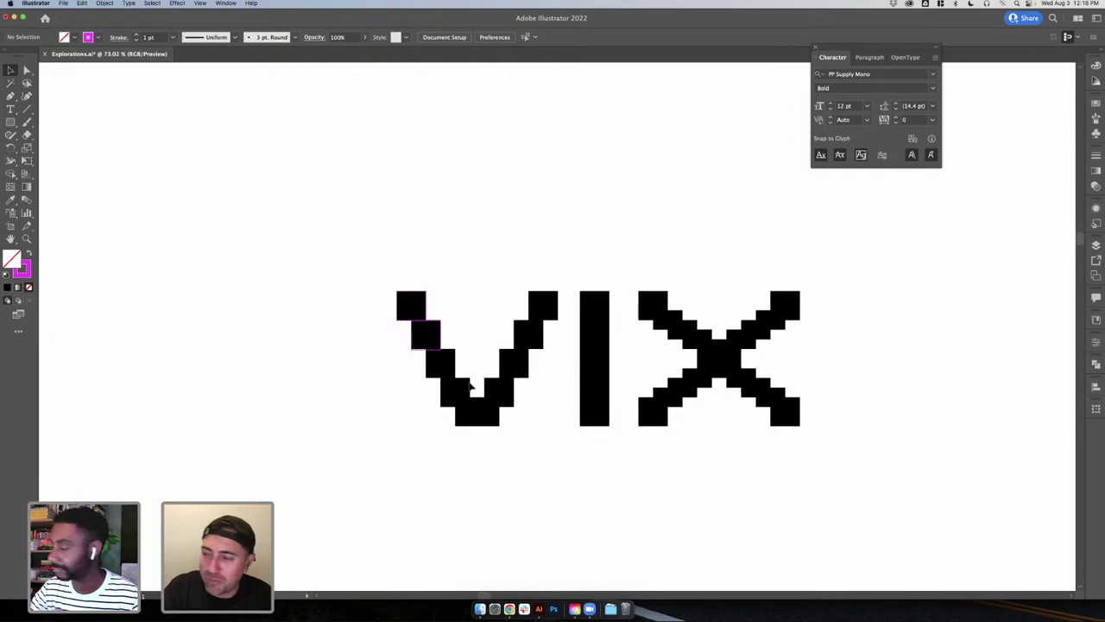
pyautogui.hscroll(2, 388, 390)
pyautogui.click(387, 390)
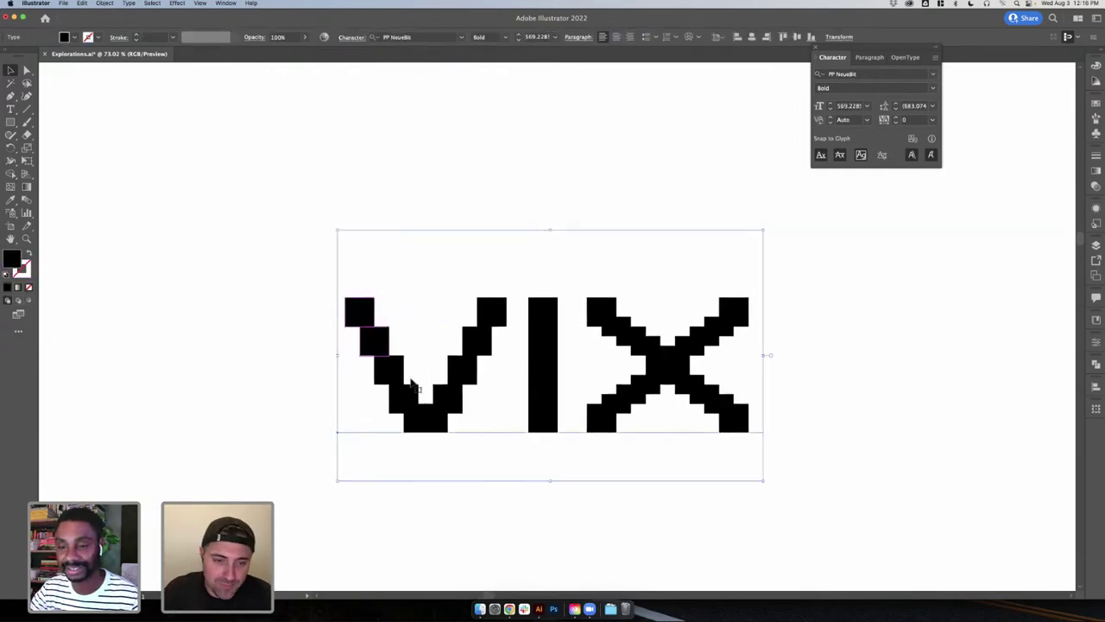
pyautogui.click(393, 205)
pyautogui.click(374, 309)
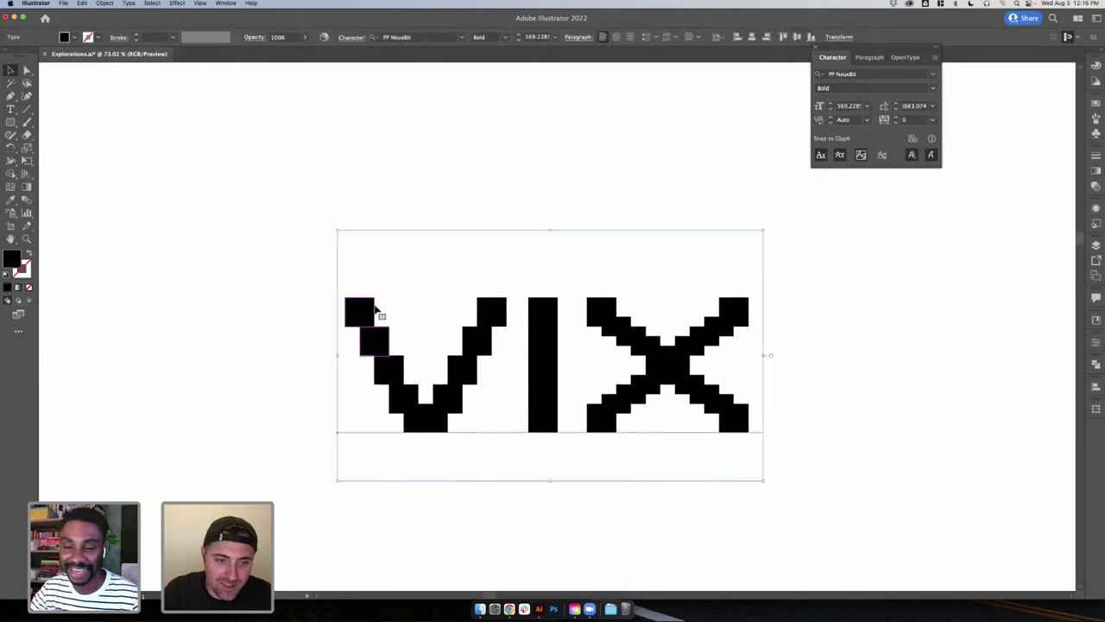
pyautogui.click(373, 310)
pyautogui.click(395, 361)
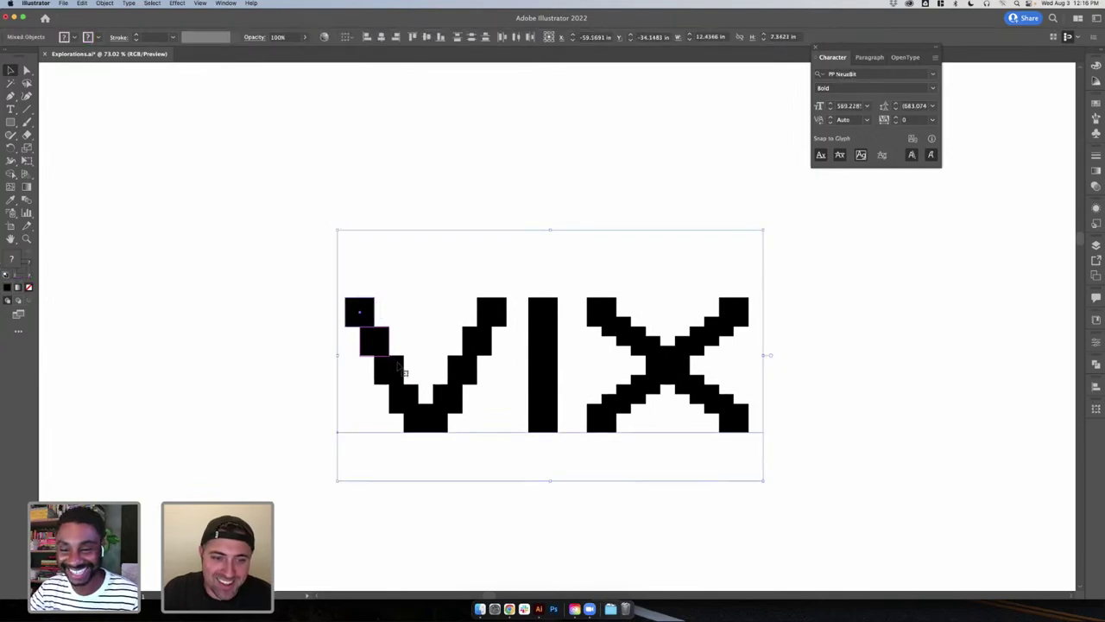
pyautogui.click(284, 347)
pyautogui.click(380, 329)
pyautogui.keyDown('shift'); pyautogui.click(374, 324); pyautogui.keyUp('shift')
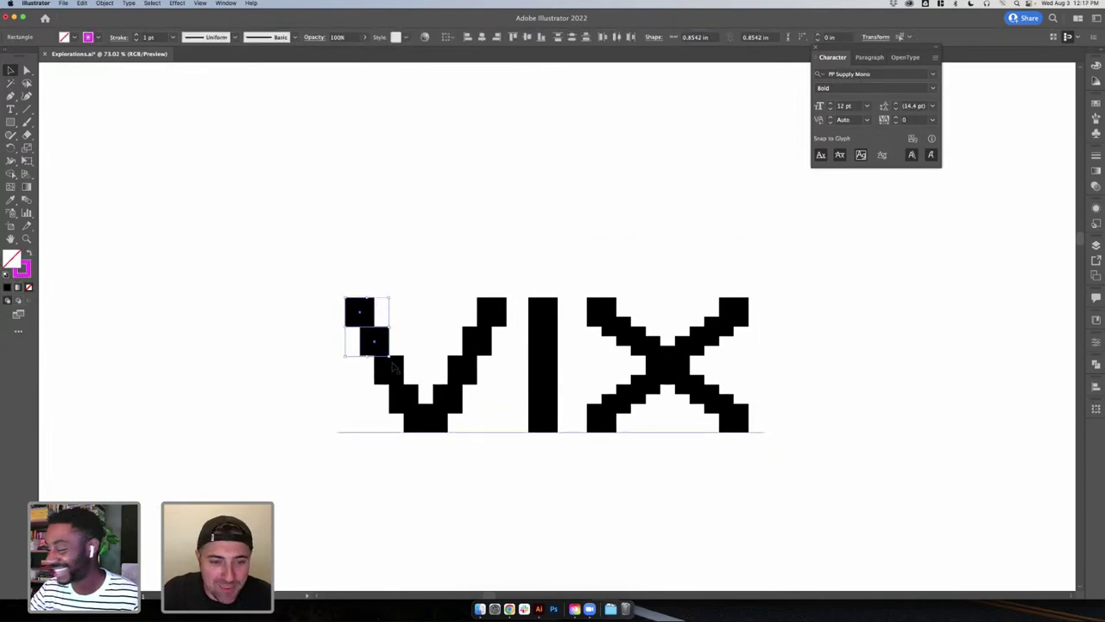
pyautogui.click(328, 362)
# - Compare the squashed PP NeueBit VIX with its original and with the rest of the wordmark variants
pyautogui.scroll(-5, 493, 202)
pyautogui.scroll(5, 494, 203)
pyautogui.scroll(-3, 495, 202)
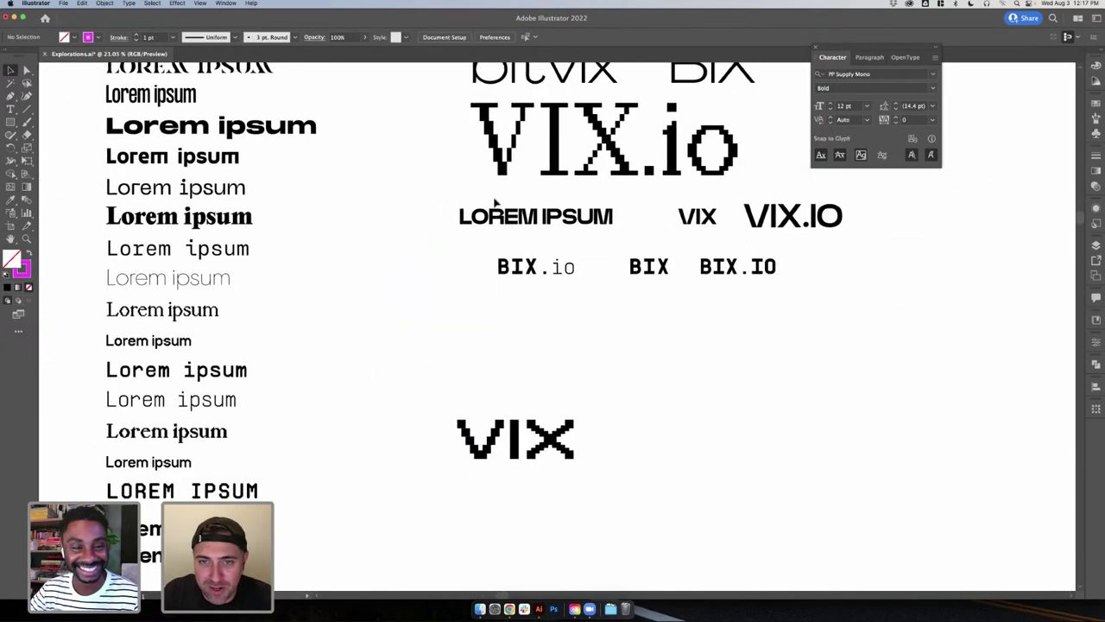
pyautogui.scroll(5, 494, 202)
pyautogui.click(451, 171)
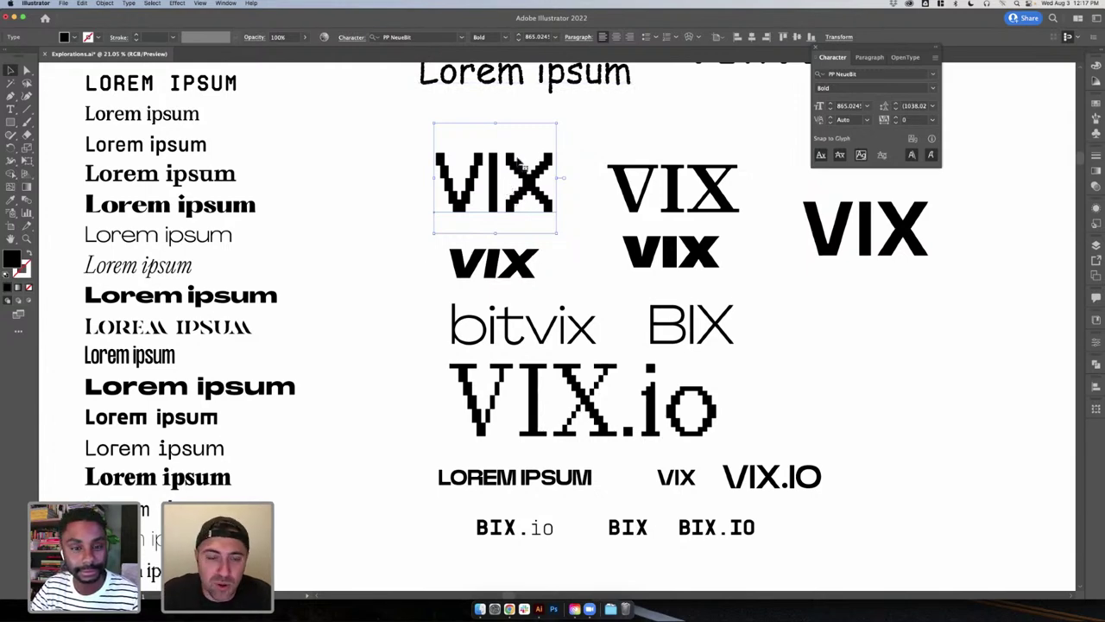
pyautogui.click(587, 140)
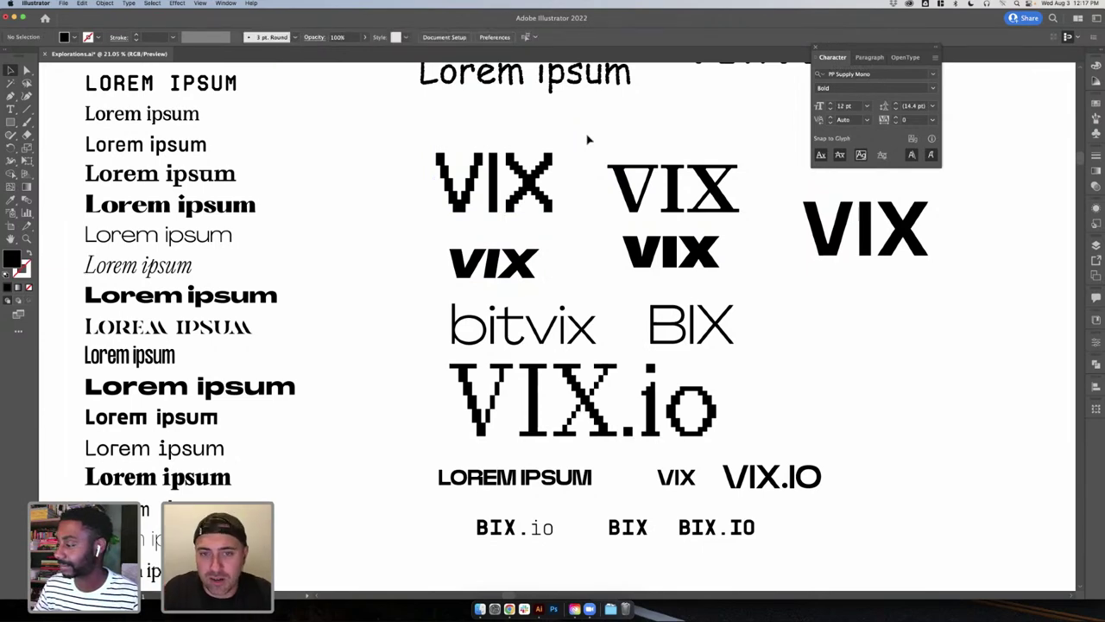
pyautogui.scroll(-2, 587, 138)
pyautogui.scroll(-6, 587, 138)
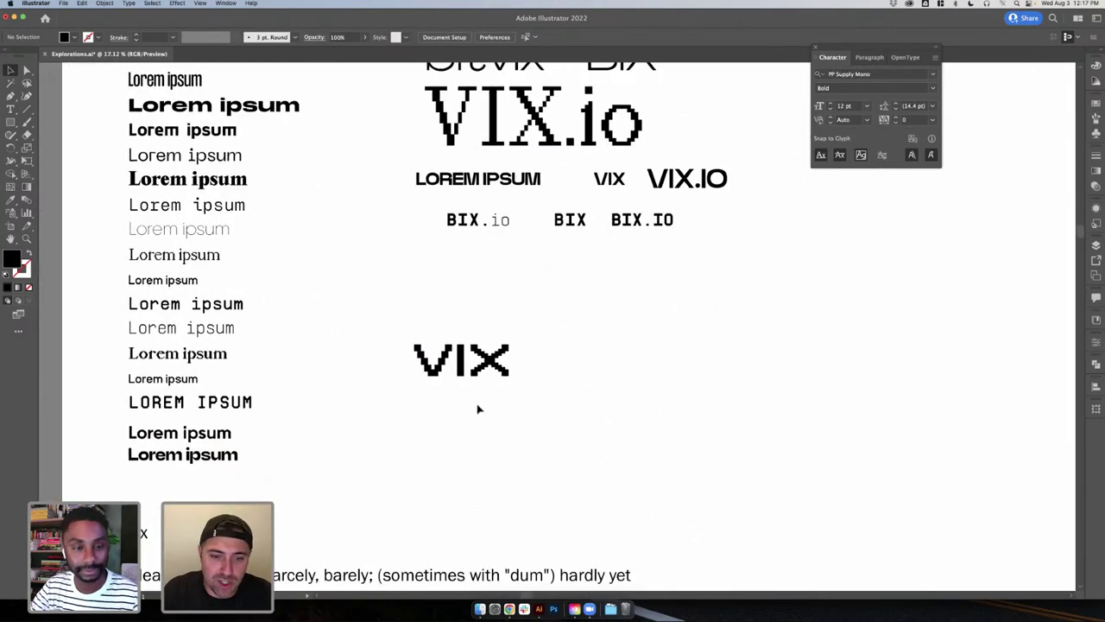
pyautogui.scroll(3, 479, 410)
pyautogui.click(435, 372)
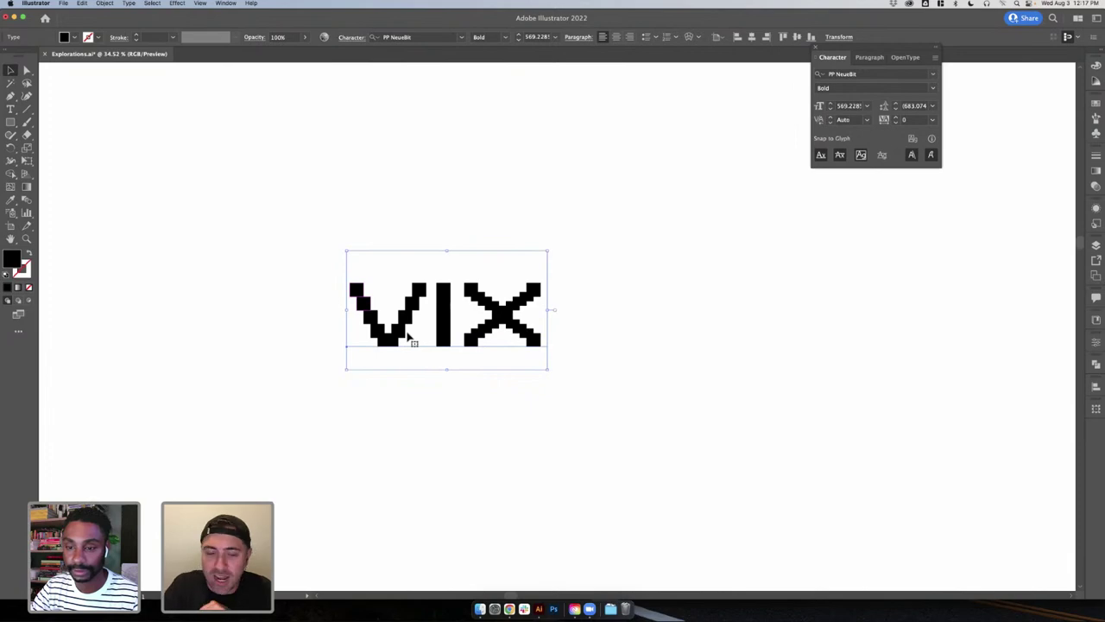
pyautogui.click(617, 347)
pyautogui.scroll(4, 610, 345)
pyautogui.scroll(-3, 604, 341)
pyautogui.scroll(3, 591, 332)
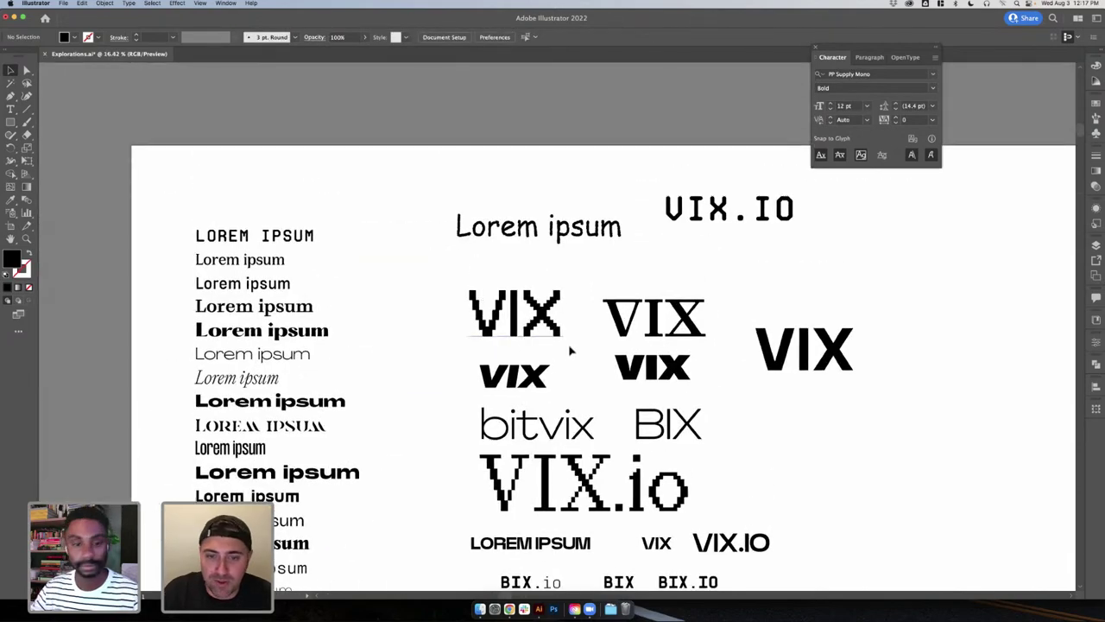
pyautogui.scroll(-2, 534, 339)
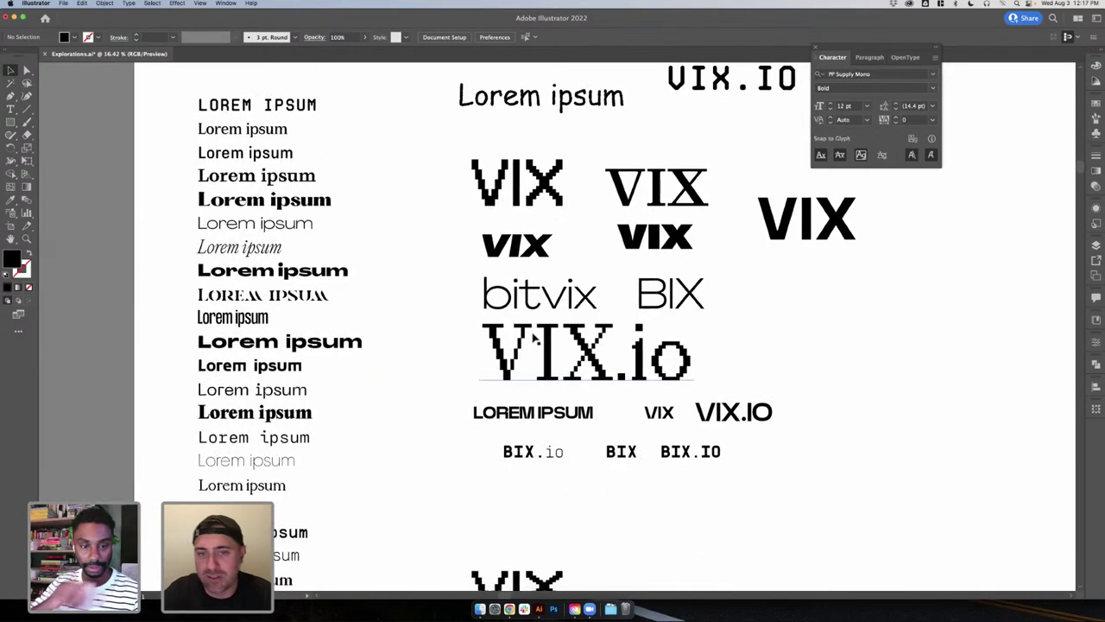
pyautogui.scroll(-3, 533, 338)
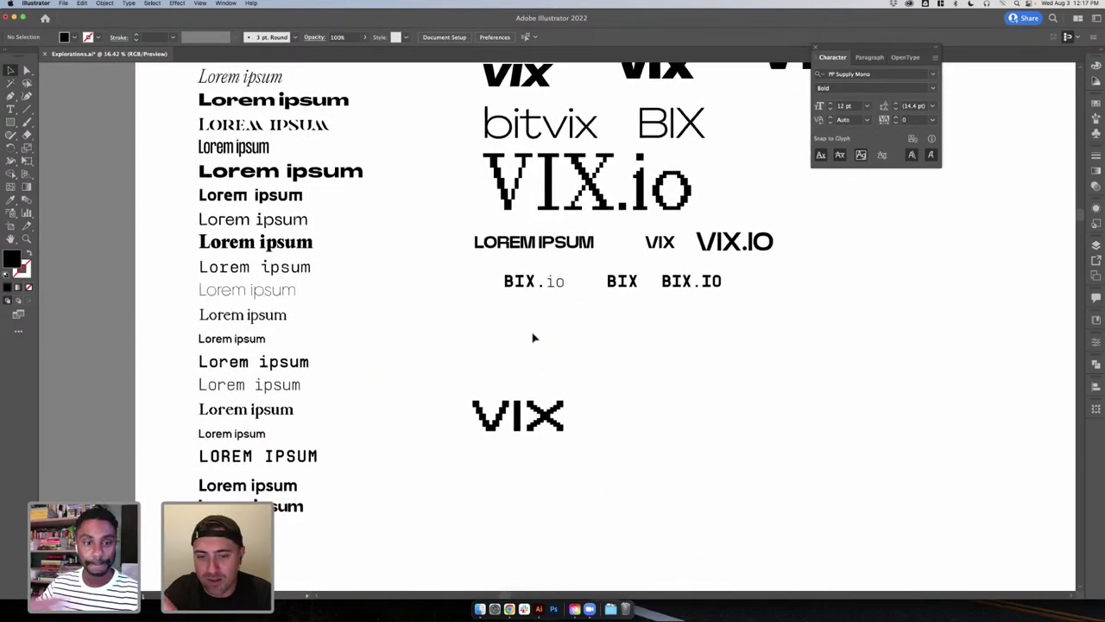
# - Inspect how closely the two magenta squares fit the V's left diagonal pixels, comparing outline and preview modes
pyautogui.scroll(5, 529, 361)
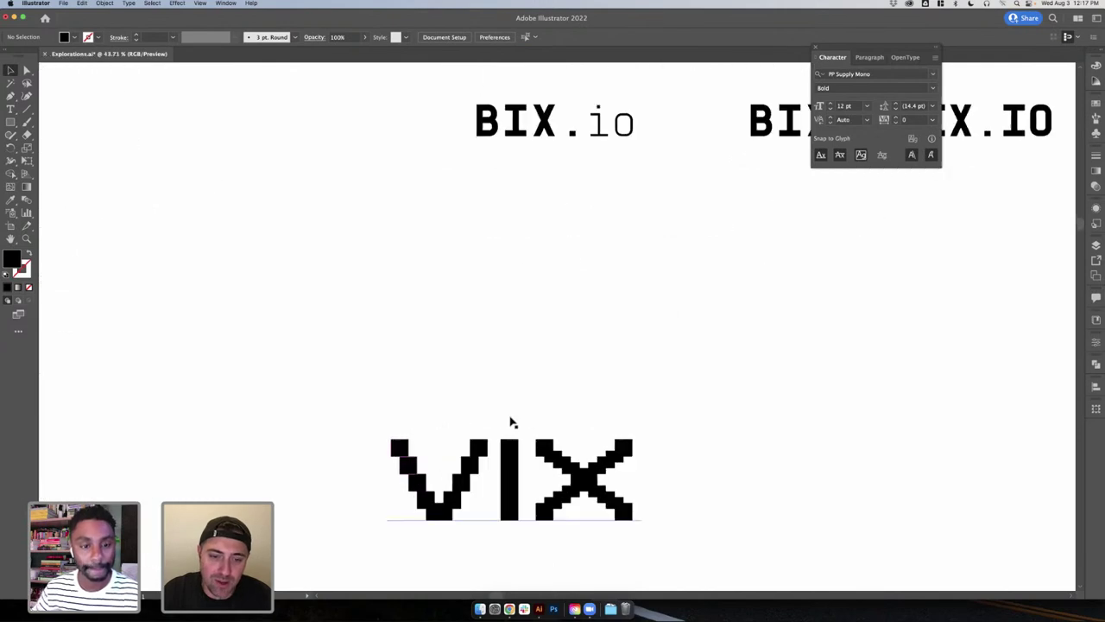
pyautogui.click(427, 404)
pyautogui.scroll(5, 382, 352)
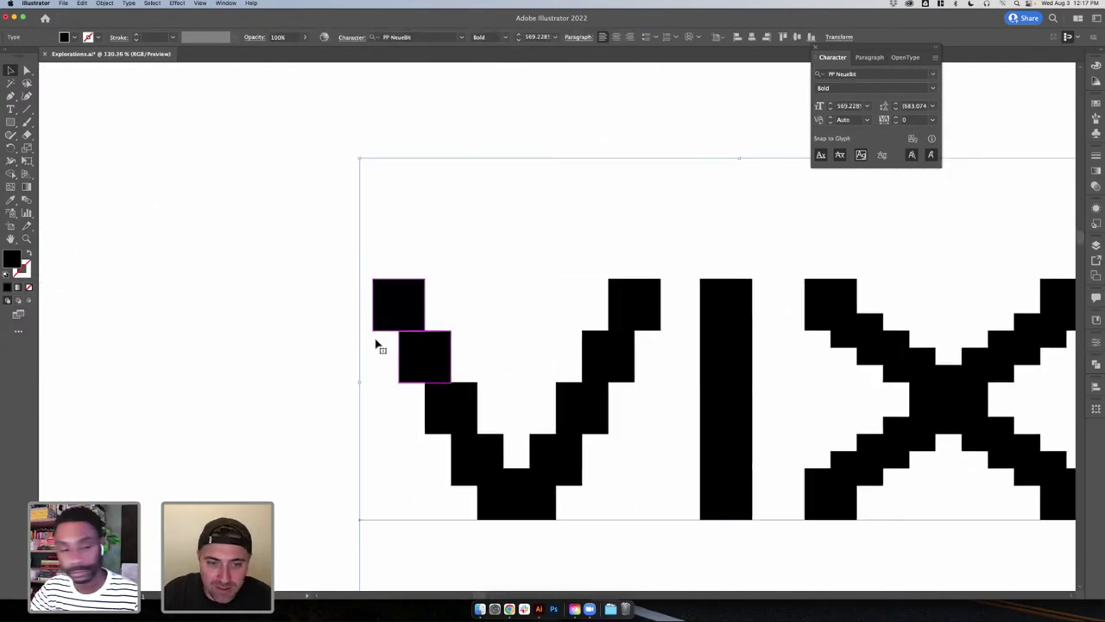
pyautogui.click(378, 338)
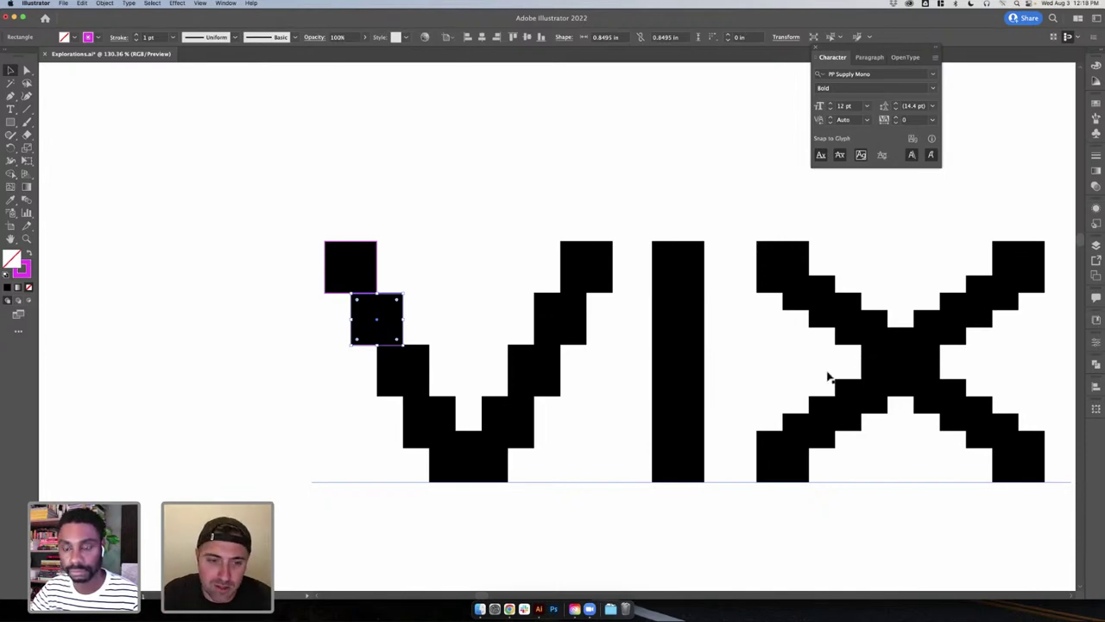
pyautogui.hscroll(2, 758, 375)
pyautogui.scroll(-3, 758, 374)
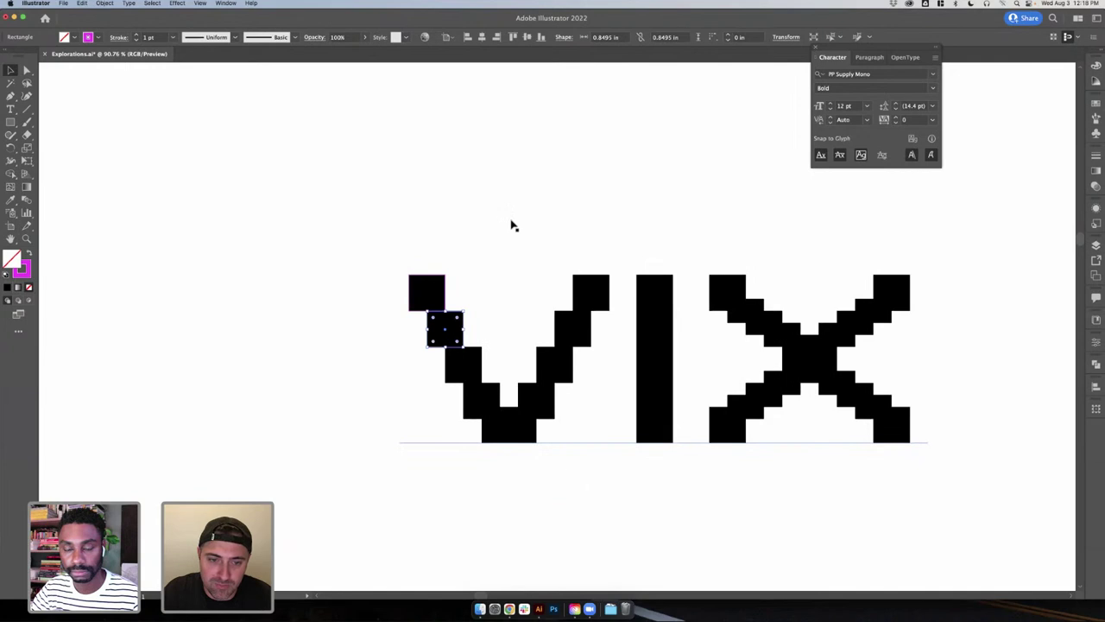
pyautogui.scroll(1, 511, 213)
pyautogui.keyDown('shift'); pyautogui.click(434, 315); pyautogui.keyUp('shift')
pyautogui.scroll(3, 462, 361)
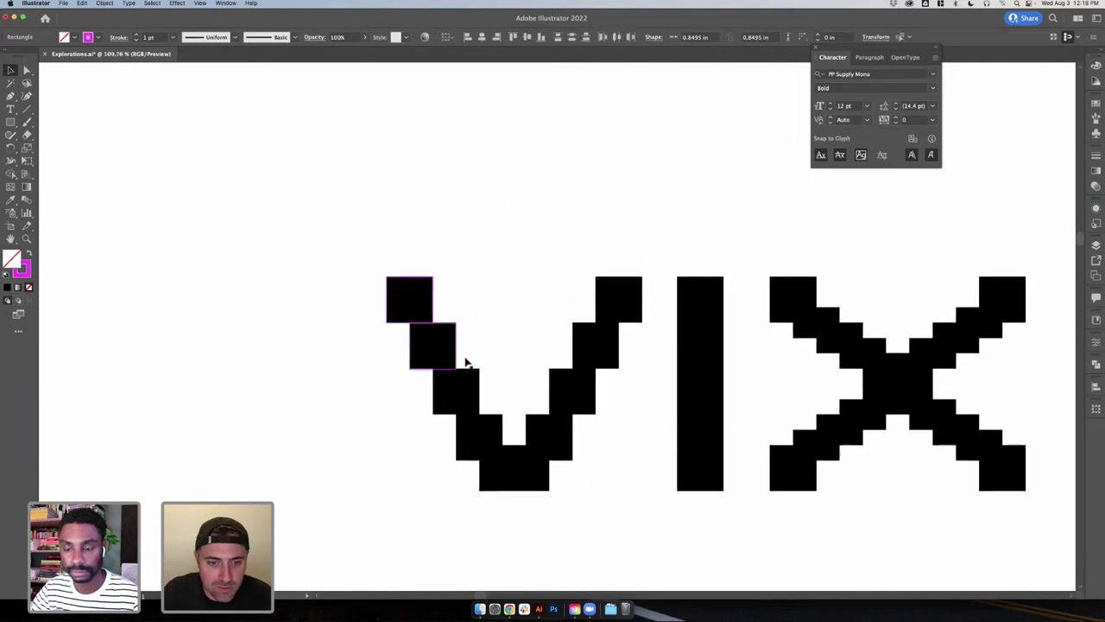
pyautogui.press('super+y')
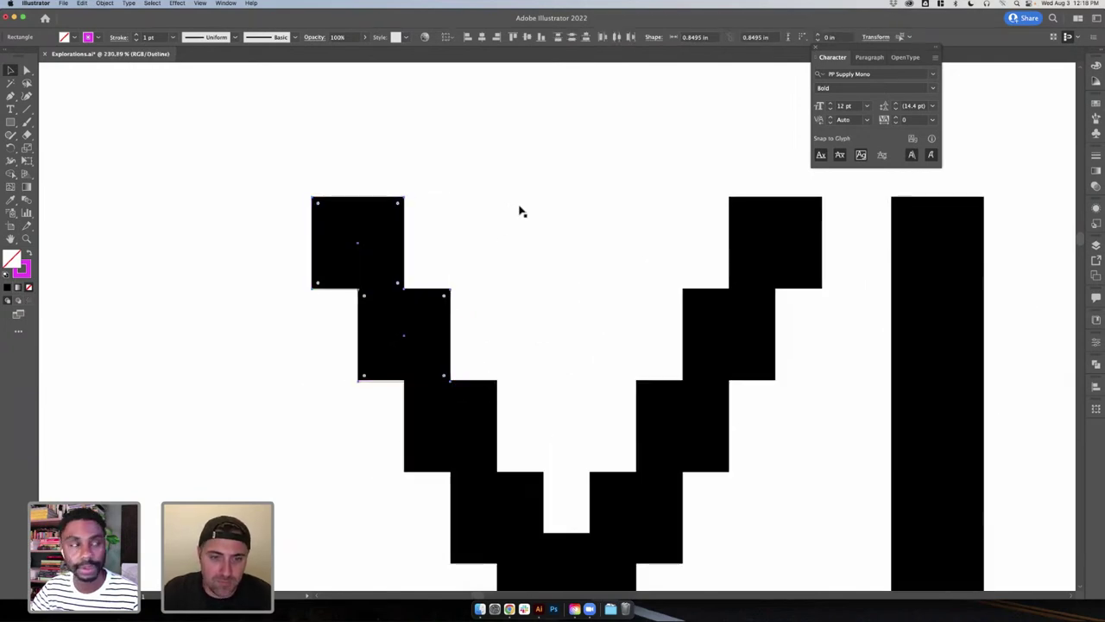
pyautogui.click(491, 244)
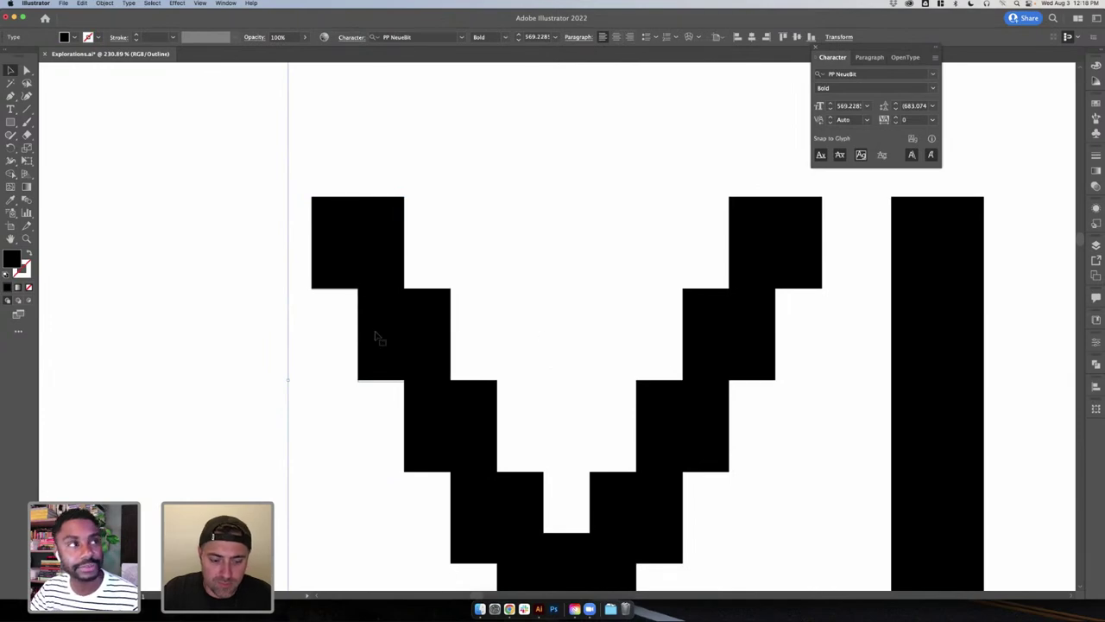
pyautogui.press('super+minus')
pyautogui.press('super+y')
pyautogui.press('super+equal')
pyautogui.press('super+y')
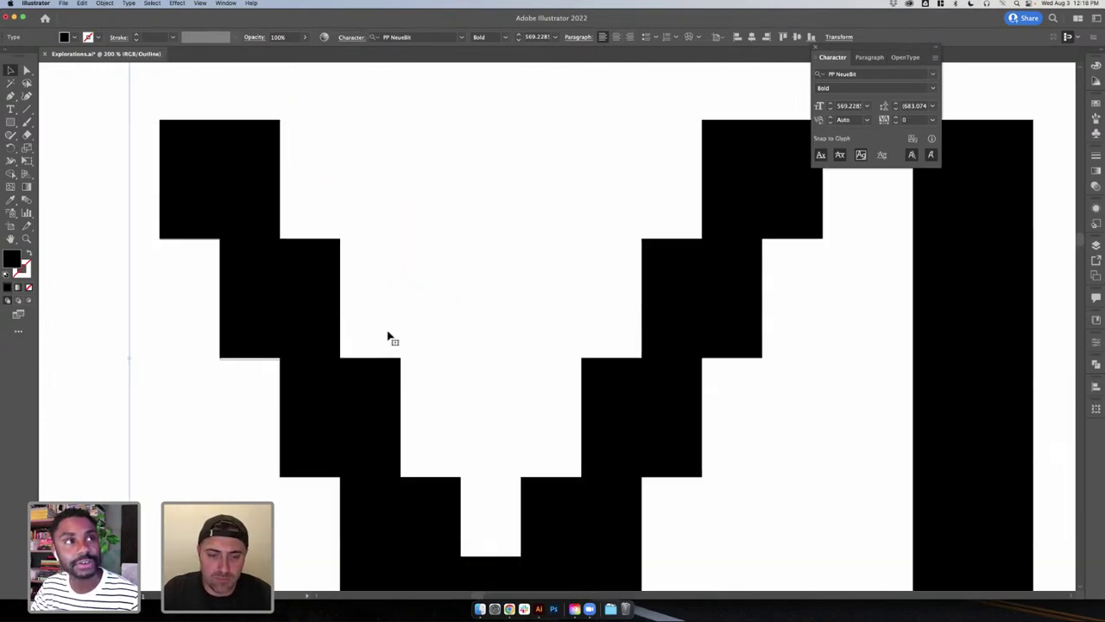
pyautogui.press('super+y')
pyautogui.scroll(-3, 416, 331)
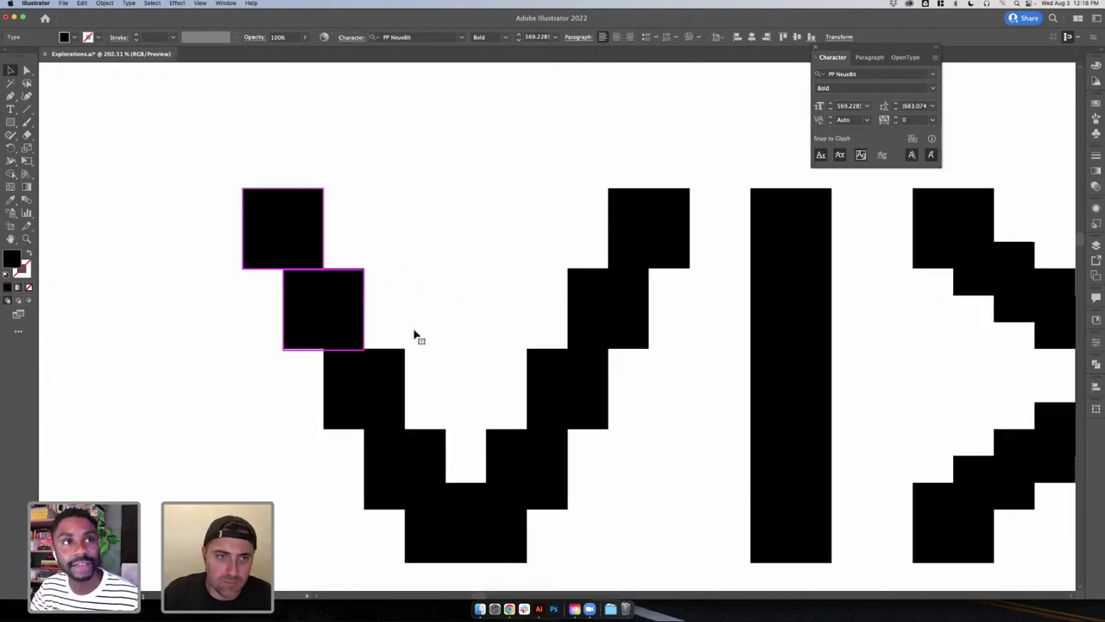
# - Scale both outlined squares down together to 0.8473 in each so they fit the V's pixels
pyautogui.click(366, 281)
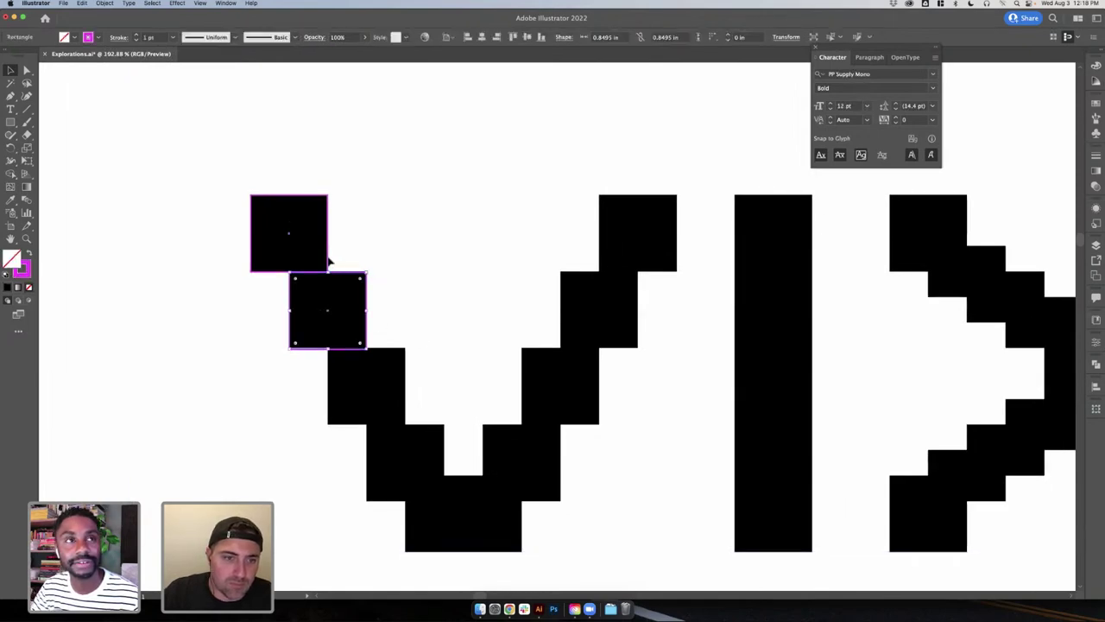
pyautogui.keyDown('shift'); pyautogui.click(327, 259); pyautogui.keyUp('shift')
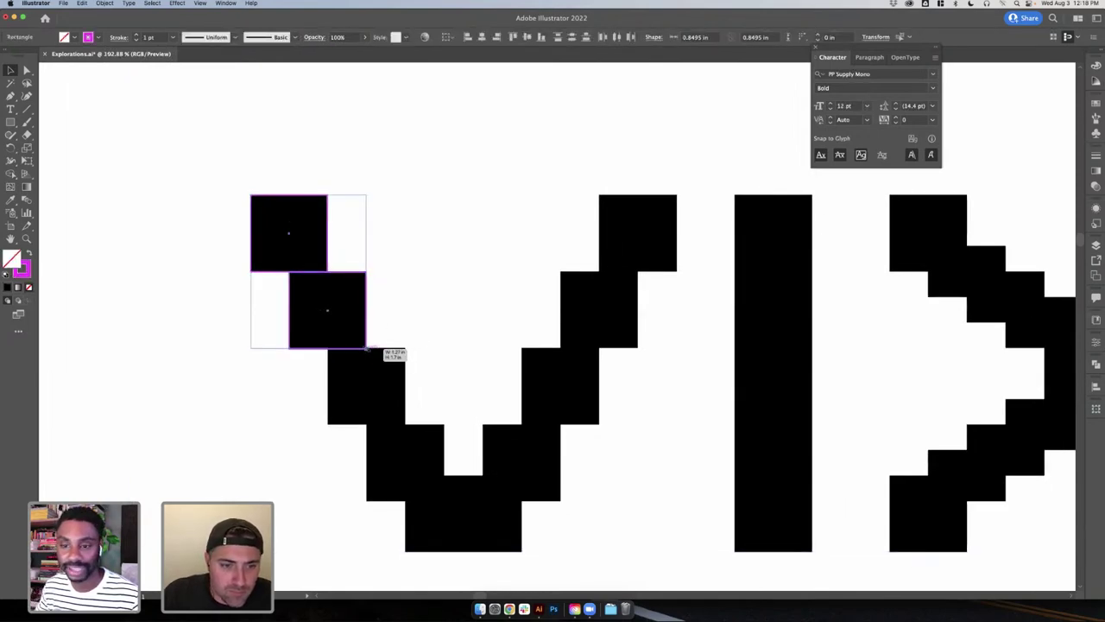
pyautogui.moveTo(366, 349); pyautogui.dragTo(366, 348)
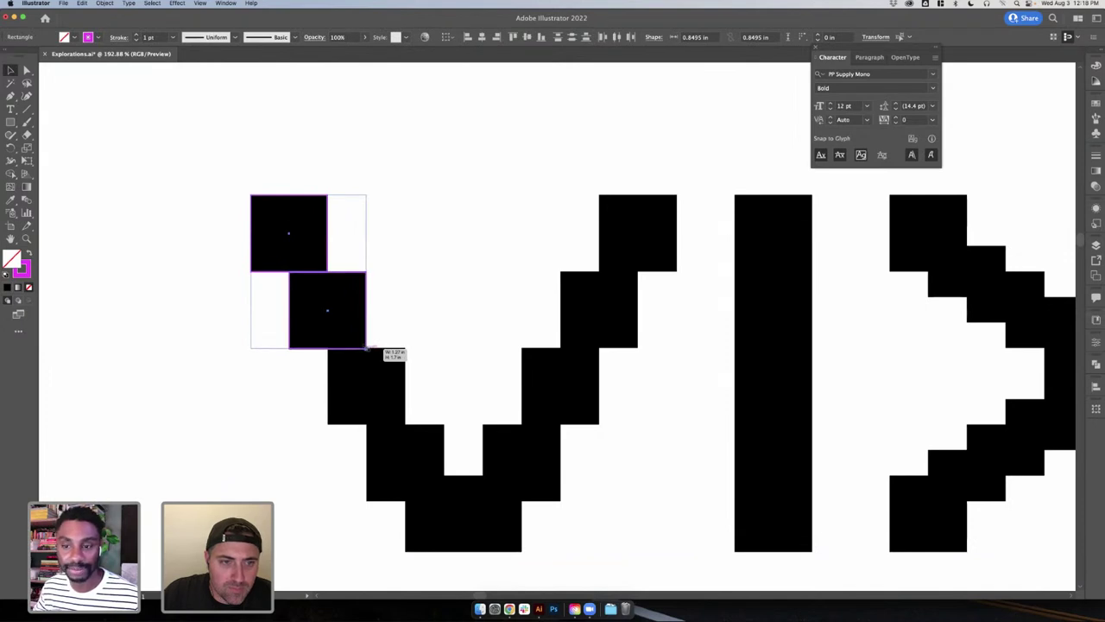
pyautogui.click(135, 368)
# - Move the pixel VIX wordmark to the right, clear of the two outlined squares
pyautogui.scroll(2, 135, 368)
pyautogui.hscroll(1, 135, 368)
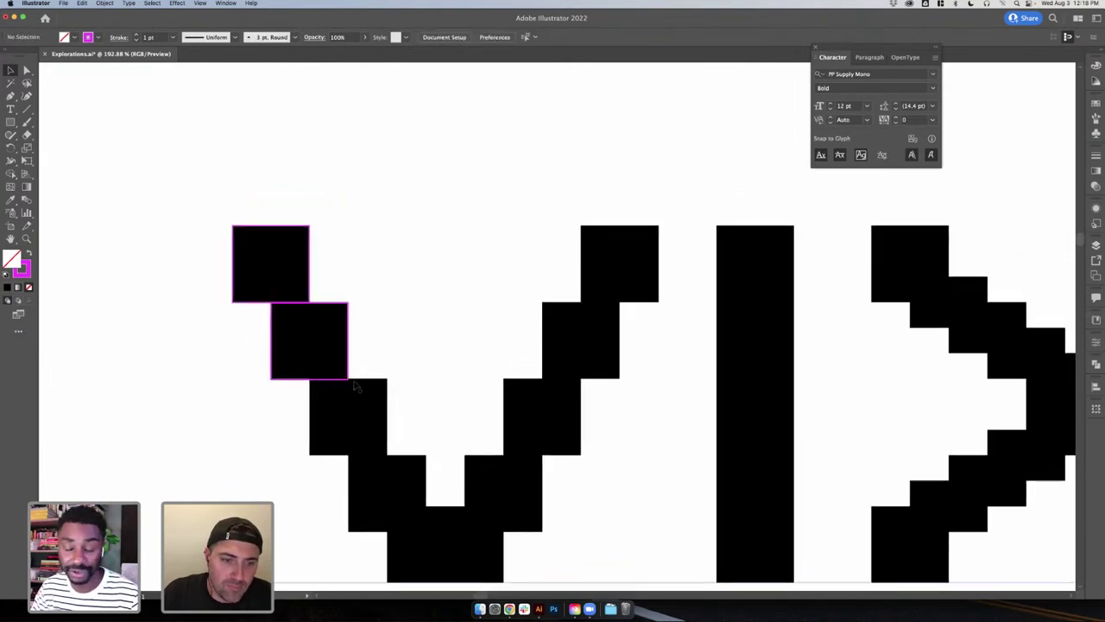
pyautogui.click(515, 423)
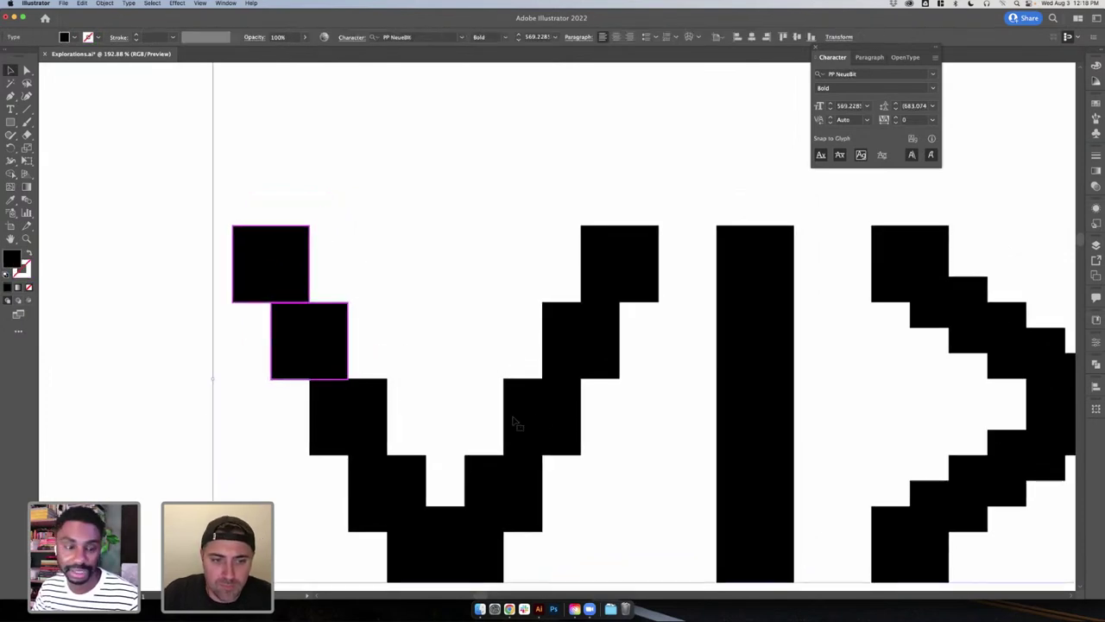
pyautogui.moveTo(515, 423); pyautogui.dragTo(749, 421)
# - In outline mode, shift the lower square so its top edge meets the upper square's bottom edge and its left side meets that edge's midpoint
pyautogui.click(348, 378)
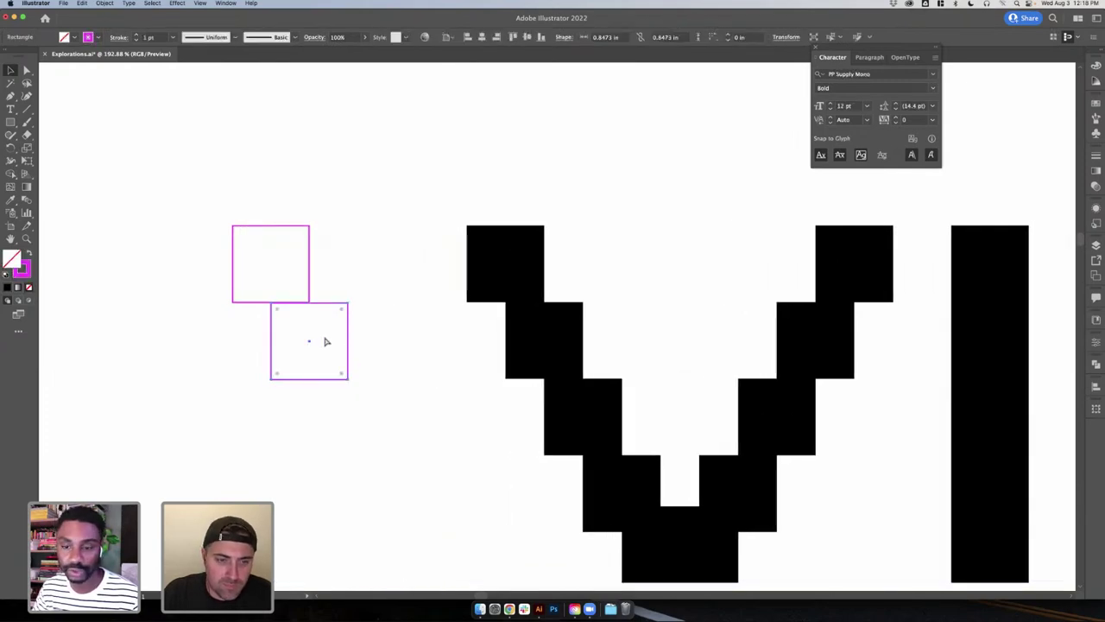
pyautogui.press('super+y')
pyautogui.scroll(5, 242, 314)
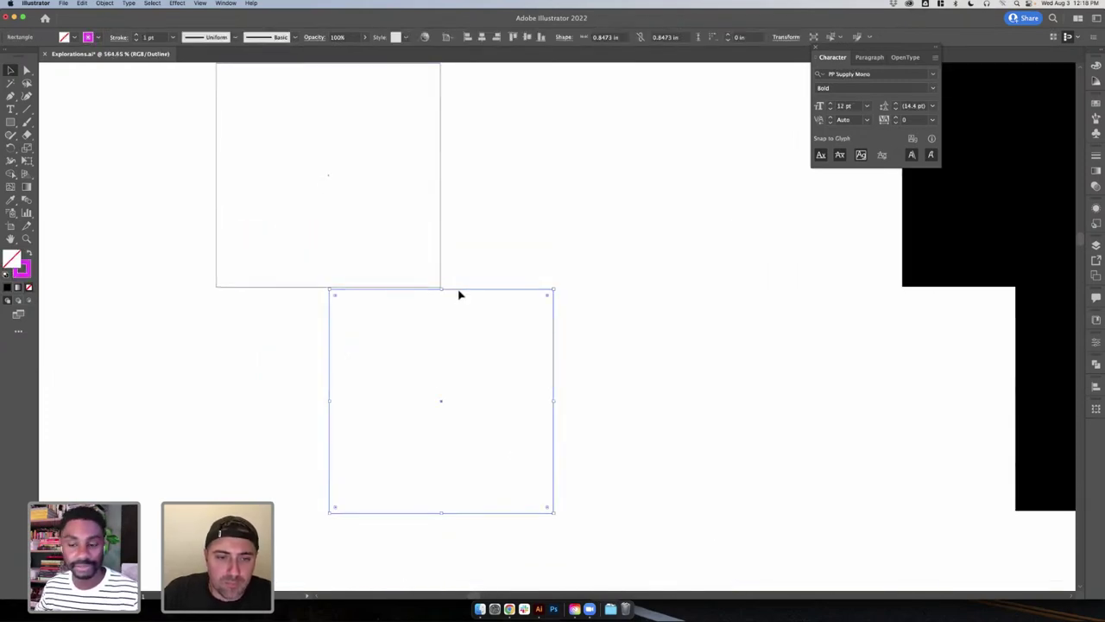
pyautogui.press('Up')
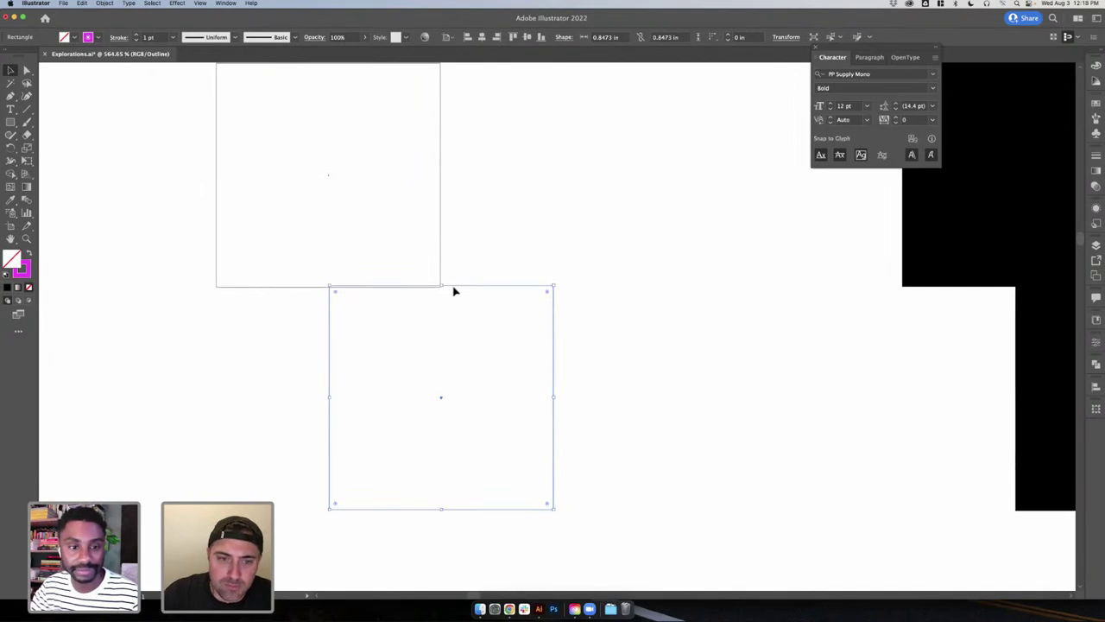
pyautogui.moveTo(458, 291); pyautogui.dragTo(462, 286)
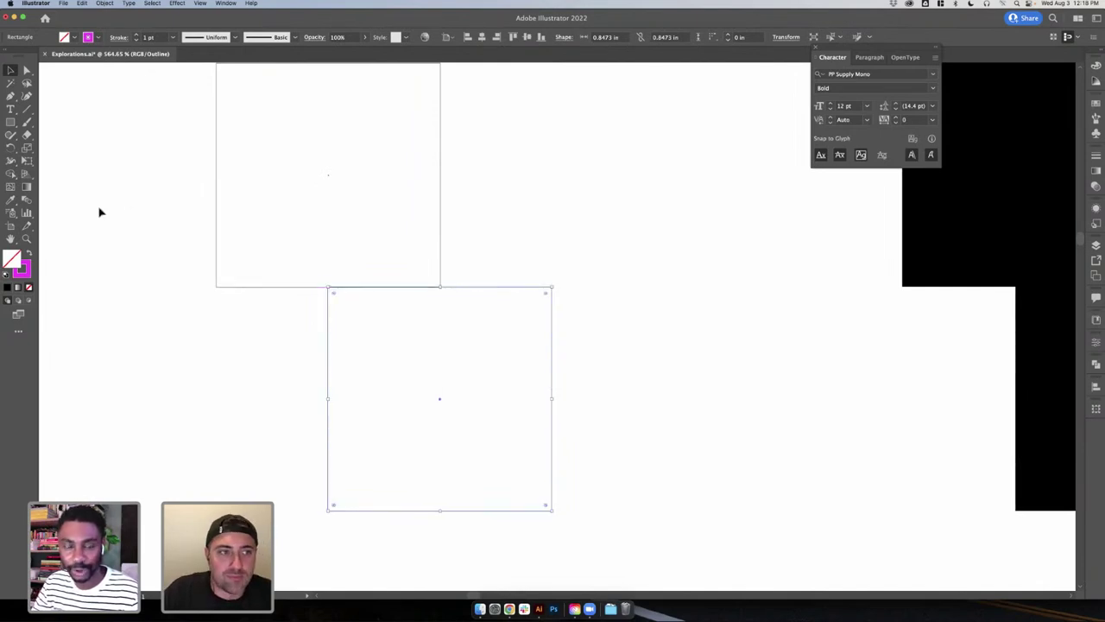
pyautogui.click(251, 242)
pyautogui.scroll(-1, 267, 240)
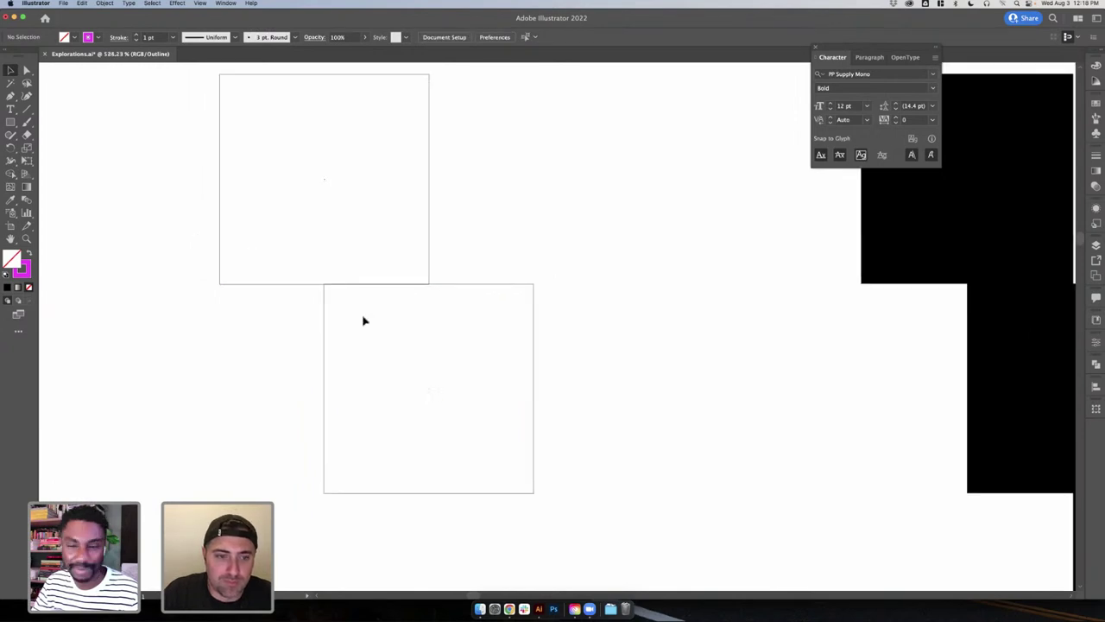
pyautogui.click(462, 290)
pyautogui.click(492, 249)
pyautogui.scroll(-2, 493, 250)
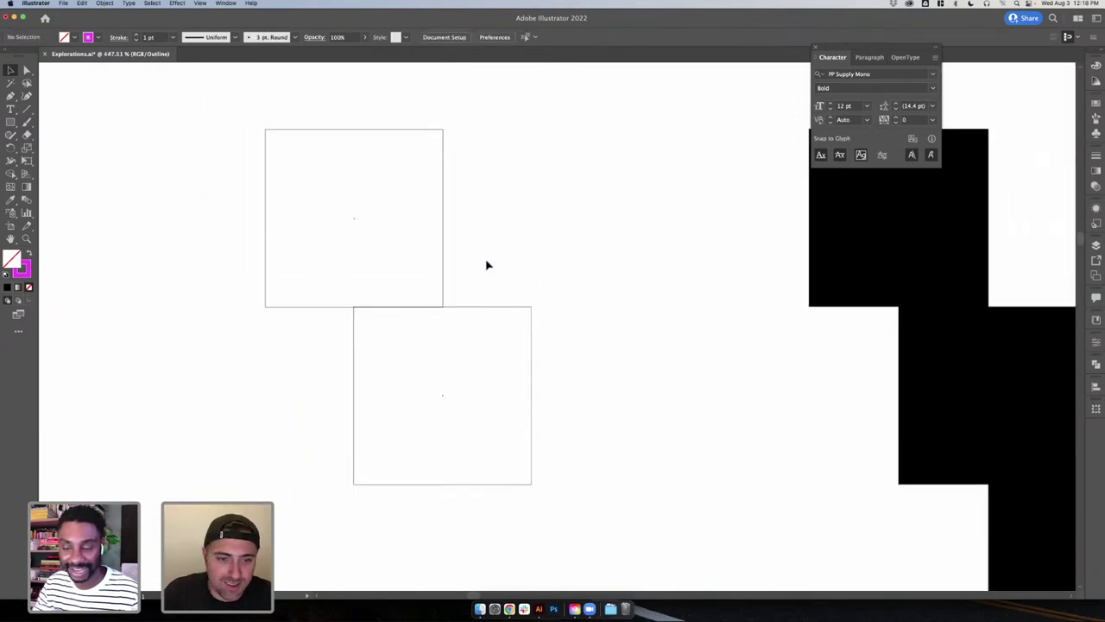
# - Apply Make Pixel Perfect to the lower square and to the upper square
pyautogui.scroll(8, 466, 304)
pyautogui.click(466, 306)
pyautogui.rightClick(467, 308)
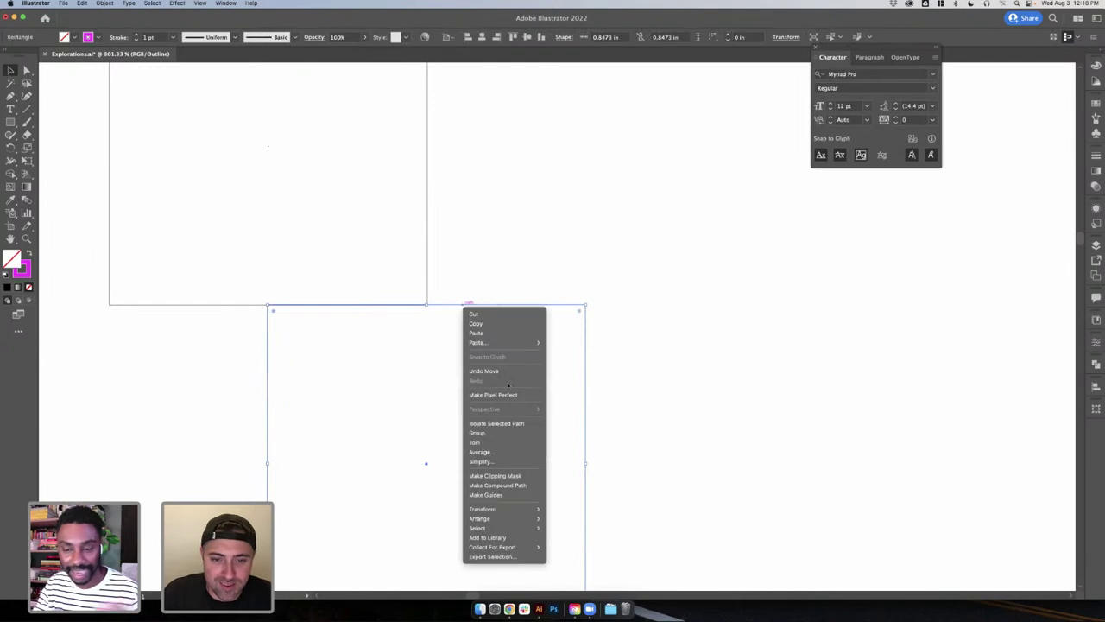
pyautogui.click(494, 395)
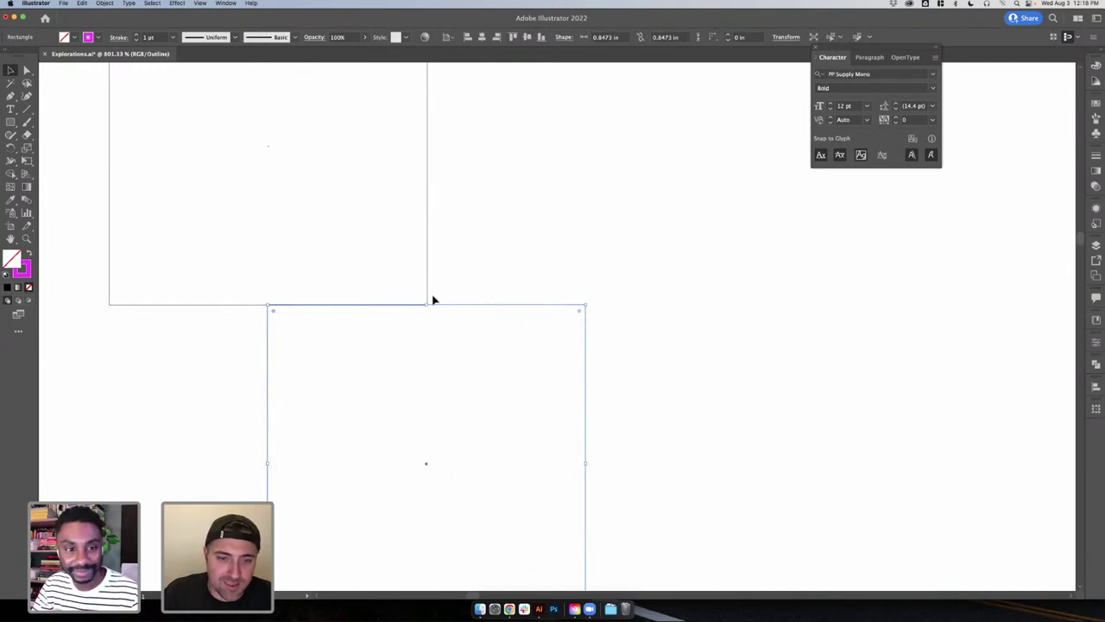
pyautogui.rightClick(464, 305)
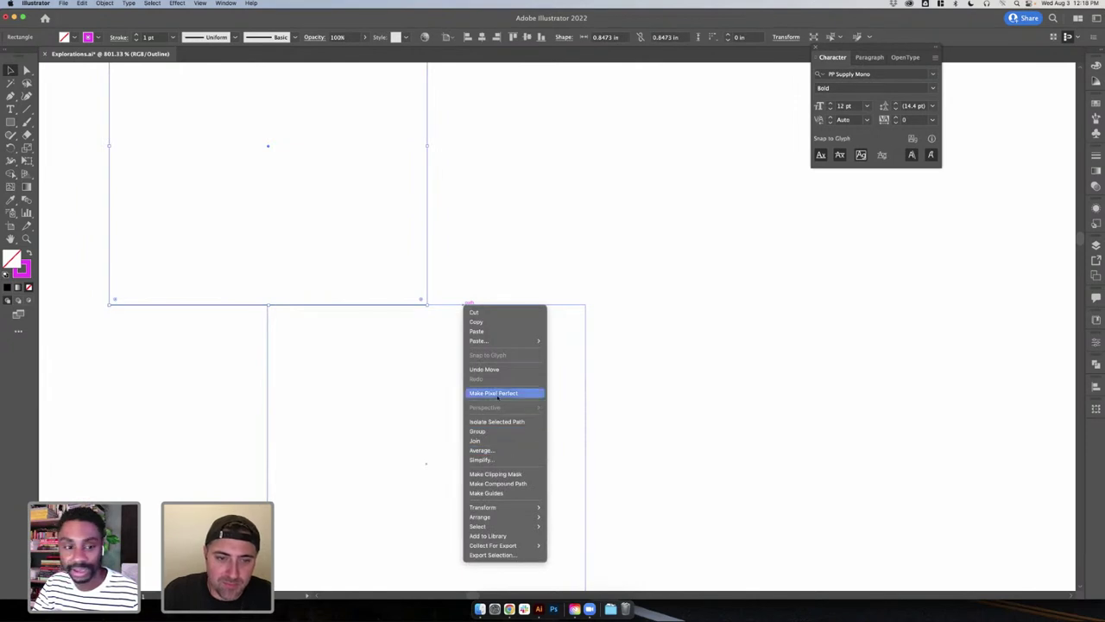
pyautogui.click(498, 394)
pyautogui.click(486, 256)
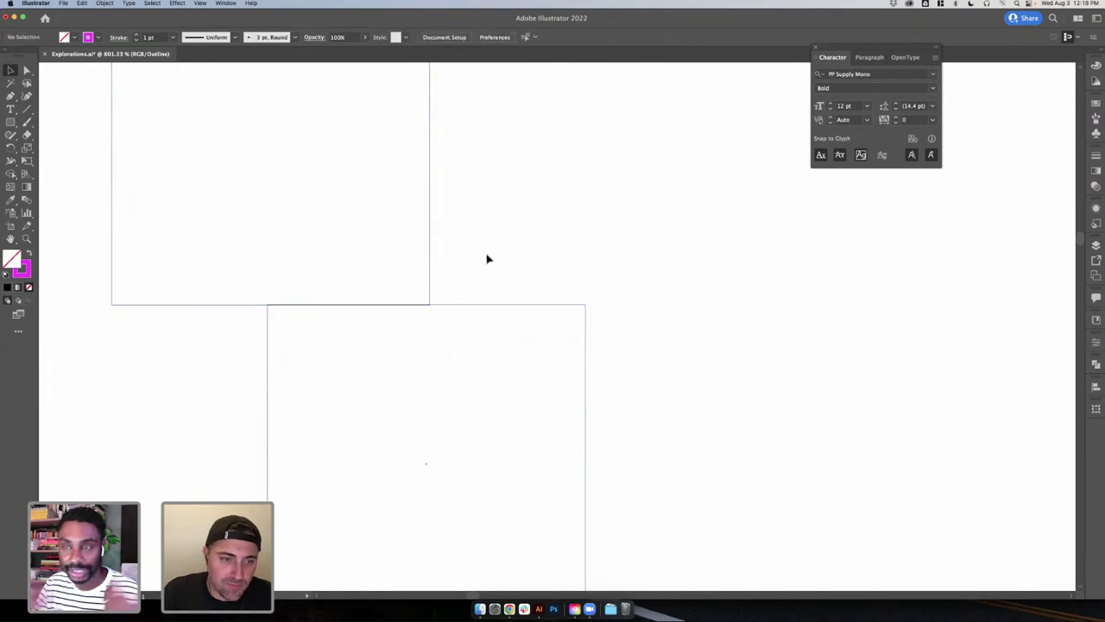
# - Check the gap between the squares' shared edges up close and turn off Snap to Pixel
pyautogui.click(486, 307)
pyautogui.scroll(8, 443, 288)
pyautogui.moveTo(447, 439); pyautogui.dragTo(450, 442)
pyautogui.click(227, 5)
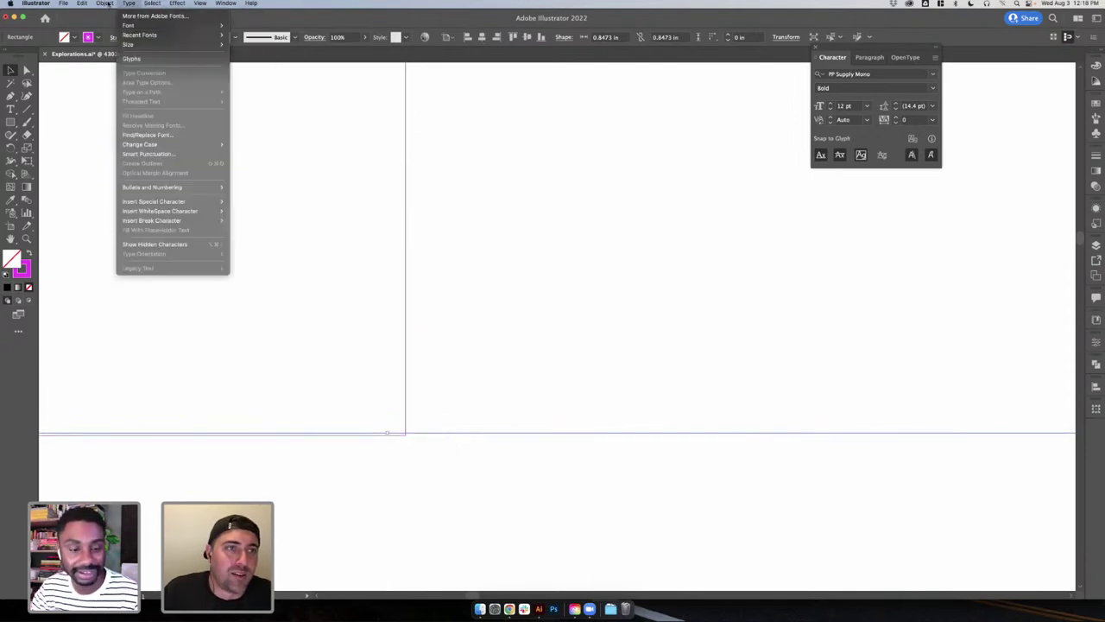
pyautogui.moveTo(104, 4)
pyautogui.moveTo(225, 5)
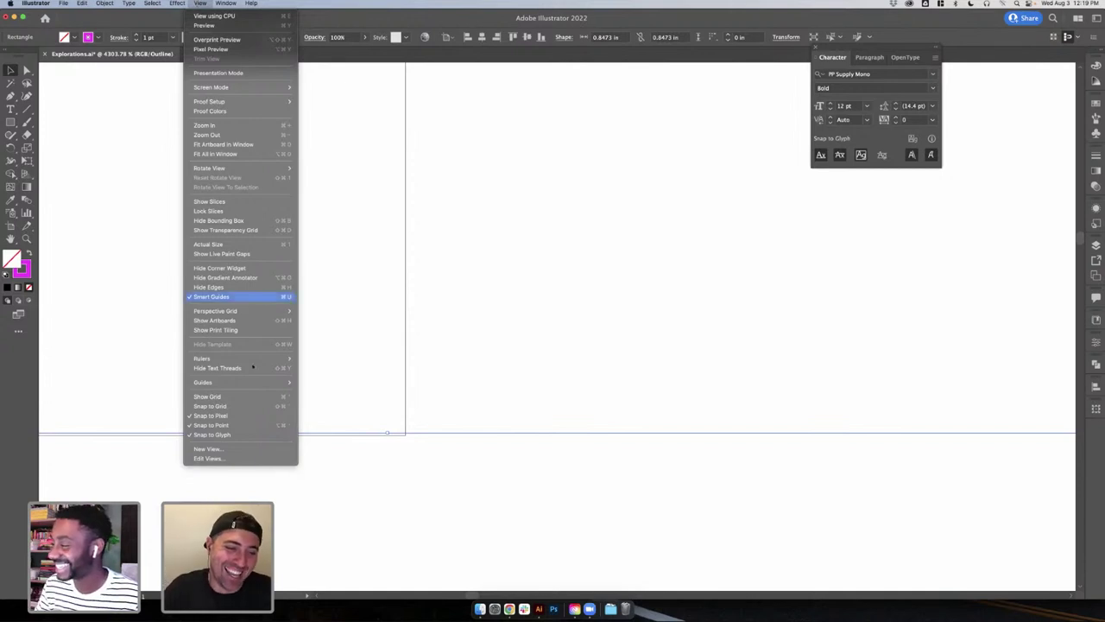
pyautogui.click(235, 419)
pyautogui.click(555, 397)
# - Realign the lower square flush against the upper square's bottom edge without pixel snapping, and return to preview mode
pyautogui.scroll(-2, 537, 411)
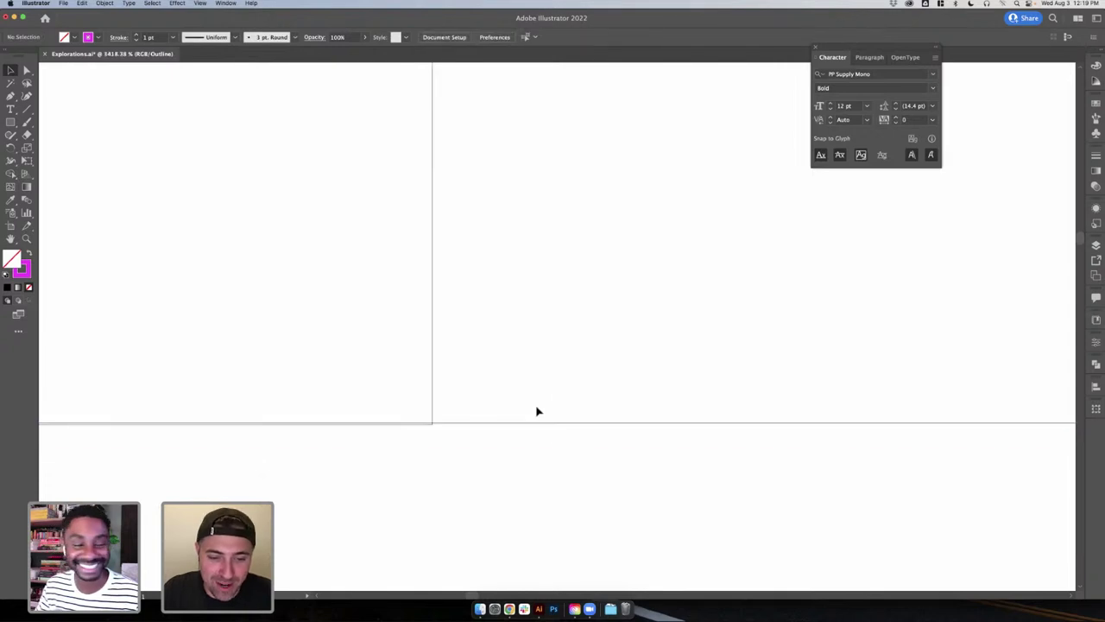
pyautogui.scroll(-3, 537, 411)
pyautogui.moveTo(509, 322); pyautogui.dragTo(506, 326)
pyautogui.click(515, 298)
pyautogui.scroll(-5, 512, 297)
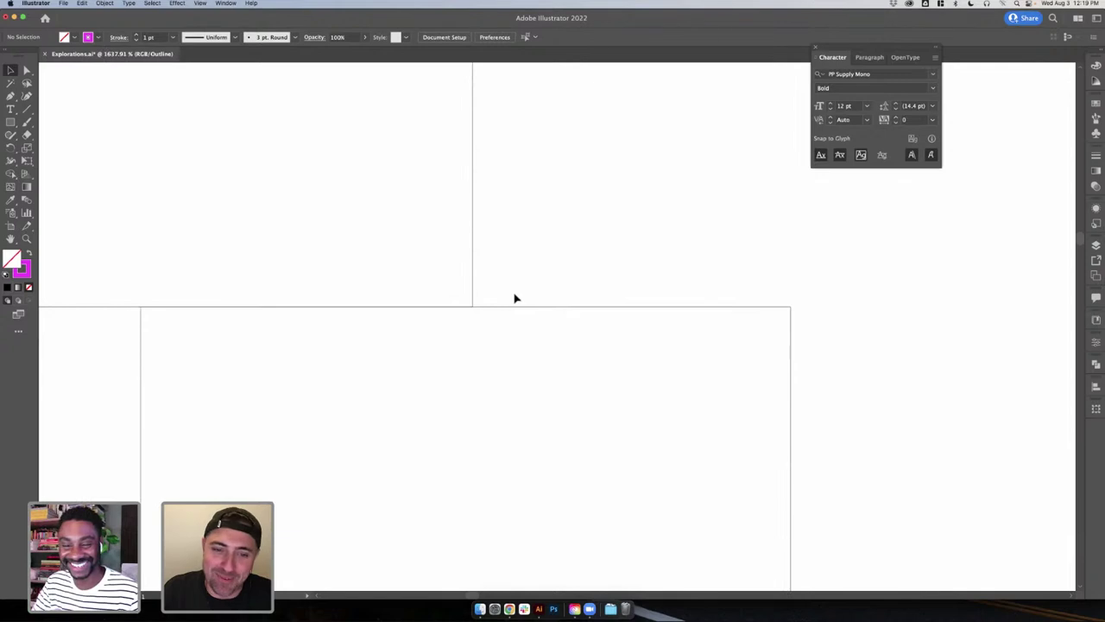
pyautogui.press('super+y')
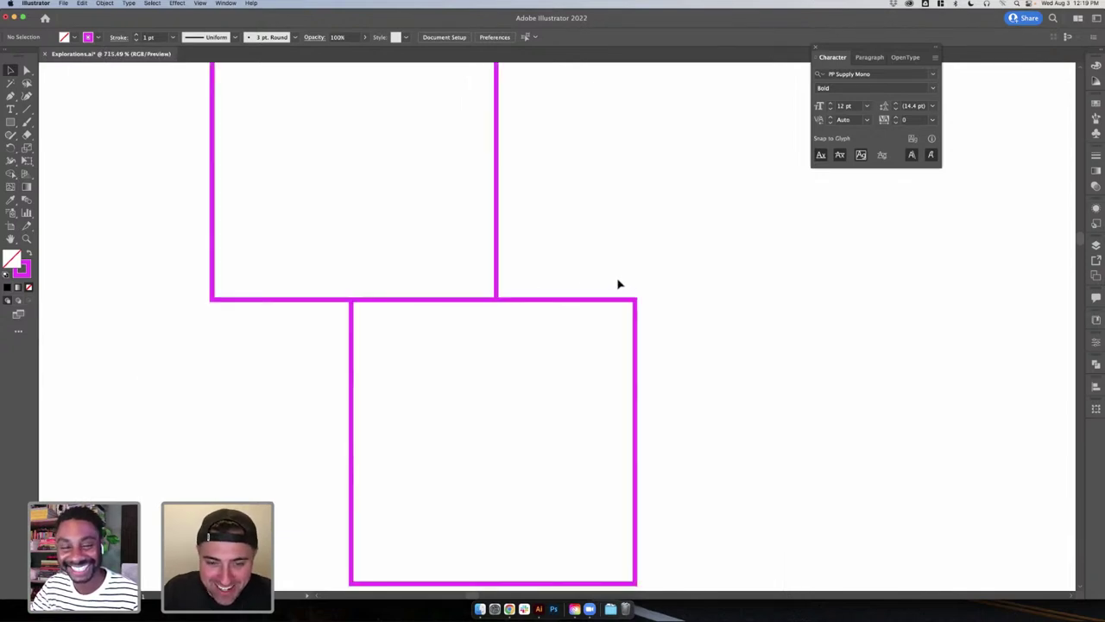
# - Move the pixel VIX wordmark farther right, leaving a wider space beside the outlined squares
pyautogui.scroll(-10, 618, 283)
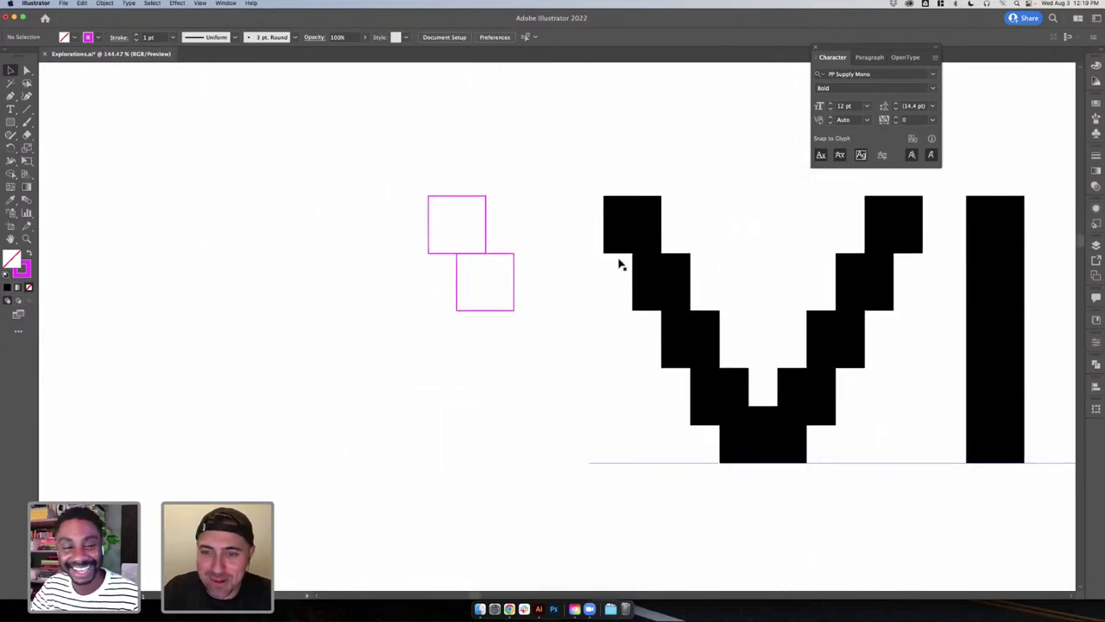
pyautogui.moveTo(662, 325); pyautogui.dragTo(773, 325)
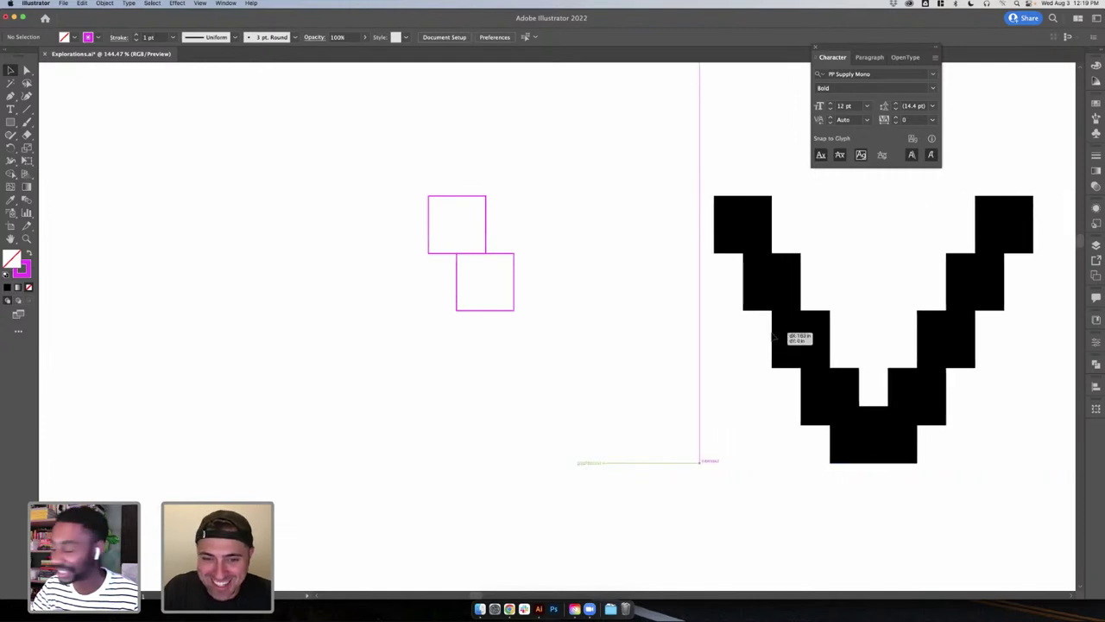
pyautogui.click(594, 351)
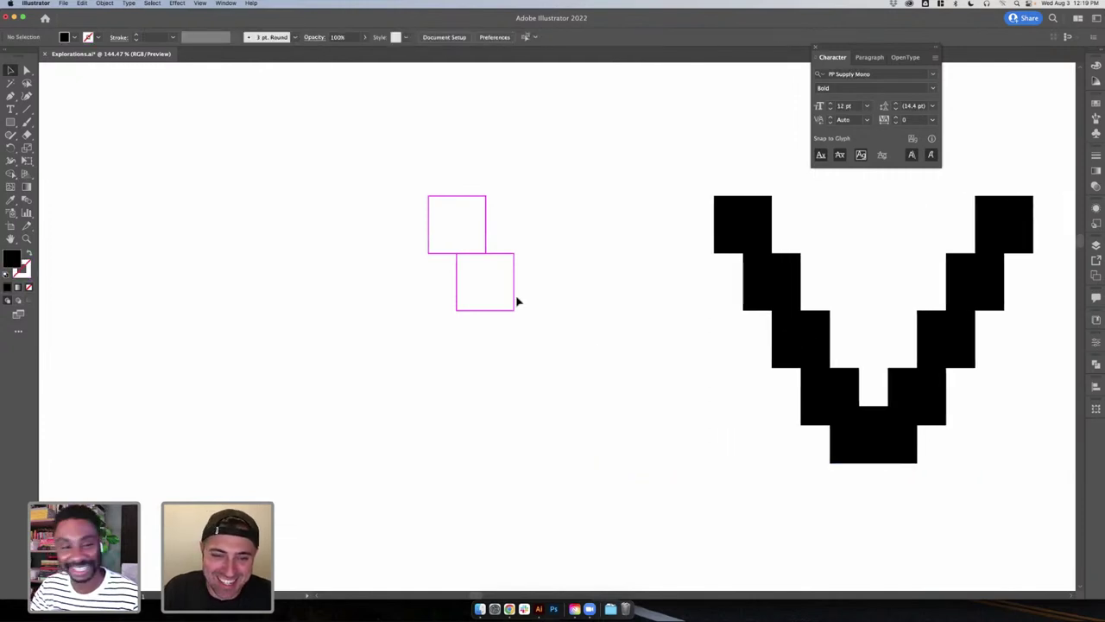
# - Examine the two aligned squares beside the VIX wordmark in preview and outline modes
pyautogui.click(486, 243)
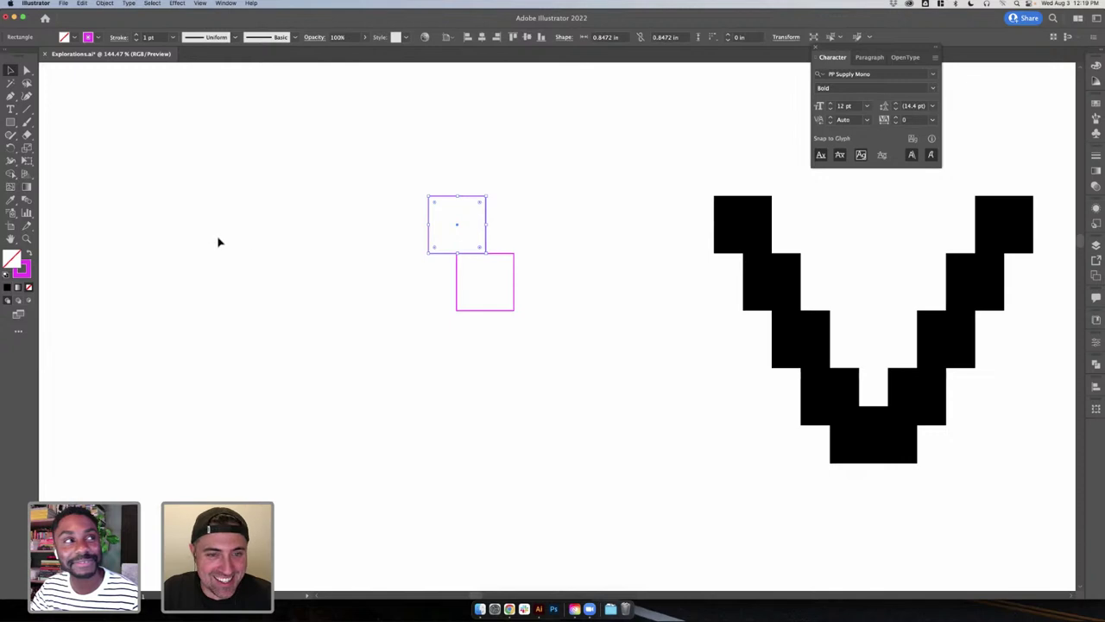
pyautogui.click(552, 251)
pyautogui.moveTo(501, 253)
pyautogui.mouseDown()
pyautogui.moveTo(498, 229)
pyautogui.moveTo(511, 253)
pyautogui.mouseUp()
pyautogui.scroll(-4, 545, 255)
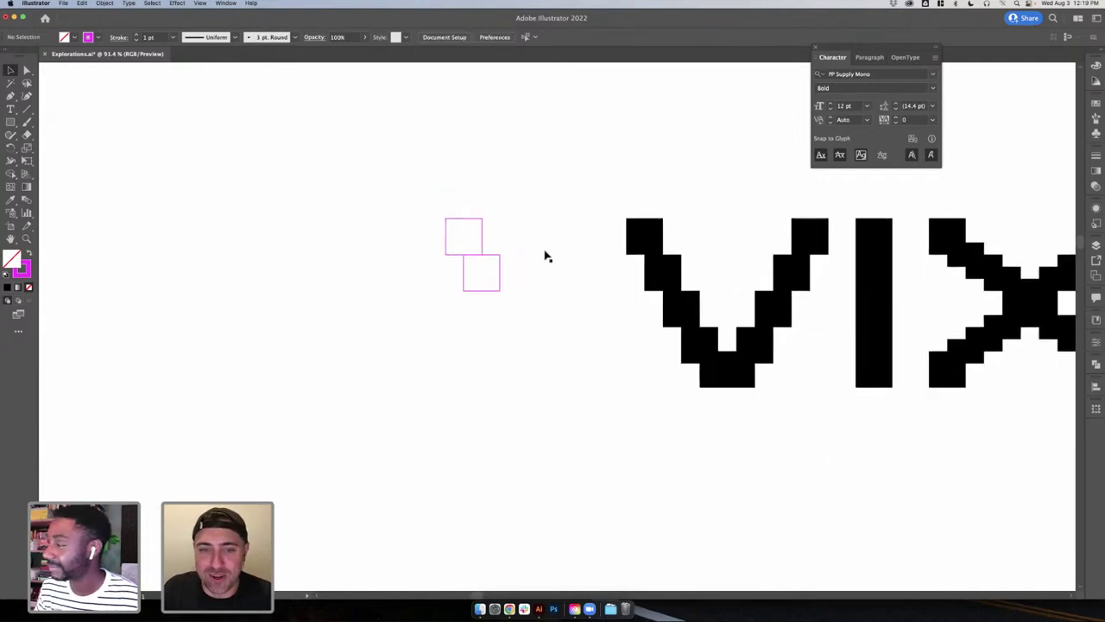
pyautogui.hscroll(3, 544, 255)
pyautogui.click(545, 255)
pyautogui.click(437, 256)
pyautogui.press('super+y')
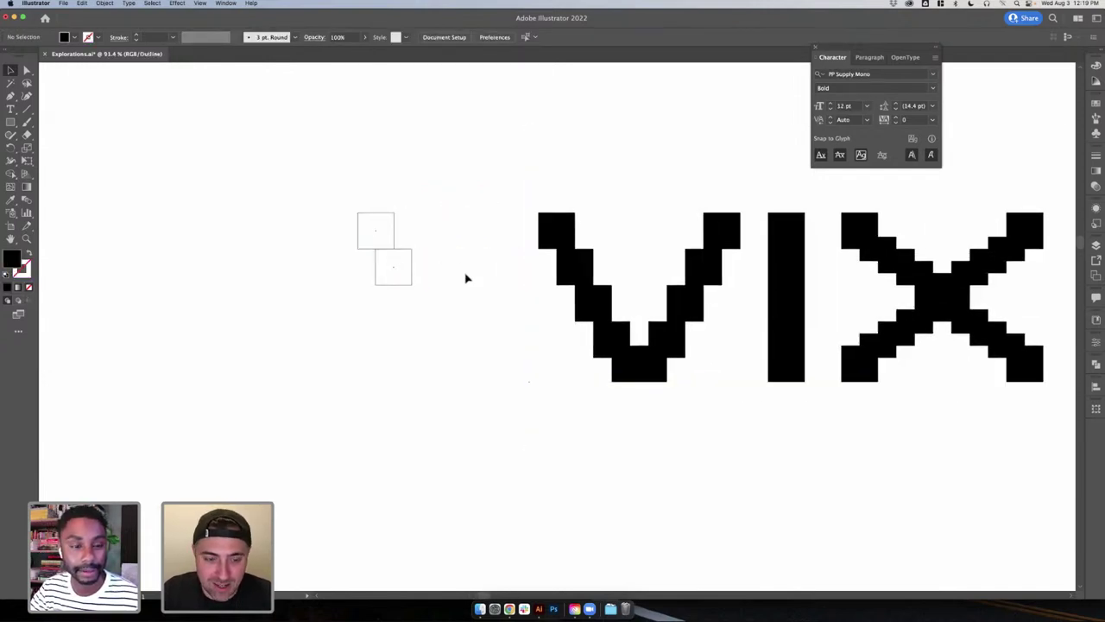
# - Duplicate the two outlined squares diagonally down and right in preview mode, continuing the staircase with four squares
pyautogui.press('super+y')
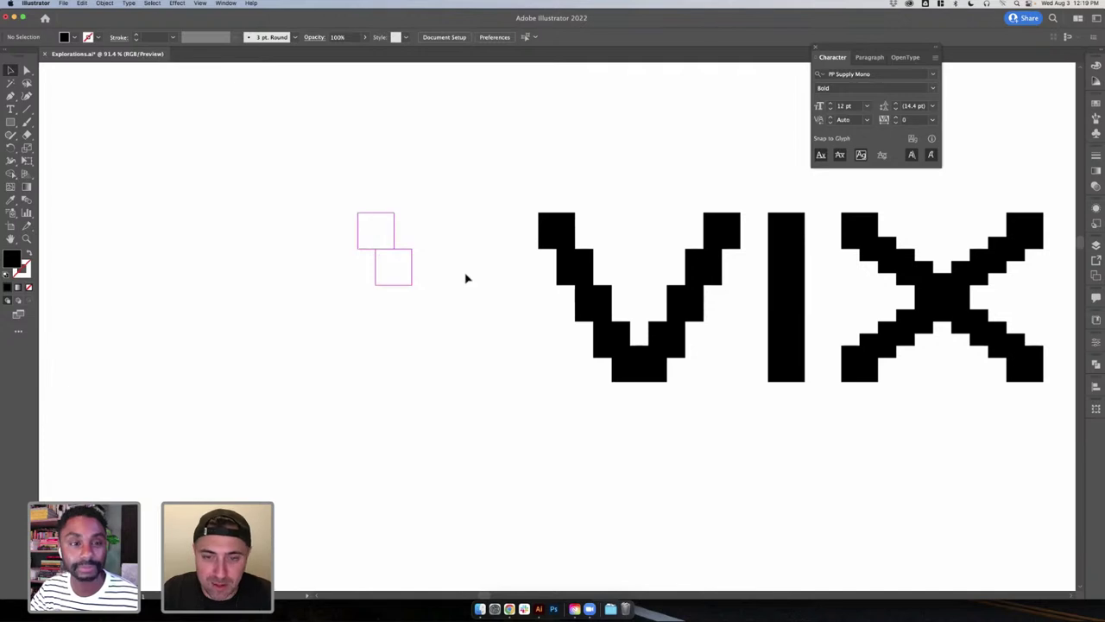
pyautogui.click(412, 272)
pyautogui.keyDown('shift'); pyautogui.click(395, 242); pyautogui.keyUp('shift')
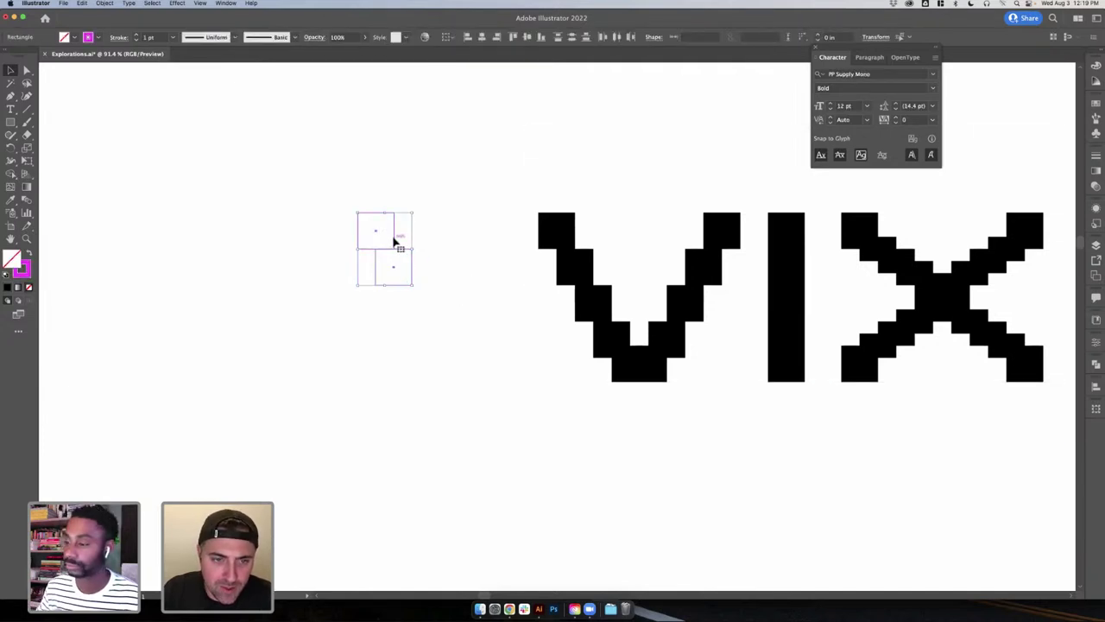
pyautogui.moveTo(395, 244); pyautogui.dragTo(431, 316)
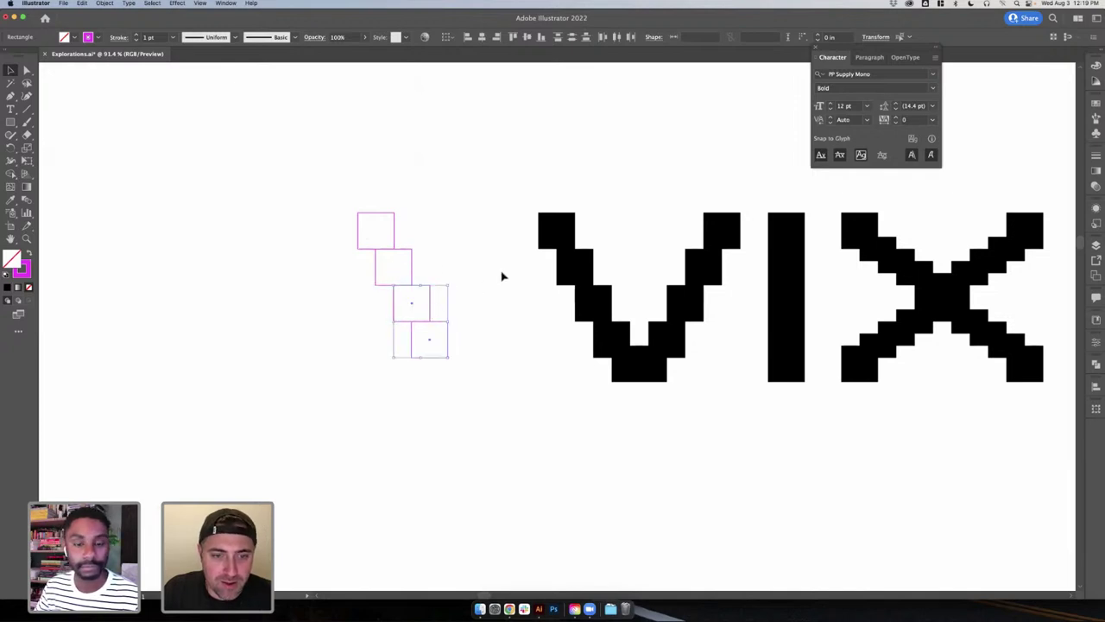
# - Repeat the pair duplication once more and delete the lowest square, leaving a five-square staircase
pyautogui.press('a')
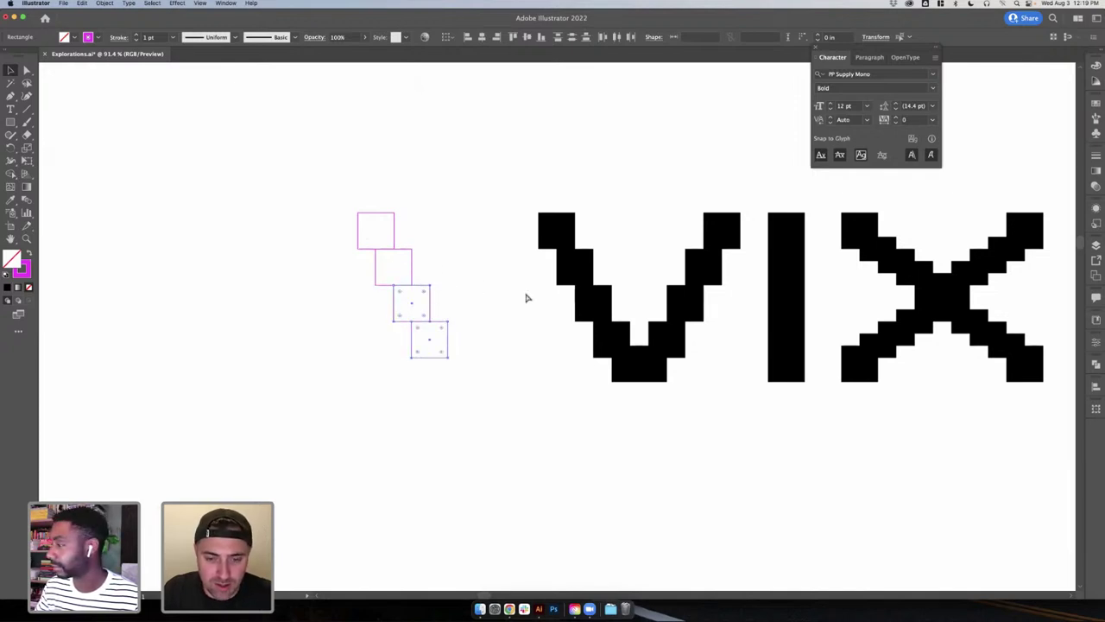
pyautogui.press('super+d')
pyautogui.press('v')
pyautogui.click(555, 375)
pyautogui.click(483, 396)
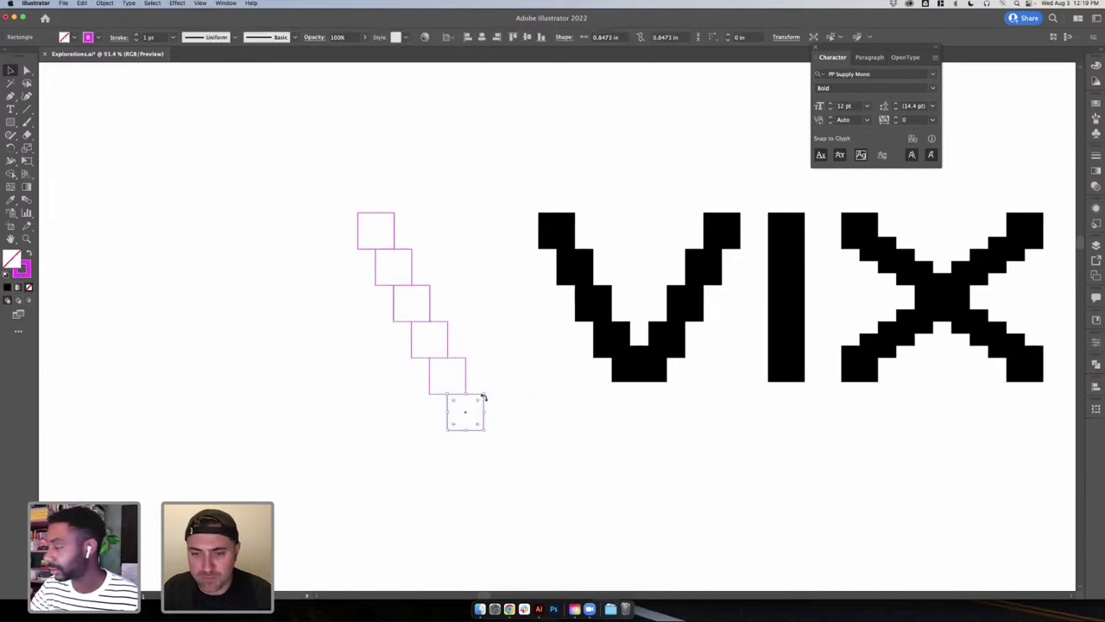
pyautogui.press('Delete')
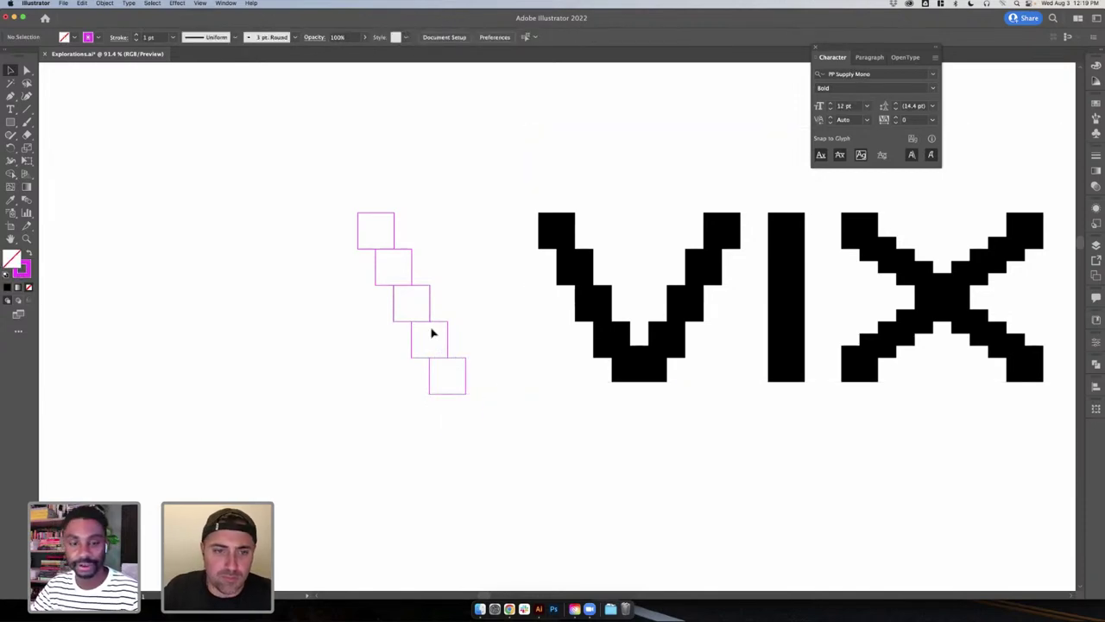
# - Move the five-square staircase over the V's left arm, aligning its upper square with the letter's upper-left corner
pyautogui.moveTo(483, 408); pyautogui.dragTo(362, 228)
pyautogui.click(610, 286)
pyautogui.click(542, 344)
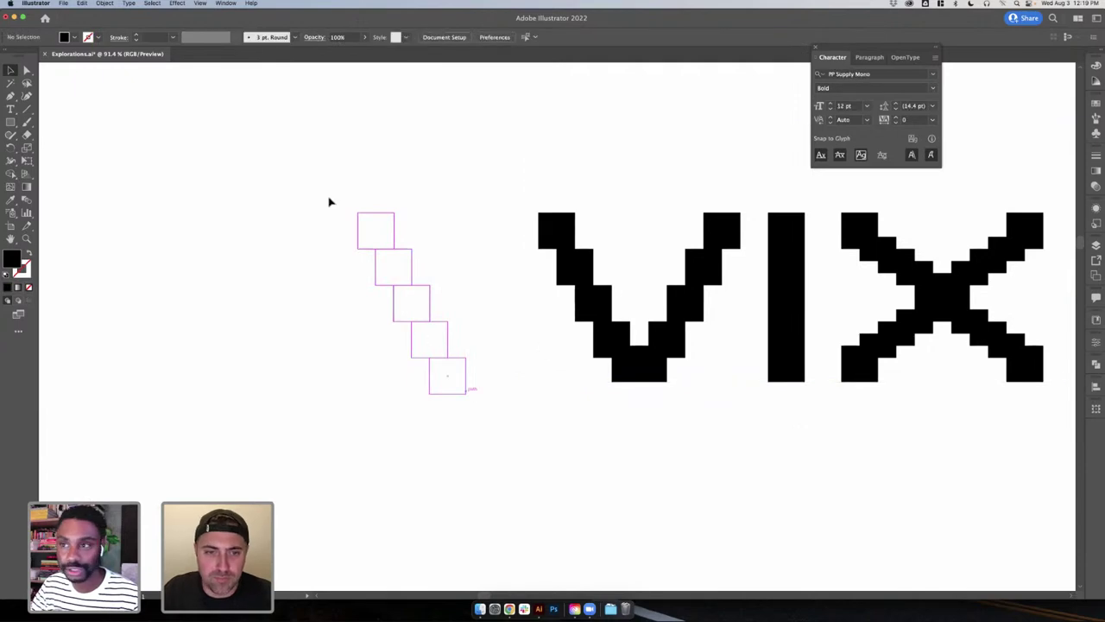
pyautogui.moveTo(309, 181); pyautogui.dragTo(473, 404)
pyautogui.moveTo(455, 357); pyautogui.dragTo(633, 343)
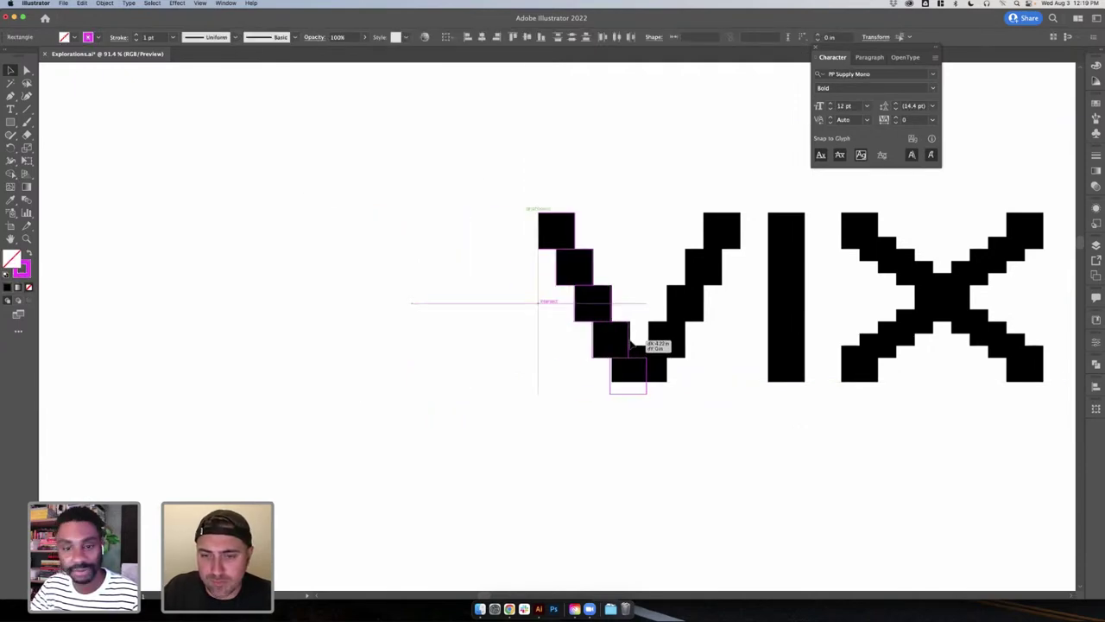
pyautogui.moveTo(632, 343); pyautogui.dragTo(633, 345)
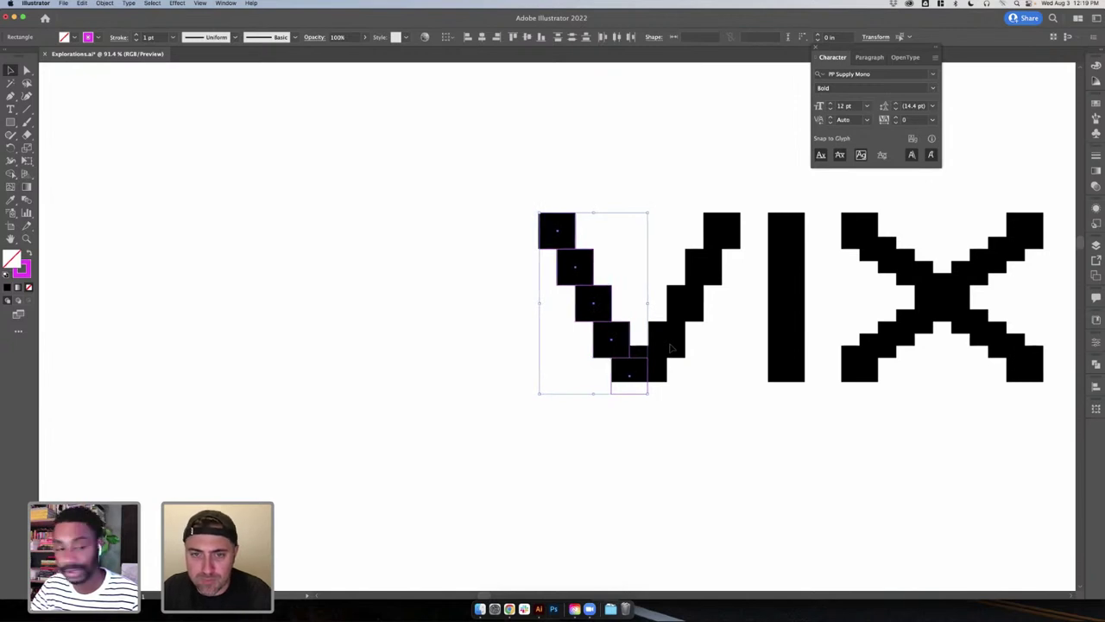
# - Duplicate the staircase's lowest square half a square width to the right across the V's base
pyautogui.hscroll(5, 667, 436)
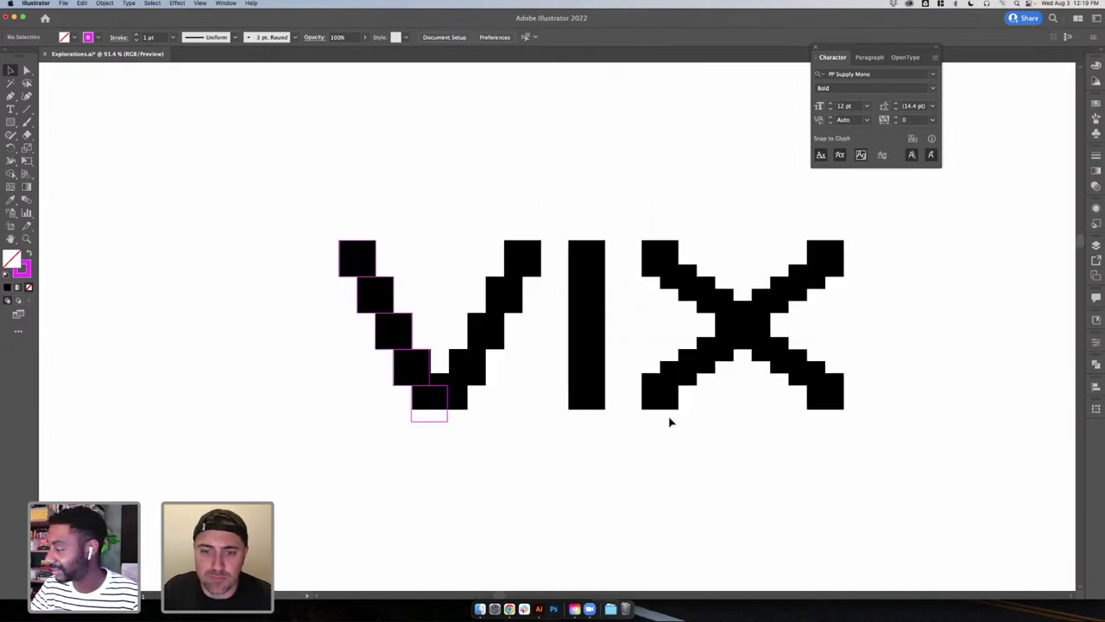
pyautogui.click(421, 415)
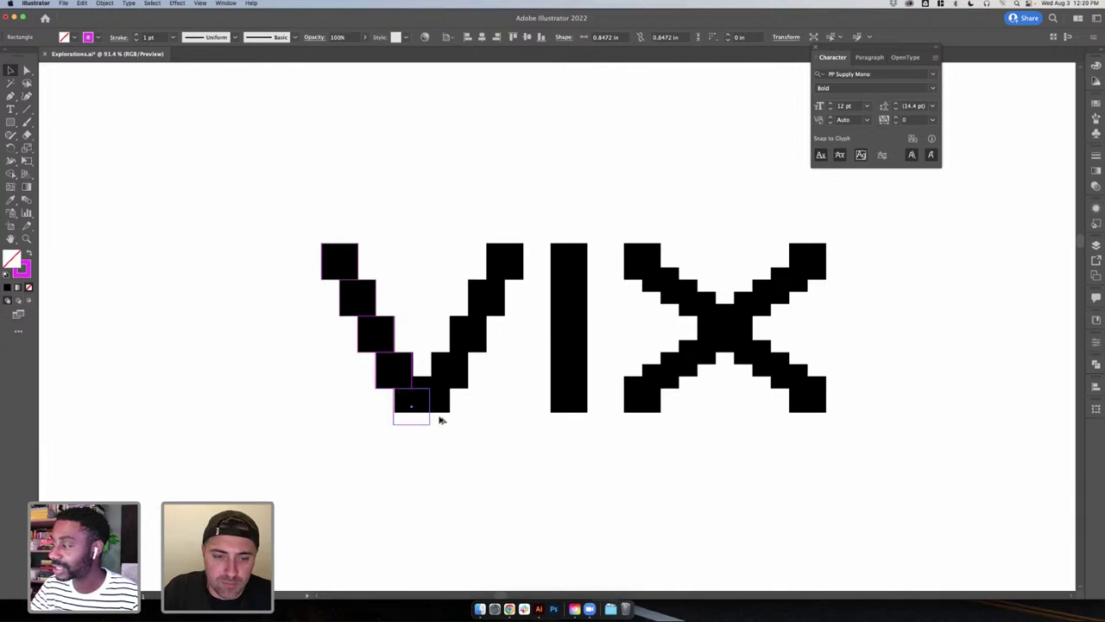
pyautogui.moveTo(440, 420); pyautogui.dragTo(469, 426)
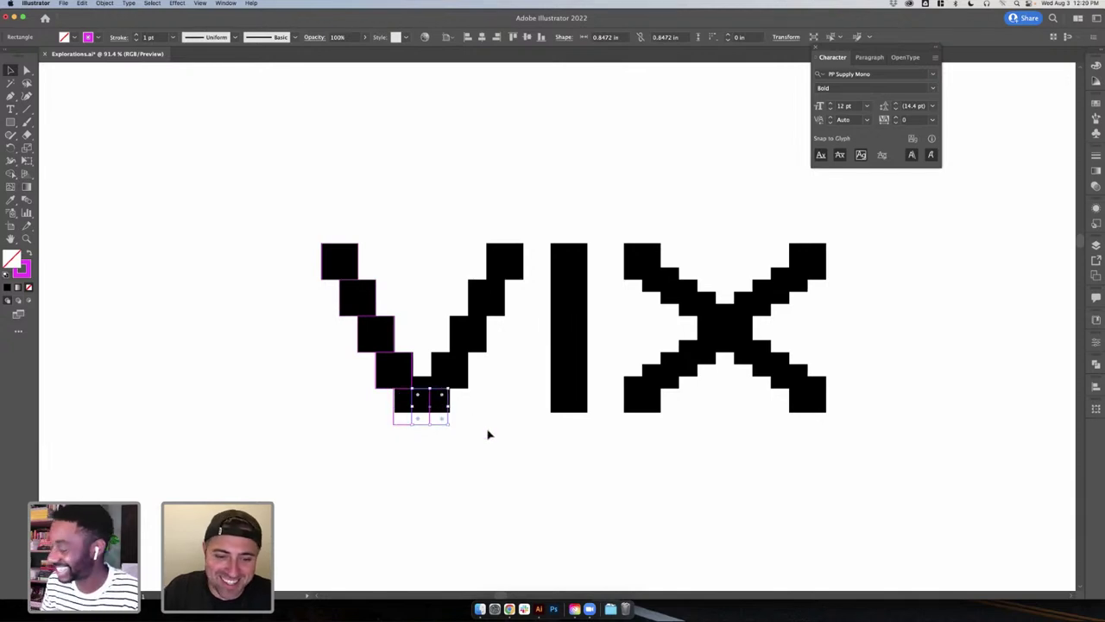
pyautogui.click(487, 430)
# - Copy the five squares of the V's left arm, paste them in front in the same place, and group the copies
pyautogui.click(447, 422)
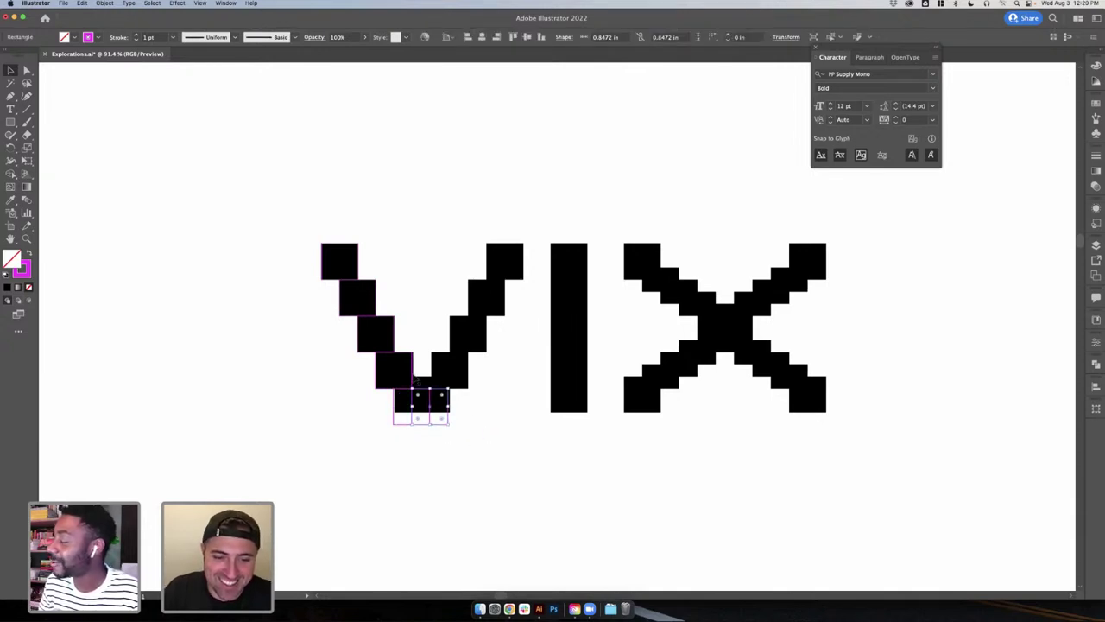
pyautogui.keyDown('shift'); pyautogui.click(395, 369); pyautogui.keyUp('shift')
pyautogui.keyDown('shift'); pyautogui.click(391, 335); pyautogui.keyUp('shift')
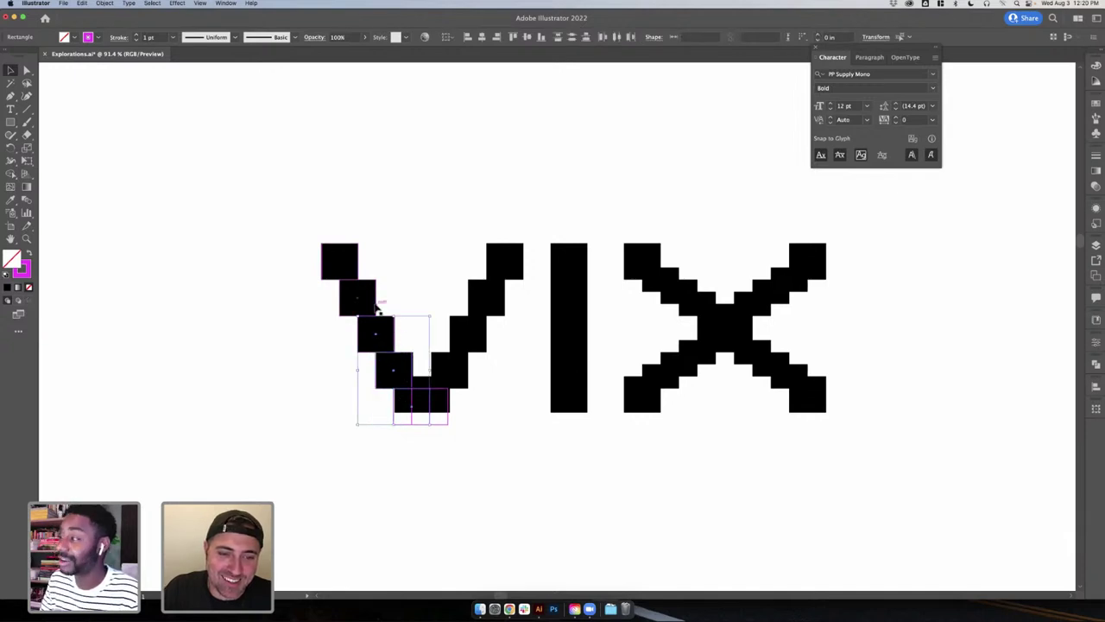
pyautogui.keyDown('shift'); pyautogui.click(370, 302); pyautogui.keyUp('shift')
pyautogui.keyDown('shift'); pyautogui.click(360, 251); pyautogui.keyUp('shift')
pyautogui.rightClick(361, 252)
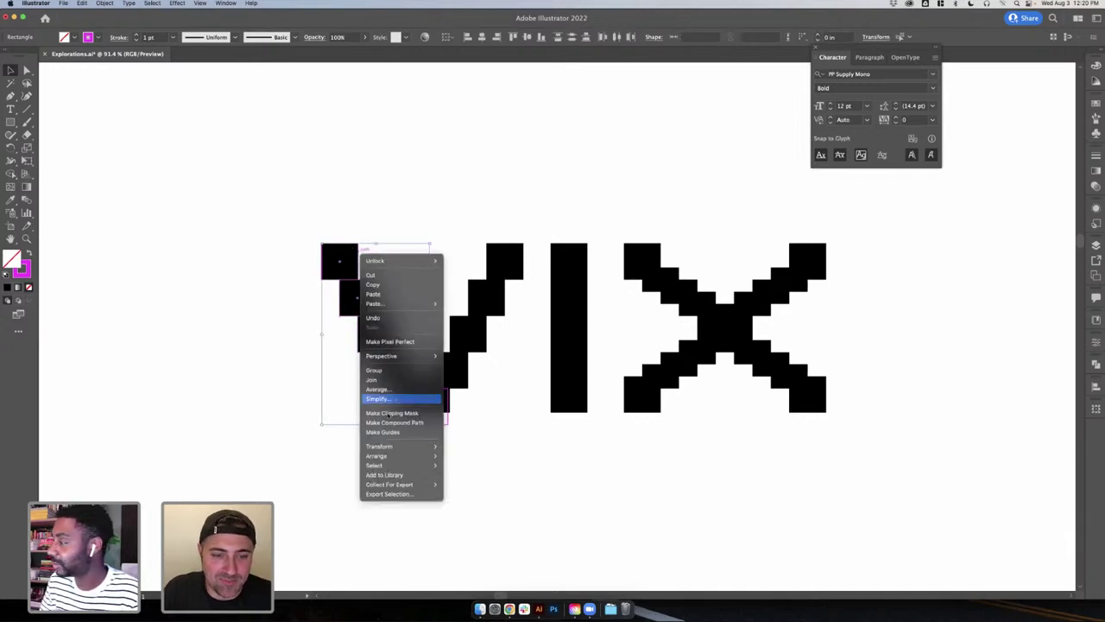
pyautogui.click(372, 284)
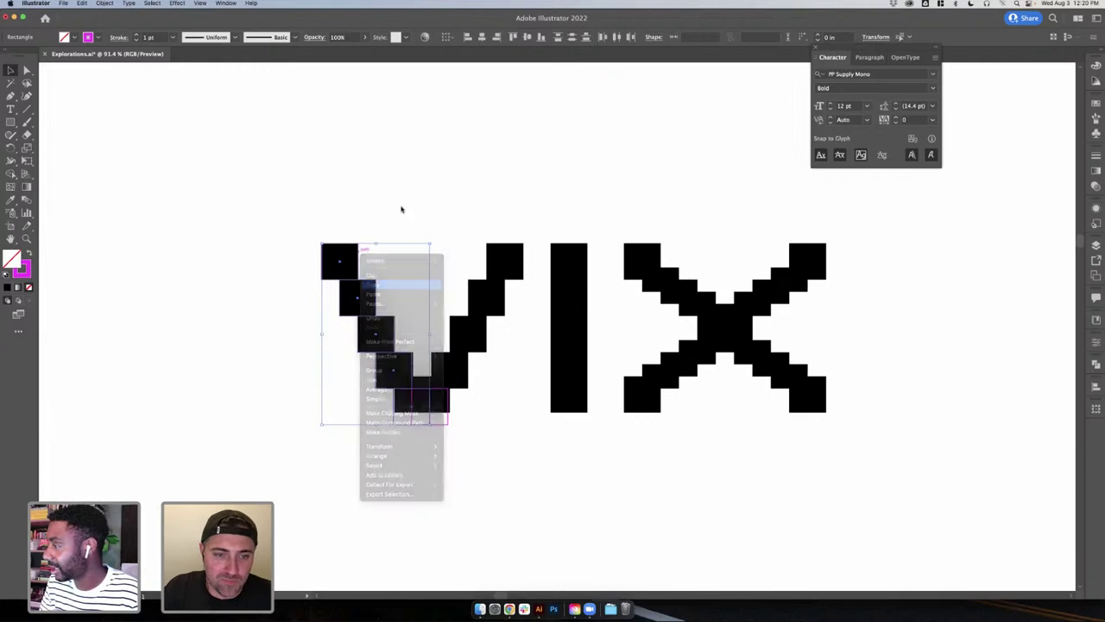
pyautogui.rightClick(374, 285)
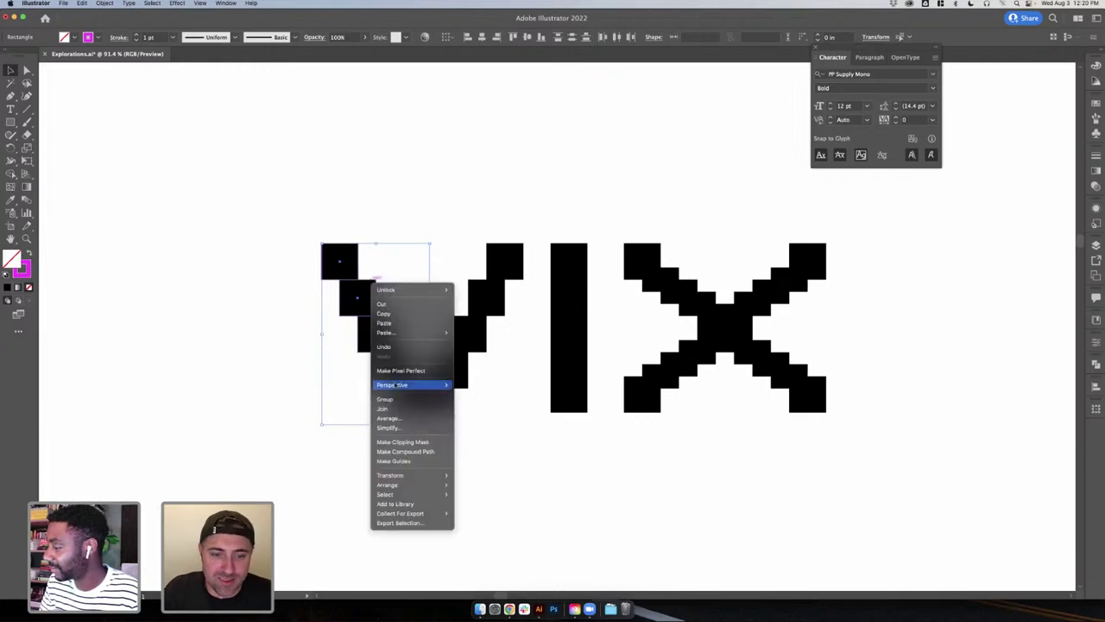
pyautogui.click(298, 364)
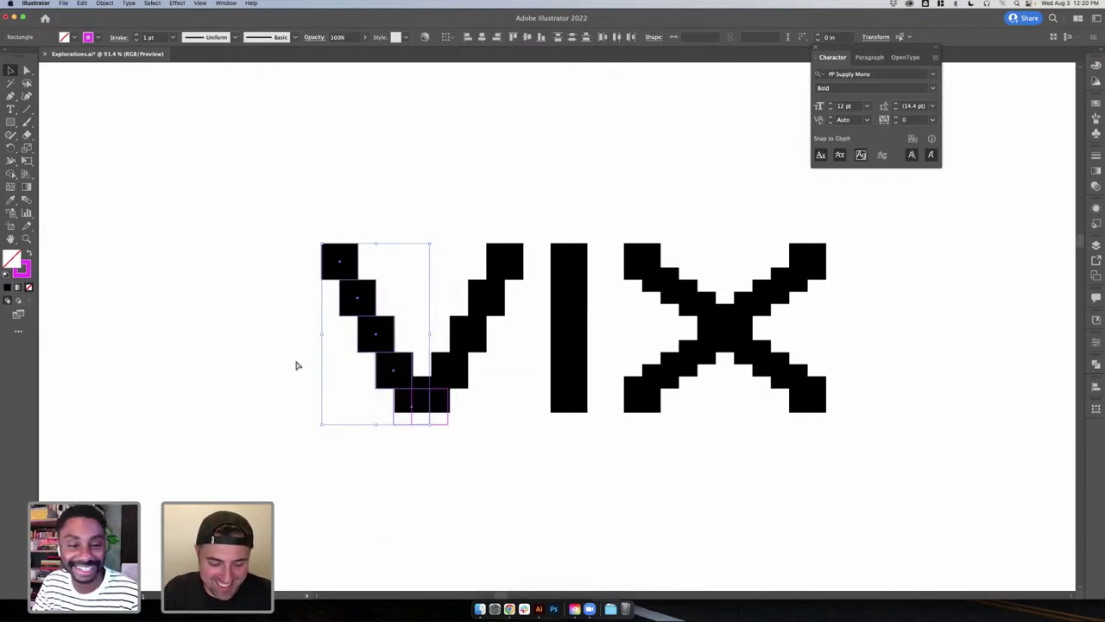
pyautogui.rightClick(369, 320)
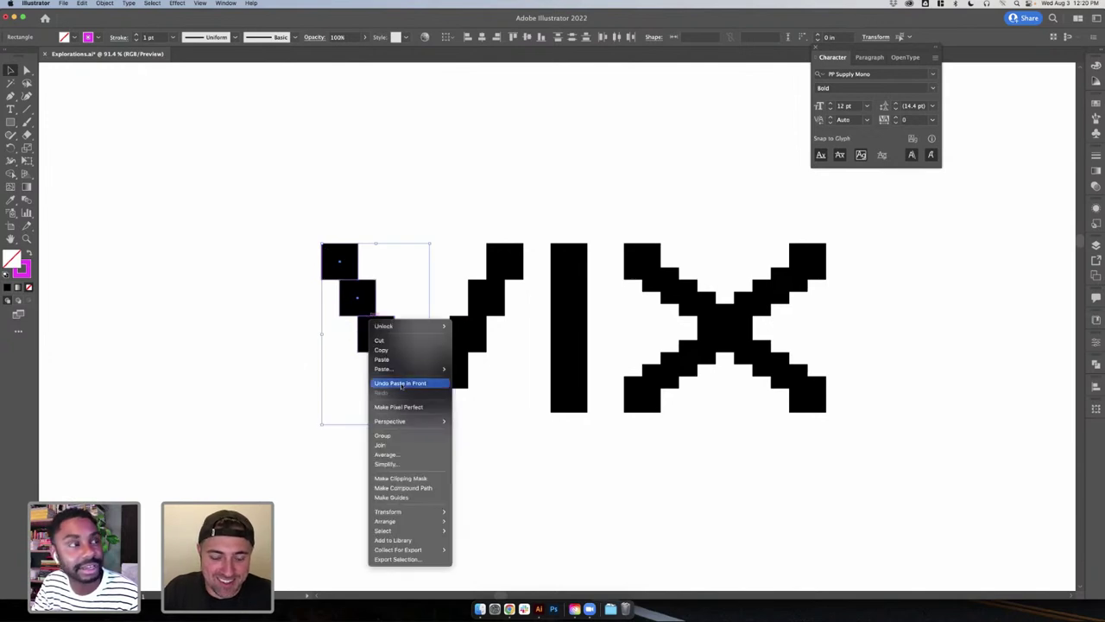
pyautogui.click(384, 438)
# - Try moving the grouped squares to the left of the V, and undo the move
pyautogui.rightClick(376, 313)
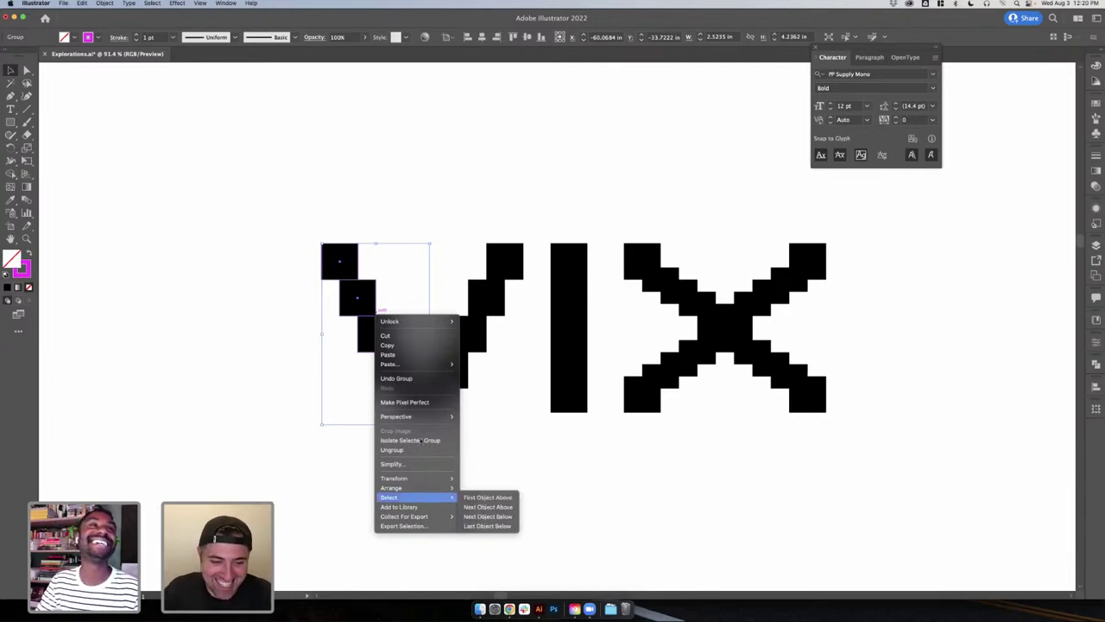
pyautogui.moveTo(436, 477)
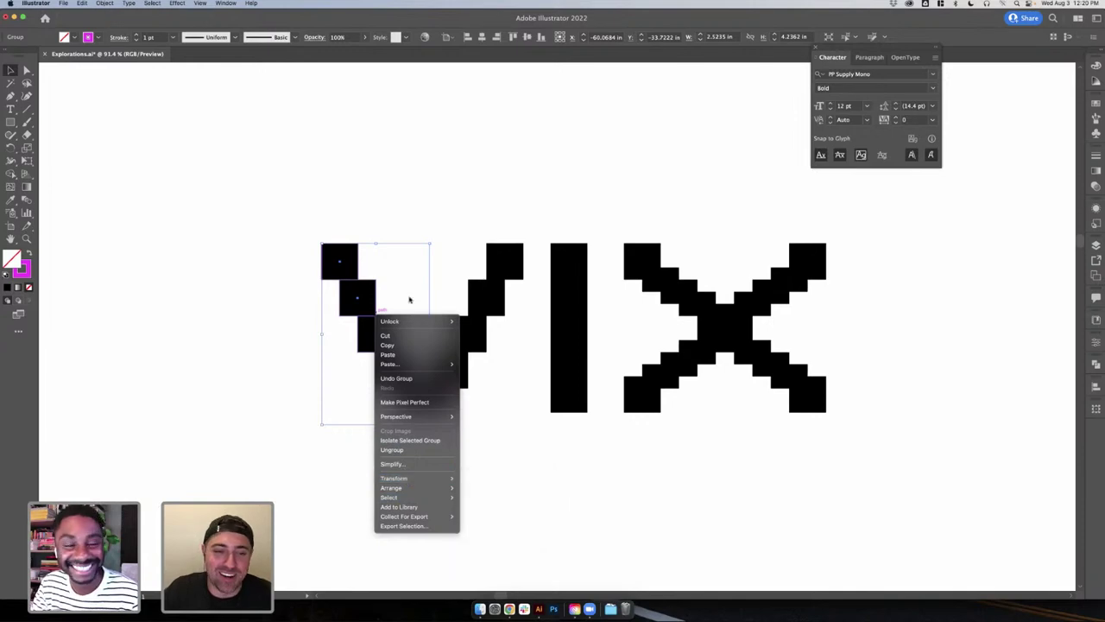
pyautogui.click(283, 315)
pyautogui.moveTo(346, 320); pyautogui.dragTo(294, 266)
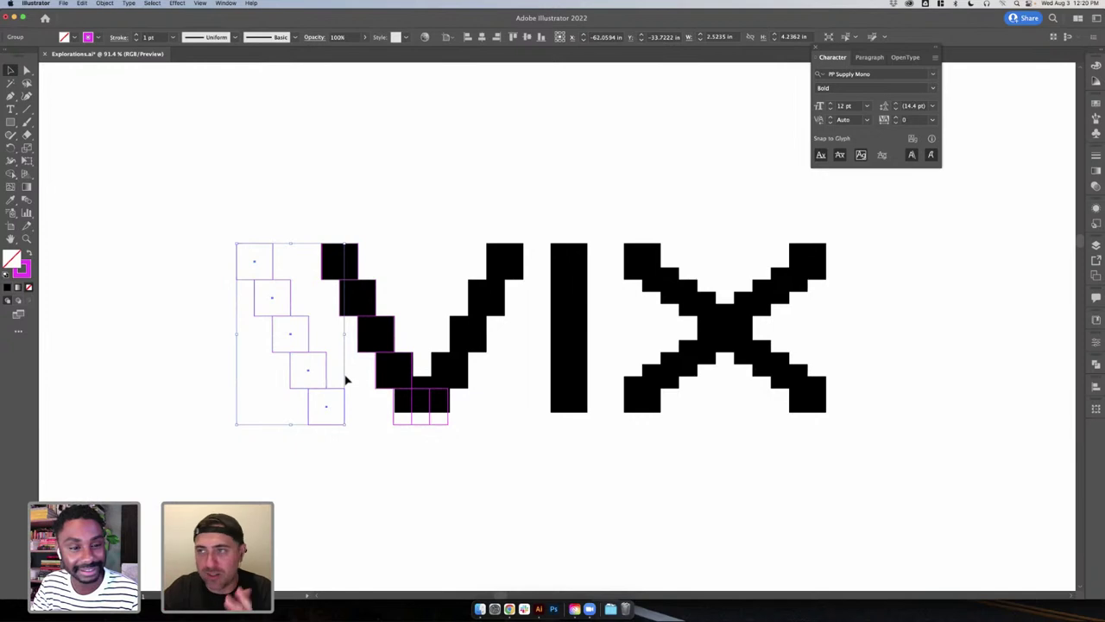
pyautogui.press('super+z')
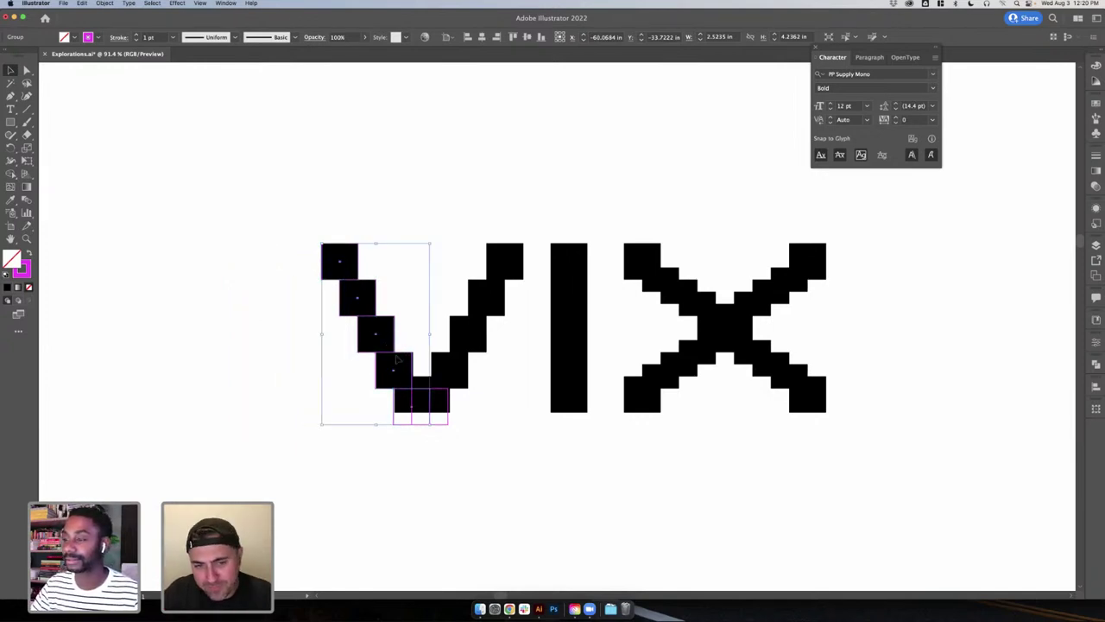
# - Reflect the grouped squares across the vertical axis at 90° and place them over the V's right arm
pyautogui.rightClick(396, 358)
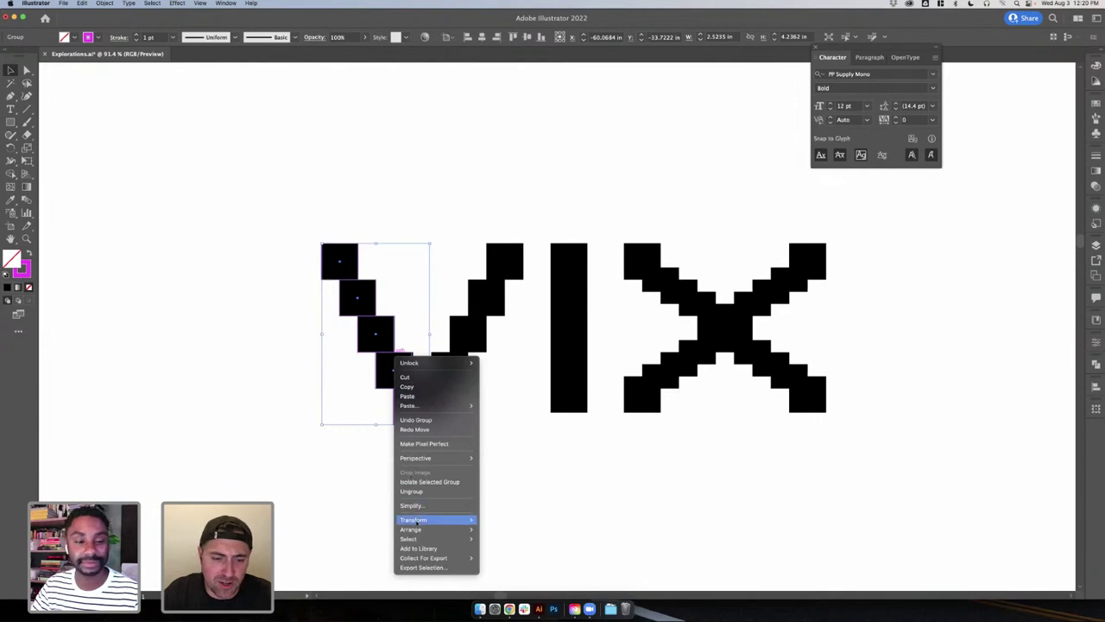
pyautogui.moveTo(412, 521)
pyautogui.click(522, 544)
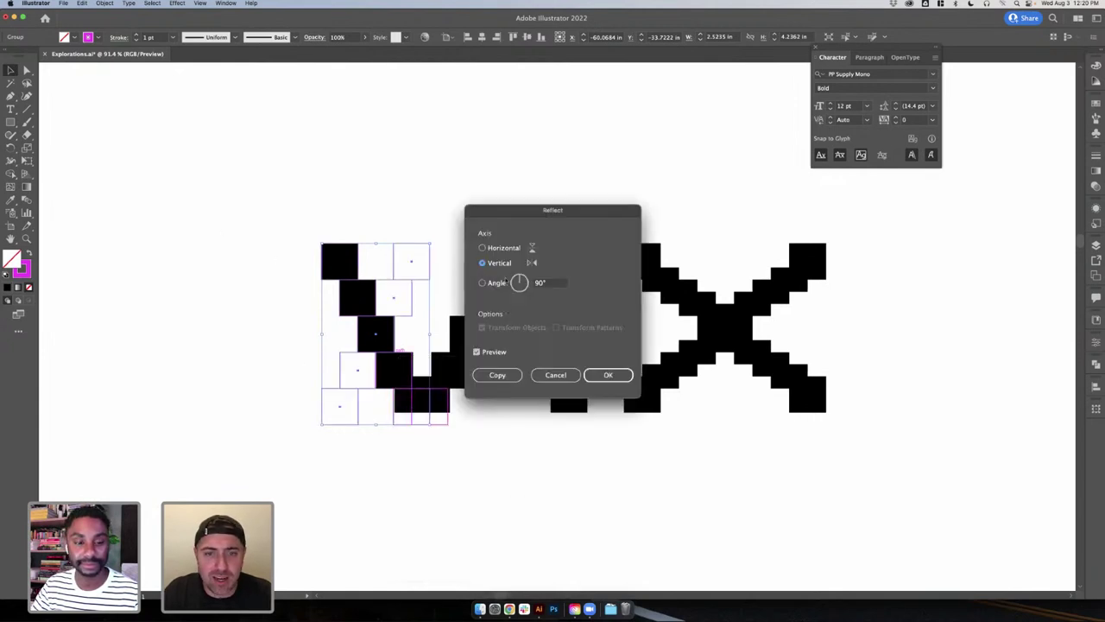
pyautogui.press('Return')
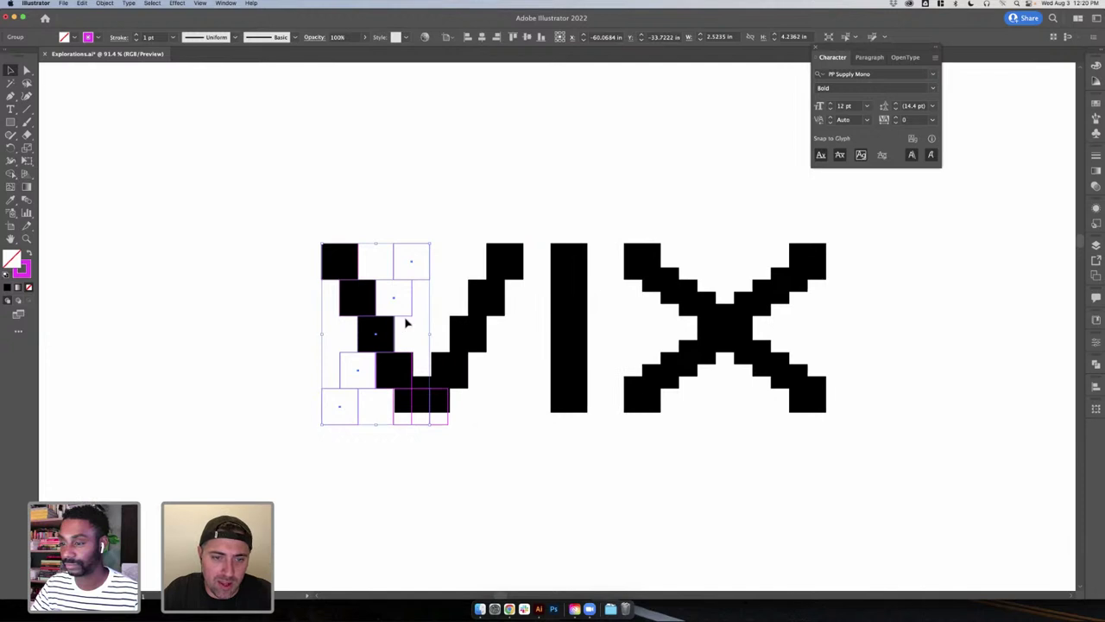
pyautogui.moveTo(454, 316); pyautogui.dragTo(496, 309)
pyautogui.click(475, 412)
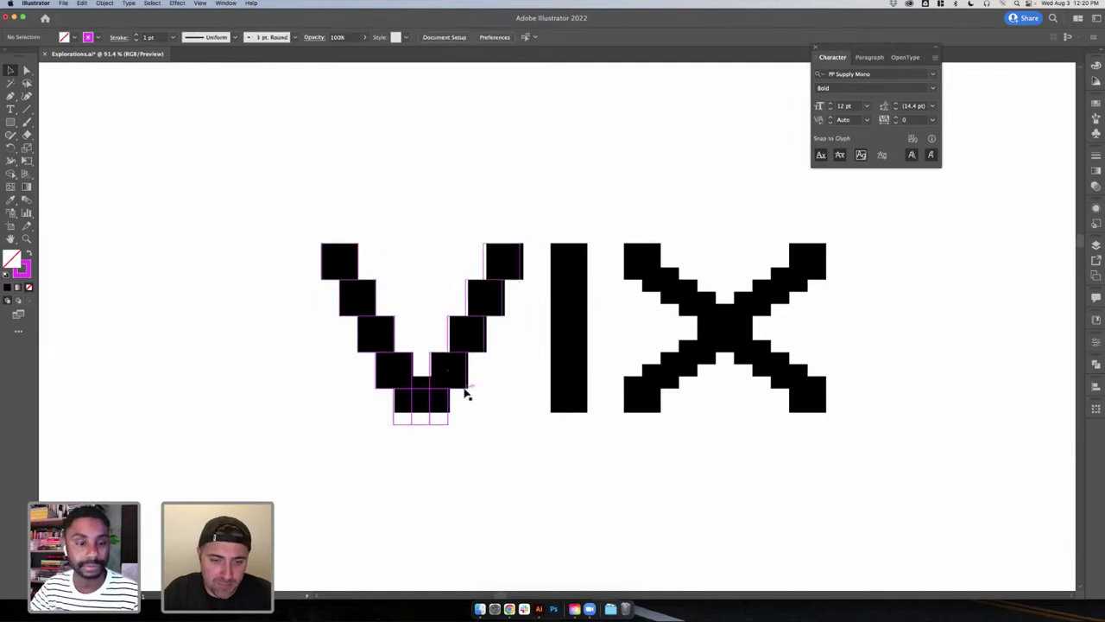
# - Cut the mirrored staircase group and paste it back in front at the same position on the V's right arm
pyautogui.click(466, 391)
pyautogui.press('super+x')
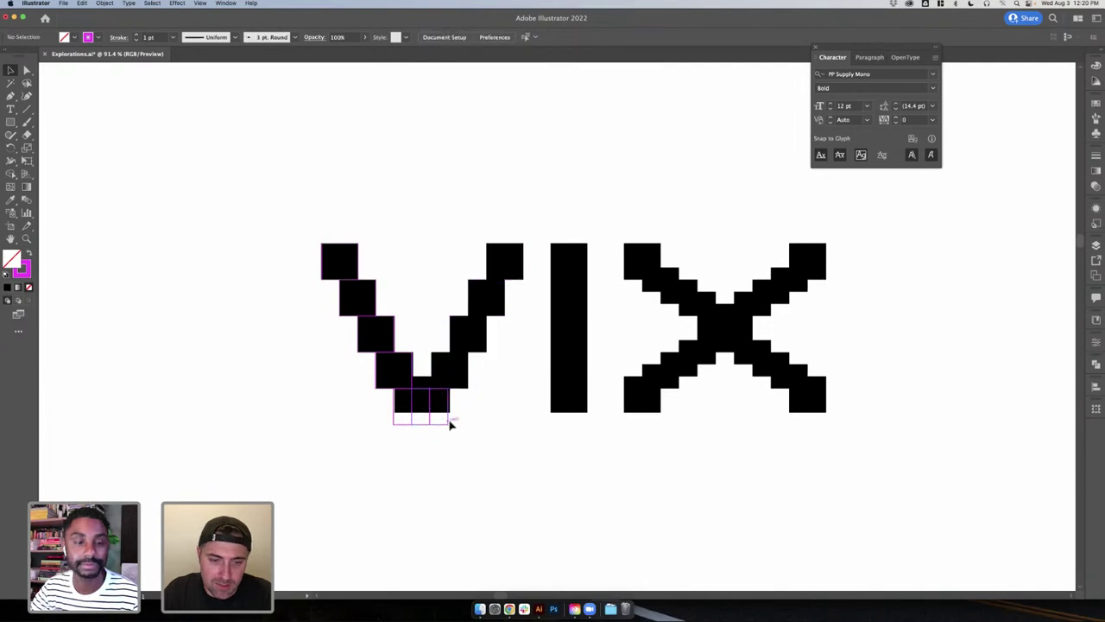
pyautogui.press('super+f')
pyautogui.click(482, 469)
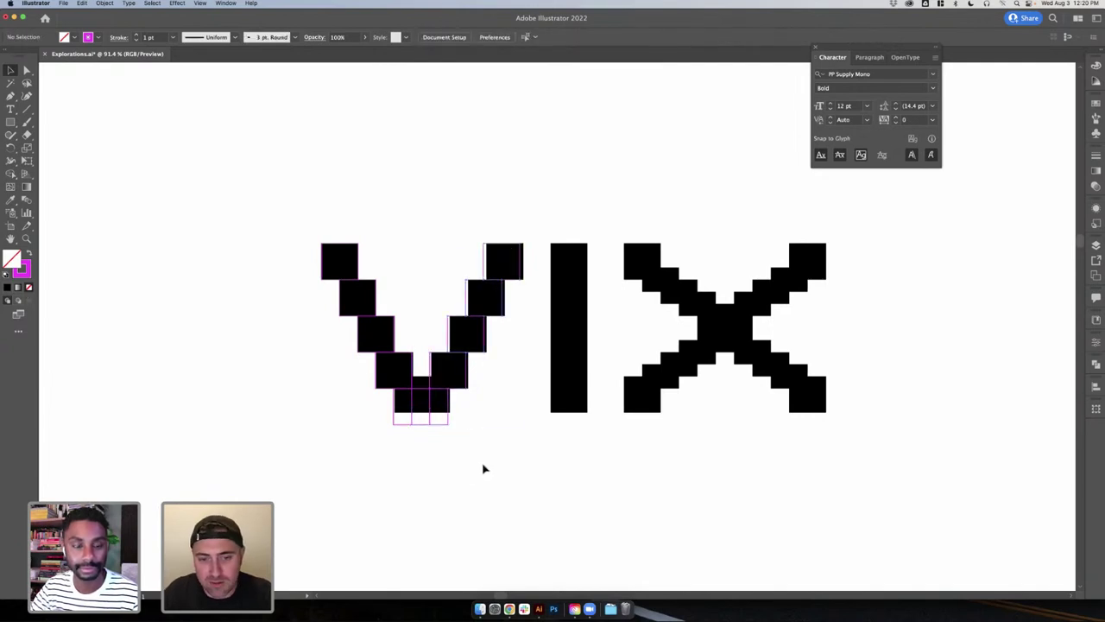
# - Duplicate the mirrored staircase group horizontally to the right so the copy overlaps the I
pyautogui.click(448, 413)
pyautogui.moveTo(470, 390); pyautogui.dragTo(553, 382)
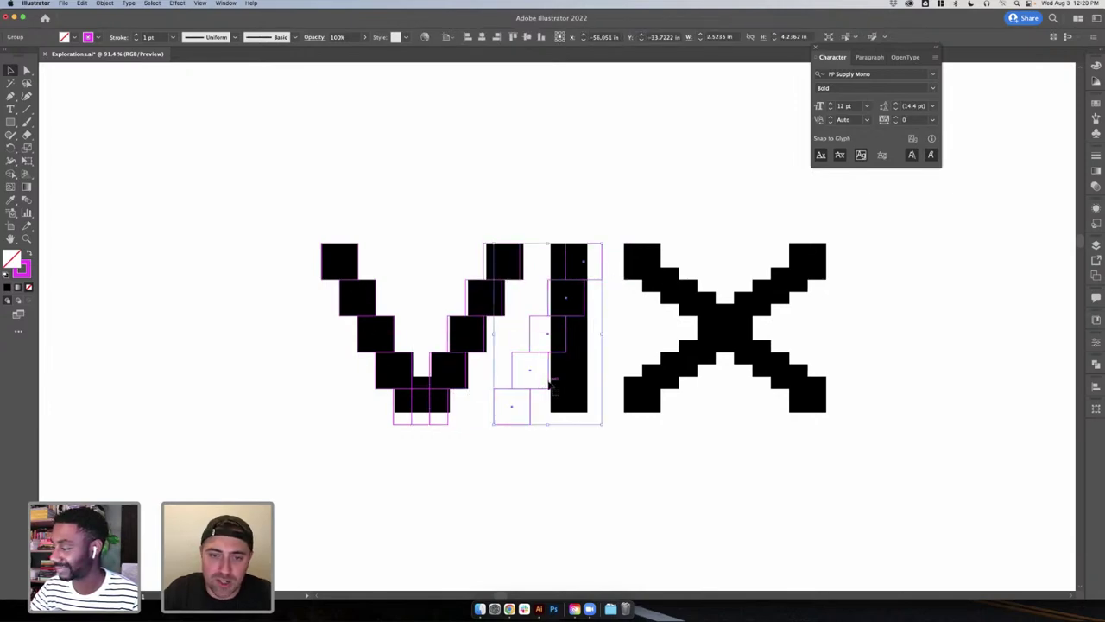
pyautogui.rightClick(551, 381)
pyautogui.press('Escape')
pyautogui.click(591, 398)
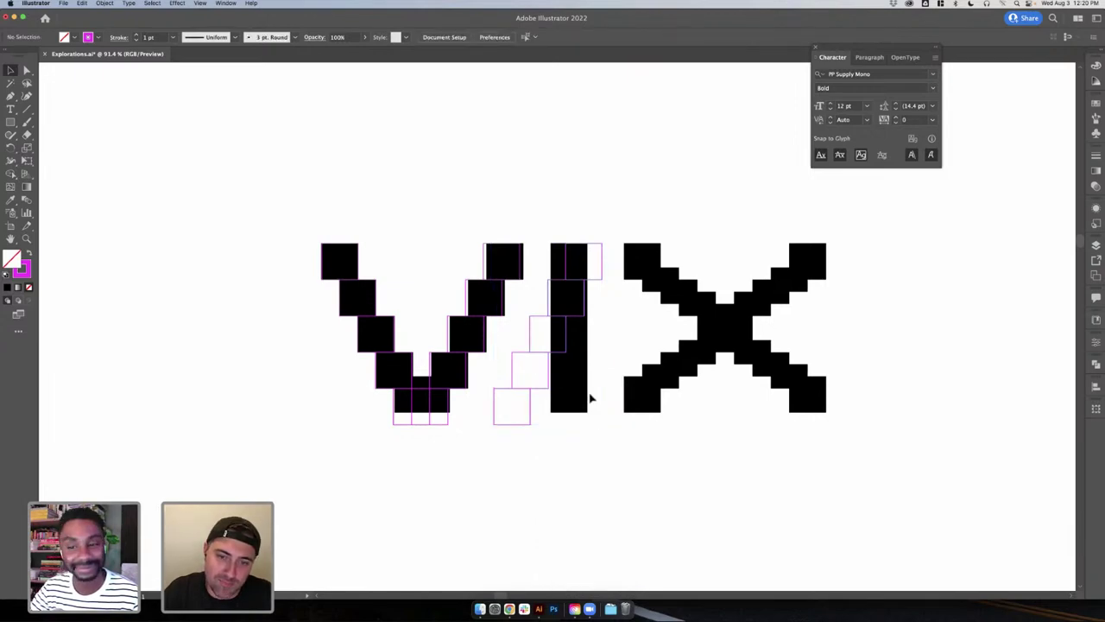
# - Shift the duplicated staircase group left until its upper square lines up with the top of the I
pyautogui.click(537, 383)
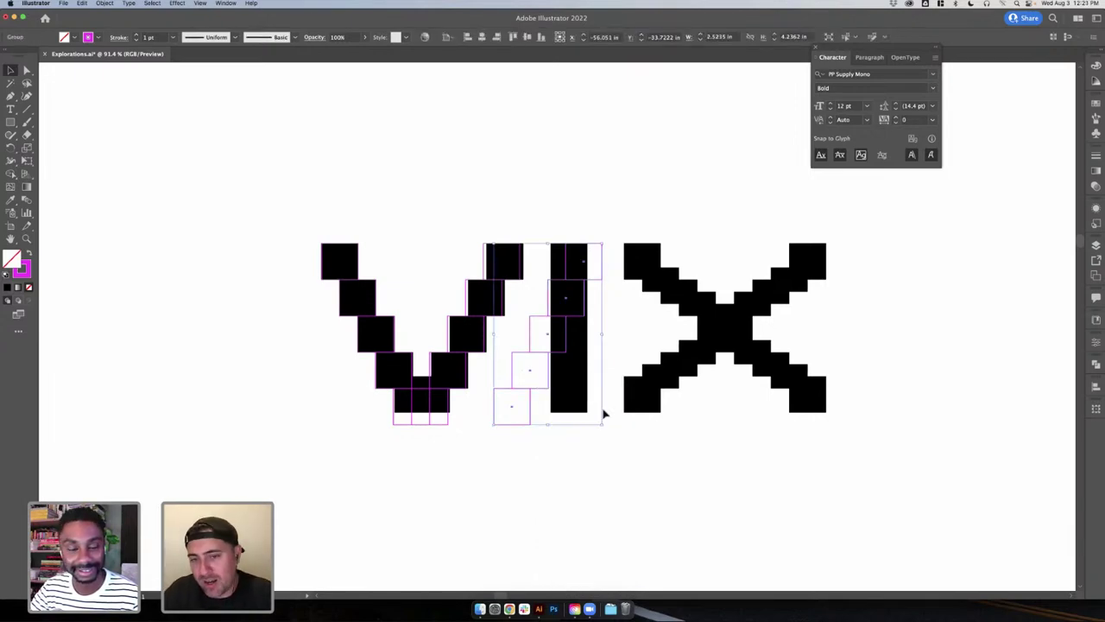
pyautogui.hscroll(3, 604, 414)
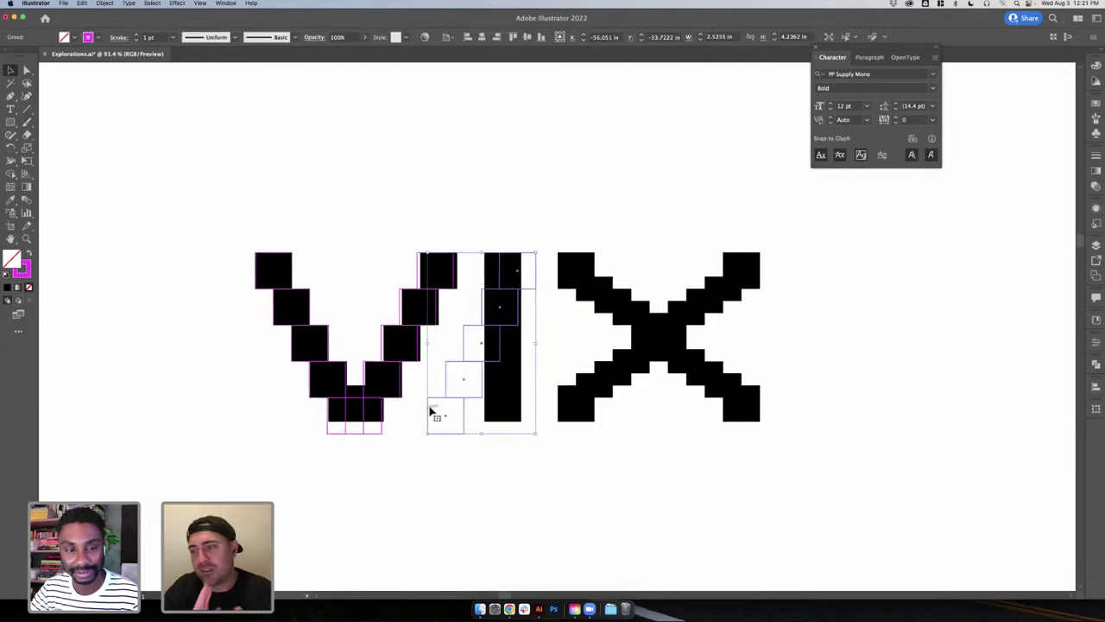
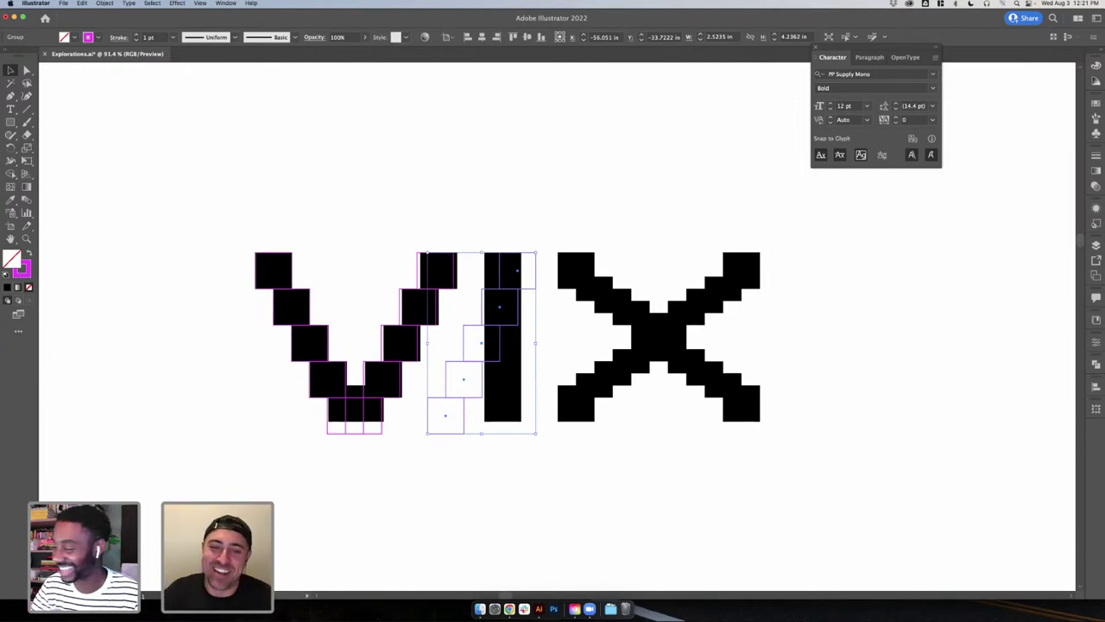
pyautogui.moveTo(528, 291); pyautogui.dragTo(517, 294)
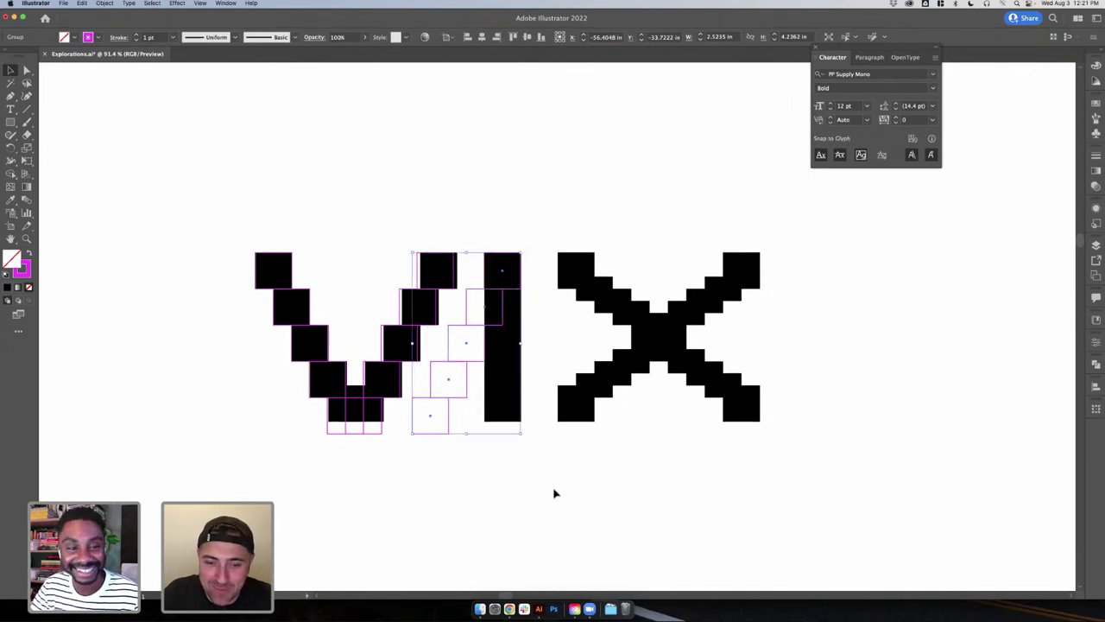
# - Duplicate the mirrored staircase group from the I horizontally so the copy's lowest square meets the X's lower-left edge
pyautogui.click(555, 493)
pyautogui.hscroll(3, 518, 488)
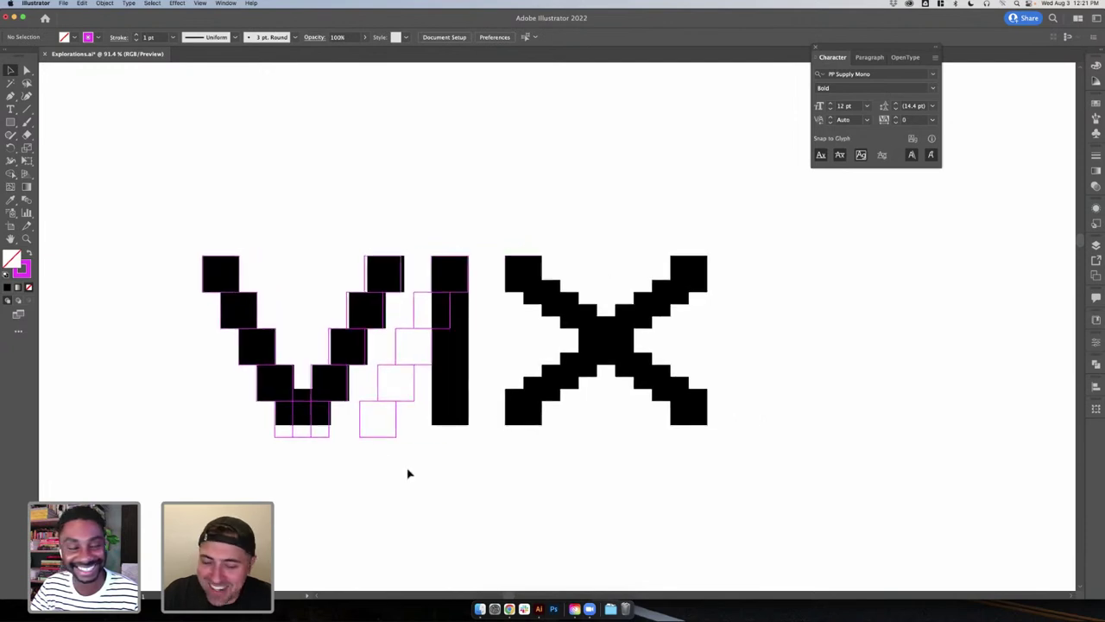
pyautogui.moveTo(399, 406); pyautogui.dragTo(544, 400)
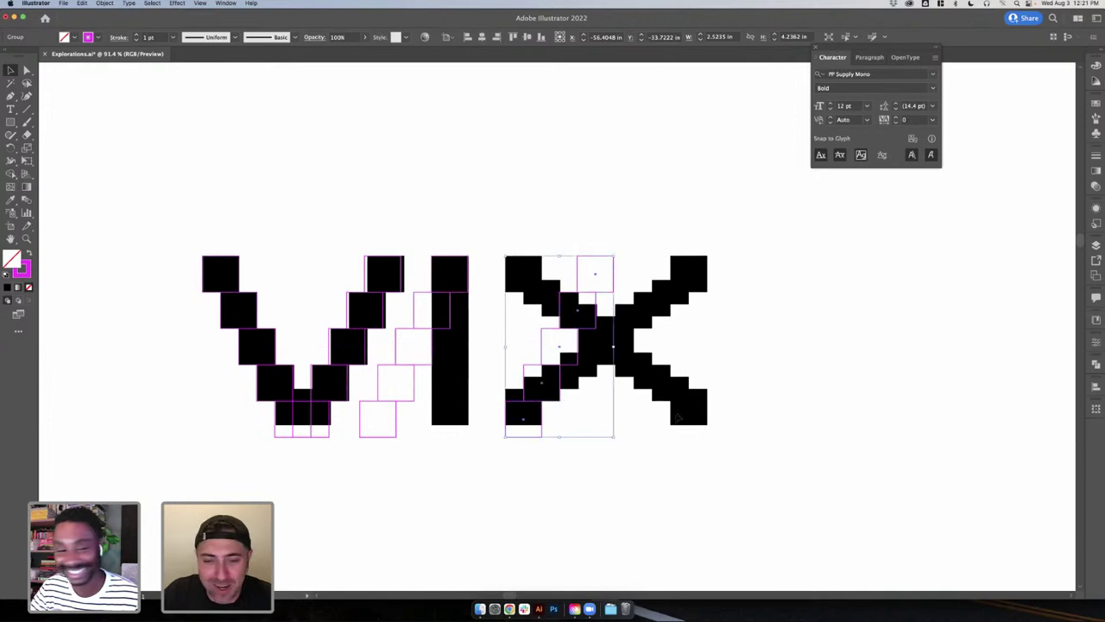
pyautogui.click(737, 394)
# - Reflect the staircase copy pasted in front over the X so it crosses the original staircase as a narrow X
pyautogui.click(590, 330)
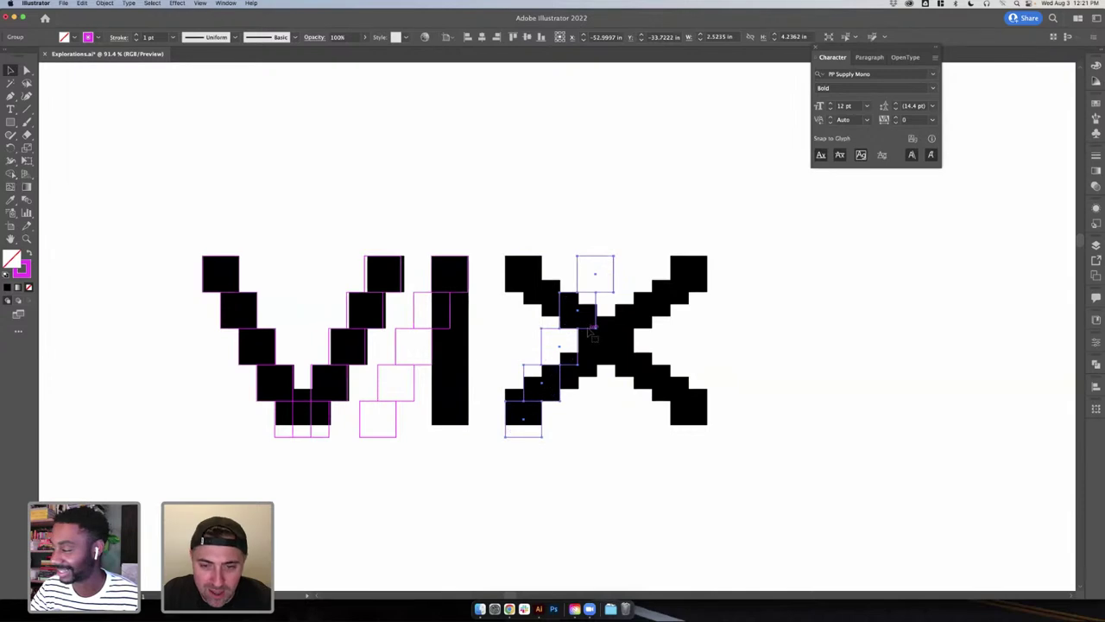
pyautogui.rightClick(591, 330)
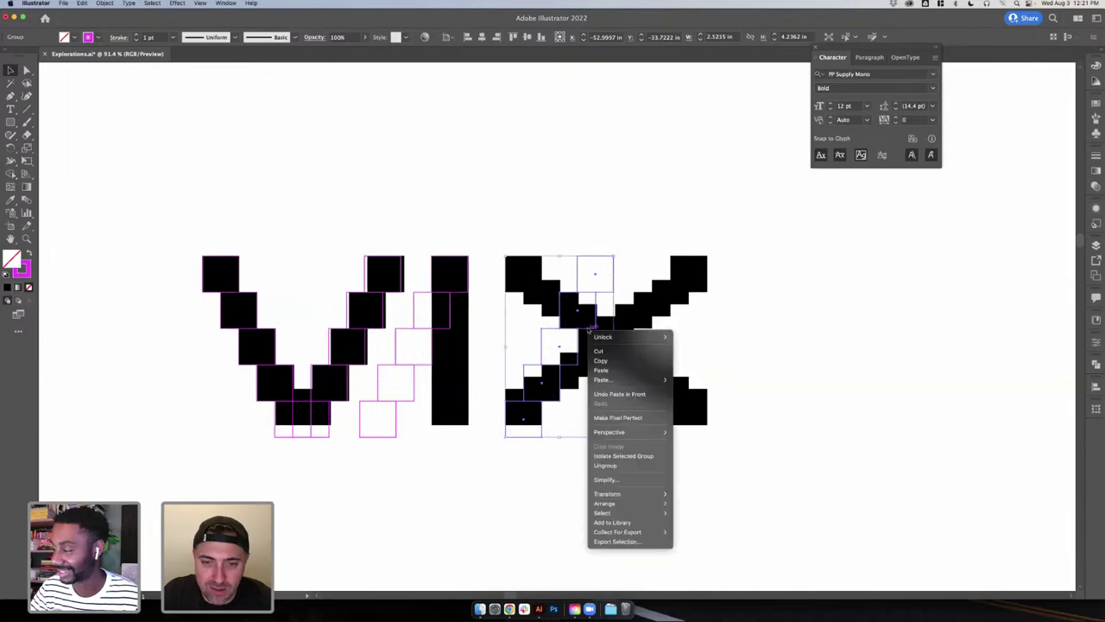
pyautogui.click(553, 404)
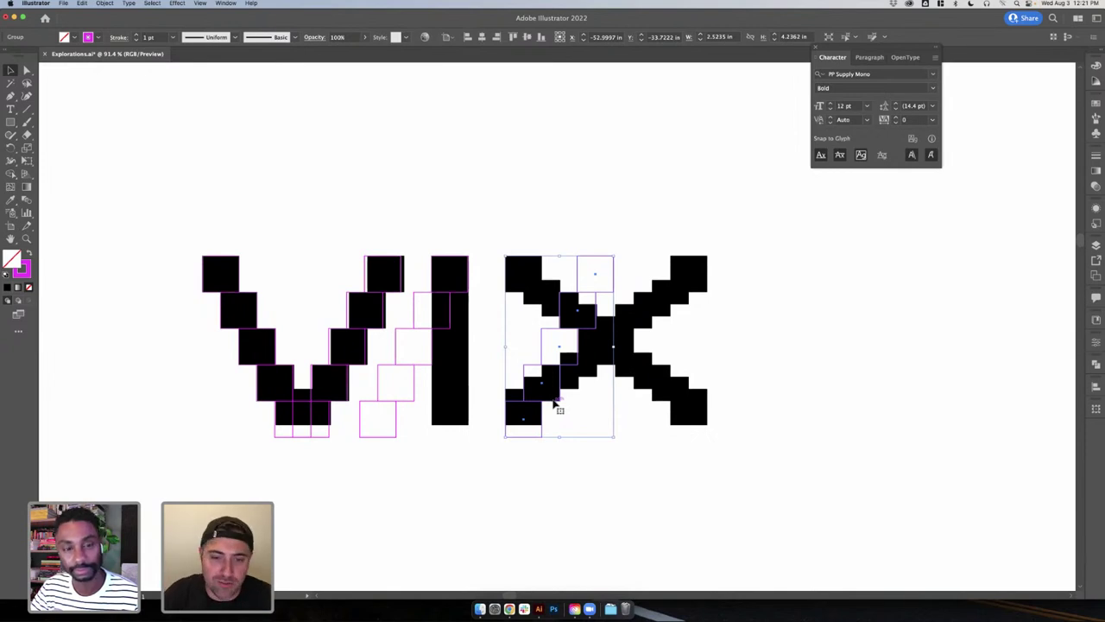
pyautogui.rightClick(554, 401)
pyautogui.moveTo(604, 542)
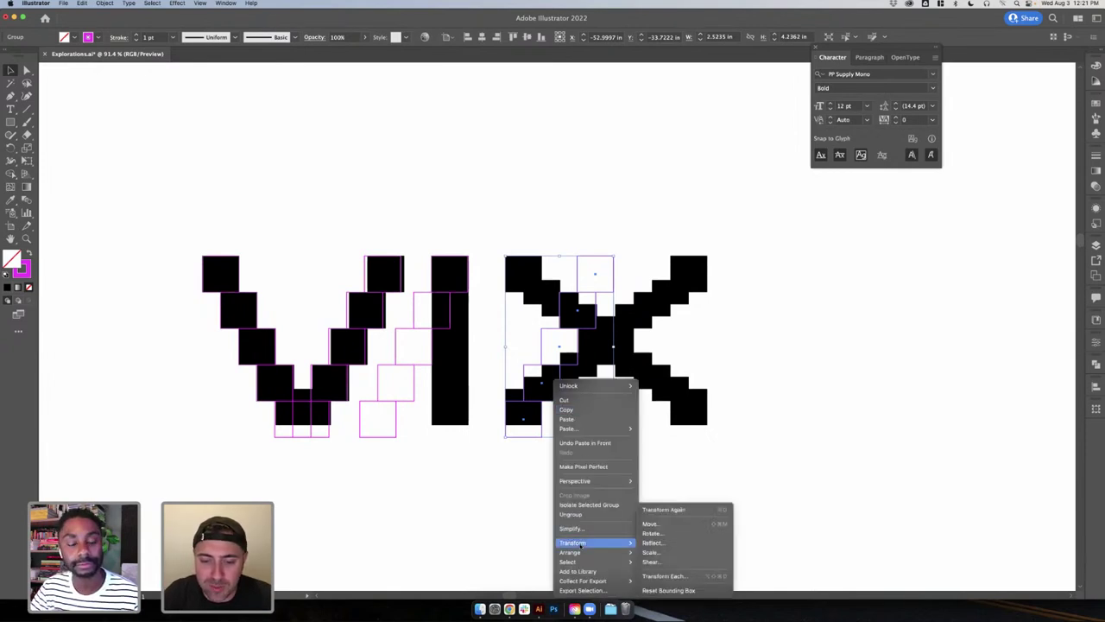
pyautogui.click(676, 543)
pyautogui.click(604, 376)
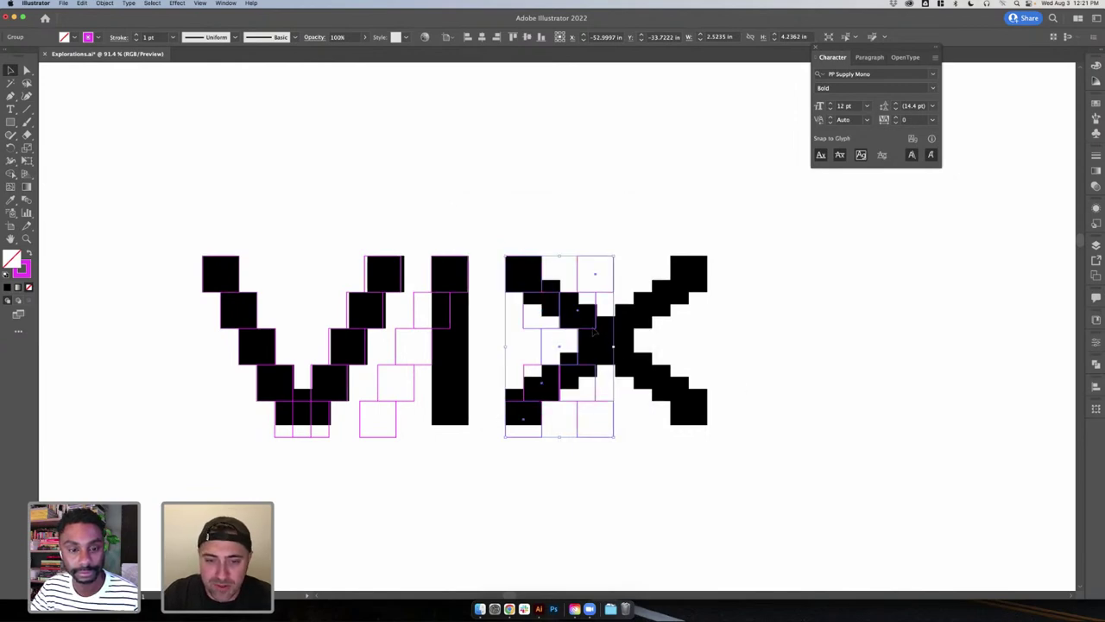
# - Duplicate all the outlined square letters into the empty space above the black VIX
pyautogui.moveTo(716, 499); pyautogui.dragTo(185, 230)
pyautogui.moveTo(401, 296); pyautogui.dragTo(489, 140)
pyautogui.scroll(3, 537, 197)
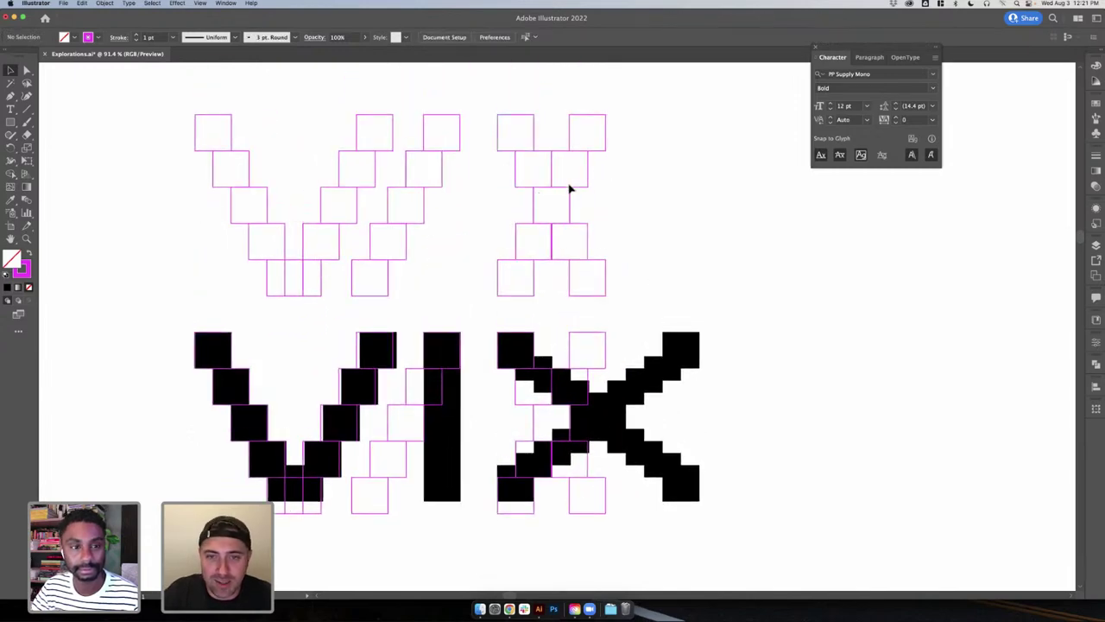
# - Swap fill and stroke on the upper copy's two crossed staircase groups to make a solid magenta X
pyautogui.click(570, 192)
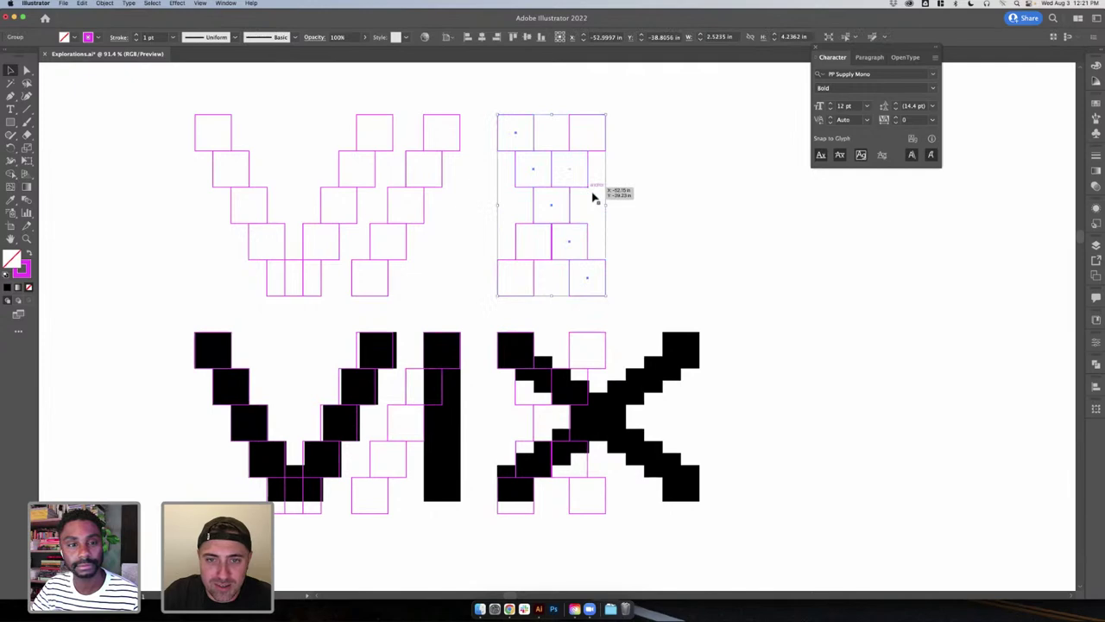
pyautogui.click(633, 219)
pyautogui.click(521, 143)
pyautogui.hotkey('shift', 'x')
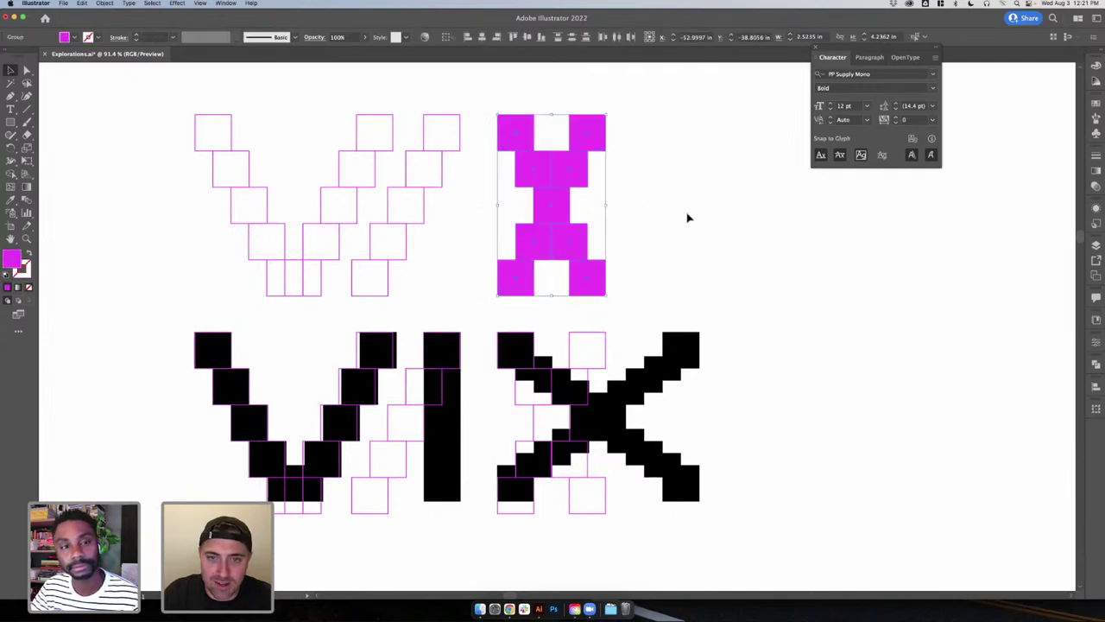
pyautogui.click(688, 217)
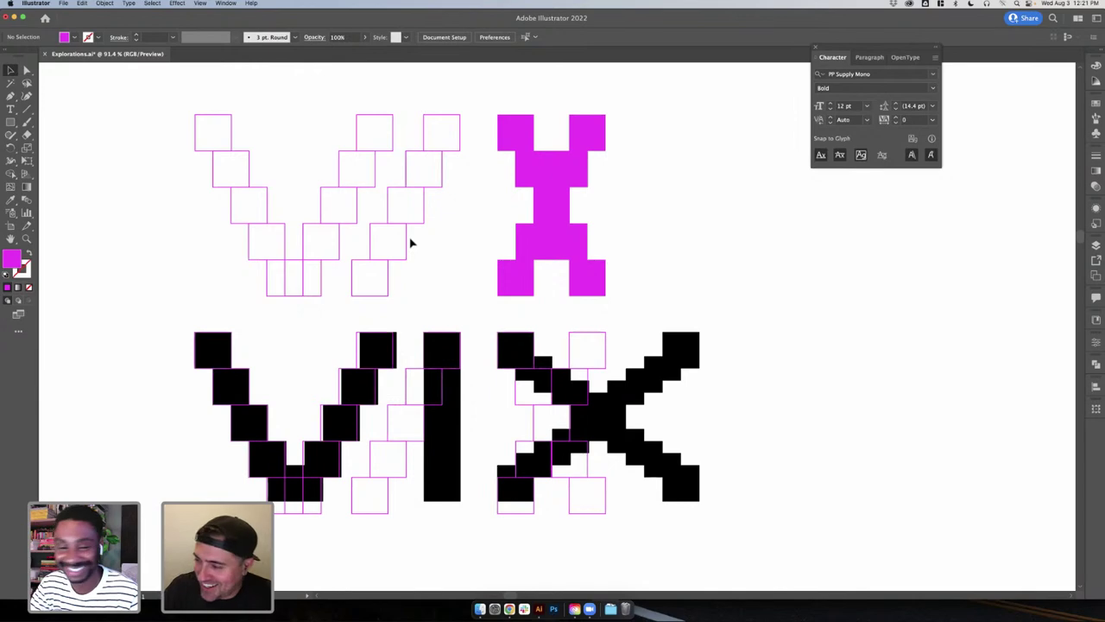
# - Move the rising staircase group on the black X right until its upper square covers the X's upper-right square
pyautogui.hscroll(1, 619, 262)
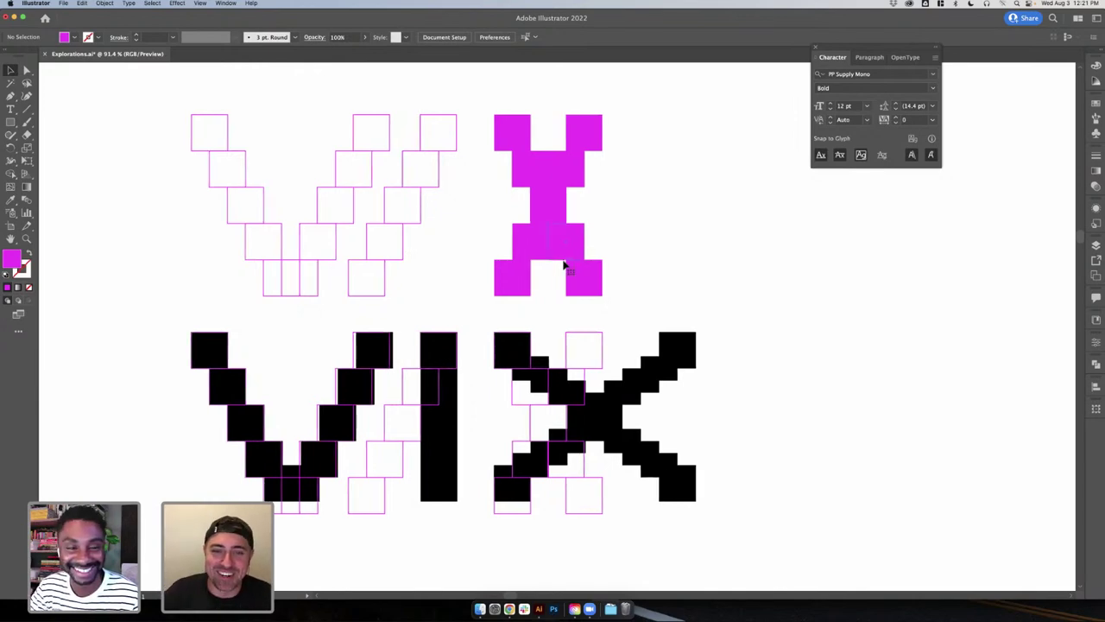
pyautogui.click(582, 241)
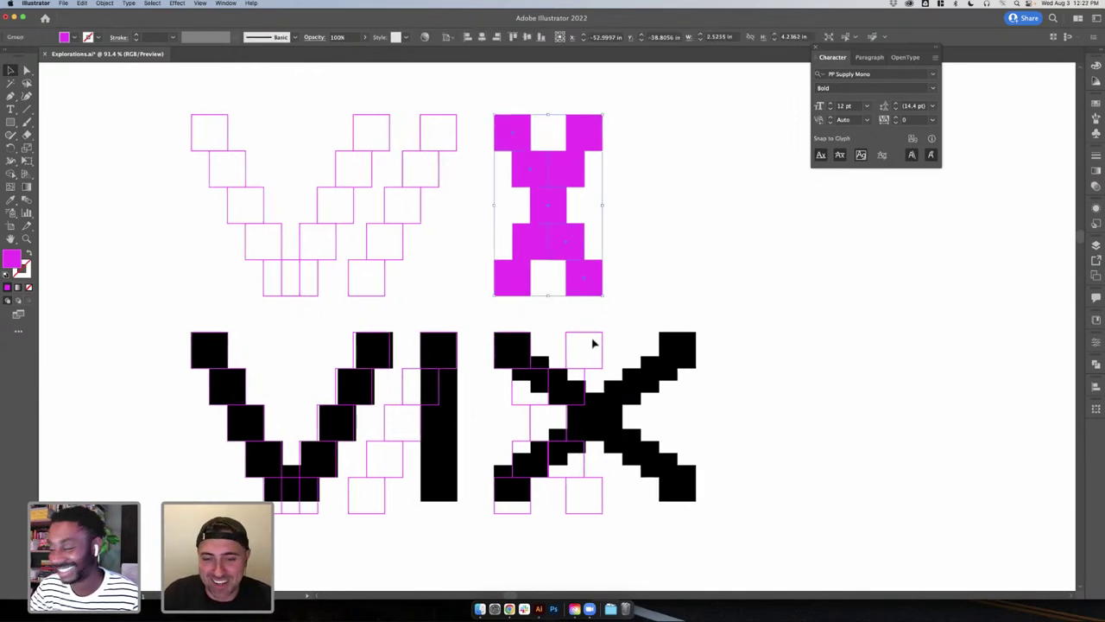
pyautogui.click(593, 344)
pyautogui.click(631, 346)
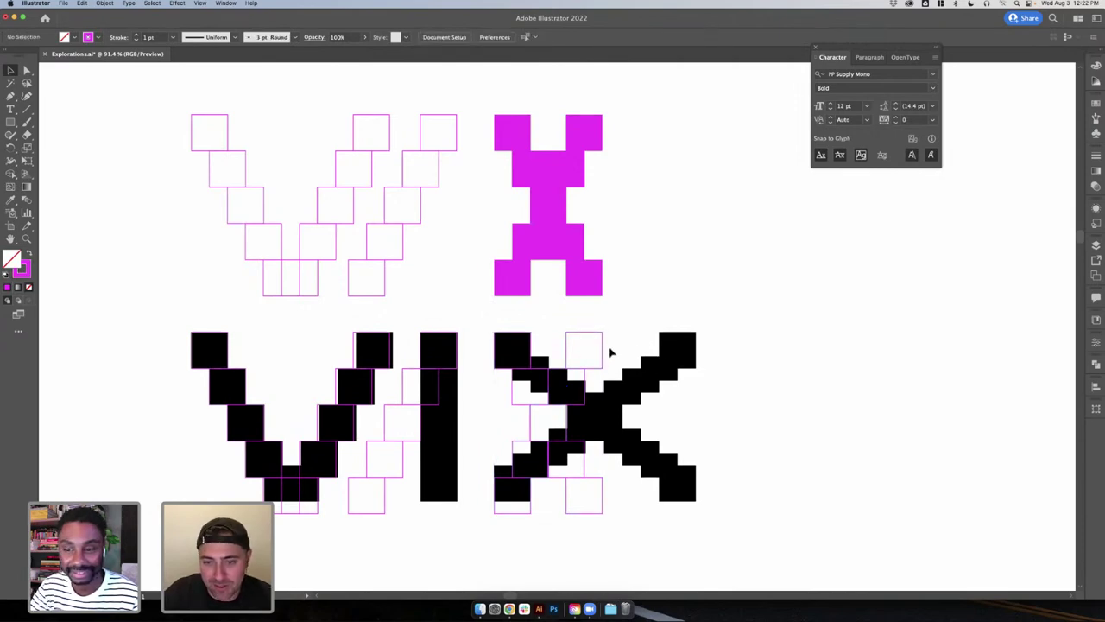
pyautogui.moveTo(607, 353); pyautogui.dragTo(698, 359)
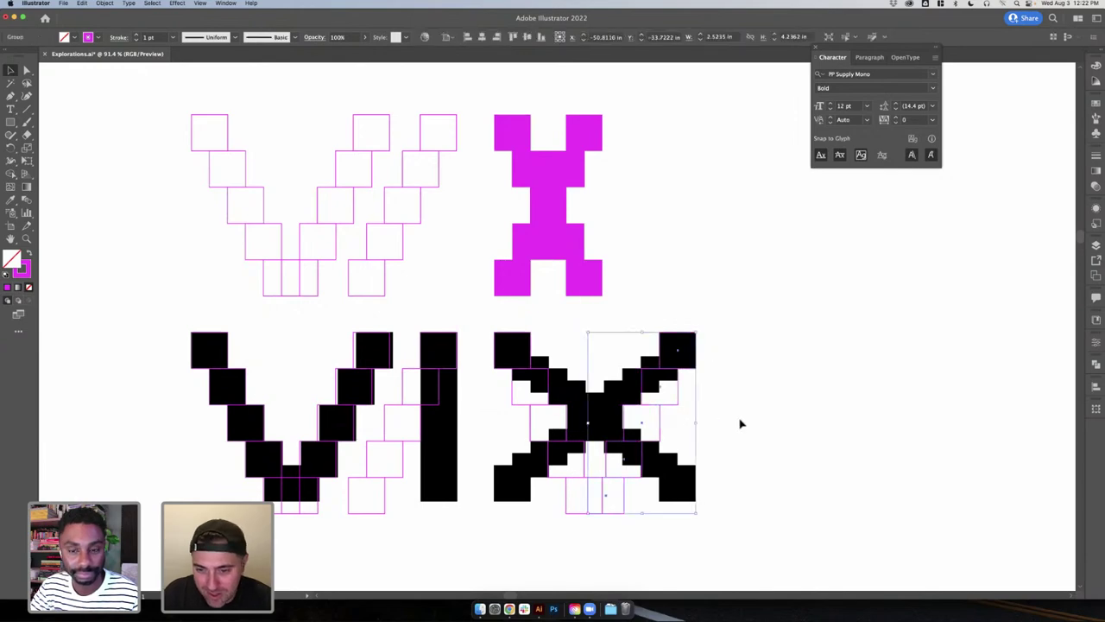
pyautogui.click(647, 405)
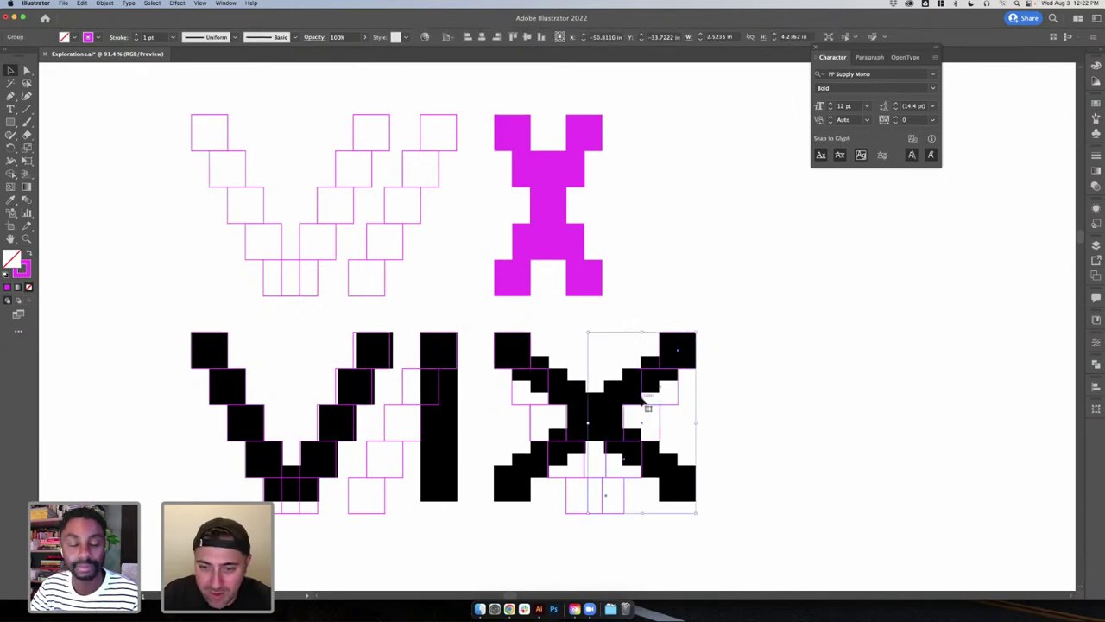
pyautogui.doubleClick(646, 404)
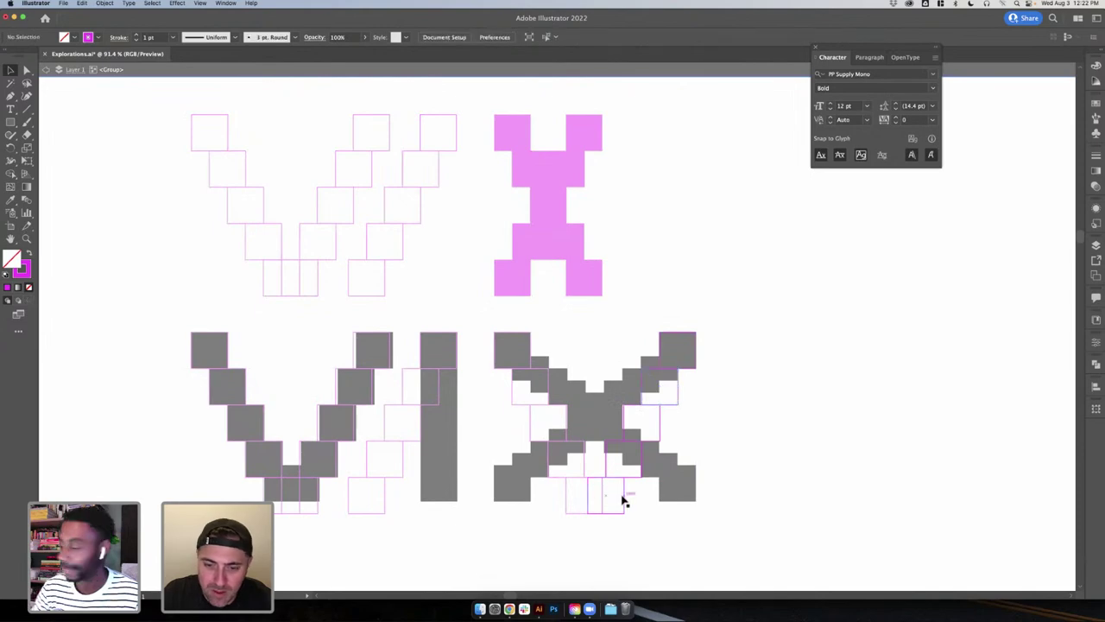
pyautogui.press('Escape')
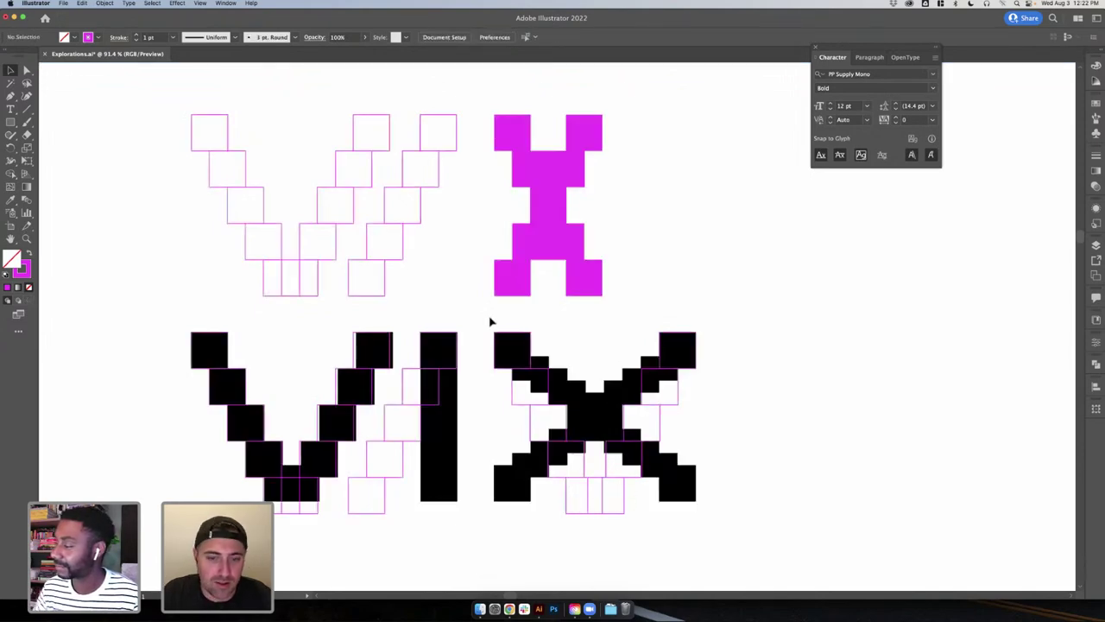
# - Delete the descending staircase group over the black X and draw a large outlined square from the X's upper-right corner to the remaining staircase's height
pyautogui.click(507, 337)
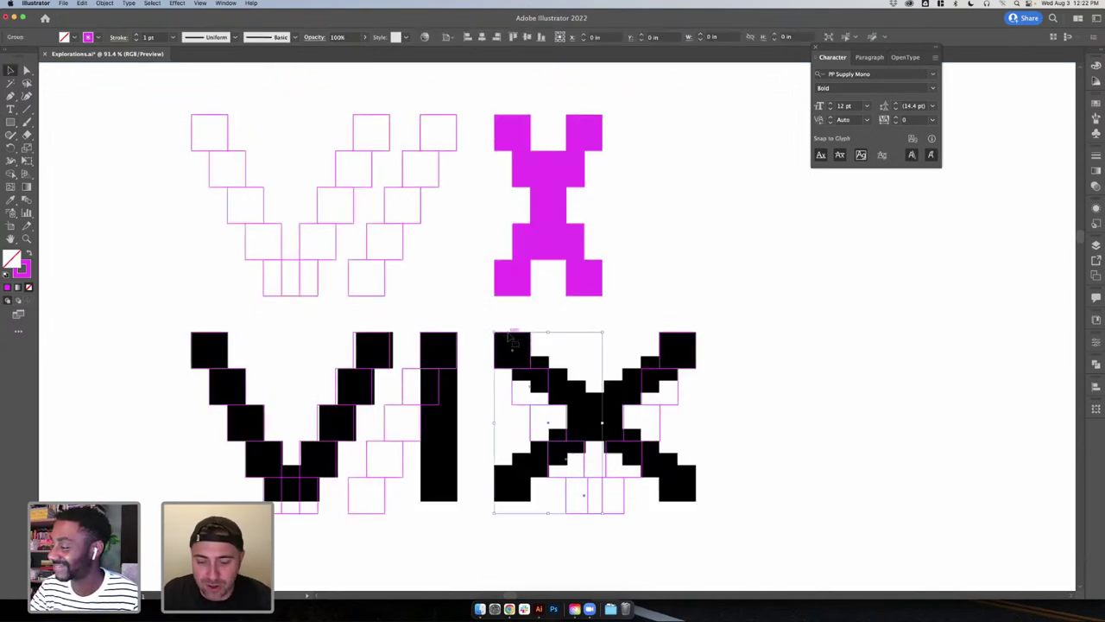
pyautogui.press('Delete')
pyautogui.press('m')
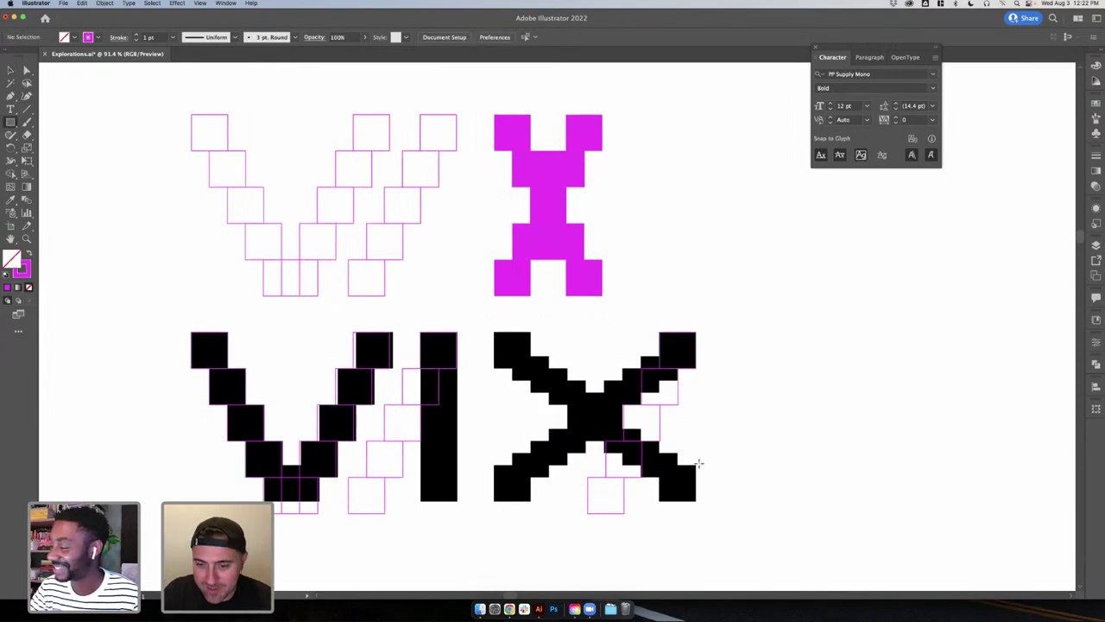
pyautogui.moveTo(696, 331); pyautogui.dragTo(515, 445)
pyautogui.press('v')
pyautogui.click(799, 435)
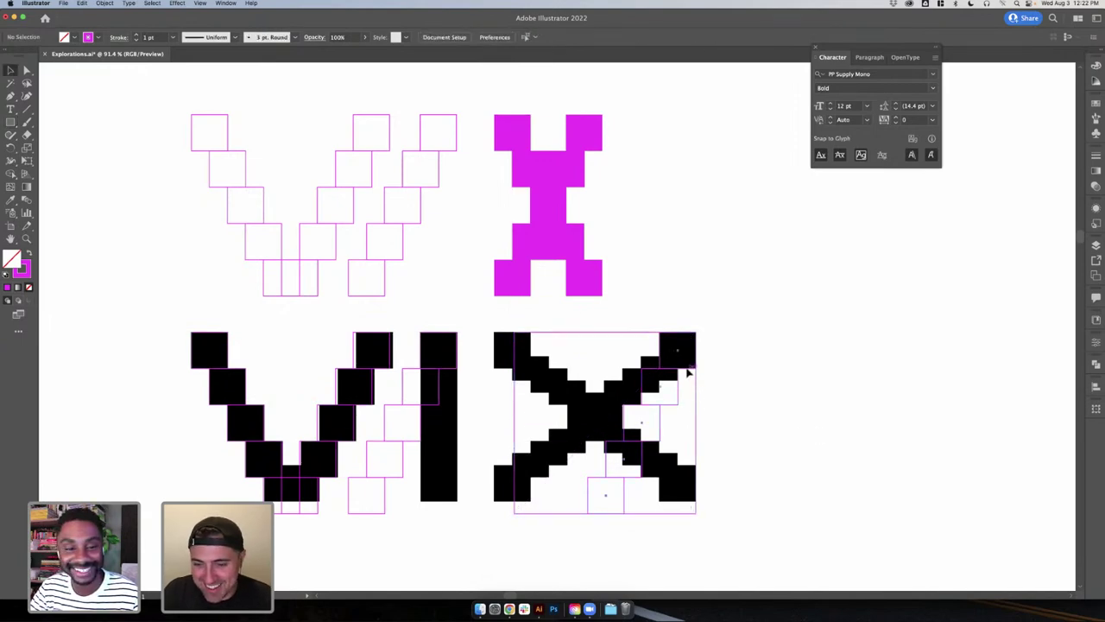
# - Inside the rising staircase group, move the lowest square left to the large outlined square's lower-left corner
pyautogui.doubleClick(624, 499)
pyautogui.moveTo(625, 501); pyautogui.dragTo(553, 503)
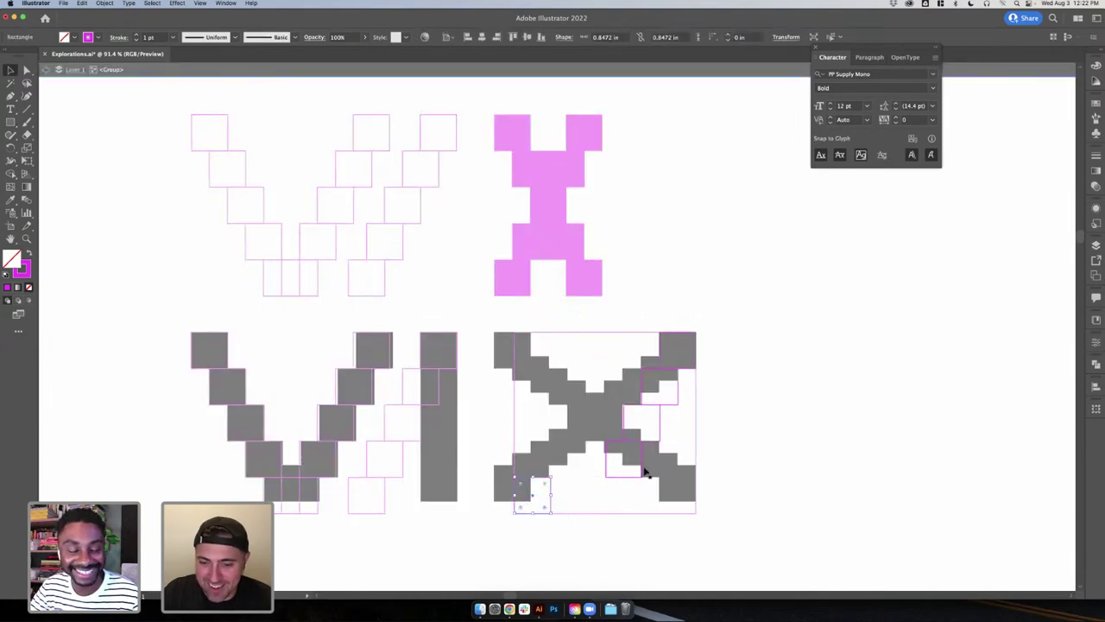
pyautogui.click(751, 442)
pyautogui.click(629, 481)
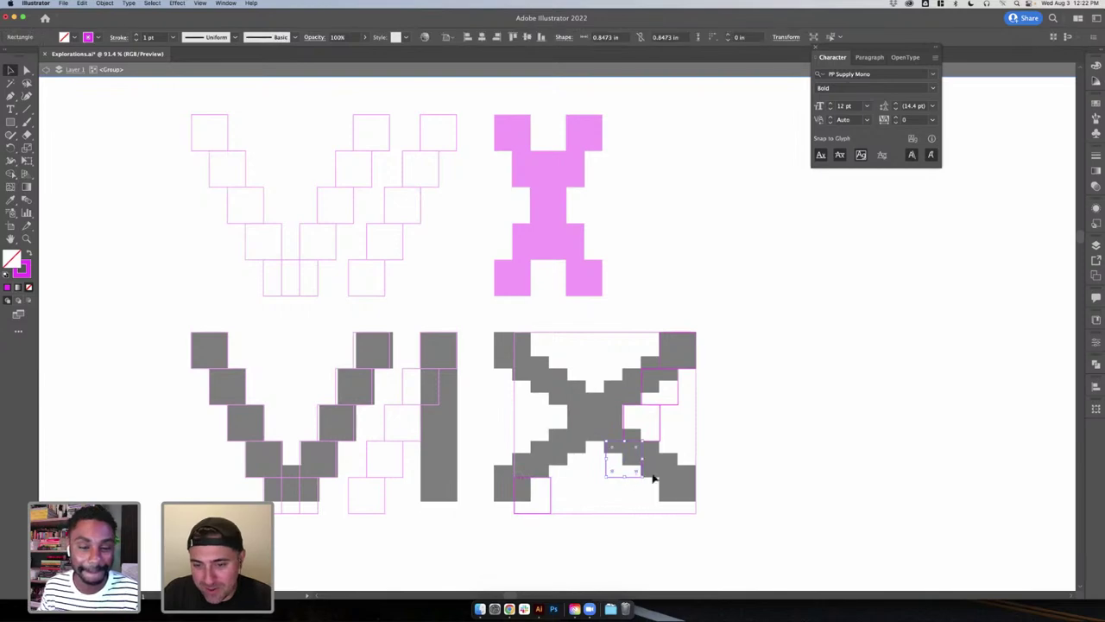
pyautogui.doubleClick(717, 456)
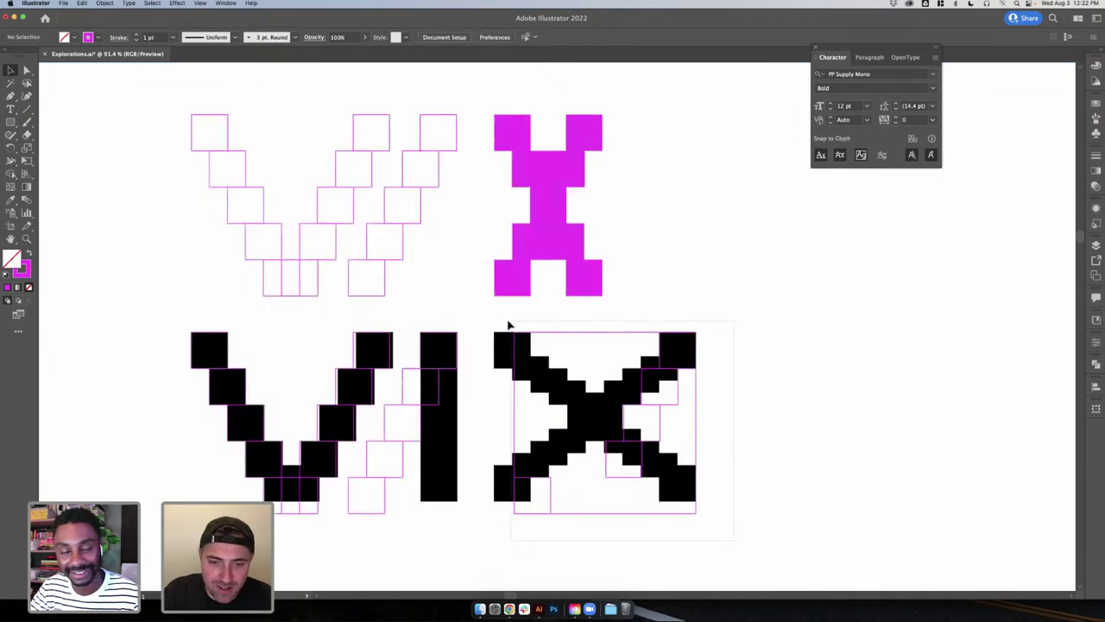
# - Move the large square and its staircase aside to the right, and duplicate the V's right-arm staircase over the X
pyautogui.moveTo(546, 333); pyautogui.dragTo(910, 335)
pyautogui.click(370, 338)
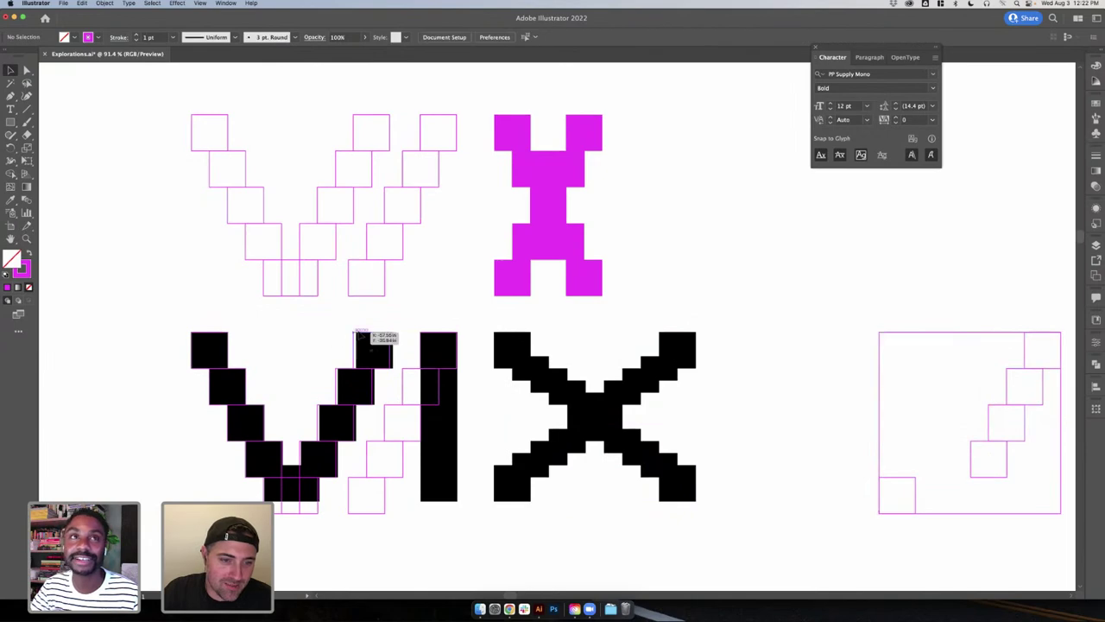
pyautogui.moveTo(230, 338); pyautogui.dragTo(524, 344)
pyautogui.click(694, 316)
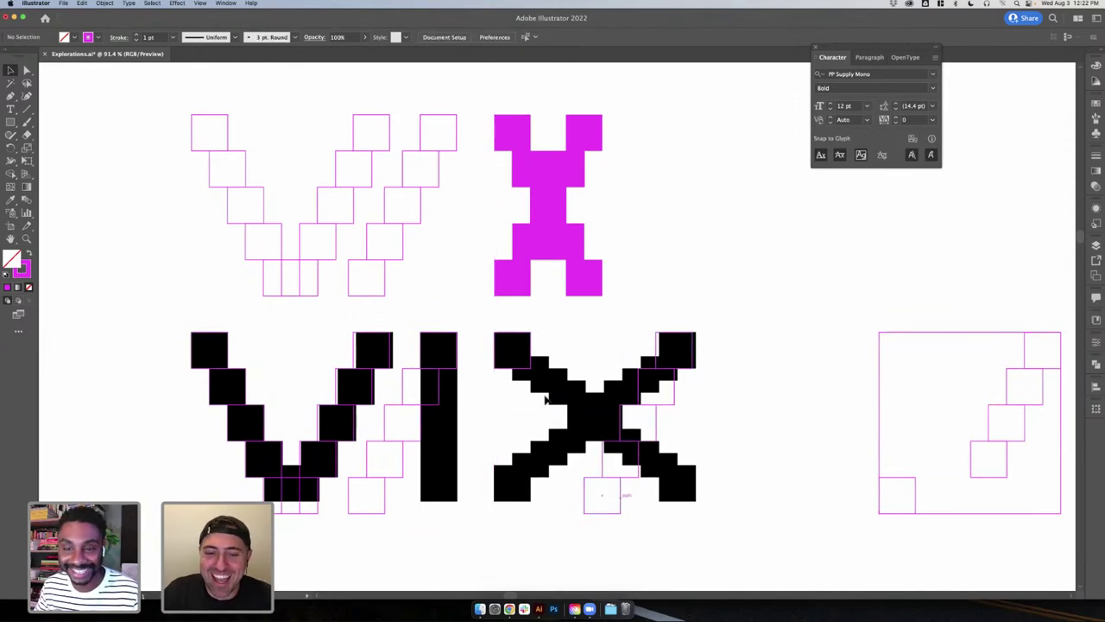
# - Copy the outlined square from the X's upper-left corner to its lower-left corner and bottom-align it with the staircase group
pyautogui.moveTo(533, 377); pyautogui.dragTo(525, 506)
pyautogui.keyDown('shift'); pyautogui.click(589, 503); pyautogui.keyUp('shift')
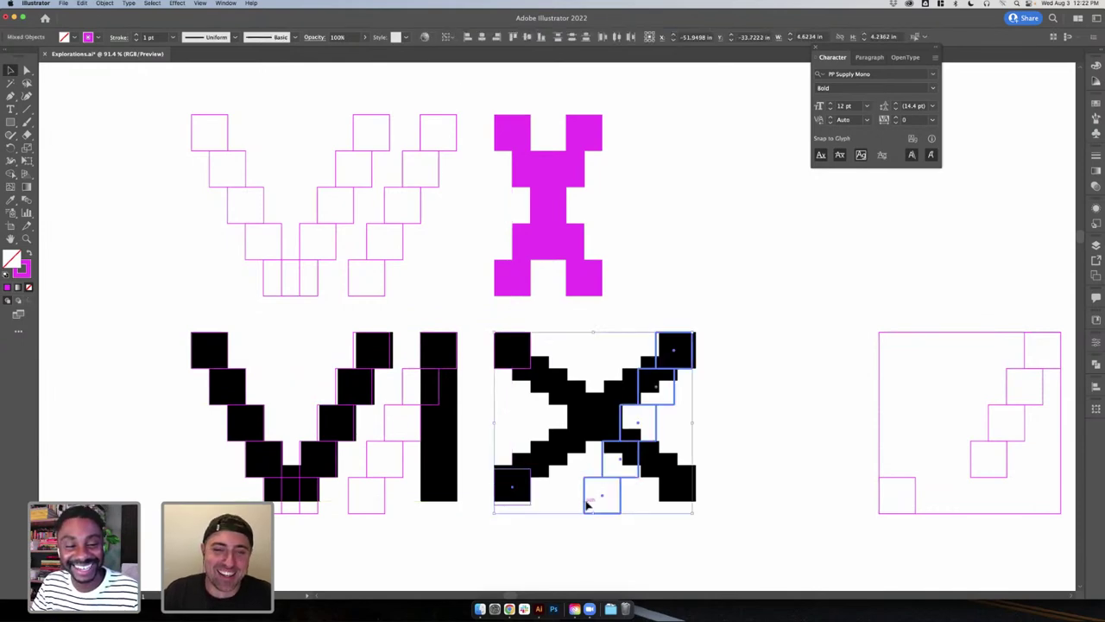
pyautogui.click(542, 37)
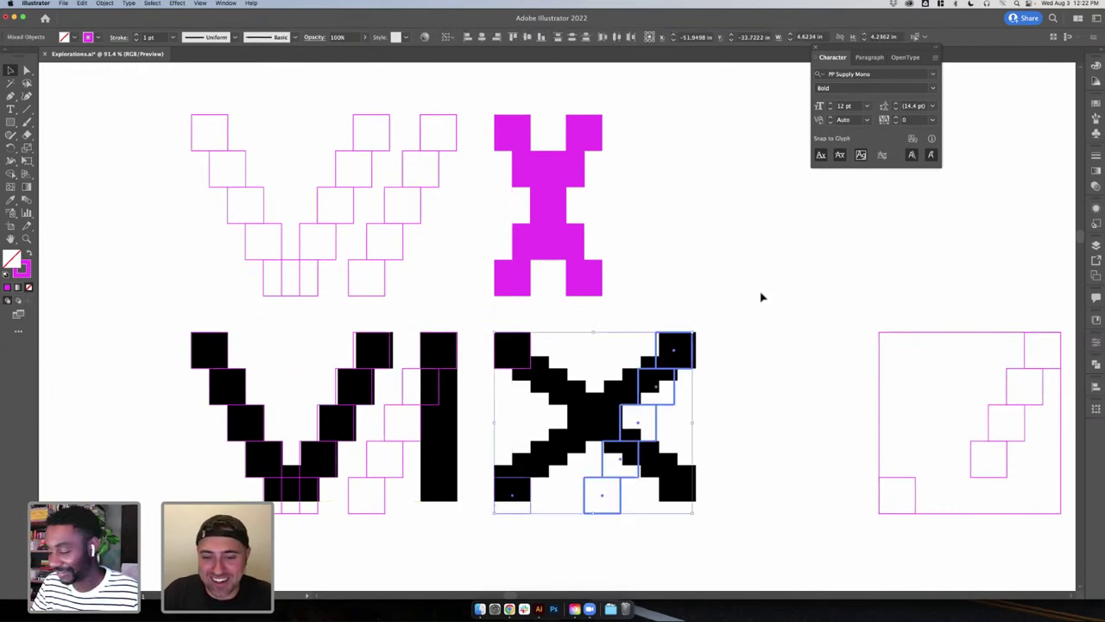
pyautogui.click(763, 304)
# - Move the X staircase's lowest square onto the lower-left guide square and distribute the staircase's squares evenly across the horizontal span
pyautogui.click(621, 504)
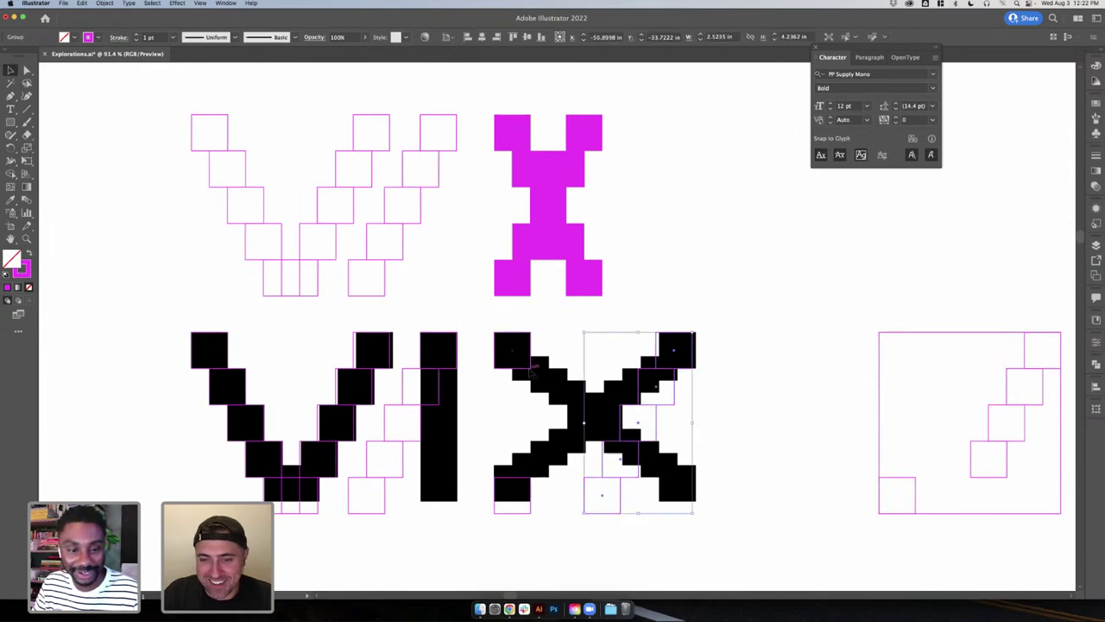
pyautogui.click(717, 366)
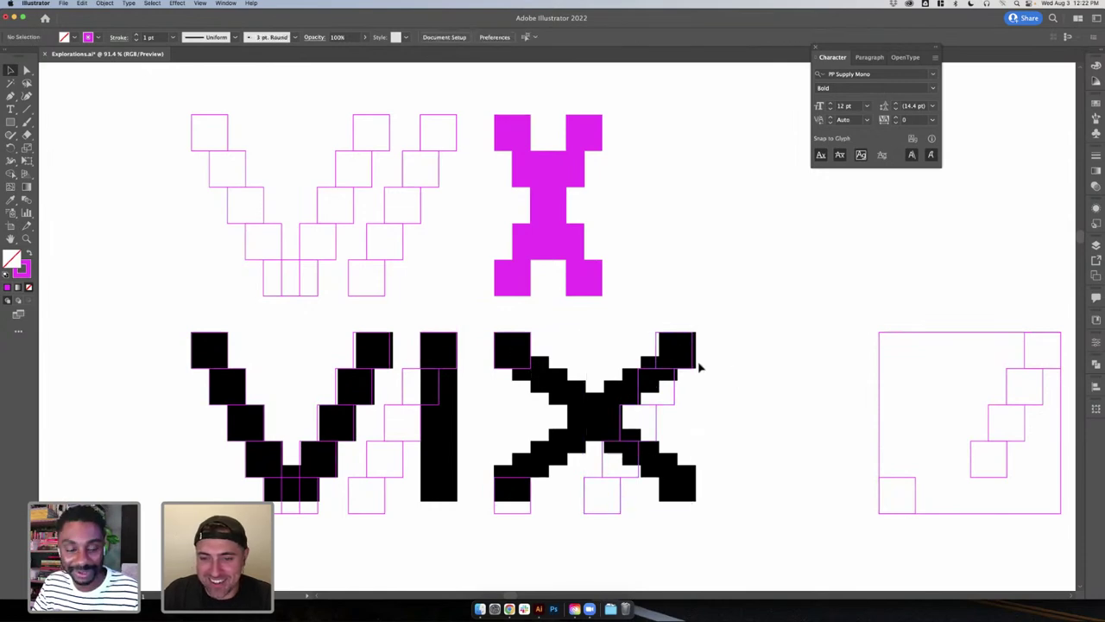
pyautogui.click(622, 497)
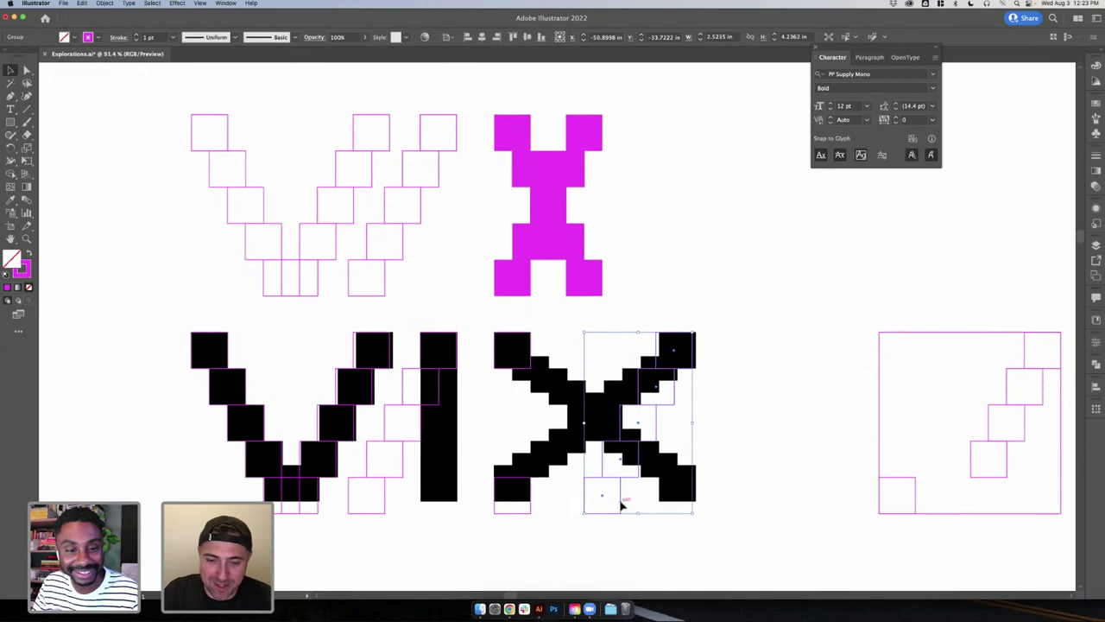
pyautogui.doubleClick(622, 505)
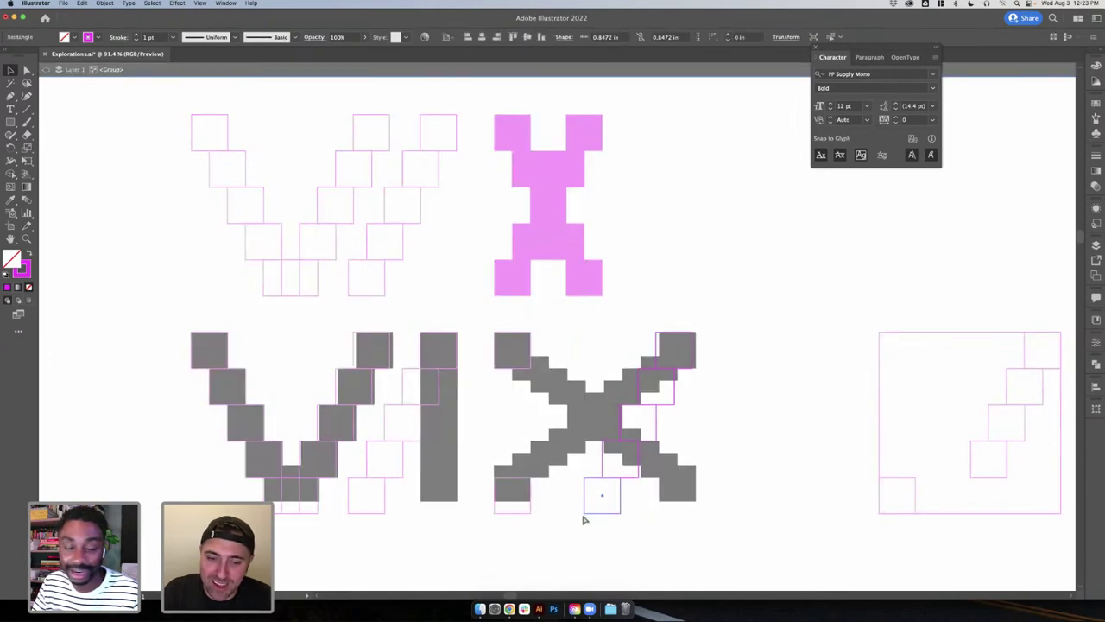
pyautogui.moveTo(584, 519); pyautogui.dragTo(506, 513)
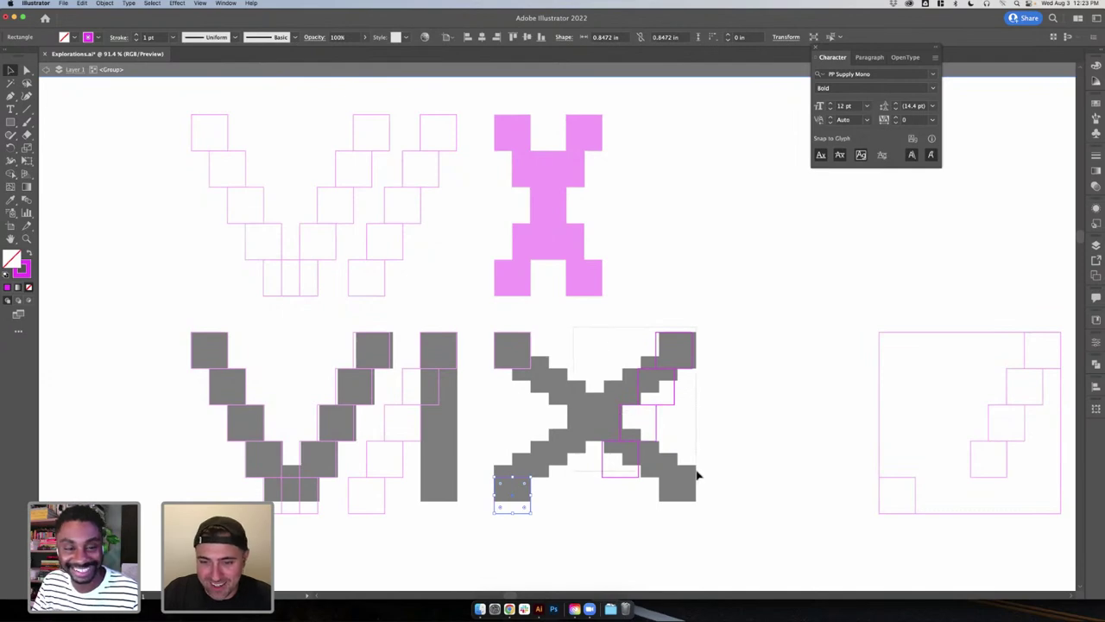
pyautogui.click(619, 447)
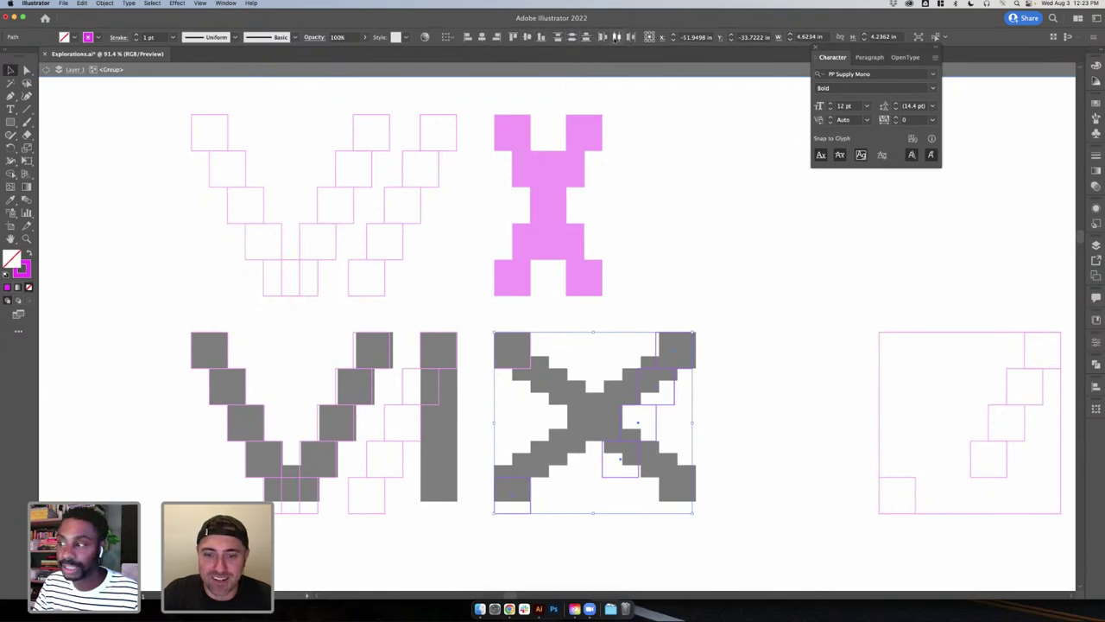
pyautogui.click(603, 37)
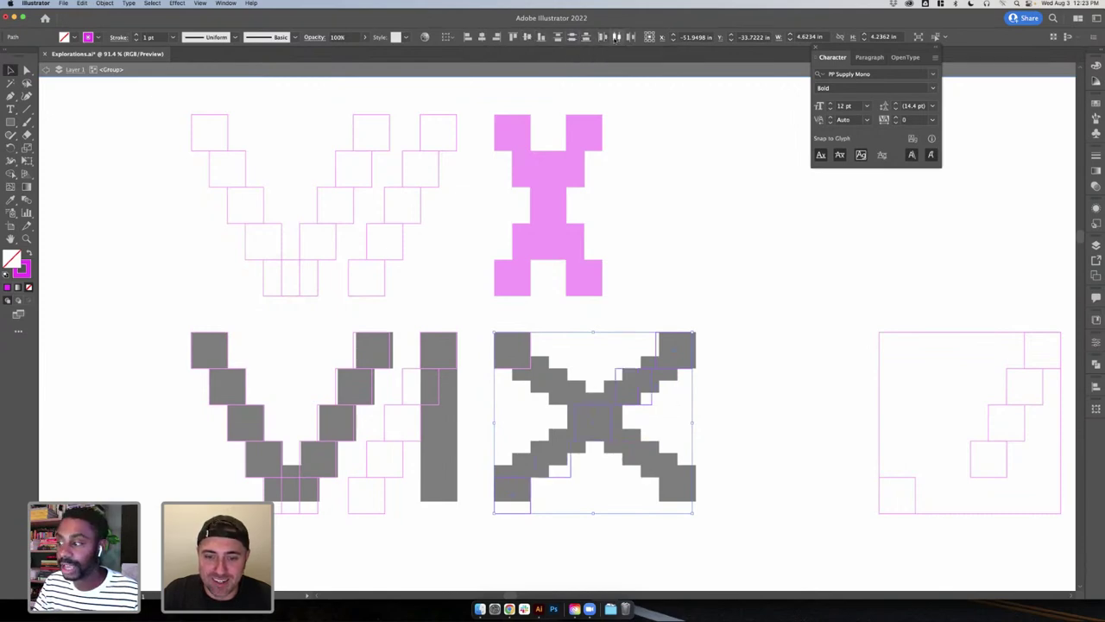
# - Leave the staircase group and move the loose guide square from the X's lower-left corner into the empty space right of the X
pyautogui.click(747, 298)
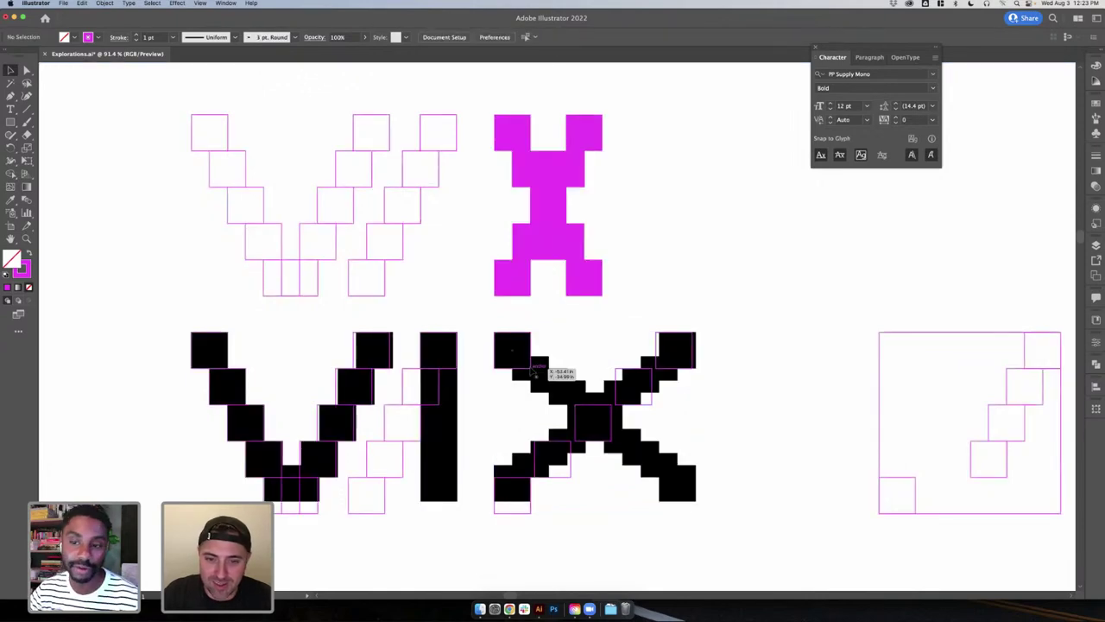
pyautogui.click(530, 504)
pyautogui.doubleClick(530, 505)
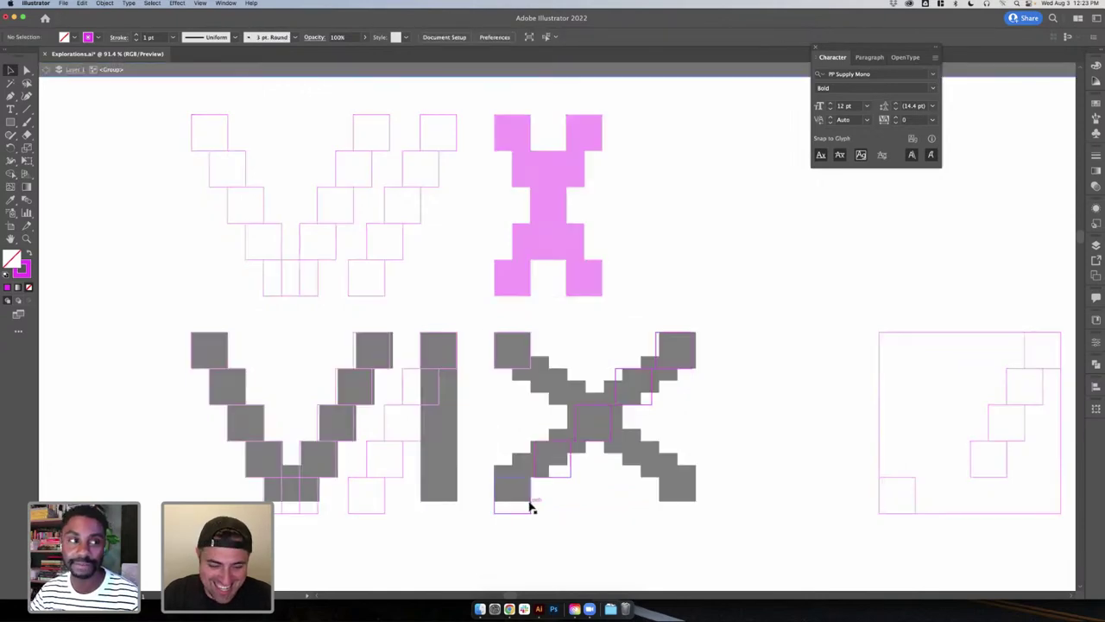
pyautogui.press('Escape')
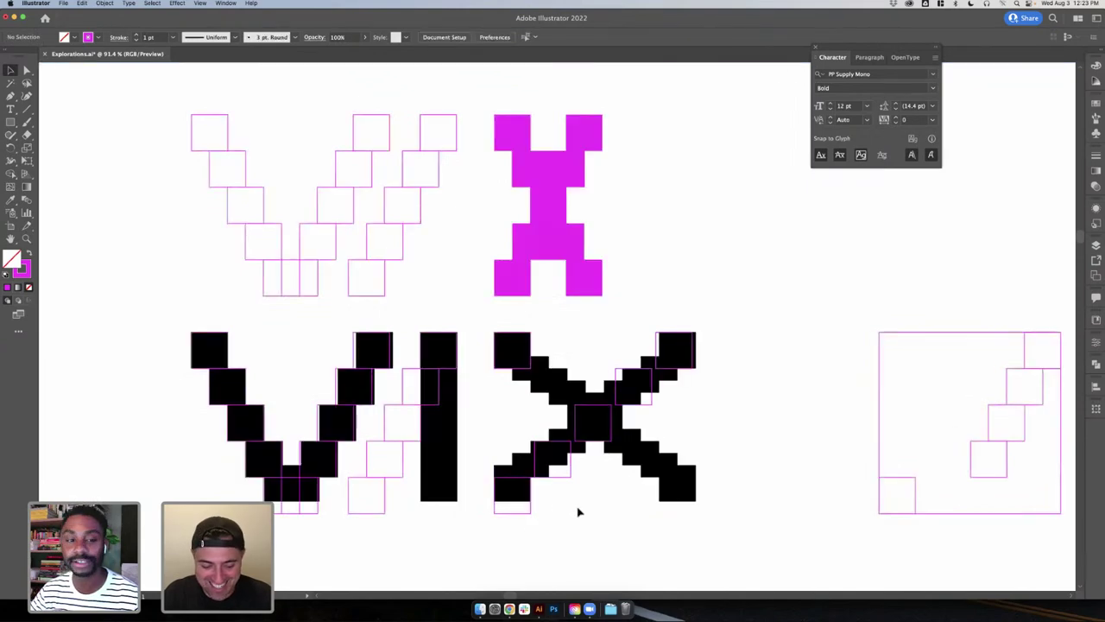
pyautogui.moveTo(642, 513); pyautogui.dragTo(697, 509)
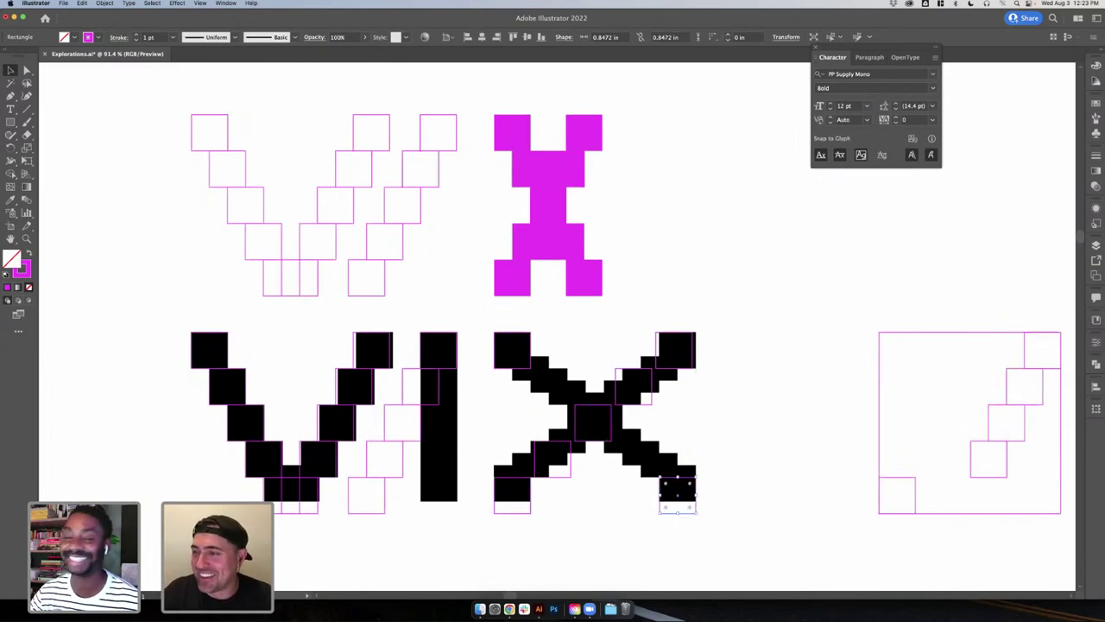
pyautogui.press('super+Tab')
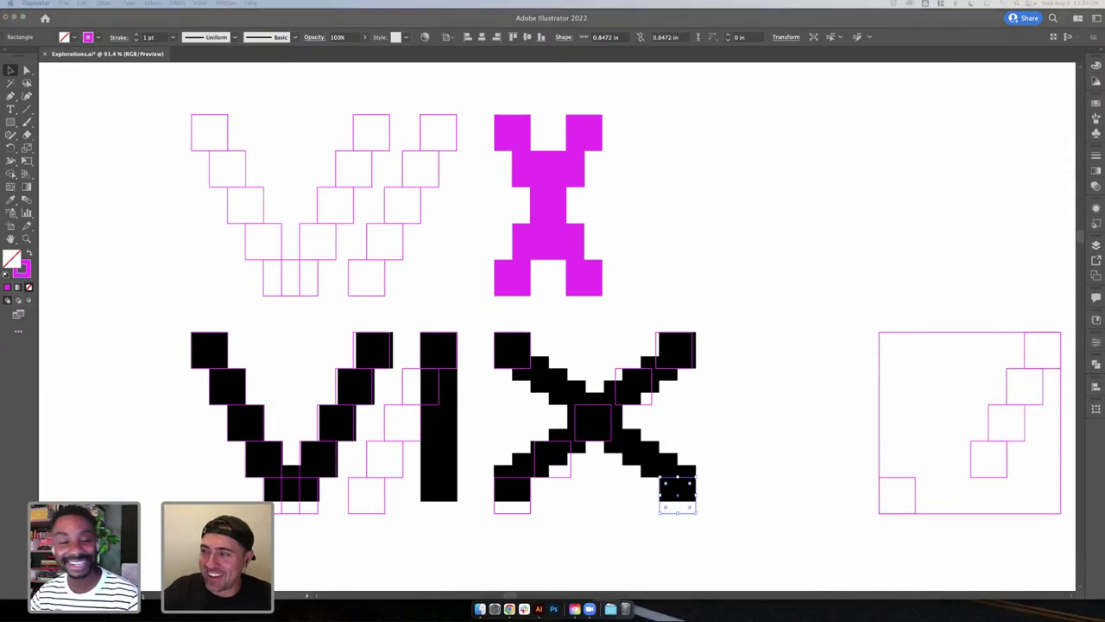
pyautogui.hotkey('shift', 'Tab')
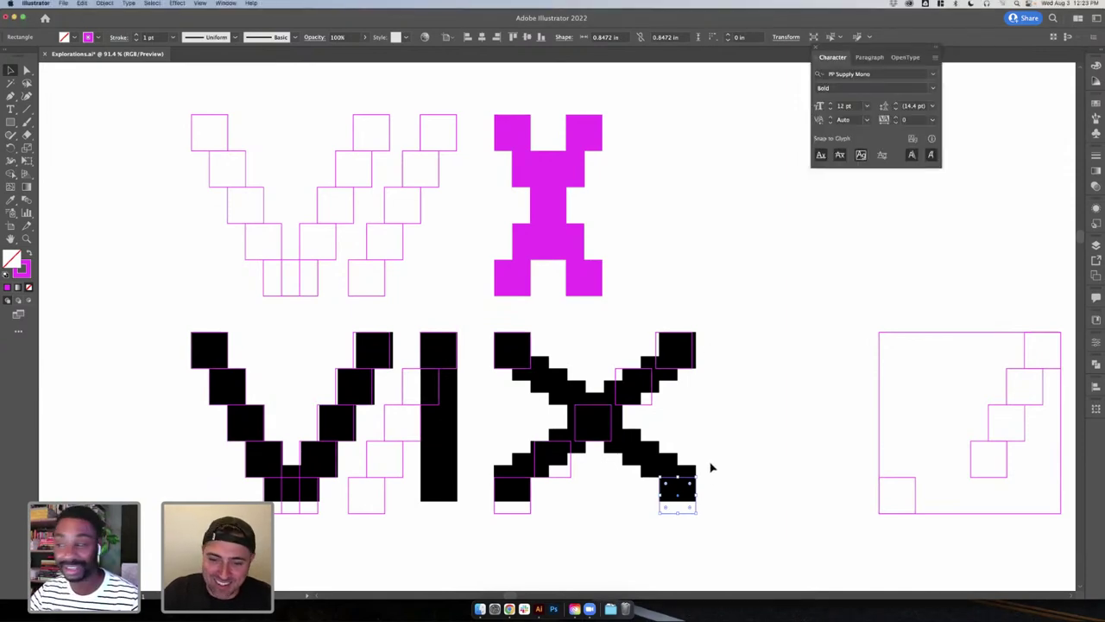
pyautogui.click(709, 488)
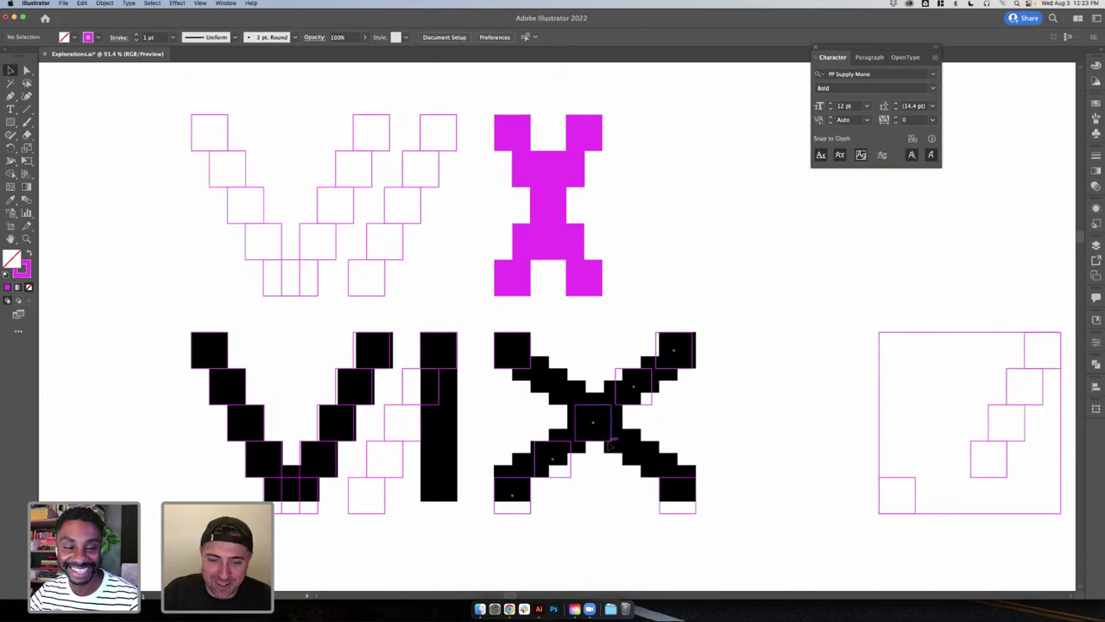
pyautogui.click(678, 490)
pyautogui.moveTo(677, 489); pyautogui.dragTo(825, 492)
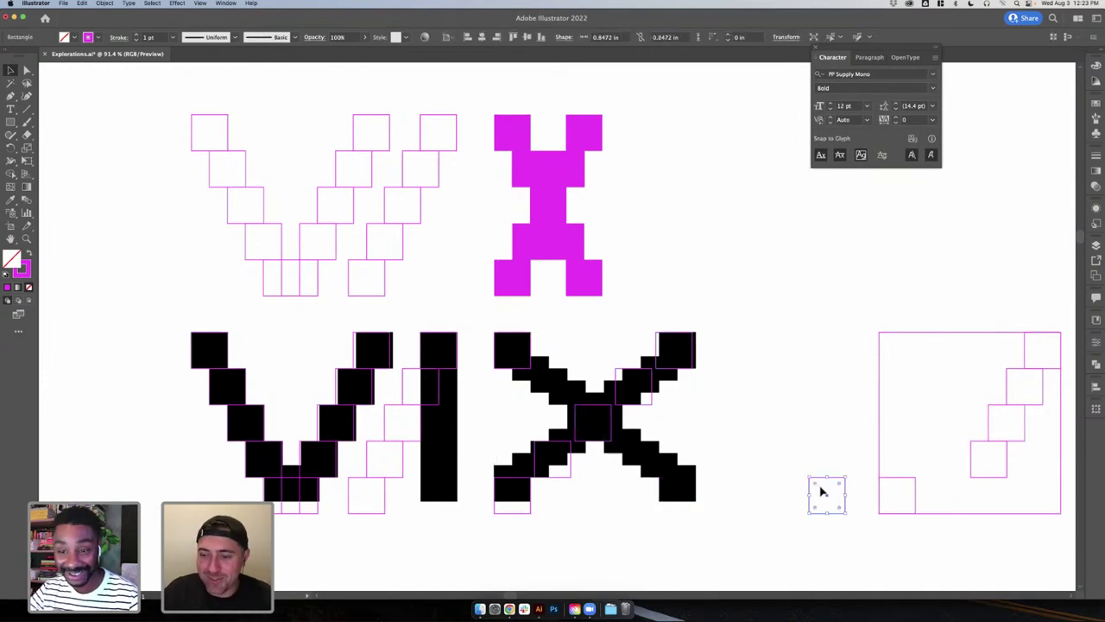
pyautogui.click(575, 456)
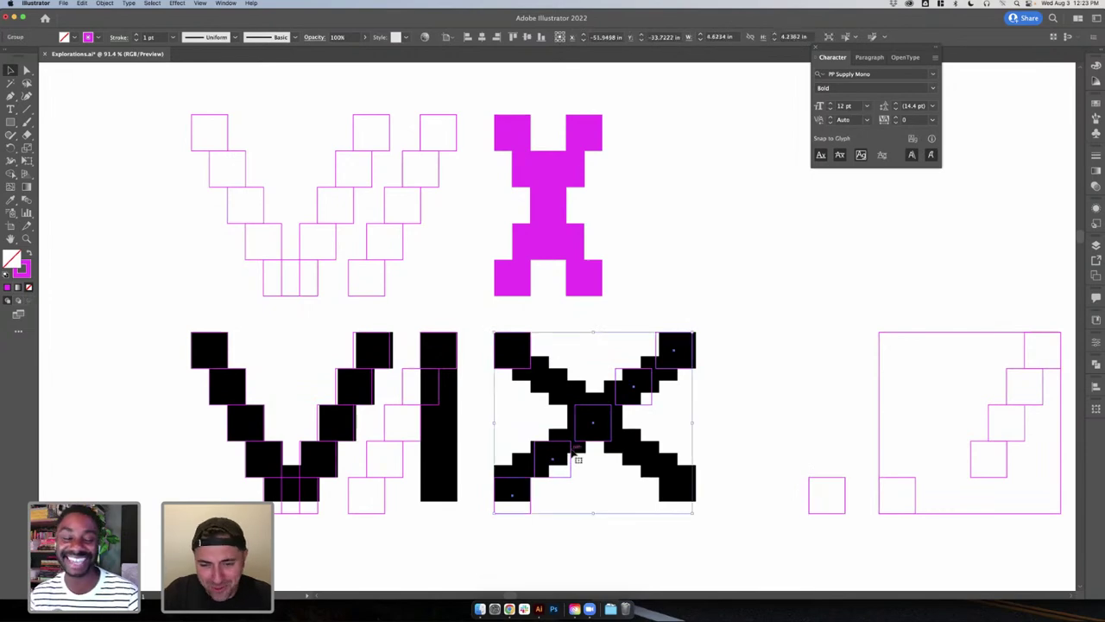
pyautogui.doubleClick(633, 373)
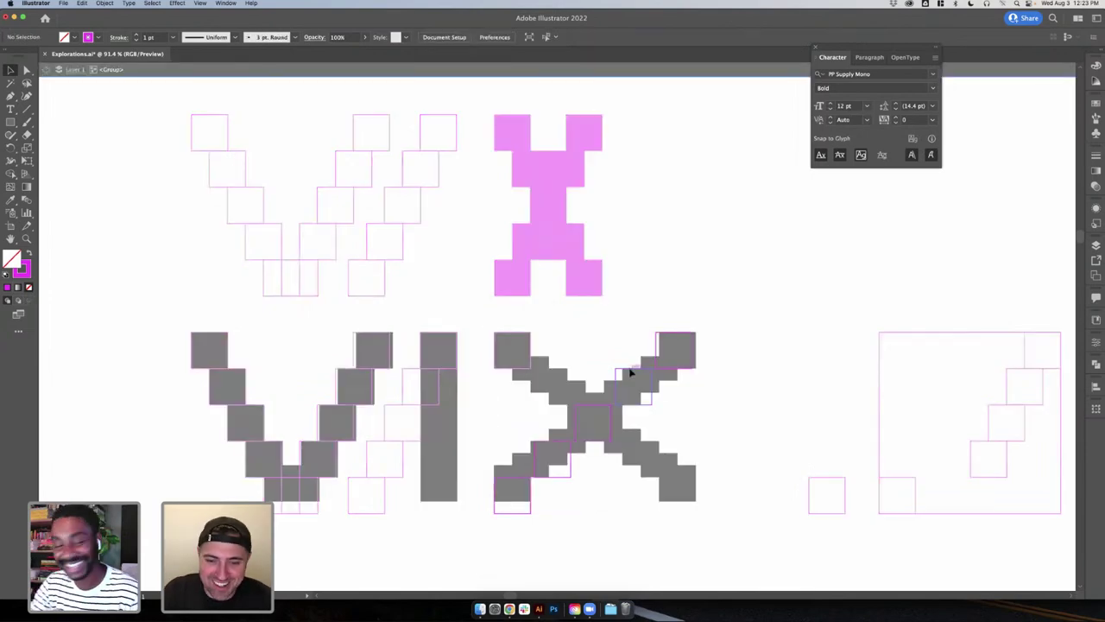
pyautogui.moveTo(448, 307); pyautogui.dragTo(728, 543)
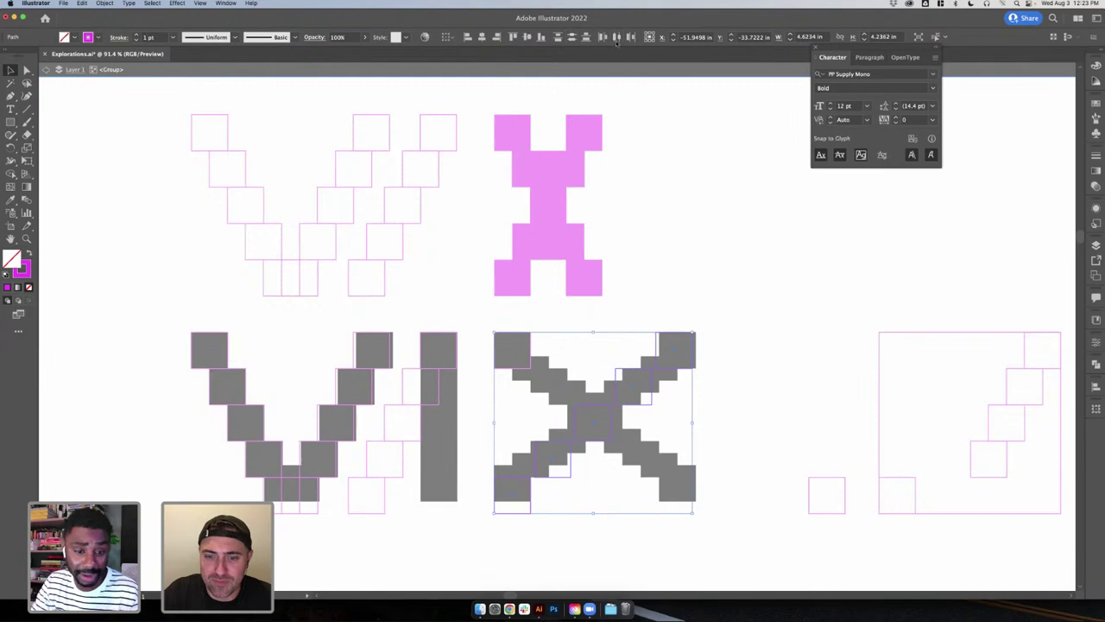
pyautogui.click(728, 309)
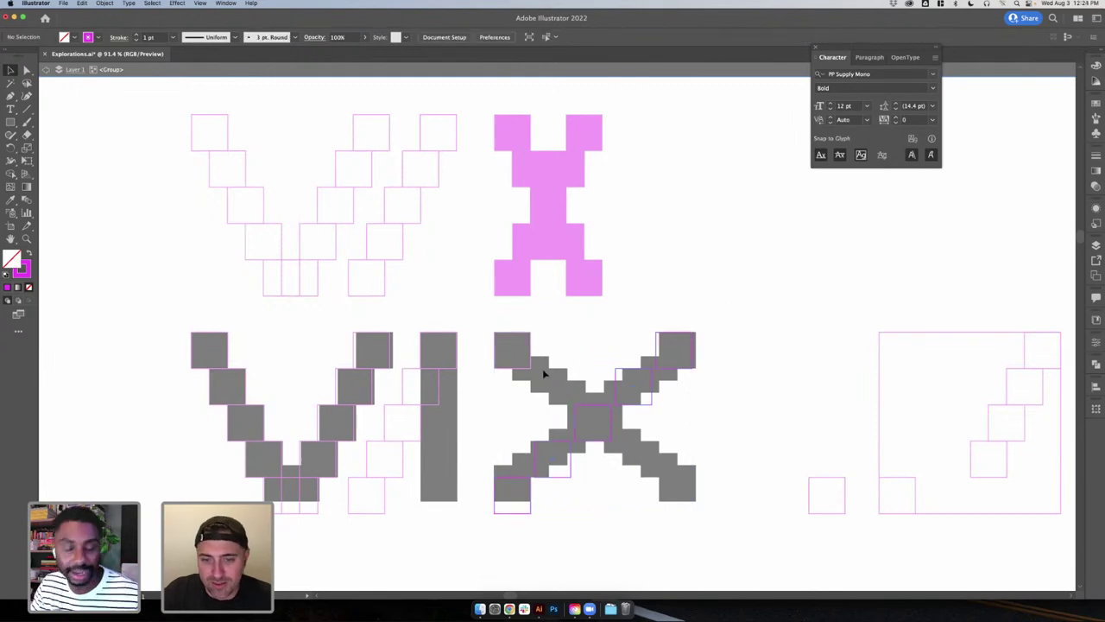
pyautogui.press('Escape')
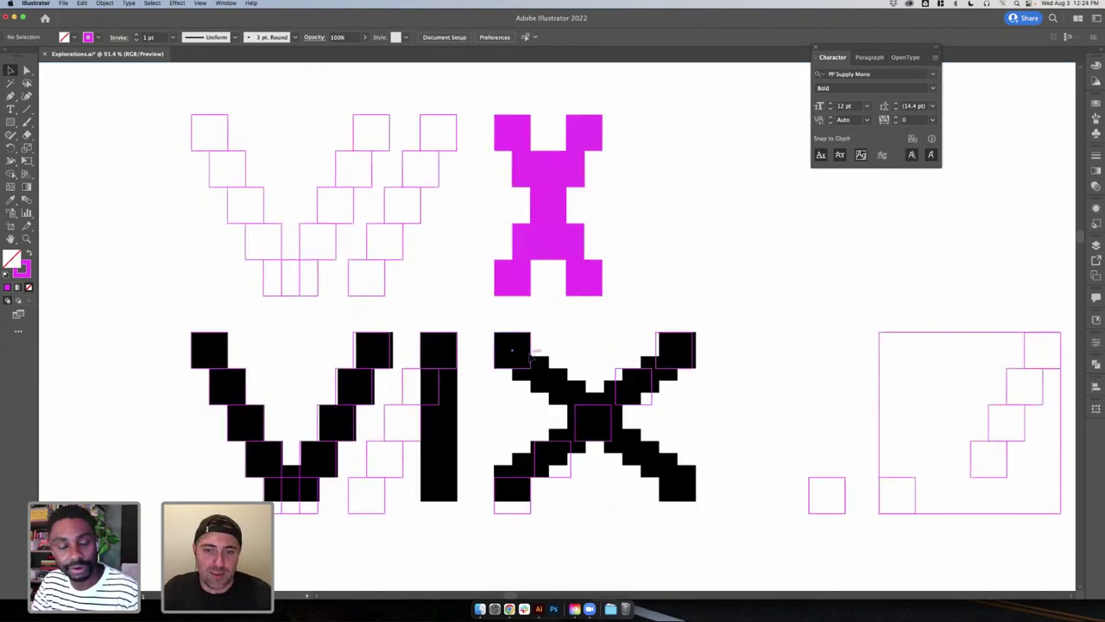
# - Duplicate the X's rising staircase slightly to the right and reflect the copy into the opposite diagonal
pyautogui.moveTo(488, 307); pyautogui.dragTo(701, 544)
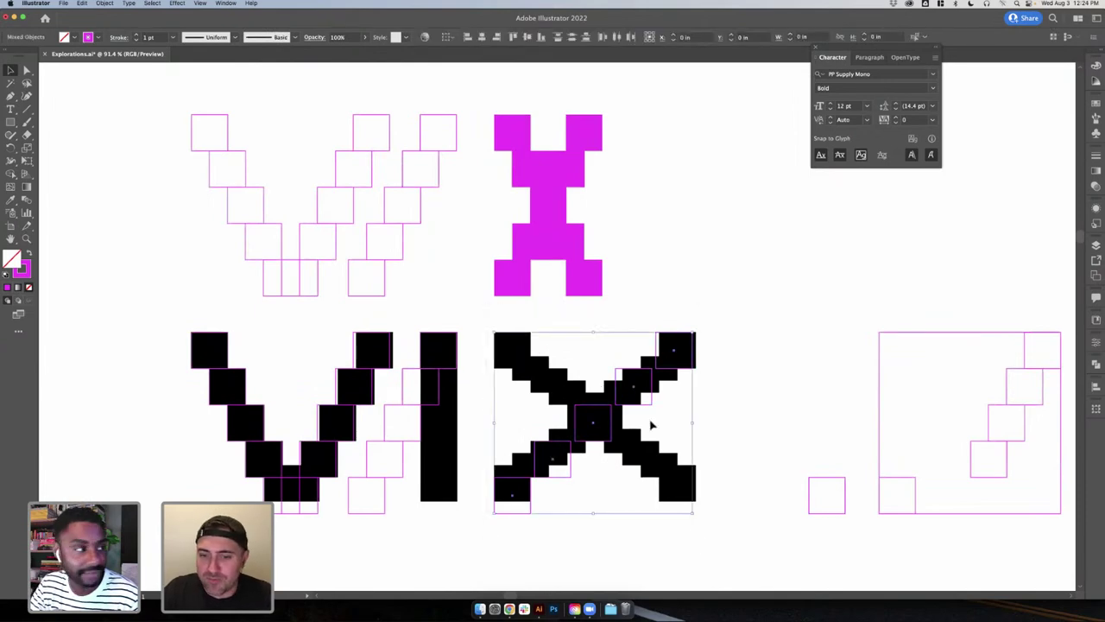
pyautogui.moveTo(651, 411); pyautogui.dragTo(696, 412)
pyautogui.rightClick(696, 412)
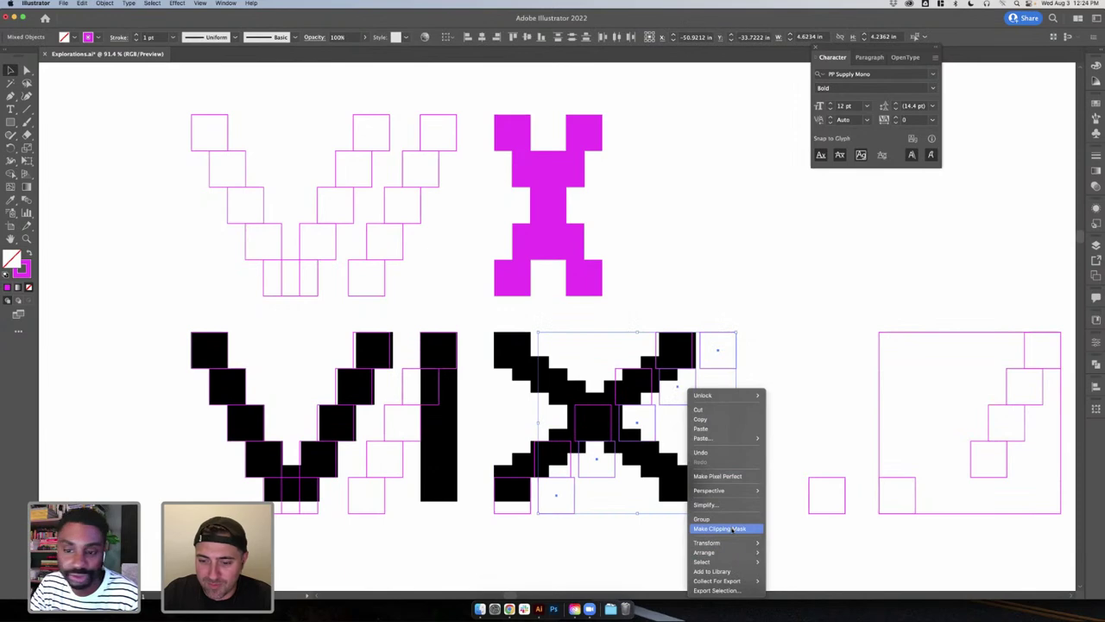
pyautogui.moveTo(731, 542)
pyautogui.click(786, 542)
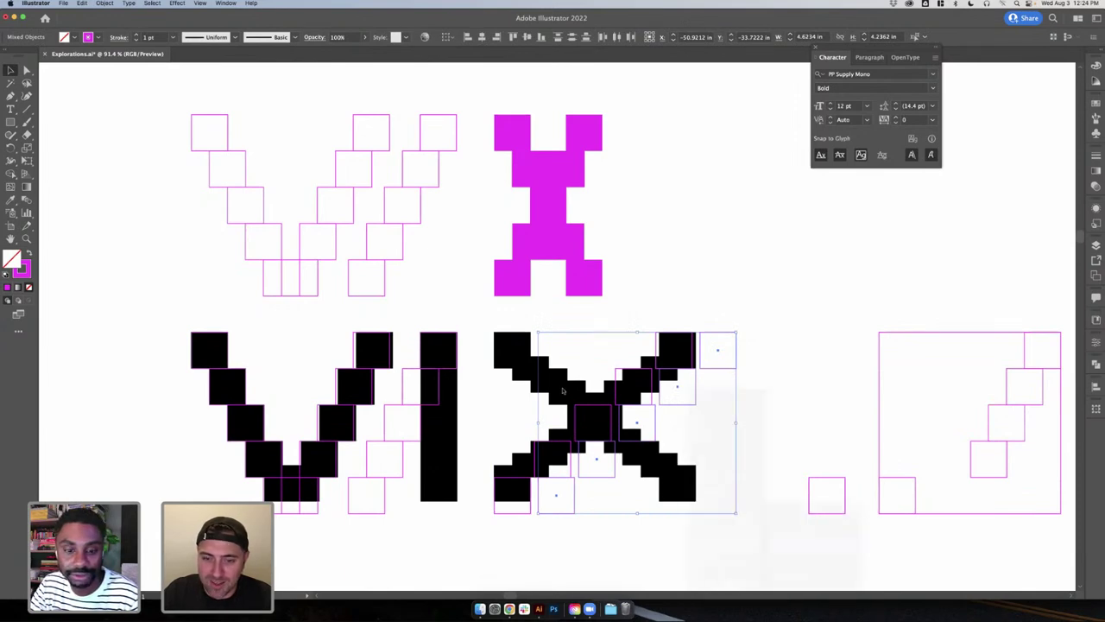
pyautogui.press('Return')
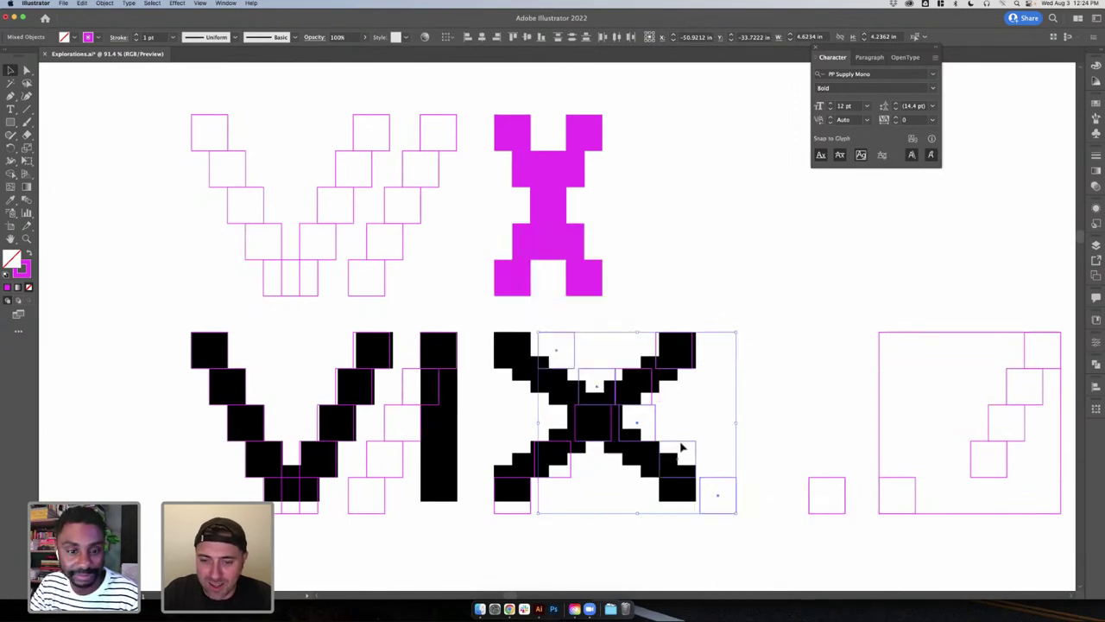
# - Move the reflected staircase onto the original so both diagonals cross at the centre square, and delete the stray square beside the X
pyautogui.press('super+g')
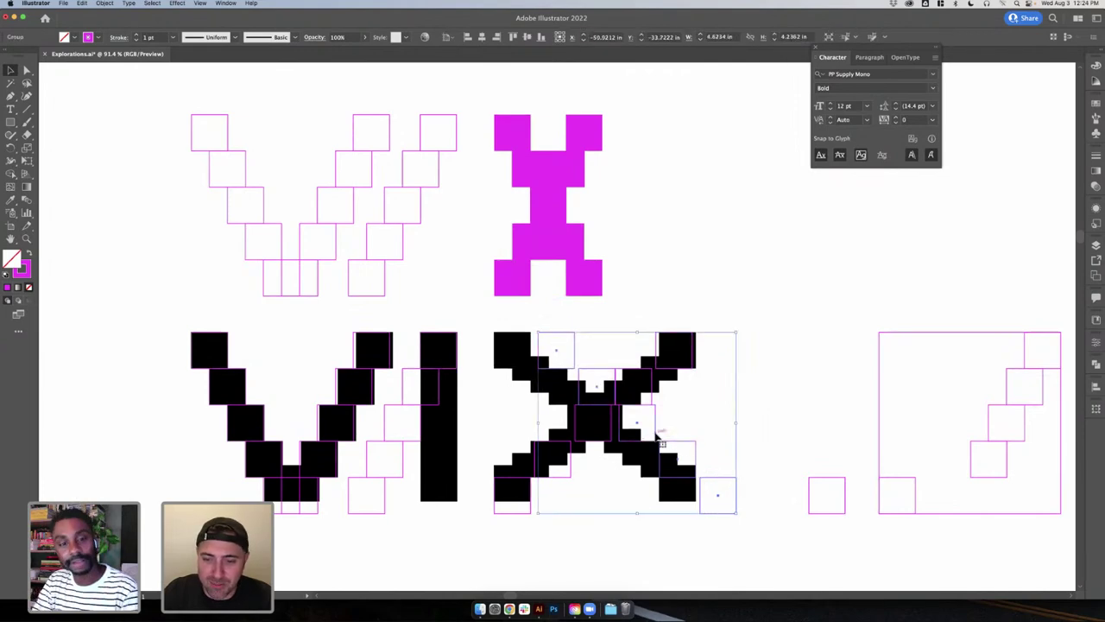
pyautogui.moveTo(655, 433)
pyautogui.mouseDown()
pyautogui.moveTo(623, 430)
pyautogui.moveTo(637, 434)
pyautogui.mouseUp()
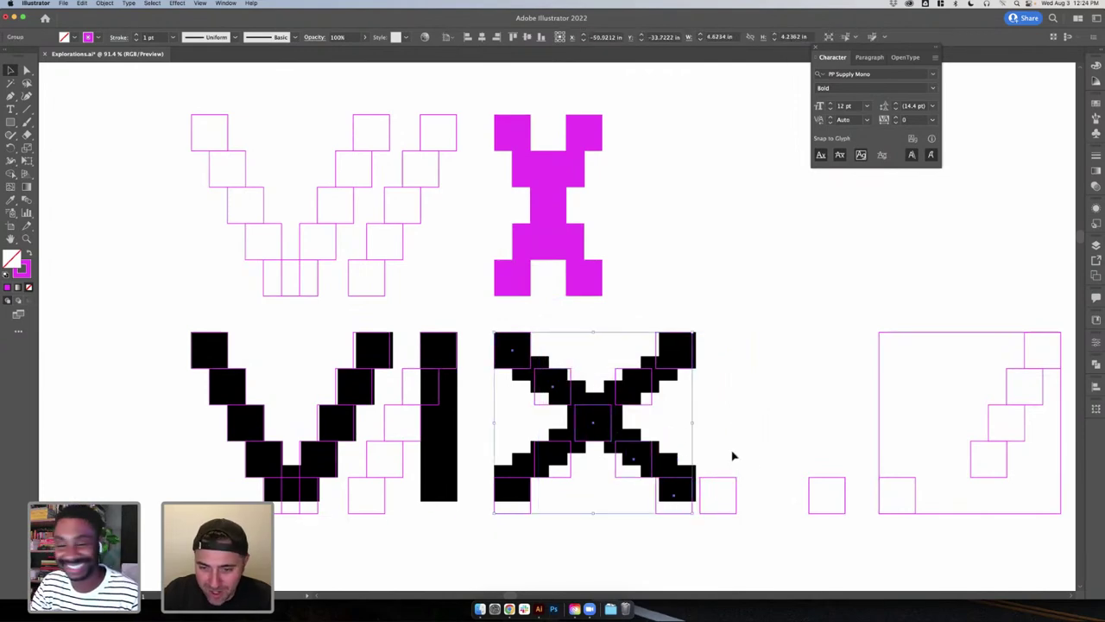
pyautogui.click(731, 490)
pyautogui.press('Delete')
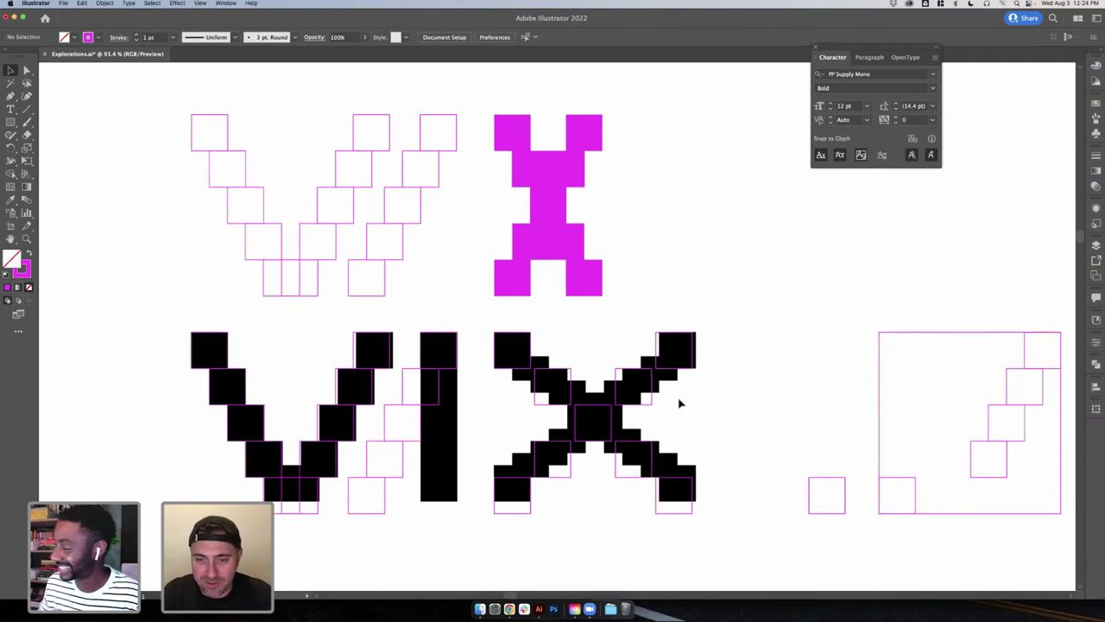
# - Move the complete outlined VIX straight down about 4.9 in, clear of the black VIX
pyautogui.moveTo(483, 328); pyautogui.dragTo(701, 523)
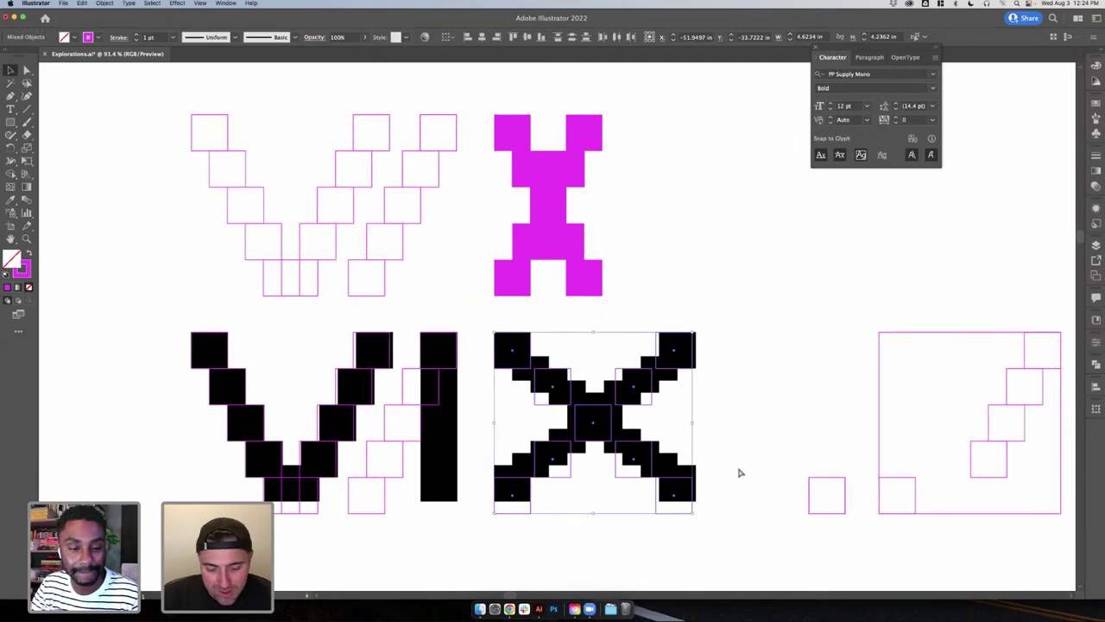
pyautogui.click(743, 502)
pyautogui.scroll(-3, 738, 492)
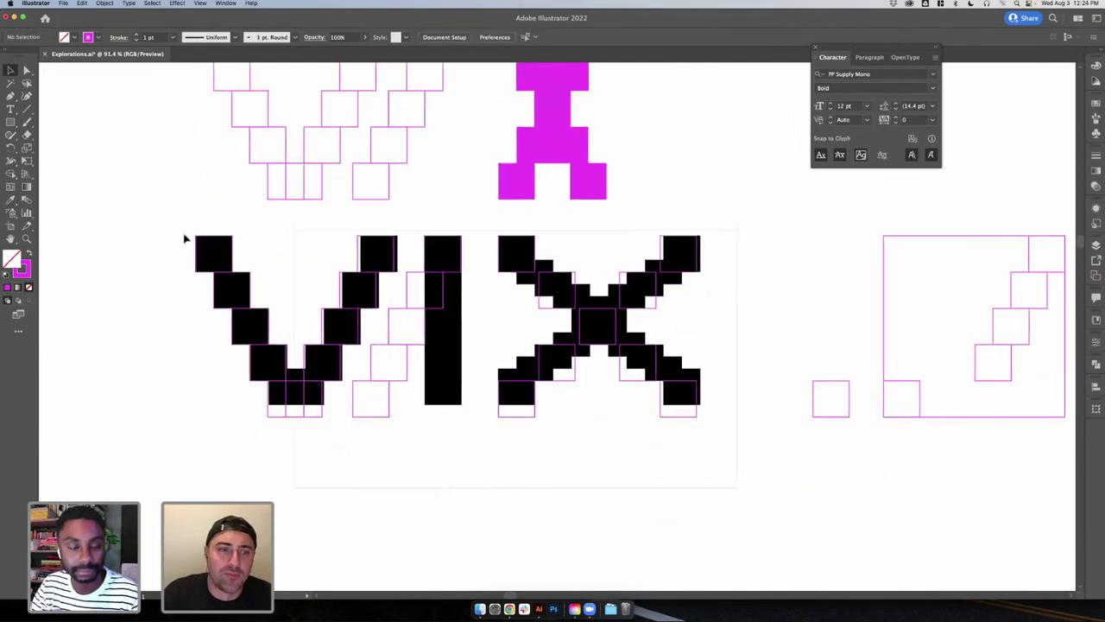
pyautogui.moveTo(184, 239); pyautogui.dragTo(184, 233)
pyautogui.moveTo(379, 278); pyautogui.dragTo(372, 485)
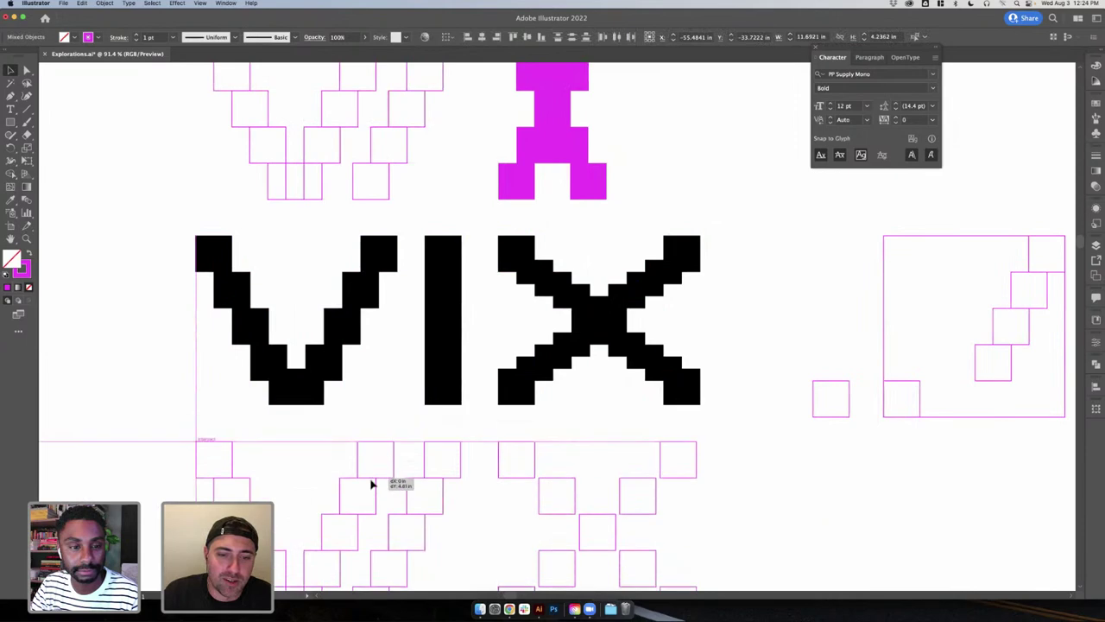
pyautogui.click(371, 424)
# - Check the outlined VIX squares in Outline view and return to Preview
pyautogui.scroll(-5, 409, 402)
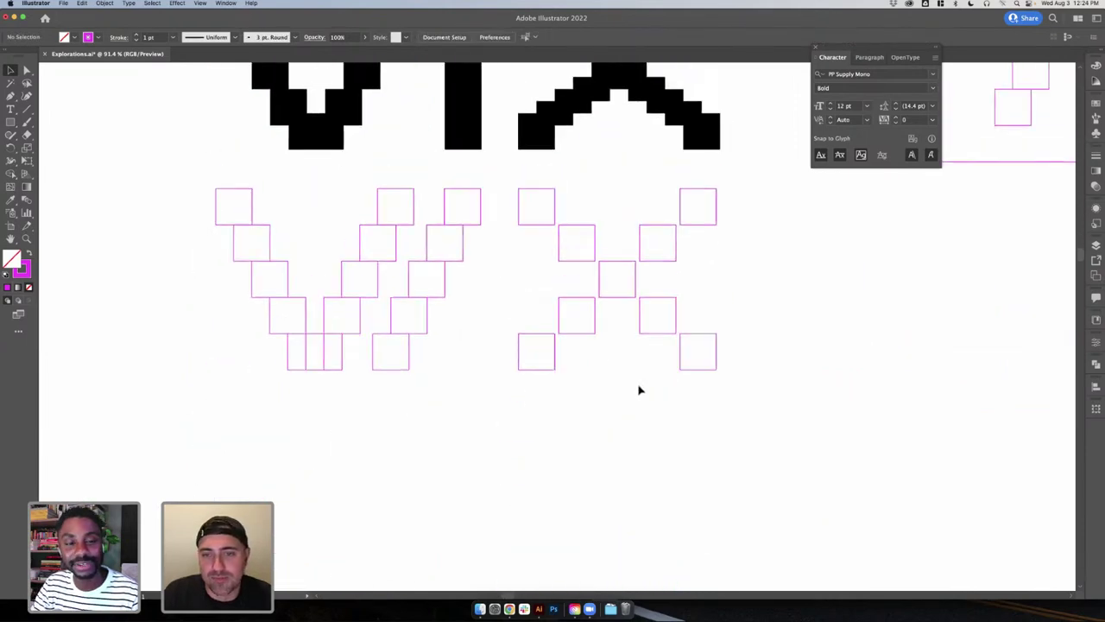
pyautogui.scroll(3, 682, 398)
pyautogui.press('super+y')
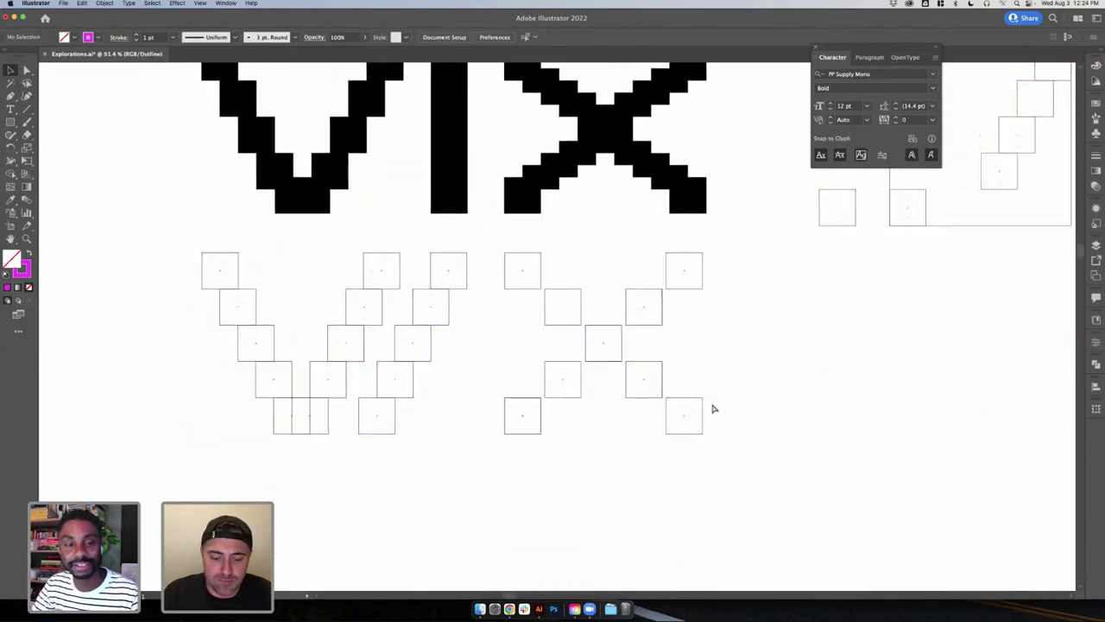
pyautogui.press('super+y')
# - Give all the outlined VIX squares the black fill and no stroke sampled from the black VIX above
pyautogui.moveTo(748, 459); pyautogui.dragTo(179, 272)
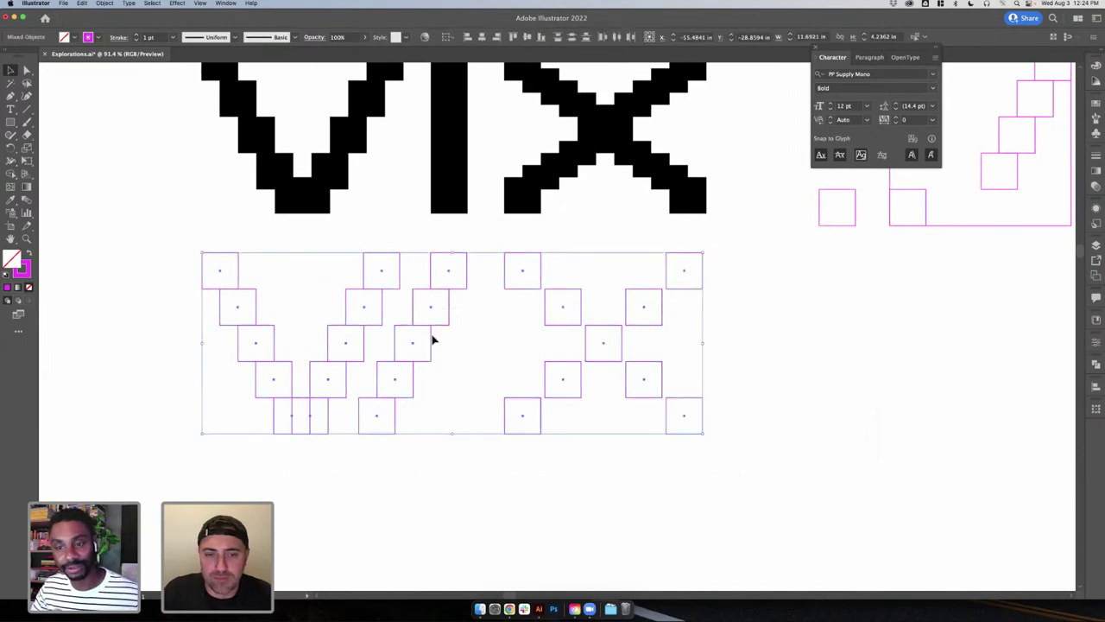
pyautogui.click(470, 340)
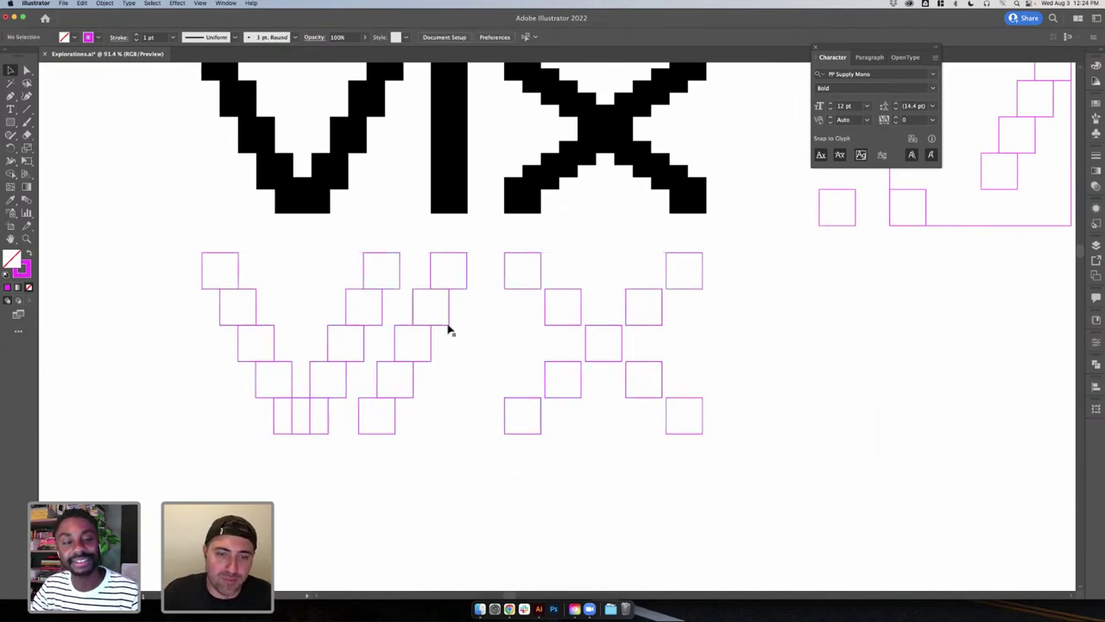
pyautogui.click(449, 330)
pyautogui.moveTo(184, 247); pyautogui.dragTo(716, 480)
pyautogui.press('i')
pyautogui.click(329, 171)
pyautogui.press('v')
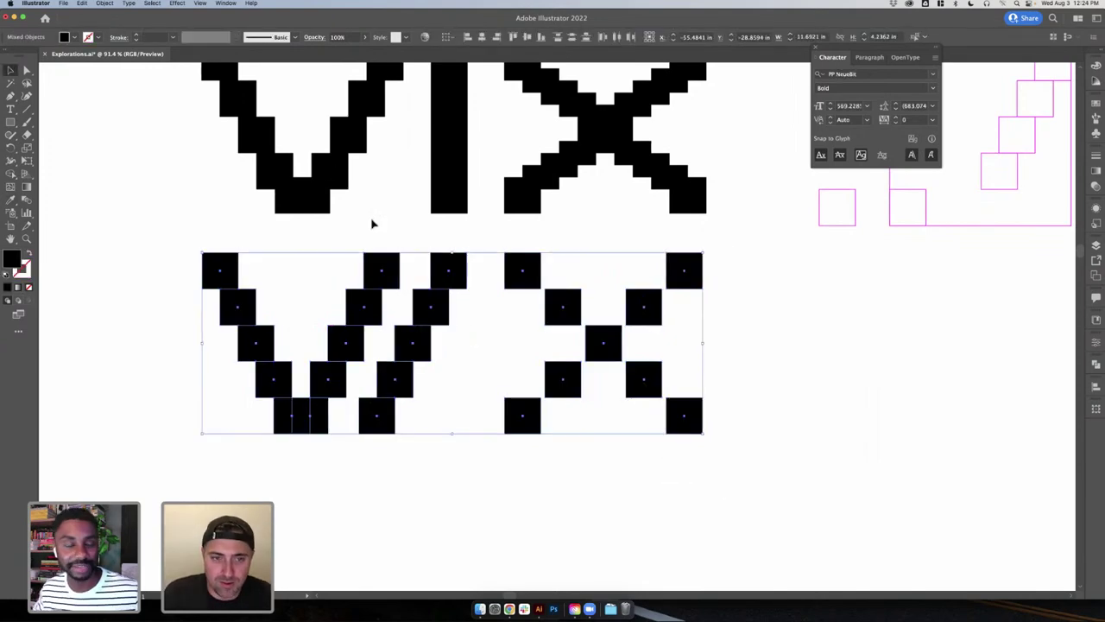
pyautogui.click(372, 224)
# - Nudge the slanted I slightly to the right to widen its gap from the V
pyautogui.scroll(-3, 555, 354)
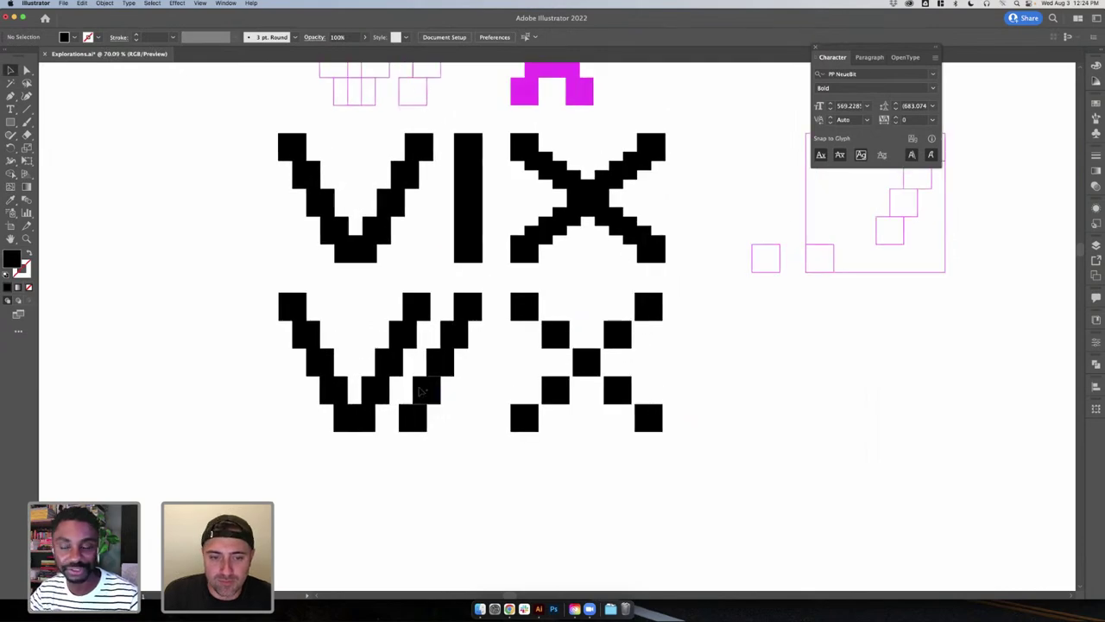
pyautogui.moveTo(439, 371); pyautogui.dragTo(484, 404)
pyautogui.click(501, 436)
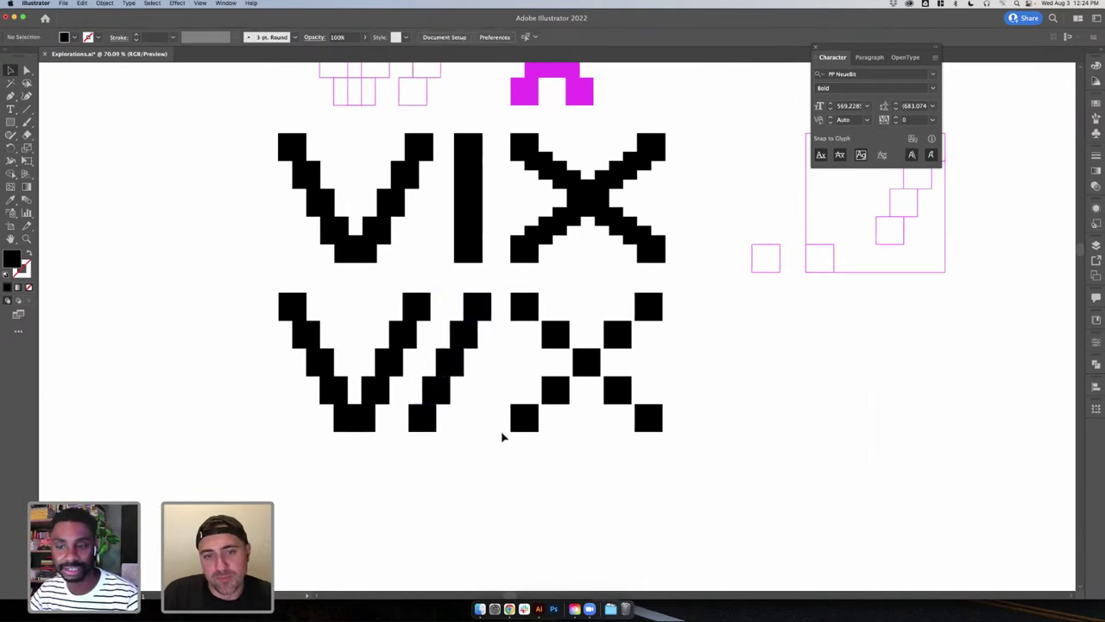
# - Select every square of the new black VIX, including the V's upper-left one, and move it straight down about 2.6 in
pyautogui.scroll(2, 503, 437)
pyautogui.moveTo(711, 480); pyautogui.dragTo(300, 338)
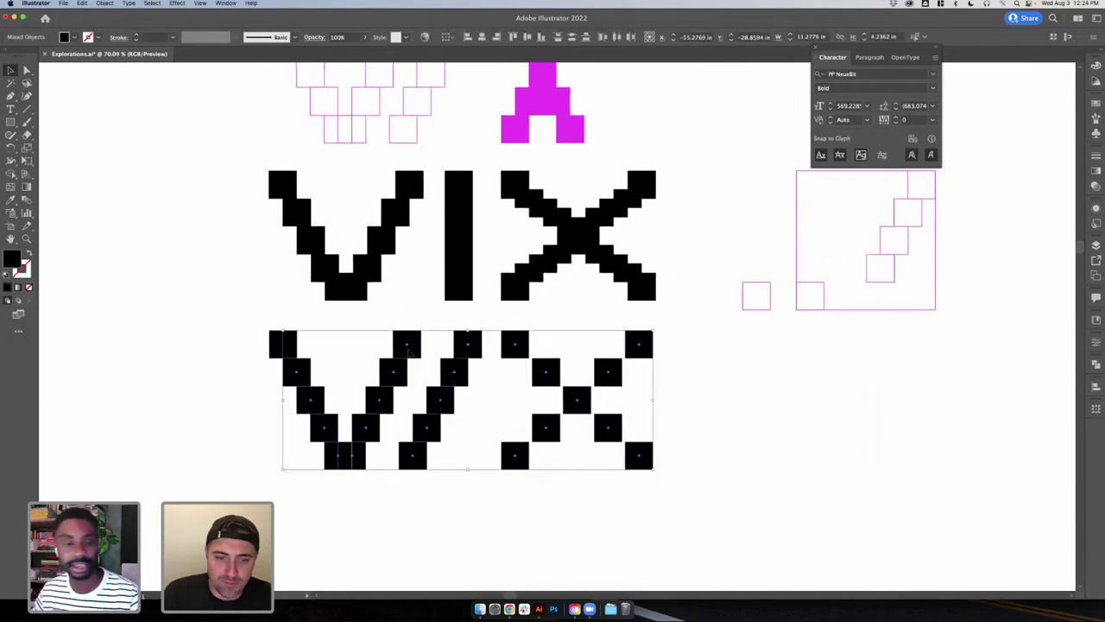
pyautogui.moveTo(410, 349); pyautogui.dragTo(414, 468)
pyautogui.press('super+z')
pyautogui.keyDown('shift'); pyautogui.click(291, 347); pyautogui.keyUp('shift')
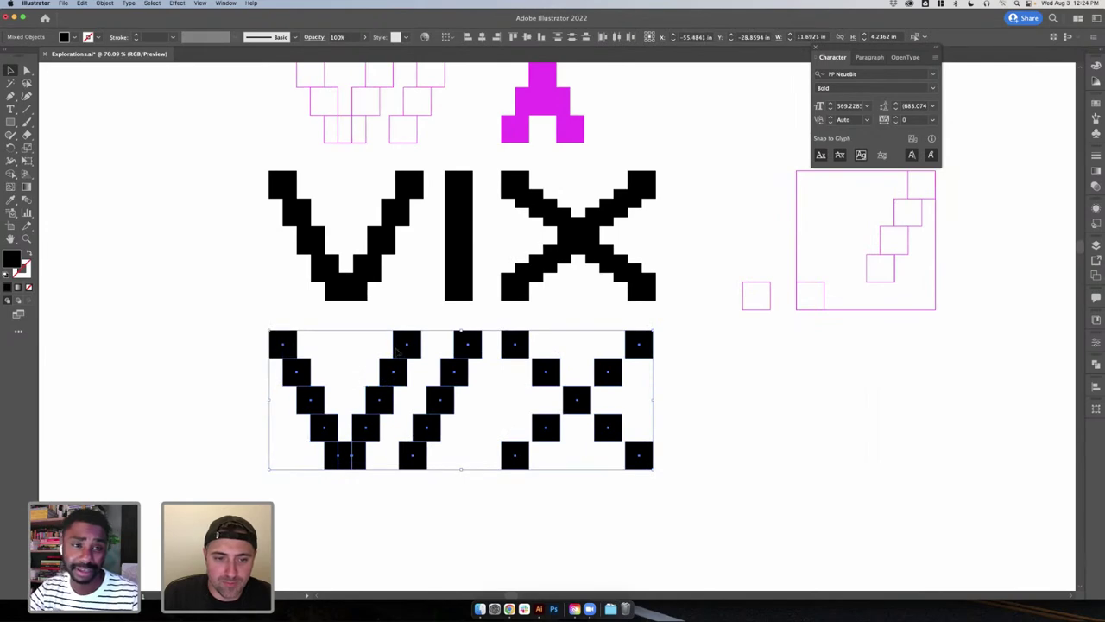
pyautogui.moveTo(402, 349); pyautogui.dragTo(406, 435)
pyautogui.click(487, 388)
pyautogui.scroll(-3, 488, 390)
# - Select all squares of the slanted-I pixel VIX and place a copy about 8.6 in straight below it
pyautogui.click(399, 423)
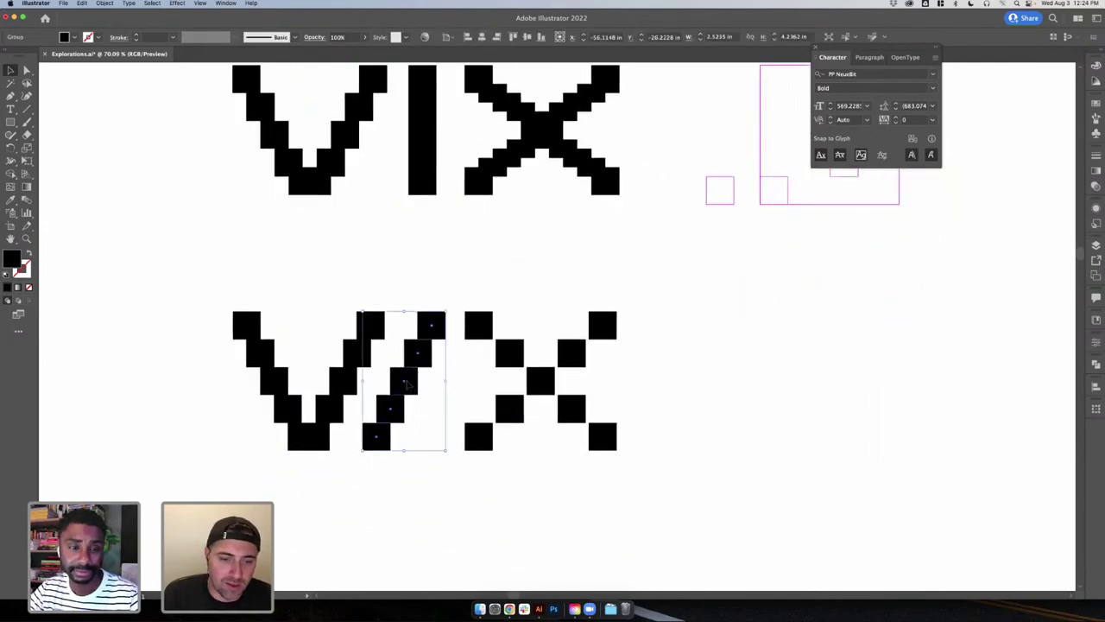
pyautogui.click(502, 476)
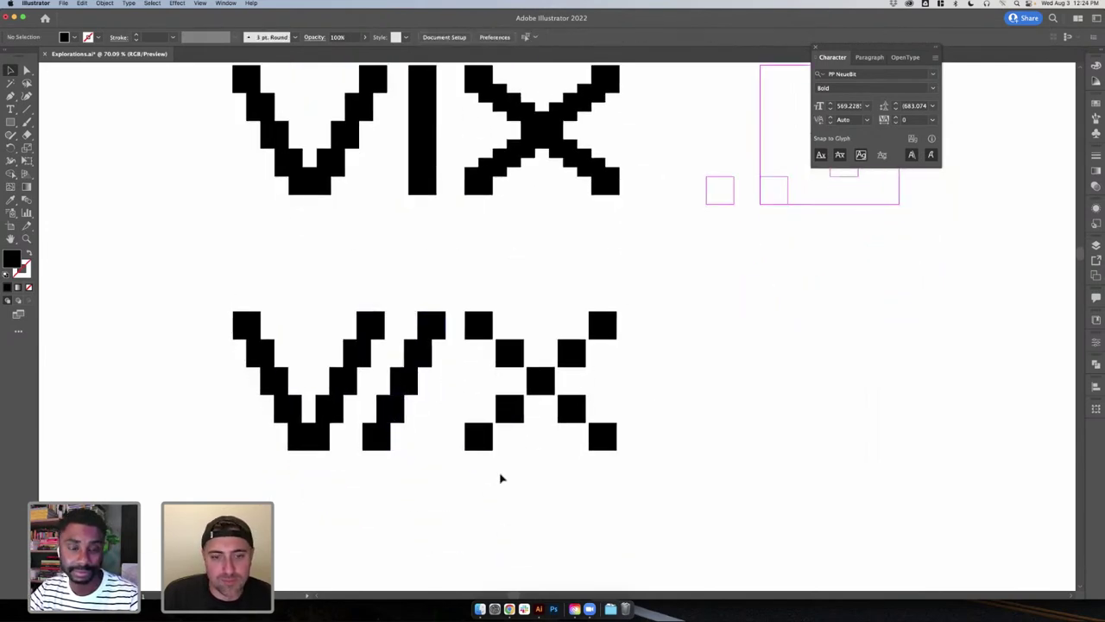
pyautogui.press('super+a')
pyautogui.scroll(-5, 560, 463)
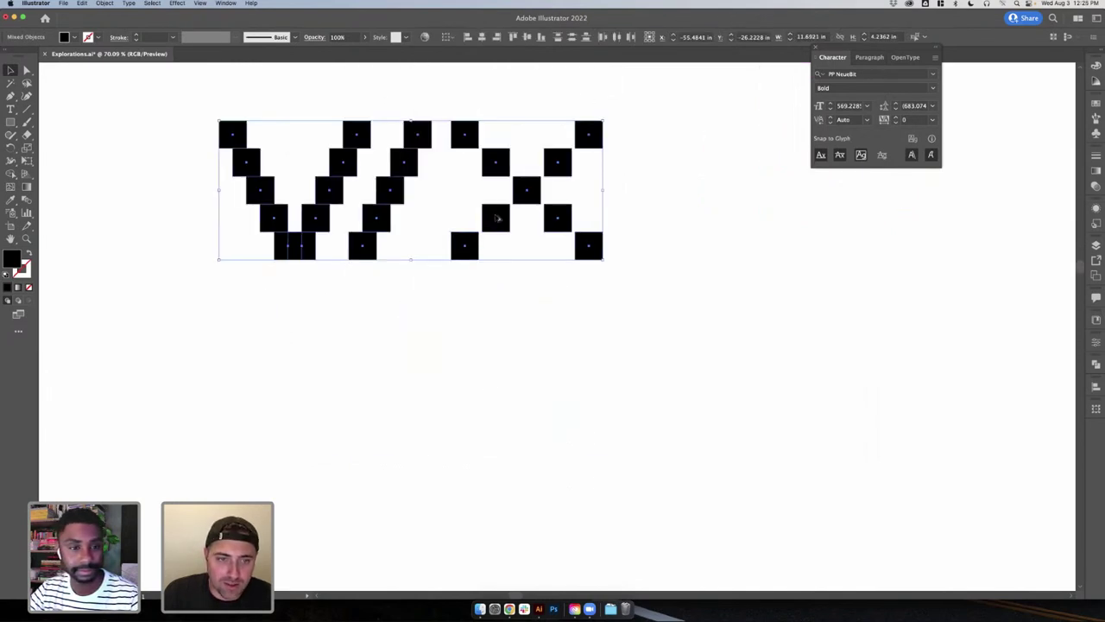
pyautogui.moveTo(492, 216); pyautogui.dragTo(493, 497)
pyautogui.scroll(-4, 441, 350)
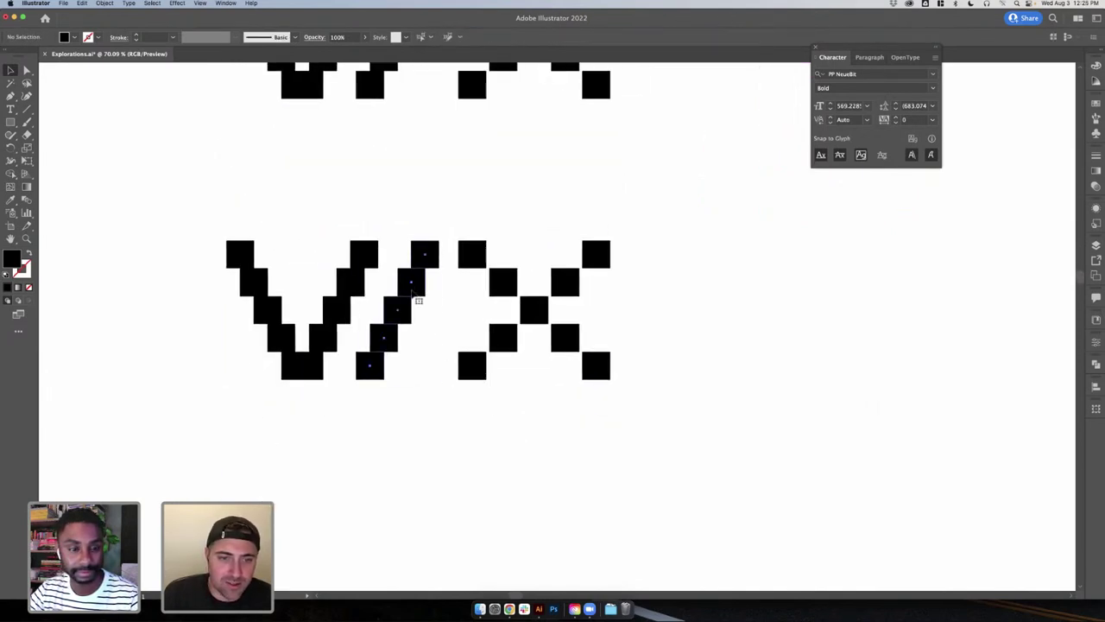
# - Inside the copy's slanted I group, centre-align all squares horizontally into a vertical bar and shift the bar half a square right
pyautogui.click(413, 287)
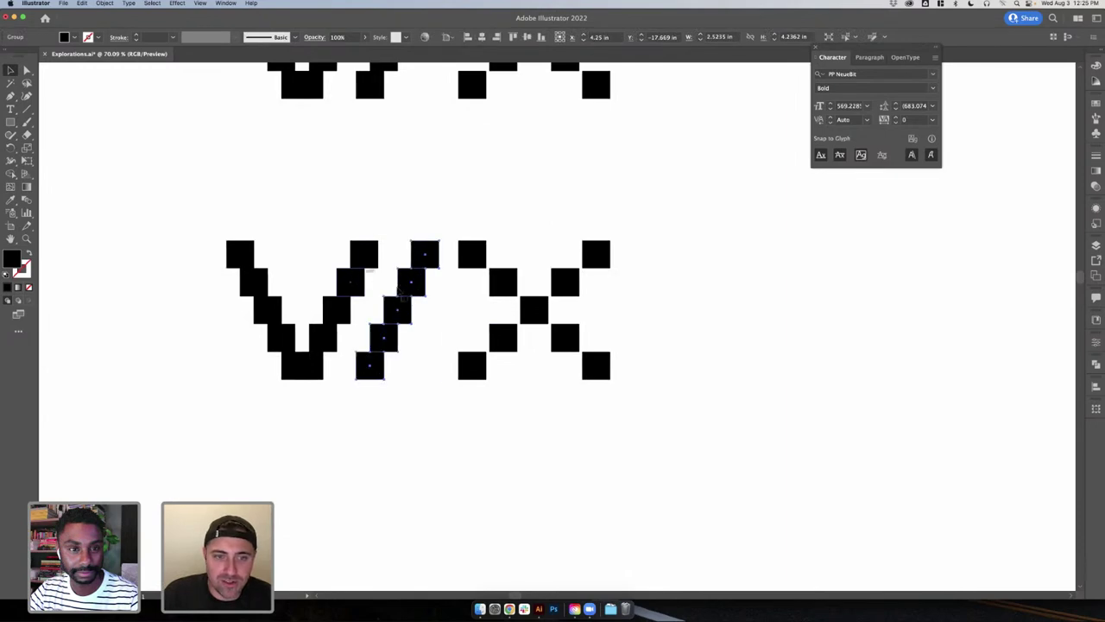
pyautogui.doubleClick(413, 296)
pyautogui.moveTo(382, 238); pyautogui.dragTo(444, 388)
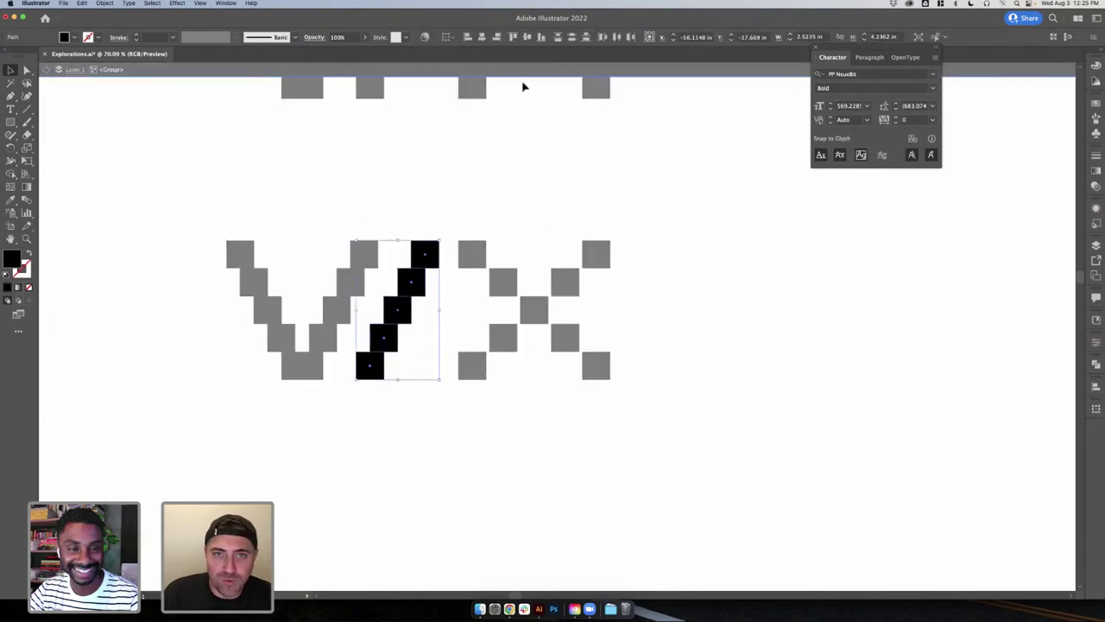
pyautogui.click(482, 36)
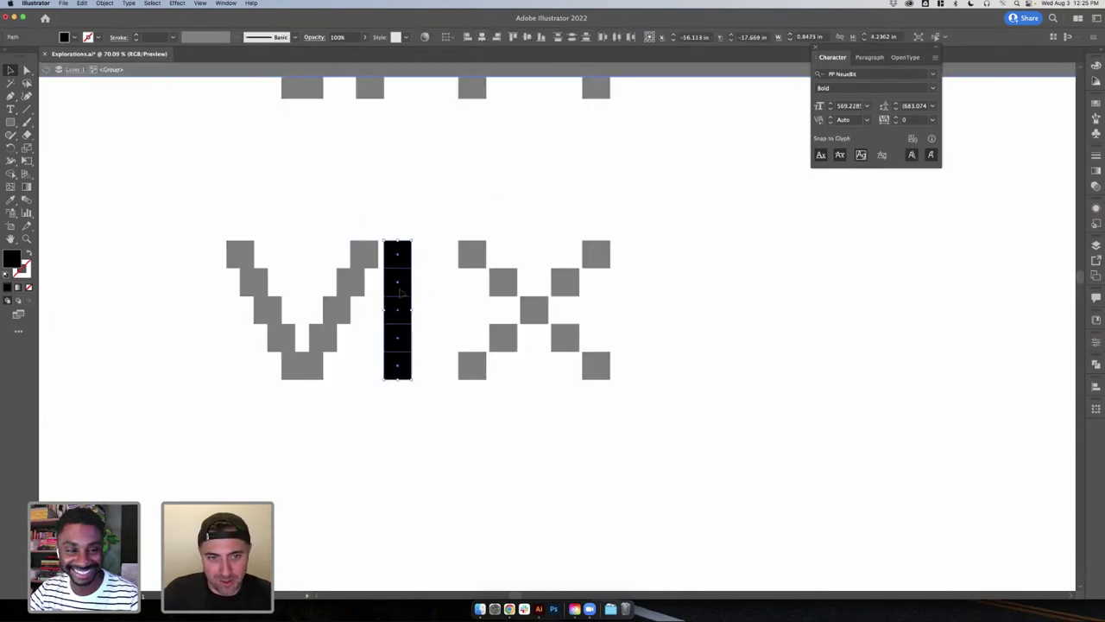
pyautogui.moveTo(412, 298); pyautogui.dragTo(426, 294)
pyautogui.click(450, 228)
# - Move the I's top square one square to the right and delete the square below it
pyautogui.click(409, 284)
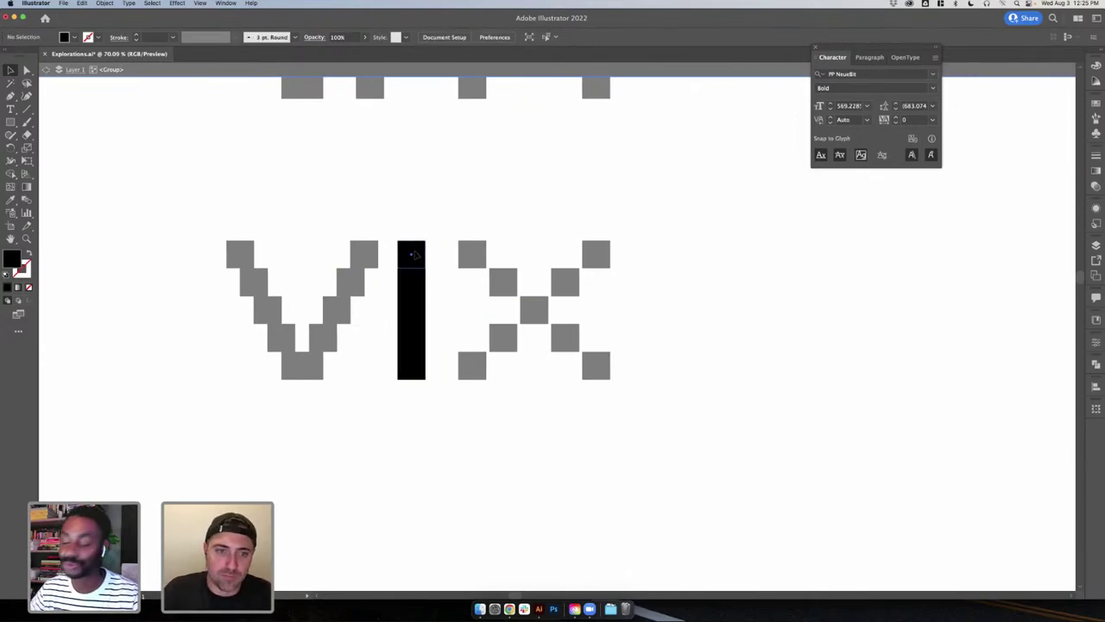
pyautogui.moveTo(413, 254); pyautogui.dragTo(444, 258)
pyautogui.click(419, 282)
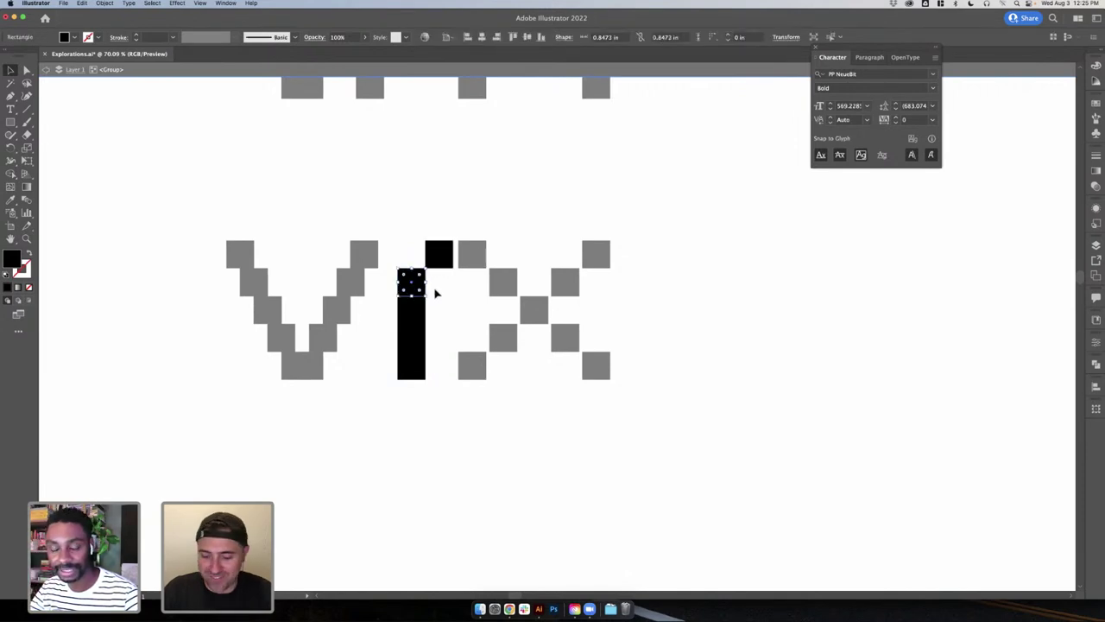
pyautogui.click(437, 260)
pyautogui.click(422, 284)
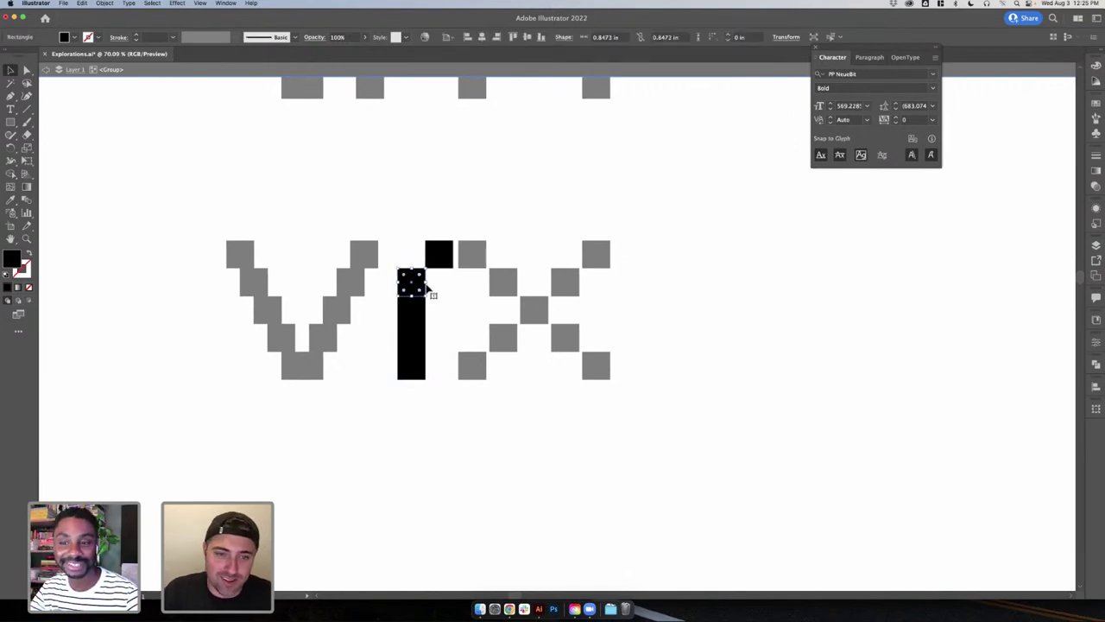
pyautogui.press('Delete')
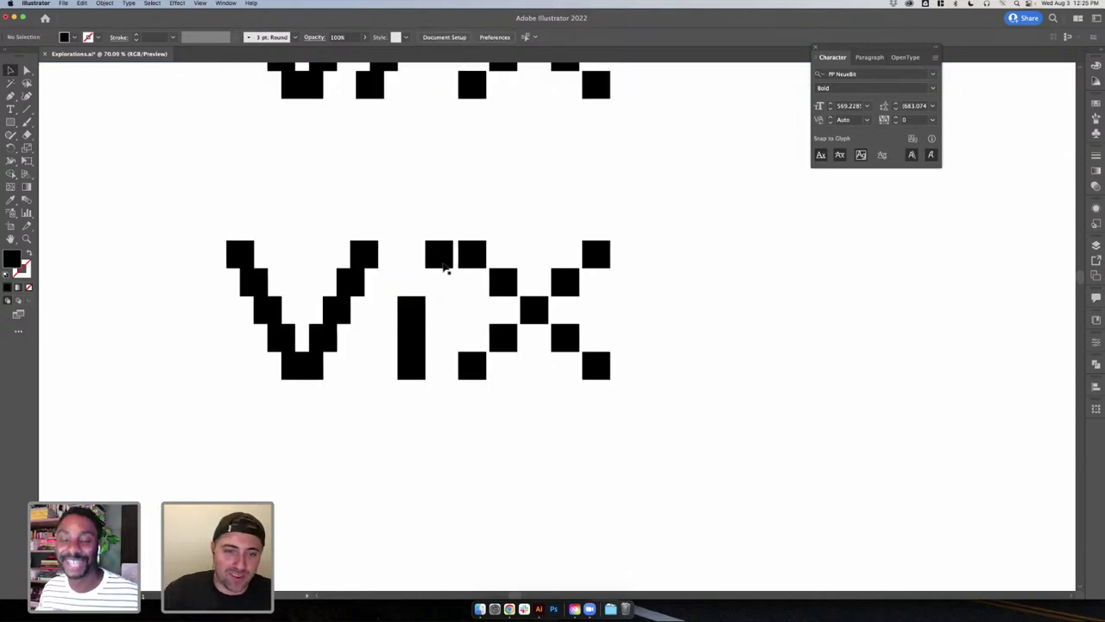
# - Try moving the dotted i closer to the V, and undo that move and the deletion of its second square
pyautogui.moveTo(442, 265); pyautogui.dragTo(423, 265)
pyautogui.hscroll(3, 518, 216)
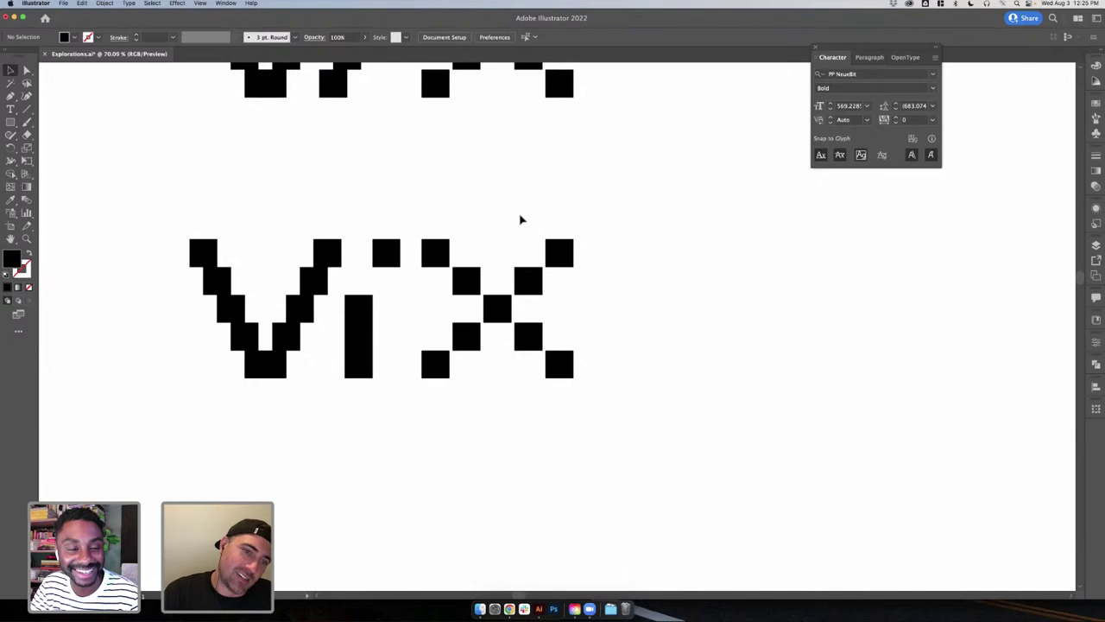
pyautogui.press('super+z')
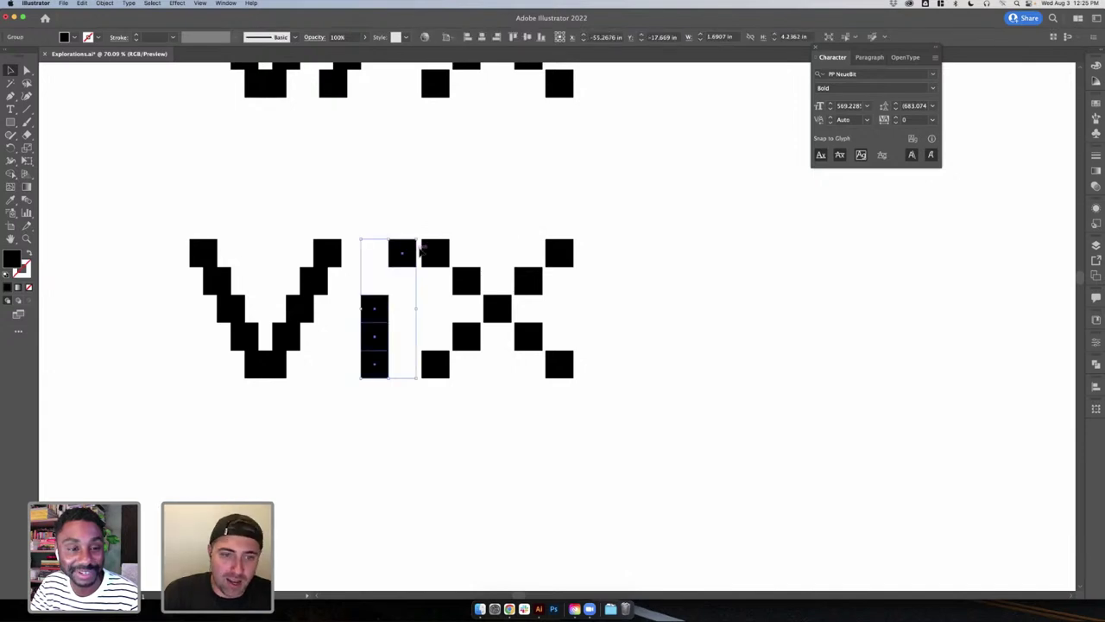
pyautogui.press('super+z')
pyautogui.doubleClick(404, 249)
pyautogui.press('super+z')
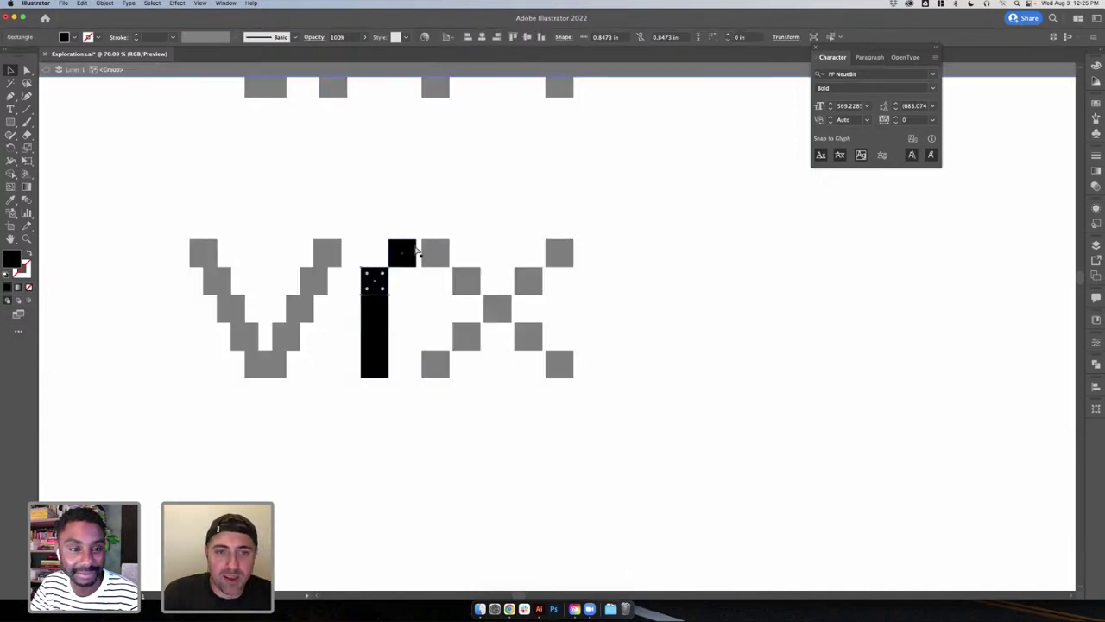
# - Shift the I's top square half a square left and delete the second square to form a dotted i, leaving the group
pyautogui.click(419, 254)
pyautogui.click(408, 263)
pyautogui.click(449, 227)
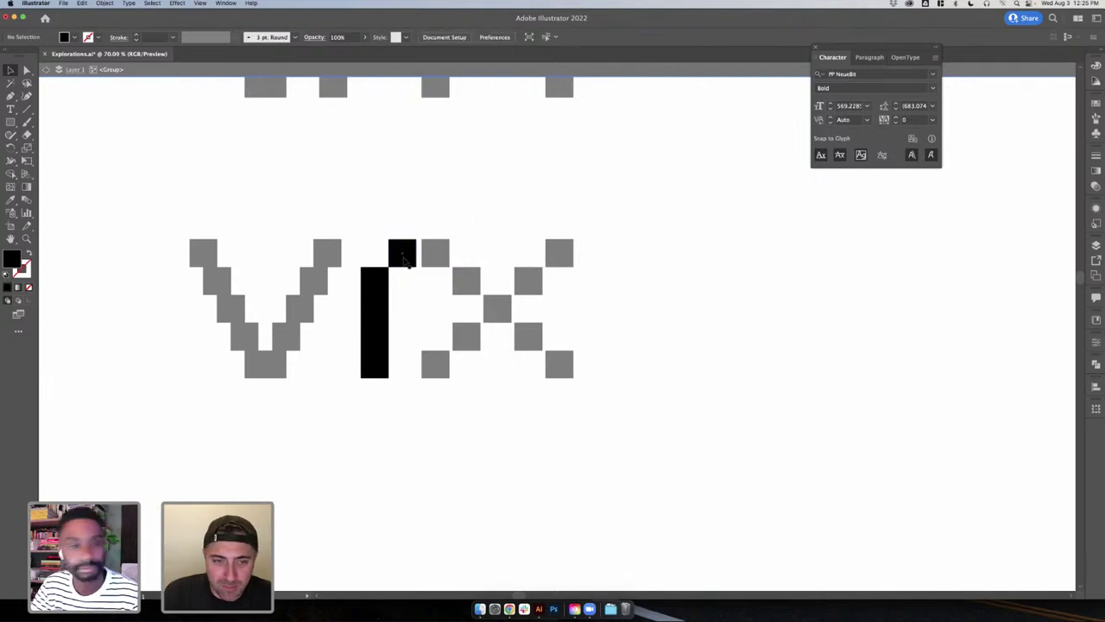
pyautogui.moveTo(407, 263); pyautogui.dragTo(389, 261)
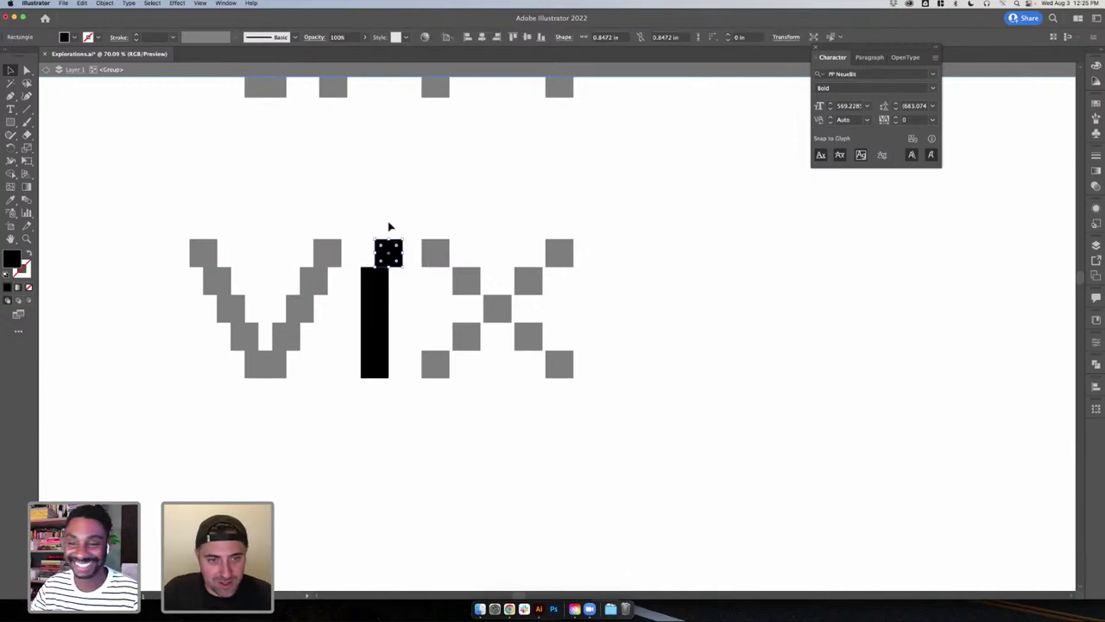
pyautogui.click(397, 291)
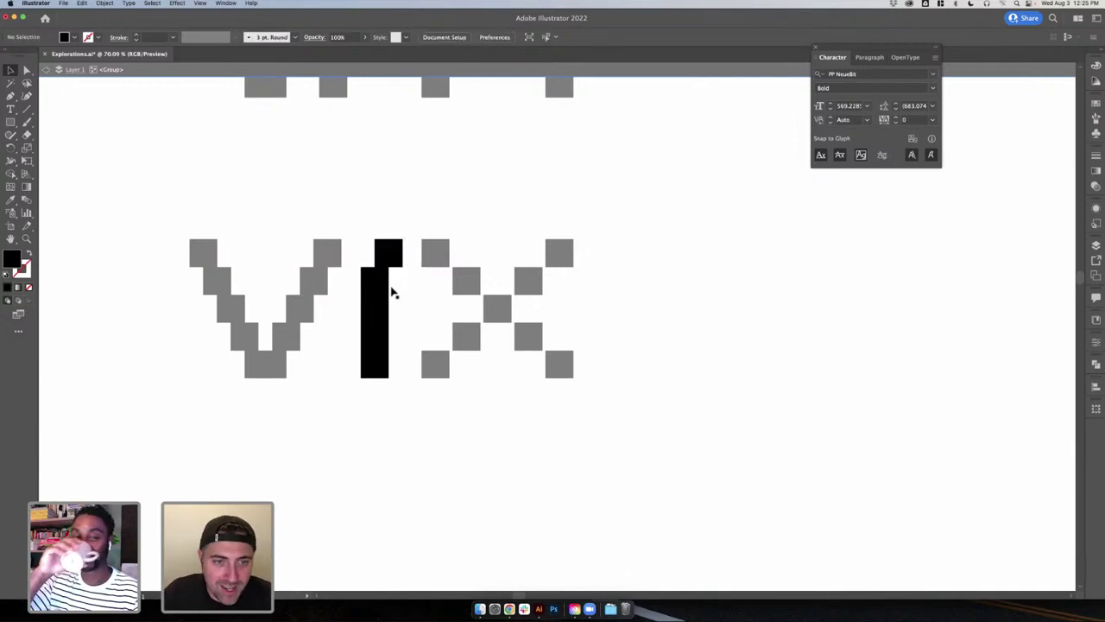
pyautogui.click(386, 286)
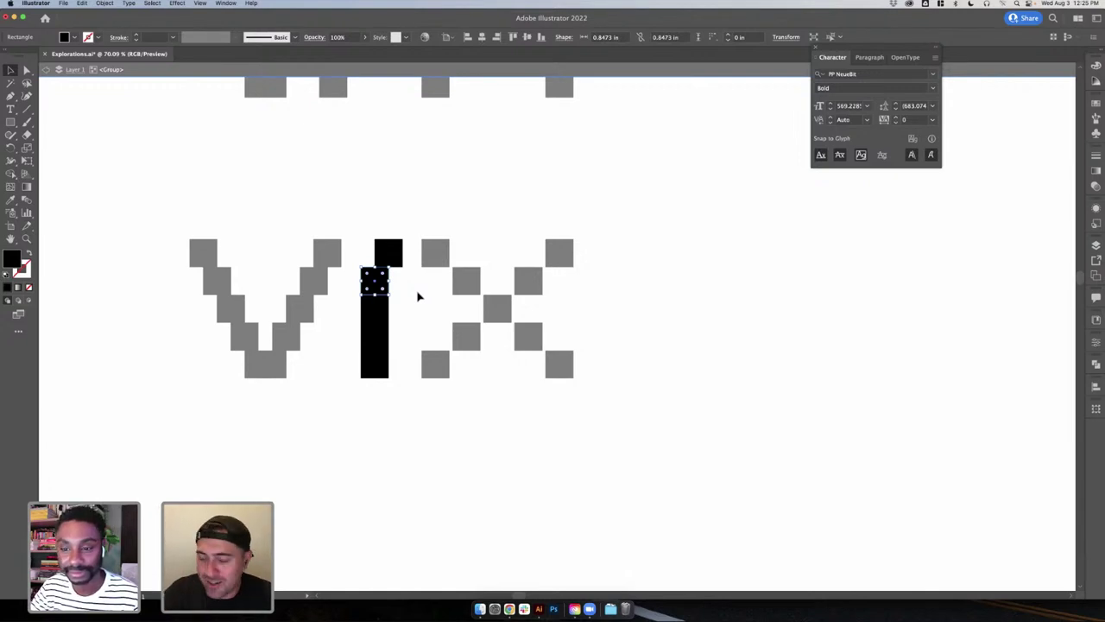
pyautogui.press('Delete')
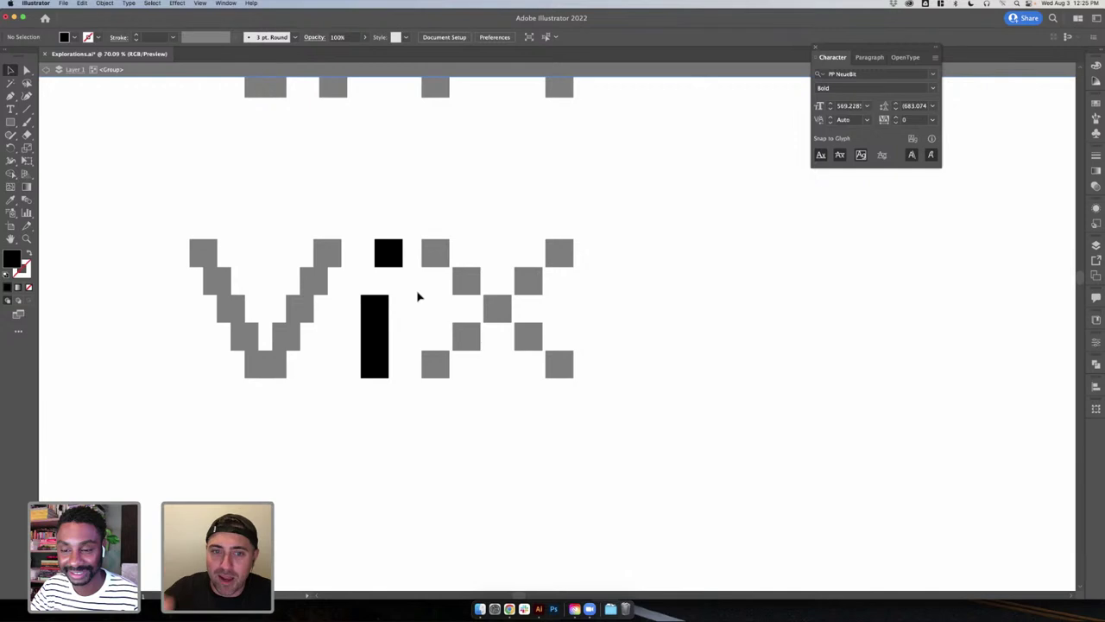
pyautogui.doubleClick(418, 296)
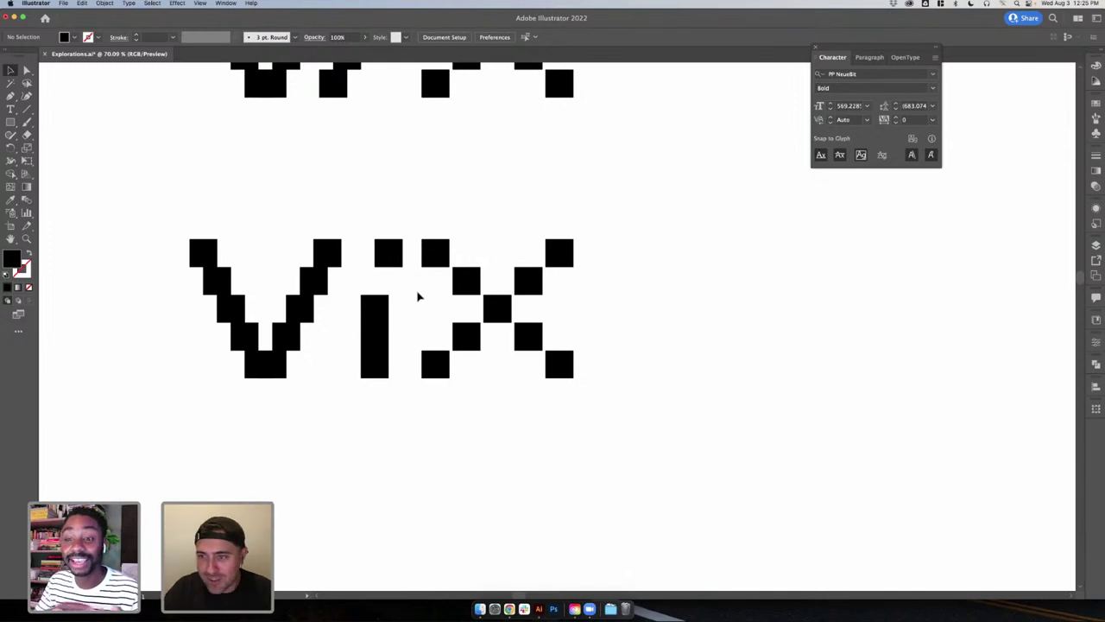
# - Compare the dotted-i VIX with the slanted-I version above, and examine its i and X squares up close
pyautogui.click(459, 272)
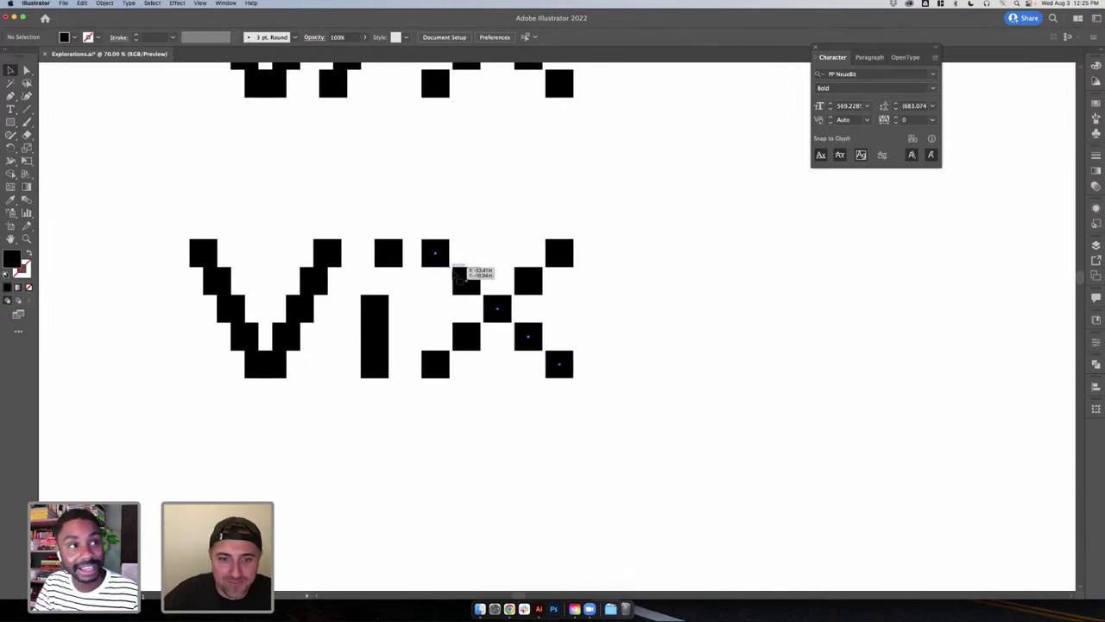
pyautogui.click(584, 369)
pyautogui.scroll(2, 276, 331)
pyautogui.scroll(-3, 276, 330)
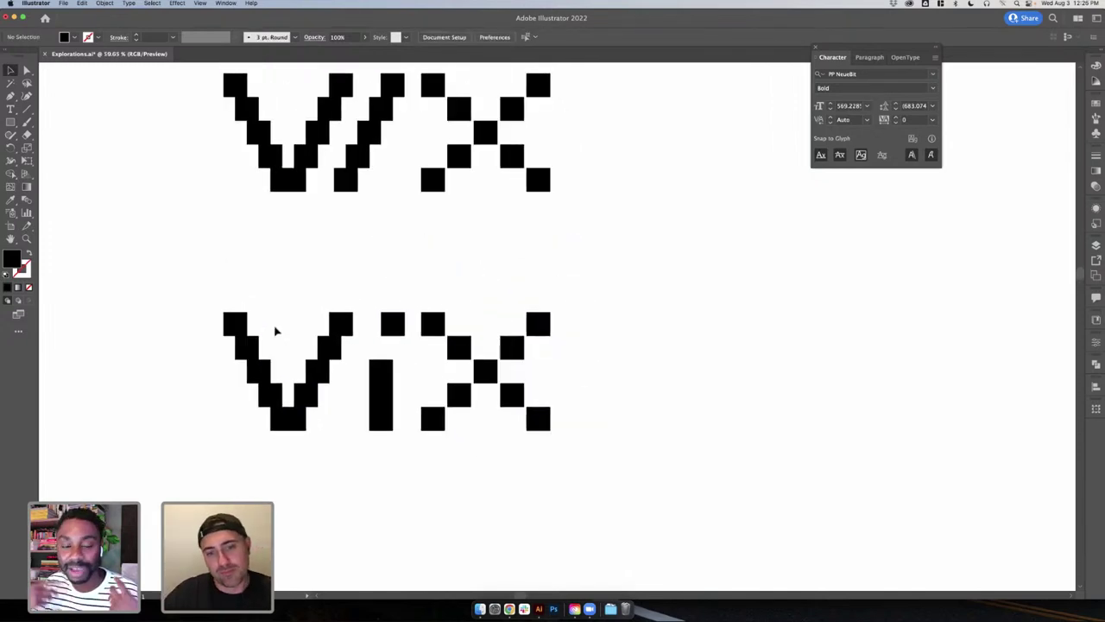
pyautogui.hscroll(-2, 275, 331)
pyautogui.click(501, 377)
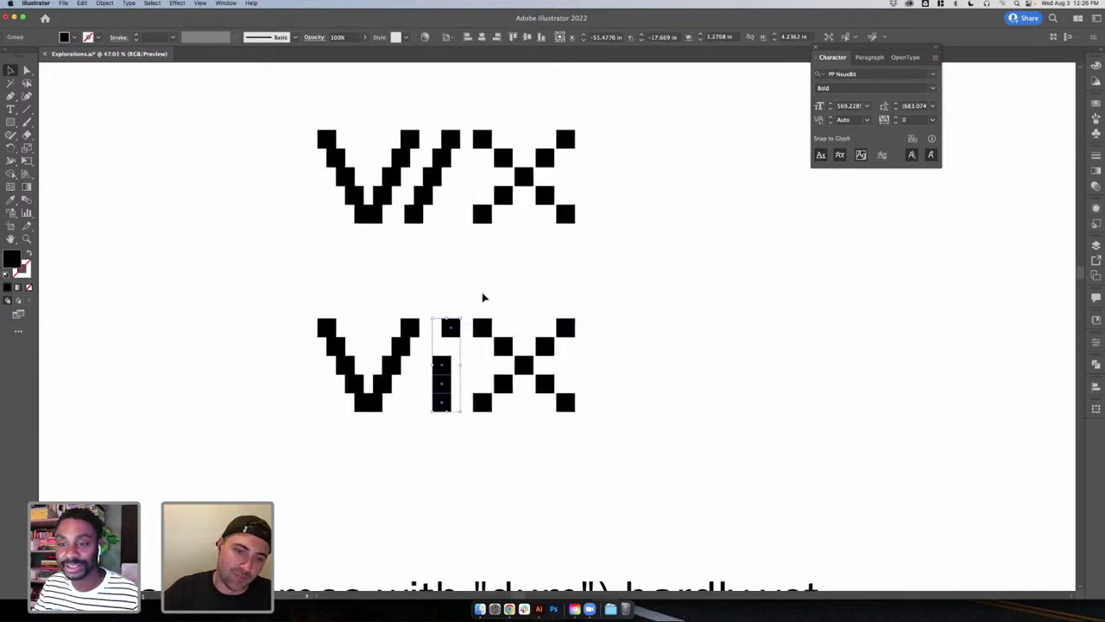
pyautogui.click(498, 323)
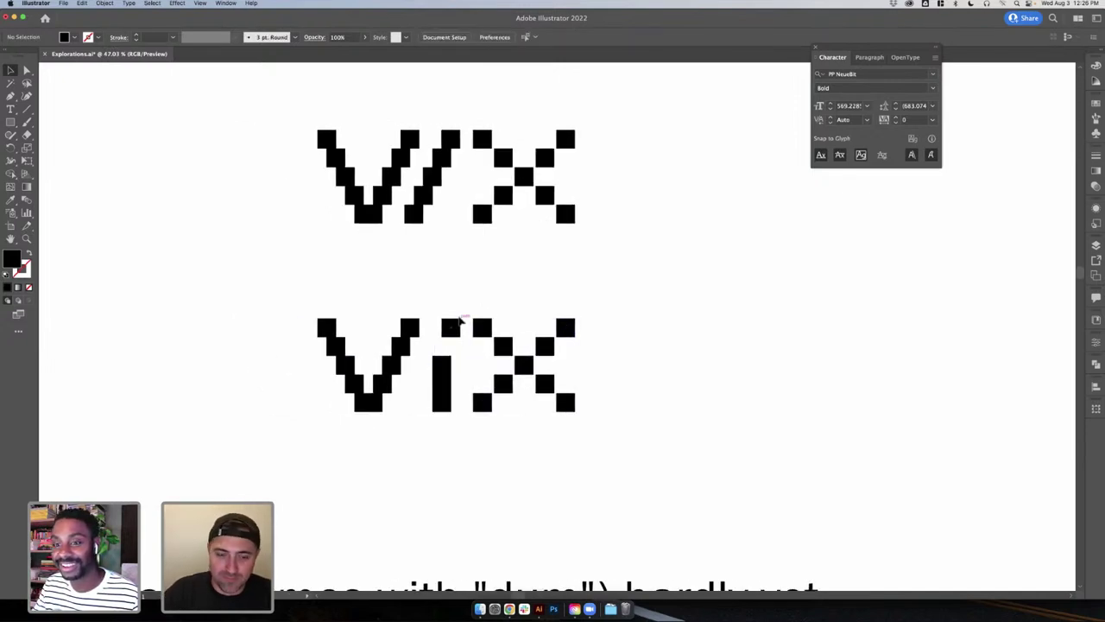
pyautogui.click(459, 332)
pyautogui.click(469, 352)
pyautogui.click(486, 339)
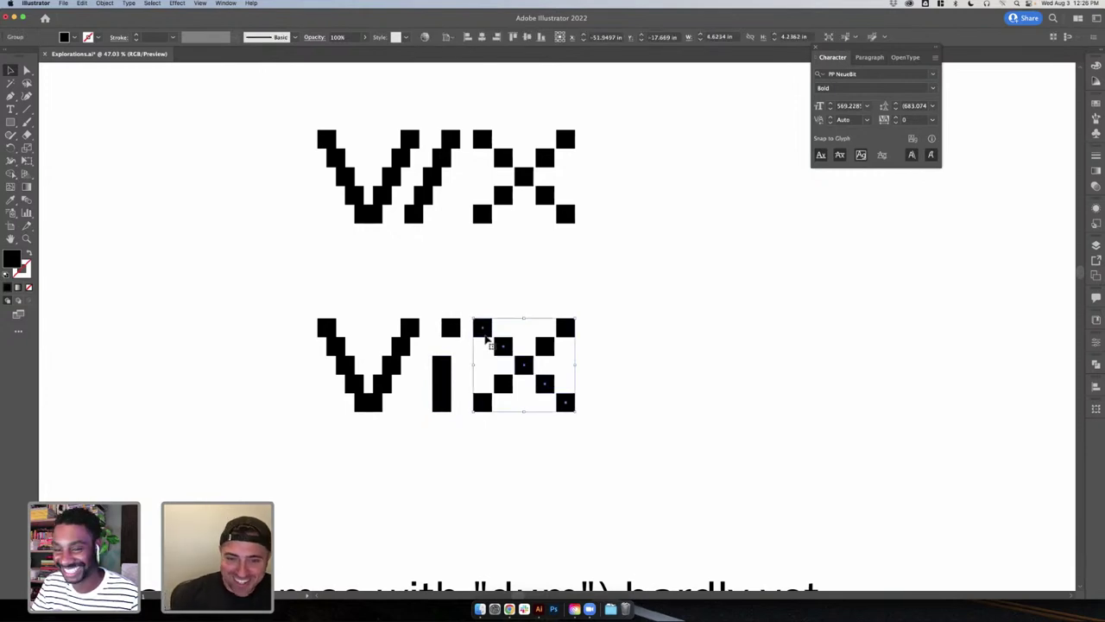
pyautogui.scroll(5, 516, 336)
pyautogui.click(536, 372)
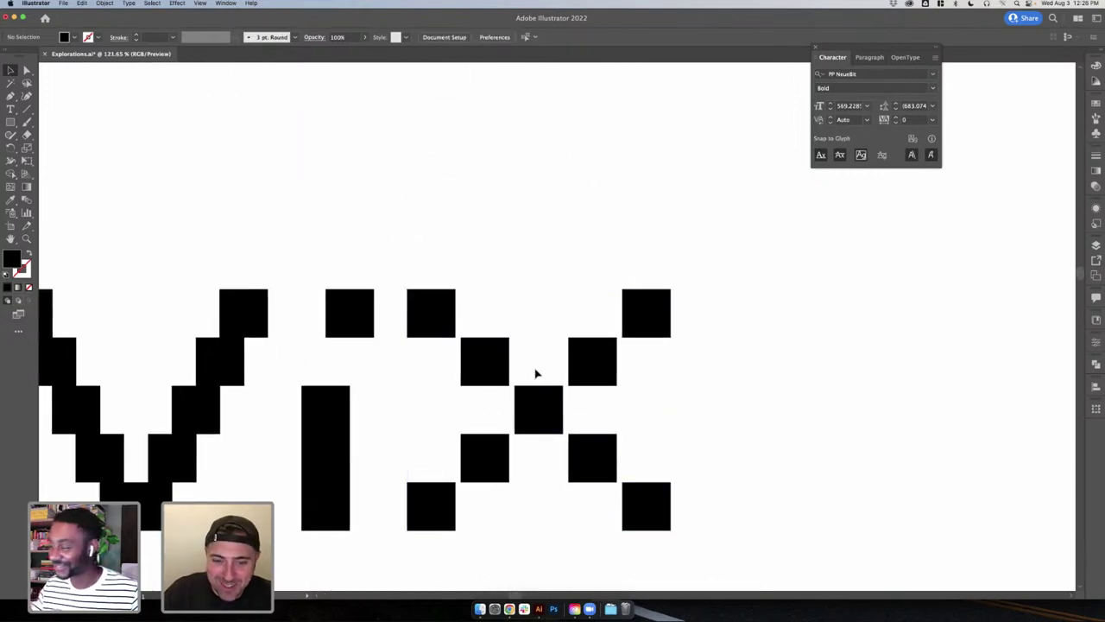
# - Try to fill the gaps in the lower wordmark's X by duplicating the middle three squares of its falling diagonal with a half-step offset
pyautogui.click(538, 413)
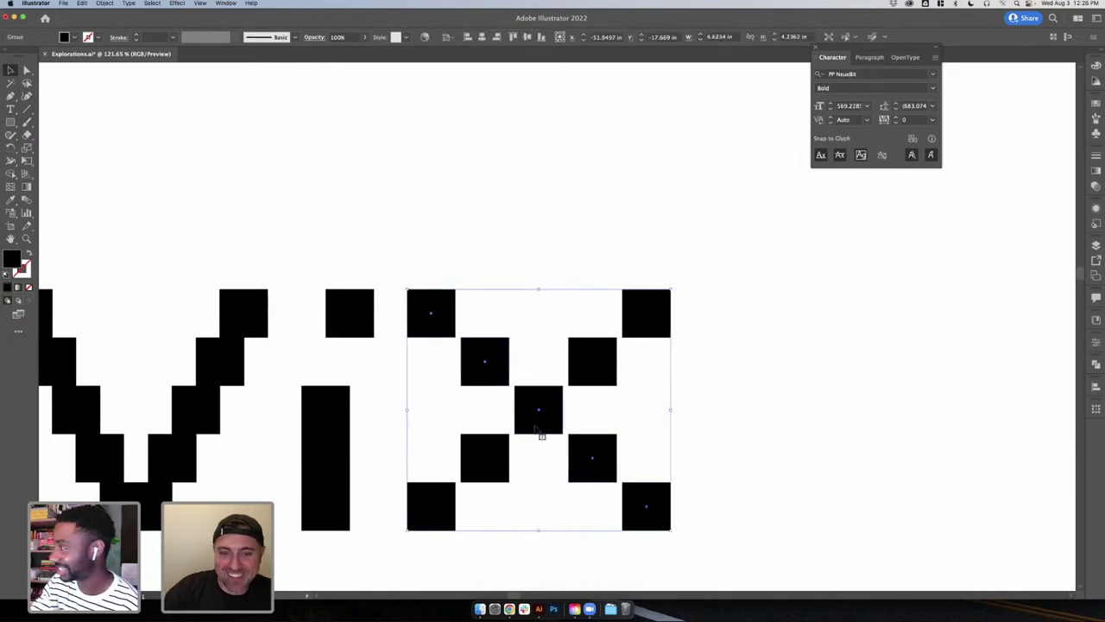
pyautogui.doubleClick(557, 426)
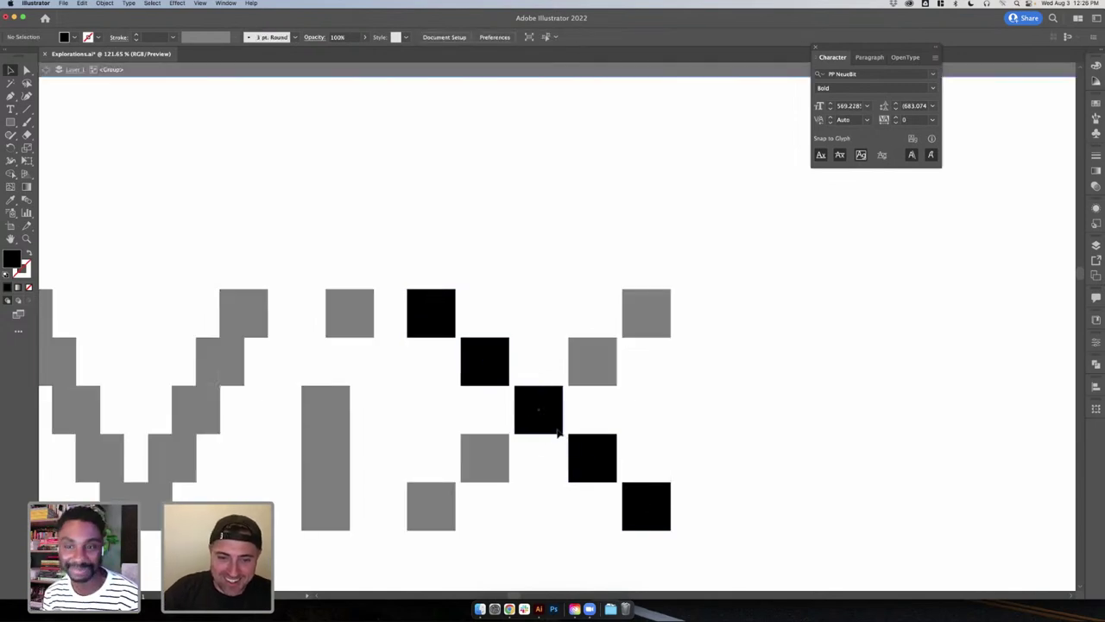
pyautogui.keyDown('shift'); pyautogui.click(571, 442); pyautogui.keyUp('shift')
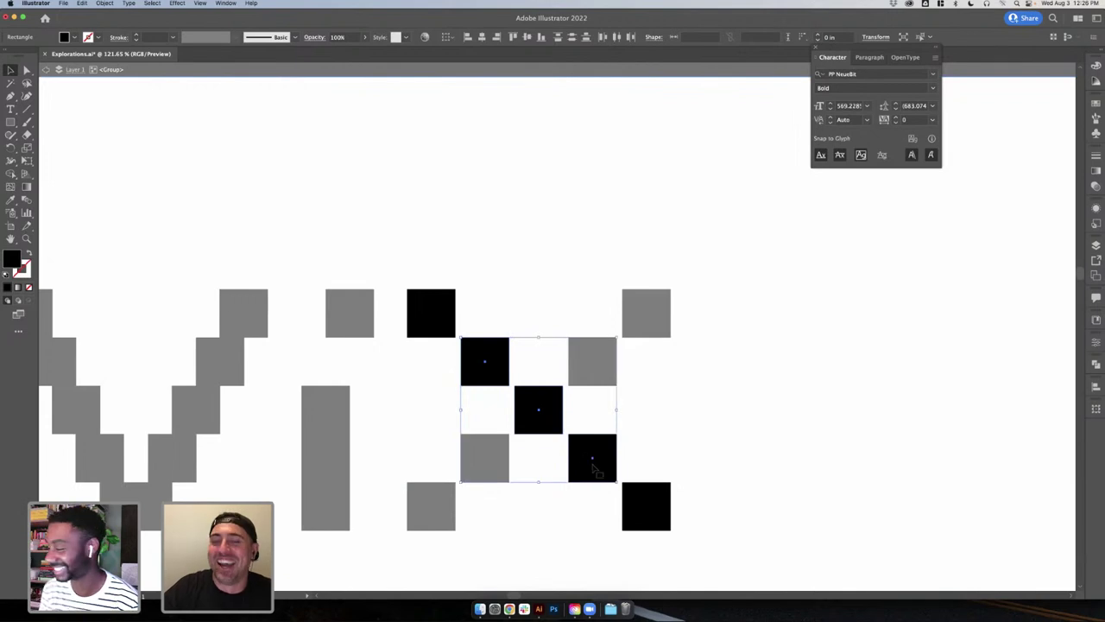
pyautogui.moveTo(595, 468); pyautogui.dragTo(569, 448)
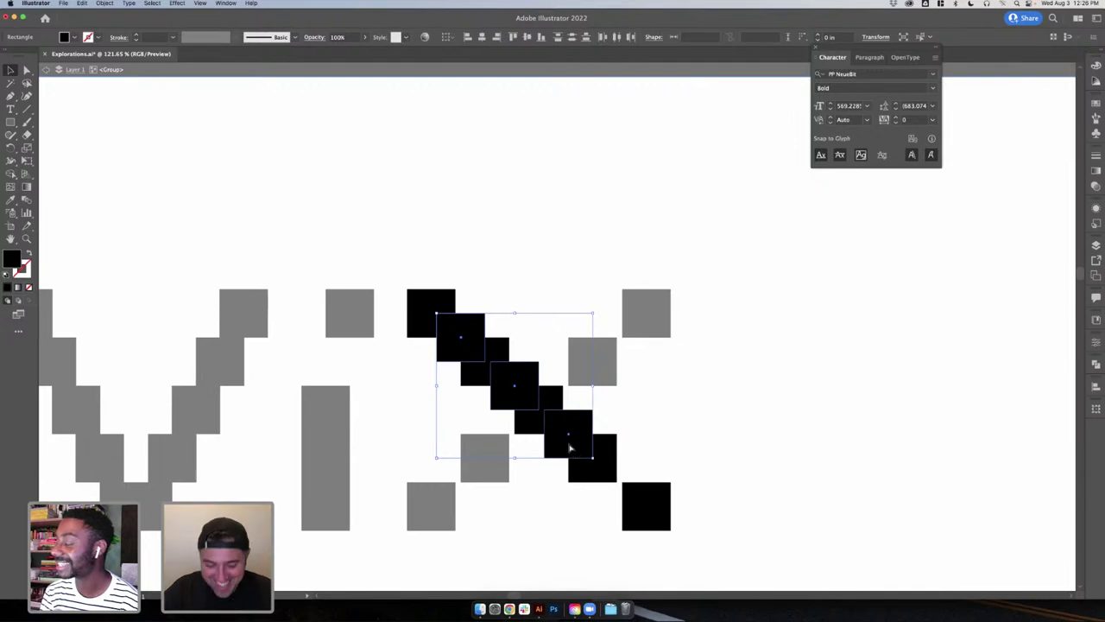
pyautogui.press('super+y')
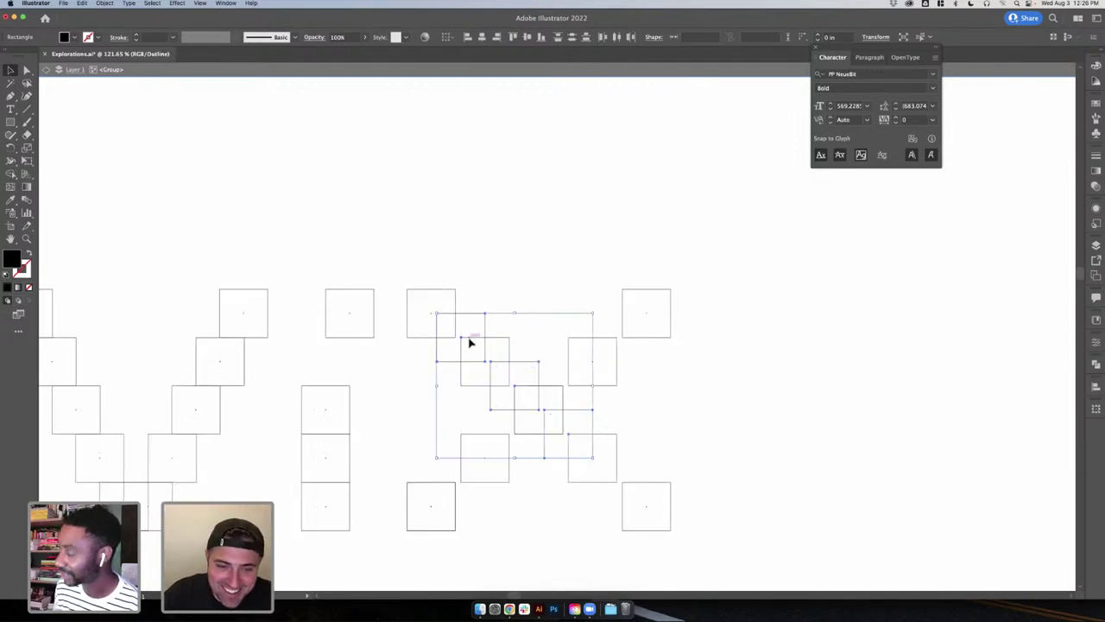
pyautogui.moveTo(469, 342); pyautogui.dragTo(465, 341)
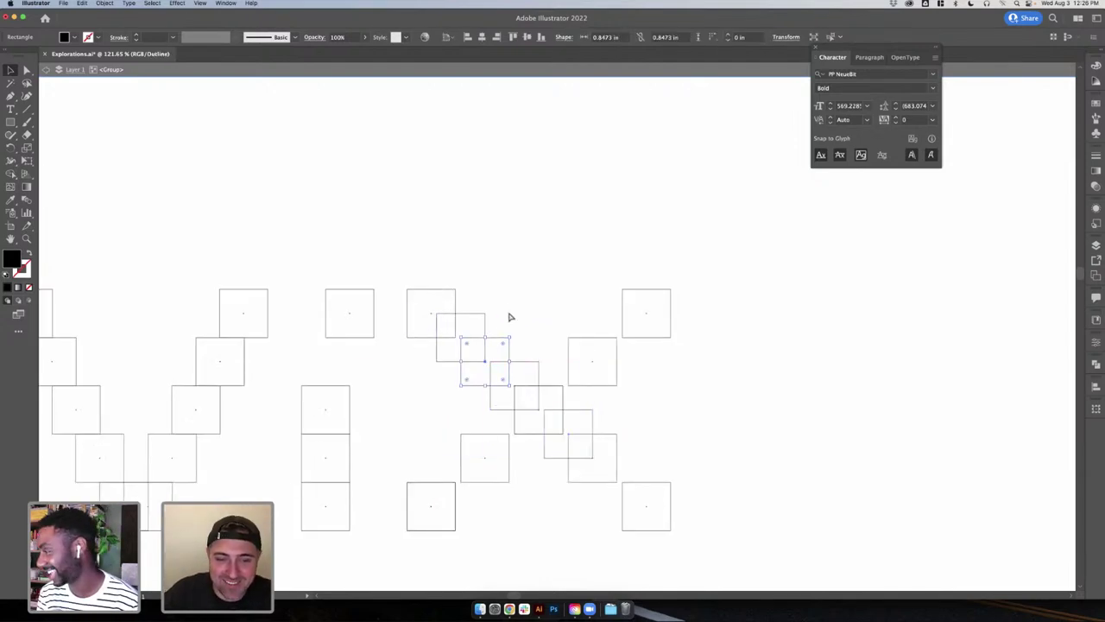
pyautogui.press('super+z')
pyautogui.click(627, 434)
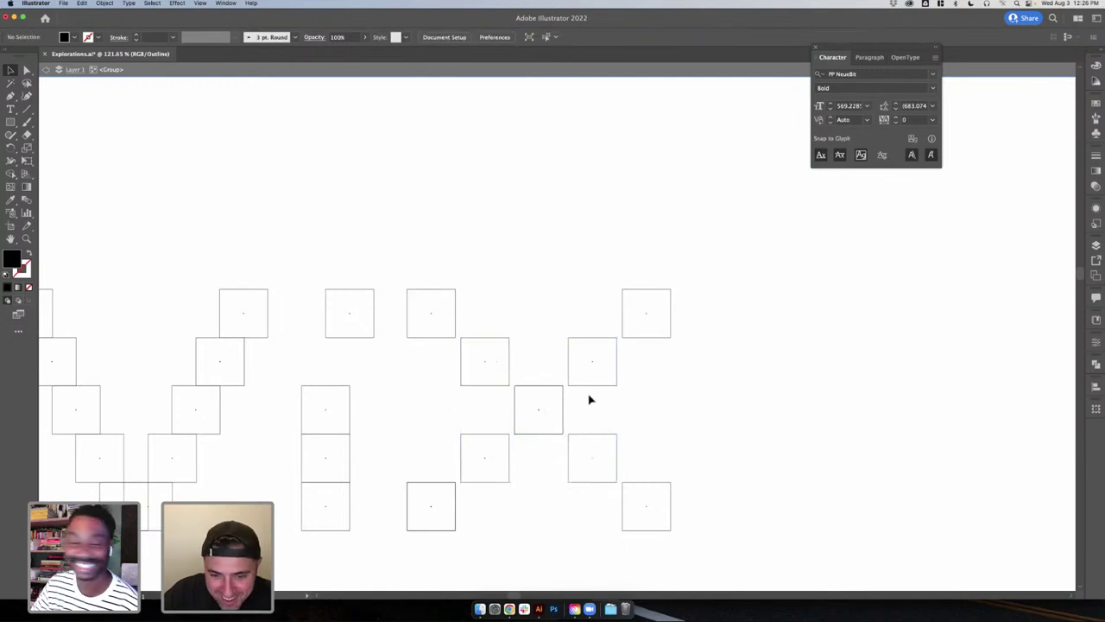
# - Check how the X's squares line up in Outline view, then leave group isolation and return to Preview
pyautogui.click(506, 354)
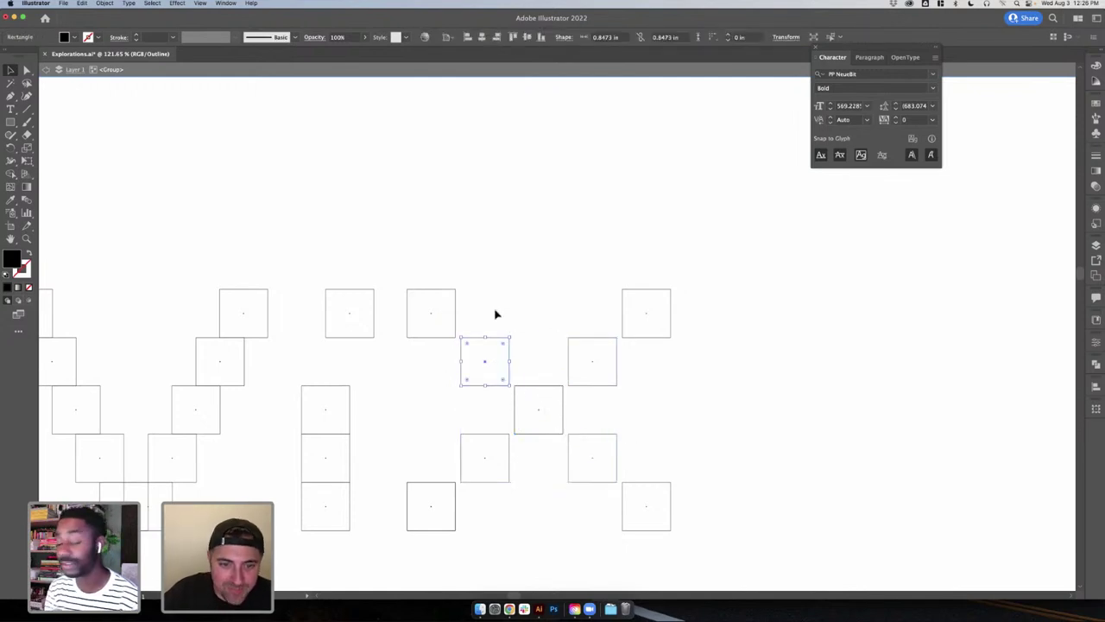
pyautogui.click(492, 313)
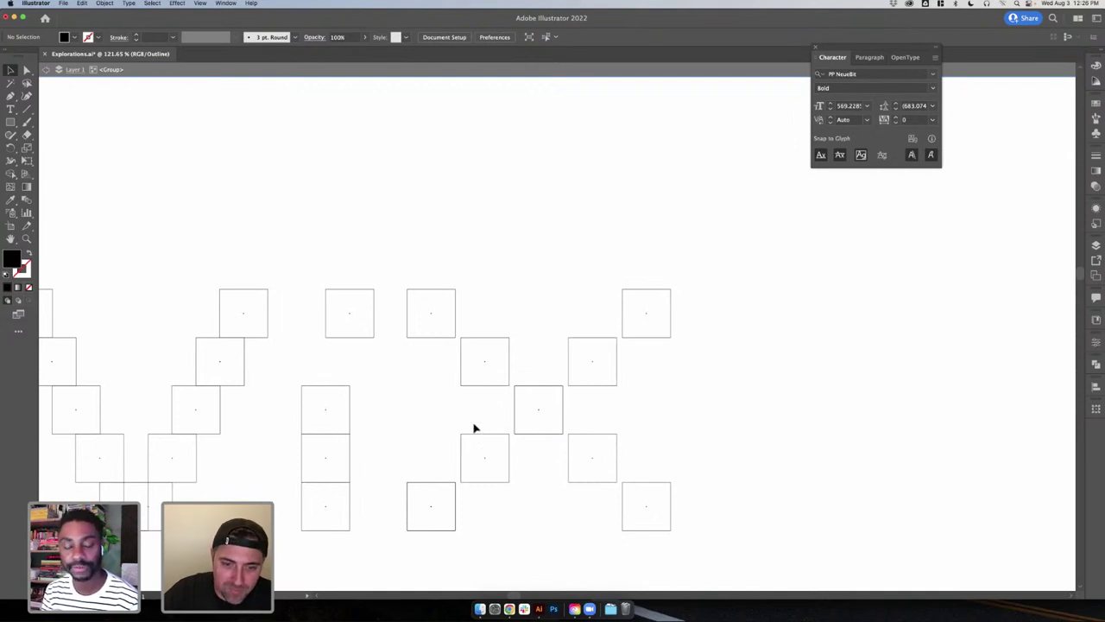
pyautogui.press('super+y')
pyautogui.press('super+y')
pyautogui.press('super+y')
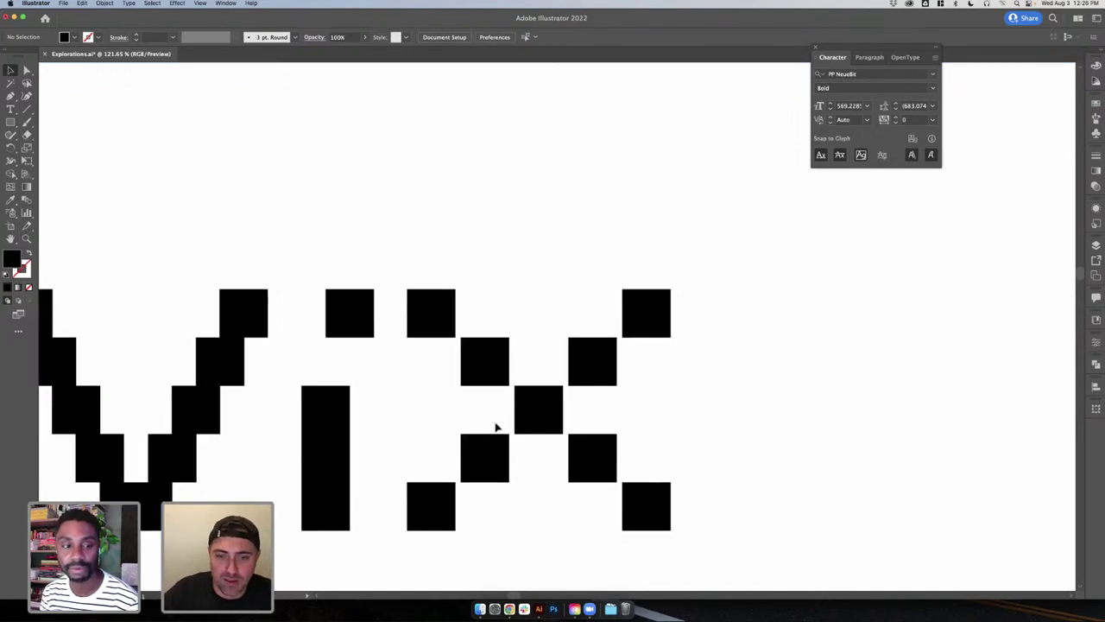
# - Copy the lower wordmark's V into the empty space beside its X and place a second copy directly beneath it
pyautogui.scroll(-5, 496, 427)
pyautogui.moveTo(509, 361); pyautogui.dragTo(572, 474)
pyautogui.click(634, 471)
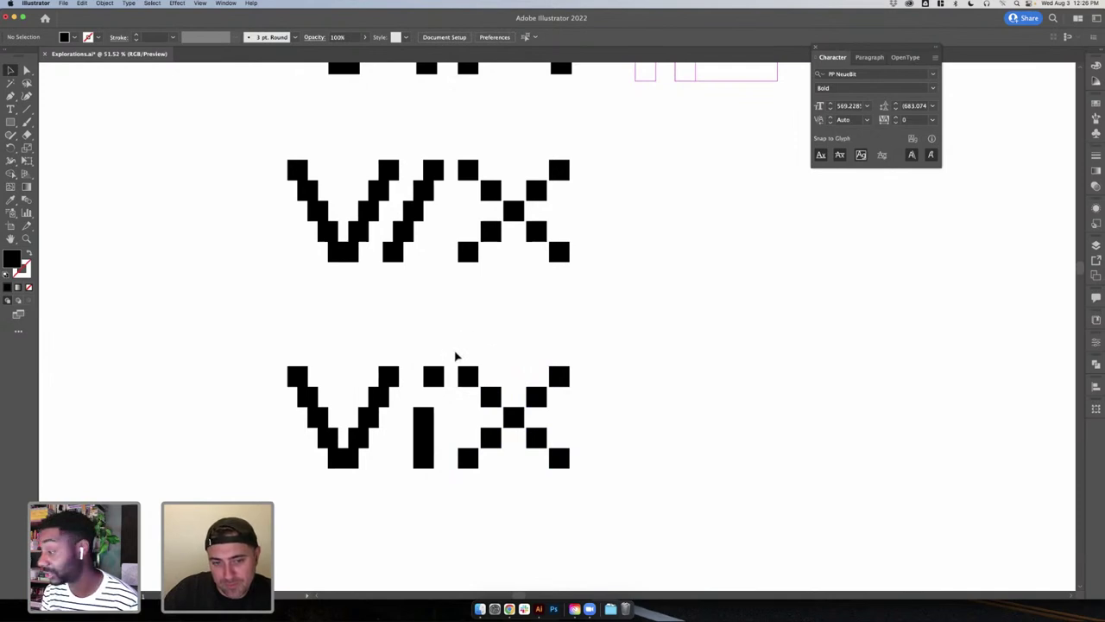
pyautogui.click(305, 385)
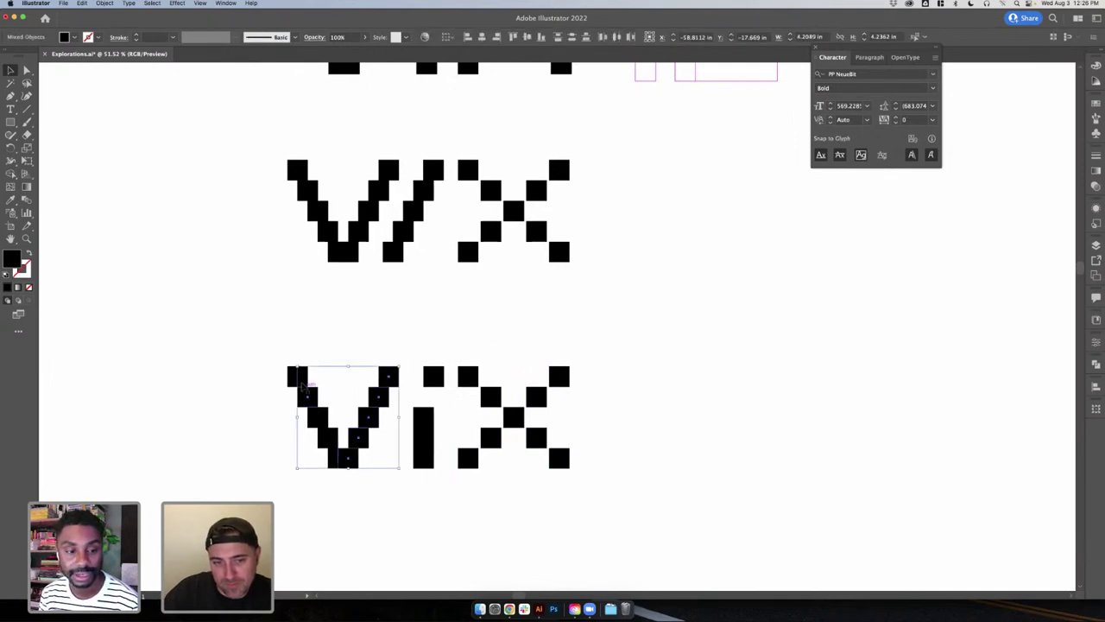
pyautogui.keyDown('shift'); pyautogui.click(301, 383); pyautogui.keyUp('shift')
pyautogui.moveTo(278, 355); pyautogui.dragTo(793, 527)
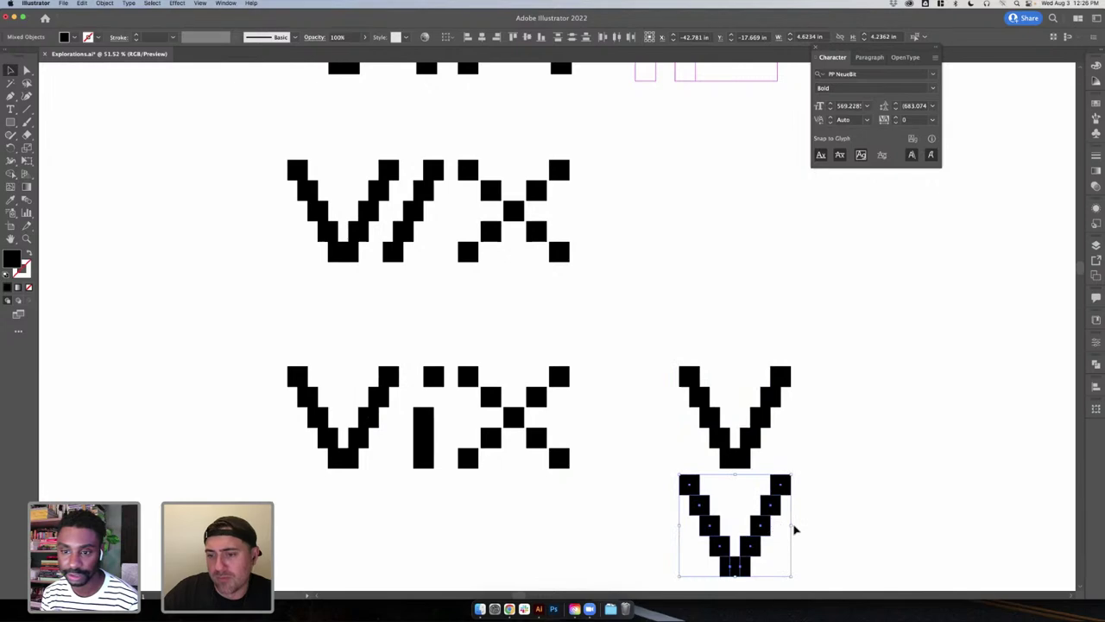
# - Flip the lower V copy upside down and overlap its vertex with the upper copy's vertex to form a tall X
pyautogui.scroll(-3, 793, 528)
pyautogui.moveTo(776, 440); pyautogui.dragTo(544, 316)
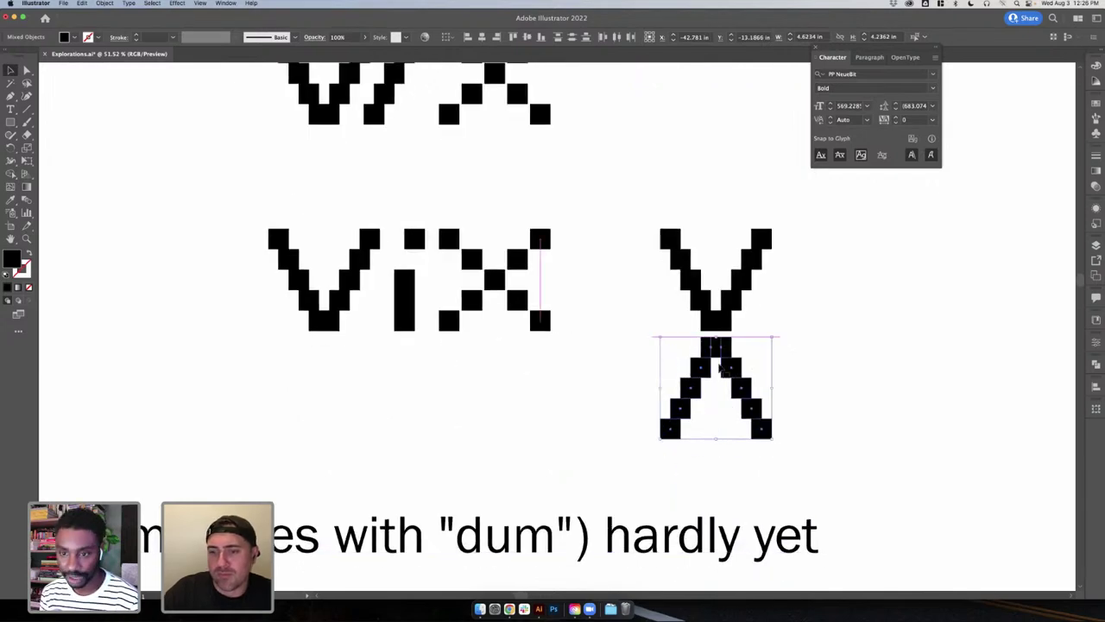
pyautogui.moveTo(721, 366); pyautogui.dragTo(715, 327)
pyautogui.click(821, 368)
# - Move the whole tall X clear of the lower wordmark, into the empty space beside the upper one
pyautogui.hscroll(2, 787, 419)
pyautogui.moveTo(767, 458); pyautogui.dragTo(569, 210)
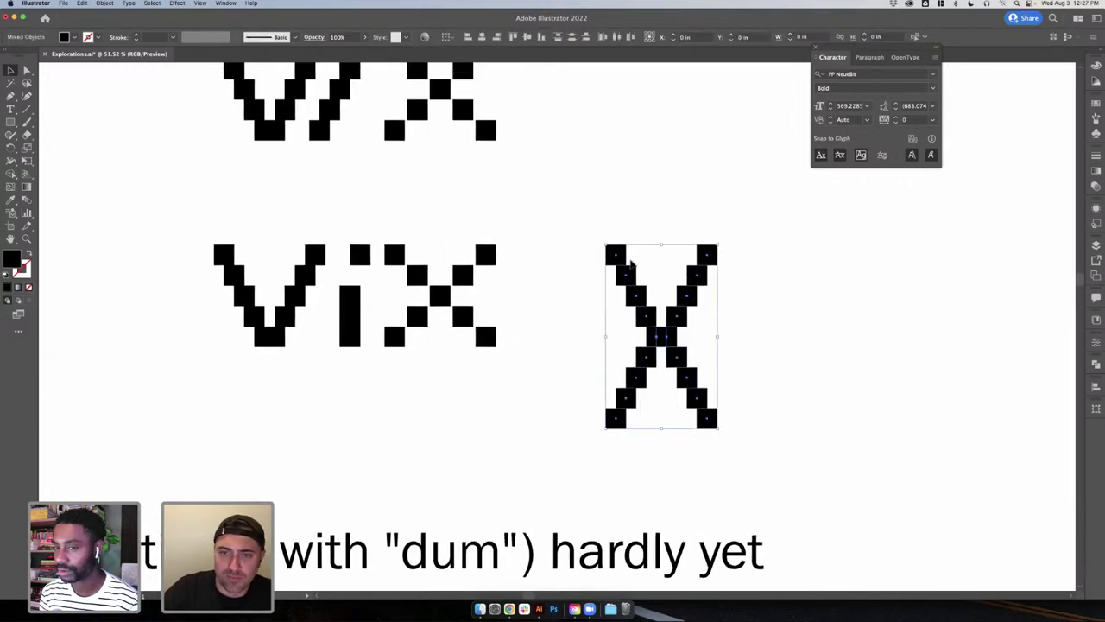
pyautogui.moveTo(630, 265); pyautogui.dragTo(568, 212)
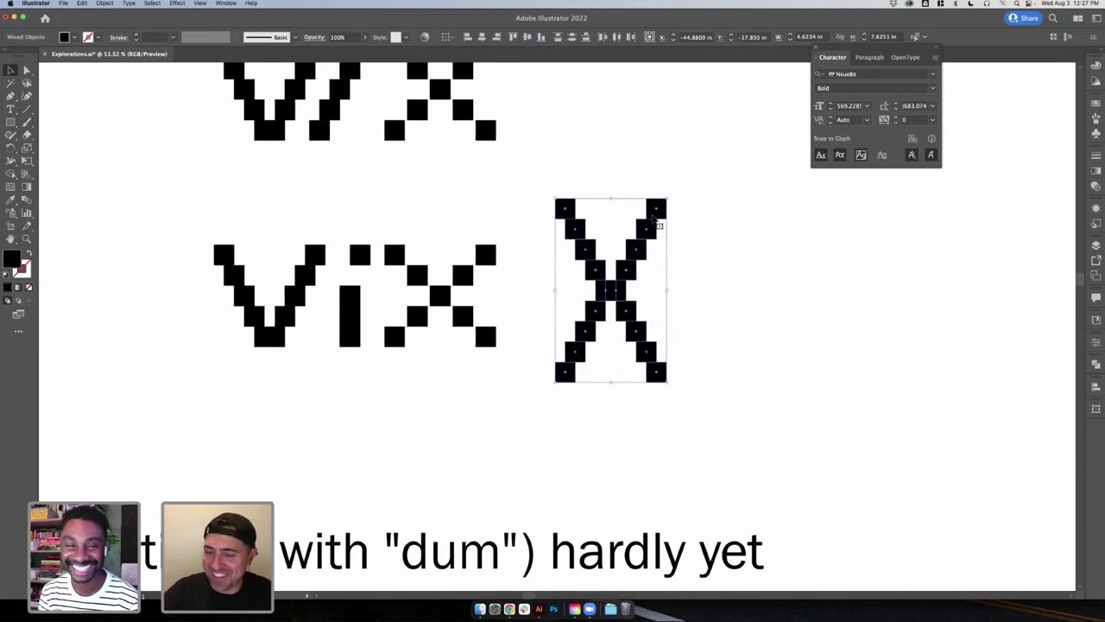
pyautogui.moveTo(610, 200); pyautogui.dragTo(634, 231)
pyautogui.press('super+z')
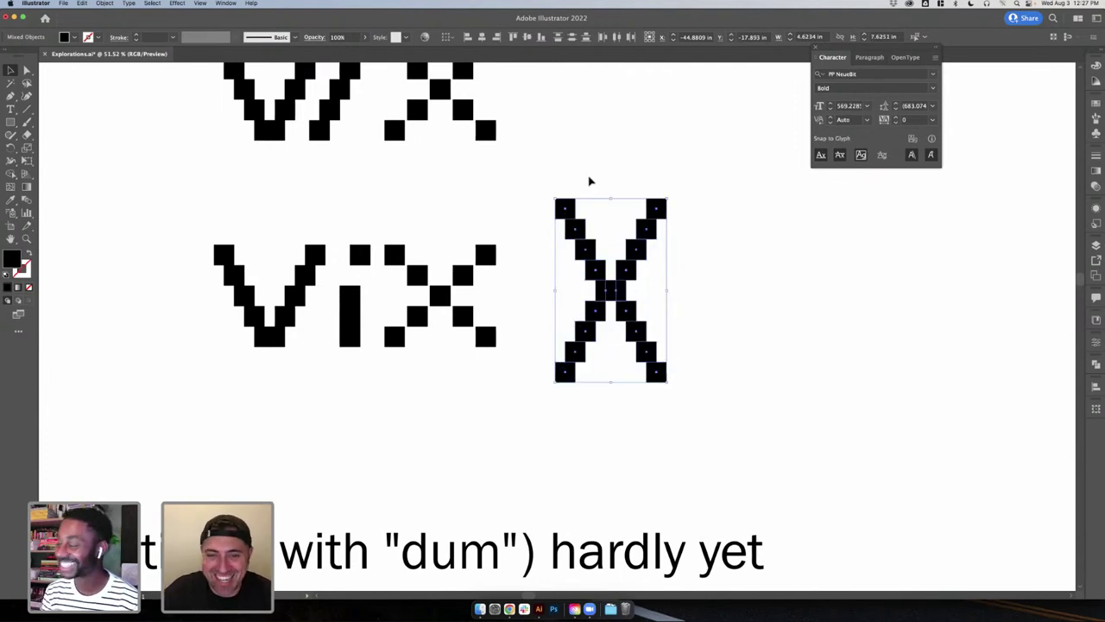
pyautogui.moveTo(547, 172); pyautogui.dragTo(713, 437)
pyautogui.scroll(2, 700, 428)
pyautogui.hscroll(1, 700, 428)
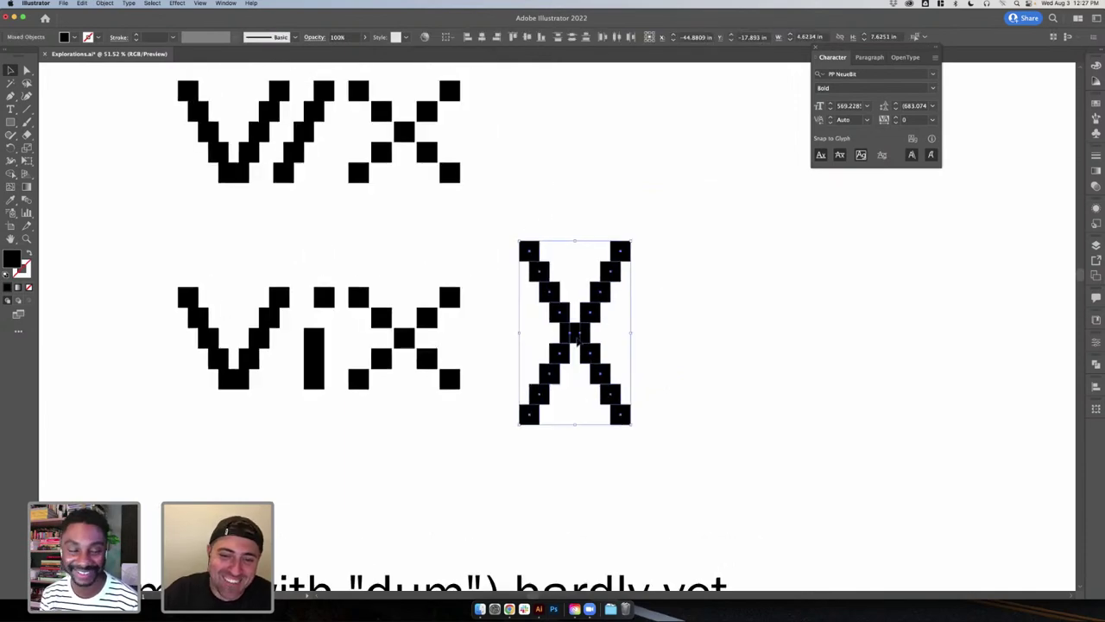
pyautogui.moveTo(596, 349); pyautogui.dragTo(724, 182)
pyautogui.click(508, 333)
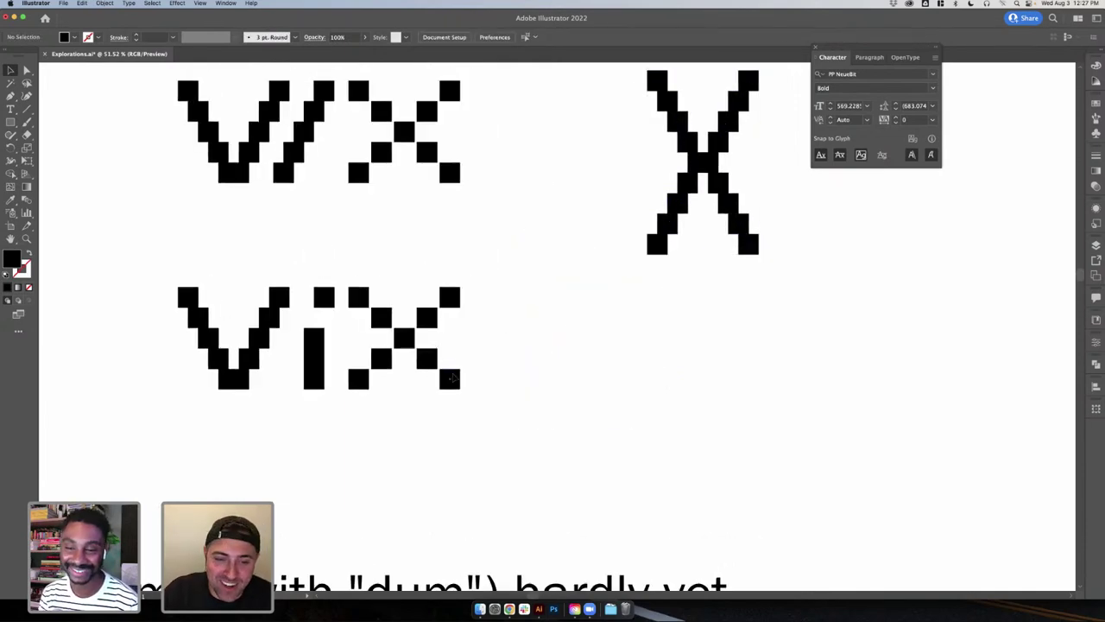
# - Try to shift the squares of the X's falling diagonal inside its group so they overlap in half steps
pyautogui.click(450, 377)
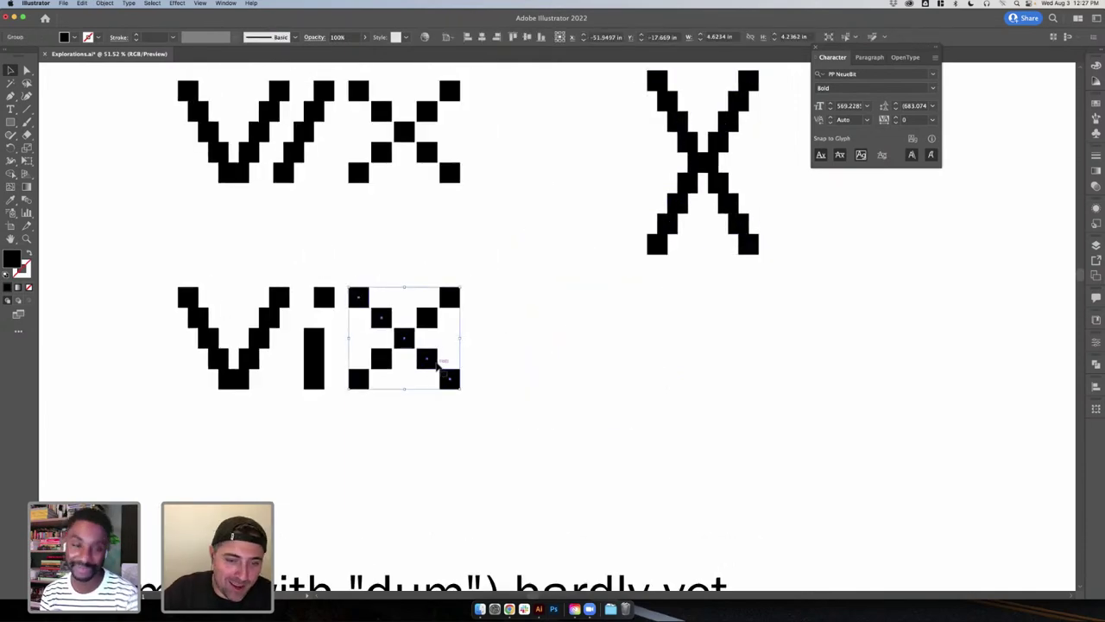
pyautogui.doubleClick(386, 325)
pyautogui.moveTo(381, 321); pyautogui.dragTo(375, 311)
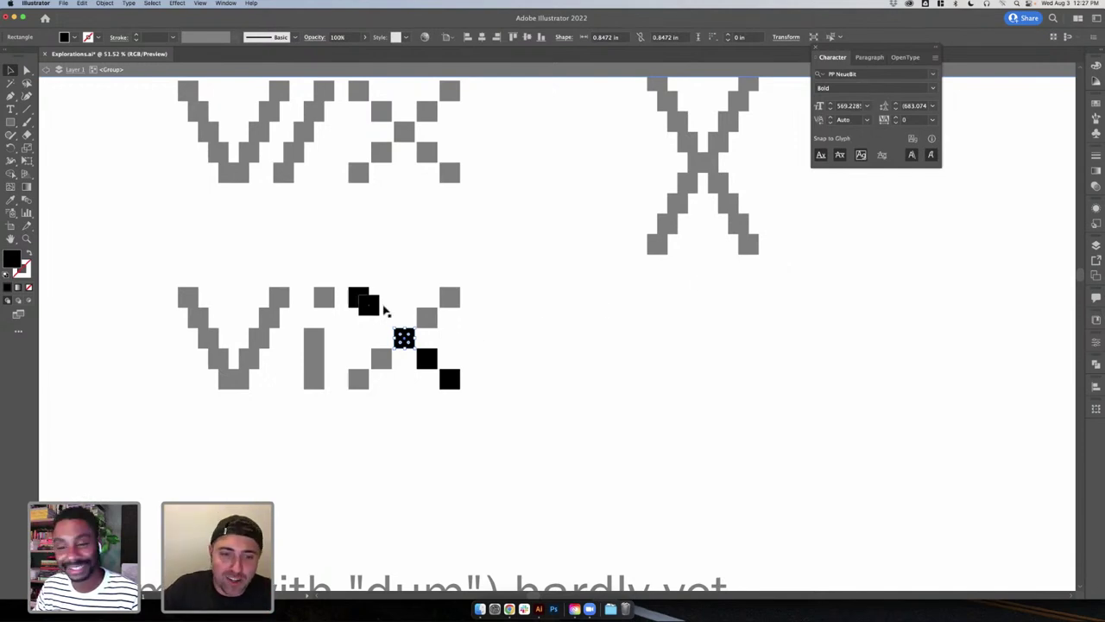
pyautogui.click(373, 306)
pyautogui.click(456, 335)
pyautogui.moveTo(402, 343); pyautogui.dragTo(380, 315)
pyautogui.moveTo(427, 359); pyautogui.dragTo(392, 324)
pyautogui.click(481, 369)
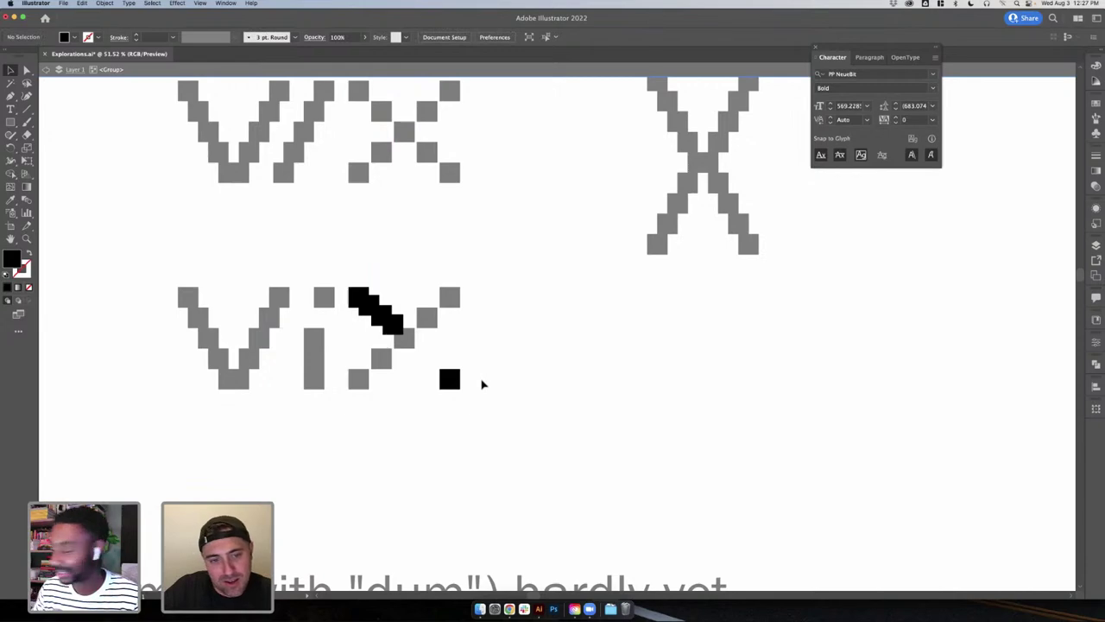
pyautogui.doubleClick(482, 383)
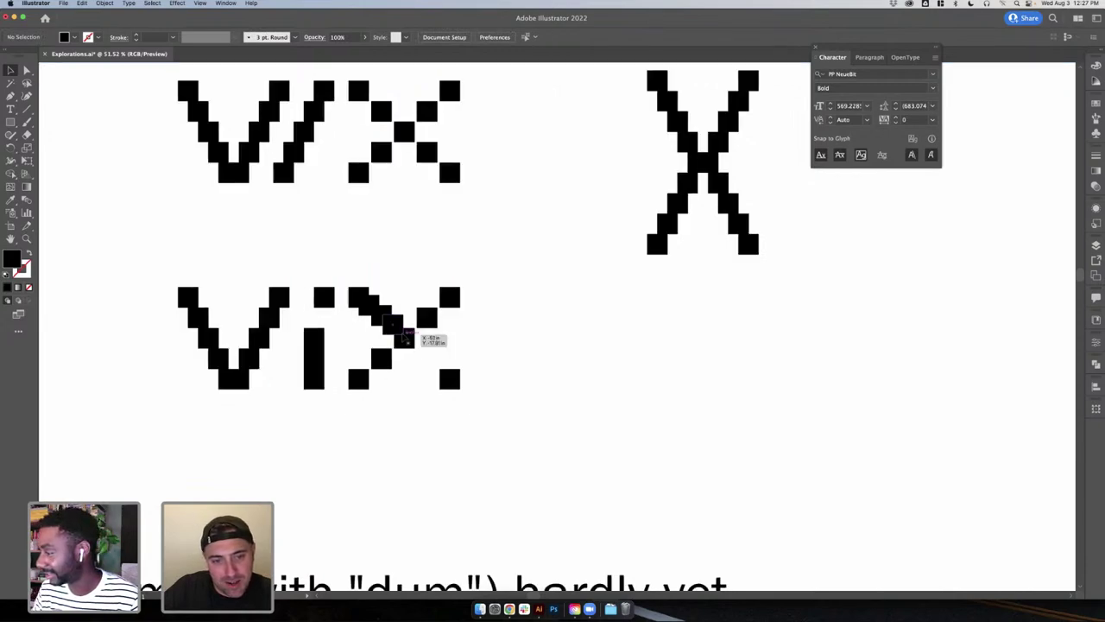
# - Switch to Outline view and delete the lower wordmark's X squares, keeping only the bottom-left square
pyautogui.press('super+y')
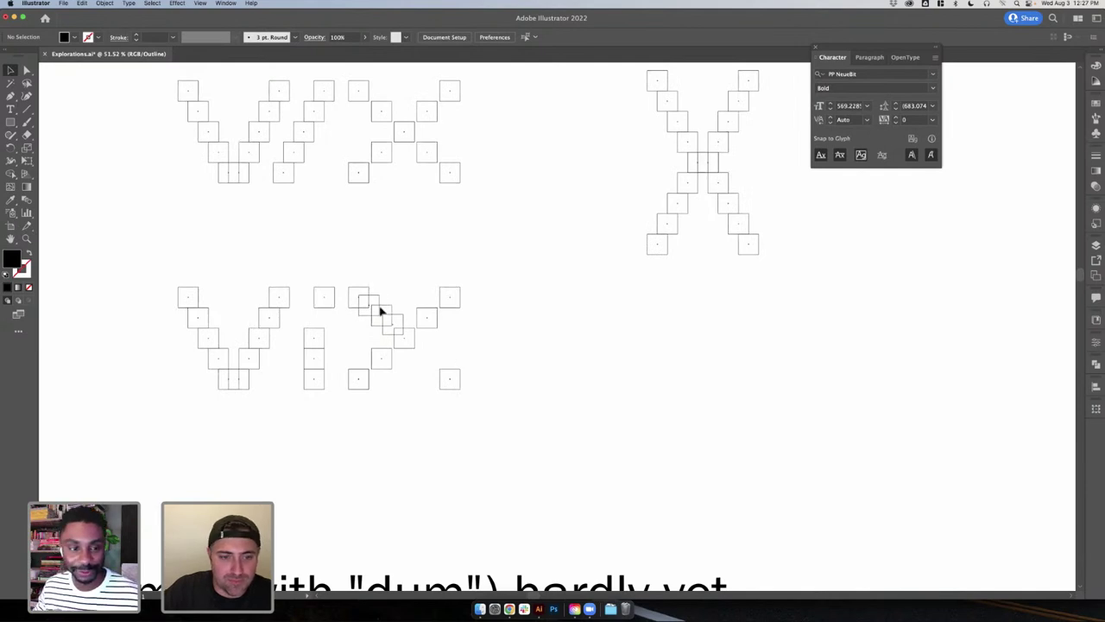
pyautogui.click(479, 400)
pyautogui.press('Delete')
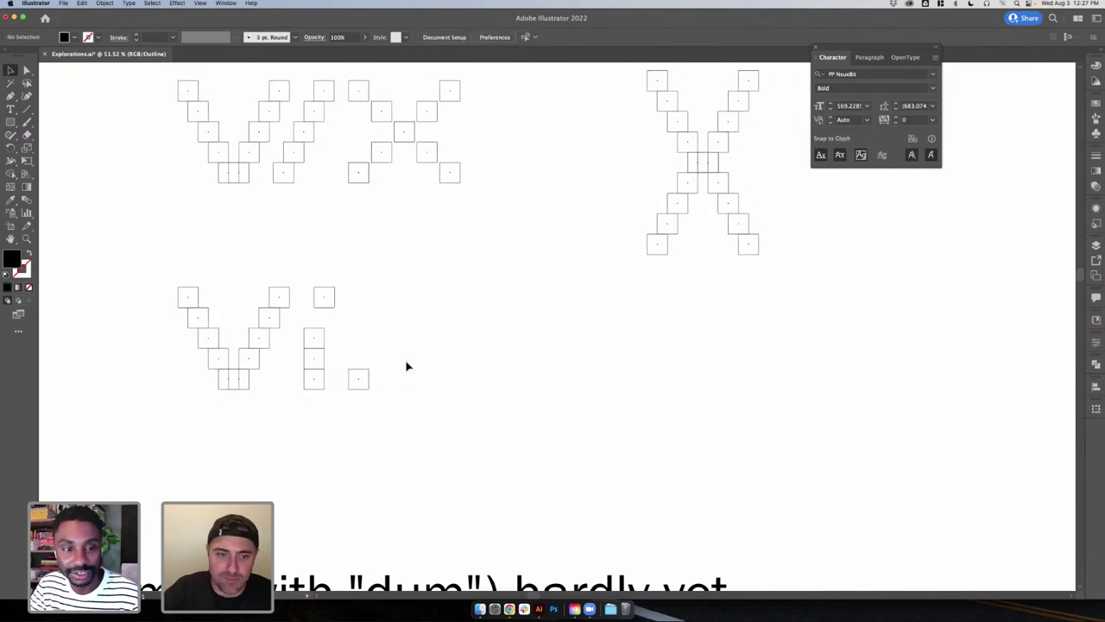
pyautogui.click(355, 378)
pyautogui.click(401, 372)
# - Duplicate the remaining square half a square up and to the right, its corner on the original's centre
pyautogui.scroll(5, 380, 370)
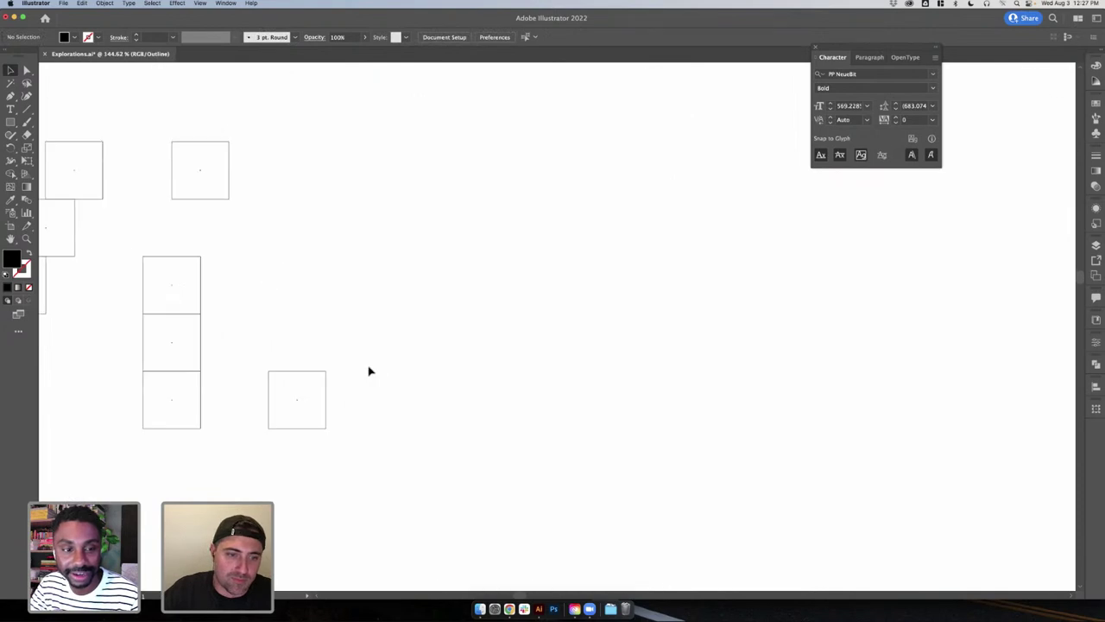
pyautogui.hscroll(-3, 370, 370)
pyautogui.click(425, 392)
pyautogui.click(460, 374)
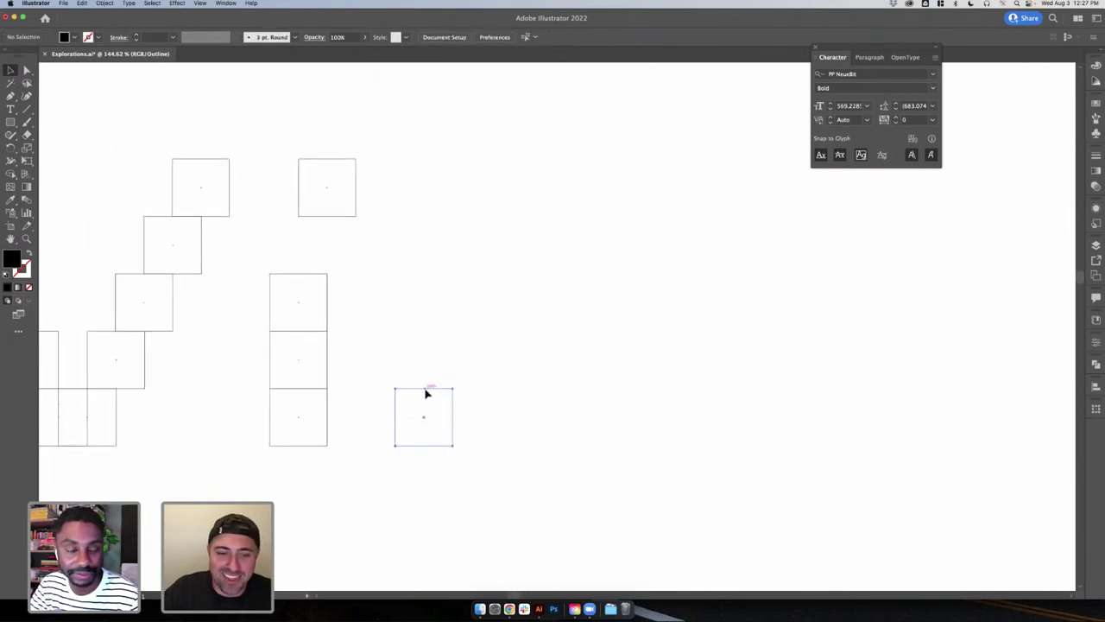
pyautogui.moveTo(426, 389); pyautogui.dragTo(457, 363)
pyautogui.click(422, 325)
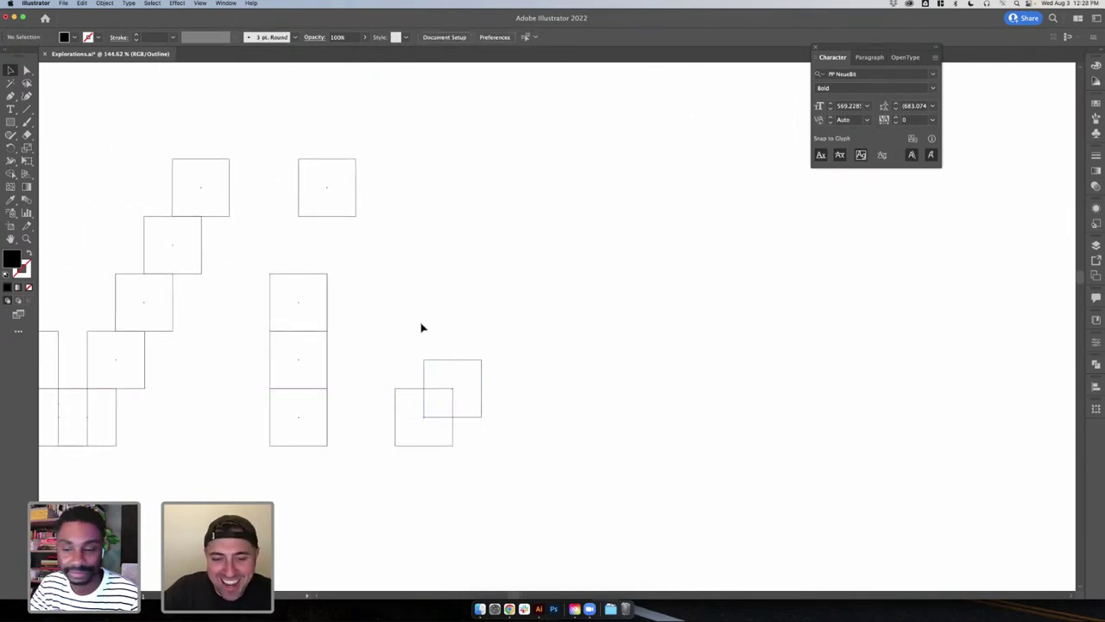
# - Repeat the offset duplication until the rising diagonal of overlapping squares reaches the height of the V
pyautogui.moveTo(387, 317); pyautogui.dragTo(420, 357)
pyautogui.click(521, 388)
pyautogui.press('super+d')
pyautogui.press('super+d')
pyautogui.press('super+d')
pyautogui.press('super+d')
pyautogui.press('super+d')
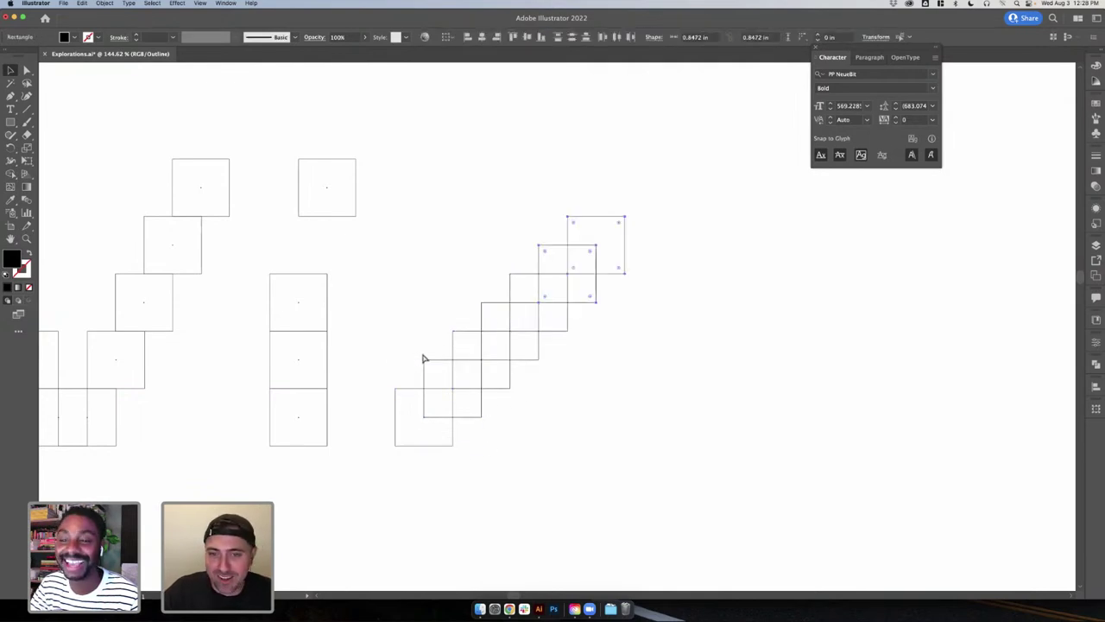
pyautogui.press('super+d')
pyautogui.press('super+d')
pyautogui.hscroll(3, 431, 358)
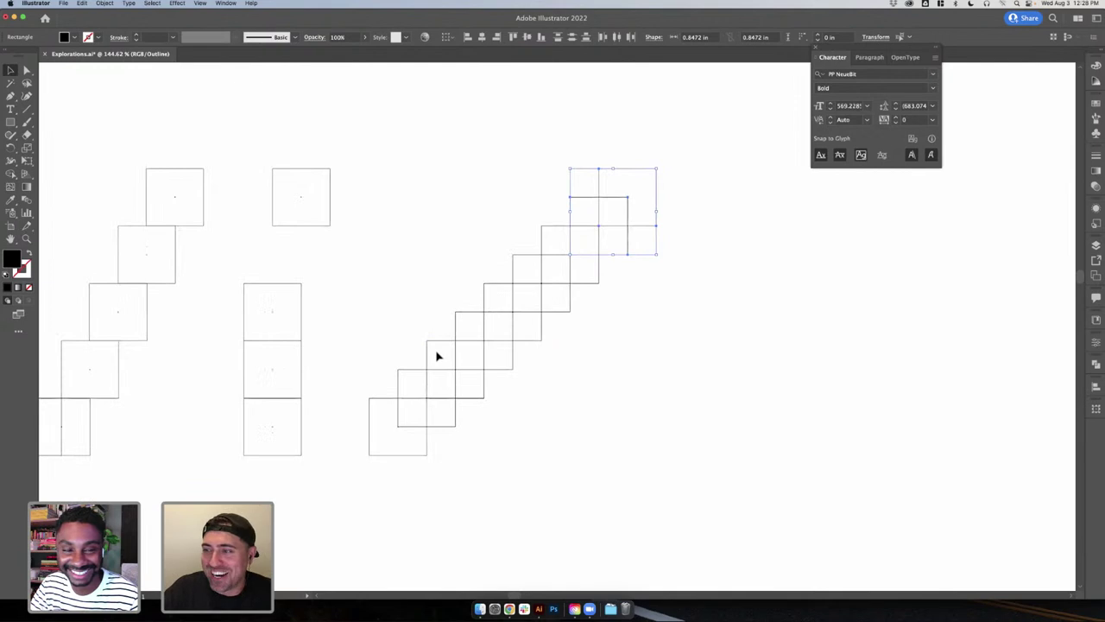
pyautogui.scroll(-4, 423, 330)
pyautogui.click(384, 295)
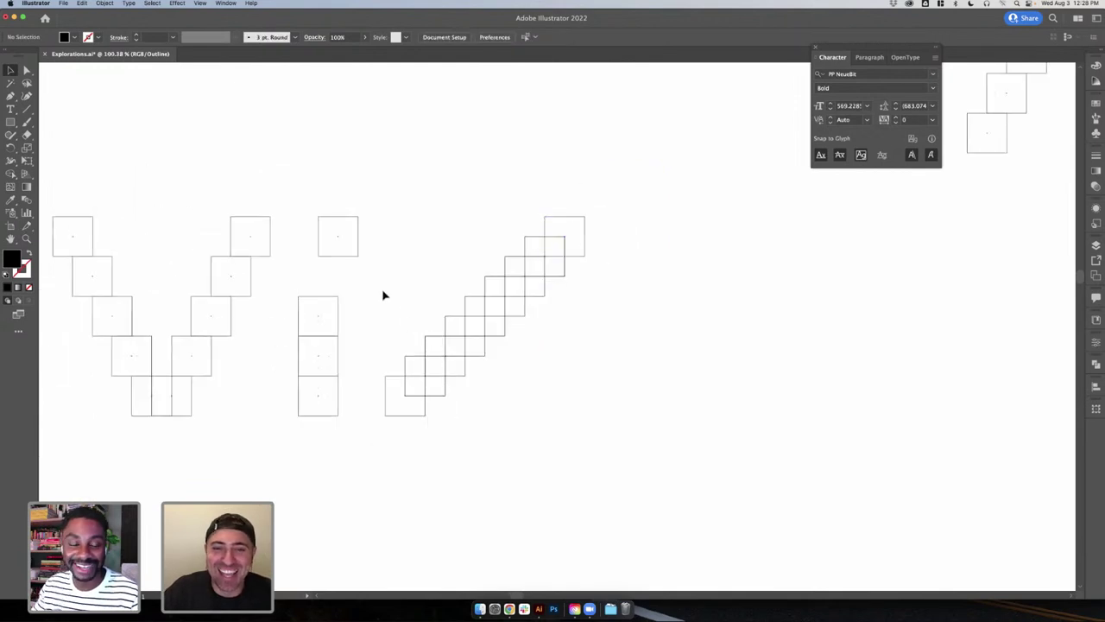
# - Duplicate the X's rising diagonal in place and reflect the copy across the vertical axis to complete the X
pyautogui.moveTo(394, 217); pyautogui.dragTo(583, 429)
pyautogui.press('super')
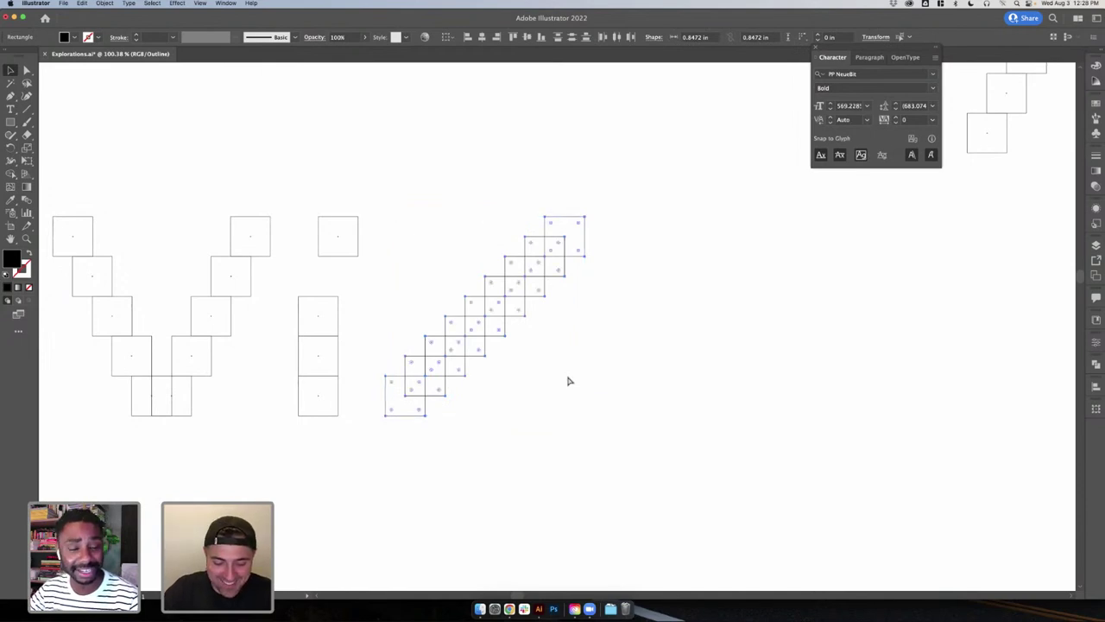
pyautogui.press('v')
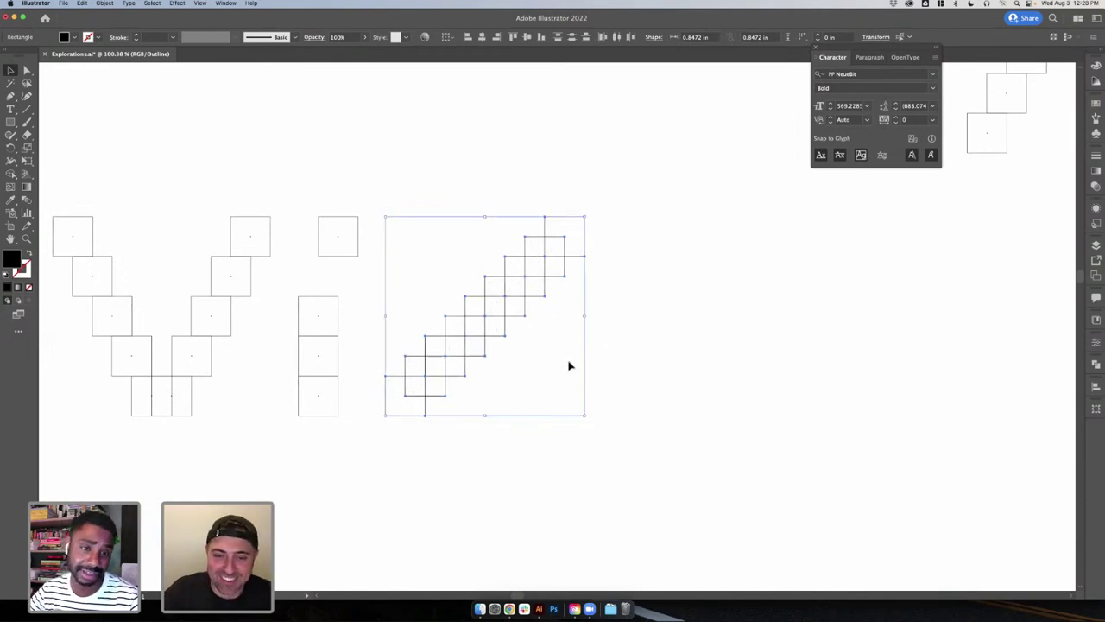
pyautogui.rightClick(519, 318)
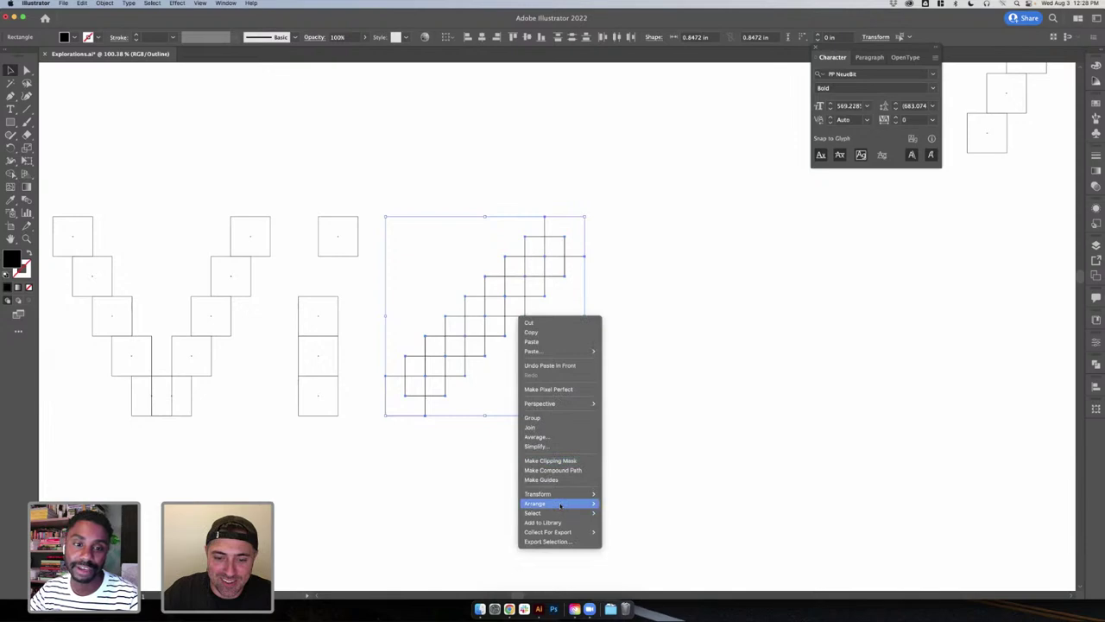
pyautogui.moveTo(570, 493)
pyautogui.click(625, 528)
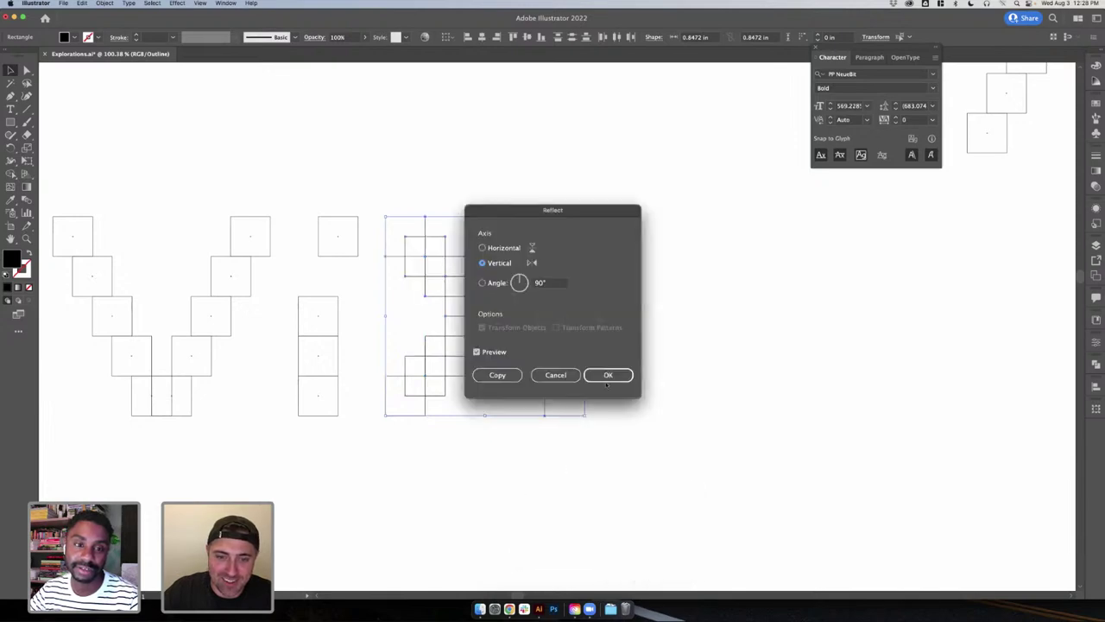
pyautogui.click(608, 375)
# - Return to Preview view and compare the rebuilt wordmark with the variations above it
pyautogui.press('super')
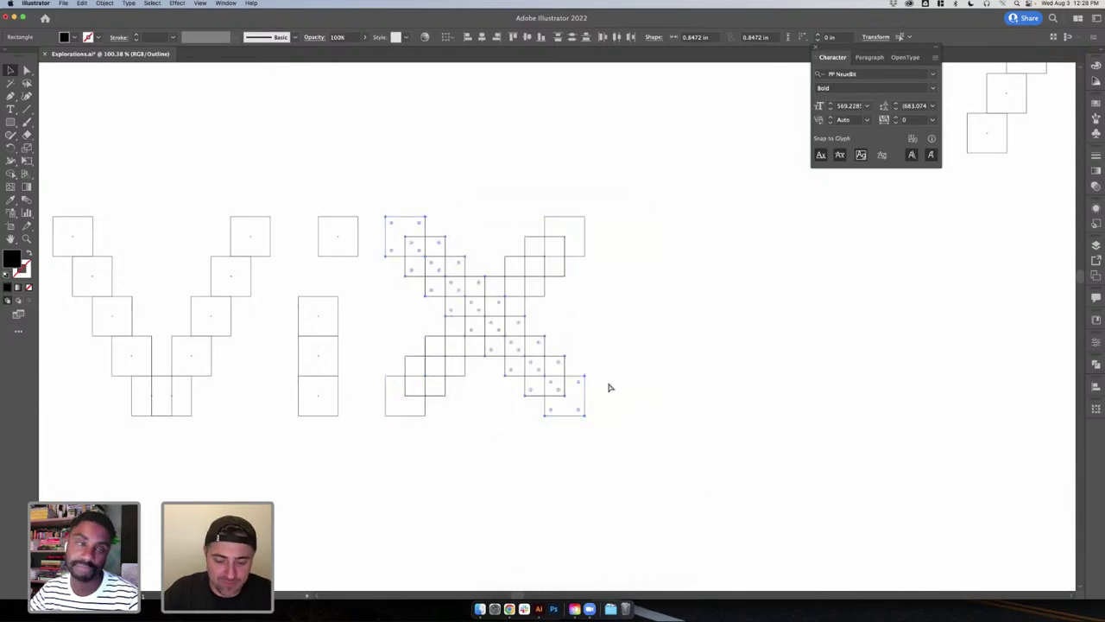
pyautogui.press('super+y')
pyautogui.click(656, 359)
pyautogui.scroll(-4, 656, 360)
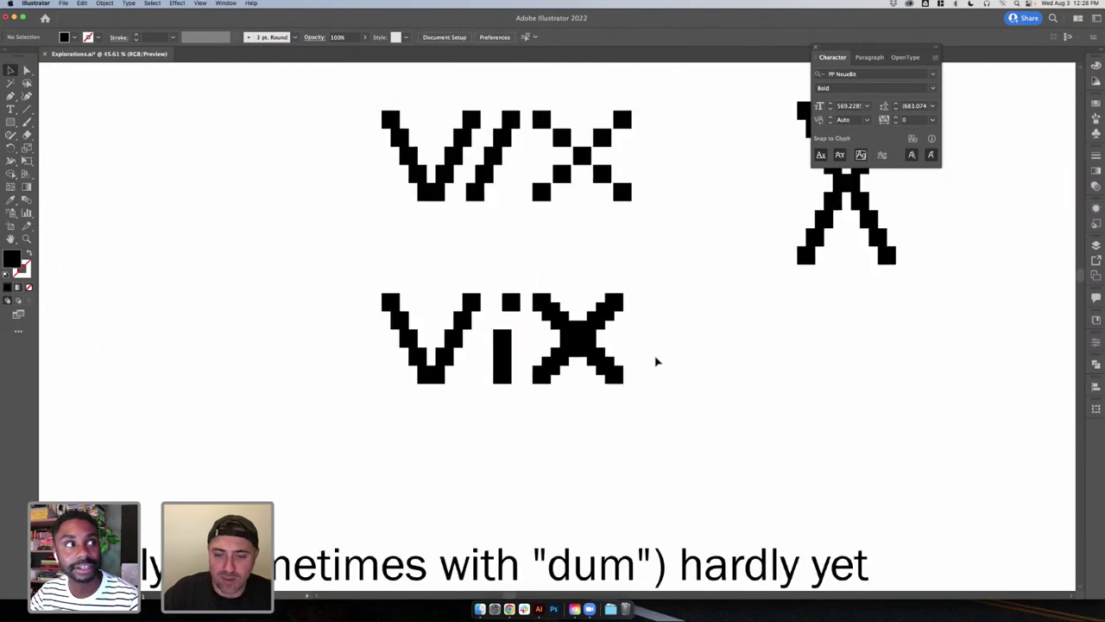
pyautogui.scroll(1, 627, 366)
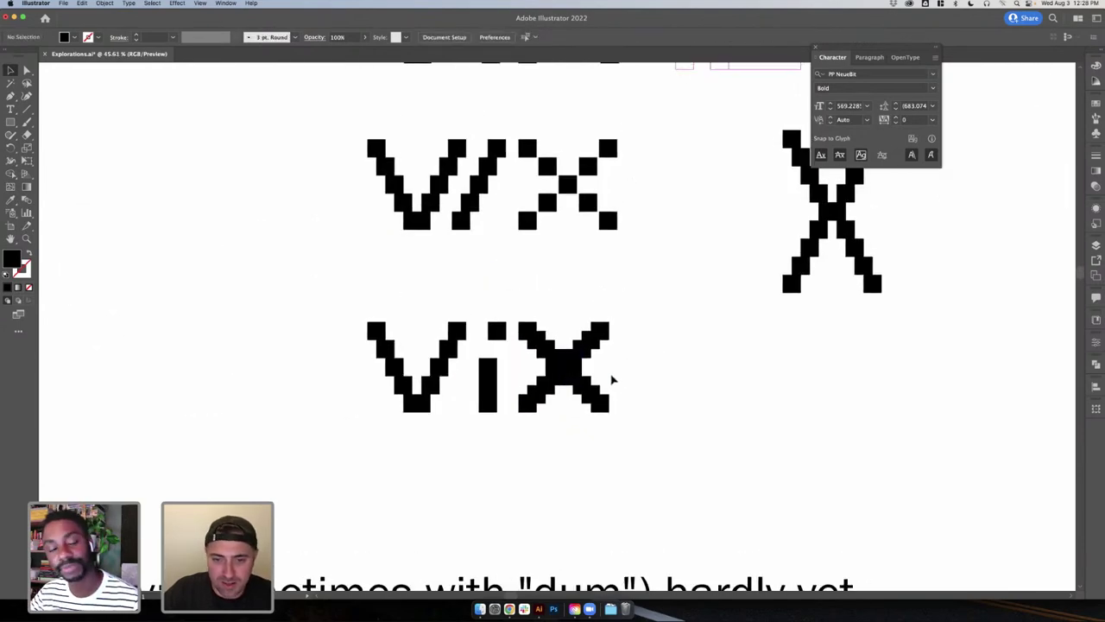
pyautogui.scroll(1, 610, 374)
pyautogui.scroll(-3, 611, 378)
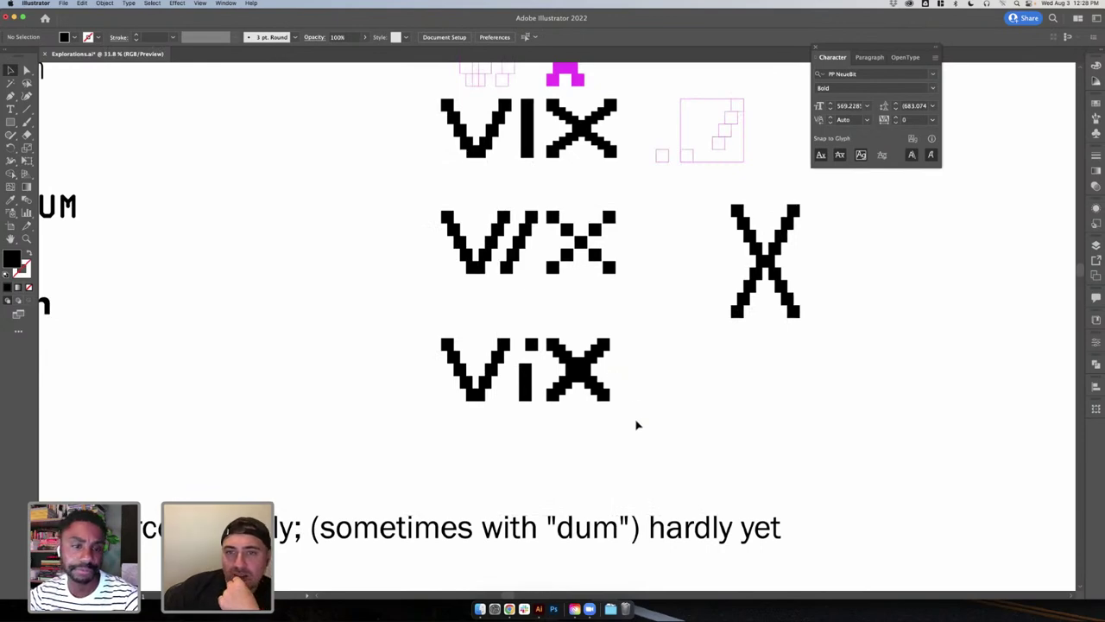
pyautogui.scroll(2, 637, 425)
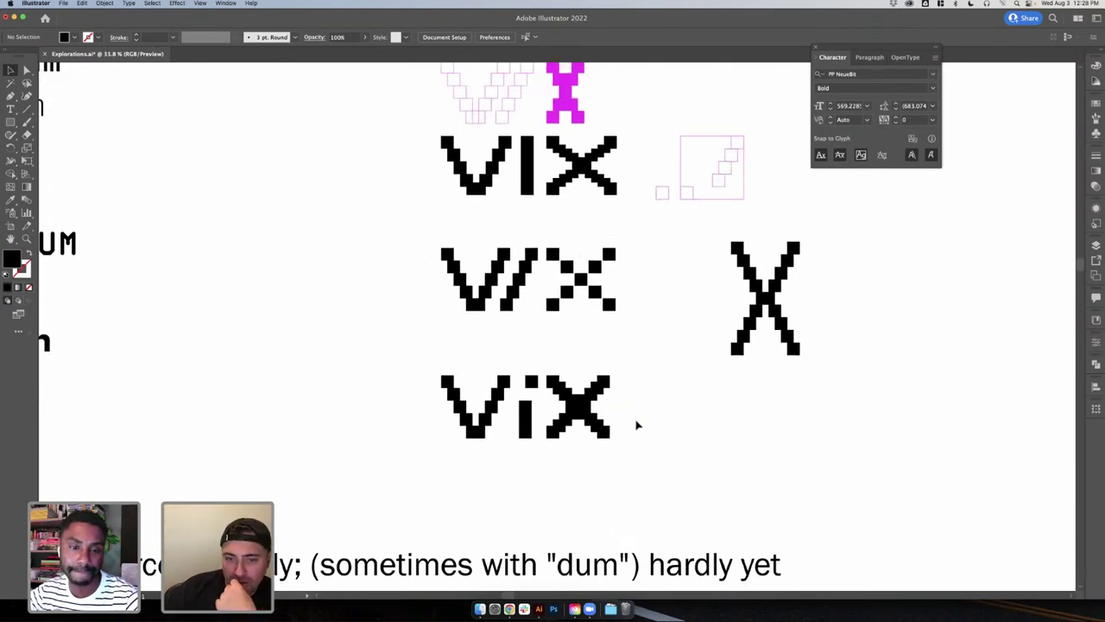
pyautogui.scroll(-1, 637, 425)
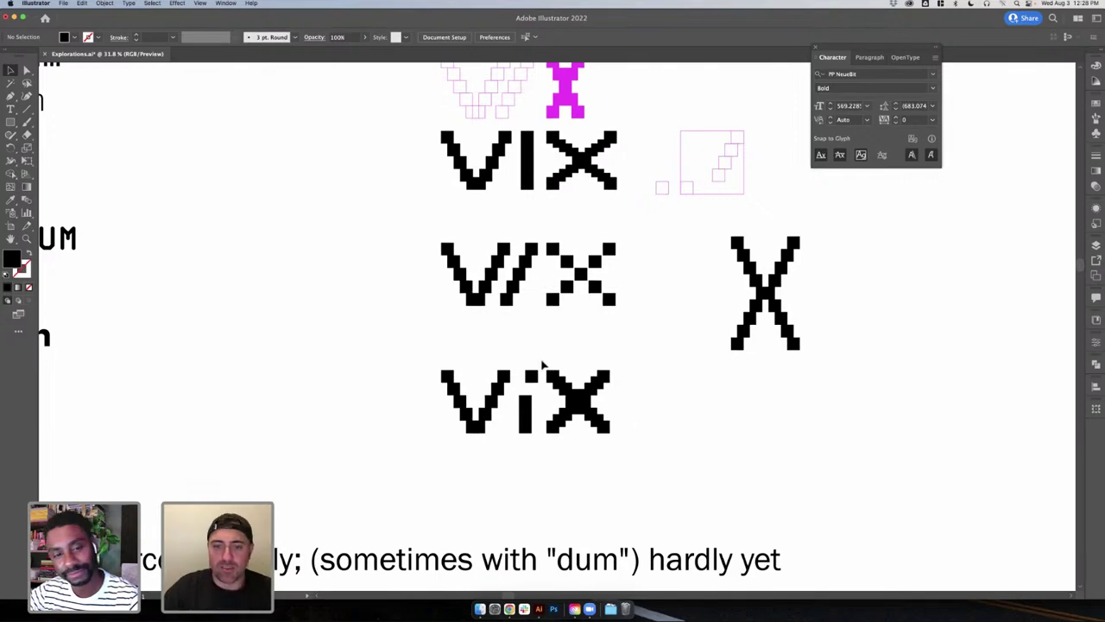
# - Align the lower wordmark's i dot with its stem and fill the gap with a duplicate square, forming a solid I
pyautogui.scroll(5, 544, 367)
pyautogui.click(523, 402)
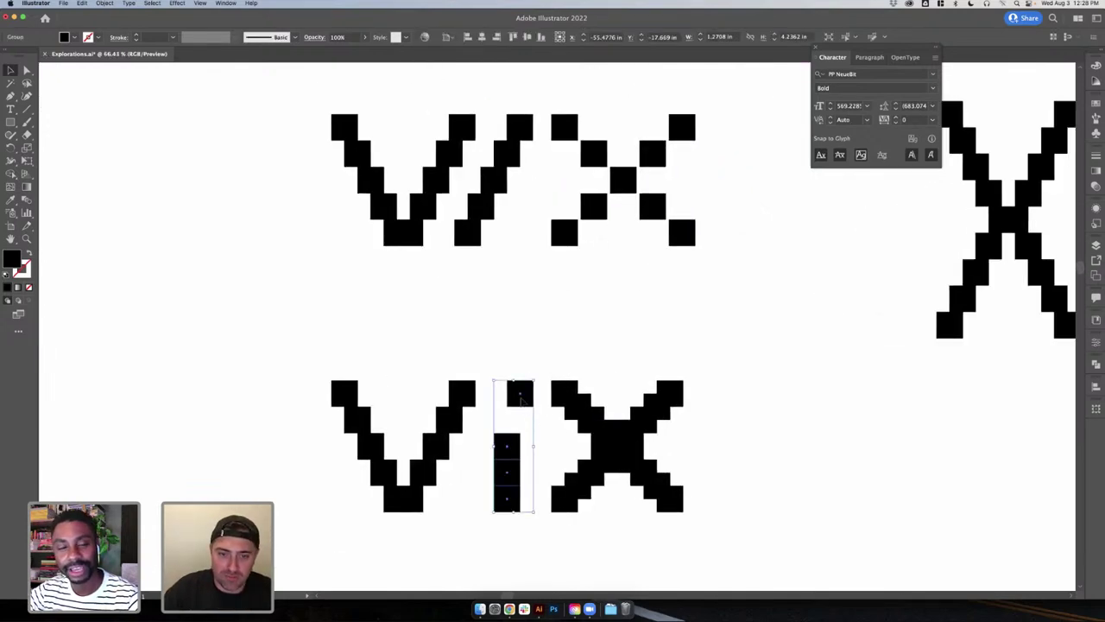
pyautogui.doubleClick(525, 400)
pyautogui.keyDown('shift'); pyautogui.click(514, 443); pyautogui.keyUp('shift')
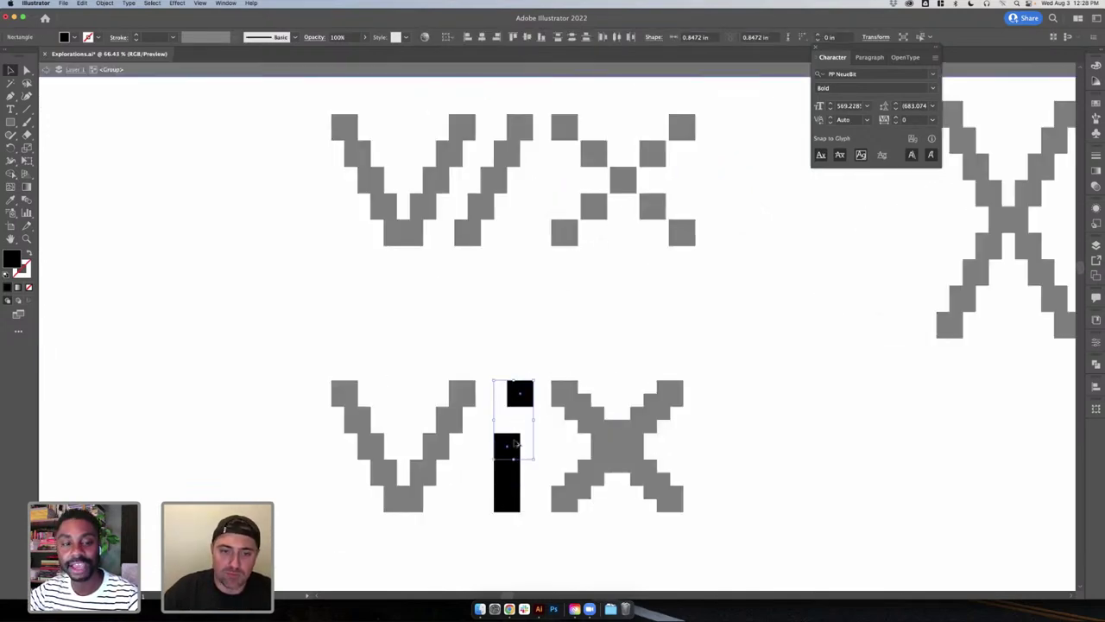
pyautogui.click(481, 38)
pyautogui.click(595, 378)
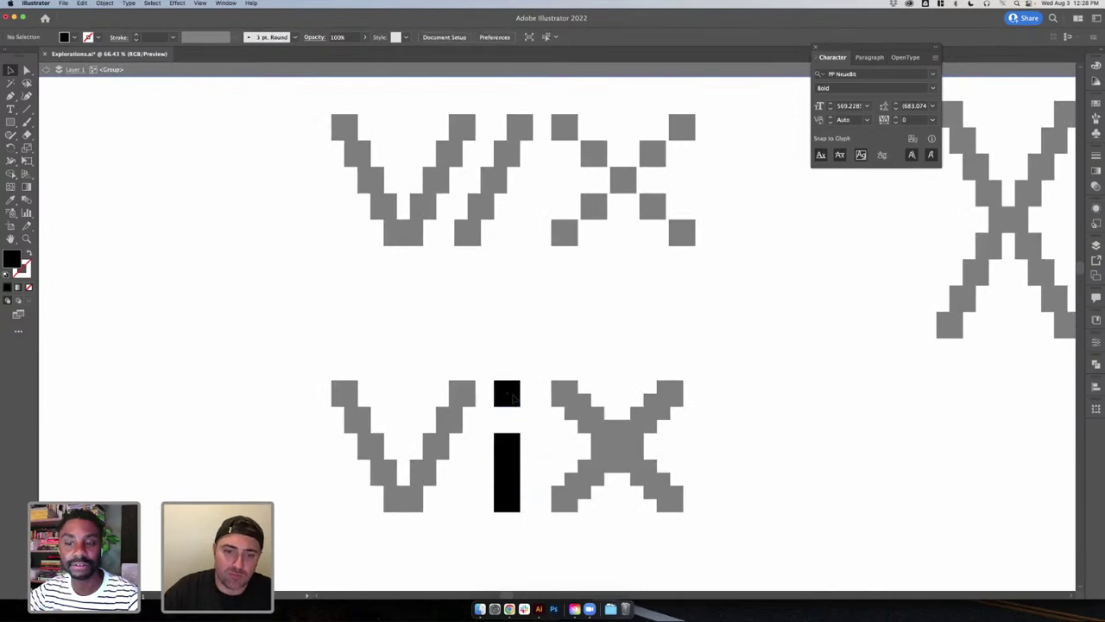
pyautogui.moveTo(513, 397); pyautogui.dragTo(516, 423)
pyautogui.doubleClick(557, 358)
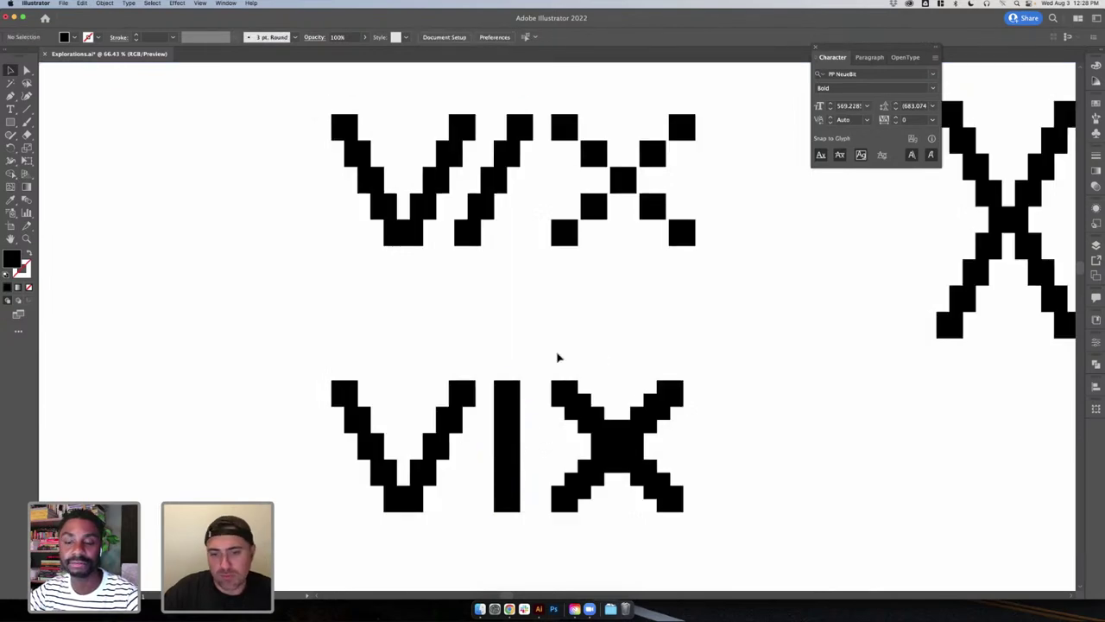
# - Duplicate the X's top-right square beside the letter and scale the copy uniformly to 50%
pyautogui.scroll(-3, 558, 354)
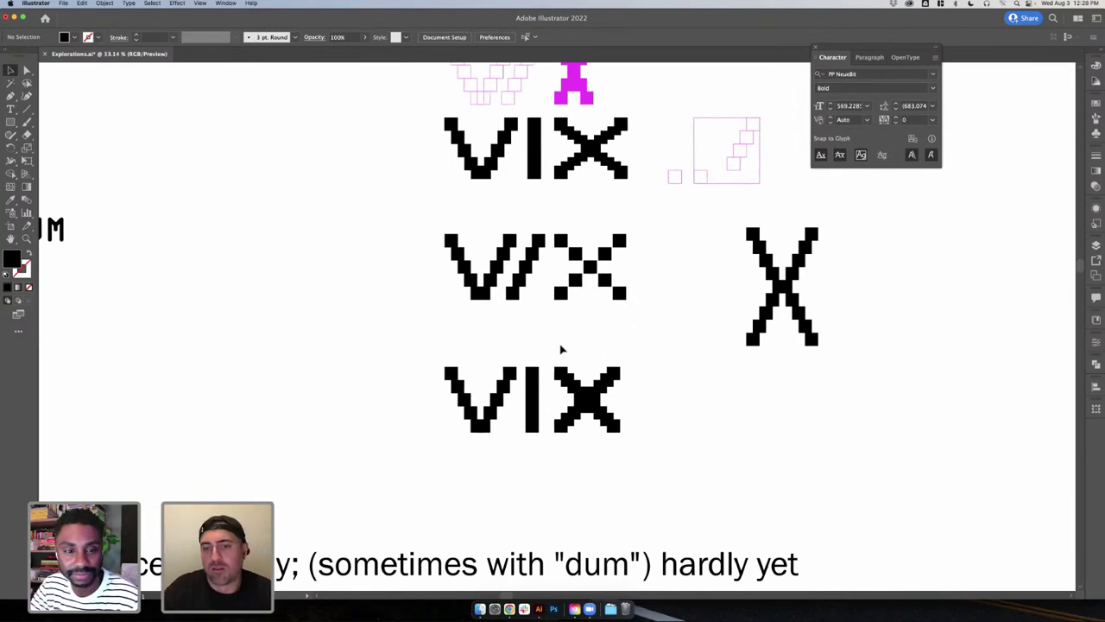
pyautogui.scroll(3, 650, 384)
pyautogui.click(573, 366)
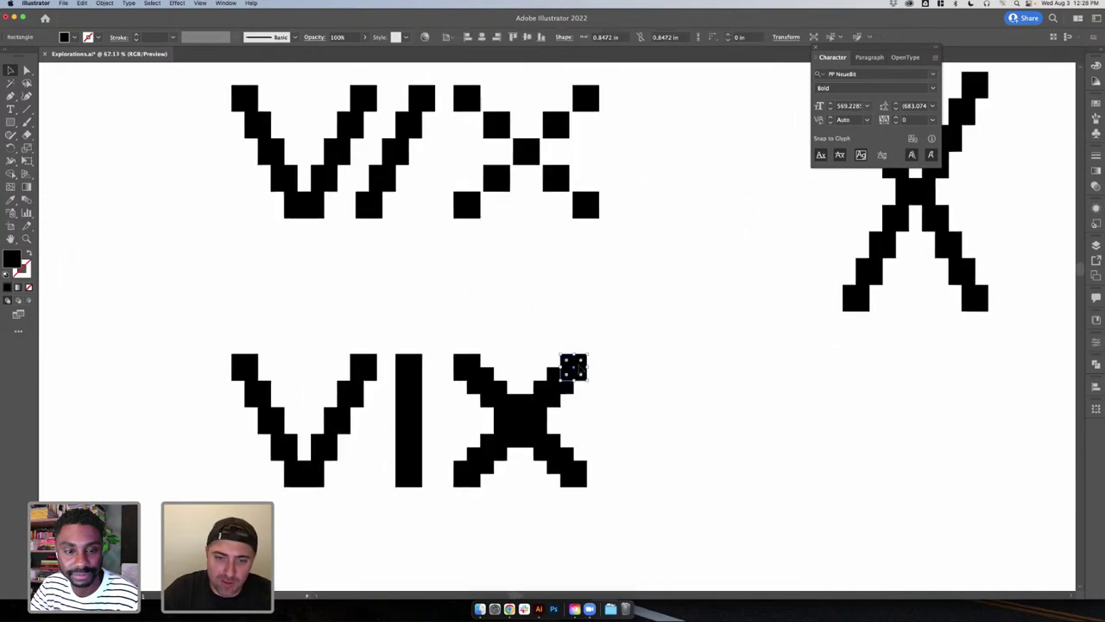
pyautogui.moveTo(574, 366); pyautogui.dragTo(613, 423)
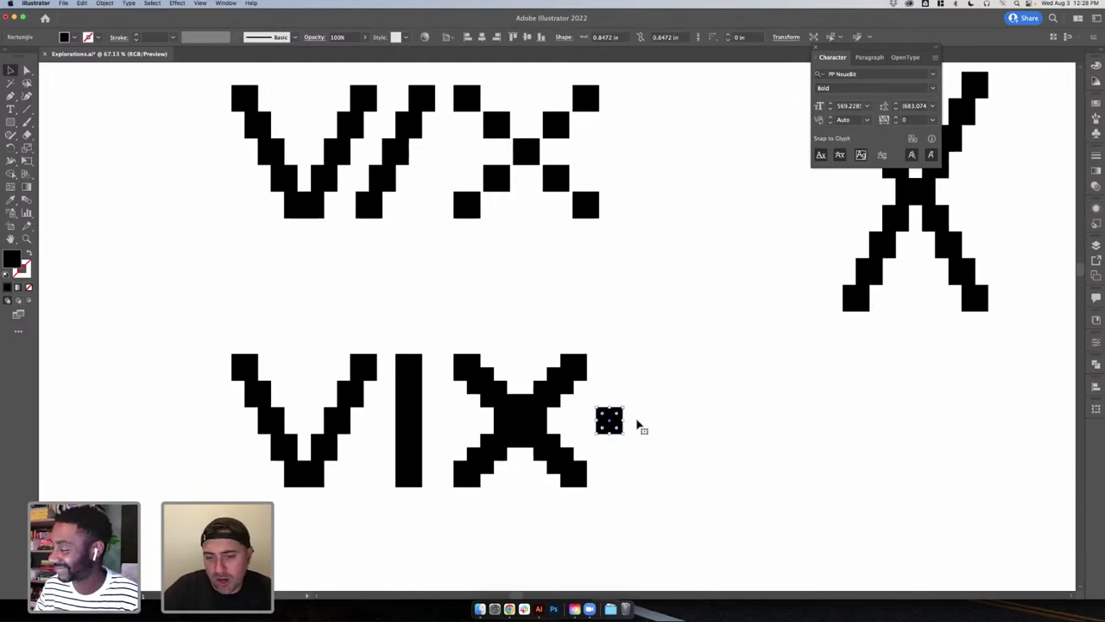
pyautogui.press('s')
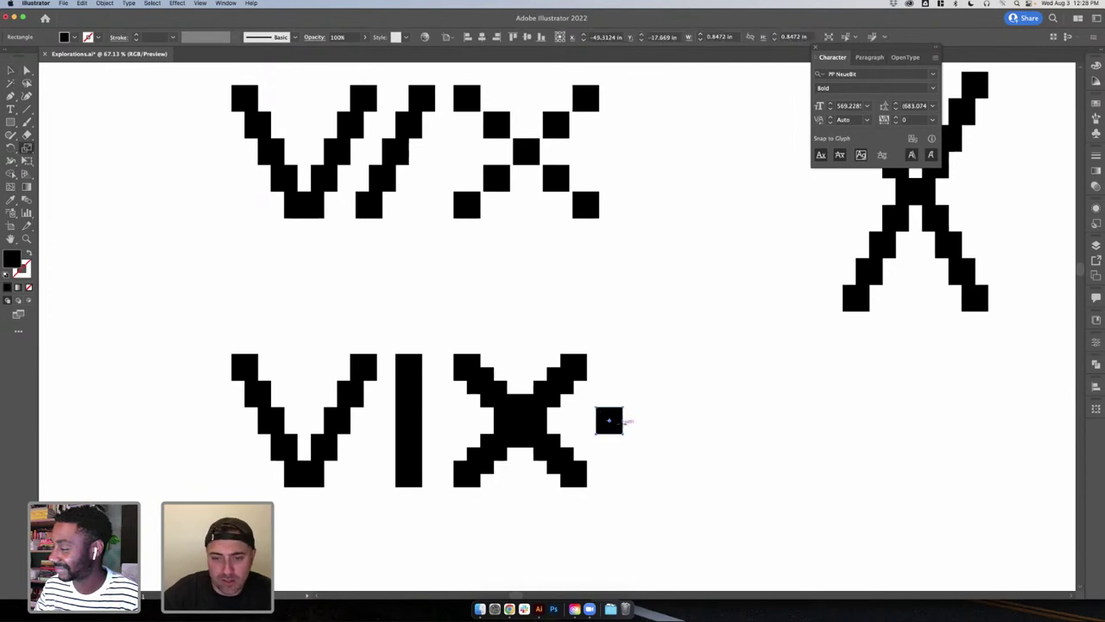
pyautogui.press('Return')
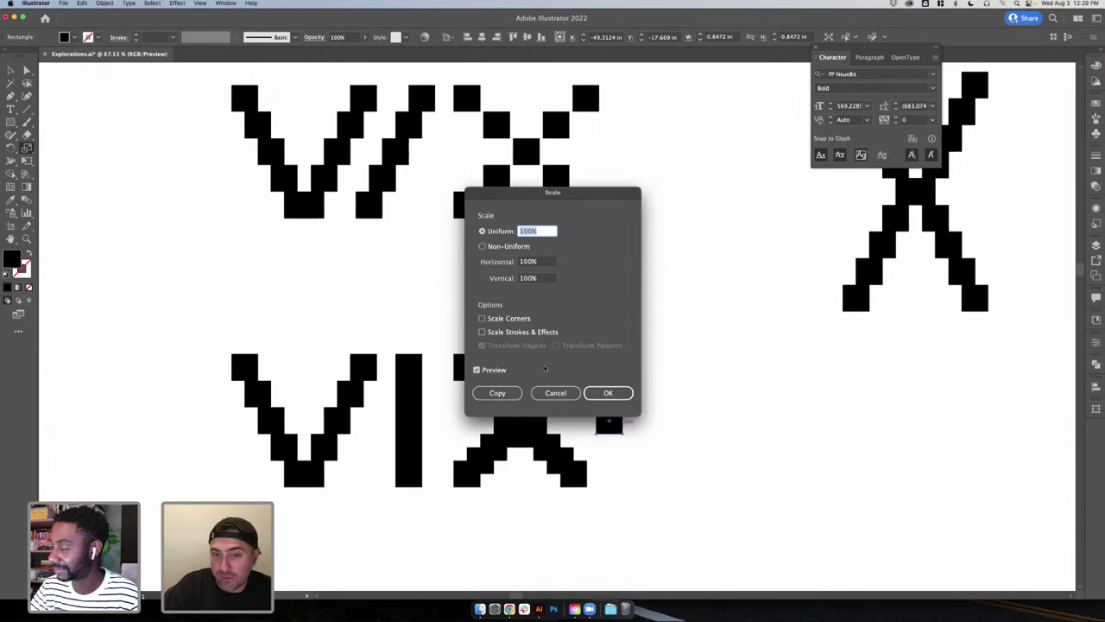
pyautogui.write('50')
pyautogui.press('Return')
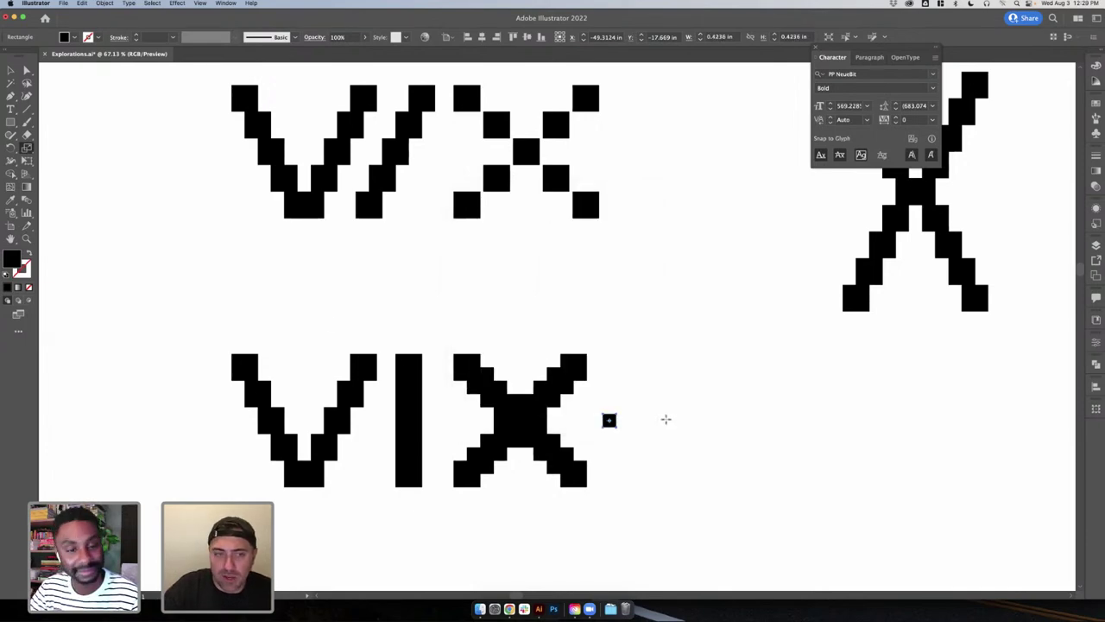
# - Recolour the small square white by sampling the background, and place it over the right side of the X's centre
pyautogui.press('v')
pyautogui.click(573, 367)
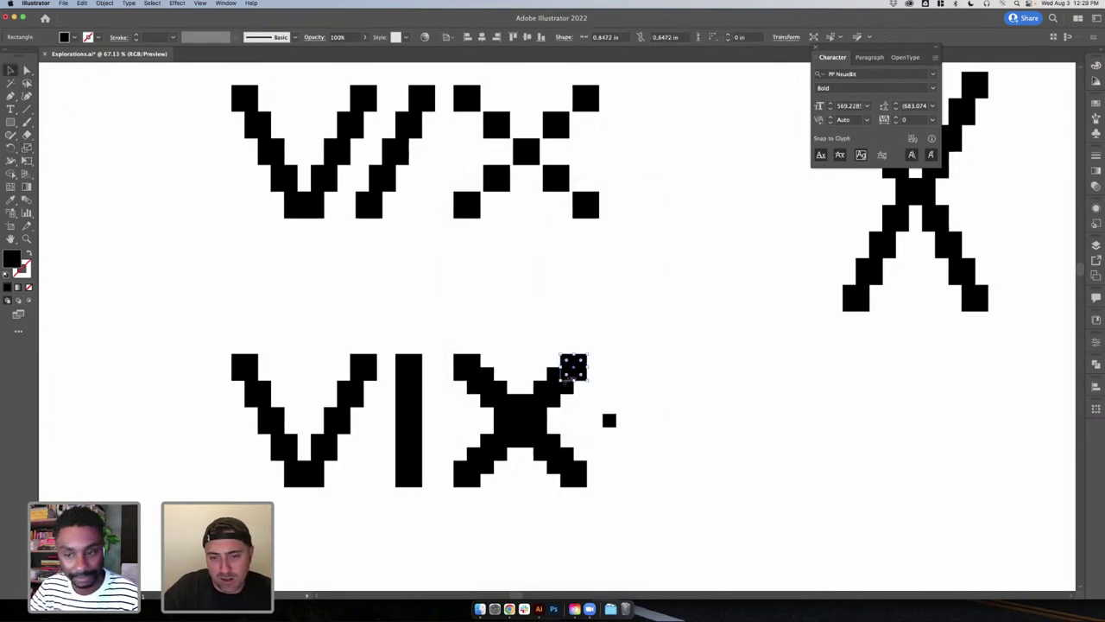
pyautogui.click(348, 381)
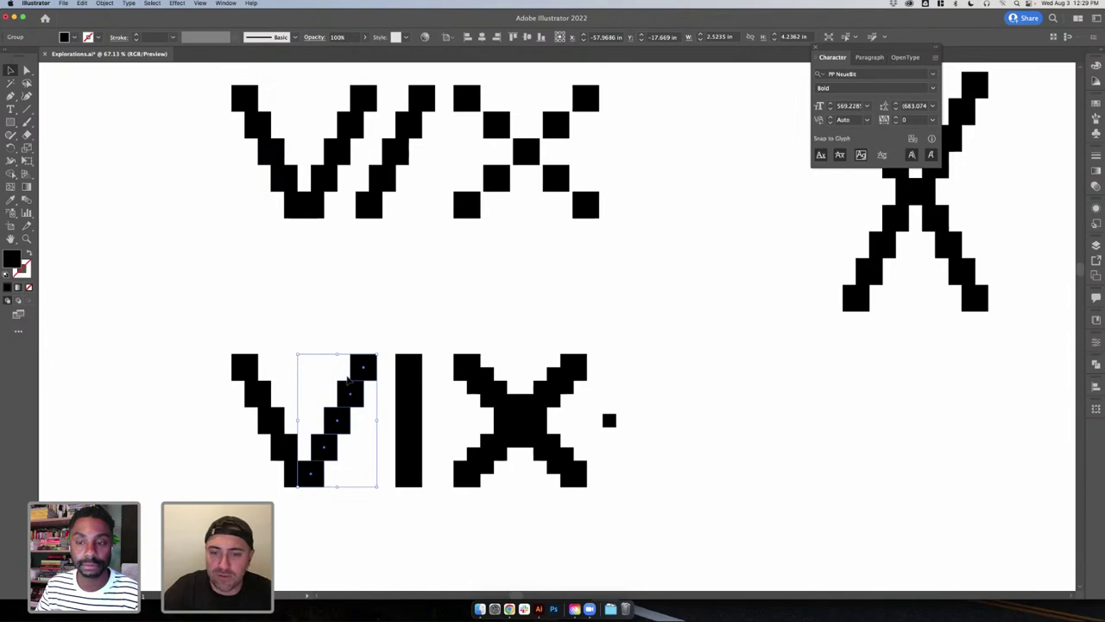
pyautogui.click(609, 420)
pyautogui.press('i')
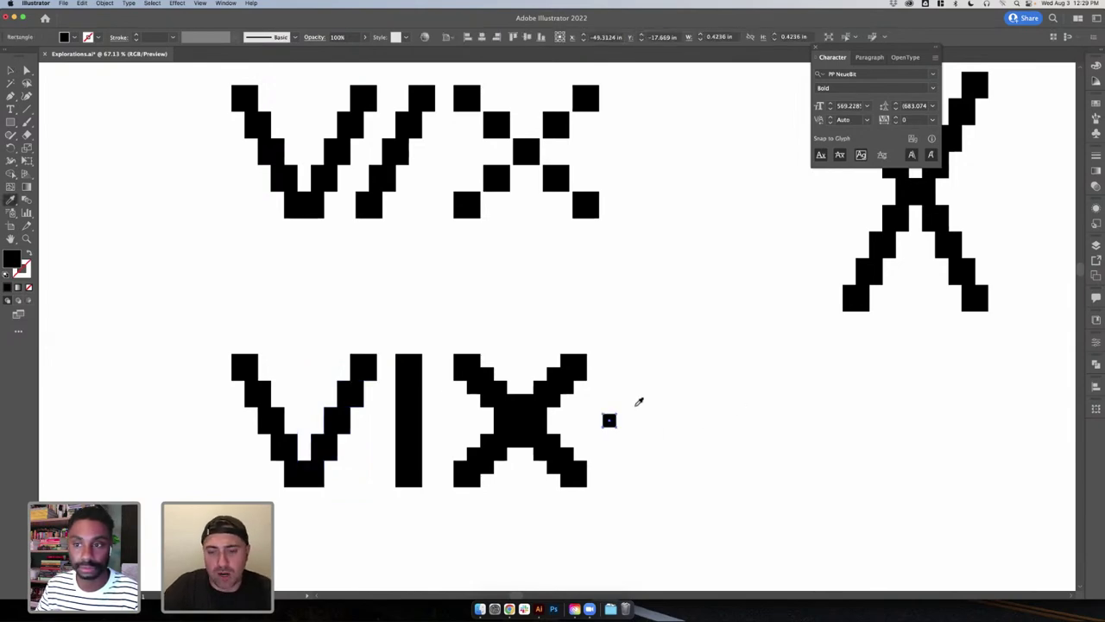
pyautogui.click(642, 418)
pyautogui.press('v')
pyautogui.click(639, 425)
pyautogui.moveTo(615, 426); pyautogui.dragTo(549, 422)
# - Try to group all the squares of the lower wordmark's X
pyautogui.click(521, 422)
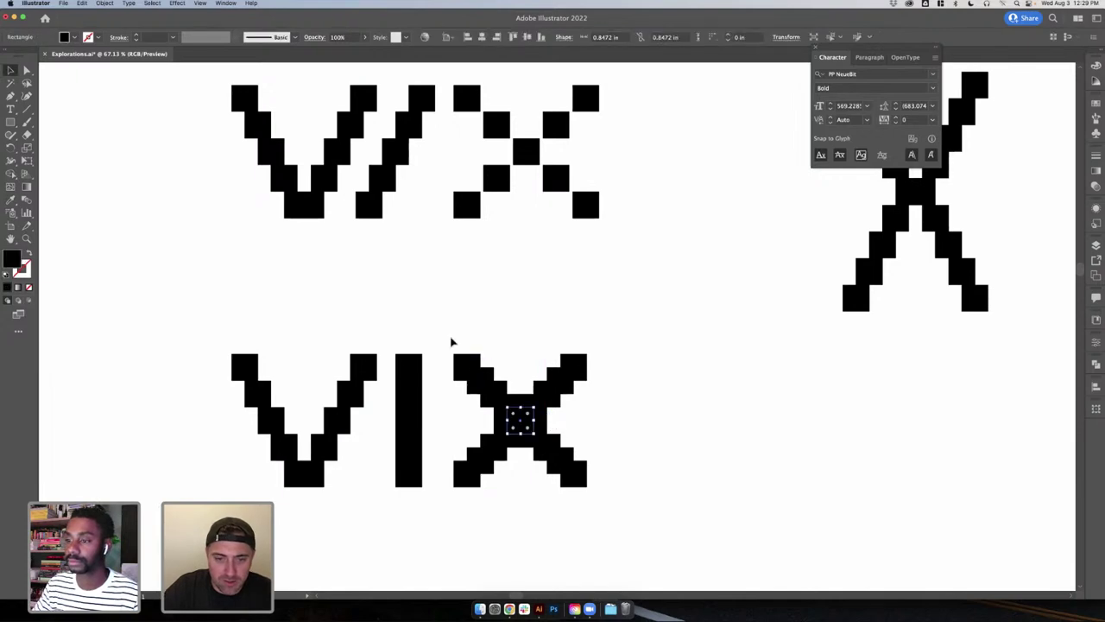
pyautogui.moveTo(445, 336); pyautogui.dragTo(597, 518)
pyautogui.press('super+g')
pyautogui.click(621, 499)
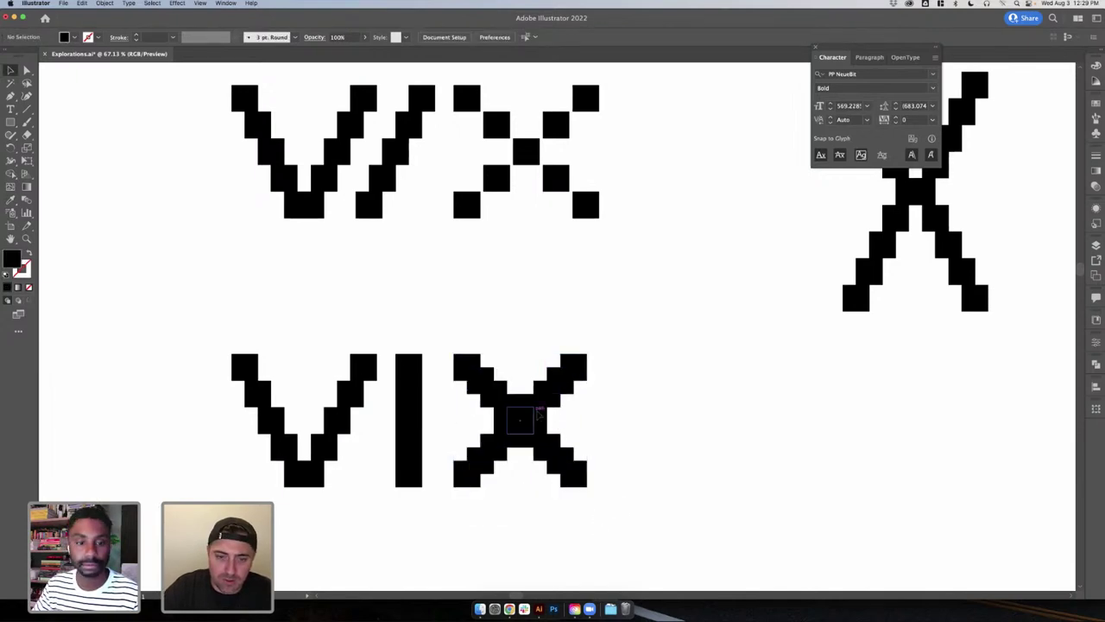
pyautogui.click(530, 421)
pyautogui.press('super+z')
pyautogui.press('super+z')
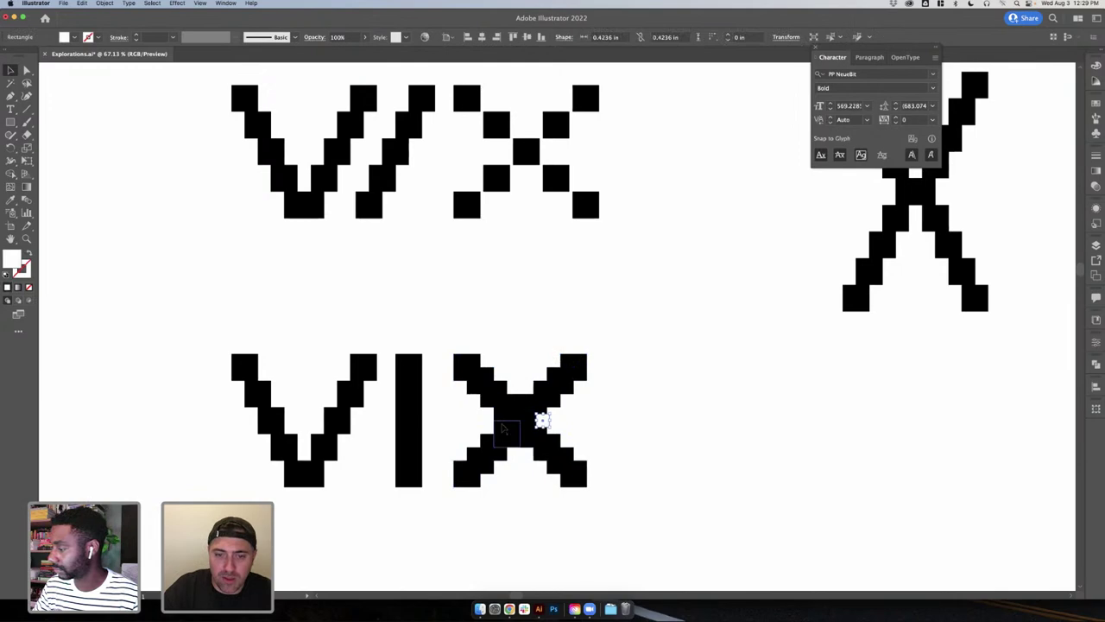
pyautogui.press('super+z')
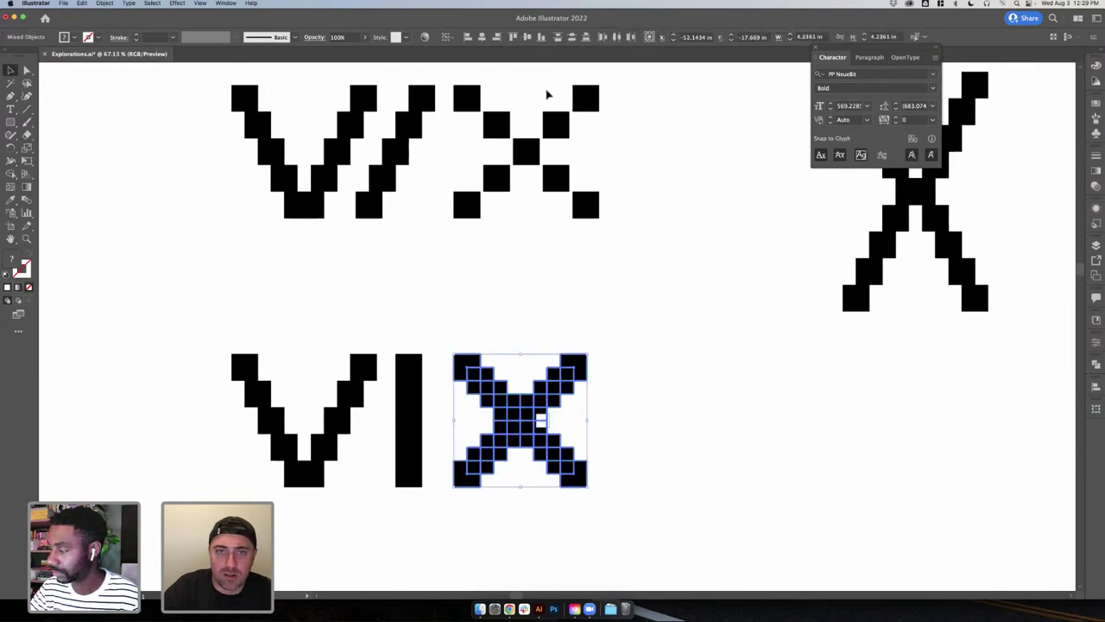
# - Cut into both sides of the X's centre block with small white squares, duplicating one to cover the opposite side
pyautogui.click(533, 67)
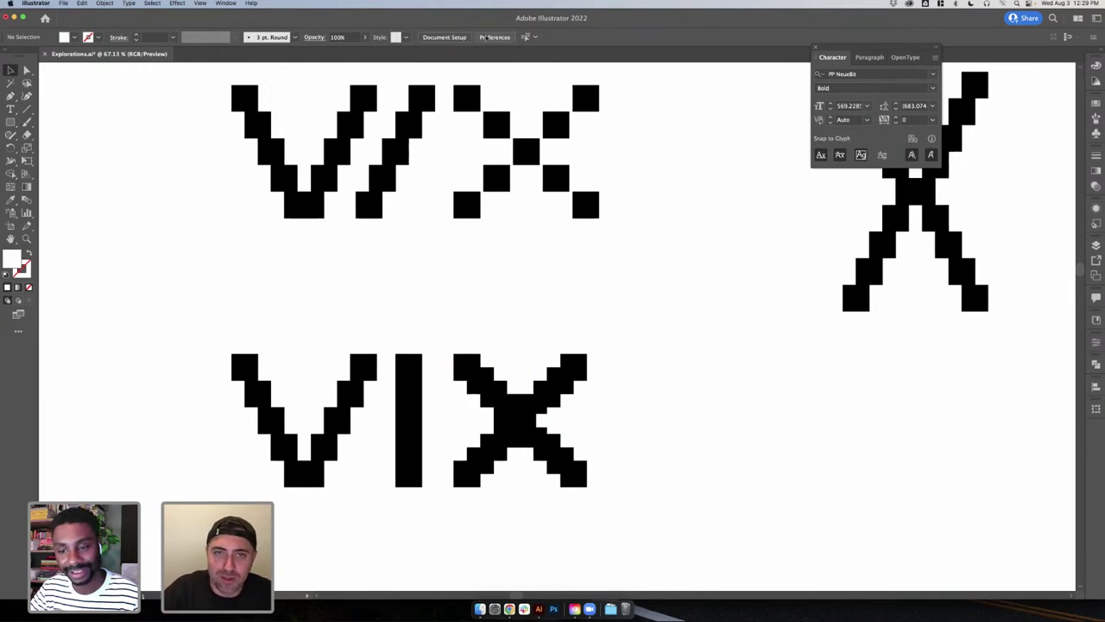
pyautogui.click(549, 421)
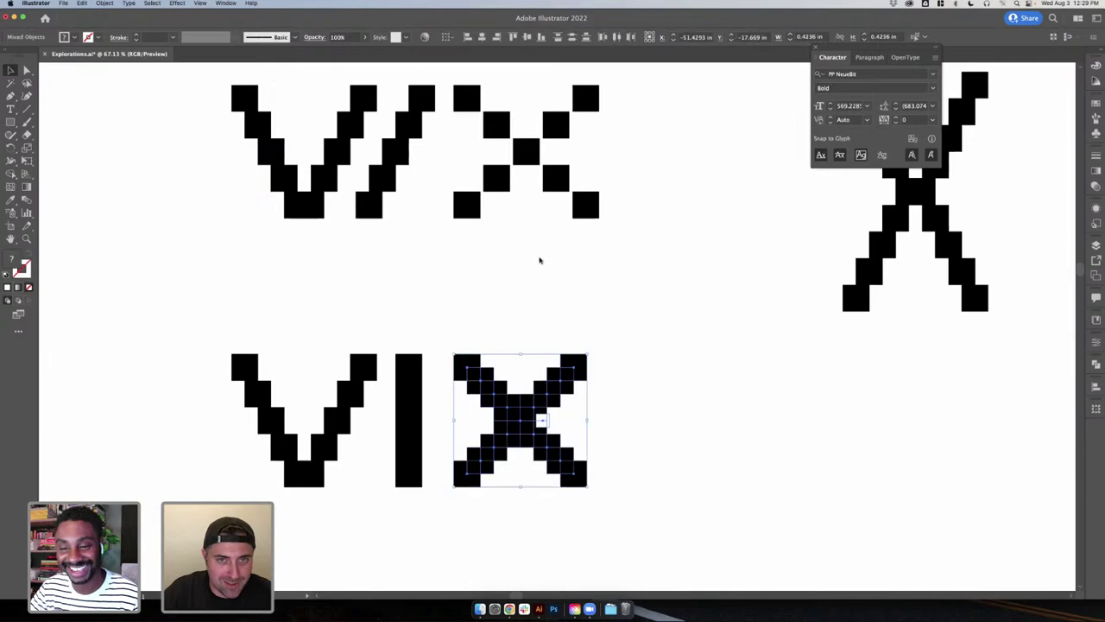
pyautogui.click(596, 522)
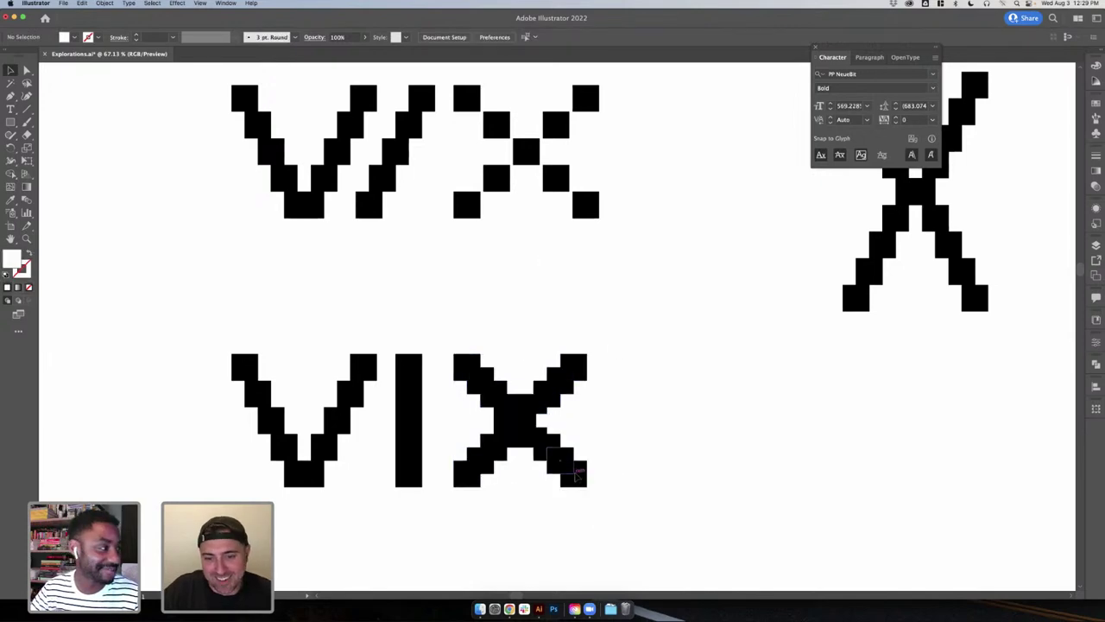
pyautogui.moveTo(544, 423)
pyautogui.mouseDown()
pyautogui.moveTo(502, 422)
pyautogui.moveTo(544, 423)
pyautogui.mouseUp()
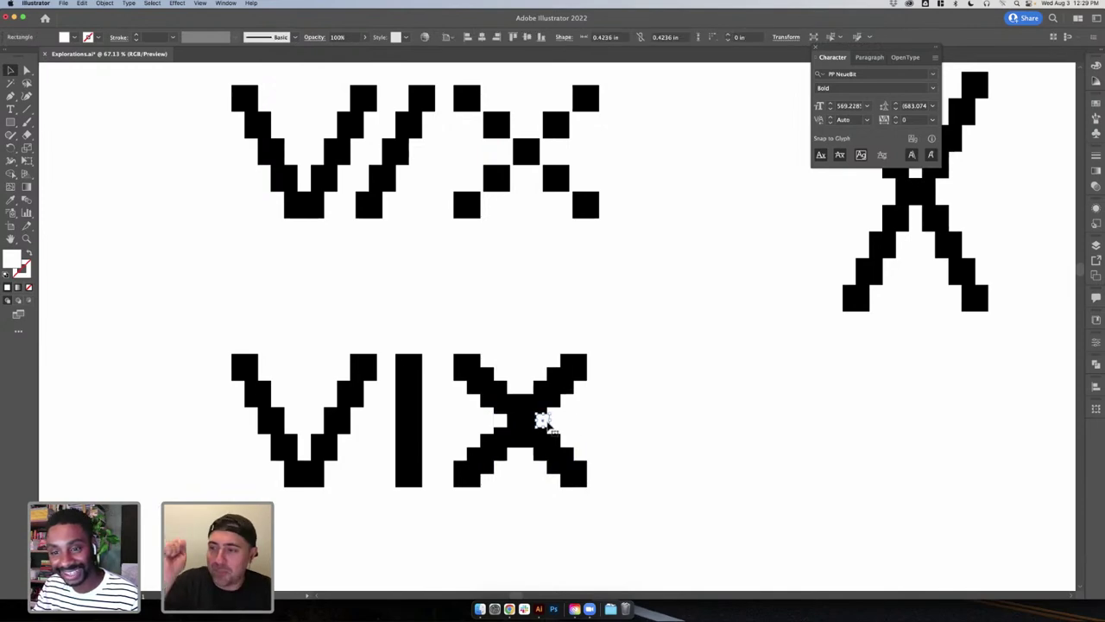
pyautogui.press('super+z')
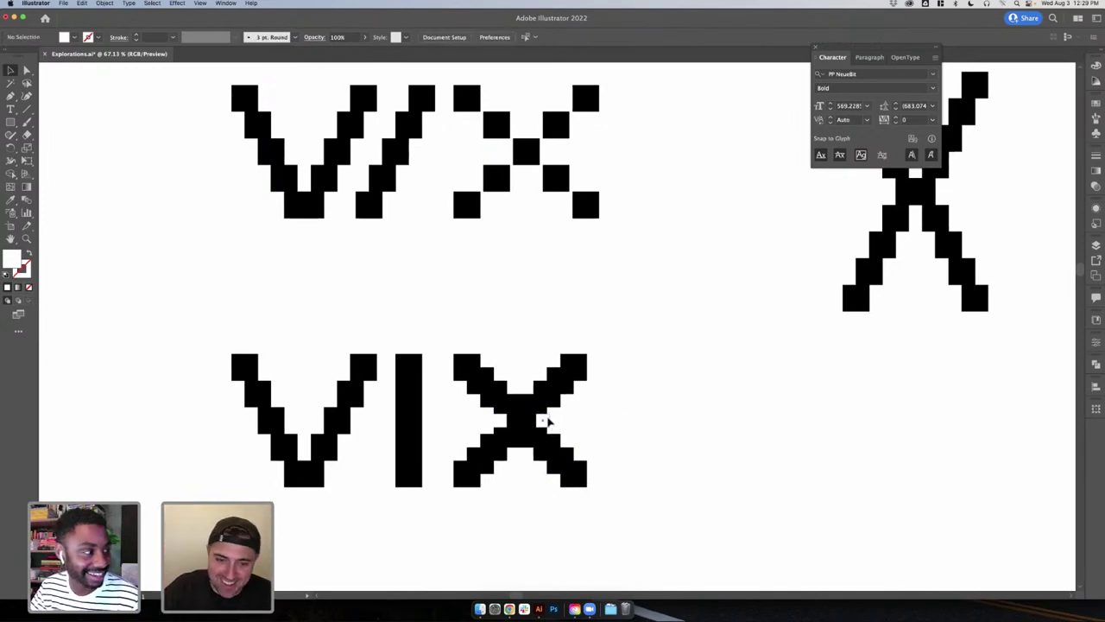
# - Shift the right-hand white square inward so it sits flush within the X's centre block
pyautogui.click(524, 419)
pyautogui.click(584, 402)
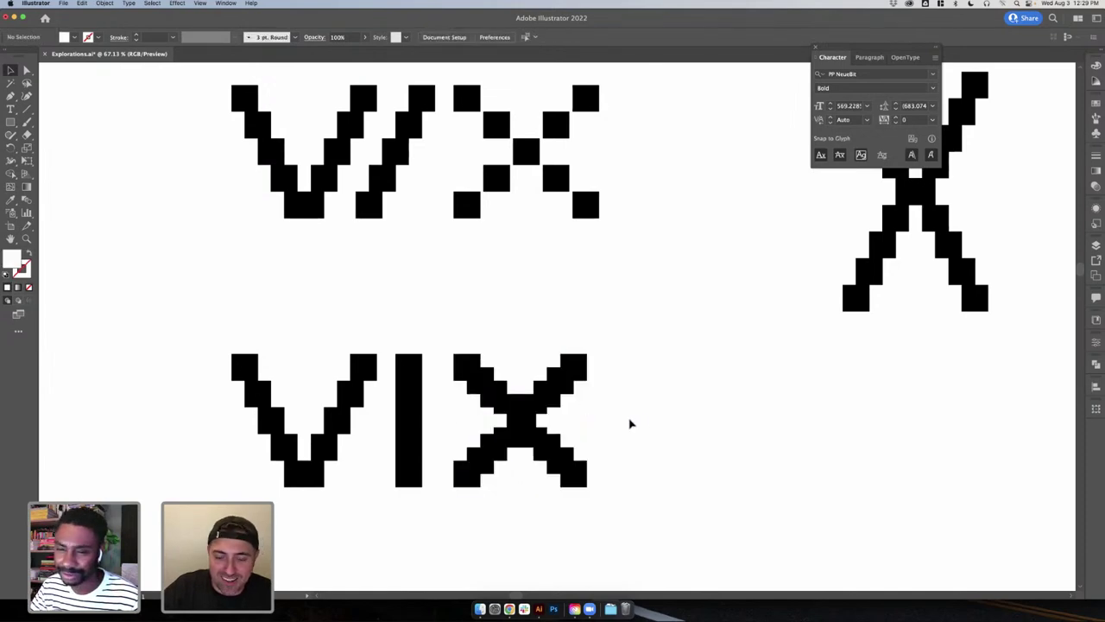
pyautogui.moveTo(541, 422); pyautogui.dragTo(539, 420)
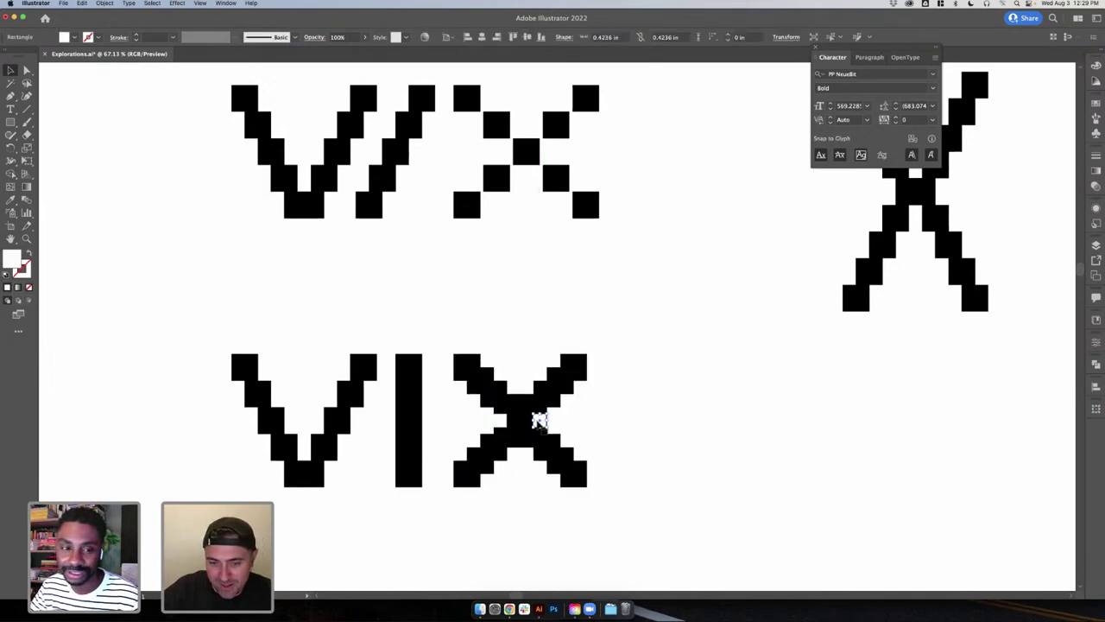
pyautogui.click(577, 436)
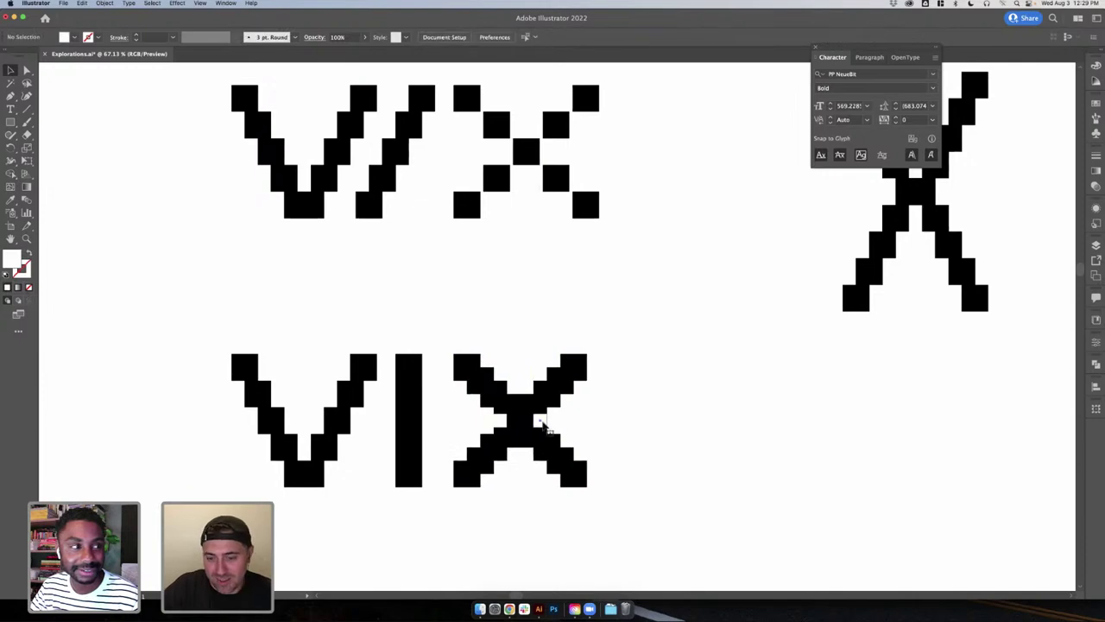
# - Copy the pair of white side squares and rotate the copy to notch the top and bottom of the X's centre
pyautogui.click(541, 422)
pyautogui.click(611, 412)
pyautogui.click(517, 423)
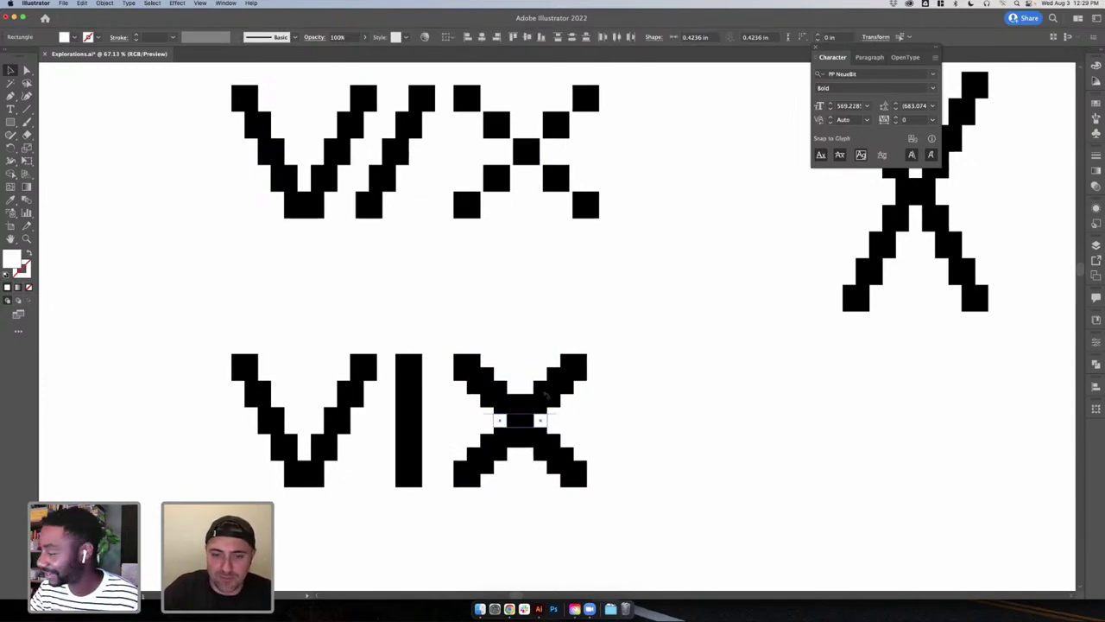
pyautogui.click(657, 409)
# - Move the tall standalone X upward to free the space beside the lower wordmark
pyautogui.scroll(-5, 656, 409)
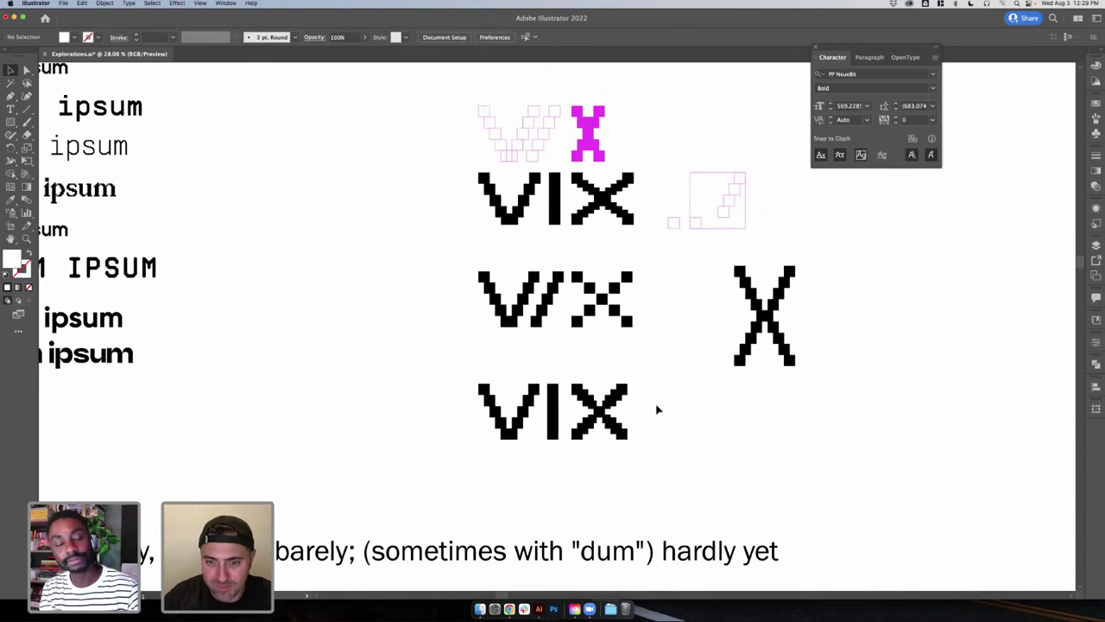
pyautogui.hscroll(3, 659, 413)
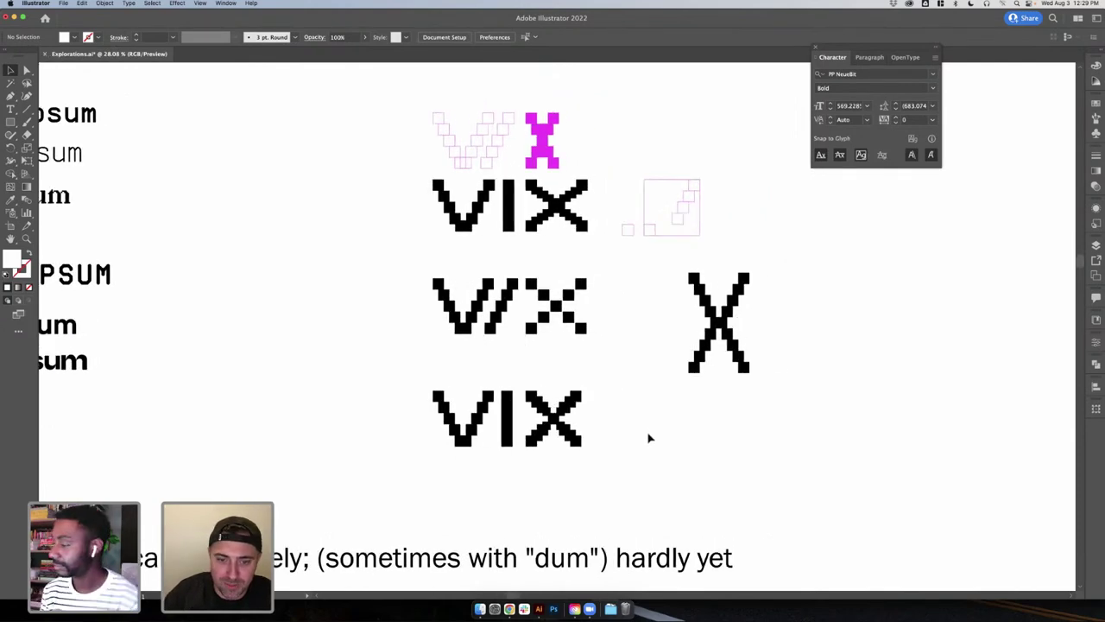
pyautogui.hscroll(2, 650, 438)
pyautogui.scroll(1, 650, 437)
pyautogui.moveTo(598, 473); pyautogui.dragTo(410, 397)
pyautogui.moveTo(780, 416); pyautogui.dragTo(646, 286)
pyautogui.moveTo(711, 344); pyautogui.dragTo(711, 306)
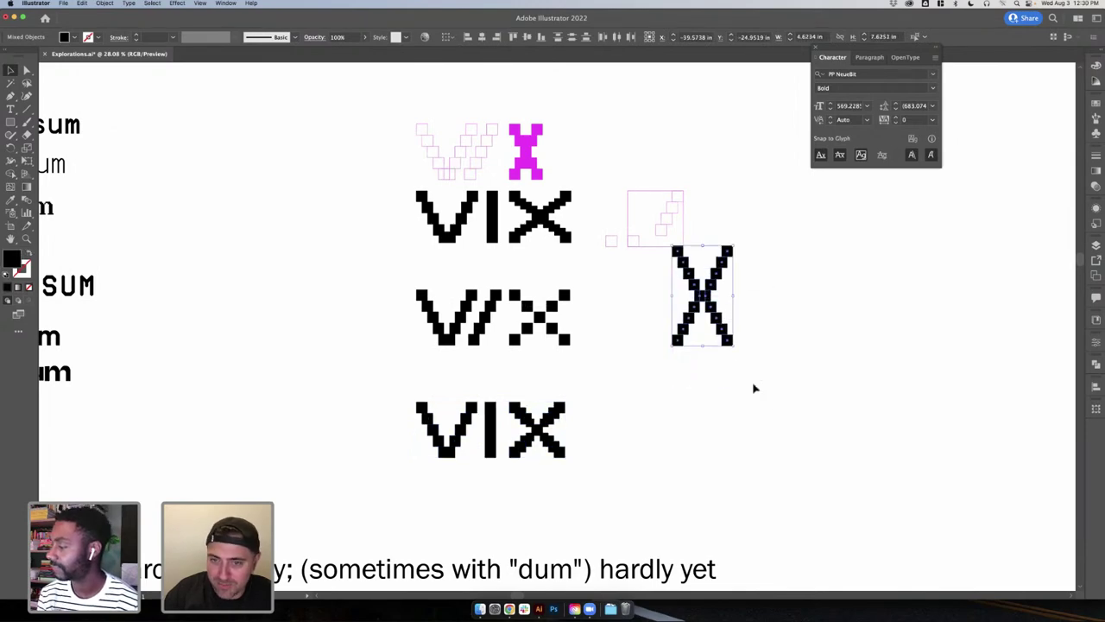
pyautogui.click(747, 386)
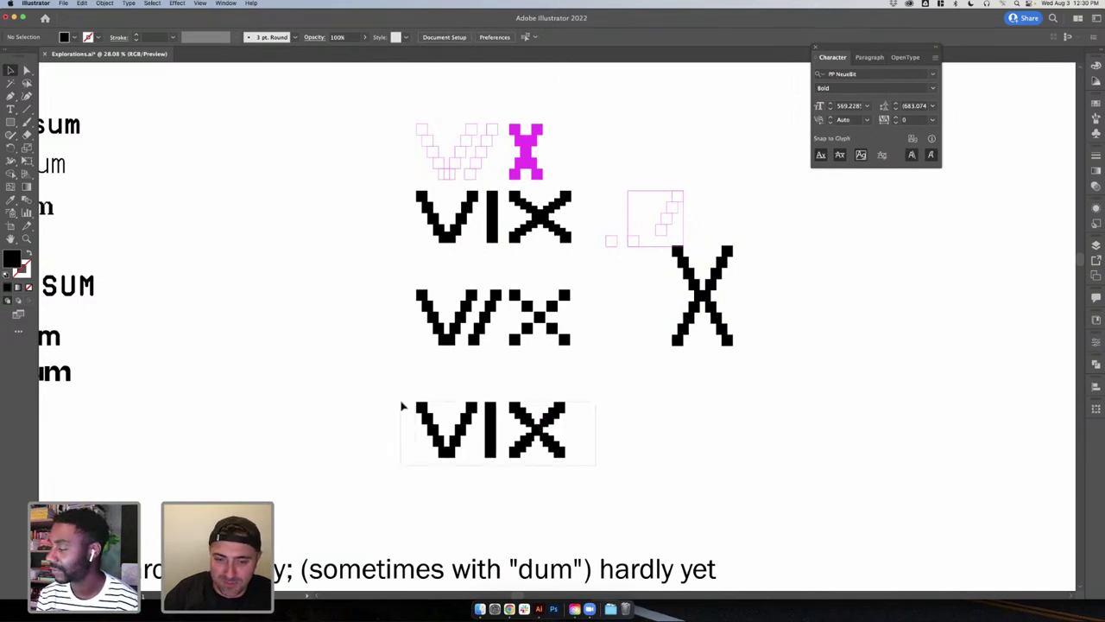
# - Duplicate the lower VIX wordmark to its right, and shift the copy's X further right to open a gap after the I
pyautogui.moveTo(467, 422); pyautogui.dragTo(706, 423)
pyautogui.click(842, 481)
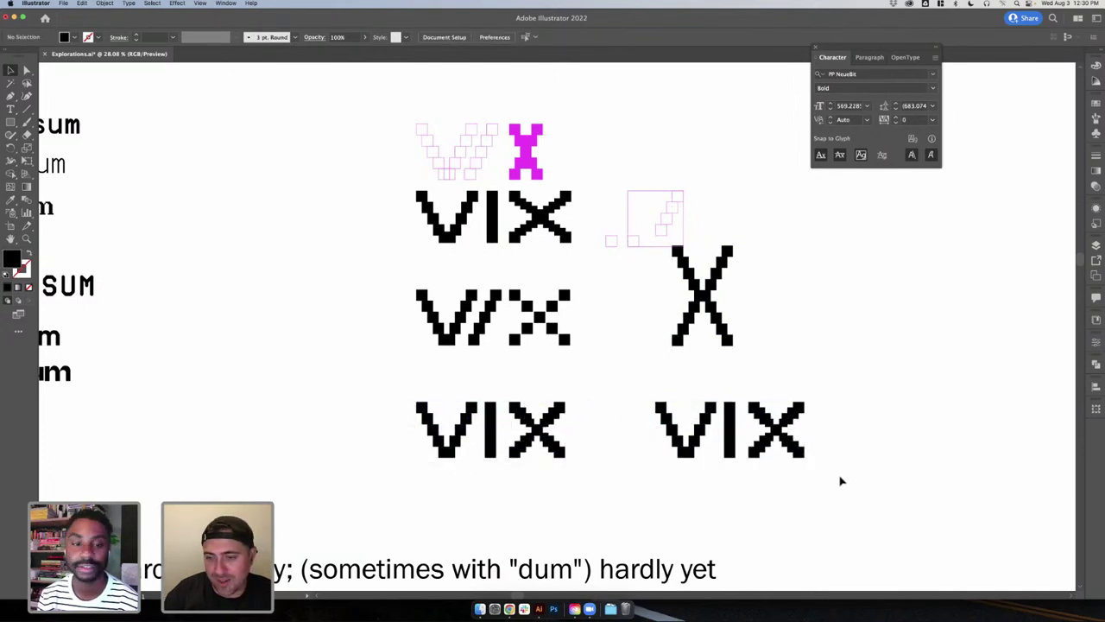
pyautogui.hscroll(2, 842, 481)
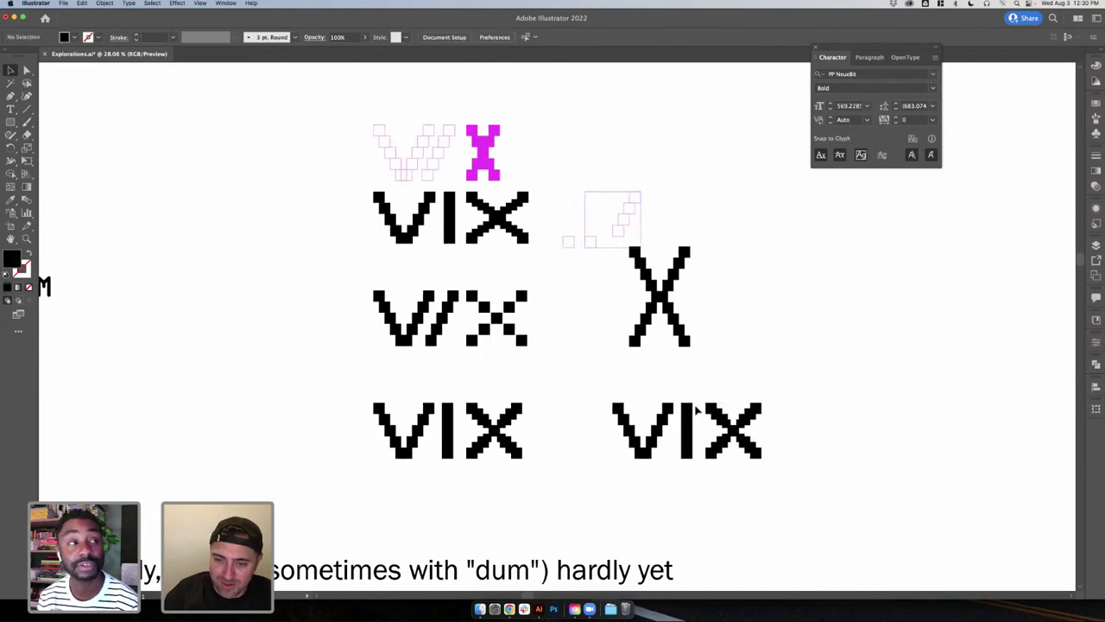
pyautogui.moveTo(733, 432); pyautogui.dragTo(789, 431)
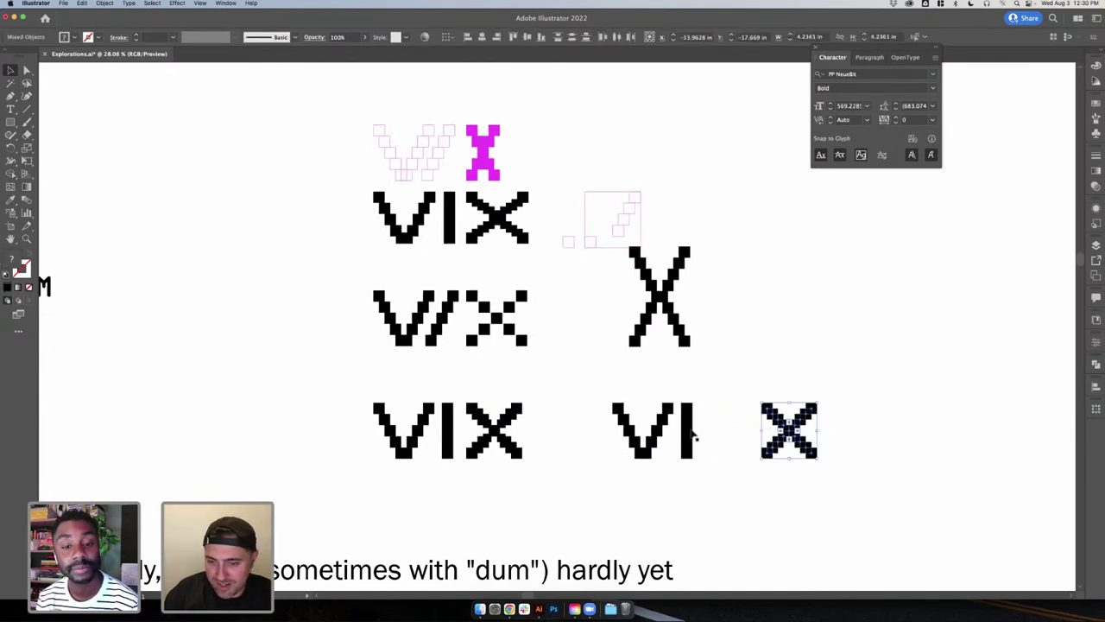
# - Try moving the copied wordmark's I to the right into the gap
pyautogui.click(687, 427)
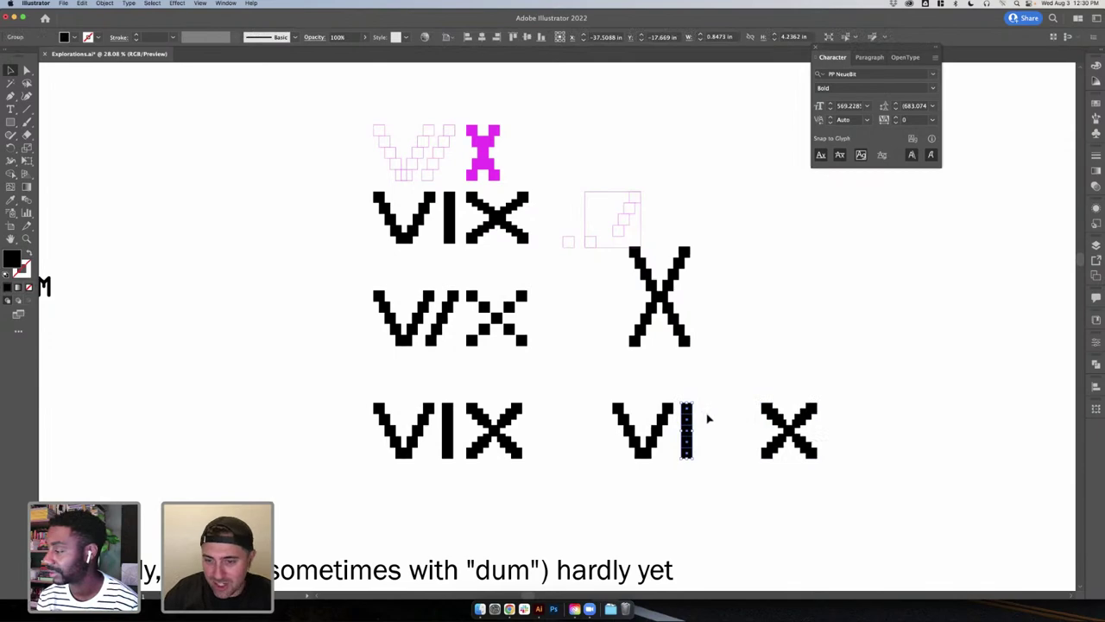
pyautogui.moveTo(694, 417)
pyautogui.mouseDown()
pyautogui.moveTo(743, 417)
pyautogui.moveTo(727, 416)
pyautogui.mouseUp()
pyautogui.press('super+z')
pyautogui.click(664, 413)
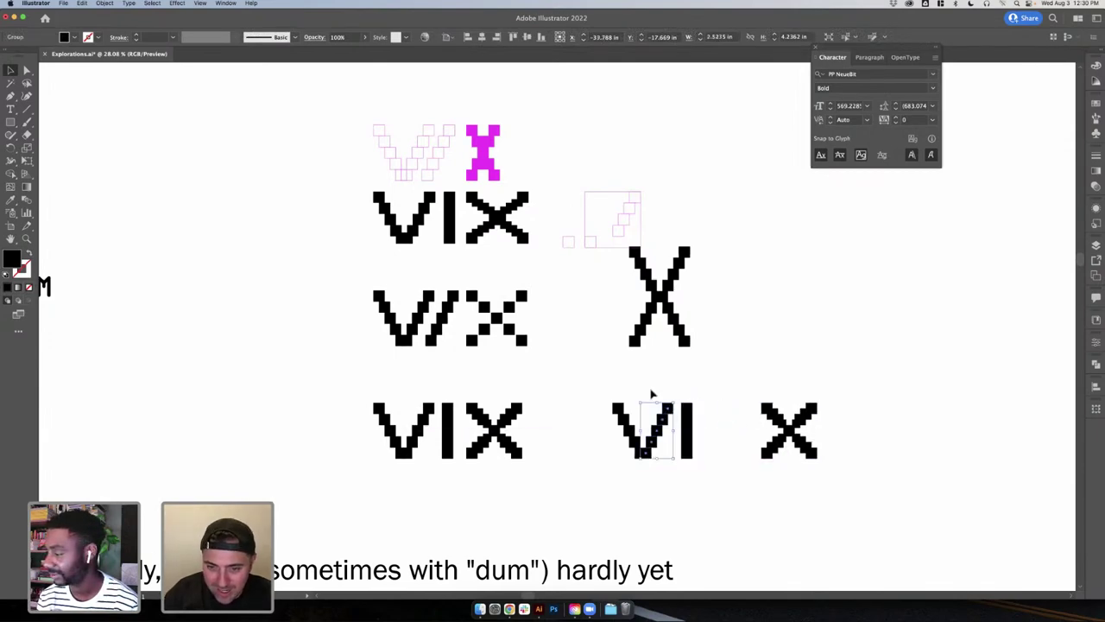
pyautogui.hscroll(3, 649, 390)
pyautogui.scroll(-1, 650, 390)
pyautogui.moveTo(654, 396); pyautogui.dragTo(650, 371)
pyautogui.press('super+z')
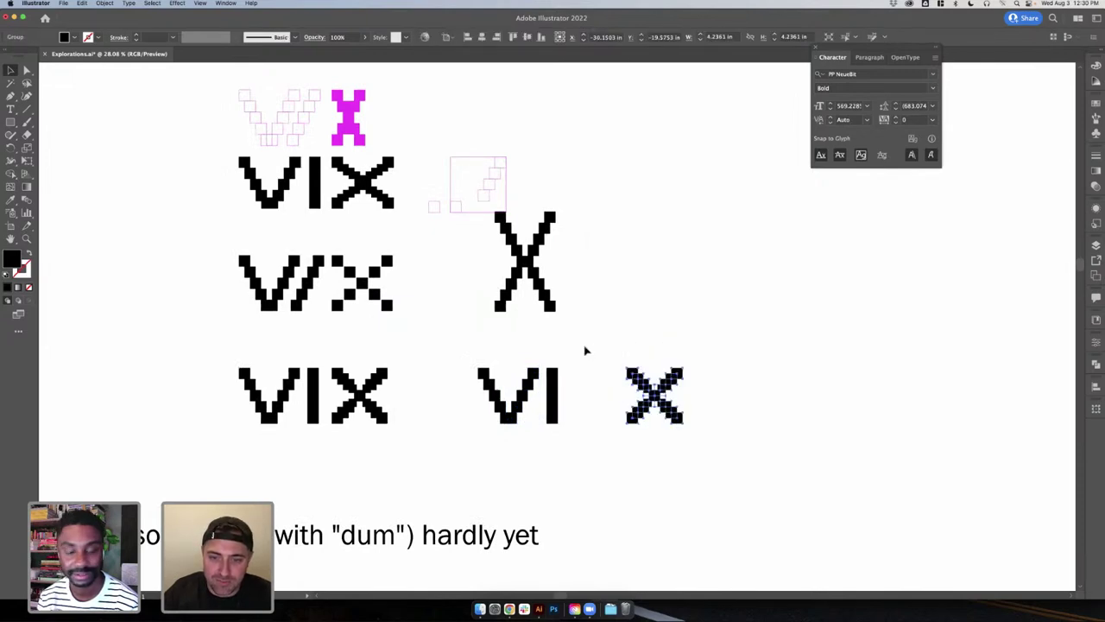
# - Draw an unfilled 1 pt outlined rectangle matching the copied V's width and height, and align its left edge with the I's left edge
pyautogui.click(510, 362)
pyautogui.scroll(3, 507, 361)
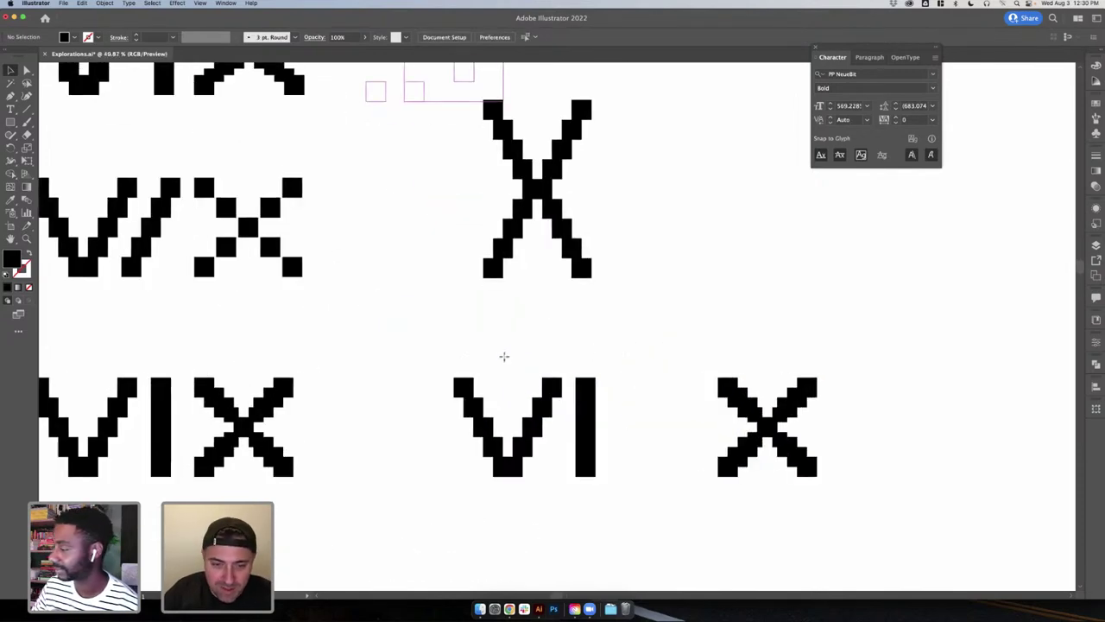
pyautogui.press('m')
pyautogui.moveTo(454, 377); pyautogui.dragTo(568, 446)
pyautogui.scroll(-1, 559, 487)
pyautogui.hotkey('shift', 'x')
pyautogui.press('v')
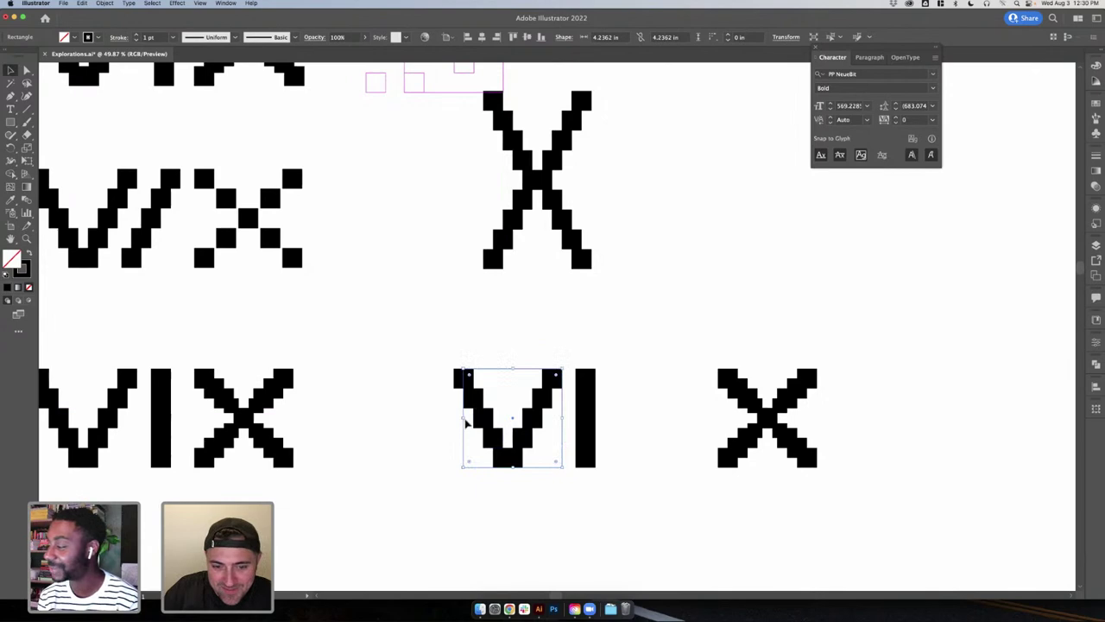
pyautogui.moveTo(464, 419); pyautogui.dragTo(576, 443)
pyautogui.click(437, 470)
# - Try repeating copies of the I column across the outlined rectangle
pyautogui.hscroll(5, 607, 510)
pyautogui.click(481, 441)
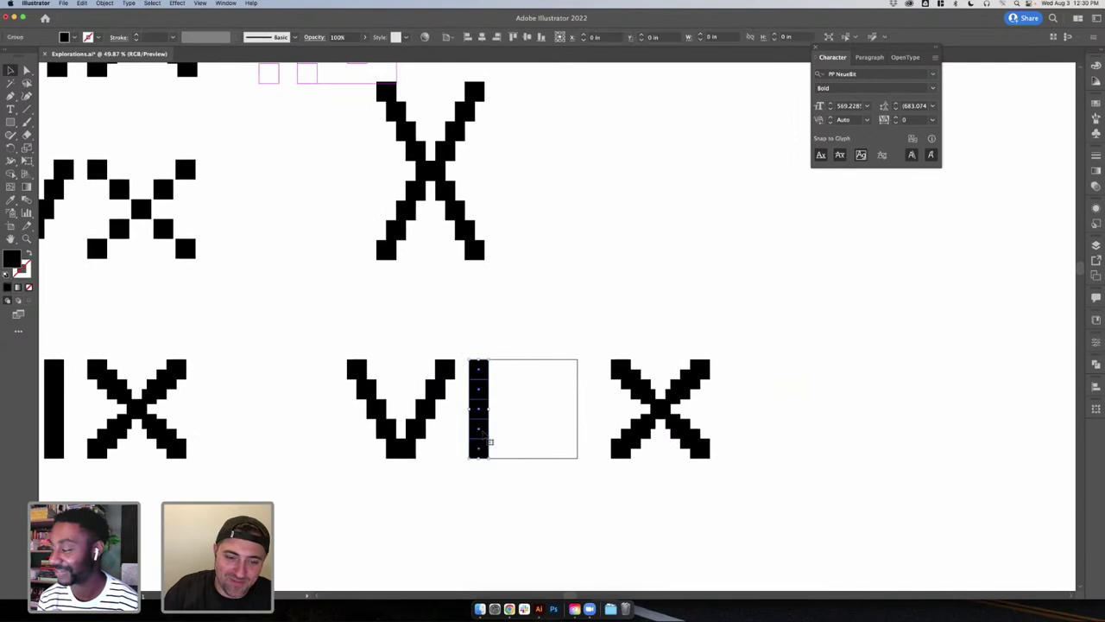
pyautogui.moveTo(483, 440)
pyautogui.mouseDown()
pyautogui.moveTo(587, 438)
pyautogui.moveTo(497, 438)
pyautogui.mouseUp()
pyautogui.press('super+d')
pyautogui.press('super+d')
pyautogui.press('super+d')
pyautogui.press('super+z')
pyautogui.press('super+z')
pyautogui.press('super+z')
pyautogui.press('super+z')
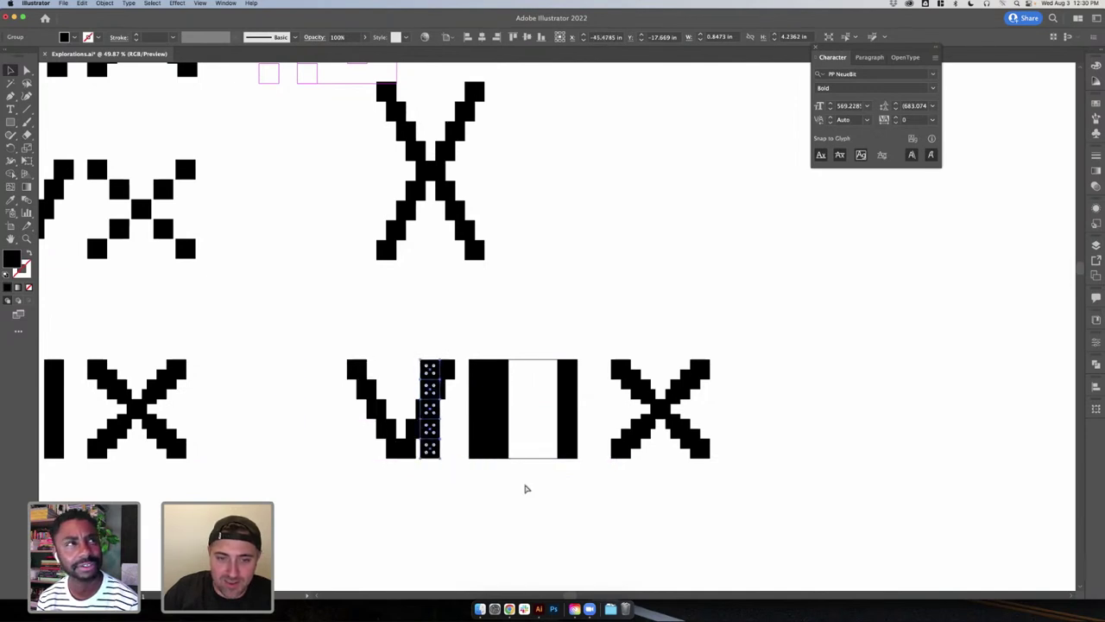
# - Place copies of the I column side by side, extending rightward from the rectangle's left edge
pyautogui.click(510, 392)
pyautogui.moveTo(565, 389); pyautogui.dragTo(498, 390)
pyautogui.click(549, 336)
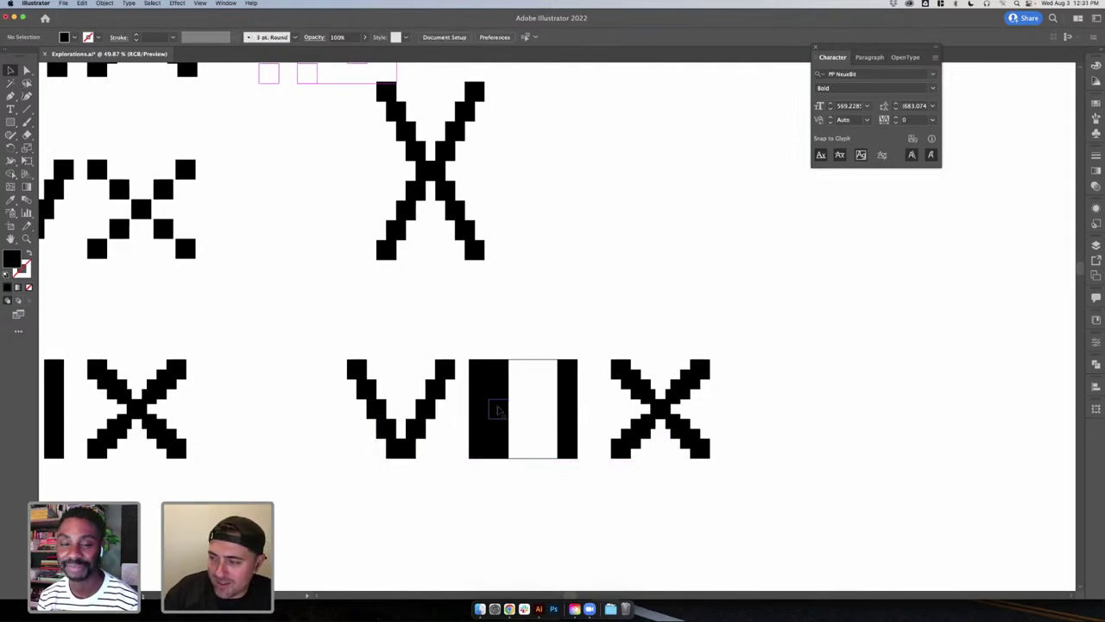
pyautogui.moveTo(487, 410); pyautogui.dragTo(523, 414)
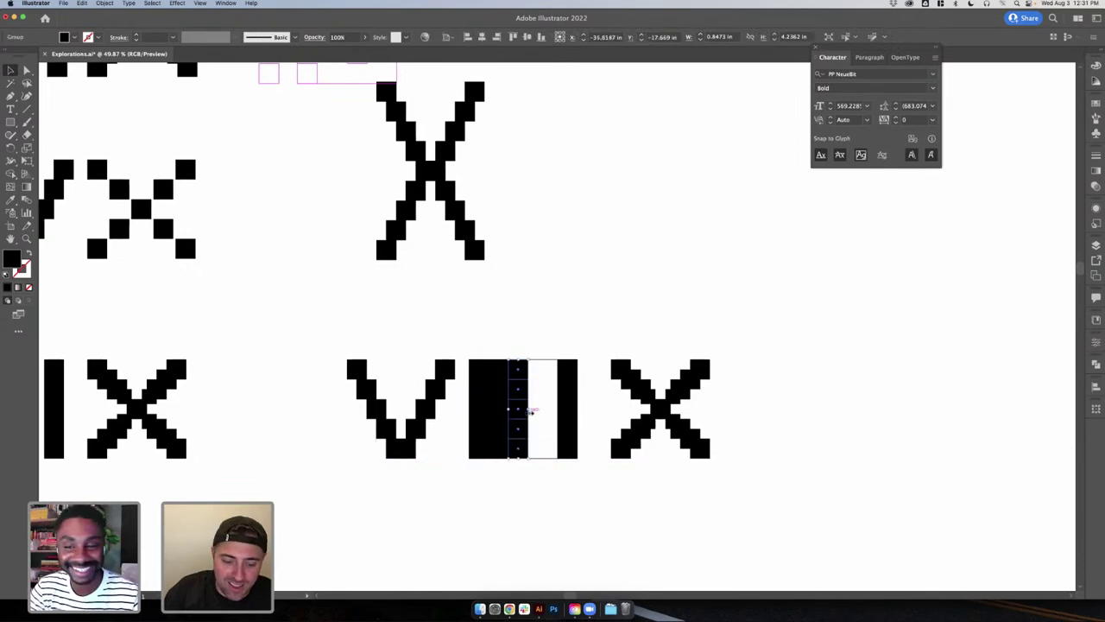
# - Switch to outline view to inspect the column edges, and undo the inner copies of the I column
pyautogui.hotkey('ctrl', 'y')
pyautogui.click(542, 328)
pyautogui.scroll(5, 542, 328)
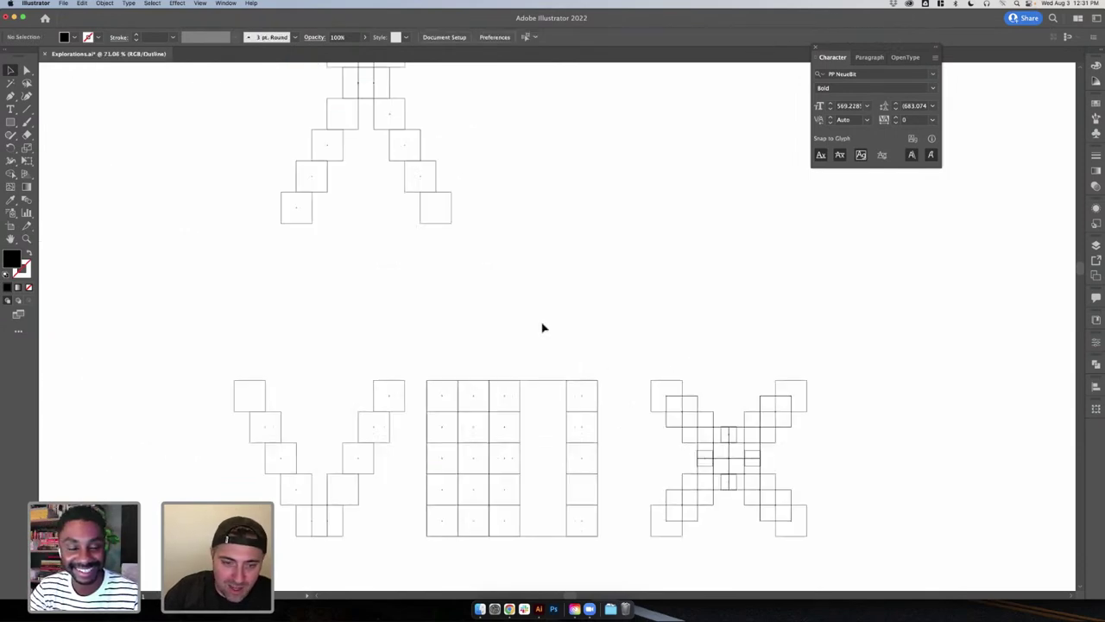
pyautogui.scroll(-3, 542, 328)
pyautogui.moveTo(489, 337); pyautogui.dragTo(494, 337)
pyautogui.keyDown('shift'); pyautogui.click(422, 333); pyautogui.keyUp('shift')
pyautogui.moveTo(422, 333); pyautogui.dragTo(415, 337)
pyautogui.press('super+z')
pyautogui.press('super+z')
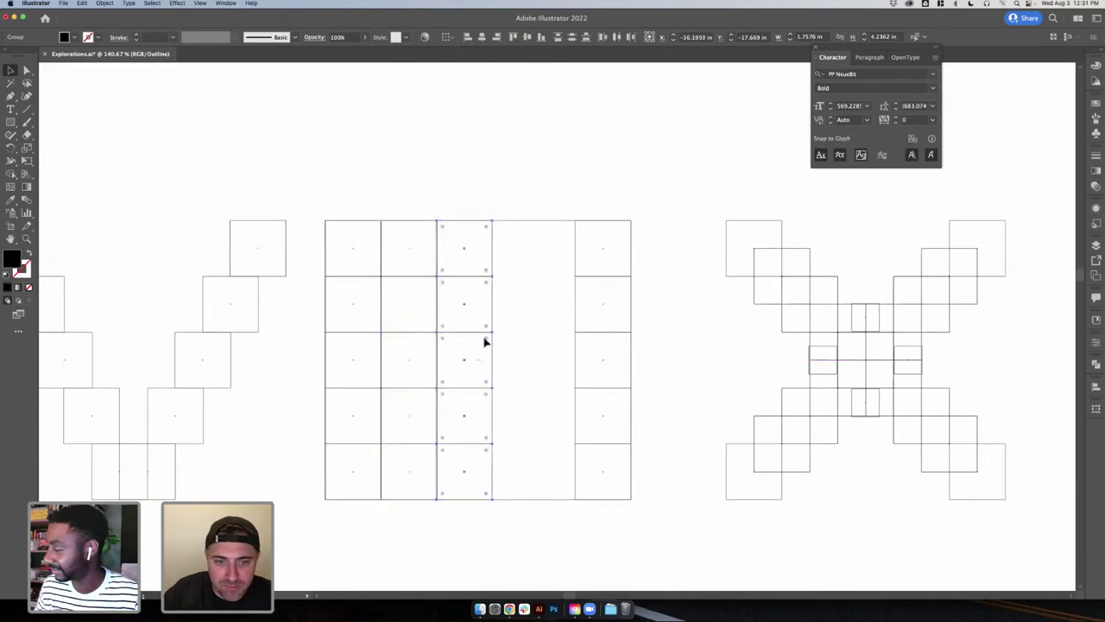
pyautogui.press('super+z')
pyautogui.press('super+z')
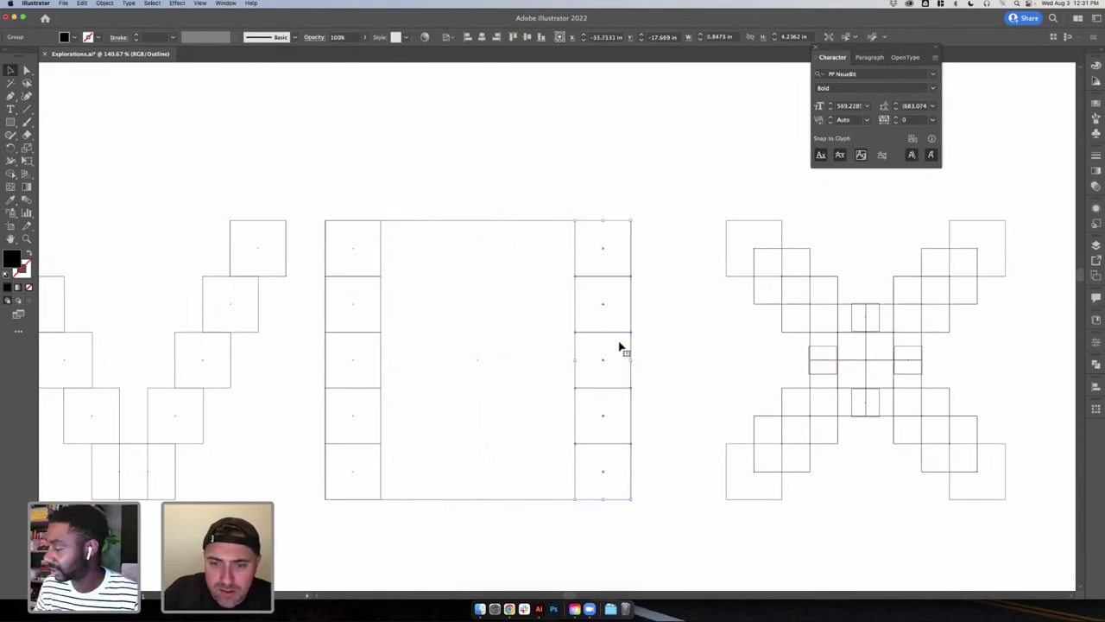
# - Move the column at the rectangle's right edge next to the I column, and adjust it so their edges meet exactly
pyautogui.moveTo(620, 347); pyautogui.dragTo(407, 325)
pyautogui.scroll(5, 407, 326)
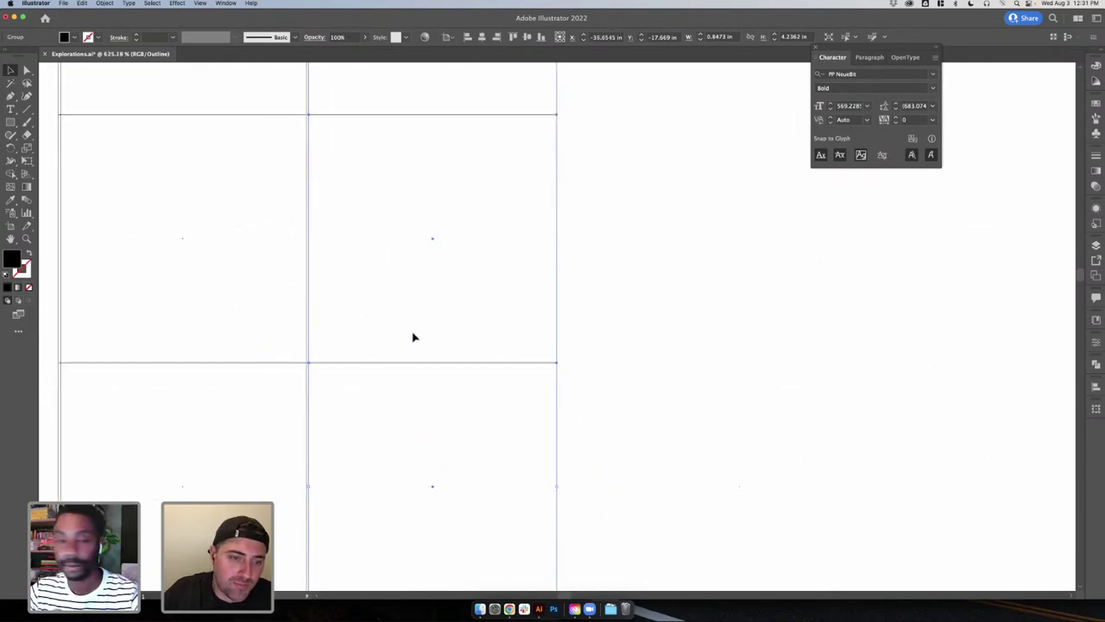
pyautogui.scroll(3, 413, 337)
pyautogui.moveTo(323, 423); pyautogui.dragTo(321, 424)
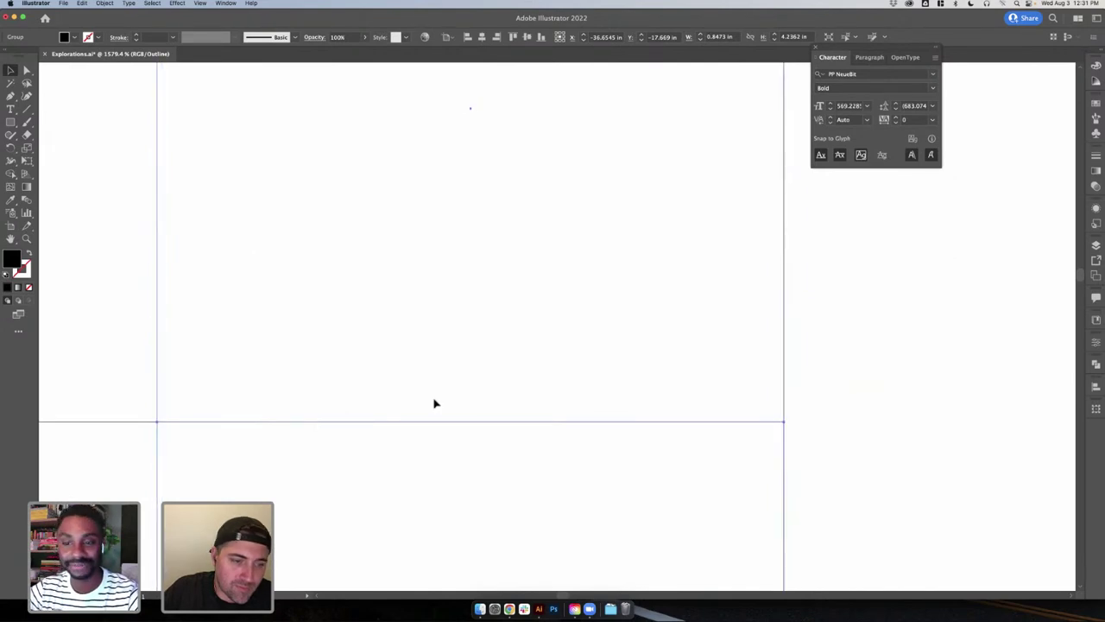
pyautogui.scroll(-7, 849, 295)
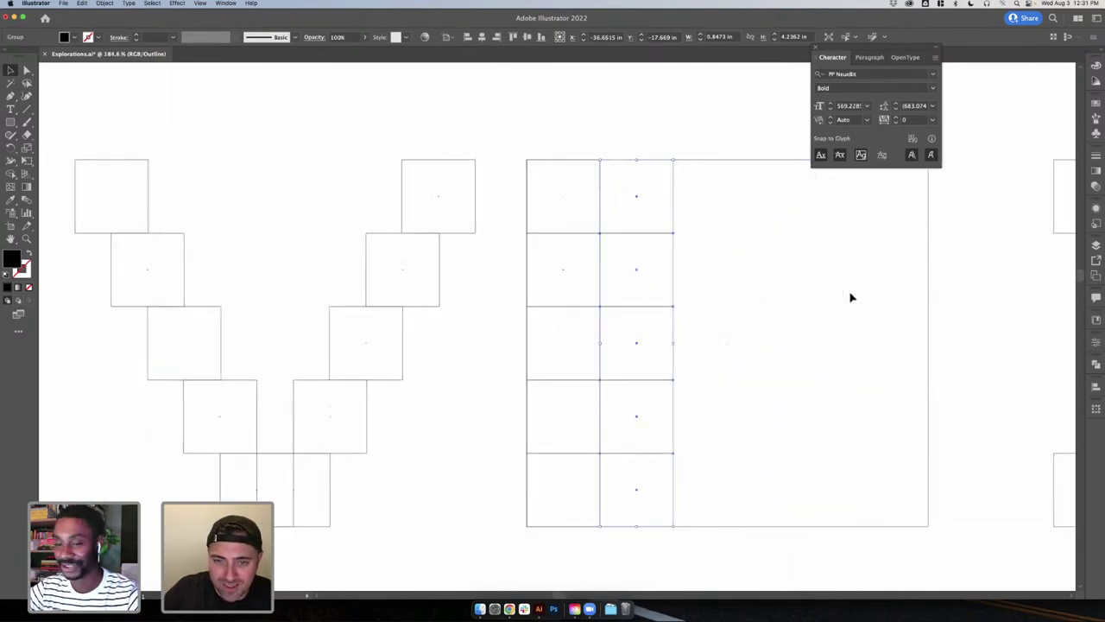
pyautogui.hscroll(3, 851, 297)
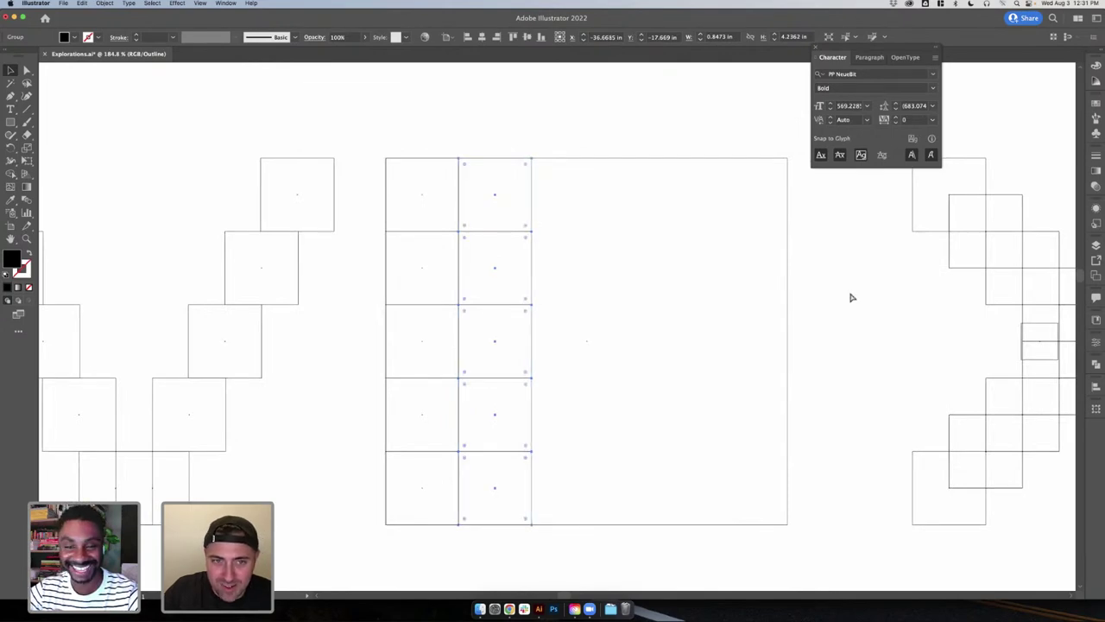
pyautogui.click(850, 297)
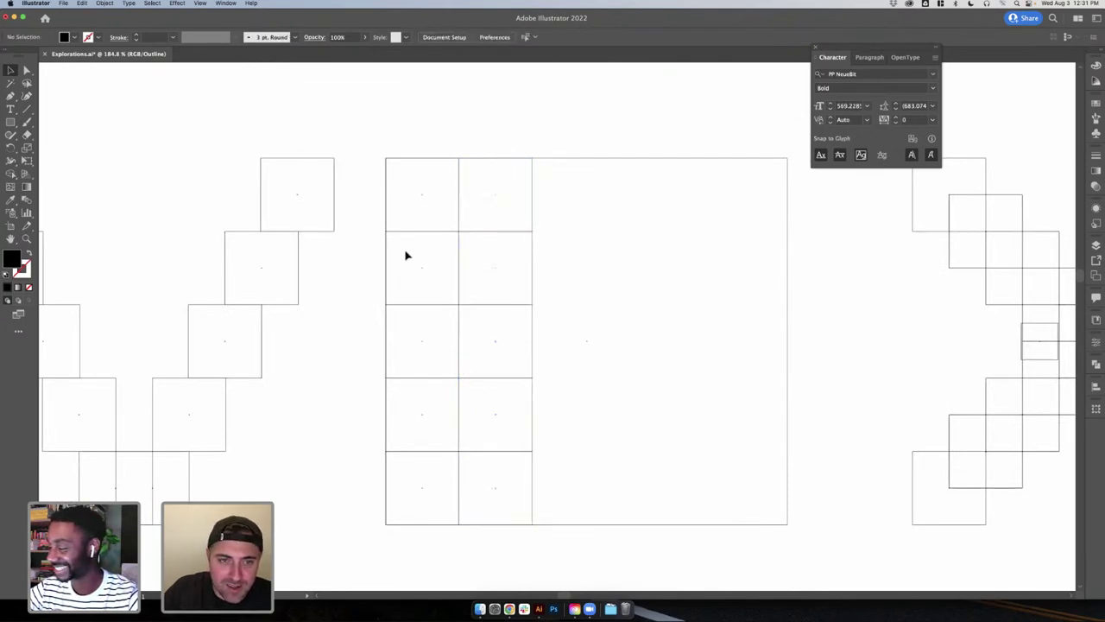
# - Duplicate the two adjoining columns directly to their right and repeat the copy, extending the grid to six columns
pyautogui.scroll(3, 417, 236)
pyautogui.moveTo(526, 274); pyautogui.dragTo(499, 240)
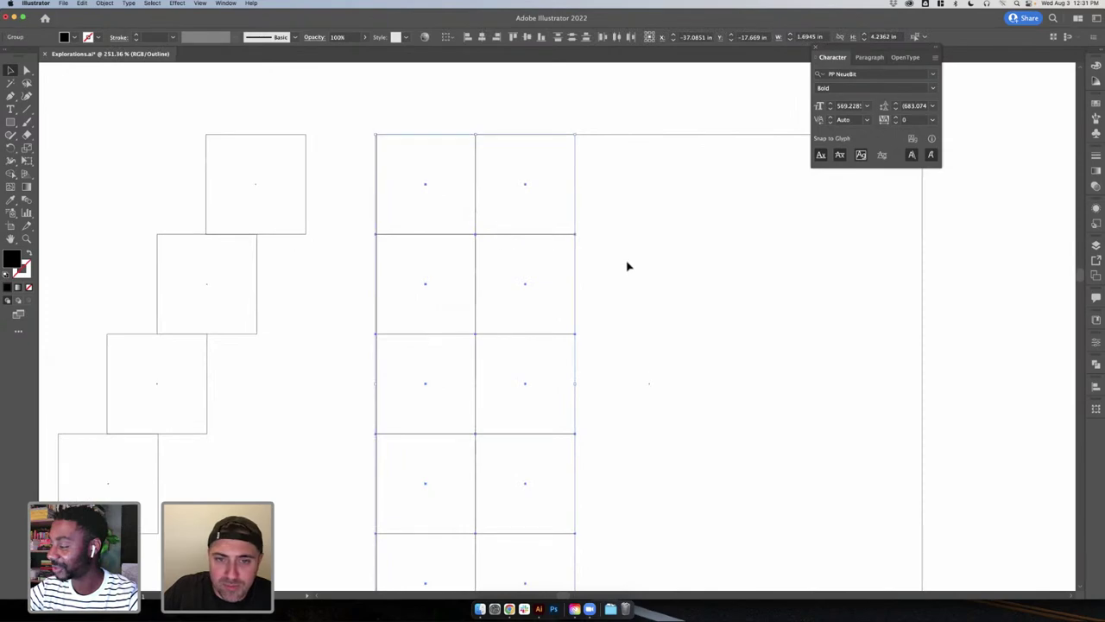
pyautogui.click(533, 239)
pyautogui.click(475, 232)
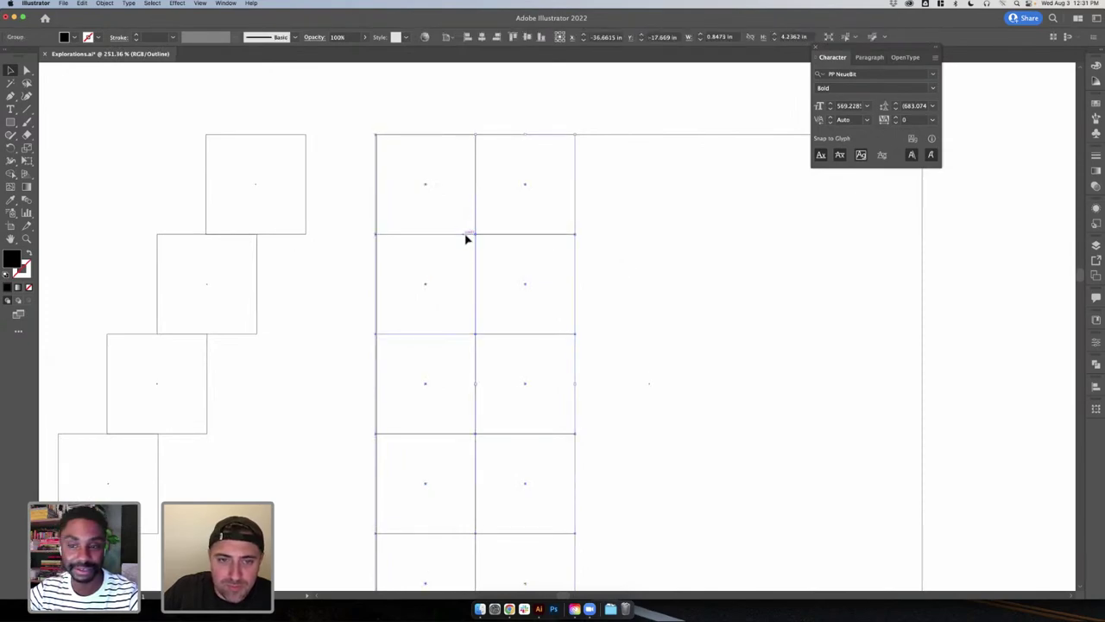
pyautogui.moveTo(461, 237); pyautogui.dragTo(661, 253)
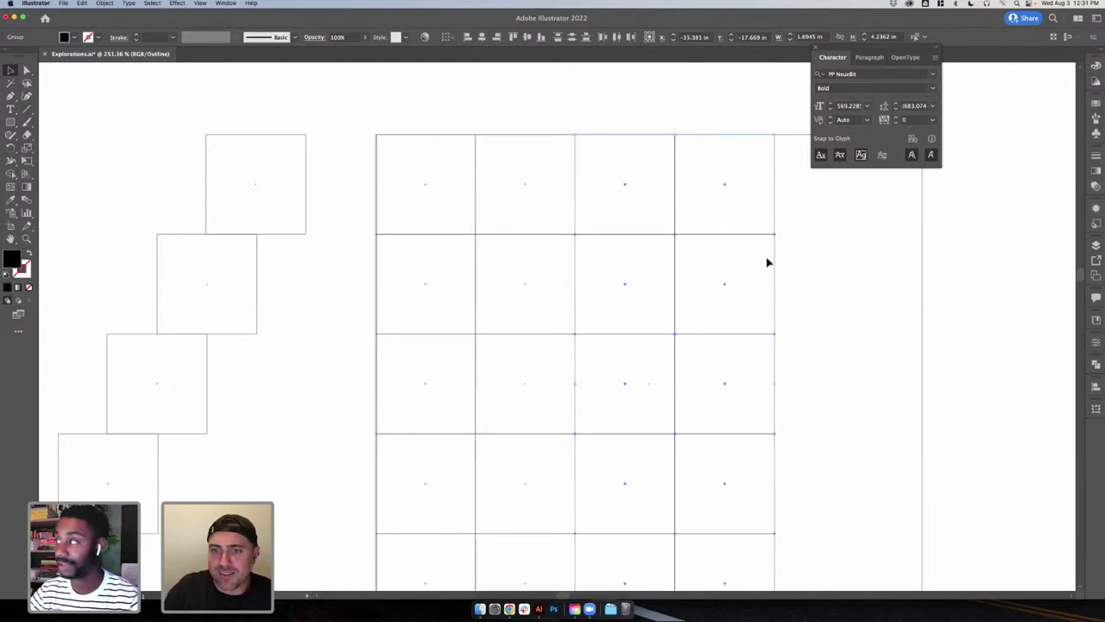
pyautogui.scroll(-3, 767, 263)
pyautogui.press('super+d')
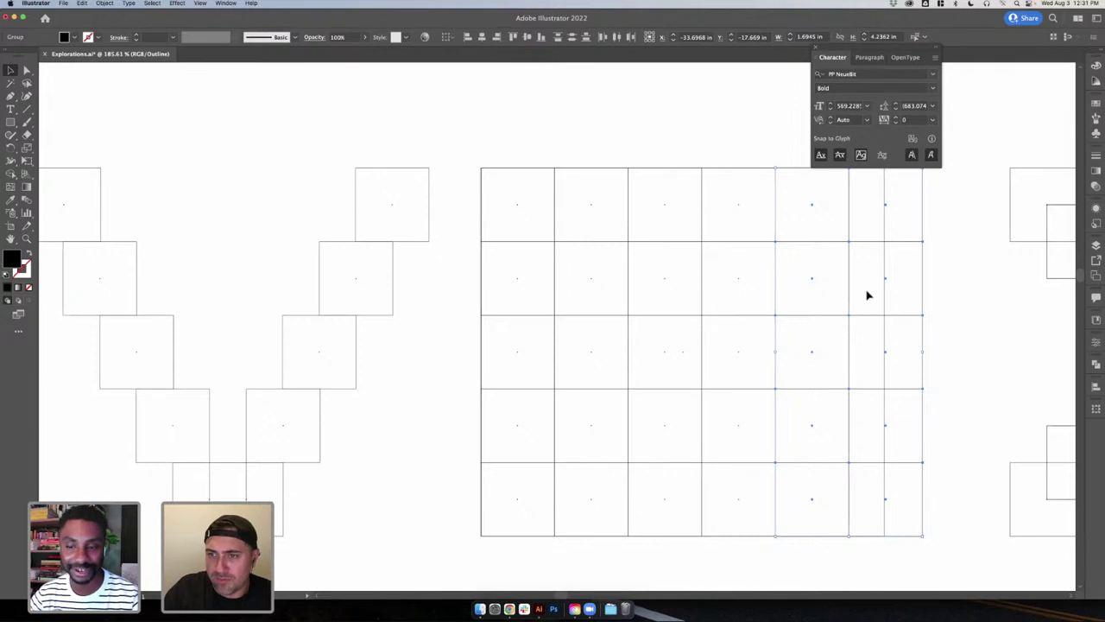
# - Return to the filled preview and delete the outlined guide rectangle over the black block
pyautogui.hscroll(3, 867, 295)
pyautogui.scroll(-5, 556, 390)
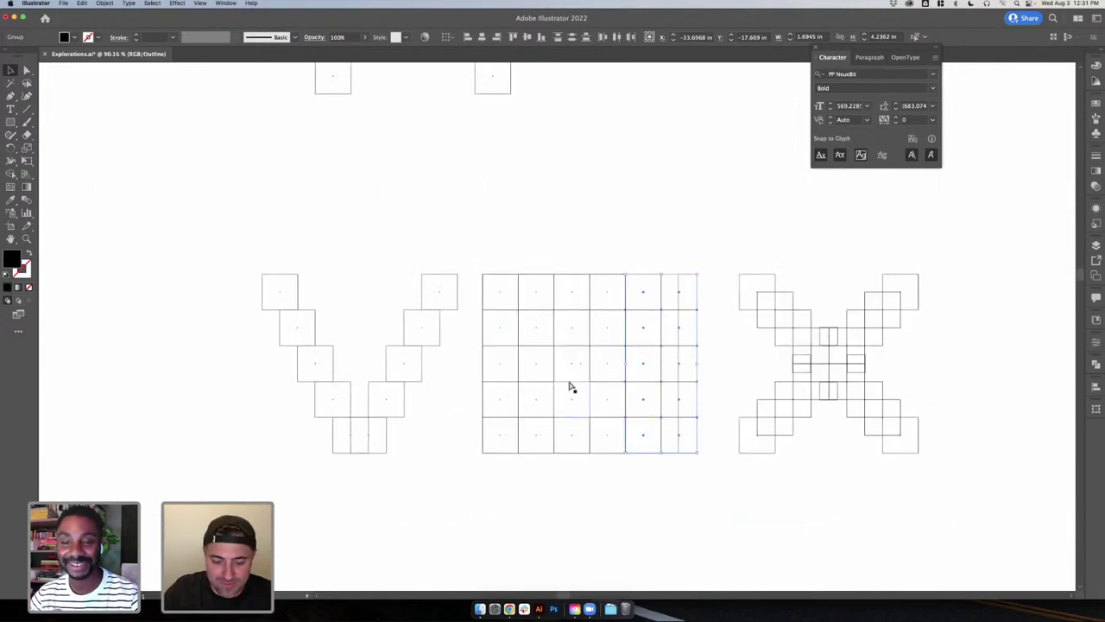
pyautogui.press('super+y')
pyautogui.click(510, 264)
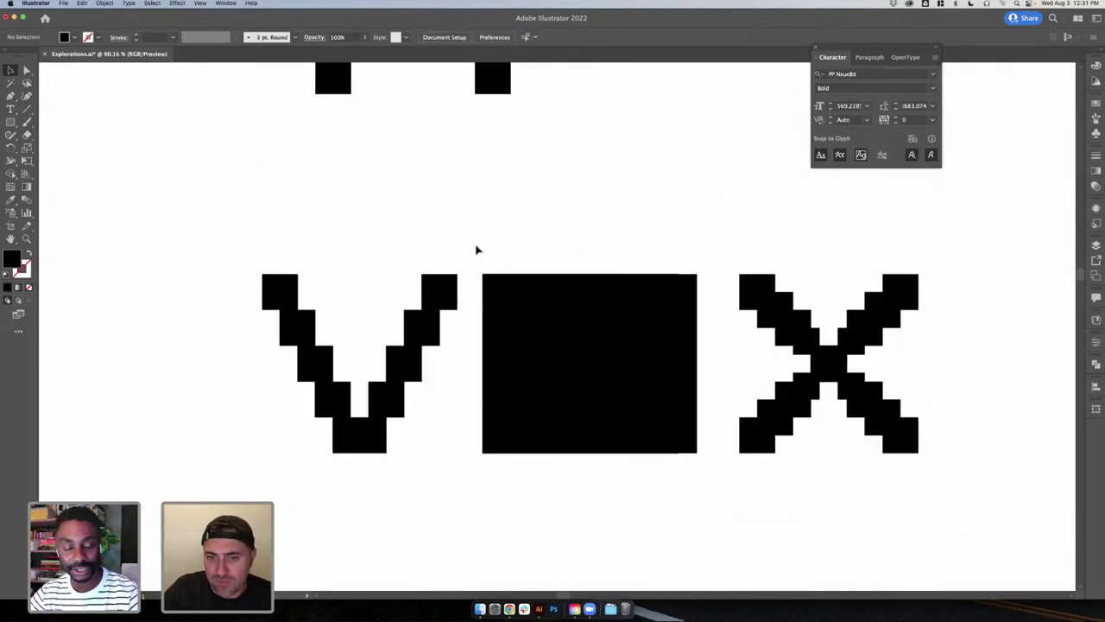
pyautogui.click(678, 433)
pyautogui.press('BackSpace')
pyautogui.moveTo(703, 476); pyautogui.dragTo(576, 365)
pyautogui.click(618, 498)
# - Delete the rightmost column of the block, leaving five columns of squares between the V and the X
pyautogui.hscroll(2, 627, 498)
pyautogui.click(439, 301)
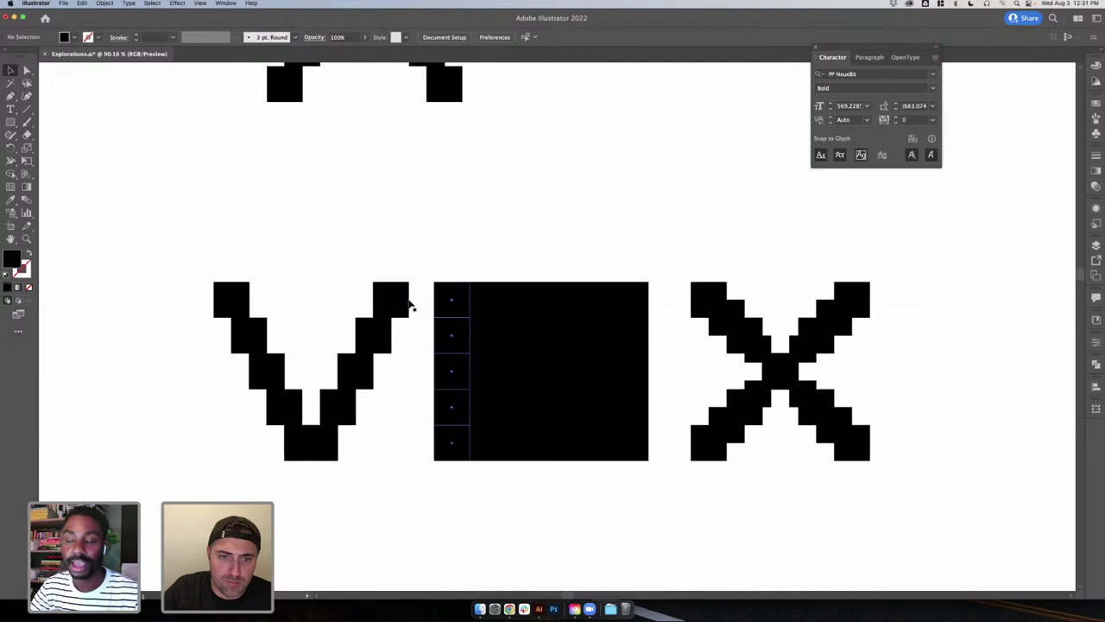
pyautogui.click(334, 269)
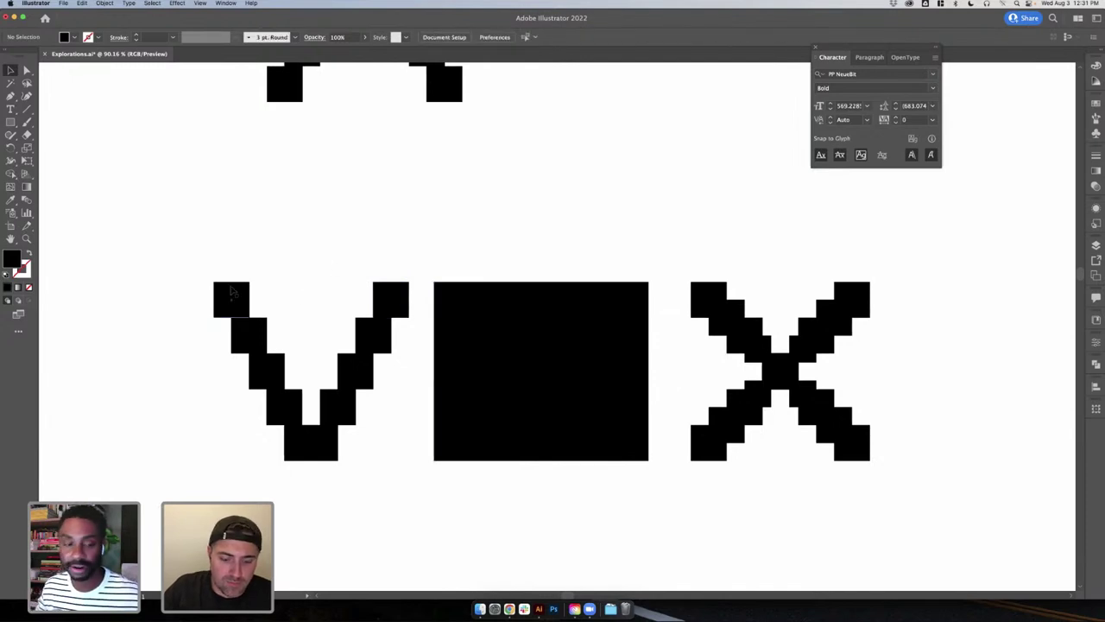
pyautogui.click(444, 299)
pyautogui.click(630, 308)
pyautogui.press('BackSpace')
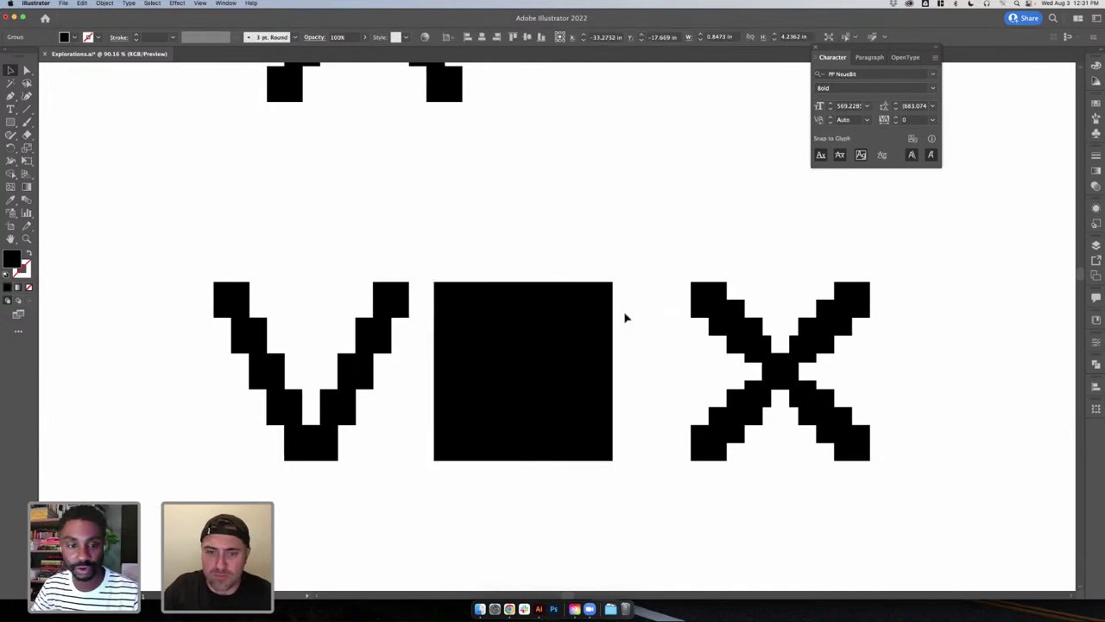
pyautogui.click(609, 324)
pyautogui.click(517, 335)
pyautogui.click(452, 297)
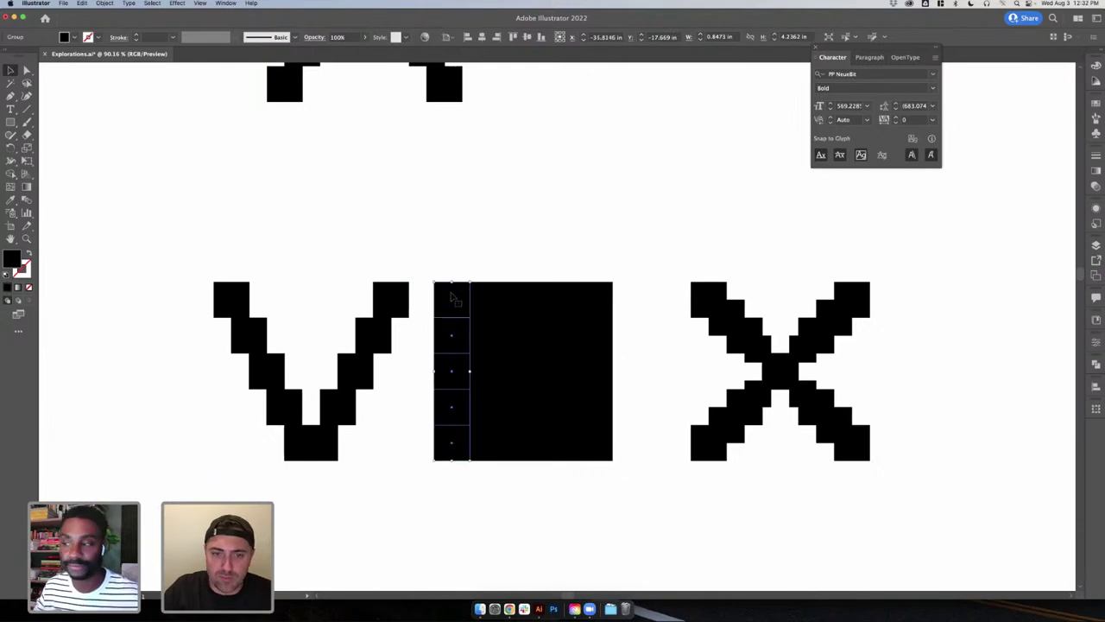
# - Delete the upper-left corner square of the black block between the V and the X
pyautogui.doubleClick(460, 300)
pyautogui.click(452, 298)
pyautogui.press('Delete')
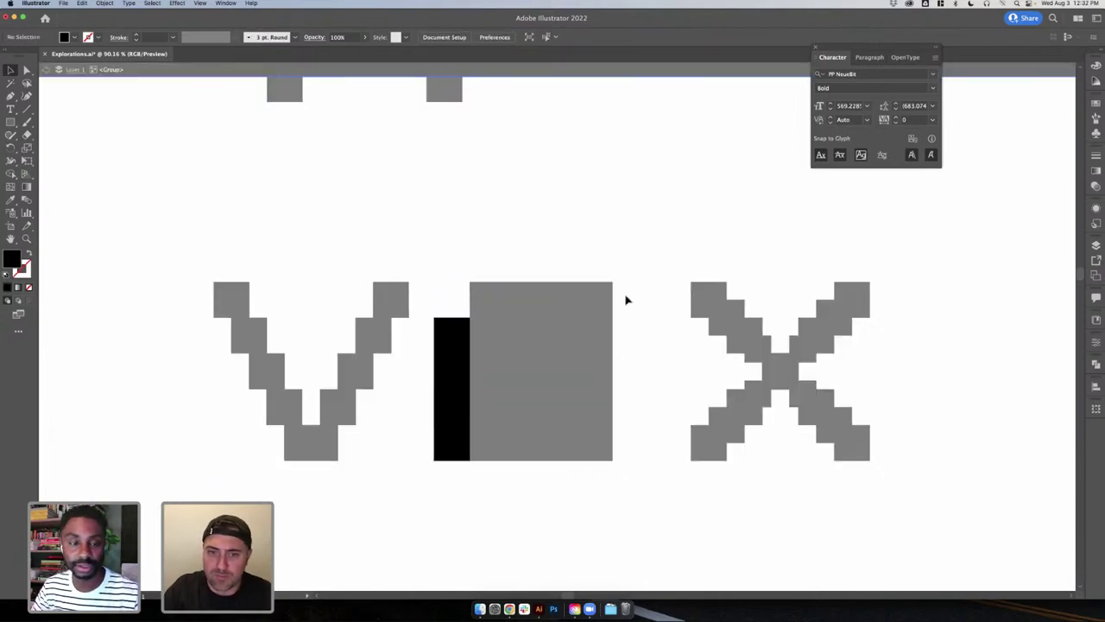
pyautogui.doubleClick(604, 302)
pyautogui.press('BackSpace')
pyautogui.press('super+z')
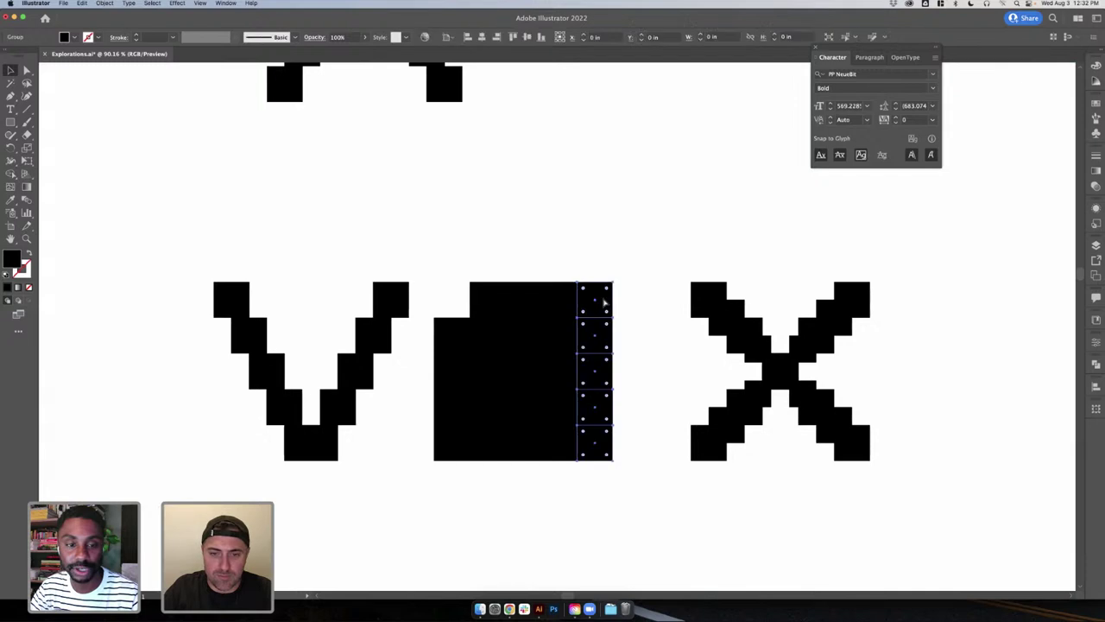
# - Ungroup the block's columns and delete the squares at its lower-right, upper-right and lower-left corners
pyautogui.moveTo(441, 250); pyautogui.dragTo(639, 488)
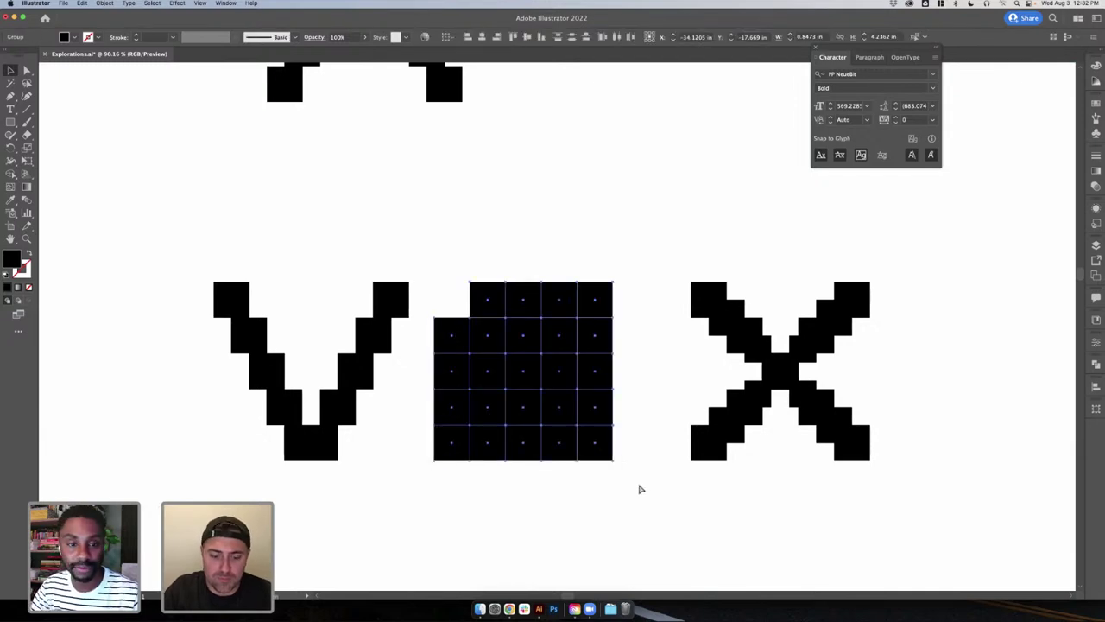
pyautogui.click(678, 540)
pyautogui.click(605, 449)
pyautogui.press('Delete')
pyautogui.click(592, 296)
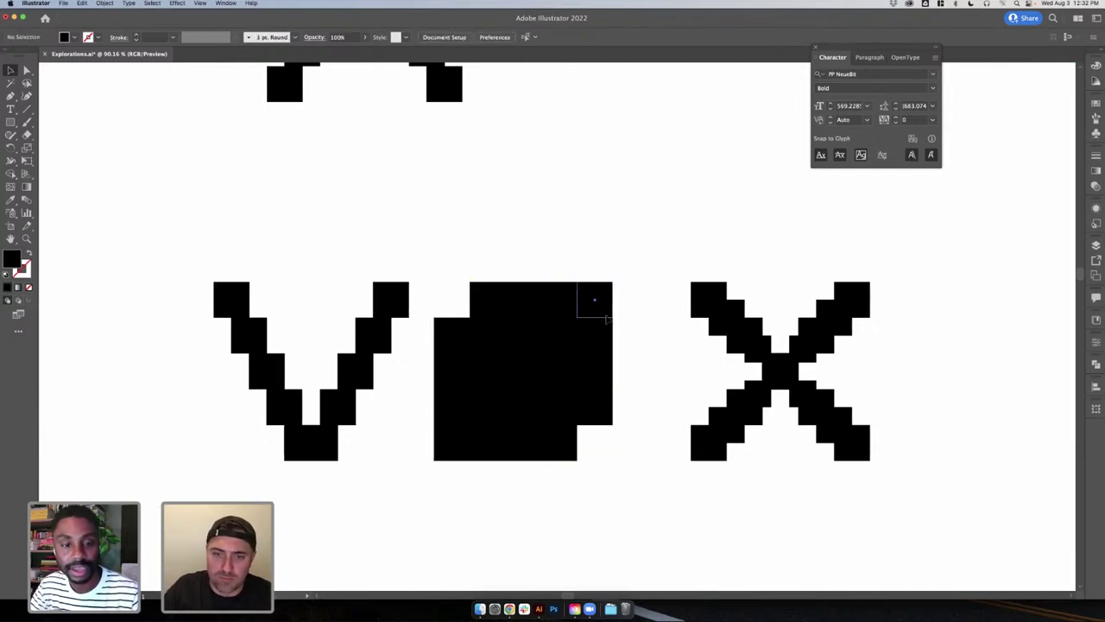
pyautogui.press('Delete')
pyautogui.click(442, 460)
pyautogui.press('Delete')
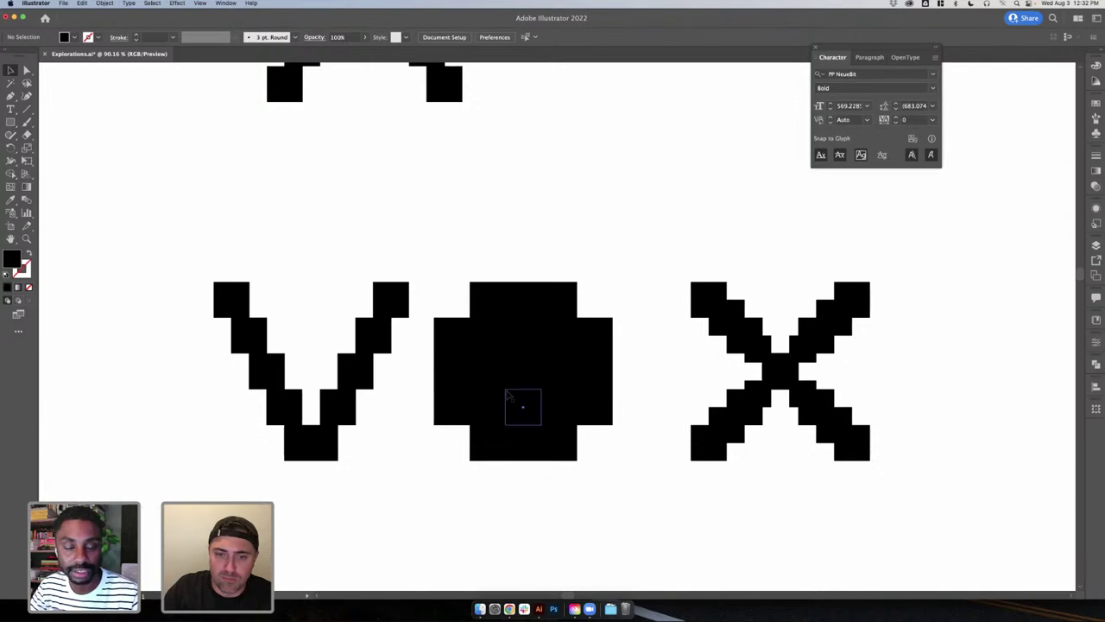
# - Delete the block's centre square and the four squares adjoining it to open a plus-shaped hole for an O
pyautogui.click(522, 372)
pyautogui.press('Delete')
pyautogui.click(523, 338)
pyautogui.press('Delete')
pyautogui.click(523, 406)
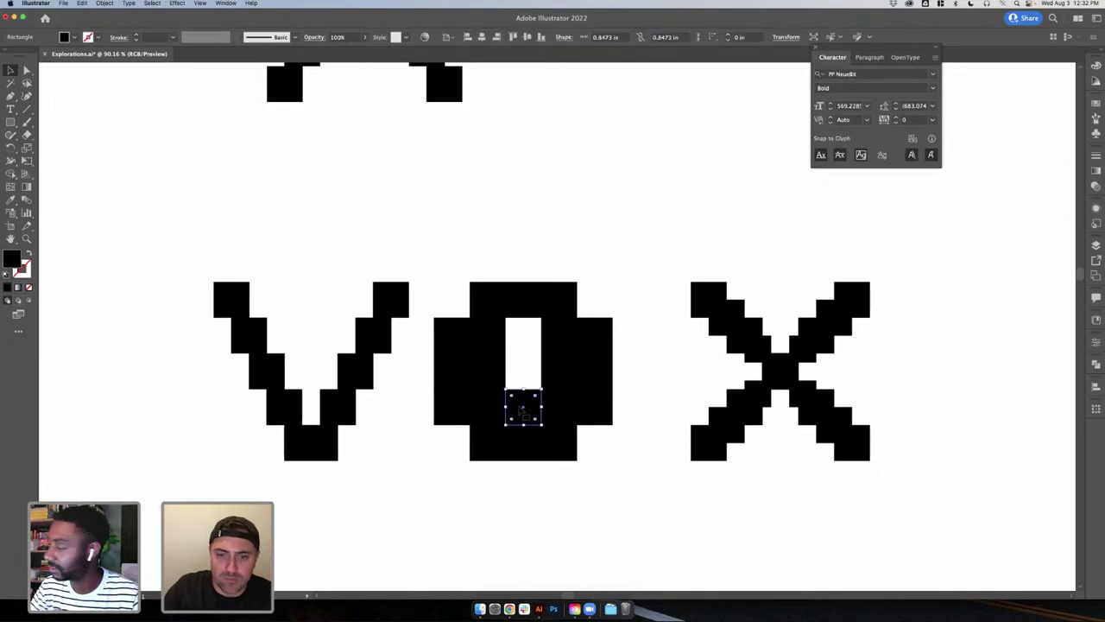
pyautogui.press('Delete')
pyautogui.click(561, 369)
pyautogui.press('Delete')
pyautogui.click(486, 371)
pyautogui.press('Delete')
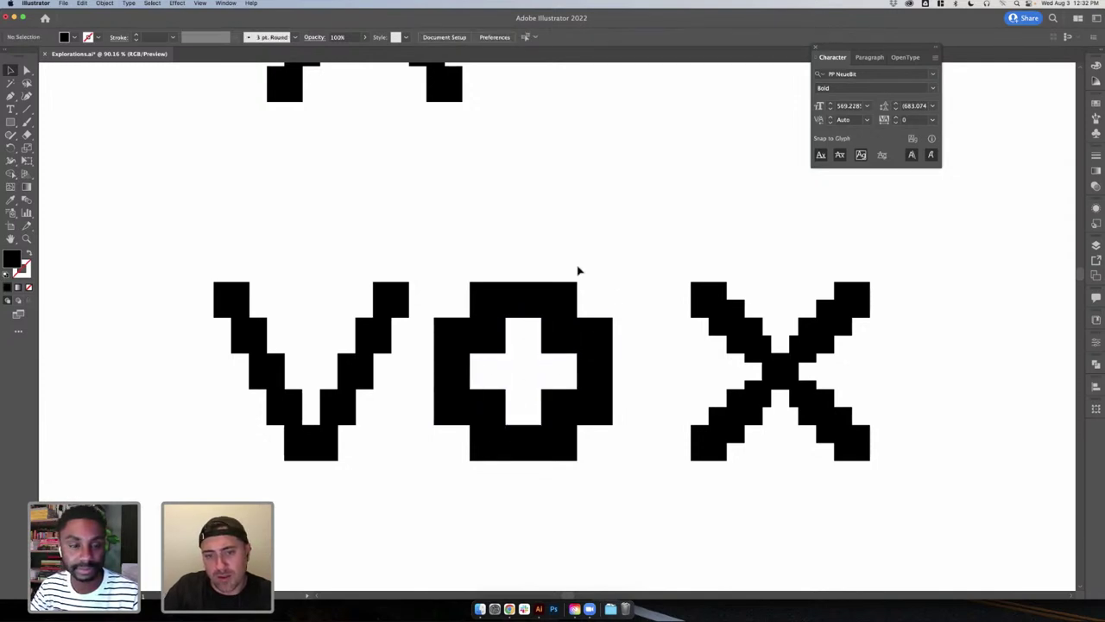
# - Undo all the square deletions to restore the full five-column block between the V and the X
pyautogui.scroll(-6, 602, 273)
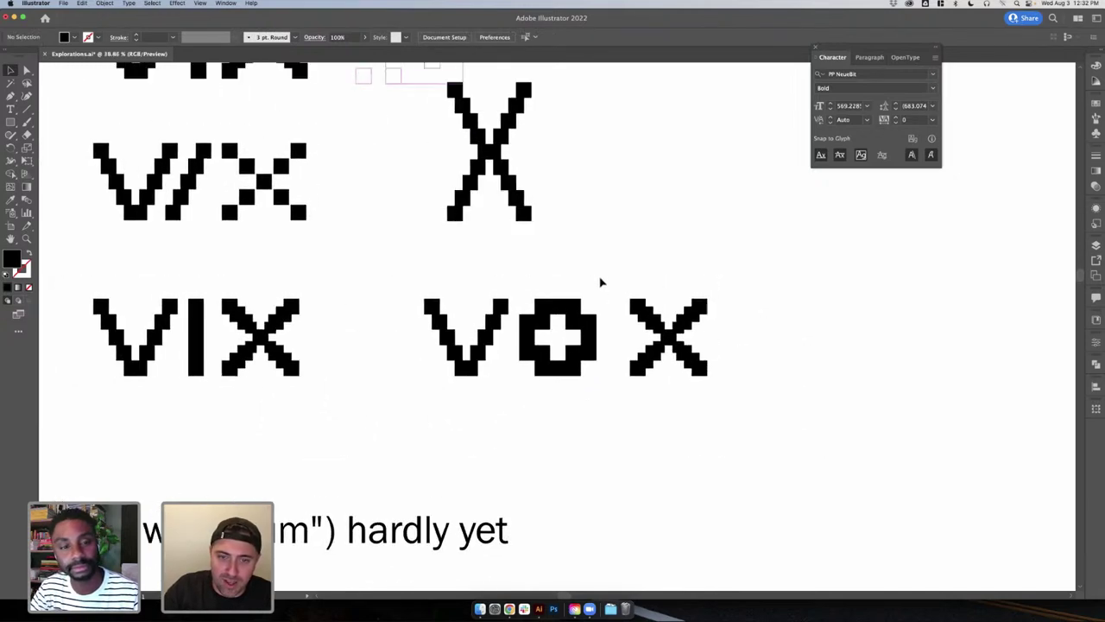
pyautogui.hotkey('ctrl', 'z')
pyautogui.hotkey('ctrl', 'z')
pyautogui.hotkey('ctrl', 'z')
pyautogui.hotkey('ctrl', 'z')
pyautogui.hotkey('ctrl', 'z')
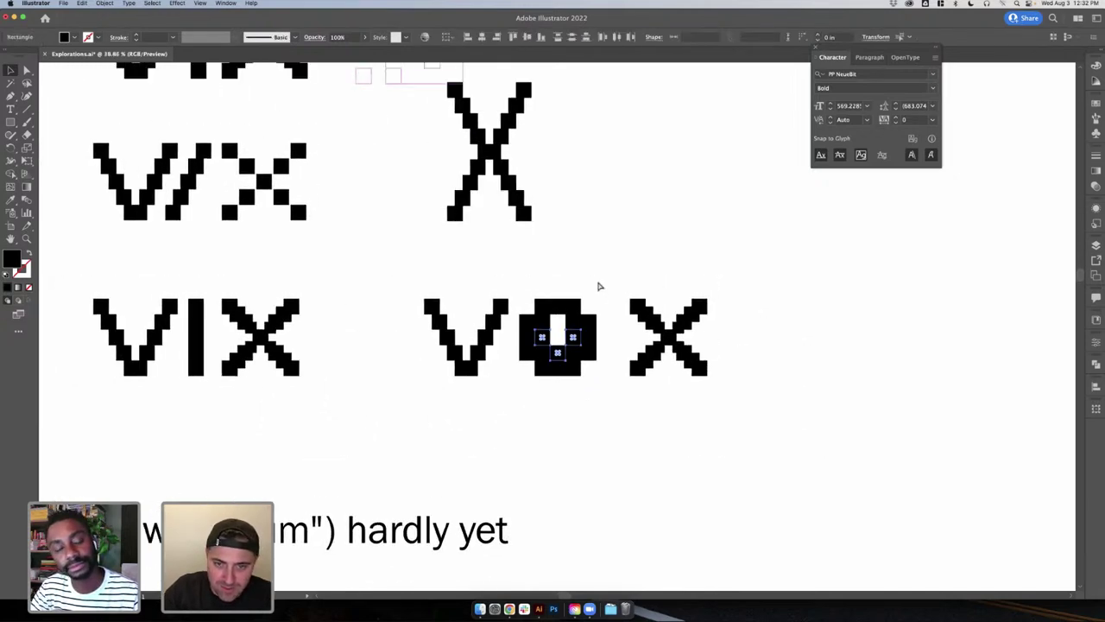
pyautogui.press('super+z')
pyautogui.press('super+z')
pyautogui.press('super+z')
pyautogui.press('super+z')
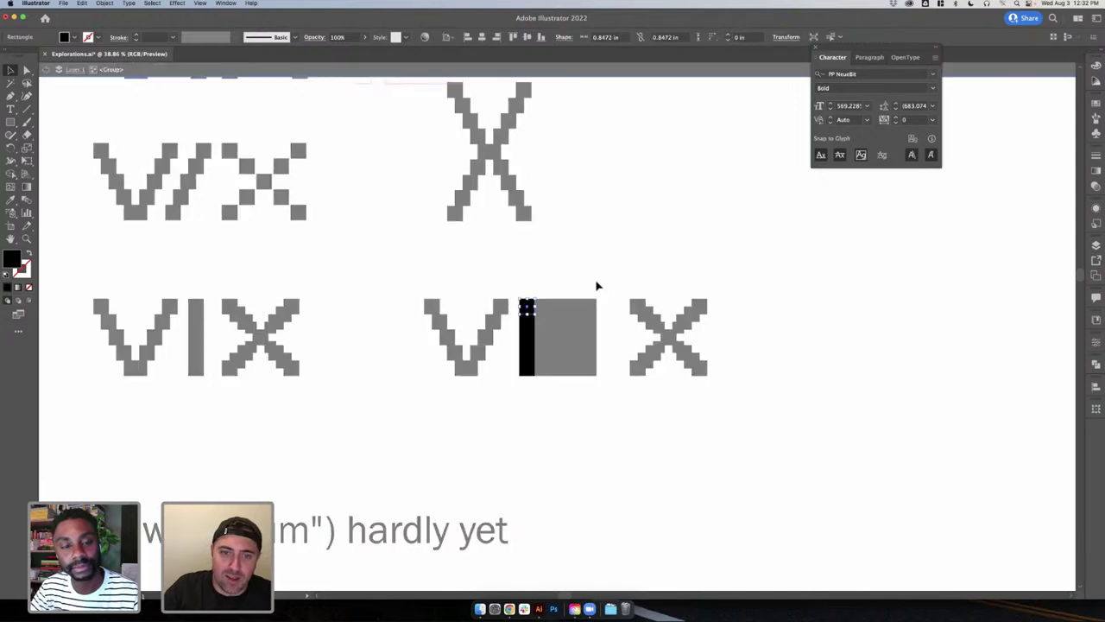
# - Place a spare copy of the black block to the right of the X, and ungroup the original block's columns into individual squares
pyautogui.moveTo(556, 346); pyautogui.dragTo(869, 345)
pyautogui.click(557, 308)
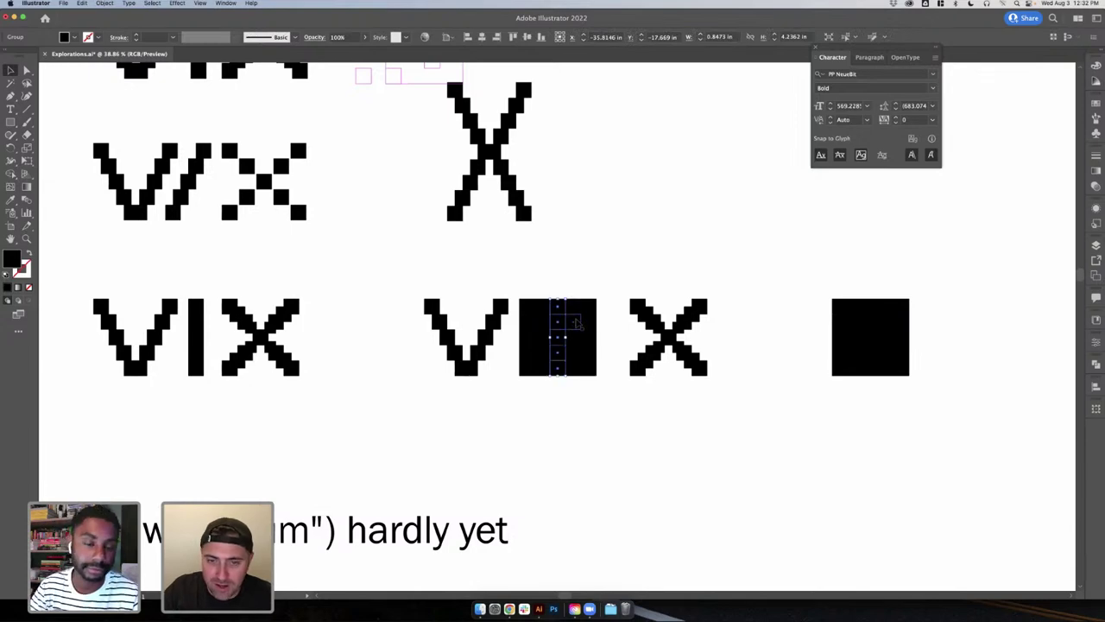
pyautogui.keyDown('shift'); pyautogui.click(577, 323); pyautogui.keyUp('shift')
pyautogui.keyDown('shift'); pyautogui.click(592, 330); pyautogui.keyUp('shift')
pyautogui.keyDown('shift'); pyautogui.click(540, 331); pyautogui.keyUp('shift')
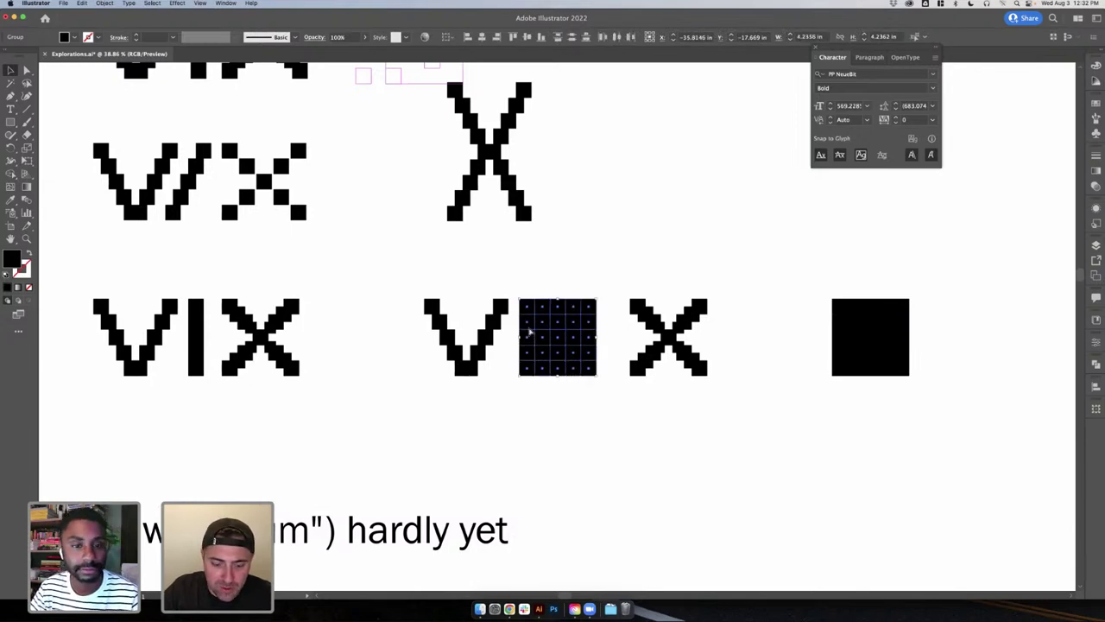
pyautogui.click(564, 281)
pyautogui.click(557, 311)
pyautogui.click(533, 314)
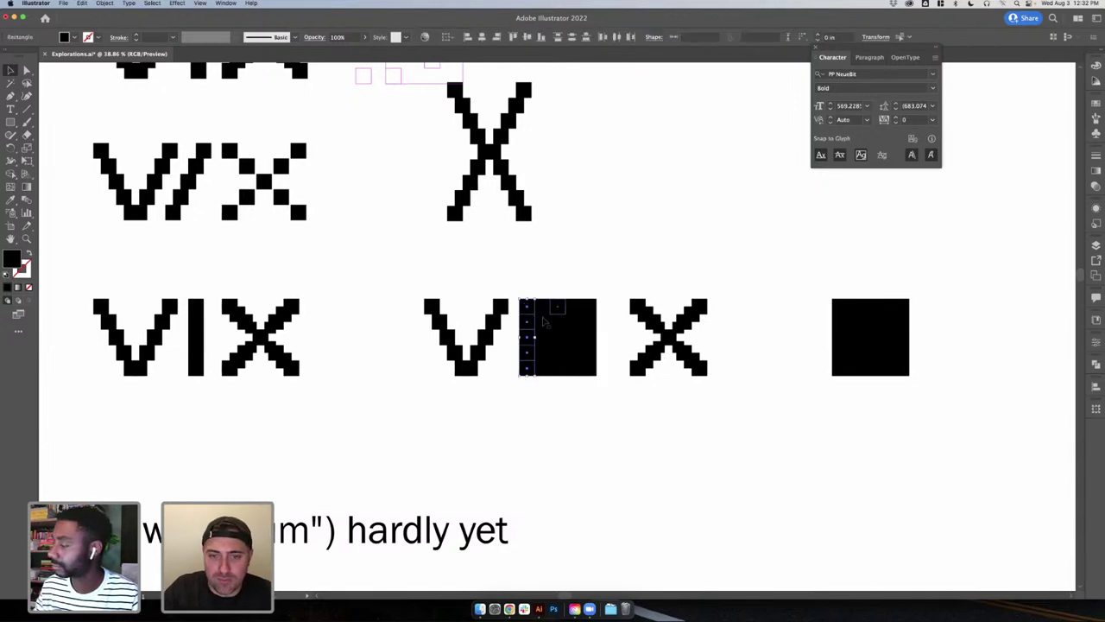
pyautogui.click(544, 321)
pyautogui.moveTo(543, 321); pyautogui.dragTo(583, 322)
pyautogui.press('super+shift+g')
pyautogui.click(588, 321)
pyautogui.press('super+shift+g')
pyautogui.click(609, 284)
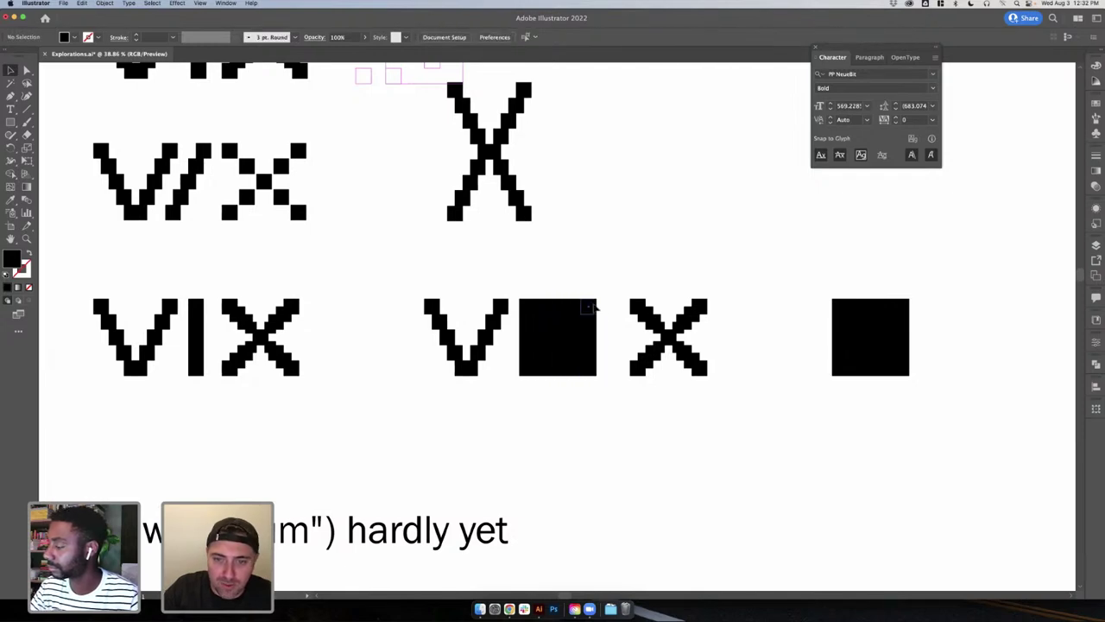
# - Delete the four corner squares of the block between the V and the X
pyautogui.click(591, 307)
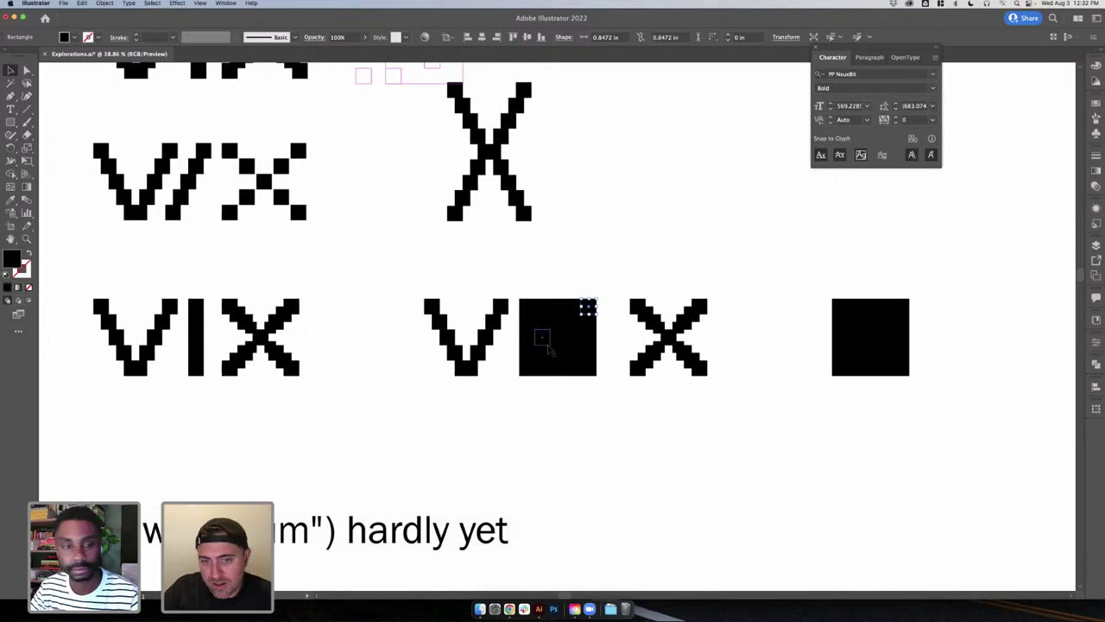
pyautogui.moveTo(528, 367); pyautogui.dragTo(592, 373)
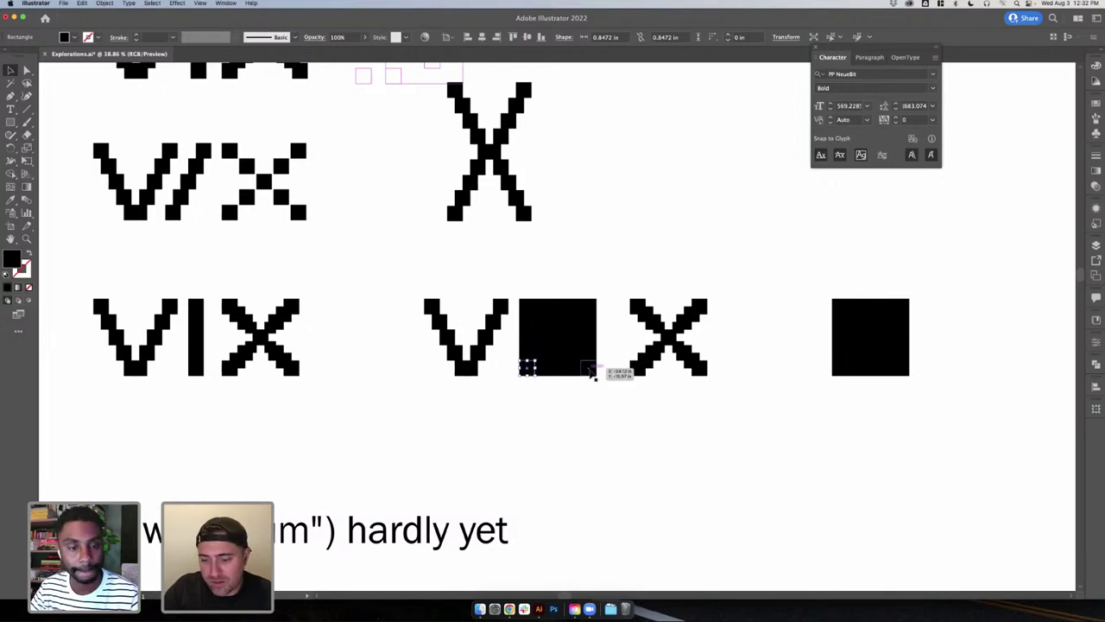
pyautogui.press('Delete')
pyautogui.click(587, 368)
pyautogui.press('Delete')
pyautogui.click(590, 307)
pyautogui.press('Delete')
pyautogui.click(530, 310)
pyautogui.press('Delete')
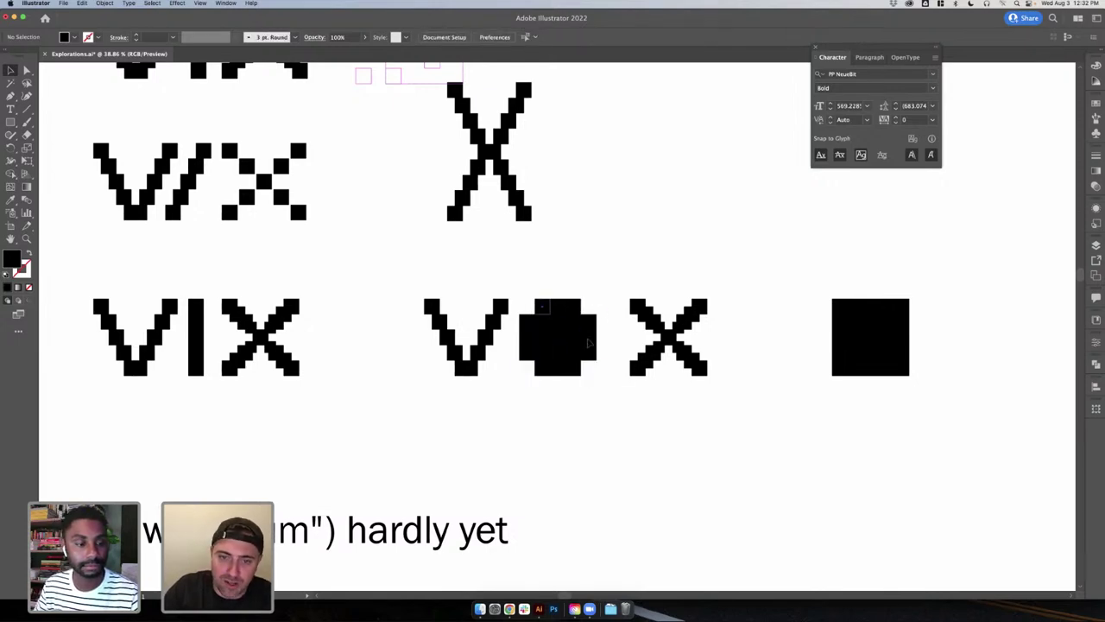
# - Delete the three inner squares of the block's middle column to open a vertical slot
pyautogui.click(558, 322)
pyautogui.press('Delete')
pyautogui.click(558, 350)
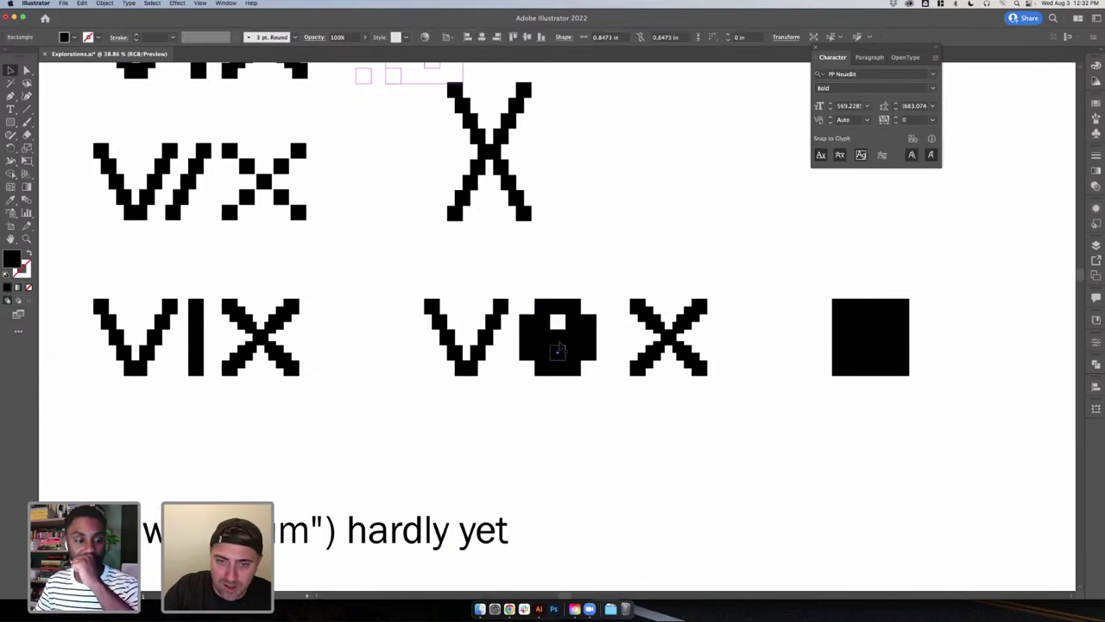
pyautogui.press('Delete')
pyautogui.click(557, 337)
pyautogui.press('Delete')
# - Try removing the lower two squares from the O's right edge, and undo both deletions
pyautogui.click(591, 352)
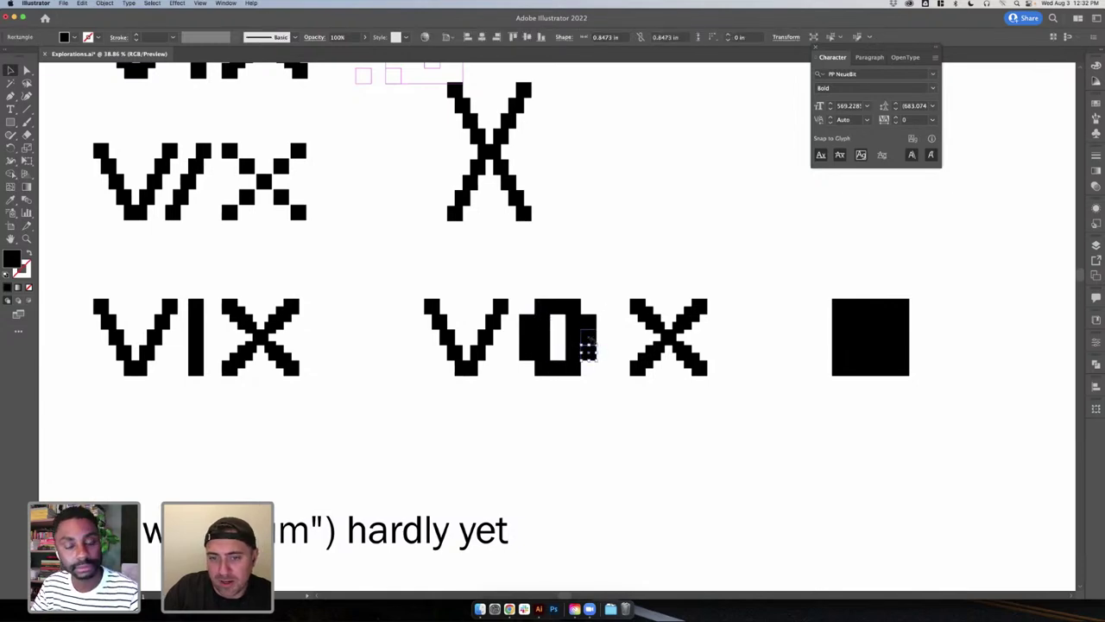
pyautogui.press('Delete')
pyautogui.click(591, 336)
pyautogui.press('Delete')
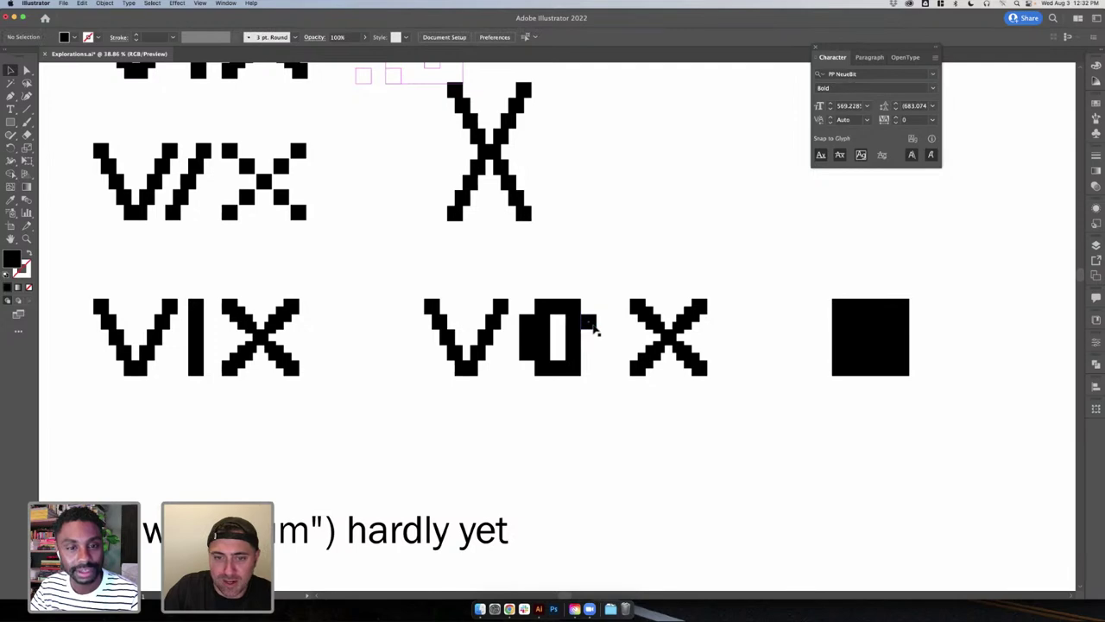
pyautogui.press('super+z')
pyautogui.press('super+z')
pyautogui.click(605, 290)
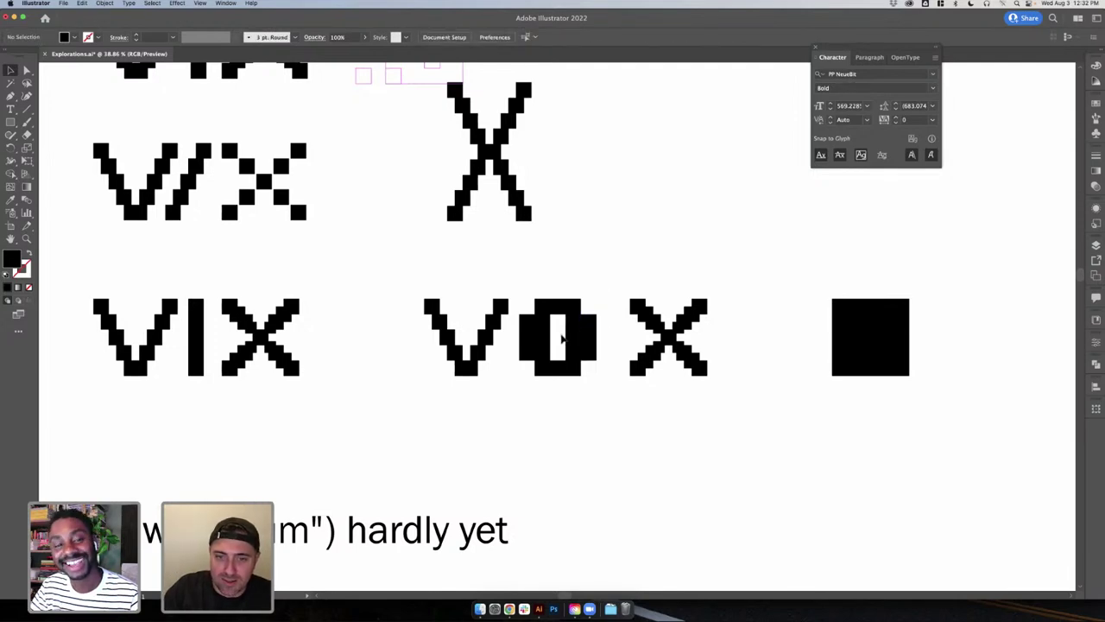
# - Delete the squares to the right and left of the O's centre to make its hole plus-shaped
pyautogui.click(571, 337)
pyautogui.press('Delete')
pyautogui.click(545, 335)
pyautogui.press('Delete')
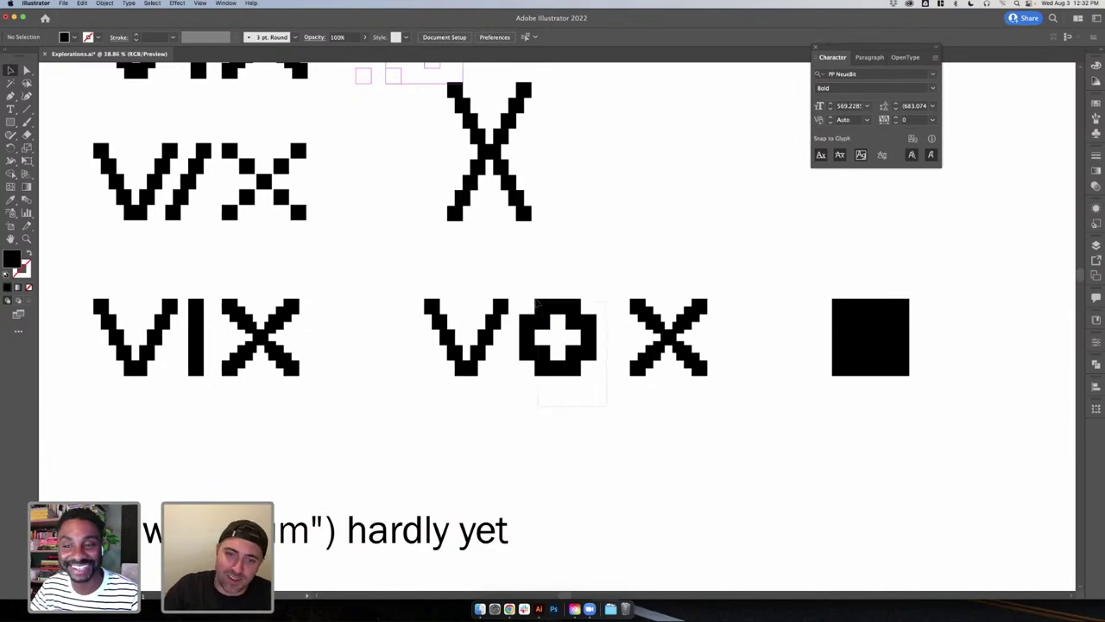
# - Duplicate the finished pixel O into the empty space above the VOX wordmark
pyautogui.click(540, 325)
pyautogui.moveTo(540, 325); pyautogui.dragTo(663, 185)
pyautogui.click(732, 225)
pyautogui.scroll(2, 732, 225)
pyautogui.hscroll(2, 732, 225)
pyautogui.scroll(3, 707, 247)
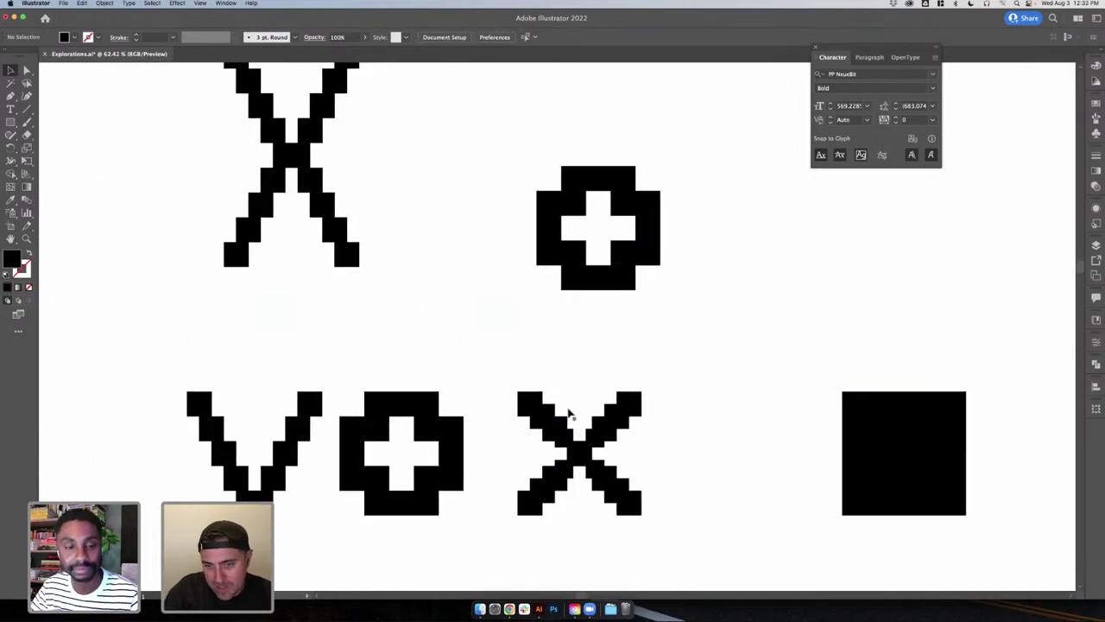
pyautogui.click(592, 277)
pyautogui.click(575, 277)
pyautogui.keyDown('shift'); pyautogui.click(574, 253); pyautogui.keyUp('shift')
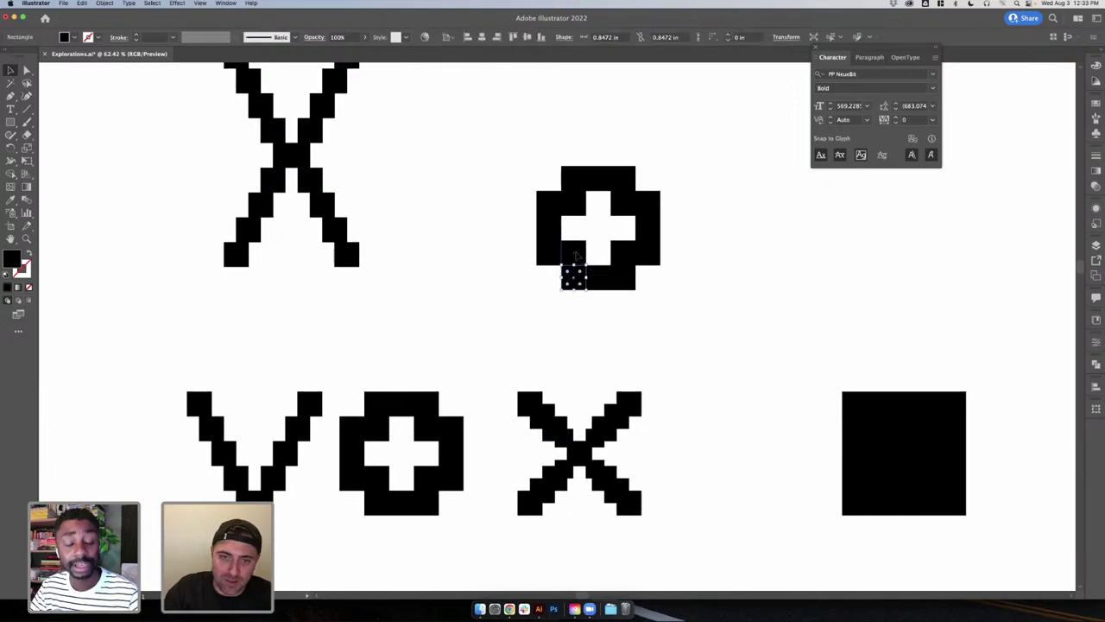
pyautogui.press('Delete')
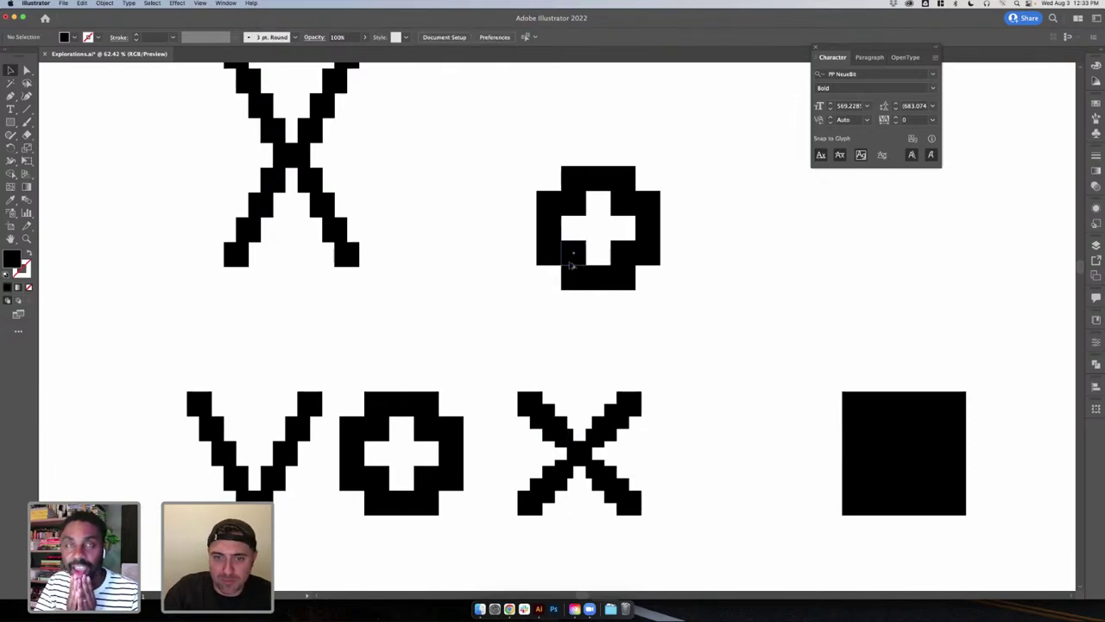
pyautogui.moveTo(572, 264); pyautogui.dragTo(567, 275)
# - Duplicate the X of the VOX wordmark and place the copy beside the duplicated O
pyautogui.scroll(-5, 698, 370)
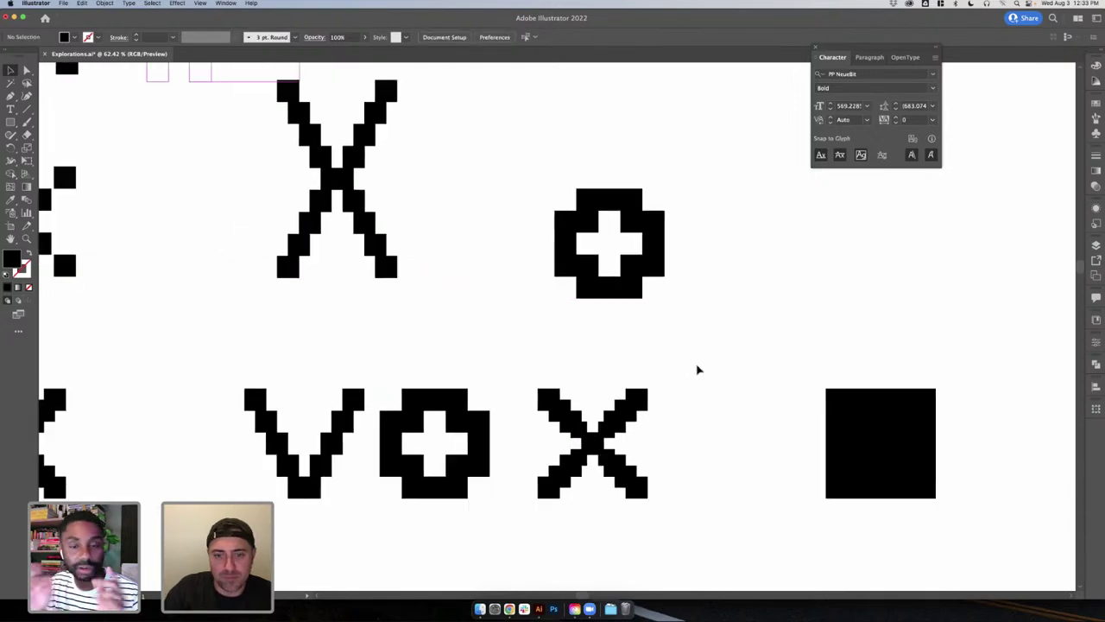
pyautogui.scroll(2, 698, 371)
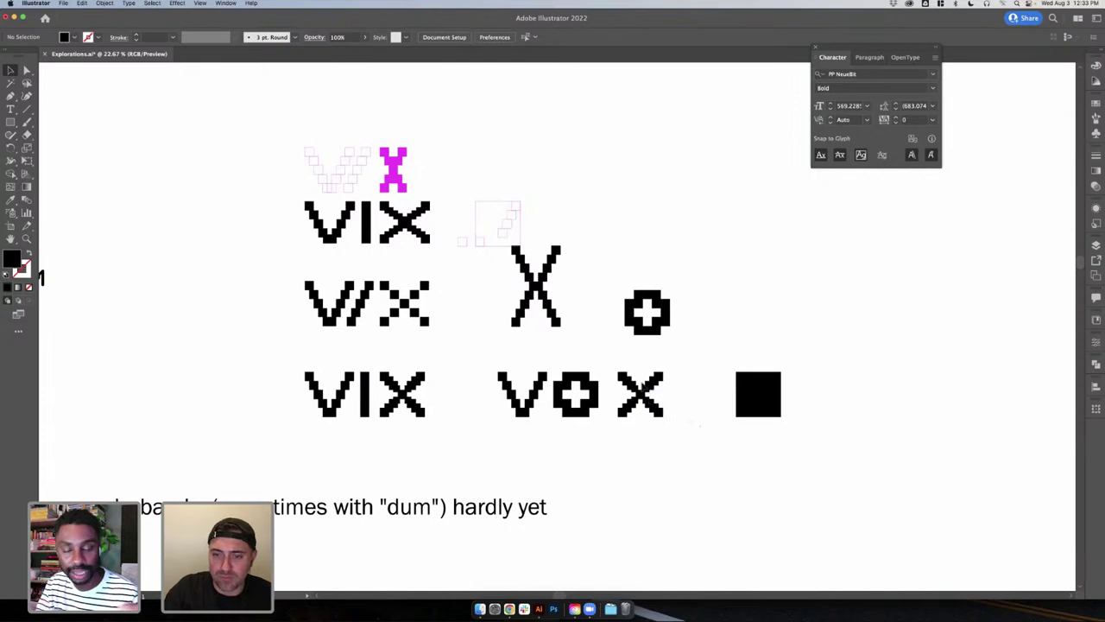
pyautogui.moveTo(620, 371); pyautogui.dragTo(701, 309)
pyautogui.click(716, 320)
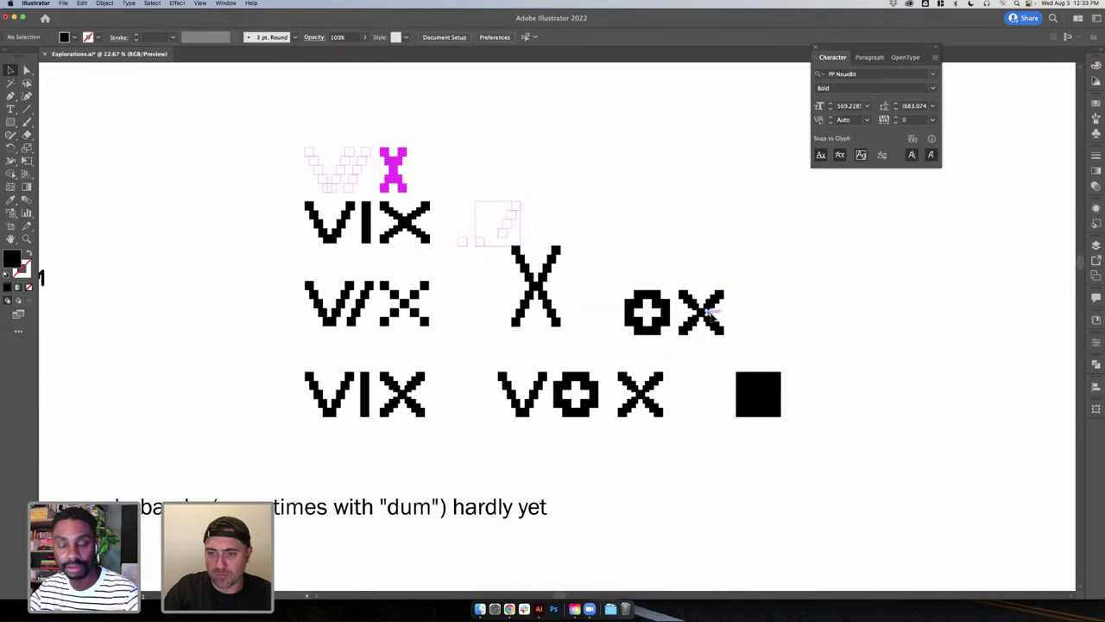
# - Fill the notches around the crossing of the copied X with extra squares to thicken its centre
pyautogui.click(710, 313)
pyautogui.click(744, 320)
pyautogui.click(704, 312)
pyautogui.click(725, 308)
pyautogui.click(722, 306)
pyautogui.click(706, 325)
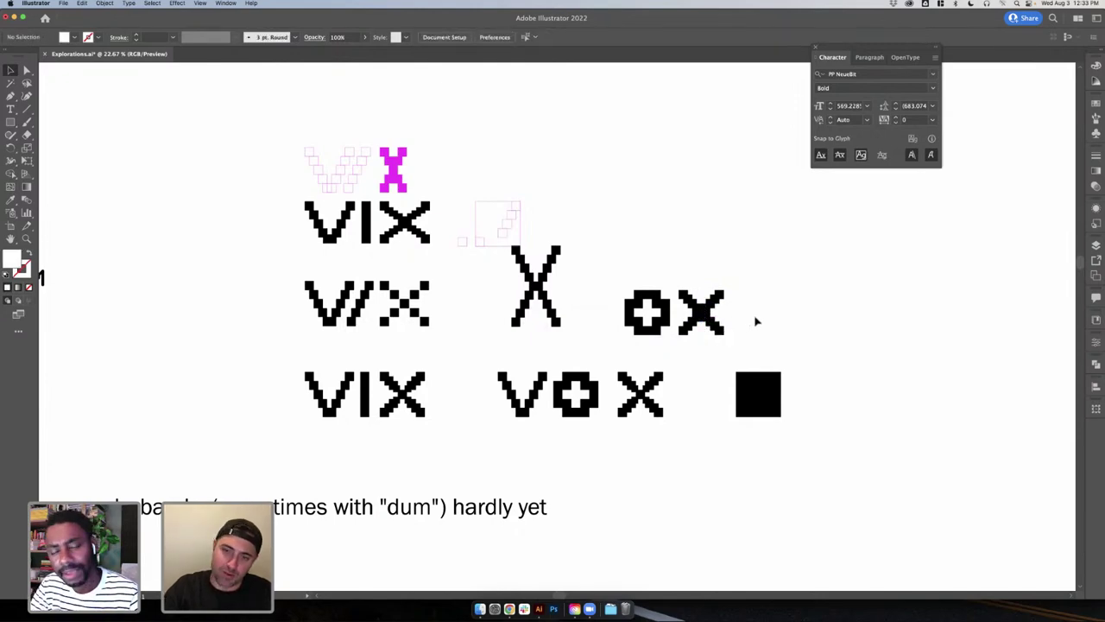
# - Duplicate a square of the copied O and, in outline view, centre it on the O's lower-right outer notch
pyautogui.scroll(4, 743, 333)
pyautogui.click(616, 321)
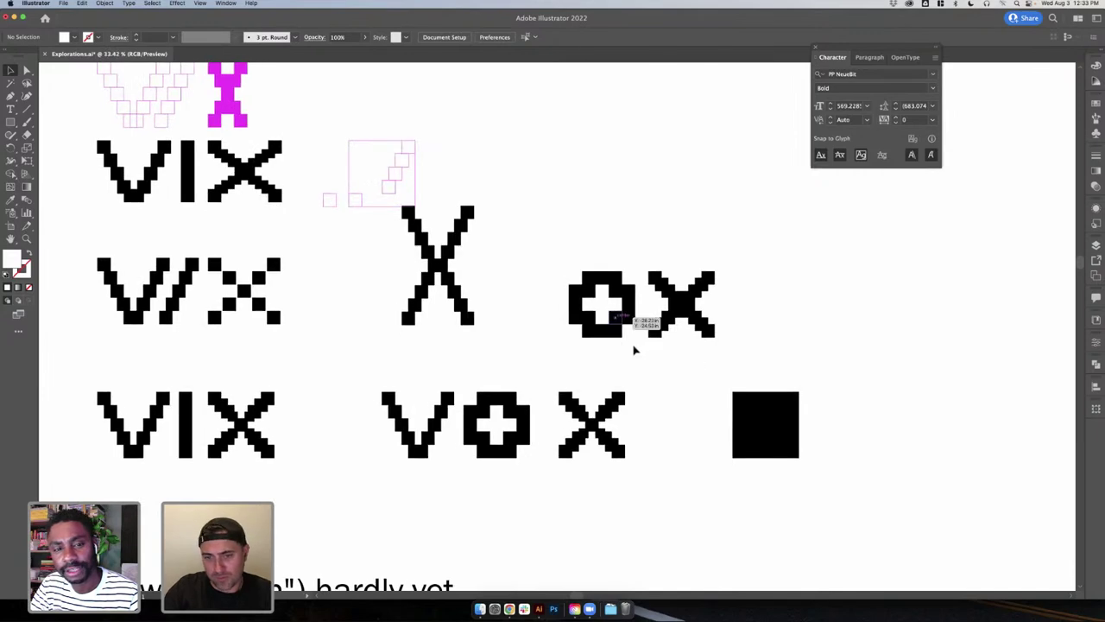
pyautogui.scroll(7, 637, 349)
pyautogui.click(638, 349)
pyautogui.moveTo(597, 295)
pyautogui.mouseDown()
pyautogui.moveTo(637, 308)
pyautogui.moveTo(600, 298)
pyautogui.mouseUp()
pyautogui.hotkey('ctrl', 'y')
pyautogui.scroll(2, 610, 302)
pyautogui.scroll(3, 609, 302)
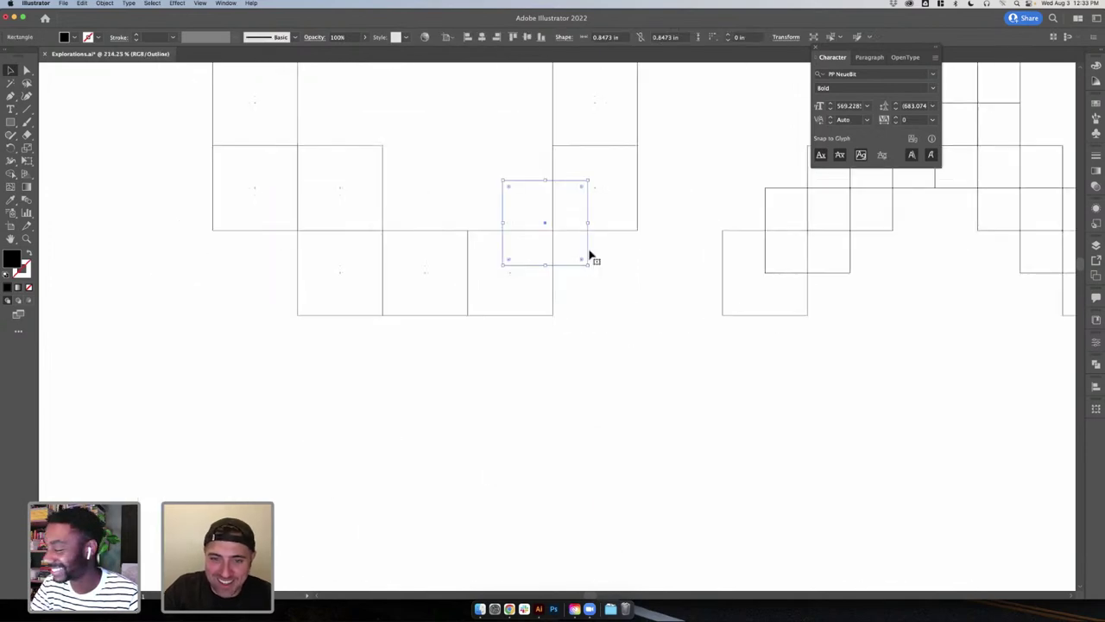
pyautogui.moveTo(590, 255); pyautogui.dragTo(594, 259)
pyautogui.click(637, 291)
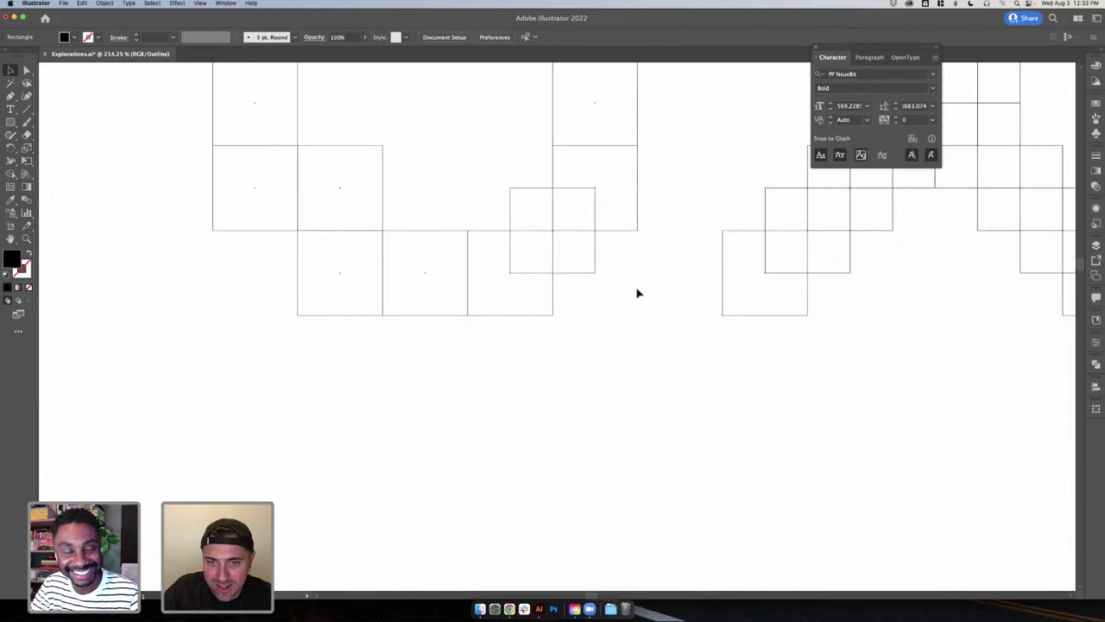
# - Duplicate the offset corner square across to the copied O's lower-left outer notch, centred on that corner
pyautogui.click(595, 259)
pyautogui.scroll(3, 461, 250)
pyautogui.click(524, 259)
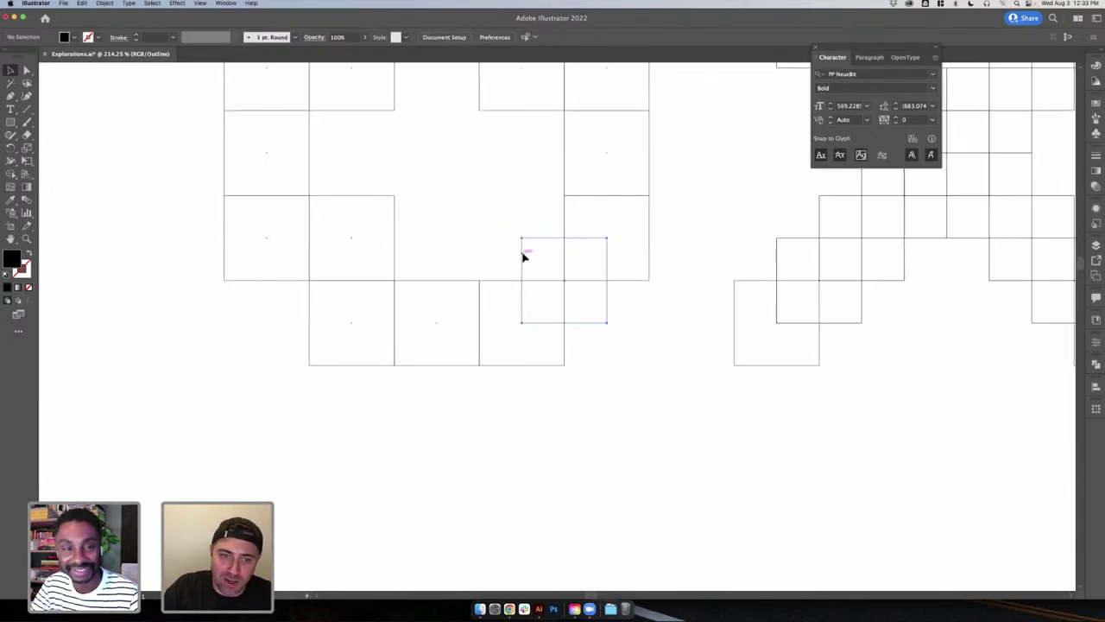
pyautogui.moveTo(524, 256); pyautogui.dragTo(266, 262)
pyautogui.click(252, 355)
pyautogui.scroll(3, 255, 358)
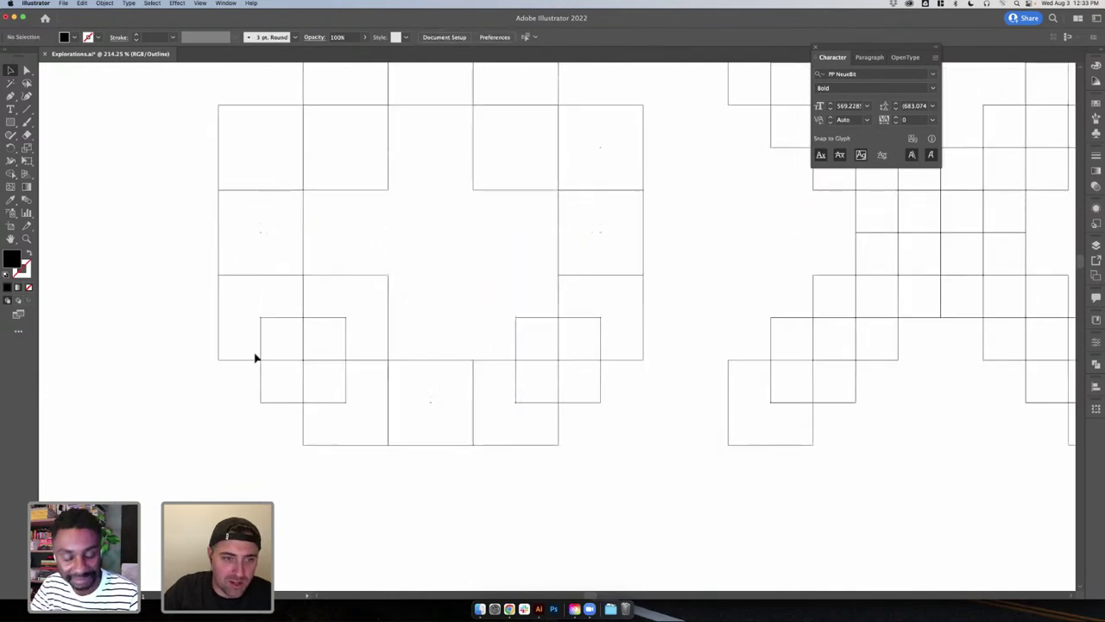
pyautogui.scroll(4, 255, 358)
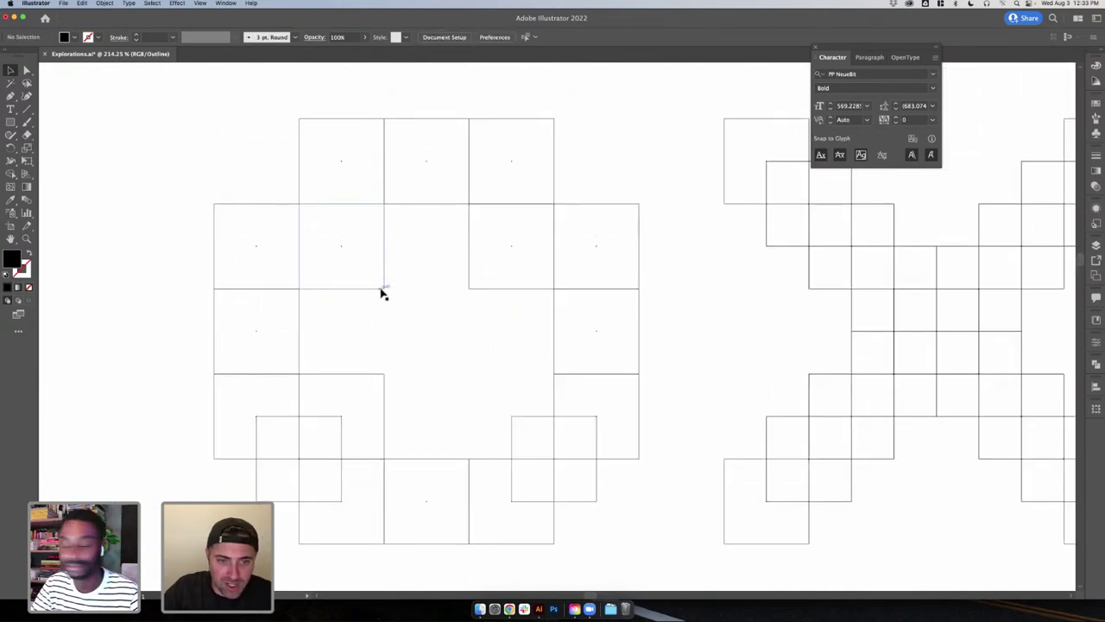
# - Duplicate the offset corner squares onto the copied O's upper-left and upper-right outer notches, centred on those corners
pyautogui.moveTo(381, 291); pyautogui.dragTo(597, 223)
pyautogui.press('super+y')
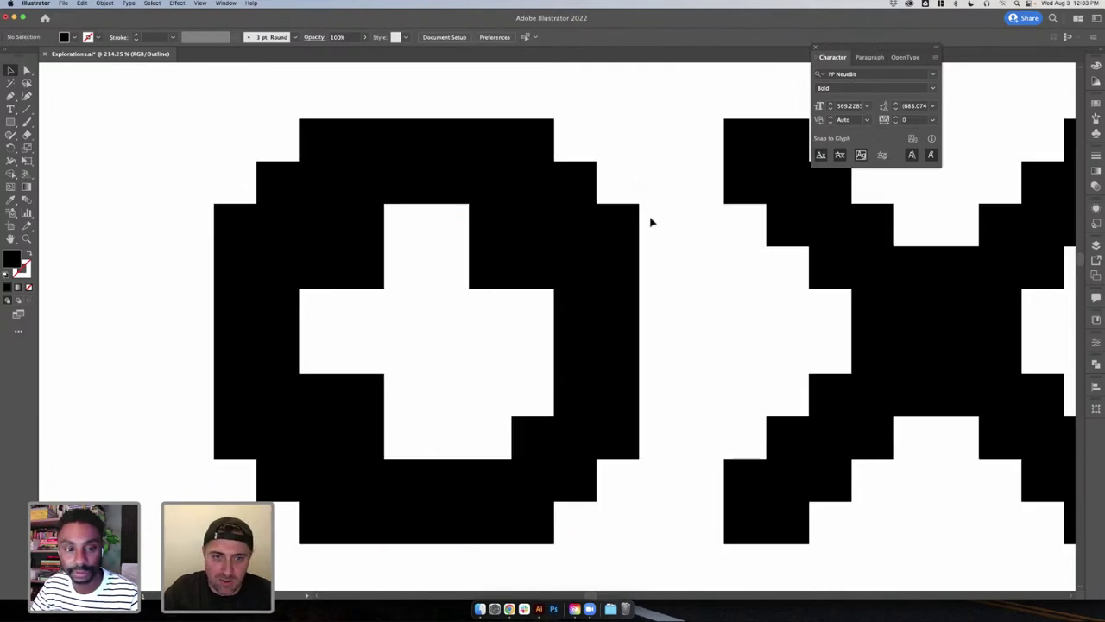
pyautogui.scroll(-3, 672, 242)
# - Duplicate the copied O's upper-right inner square and snap the copy half a square up and half a square to the left
pyautogui.click(525, 285)
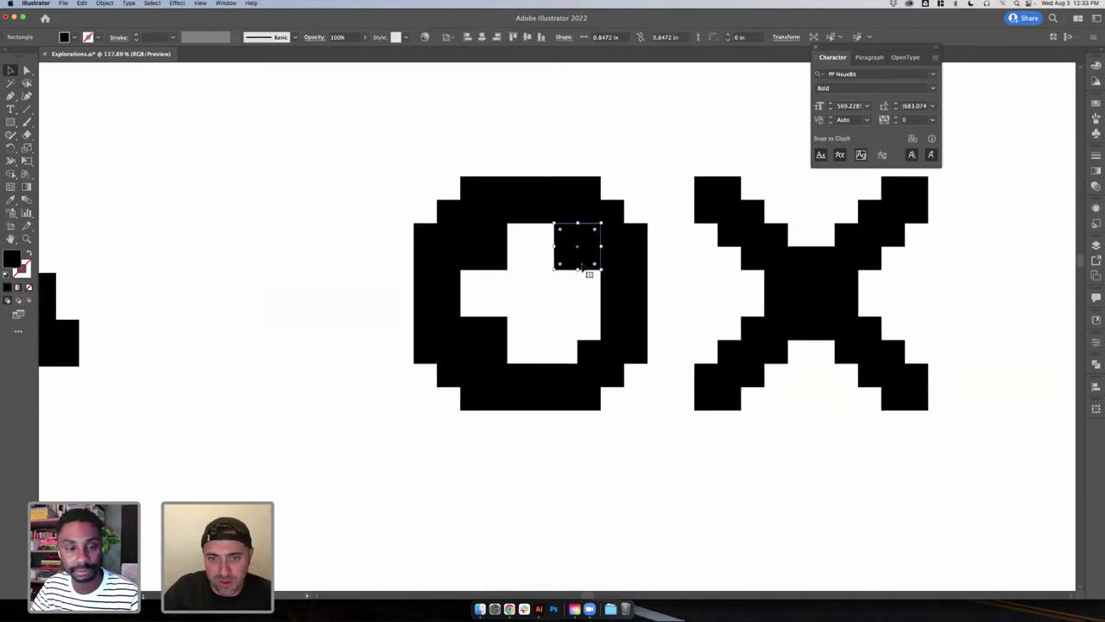
pyautogui.moveTo(595, 270); pyautogui.dragTo(557, 257)
pyautogui.press('super+y')
pyautogui.click(571, 261)
pyautogui.scroll(6, 570, 261)
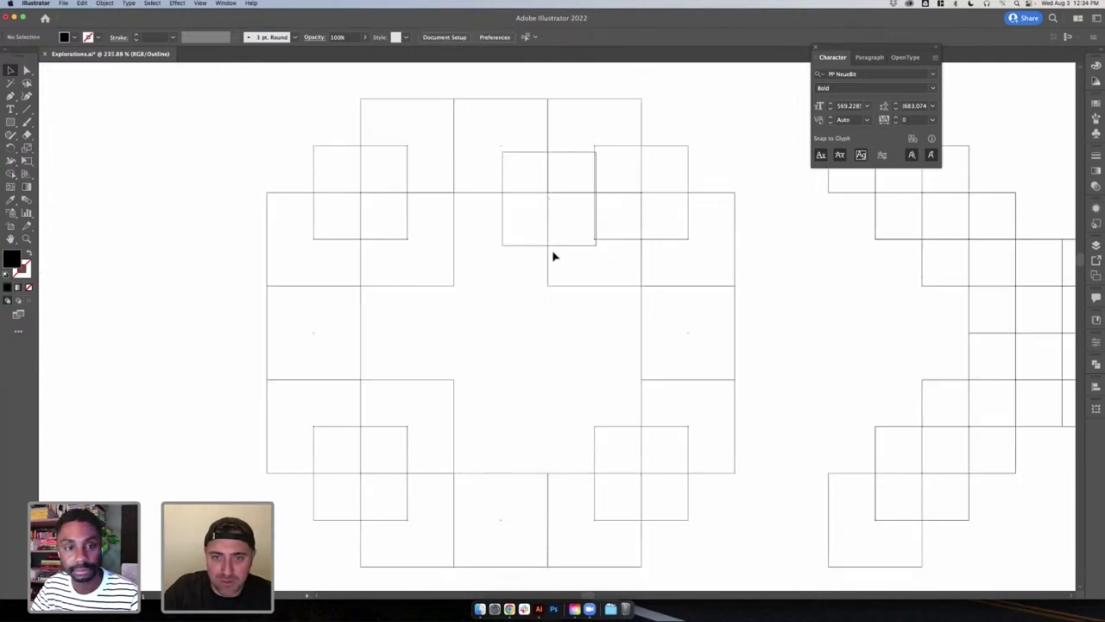
pyautogui.moveTo(485, 321); pyautogui.dragTo(485, 309)
pyautogui.click(717, 95)
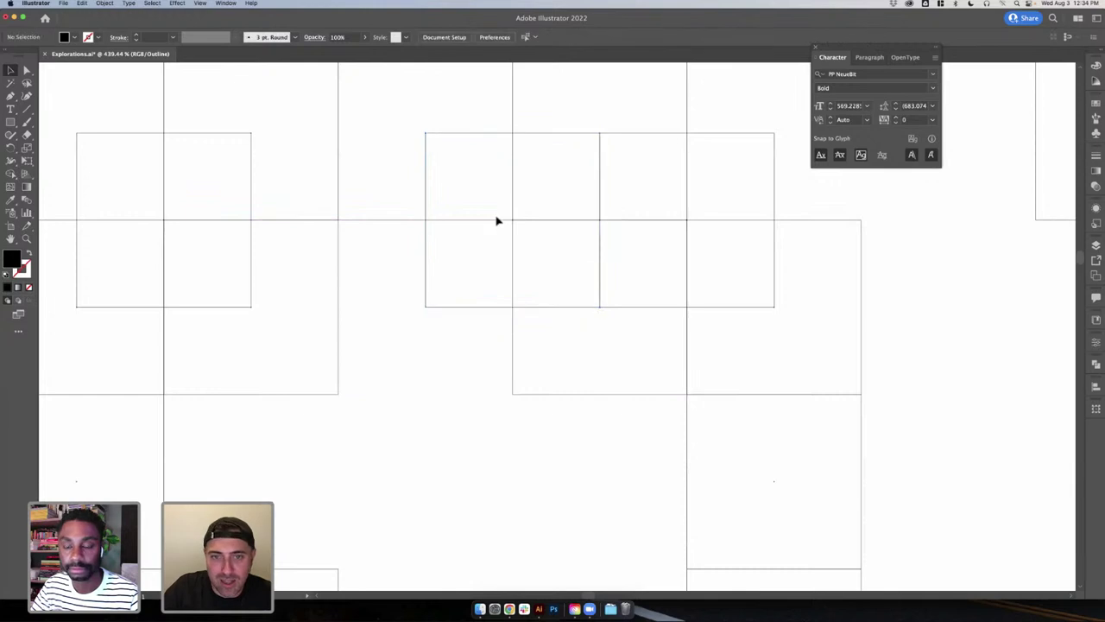
pyautogui.press('super+y')
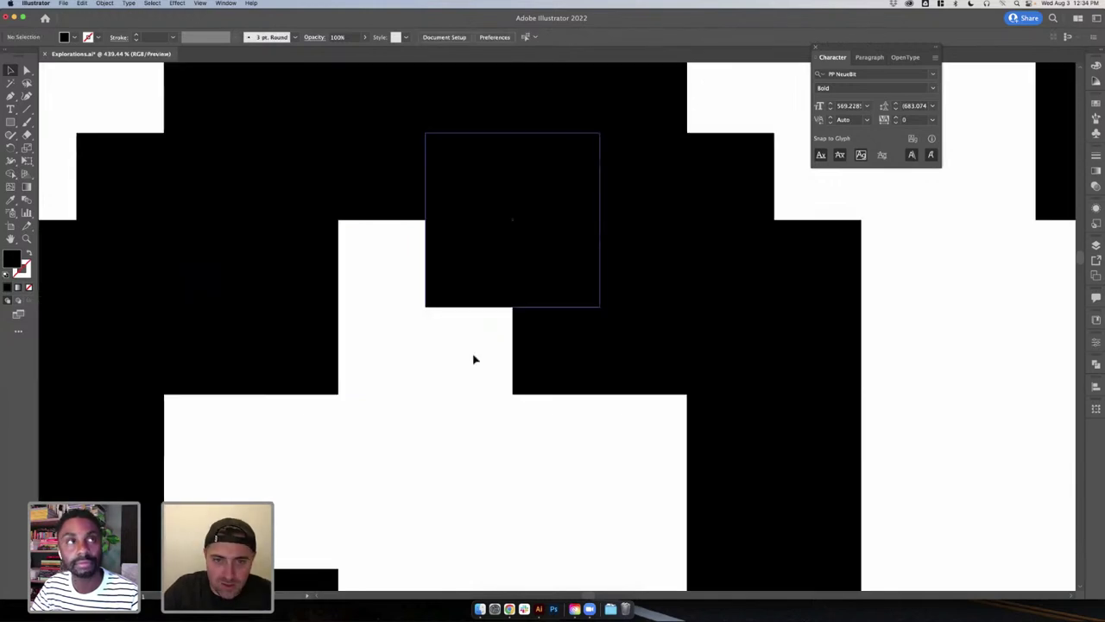
pyautogui.scroll(-4, 474, 355)
pyautogui.click(595, 395)
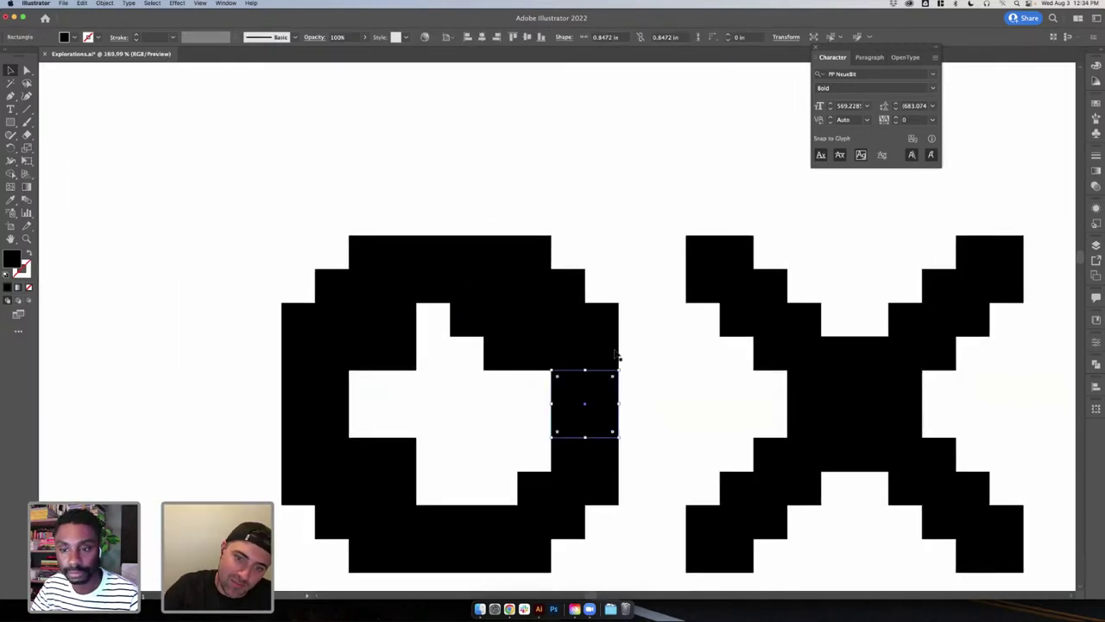
pyautogui.click(616, 354)
pyautogui.scroll(-2, 646, 342)
pyautogui.click(647, 341)
pyautogui.scroll(-1, 648, 341)
pyautogui.scroll(-1, 648, 341)
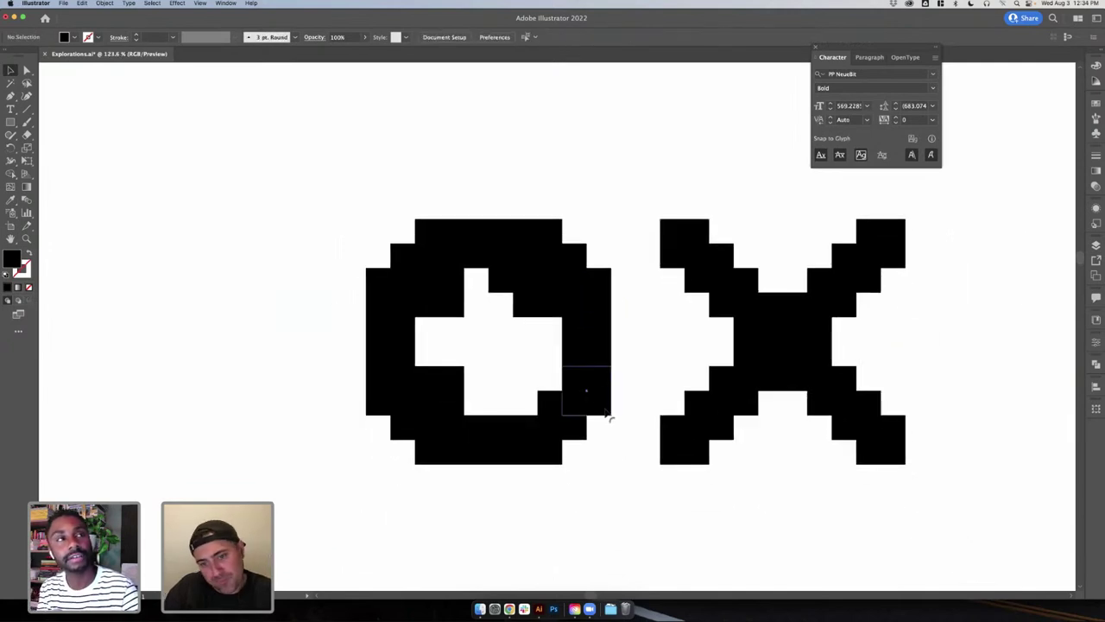
pyautogui.click(608, 414)
pyautogui.click(583, 447)
# - Delete the full square at the lower-left inner corner of the copied O, keeping the offset corner square
pyautogui.click(441, 388)
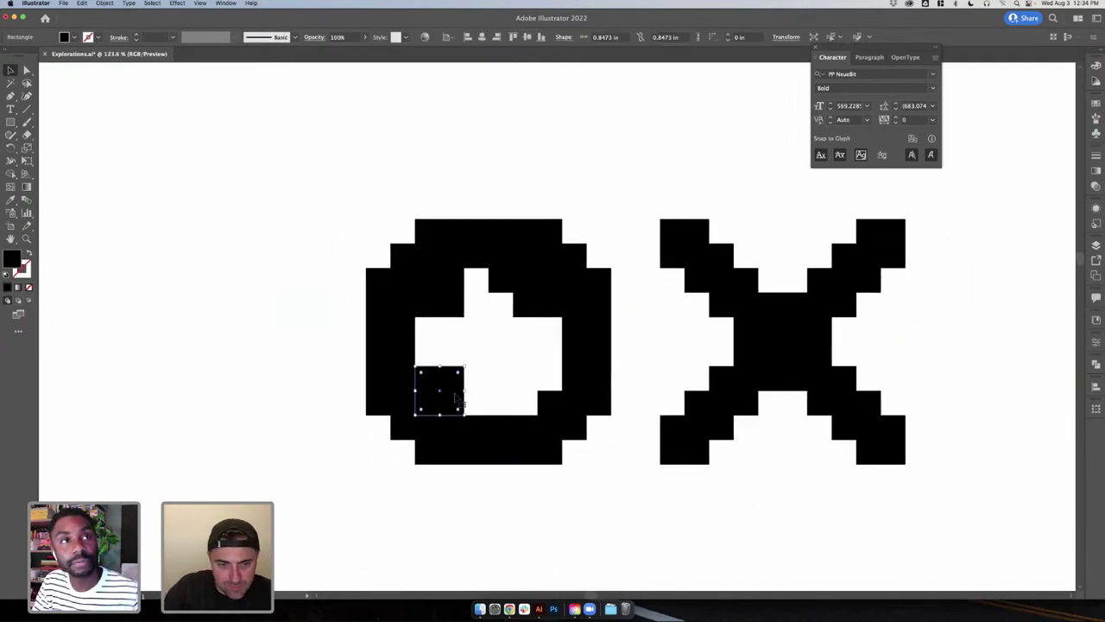
pyautogui.press('super+y')
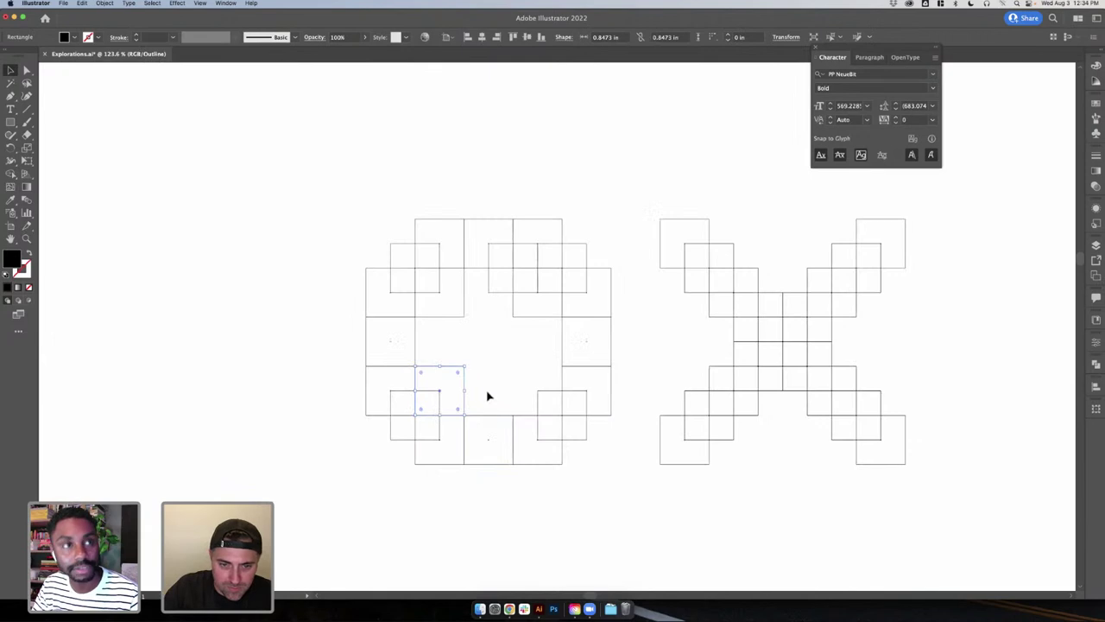
pyautogui.click(487, 397)
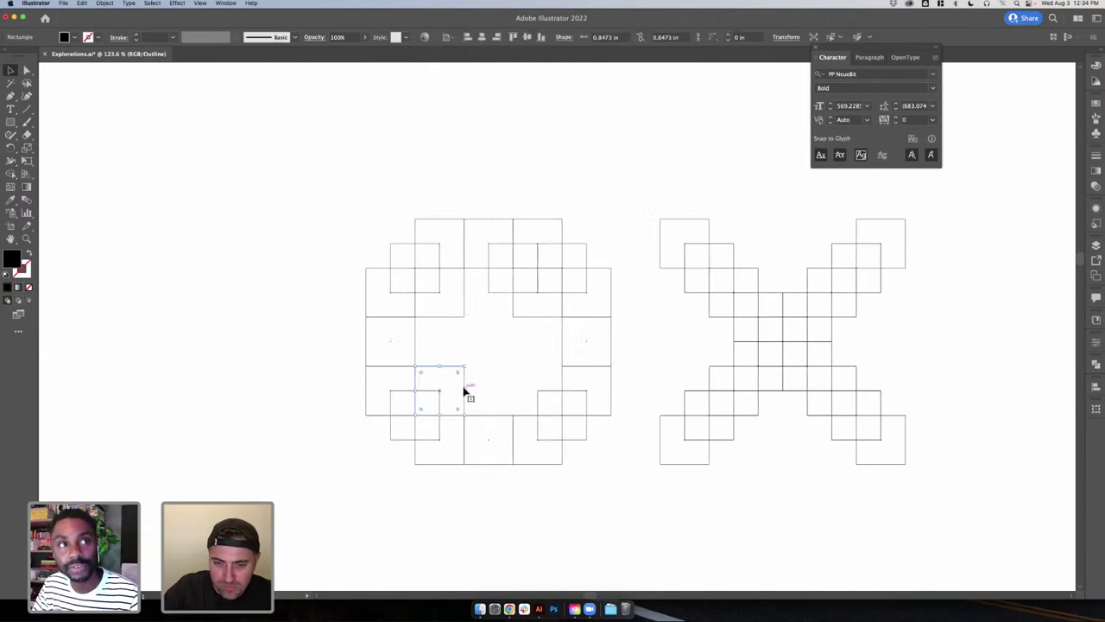
pyautogui.press('super+y')
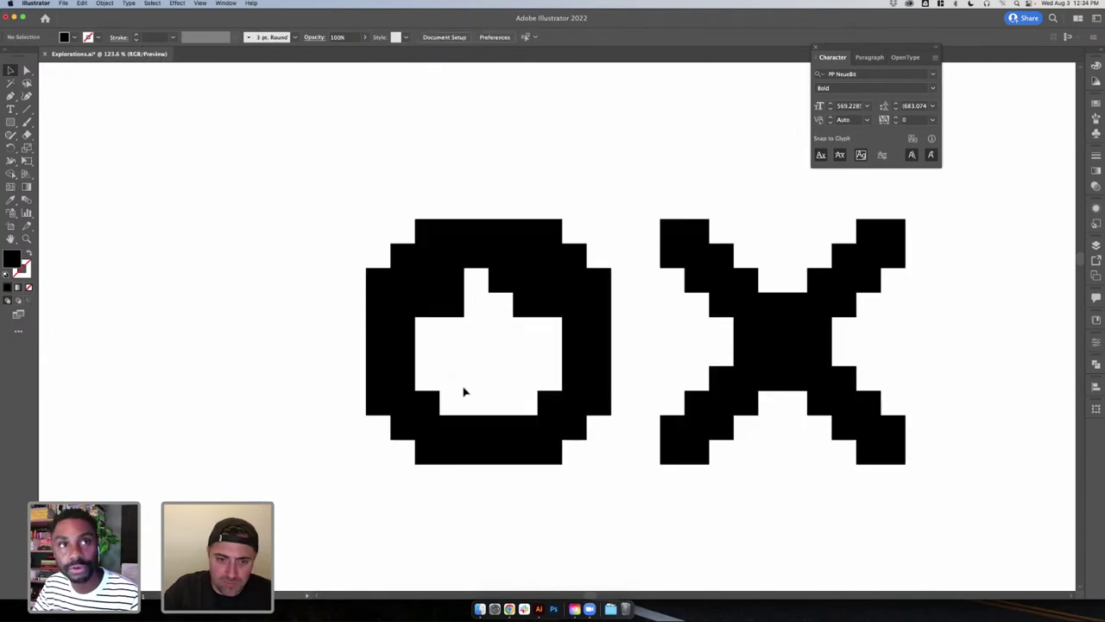
pyautogui.click(562, 406)
pyautogui.click(502, 434)
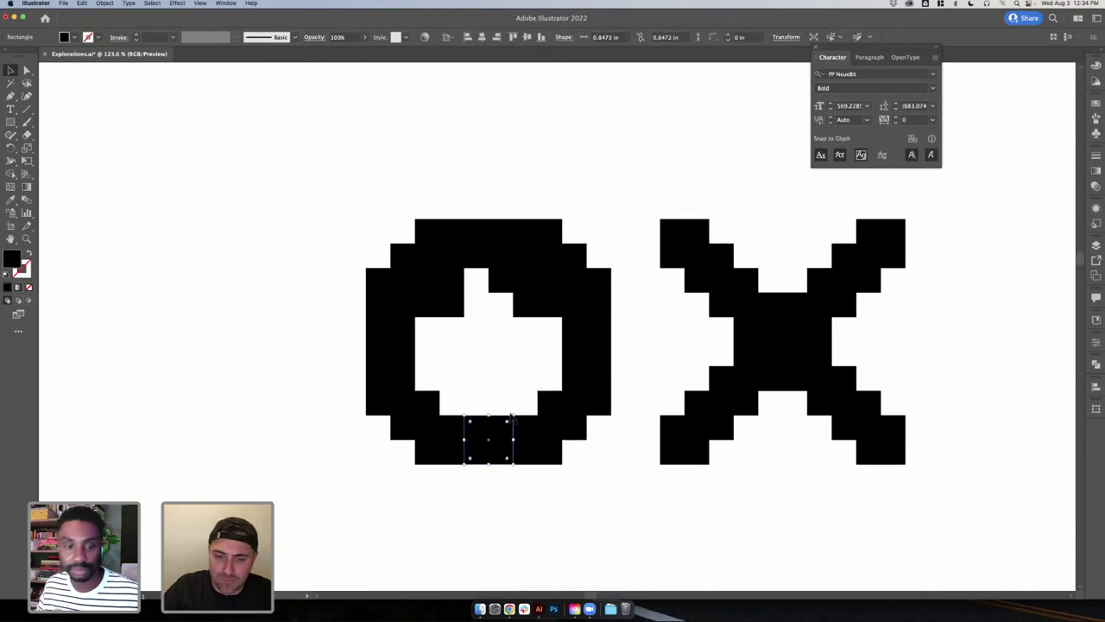
pyautogui.click(557, 416)
# - Delete the full squares at the copied O's upper inner corners and the extra half-offset square between them
pyautogui.moveTo(448, 421); pyautogui.dragTo(548, 301)
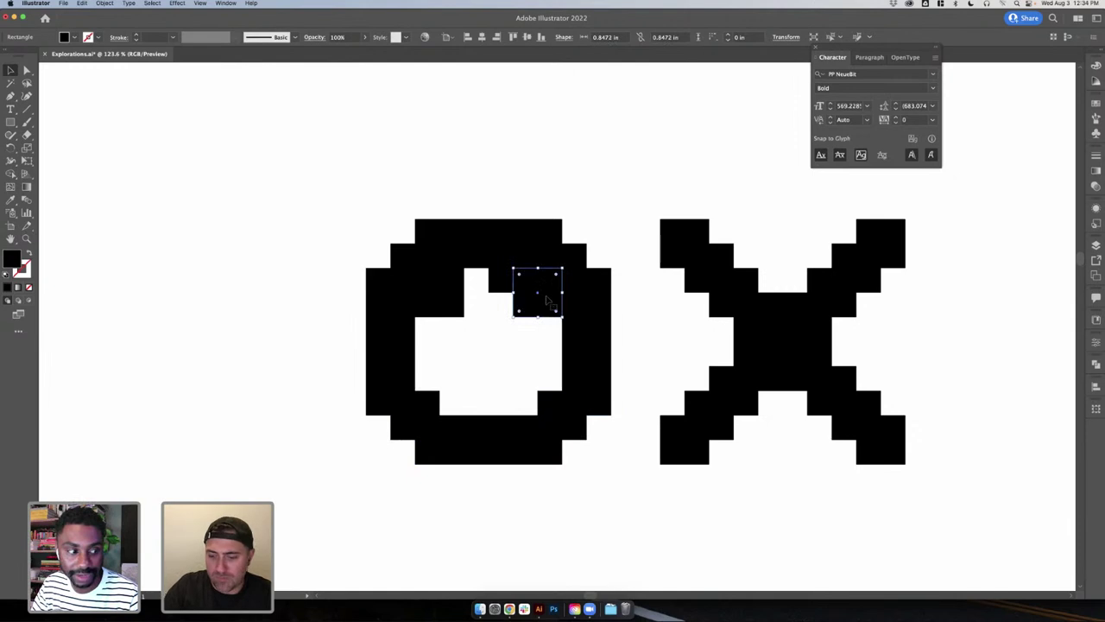
pyautogui.press('Delete')
pyautogui.click(532, 285)
pyautogui.click(571, 267)
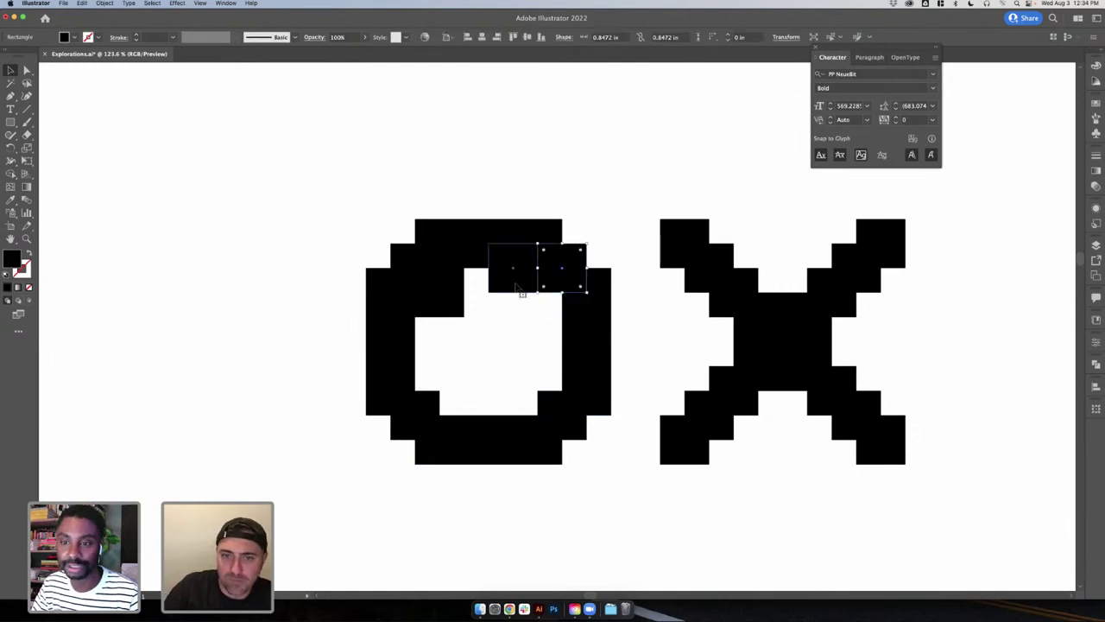
pyautogui.moveTo(518, 289); pyautogui.dragTo(447, 284)
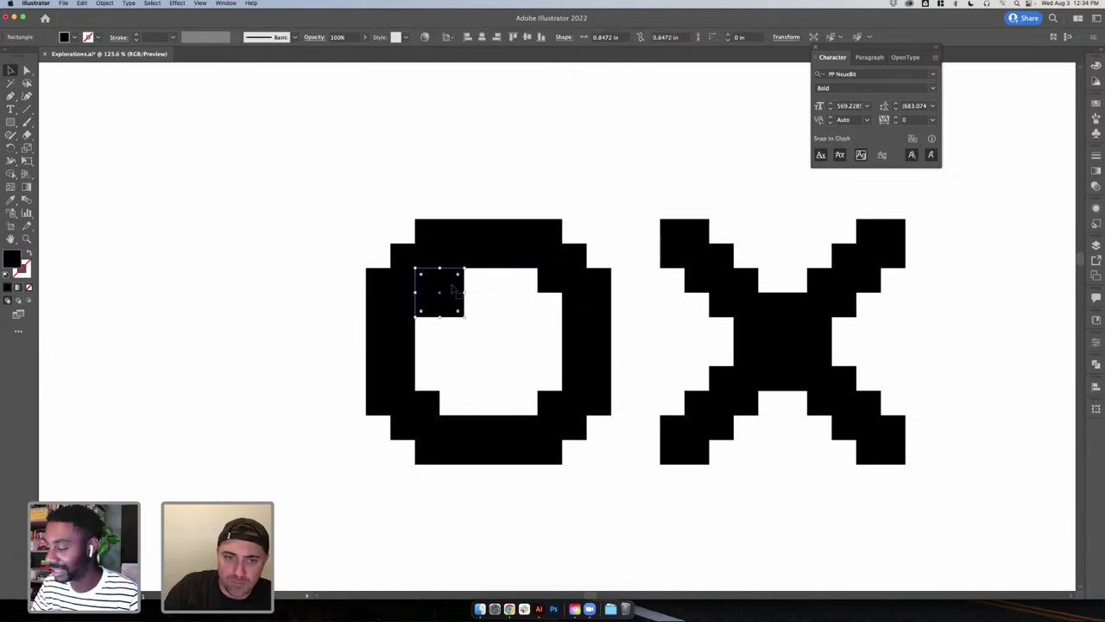
pyautogui.press('Delete')
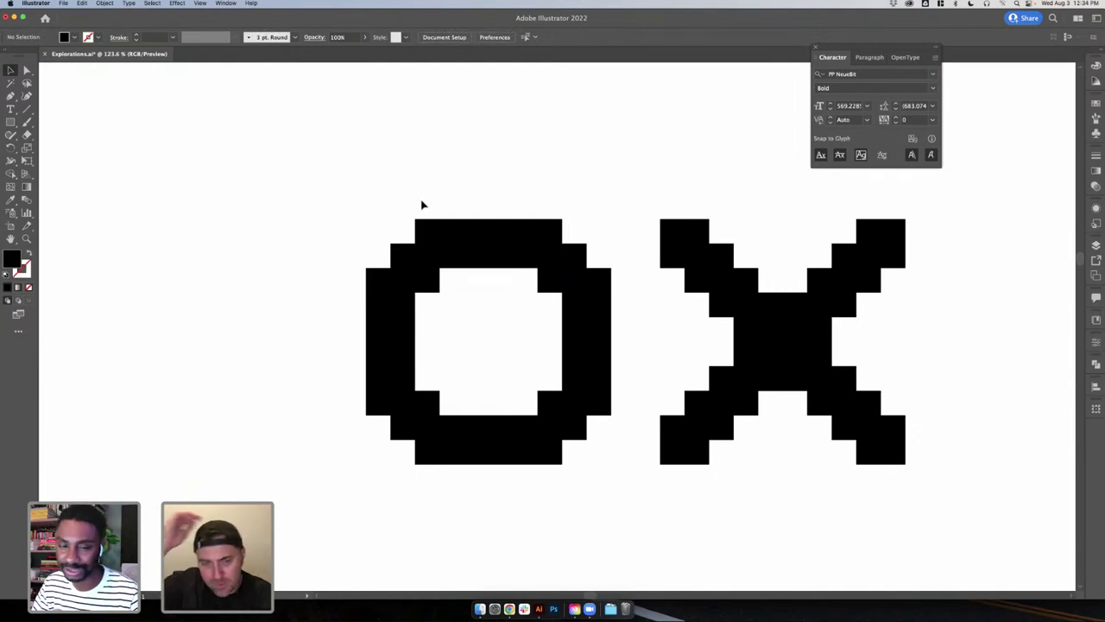
# - Delete the middle squares from the top and bottom rows of the copied O
pyautogui.click(386, 342)
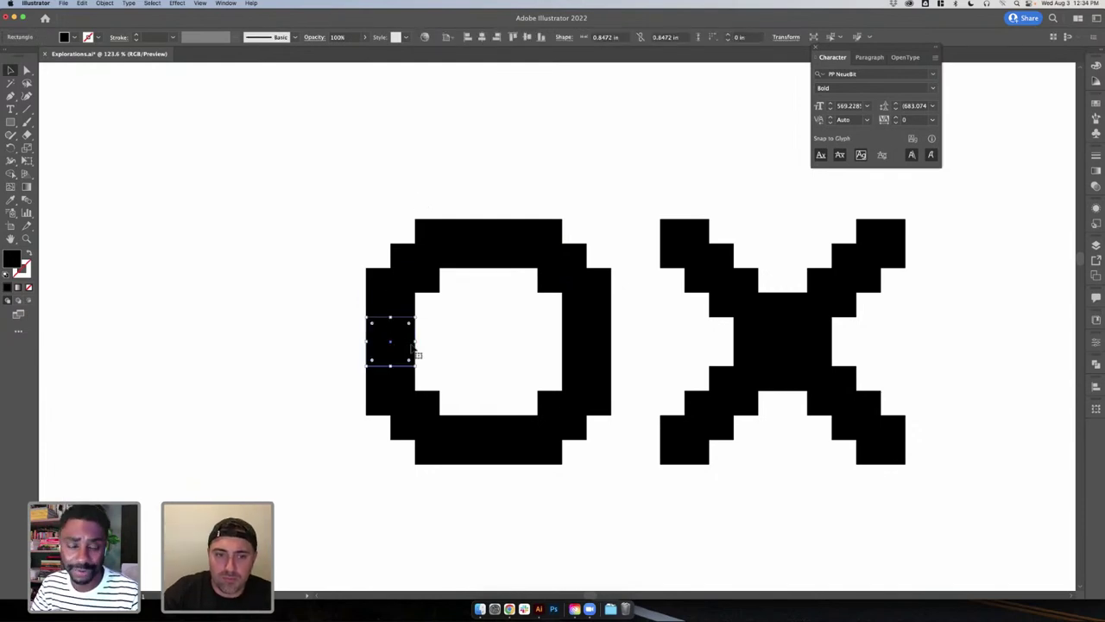
pyautogui.click(464, 380)
pyautogui.click(481, 434)
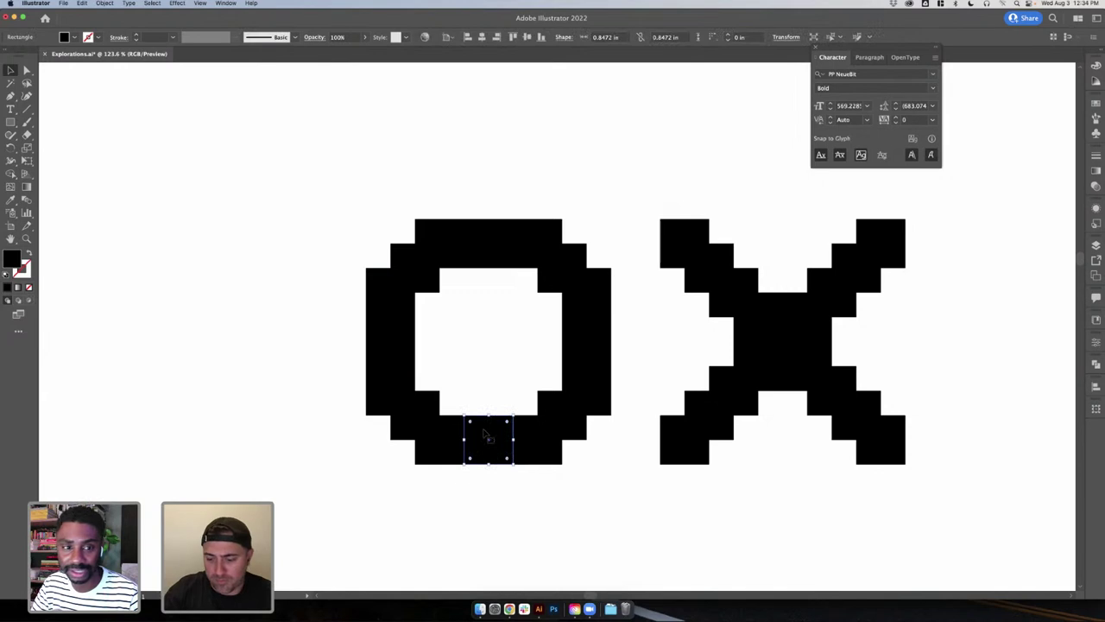
pyautogui.press('Delete')
pyautogui.click(489, 259)
pyautogui.press('Delete')
# - Bring the two halves of the copied O together with their top and bottom squares overlapping by half, narrowing the letter
pyautogui.moveTo(301, 205); pyautogui.dragTo(462, 270)
pyautogui.press('super+y')
pyautogui.press('super+g')
pyautogui.click(501, 177)
pyautogui.press('super+y')
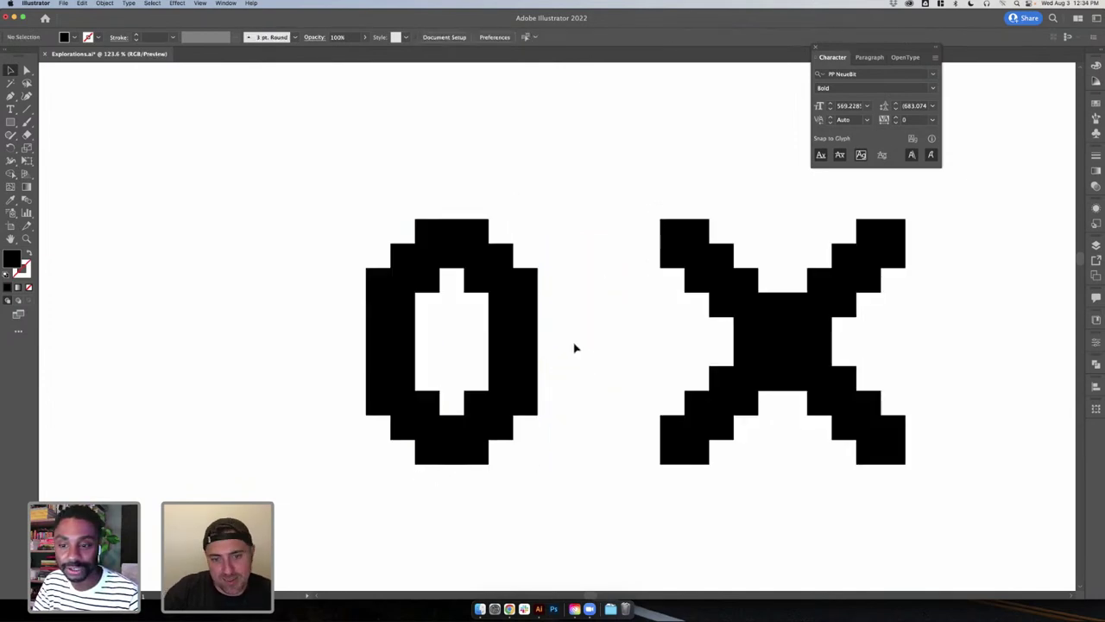
# - Duplicate the narrowed O's left middle square half a square outward to step its left side
pyautogui.scroll(-5, 575, 348)
pyautogui.scroll(-3, 575, 348)
pyautogui.scroll(1, 552, 337)
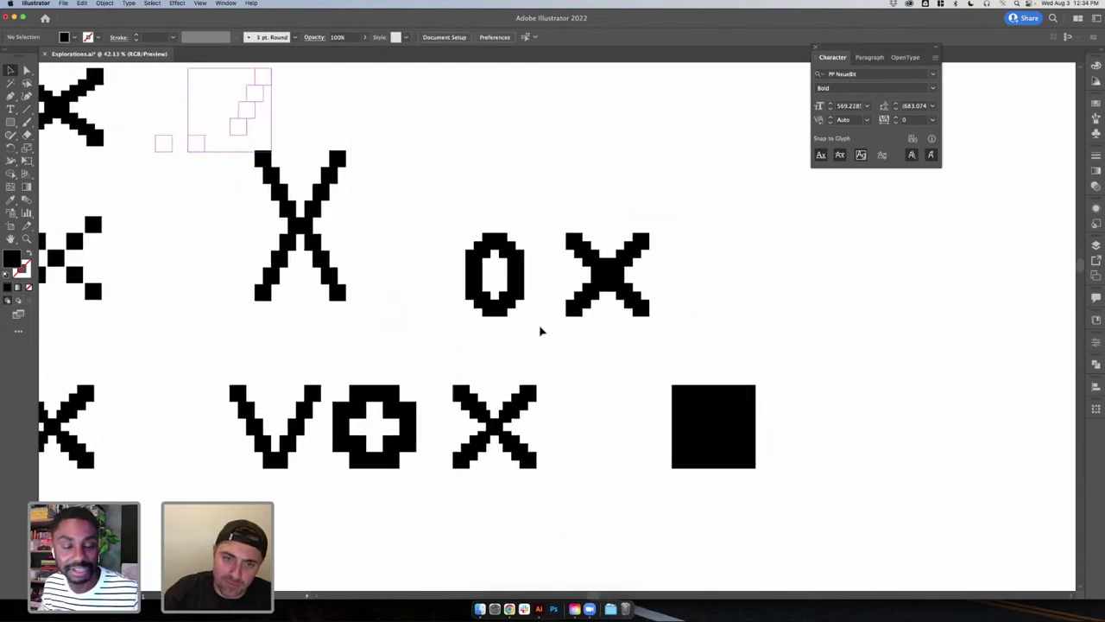
pyautogui.scroll(4, 540, 330)
pyautogui.click(395, 237)
pyautogui.click(404, 222)
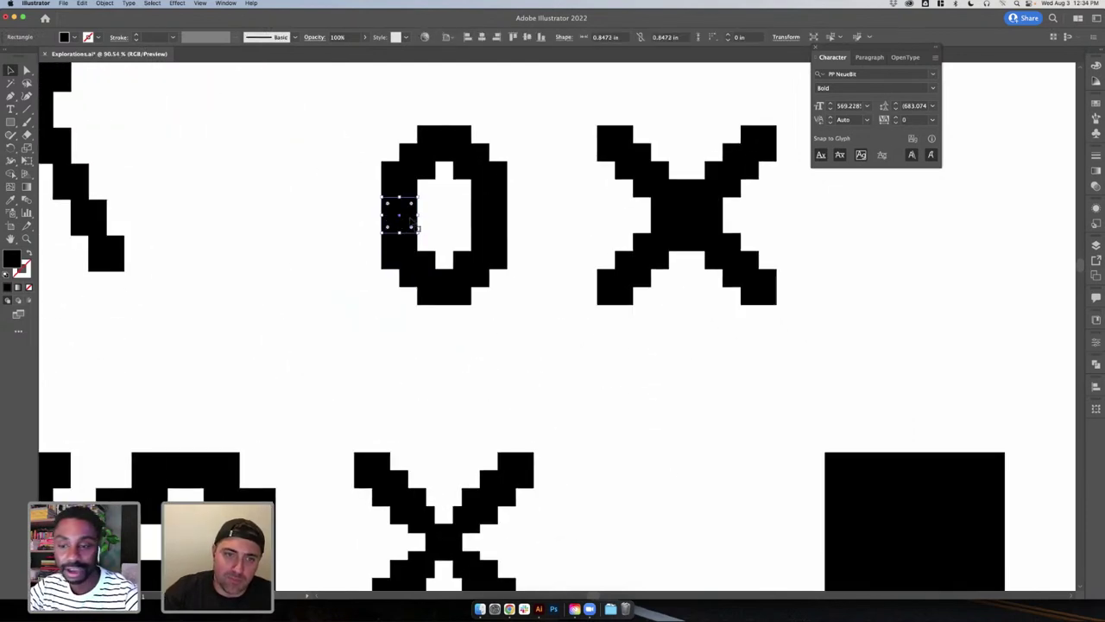
pyautogui.moveTo(414, 226); pyautogui.dragTo(390, 221)
pyautogui.press('super+y')
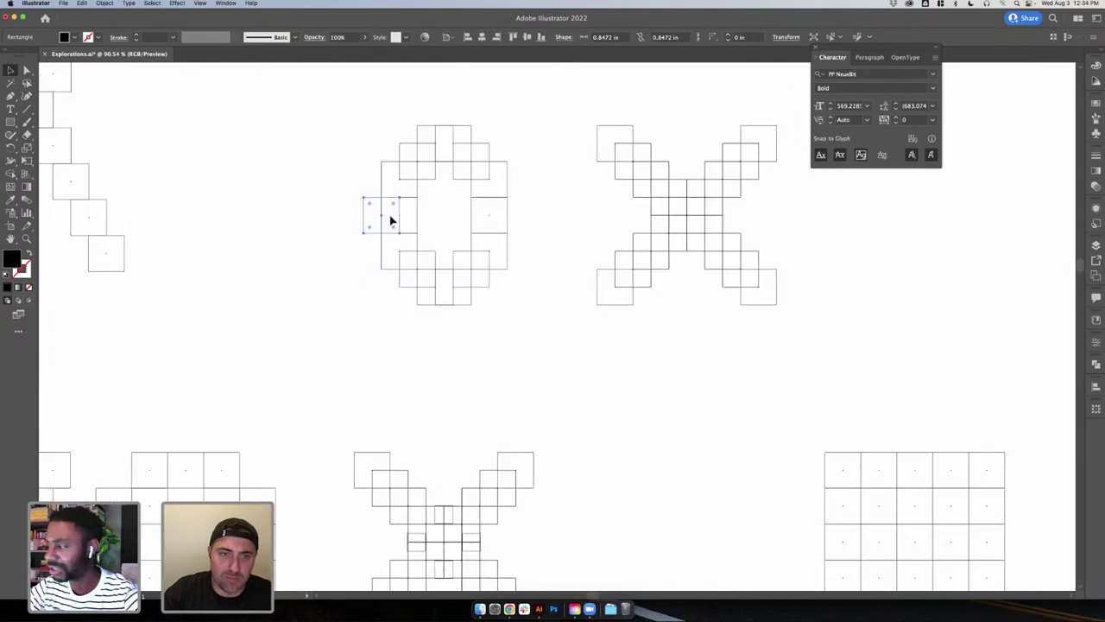
pyautogui.scroll(5, 344, 220)
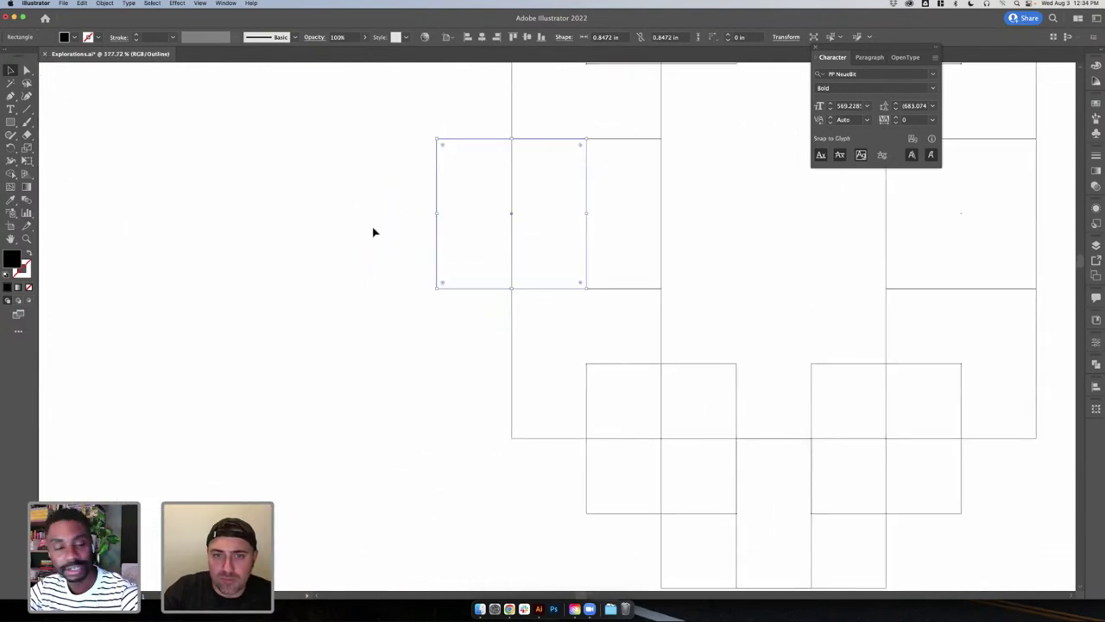
pyautogui.scroll(-5, 633, 234)
pyautogui.scroll(3, 639, 234)
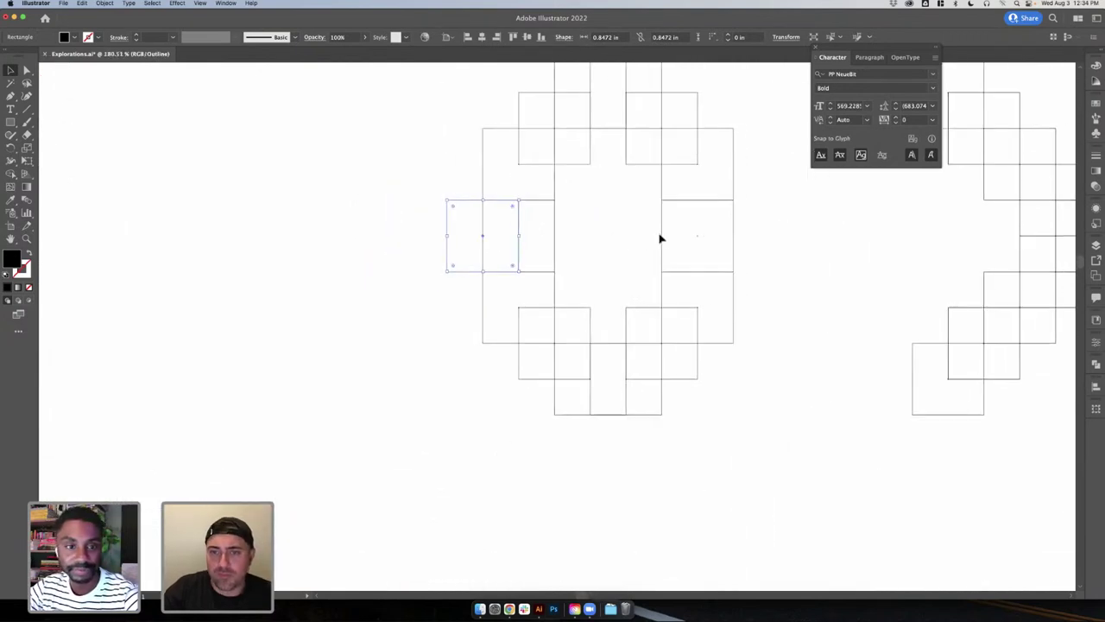
# - Duplicate the narrowed O's right middle square half a square outward to match its left side
pyautogui.moveTo(661, 237); pyautogui.dragTo(701, 240)
pyautogui.click(590, 244)
pyautogui.press('super+y')
pyautogui.scroll(-4, 374, 302)
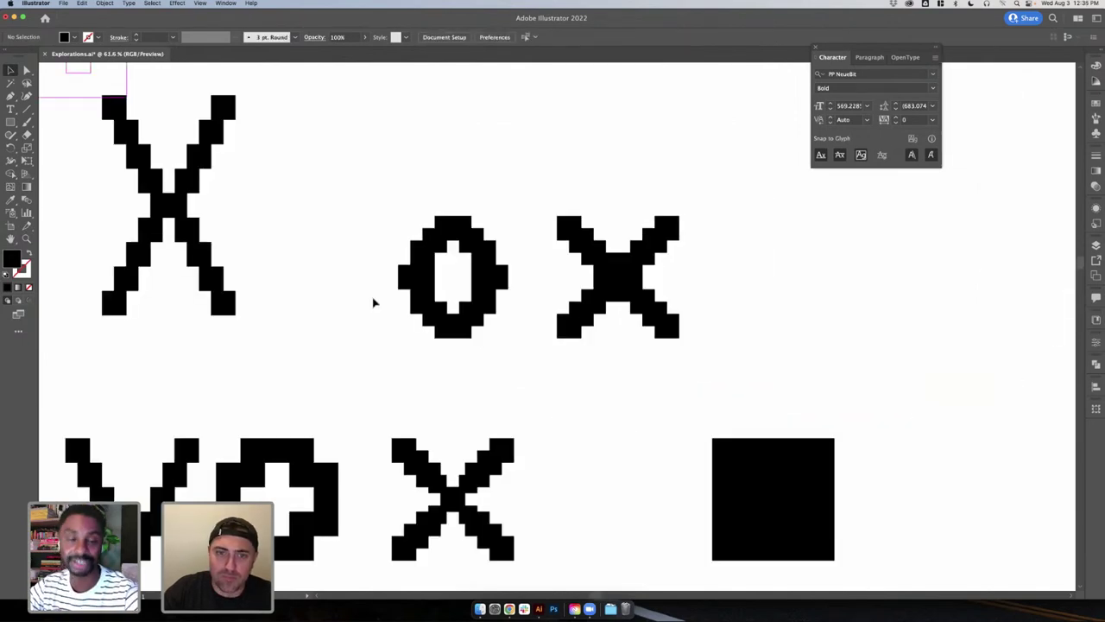
pyautogui.scroll(-1, 374, 302)
pyautogui.scroll(1, 413, 285)
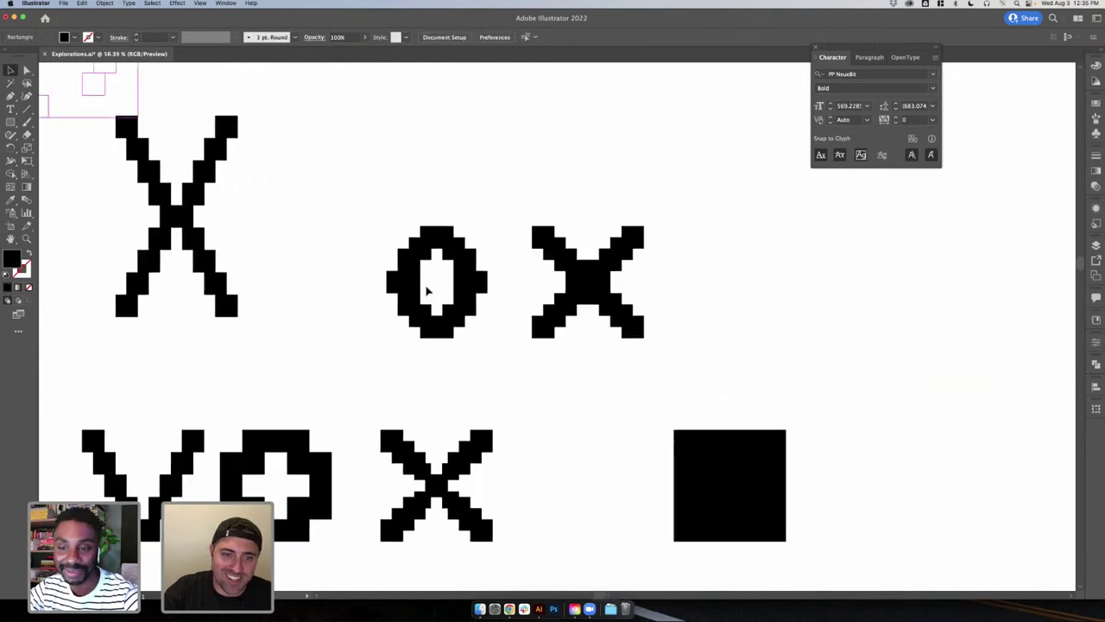
# - Place a copy of the left middle square half a square inward on the O and fill it white using the Eyedropper
pyautogui.moveTo(433, 290)
pyautogui.mouseDown()
pyautogui.moveTo(456, 291)
pyautogui.moveTo(432, 295)
pyautogui.mouseUp()
pyautogui.click(501, 182)
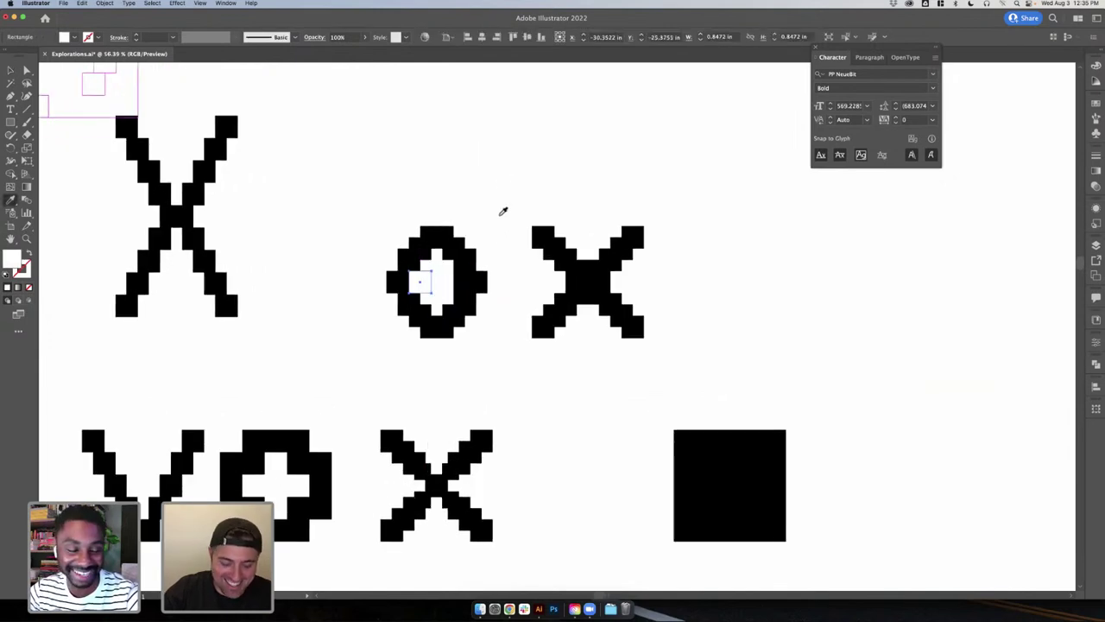
pyautogui.press('v')
pyautogui.click(445, 291)
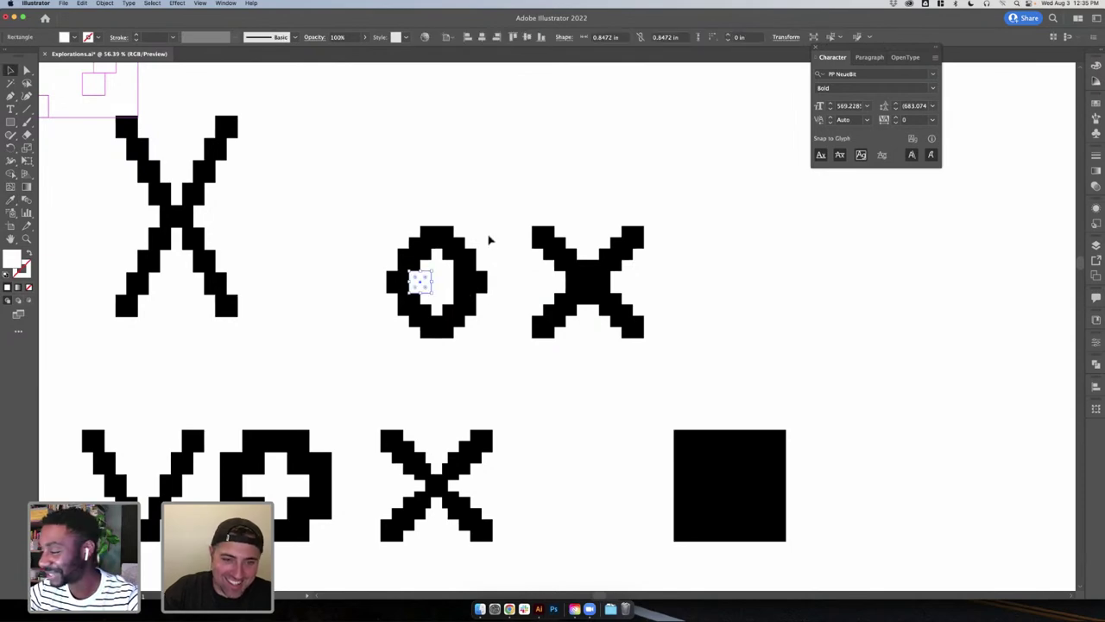
pyautogui.moveTo(424, 288)
pyautogui.mouseDown()
pyautogui.moveTo(471, 290)
pyautogui.moveTo(424, 282)
pyautogui.mouseUp()
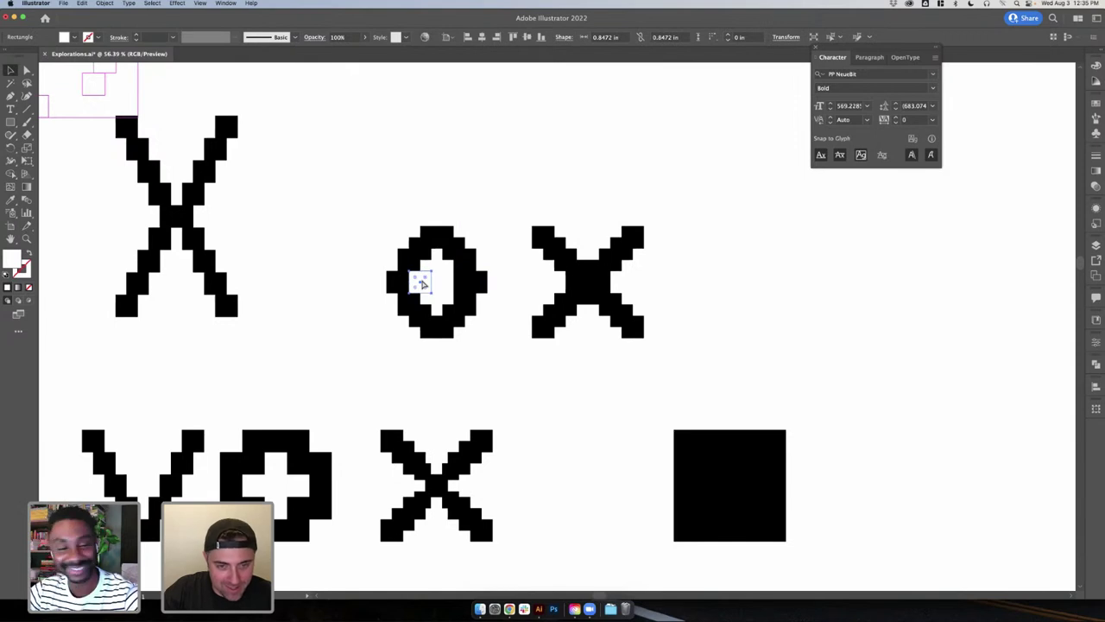
pyautogui.click(473, 286)
pyautogui.click(462, 289)
pyautogui.press('super+z')
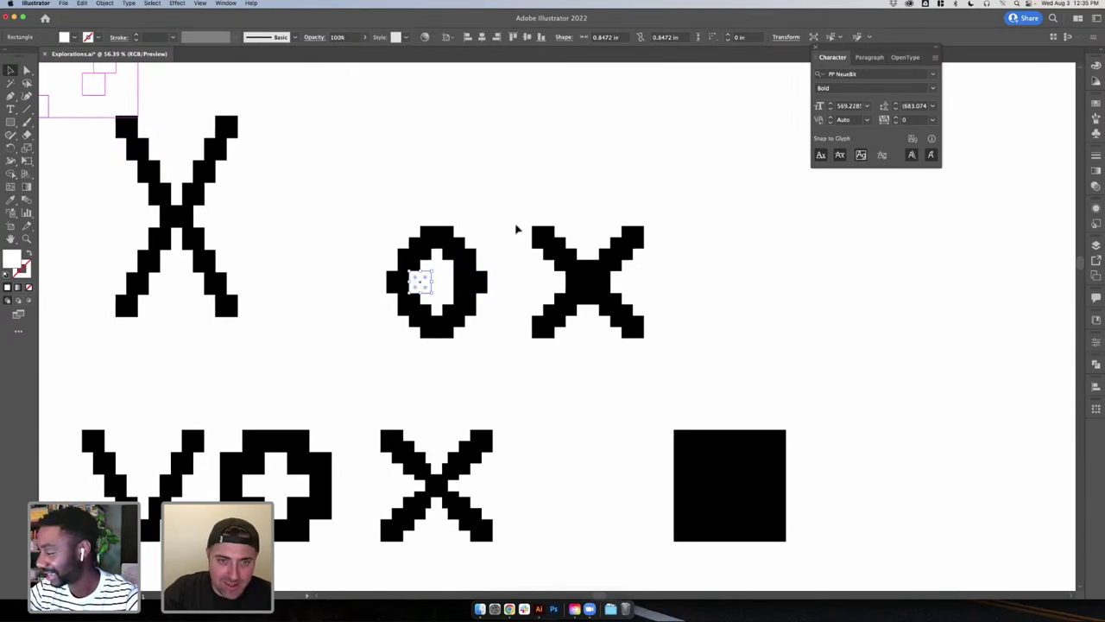
# - Duplicate the white square to the O's right inner side and, in outline view, snap it to mirror the left one
pyautogui.click(496, 217)
pyautogui.moveTo(416, 286); pyautogui.dragTo(561, 206)
pyautogui.press('super+y')
pyautogui.click(567, 202)
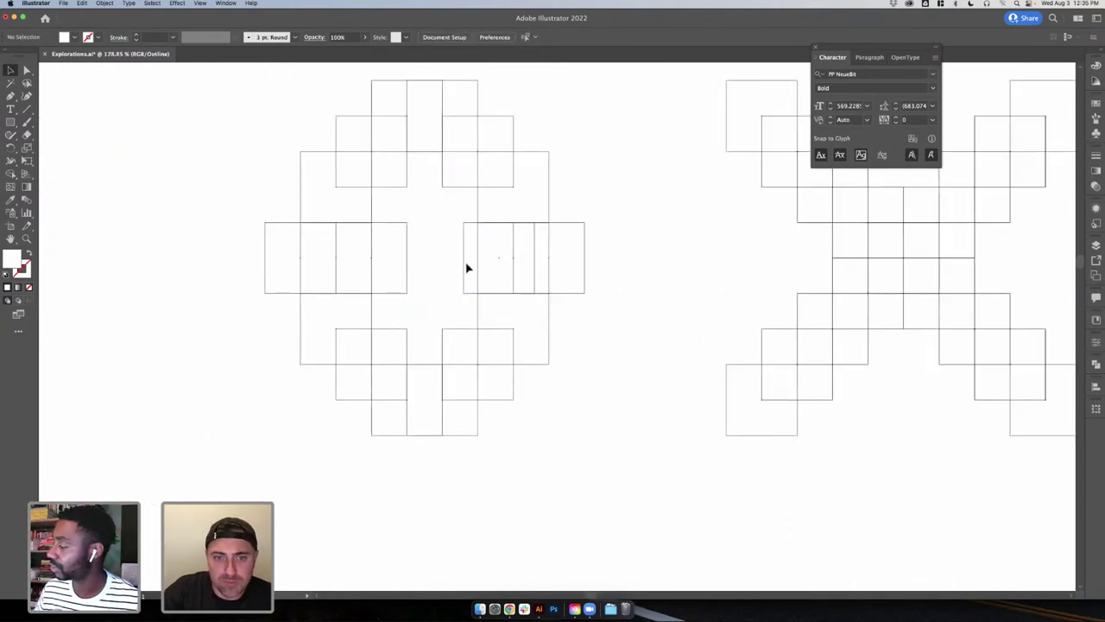
pyautogui.moveTo(467, 267); pyautogui.dragTo(444, 267)
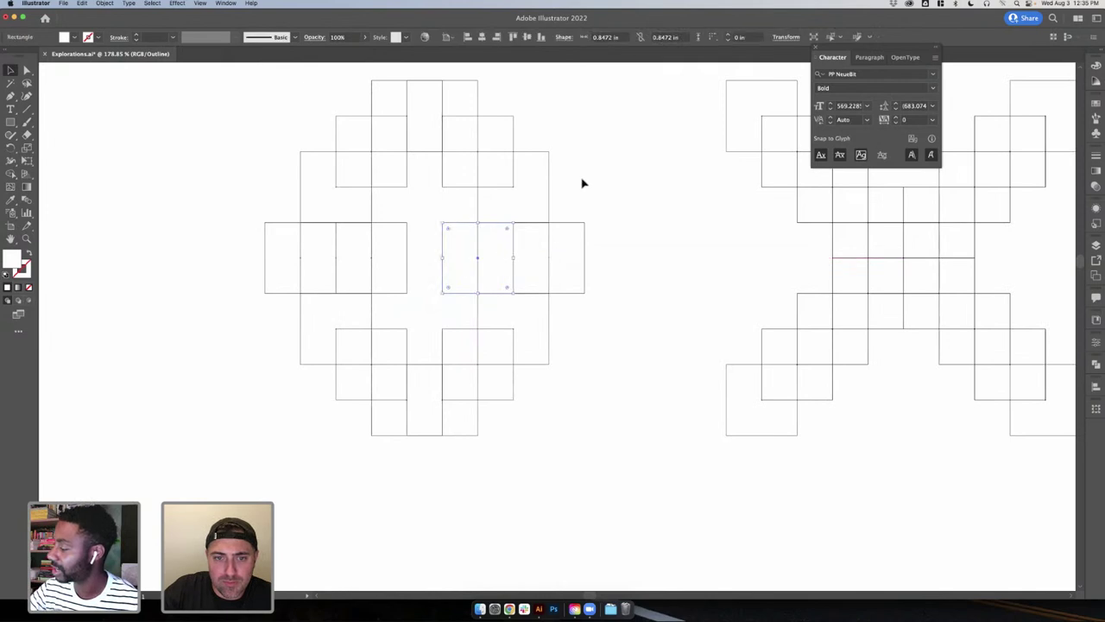
pyautogui.click(581, 183)
pyautogui.press('super+y')
pyautogui.scroll(-4, 593, 180)
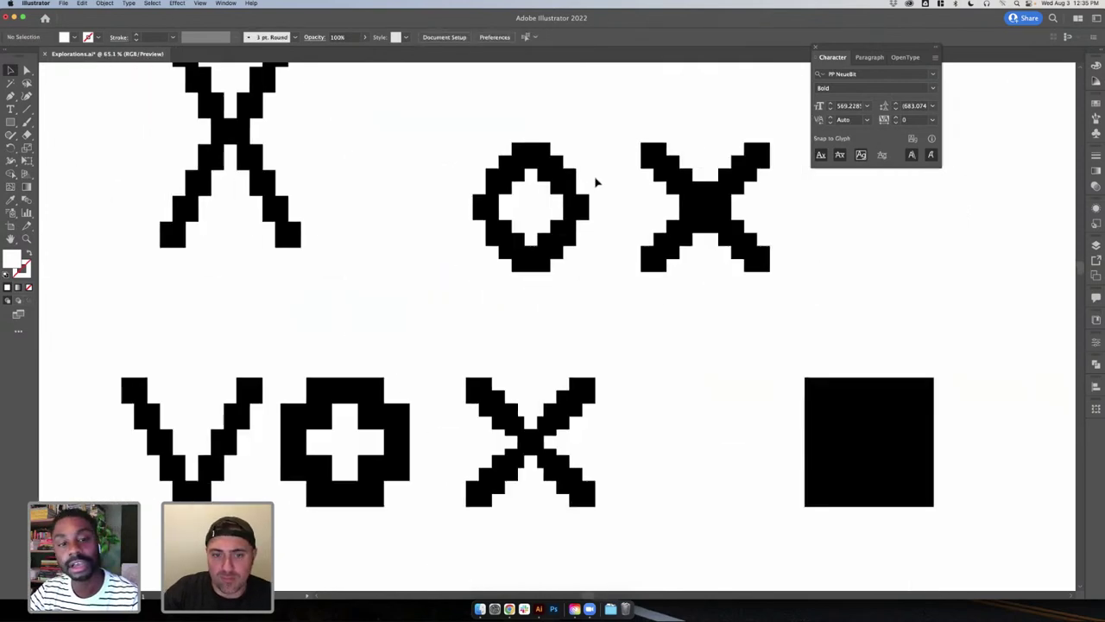
pyautogui.scroll(-4, 588, 241)
pyautogui.scroll(3, 587, 243)
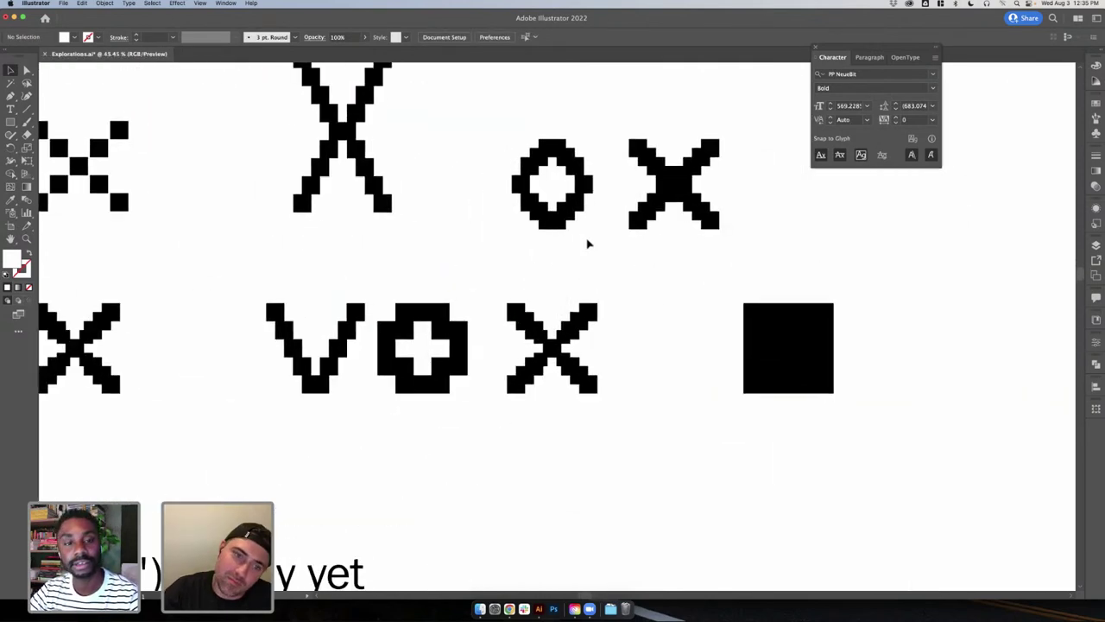
pyautogui.scroll(-2, 587, 244)
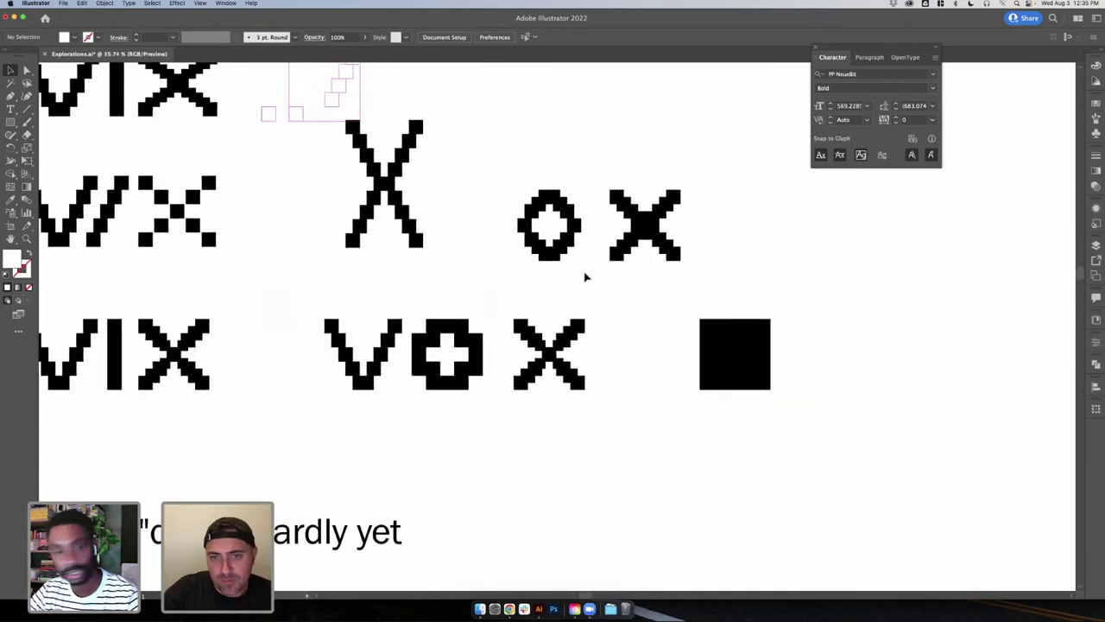
pyautogui.click(523, 227)
pyautogui.click(557, 279)
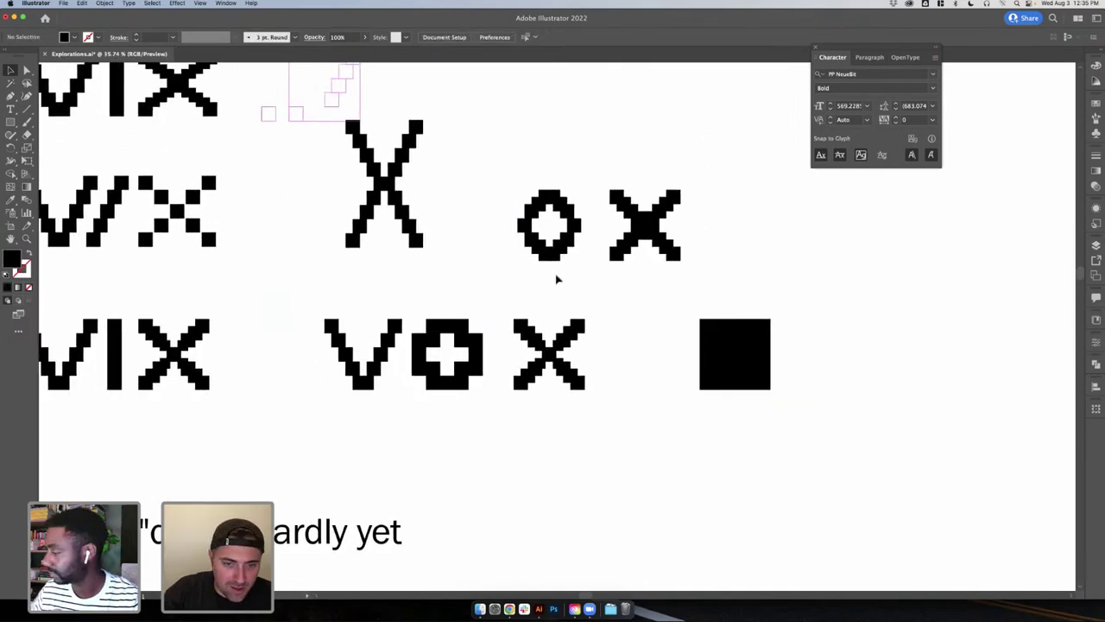
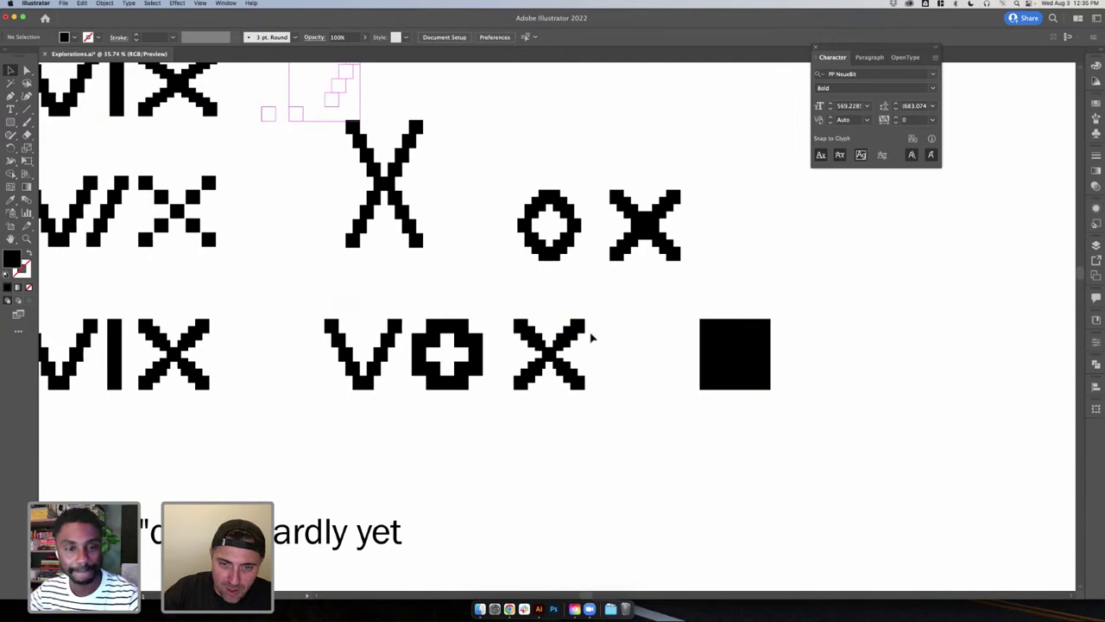
pyautogui.click(623, 209)
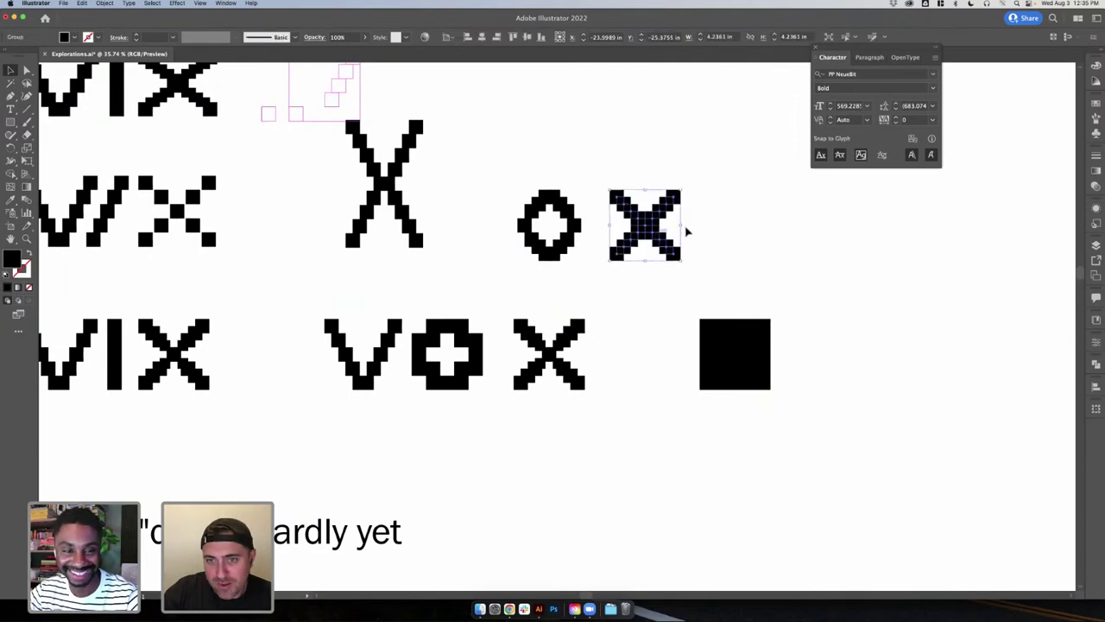
pyautogui.click(703, 230)
pyautogui.hscroll(3, 587, 198)
pyautogui.scroll(2, 587, 198)
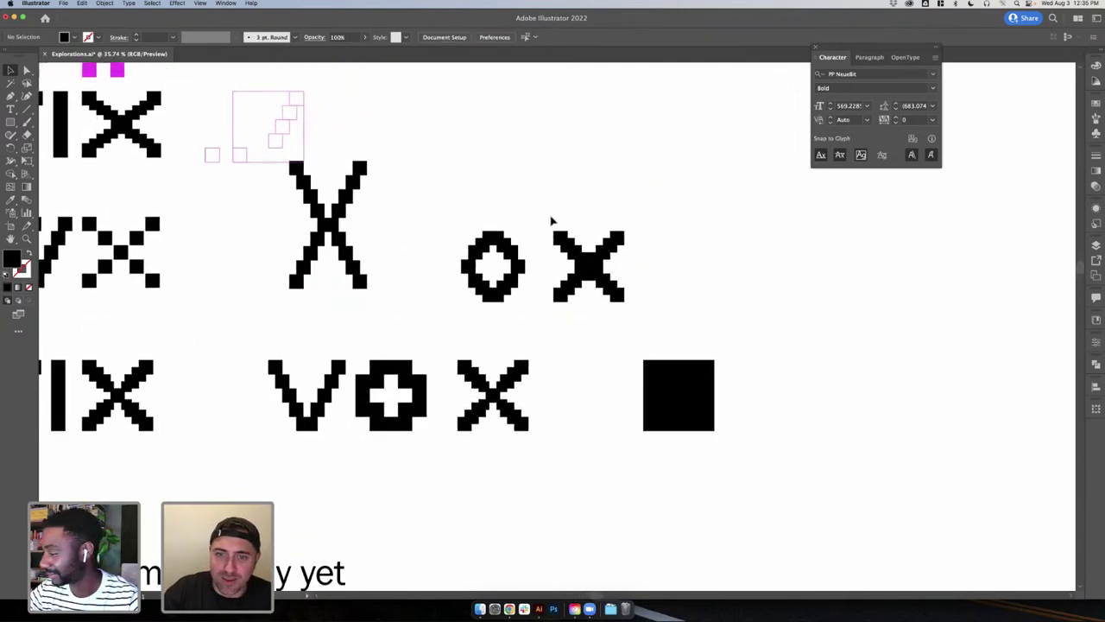
# - Copy the V-shaped upper half of the thickened X and paste it into the empty area below the VOX wordmark
pyautogui.click(623, 253)
pyautogui.doubleClick(619, 264)
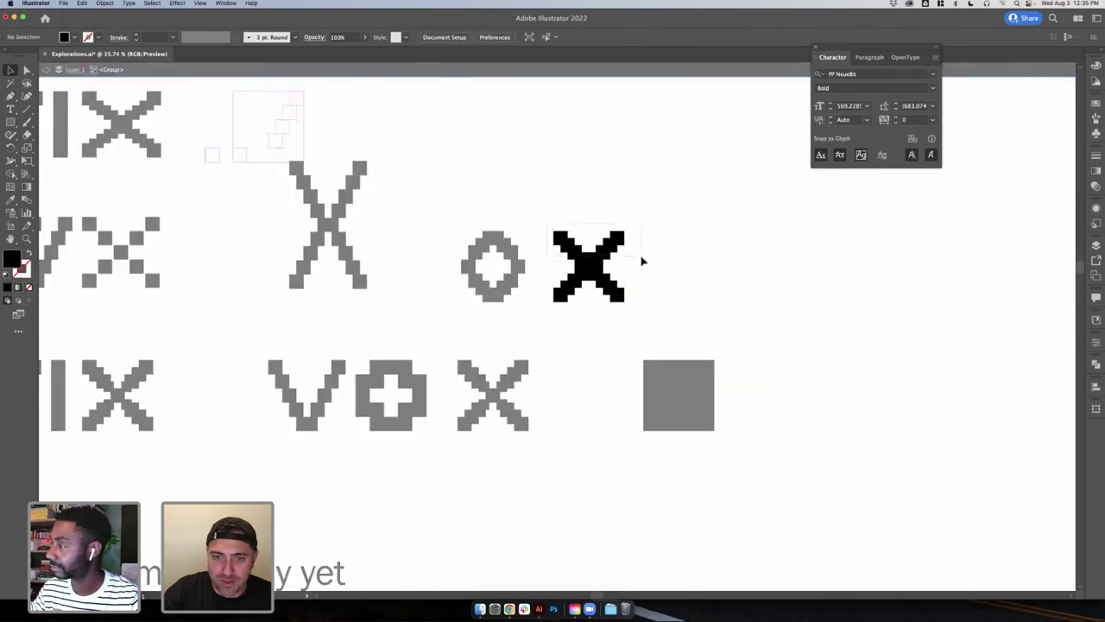
pyautogui.moveTo(641, 257); pyautogui.dragTo(642, 258)
pyautogui.doubleClick(659, 271)
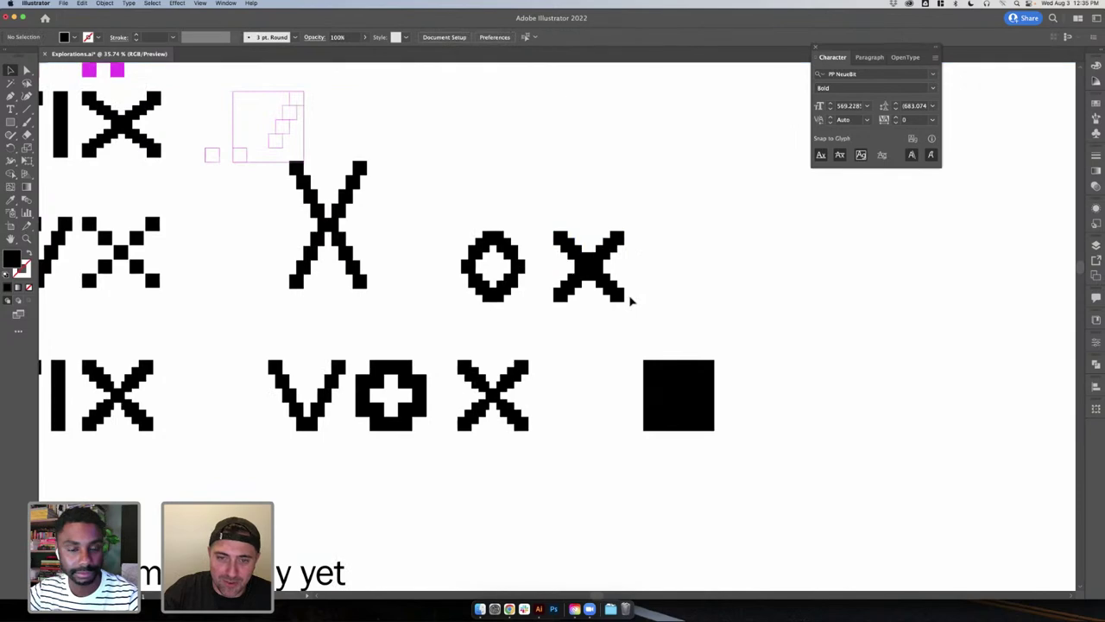
pyautogui.hotkey('ctrl', 'v')
pyautogui.moveTo(568, 341); pyautogui.dragTo(567, 557)
pyautogui.scroll(-3, 599, 432)
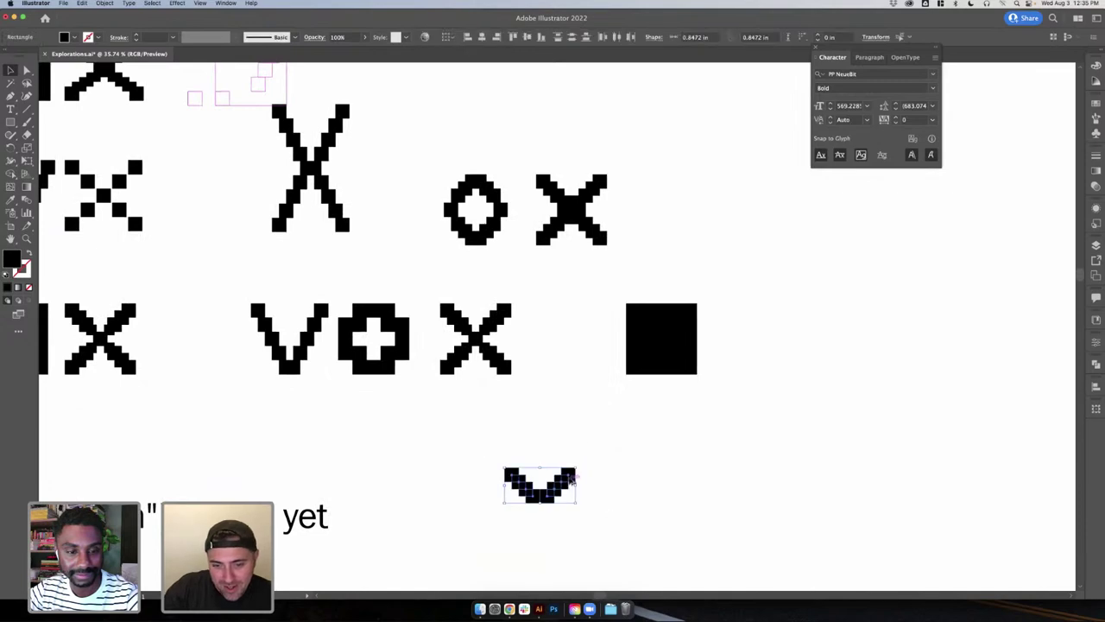
# - Duplicate the pasted V-shaped piece above itself, rotate the copy 180°, and lower it to close the two halves into an O
pyautogui.moveTo(571, 480); pyautogui.dragTo(435, 384)
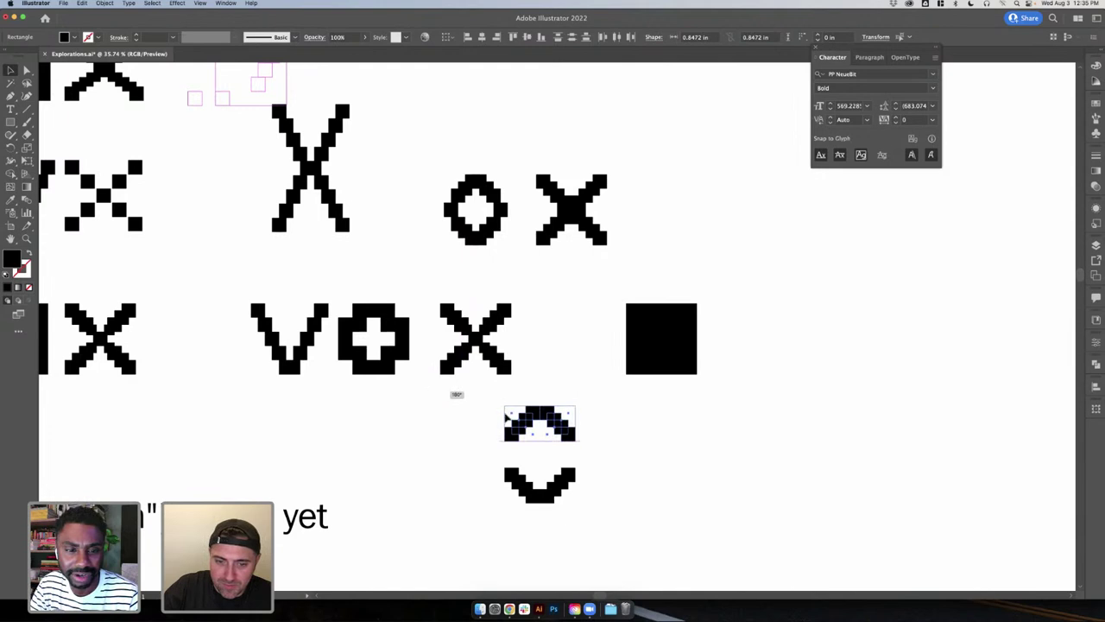
pyautogui.moveTo(544, 418); pyautogui.dragTo(545, 444)
pyautogui.click(573, 422)
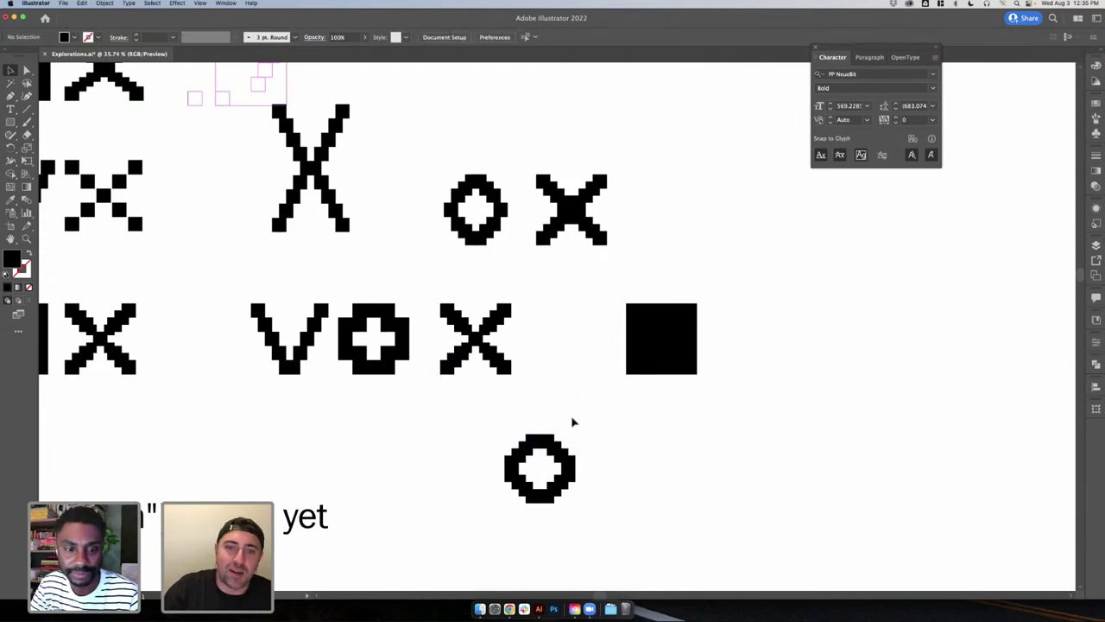
pyautogui.moveTo(479, 426); pyautogui.dragTo(639, 548)
pyautogui.click(608, 508)
# - Align the new O's upper half exactly with its lower half in outline view, and return to preview
pyautogui.scroll(3, 612, 433)
pyautogui.moveTo(399, 411); pyautogui.dragTo(530, 481)
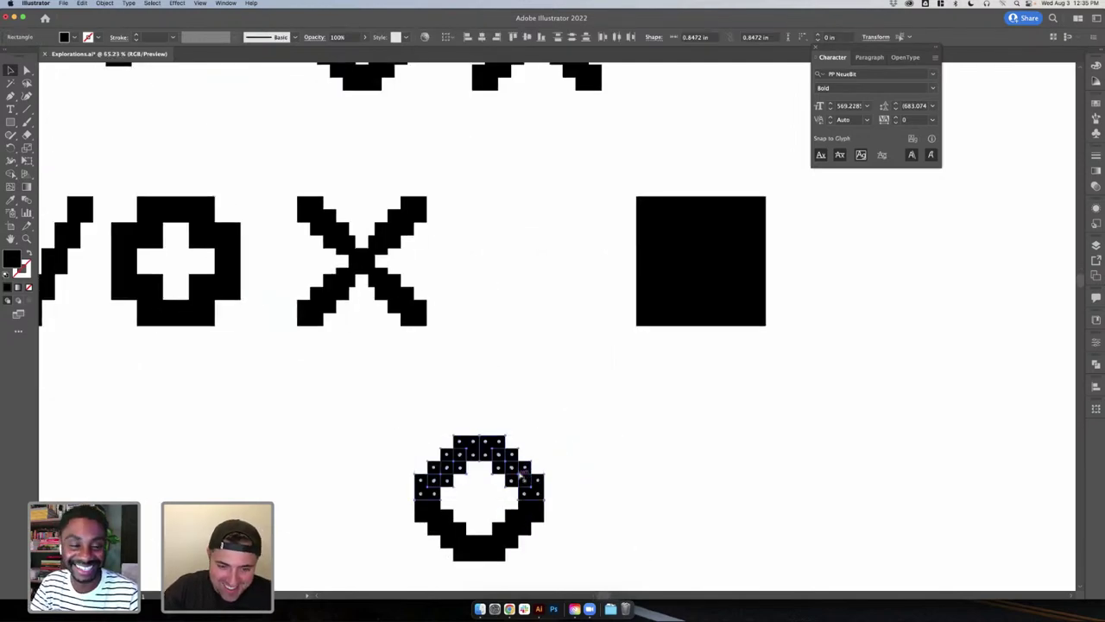
pyautogui.hotkey('ctrl', 'y')
pyautogui.scroll(3, 524, 469)
pyautogui.moveTo(399, 492); pyautogui.dragTo(429, 446)
pyautogui.click(632, 353)
pyautogui.scroll(-1, 632, 353)
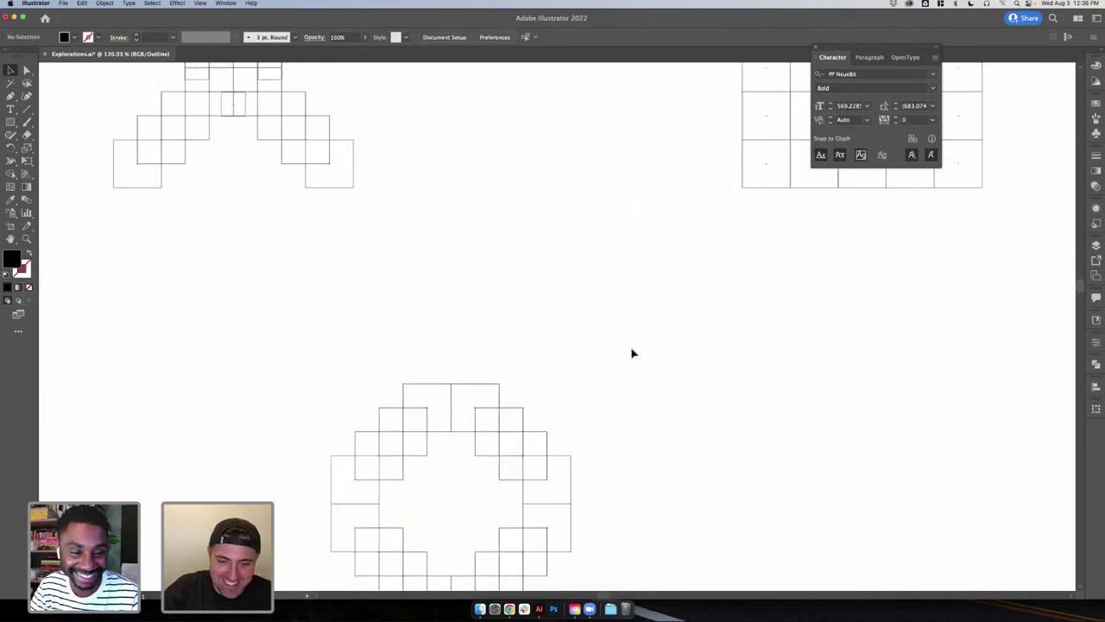
pyautogui.hotkey('ctrl', 'y')
pyautogui.scroll(-6, 632, 353)
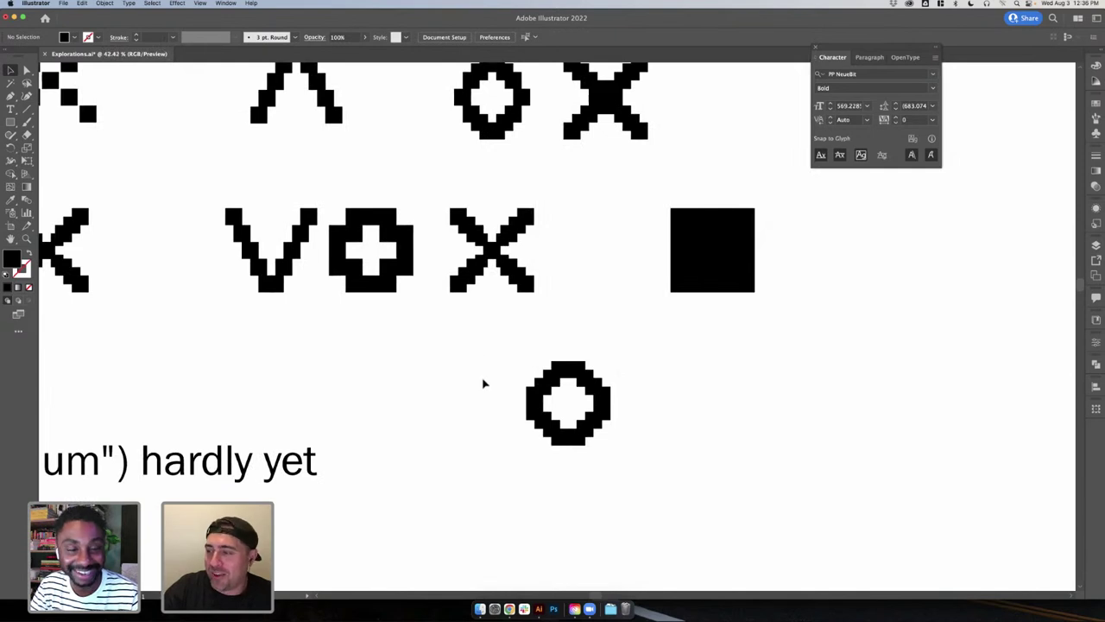
# - Place a copy of the old cross-centred O above the black square and delete the original from the VOX wordmark
pyautogui.moveTo(595, 445); pyautogui.dragTo(636, 472)
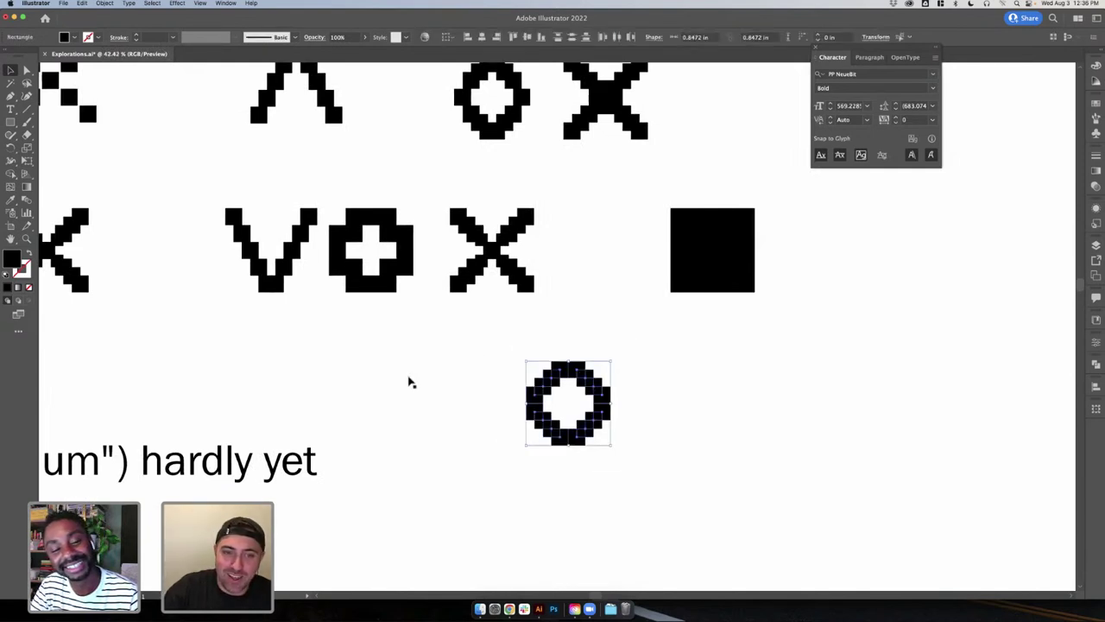
pyautogui.moveTo(403, 279); pyautogui.dragTo(785, 165)
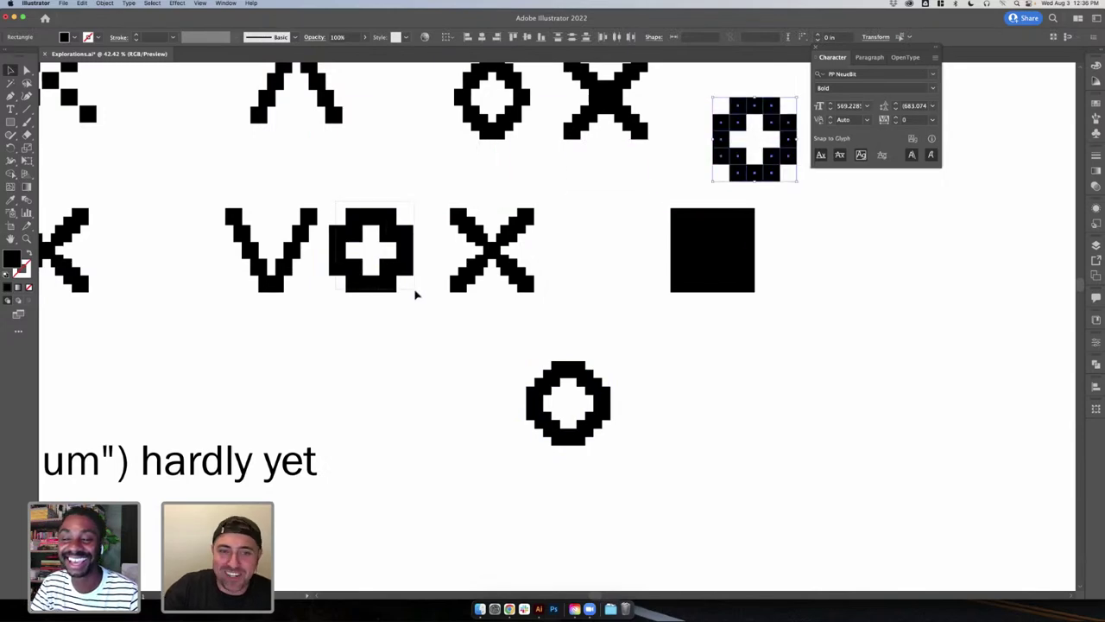
pyautogui.moveTo(415, 294); pyautogui.dragTo(416, 292)
pyautogui.press('Delete')
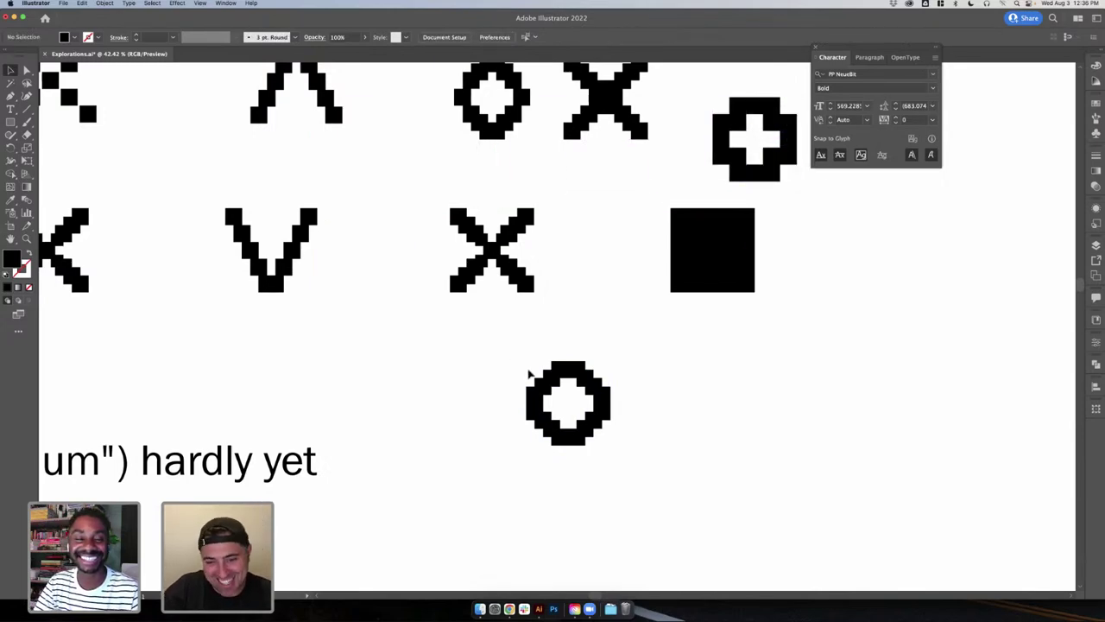
# - Move the new round O into the gap between the V and X of the VOX wordmark
pyautogui.moveTo(532, 373); pyautogui.dragTo(656, 480)
pyautogui.moveTo(604, 412); pyautogui.dragTo(400, 266)
pyautogui.moveTo(430, 309); pyautogui.dragTo(430, 309)
pyautogui.scroll(2, 449, 289)
pyautogui.hscroll(-1, 449, 289)
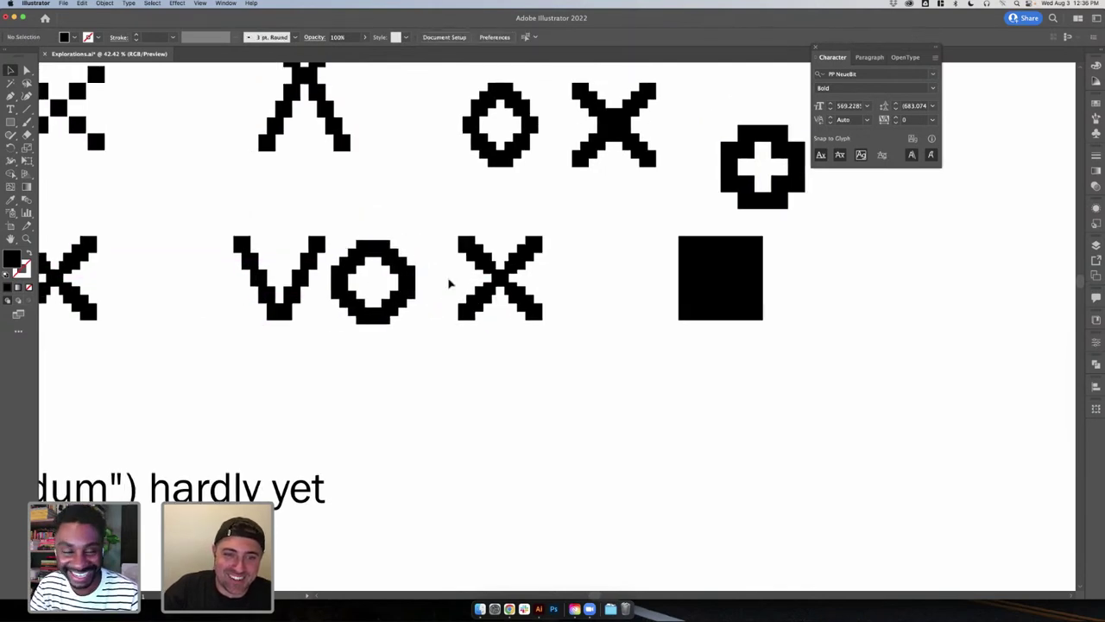
# - Move the wordmark's X inward to close the wide gap beside the new O
pyautogui.moveTo(563, 375); pyautogui.dragTo(464, 276)
pyautogui.moveTo(502, 330); pyautogui.dragTo(464, 331)
pyautogui.click(567, 383)
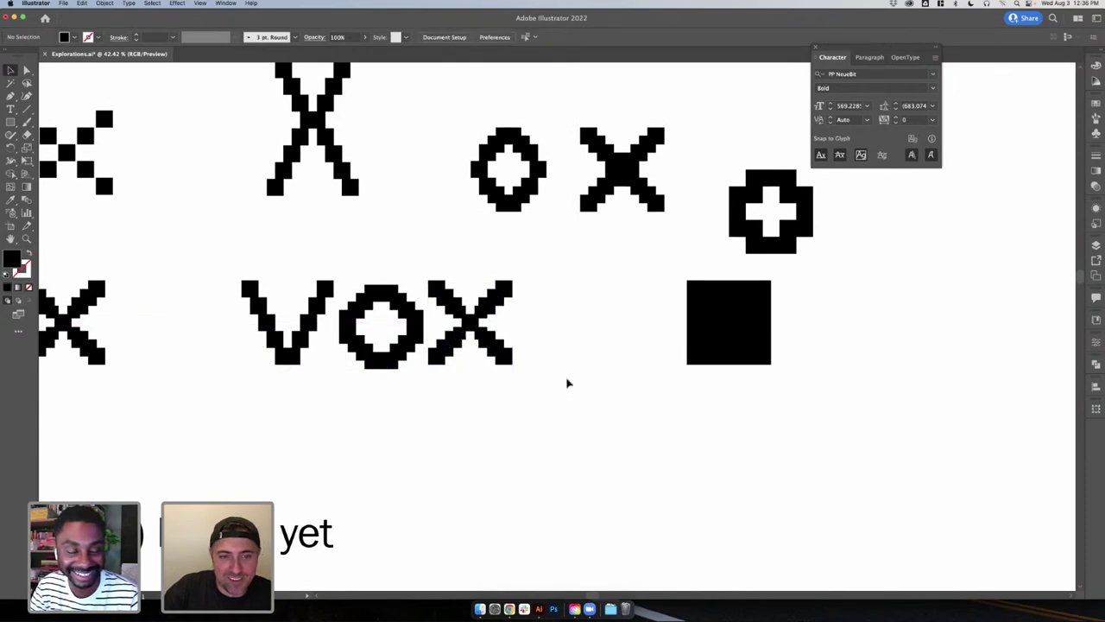
# - Compare the letterforms and spacing of the revised VOX wordmark with the VIX variants
pyautogui.scroll(2, 598, 484)
pyautogui.hscroll(-2, 599, 485)
pyautogui.scroll(1, 325, 417)
pyautogui.hscroll(-1, 325, 416)
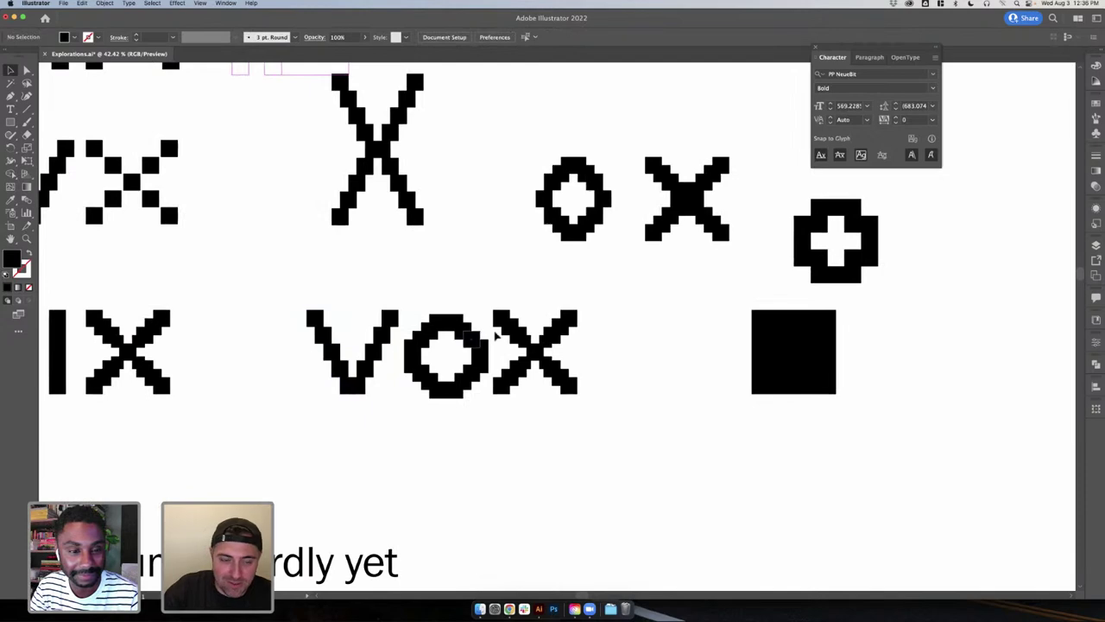
pyautogui.hscroll(-6, 219, 352)
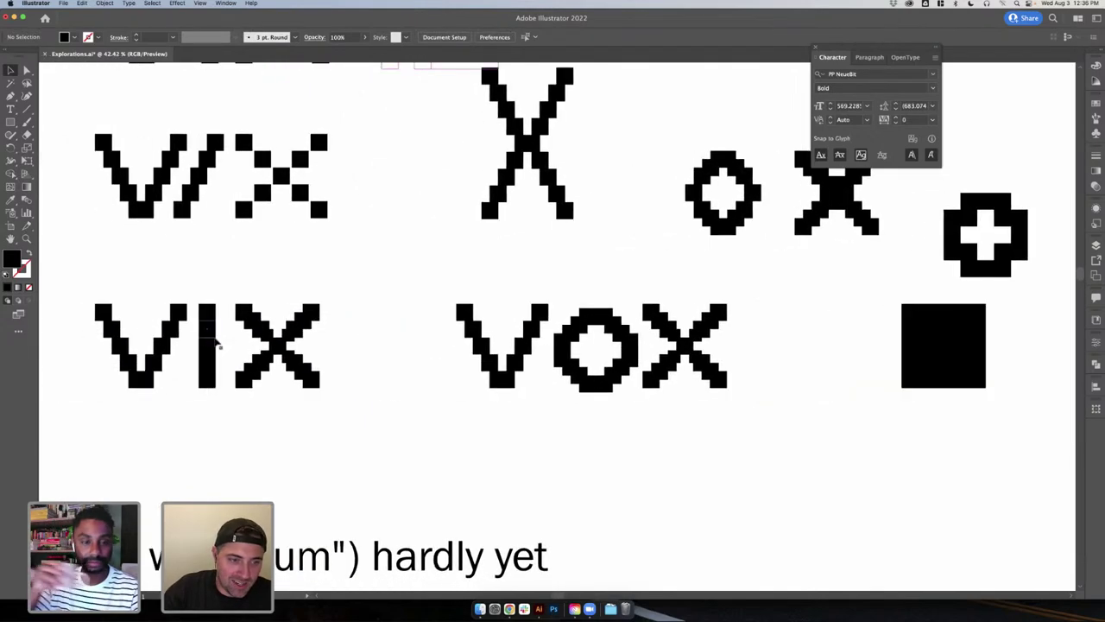
pyautogui.hscroll(-5, 222, 338)
pyautogui.scroll(2, 222, 338)
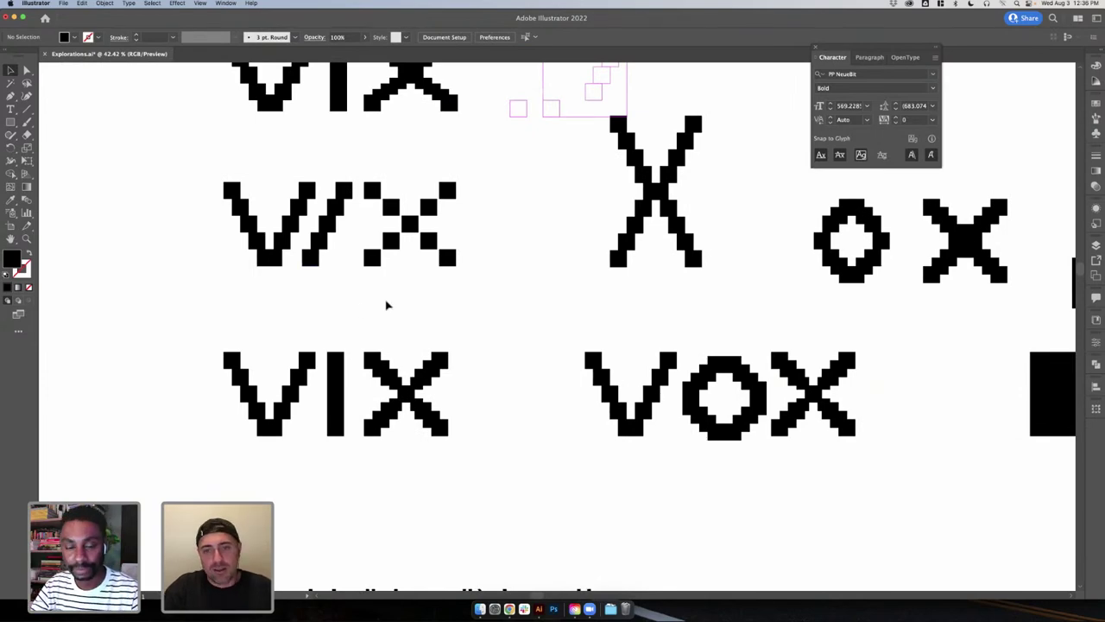
pyautogui.hscroll(2, 640, 348)
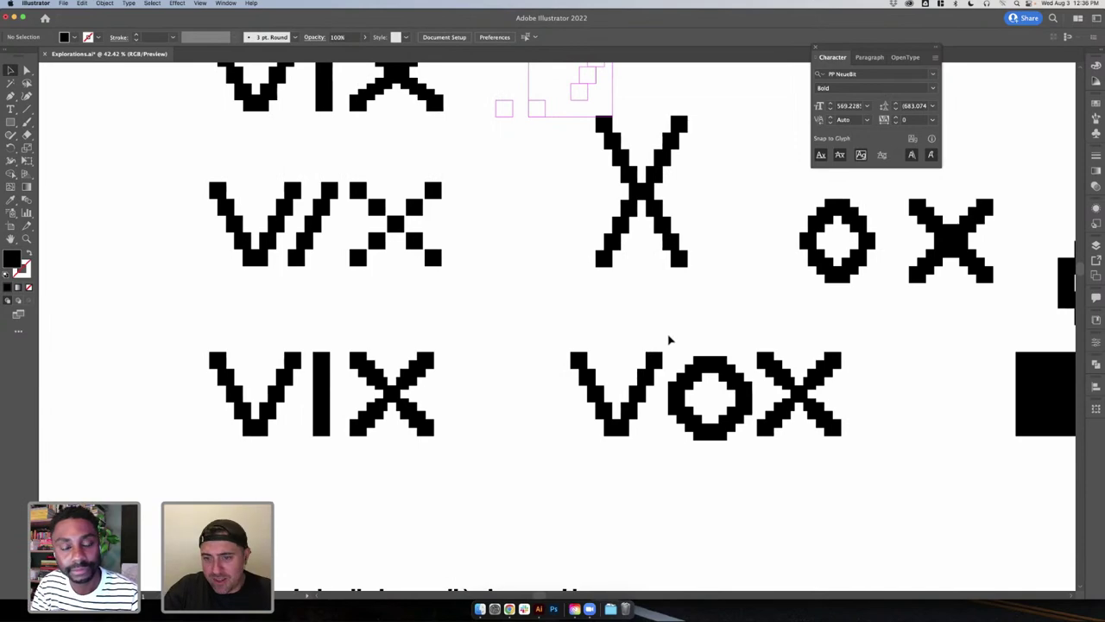
pyautogui.hscroll(6, 715, 338)
pyautogui.scroll(-2, 715, 337)
pyautogui.hscroll(7, 601, 367)
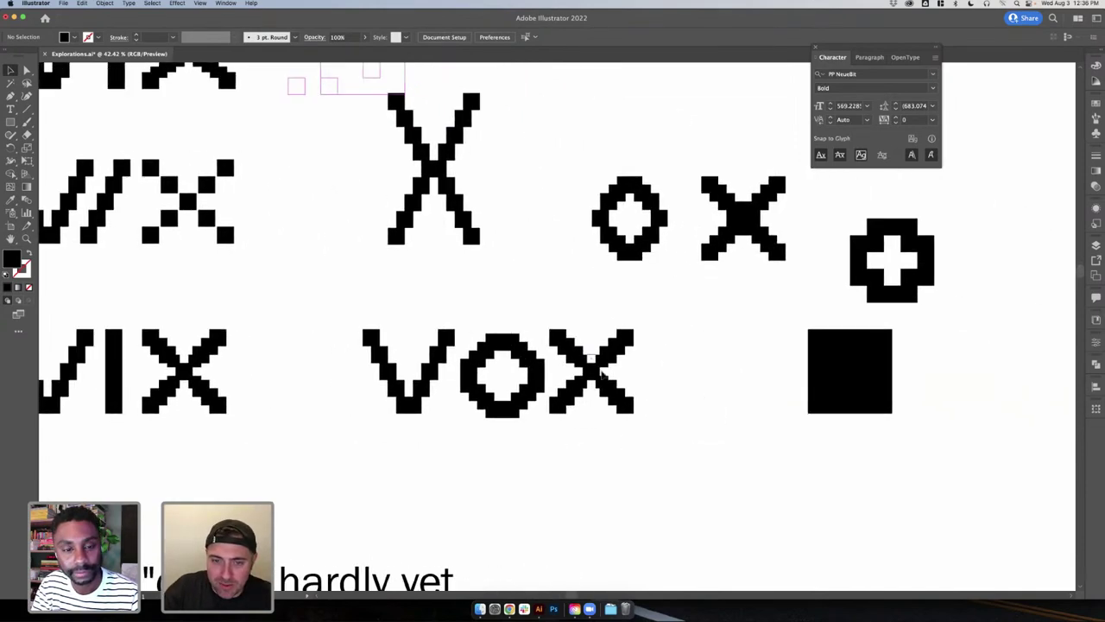
pyautogui.click(521, 422)
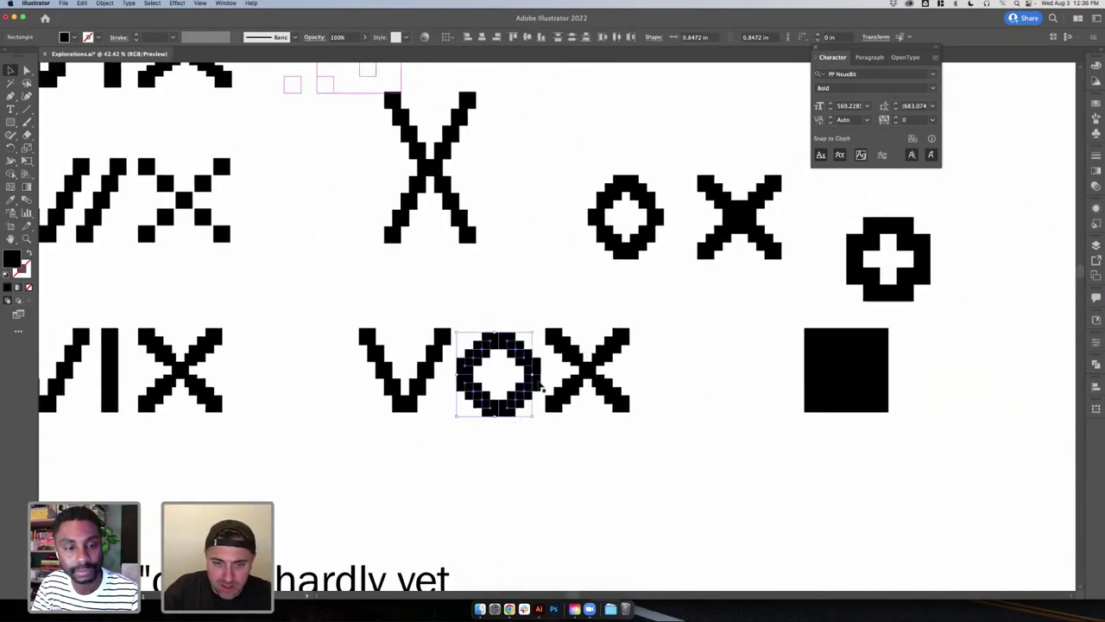
pyautogui.click(540, 343)
# - Select all the squares that form the upper half of the VOX wordmark's O
pyautogui.scroll(4, 539, 343)
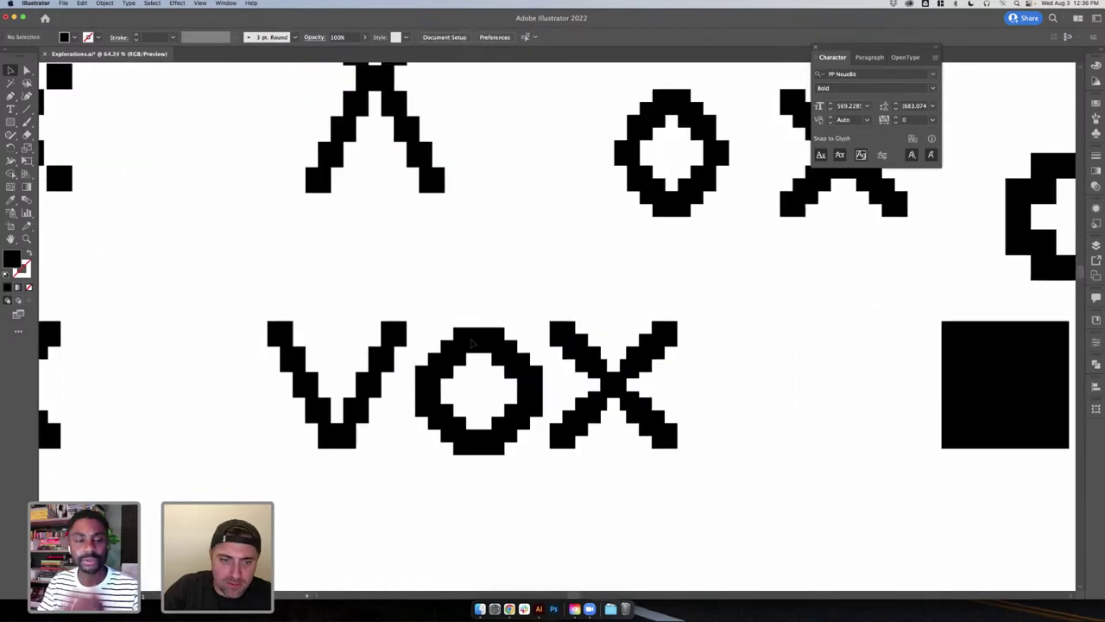
pyautogui.click(527, 431)
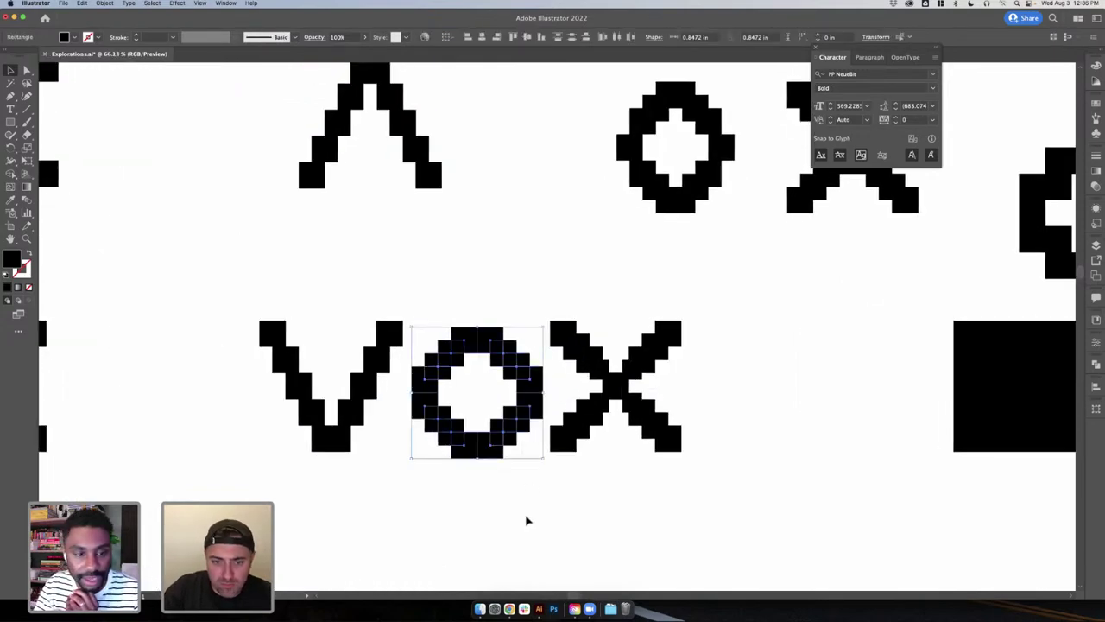
pyautogui.click(528, 520)
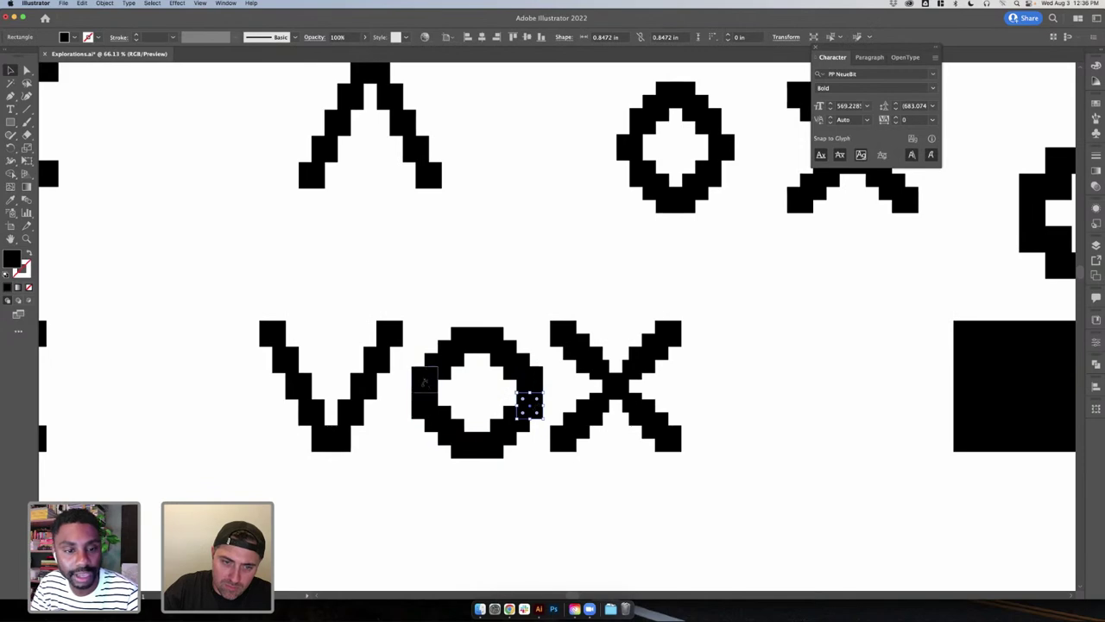
pyautogui.click(441, 371)
pyautogui.keyDown('shift'); pyautogui.click(454, 361); pyautogui.keyUp('shift')
pyautogui.keyDown('shift'); pyautogui.click(468, 344); pyautogui.keyUp('shift')
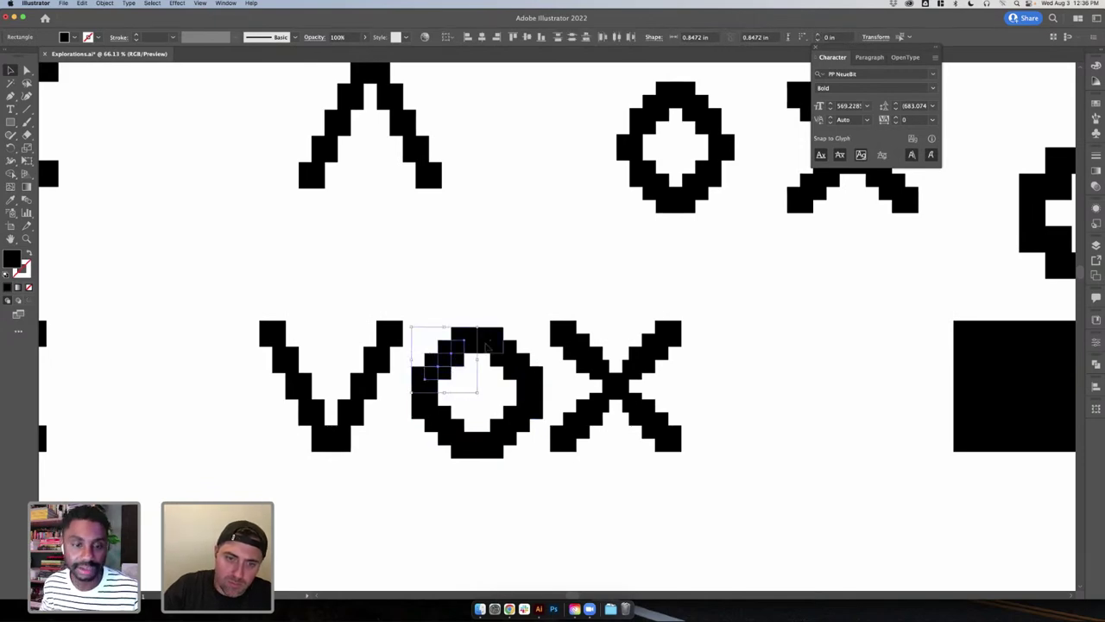
pyautogui.keyDown('shift'); pyautogui.click(488, 344); pyautogui.keyUp('shift')
pyautogui.keyDown('shift'); pyautogui.click(504, 352); pyautogui.keyUp('shift')
pyautogui.keyDown('shift'); pyautogui.click(517, 366); pyautogui.keyUp('shift')
pyautogui.keyDown('shift'); pyautogui.click(524, 378); pyautogui.keyUp('shift')
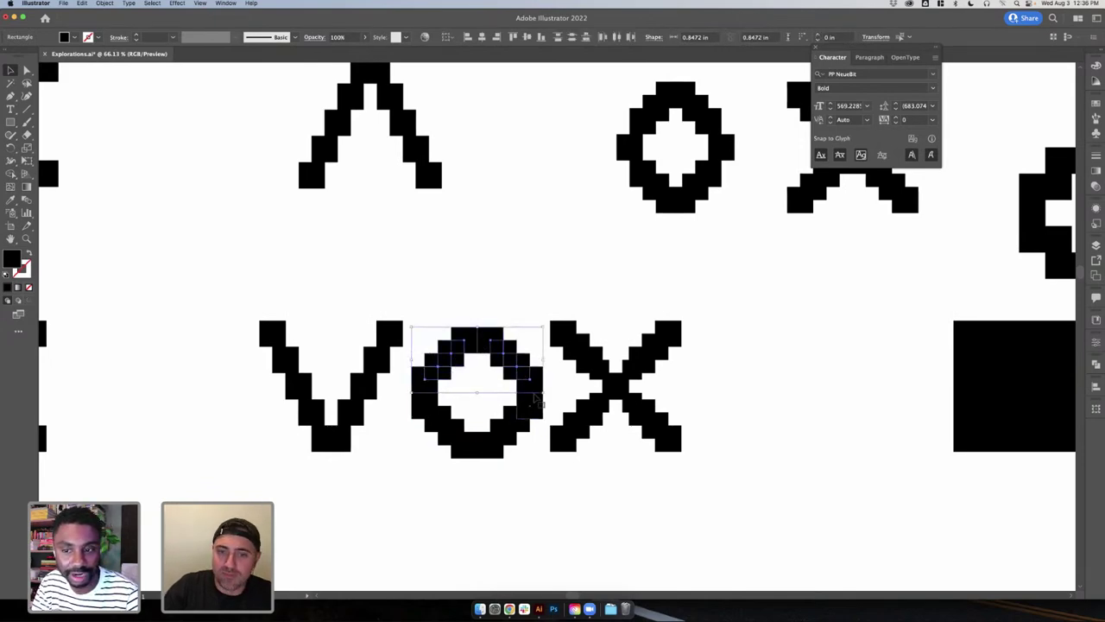
pyautogui.moveTo(534, 394); pyautogui.dragTo(537, 403)
pyautogui.press('super+z')
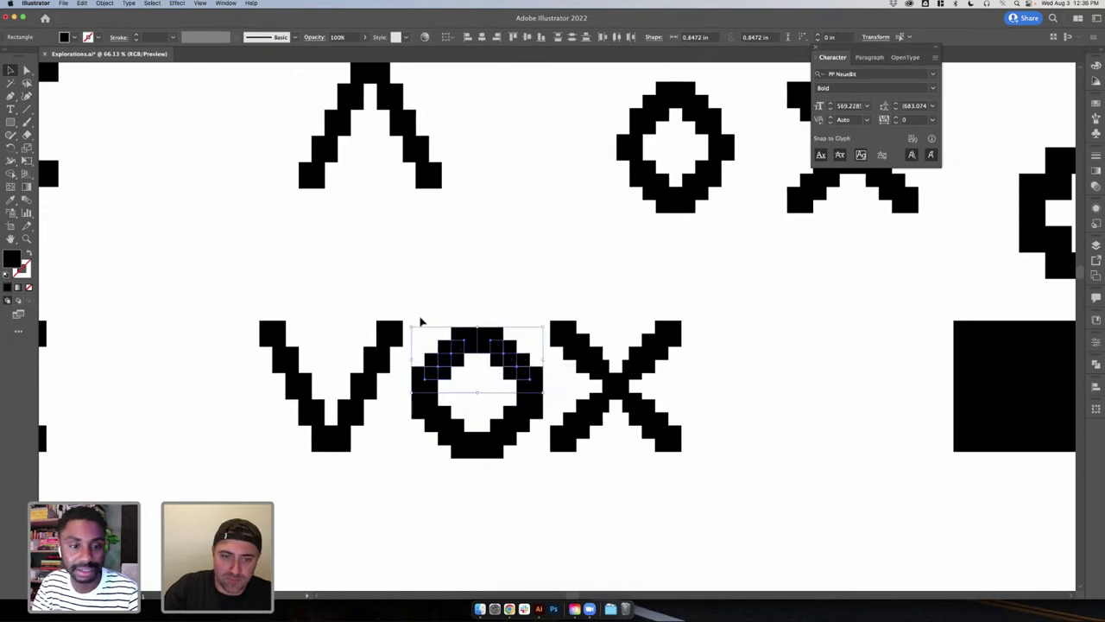
# - Try to lower the O's upper half over its lower half by more than half a square
pyautogui.moveTo(411, 315); pyautogui.dragTo(540, 397)
pyautogui.click(533, 470)
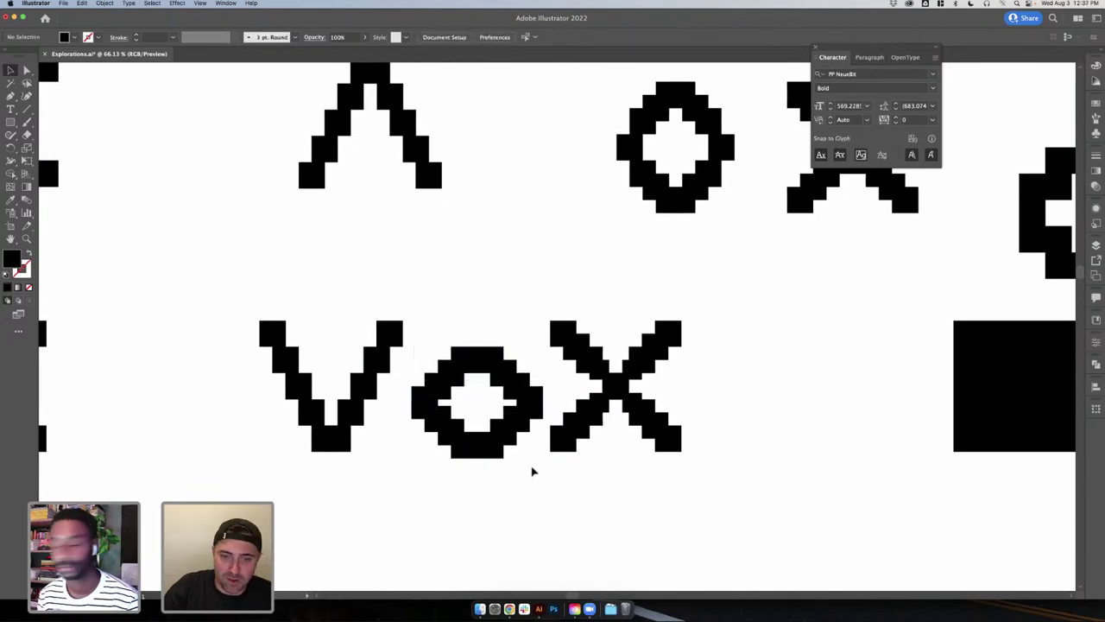
pyautogui.press('super+z')
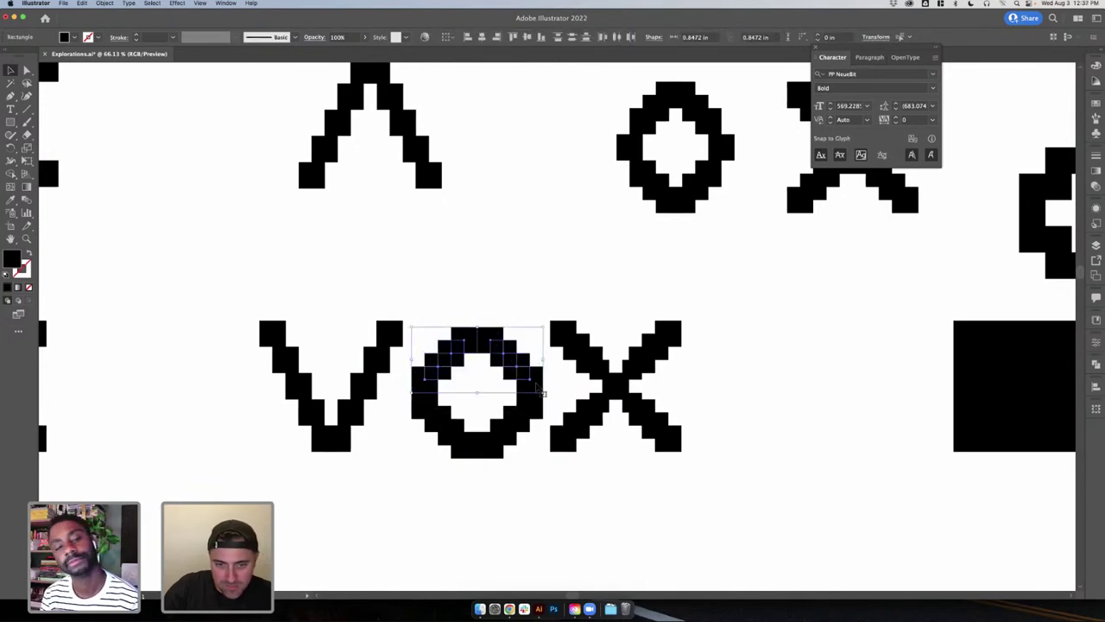
# - Lower the O's upper half by half a square in outline view to shorten the letter, and return to preview
pyautogui.press('super+y')
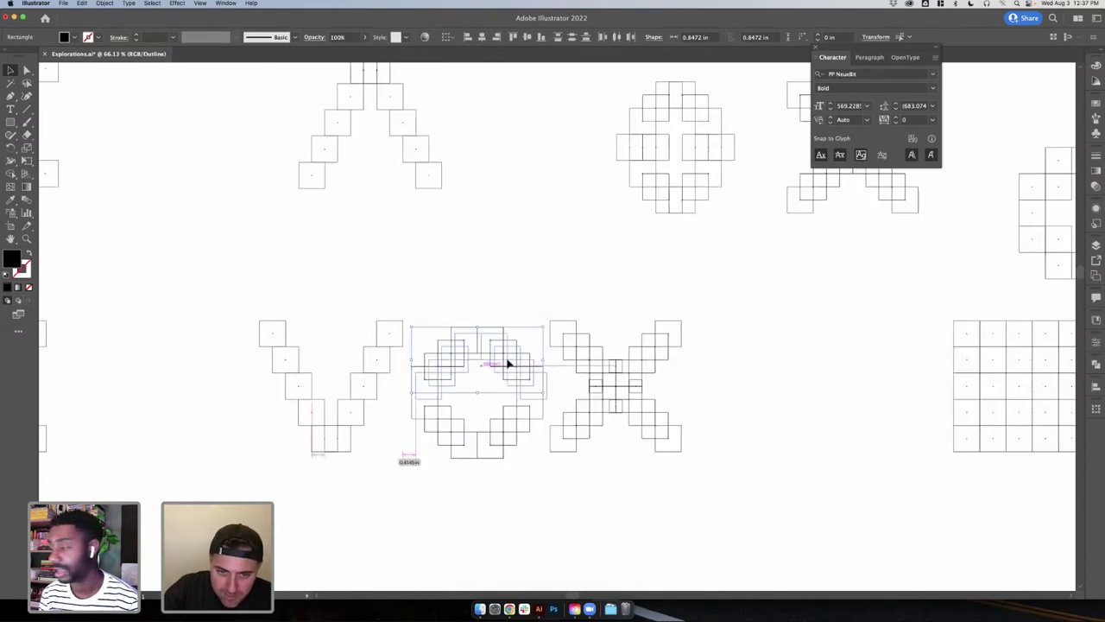
pyautogui.moveTo(508, 361); pyautogui.dragTo(507, 372)
pyautogui.press('super+y')
pyautogui.click(508, 318)
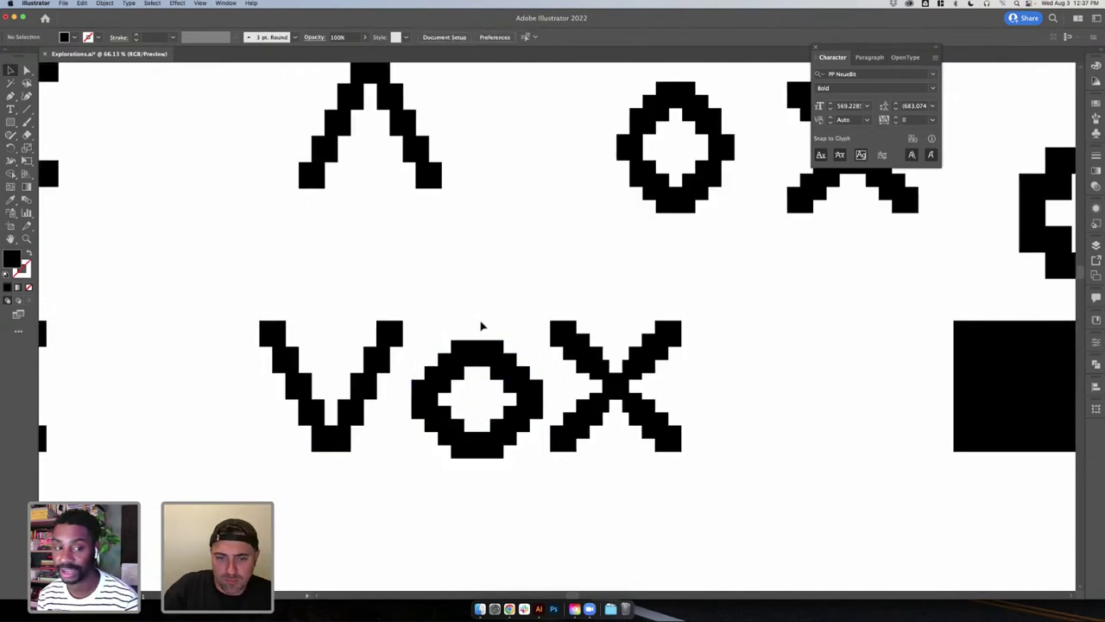
# - Narrow the VOX wordmark's O by moving its right half half a square inward in outline view, and return to preview
pyautogui.moveTo(531, 460); pyautogui.dragTo(532, 465)
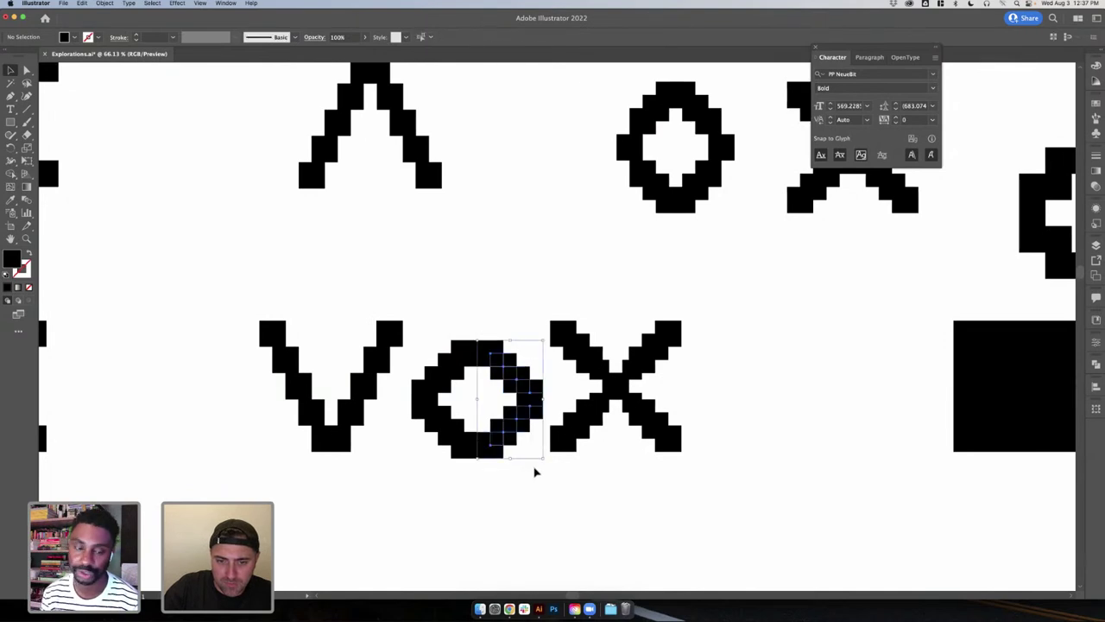
pyautogui.press('super+y')
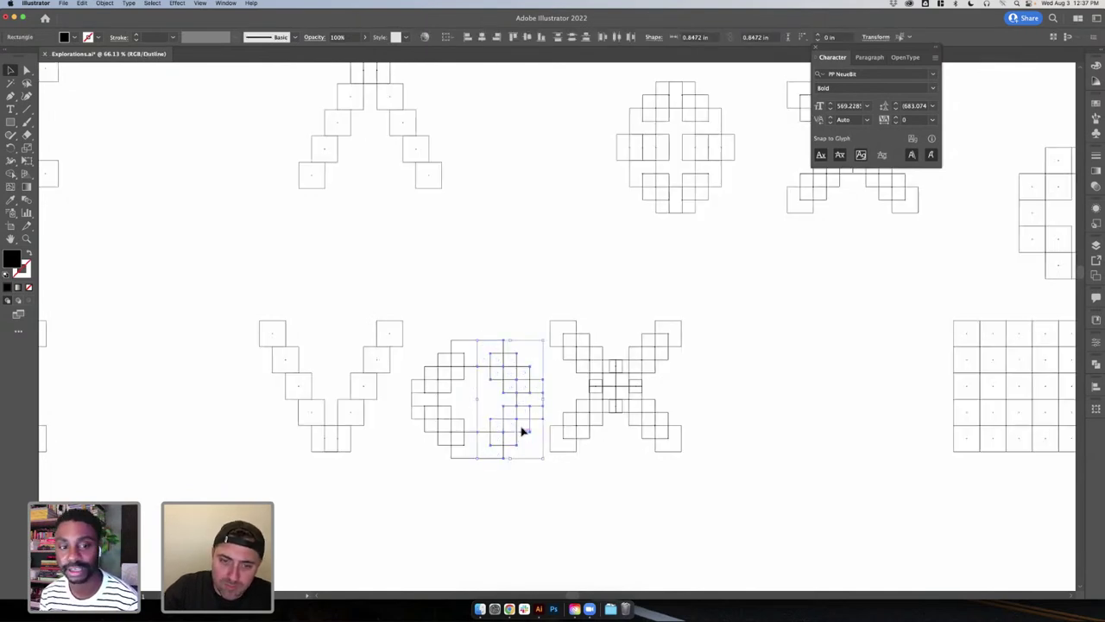
pyautogui.moveTo(518, 434); pyautogui.dragTo(509, 438)
pyautogui.press('super+y')
pyautogui.click(517, 271)
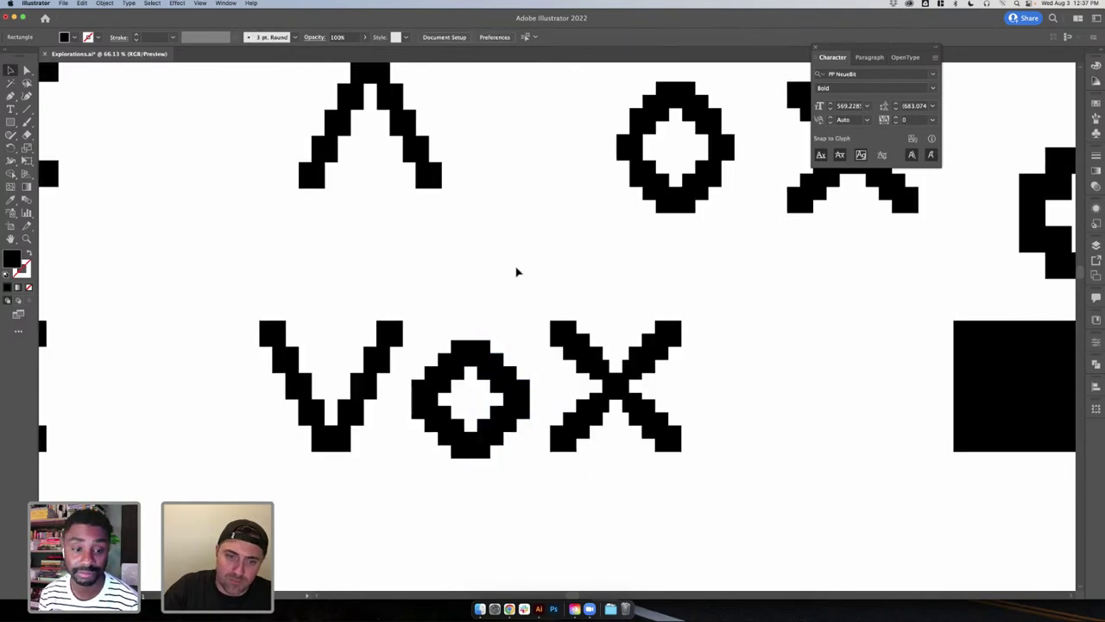
pyautogui.scroll(-5, 516, 271)
pyautogui.scroll(1, 509, 289)
pyautogui.scroll(1, 484, 311)
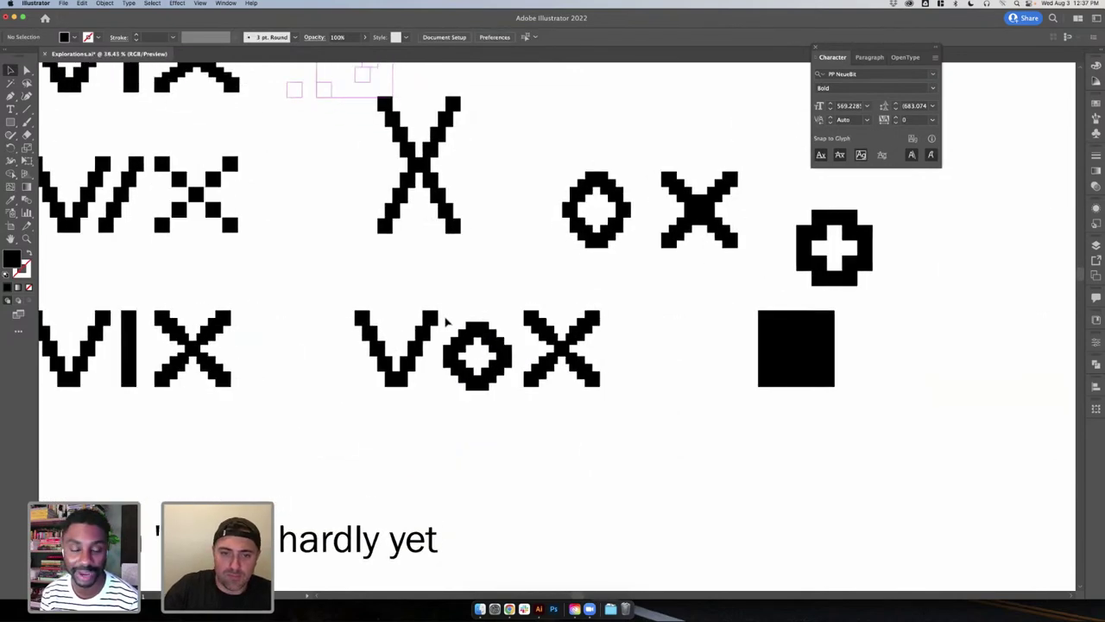
# - Place a copy of the narrowed O above the VOX wordmark, beside the tall X
pyautogui.moveTo(446, 319); pyautogui.dragTo(517, 411)
pyautogui.click(533, 422)
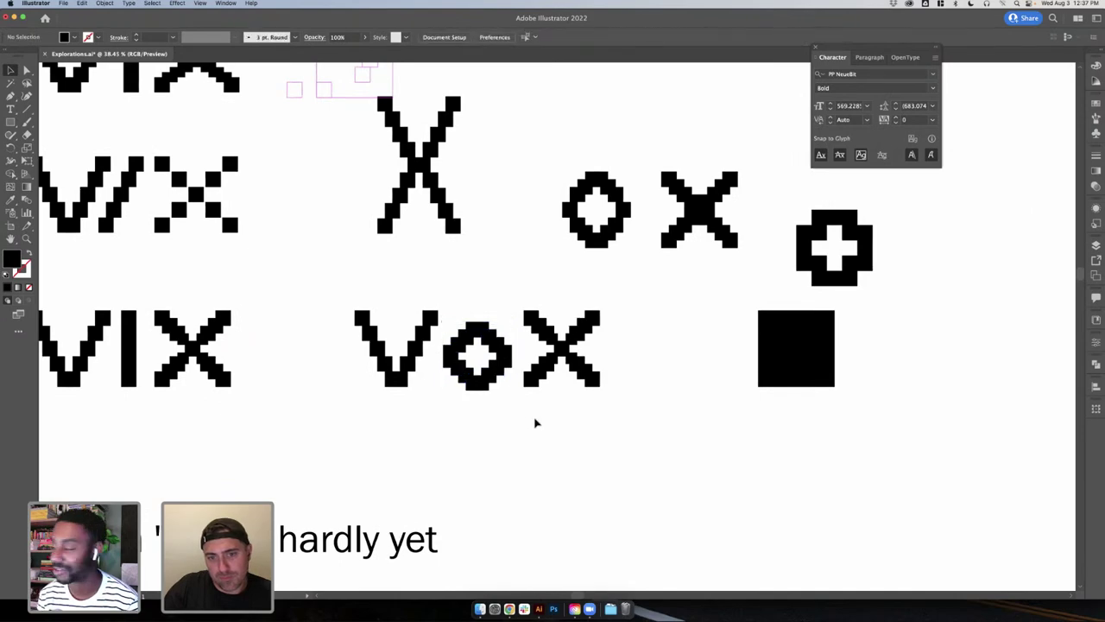
pyautogui.click(468, 319)
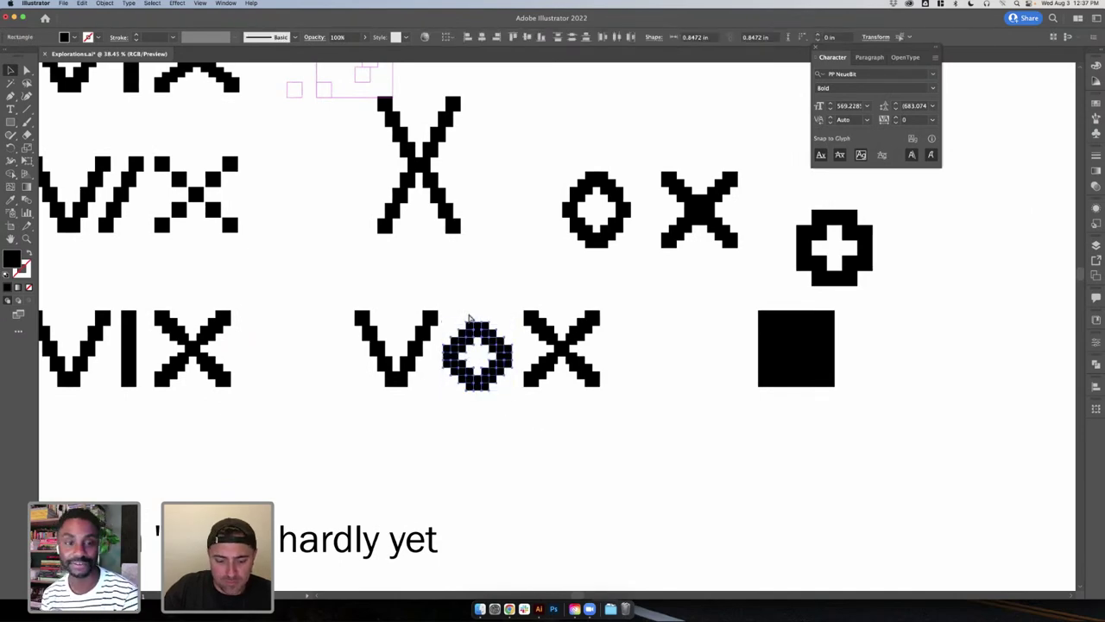
pyautogui.click(696, 319)
pyautogui.press('super+v')
pyautogui.moveTo(561, 328); pyautogui.dragTo(561, 92)
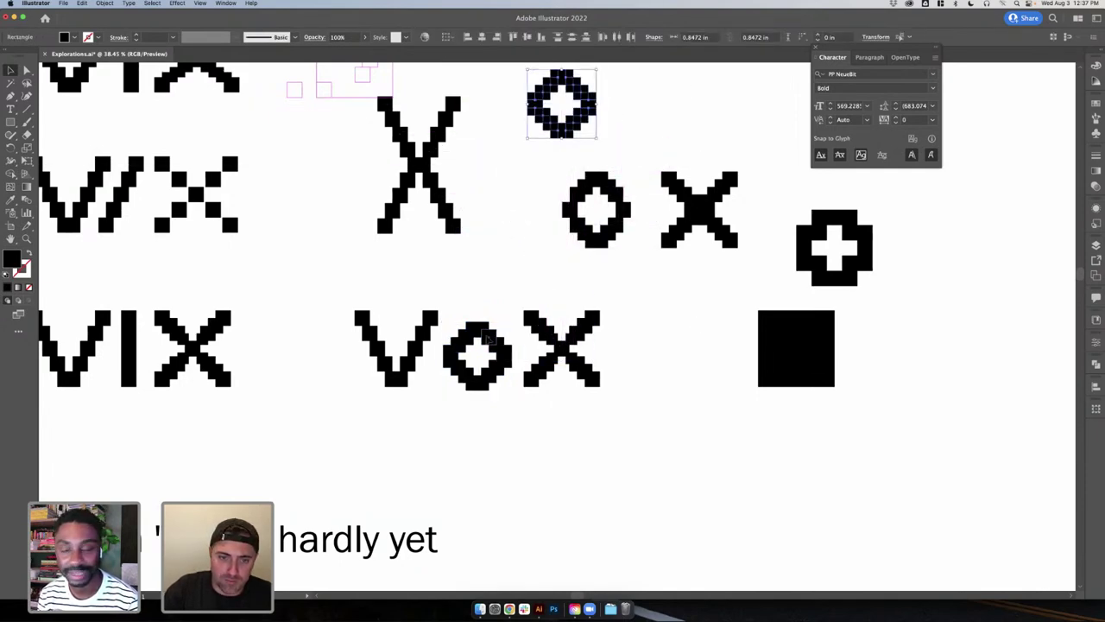
pyautogui.moveTo(444, 317); pyautogui.dragTo(515, 402)
# - Undo the copy, the narrowing and the shortening of the O, back to its rounder full-size form
pyautogui.press('super+z')
pyautogui.press('super+z')
pyautogui.press('super+z')
pyautogui.press('super+z')
pyautogui.press('super+z')
pyautogui.press('super+z')
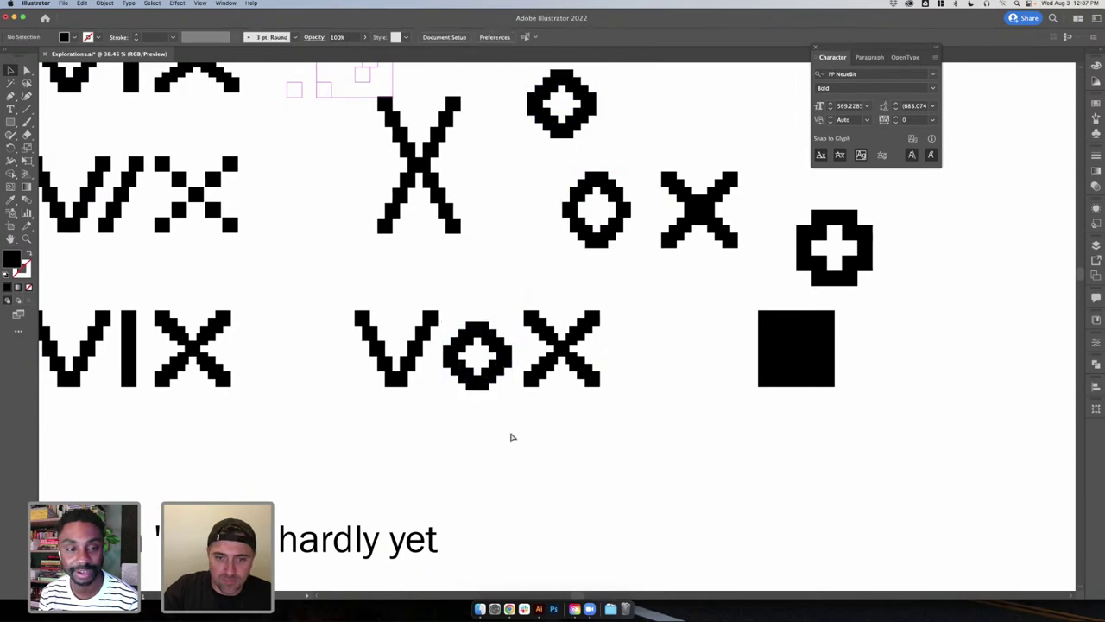
pyautogui.press('super+z')
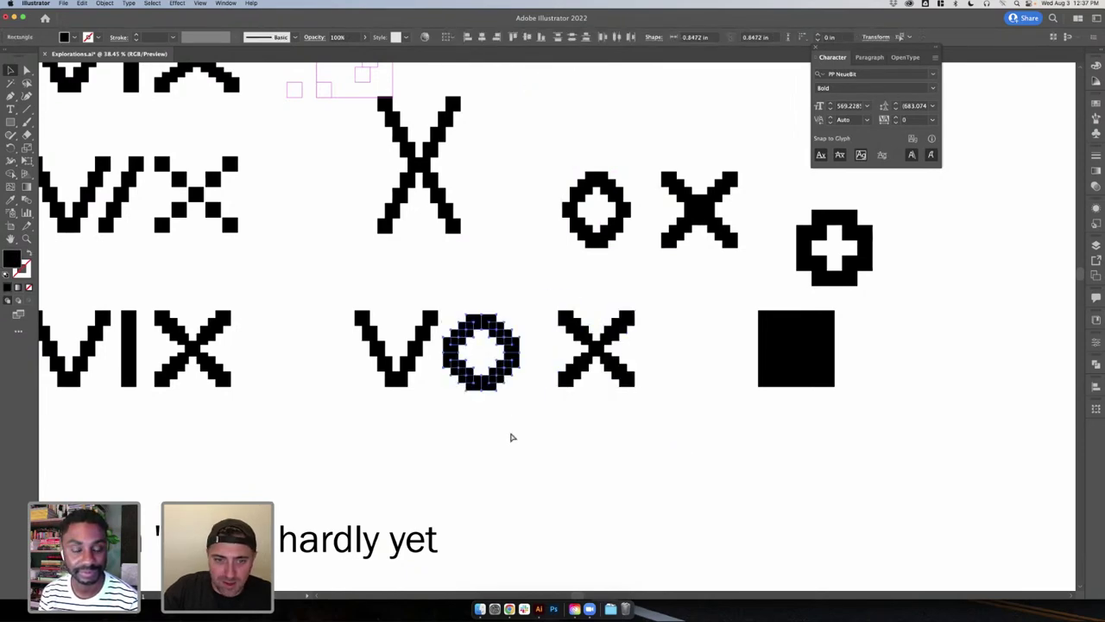
# - Move the X closer to the O to tighten the VOX wordmark's spacing
pyautogui.click(569, 450)
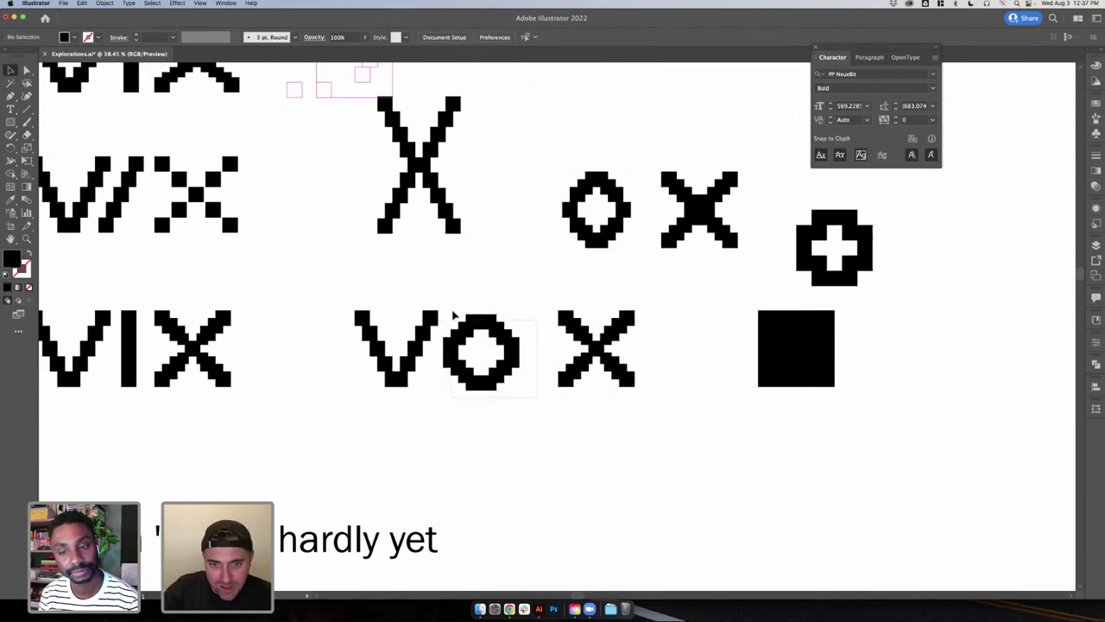
pyautogui.moveTo(533, 402); pyautogui.dragTo(557, 410)
pyautogui.click(472, 407)
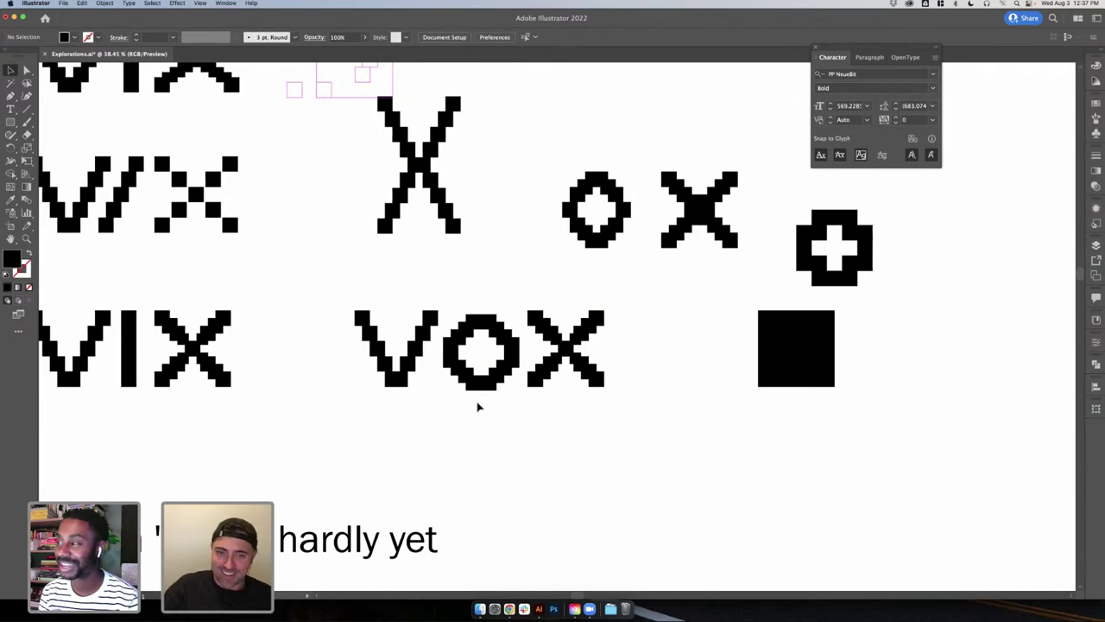
# - Examine how the O's squares overlap in outline view, and compare its shape with the X in preview
pyautogui.moveTo(489, 387); pyautogui.dragTo(488, 326)
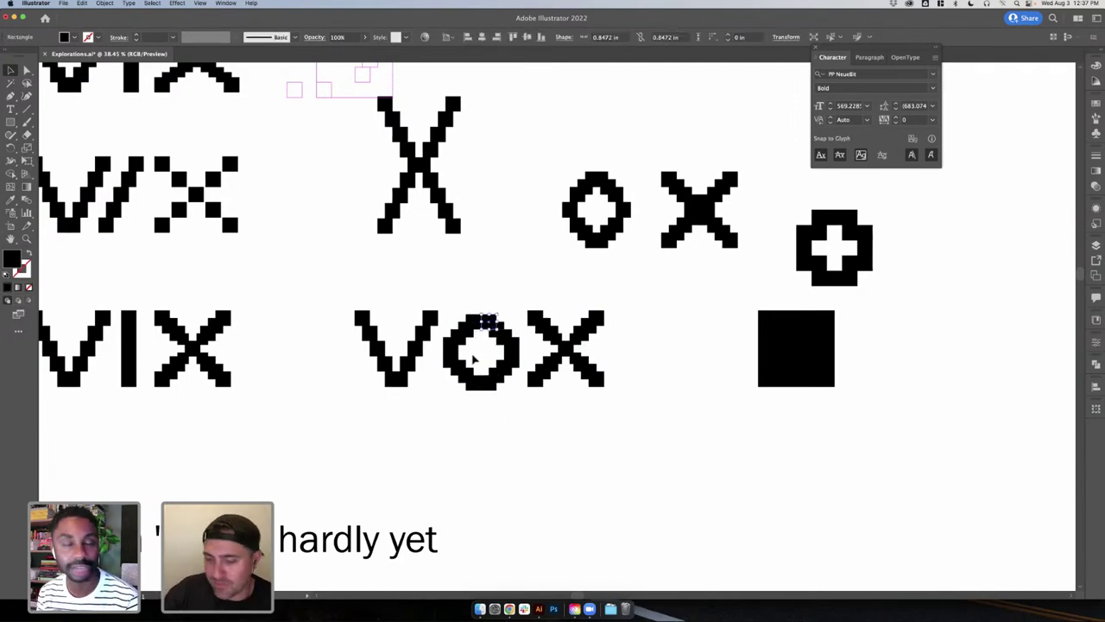
pyautogui.click(522, 356)
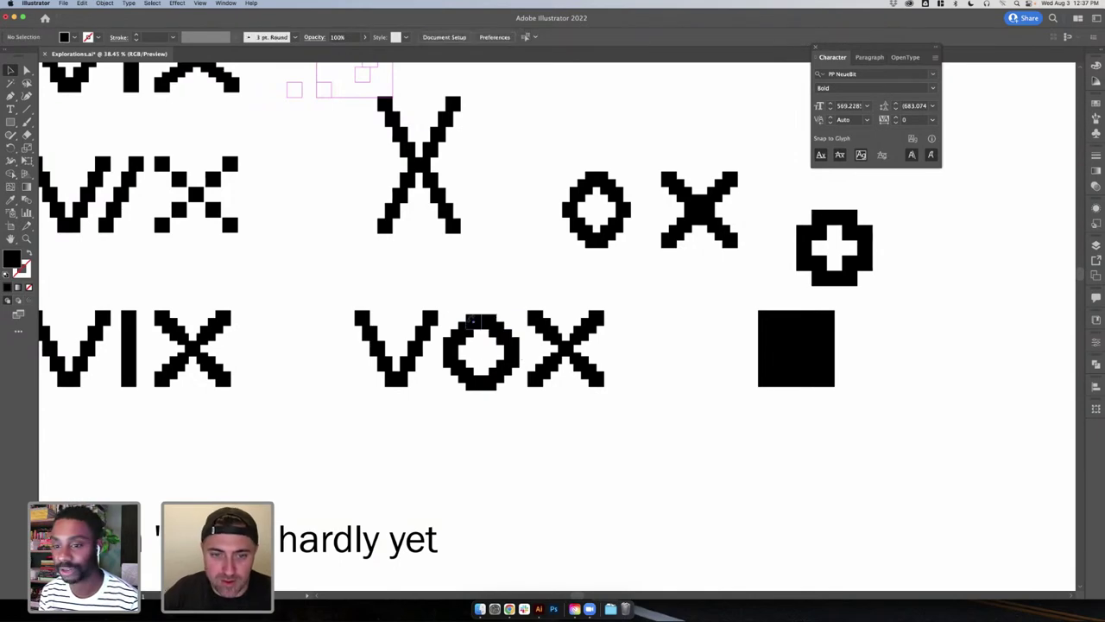
pyautogui.moveTo(521, 355); pyautogui.dragTo(510, 385)
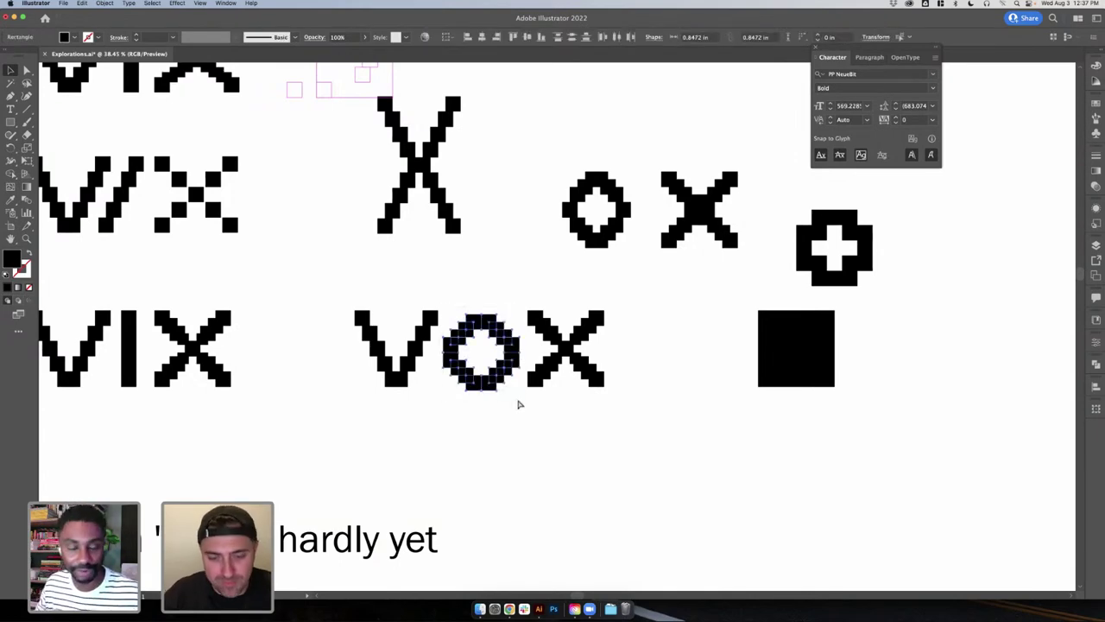
pyautogui.press('super+y')
pyautogui.scroll(5, 514, 397)
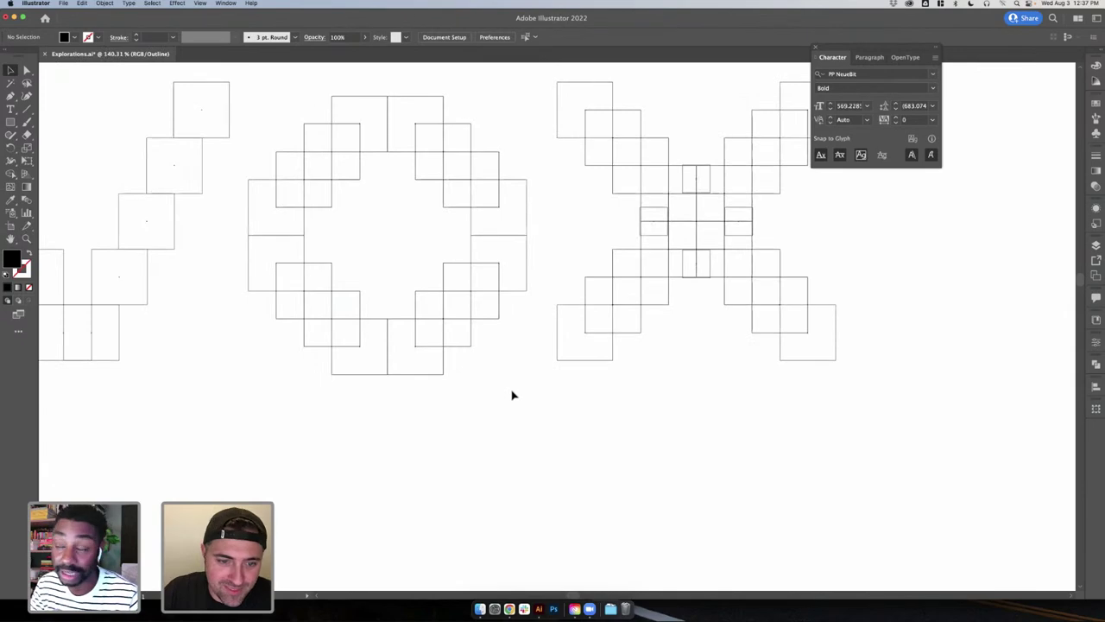
pyautogui.scroll(1, 511, 395)
pyautogui.scroll(1, 511, 395)
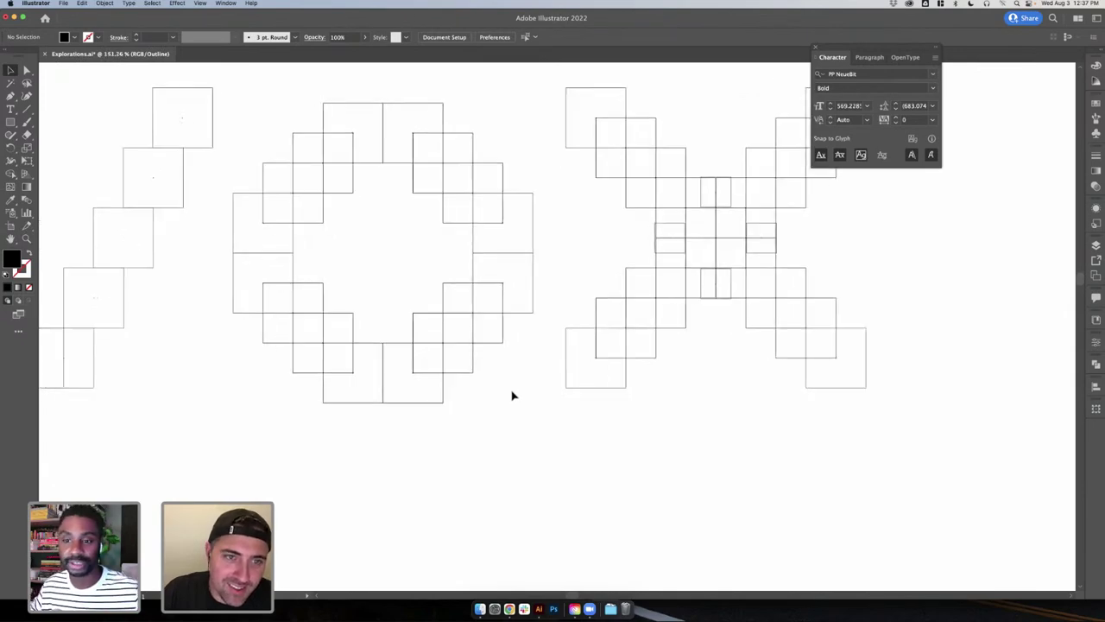
pyautogui.scroll(1, 512, 391)
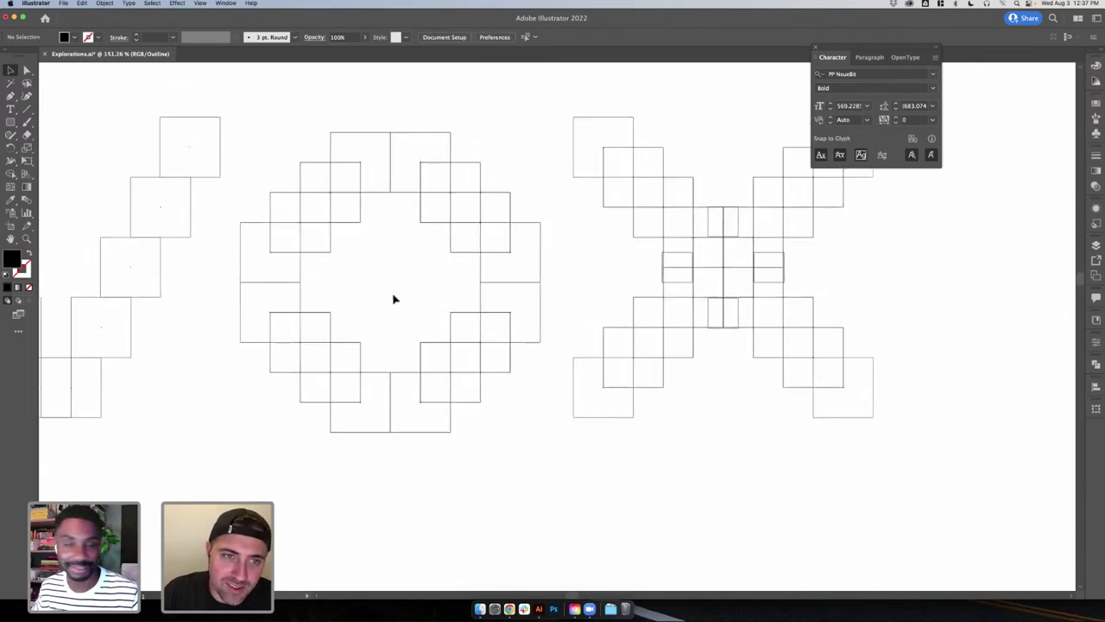
pyautogui.press('super+y')
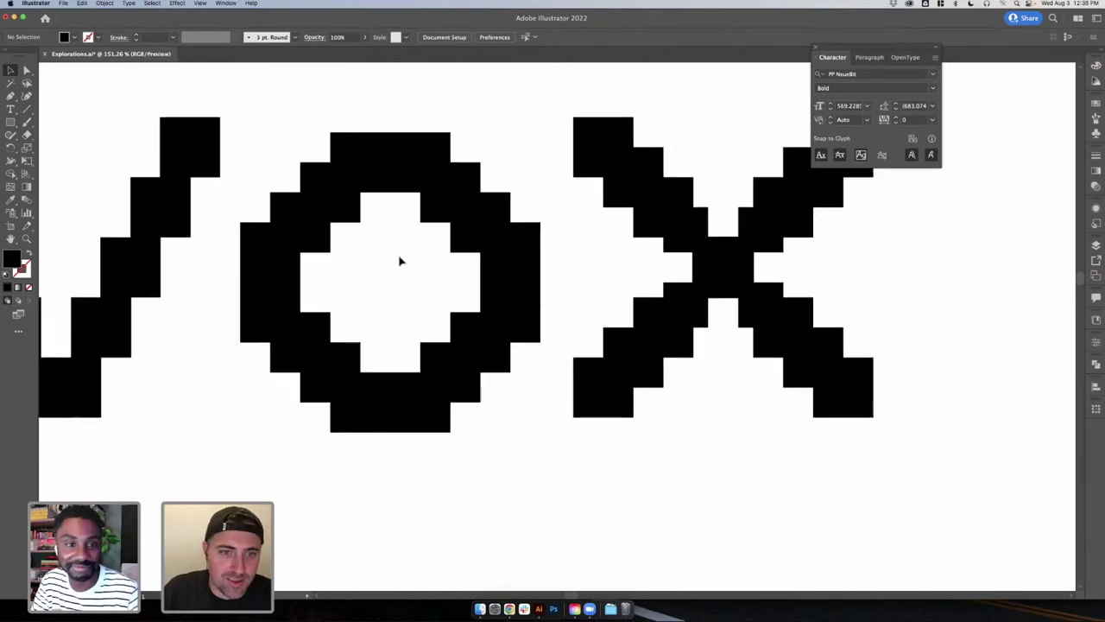
pyautogui.scroll(-5, 400, 257)
pyautogui.scroll(1, 401, 261)
pyautogui.scroll(1, 400, 259)
# - Group the O's squares and the V's squares as separate letters, and select all the squares of the X
pyautogui.moveTo(361, 251); pyautogui.dragTo(474, 388)
pyautogui.click(457, 408)
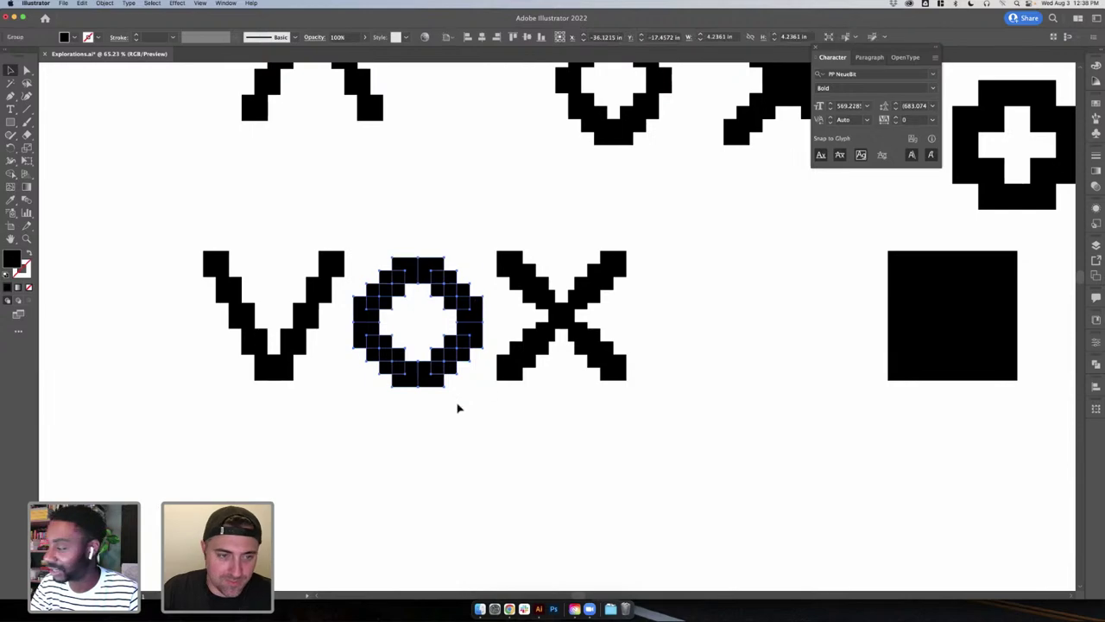
pyautogui.moveTo(321, 385); pyautogui.dragTo(330, 389)
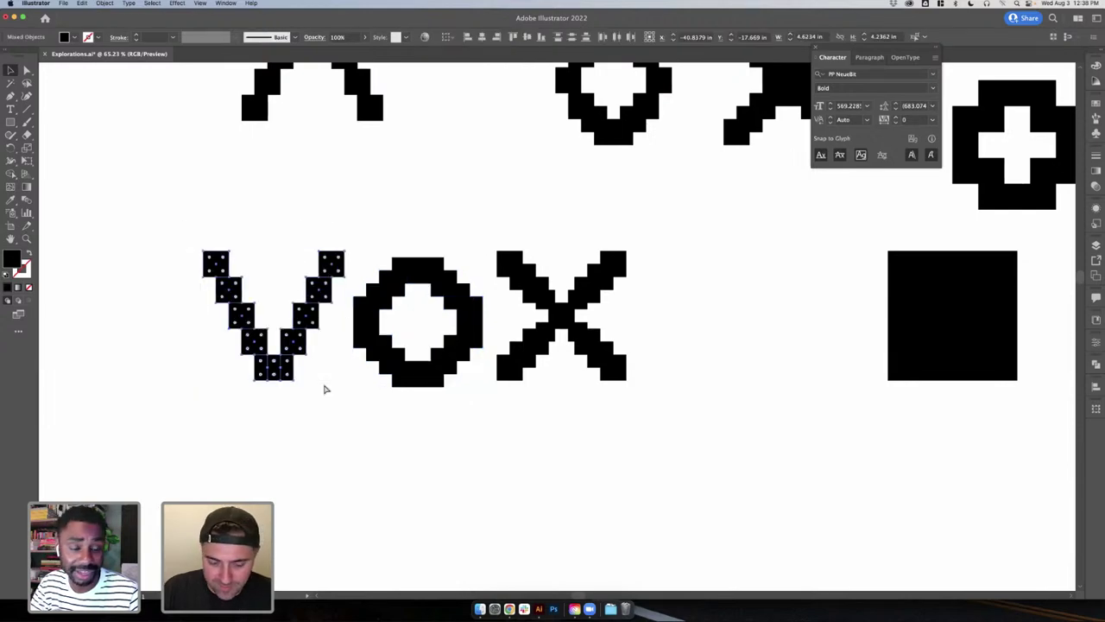
pyautogui.press('super+g')
pyautogui.moveTo(633, 425); pyautogui.dragTo(506, 239)
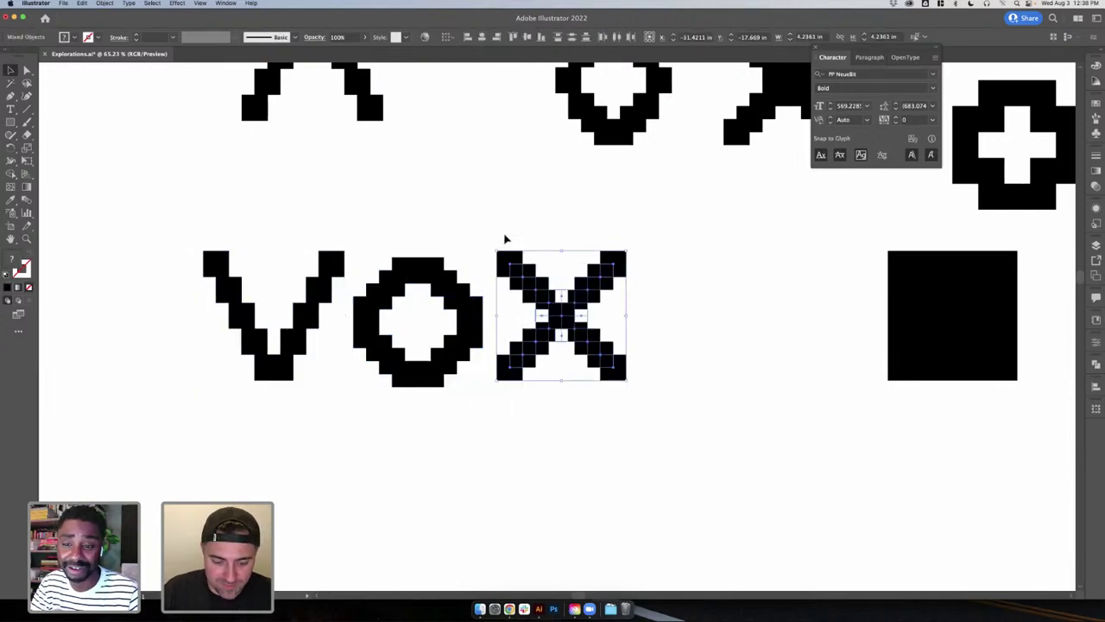
# - Move the O a quarter square closer to the V
pyautogui.click(471, 281)
pyautogui.click(471, 281)
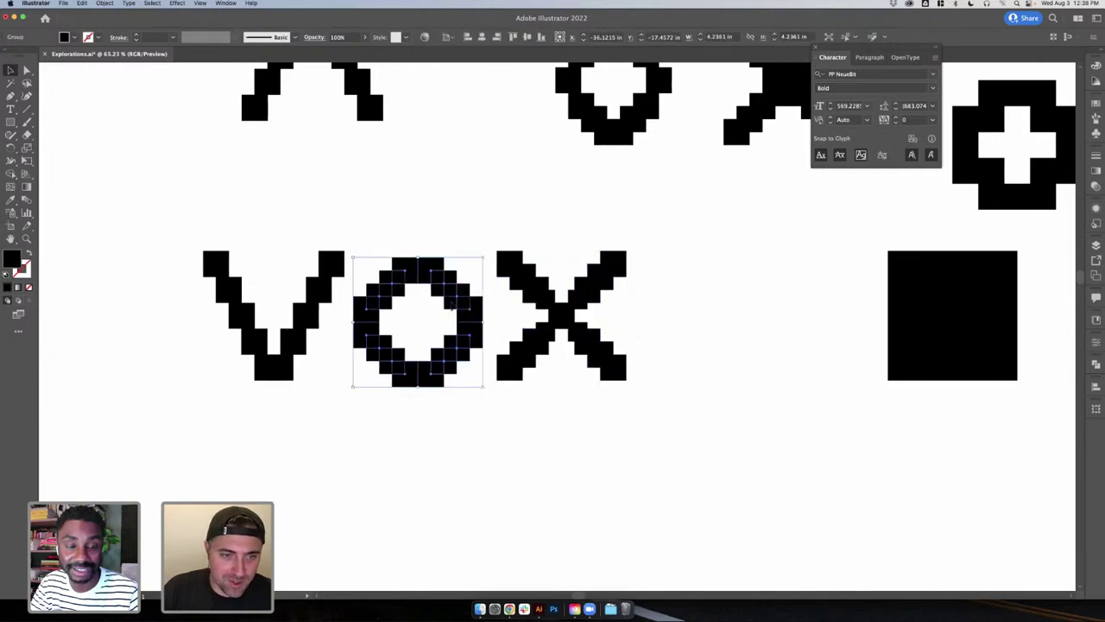
pyautogui.moveTo(466, 305); pyautogui.dragTo(457, 305)
pyautogui.click(438, 231)
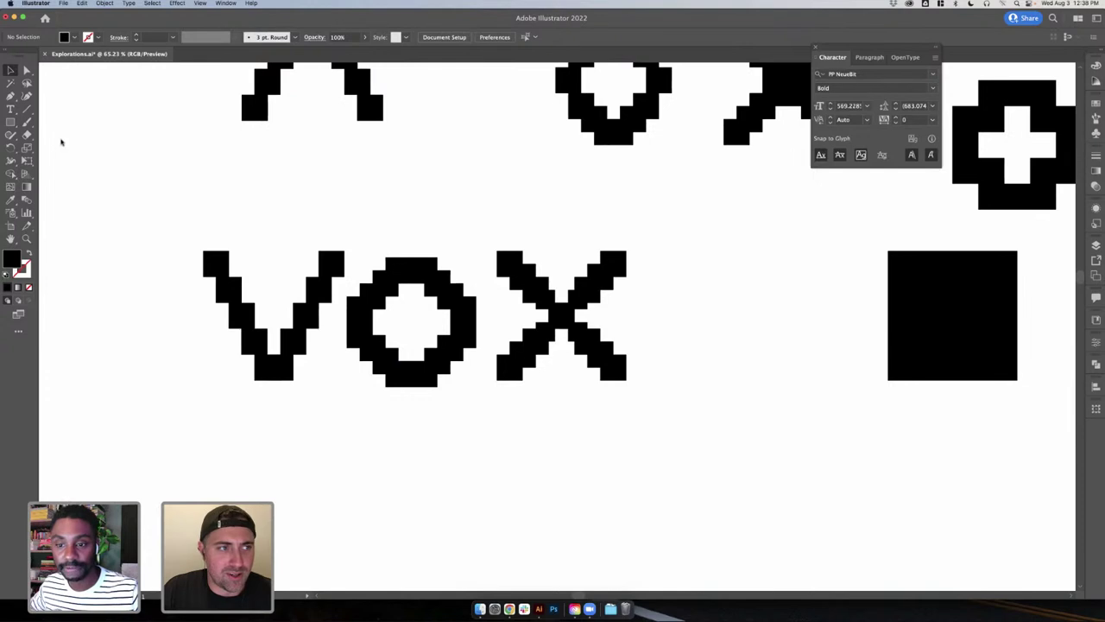
# - Draw a spacer square of 0.8473 in between the V and the O, filled with white sampled from the blank background
pyautogui.press('m')
pyautogui.moveTo(337, 272)
pyautogui.mouseDown()
pyautogui.moveTo(373, 302)
pyautogui.moveTo(359, 303)
pyautogui.mouseUp()
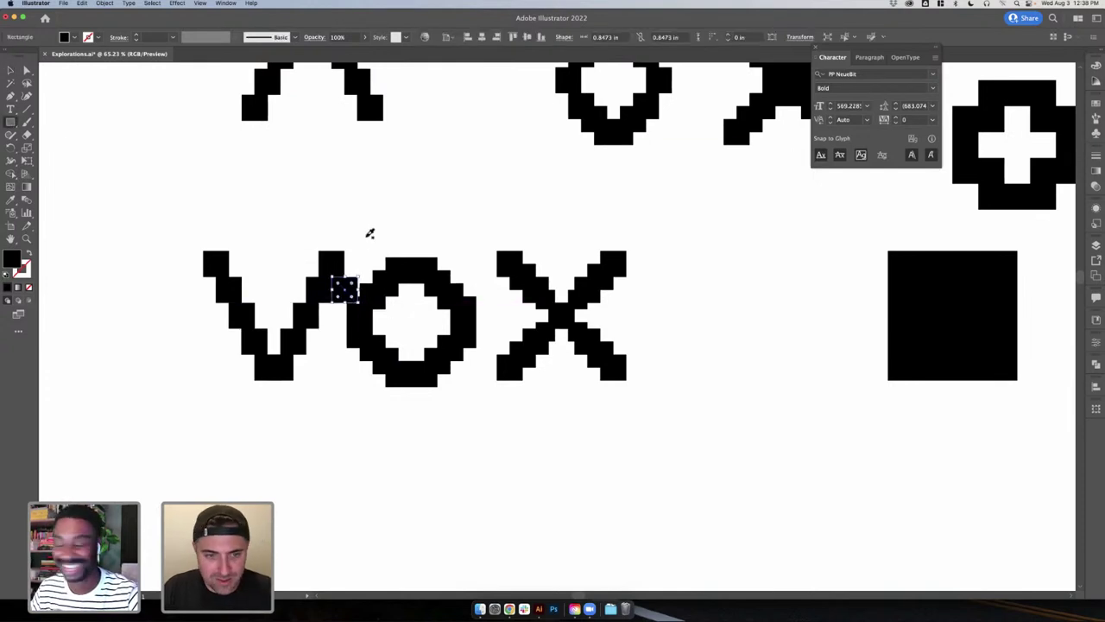
pyautogui.press('i')
pyautogui.click(372, 233)
pyautogui.press('v')
pyautogui.click(377, 234)
# - Try a slight shift of the O toward the V, and undo it
pyautogui.click(366, 303)
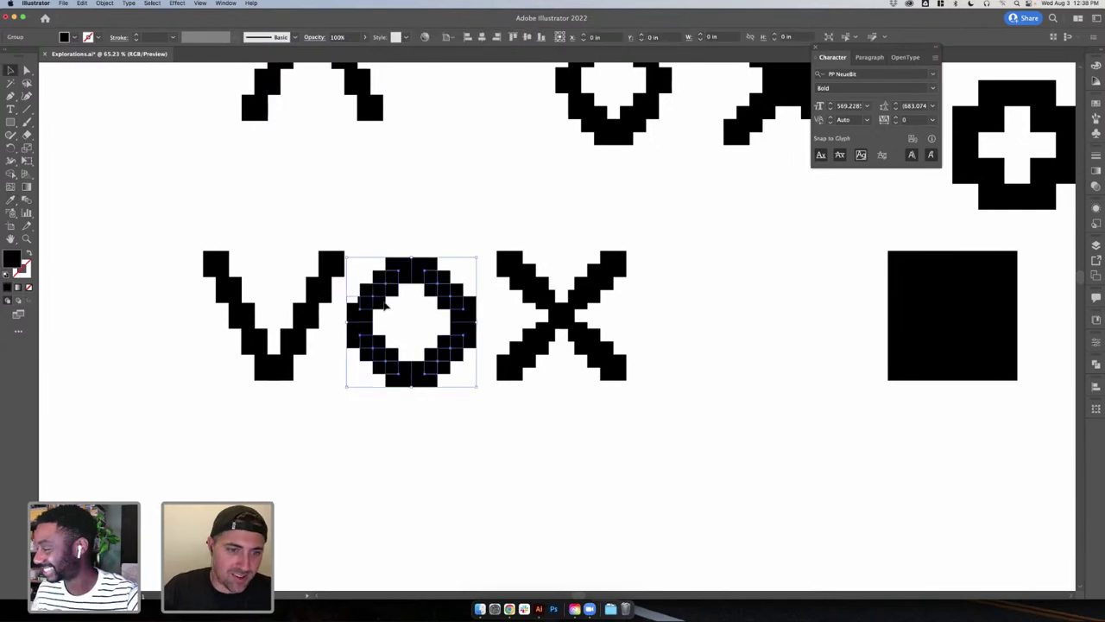
pyautogui.click(444, 254)
pyautogui.moveTo(391, 283)
pyautogui.mouseDown()
pyautogui.moveTo(385, 307)
pyautogui.moveTo(384, 291)
pyautogui.mouseUp()
pyautogui.press('super+z')
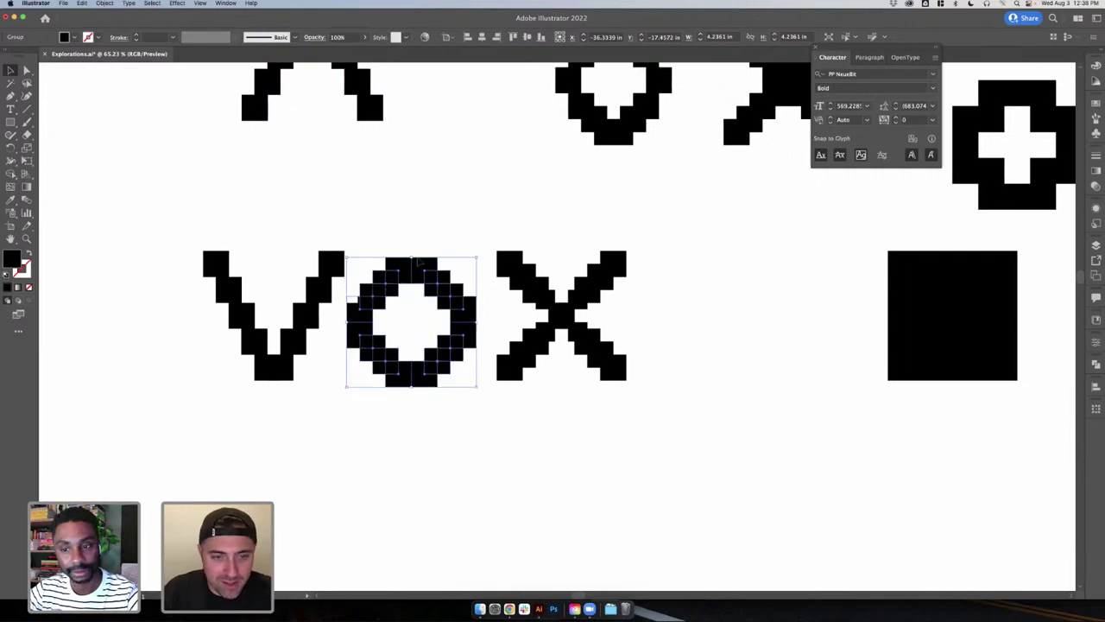
# - Add horizontal guides along the bottom and top edges of the V and X, and raise the O to fit between them
pyautogui.press('super+shift+a')
pyautogui.press('super+r')
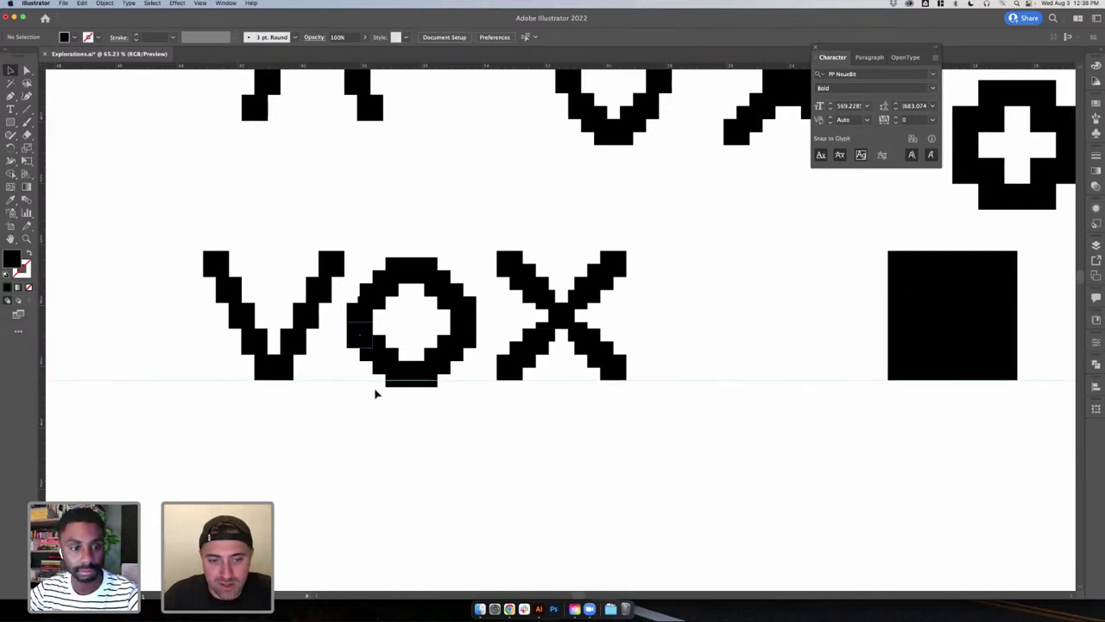
pyautogui.moveTo(233, 66); pyautogui.dragTo(276, 251)
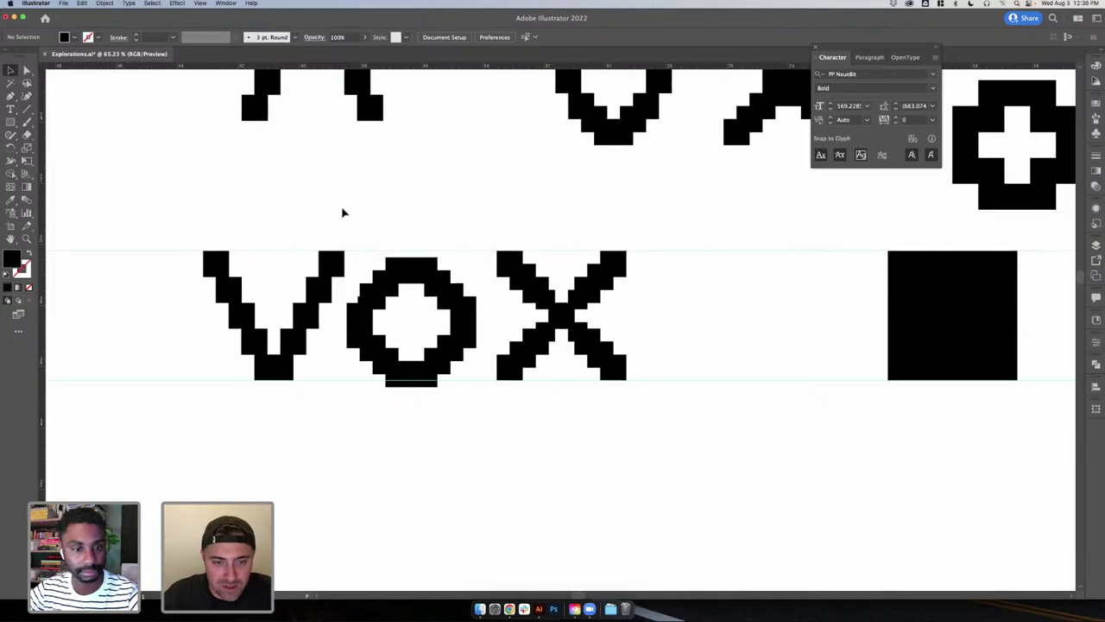
pyautogui.moveTo(403, 370); pyautogui.dragTo(403, 363)
pyautogui.click(421, 239)
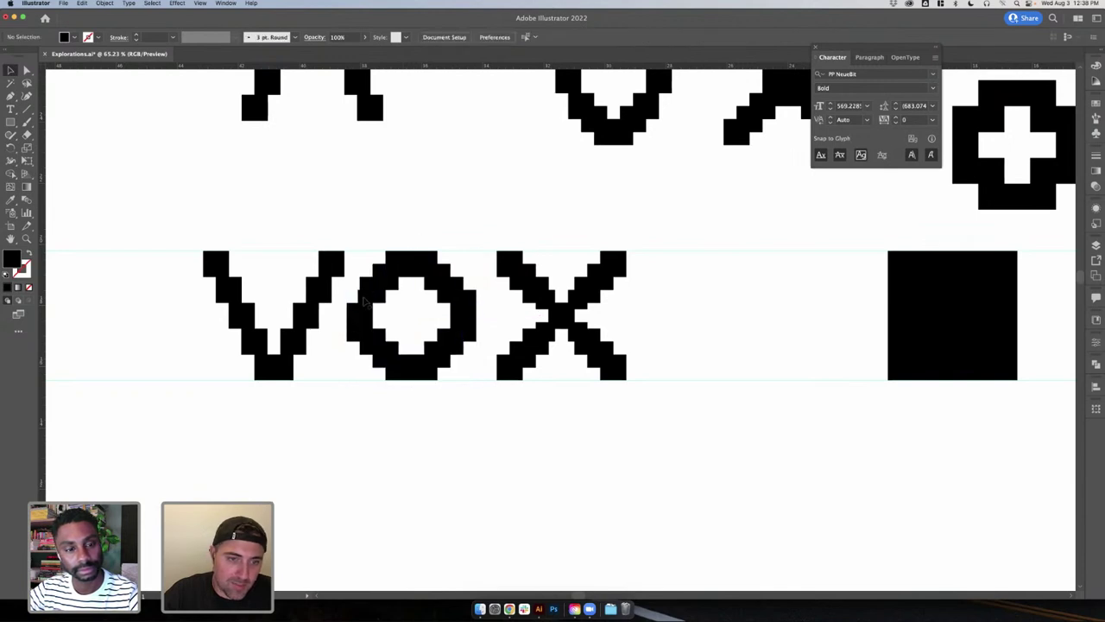
# - Scale the white spacer square between the V and O down to 0.4236 in and fill it with magenta
pyautogui.click(369, 309)
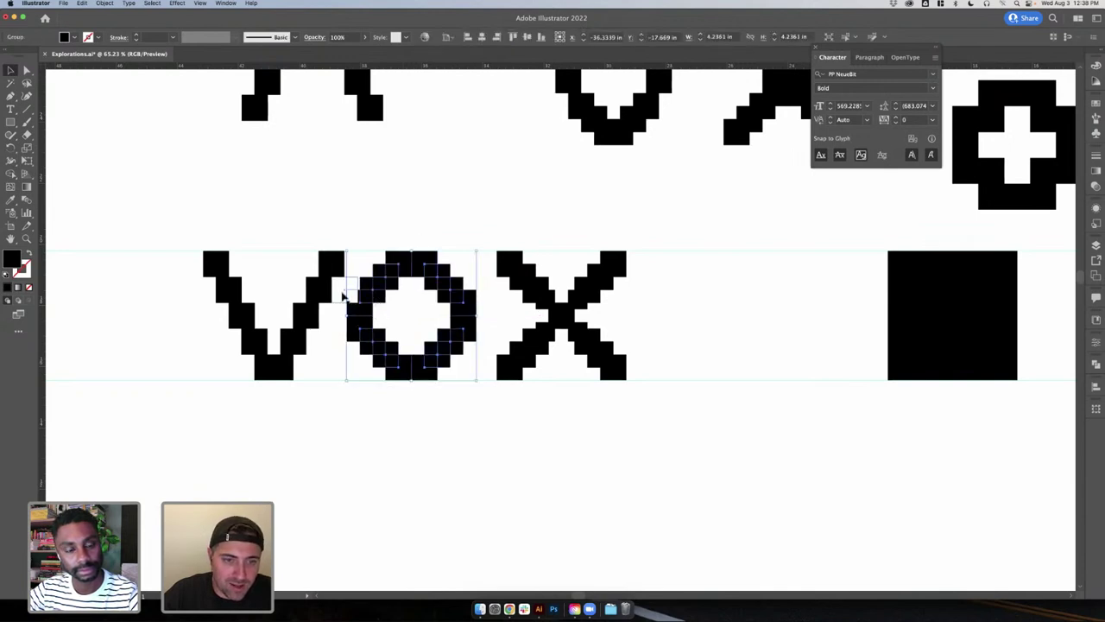
pyautogui.click(341, 293)
pyautogui.press('s')
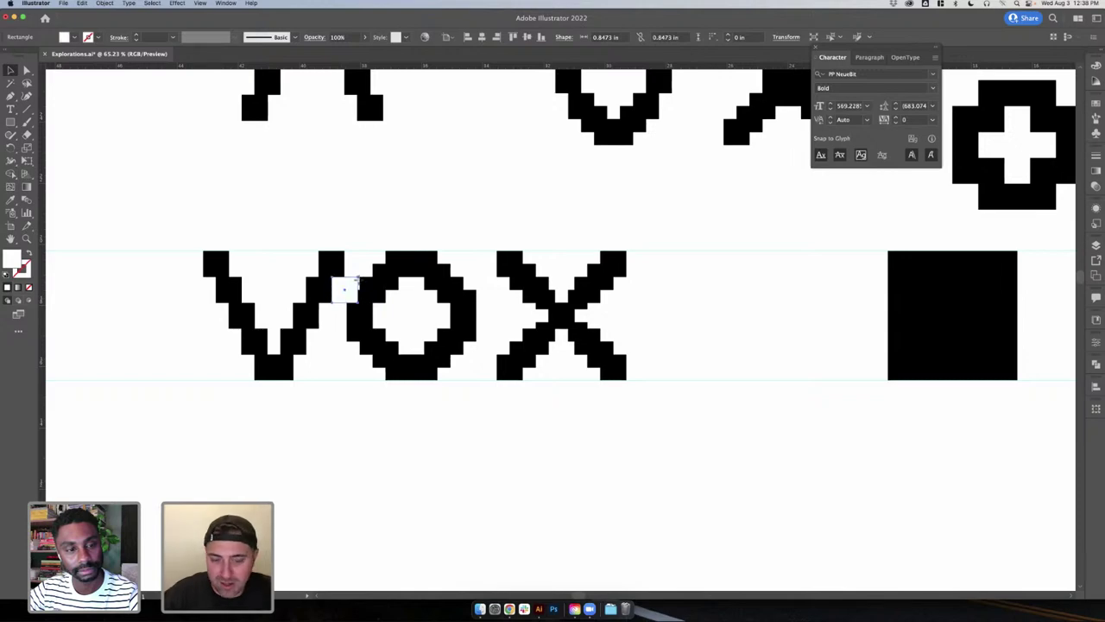
pyautogui.press('Return')
pyautogui.click(608, 393)
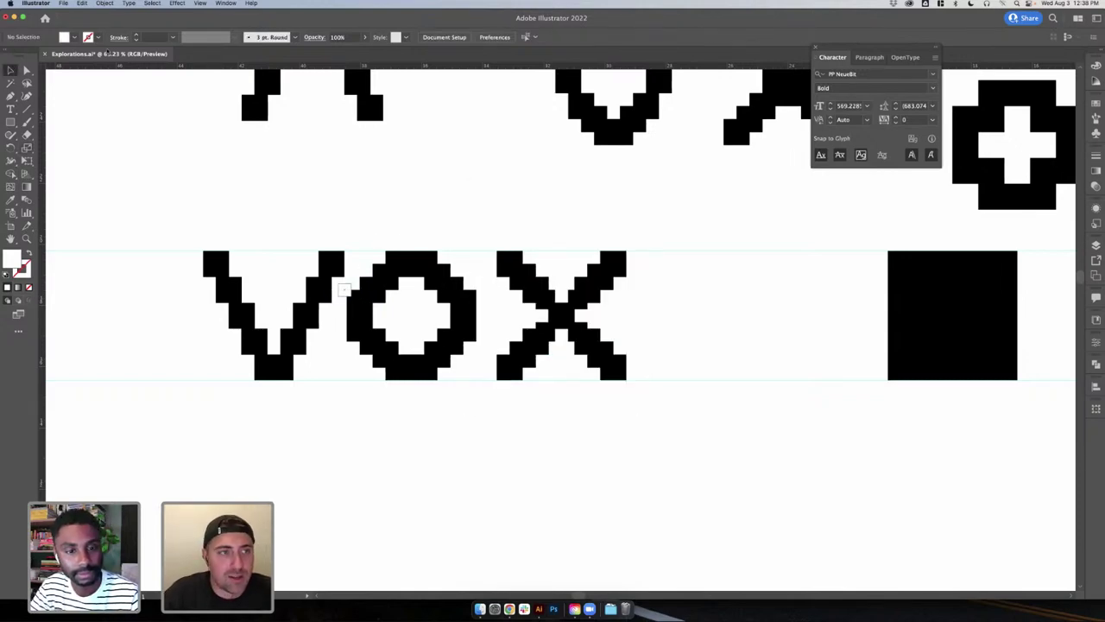
pyautogui.click(70, 37)
pyautogui.click(73, 57)
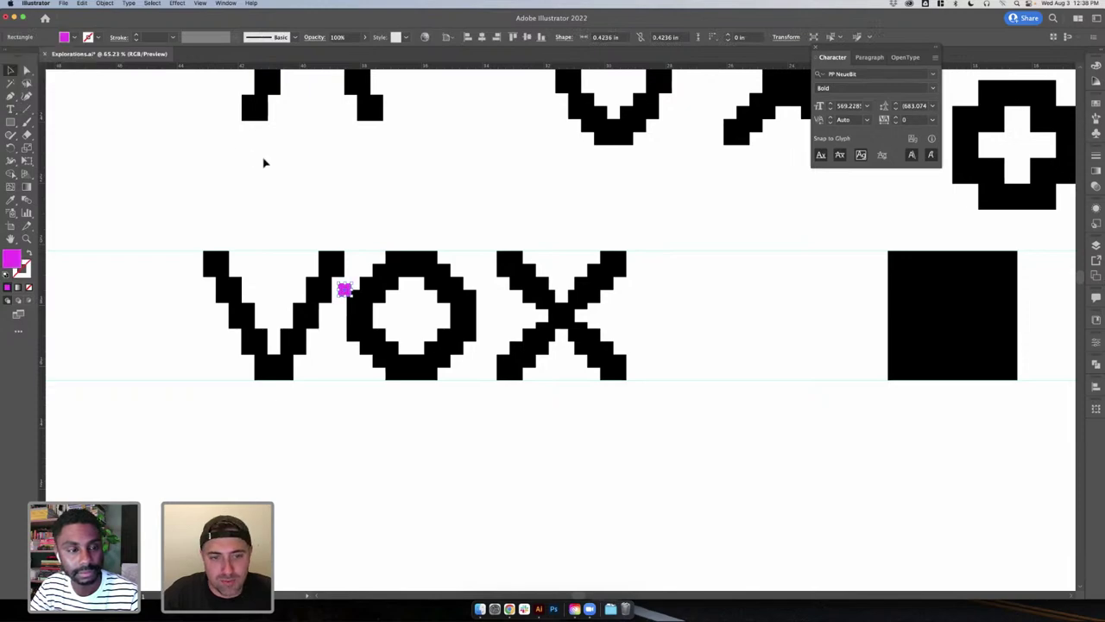
# - Set the magenta spacer square under the tip of the V's right arm and align the O's left edge with the spacer's right edge
pyautogui.moveTo(344, 289); pyautogui.dragTo(338, 228)
pyautogui.click(382, 229)
pyautogui.click(382, 215)
pyautogui.click(390, 233)
pyautogui.press('super+z')
pyautogui.moveTo(372, 283); pyautogui.dragTo(387, 285)
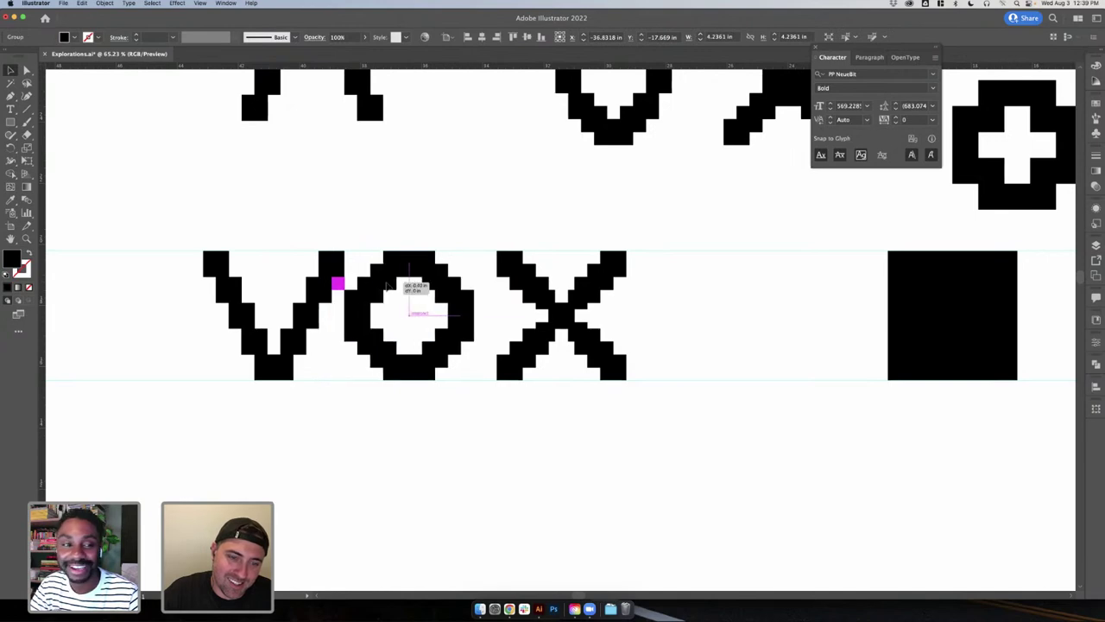
pyautogui.click(399, 207)
pyautogui.click(340, 283)
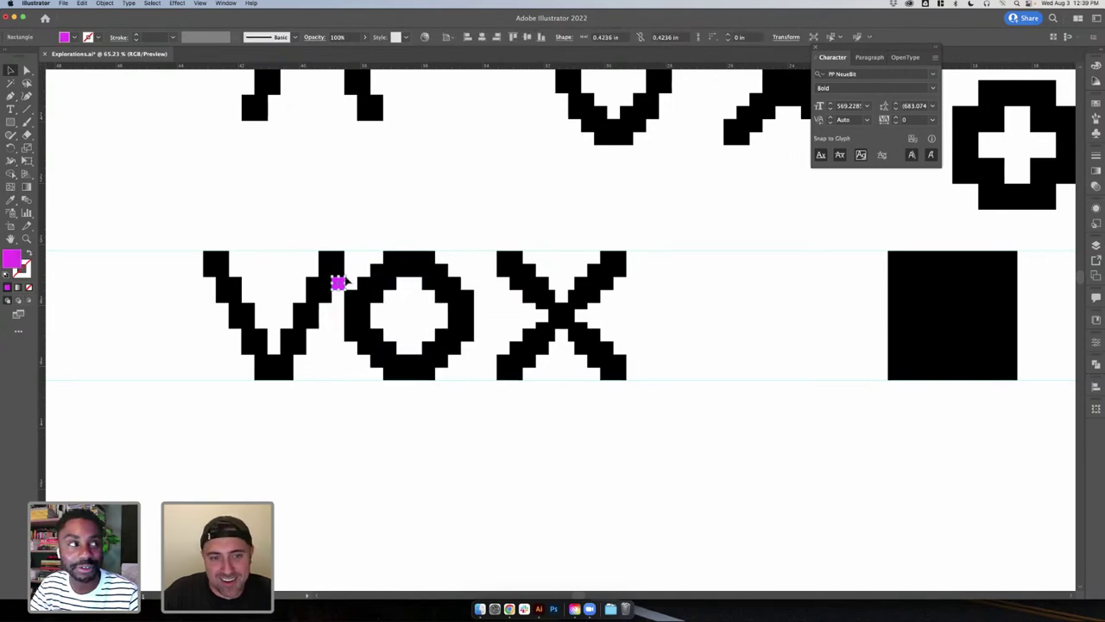
# - Place the magenta spacer at the O's right side, align the X's left edge with the O's right edge, and move the spacer above VOX
pyautogui.press('shift+super+a')
pyautogui.moveTo(341, 287); pyautogui.dragTo(467, 285)
pyautogui.press('super+shift+a')
pyautogui.moveTo(537, 291); pyautogui.dragTo(473, 198)
pyautogui.click(453, 225)
pyautogui.click(469, 283)
pyautogui.click(474, 280)
pyautogui.click(349, 172)
pyautogui.moveTo(512, 234); pyautogui.dragTo(512, 234)
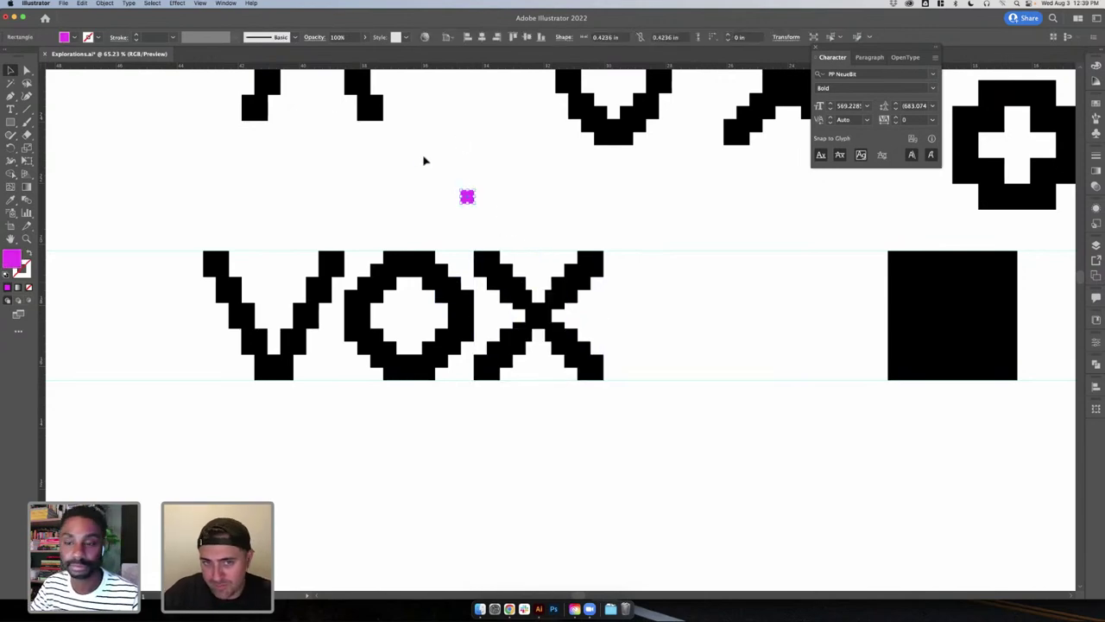
pyautogui.click(505, 228)
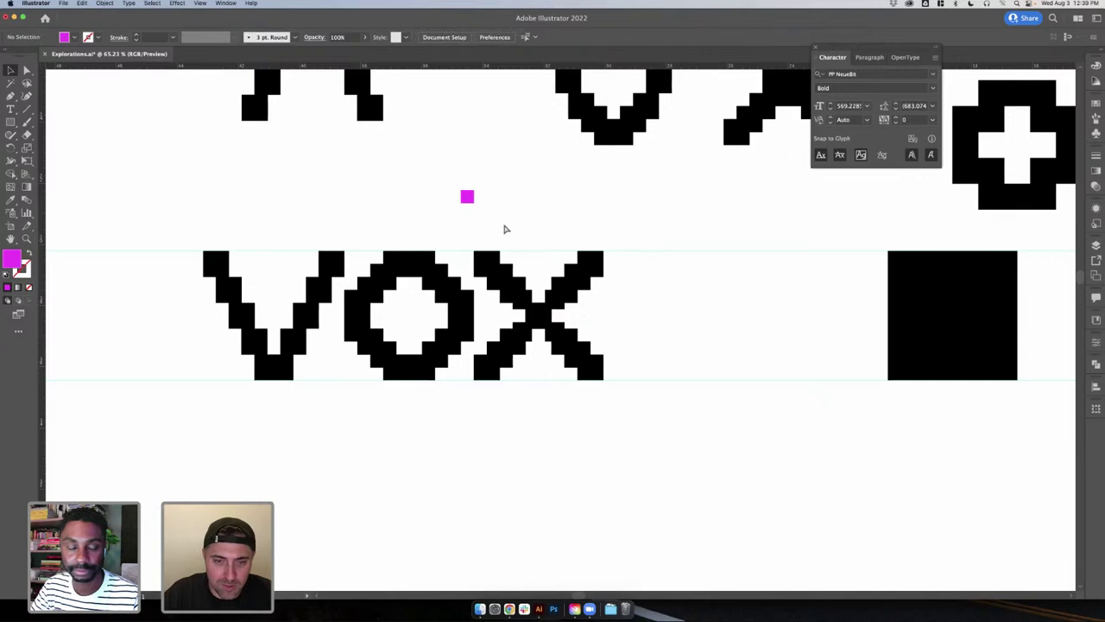
# - Hide the horizontal guides around the VOX wordmark
pyautogui.hotkey('ctrl', 'y')
pyautogui.hotkey('ctrl', 'y')
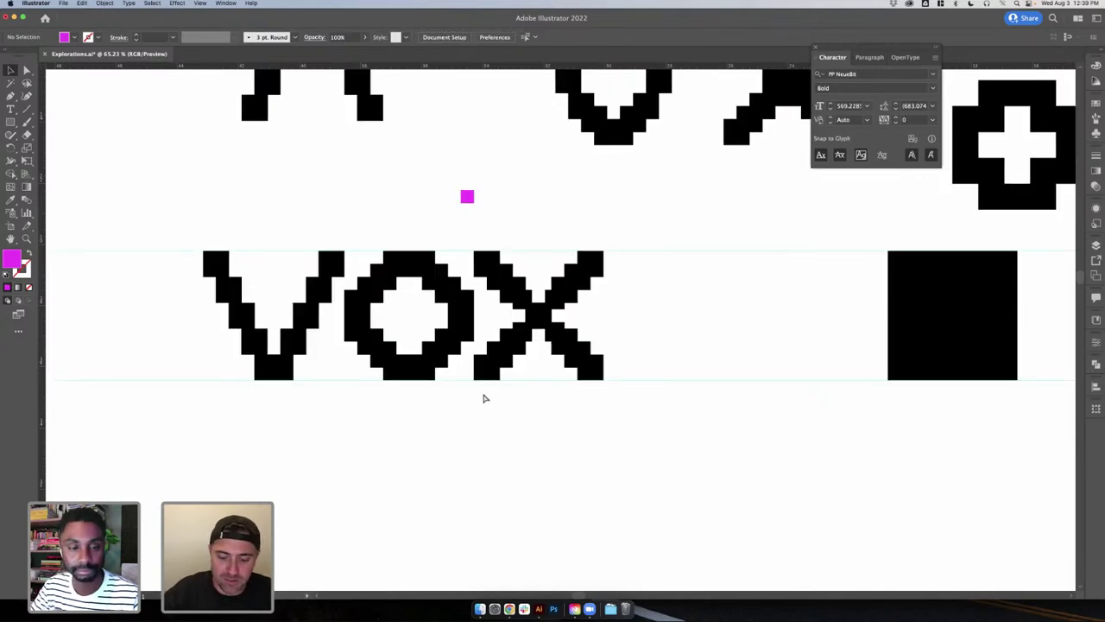
pyautogui.scroll(2, 481, 415)
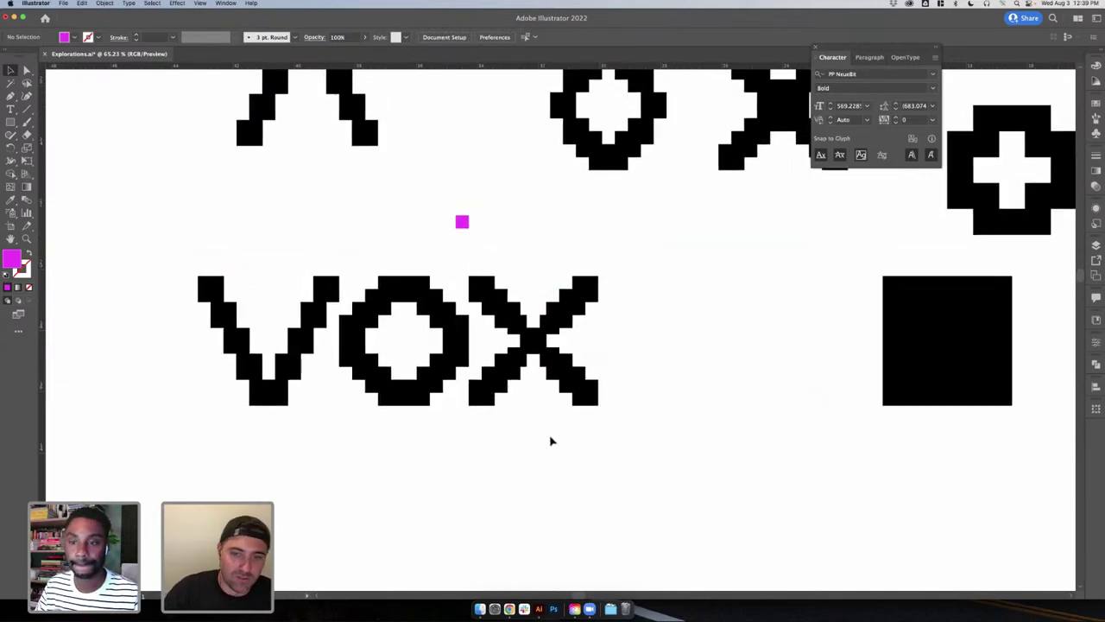
# - Examine the evened VOX letter spacing at different magnifications beside the other VIX and VOX variants
pyautogui.hscroll(-3, 551, 440)
pyautogui.scroll(-5, 551, 441)
pyautogui.scroll(-3, 550, 440)
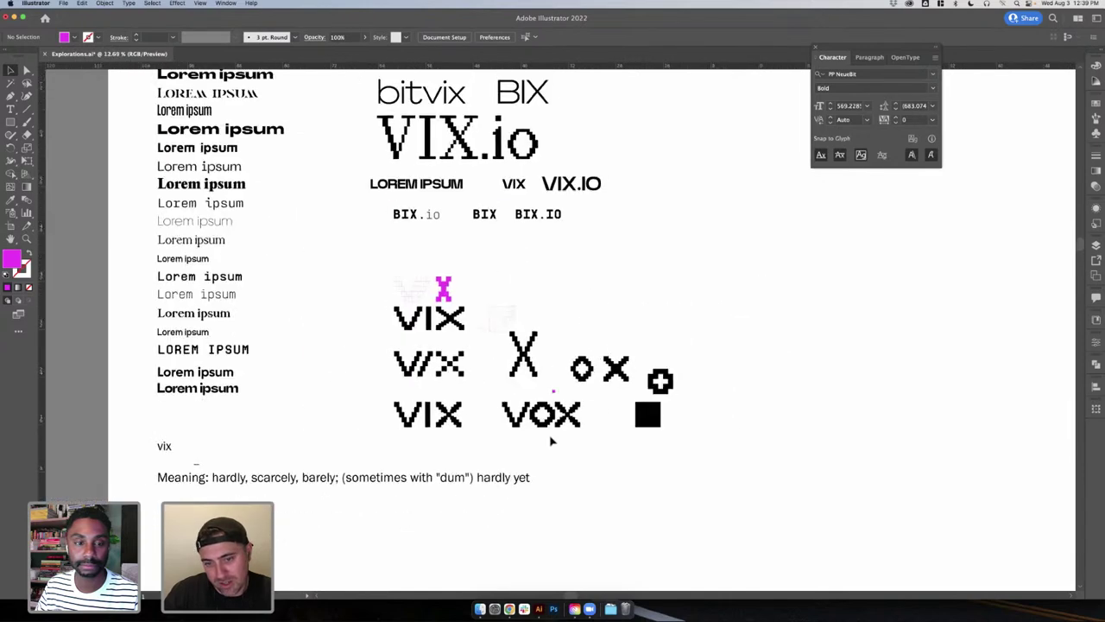
pyautogui.scroll(4, 551, 441)
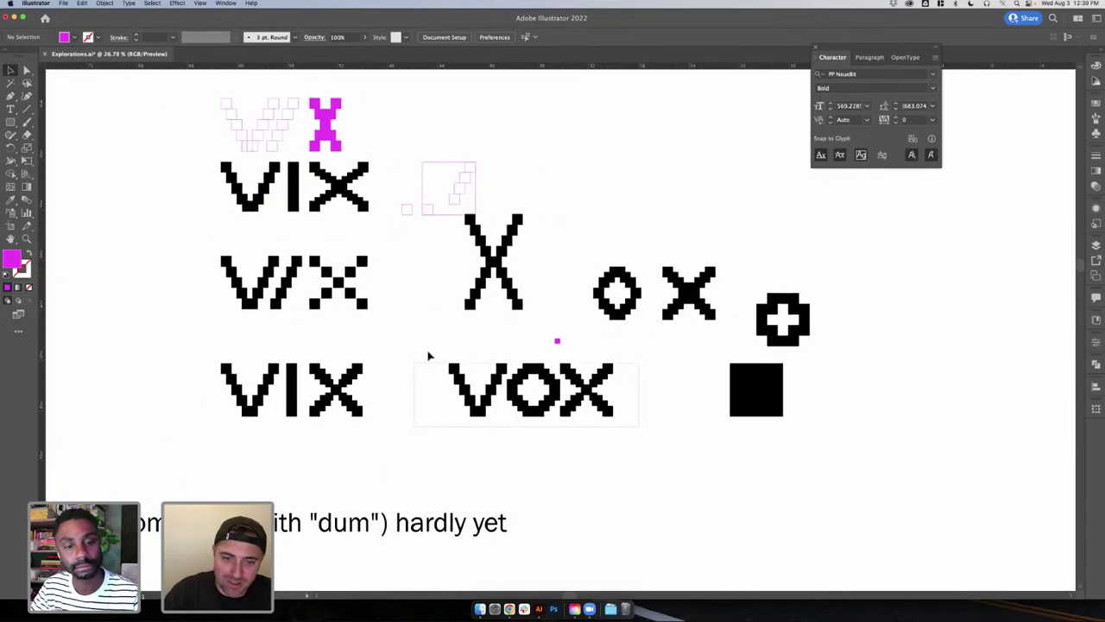
pyautogui.moveTo(429, 354); pyautogui.dragTo(582, 445)
pyautogui.scroll(3, 591, 442)
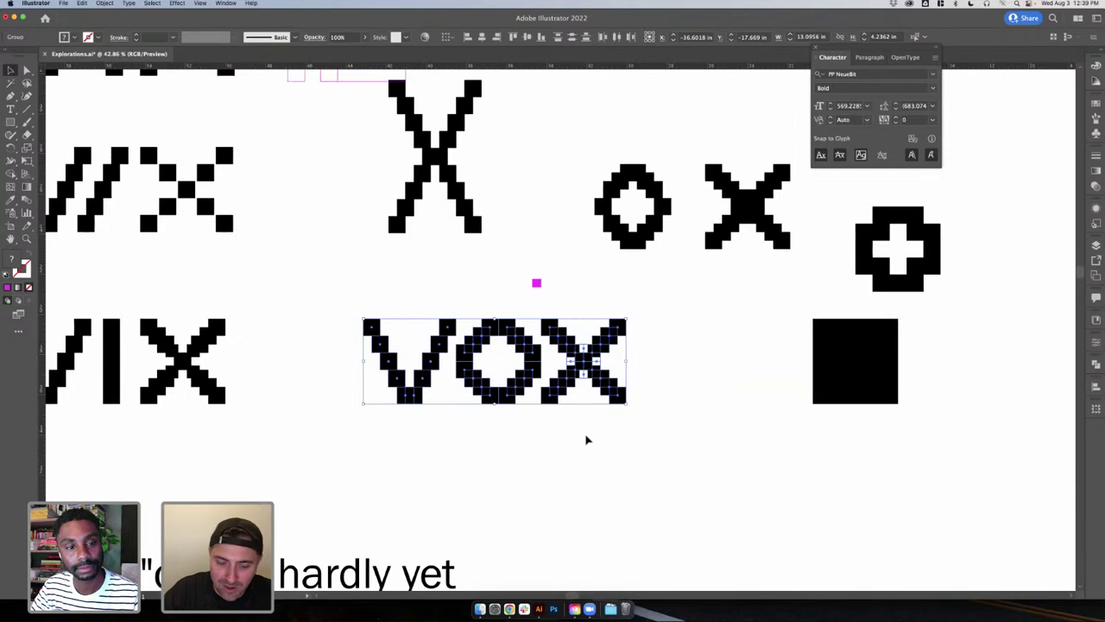
pyautogui.click(629, 391)
pyautogui.hscroll(1, 620, 402)
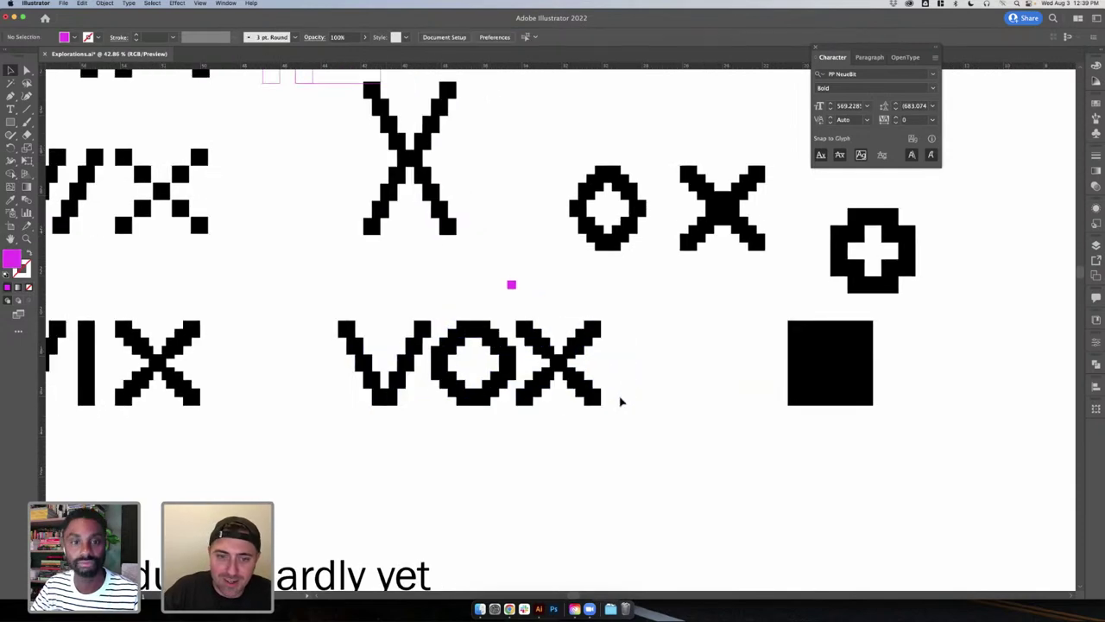
pyautogui.hscroll(4, 621, 401)
pyautogui.moveTo(559, 420); pyautogui.dragTo(204, 304)
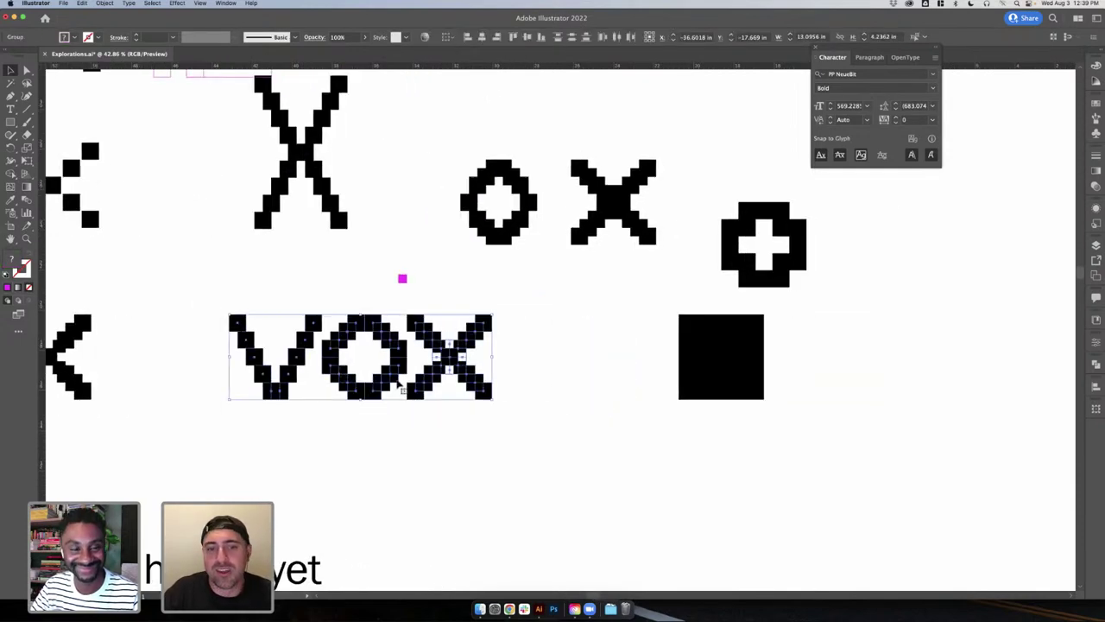
pyautogui.click(550, 402)
pyautogui.scroll(-4, 500, 354)
pyautogui.hscroll(2, 500, 354)
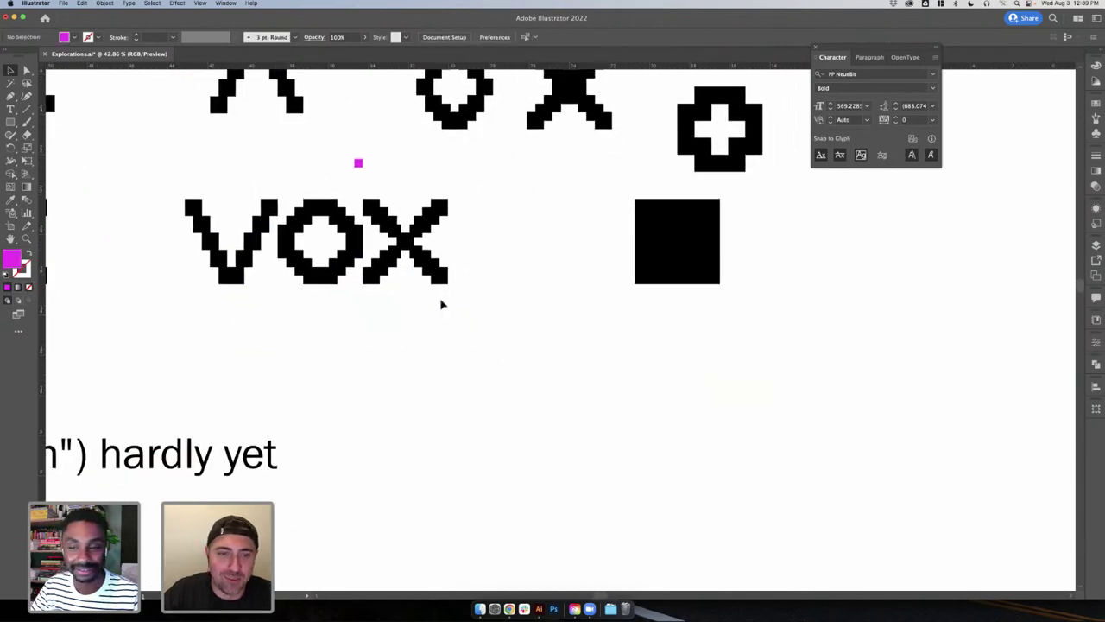
# - Duplicate the VOX wordmark into the empty canvas area beside the type explorations
pyautogui.scroll(-5, 441, 304)
pyautogui.keyDown('alt'); pyautogui.moveTo(400, 286); pyautogui.dragTo(589, 112); pyautogui.keyUp('alt')
pyautogui.click(602, 167)
pyautogui.scroll(3, 613, 199)
pyautogui.hscroll(1, 613, 198)
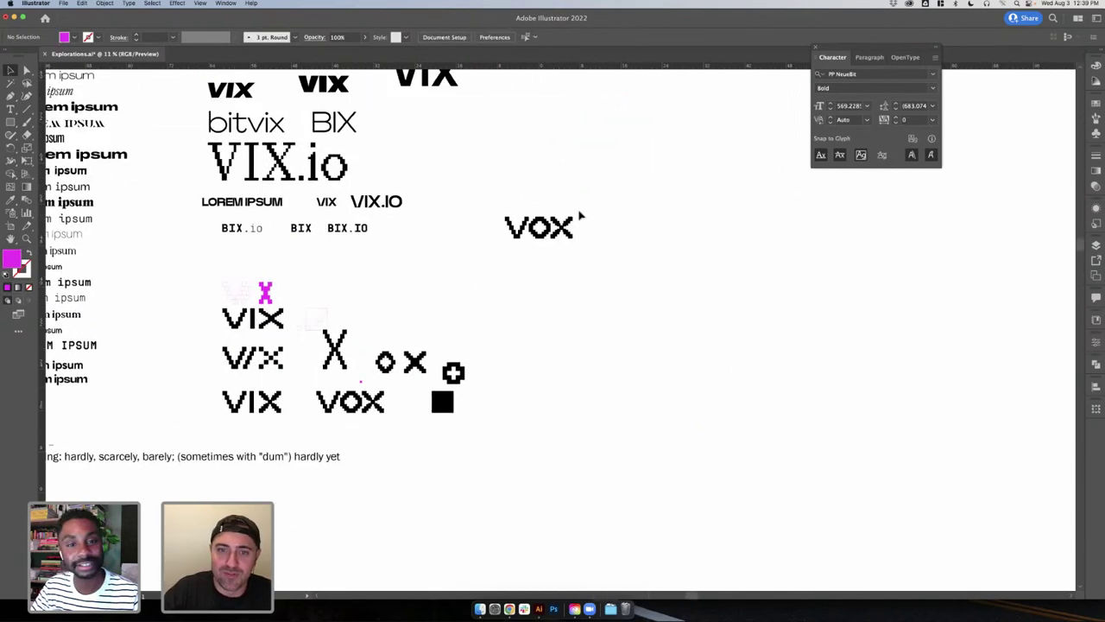
pyautogui.scroll(5, 584, 244)
pyautogui.scroll(1, 584, 246)
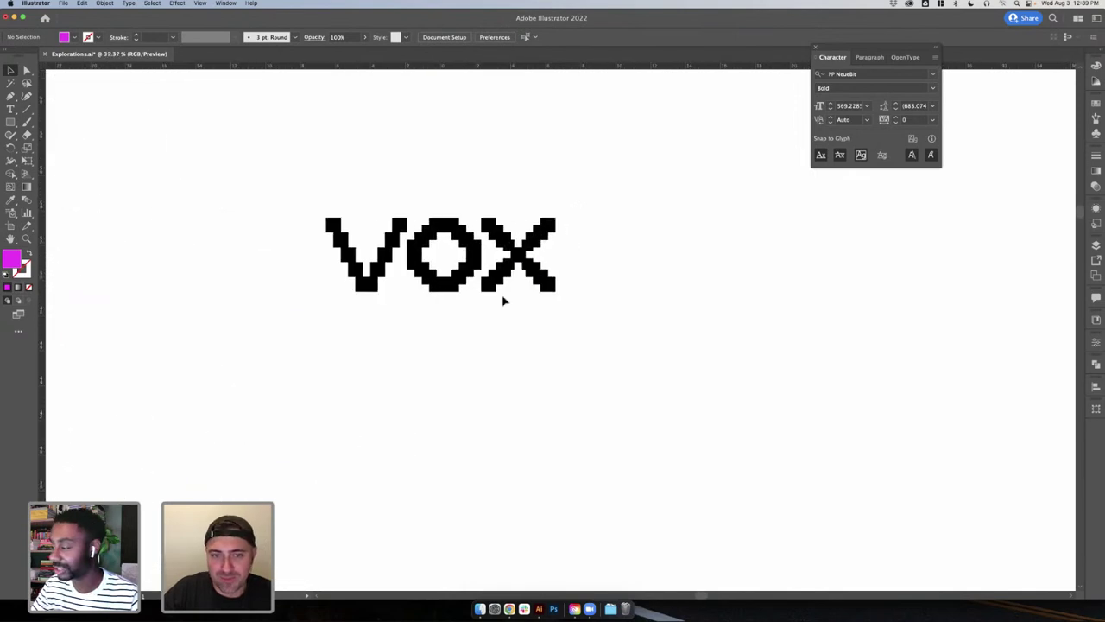
# - Copy a single 0.8472 in square from the left side of the duplicated O and place the copy below the word
pyautogui.click(414, 253)
pyautogui.scroll(5, 414, 253)
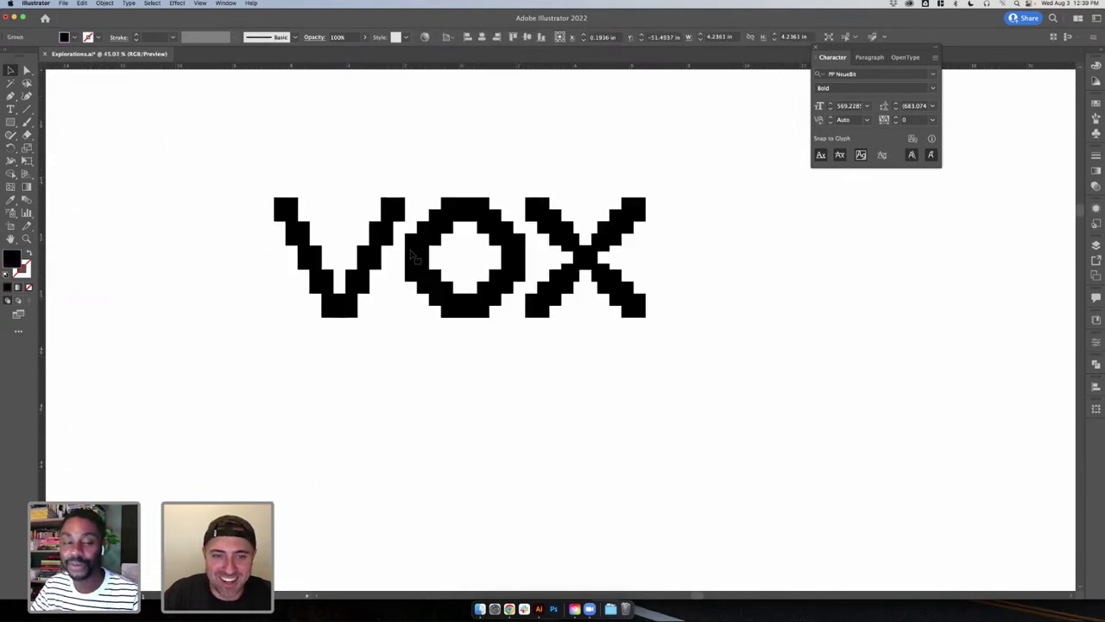
pyautogui.doubleClick(424, 255)
pyautogui.click(424, 256)
pyautogui.click(456, 277)
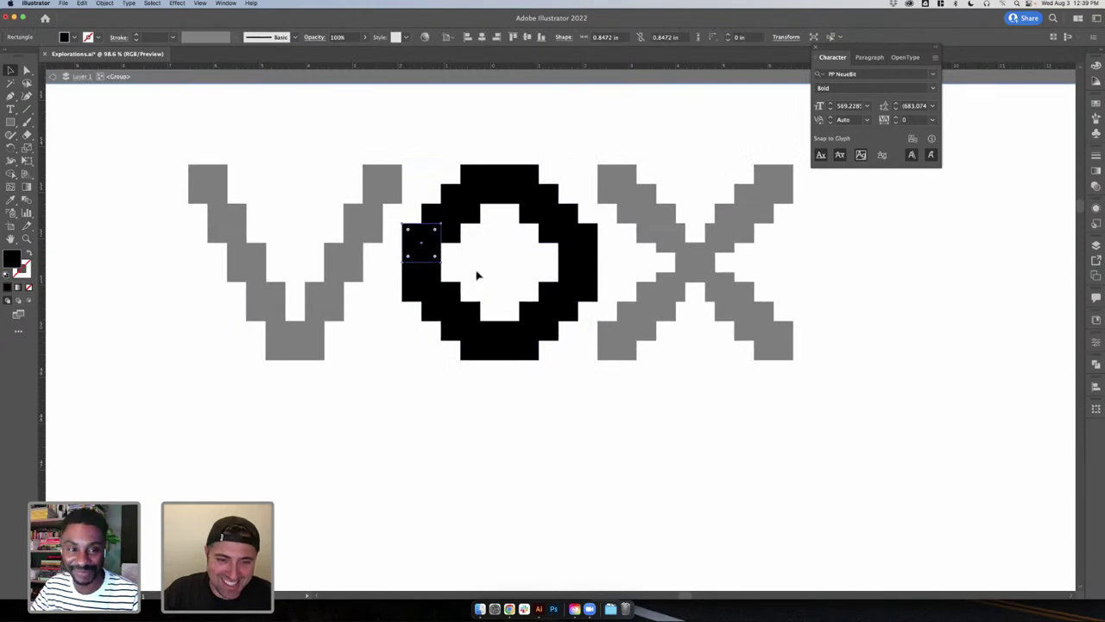
pyautogui.doubleClick(477, 275)
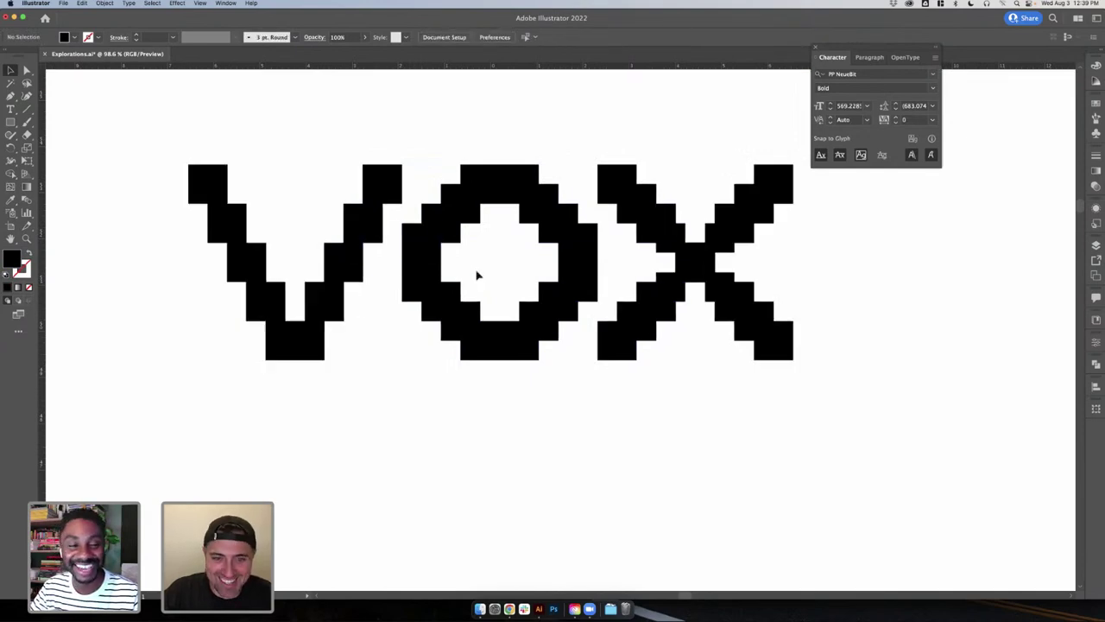
pyautogui.moveTo(419, 247); pyautogui.dragTo(422, 412)
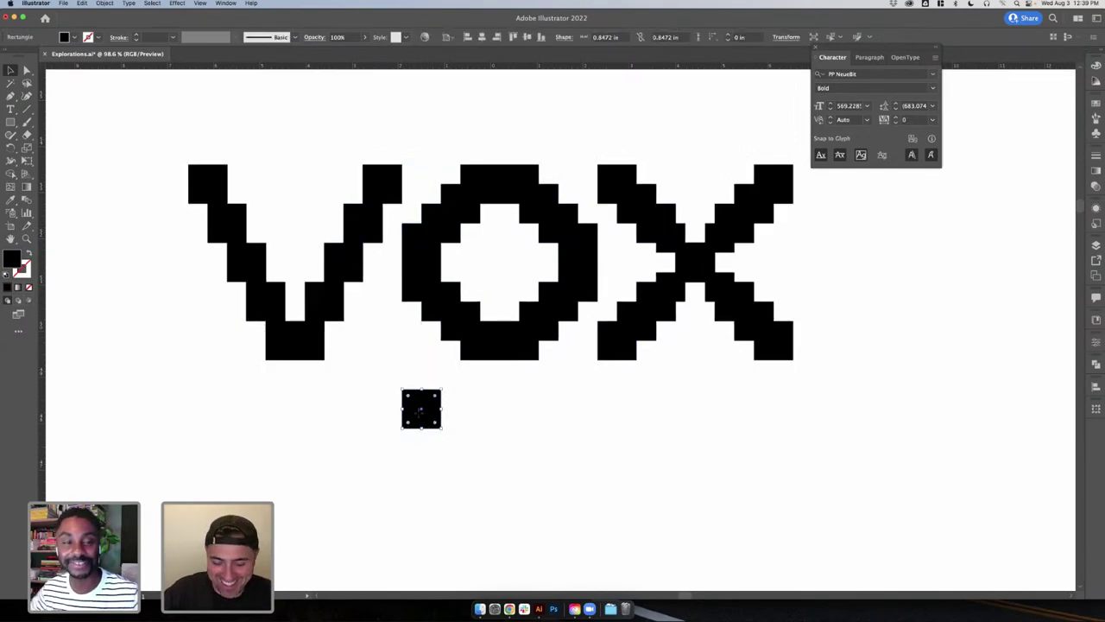
# - Scale the copied square uniformly to 50% and place it so it sticks out slightly from the O's left edge
pyautogui.press('s')
pyautogui.press('Return')
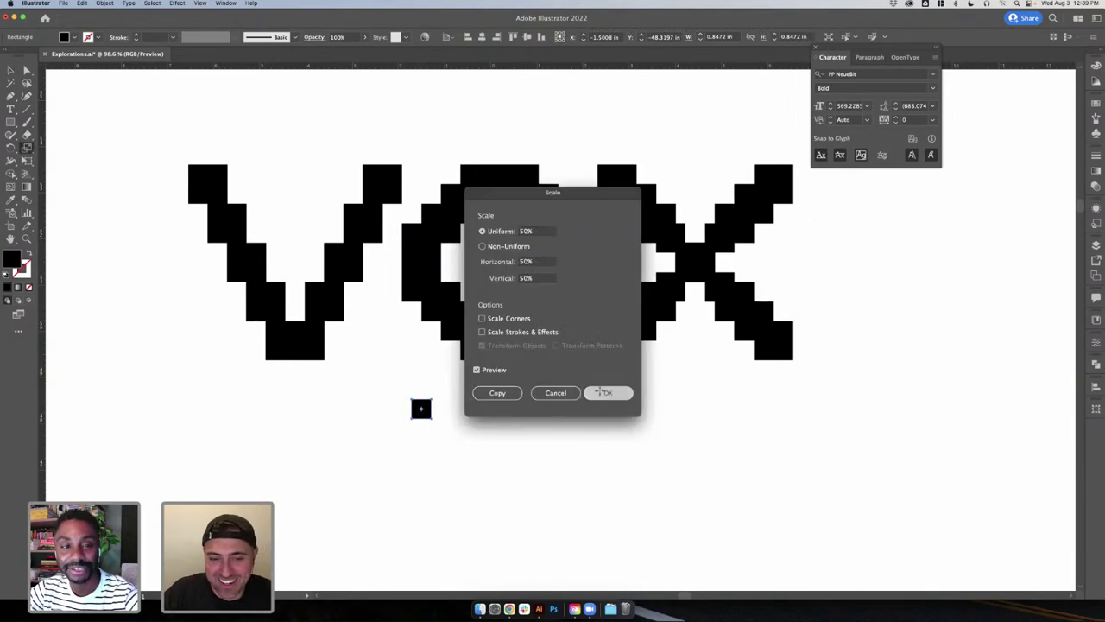
pyautogui.click(606, 393)
pyautogui.press('v')
pyautogui.moveTo(430, 410); pyautogui.dragTo(437, 281)
pyautogui.press('super+z')
pyautogui.moveTo(425, 402); pyautogui.dragTo(411, 257)
# - Try deleting the O around the small square, and undo the deletion
pyautogui.click(440, 263)
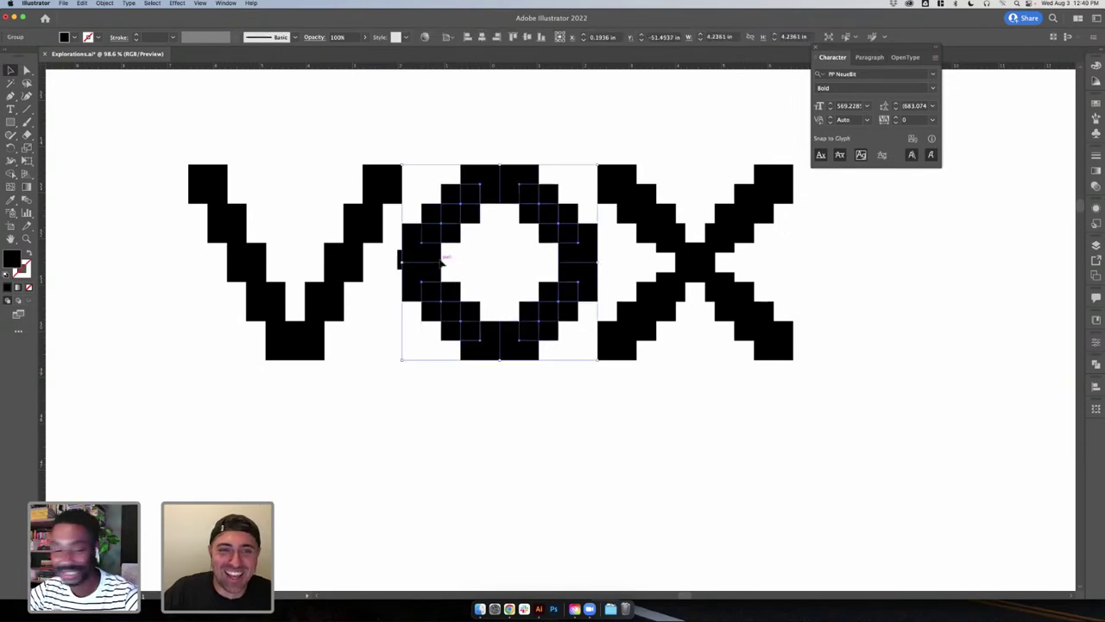
pyautogui.press('Delete')
pyautogui.press('super+z')
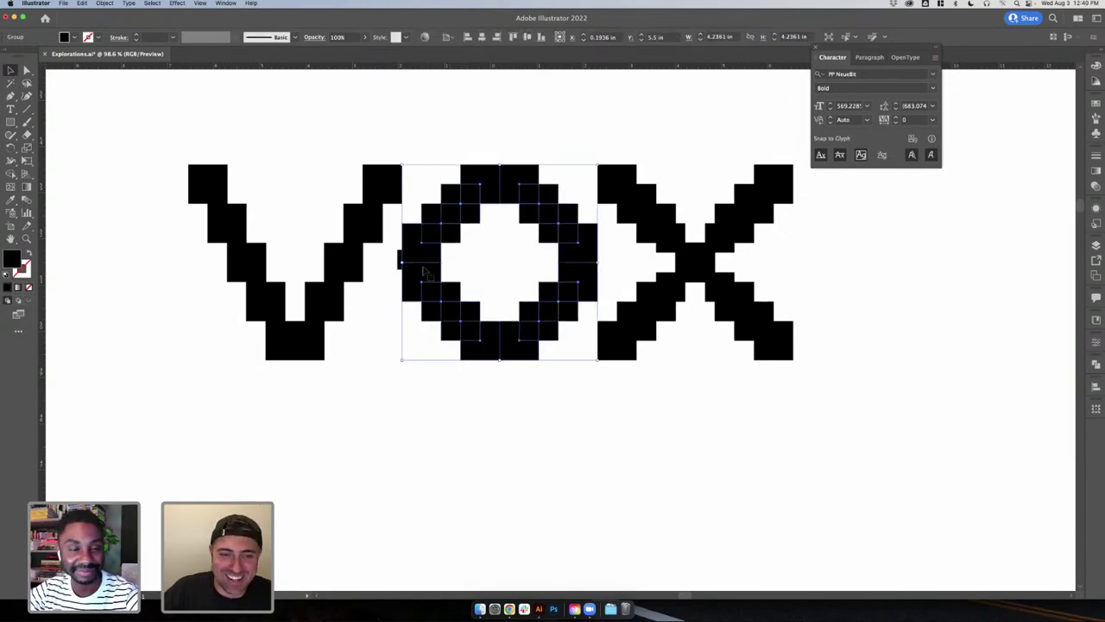
pyautogui.press('Delete')
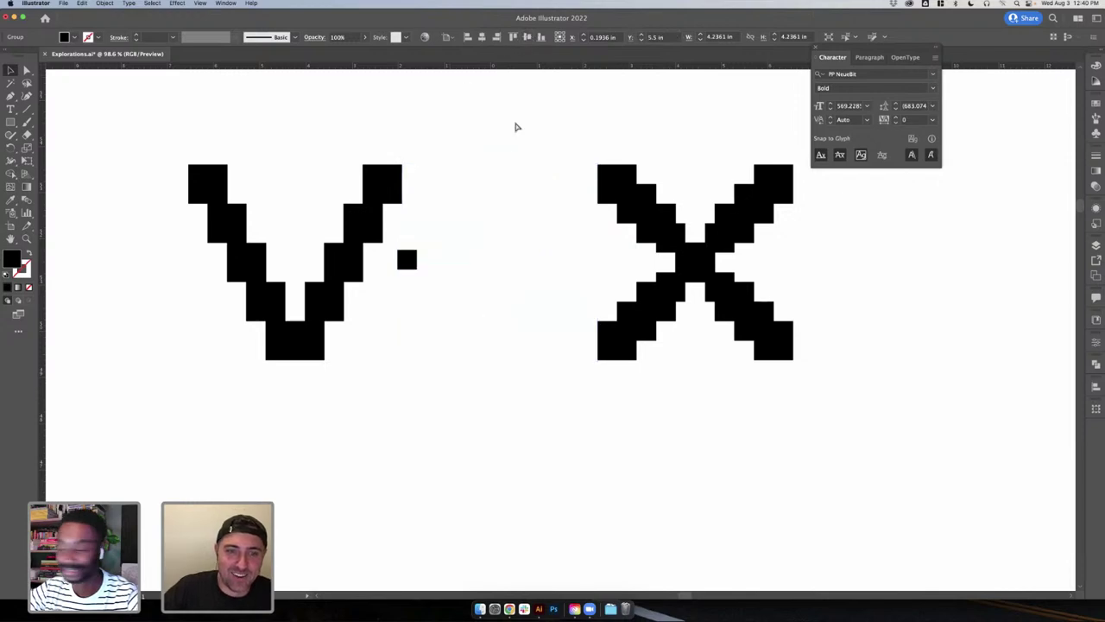
pyautogui.press('super+z')
# - Align the small square's vertical centre with the O as the key object
pyautogui.press('super+shift+a')
pyautogui.click(403, 258)
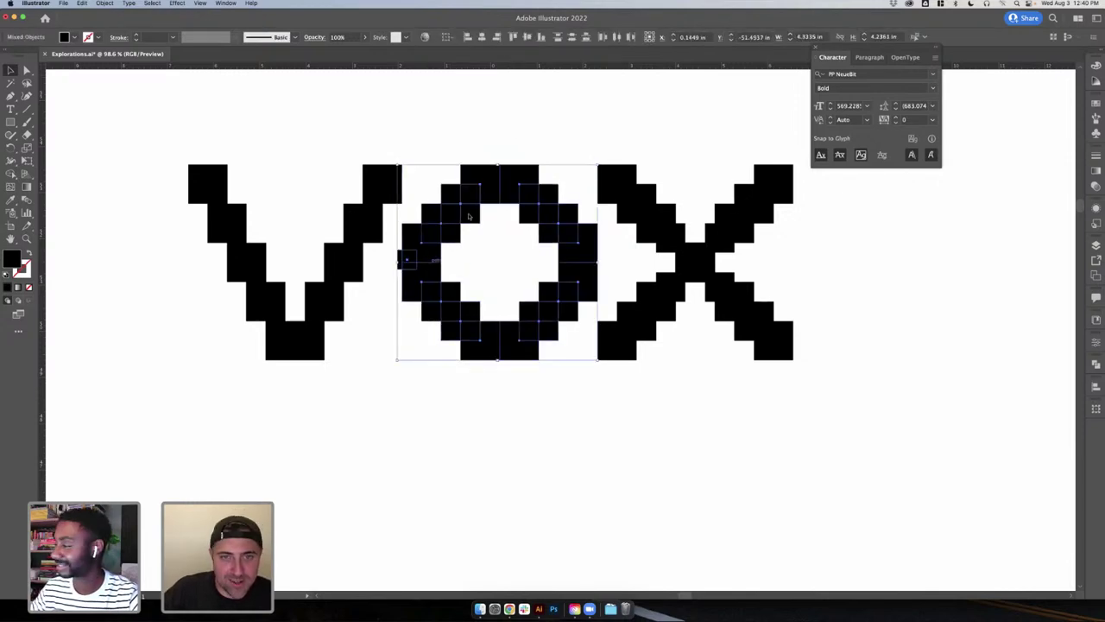
pyautogui.press('super+shift+a')
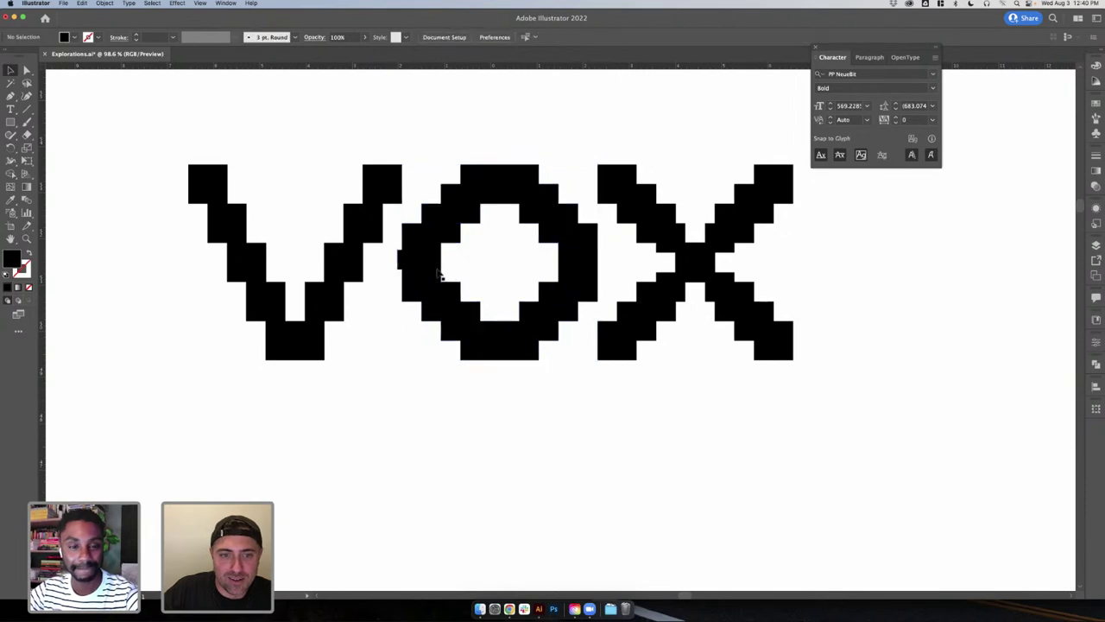
pyautogui.click(408, 259)
pyautogui.click(403, 260)
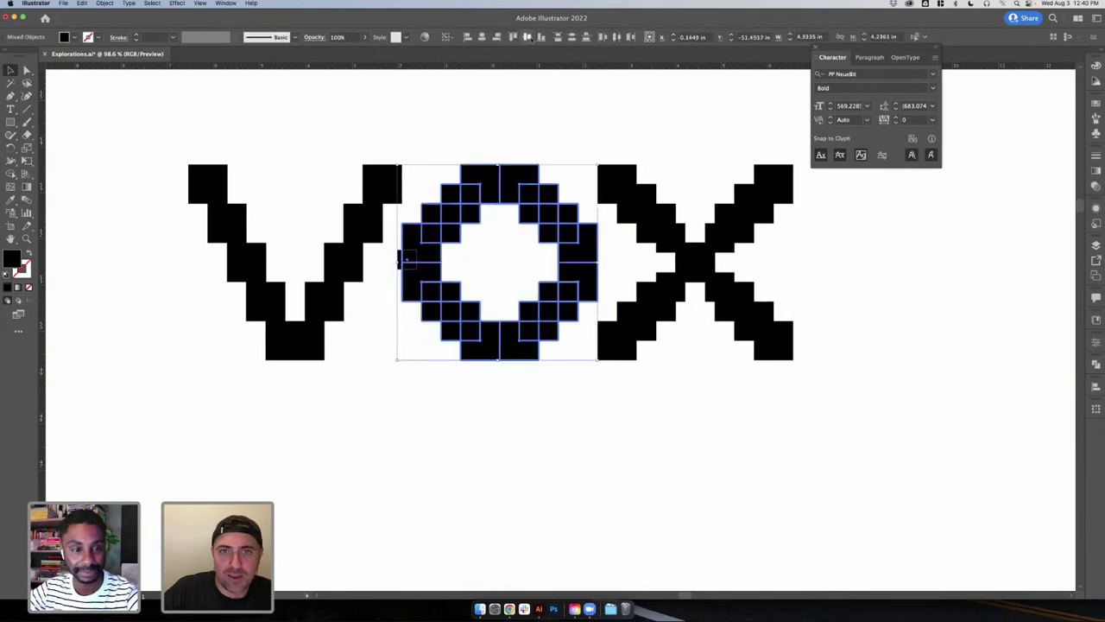
pyautogui.press('super+shift+a')
pyautogui.click(404, 260)
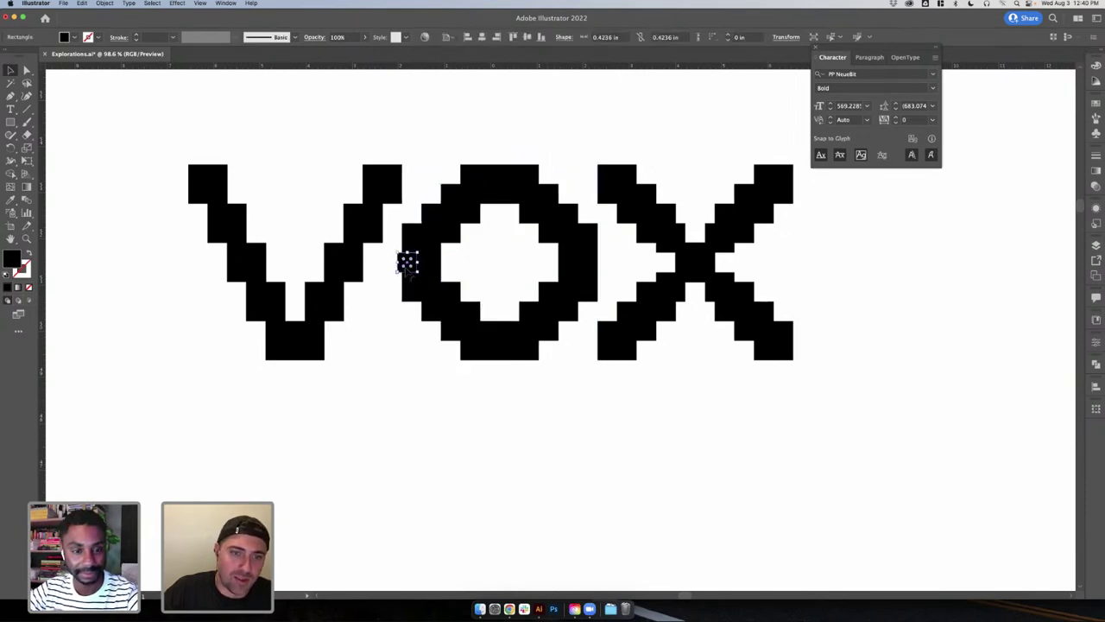
pyautogui.press('super+shift+a')
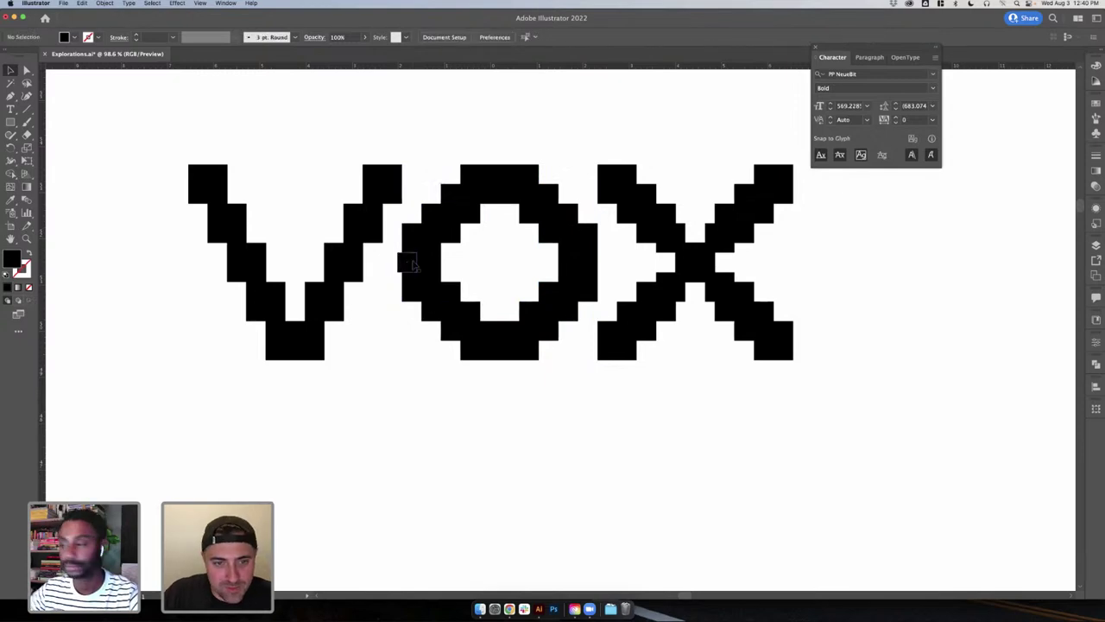
# - Shift the small square so its centre sits on the O's left edge, and check the position in outline view
pyautogui.scroll(5, 406, 264)
pyautogui.moveTo(409, 264); pyautogui.dragTo(374, 293)
pyautogui.press('super+y')
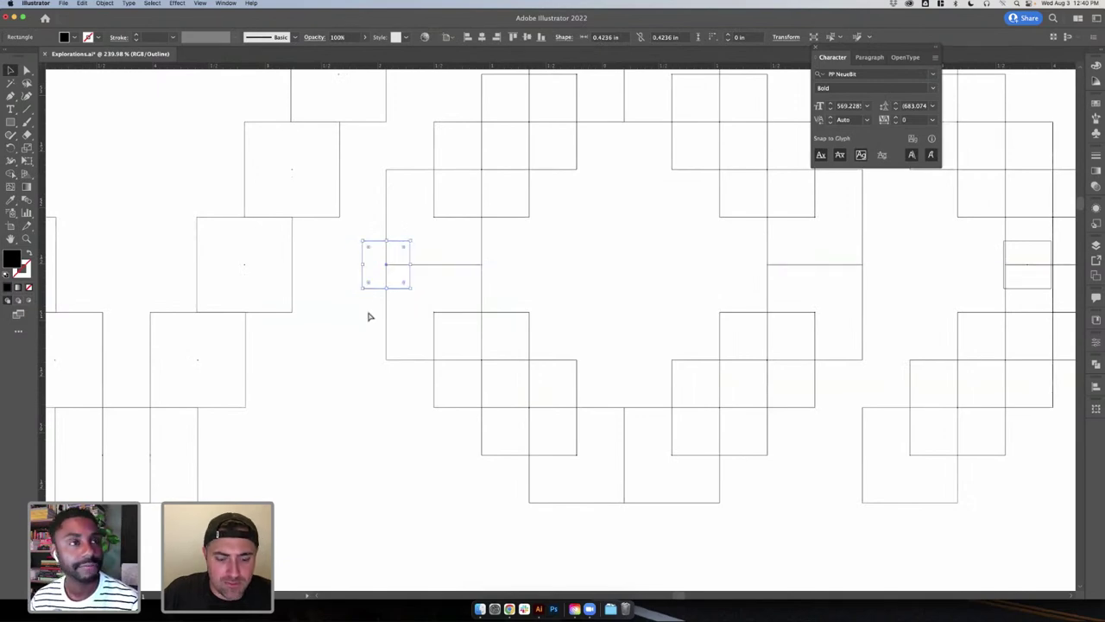
pyautogui.press('super+y')
pyautogui.click(373, 334)
pyautogui.press('super+0')
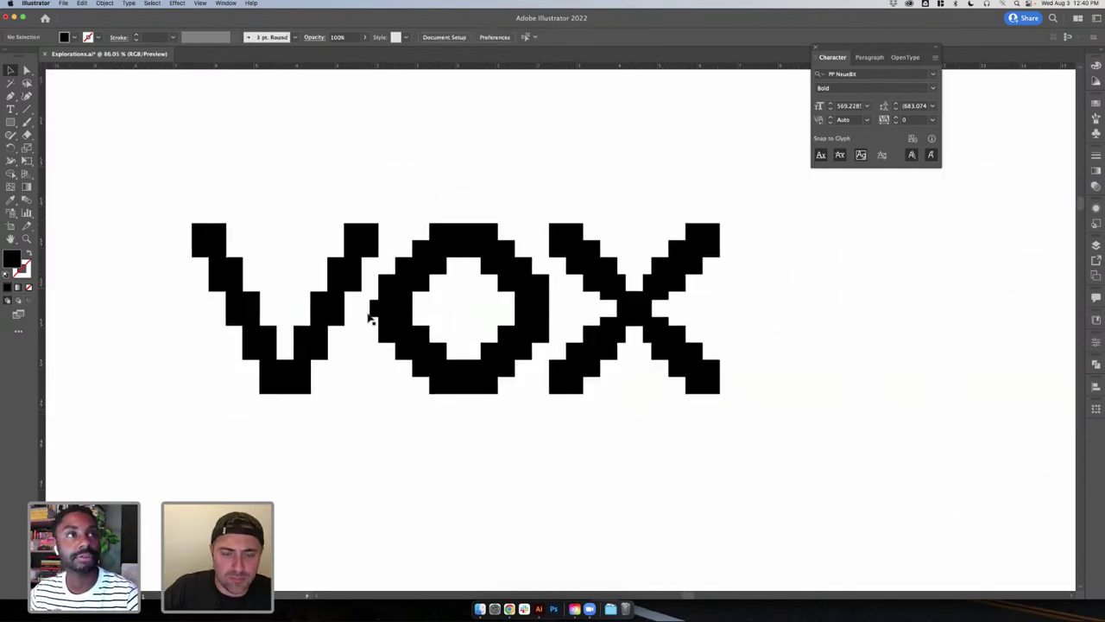
# - Duplicate the small square onto the O's right edge, and add a rotated copy of the pair at the O's top and bottom
pyautogui.moveTo(378, 309); pyautogui.dragTo(553, 315)
pyautogui.scroll(-5, 640, 211)
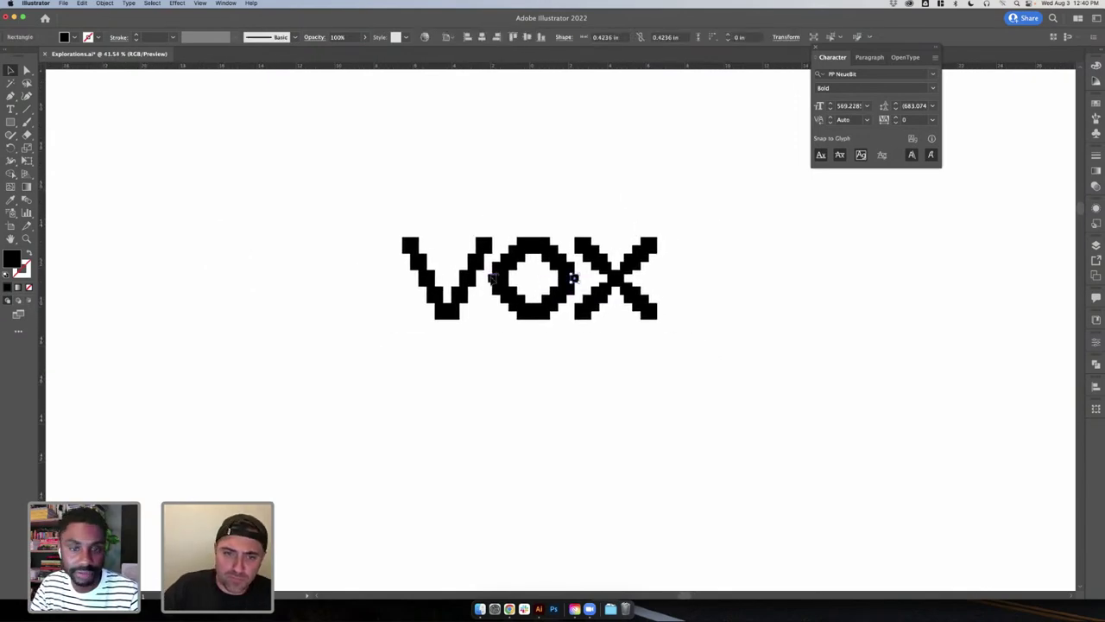
pyautogui.keyDown('shift'); pyautogui.click(493, 277); pyautogui.keyUp('shift')
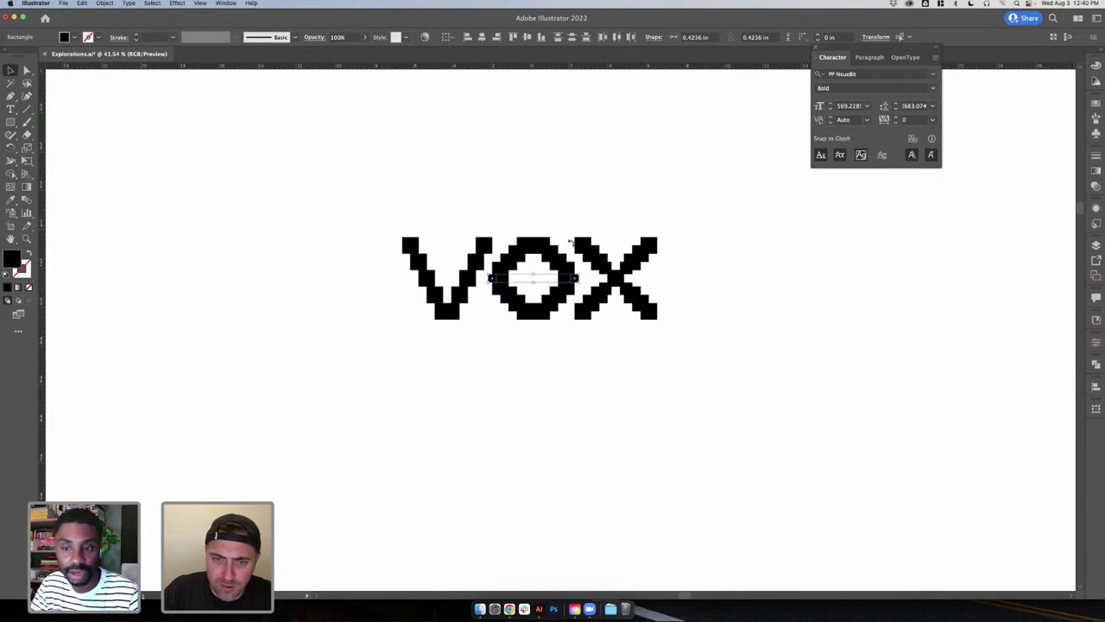
pyautogui.click(595, 362)
pyautogui.scroll(-1, 594, 364)
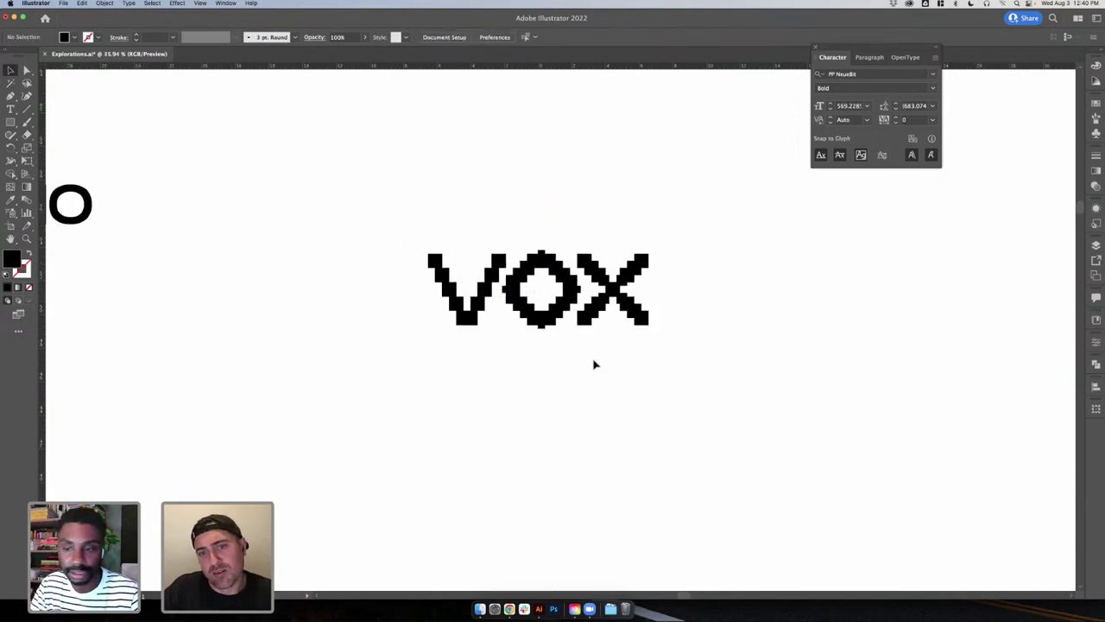
# - Examine the VOX variant with the four protruding pixels on the O, and select the whole word
pyautogui.scroll(-2, 594, 365)
pyautogui.scroll(4, 593, 363)
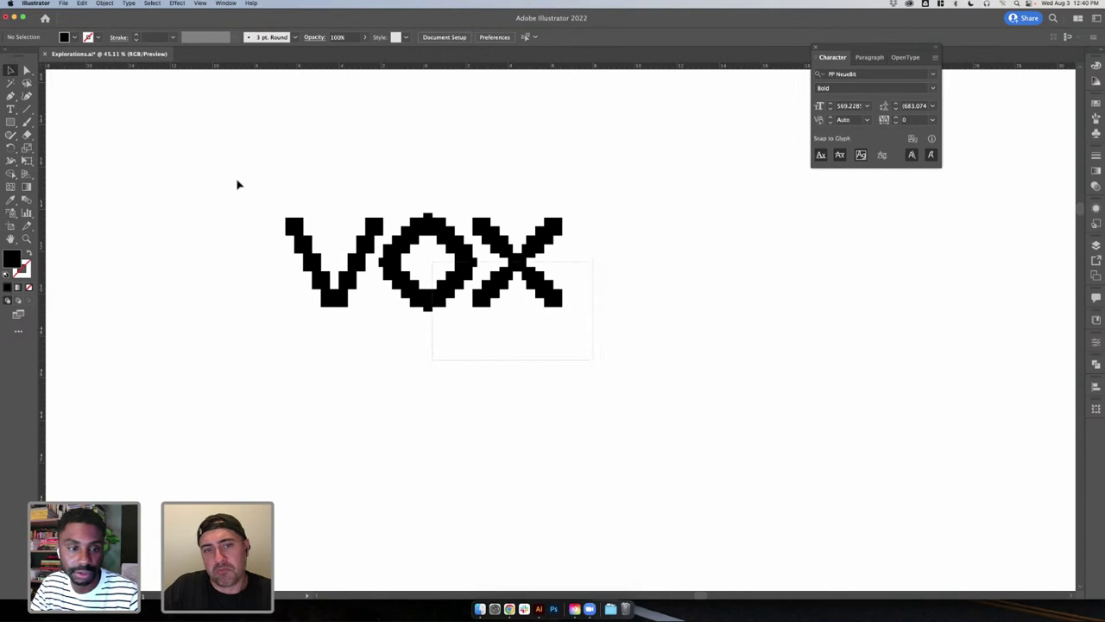
pyautogui.moveTo(238, 180); pyautogui.dragTo(222, 177)
pyautogui.click(389, 158)
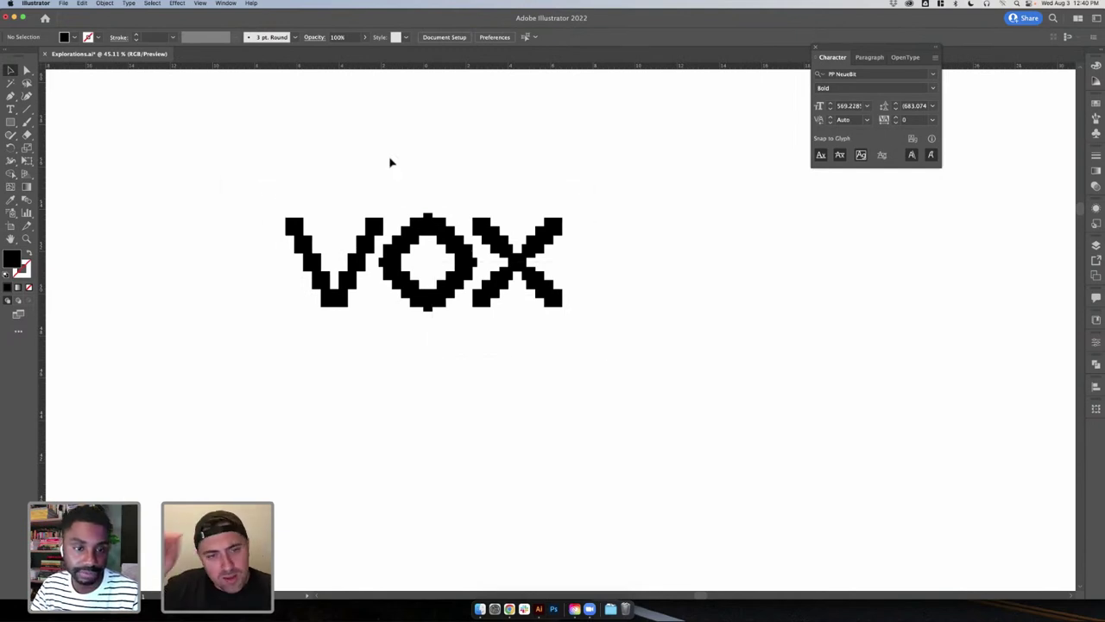
pyautogui.click(430, 309)
pyautogui.click(447, 339)
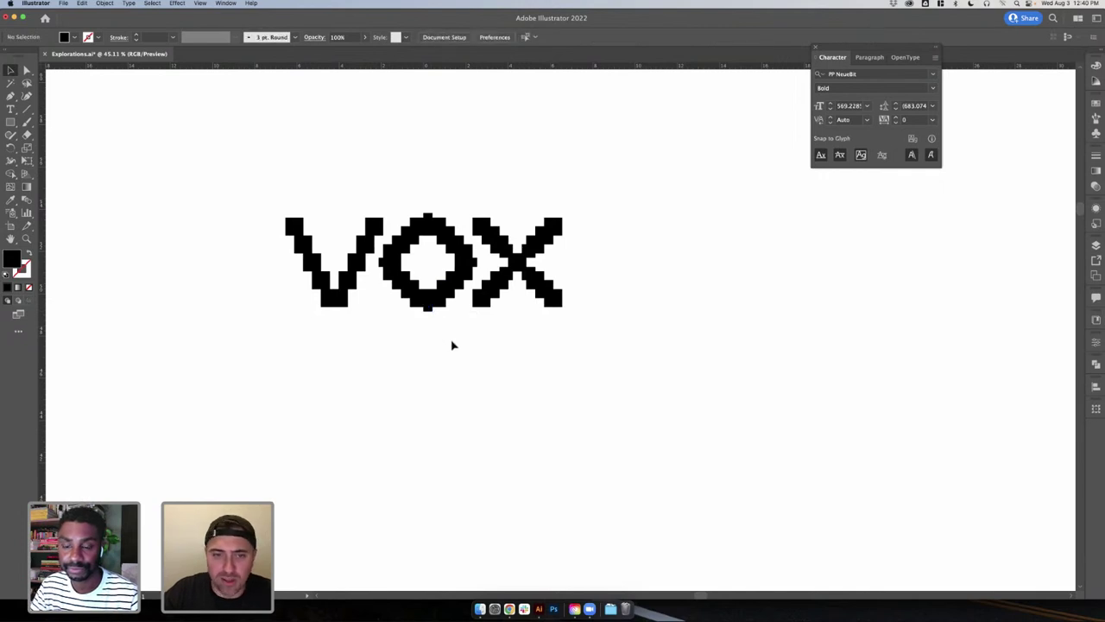
pyautogui.scroll(-1, 452, 343)
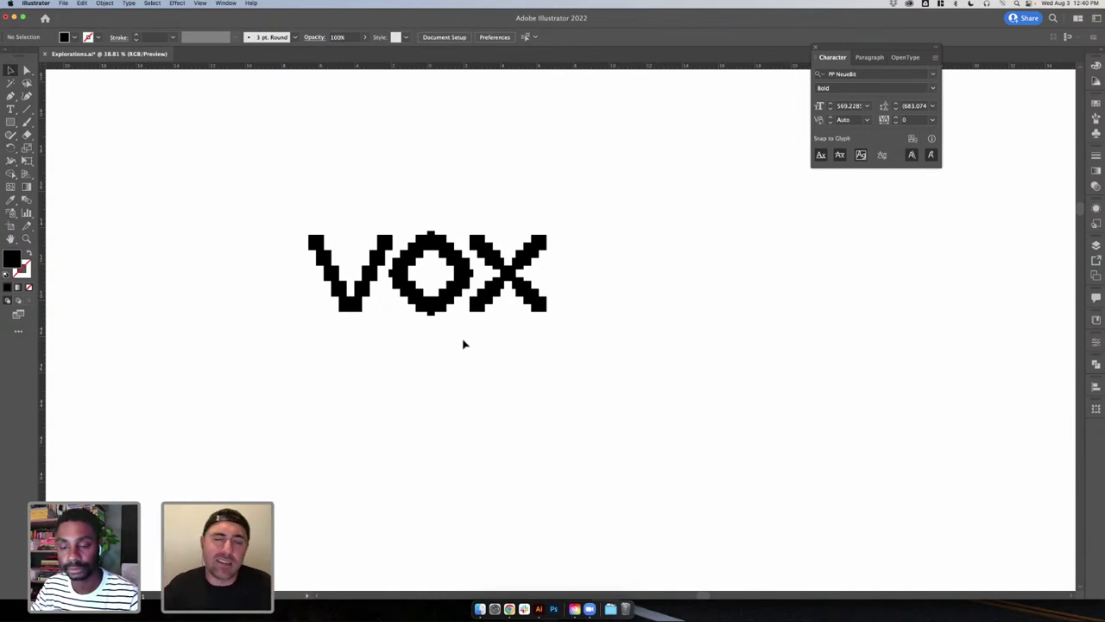
pyautogui.moveTo(575, 328); pyautogui.dragTo(244, 212)
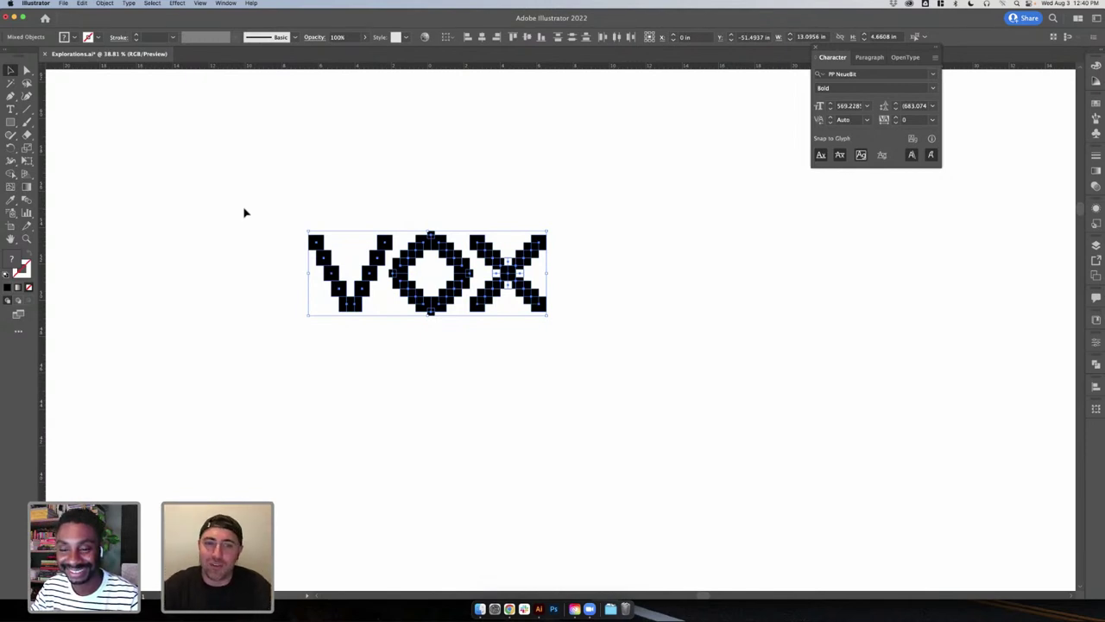
# - Move the whole VOX variant straight up the canvas to a Y position of about -60.05 in
pyautogui.scroll(-3, 244, 213)
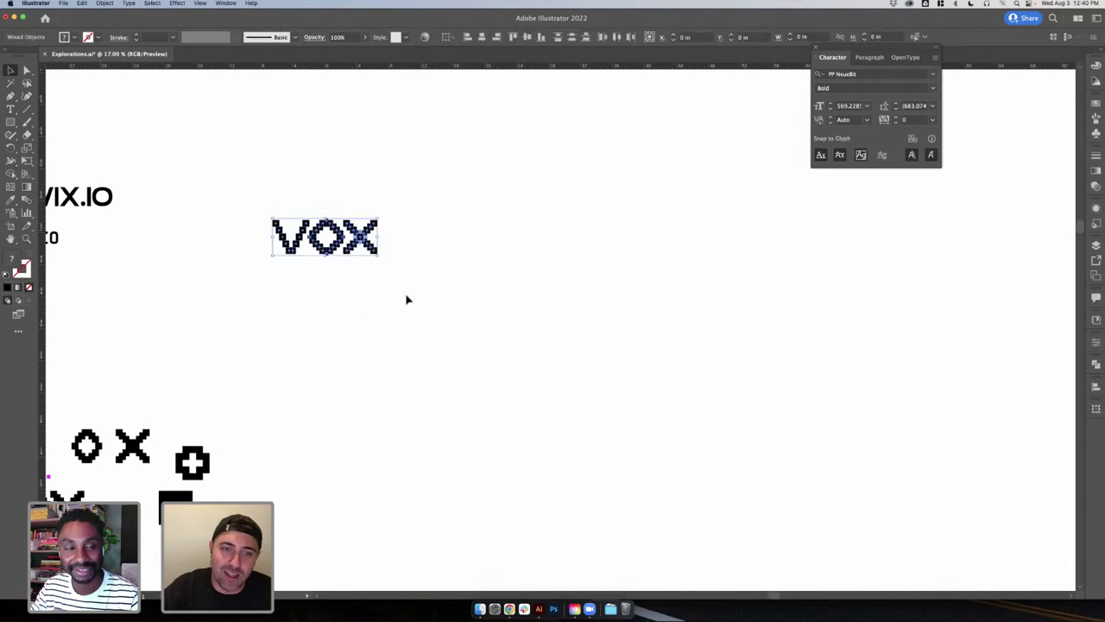
pyautogui.scroll(5, 407, 299)
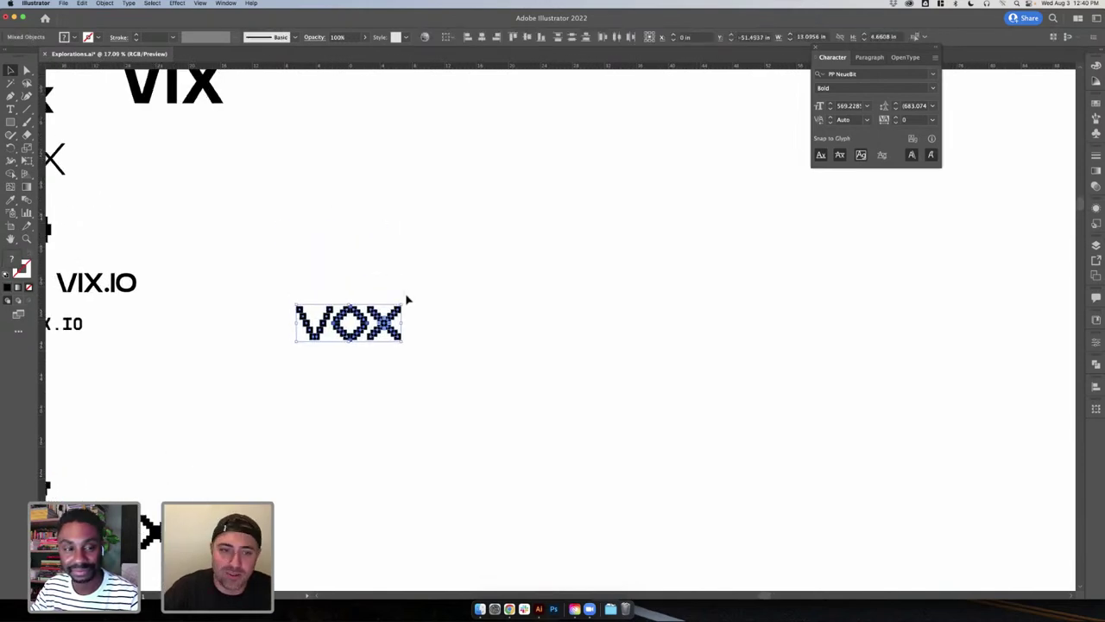
pyautogui.click(412, 301)
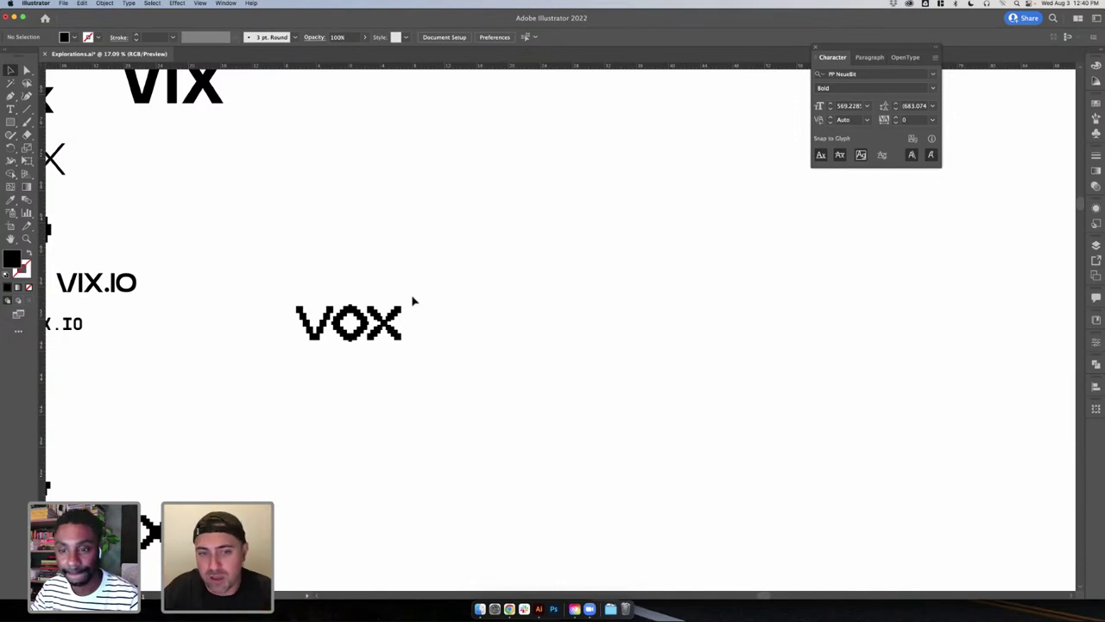
pyautogui.moveTo(271, 291); pyautogui.dragTo(228, 282)
pyautogui.moveTo(364, 320); pyautogui.dragTo(373, 252)
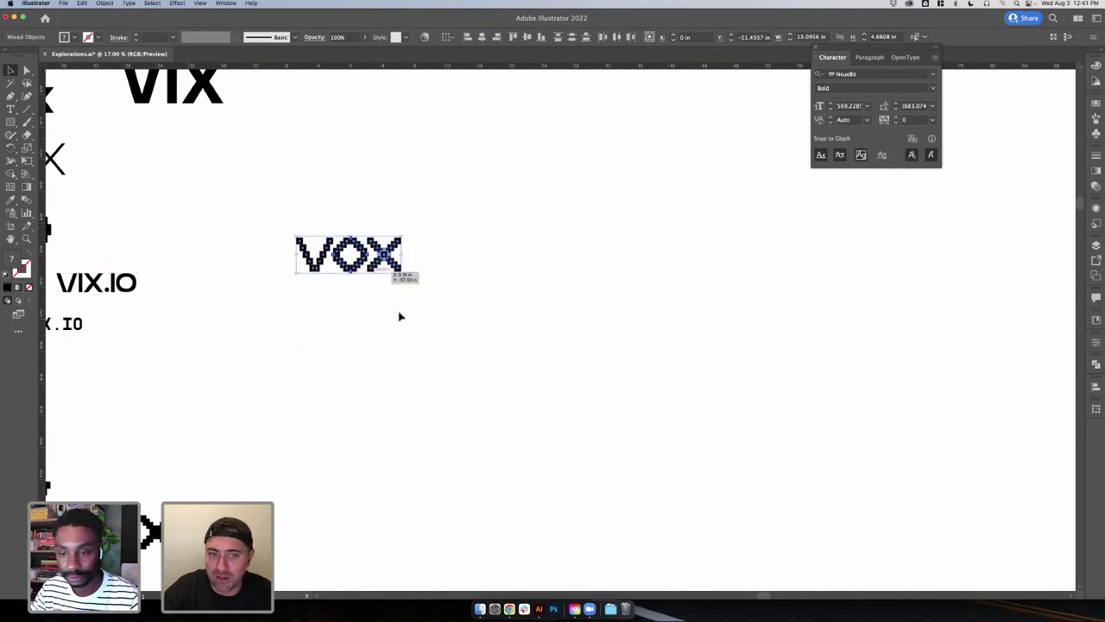
pyautogui.click(399, 316)
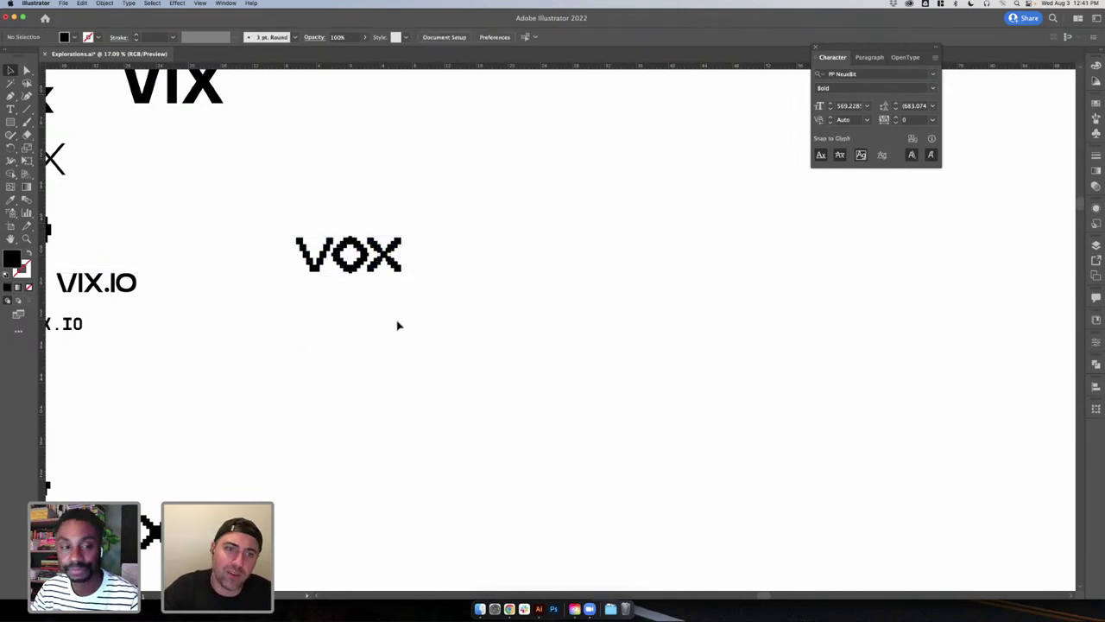
pyautogui.scroll(1, 397, 324)
pyautogui.moveTo(247, 217); pyautogui.dragTo(391, 269)
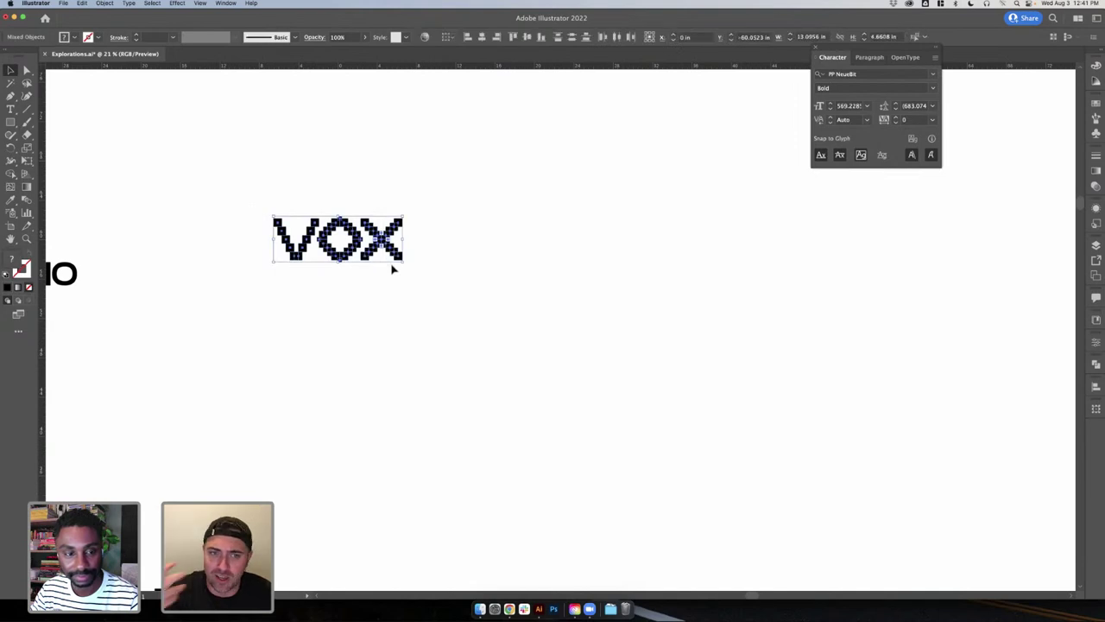
pyautogui.click(387, 284)
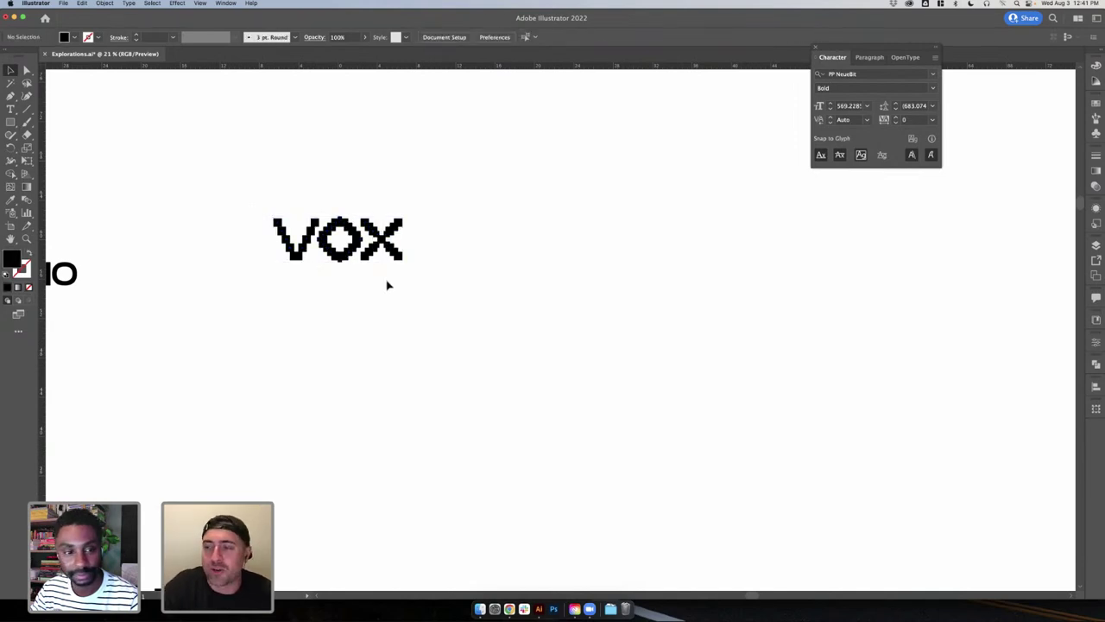
pyautogui.scroll(2, 387, 285)
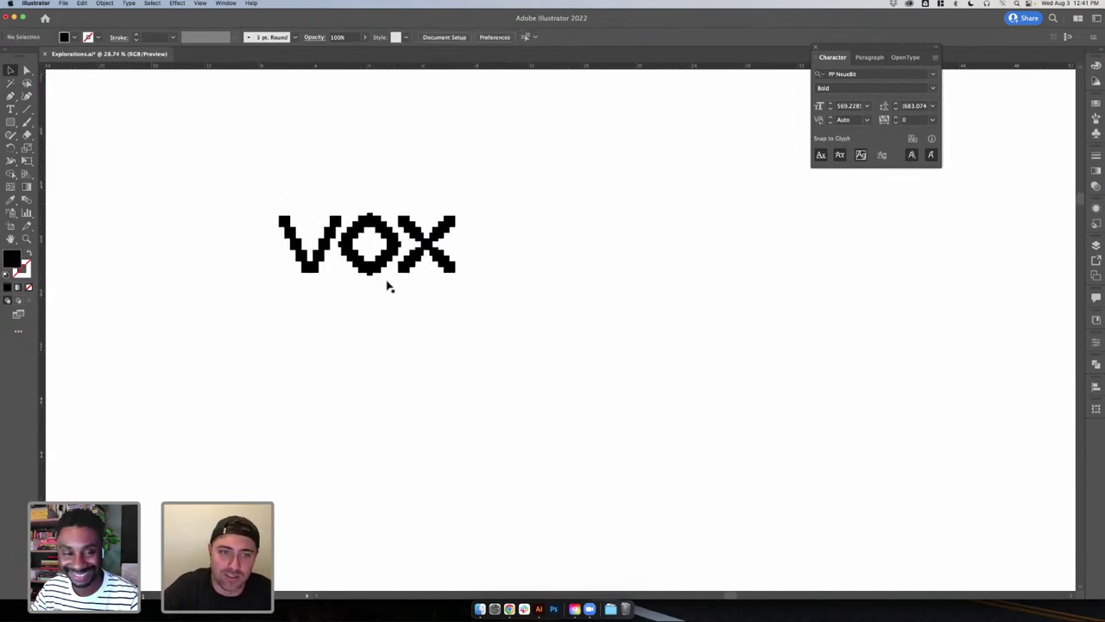
# - Duplicate the small square from the O's bottom edge into the exact centre of the O
pyautogui.moveTo(394, 291); pyautogui.dragTo(395, 259)
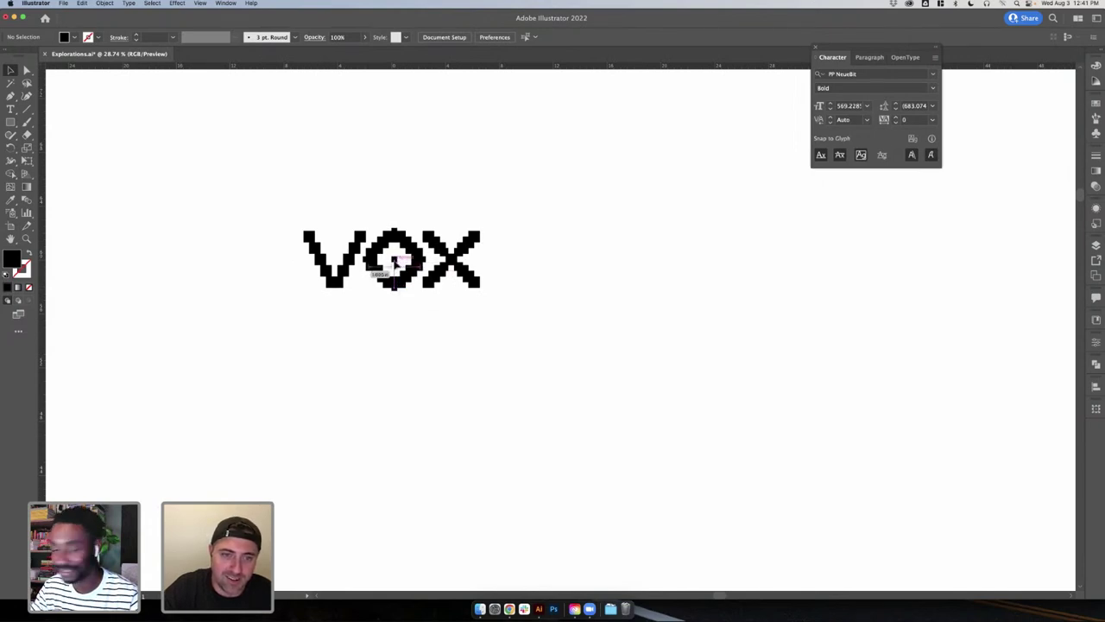
pyautogui.click(394, 262)
pyautogui.scroll(3, 400, 205)
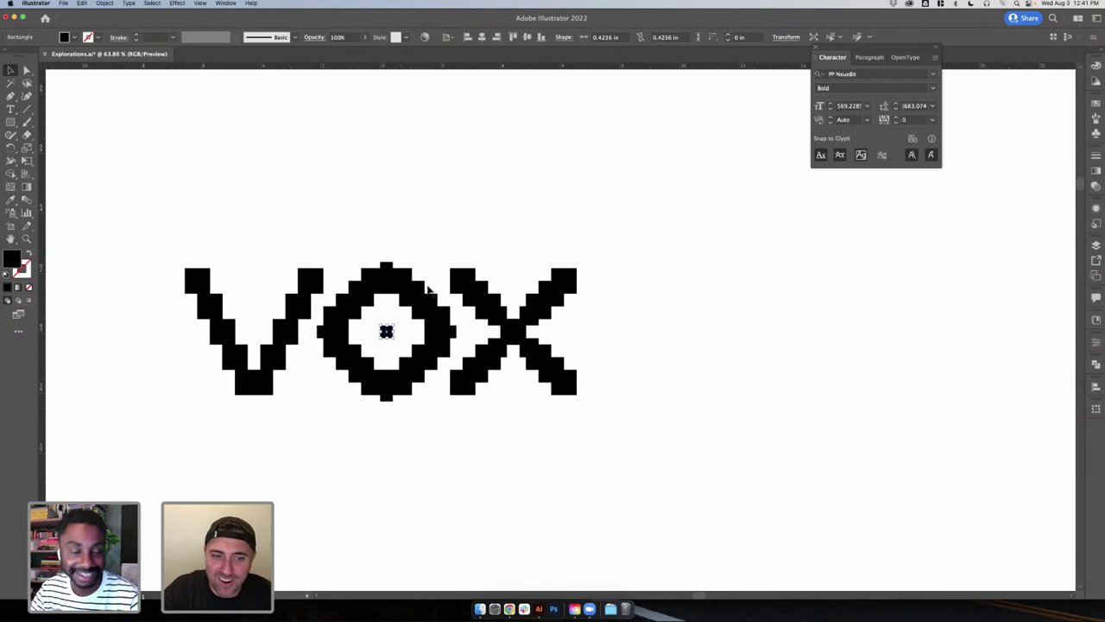
pyautogui.click(414, 322)
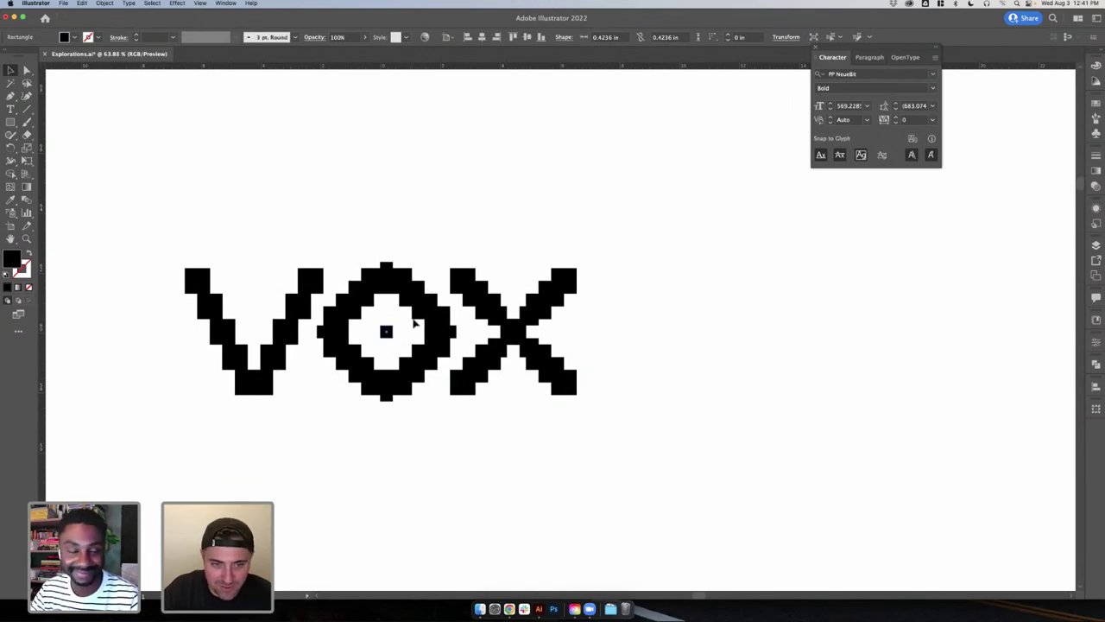
# - Duplicate the centre square into a horizontal row of three inside the O, deleting the extra square and selecting the row
pyautogui.moveTo(389, 332); pyautogui.dragTo(363, 340)
pyautogui.keyDown('shift'); pyautogui.click(387, 335); pyautogui.keyUp('shift')
pyautogui.click(411, 234)
pyautogui.click(363, 332)
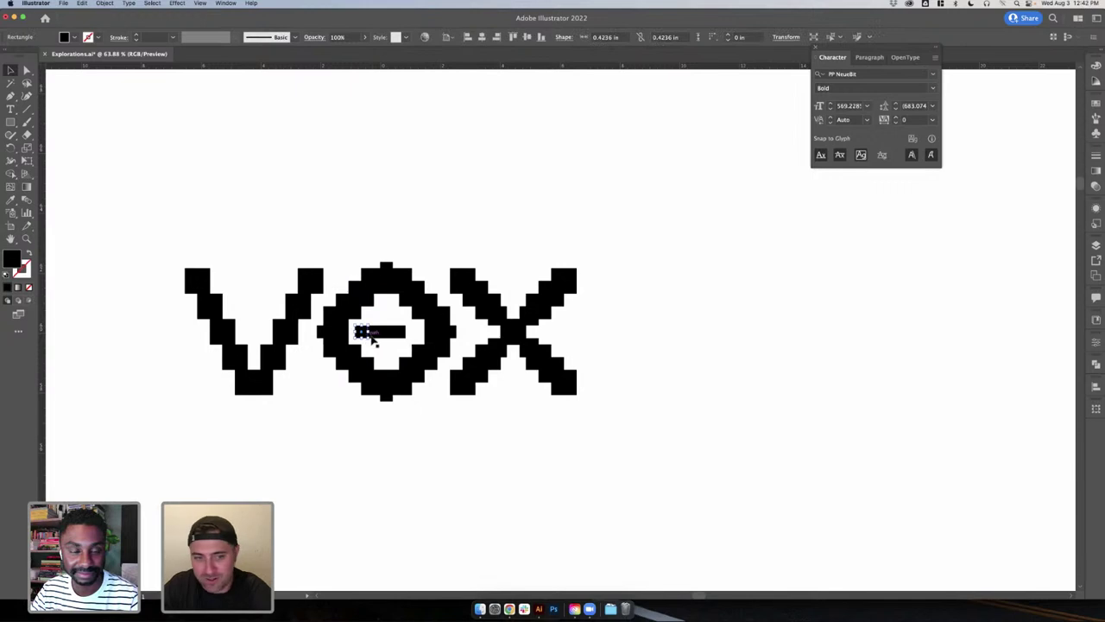
pyautogui.press('Delete')
pyautogui.click(398, 335)
pyautogui.keyDown('shift'); pyautogui.click(386, 335); pyautogui.keyUp('shift')
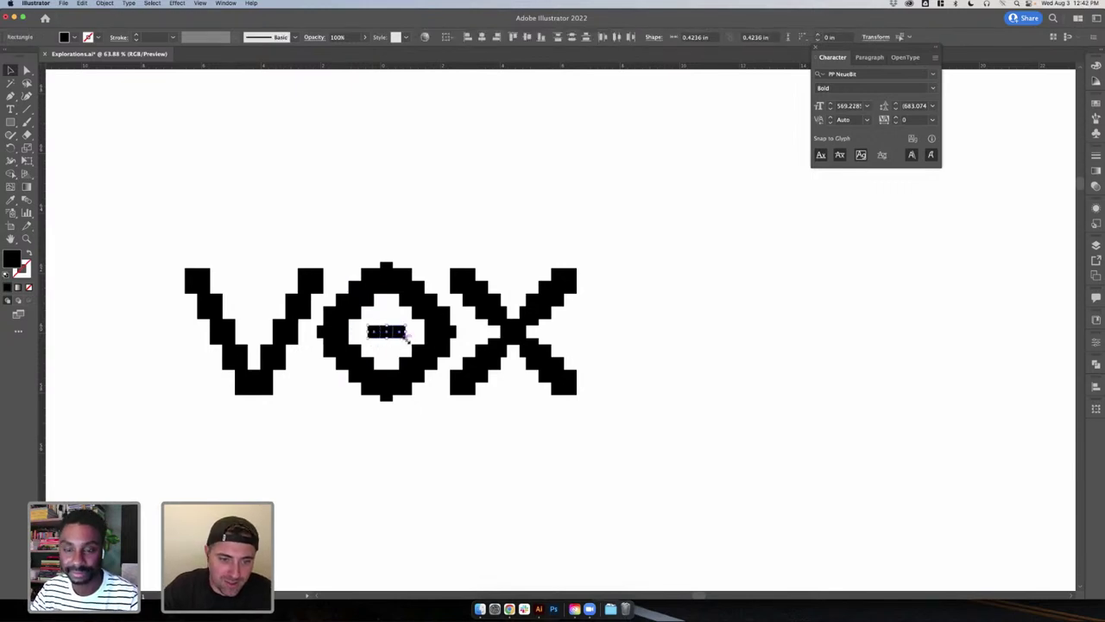
# - Add a copy of the three-square row rotated 90° about its centre, forming a plus inside the O
pyautogui.moveTo(412, 339); pyautogui.dragTo(402, 317)
pyautogui.press('super+z')
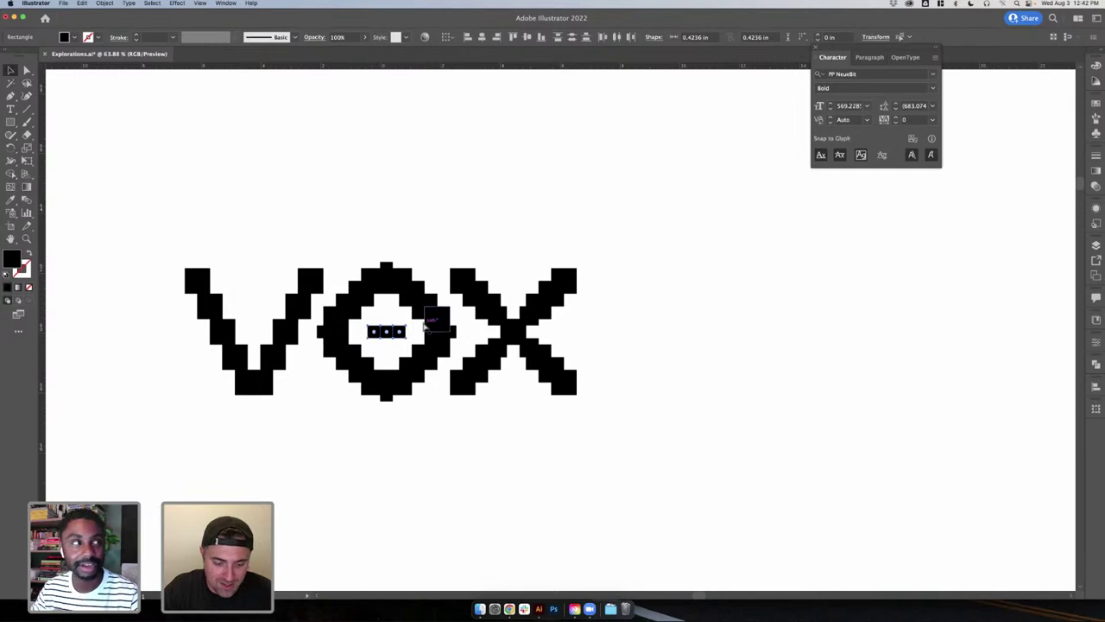
pyautogui.moveTo(408, 338); pyautogui.dragTo(399, 306)
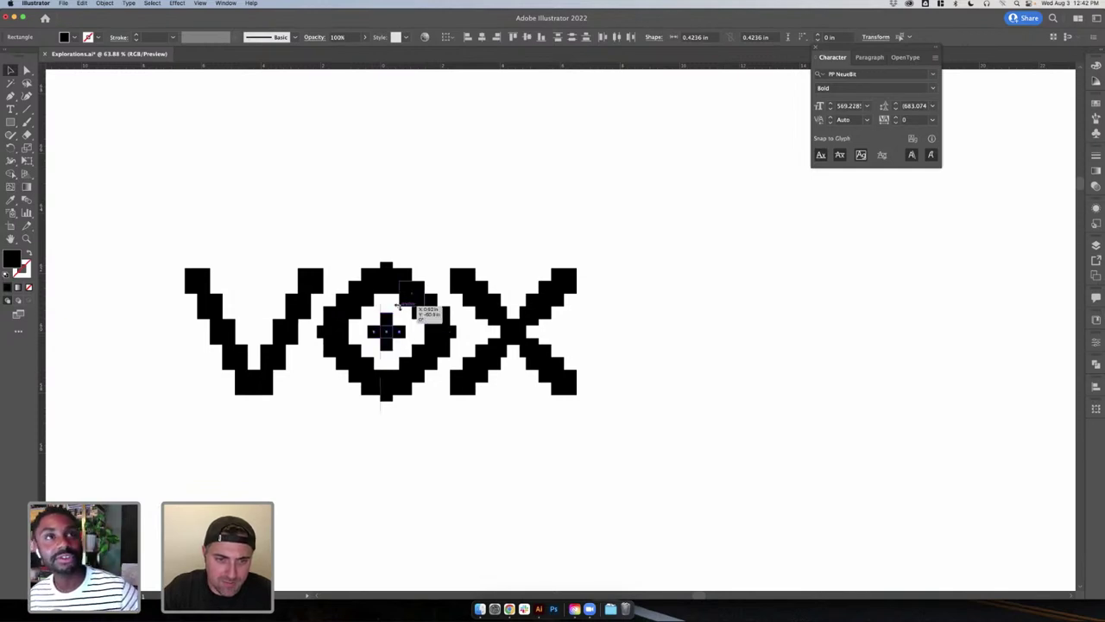
pyautogui.click(490, 231)
# - Examine the VOX variant with the pixel plus inside the O at several zoom levels
pyautogui.scroll(-5, 490, 231)
pyautogui.scroll(3, 492, 231)
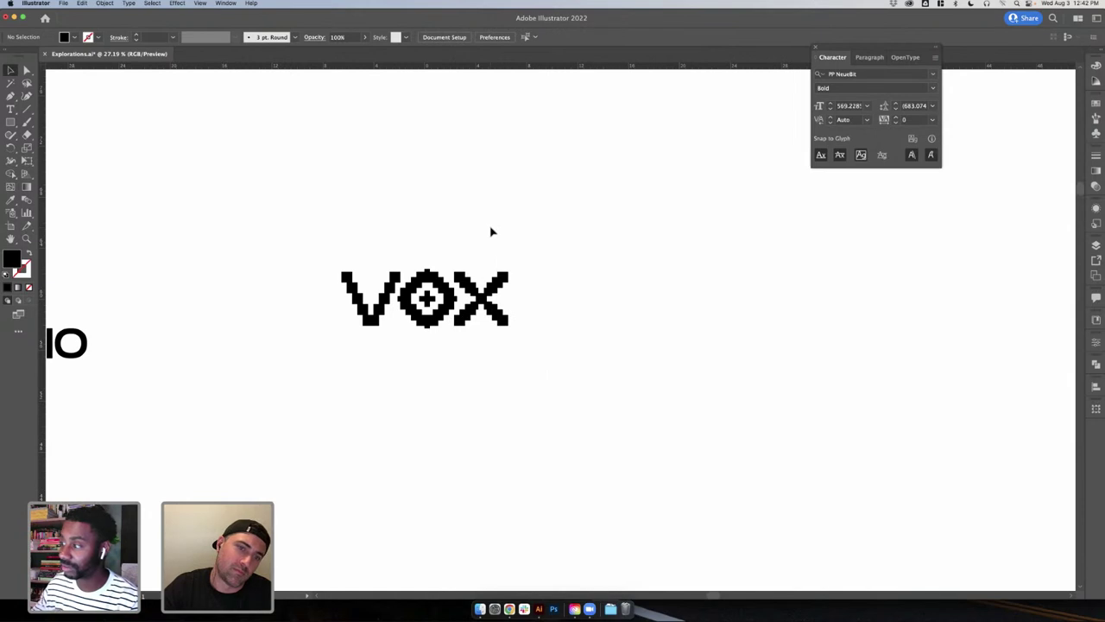
pyautogui.scroll(-1, 489, 233)
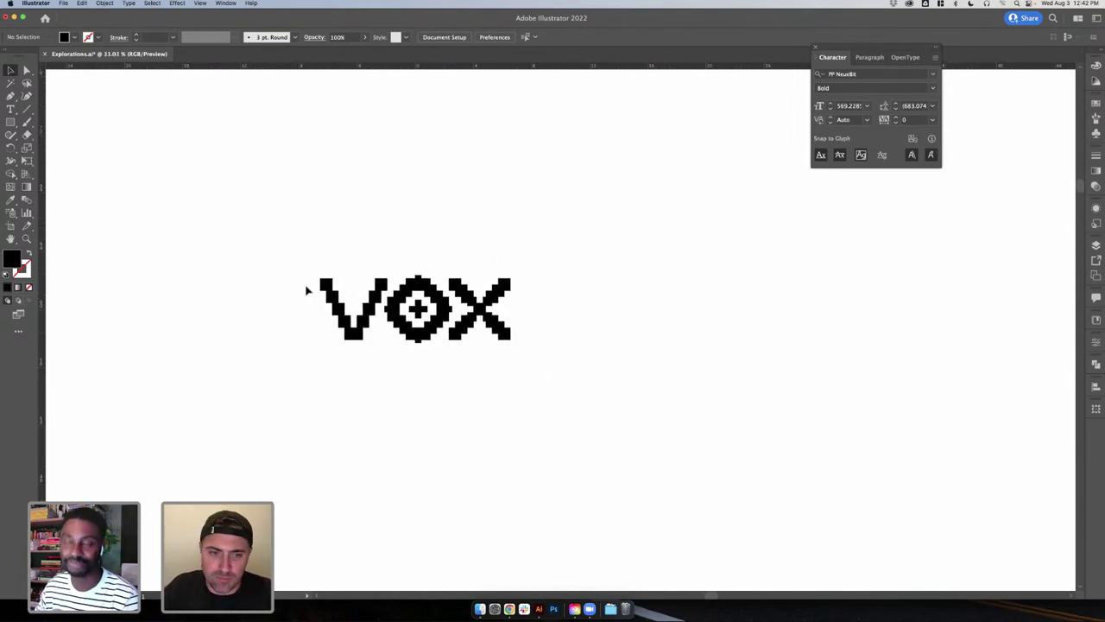
pyautogui.moveTo(306, 290); pyautogui.dragTo(274, 229)
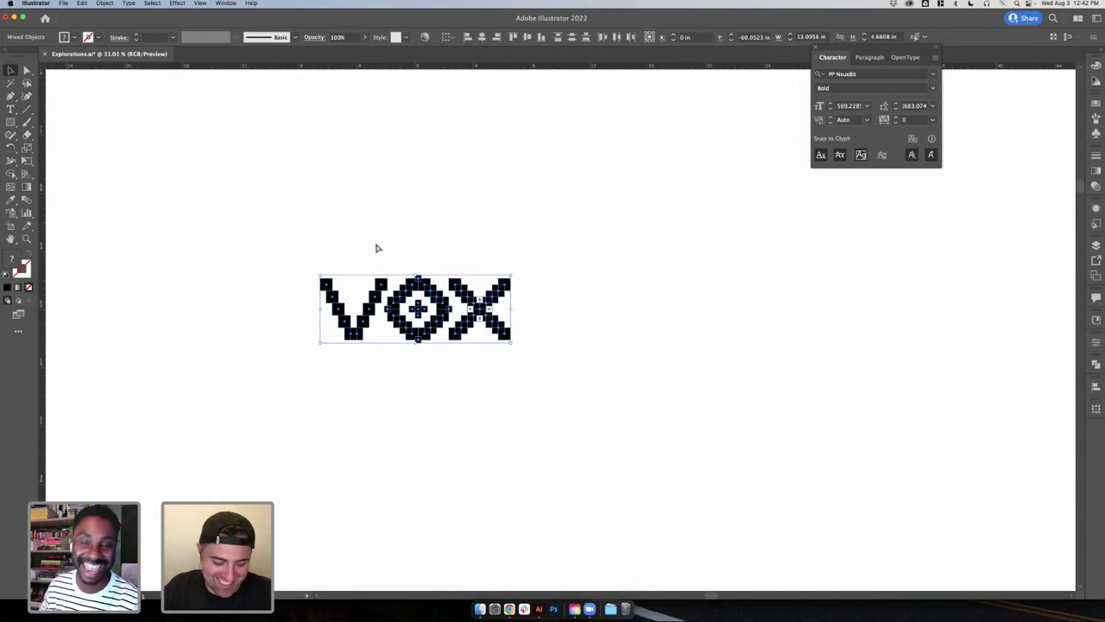
pyautogui.click(377, 243)
pyautogui.scroll(-1, 378, 239)
pyautogui.scroll(-1, 378, 239)
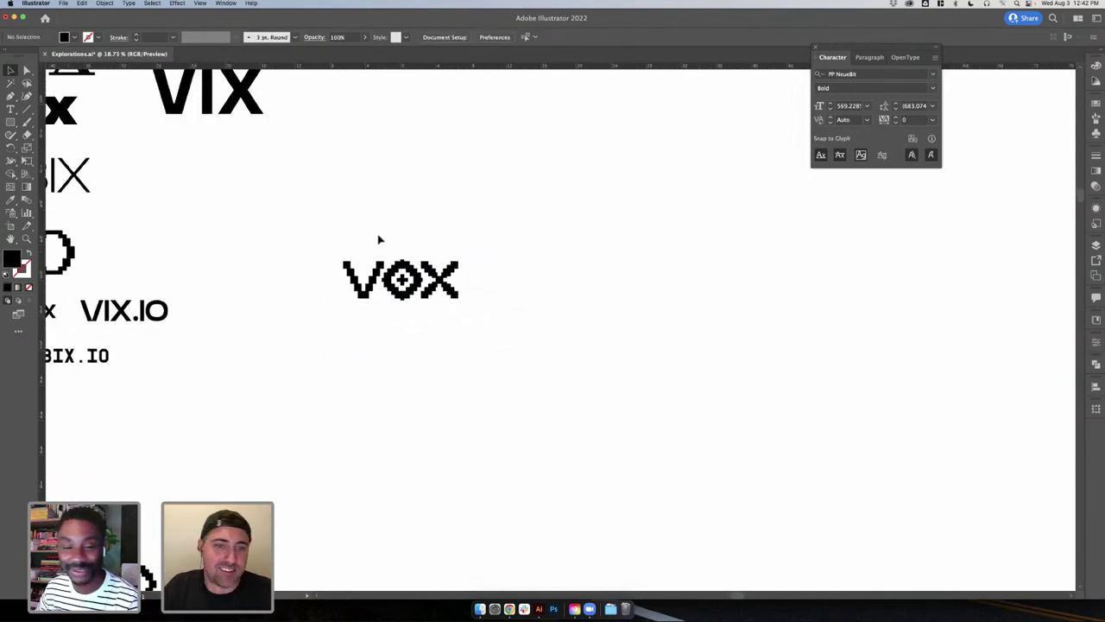
# - Draw a black square about 16.05 in wide and place it above and to the right of the VOX variant
pyautogui.press('m')
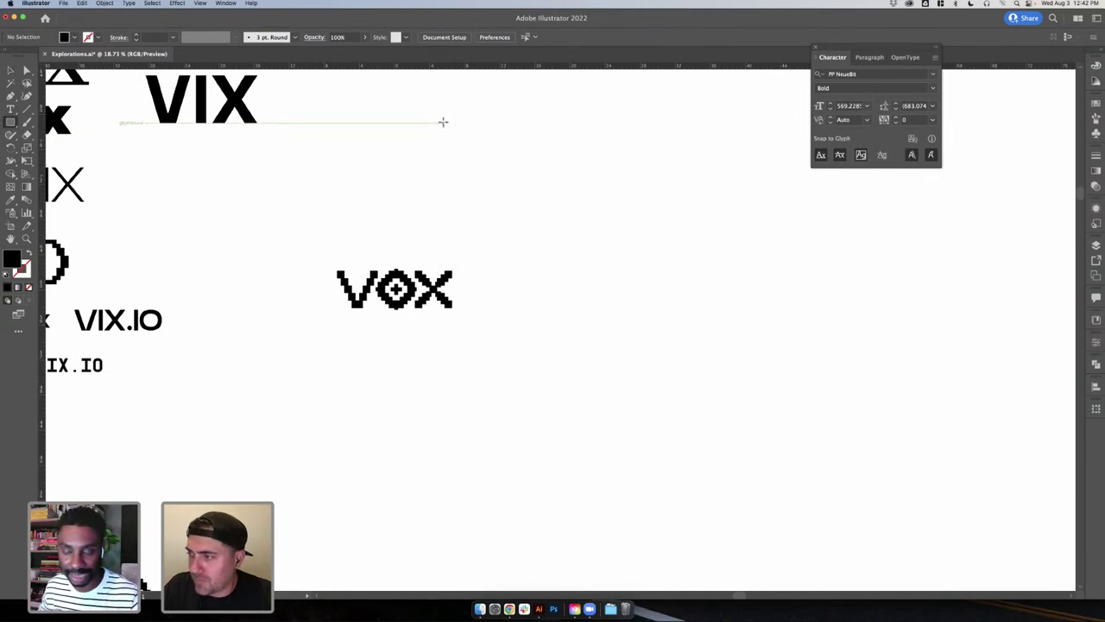
pyautogui.moveTo(443, 122); pyautogui.dragTo(584, 263)
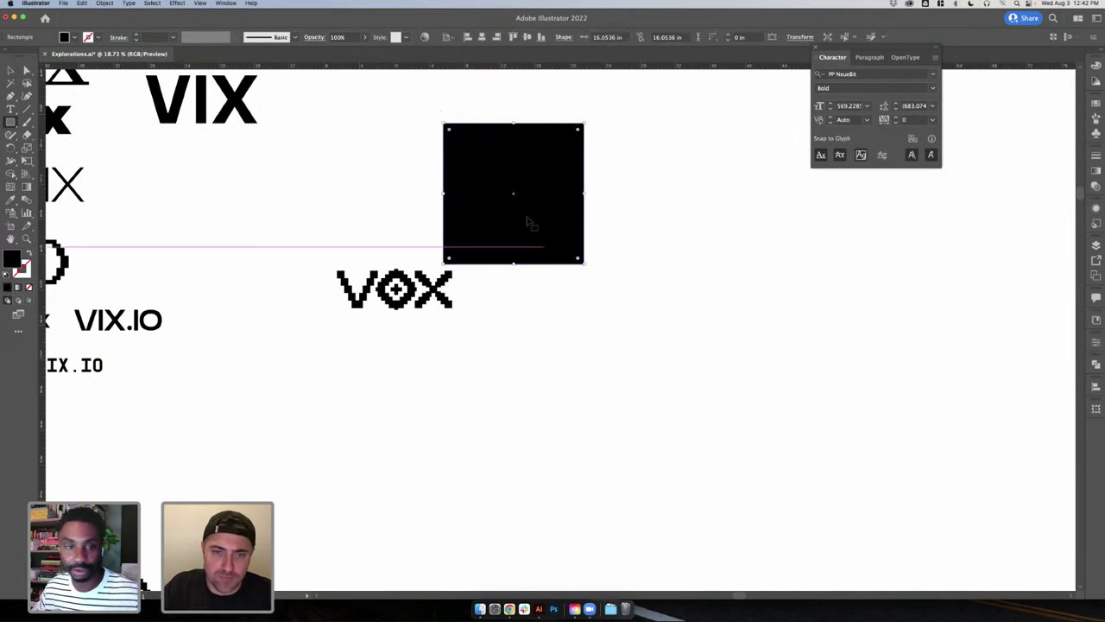
pyautogui.moveTo(530, 222); pyautogui.dragTo(548, 223)
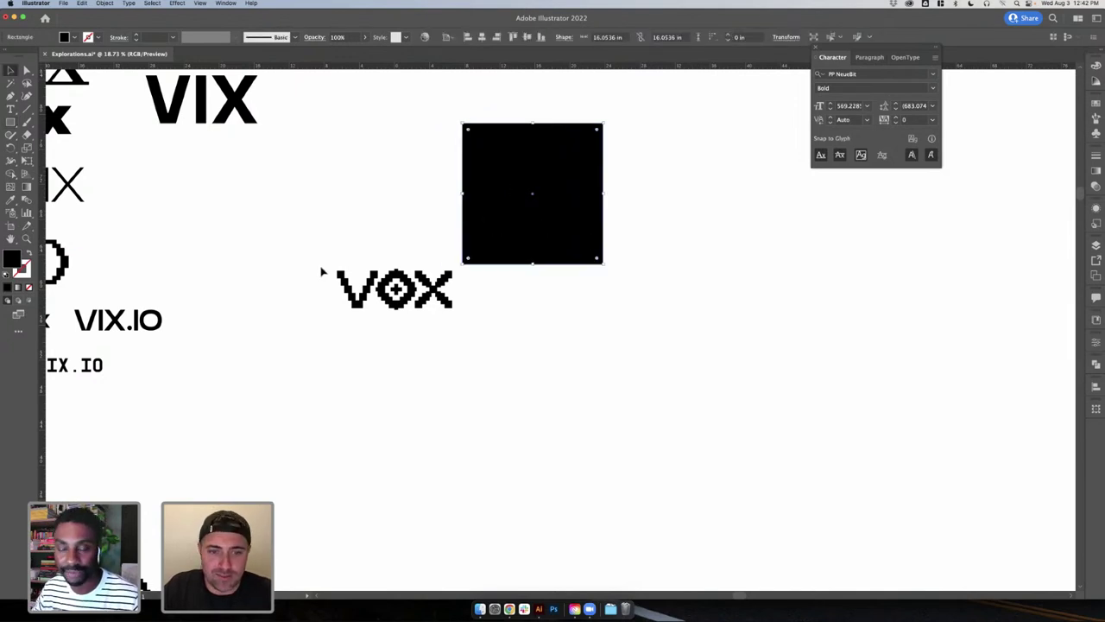
pyautogui.moveTo(315, 266); pyautogui.dragTo(449, 319)
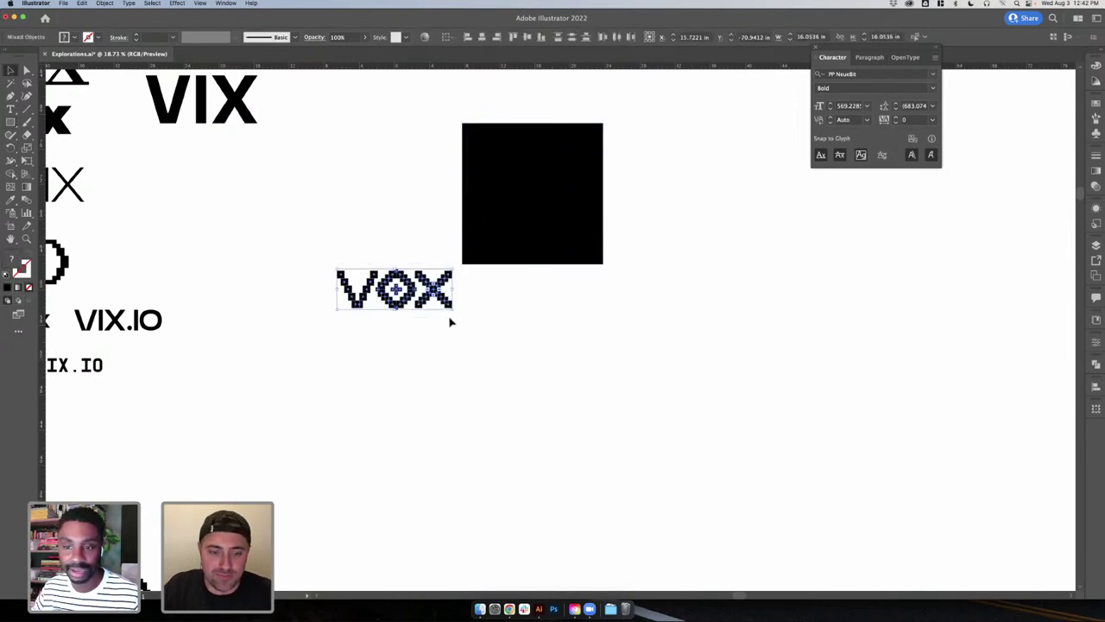
pyautogui.click(471, 258)
pyautogui.moveTo(471, 209); pyautogui.dragTo(475, 174)
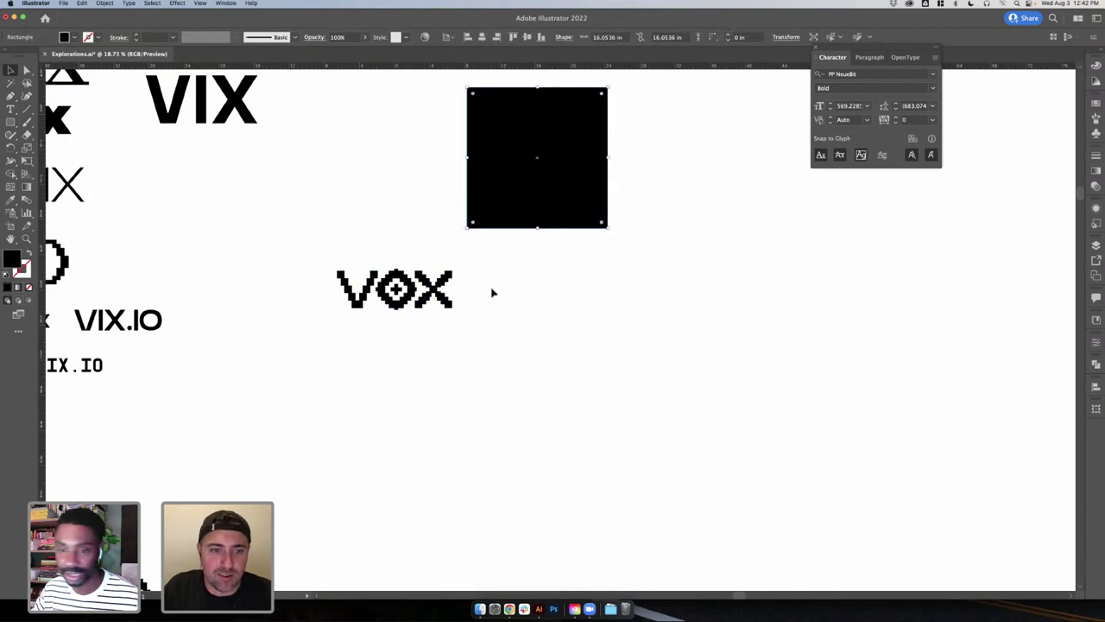
pyautogui.click(492, 291)
# - Group the VOX variant, copy only its V, and paste the copy onto the empty canvas outside the group
pyautogui.moveTo(319, 257); pyautogui.dragTo(362, 302)
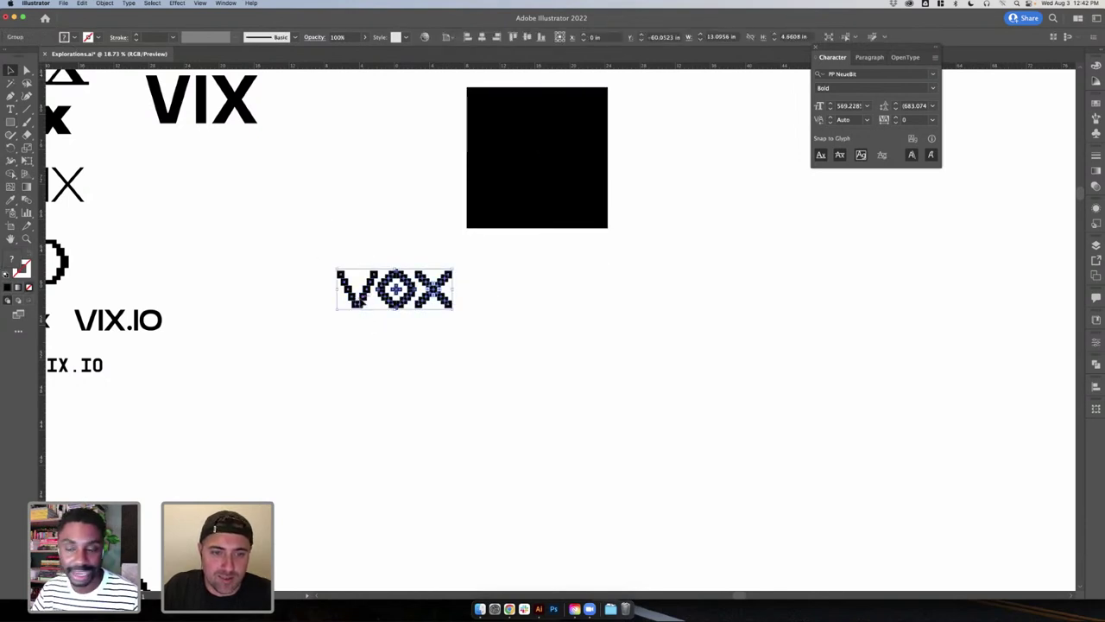
pyautogui.doubleClick(366, 307)
pyautogui.click(371, 296)
pyautogui.press('super+c')
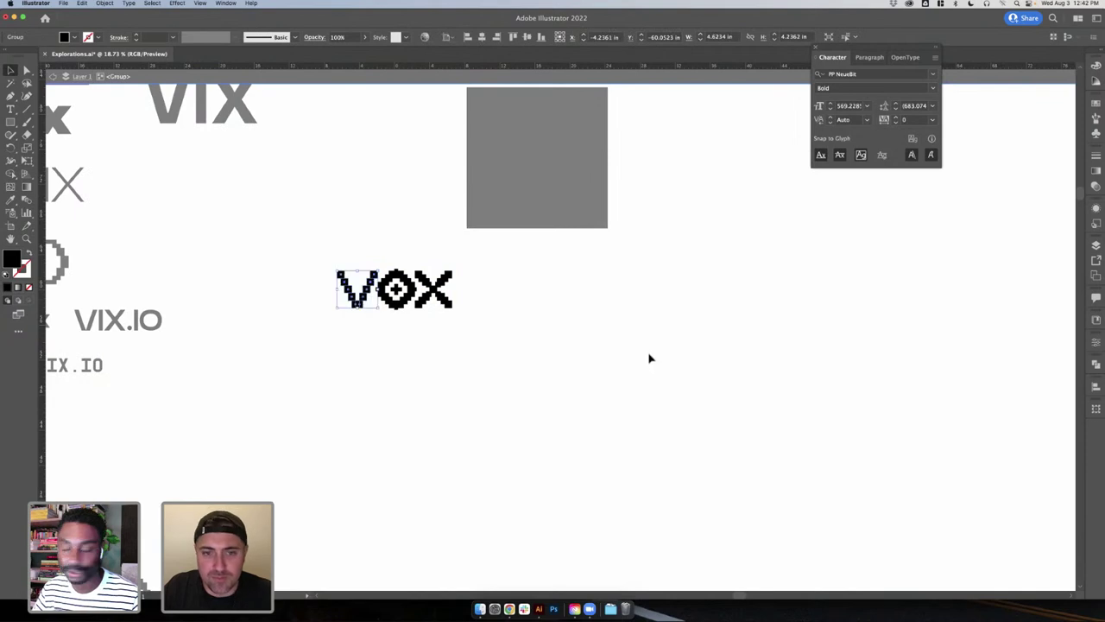
pyautogui.press('Escape')
pyautogui.press('super+v')
# - Make a new pattern from the pasted V
pyautogui.click(105, 3)
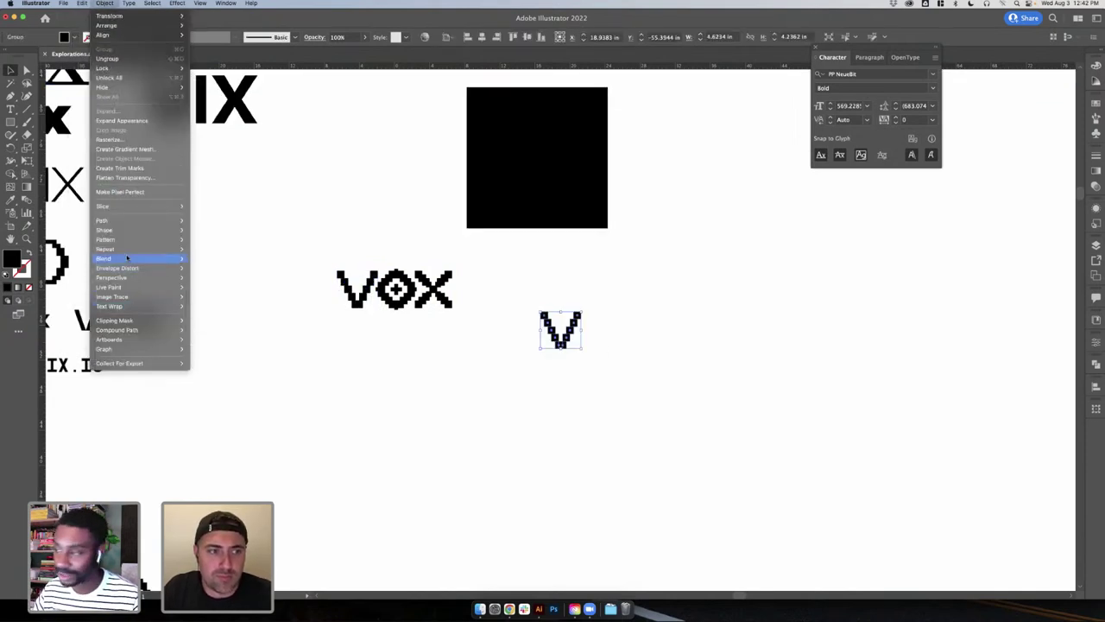
pyautogui.moveTo(124, 240)
pyautogui.click(200, 239)
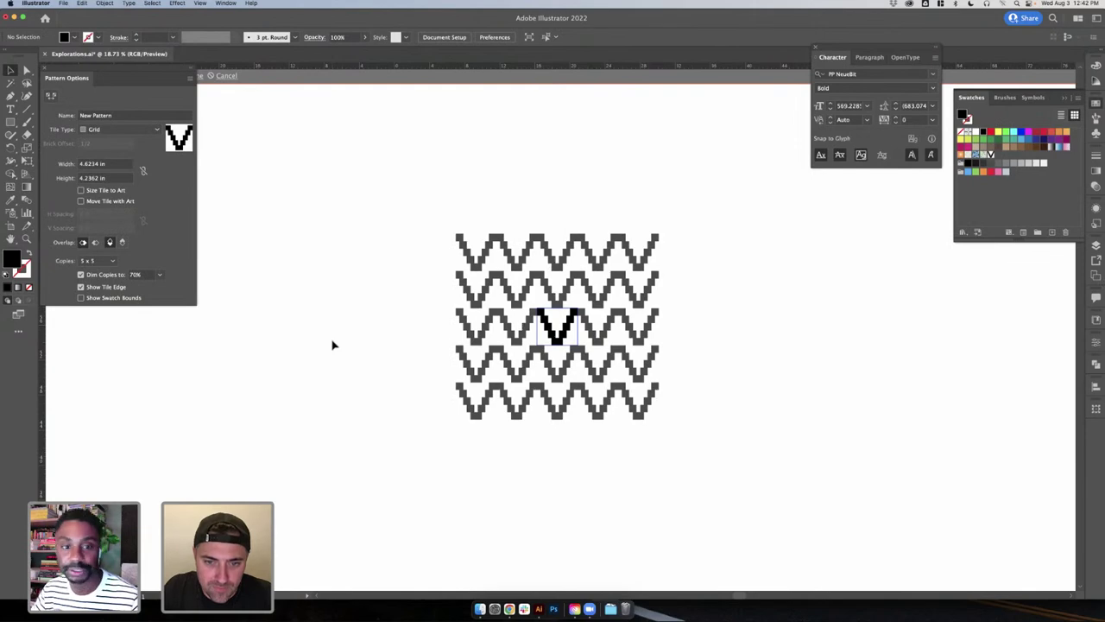
# - Examine how the V's top squares meet the neighbouring tiles in the pattern, in both preview and outline view
pyautogui.scroll(10, 553, 320)
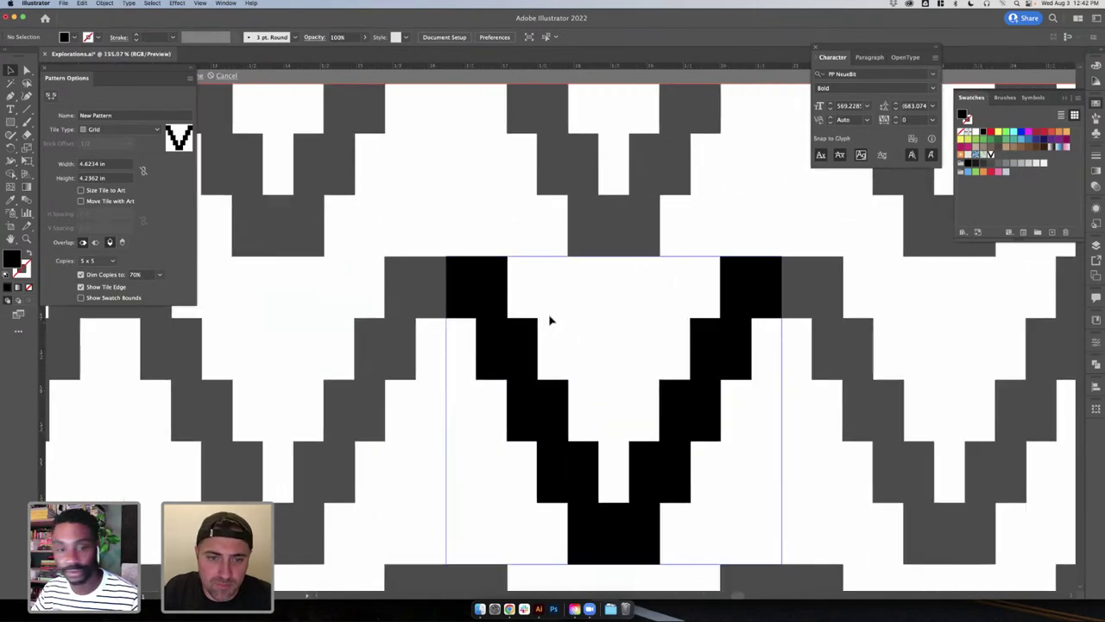
pyautogui.scroll(5, 550, 320)
pyautogui.scroll(-1, 550, 321)
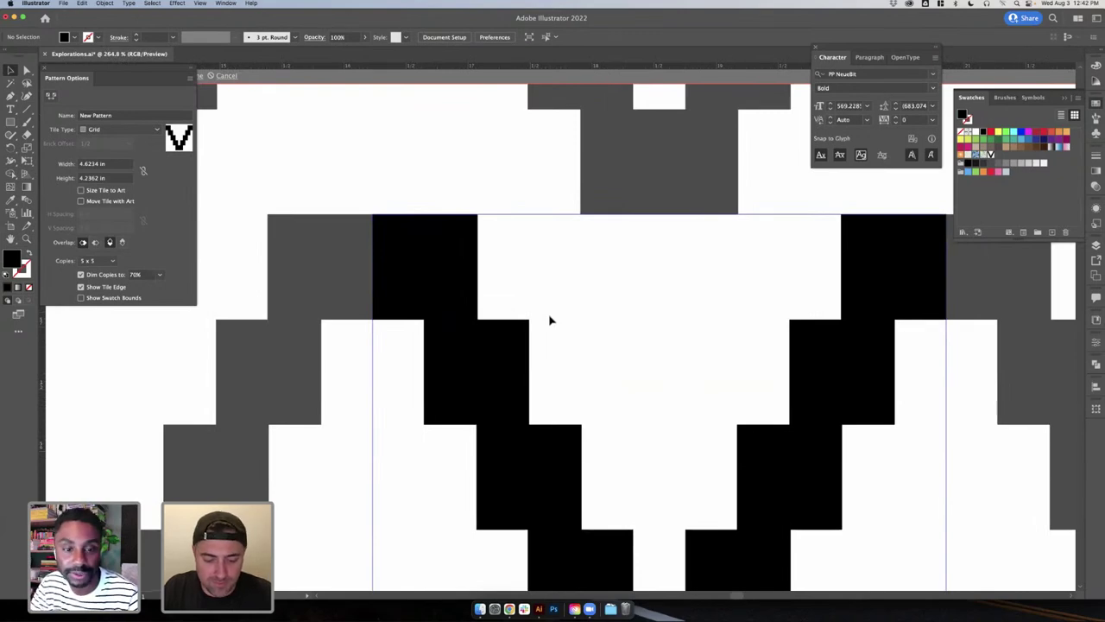
pyautogui.press('super+y')
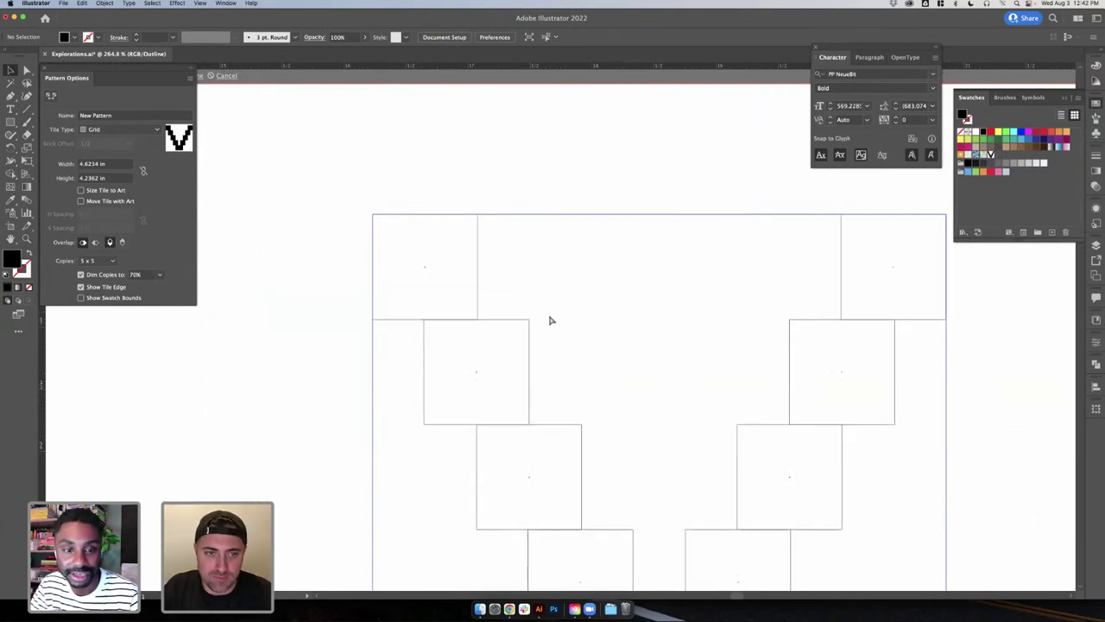
pyautogui.press('super+y')
pyautogui.scroll(7, 377, 291)
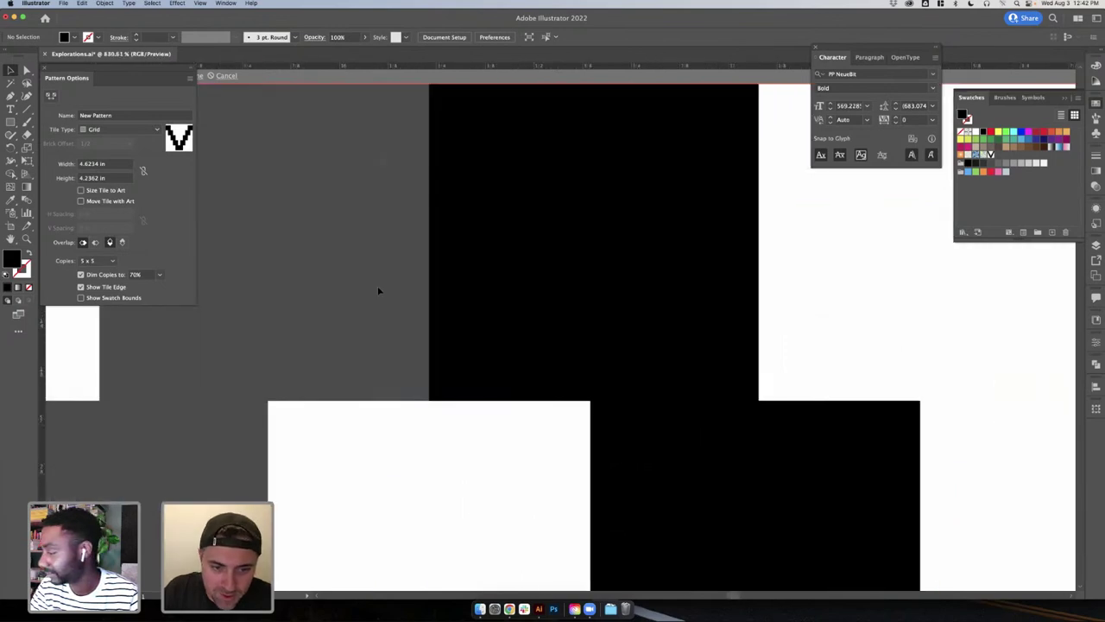
pyautogui.scroll(-3, 377, 291)
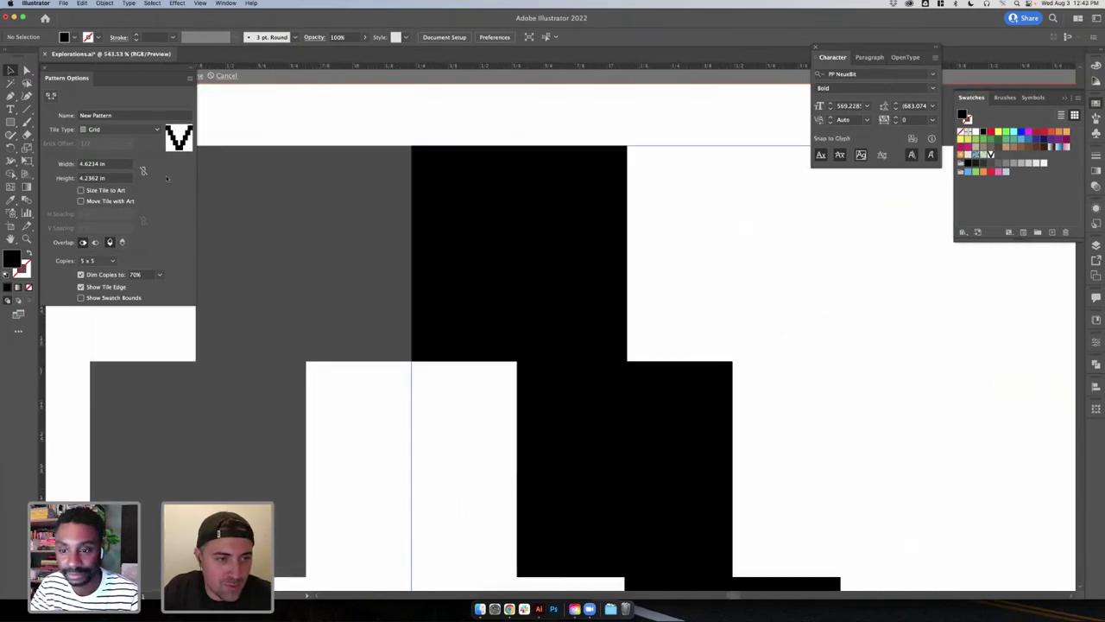
pyautogui.scroll(-3, 263, 143)
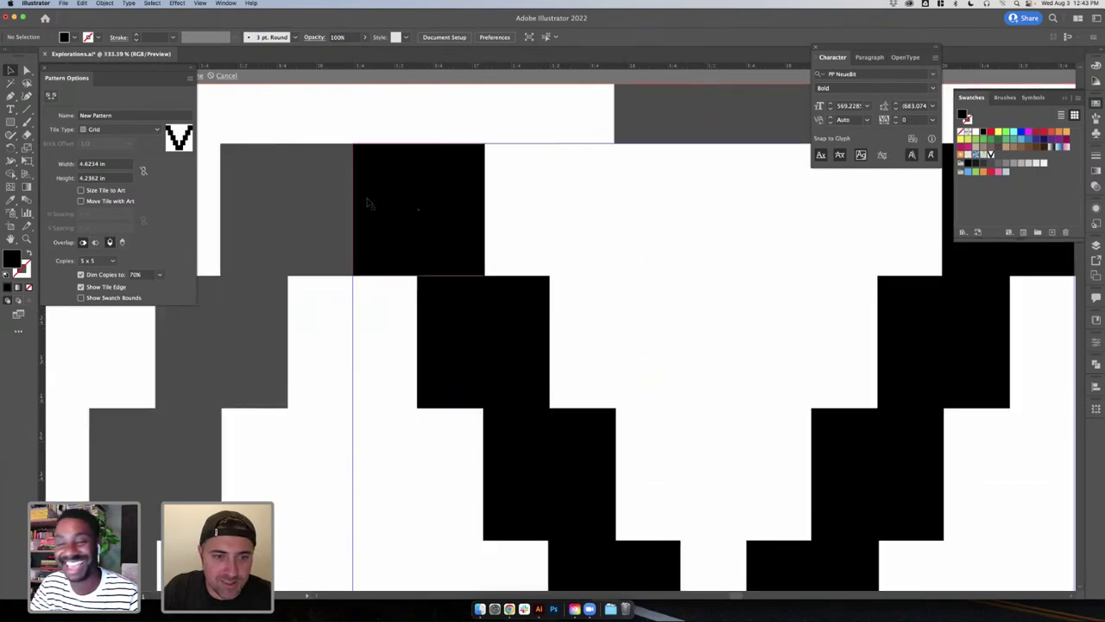
pyautogui.scroll(-3, 374, 205)
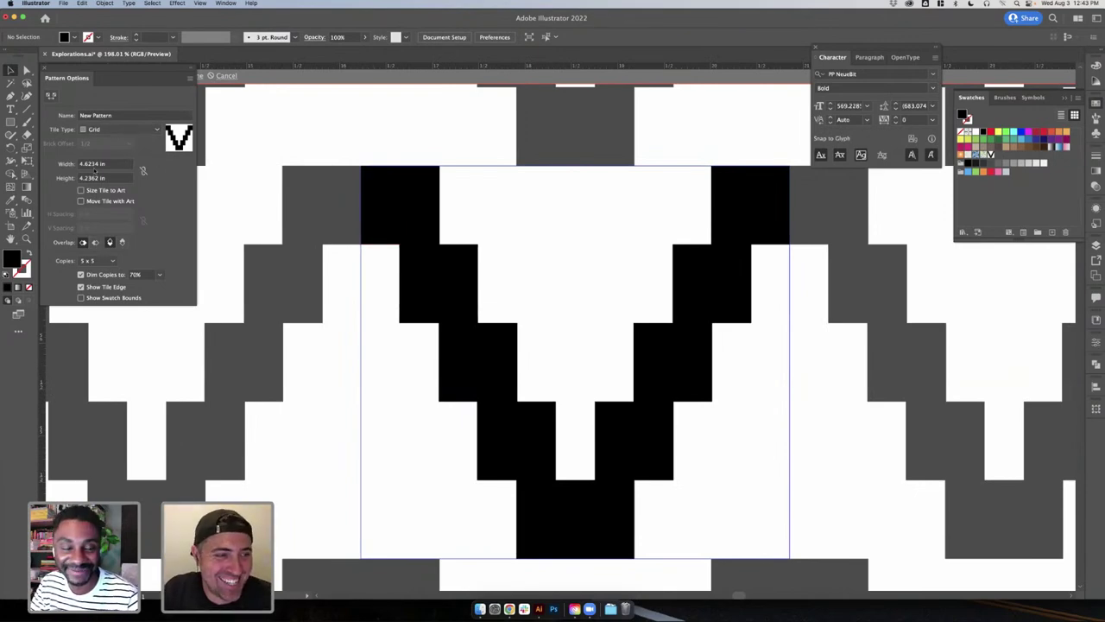
# - Leave pattern editing and fill the black square above the VOX variant with the new V pattern swatch
pyautogui.click(98, 163)
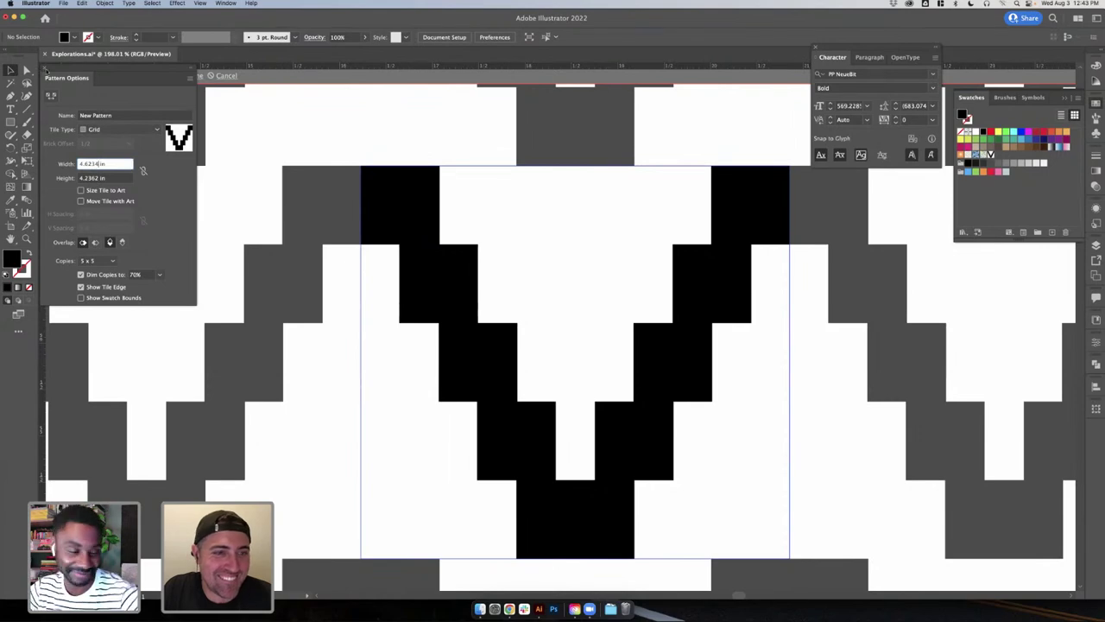
pyautogui.doubleClick(441, 142)
pyautogui.click(440, 228)
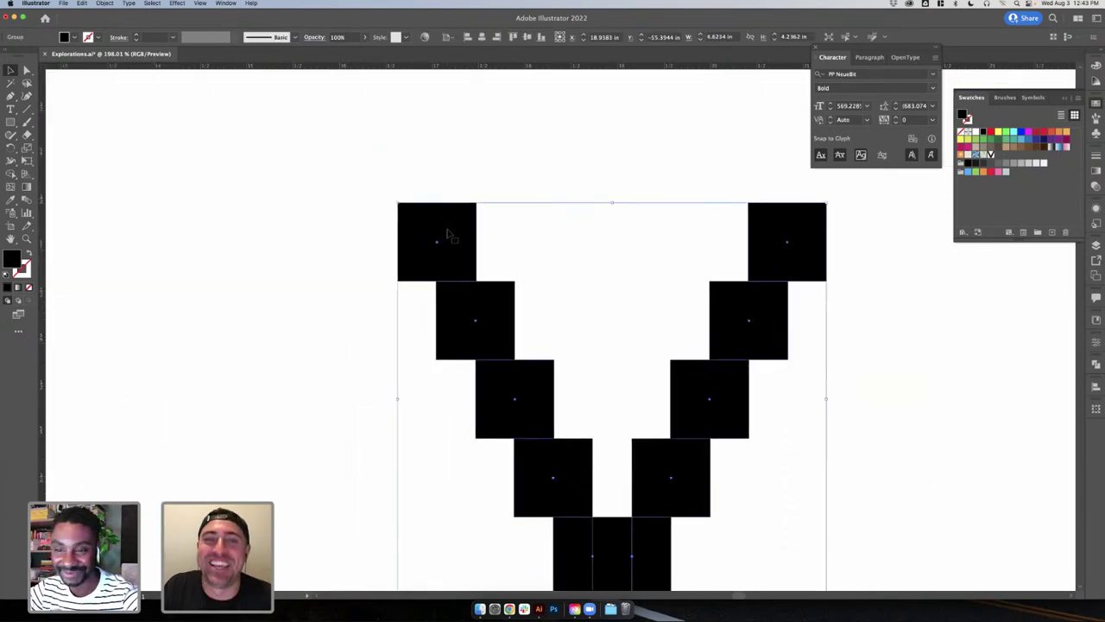
pyautogui.scroll(-6, 446, 234)
pyautogui.scroll(-3, 449, 259)
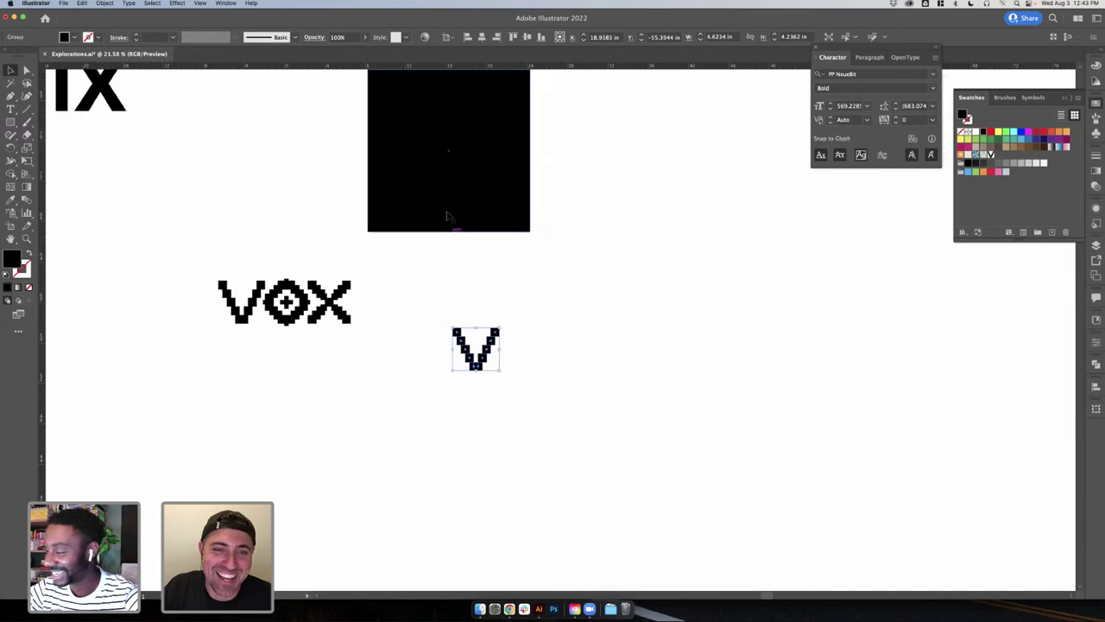
pyautogui.click(451, 220)
pyautogui.click(74, 38)
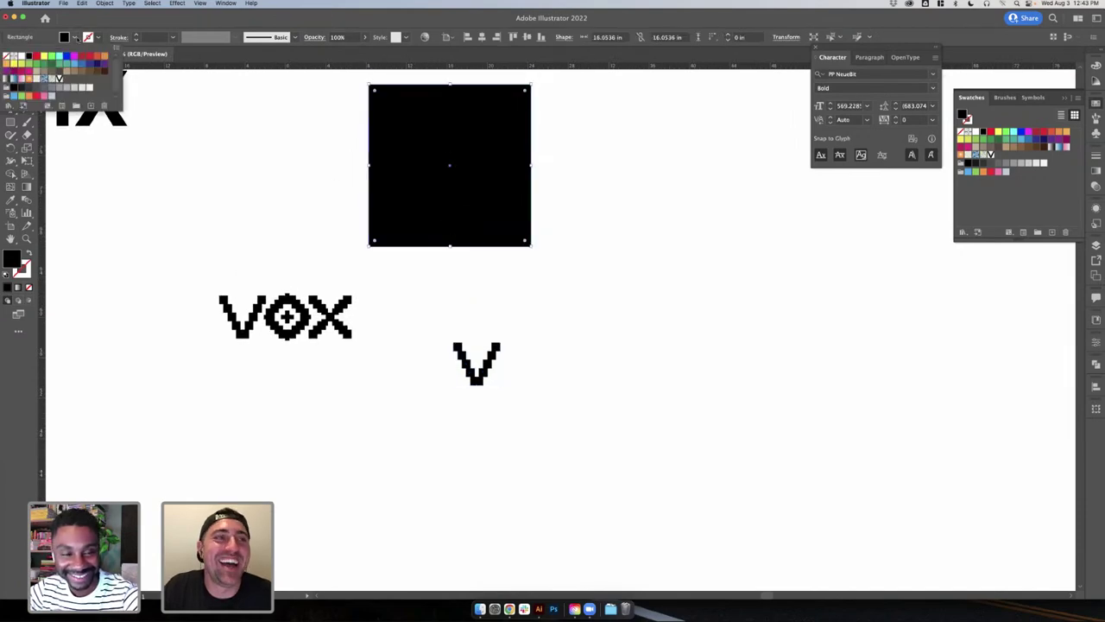
pyautogui.click(58, 79)
pyautogui.click(251, 132)
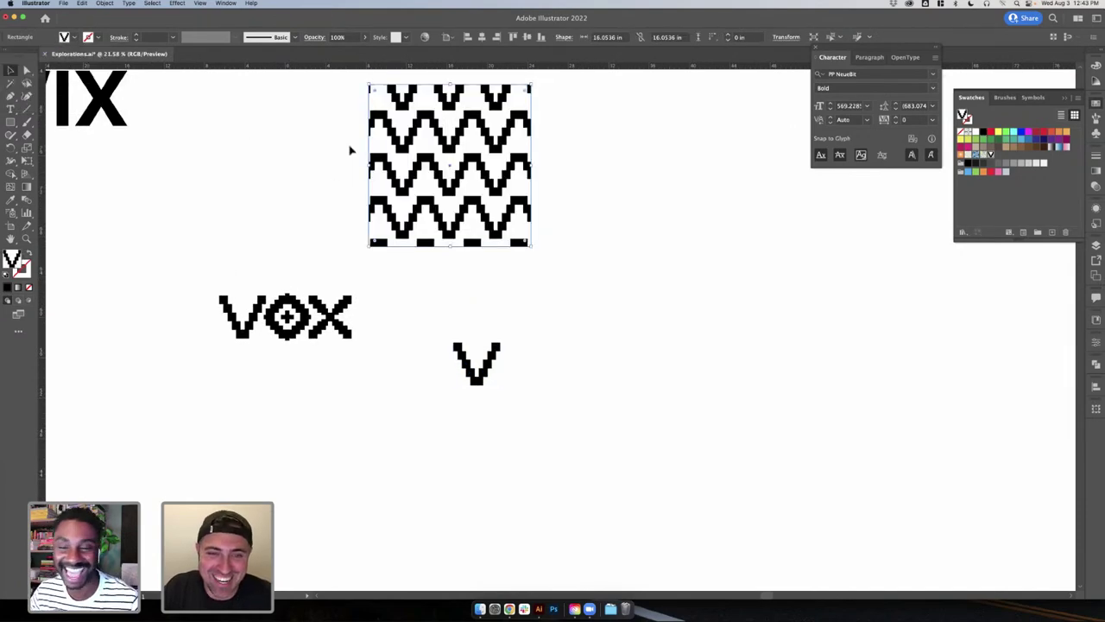
pyautogui.click(490, 362)
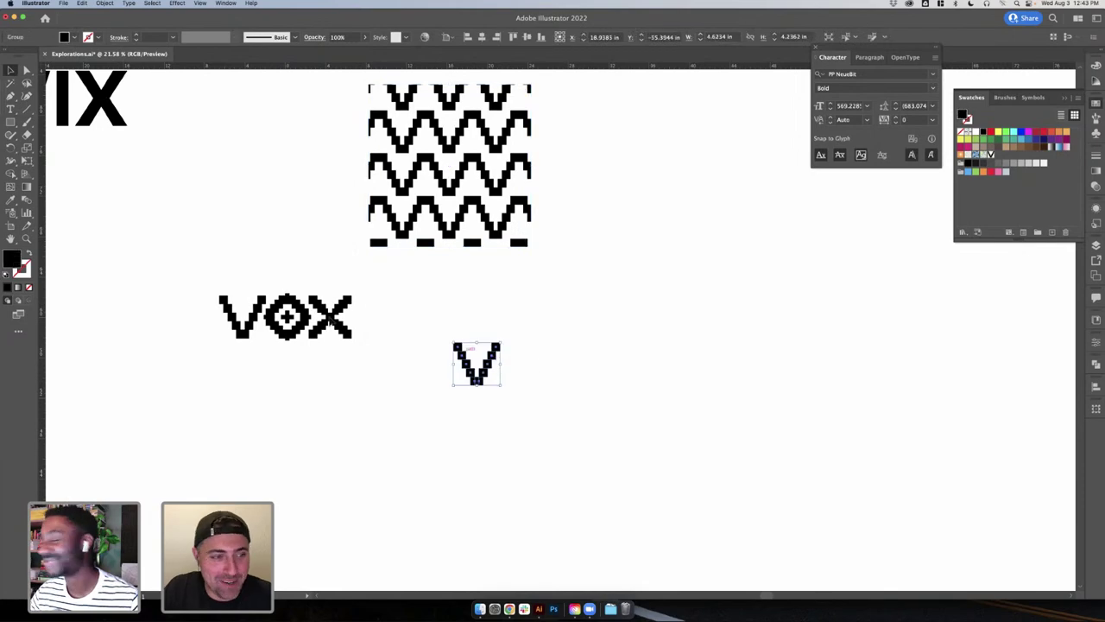
pyautogui.doubleClick(13, 257)
pyautogui.click(787, 266)
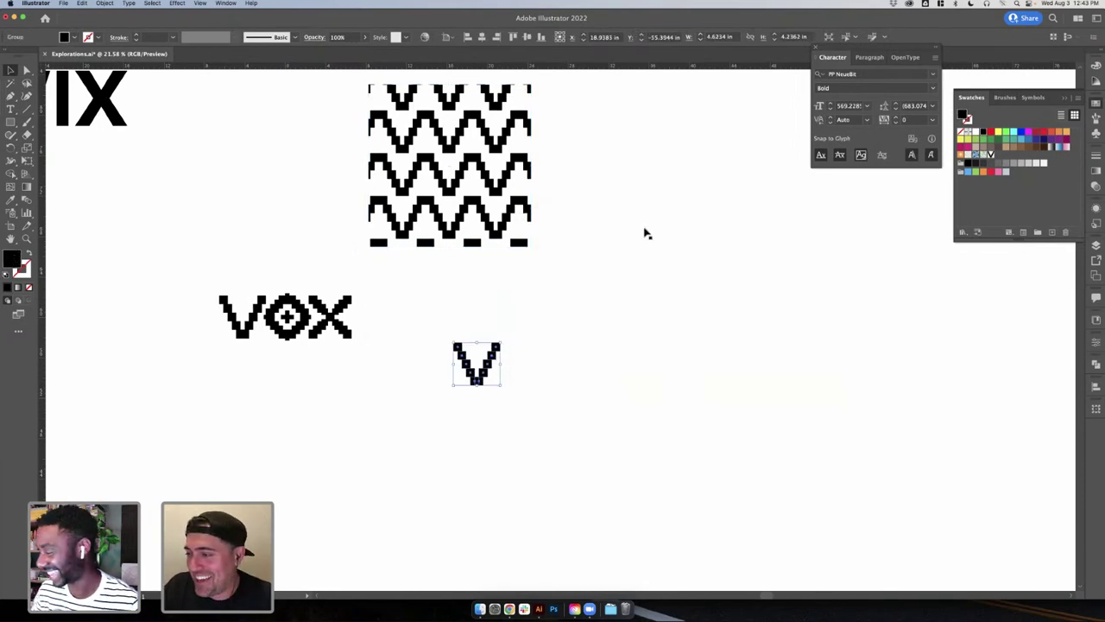
pyautogui.click(264, 198)
# - Try moving the pattern-filled square up and to the left of its place above the VOX variant, and undo the move
pyautogui.scroll(5, 461, 296)
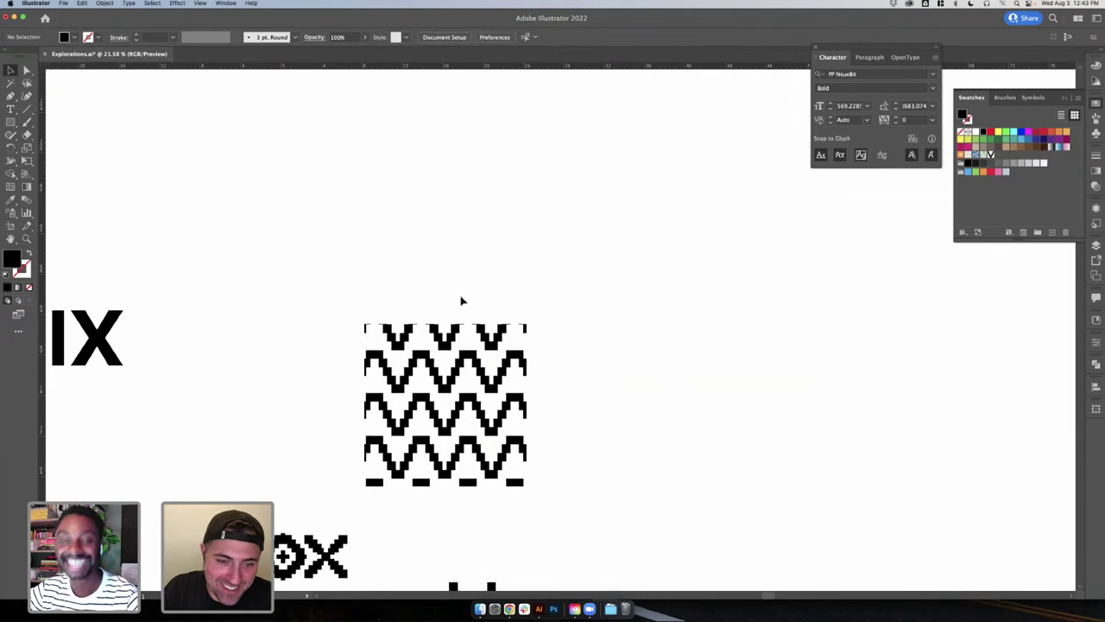
pyautogui.scroll(3, 464, 298)
pyautogui.scroll(-5, 463, 297)
pyautogui.click(464, 295)
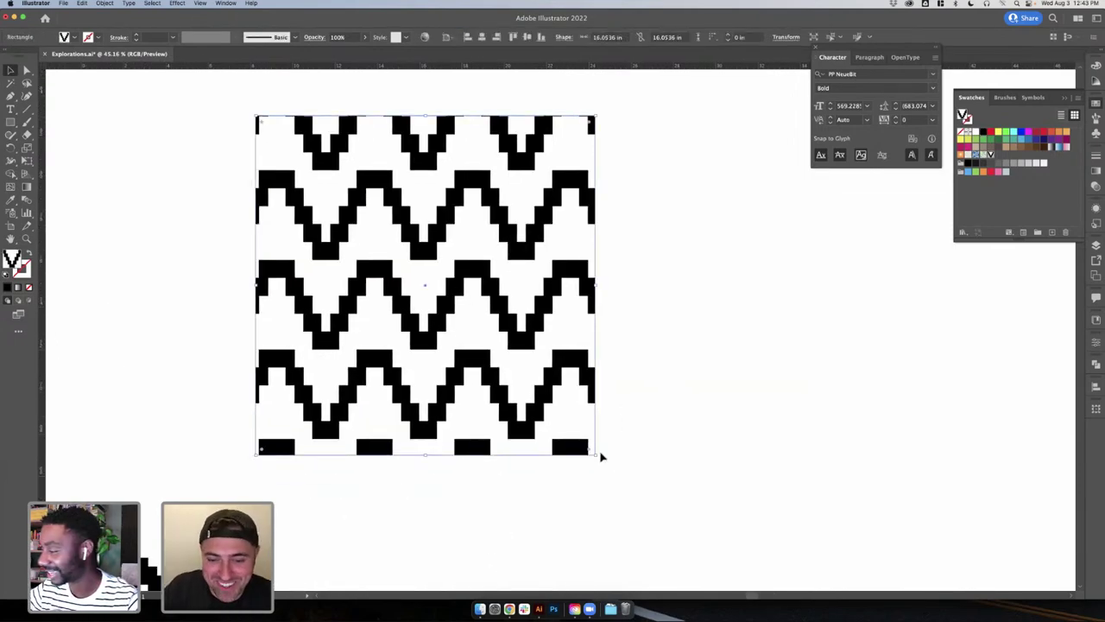
pyautogui.click(679, 372)
pyautogui.scroll(-4, 678, 372)
pyautogui.moveTo(590, 393); pyautogui.dragTo(514, 254)
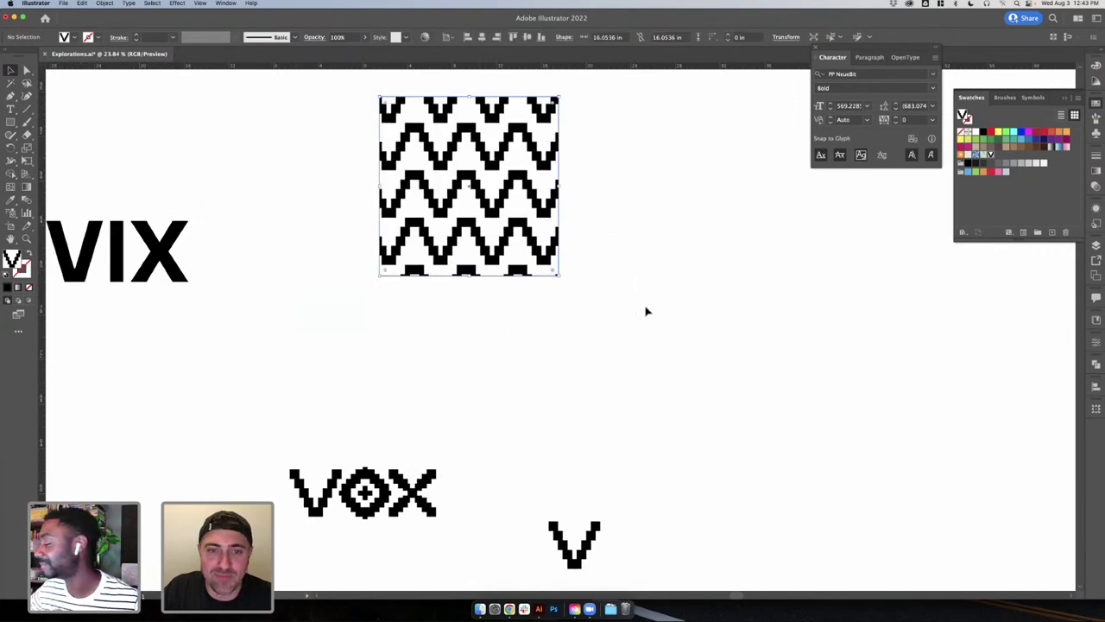
pyautogui.scroll(-3, 561, 271)
pyautogui.rightClick(547, 266)
pyautogui.click(690, 267)
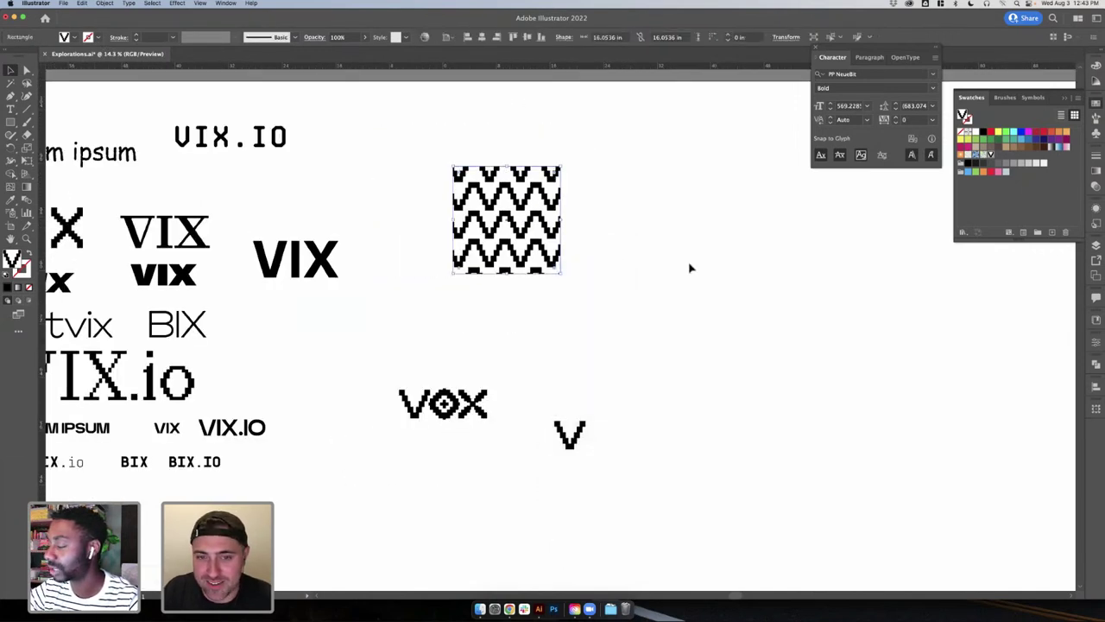
pyautogui.press('super+z')
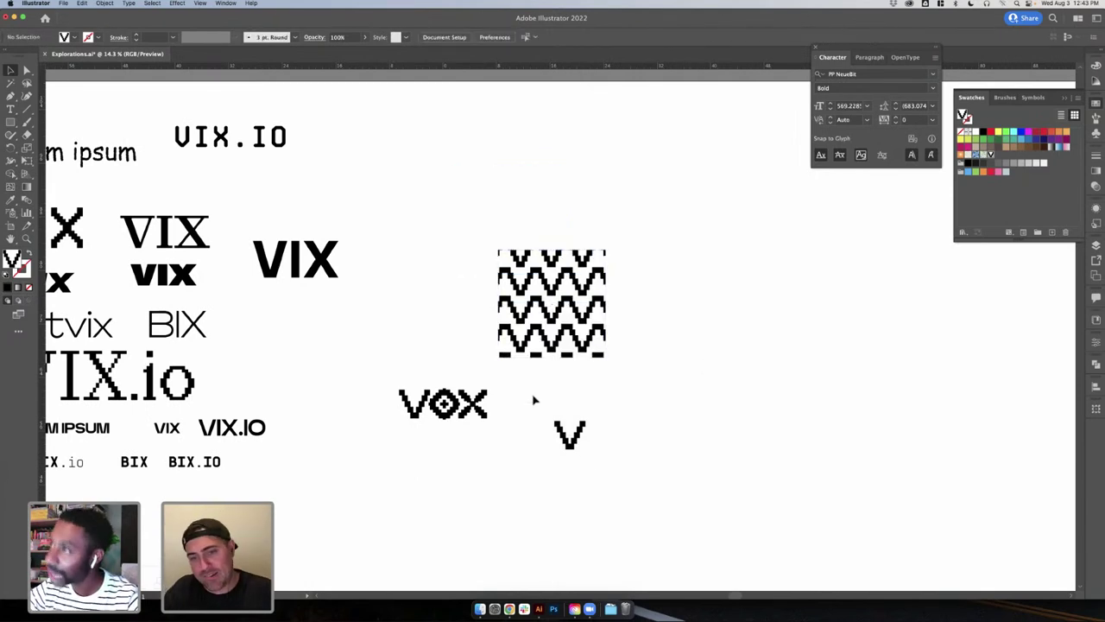
# - Enlarge the patterned square upward and to the right to about 37 by 30.3 in, and pull its right edge slightly inward
pyautogui.click(570, 436)
pyautogui.click(604, 253)
pyautogui.moveTo(604, 253); pyautogui.dragTo(746, 155)
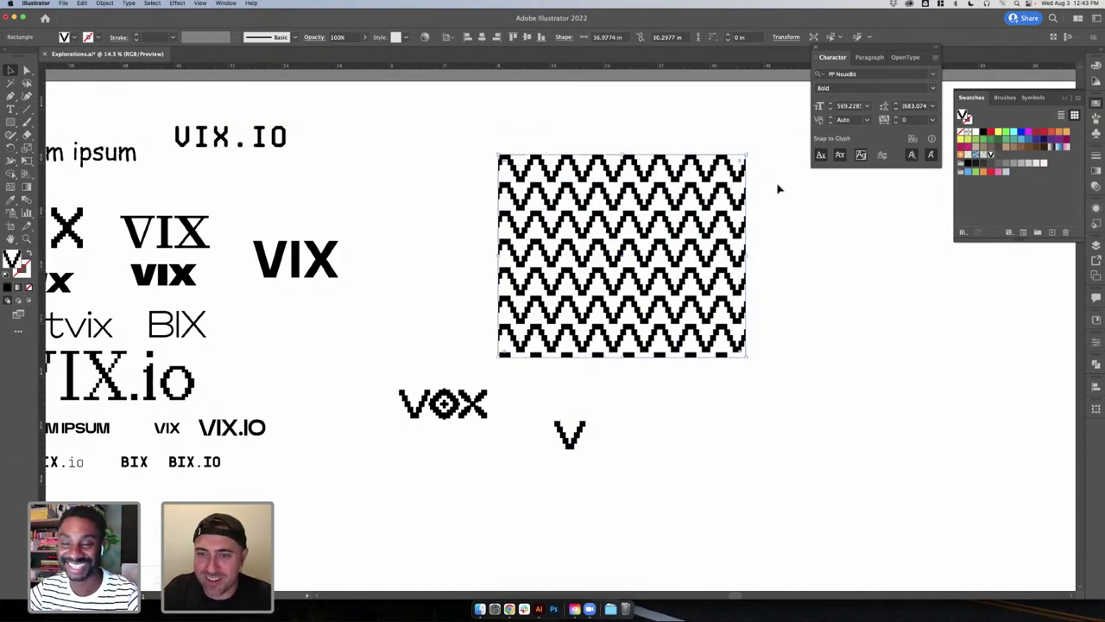
pyautogui.click(785, 256)
pyautogui.click(745, 259)
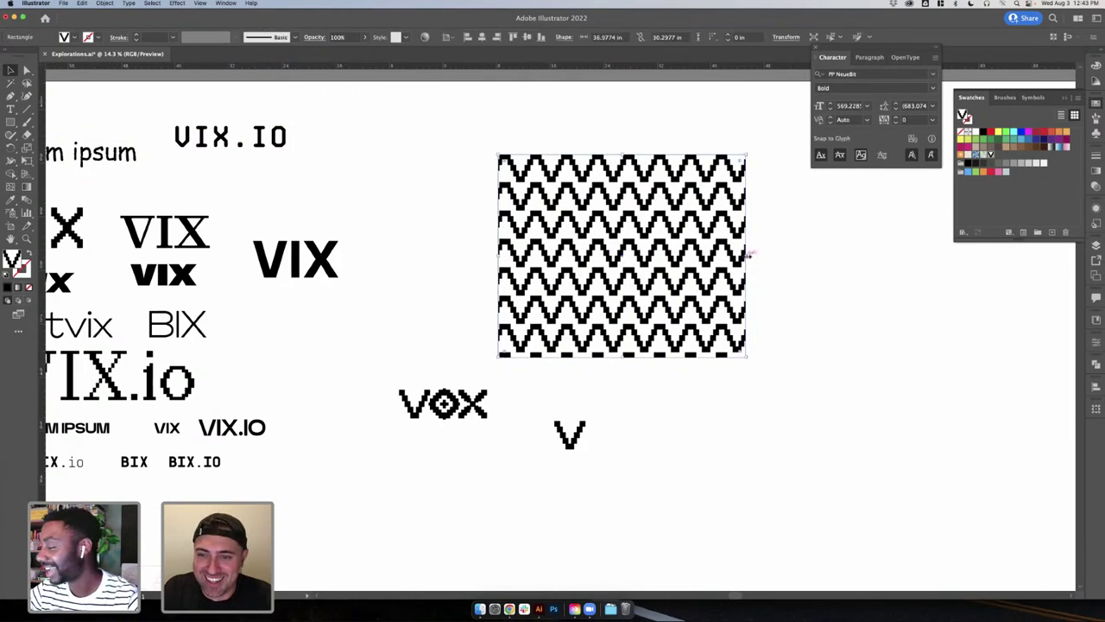
pyautogui.moveTo(746, 255); pyautogui.dragTo(738, 257)
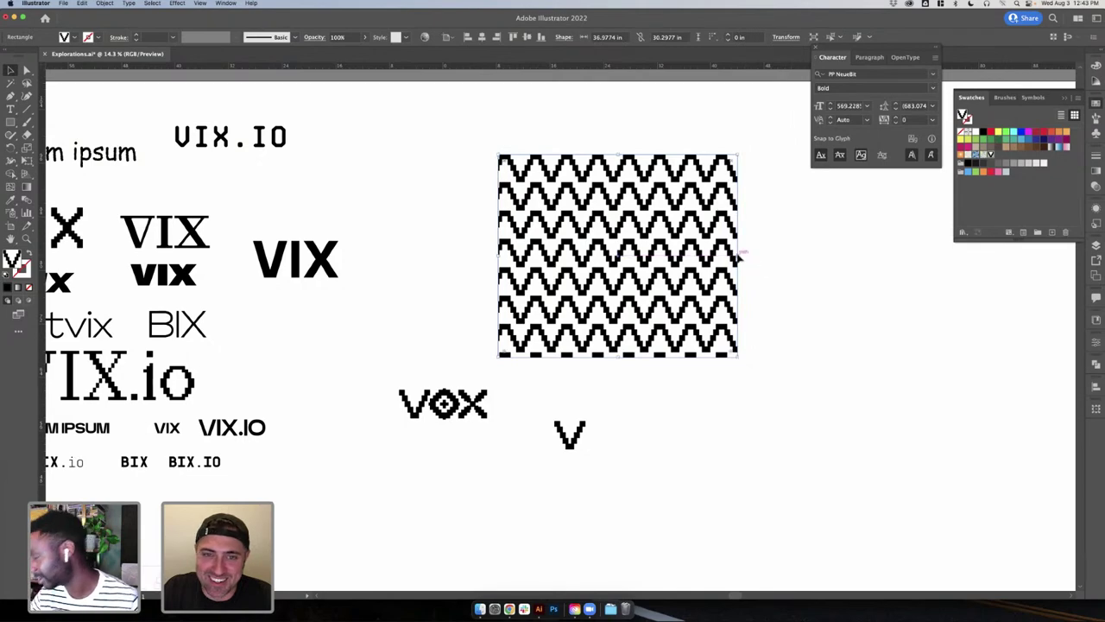
pyautogui.click(764, 270)
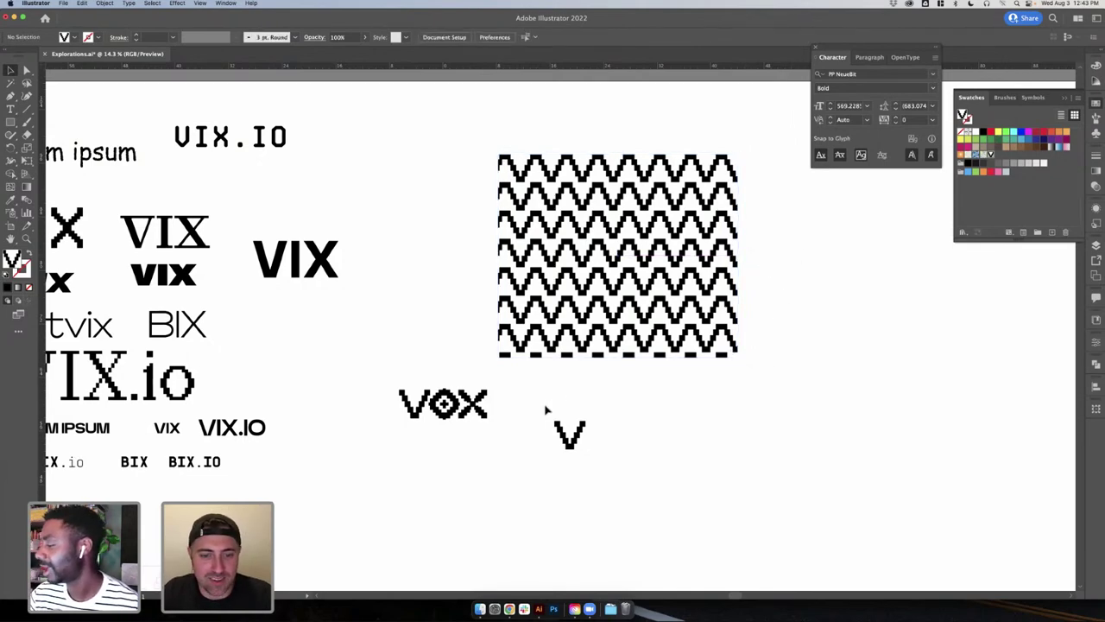
# - Enter the VOX group, copy only the O with its plus, and leave the group
pyautogui.click(459, 403)
pyautogui.doubleClick(461, 404)
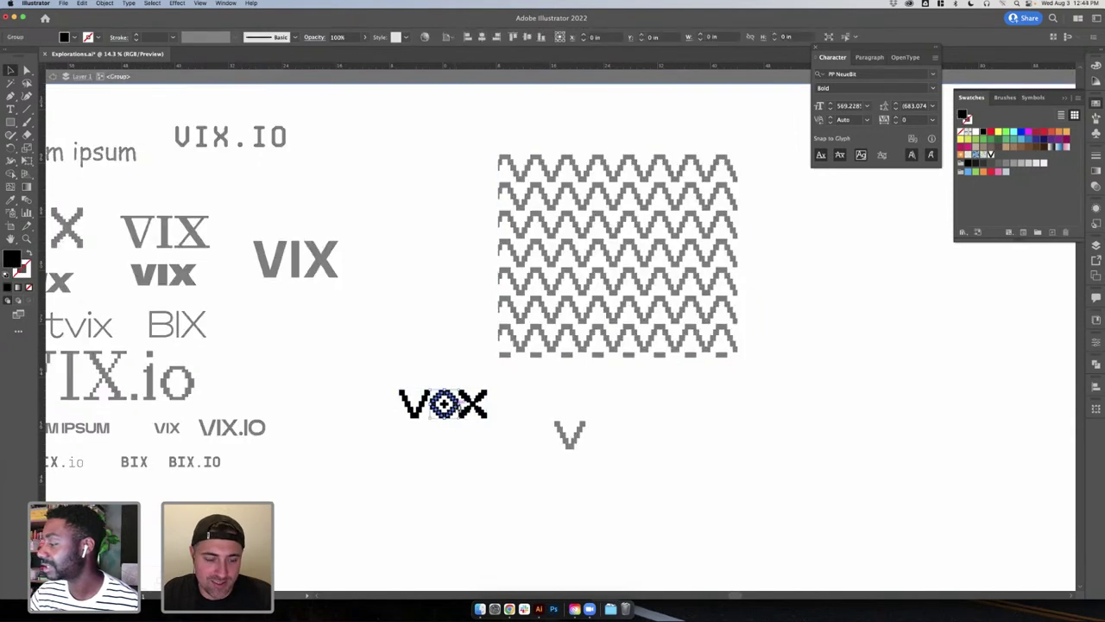
pyautogui.click(437, 386)
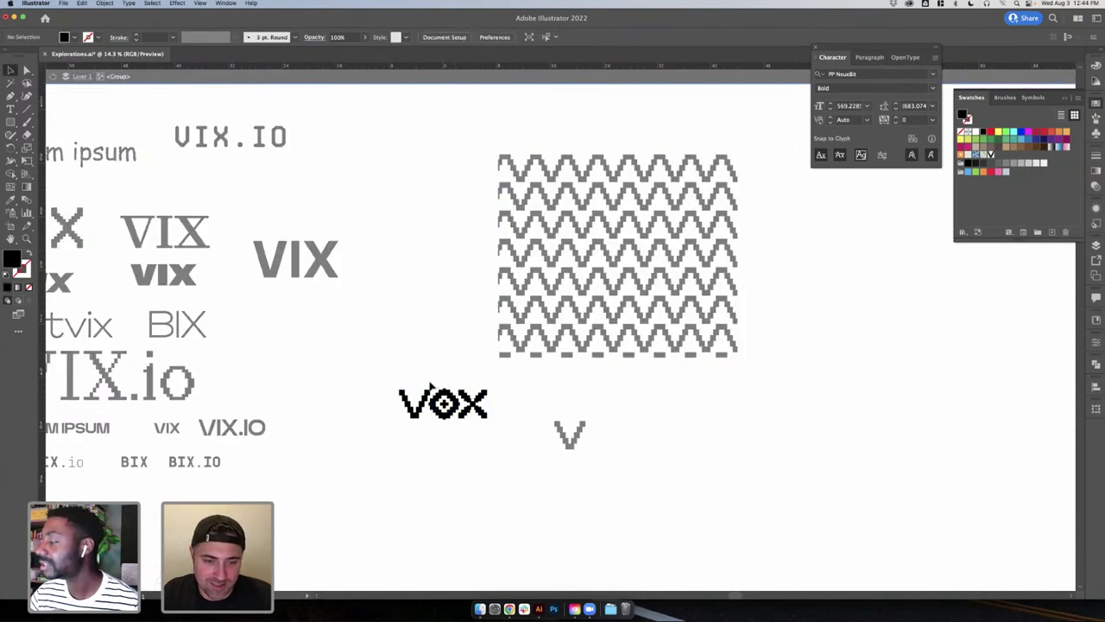
pyautogui.press('super+a')
pyautogui.keyDown('shift'); pyautogui.click(475, 406); pyautogui.keyUp('shift')
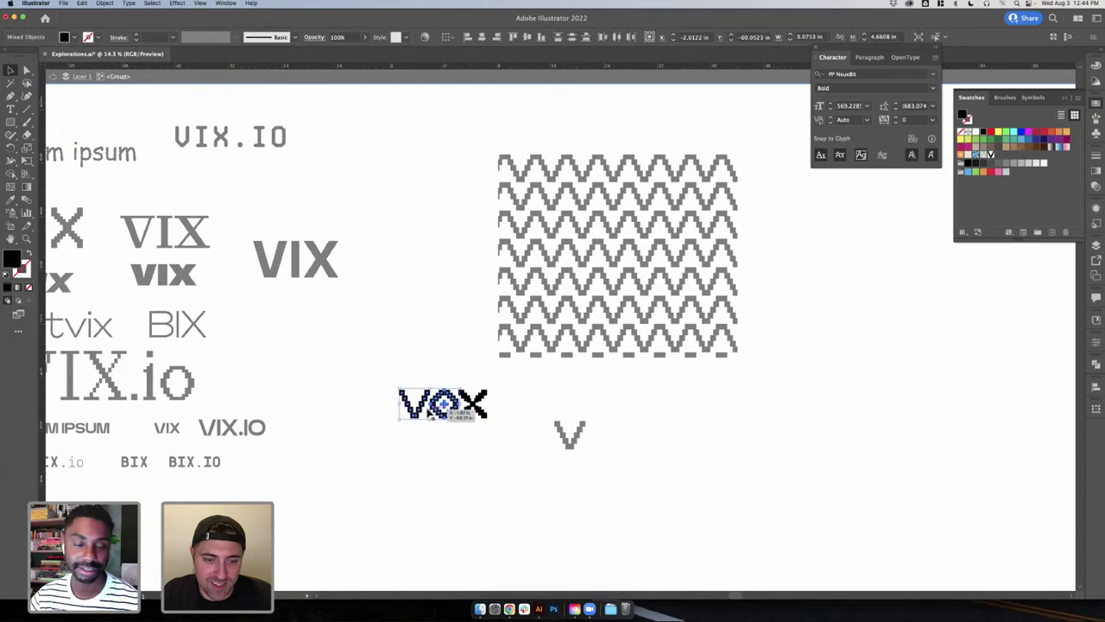
pyautogui.keyDown('shift'); pyautogui.click(424, 407); pyautogui.keyUp('shift')
pyautogui.scroll(5, 422, 424)
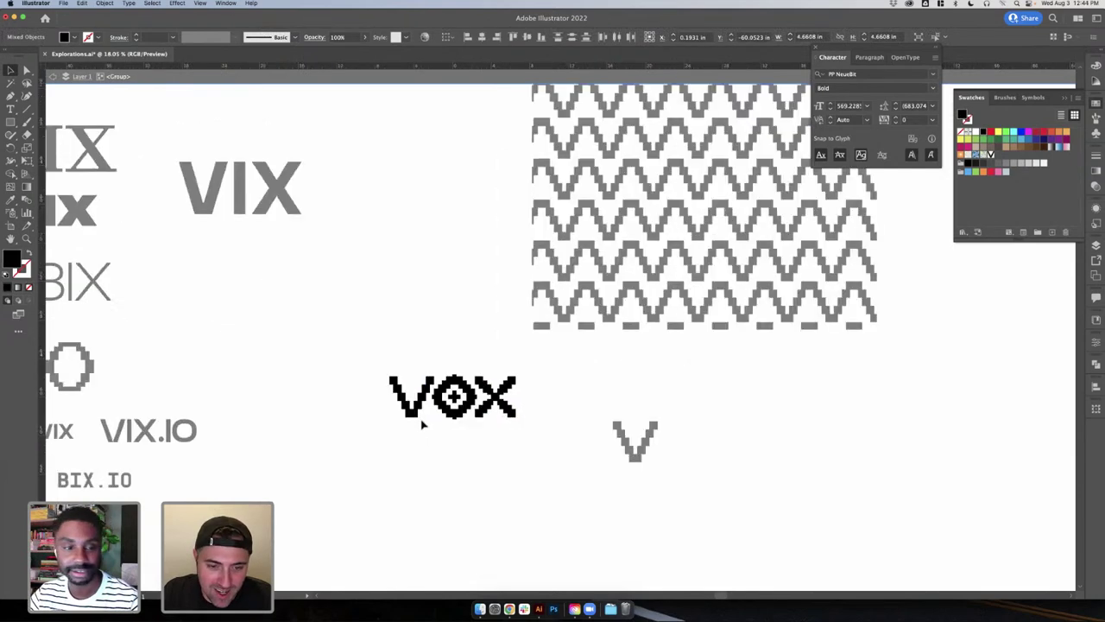
pyautogui.click(422, 424)
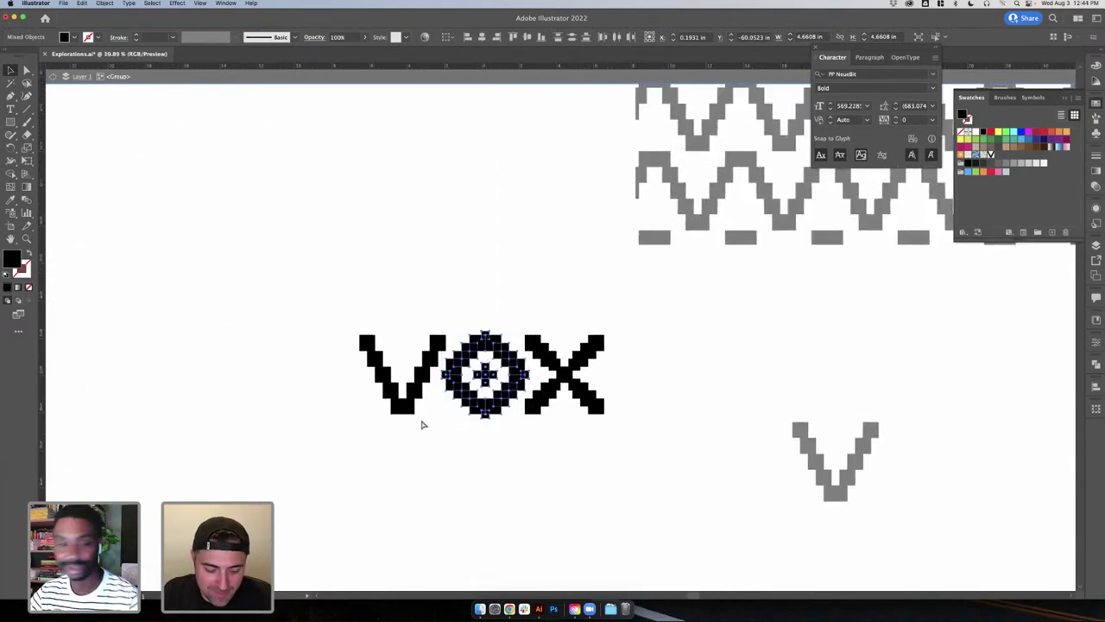
pyautogui.doubleClick(553, 434)
# - Start a new pattern with nothing selected, keeping the Grid tile type and the default name
pyautogui.scroll(-3, 552, 436)
pyautogui.hscroll(5, 553, 437)
pyautogui.scroll(-2, 553, 437)
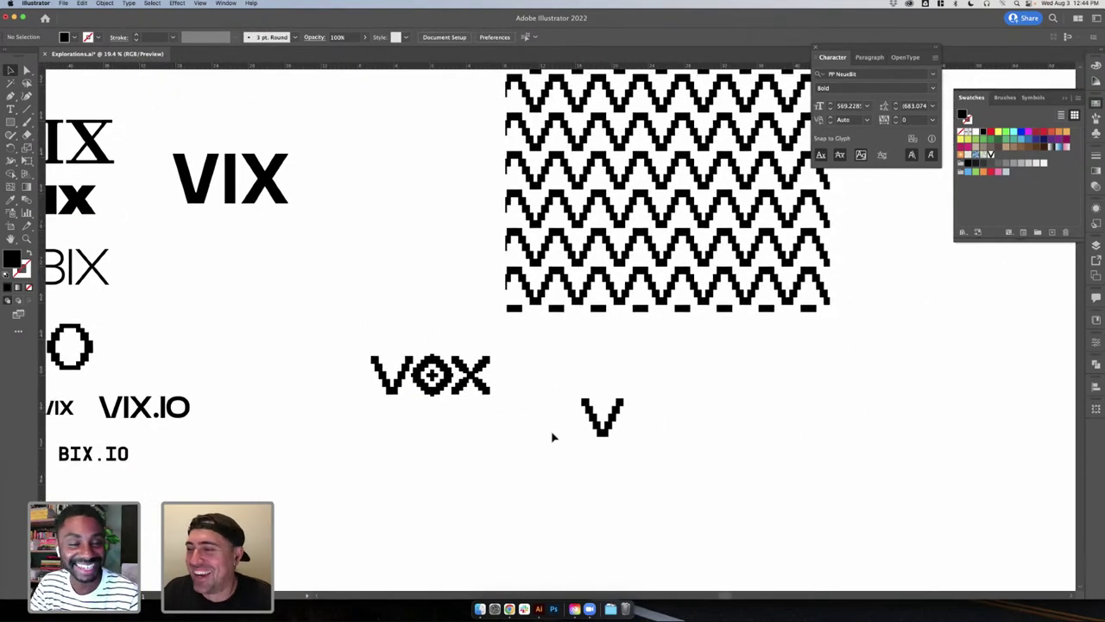
pyautogui.hscroll(2, 552, 434)
pyautogui.scroll(1, 552, 435)
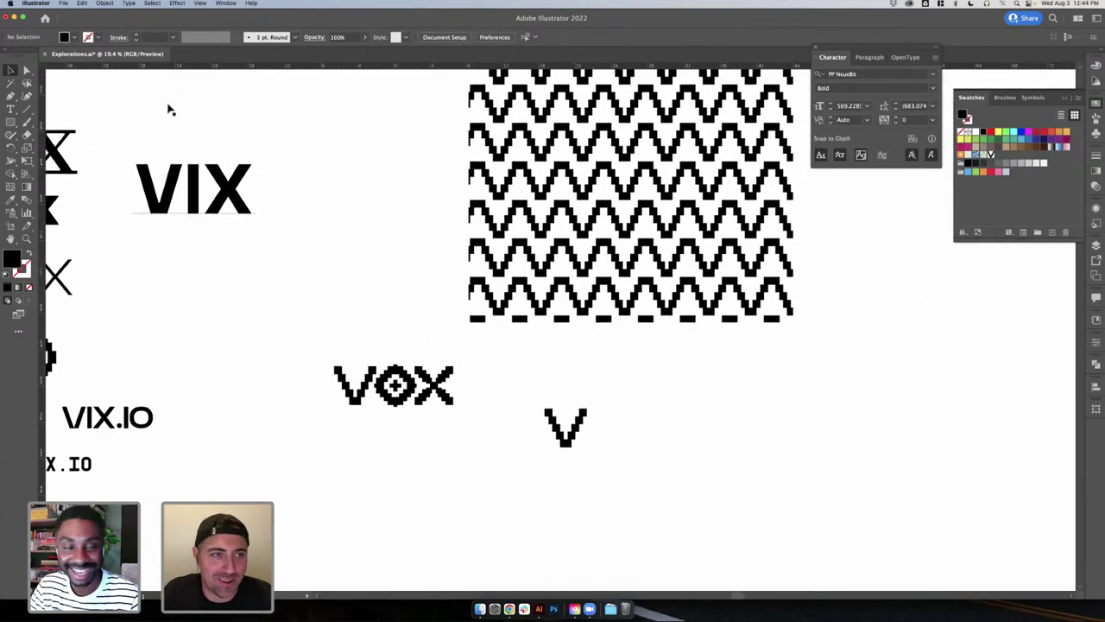
pyautogui.hscroll(3, 253, 213)
pyautogui.scroll(-2, 253, 212)
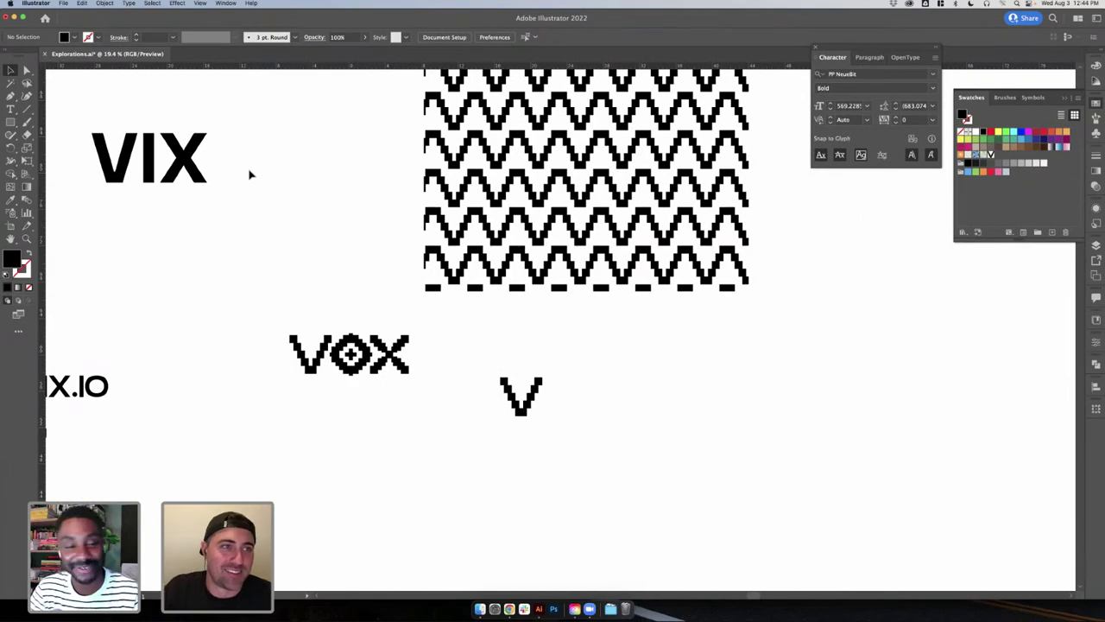
pyautogui.click(104, 3)
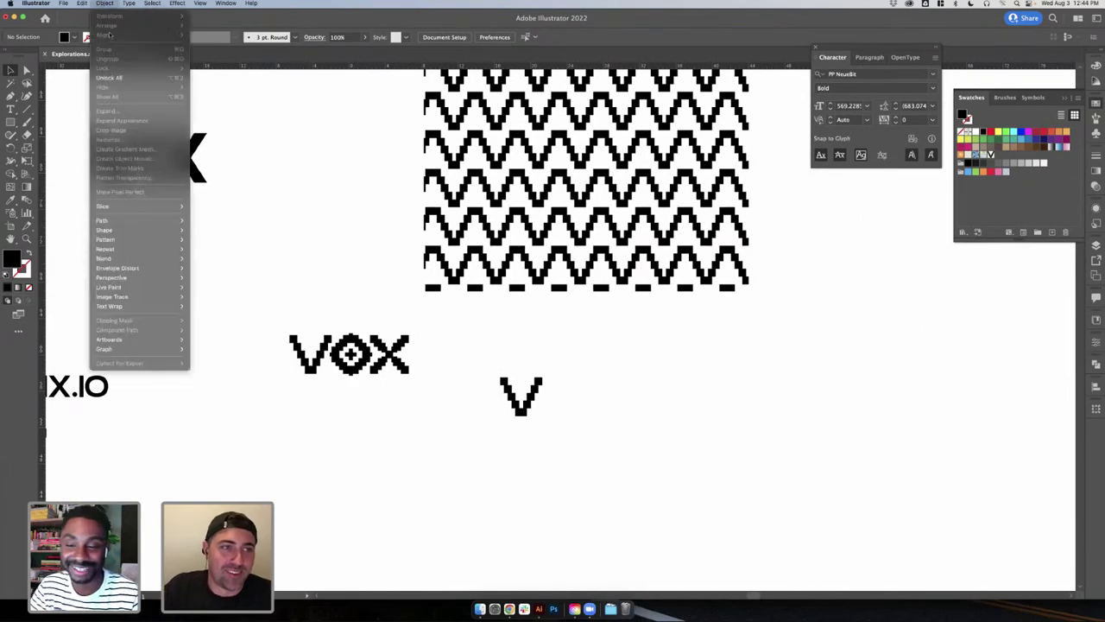
pyautogui.click(134, 240)
pyautogui.click(105, 3)
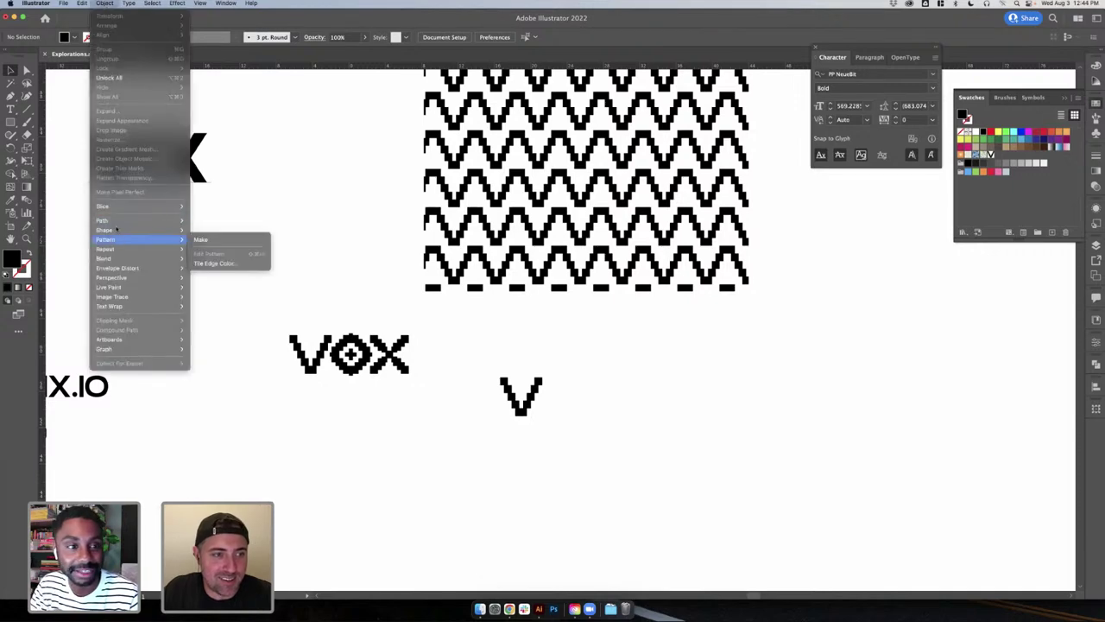
pyautogui.moveTo(120, 243)
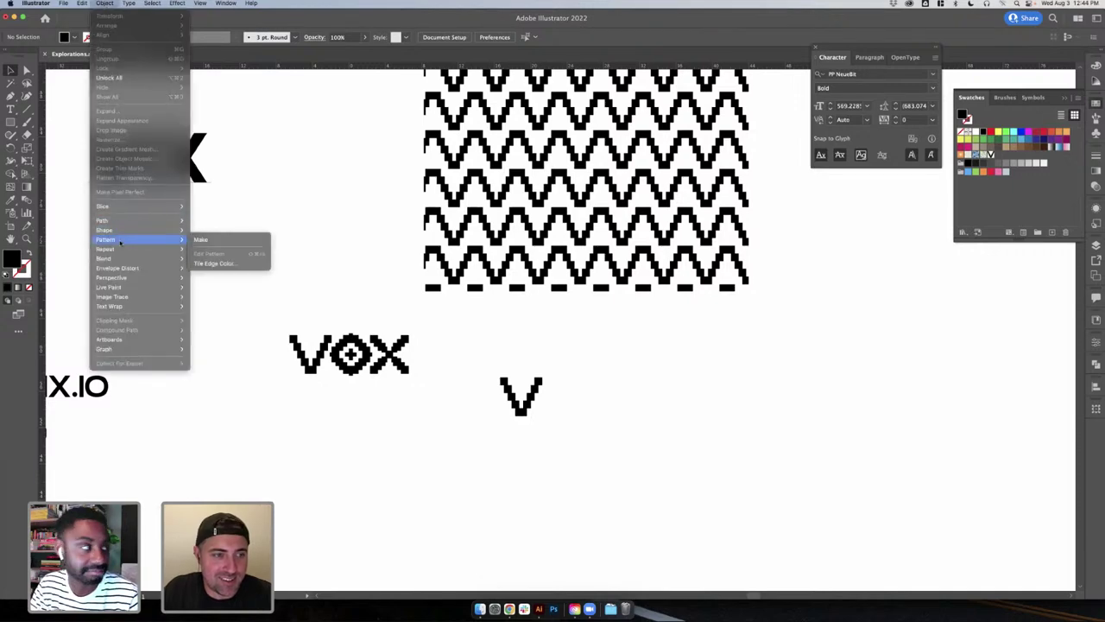
pyautogui.click(220, 241)
pyautogui.click(115, 130)
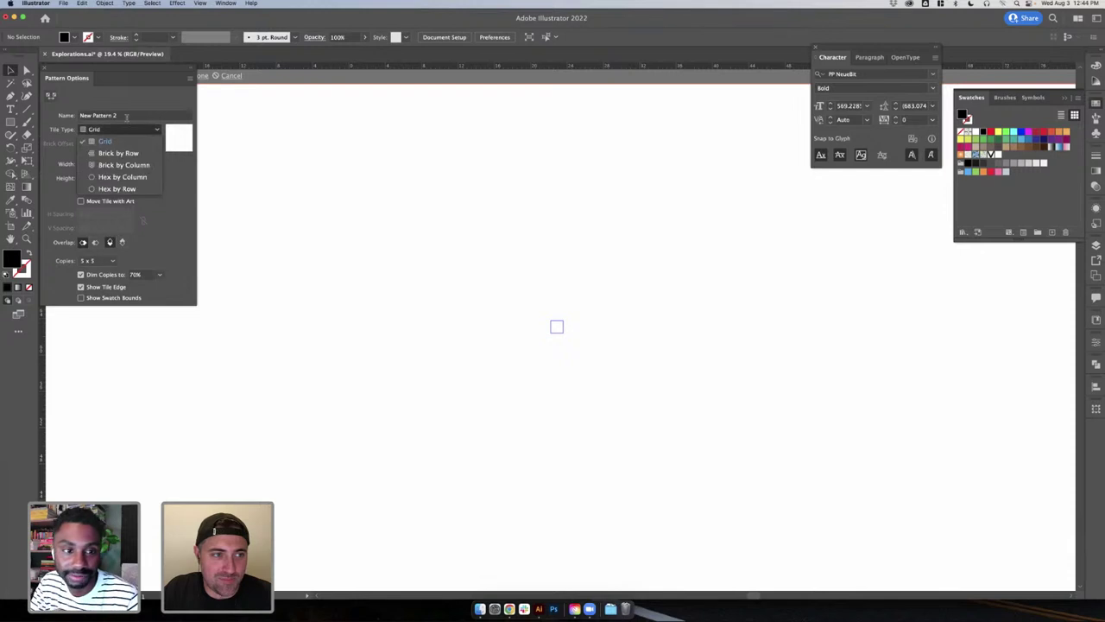
pyautogui.click(129, 116)
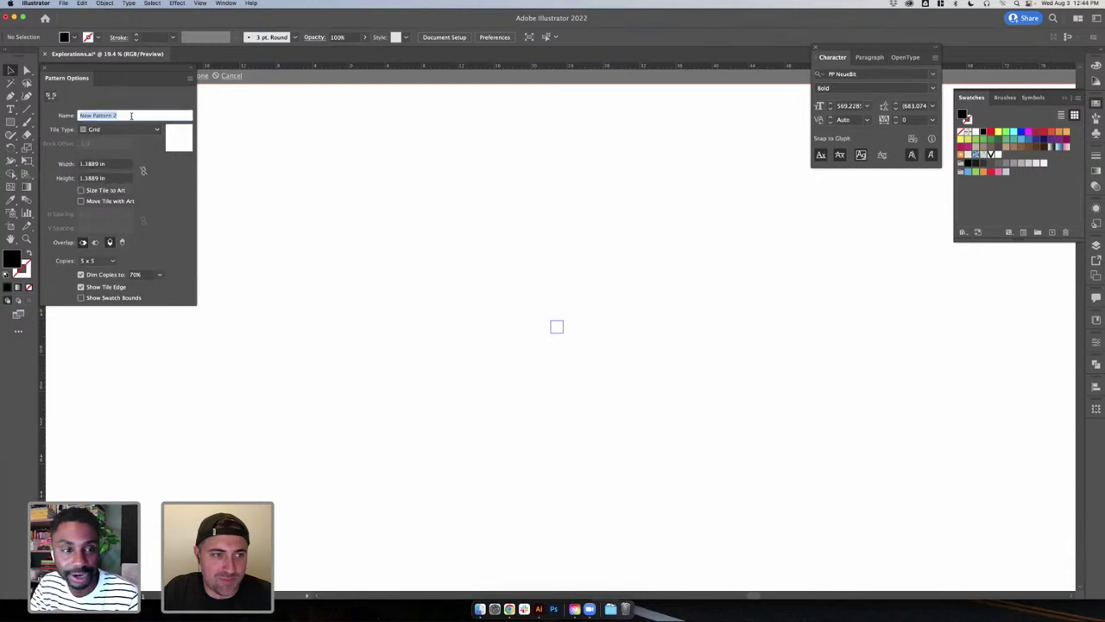
# - Try pasting the O with its plus into the empty pattern tile, and abandon the new pattern
pyautogui.click(609, 365)
pyautogui.press('super+v')
pyautogui.scroll(10, 583, 315)
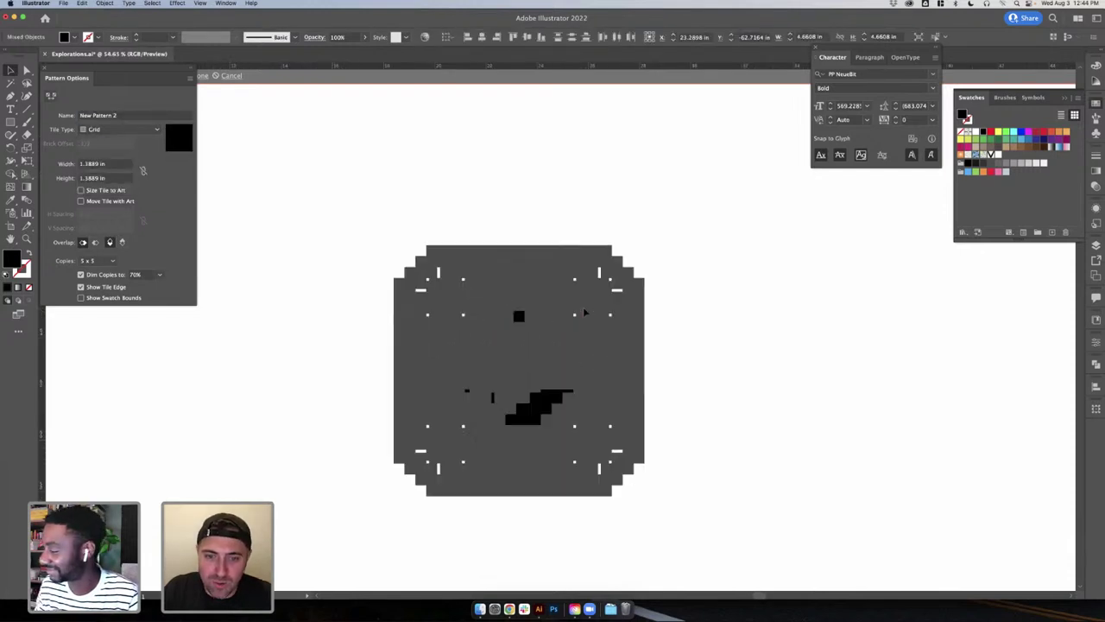
pyautogui.scroll(-3, 442, 278)
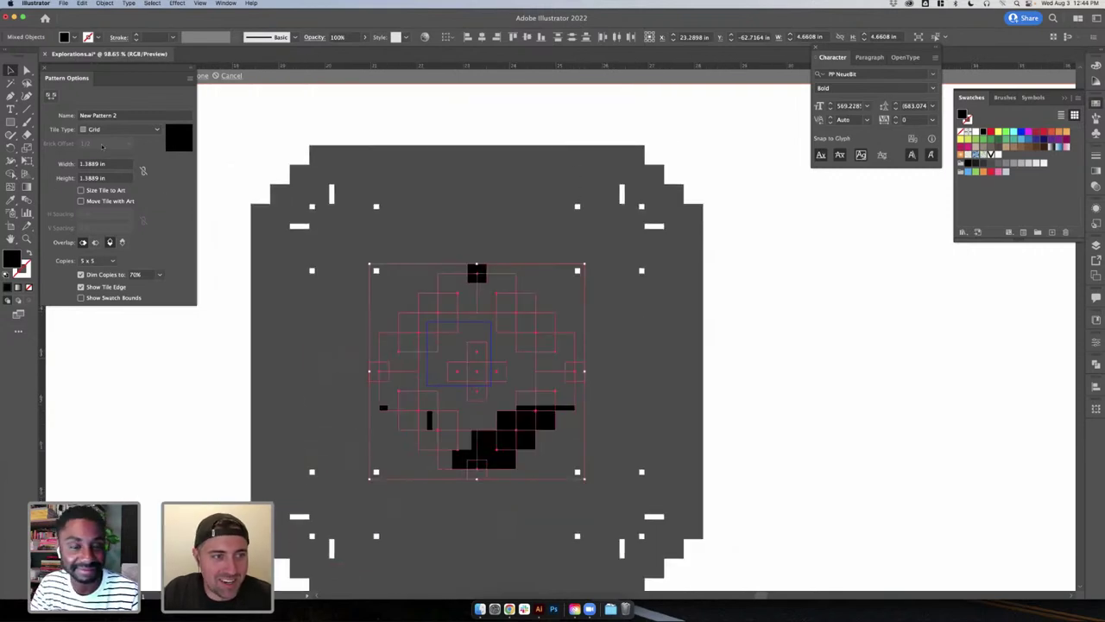
pyautogui.press('super+z')
pyautogui.click(45, 53)
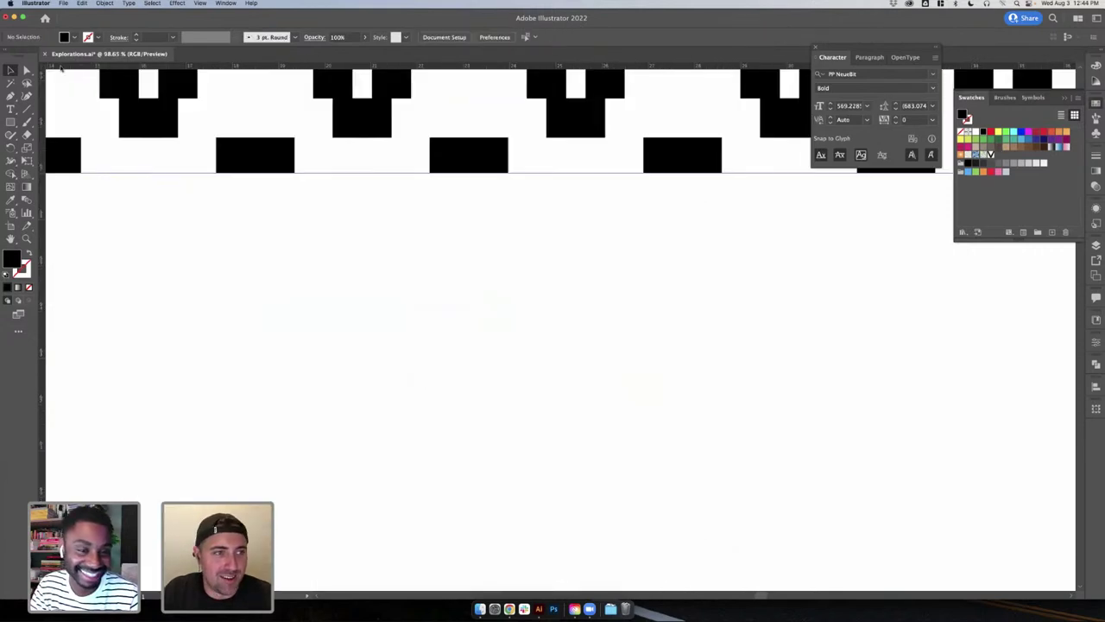
# - Save the Explorations.ai document
pyautogui.click(607, 331)
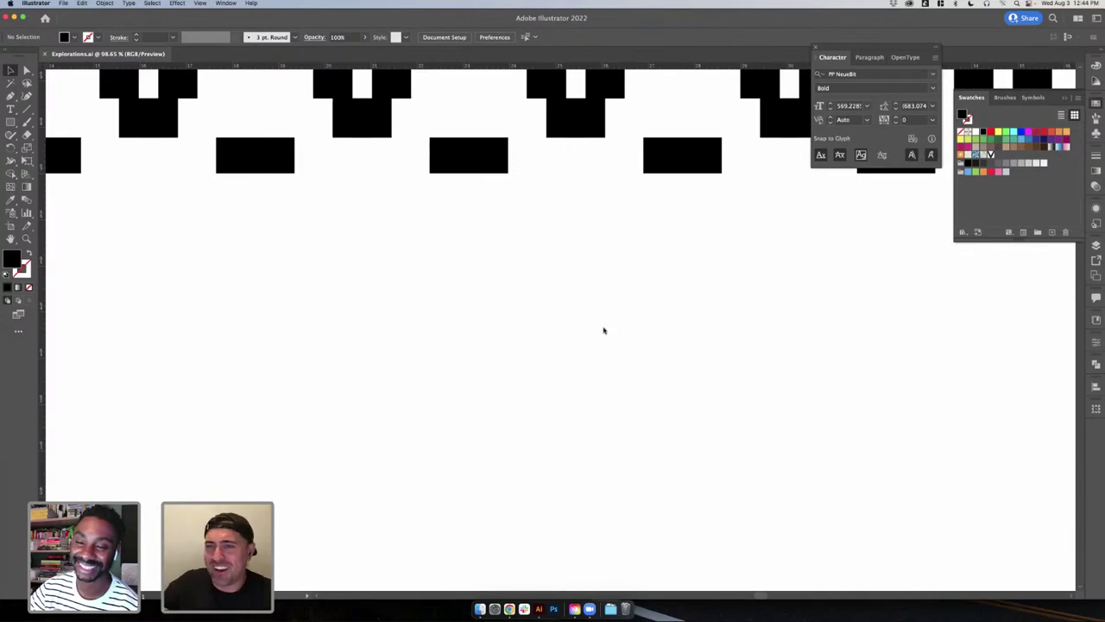
pyautogui.scroll(-6, 603, 330)
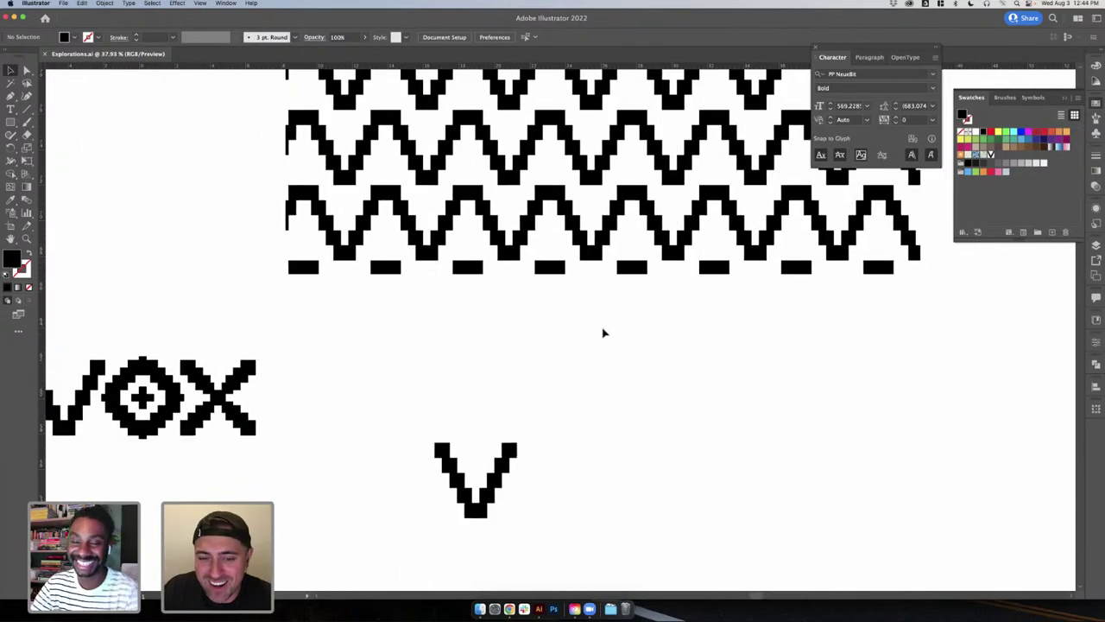
pyautogui.scroll(-2, 584, 350)
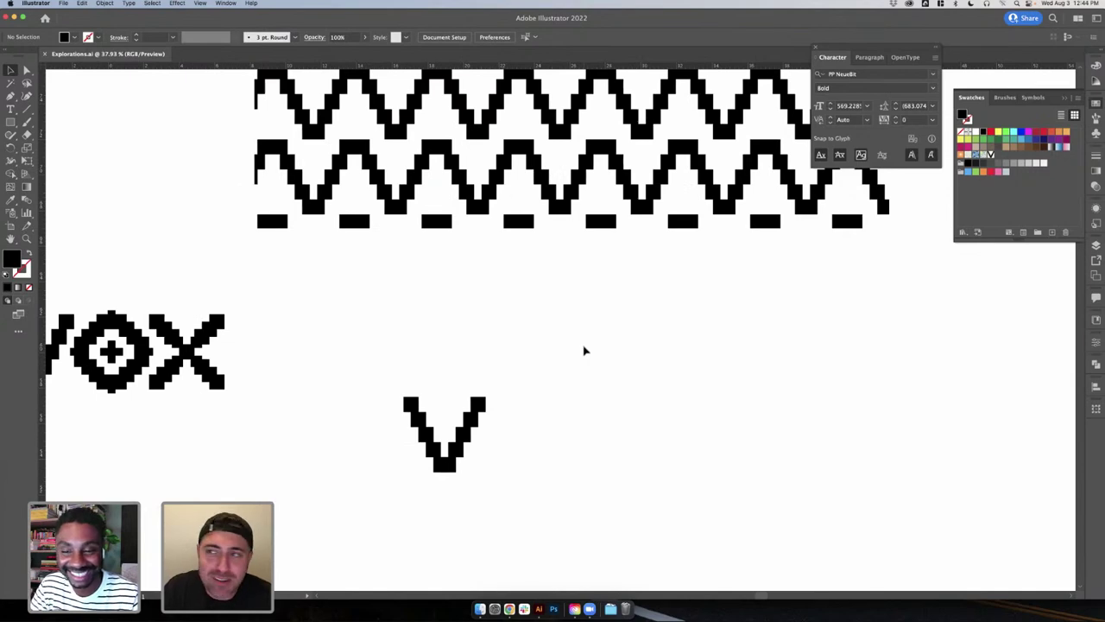
pyautogui.scroll(-2, 385, 353)
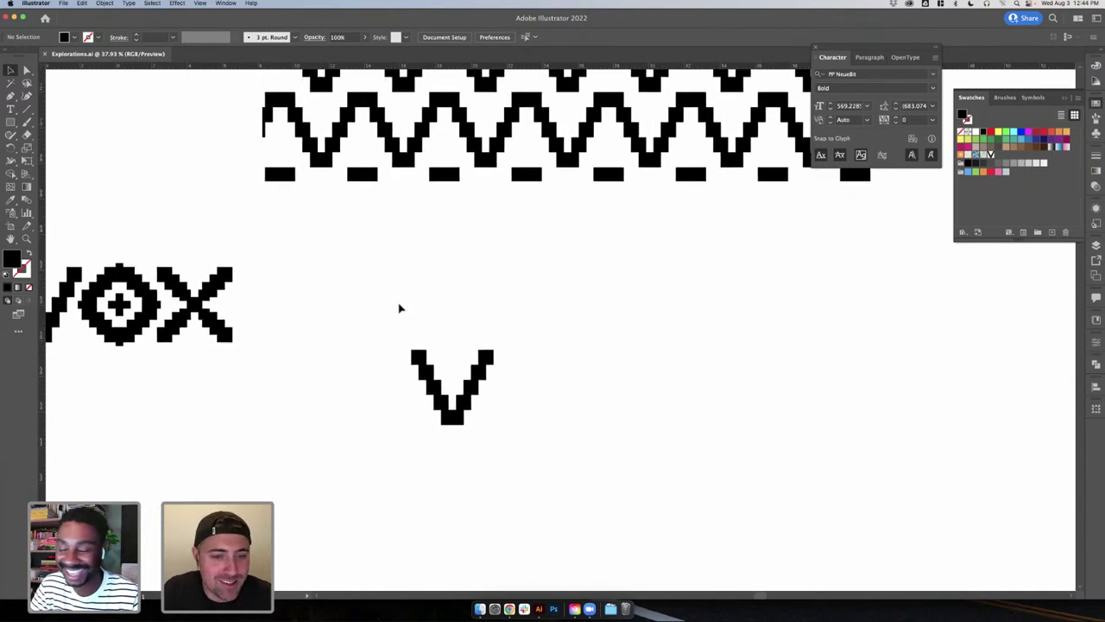
pyautogui.click(104, 2)
pyautogui.moveTo(127, 228)
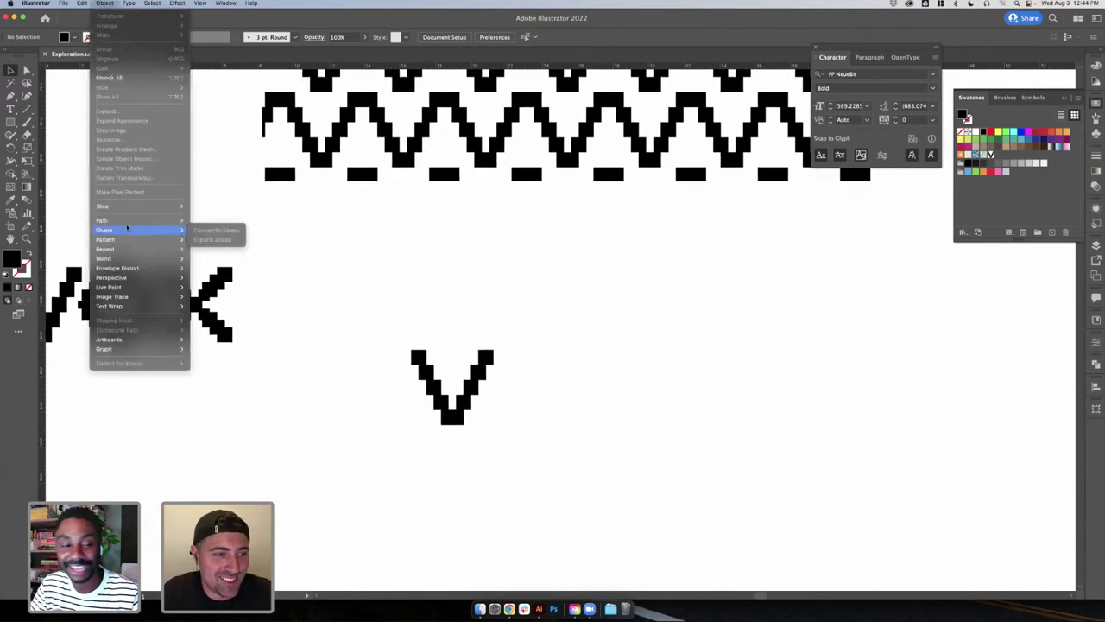
pyautogui.click(403, 282)
# - Paste the O with its plus onto the canvas and place it to the right of the standalone V
pyautogui.hscroll(-3, 382, 303)
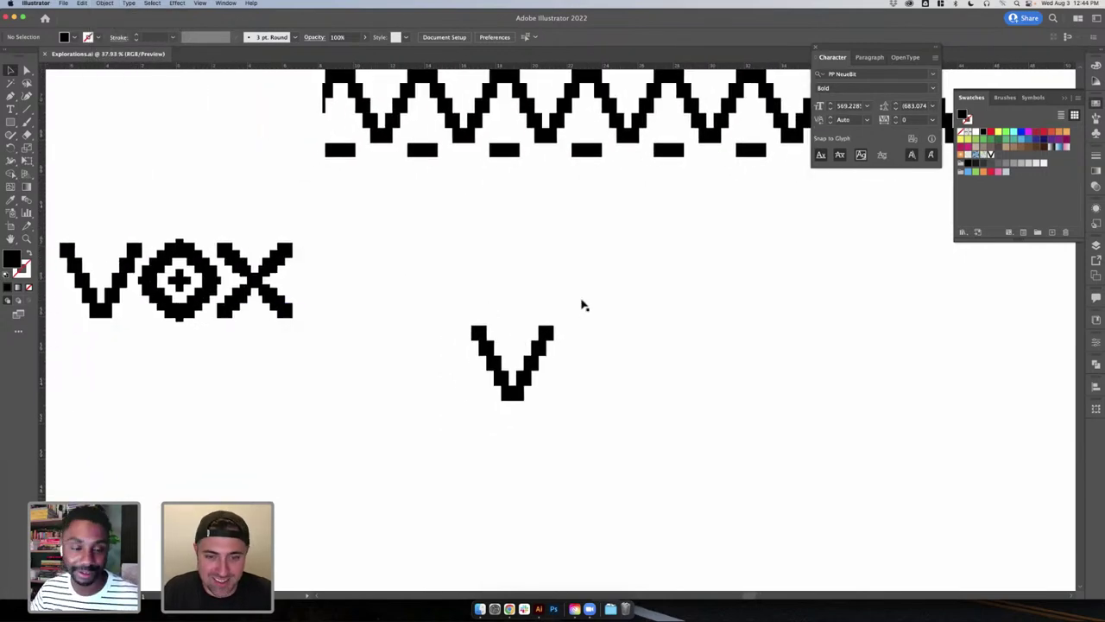
pyautogui.click(544, 335)
pyautogui.press('super+v')
pyautogui.moveTo(592, 322); pyautogui.dragTo(814, 351)
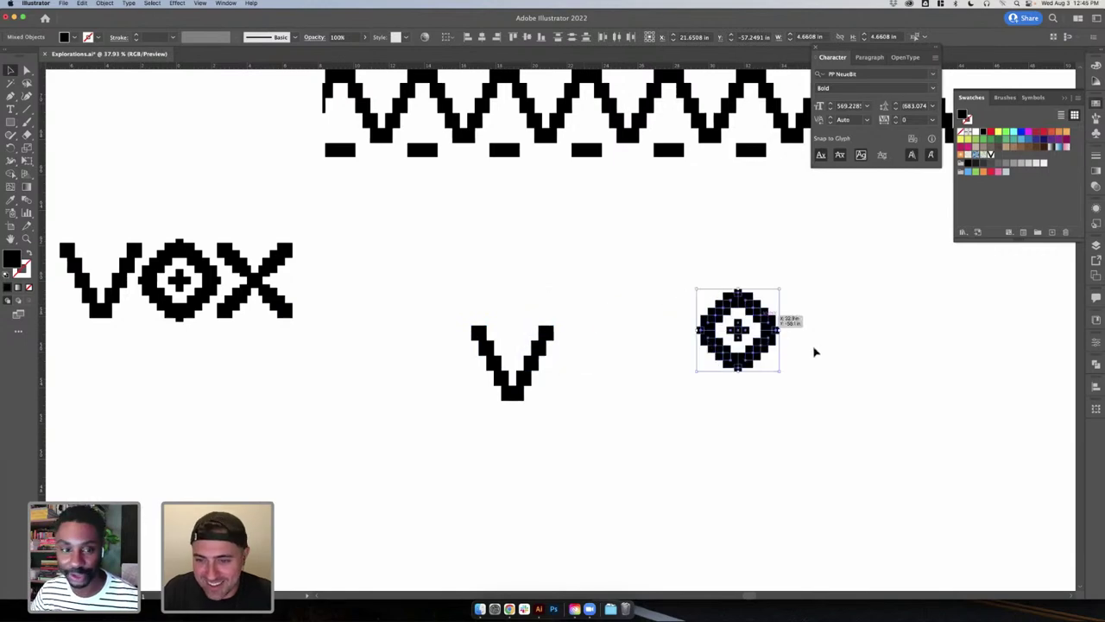
pyautogui.doubleClick(14, 261)
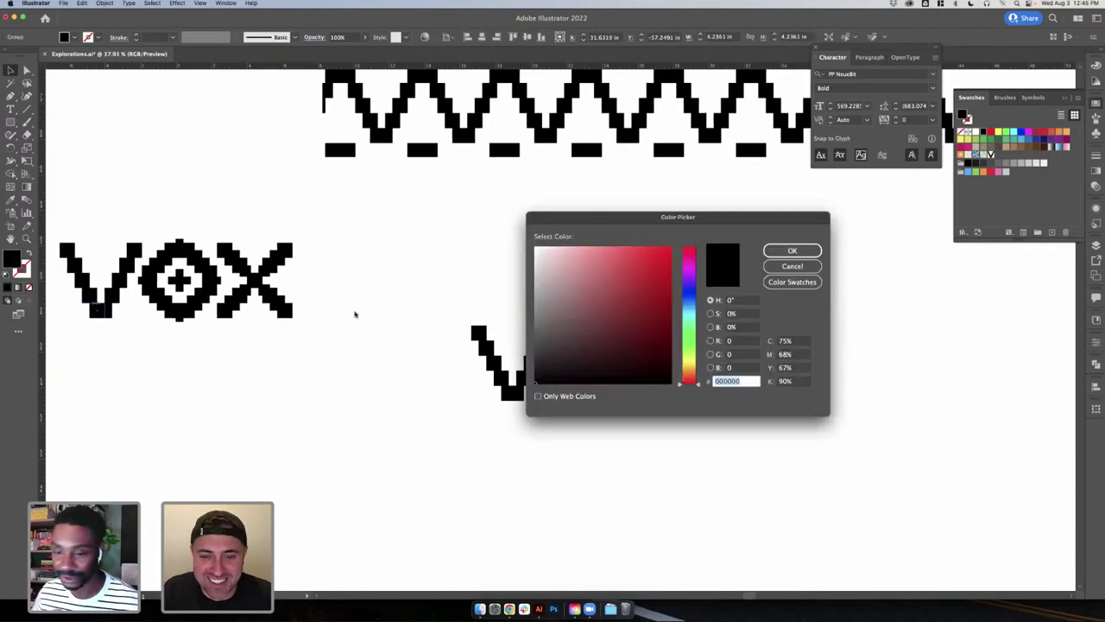
pyautogui.click(797, 268)
pyautogui.press('super+shift+g')
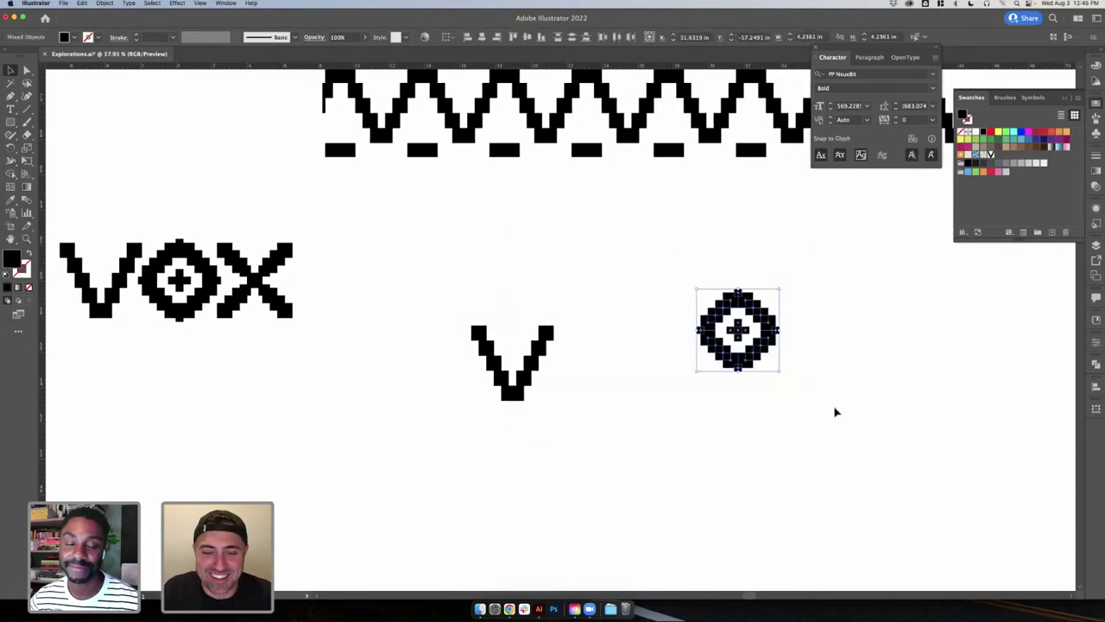
# - Make a Grid pattern swatch from the standalone O with its plus, and place a duplicate of the O up and to its right
pyautogui.click(105, 4)
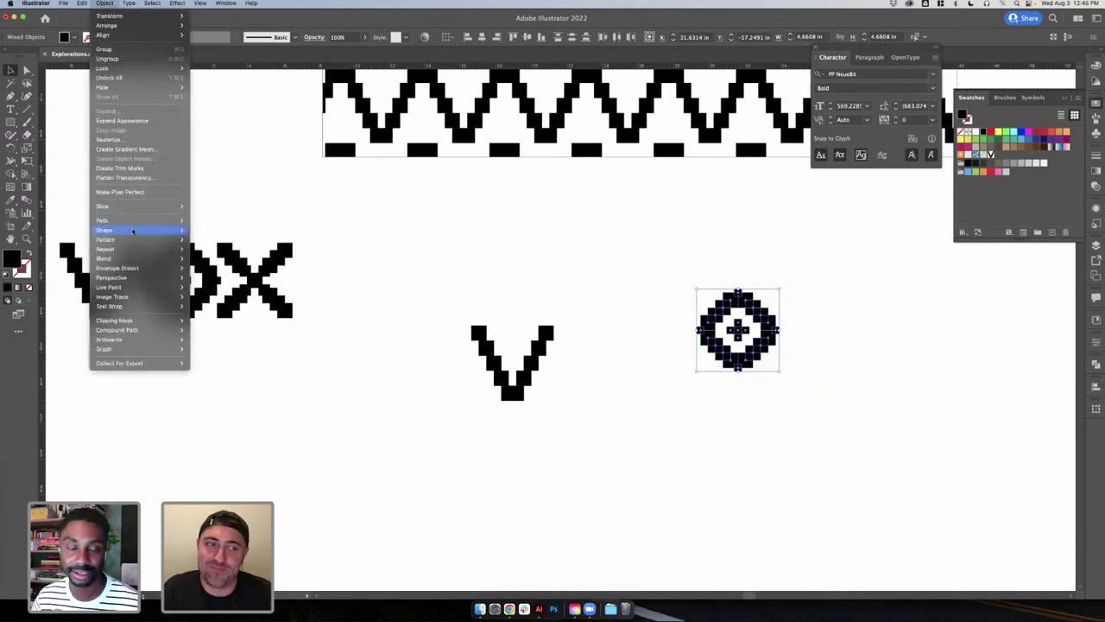
pyautogui.moveTo(126, 241)
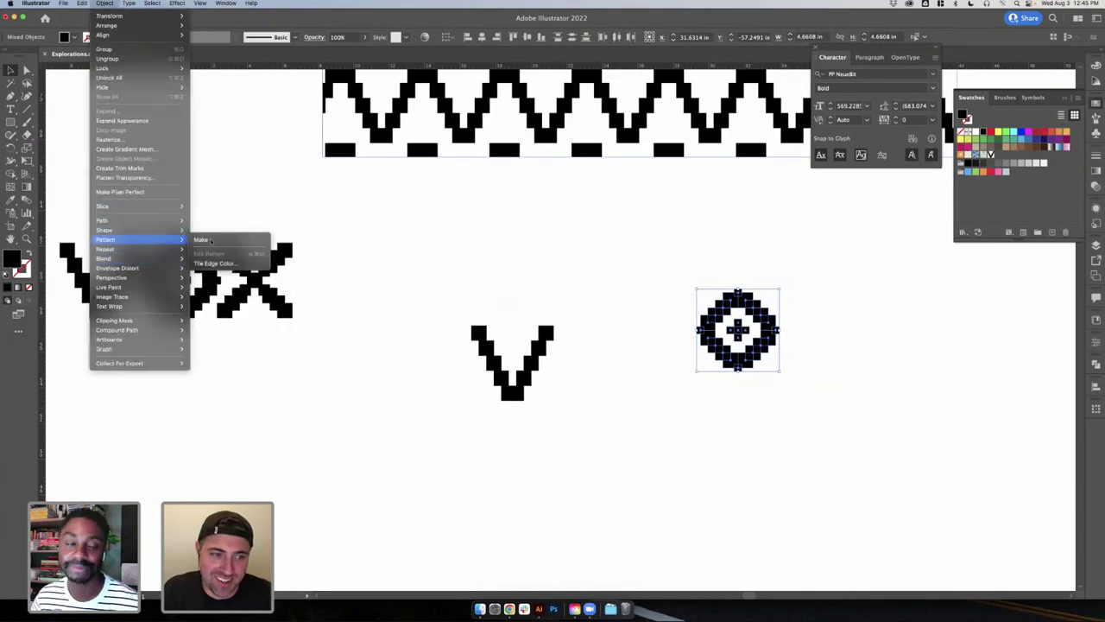
pyautogui.click(207, 240)
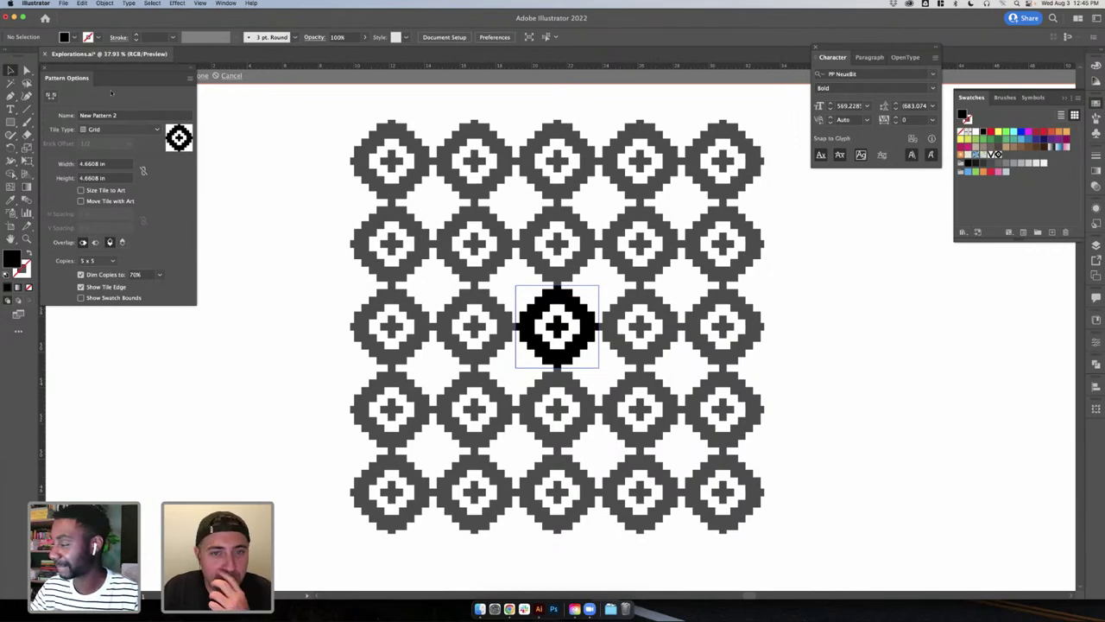
pyautogui.doubleClick(274, 181)
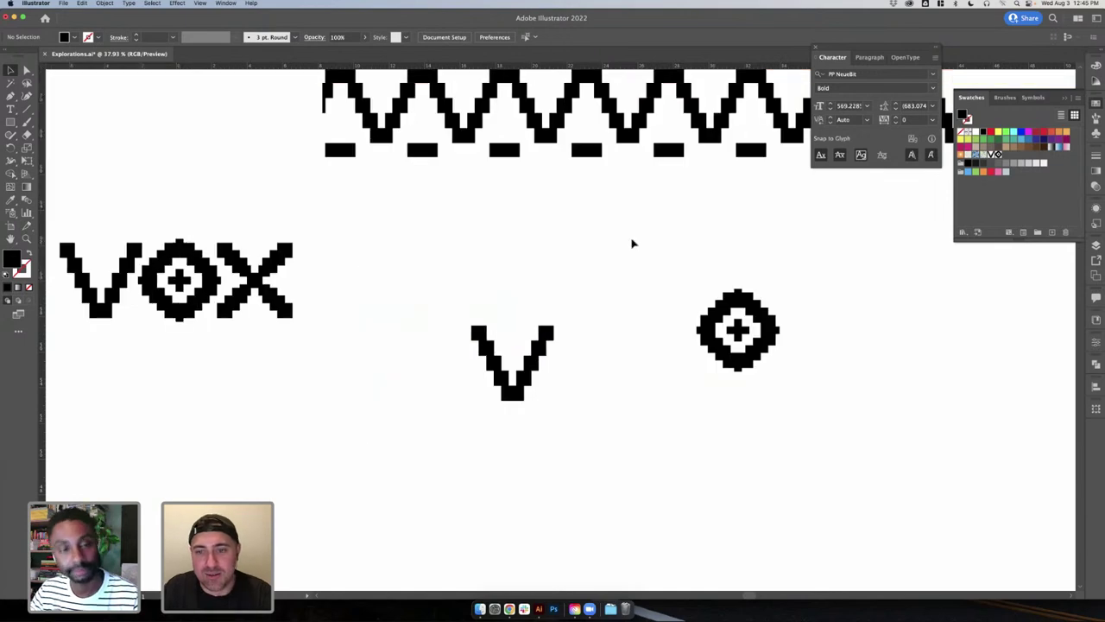
pyautogui.scroll(-3, 678, 254)
pyautogui.moveTo(708, 294); pyautogui.dragTo(795, 249)
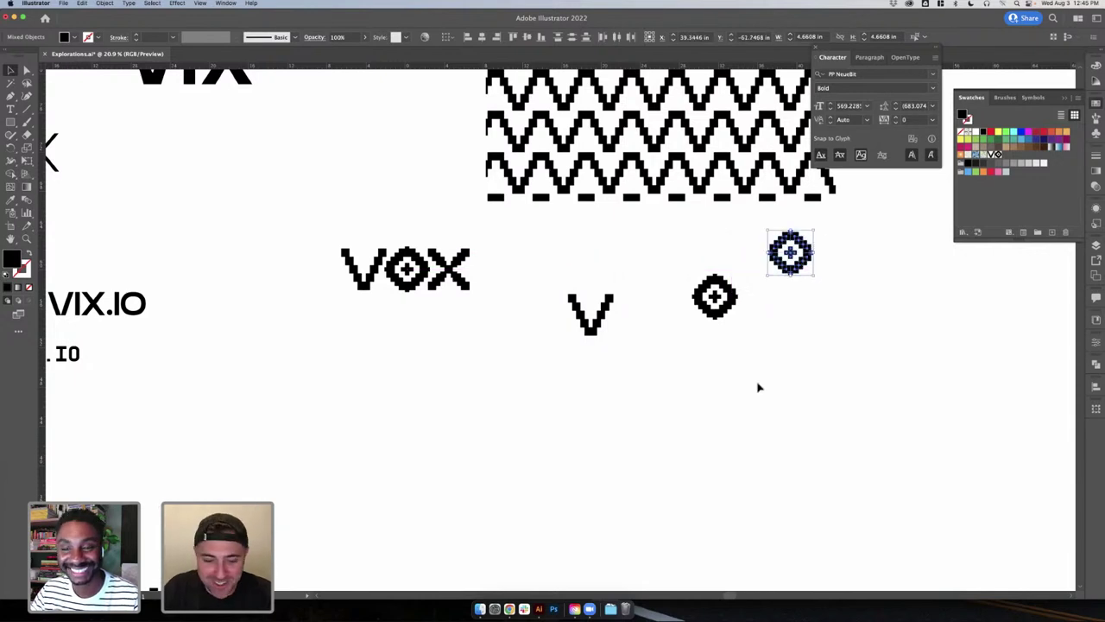
# - Switch to Chrome, maximize its window, and open the StockX page of the Nike Nigeria 2019 Stadium Home jersey from the image results
pyautogui.press('super+Tab')
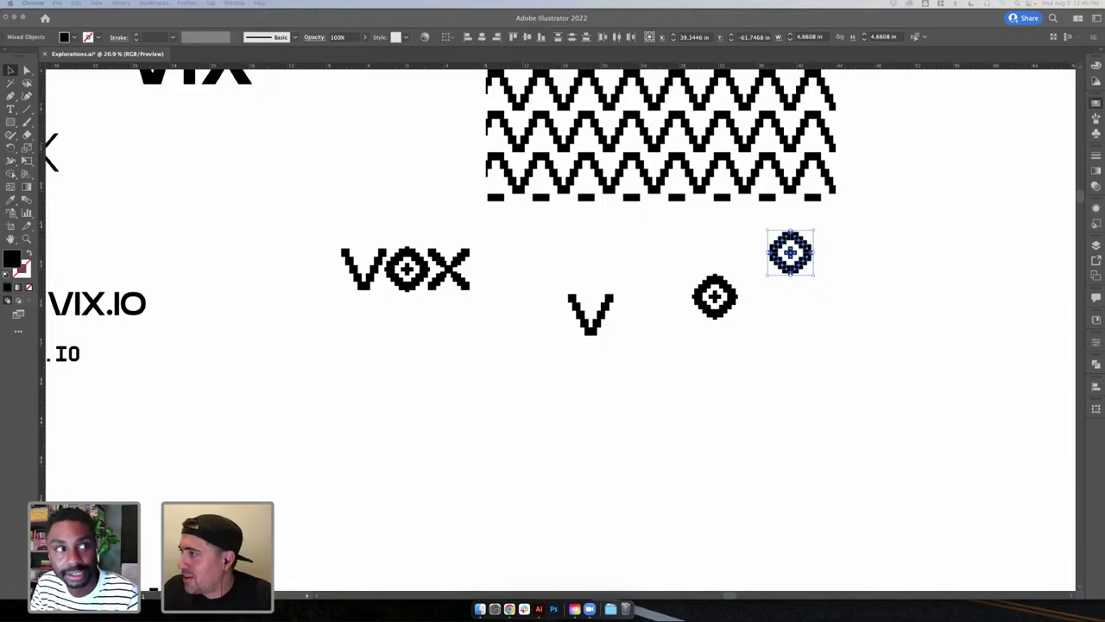
pyautogui.moveTo(1104, 19); pyautogui.dragTo(695, 19)
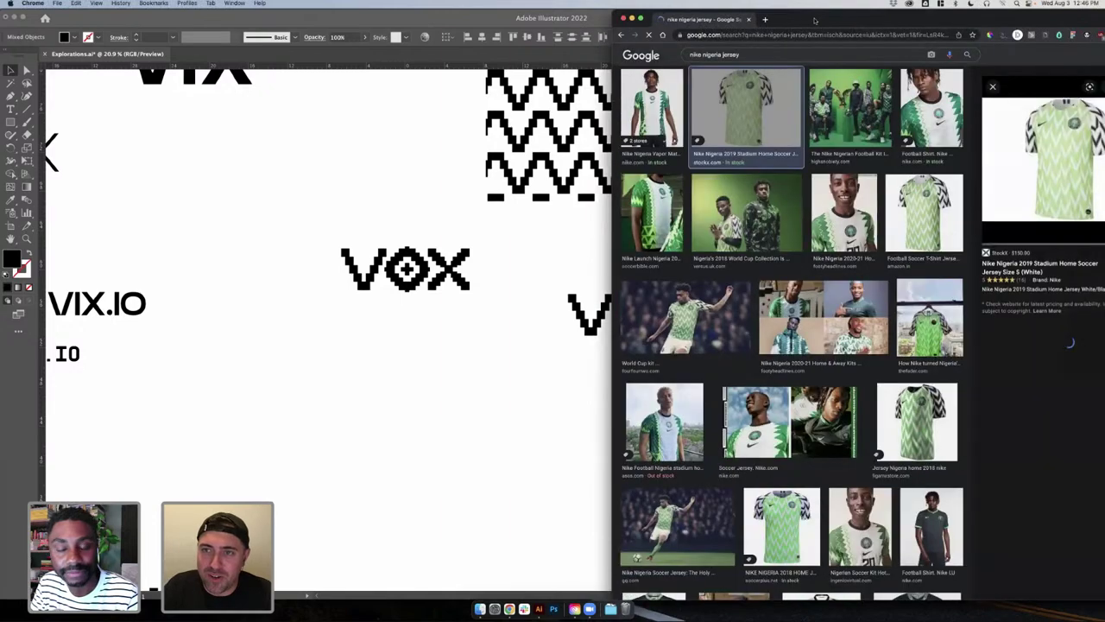
pyautogui.doubleClick(660, 19)
pyautogui.click(967, 186)
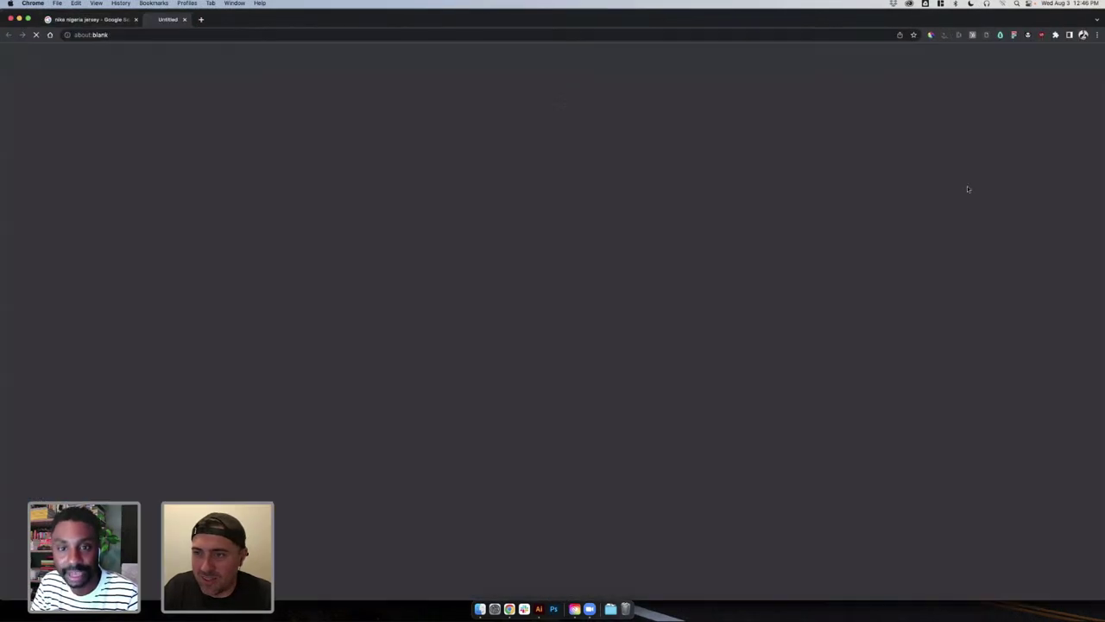
# - Examine the zigzag pattern of the Nigeria jersey in an enlarged view of its product photo
pyautogui.scroll(5, 441, 221)
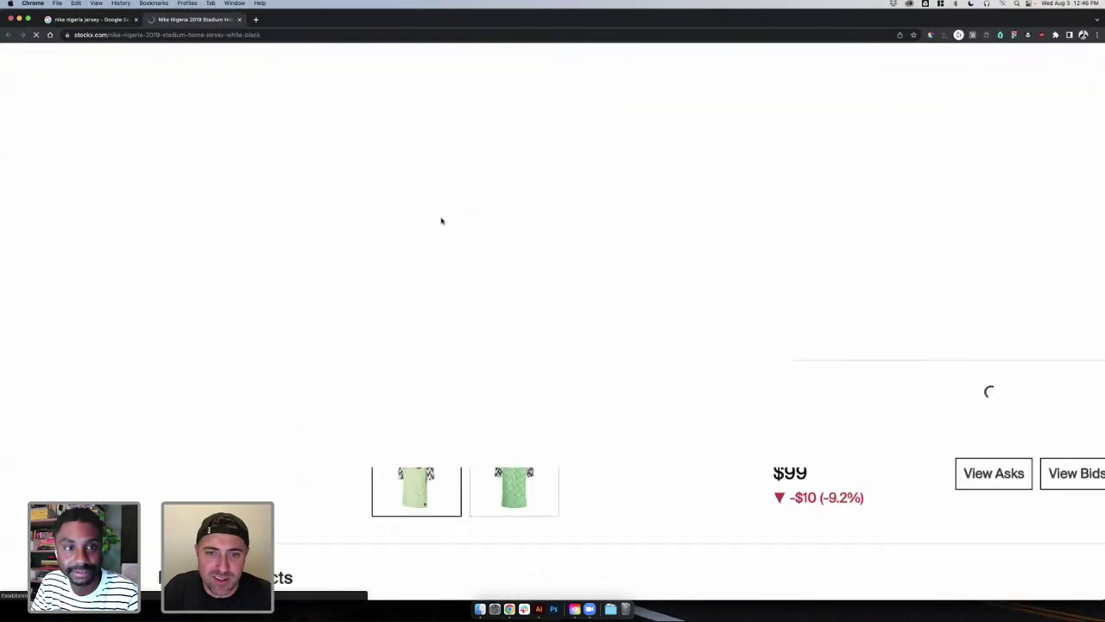
pyautogui.scroll(-5, 441, 221)
pyautogui.press('super+minus')
pyautogui.press('super+minus')
pyautogui.scroll(5, 636, 234)
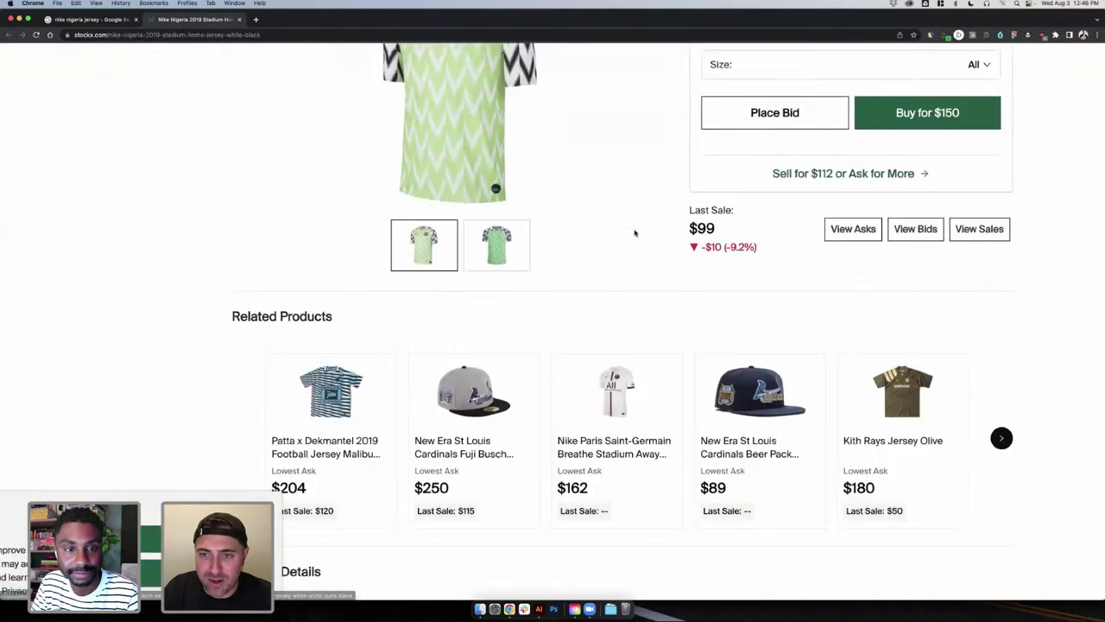
pyautogui.press('super+equal')
pyautogui.press('super+equal')
pyautogui.press('super+equal')
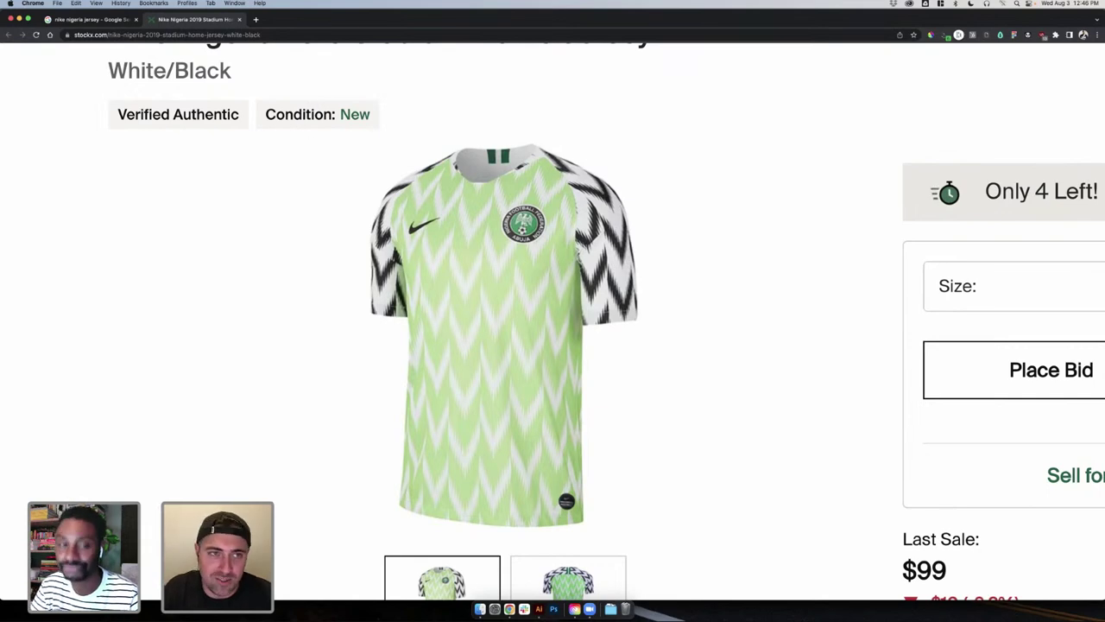
# - Close the jersey's product page and look at other Nike Nigeria images in the search results
pyautogui.click(240, 19)
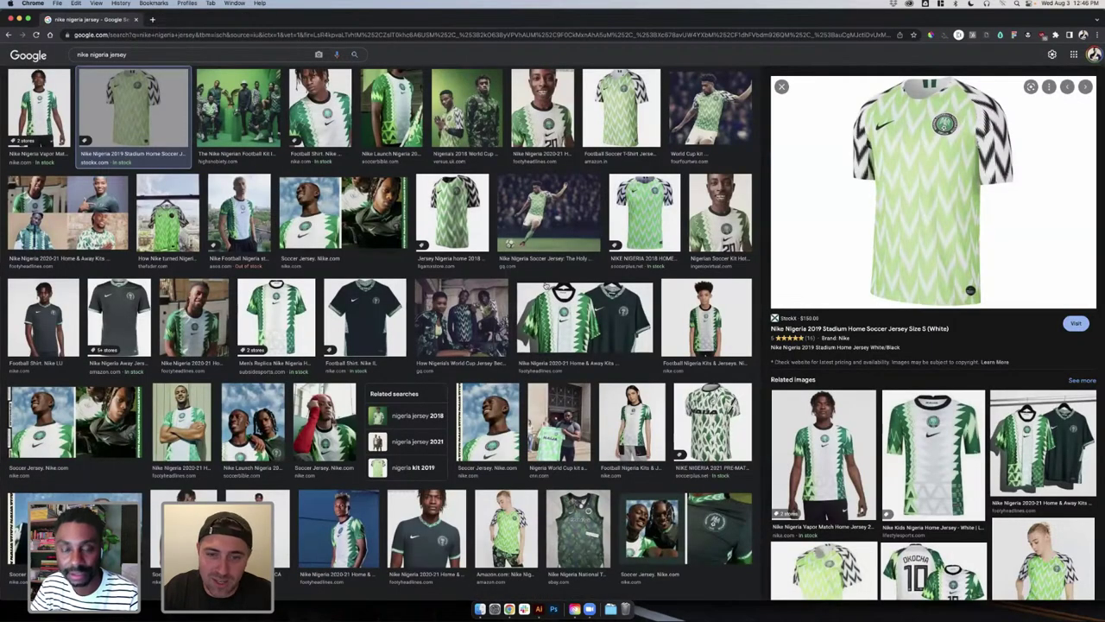
pyautogui.click(462, 222)
pyautogui.click(455, 119)
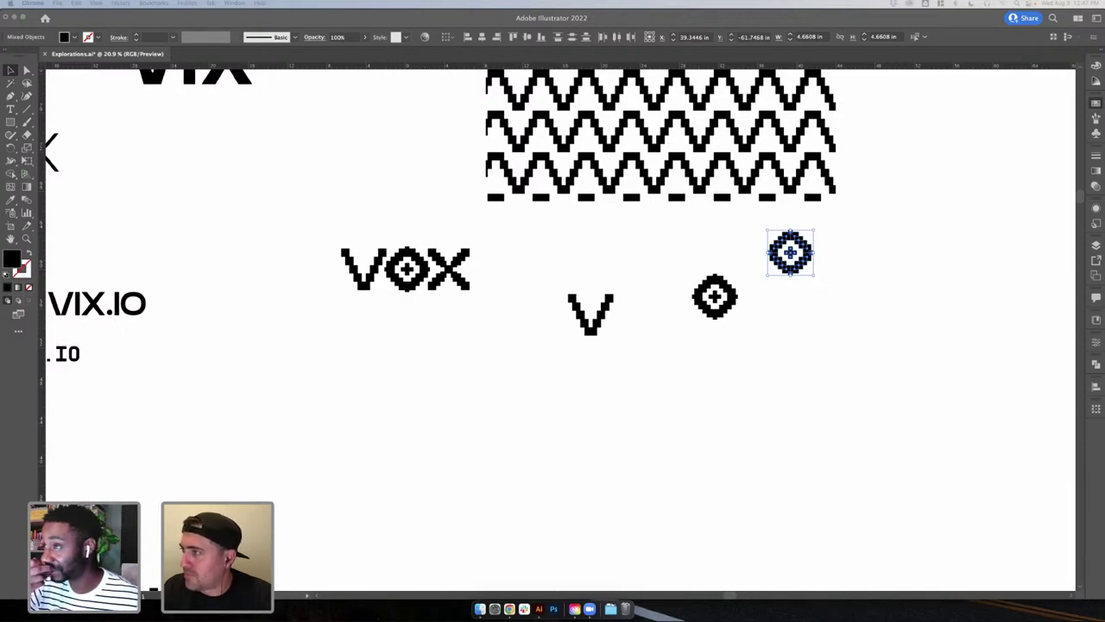
# - Switch back to Illustrator and deselect the duplicated O
pyautogui.click(1006, 395)
pyautogui.scroll(2, 950, 372)
pyautogui.hscroll(2, 950, 372)
pyautogui.click(923, 372)
pyautogui.hscroll(1, 560, 329)
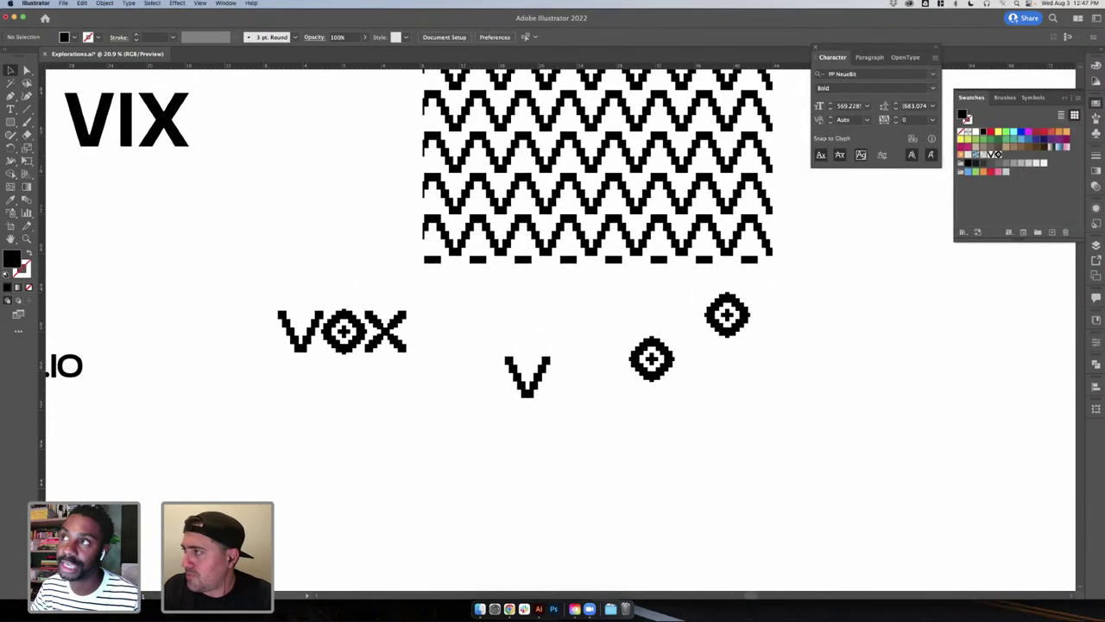
pyautogui.press('super+Tab')
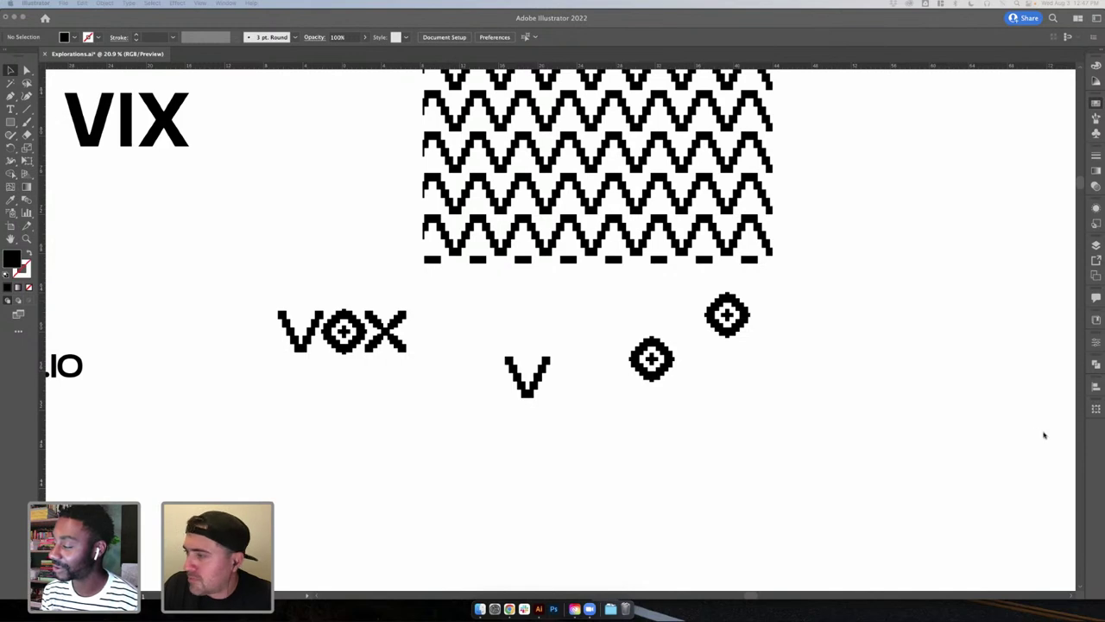
pyautogui.click(773, 395)
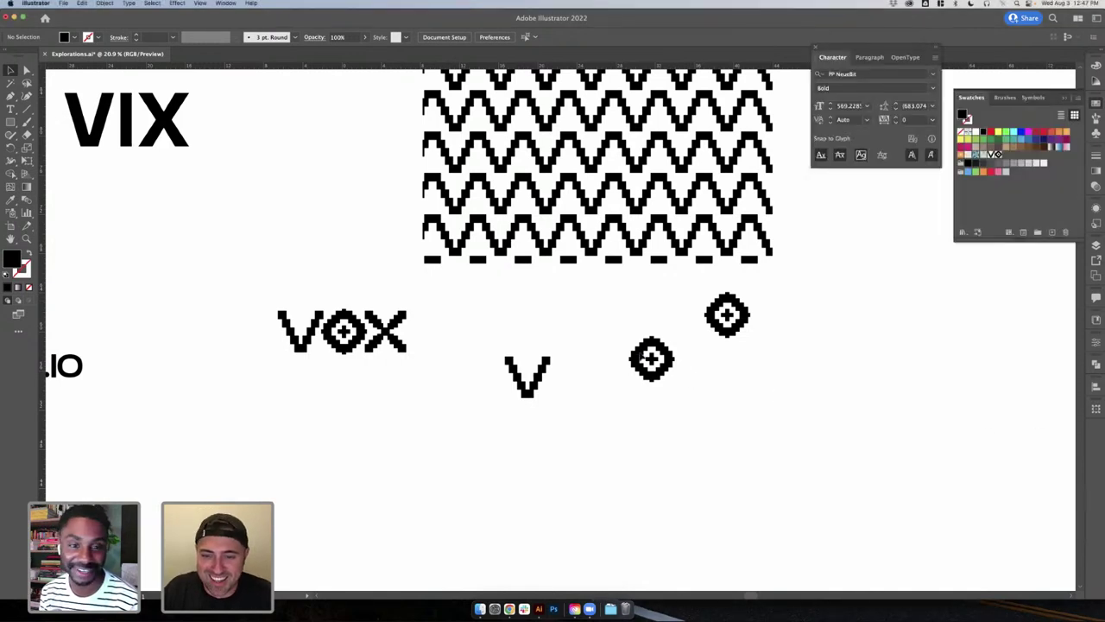
# - Enter the VOX group, copy only the X, and leave the group
pyautogui.click(640, 356)
pyautogui.click(558, 319)
pyautogui.click(398, 336)
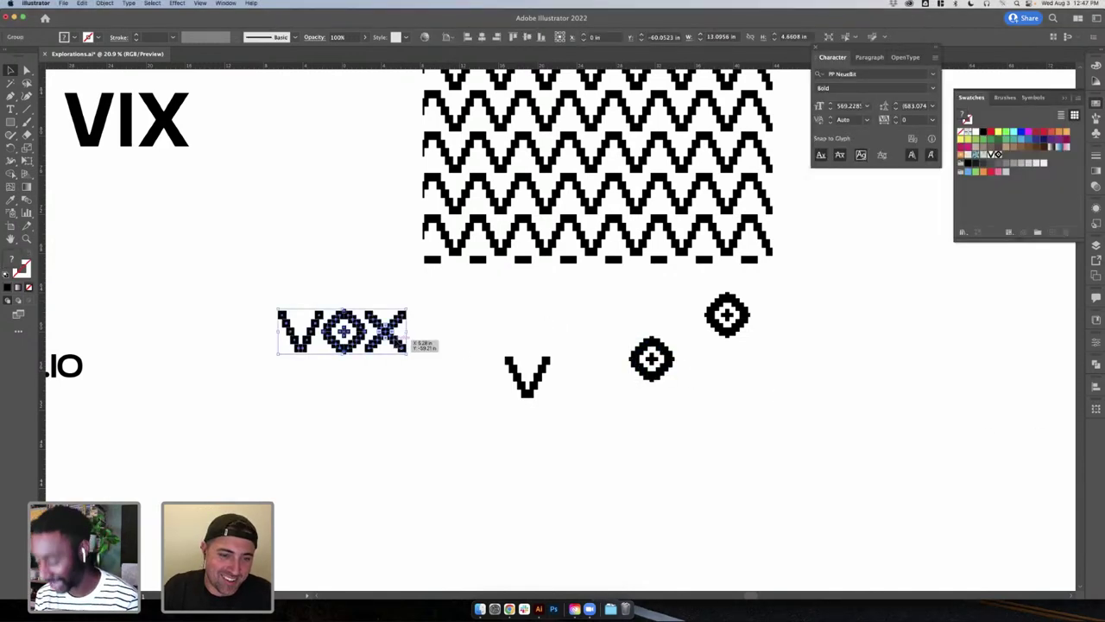
pyautogui.doubleClick(402, 341)
pyautogui.click(402, 347)
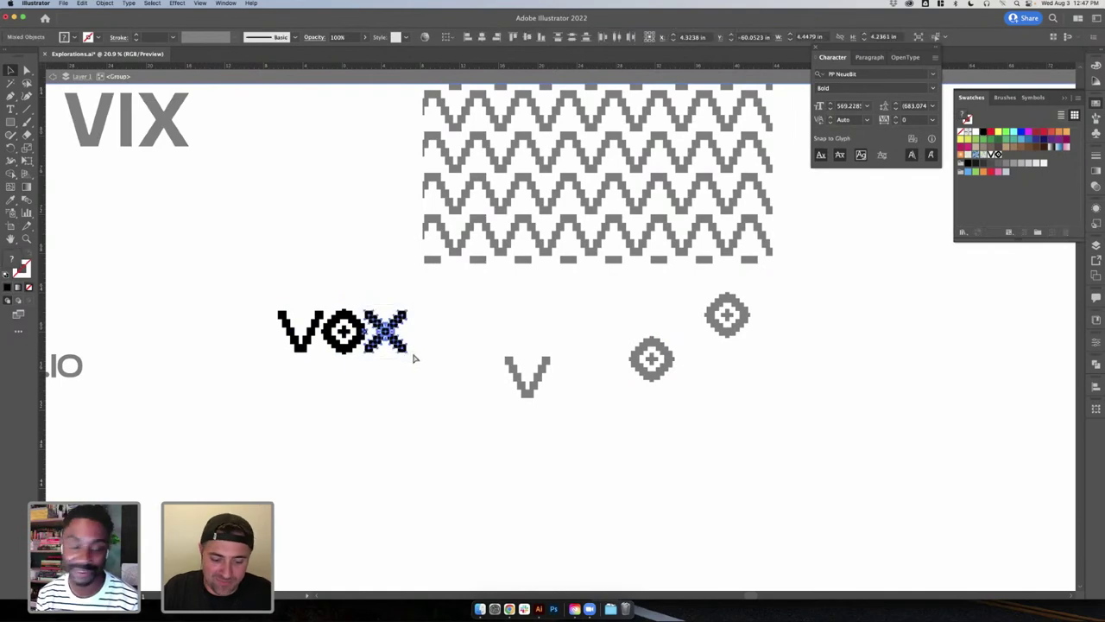
pyautogui.doubleClick(461, 428)
# - Paste the X onto the canvas and move it below the standalone V, slightly to the left
pyautogui.press('super+Tab')
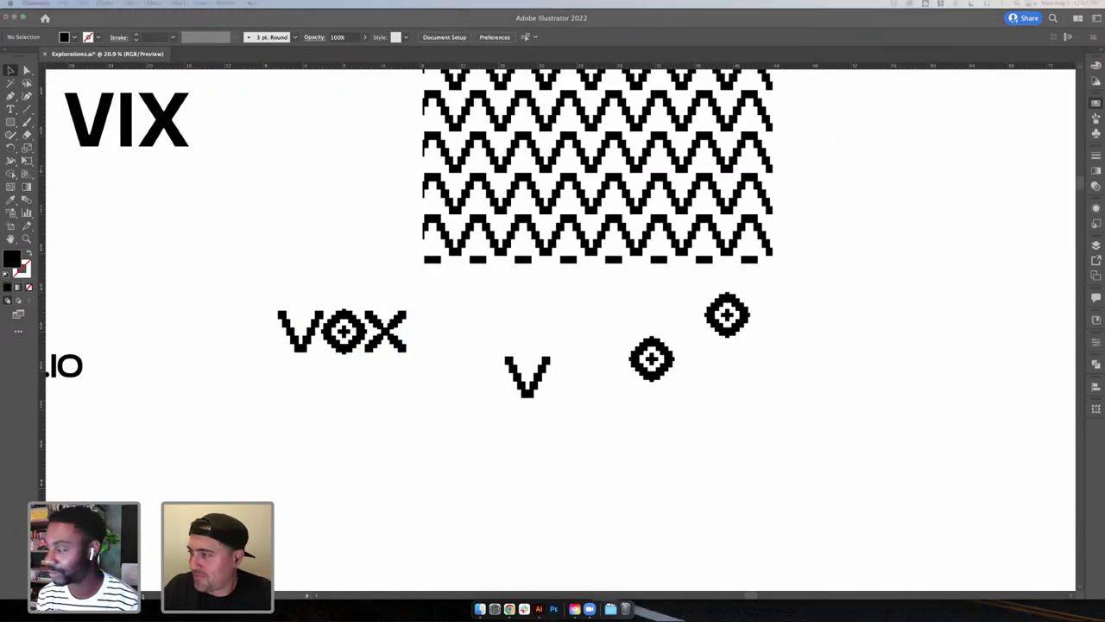
pyautogui.click(430, 463)
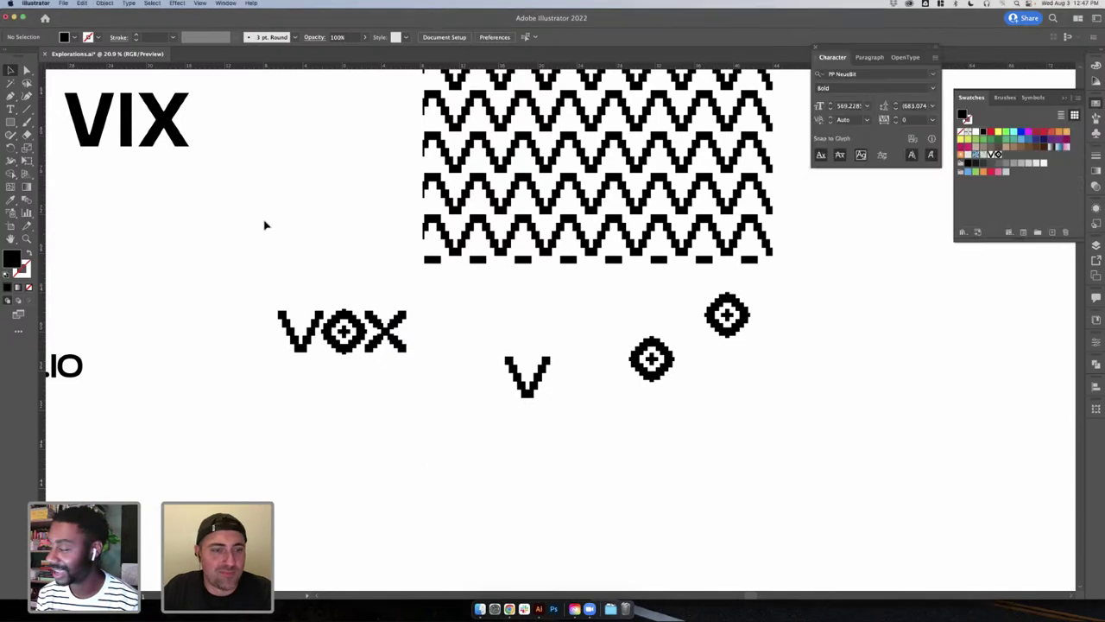
pyautogui.press('cmd+v')
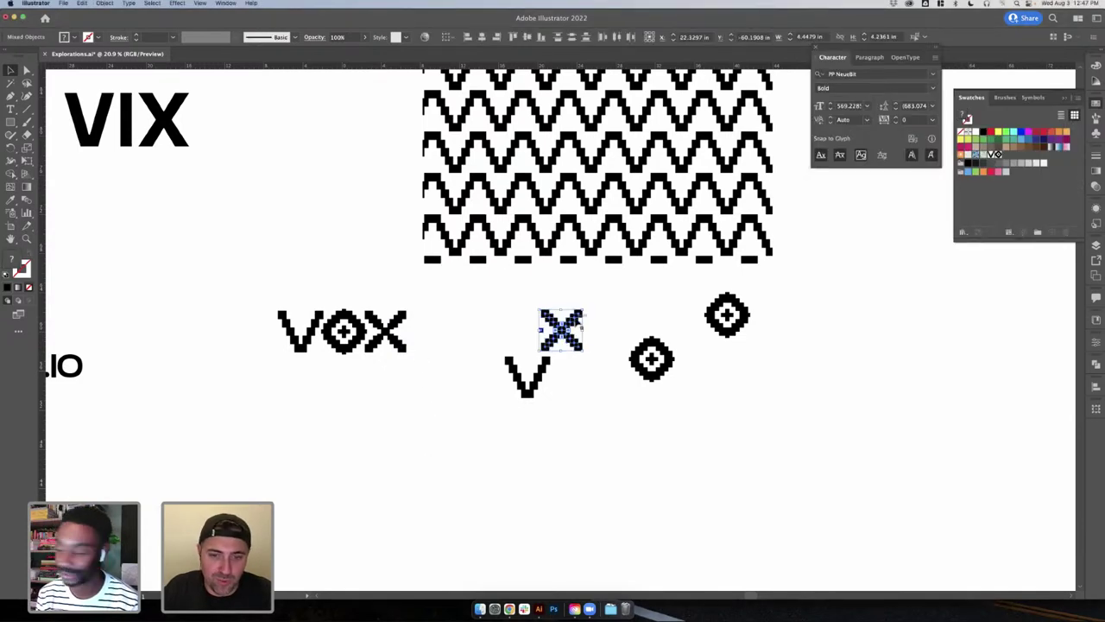
pyautogui.moveTo(563, 330); pyautogui.dragTo(466, 504)
pyautogui.doubleClick(443, 503)
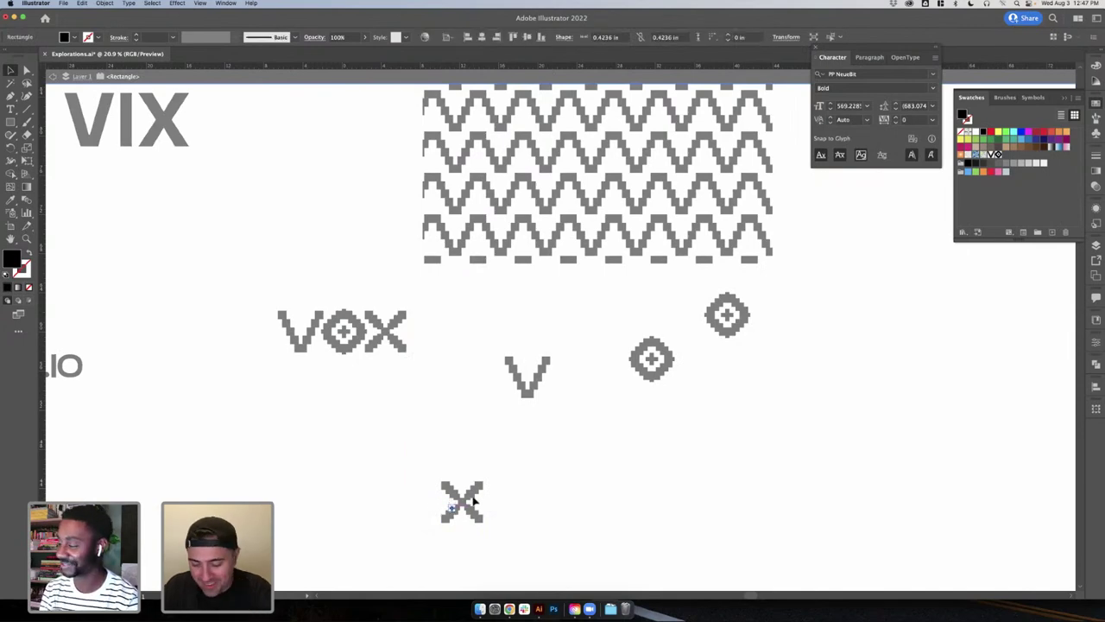
pyautogui.doubleClick(377, 453)
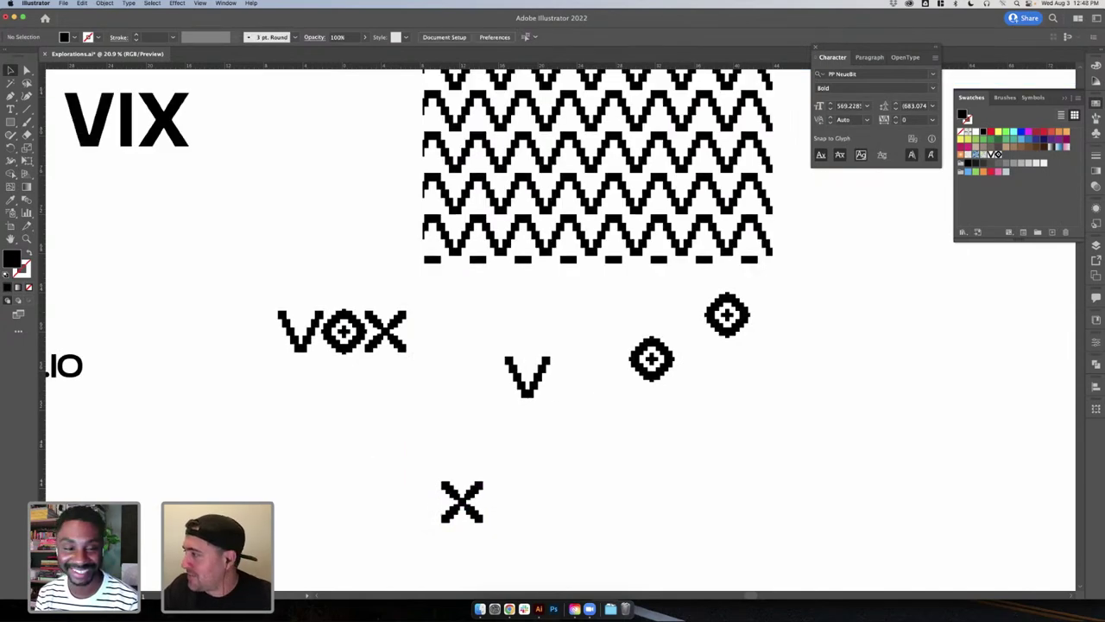
pyautogui.press('super+Tab')
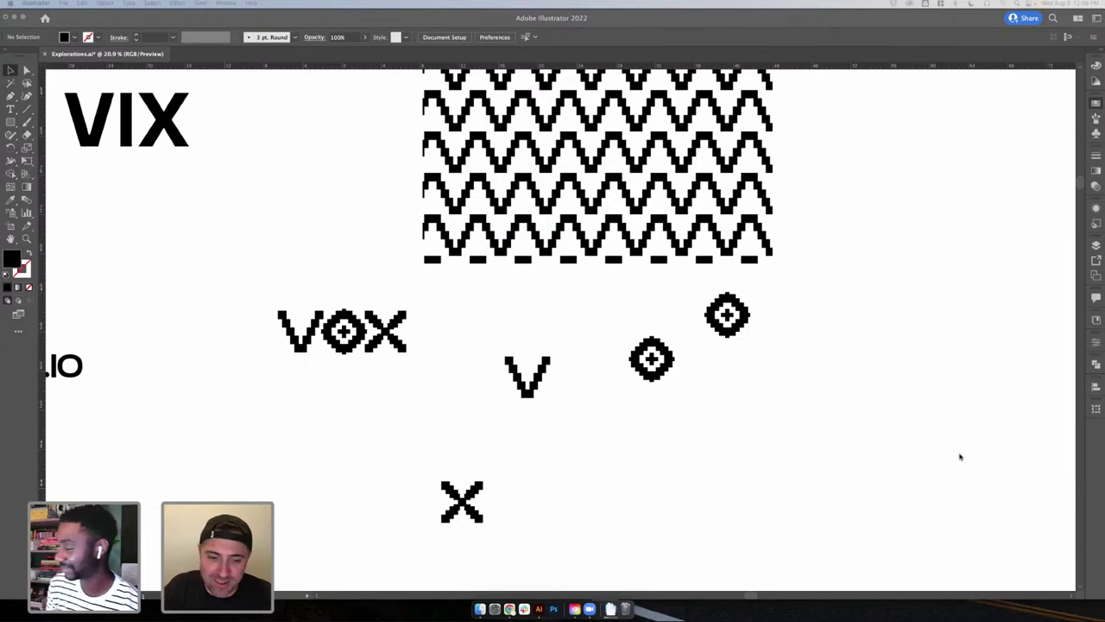
# - Make a grid-tiled pattern swatch from the standalone pixel X and leave pattern editing
pyautogui.click(907, 444)
pyautogui.moveTo(440, 462); pyautogui.dragTo(506, 543)
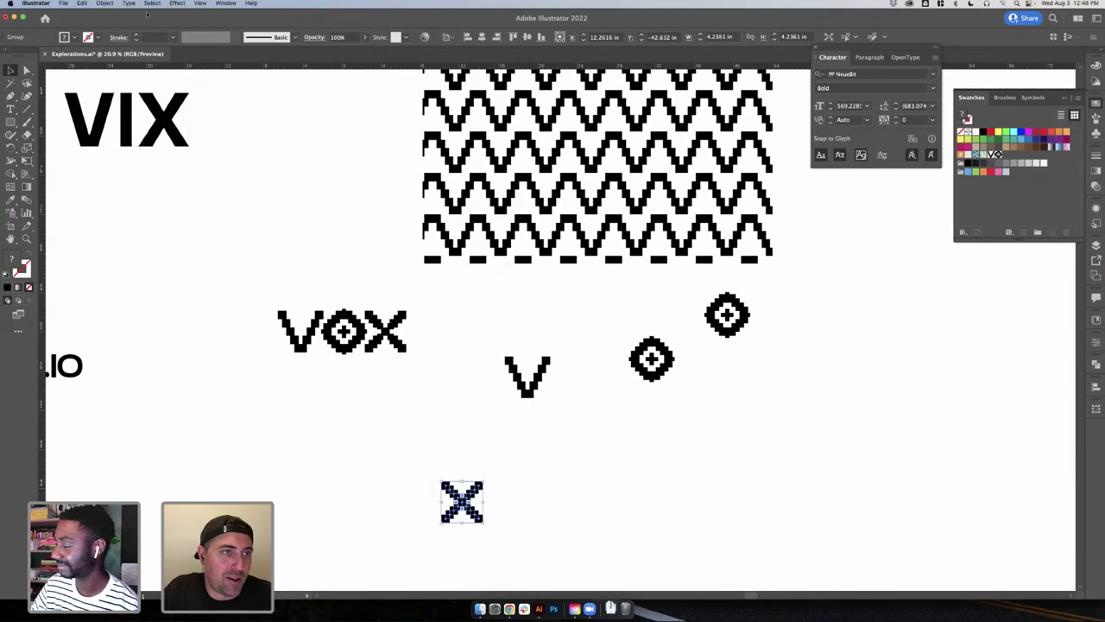
pyautogui.click(105, 2)
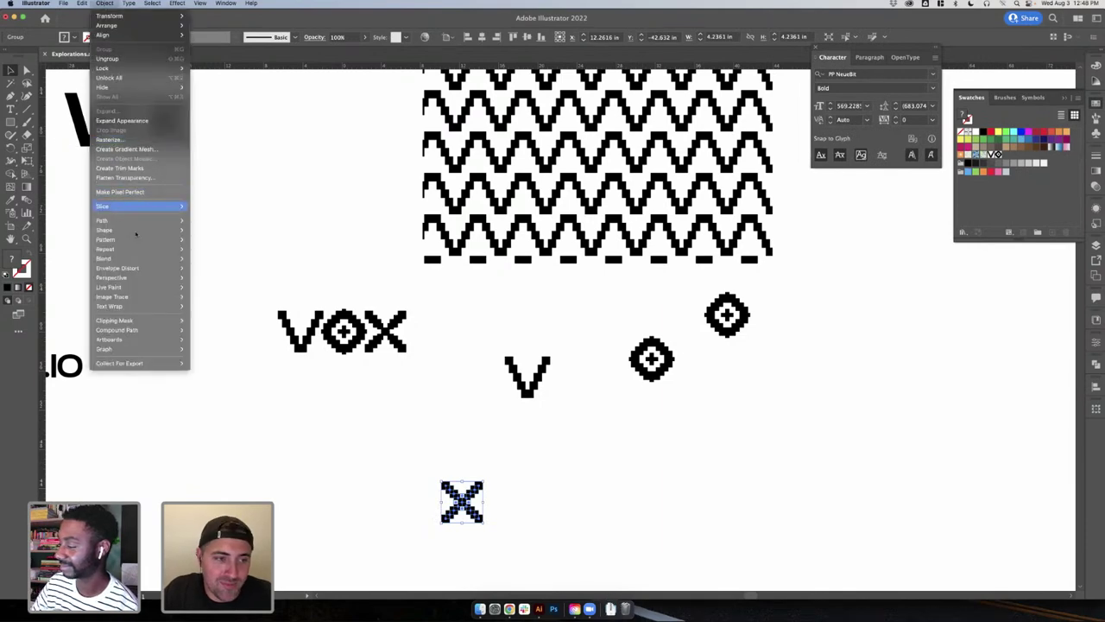
pyautogui.moveTo(138, 233)
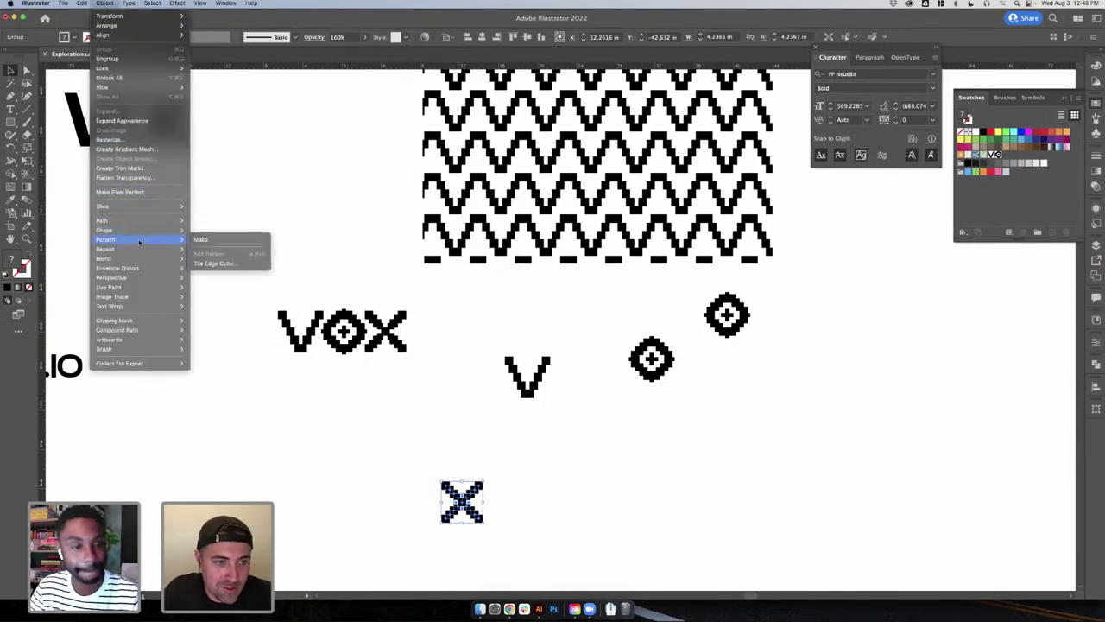
pyautogui.click(211, 238)
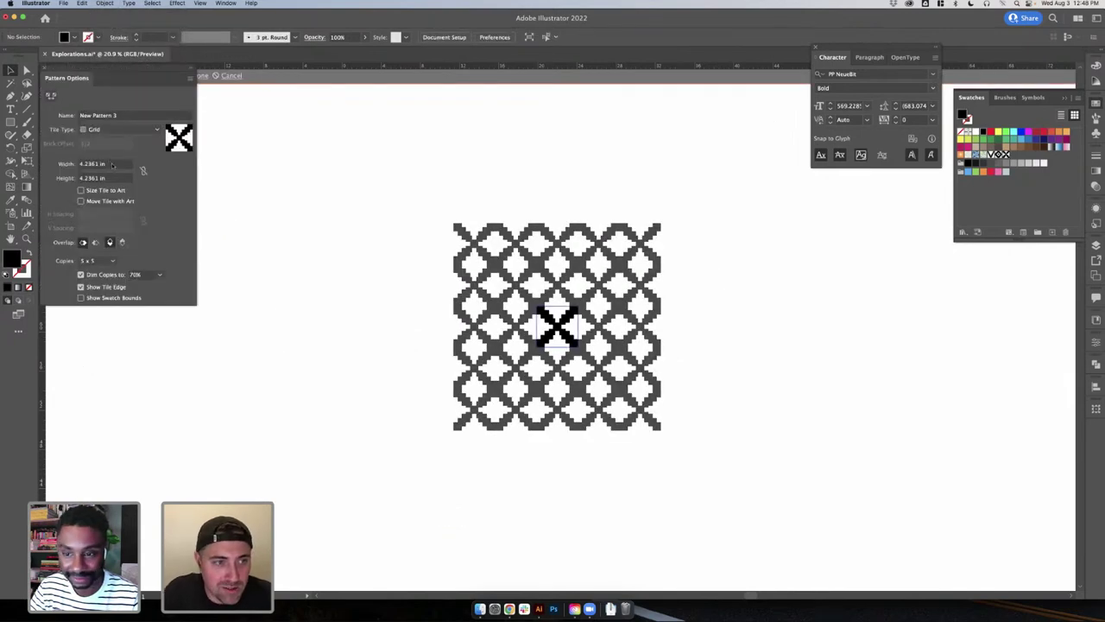
pyautogui.scroll(4, 577, 324)
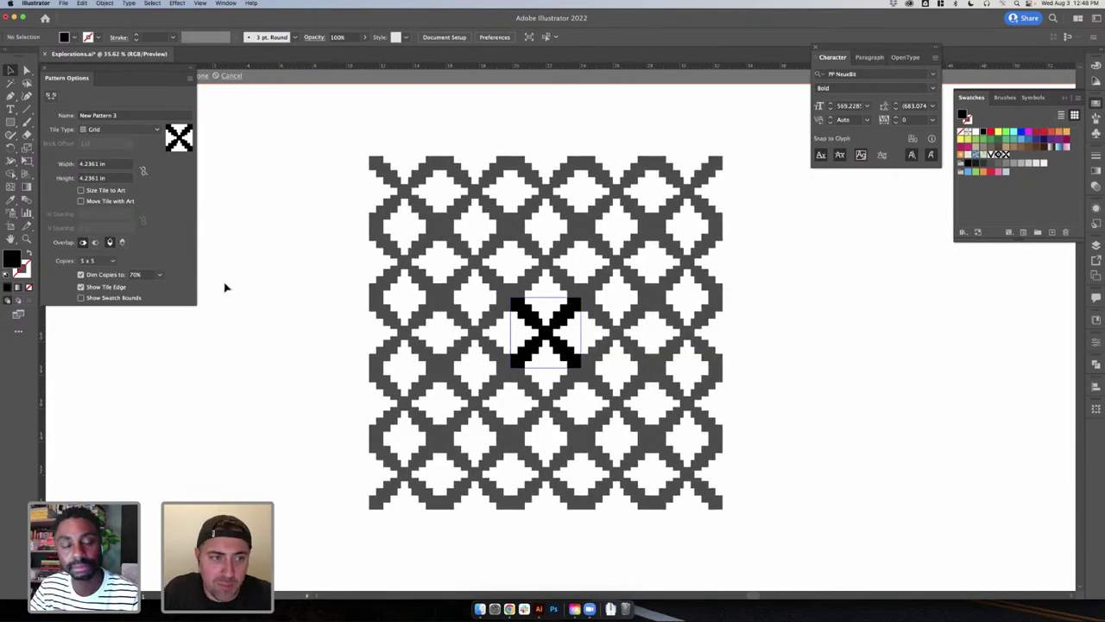
pyautogui.press('Escape')
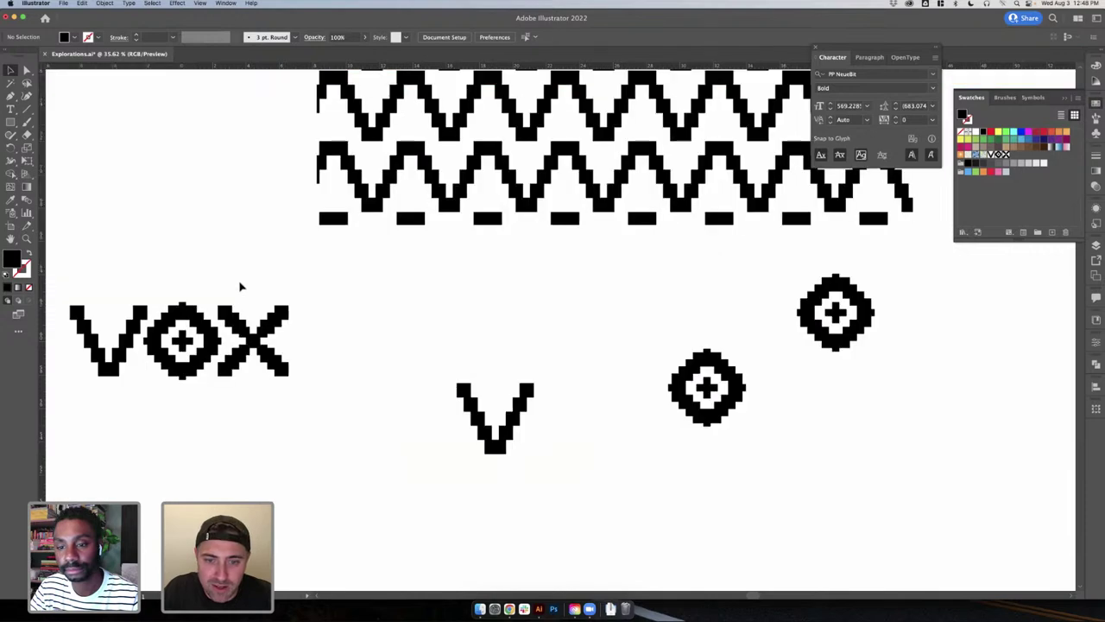
# - Duplicate the V-pattern rectangle beside the original and fill the copy with the O pattern swatch
pyautogui.scroll(-5, 474, 377)
pyautogui.scroll(-3, 472, 371)
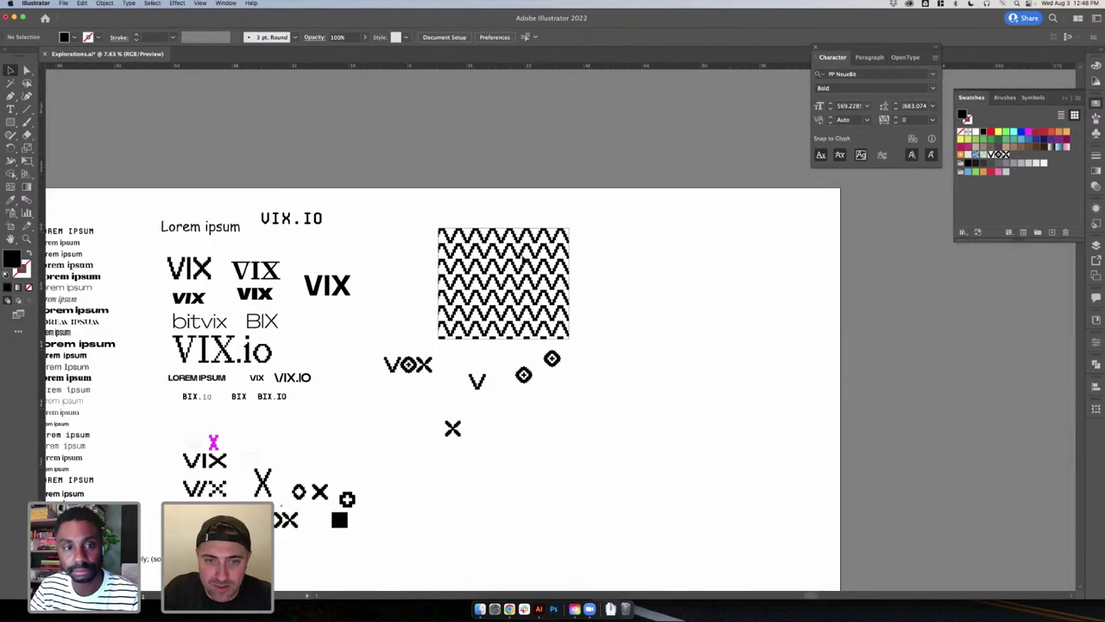
pyautogui.click(518, 267)
pyautogui.keyDown('alt'); pyautogui.moveTo(518, 268); pyautogui.dragTo(687, 278); pyautogui.keyUp('alt')
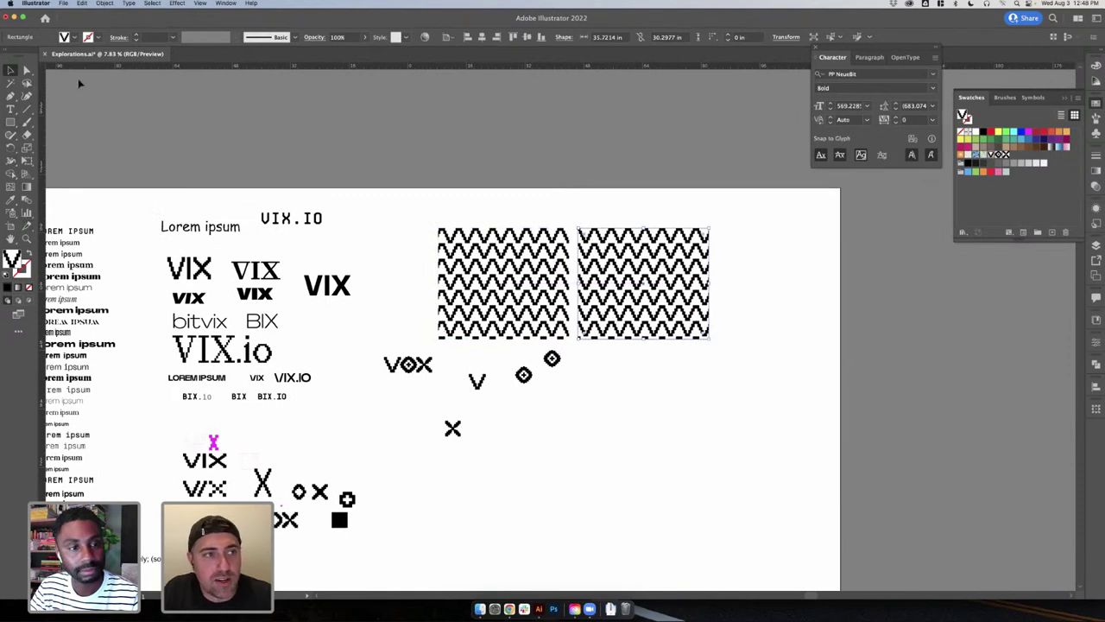
pyautogui.click(69, 37)
pyautogui.click(67, 82)
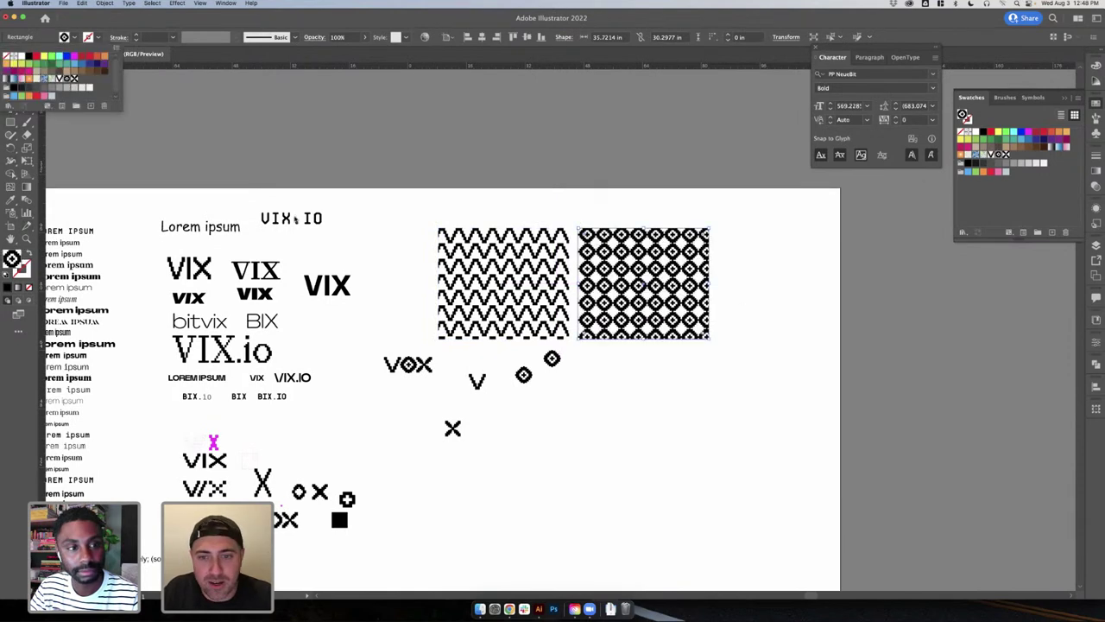
pyautogui.click(763, 311)
# - Duplicate the O-pattern rectangle just below it and fill the copy with the X pattern swatch
pyautogui.keyDown('alt'); pyautogui.moveTo(656, 295); pyautogui.dragTo(681, 415); pyautogui.keyUp('alt')
pyautogui.click(75, 37)
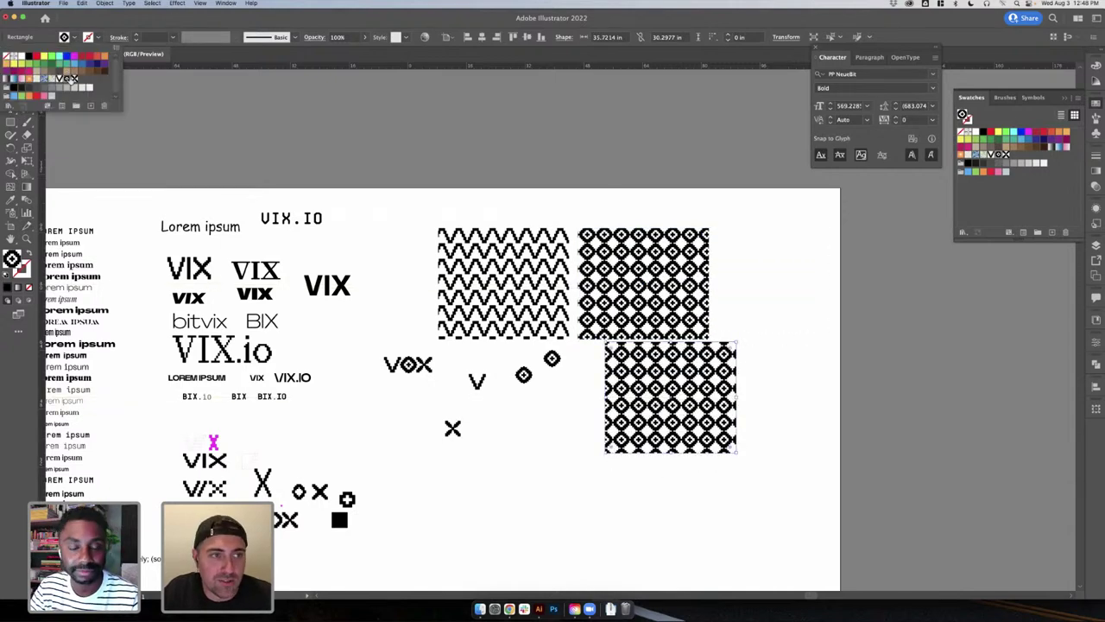
pyautogui.click(70, 79)
pyautogui.click(757, 247)
pyautogui.click(767, 373)
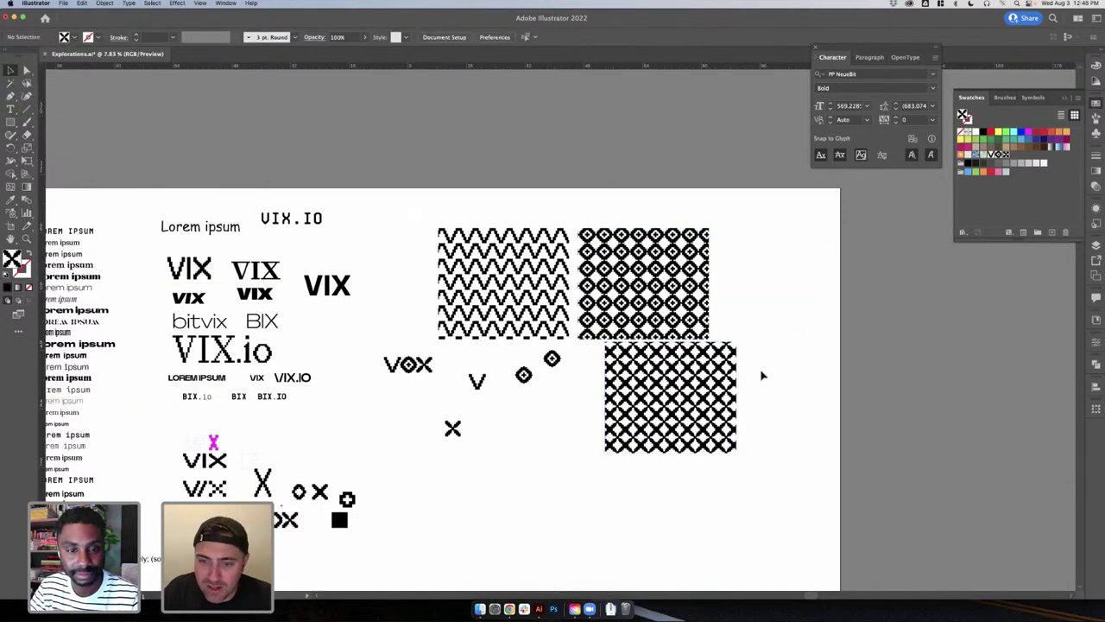
pyautogui.scroll(5, 643, 381)
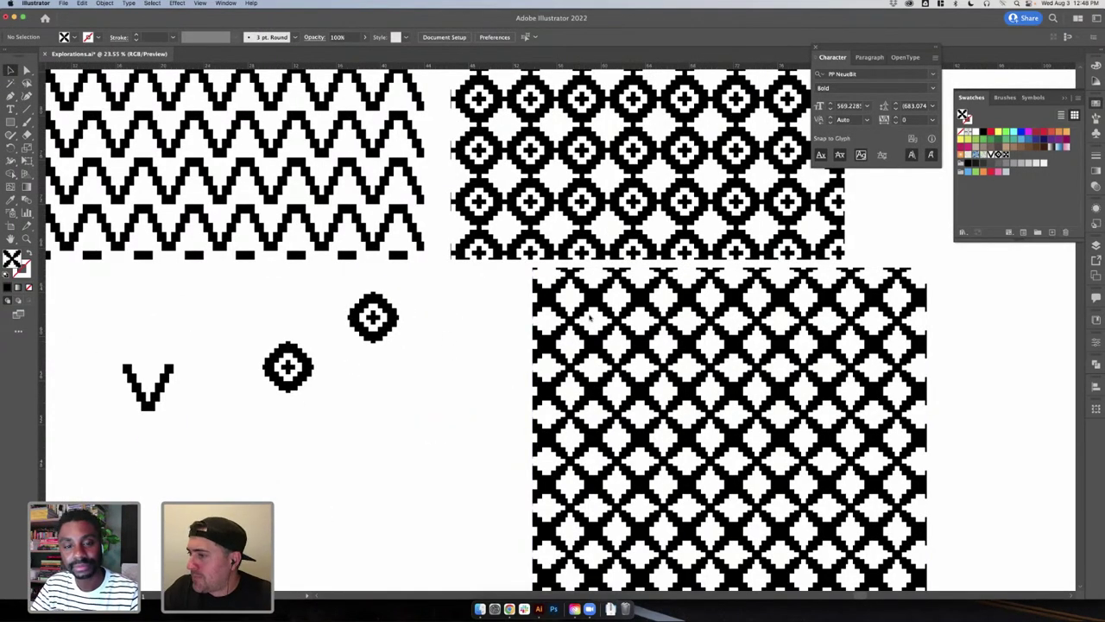
pyautogui.press('super+Tab')
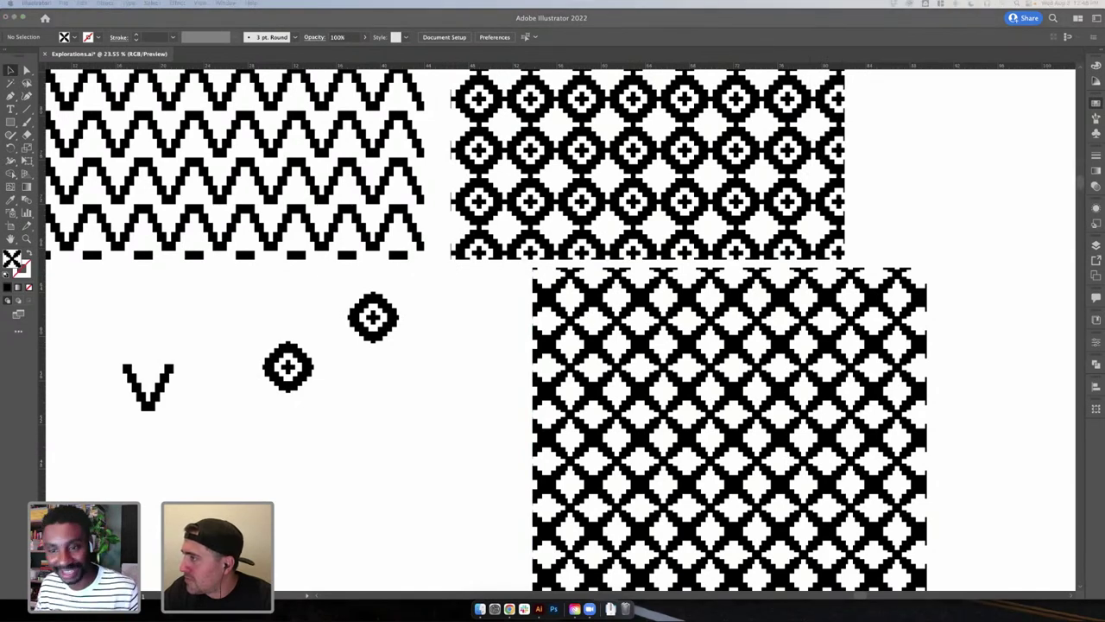
pyautogui.click(615, 396)
pyautogui.hscroll(-4, 535, 421)
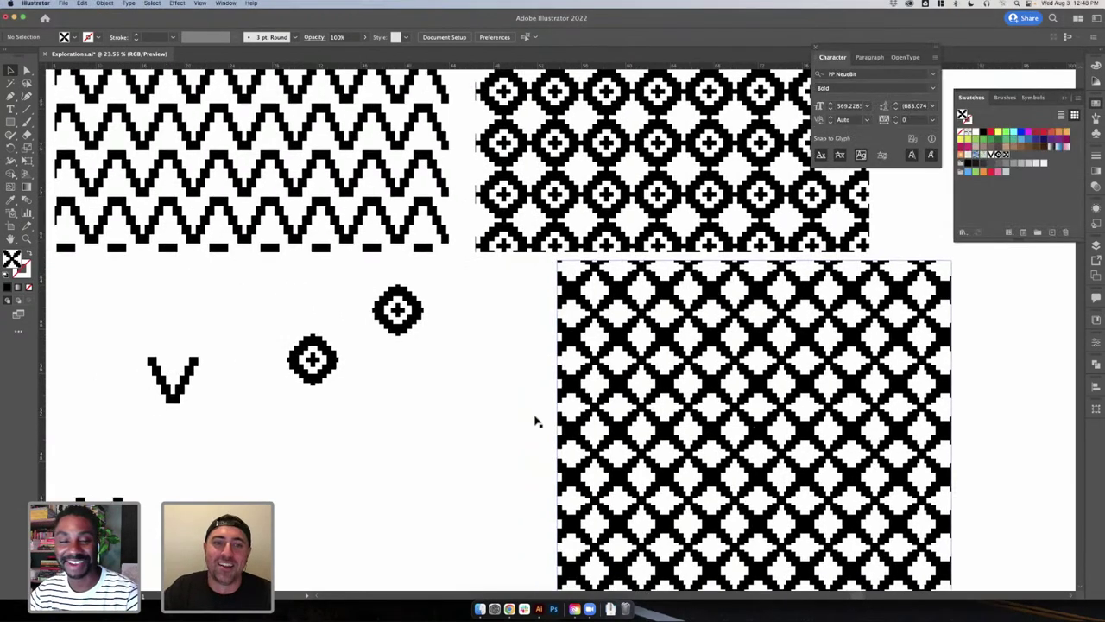
pyautogui.scroll(-5, 532, 421)
pyautogui.hscroll(-4, 533, 421)
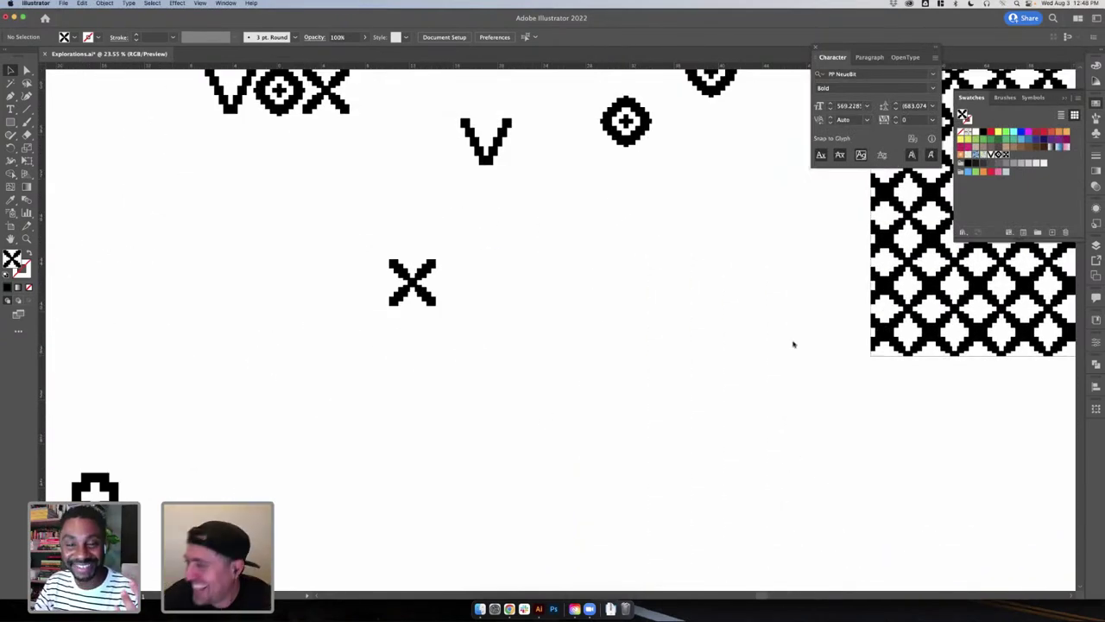
pyautogui.press('super+Tab')
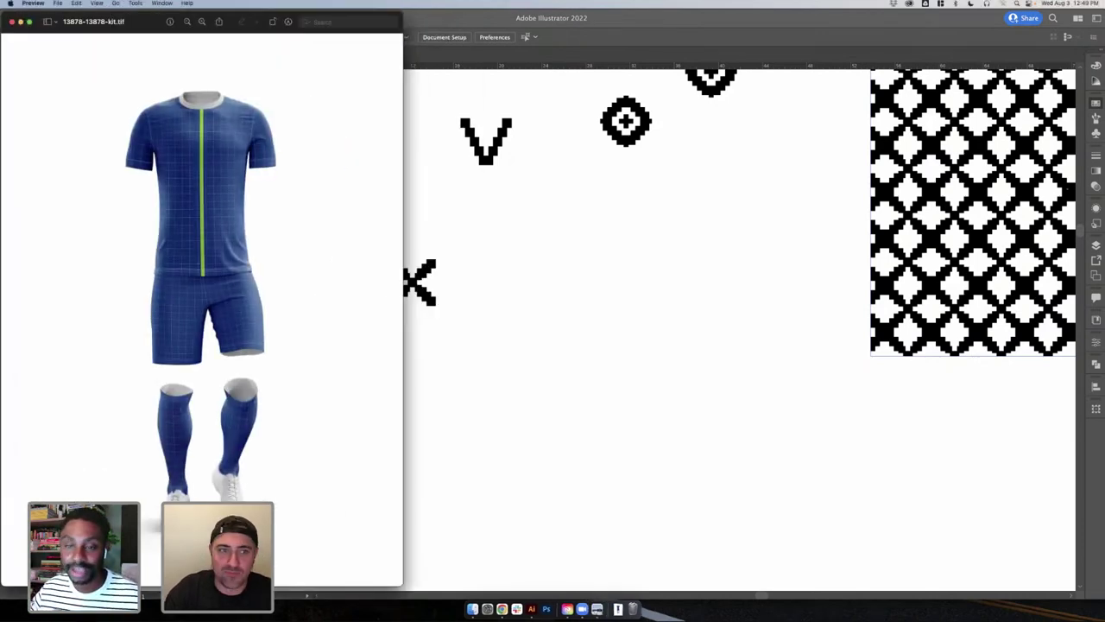
pyautogui.click(10, 22)
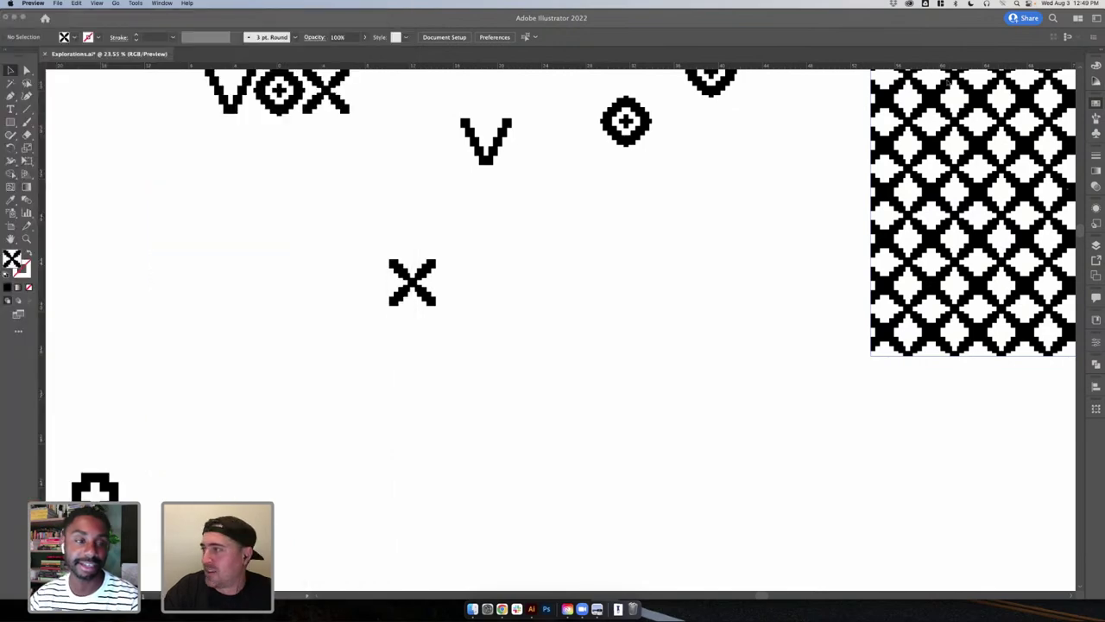
pyautogui.moveTo(908, 374); pyautogui.dragTo(548, 607)
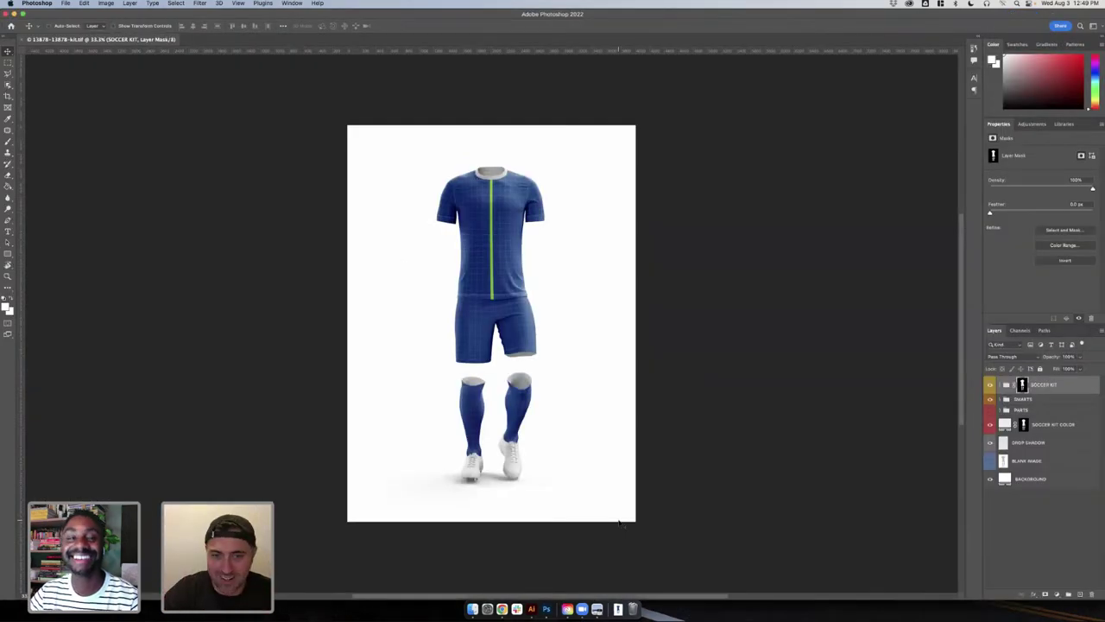
pyautogui.click(1004, 385)
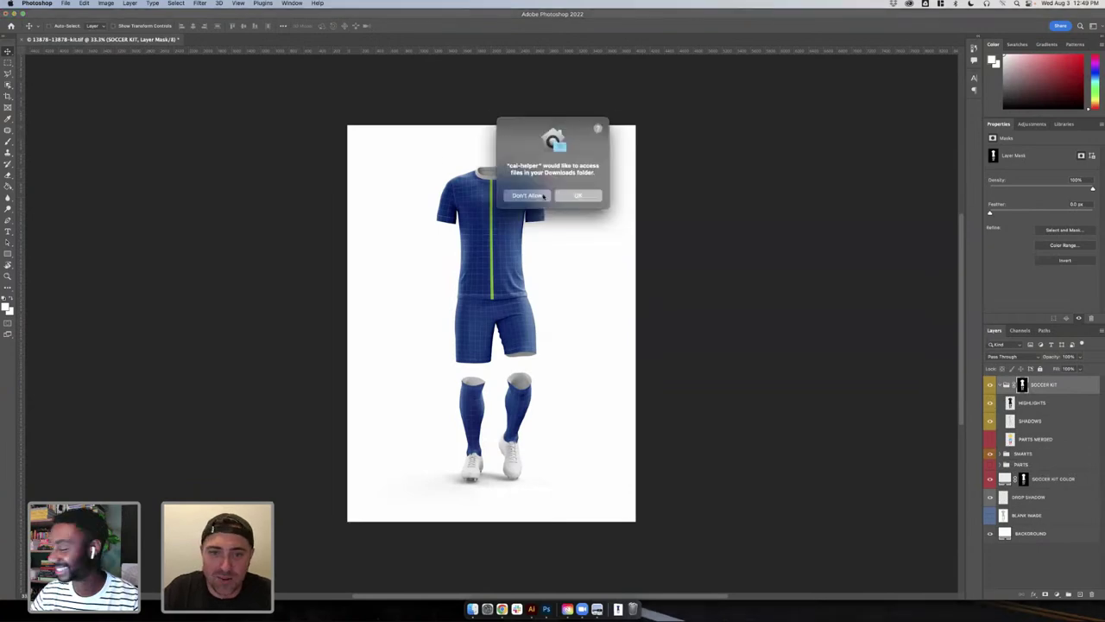
pyautogui.click(563, 198)
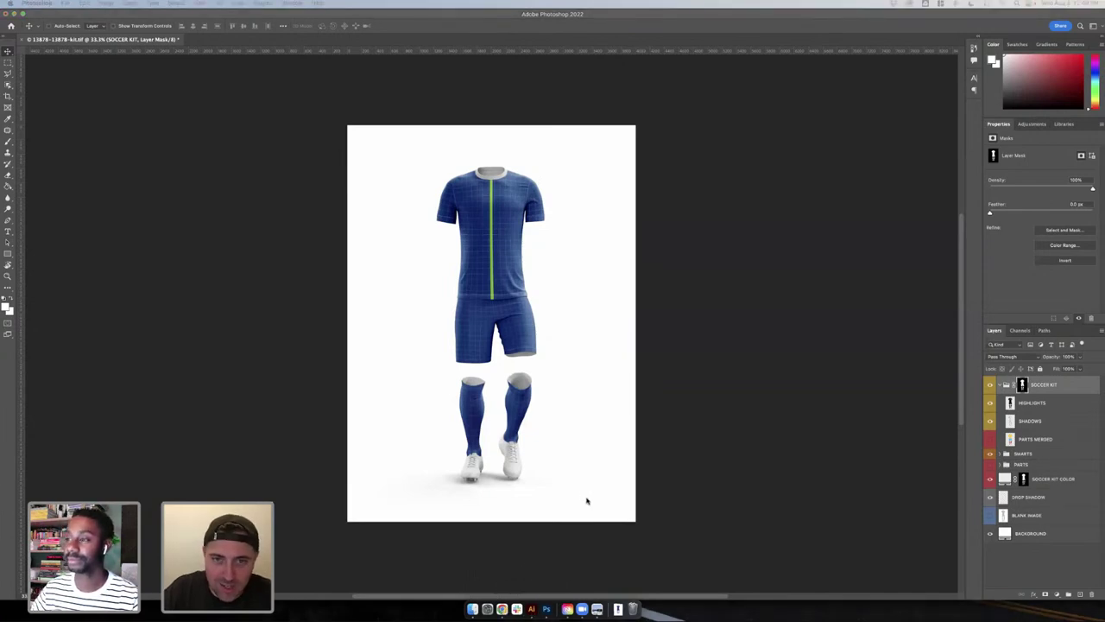
# - Switch to Illustrator and draw a square about 12 in wide beside the standalone X, filled with the yellow swatch
pyautogui.hotkey('ctrl', 'Up')
pyautogui.click(706, 457)
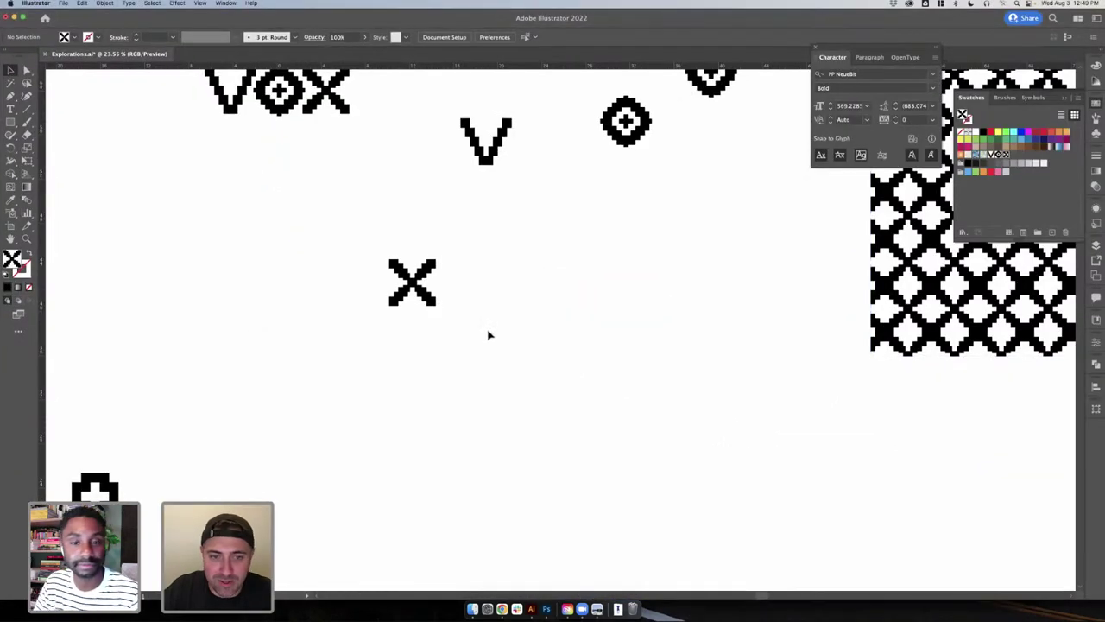
pyautogui.press('m')
pyautogui.moveTo(460, 232); pyautogui.dragTo(593, 362)
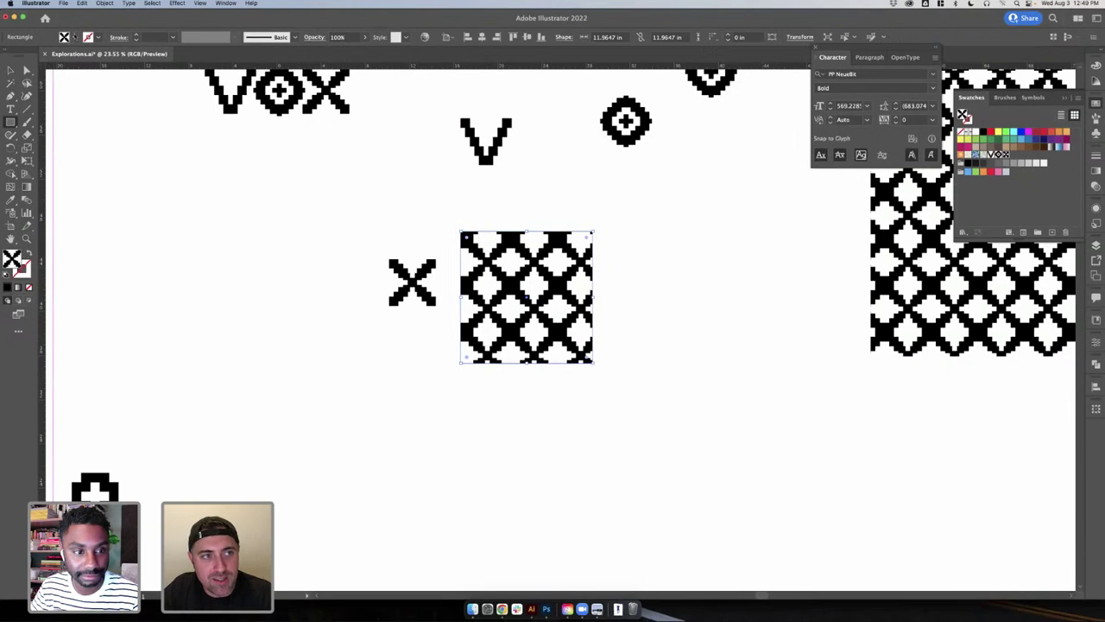
pyautogui.click(74, 38)
pyautogui.click(46, 59)
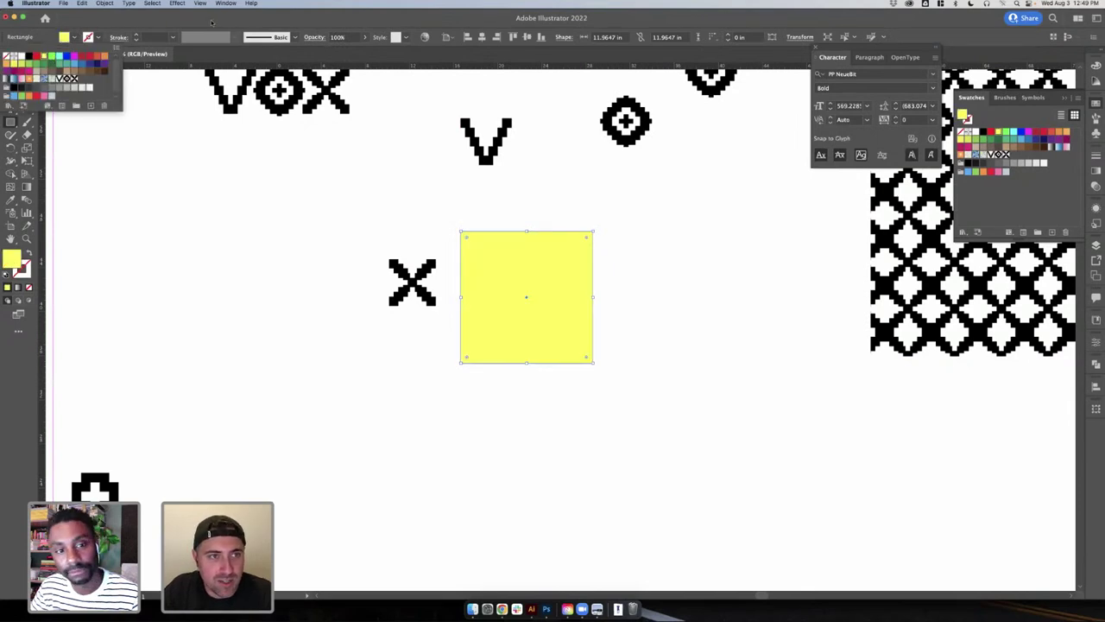
# - Shift the square's fill hue toward lime green, #ceff00, and cancel the stray new rectangle
pyautogui.doubleClick(11, 257)
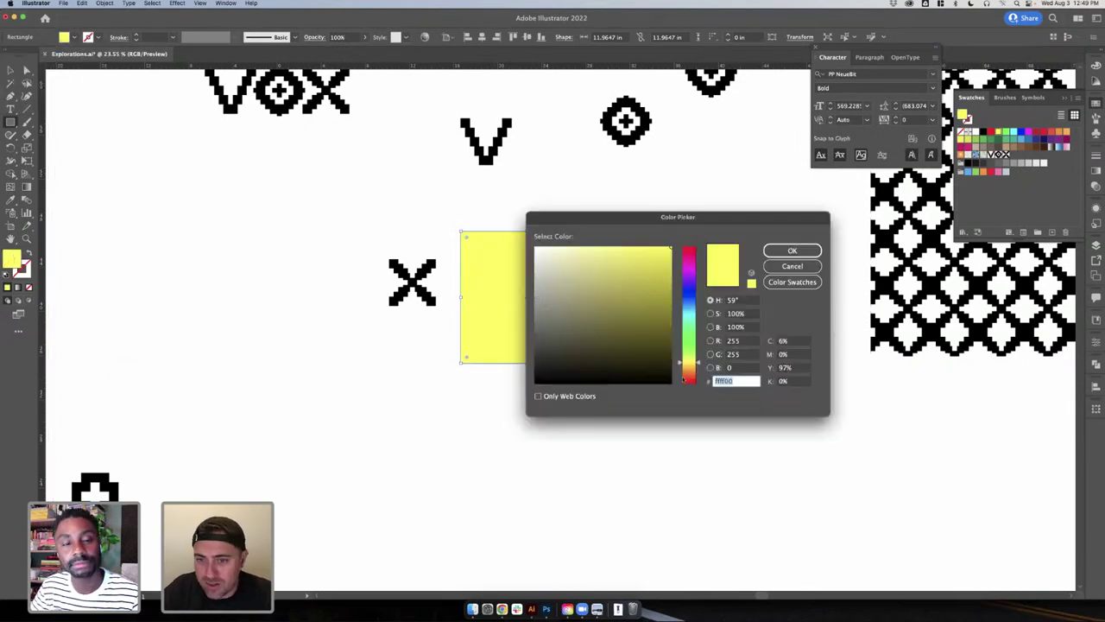
pyautogui.moveTo(697, 363); pyautogui.dragTo(698, 357)
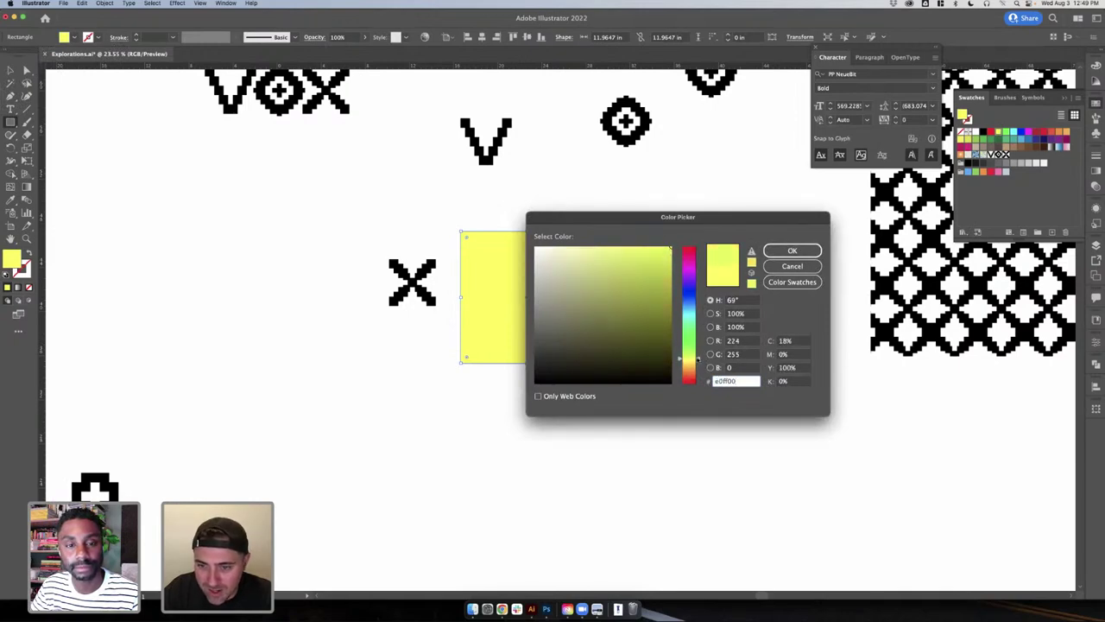
pyautogui.click(700, 358)
pyautogui.moveTo(700, 360); pyautogui.dragTo(699, 356)
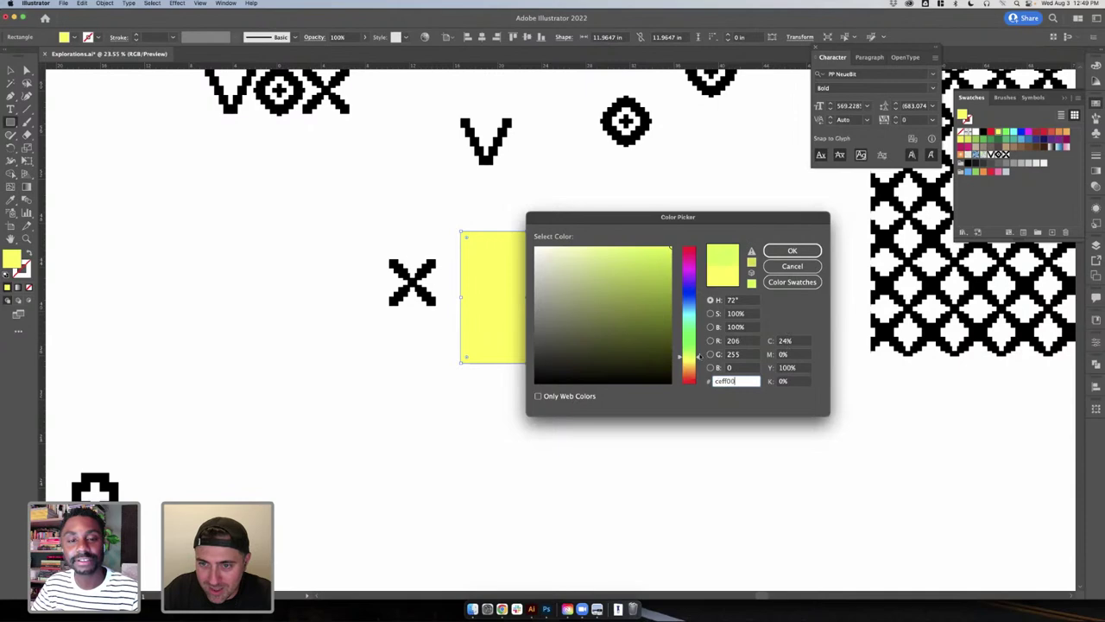
pyautogui.click(791, 250)
pyautogui.click(657, 265)
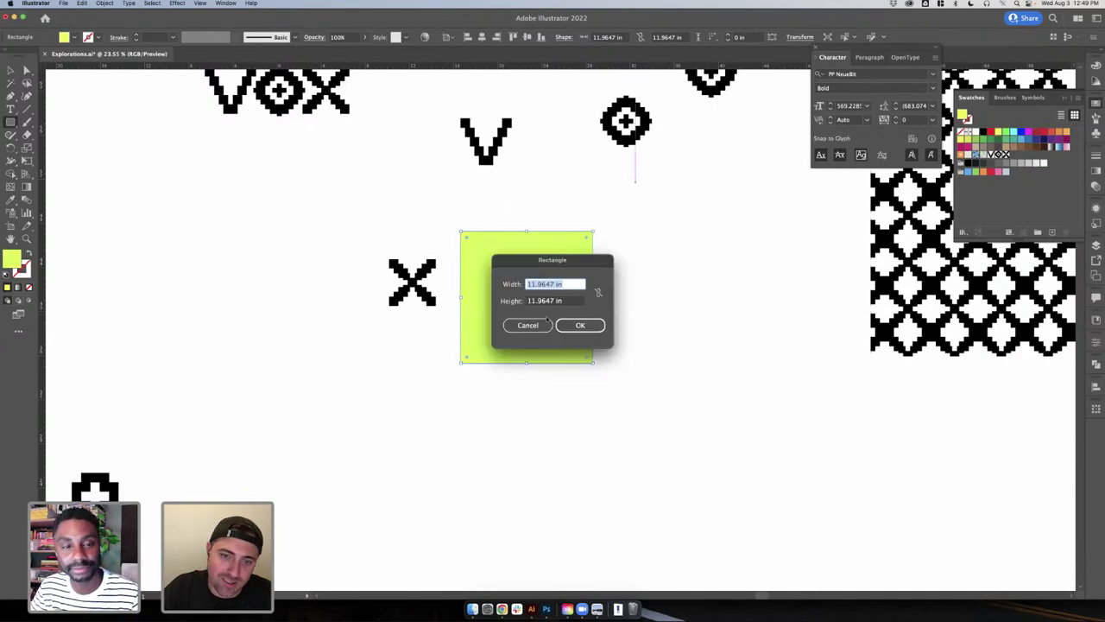
pyautogui.click(528, 324)
# - Set the square's fill to the greenish yellow #f3ff00 and deselect it
pyautogui.press('v')
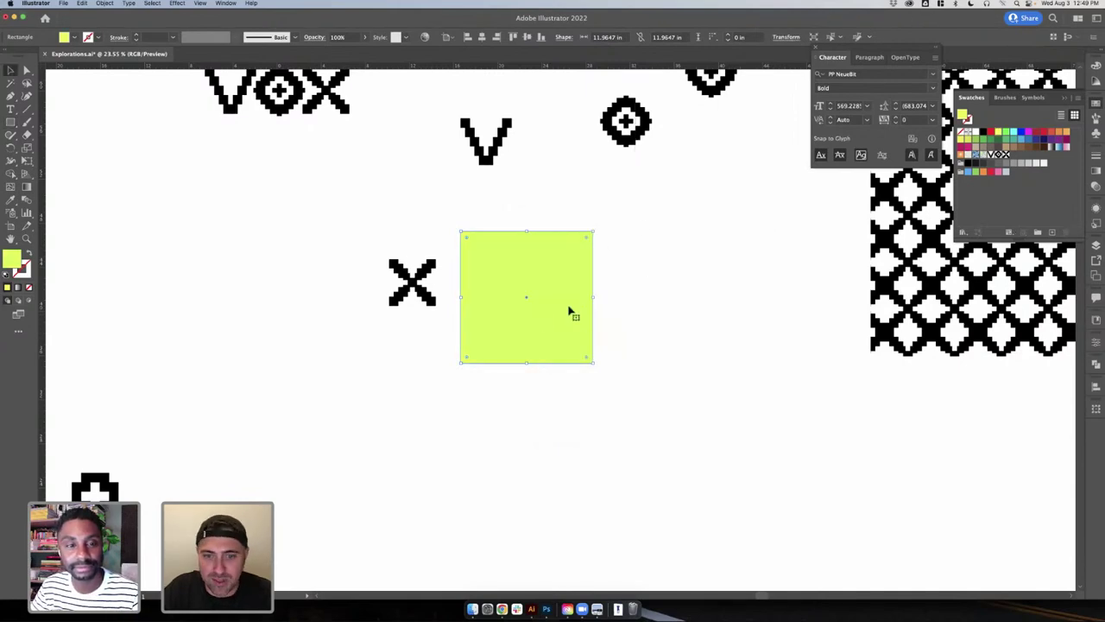
pyautogui.doubleClick(13, 259)
pyautogui.write('f3ff00')
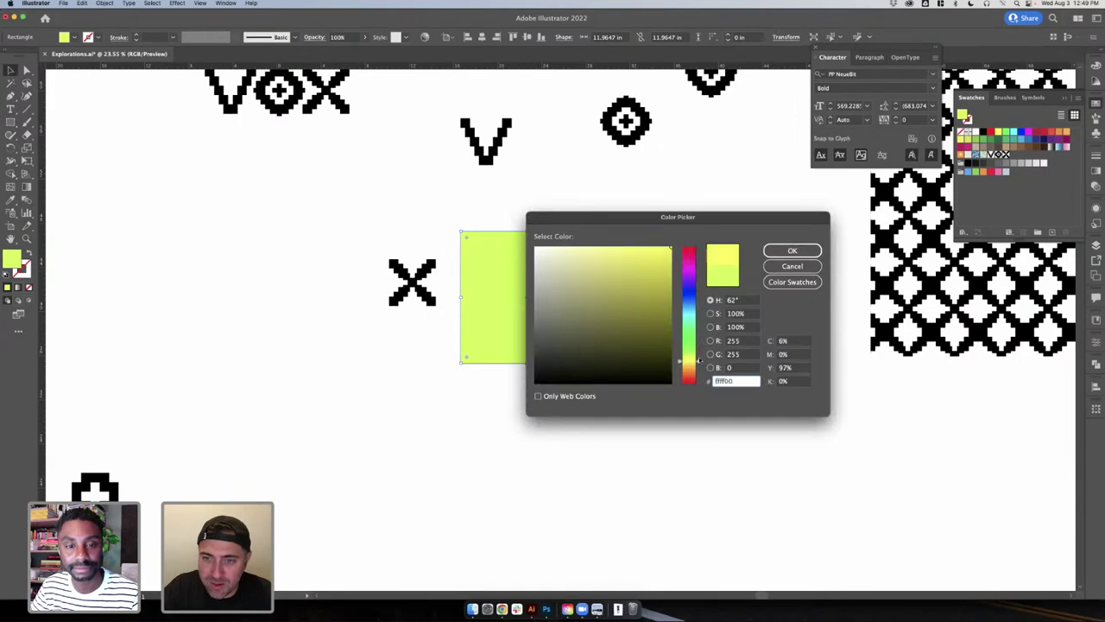
pyautogui.click(794, 251)
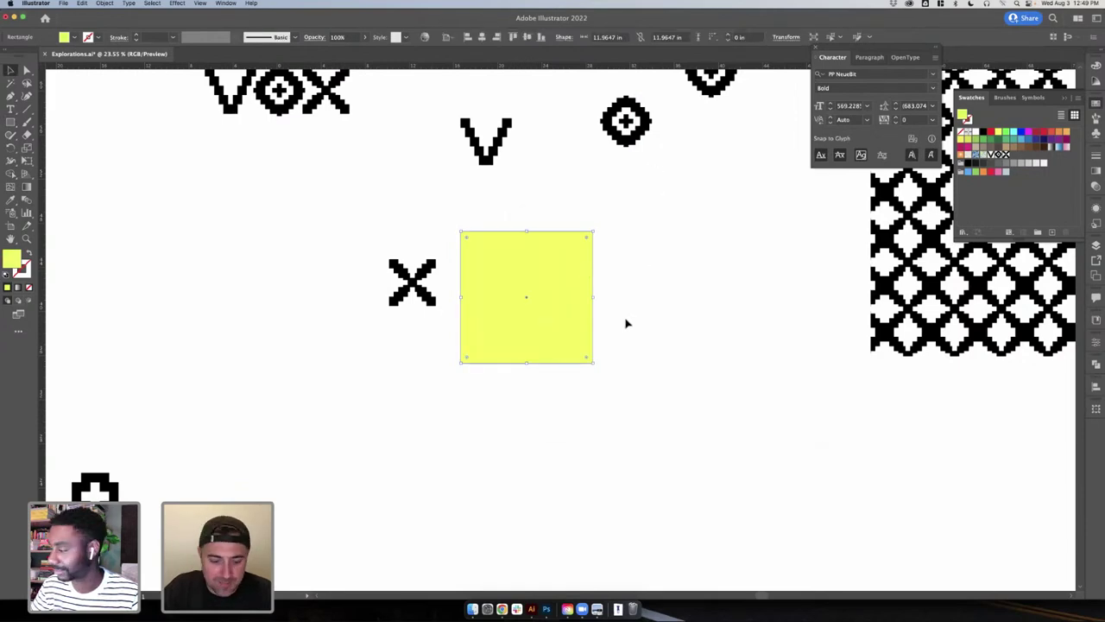
pyautogui.click(609, 437)
# - Switch to Photoshop and toggle the HIGHLIGHTS layer and SMARTS group off and on to check what each controls
pyautogui.click(546, 610)
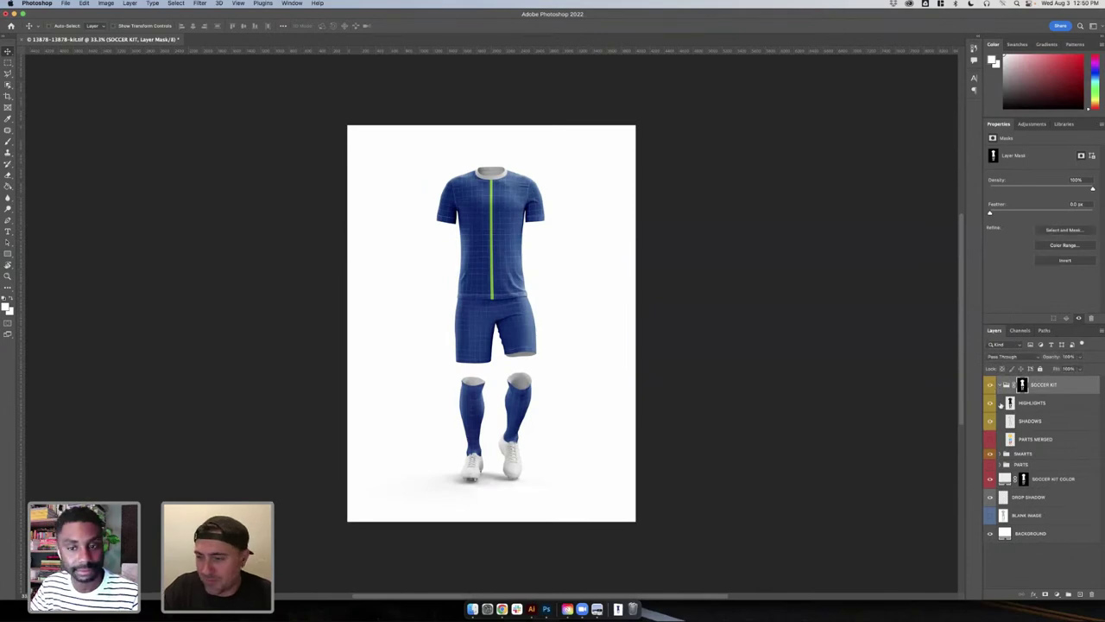
pyautogui.click(992, 403)
pyautogui.click(992, 403)
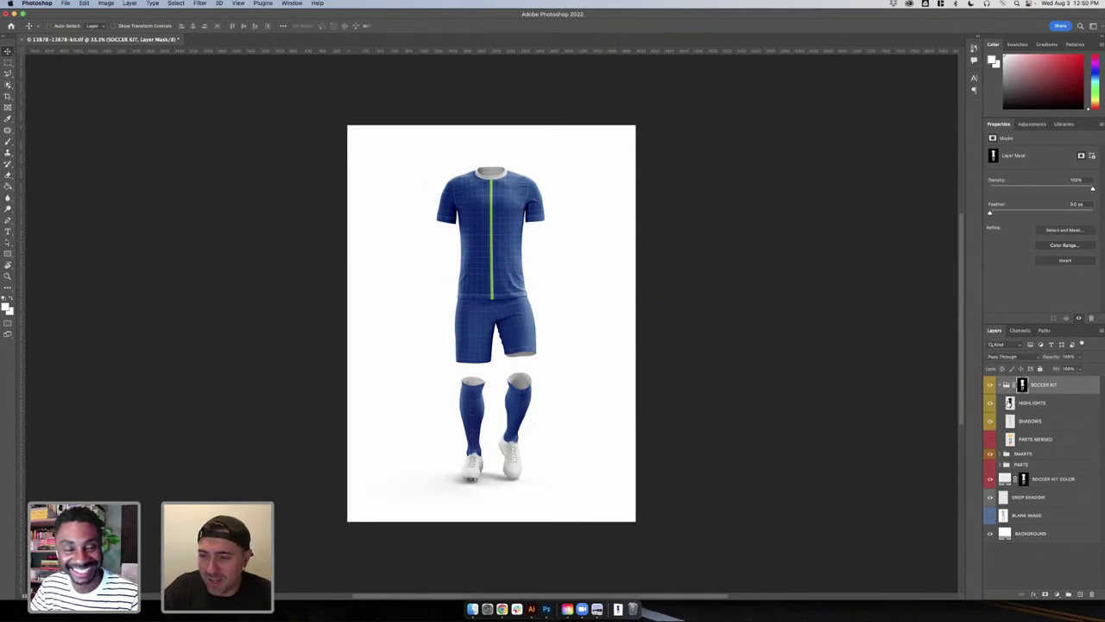
pyautogui.click(990, 453)
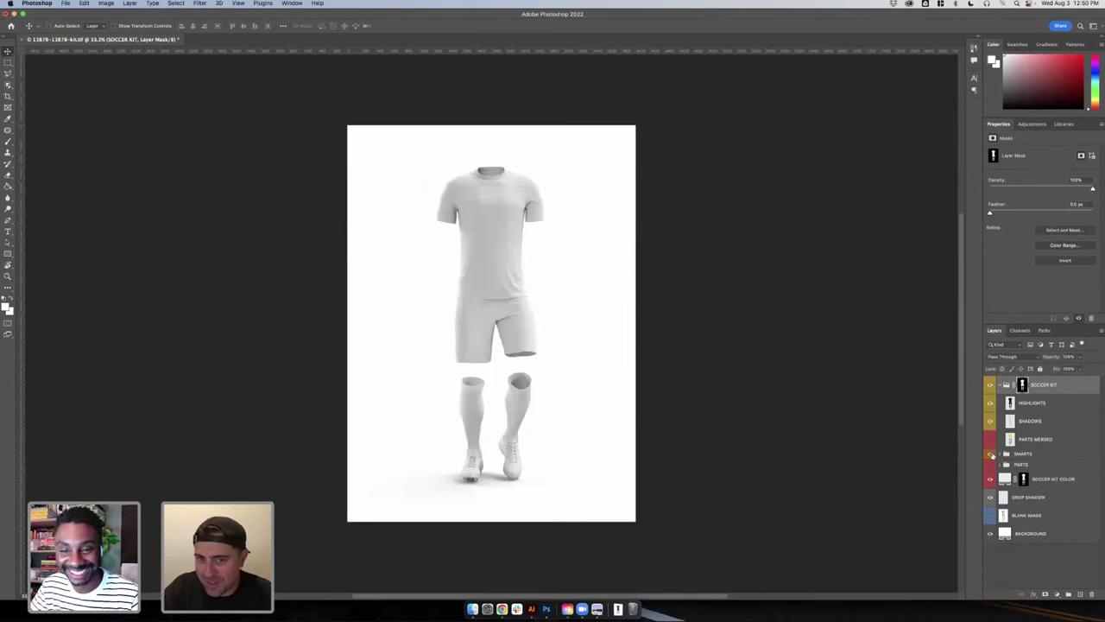
pyautogui.click(990, 453)
# - Expand the SMARTS group and toggle its BODY and LEFT ARM layers off and on to inspect them
pyautogui.click(1006, 453)
pyautogui.click(990, 468)
pyautogui.click(990, 468)
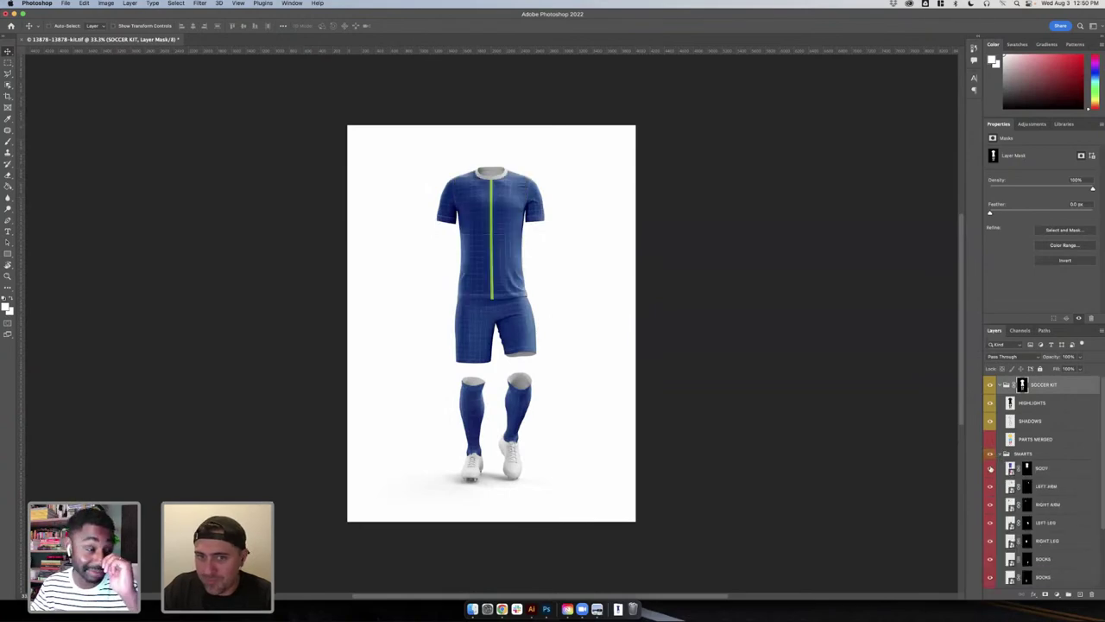
pyautogui.click(990, 486)
pyautogui.click(990, 486)
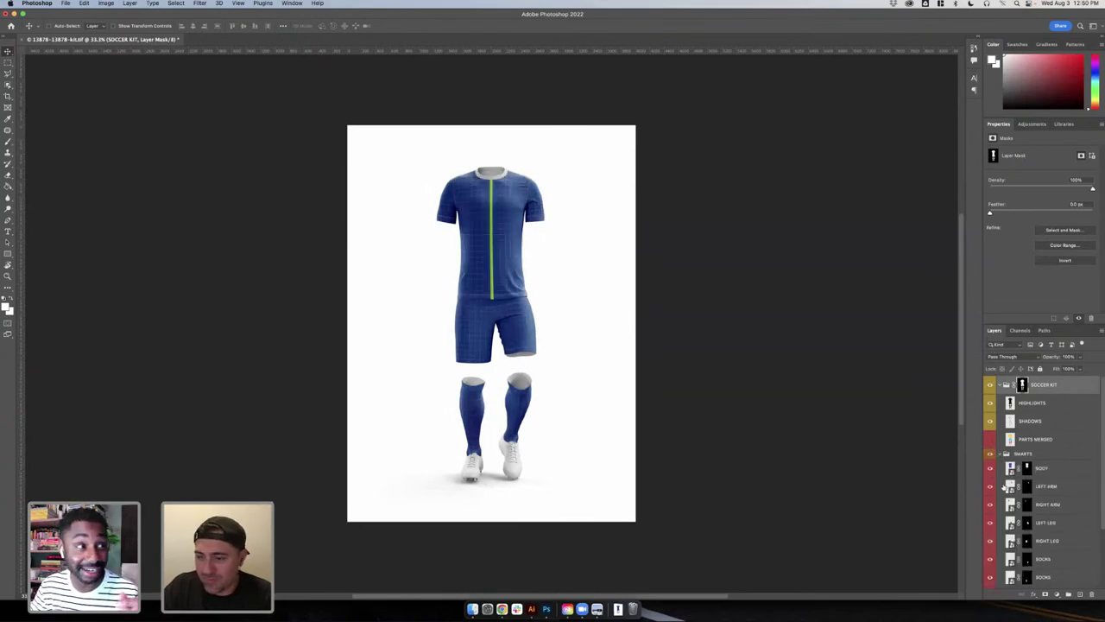
# - Open the LEFT ARM smart object, add a new layer, and paste the yellow square into it as a Smart Object
pyautogui.doubleClick(1009, 485)
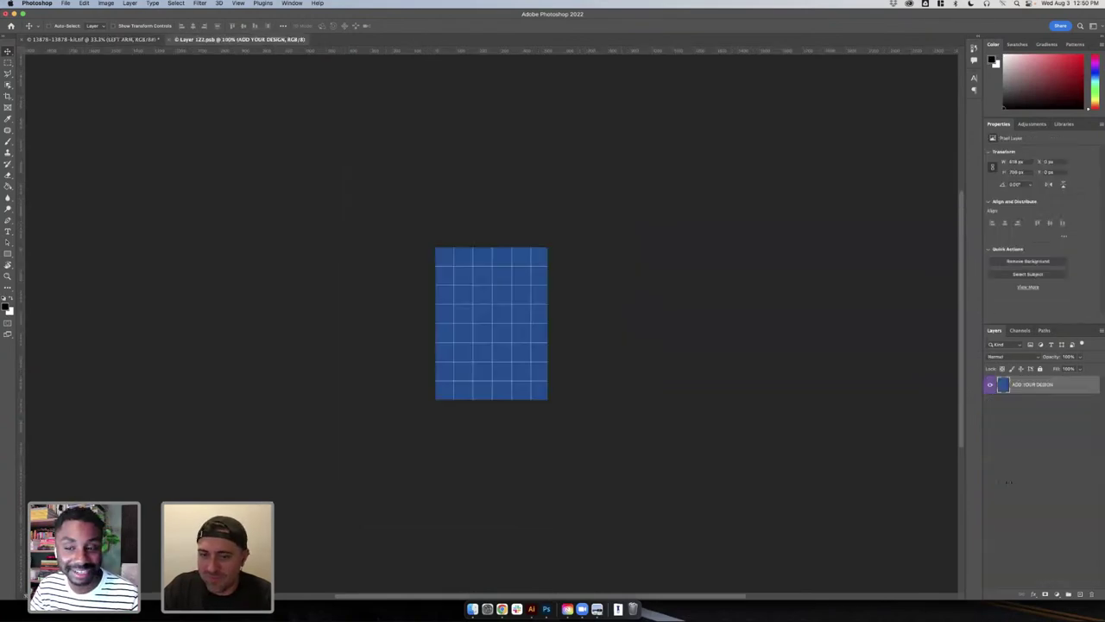
pyautogui.click(1080, 594)
pyautogui.press('super+v')
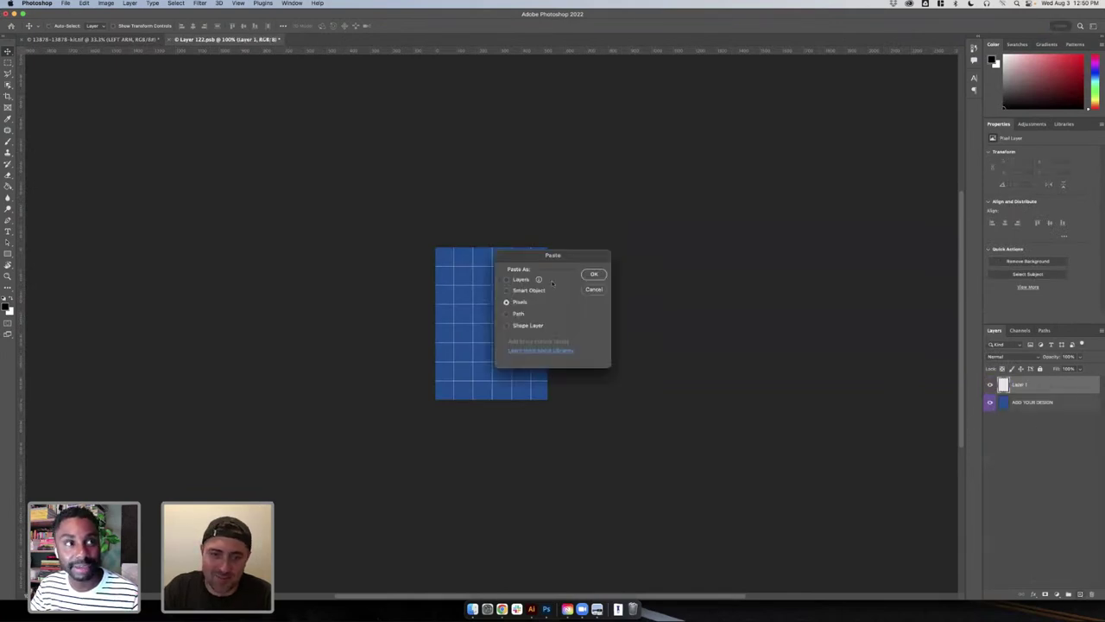
pyautogui.click(518, 291)
pyautogui.click(594, 273)
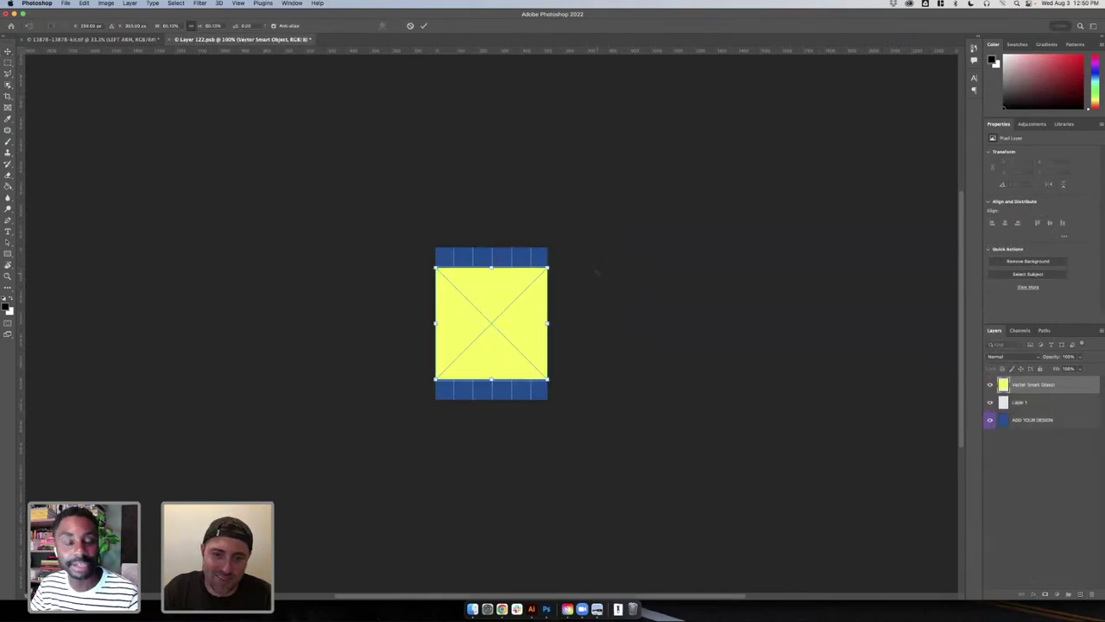
# - Enlarge the pasted yellow square to cover the whole LEFT ARM canvas and update the kit mockup
pyautogui.moveTo(548, 247); pyautogui.dragTo(569, 246)
pyautogui.press('Return')
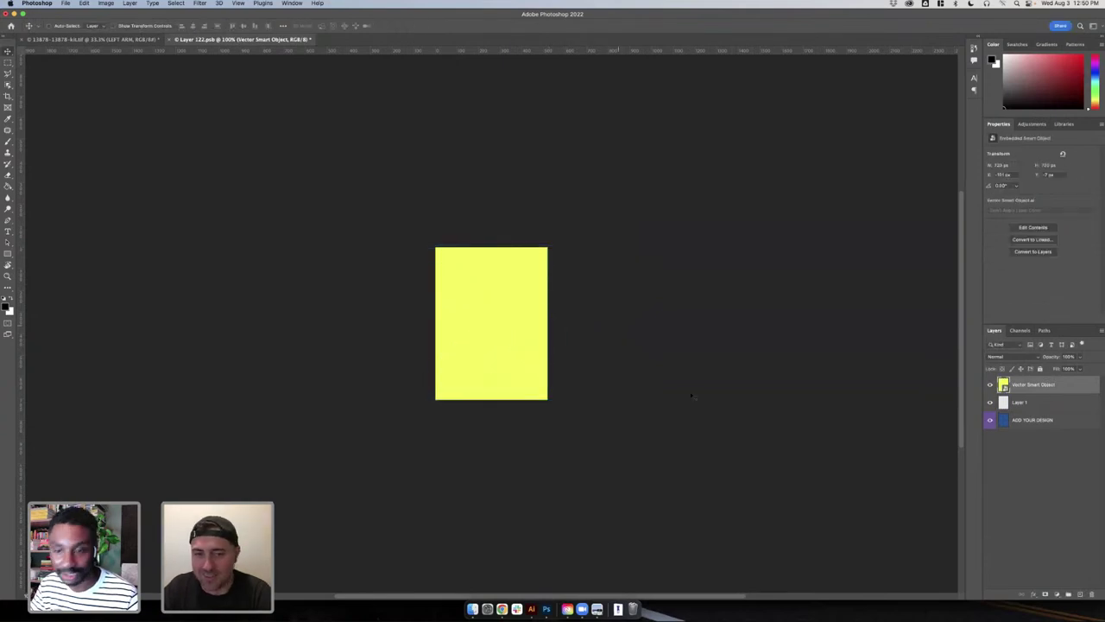
pyautogui.click(131, 40)
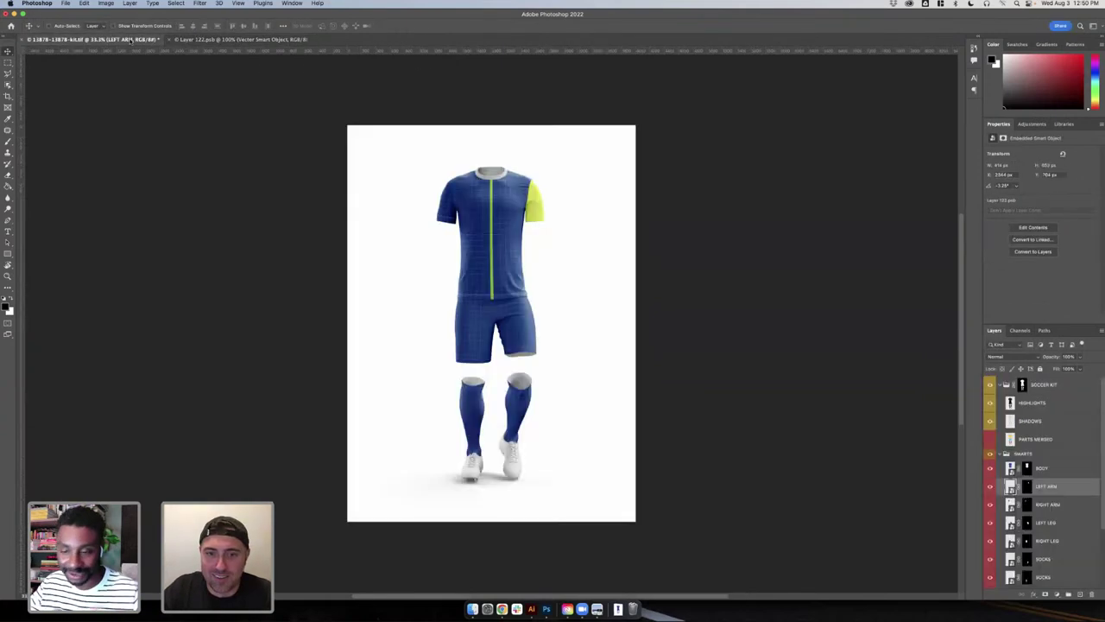
# - Paste the yellow square as a Smart Object into the BODY artwork, scaled to cover the canvas, and update the kit mockup
pyautogui.doubleClick(1010, 467)
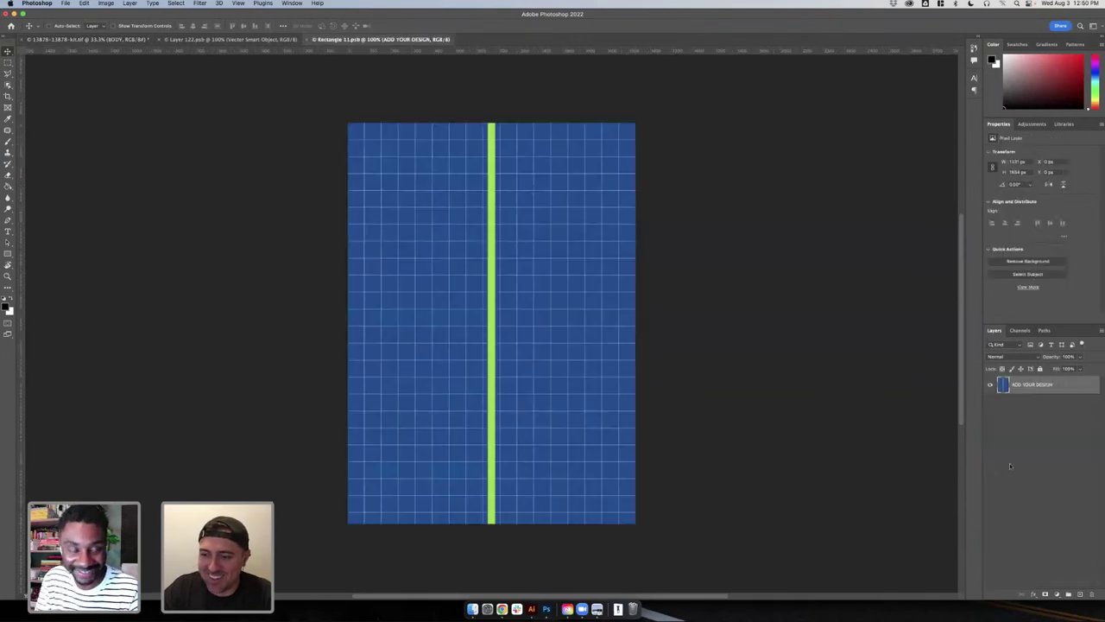
pyautogui.press('super+v')
pyautogui.click(591, 275)
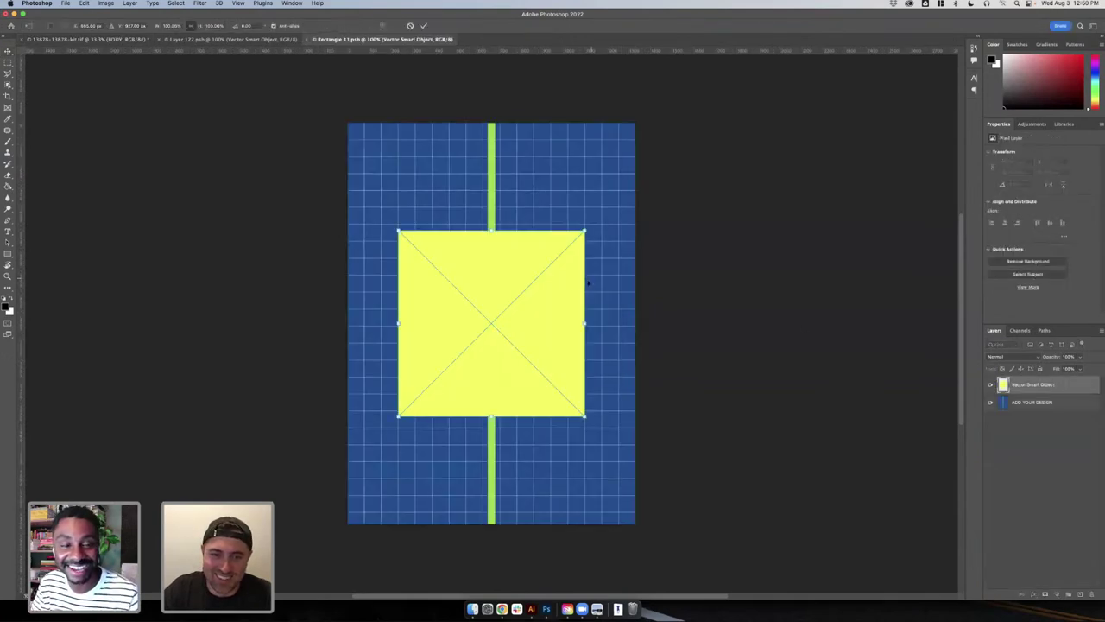
pyautogui.moveTo(585, 231); pyautogui.dragTo(706, 110)
pyautogui.press('Return')
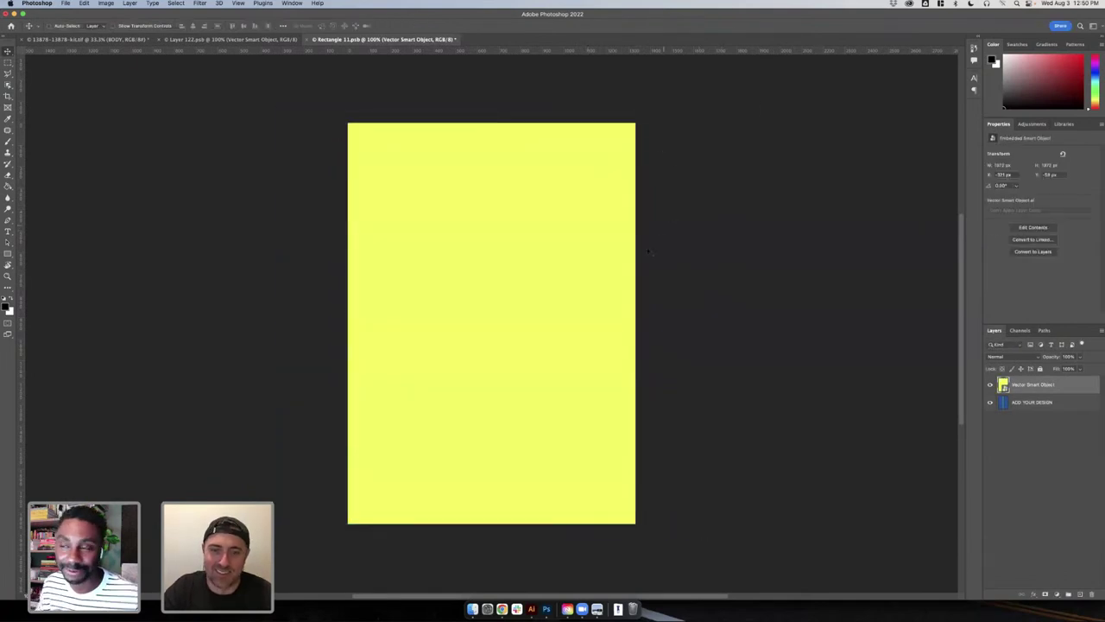
pyautogui.click(200, 40)
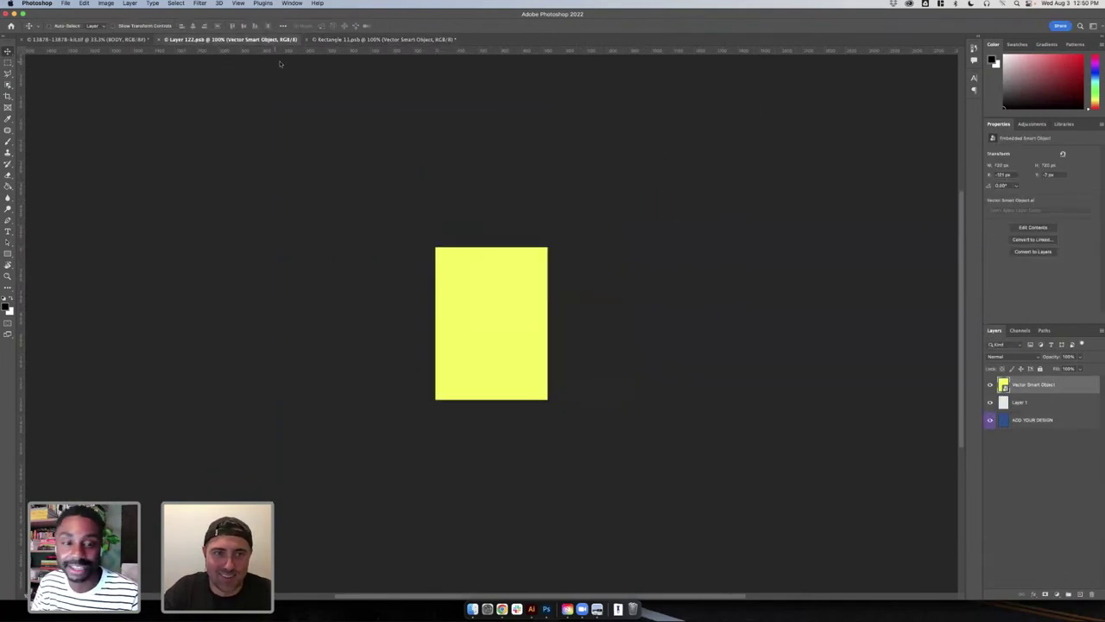
pyautogui.click(333, 39)
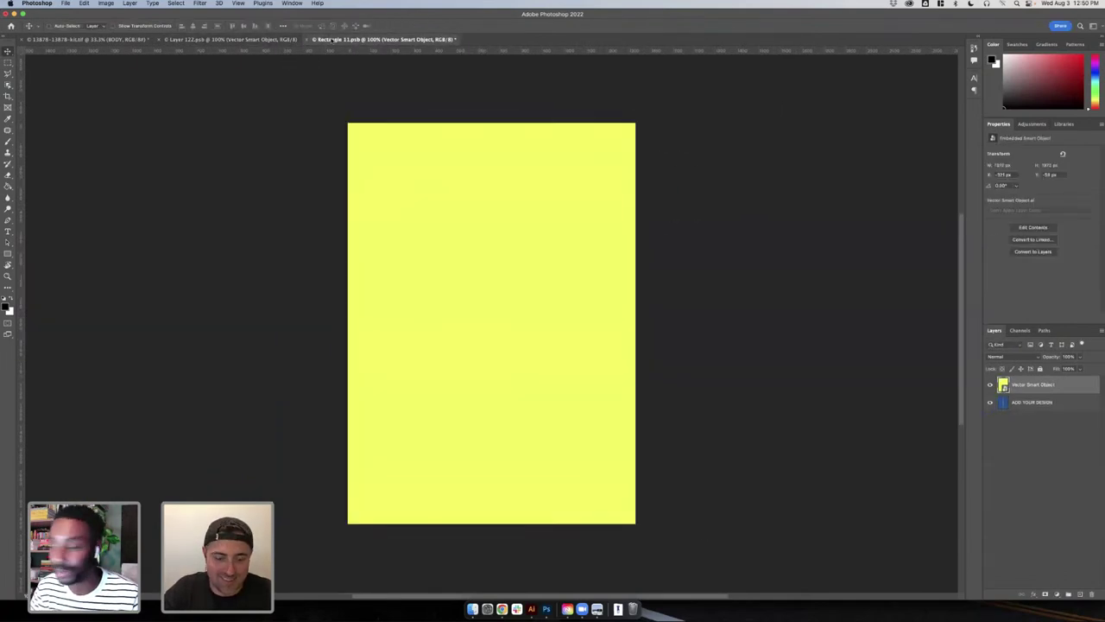
pyautogui.click(68, 41)
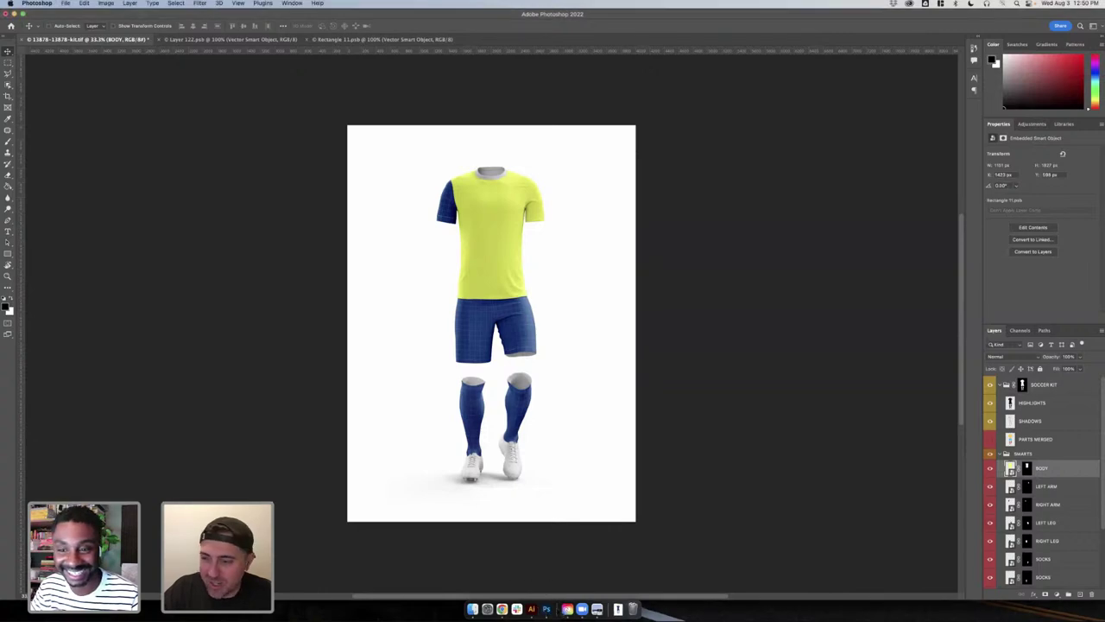
# - Add a bright lime Solid Color fill layer above the yellow in the BODY artwork and save it to the kit
pyautogui.doubleClick(1011, 467)
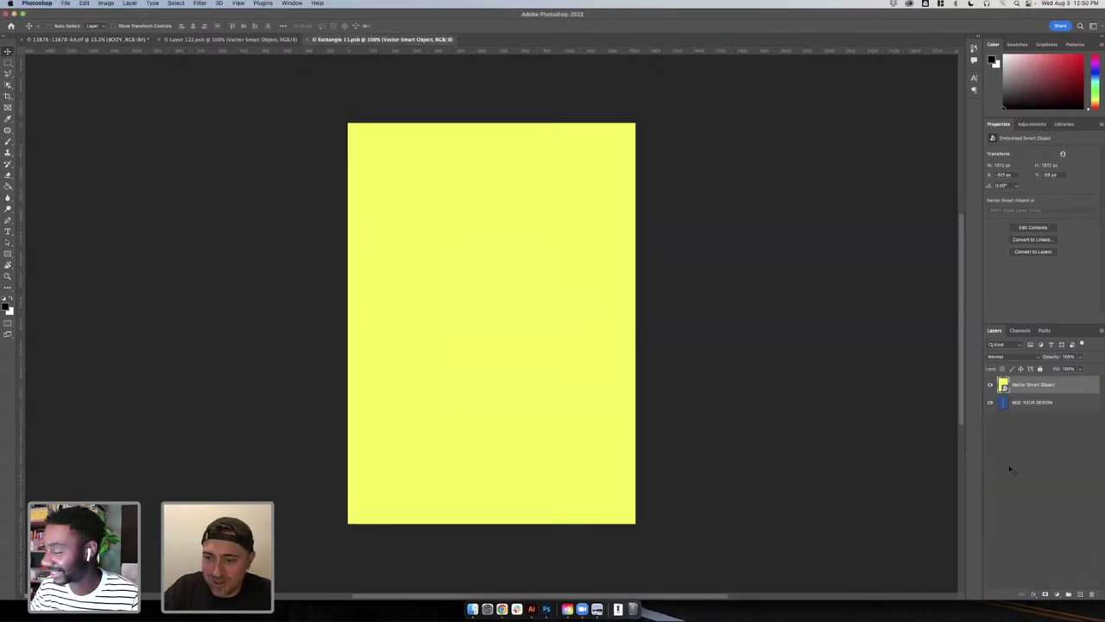
pyautogui.click(1057, 596)
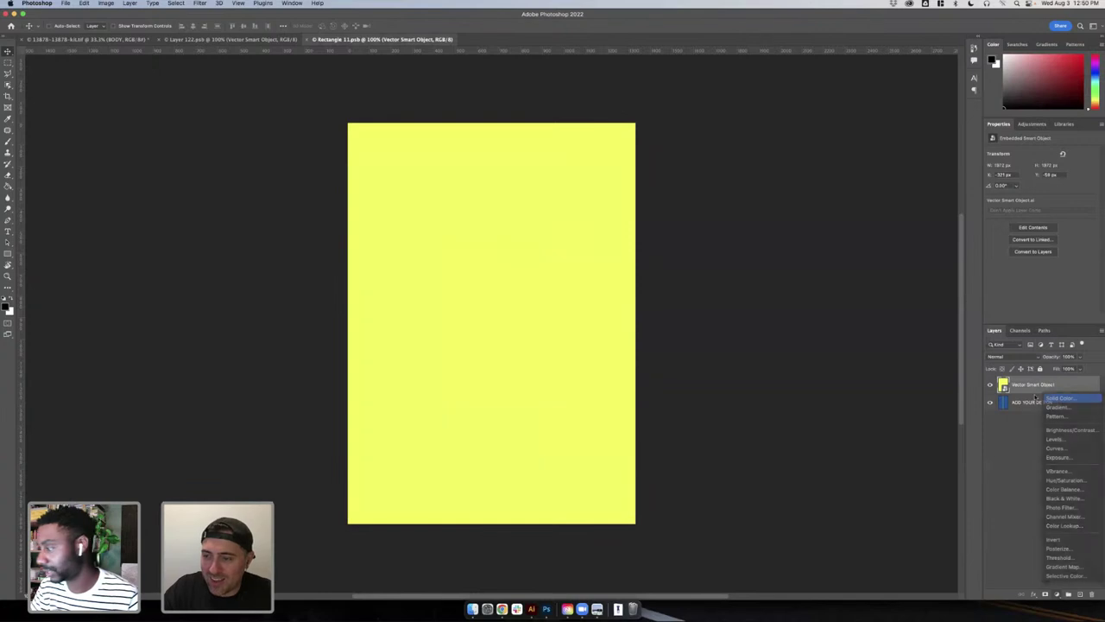
pyautogui.click(1054, 396)
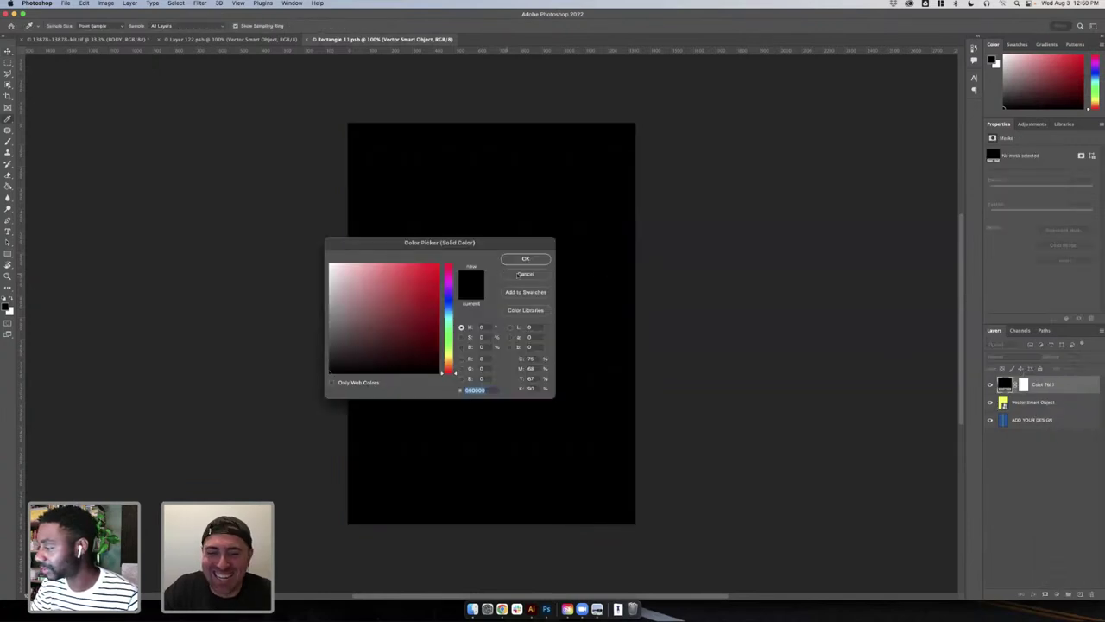
pyautogui.click(449, 351)
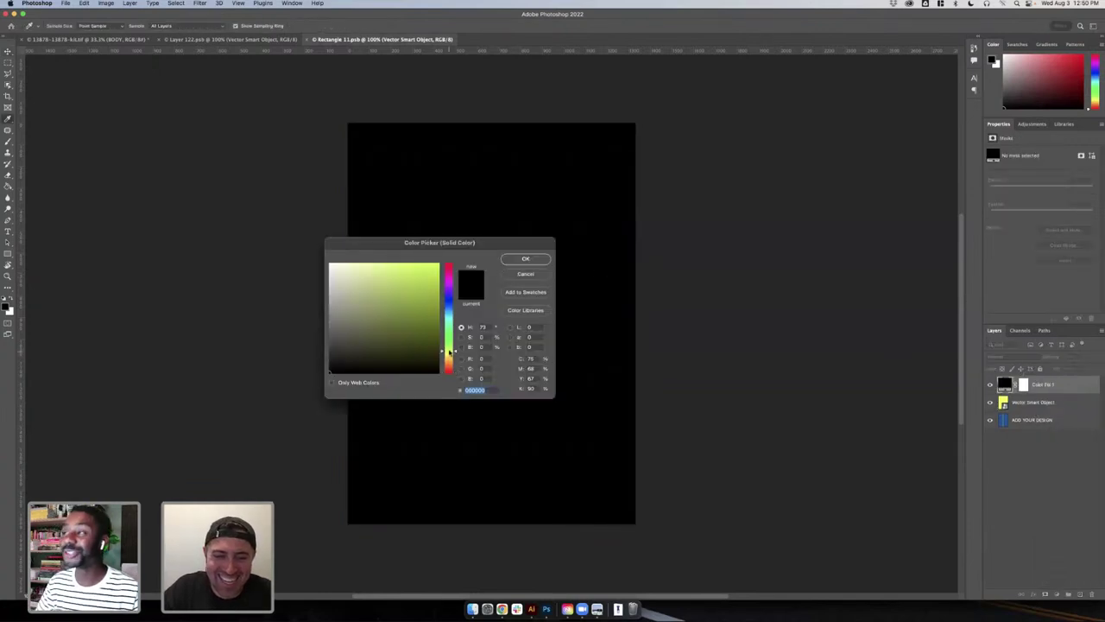
pyautogui.click(438, 264)
pyautogui.click(528, 258)
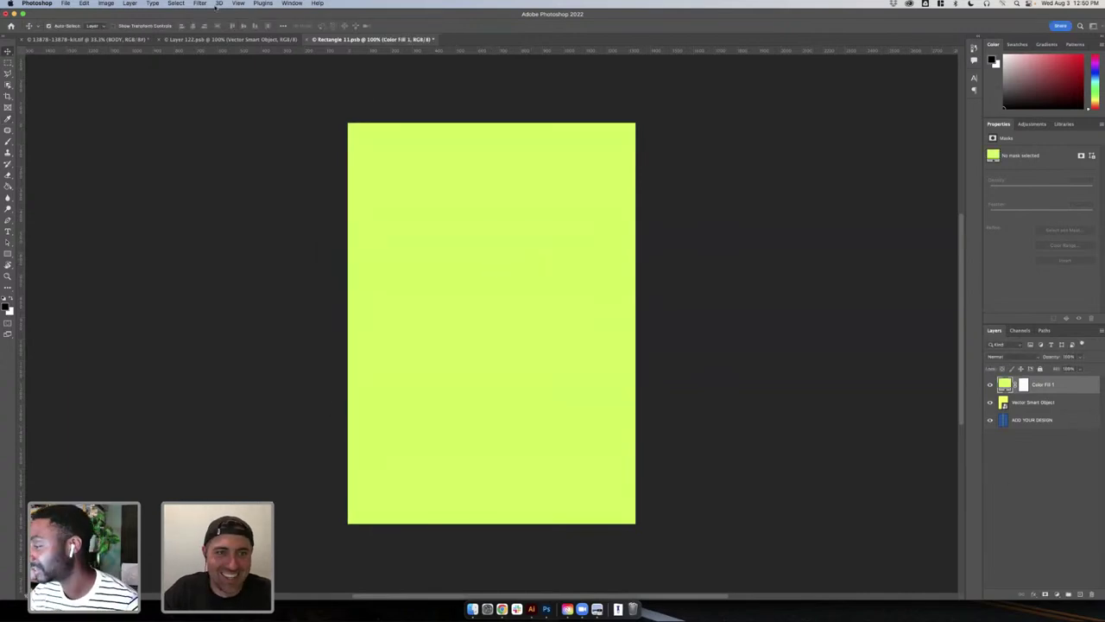
pyautogui.press('super+s')
pyautogui.click(120, 39)
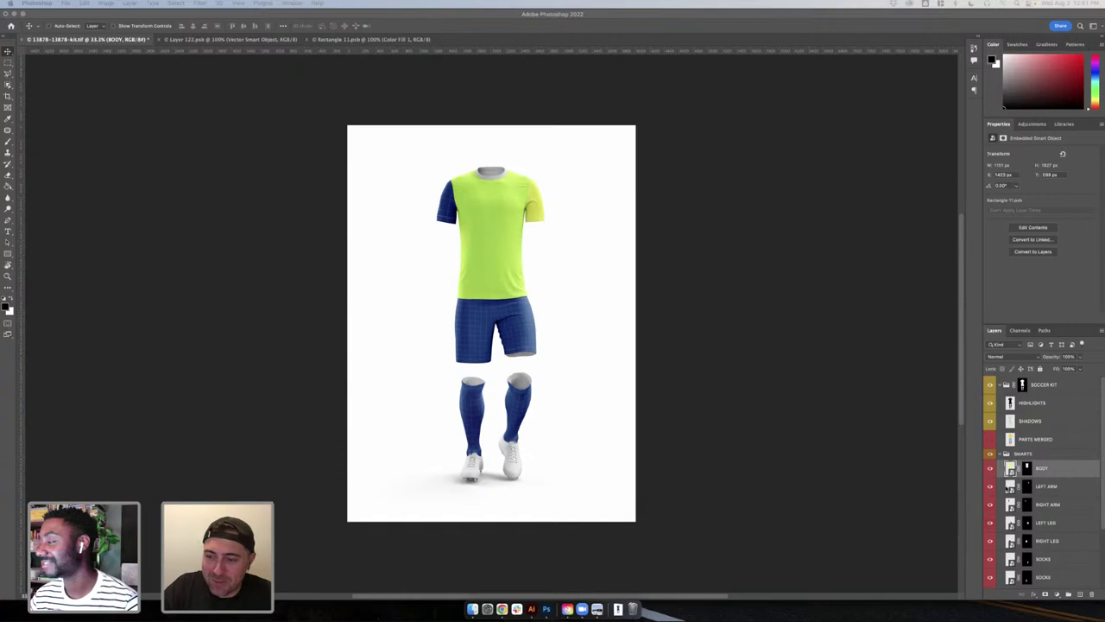
# - Toggle the BODY layer off and on to check the shirt colour against the sleeve
pyautogui.click(989, 489)
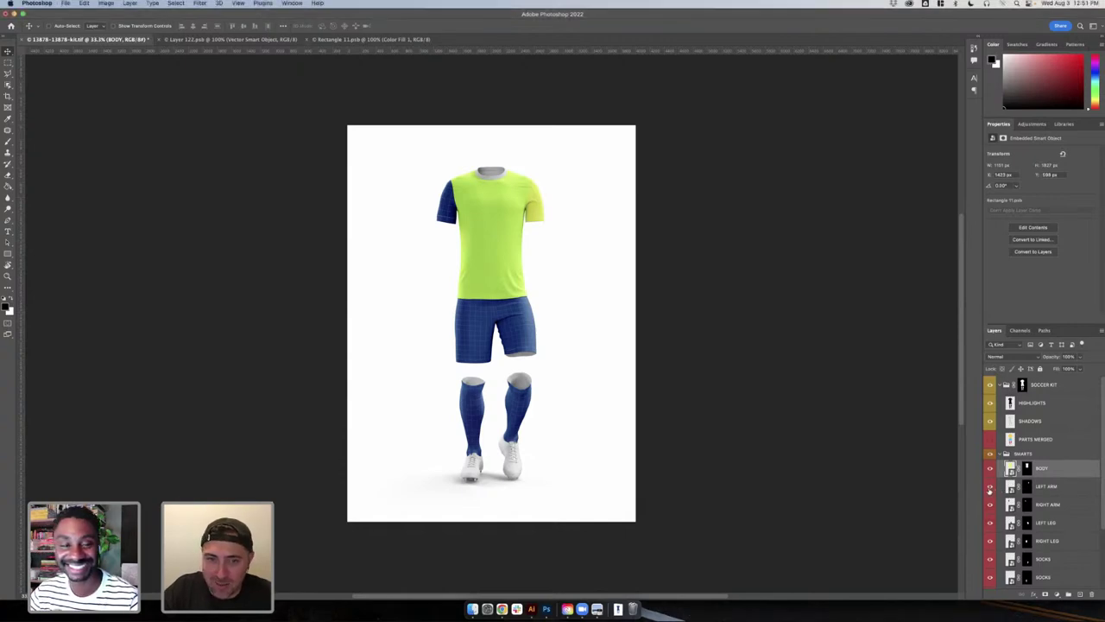
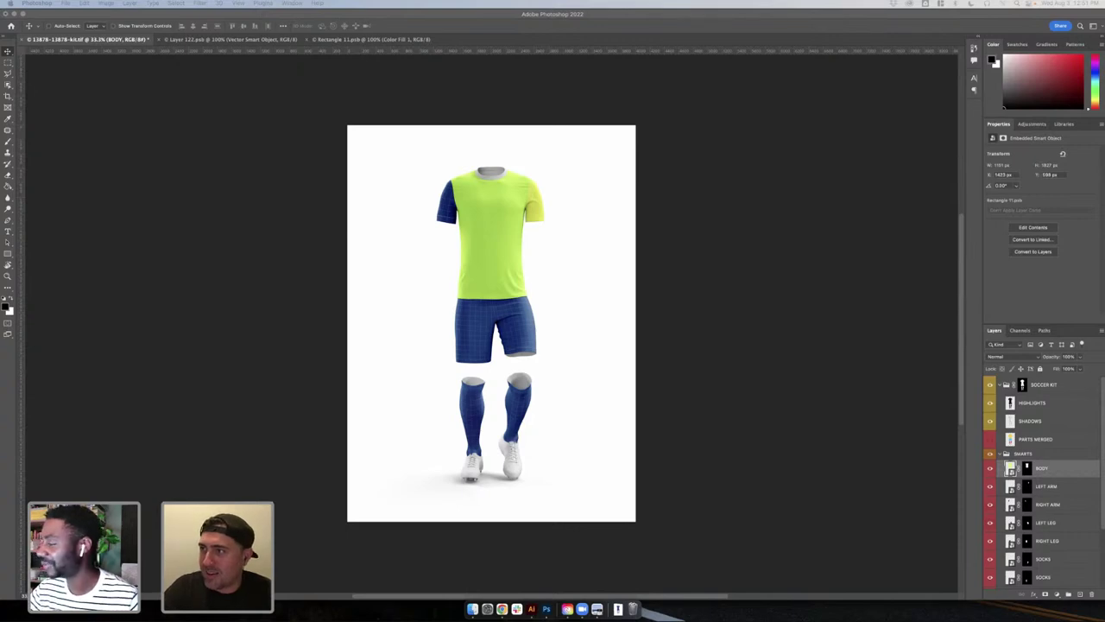
pyautogui.click(629, 302)
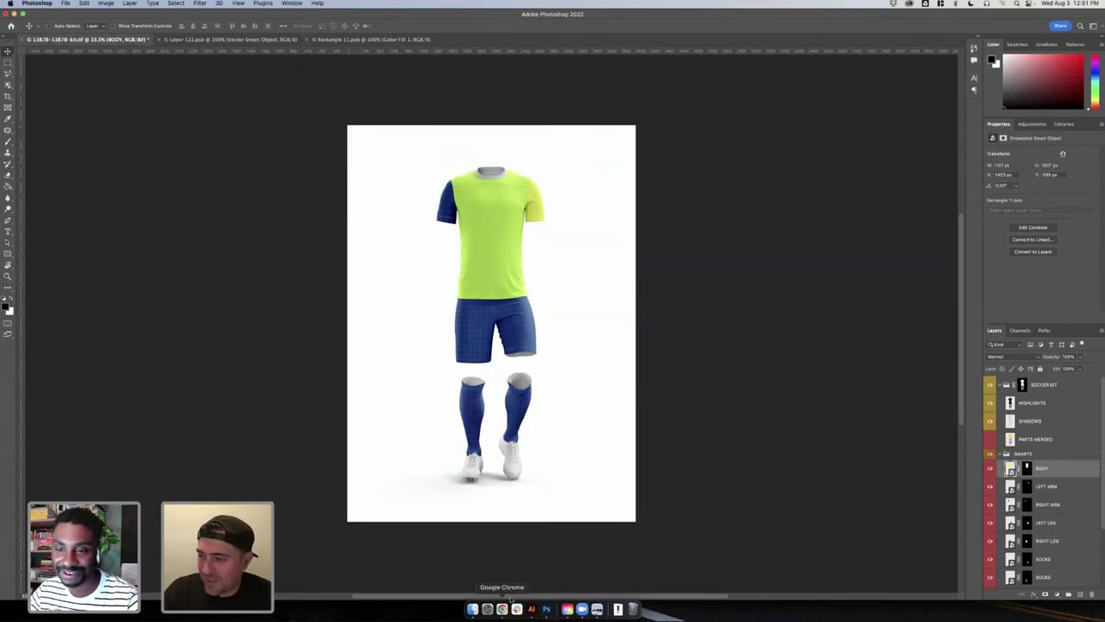
pyautogui.click(990, 468)
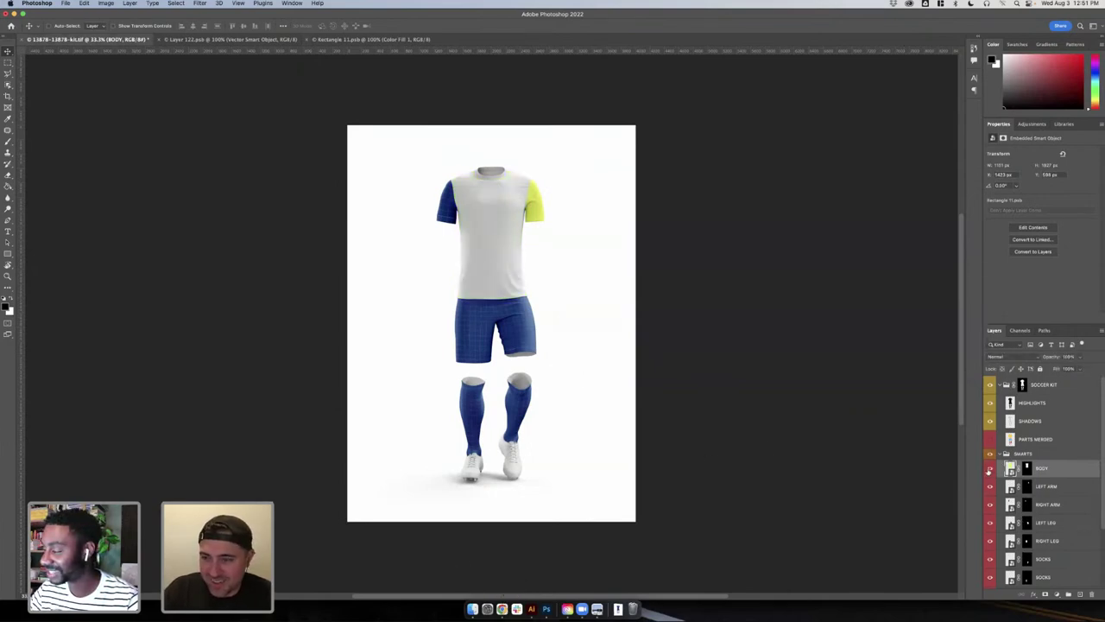
pyautogui.click(989, 468)
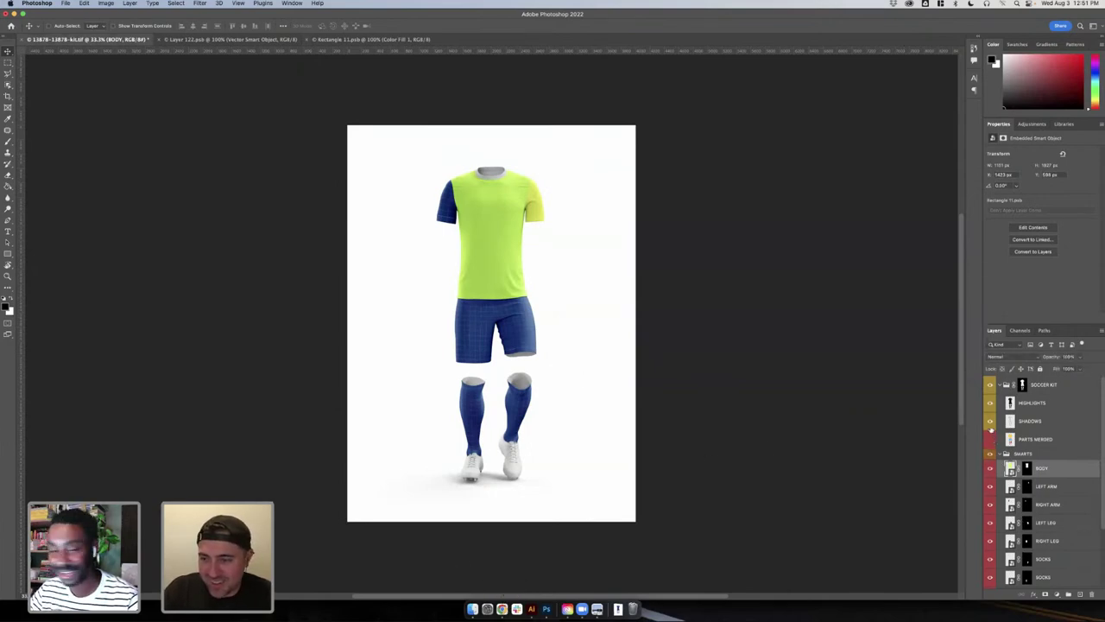
# - Copy the lime color fill layer from the BODY artwork into the LEFT ARM artwork and save it to the kit
pyautogui.doubleClick(1008, 487)
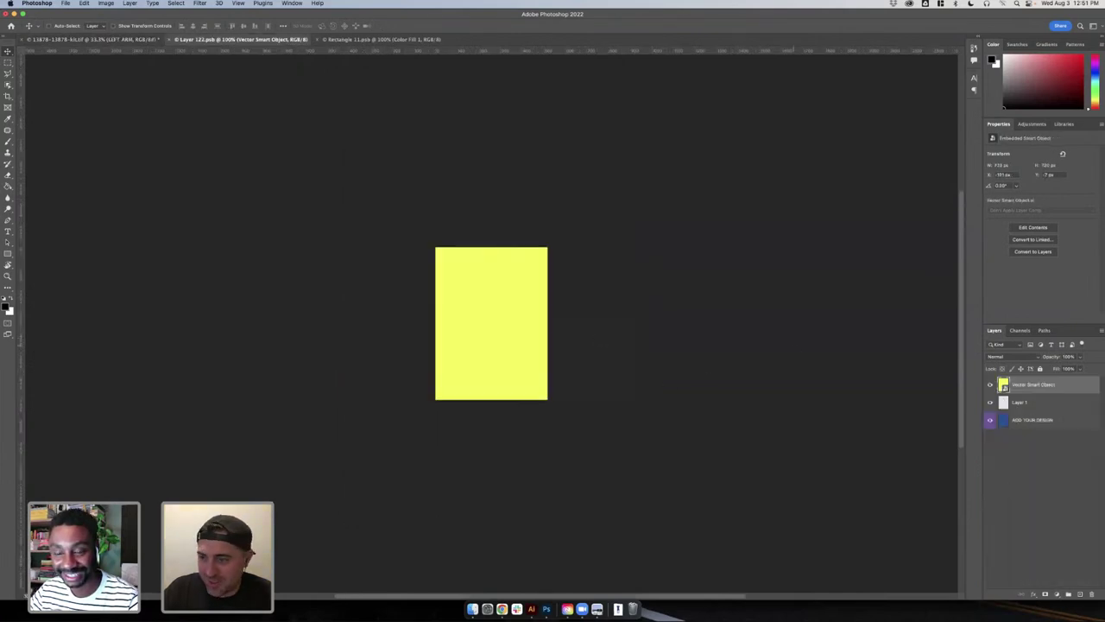
pyautogui.click(373, 40)
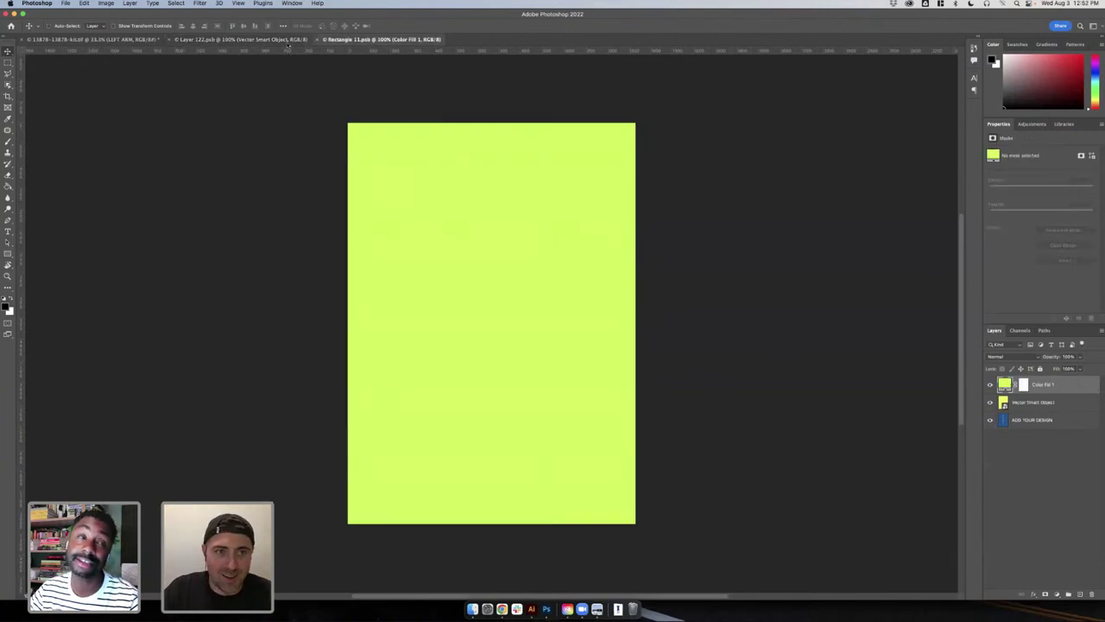
pyautogui.click(287, 39)
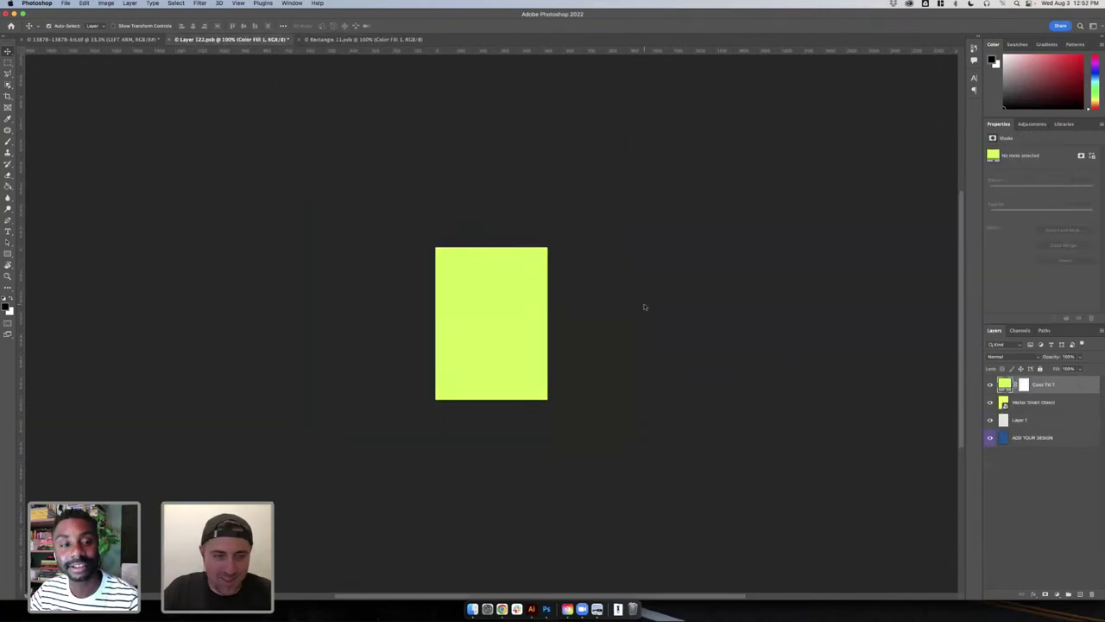
pyautogui.press('super+s')
pyautogui.click(104, 40)
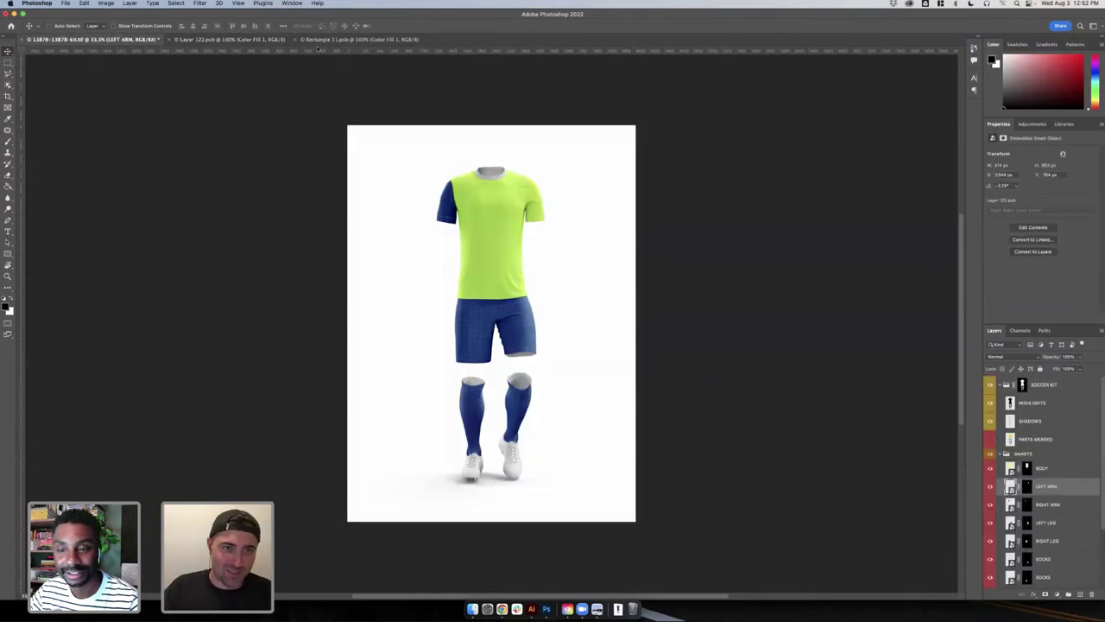
# - Review the open artwork files, and toggle the RIGHT ARM, LEFT LEG and RIGHT LEG layers to check their parts
pyautogui.click(328, 40)
pyautogui.click(228, 39)
pyautogui.click(128, 43)
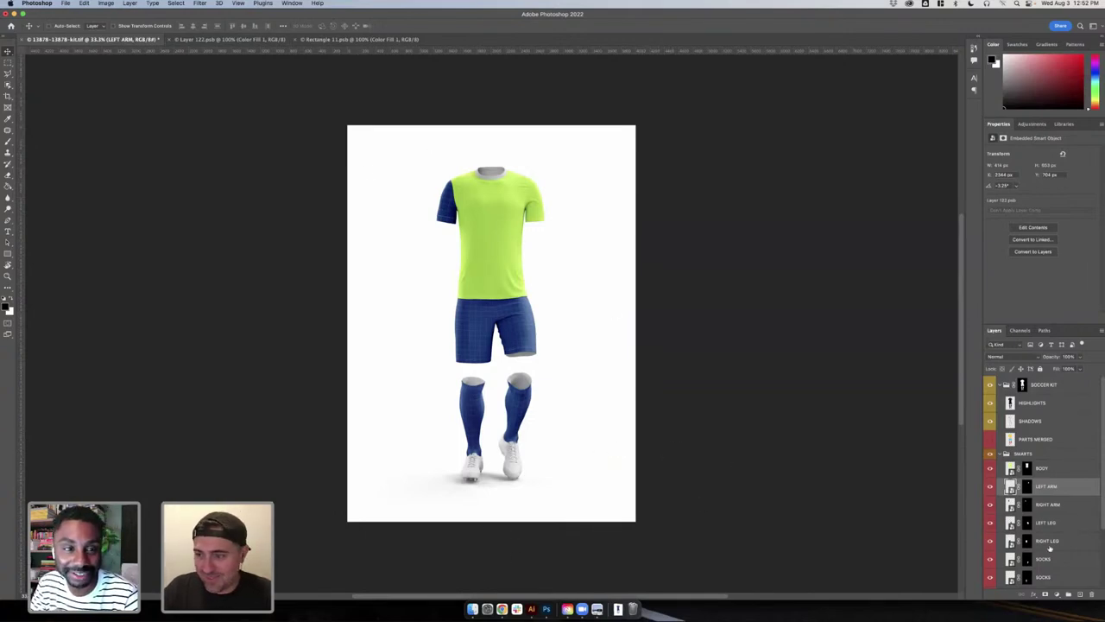
pyautogui.click(991, 506)
pyautogui.click(991, 506)
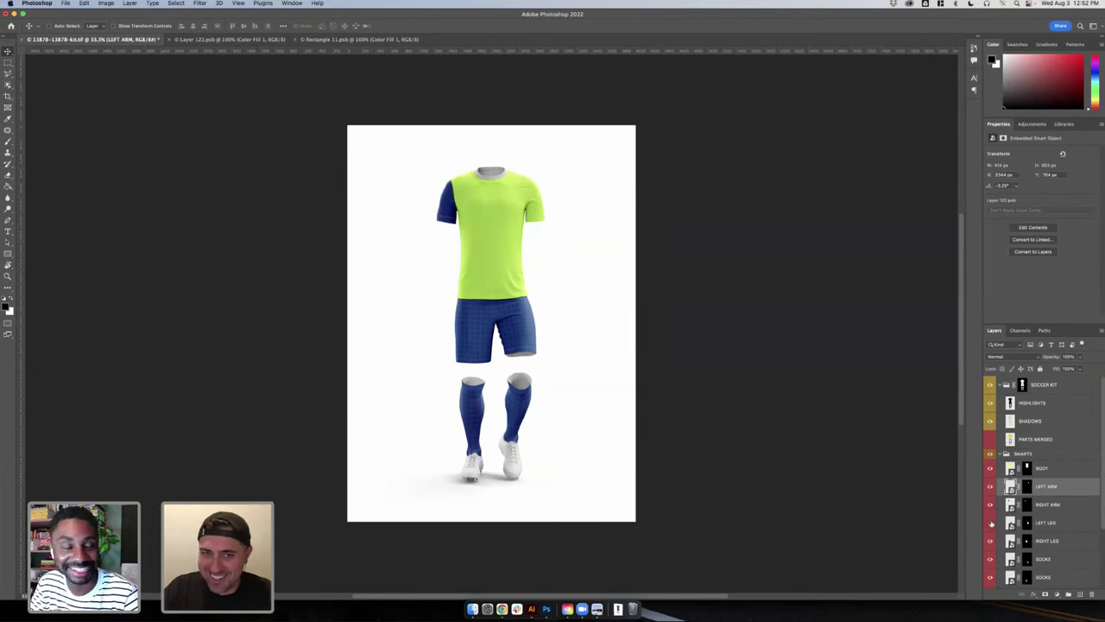
pyautogui.click(991, 523)
pyautogui.click(991, 523)
pyautogui.click(990, 547)
pyautogui.click(990, 547)
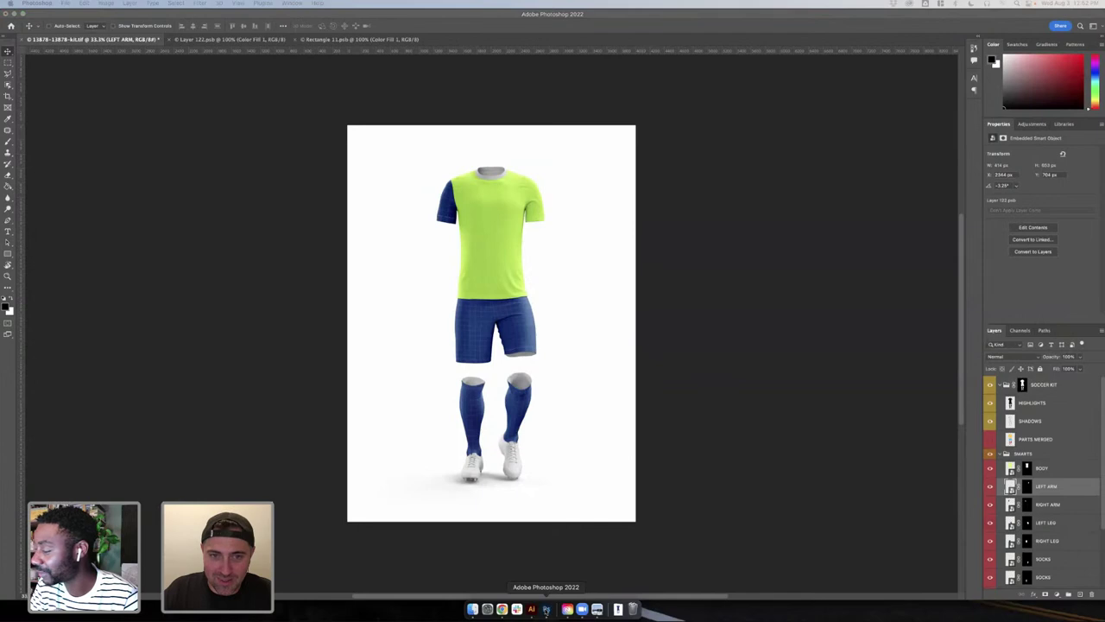
# - Switch to Illustrator and move the yellow square to the right, away from the X glyph
pyautogui.click(531, 608)
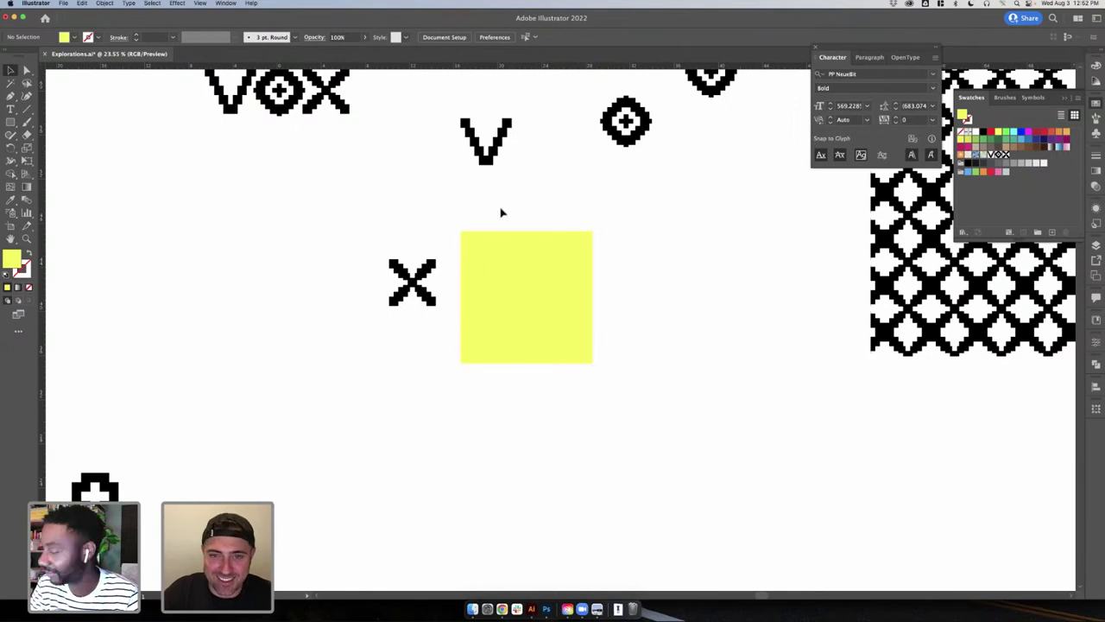
pyautogui.scroll(3, 501, 212)
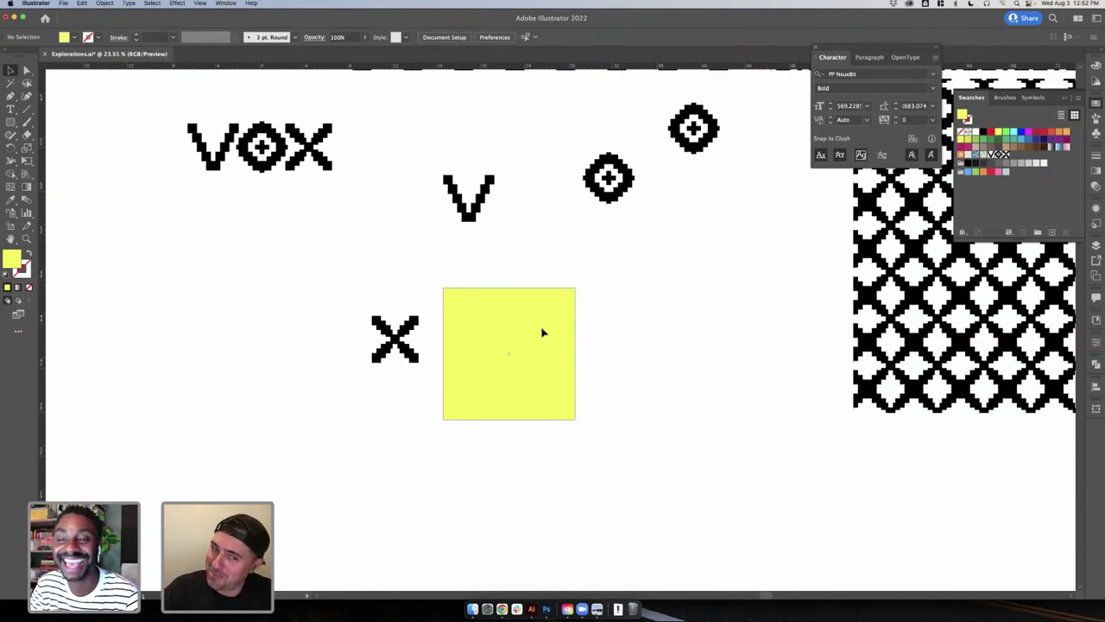
pyautogui.moveTo(555, 337); pyautogui.dragTo(681, 341)
# - Select the V zigzag pattern rectangle above the loose glyphs and switch back to Photoshop
pyautogui.hscroll(10, 762, 360)
pyautogui.scroll(2, 762, 360)
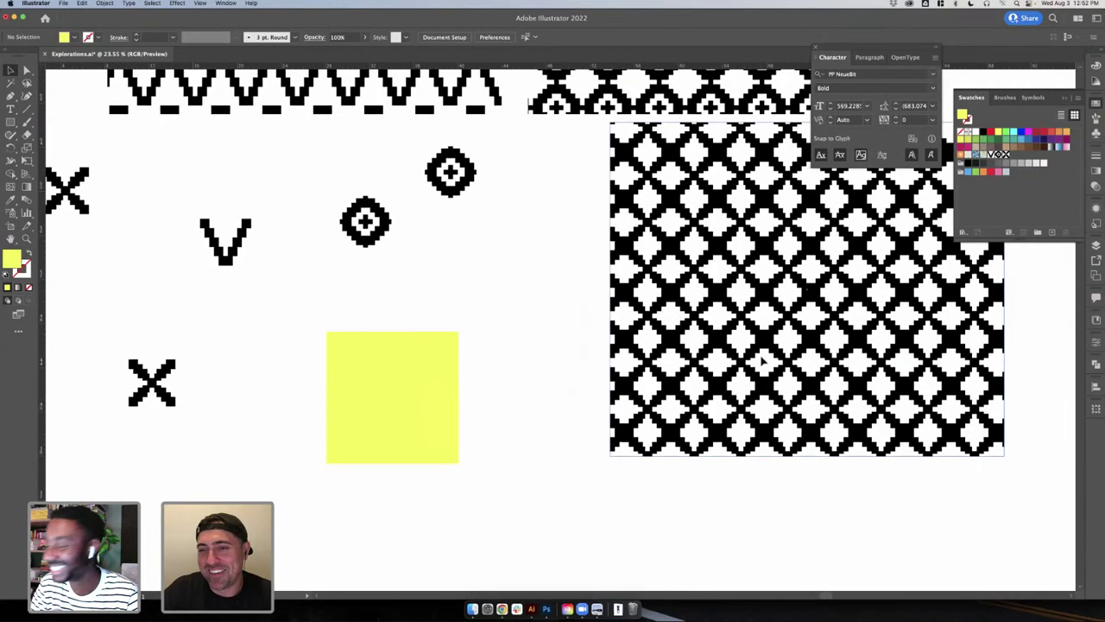
pyautogui.hscroll(4, 762, 360)
pyautogui.scroll(8, 762, 359)
pyautogui.click(476, 271)
pyautogui.scroll(1, 334, 283)
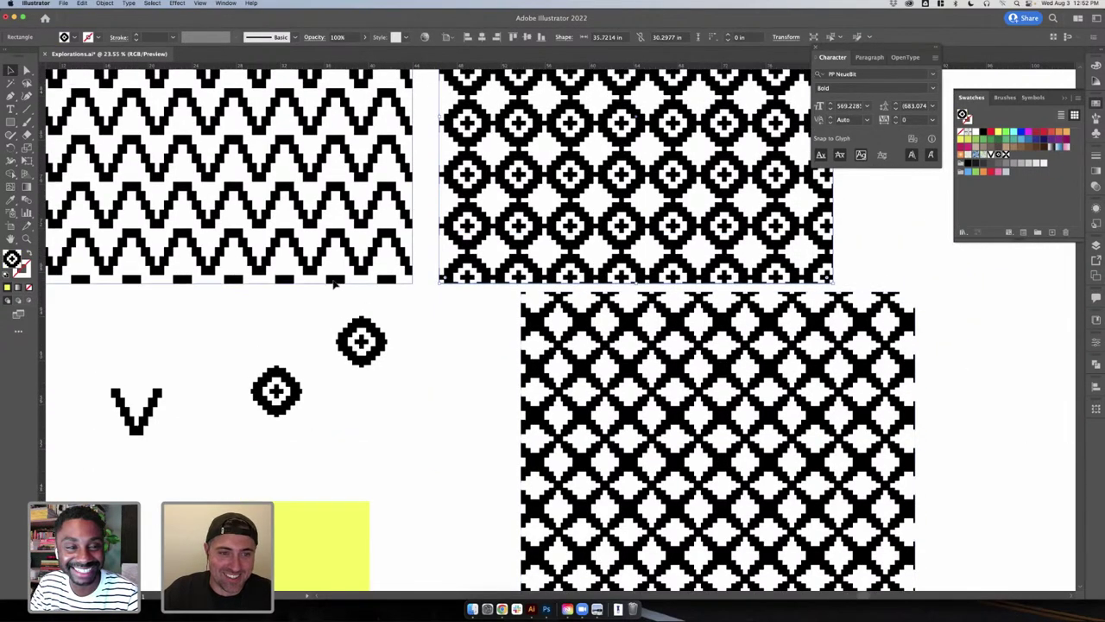
pyautogui.scroll(3, 335, 283)
pyautogui.click(335, 283)
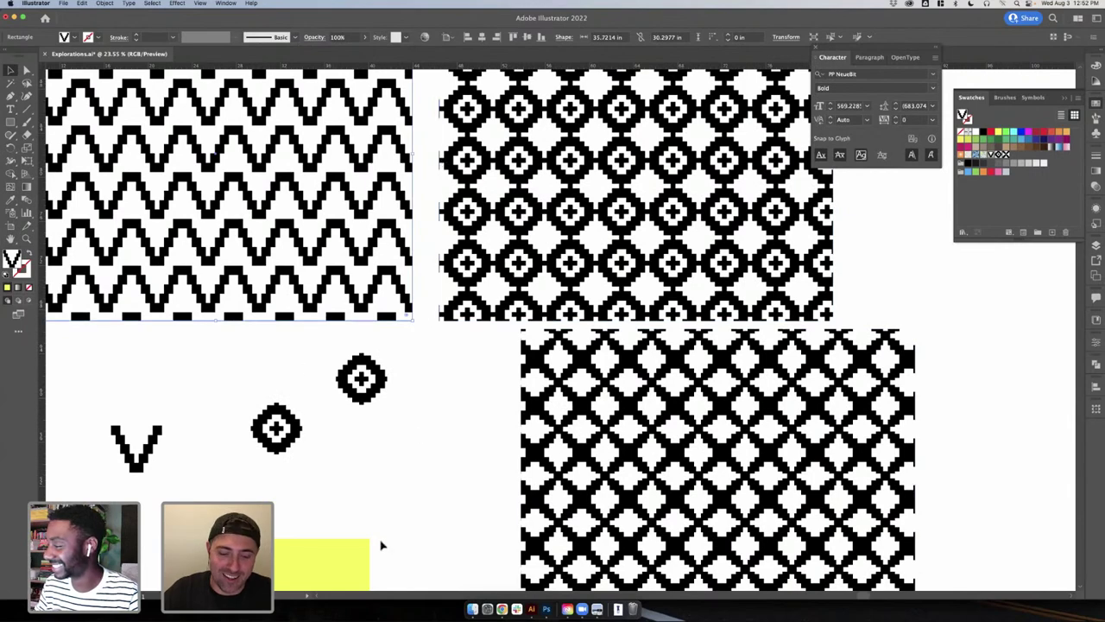
pyautogui.click(547, 609)
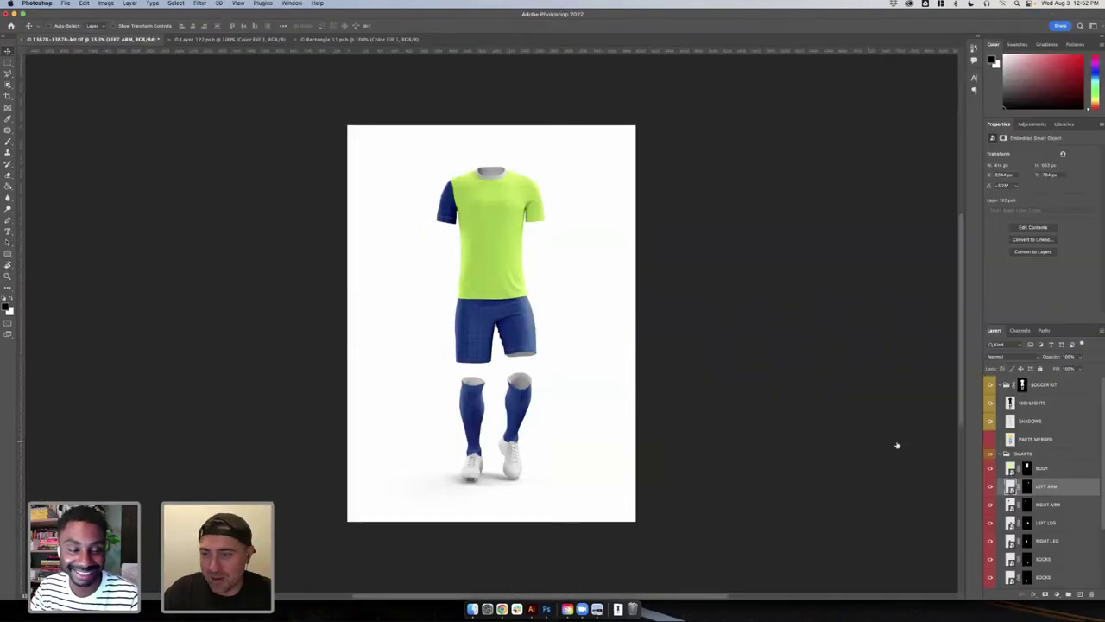
# - Paste the V zigzag pattern as a smart object into the LEFT ARM artwork, fit it over the lime fill, and save it to the kit
pyautogui.click(990, 487)
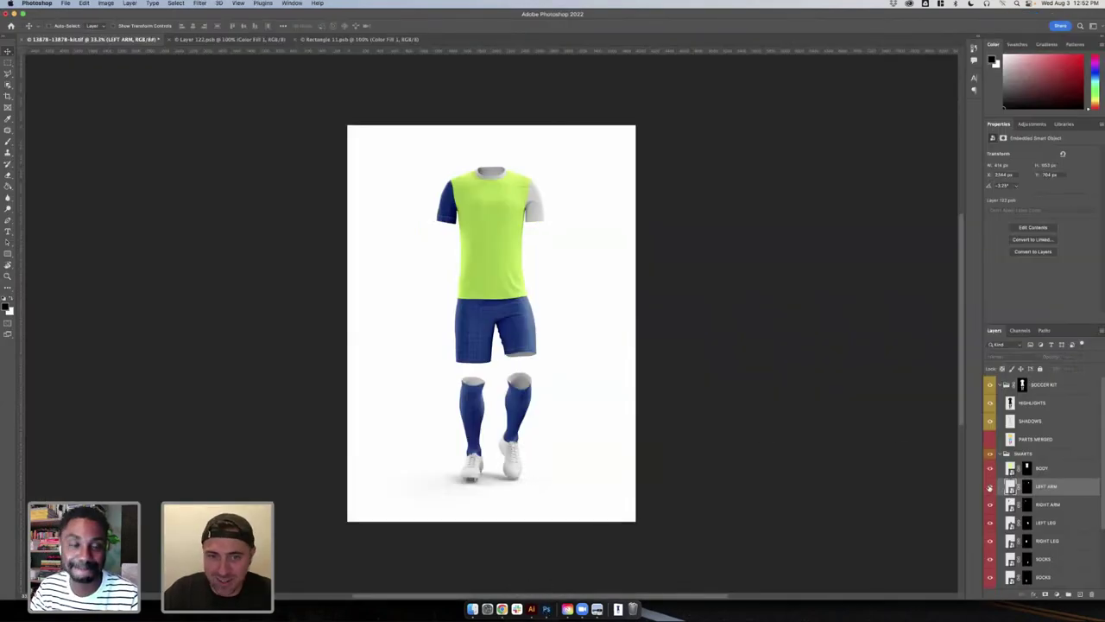
pyautogui.doubleClick(1010, 487)
pyautogui.press('super+v')
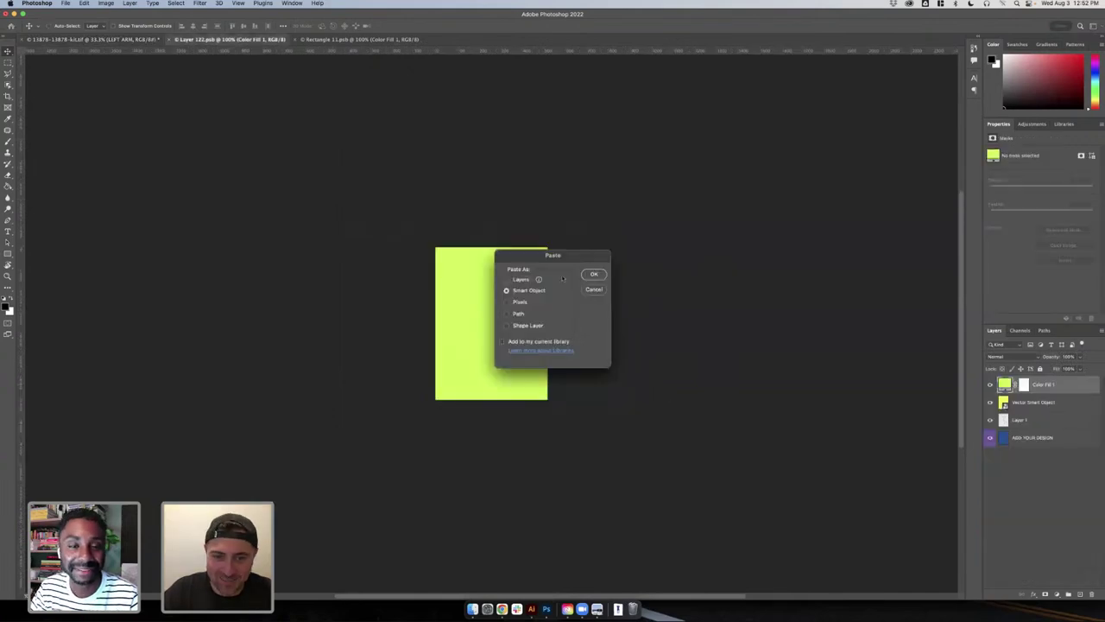
pyautogui.click(593, 274)
pyautogui.moveTo(548, 276); pyautogui.dragTo(580, 247)
pyautogui.press('Return')
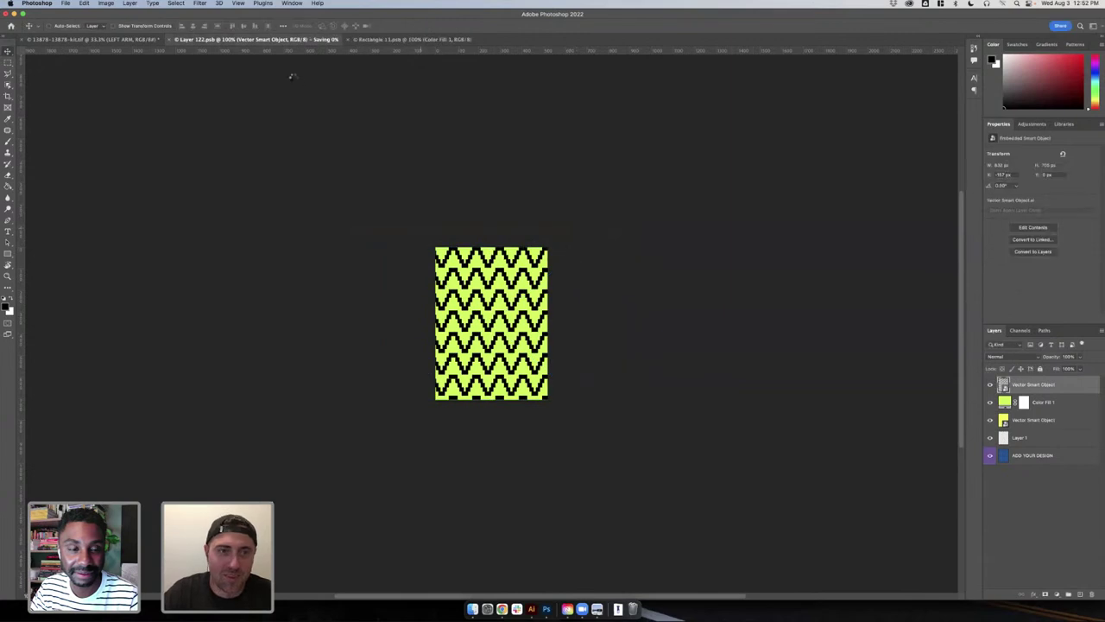
pyautogui.click(141, 40)
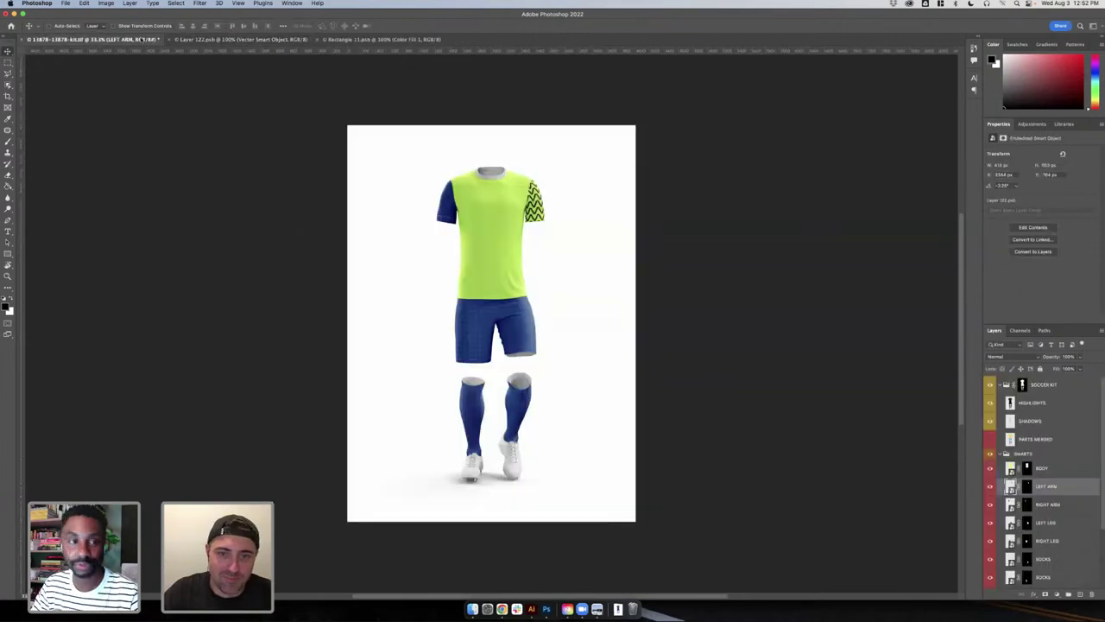
# - Add a dark teal Color Overlay to the V pattern in the LEFT ARM artwork, save it, and return to the kit mockup
pyautogui.click(237, 39)
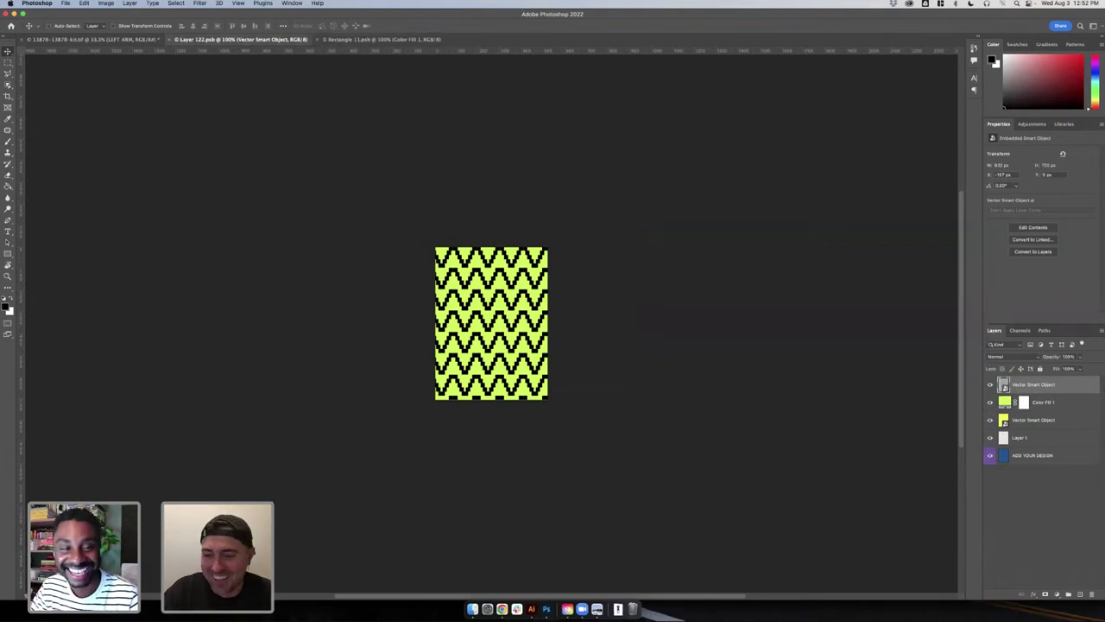
pyautogui.doubleClick(1093, 390)
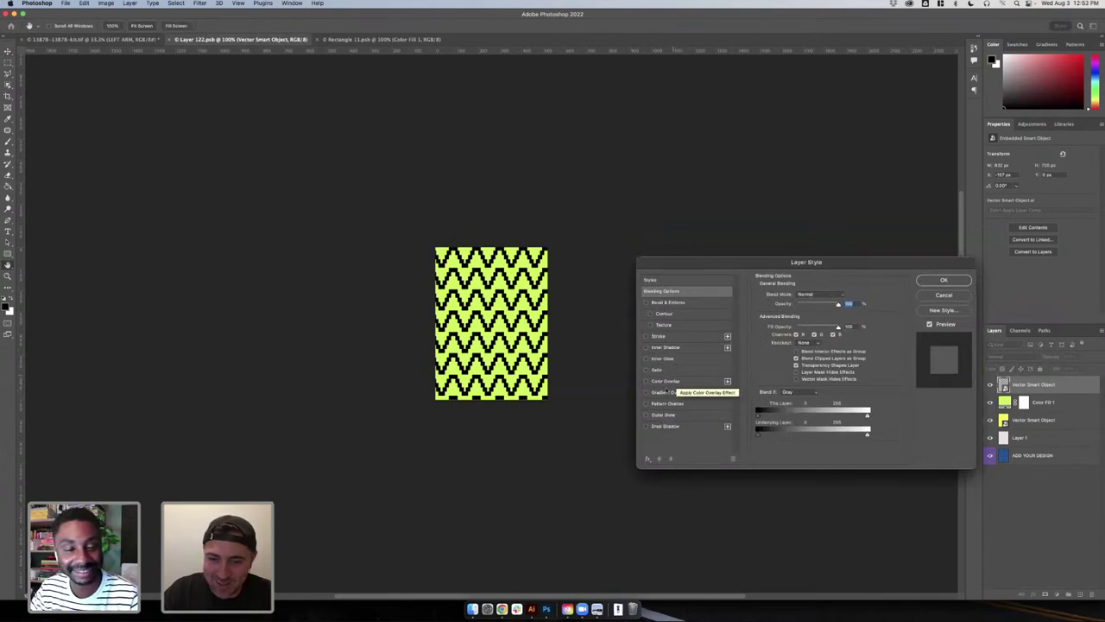
pyautogui.click(665, 381)
pyautogui.click(843, 295)
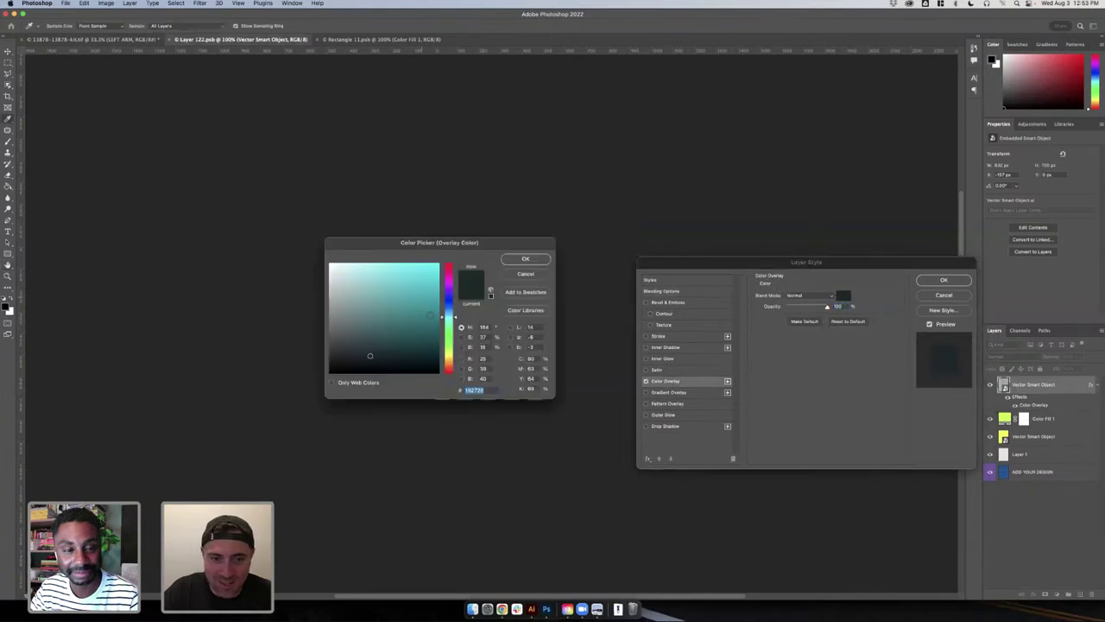
pyautogui.moveTo(425, 302); pyautogui.dragTo(437, 328)
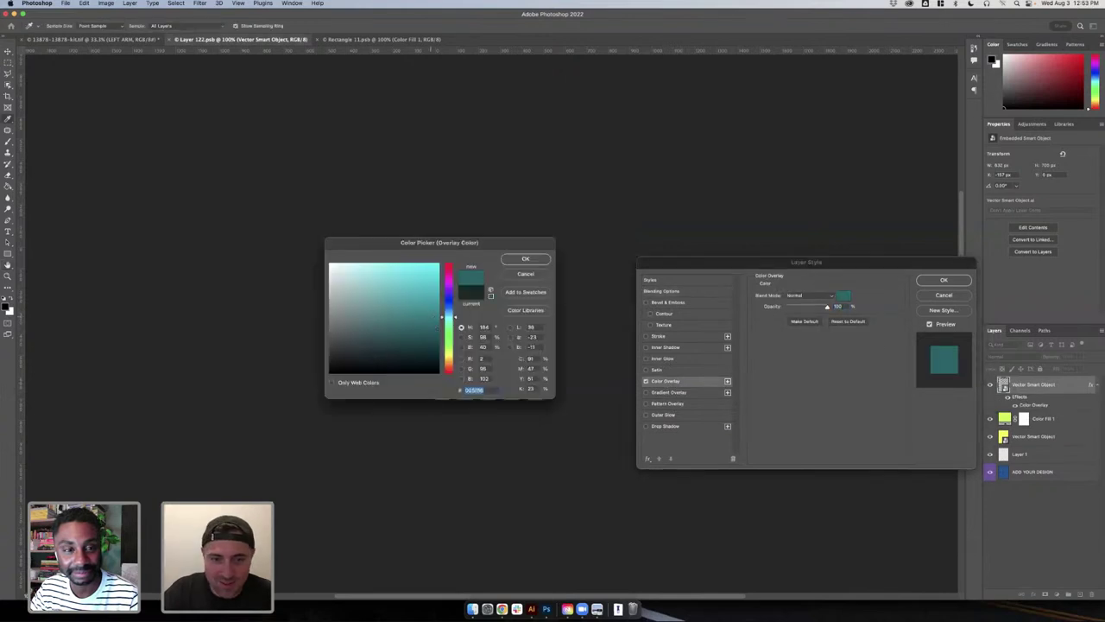
pyautogui.click(525, 259)
pyautogui.click(941, 281)
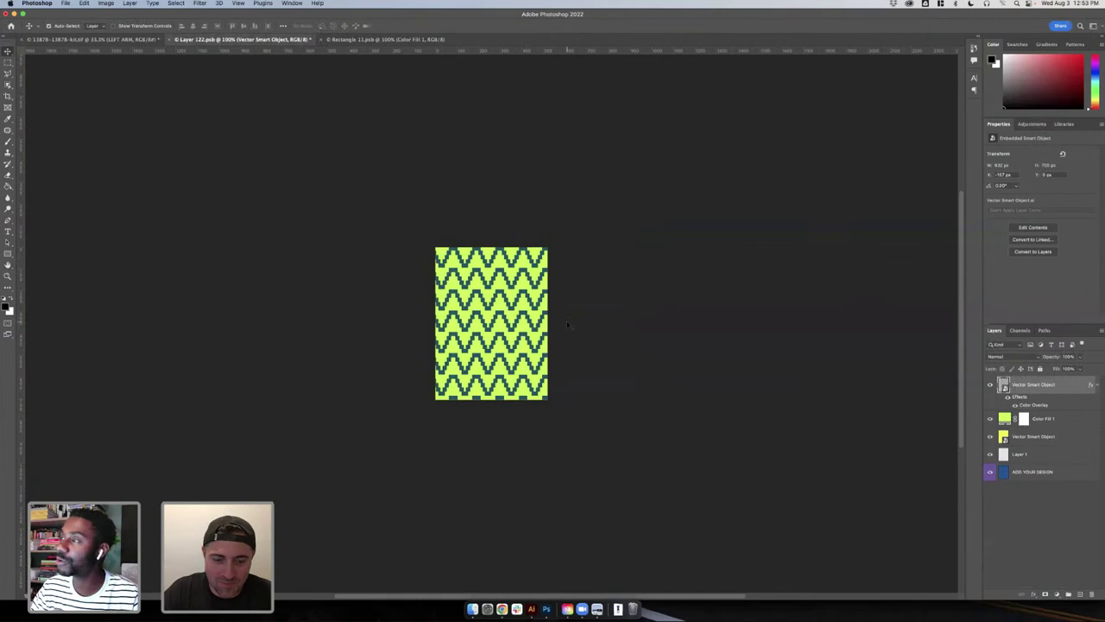
pyautogui.press('super+s')
pyautogui.click(121, 39)
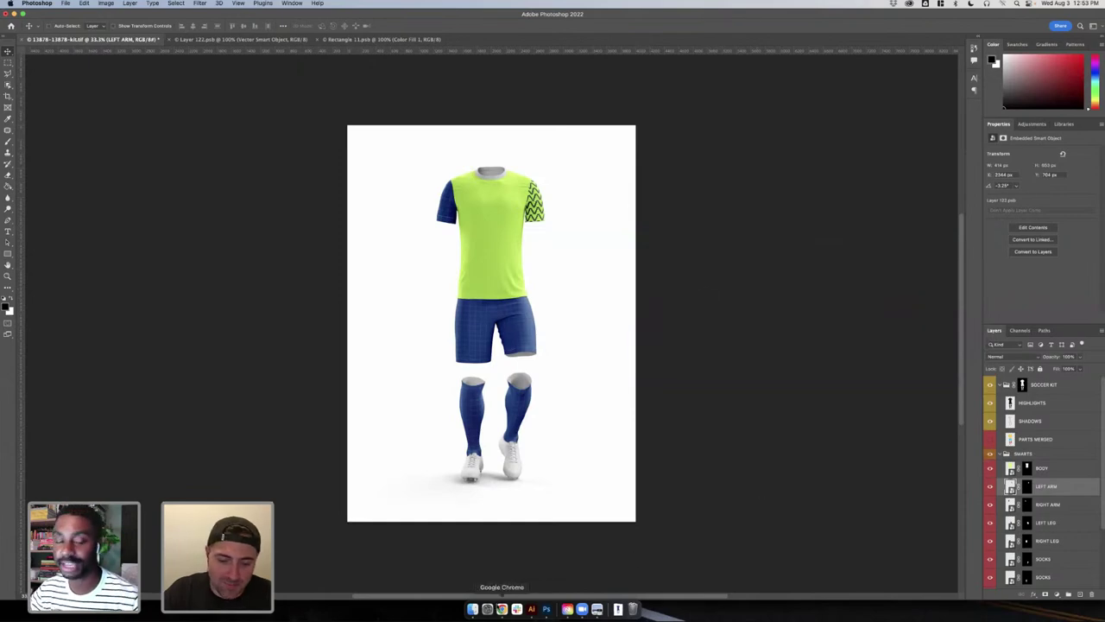
# - Switch to Illustrator and select the yellow square below the loose glyphs
pyautogui.click(502, 608)
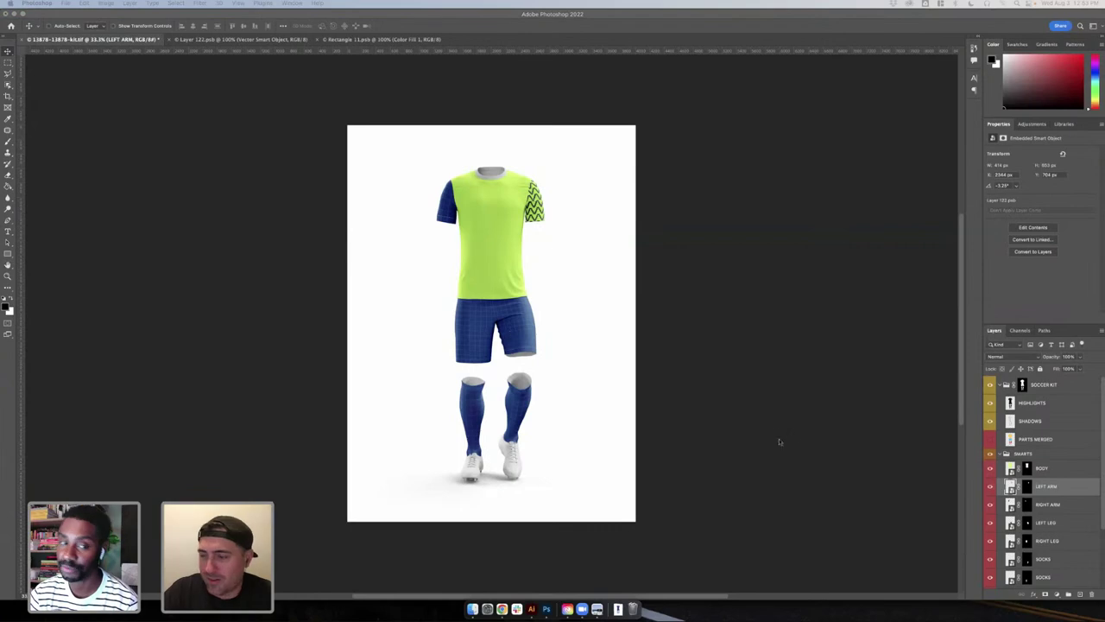
pyautogui.click(530, 608)
pyautogui.click(425, 421)
pyautogui.scroll(-5, 432, 423)
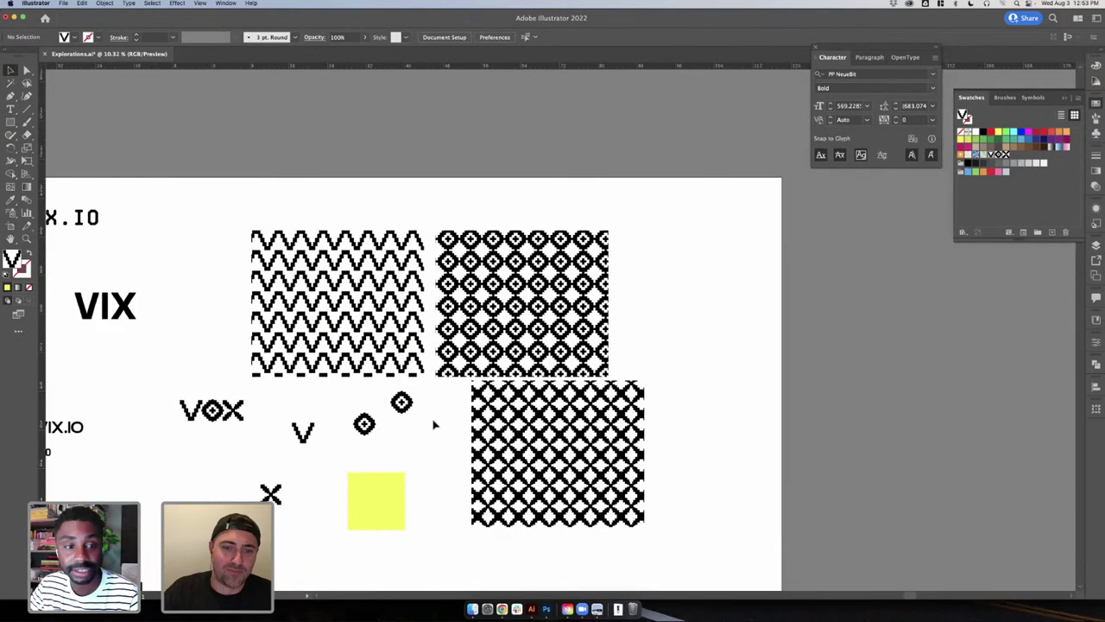
pyautogui.click(416, 428)
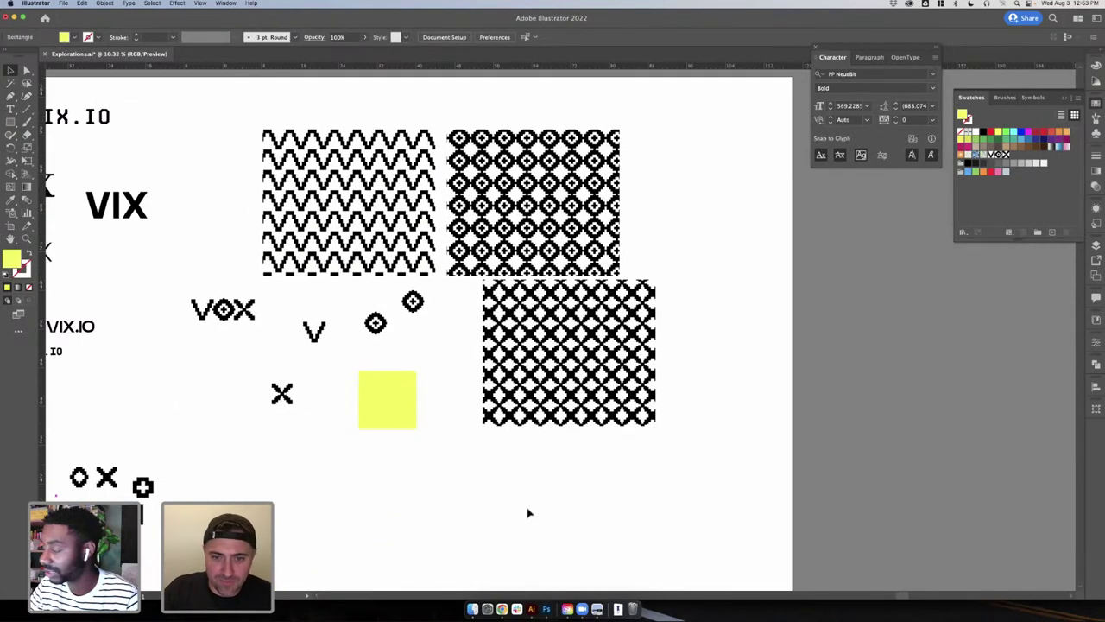
pyautogui.hscroll(-5, 503, 495)
pyautogui.scroll(-1, 504, 494)
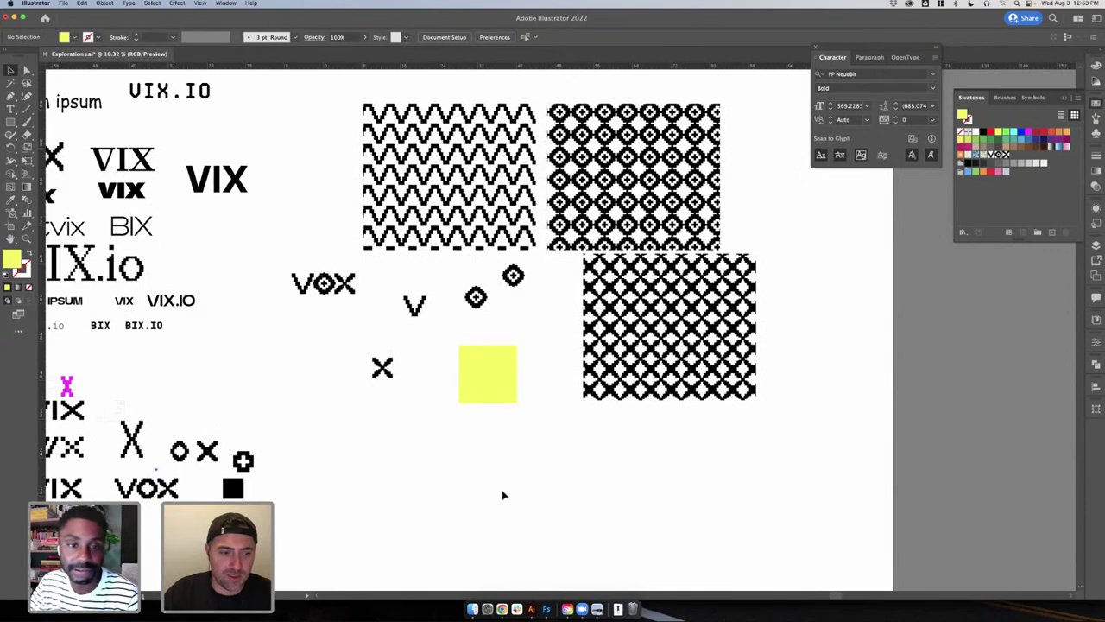
pyautogui.click(462, 367)
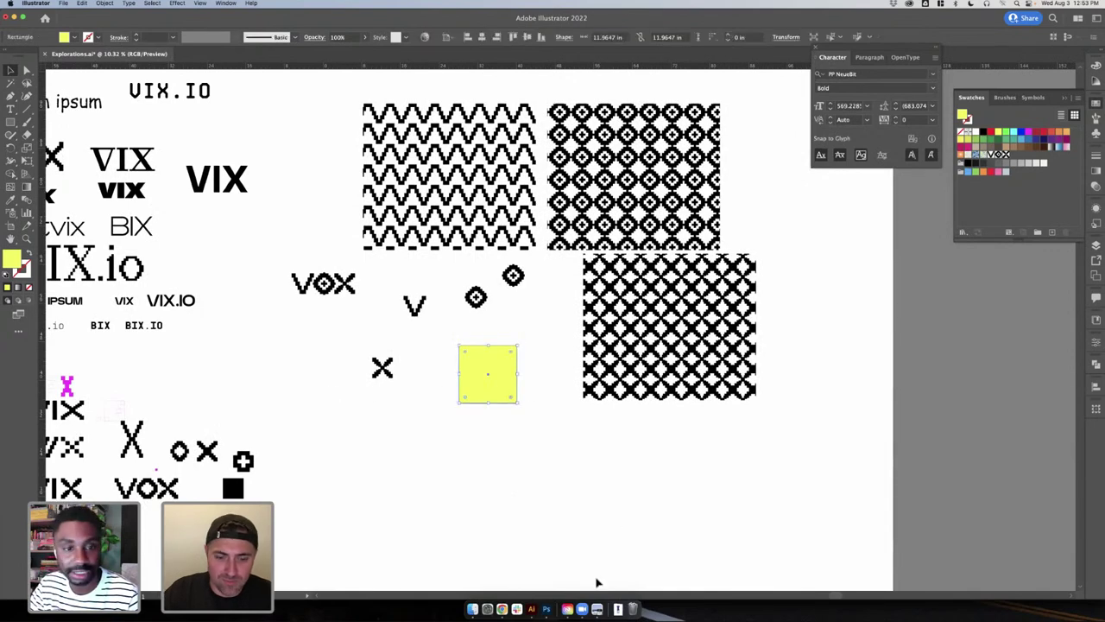
# - Switch to Photoshop, open the BODY artwork, and look up the hex code of its lime color fill
pyautogui.click(546, 609)
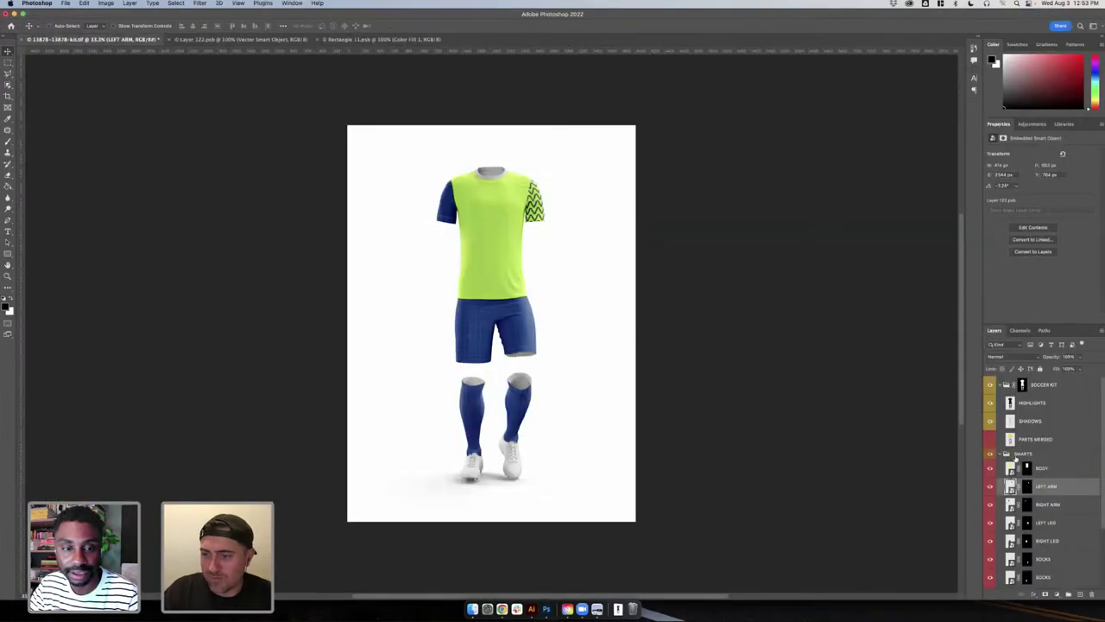
pyautogui.click(1010, 469)
pyautogui.doubleClick(1010, 468)
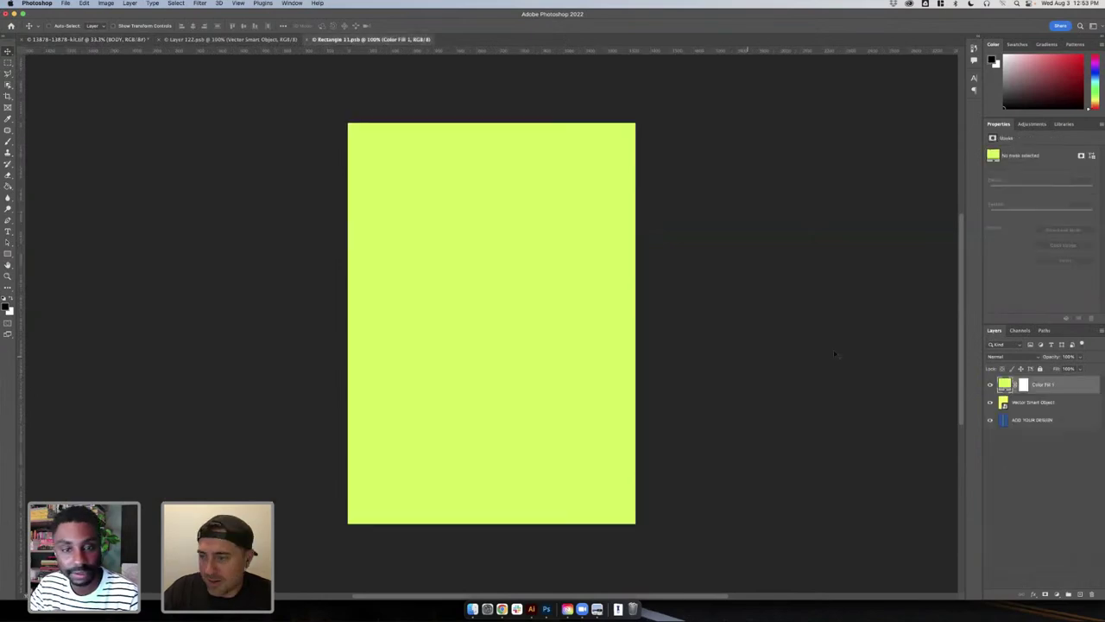
pyautogui.doubleClick(1004, 384)
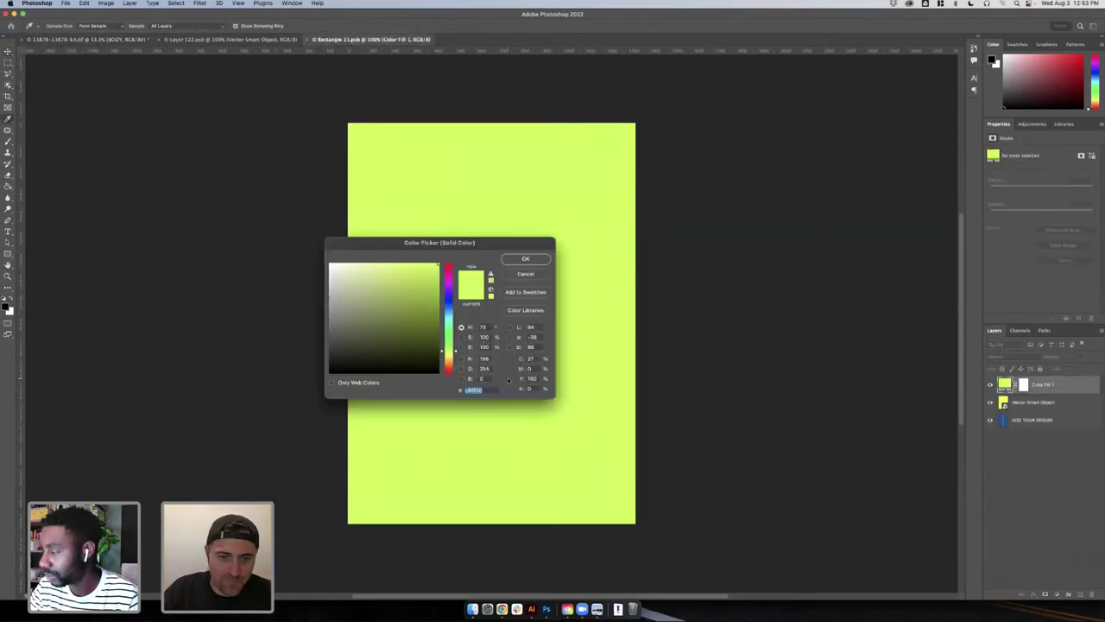
pyautogui.click(525, 258)
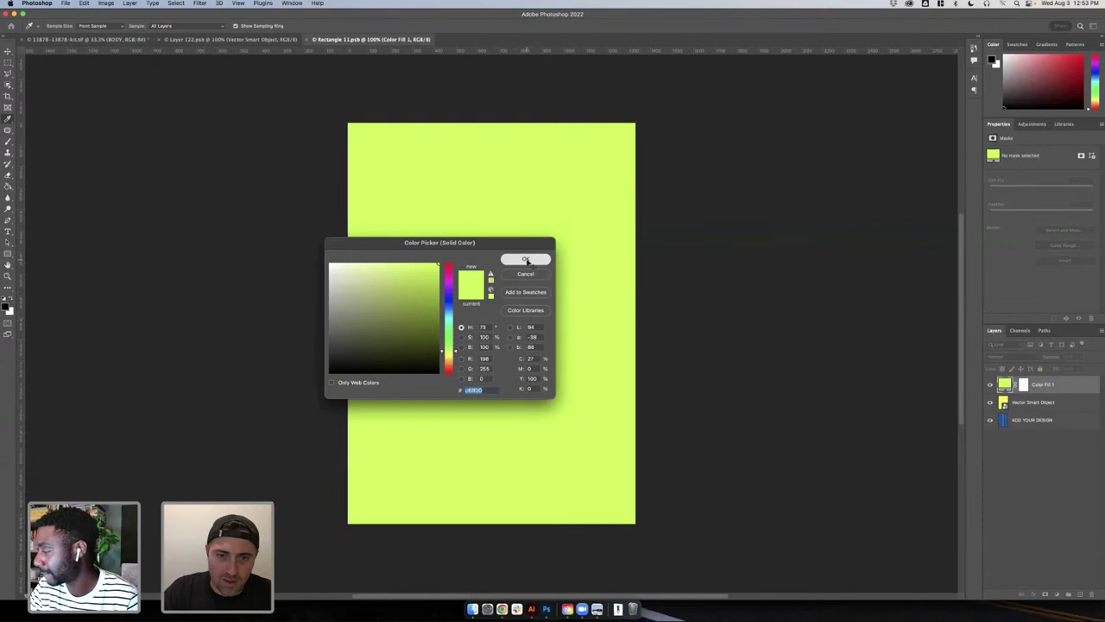
# - Switch to Illustrator, duplicate the yellow square between it and the X glyph, and fill the copy with lime c6ff00
pyautogui.click(532, 609)
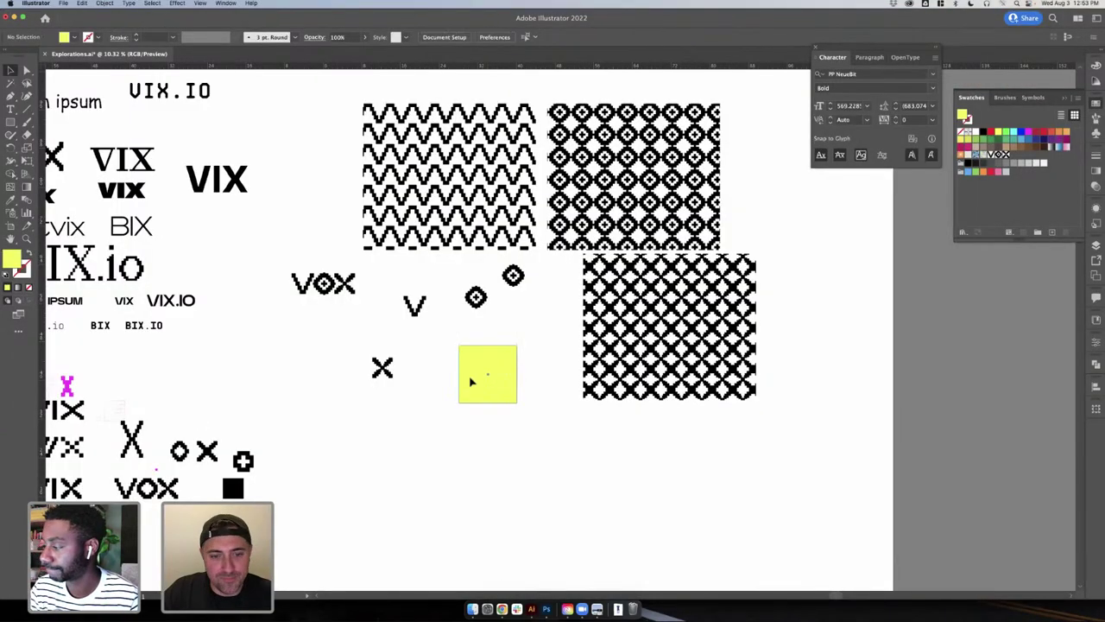
pyautogui.moveTo(471, 382); pyautogui.dragTo(411, 384)
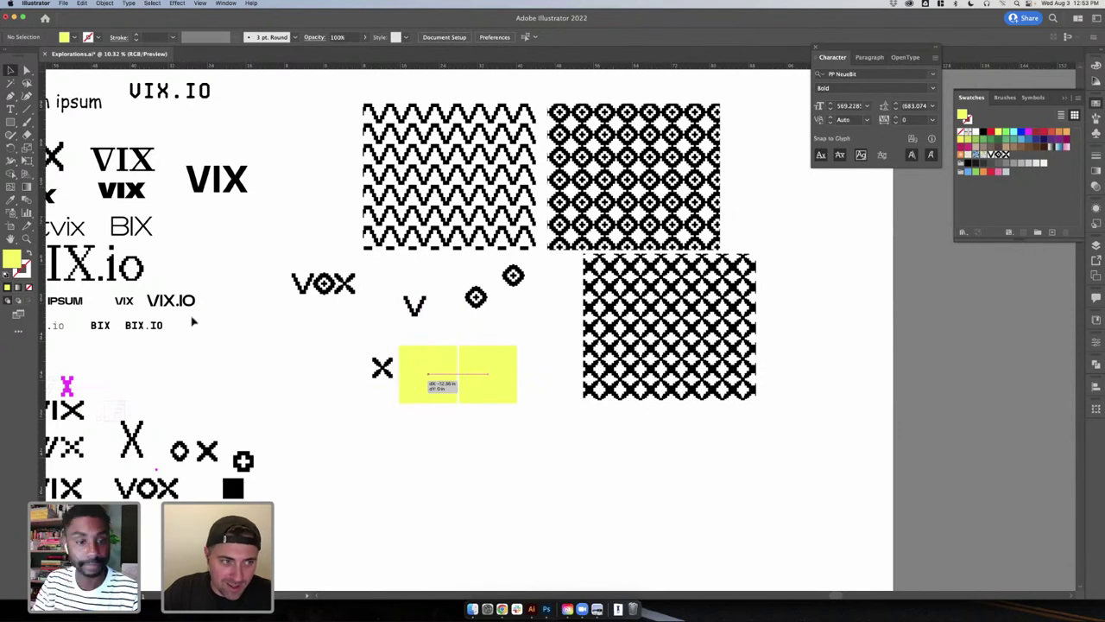
pyautogui.doubleClick(9, 259)
pyautogui.write('c6ff00')
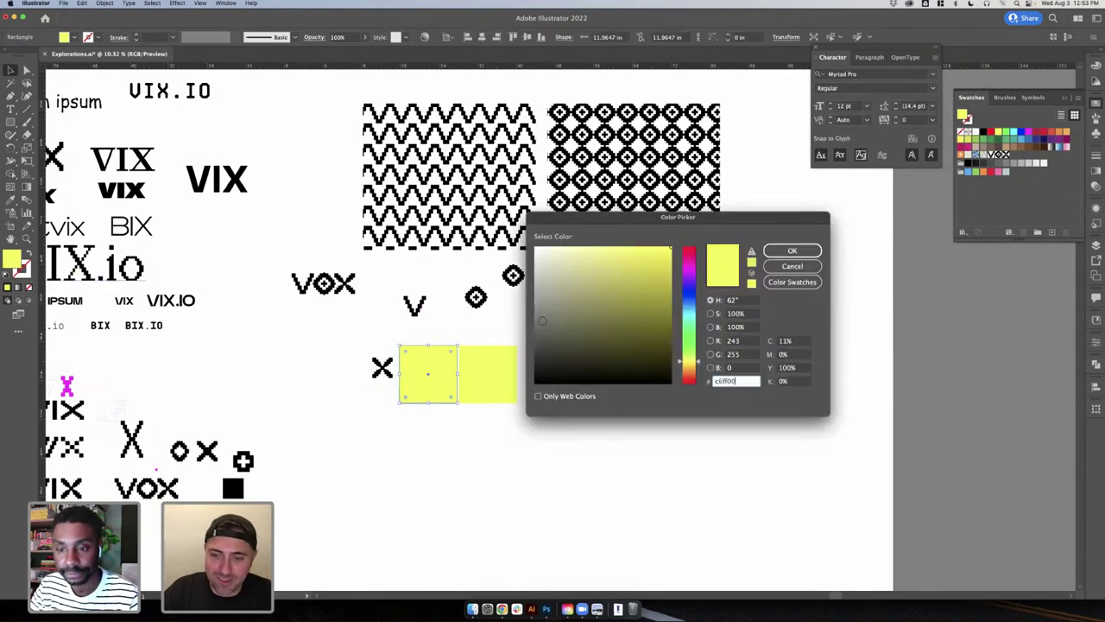
pyautogui.click(791, 250)
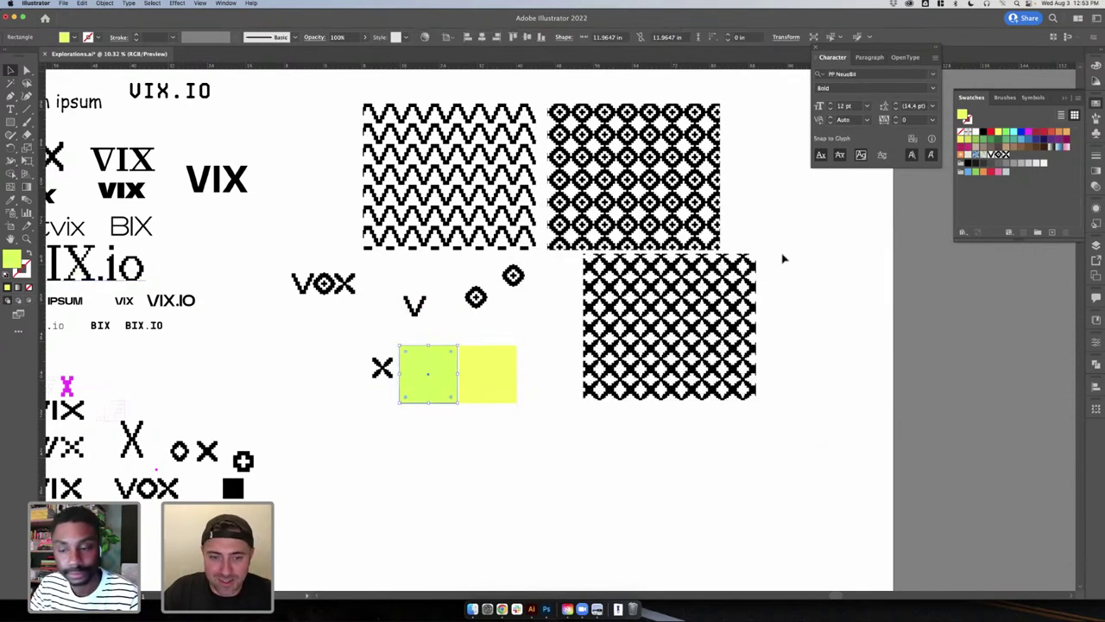
pyautogui.click(484, 391)
pyautogui.keyDown('shift'); pyautogui.click(444, 382); pyautogui.keyUp('shift')
pyautogui.click(528, 357)
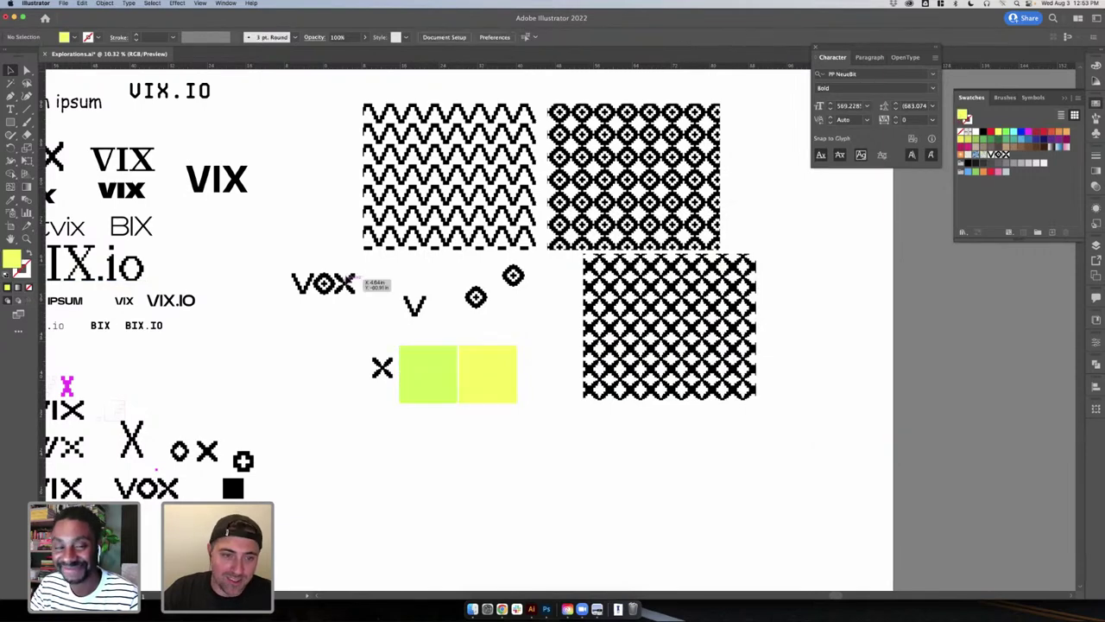
# - Isolate the X group inside the VOX wordmark and select the small white square to the right of the X's center
pyautogui.scroll(6, 350, 281)
pyautogui.click(384, 320)
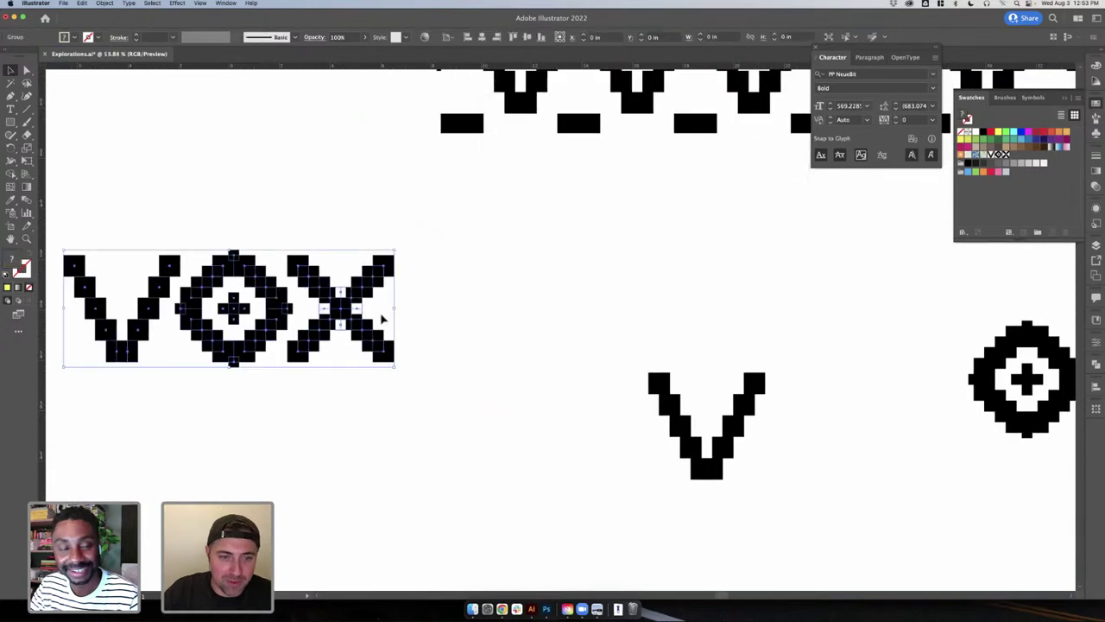
pyautogui.doubleClick(367, 318)
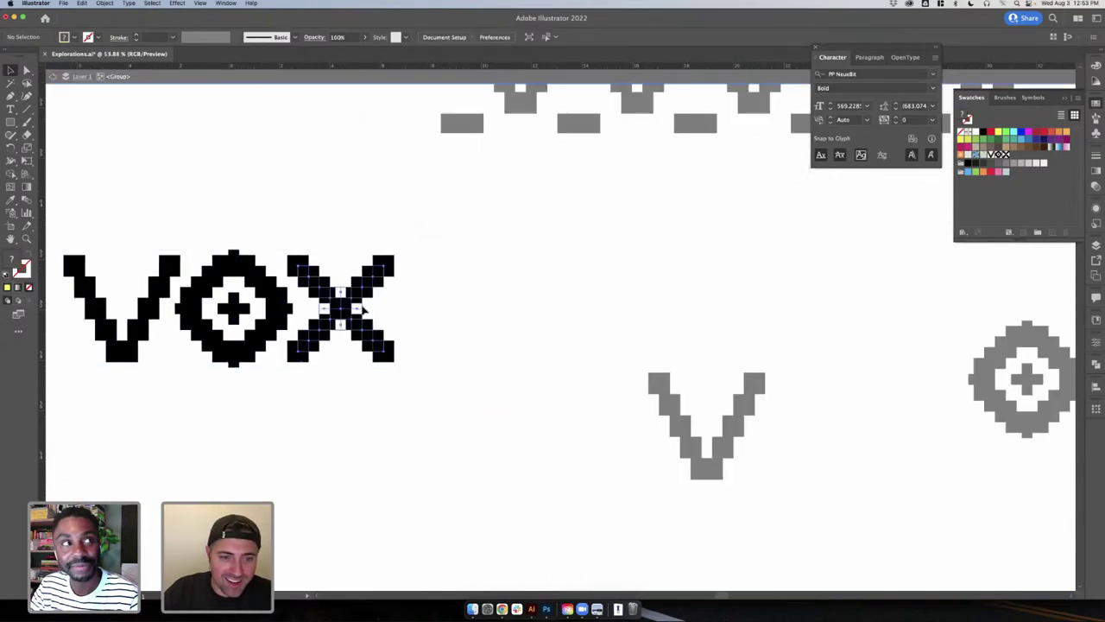
pyautogui.click(361, 311)
pyautogui.scroll(3, 361, 311)
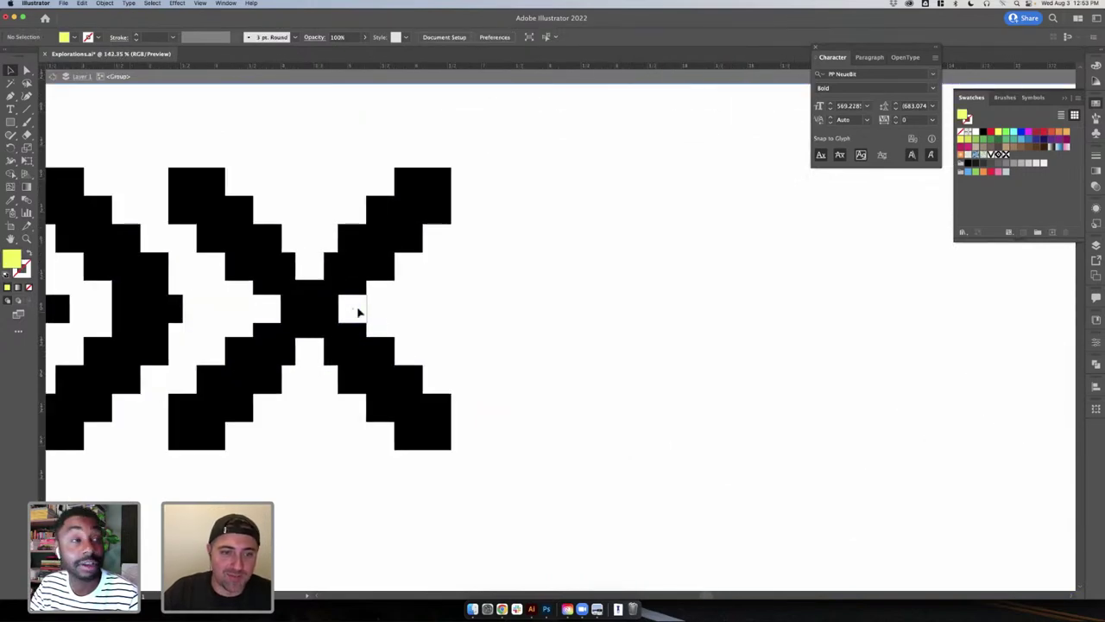
pyautogui.scroll(5, 388, 321)
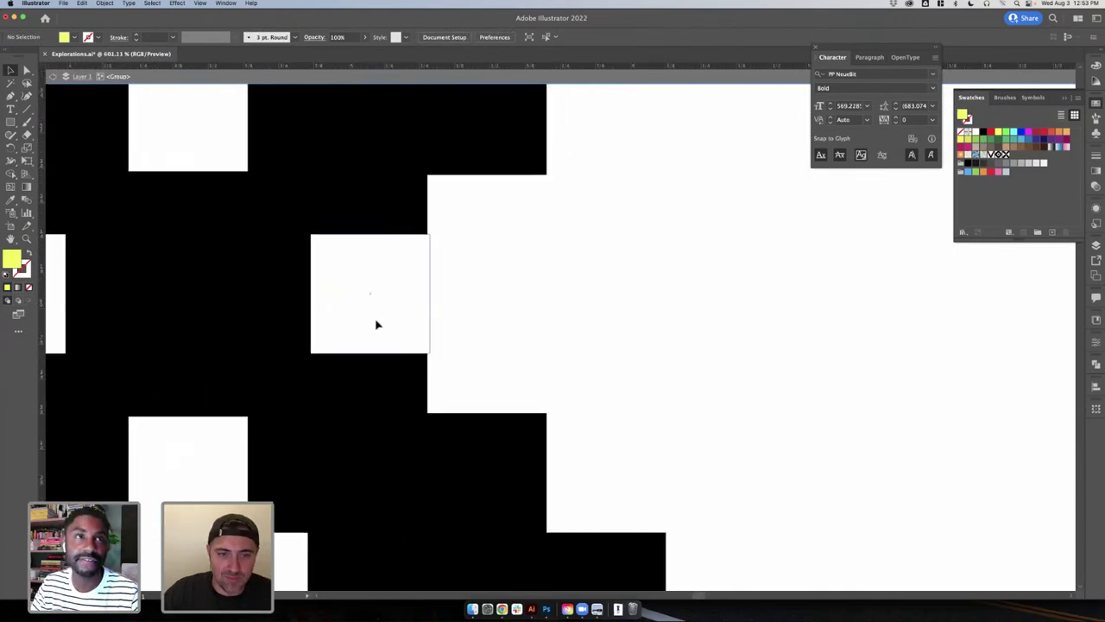
pyautogui.click(377, 326)
pyautogui.click(489, 328)
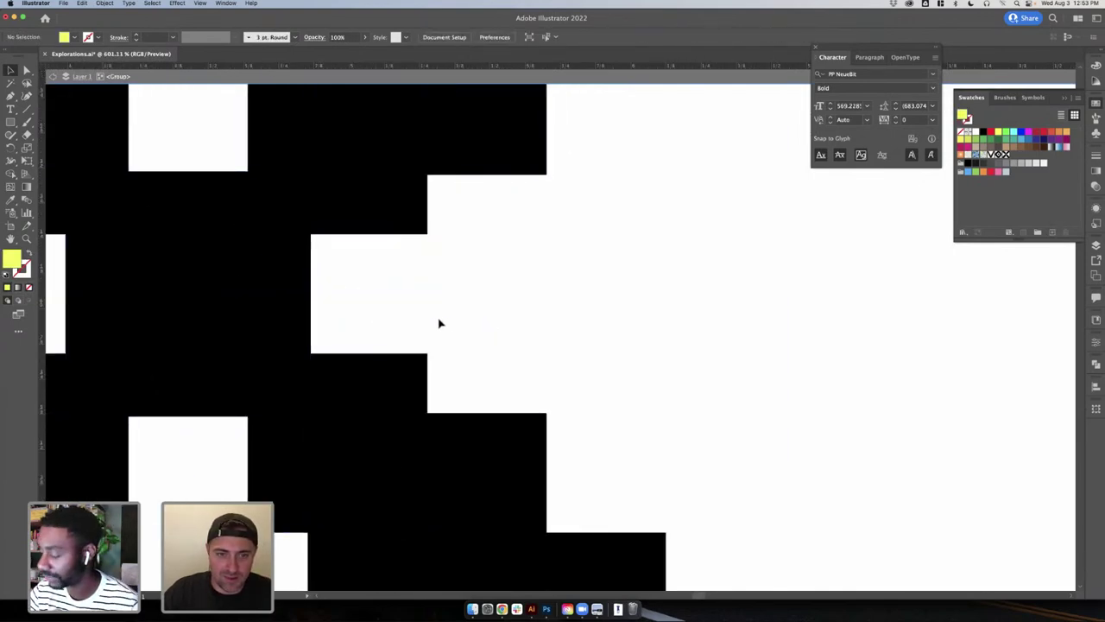
pyautogui.doubleClick(425, 319)
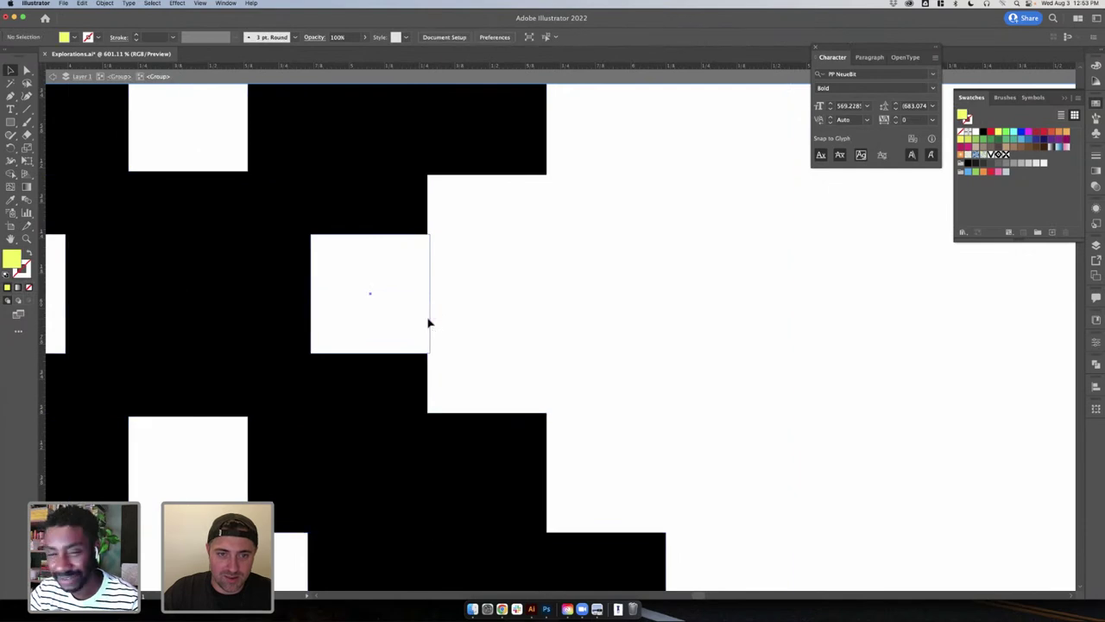
pyautogui.click(428, 319)
# - In outline view, move the white square slightly left to align with the X's pixel edges, and return to the normal preview
pyautogui.press('super+y')
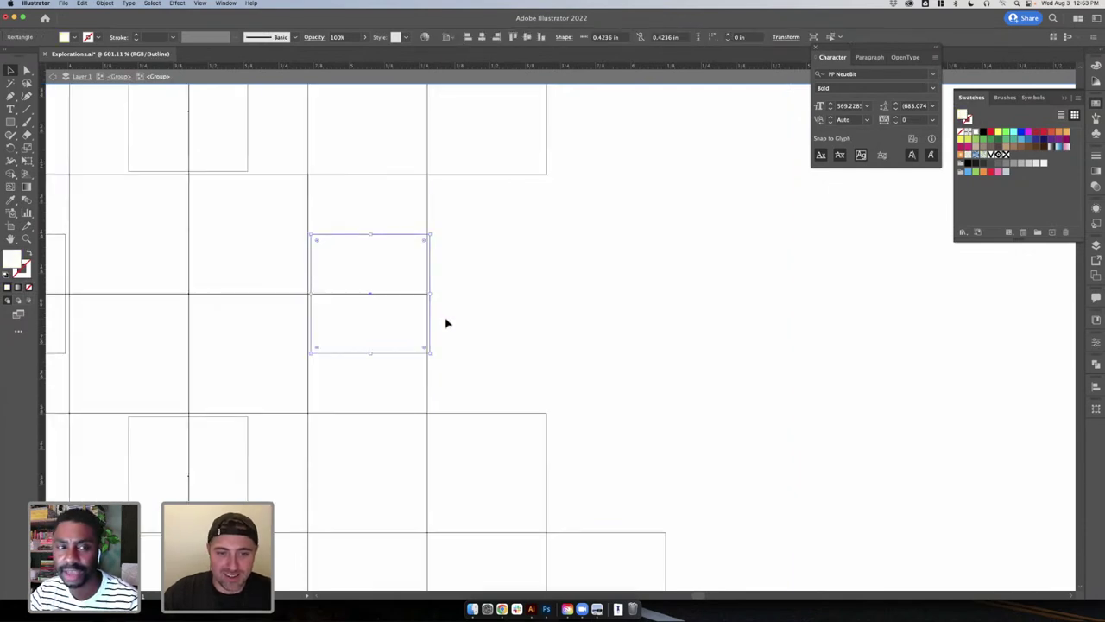
pyautogui.click(437, 321)
pyautogui.scroll(3, 438, 321)
pyautogui.moveTo(427, 304); pyautogui.dragTo(420, 304)
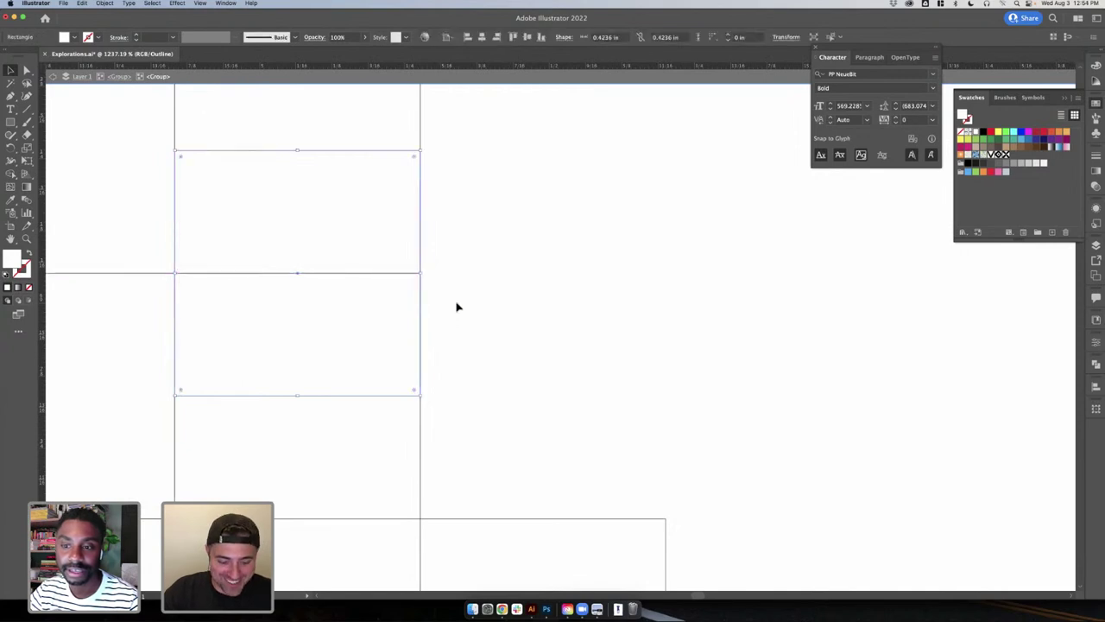
pyautogui.press('super+y')
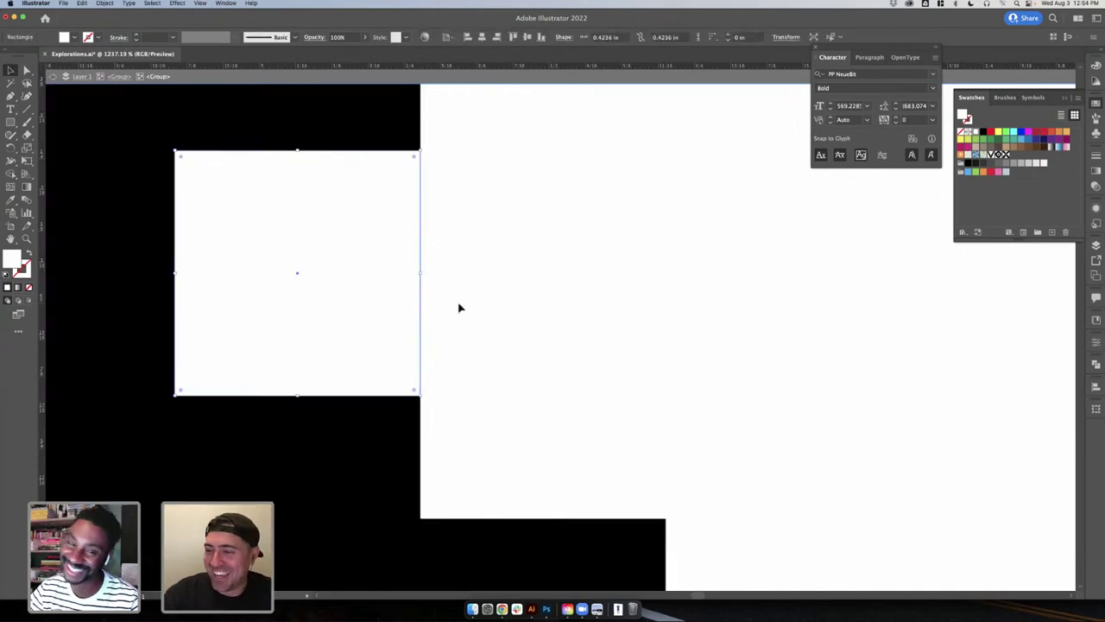
pyautogui.scroll(-3, 459, 308)
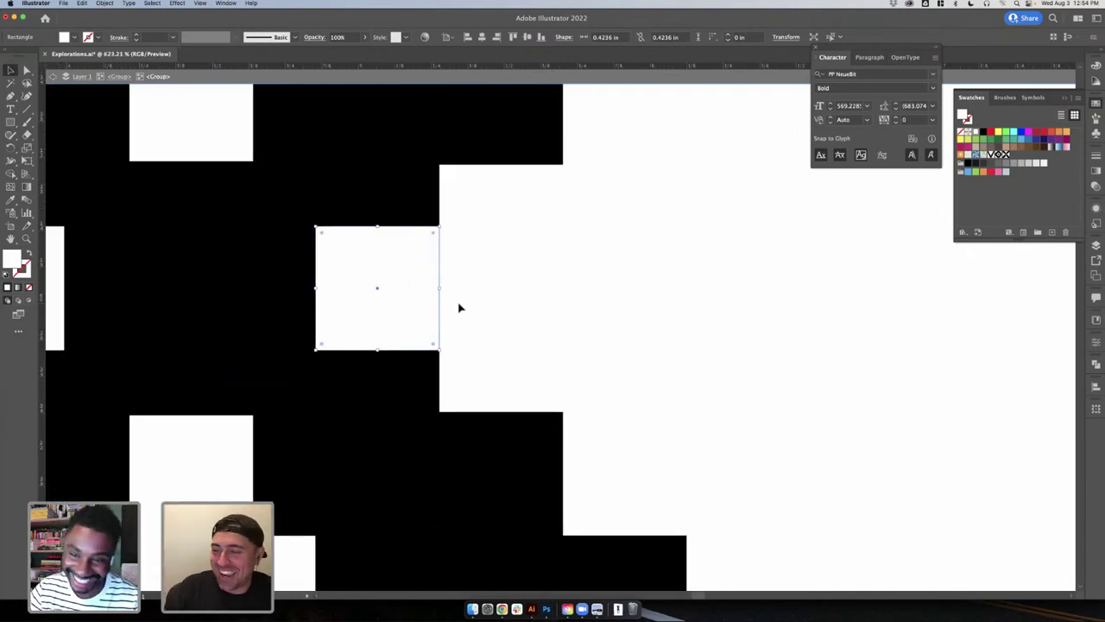
pyautogui.scroll(1, 459, 308)
pyautogui.scroll(-2, 462, 317)
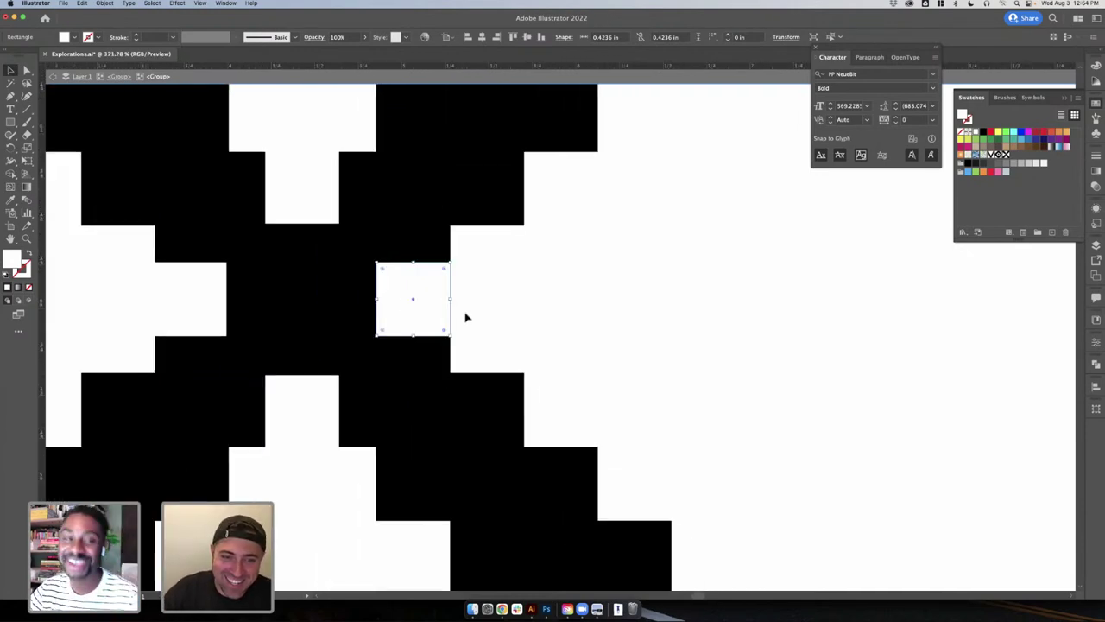
# - In outline view, move the white square below the X's center slightly up so its edges align with the surrounding pixels
pyautogui.scroll(-3, 466, 317)
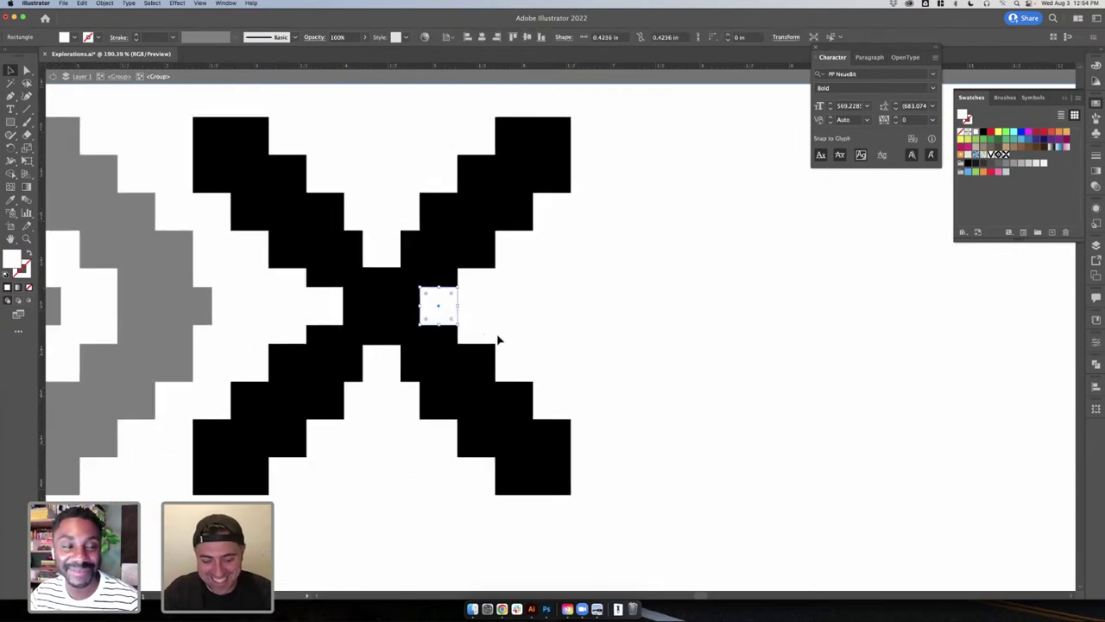
pyautogui.click(415, 356)
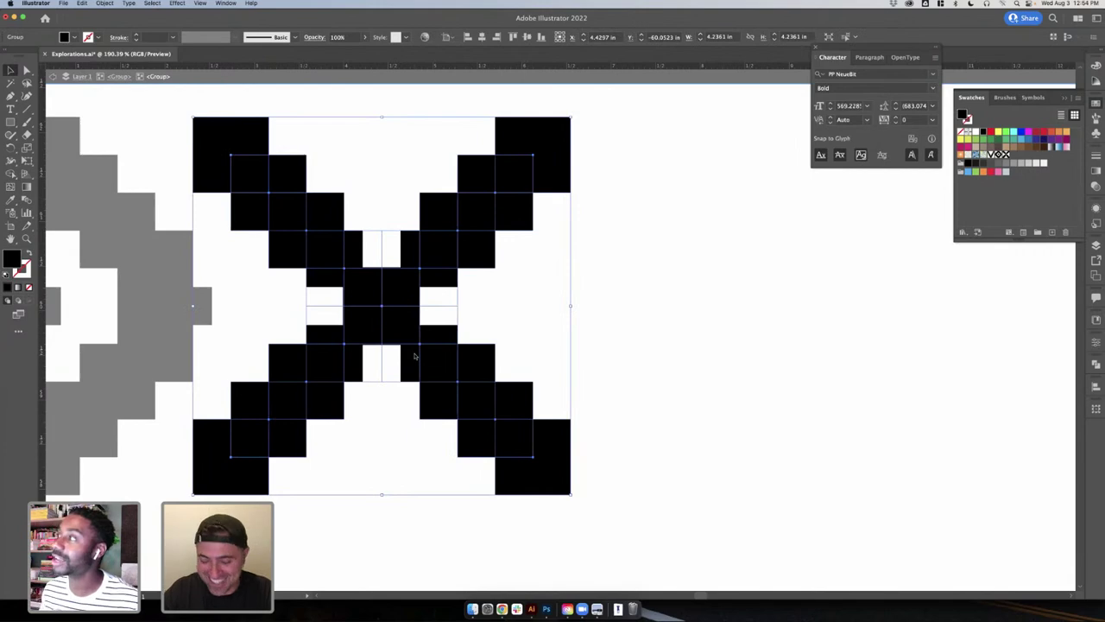
pyautogui.click(482, 320)
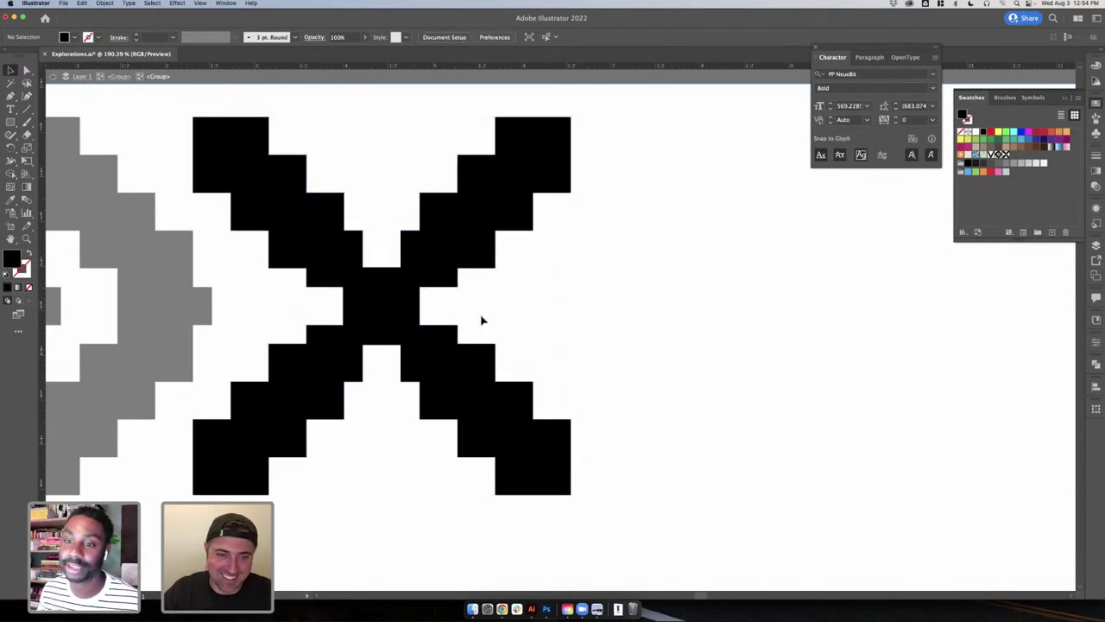
pyautogui.click(388, 363)
pyautogui.scroll(4, 386, 367)
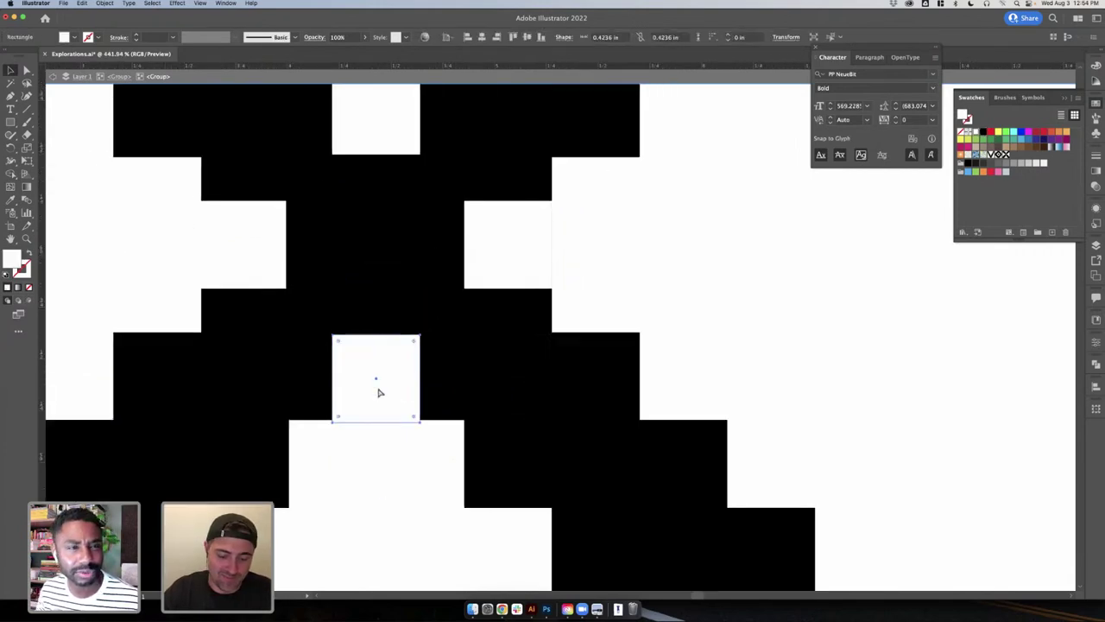
pyautogui.press('super+y')
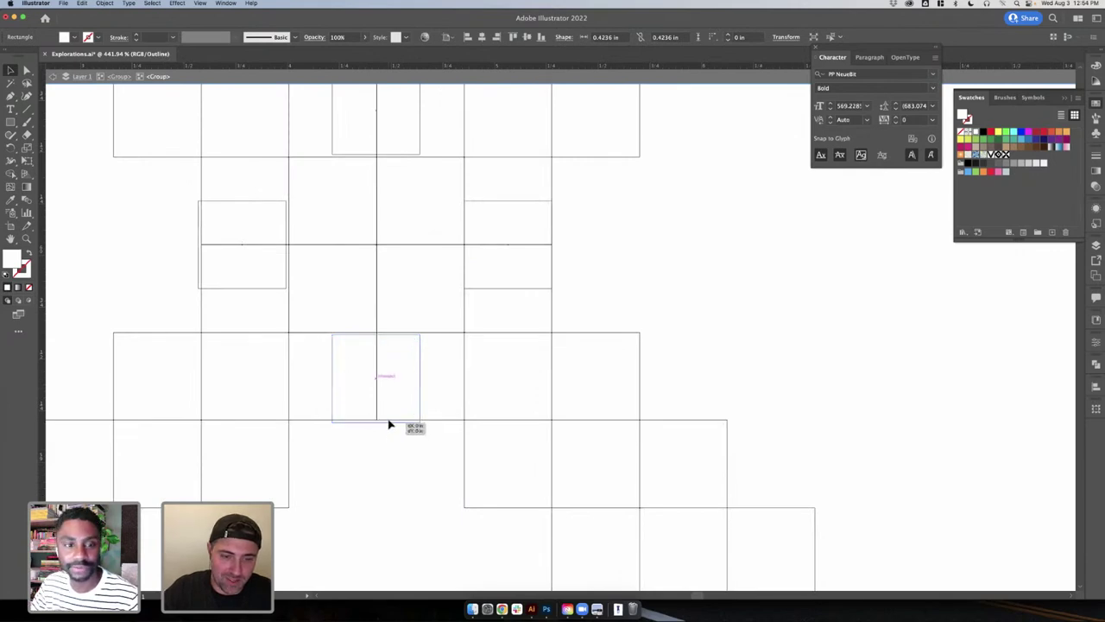
pyautogui.click(617, 240)
pyautogui.scroll(3, 617, 240)
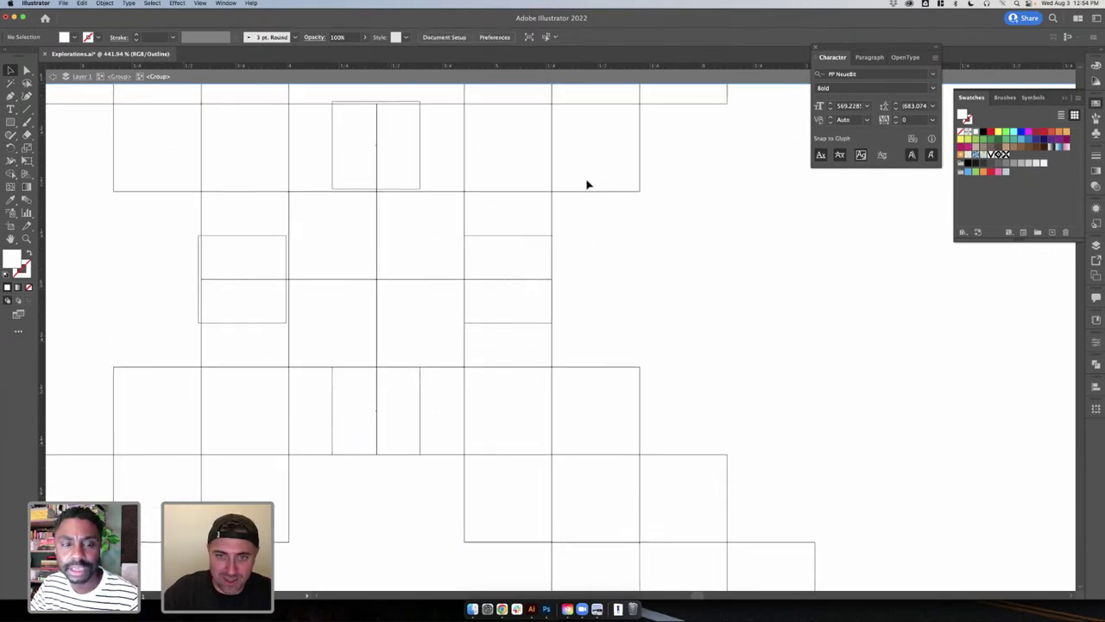
pyautogui.click(409, 462)
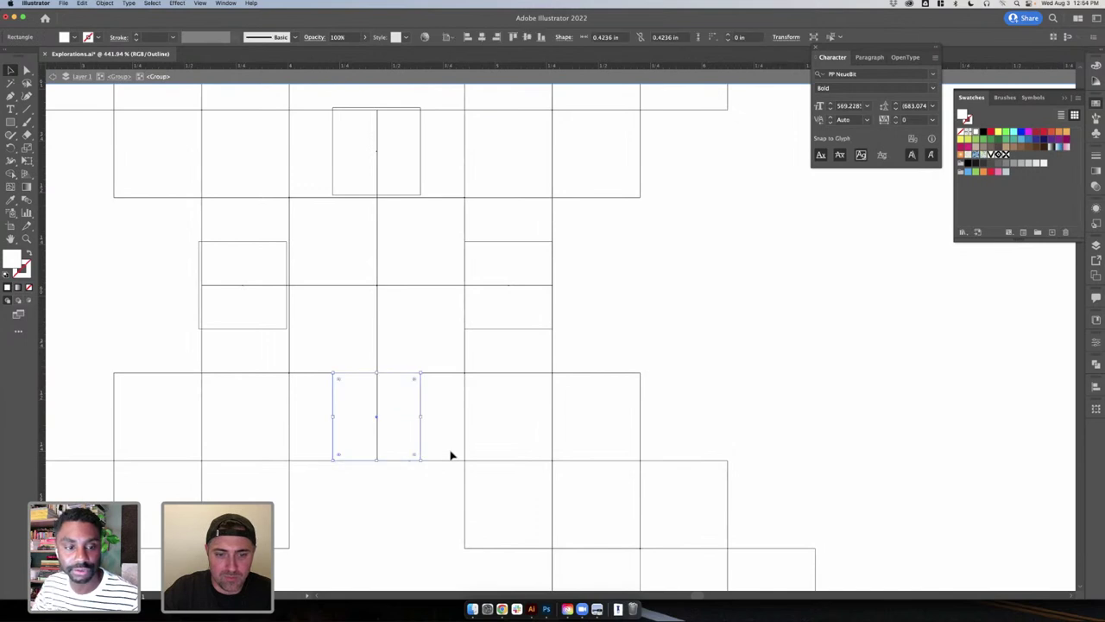
pyautogui.click(465, 451)
# - Move the white square left of the X's center slightly right to align with the pixel edges
pyautogui.click(198, 270)
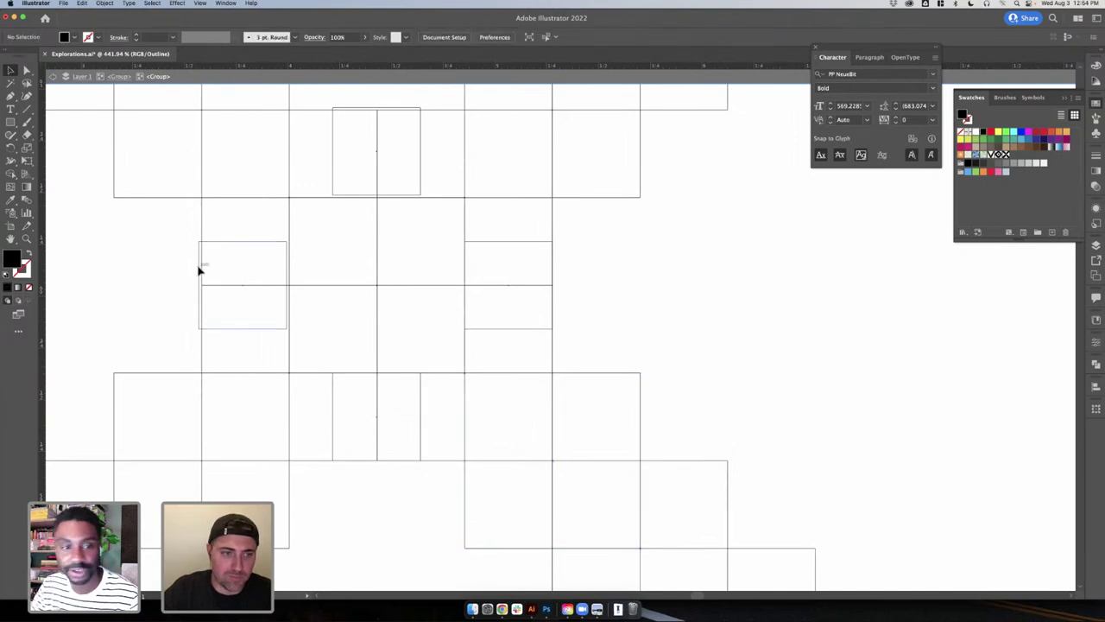
pyautogui.moveTo(201, 270); pyautogui.dragTo(182, 273)
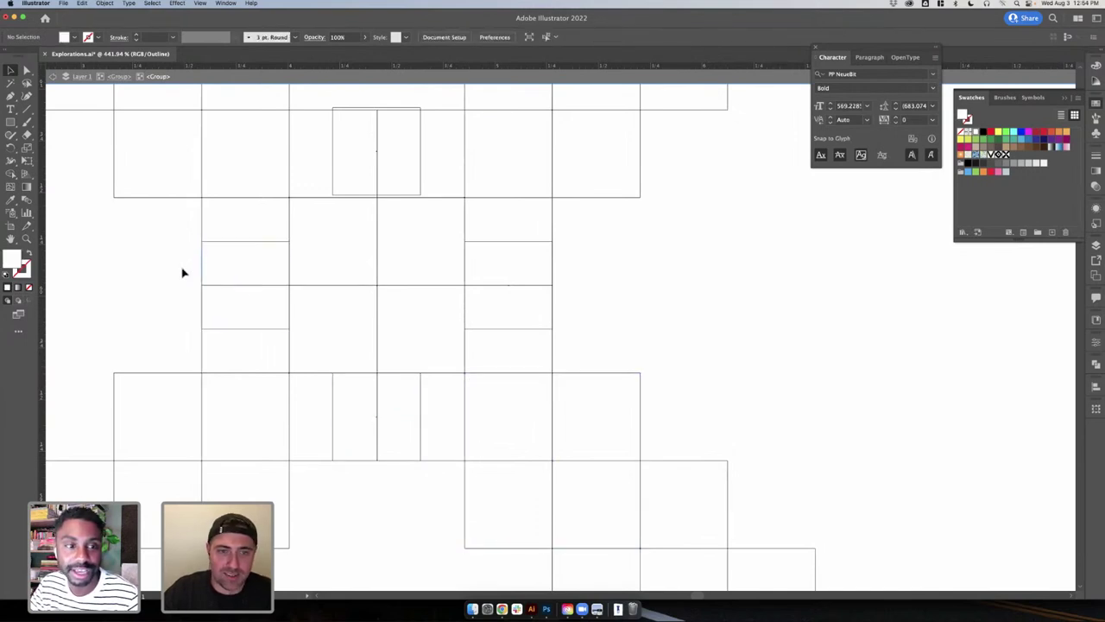
# - Move the white square above the X's center slightly down onto the pixel edges, and return to the normal preview
pyautogui.scroll(3, 423, 242)
pyautogui.click(421, 239)
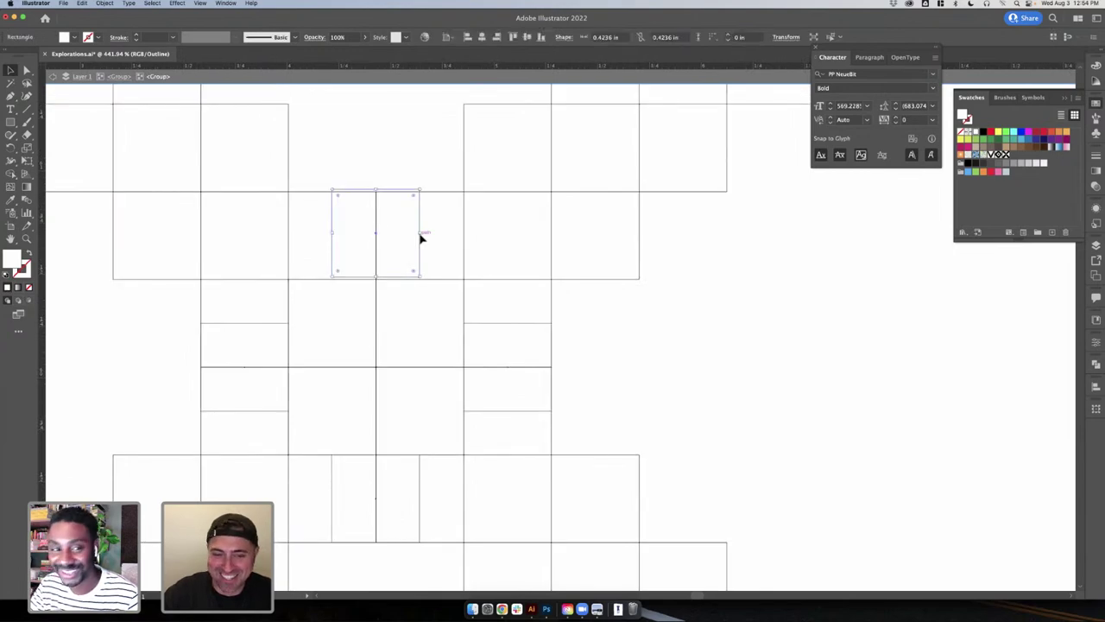
pyautogui.hotkey('shift', 'Down')
pyautogui.hotkey('shift', 'Up')
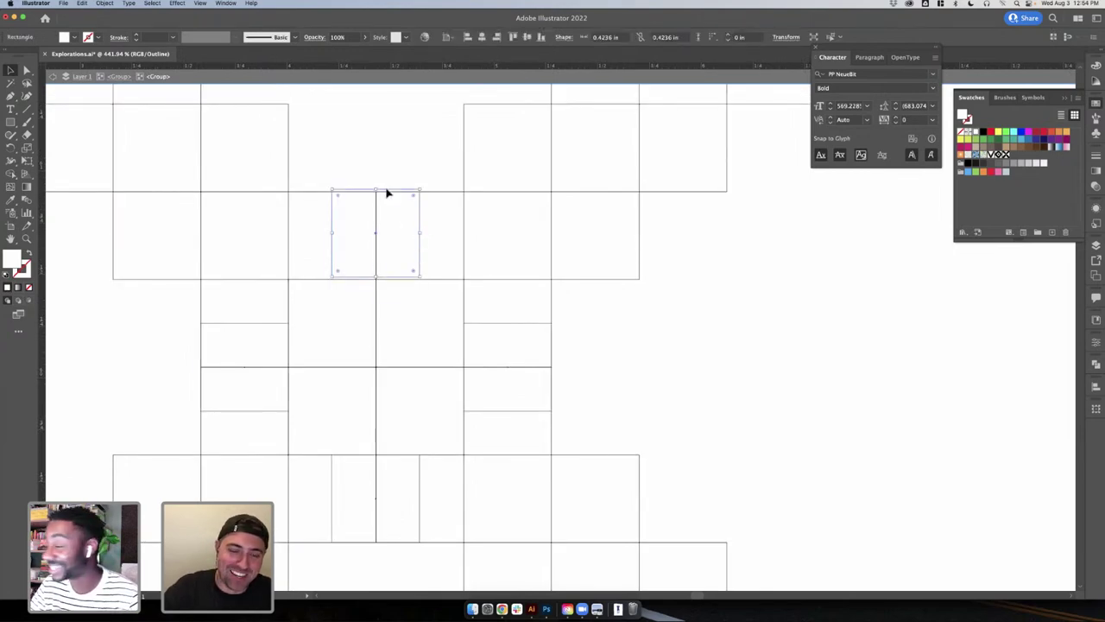
pyautogui.moveTo(386, 192); pyautogui.dragTo(387, 197)
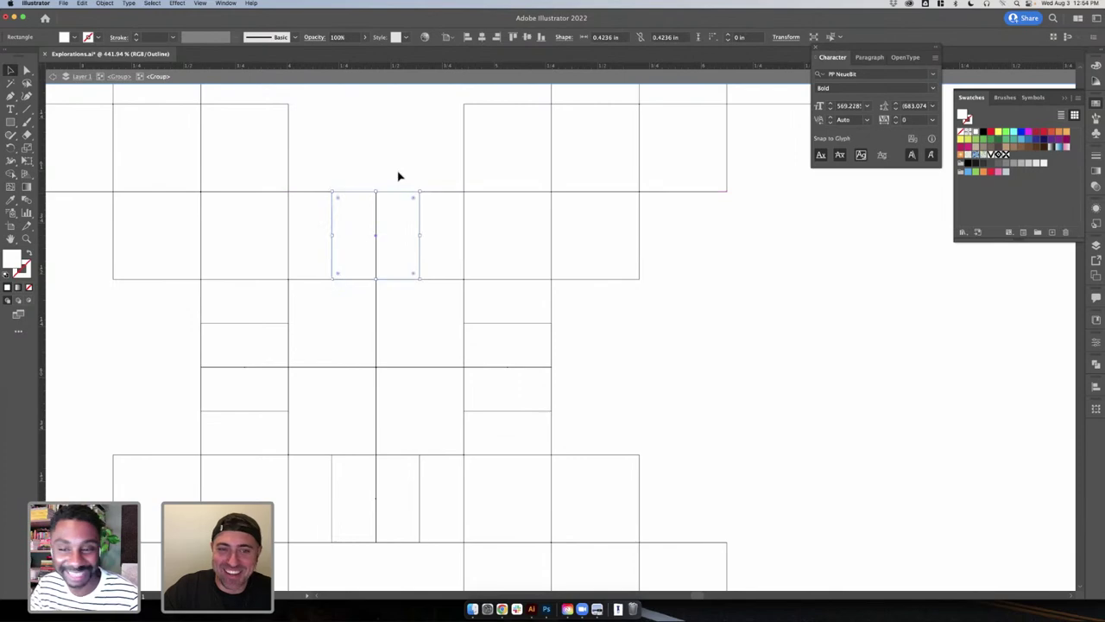
pyautogui.click(398, 180)
pyautogui.scroll(-3, 398, 181)
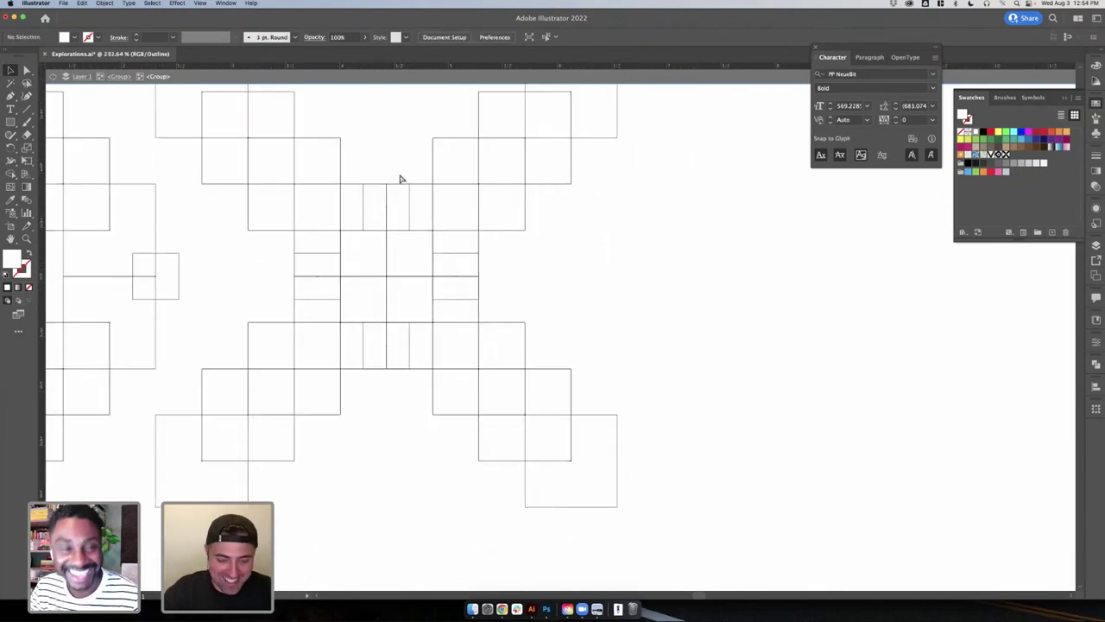
pyautogui.press('super+y')
# - Select all four white squares around the X's center and cut them from the X group
pyautogui.click(395, 226)
pyautogui.click(462, 270)
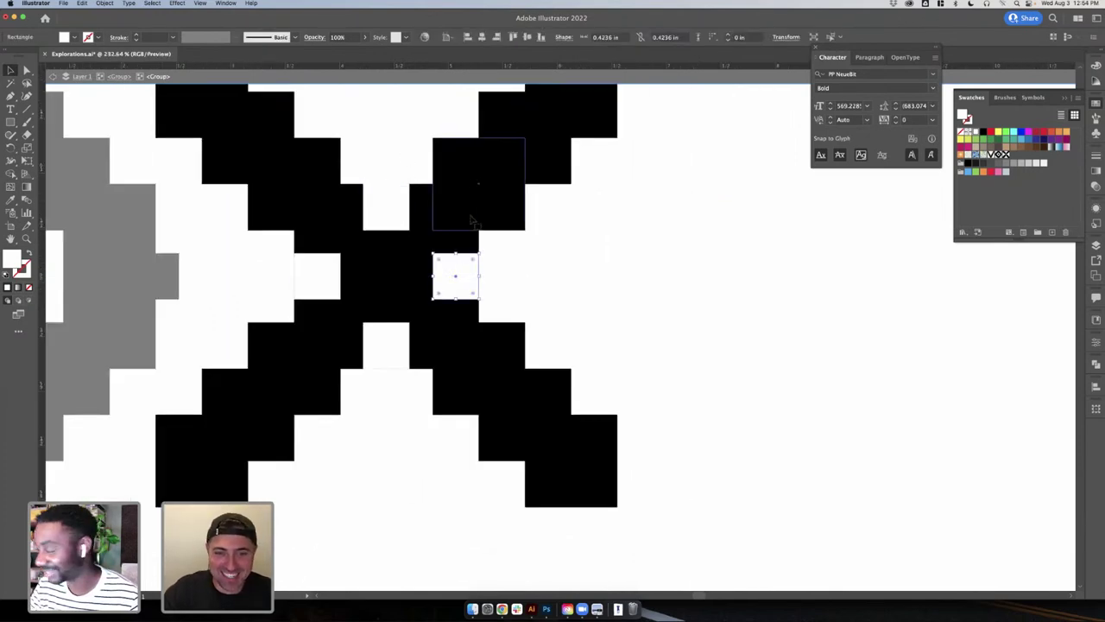
pyautogui.click(472, 216)
pyautogui.click(447, 270)
pyautogui.keyDown('shift'); pyautogui.click(334, 281); pyautogui.keyUp('shift')
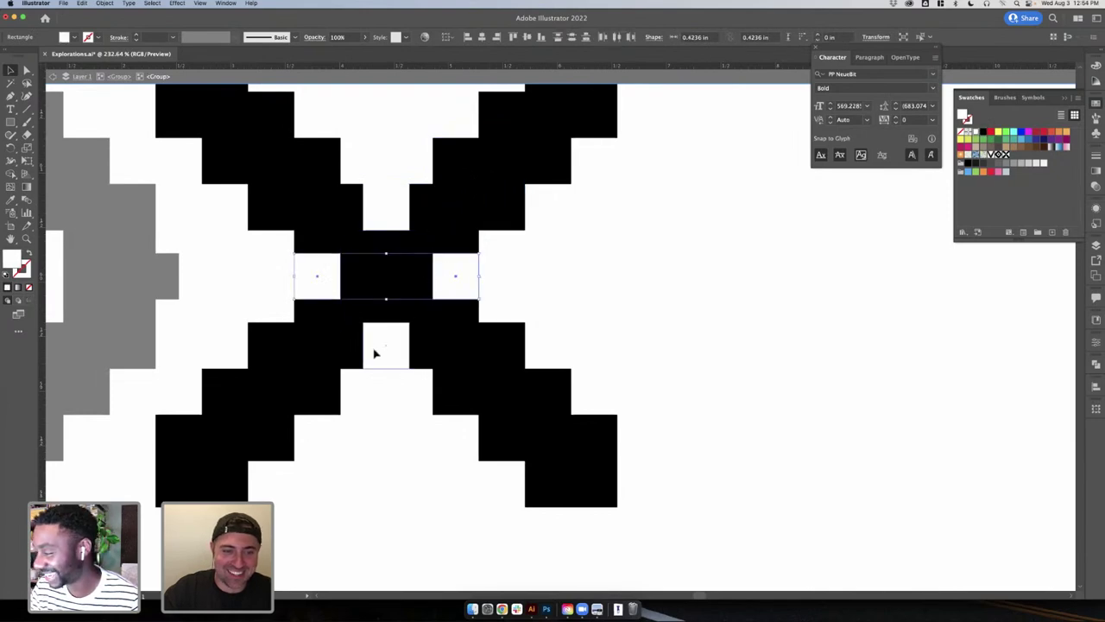
pyautogui.keyDown('shift'); pyautogui.click(375, 350); pyautogui.keyUp('shift')
pyautogui.keyDown('shift'); pyautogui.click(389, 226); pyautogui.keyUp('shift')
pyautogui.press('Delete')
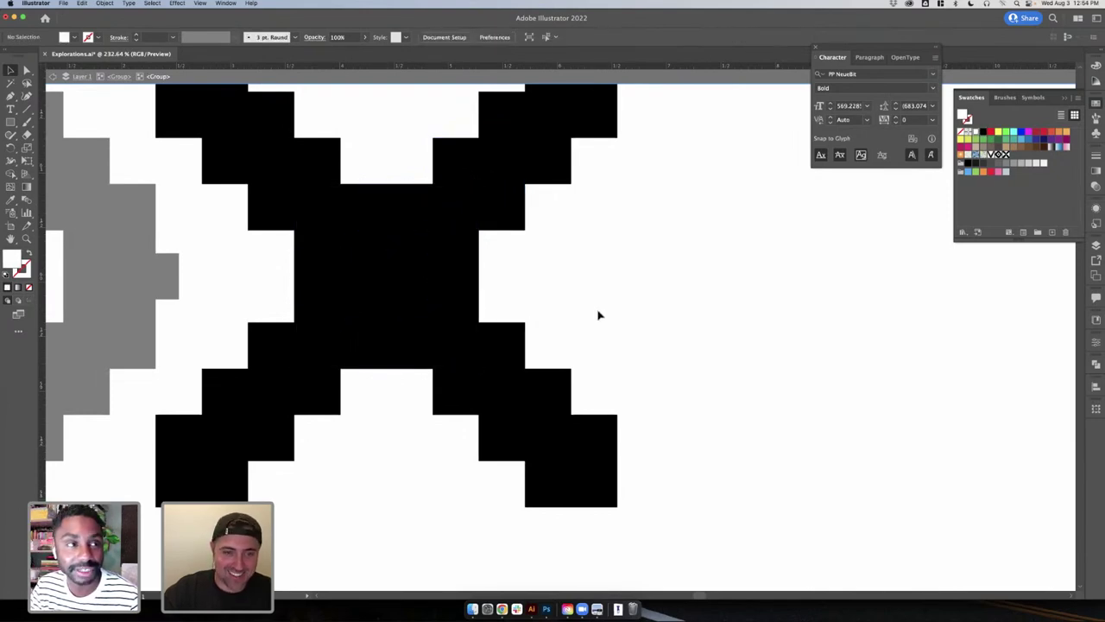
# - Leave the X group's isolation and isolate the parent VOX wordmark group
pyautogui.scroll(-10, 600, 315)
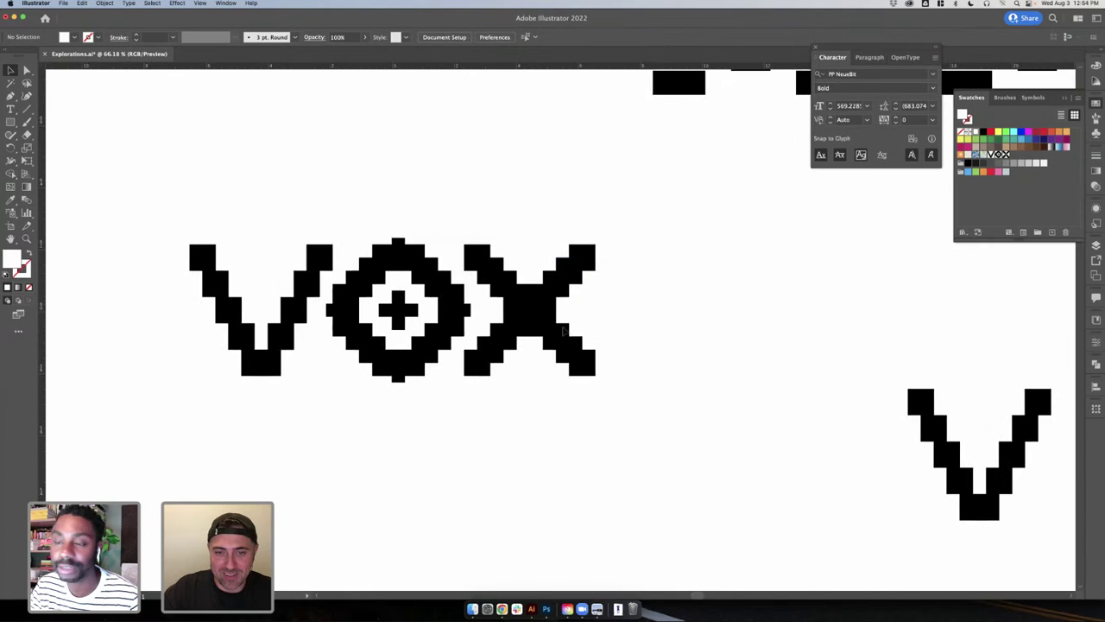
pyautogui.moveTo(617, 389); pyautogui.dragTo(472, 244)
pyautogui.click(464, 322)
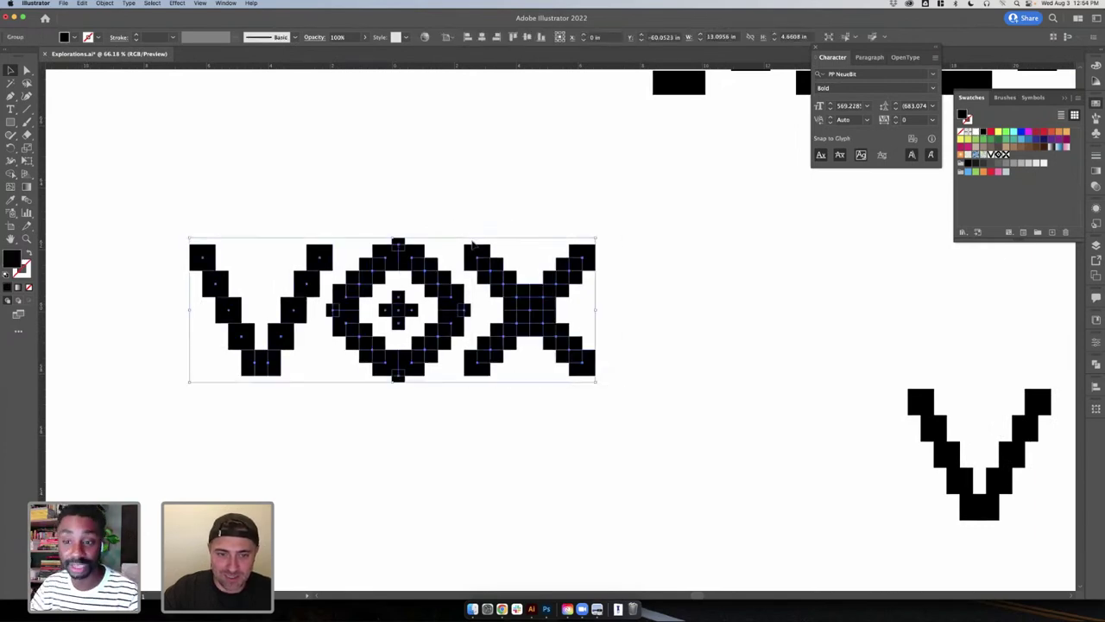
pyautogui.click(452, 279)
pyautogui.click(489, 266)
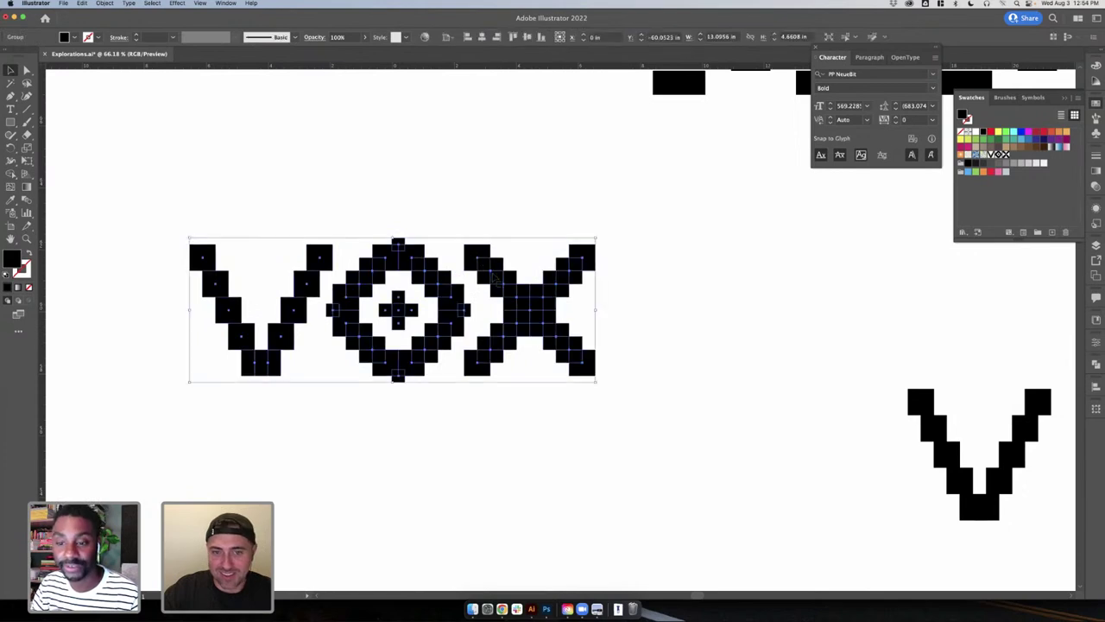
pyautogui.doubleClick(473, 255)
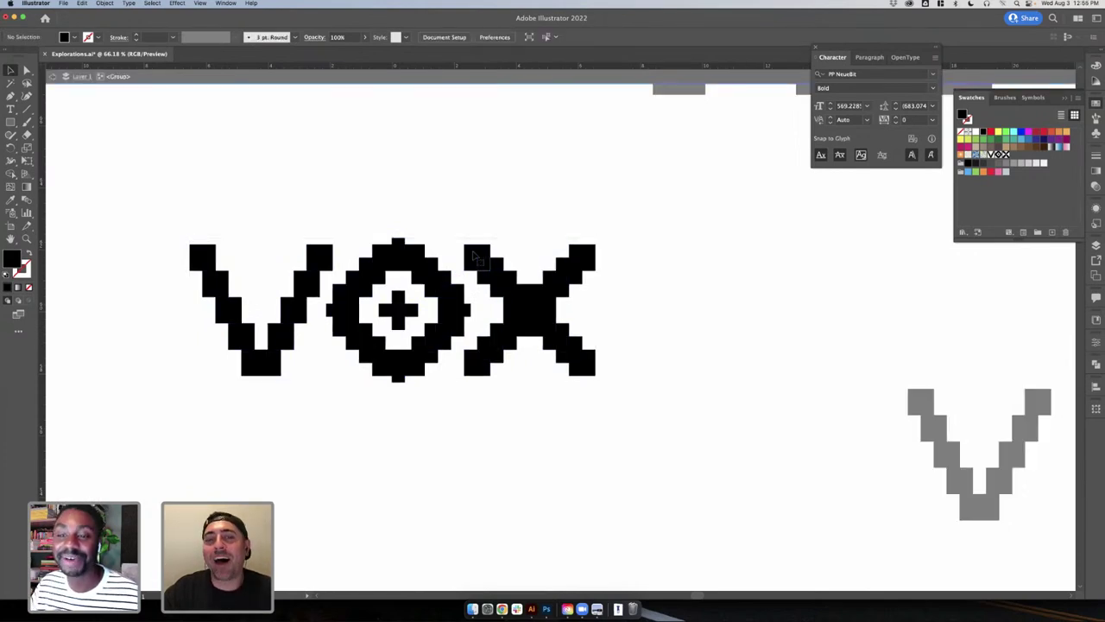
# - Select only the X group, unite its black squares into one shape, and leave isolation
pyautogui.moveTo(469, 240); pyautogui.dragTo(653, 412)
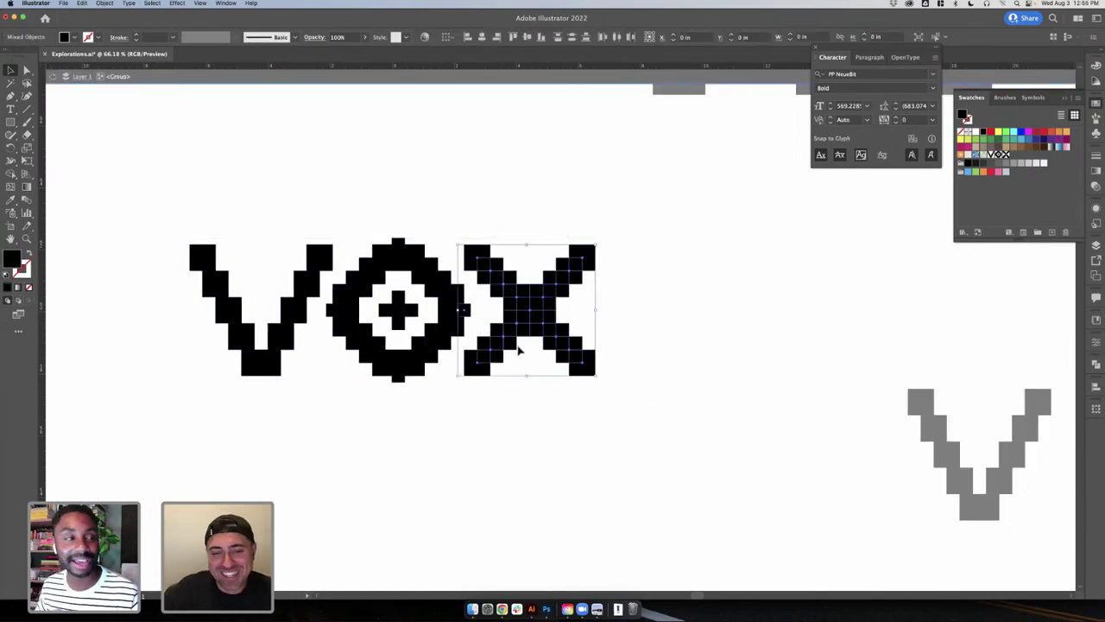
pyautogui.keyDown('shift'); pyautogui.click(468, 310); pyautogui.keyUp('shift')
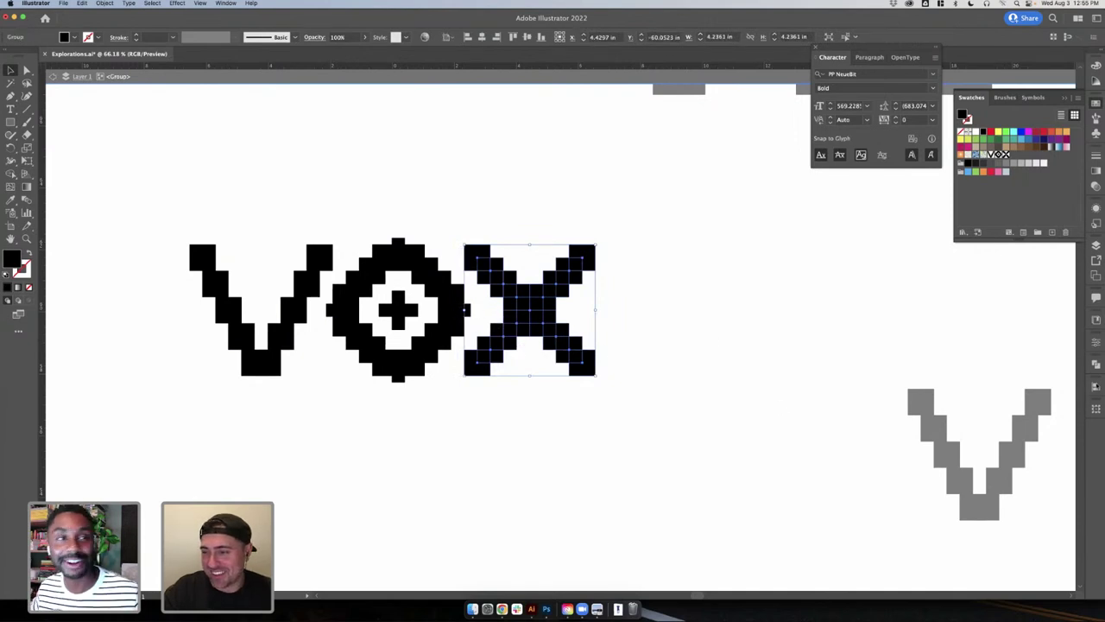
pyautogui.click(1095, 364)
pyautogui.click(964, 387)
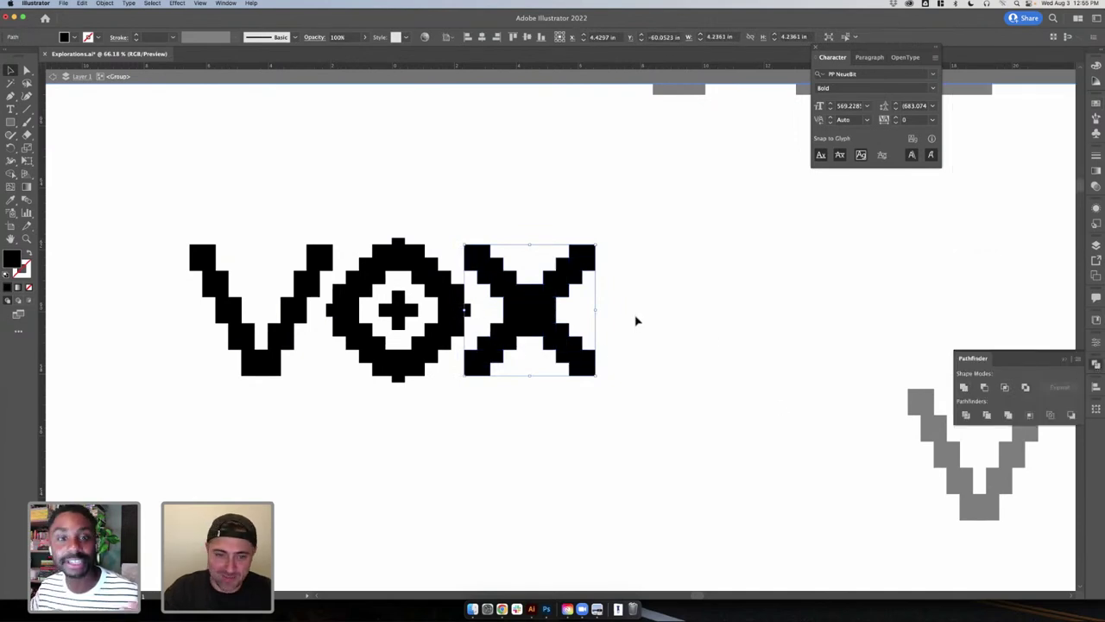
pyautogui.click(666, 319)
pyautogui.click(537, 319)
pyautogui.press('Escape')
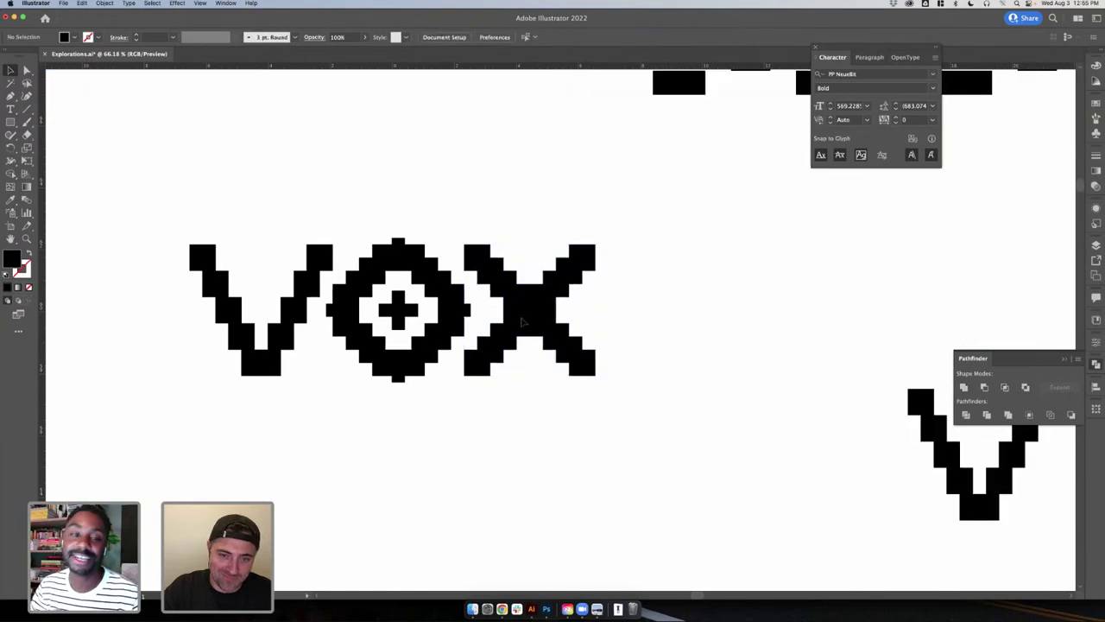
# - Paste the four white squares back in place over the united X
pyautogui.click(527, 321)
pyautogui.press('super+z')
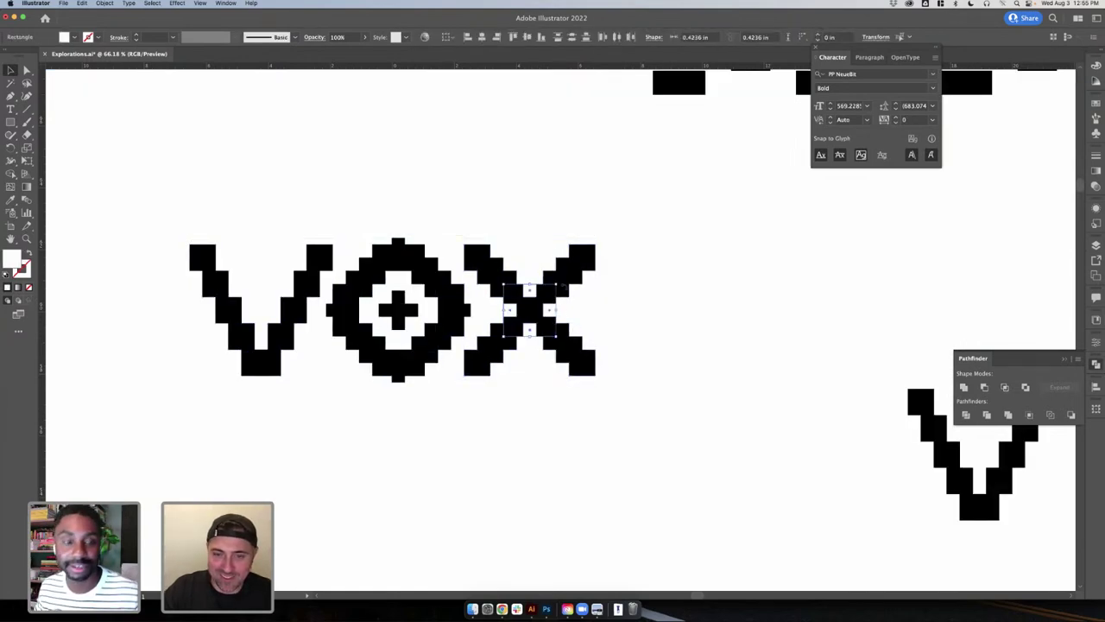
pyautogui.click(567, 285)
pyautogui.click(627, 314)
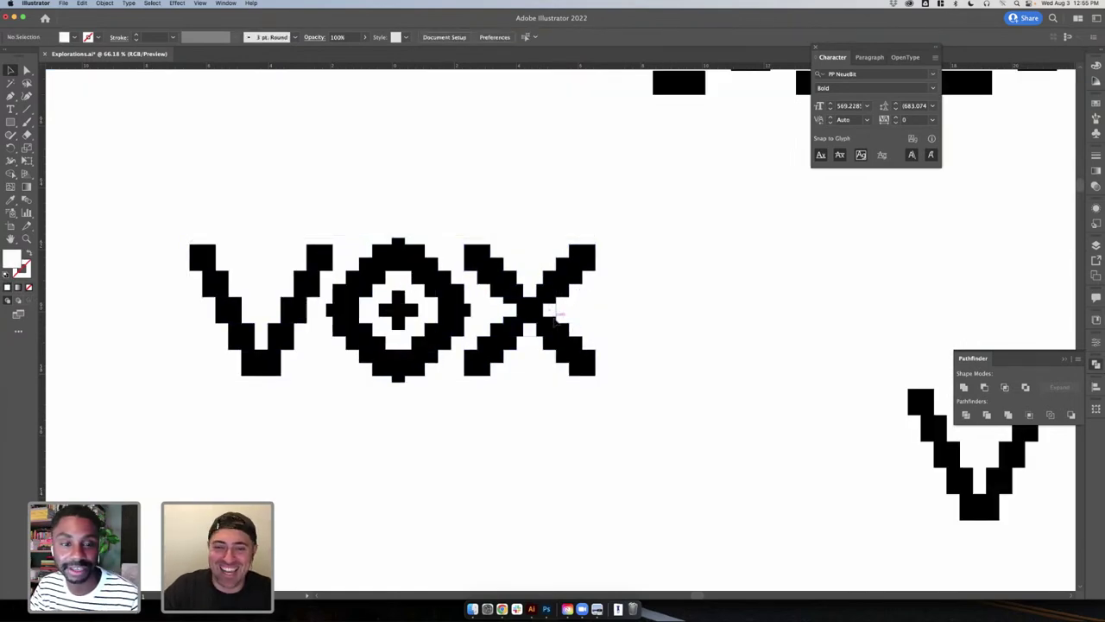
# - Cut the four white squares and paste them in place inside the isolated VOX wordmark group
pyautogui.click(550, 312)
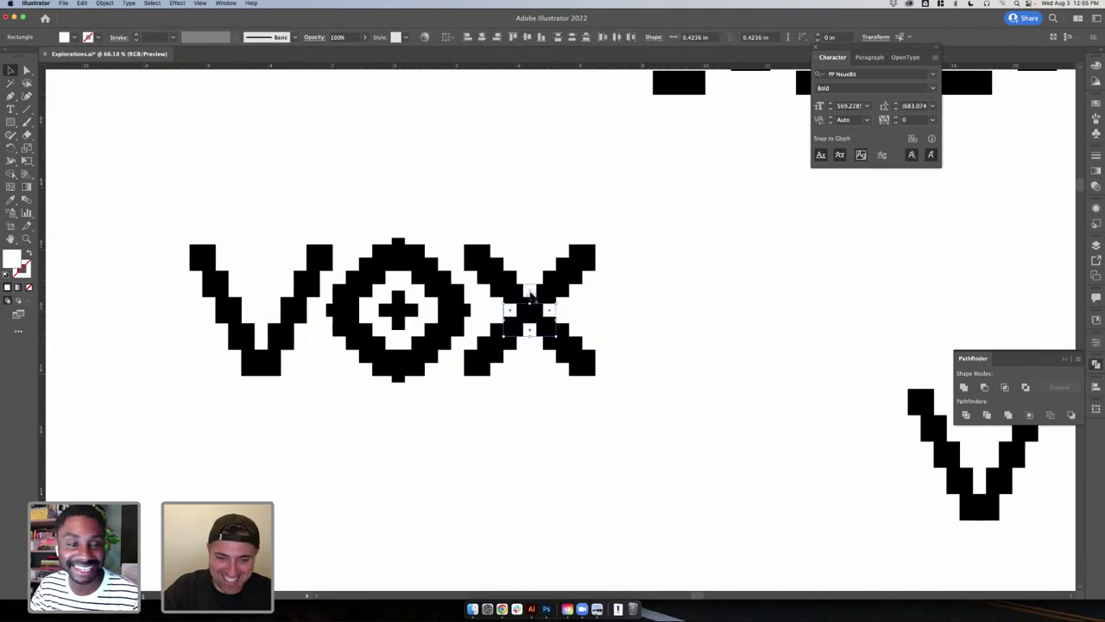
pyautogui.press('Delete')
pyautogui.doubleClick(549, 303)
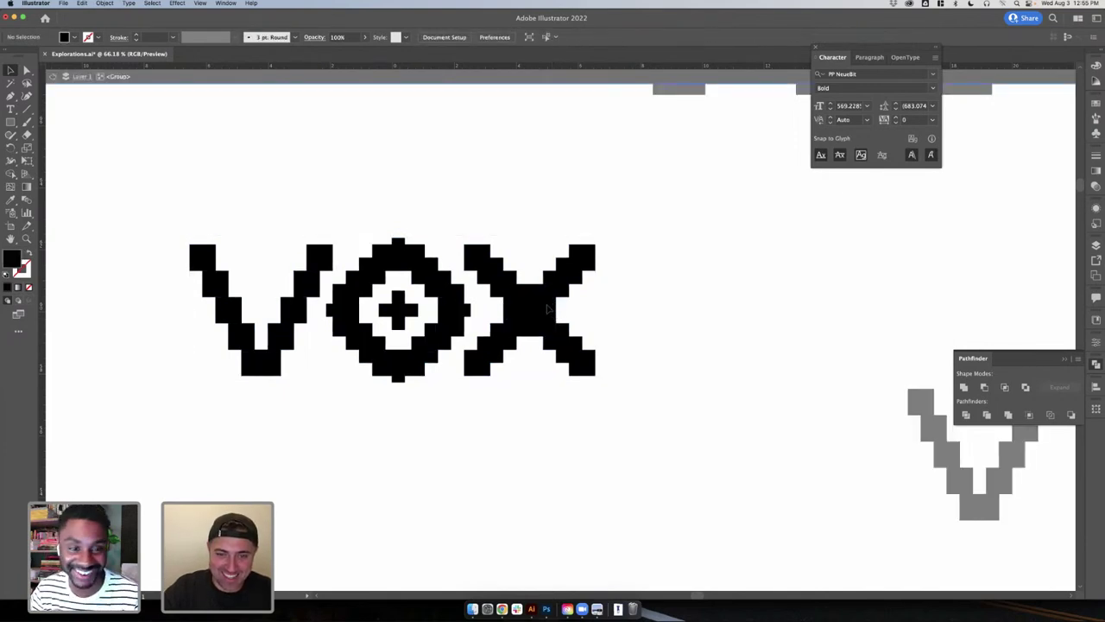
pyautogui.click(549, 305)
pyautogui.press('super+z')
# - Subtract the four white squares from the X with Minus Front, and leave the group's isolation
pyautogui.click(573, 292)
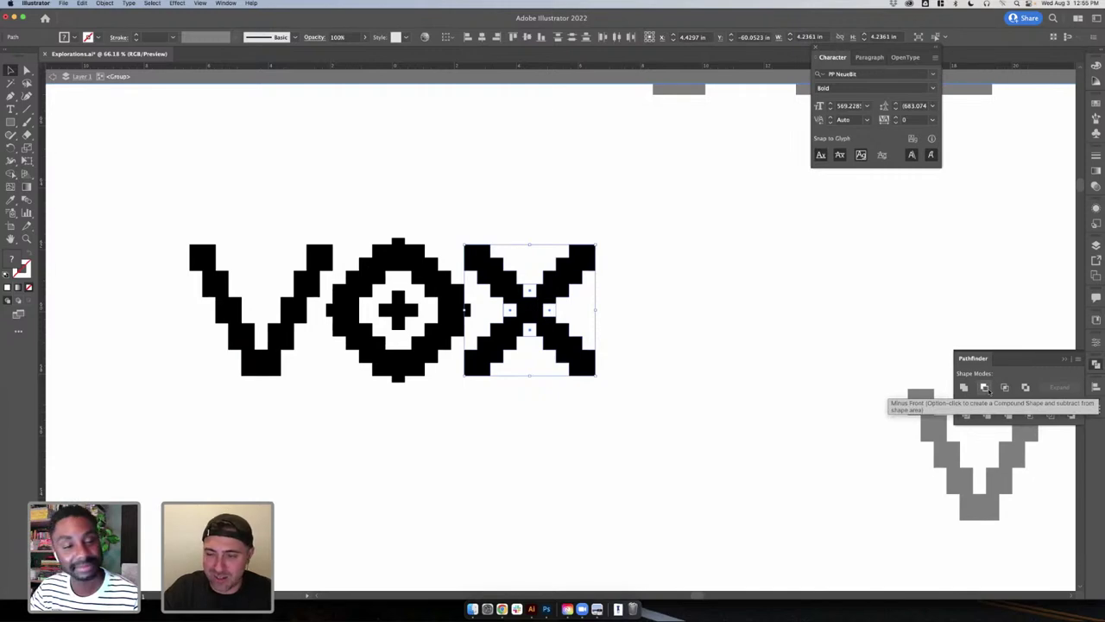
pyautogui.click(984, 388)
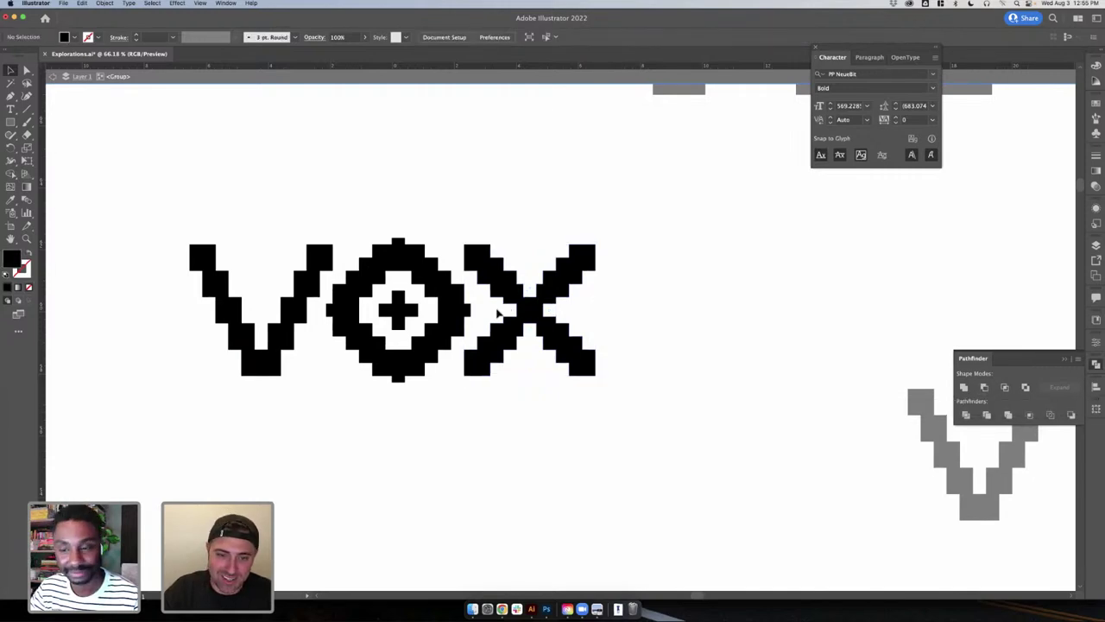
pyautogui.doubleClick(535, 288)
pyautogui.scroll(5, 535, 291)
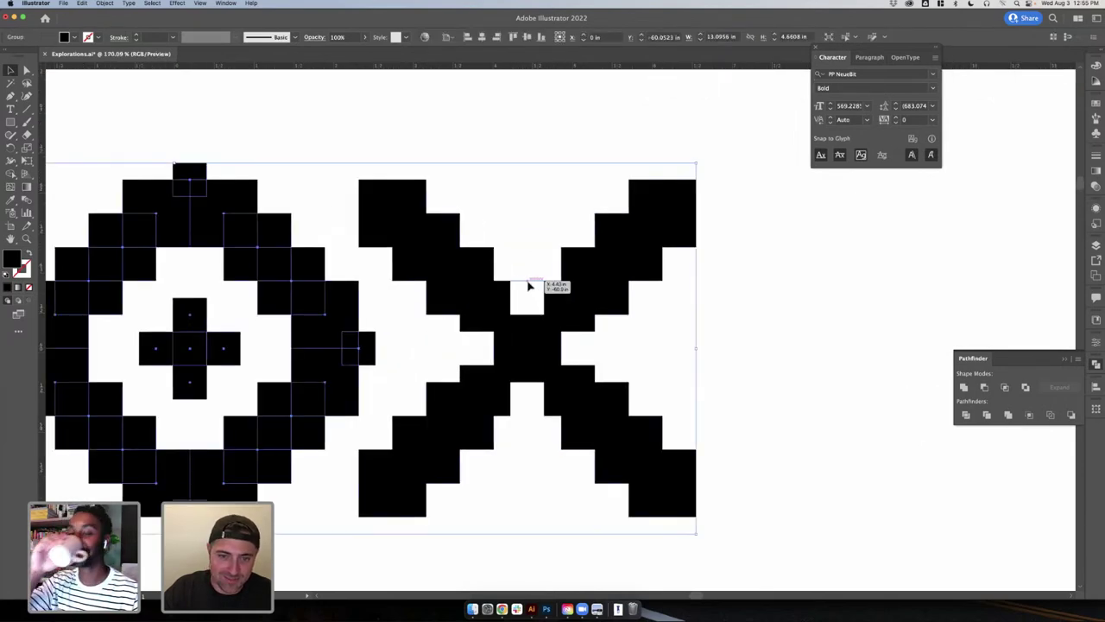
# - Isolate the X's compound path and inspect its notch square together with the outer outline, checking them in outline view
pyautogui.doubleClick(535, 290)
pyautogui.scroll(1, 535, 288)
pyautogui.scroll(3, 534, 283)
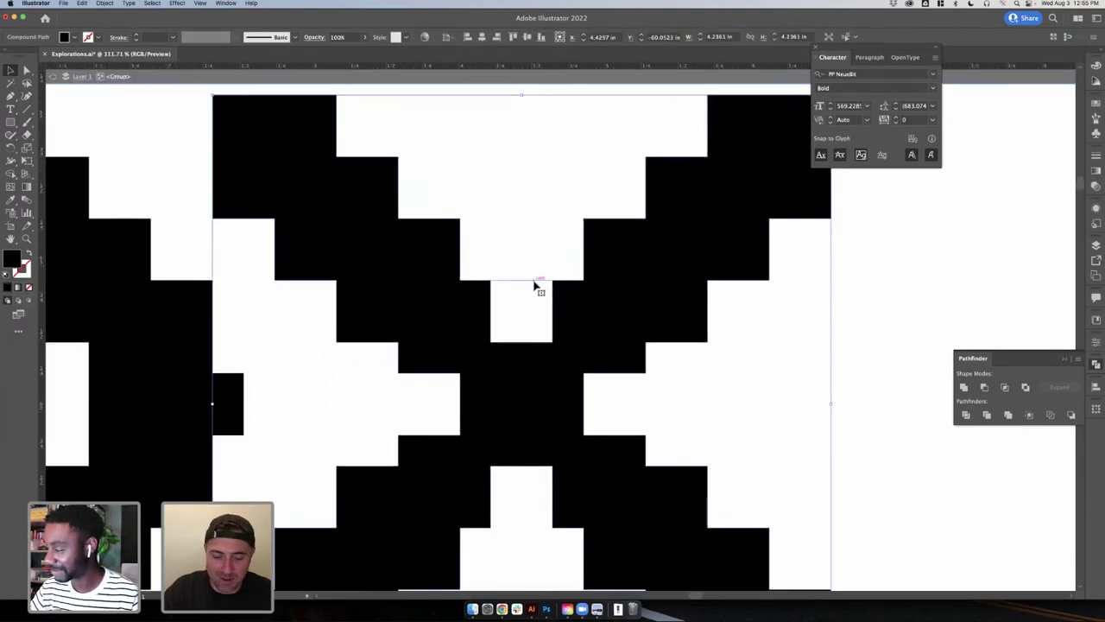
pyautogui.press('super+y')
pyautogui.click(538, 284)
pyautogui.click(537, 287)
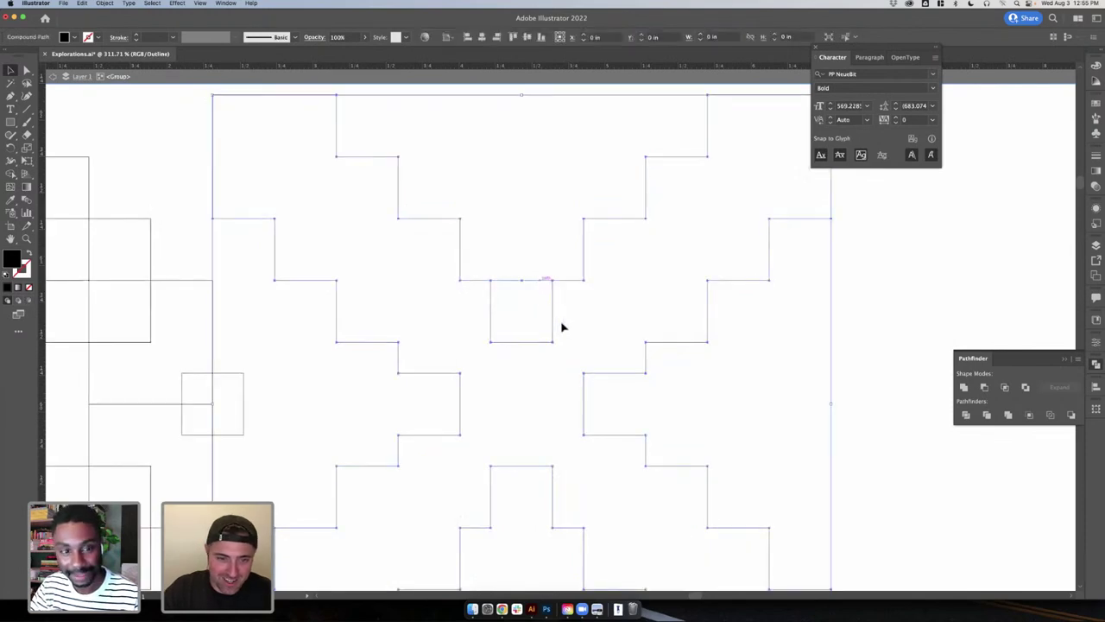
pyautogui.press('super+y')
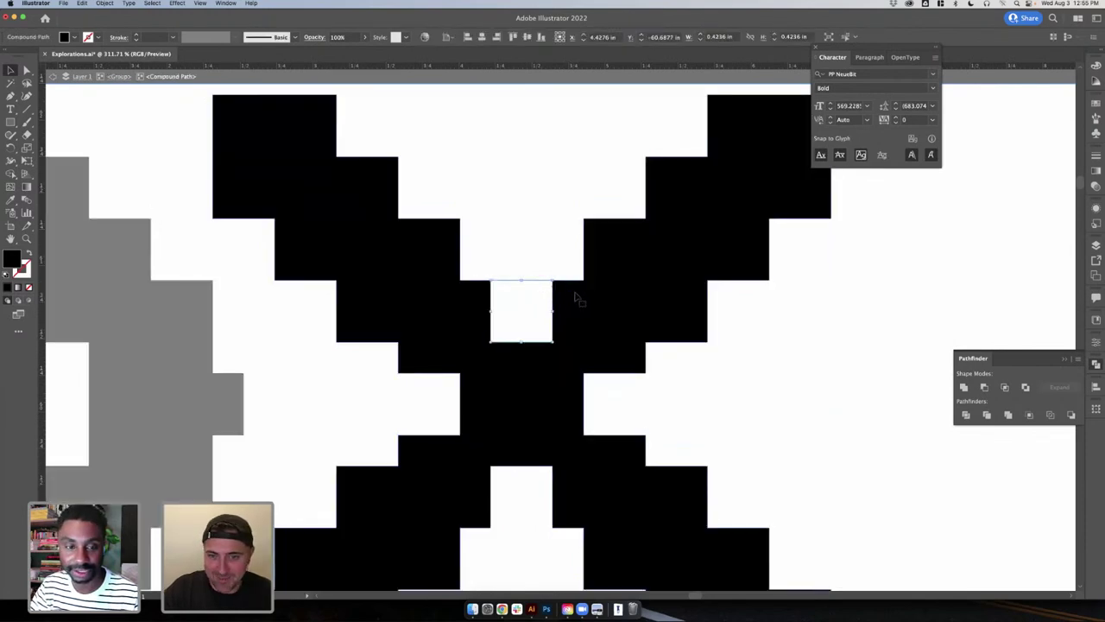
pyautogui.keyDown('shift'); pyautogui.click(572, 291); pyautogui.keyUp('shift')
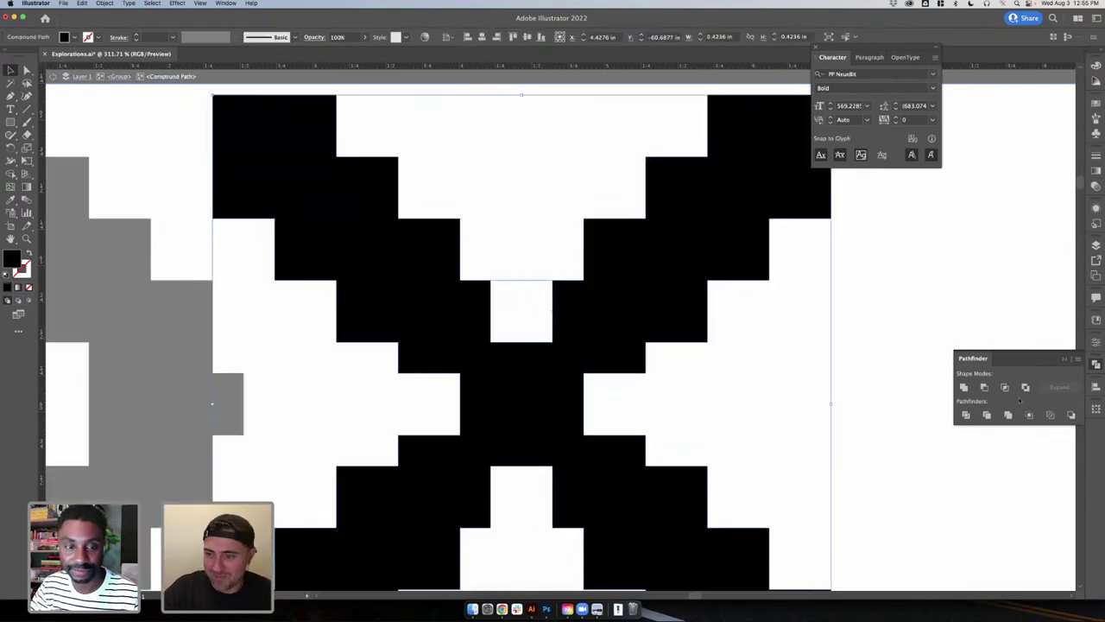
pyautogui.doubleClick(787, 368)
# - Isolate the VOX wordmark group and unite the V's squares into one shape
pyautogui.scroll(-5, 779, 368)
pyautogui.click(749, 373)
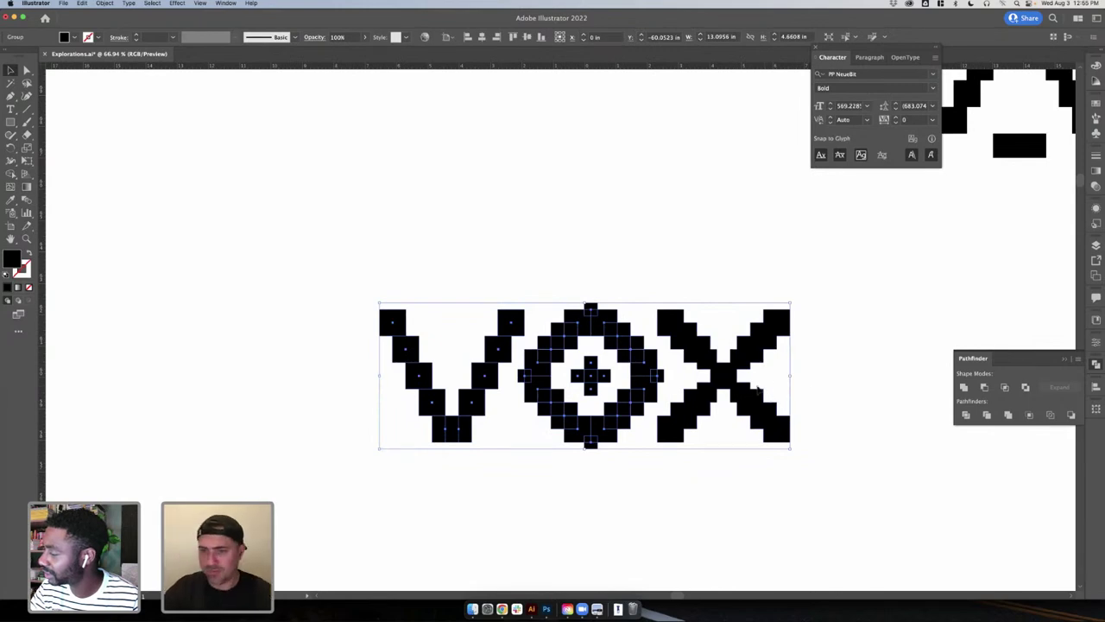
pyautogui.click(764, 391)
pyautogui.click(744, 401)
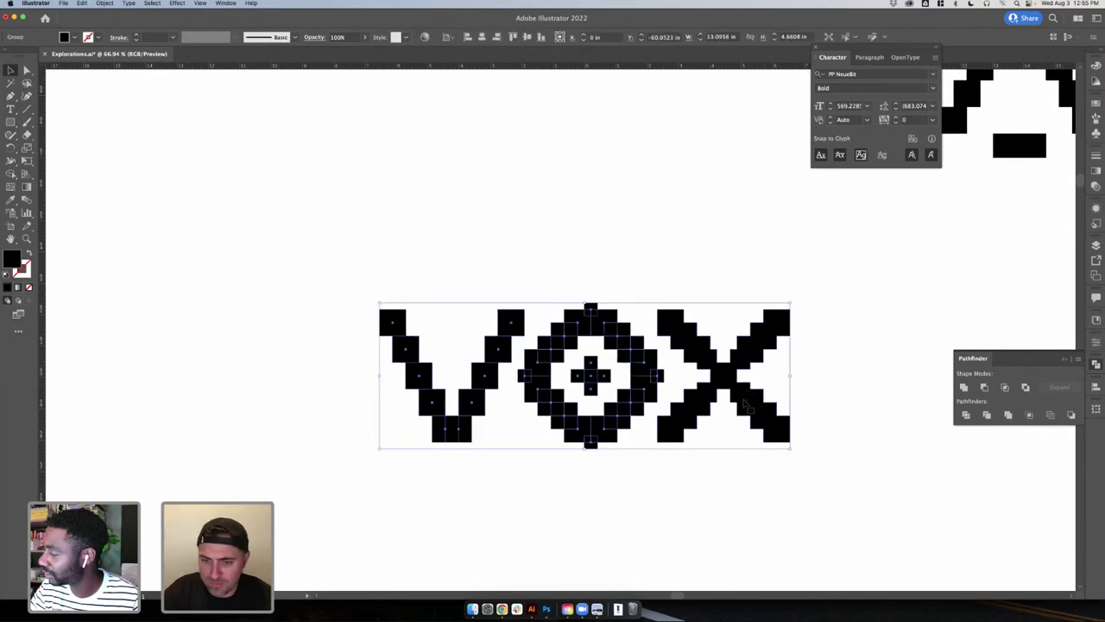
pyautogui.doubleClick(643, 414)
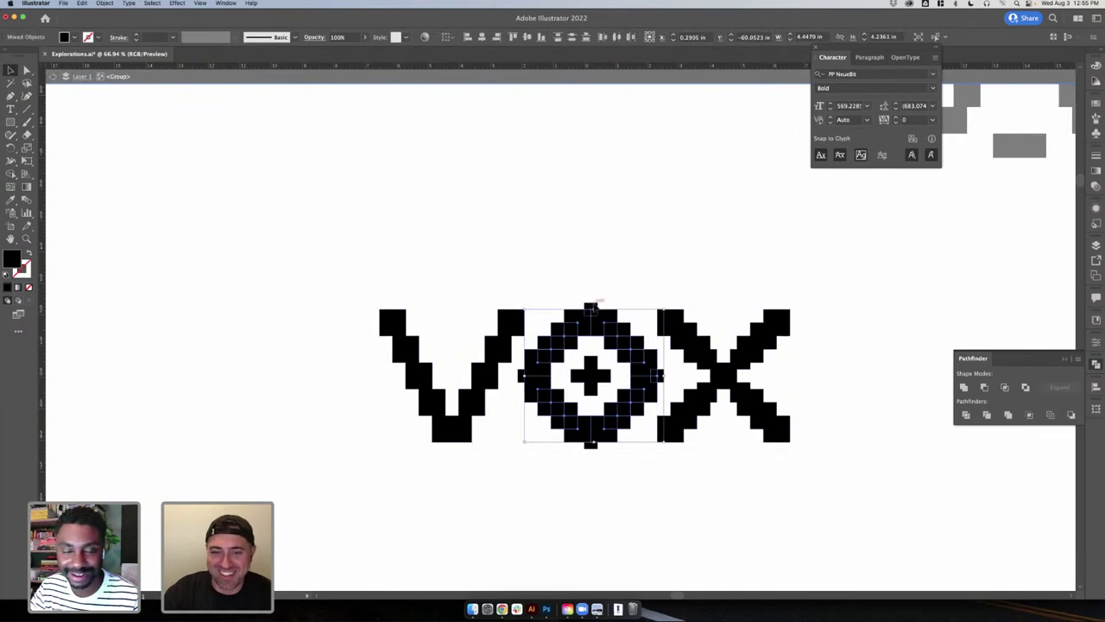
pyautogui.click(590, 309)
pyautogui.click(450, 423)
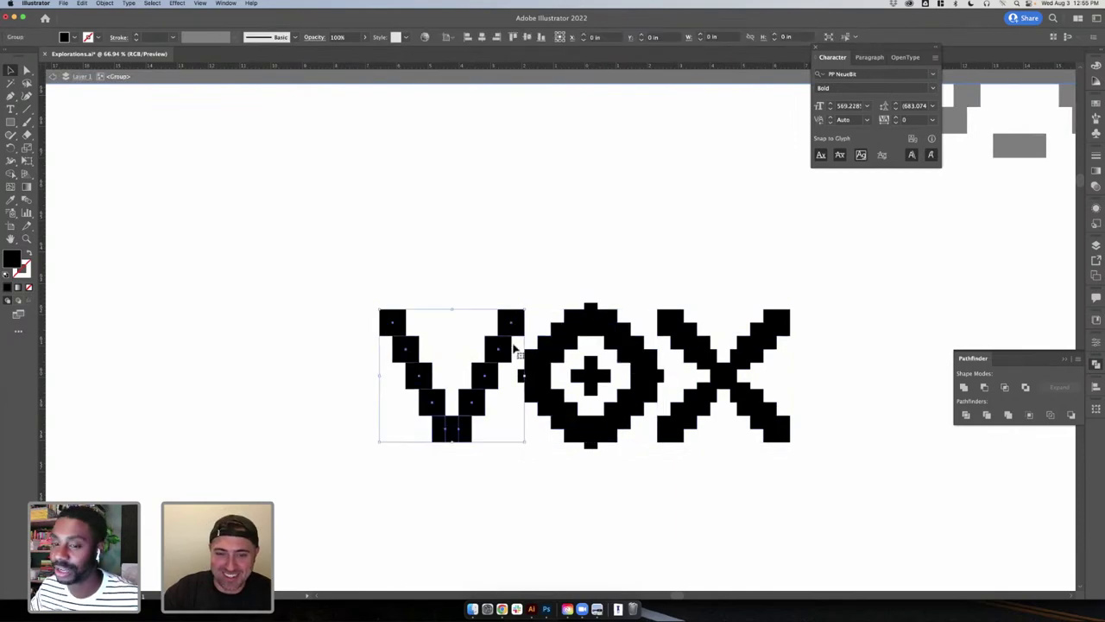
pyautogui.click(964, 387)
# - Select the O's ring with its four protruding end squares and unite them into one shape
pyautogui.click(522, 375)
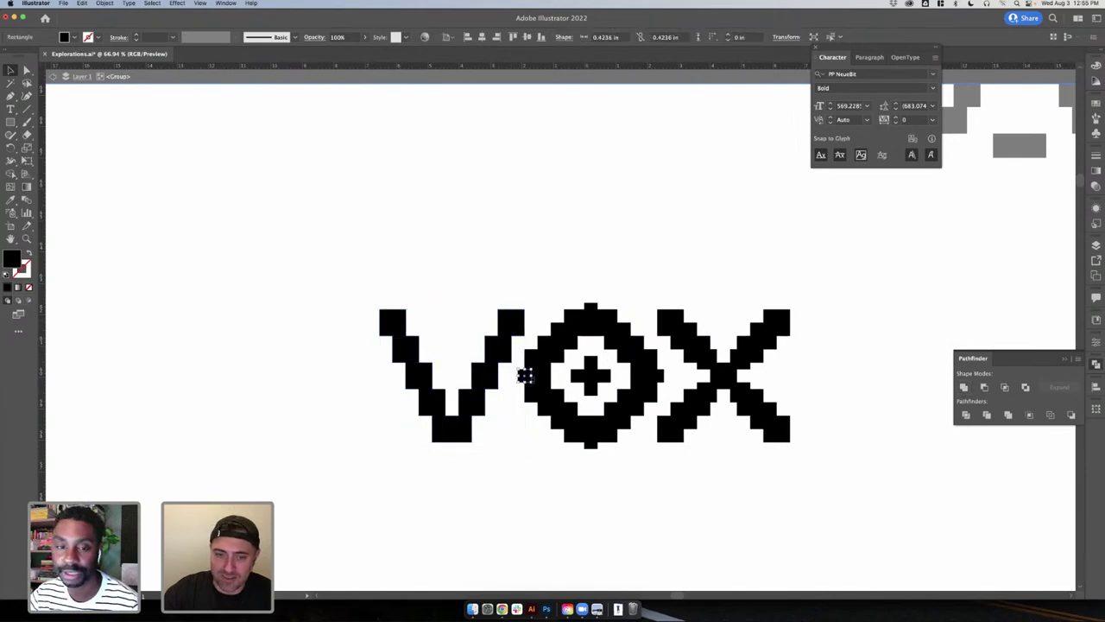
pyautogui.keyDown('shift'); pyautogui.click(541, 376); pyautogui.keyUp('shift')
pyautogui.keyDown('shift'); pyautogui.click(591, 307); pyautogui.keyUp('shift')
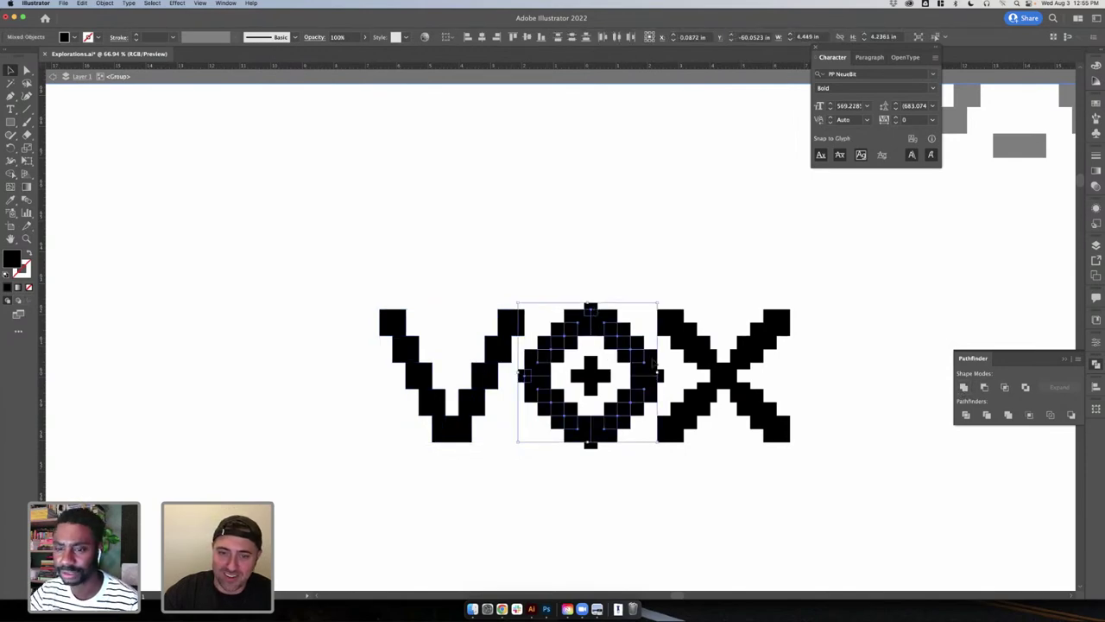
pyautogui.keyDown('shift'); pyautogui.click(661, 376); pyautogui.keyUp('shift')
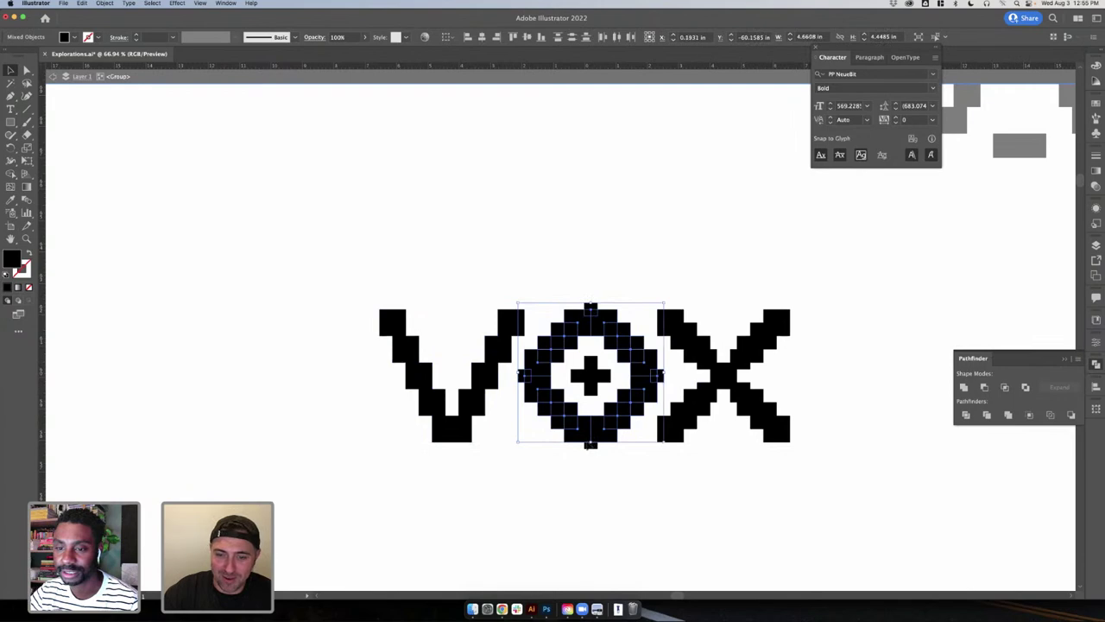
pyautogui.keyDown('shift'); pyautogui.click(590, 445); pyautogui.keyUp('shift')
pyautogui.click(964, 386)
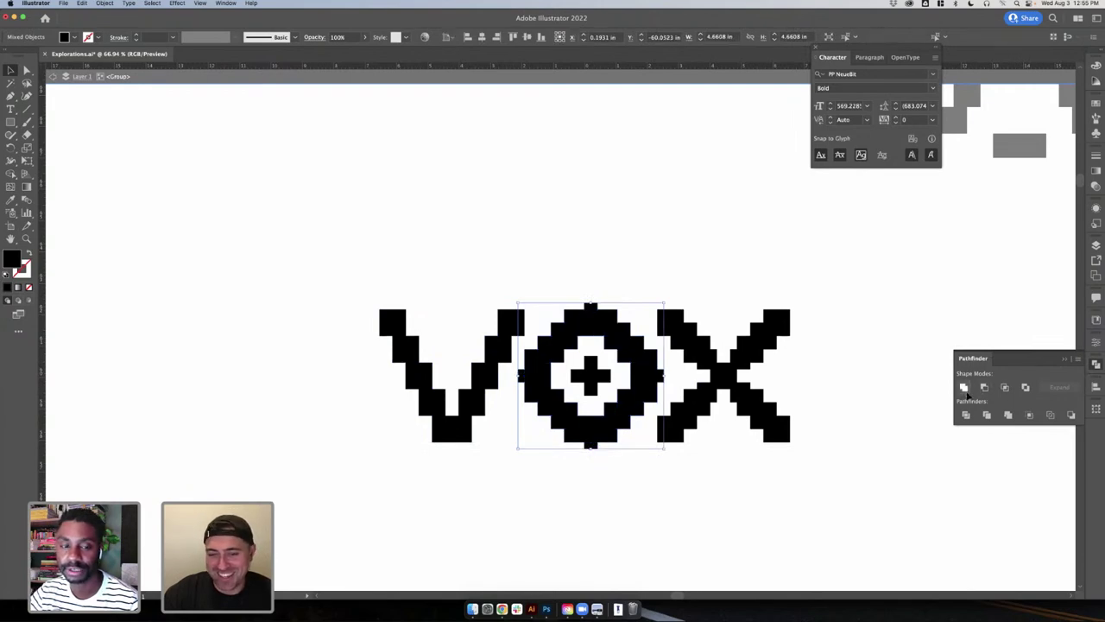
# - Unite the five squares of the plus inside the O, and leave the wordmark group's isolation
pyautogui.click(713, 278)
pyautogui.click(607, 379)
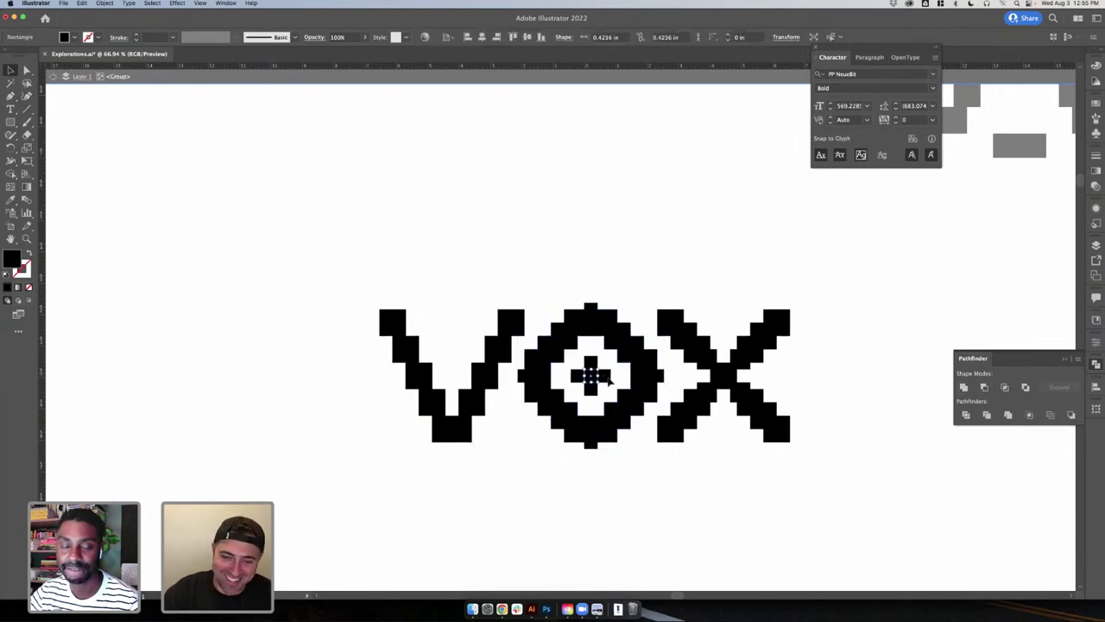
pyautogui.keyDown('shift'); pyautogui.click(593, 391); pyautogui.keyUp('shift')
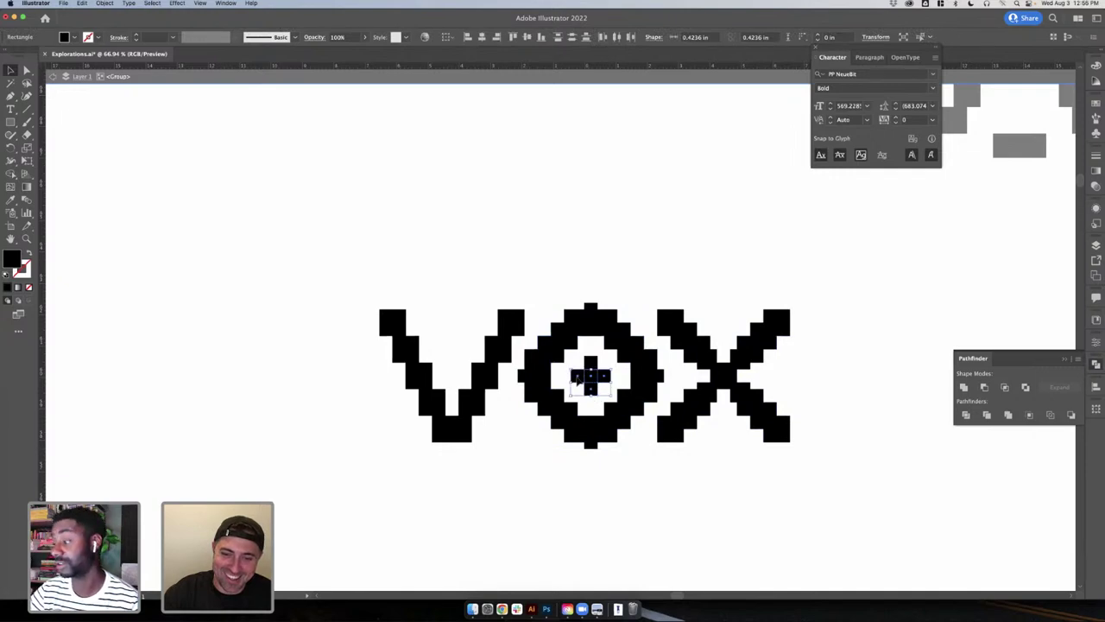
pyautogui.keyDown('shift'); pyautogui.click(590, 362); pyautogui.keyUp('shift')
pyautogui.click(964, 387)
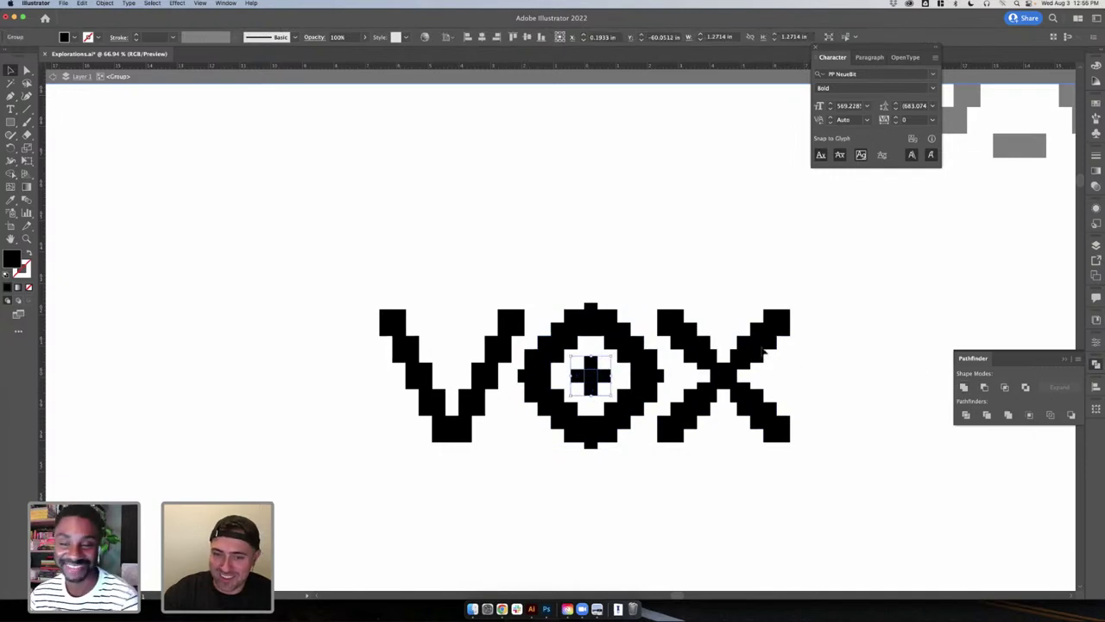
pyautogui.click(816, 327)
pyautogui.click(636, 370)
pyautogui.click(710, 321)
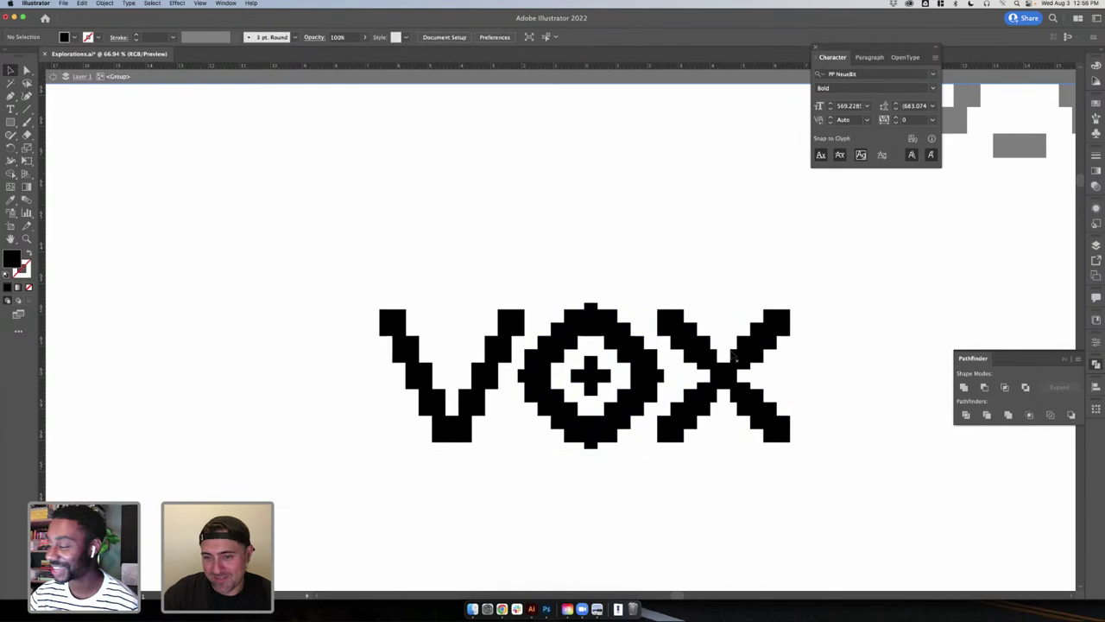
pyautogui.click(744, 356)
pyautogui.doubleClick(835, 395)
# - Examine the separate square-built O glyphs beside the VOX wordmark and the letters inside the wordmark group
pyautogui.scroll(-3, 835, 395)
pyautogui.hscroll(2, 835, 395)
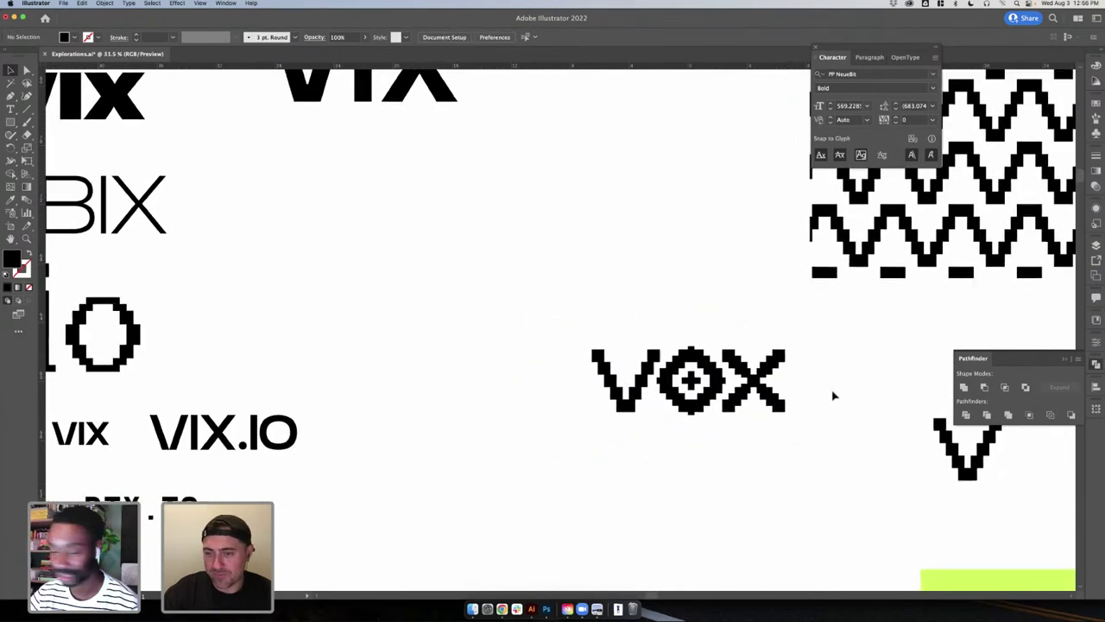
pyautogui.hscroll(6, 705, 380)
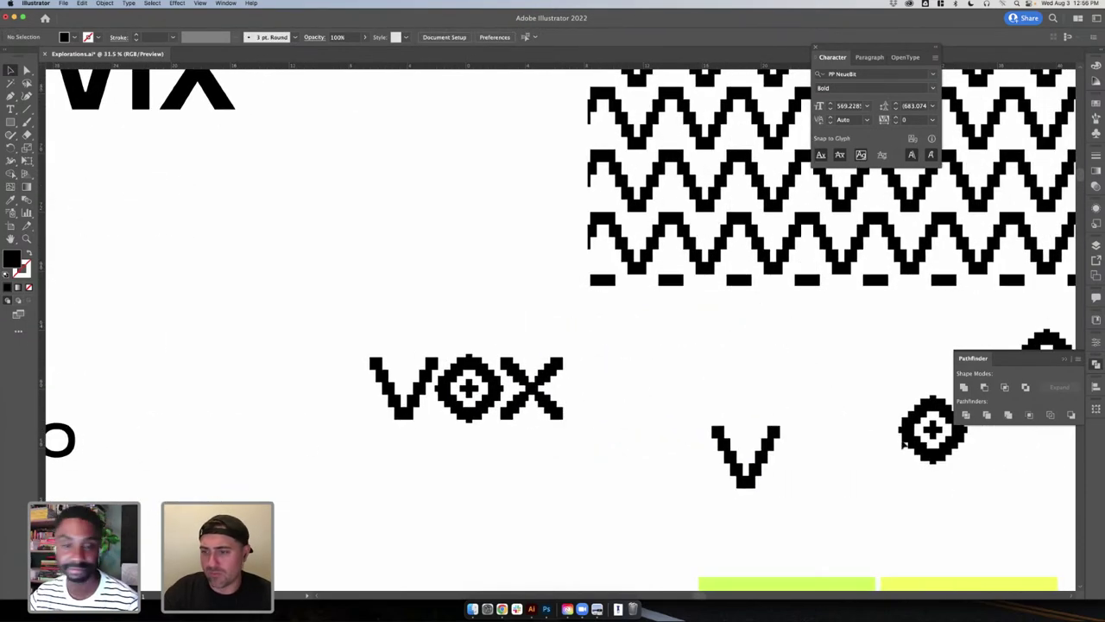
pyautogui.click(908, 442)
pyautogui.hscroll(5, 863, 380)
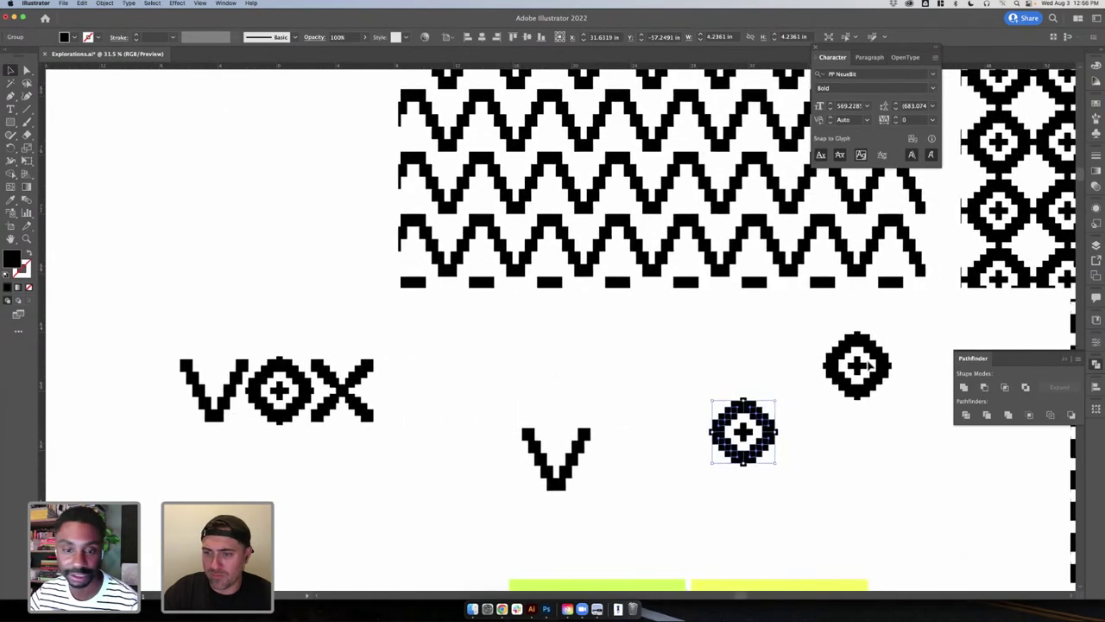
pyautogui.click(859, 366)
pyautogui.click(436, 403)
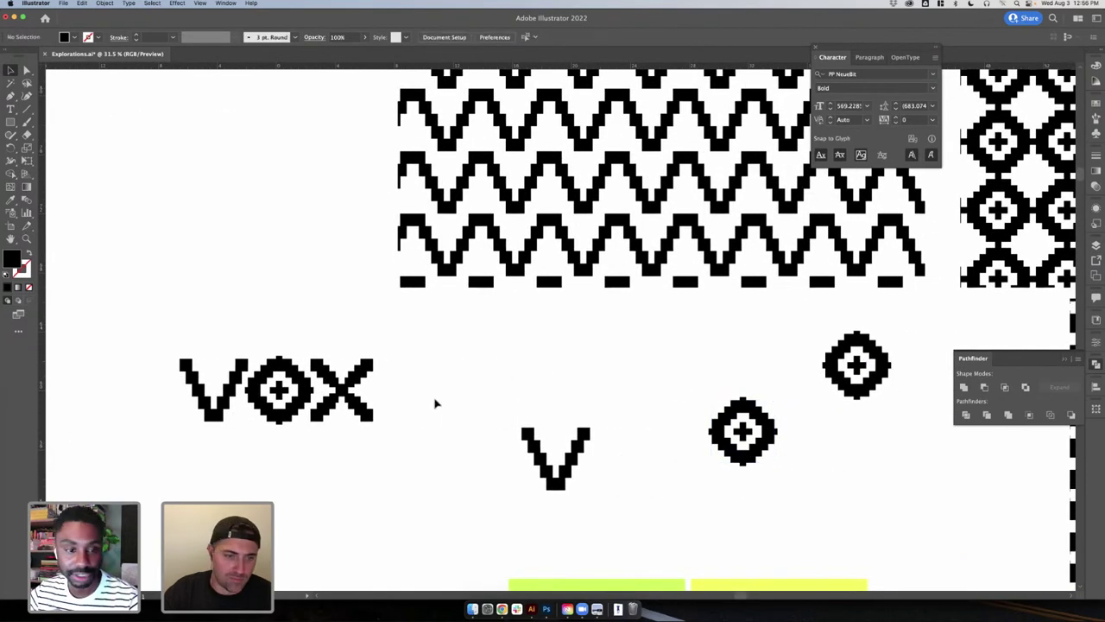
pyautogui.click(371, 415)
pyautogui.click(389, 427)
pyautogui.doubleClick(365, 420)
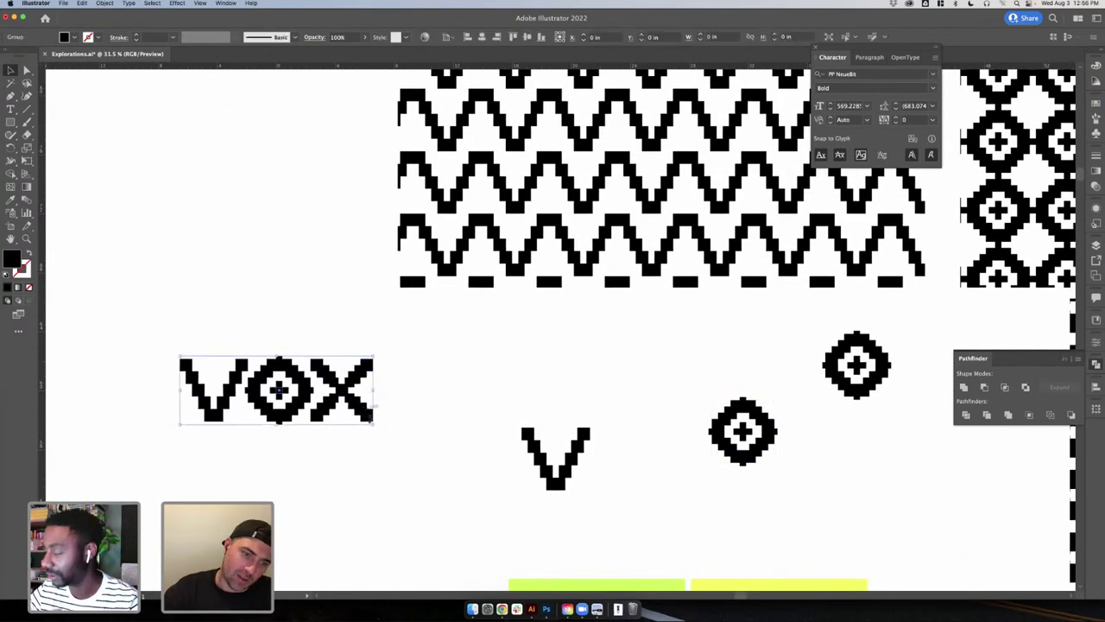
pyautogui.click(302, 418)
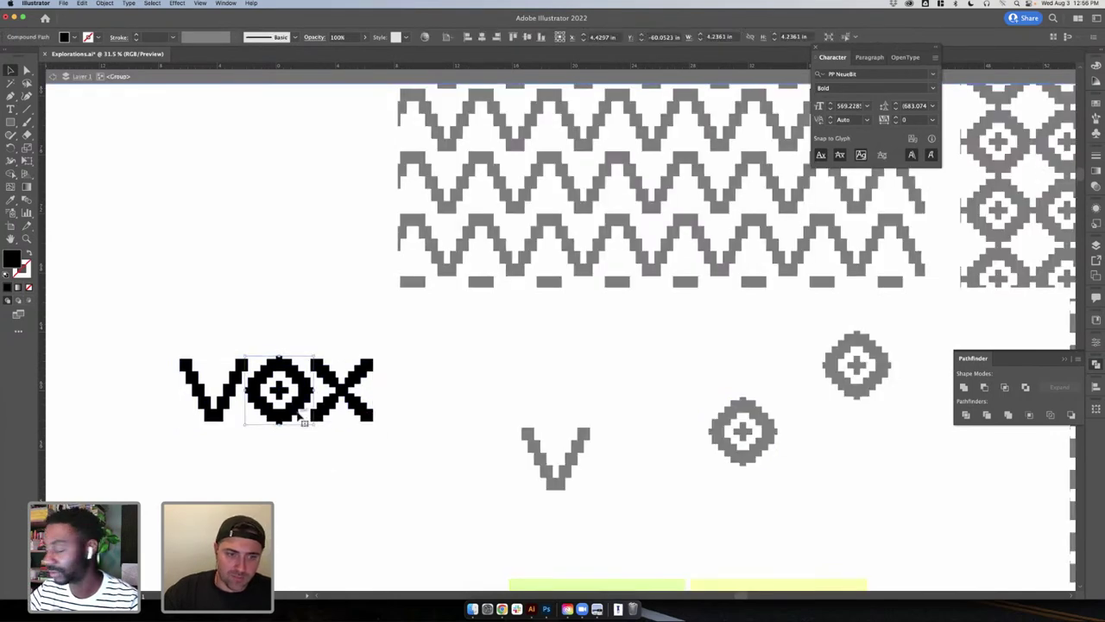
pyautogui.click(317, 444)
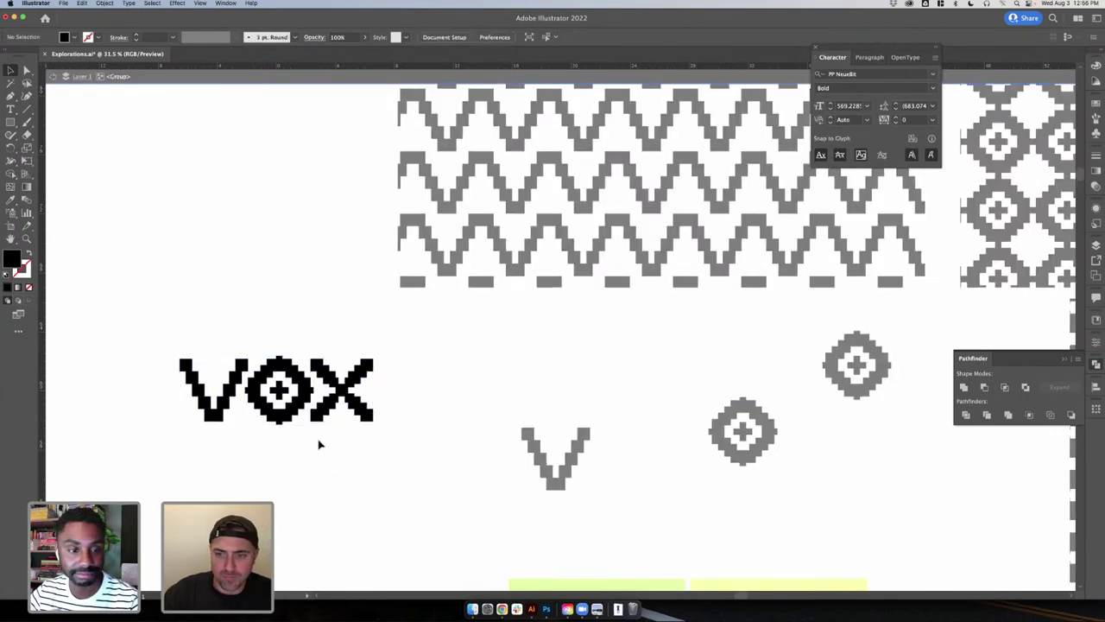
# - Leave the group's isolation and place a duplicate of the lower square-built O glyph beneath the VOX wordmark
pyautogui.doubleClick(544, 366)
pyautogui.moveTo(770, 460); pyautogui.dragTo(357, 495)
pyautogui.click(370, 491)
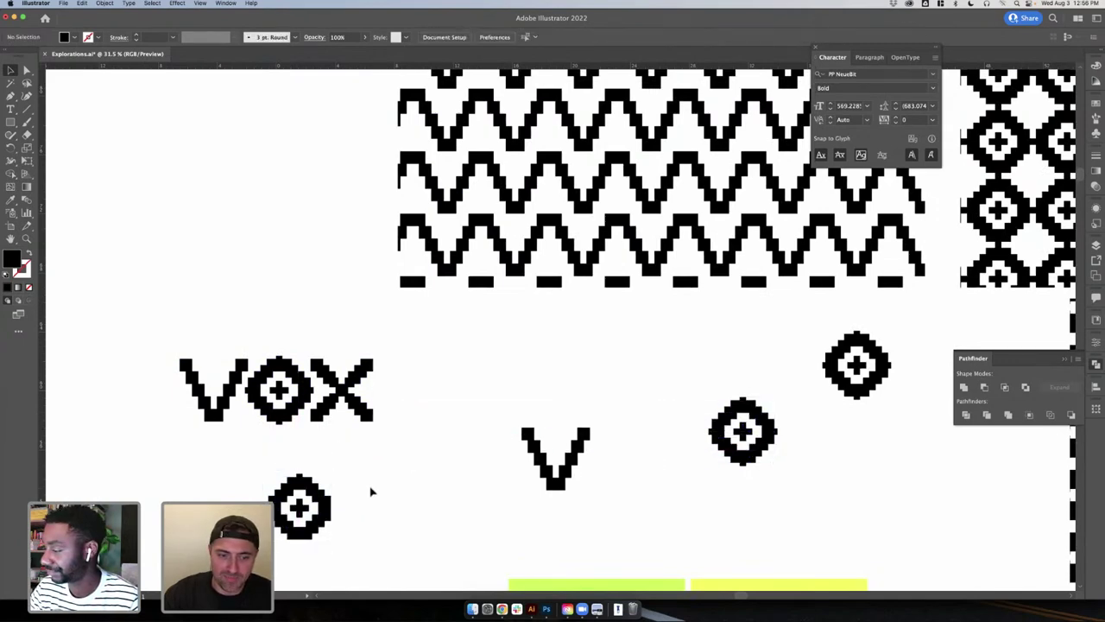
# - Copy the X from inside the isolated VOX wordmark group, and leave the isolation
pyautogui.moveTo(374, 412); pyautogui.dragTo(415, 331)
pyautogui.click(410, 333)
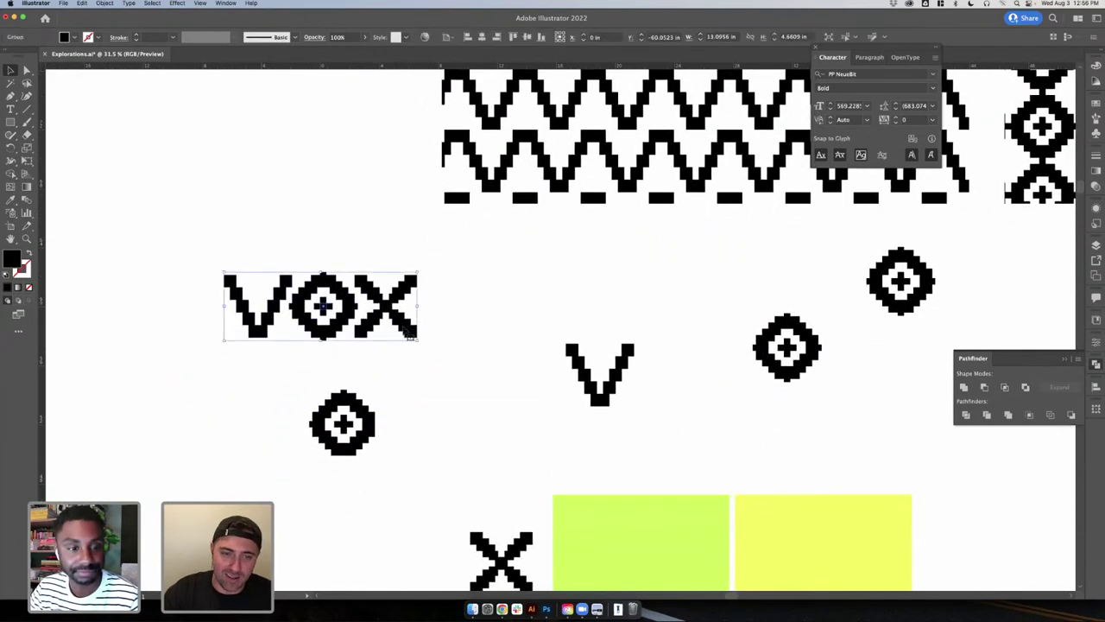
pyautogui.doubleClick(411, 331)
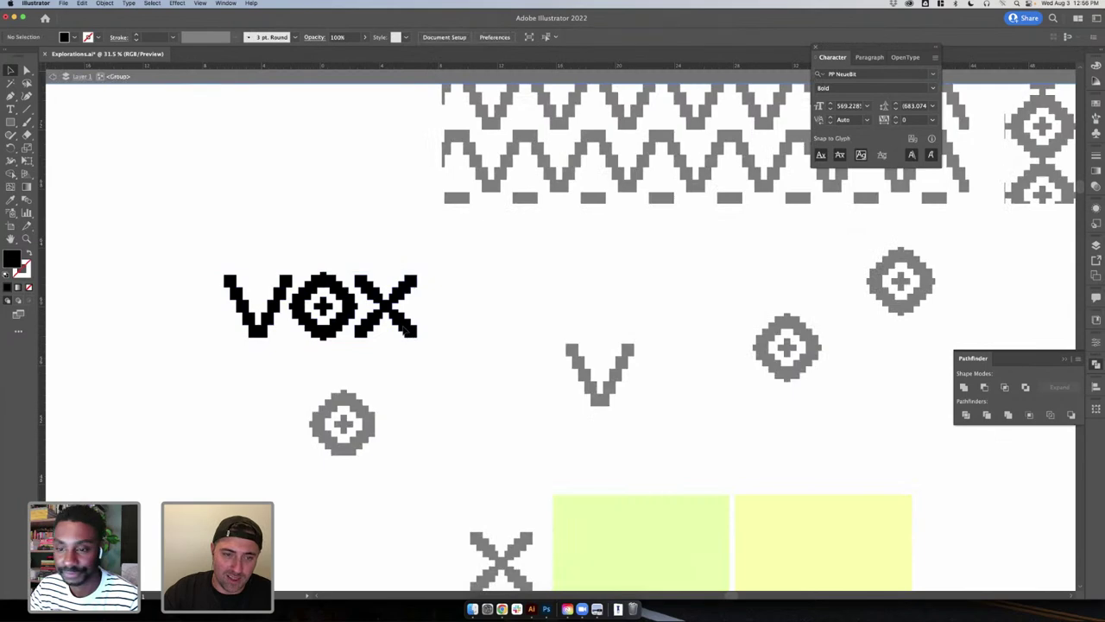
pyautogui.doubleClick(428, 437)
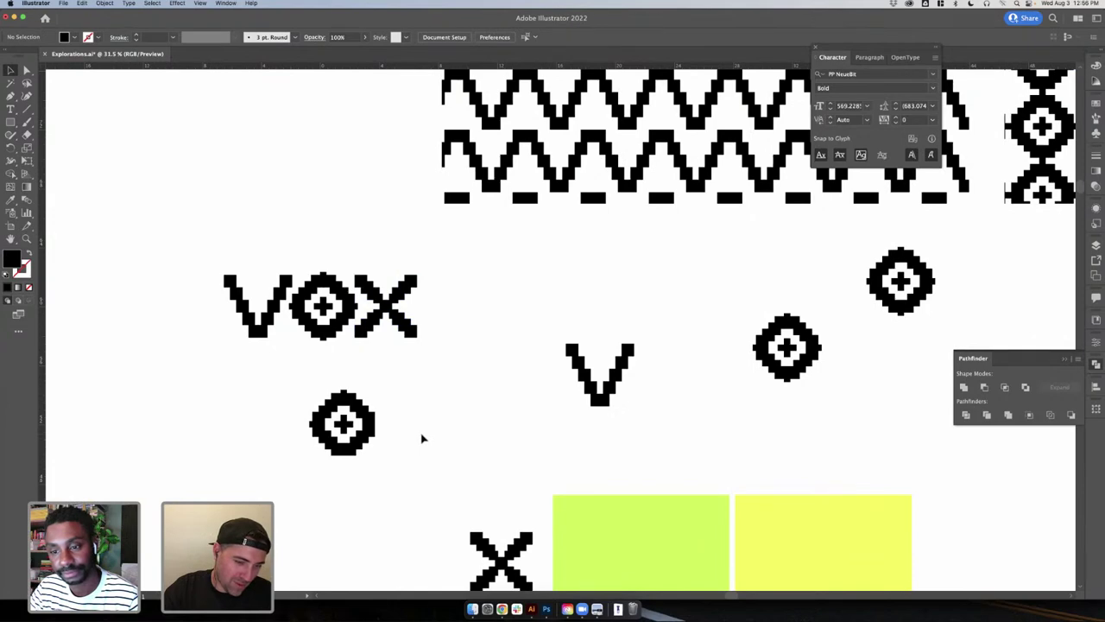
# - Delete the lower half of the duplicated O's ring along with its leftover side end square
pyautogui.click(359, 440)
pyautogui.doubleClick(361, 442)
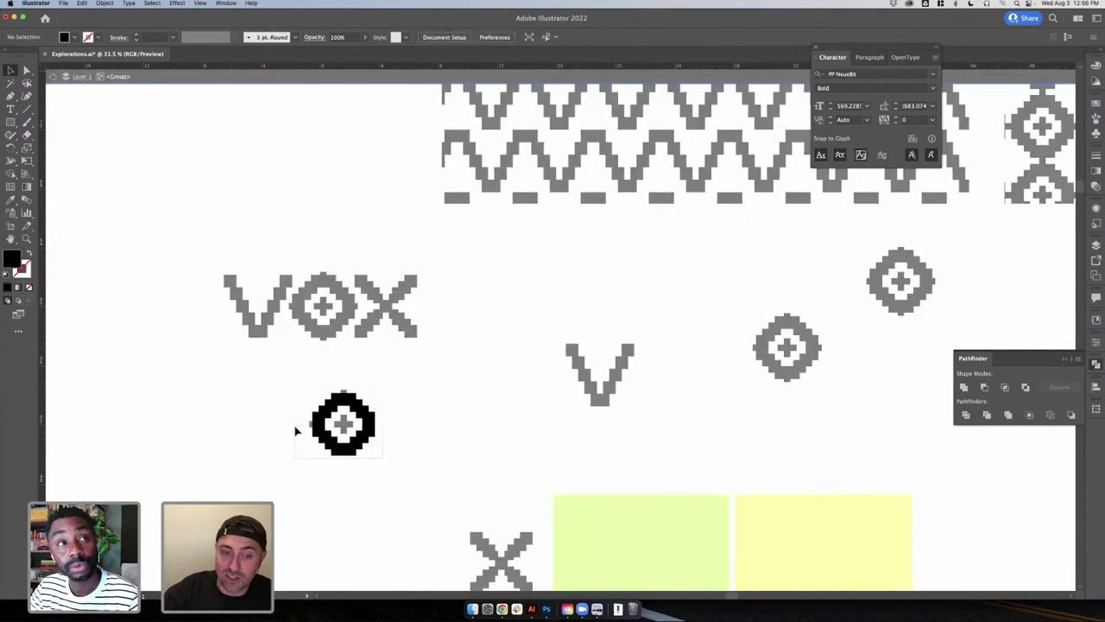
pyautogui.moveTo(296, 427); pyautogui.dragTo(295, 427)
pyautogui.press('Delete')
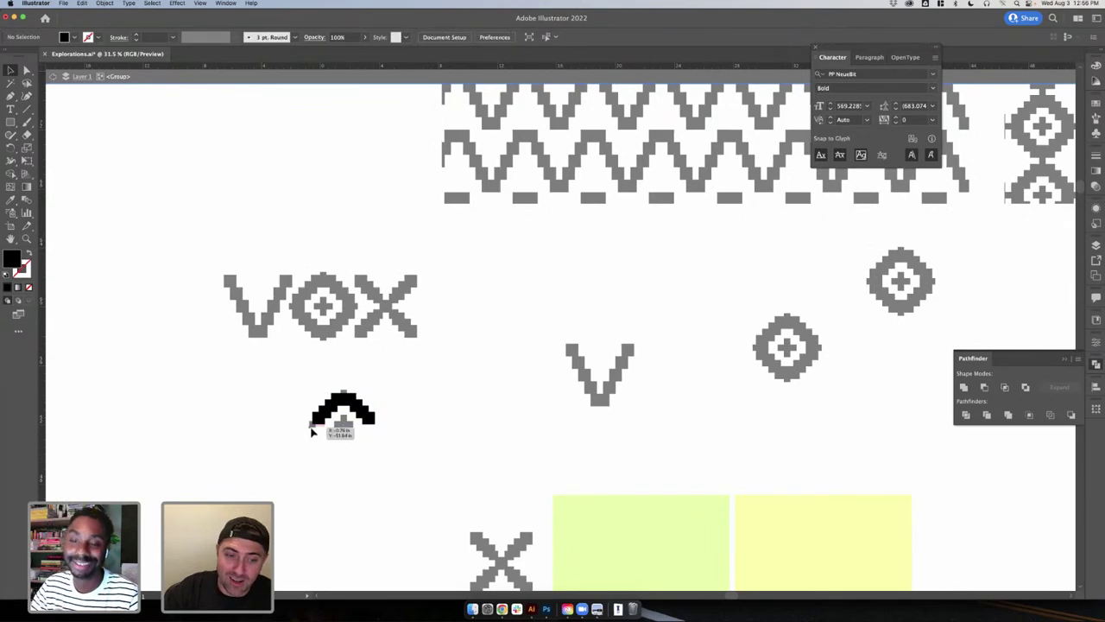
pyautogui.doubleClick(312, 431)
pyautogui.click(311, 426)
pyautogui.press('Delete')
# - Delete the squares of the plus inside the duplicated O, leaving only the upper arch
pyautogui.click(345, 430)
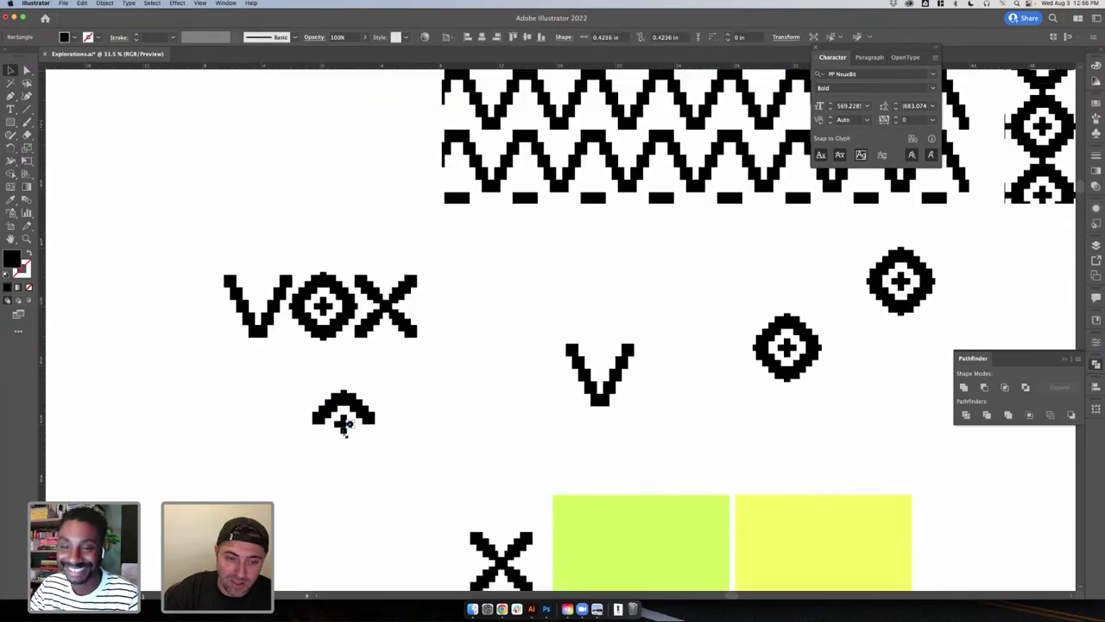
pyautogui.press('Delete')
pyautogui.click(343, 429)
pyautogui.press('Delete')
pyautogui.click(342, 424)
pyautogui.press('Delete')
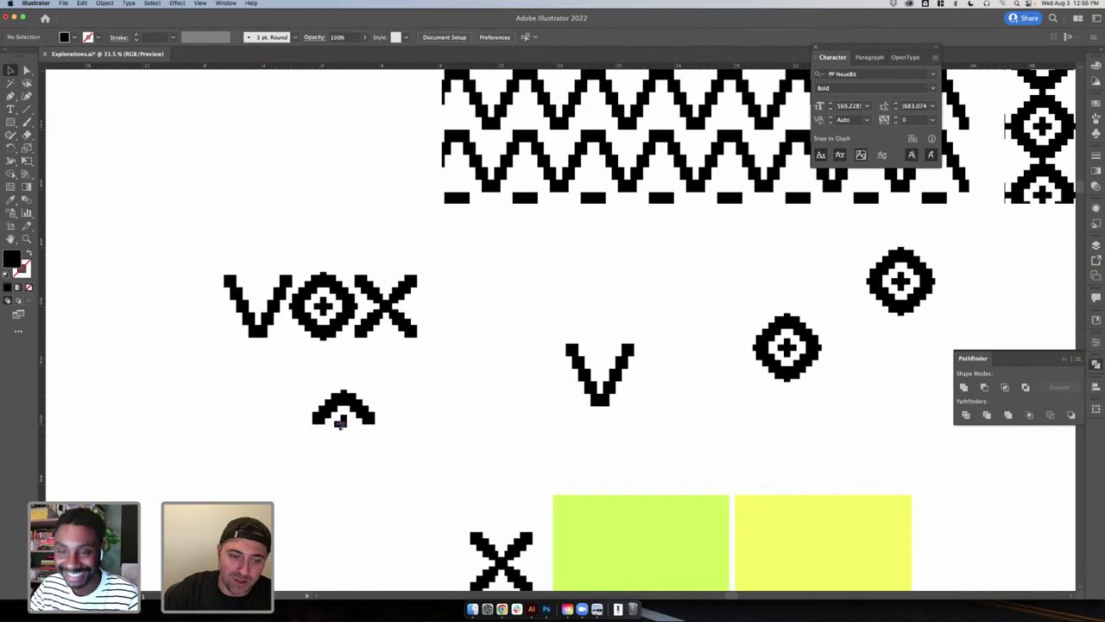
pyautogui.click(338, 423)
pyautogui.press('Delete')
pyautogui.click(343, 424)
pyautogui.press('Delete')
pyautogui.click(344, 417)
pyautogui.press('Delete')
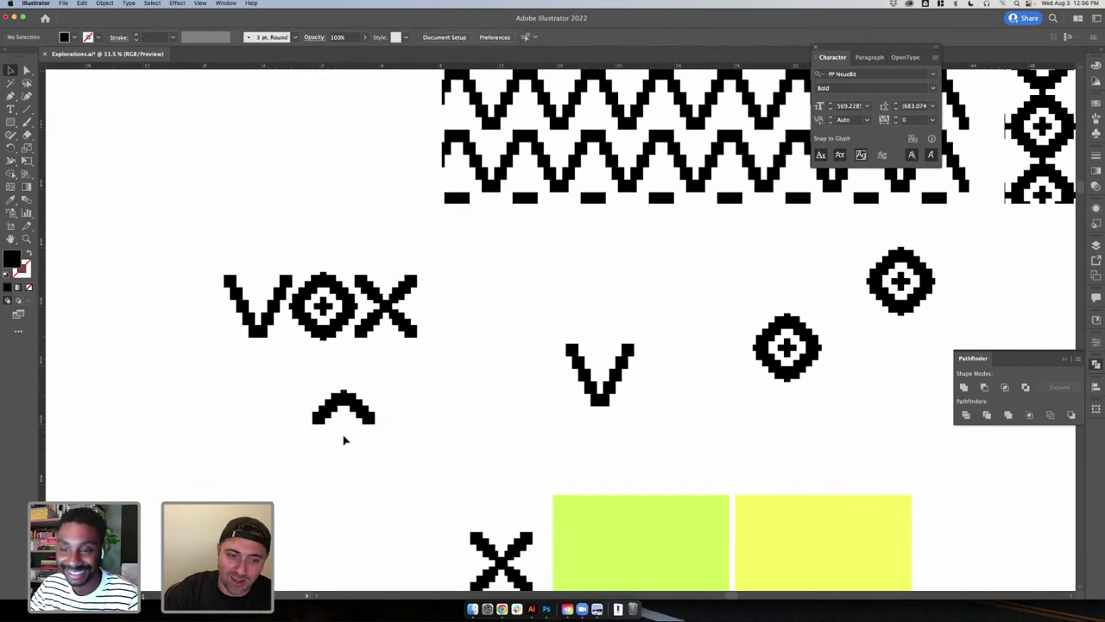
# - Paste the copied X and place it directly below the arch under the VOX wordmark
pyautogui.press('super+v')
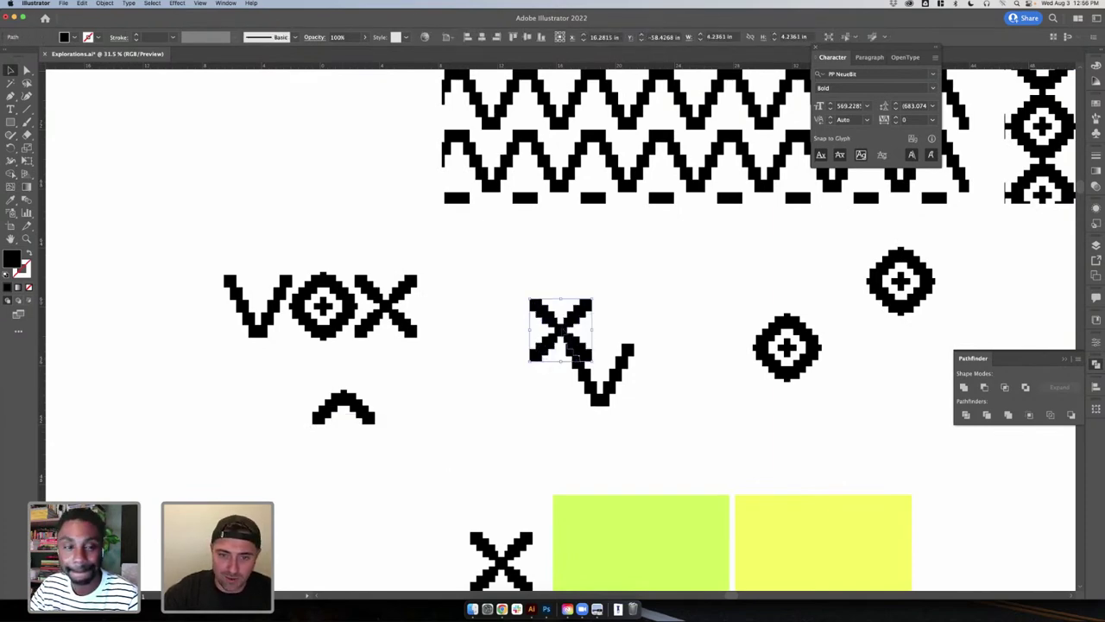
pyautogui.moveTo(561, 328); pyautogui.dragTo(344, 451)
pyautogui.press('super+y')
pyautogui.click(404, 425)
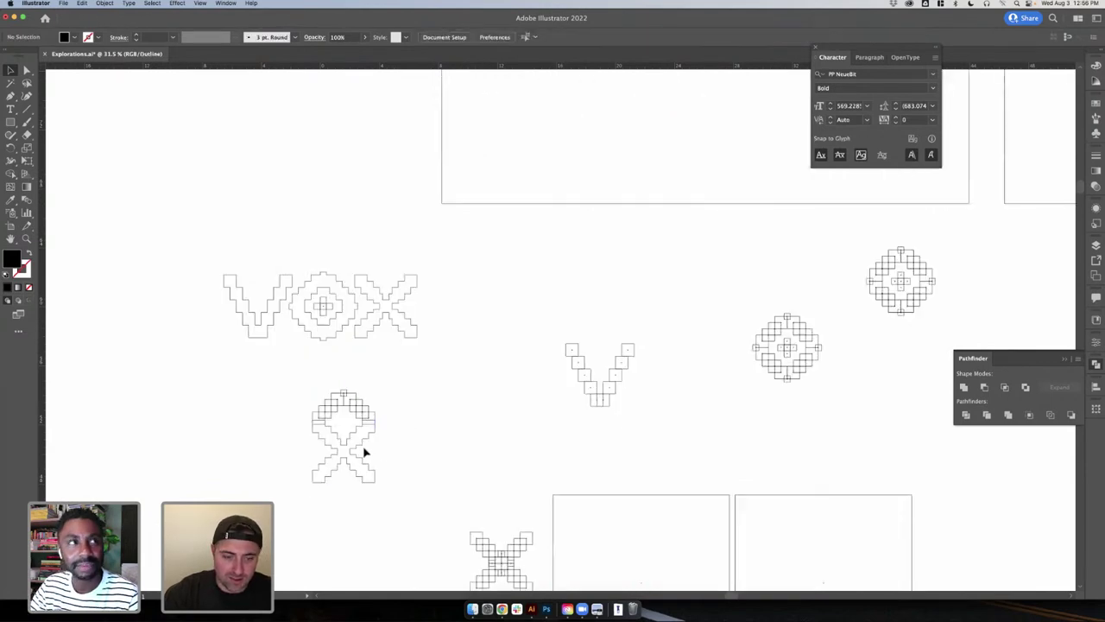
# - Nudge the X upward so its upper arms line up with the arch's end squares, and return to the filled preview
pyautogui.scroll(3, 363, 452)
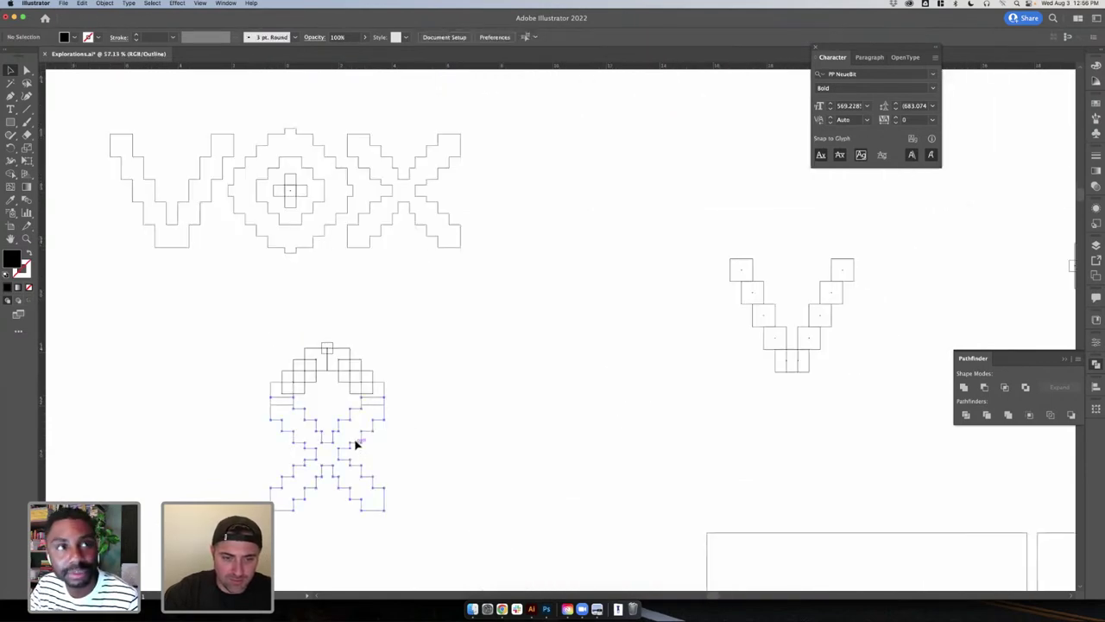
pyautogui.moveTo(357, 447); pyautogui.dragTo(355, 441)
pyautogui.click(455, 394)
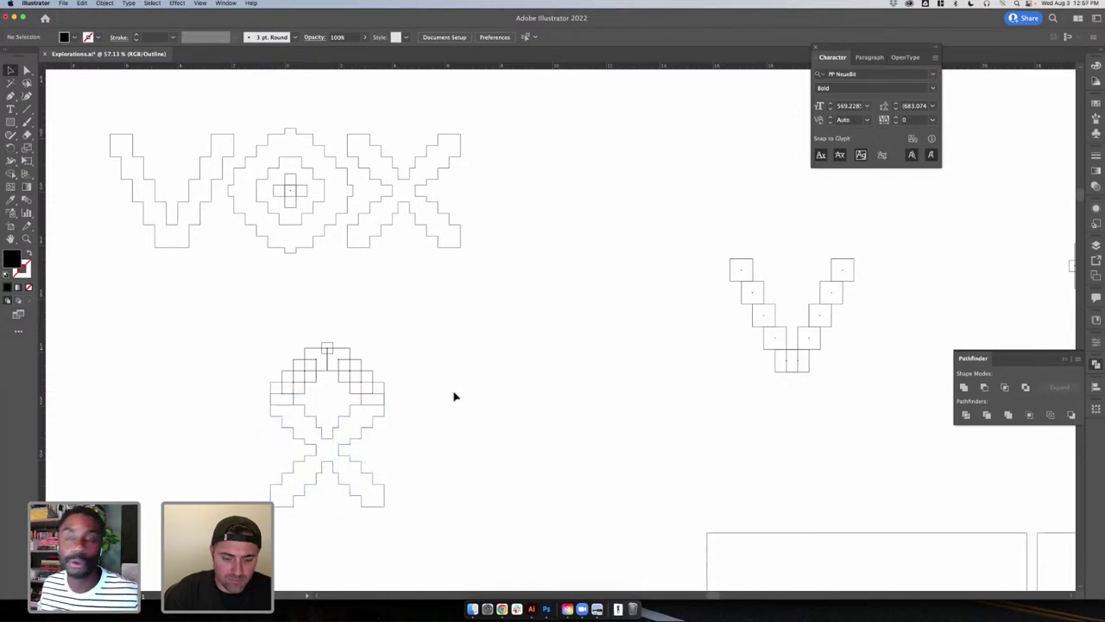
pyautogui.press('super+y')
pyautogui.scroll(-4, 457, 421)
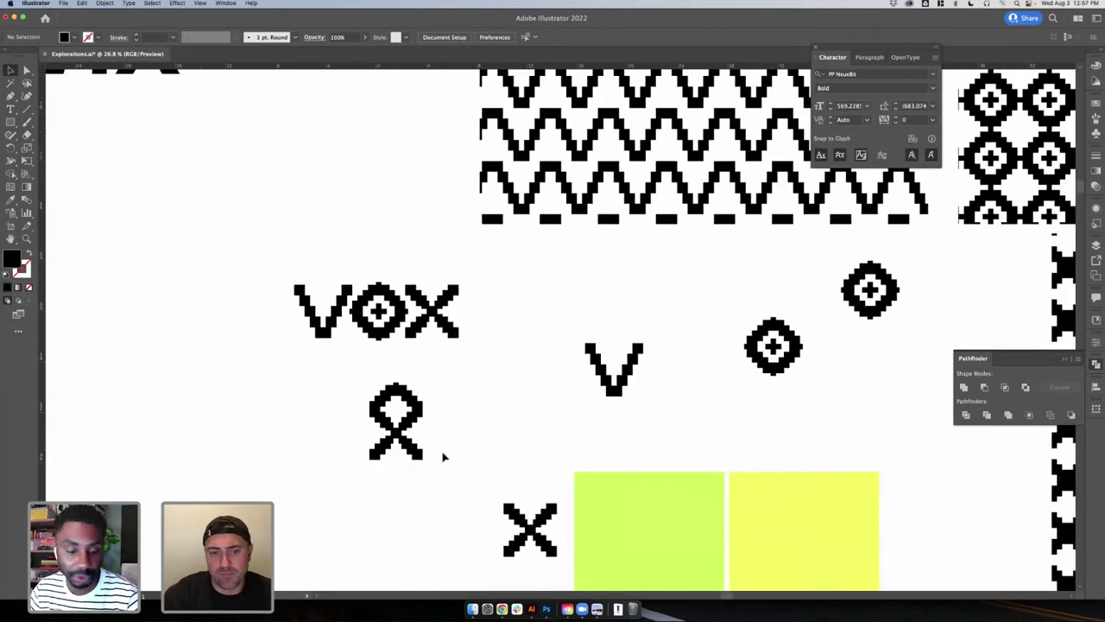
pyautogui.scroll(-1, 449, 458)
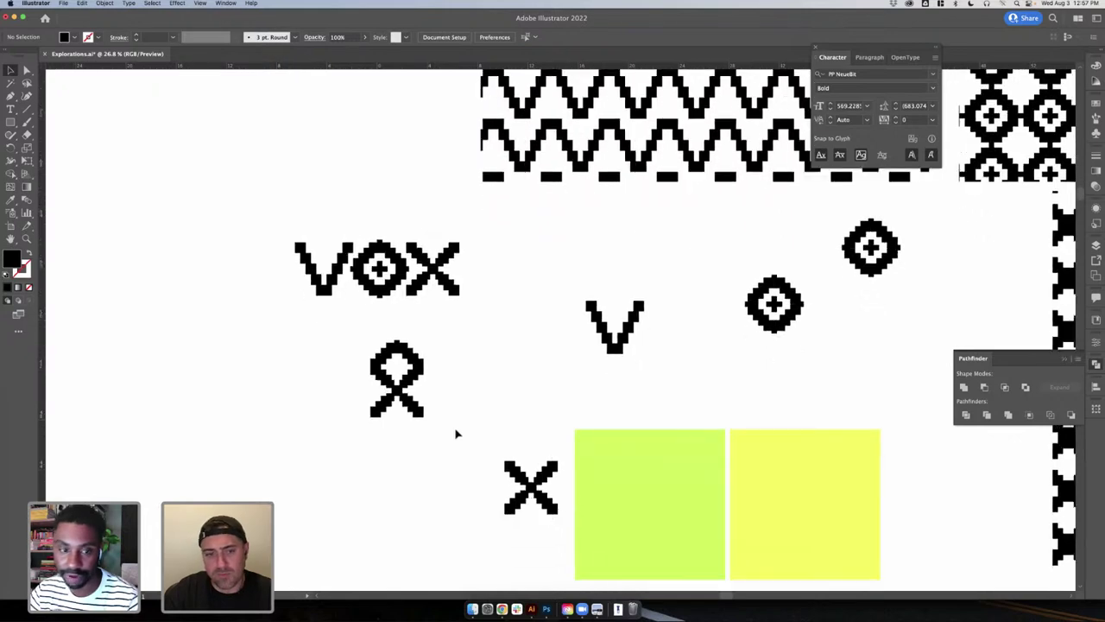
pyautogui.click(411, 356)
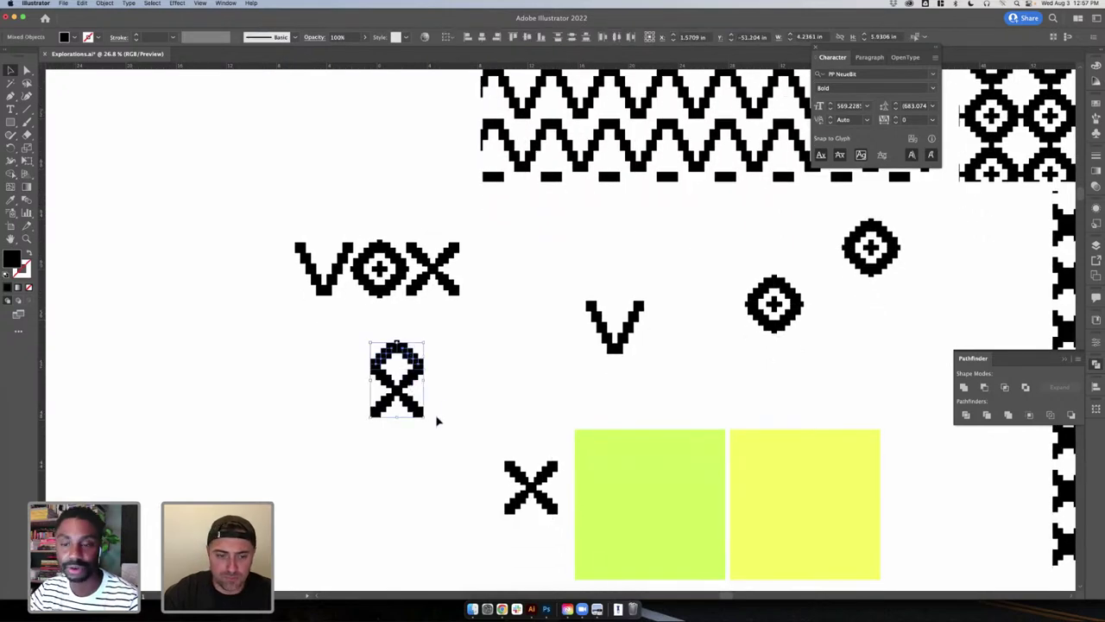
pyautogui.moveTo(428, 419); pyautogui.dragTo(444, 348)
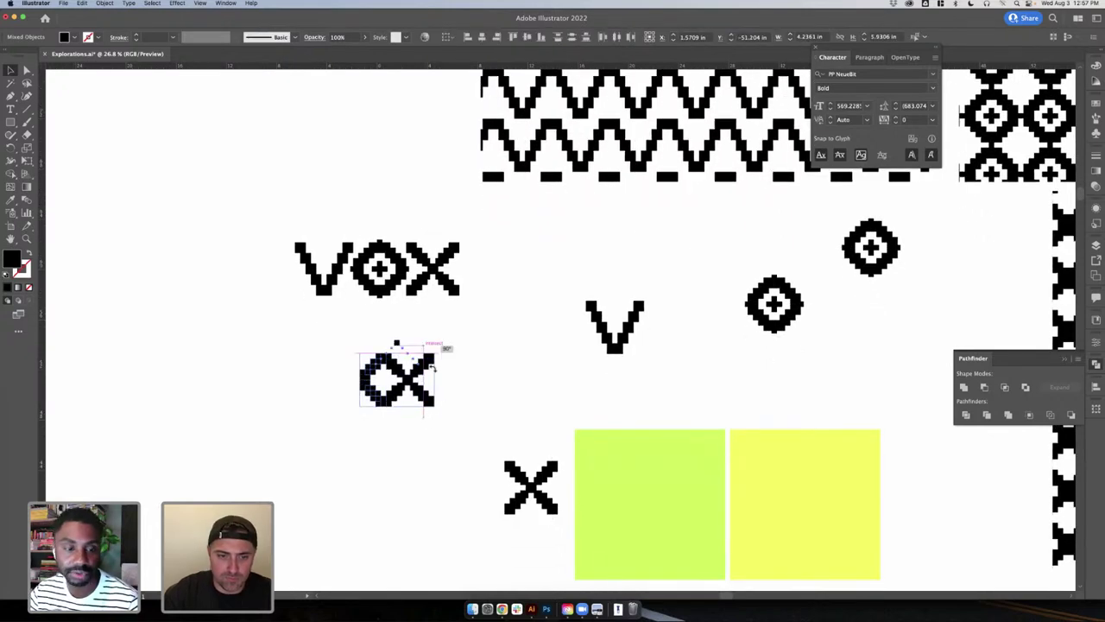
pyautogui.press('super+z')
# - Add a copy of the arch including its tip square, rotated 90°, to close the X's left side
pyautogui.click(409, 338)
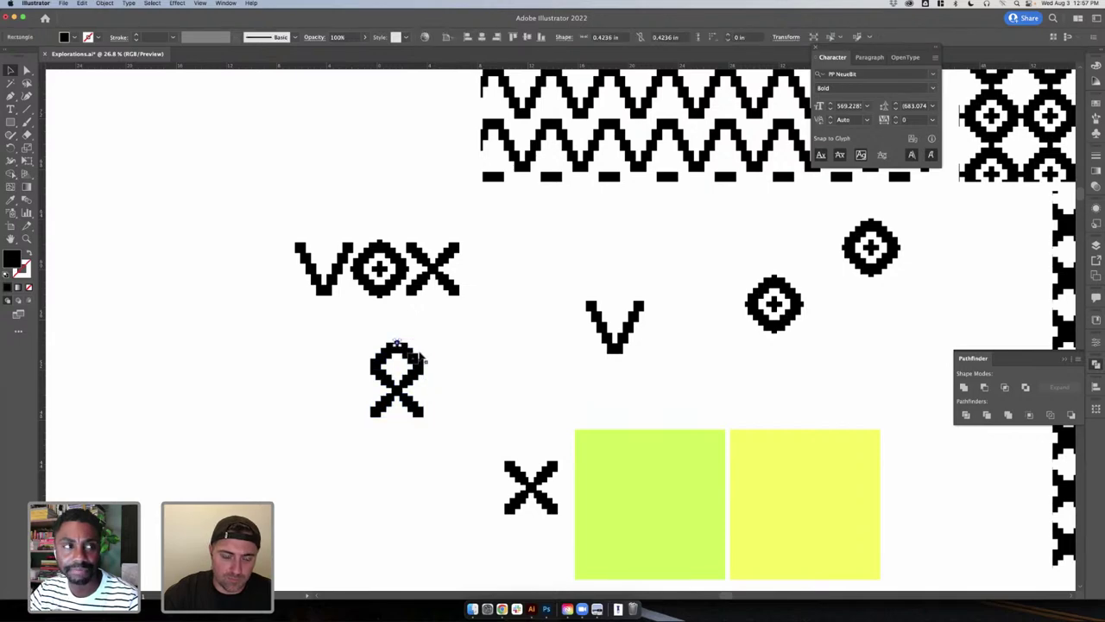
pyautogui.click(411, 352)
pyautogui.click(368, 339)
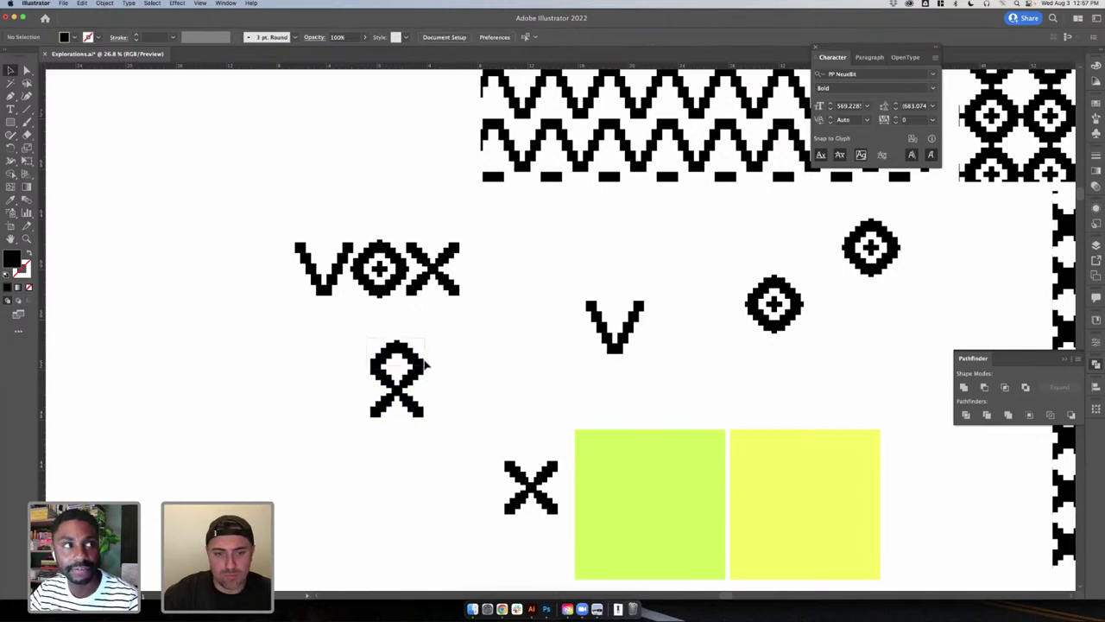
pyautogui.moveTo(424, 362); pyautogui.dragTo(423, 374)
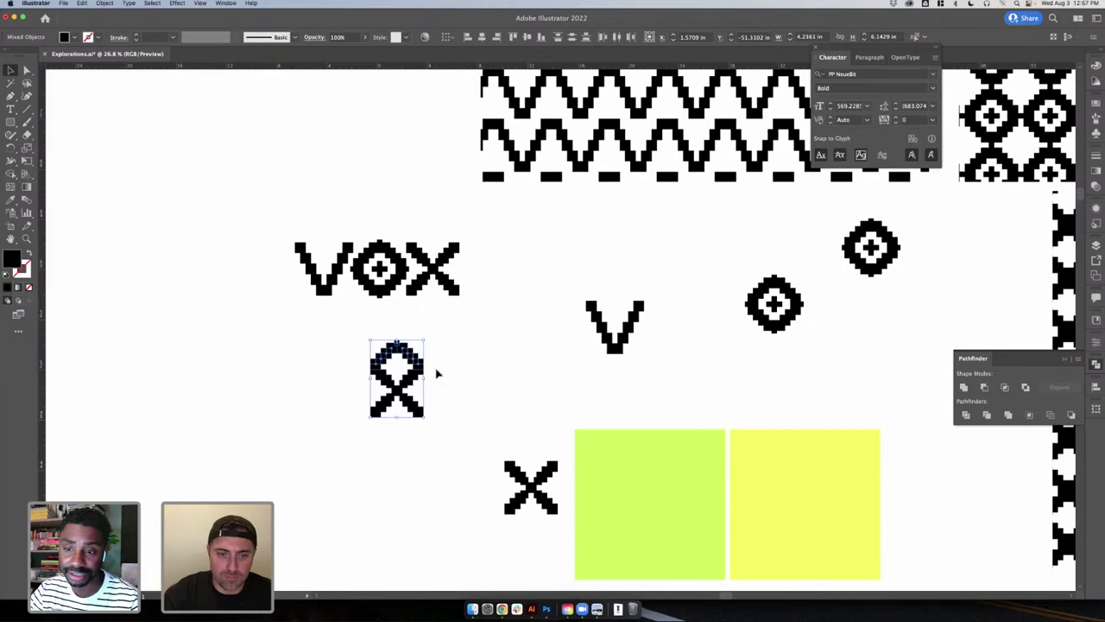
pyautogui.keyDown('shift'); pyautogui.click(411, 382); pyautogui.keyUp('shift')
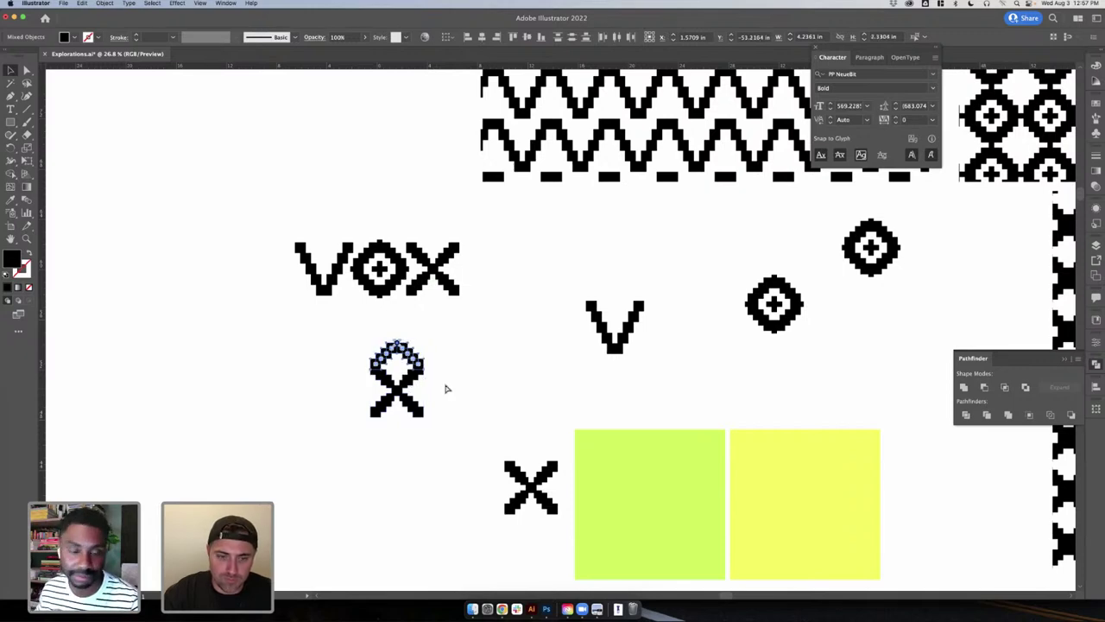
pyautogui.moveTo(428, 374); pyautogui.dragTo(371, 371)
pyautogui.click(451, 412)
pyautogui.scroll(1, 427, 424)
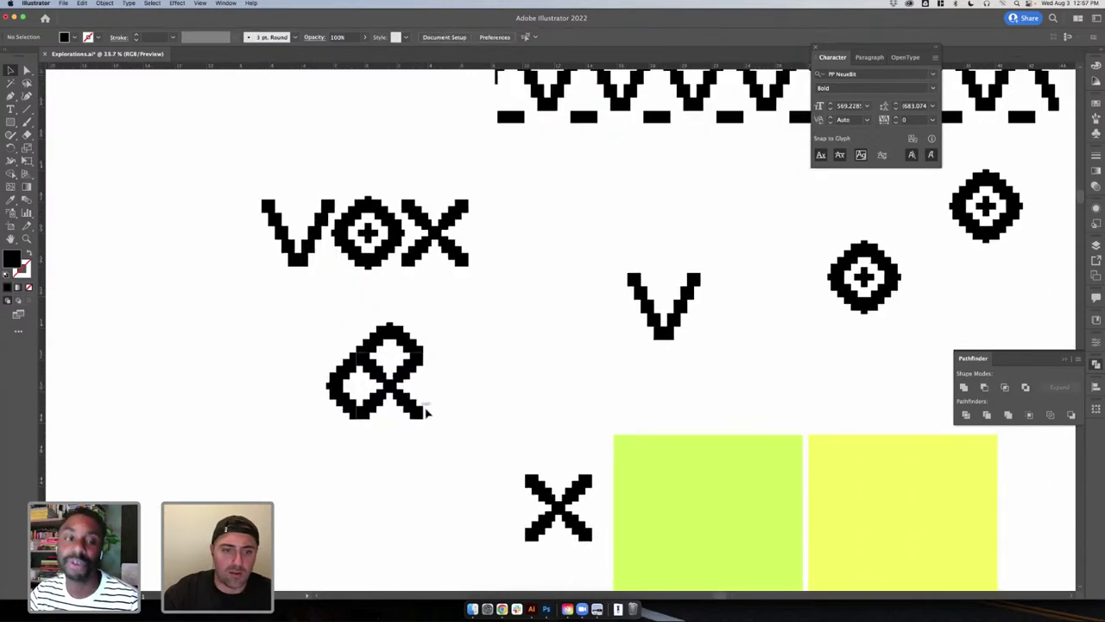
# - Examine in outline view how the left arch's squares line up with the X's arms and the upper arch
pyautogui.click(347, 403)
pyautogui.moveTo(301, 365); pyautogui.dragTo(356, 410)
pyautogui.keyDown('shift'); pyautogui.click(380, 417); pyautogui.keyUp('shift')
pyautogui.press('super+y')
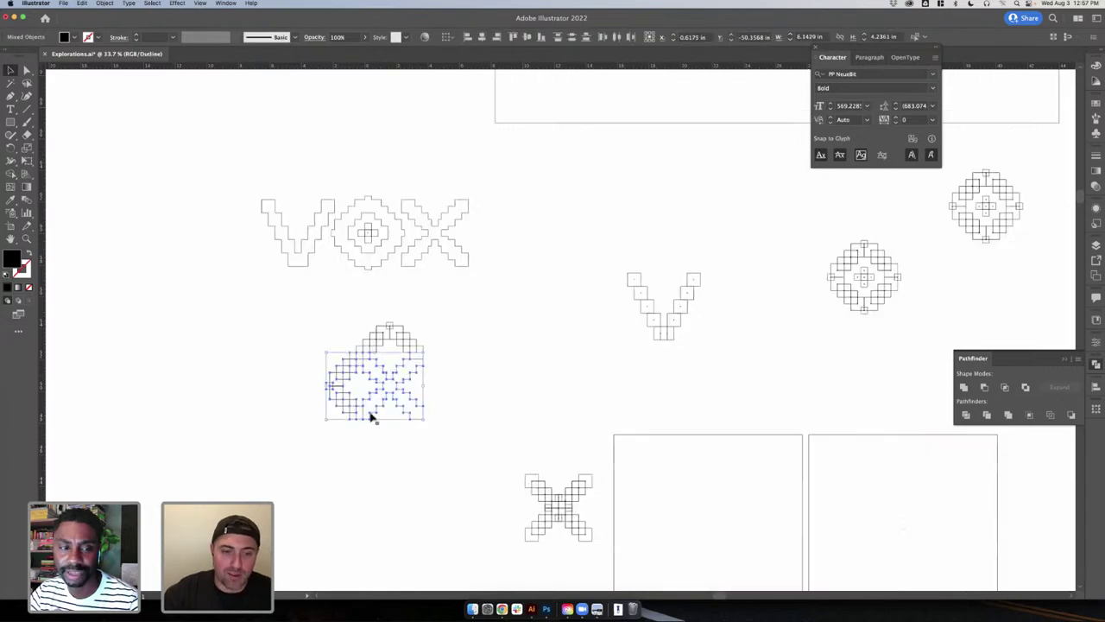
pyautogui.scroll(4, 355, 407)
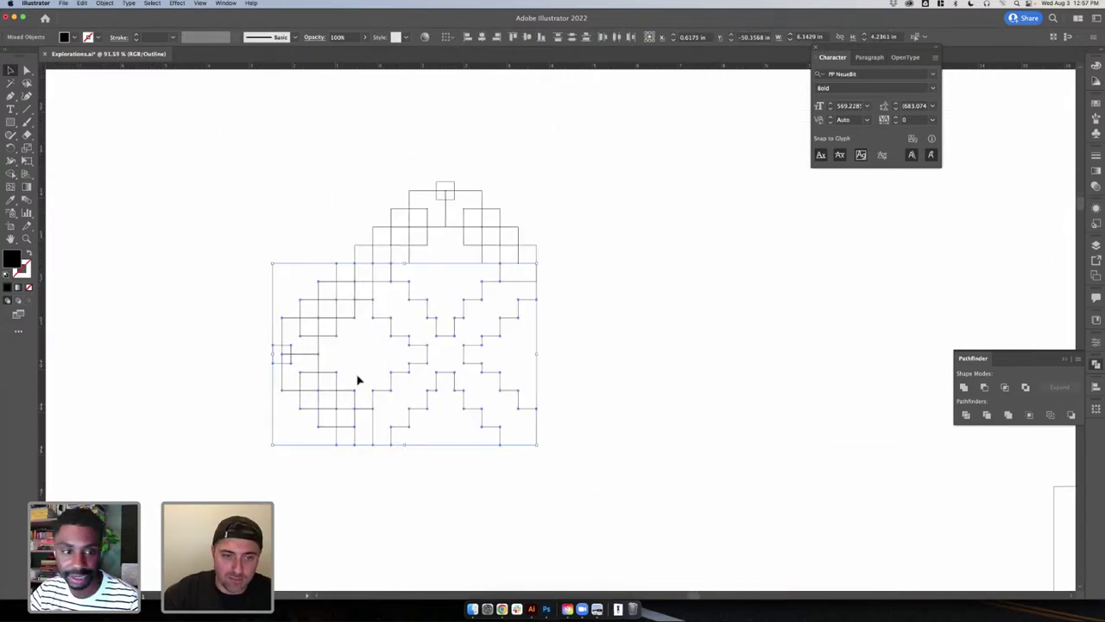
pyautogui.moveTo(244, 310); pyautogui.dragTo(294, 386)
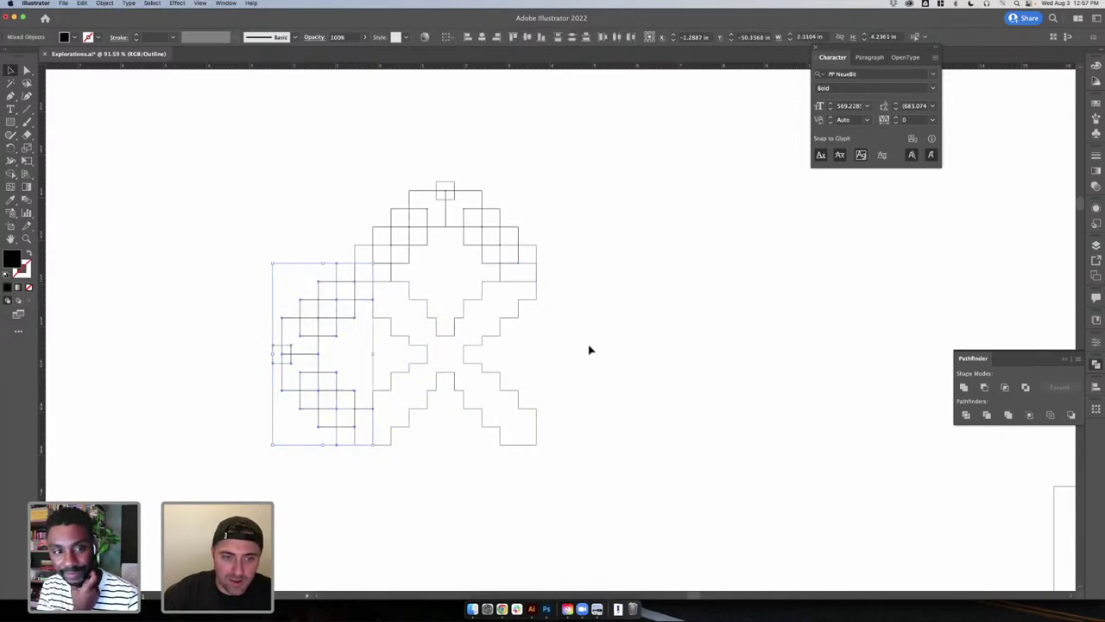
pyautogui.click(493, 391)
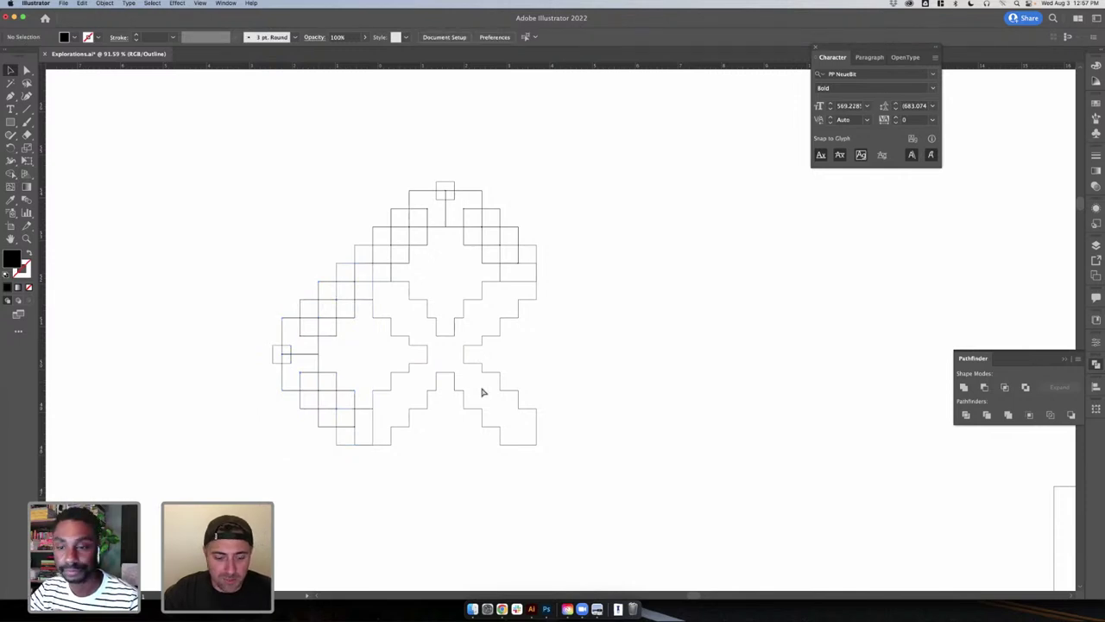
# - Place an upside-down copy of the arch beneath the X to close its lower side
pyautogui.press('super+y')
pyautogui.moveTo(337, 388); pyautogui.dragTo(427, 391)
pyautogui.scroll(-3, 337, 389)
pyautogui.scroll(-3, 337, 390)
pyautogui.press('super+y')
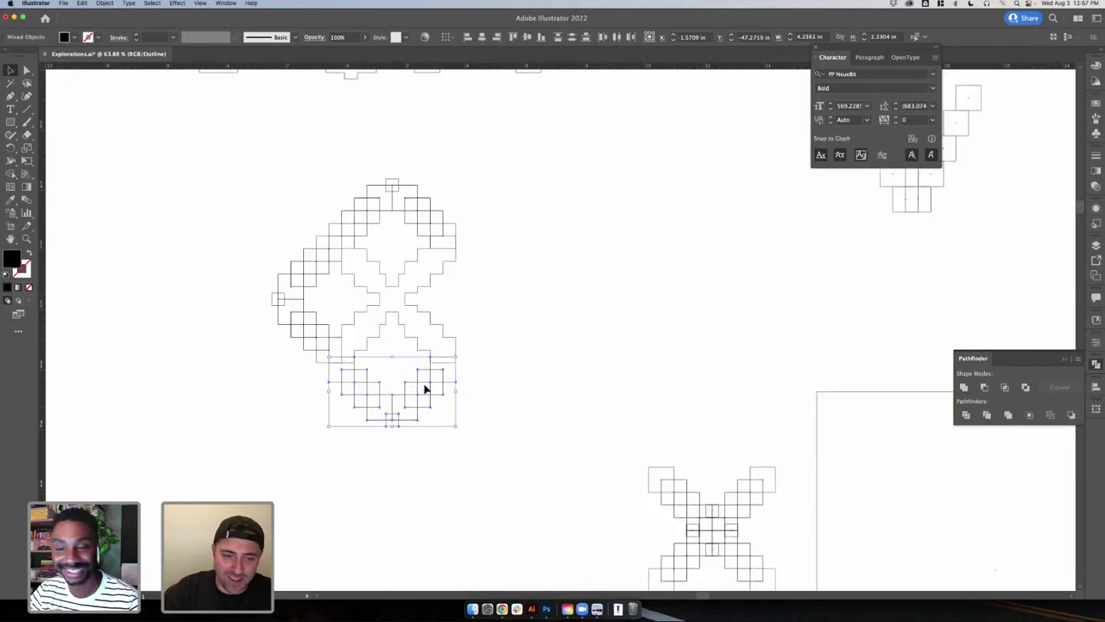
# - Reposition the lower arch with its tip square so its end squares overlap the X's lower arms
pyautogui.click(424, 407)
pyautogui.click(414, 407)
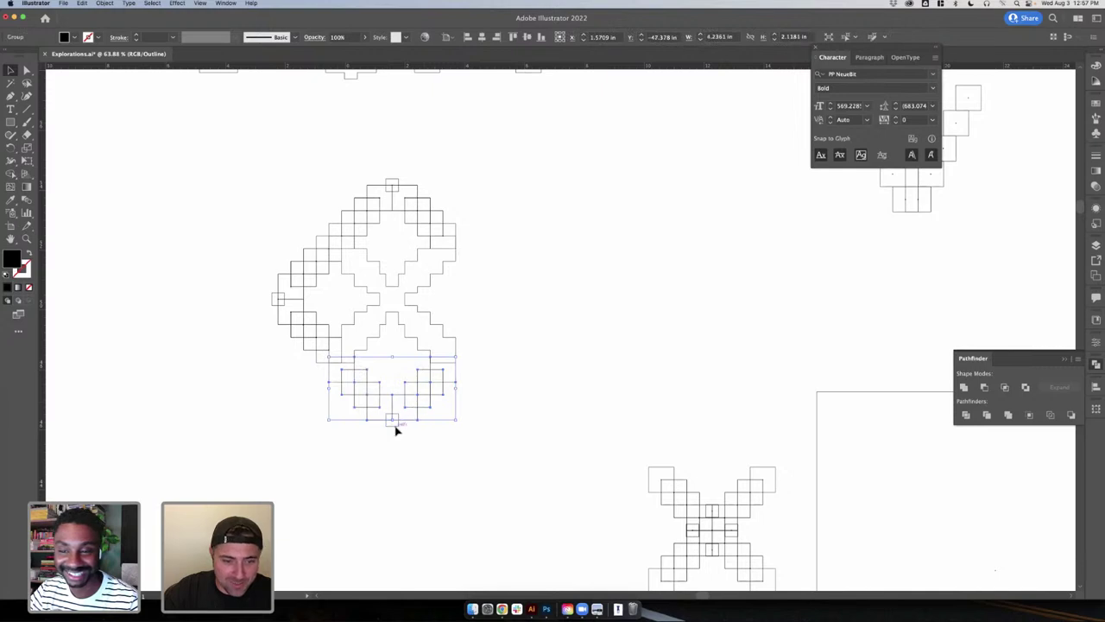
pyautogui.keyDown('shift'); pyautogui.click(397, 427); pyautogui.keyUp('shift')
pyautogui.moveTo(414, 412); pyautogui.dragTo(412, 456)
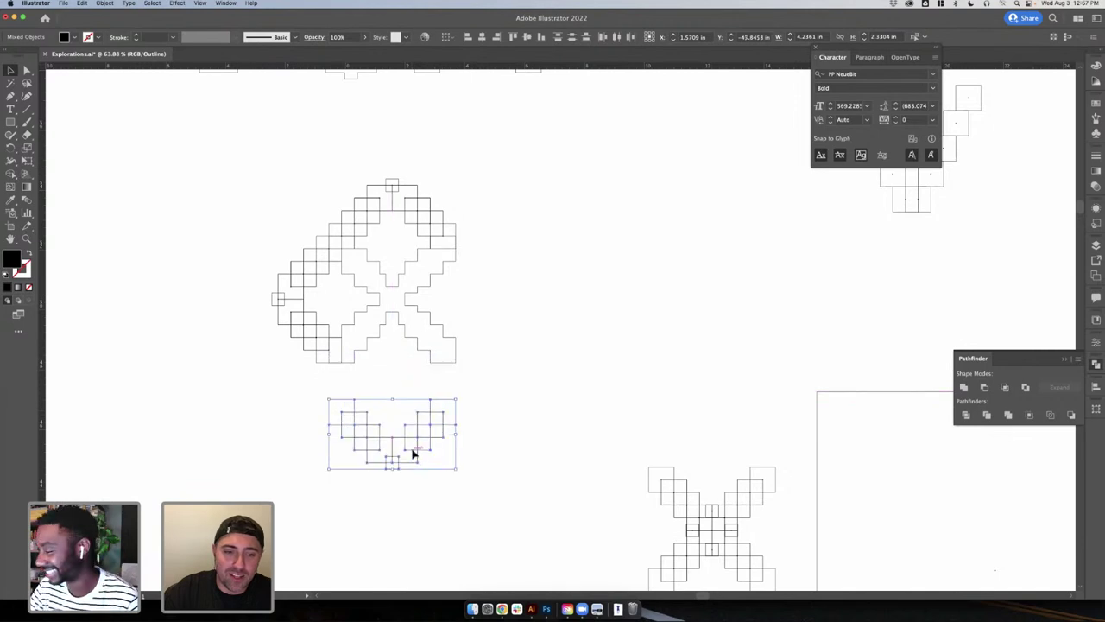
pyautogui.moveTo(420, 414); pyautogui.dragTo(421, 404)
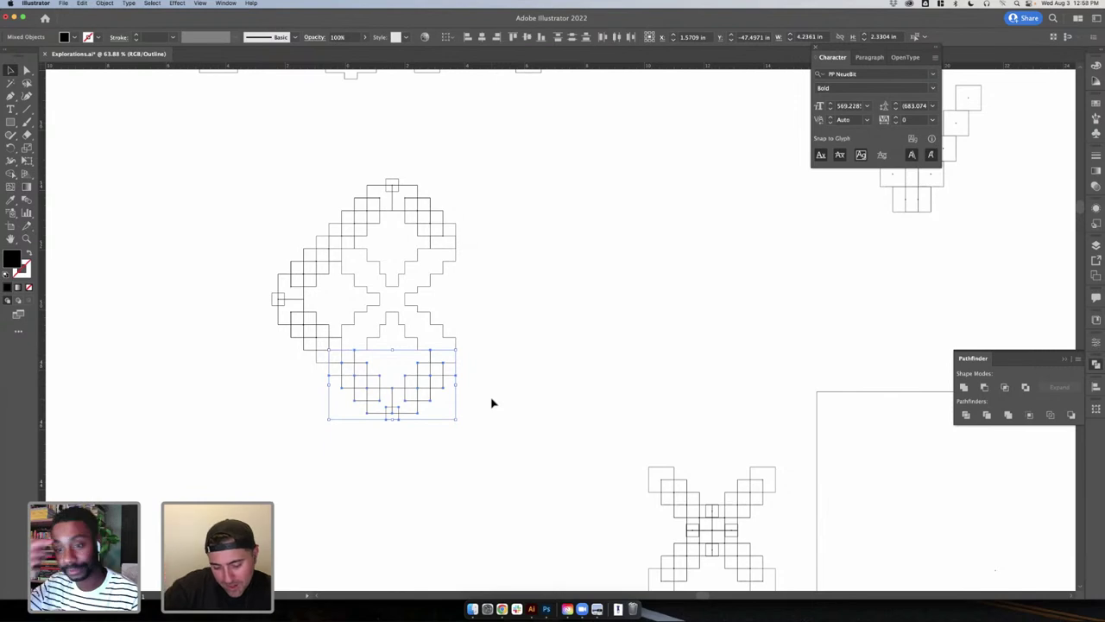
# - Duplicate the lower arch, rotate the copy 90° and move it against the right ends of the X
pyautogui.press('super+y')
pyautogui.moveTo(420, 406); pyautogui.dragTo(567, 383)
pyautogui.moveTo(607, 421); pyautogui.dragTo(627, 284)
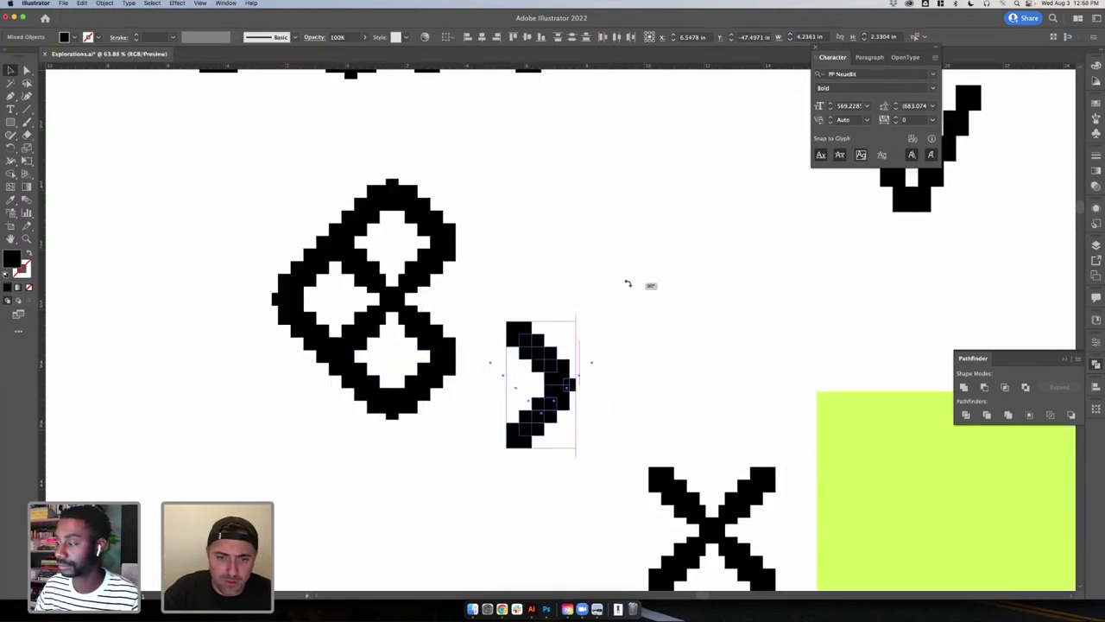
pyautogui.moveTo(569, 380); pyautogui.dragTo(514, 303)
pyautogui.press('super+y')
pyautogui.press('Left')
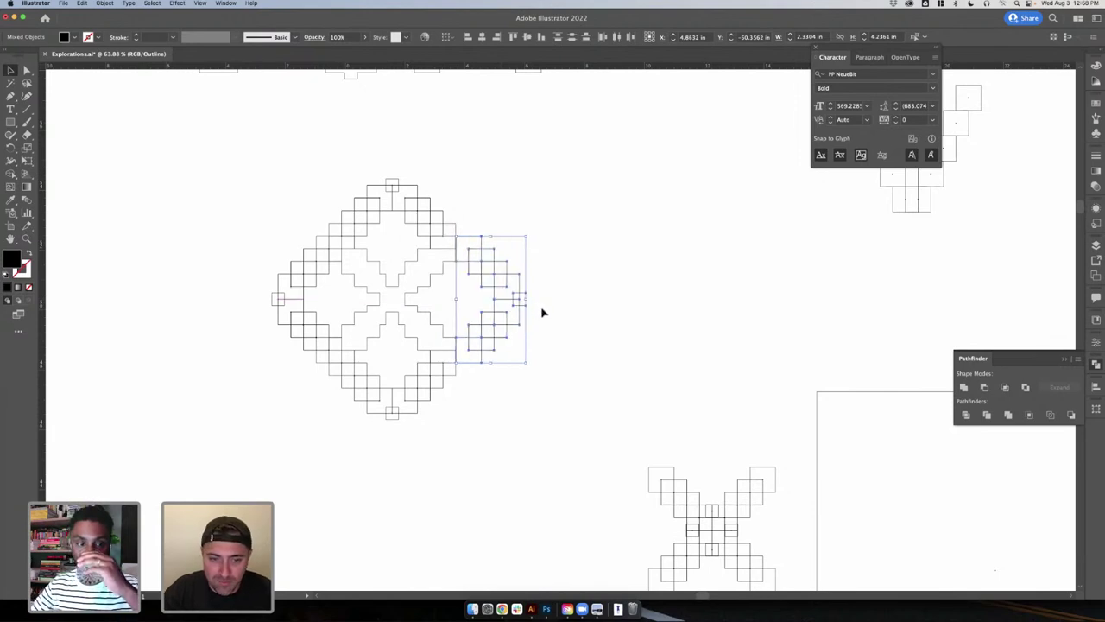
# - Shift the right arch inward until it overlaps the X's right arms and completes the four-cell diamond
pyautogui.press('super+y')
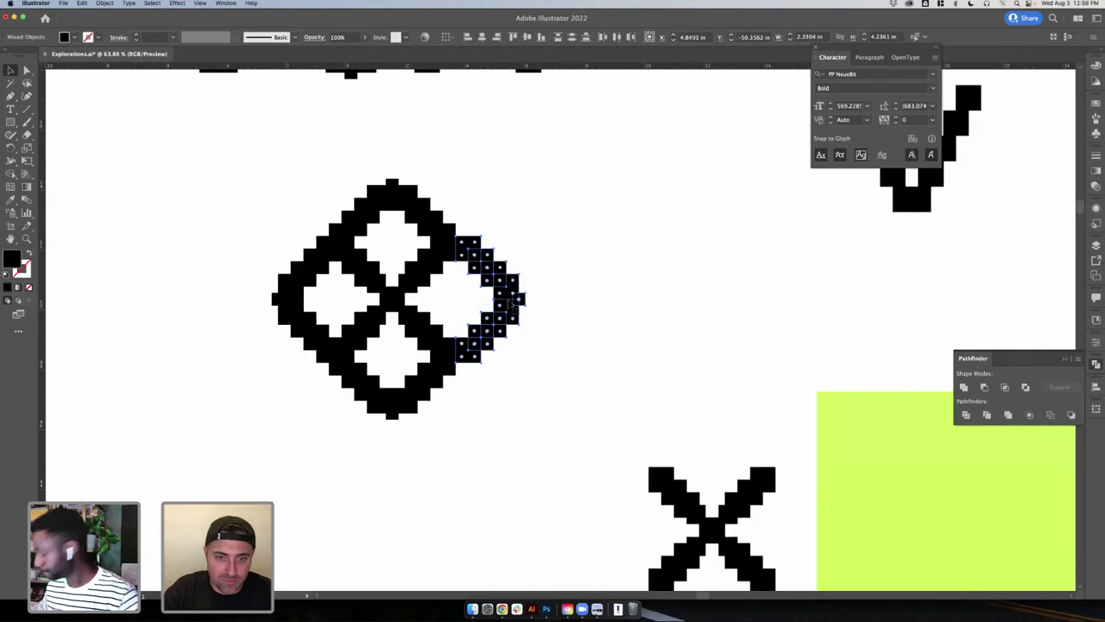
pyautogui.moveTo(508, 301); pyautogui.dragTo(499, 301)
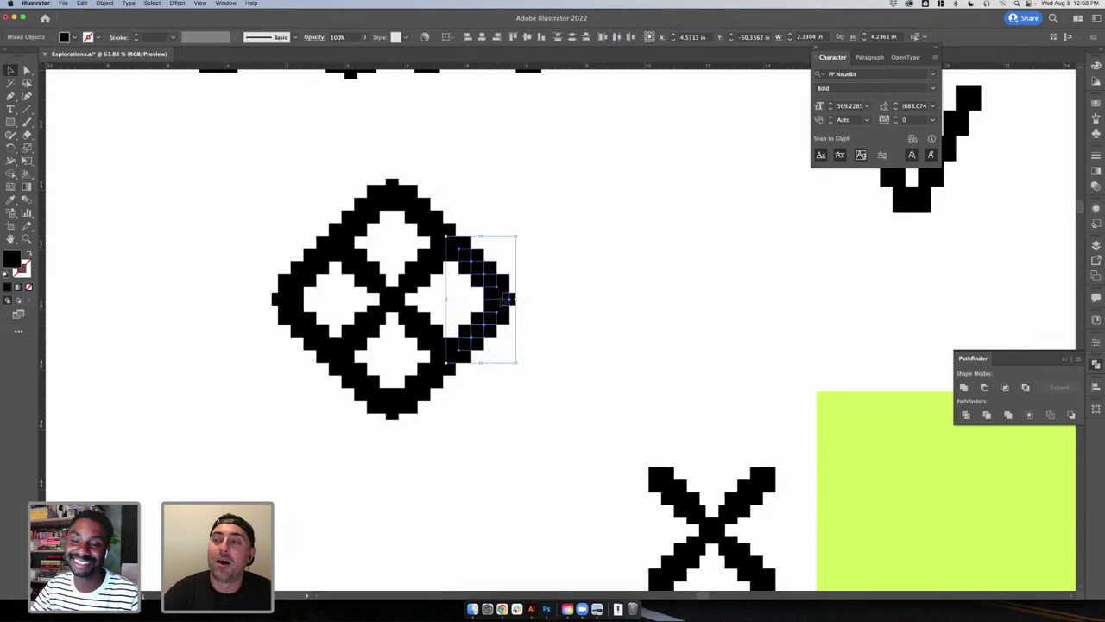
pyautogui.press('super+y')
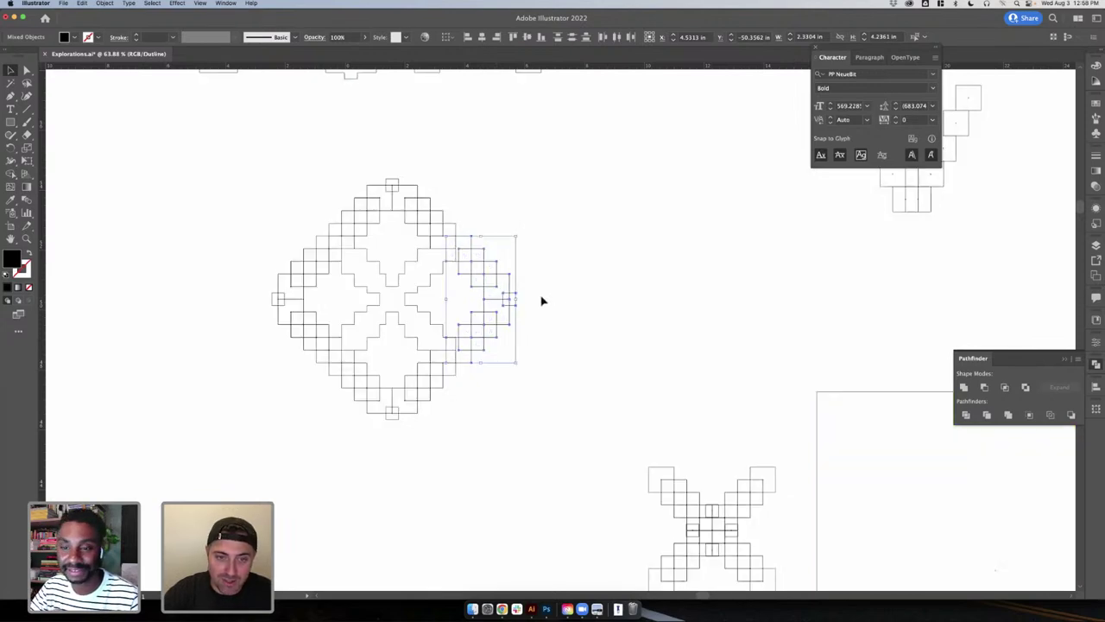
pyautogui.moveTo(495, 299); pyautogui.dragTo(524, 300)
pyautogui.press('super+y')
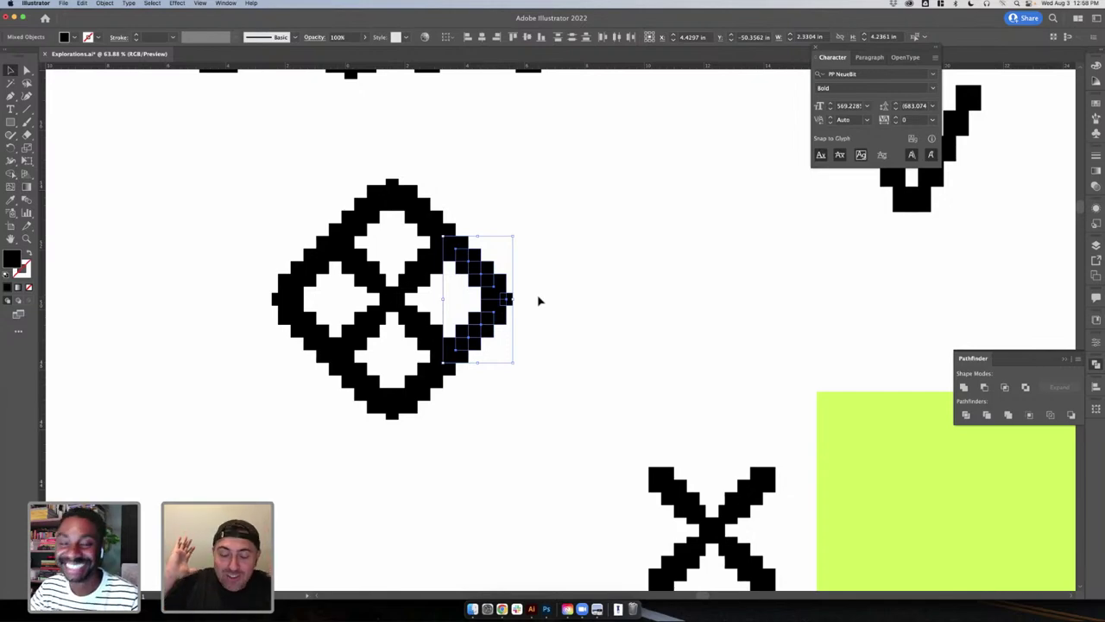
pyautogui.click(538, 300)
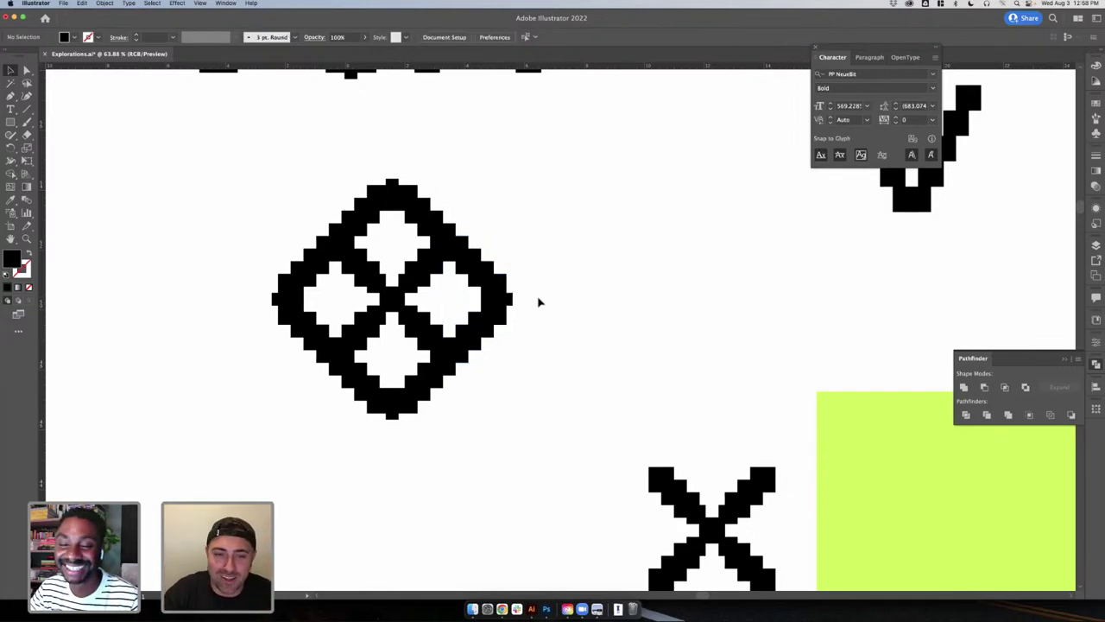
pyautogui.scroll(-3, 537, 302)
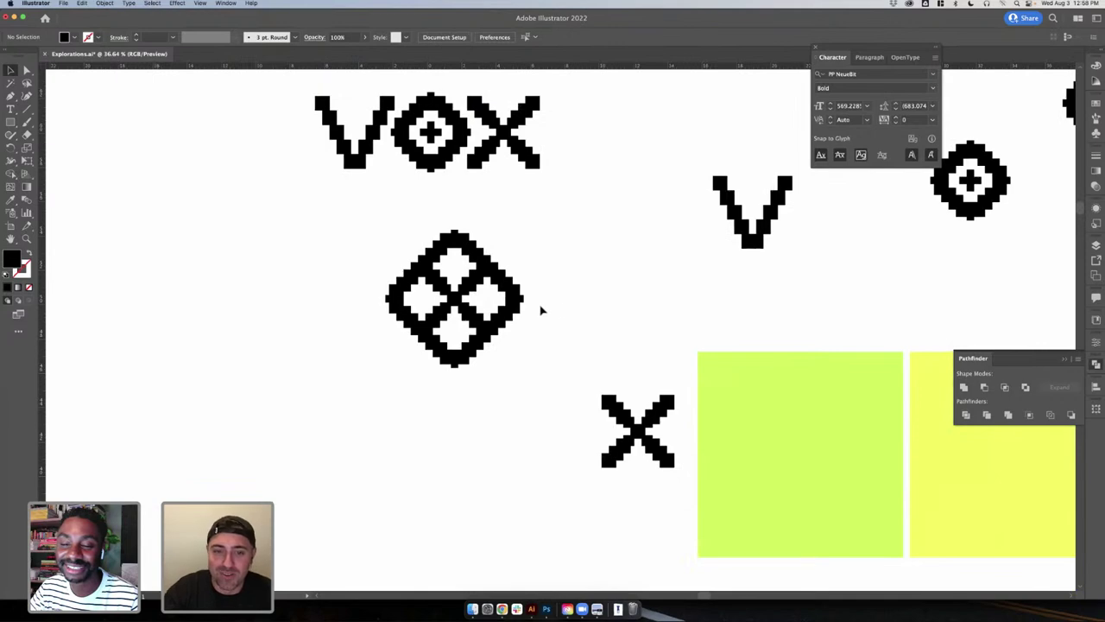
pyautogui.click(519, 300)
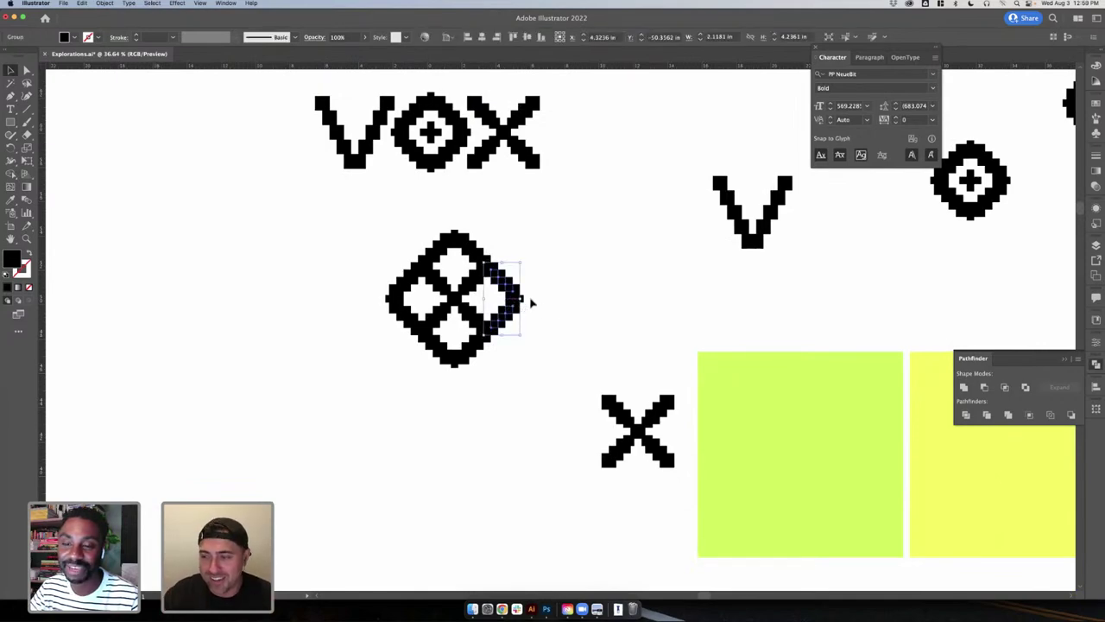
pyautogui.click(556, 306)
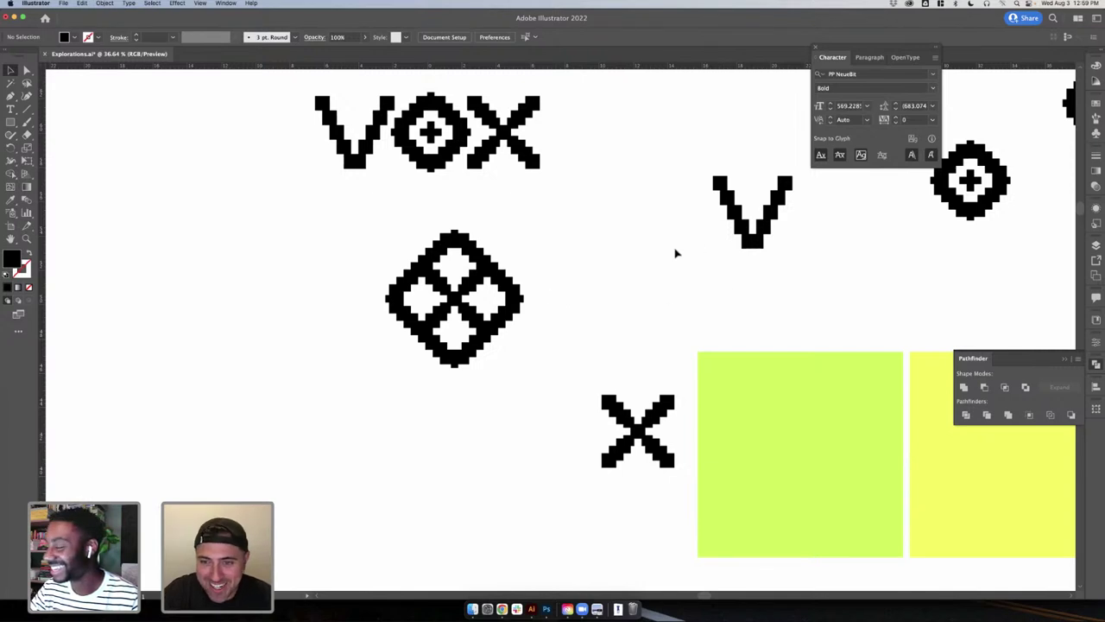
pyautogui.click(455, 236)
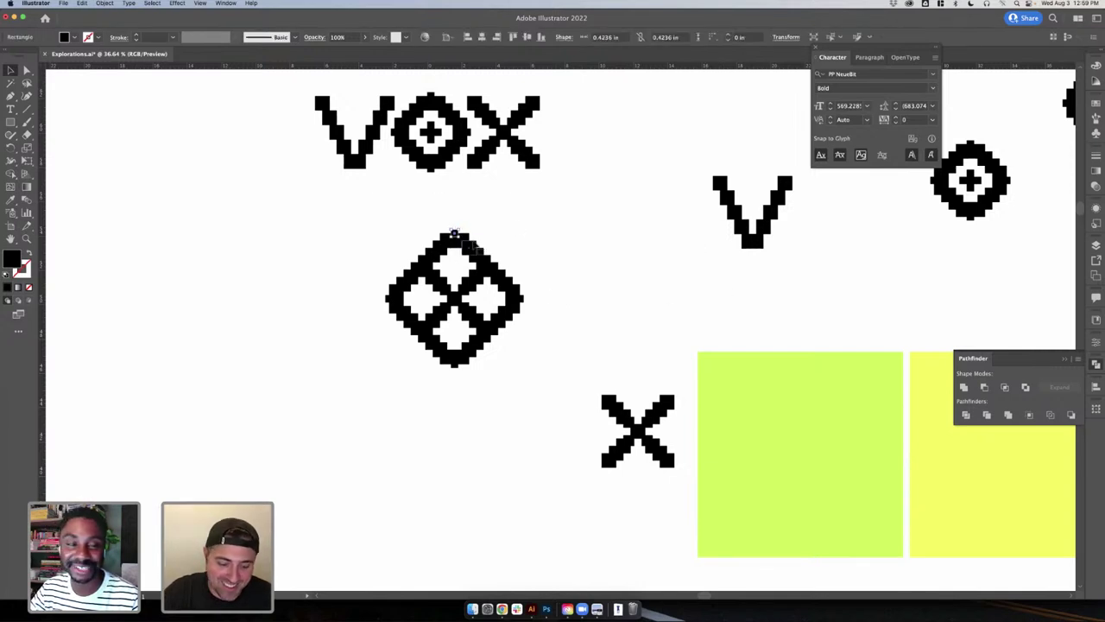
pyautogui.press('BackSpace')
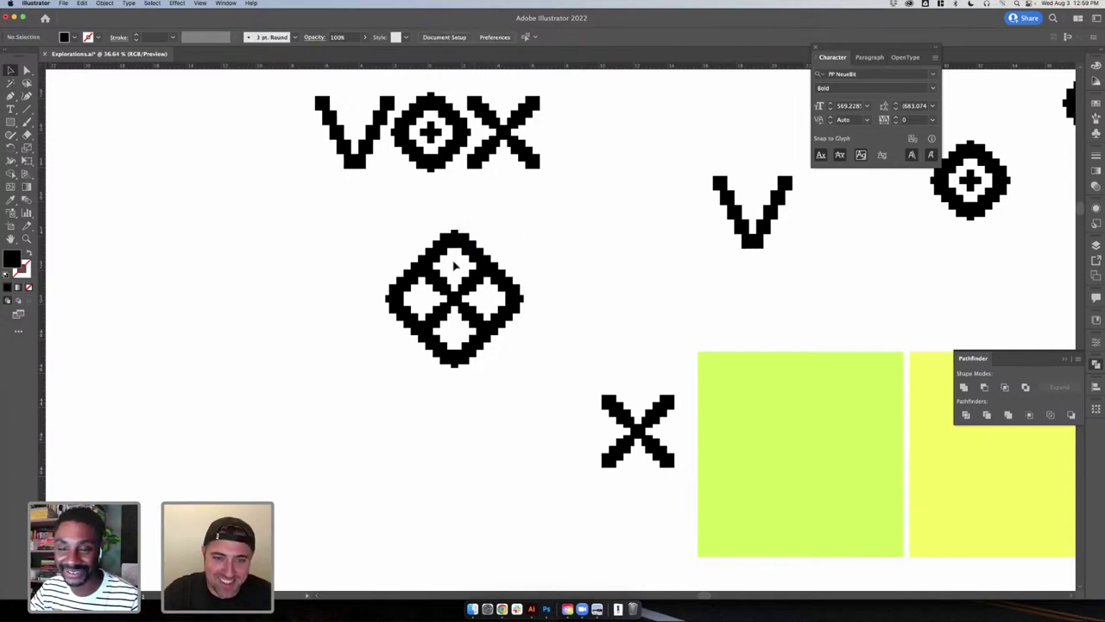
pyautogui.press('super+z')
# - Duplicate the diamond's top tip square down to the inner edge of the upper cell and fill the copy with the canvas white
pyautogui.scroll(5, 479, 231)
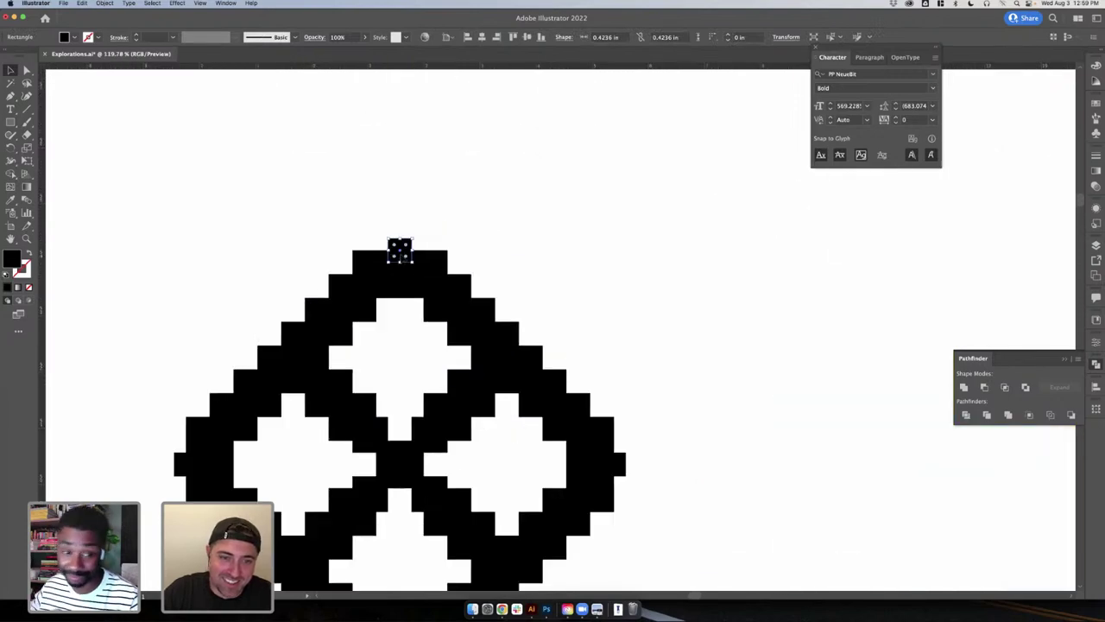
pyautogui.moveTo(401, 255); pyautogui.dragTo(401, 297)
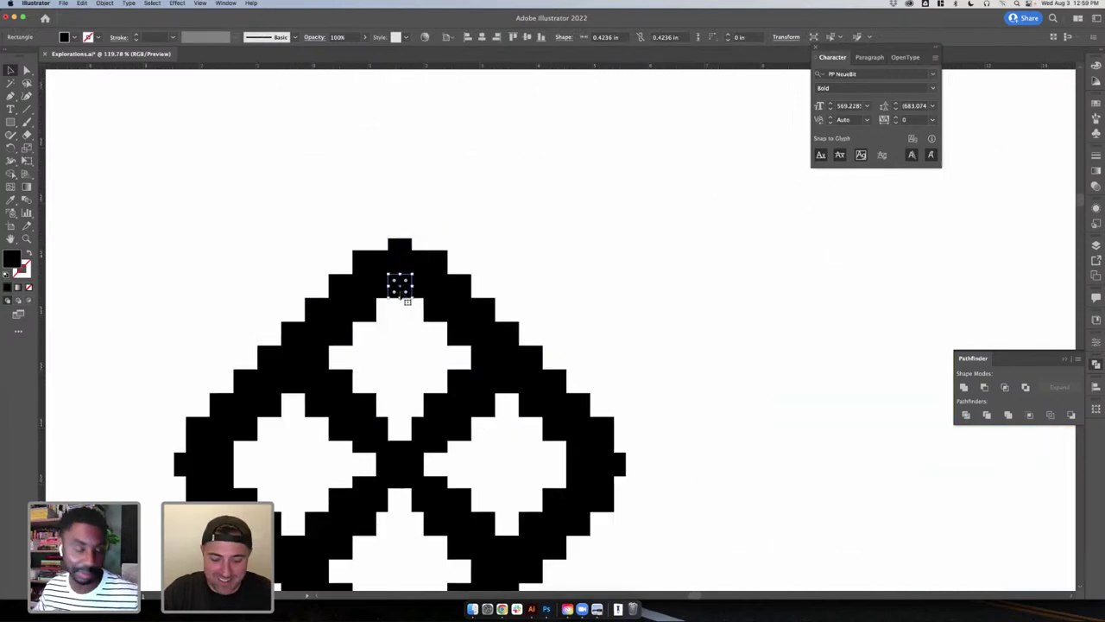
pyautogui.press('i')
pyautogui.click(513, 246)
pyautogui.press('v')
pyautogui.click(512, 250)
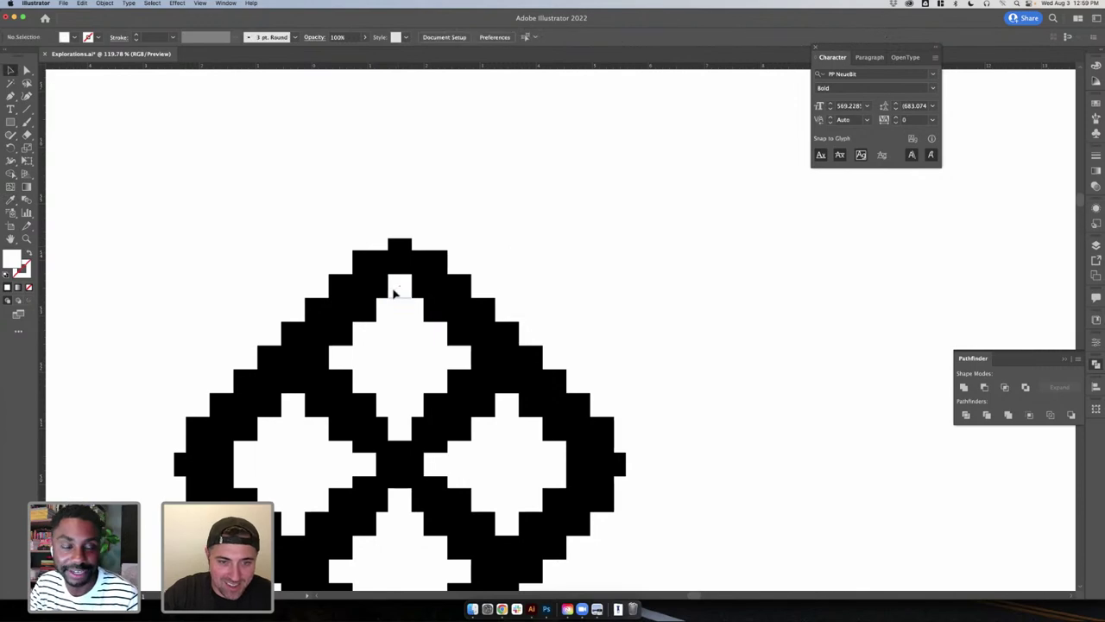
# - Place copies of the white square at the outer corners of the left and right cells to sharpen them
pyautogui.click(408, 296)
pyautogui.scroll(-2, 536, 263)
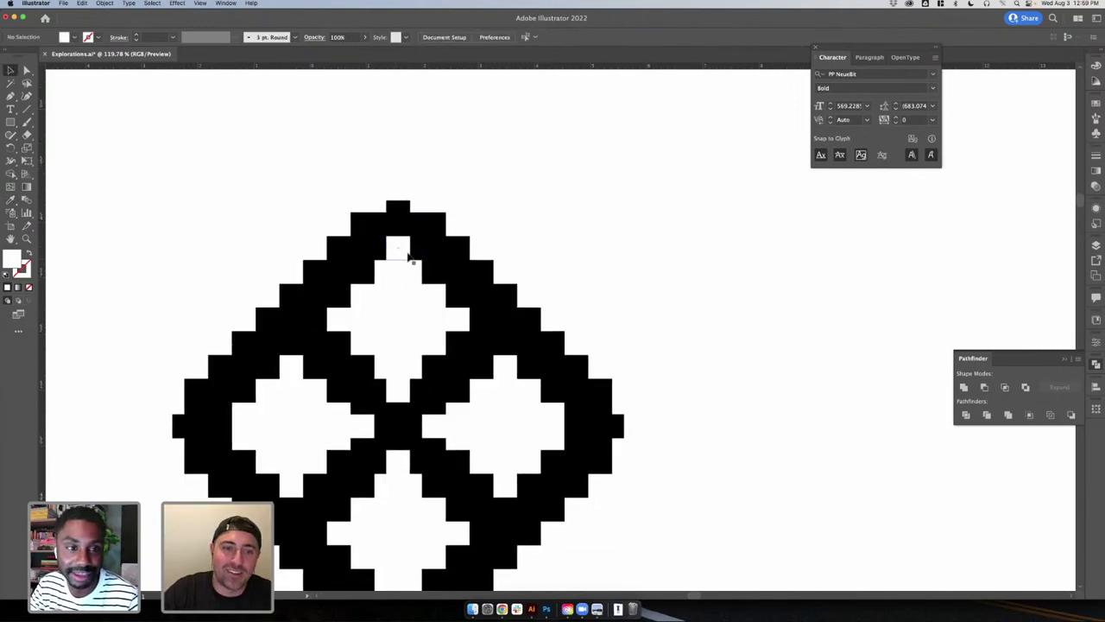
pyautogui.moveTo(284, 403); pyautogui.dragTo(229, 431)
pyautogui.keyDown('shift'); pyautogui.click(198, 429); pyautogui.keyUp('shift')
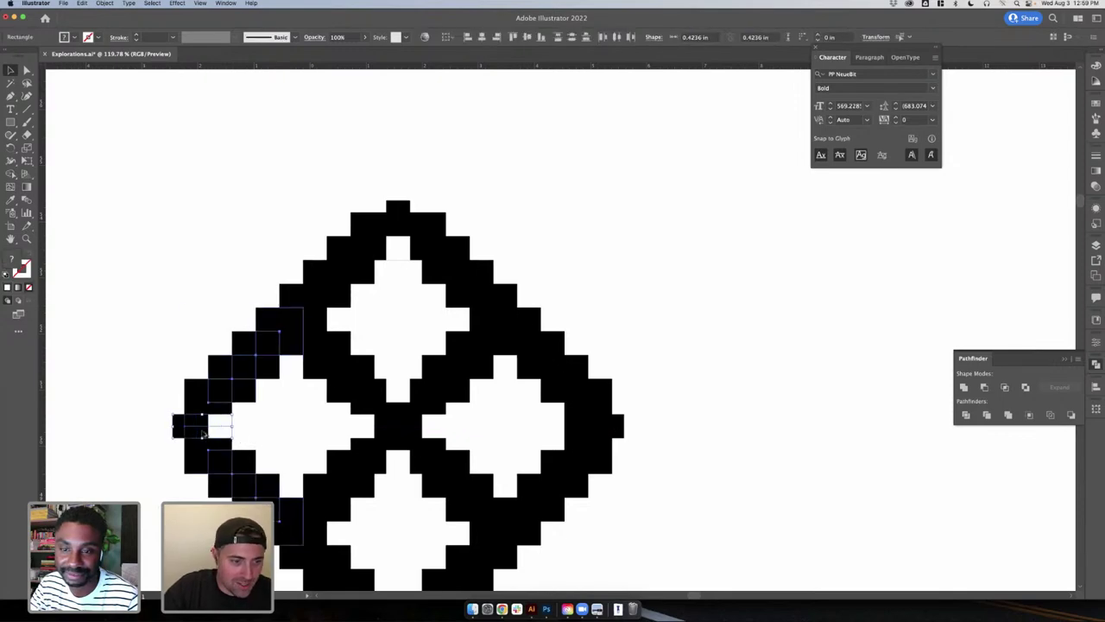
pyautogui.click(216, 434)
pyautogui.click(262, 436)
pyautogui.moveTo(227, 429); pyautogui.dragTo(575, 423)
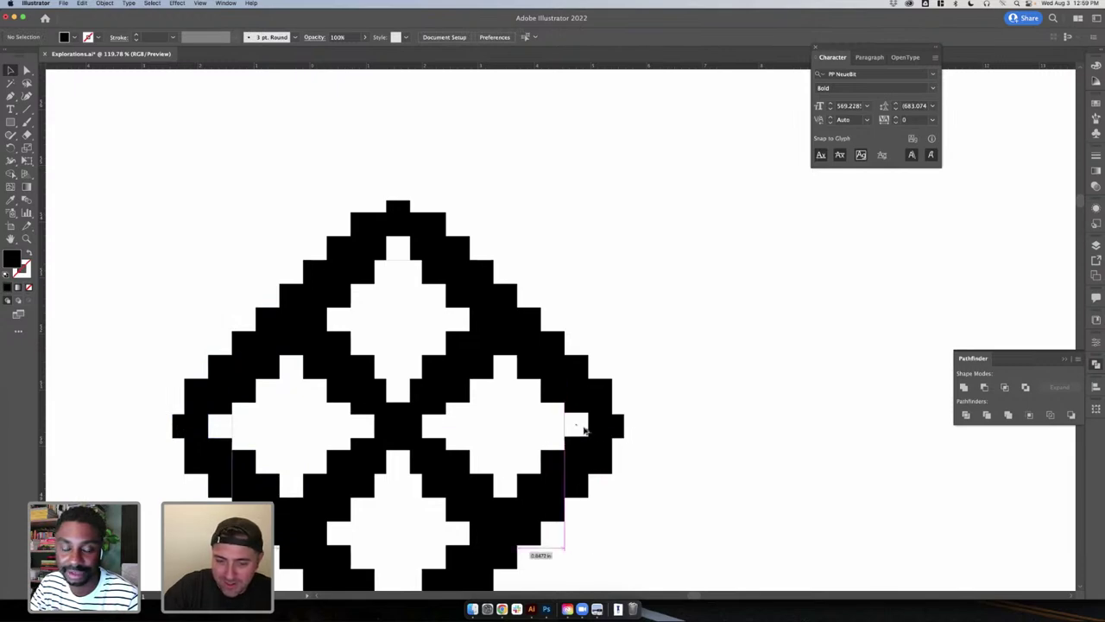
# - Copy the white square into the bottom corner of the lower cell so all four cells have matching outer corners
pyautogui.click(575, 424)
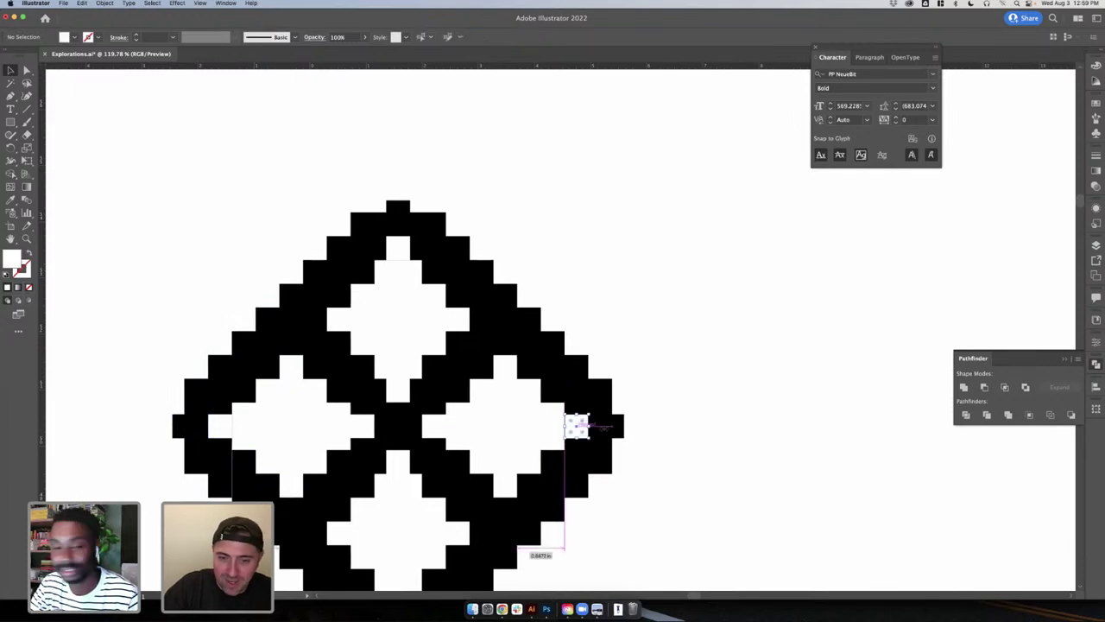
pyautogui.keyDown('shift'); pyautogui.click(220, 426); pyautogui.keyUp('shift')
pyautogui.keyDown('shift'); pyautogui.click(185, 429); pyautogui.keyUp('shift')
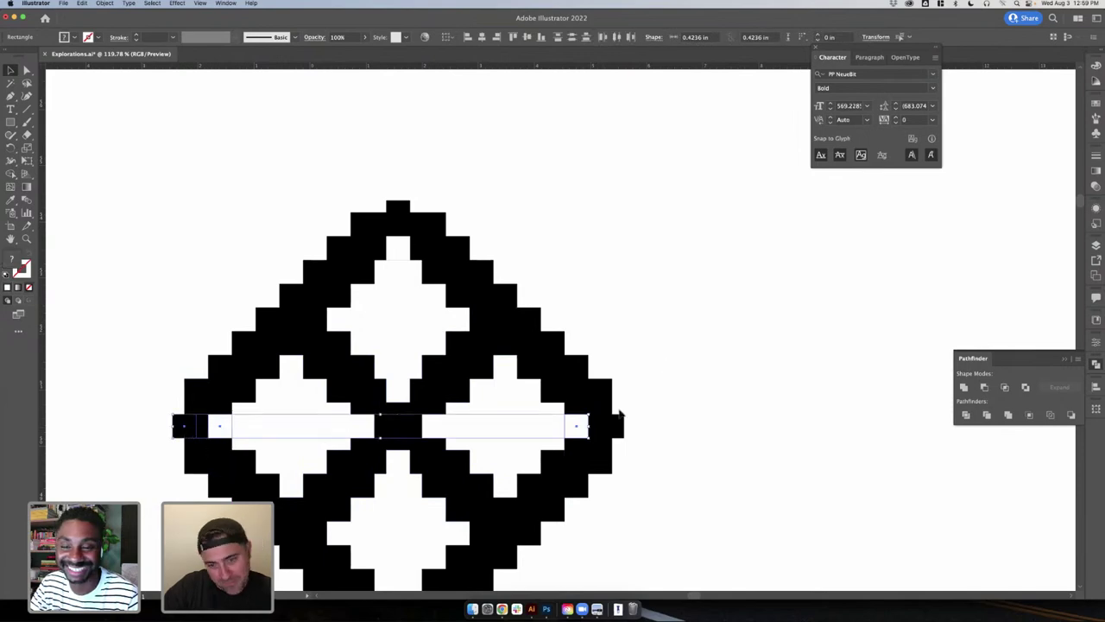
pyautogui.click(596, 335)
pyautogui.scroll(-3, 596, 335)
pyautogui.moveTo(584, 314); pyautogui.dragTo(407, 491)
pyautogui.click(646, 435)
pyautogui.scroll(-3, 635, 405)
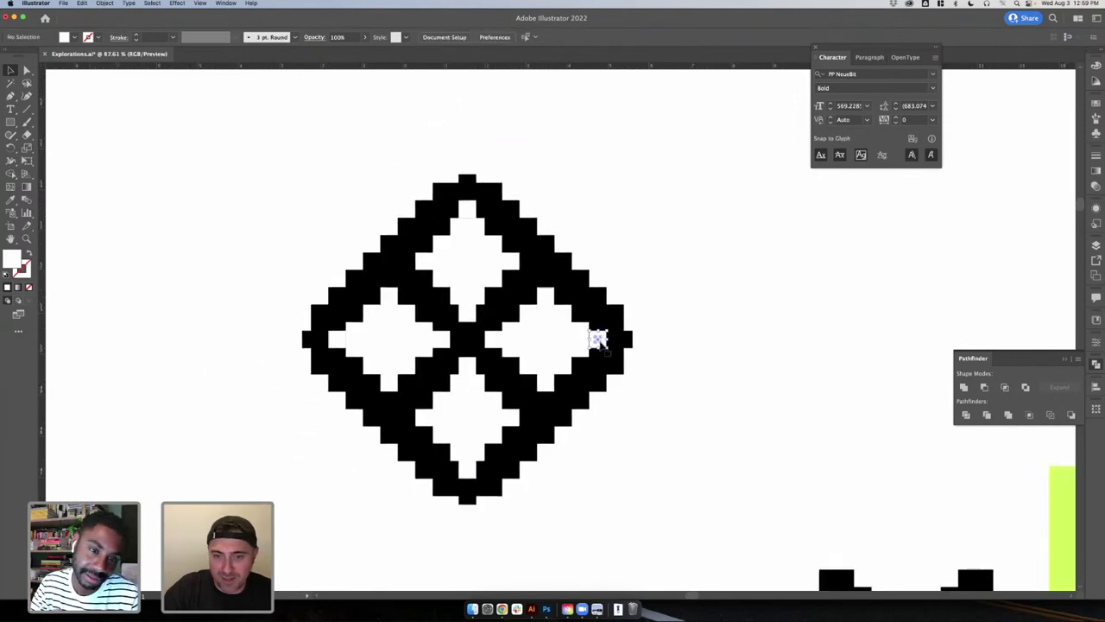
# - Check the placement of the white corner squares in outline view, and review the whole diamond beneath the VOX wordmark
pyautogui.click(594, 337)
pyautogui.scroll(4, 594, 336)
pyautogui.click(694, 339)
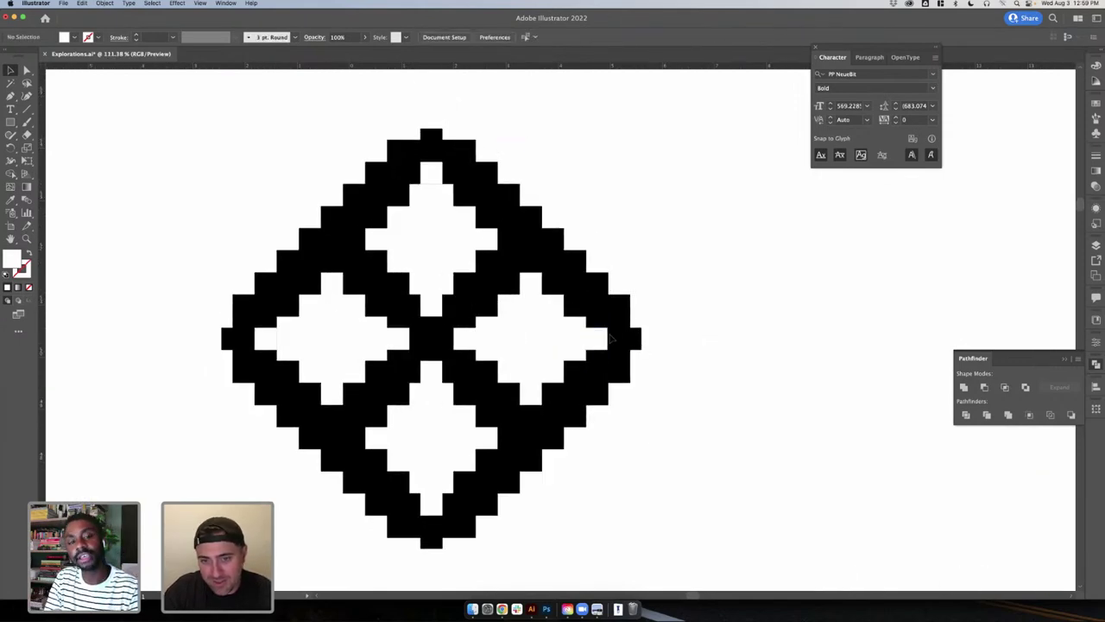
pyautogui.click(602, 337)
pyautogui.click(664, 348)
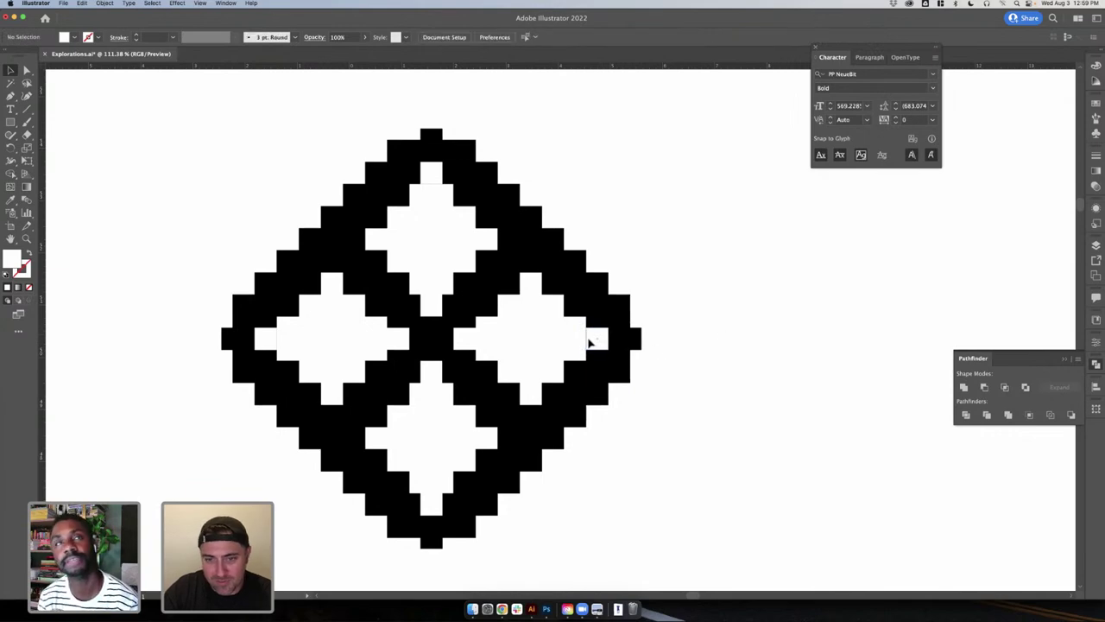
pyautogui.press('super+y')
pyautogui.press('super+y')
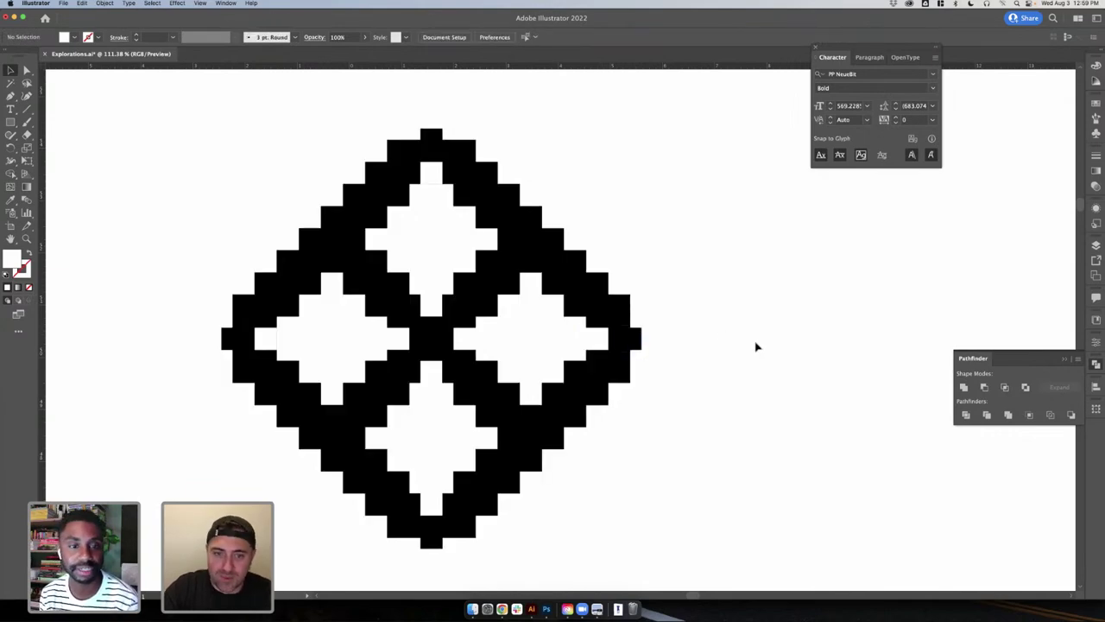
pyautogui.scroll(-5, 751, 346)
pyautogui.scroll(1, 595, 304)
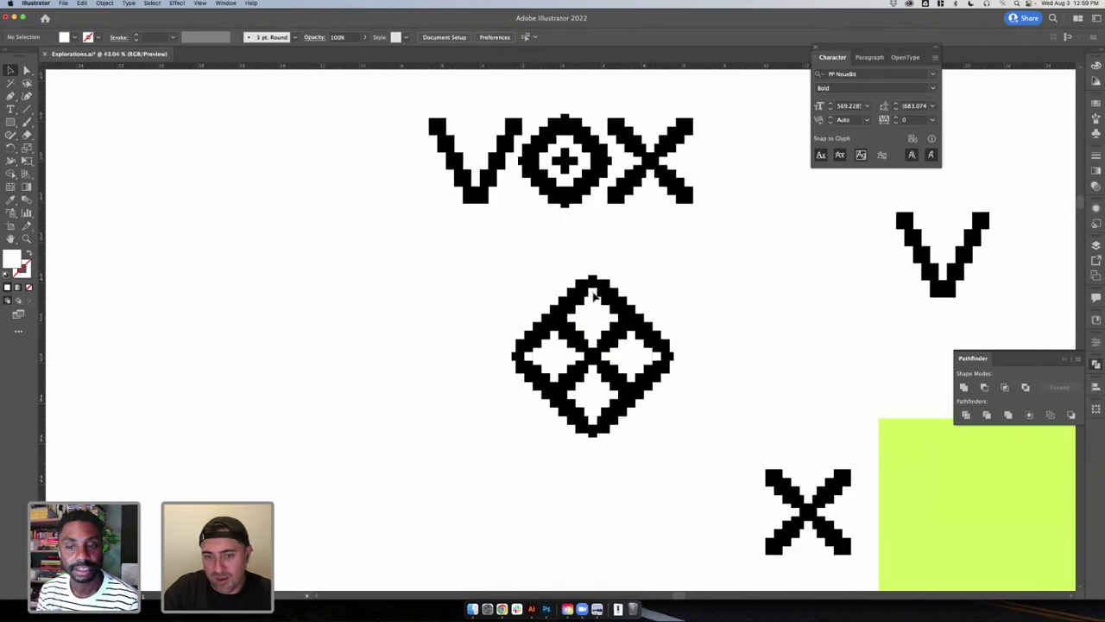
pyautogui.click(594, 293)
pyautogui.click(710, 294)
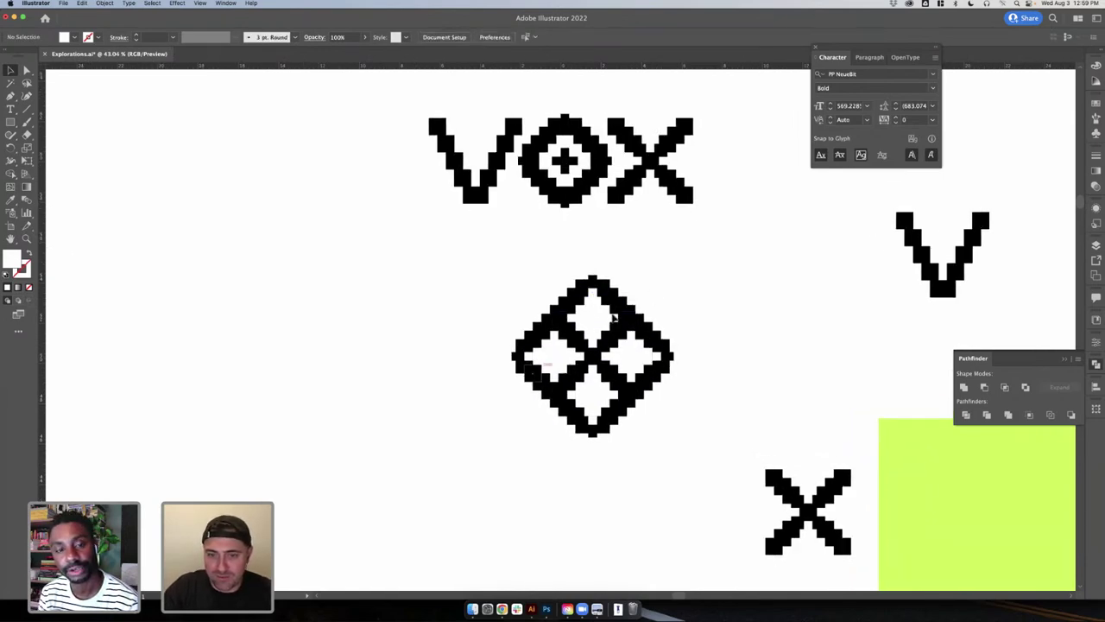
# - Examine up close how the left cell's white square lines up with the left arch
pyautogui.scroll(2, 548, 354)
pyautogui.click(516, 359)
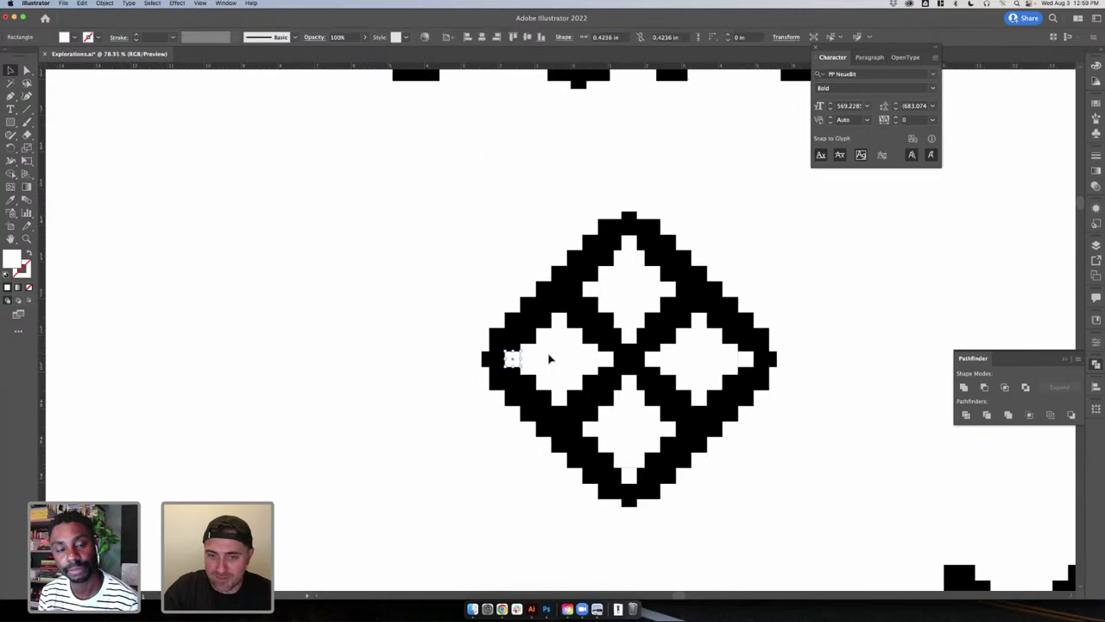
pyautogui.click(781, 262)
pyautogui.click(516, 358)
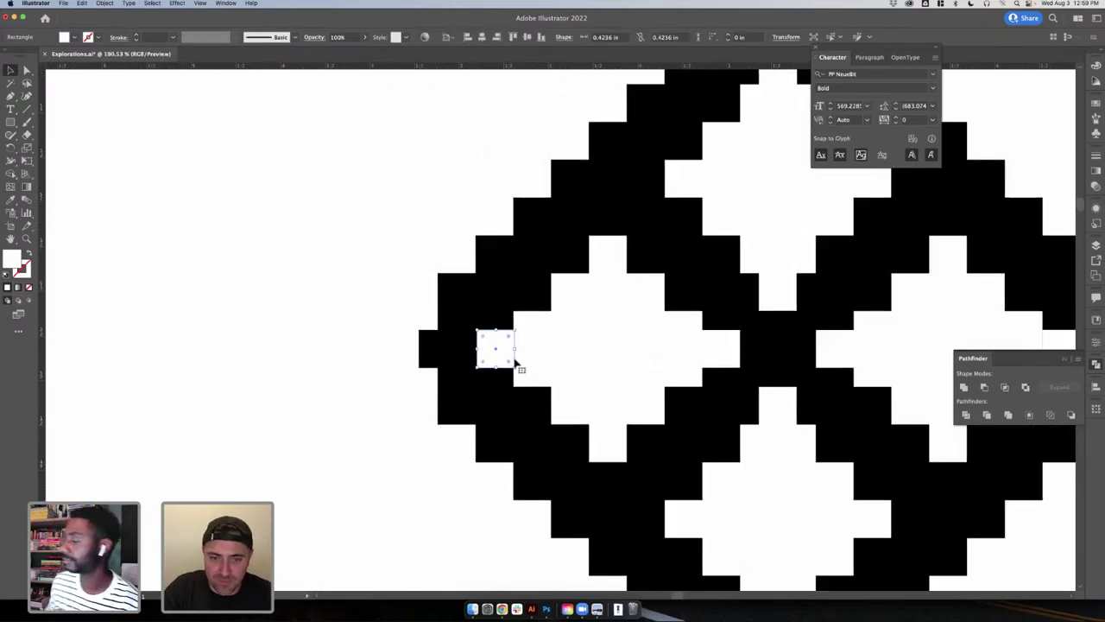
pyautogui.scroll(3, 516, 358)
pyautogui.moveTo(501, 352); pyautogui.dragTo(518, 355)
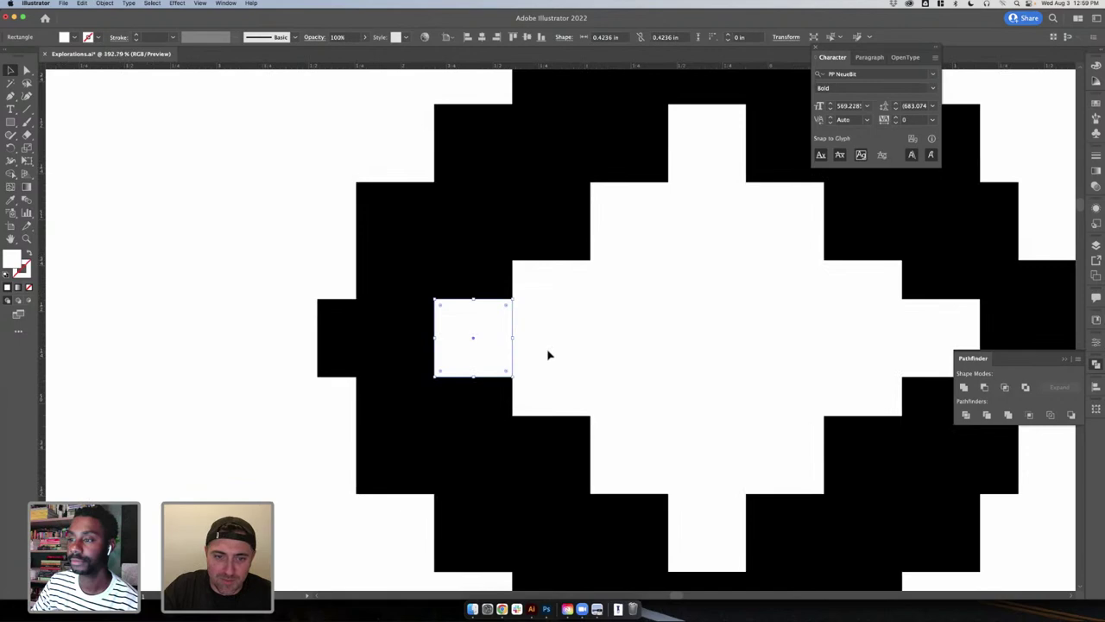
pyautogui.click(497, 277)
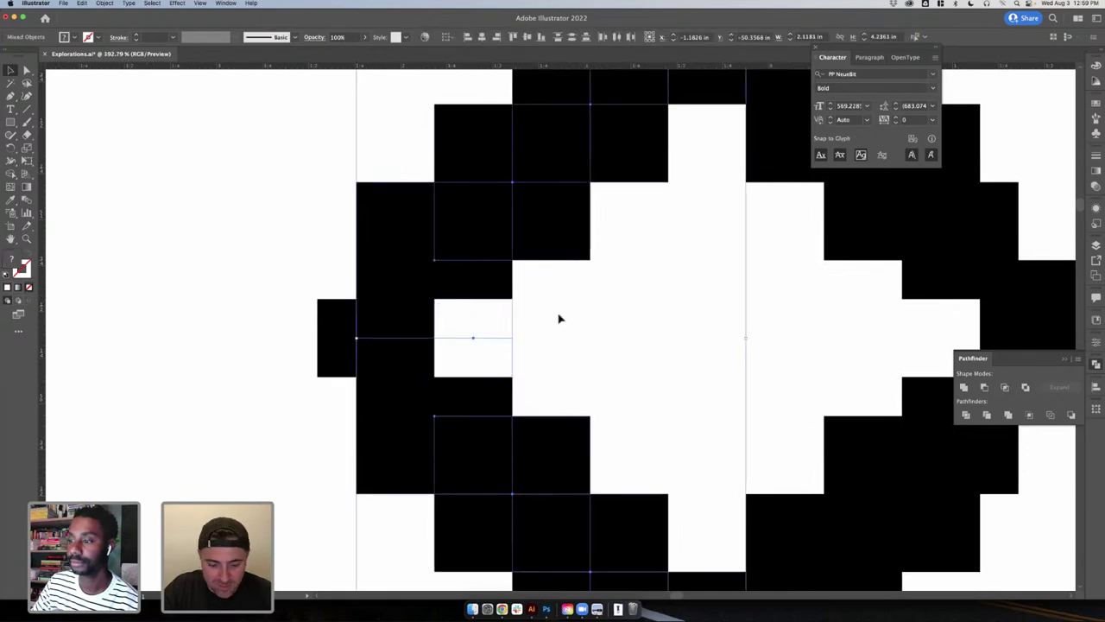
pyautogui.click(558, 317)
# - Try to subtract the left cell's white square from the left arch with Minus Front while in outline view
pyautogui.press('super+y')
pyautogui.scroll(3, 557, 316)
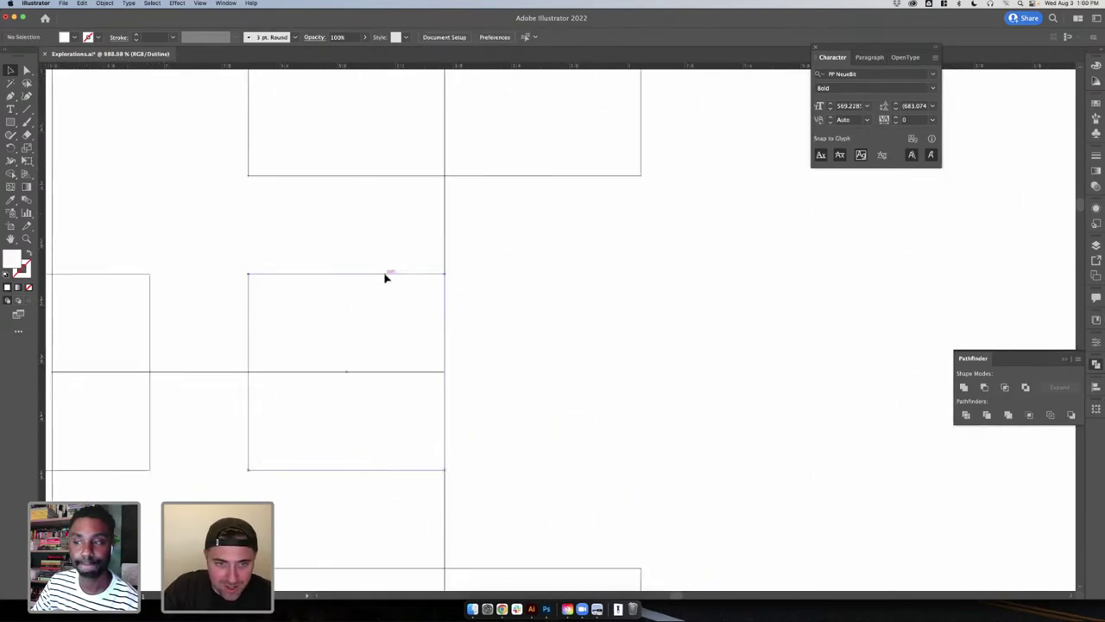
pyautogui.click(384, 273)
pyautogui.keyDown('shift'); pyautogui.click(444, 250); pyautogui.keyUp('shift')
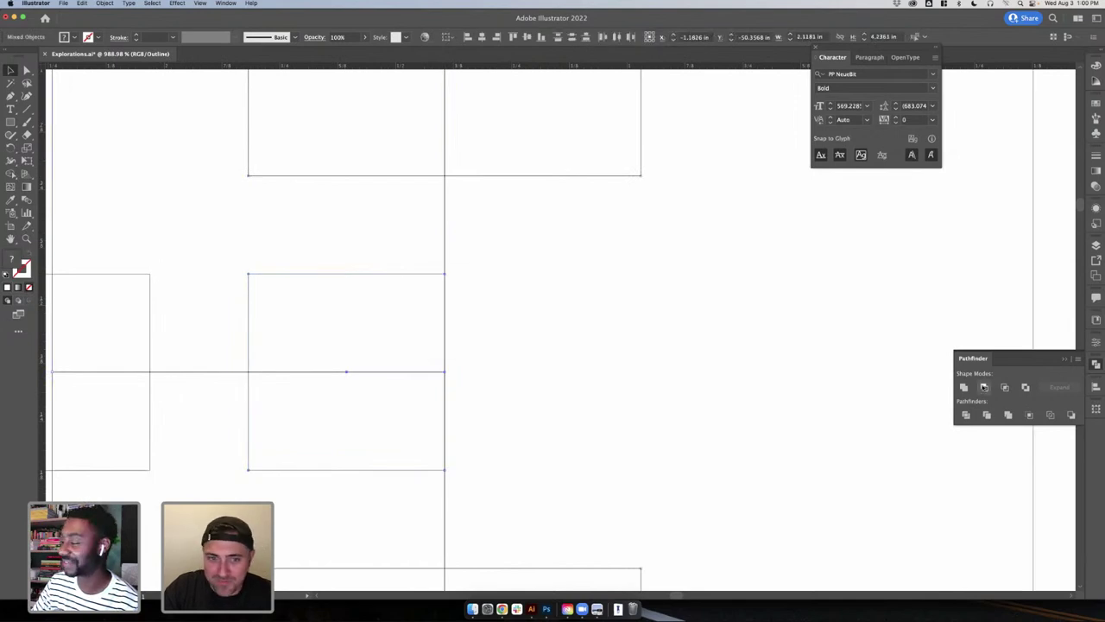
pyautogui.click(984, 386)
pyautogui.click(643, 326)
pyautogui.click(546, 334)
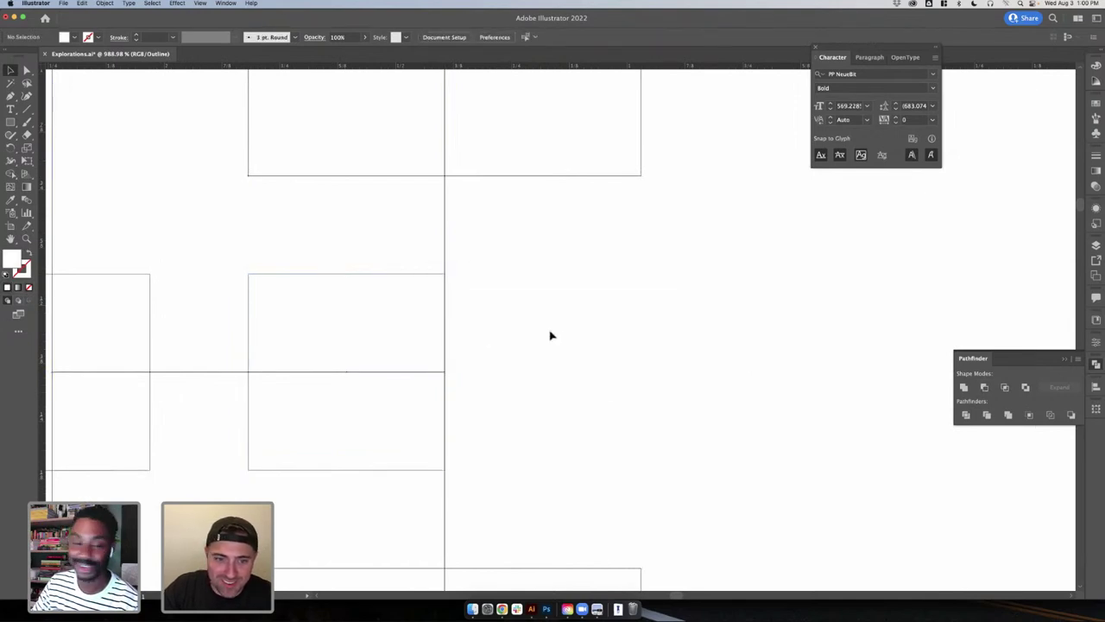
pyautogui.scroll(-6, 551, 335)
pyautogui.press('super+y')
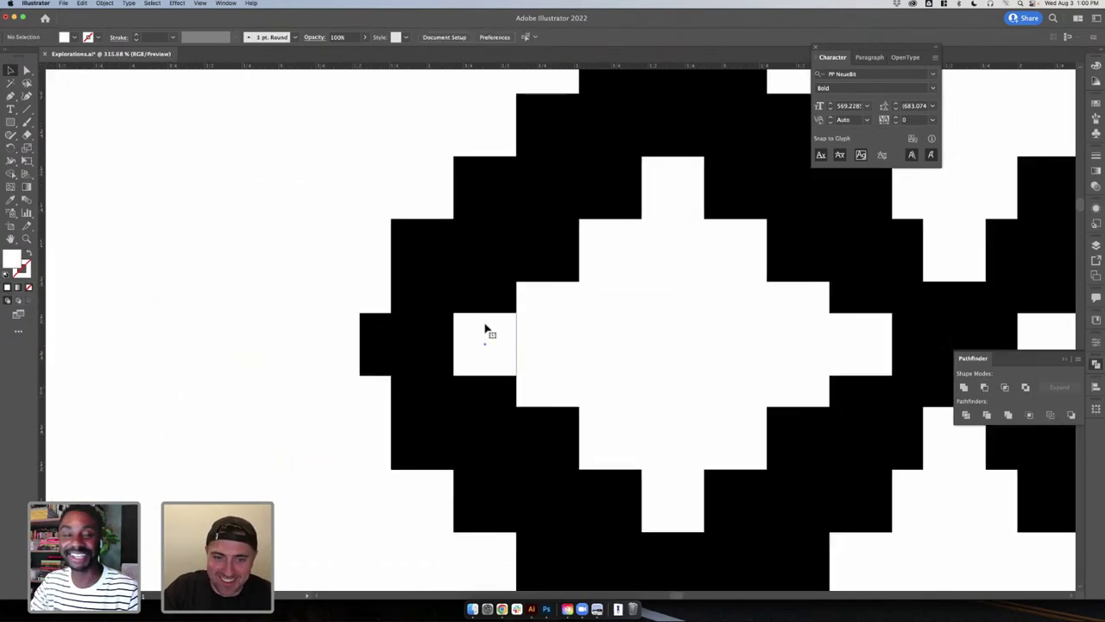
# - Unite the diamond's four outer arches and their tip squares into one shape
pyautogui.scroll(-5, 483, 328)
pyautogui.moveTo(483, 328); pyautogui.dragTo(545, 298)
pyautogui.keyDown('shift'); pyautogui.click(433, 331); pyautogui.keyUp('shift')
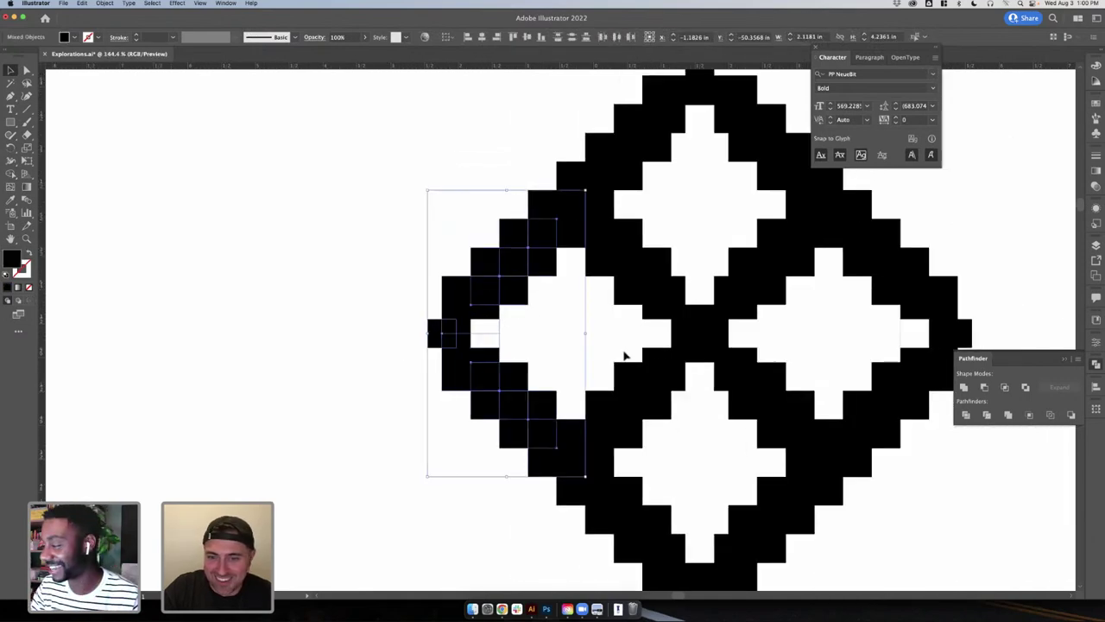
pyautogui.keyDown('shift'); pyautogui.click(661, 369); pyautogui.keyUp('shift')
pyautogui.keyDown('shift'); pyautogui.click(799, 527); pyautogui.keyUp('shift')
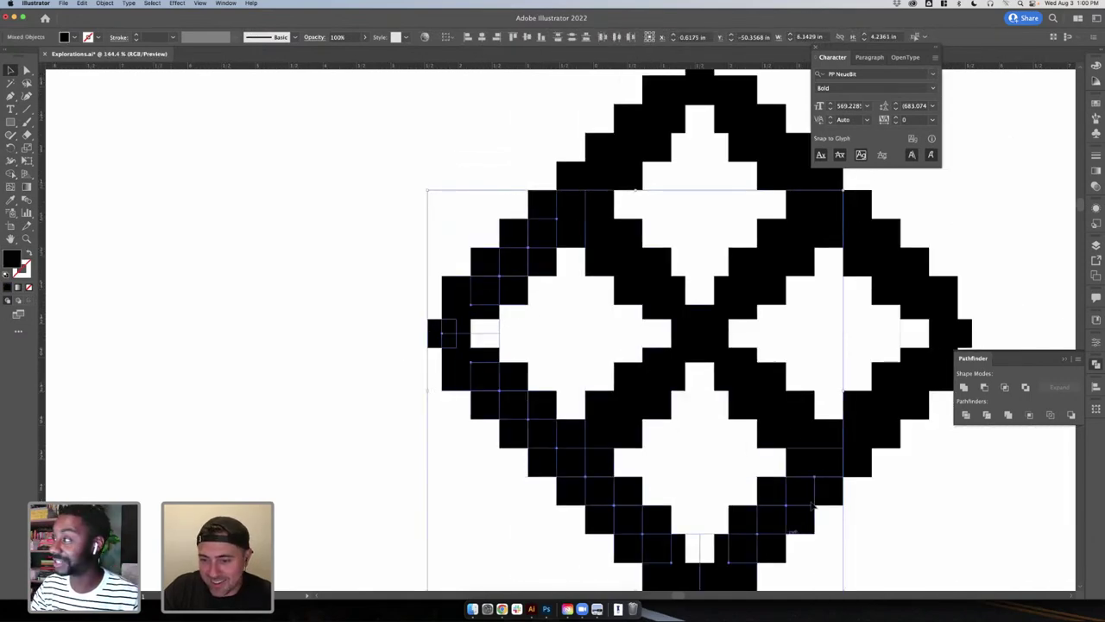
pyautogui.keyDown('shift'); pyautogui.click(913, 402); pyautogui.keyUp('shift')
pyautogui.keyDown('shift'); pyautogui.click(848, 286); pyautogui.keyUp('shift')
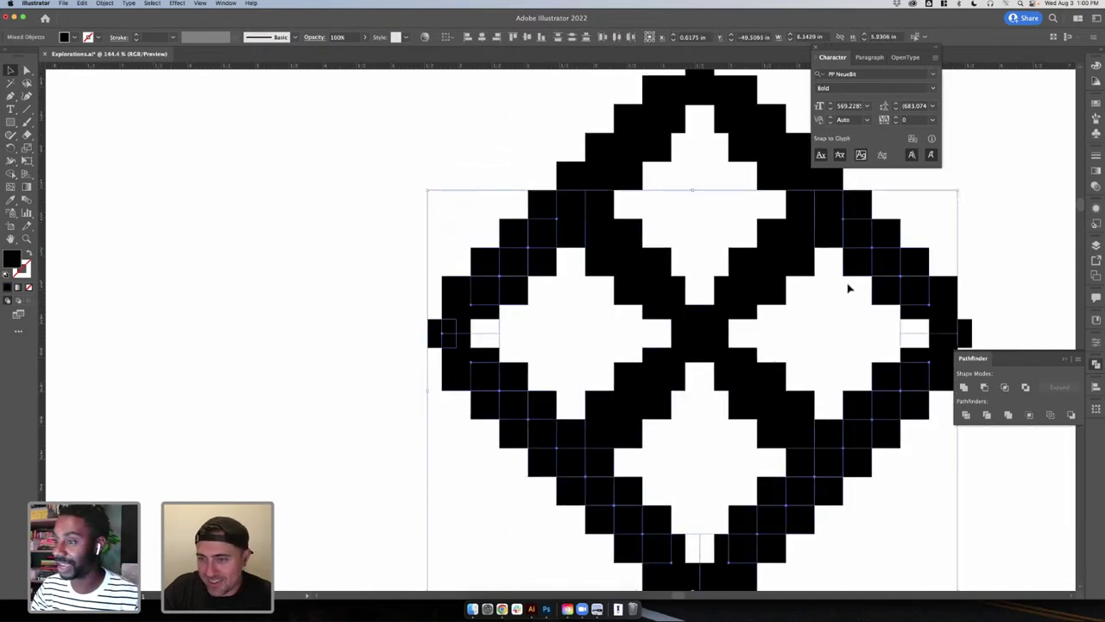
pyautogui.keyDown('shift'); pyautogui.click(773, 152); pyautogui.keyUp('shift')
pyautogui.scroll(2, 750, 178)
pyautogui.hscroll(2, 749, 178)
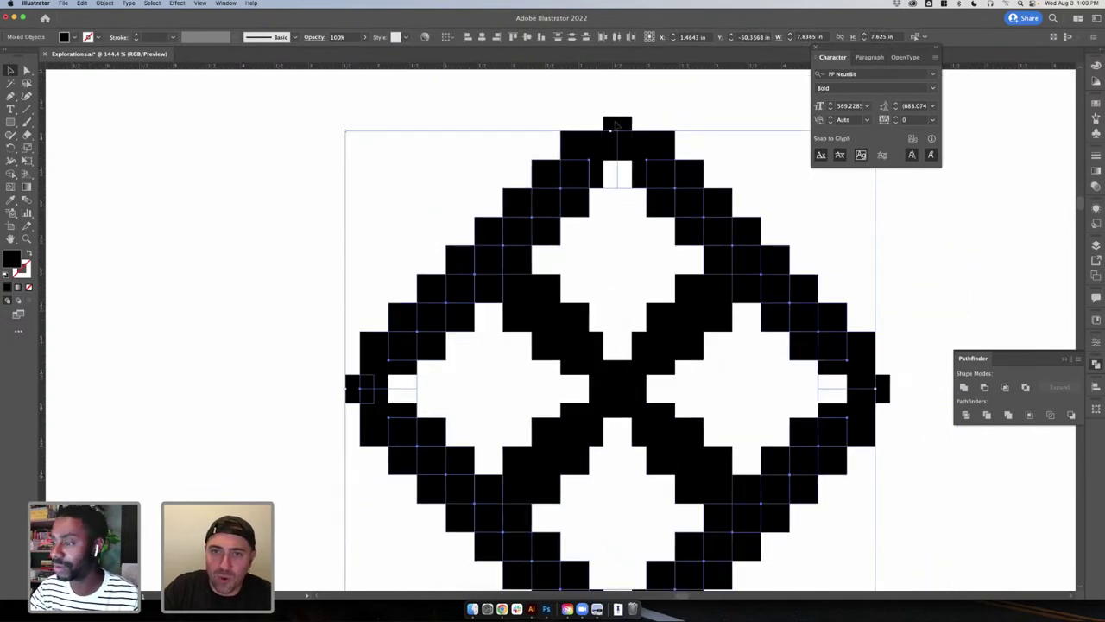
pyautogui.keyDown('shift'); pyautogui.click(617, 124); pyautogui.keyUp('shift')
pyautogui.keyDown('shift'); pyautogui.click(882, 389); pyautogui.keyUp('shift')
pyautogui.scroll(-3, 870, 470)
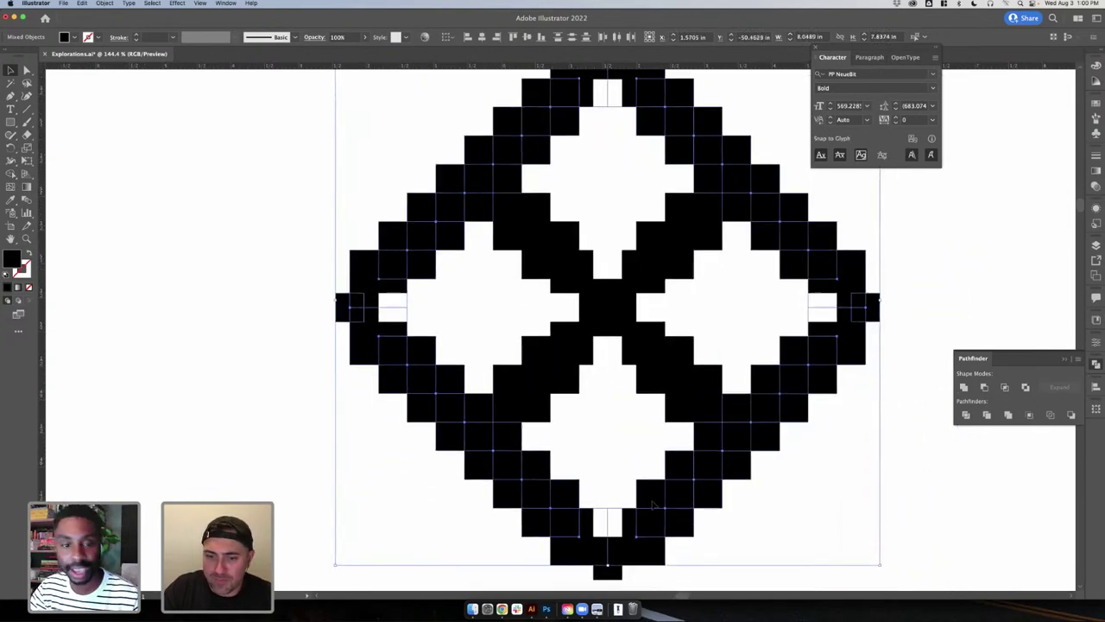
pyautogui.keyDown('shift'); pyautogui.click(607, 552); pyautogui.keyUp('shift')
pyautogui.keyDown('shift'); pyautogui.click(628, 544); pyautogui.keyUp('shift')
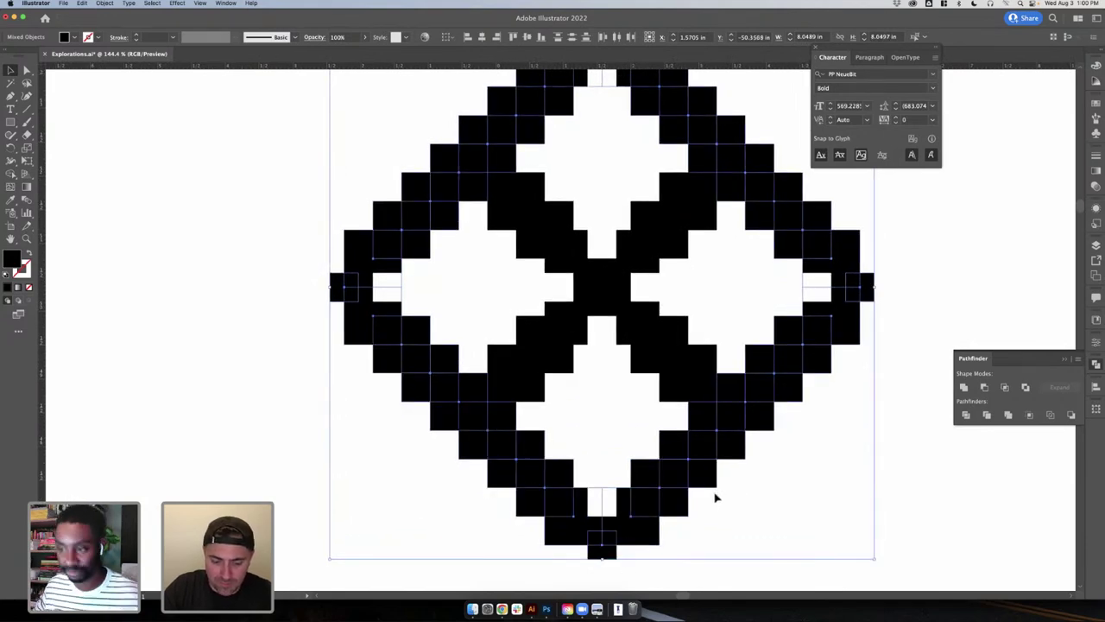
pyautogui.click(963, 388)
# - Check the white squares in the diamond's right, bottom and left cells by selecting them one at a time
pyautogui.click(797, 286)
pyautogui.click(808, 293)
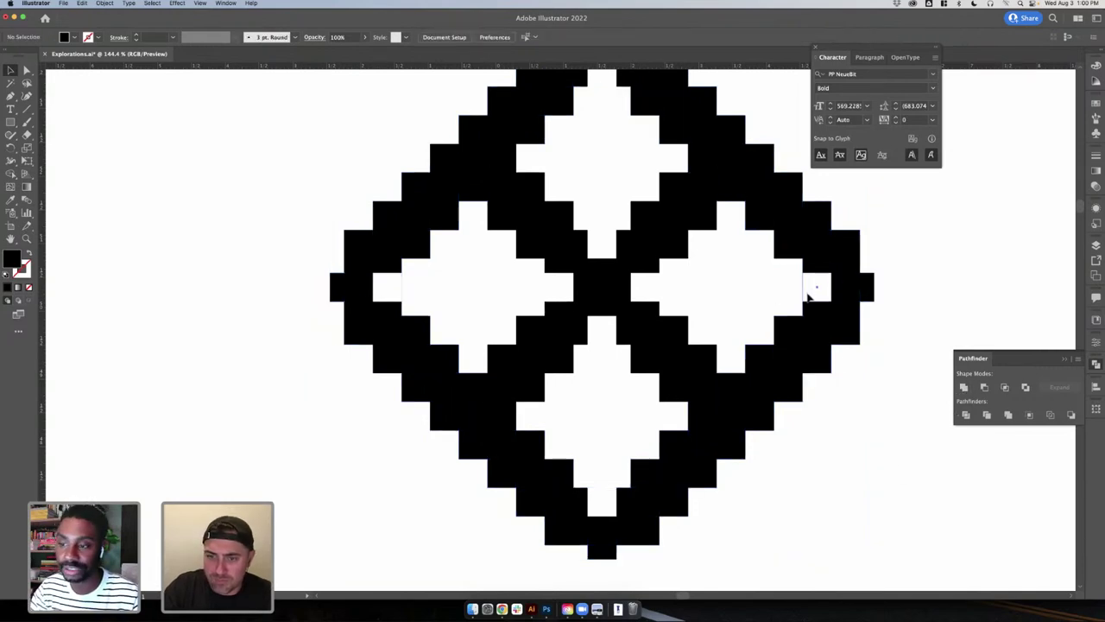
pyautogui.press('Delete')
pyautogui.click(609, 499)
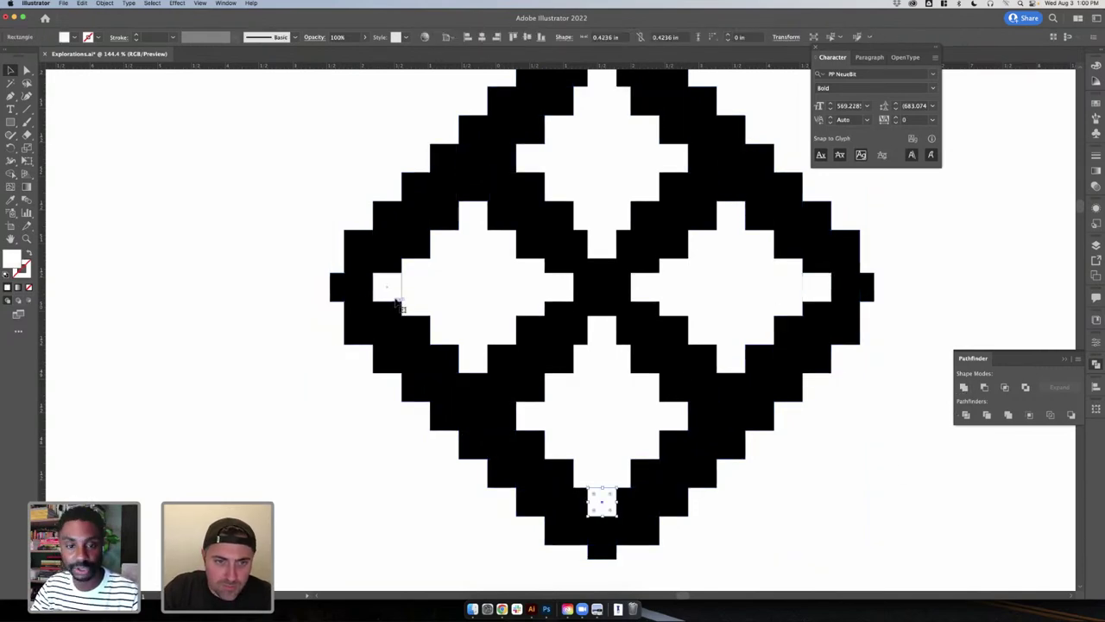
pyautogui.keyDown('shift'); pyautogui.click(397, 297); pyautogui.keyUp('shift')
pyautogui.press('Delete')
pyautogui.click(390, 294)
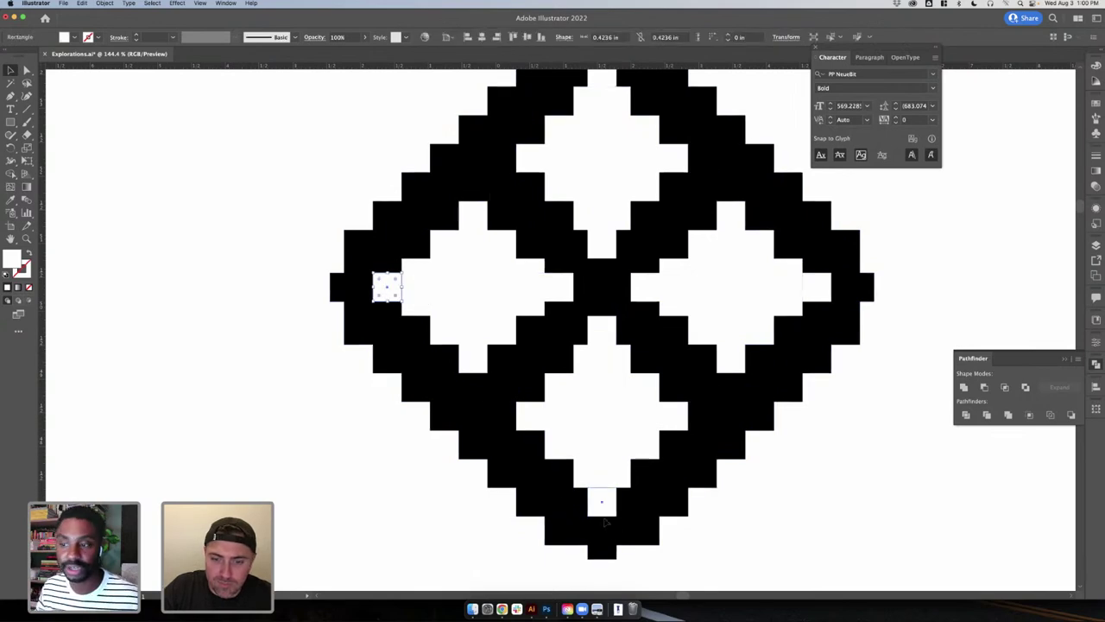
pyautogui.keyDown('shift'); pyautogui.click(606, 509); pyautogui.keyUp('shift')
pyautogui.press('Delete')
# - Move the top cell's white square up in outline view so its lower edge snaps to the arch's inner edge
pyautogui.click(615, 101)
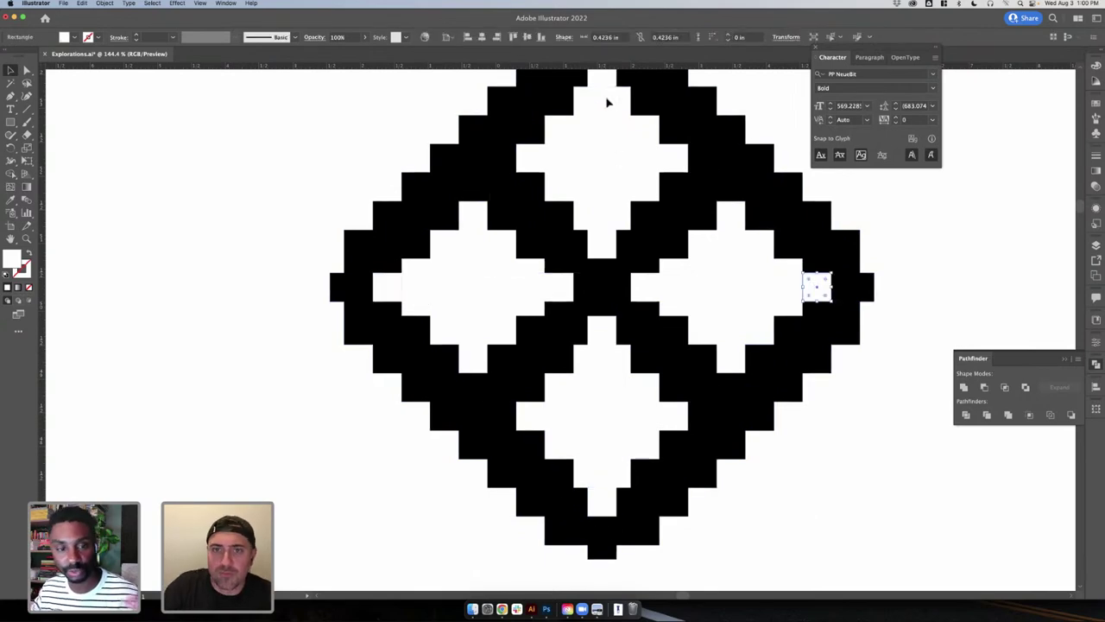
pyautogui.scroll(2, 609, 102)
pyautogui.scroll(5, 580, 165)
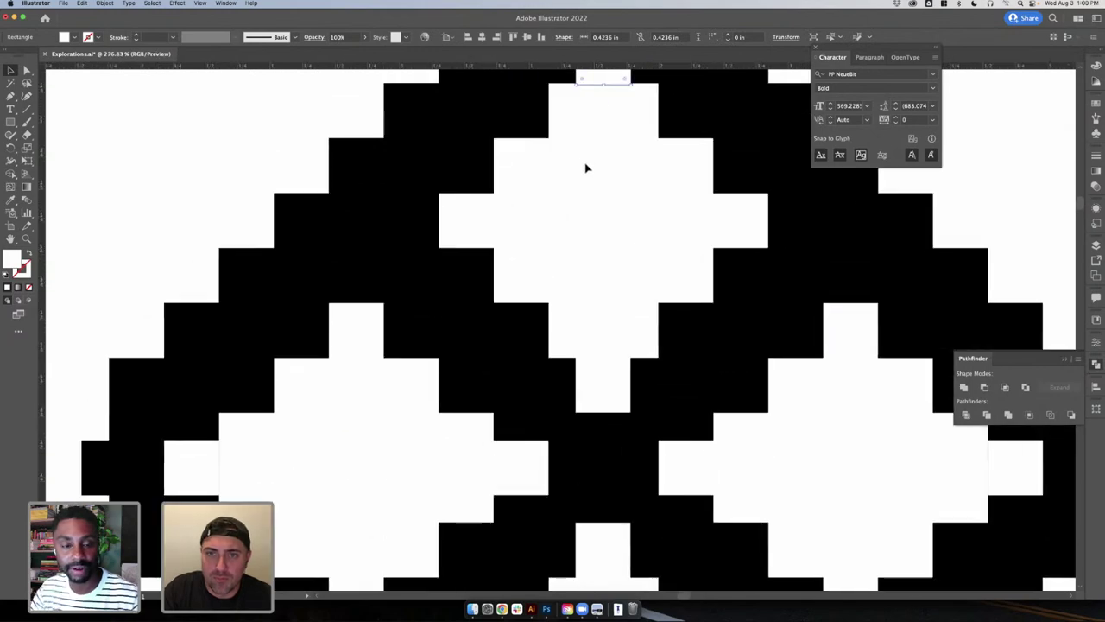
pyautogui.press('super+y')
pyautogui.scroll(3, 602, 200)
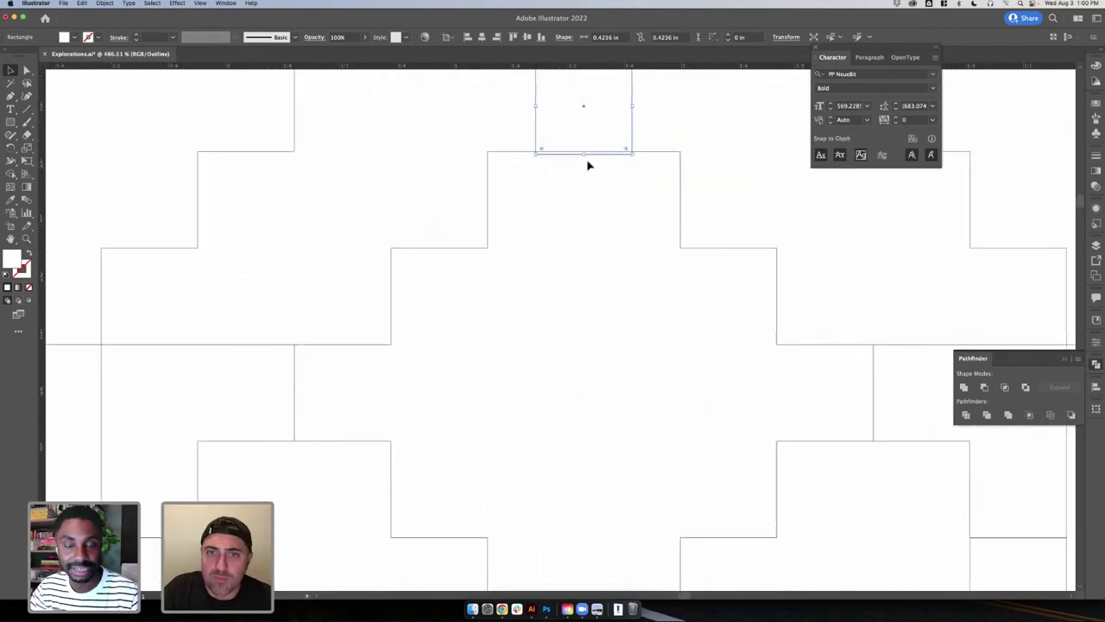
pyautogui.click(595, 161)
pyautogui.moveTo(596, 159); pyautogui.dragTo(596, 152)
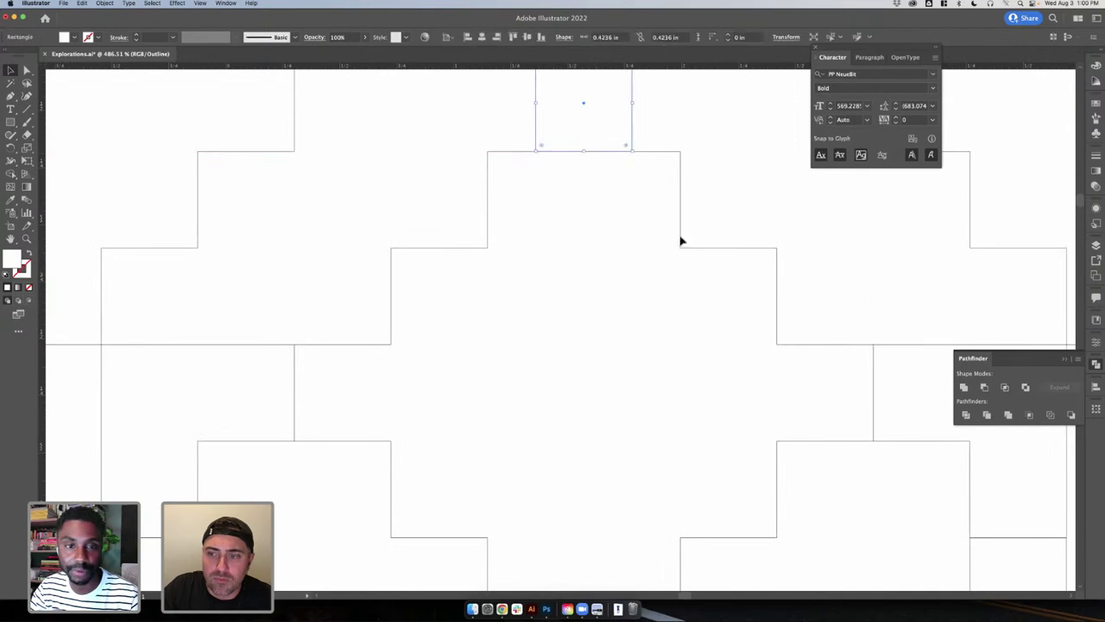
# - Subtract the top cell's white square from the united diamond outline with Minus Front in preview view
pyautogui.press('super+y')
pyautogui.keyDown('shift'); pyautogui.click(730, 248); pyautogui.keyUp('shift')
pyautogui.click(983, 386)
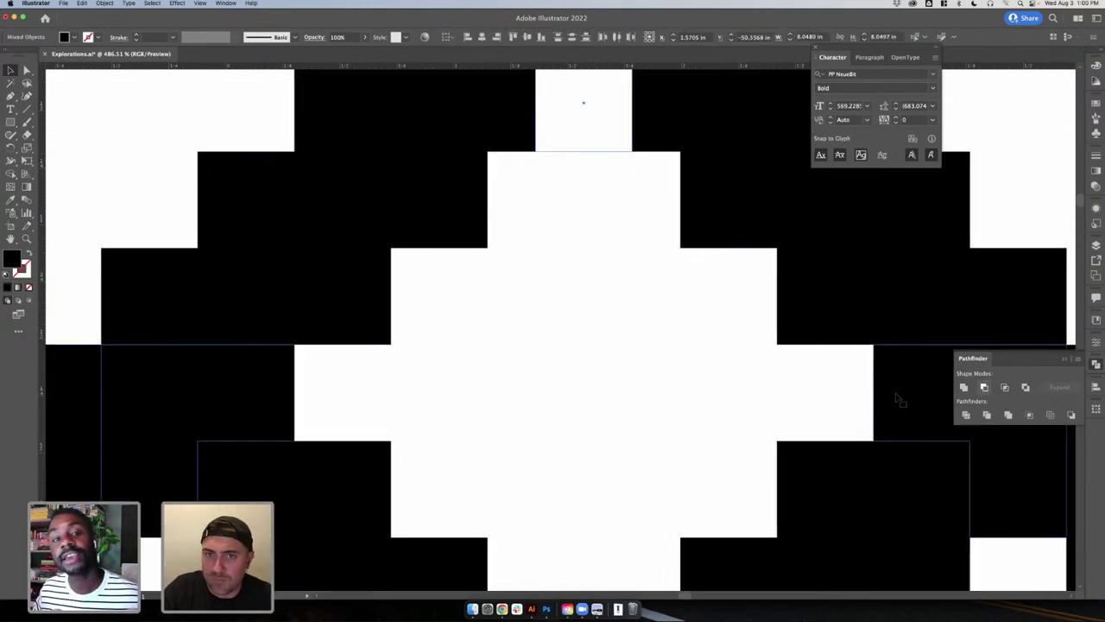
pyautogui.click(769, 382)
pyautogui.scroll(-2, 764, 367)
pyautogui.hscroll(3, 764, 367)
pyautogui.click(710, 331)
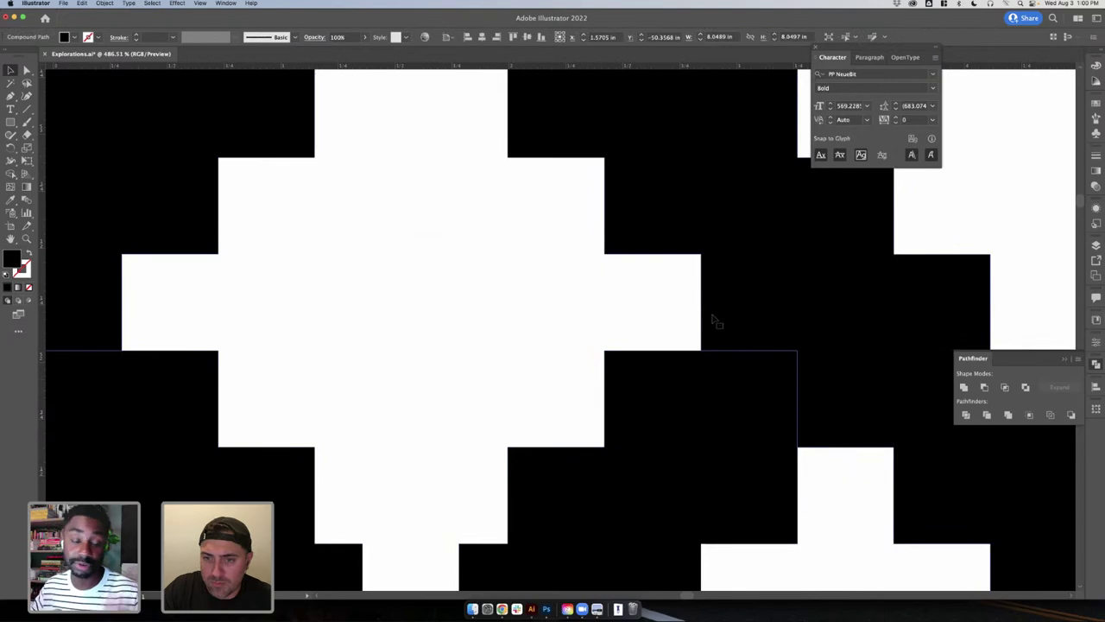
# - Try to subtract the right cell's white square from the diamond outline with Minus Front
pyautogui.scroll(-4, 632, 306)
pyautogui.scroll(-3, 636, 308)
pyautogui.hscroll(1, 636, 308)
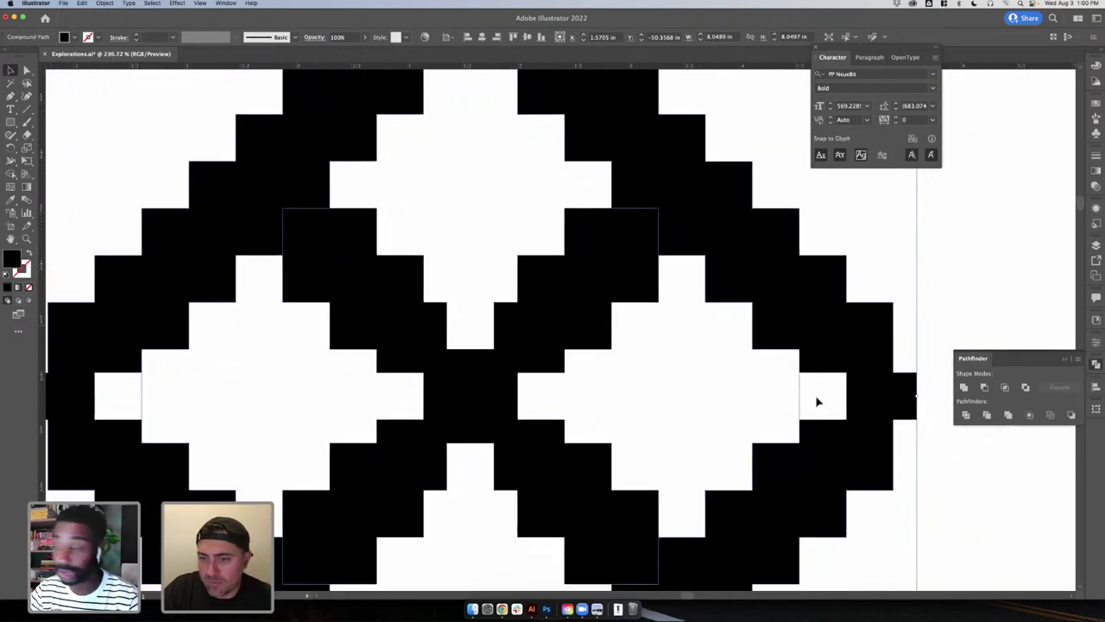
pyautogui.click(817, 400)
pyautogui.scroll(5, 820, 393)
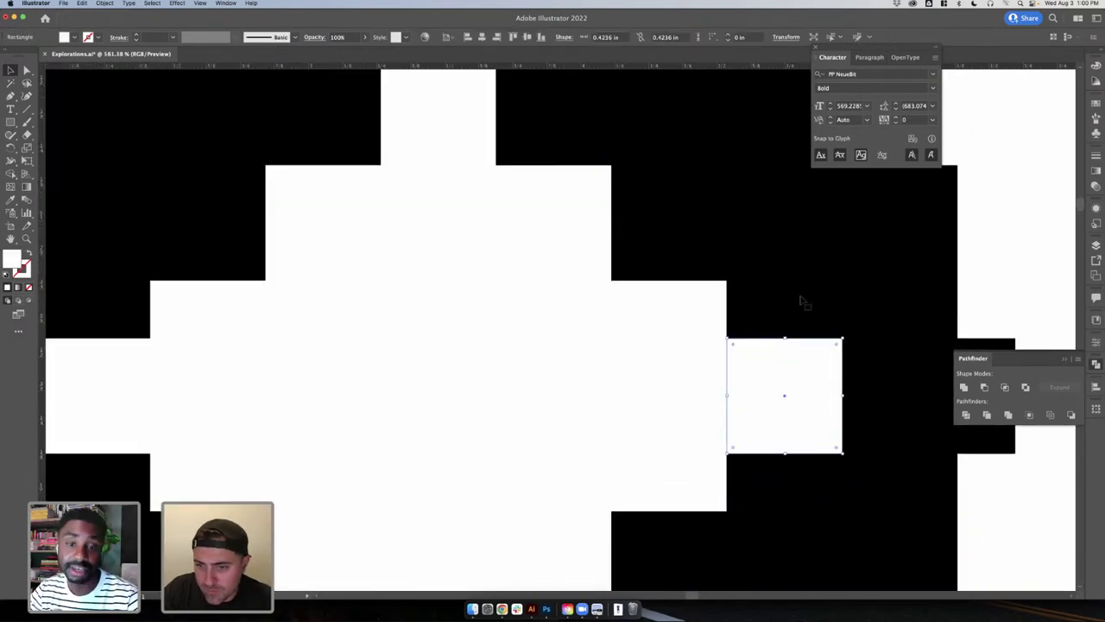
pyautogui.keyDown('shift'); pyautogui.click(827, 319); pyautogui.keyUp('shift')
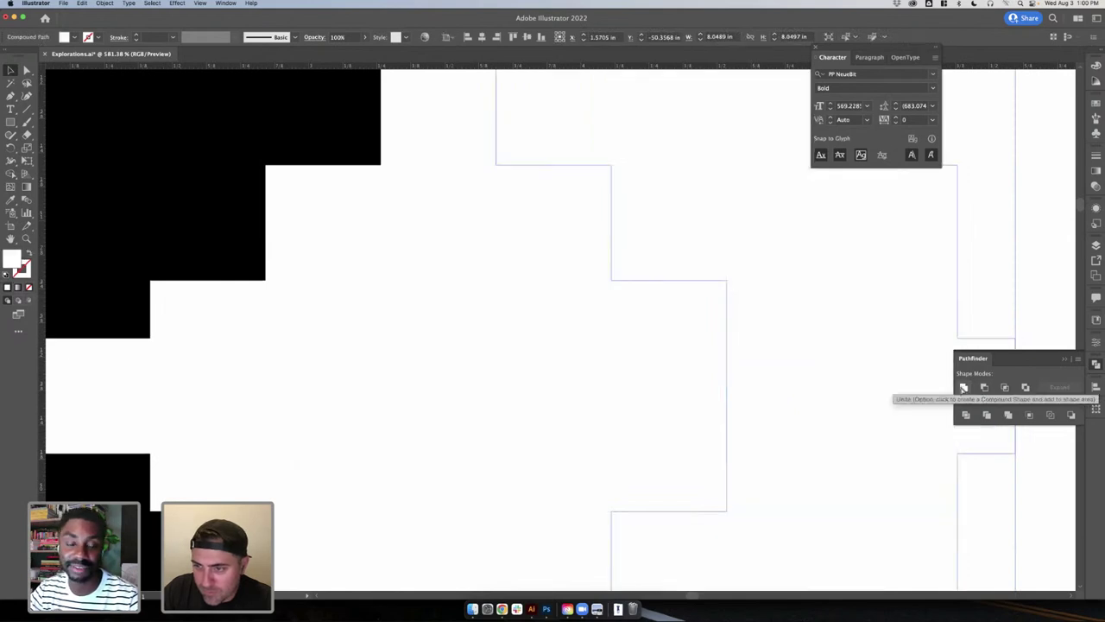
pyautogui.click(984, 387)
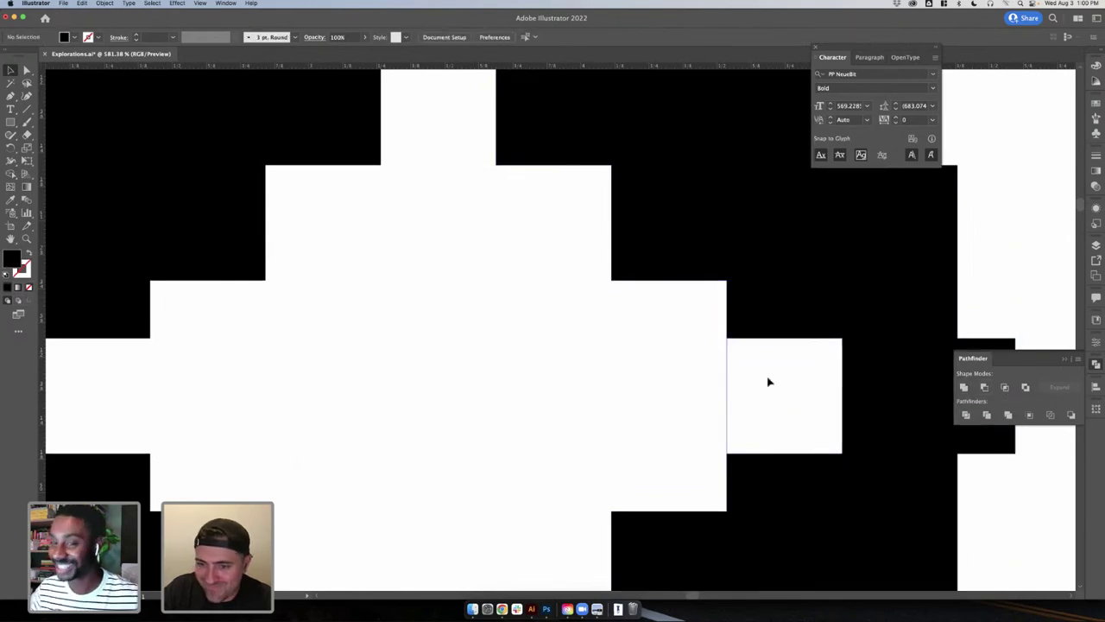
# - Snap the right cell's white square to the inner edge of the right arch in outline view
pyautogui.scroll(4, 769, 381)
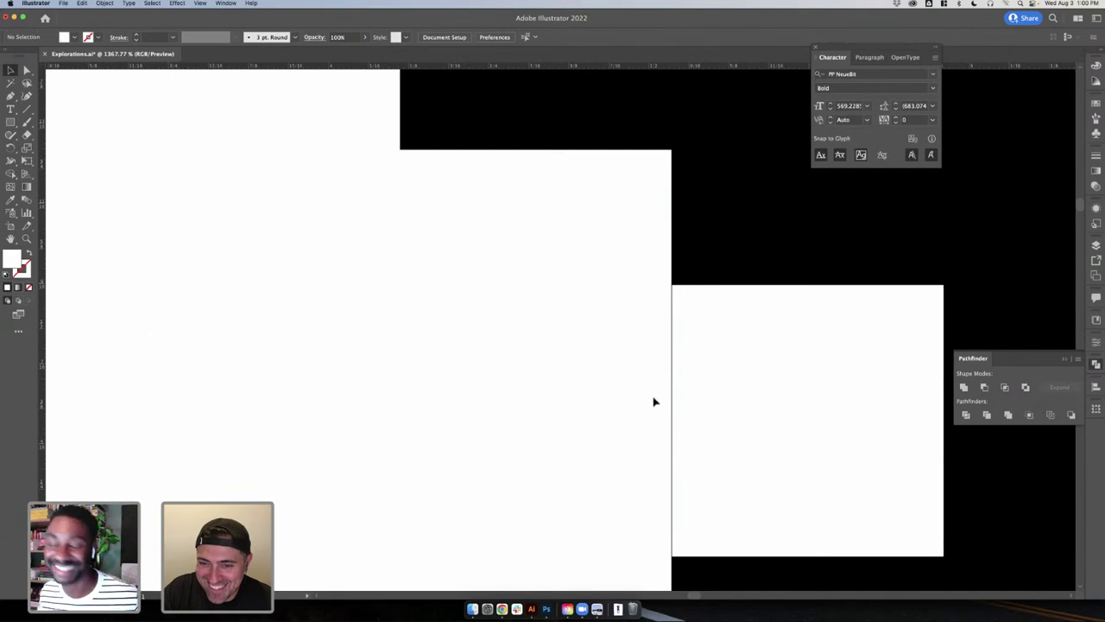
pyautogui.moveTo(733, 399); pyautogui.dragTo(702, 399)
pyautogui.press('super+y')
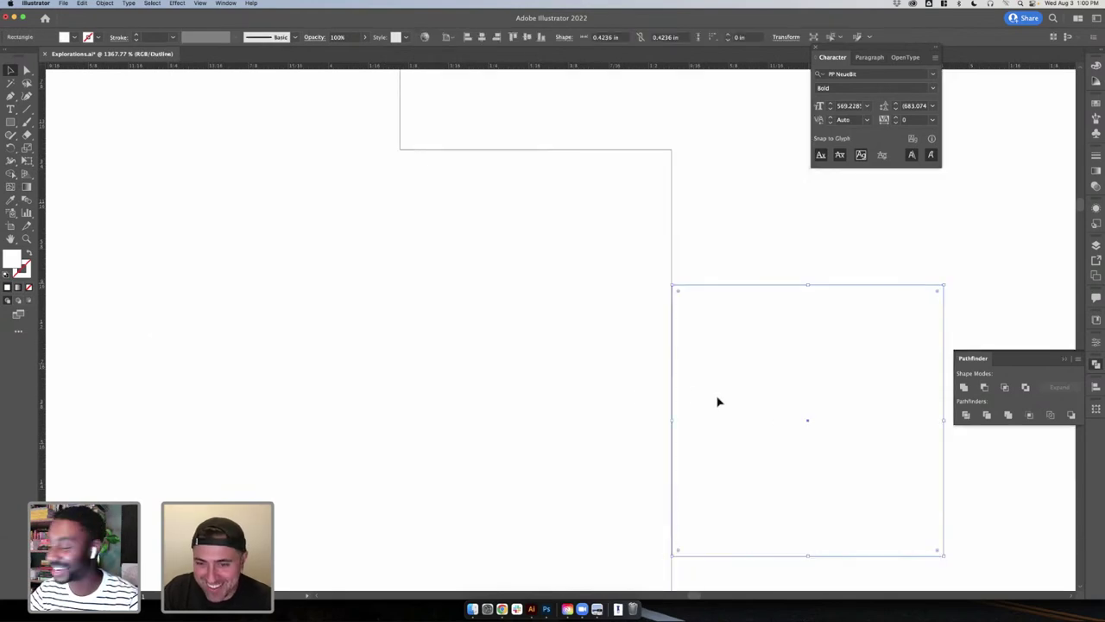
pyautogui.scroll(6, 617, 380)
pyautogui.hscroll(3, 859, 358)
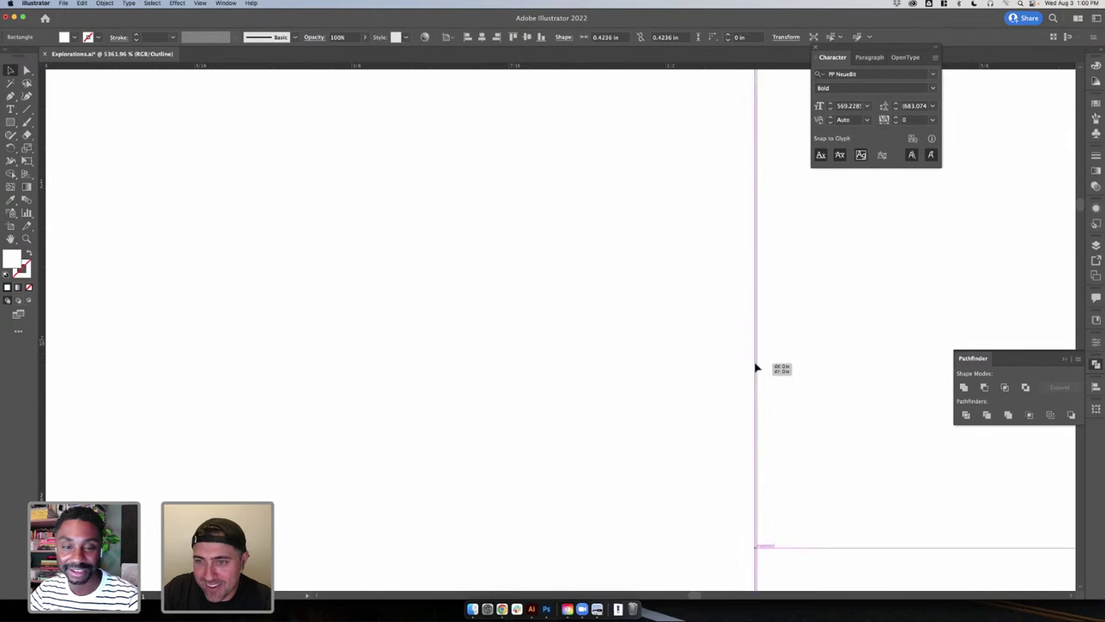
pyautogui.click(682, 361)
pyautogui.scroll(-8, 682, 361)
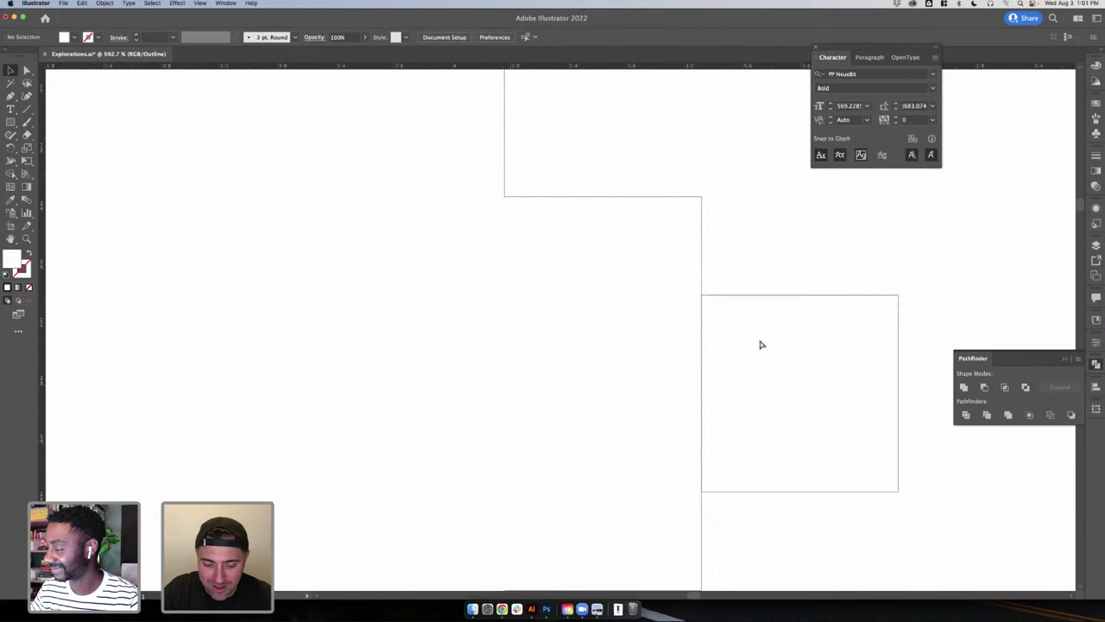
# - Try Minus Front again on the realigned right square in preview view, and examine the seam along its inner edge
pyautogui.press('super+y')
pyautogui.press('super+a')
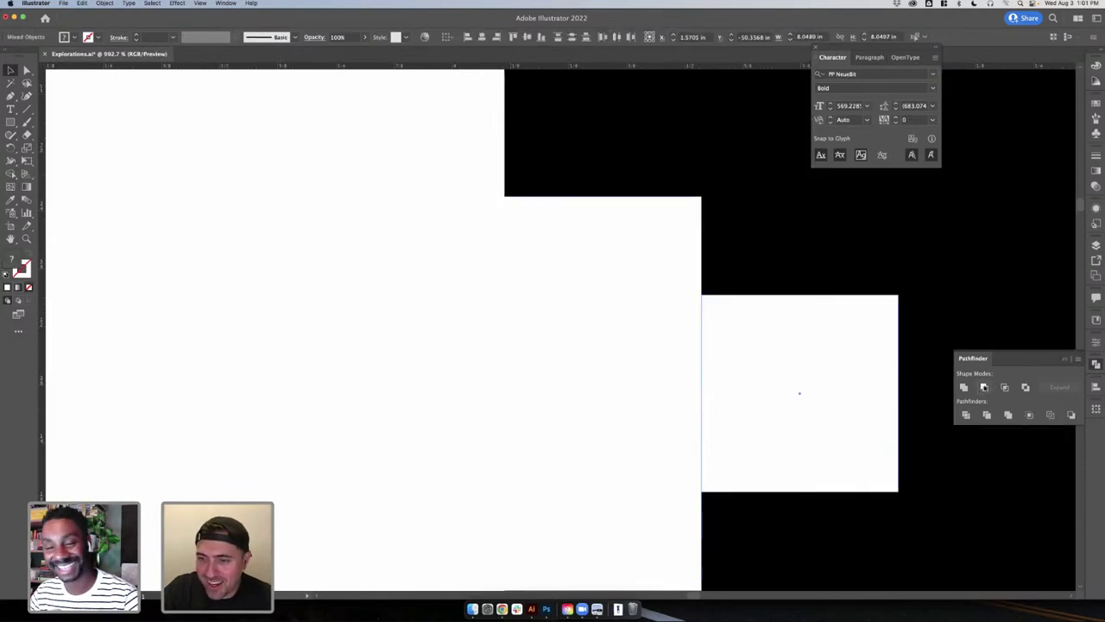
pyautogui.click(723, 389)
pyautogui.click(708, 387)
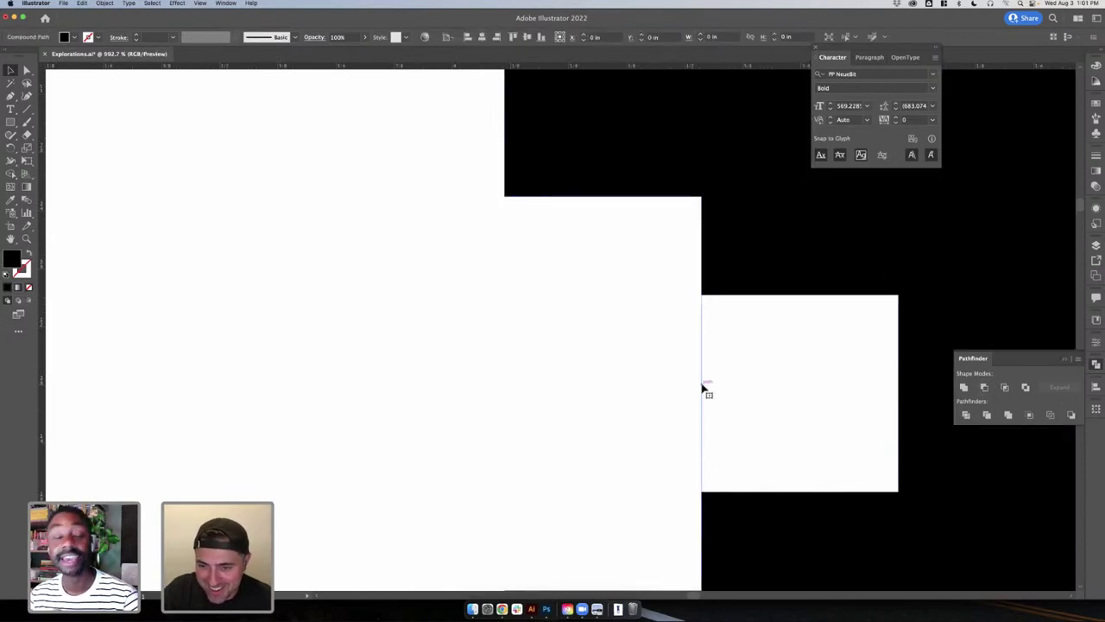
pyautogui.scroll(5, 708, 388)
pyautogui.click(708, 388)
pyautogui.click(599, 378)
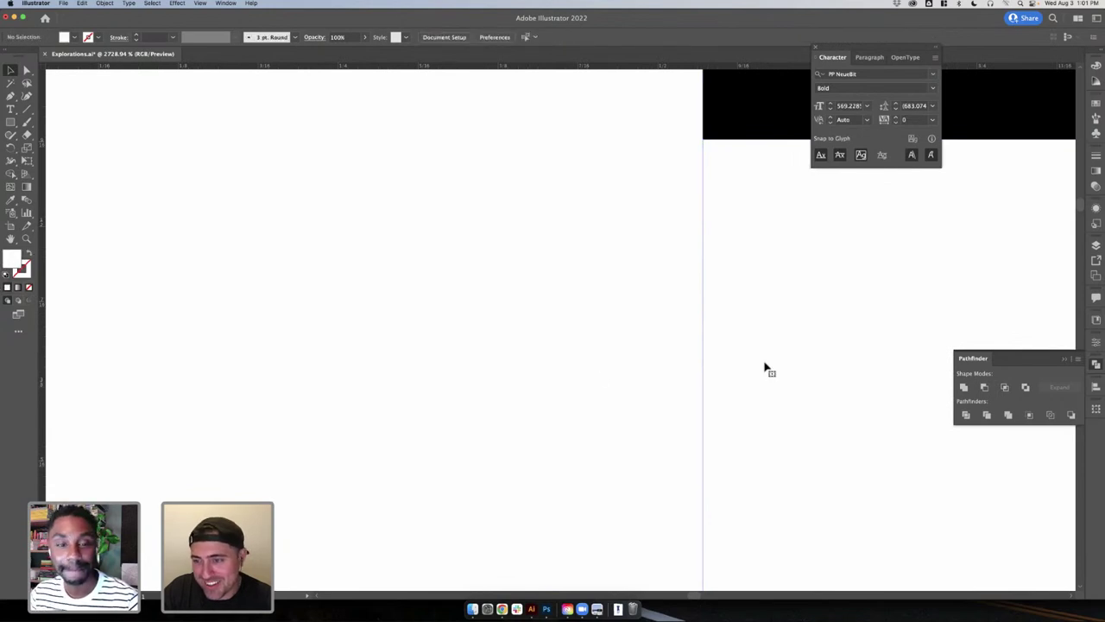
pyautogui.click(765, 365)
# - Try shifting the right cell's white square slightly outward, and undo the move
pyautogui.scroll(-3, 765, 366)
pyautogui.click(589, 342)
pyautogui.click(775, 397)
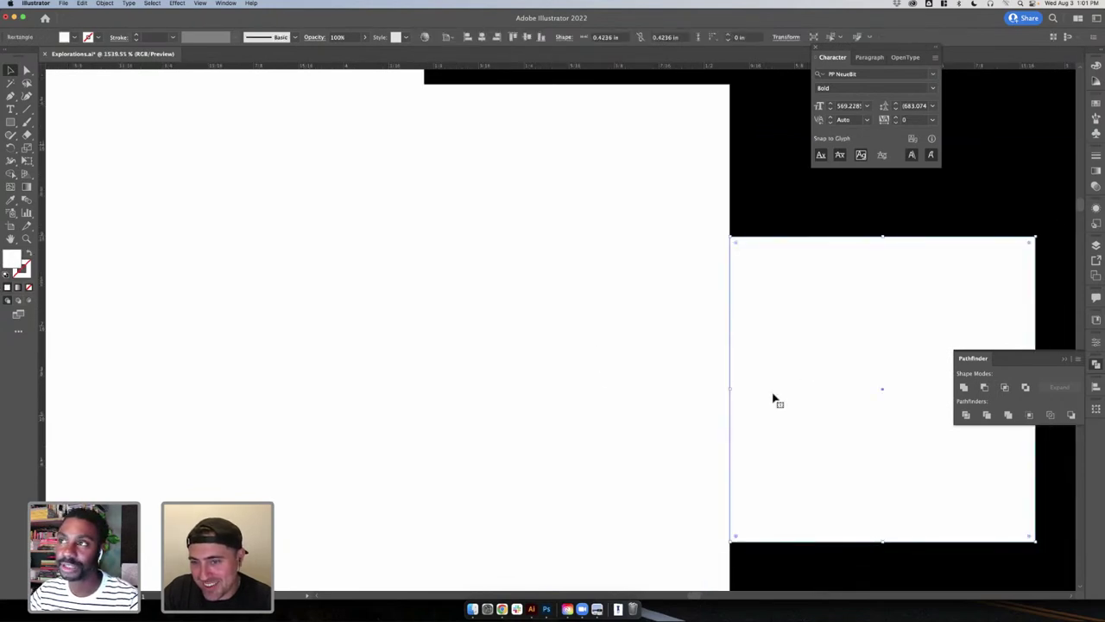
pyautogui.moveTo(790, 398); pyautogui.dragTo(812, 400)
pyautogui.press('super+z')
pyautogui.hscroll(3, 775, 390)
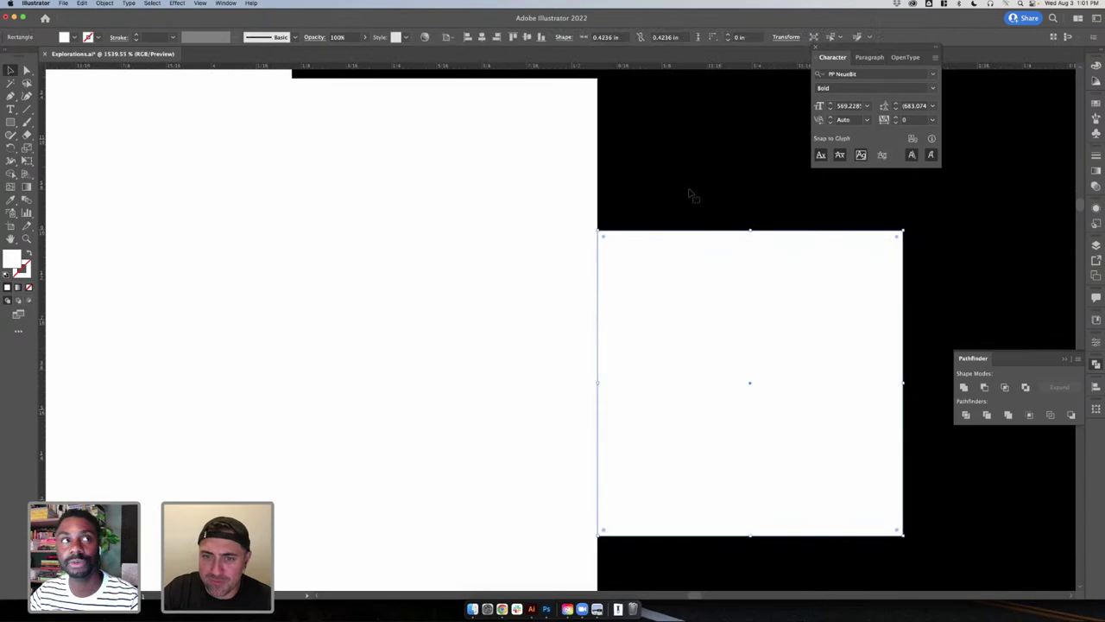
# - Inspect the corner where the right square meets the arch in outline view, and try subtracting the square from the diamond outline
pyautogui.keyDown('shift'); pyautogui.click(692, 192); pyautogui.keyUp('shift')
pyautogui.scroll(5, 600, 226)
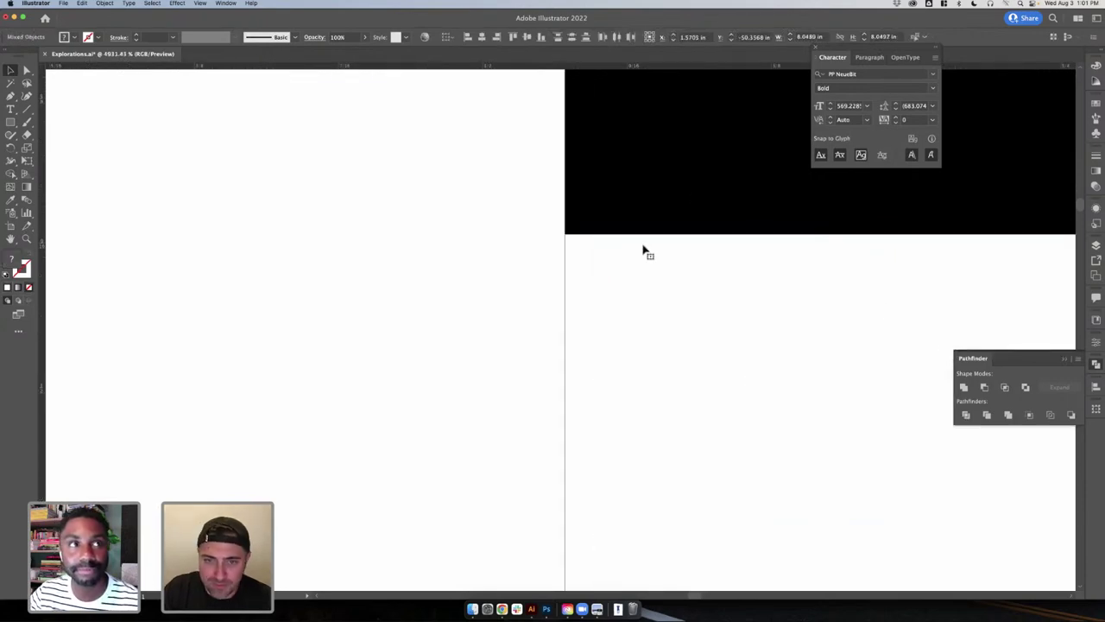
pyautogui.press('super+y')
pyautogui.scroll(5, 606, 247)
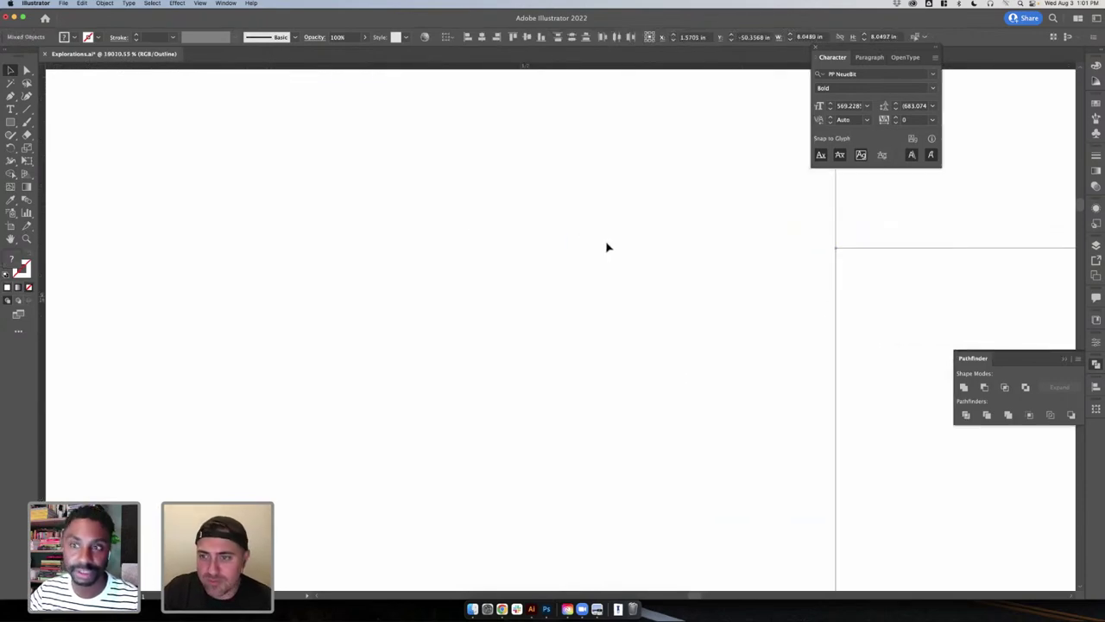
pyautogui.scroll(5, 607, 248)
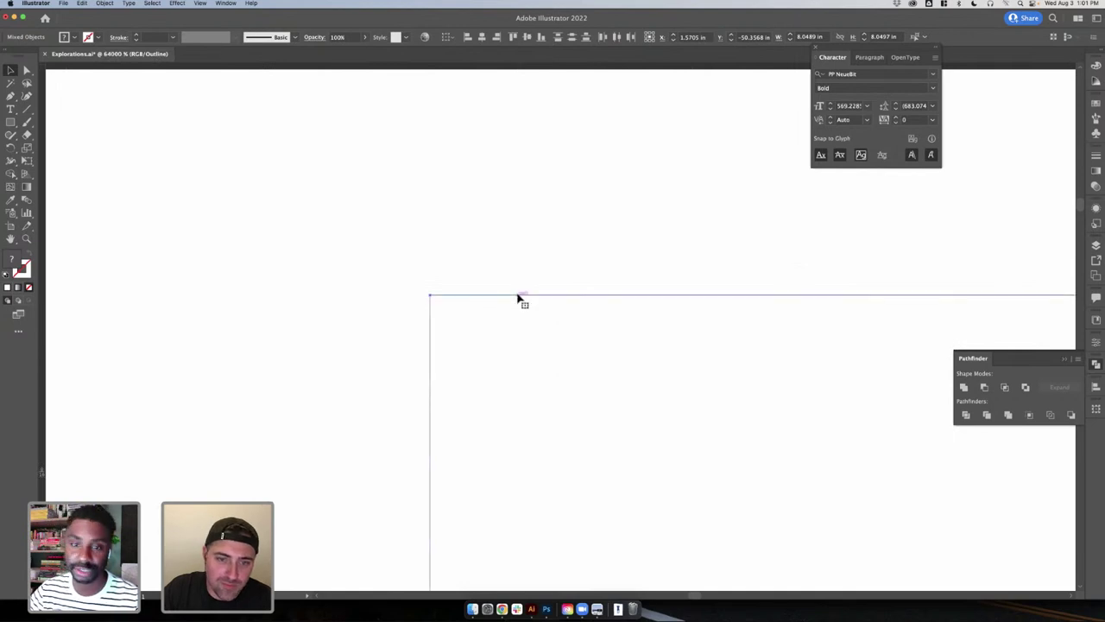
pyautogui.scroll(-9, 518, 290)
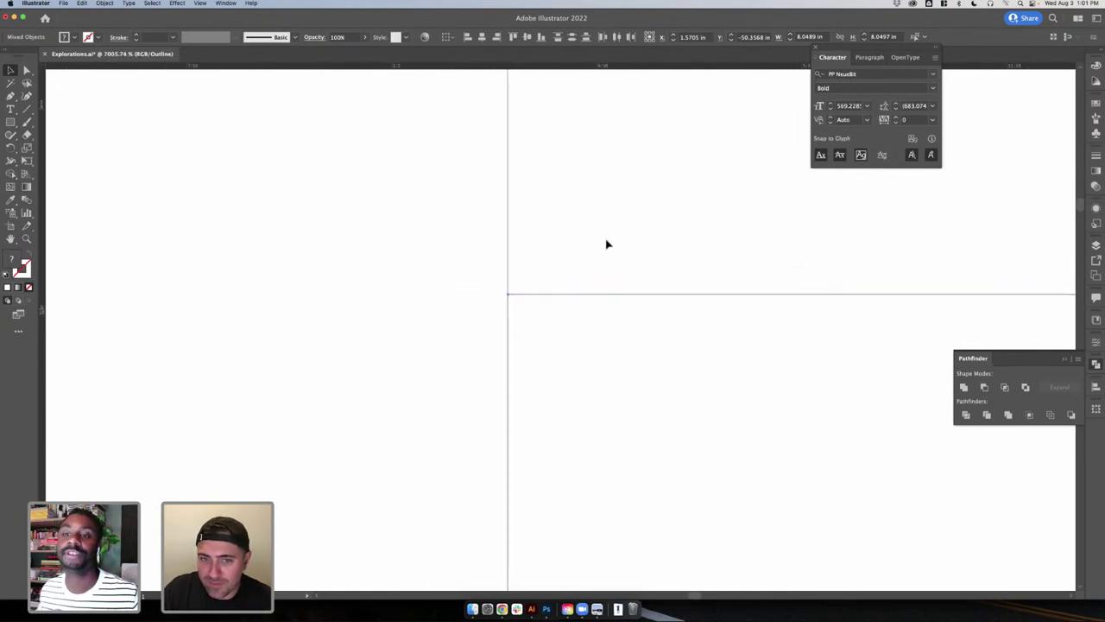
pyautogui.press('super+y')
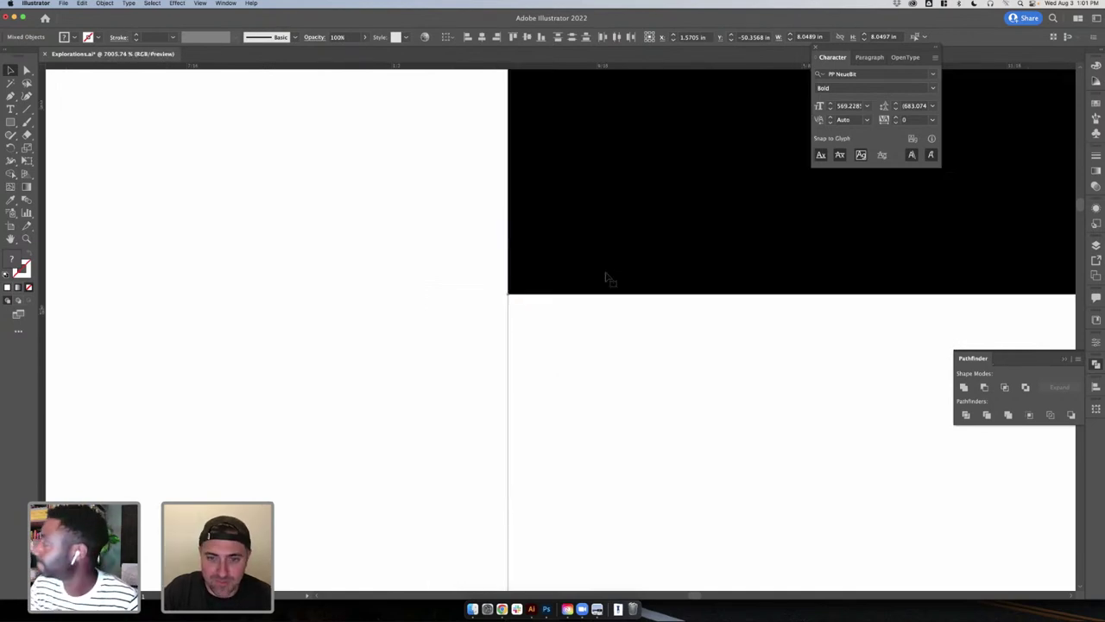
pyautogui.click(985, 388)
pyautogui.scroll(-3, 420, 301)
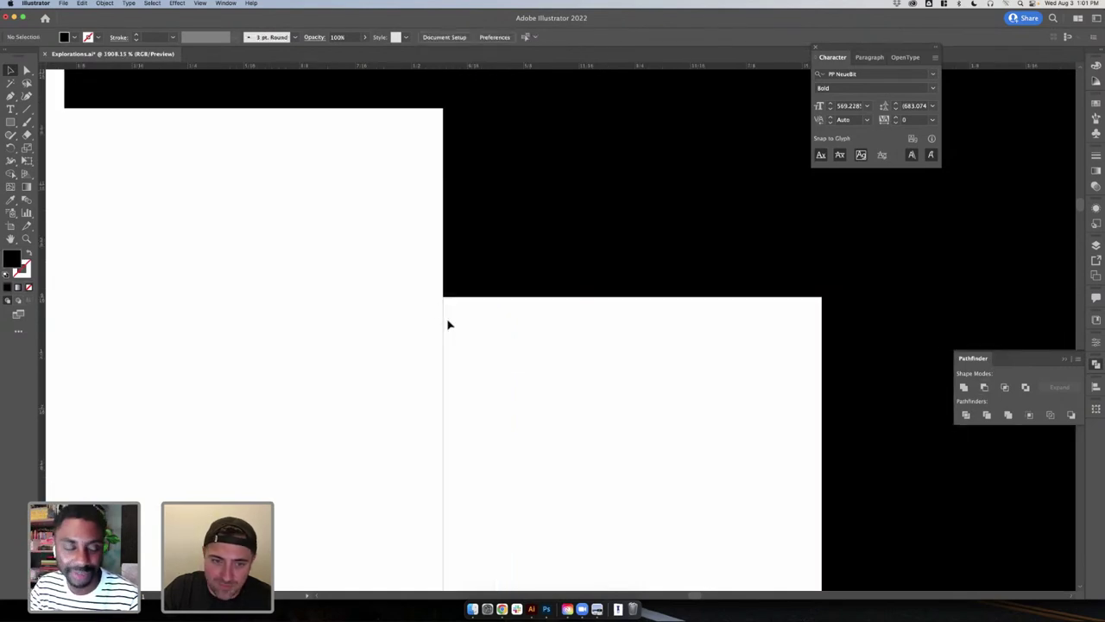
# - Try deleting the leftover anchor point midway along the seam beside the right cell's notch, and undo each deletion
pyautogui.press('a')
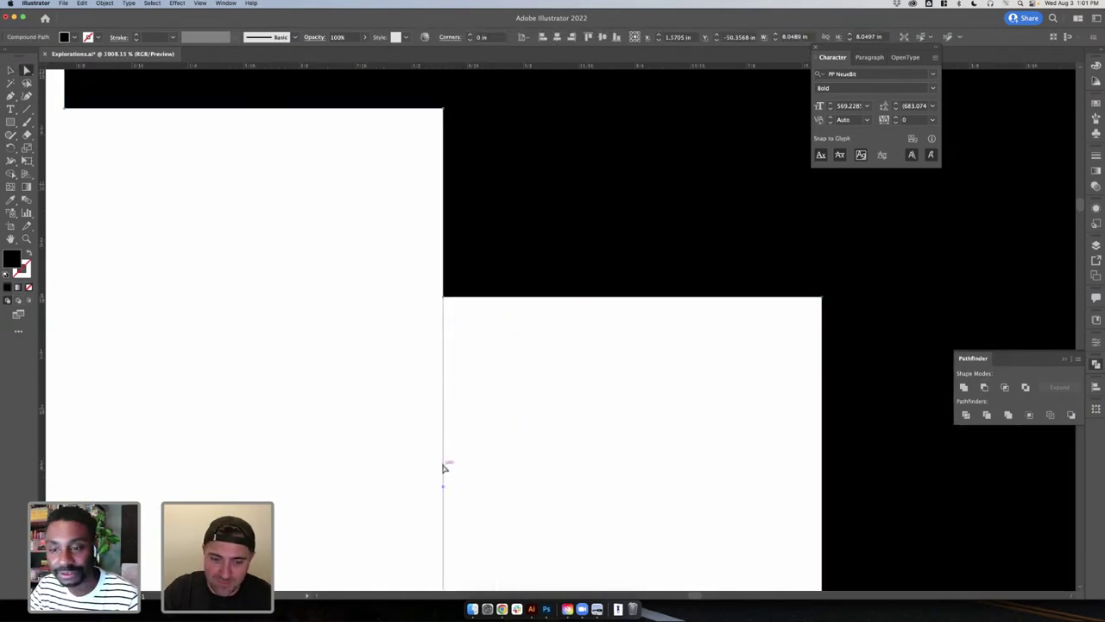
pyautogui.press('Delete')
pyautogui.press('super+z')
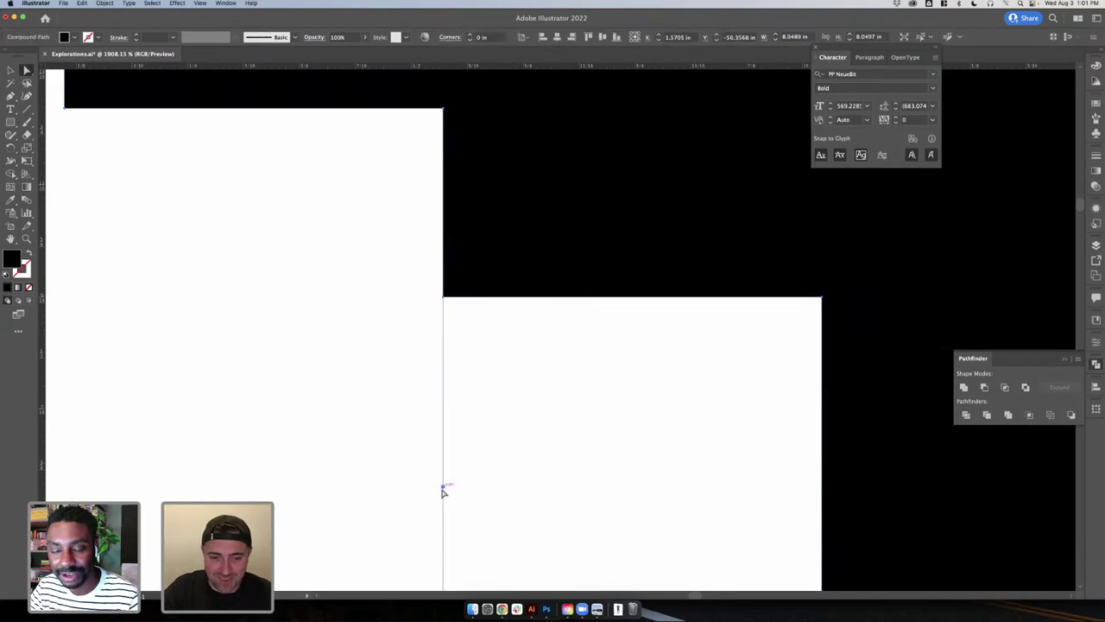
pyautogui.press('Delete')
pyautogui.press('super+z')
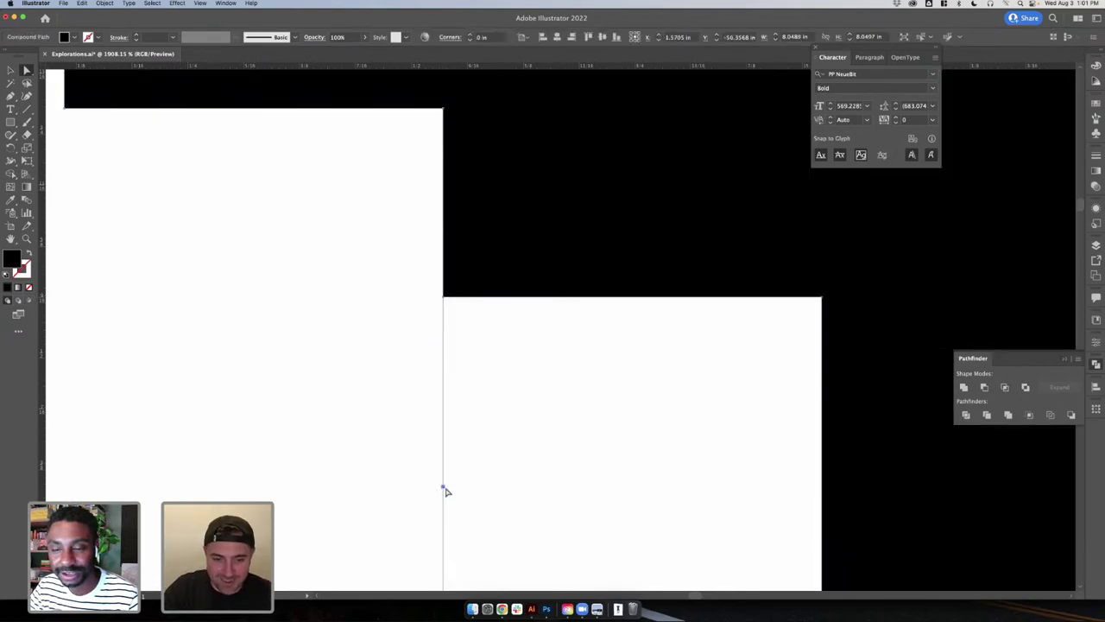
pyautogui.scroll(-6, 445, 490)
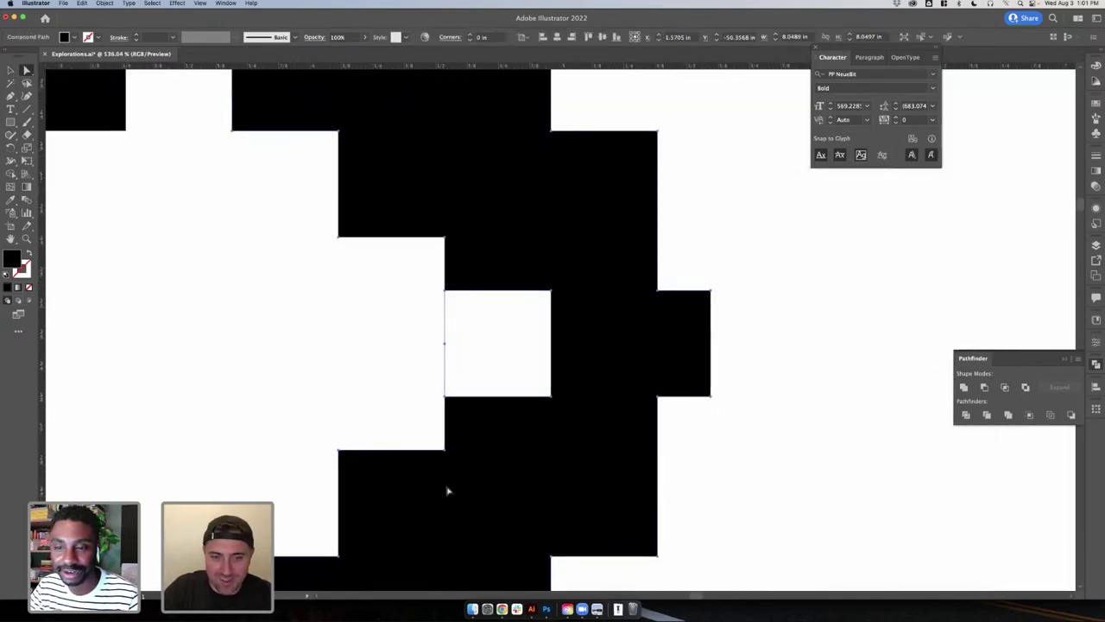
pyautogui.scroll(1, 447, 352)
# - Undo the last Minus Front subtraction and select the right cell's white square on its own
pyautogui.press('p')
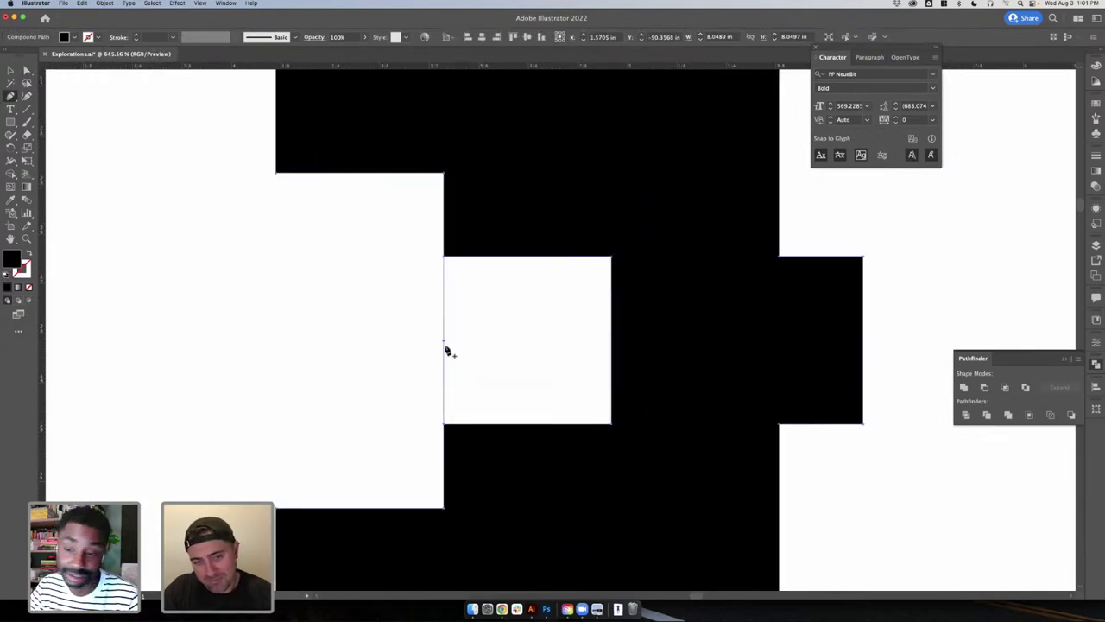
pyautogui.press('v')
pyautogui.press('a')
pyautogui.press('super+z')
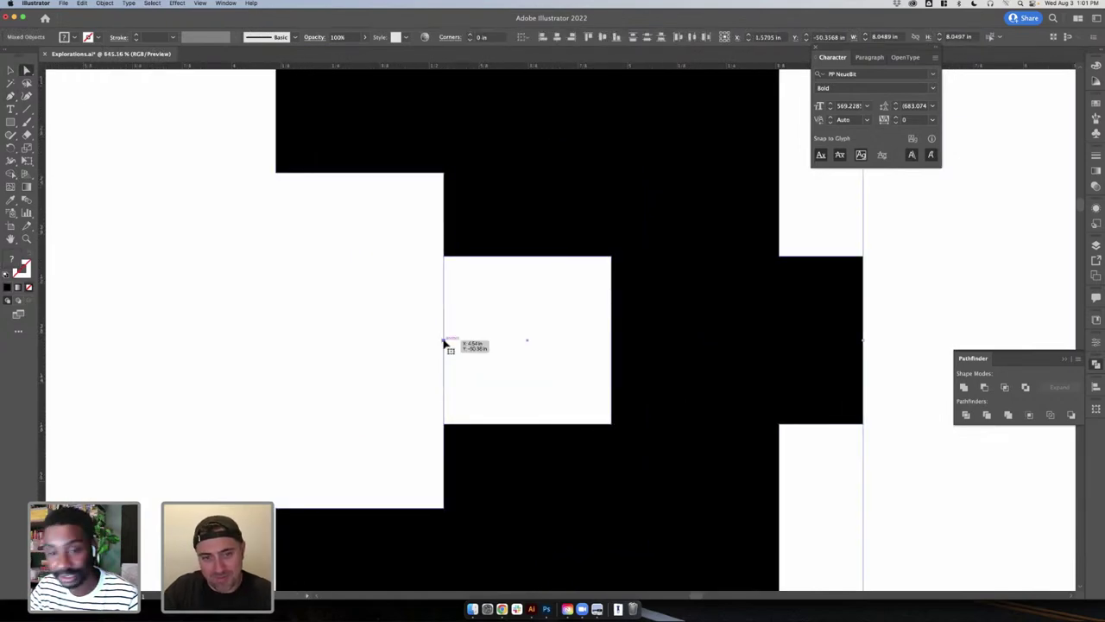
pyautogui.click(448, 349)
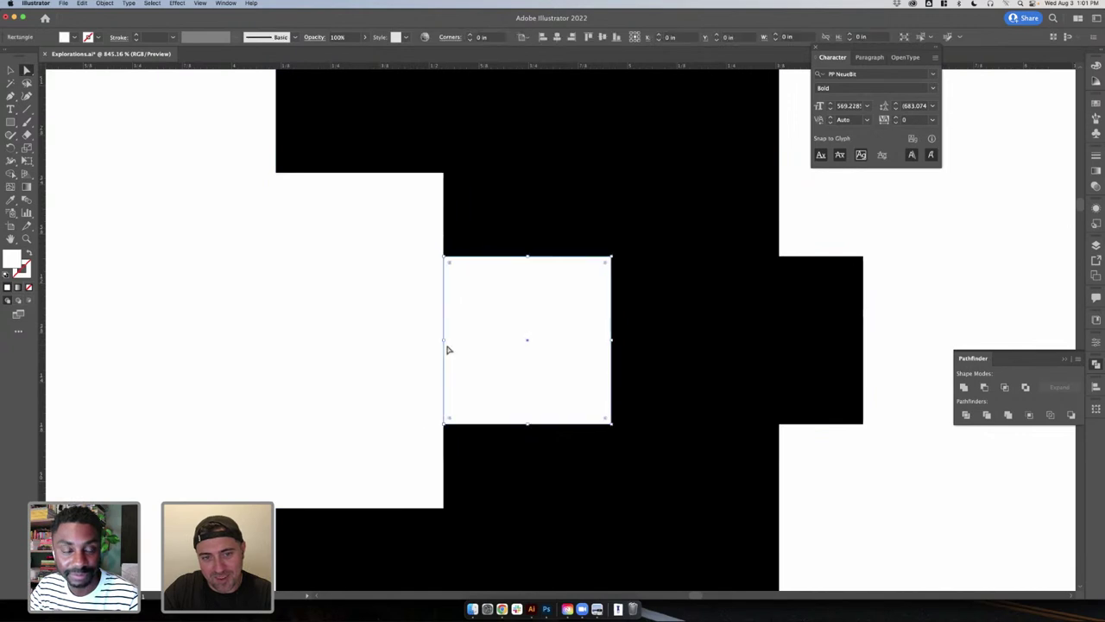
# - Inspect the seam between the right cell's white square and the adjoining notch in both preview and outline views
pyautogui.scroll(1, 448, 350)
pyautogui.scroll(1, 448, 350)
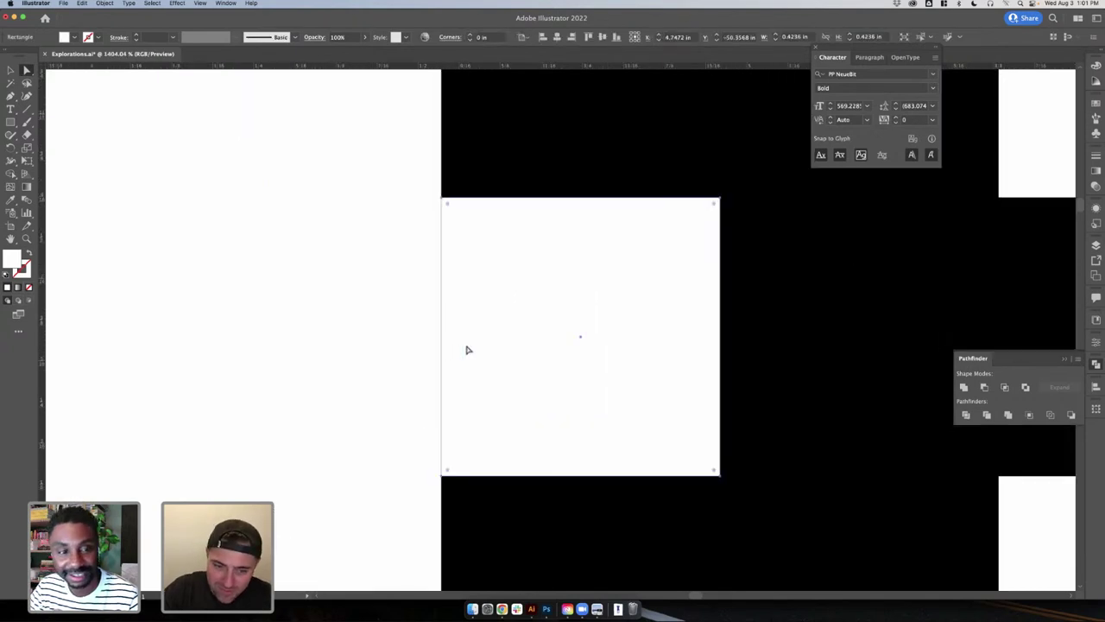
pyautogui.scroll(5, 466, 350)
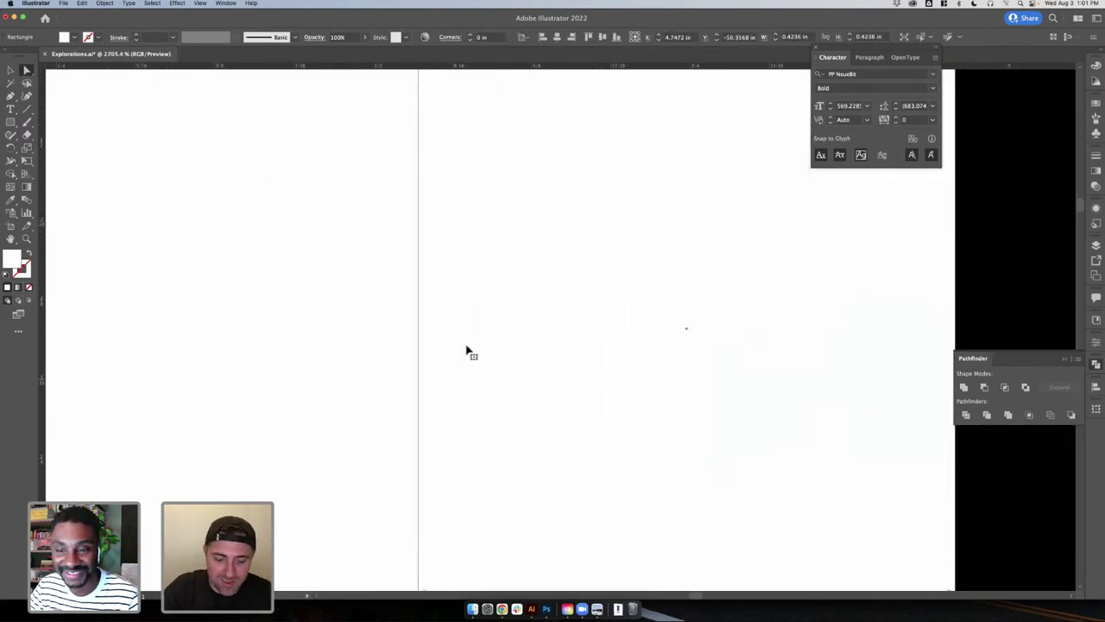
pyautogui.moveTo(420, 357); pyautogui.dragTo(421, 358)
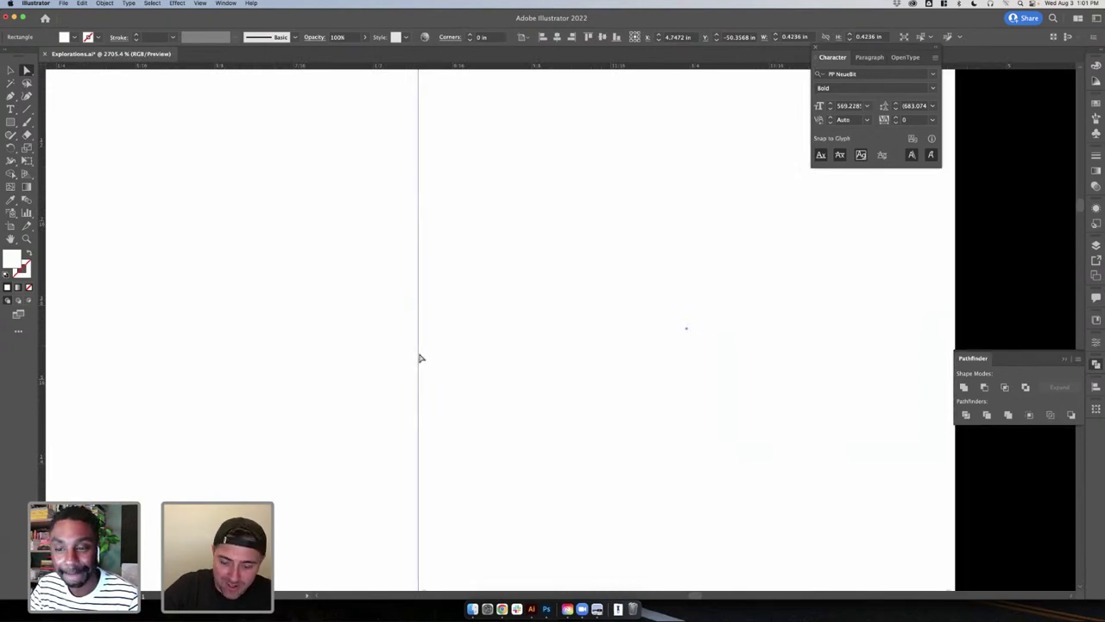
pyautogui.hscroll(2, 421, 358)
pyautogui.hscroll(-2, 420, 356)
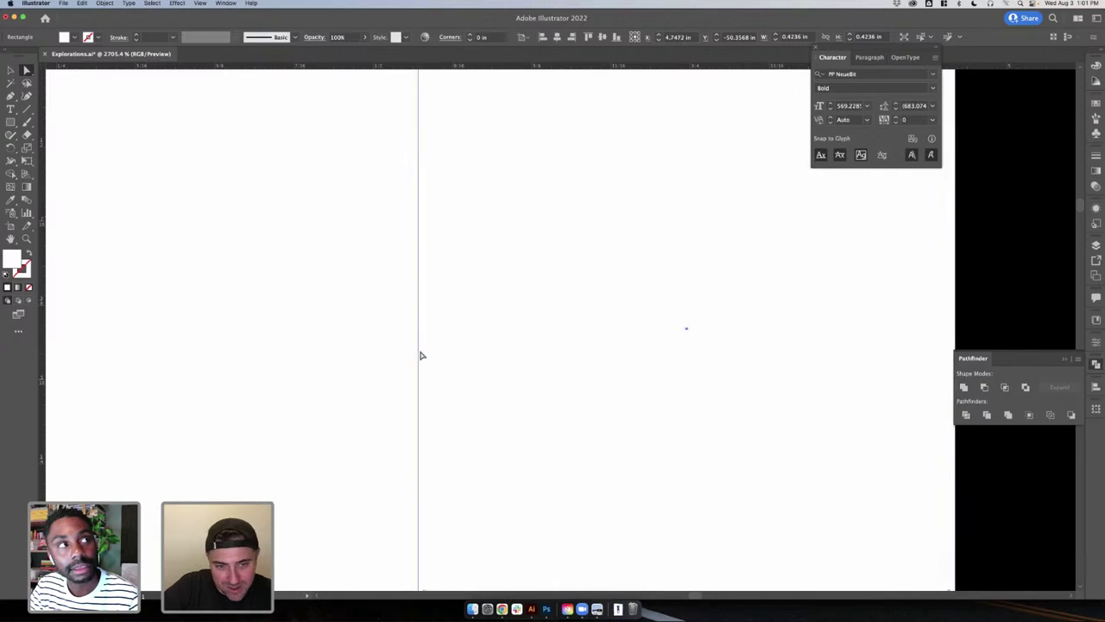
pyautogui.moveTo(419, 354); pyautogui.dragTo(441, 363)
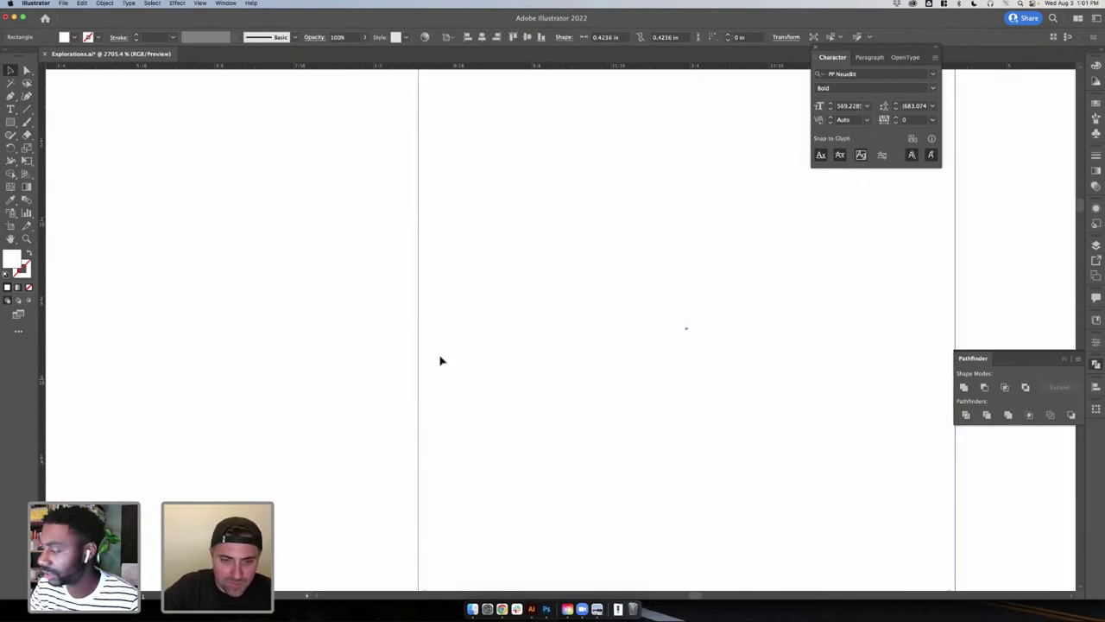
pyautogui.scroll(2, 442, 361)
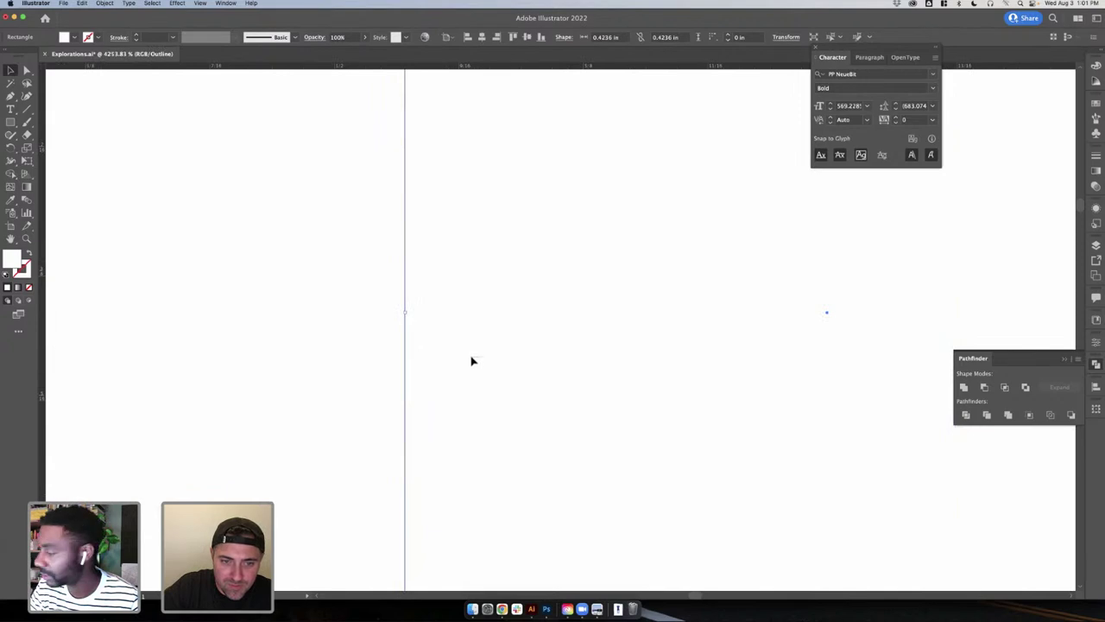
pyautogui.click(492, 365)
pyautogui.press('super+y')
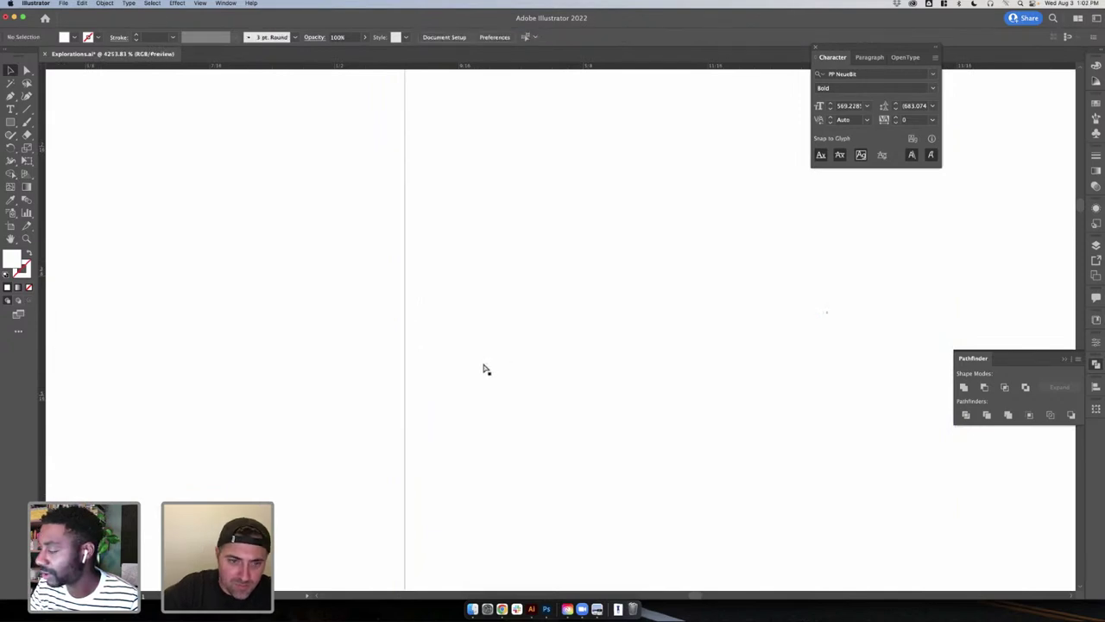
pyautogui.moveTo(530, 377); pyautogui.dragTo(528, 377)
pyautogui.press('super+y')
# - Try uniting the white square with the diamond's compound path in outline view, and undo the union
pyautogui.scroll(-4, 866, 373)
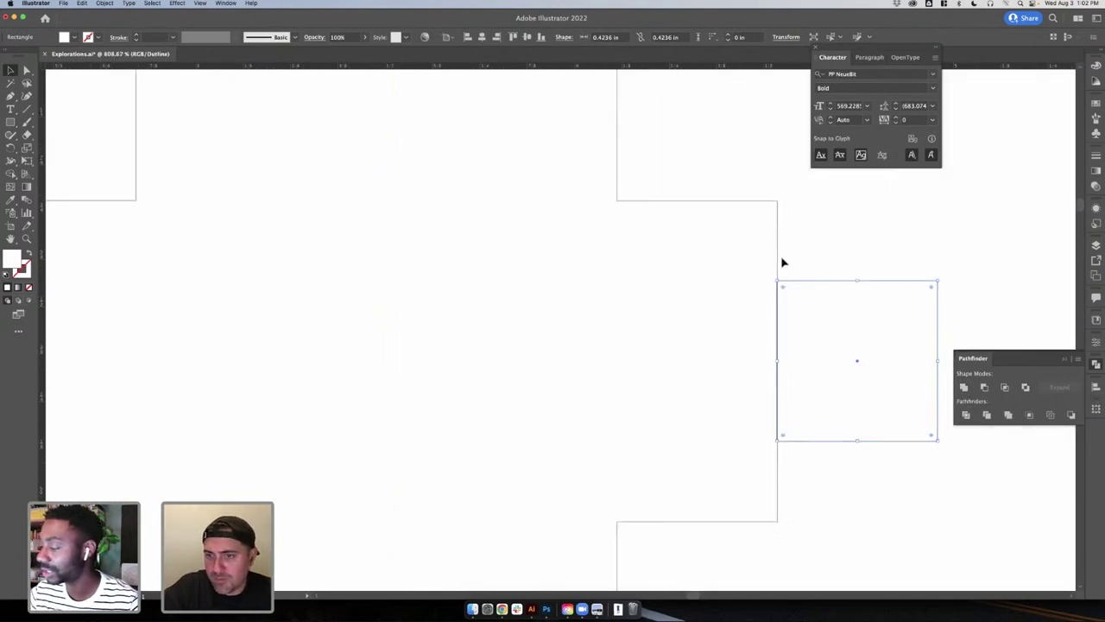
pyautogui.keyDown('shift'); pyautogui.click(778, 263); pyautogui.keyUp('shift')
pyautogui.click(964, 387)
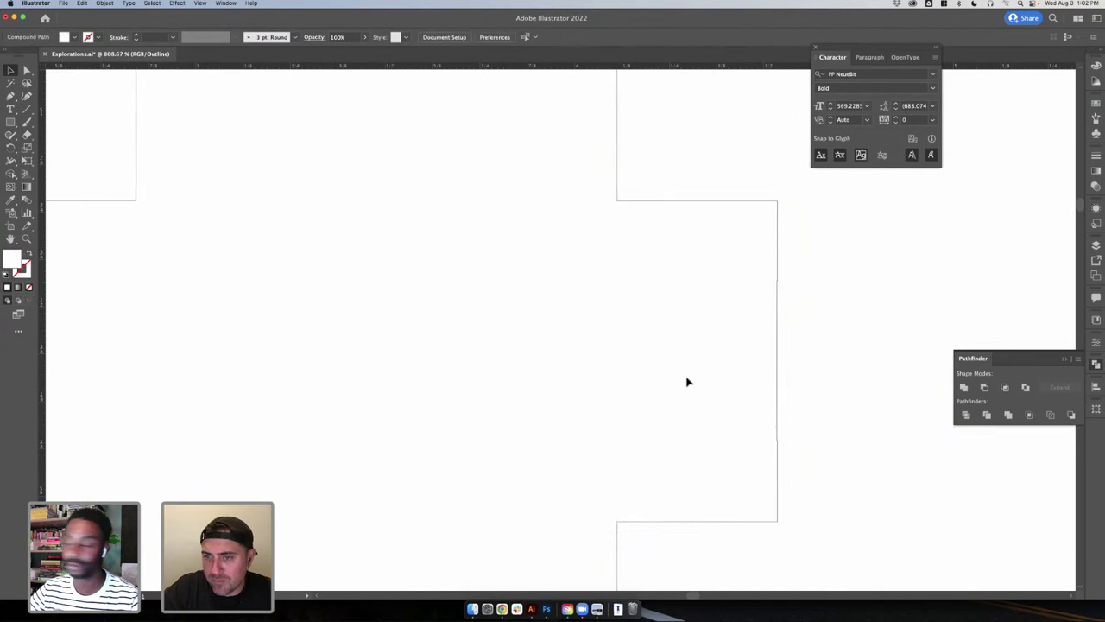
pyautogui.press('super+z')
pyautogui.press('super+y')
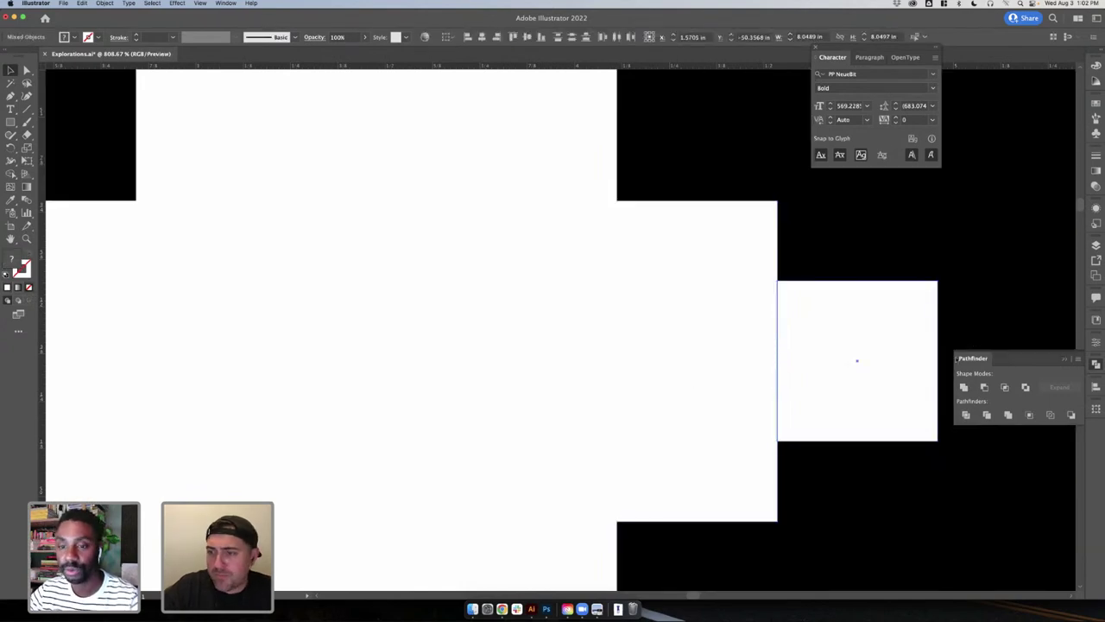
pyautogui.click(669, 375)
# - Examine the seam along the upper edge of the bottom cell's white square at high magnification
pyautogui.scroll(-4, 723, 518)
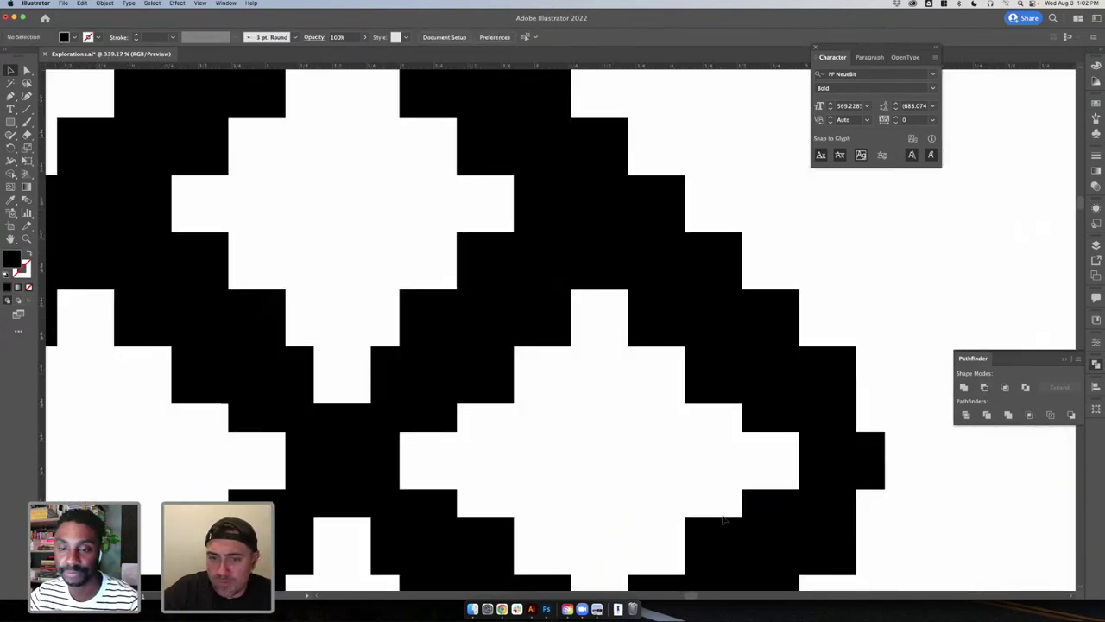
pyautogui.scroll(-1, 723, 518)
pyautogui.hscroll(3, 722, 518)
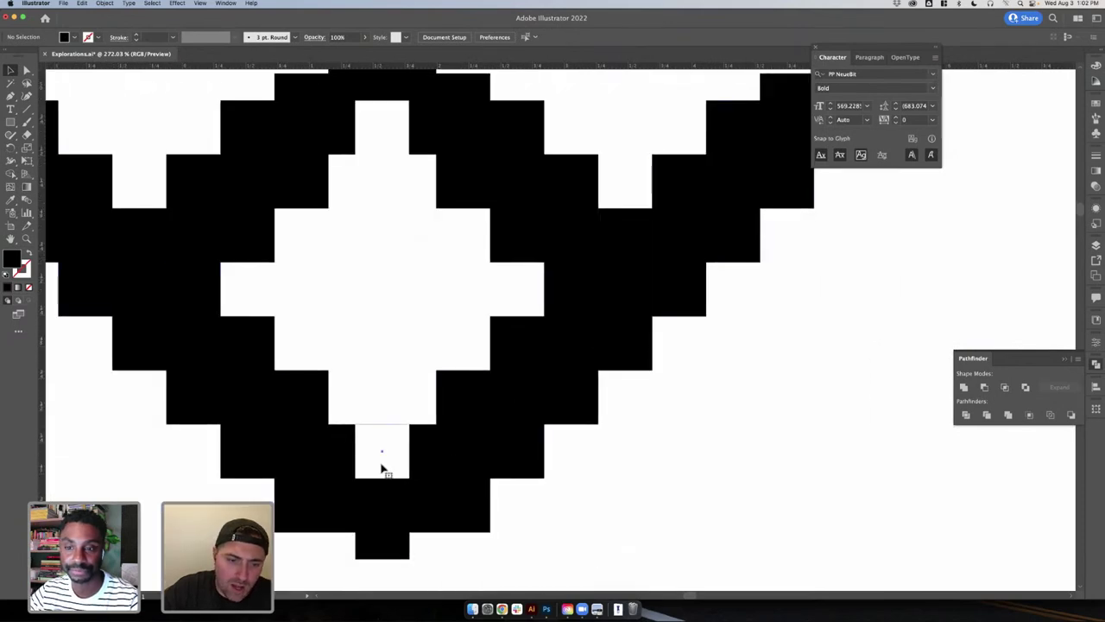
pyautogui.click(383, 463)
pyautogui.scroll(3, 382, 464)
pyautogui.click(385, 376)
pyautogui.scroll(6, 385, 385)
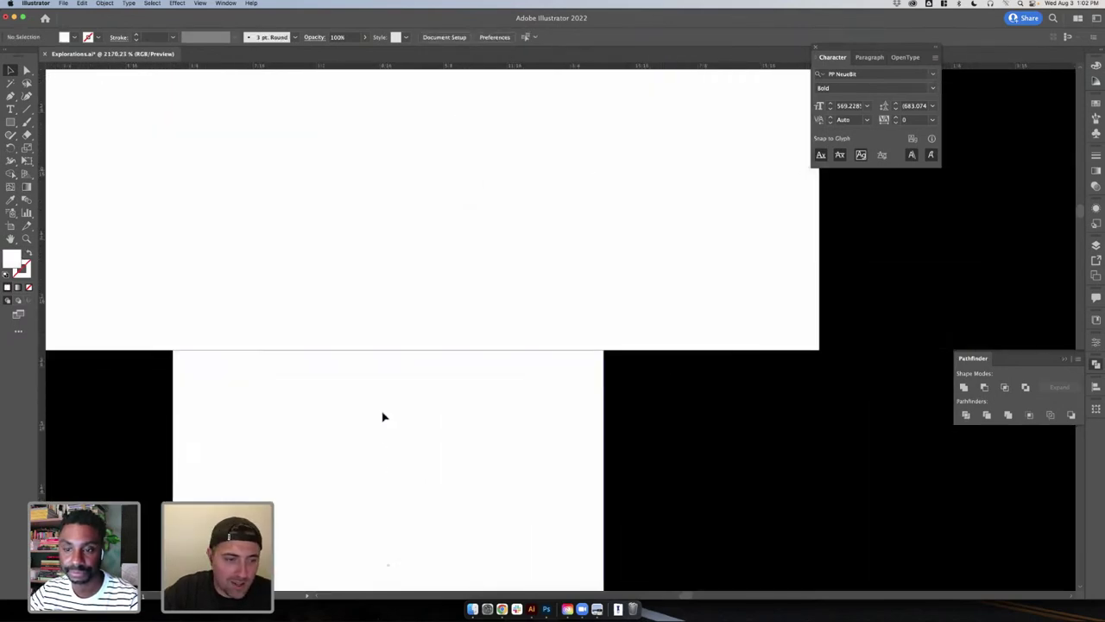
pyautogui.click(404, 422)
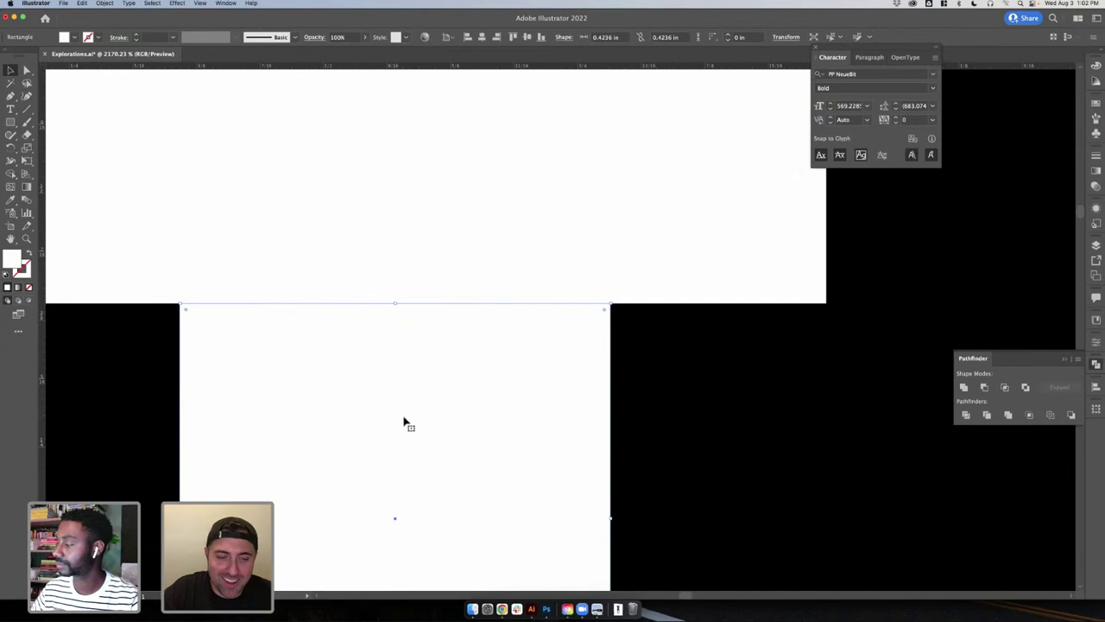
pyautogui.scroll(-1, 404, 422)
pyautogui.hscroll(-1, 404, 422)
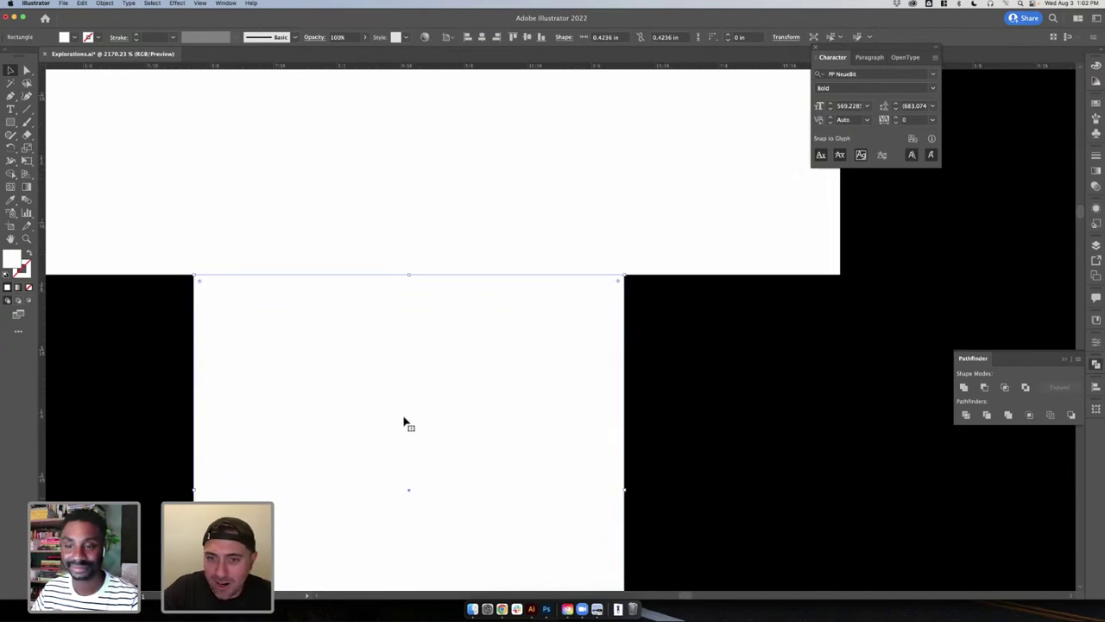
pyautogui.scroll(3, 385, 274)
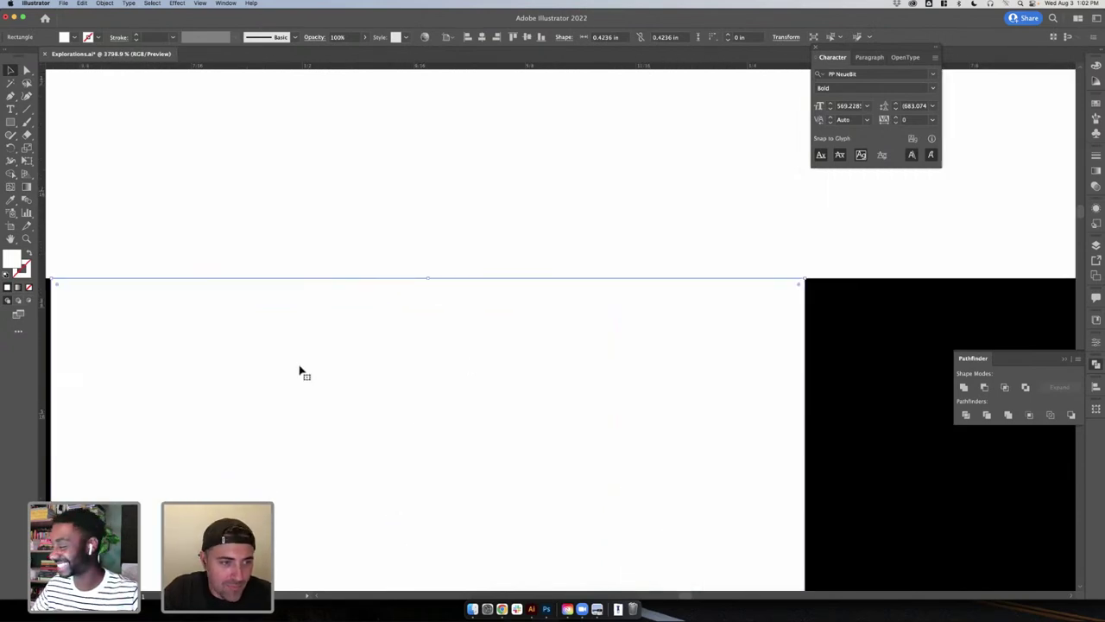
pyautogui.hscroll(-4, 304, 227)
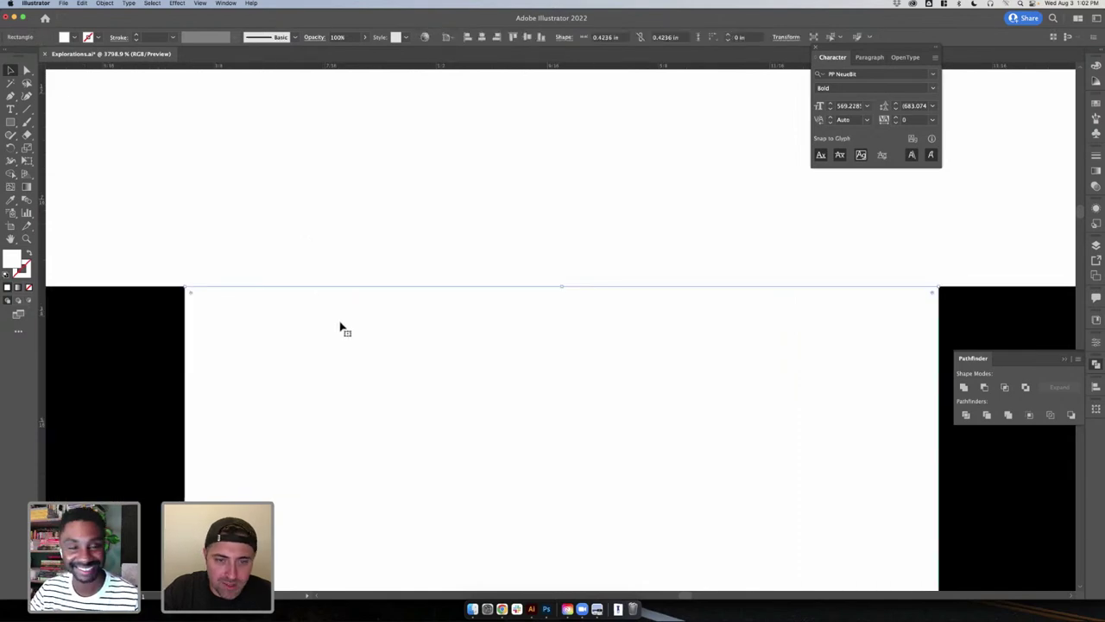
pyautogui.scroll(2, 340, 327)
pyautogui.scroll(1, 340, 328)
pyautogui.hscroll(1, 340, 328)
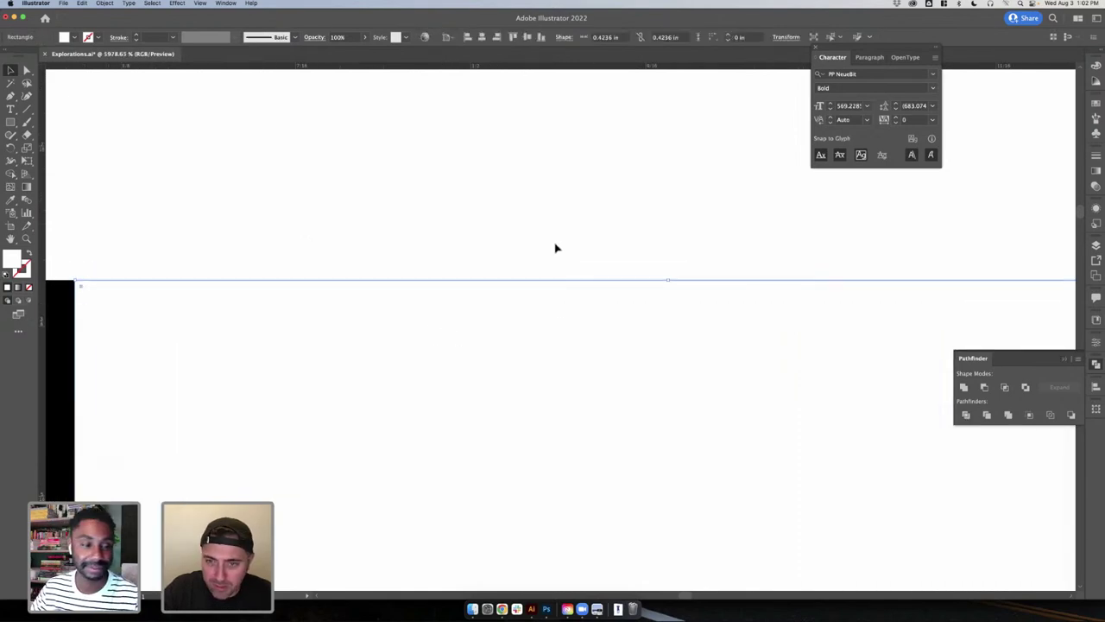
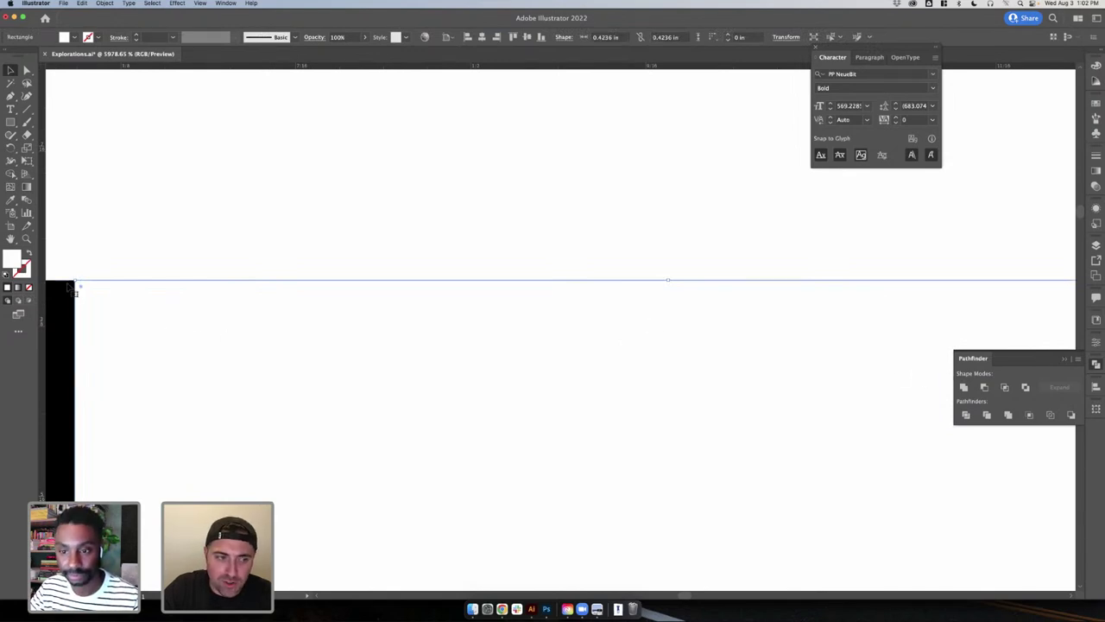
pyautogui.click(663, 244)
pyautogui.scroll(-1, 663, 245)
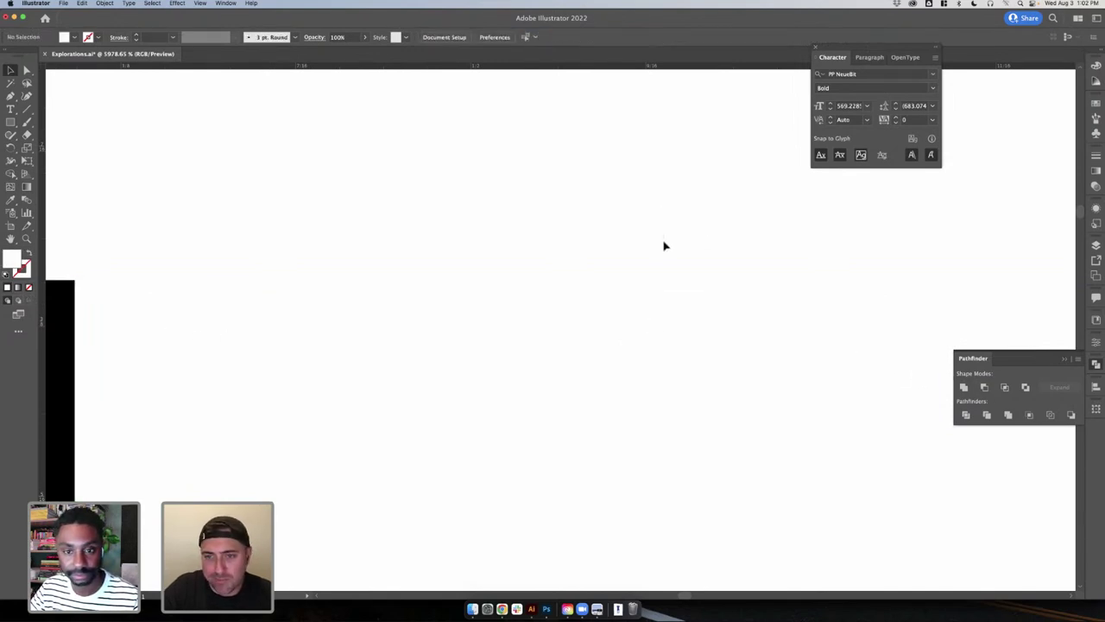
# - Subtract the bottom cell's white square from the black diamond outline with Minus Front
pyautogui.moveTo(691, 312); pyautogui.dragTo(249, 275)
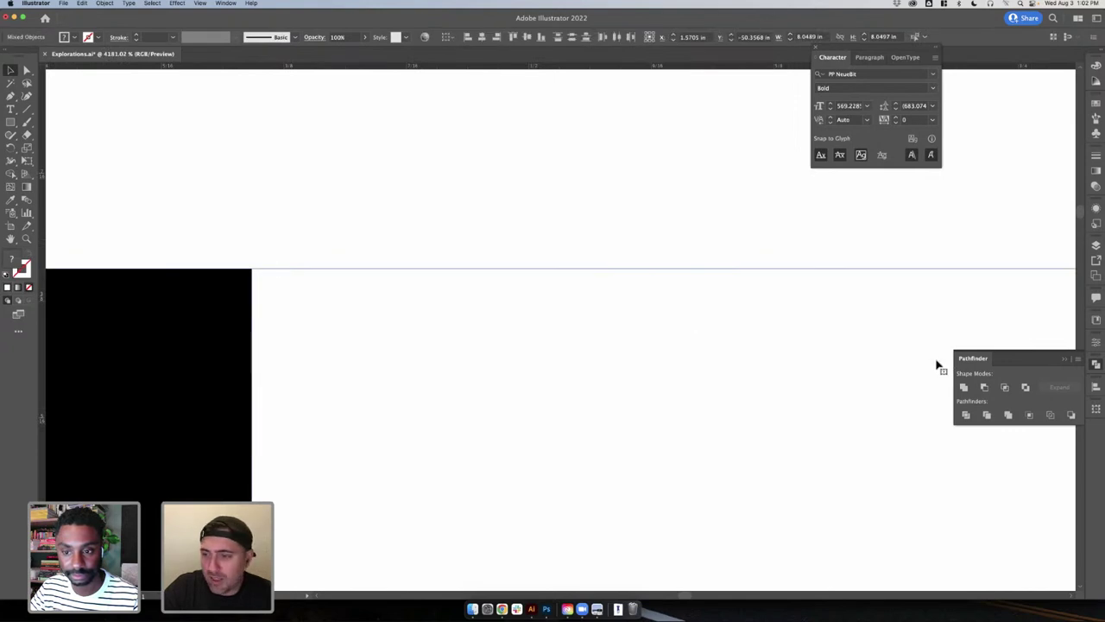
pyautogui.click(422, 286)
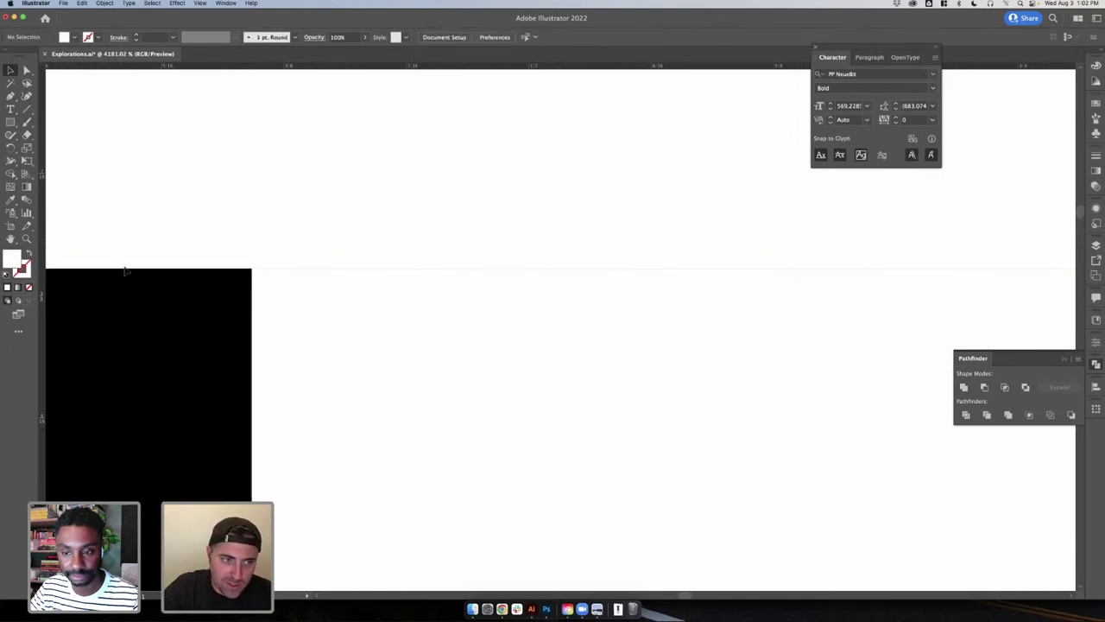
pyautogui.click(185, 275)
pyautogui.click(744, 309)
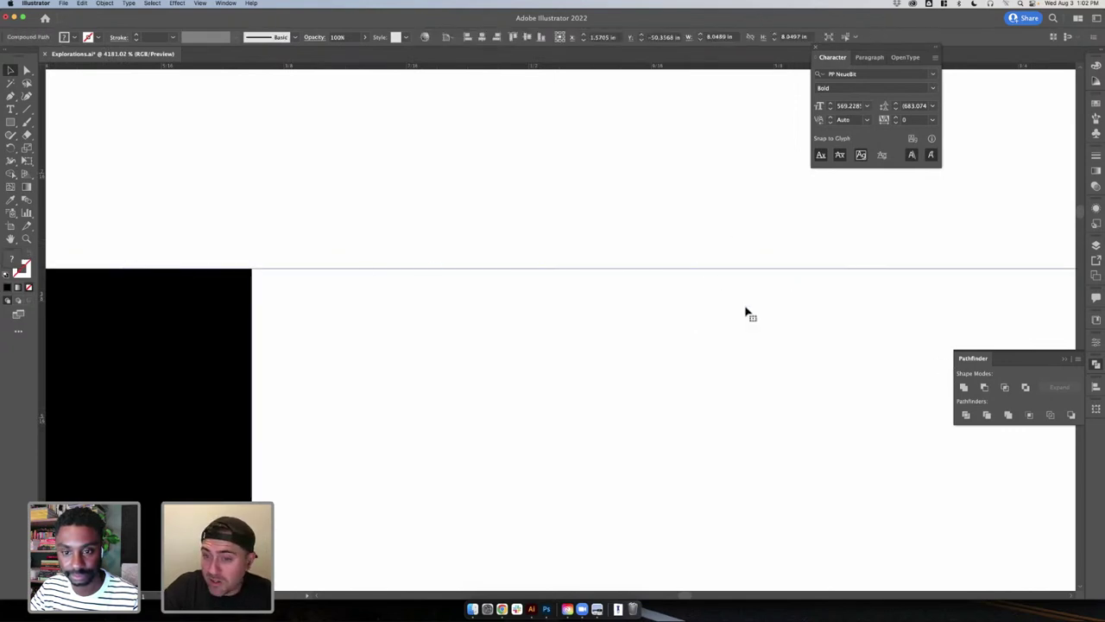
pyautogui.click(723, 237)
pyautogui.moveTo(757, 330); pyautogui.dragTo(759, 335)
pyautogui.keyDown('shift'); pyautogui.click(217, 314); pyautogui.keyUp('shift')
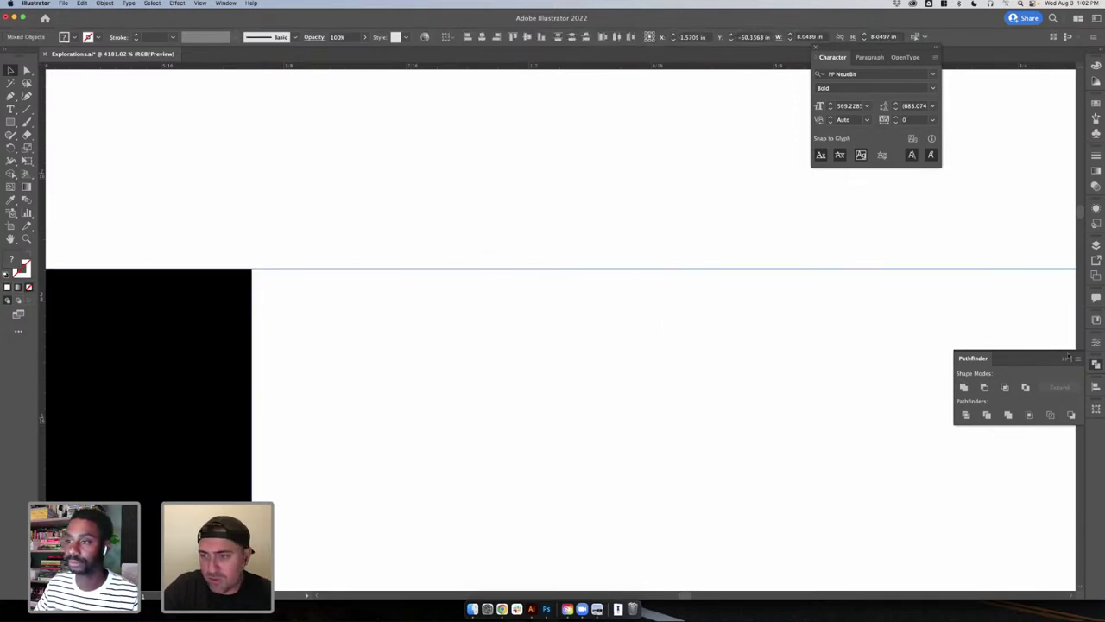
pyautogui.click(984, 386)
pyautogui.click(713, 226)
pyautogui.scroll(-5, 715, 227)
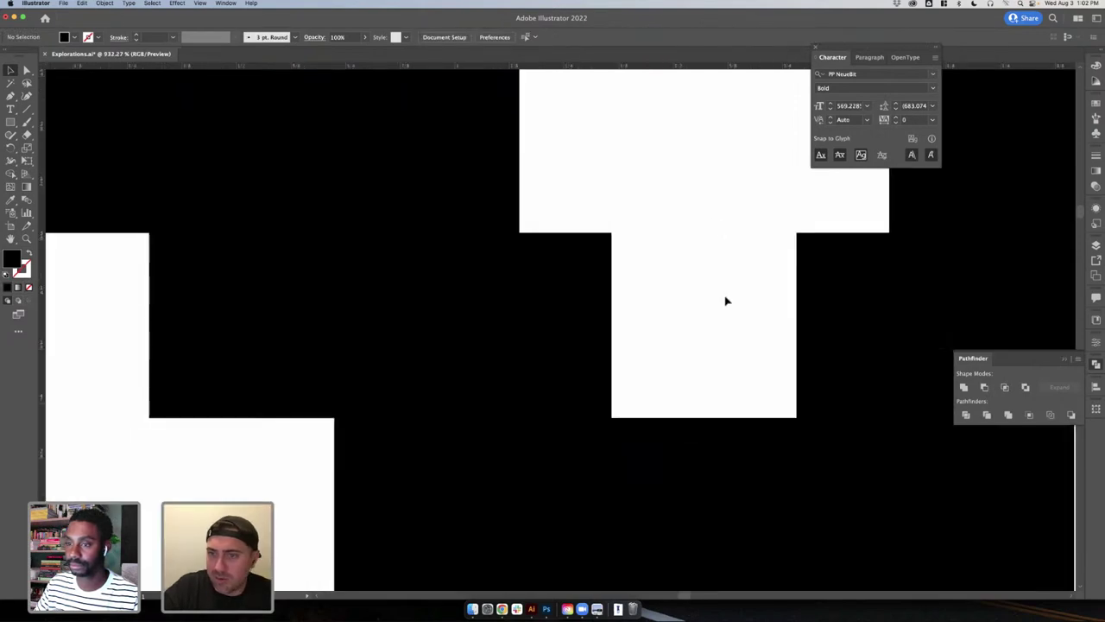
pyautogui.scroll(-4, 732, 306)
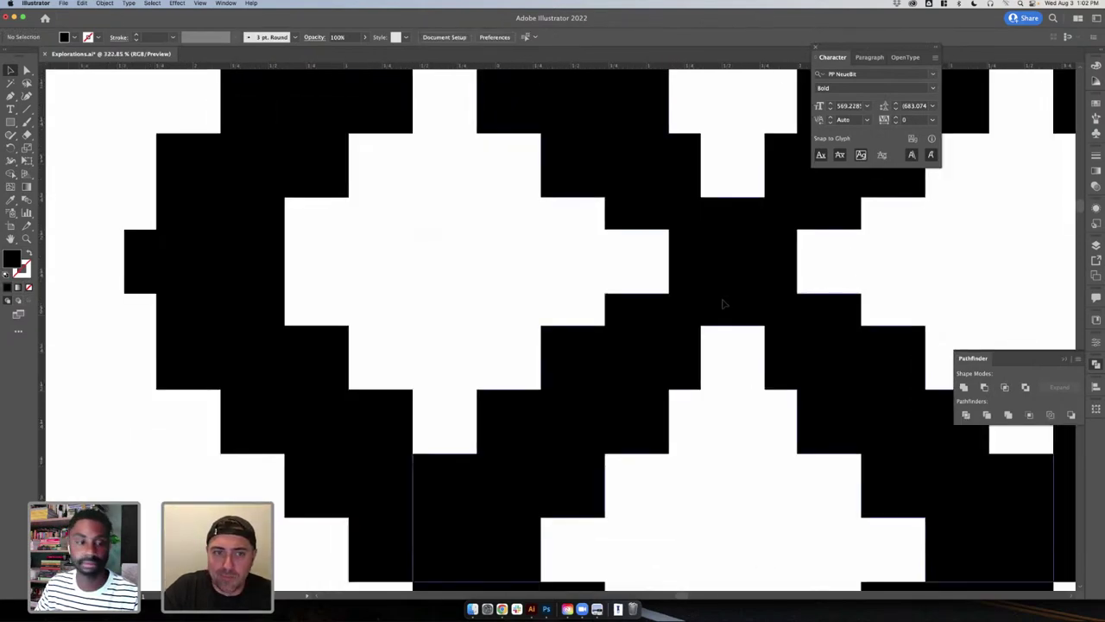
# - Unite the separate black central path with the outer diamond's compound path into a single shape
pyautogui.click(263, 272)
pyautogui.scroll(5, 313, 261)
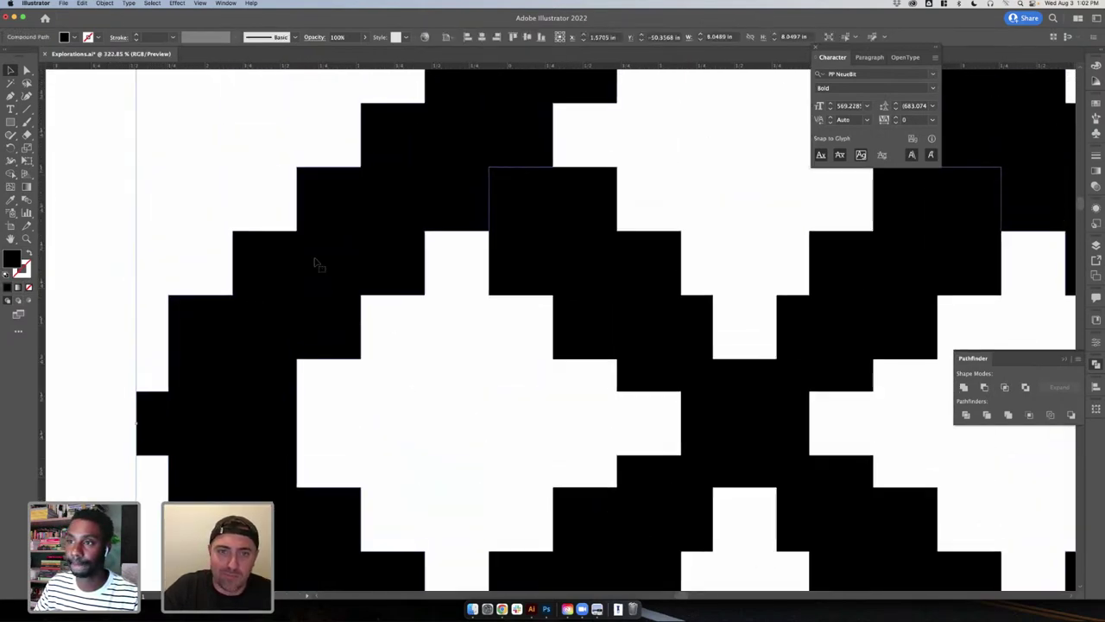
pyautogui.scroll(-3, 382, 251)
pyautogui.click(781, 199)
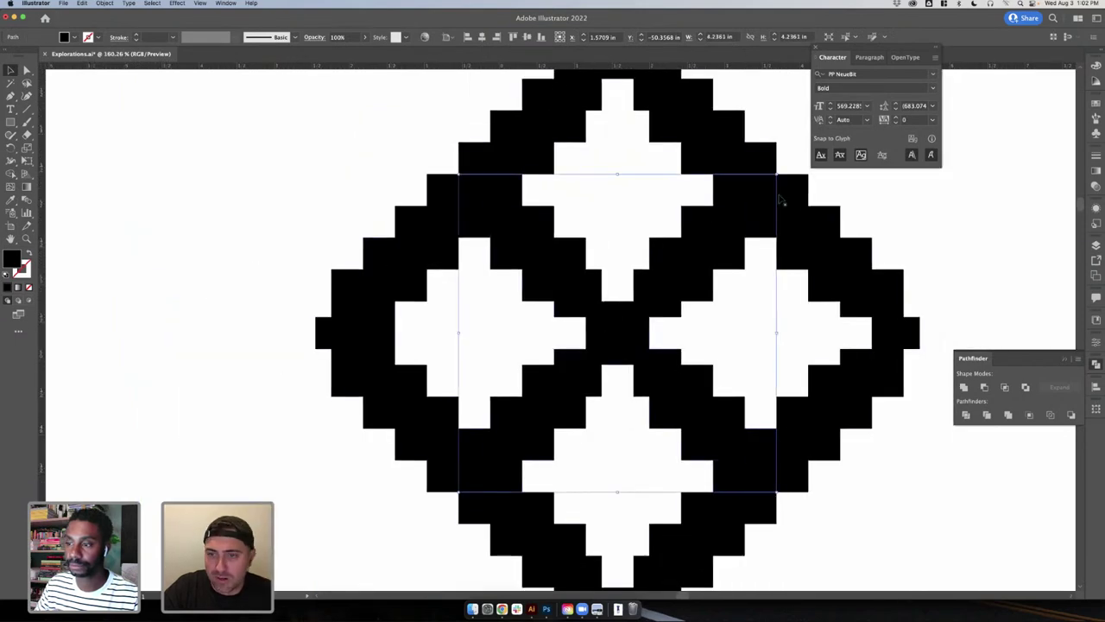
pyautogui.keyDown('shift'); pyautogui.click(808, 213); pyautogui.keyUp('shift')
pyautogui.click(964, 386)
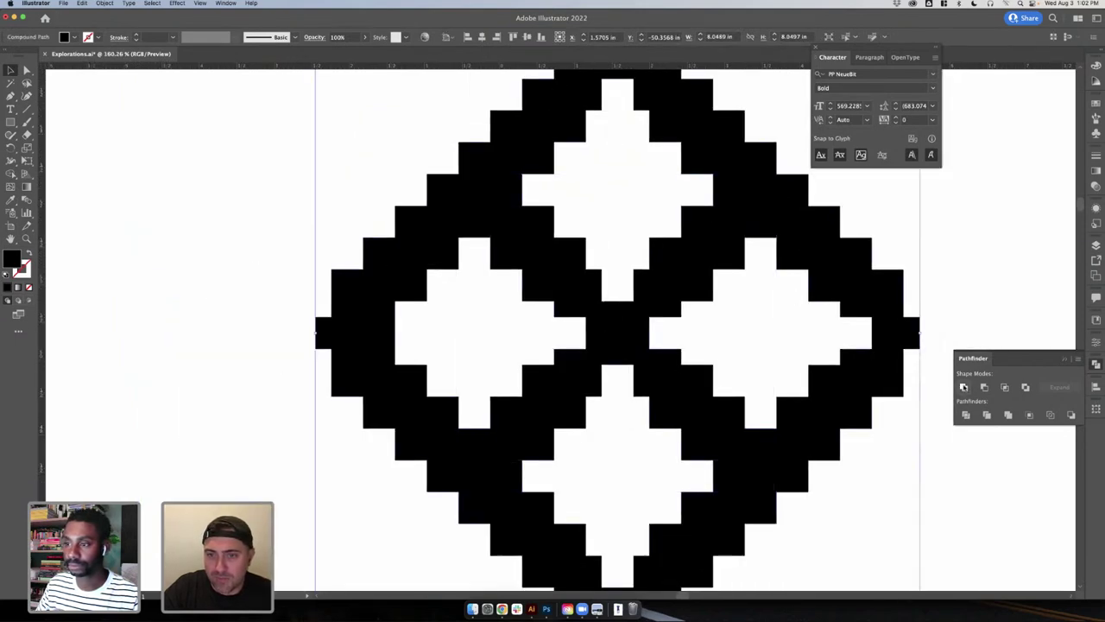
pyautogui.click(836, 212)
pyautogui.scroll(-3, 834, 255)
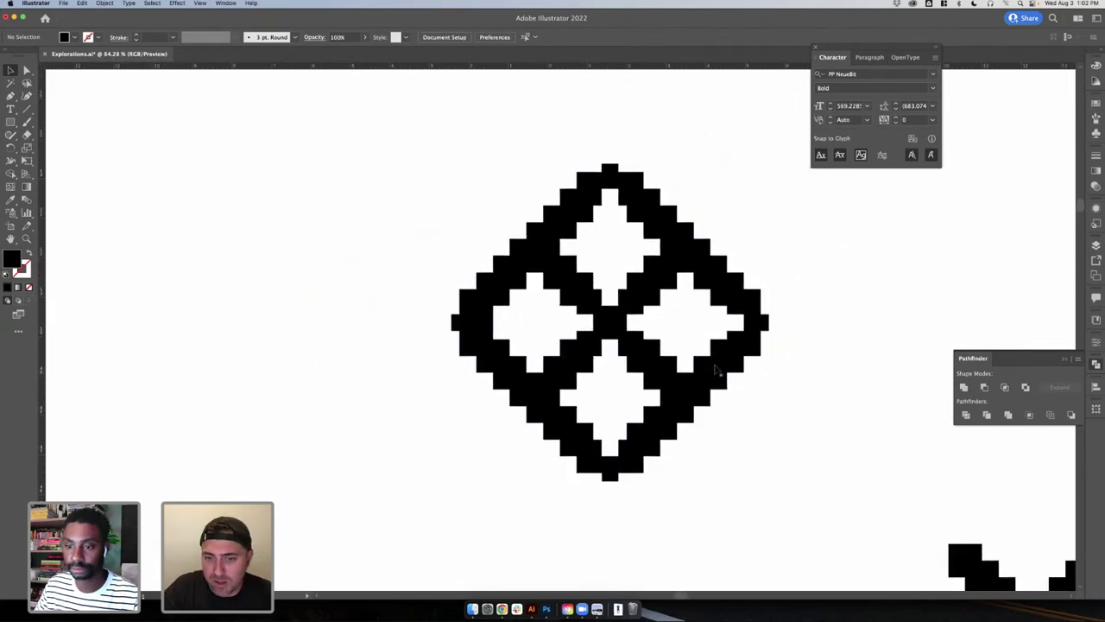
# - Draw a 0.423 in black square matching the diamond's left tip and place it against the inner edge of the left cell
pyautogui.scroll(5, 485, 281)
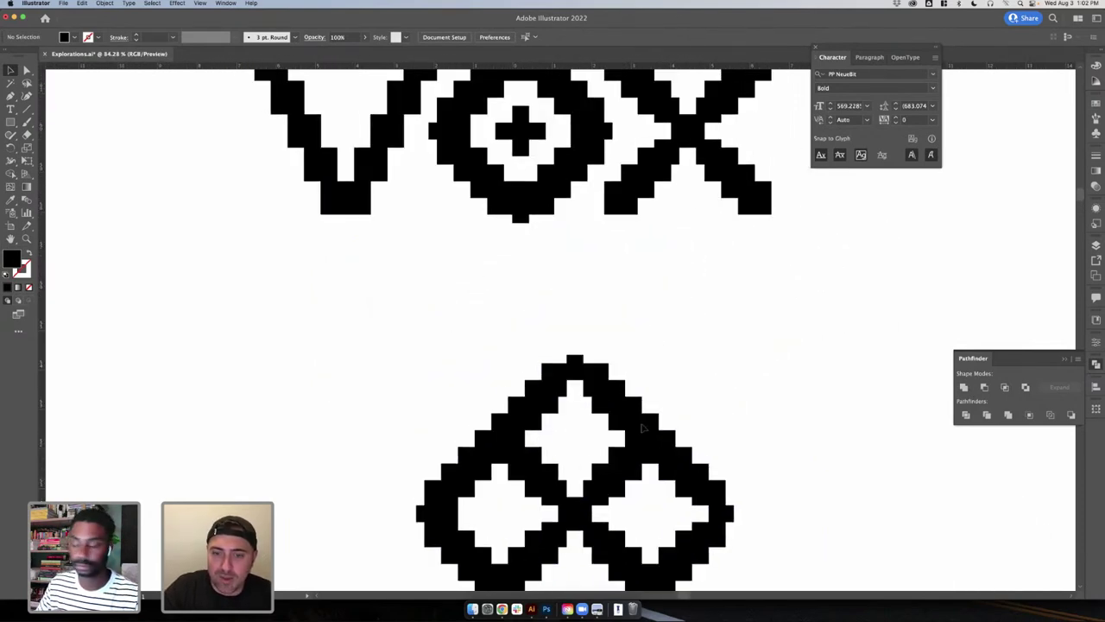
pyautogui.click(584, 373)
pyautogui.scroll(-2, 471, 509)
pyautogui.scroll(3, 523, 310)
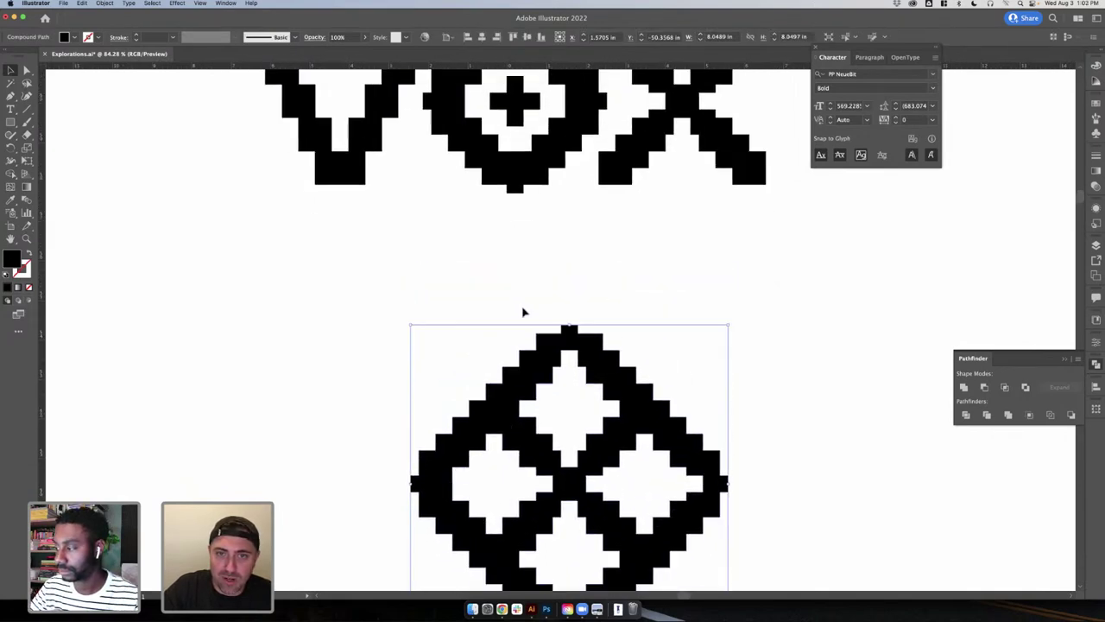
pyautogui.scroll(-10, 394, 353)
pyautogui.scroll(5, 460, 307)
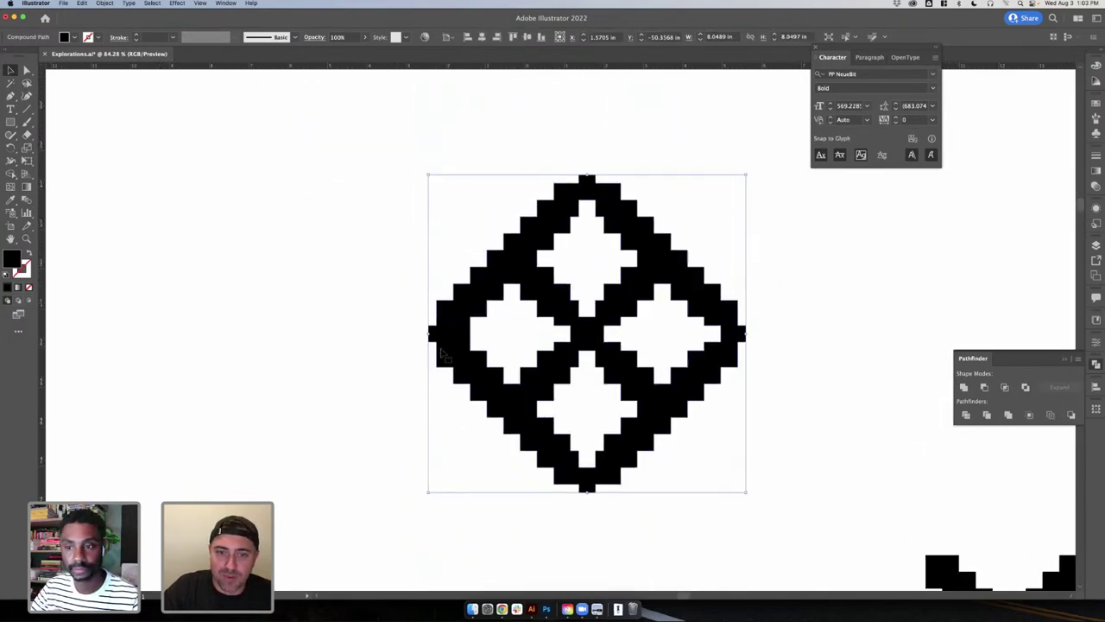
pyautogui.scroll(8, 444, 360)
pyautogui.scroll(2, 440, 354)
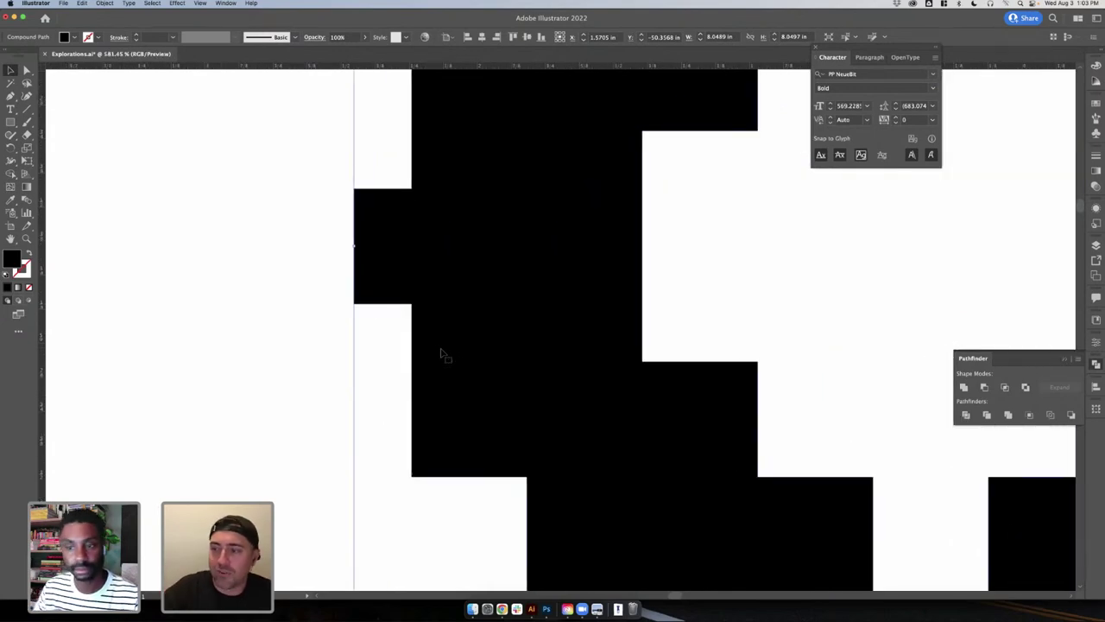
pyautogui.scroll(2, 440, 364)
pyautogui.press('m')
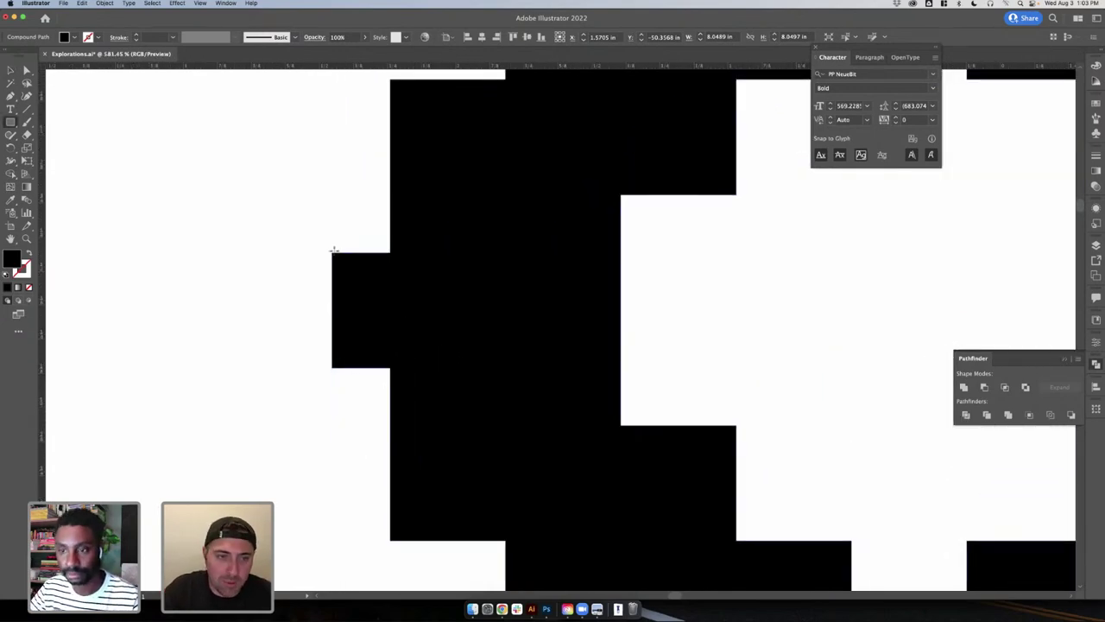
pyautogui.moveTo(331, 251); pyautogui.dragTo(581, 369)
pyautogui.moveTo(580, 368); pyautogui.dragTo(583, 368)
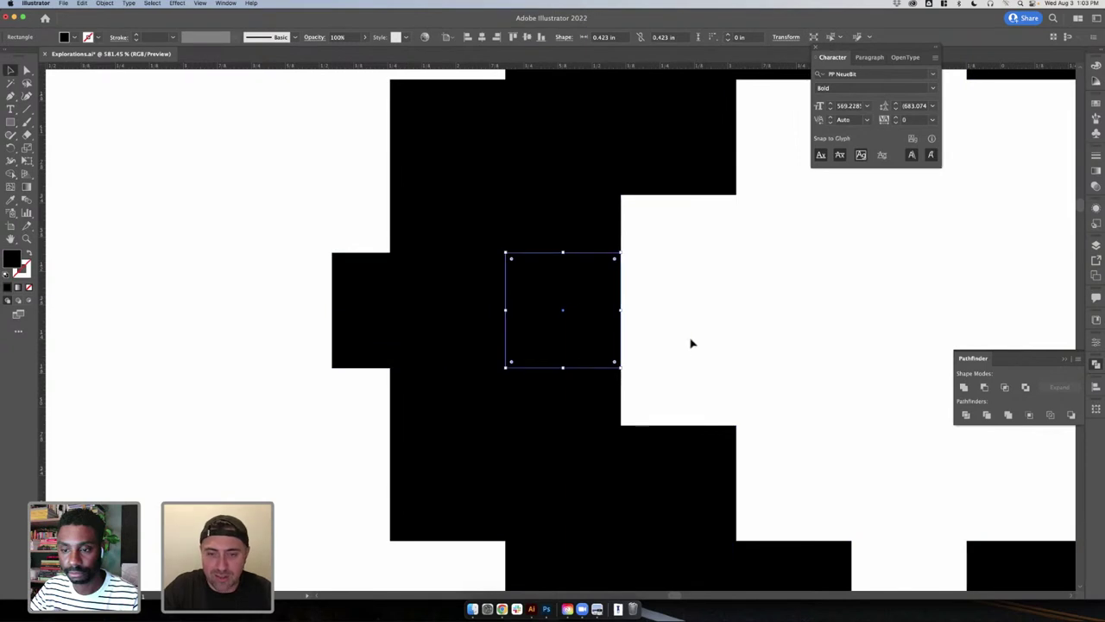
# - Fill the square white by sampling the left cell's white area with the Eyedropper
pyautogui.press('i')
pyautogui.click(691, 342)
pyautogui.press('v')
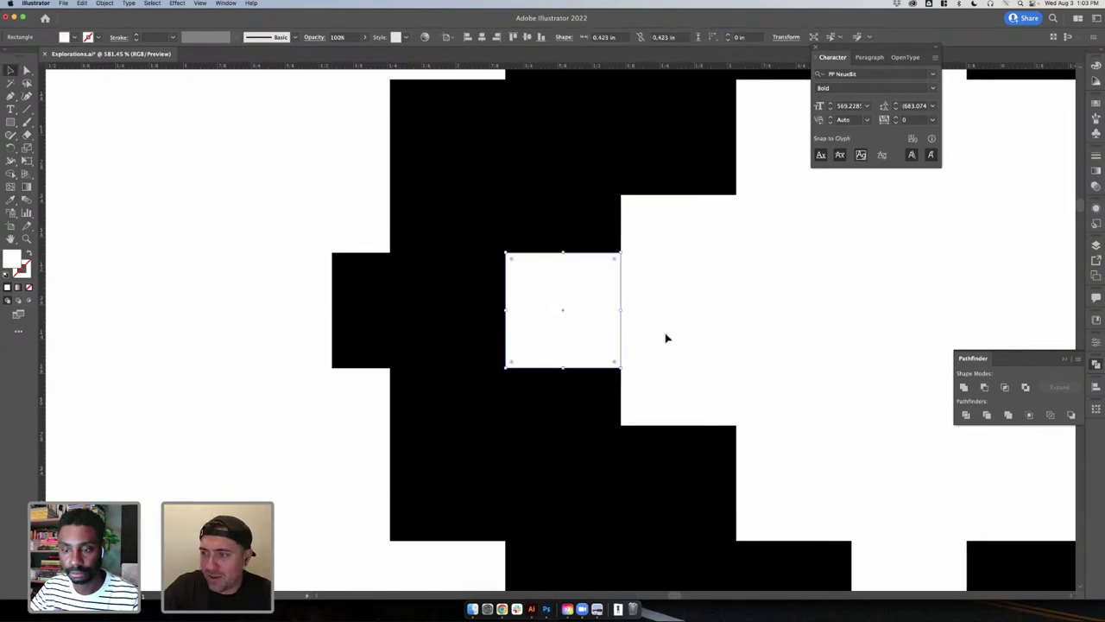
pyautogui.scroll(5, 665, 338)
pyautogui.click(624, 360)
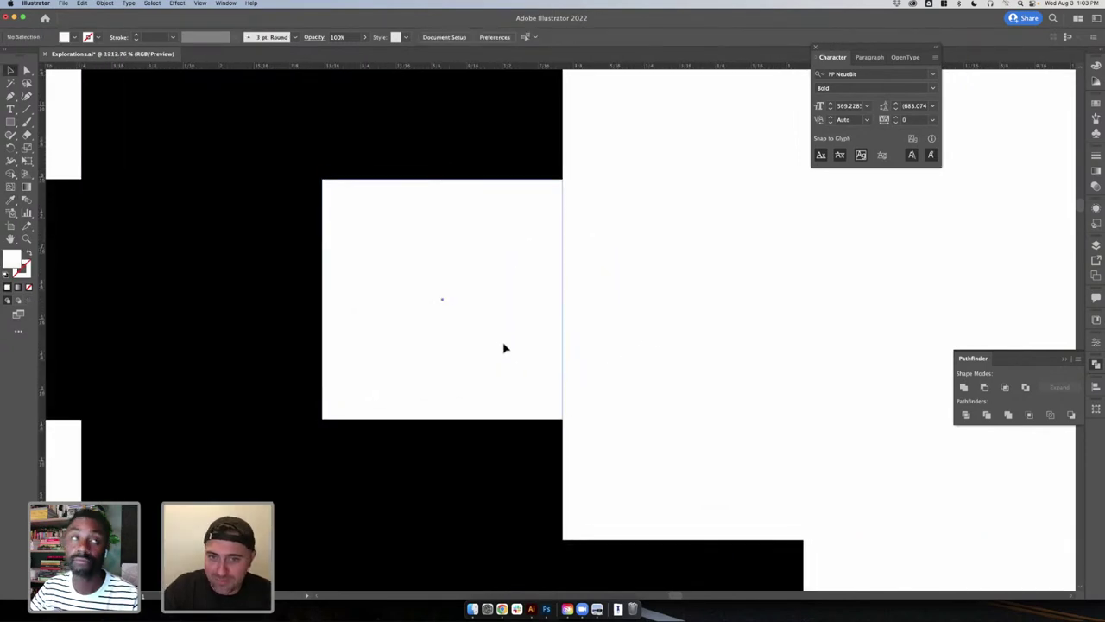
# - Shift the white square slightly so its edges line up with the corners of the left cell's inner outline
pyautogui.moveTo(505, 348); pyautogui.dragTo(498, 347)
pyautogui.scroll(4, 602, 424)
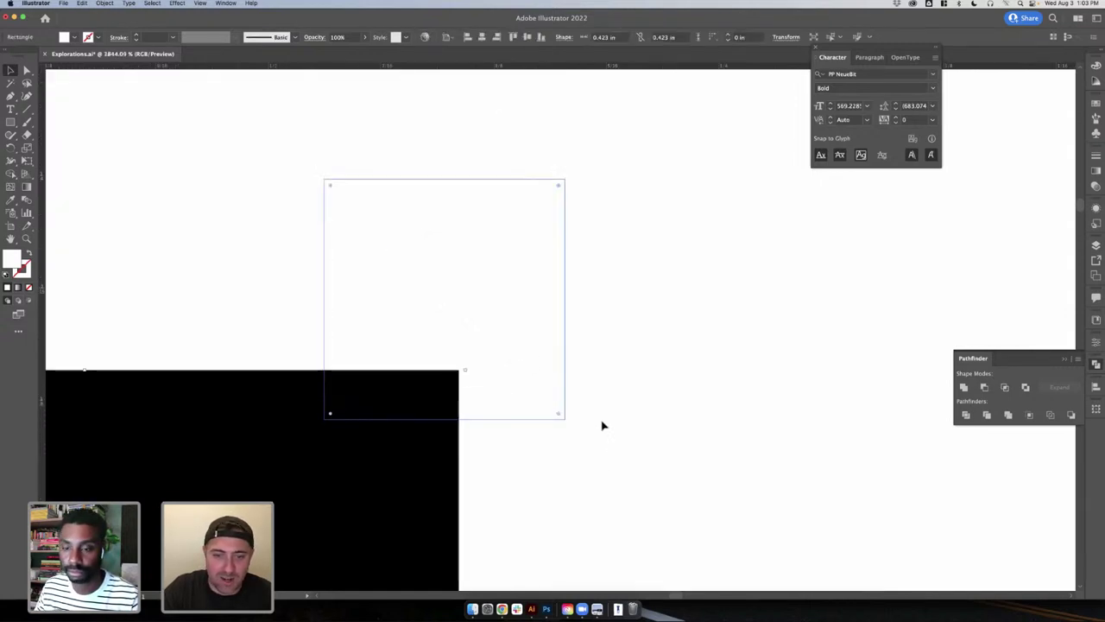
pyautogui.moveTo(456, 304); pyautogui.dragTo(451, 305)
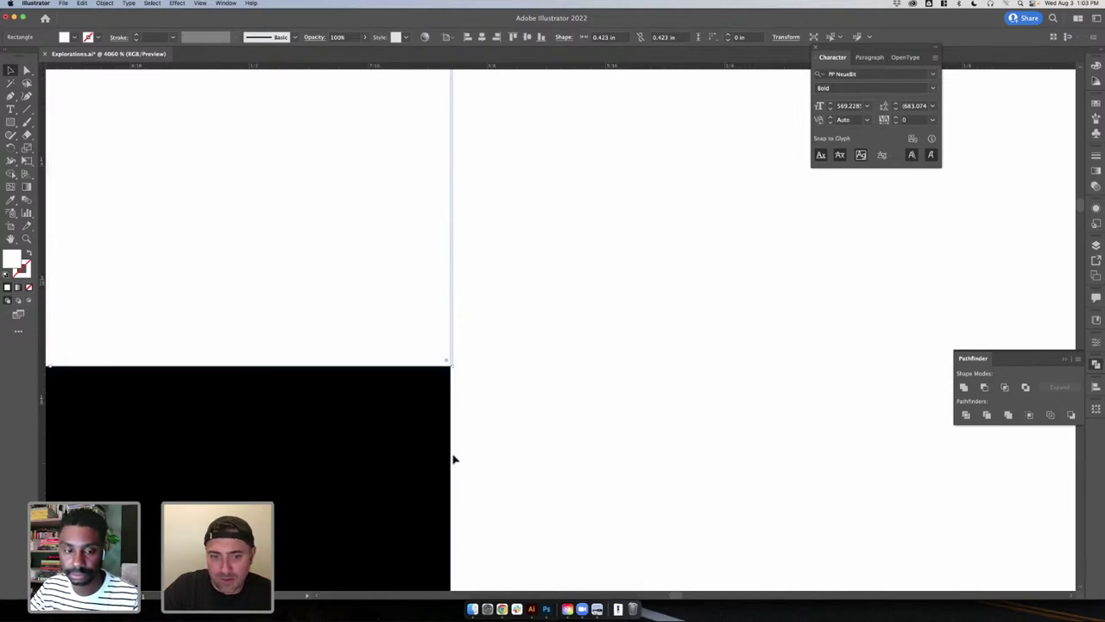
pyautogui.click(578, 362)
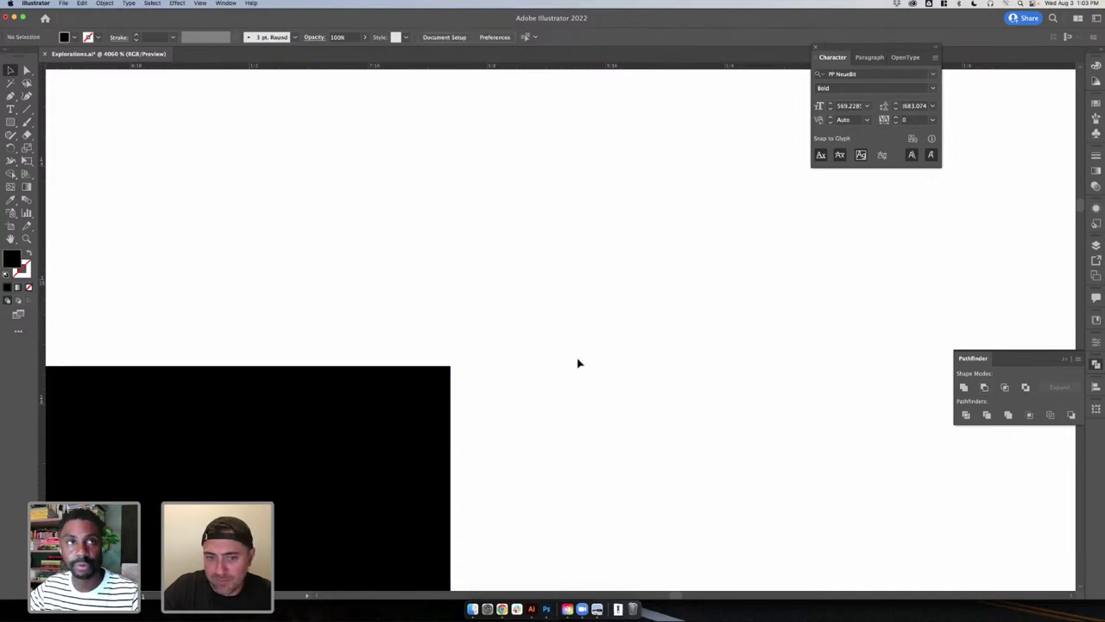
pyautogui.scroll(-3, 579, 363)
pyautogui.scroll(-10, 578, 363)
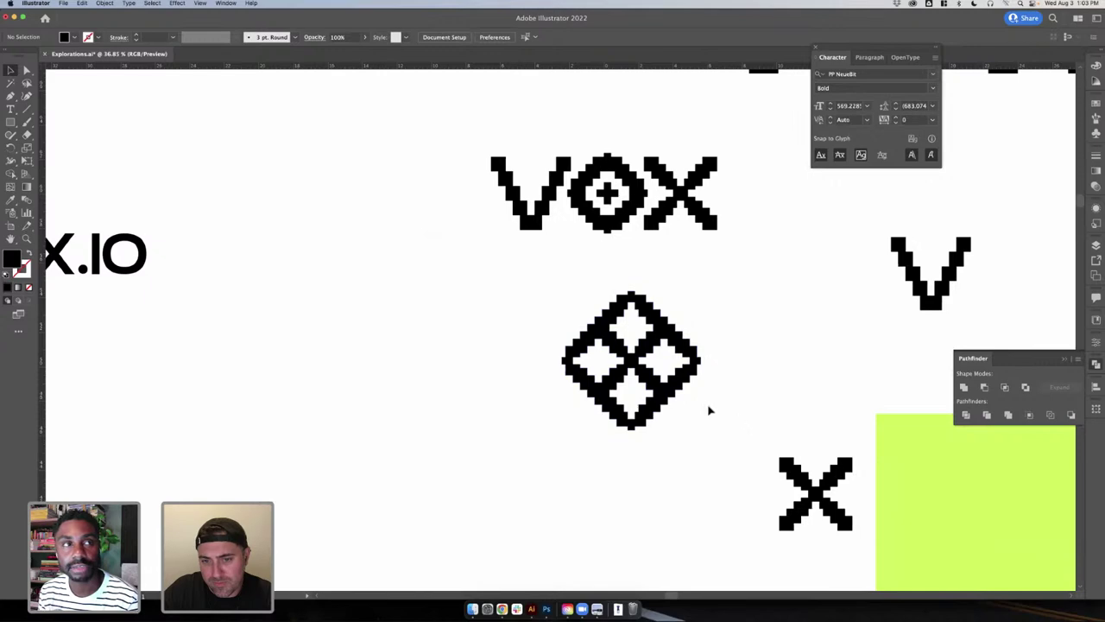
pyautogui.scroll(2, 713, 407)
pyautogui.scroll(1, 697, 366)
pyautogui.hscroll(1, 725, 362)
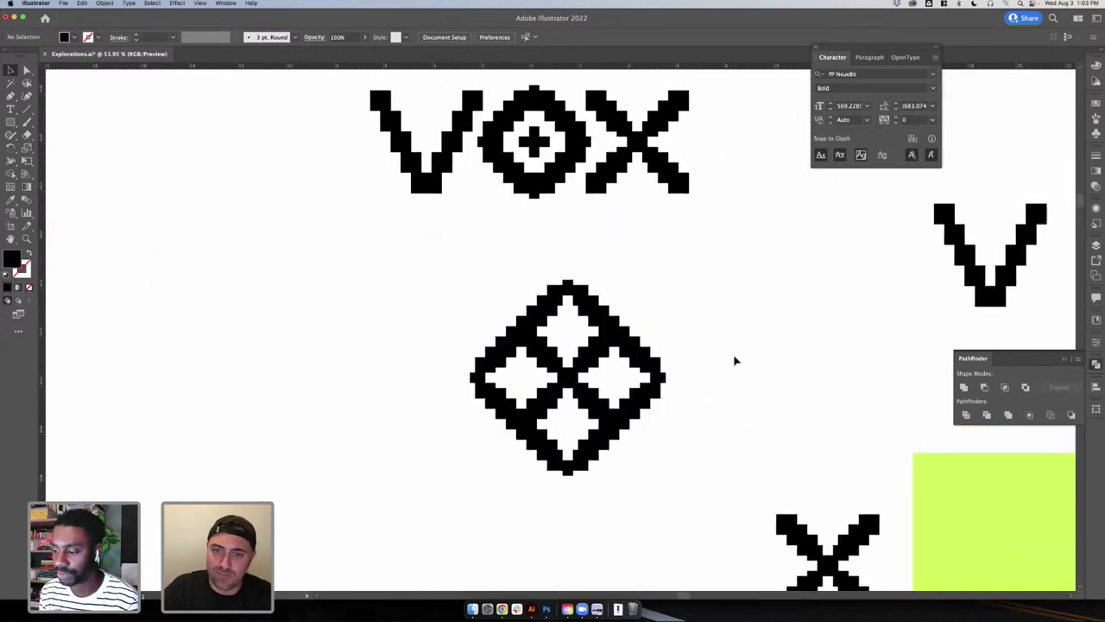
# - Draw a 0.423 in black test square on the left tip and place it beside the tip to compare the wall thickness in outline view
pyautogui.scroll(3, 580, 289)
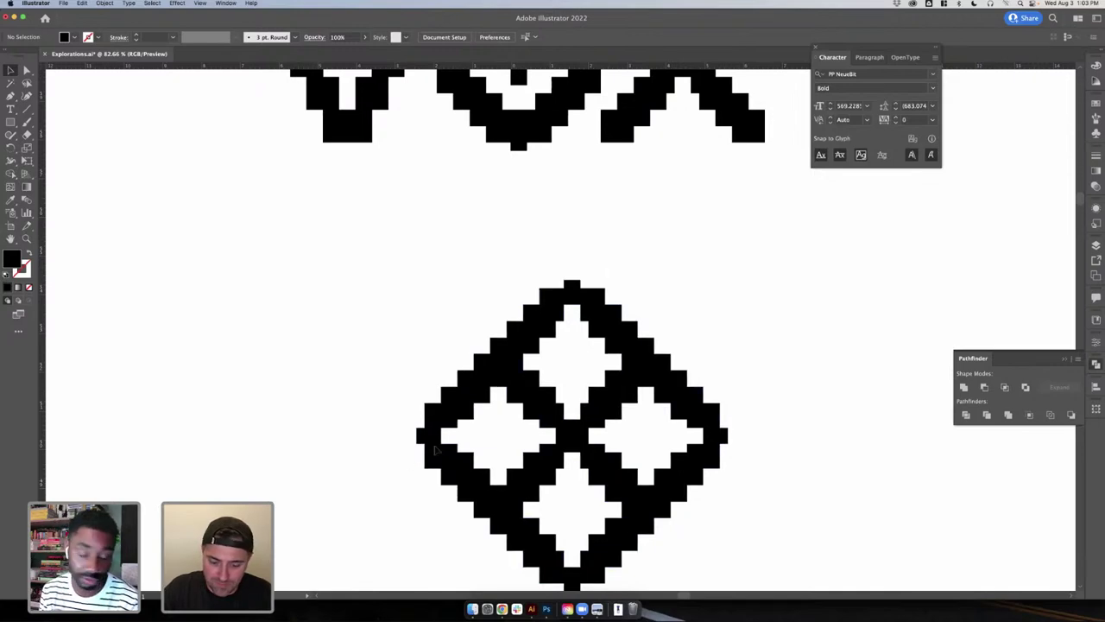
pyautogui.press('m')
pyautogui.moveTo(416, 428); pyautogui.dragTo(432, 444)
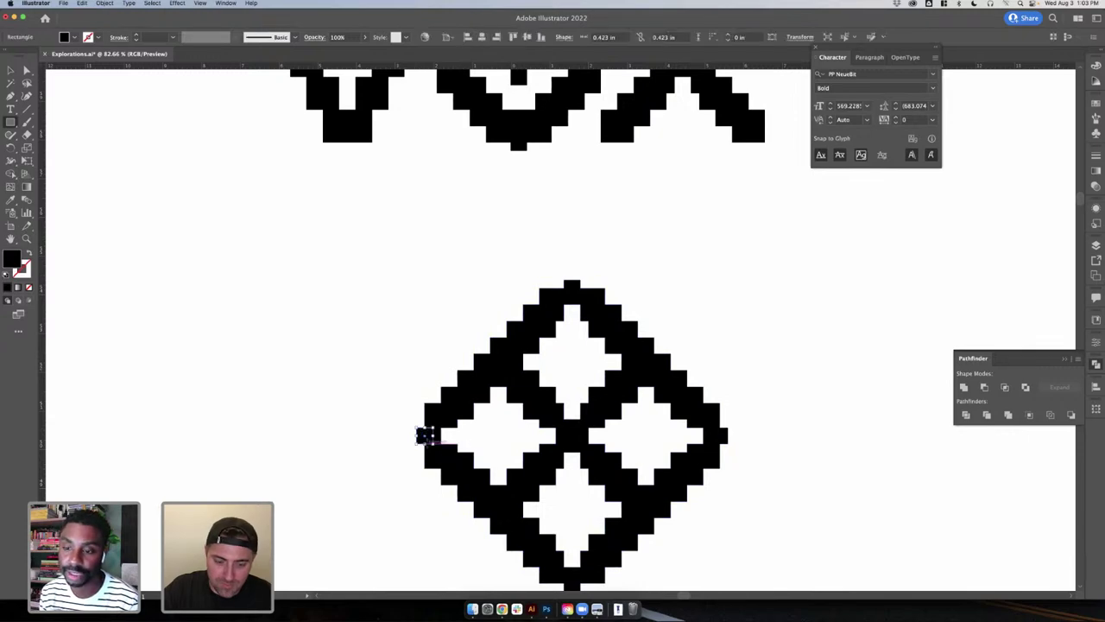
pyautogui.press('v')
pyautogui.click(328, 417)
pyautogui.scroll(7, 413, 416)
pyautogui.moveTo(465, 482); pyautogui.dragTo(422, 455)
pyautogui.click(367, 450)
pyautogui.hotkey('ctrl', 'y')
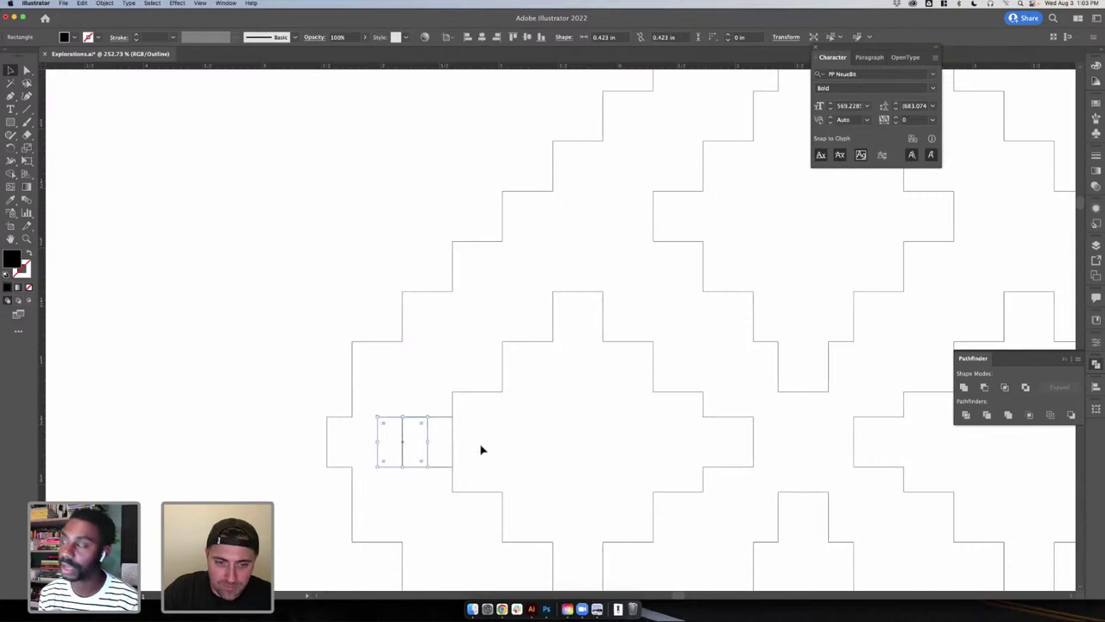
pyautogui.hotkey('ctrl', 'y')
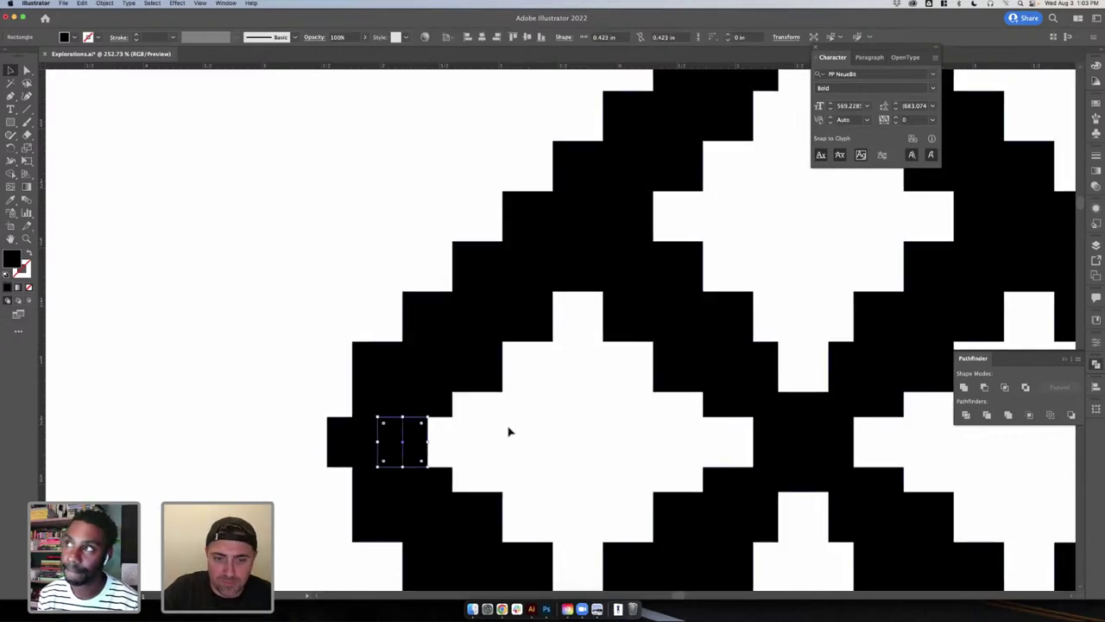
# - Try moving the black test square into the diamond, undo the move, and delete the square
pyautogui.scroll(-4, 508, 431)
pyautogui.click(513, 432)
pyautogui.moveTo(513, 432); pyautogui.dragTo(361, 434)
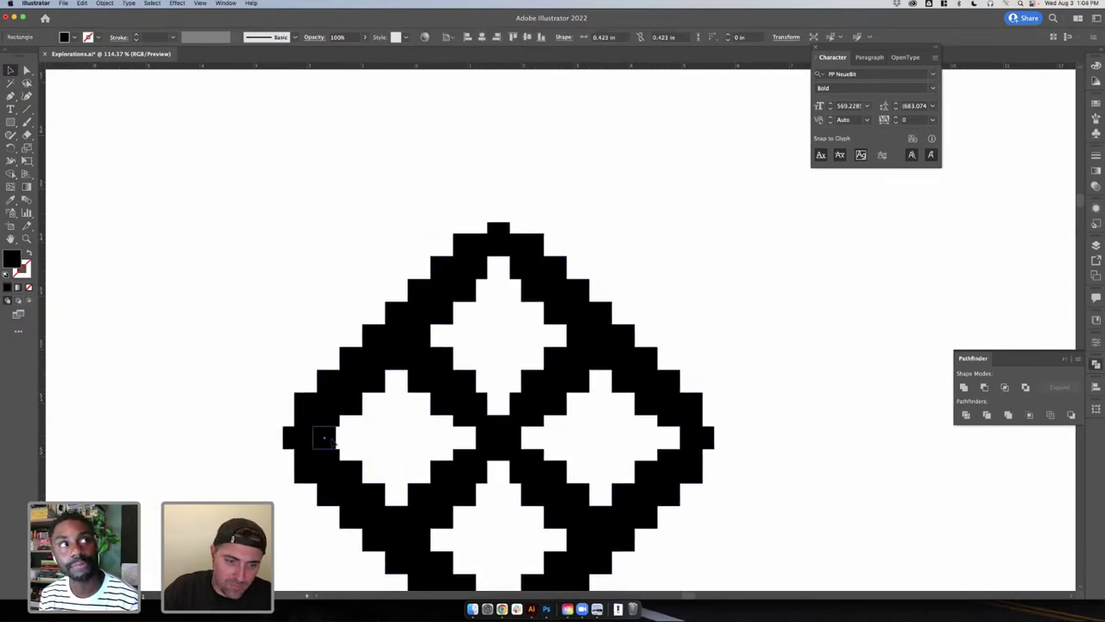
pyautogui.moveTo(327, 436); pyautogui.dragTo(430, 393)
pyautogui.press('super+z')
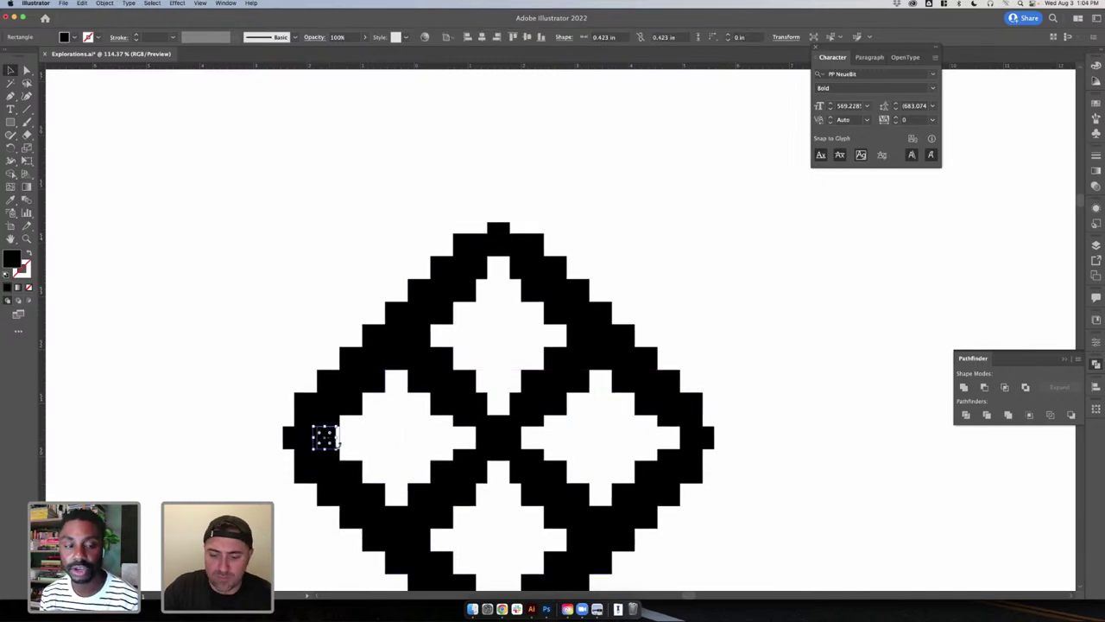
pyautogui.press('Delete')
# - Draw a black square about 0.635 in wide over the diamond's left tip to thicken it
pyautogui.scroll(-5, 243, 460)
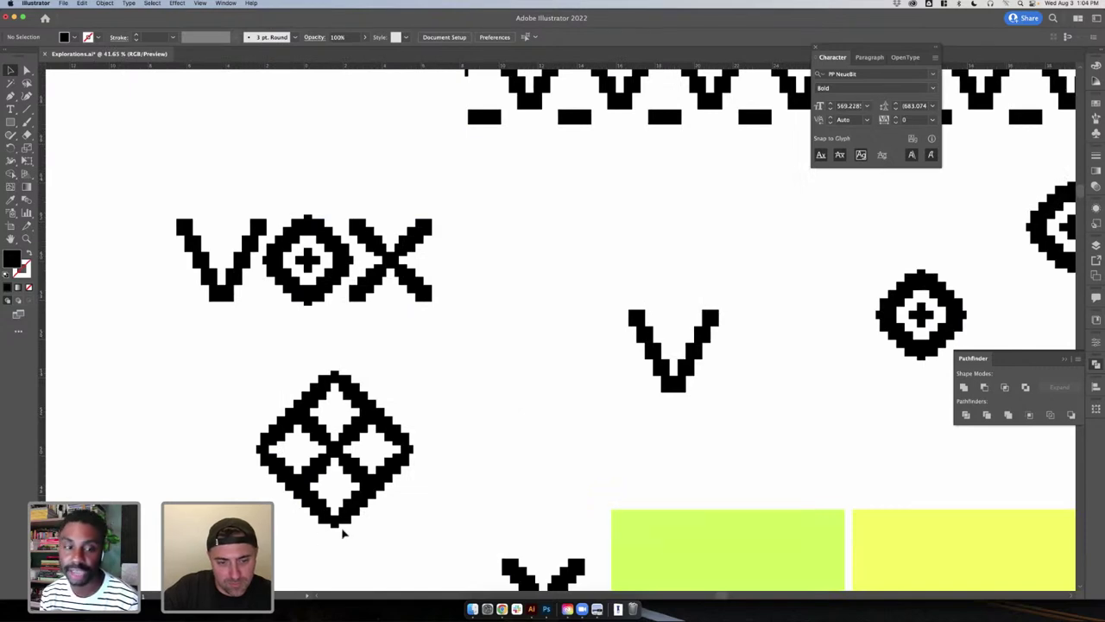
pyautogui.scroll(5, 342, 534)
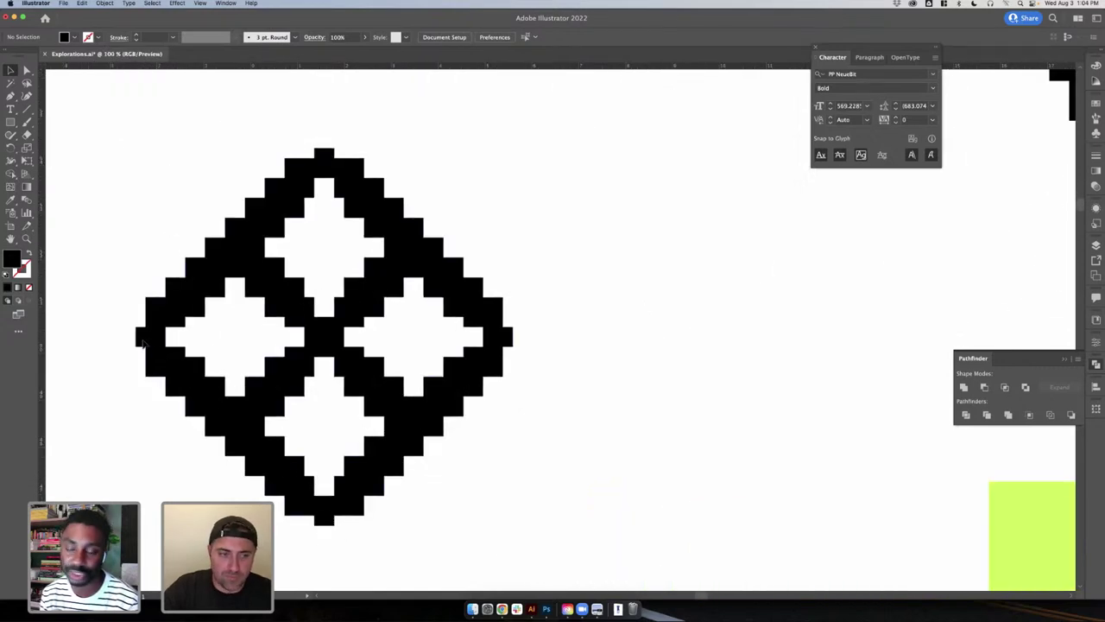
pyautogui.press('m')
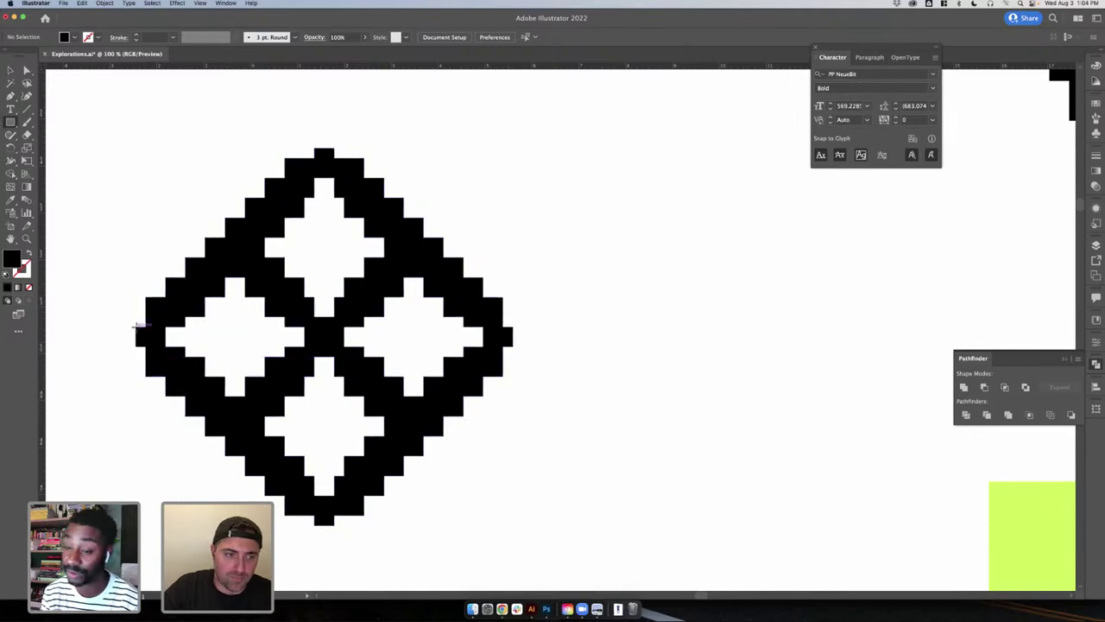
pyautogui.moveTo(146, 377); pyautogui.dragTo(158, 342)
pyautogui.press('v')
pyautogui.click(96, 375)
pyautogui.scroll(-5, 98, 376)
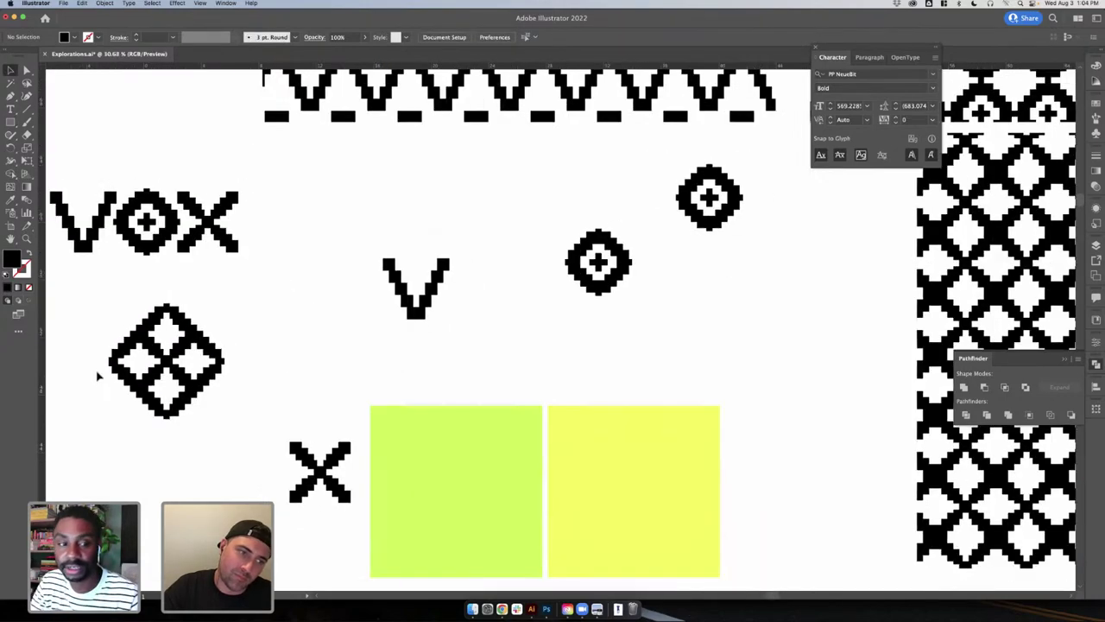
# - Align the larger black square with the left tip's path in outline view
pyautogui.scroll(5, 97, 376)
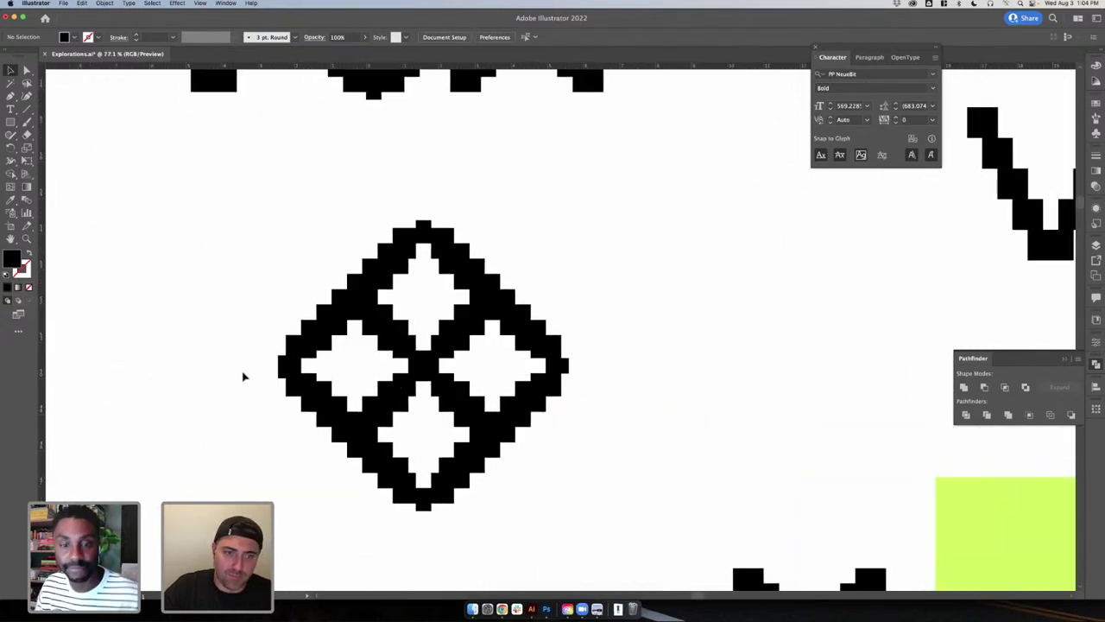
pyautogui.moveTo(282, 372); pyautogui.dragTo(278, 372)
pyautogui.press('super+y')
pyautogui.scroll(4, 281, 372)
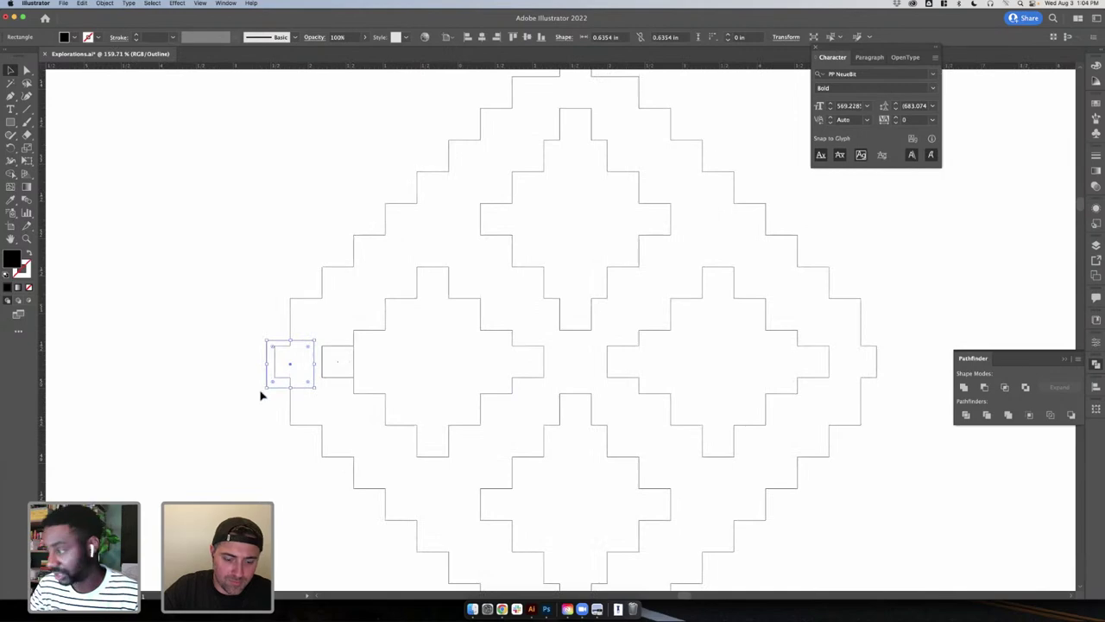
pyautogui.moveTo(296, 386); pyautogui.dragTo(296, 384)
pyautogui.press('super+y')
pyautogui.click(185, 422)
pyautogui.scroll(-5, 224, 424)
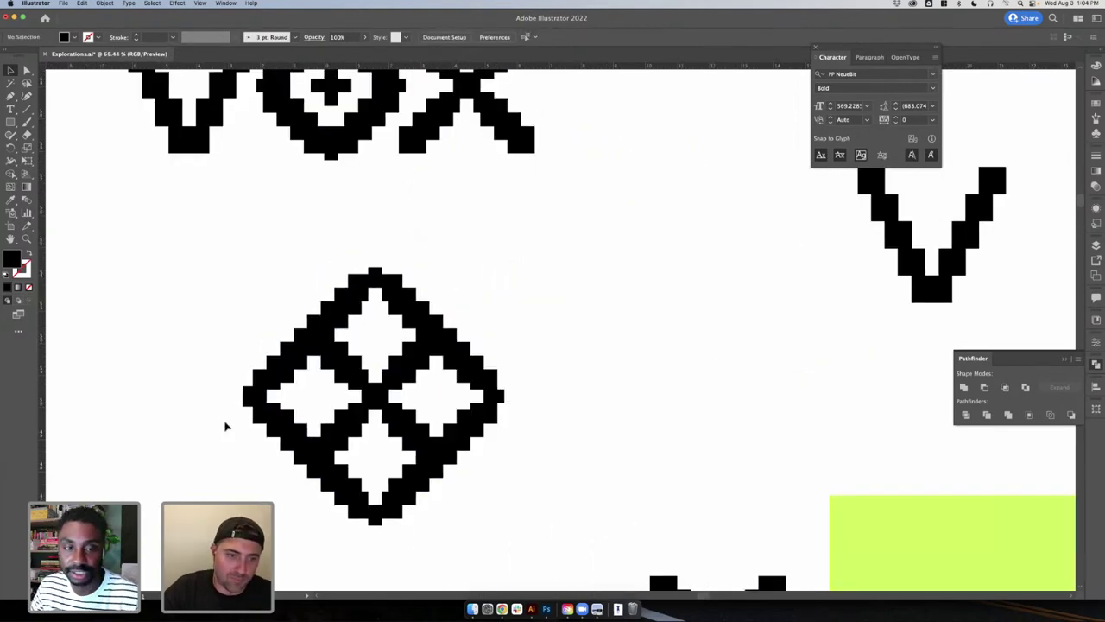
# - Place the larger black square over the diamond's right tip and check its alignment in outline view
pyautogui.scroll(1, 223, 432)
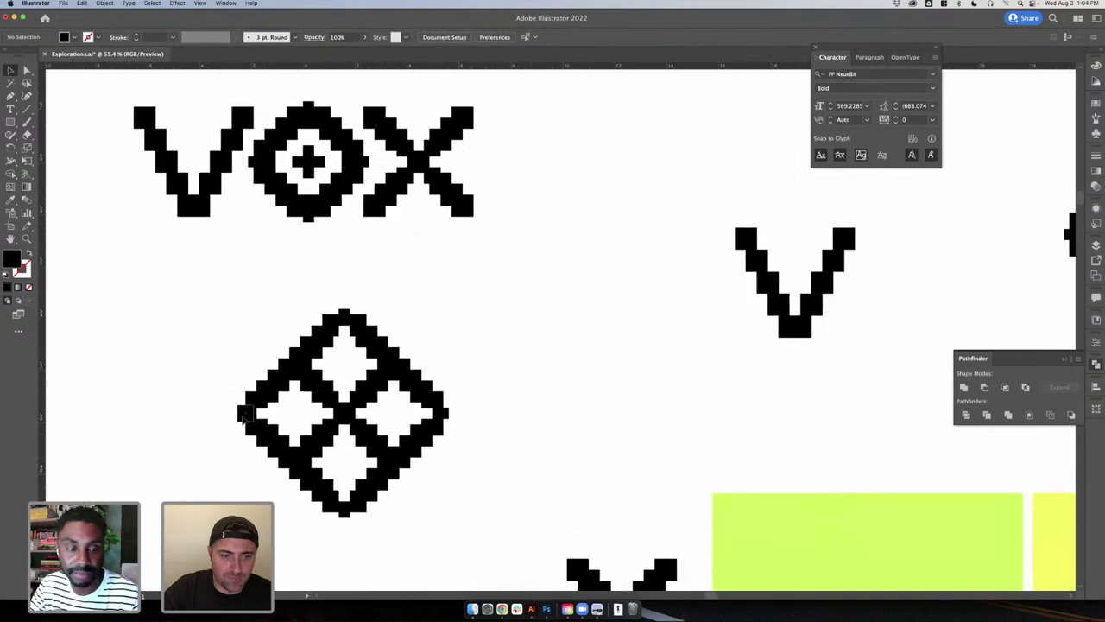
pyautogui.moveTo(243, 417); pyautogui.dragTo(439, 409)
pyautogui.press('super+y')
pyautogui.scroll(4, 458, 418)
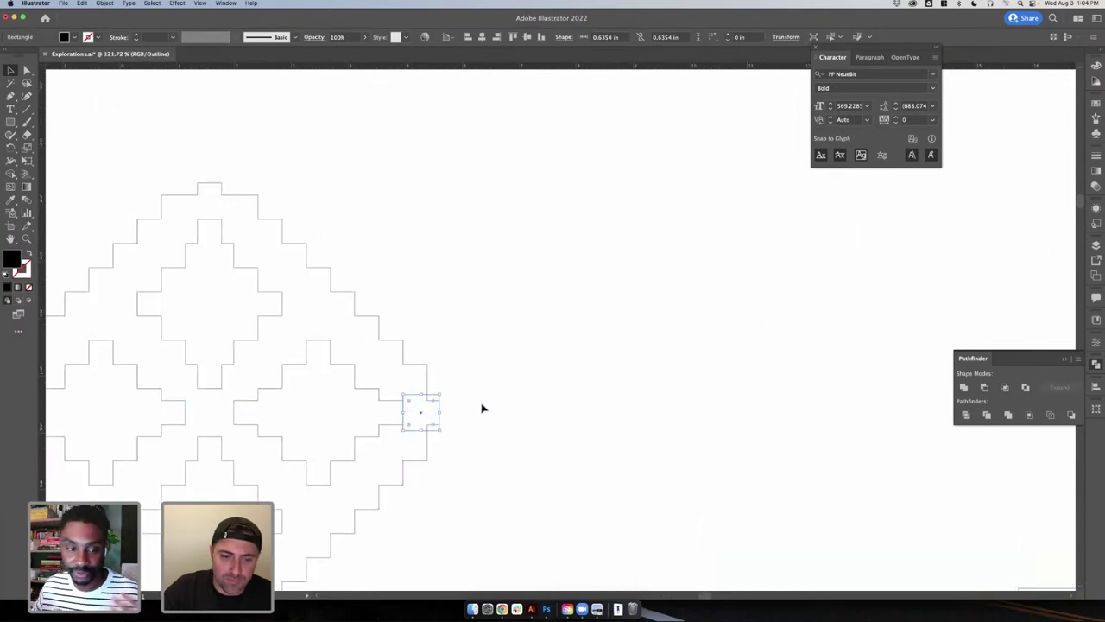
pyautogui.click(482, 408)
pyautogui.press('super+y')
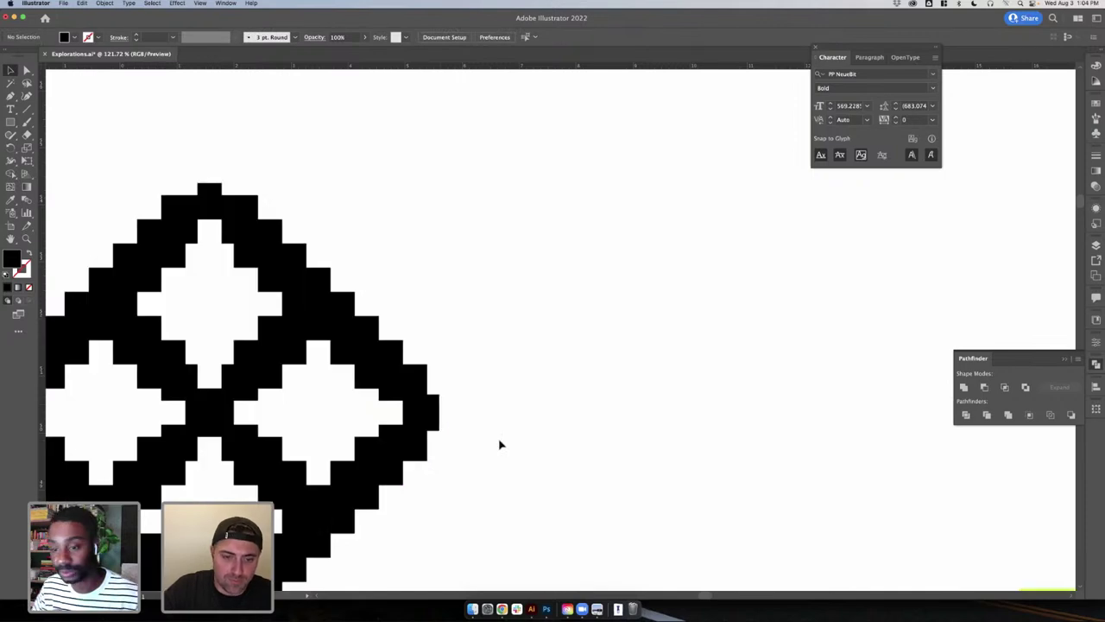
pyautogui.scroll(-3, 499, 444)
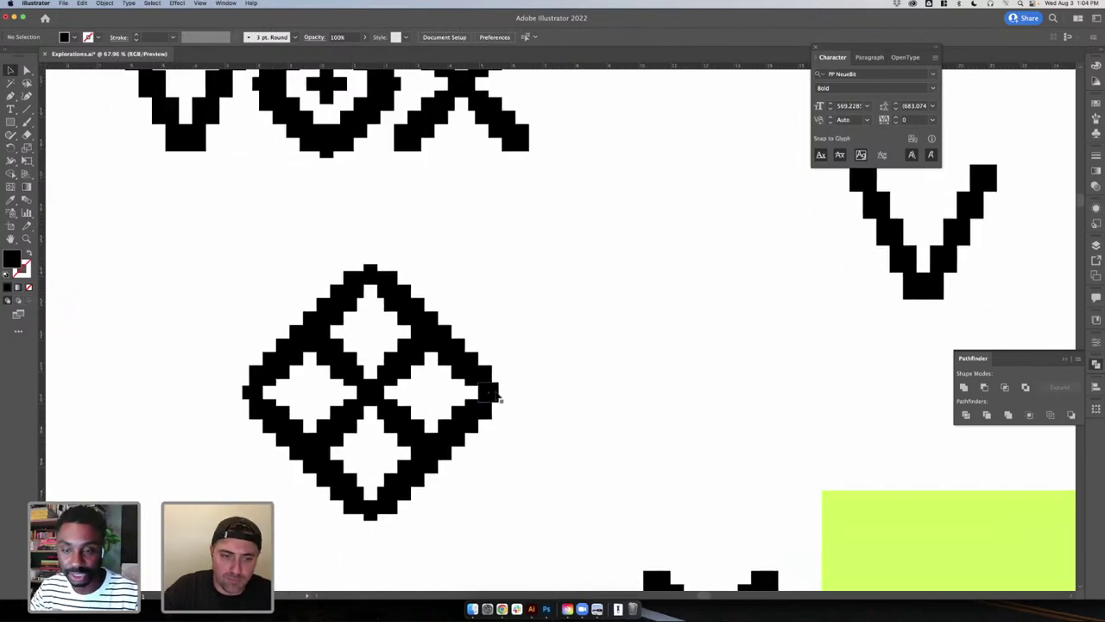
# - Undo the accidental shift of the diamond and copy the right tip's larger square onto the left tip, aligned in outline view
pyautogui.moveTo(249, 397); pyautogui.dragTo(242, 397)
pyautogui.press('super+z')
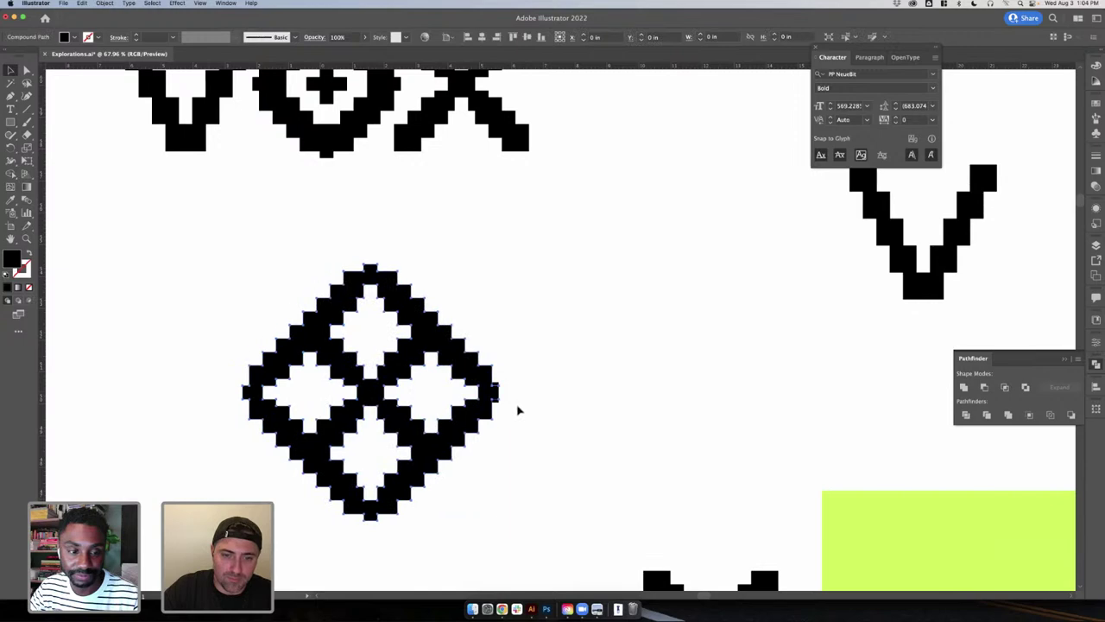
pyautogui.click(518, 409)
pyautogui.moveTo(498, 402); pyautogui.dragTo(254, 406)
pyautogui.hotkey('ctrl', 'y')
pyautogui.scroll(3, 263, 405)
pyautogui.scroll(2, 263, 406)
pyautogui.press('super+y')
pyautogui.click(165, 446)
# - Check the enlarged squares on the diamond's left and right tips
pyautogui.scroll(-4, 165, 446)
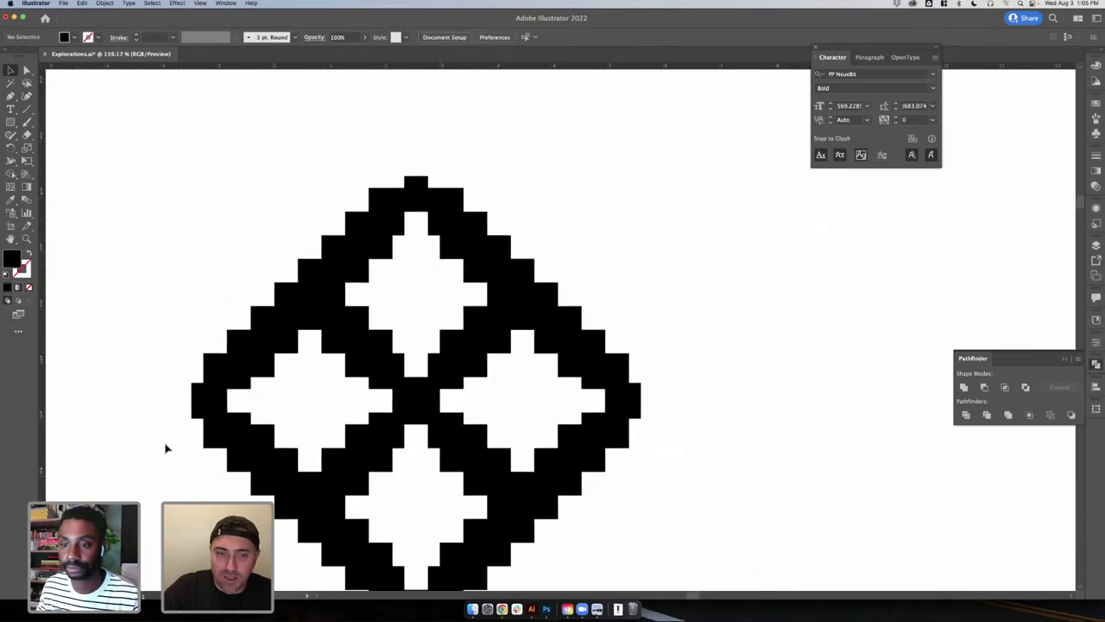
pyautogui.click(193, 415)
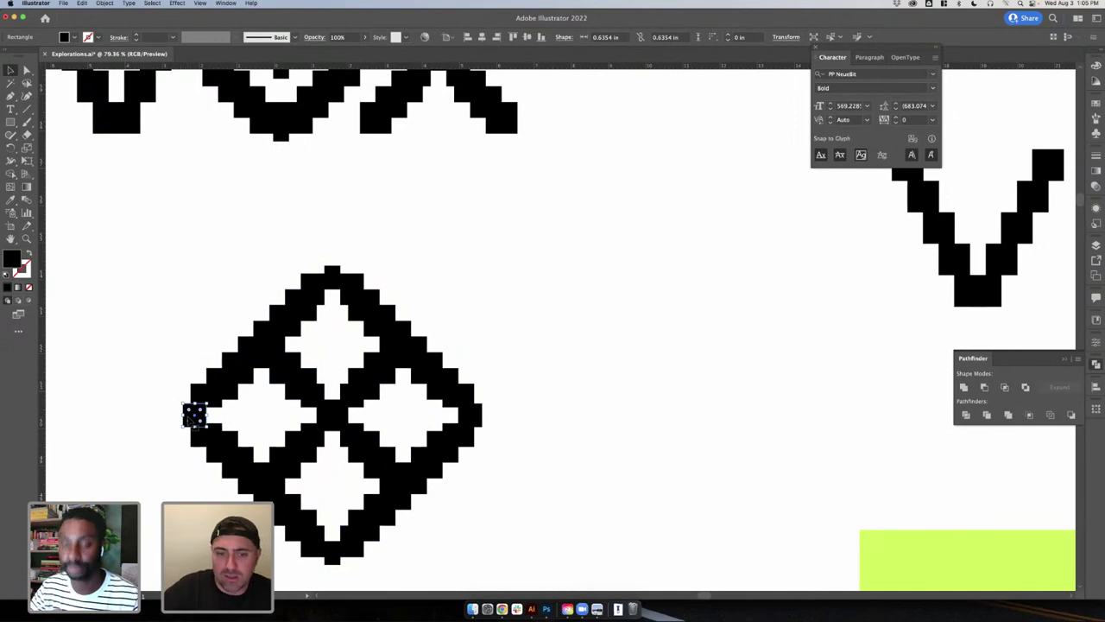
pyautogui.moveTo(435, 422); pyautogui.dragTo(511, 427)
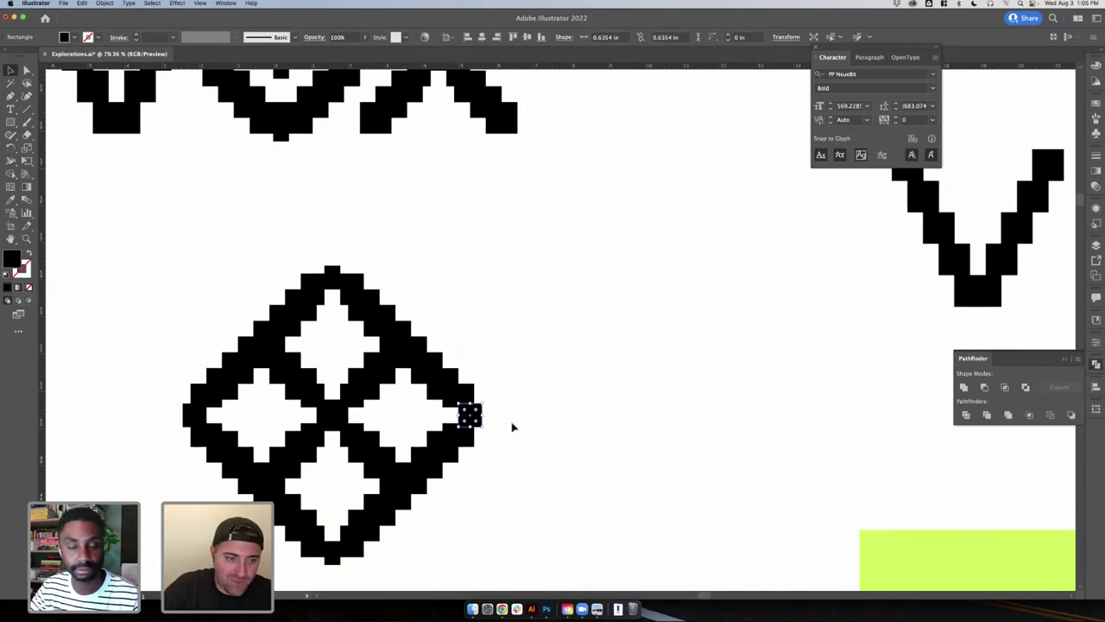
pyautogui.click(512, 426)
pyautogui.hscroll(-2, 512, 427)
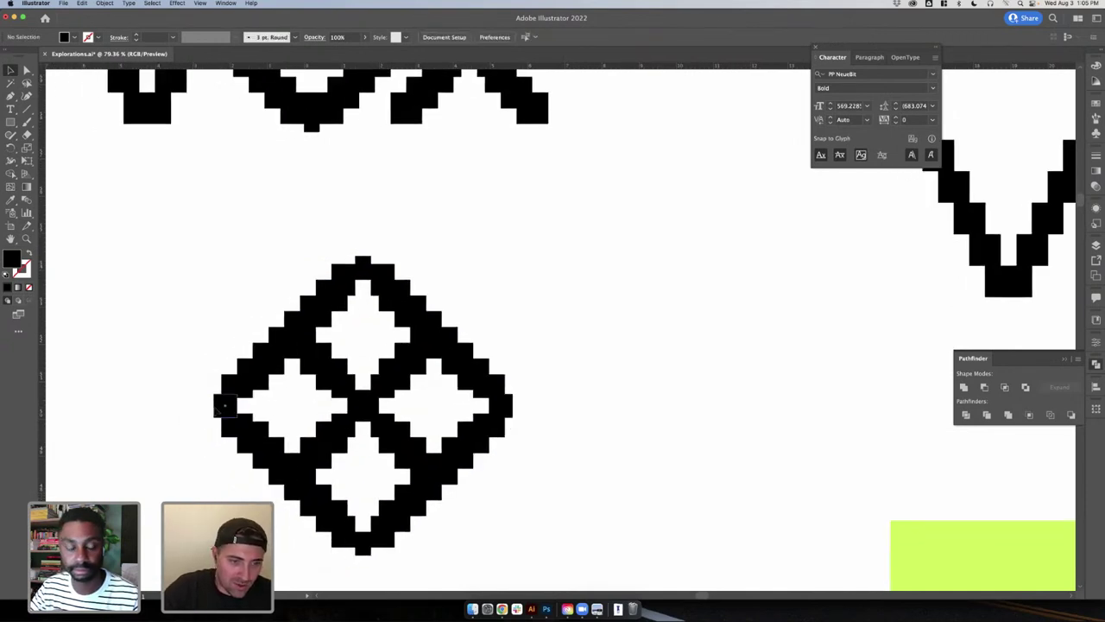
# - Shift the black squares on the diamond's left and right tips outward so both side tips protrude equally
pyautogui.moveTo(223, 403); pyautogui.dragTo(212, 404)
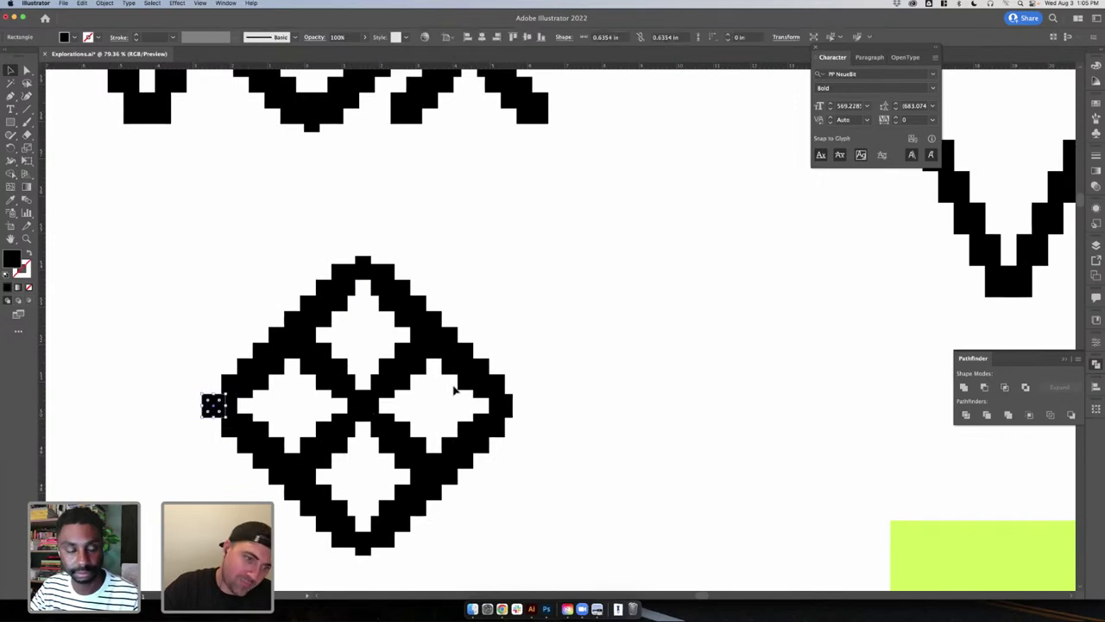
pyautogui.click(625, 355)
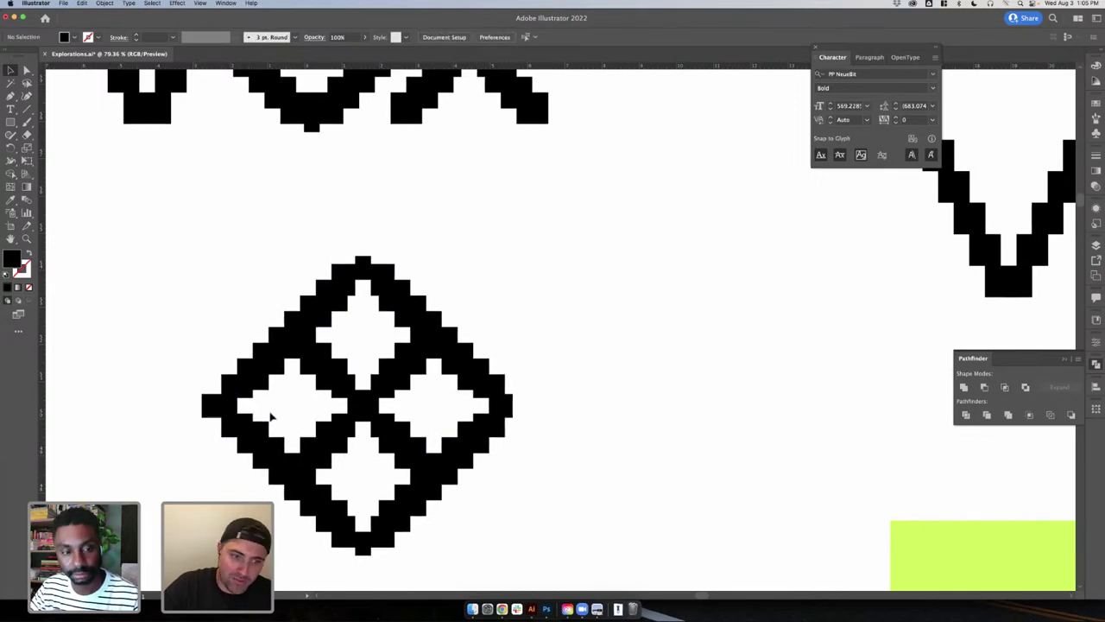
pyautogui.hscroll(-2, 505, 408)
pyautogui.click(233, 404)
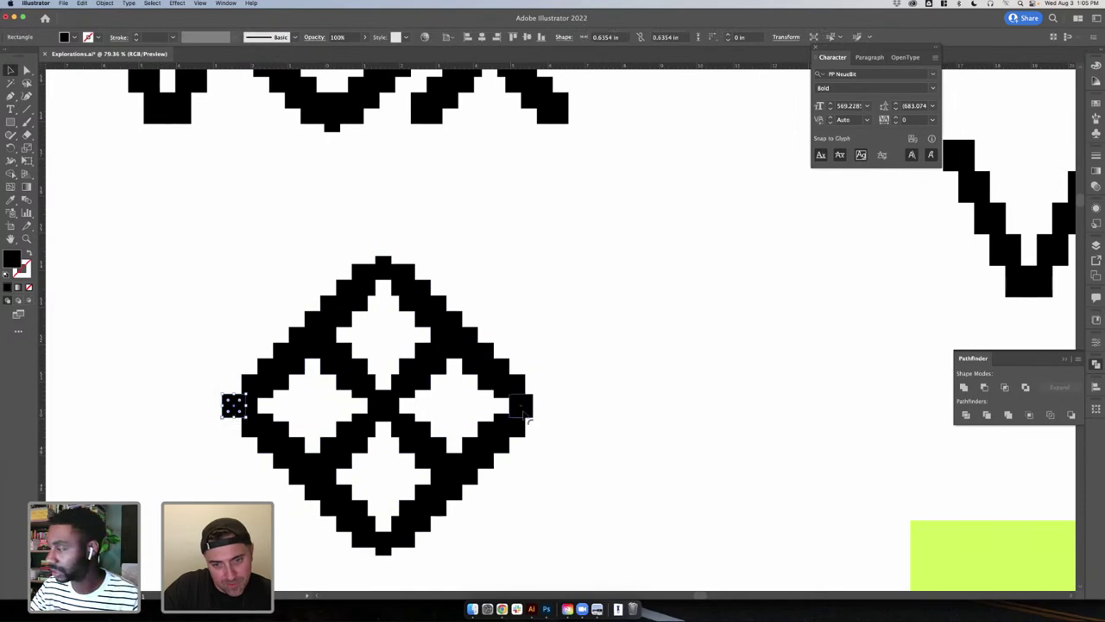
pyautogui.moveTo(527, 410); pyautogui.dragTo(540, 415)
pyautogui.click(567, 434)
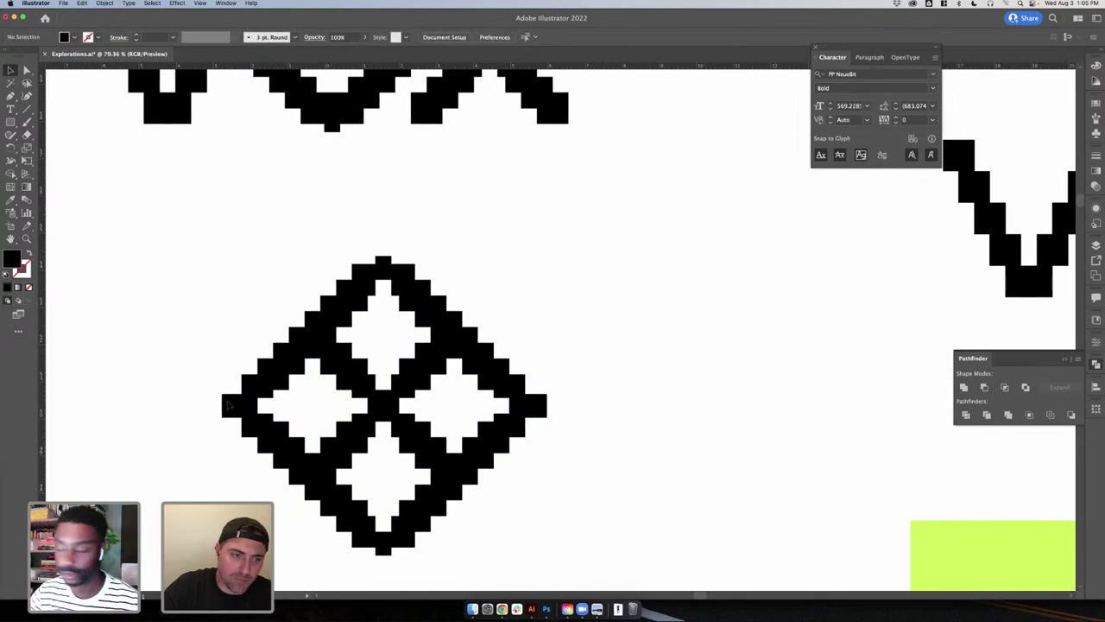
# - Copy the pair of side tip squares rotated 90° onto the diamond's top and bottom tips
pyautogui.click(230, 405)
pyautogui.keyDown('shift'); pyautogui.click(536, 410); pyautogui.keyUp('shift')
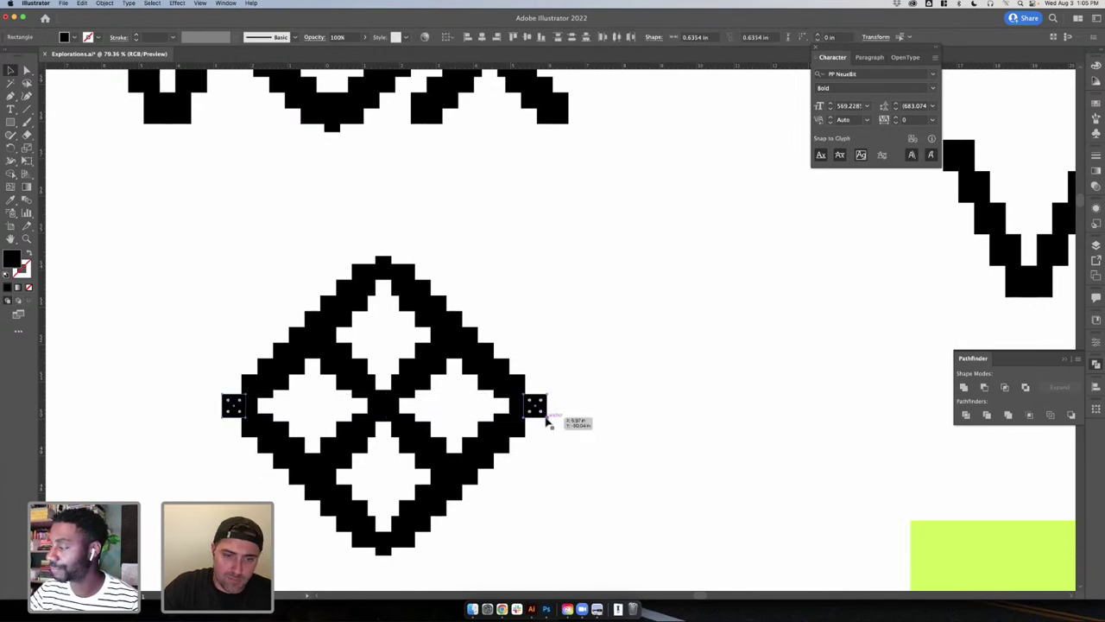
pyautogui.moveTo(550, 423); pyautogui.dragTo(422, 239)
pyautogui.click(561, 405)
pyautogui.click(233, 404)
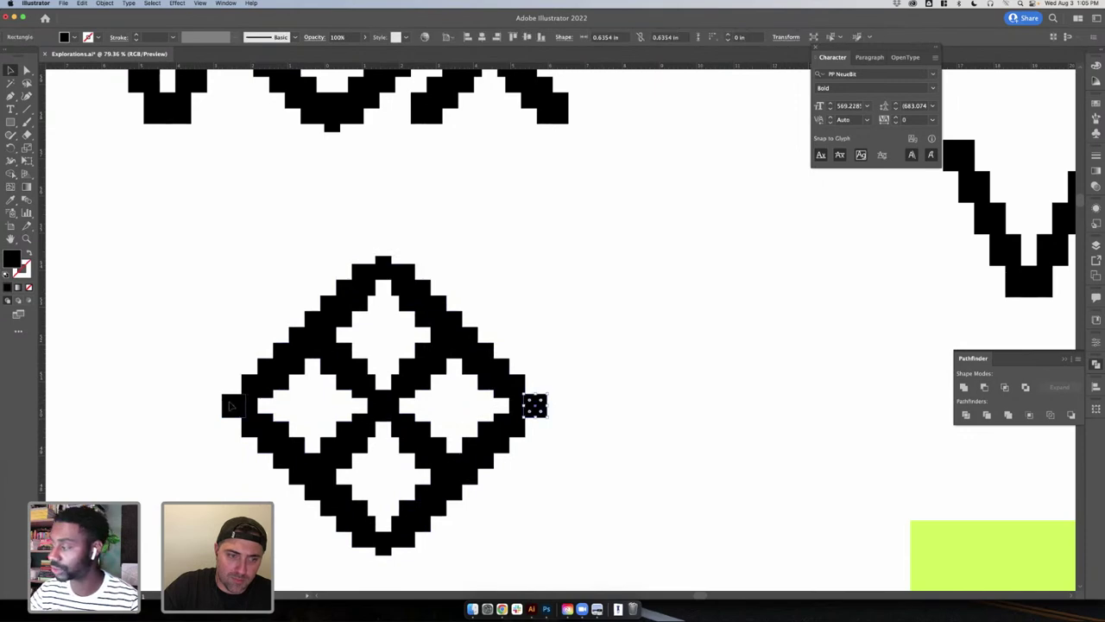
pyautogui.keyDown('shift'); pyautogui.click(534, 405); pyautogui.keyUp('shift')
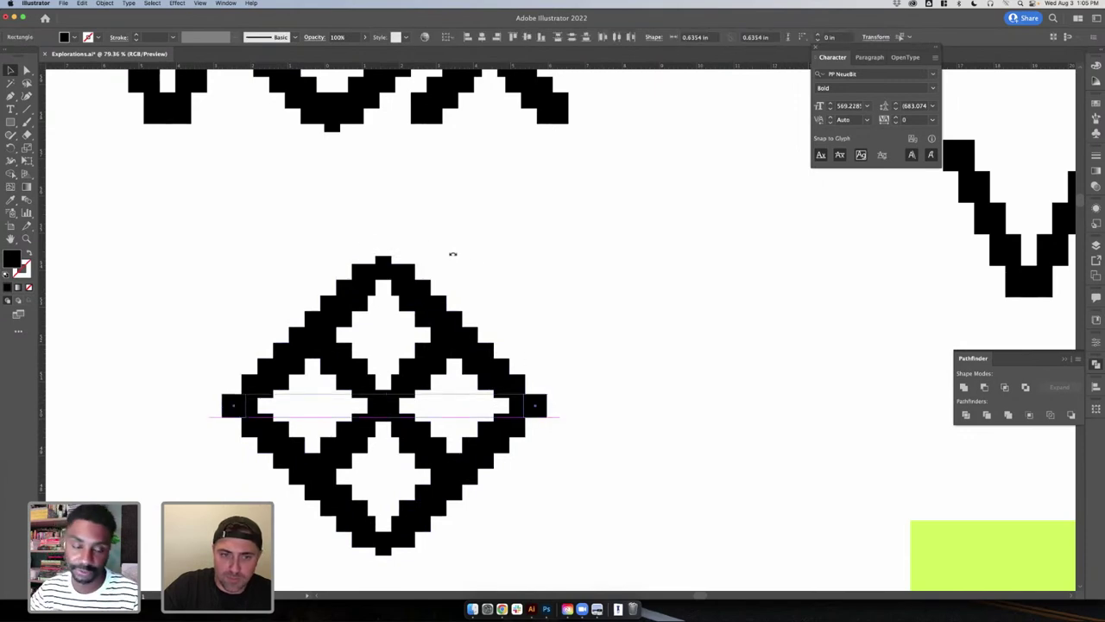
pyautogui.moveTo(452, 254); pyautogui.dragTo(429, 238)
pyautogui.click(562, 293)
pyautogui.scroll(-5, 562, 293)
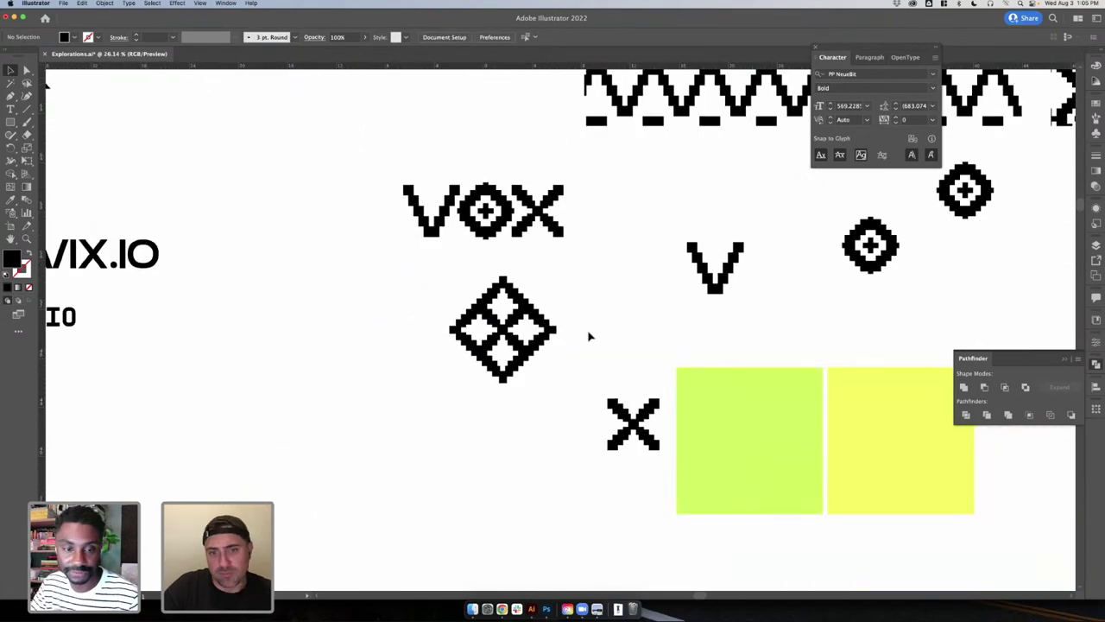
# - Copy the top tip's square into the diamond's upper cell and scale the copy to 50%
pyautogui.scroll(1, 590, 337)
pyautogui.hscroll(1, 589, 337)
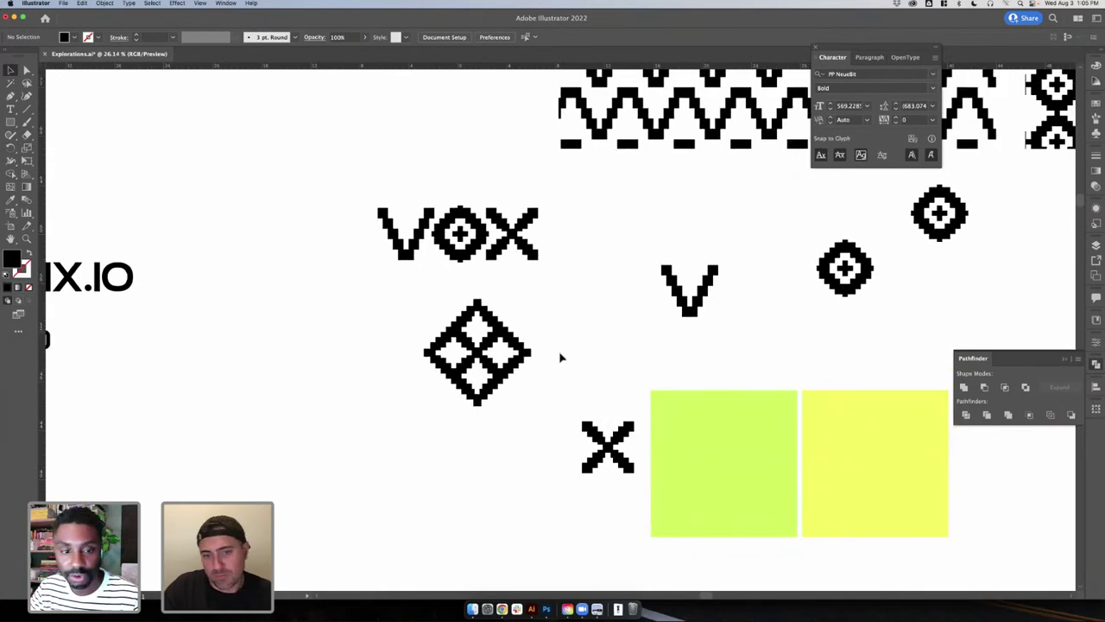
pyautogui.scroll(3, 542, 373)
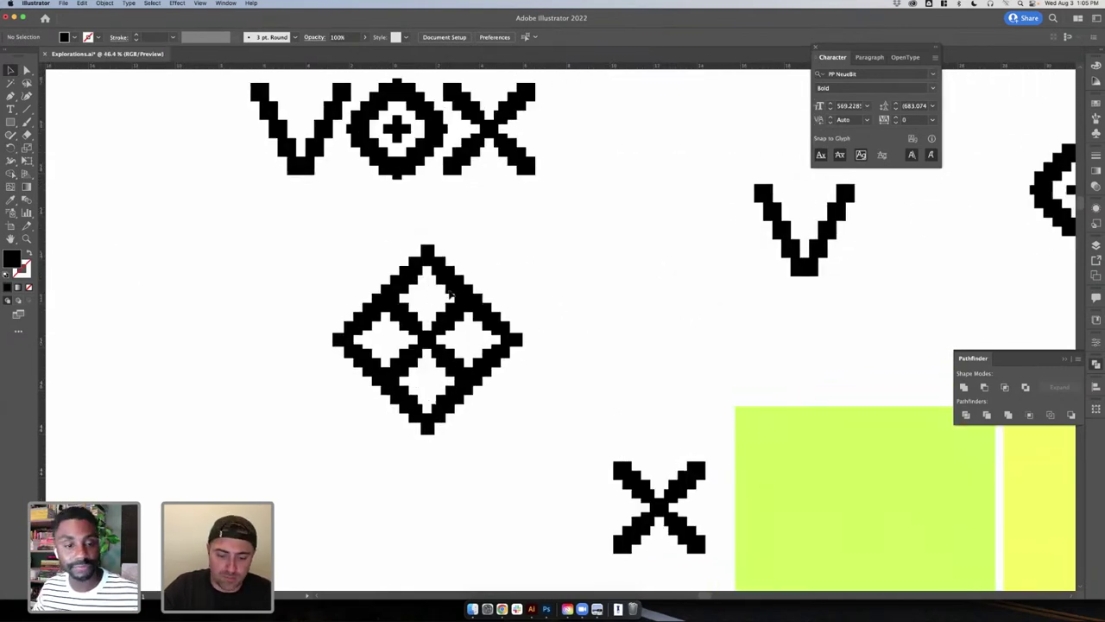
pyautogui.moveTo(427, 251); pyautogui.dragTo(427, 291)
pyautogui.press('s')
pyautogui.press('Return')
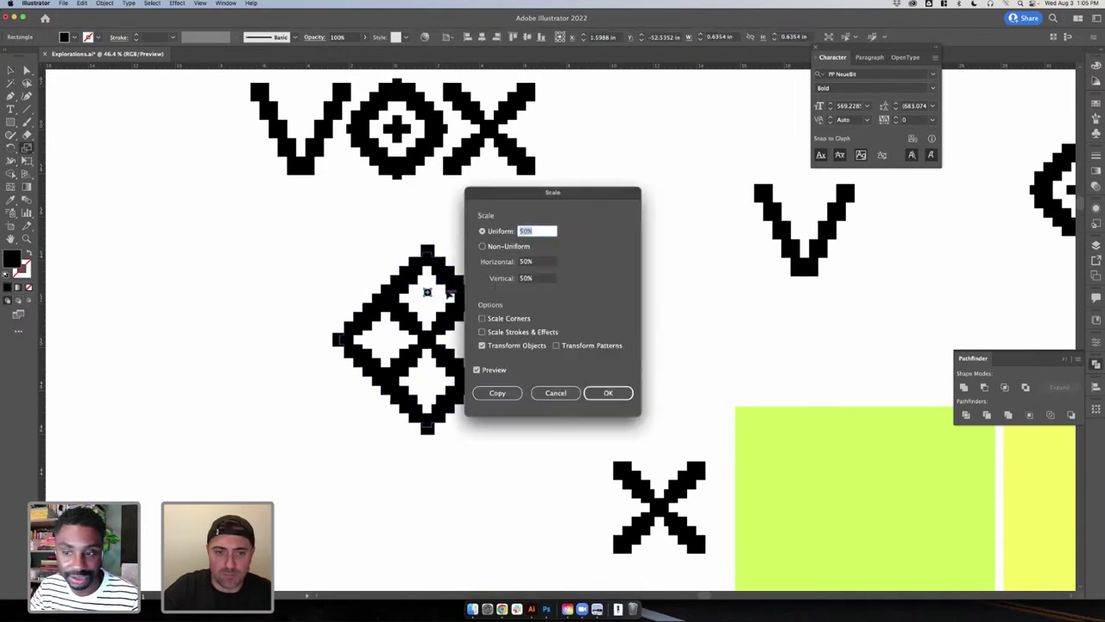
pyautogui.press('Return')
pyautogui.press('v')
pyautogui.click(595, 284)
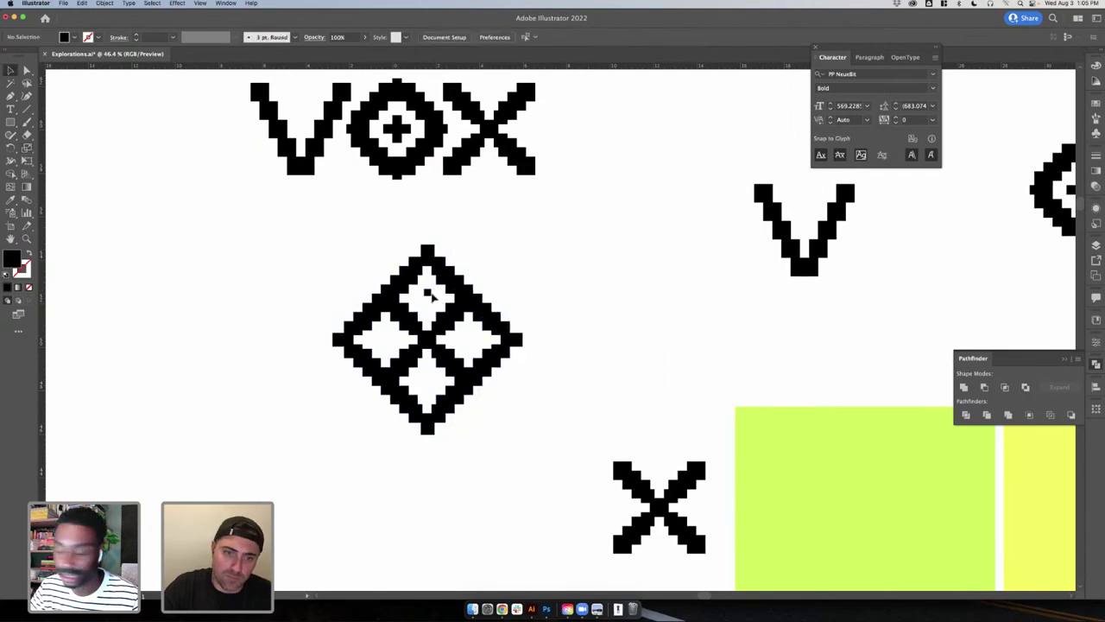
# - Duplicate the small square directly below itself in the diamond's upper cell
pyautogui.moveTo(427, 293); pyautogui.dragTo(435, 302)
pyautogui.click(489, 302)
pyautogui.click(430, 300)
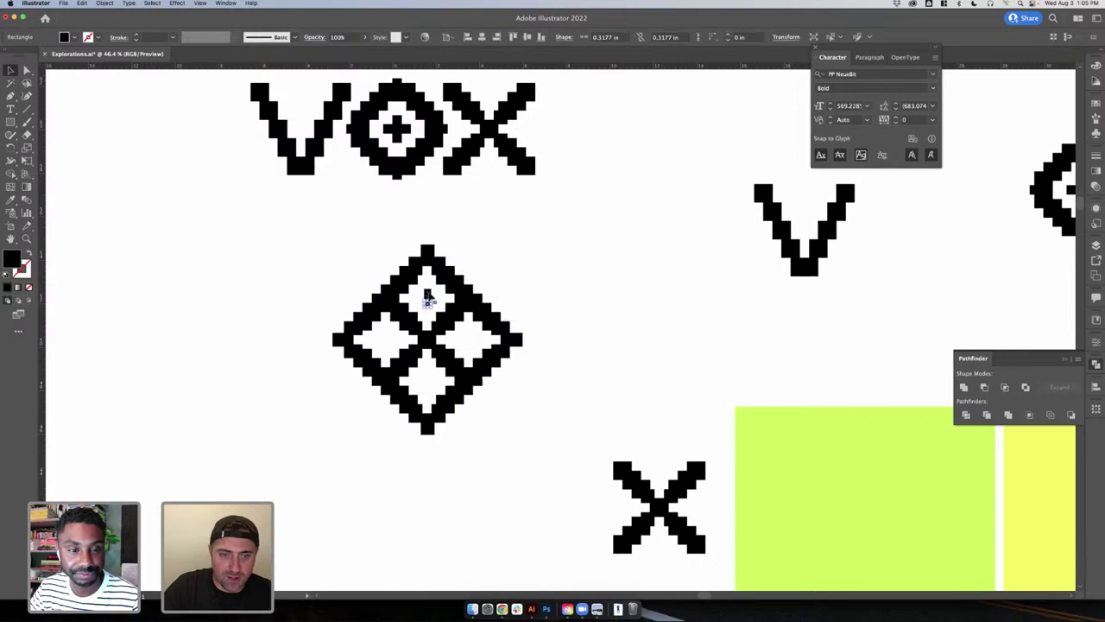
pyautogui.keyDown('shift'); pyautogui.click(429, 293); pyautogui.keyUp('shift')
pyautogui.click(518, 286)
# - Delete both small squares from the diamond's upper cell
pyautogui.scroll(5, 460, 288)
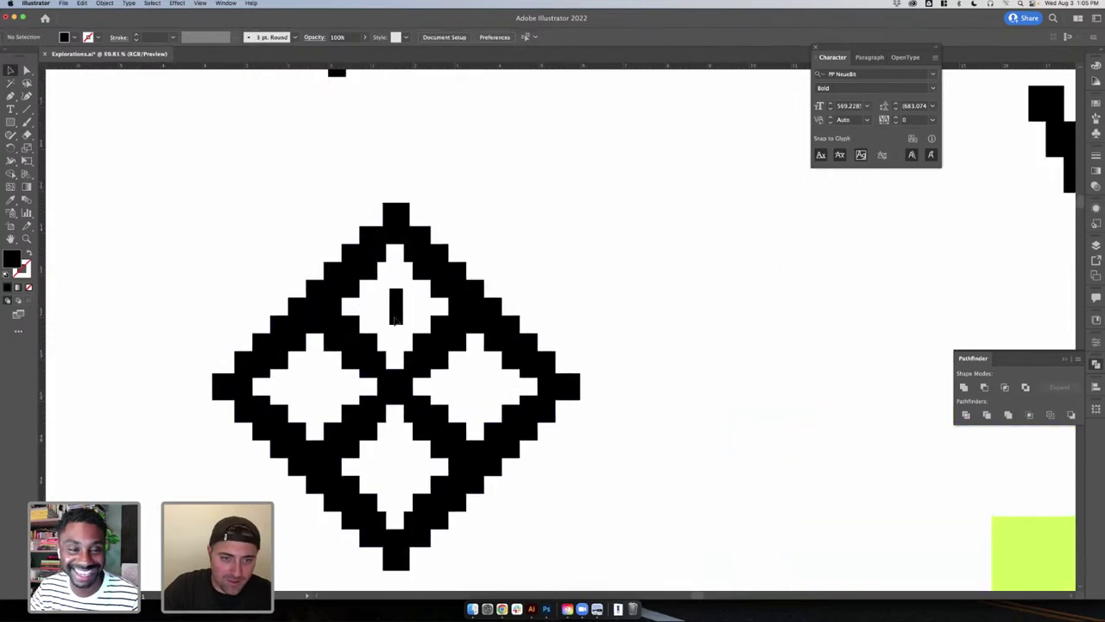
pyautogui.click(397, 316)
pyautogui.keyDown('shift'); pyautogui.click(398, 301); pyautogui.keyUp('shift')
pyautogui.click(545, 282)
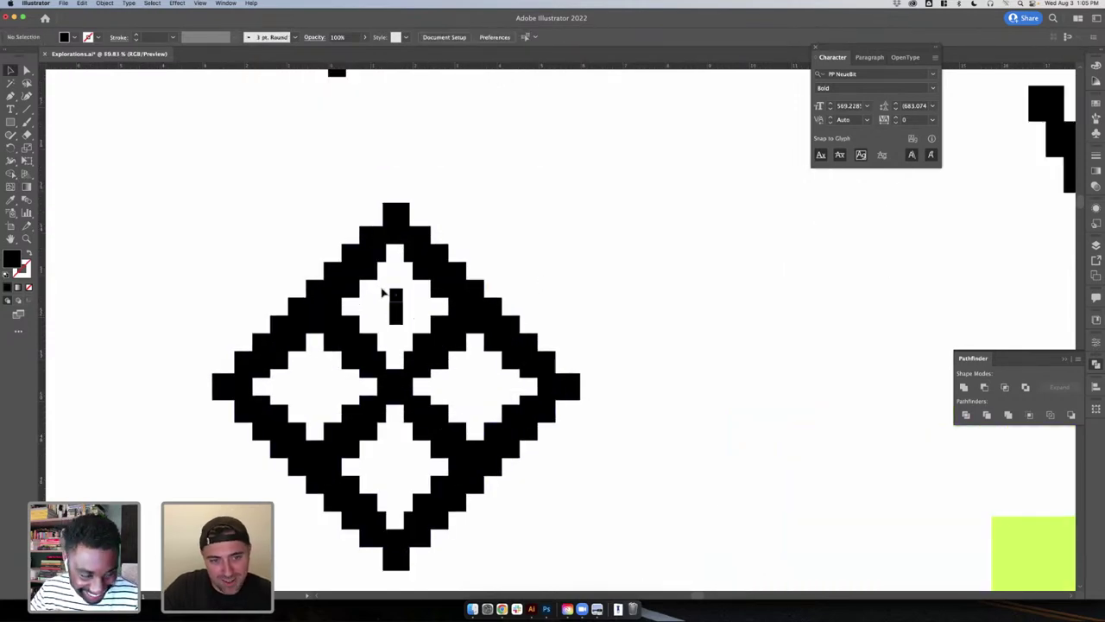
pyautogui.moveTo(407, 324); pyautogui.dragTo(406, 325)
pyautogui.press('Delete')
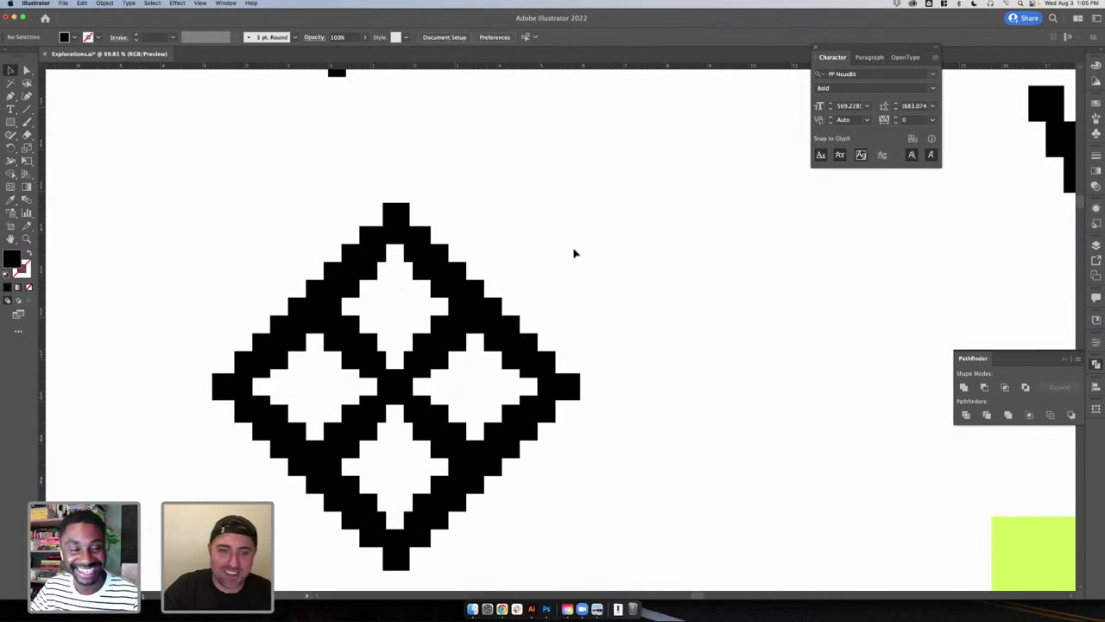
# - Copy the plus from inside the VOX wordmark's O and center it in the diamond's upper cell
pyautogui.keyDown('alt'); pyautogui.scroll(-5, 574, 253); pyautogui.keyUp('alt')
pyautogui.keyDown('alt'); pyautogui.scroll(3, 545, 242); pyautogui.keyUp('alt')
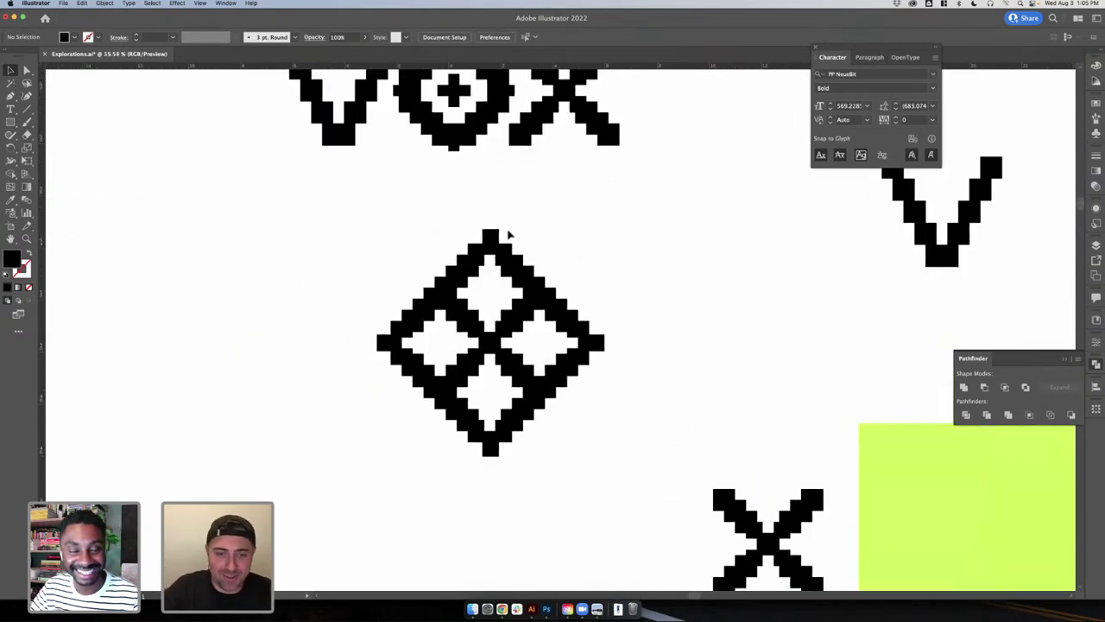
pyautogui.doubleClick(458, 91)
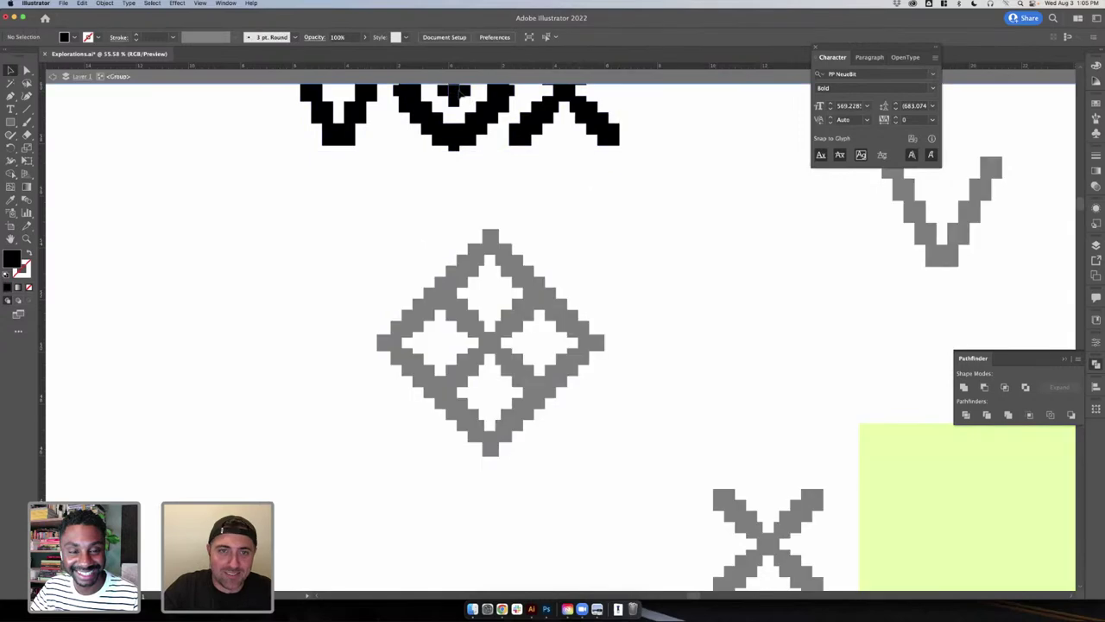
pyautogui.scroll(5, 584, 360)
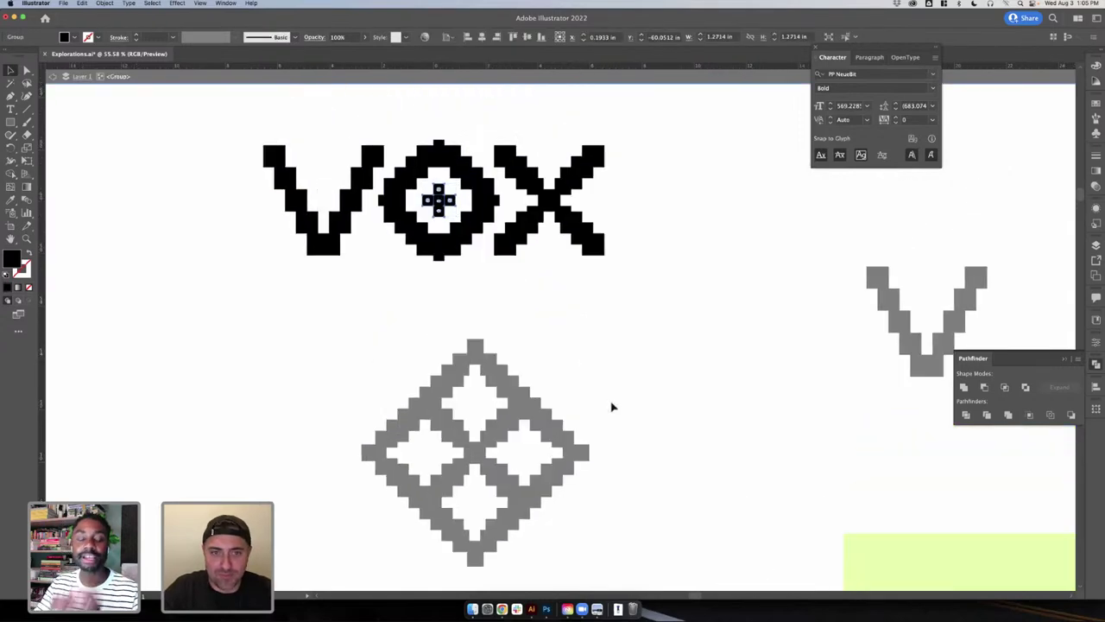
pyautogui.doubleClick(612, 402)
pyautogui.press('super+v')
pyautogui.moveTo(558, 336); pyautogui.dragTo(478, 404)
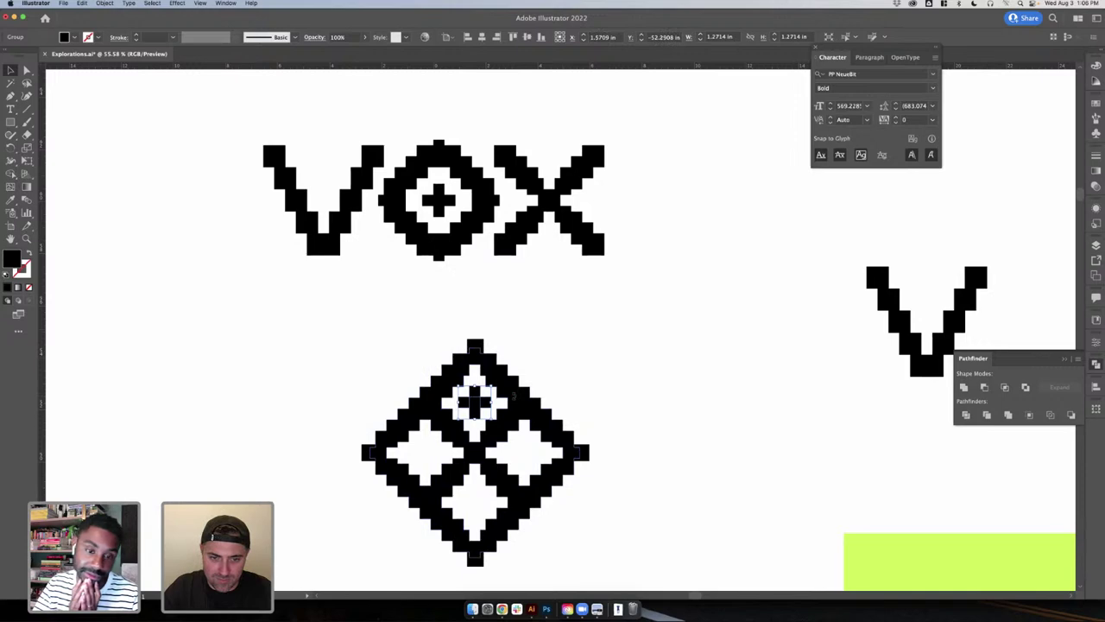
pyautogui.click(607, 382)
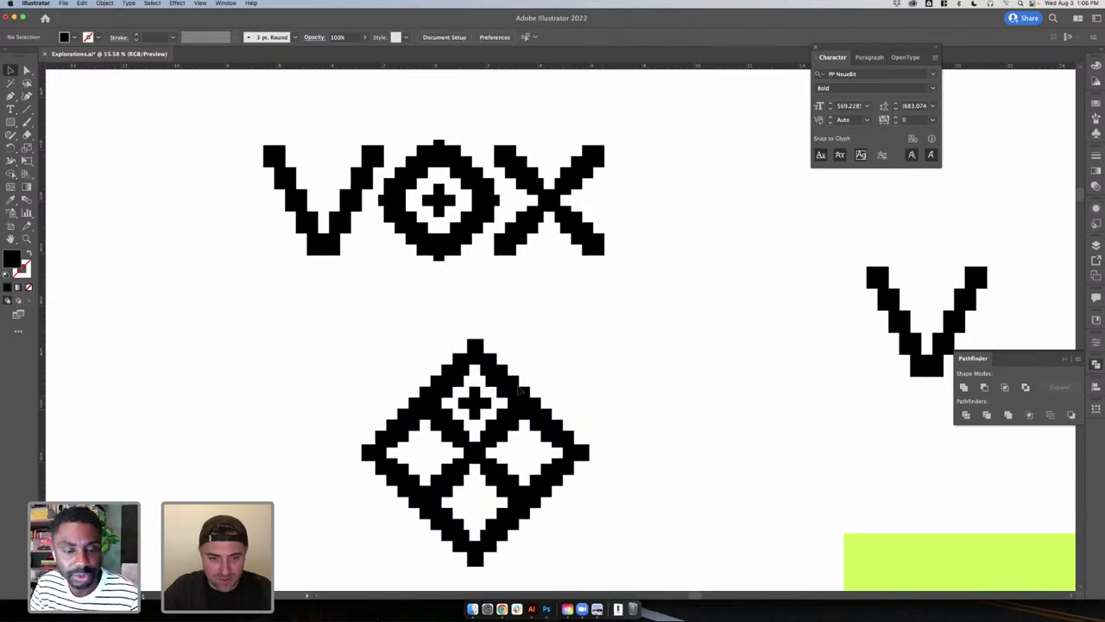
# - Duplicate the upper cell's plus into the diamond's right, left and lower cells
pyautogui.click(474, 407)
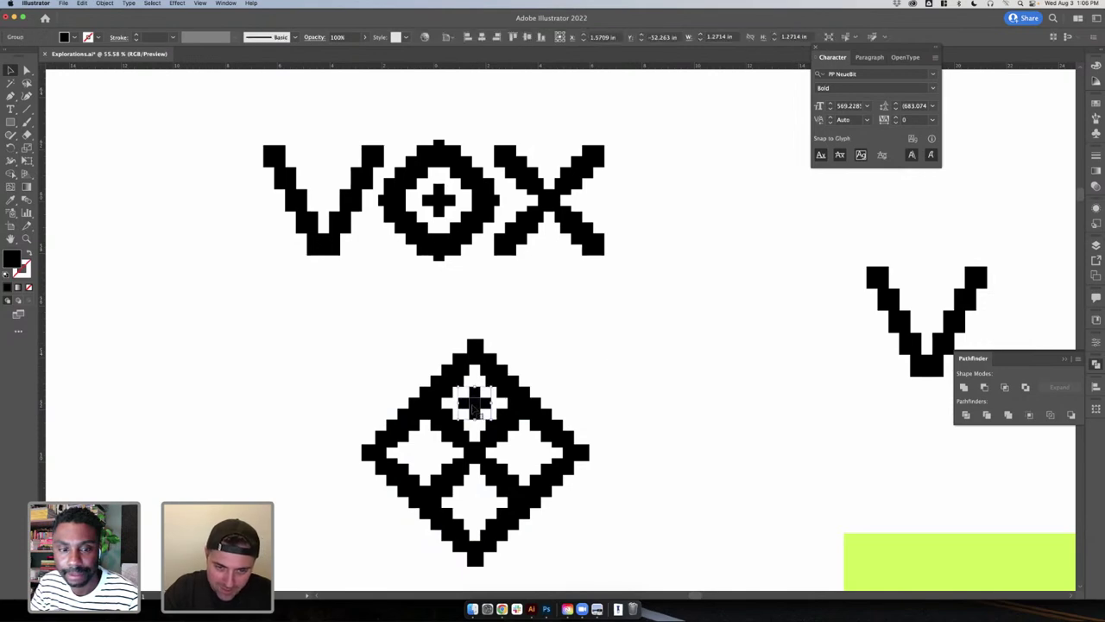
pyautogui.click(613, 383)
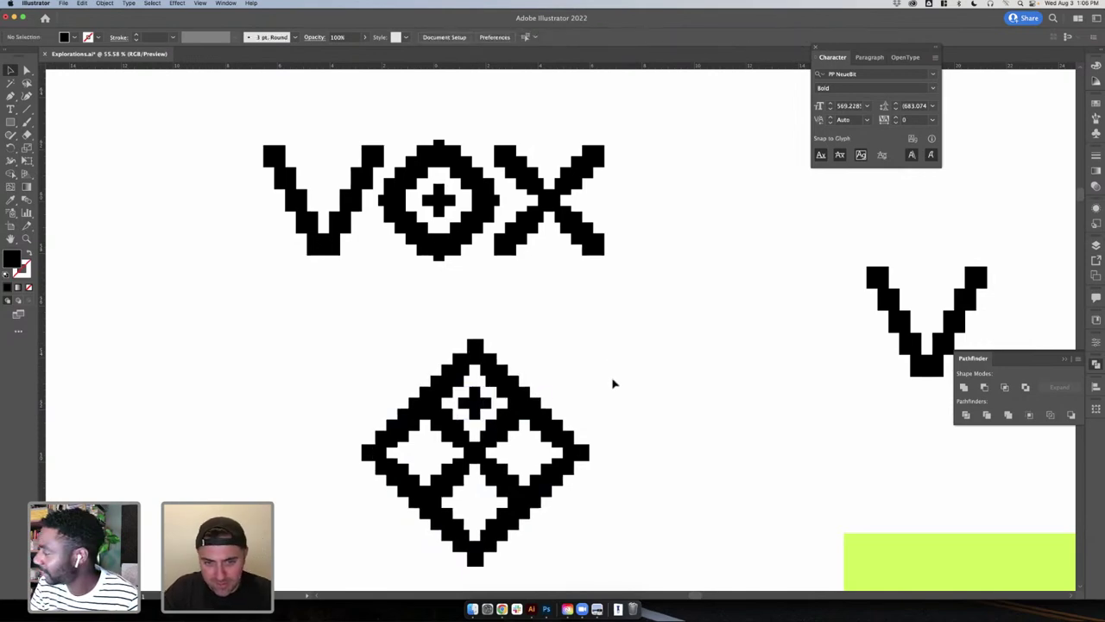
pyautogui.click(481, 402)
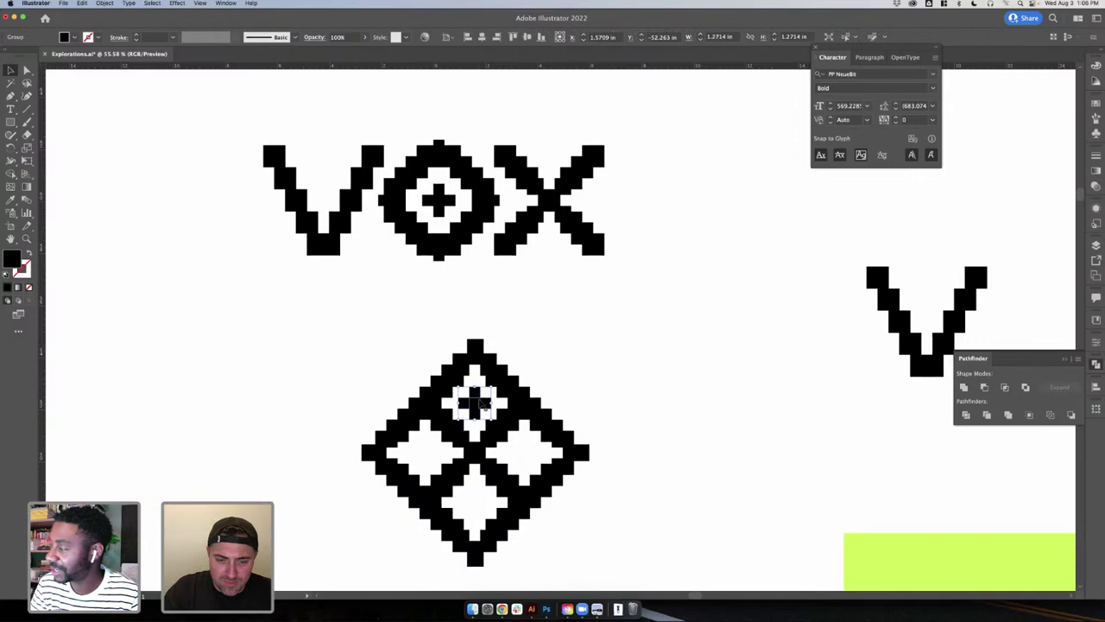
pyautogui.click(598, 378)
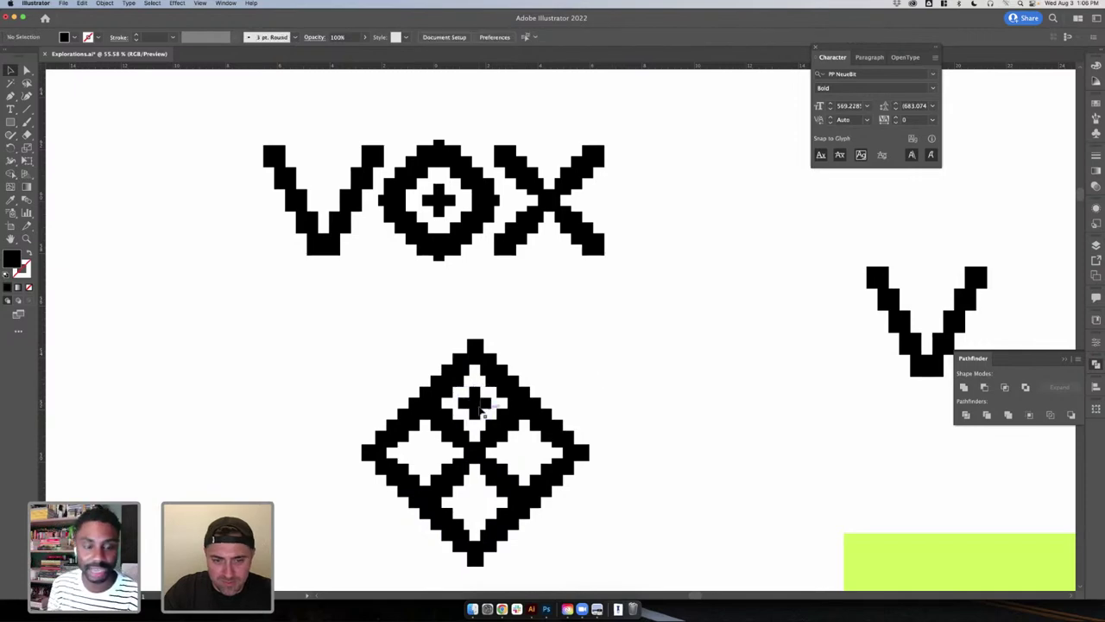
pyautogui.moveTo(473, 413); pyautogui.dragTo(524, 454)
pyautogui.click(605, 398)
pyautogui.scroll(-3, 606, 398)
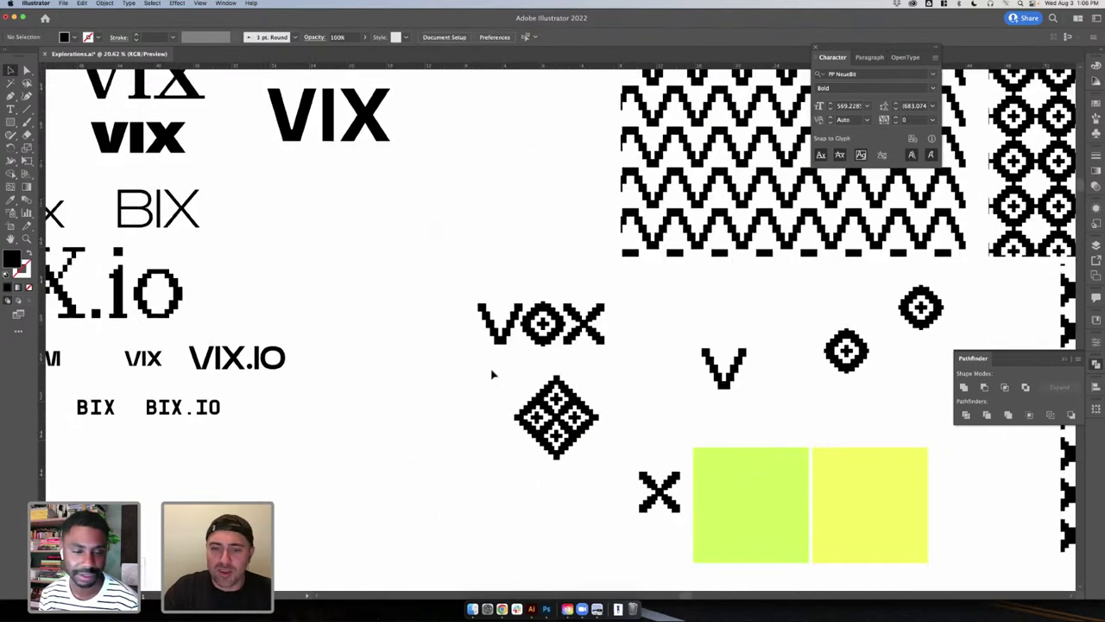
# - Group all parts of the finished diamond glyph and copy it
pyautogui.moveTo(597, 494); pyautogui.dragTo(600, 491)
pyautogui.press('super+g')
pyautogui.click(589, 506)
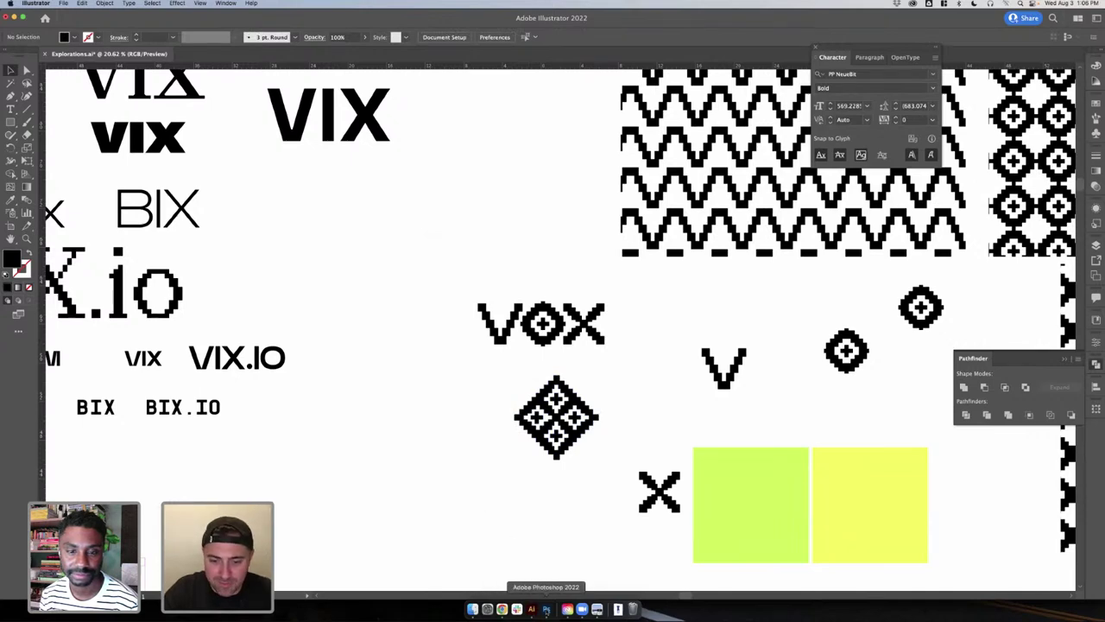
# - Switch to Photoshop, paste the glyph as a Smart Object into Rectangle 11.psb, and scale and place it in the artwork's upper right area
pyautogui.click(545, 609)
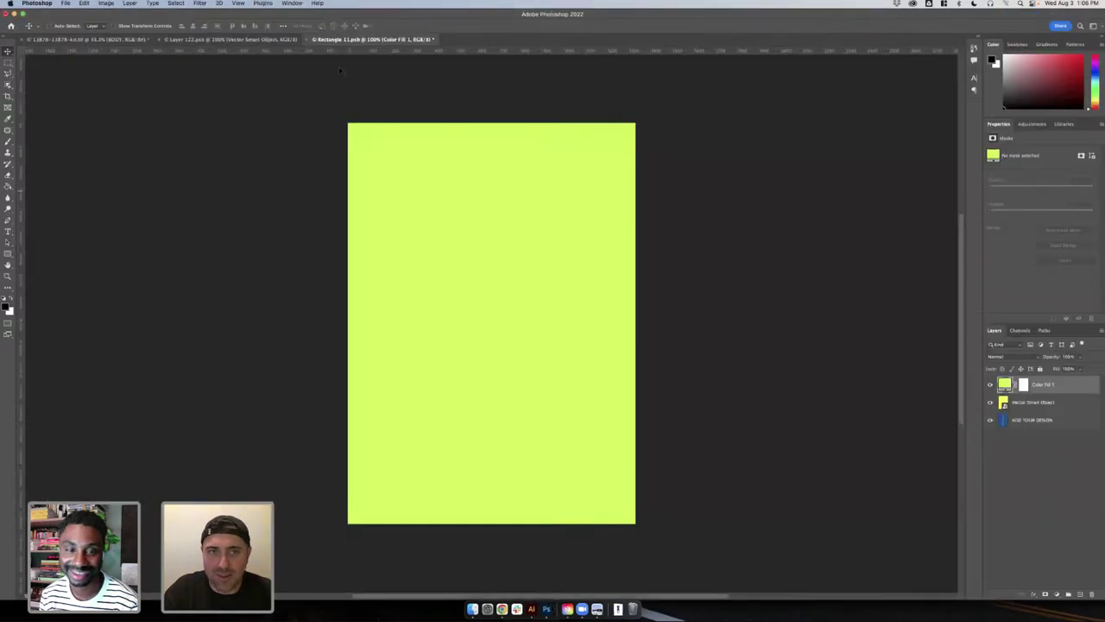
pyautogui.click(252, 40)
pyautogui.click(74, 39)
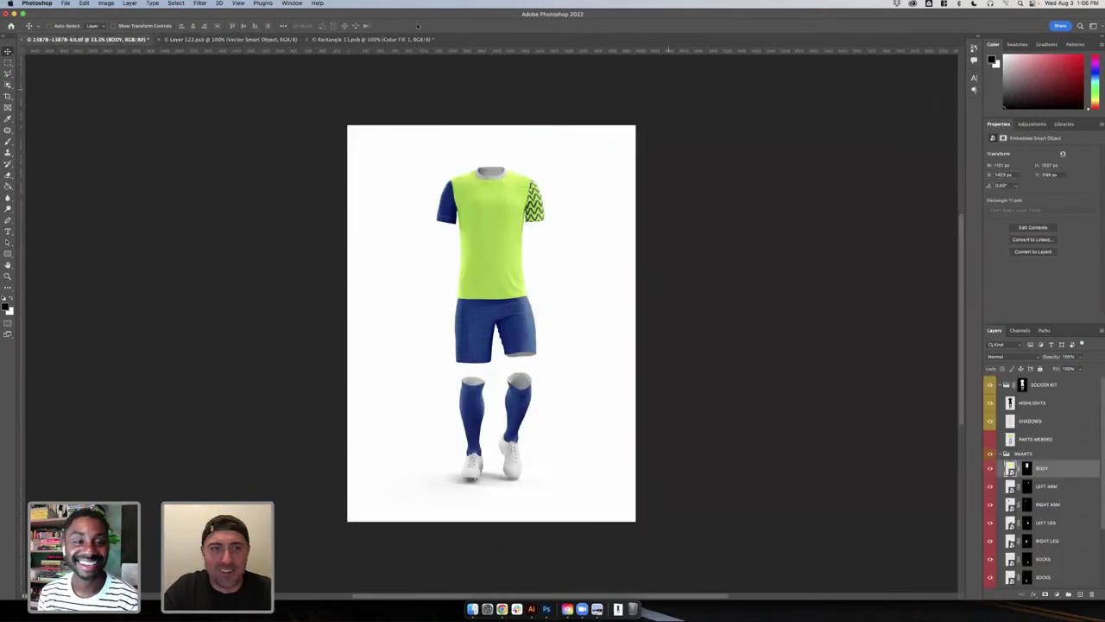
pyautogui.click(371, 39)
pyautogui.press('super+v')
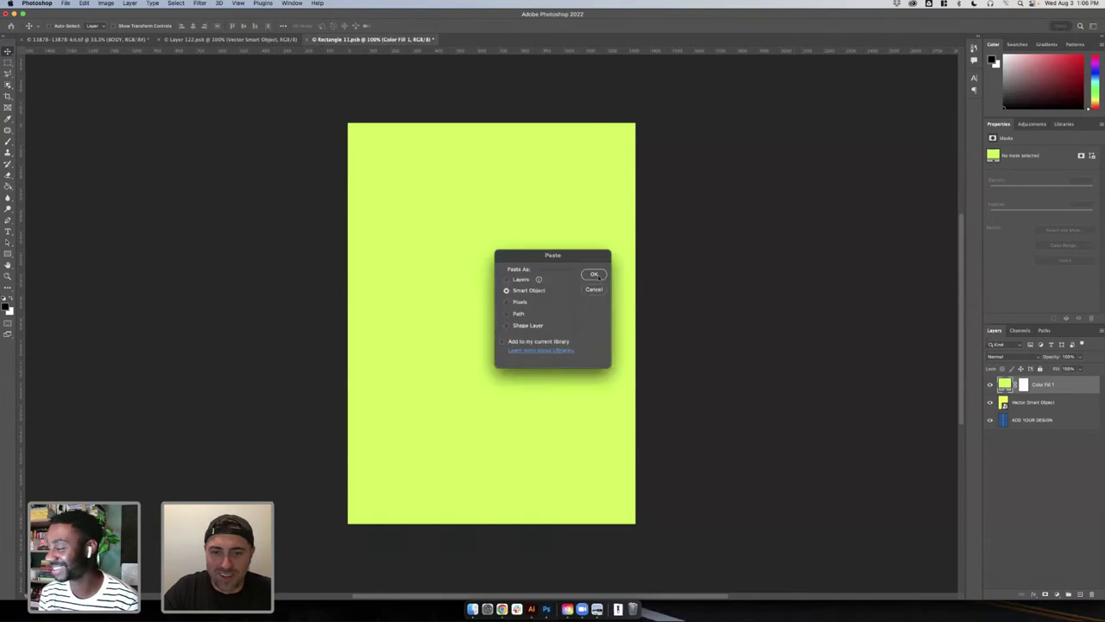
pyautogui.click(596, 274)
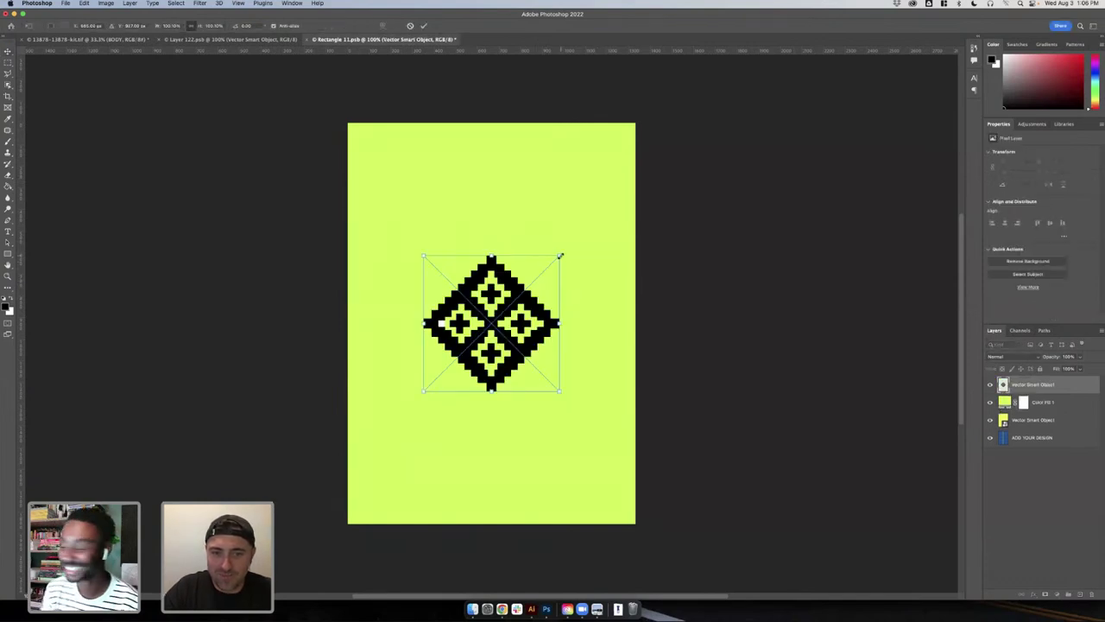
pyautogui.moveTo(560, 256); pyautogui.dragTo(586, 194)
pyautogui.press('Return')
# - Paint the diamond glyph's four cells white with the Pencil tool on a new layer, and place that layer directly beneath the glyph
pyautogui.click(1068, 596)
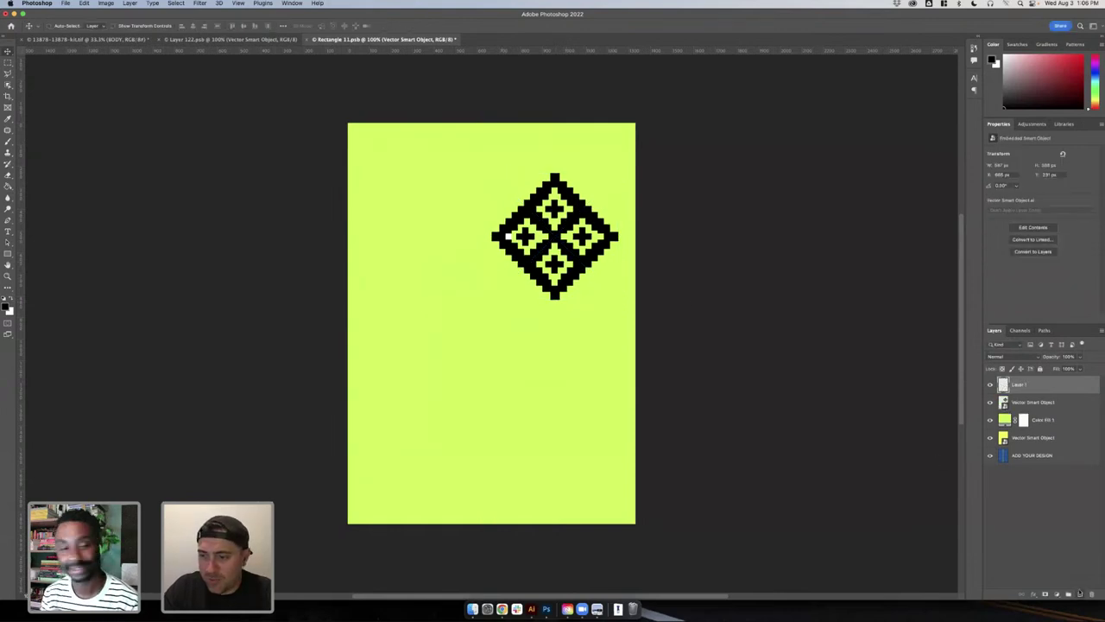
pyautogui.press('b')
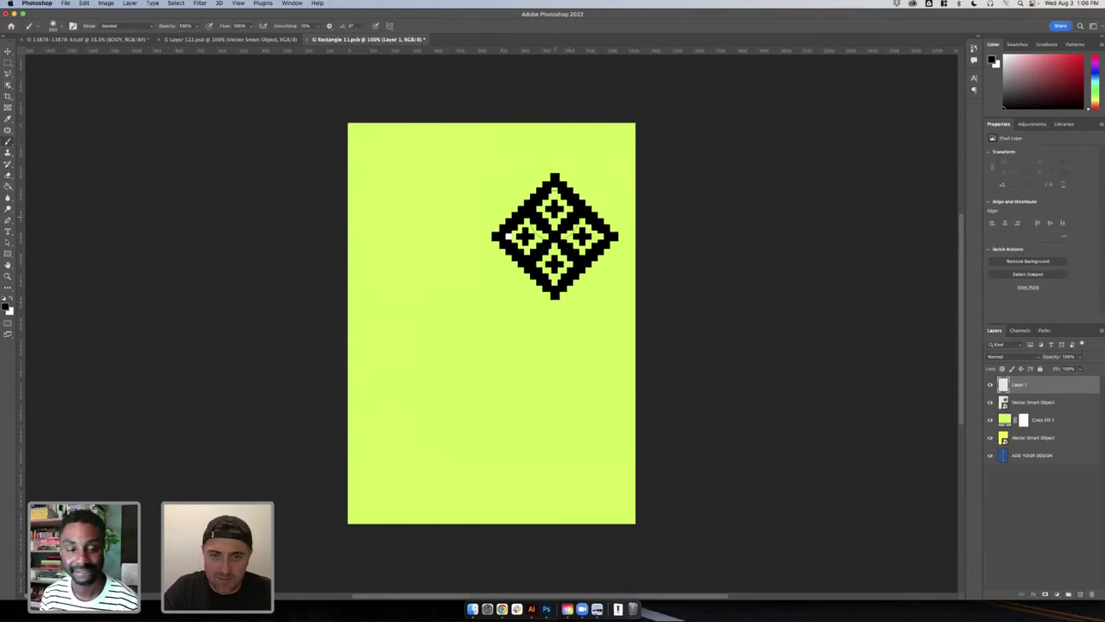
pyautogui.moveTo(531, 228)
pyautogui.mouseDown()
pyautogui.moveTo(535, 205)
pyautogui.moveTo(559, 221)
pyautogui.mouseUp()
pyautogui.press('super+z')
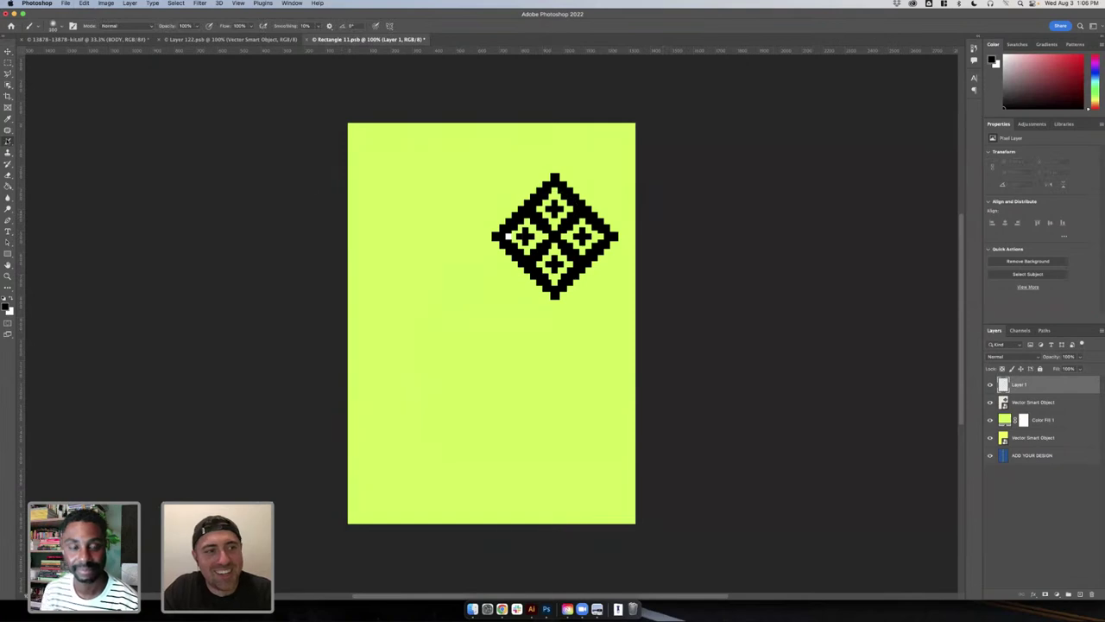
pyautogui.rightClick(7, 141)
pyautogui.click(35, 148)
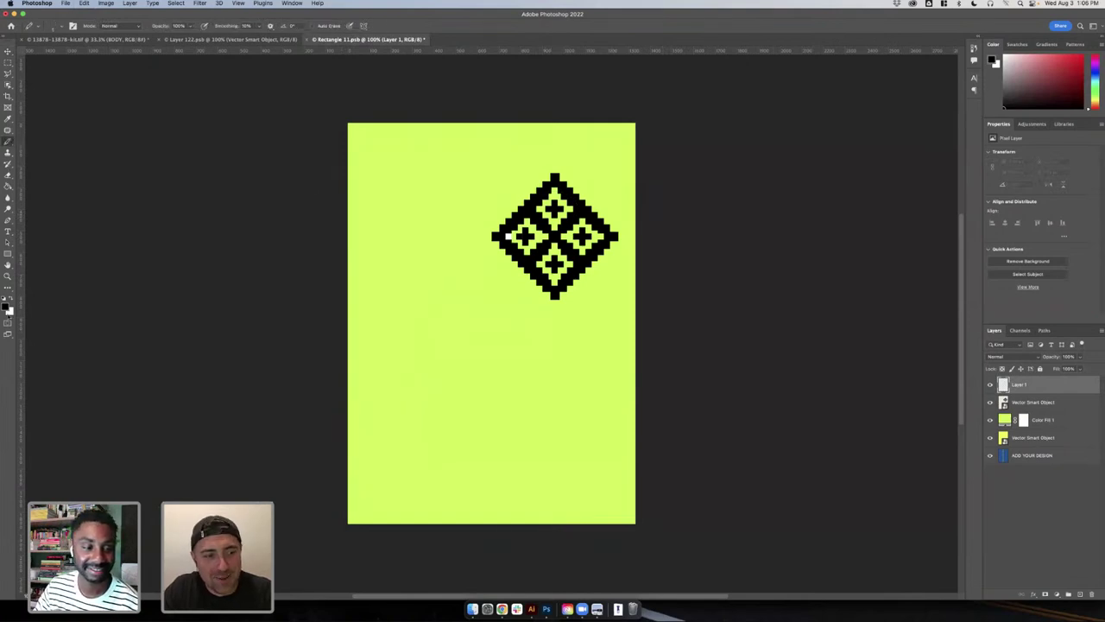
pyautogui.press('x')
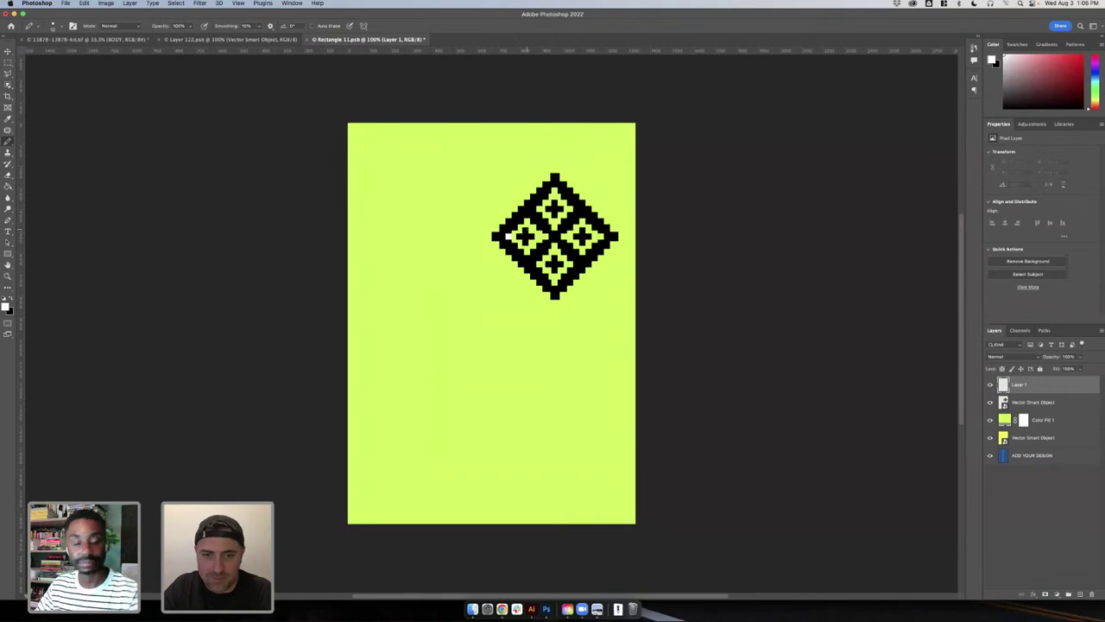
pyautogui.click(555, 199)
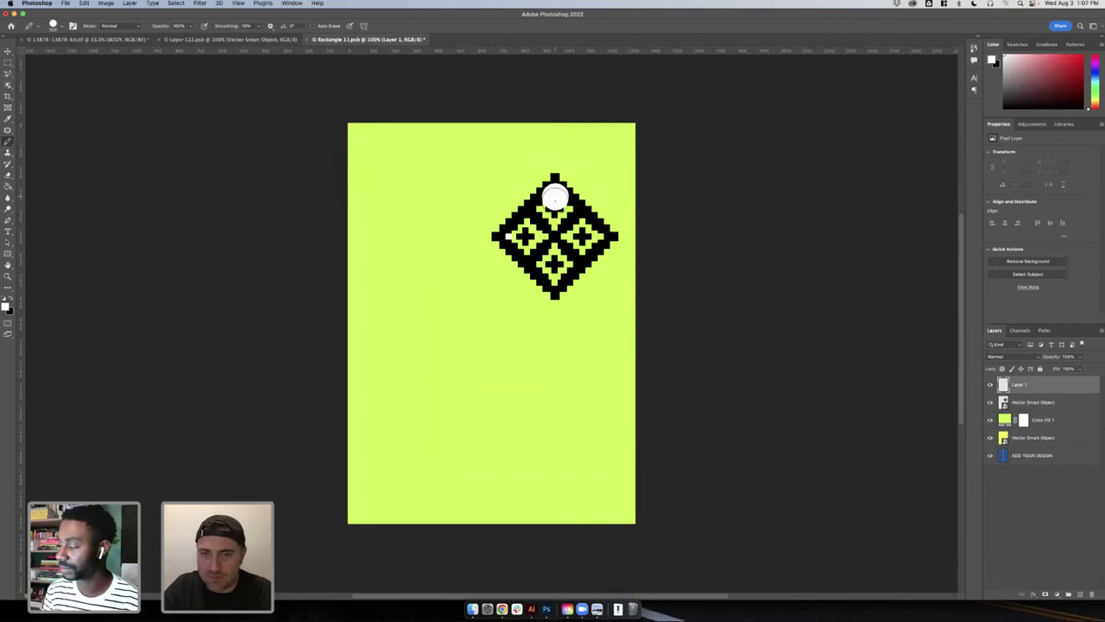
pyautogui.moveTo(554, 198)
pyautogui.mouseDown()
pyautogui.moveTo(516, 237)
pyautogui.moveTo(555, 276)
pyautogui.moveTo(592, 235)
pyautogui.moveTo(561, 210)
pyautogui.moveTo(562, 221)
pyautogui.moveTo(541, 228)
pyautogui.moveTo(572, 247)
pyautogui.mouseUp()
pyautogui.moveTo(1053, 392); pyautogui.dragTo(1049, 411)
pyautogui.press('v')
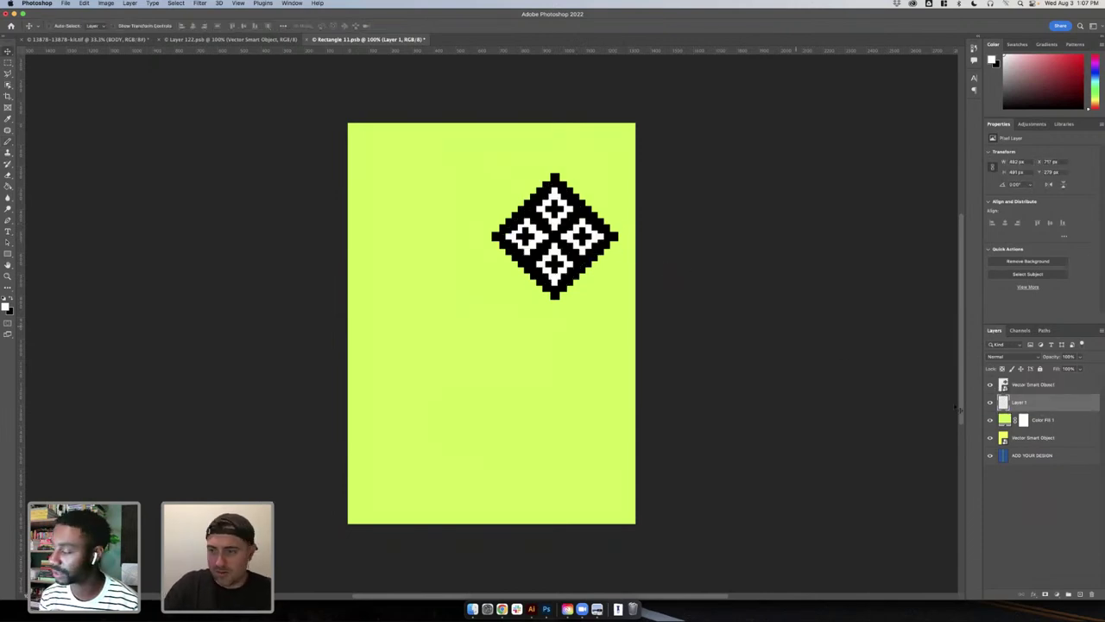
# - Shift the glyph and its white fill layer slightly left together, and scale both down slightly about their center
pyautogui.keyDown('shift'); pyautogui.click(1031, 385); pyautogui.keyUp('shift')
pyautogui.moveTo(572, 254); pyautogui.dragTo(566, 254)
pyautogui.press('super+t')
pyautogui.moveTo(611, 177)
pyautogui.mouseDown()
pyautogui.moveTo(589, 192)
pyautogui.moveTo(606, 175)
pyautogui.moveTo(599, 186)
pyautogui.mouseUp()
pyautogui.press('Return')
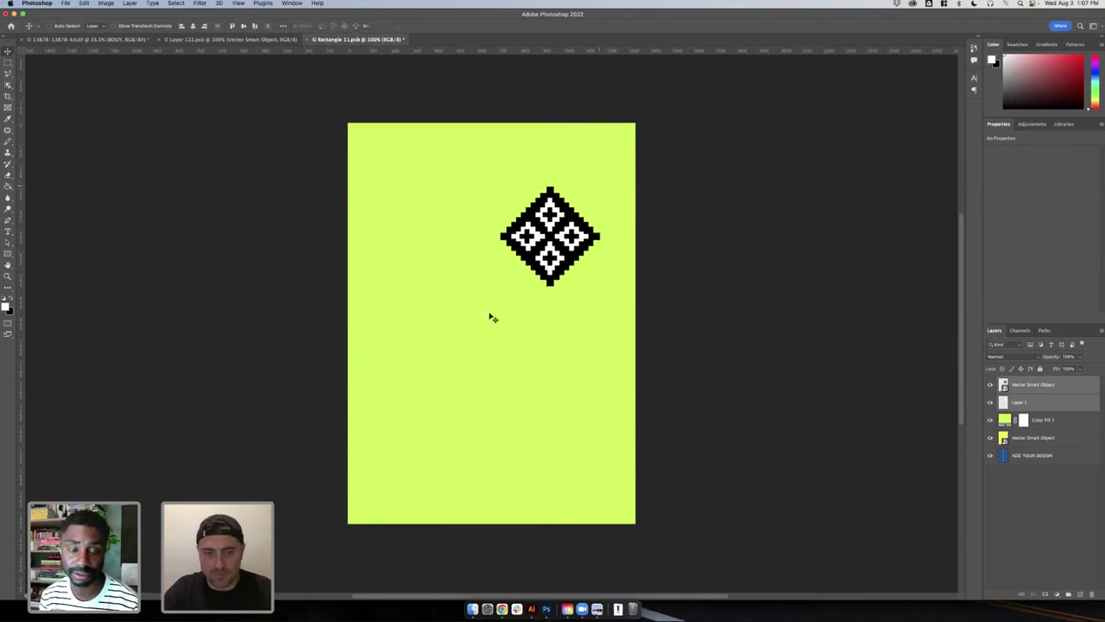
# - Save Rectangle 11.psb and check the updated glyph on the jersey in the soccer kit mockup
pyautogui.press('super+s')
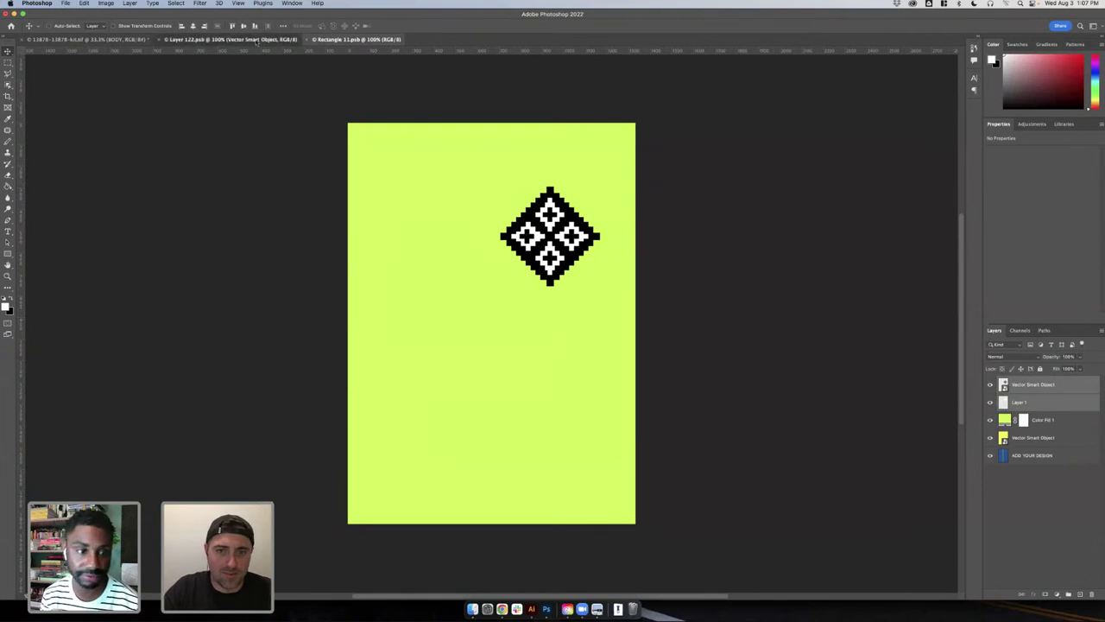
pyautogui.click(251, 40)
pyautogui.click(102, 40)
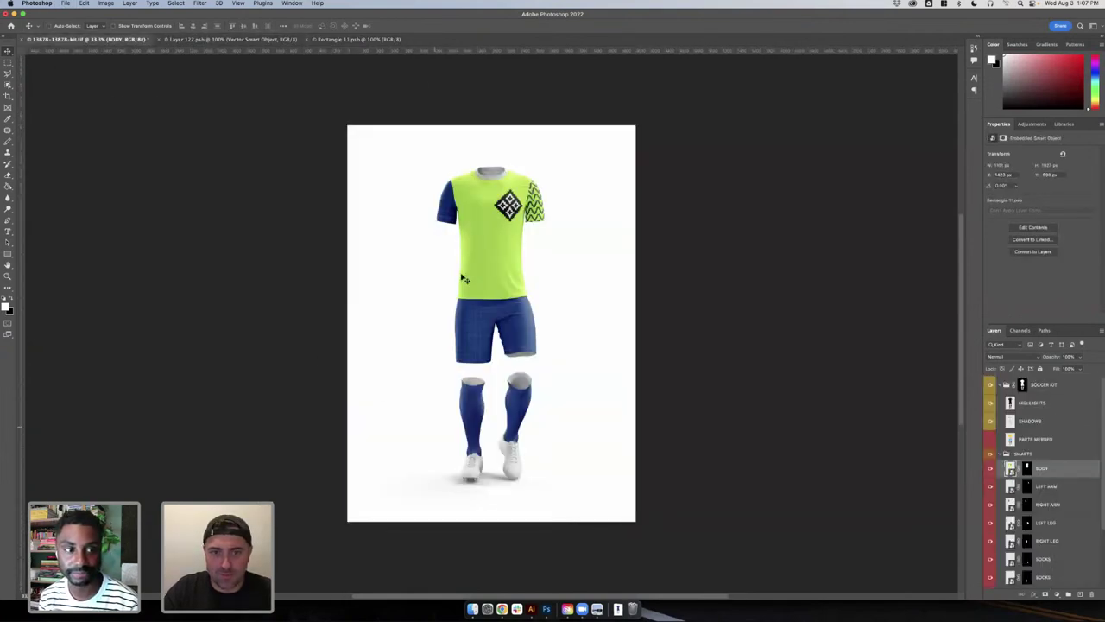
# - Return to Rectangle 11.psb and scale the glyph with its white fill down about its center to a little over half size
pyautogui.click(373, 40)
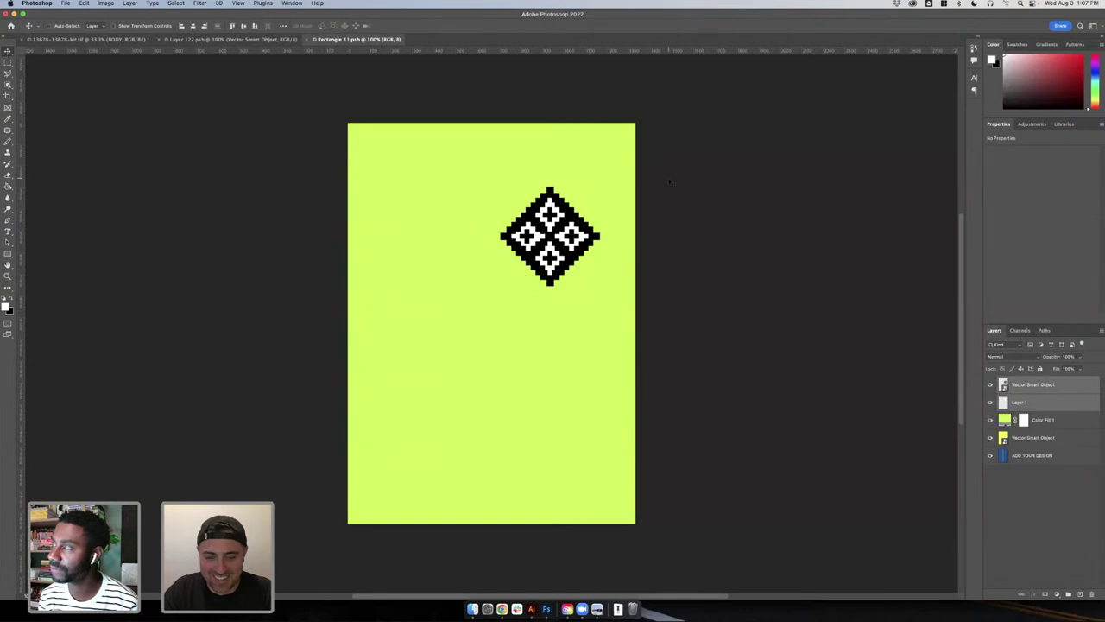
pyautogui.press('super+t')
pyautogui.moveTo(600, 185); pyautogui.dragTo(572, 199)
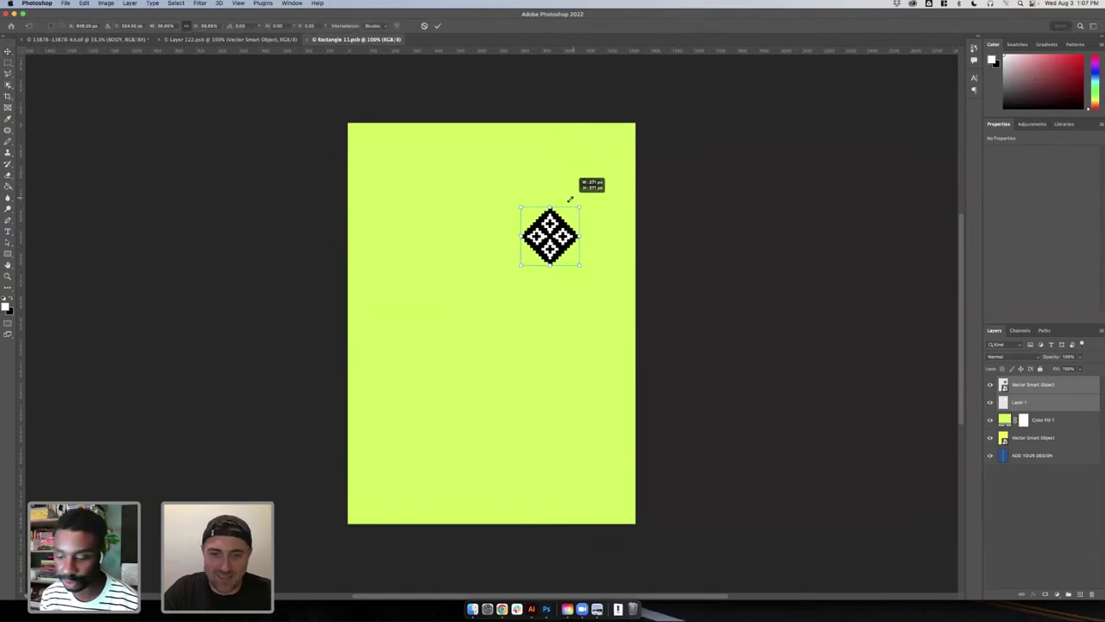
pyautogui.press('Return')
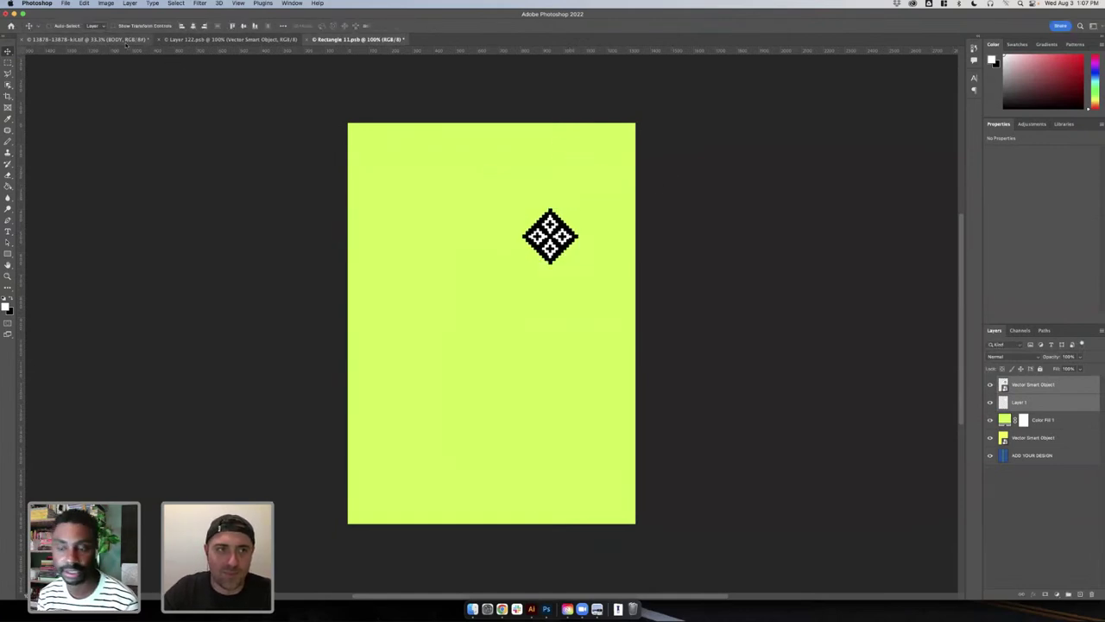
# - Save the shirt body artwork in Rectangle 11.psb and return to the kit mockup to check the emblem's placement
pyautogui.click(126, 40)
pyautogui.click(359, 40)
pyautogui.press('super+s')
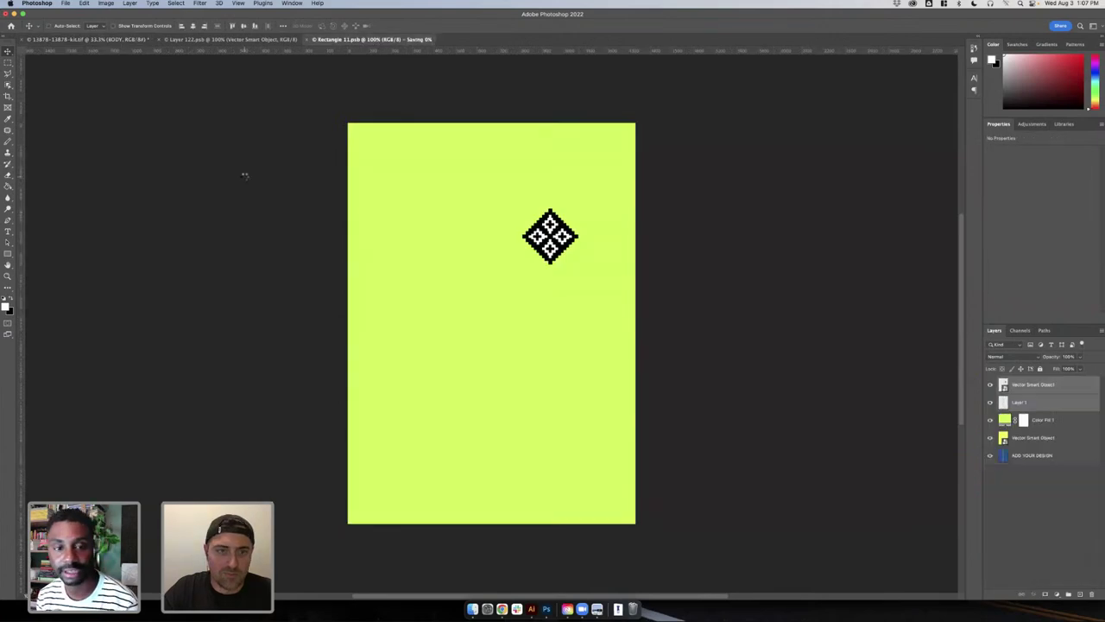
pyautogui.click(57, 40)
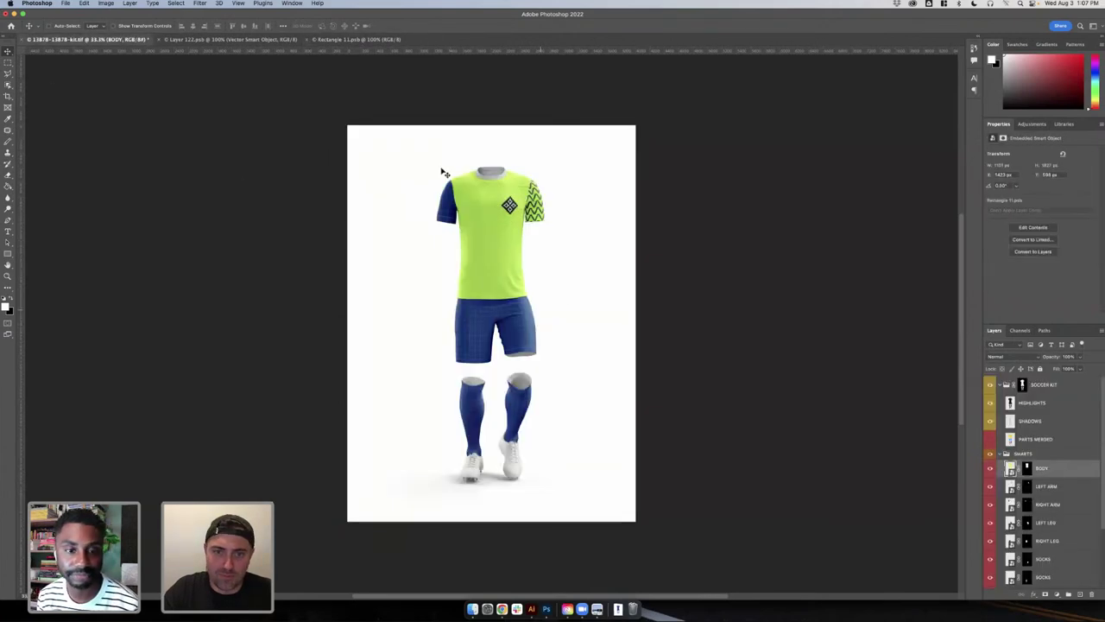
# - Move the diamond emblem slightly to the right in Rectangle 11.psb, save it, and return to the kit mockup
pyautogui.click(368, 41)
pyautogui.moveTo(549, 235); pyautogui.dragTo(567, 236)
pyautogui.press('super+s')
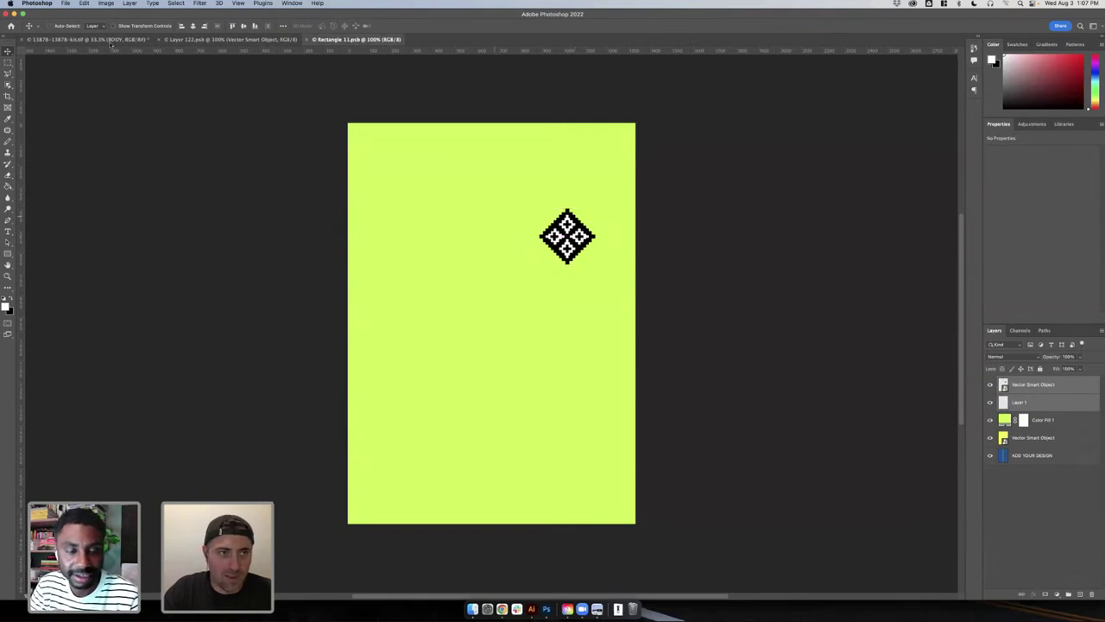
pyautogui.click(113, 41)
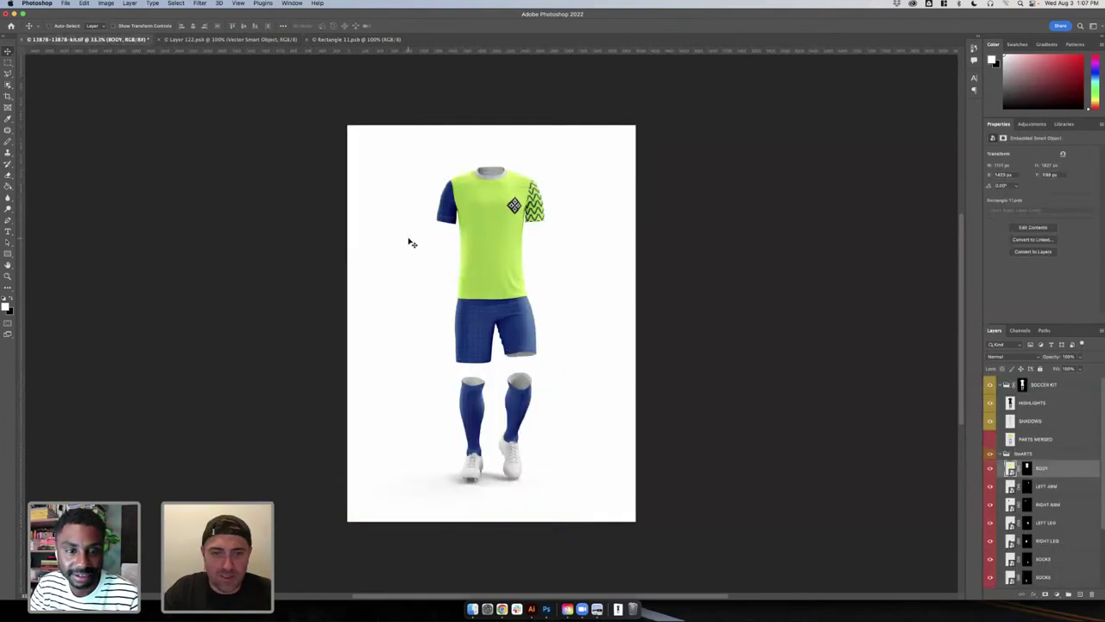
# - Hide the zigzag pattern, Color Fill 1 and lower Vector Smart Object layers in Layer 122.psb, then return to the kit mockup
pyautogui.click(339, 38)
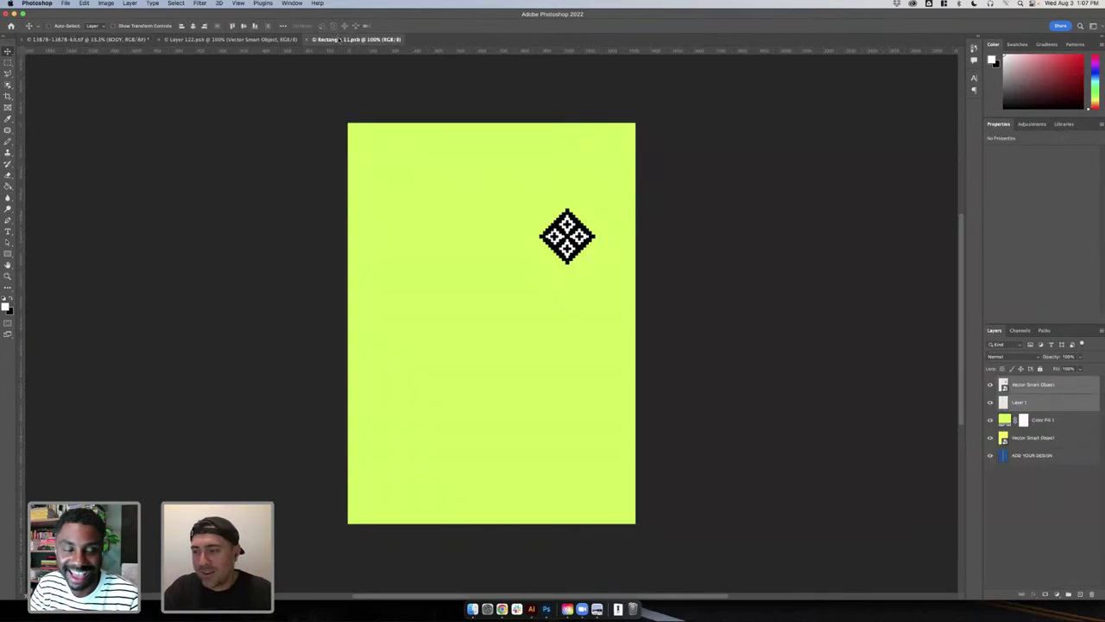
pyautogui.click(110, 42)
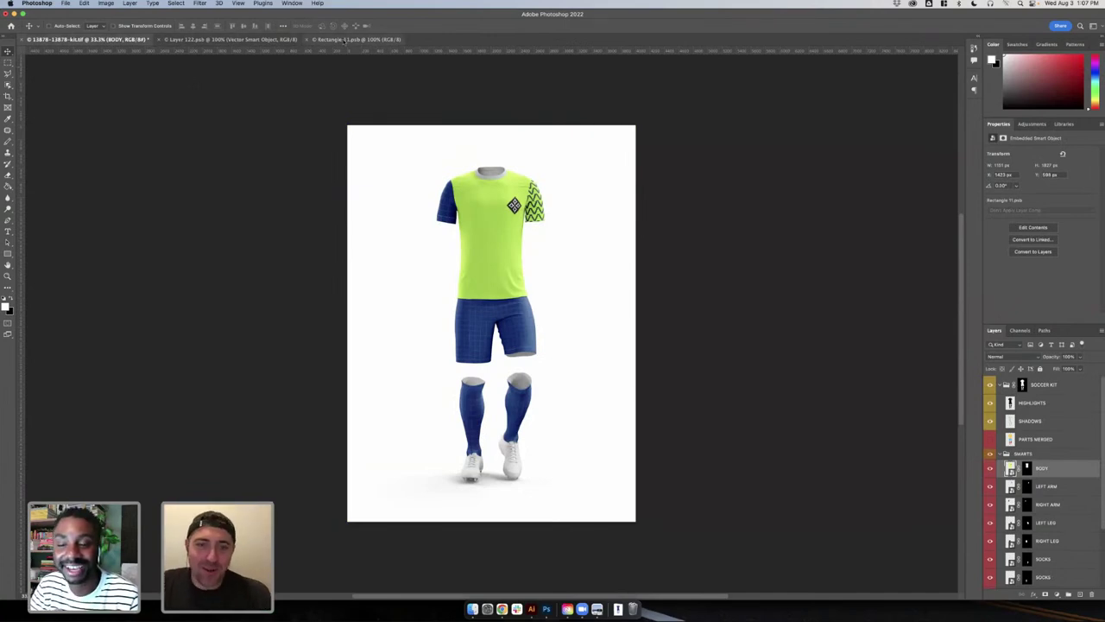
pyautogui.click(345, 41)
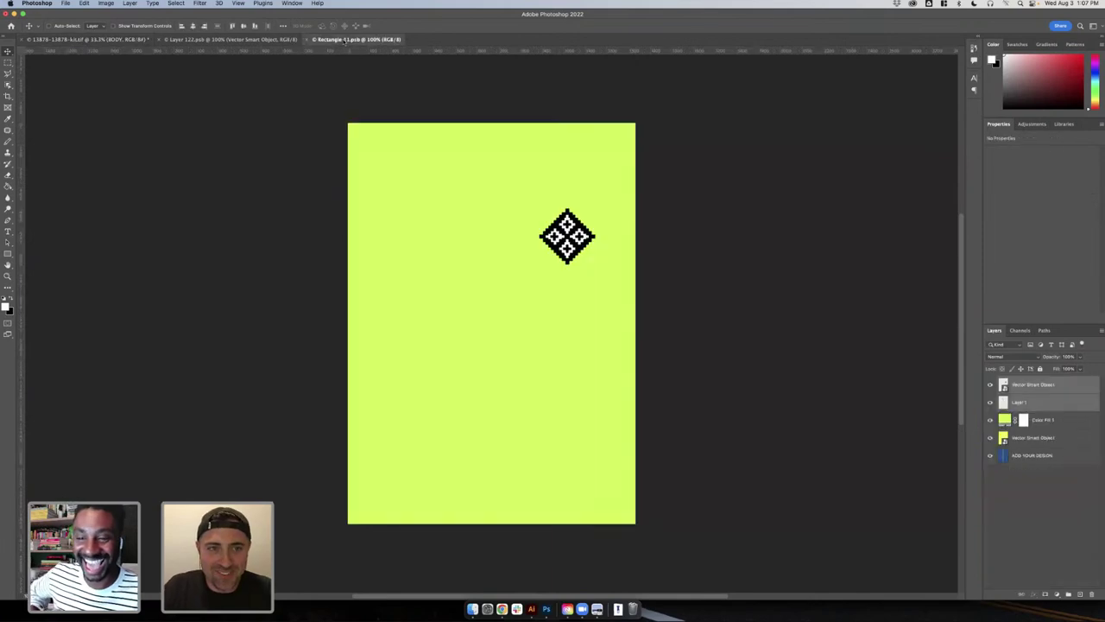
pyautogui.click(227, 40)
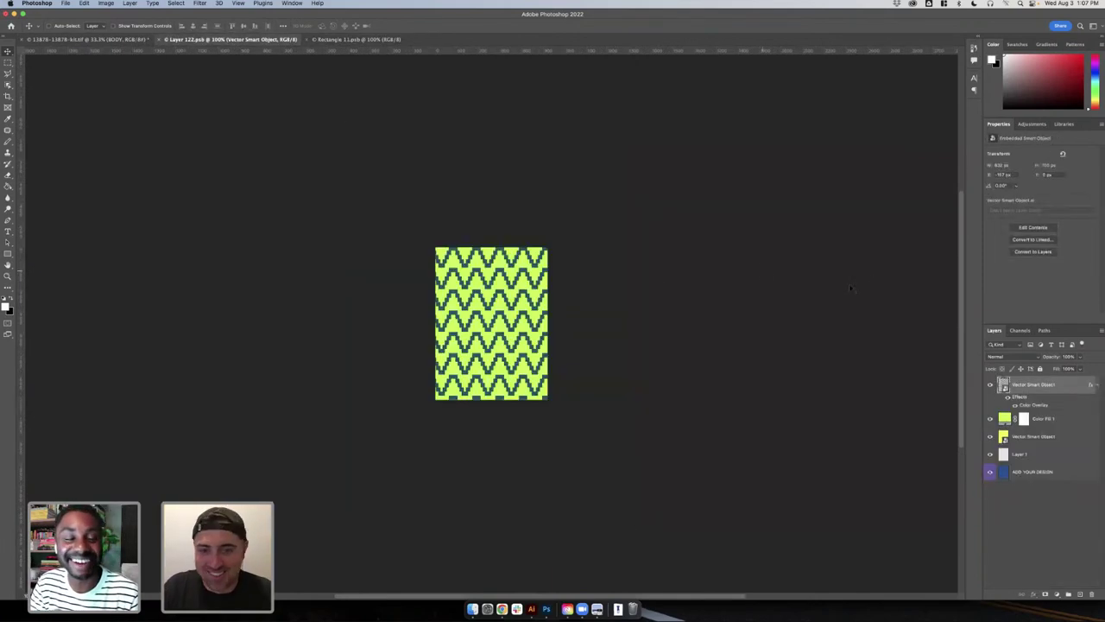
pyautogui.moveTo(988, 384); pyautogui.dragTo(990, 455)
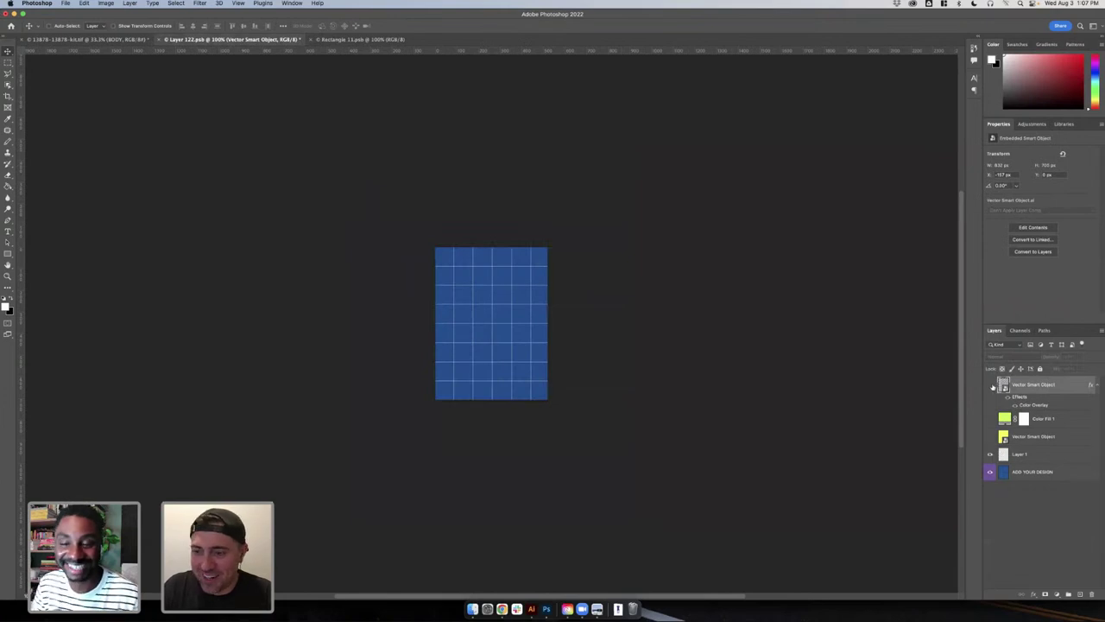
pyautogui.hotkey('ctrl', 'shift', 'Tab')
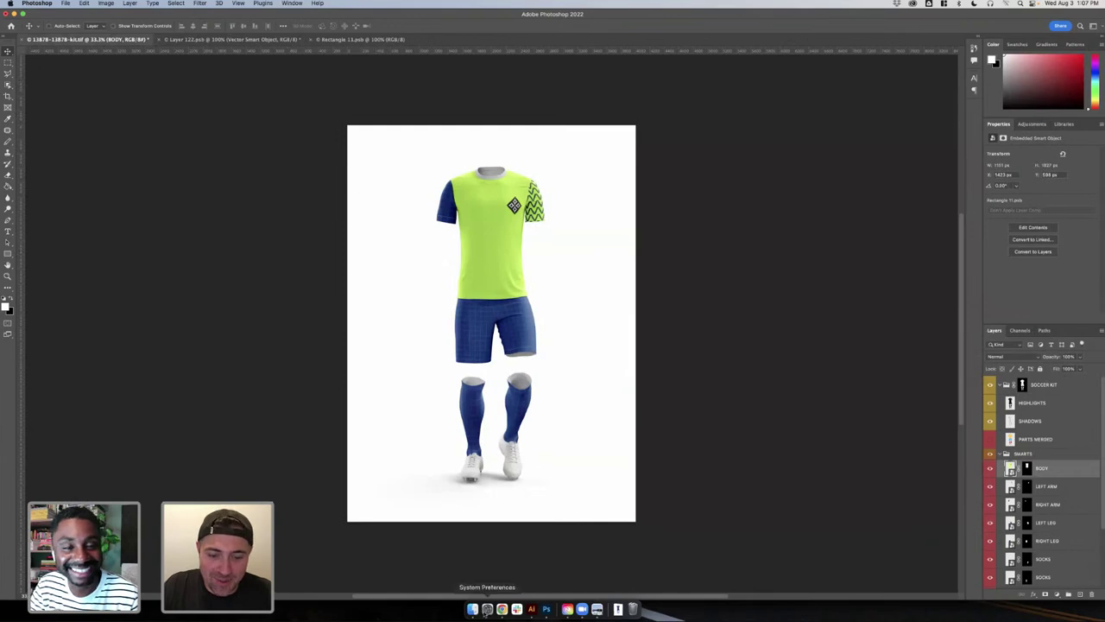
# - Switch to Illustrator, copy the bottom square pixel of the diamond emblem, and place two adjoining copies in the empty area below the green swatch
pyautogui.click(531, 609)
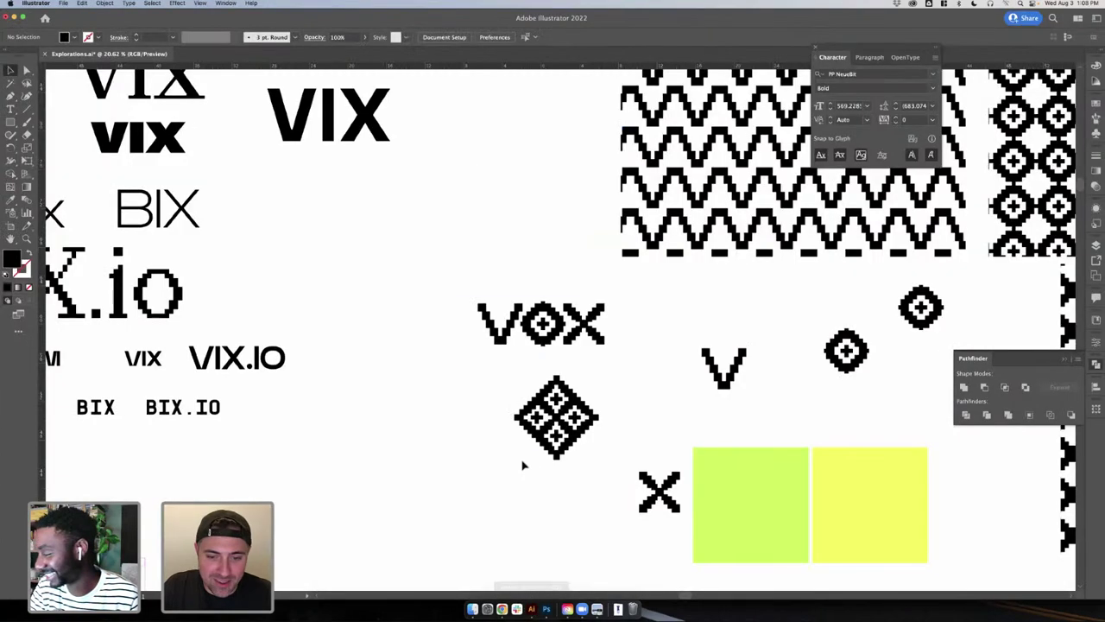
pyautogui.scroll(-2, 506, 467)
pyautogui.click(513, 382)
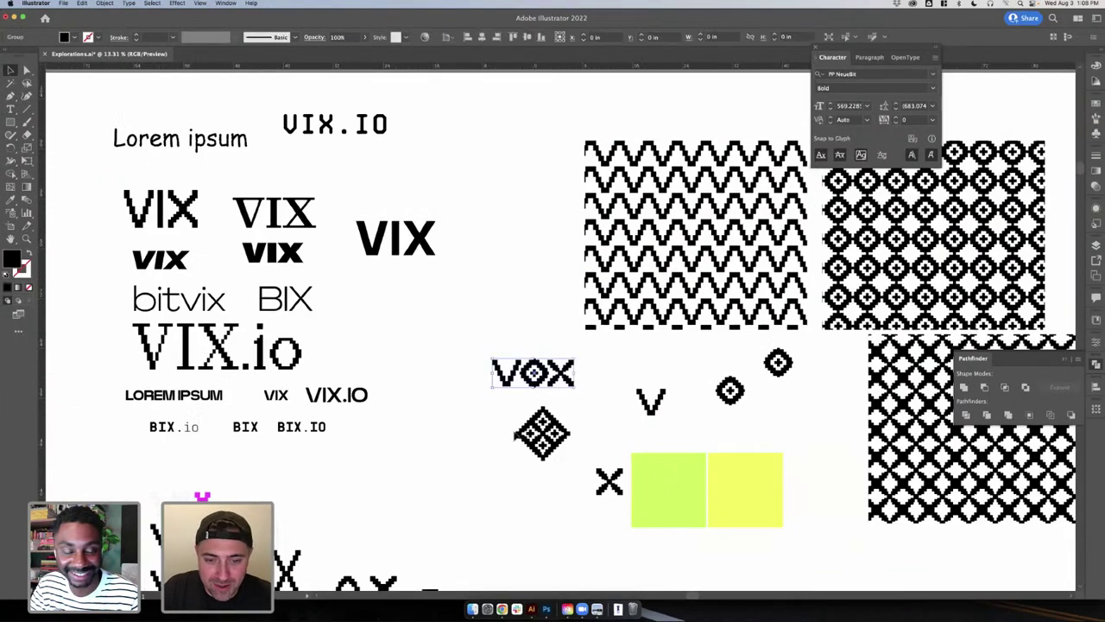
pyautogui.click(521, 432)
pyautogui.click(542, 464)
pyautogui.click(543, 459)
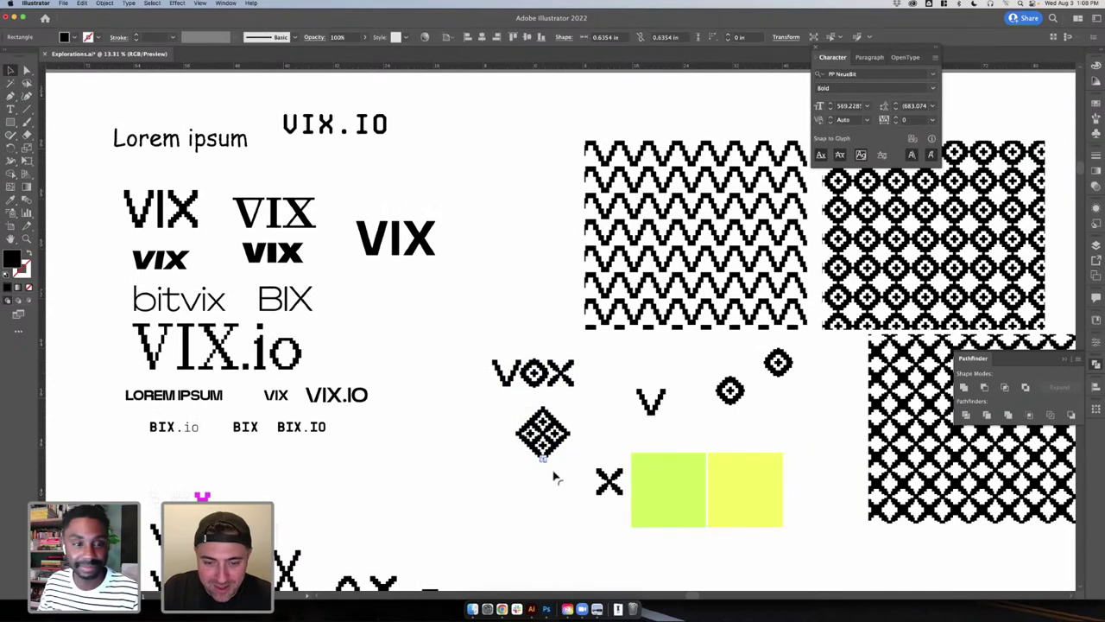
pyautogui.scroll(3, 544, 463)
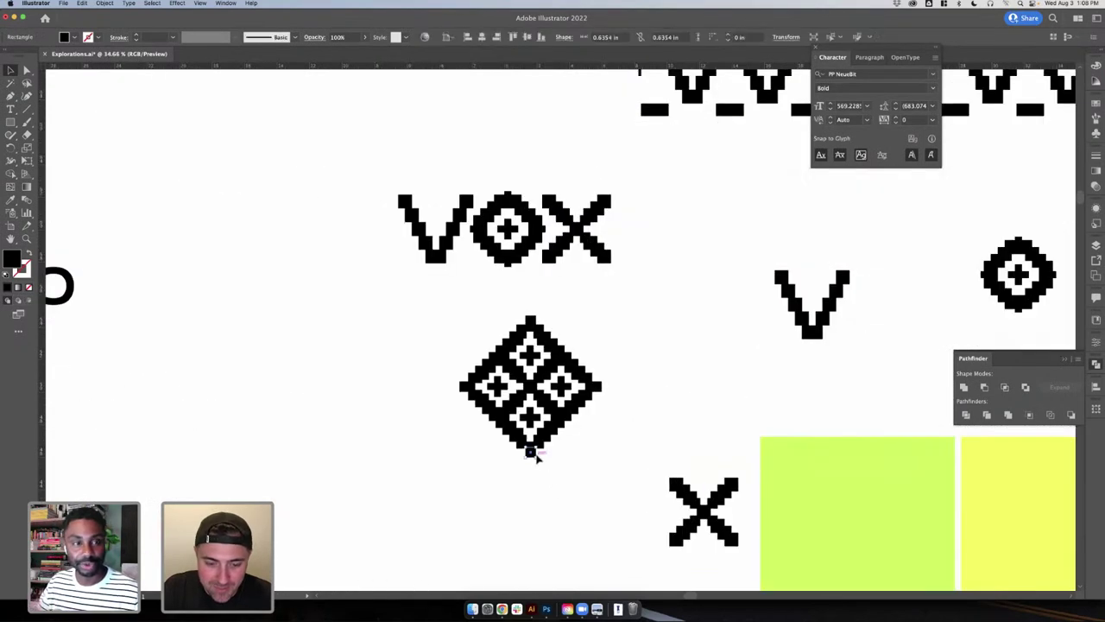
pyautogui.click(553, 518)
pyautogui.scroll(-8, 552, 518)
pyautogui.hscroll(3, 568, 459)
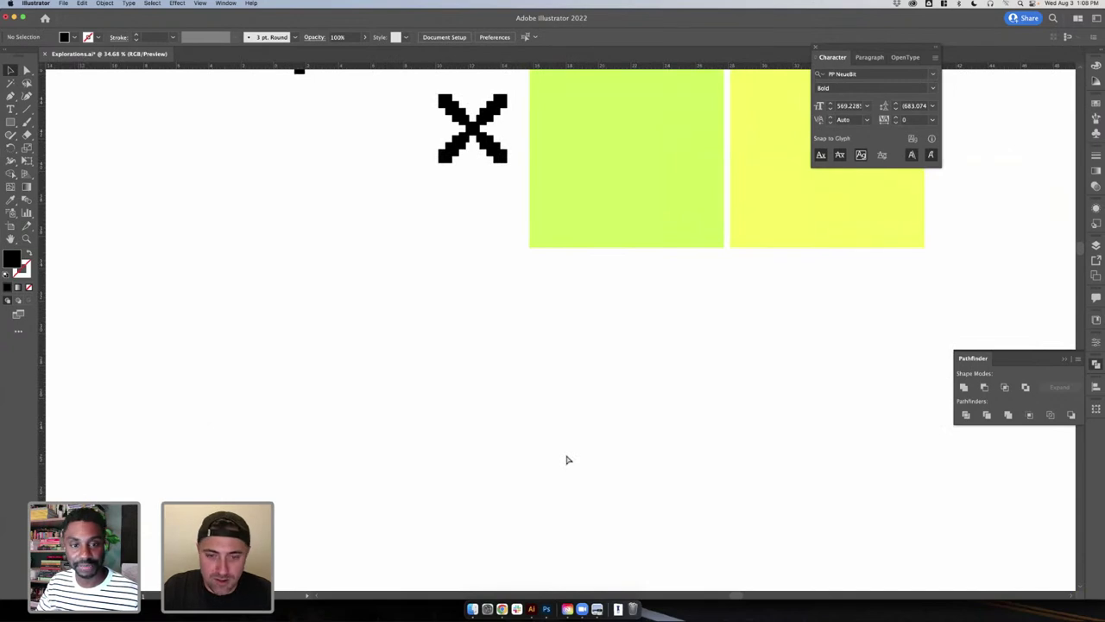
pyautogui.press('super+v')
pyautogui.moveTo(563, 333); pyautogui.dragTo(576, 333)
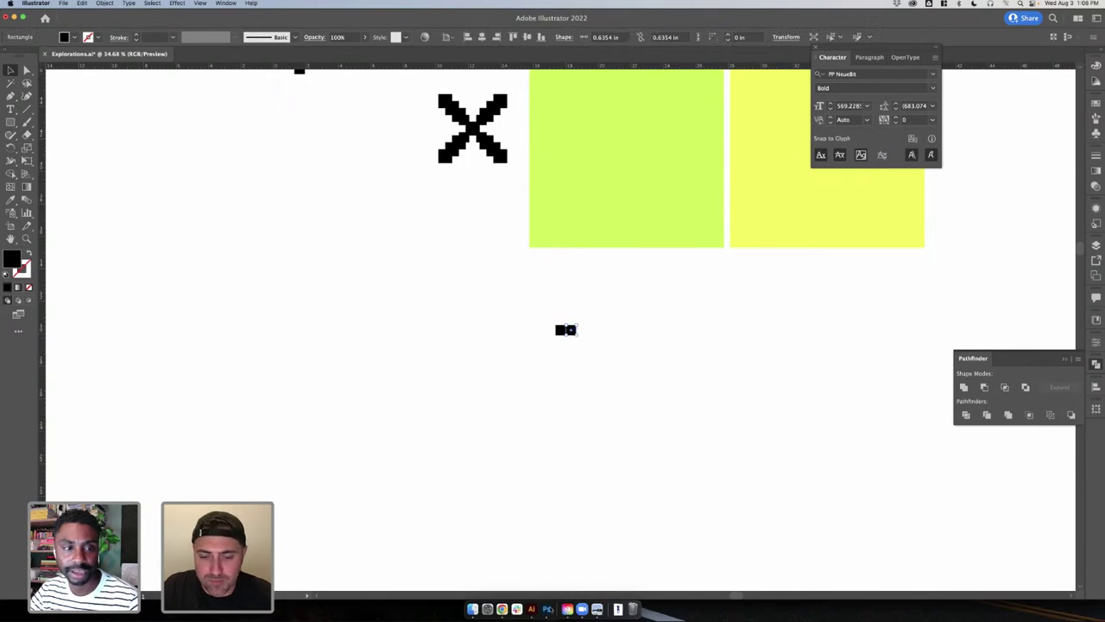
# - Switch to Photoshop, create a 1372 × 2062 px RGB document at 72 ppi with a white background, and unlock and hide its Background layer
pyautogui.click(547, 609)
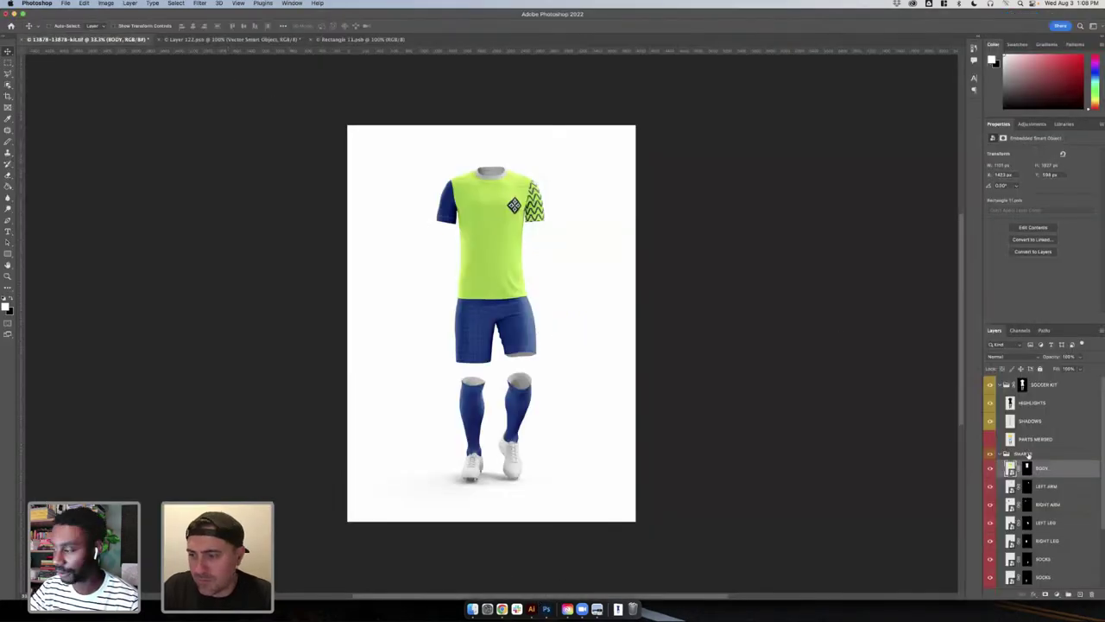
pyautogui.click(65, 3)
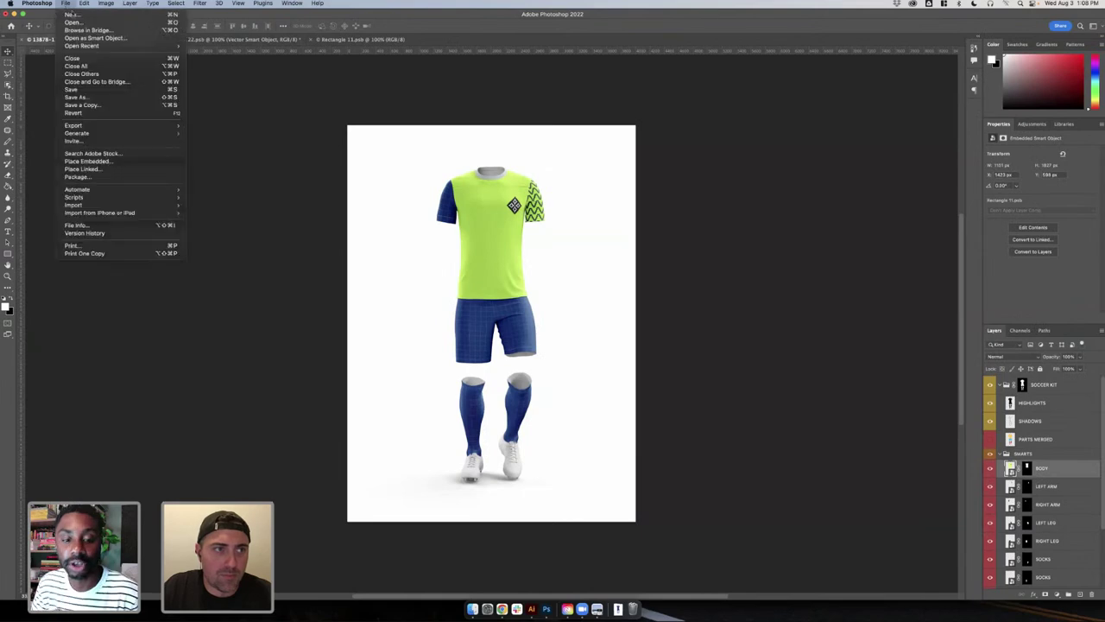
pyautogui.click(77, 17)
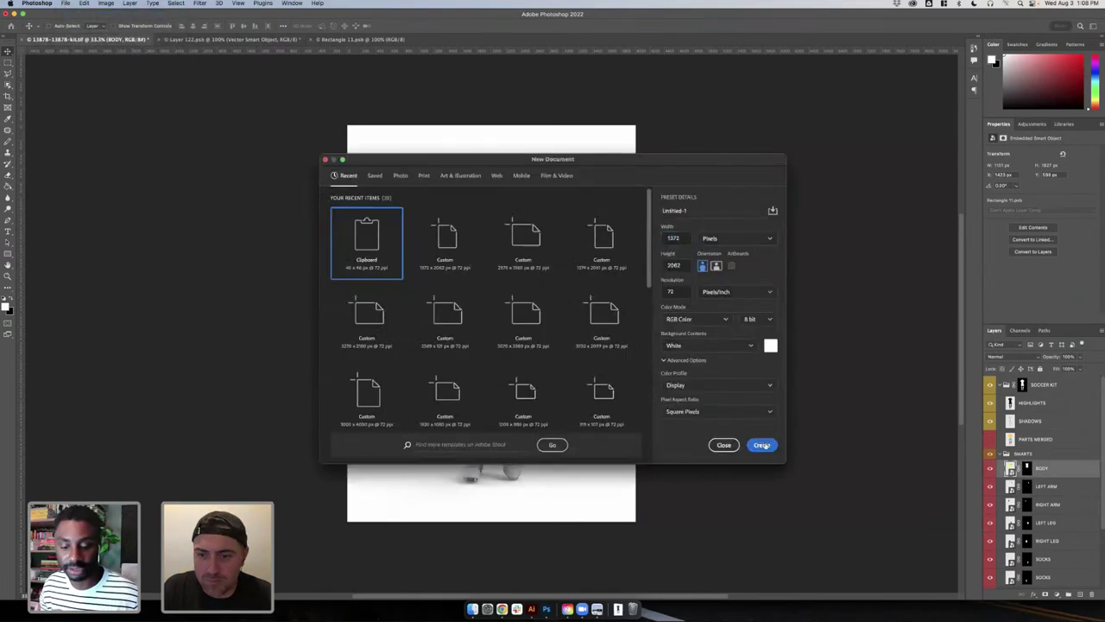
pyautogui.click(761, 445)
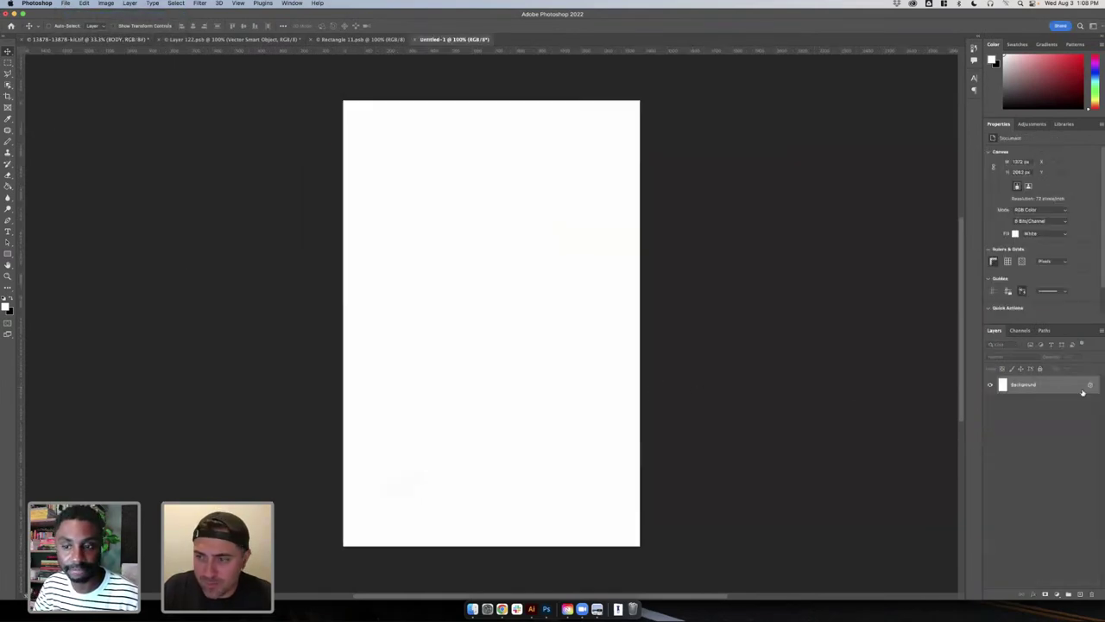
pyautogui.click(1089, 385)
pyautogui.click(990, 385)
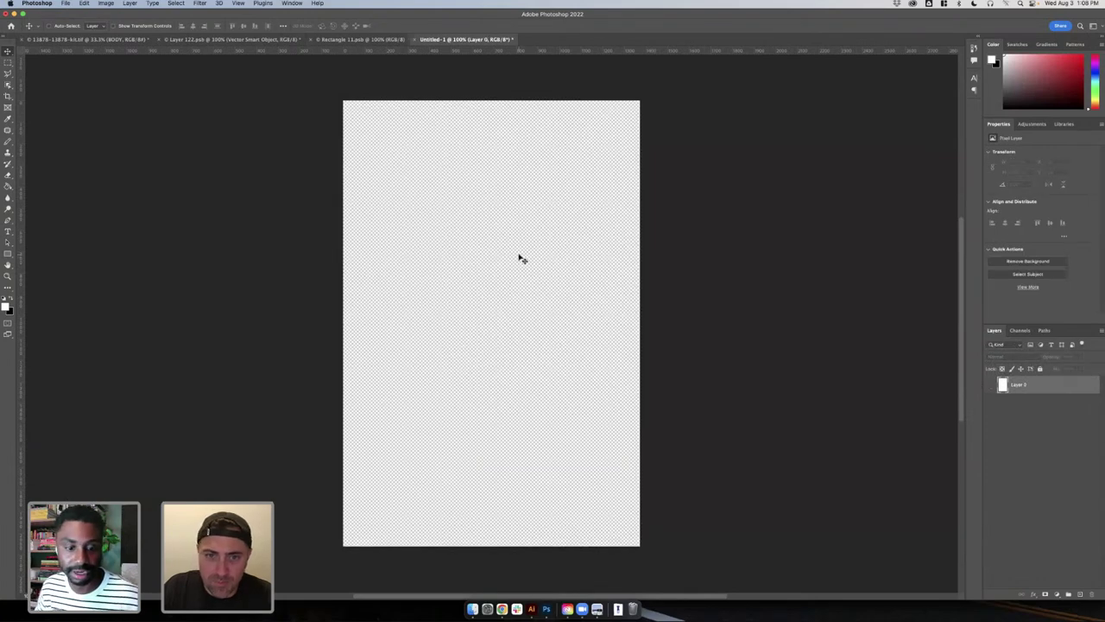
# - Capture a screenshot of the enlarged transparency checkerboard and try to place it in the Explorations.ai document in Illustrator
pyautogui.scroll(5, 522, 259)
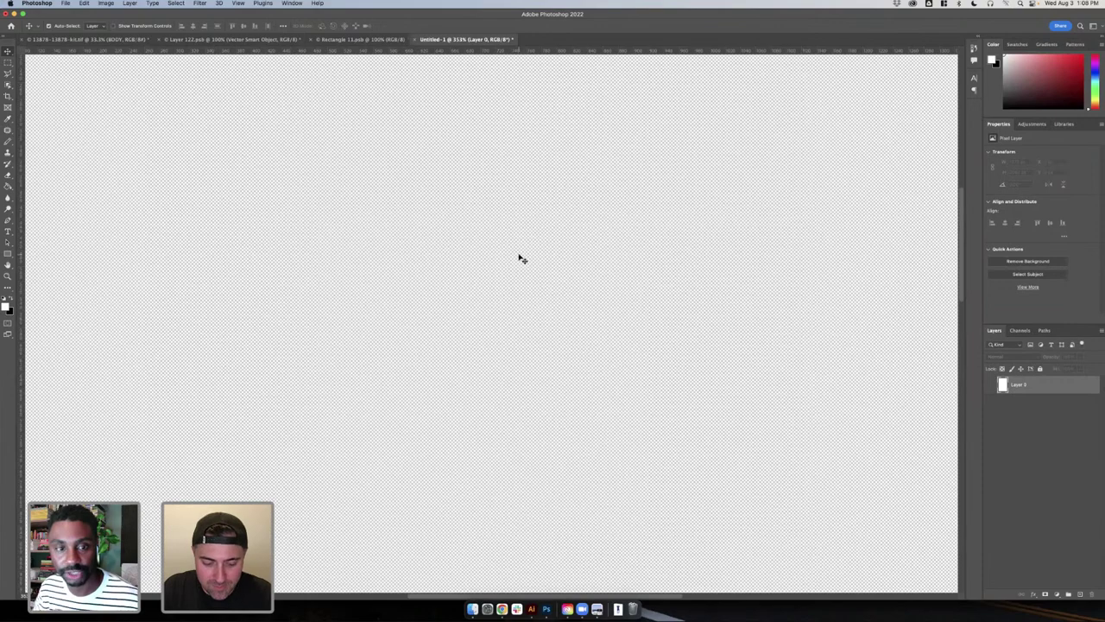
pyautogui.press('super+shift+4')
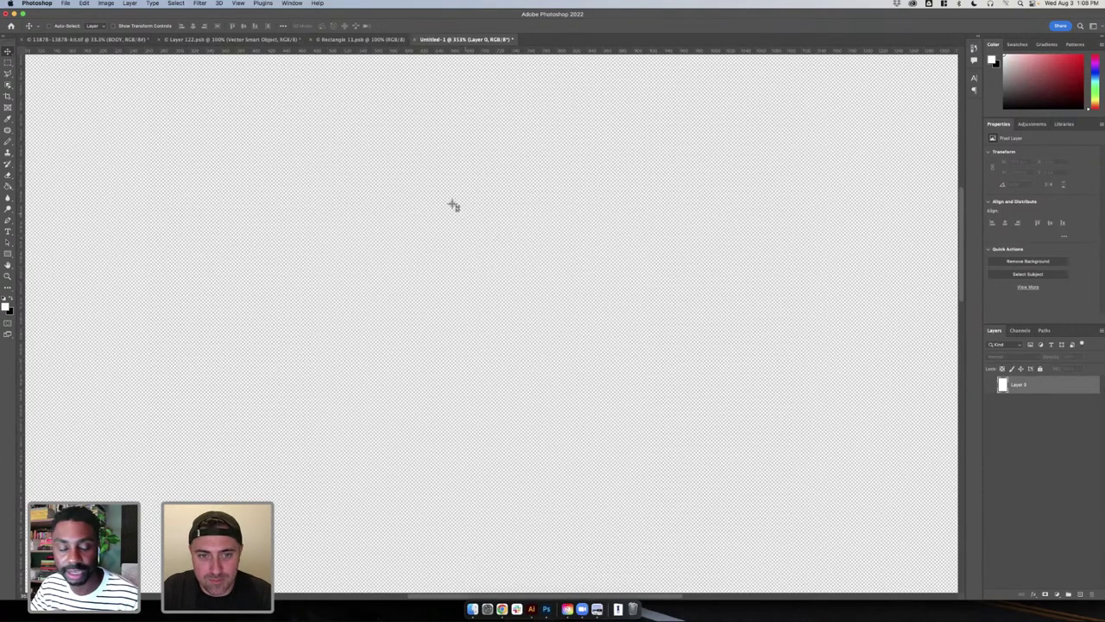
pyautogui.moveTo(449, 200); pyautogui.dragTo(690, 397)
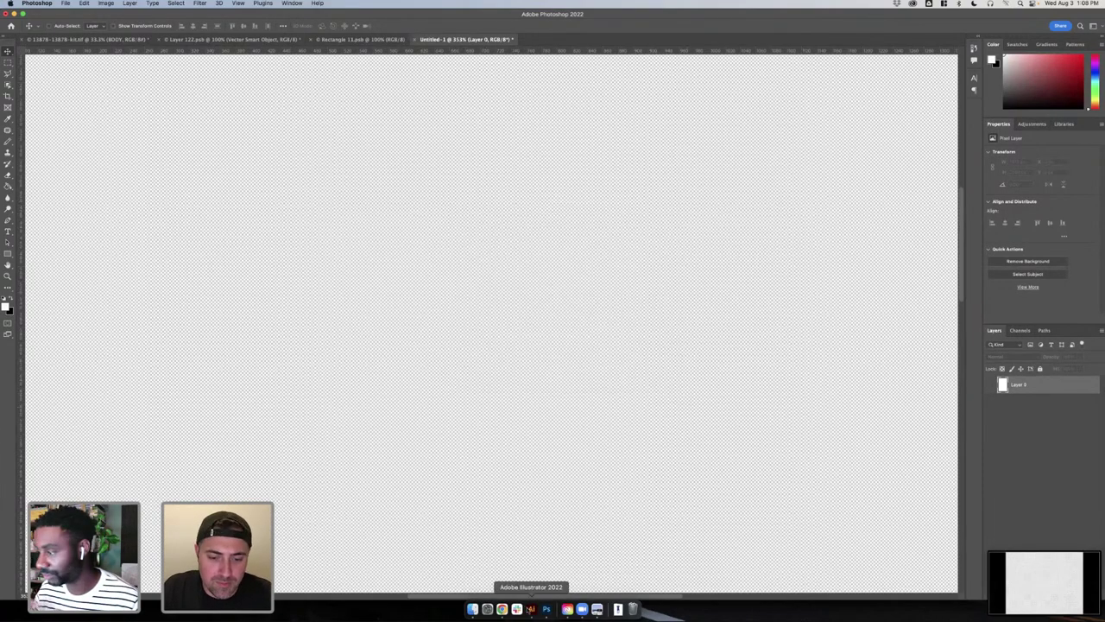
pyautogui.click(531, 609)
pyautogui.moveTo(1040, 583); pyautogui.dragTo(409, 292)
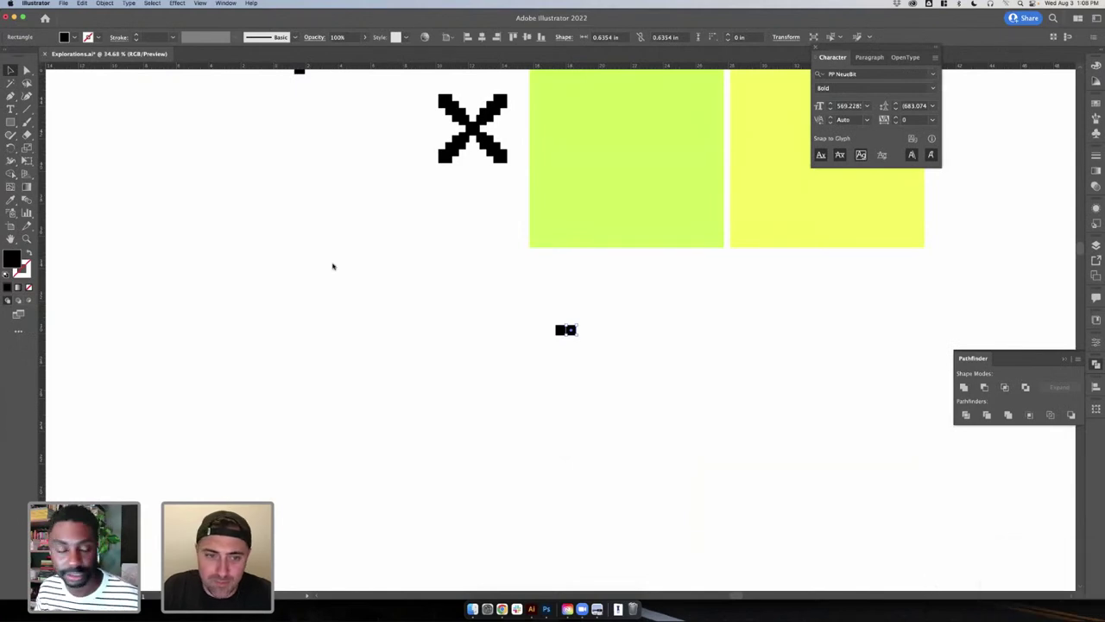
pyautogui.click(365, 321)
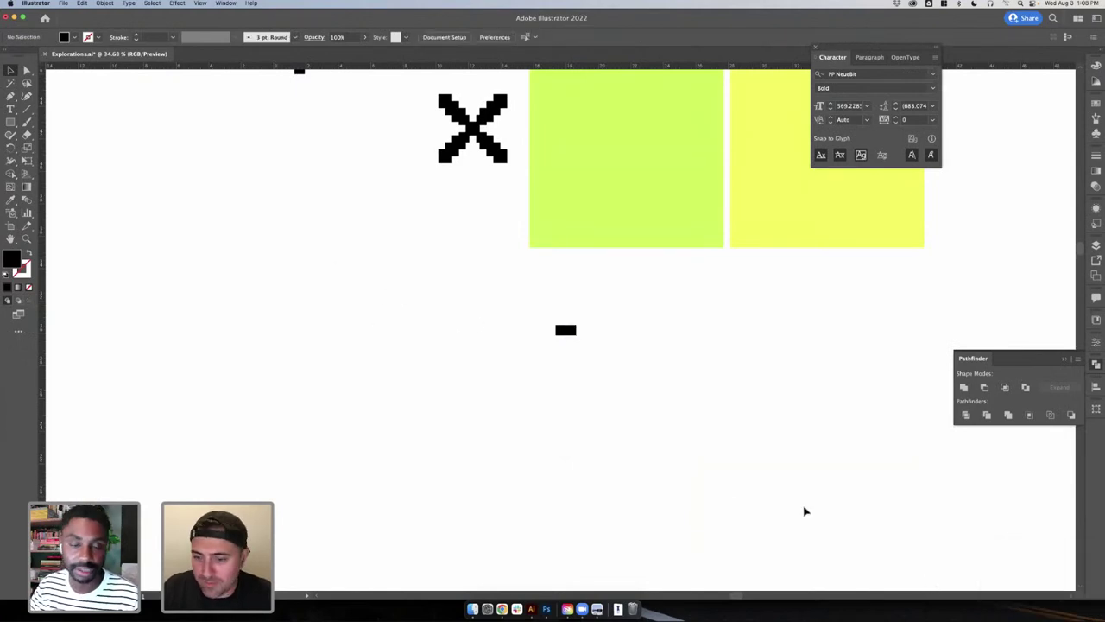
pyautogui.click(597, 608)
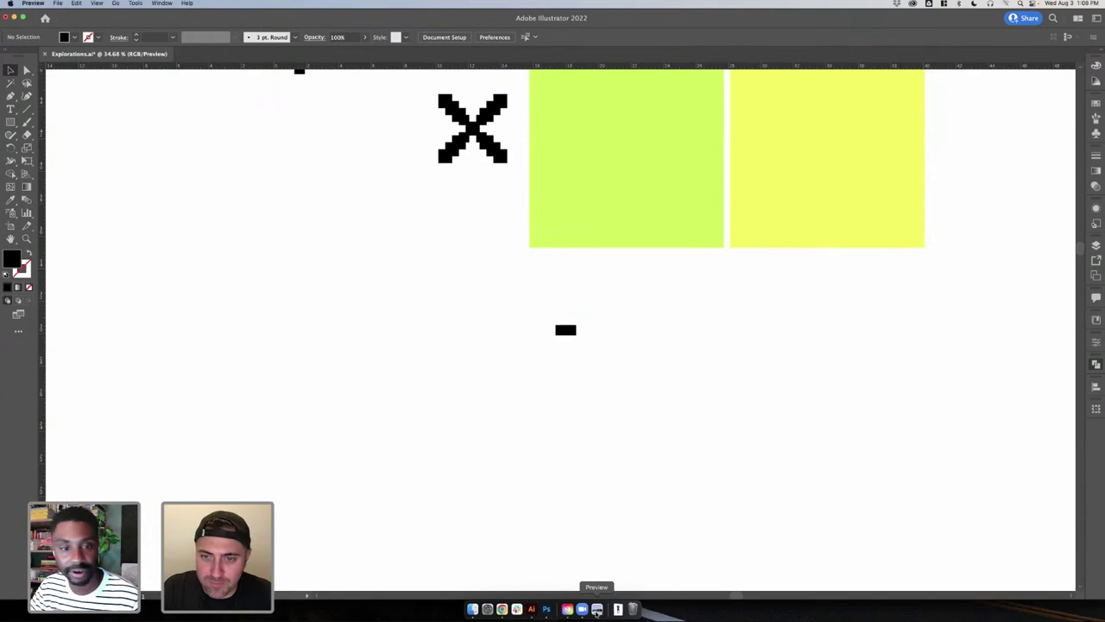
pyautogui.hotkey('ctrl', 'Up')
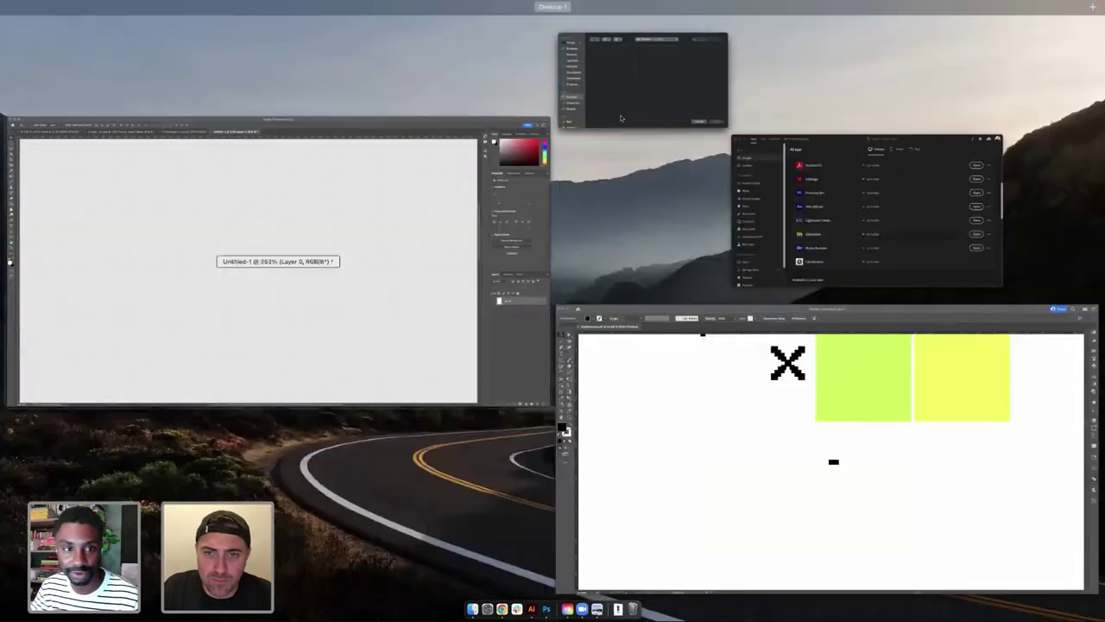
pyautogui.click(471, 170)
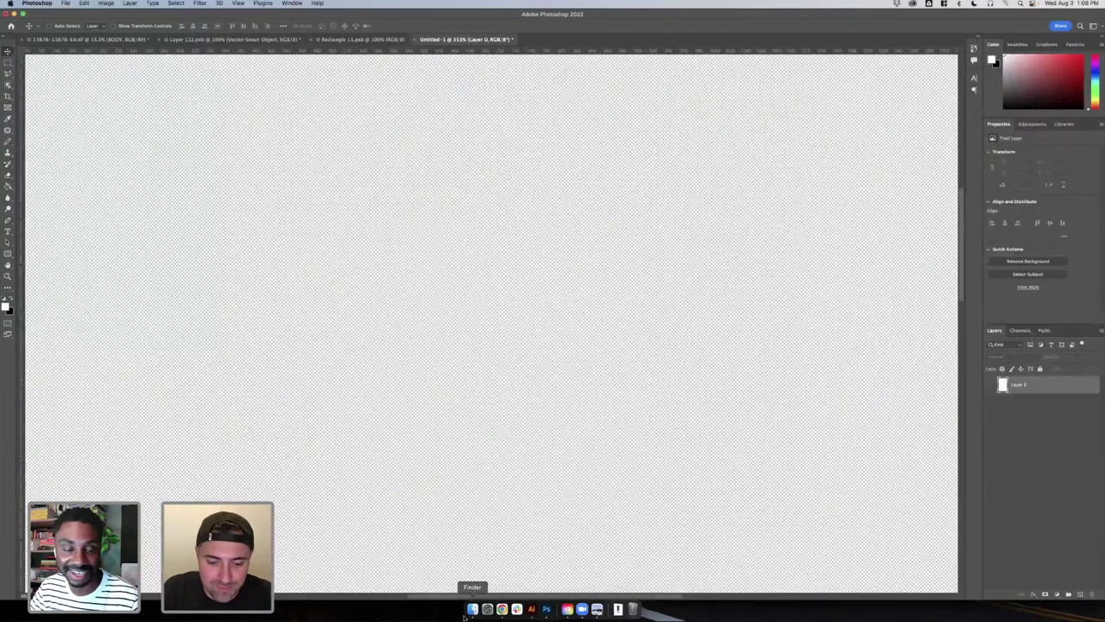
pyautogui.click(475, 610)
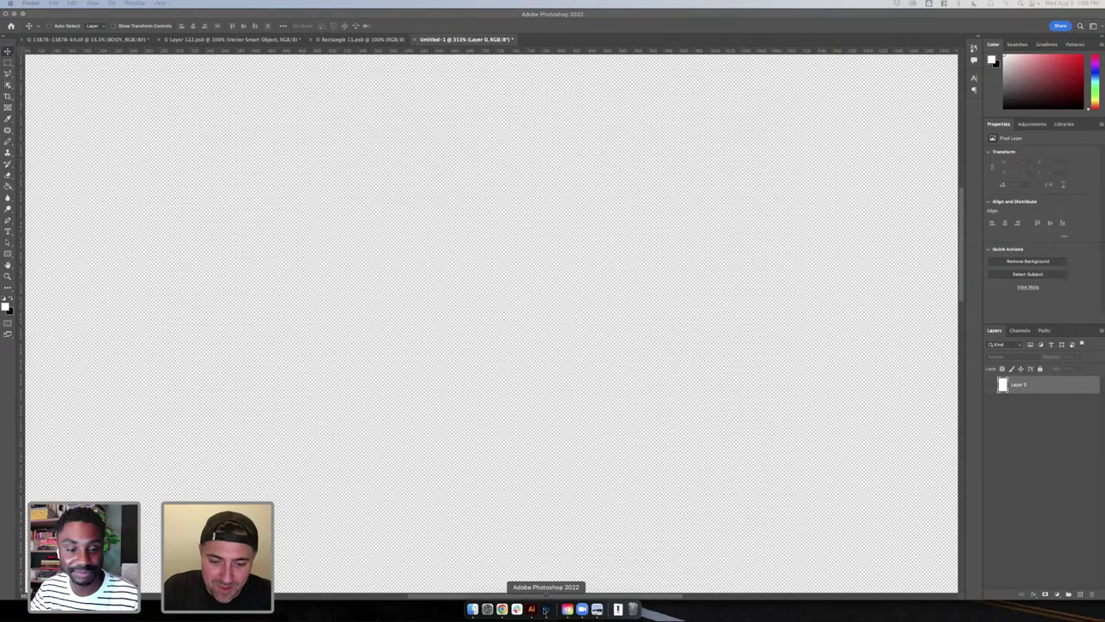
pyautogui.click(546, 609)
# - Capture a larger screenshot region of the transparency checkerboard and place it in the Explorations.ai document in Illustrator
pyautogui.moveTo(264, 231); pyautogui.dragTo(604, 465)
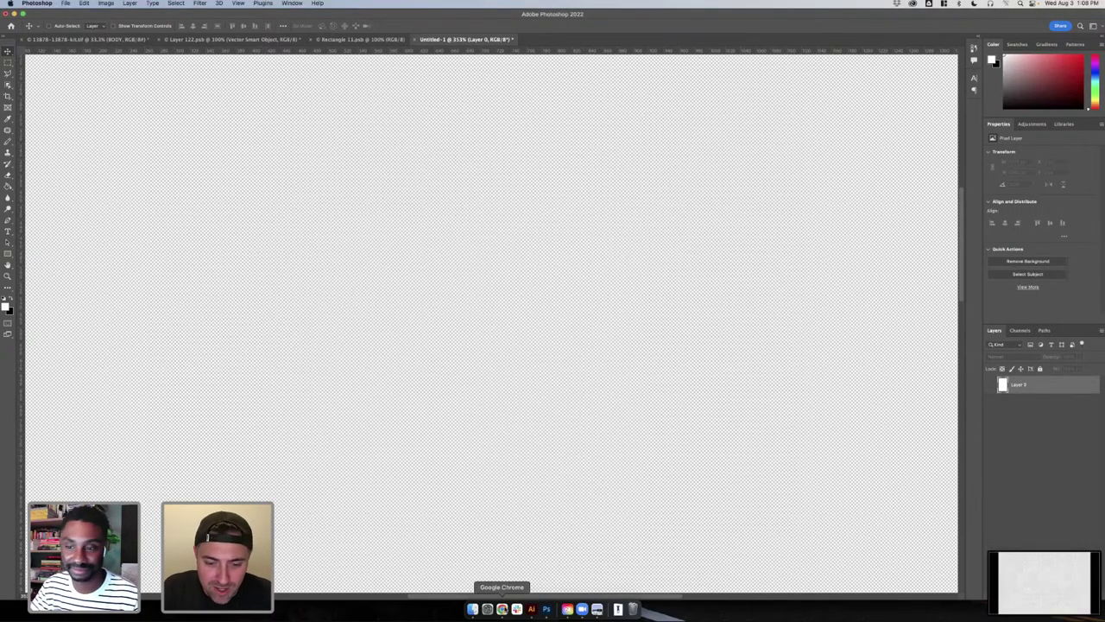
pyautogui.click(503, 609)
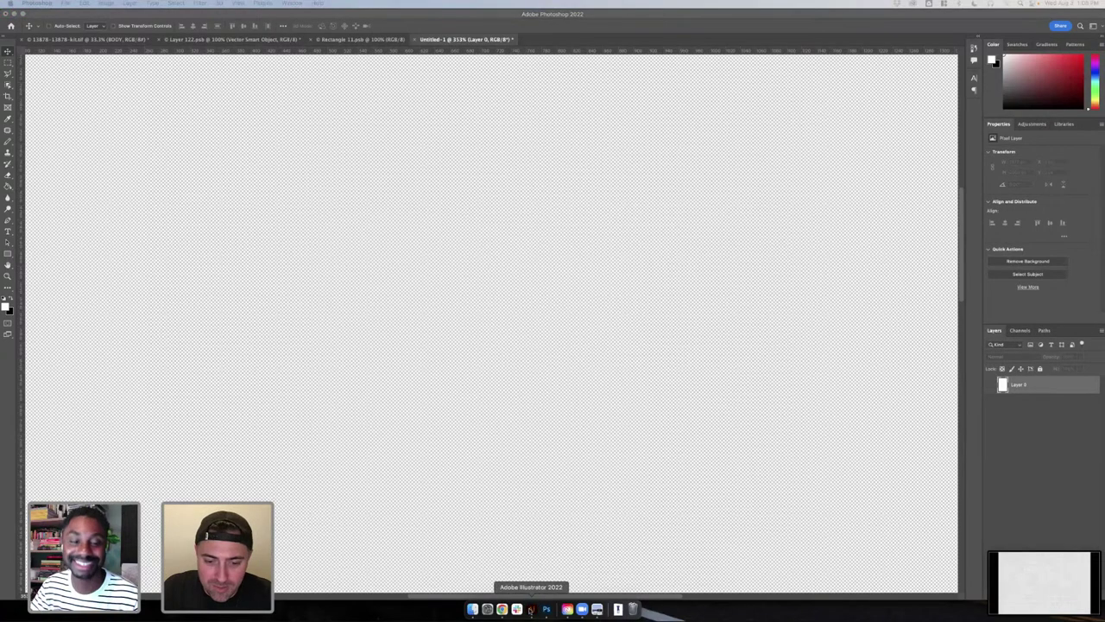
pyautogui.click(530, 609)
pyautogui.moveTo(1027, 587); pyautogui.dragTo(418, 297)
# - Enlarge the placed checkerboard screenshot to about 42.3 × 28.8 in below the color swatches and delete the smaller screenshot behind it
pyautogui.scroll(-5, 416, 290)
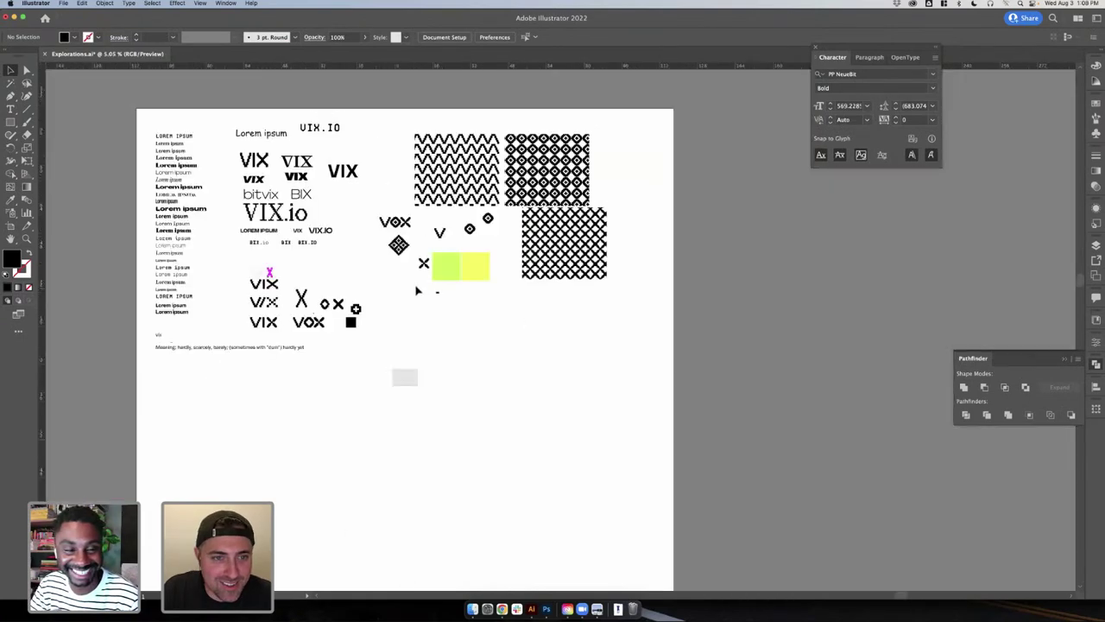
pyautogui.scroll(4, 418, 378)
pyautogui.click(416, 374)
pyautogui.moveTo(423, 346); pyautogui.dragTo(570, 244)
pyautogui.moveTo(476, 282); pyautogui.dragTo(586, 160)
pyautogui.scroll(3, 518, 259)
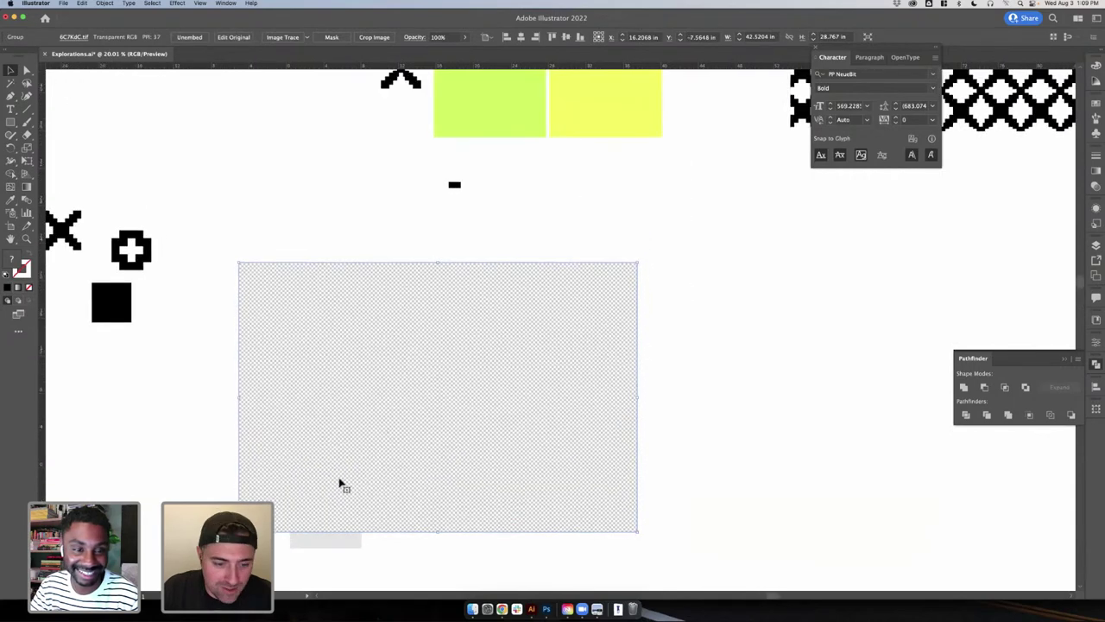
pyautogui.click(336, 547)
pyautogui.press('Delete')
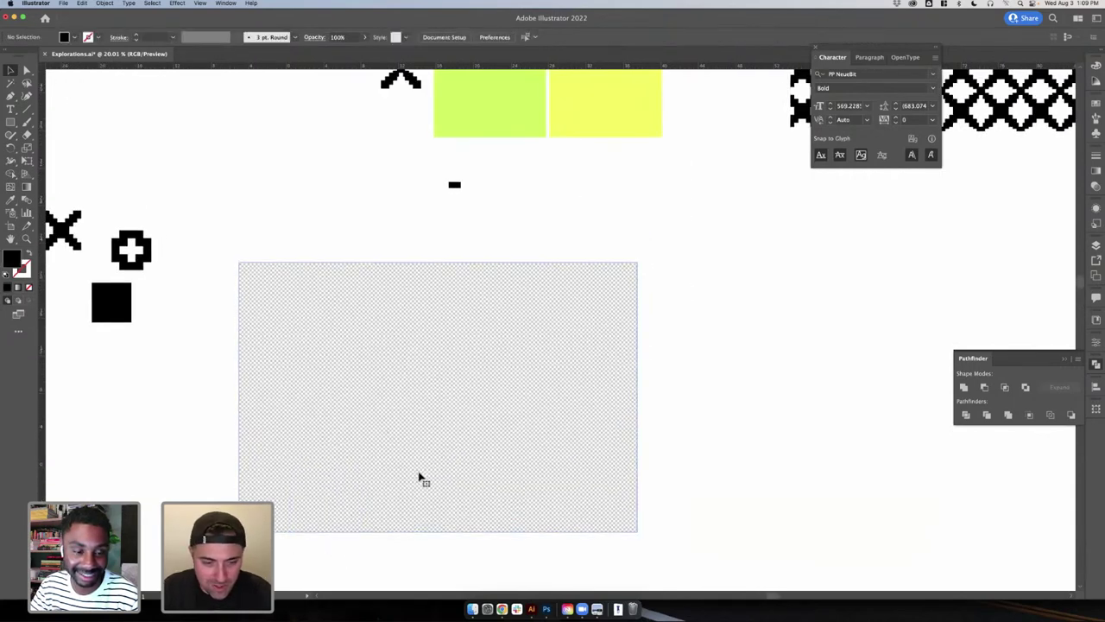
# - Move the checkerboard screenshot to just below the yellow swatch, beside the pair of small black squares
pyautogui.moveTo(629, 348); pyautogui.dragTo(907, 240)
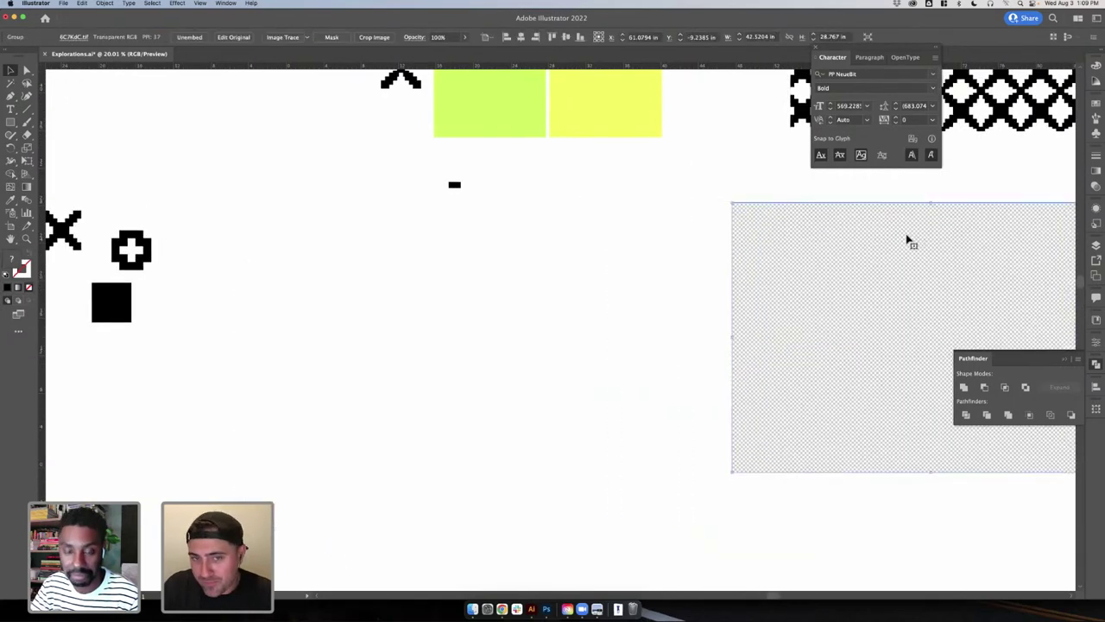
pyautogui.doubleClick(755, 248)
pyautogui.moveTo(755, 249); pyautogui.dragTo(595, 175)
pyautogui.doubleClick(600, 227)
pyautogui.click(496, 221)
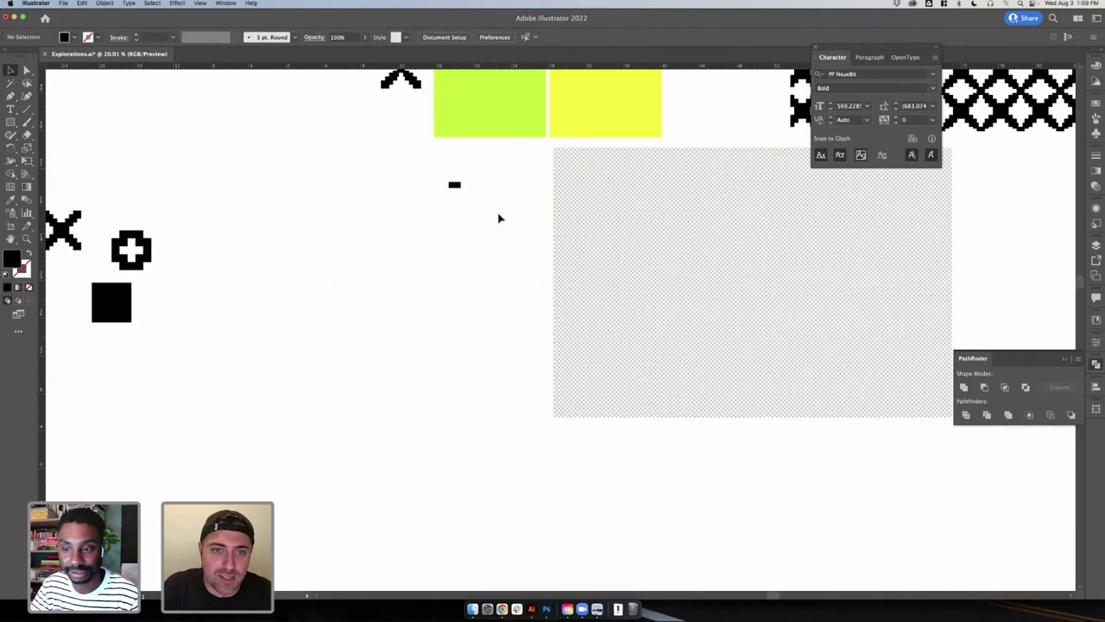
# - Recolor the first small black square gray and the second white, sampling both colors from the checkerboard screenshot
pyautogui.scroll(3, 496, 216)
pyautogui.click(391, 148)
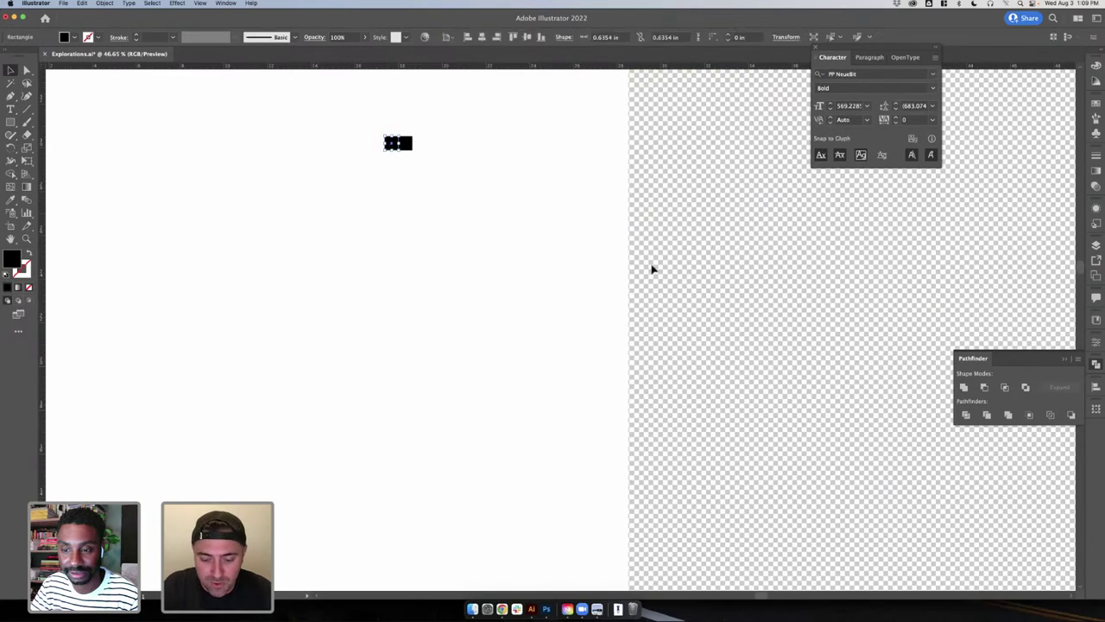
pyautogui.press('i')
pyautogui.click(671, 233)
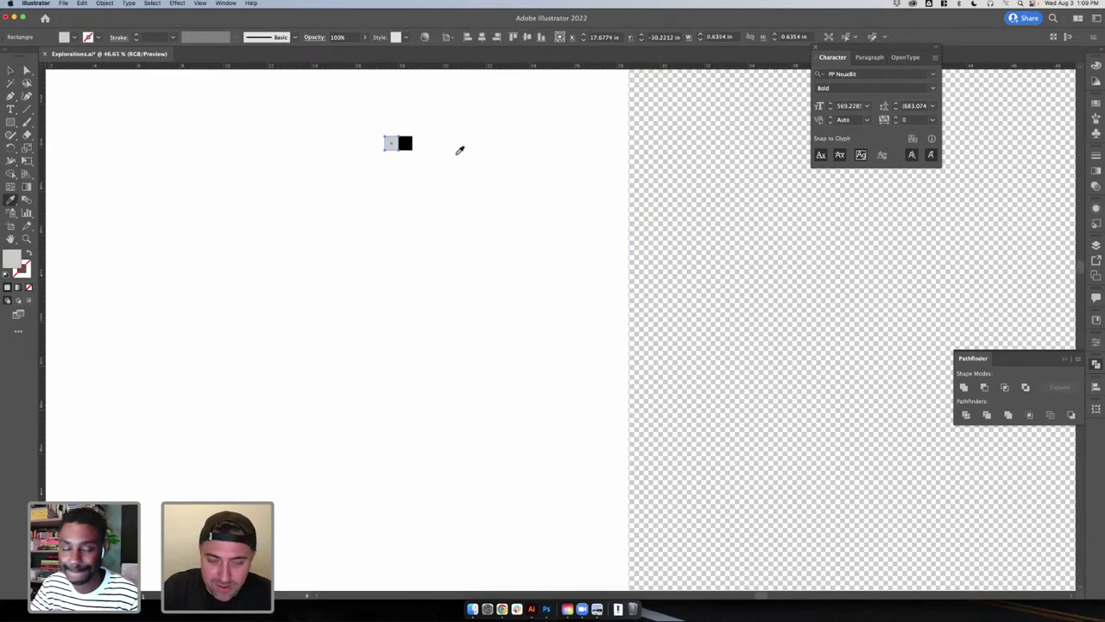
pyautogui.press('v')
pyautogui.click(406, 143)
pyautogui.press('i')
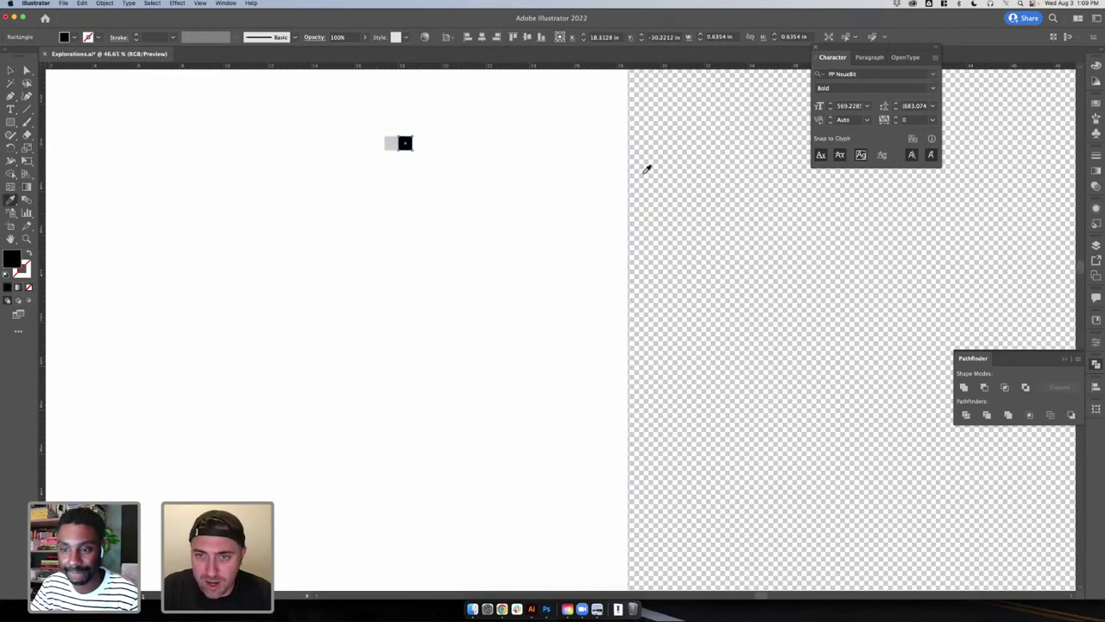
pyautogui.click(645, 166)
pyautogui.press('v')
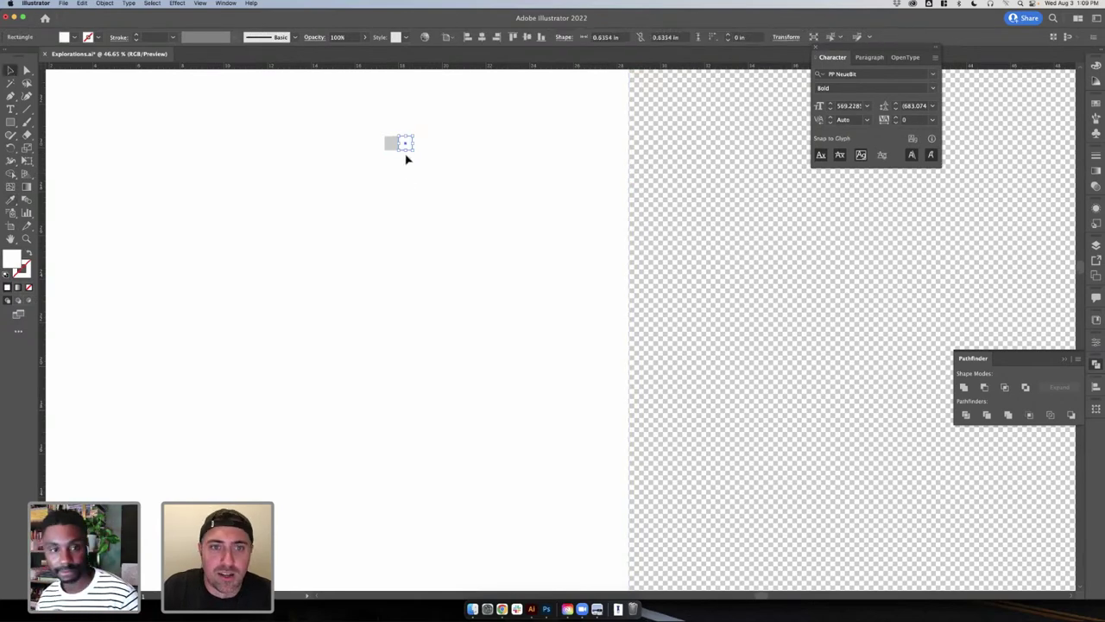
pyautogui.click(407, 159)
# - Duplicate the gray square onto the other side of the white square and select the row of three squares
pyautogui.click(392, 144)
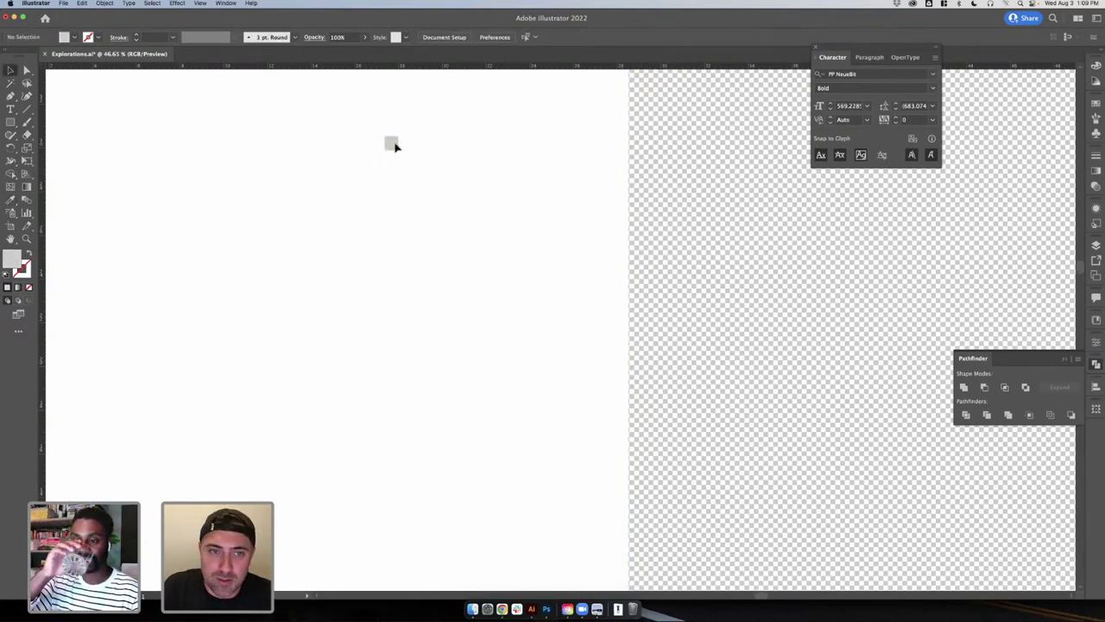
pyautogui.moveTo(400, 147); pyautogui.dragTo(422, 150)
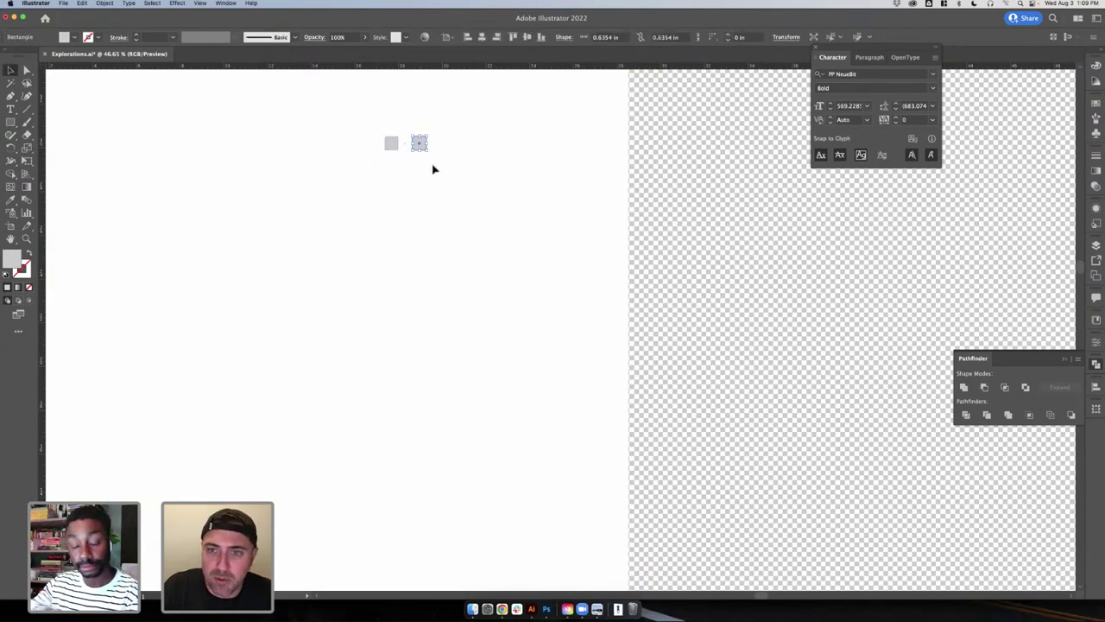
pyautogui.click(432, 168)
pyautogui.click(418, 148)
pyautogui.keyDown('shift'); pyautogui.click(385, 149); pyautogui.keyUp('shift')
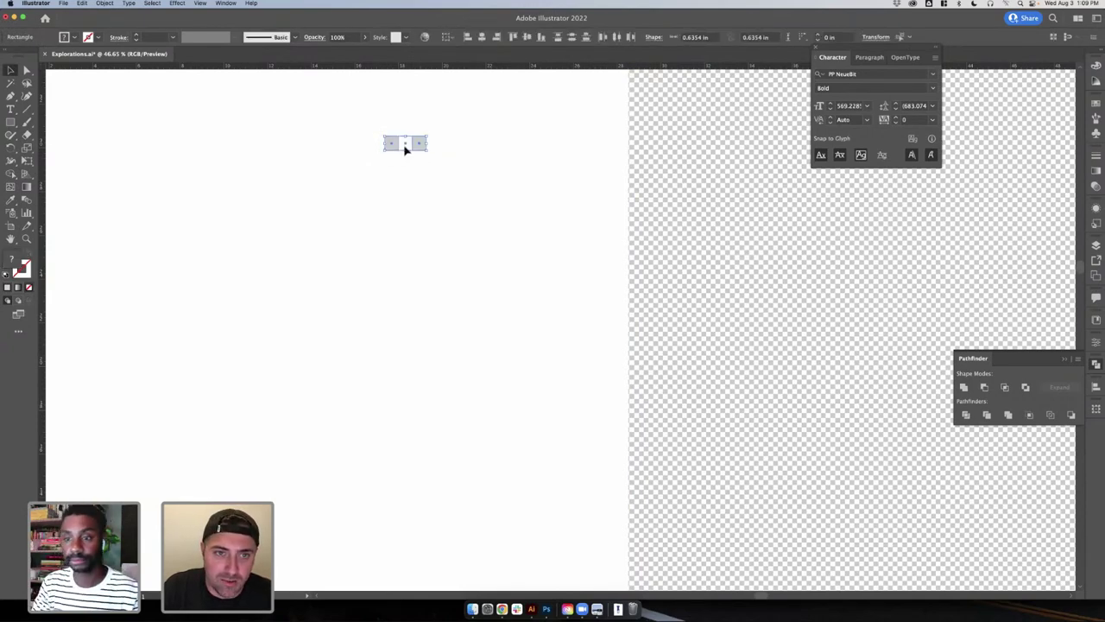
pyautogui.click(415, 171)
pyautogui.click(422, 148)
pyautogui.keyDown('shift'); pyautogui.click(390, 149); pyautogui.keyUp('shift')
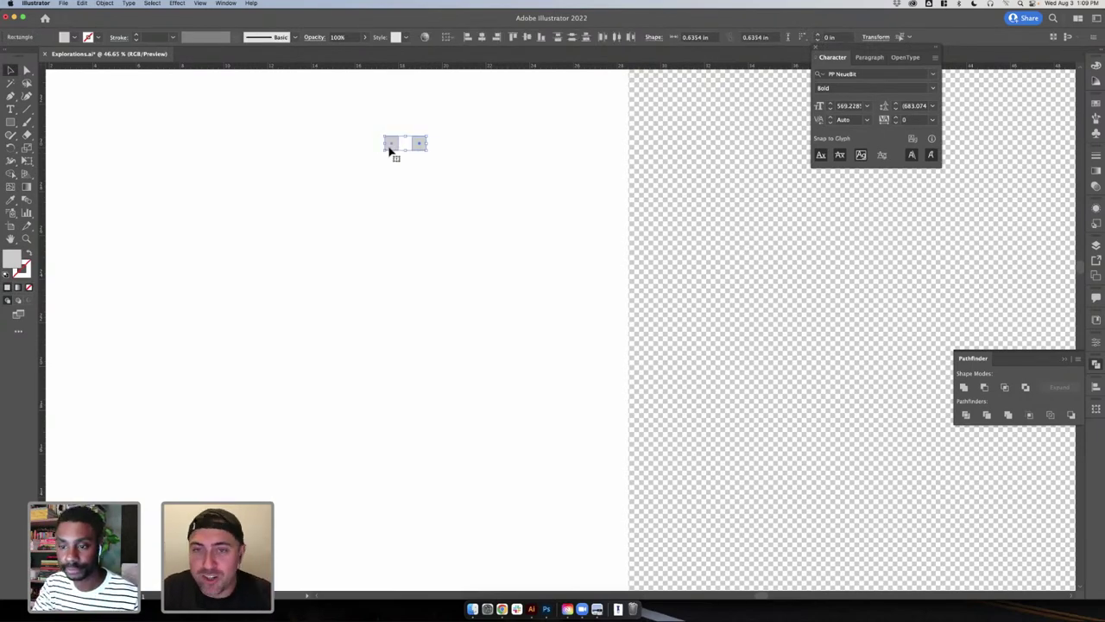
pyautogui.moveTo(372, 126); pyautogui.dragTo(466, 185)
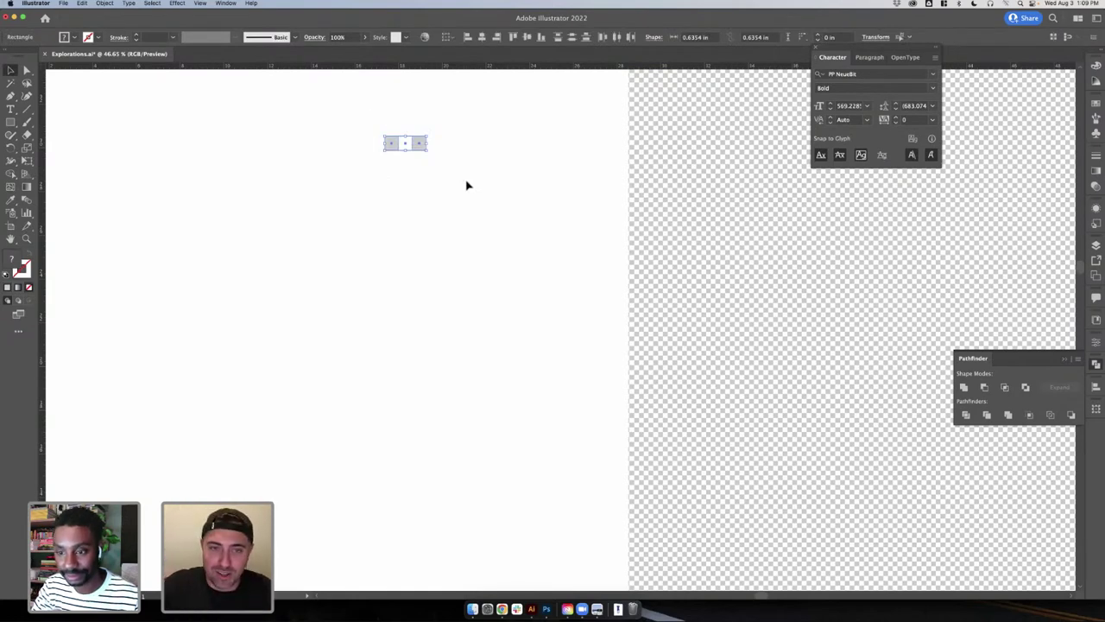
pyautogui.click(725, 194)
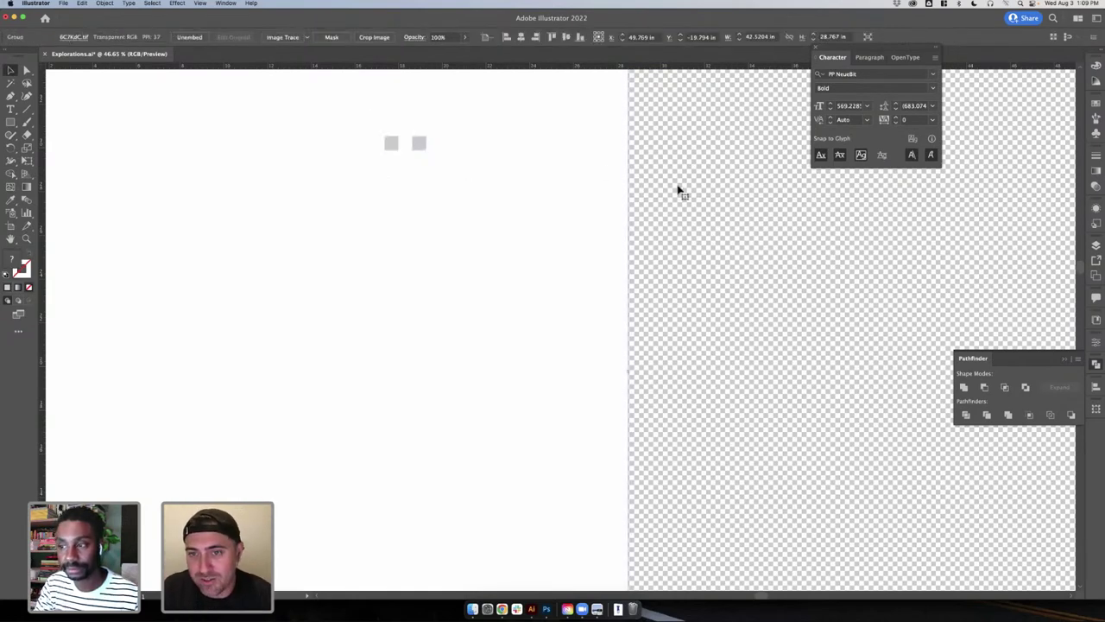
pyautogui.scroll(2, 496, 162)
pyautogui.press('cmd+z')
pyautogui.press('cmd+z')
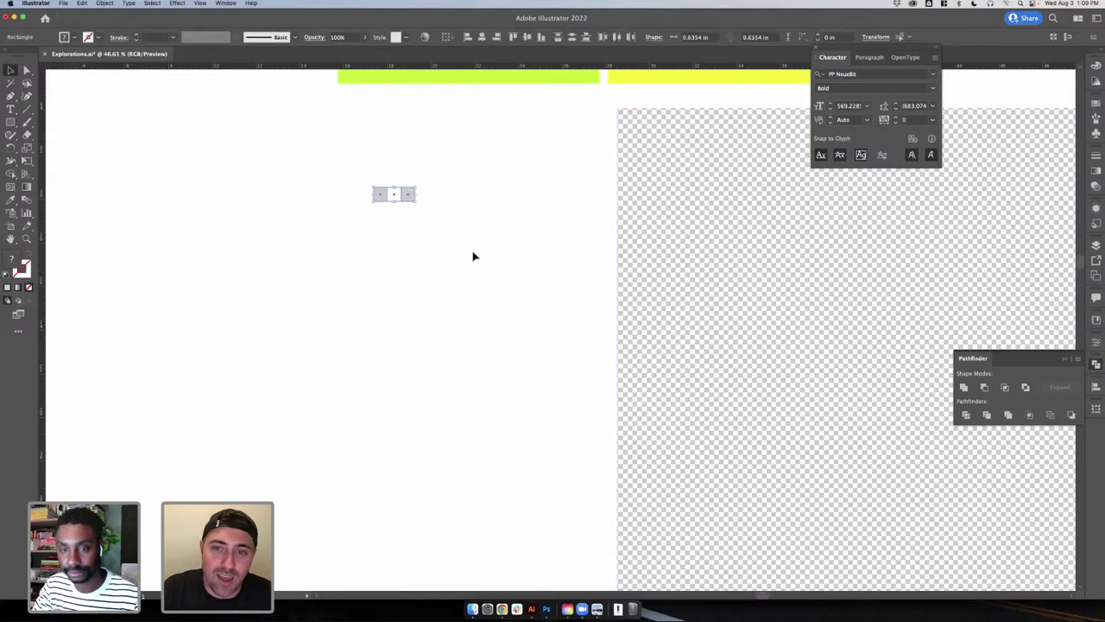
pyautogui.press('cmd+z')
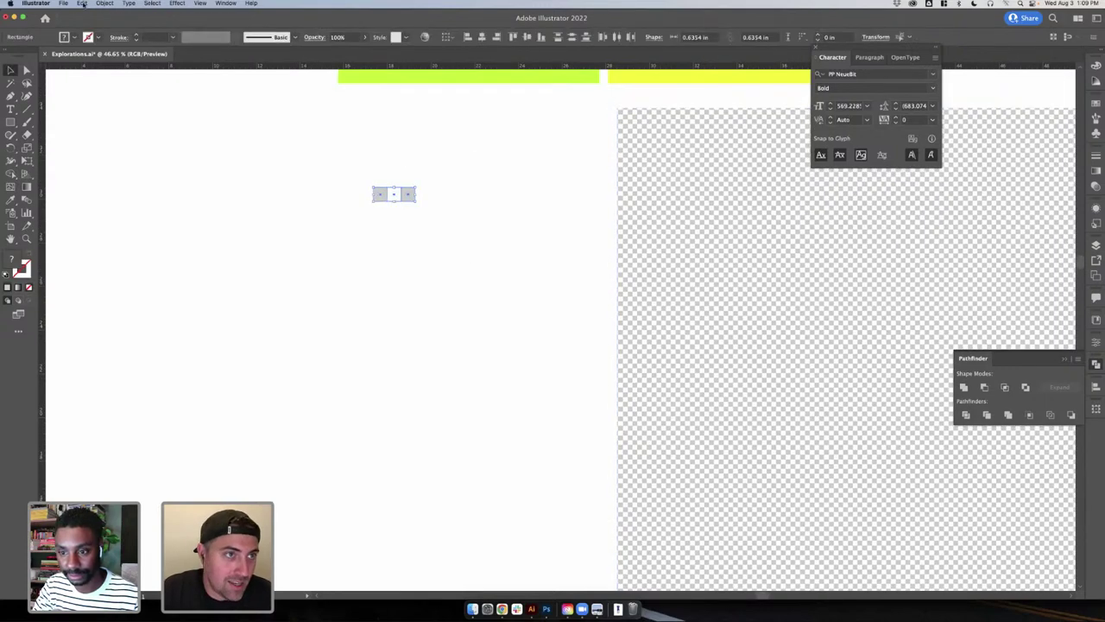
# - Make a pattern from the three selected squares and set its tile type to Brick by Row
pyautogui.click(82, 3)
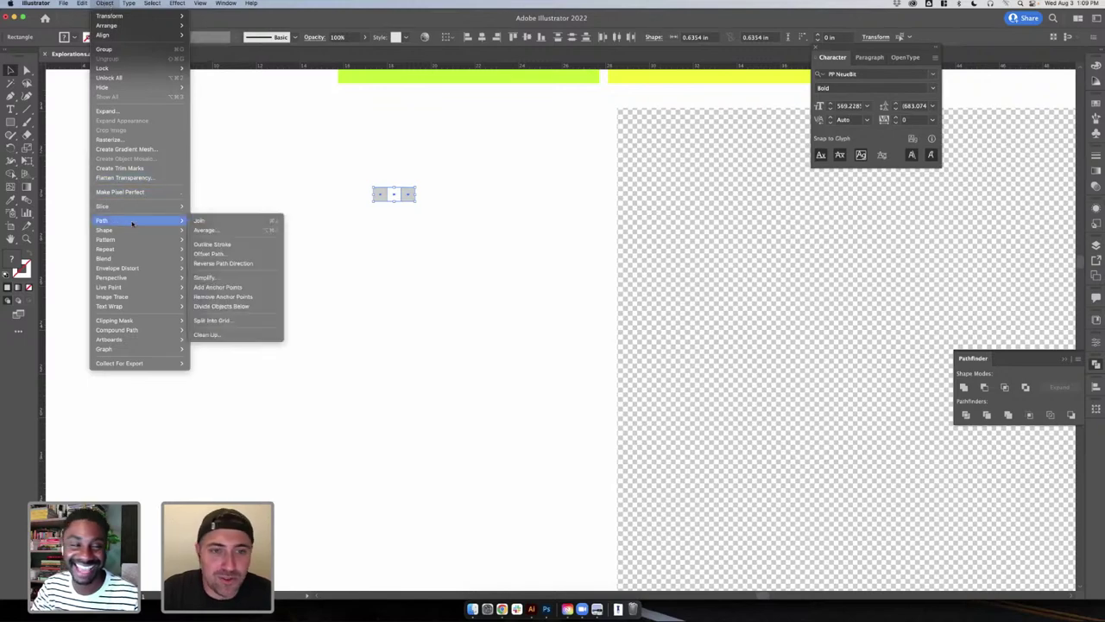
pyautogui.moveTo(119, 250)
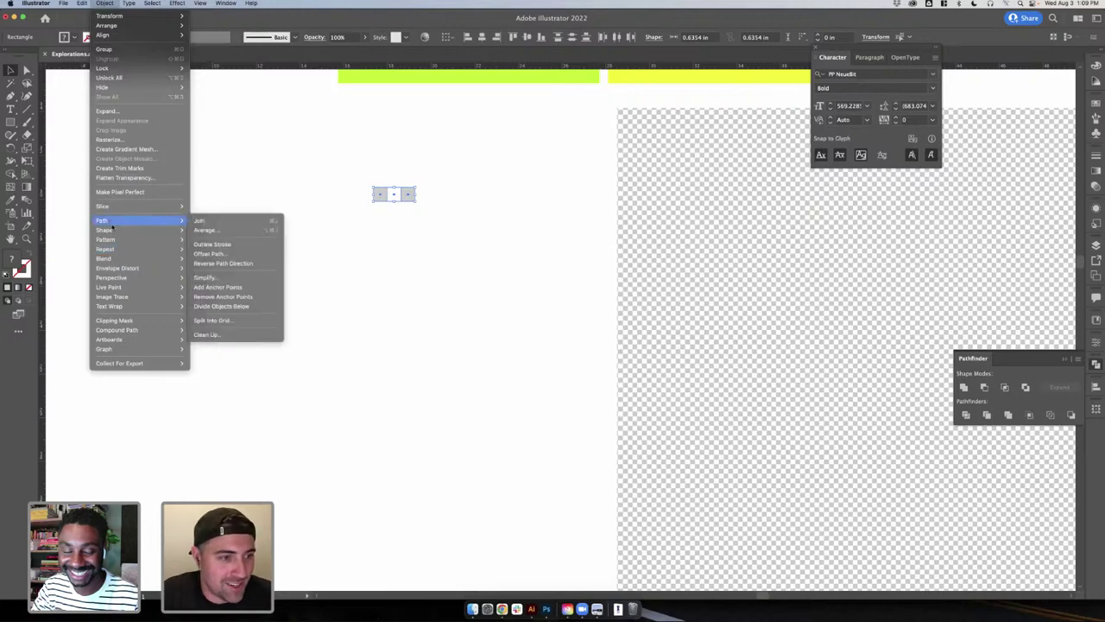
pyautogui.click(199, 241)
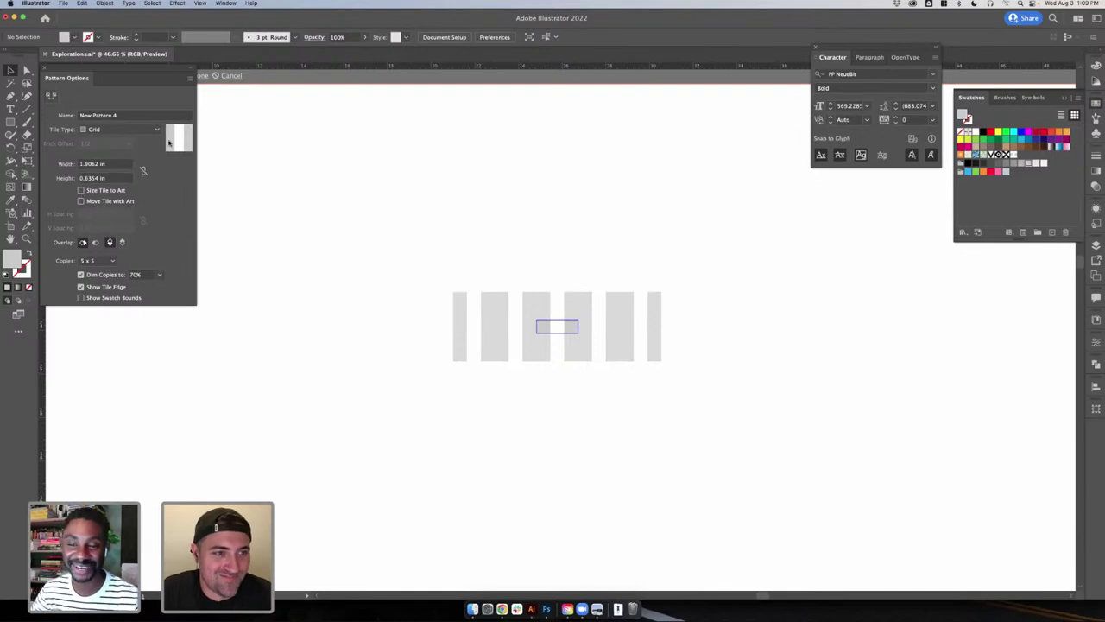
pyautogui.click(117, 130)
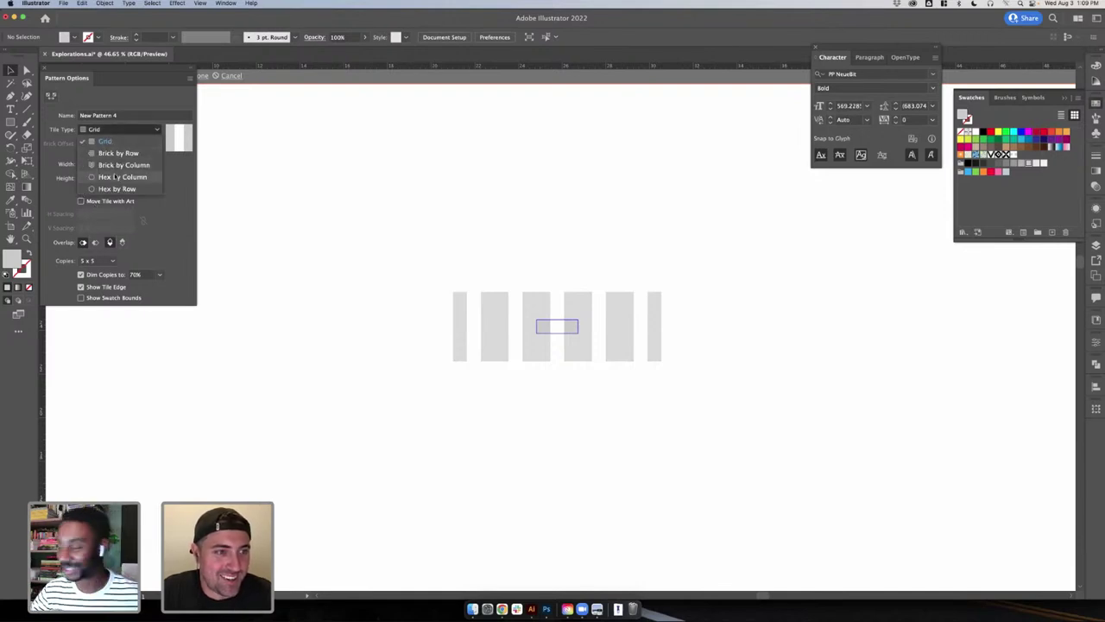
pyautogui.click(118, 153)
pyautogui.click(104, 143)
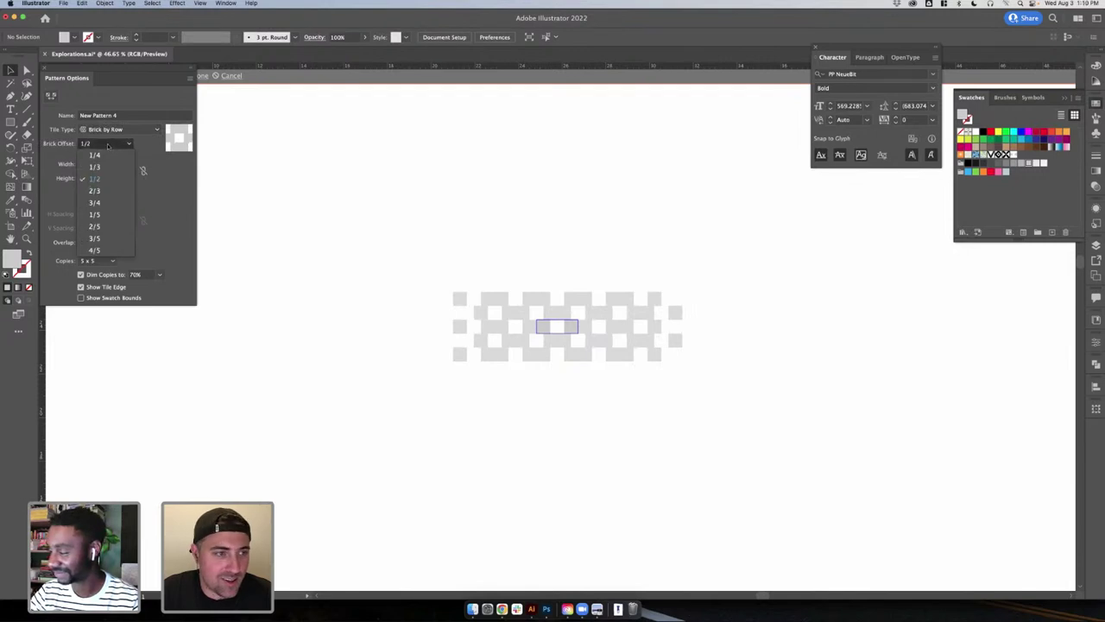
pyautogui.click(107, 145)
# - Set the pattern tile's width to 1.25 in
pyautogui.click(117, 163)
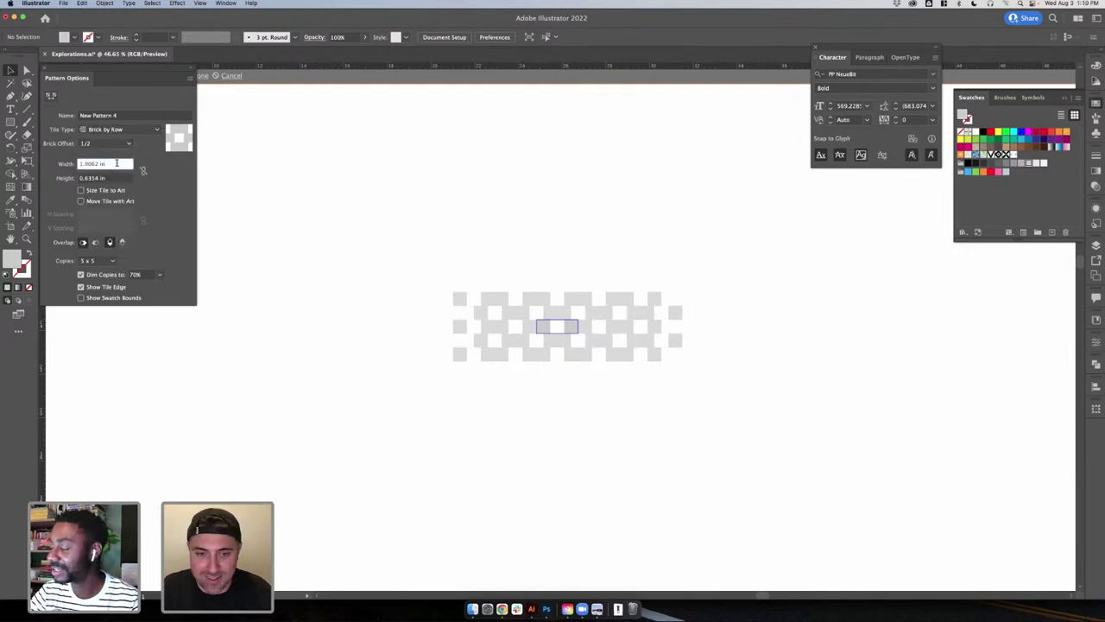
pyautogui.press('Up')
pyautogui.press('Up')
pyautogui.press('Up')
pyautogui.press('Up')
pyautogui.press('Up')
pyautogui.press('Up')
pyautogui.press('Up')
pyautogui.press('Down')
pyautogui.press('Down')
pyautogui.press('Down')
pyautogui.press('Down')
pyautogui.press('Down')
pyautogui.press('Down')
pyautogui.press('Down')
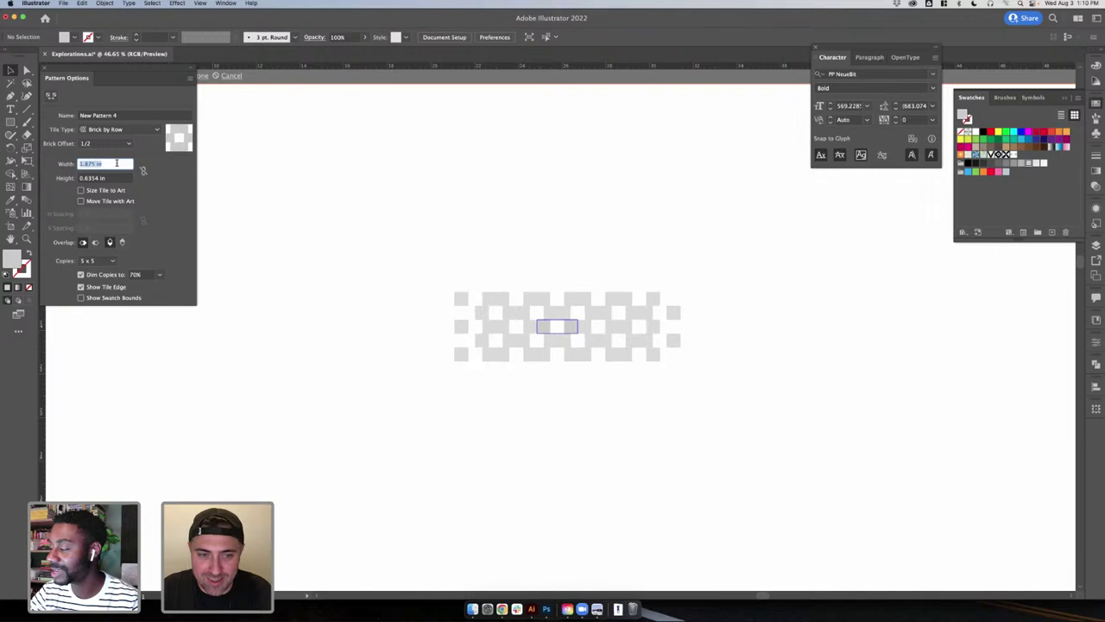
pyautogui.write('1.25')
pyautogui.press('Return')
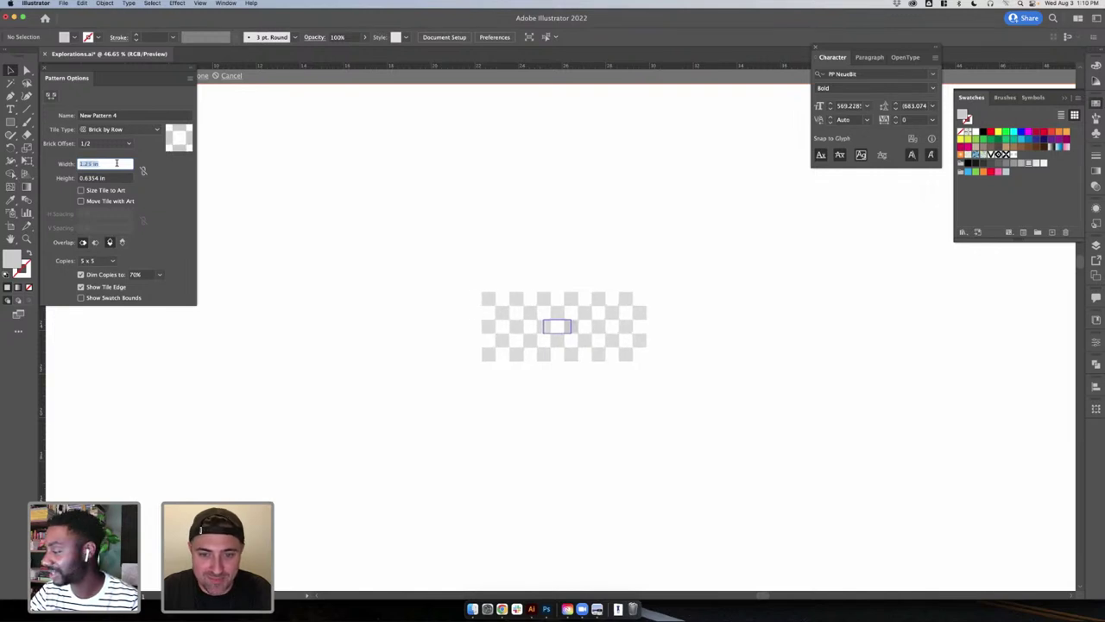
# - Set the pattern tile's height to 0.625 in and exit pattern editing
pyautogui.click(113, 177)
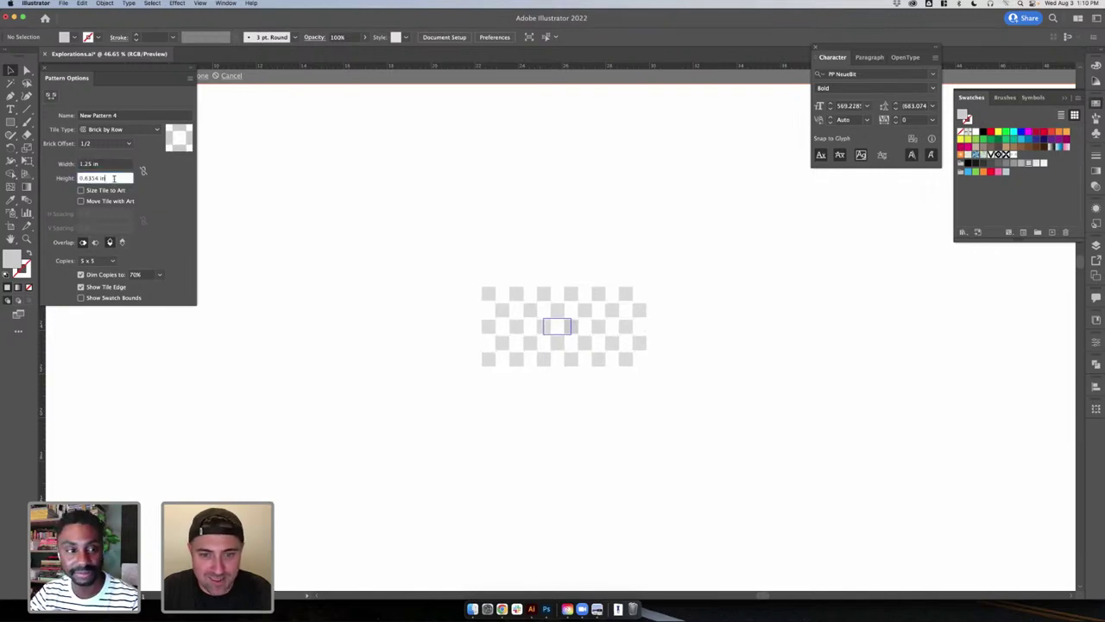
pyautogui.write('0.625')
pyautogui.press('Return')
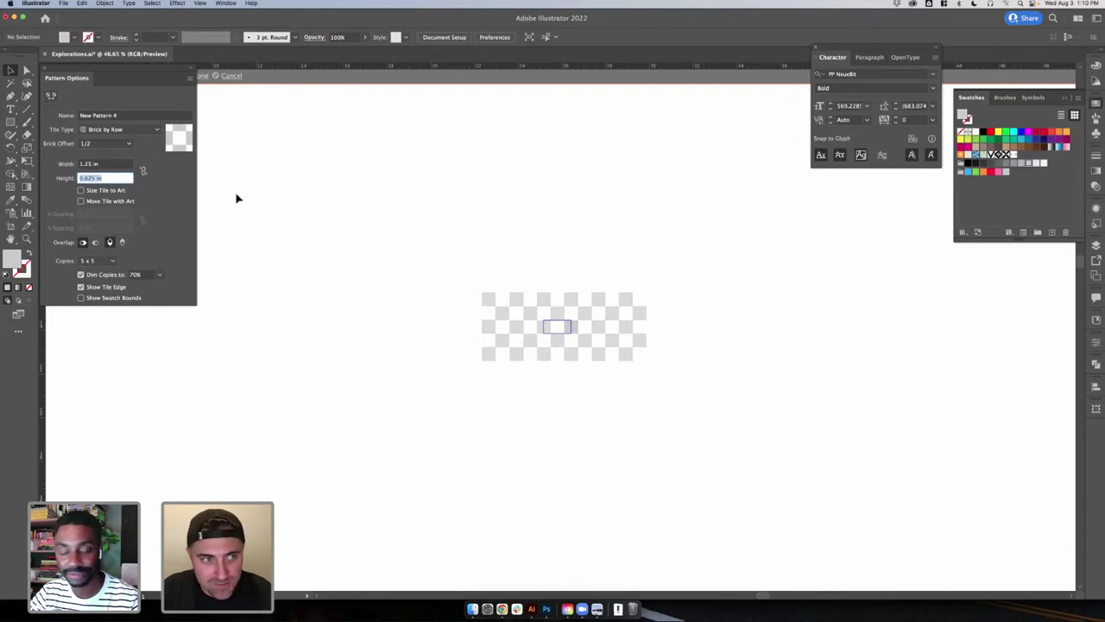
pyautogui.click(305, 199)
pyautogui.press('Escape')
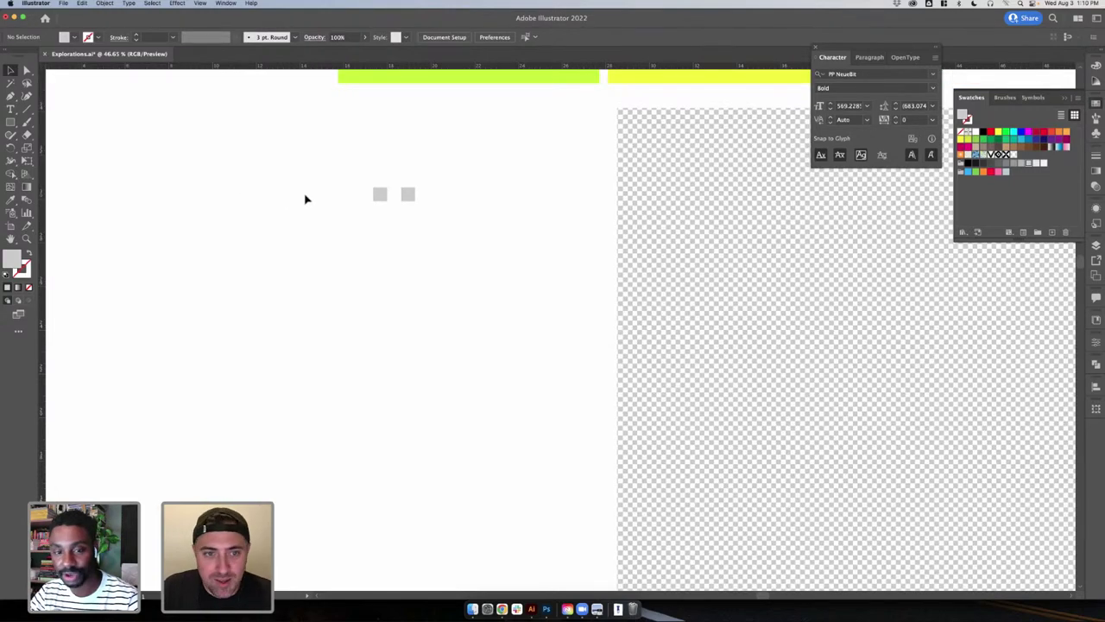
# - Draw a rectangle about 23.4 × 20 in below the small squares and fill it with the new checkerboard pattern
pyautogui.press('m')
pyautogui.moveTo(117, 254); pyautogui.dragTo(349, 449)
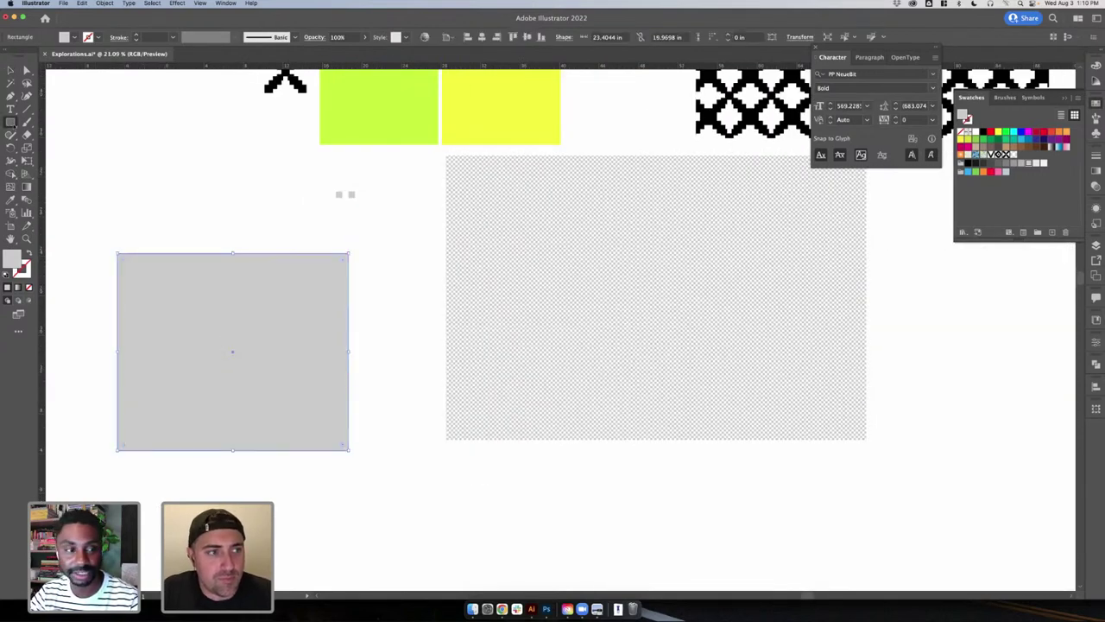
pyautogui.click(72, 37)
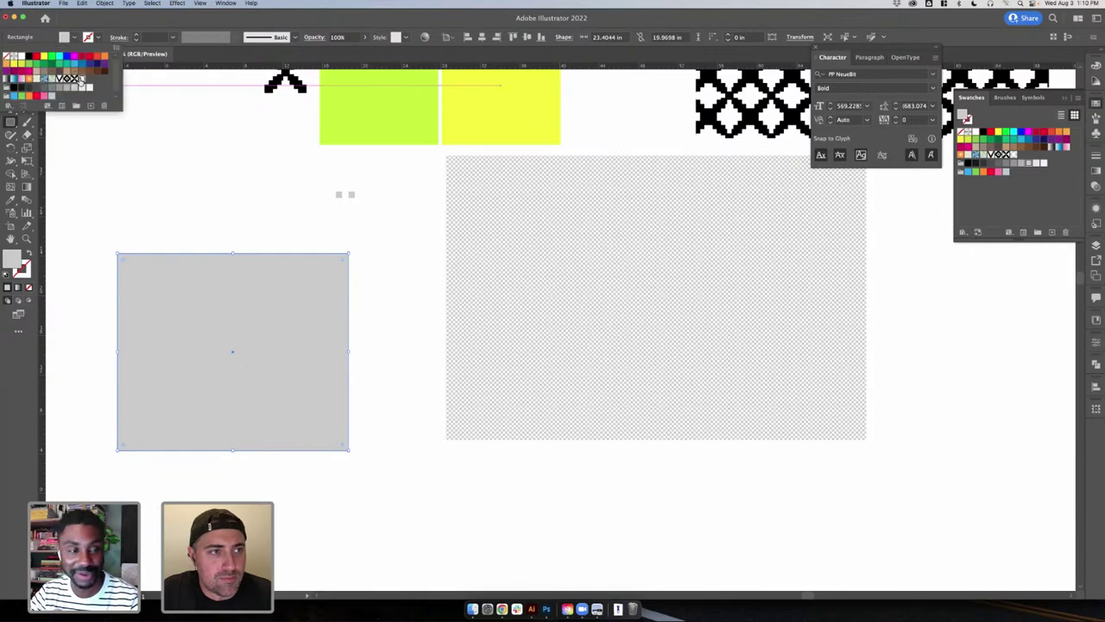
pyautogui.click(78, 79)
pyautogui.click(226, 198)
pyautogui.click(10, 70)
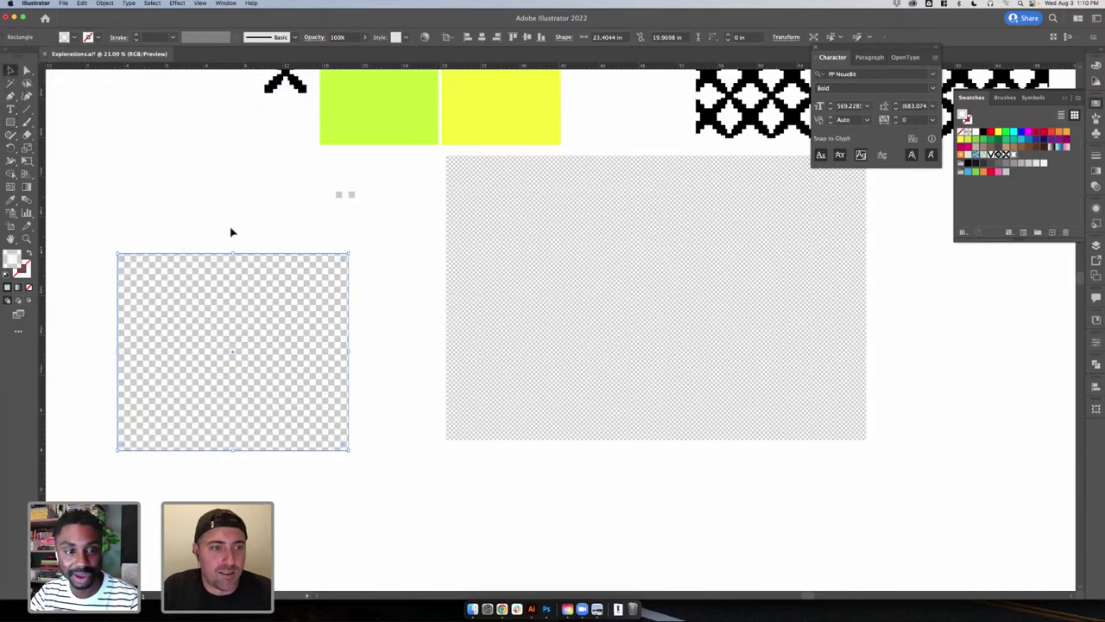
pyautogui.click(232, 232)
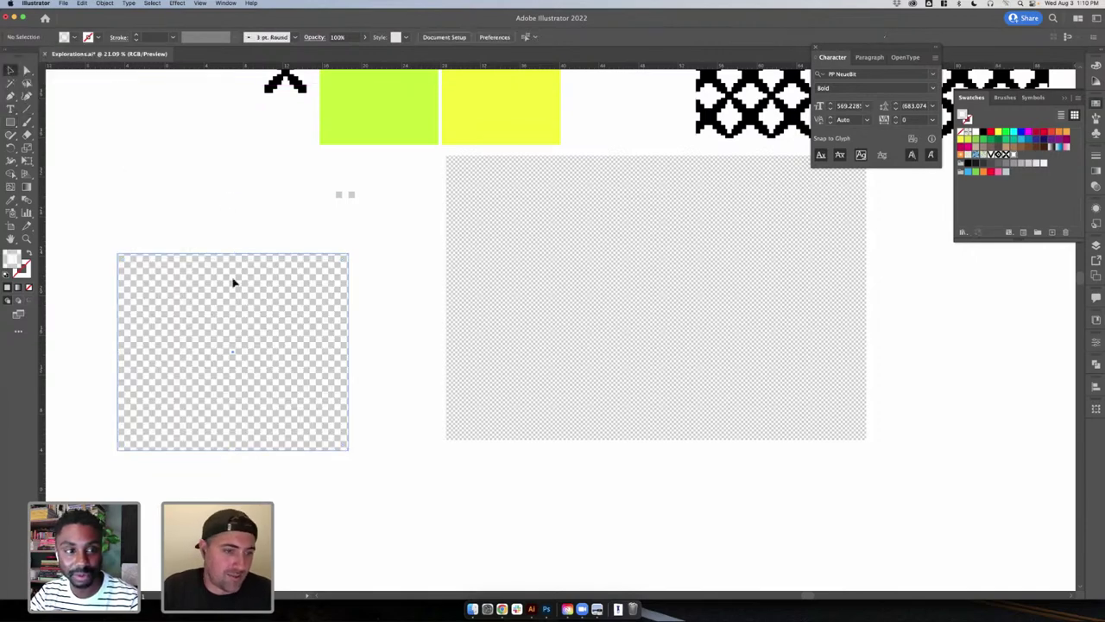
# - Enlarge the pattern-filled rectangle to about 78.1 × 66.6 in and place it in the empty lower area of the artboard
pyautogui.scroll(-5, 382, 438)
pyautogui.click(371, 435)
pyautogui.moveTo(377, 437); pyautogui.dragTo(495, 545)
pyautogui.moveTo(422, 443); pyautogui.dragTo(371, 510)
pyautogui.click(543, 493)
pyautogui.scroll(-4, 543, 493)
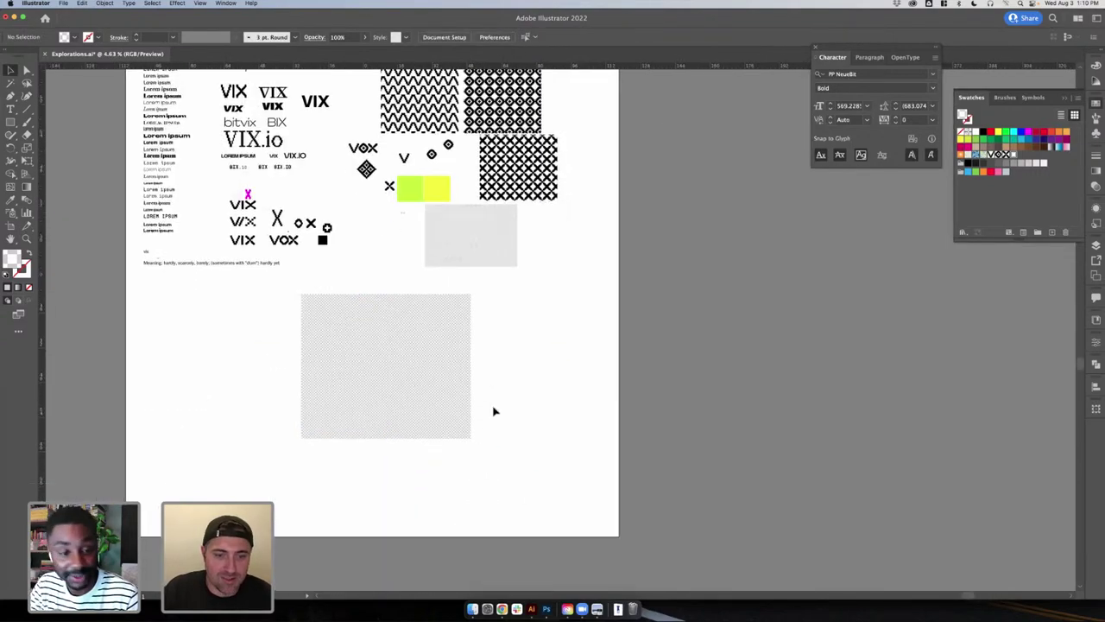
pyautogui.moveTo(483, 394); pyautogui.dragTo(596, 454)
pyautogui.keyDown('alt'); pyautogui.scroll(3, 558, 463); pyautogui.keyUp('alt')
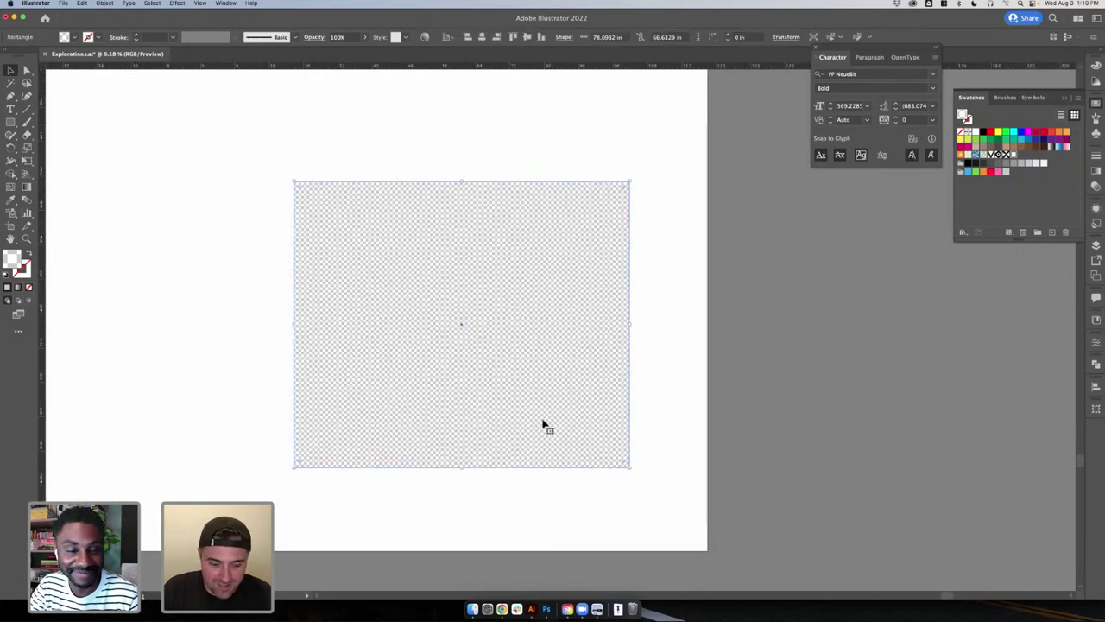
pyautogui.click(511, 479)
# - Copy the checkerboard-filled rectangle and paste it as a smart object above Color Fill 1 in the shirt-body design document in Photoshop
pyautogui.keyDown('alt'); pyautogui.scroll(5, 526, 338); pyautogui.keyUp('alt')
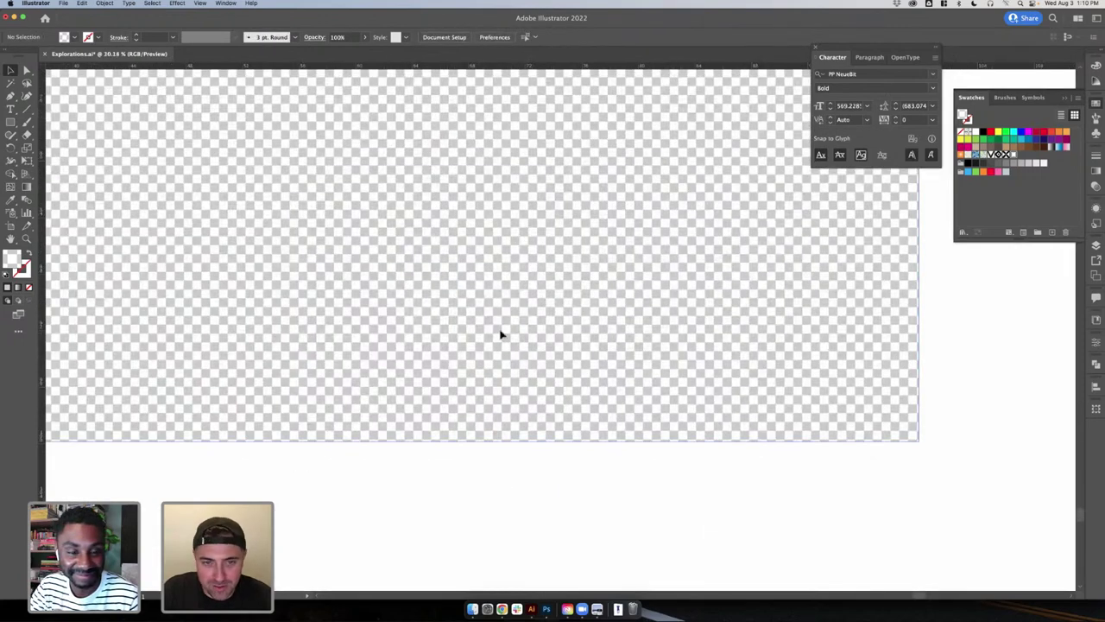
pyautogui.click(555, 316)
pyautogui.scroll(3, 555, 316)
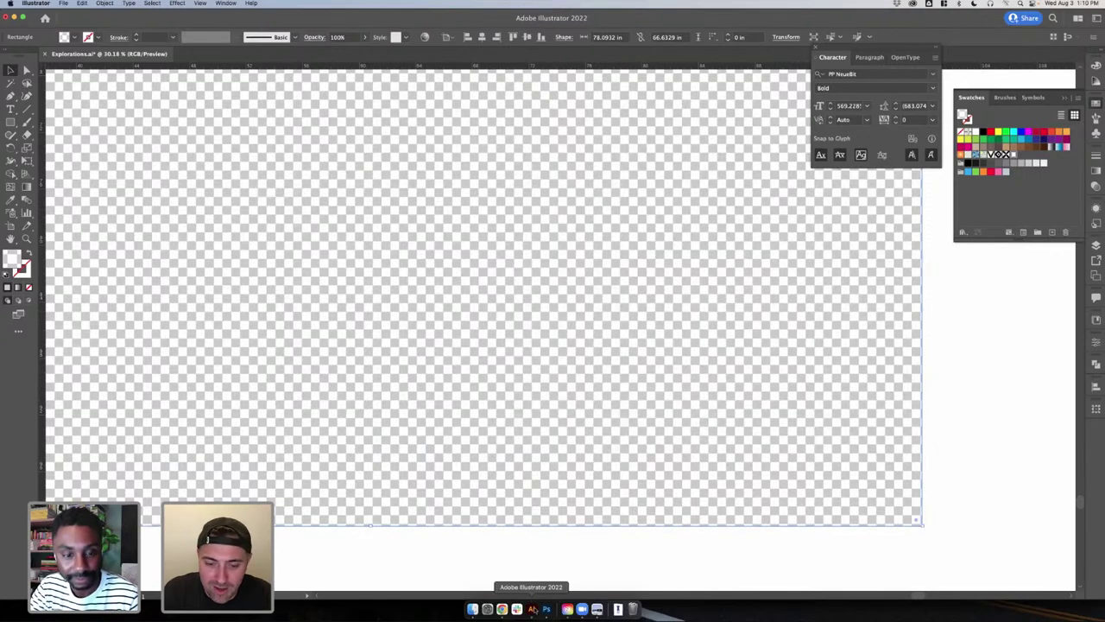
pyautogui.click(546, 609)
pyautogui.click(361, 39)
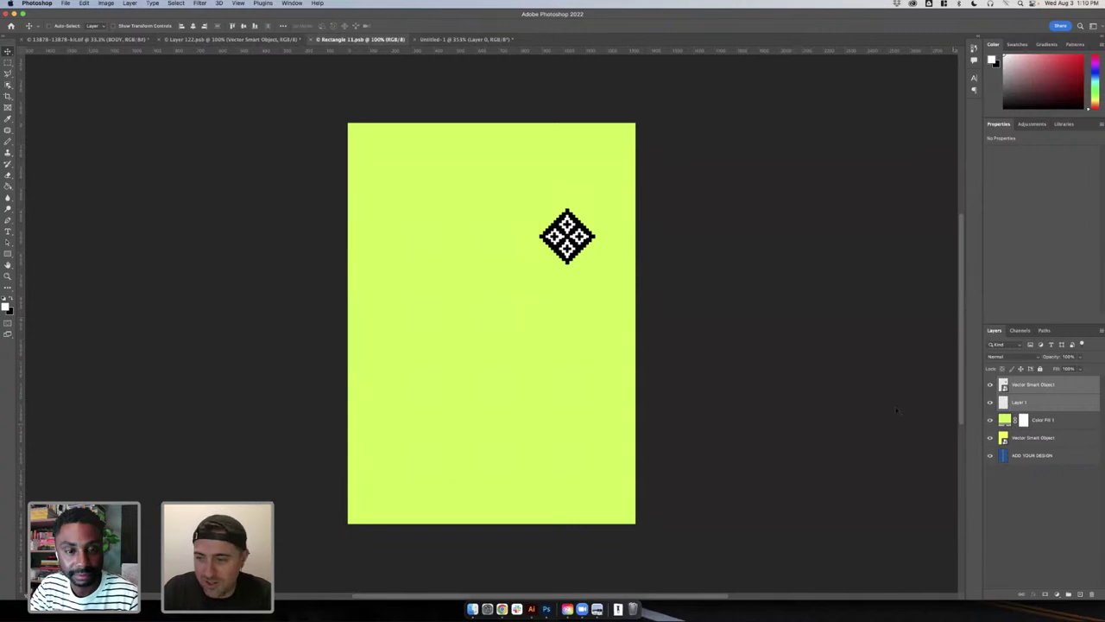
pyautogui.click(1054, 423)
pyautogui.press('super+v')
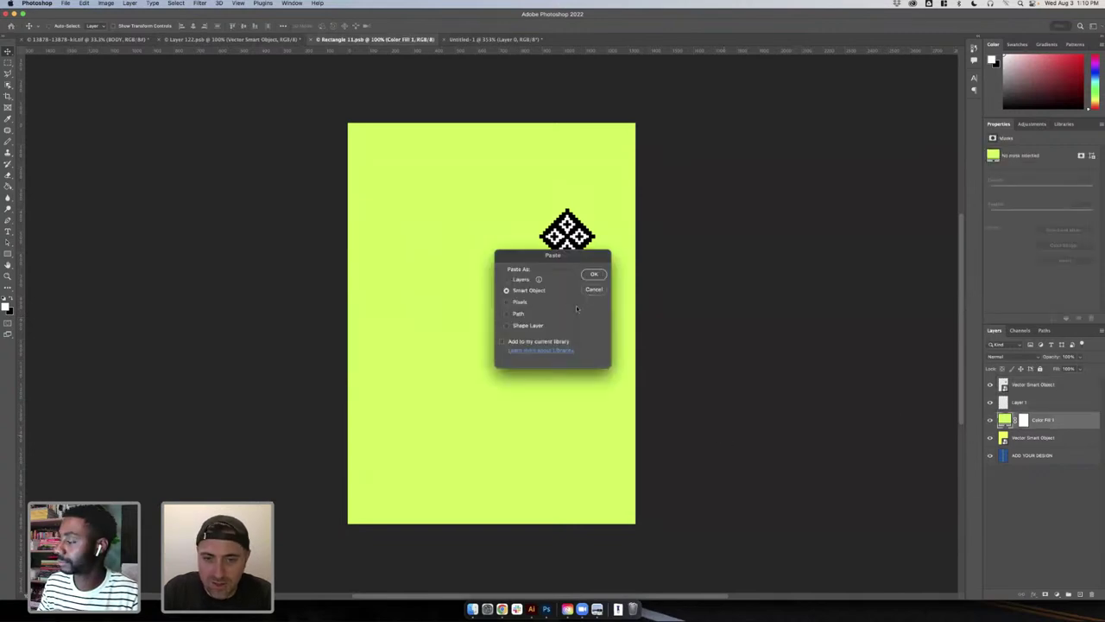
pyautogui.click(592, 274)
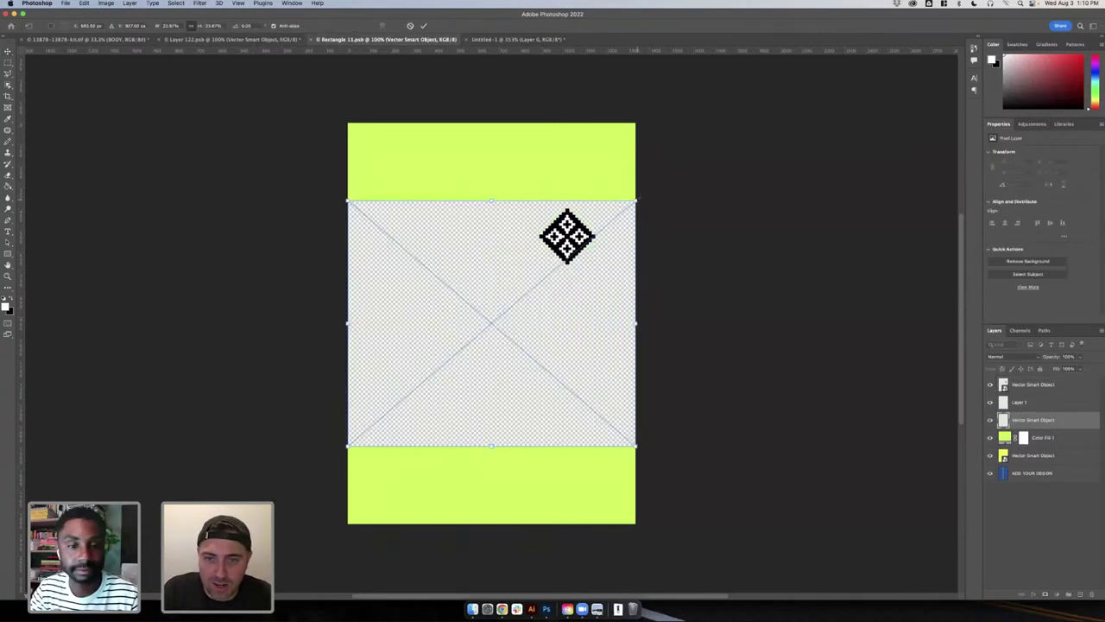
# - Scale the checkerboard slightly wider than the canvas, place it over the lower part, and move Color Fill 1 above it in the layer order
pyautogui.moveTo(637, 198)
pyautogui.mouseDown()
pyautogui.moveTo(677, 165)
pyautogui.moveTo(641, 195)
pyautogui.mouseUp()
pyautogui.moveTo(576, 319); pyautogui.dragTo(577, 389)
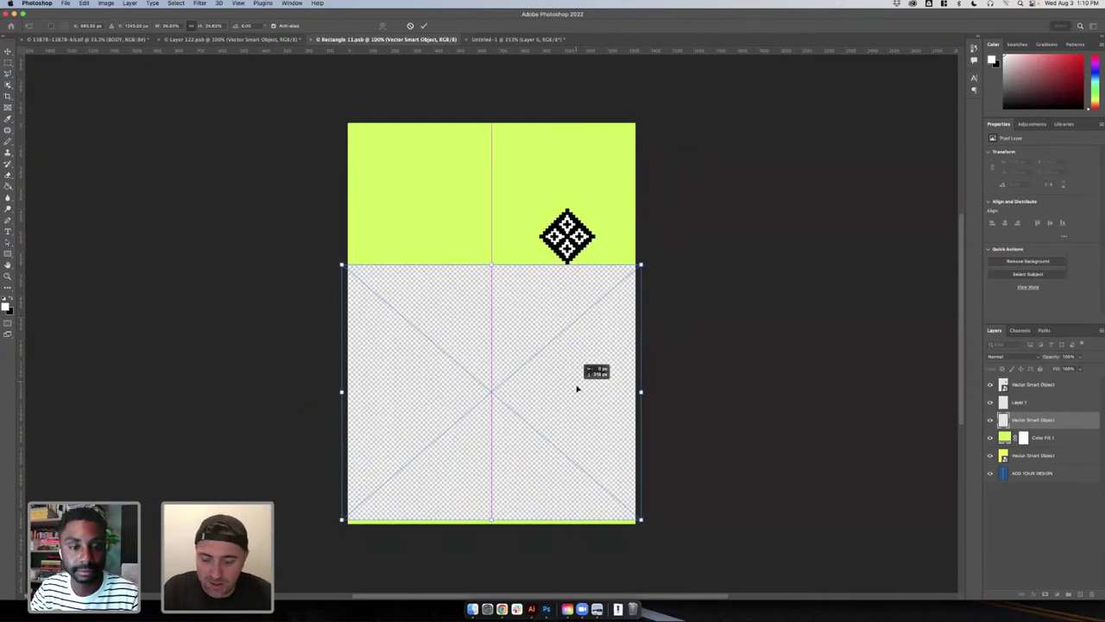
pyautogui.press('Return')
pyautogui.click(1054, 440)
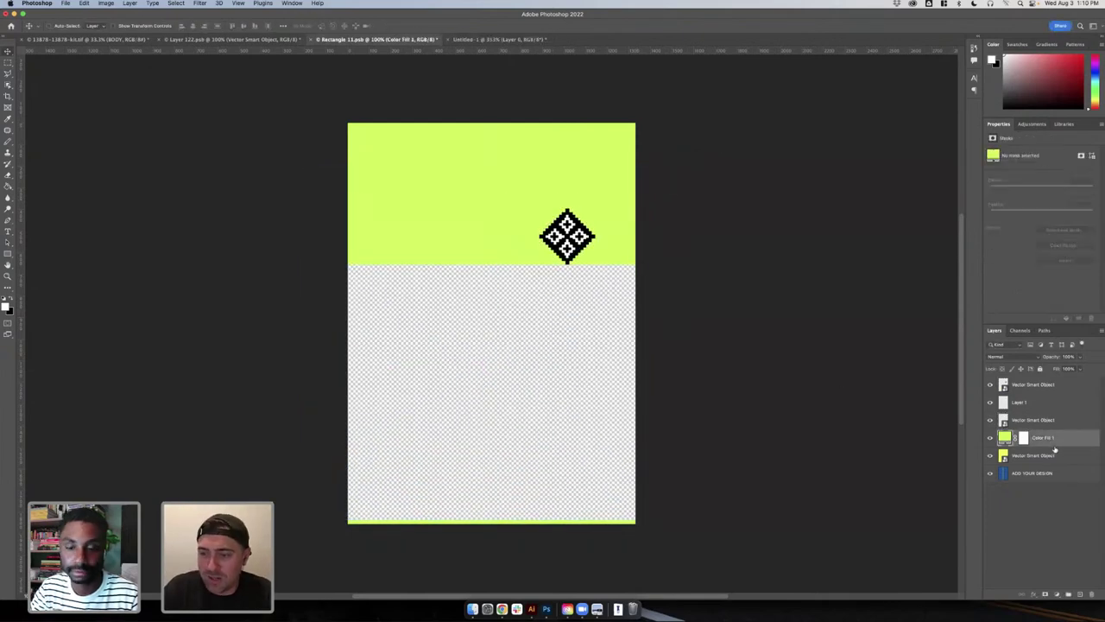
pyautogui.moveTo(1055, 449); pyautogui.dragTo(1050, 416)
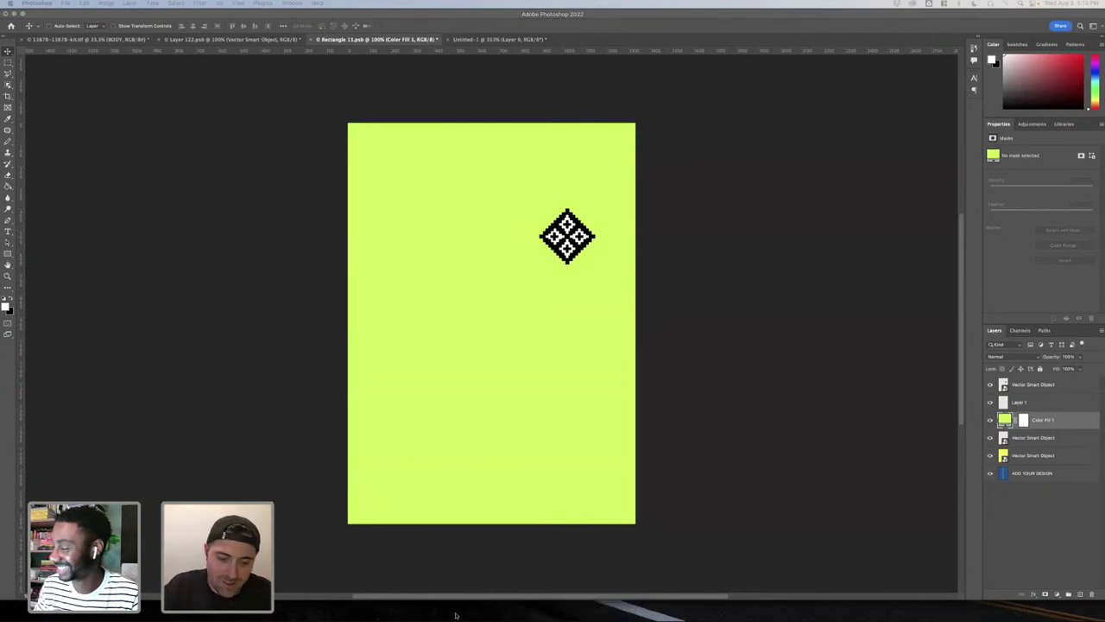
# - Open Lazaris_Racing_WIP3.ai from the Lazaris Racing folder without replacing its missing fonts
pyautogui.moveTo(462, 606)
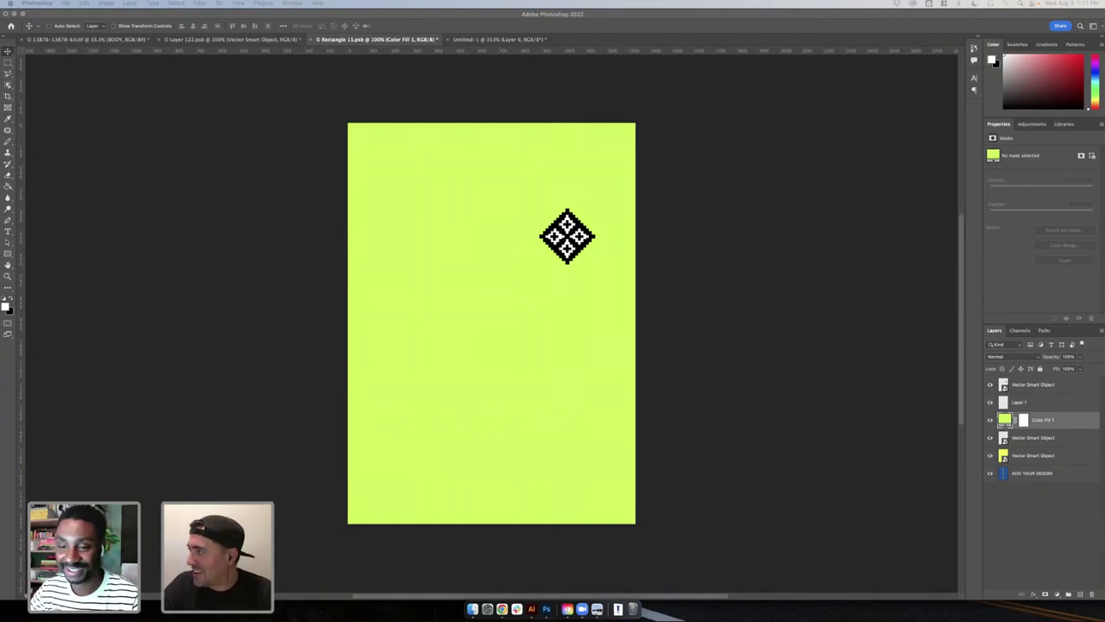
pyautogui.moveTo(1104, 138); pyautogui.dragTo(315, 140)
pyautogui.click(463, 197)
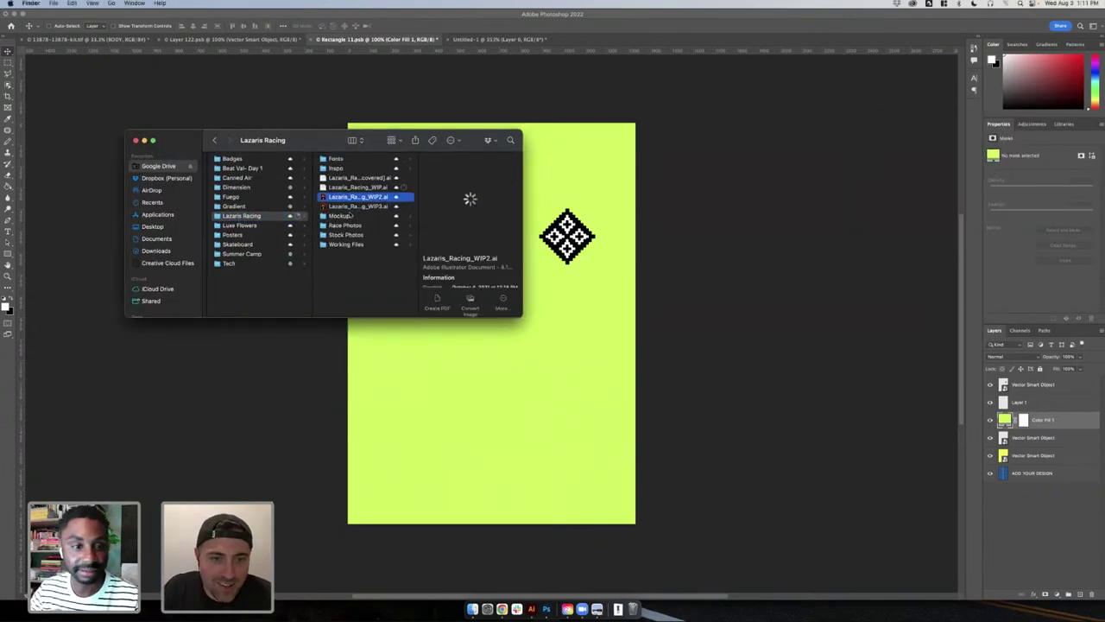
pyautogui.click(347, 208)
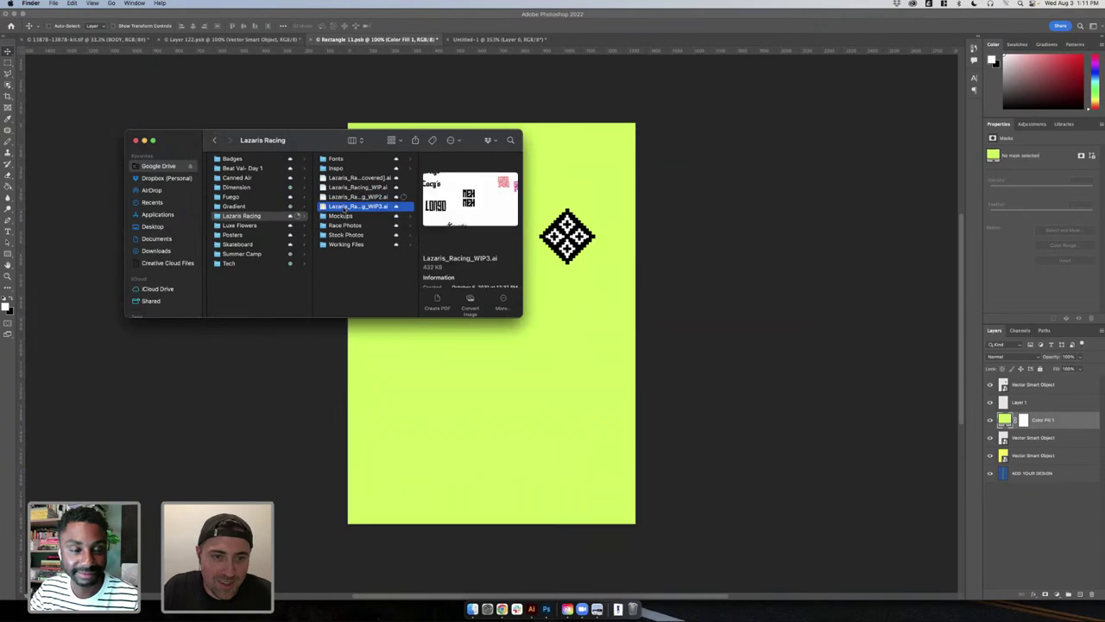
pyautogui.doubleClick(343, 207)
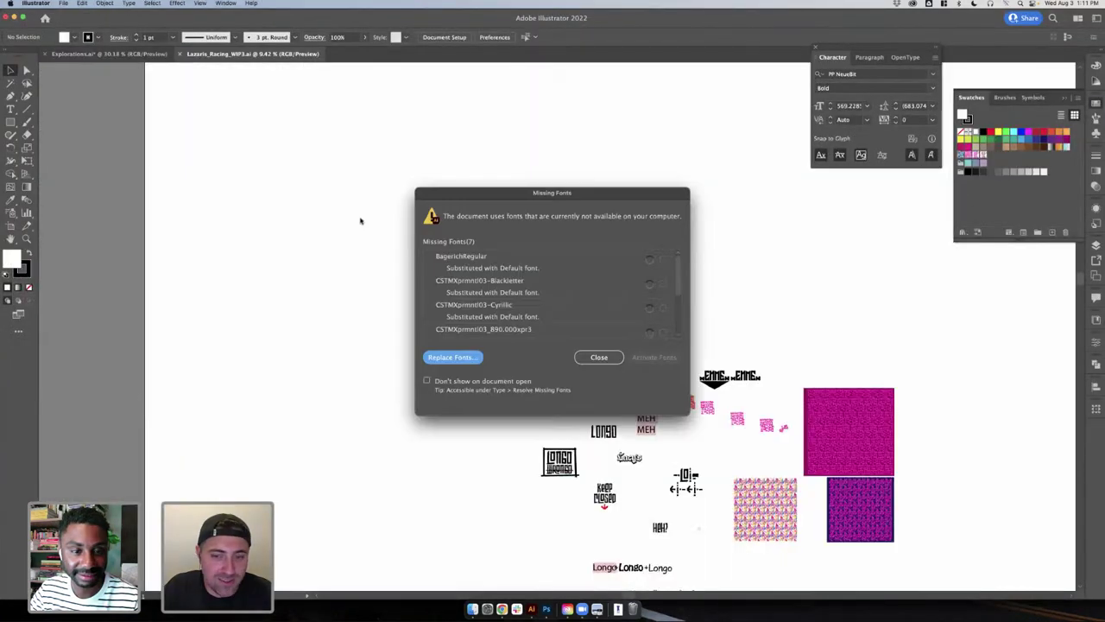
pyautogui.click(599, 357)
# - Look over the lettering logos and pattern swatches in the Lazaris Racing file for artwork to reuse on the kit
pyautogui.scroll(3, 723, 390)
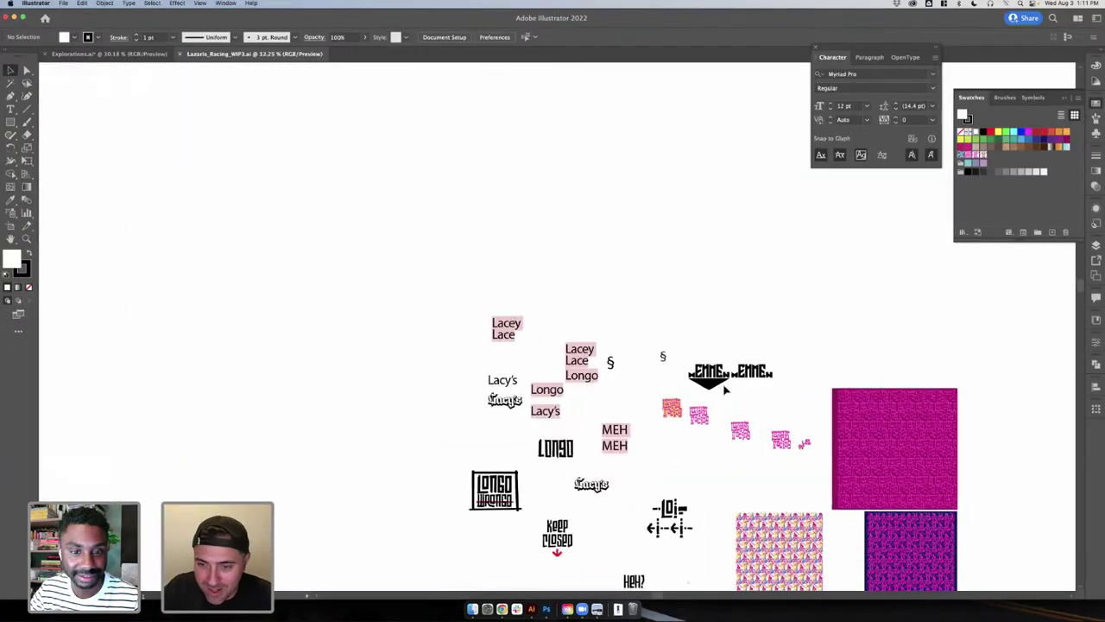
pyautogui.scroll(-4, 724, 390)
pyautogui.scroll(3, 363, 363)
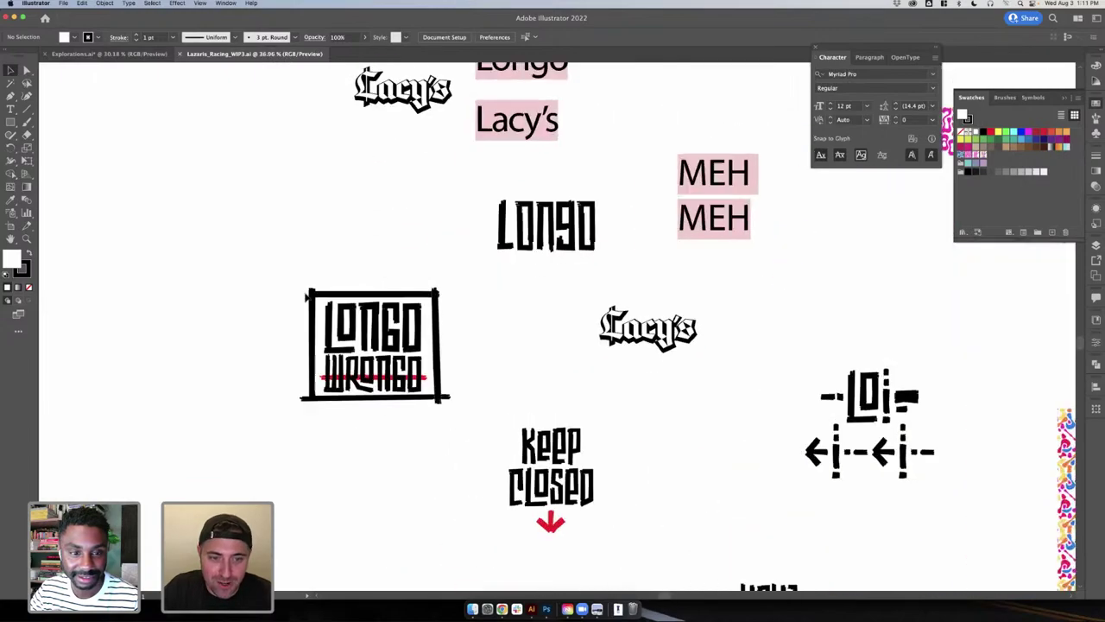
pyautogui.scroll(-3, 481, 276)
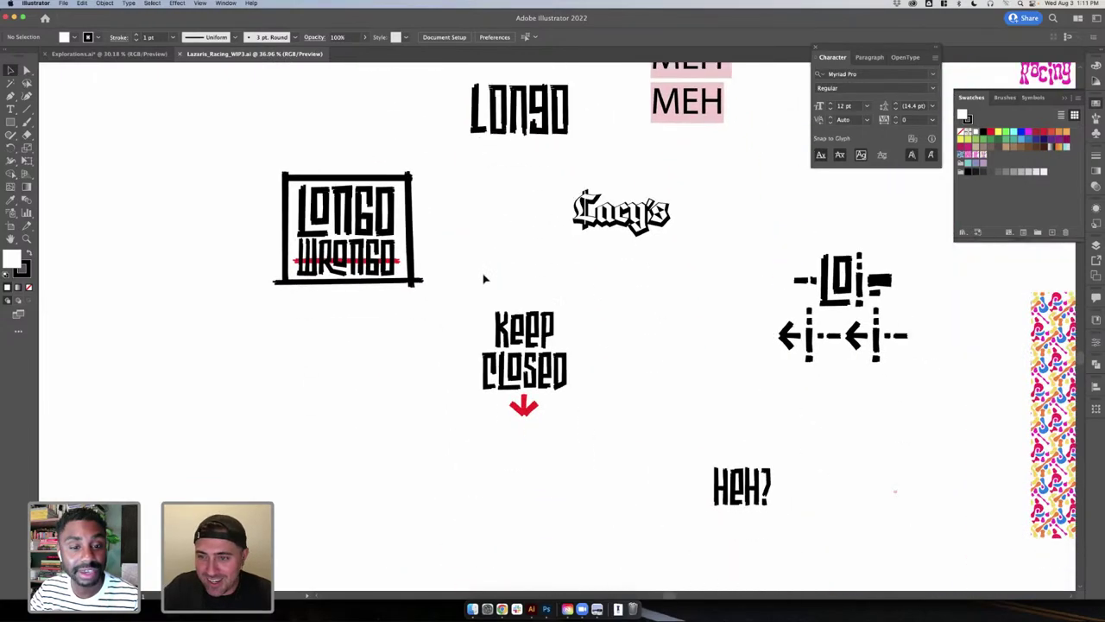
pyautogui.scroll(-2, 483, 277)
pyautogui.scroll(-3, 483, 278)
pyautogui.scroll(5, 618, 457)
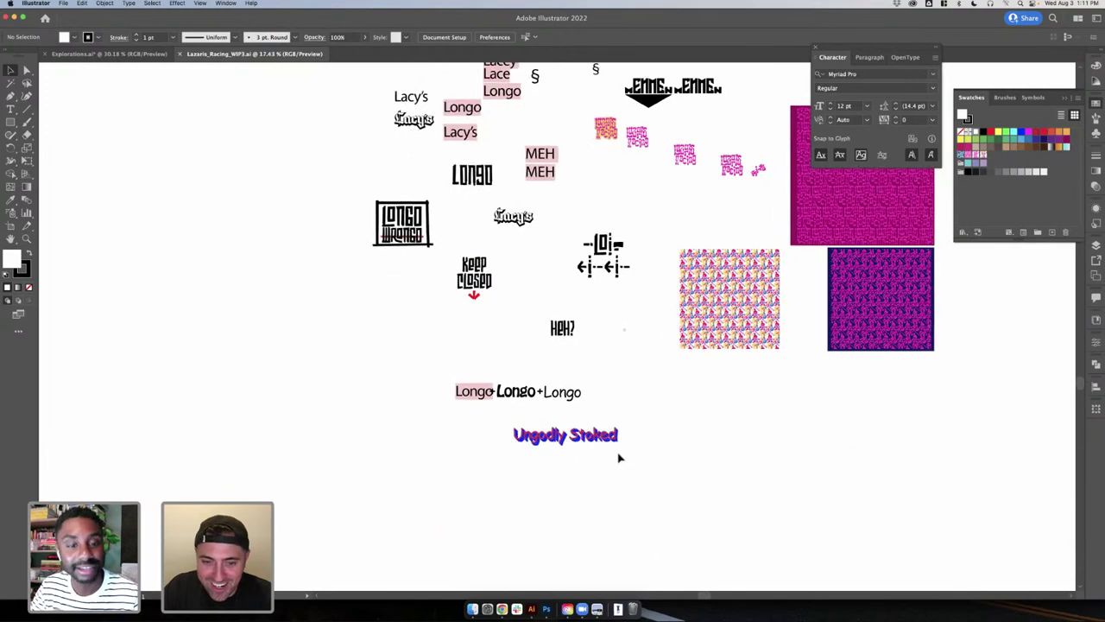
pyautogui.scroll(-4, 618, 457)
pyautogui.scroll(3, 616, 455)
pyautogui.scroll(-4, 609, 423)
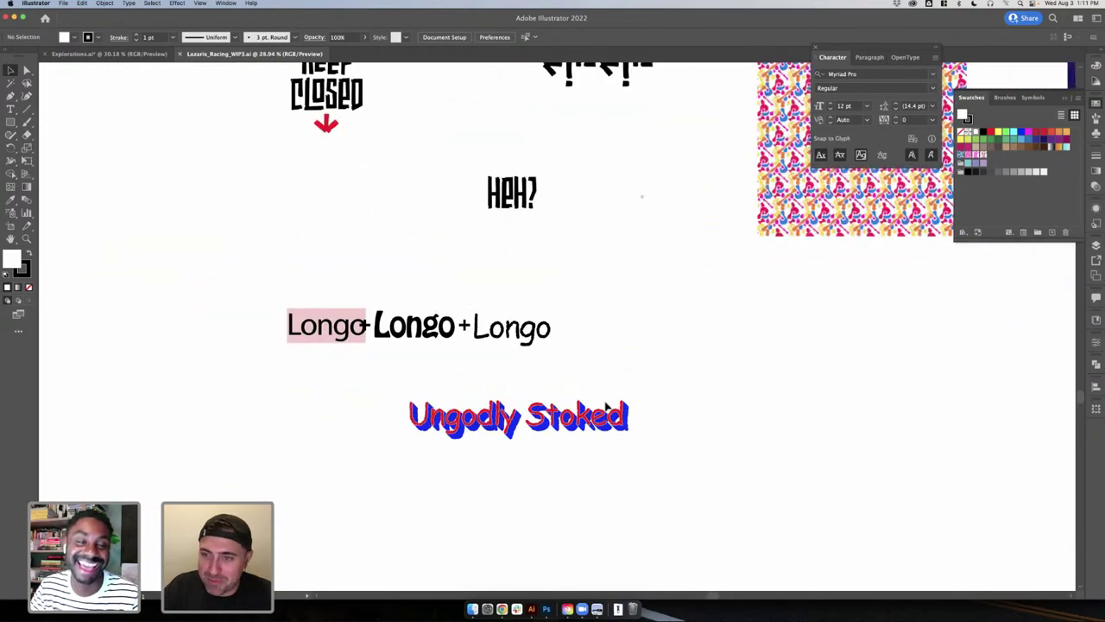
pyautogui.scroll(3, 596, 402)
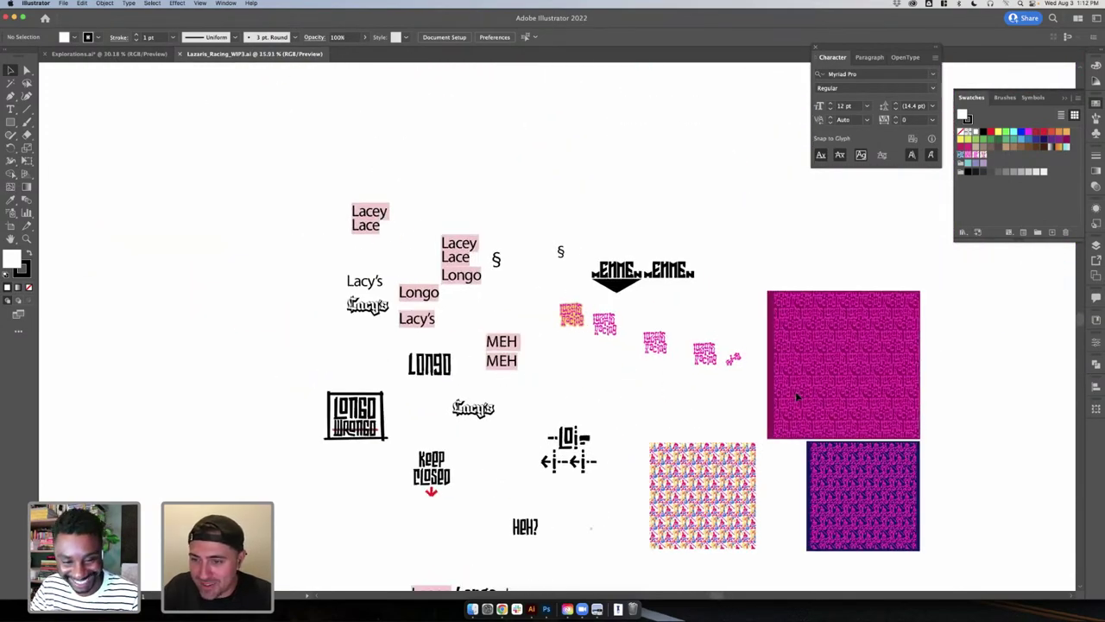
pyautogui.scroll(4, 619, 373)
pyautogui.scroll(-2, 619, 373)
pyautogui.hscroll(-6, 533, 372)
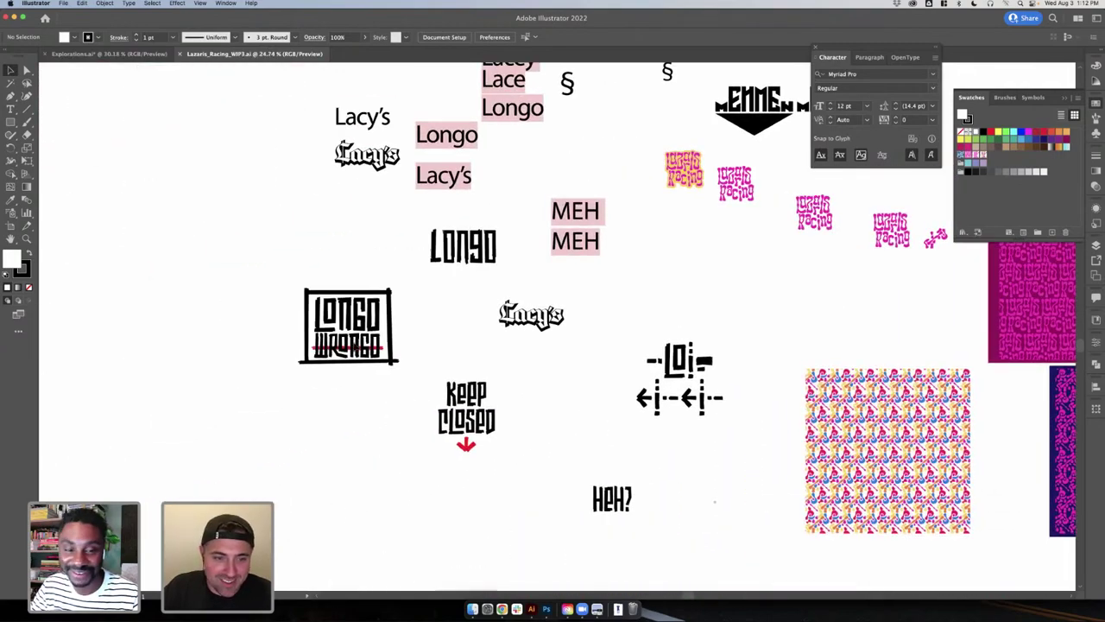
# - Copy the framed Longo Wrongo logo and paste it as a smart object into the lime shirt design in Photoshop
pyautogui.moveTo(250, 256); pyautogui.dragTo(402, 380)
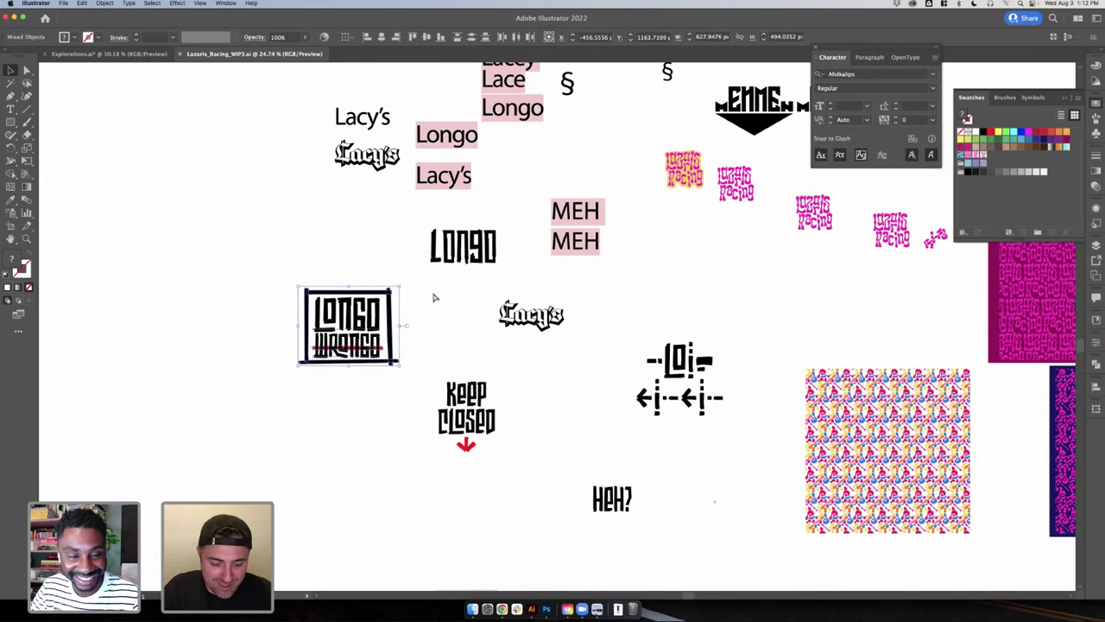
pyautogui.press('super+c')
pyautogui.click(112, 53)
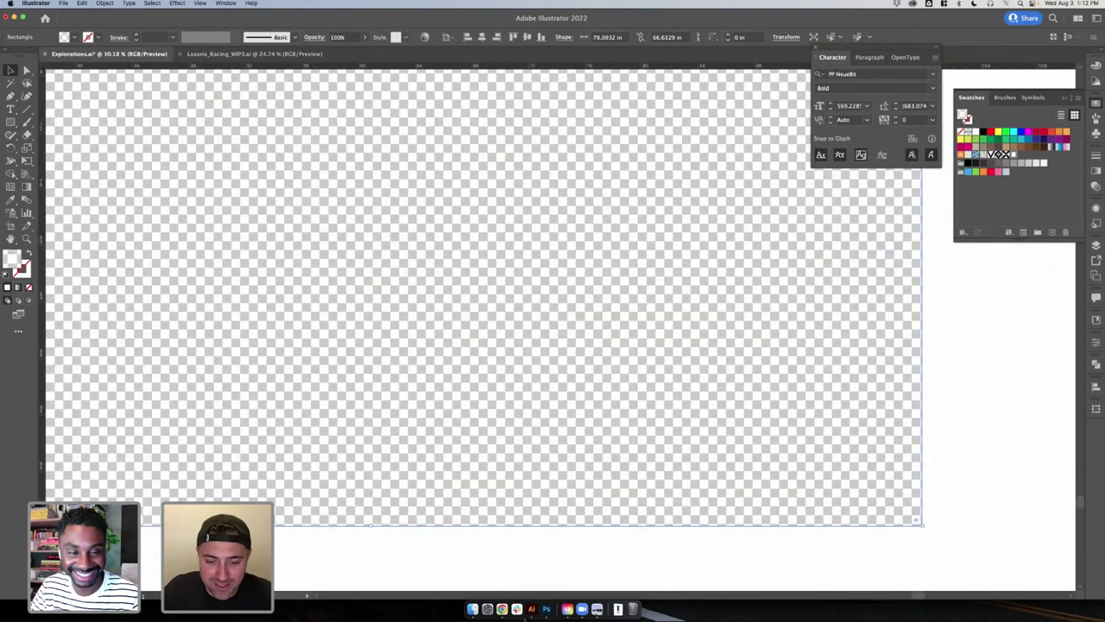
pyautogui.click(545, 609)
pyautogui.press('super+v')
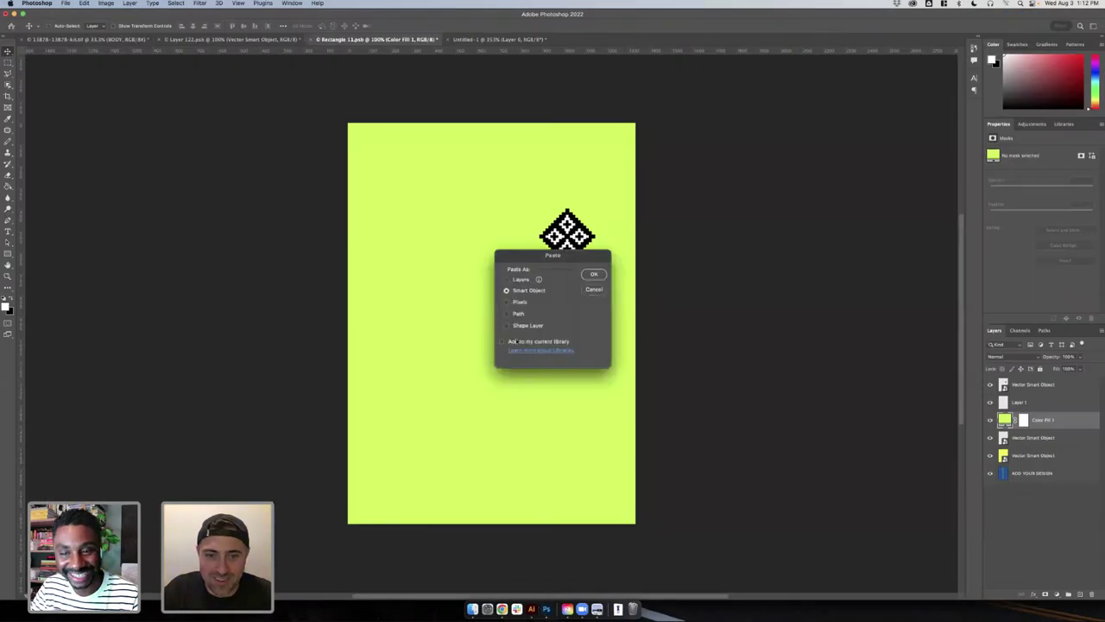
pyautogui.click(593, 274)
# - Scale the Longo Wrongo logo to about 577 px high, centre it below the emblem, save the artwork and view the kit mockup
pyautogui.moveTo(561, 272); pyautogui.dragTo(587, 252)
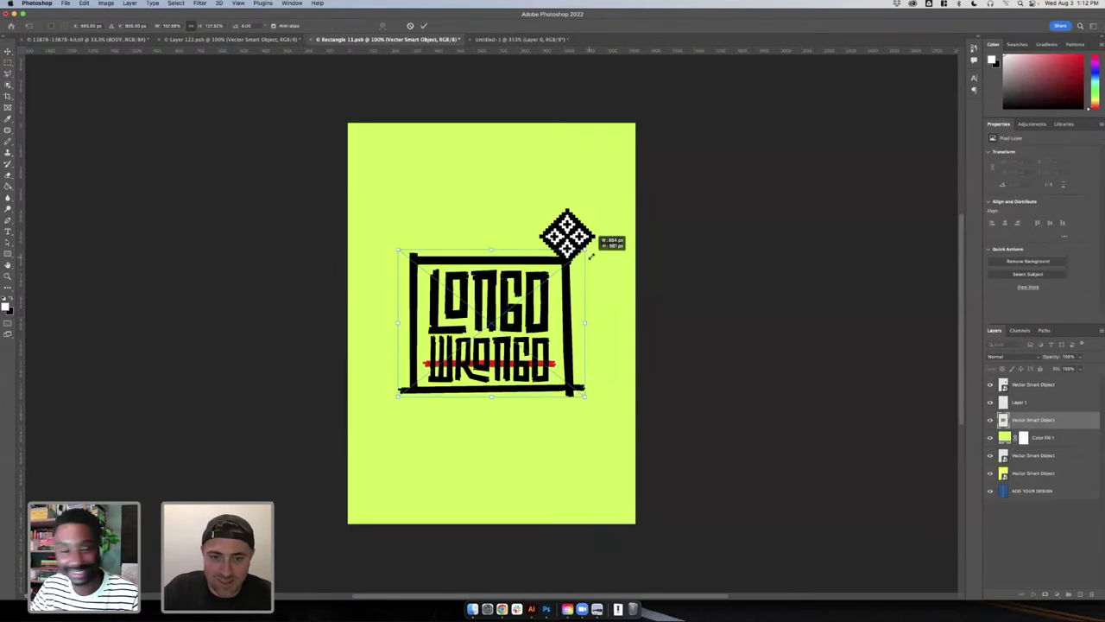
pyautogui.moveTo(554, 323)
pyautogui.mouseDown()
pyautogui.moveTo(549, 363)
pyautogui.moveTo(536, 320)
pyautogui.mouseUp()
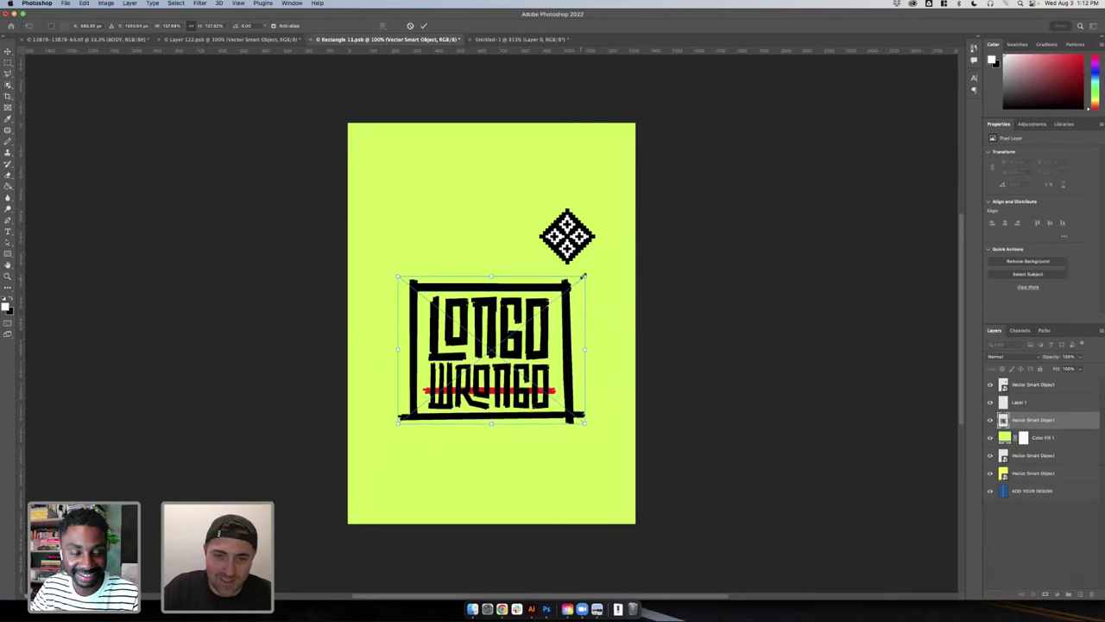
pyautogui.moveTo(582, 280)
pyautogui.mouseDown()
pyautogui.moveTo(550, 290)
pyautogui.moveTo(570, 287)
pyautogui.mouseUp()
pyautogui.press('Return')
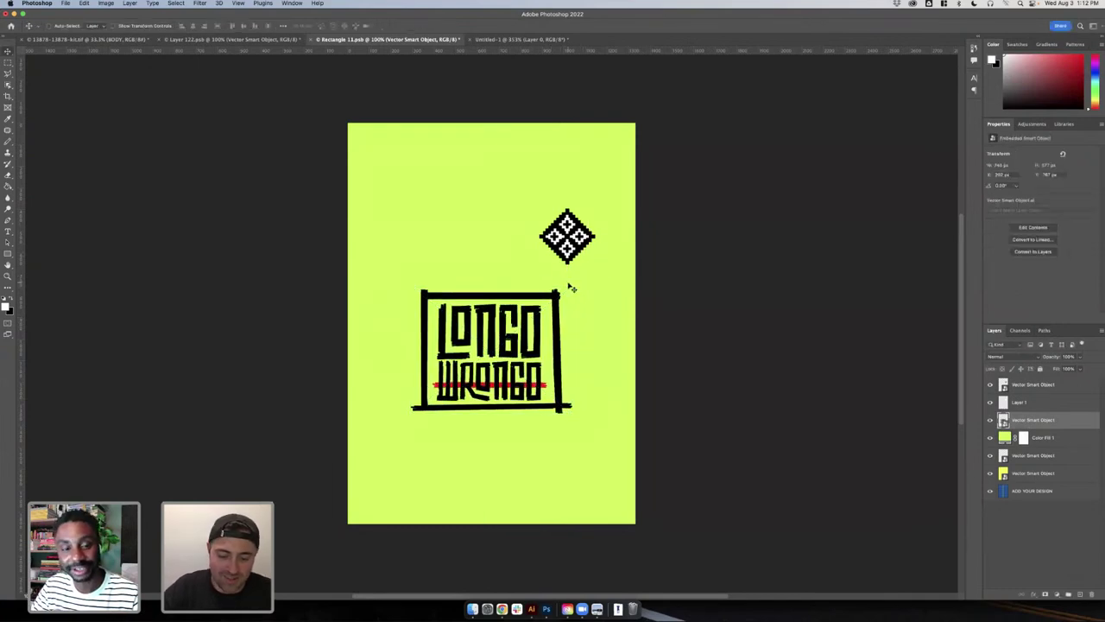
pyautogui.press('super+s')
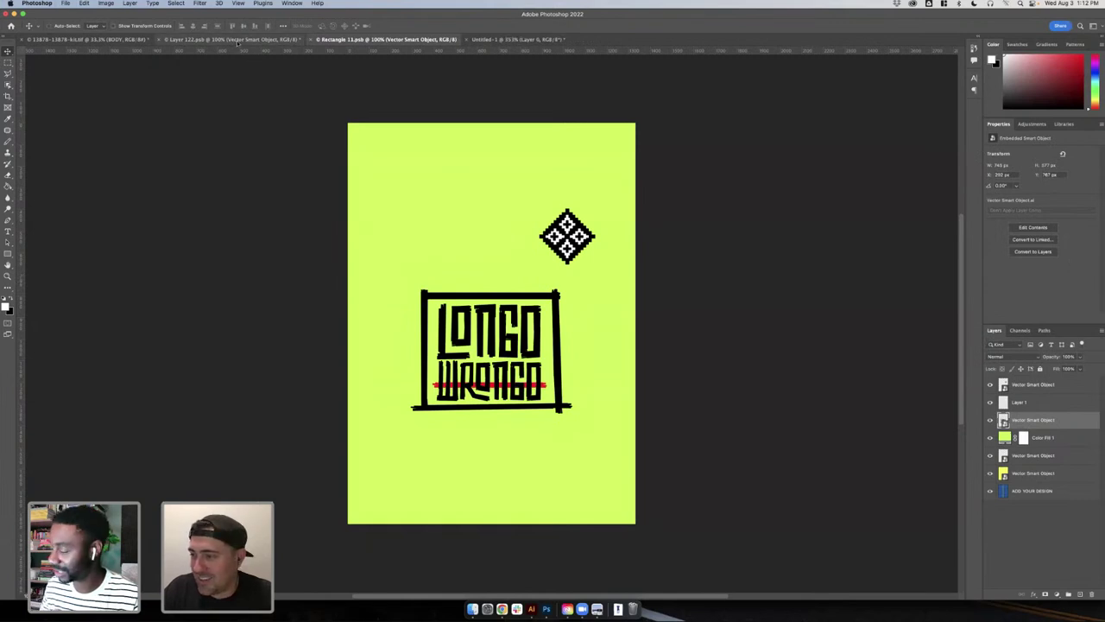
pyautogui.click(238, 40)
pyautogui.click(126, 40)
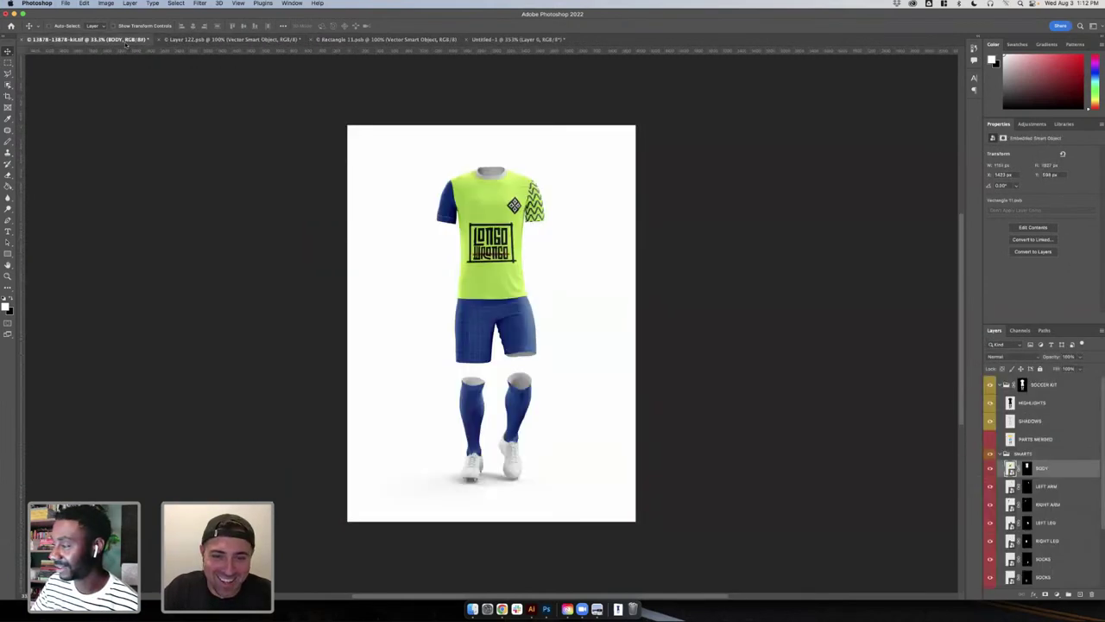
# - Shift the Longo Wrongo logo slightly to the right in the shirt artwork, save it and check the kit mockup
pyautogui.click(387, 40)
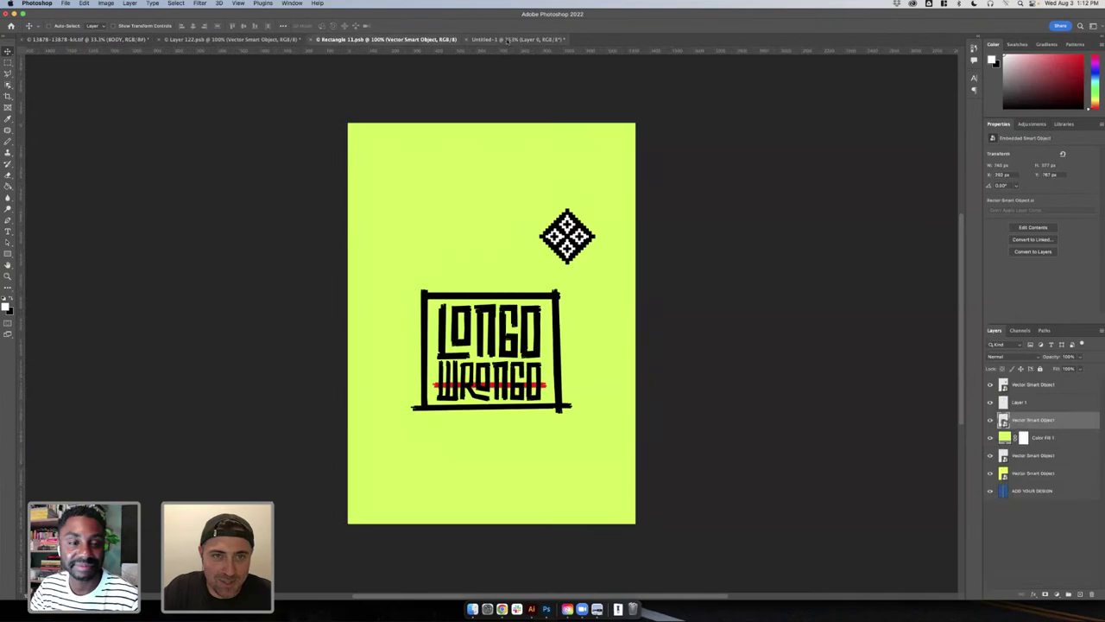
pyautogui.moveTo(502, 331); pyautogui.dragTo(515, 330)
pyautogui.click(78, 40)
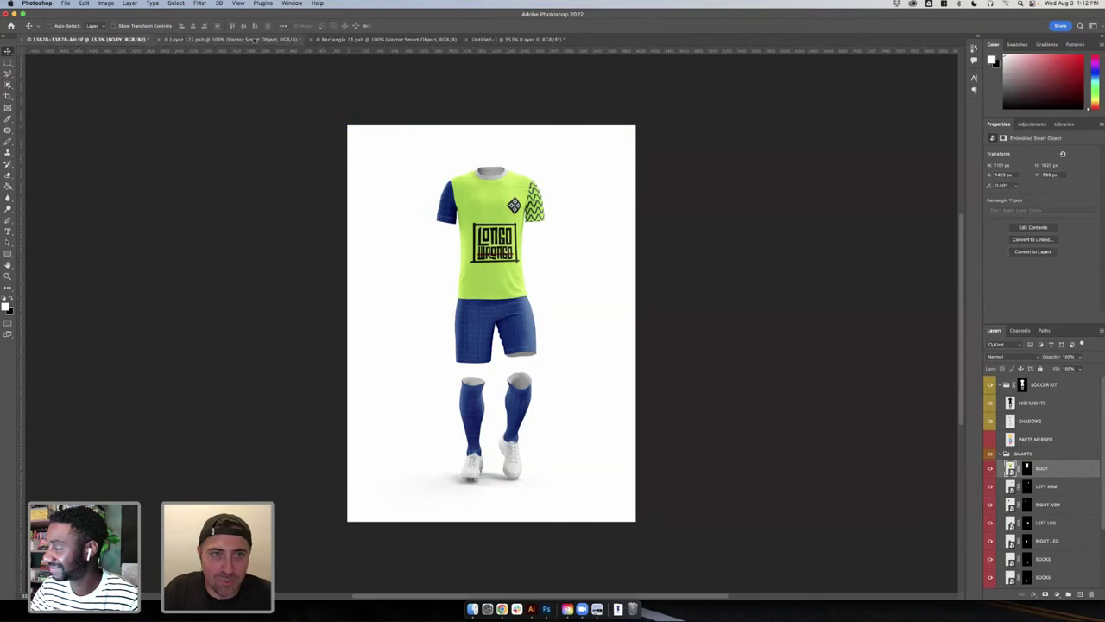
pyautogui.click(231, 39)
# - Move the checkerboard layer above the Longo Wrongo logo, add a layer mask to it and fill the mask with black
pyautogui.click(357, 41)
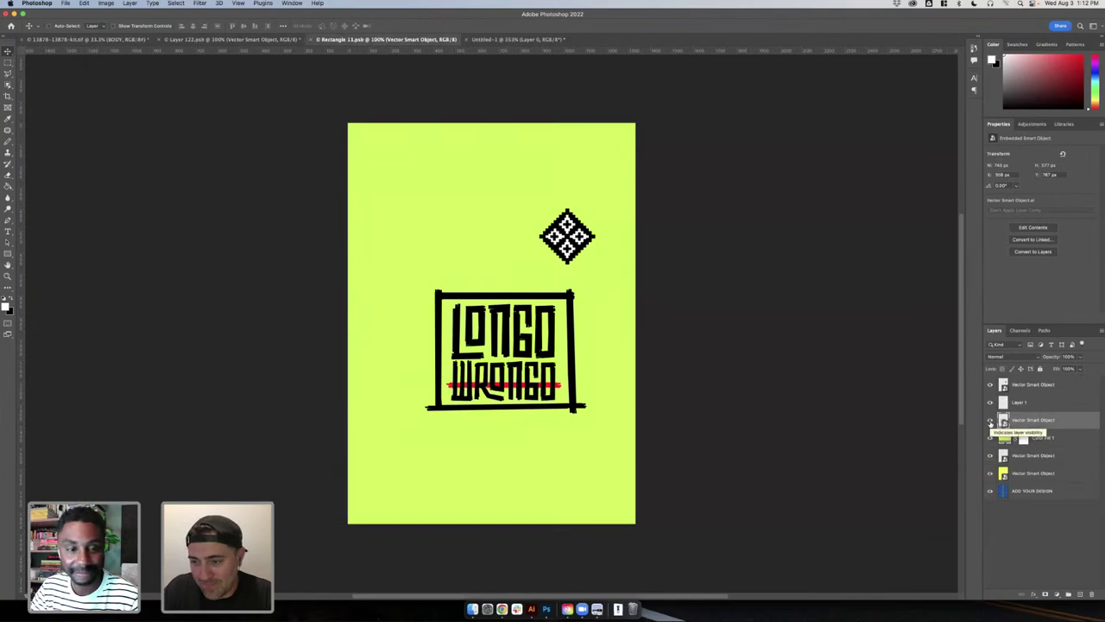
pyautogui.moveTo(1035, 422)
pyautogui.mouseDown()
pyautogui.moveTo(1032, 394)
pyautogui.moveTo(1032, 418)
pyautogui.mouseUp()
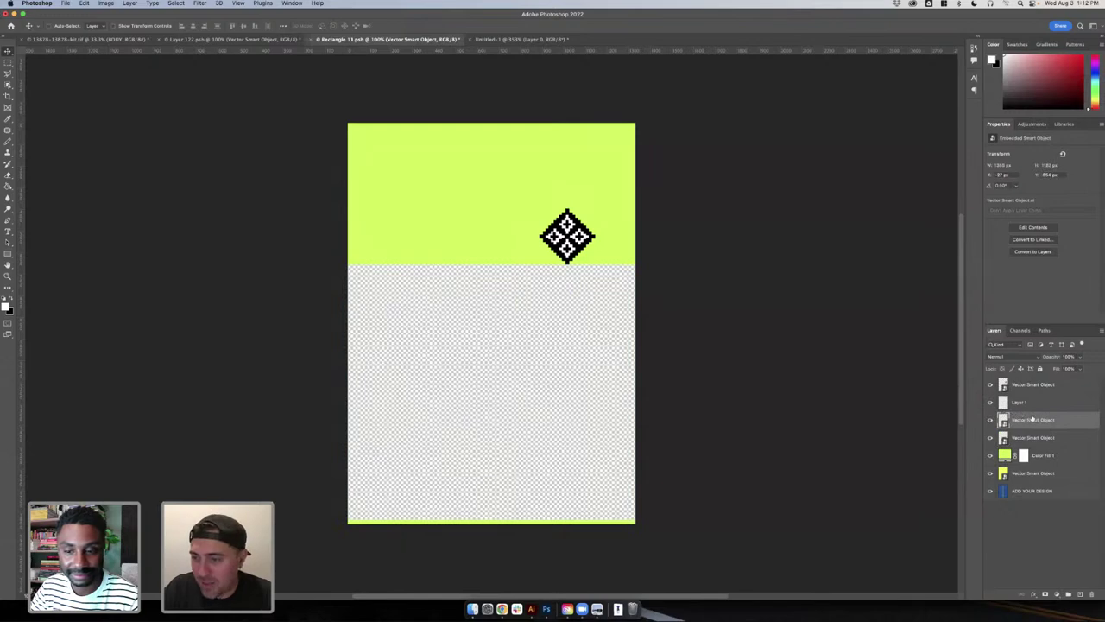
pyautogui.click(1045, 594)
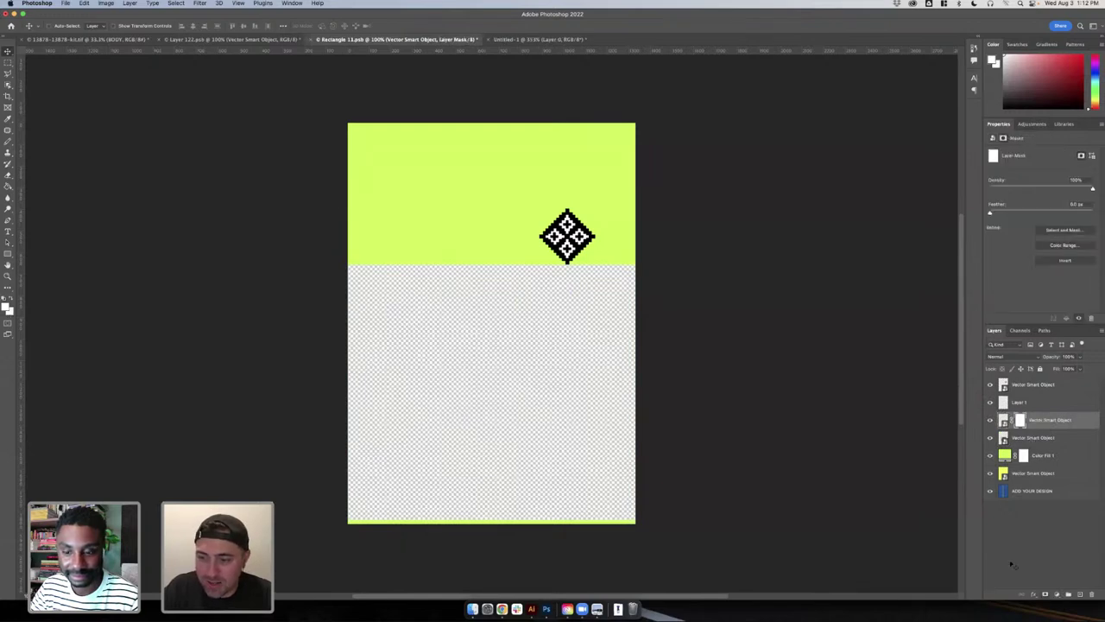
pyautogui.press('g')
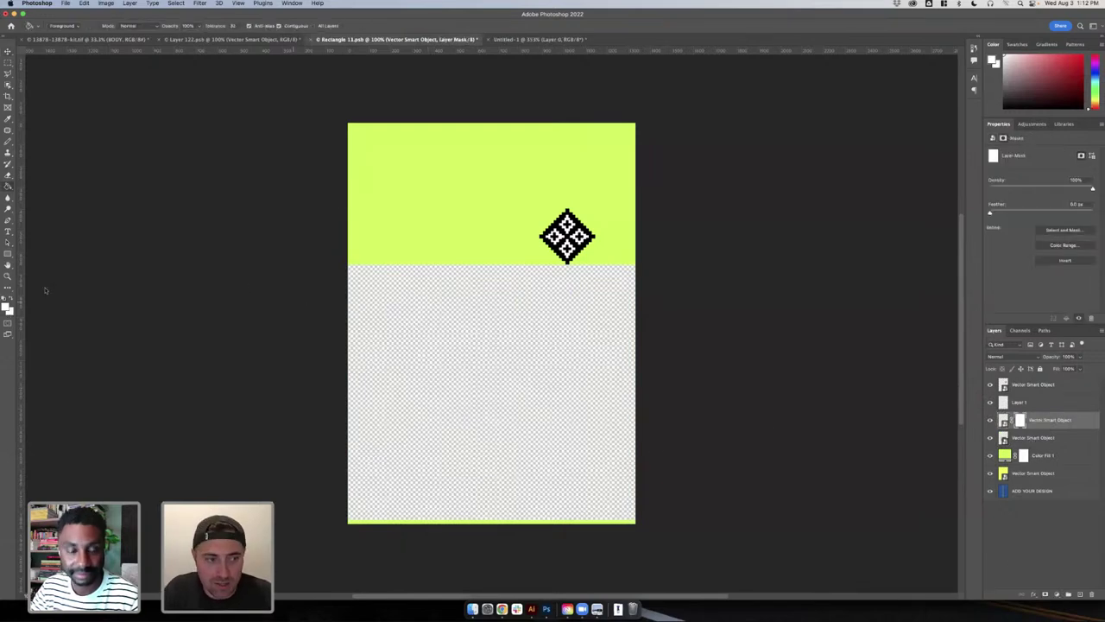
pyautogui.click(11, 301)
pyautogui.click(492, 343)
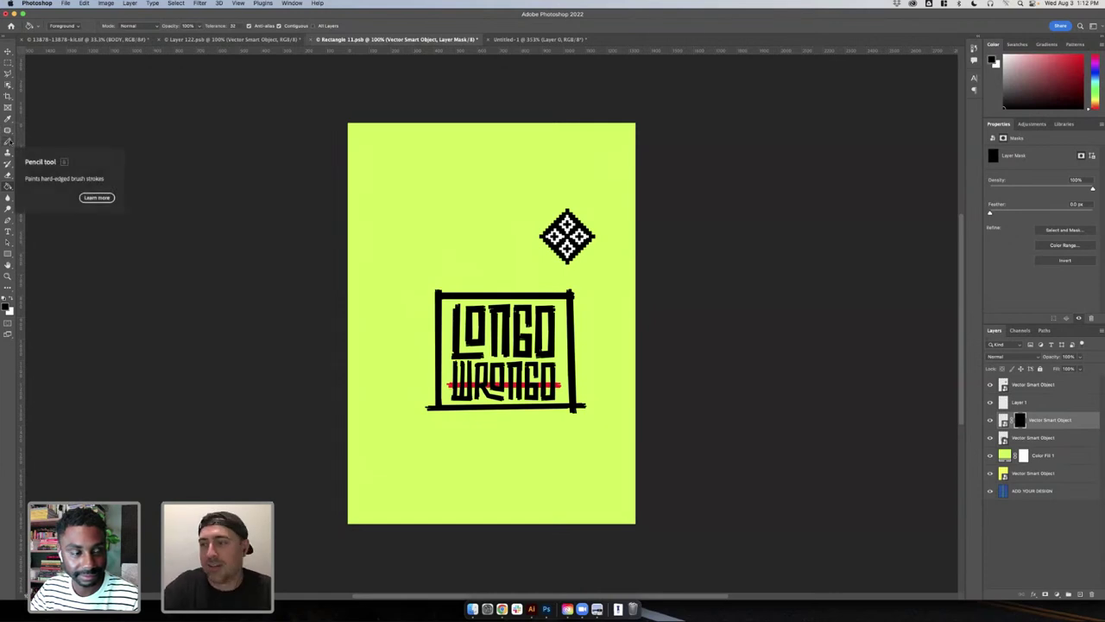
# - Paint a loose zigzag in white with the Pencil tool on the checkerboard's mask across the logo's lower half, and save the artwork
pyautogui.moveTo(9, 141); pyautogui.dragTo(36, 147)
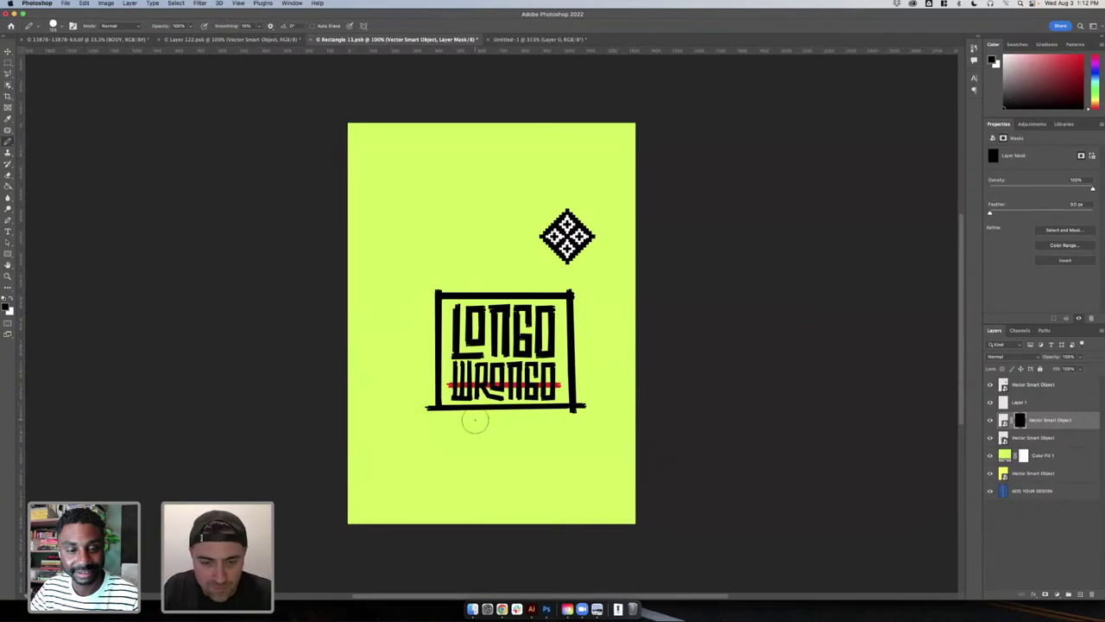
pyautogui.moveTo(627, 360)
pyautogui.mouseDown()
pyautogui.moveTo(421, 421)
pyautogui.moveTo(643, 430)
pyautogui.mouseUp()
pyautogui.moveTo(522, 452); pyautogui.dragTo(449, 474)
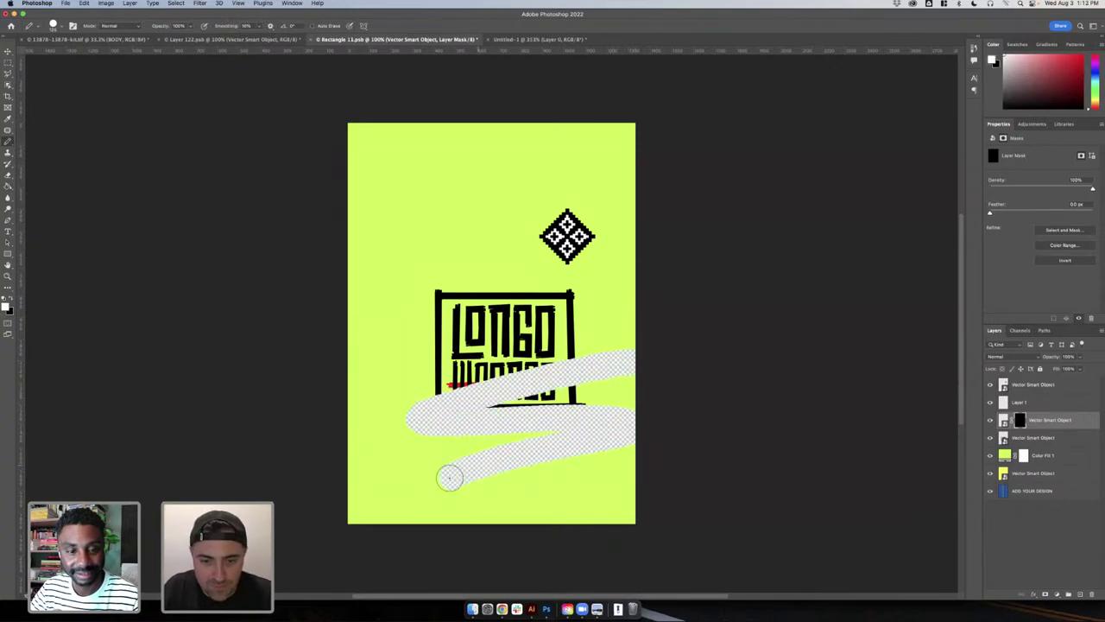
pyautogui.press('cmd+s')
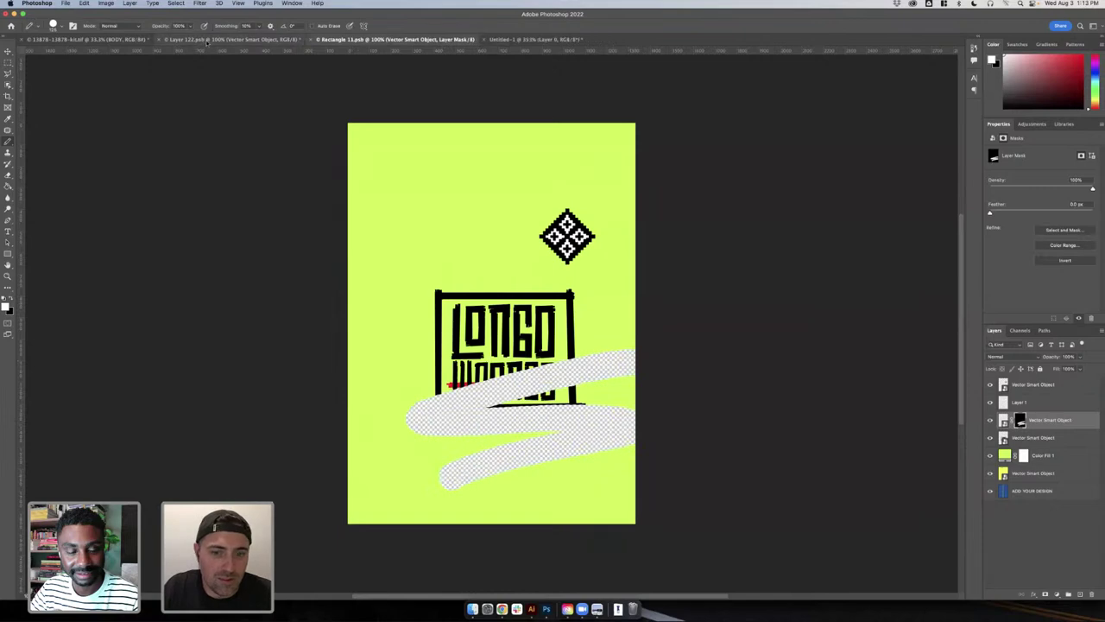
# - Return to the kit mockup and inspect the checkerboard strokes on the shirt up close
pyautogui.click(207, 40)
pyautogui.click(104, 39)
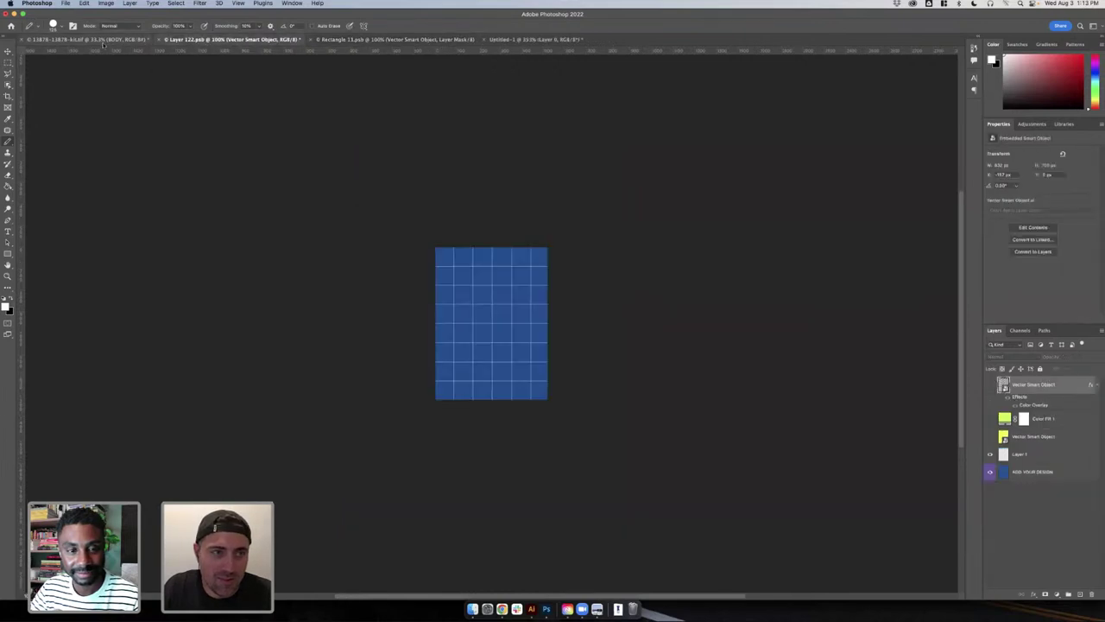
pyautogui.press('z')
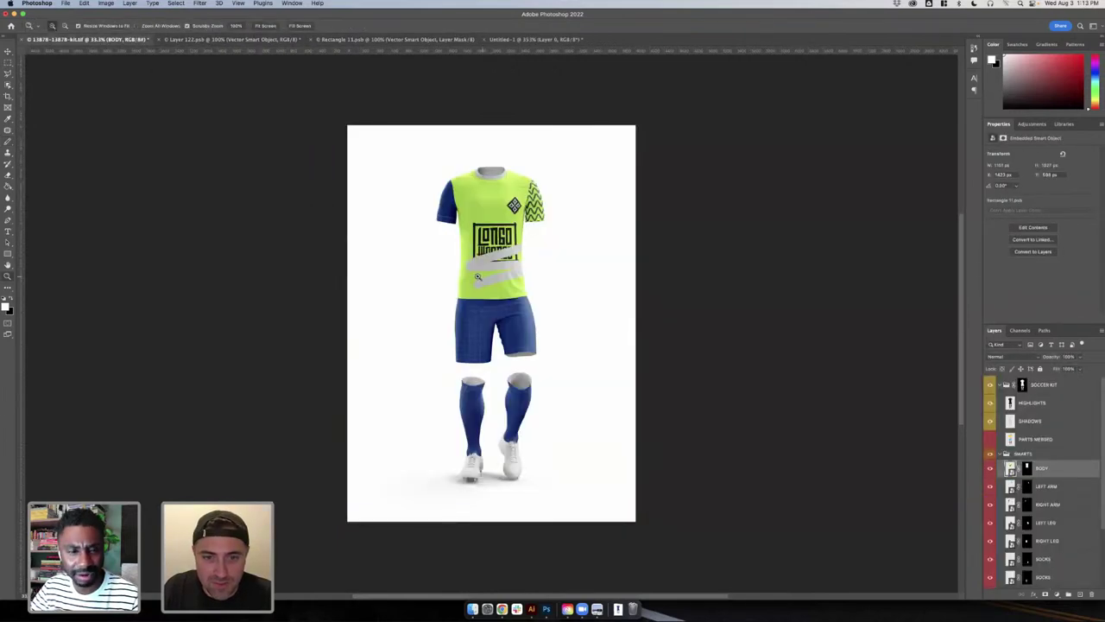
pyautogui.click(488, 276)
pyautogui.click(487, 277)
pyautogui.keyDown('alt'); pyautogui.click(488, 276); pyautogui.keyUp('alt')
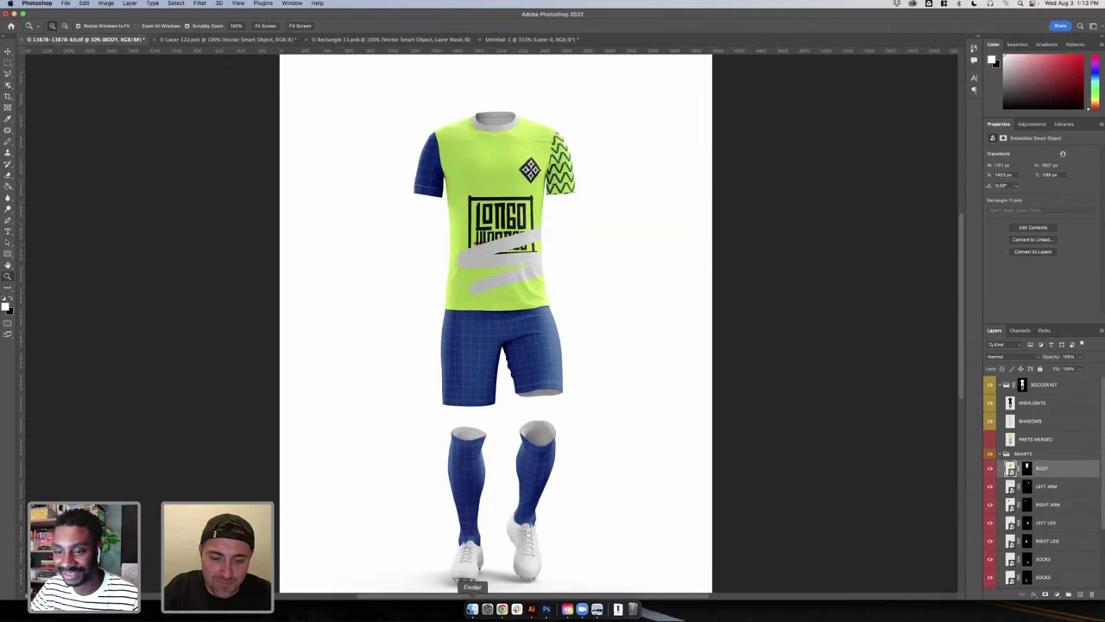
pyautogui.click(472, 607)
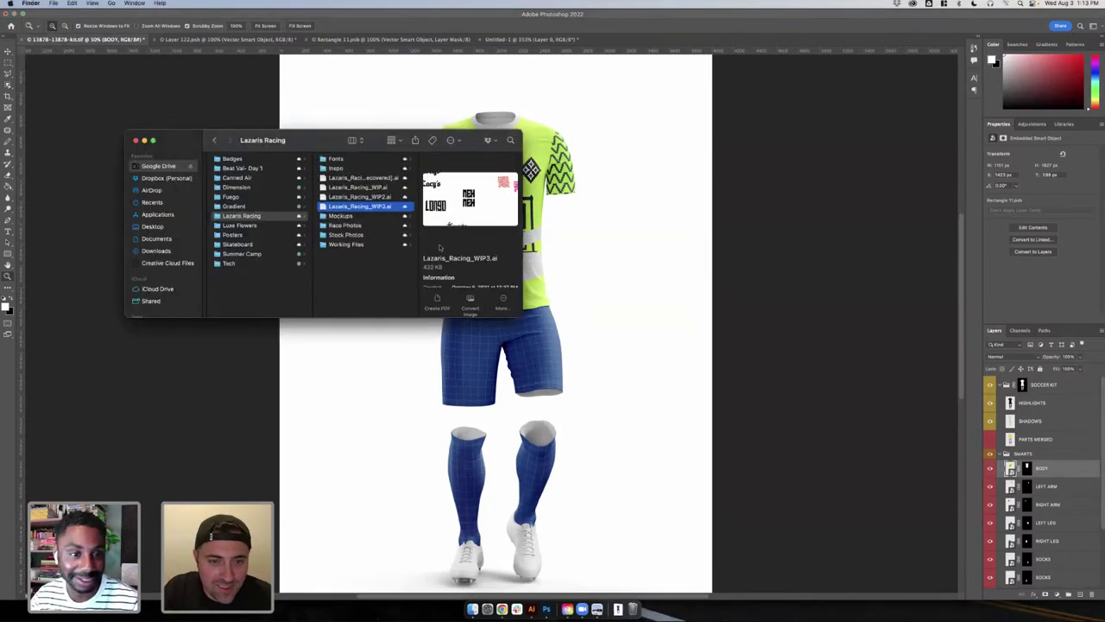
pyautogui.scroll(-2, 439, 247)
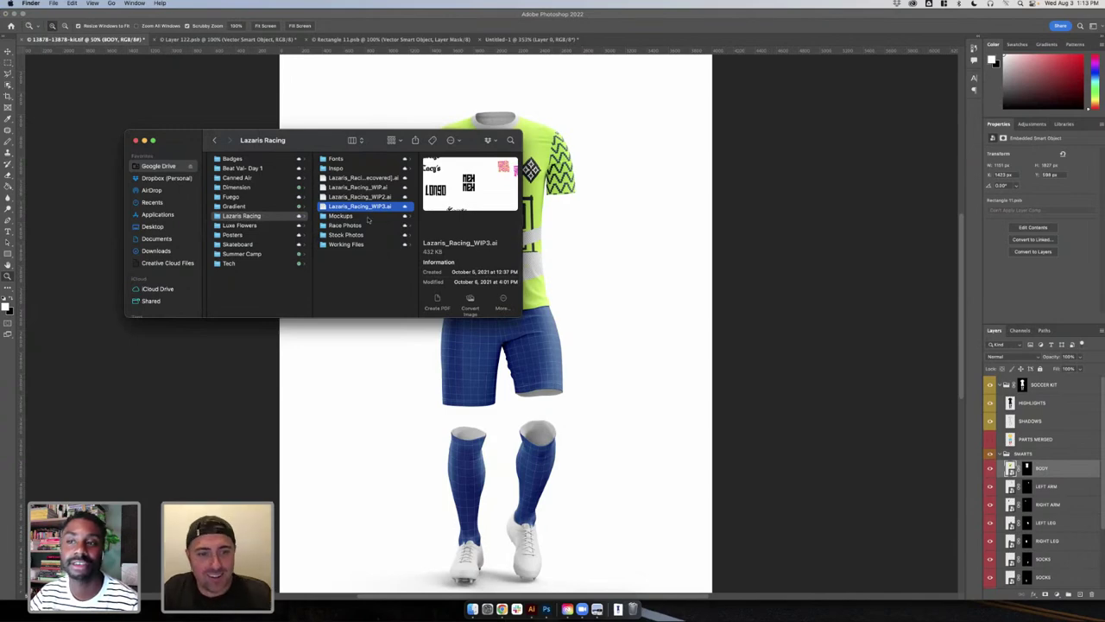
pyautogui.click(592, 234)
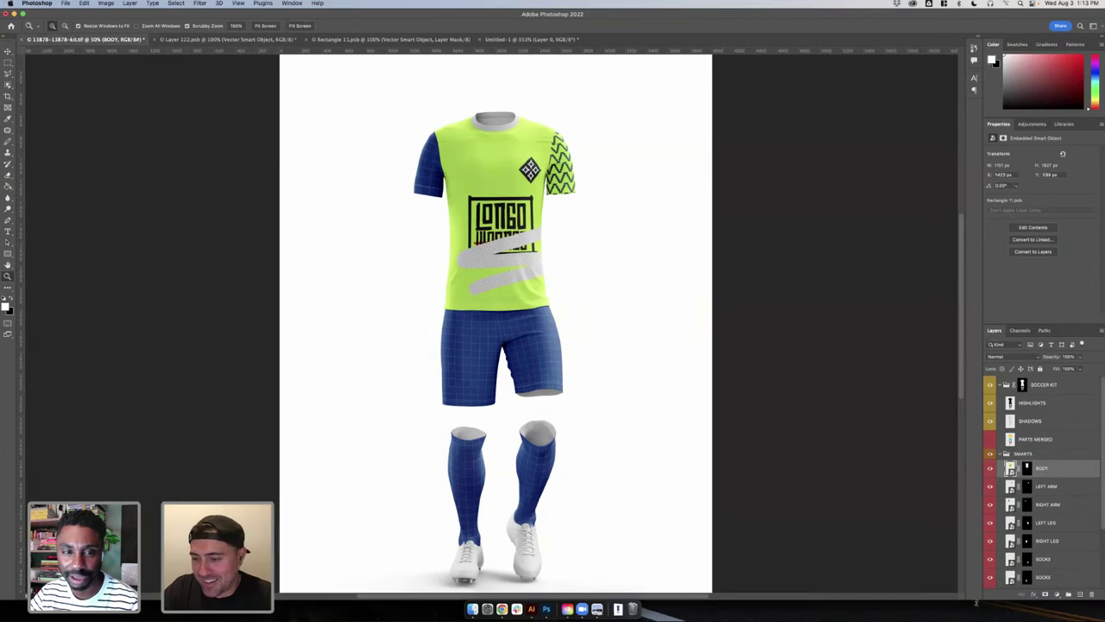
# - Change the kit mockup's BACKGROUND fill layer to a very pale green and check it against the shirt
pyautogui.scroll(-3, 990, 583)
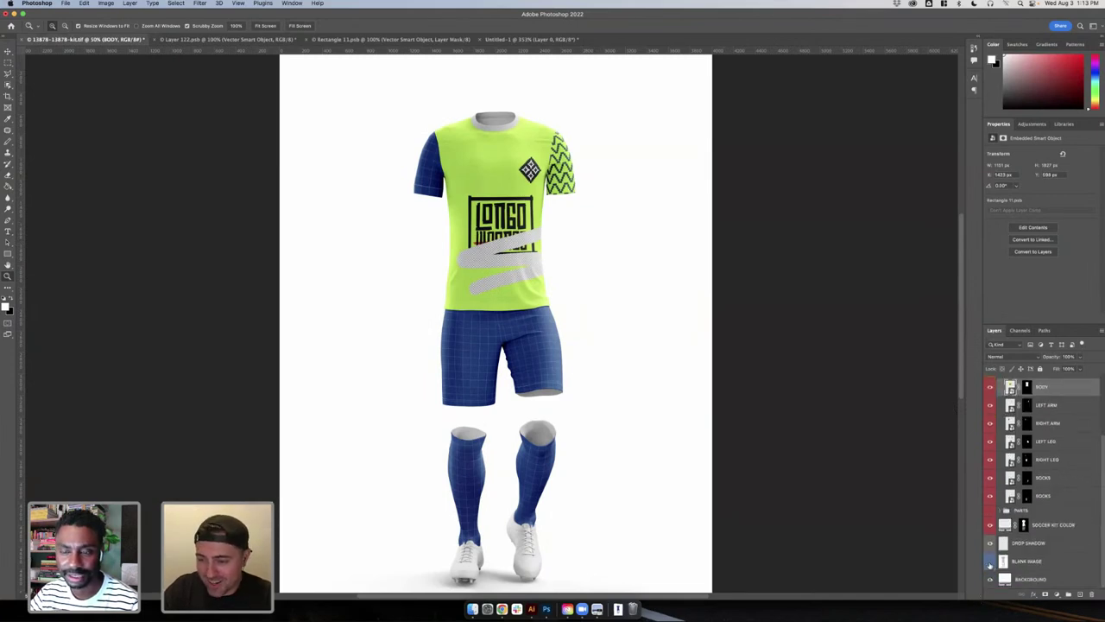
pyautogui.click(1024, 583)
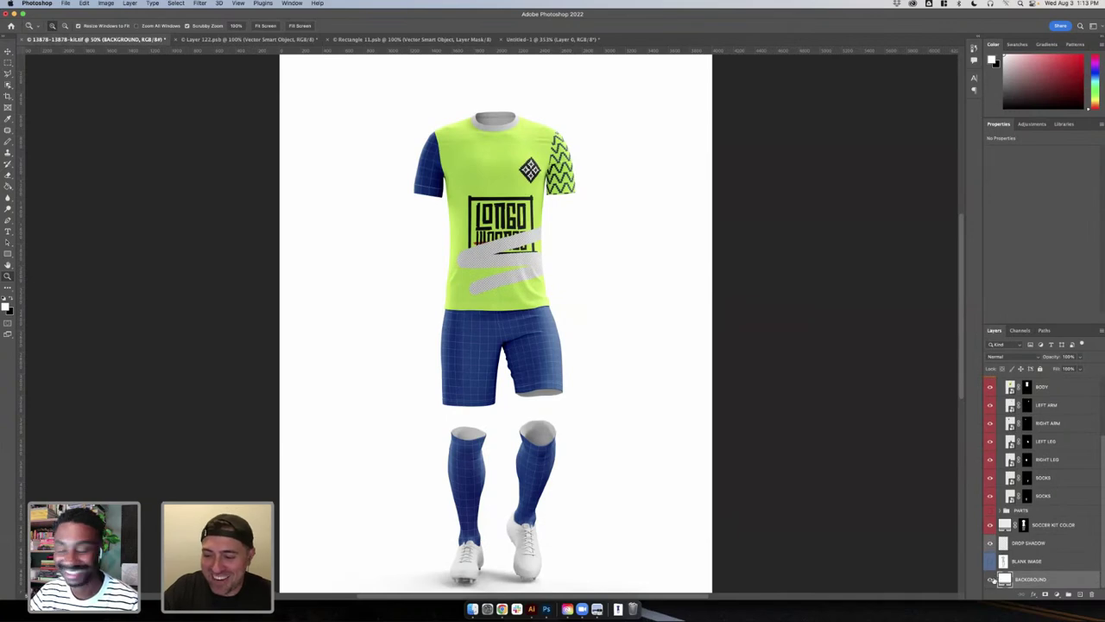
pyautogui.doubleClick(1008, 579)
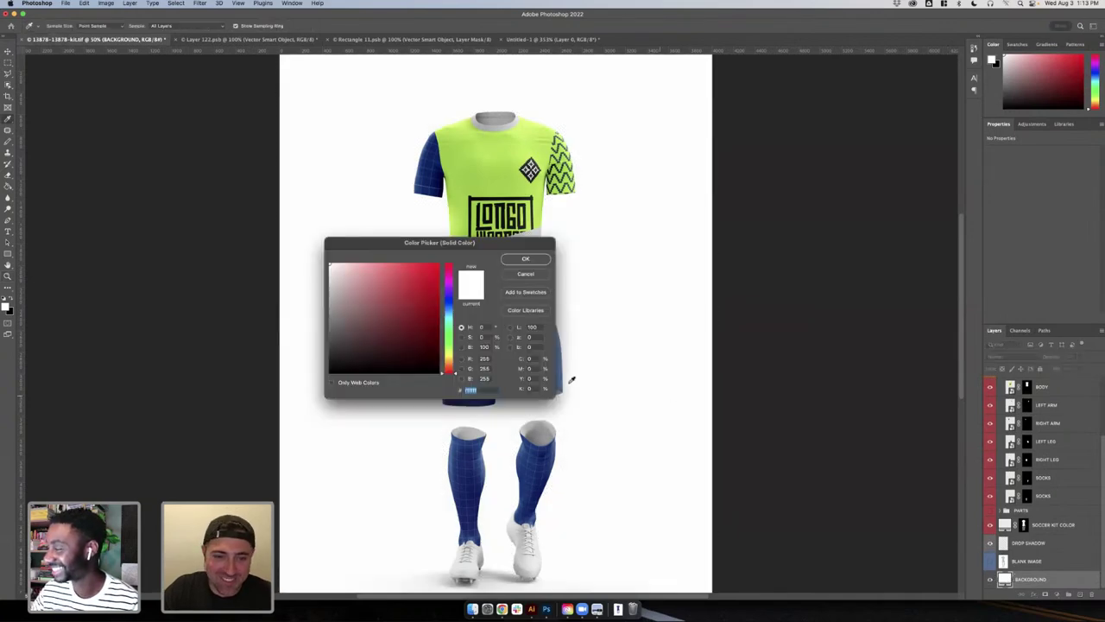
pyautogui.click(449, 355)
pyautogui.moveTo(429, 270); pyautogui.dragTo(334, 256)
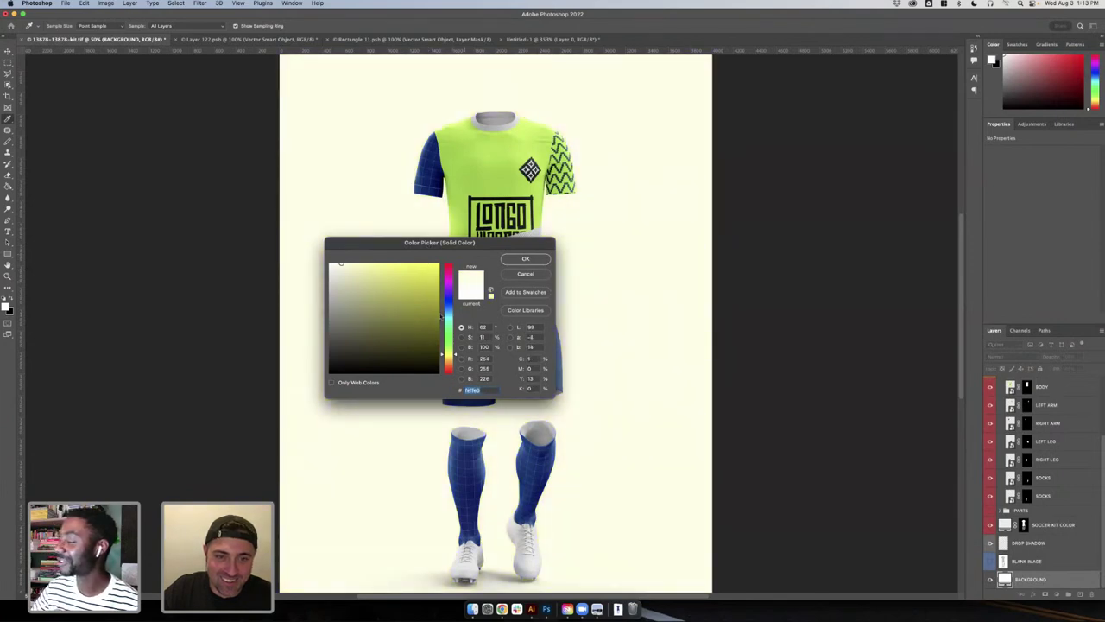
pyautogui.click(445, 346)
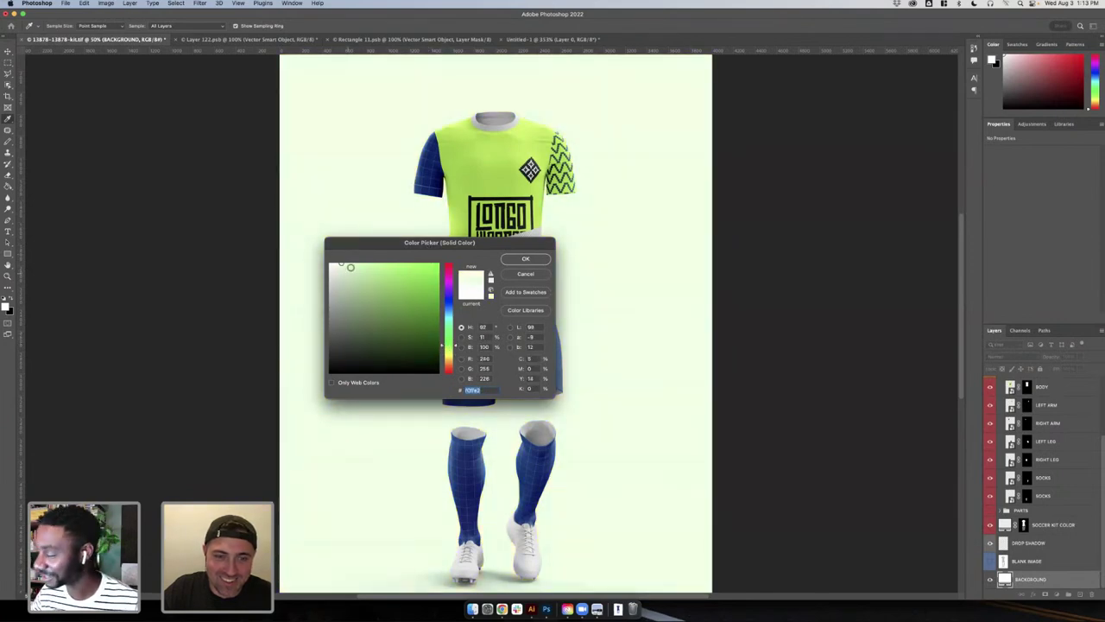
pyautogui.click(346, 263)
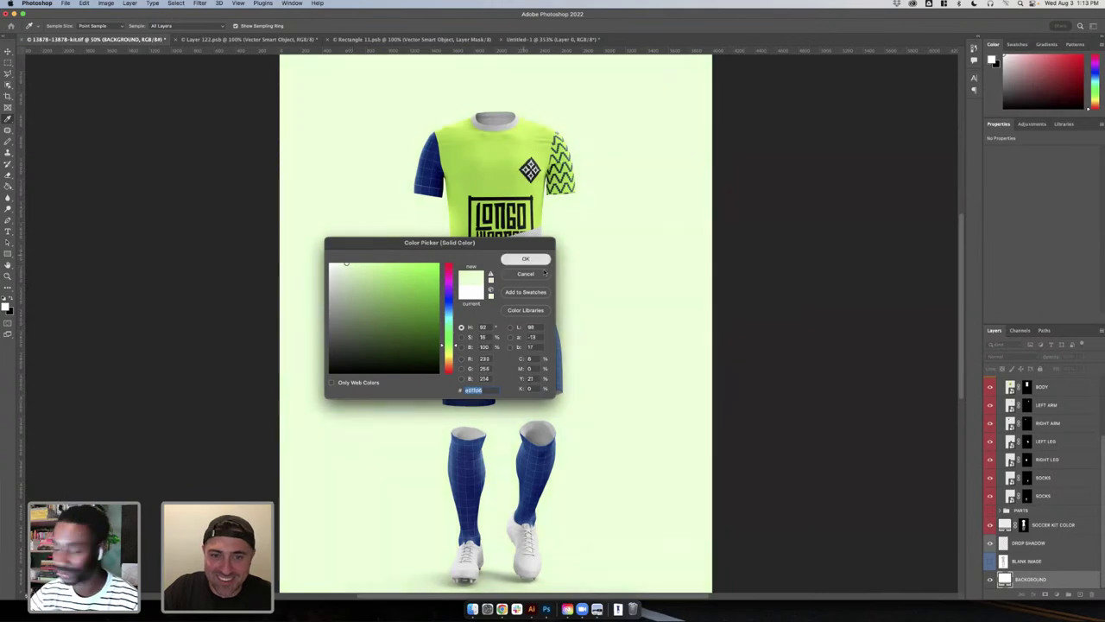
pyautogui.press('Return')
pyautogui.click(515, 263)
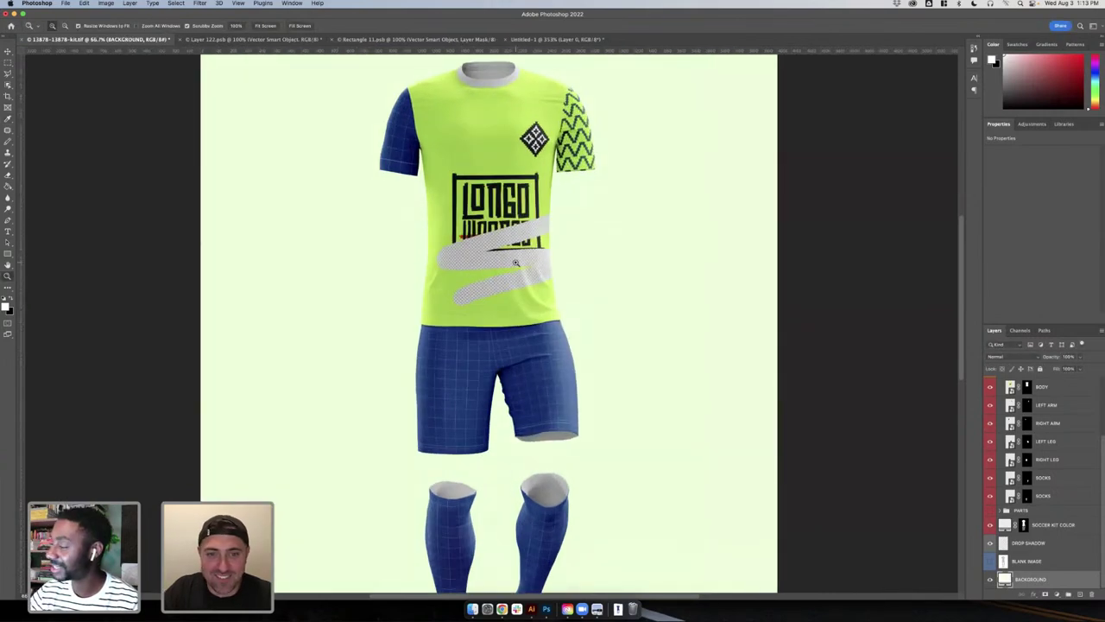
pyautogui.click(516, 262)
pyautogui.keyDown('alt'); pyautogui.click(516, 262); pyautogui.keyUp('alt')
pyautogui.keyDown('alt'); pyautogui.click(518, 263); pyautogui.keyUp('alt')
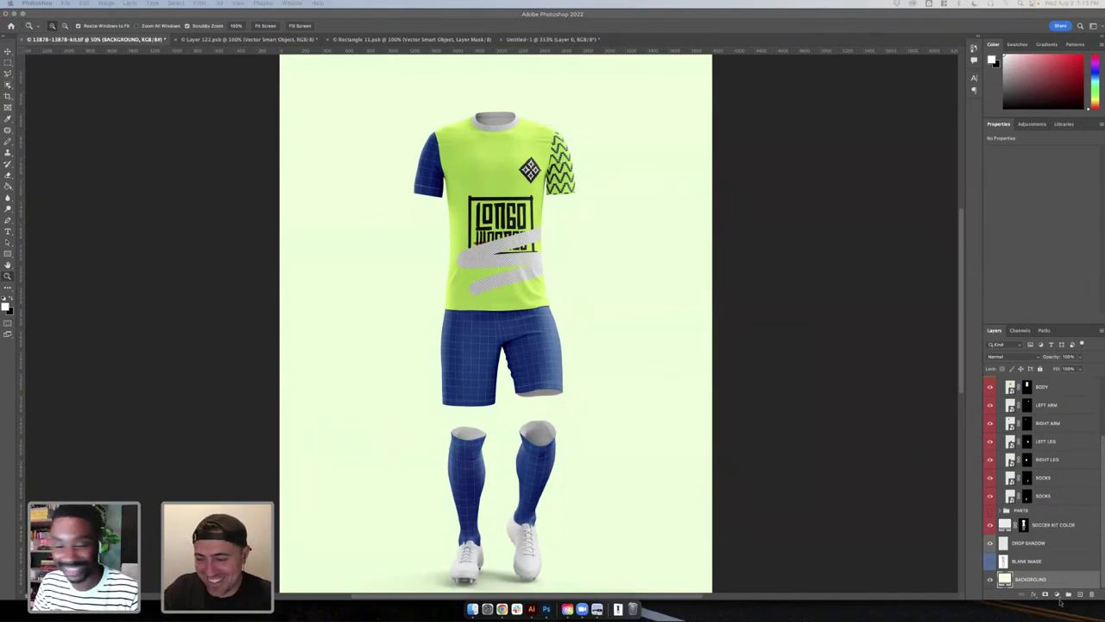
# - Recolour the BACKGROUND fill layer to a saturated lime green sampled from the shirt and view the kit up close
pyautogui.doubleClick(1004, 578)
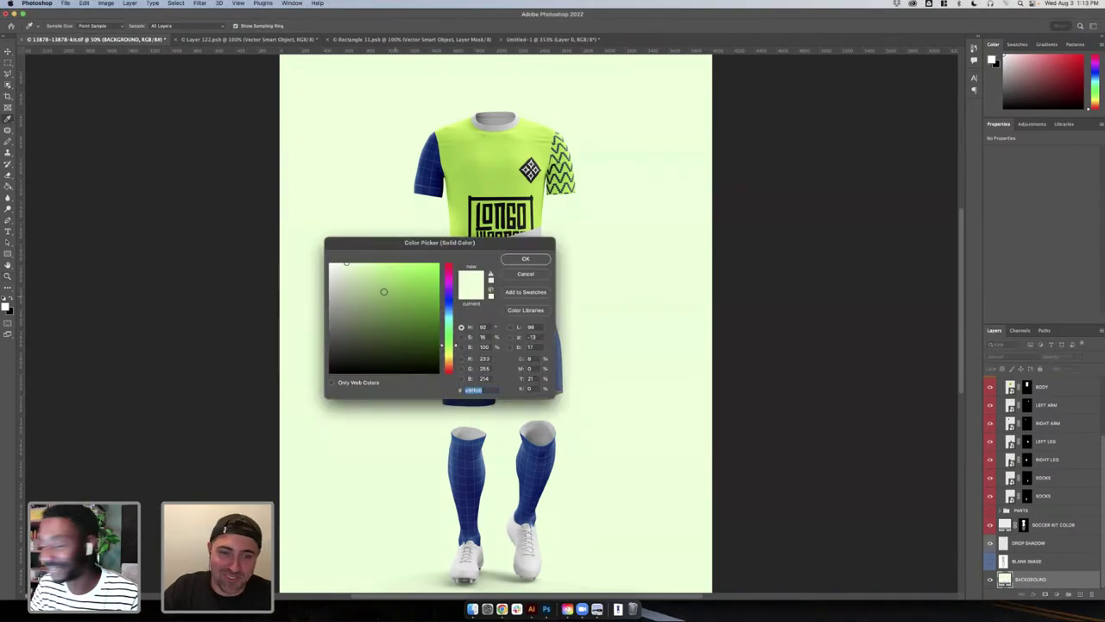
pyautogui.click(488, 171)
pyautogui.click(511, 259)
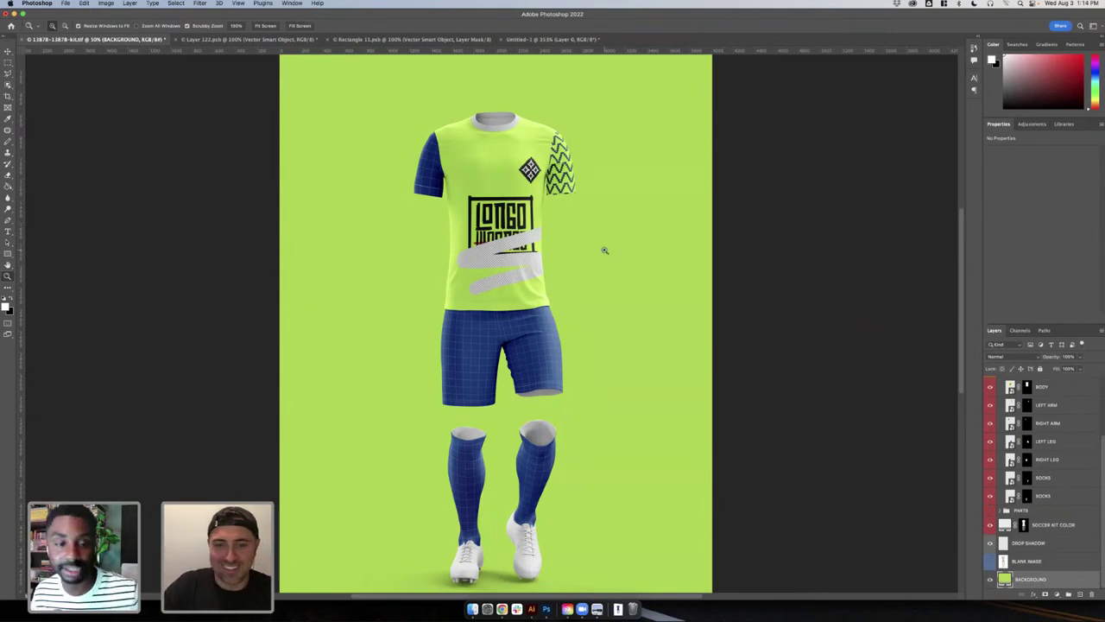
pyautogui.click(489, 233)
pyautogui.moveTo(528, 198); pyautogui.dragTo(522, 268)
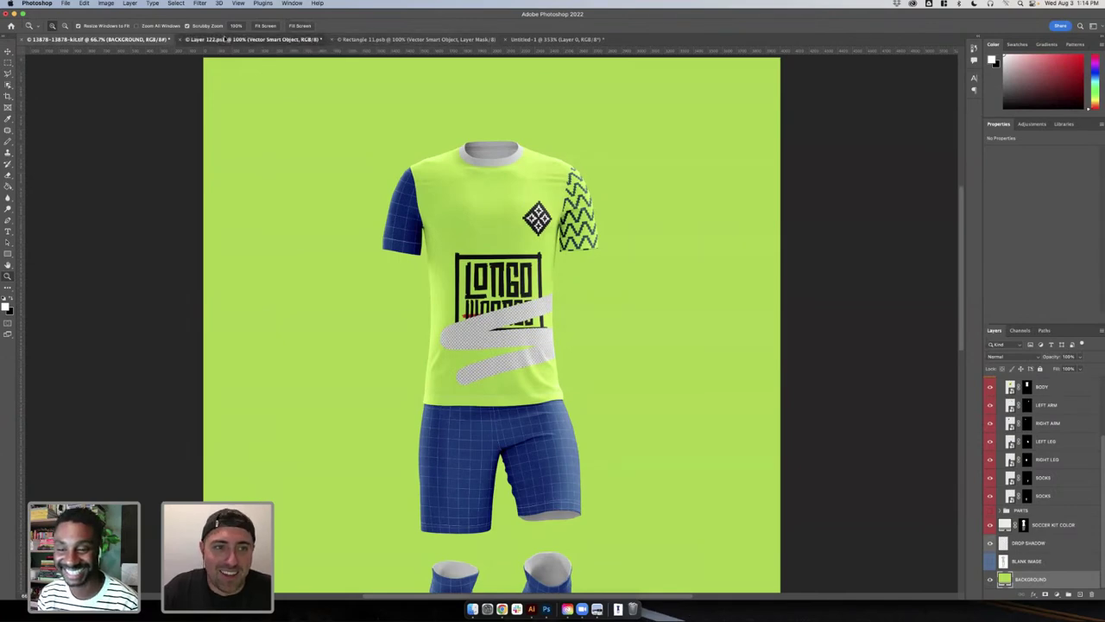
# - Show the lime Color Fill 1 layer in the Layer 122.psb artwork and return to the kit mockup
pyautogui.click(261, 40)
pyautogui.click(369, 39)
pyautogui.click(250, 40)
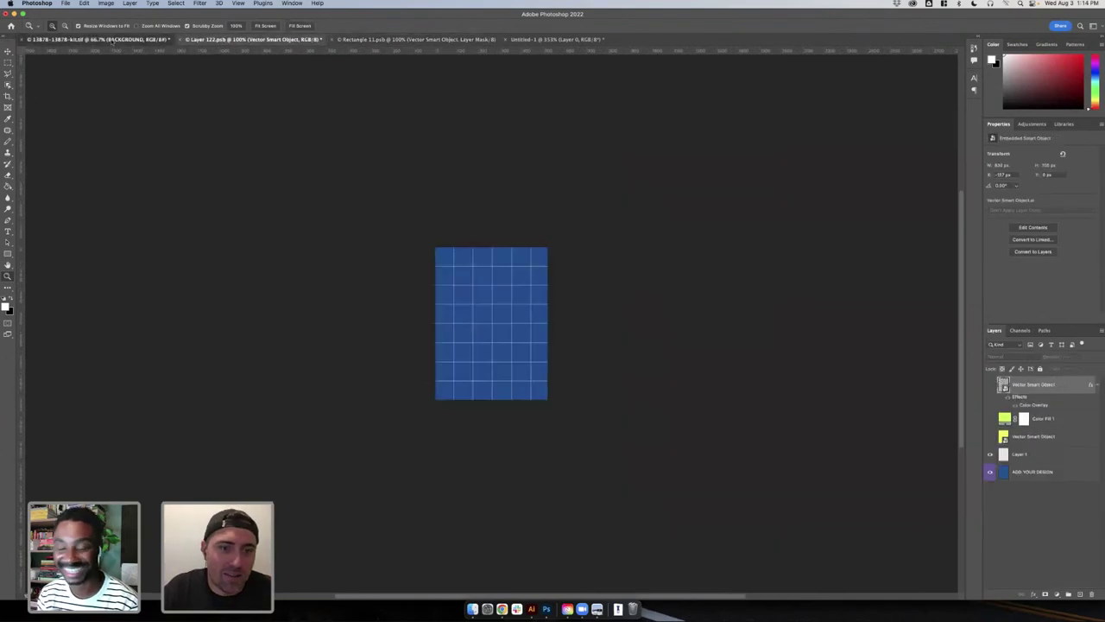
pyautogui.click(97, 40)
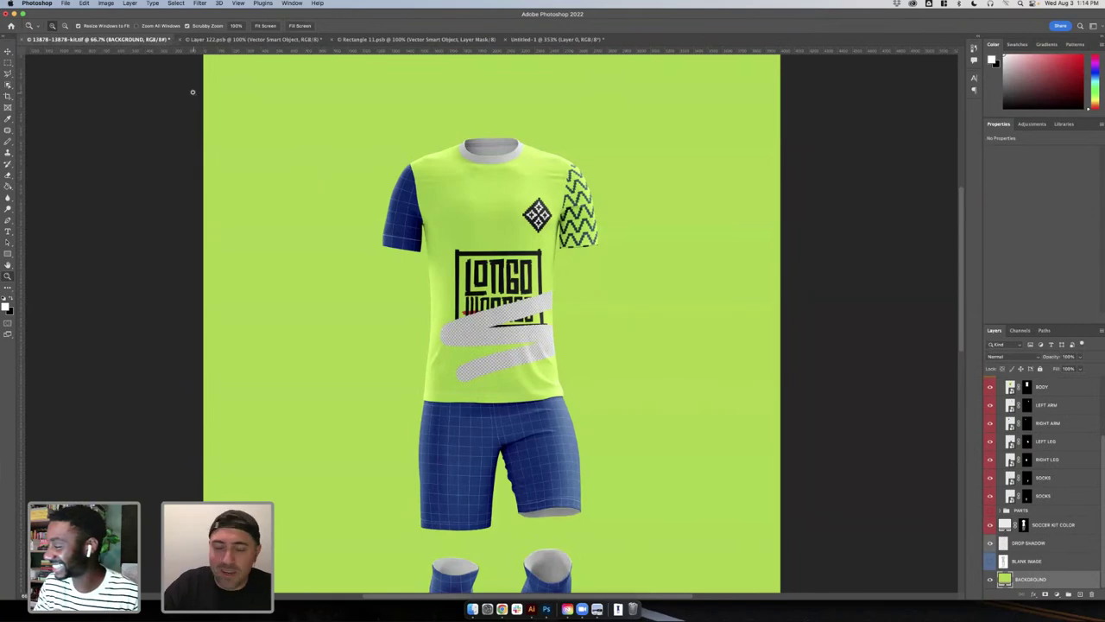
pyautogui.click(211, 39)
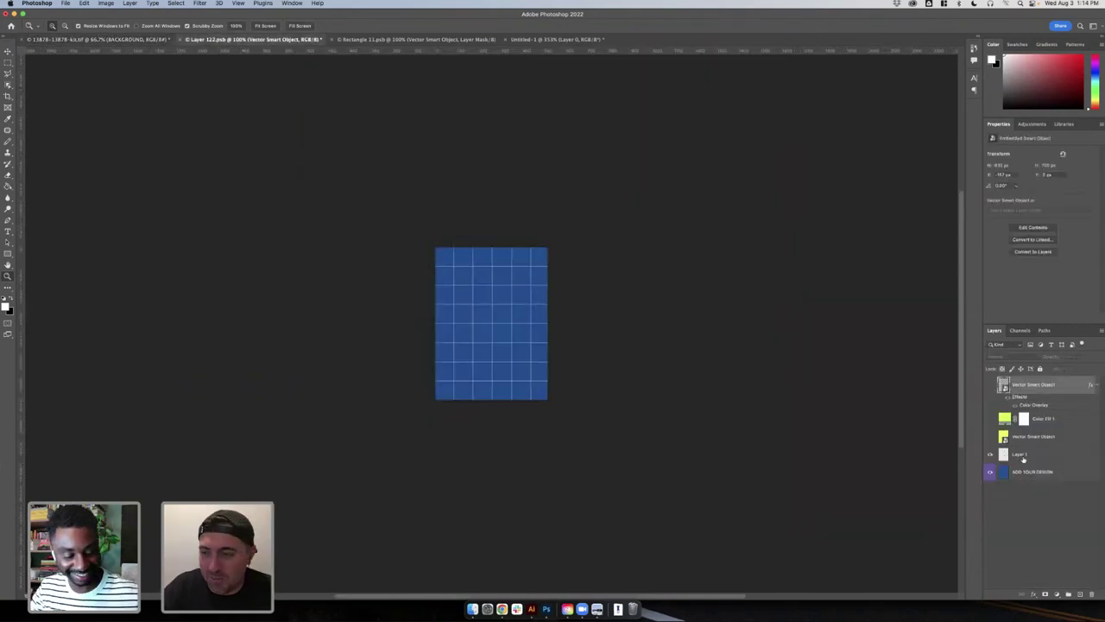
pyautogui.click(990, 419)
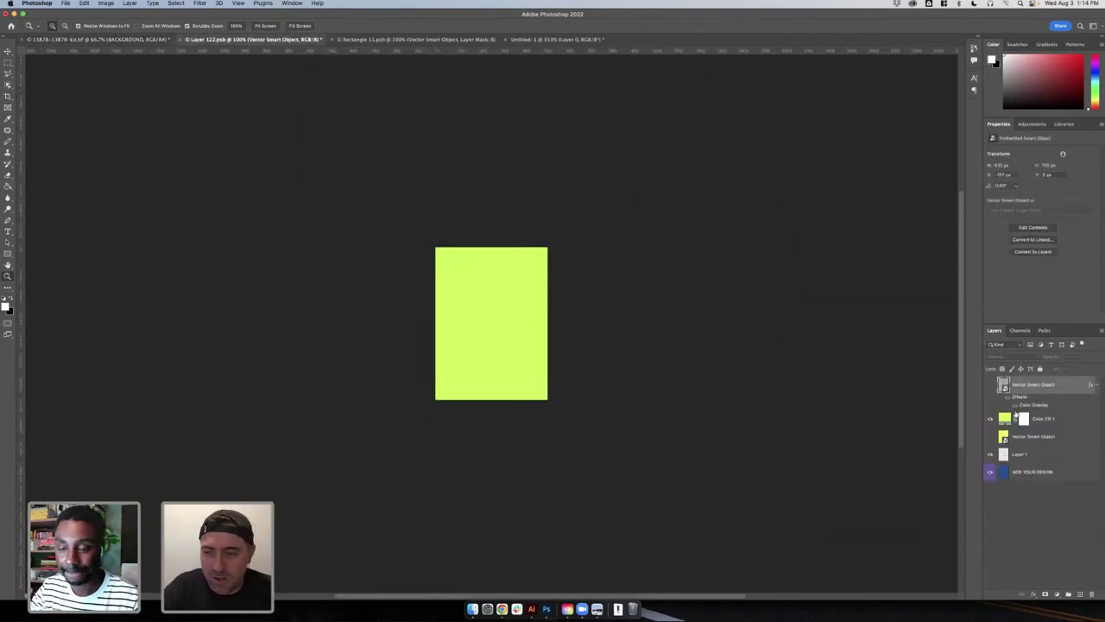
pyautogui.click(162, 40)
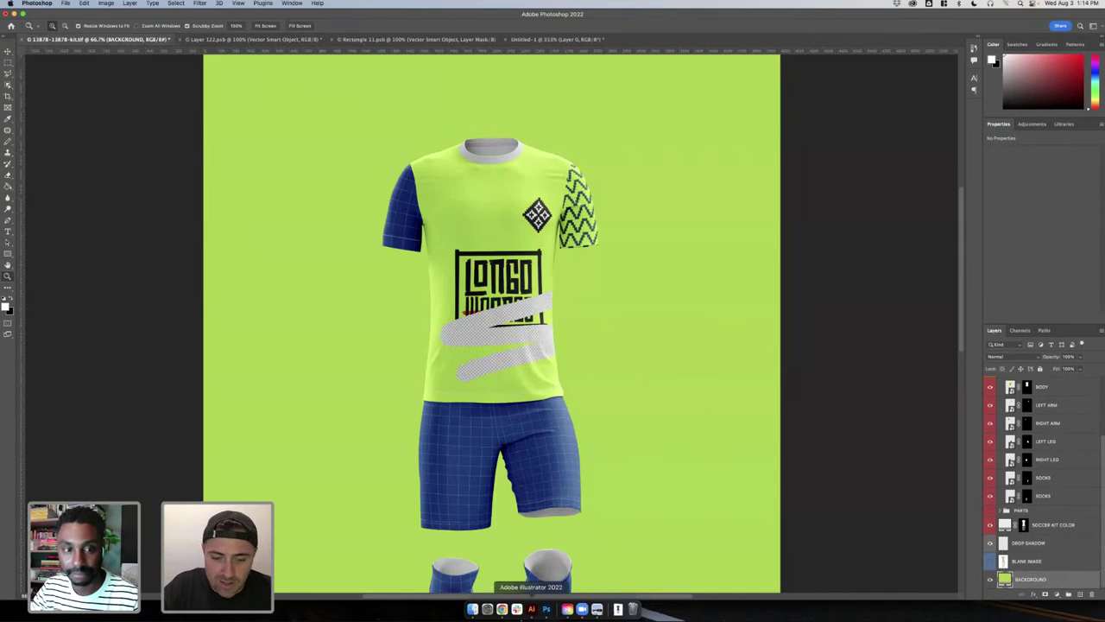
# - Switch to Illustrator and look over the VIX wordmark explorations, pixel patterns and colour squares in Explorations.ai
pyautogui.click(502, 608)
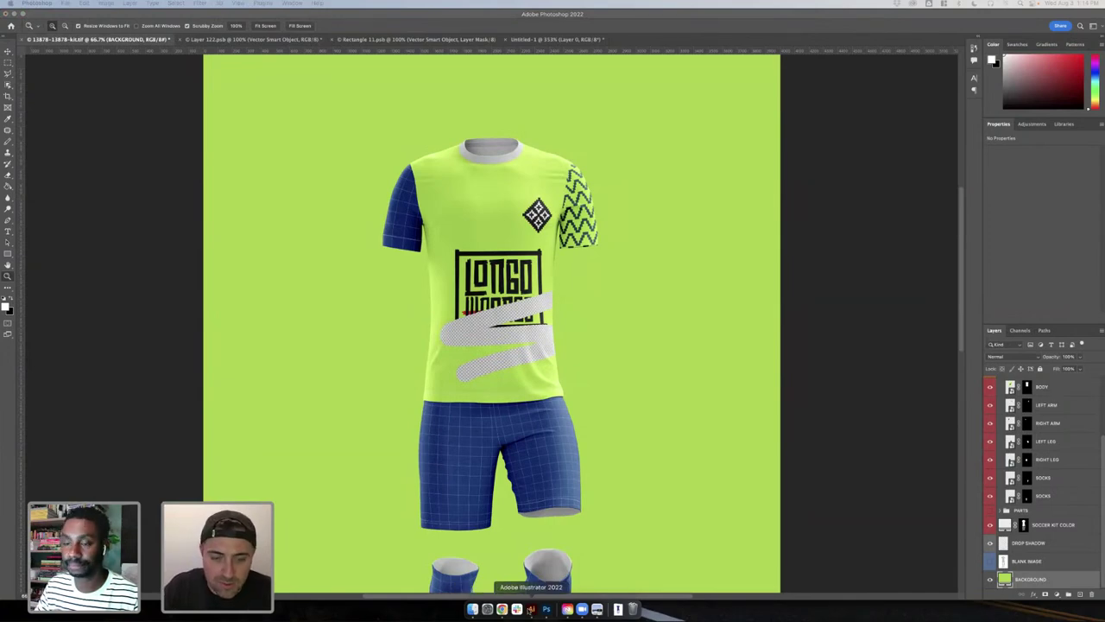
pyautogui.click(531, 608)
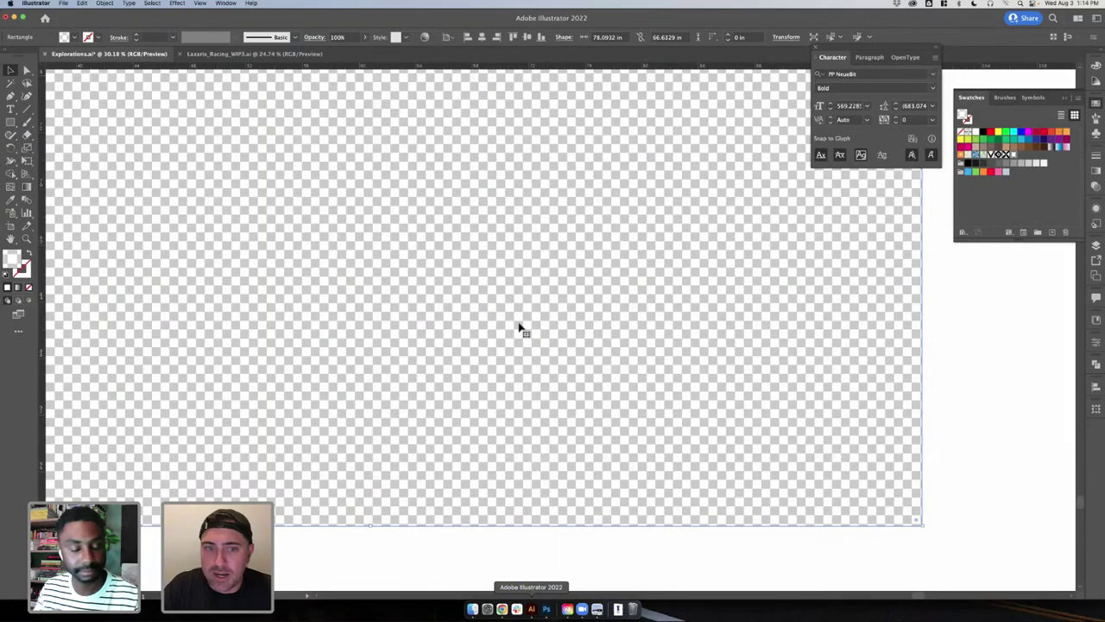
pyautogui.press('super+0')
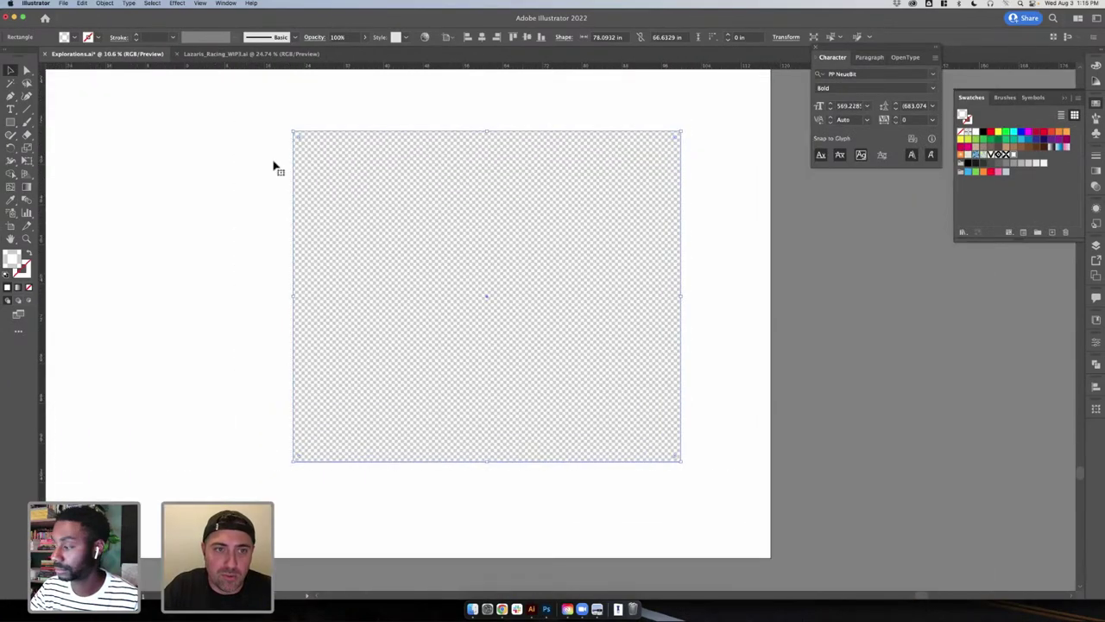
pyautogui.moveTo(346, 362); pyautogui.dragTo(510, 604)
pyautogui.moveTo(360, 303); pyautogui.dragTo(565, 490)
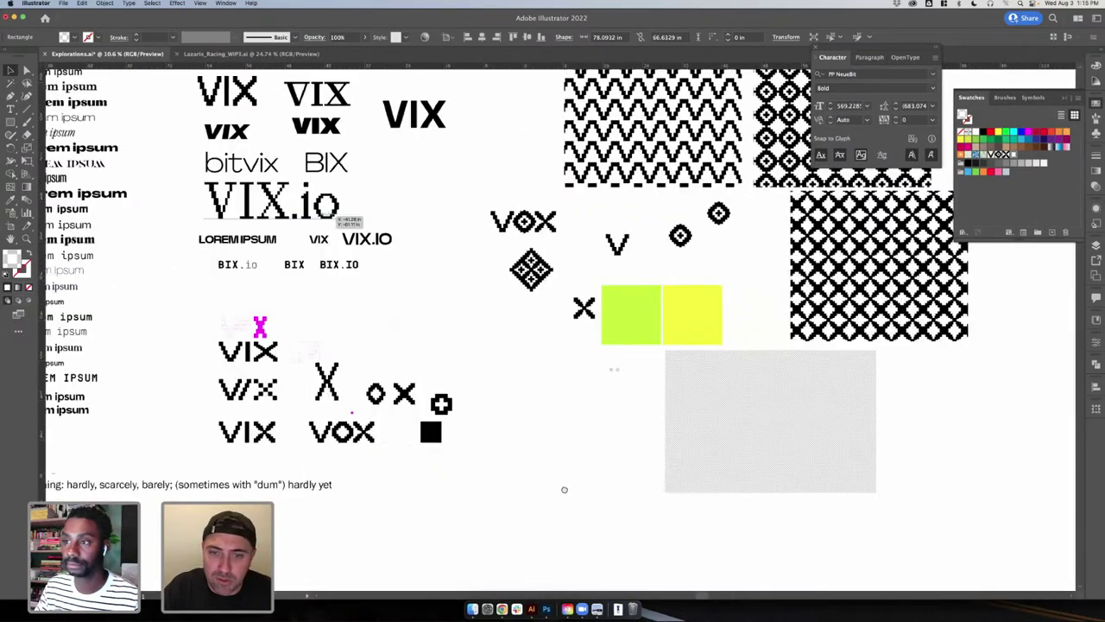
pyautogui.scroll(2, 564, 489)
pyautogui.hscroll(-2, 564, 489)
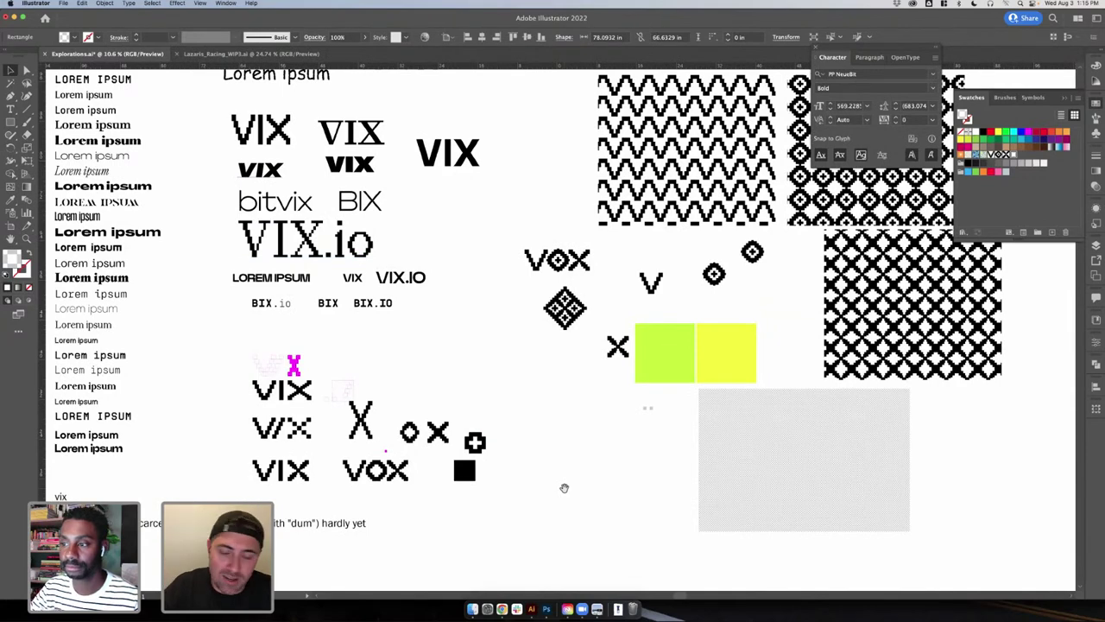
pyautogui.moveTo(587, 406); pyautogui.dragTo(501, 523)
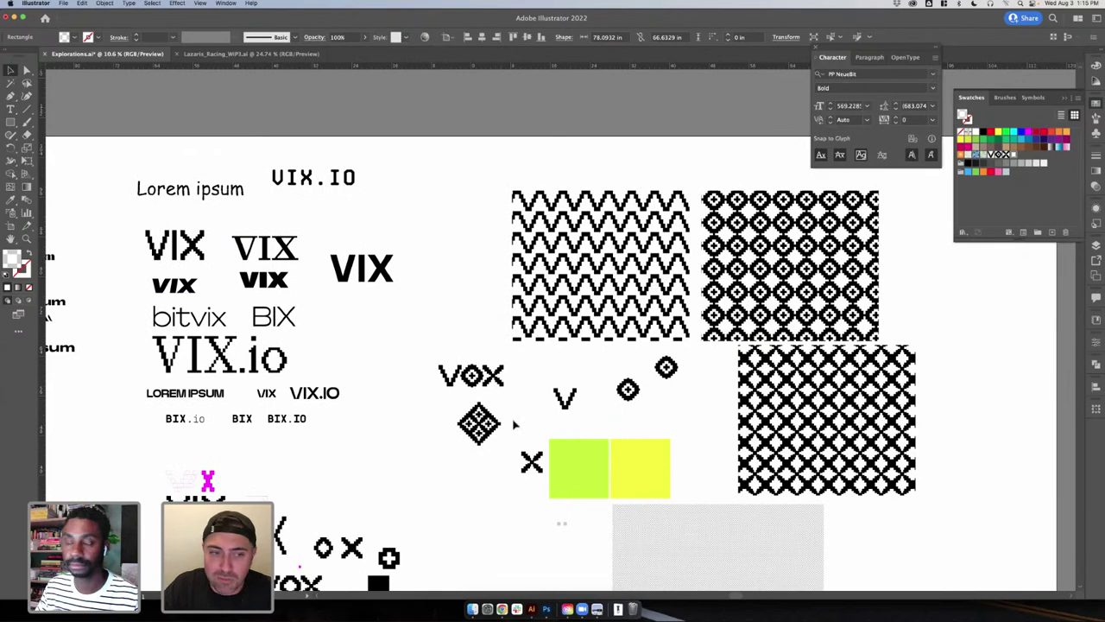
pyautogui.click(344, 373)
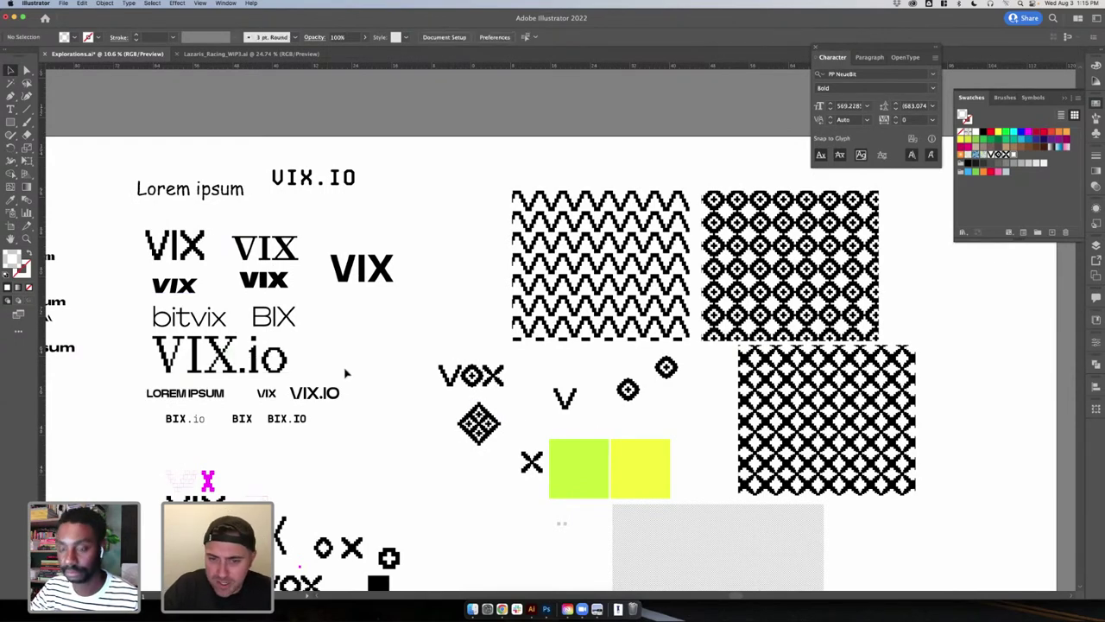
pyautogui.scroll(-3, 485, 495)
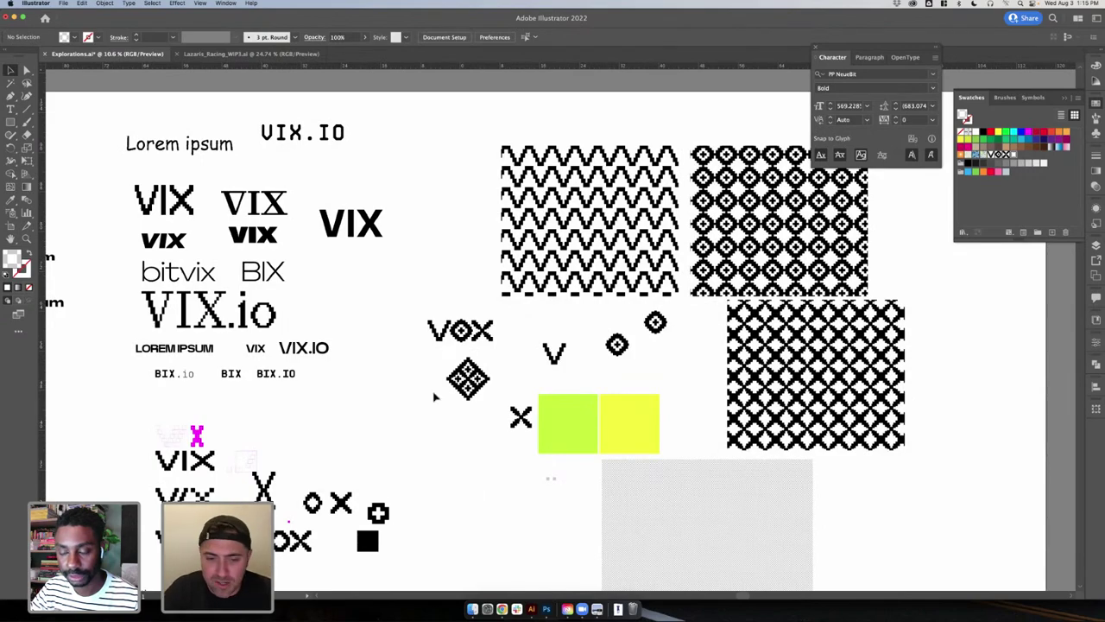
# - Examine the VOX wordmark, diamond emblem, single glyphs and repeating pixel patterns up close in Explorations.ai
pyautogui.click(487, 379)
pyautogui.click(494, 370)
pyautogui.scroll(3, 496, 363)
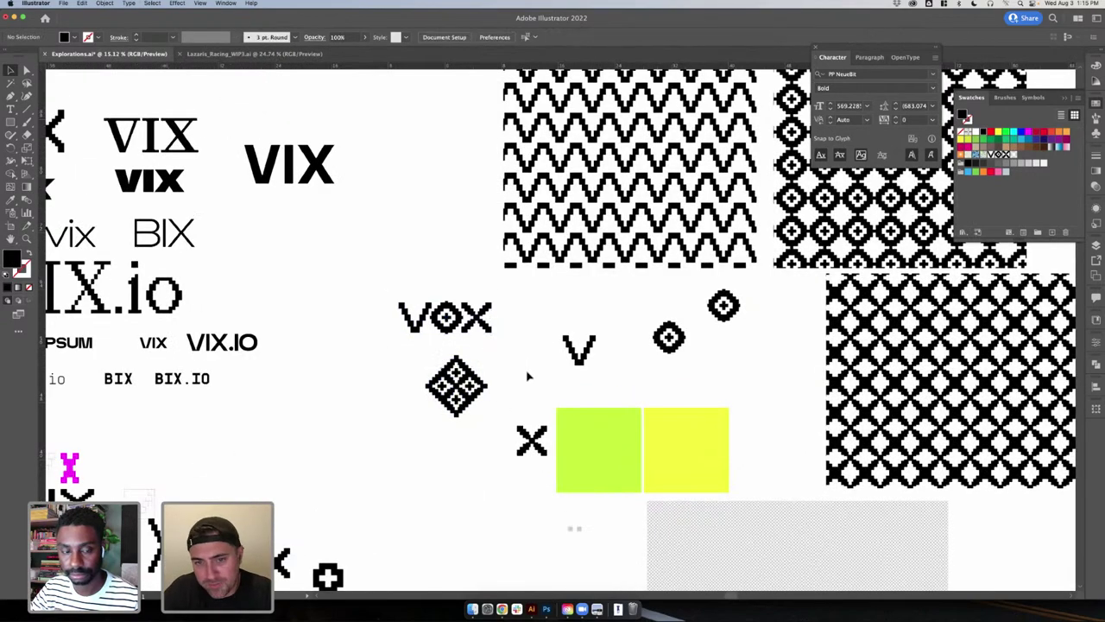
pyautogui.hscroll(5, 537, 369)
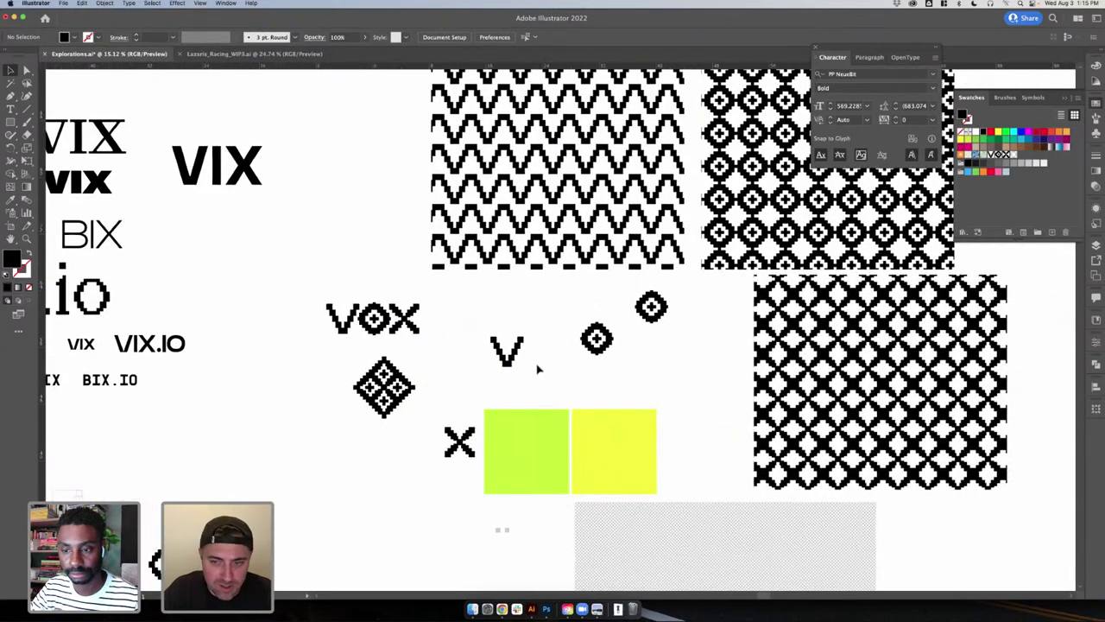
pyautogui.scroll(-3, 604, 365)
pyautogui.hscroll(2, 604, 365)
pyautogui.click(811, 320)
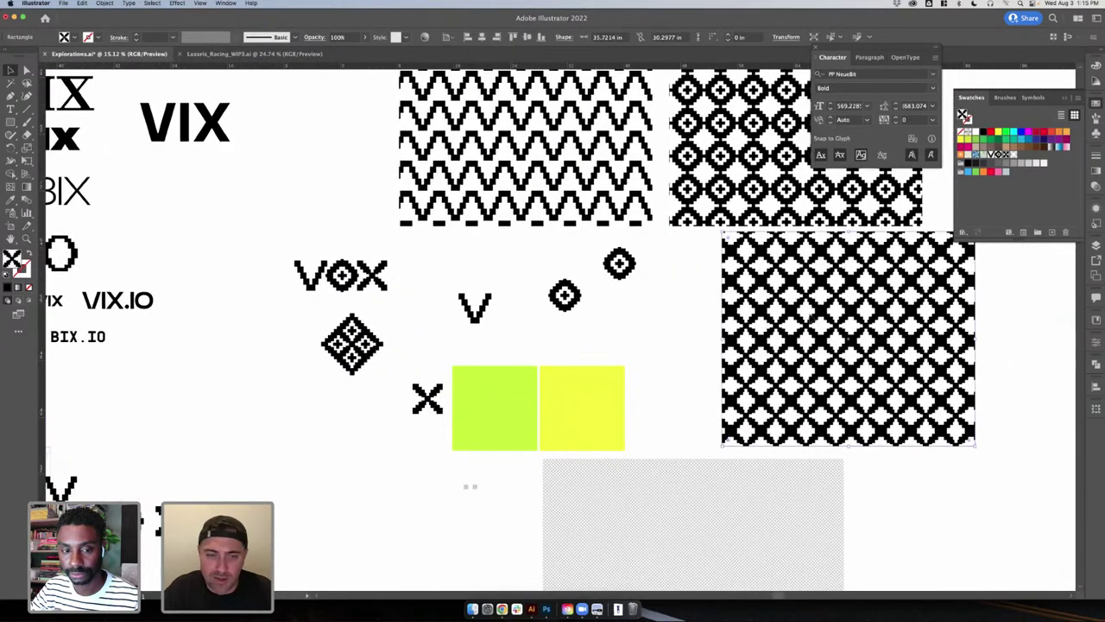
pyautogui.click(383, 388)
pyautogui.scroll(-3, 382, 390)
pyautogui.hscroll(-2, 383, 389)
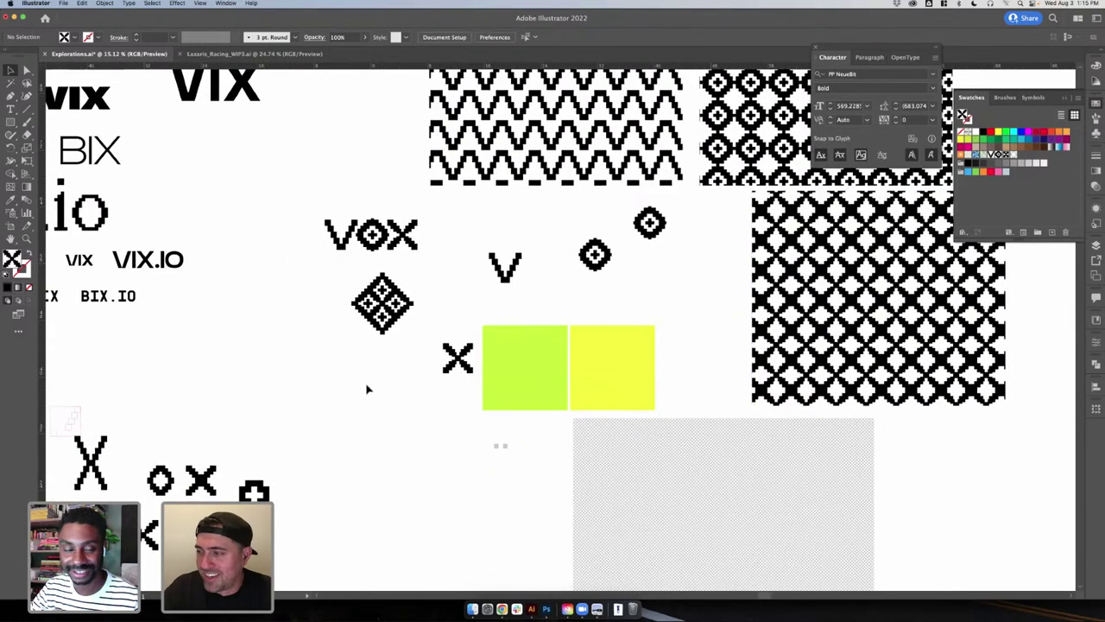
pyautogui.scroll(2, 351, 366)
pyautogui.hscroll(-2, 351, 365)
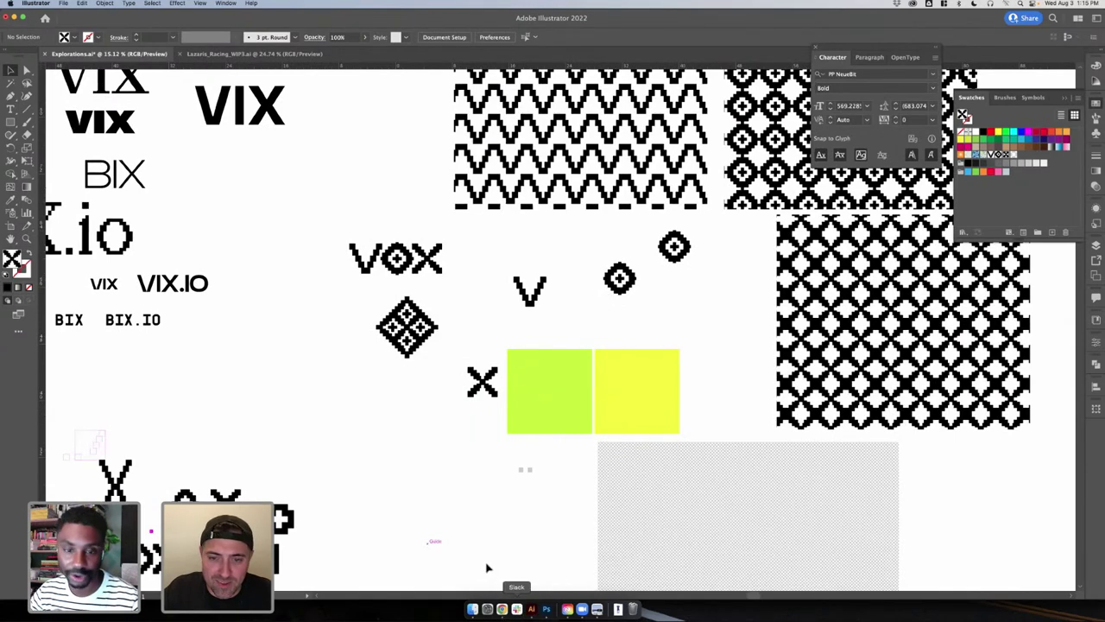
# - Return to the kit mockup in Photoshop, identify the LEFT LEG layer by toggling its visibility, and open its smart object artwork
pyautogui.click(546, 609)
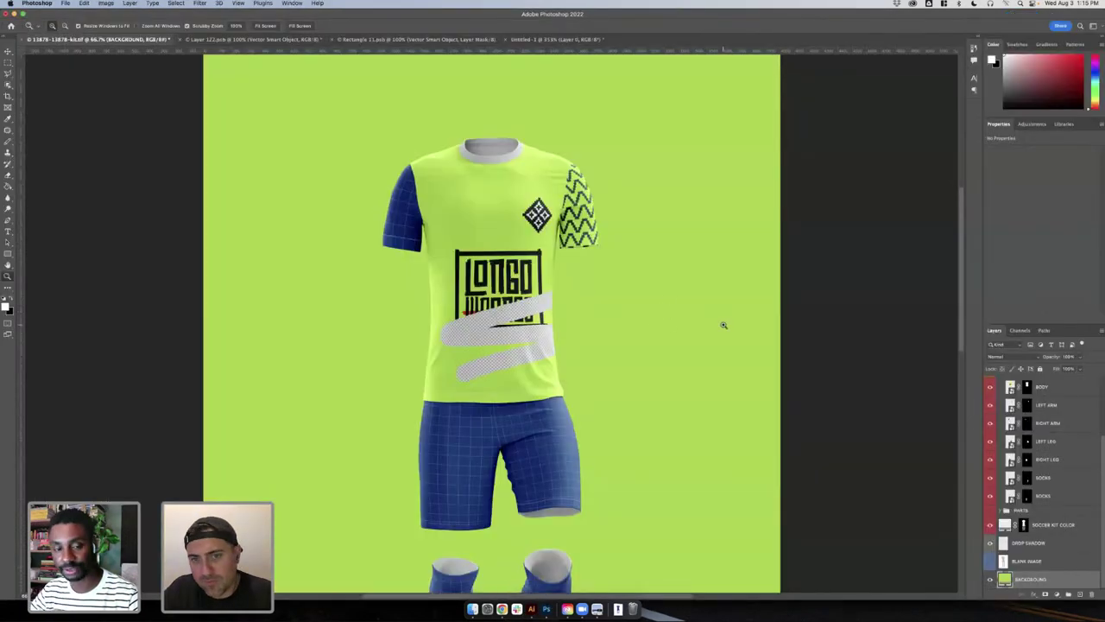
pyautogui.scroll(3, 722, 325)
pyautogui.scroll(-4, 934, 545)
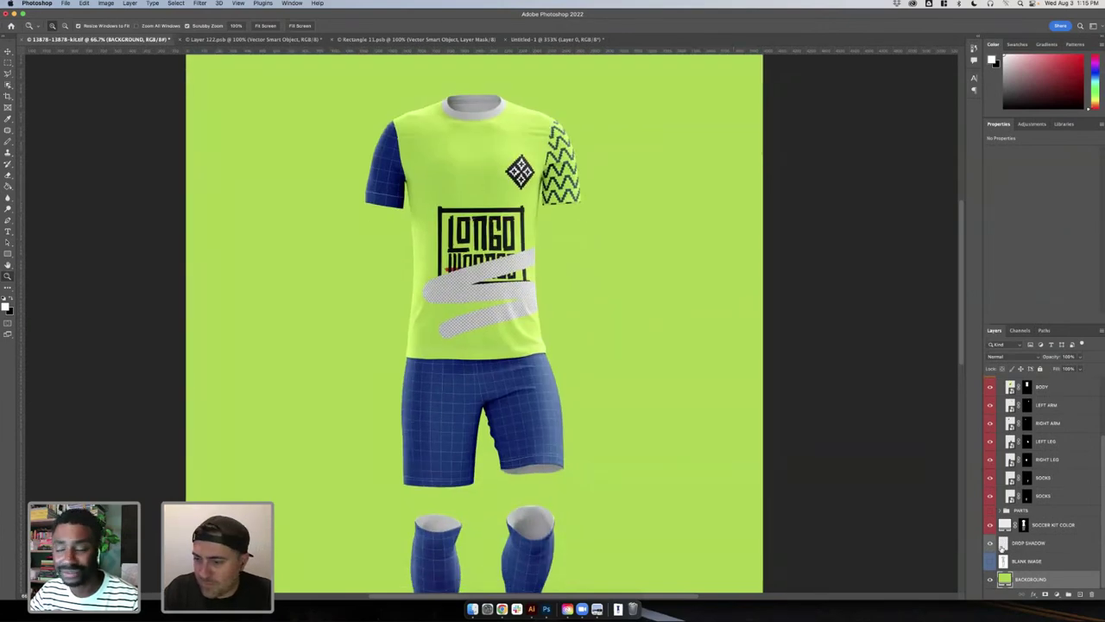
pyautogui.scroll(3, 995, 482)
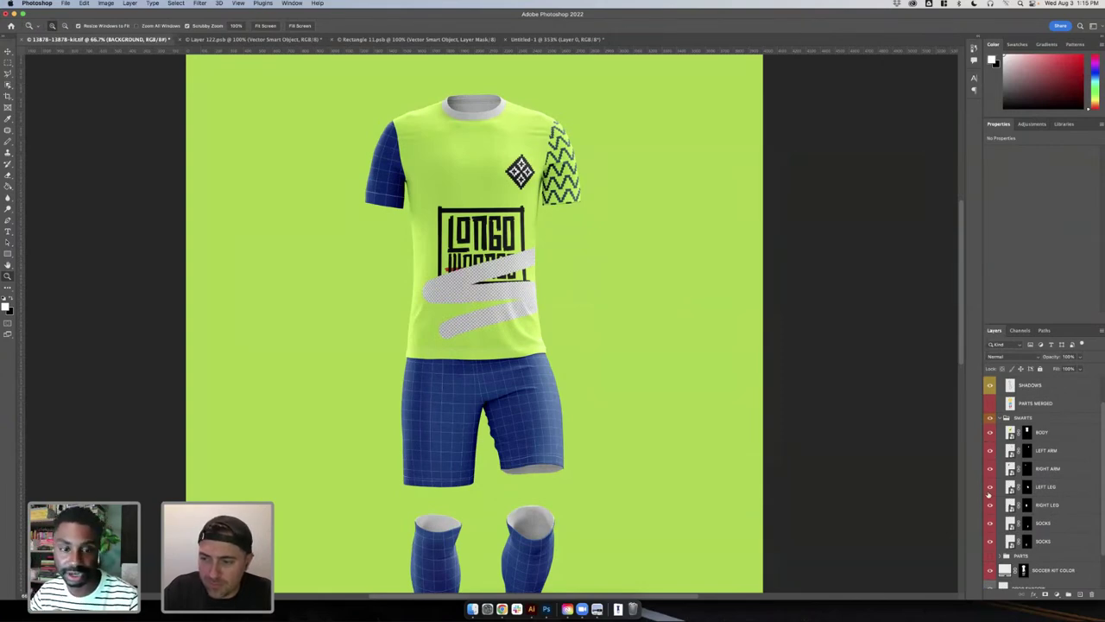
pyautogui.click(990, 487)
pyautogui.click(990, 487)
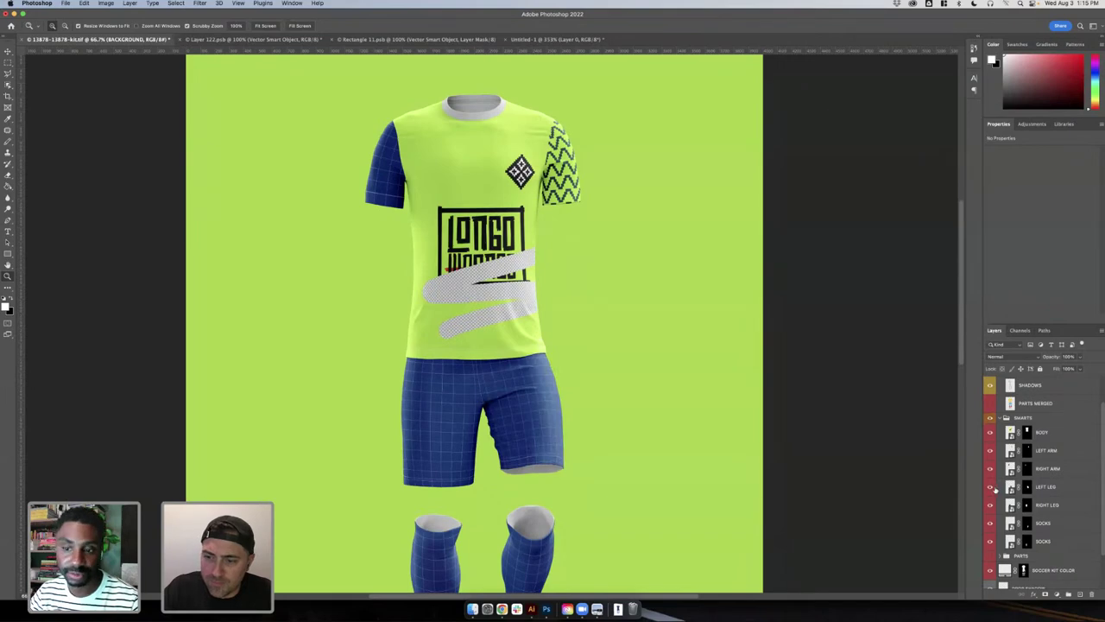
pyautogui.doubleClick(1010, 486)
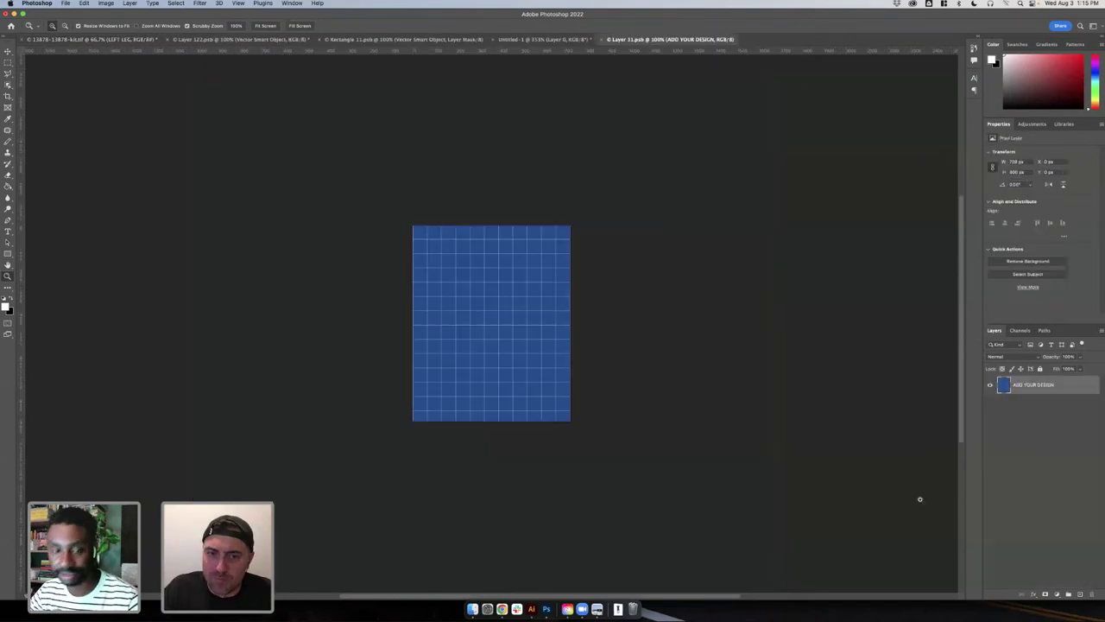
# - Cover the left leg artwork with a dark charcoal Solid Color fill layer, save it and view the shorts on the kit mockup
pyautogui.click(1057, 594)
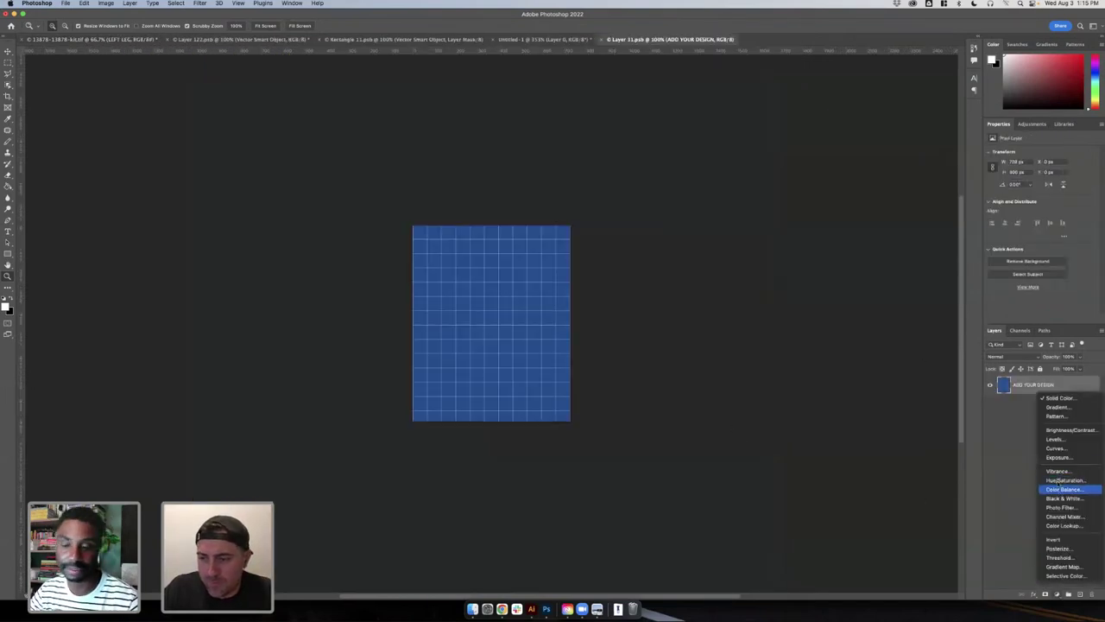
pyautogui.click(1060, 398)
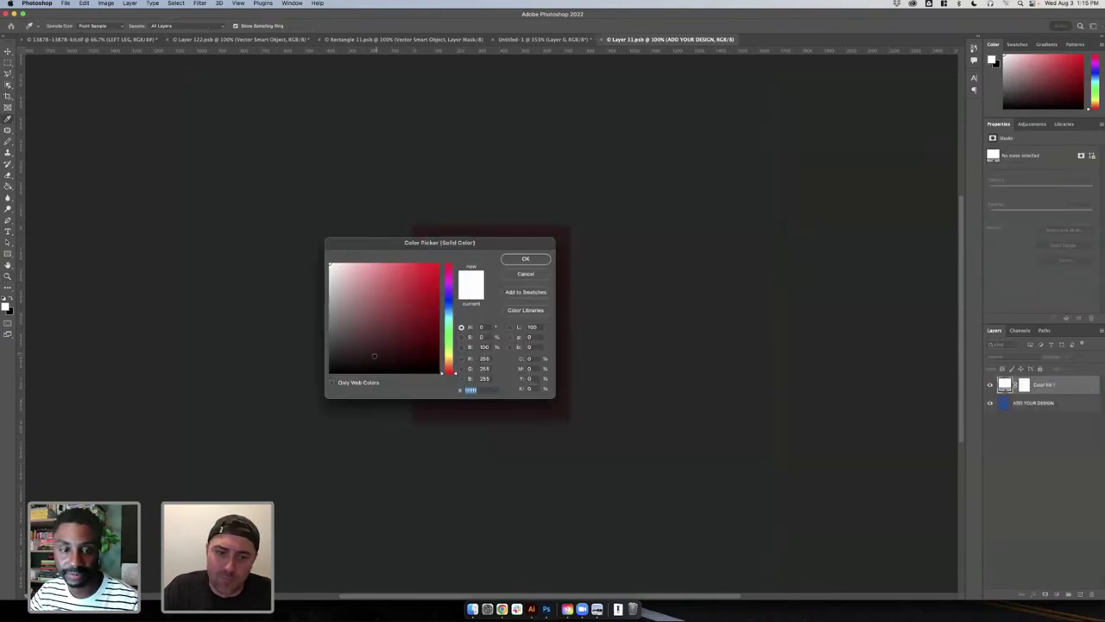
pyautogui.moveTo(374, 356); pyautogui.dragTo(321, 355)
pyautogui.click(523, 259)
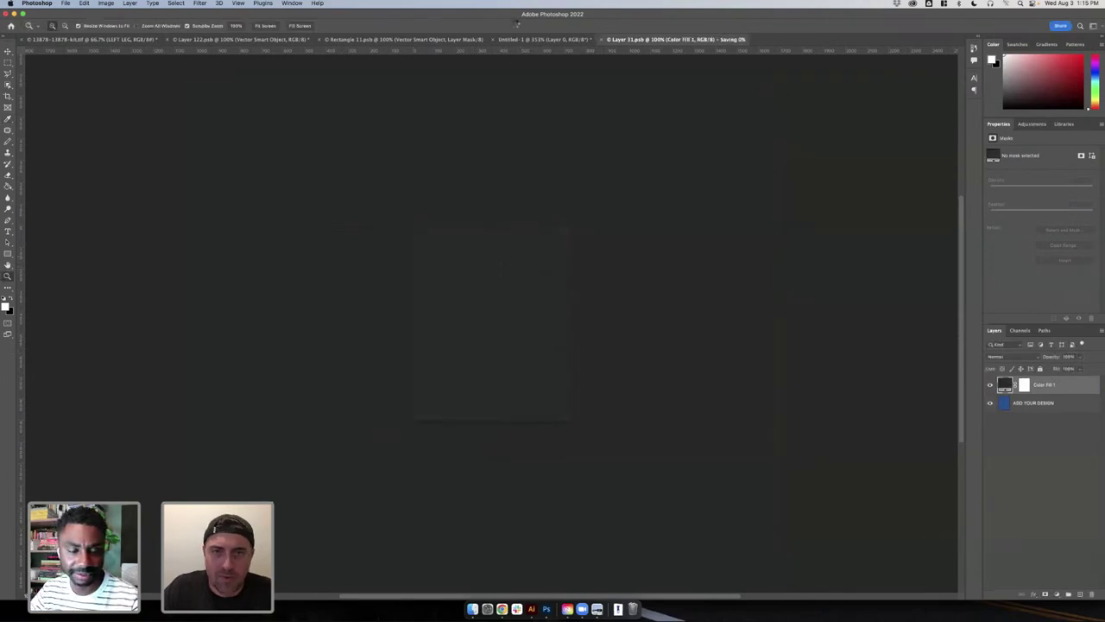
pyautogui.hotkey('ctrl', 'shift', 'Tab')
pyautogui.hotkey('ctrl', 'shift', 'Tab')
pyautogui.hotkey('ctrl', 'shift', 'Tab')
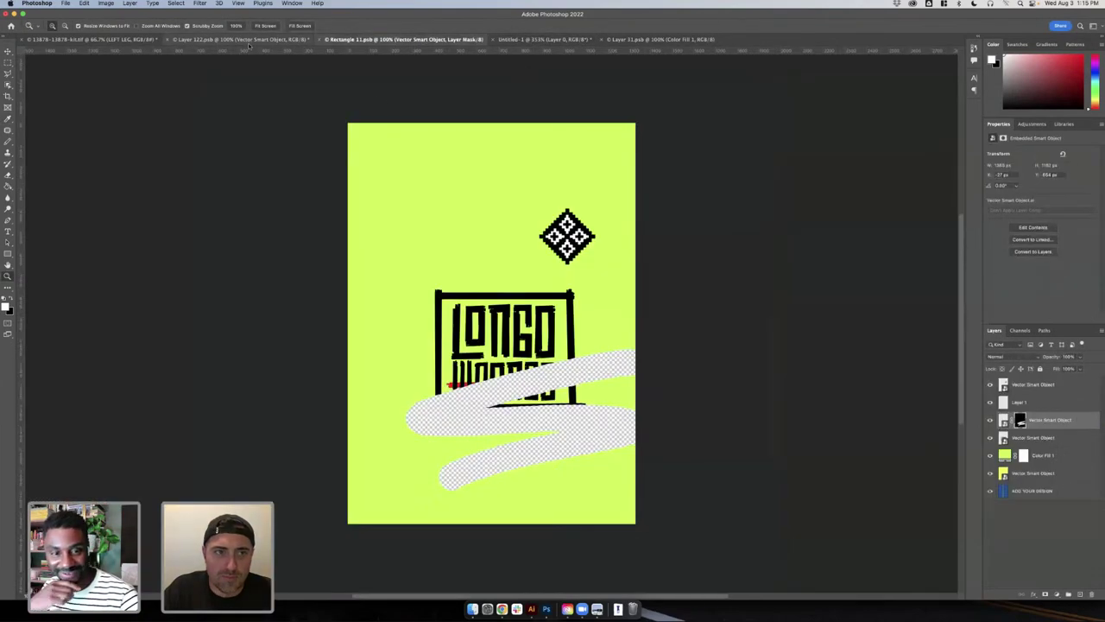
pyautogui.click(132, 41)
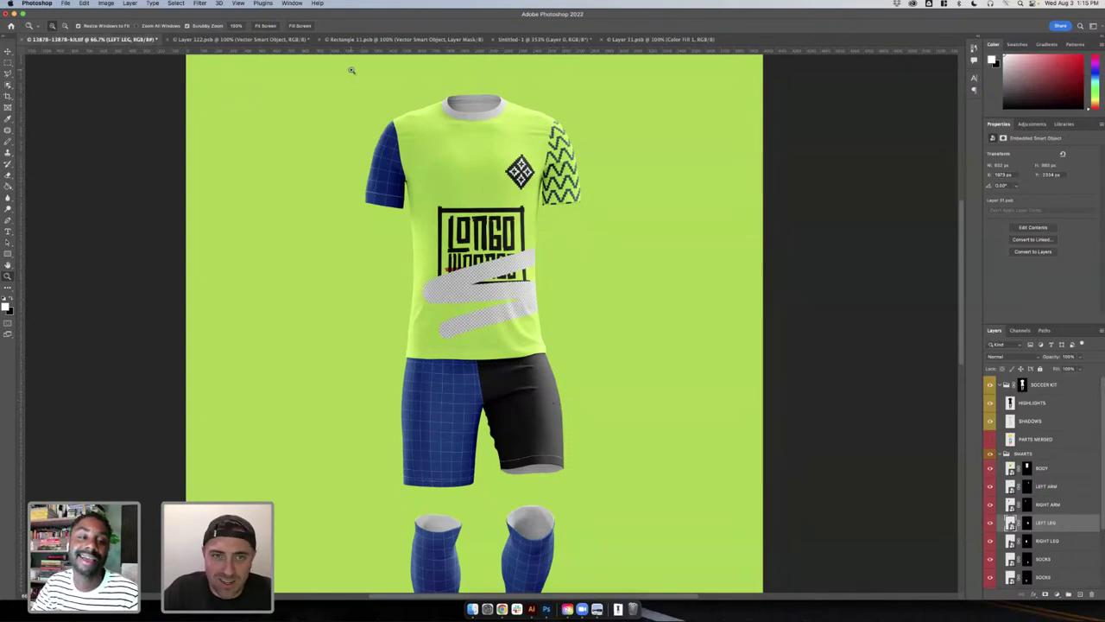
# - Close the left leg artwork file and return to the kit mockup
pyautogui.click(544, 40)
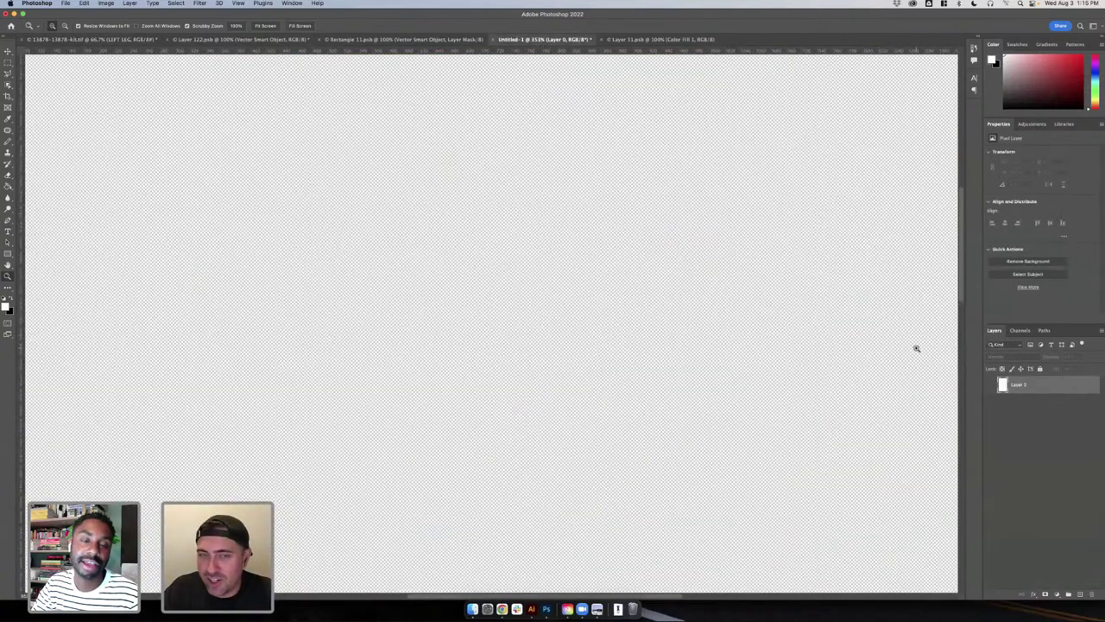
pyautogui.hotkey('ctrl', 'shift', 'Tab')
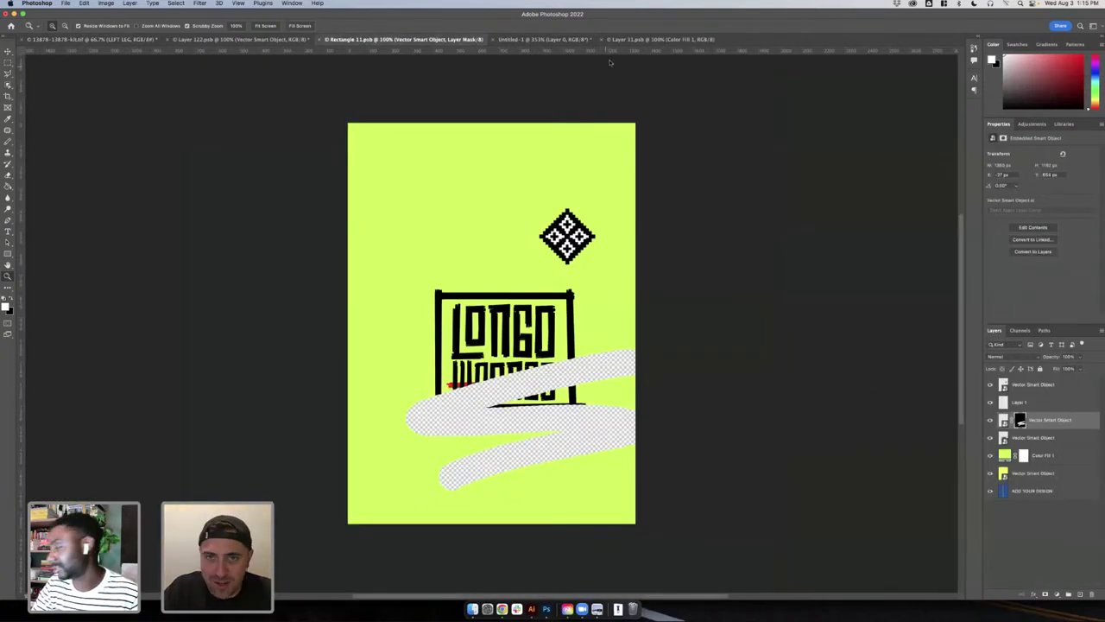
pyautogui.click(611, 39)
pyautogui.click(602, 40)
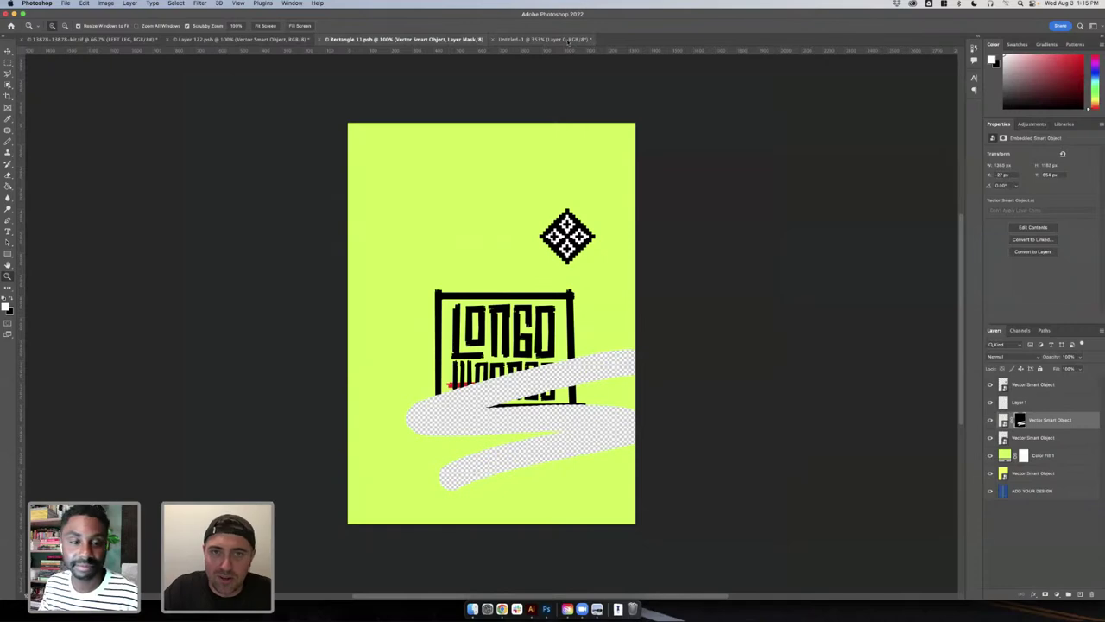
pyautogui.click(271, 40)
pyautogui.hotkey('ctrl', 'shift', 'Tab')
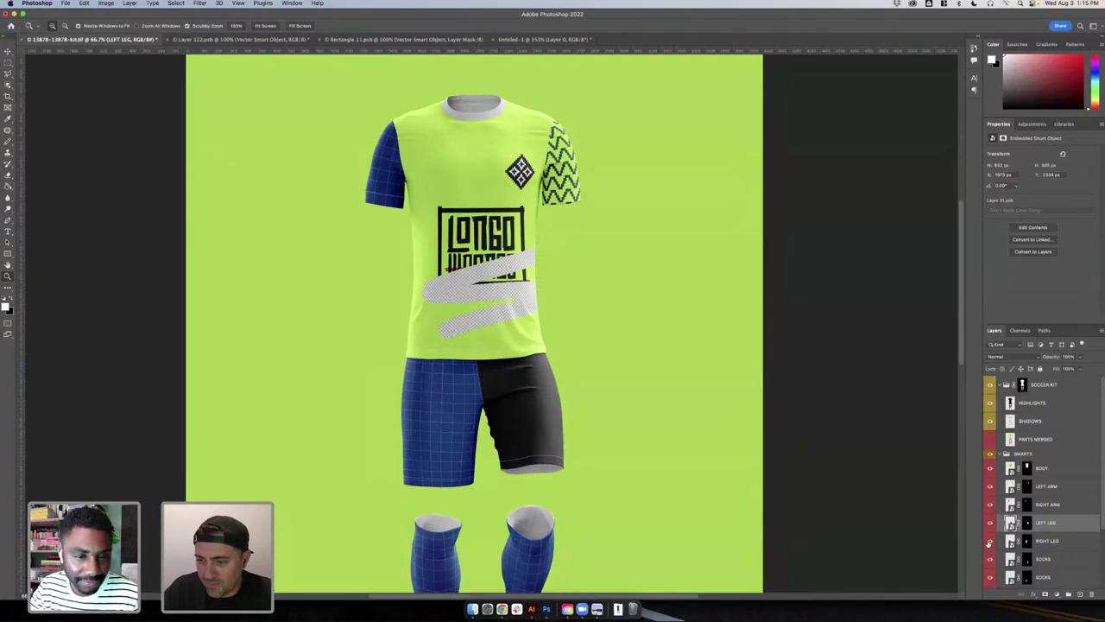
# - Open the RIGHT LEG smart object's artwork and switch to the shirt artwork in Rectangle 11.psb
pyautogui.doubleClick(1009, 541)
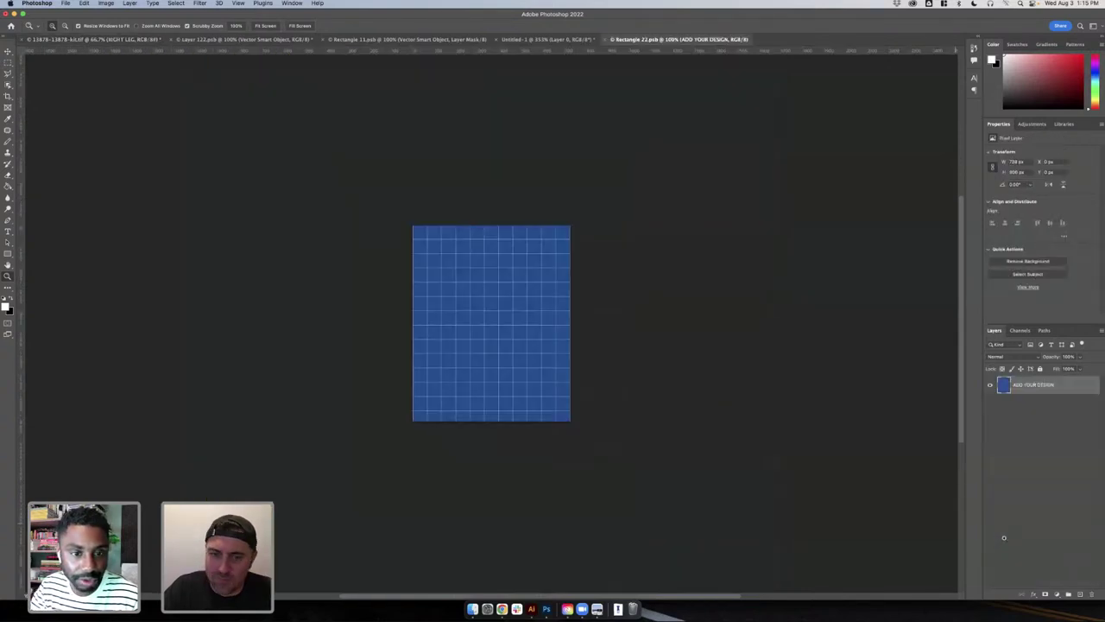
pyautogui.click(1055, 593)
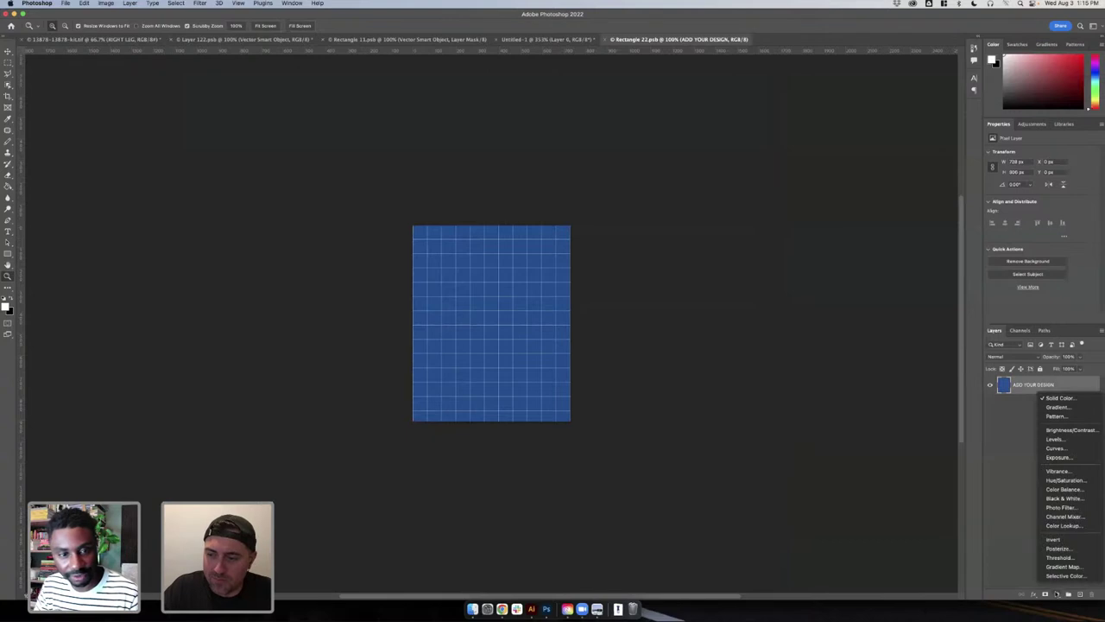
pyautogui.click(412, 40)
pyautogui.click(413, 41)
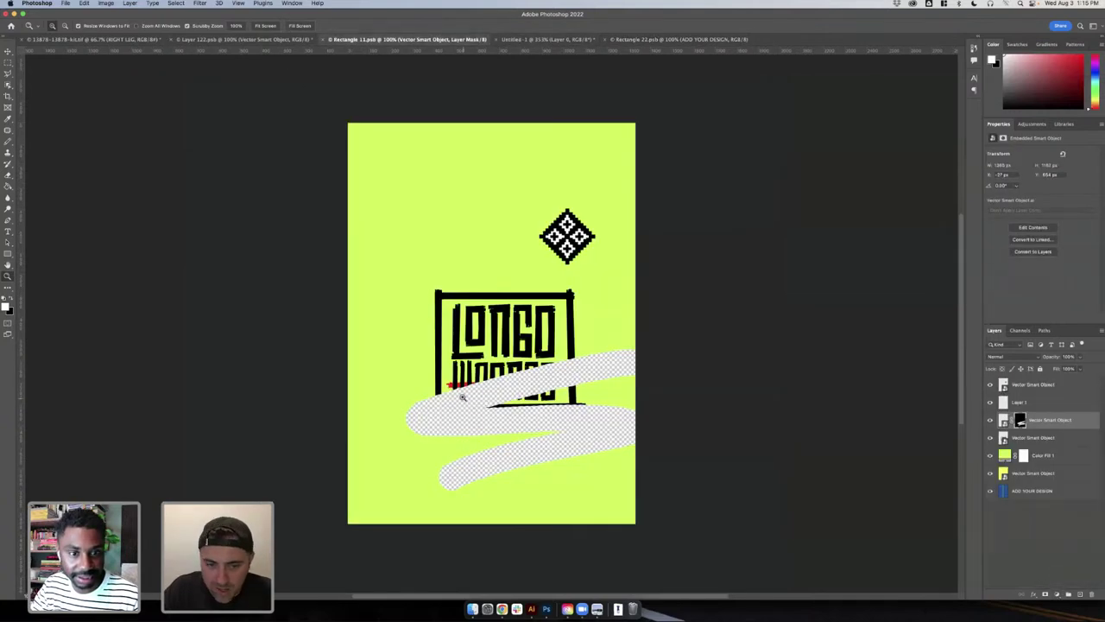
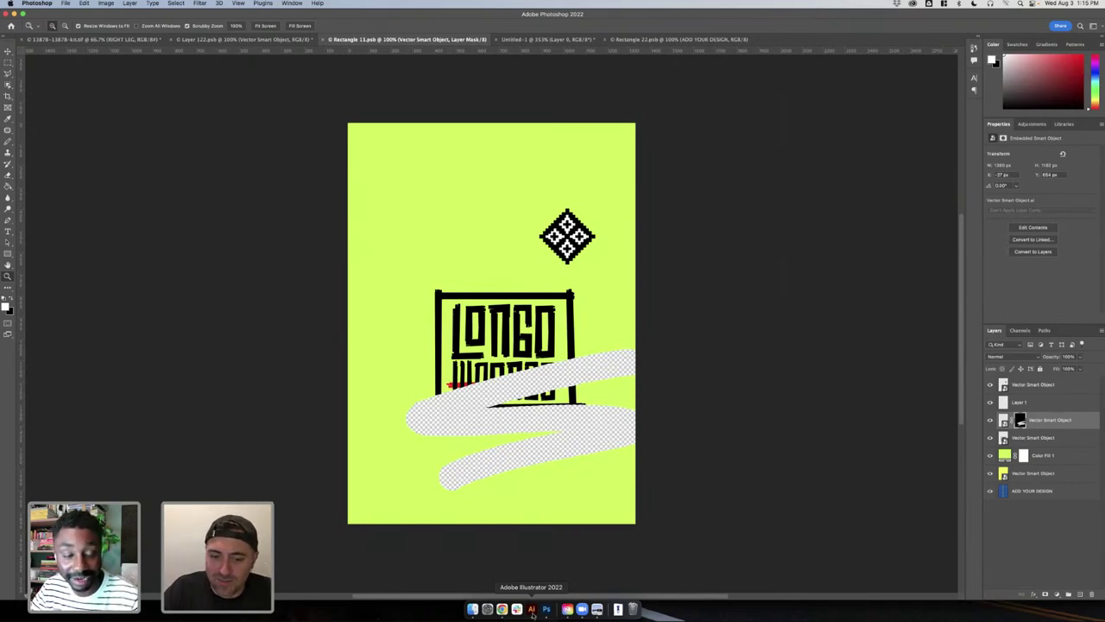
# - Switch to Lazaris_Racing_WIP3.ai in Illustrator and place a copy of the framed Longo Wrongo logo directly below the original
pyautogui.click(532, 609)
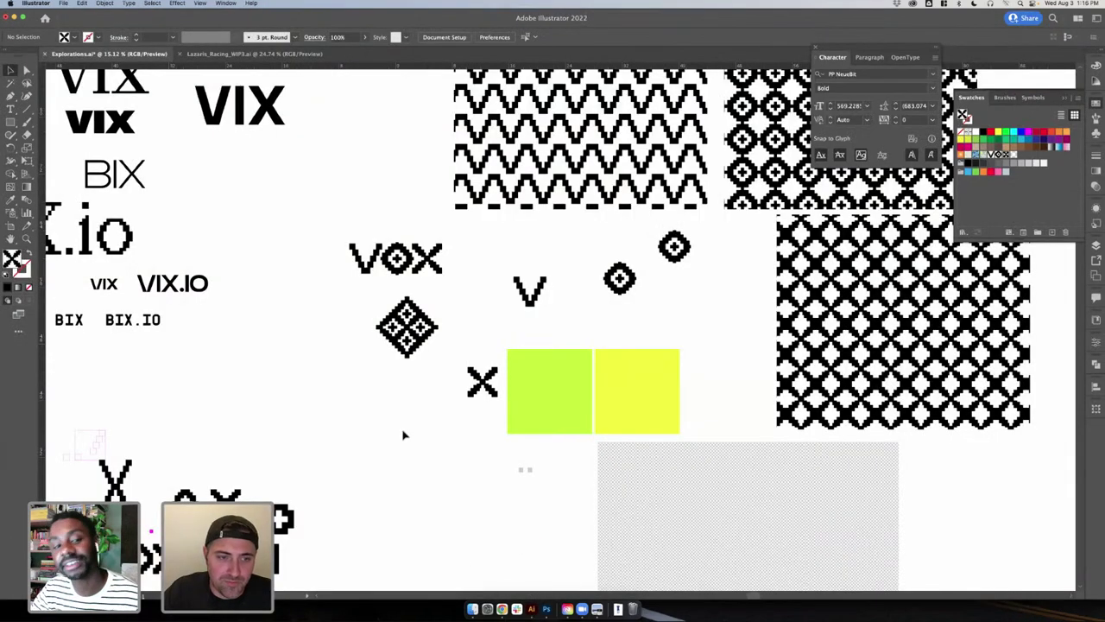
pyautogui.click(229, 53)
pyautogui.click(343, 422)
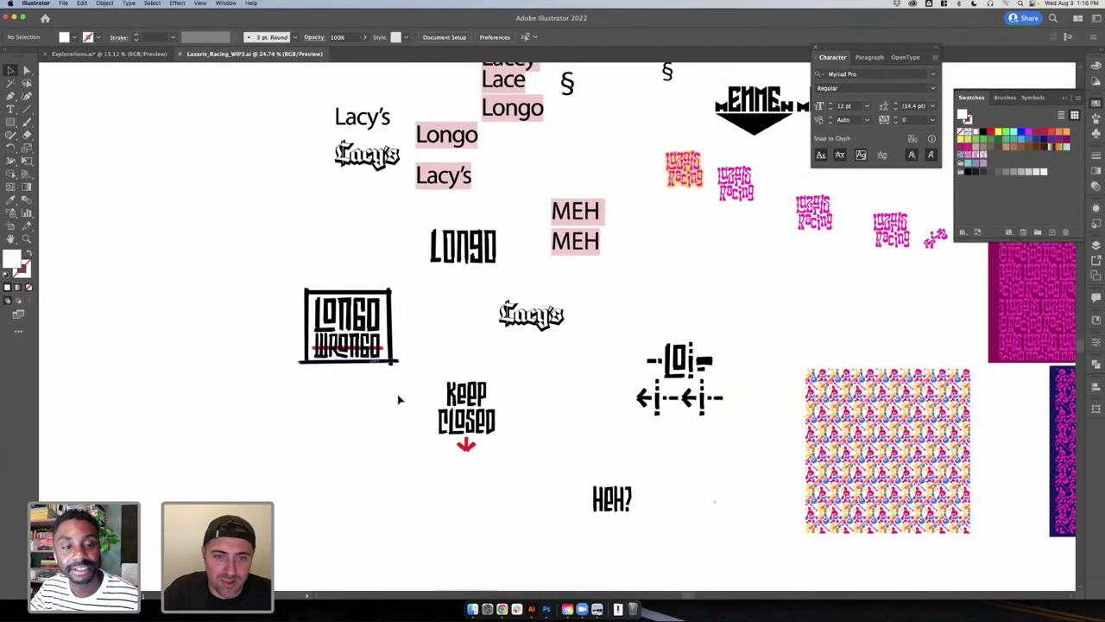
pyautogui.scroll(1, 399, 397)
pyautogui.moveTo(275, 314); pyautogui.dragTo(378, 384)
pyautogui.keyDown('alt'); pyautogui.moveTo(344, 340); pyautogui.dragTo(352, 524); pyautogui.keyUp('alt')
pyautogui.click(471, 542)
pyautogui.scroll(-3, 422, 439)
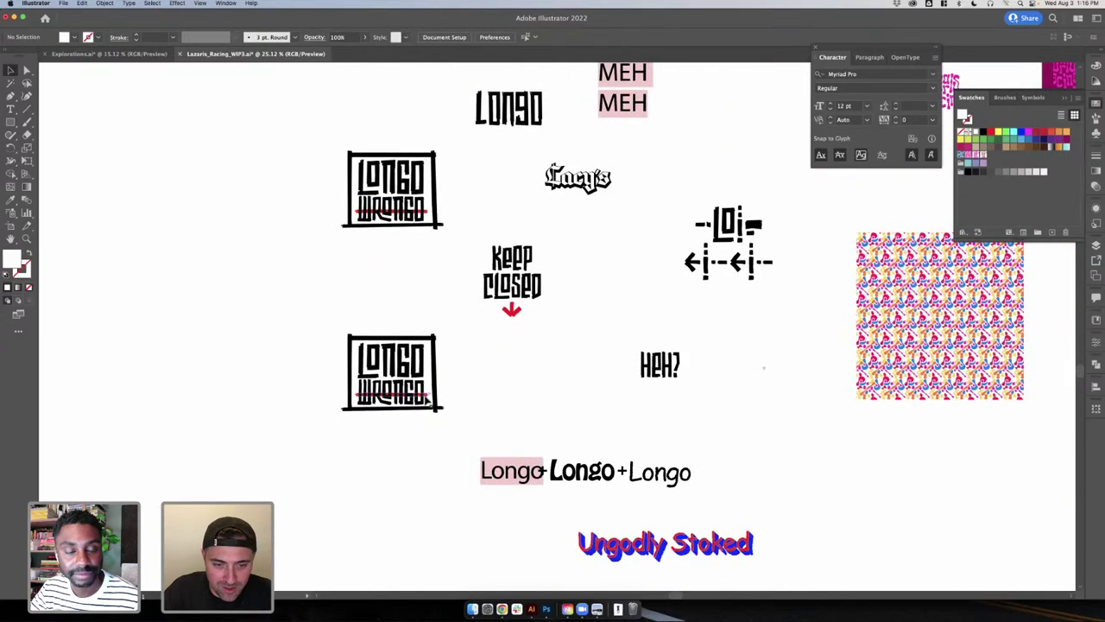
# - Try deleting the lettering group from the lower Longo Wrongo logo copy and undo the deletion
pyautogui.click(431, 398)
pyautogui.press('BackSpace')
pyautogui.press('super+z')
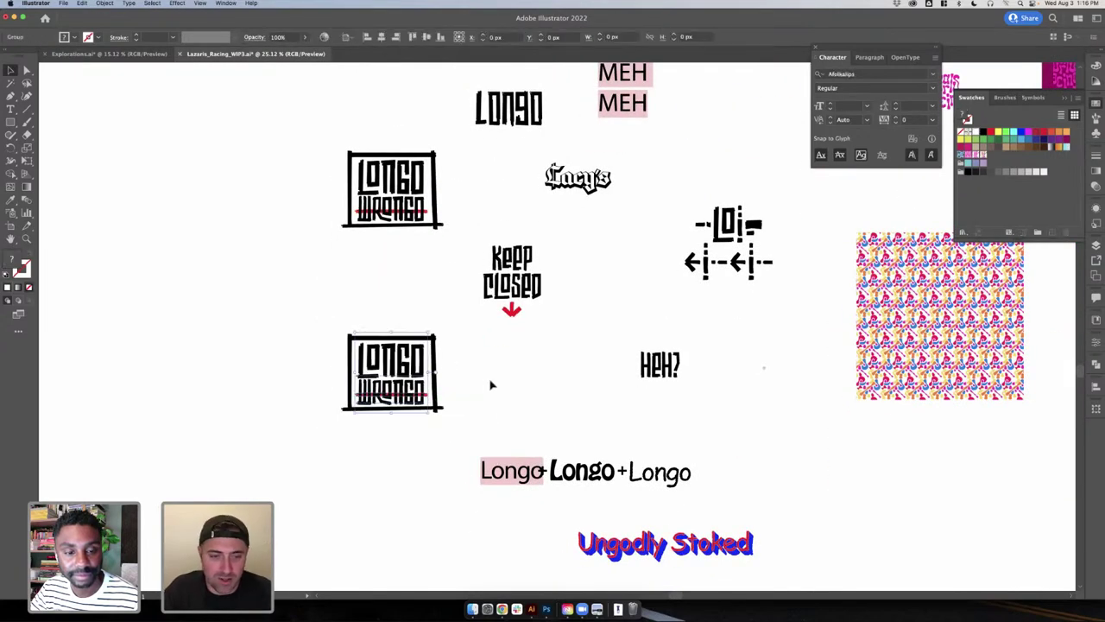
# - Delete the red strikethrough line from the lower Longo Wrongo logo copy and leave group isolation
pyautogui.click(491, 385)
pyautogui.scroll(5, 431, 387)
pyautogui.doubleClick(417, 413)
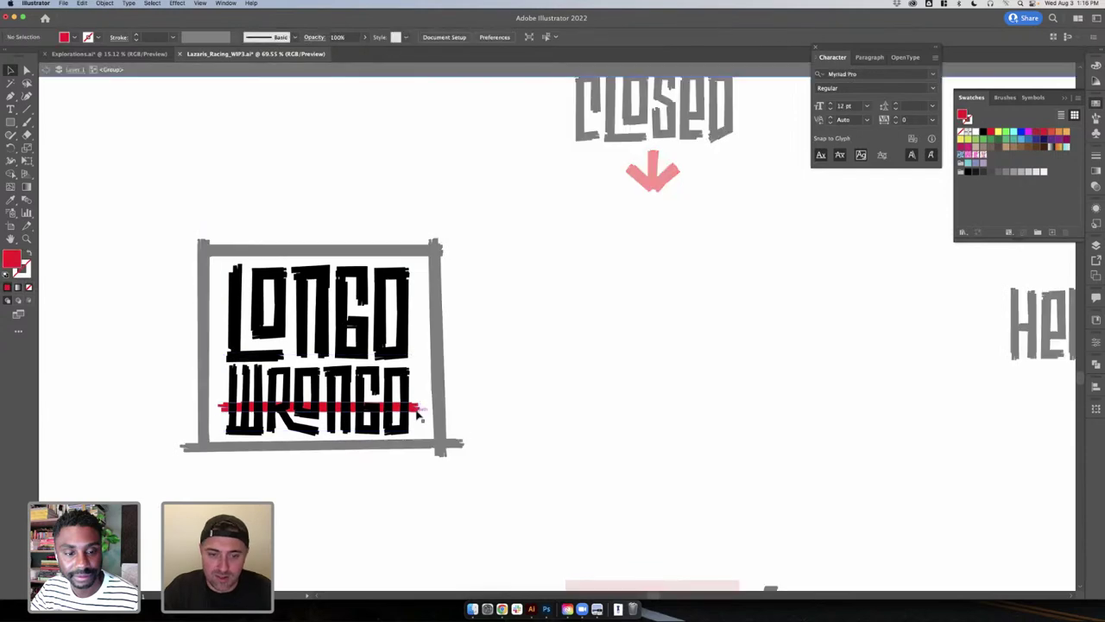
pyautogui.press('Delete')
pyautogui.doubleClick(536, 445)
# - Copy the entire framed logo without the strikethrough and switch to the shirt artwork in Photoshop
pyautogui.moveTo(534, 449); pyautogui.dragTo(155, 225)
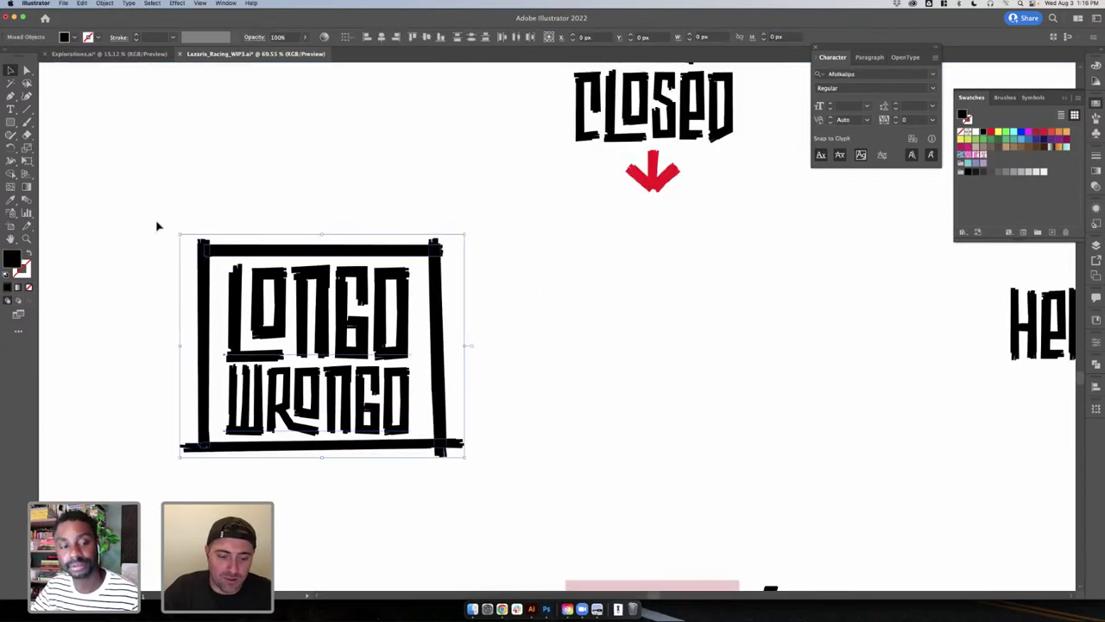
pyautogui.press('super+c')
pyautogui.click(502, 608)
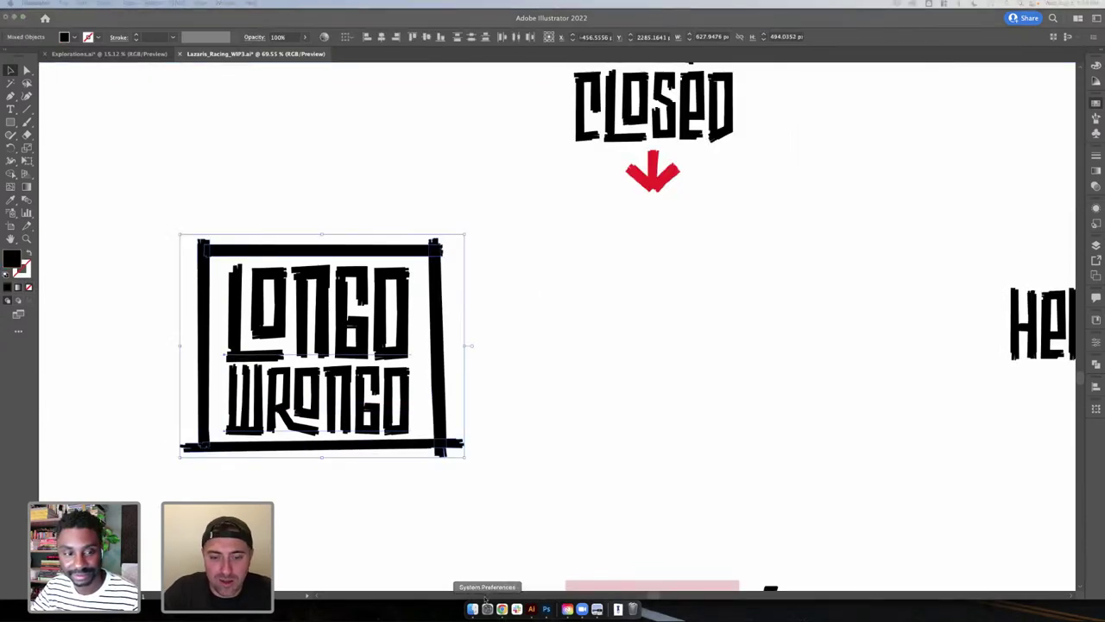
pyautogui.click(107, 55)
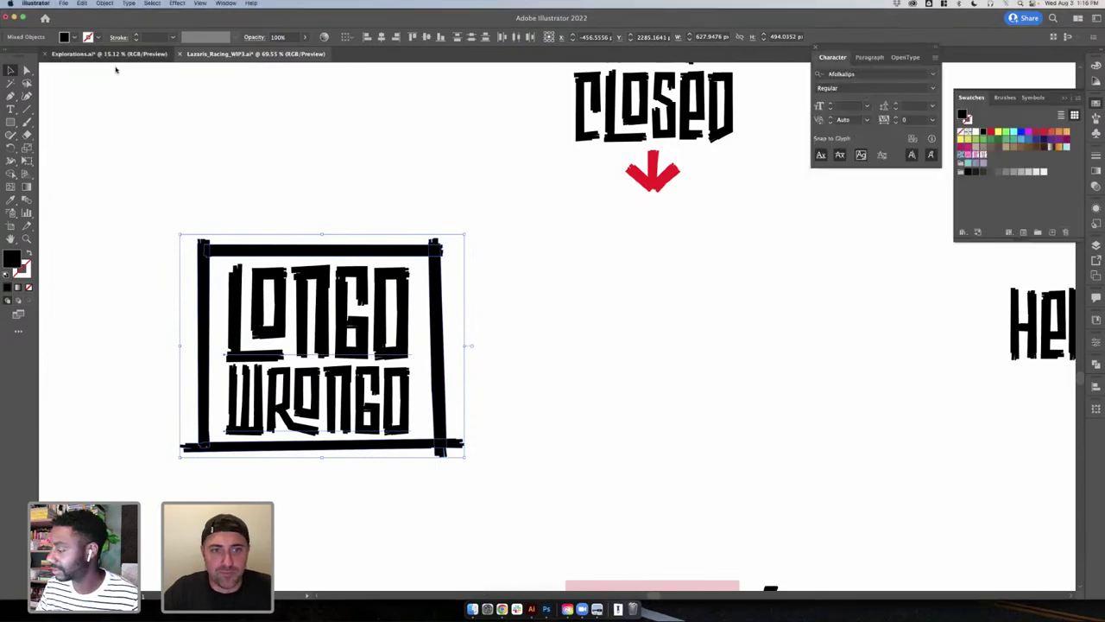
pyautogui.click(546, 609)
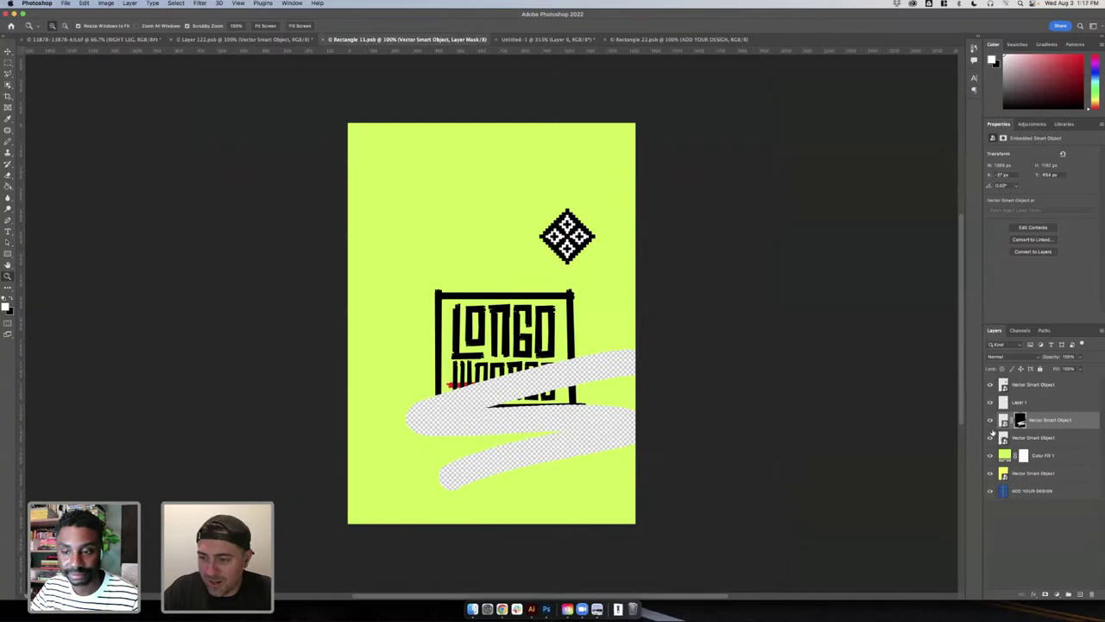
# - Hide the old logo layer, paste the copied logo as a Smart Object, and position it in the old logo's place
pyautogui.click(995, 437)
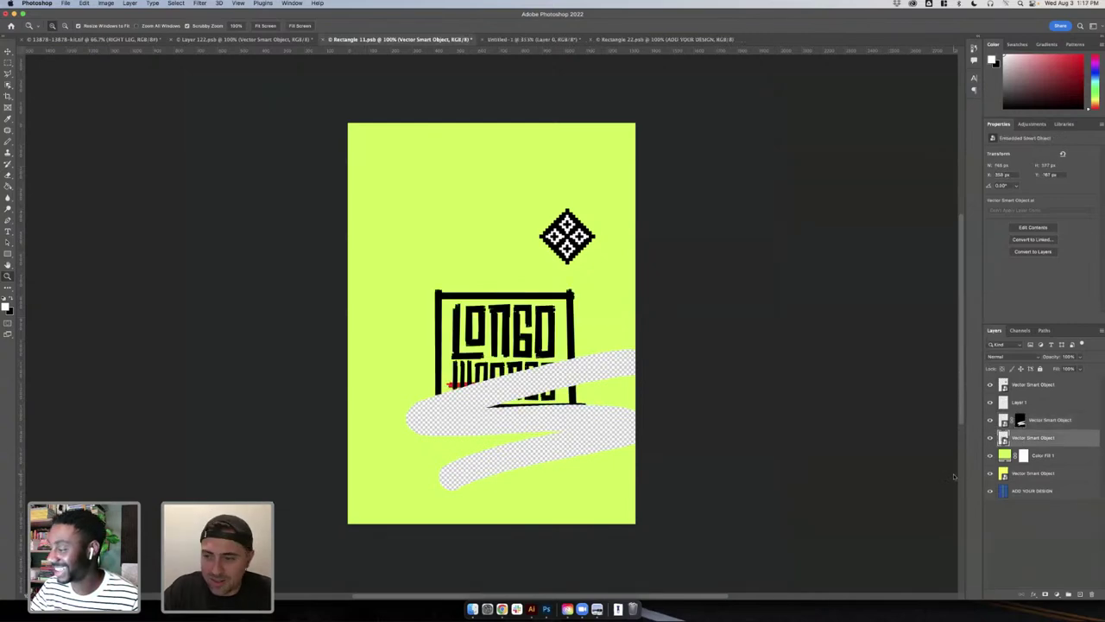
pyautogui.click(990, 438)
pyautogui.press('super+v')
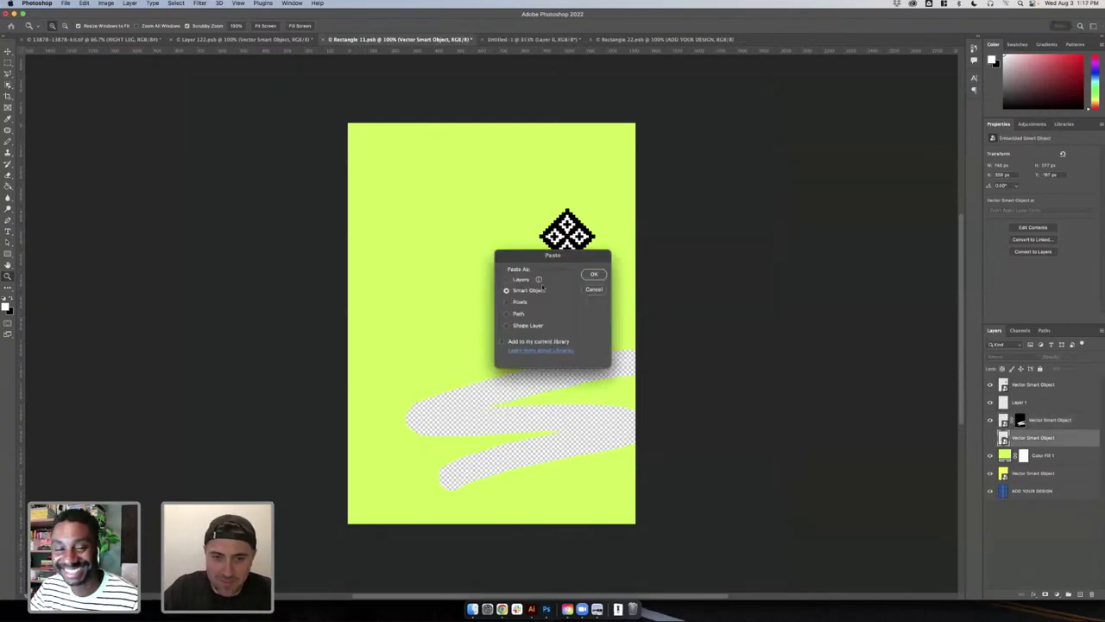
pyautogui.click(594, 274)
pyautogui.moveTo(558, 272); pyautogui.dragTo(568, 311)
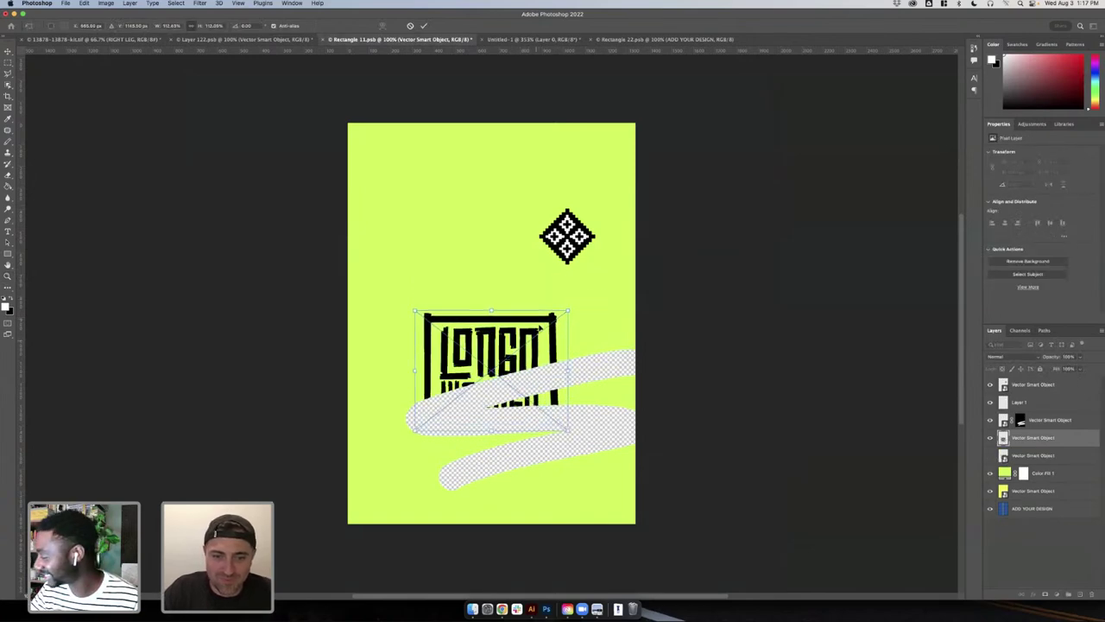
pyautogui.moveTo(539, 344); pyautogui.dragTo(557, 316)
pyautogui.press('Return')
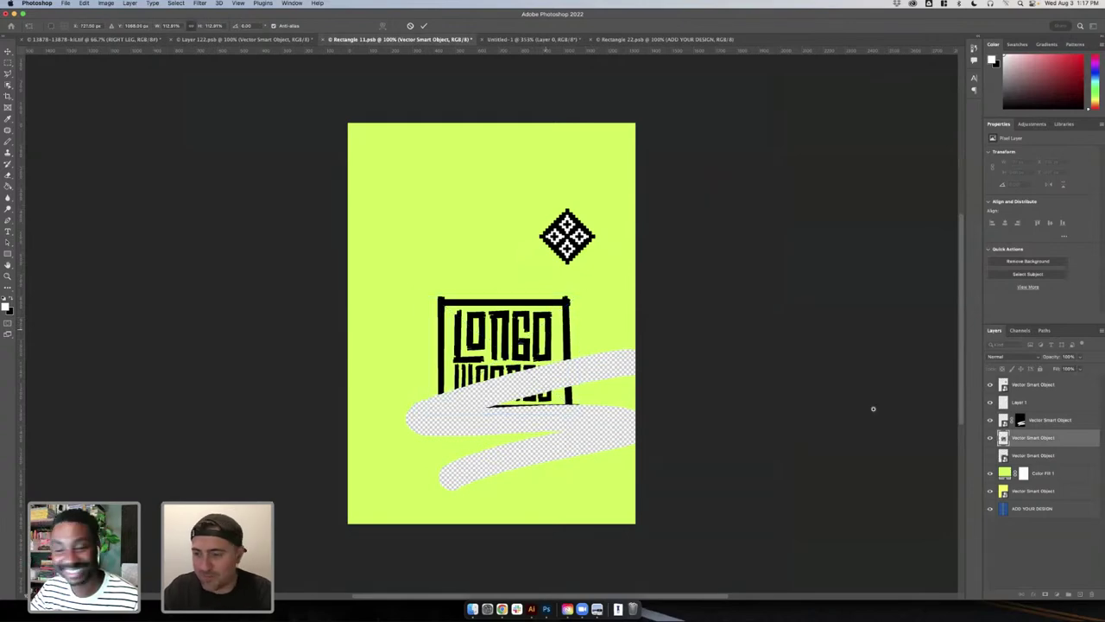
# - Try scaling the masked checkerboard layer down to about 77% and undo the scaling
pyautogui.click(1020, 422)
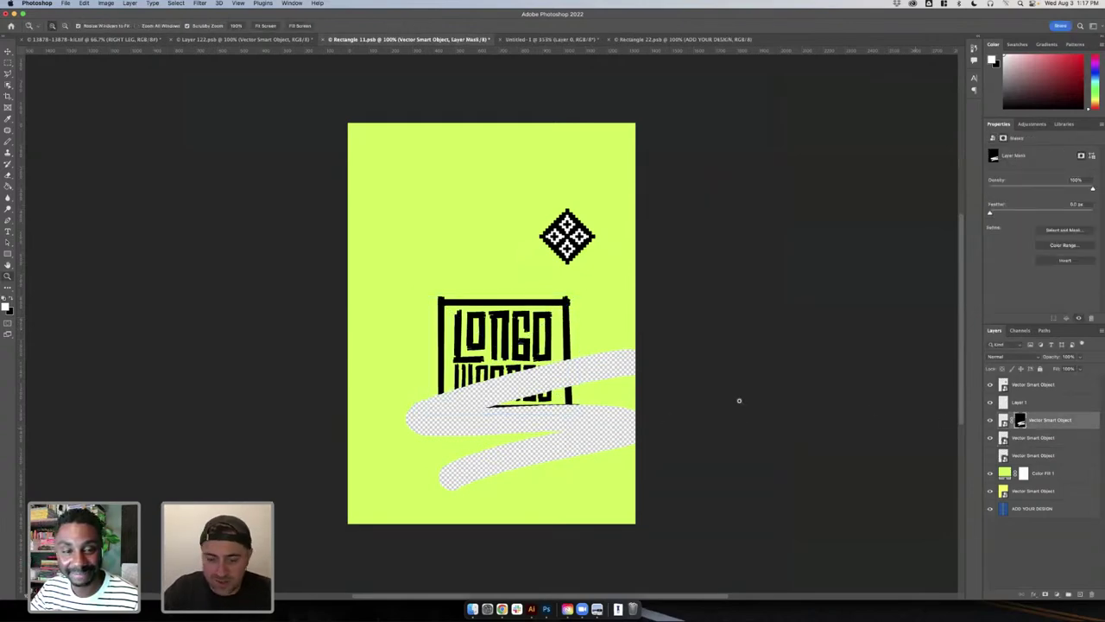
pyautogui.click(1005, 423)
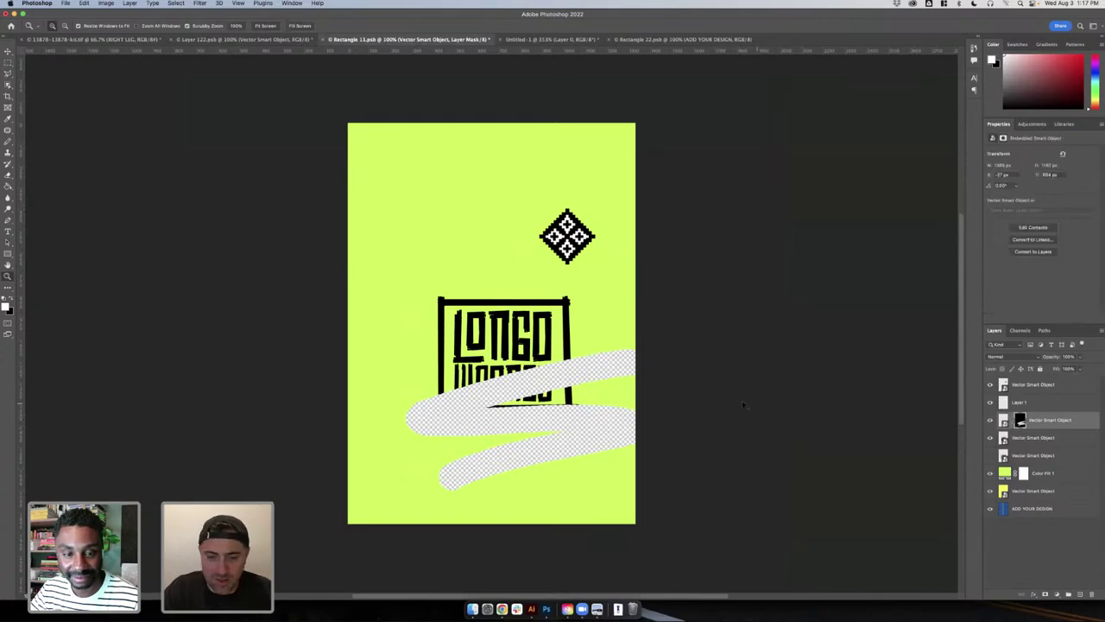
pyautogui.press('super+t')
pyautogui.moveTo(495, 524); pyautogui.dragTo(497, 475)
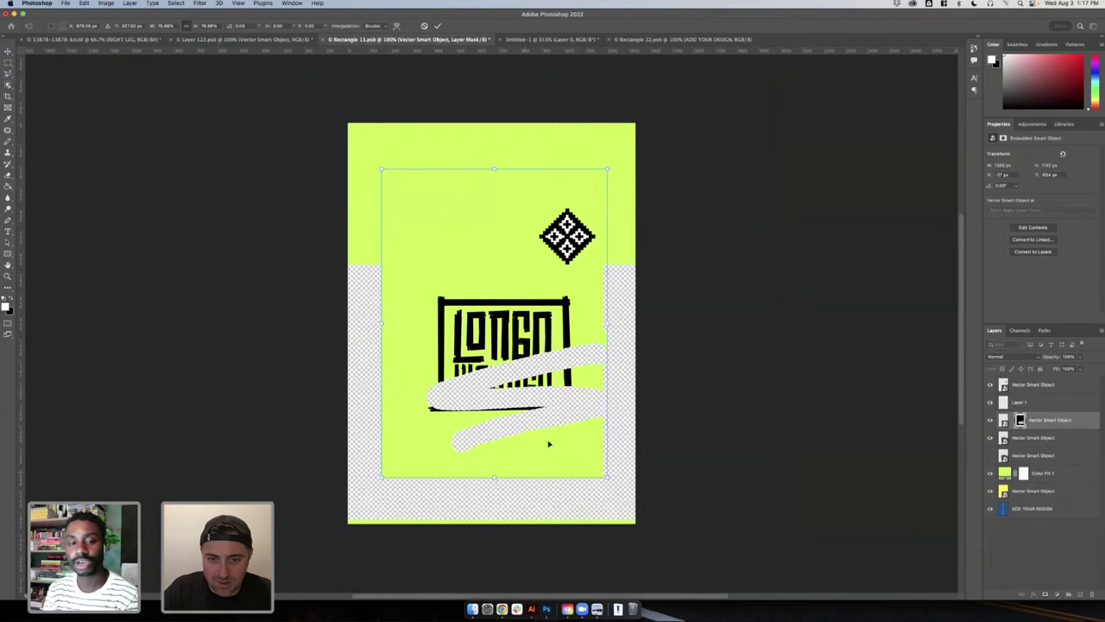
pyautogui.moveTo(547, 444); pyautogui.dragTo(577, 440)
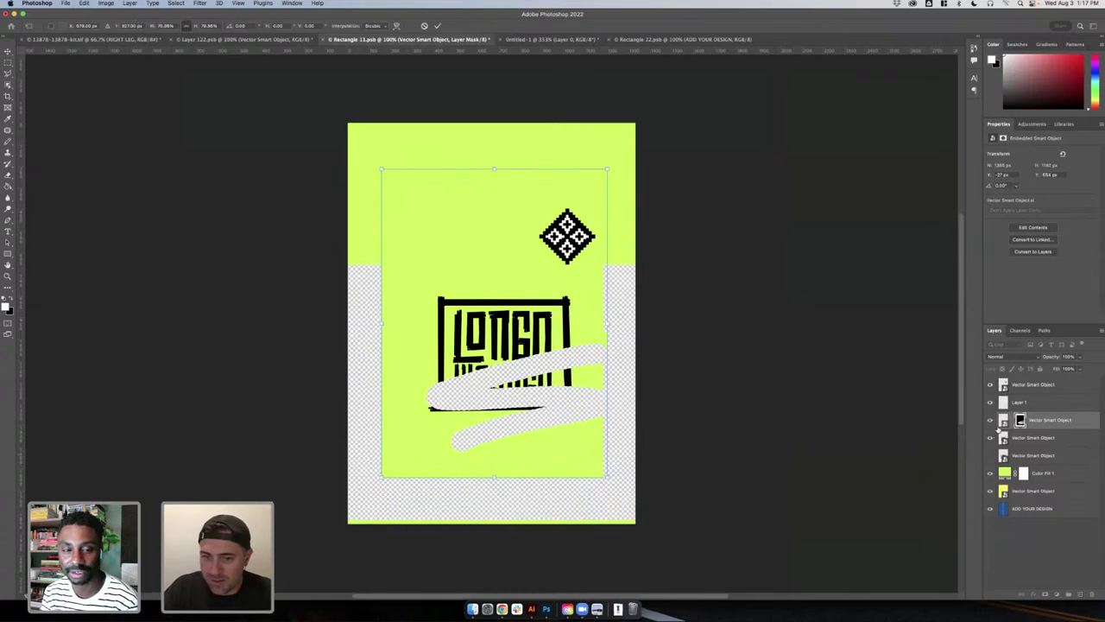
pyautogui.press('super+z')
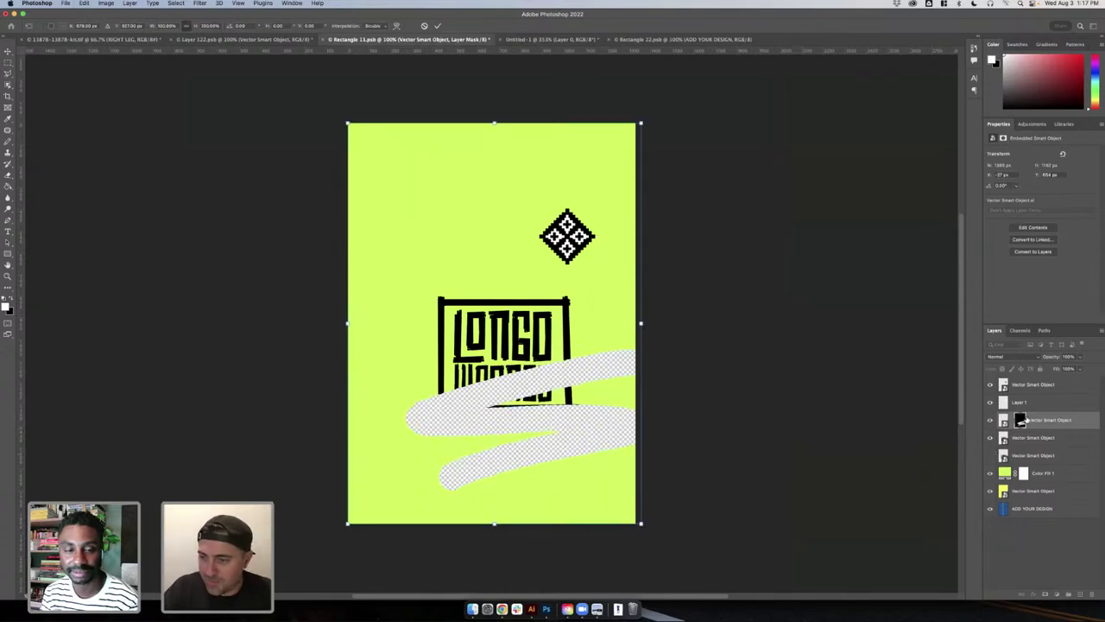
# - Move the checkerboard layer's mask to Layer 1, hide Layer 1, and give the checkerboard layer a new mask filled with black
pyautogui.moveTo(1021, 422); pyautogui.dragTo(1020, 401)
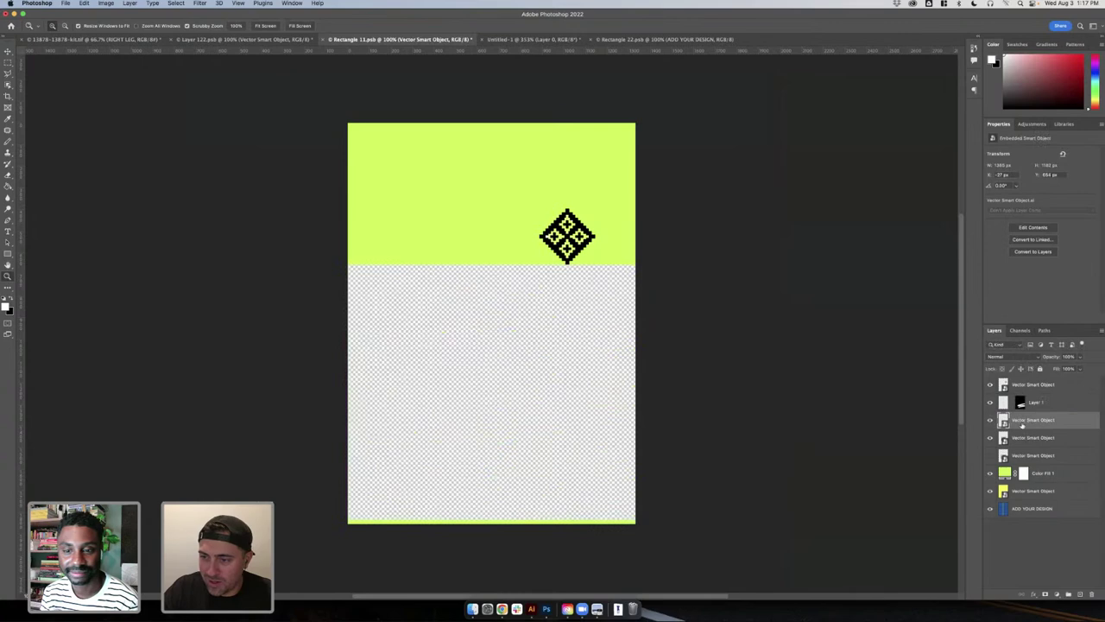
pyautogui.click(1054, 594)
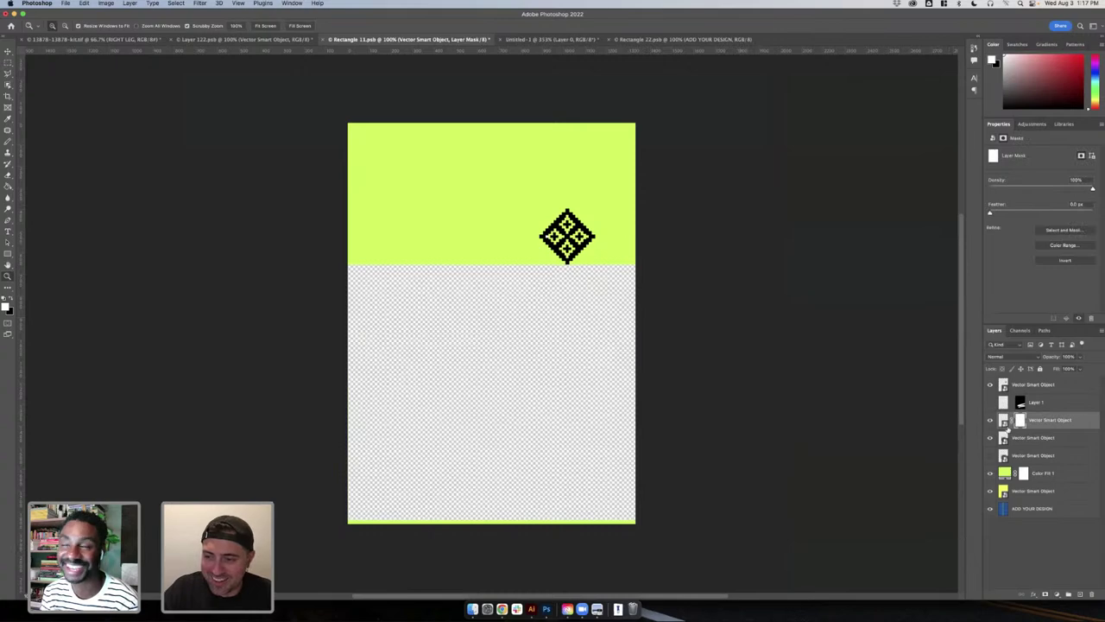
pyautogui.click(990, 421)
pyautogui.click(990, 421)
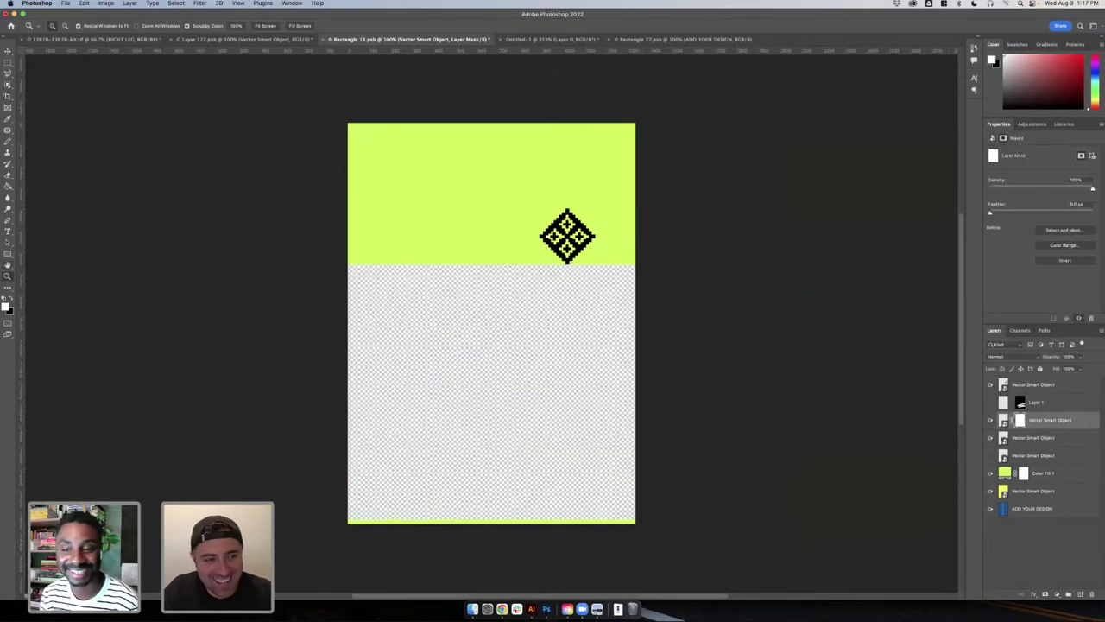
pyautogui.click(7, 186)
pyautogui.press('x')
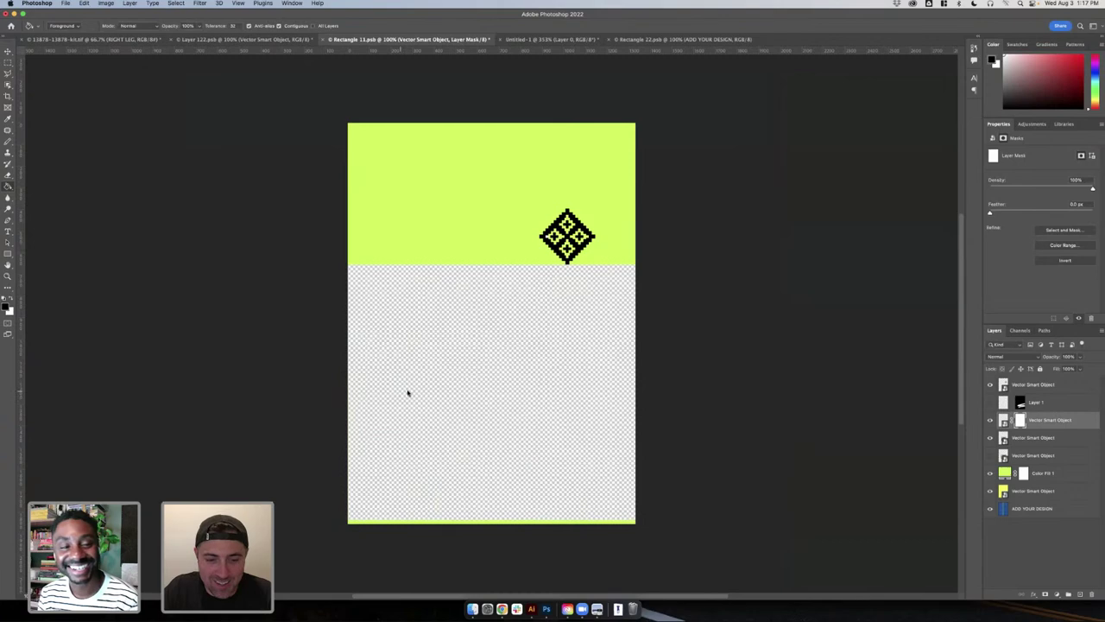
pyautogui.click(406, 389)
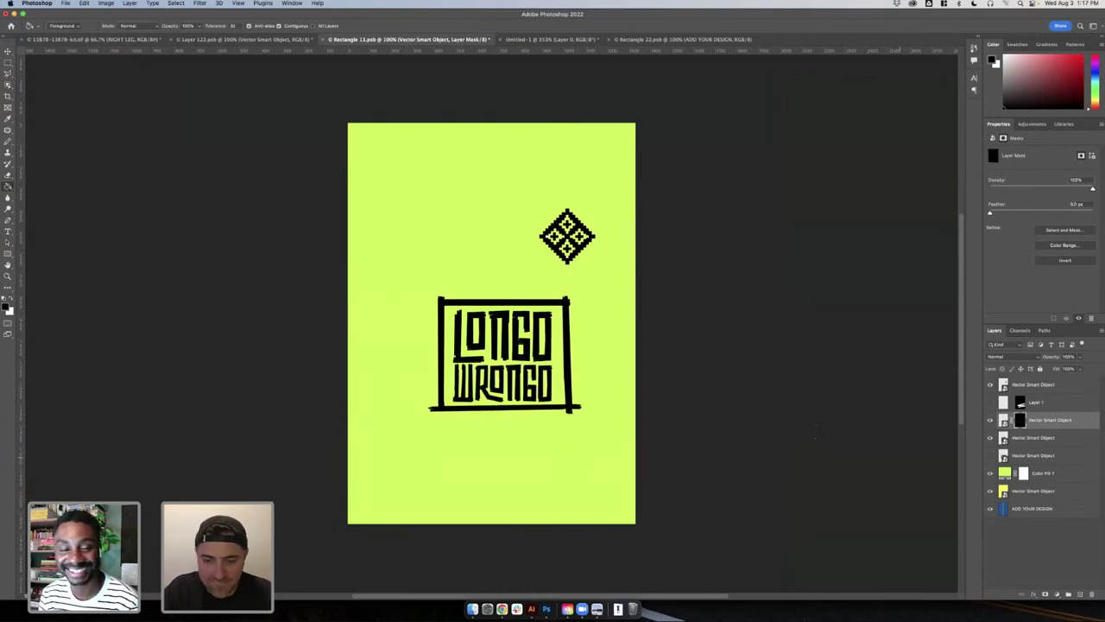
# - Paint a white zigzag with the Pencil tool on the checkerboard layer's mask across the shirt's lower half and save the artwork
pyautogui.press('b')
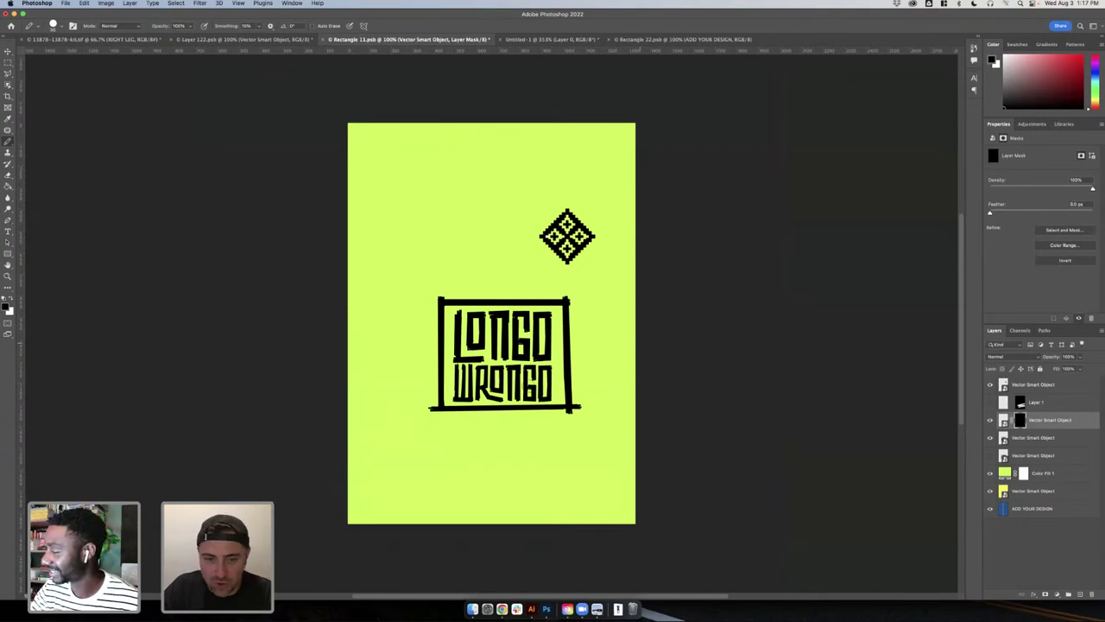
pyautogui.press('x')
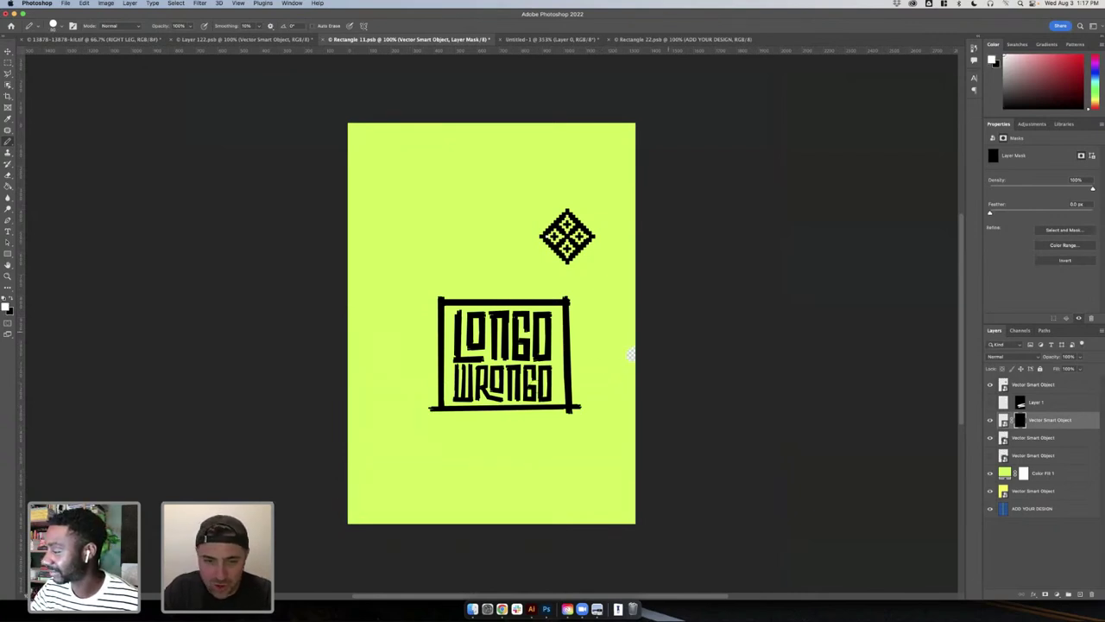
pyautogui.moveTo(631, 353)
pyautogui.mouseDown()
pyautogui.moveTo(379, 412)
pyautogui.moveTo(354, 481)
pyautogui.mouseUp()
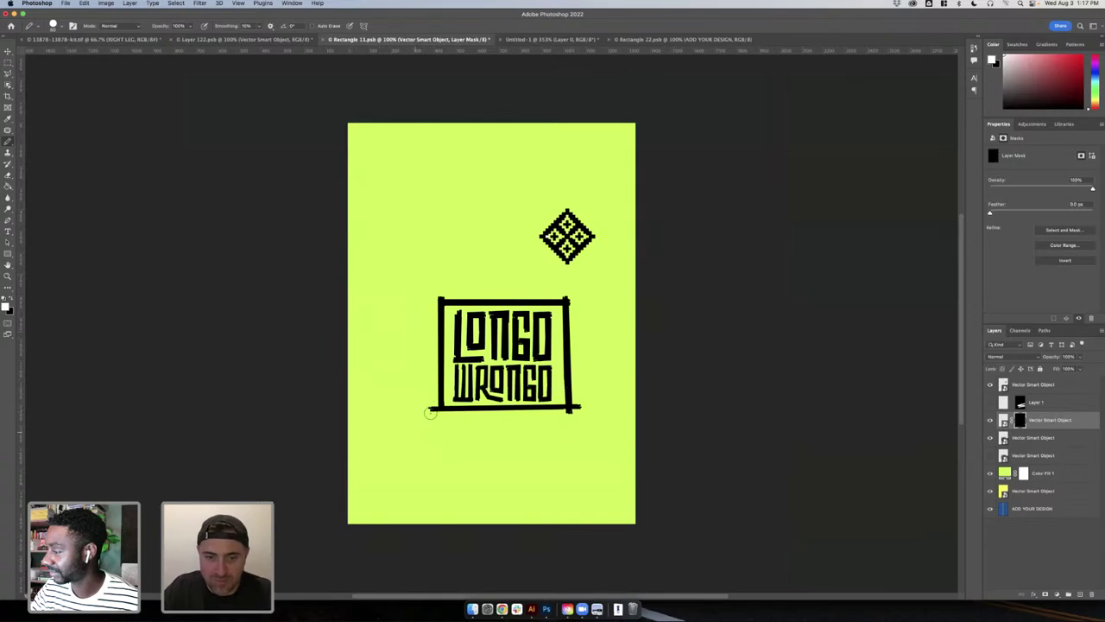
pyautogui.moveTo(614, 371)
pyautogui.mouseDown()
pyautogui.moveTo(483, 392)
pyautogui.moveTo(582, 428)
pyautogui.moveTo(568, 434)
pyautogui.moveTo(604, 476)
pyautogui.moveTo(436, 522)
pyautogui.mouseUp()
pyautogui.press('super+s')
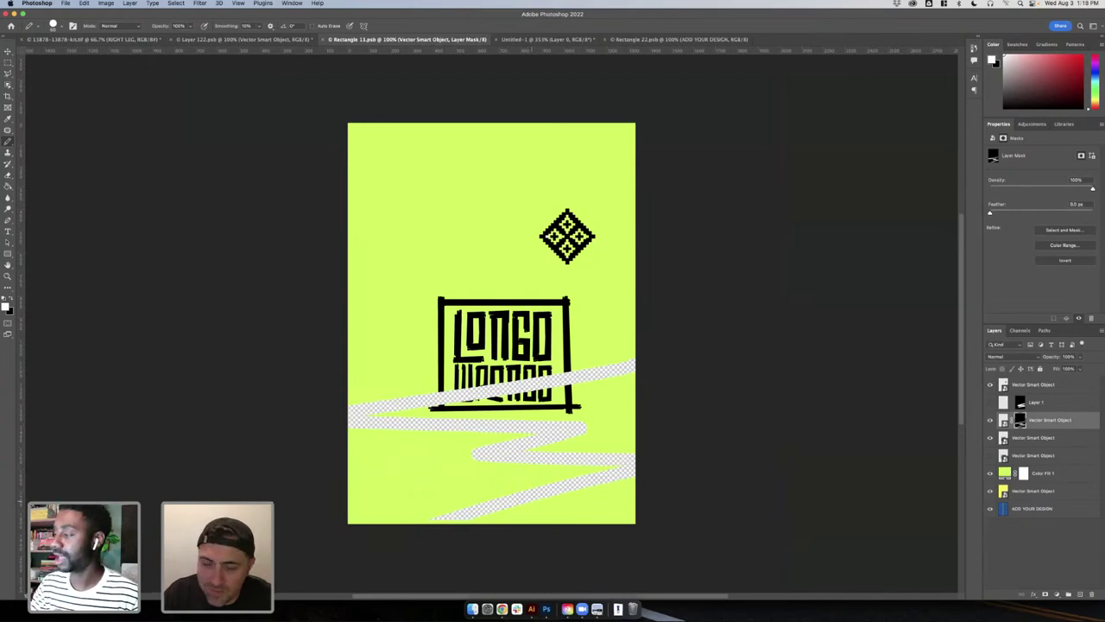
# - Review the kit mockup and other open documents, and compare the shirt artwork with the checkerboard layer hidden and shown
pyautogui.click(115, 41)
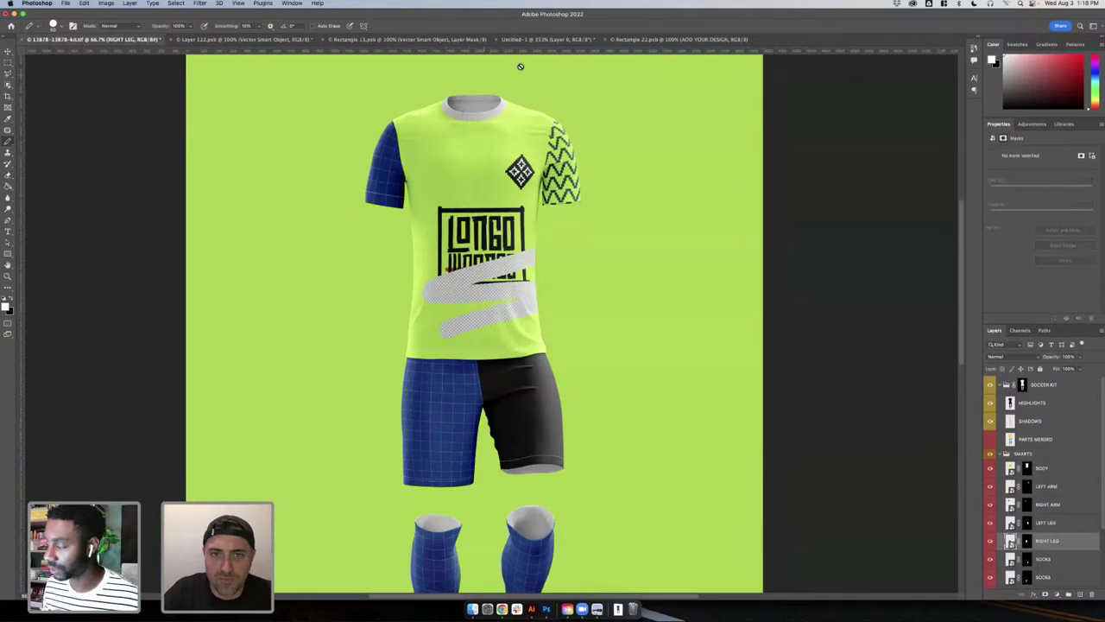
pyautogui.click(657, 39)
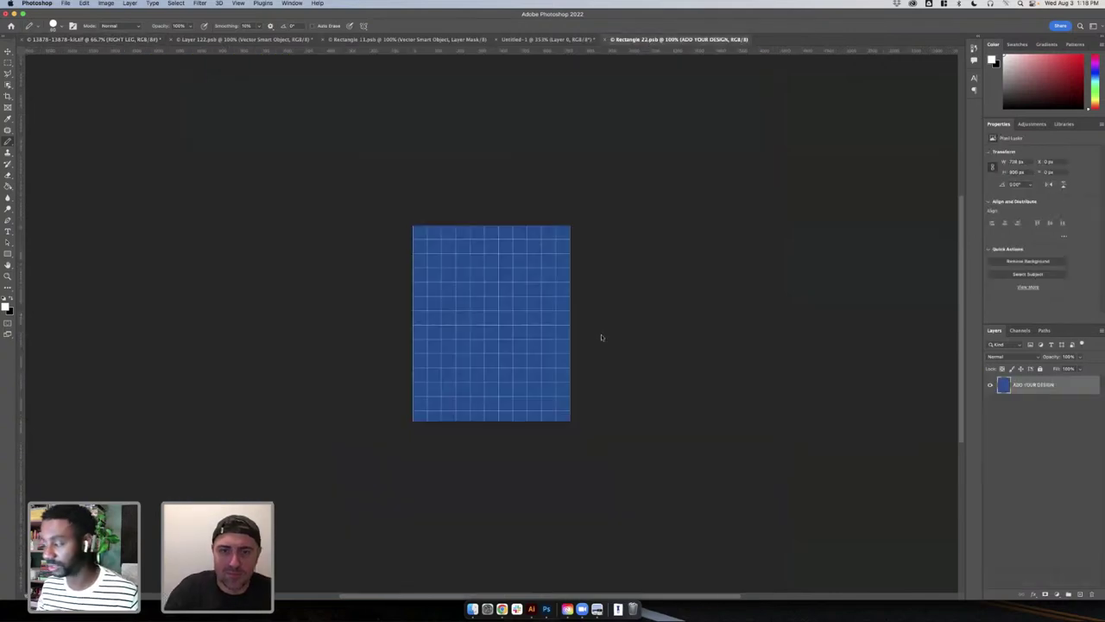
pyautogui.click(548, 39)
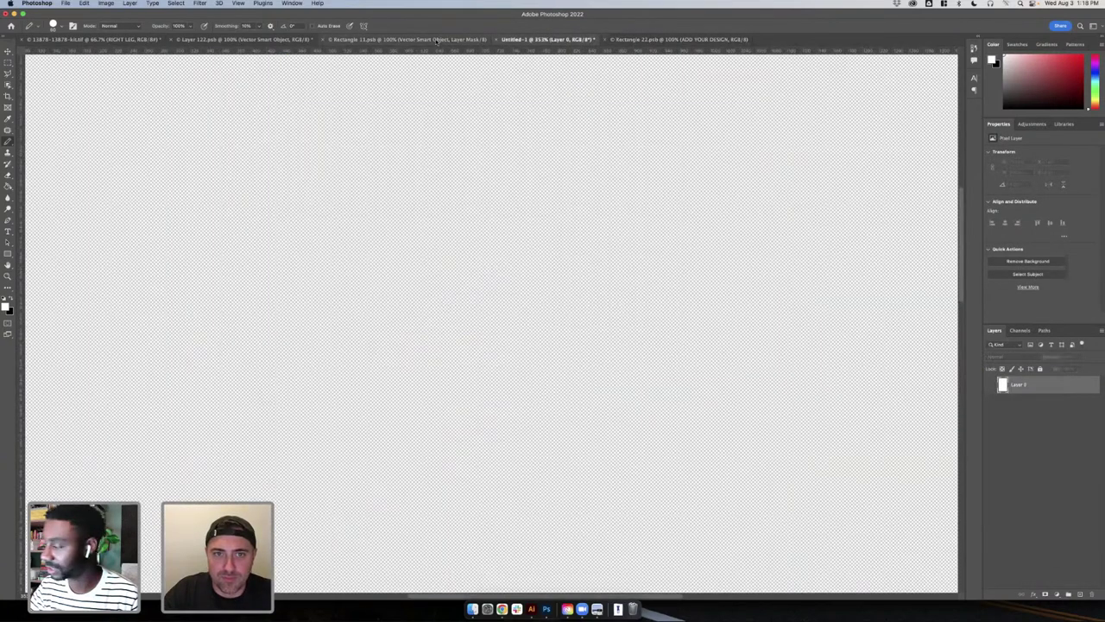
pyautogui.click(436, 39)
pyautogui.click(990, 420)
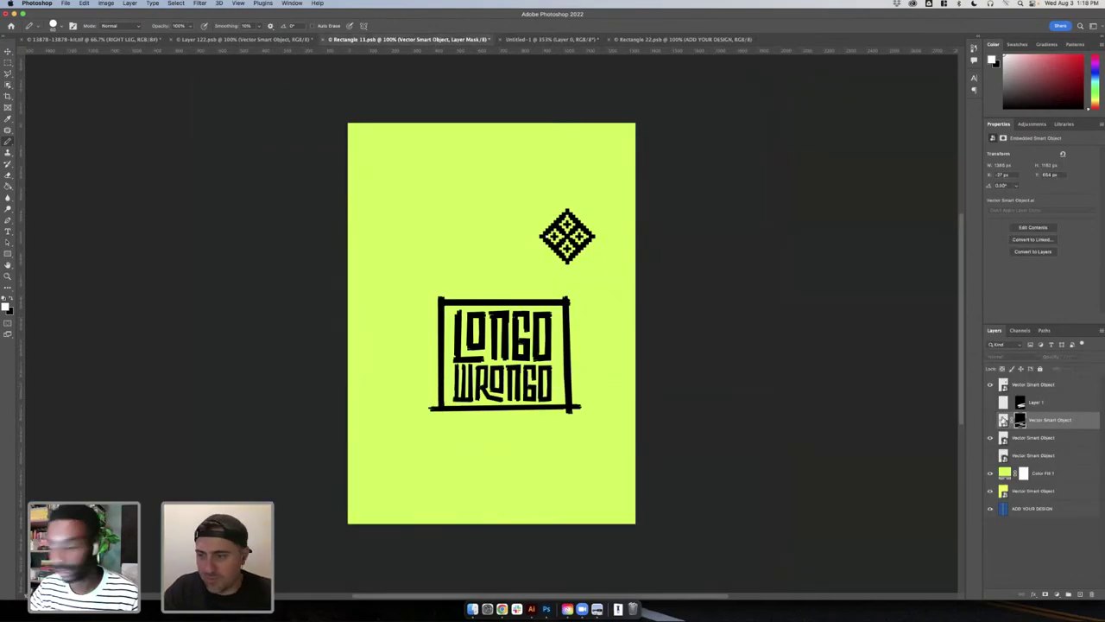
pyautogui.click(1019, 420)
pyautogui.click(990, 419)
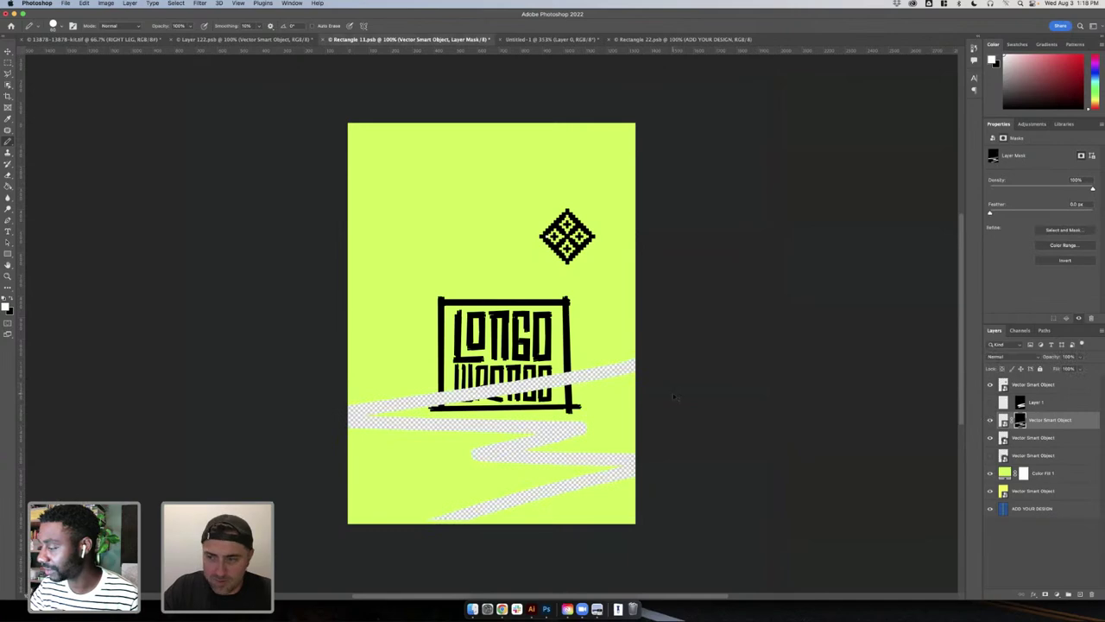
# - Undo the zigzag and repaint it in white on the mask, running from the shirt's right edge across the logo's lower part to the bottom-right corner
pyautogui.press('super+z')
pyautogui.press('super+shift+z')
pyautogui.press('super+z')
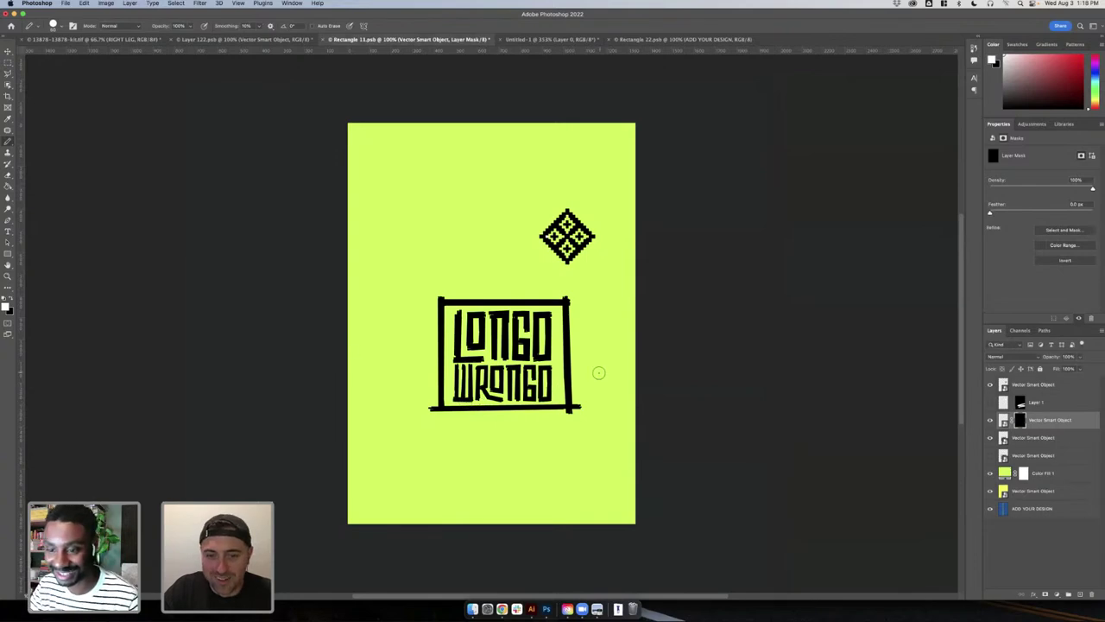
pyautogui.moveTo(630, 371)
pyautogui.mouseDown()
pyautogui.moveTo(359, 402)
pyautogui.moveTo(584, 415)
pyautogui.moveTo(477, 438)
pyautogui.moveTo(615, 456)
pyautogui.moveTo(540, 500)
pyautogui.mouseUp()
pyautogui.press('super+z')
pyautogui.moveTo(616, 389)
pyautogui.mouseDown()
pyautogui.moveTo(372, 401)
pyautogui.moveTo(590, 456)
pyautogui.moveTo(482, 468)
pyautogui.moveTo(497, 511)
pyautogui.mouseUp()
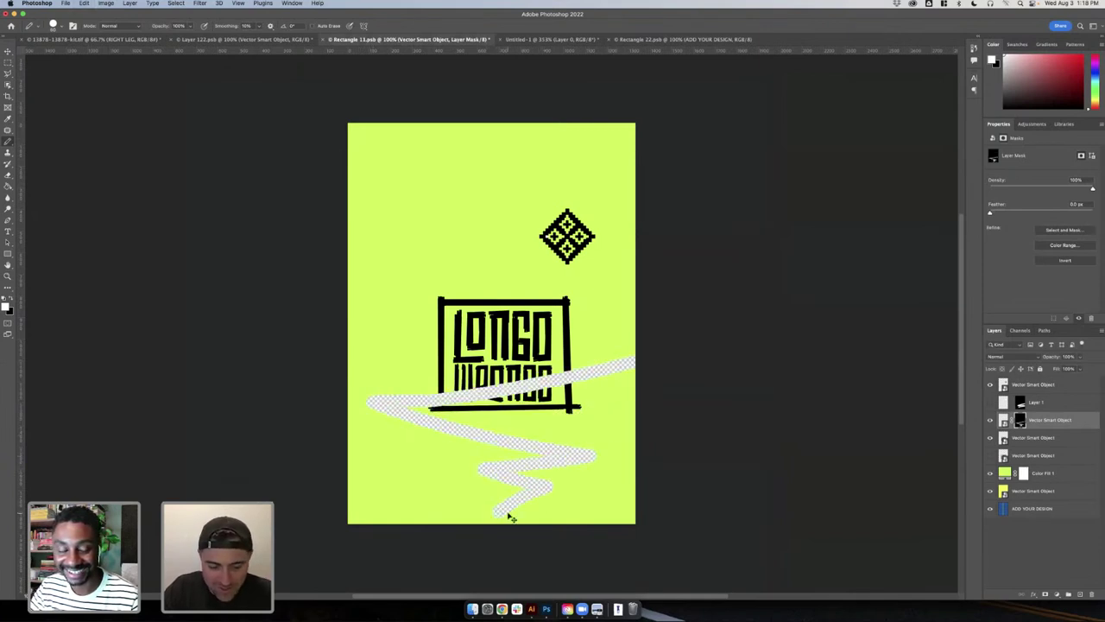
pyautogui.press('super+z')
pyautogui.moveTo(633, 363)
pyautogui.mouseDown()
pyautogui.moveTo(626, 442)
pyautogui.moveTo(560, 493)
pyautogui.moveTo(633, 512)
pyautogui.mouseUp()
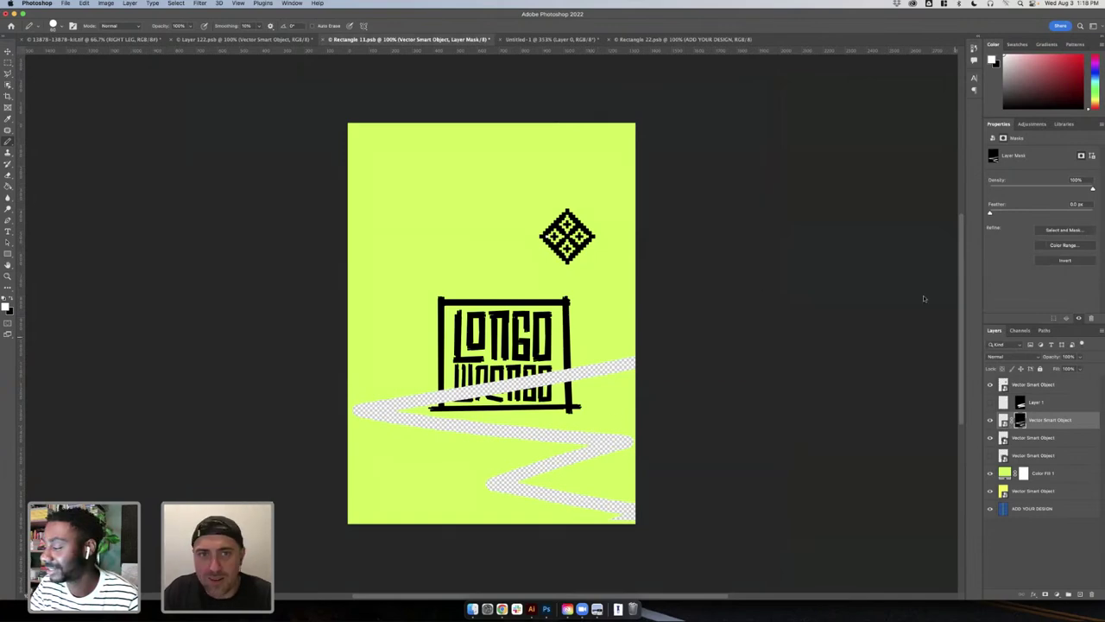
# - Show Layer 1 in Rectangle 11.psb and add a new empty layer directly above it
pyautogui.click(574, 43)
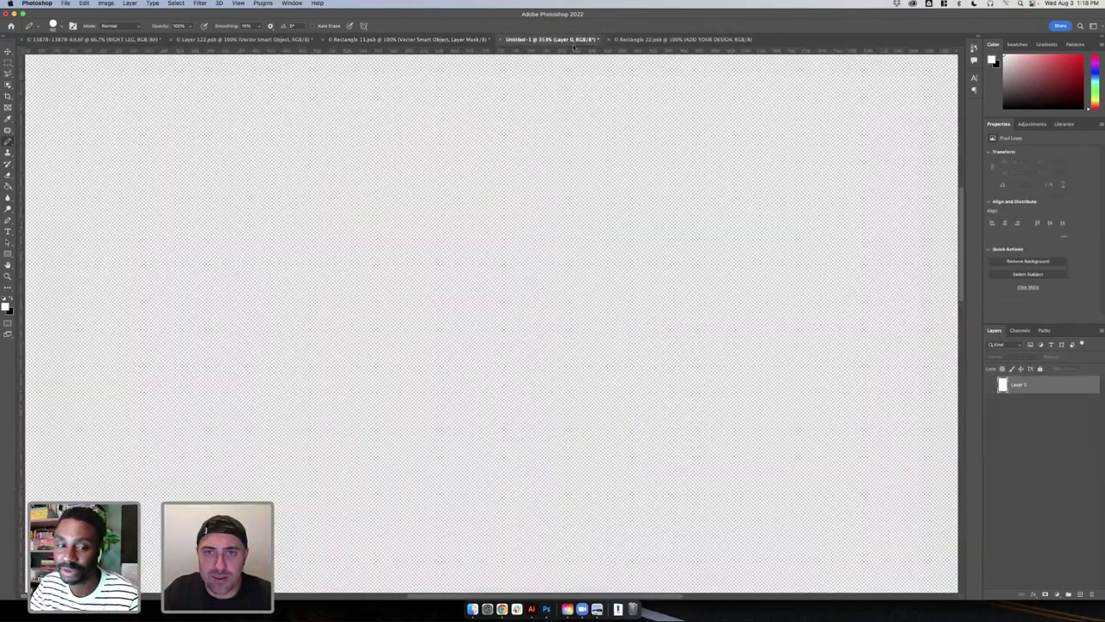
pyautogui.click(470, 40)
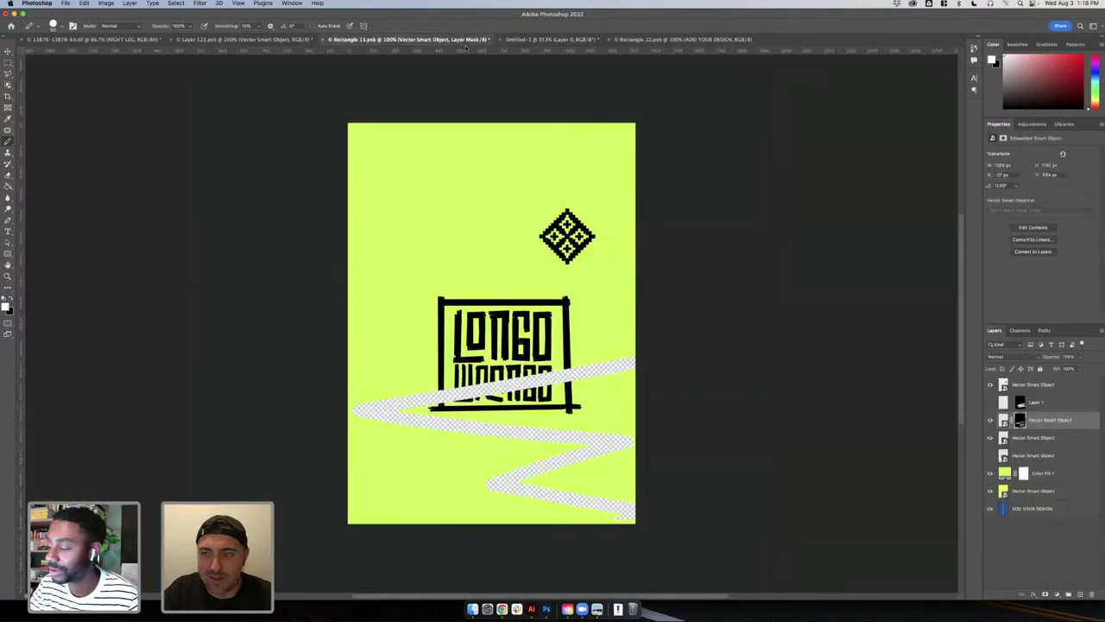
pyautogui.click(1024, 405)
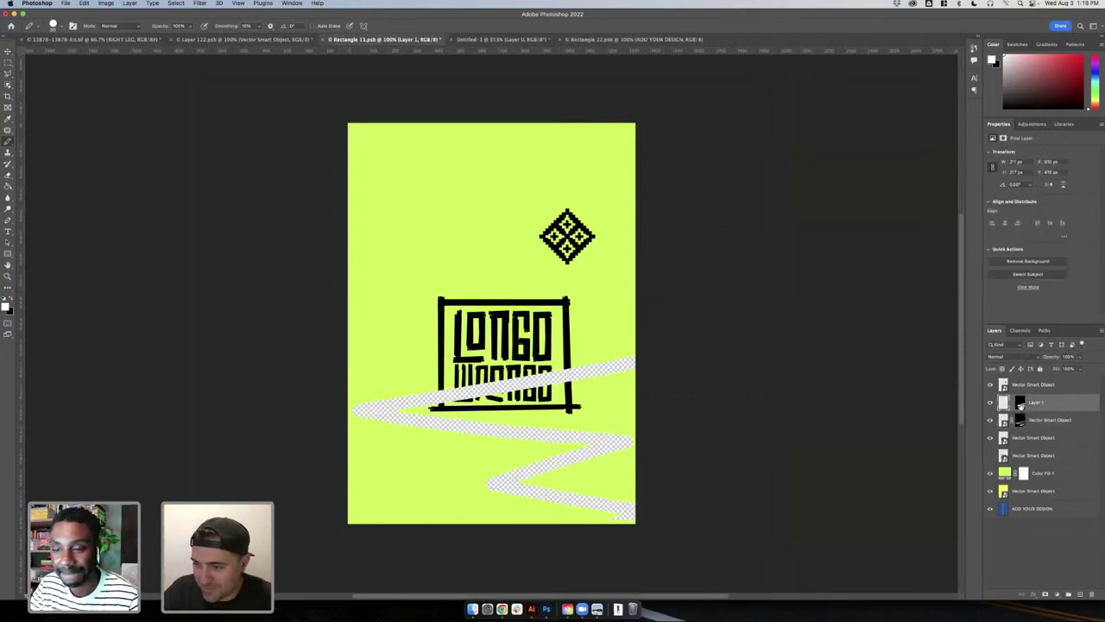
pyautogui.click(1078, 594)
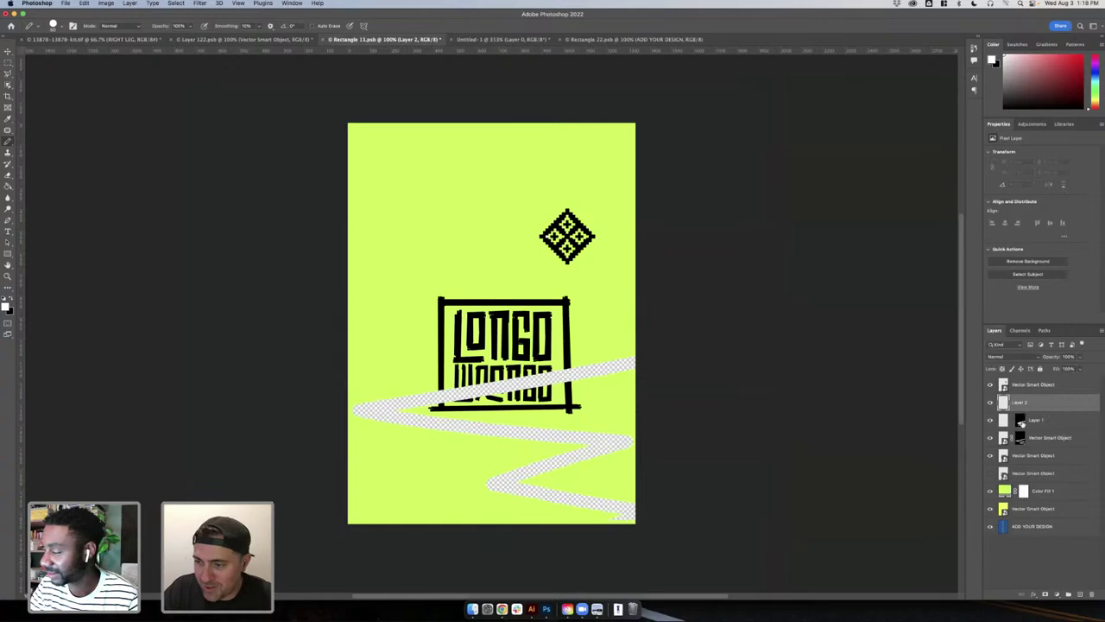
# - Move the zigzag mask from Layer 1 to Layer 2, save Rectangle 11.psb and check the kit mockup
pyautogui.moveTo(1021, 422); pyautogui.dragTo(1020, 402)
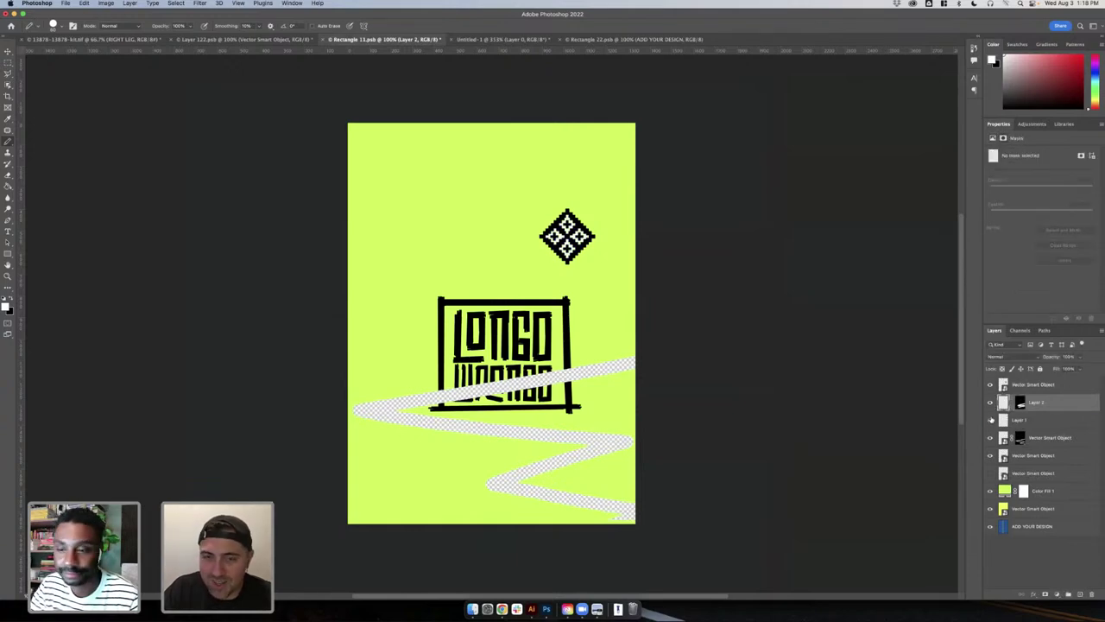
pyautogui.press('z')
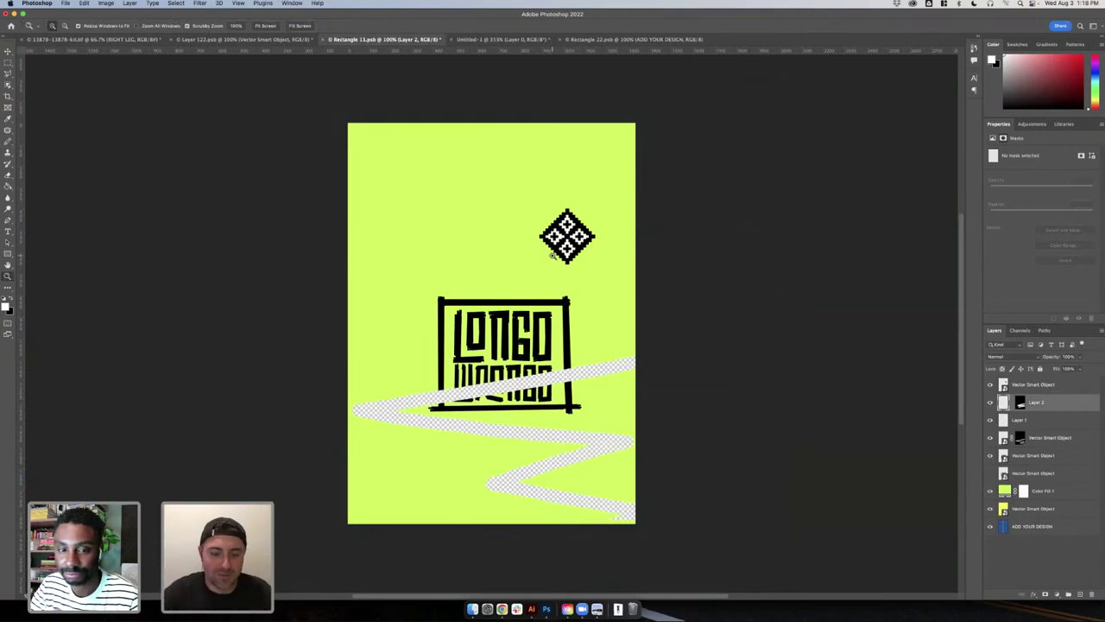
pyautogui.click(138, 40)
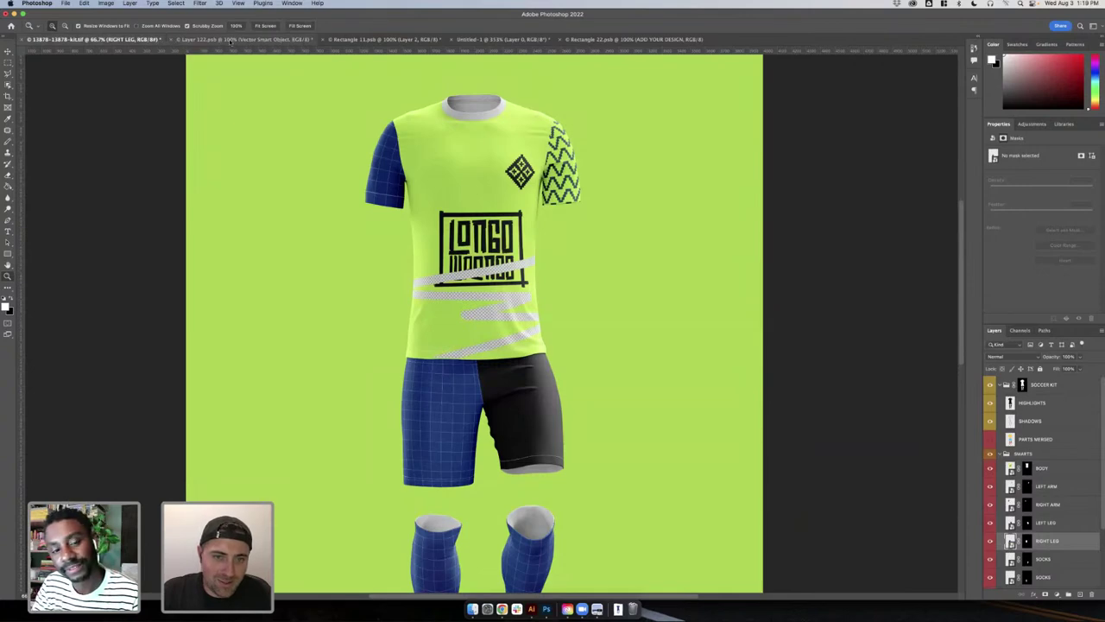
pyautogui.click(390, 39)
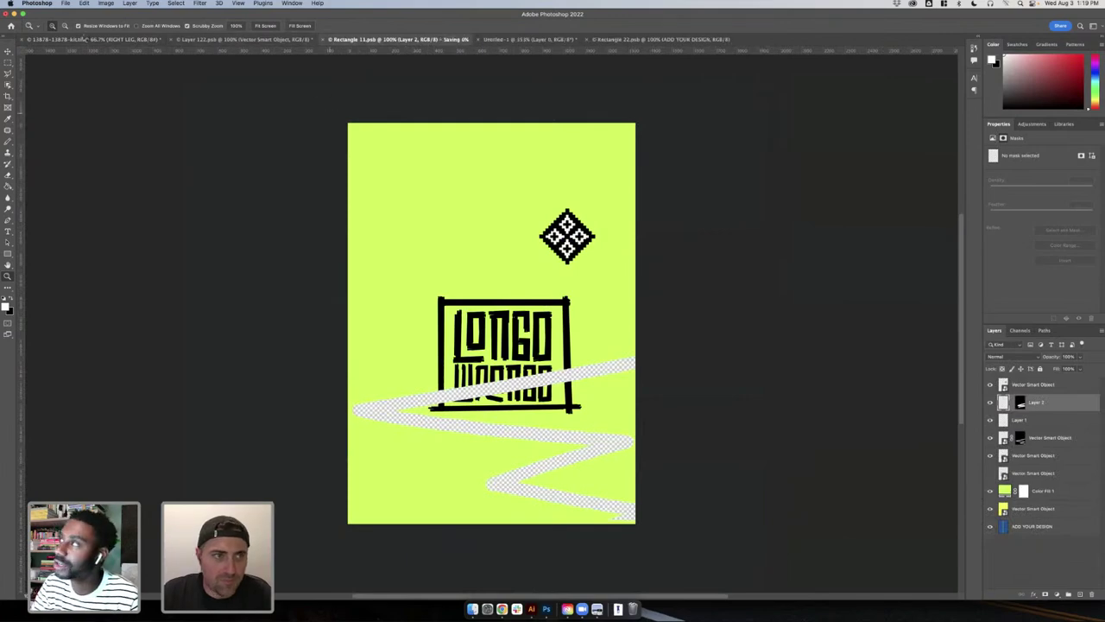
pyautogui.click(88, 40)
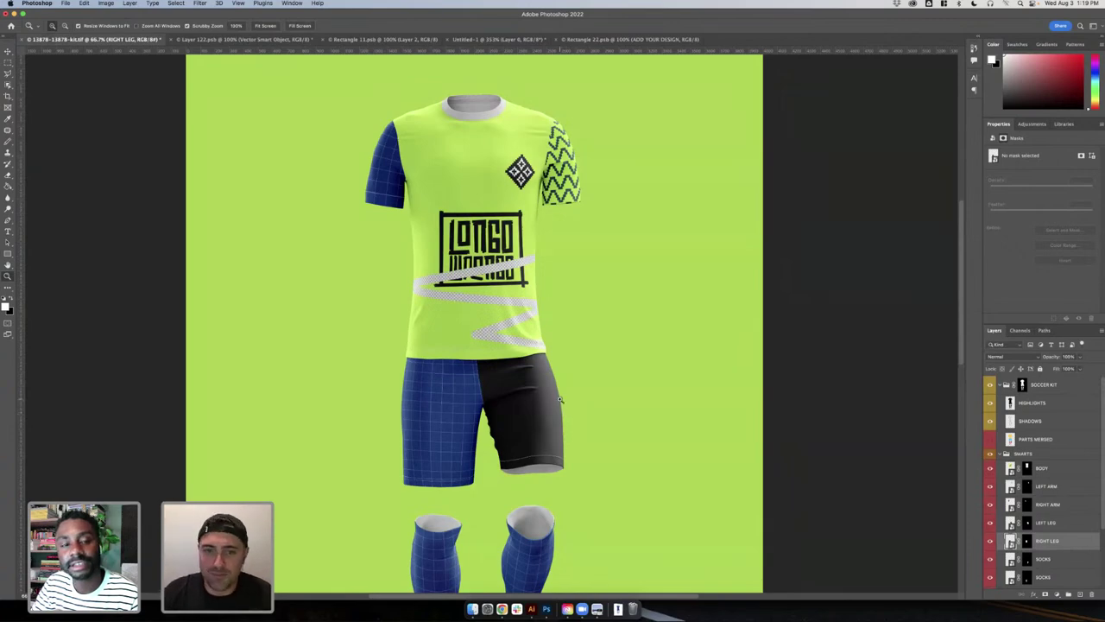
# - Look through the open shirt, pattern and blue grid documents and go back to the kit mockup
pyautogui.click(298, 39)
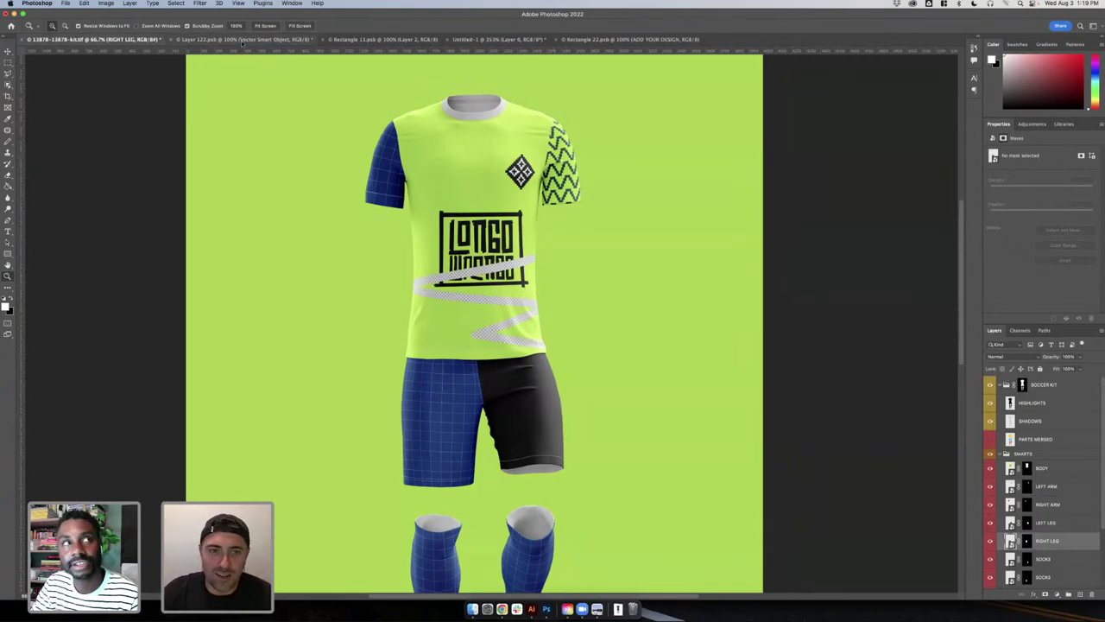
pyautogui.click(399, 40)
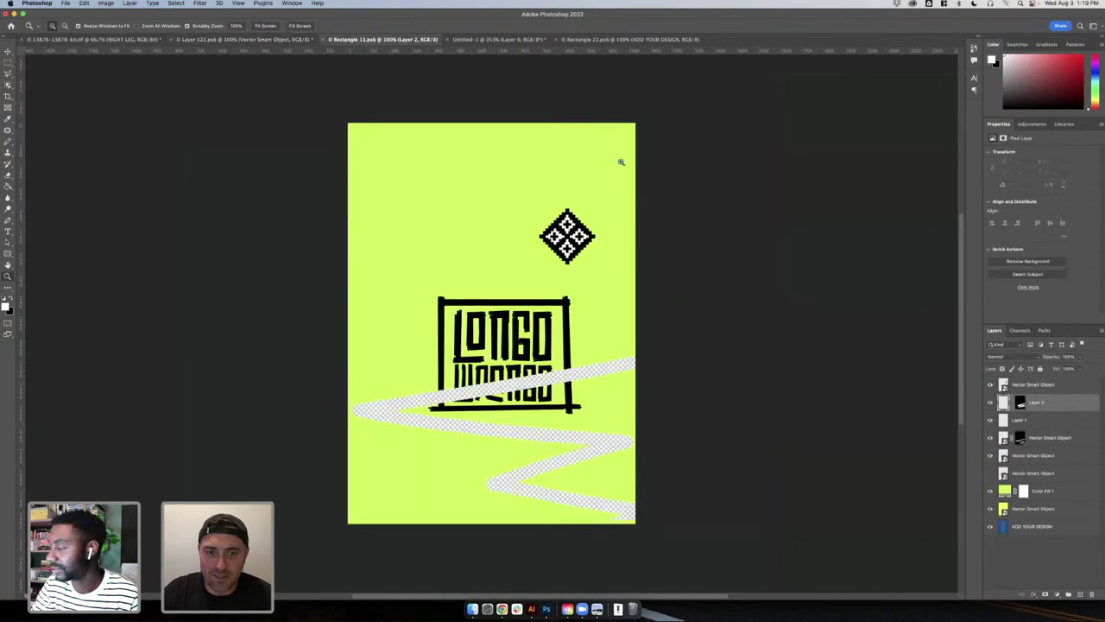
pyautogui.click(578, 40)
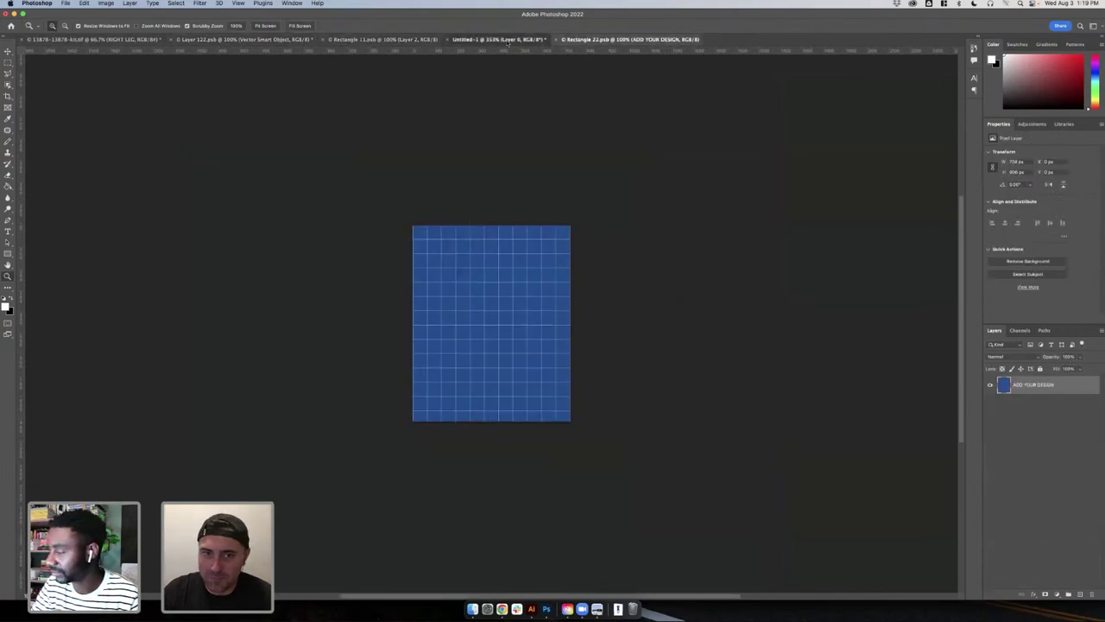
pyautogui.click(509, 40)
pyautogui.click(607, 40)
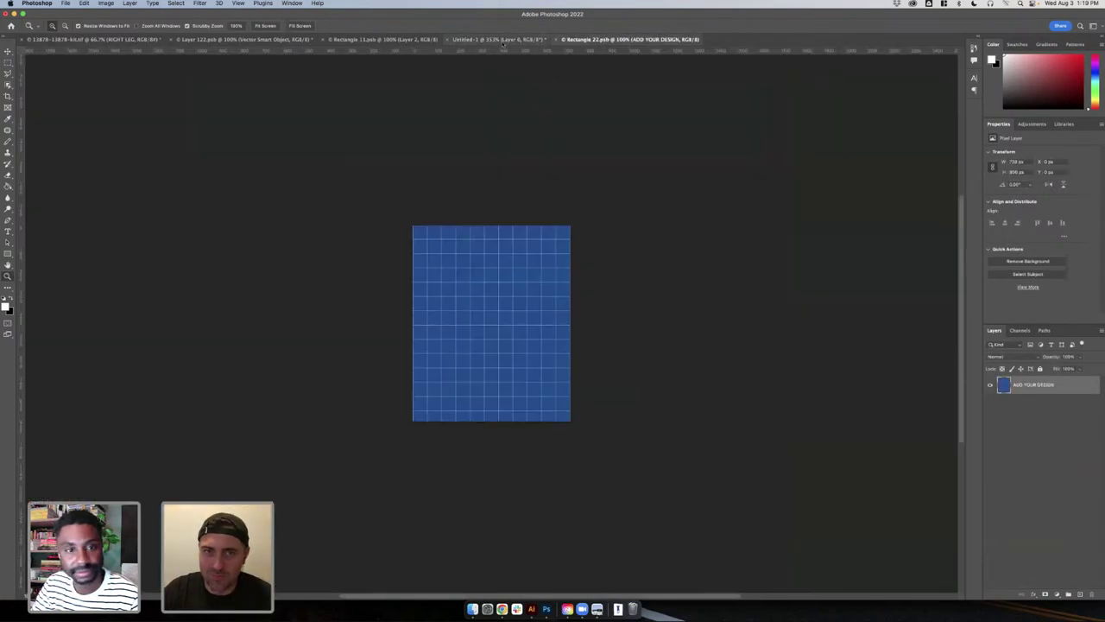
pyautogui.click(383, 40)
pyautogui.click(243, 39)
pyautogui.click(124, 40)
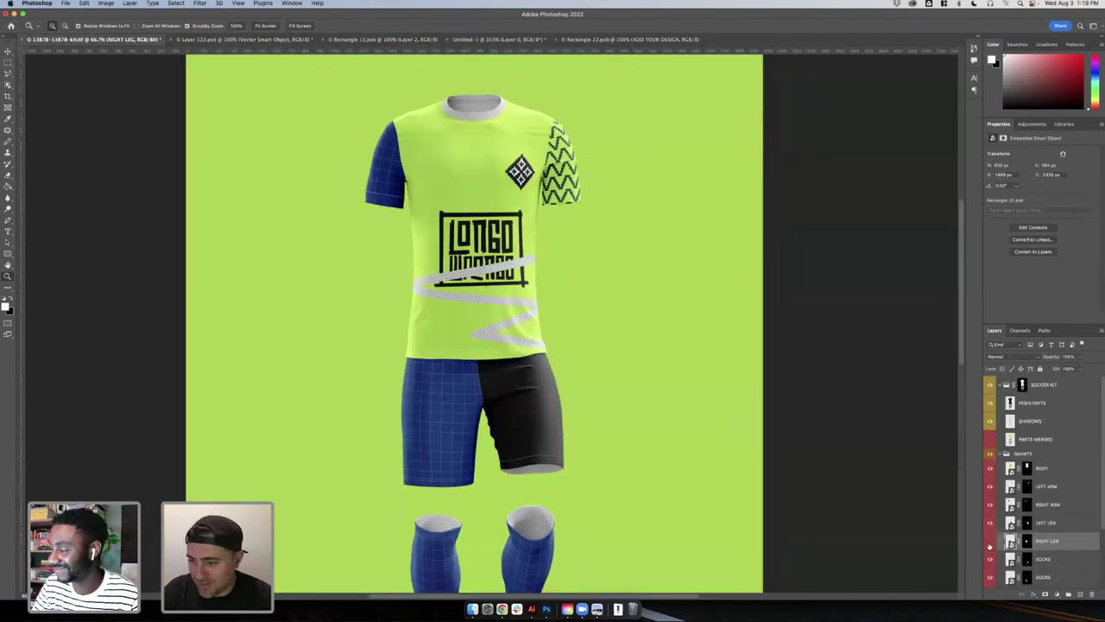
# - Toggle the LEFT ARM layer's visibility to identify the sleeve and open its smart object contents
pyautogui.click(990, 486)
pyautogui.click(990, 486)
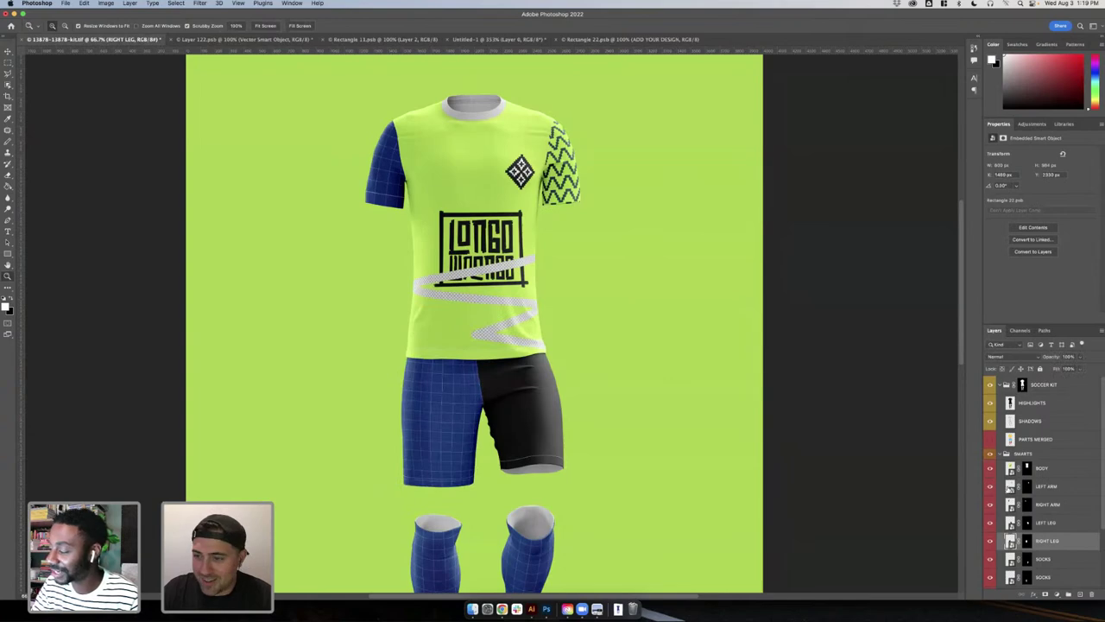
pyautogui.doubleClick(1010, 486)
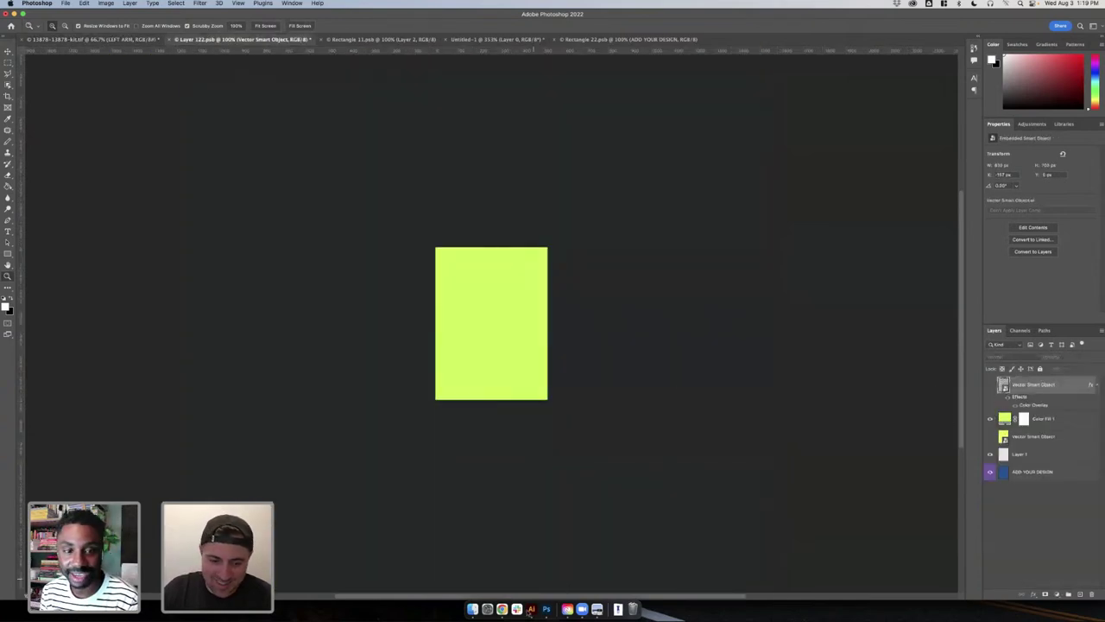
# - Switch to Illustrator's Explorations.ai and add the text "Your name here" below the logo studies in PPMondwest-Regular, matching VIX.io
pyautogui.click(531, 609)
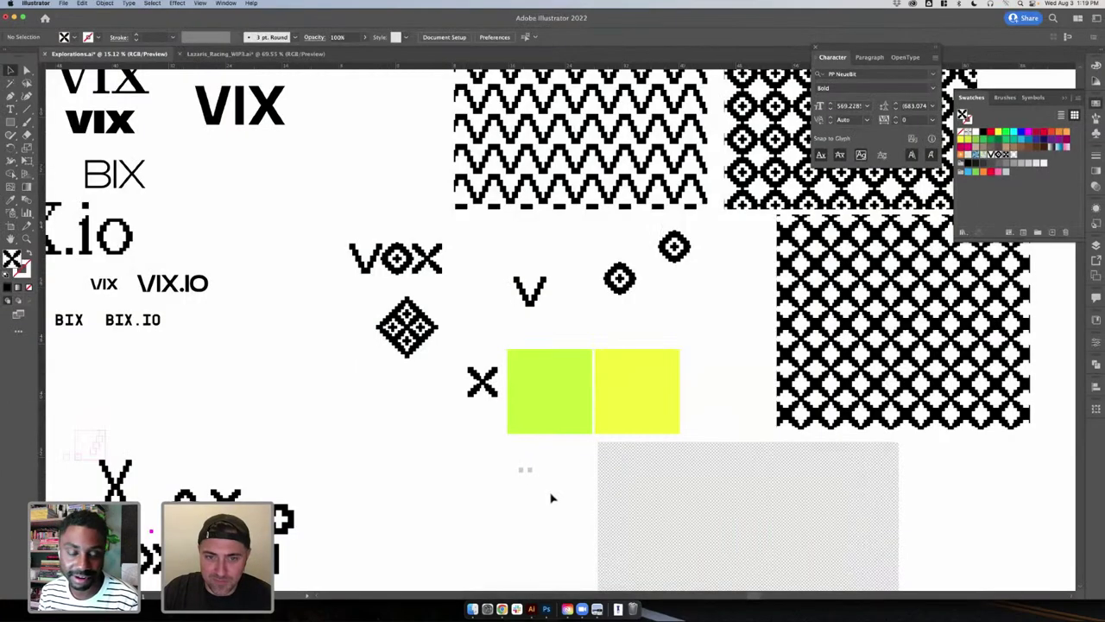
pyautogui.scroll(-3, 360, 328)
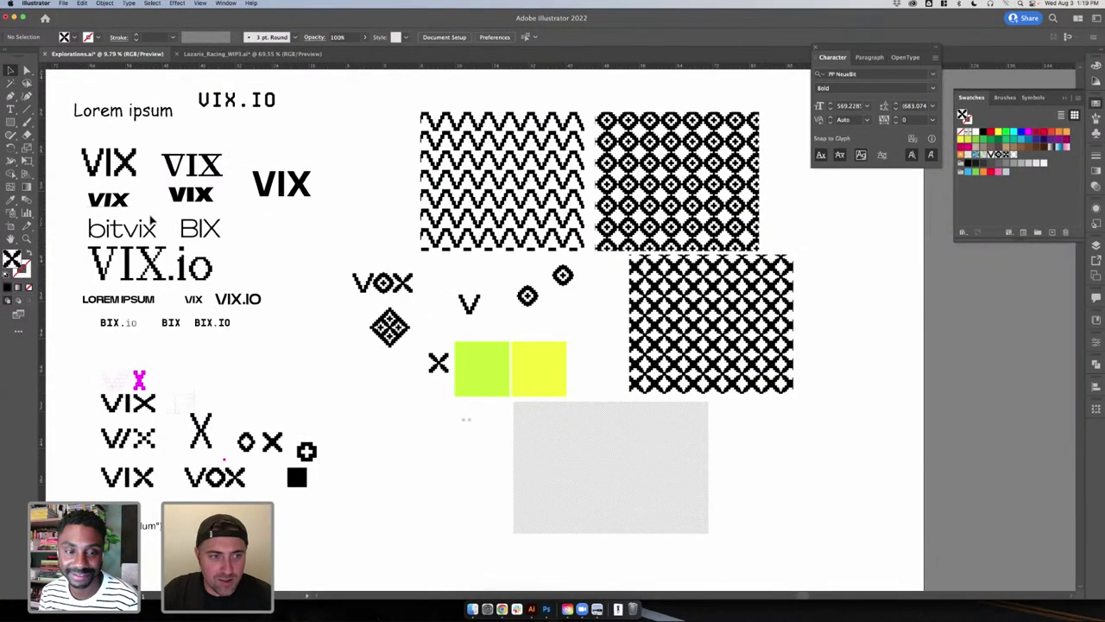
pyautogui.click(151, 271)
pyautogui.doubleClick(149, 272)
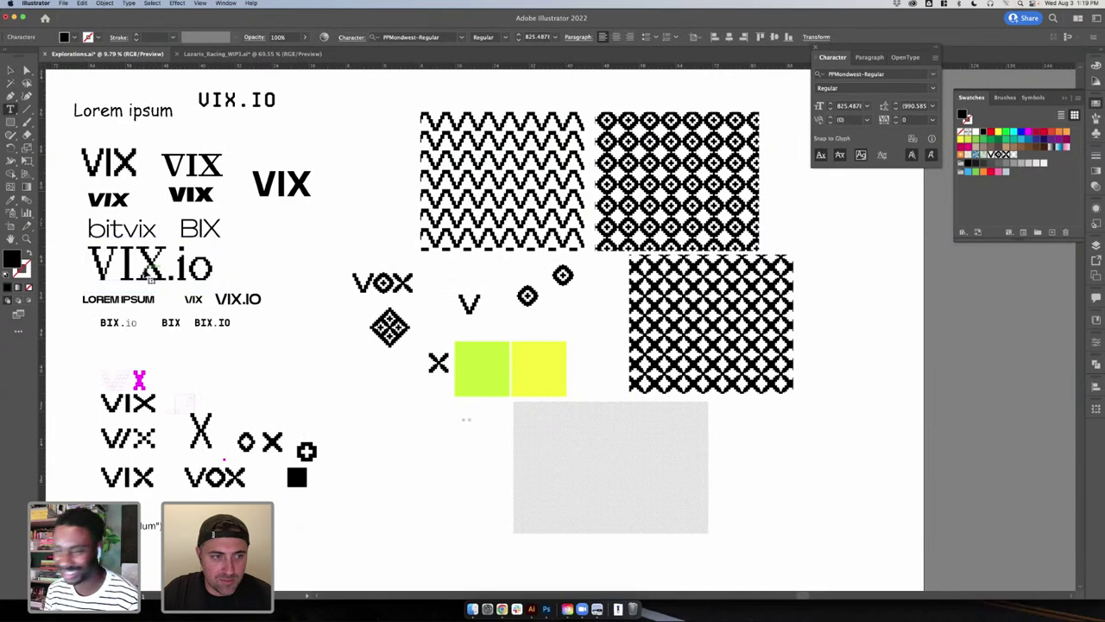
pyautogui.click(11, 70)
pyautogui.click(234, 251)
pyautogui.moveTo(183, 279); pyautogui.dragTo(455, 499)
pyautogui.tripleClick(455, 499)
pyautogui.write('Youre')
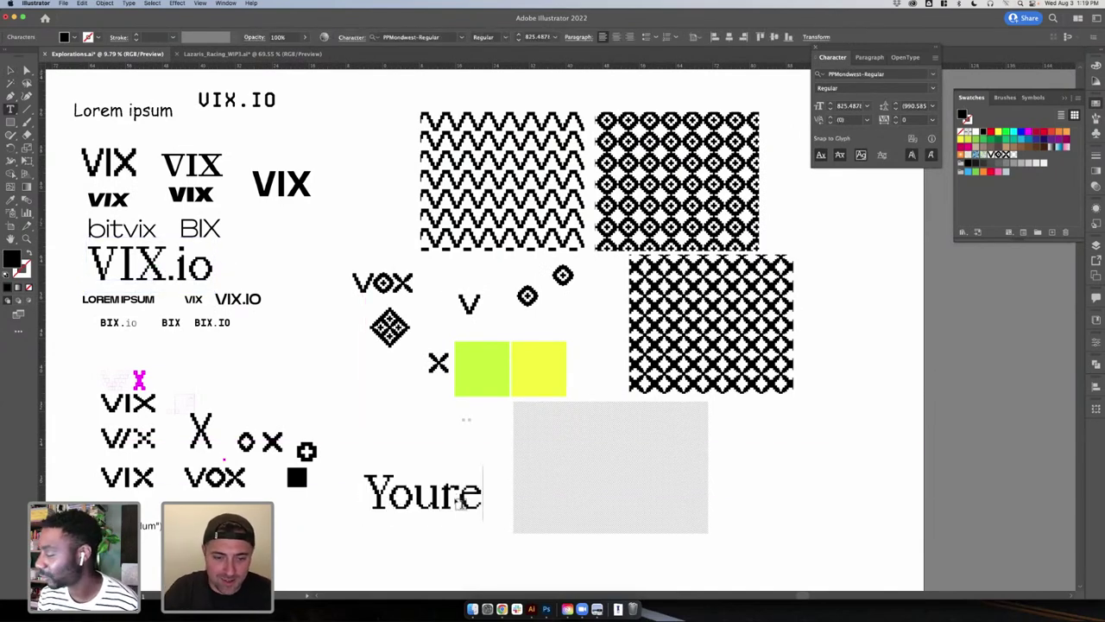
pyautogui.press('BackSpace')
pyautogui.write('name here')
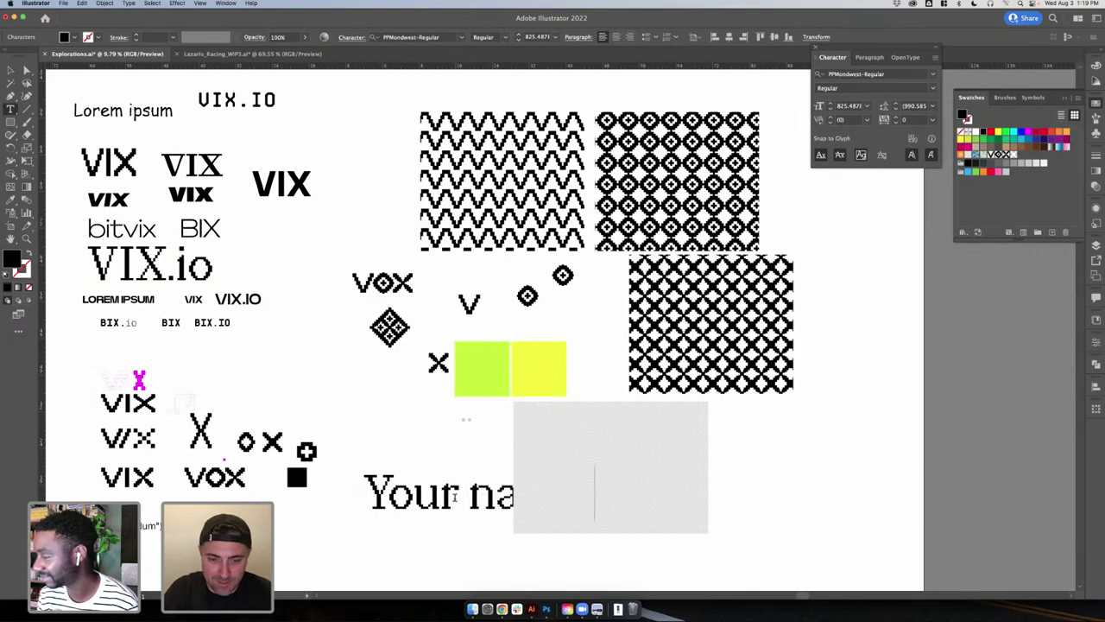
# - Replace the new text with "Place Logo Here" and move it into the free area below the gray checkerboard block
pyautogui.press('super+a')
pyautogui.press('BackSpace')
pyautogui.write('_')
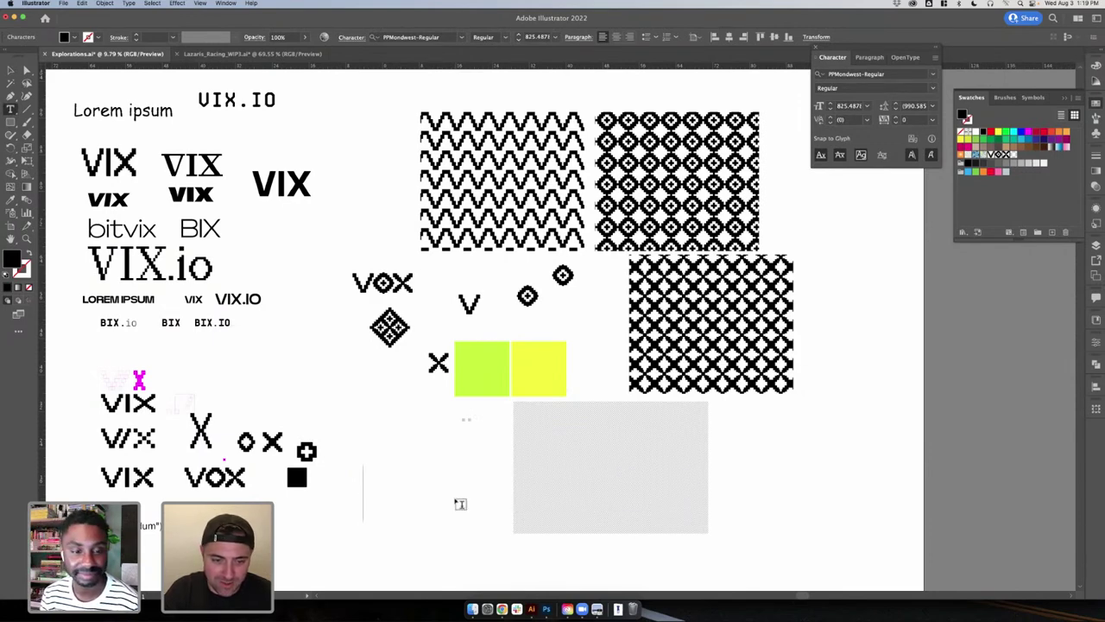
pyautogui.write('Place Logo Here')
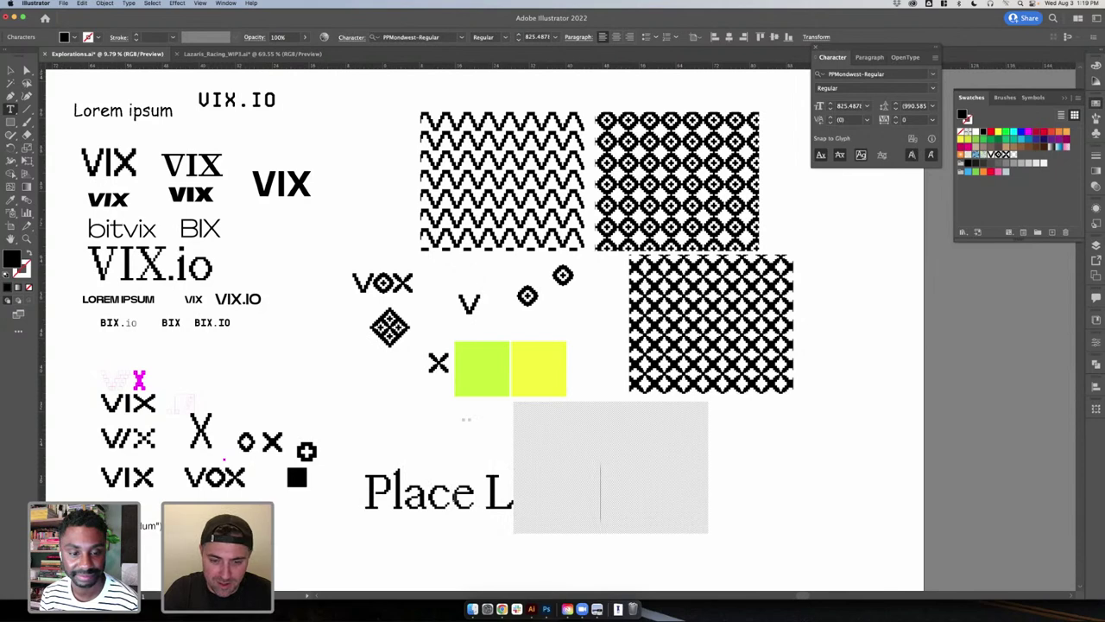
pyautogui.press('super+a')
pyautogui.press('Escape')
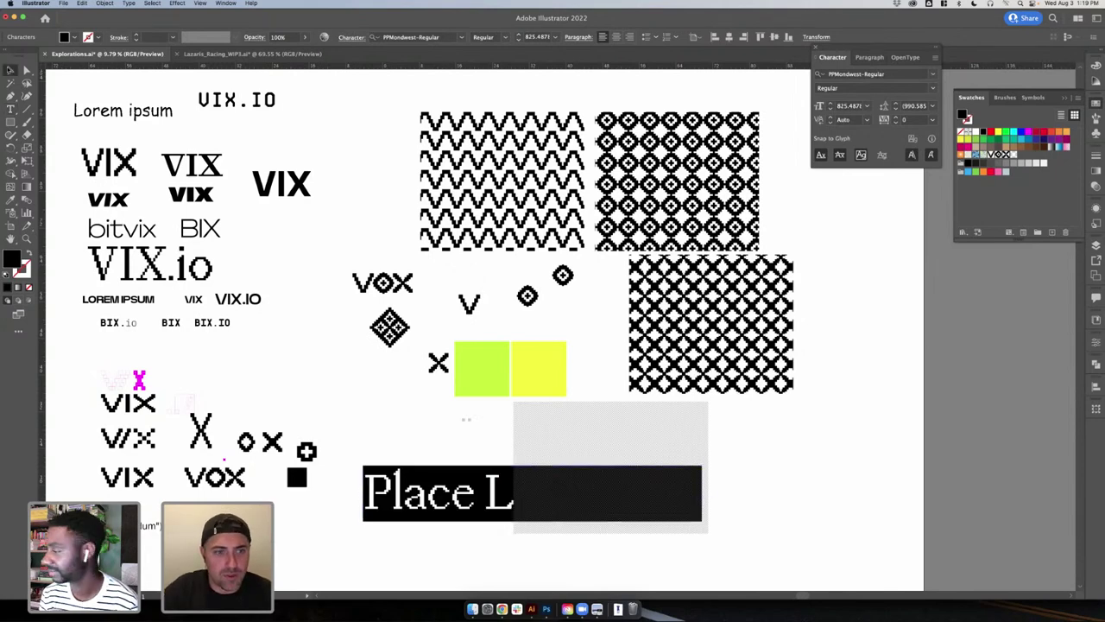
pyautogui.moveTo(477, 502); pyautogui.dragTo(318, 570)
pyautogui.scroll(-5, 375, 530)
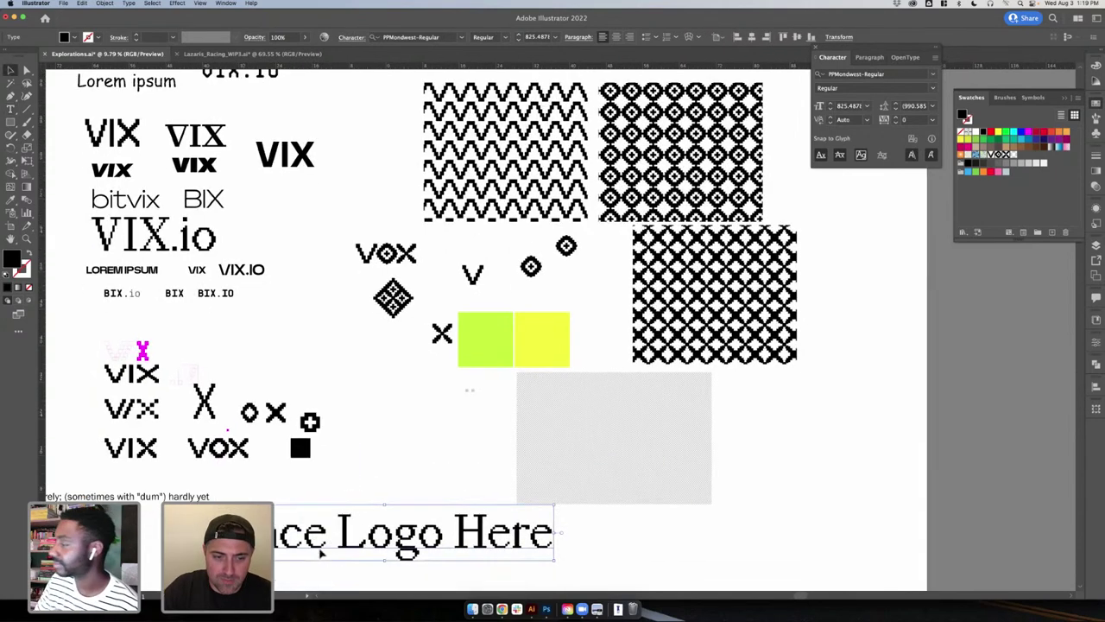
# - Copy the rising diagonal stroke of the tall pixel X and place the copy below the "Place Logo Here" text
pyautogui.click(388, 261)
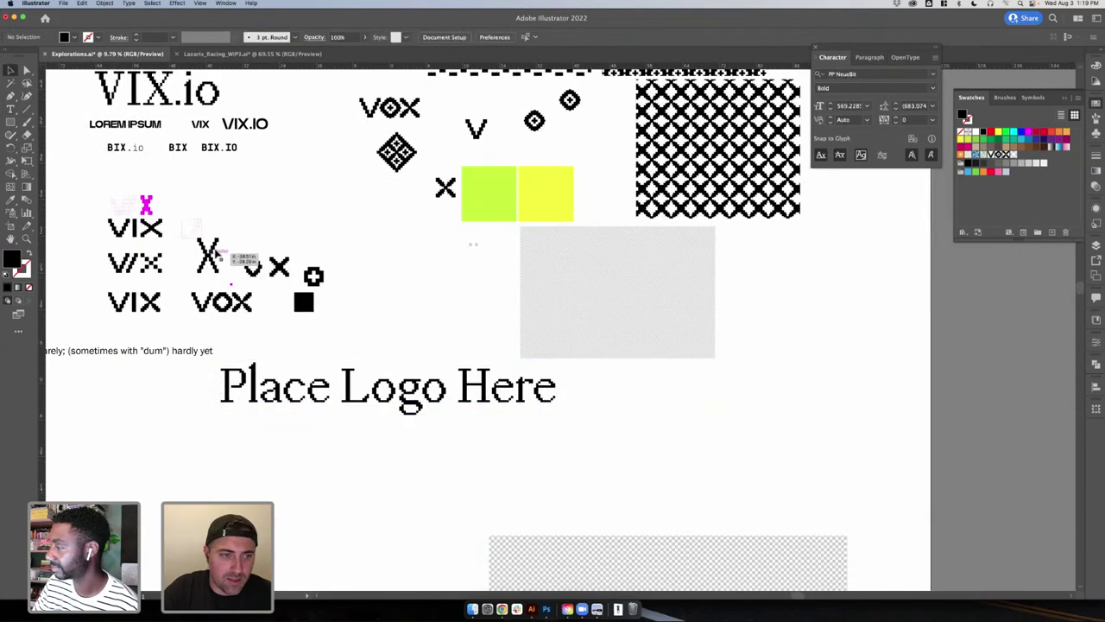
pyautogui.doubleClick(215, 249)
pyautogui.press('Escape')
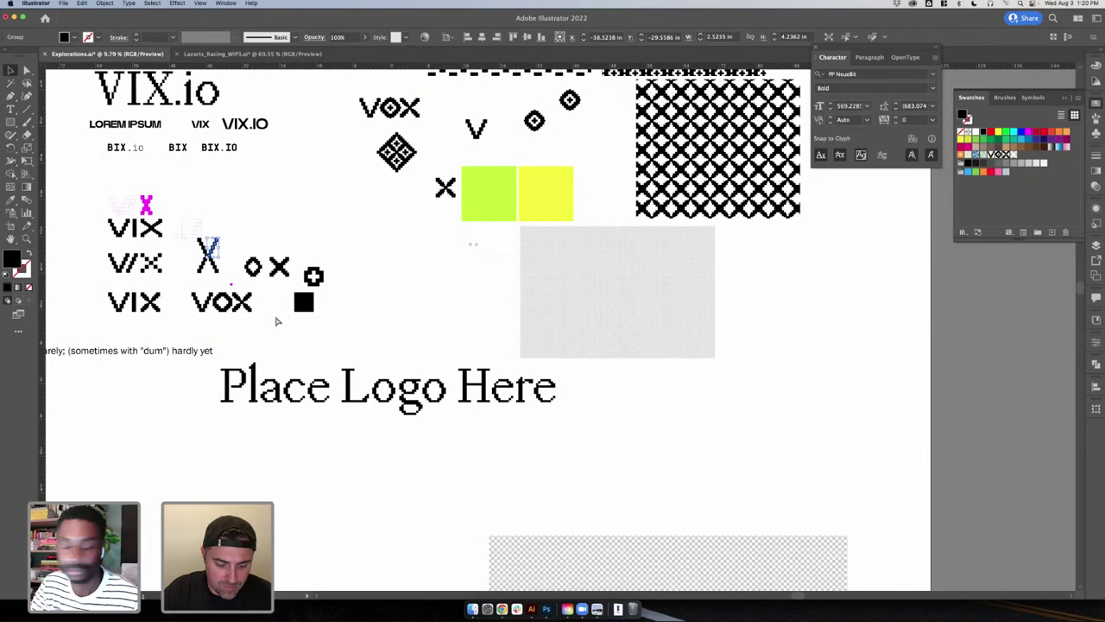
pyautogui.press('super+c')
pyautogui.press('super+v')
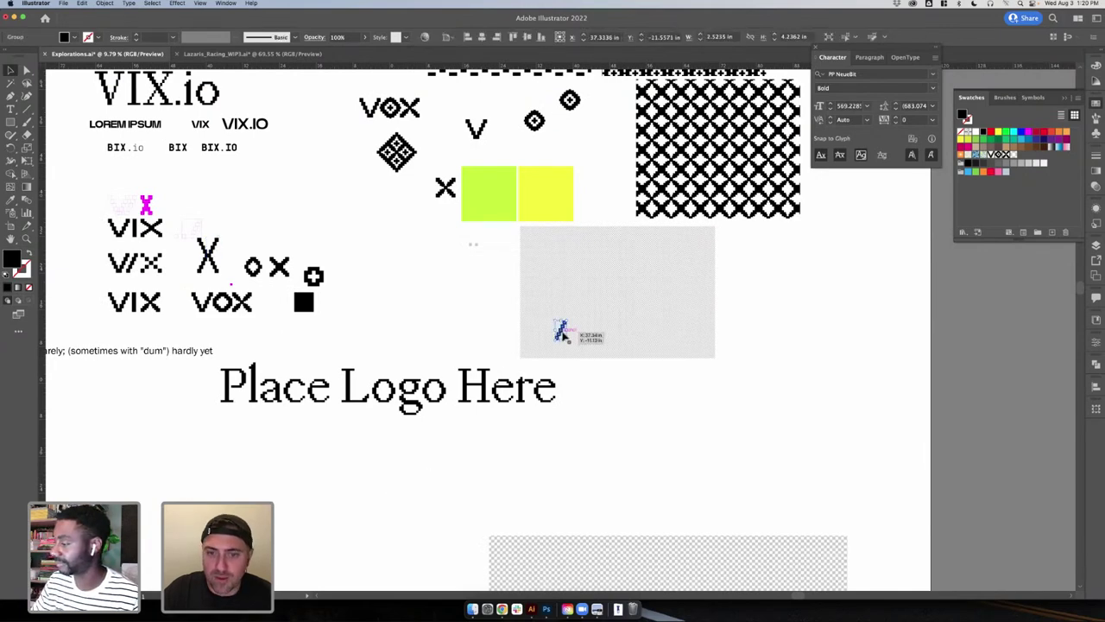
pyautogui.moveTo(587, 344); pyautogui.dragTo(439, 464)
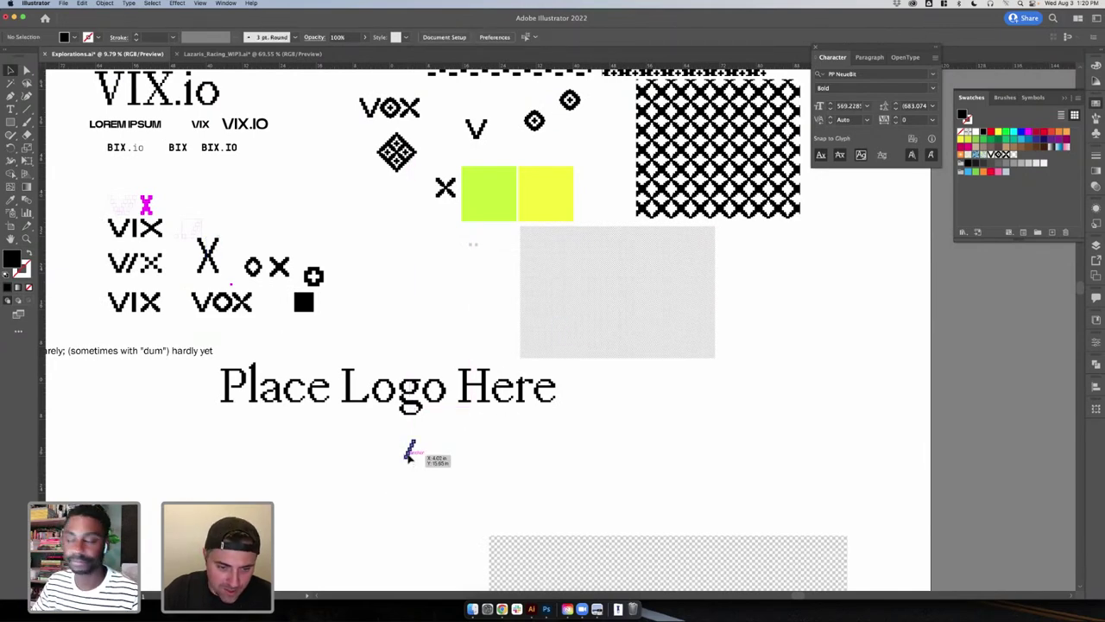
# - Reflect the copied pixel stroke horizontally so it slants down to the right, then deselect it
pyautogui.rightClick(411, 450)
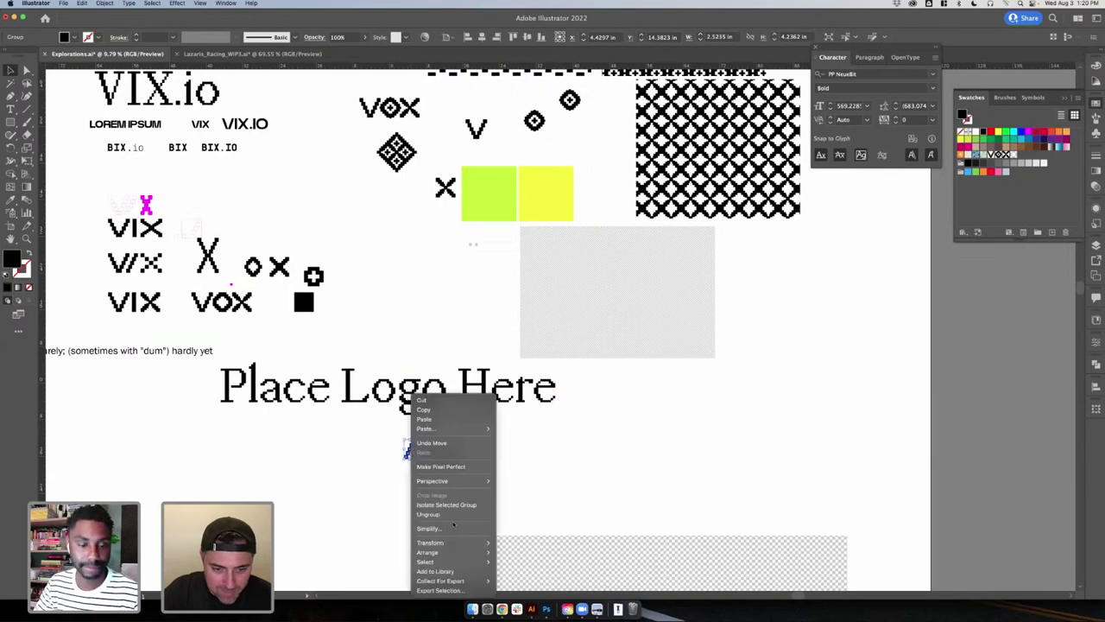
pyautogui.moveTo(431, 542)
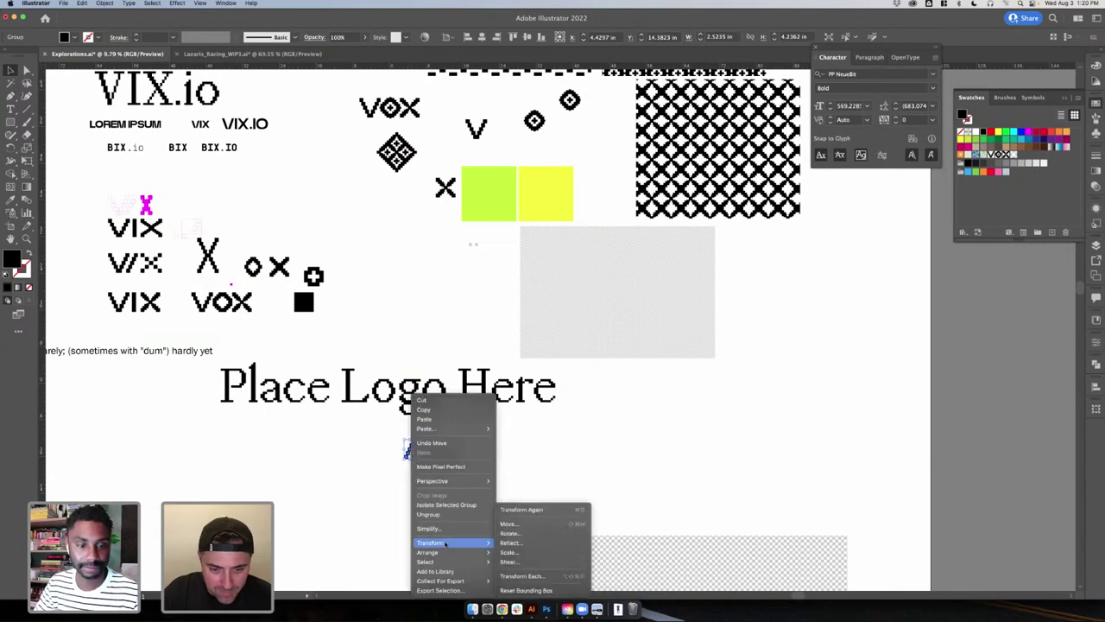
pyautogui.click(509, 542)
pyautogui.click(614, 375)
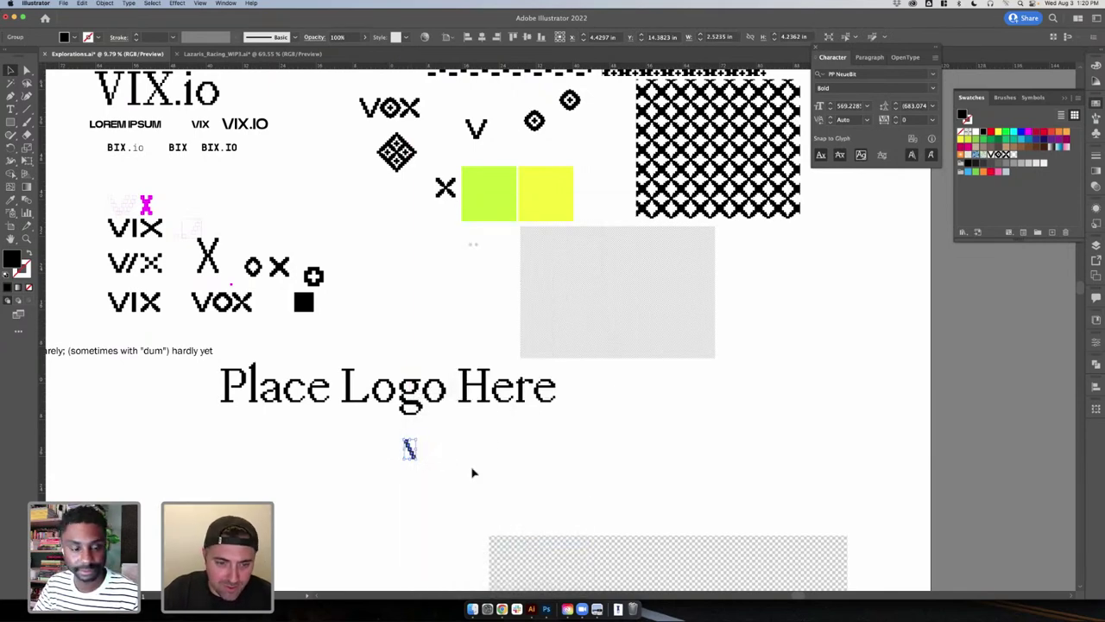
pyautogui.click(422, 457)
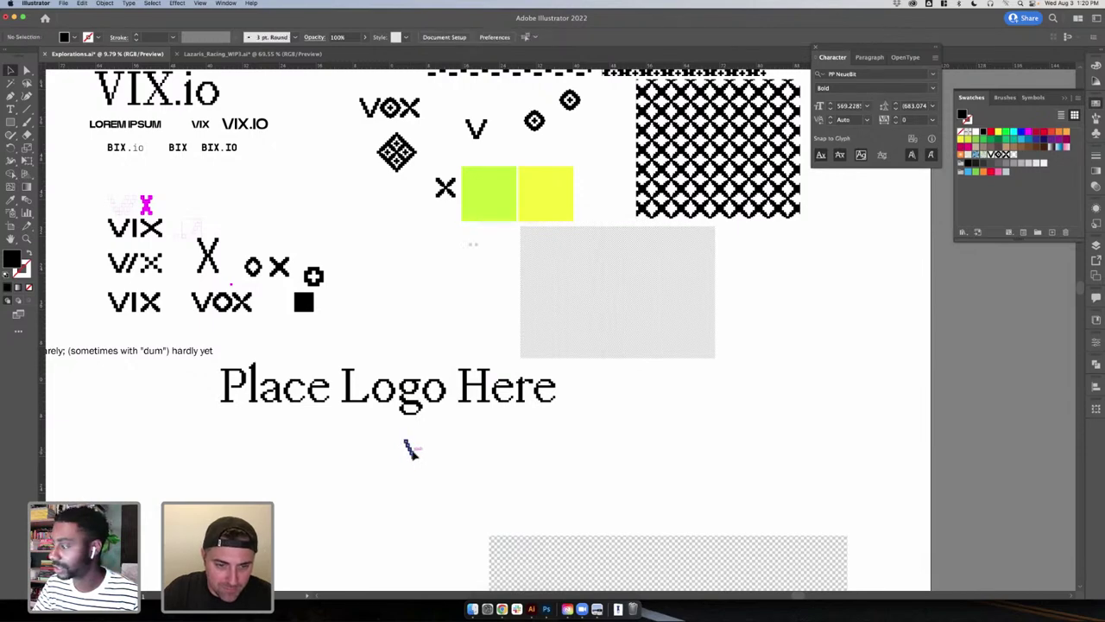
# - Duplicate the reflected stroke just to its right and mirror the duplicate to form the two arms of a pixel V
pyautogui.click(413, 454)
pyautogui.moveTo(410, 448); pyautogui.dragTo(426, 449)
pyautogui.rightClick(431, 449)
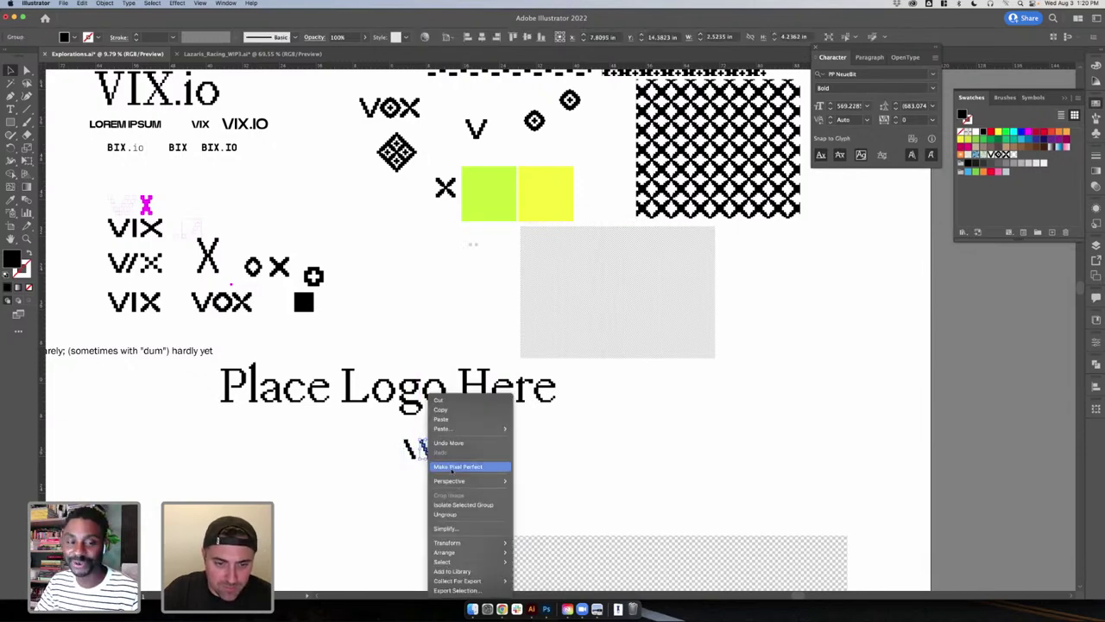
pyautogui.moveTo(461, 544)
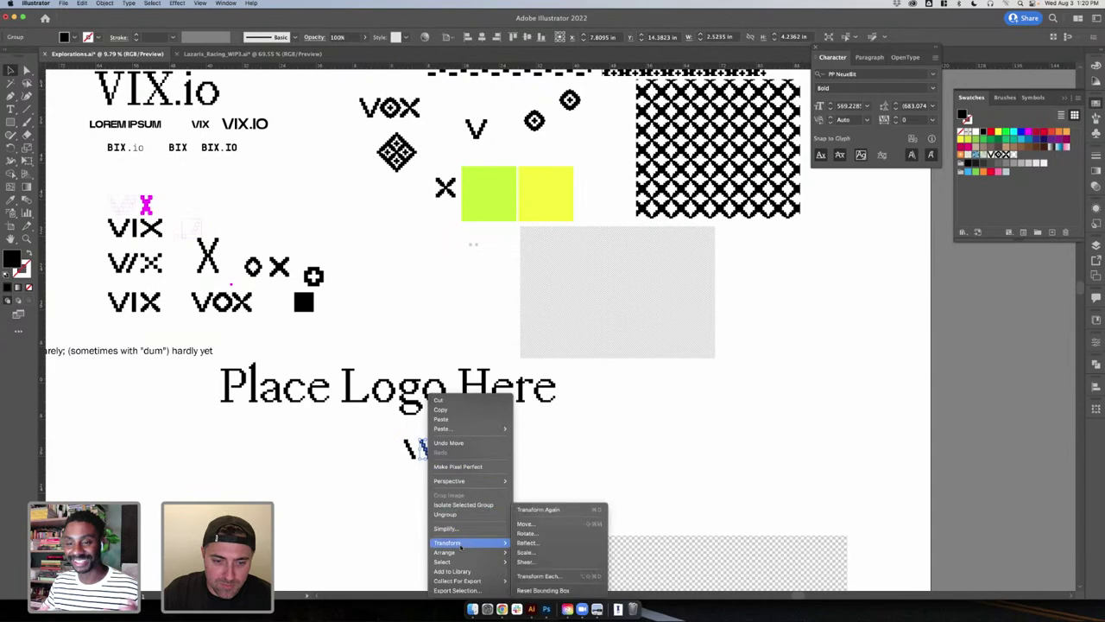
pyautogui.click(527, 542)
pyautogui.click(625, 375)
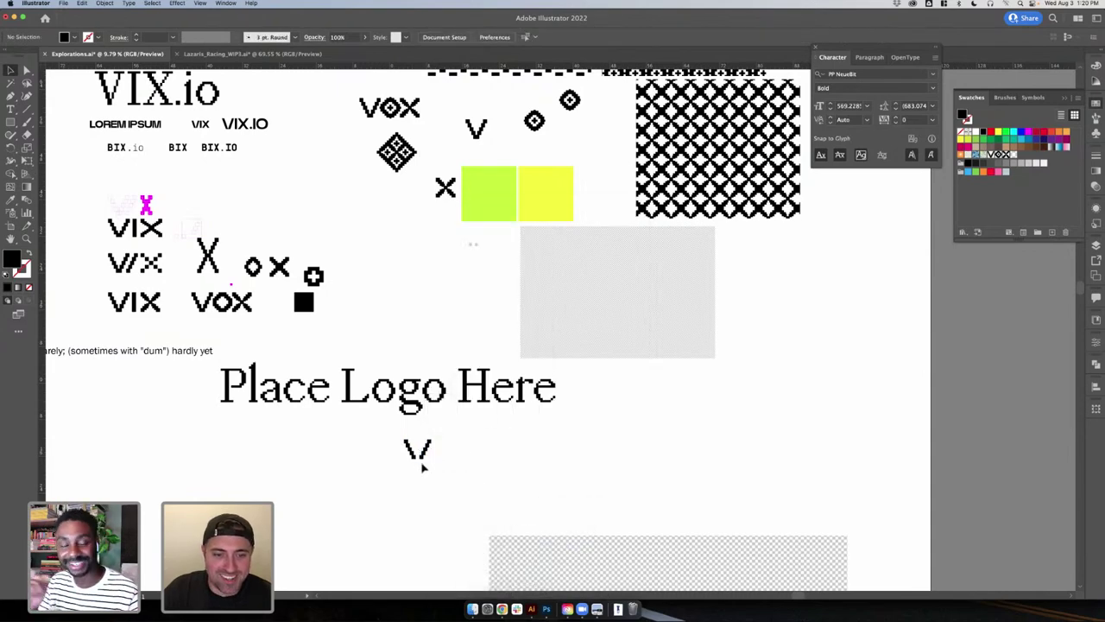
pyautogui.press('super+equal')
pyautogui.press('super+equal')
pyautogui.click(509, 469)
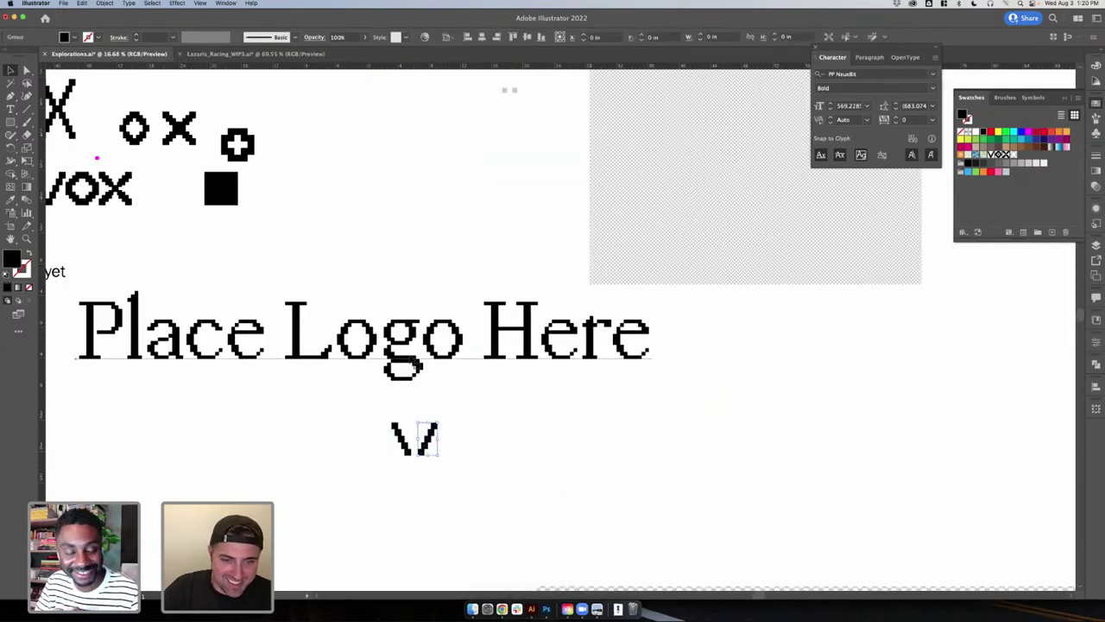
# - Check the fill colour of the "Place Logo Here" text in the Color Picker
pyautogui.click(212, 298)
pyautogui.doubleClick(12, 258)
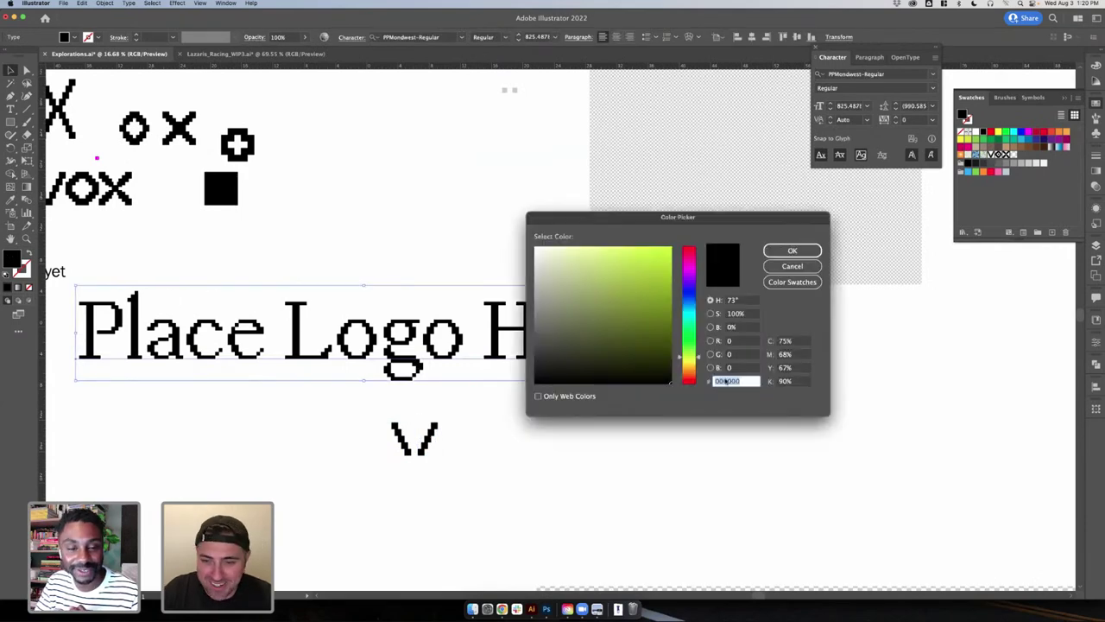
pyautogui.click(791, 250)
# - Move the V's right arm against the left one so the two strokes meet at the base
pyautogui.click(433, 460)
pyautogui.moveTo(429, 447); pyautogui.dragTo(420, 447)
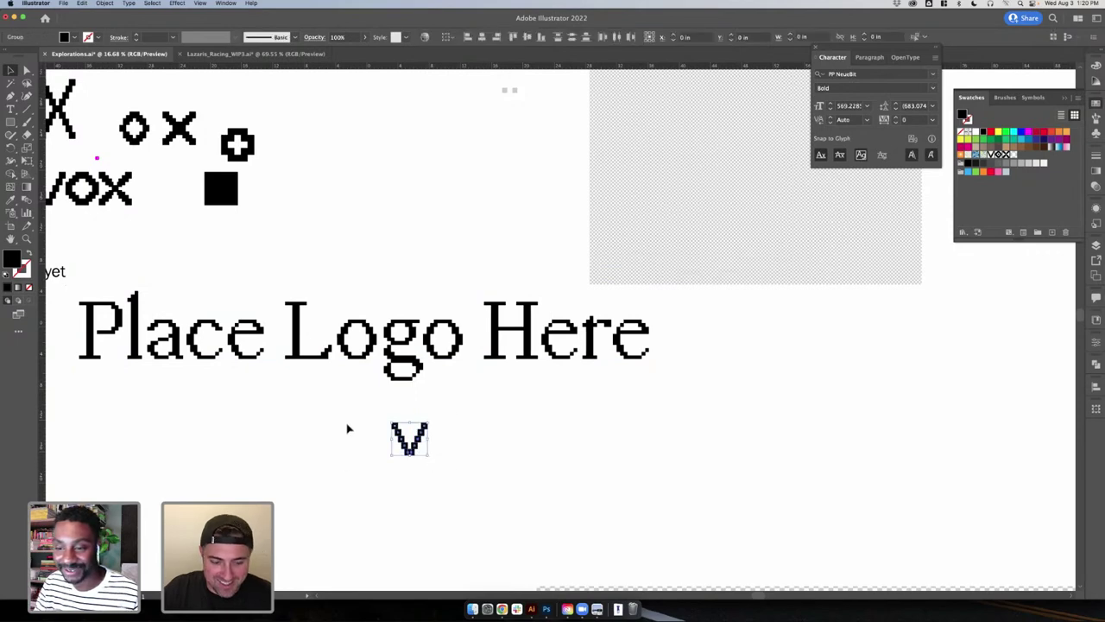
# - Centre the pixel V horizontally with the "Place Logo Here" text and deselect both
pyautogui.keyDown('shift'); pyautogui.click(382, 368); pyautogui.keyUp('shift')
pyautogui.click(382, 368)
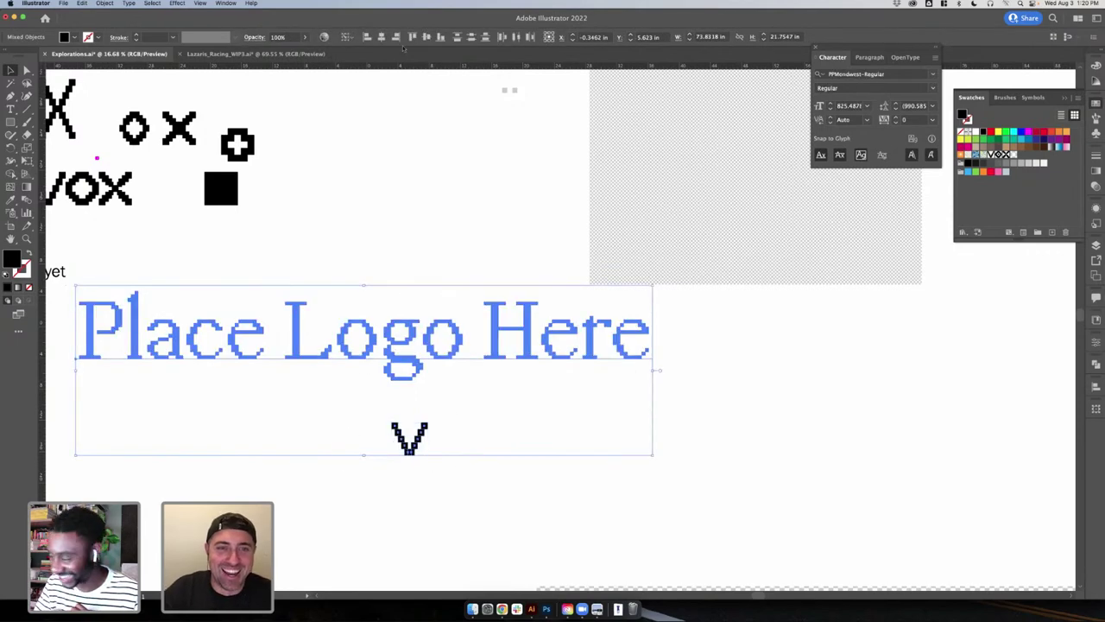
pyautogui.click(381, 37)
pyautogui.click(410, 280)
# - Move the pixel V up closer beneath the "Place Logo Here" text and deselect it
pyautogui.scroll(-4, 385, 429)
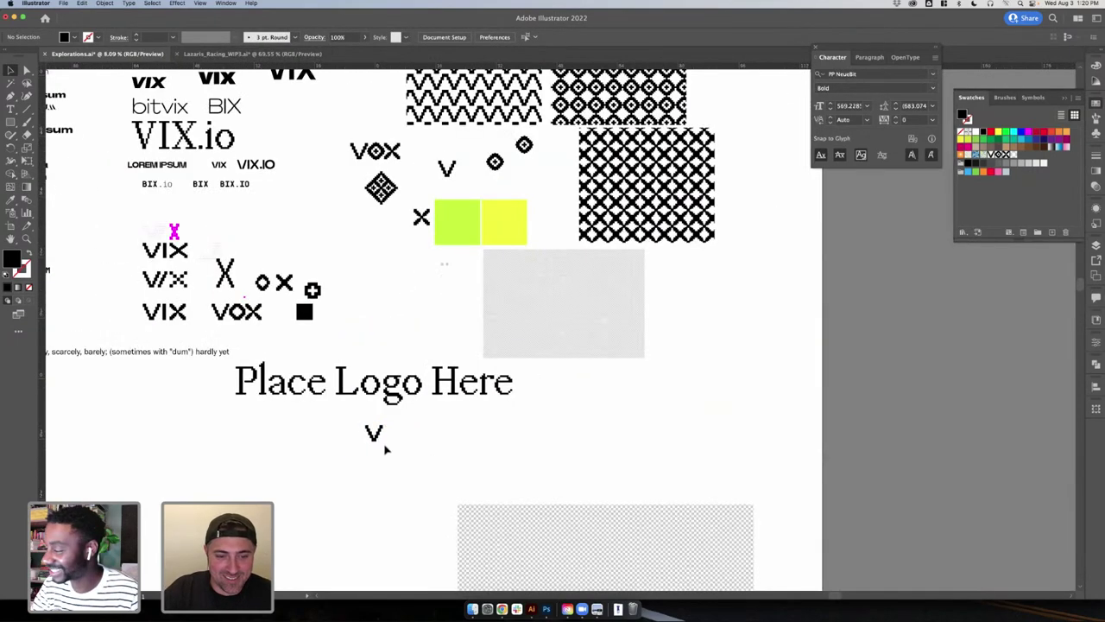
pyautogui.click(376, 437)
pyautogui.click(405, 451)
pyautogui.moveTo(376, 437); pyautogui.dragTo(379, 425)
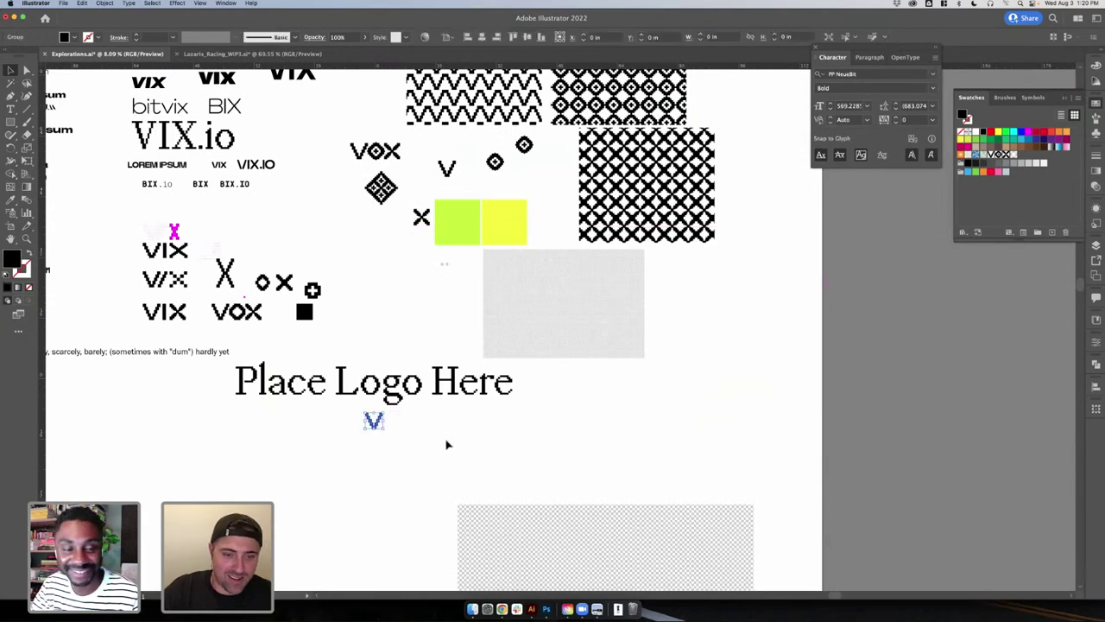
pyautogui.click(447, 445)
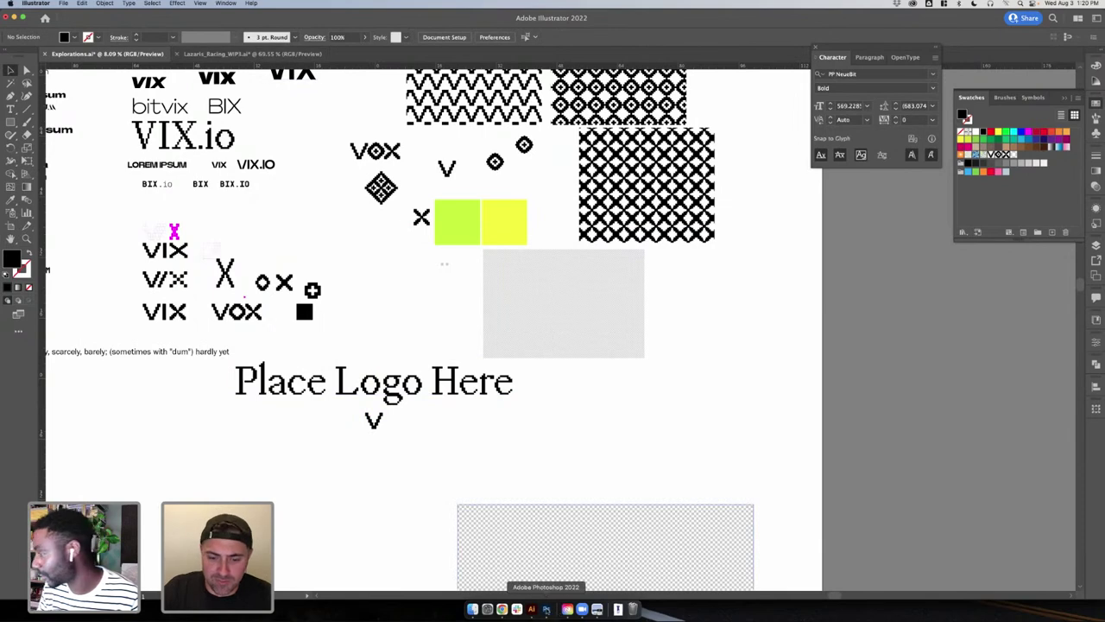
# - Switch to Photoshop and paste the logo text with its V as a smart object above Color Fill 1, scaled slightly inside the sleeve canvas
pyautogui.click(546, 609)
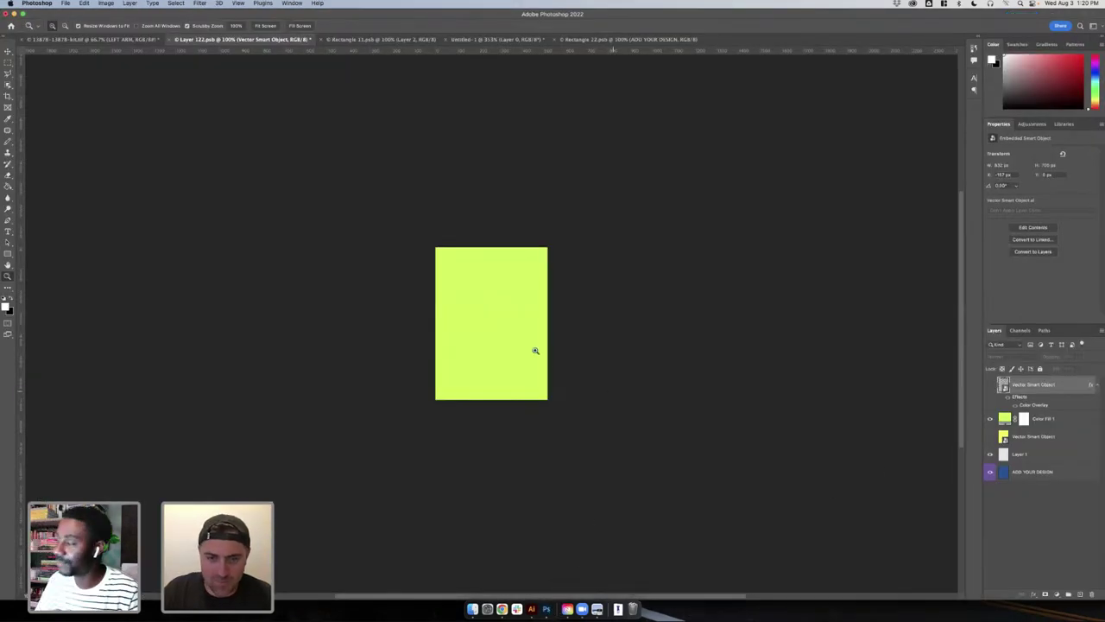
pyautogui.click(989, 385)
pyautogui.click(988, 385)
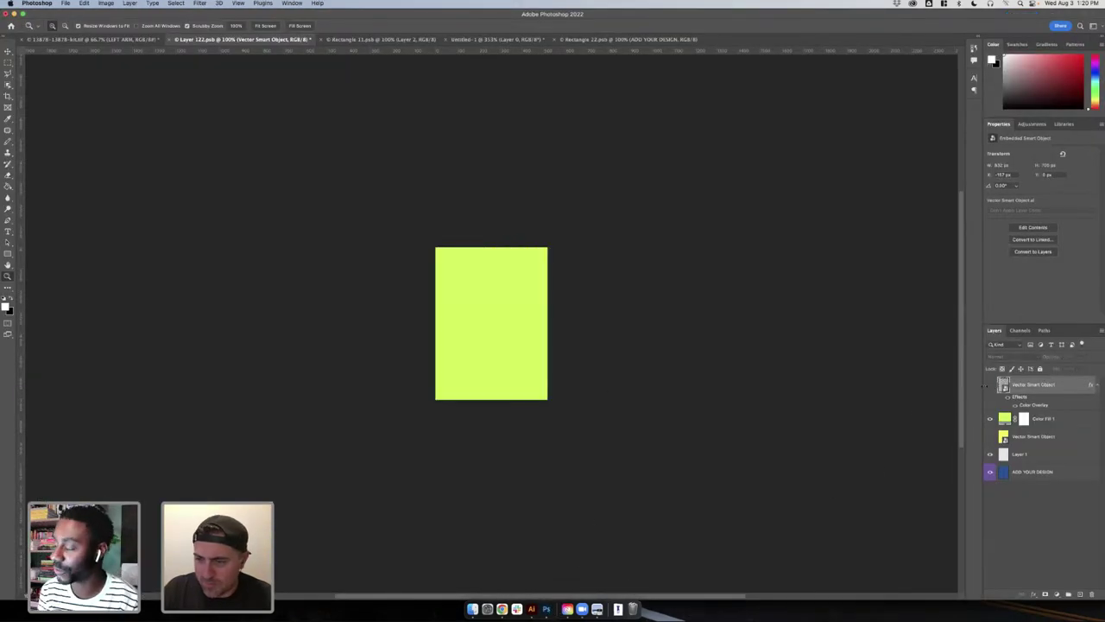
pyautogui.click(1058, 419)
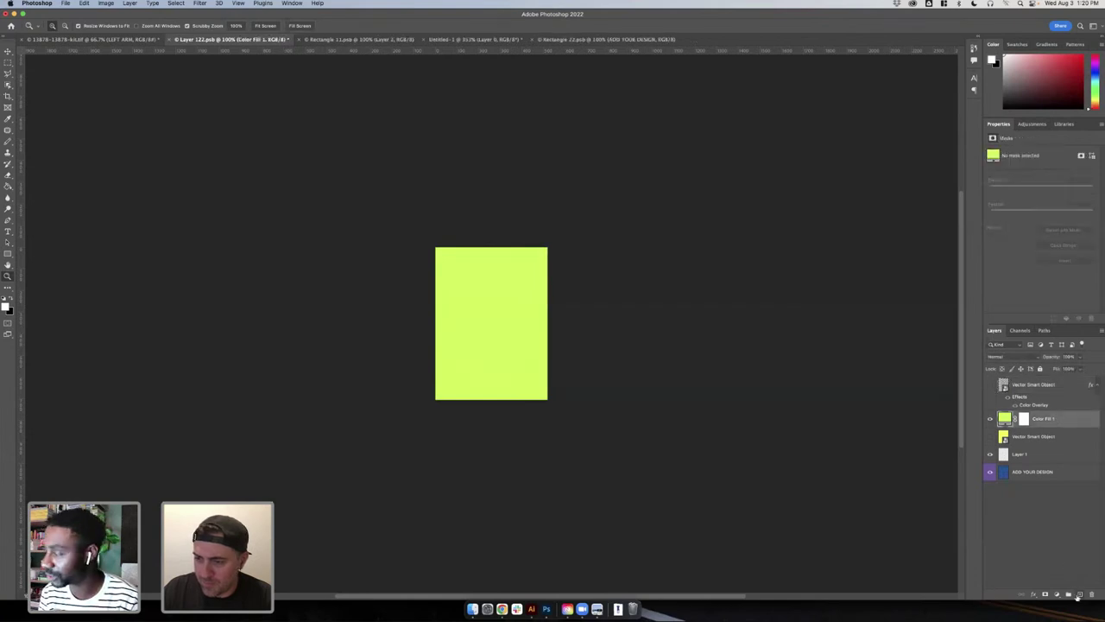
pyautogui.click(1079, 594)
pyautogui.press('cmd+v')
pyautogui.click(592, 275)
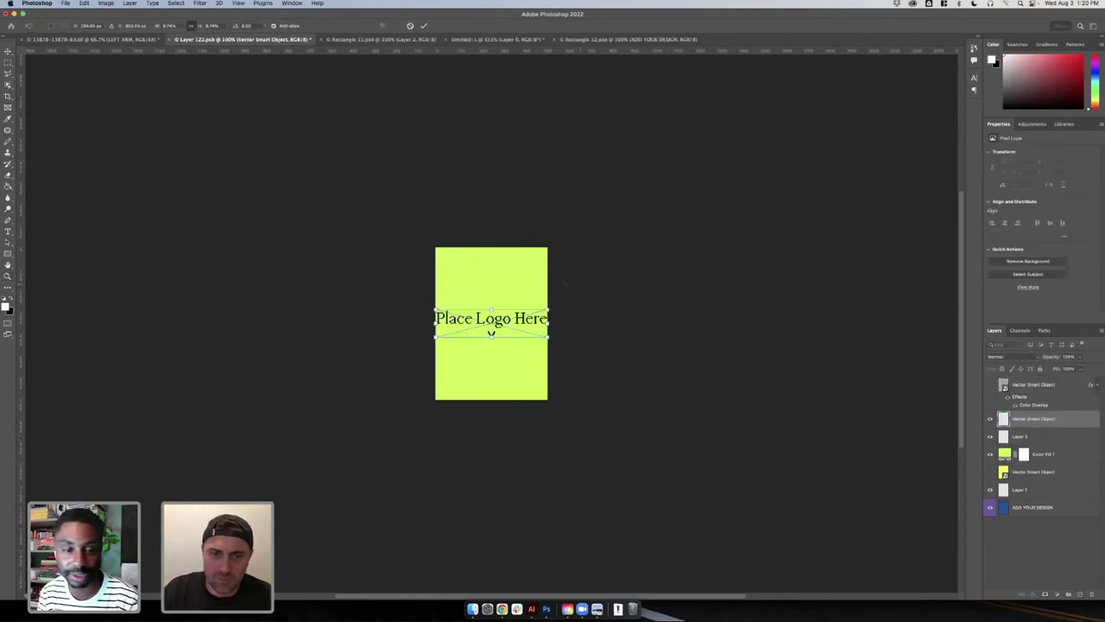
pyautogui.moveTo(546, 309); pyautogui.dragTo(535, 309)
pyautogui.press('Return')
pyautogui.press('z')
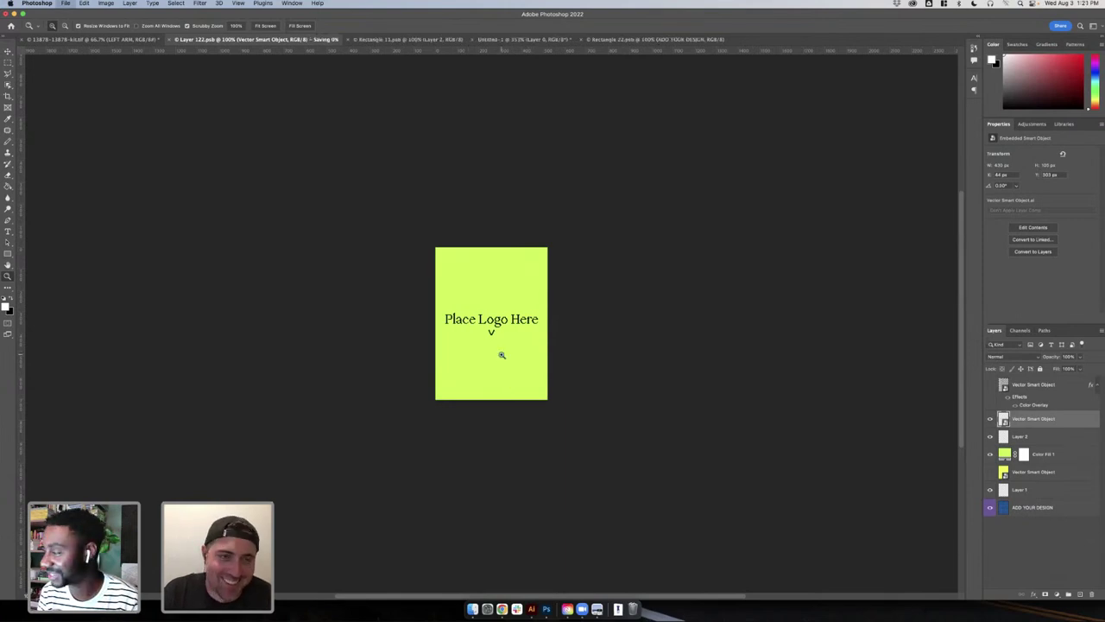
# - Examine how the logo text sits on the kit mockup's sleeve, toggling the LEFT ARM layer's visibility
pyautogui.click(97, 39)
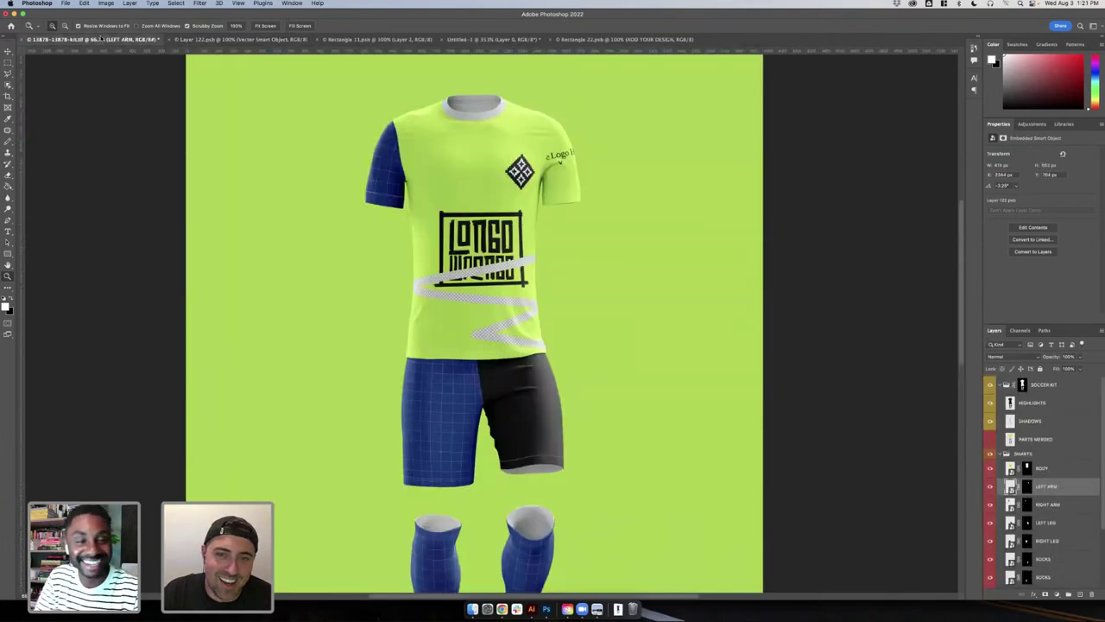
pyautogui.click(207, 40)
pyautogui.click(134, 40)
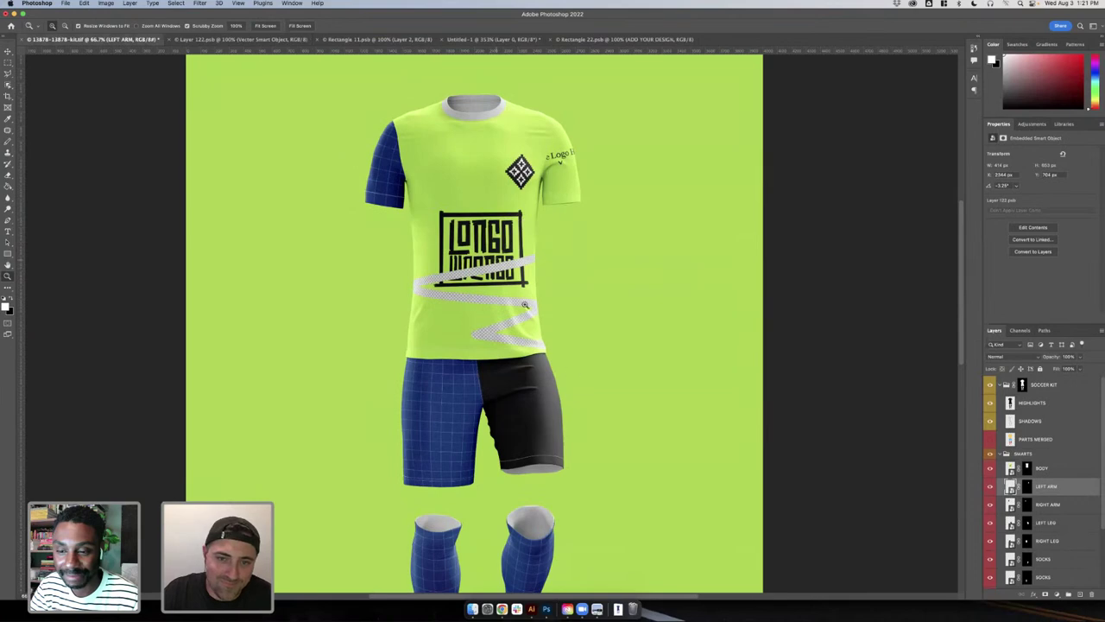
pyautogui.click(210, 40)
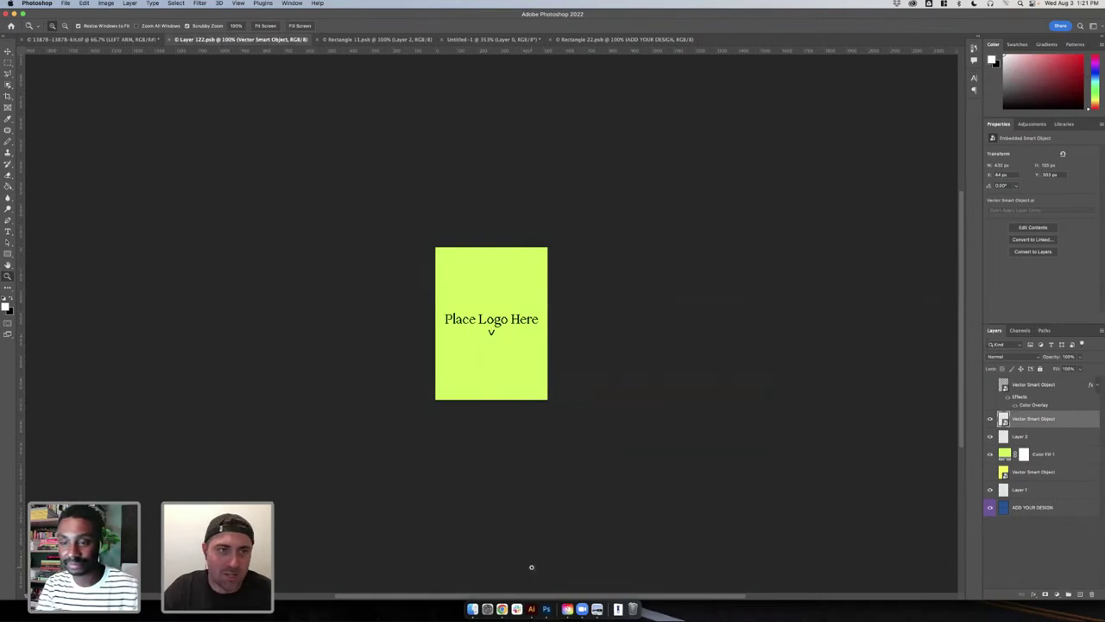
pyautogui.click(95, 40)
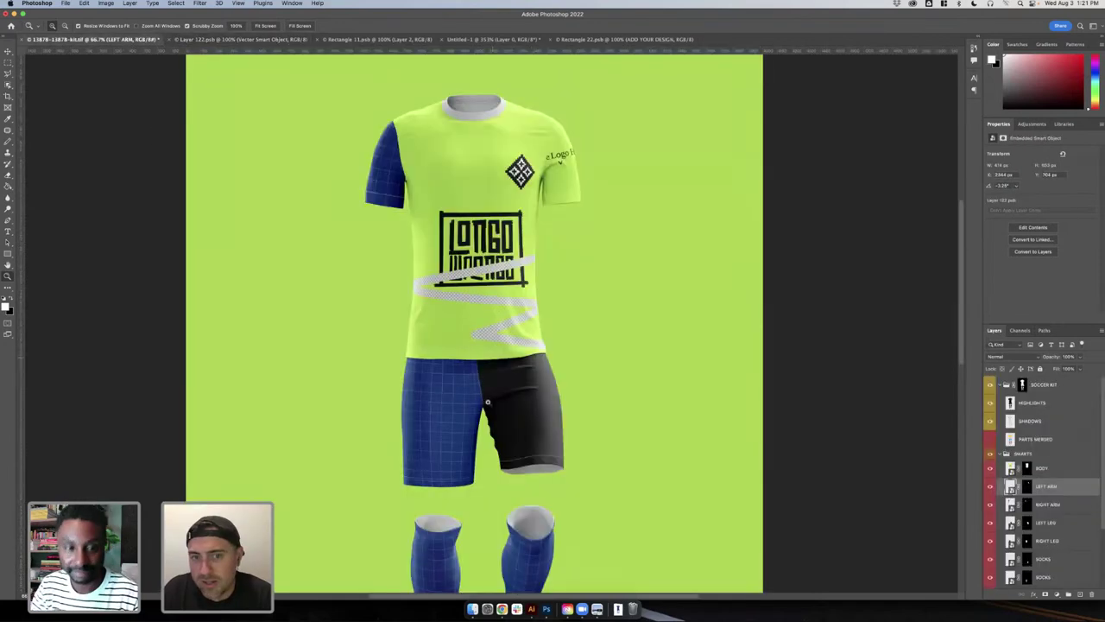
pyautogui.click(991, 487)
pyautogui.click(991, 487)
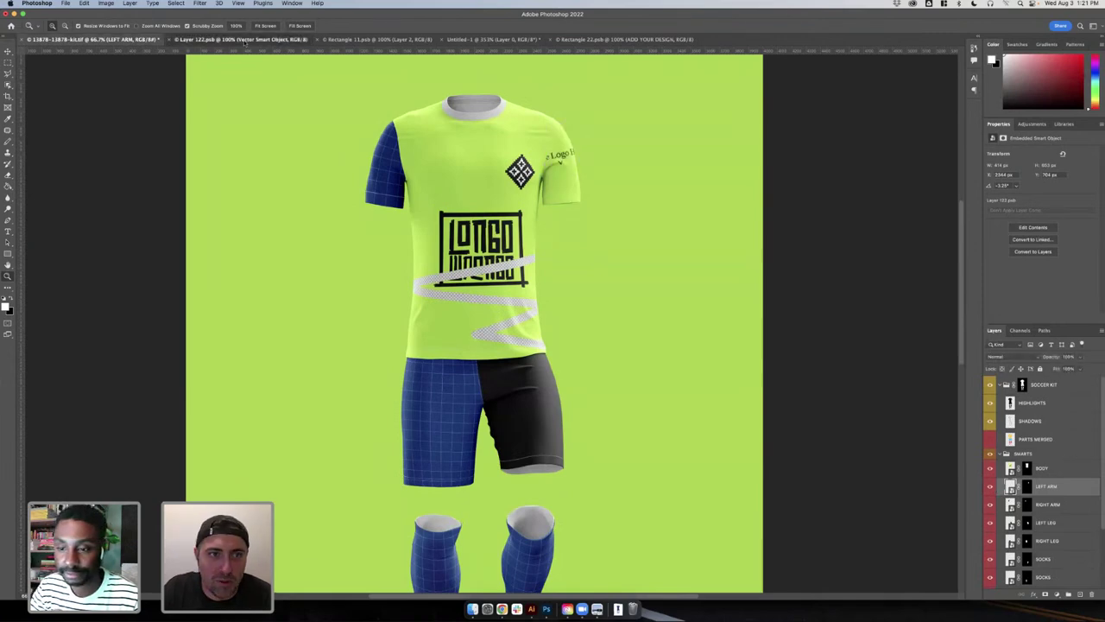
# - Copy the large checkerboard rectangle from Illustrator and paste it into the sleeve document as a smart object covering the whole canvas, with the logo text hidden
pyautogui.click(245, 40)
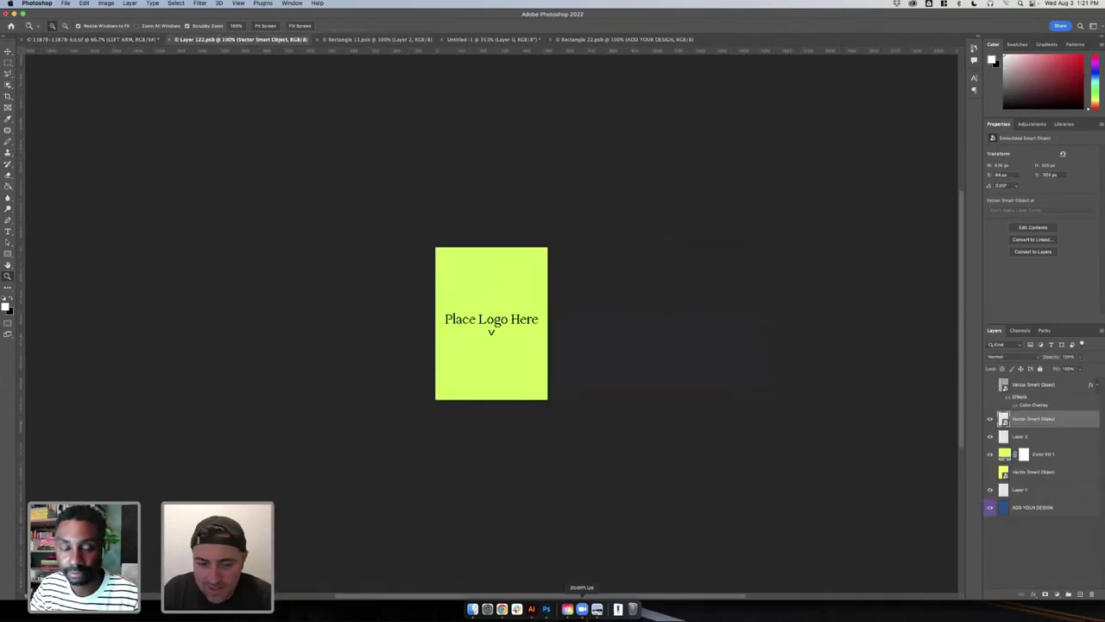
pyautogui.click(532, 609)
pyautogui.click(553, 529)
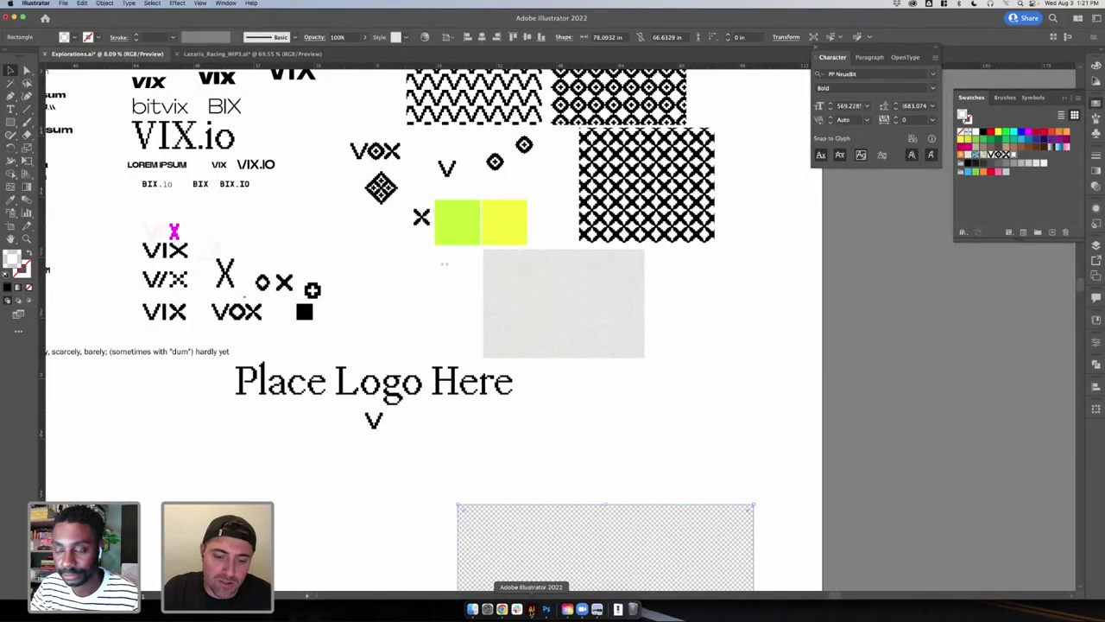
pyautogui.click(547, 609)
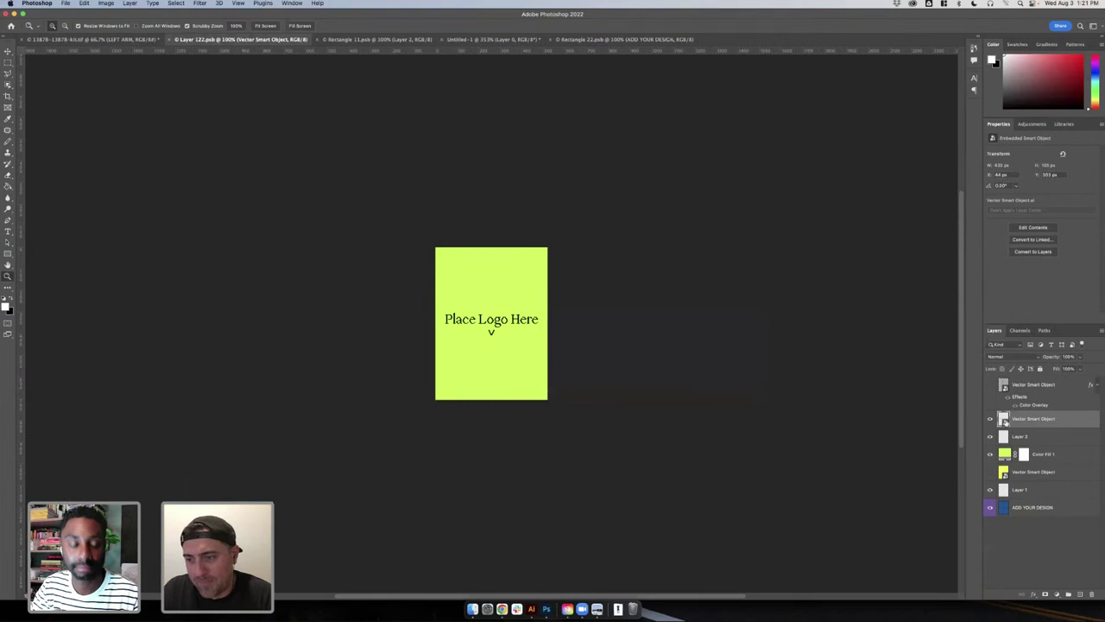
pyautogui.press('super+v')
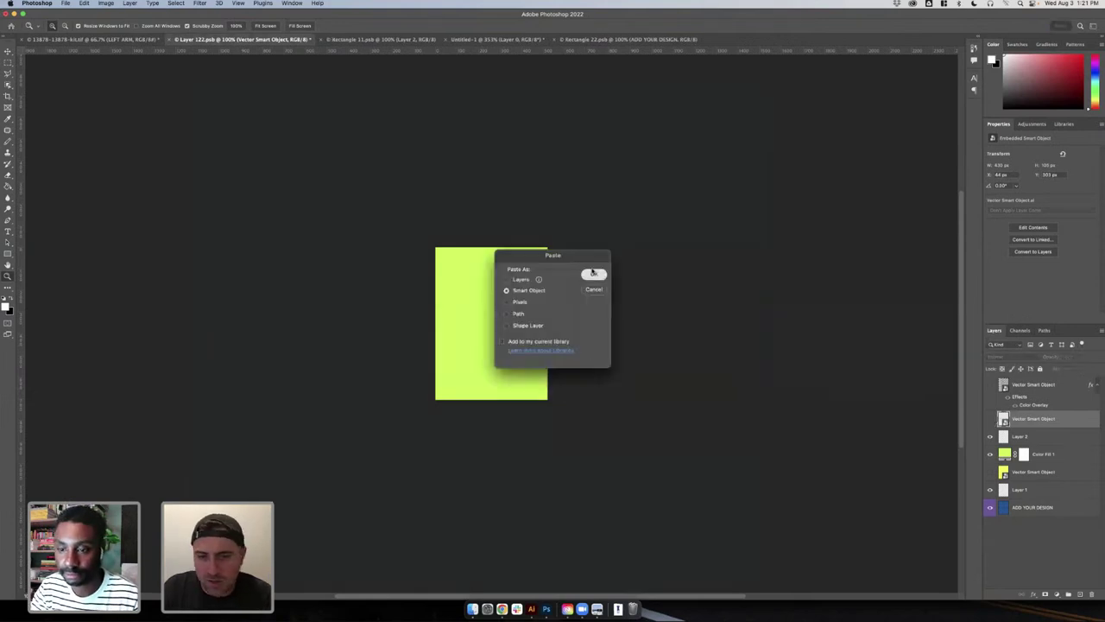
pyautogui.click(593, 273)
pyautogui.moveTo(546, 276); pyautogui.dragTo(584, 244)
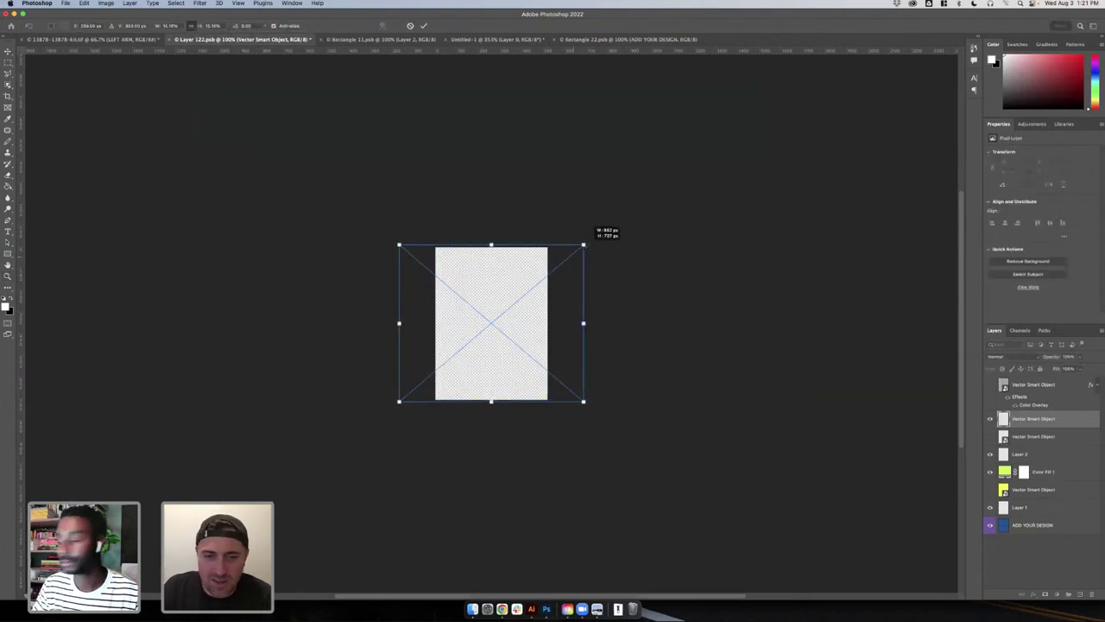
pyautogui.press('Return')
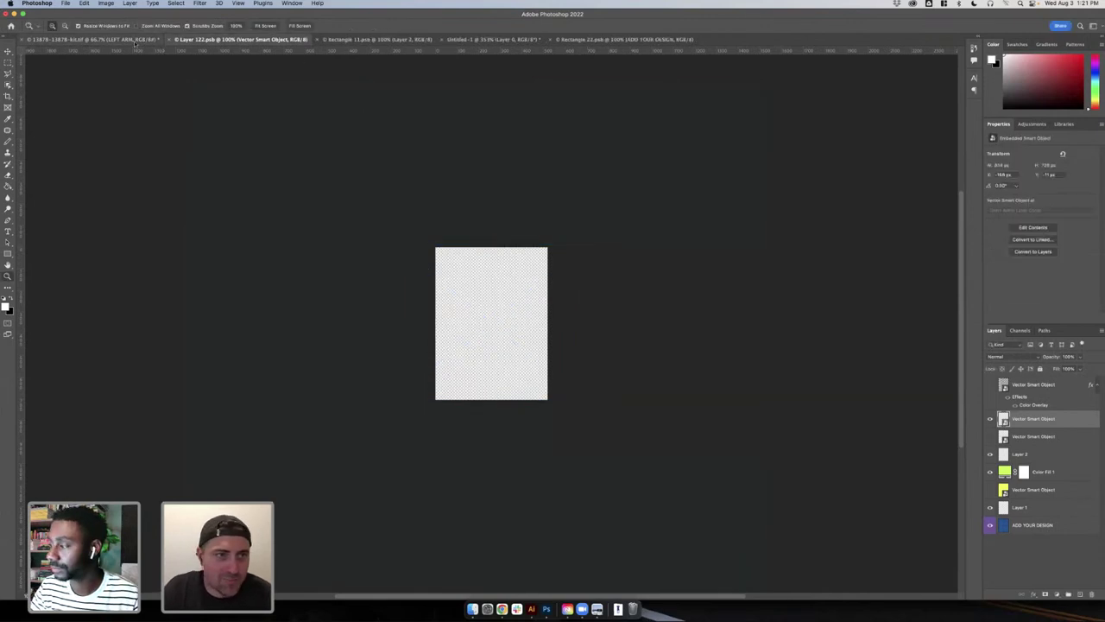
# - Enlarge the sleeve's checkerboard pattern to about 2000 px wide and view it on the kit mockup
pyautogui.click(91, 39)
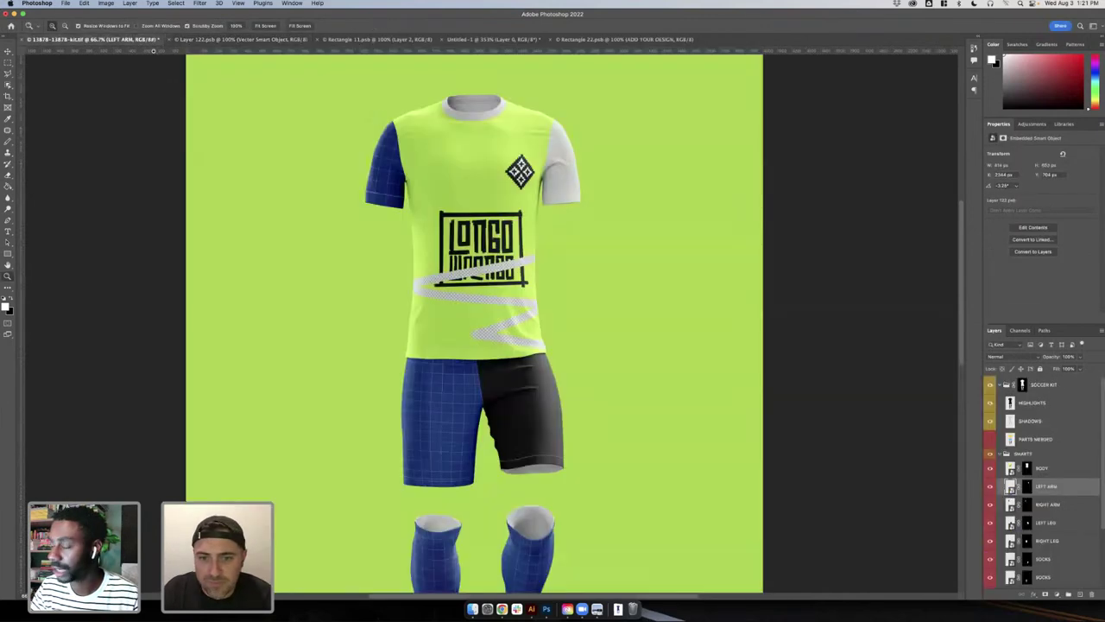
pyautogui.click(255, 40)
pyautogui.press('super+t')
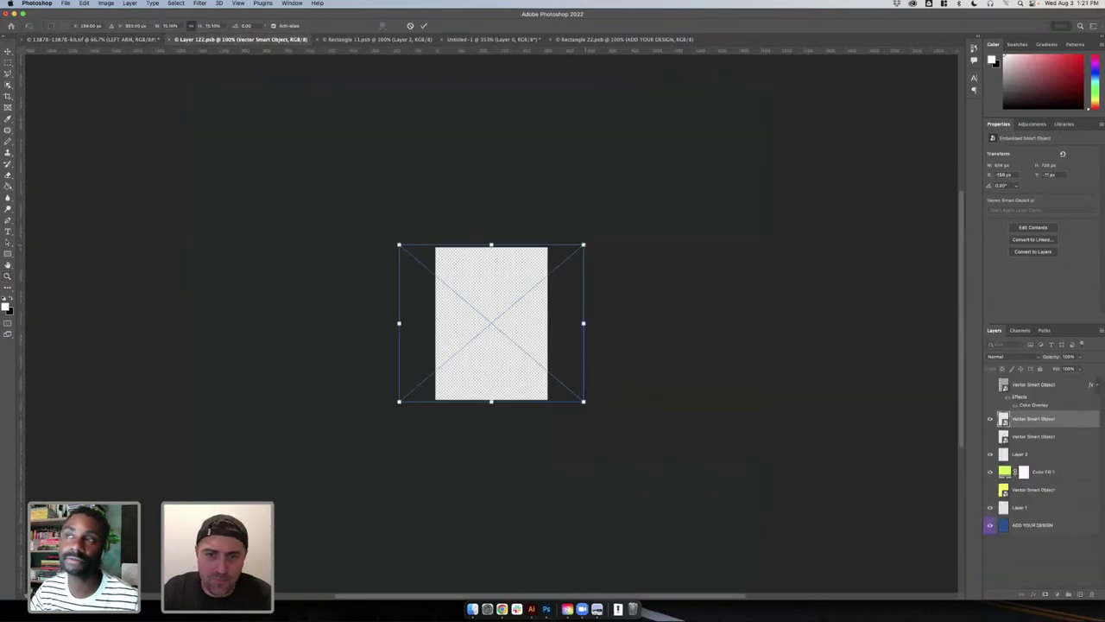
pyautogui.moveTo(582, 244); pyautogui.dragTo(743, 171)
pyautogui.press('Return')
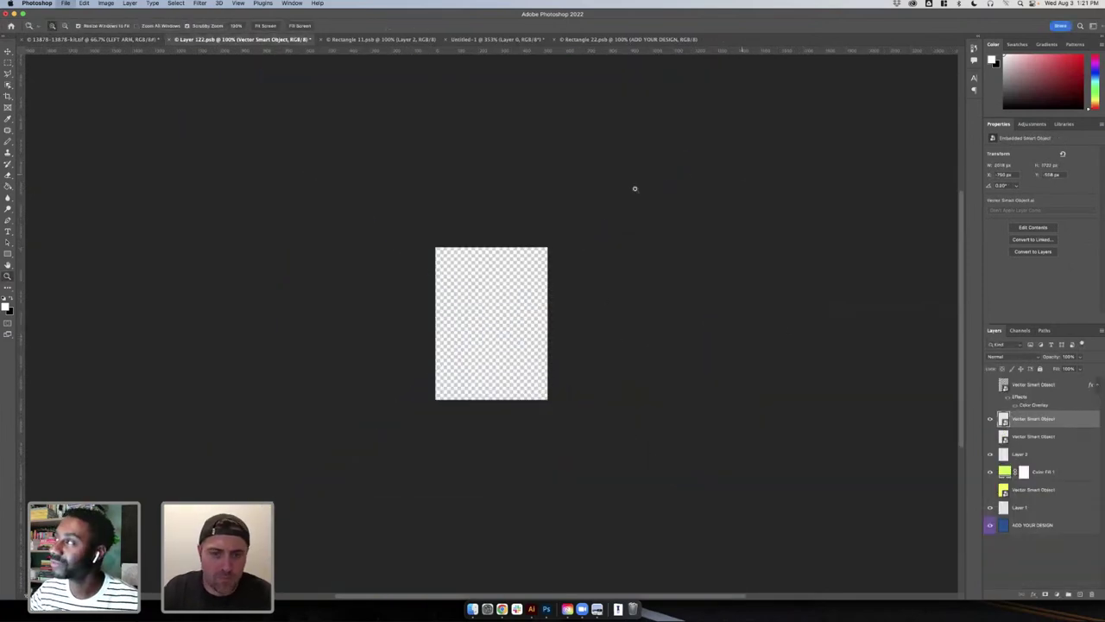
pyautogui.click(131, 40)
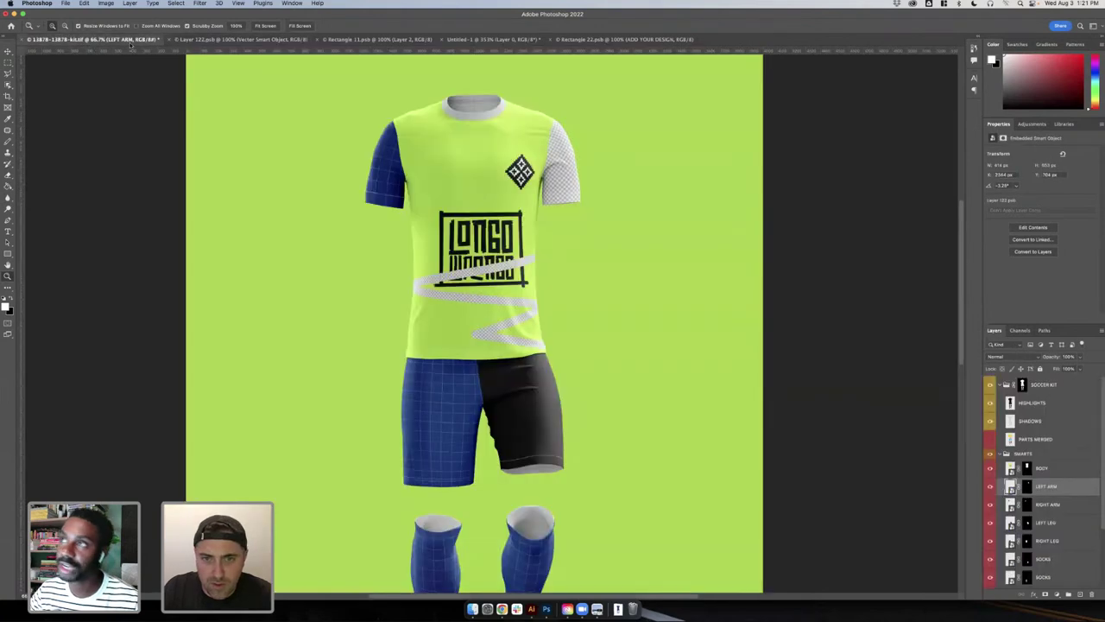
# - Reduce the sleeve's checkerboard pattern in two passes to about 1530 px wide, saving each time to compare it on the mockup
pyautogui.click(230, 40)
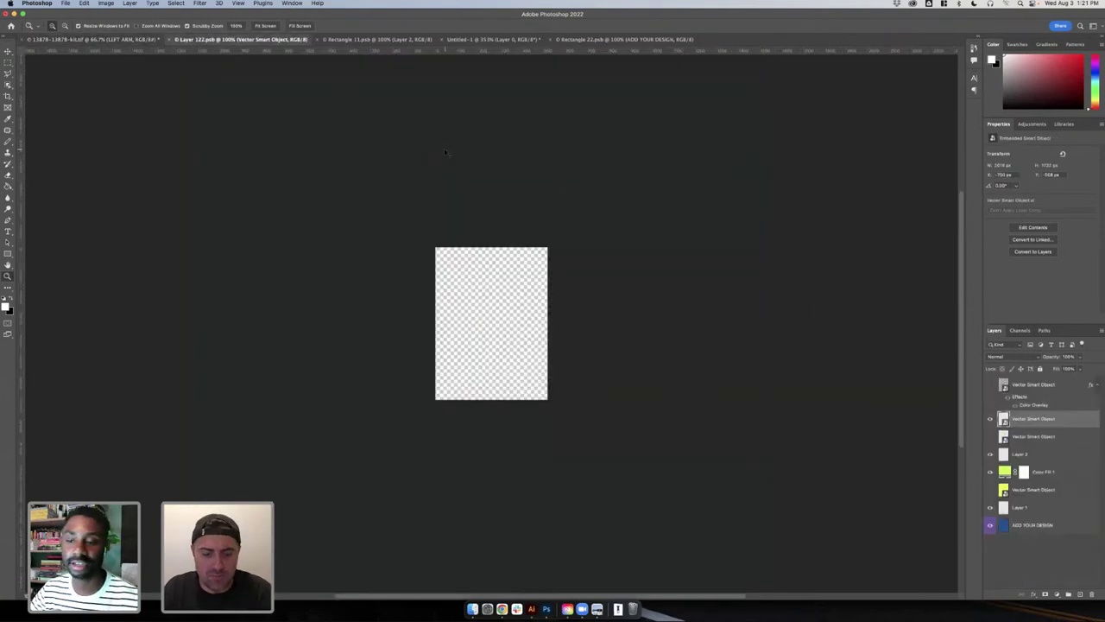
pyautogui.press('super+t')
pyautogui.moveTo(709, 136); pyautogui.dragTo(669, 172)
pyautogui.press('Return')
pyautogui.press('super+s')
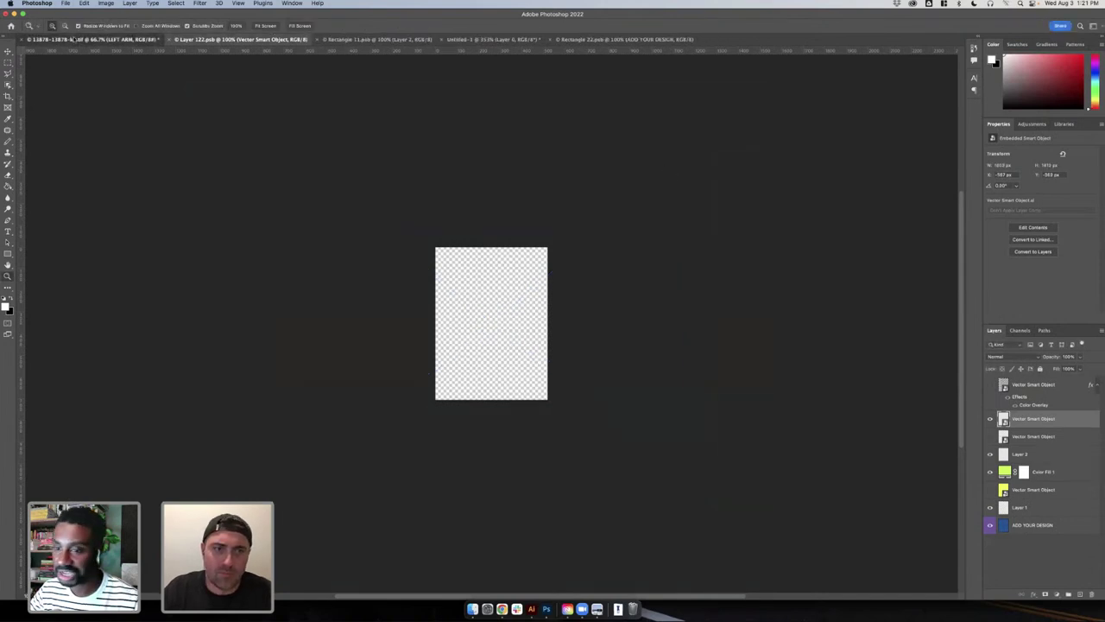
pyautogui.click(73, 40)
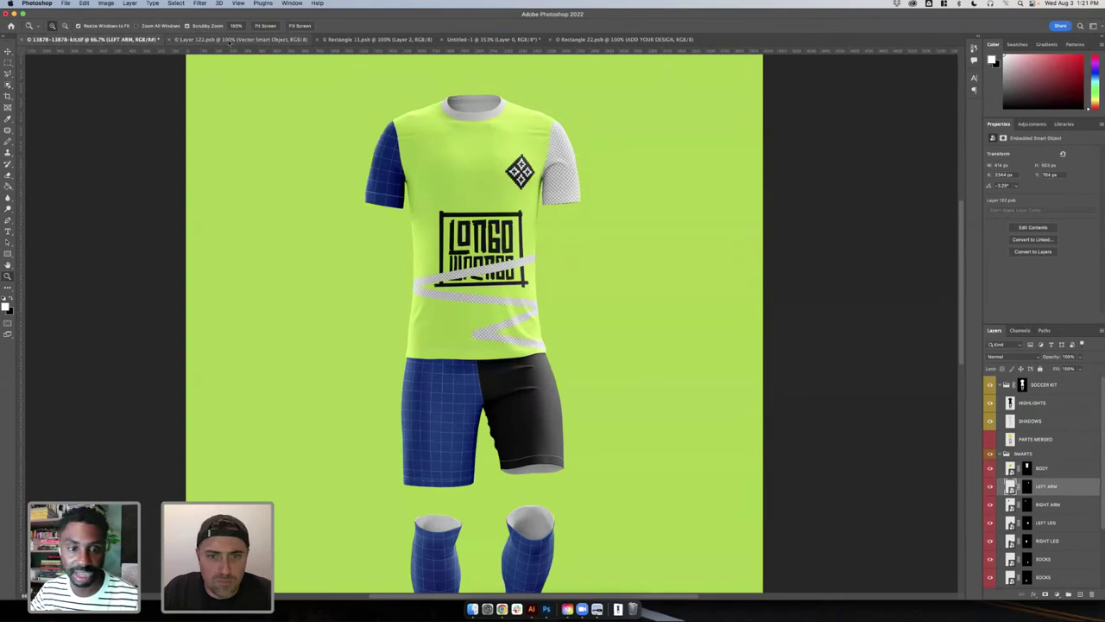
pyautogui.click(231, 40)
pyautogui.press('super+t')
pyautogui.moveTo(669, 171); pyautogui.dragTo(656, 180)
pyautogui.press('Return')
pyautogui.press('super+s')
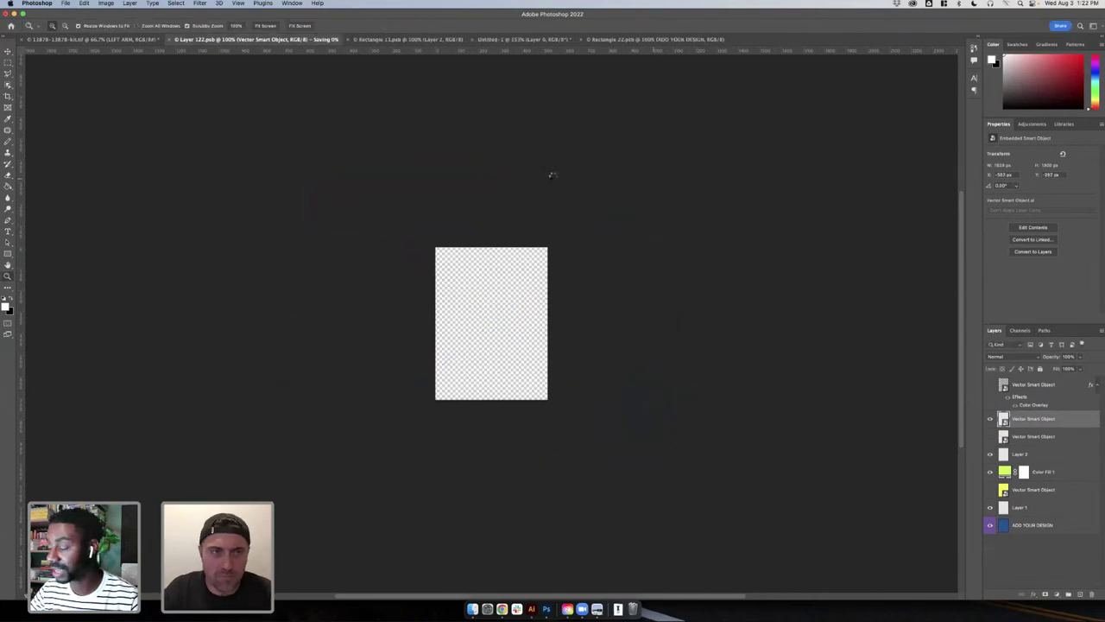
pyautogui.click(94, 40)
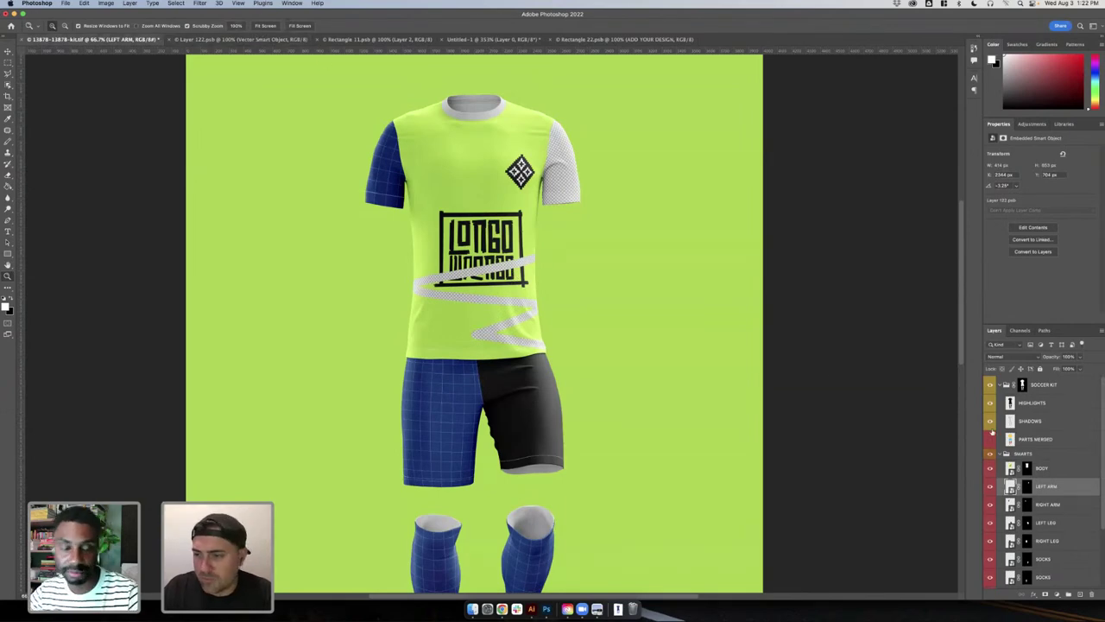
# - Copy the "Place Logo Here" lettering with the V below it from Illustrator and paste it into the Photoshop shirt document as a smart object
pyautogui.click(380, 38)
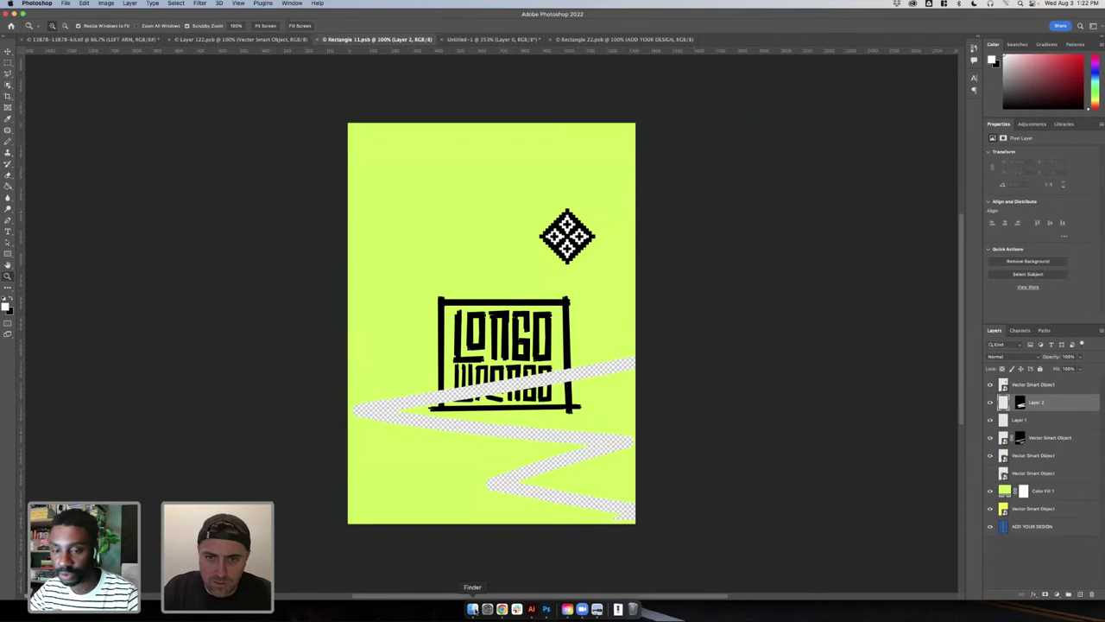
pyautogui.click(473, 609)
pyautogui.click(765, 435)
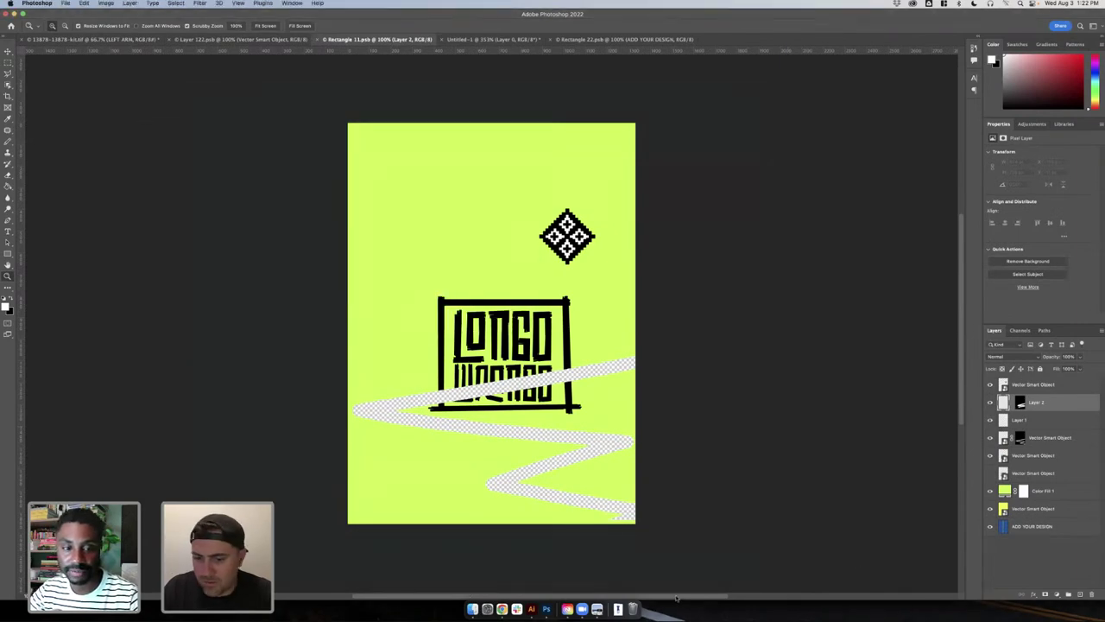
pyautogui.click(531, 608)
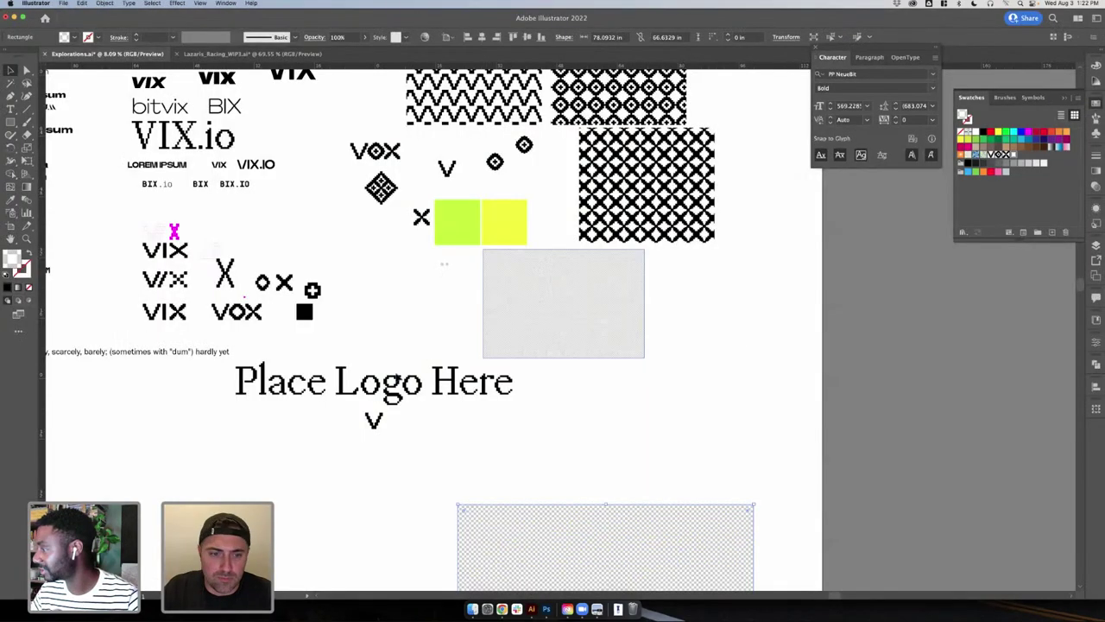
pyautogui.click(347, 380)
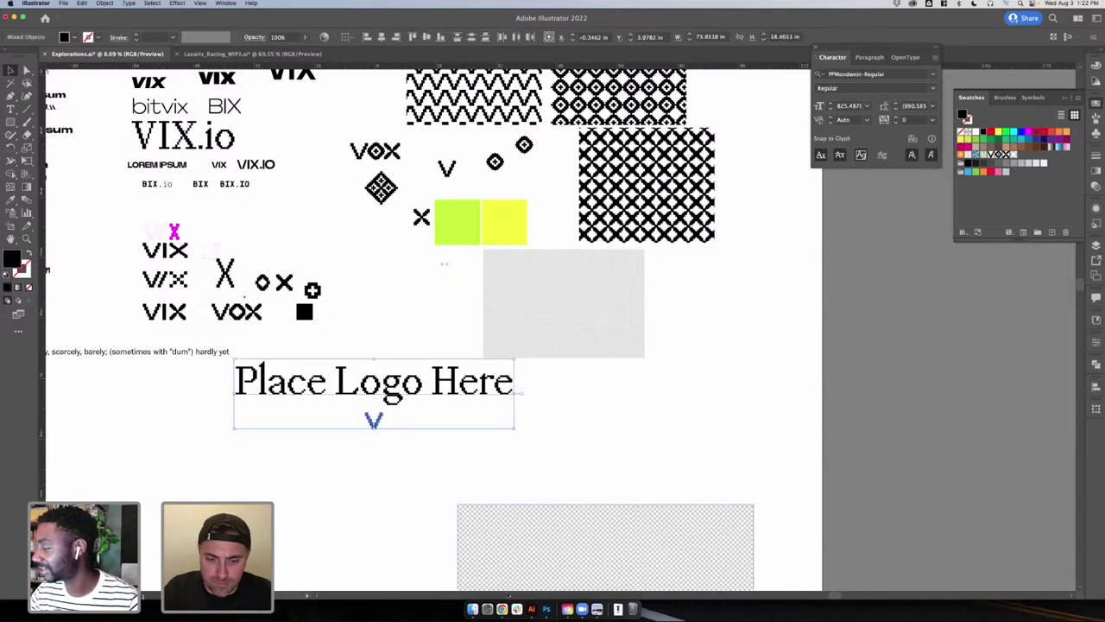
pyautogui.click(547, 609)
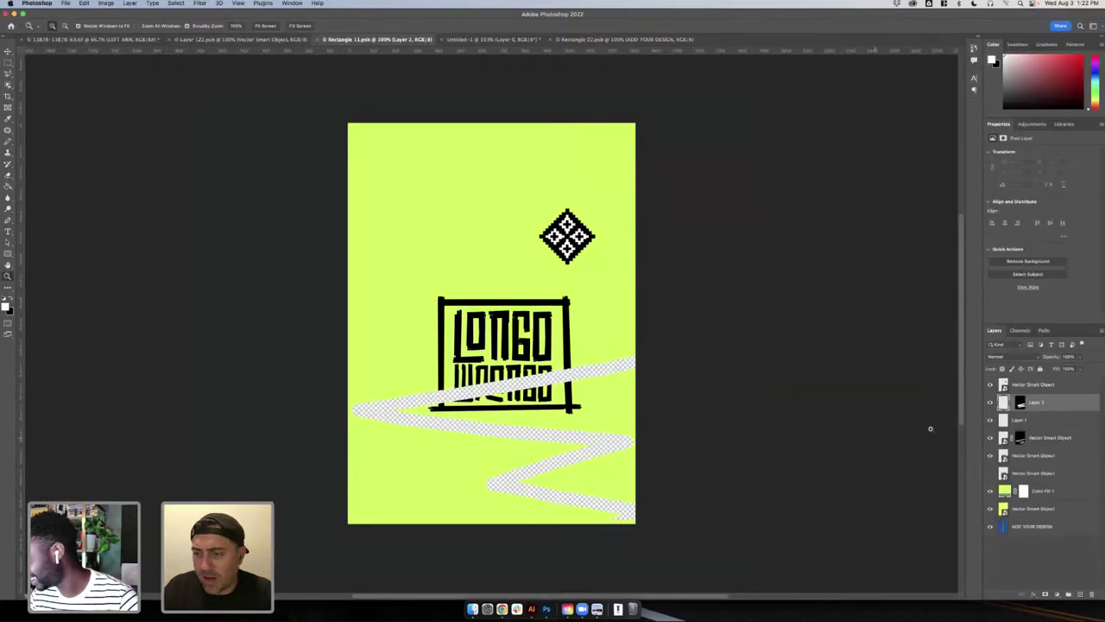
pyautogui.press('super+v')
pyautogui.click(592, 268)
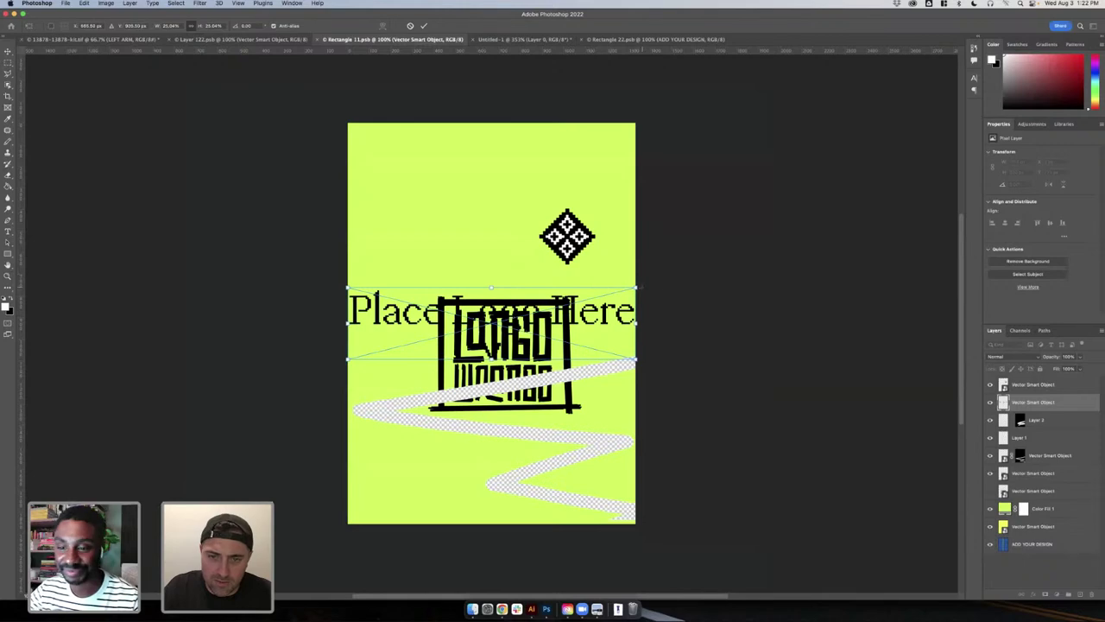
# - Shrink the "Place Logo Here" lettering to about 449 px wide, place it on the chest opposite the diamond badge, and save to view the mockup
pyautogui.moveTo(636, 287); pyautogui.dragTo(448, 231)
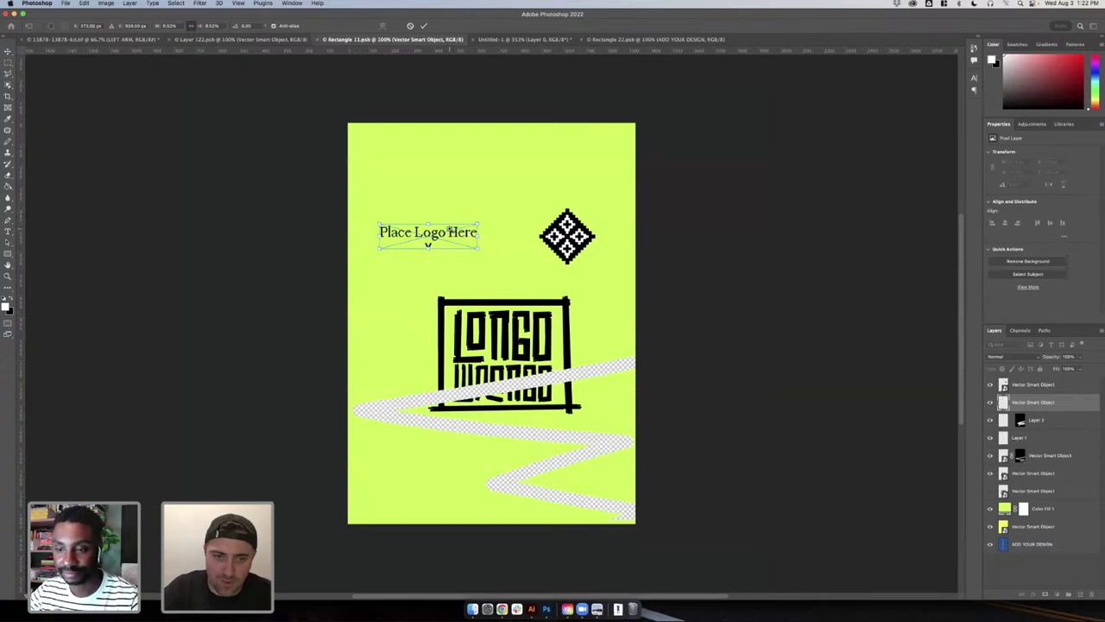
pyautogui.press('z')
pyautogui.press('v')
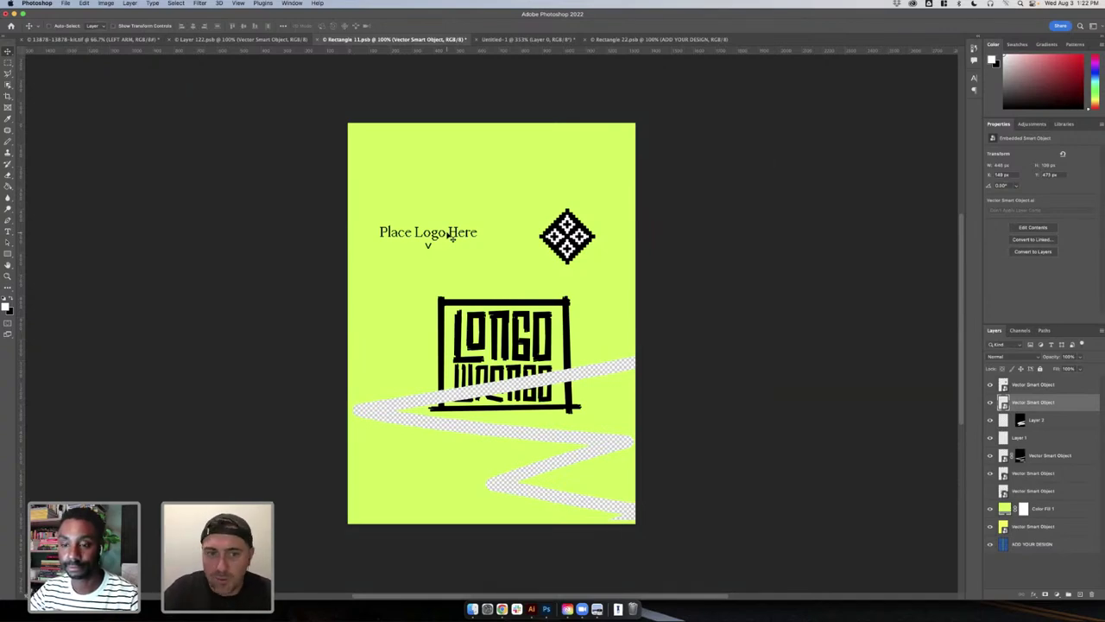
pyautogui.moveTo(449, 233); pyautogui.dragTo(444, 236)
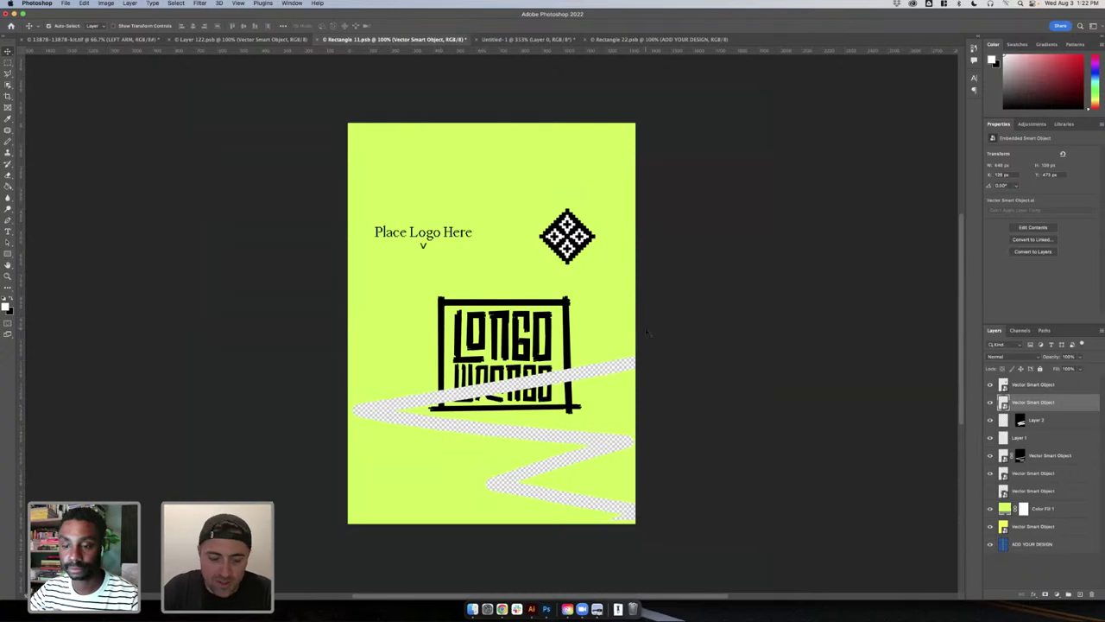
pyautogui.press('super+s')
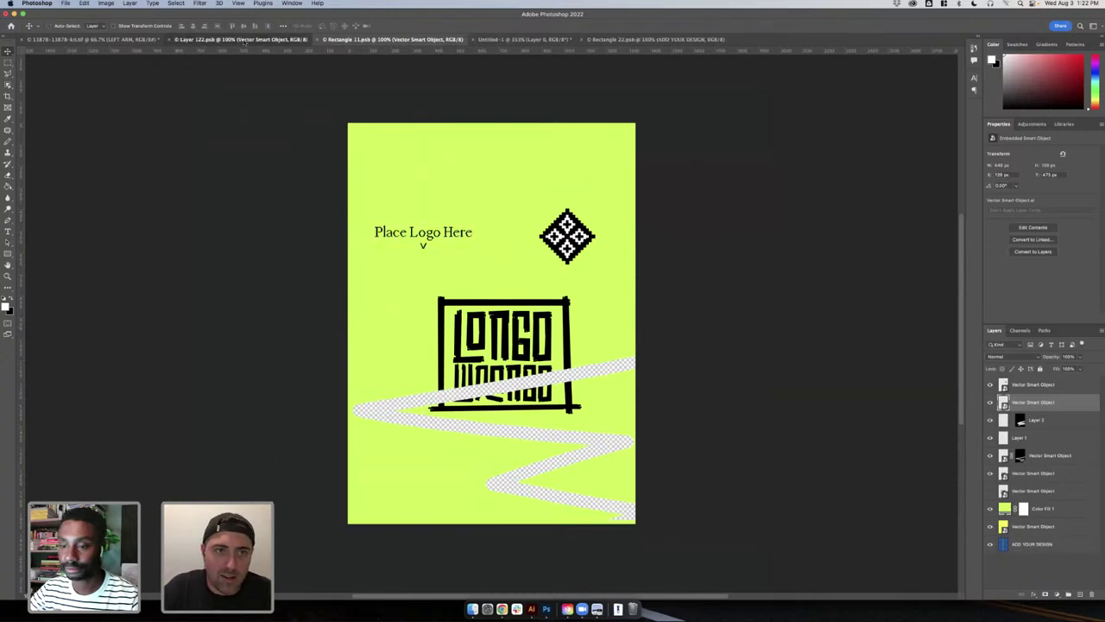
pyautogui.hotkey('ctrl', 'shift', 'Tab')
pyautogui.hotkey('ctrl', 'shift', 'Tab')
pyautogui.hotkey('ctrl', 'Tab')
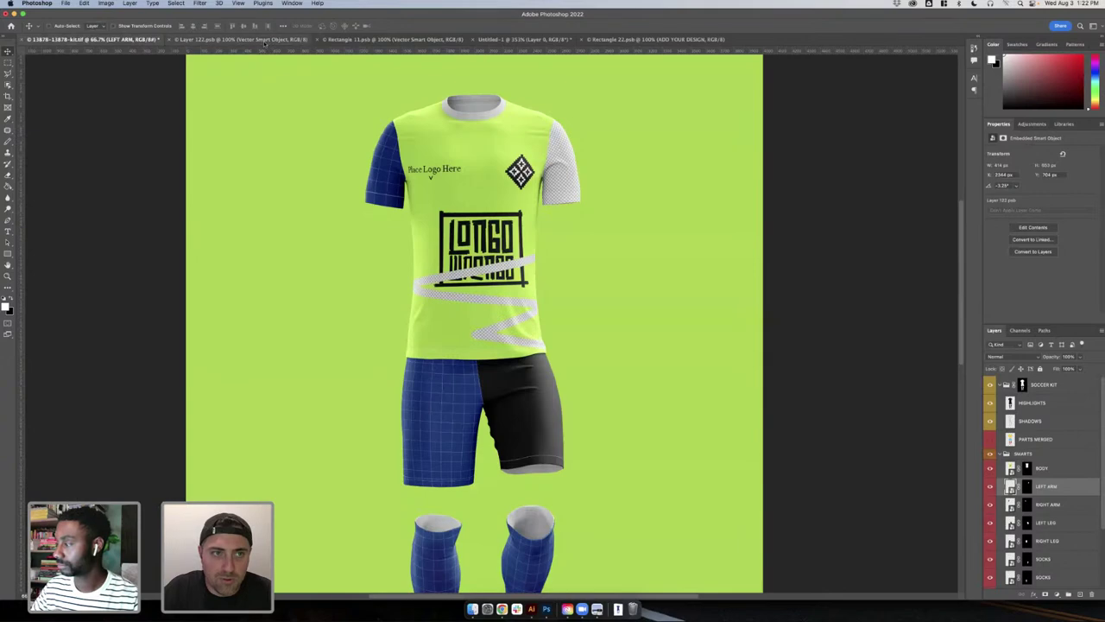
# - Reduce the shirt's chest lettering to about 397 px wide, shift it toward the centre, and save to compare it on the mockup
pyautogui.click(565, 40)
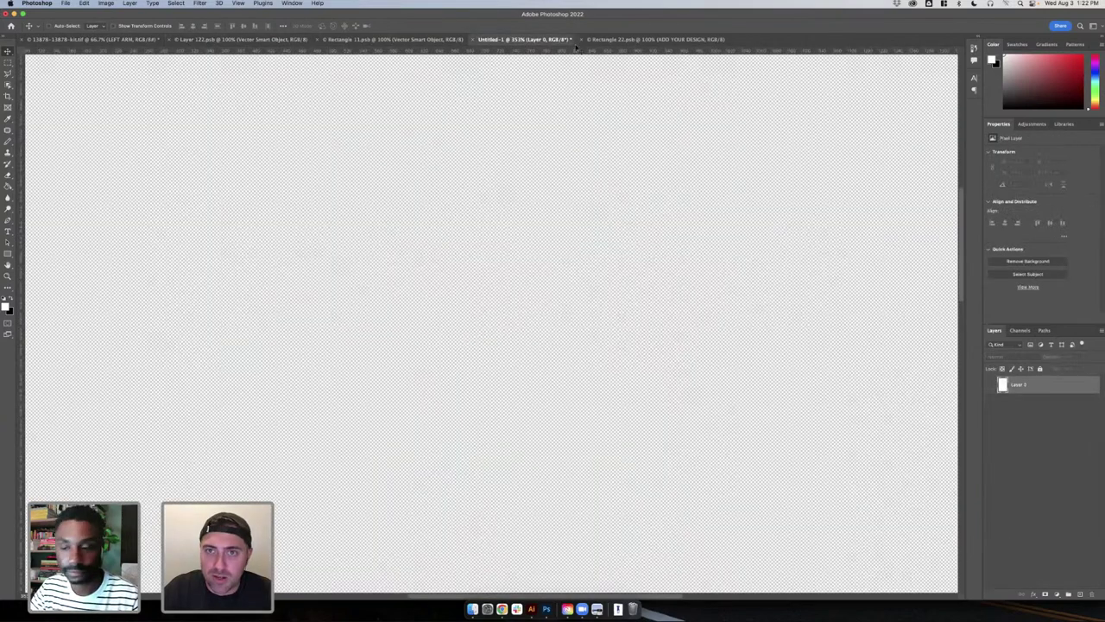
pyautogui.click(613, 40)
pyautogui.click(392, 39)
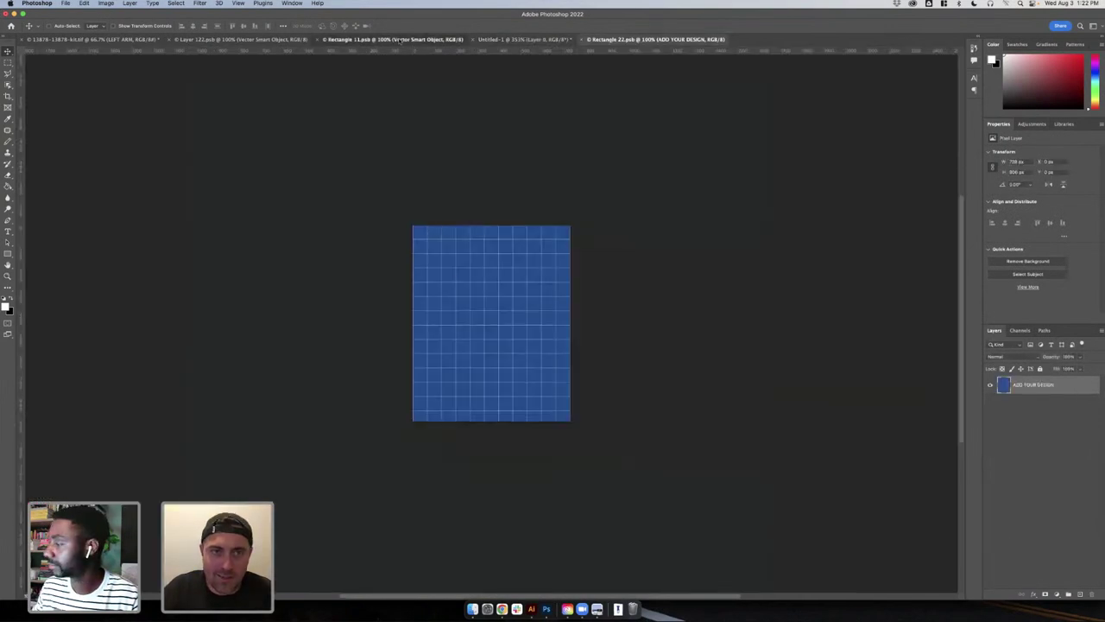
pyautogui.moveTo(445, 233); pyautogui.dragTo(486, 228)
pyautogui.press('super+t')
pyautogui.press('Return')
pyautogui.press('super+s')
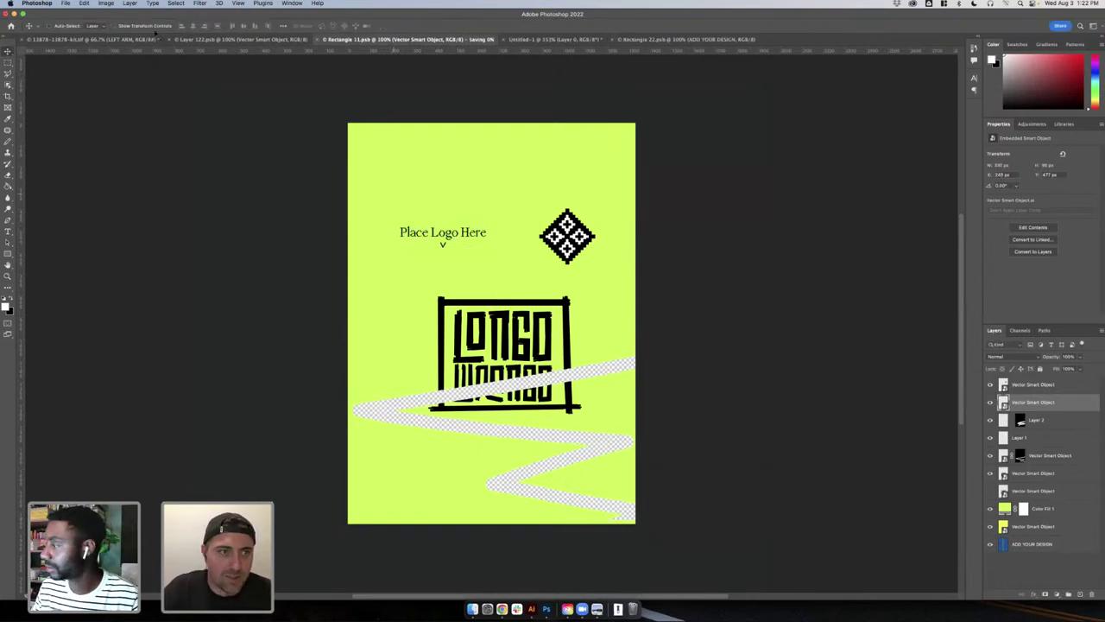
pyautogui.click(118, 39)
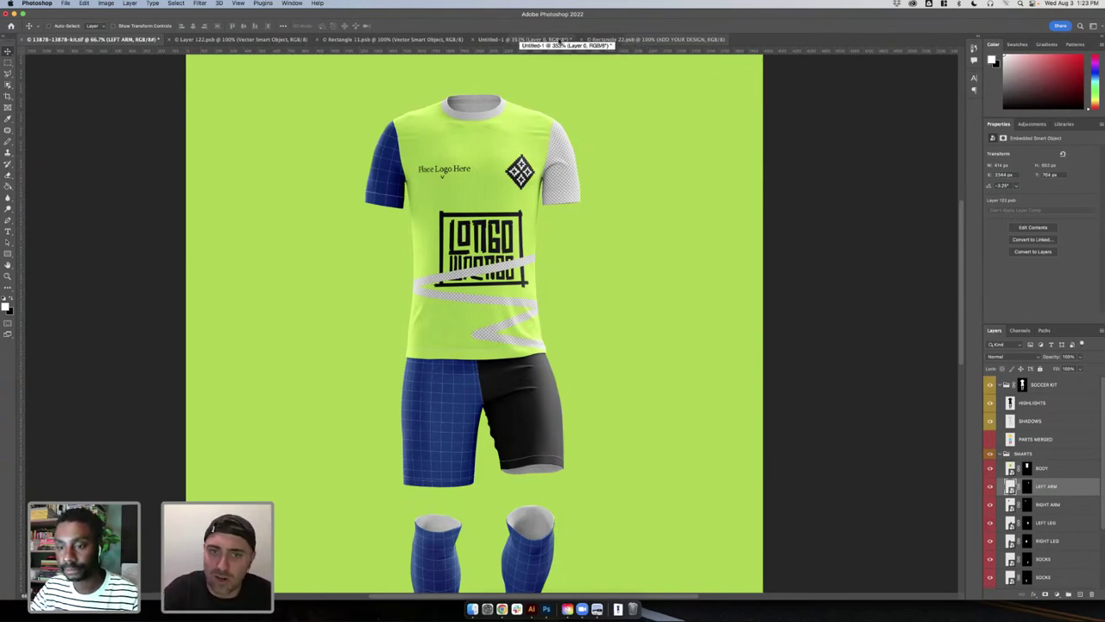
# - Scale the shirt's chest lettering down further to about 343 px wide and view the updated kit mockup
pyautogui.click(552, 39)
pyautogui.click(636, 40)
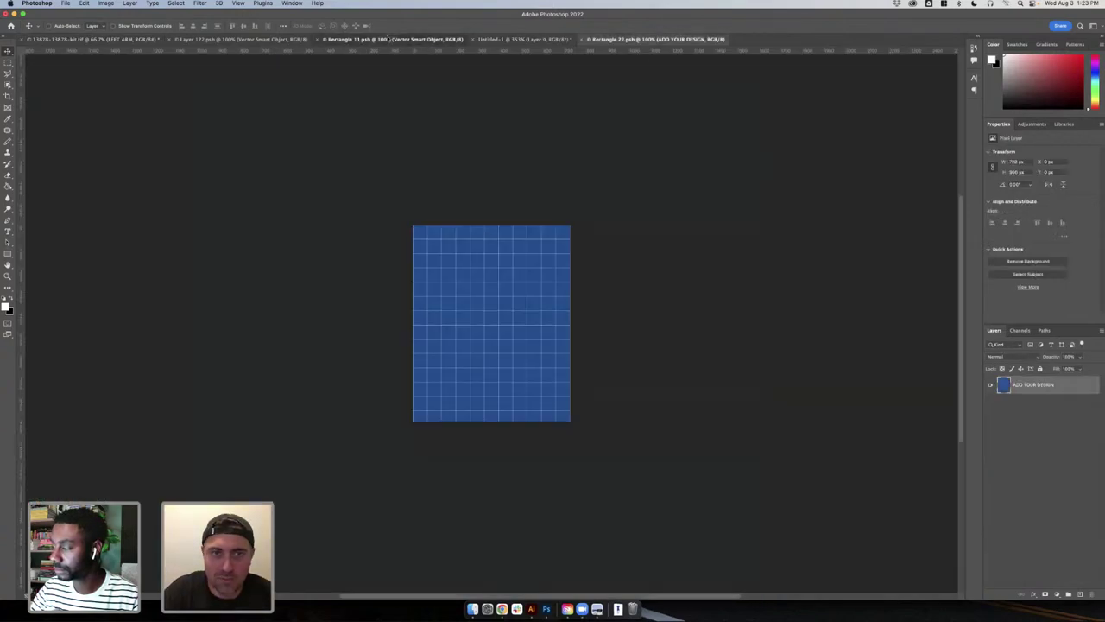
pyautogui.click(371, 40)
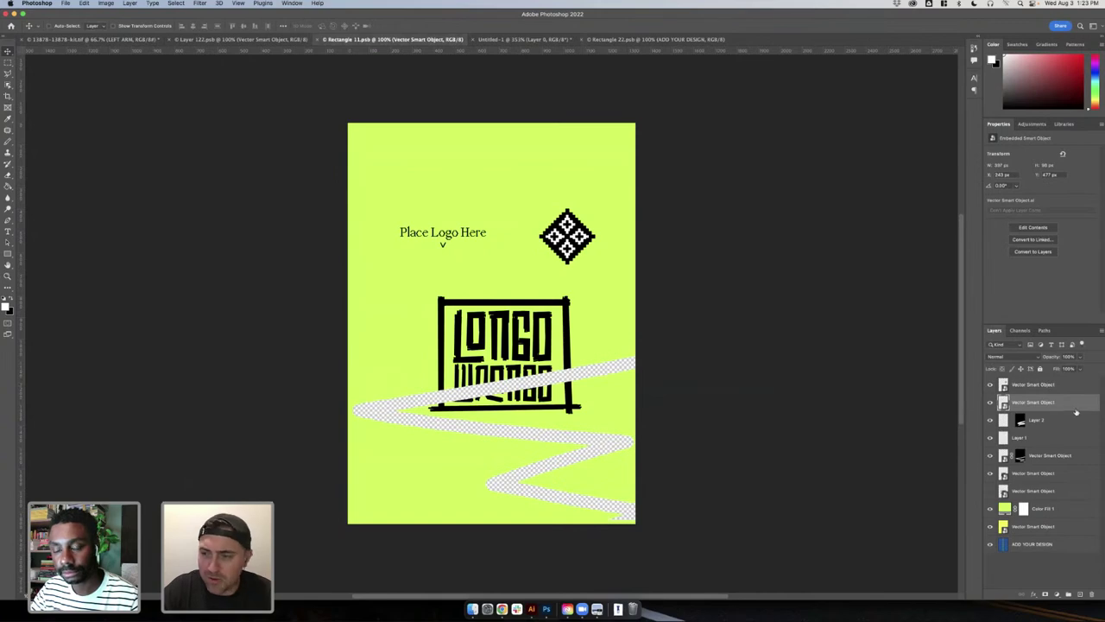
pyautogui.press('super+t')
pyautogui.moveTo(487, 227); pyautogui.dragTo(480, 227)
pyautogui.press('Return')
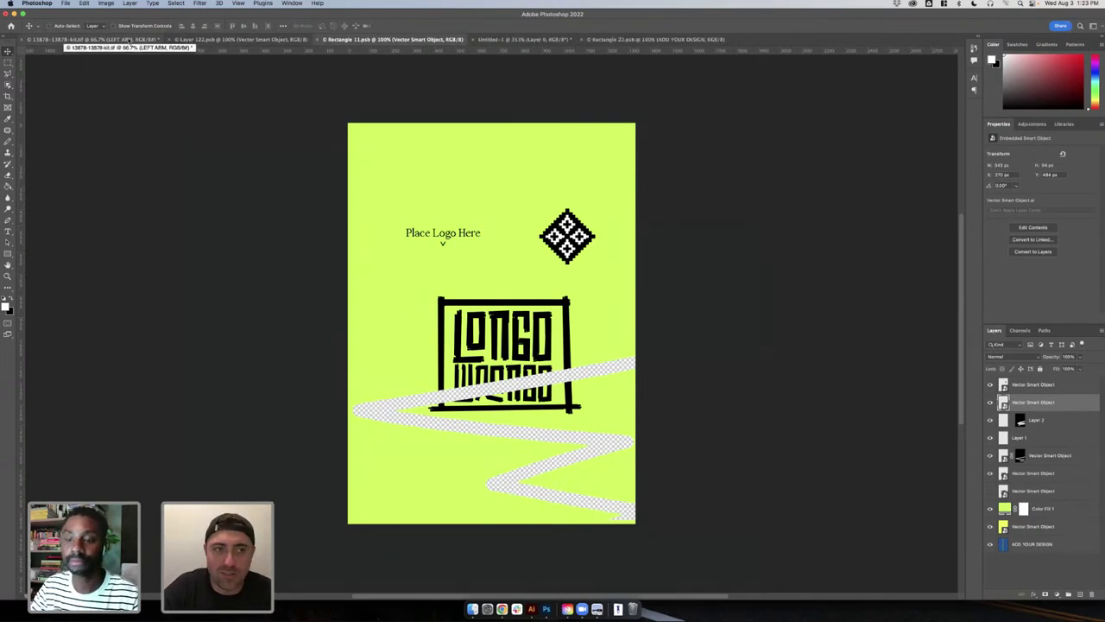
pyautogui.click(128, 40)
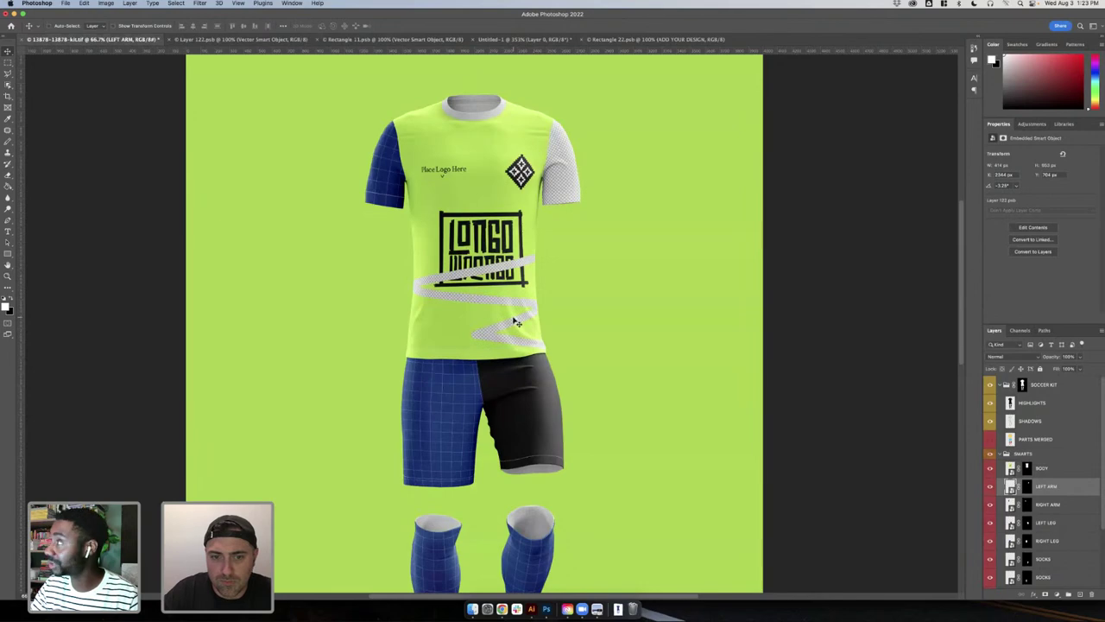
# - Examine which layers control the kit's areas, toggling the visibility of LEFT ARM, BODY and SOCCER KIT COLOR
pyautogui.scroll(-5, 764, 442)
pyautogui.scroll(5, 763, 442)
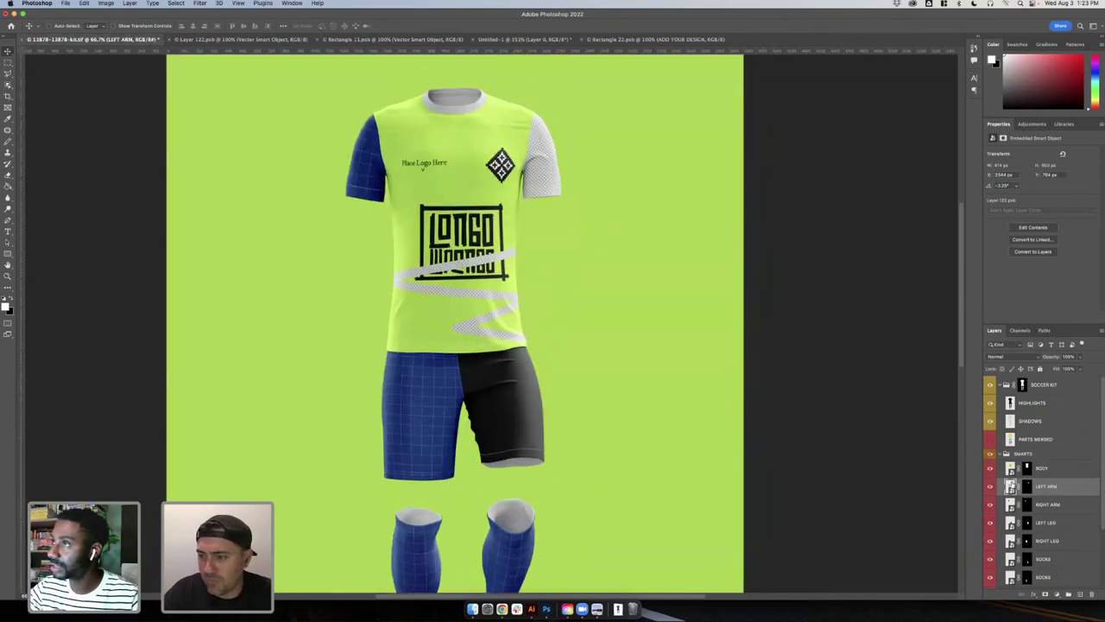
pyautogui.click(989, 486)
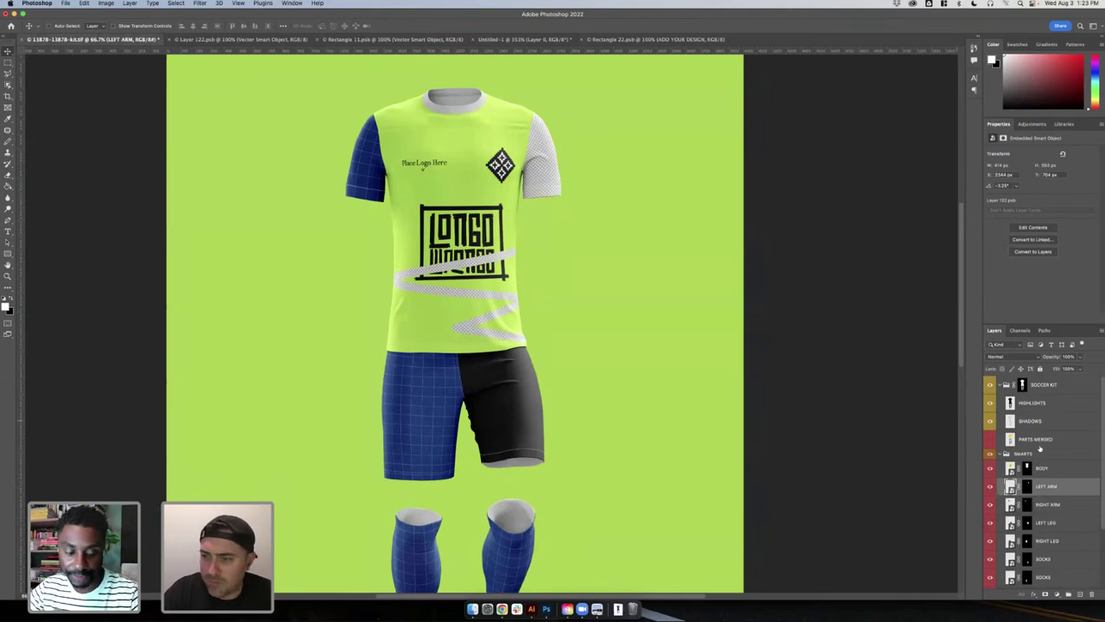
pyautogui.click(990, 468)
pyautogui.click(989, 468)
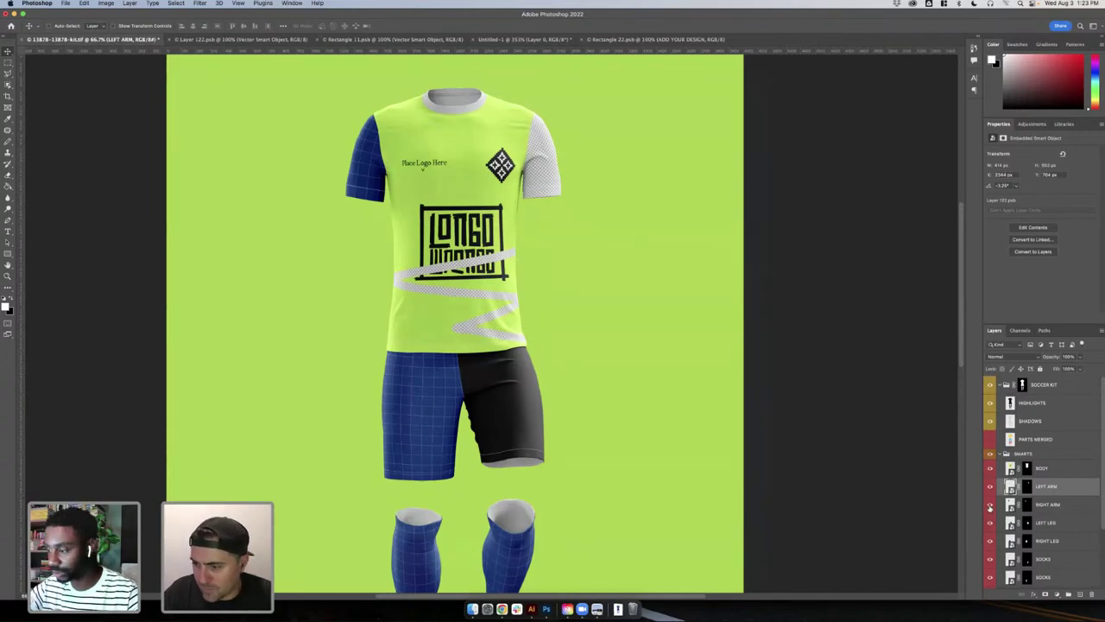
pyautogui.scroll(-2, 990, 506)
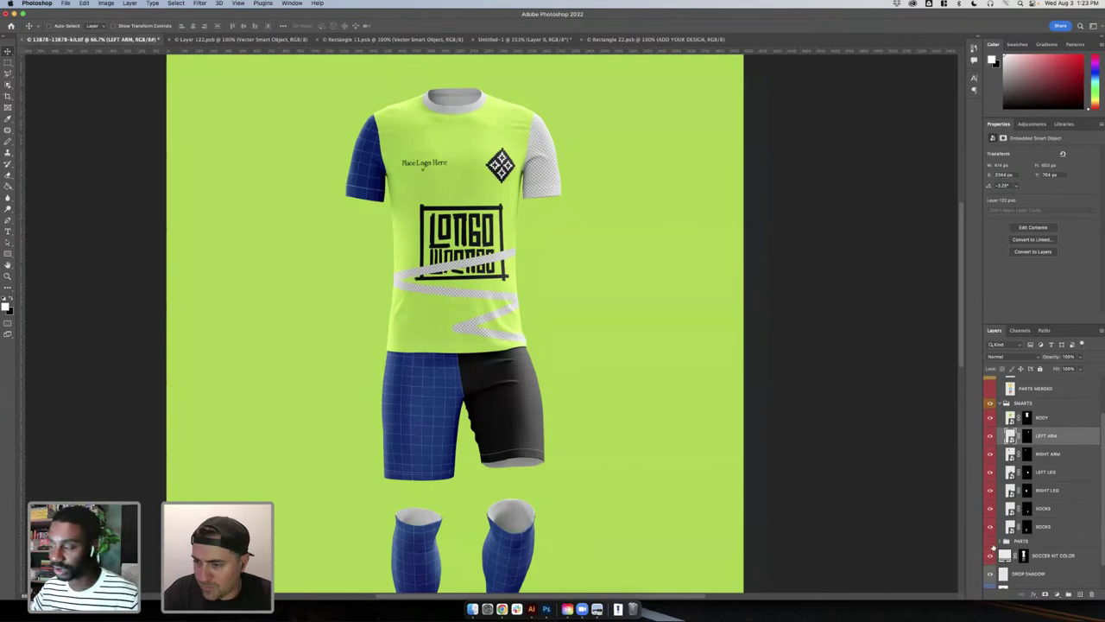
pyautogui.scroll(-1, 992, 547)
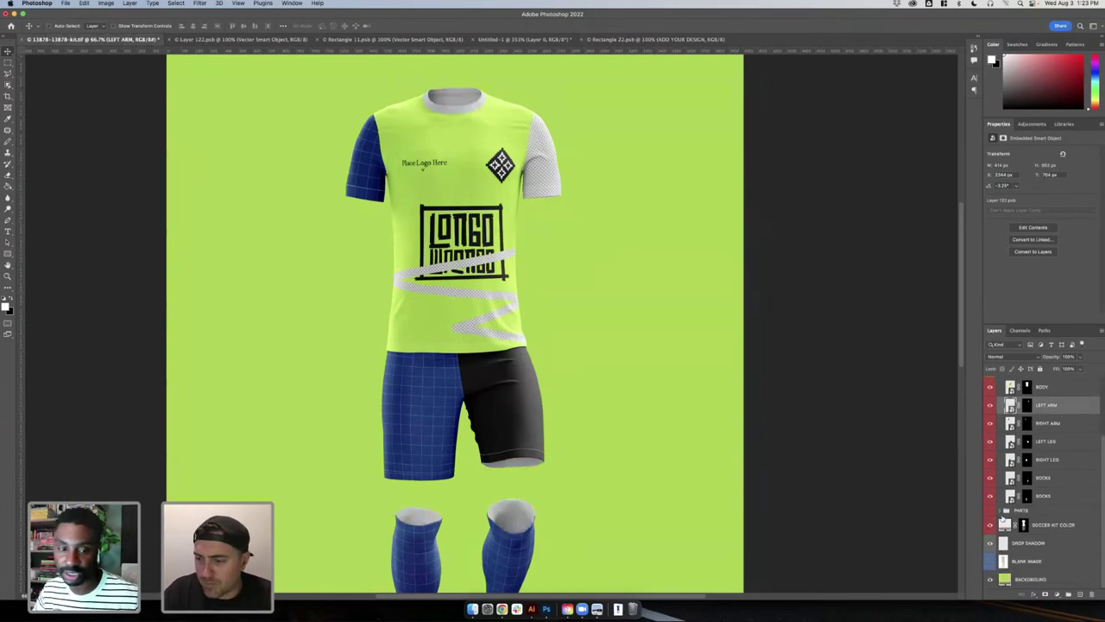
pyautogui.click(989, 525)
pyautogui.click(989, 525)
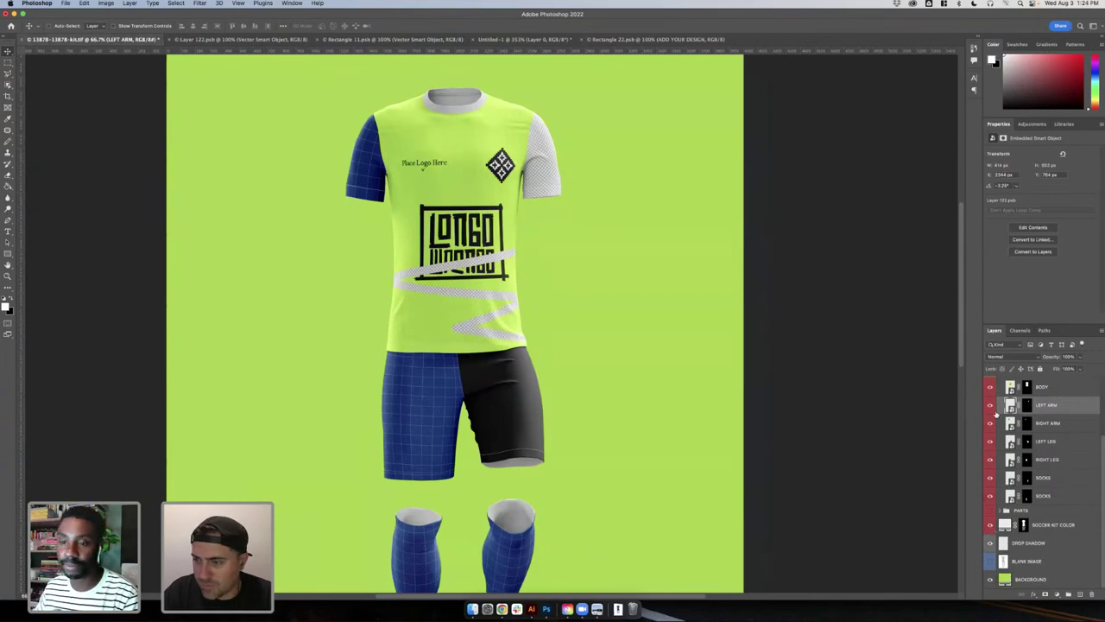
pyautogui.scroll(3, 992, 411)
pyautogui.scroll(-3, 994, 410)
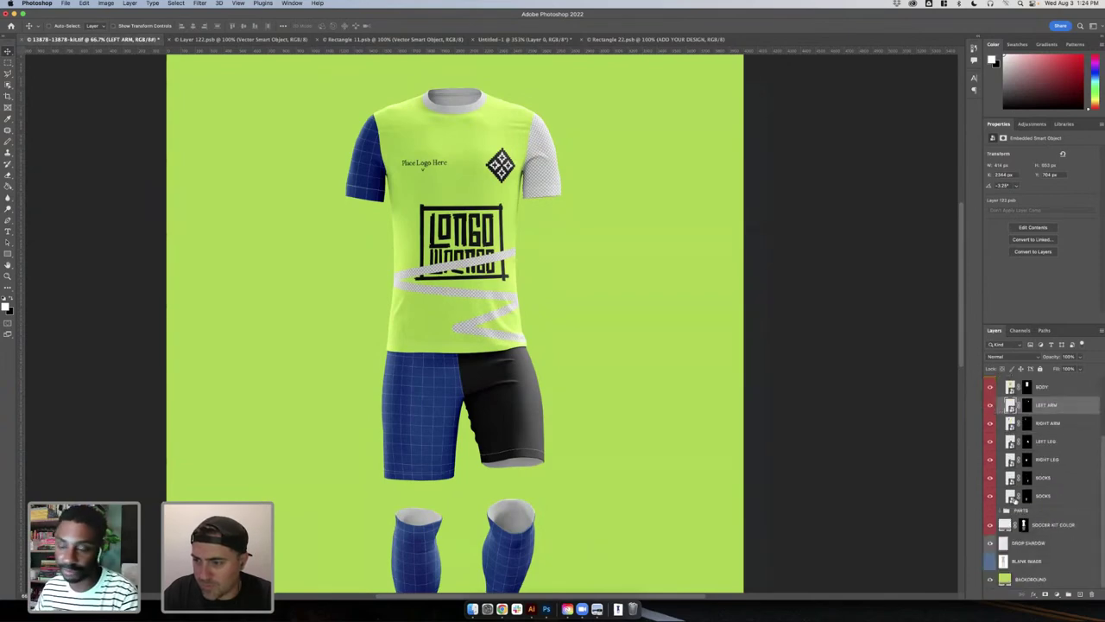
# - Show the PARTS group on the kit mockup and expand it to list its colour layers
pyautogui.click(991, 511)
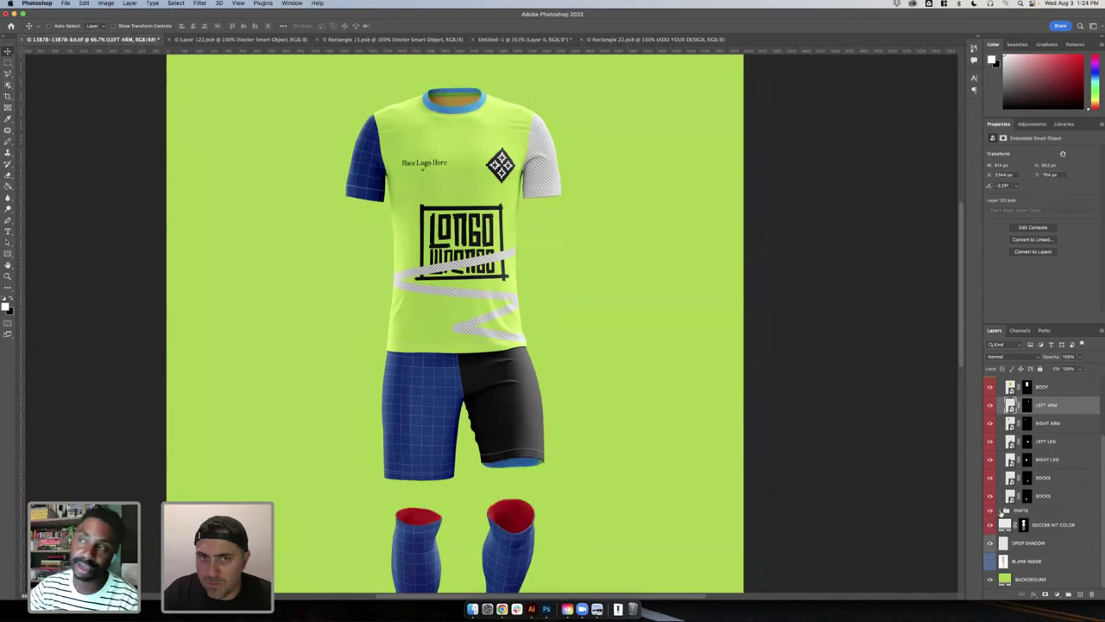
pyautogui.click(999, 511)
pyautogui.scroll(-3, 995, 497)
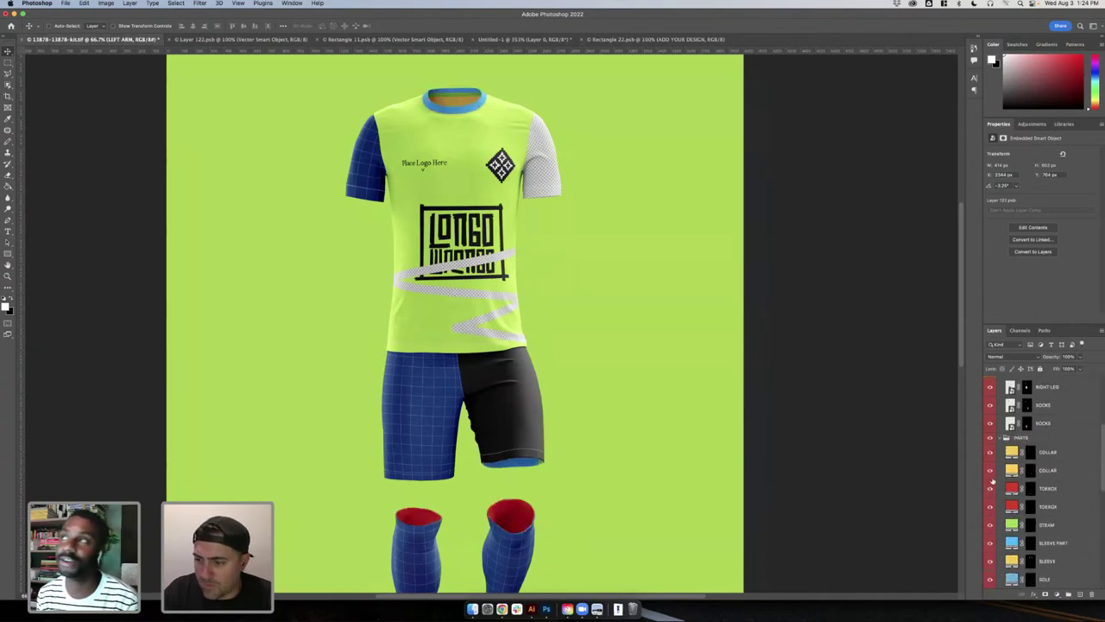
# - Hide the individual colour layers in the PARTS group, from the uppermost COLLAR down through the lowest STITCHING
pyautogui.click(991, 453)
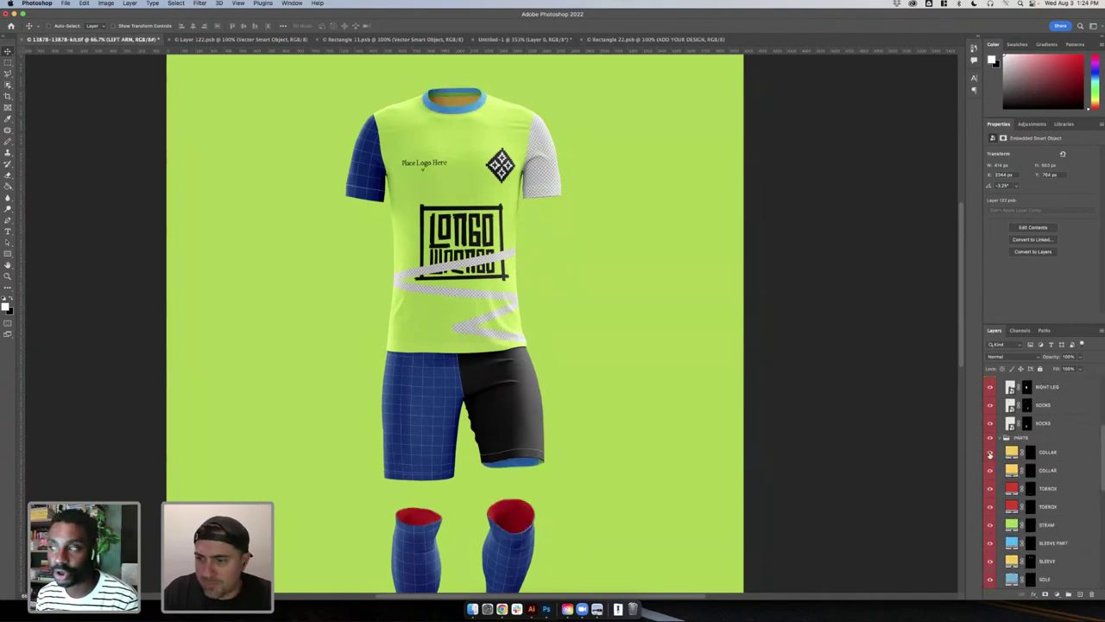
pyautogui.click(991, 471)
pyautogui.moveTo(991, 491); pyautogui.dragTo(990, 572)
pyautogui.scroll(-2, 991, 527)
pyautogui.scroll(-2, 991, 557)
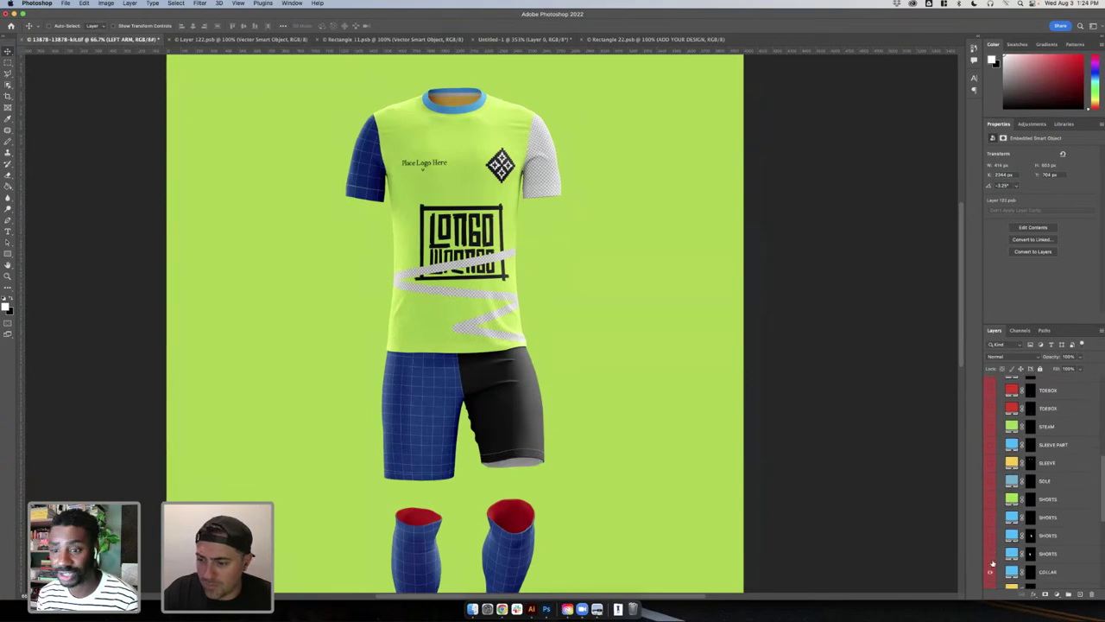
pyautogui.click(991, 571)
pyautogui.scroll(-2, 991, 557)
pyautogui.moveTo(991, 551); pyautogui.dragTo(991, 575)
pyautogui.scroll(-2, 992, 570)
pyautogui.scroll(-3, 993, 565)
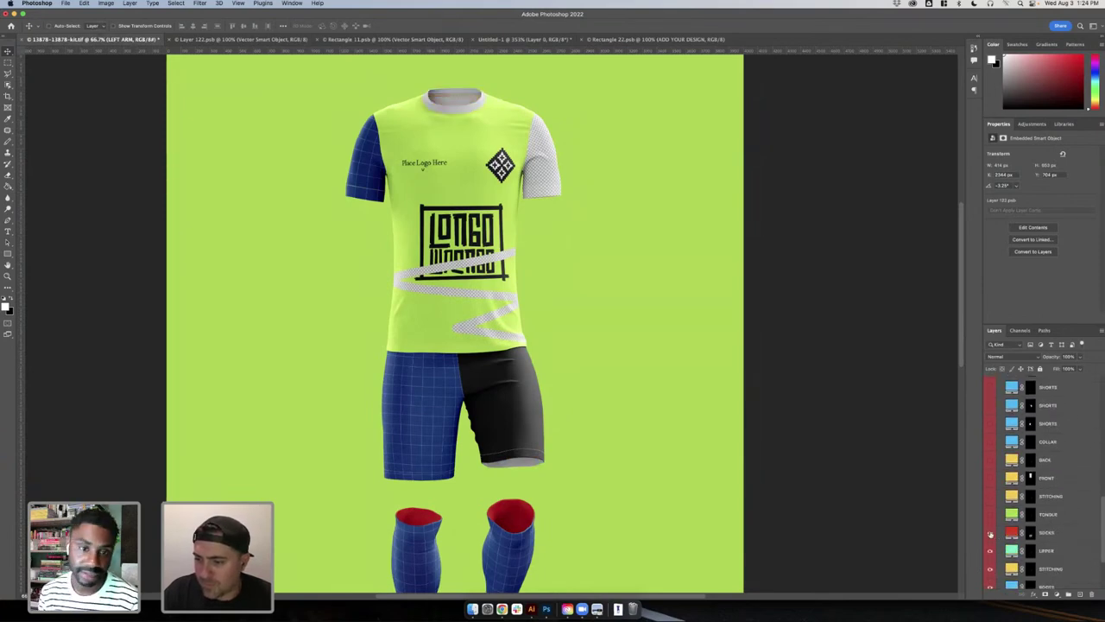
pyautogui.moveTo(990, 533); pyautogui.dragTo(990, 577)
pyautogui.scroll(-2, 988, 532)
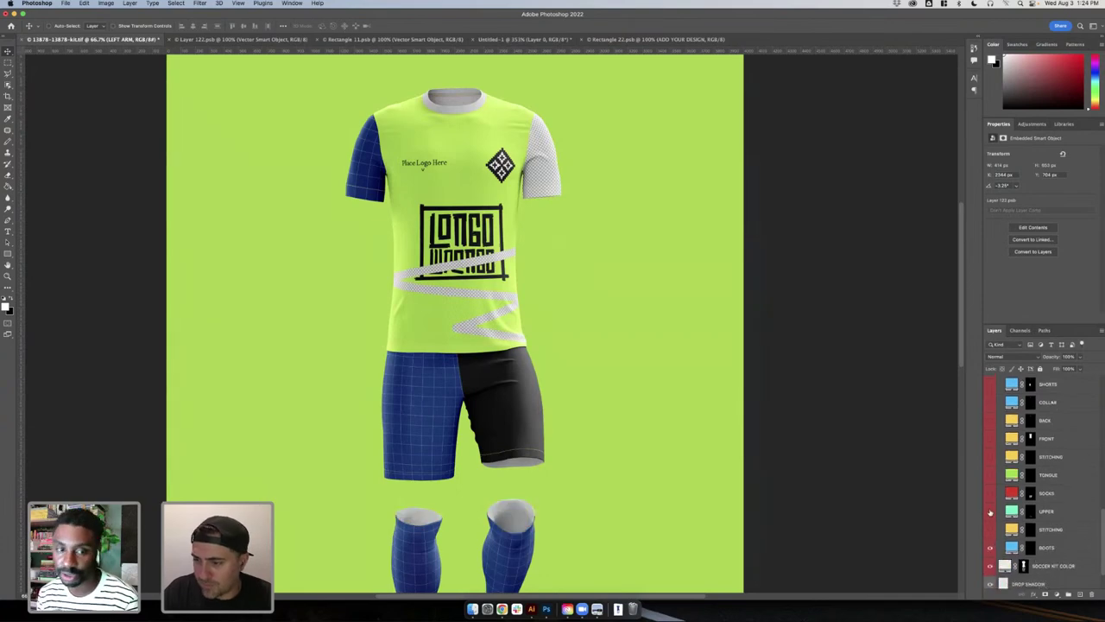
# - Toggle the visibility of the SOCKS colour layer to check which area of the kit it controls
pyautogui.click(988, 493)
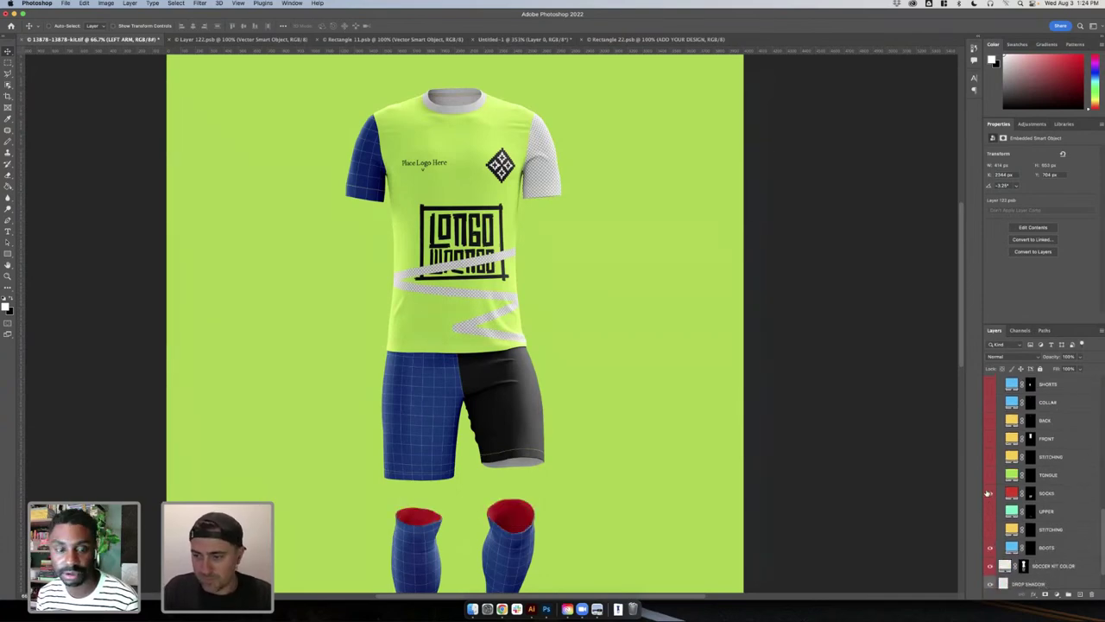
pyautogui.click(988, 493)
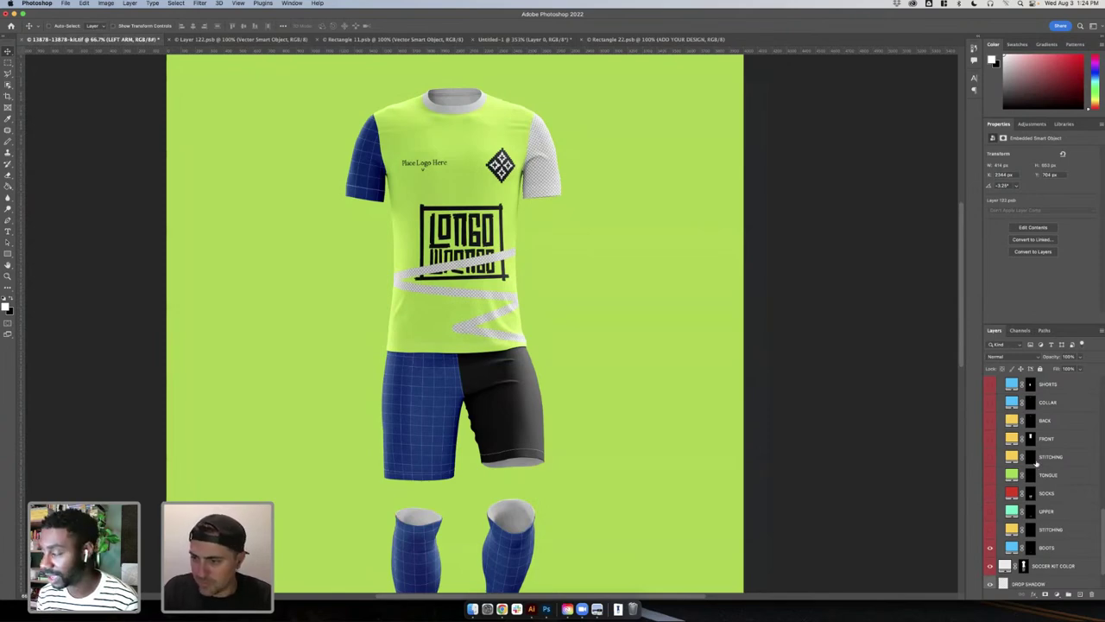
pyautogui.scroll(1, 987, 404)
# - Show the SHORTS layer that colours the inner leg hem and set its fill to near-black 191919
pyautogui.click(989, 403)
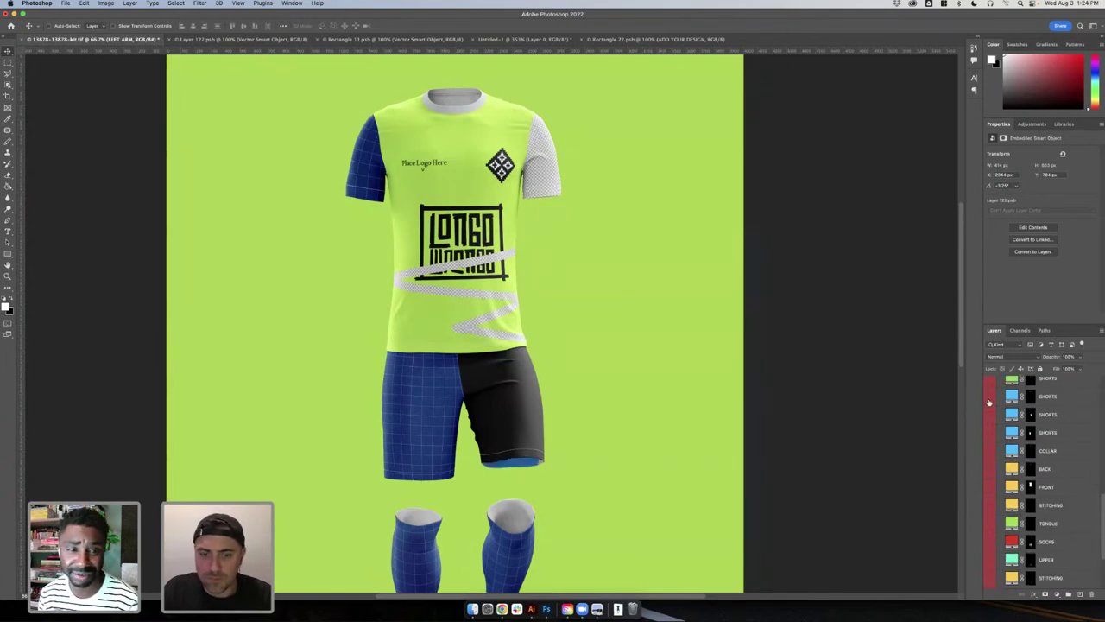
pyautogui.click(989, 402)
pyautogui.click(990, 402)
pyautogui.doubleClick(1011, 397)
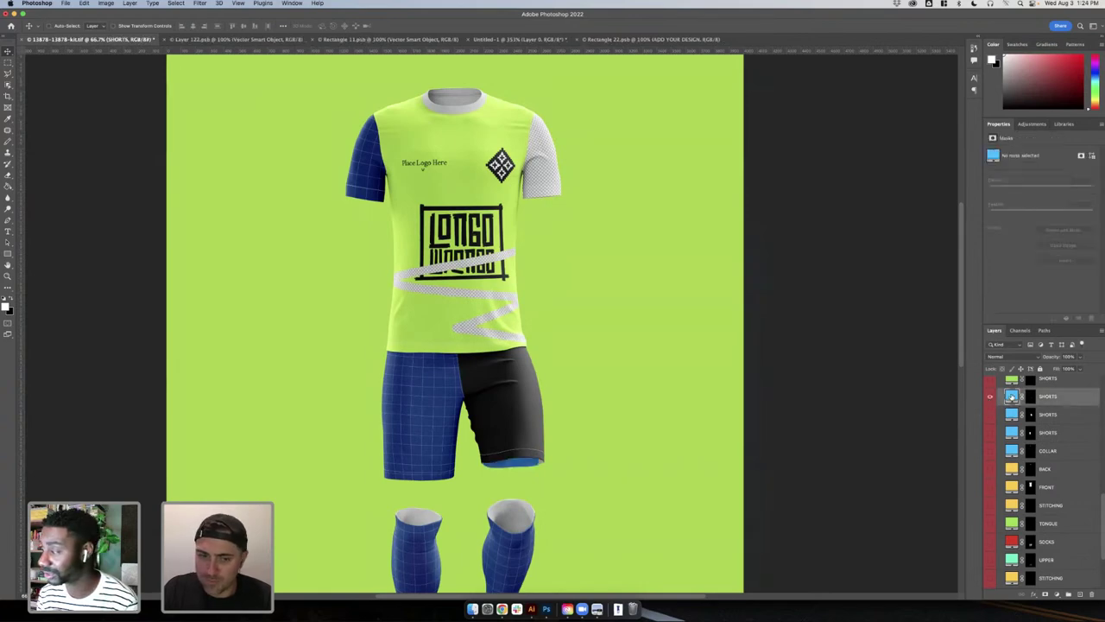
pyautogui.moveTo(437, 345)
pyautogui.mouseDown()
pyautogui.moveTo(328, 373)
pyautogui.moveTo(321, 361)
pyautogui.mouseUp()
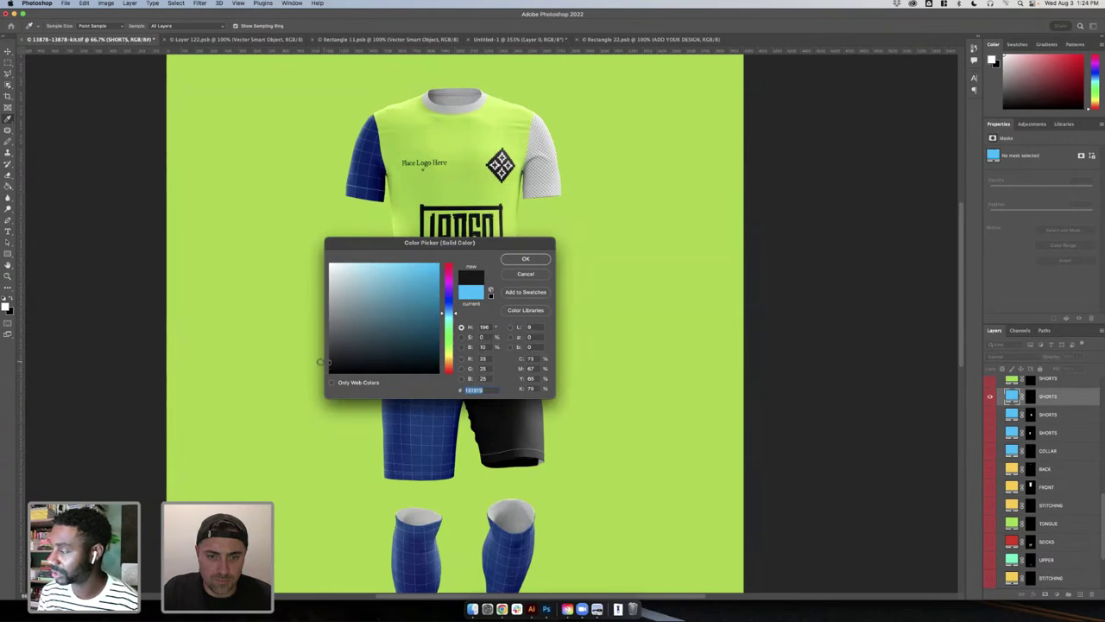
pyautogui.click(526, 259)
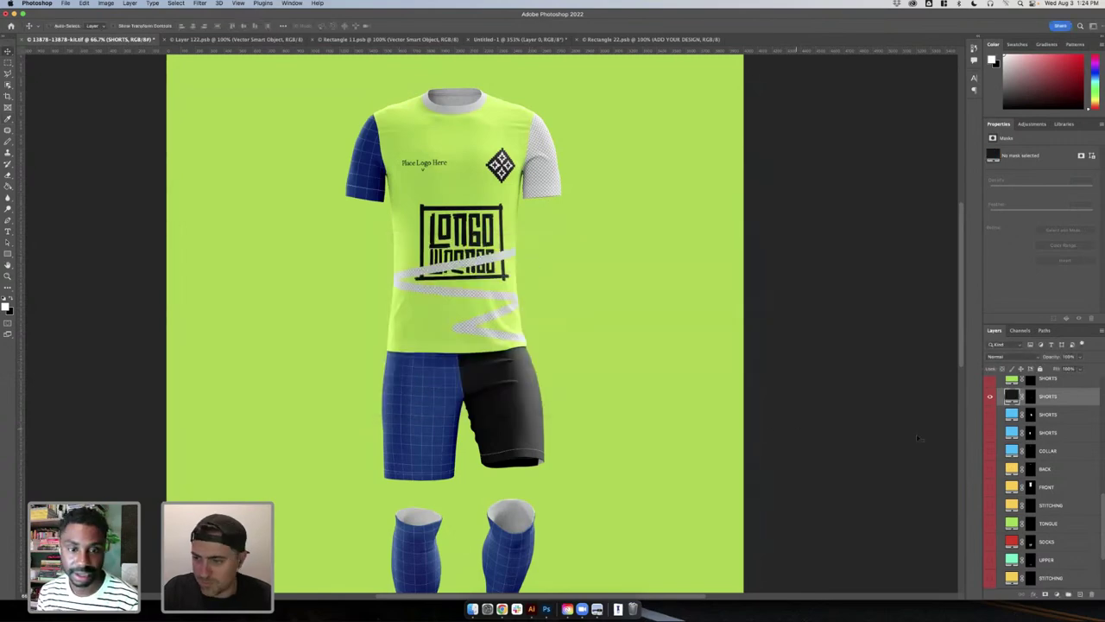
# - Show the next SHORTS layer directly below and change its blue fill to near-black
pyautogui.scroll(1, 988, 426)
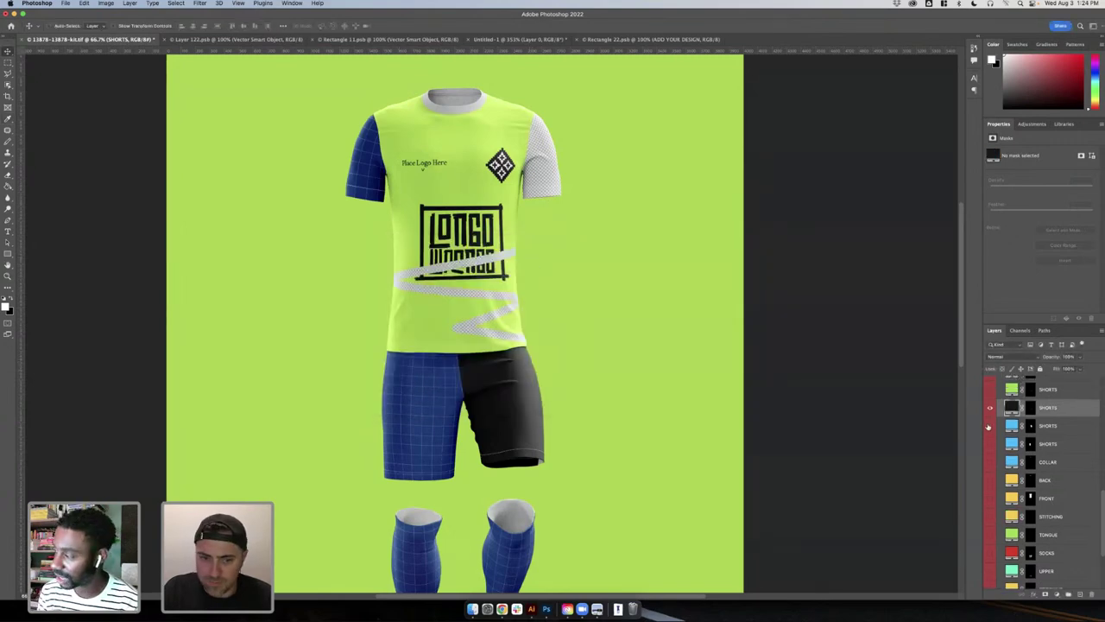
pyautogui.click(990, 427)
pyautogui.doubleClick(1012, 426)
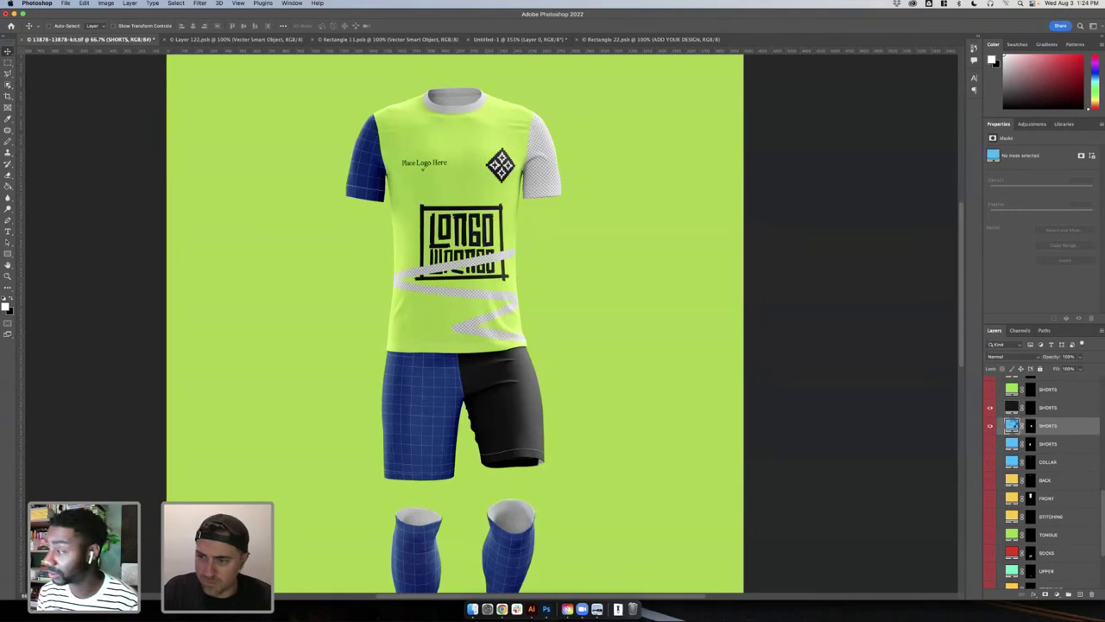
pyautogui.write('000000')
pyautogui.click(525, 259)
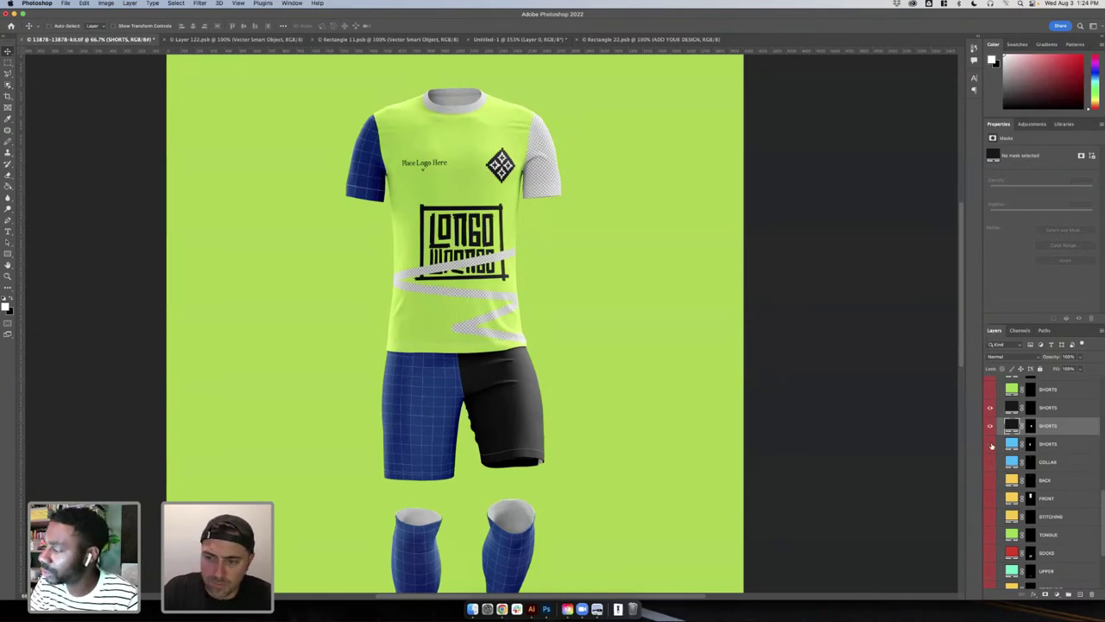
# - Show the remaining blue SHORTS layer and the COLLAR layer, toggling COLLAR to check which area it colours
pyautogui.click(991, 463)
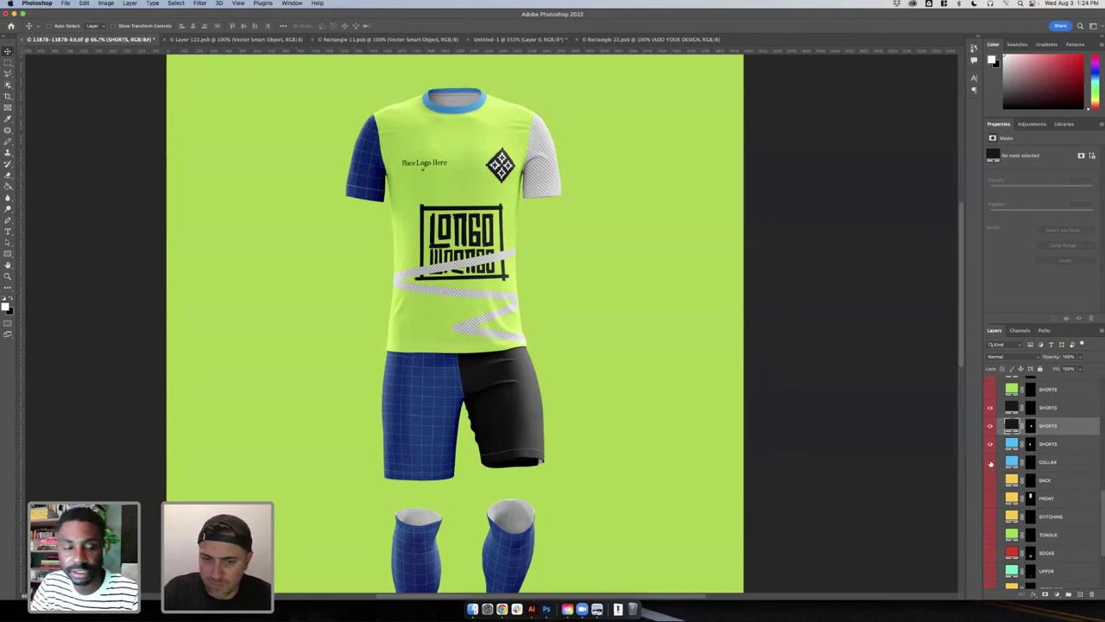
pyautogui.click(991, 462)
pyautogui.click(990, 463)
pyautogui.doubleClick(1004, 463)
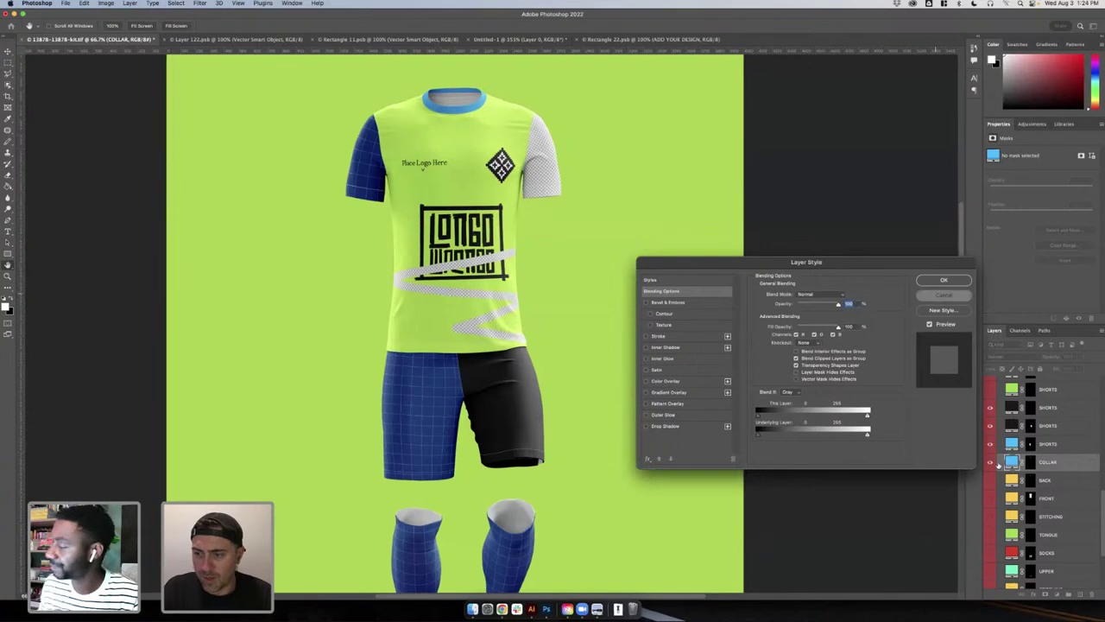
pyautogui.click(943, 294)
pyautogui.click(991, 463)
pyautogui.click(991, 463)
pyautogui.click(991, 463)
pyautogui.click(991, 463)
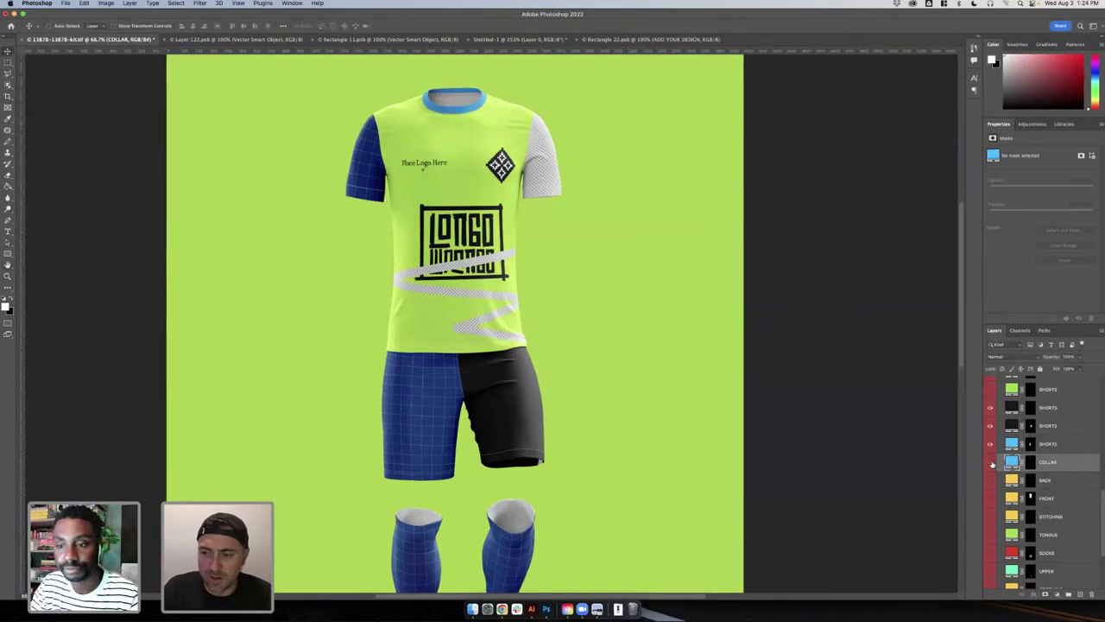
pyautogui.click(991, 462)
pyautogui.click(991, 463)
# - Change the COLLAR layer's fill to near-black by pasting the copied hex value
pyautogui.doubleClick(1014, 463)
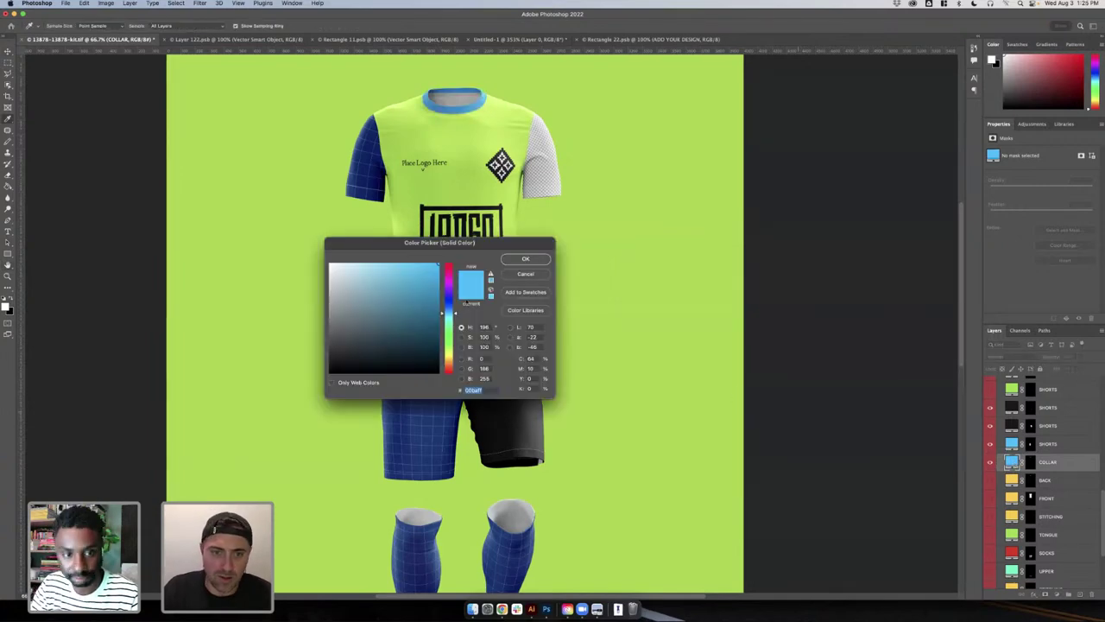
pyautogui.press('super+v')
pyautogui.press('Return')
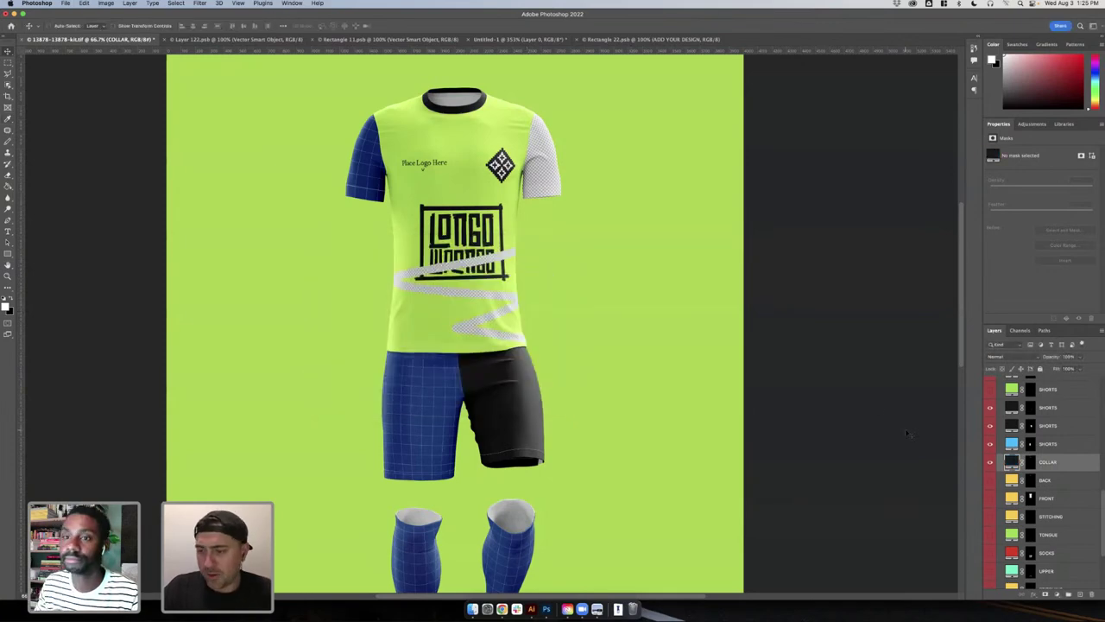
# - Toggle the visibility of the BACK colour layer repeatedly to examine which part of the shirt it affects
pyautogui.click(990, 480)
pyautogui.click(991, 481)
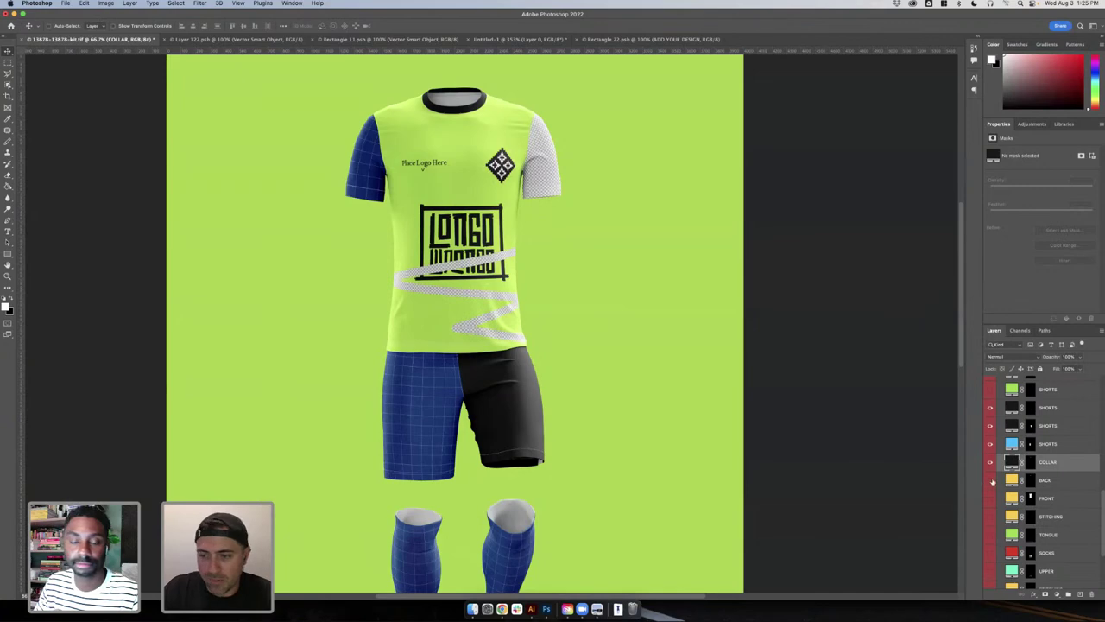
pyautogui.click(992, 481)
pyautogui.click(990, 481)
pyautogui.click(991, 481)
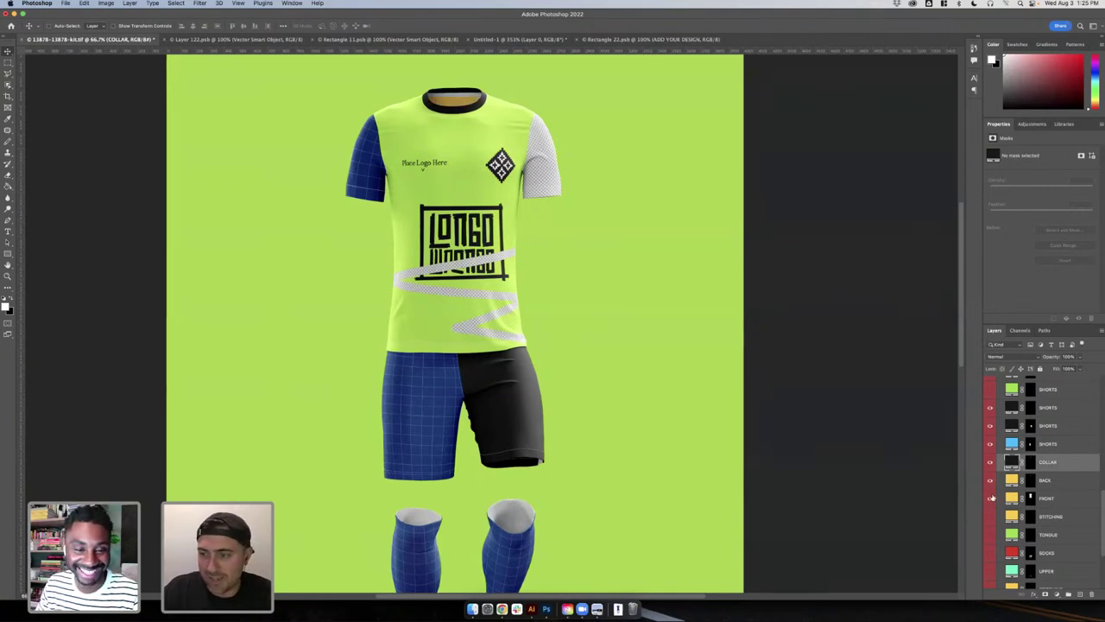
pyautogui.click(991, 481)
pyautogui.click(991, 481)
pyautogui.click(991, 481)
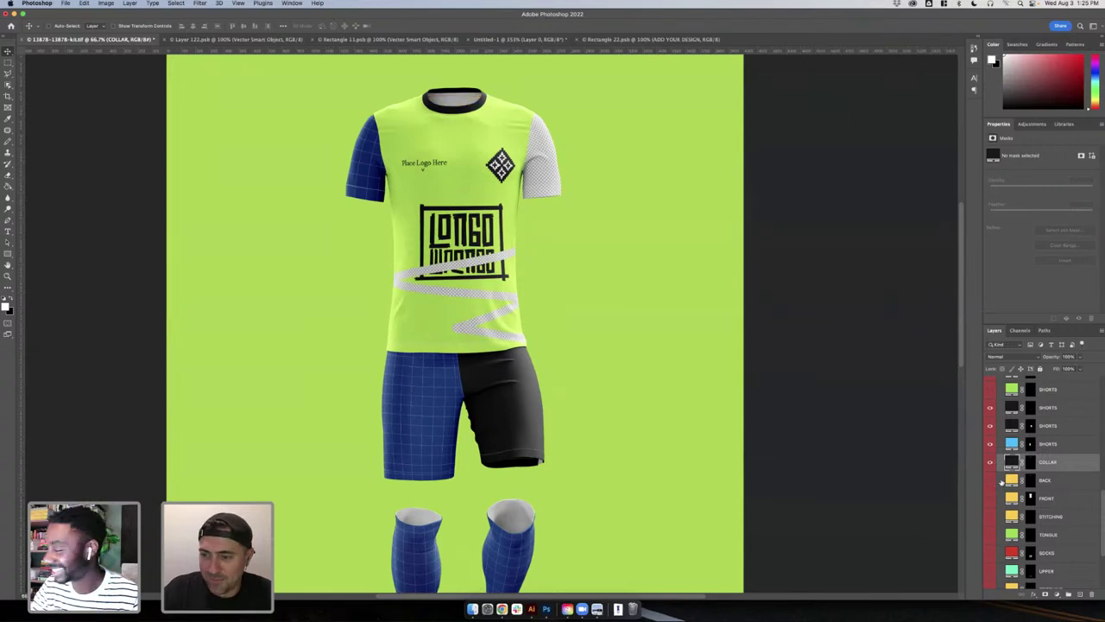
# - Show the BACK layer and set its fill to the lime sampled from the mockup
pyautogui.click(991, 481)
pyautogui.doubleClick(1010, 480)
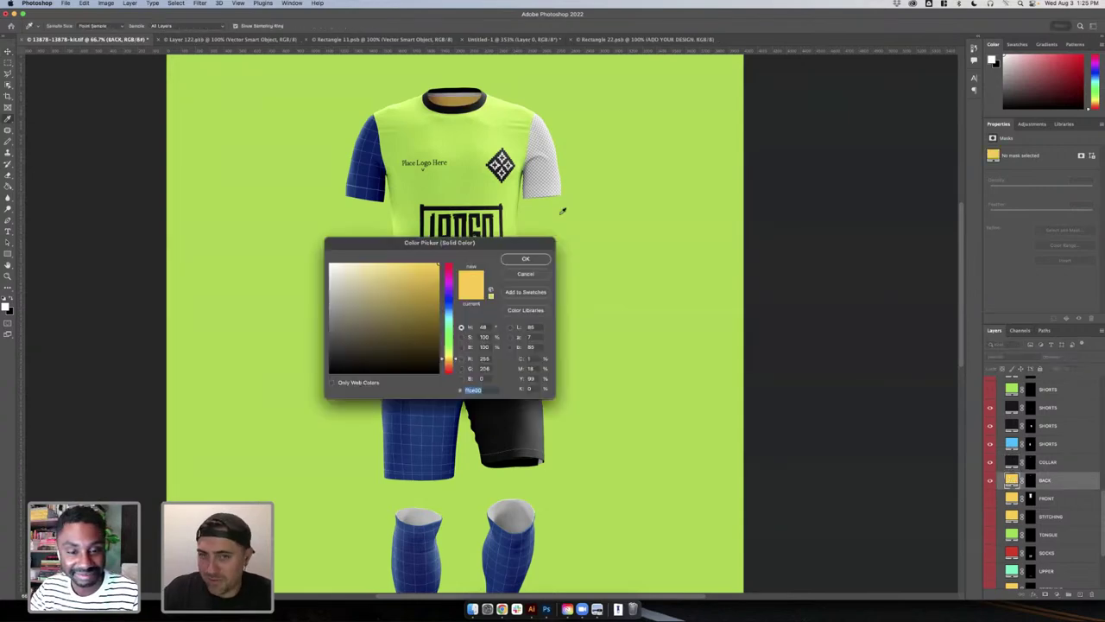
pyautogui.click(472, 188)
pyautogui.click(525, 258)
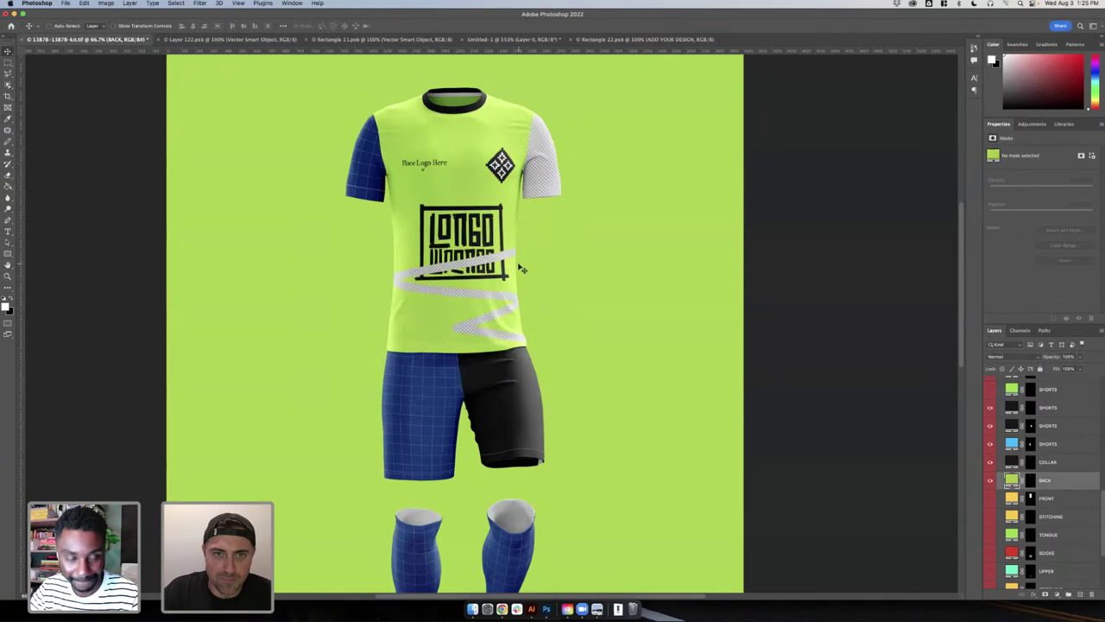
# - Lighten the BACK layer's fill to a paler lime
pyautogui.doubleClick(1011, 480)
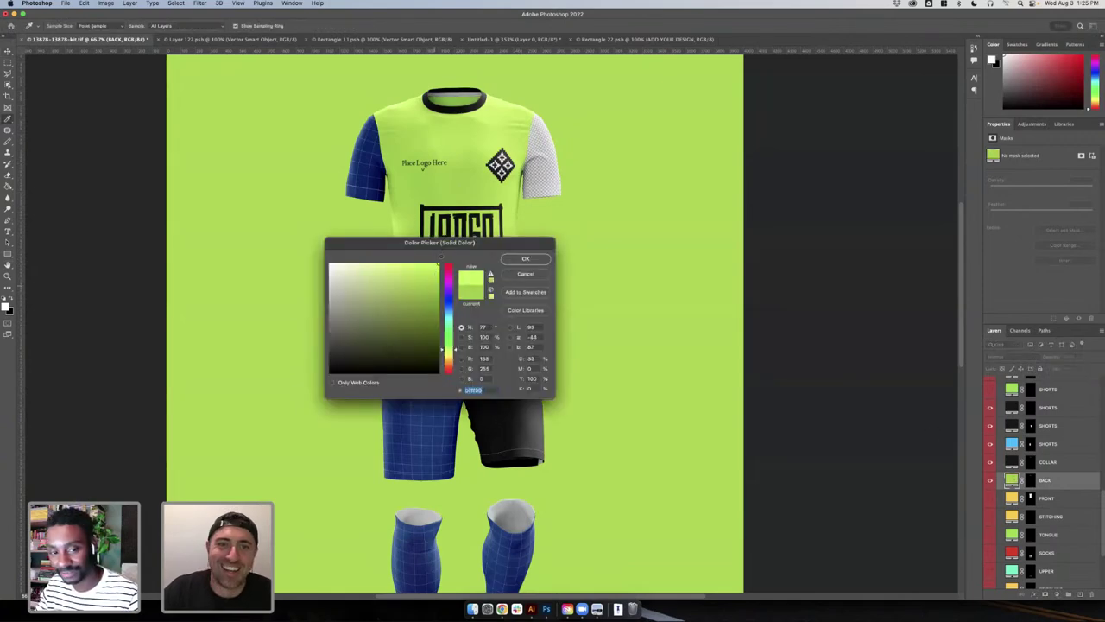
pyautogui.moveTo(416, 263); pyautogui.dragTo(388, 245)
pyautogui.click(525, 258)
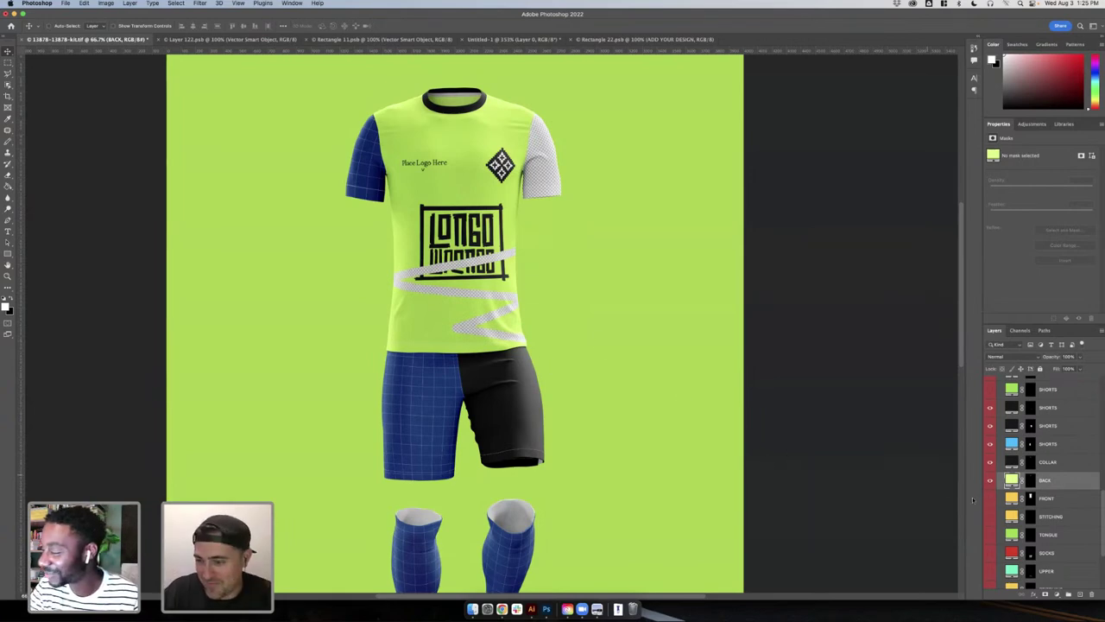
# - Review the layers in the PARTS and SMARTS groups, collapsing and re-expanding SMARTS, and look over the kit
pyautogui.scroll(2, 991, 498)
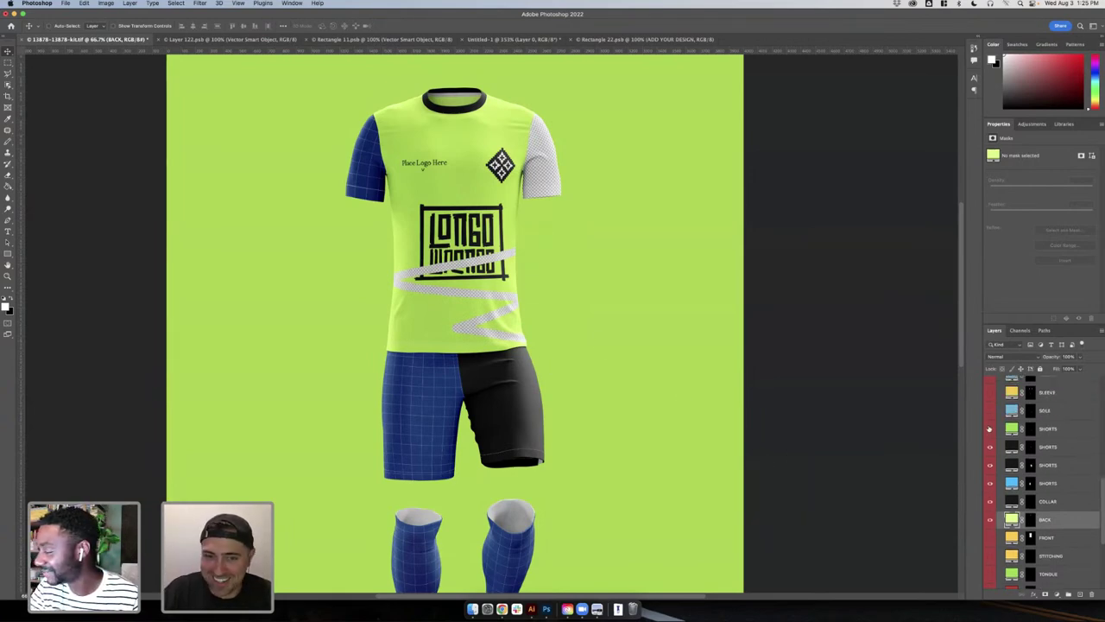
pyautogui.scroll(-8, 993, 445)
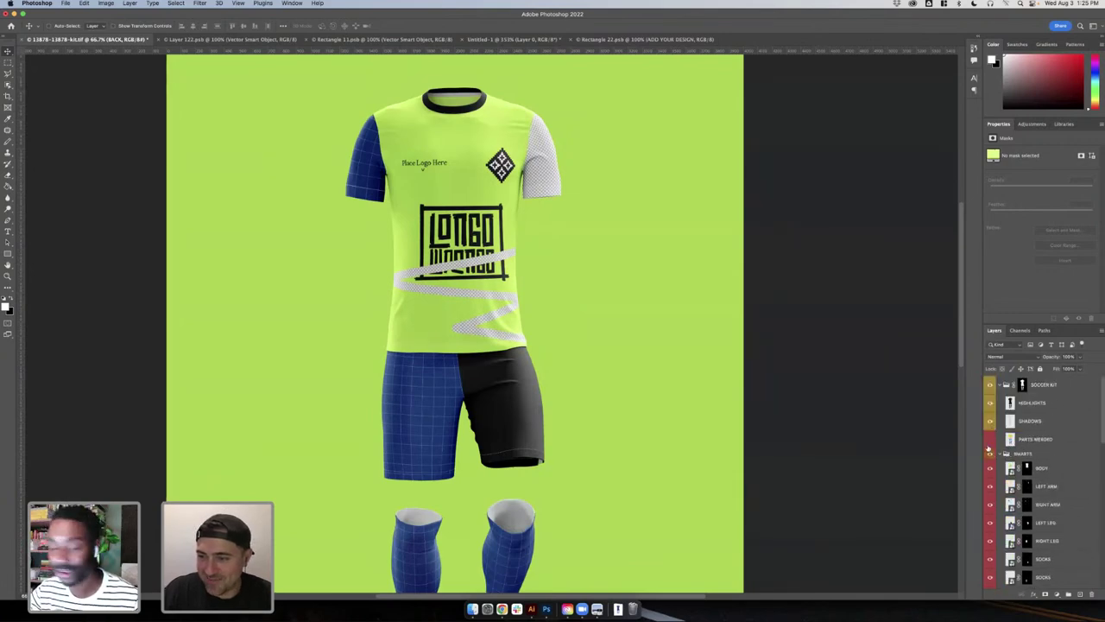
pyautogui.scroll(8, 991, 535)
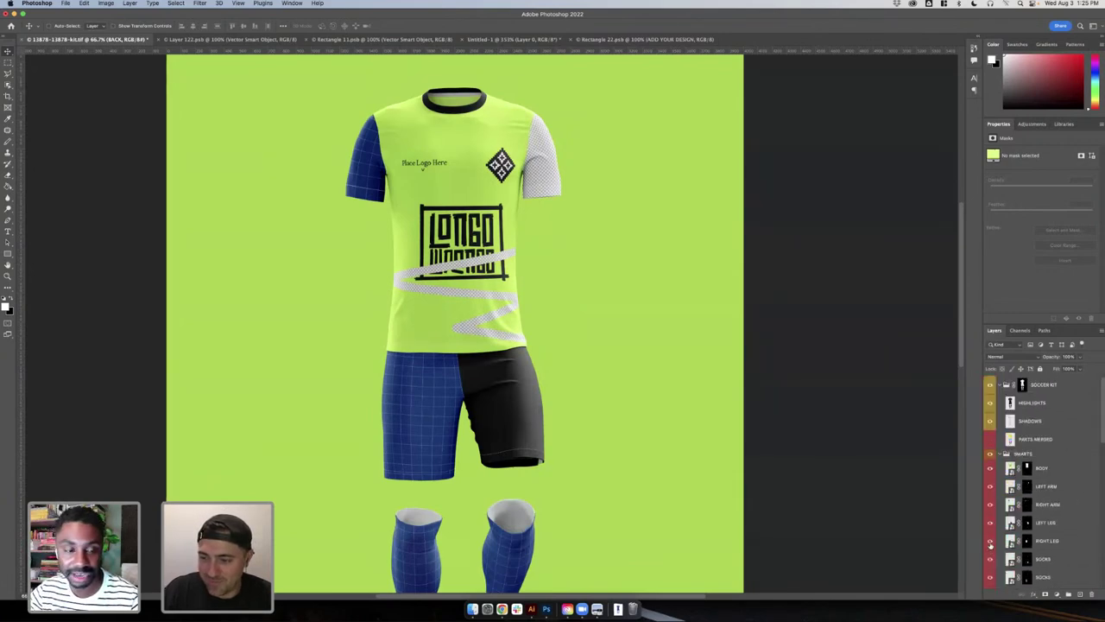
pyautogui.click(1005, 453)
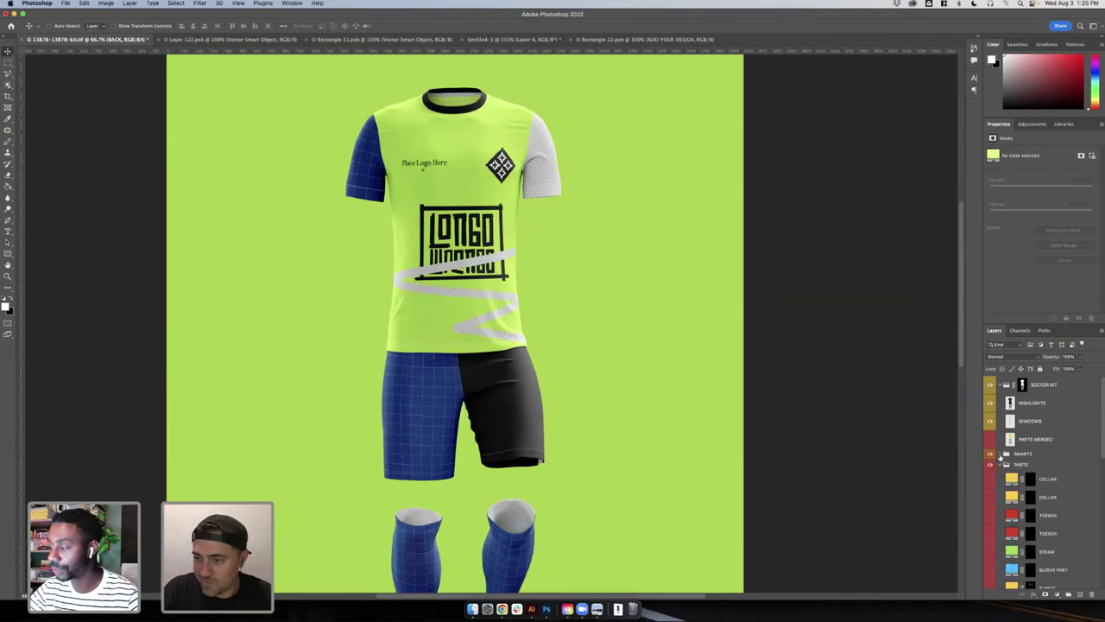
pyautogui.click(1000, 454)
pyautogui.scroll(-1, 999, 452)
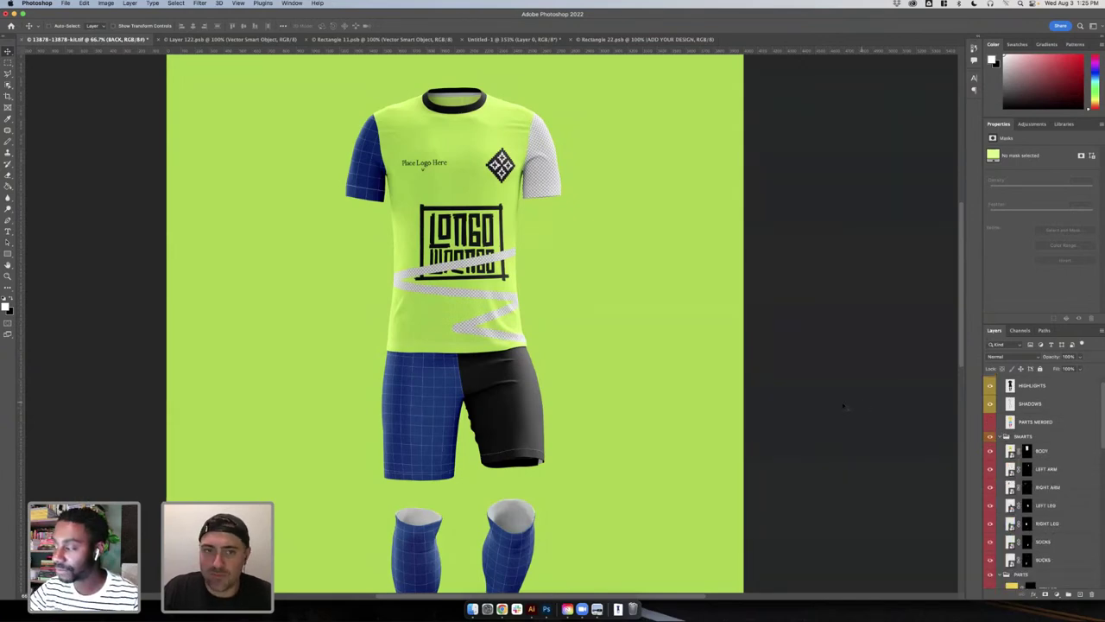
pyautogui.scroll(4, 843, 406)
pyautogui.scroll(-3, 841, 405)
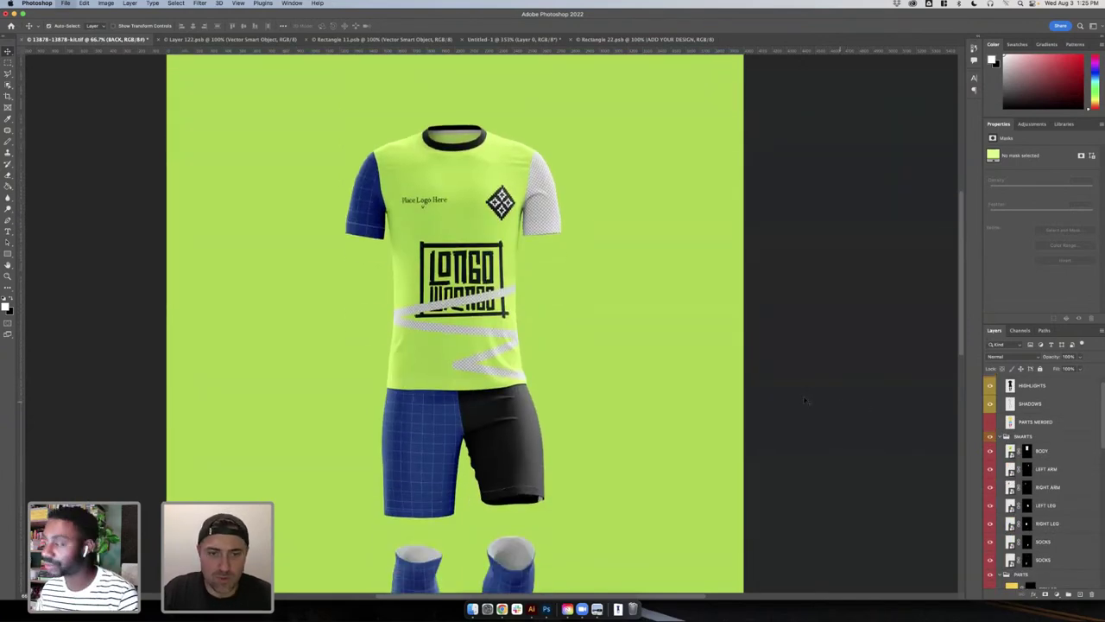
# - Save the mockup to the Desktop as SoccerKit in TIFF format with LZW compression
pyautogui.press('super+shift+s')
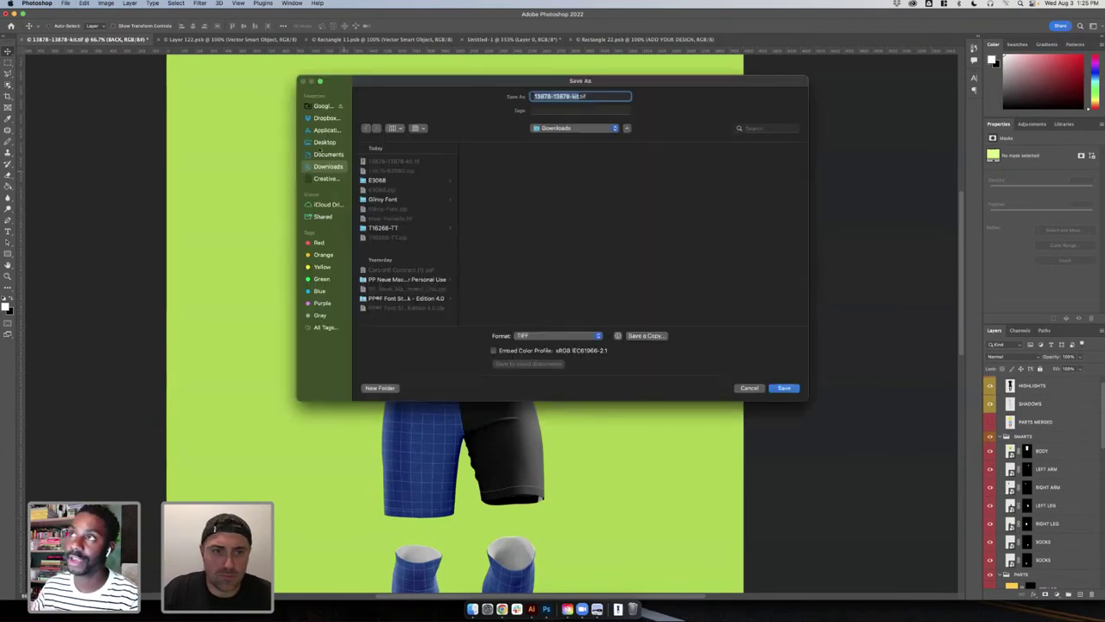
pyautogui.write('SoccerKit')
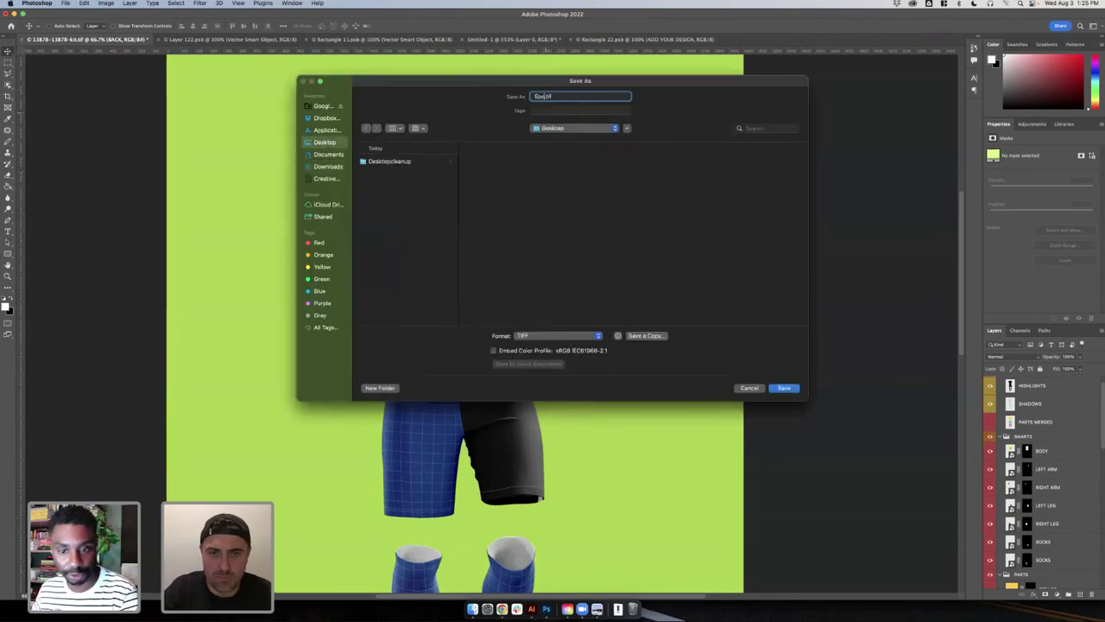
pyautogui.press('Return')
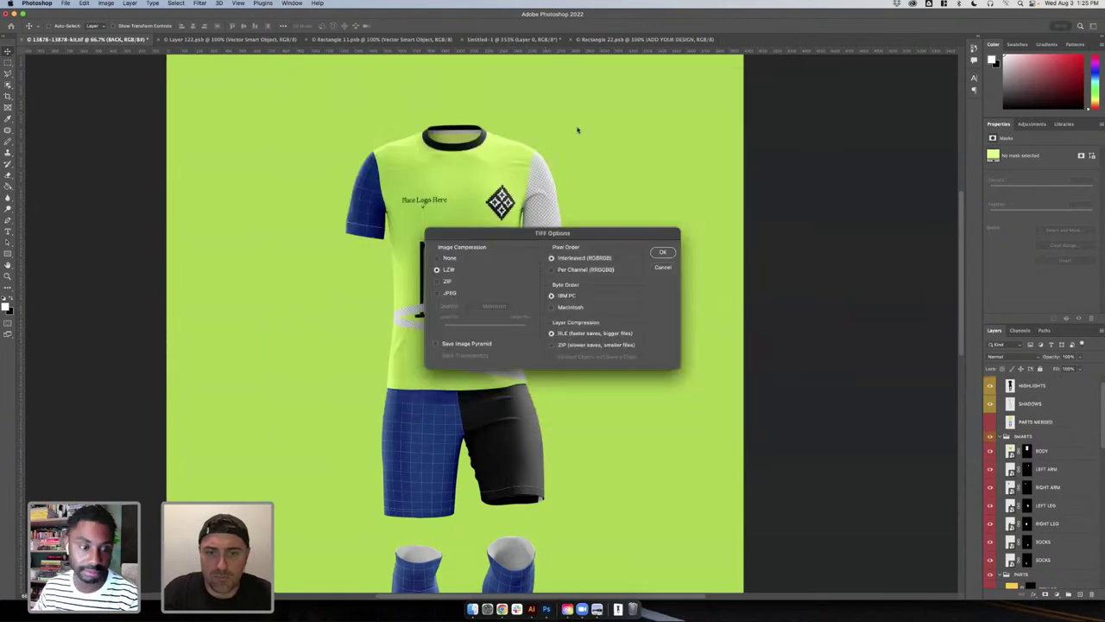
pyautogui.click(662, 252)
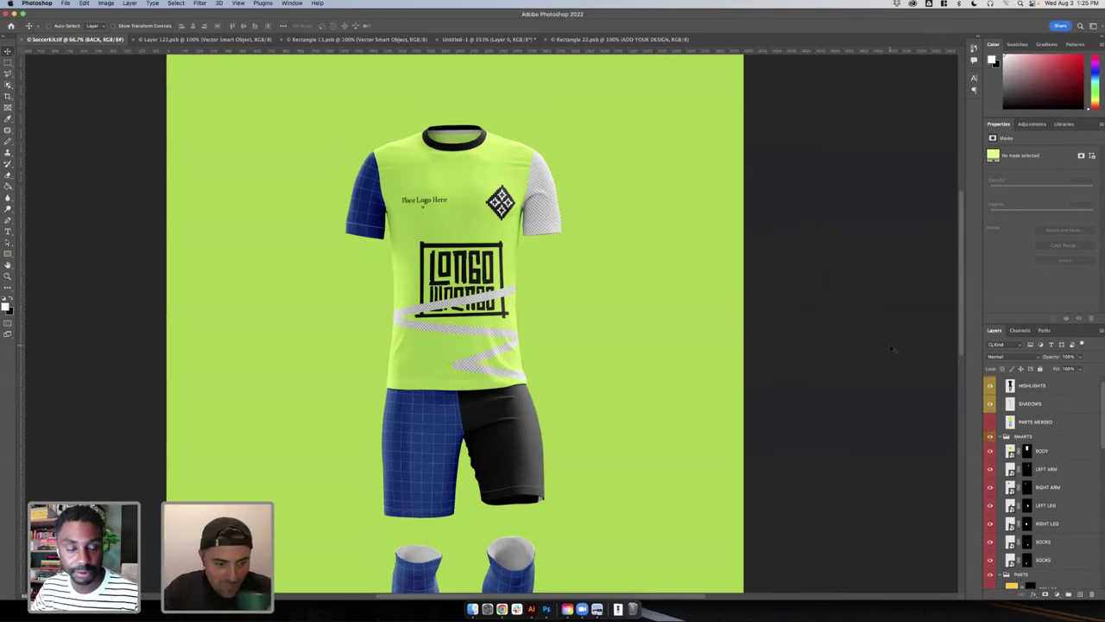
# - Toggle LEFT ARM and RIGHT ARM to identify the blue grid sleeve, and open the RIGHT ARM smart object's contents
pyautogui.scroll(1, 1009, 449)
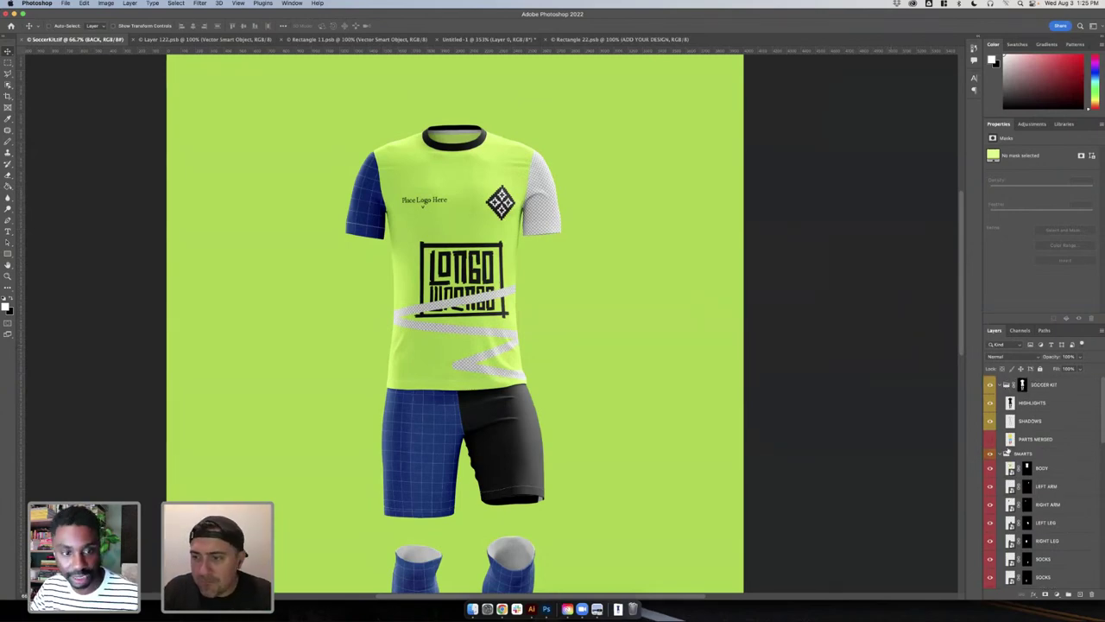
pyautogui.click(988, 487)
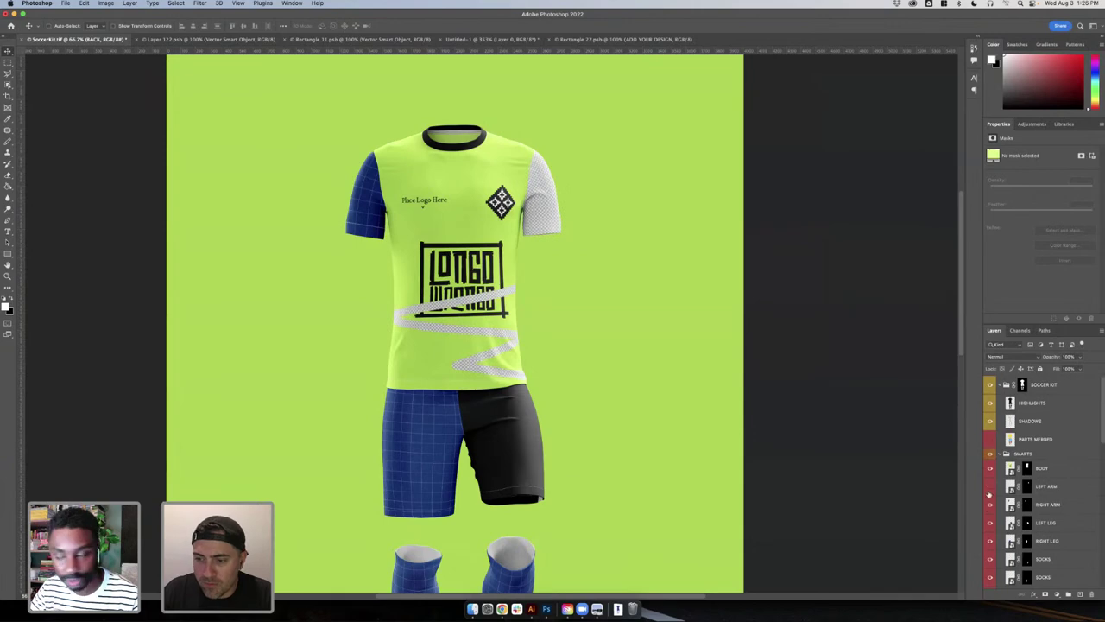
pyautogui.click(989, 504)
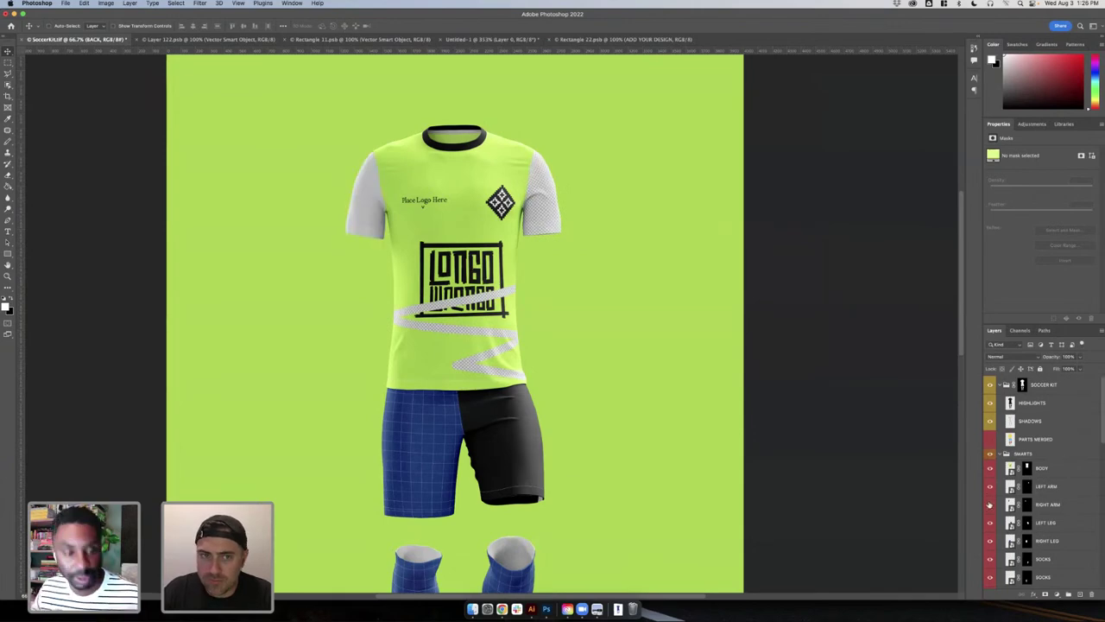
pyautogui.click(990, 505)
pyautogui.doubleClick(1010, 504)
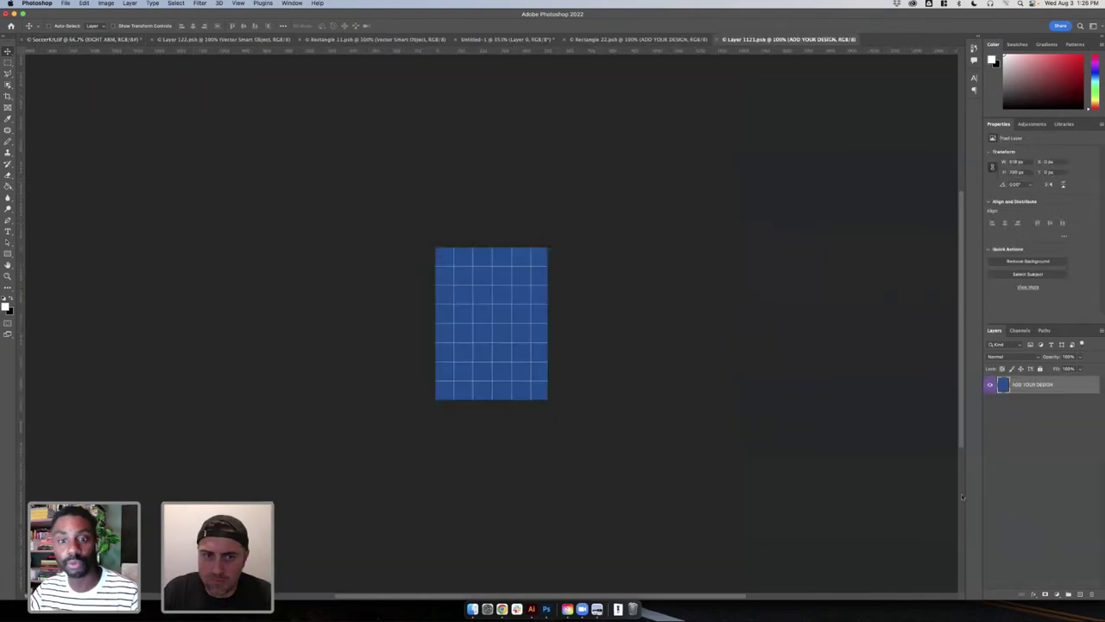
# - Switch to Illustrator to check the lime square's fill colour, leave it unchanged, and return to Photoshop
pyautogui.click(531, 609)
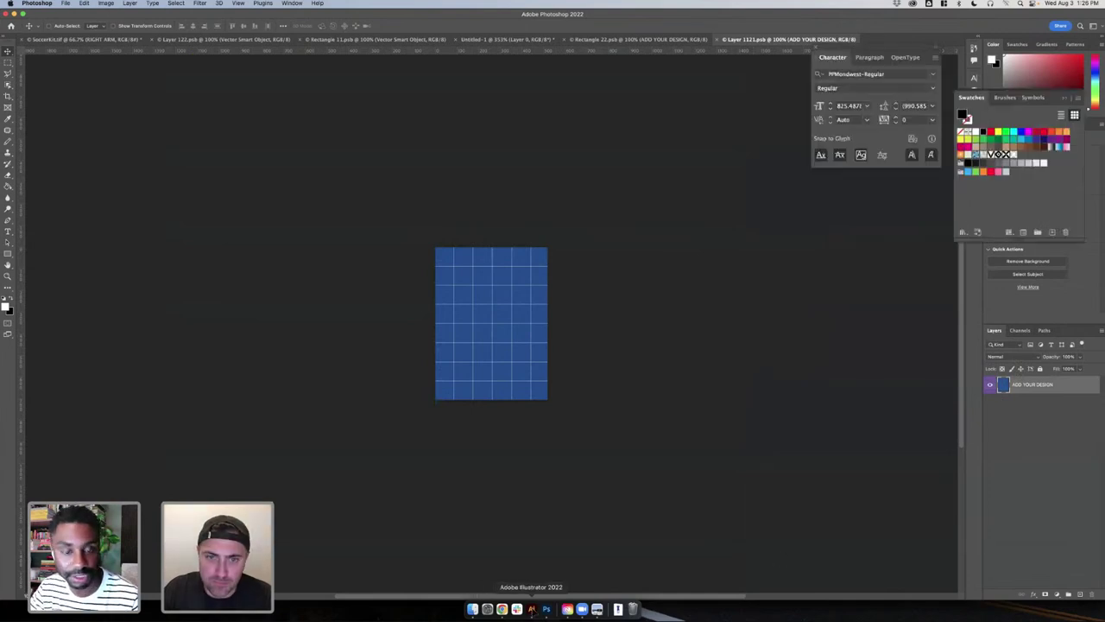
pyautogui.doubleClick(12, 258)
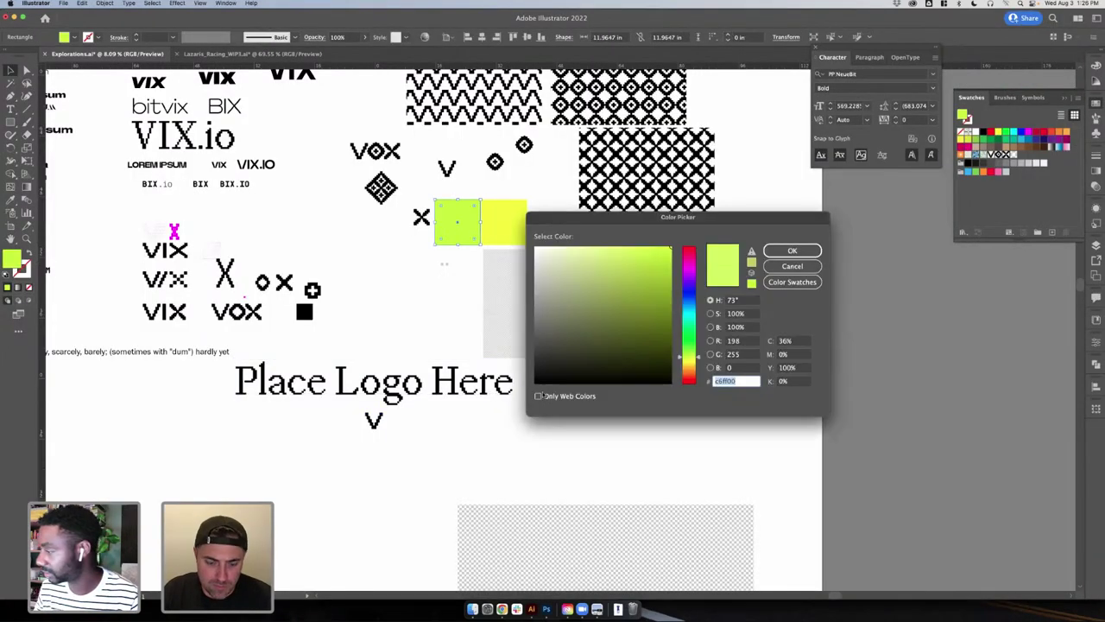
pyautogui.click(781, 268)
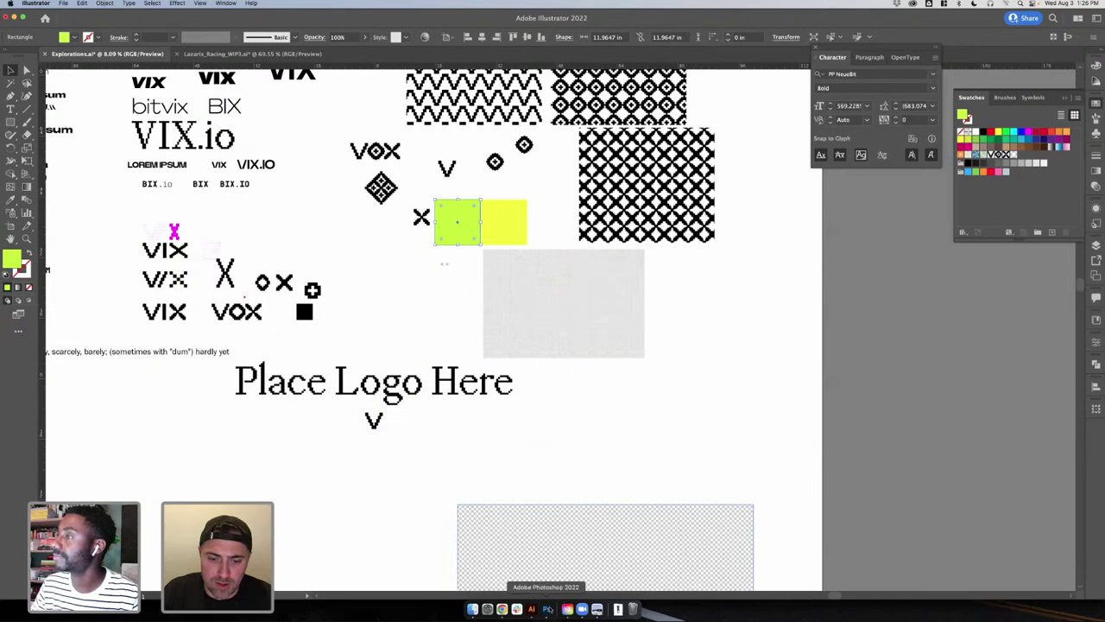
pyautogui.click(546, 608)
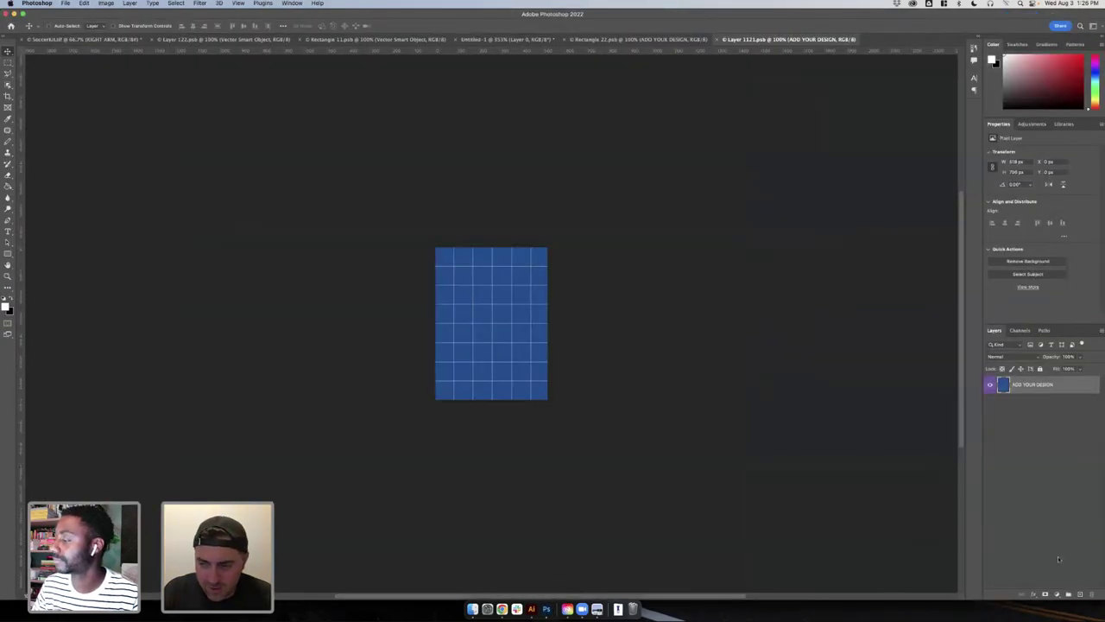
# - Copy the lime Color Fill 1 layer from Rectangle 11.psb into Layer 1121.psb, save it, and return to the SoccerKit mockup
pyautogui.click(378, 40)
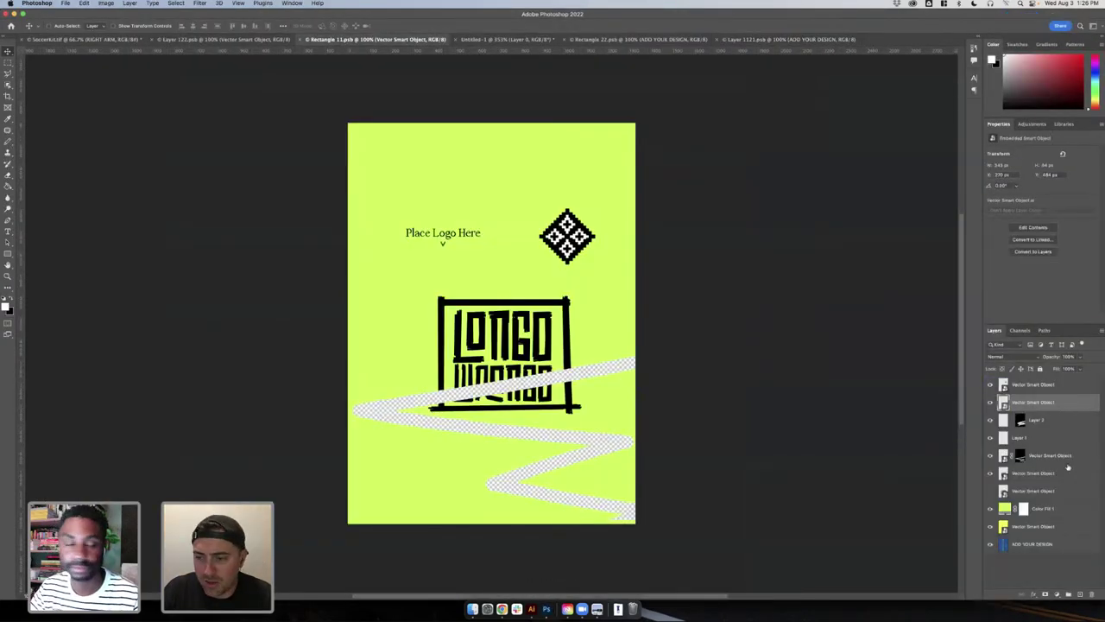
pyautogui.click(1076, 511)
pyautogui.click(754, 38)
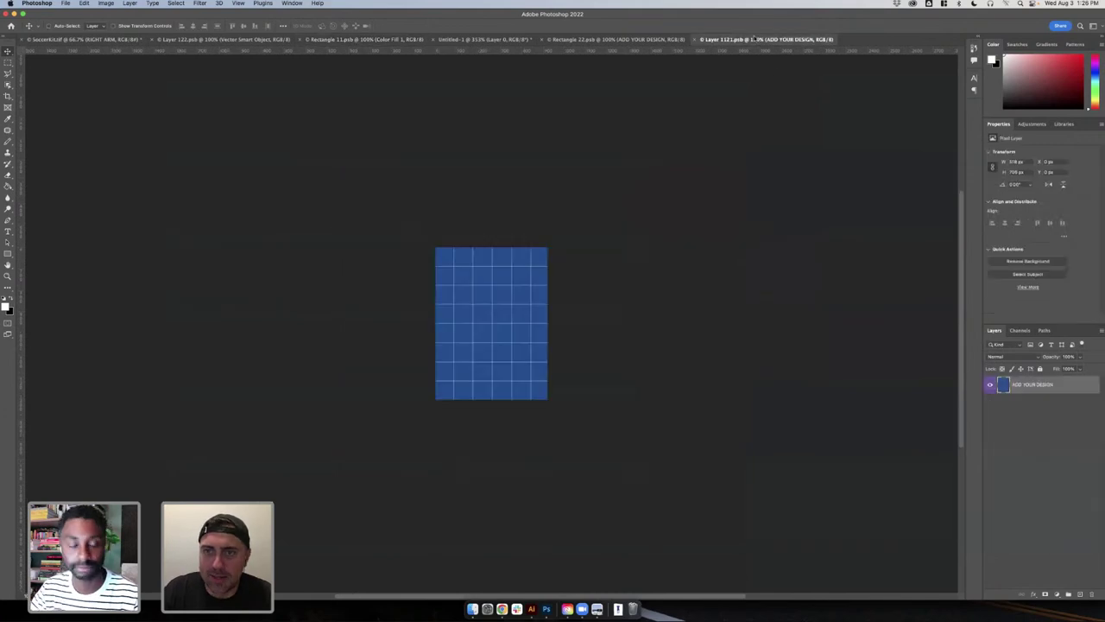
pyautogui.moveTo(751, 298); pyautogui.dragTo(721, 293)
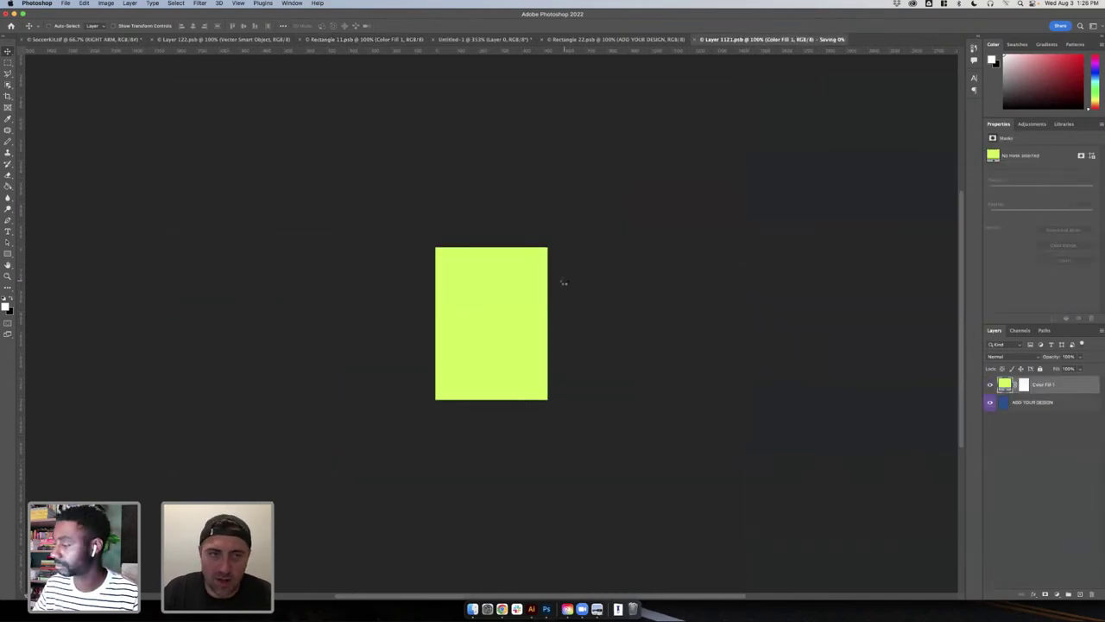
pyautogui.click(223, 40)
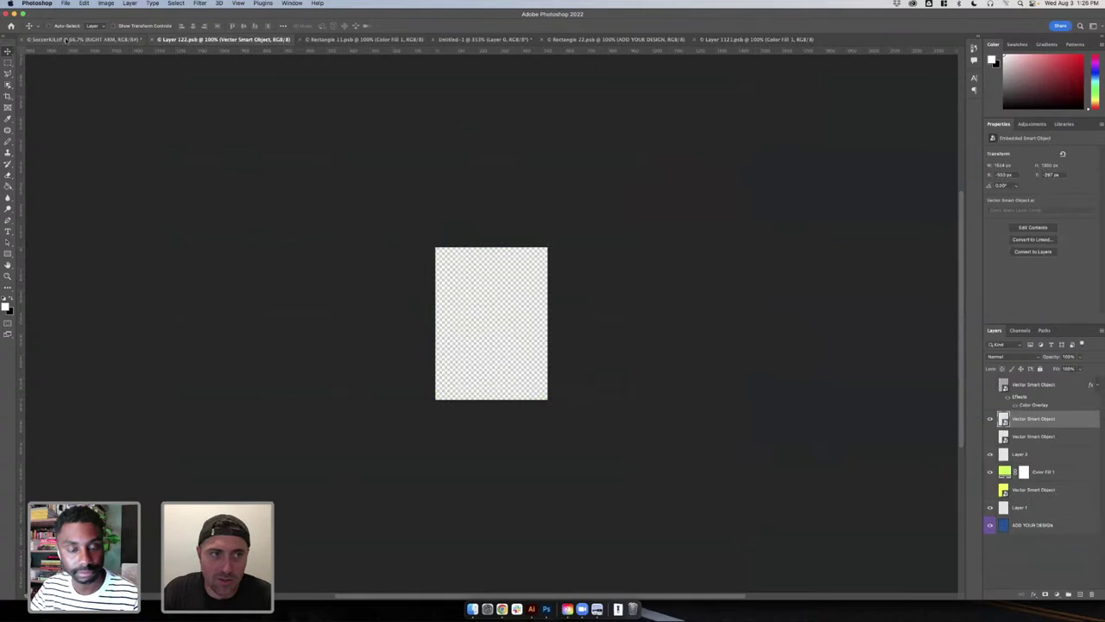
pyautogui.click(86, 38)
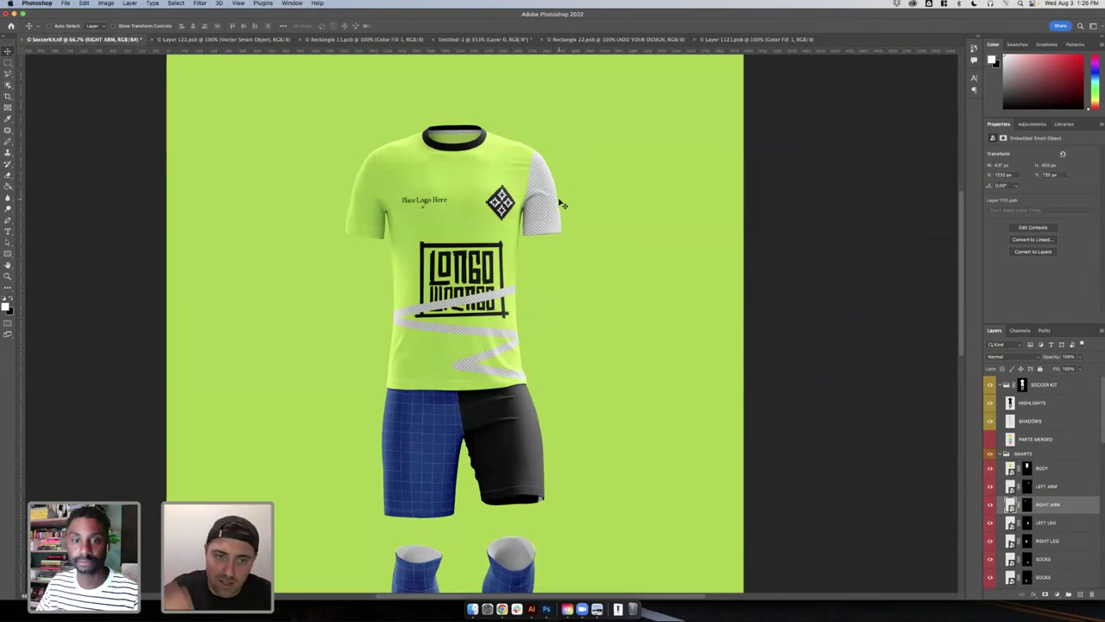
# - Toggle LEFT LEG and RIGHT LEG to identify the blue grid shorts leg, and open the RIGHT LEG smart object's contents
pyautogui.scroll(-1, 989, 488)
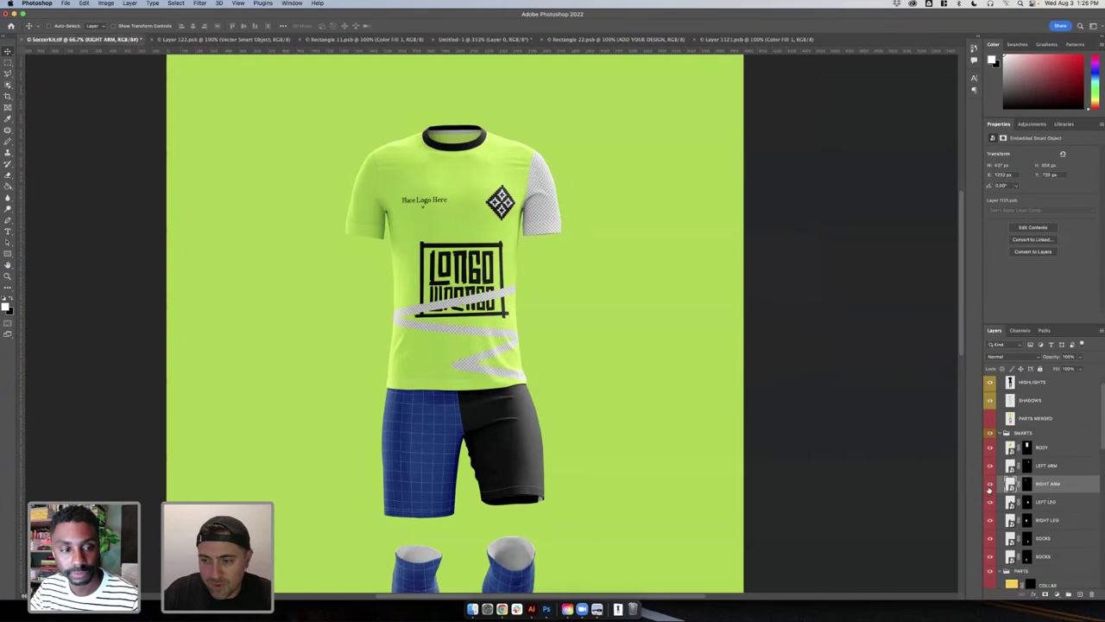
pyautogui.click(990, 503)
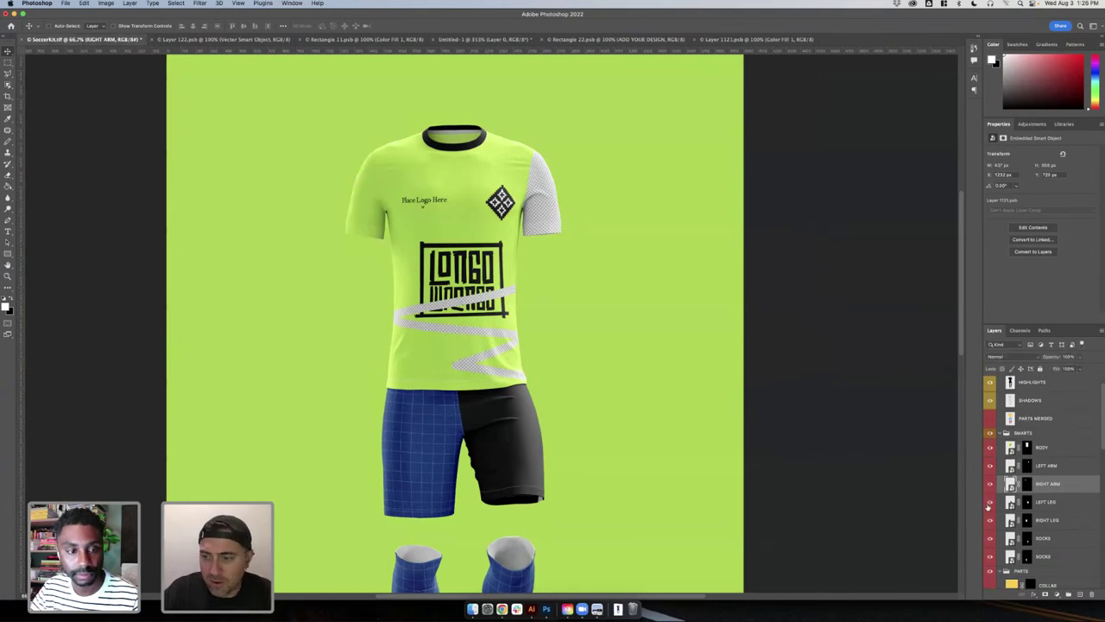
pyautogui.click(990, 504)
pyautogui.click(990, 504)
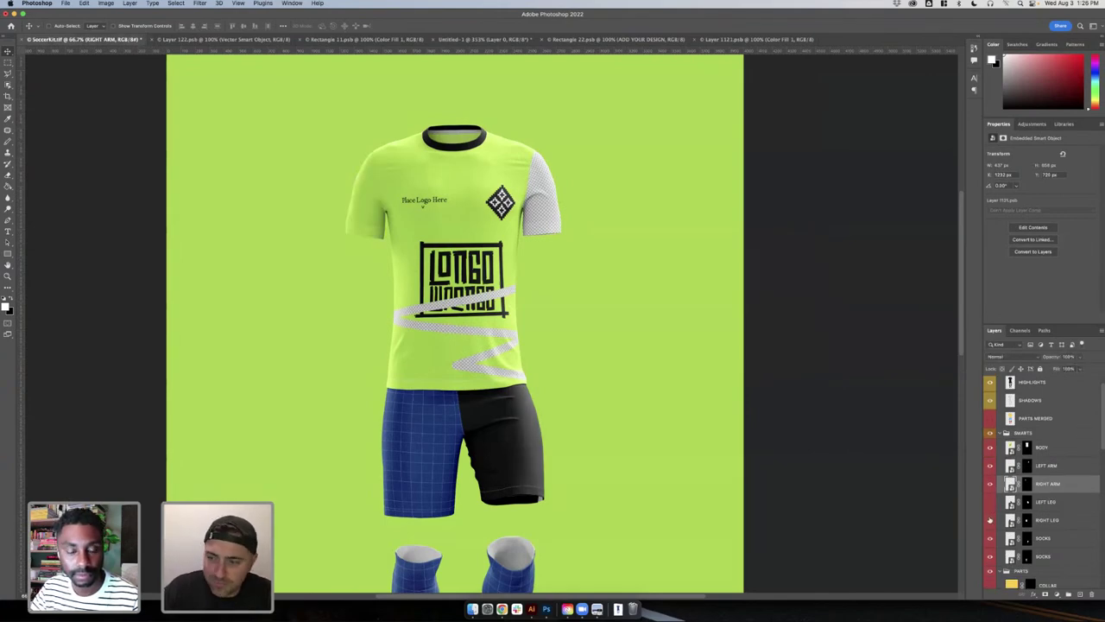
pyautogui.scroll(-3, 990, 503)
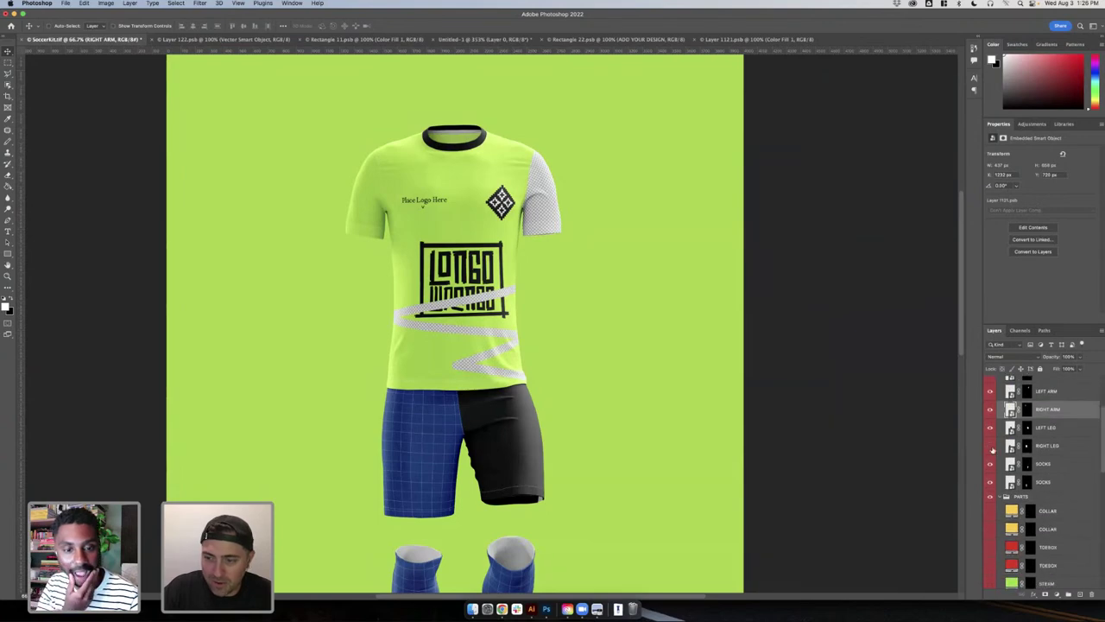
pyautogui.click(991, 445)
pyautogui.click(990, 446)
pyautogui.doubleClick(1010, 444)
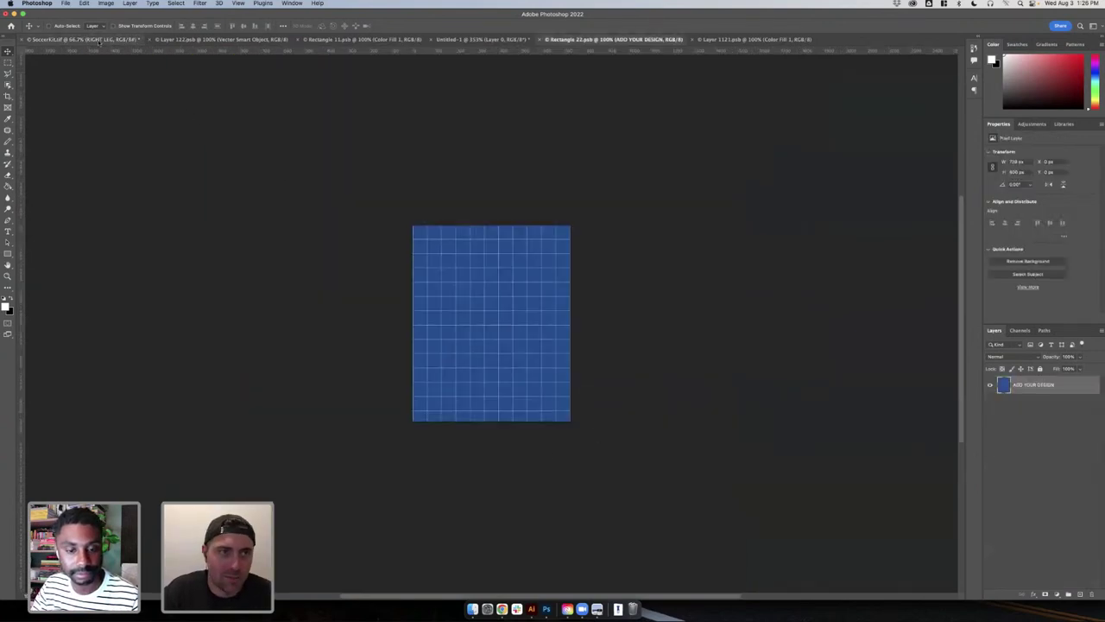
# - Add a near-black solid colour fill layer above ADD YOUR DESIGN in Rectangle 22.psb, save it, and return to the SoccerKit mockup
pyautogui.click(84, 39)
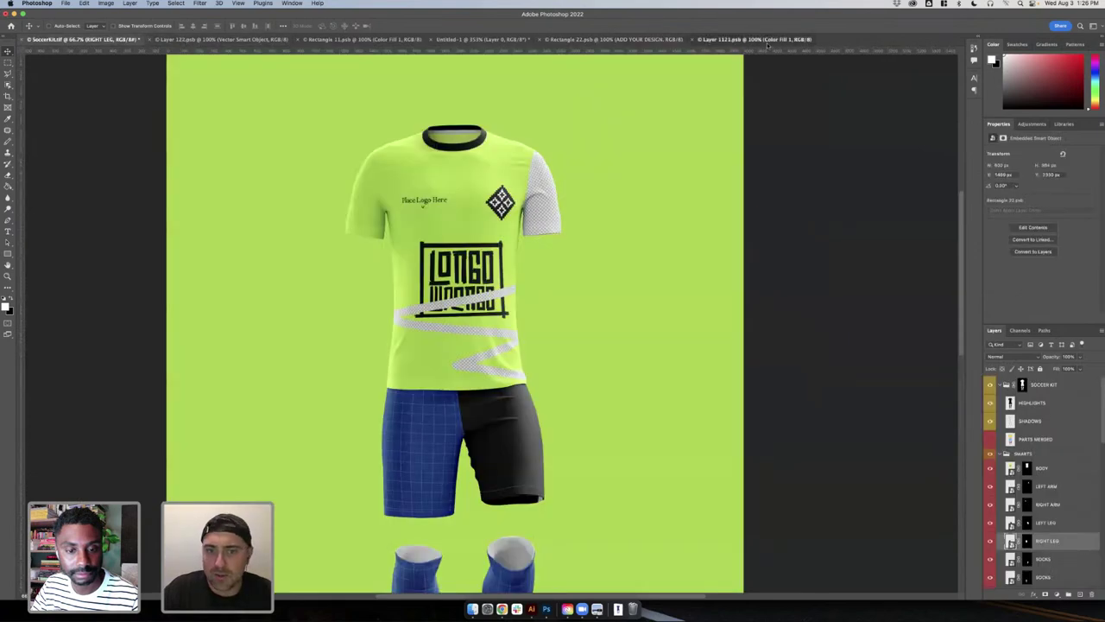
pyautogui.click(810, 39)
pyautogui.click(604, 39)
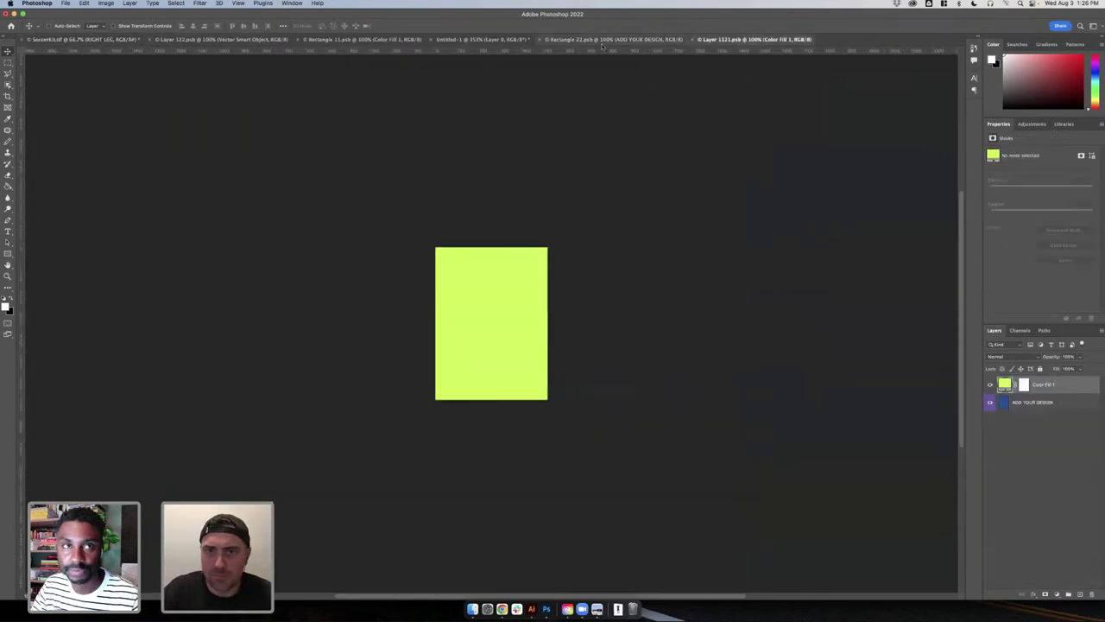
pyautogui.click(1058, 596)
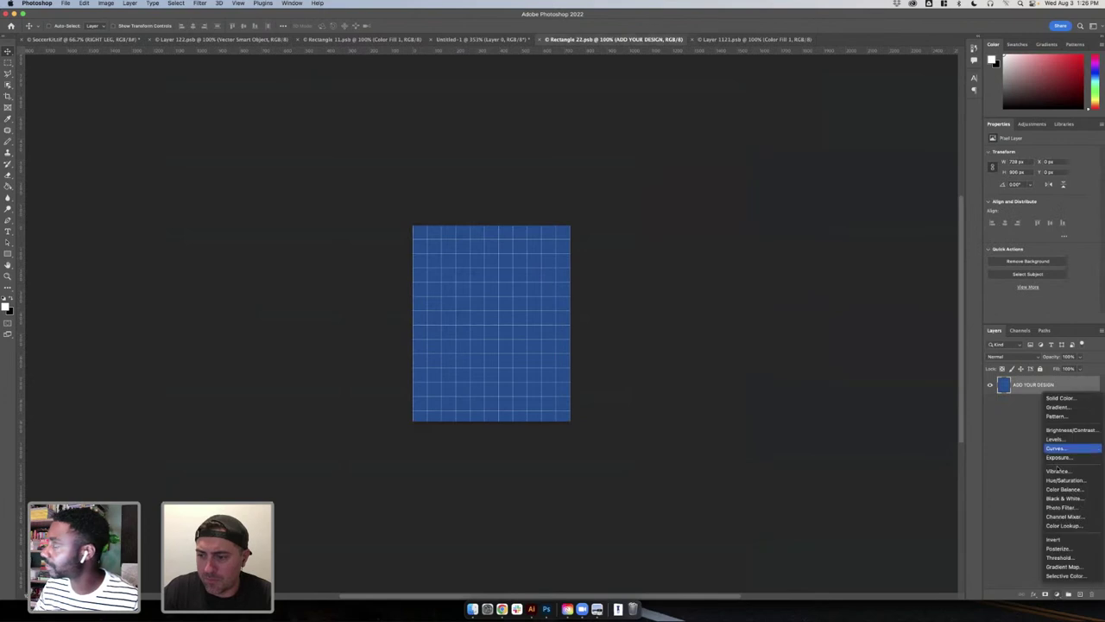
pyautogui.click(1067, 400)
pyautogui.moveTo(376, 349); pyautogui.dragTo(327, 359)
pyautogui.click(525, 259)
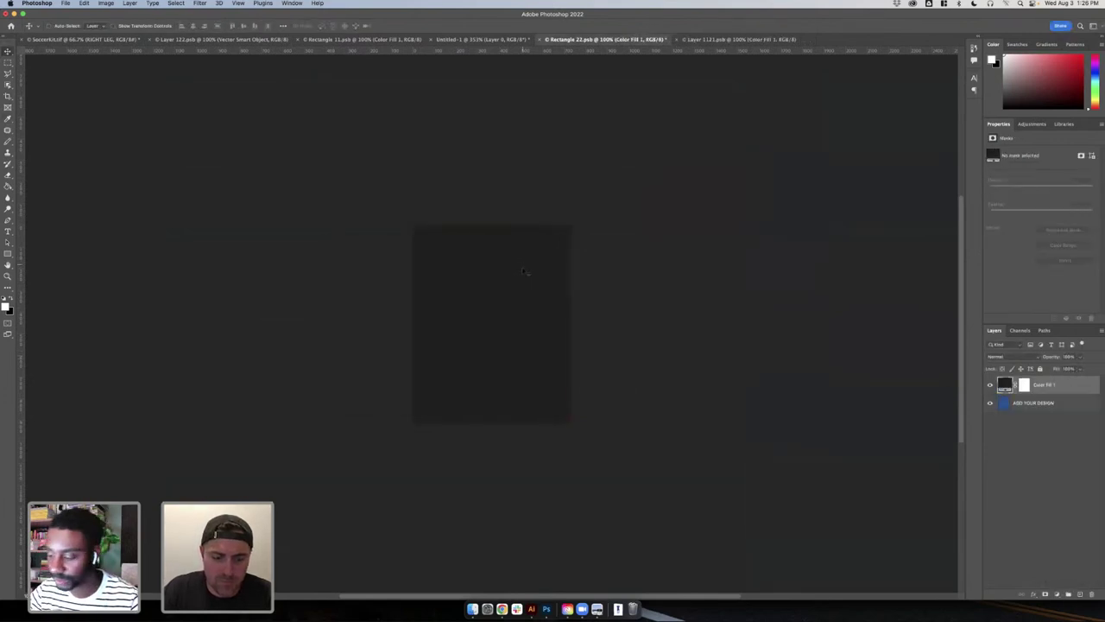
pyautogui.click(250, 39)
pyautogui.click(377, 40)
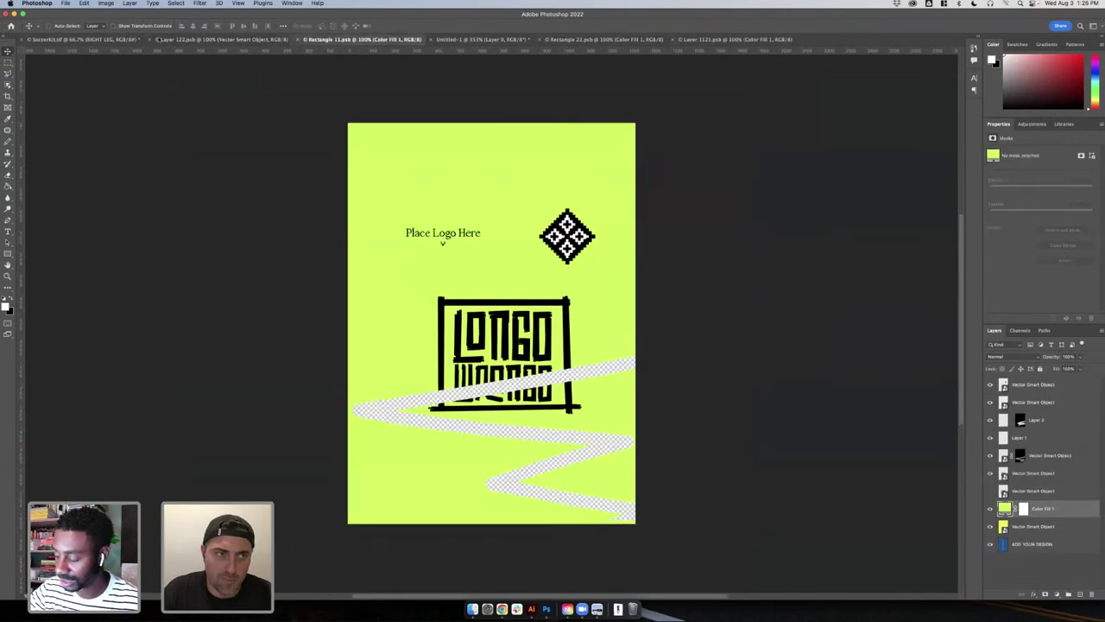
pyautogui.click(53, 39)
# - Look over the kit's shirt, shorts and socks, and review the artwork in the other open documents
pyautogui.scroll(-3, 448, 308)
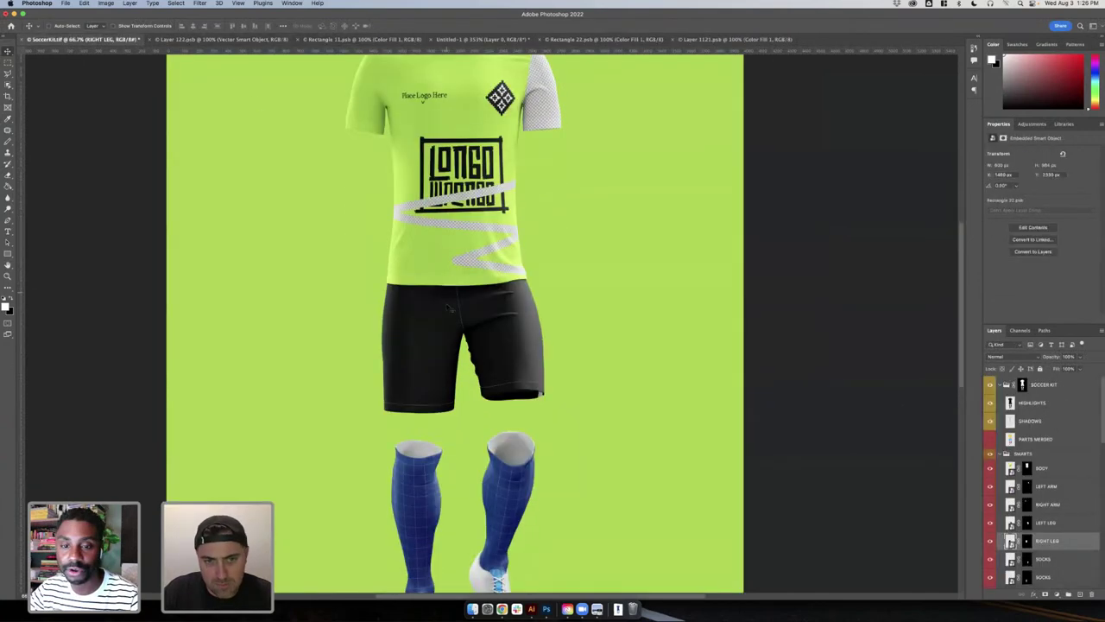
pyautogui.scroll(2, 448, 307)
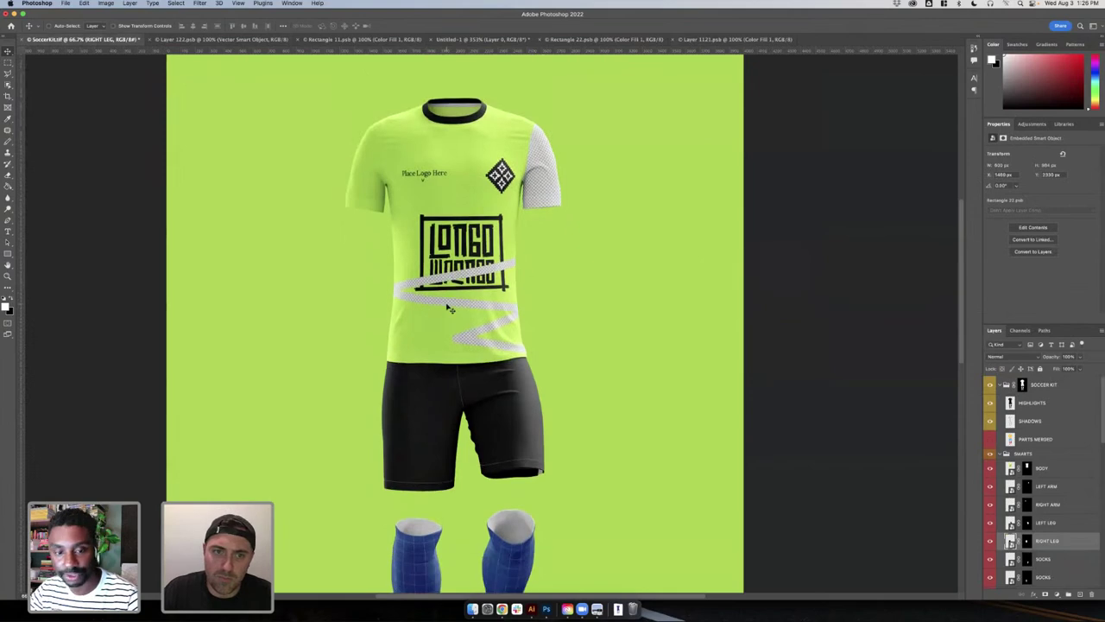
pyautogui.scroll(1, 448, 307)
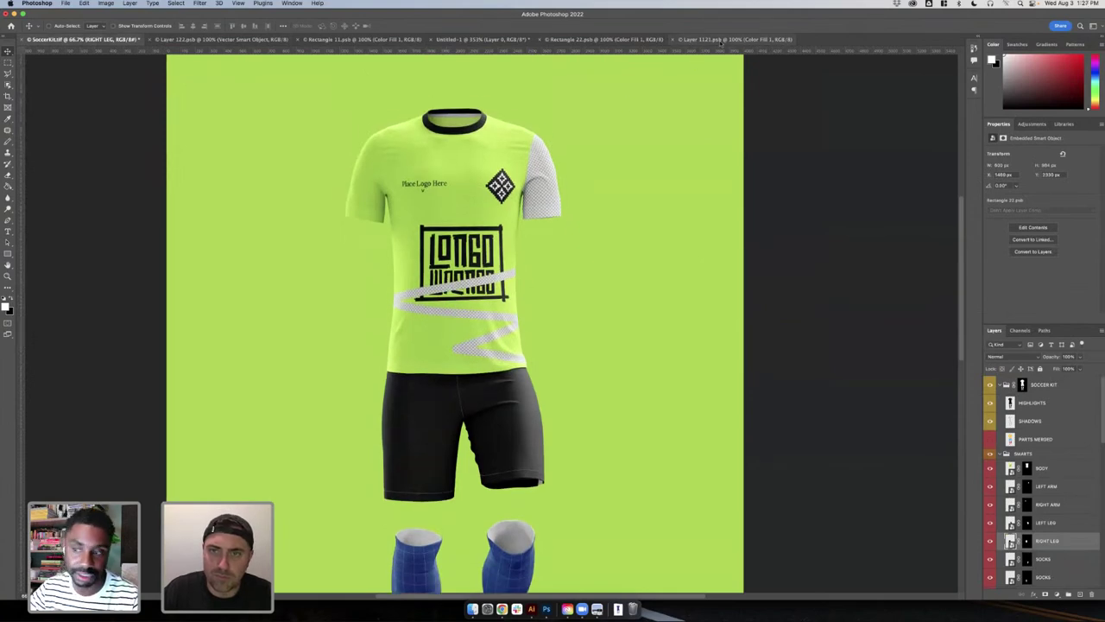
pyautogui.click(722, 40)
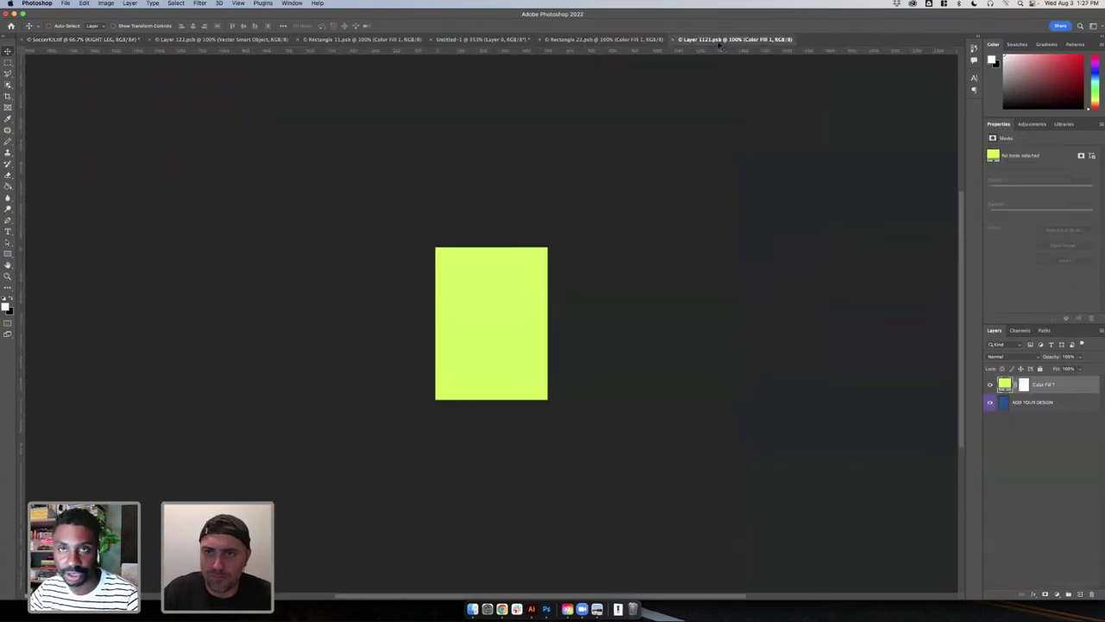
pyautogui.click(609, 39)
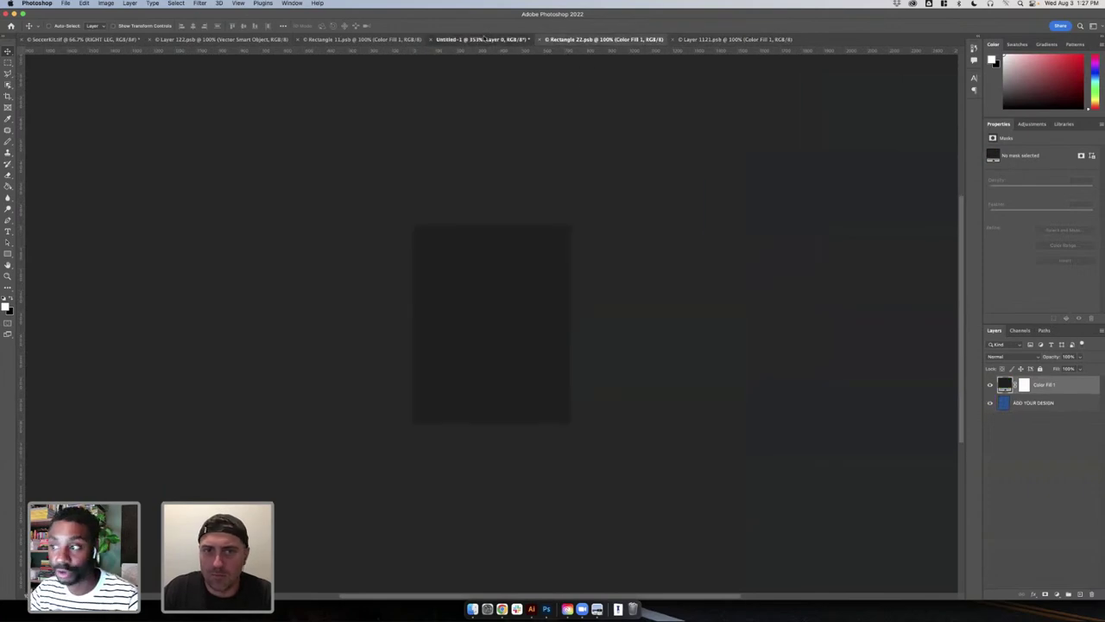
pyautogui.click(483, 40)
pyautogui.click(359, 40)
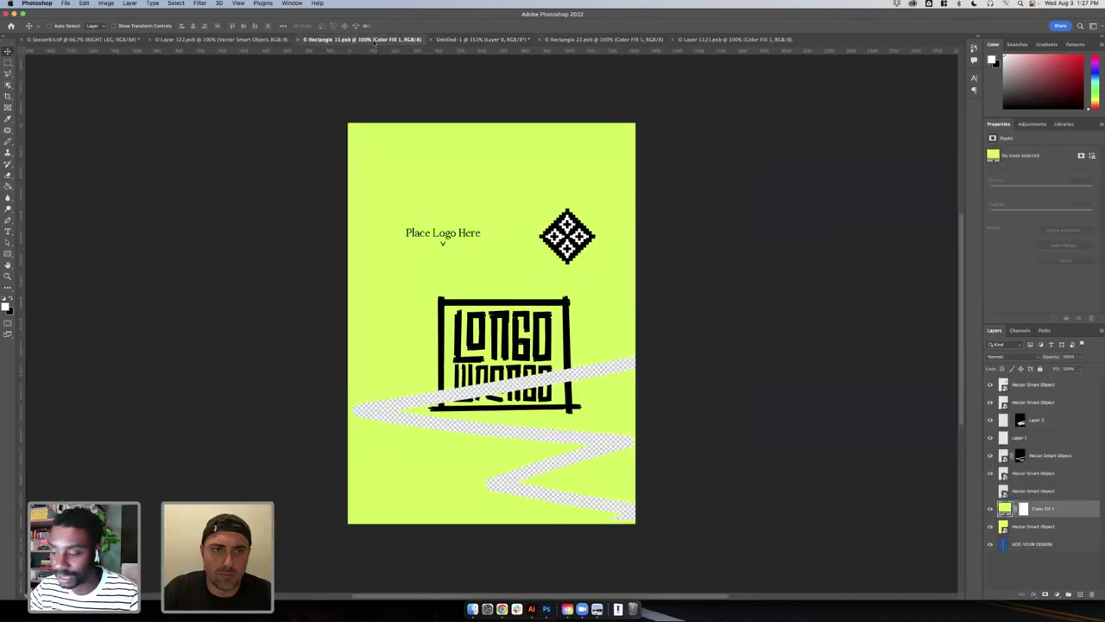
pyautogui.click(177, 40)
pyautogui.click(82, 40)
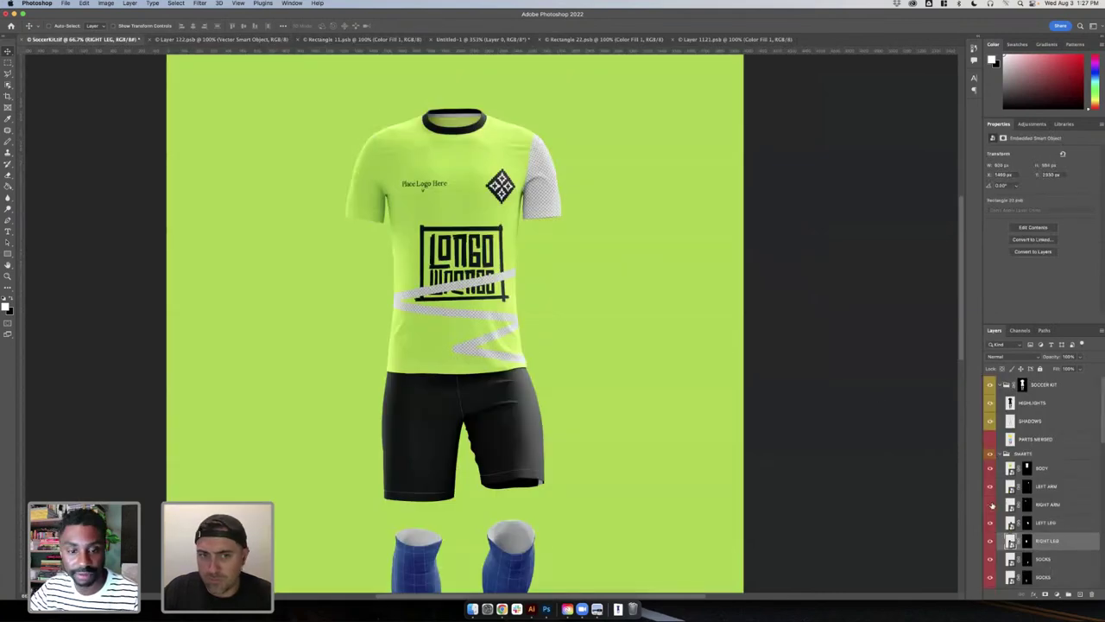
# - Add a black solid colour fill layer above the lime fill in the RIGHT ARM contents, save it, and return to the mockup
pyautogui.doubleClick(1010, 503)
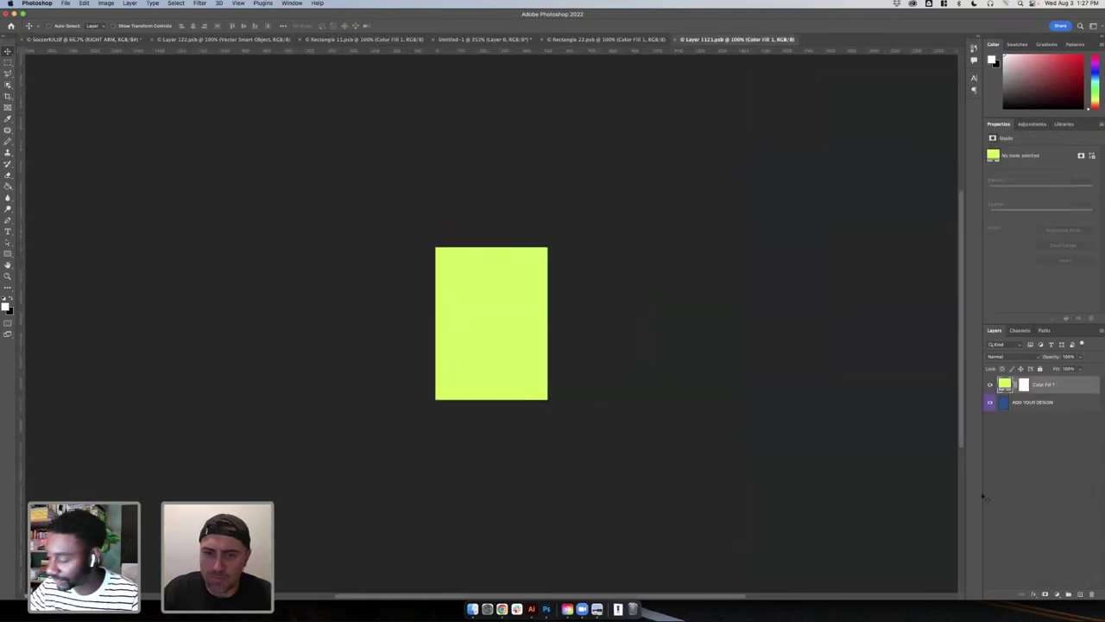
pyautogui.click(1055, 593)
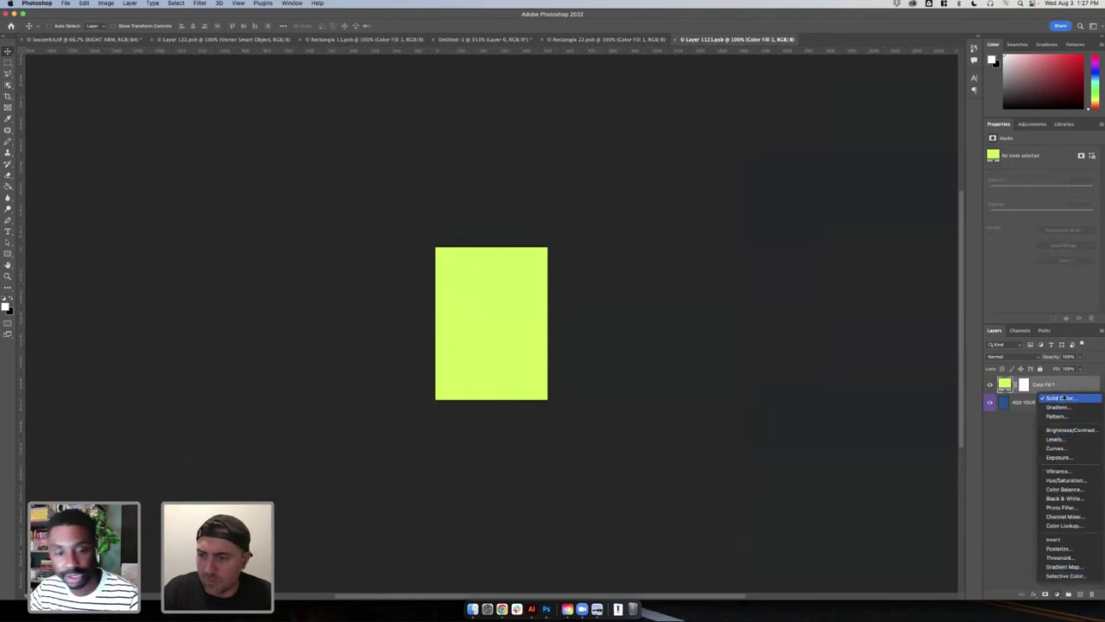
pyautogui.click(1049, 397)
pyautogui.click(338, 369)
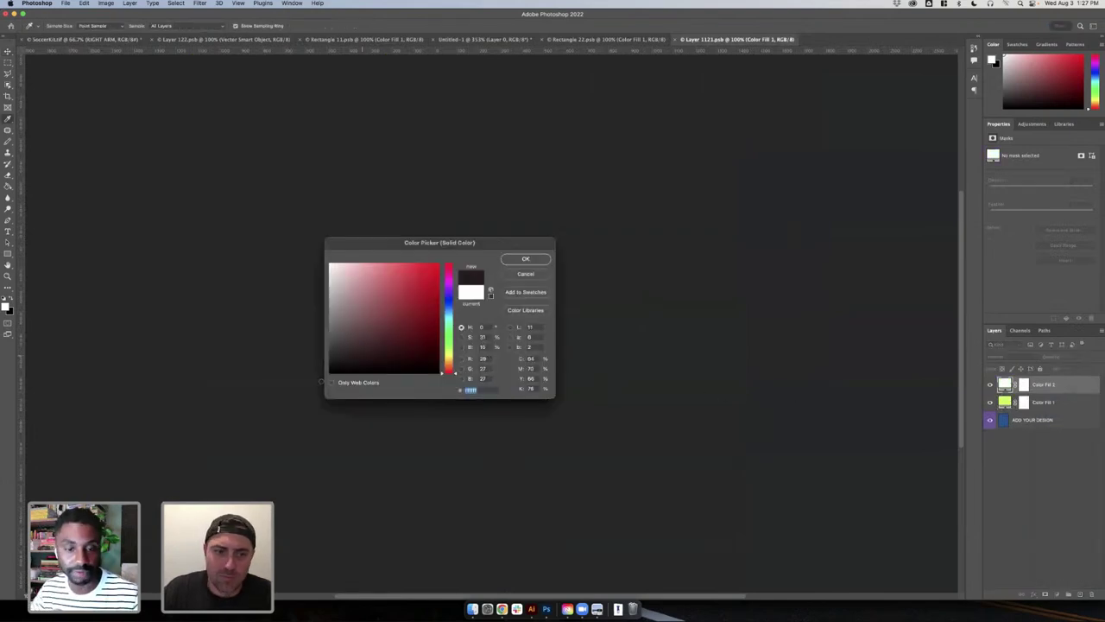
pyautogui.click(525, 258)
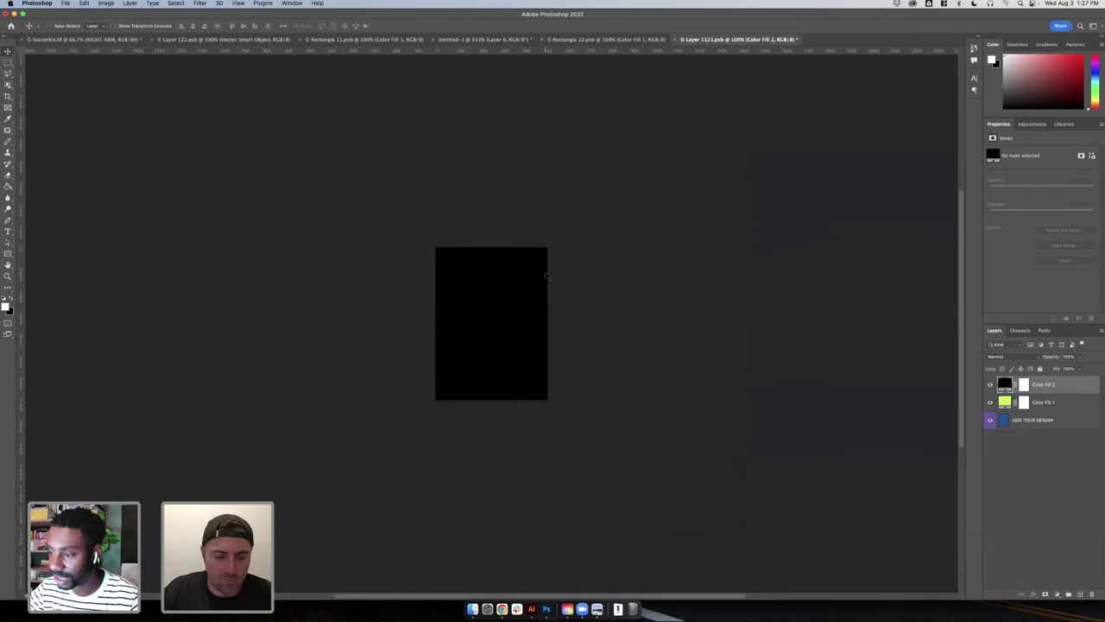
pyautogui.click(119, 40)
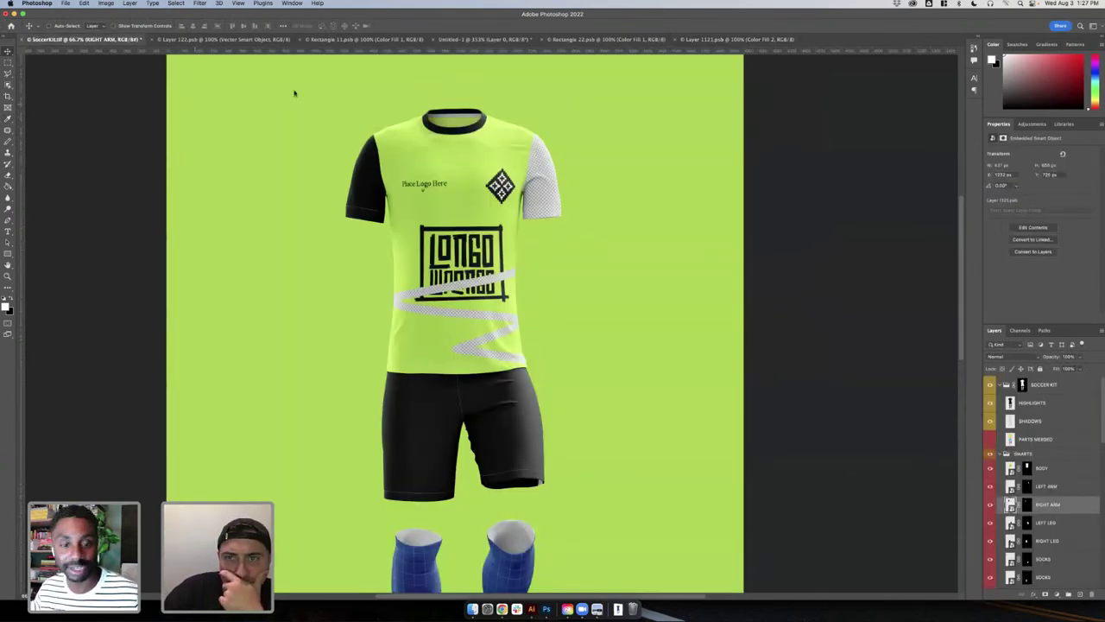
# - Change the black fill in Layer 1121.psb to dark grey RGB 25, 25, 25, save it, and check the sleeve on the SoccerKit mockup
pyautogui.click(738, 40)
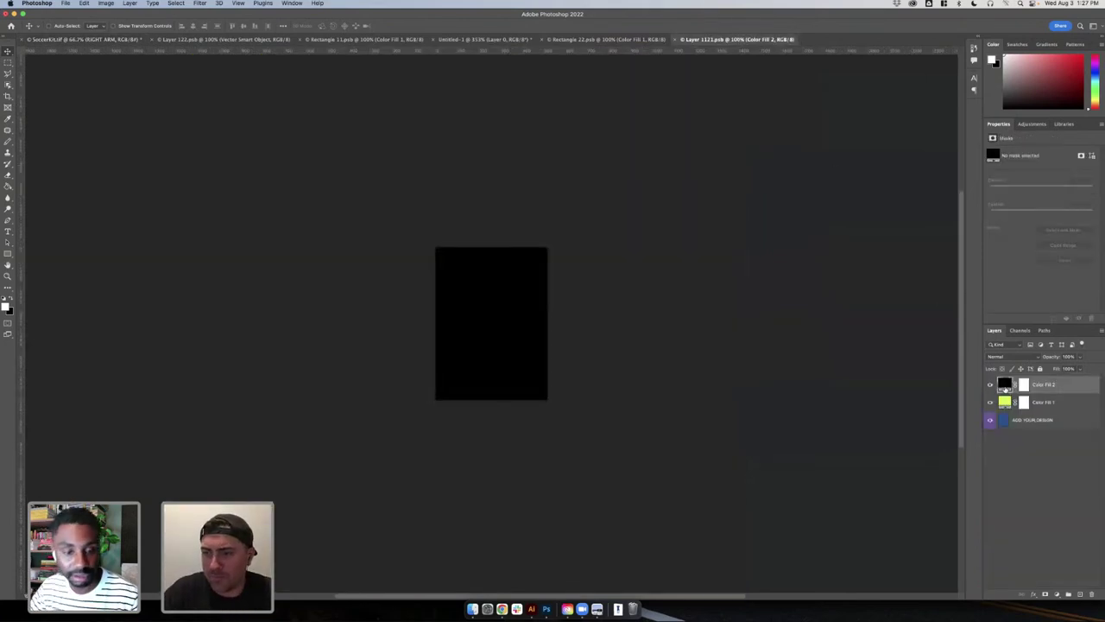
pyautogui.doubleClick(1004, 385)
pyautogui.moveTo(378, 348); pyautogui.dragTo(317, 360)
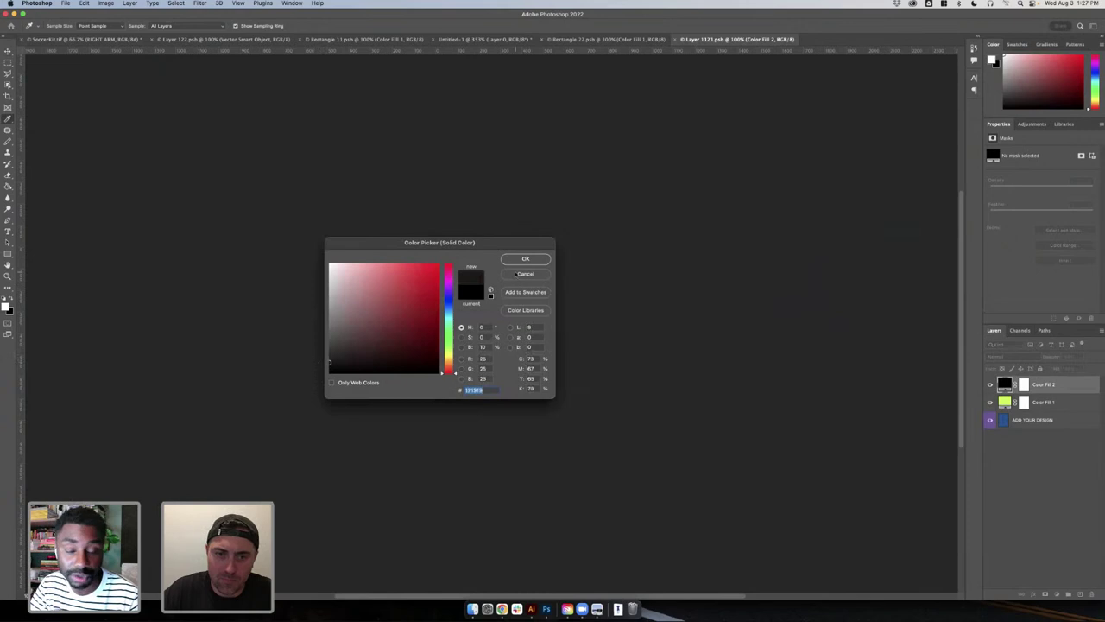
pyautogui.click(523, 260)
pyautogui.click(129, 39)
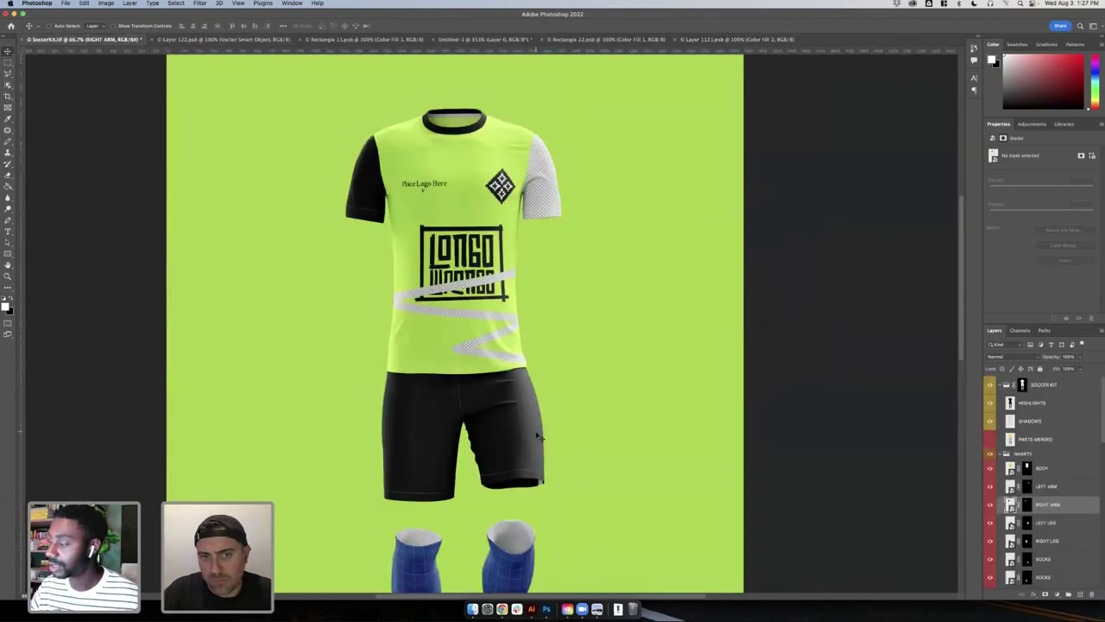
pyautogui.scroll(3, 535, 435)
pyautogui.scroll(-2, 538, 437)
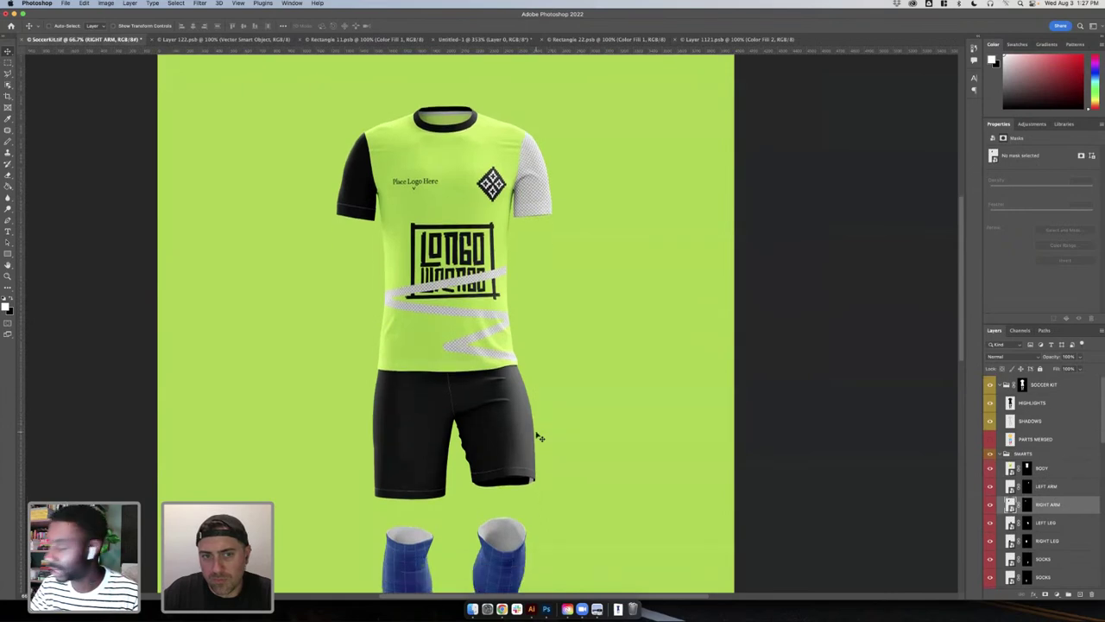
# - Switch to Illustrator and examine the lettering, logos and patterns in the Lazaris Racing document, returning to Explorations.ai with nothing selected
pyautogui.click(531, 607)
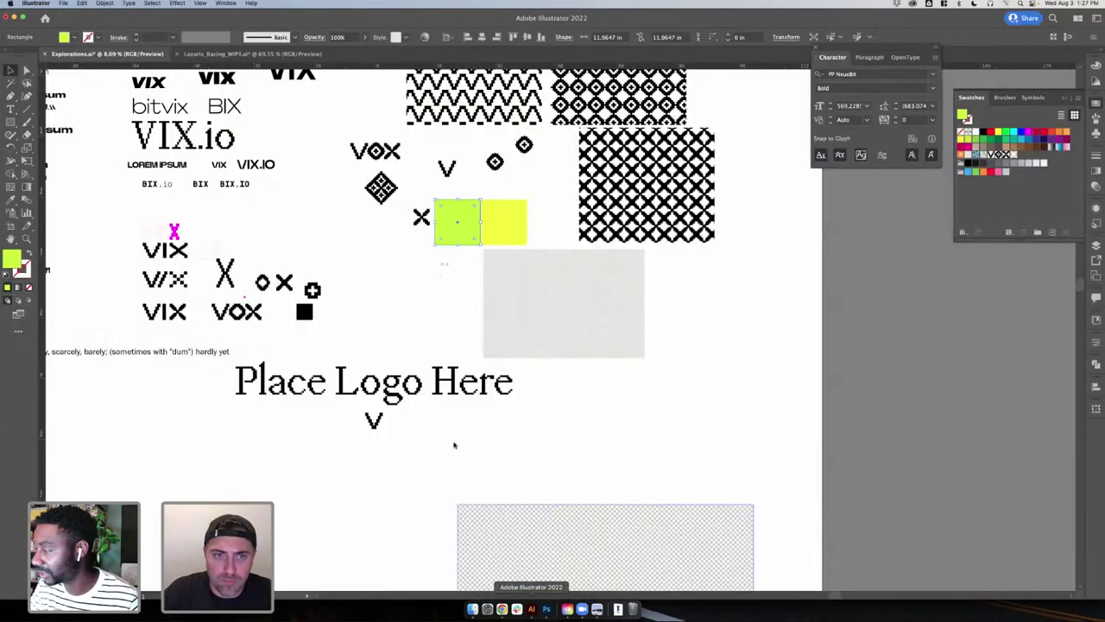
pyautogui.press('super+grave')
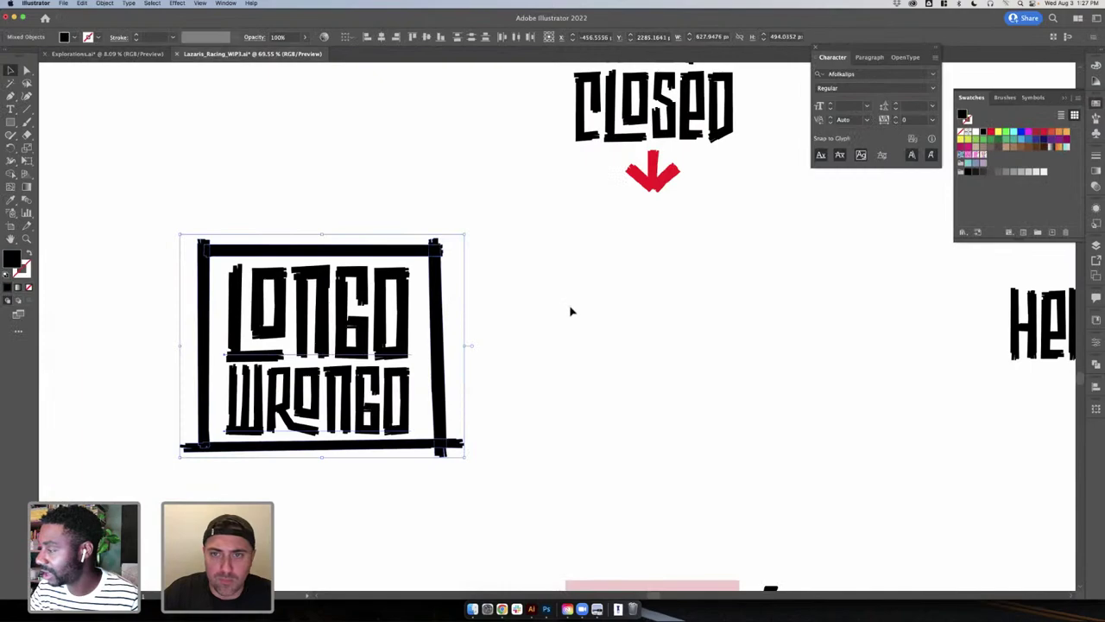
pyautogui.click(569, 311)
pyautogui.scroll(-4, 570, 311)
pyautogui.scroll(3, 569, 311)
pyautogui.hscroll(2, 570, 311)
pyautogui.scroll(10, 570, 312)
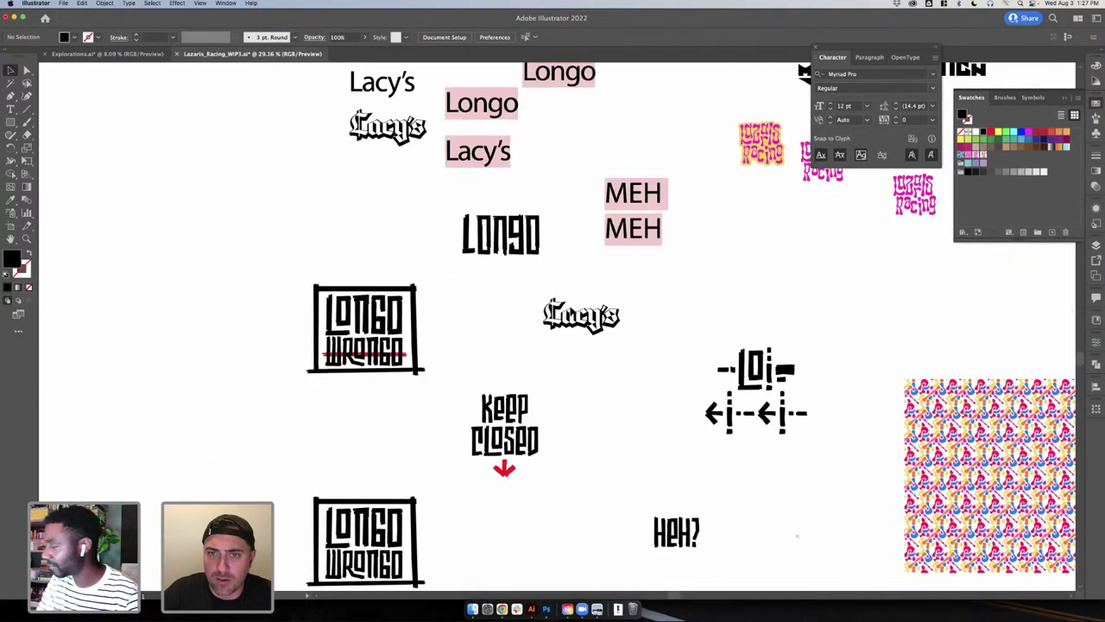
pyautogui.scroll(-3, 571, 313)
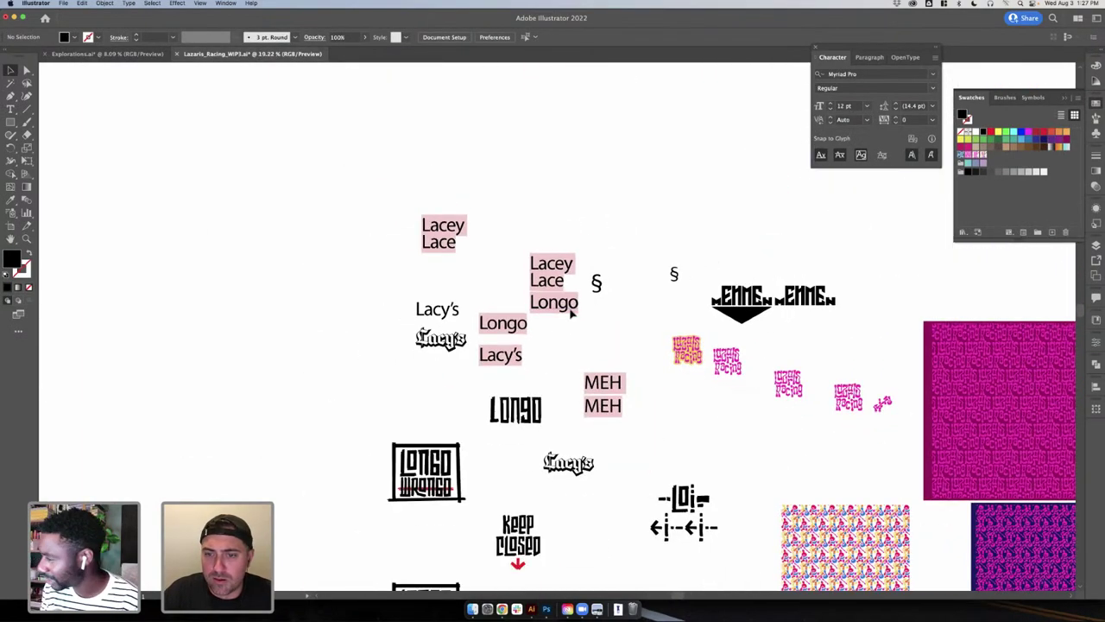
pyautogui.hscroll(4, 571, 312)
pyautogui.scroll(-2, 571, 312)
pyautogui.scroll(4, 571, 313)
pyautogui.scroll(-4, 570, 313)
pyautogui.scroll(-10, 570, 313)
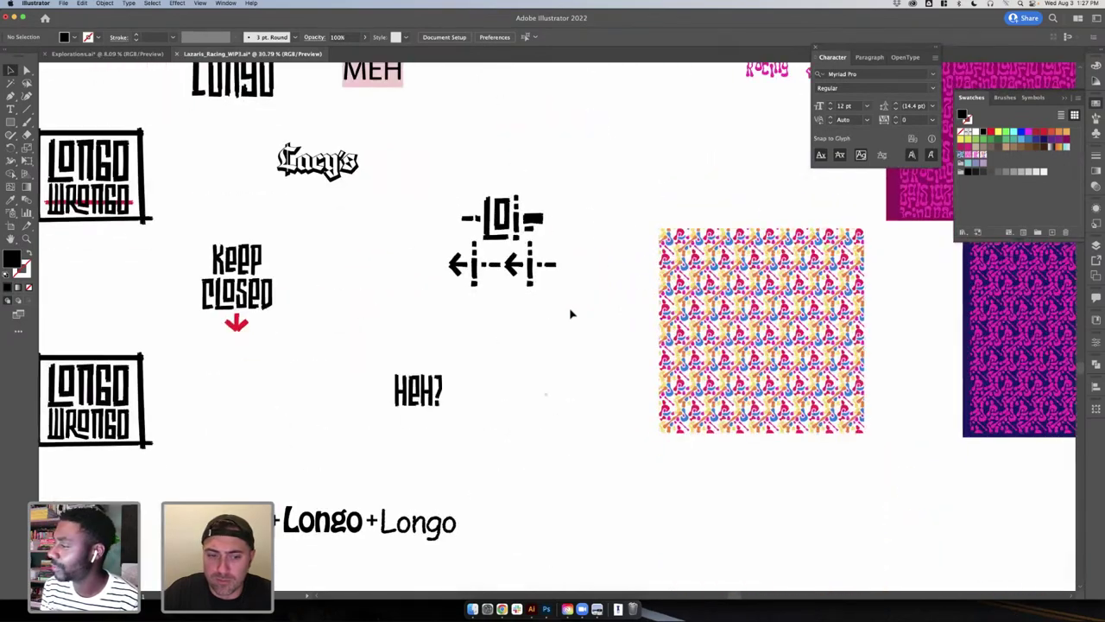
pyautogui.scroll(-4, 570, 316)
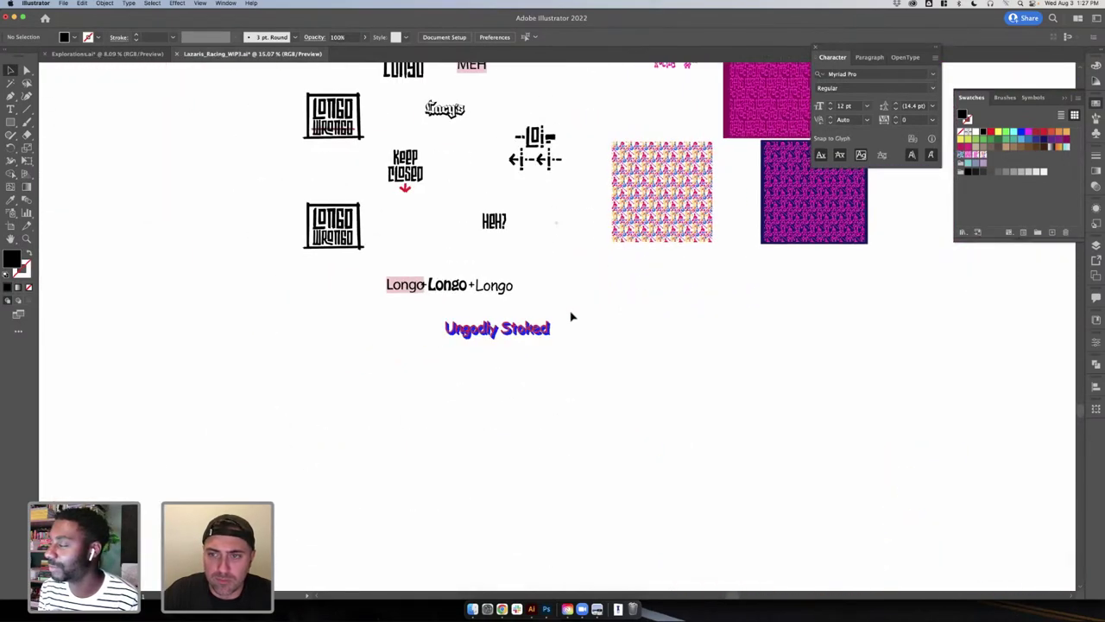
pyautogui.scroll(3, 570, 317)
pyautogui.hscroll(1, 571, 317)
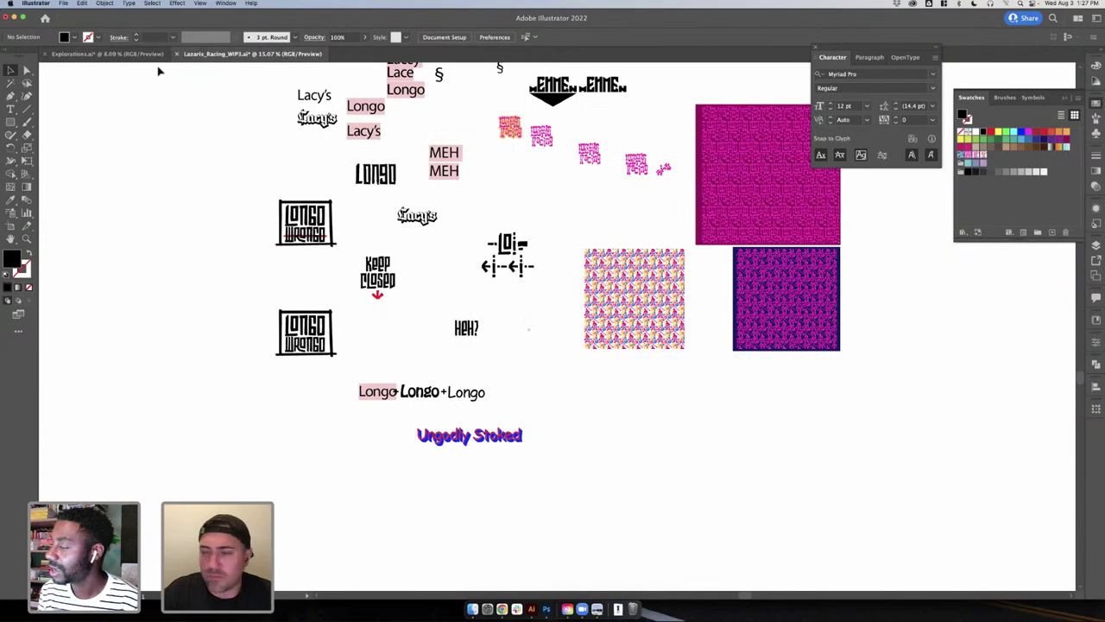
pyautogui.click(130, 53)
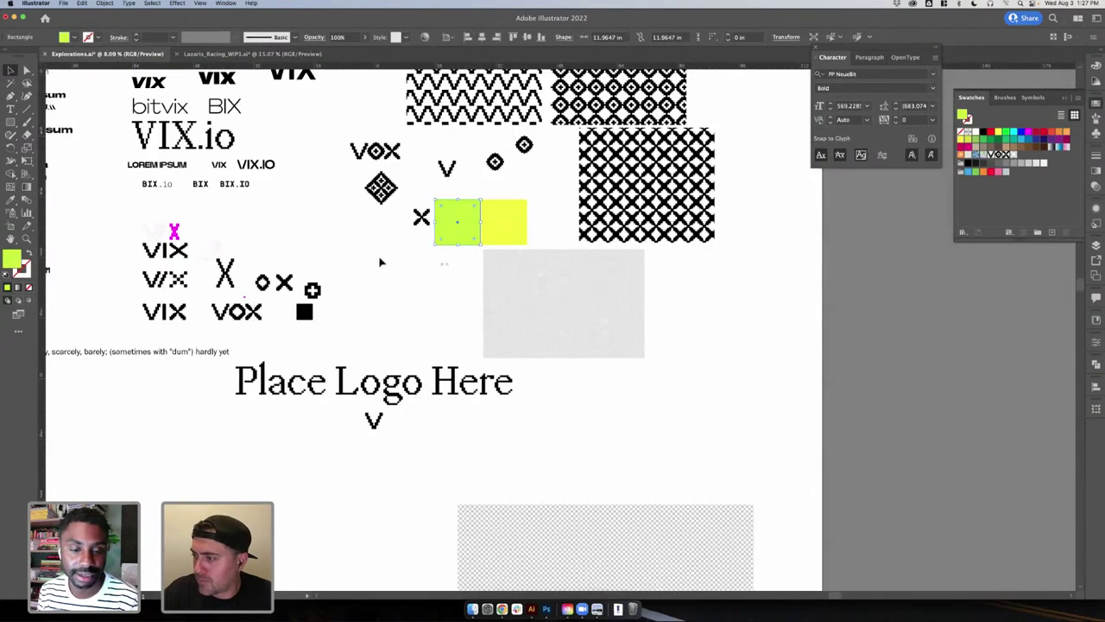
pyautogui.click(533, 445)
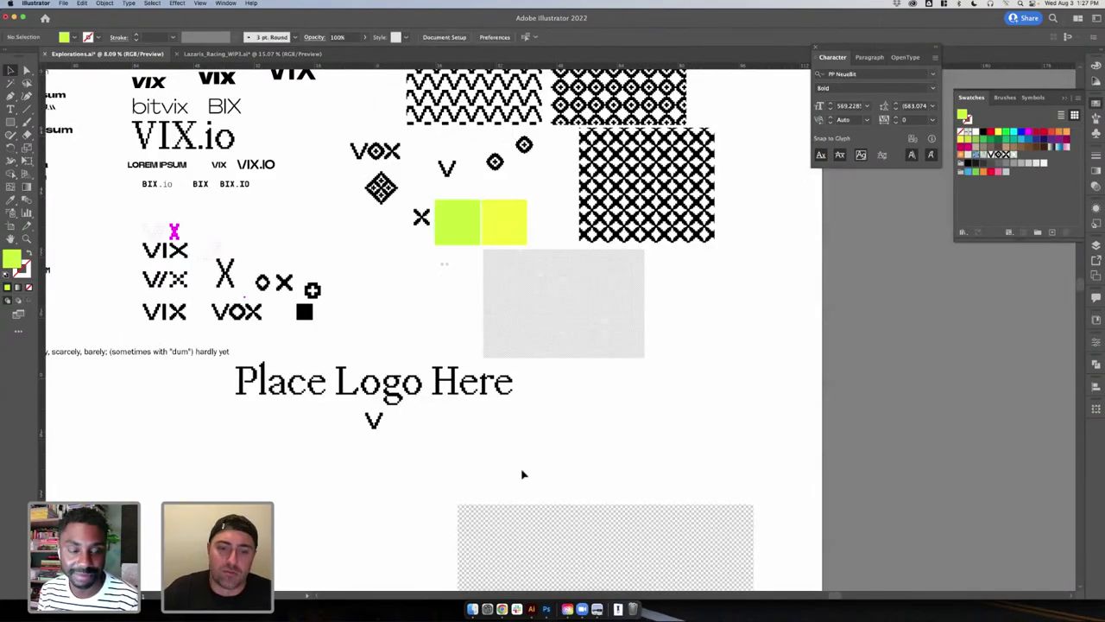
# - Switch back to Photoshop and review the SoccerKit mockup from the shirt down to the socks
pyautogui.click(546, 609)
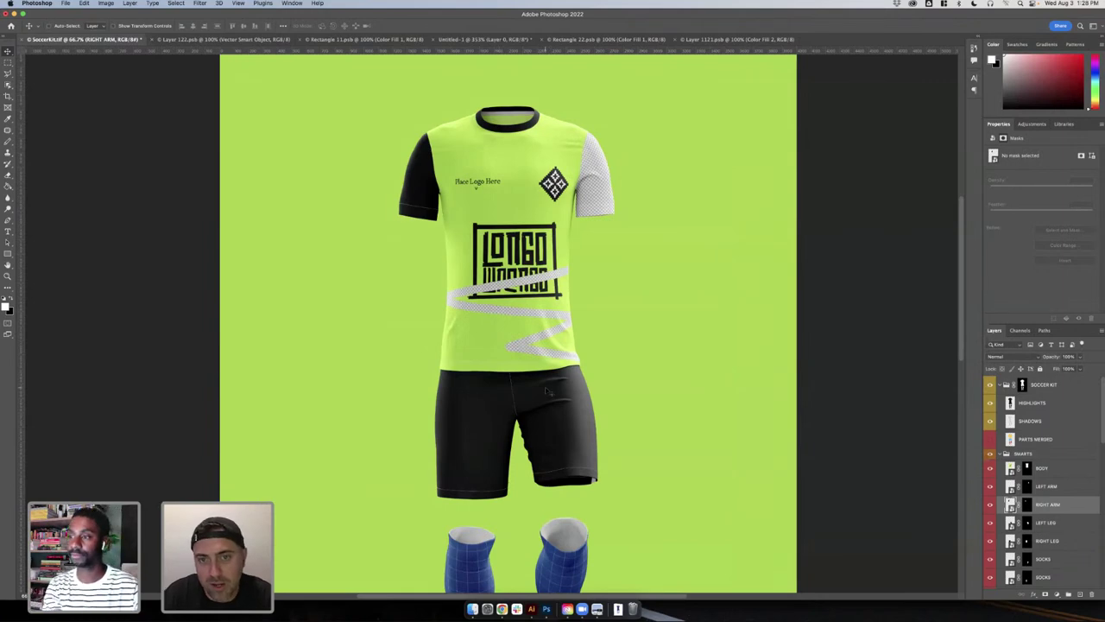
pyautogui.scroll(-2, 546, 391)
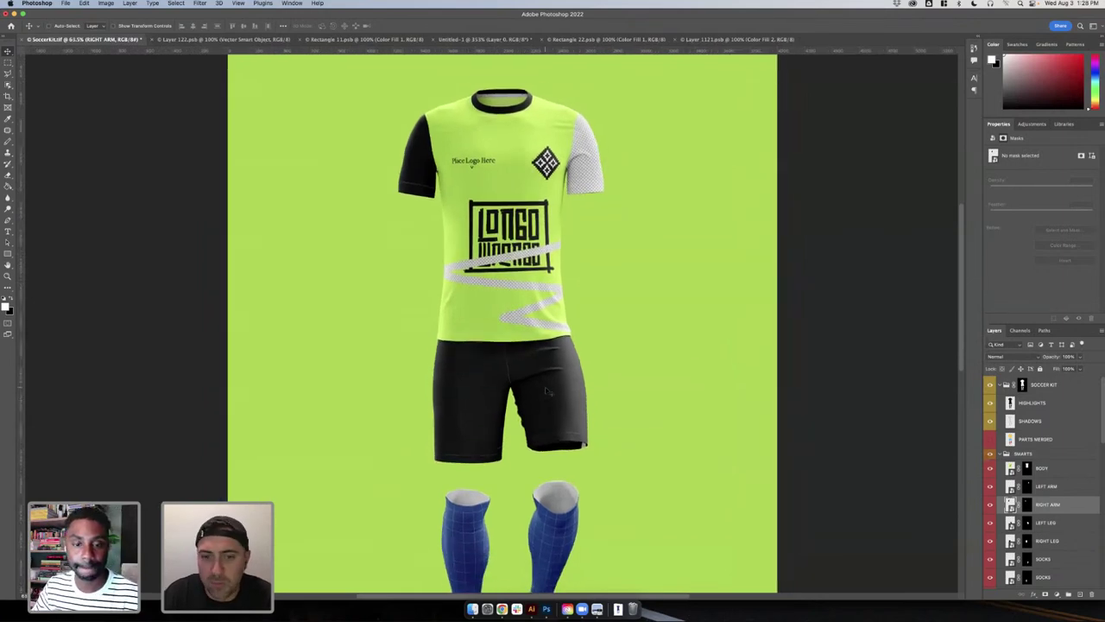
pyautogui.scroll(-1, 546, 392)
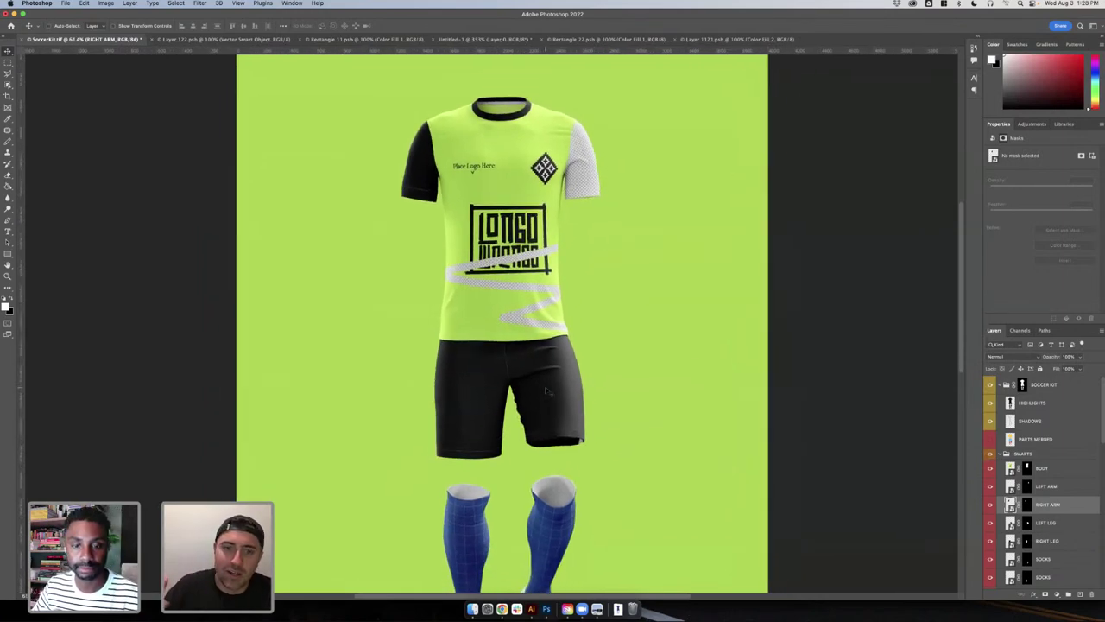
pyautogui.scroll(-2, 546, 391)
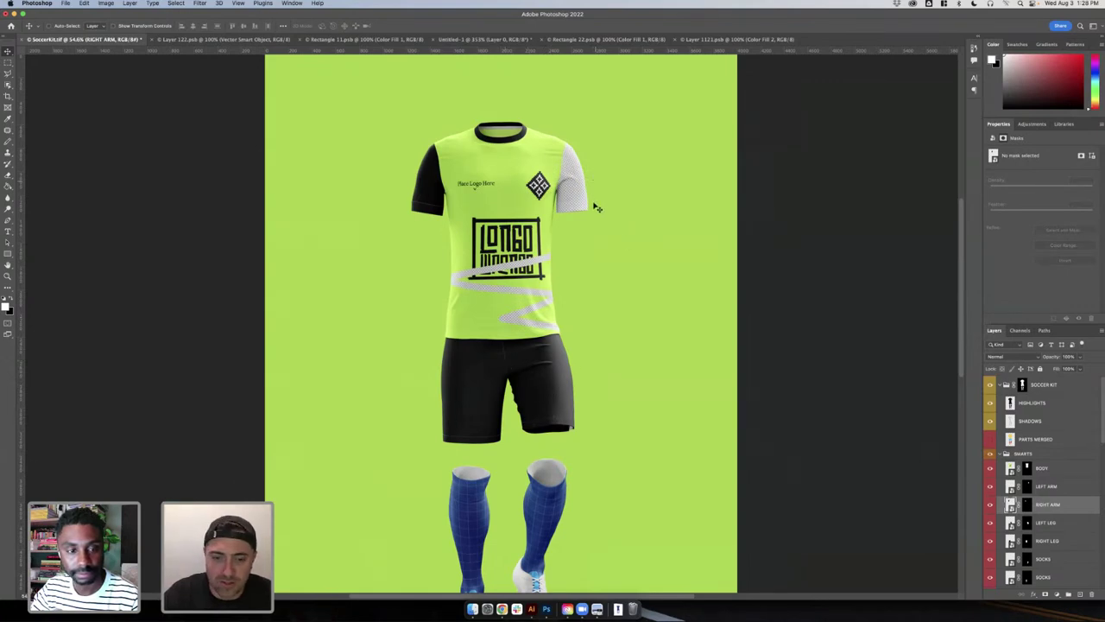
pyautogui.scroll(-5, 596, 208)
pyautogui.scroll(5, 595, 208)
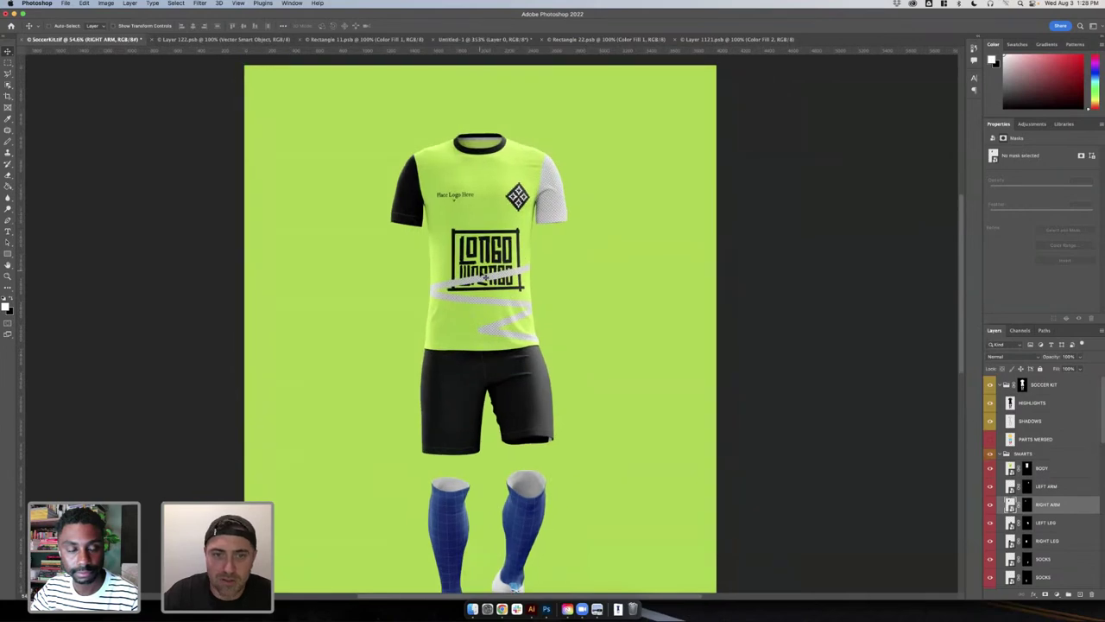
pyautogui.scroll(2, 481, 274)
pyautogui.scroll(3, 481, 274)
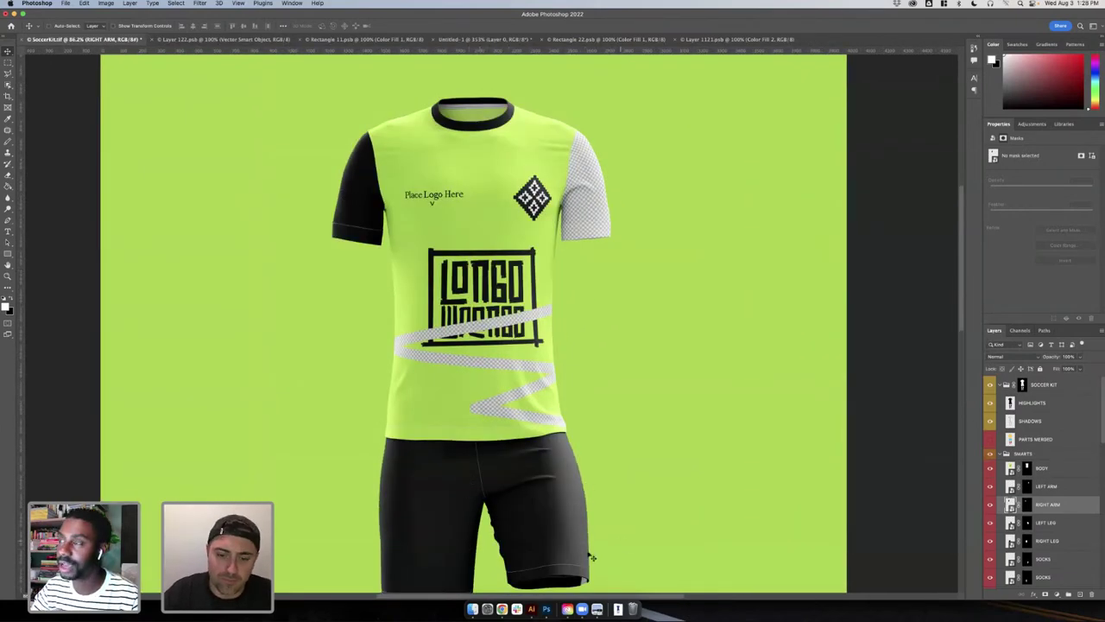
# - Switch to Illustrator and select the black X-pattern rectangle beside the lime and yellow color squares for copying
pyautogui.click(531, 609)
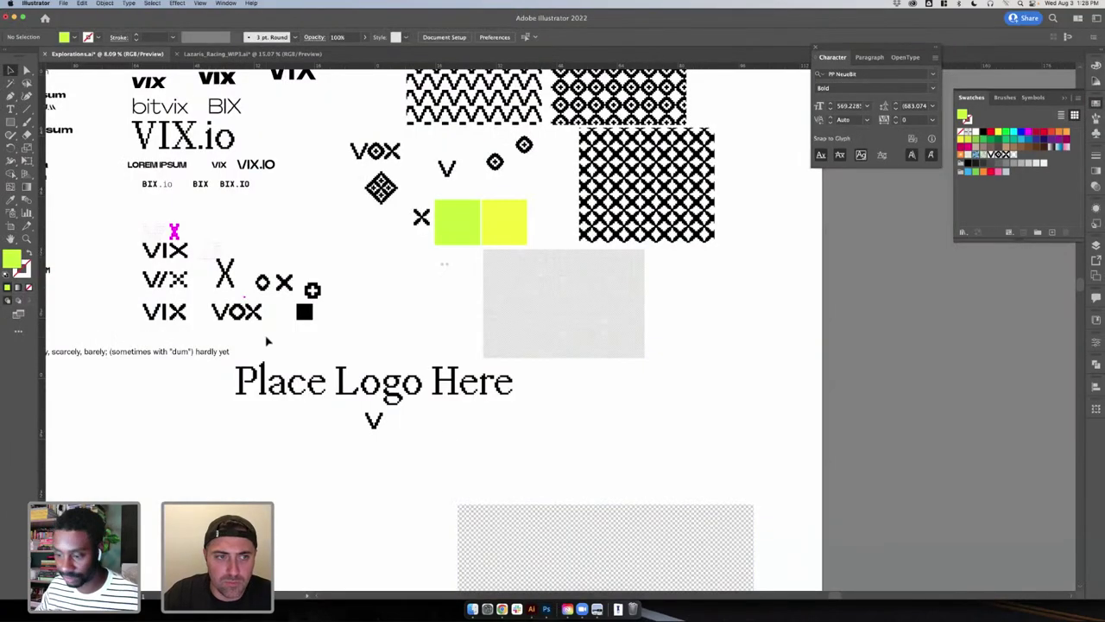
pyautogui.scroll(-3, 278, 342)
pyautogui.scroll(2, 446, 294)
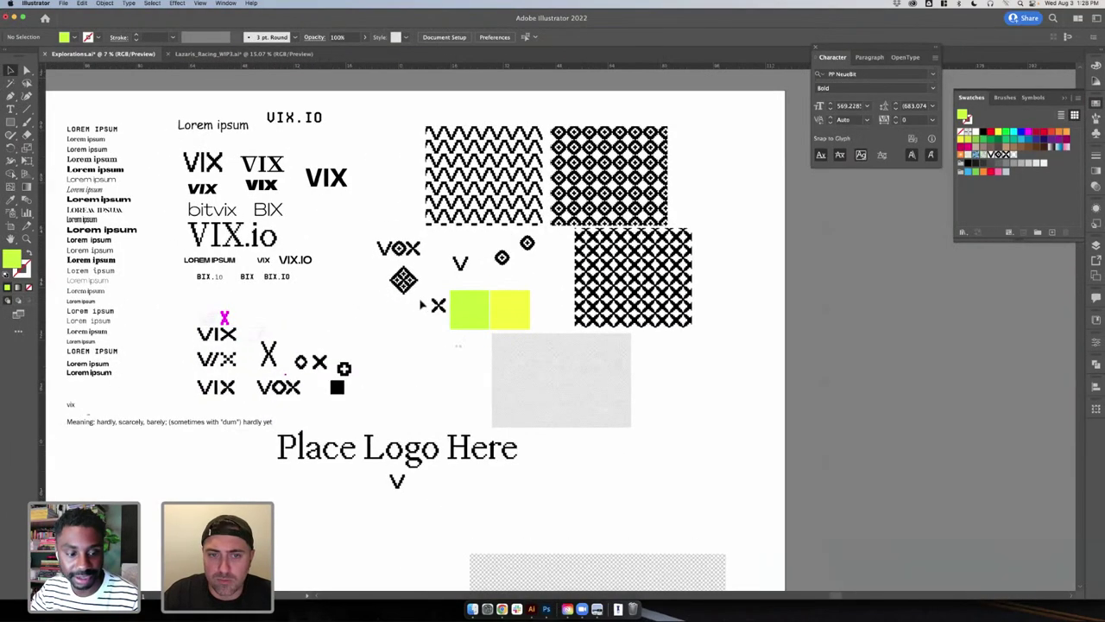
pyautogui.click(621, 326)
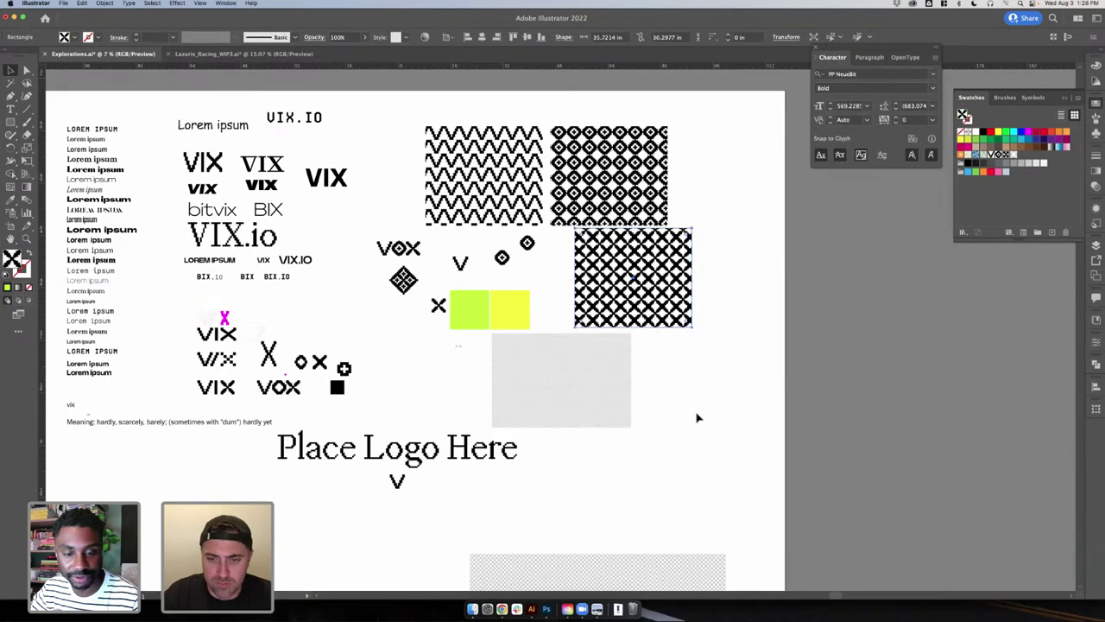
pyautogui.click(669, 517)
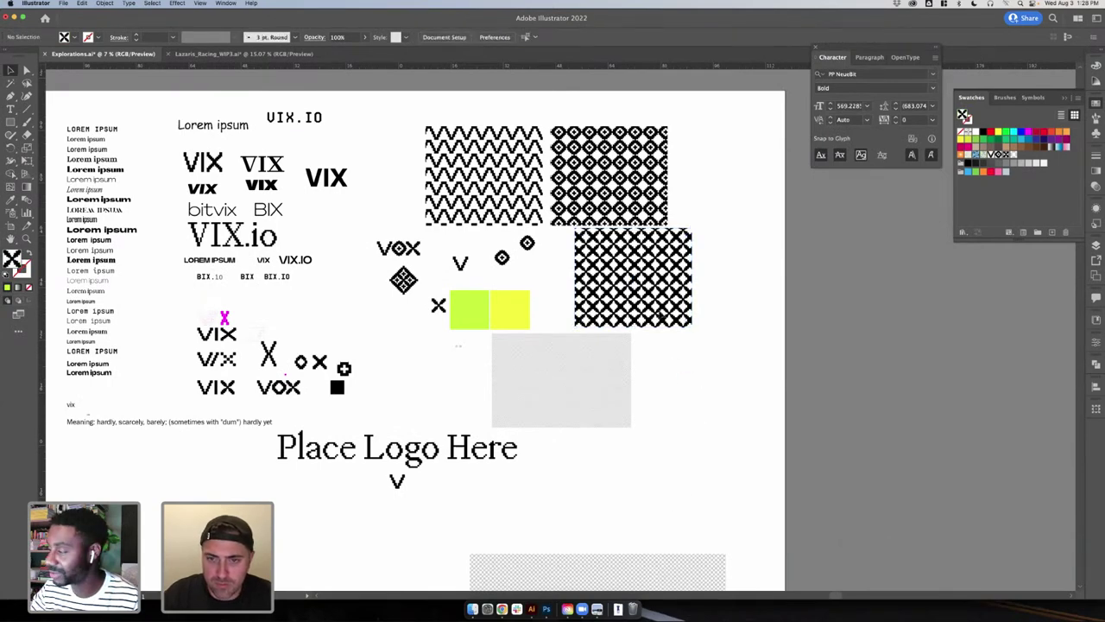
pyautogui.click(687, 318)
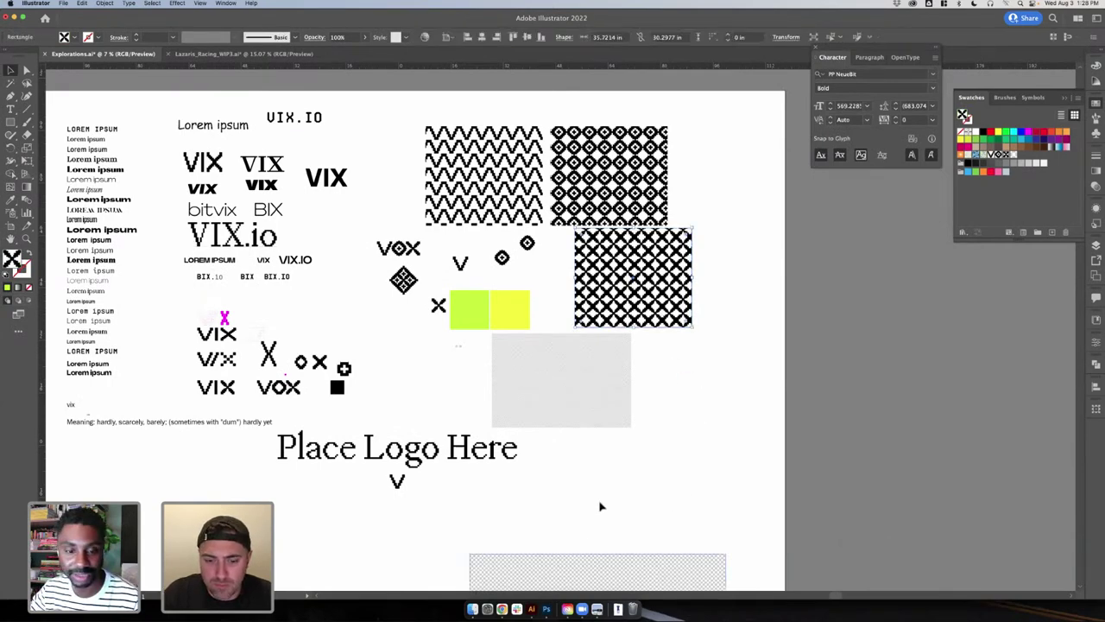
# - Switch back to Photoshop and open the RIGHT ARM smart object's contents from the soccer kit mockup
pyautogui.click(546, 610)
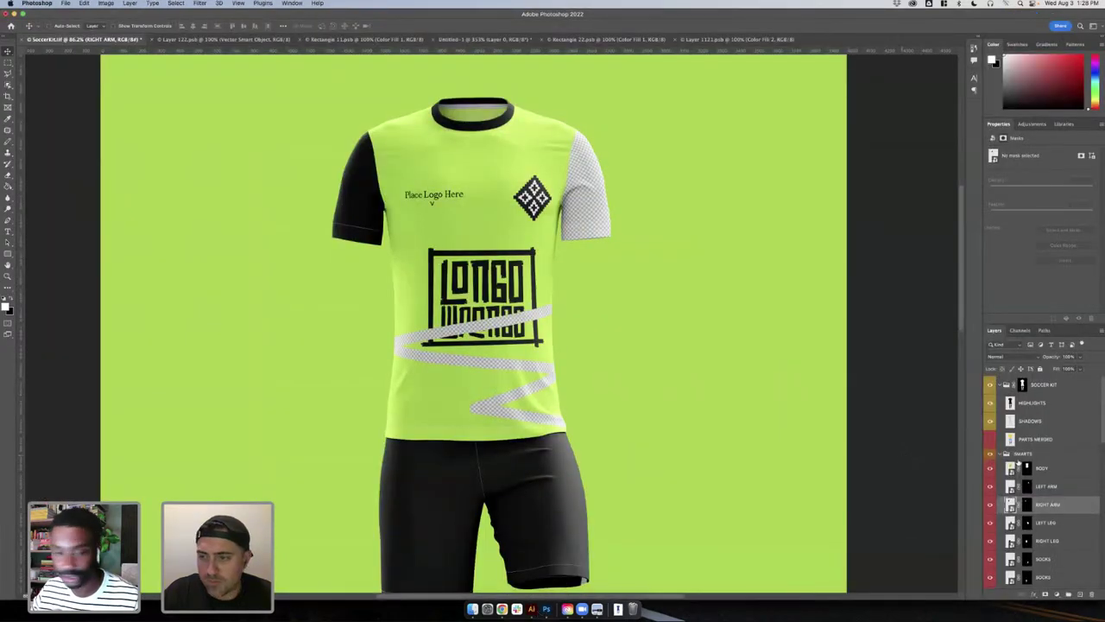
pyautogui.click(576, 39)
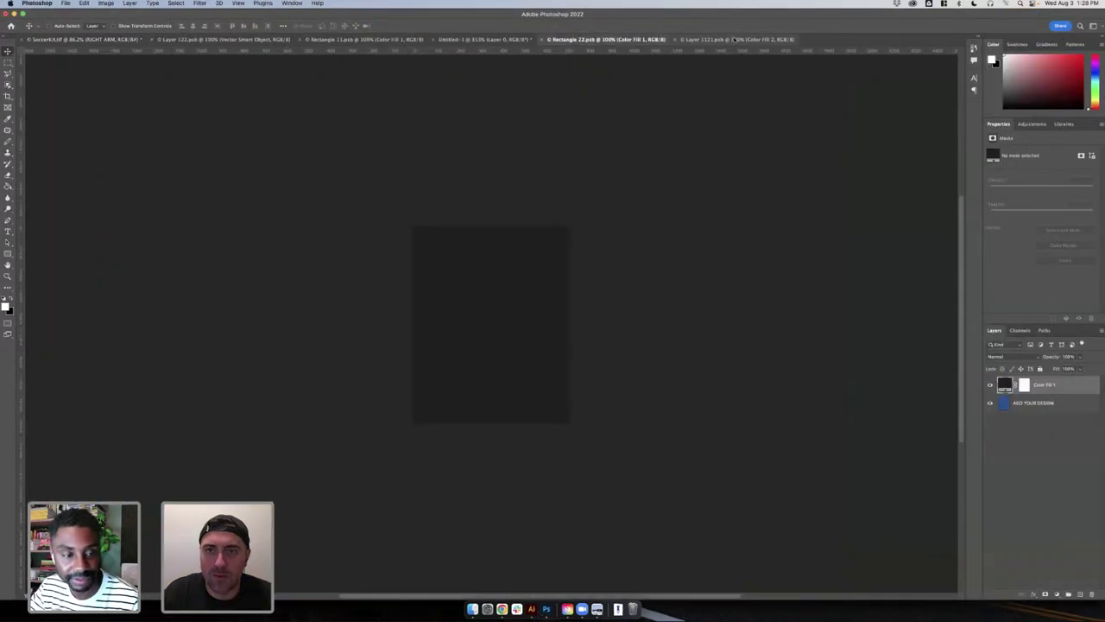
pyautogui.click(483, 40)
pyautogui.click(363, 40)
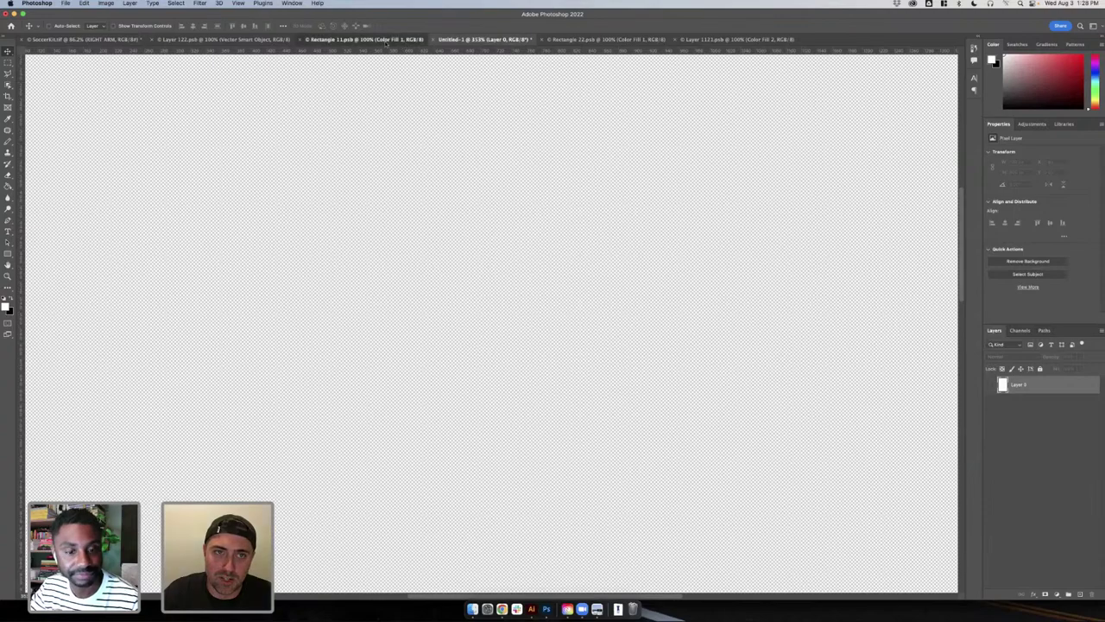
pyautogui.click(483, 39)
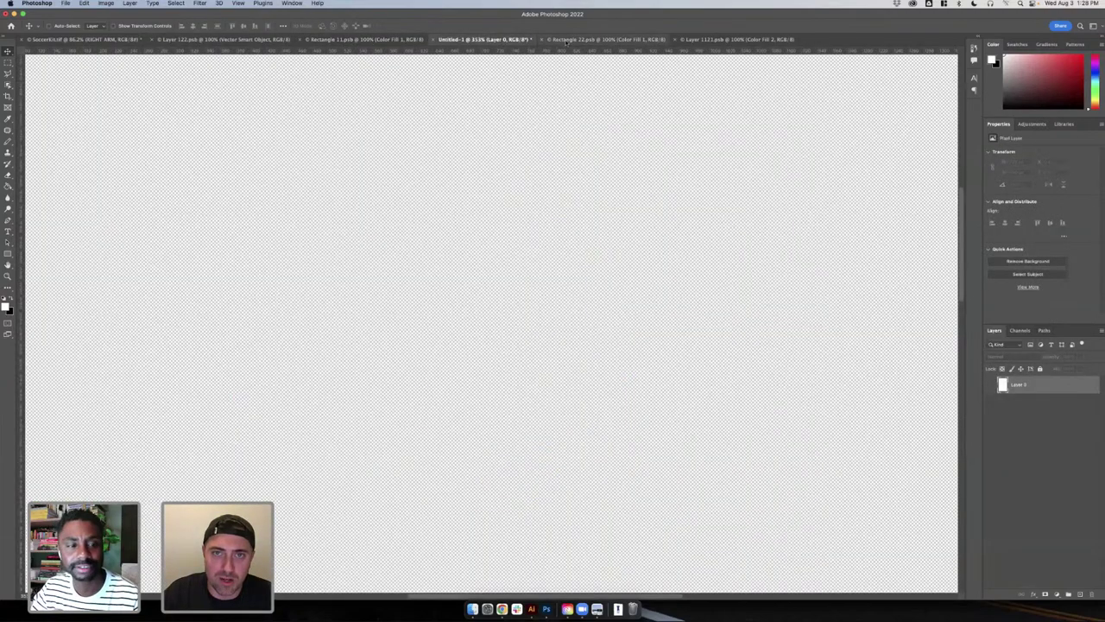
pyautogui.click(604, 39)
pyautogui.click(83, 40)
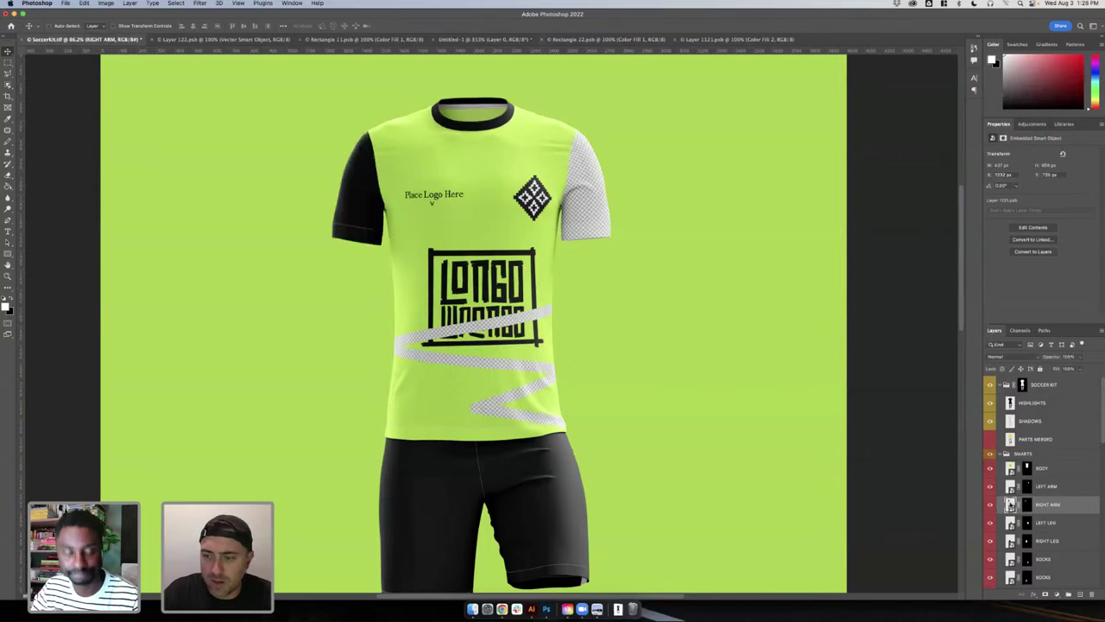
pyautogui.doubleClick(1010, 505)
pyautogui.click(990, 385)
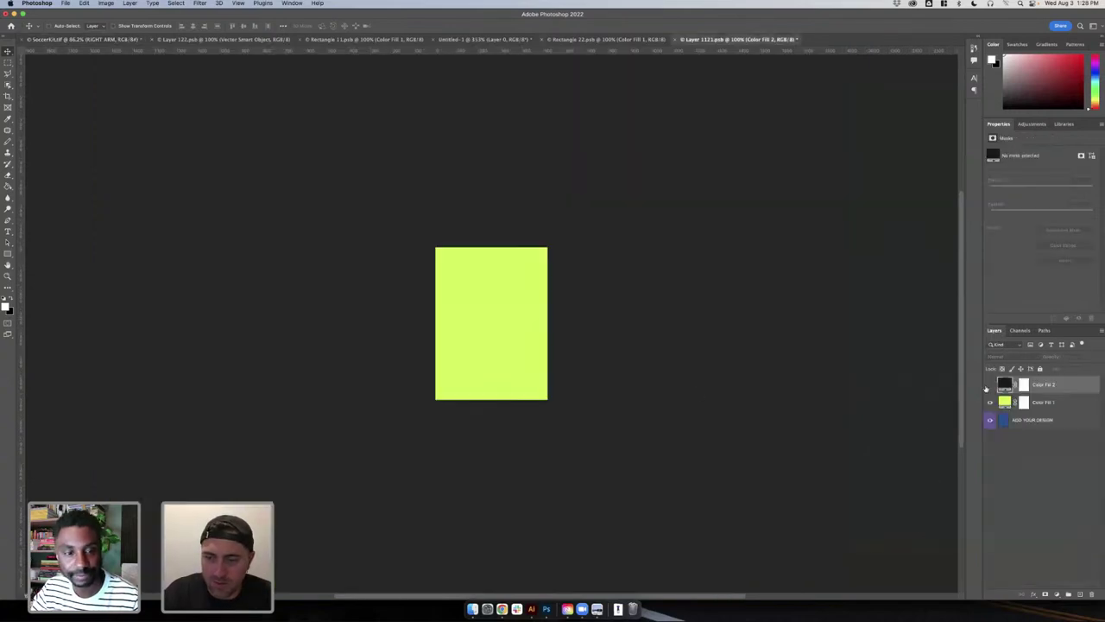
pyautogui.click(990, 385)
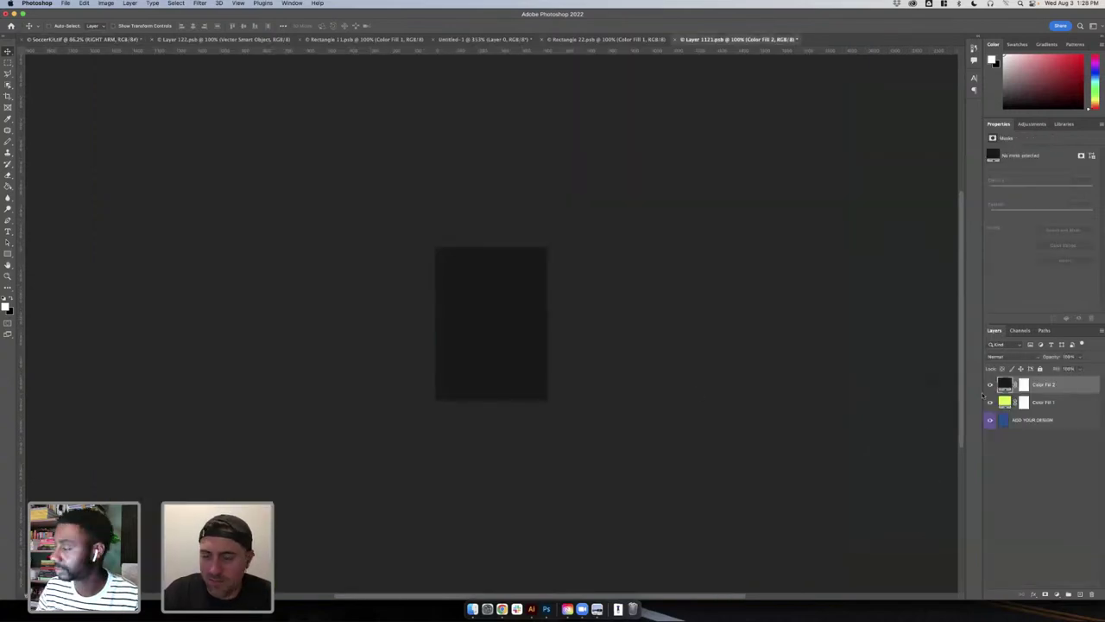
# - Add a new layer, paste the X pattern as a smart object, and scale it up to cover the whole canvas
pyautogui.click(1080, 594)
pyautogui.press('super+v')
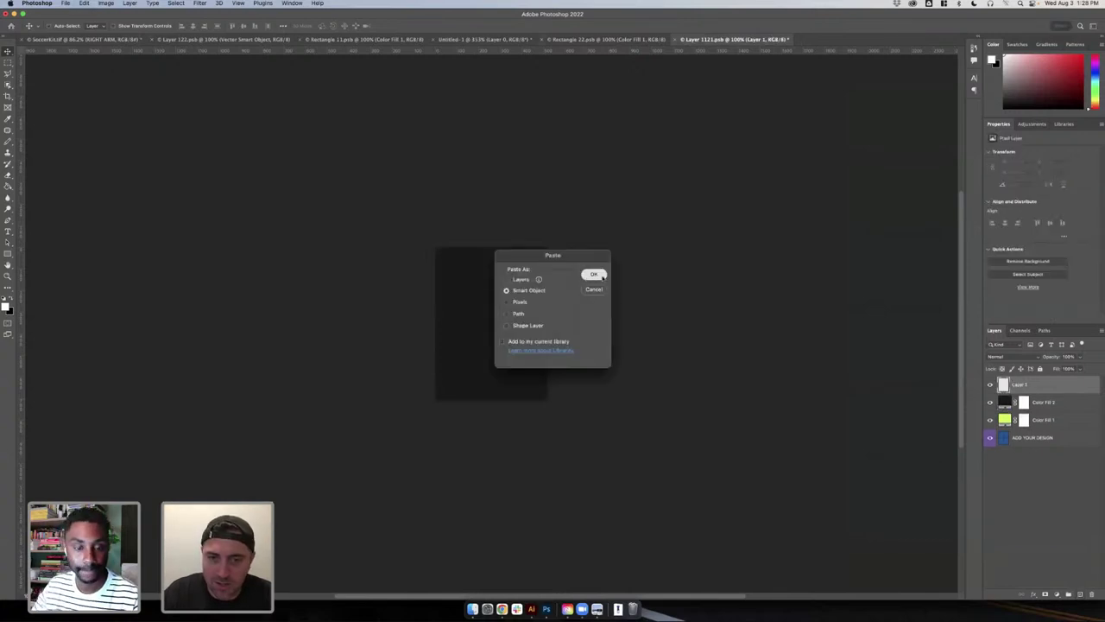
pyautogui.press('Return')
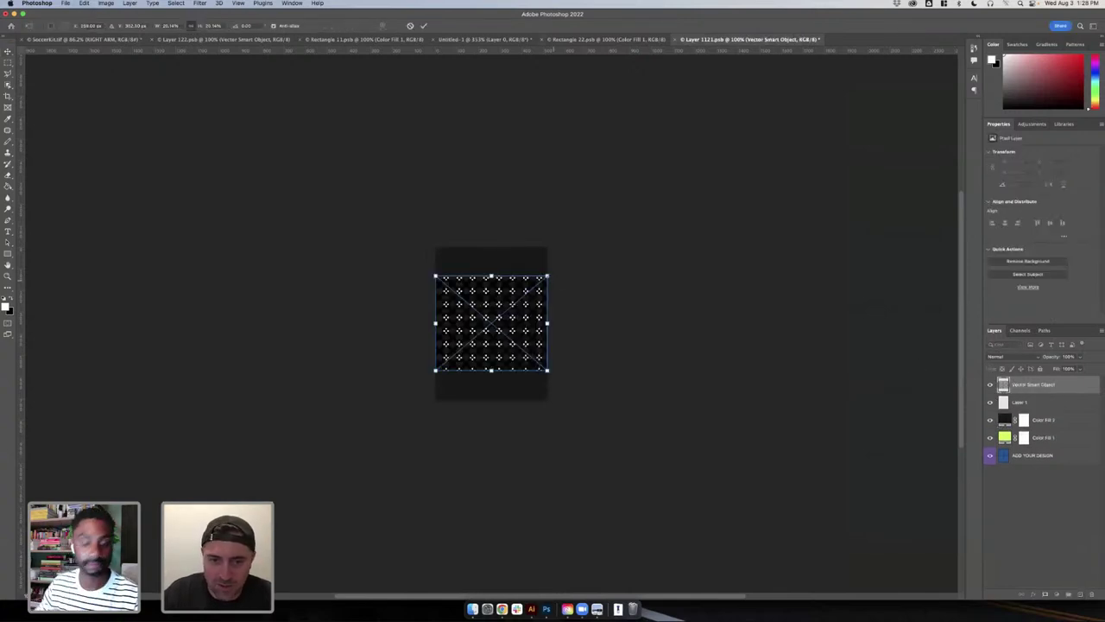
pyautogui.moveTo(547, 277); pyautogui.dragTo(584, 247)
pyautogui.press('Return')
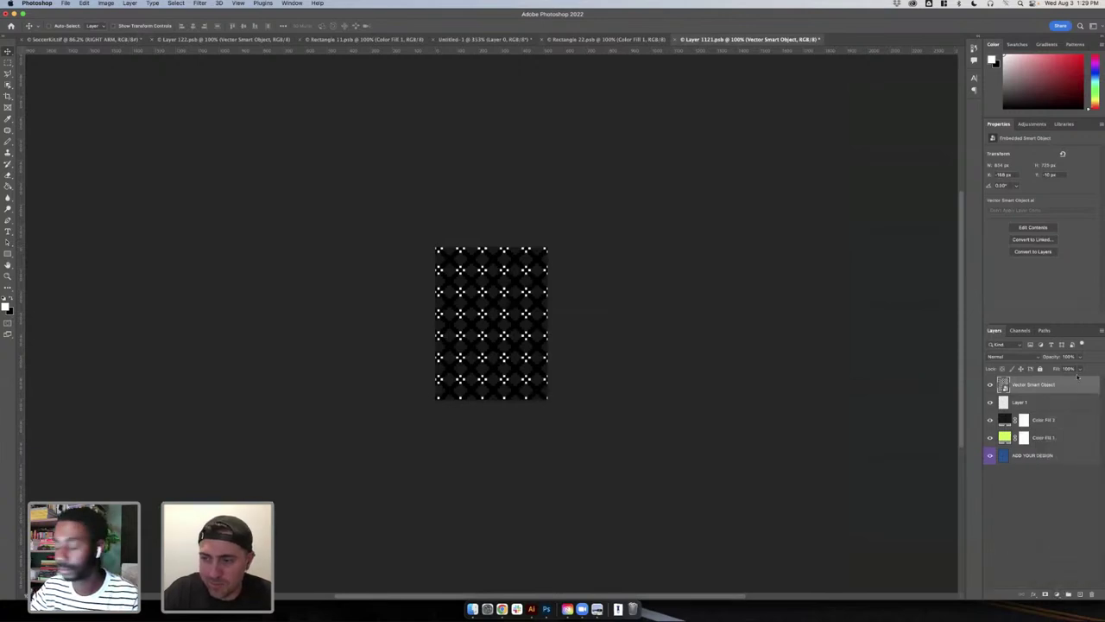
# - Add a white Color Overlay effect to the pattern's Vector Smart Object layer
pyautogui.doubleClick(1078, 386)
pyautogui.click(666, 381)
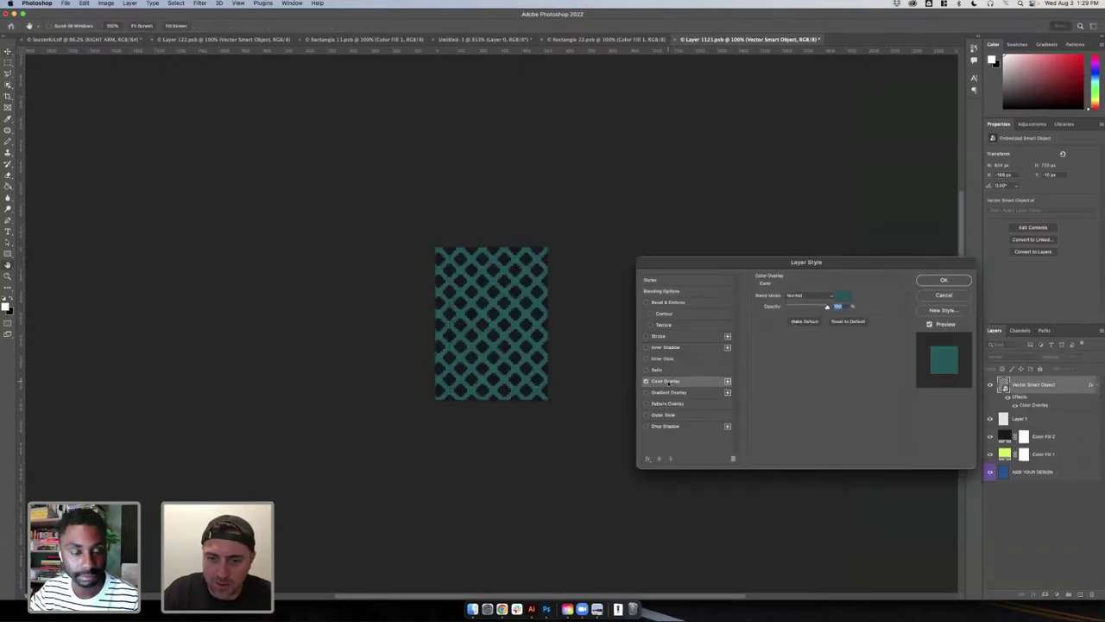
pyautogui.click(844, 297)
pyautogui.moveTo(344, 290); pyautogui.dragTo(296, 250)
pyautogui.click(528, 259)
pyautogui.click(526, 259)
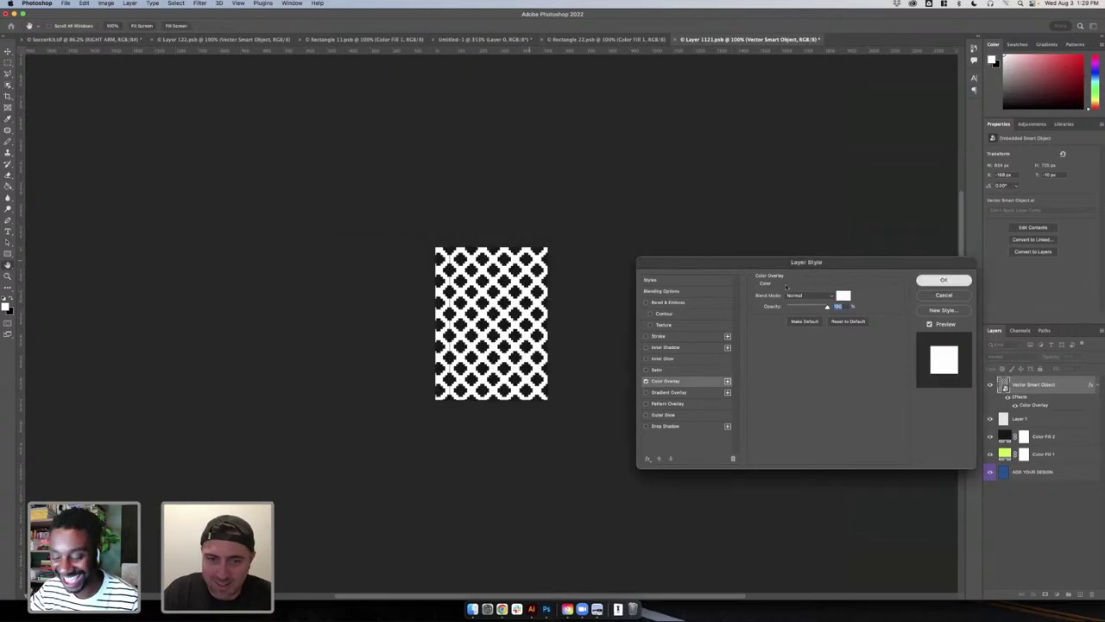
pyautogui.click(944, 280)
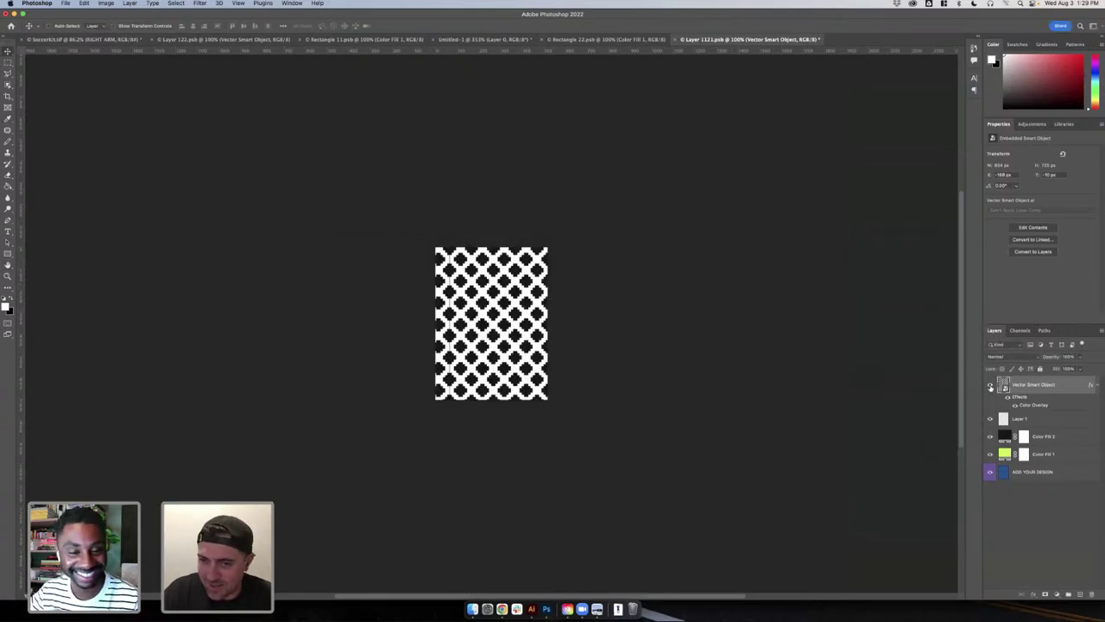
# - Compare the sleeve artwork with and without the pattern, save it, and return to the soccer kit mockup
pyautogui.click(990, 385)
pyautogui.click(990, 385)
pyautogui.click(990, 385)
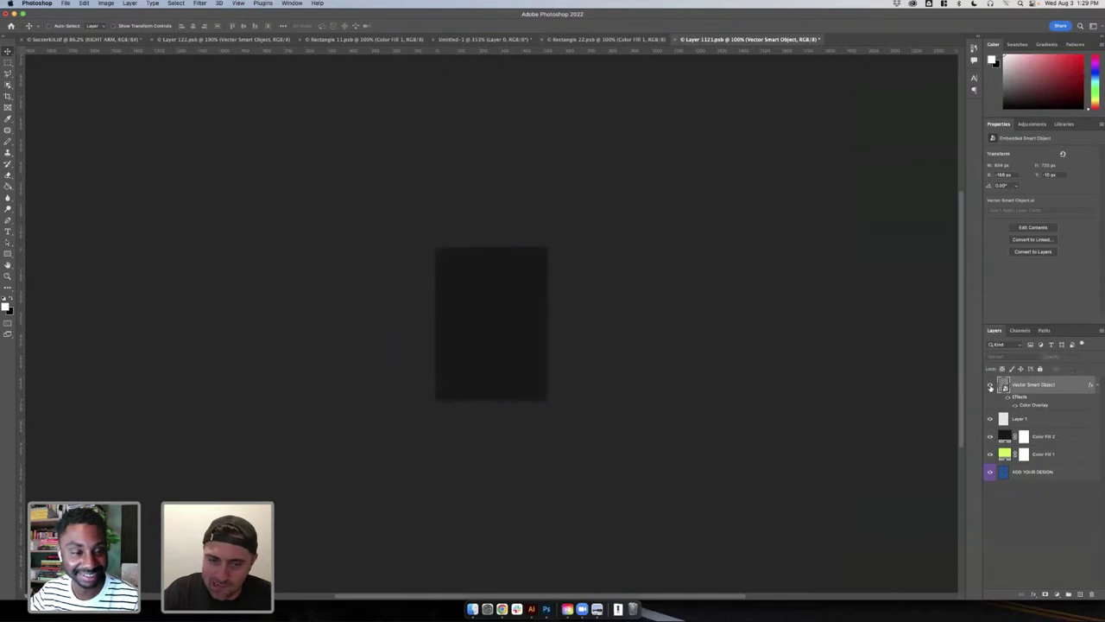
pyautogui.click(990, 386)
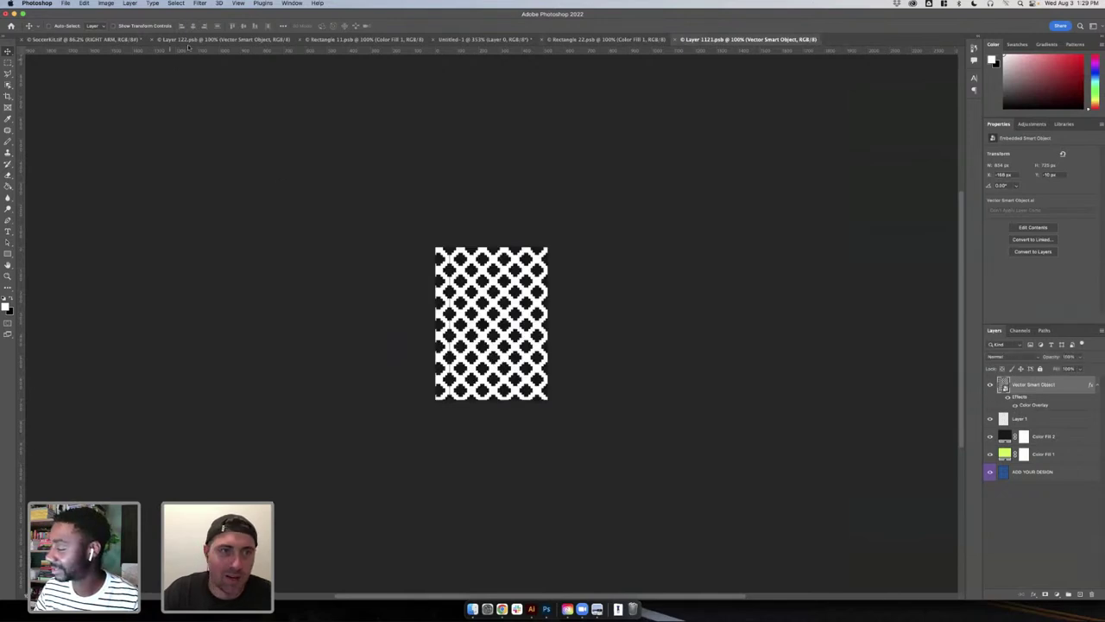
pyautogui.click(222, 39)
pyautogui.click(102, 40)
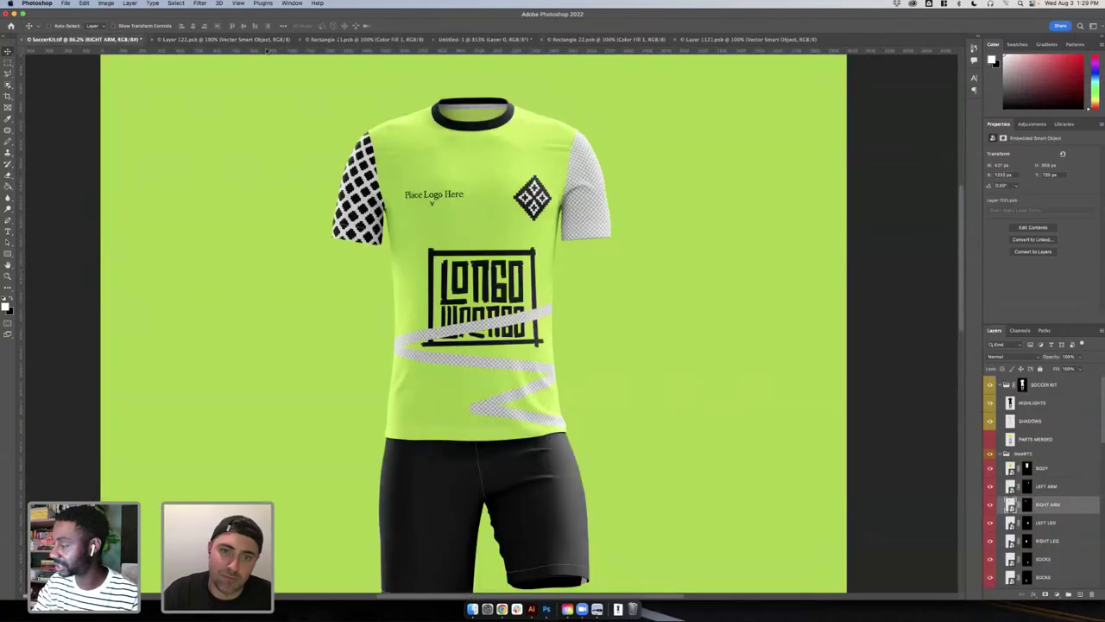
# - Return to the sleeve artwork in Layer 1121.psb and change the pattern's Color Overlay to black (#000000)
pyautogui.click(776, 40)
pyautogui.hotkey('ctrl', 'shift', 'Tab')
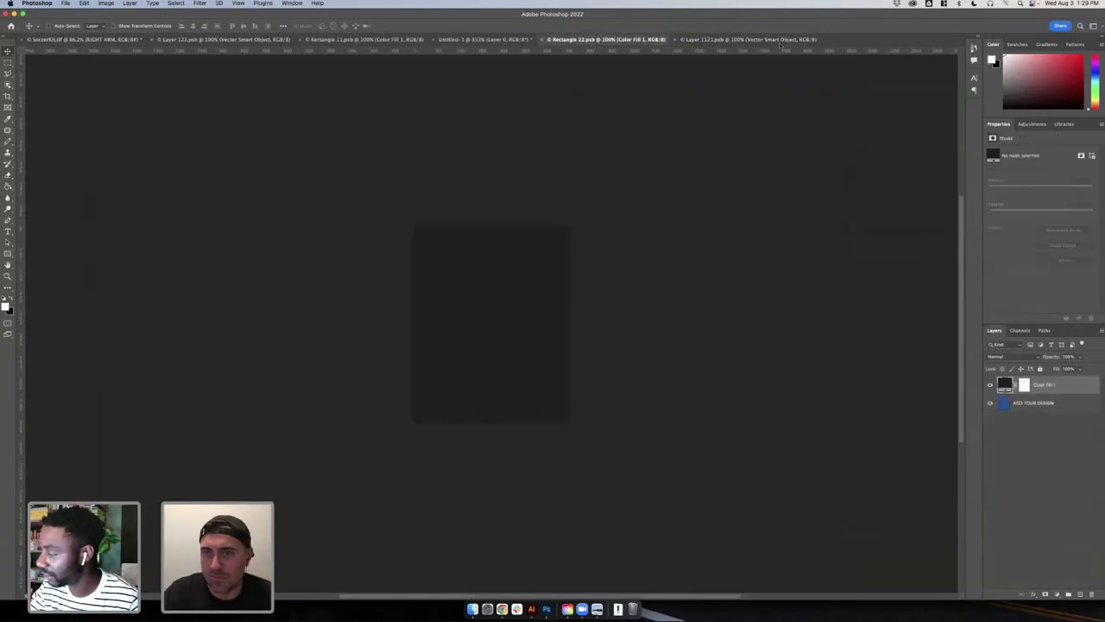
pyautogui.click(779, 41)
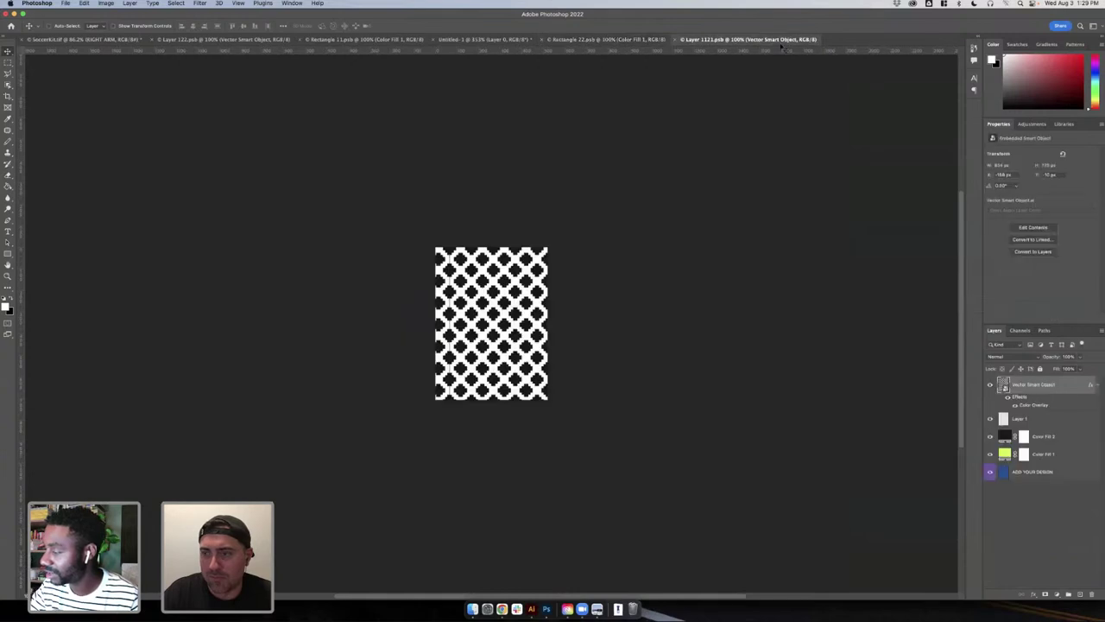
pyautogui.doubleClick(1032, 405)
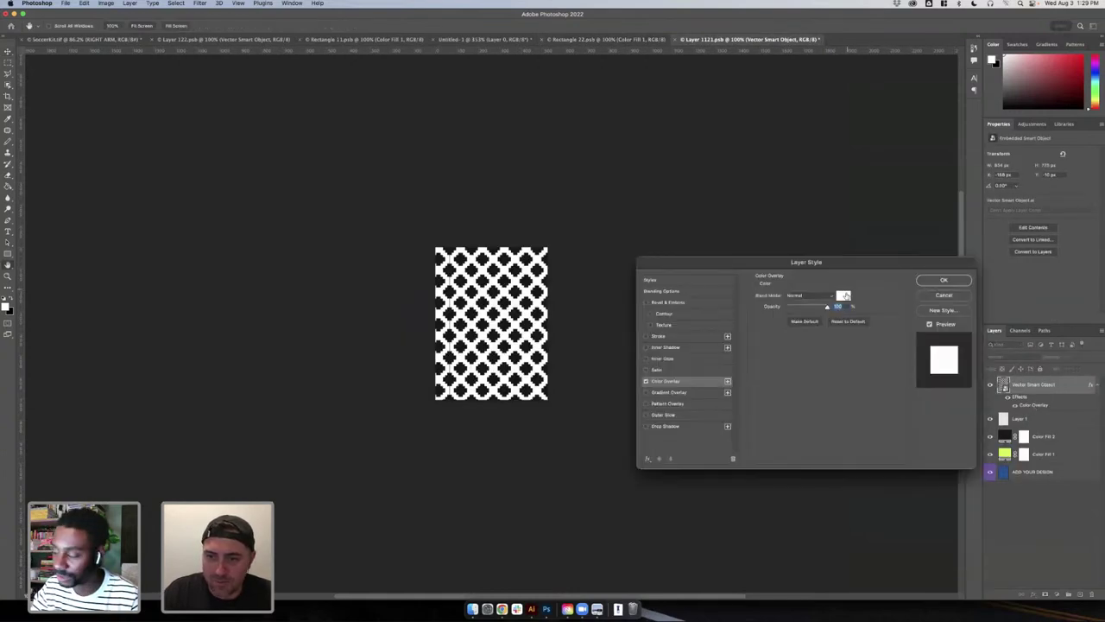
pyautogui.click(843, 296)
pyautogui.moveTo(427, 328); pyautogui.dragTo(431, 382)
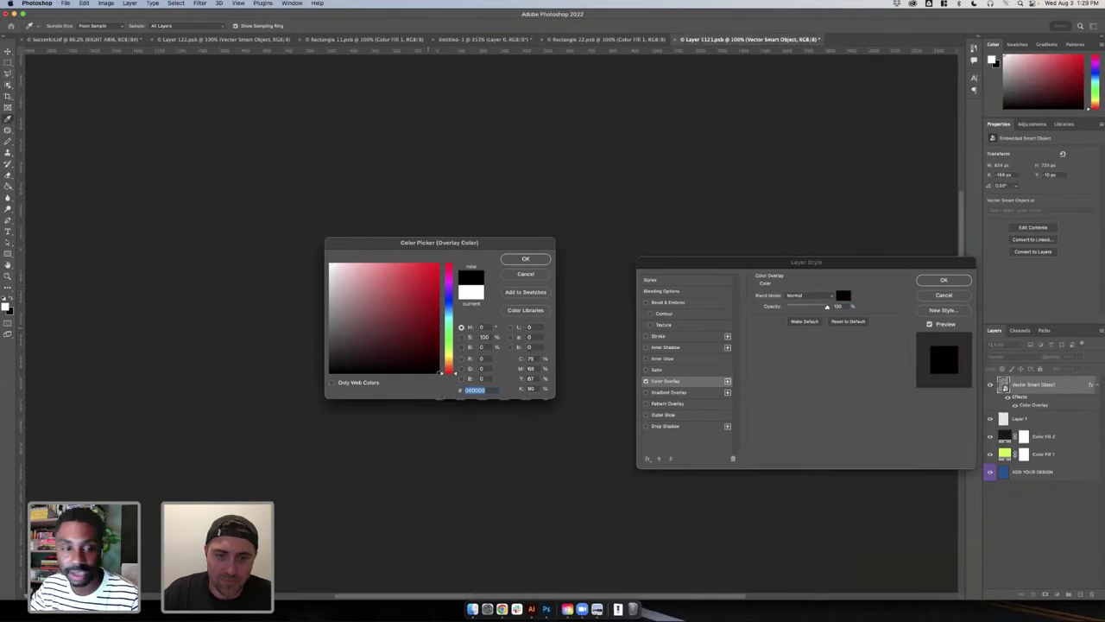
pyautogui.click(525, 259)
pyautogui.click(943, 280)
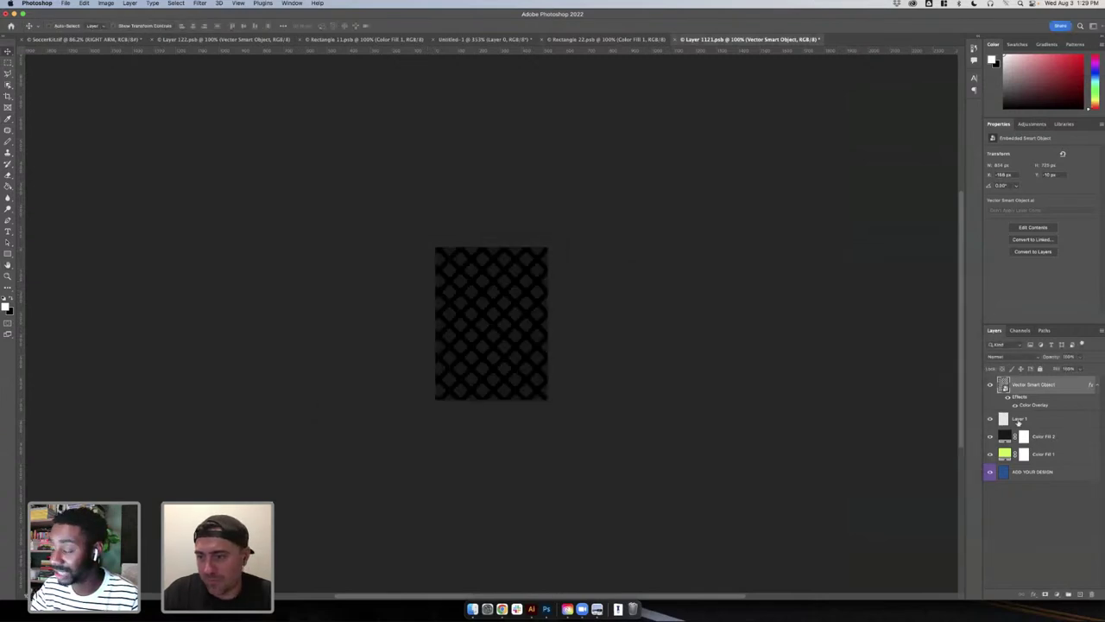
# - Set the Color Fill 2 layer behind the pattern to white (#ffffff)
pyautogui.doubleClick(1004, 437)
pyautogui.write('ffffff')
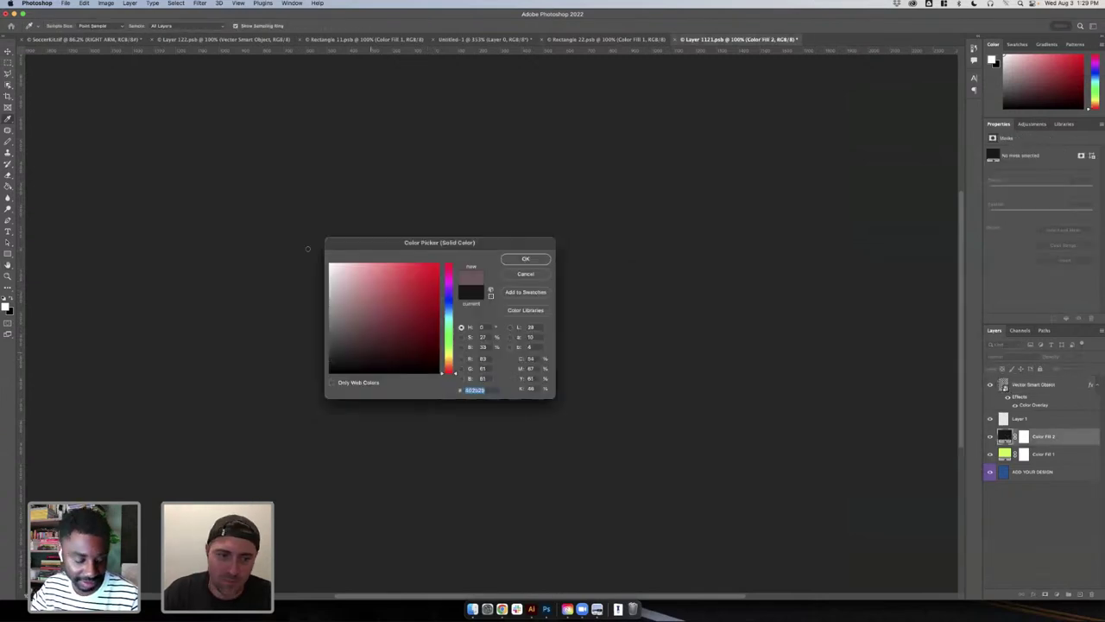
pyautogui.click(525, 259)
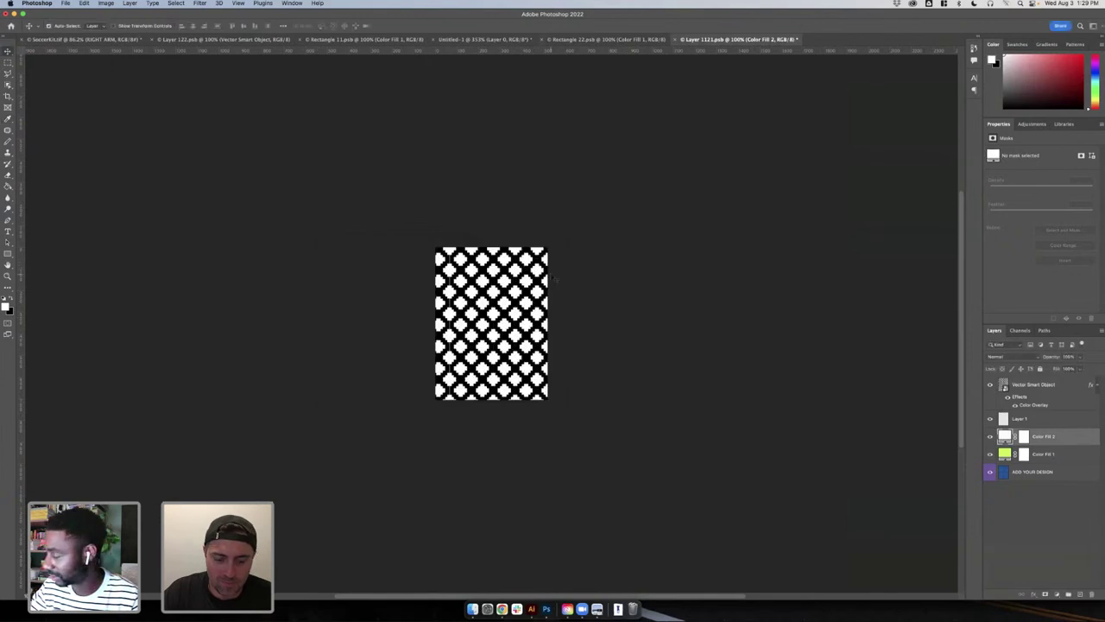
# - Save the recolored sleeve artwork and examine the patterned sleeve on the soccer kit mockup
pyautogui.press('super+s')
pyautogui.hotkey('ctrl', 'Tab')
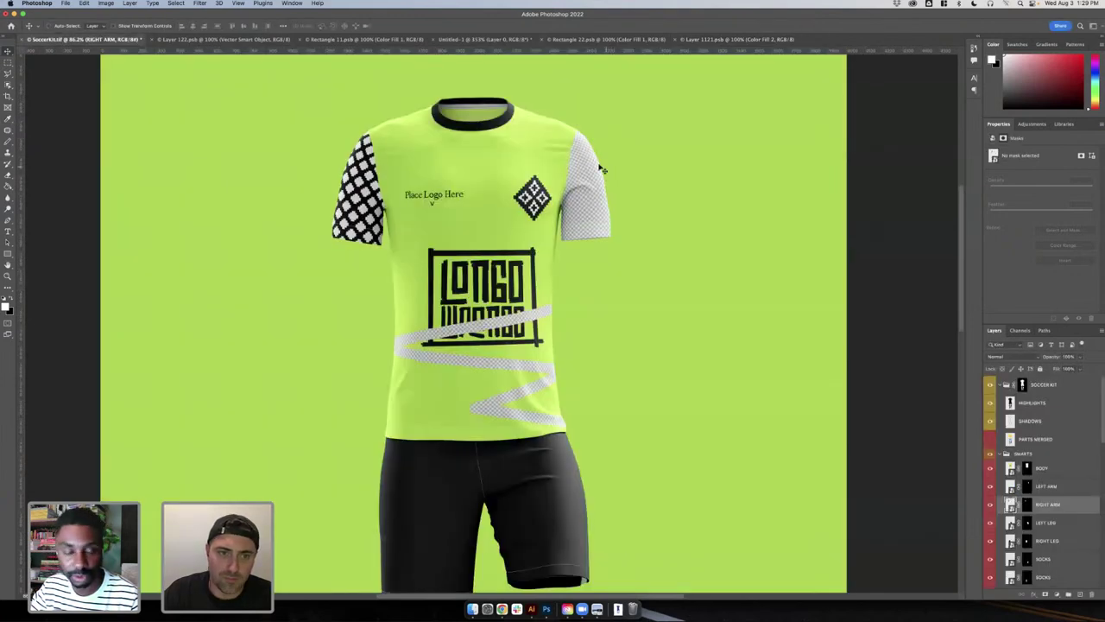
pyautogui.scroll(-2, 543, 179)
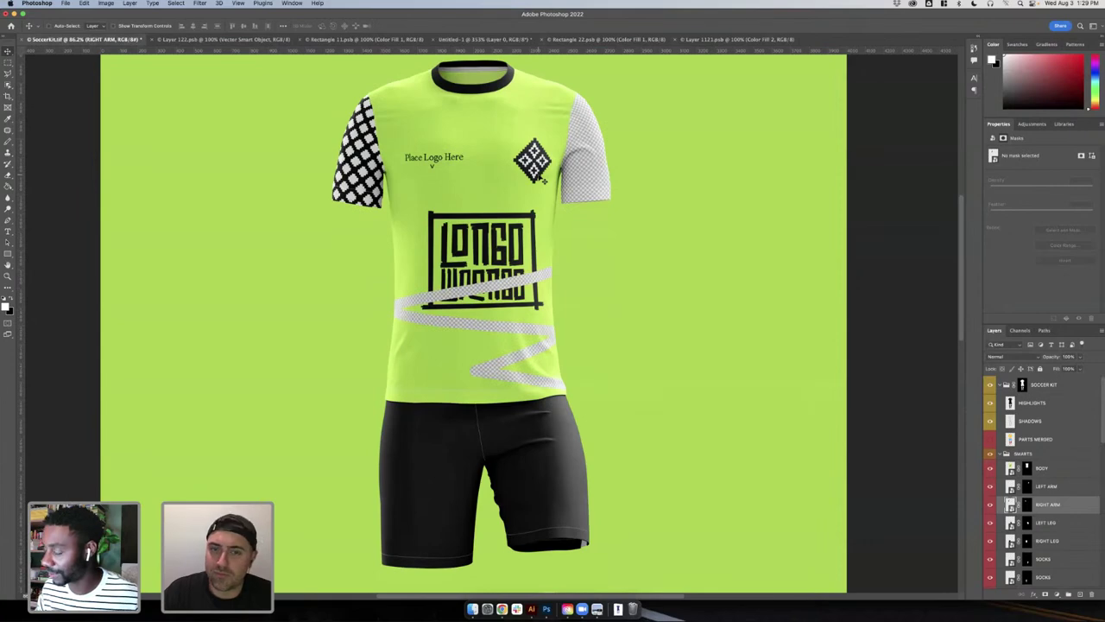
pyautogui.scroll(1, 543, 179)
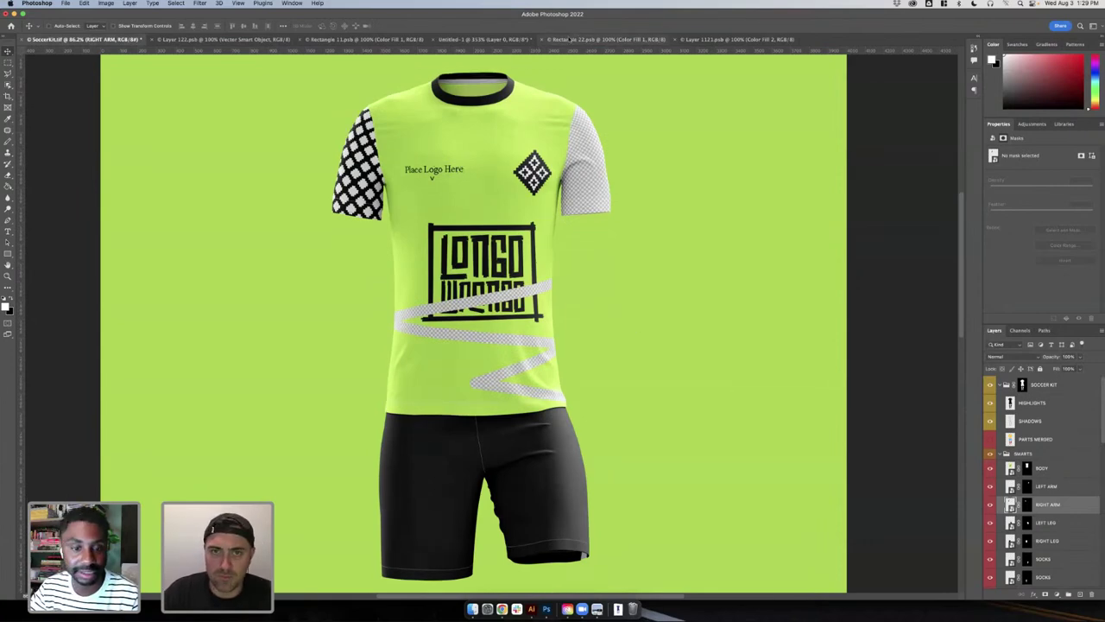
# - Copy the lime Color Fill 1 layer from Rectangle 11.psb and paste it above Color Fill 2 in Layer 1121.psb
pyautogui.click(483, 39)
pyautogui.click(330, 40)
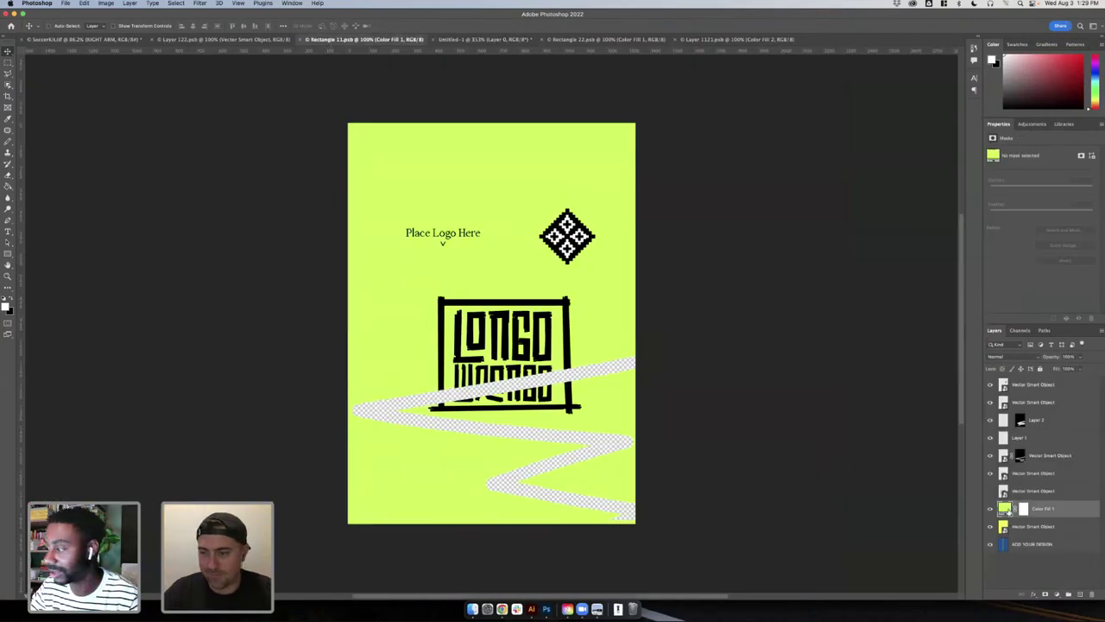
pyautogui.click(735, 39)
pyautogui.press('super+v')
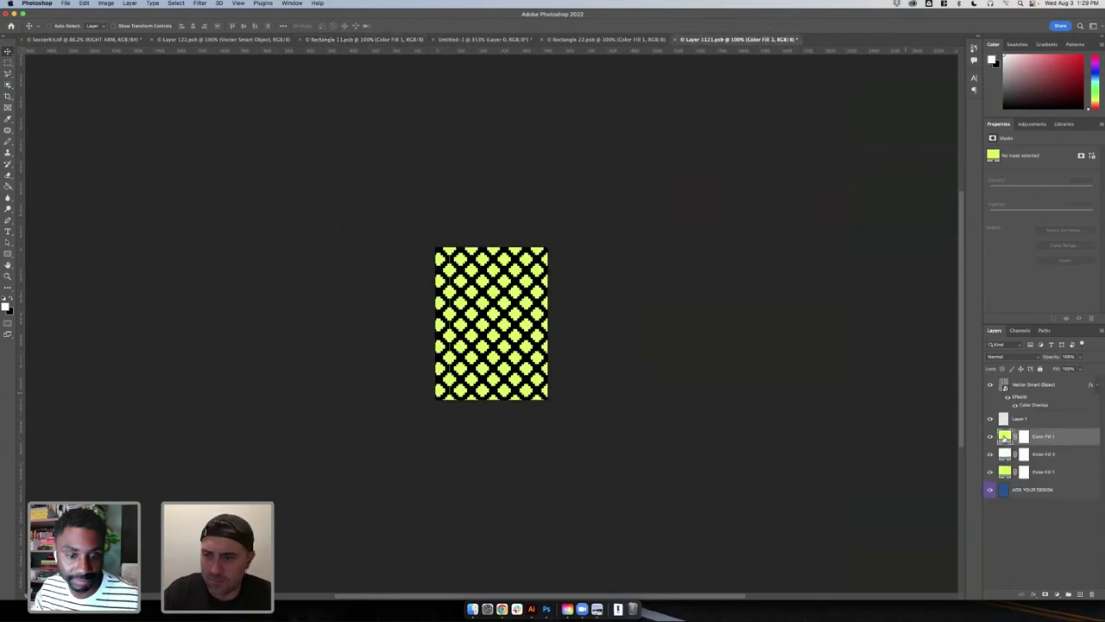
# - Move the upper lime Color Fill 1 layer to the top of the layer stack and fill its mask with black
pyautogui.moveTo(1006, 438); pyautogui.dragTo(1027, 398)
pyautogui.moveTo(1024, 384); pyautogui.dragTo(1023, 386)
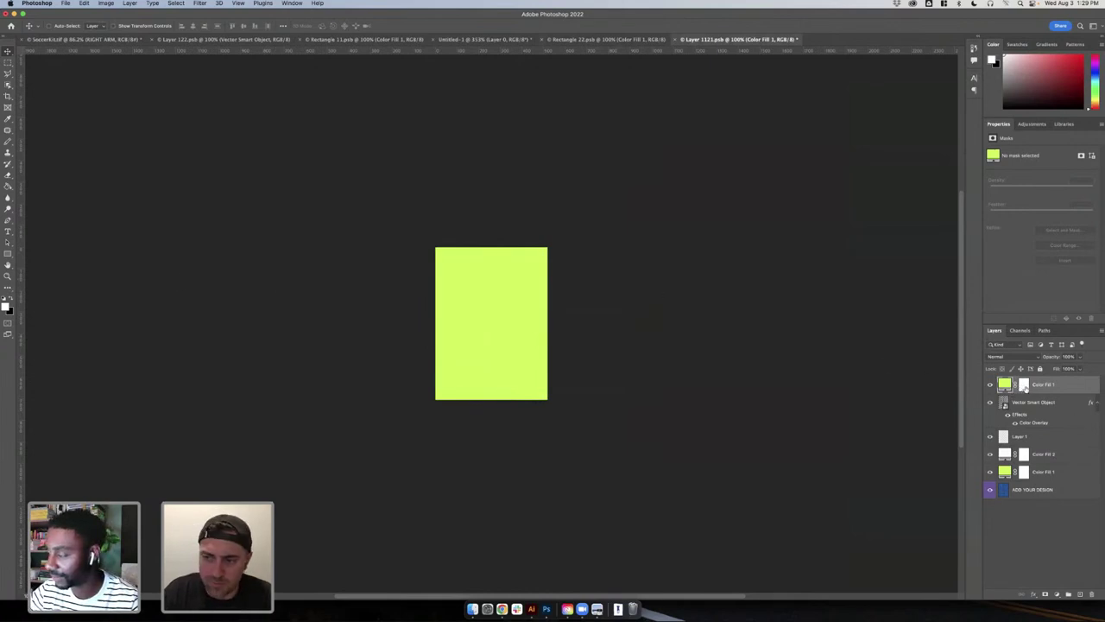
pyautogui.click(1024, 385)
pyautogui.press('g')
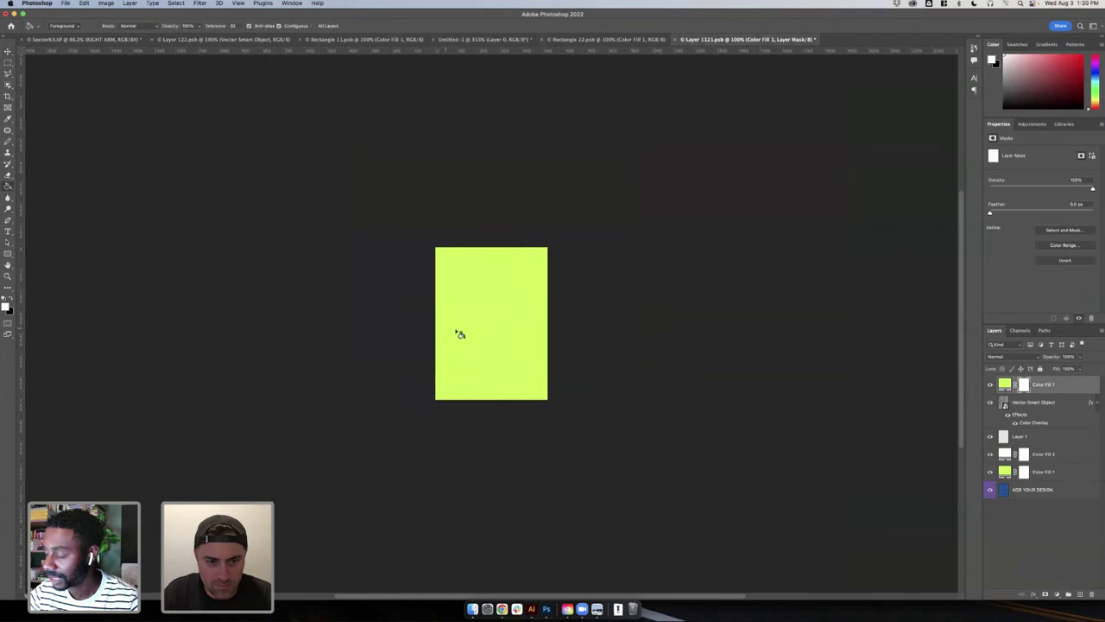
pyautogui.press('x')
pyautogui.click(490, 323)
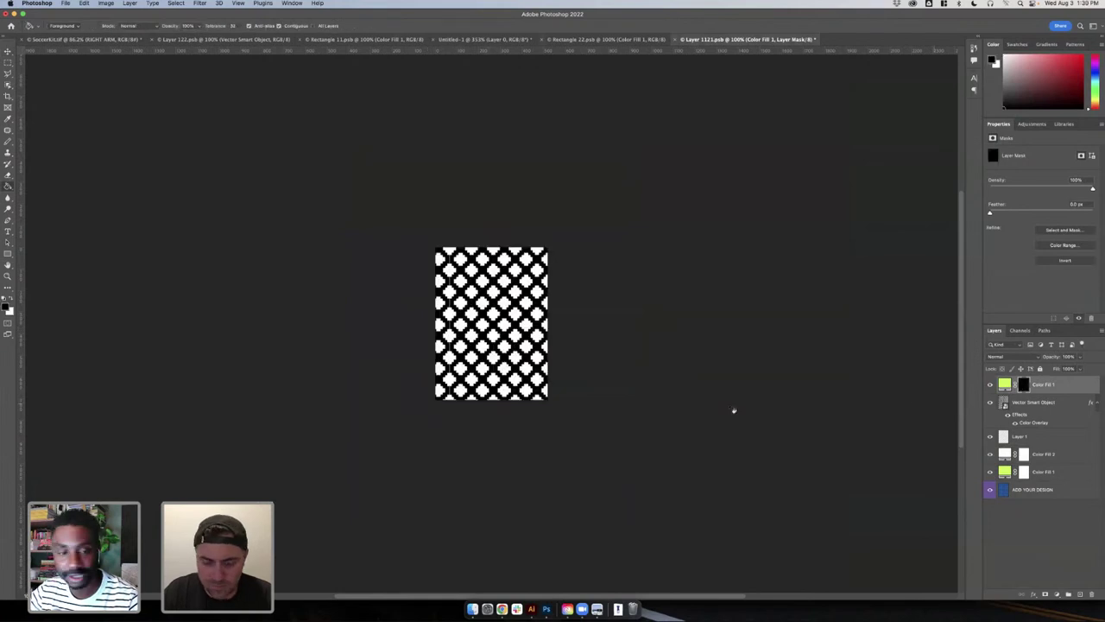
# - Try painting a white zigzag on the Color Fill 1 mask, save, and check the sleeve on the SoccerKit mockup
pyautogui.press('b')
pyautogui.press('x')
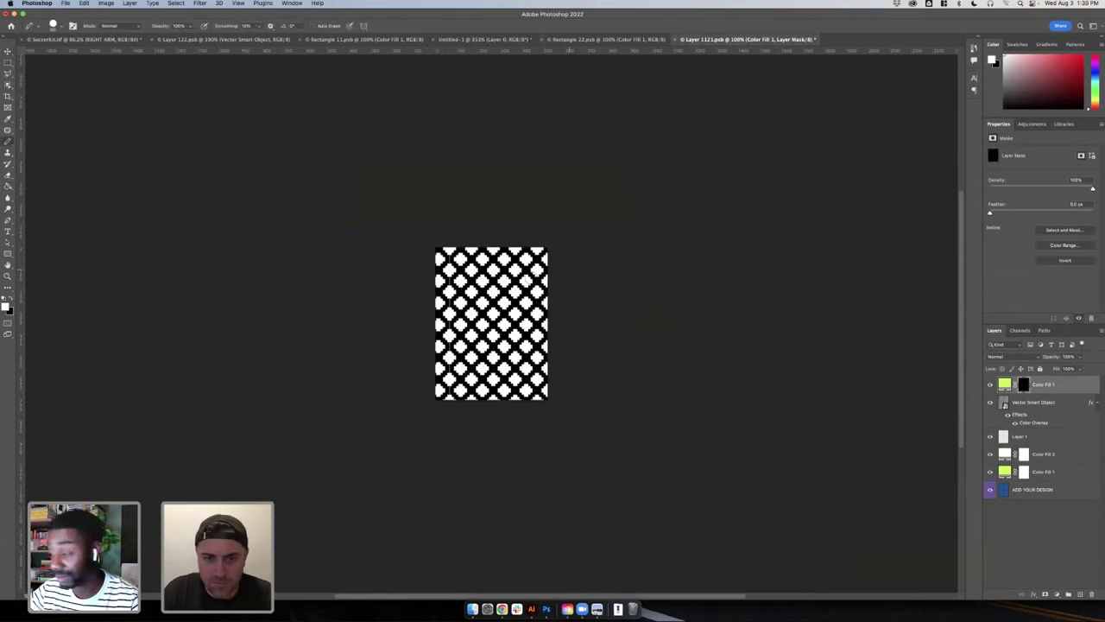
pyautogui.moveTo(569, 270)
pyautogui.mouseDown()
pyautogui.moveTo(430, 307)
pyautogui.moveTo(448, 402)
pyautogui.mouseUp()
pyautogui.press('super+z')
pyautogui.moveTo(568, 396)
pyautogui.mouseDown()
pyautogui.moveTo(531, 393)
pyautogui.moveTo(544, 302)
pyautogui.moveTo(444, 252)
pyautogui.mouseUp()
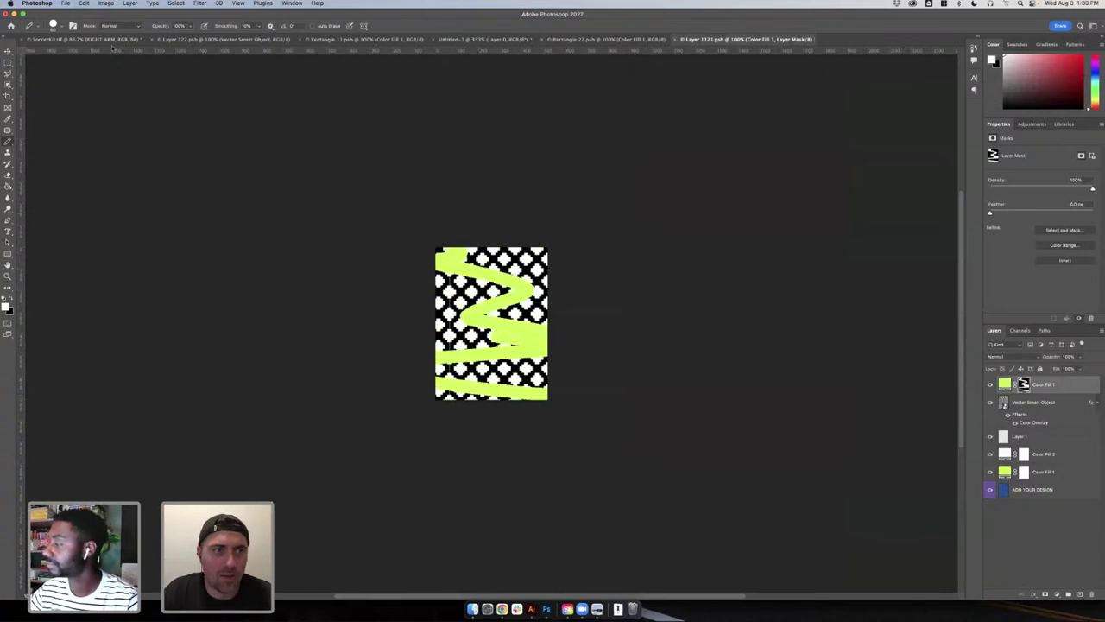
pyautogui.click(102, 39)
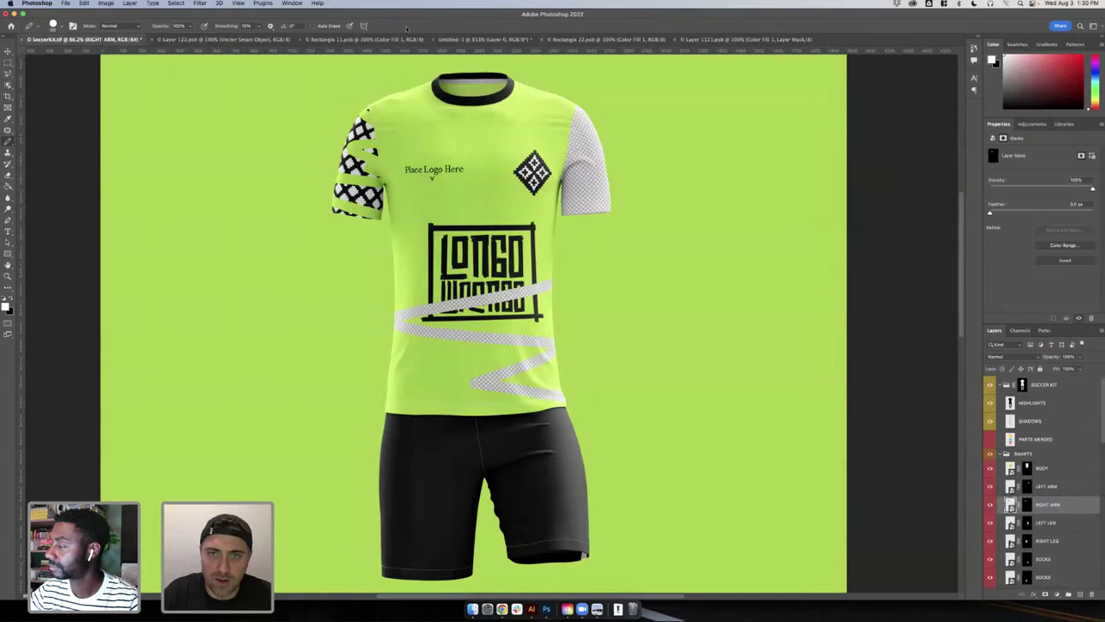
pyautogui.click(730, 39)
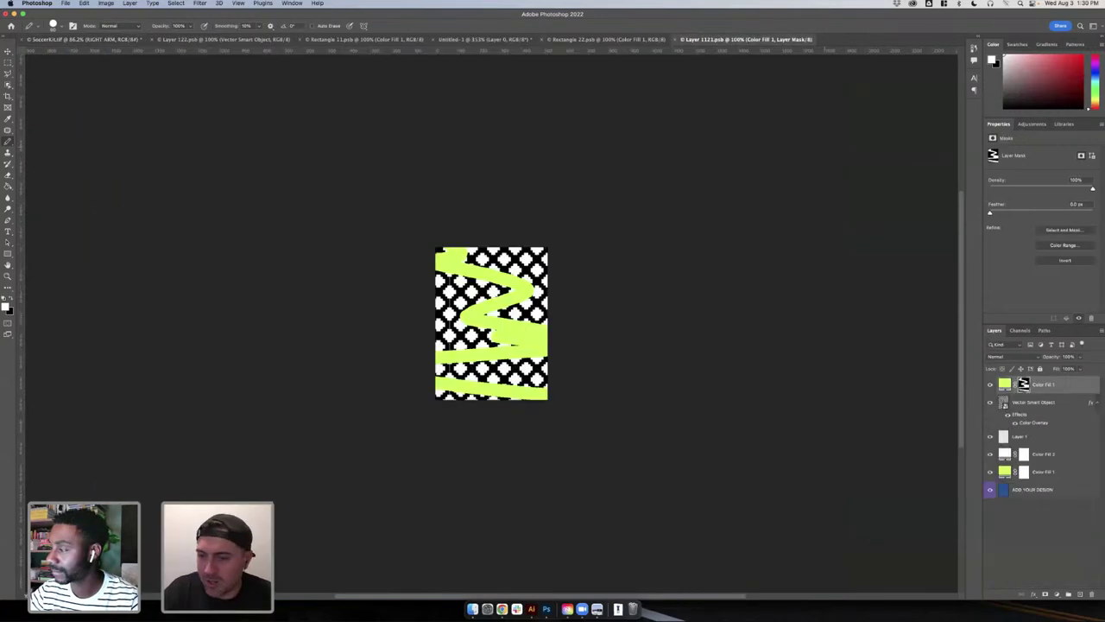
# - Undo the zigzag and the following trial stroke so the Color Fill 1 mask is solid black again
pyautogui.press('super+z')
pyautogui.moveTo(546, 372)
pyautogui.mouseDown()
pyautogui.moveTo(437, 368)
pyautogui.moveTo(466, 299)
pyautogui.moveTo(513, 285)
pyautogui.moveTo(514, 385)
pyautogui.moveTo(542, 332)
pyautogui.moveTo(521, 273)
pyautogui.moveTo(495, 334)
pyautogui.moveTo(543, 275)
pyautogui.mouseUp()
pyautogui.press('super+z')
pyautogui.hotkey('alt', 'BackSpace')
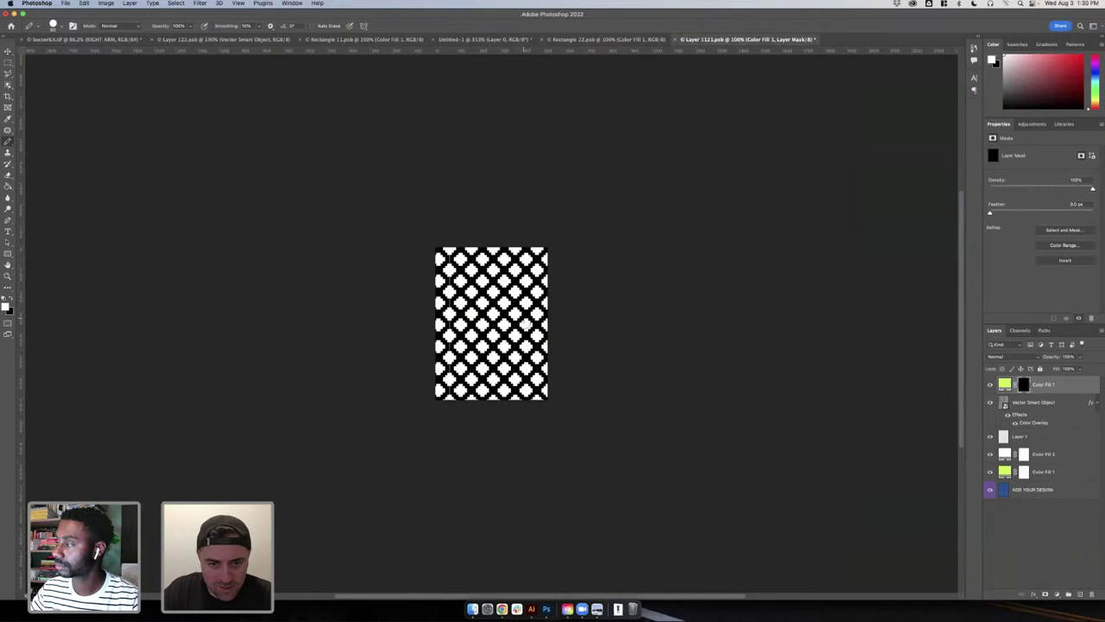
# - Paint loose crisscrossing white scribbles on the Color Fill 1 mask, save, and check the sleeve on the SoccerKit mockup
pyautogui.moveTo(545, 373)
pyautogui.mouseDown()
pyautogui.moveTo(506, 335)
pyautogui.moveTo(521, 282)
pyautogui.mouseUp()
pyautogui.moveTo(507, 364)
pyautogui.mouseDown()
pyautogui.moveTo(527, 390)
pyautogui.moveTo(457, 310)
pyautogui.moveTo(537, 292)
pyautogui.moveTo(528, 283)
pyautogui.mouseUp()
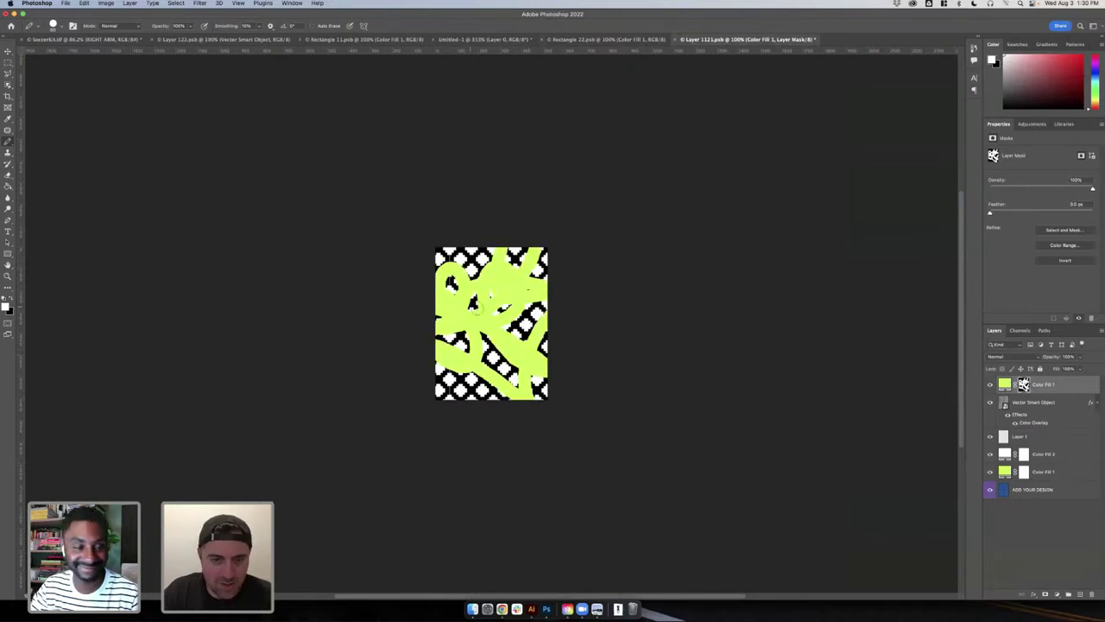
pyautogui.click(112, 40)
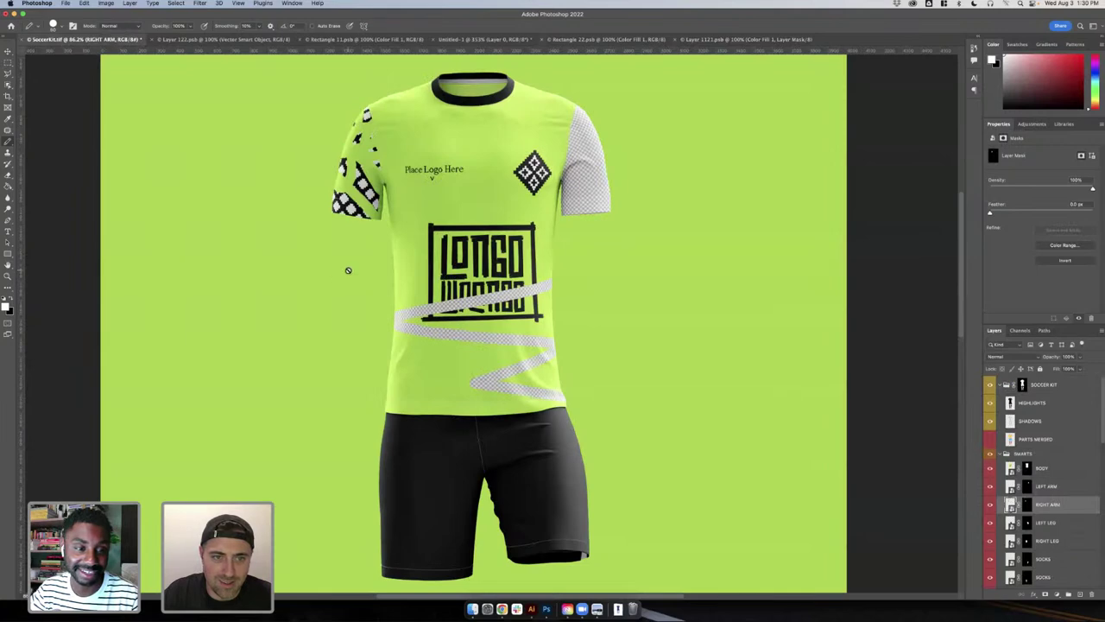
pyautogui.click(746, 40)
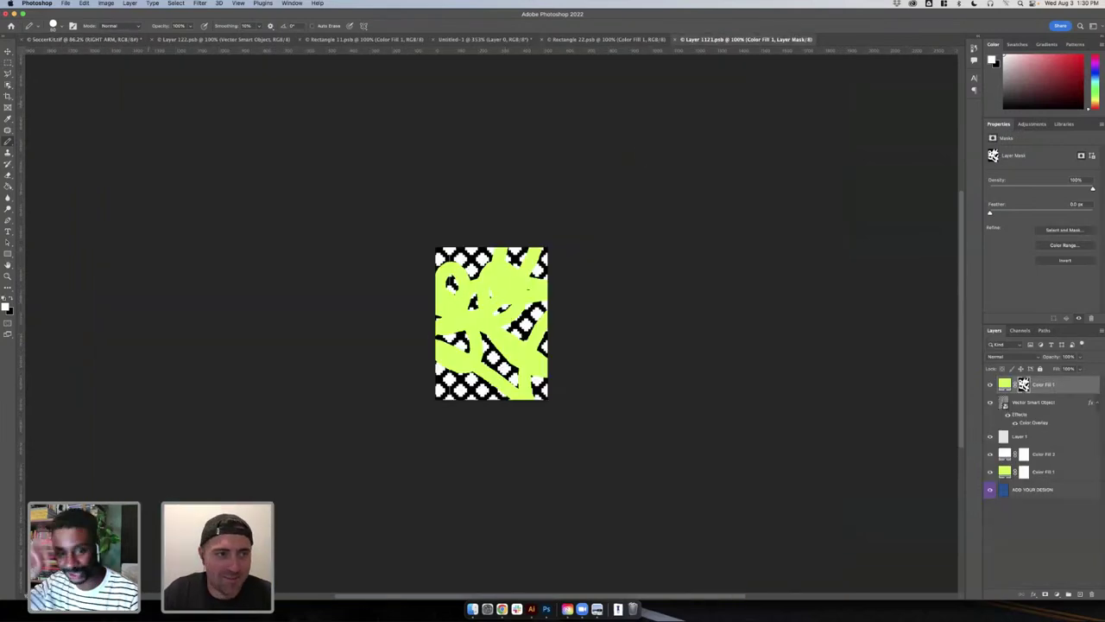
pyautogui.hotkey('ctrl', 'Tab')
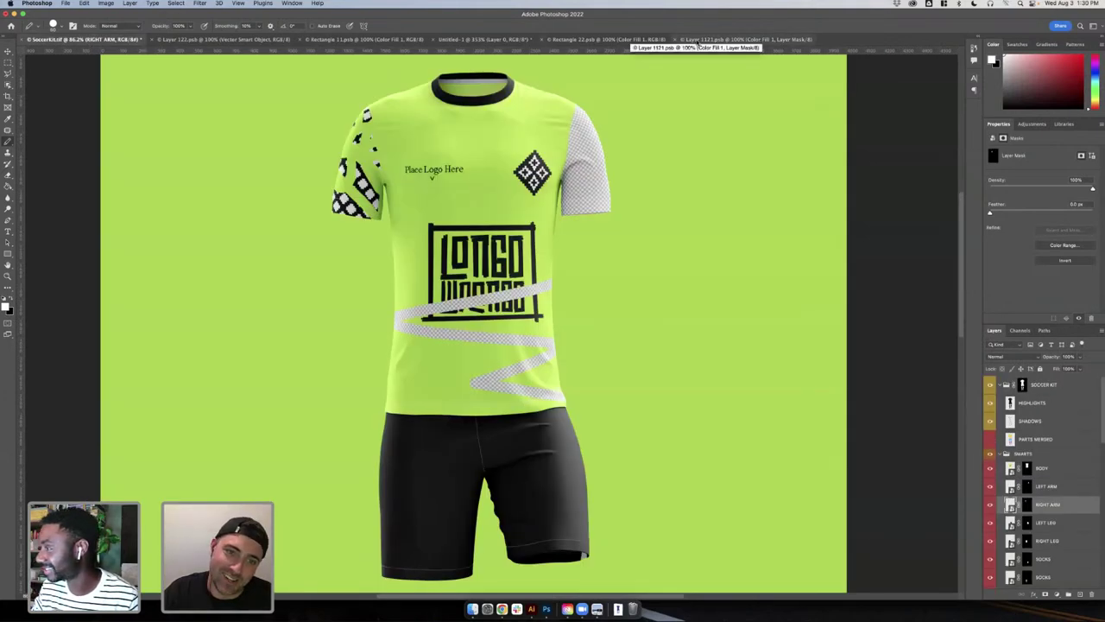
# - Examine the whole soccer kit mockup from the shirt and sleeves down to the socks, glancing at Layer 122.psb
pyautogui.scroll(-3, 696, 362)
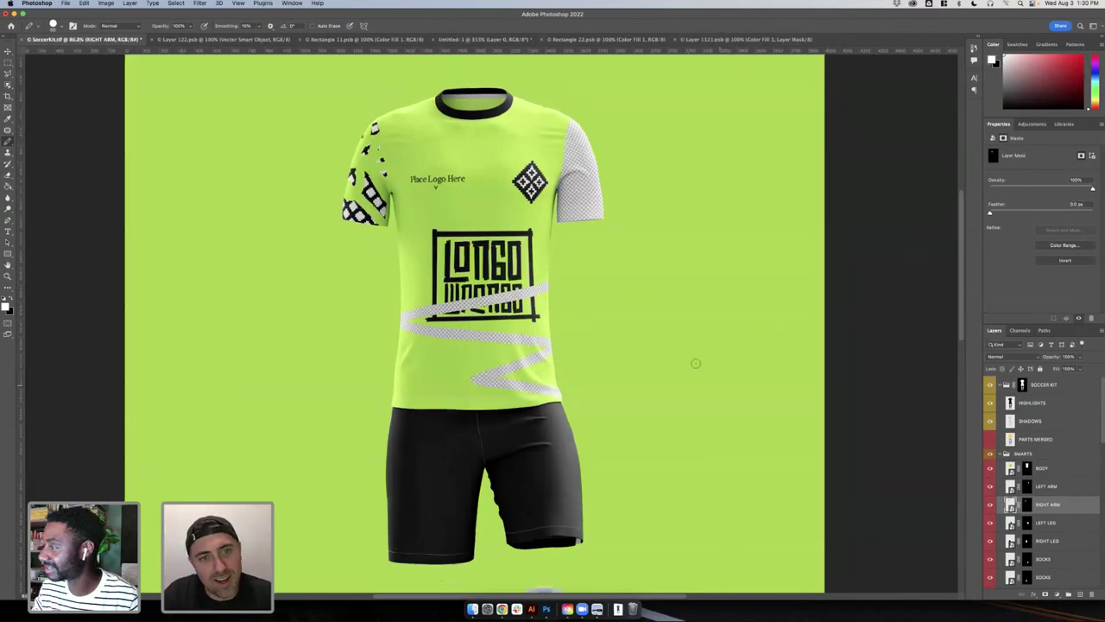
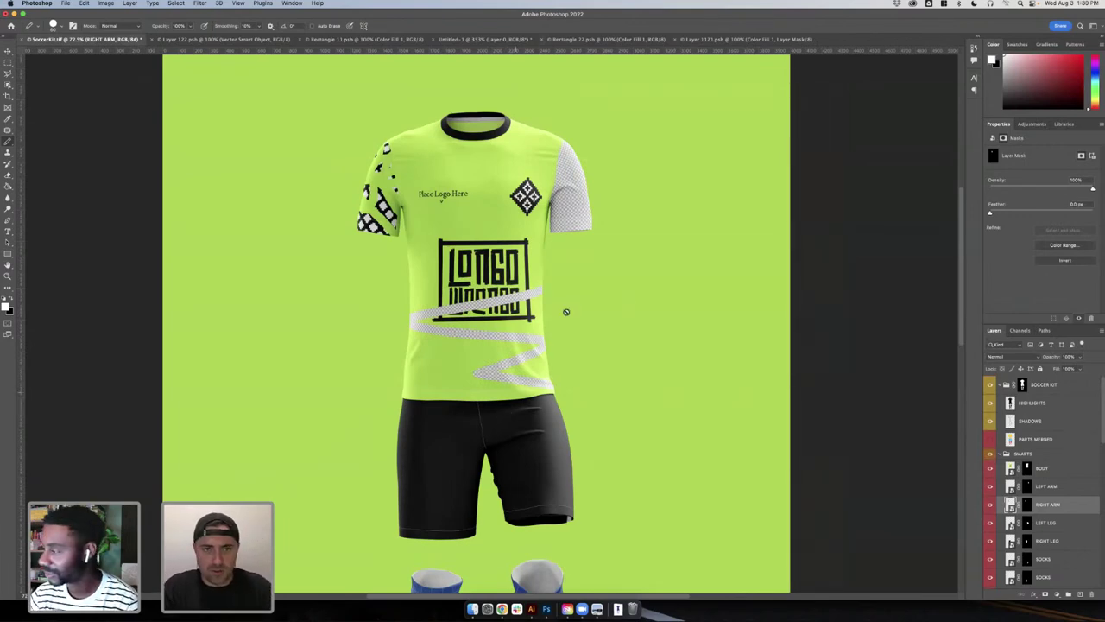
pyautogui.click(245, 40)
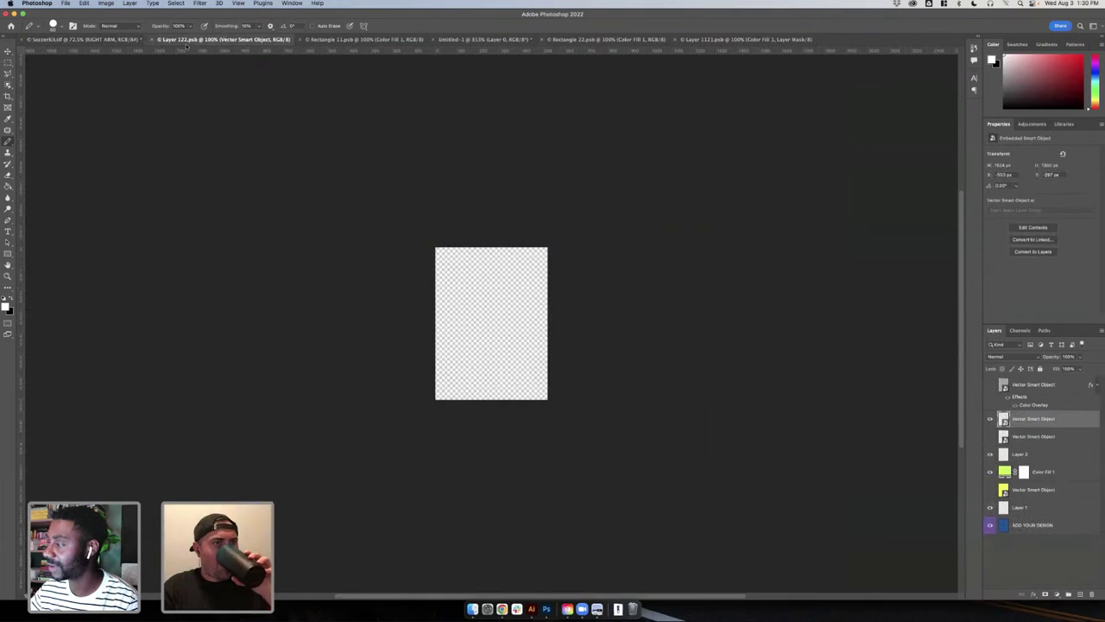
pyautogui.click(73, 39)
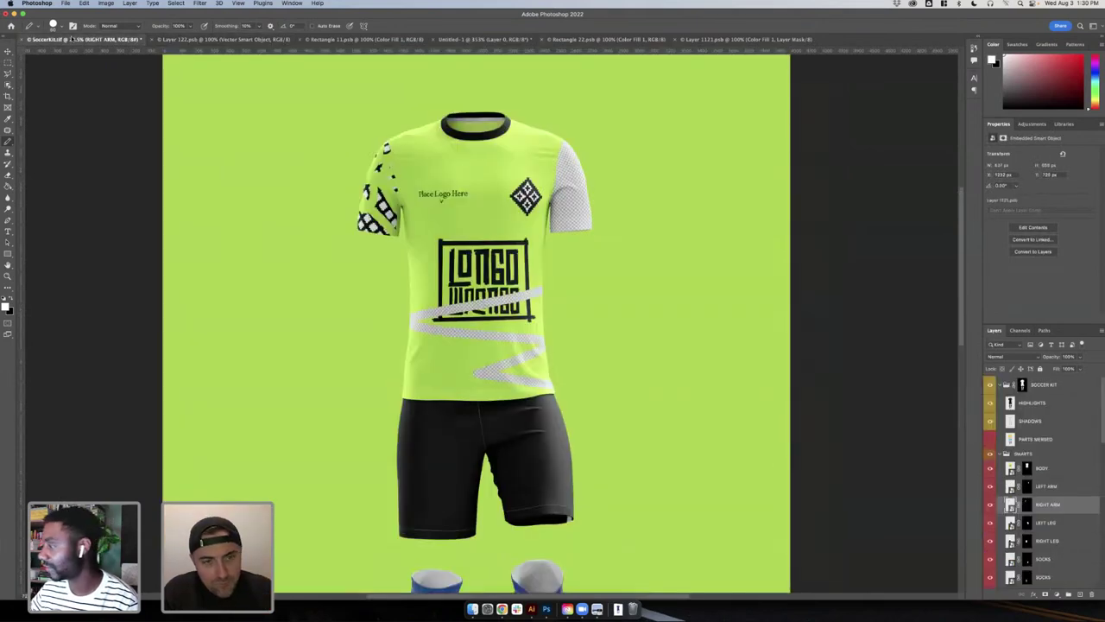
pyautogui.click(531, 608)
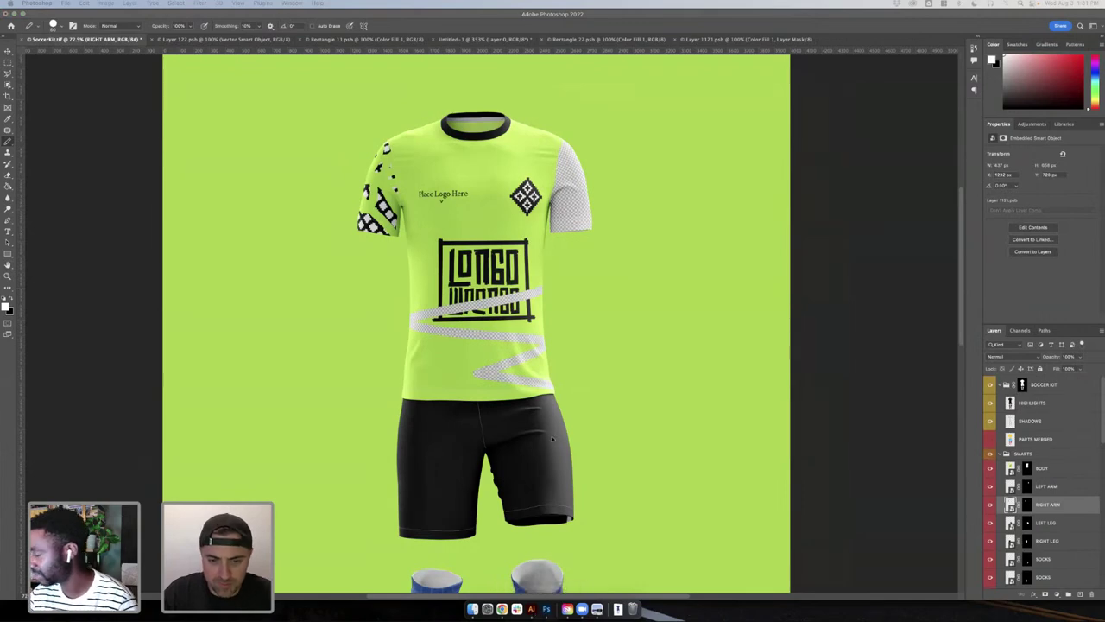
pyautogui.scroll(-2, 553, 439)
pyautogui.scroll(-5, 551, 438)
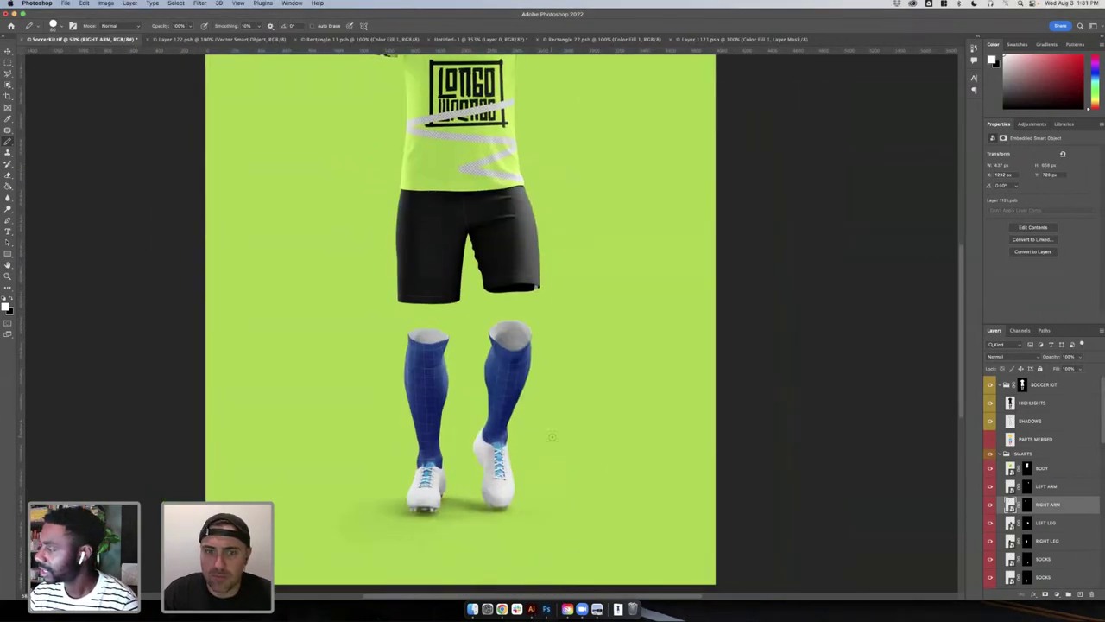
pyautogui.scroll(4, 551, 437)
pyautogui.scroll(1, 551, 437)
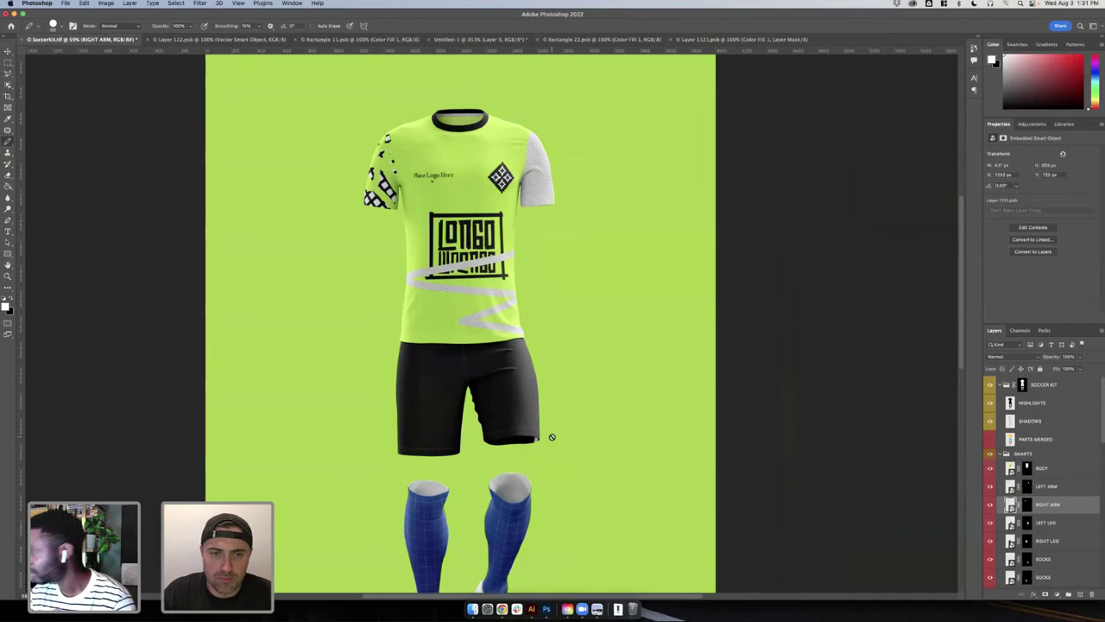
pyautogui.scroll(3, 551, 437)
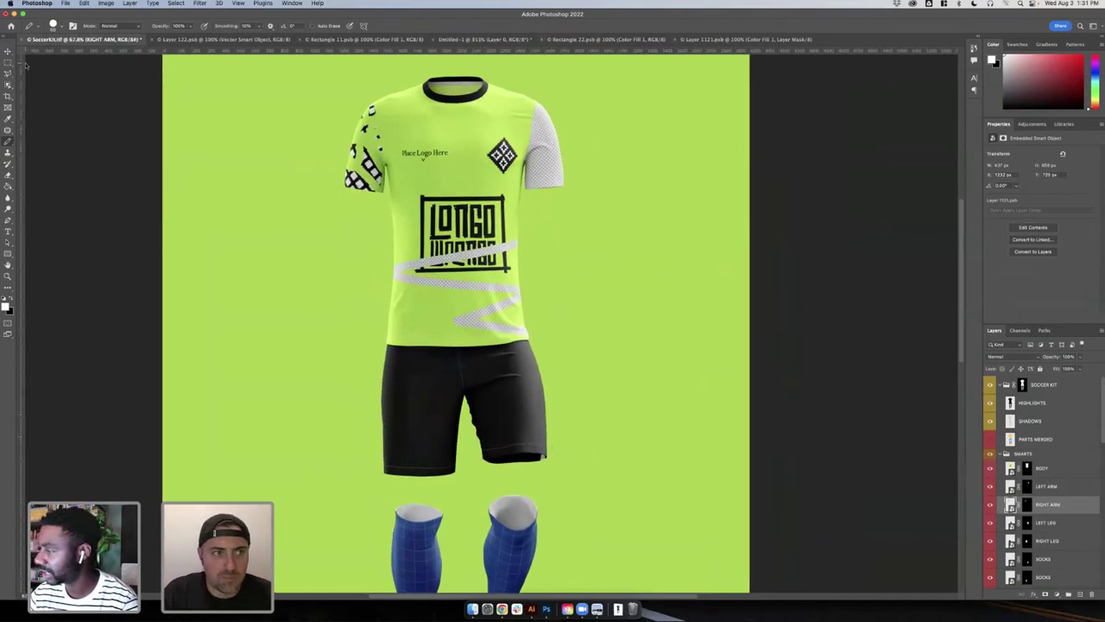
# - Save the SoccerKit.tif mockup with the updated sleeve and review the shirt
pyautogui.click(8, 51)
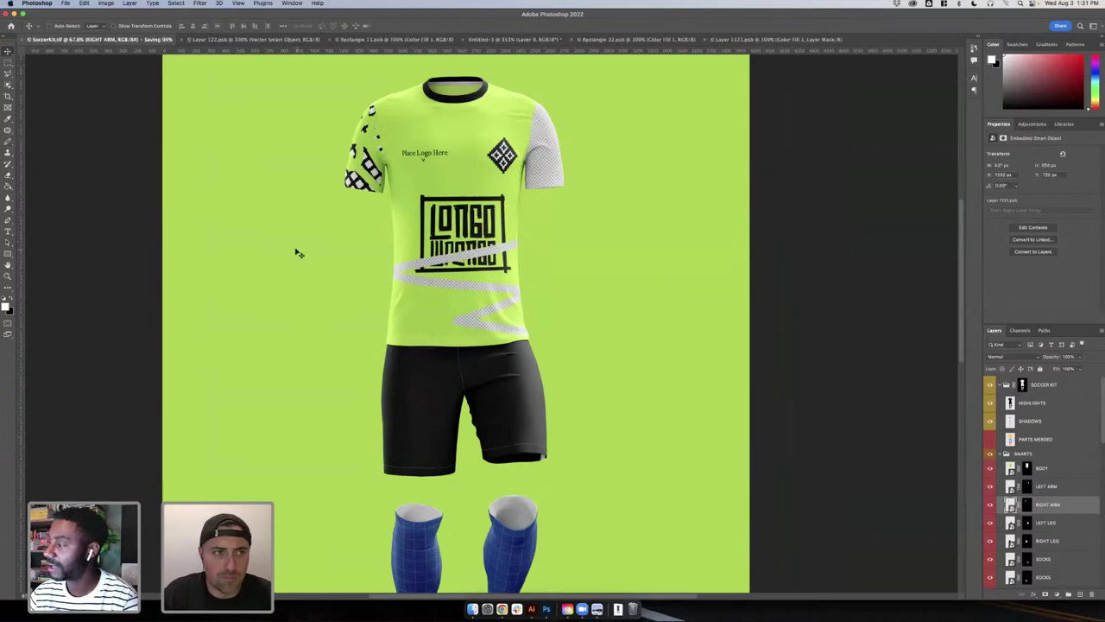
pyautogui.scroll(5, 539, 492)
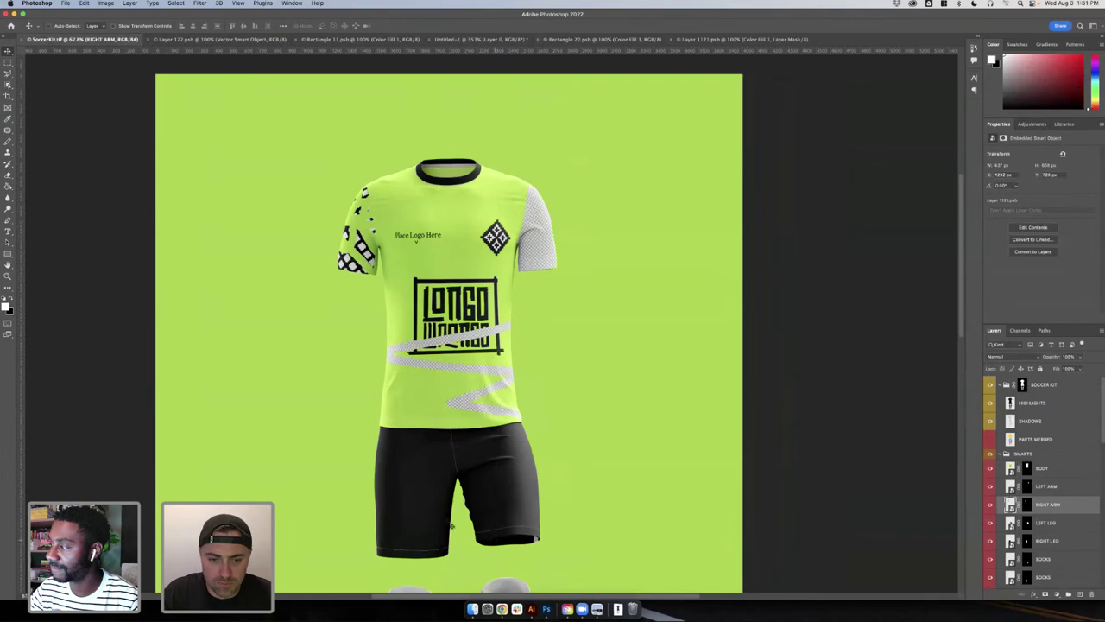
pyautogui.scroll(-1, 626, 468)
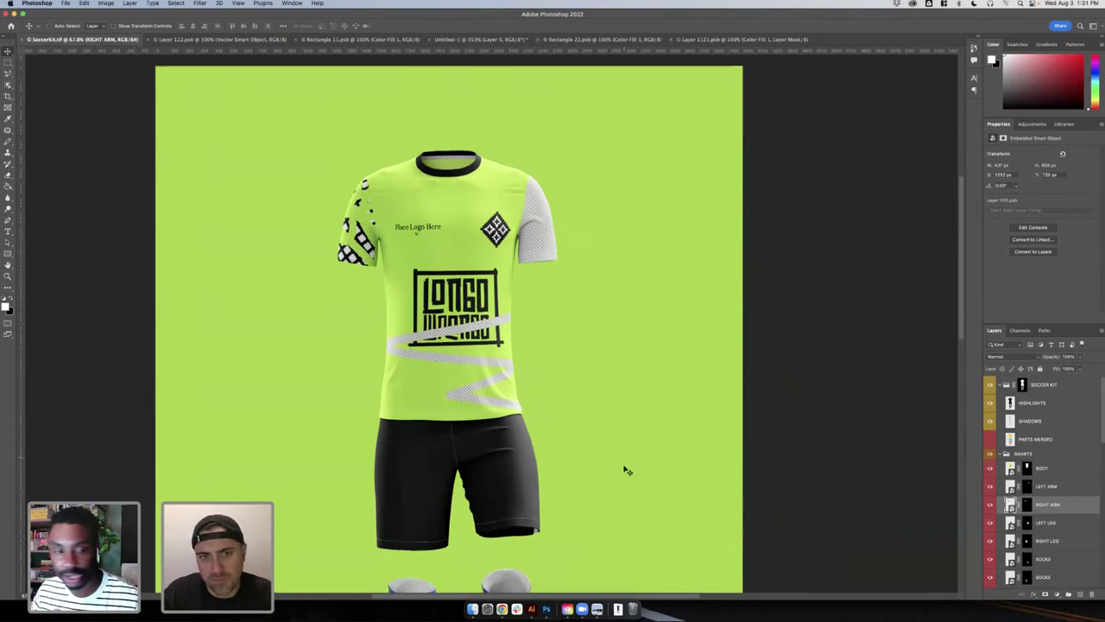
pyautogui.scroll(2, 510, 388)
# - Switch to Explorations.ai in Illustrator, copy the pixel VOX wordmark beside the VIX marks, and paste a duplicate
pyautogui.click(501, 609)
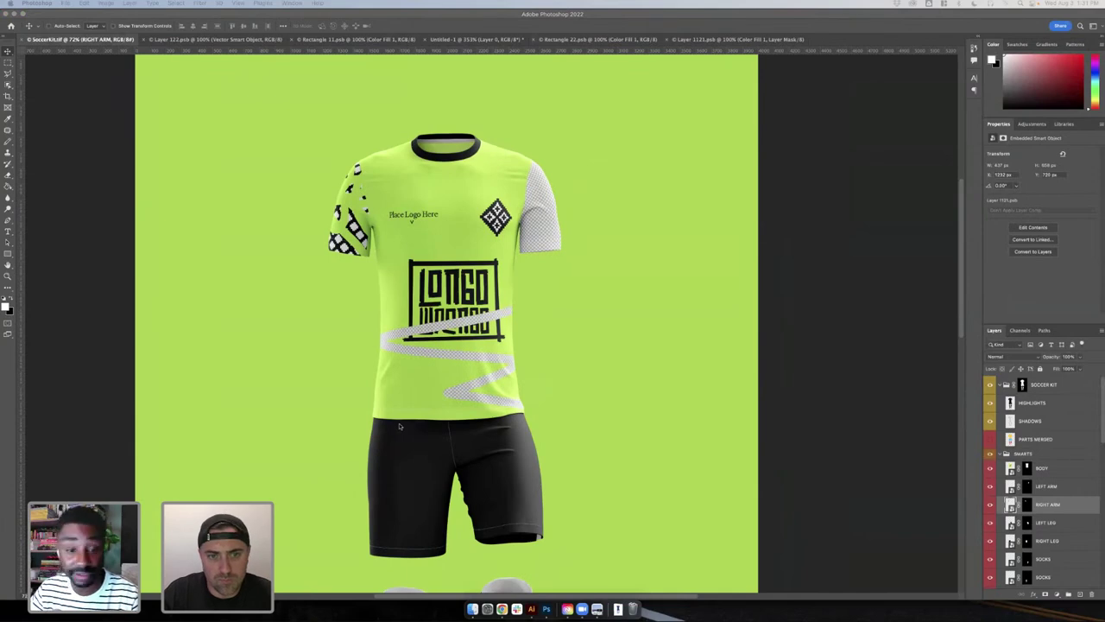
pyautogui.click(531, 609)
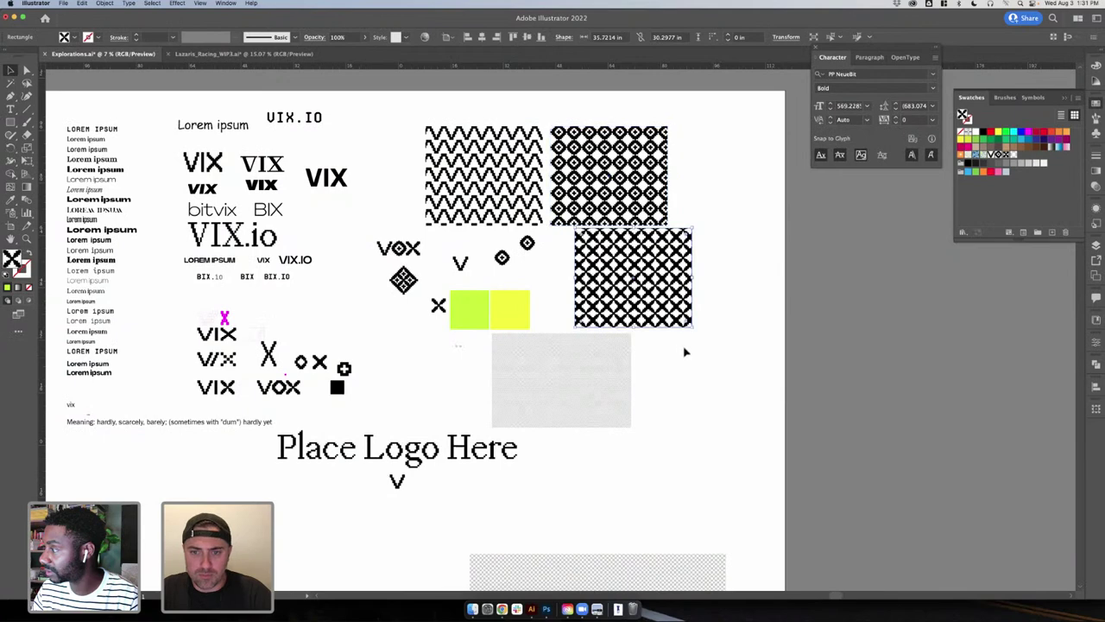
pyautogui.scroll(-2, 432, 406)
pyautogui.click(399, 428)
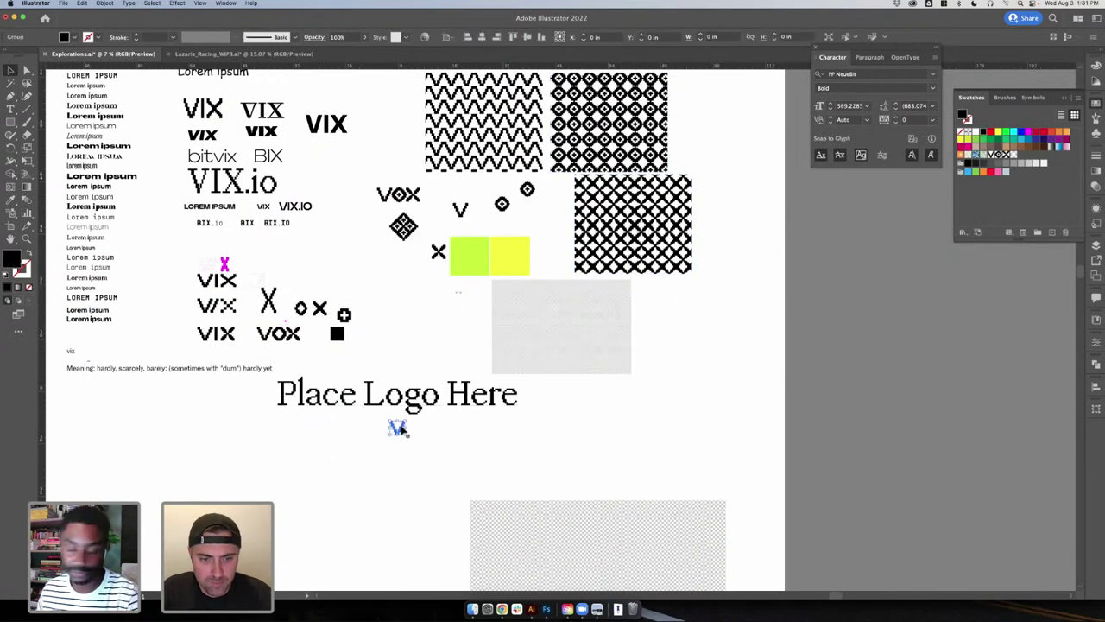
pyautogui.click(441, 431)
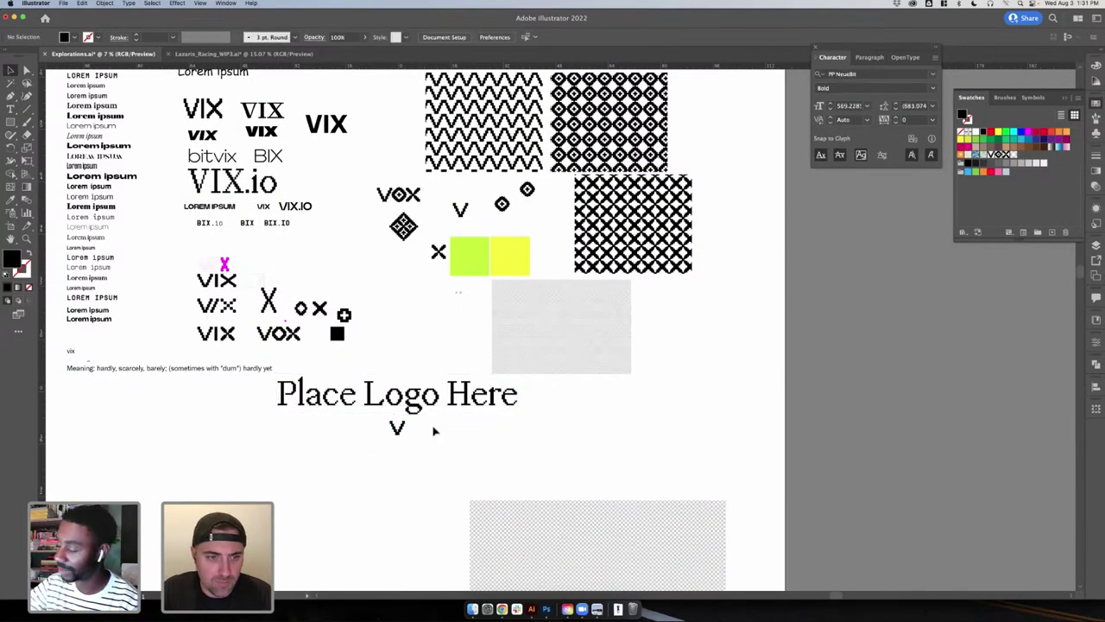
pyautogui.scroll(2, 377, 348)
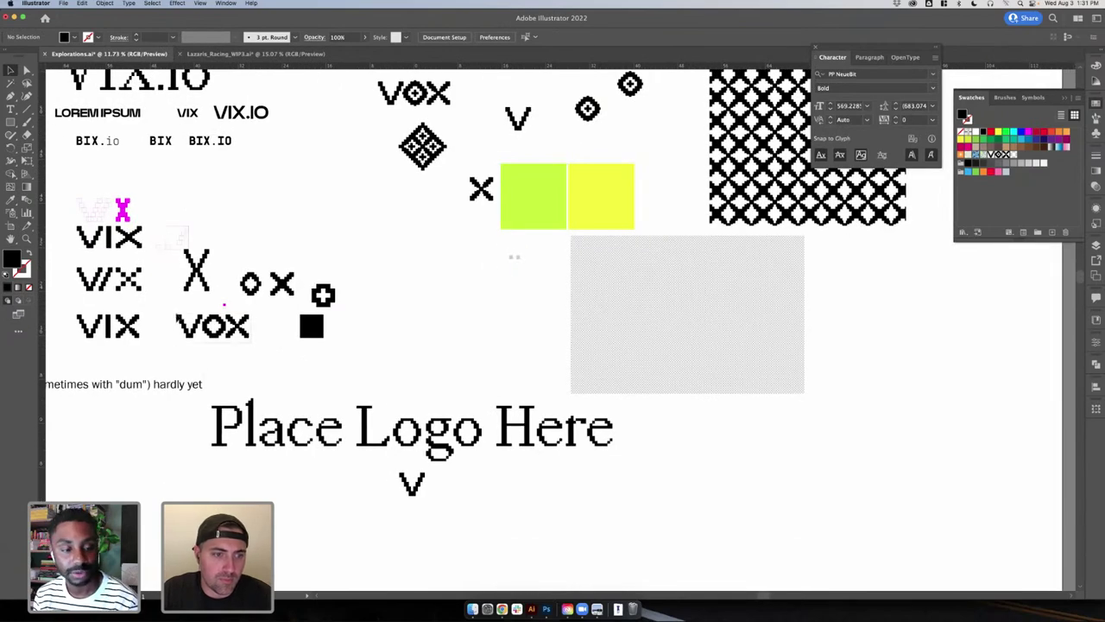
pyautogui.click(178, 317)
pyautogui.click(242, 372)
pyautogui.click(179, 318)
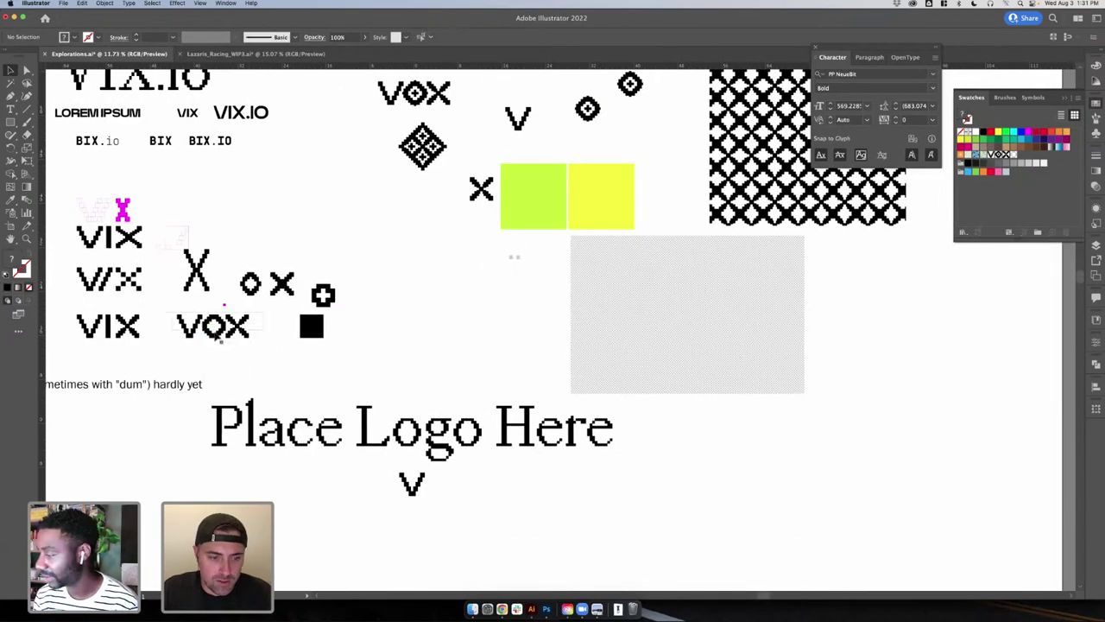
pyautogui.click(294, 366)
pyautogui.scroll(-5, 348, 476)
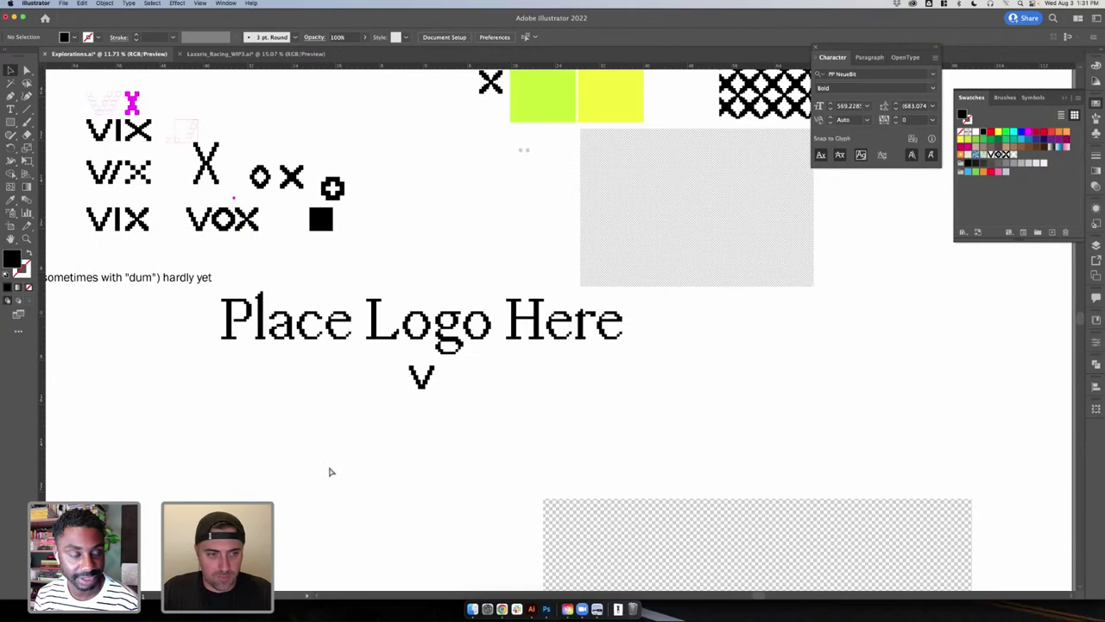
pyautogui.press('super+v')
# - Try moving the pasted VOX wordmark off the Place Logo Here text into the empty area below it
pyautogui.click(340, 478)
pyautogui.moveTo(566, 344); pyautogui.dragTo(354, 517)
pyautogui.press('super+z')
pyautogui.click(666, 454)
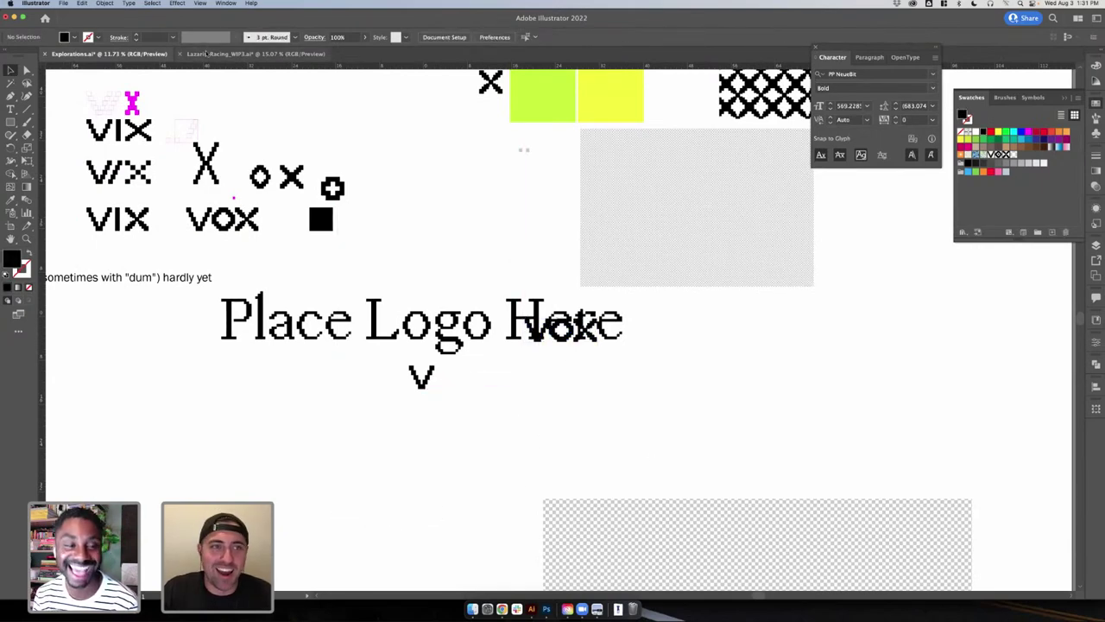
# - Switch to Finder, open the Lazaris Racing project's Mockups folder, and preview Helmetmockup.tif
pyautogui.click(471, 608)
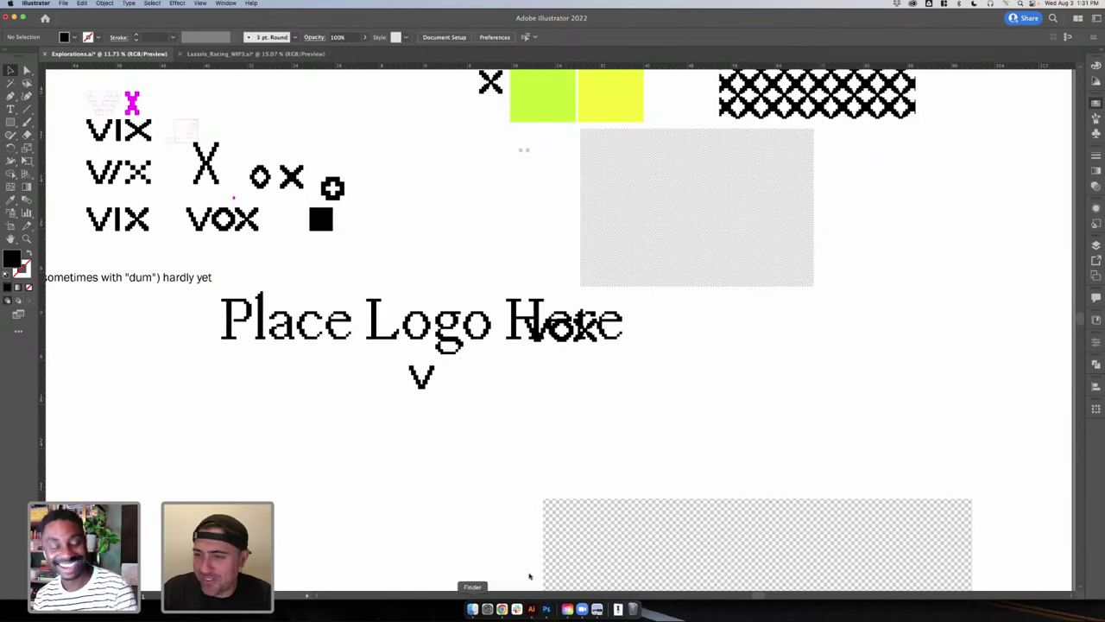
pyautogui.click(473, 609)
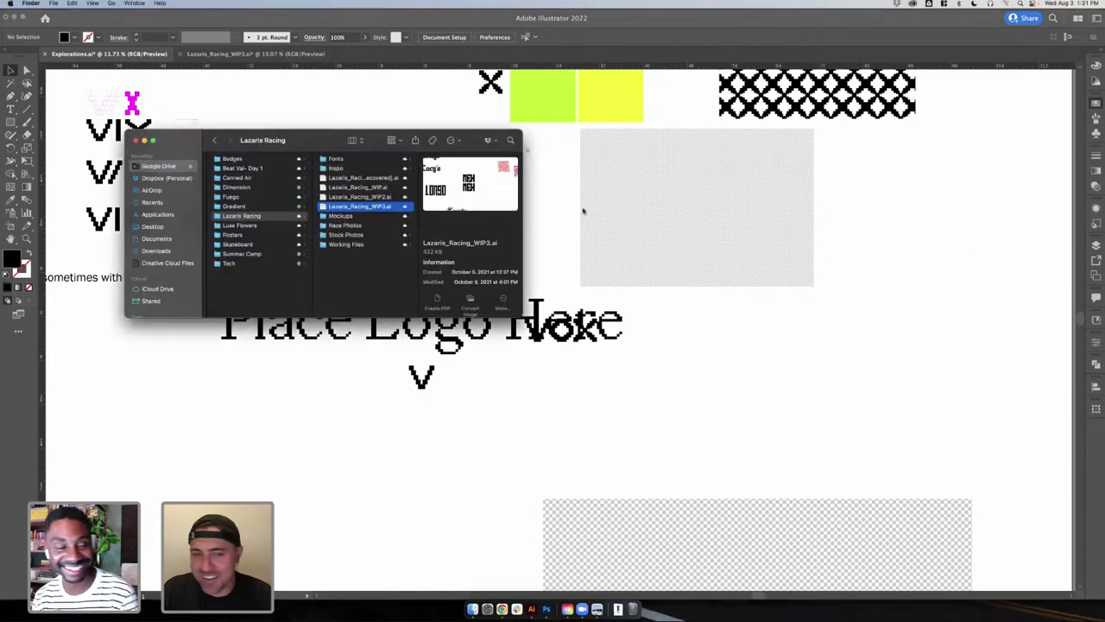
pyautogui.click(350, 216)
pyautogui.click(447, 198)
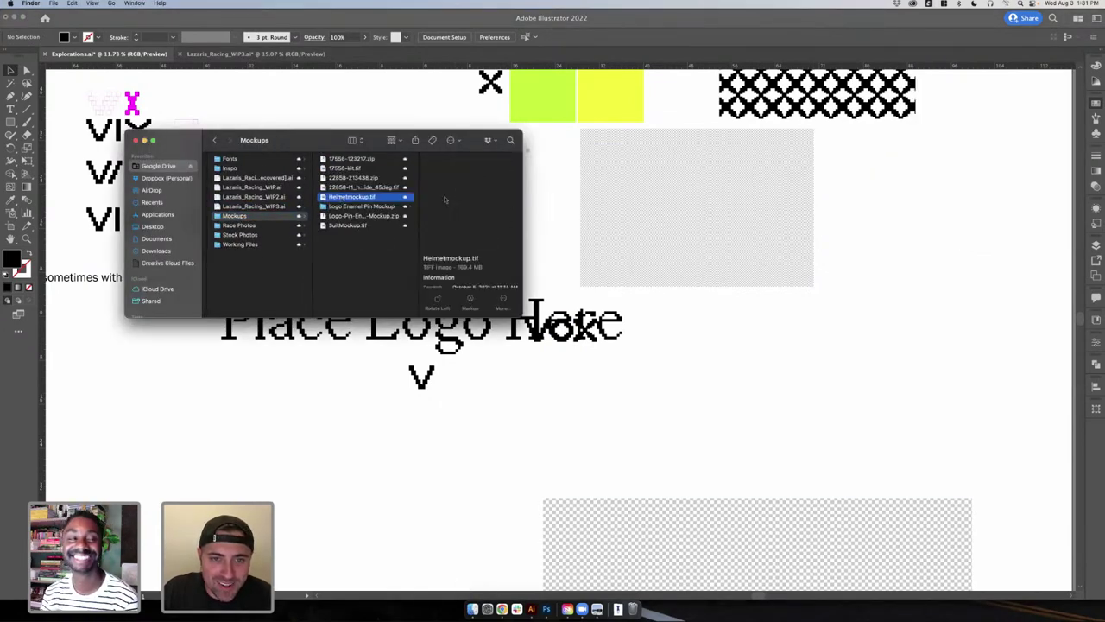
pyautogui.press('space')
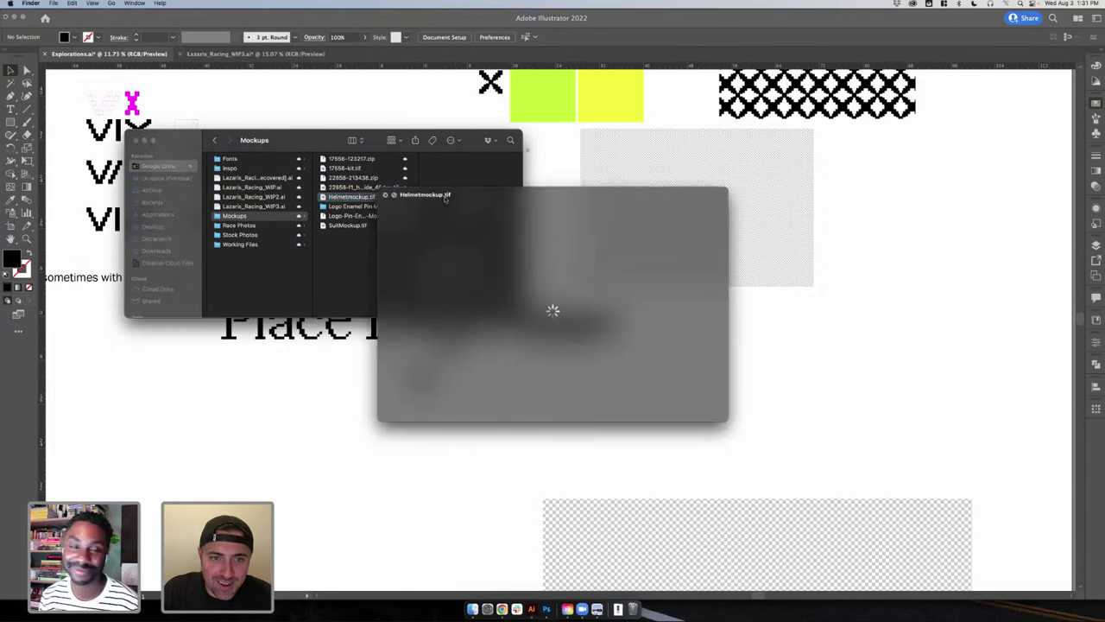
# - Examine the helmet design in the enlarged Helmetmockup.tif preview and close the preview
pyautogui.click(729, 189)
pyautogui.click(473, 609)
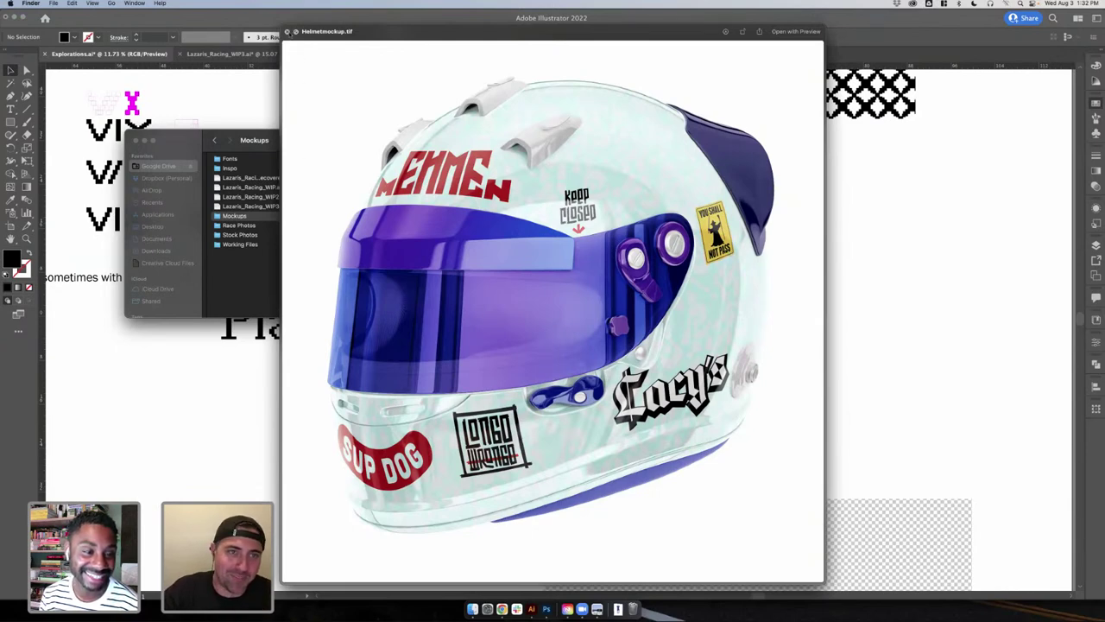
pyautogui.click(288, 32)
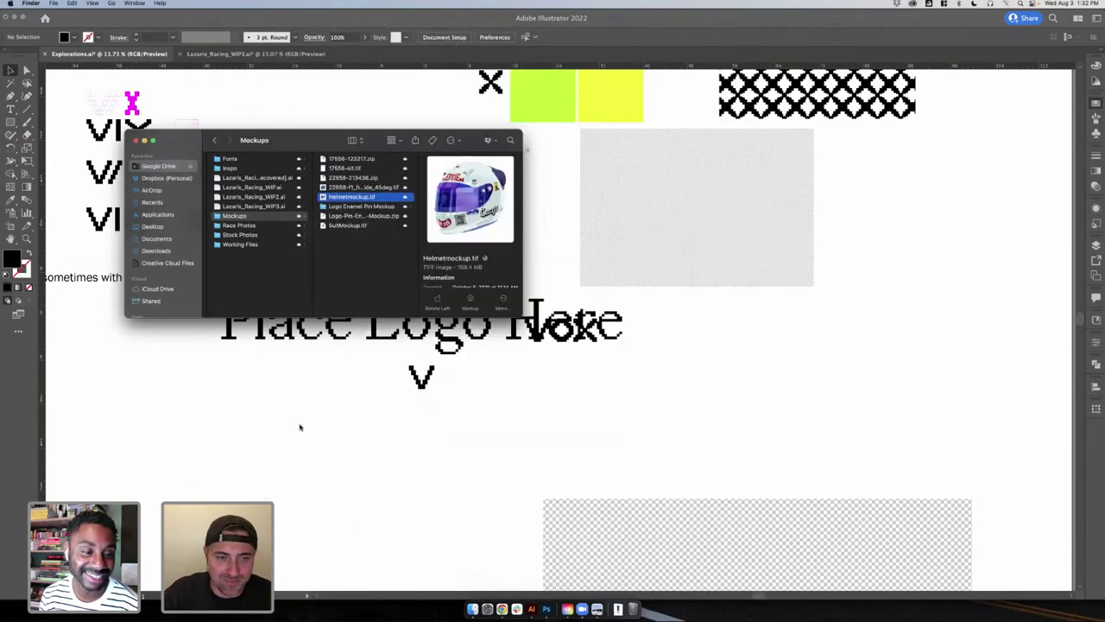
# - Look over the Explorations.ai artboard in Illustrator, and switch to Photoshop to review the SoccerKit.tif shirt mockup
pyautogui.click(300, 426)
pyautogui.scroll(-3, 477, 457)
pyautogui.click(502, 608)
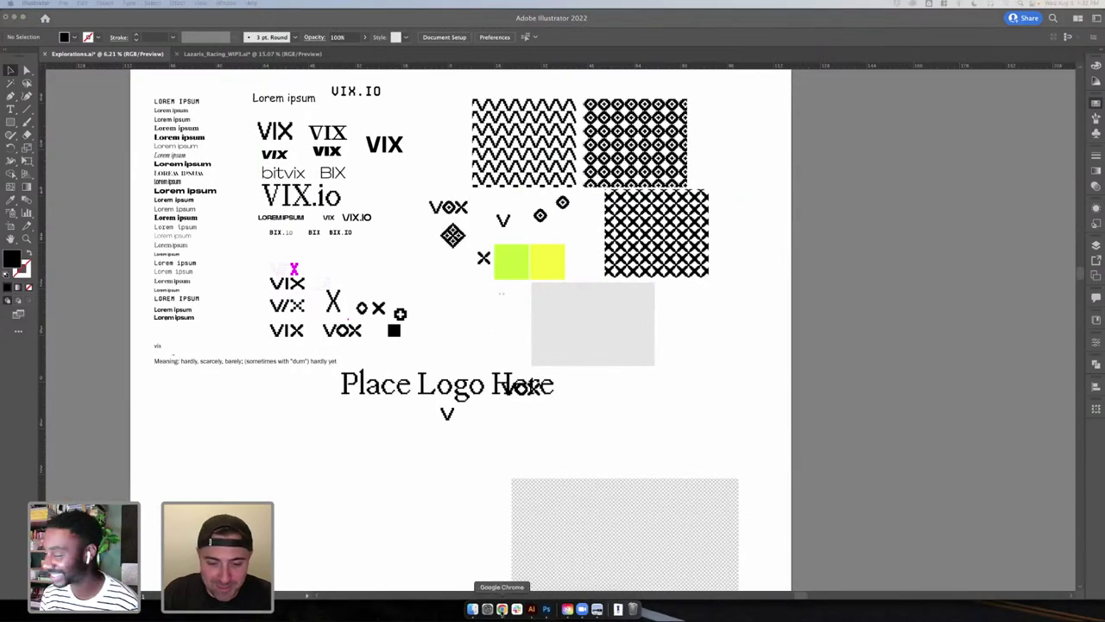
pyautogui.click(530, 609)
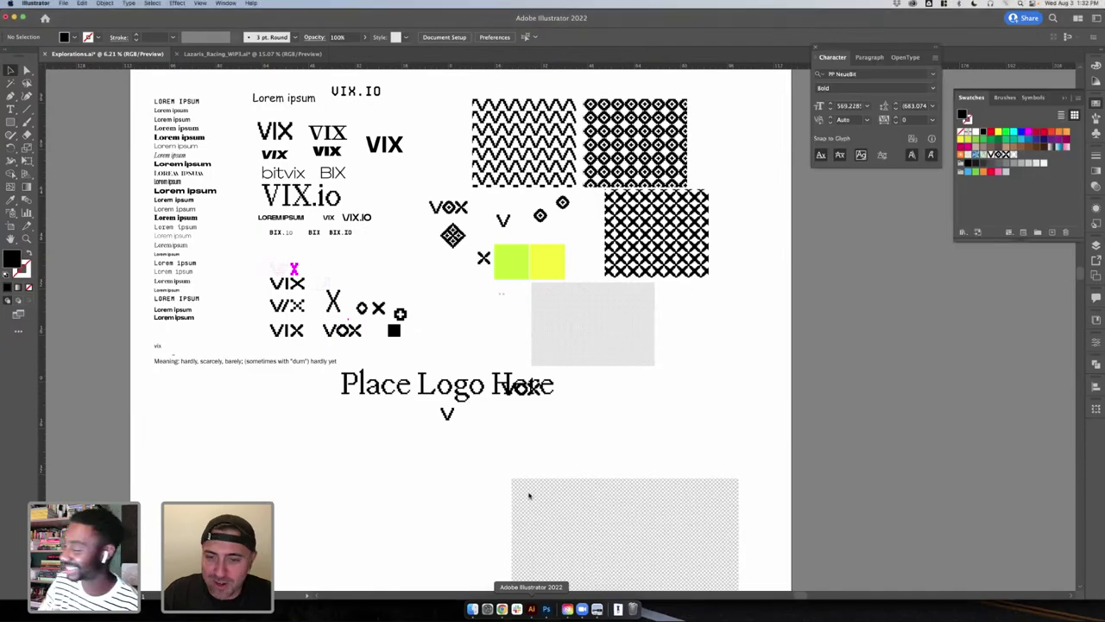
pyautogui.hotkey('ctrl', 'Up')
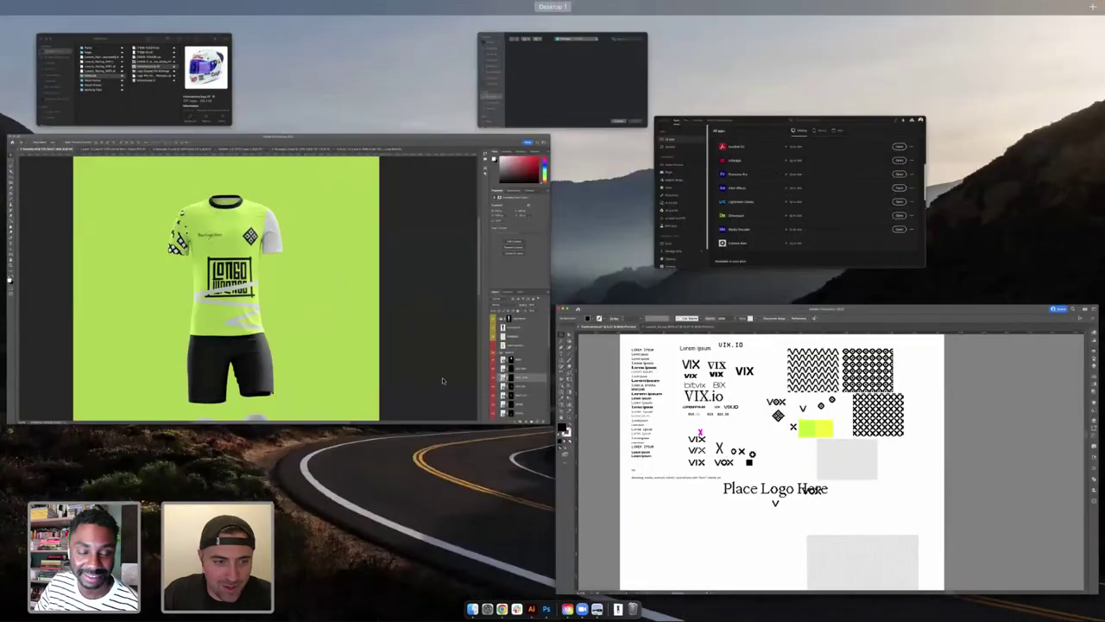
pyautogui.click(442, 377)
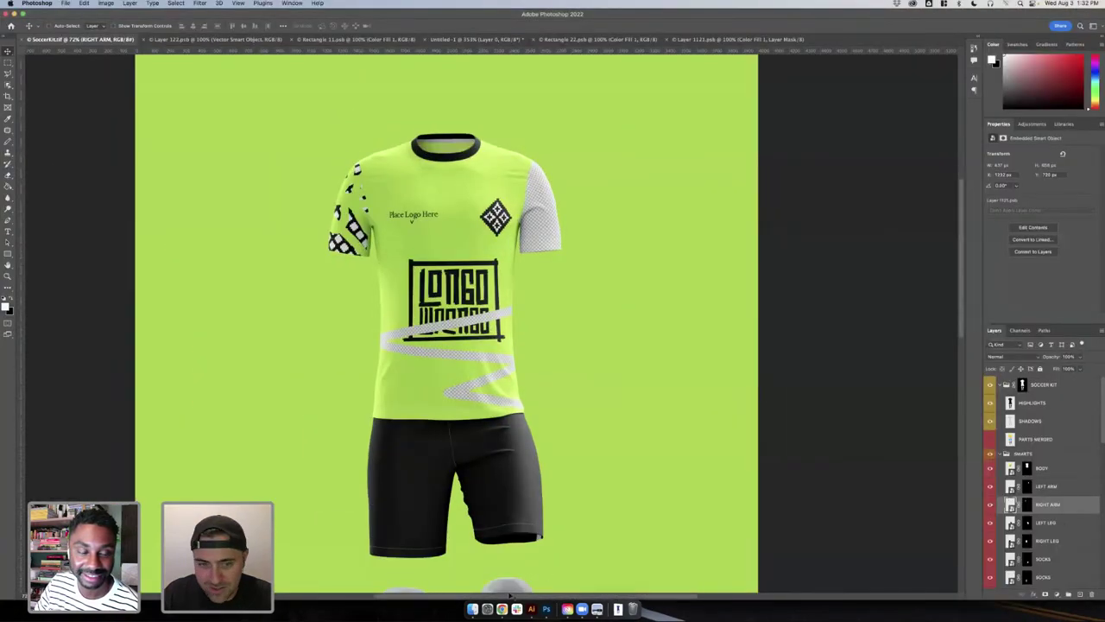
pyautogui.moveTo(616, 294); pyautogui.dragTo(651, 285)
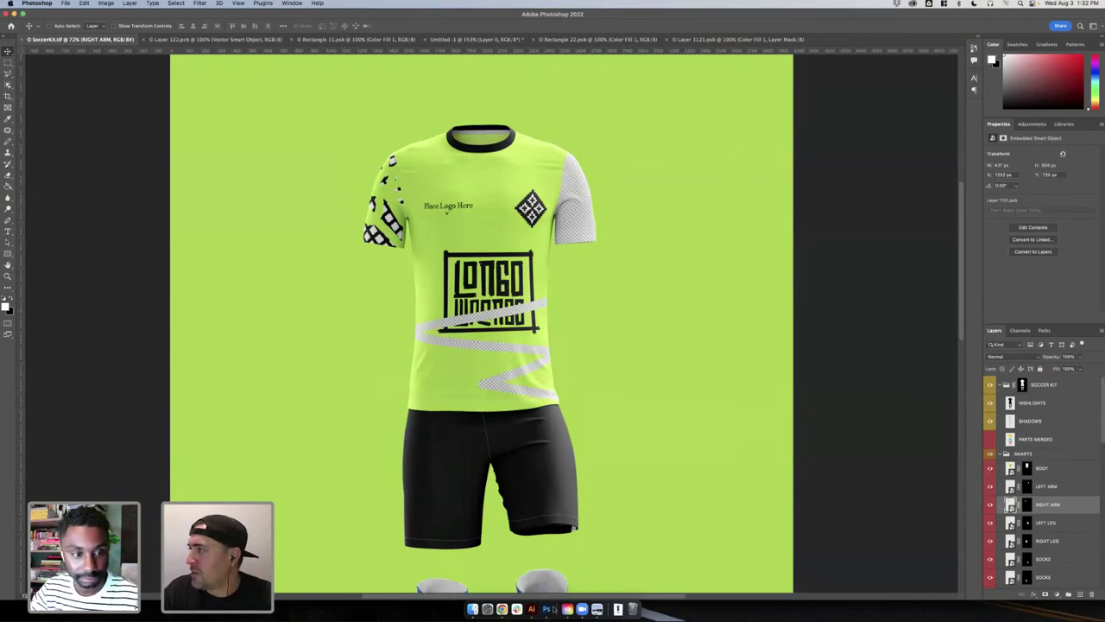
# - Switch to Chrome, enlarge the Adobe Stock window, and license the striped Abstract figure model from the 3D orbs results
pyautogui.click(501, 608)
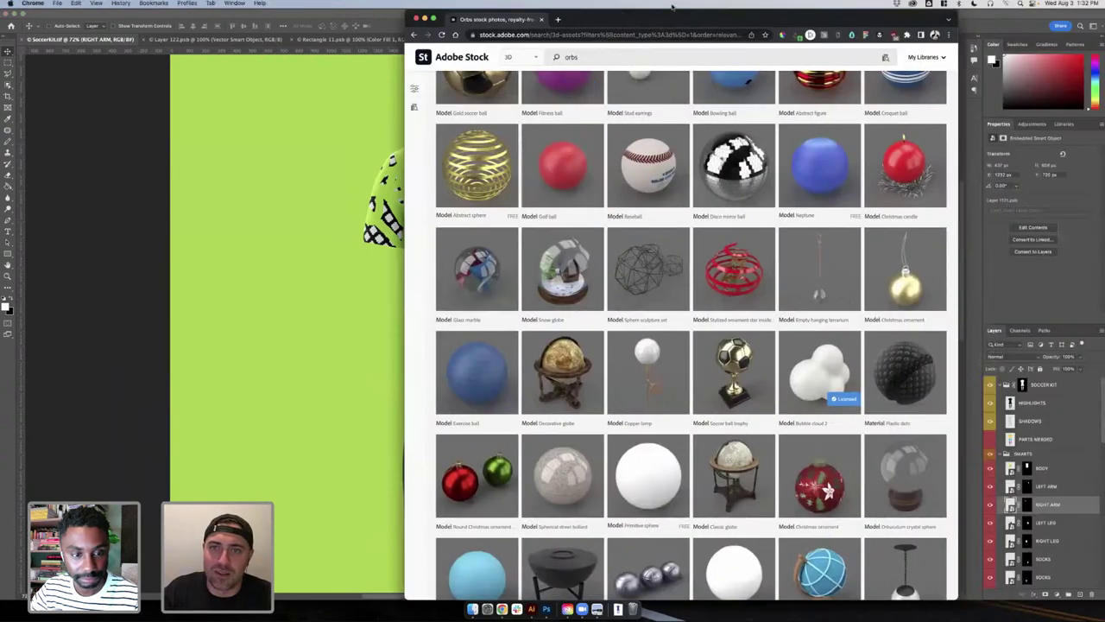
pyautogui.doubleClick(672, 16)
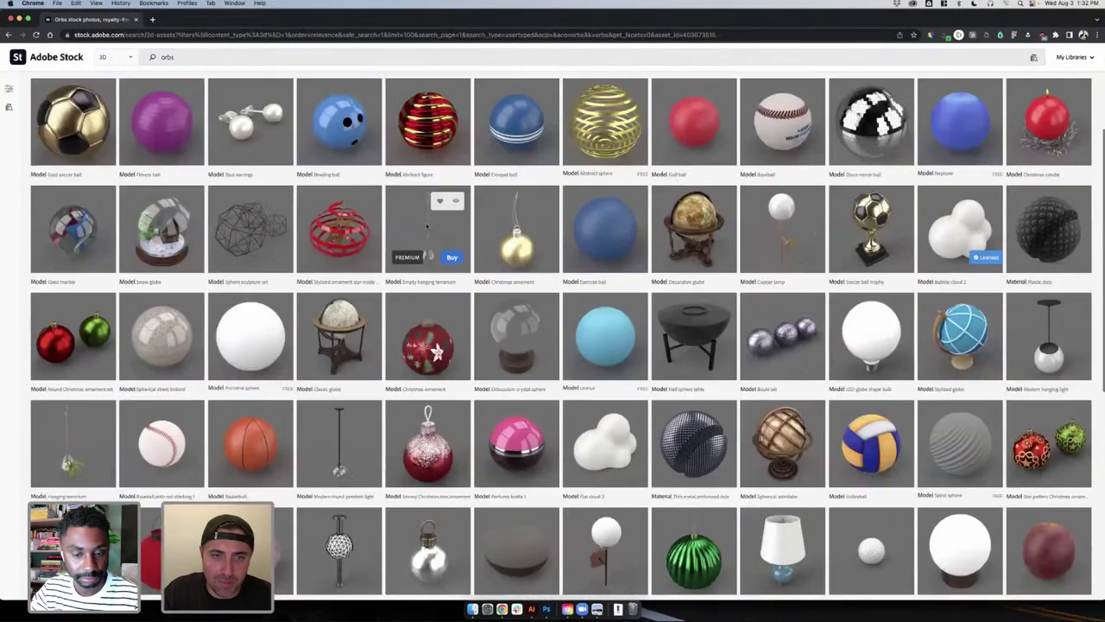
pyautogui.click(424, 142)
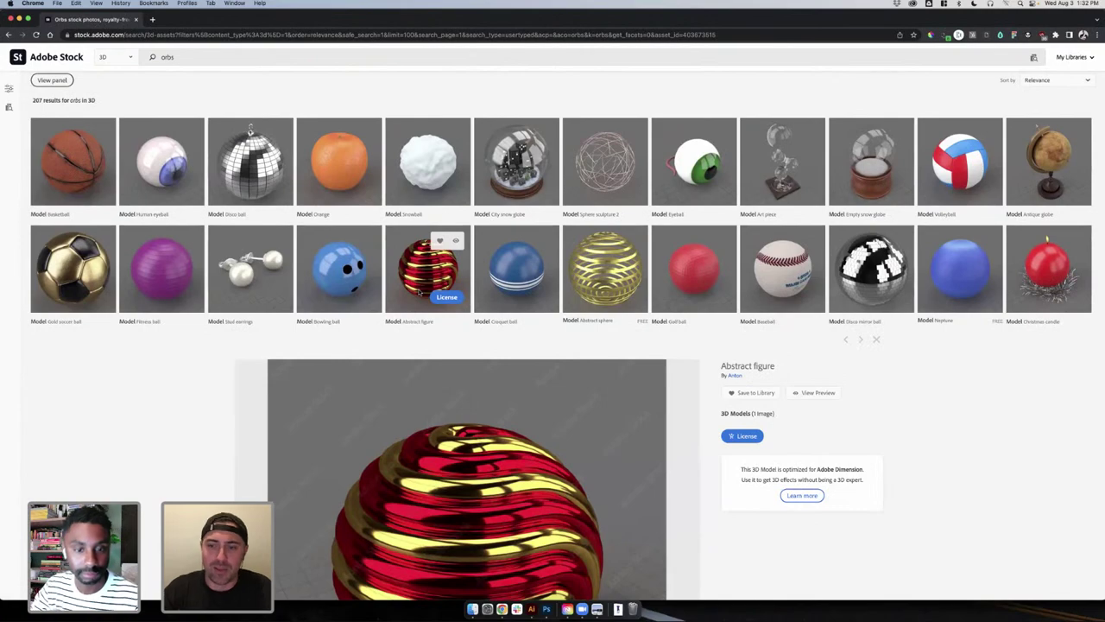
pyautogui.click(740, 439)
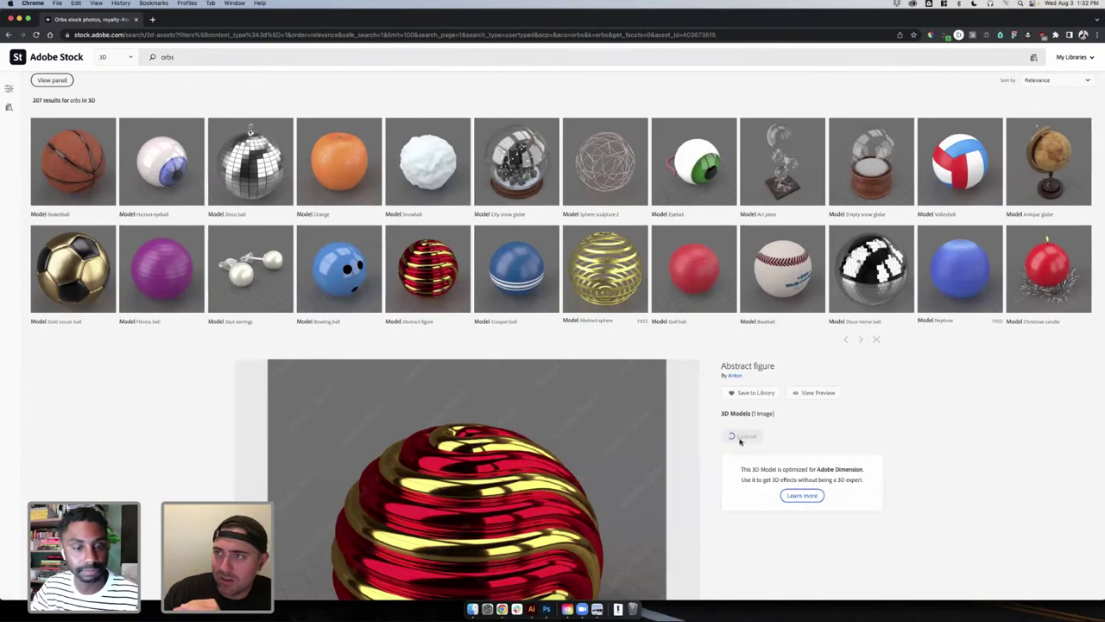
pyautogui.scroll(-5, 733, 443)
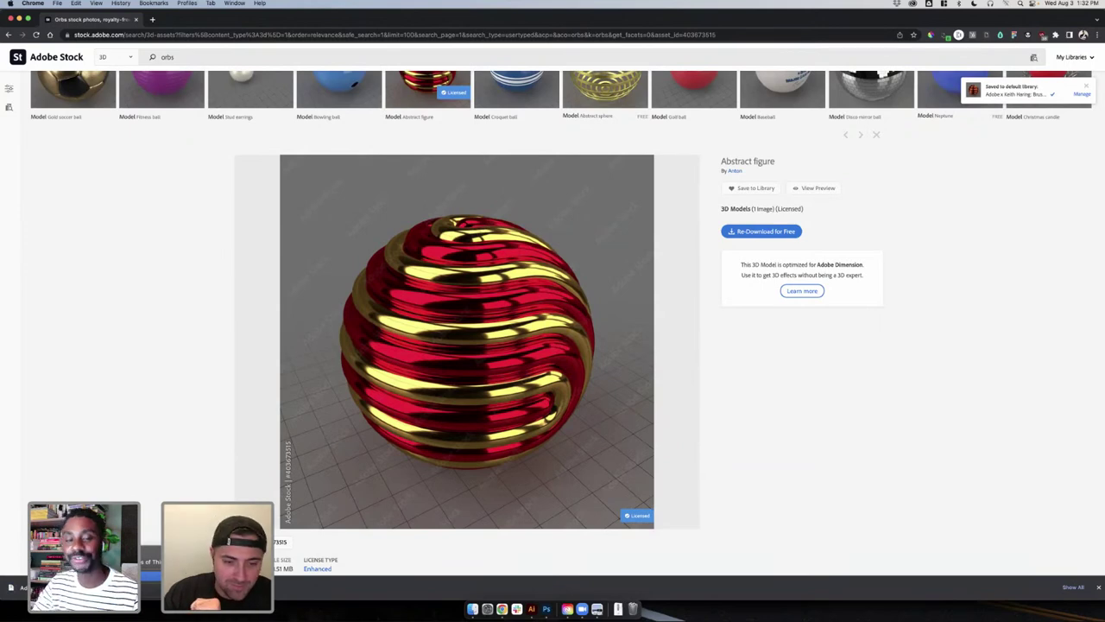
# - Launch Adobe Dimension and load the downloaded Abstract figure model, allowing access to the Downloads folder
pyautogui.press('super+Tab')
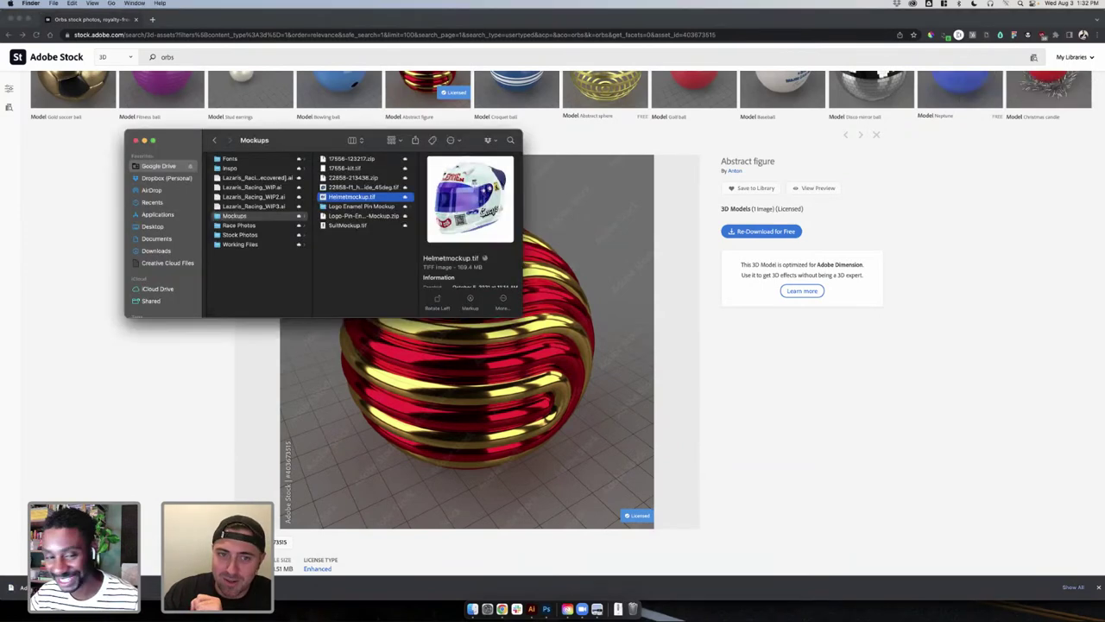
pyautogui.moveTo(321, 140); pyautogui.dragTo(1104, 173)
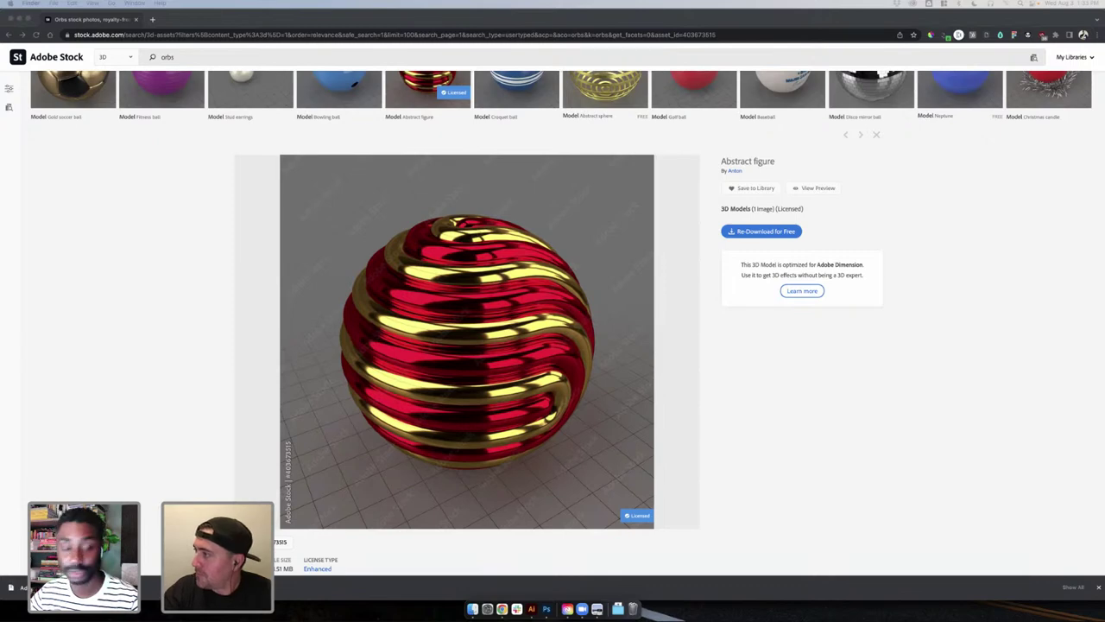
pyautogui.click(1019, 5)
pyautogui.write('adobe d')
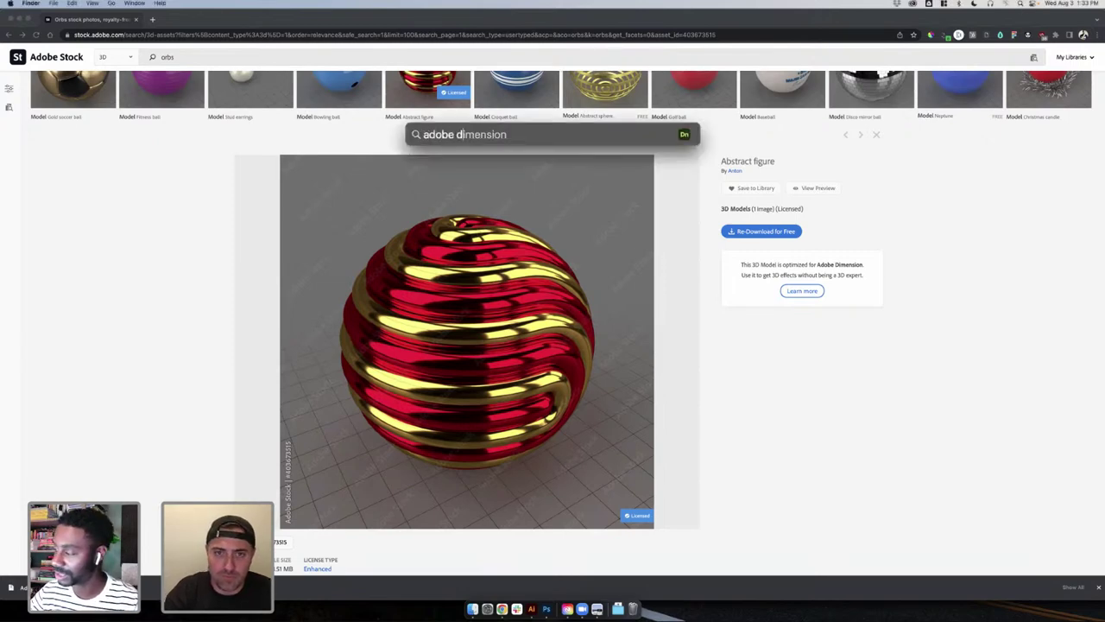
pyautogui.write('imensio')
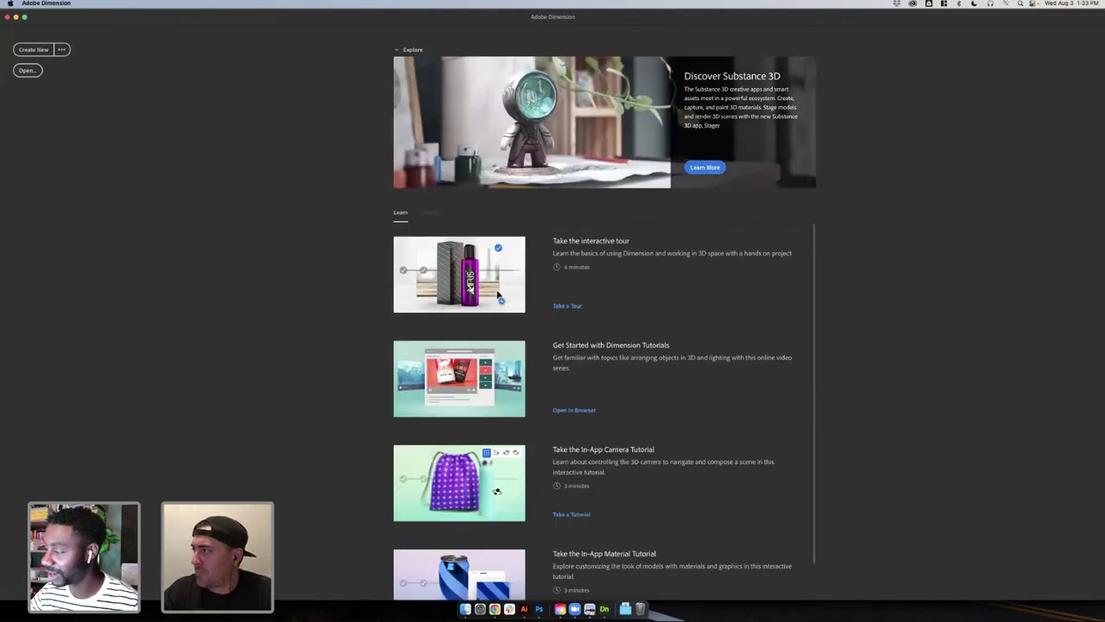
pyautogui.moveTo(558, 434); pyautogui.dragTo(604, 607)
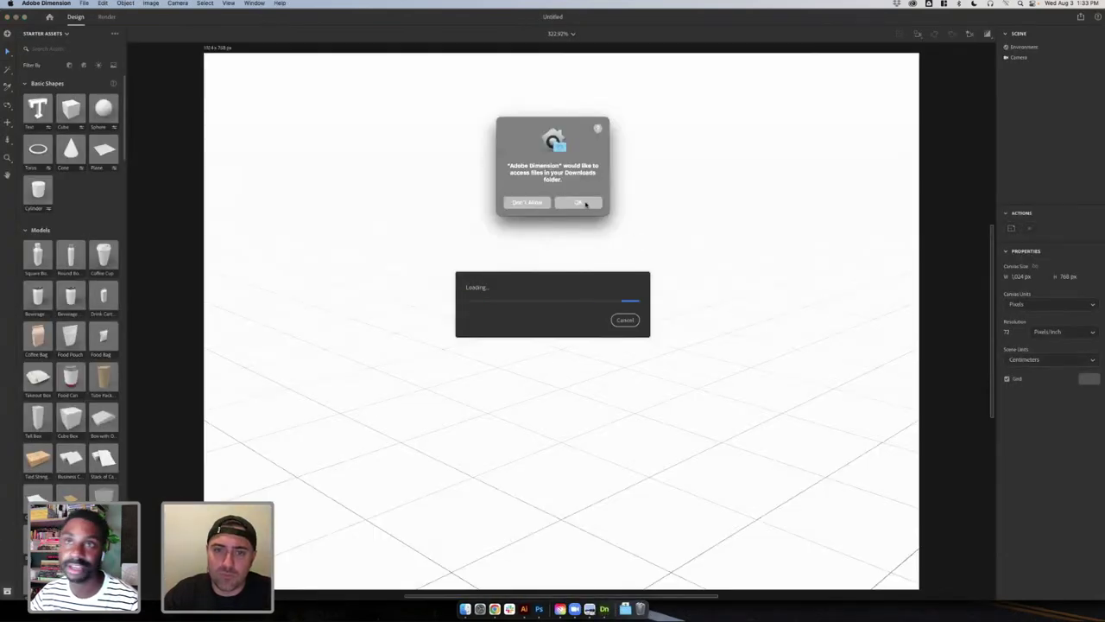
pyautogui.click(578, 202)
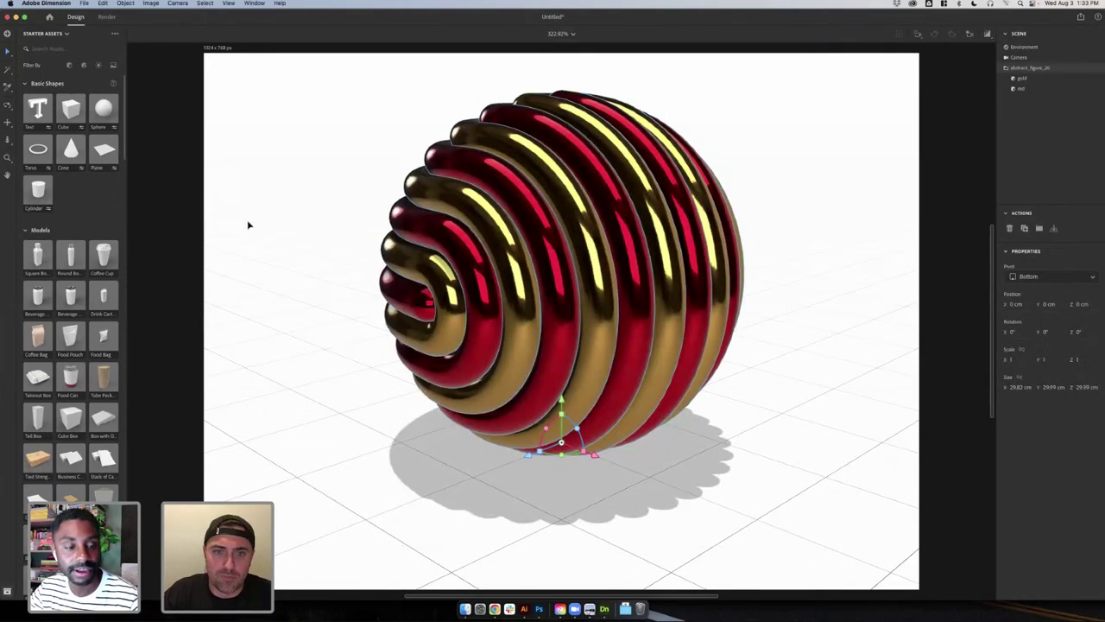
# - Set the Dimension canvas size to 1920 px wide and 1080 px high
pyautogui.click(449, 75)
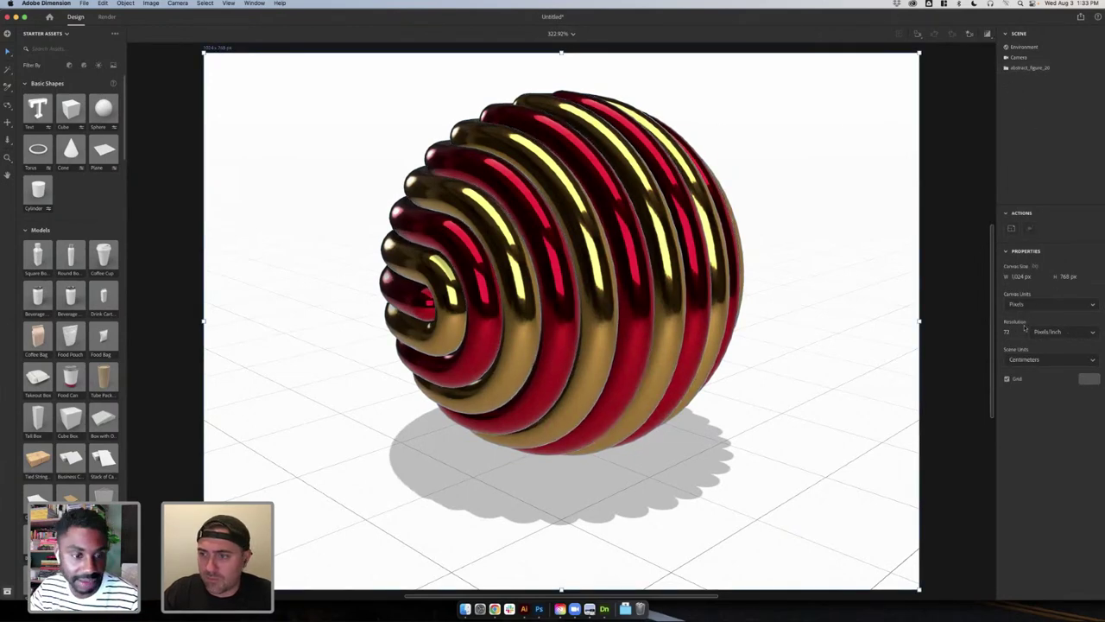
pyautogui.click(1023, 277)
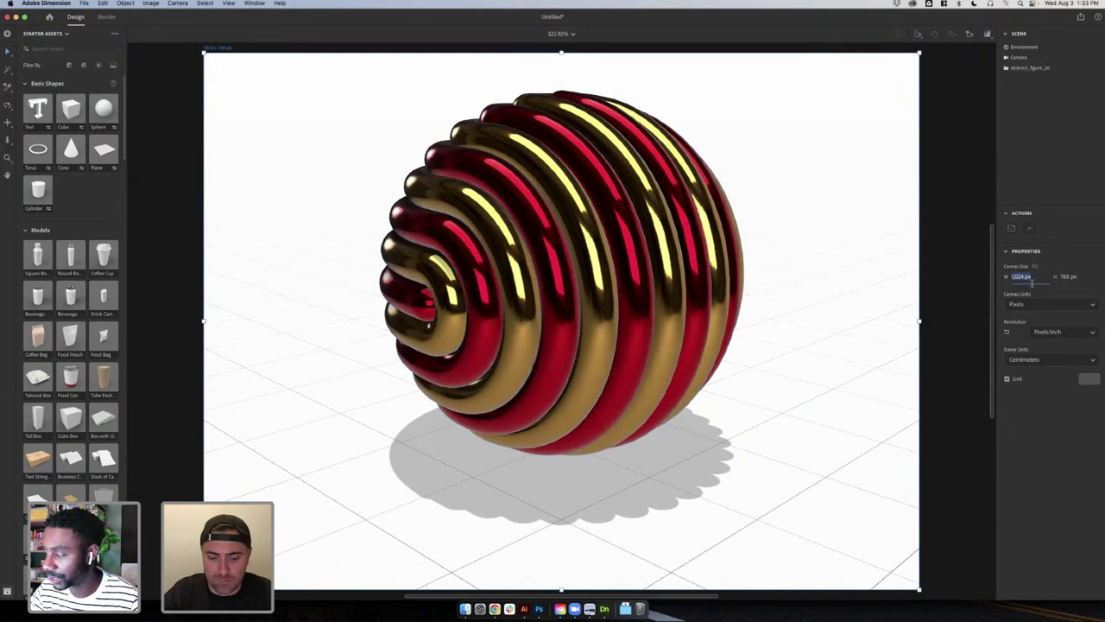
pyautogui.write('1920')
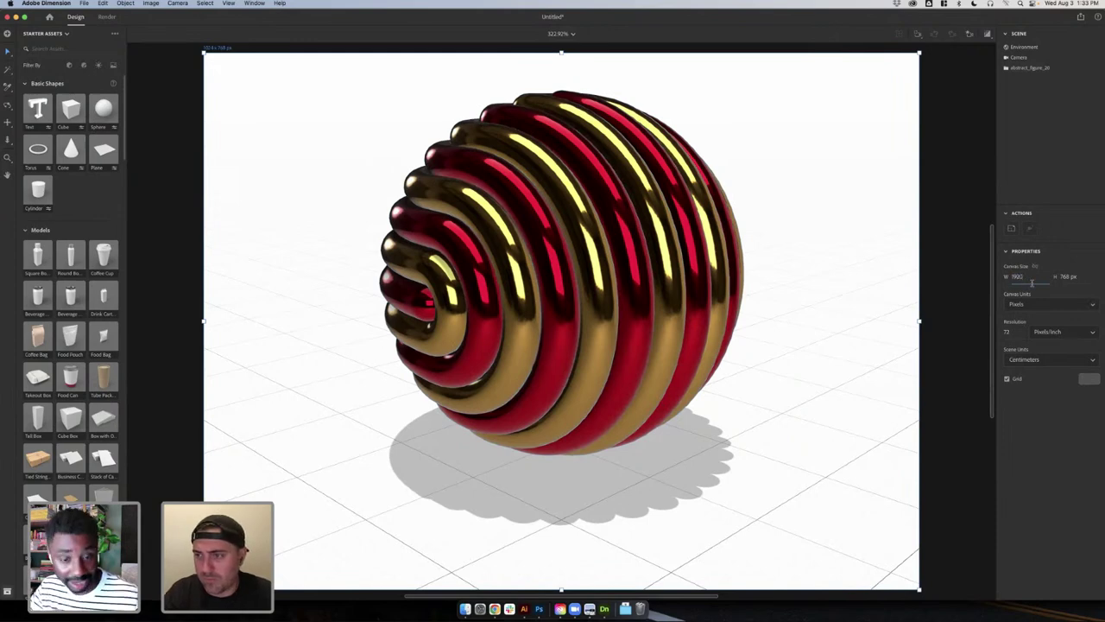
pyautogui.press('Tab')
pyautogui.write('1,0')
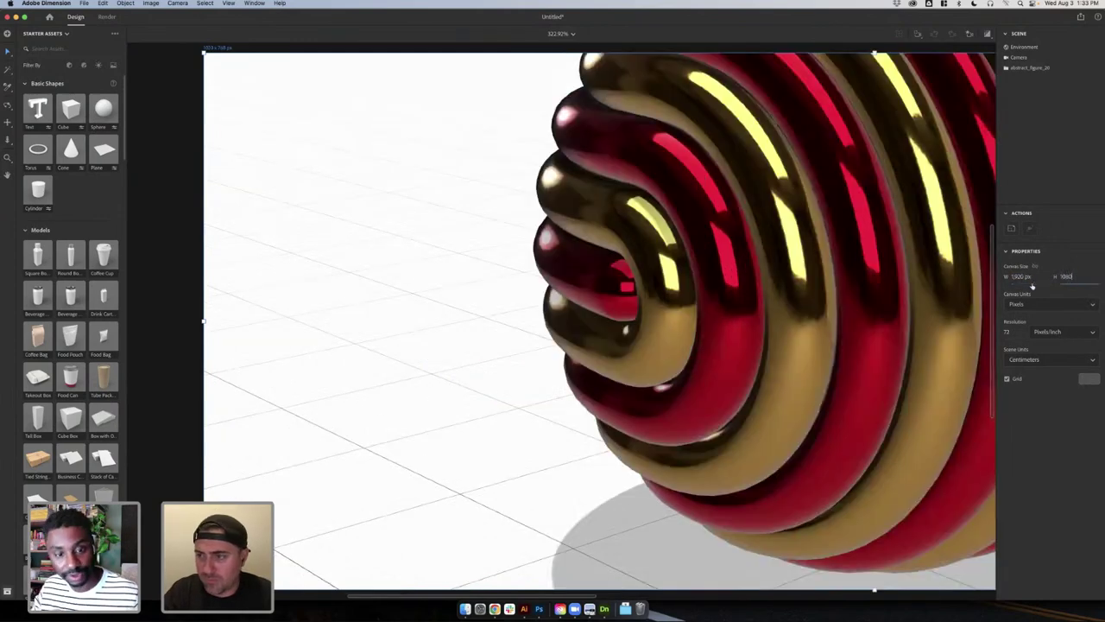
pyautogui.write('80')
pyautogui.press('Return')
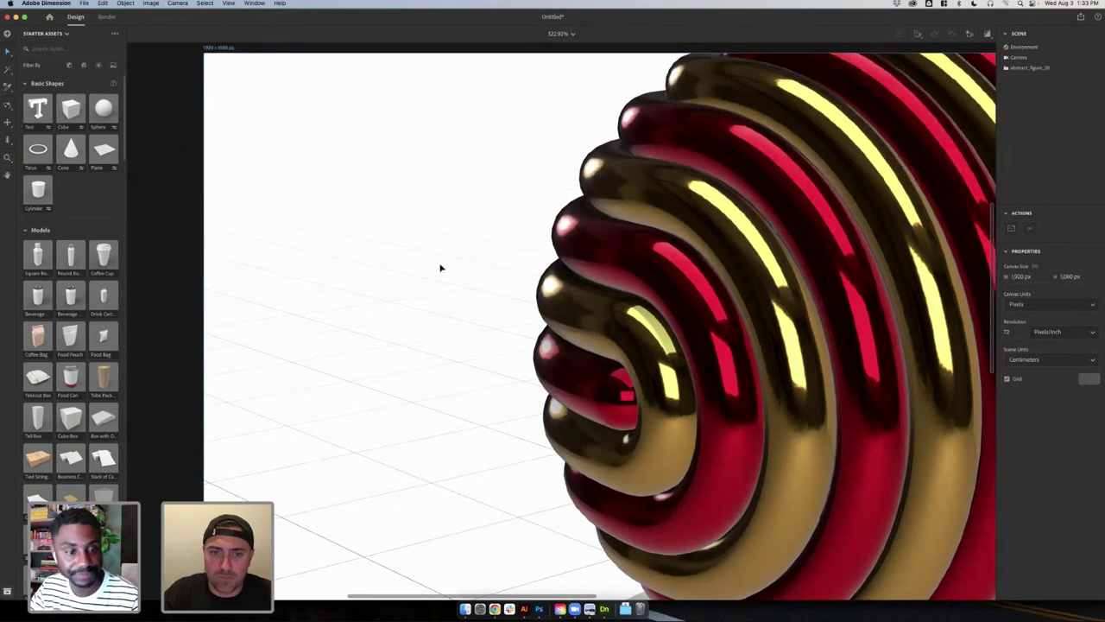
# - Change the canvas size to 1000 × 1000 px in the document settings
pyautogui.click(440, 268)
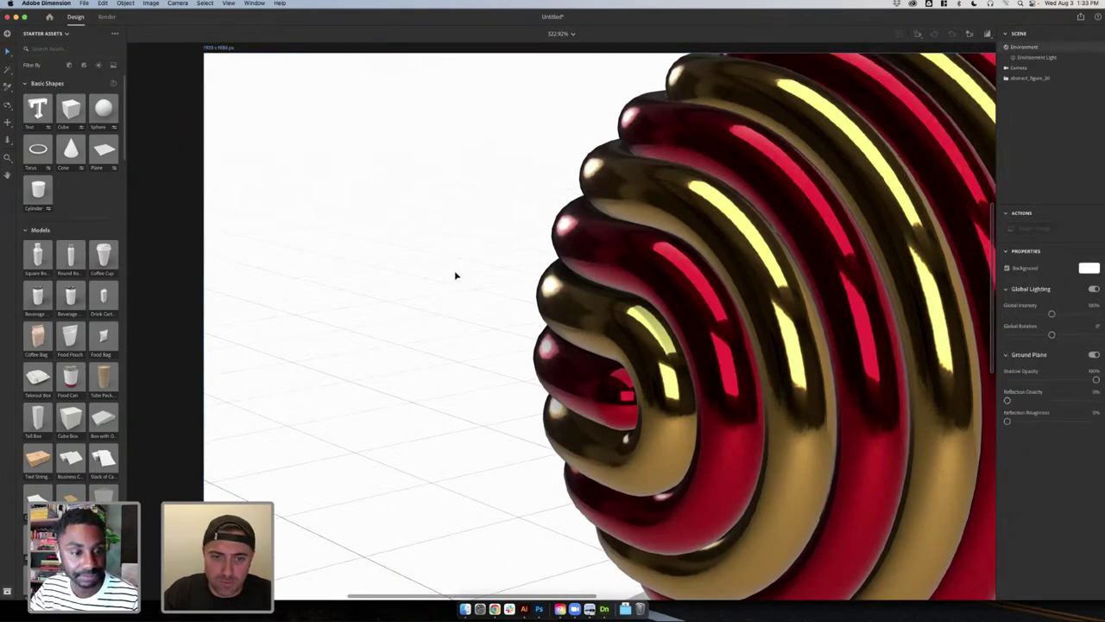
pyautogui.moveTo(469, 290); pyautogui.dragTo(367, 255)
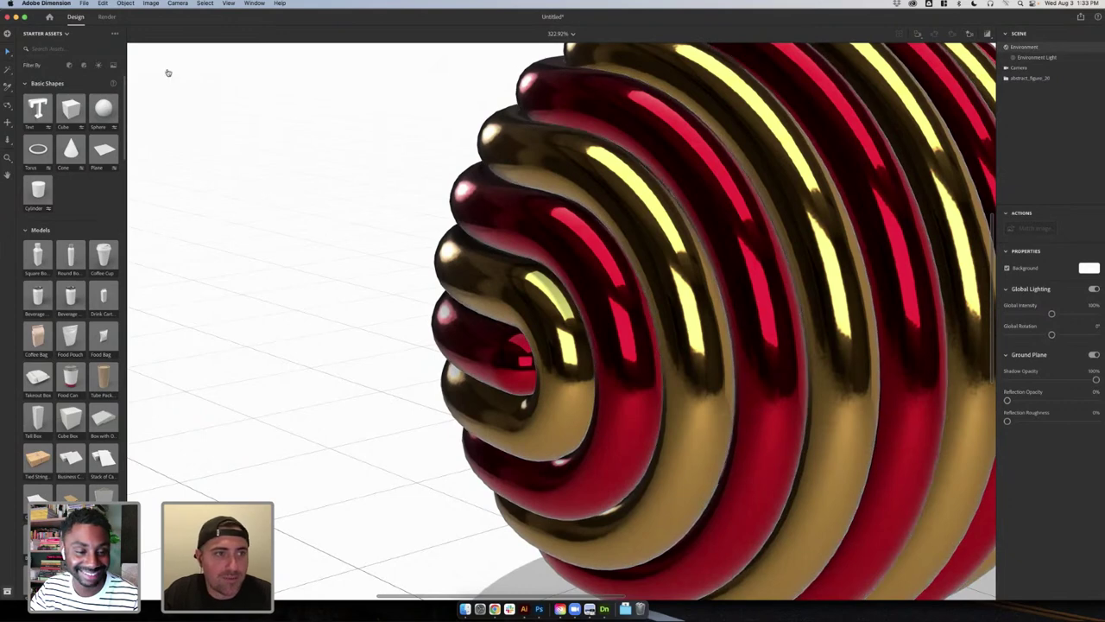
pyautogui.click(83, 3)
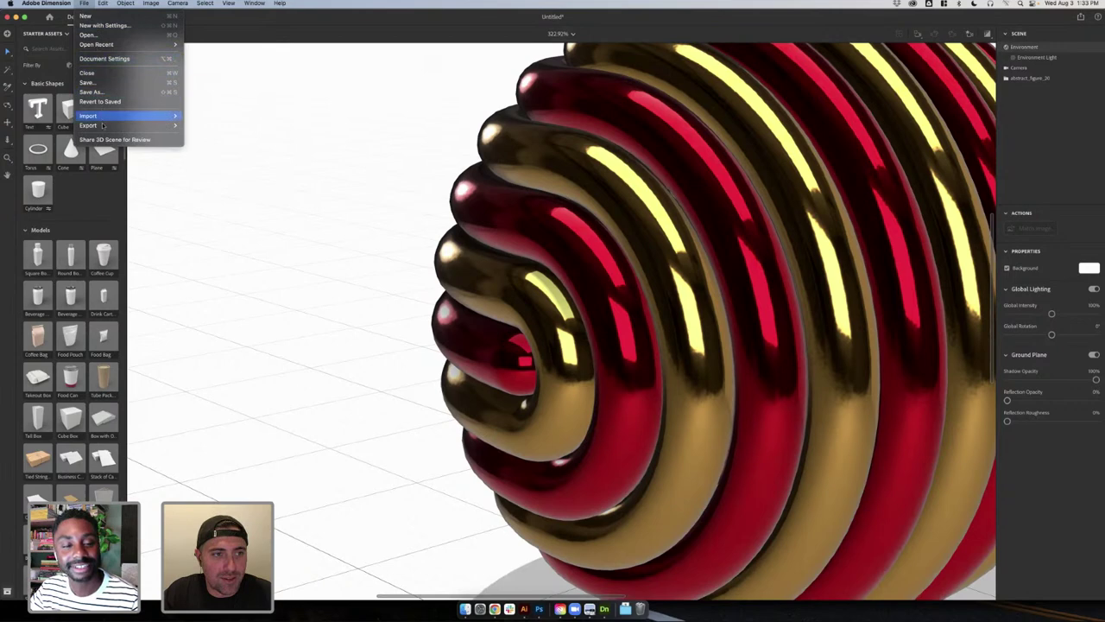
pyautogui.click(109, 61)
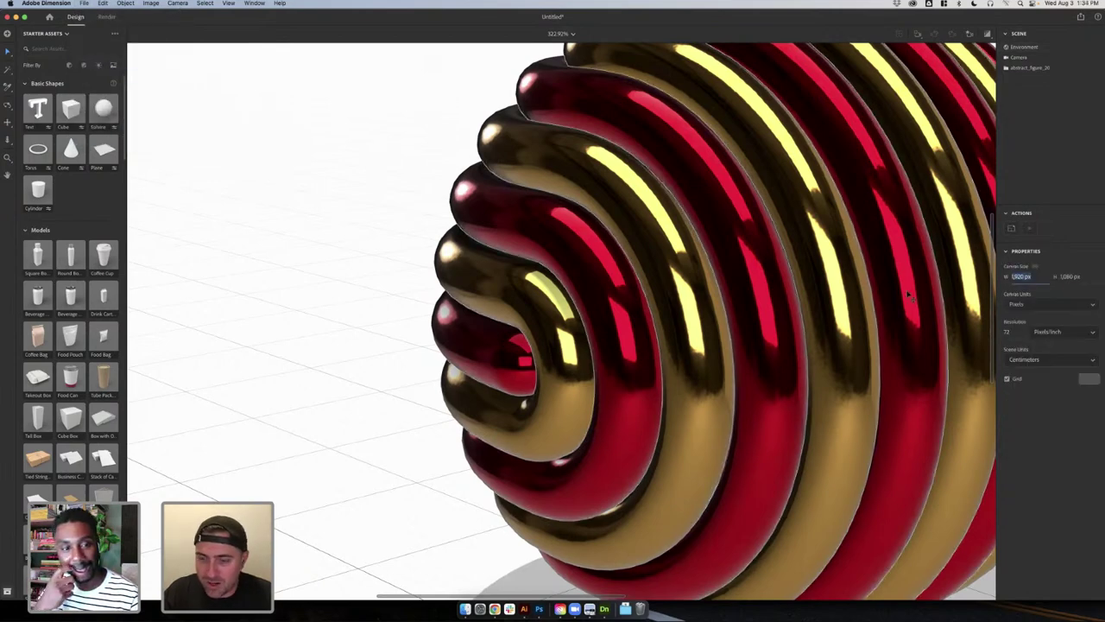
pyautogui.write('3000')
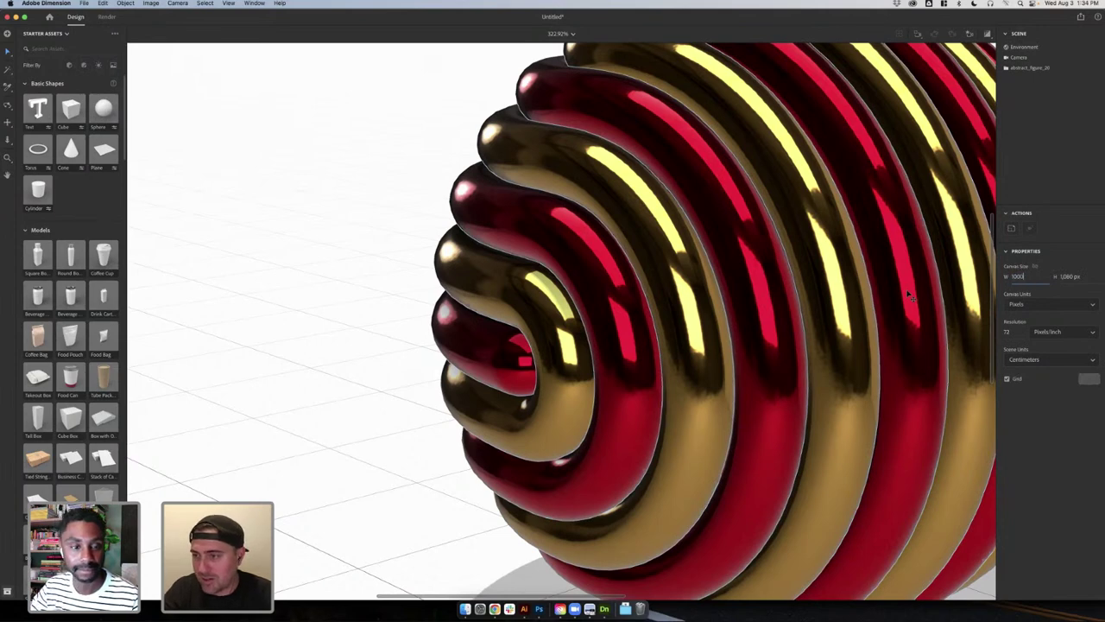
pyautogui.press('Tab')
pyautogui.write('1000')
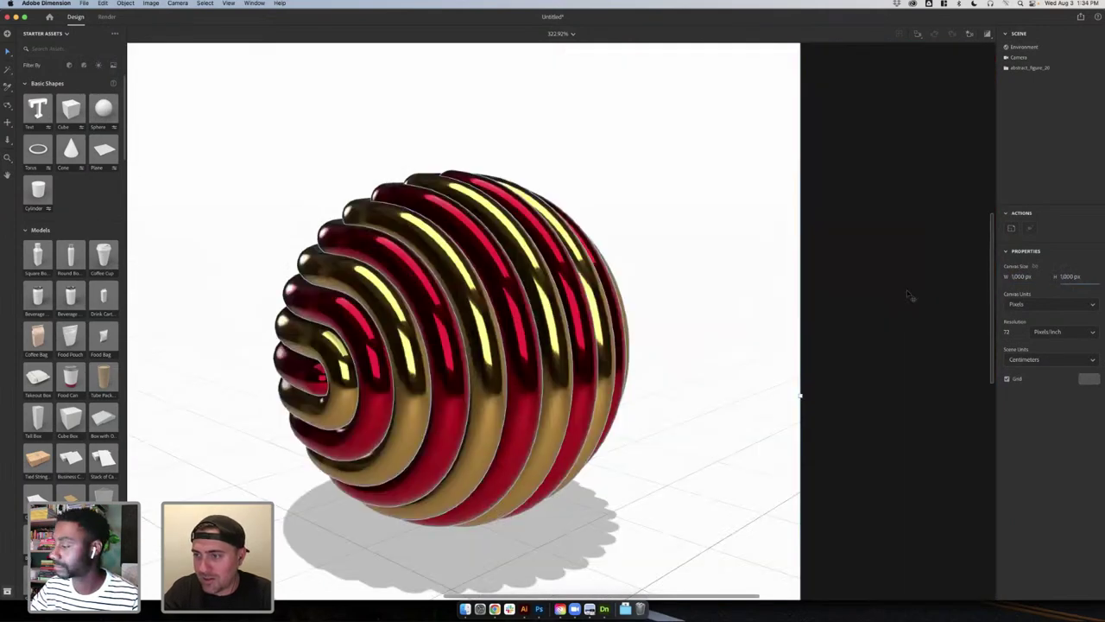
pyautogui.press('Return')
pyautogui.click(745, 286)
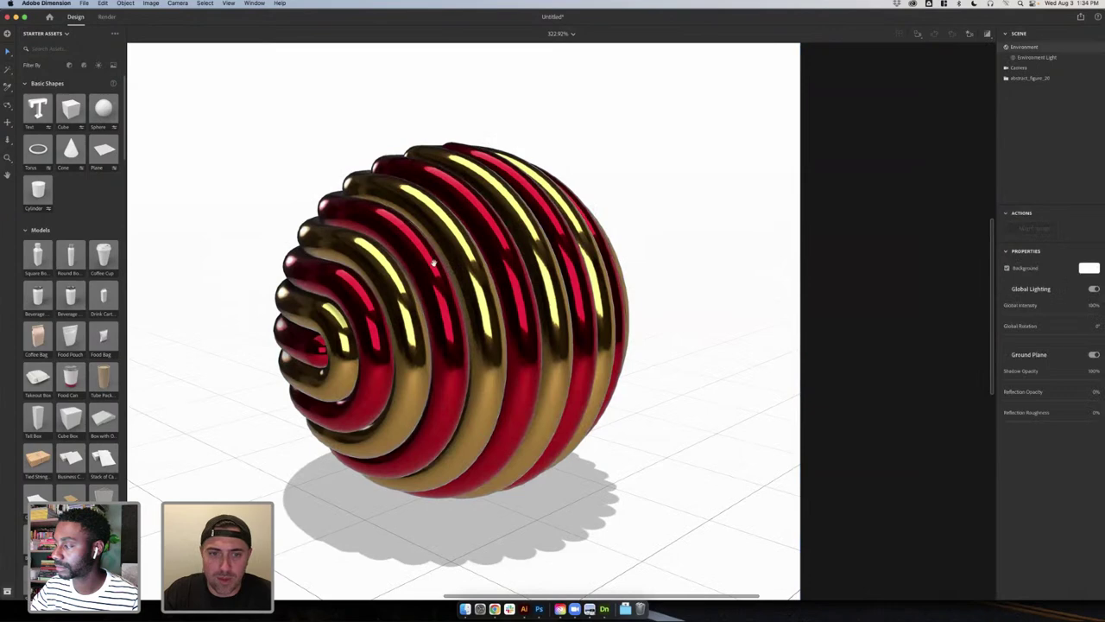
# - Try rotating the striped sphere, undo that, and raise the sphere to about 7.4 cm above the ground plane
pyautogui.click(583, 345)
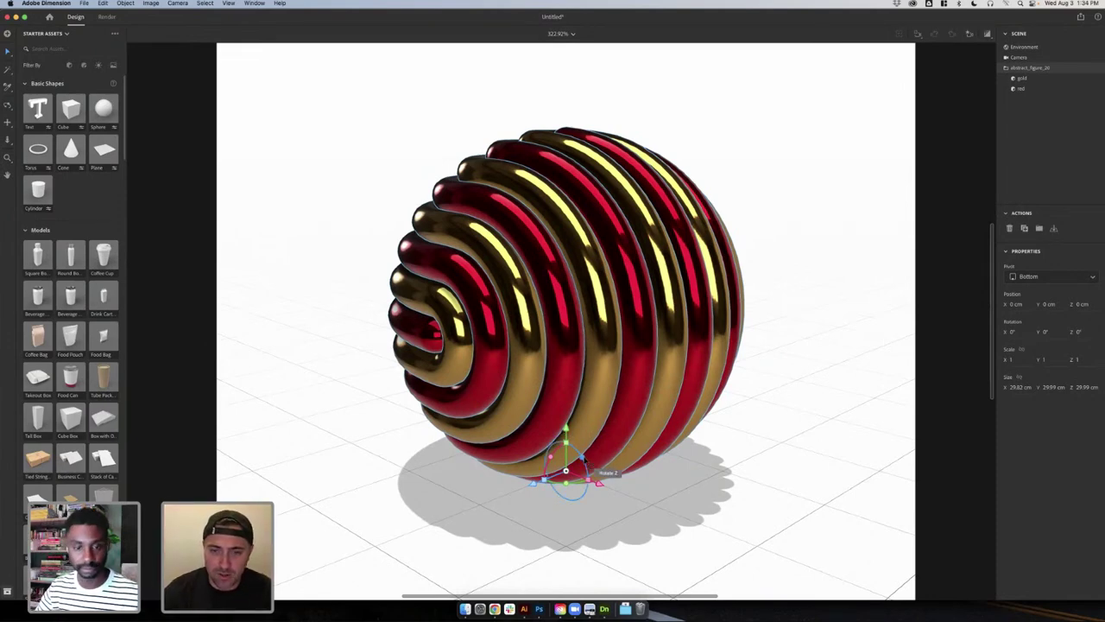
pyautogui.moveTo(587, 466)
pyautogui.mouseDown()
pyautogui.moveTo(561, 440)
pyautogui.moveTo(573, 464)
pyautogui.moveTo(587, 466)
pyautogui.moveTo(566, 471)
pyautogui.mouseUp()
pyautogui.press('super+z')
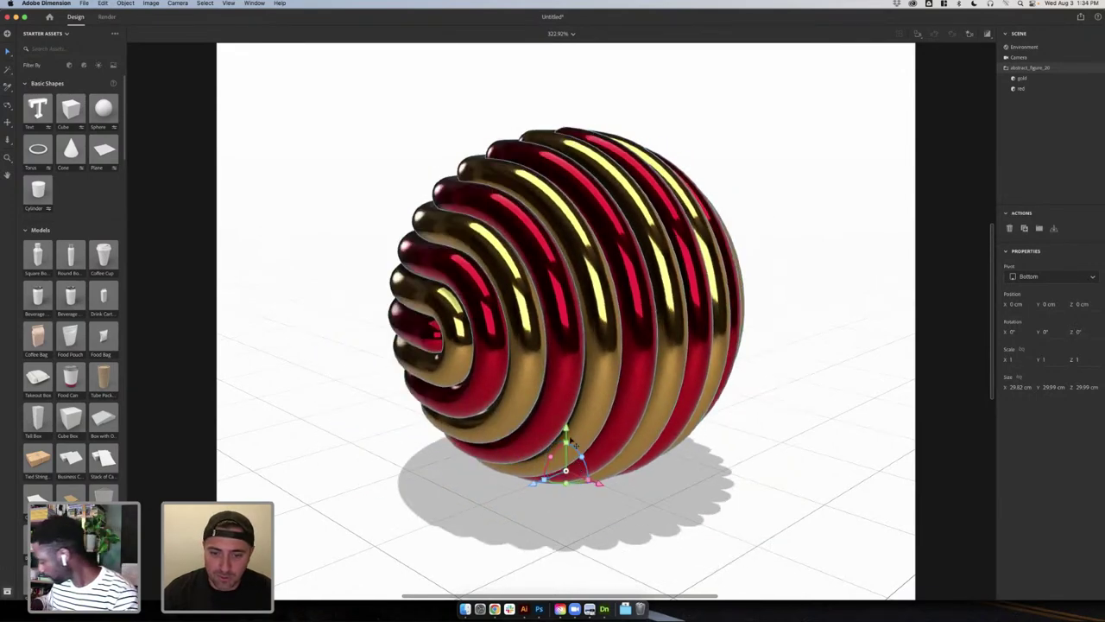
pyautogui.moveTo(580, 432); pyautogui.dragTo(584, 351)
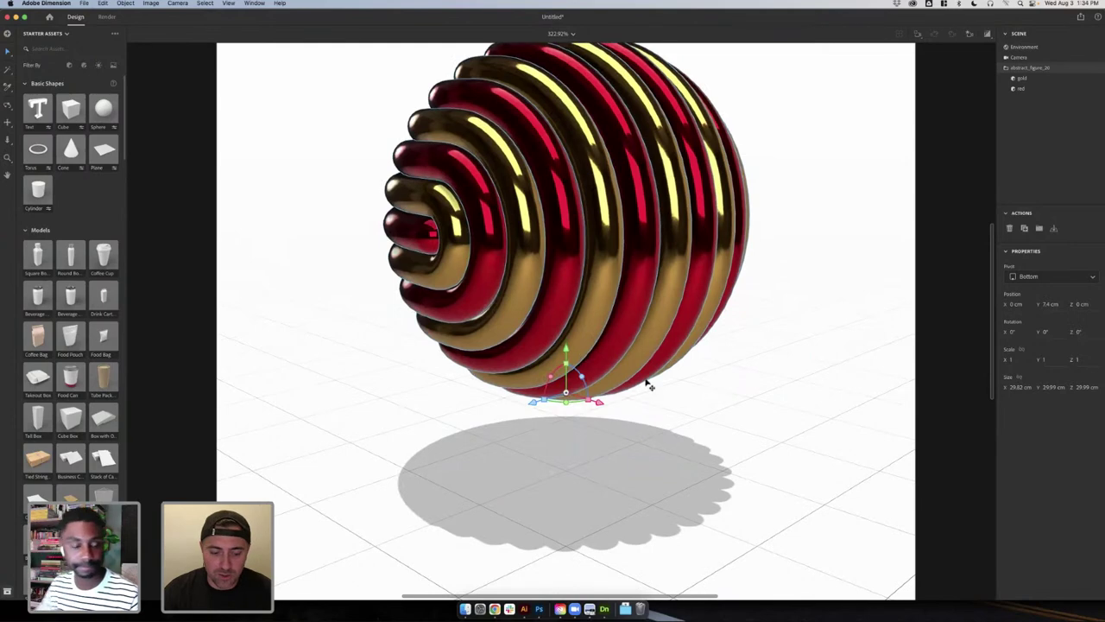
pyautogui.click(725, 368)
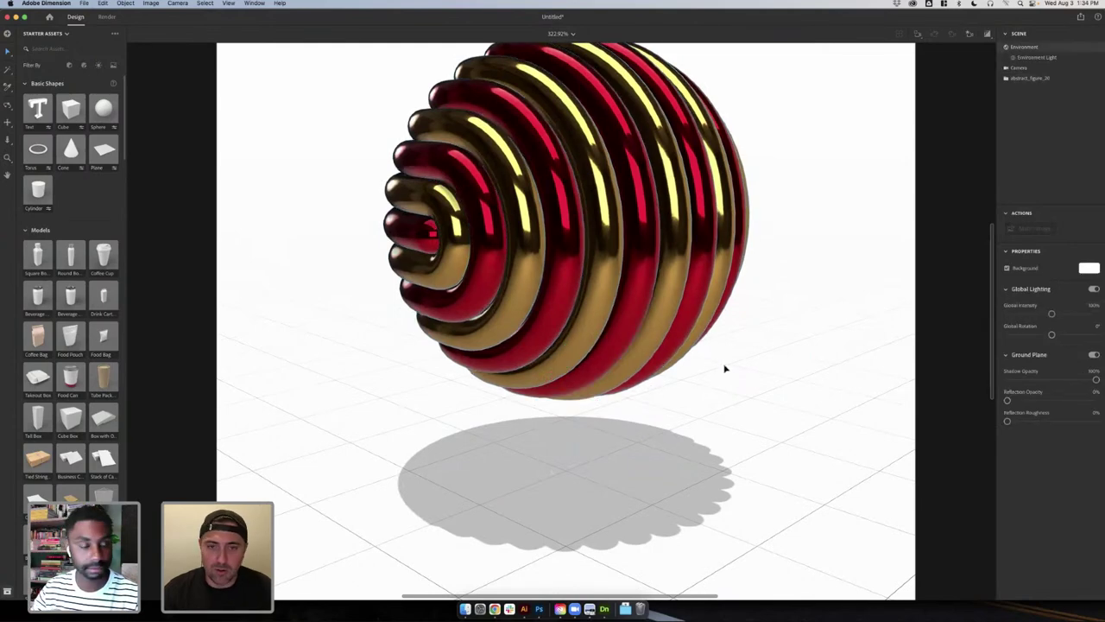
pyautogui.press('super+b')
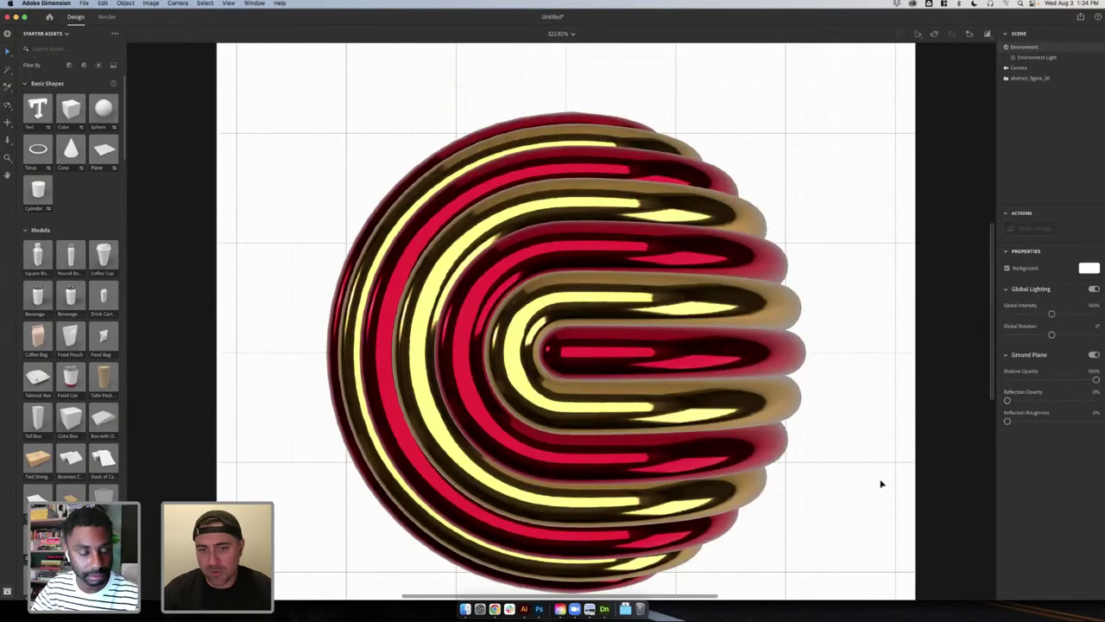
# - Examine the striped sphere from several camera angles, ending on the view with its stripes running horizontally
pyautogui.hotkey('alt', 'shift', 'z')
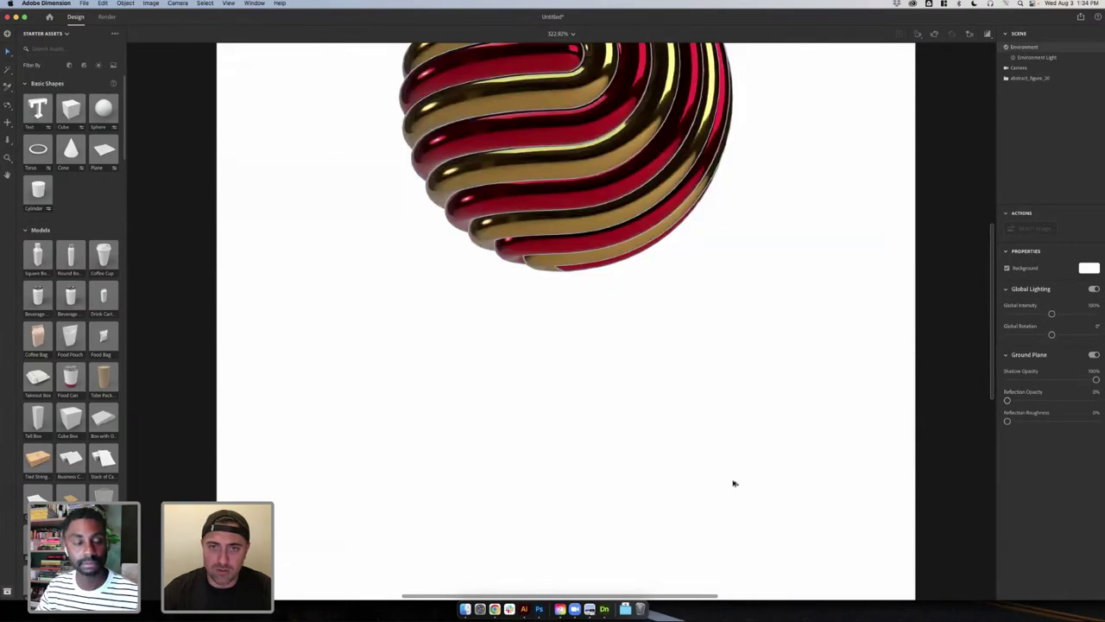
pyautogui.press('super+alt+4')
pyautogui.press('super+alt+3')
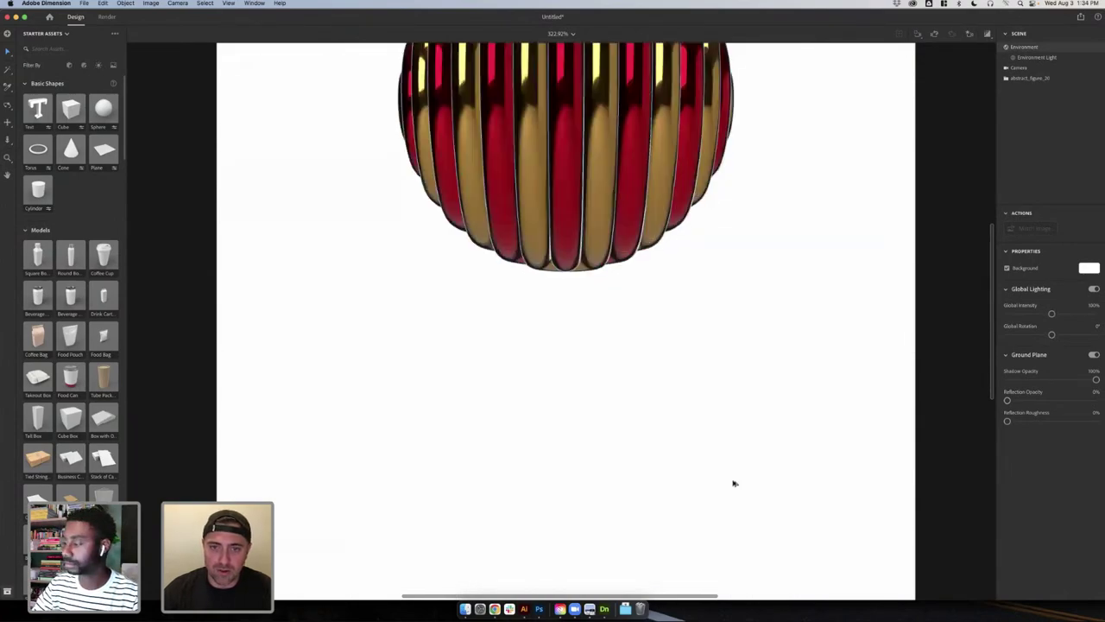
pyautogui.press('super+alt+6')
pyautogui.press('super+alt+5')
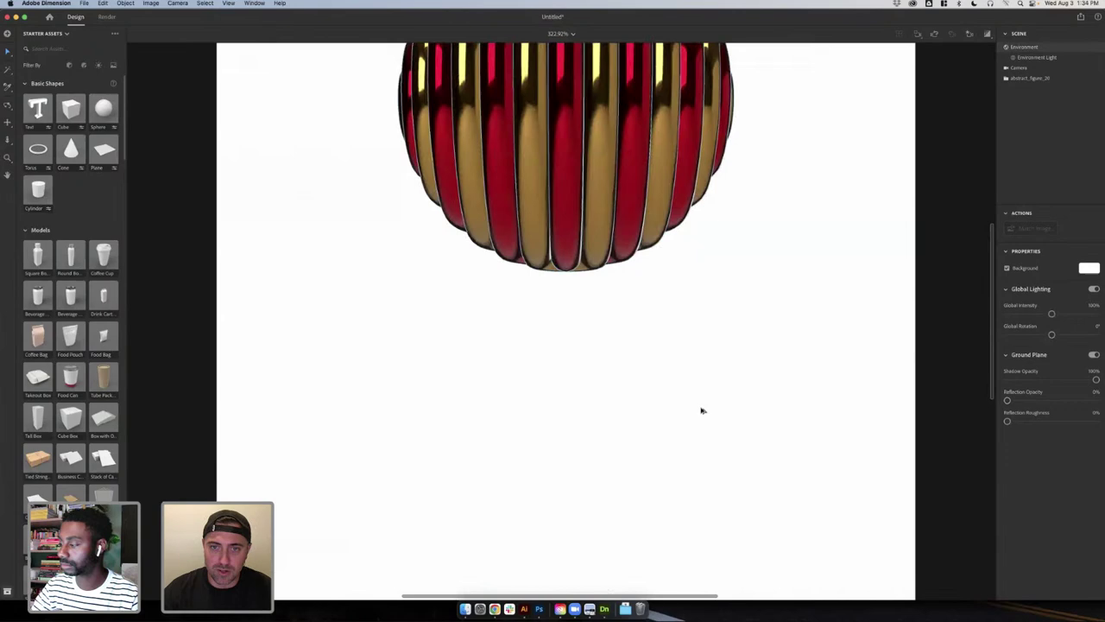
pyautogui.click(564, 244)
pyautogui.press('super+alt+6')
pyautogui.press('super+alt+1')
pyautogui.press('super+alt+3')
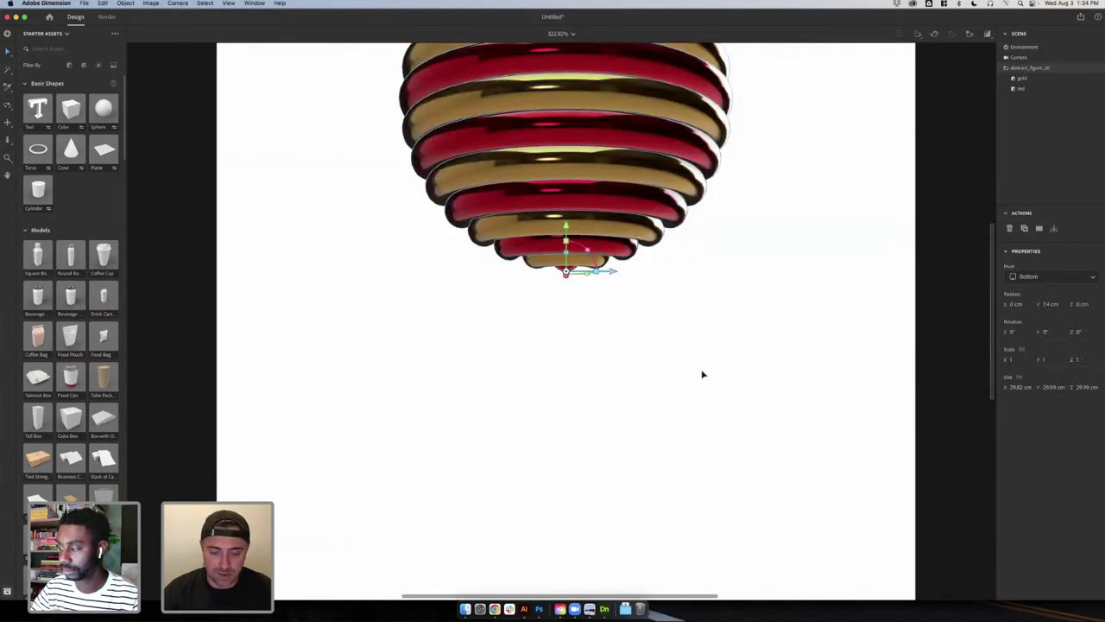
pyautogui.moveTo(695, 348); pyautogui.dragTo(680, 518)
pyautogui.moveTo(710, 406); pyautogui.dragTo(705, 287)
pyautogui.click(177, 86)
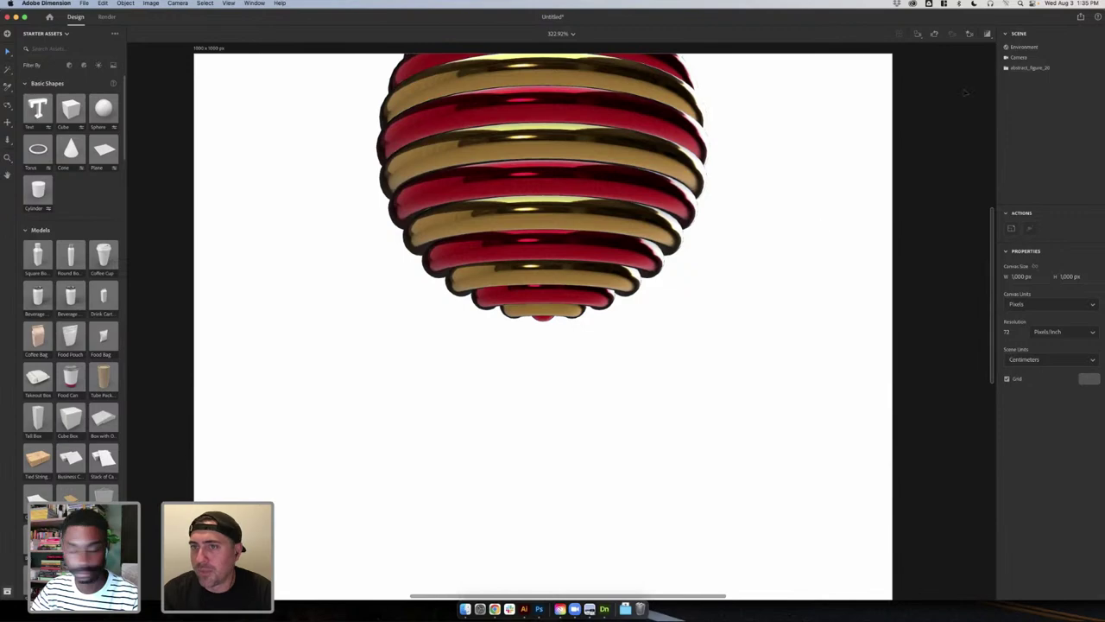
# - Dolly the camera back to about X -138 cm and raise it to about Y 25.9 cm, placing the sphere in the lower canvas
pyautogui.click(1024, 47)
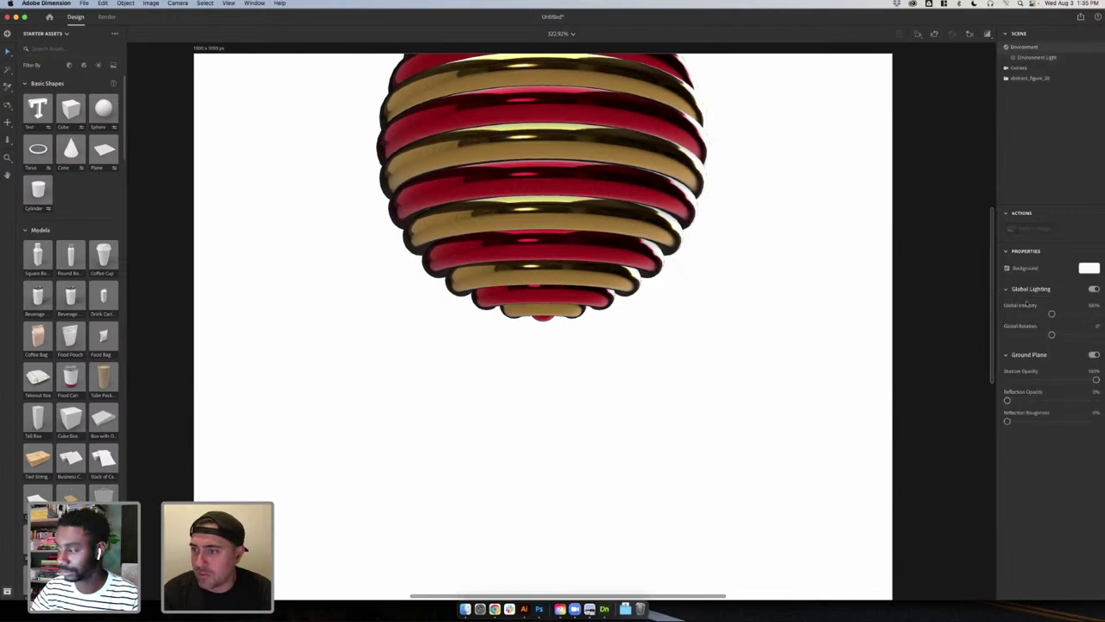
pyautogui.click(1019, 67)
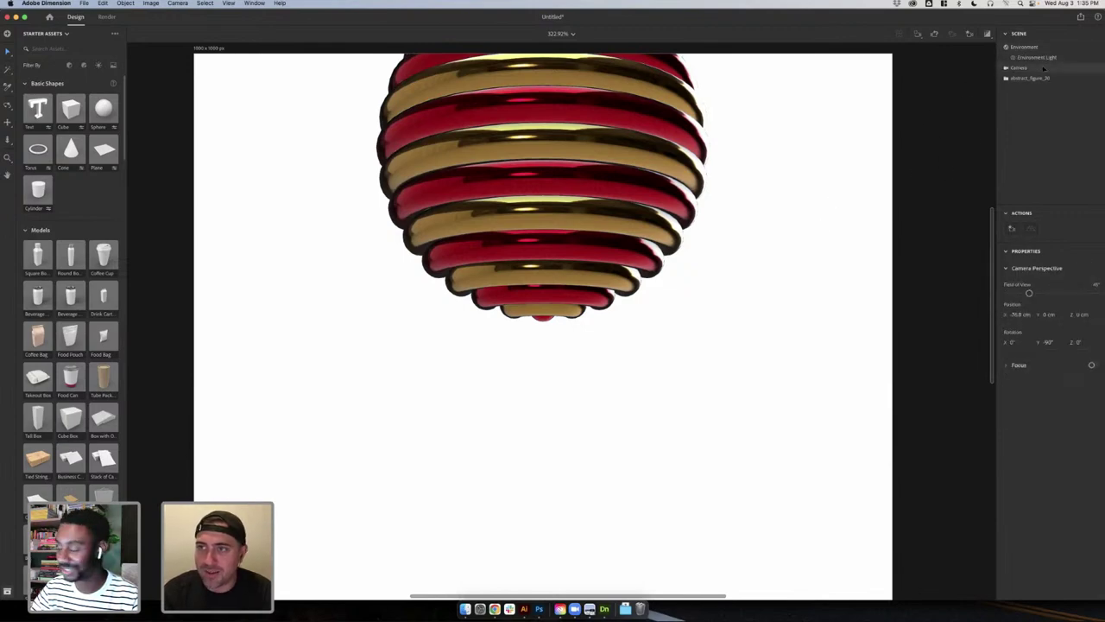
pyautogui.click(7, 139)
pyautogui.moveTo(525, 285); pyautogui.dragTo(525, 364)
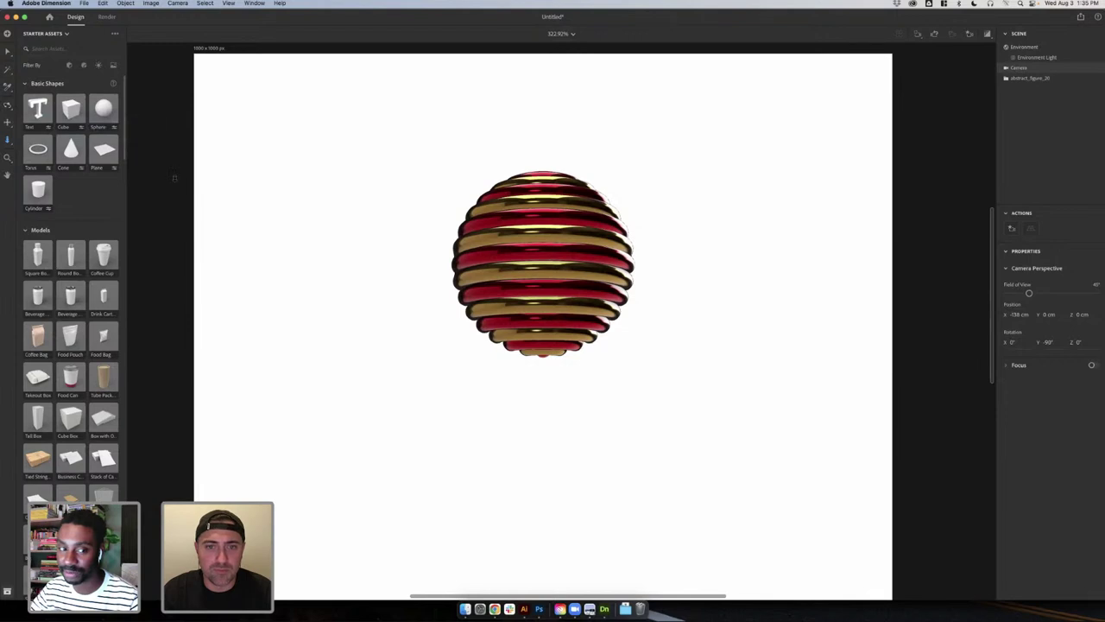
pyautogui.click(8, 124)
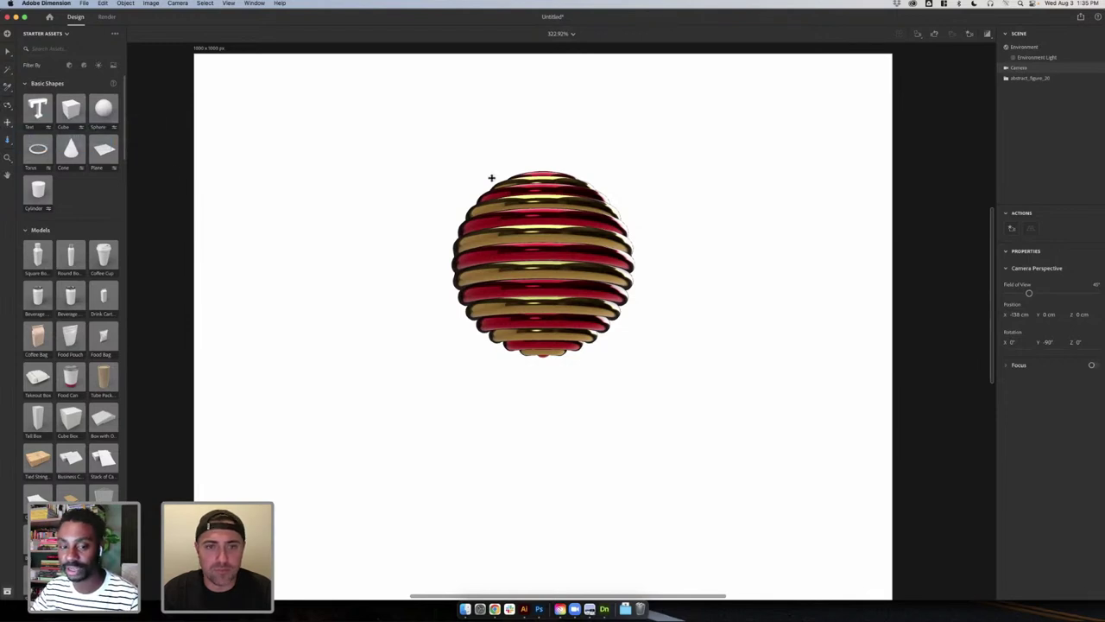
pyautogui.moveTo(493, 178); pyautogui.dragTo(492, 310)
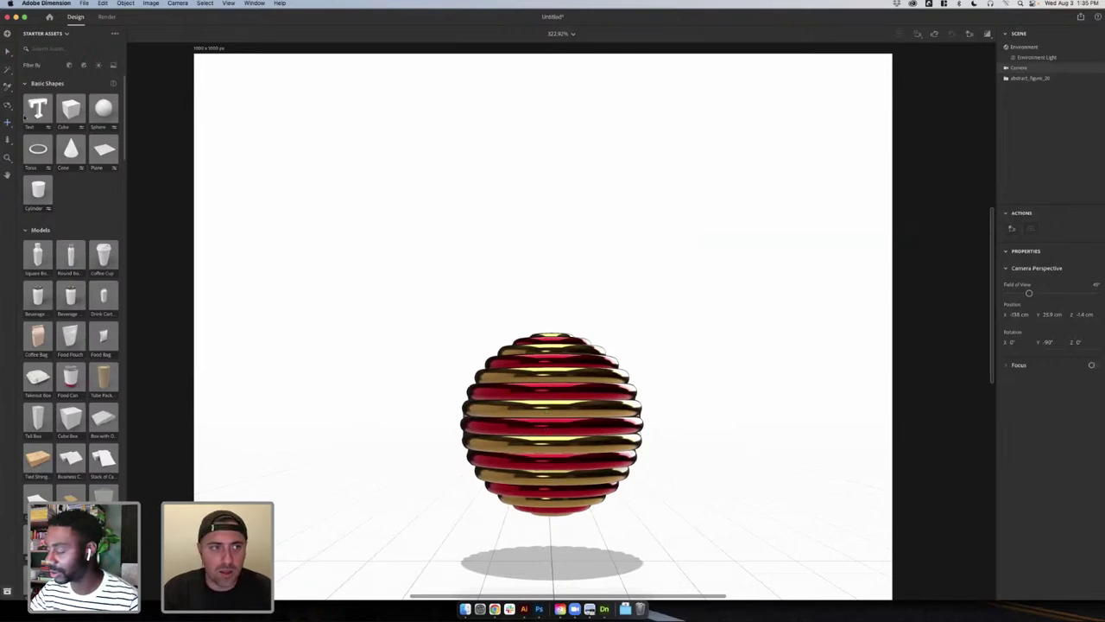
# - Select the striped sphere, try transforming it from its bottom pivot, and undo that change
pyautogui.click(7, 51)
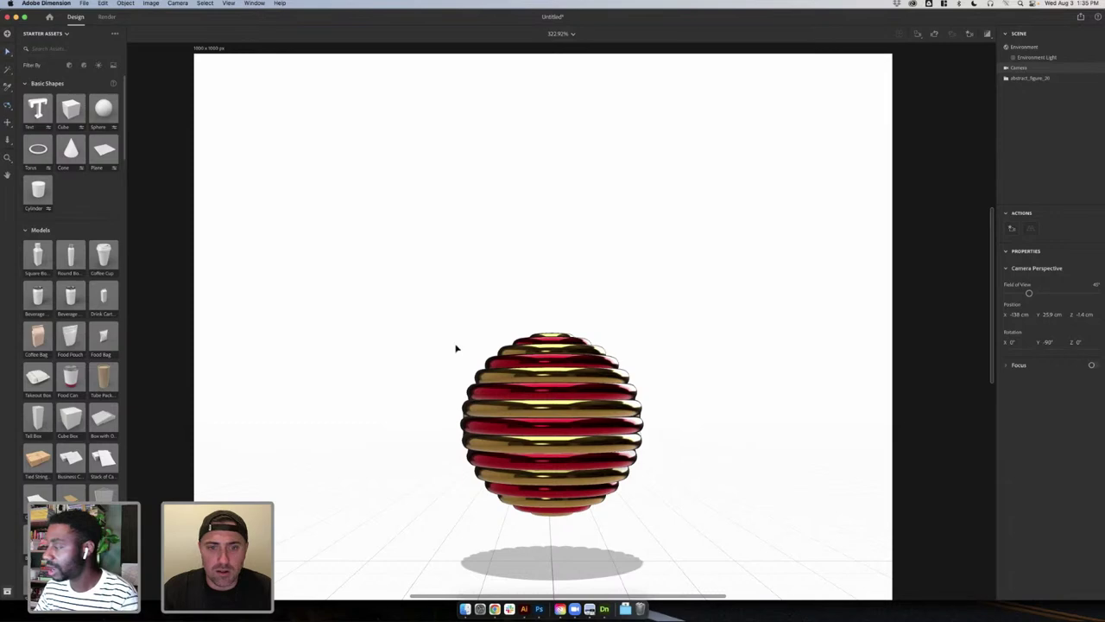
pyautogui.click(457, 349)
pyautogui.click(594, 487)
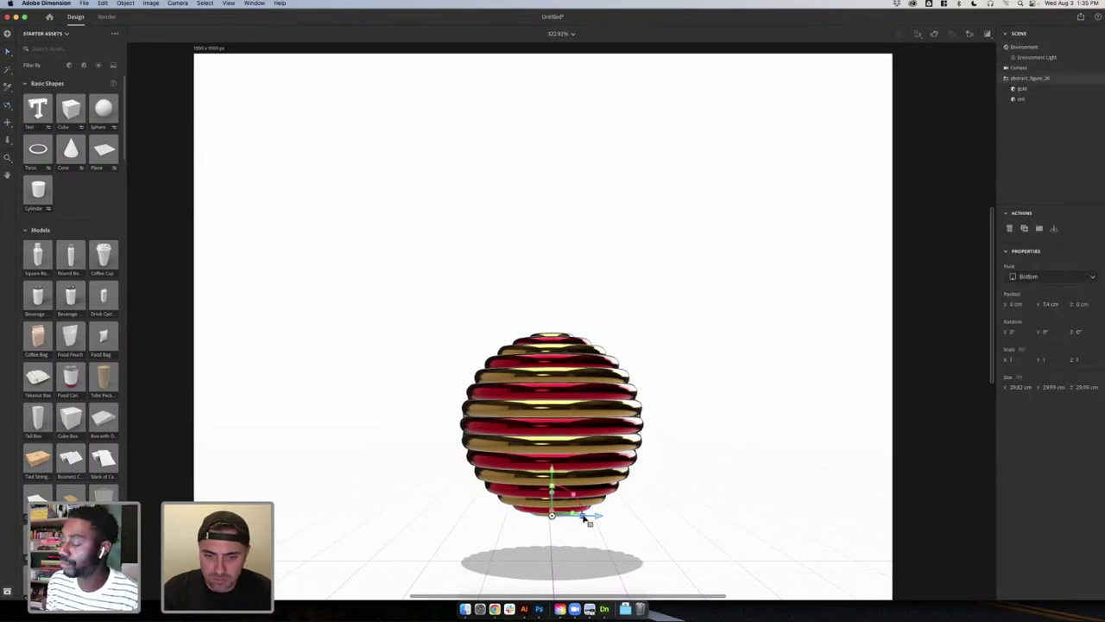
pyautogui.moveTo(584, 515); pyautogui.dragTo(564, 535)
pyautogui.press('super+z')
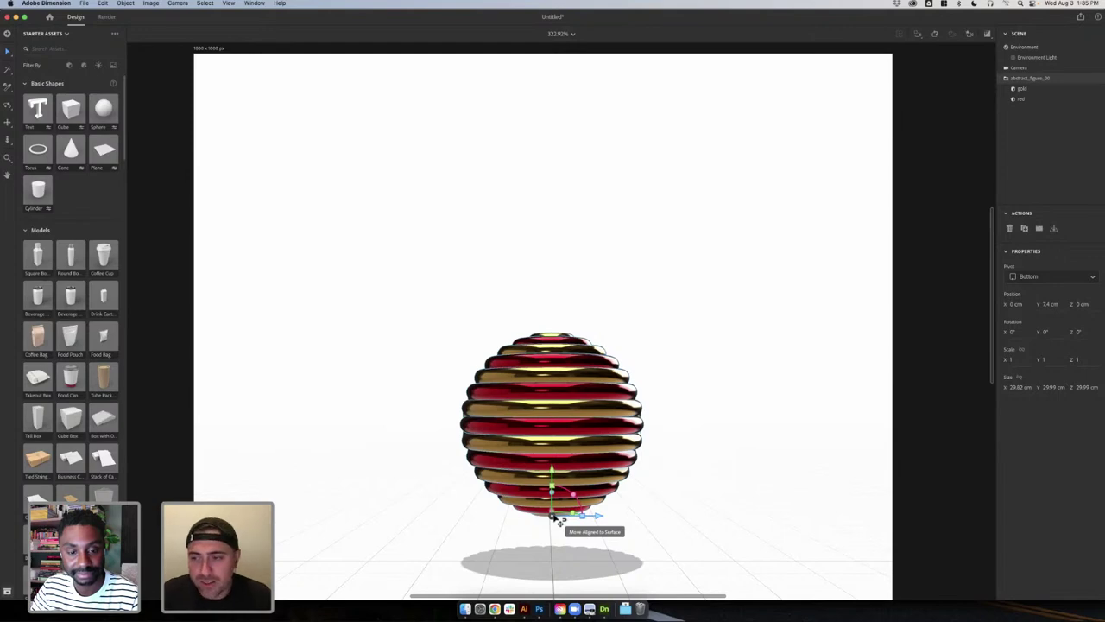
# - Set the sphere's pivot to Center and raise the sphere to about Y 26.5 cm
pyautogui.click(1051, 277)
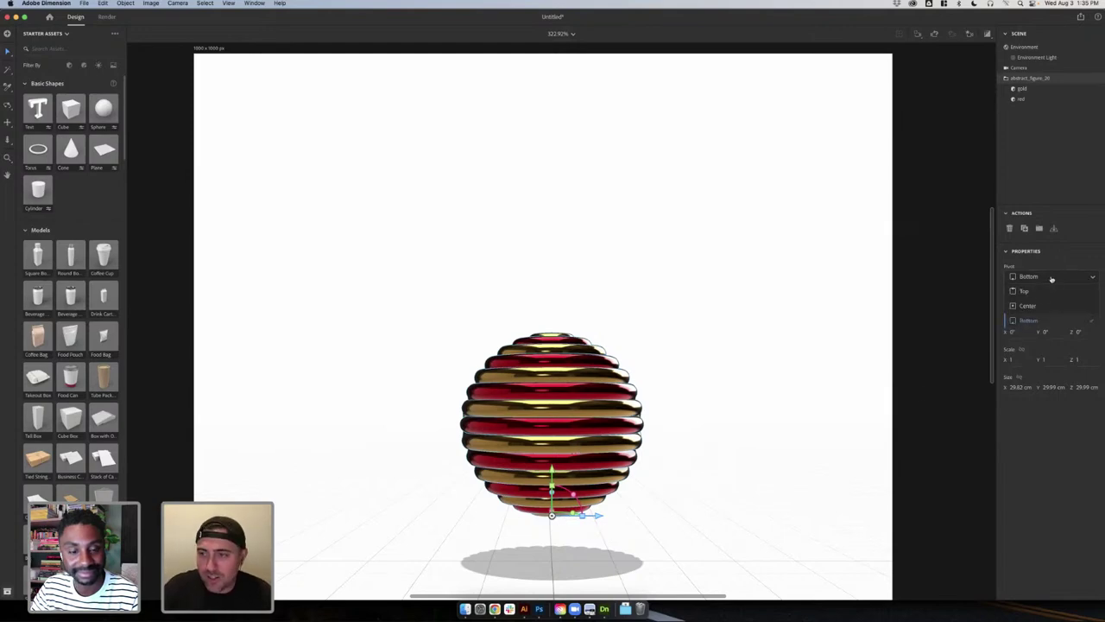
pyautogui.click(1037, 304)
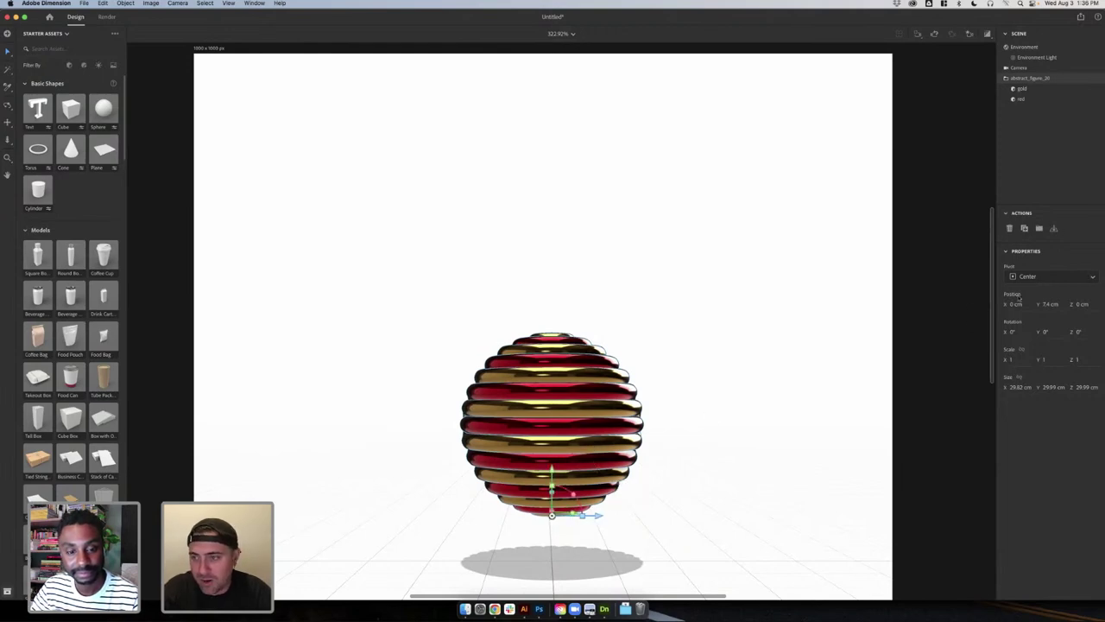
pyautogui.click(1029, 285)
pyautogui.click(1033, 321)
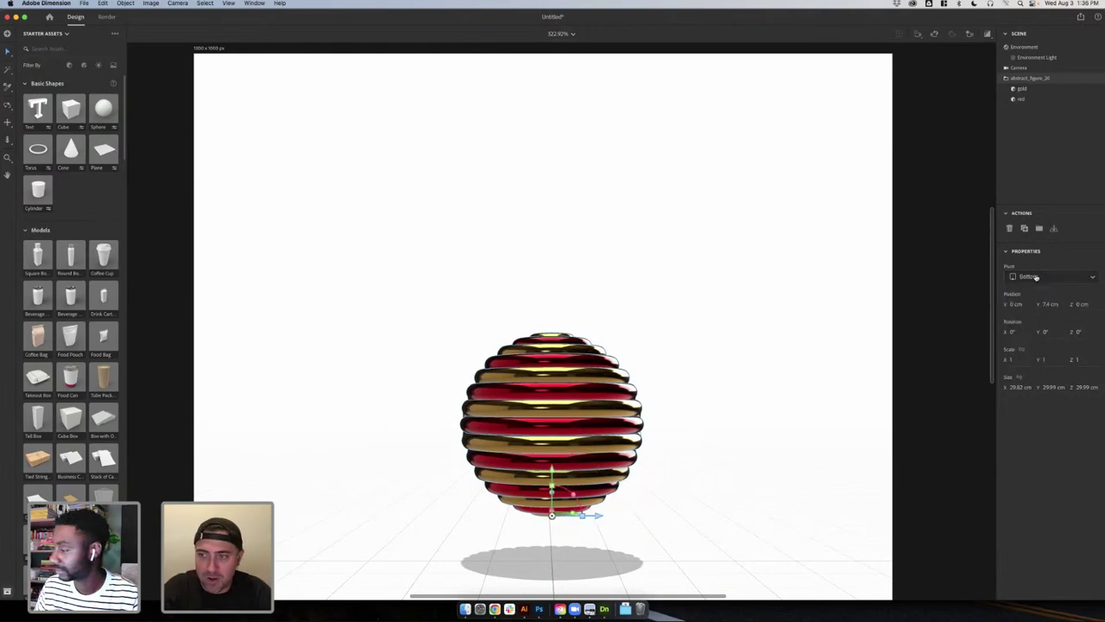
pyautogui.click(1035, 280)
pyautogui.click(1026, 305)
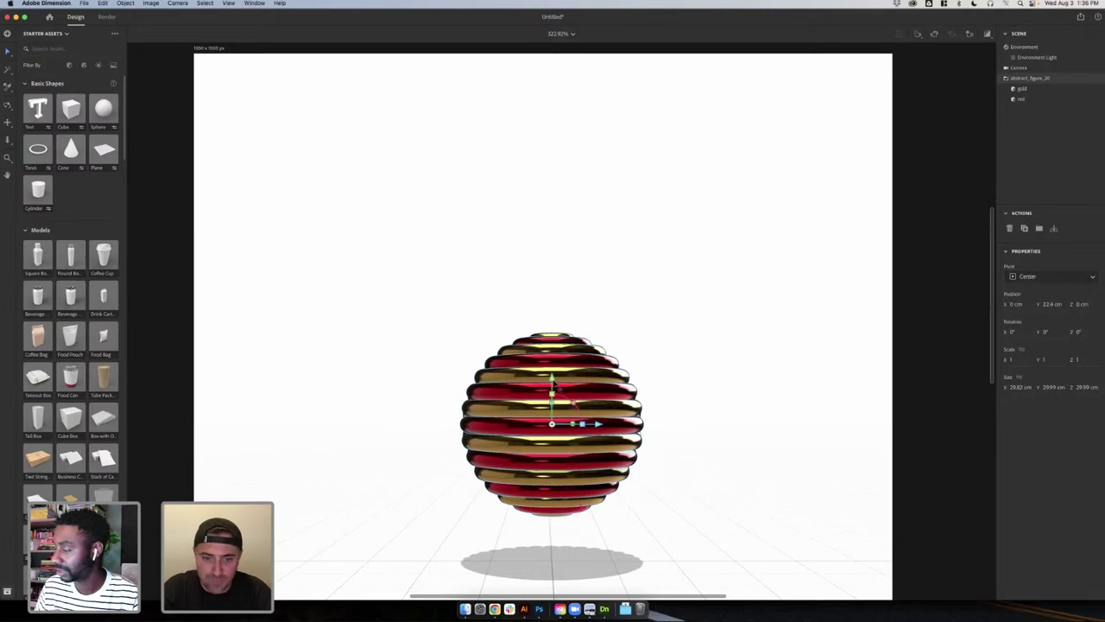
pyautogui.moveTo(557, 382); pyautogui.dragTo(557, 355)
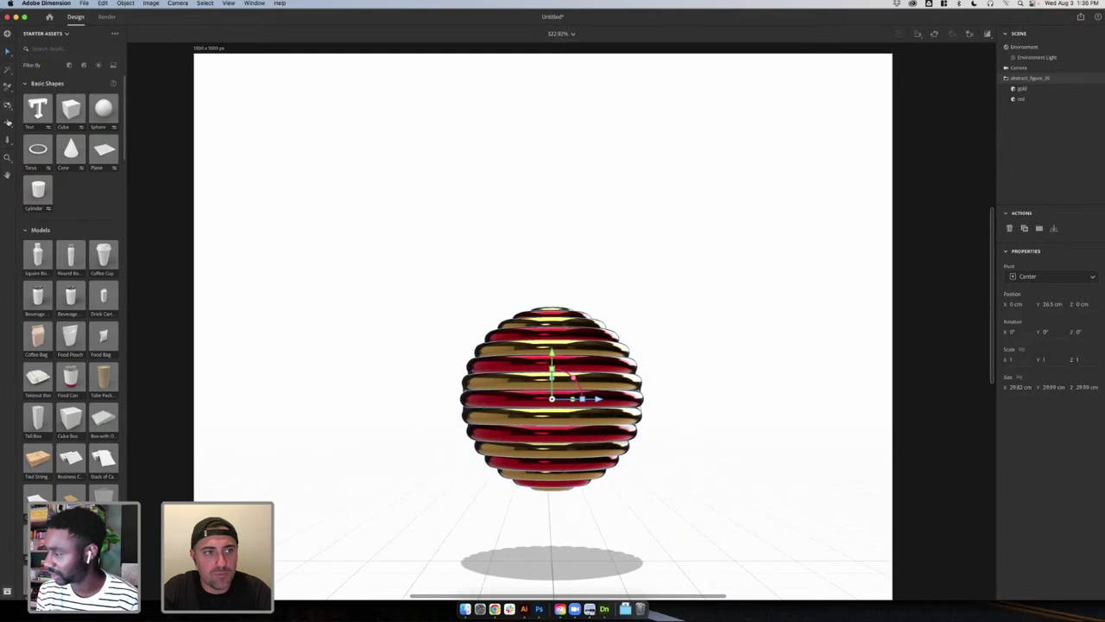
# - Reframe the scene with camera dolly and pan so the sphere appears slightly larger in the lower middle of the canvas
pyautogui.click(7, 139)
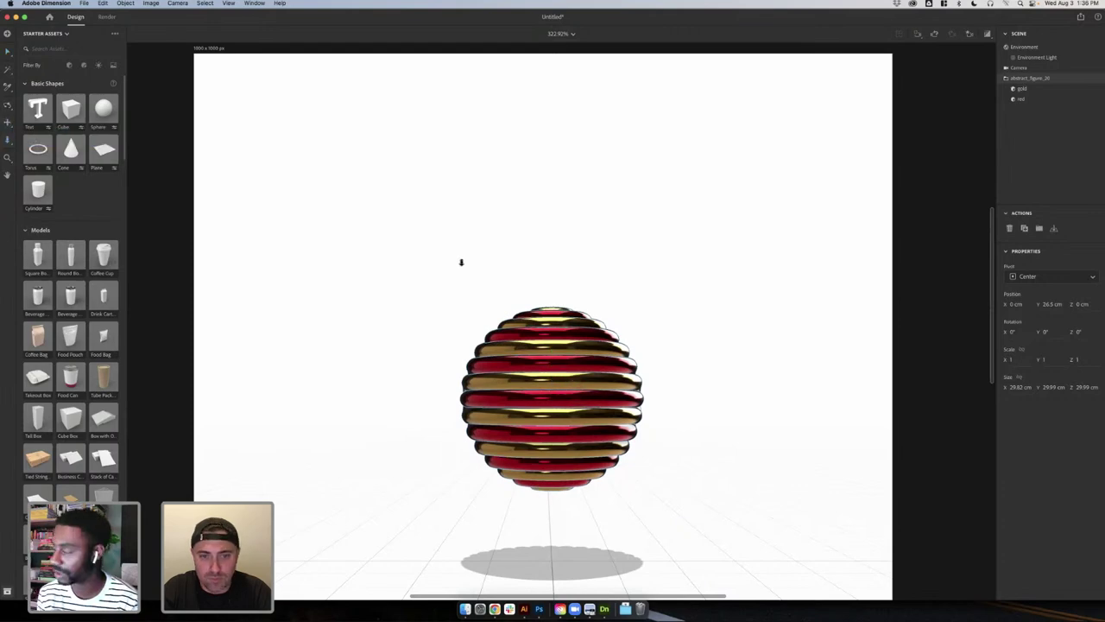
pyautogui.moveTo(458, 262); pyautogui.dragTo(459, 281)
pyautogui.press('2')
pyautogui.moveTo(455, 262); pyautogui.dragTo(454, 314)
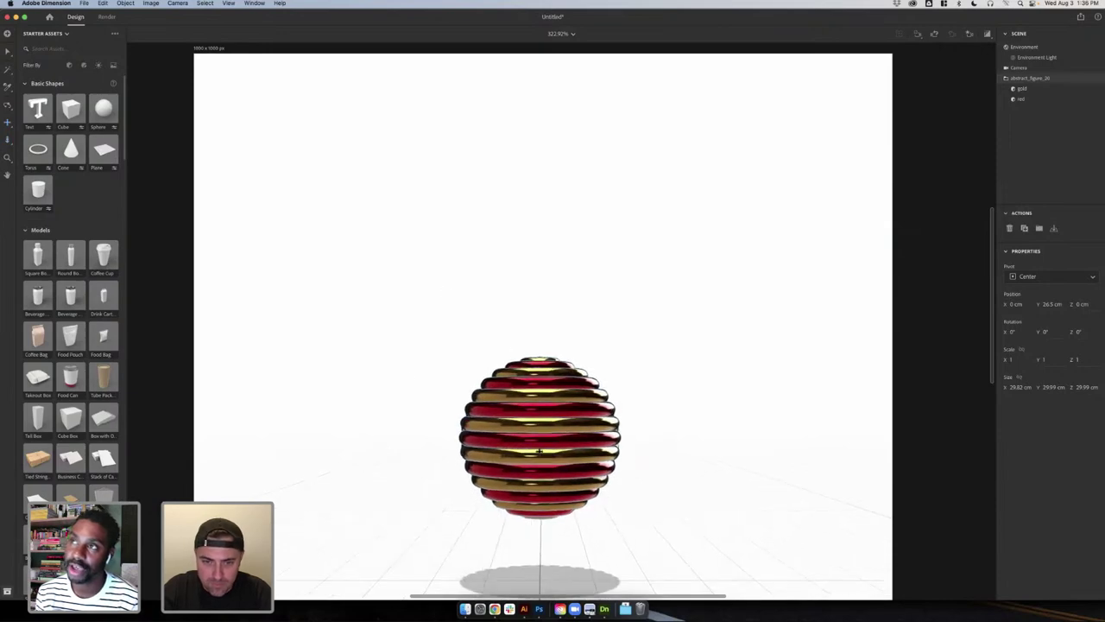
pyautogui.scroll(5, 544, 415)
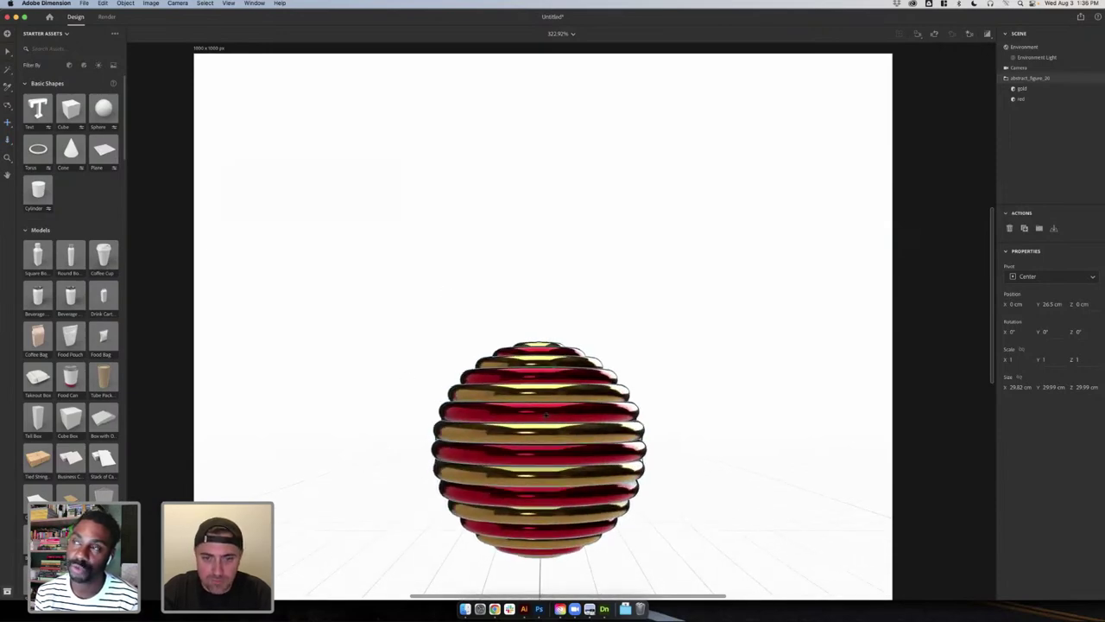
pyautogui.scroll(-5, 546, 415)
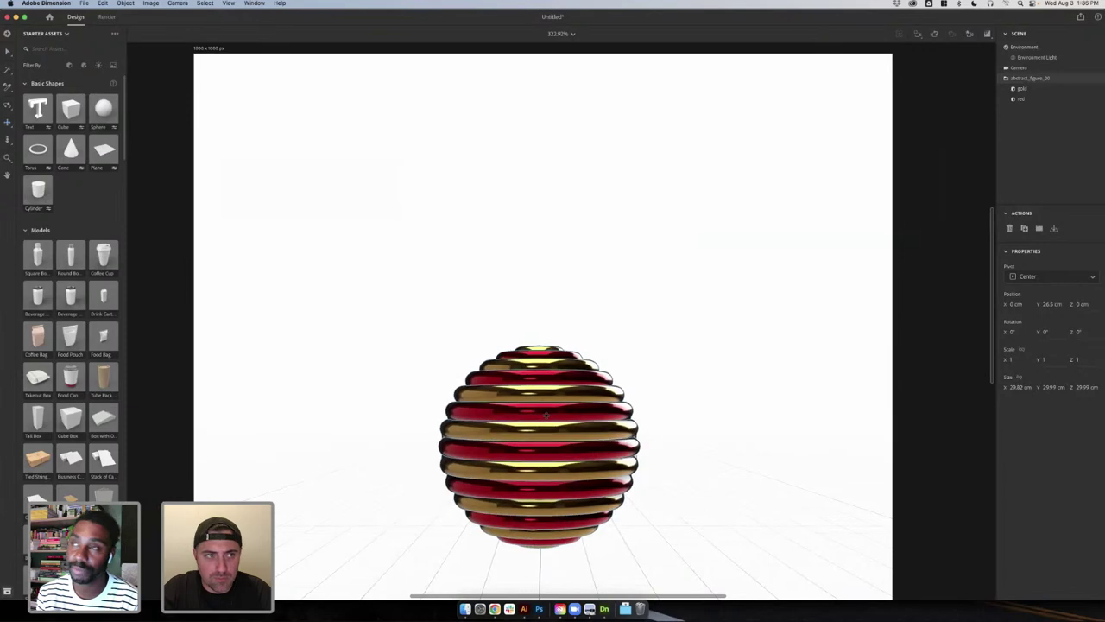
# - Rotate the sphere to about X 41°, Y -140° and Z -7°, and orbit the camera to reveal the curved stripe ends
pyautogui.click(8, 51)
pyautogui.moveTo(568, 431); pyautogui.dragTo(566, 456)
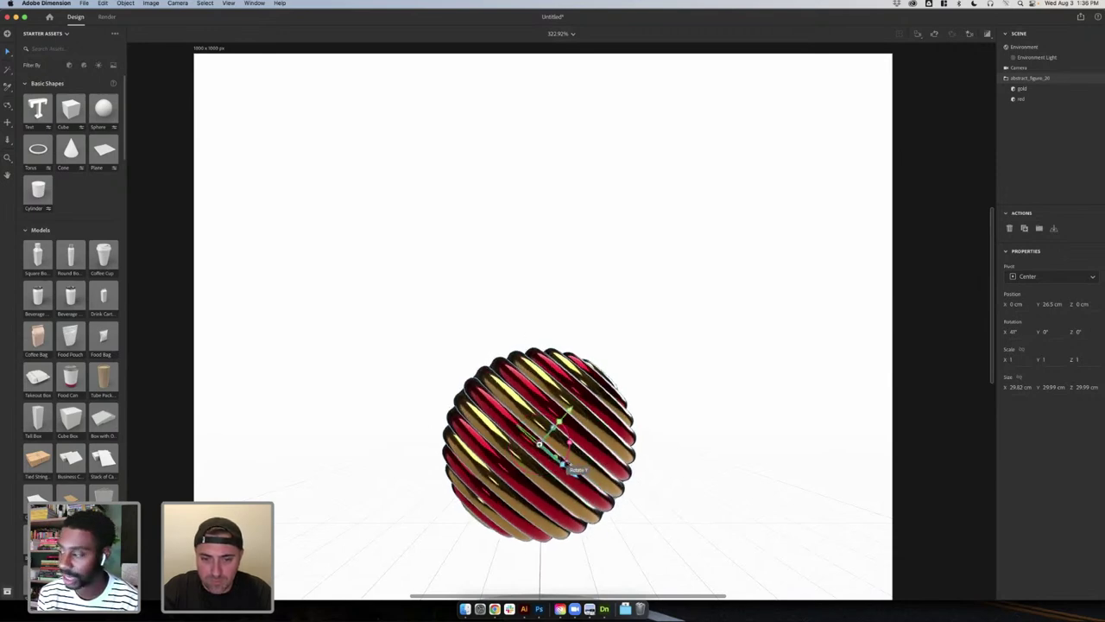
pyautogui.moveTo(569, 466); pyautogui.dragTo(615, 467)
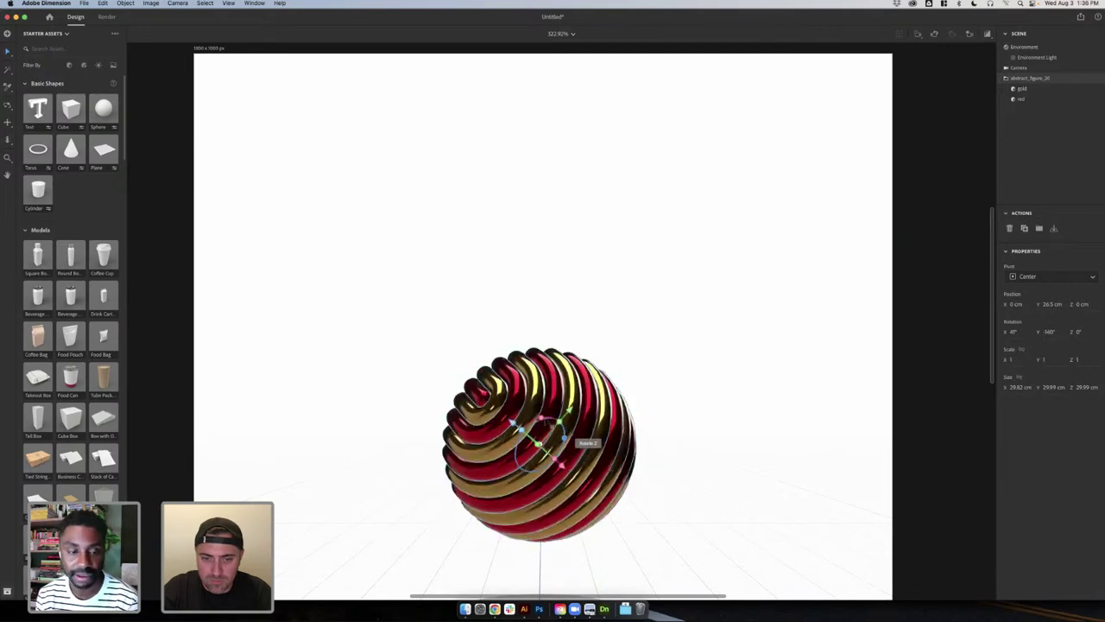
pyautogui.moveTo(570, 446)
pyautogui.mouseDown()
pyautogui.moveTo(576, 460)
pyautogui.moveTo(570, 448)
pyautogui.mouseUp()
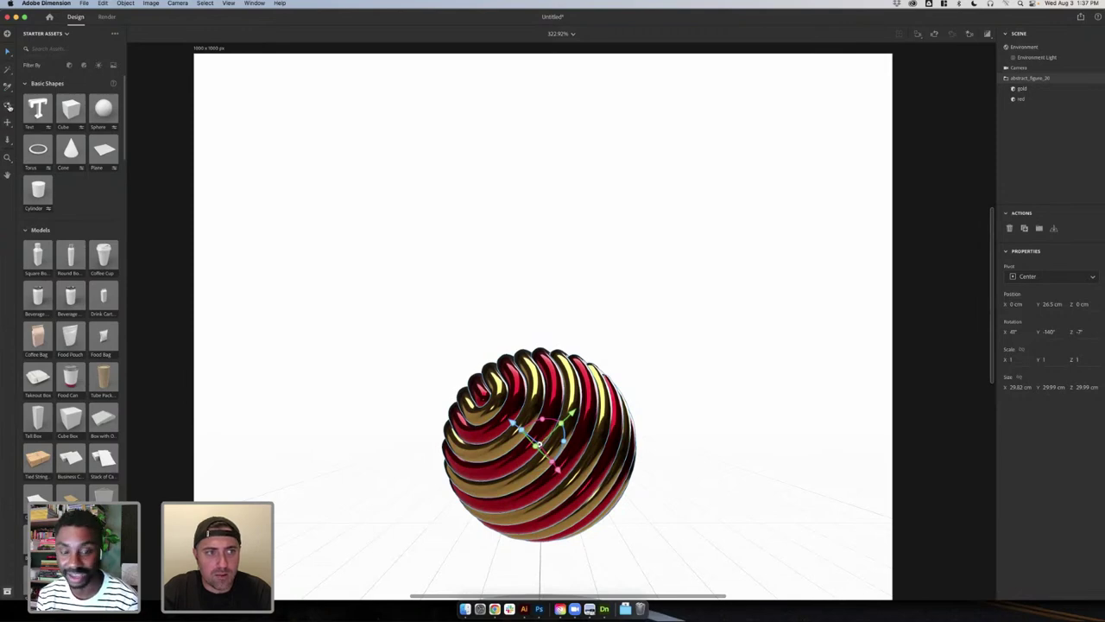
pyautogui.click(8, 105)
pyautogui.moveTo(587, 330); pyautogui.dragTo(665, 346)
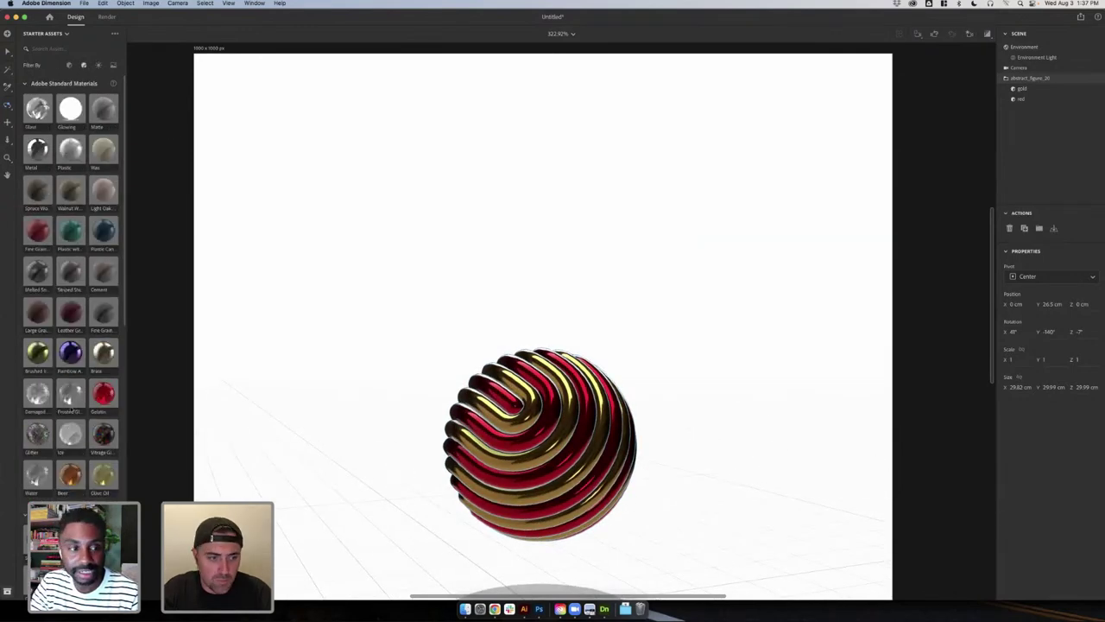
# - Apply the Weave Fabric material from the starter materials to the whole sphere
pyautogui.scroll(-5, 71, 272)
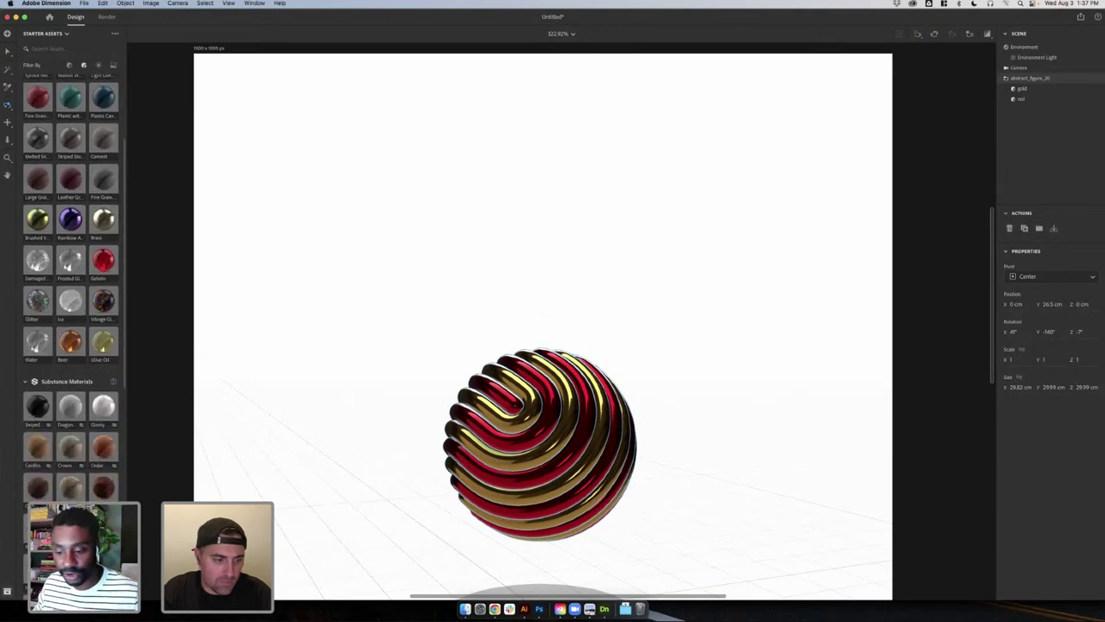
pyautogui.scroll(-7, 103, 479)
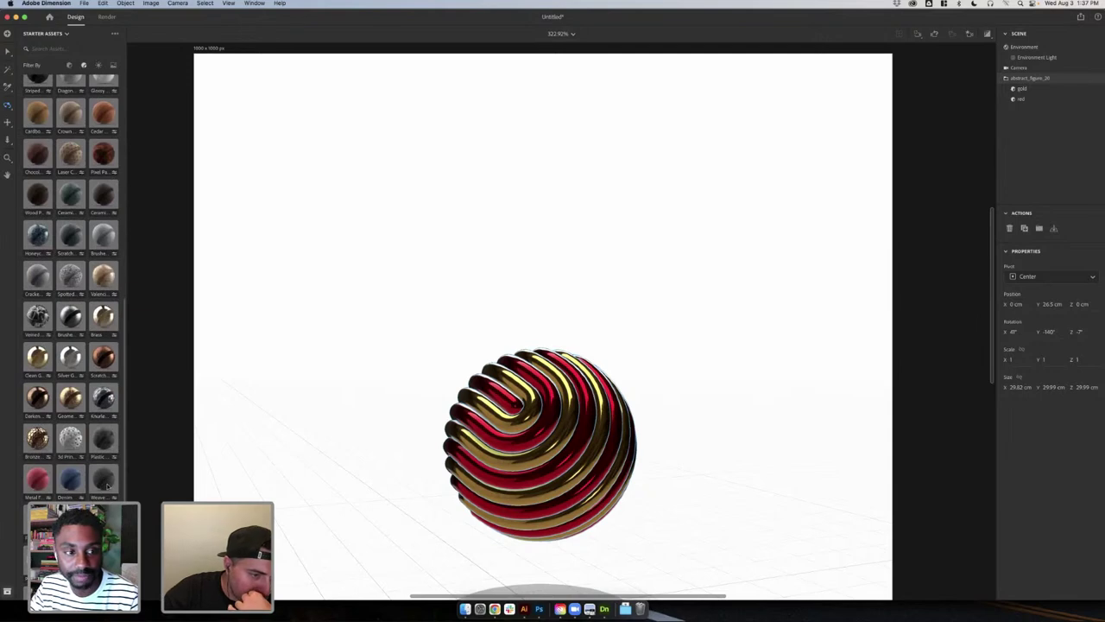
pyautogui.moveTo(101, 483); pyautogui.dragTo(550, 417)
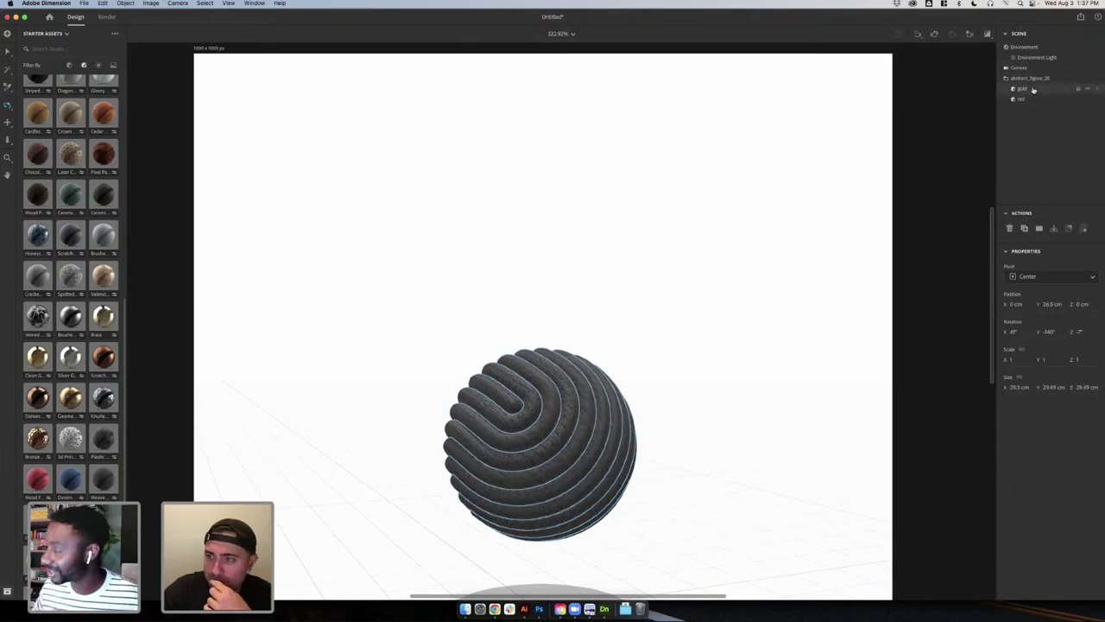
# - Assign the Plastic Hexagonal Cube material to the gold stripes and return to the scene's object list
pyautogui.click(1097, 90)
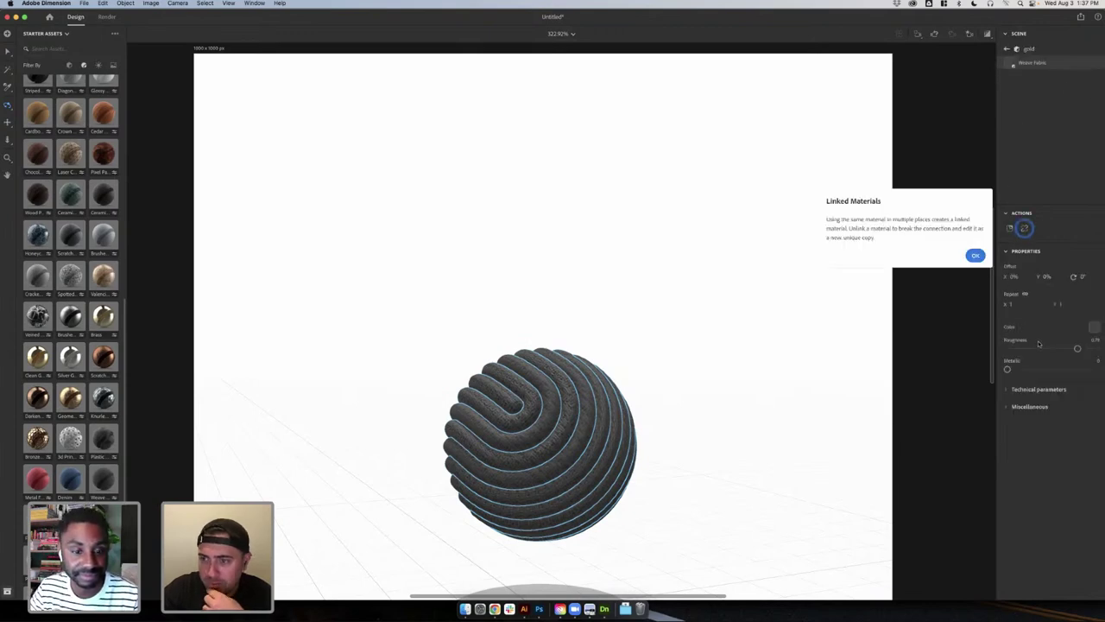
pyautogui.moveTo(1076, 347)
pyautogui.mouseDown()
pyautogui.moveTo(1006, 348)
pyautogui.moveTo(1086, 349)
pyautogui.mouseUp()
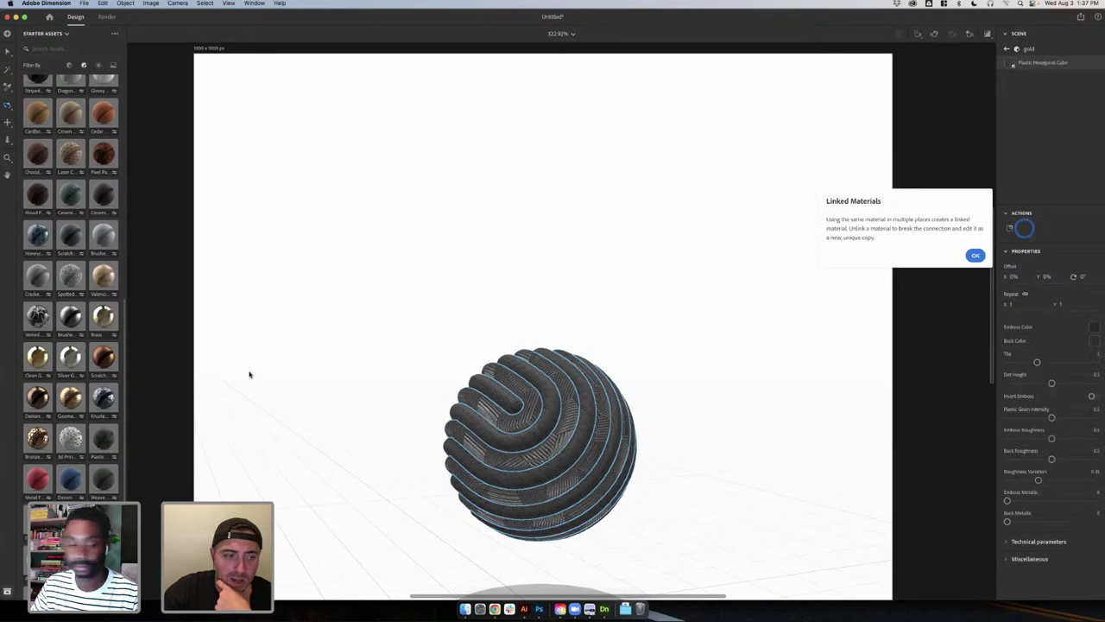
pyautogui.click(1007, 48)
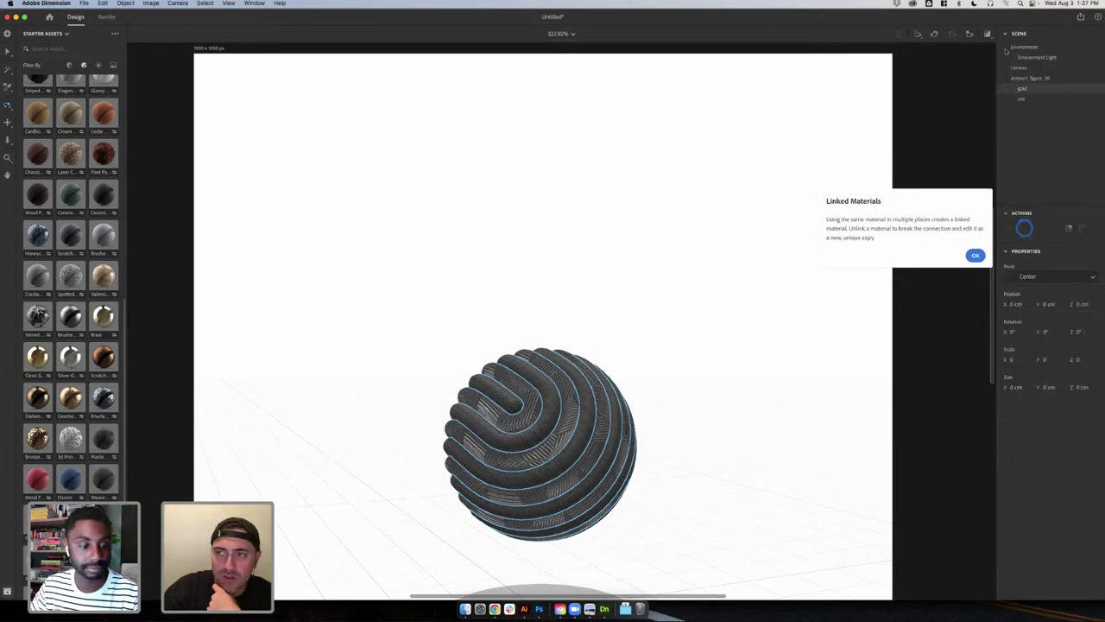
# - Assign the Bronze Hexagon Tiles material to the red stripes of the sphere
pyautogui.click(1022, 98)
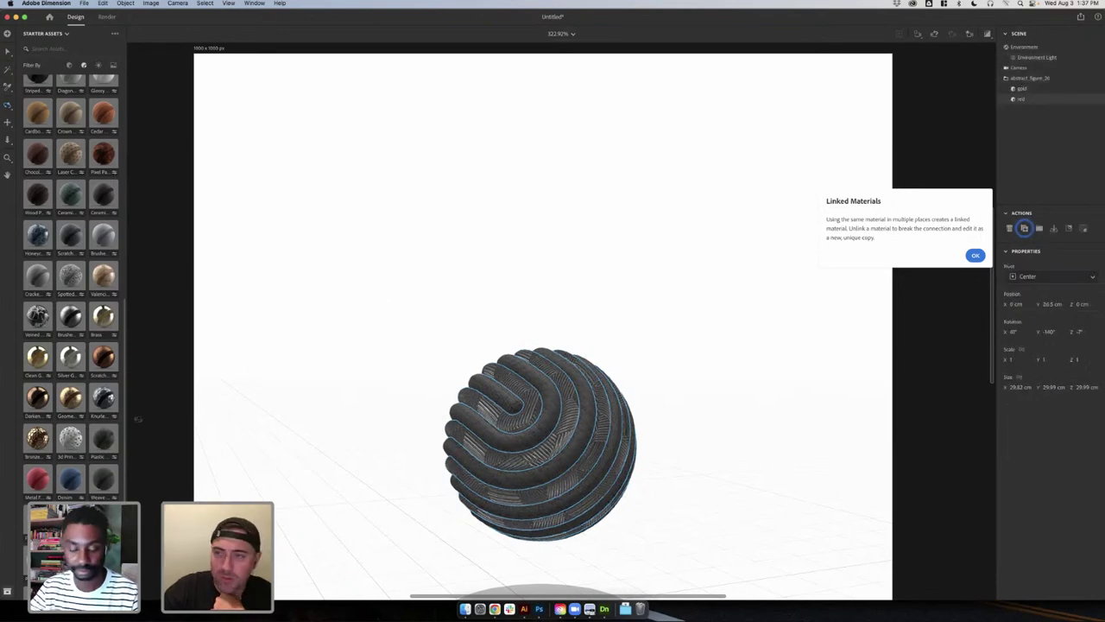
pyautogui.moveTo(516, 420); pyautogui.dragTo(558, 421)
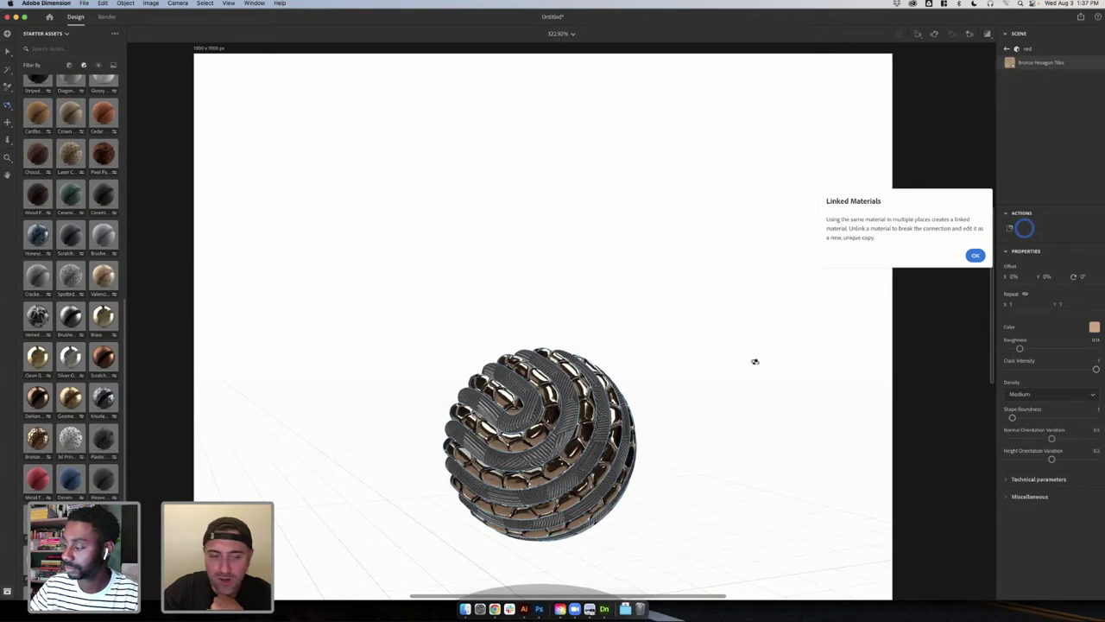
pyautogui.scroll(-3, 58, 389)
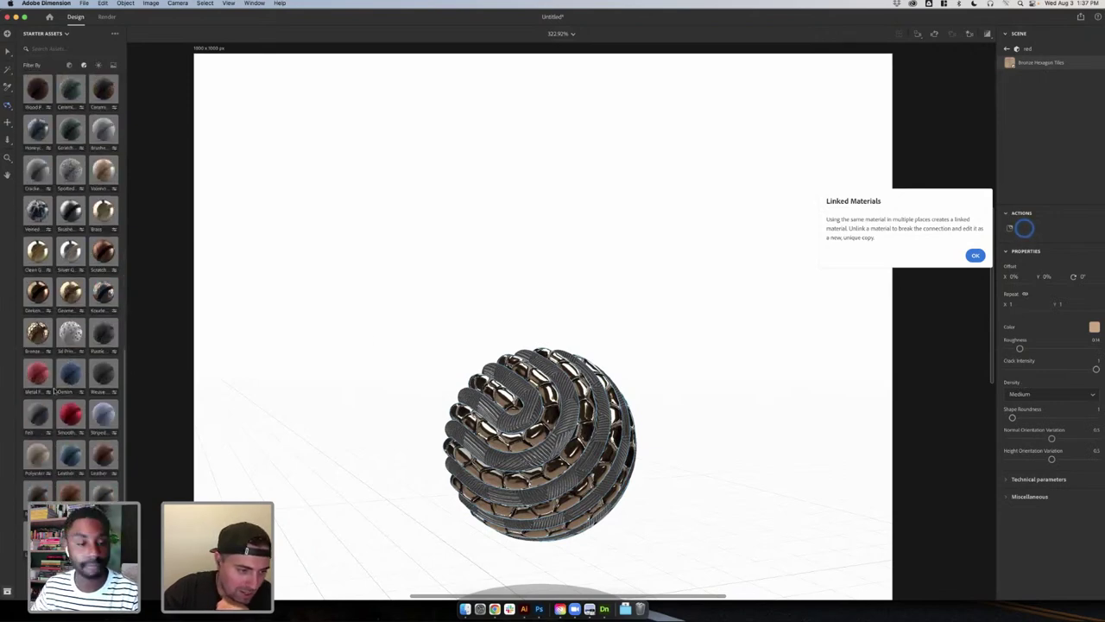
# - Try the Lotus Quilt Suede and Weave Fabric materials on the sphere's red stripes
pyautogui.moveTo(37, 533); pyautogui.dragTo(557, 410)
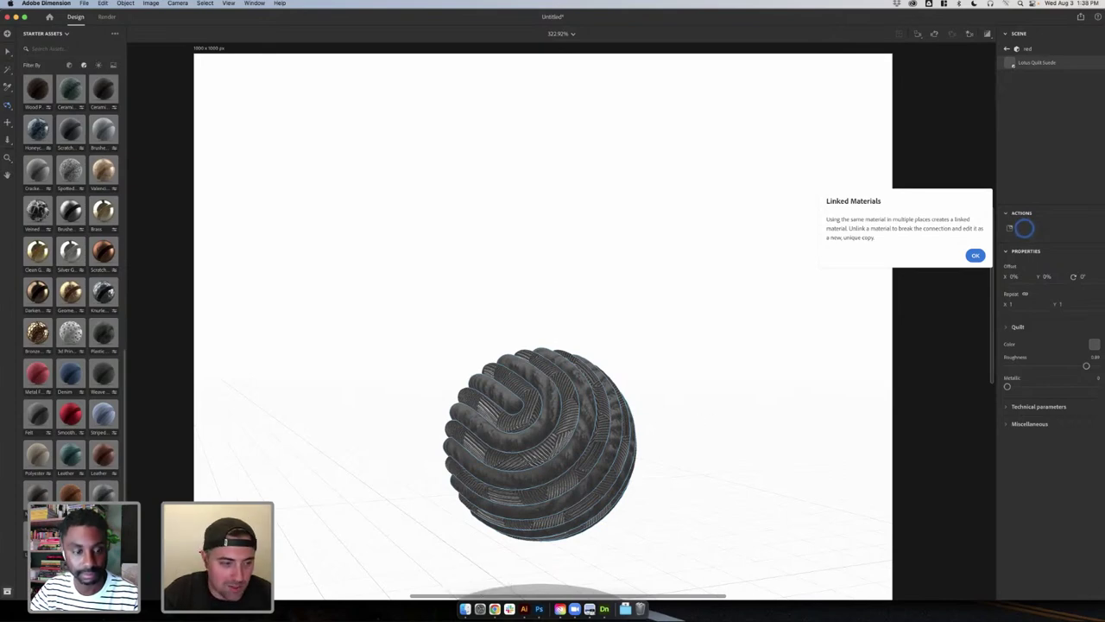
pyautogui.click(103, 374)
# - Apply the Plastic Hexagonal Cube material to the sphere's red stripes
pyautogui.scroll(-10, 101, 375)
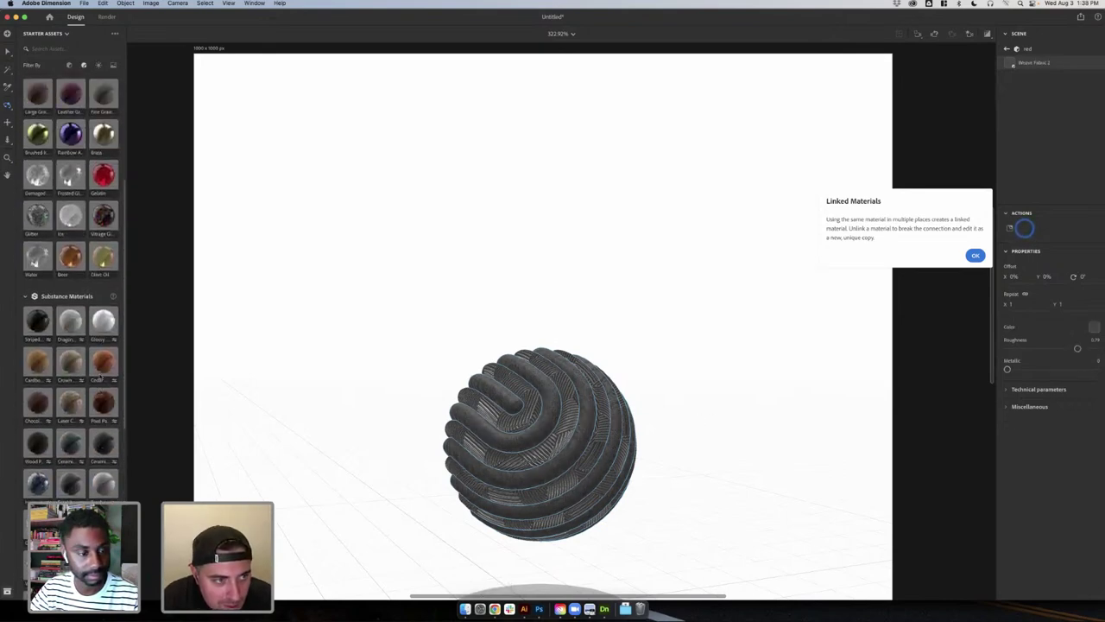
pyautogui.scroll(10, 101, 376)
pyautogui.scroll(-6, 101, 375)
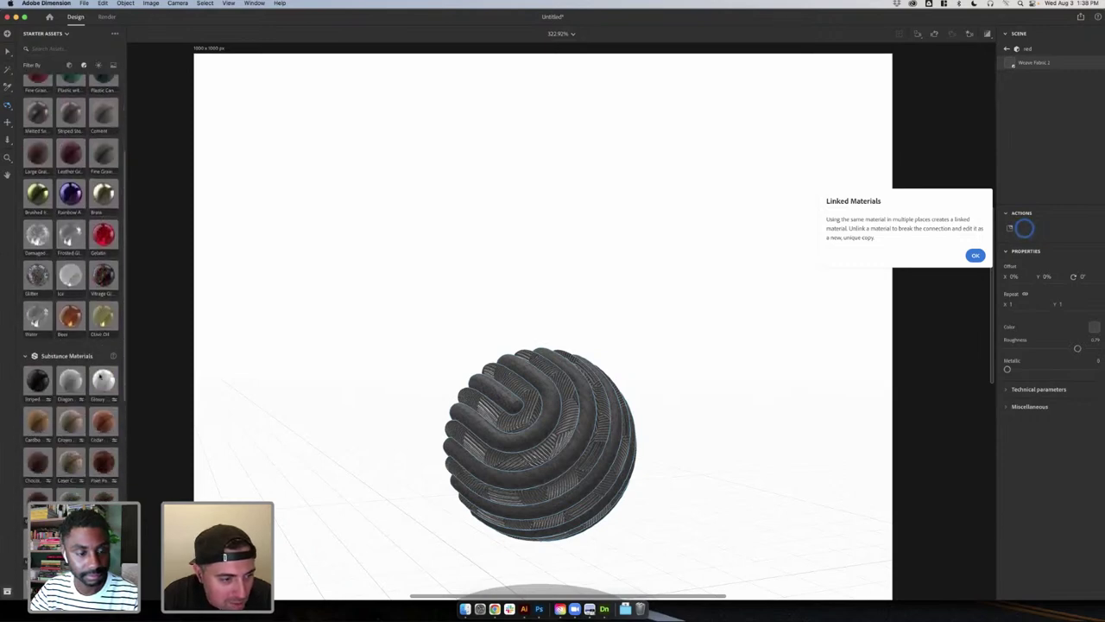
pyautogui.scroll(-10, 101, 375)
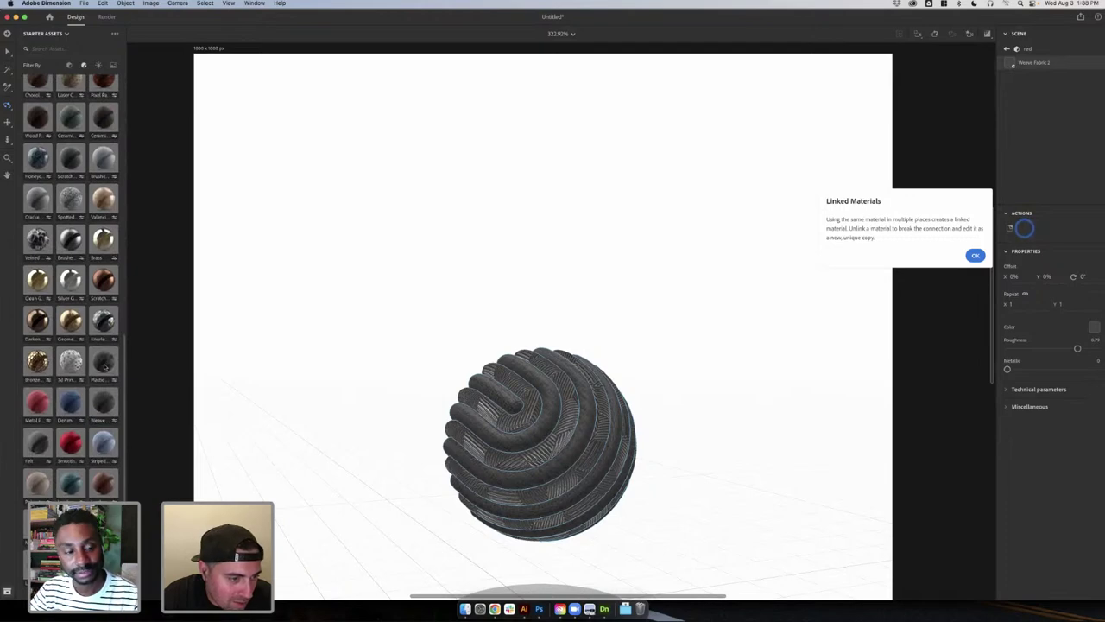
pyautogui.moveTo(103, 362)
pyautogui.mouseDown()
pyautogui.moveTo(457, 402)
pyautogui.moveTo(493, 426)
pyautogui.moveTo(523, 420)
pyautogui.moveTo(520, 408)
pyautogui.mouseUp()
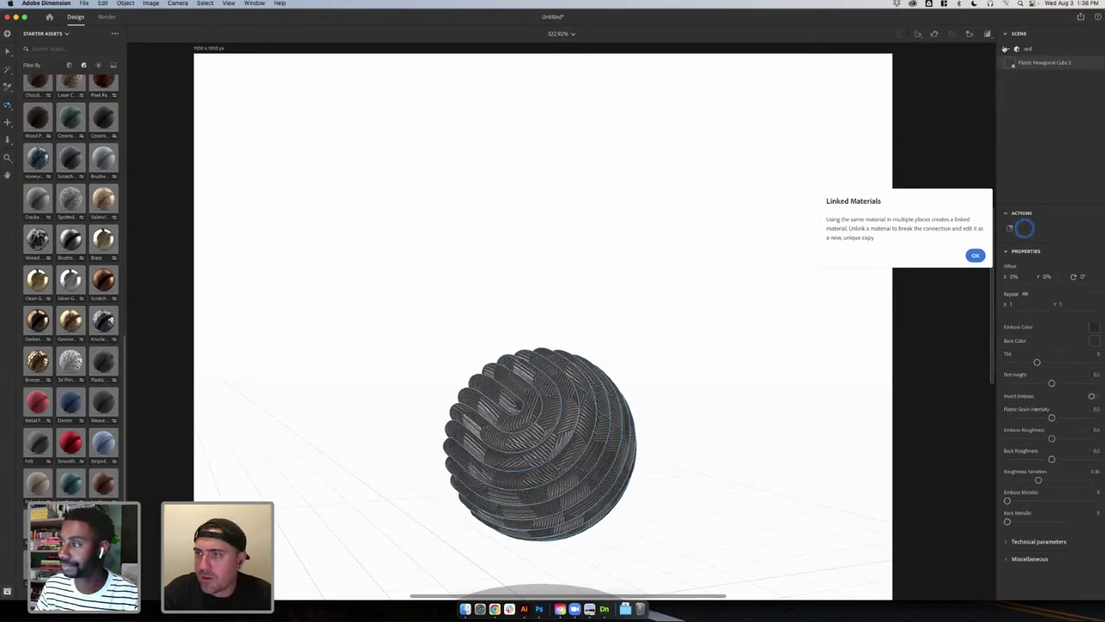
# - Set the red stripes' material to tile 2, dot height 0.43, plastic grain intensity 0.57, and emboss and back roughness 1
pyautogui.click(1005, 49)
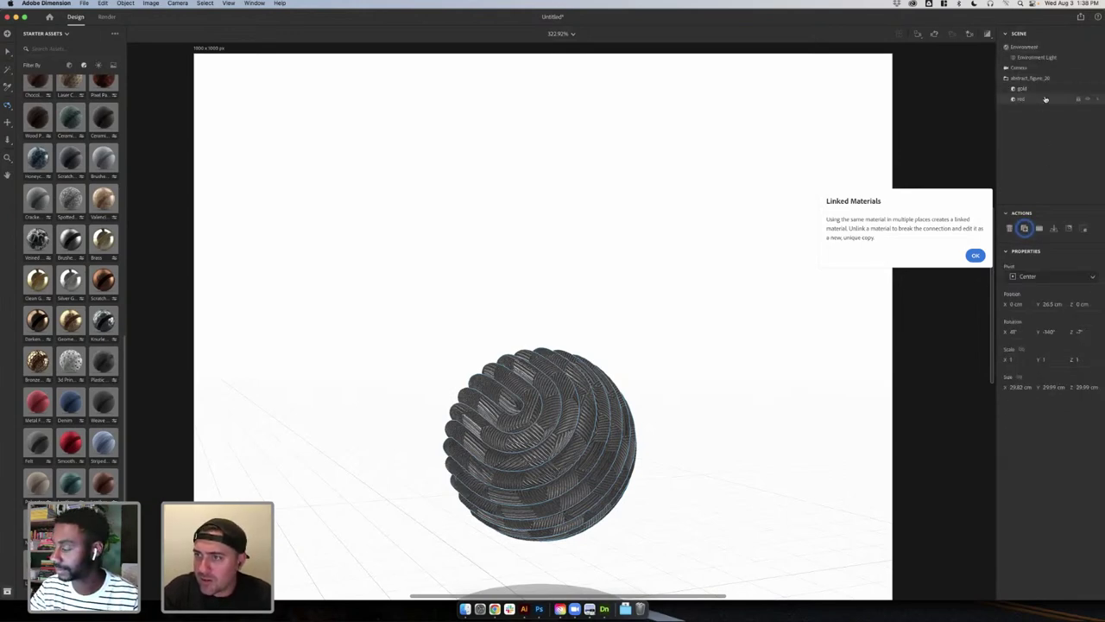
pyautogui.click(1098, 99)
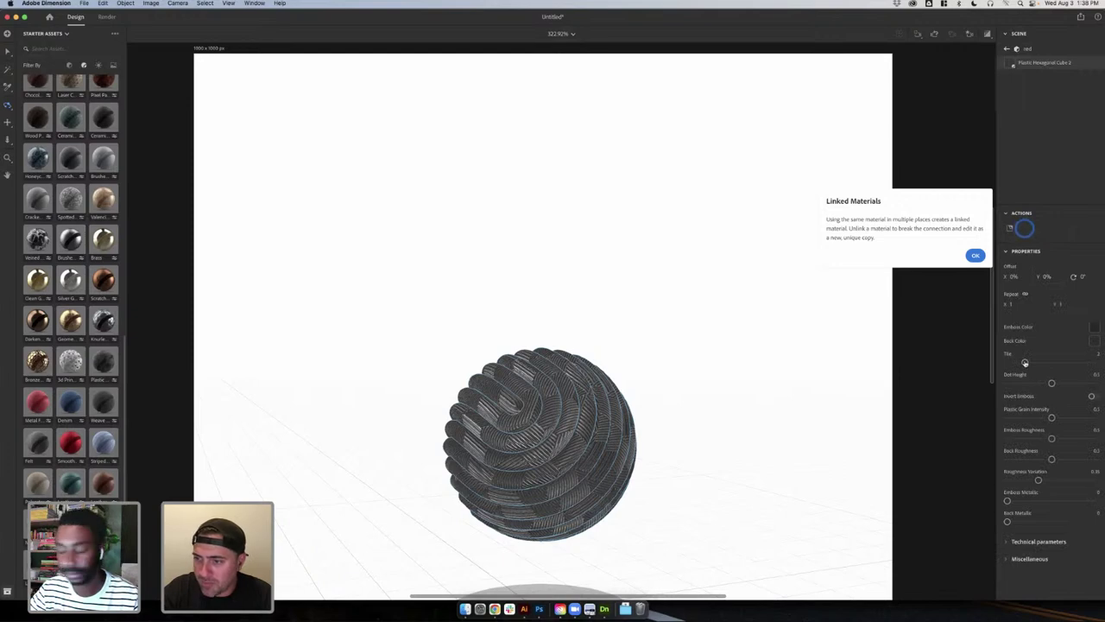
pyautogui.moveTo(1025, 362); pyautogui.dragTo(1043, 363)
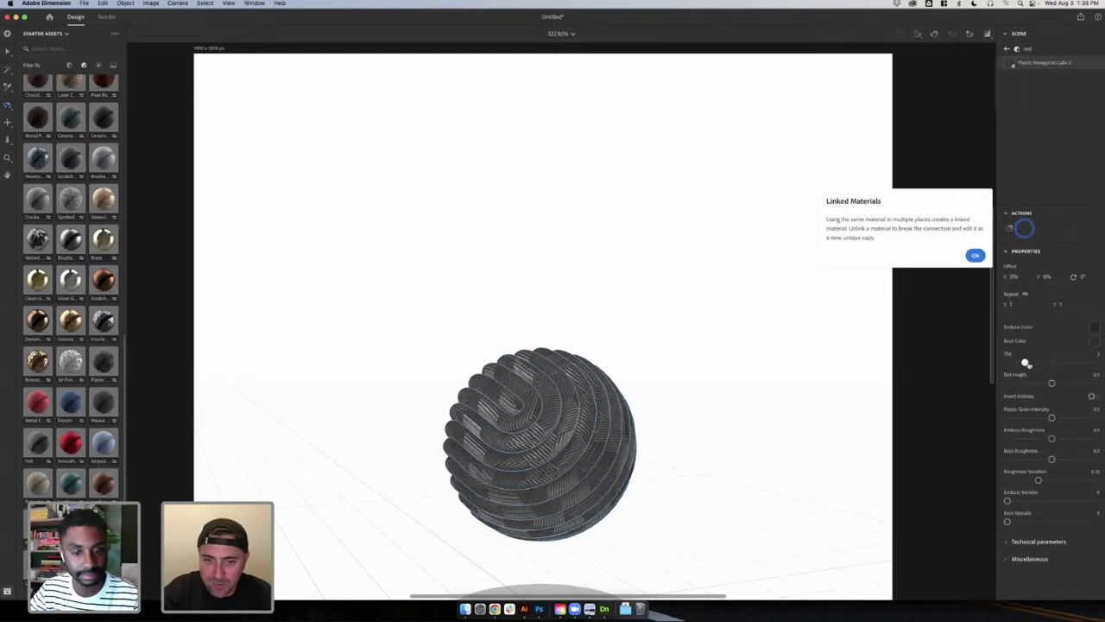
pyautogui.moveTo(1042, 363); pyautogui.dragTo(1095, 459)
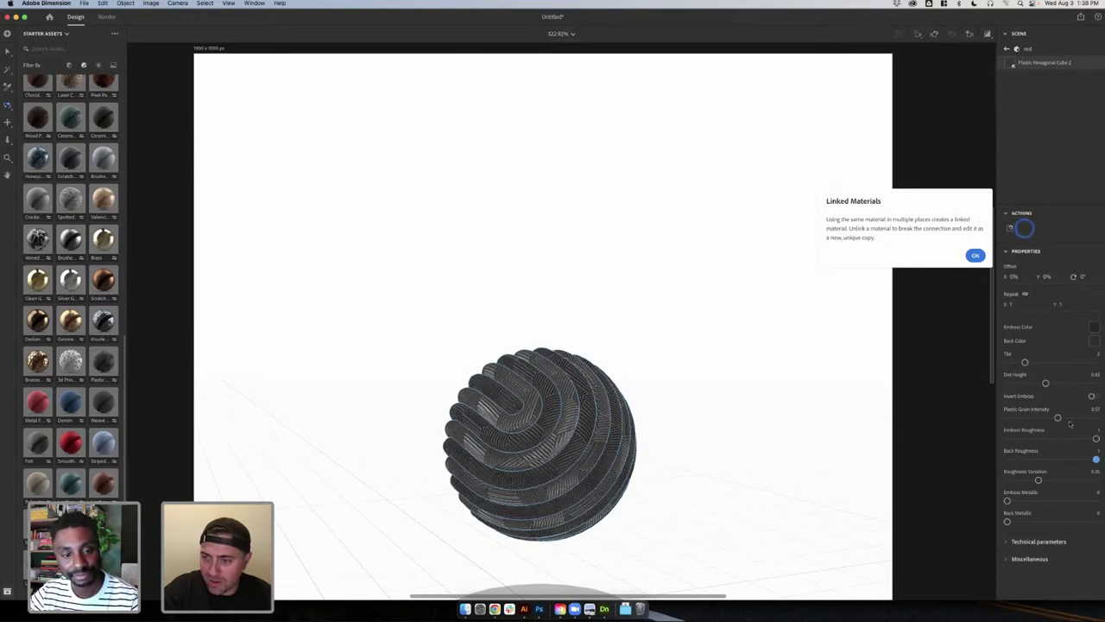
# - Set the red stripes' roughness variation to 0.14 and dismiss the Linked Materials notice
pyautogui.moveTo(1039, 480); pyautogui.dragTo(1067, 482)
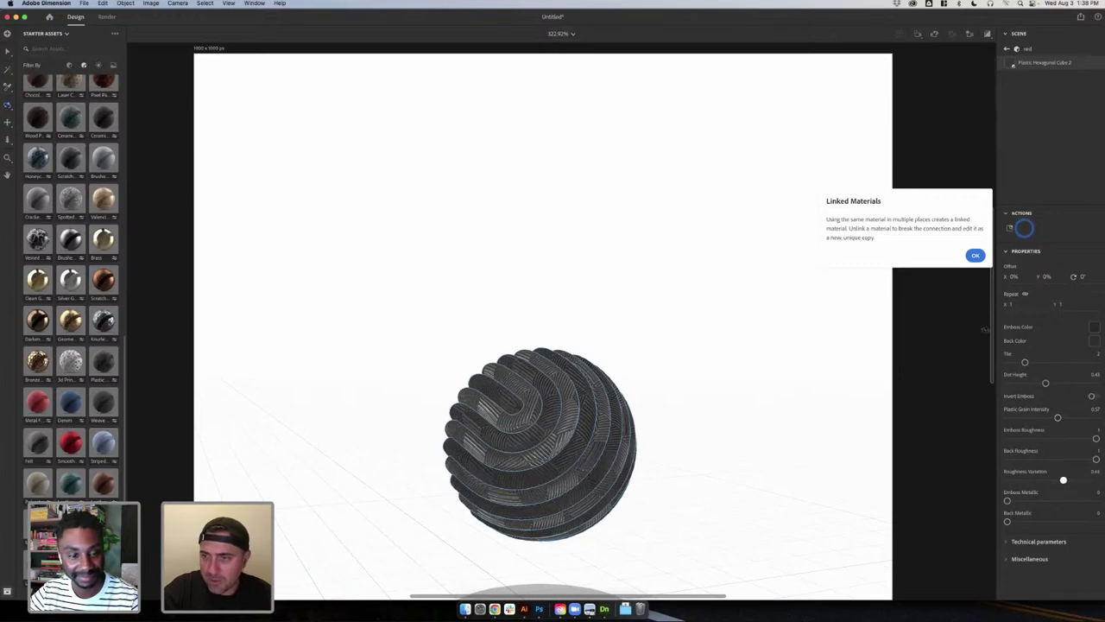
pyautogui.click(977, 255)
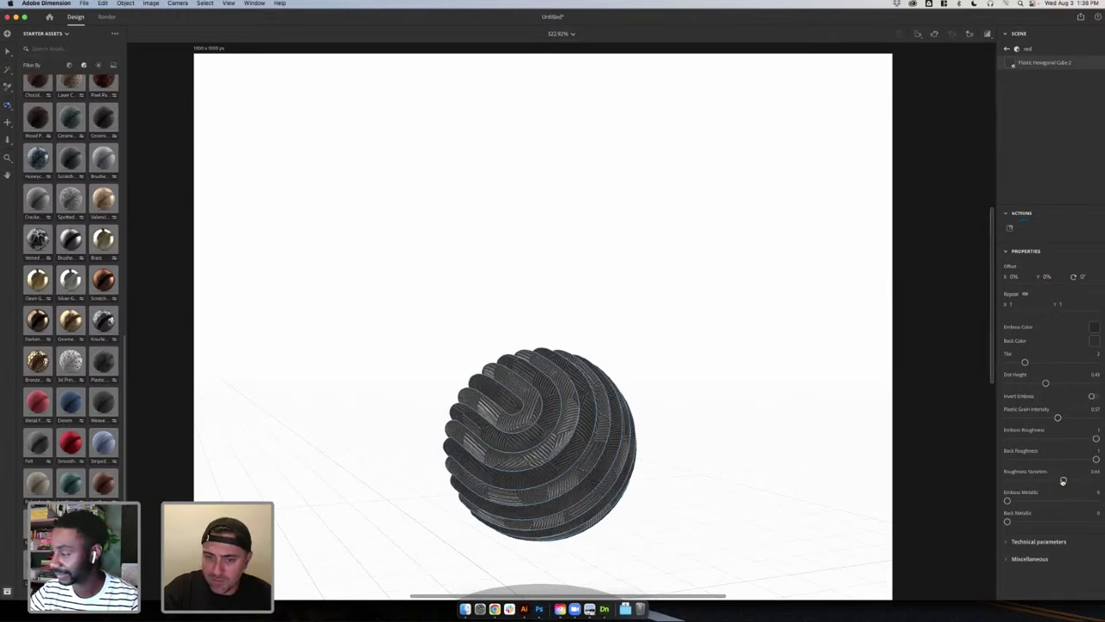
pyautogui.moveTo(1063, 481); pyautogui.dragTo(1019, 480)
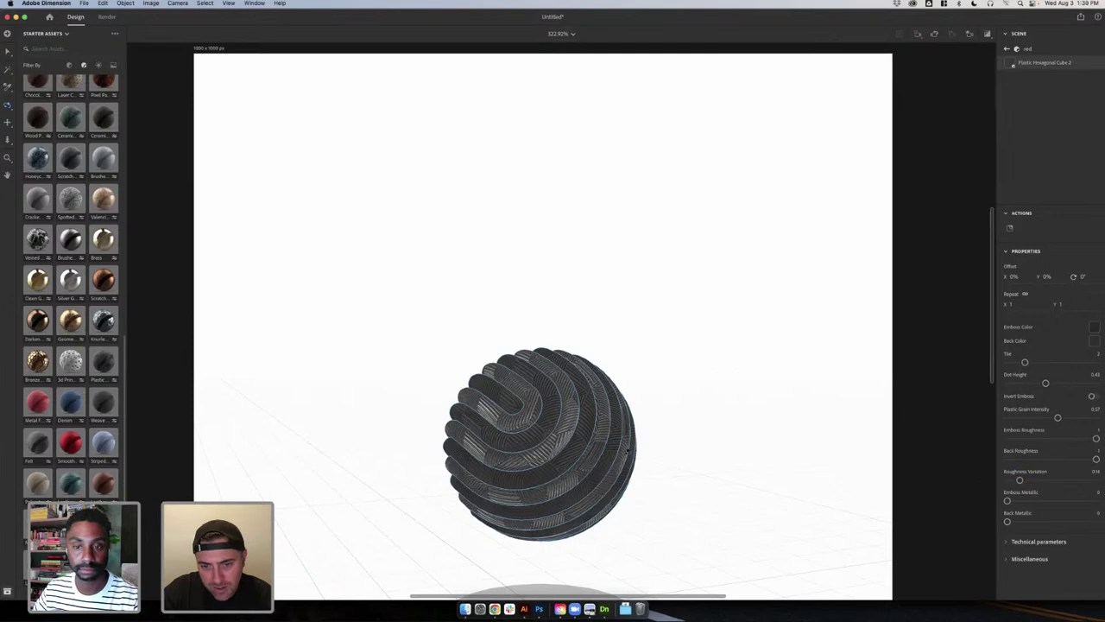
# - Change the red stripes' emboss color to black and darken their back color to near black
pyautogui.moveTo(495, 359); pyautogui.dragTo(573, 391)
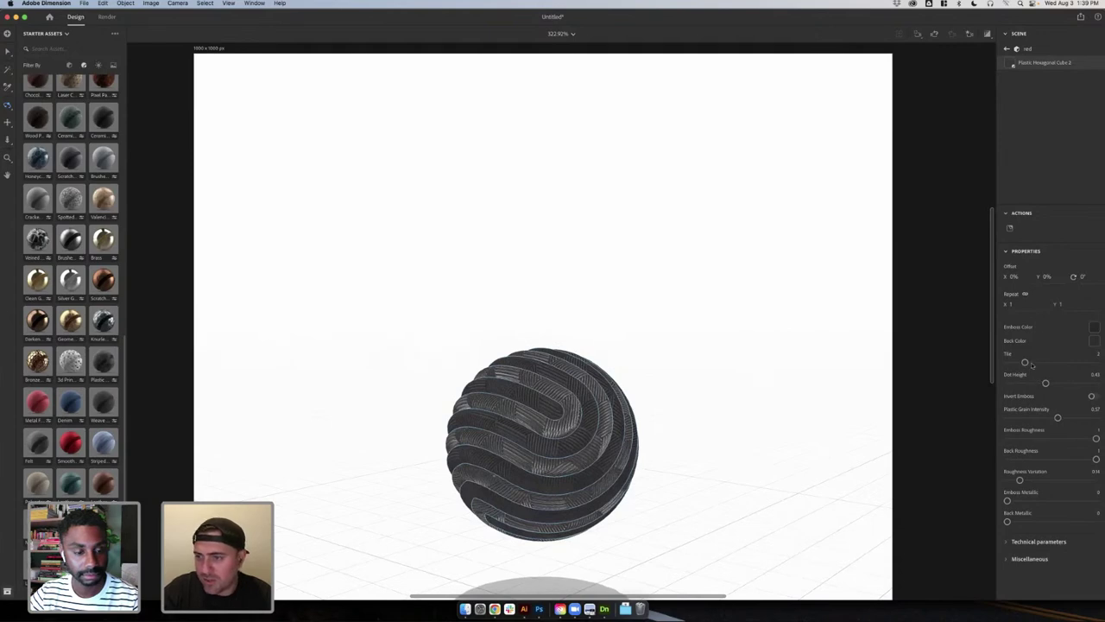
pyautogui.click(1097, 330)
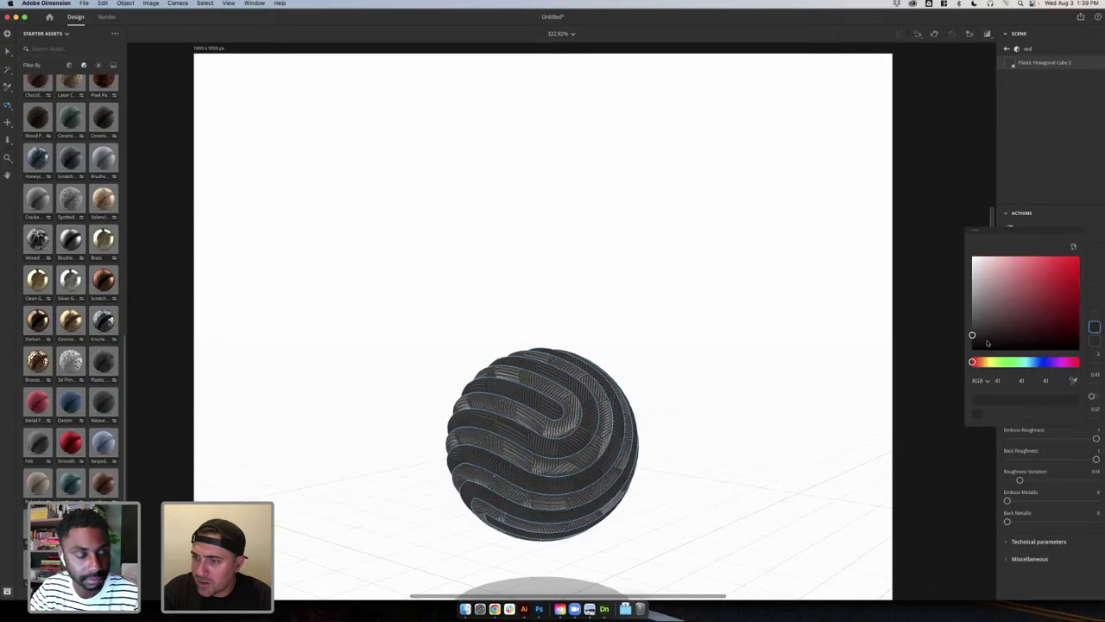
pyautogui.click(964, 353)
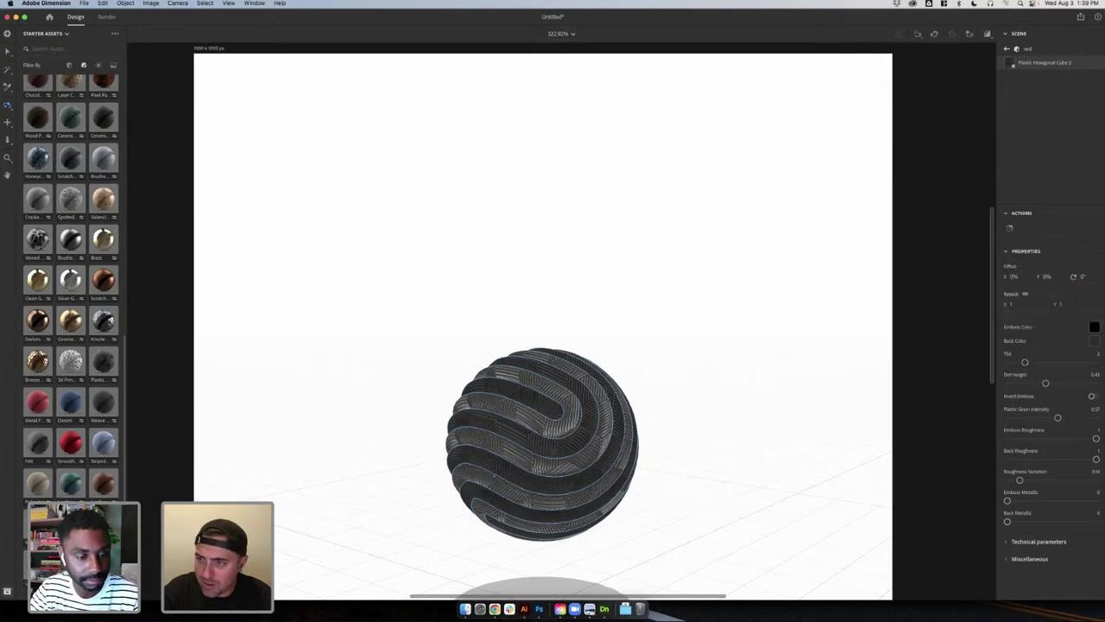
pyautogui.click(1093, 341)
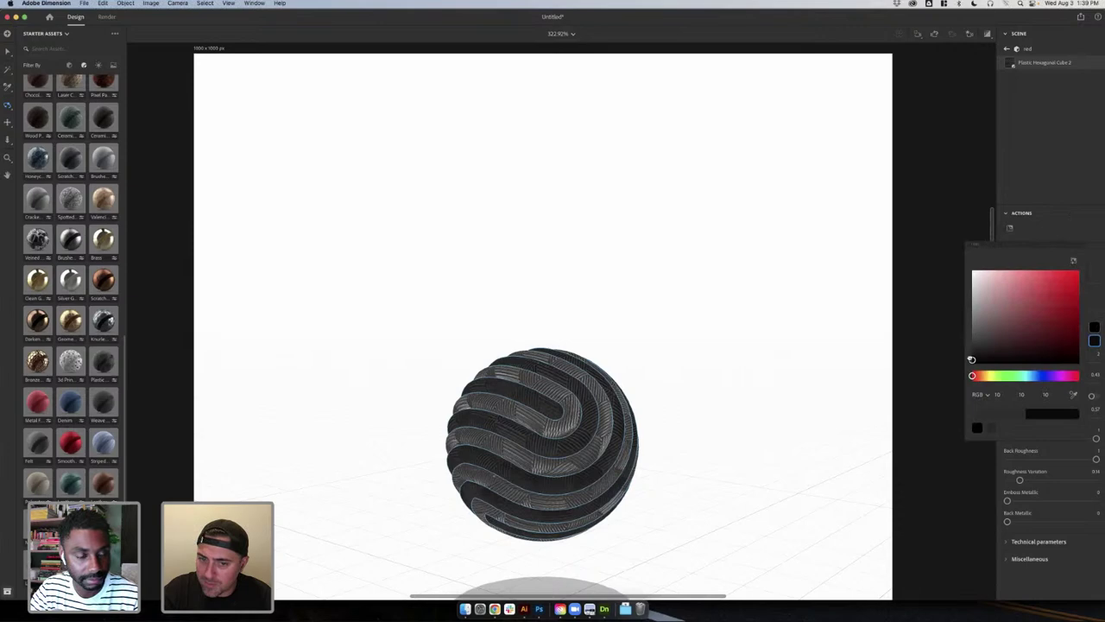
pyautogui.click(1015, 193)
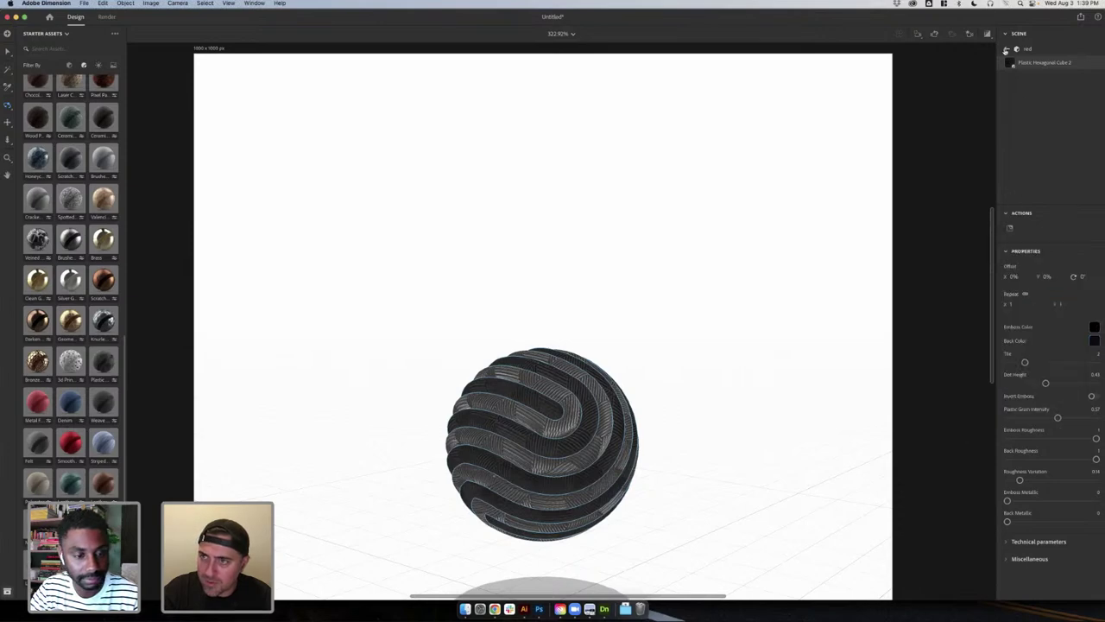
# - Open the gold stripes' material settings for review, then deselect the sphere to check the rendered look
pyautogui.click(1005, 50)
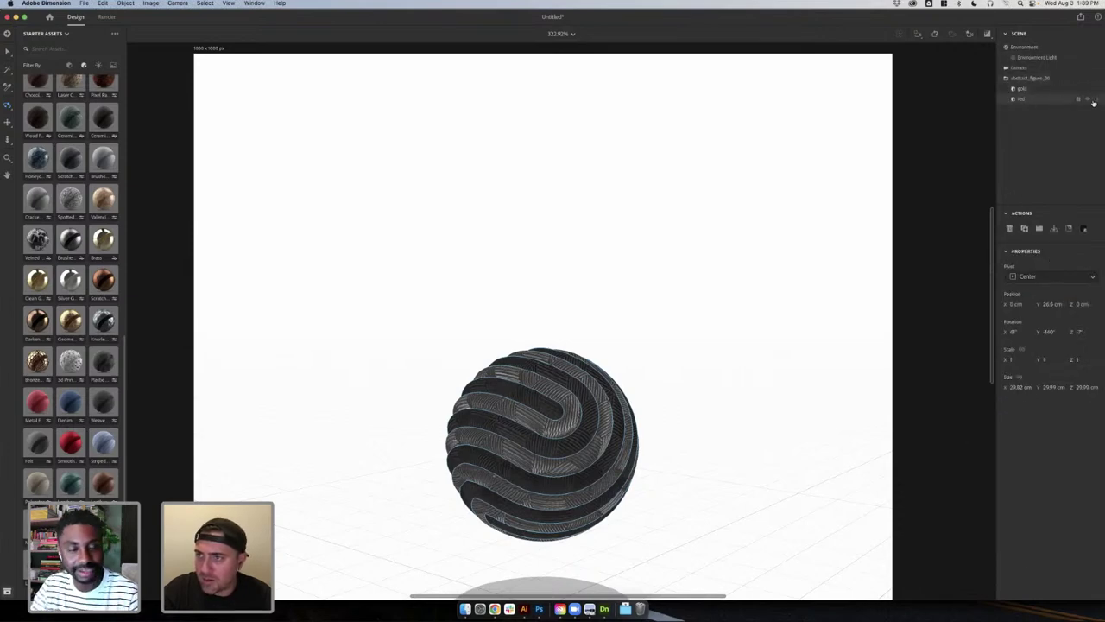
pyautogui.click(1096, 91)
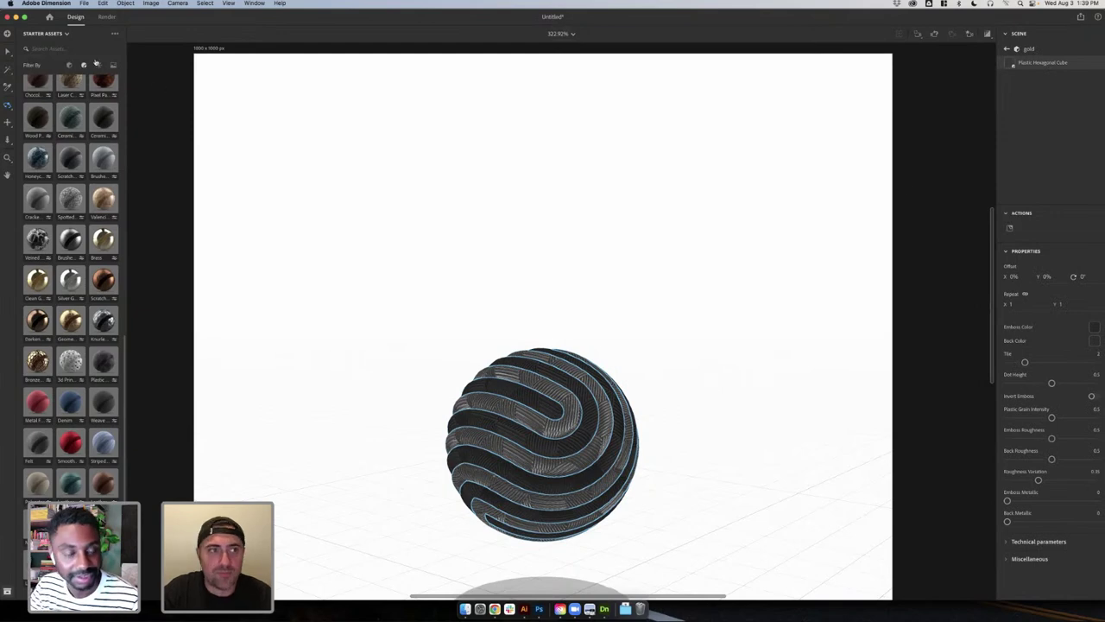
pyautogui.click(270, 230)
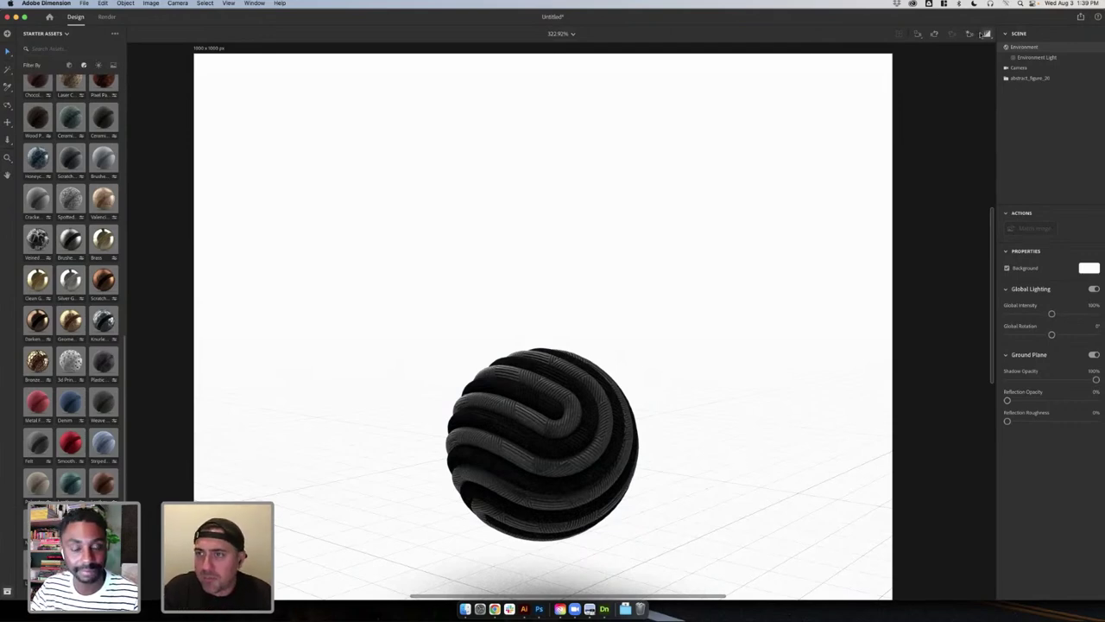
# - Replace the environment light's image with the Studio Color Stage preset and turn on the render preview
pyautogui.click(98, 65)
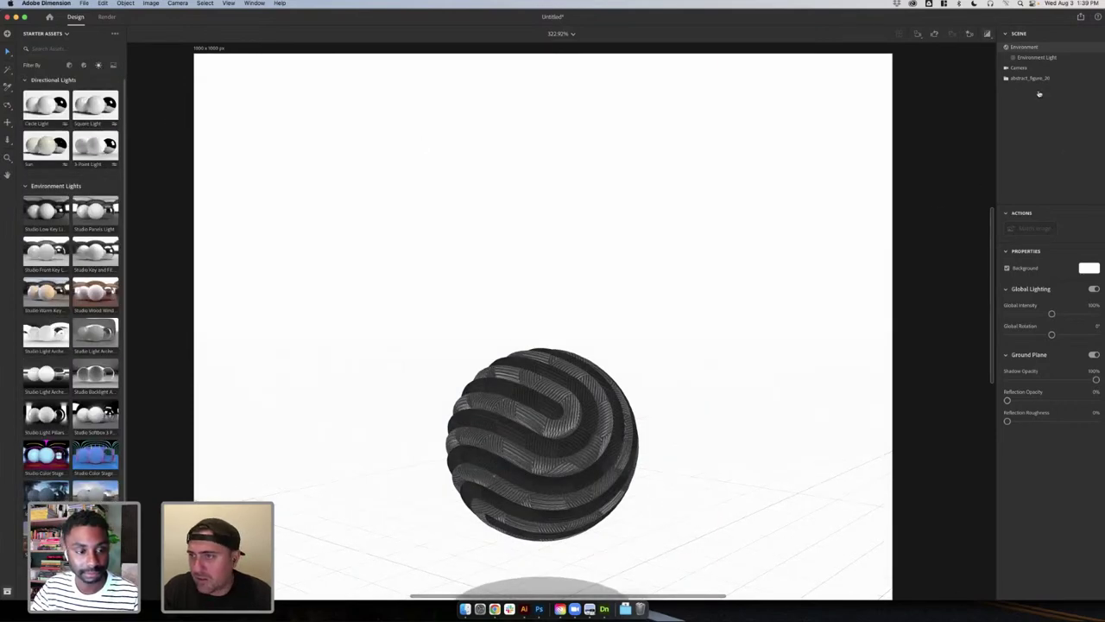
pyautogui.click(1038, 56)
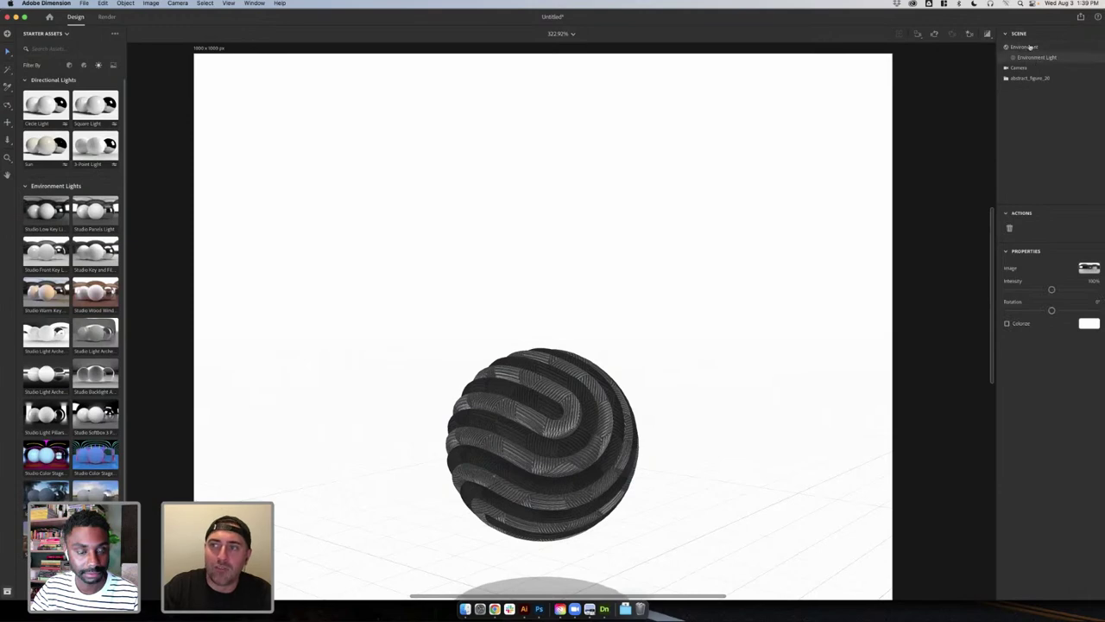
pyautogui.click(1087, 271)
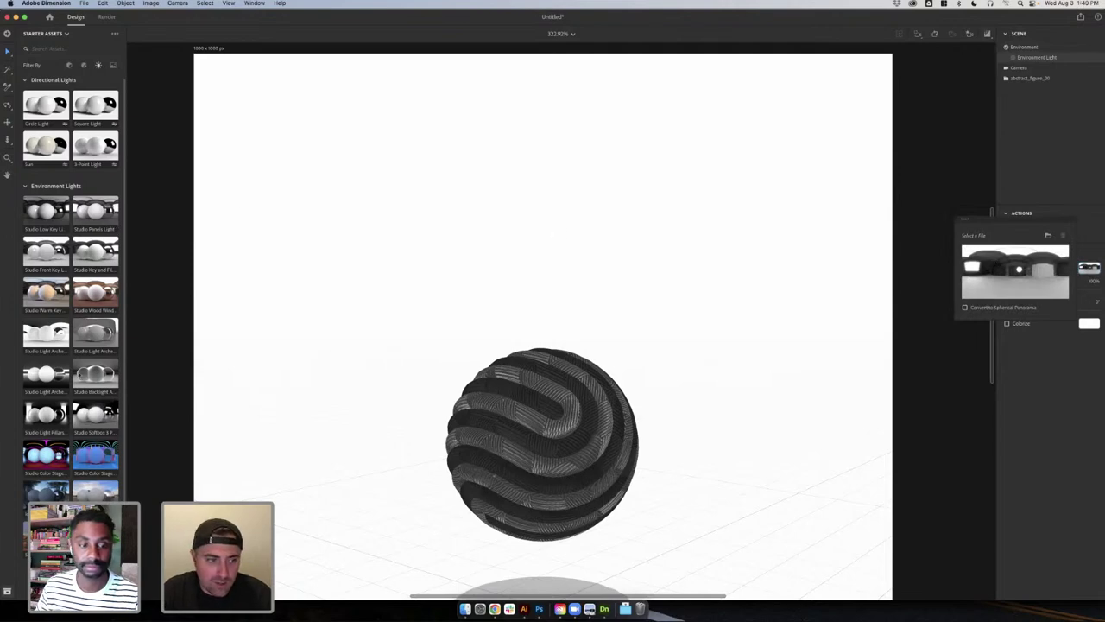
pyautogui.moveTo(47, 455); pyautogui.dragTo(1018, 264)
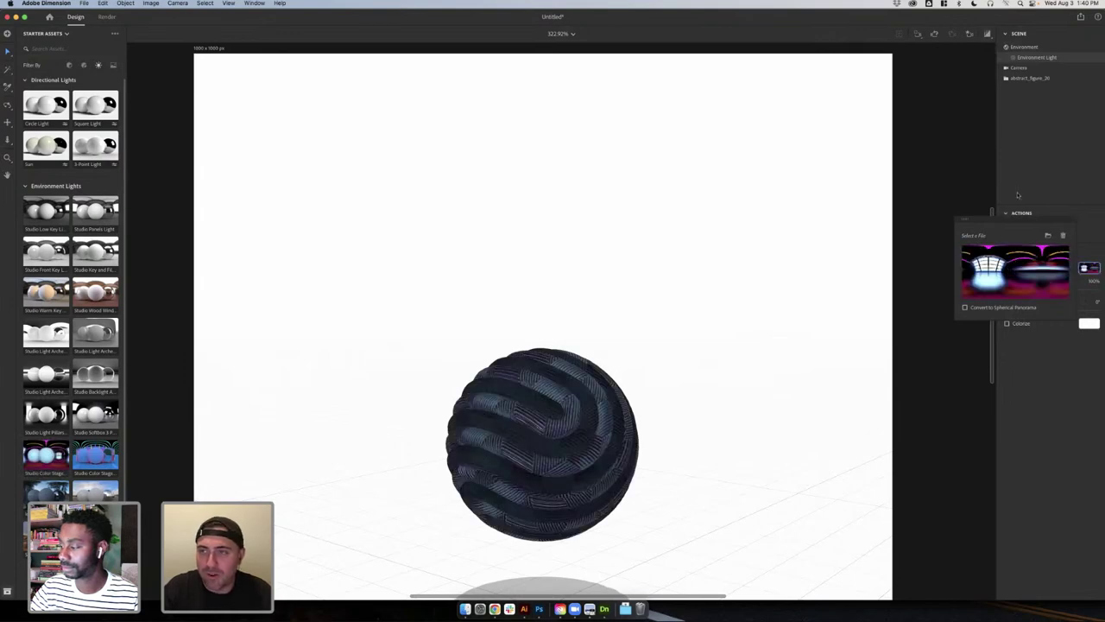
pyautogui.click(987, 35)
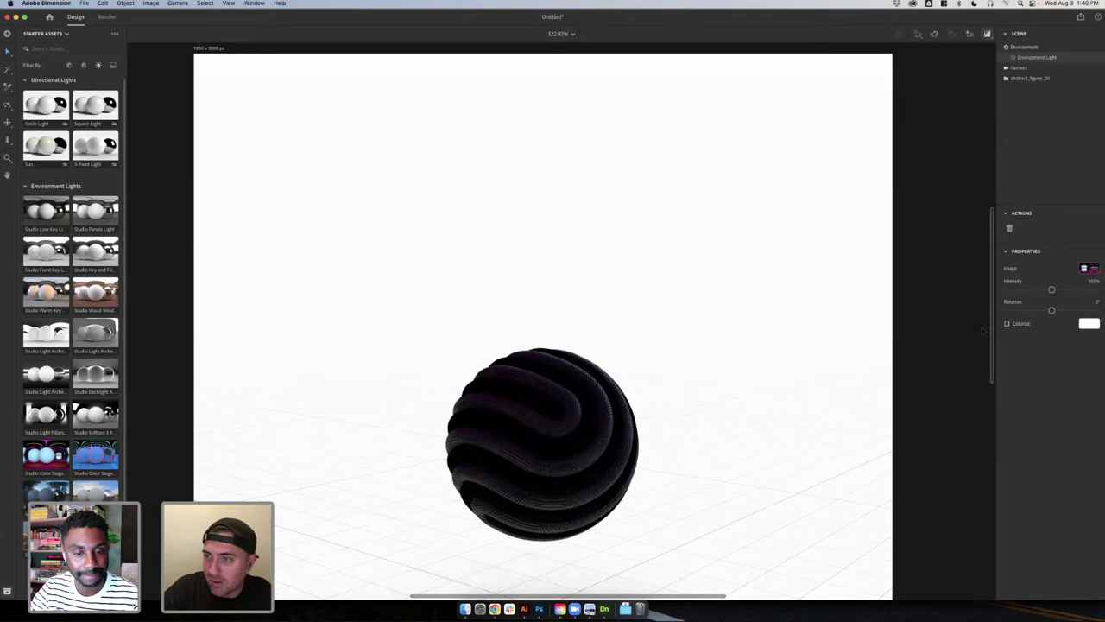
# - Save the current camera view as a bookmark named "home" and close the bookmarks
pyautogui.click(1046, 187)
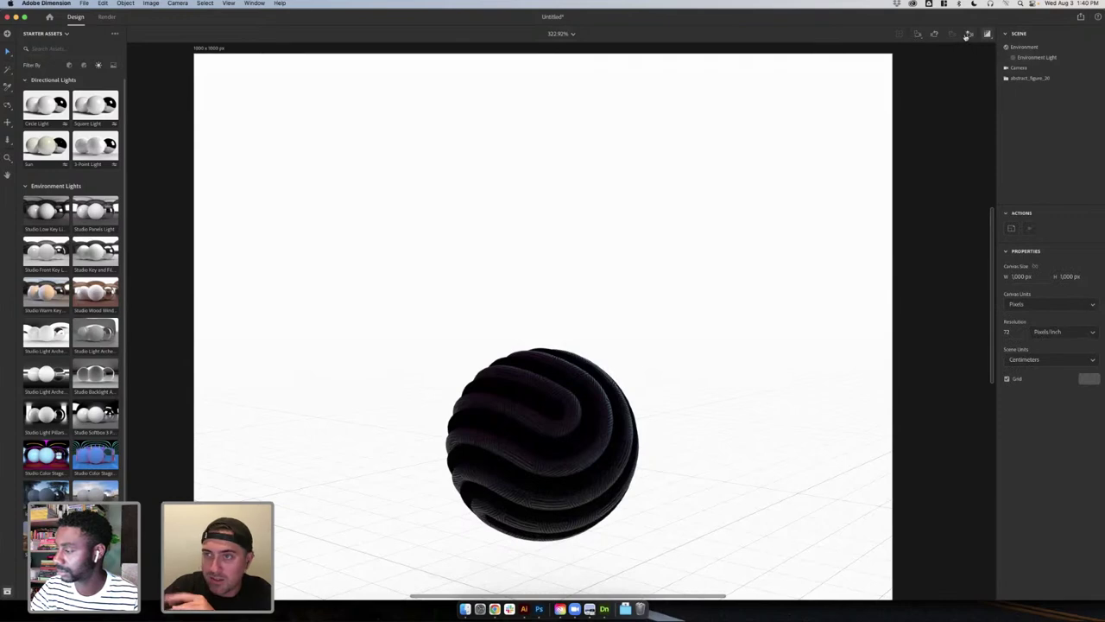
pyautogui.click(968, 35)
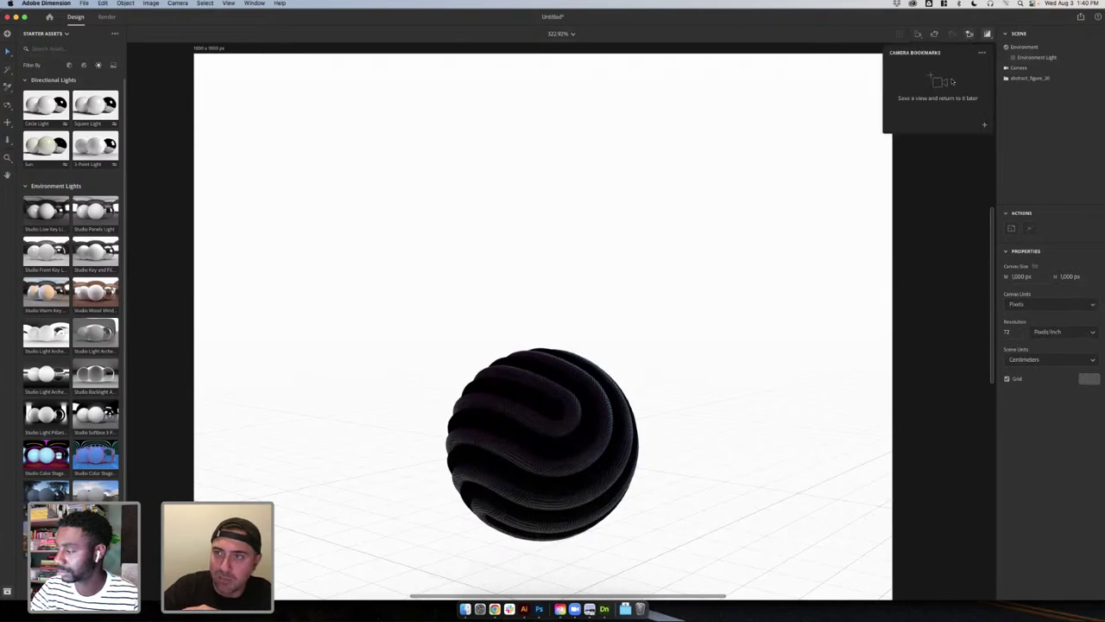
pyautogui.click(985, 126)
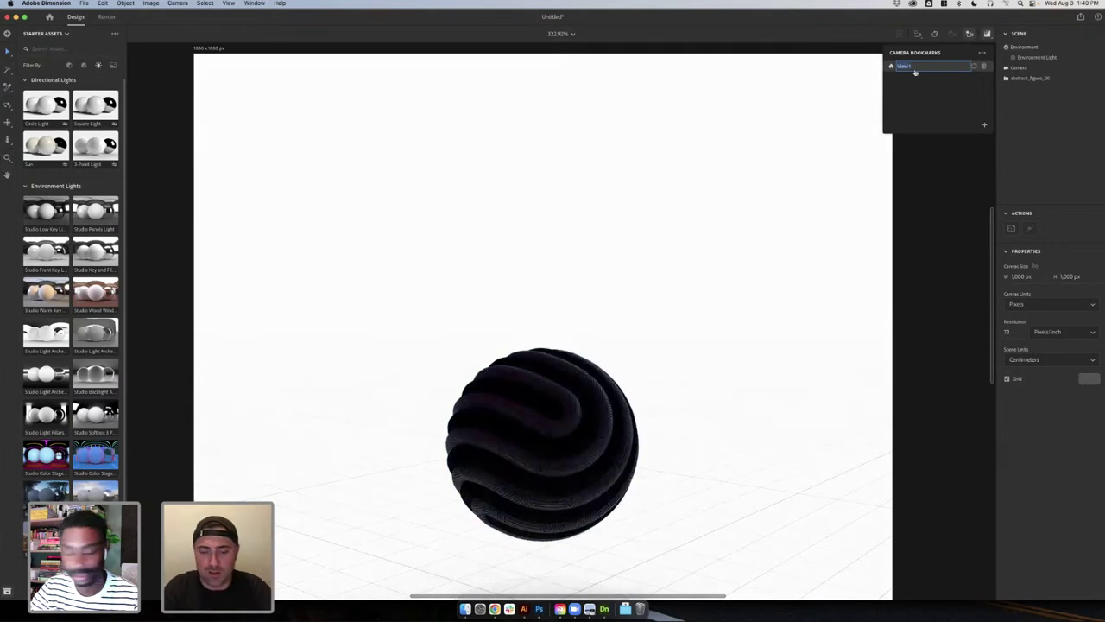
pyautogui.write('home')
pyautogui.press('Return')
pyautogui.click(969, 34)
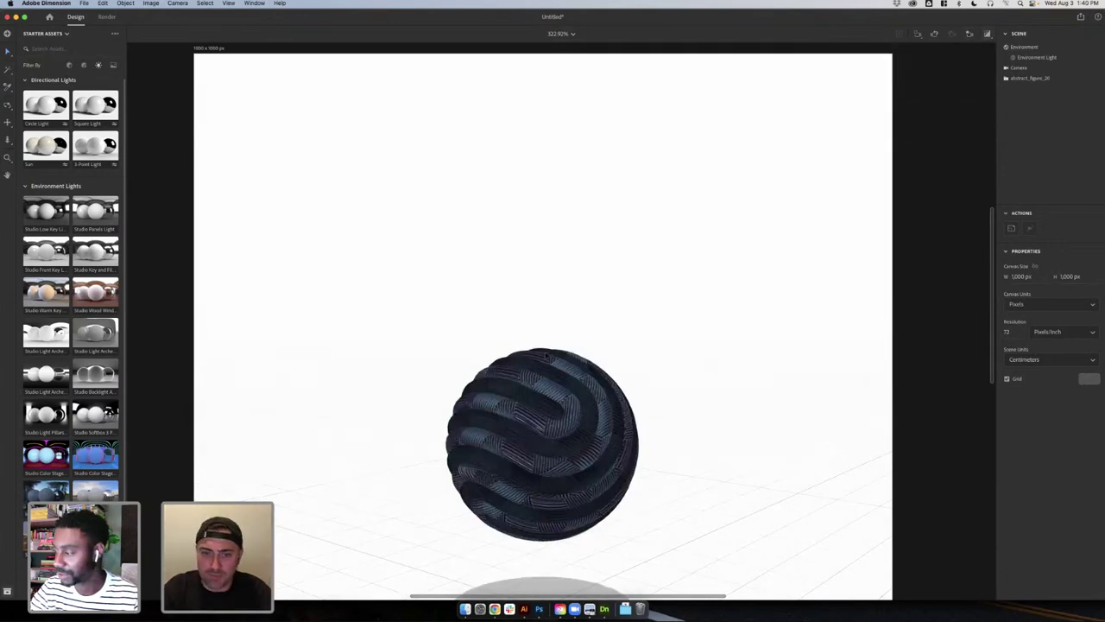
# - Hide the environment light so it no longer illuminates the sphere
pyautogui.click(809, 367)
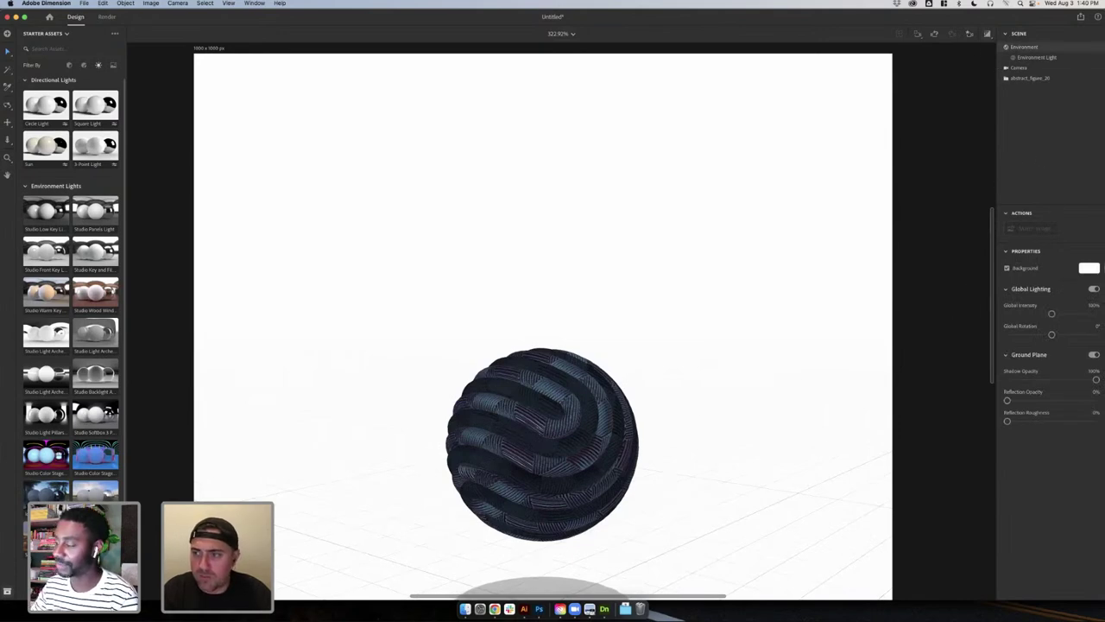
pyautogui.click(1034, 57)
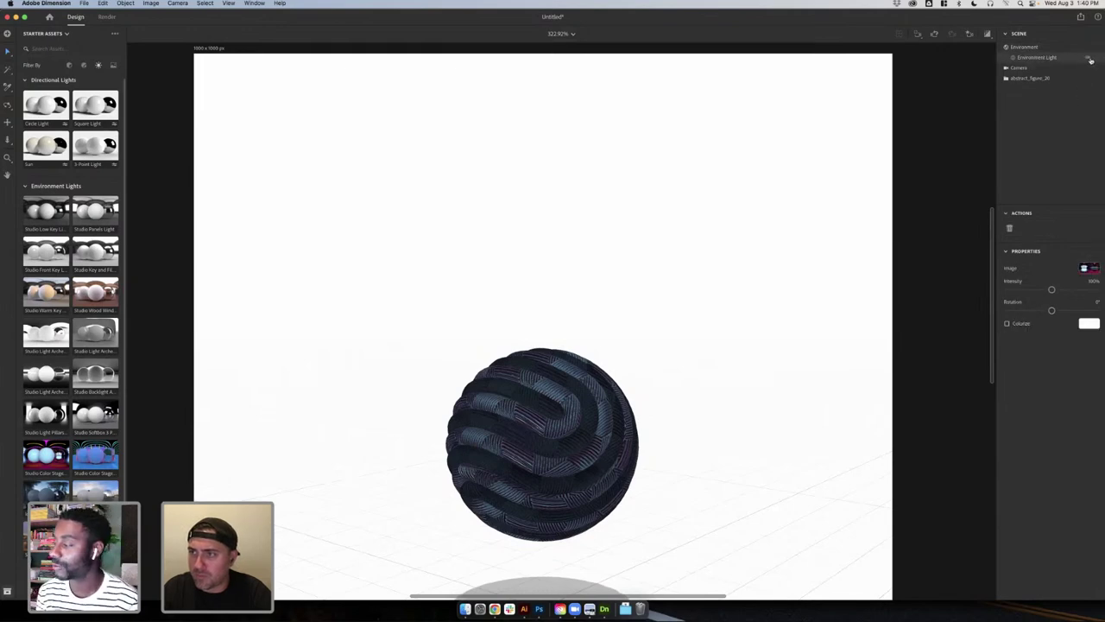
pyautogui.click(1089, 59)
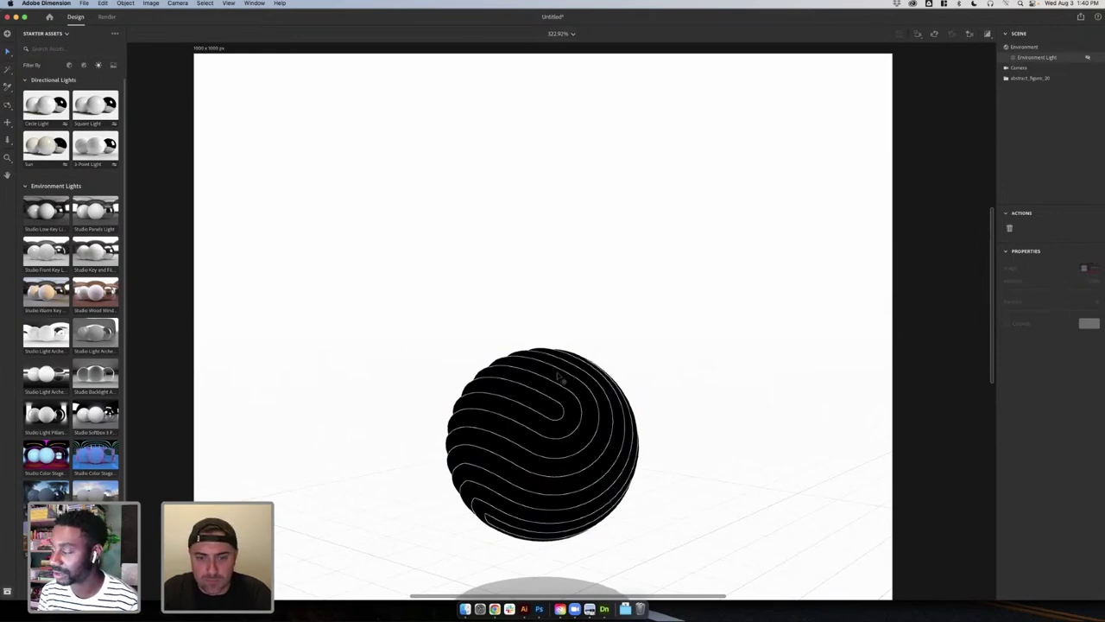
pyautogui.click(301, 240)
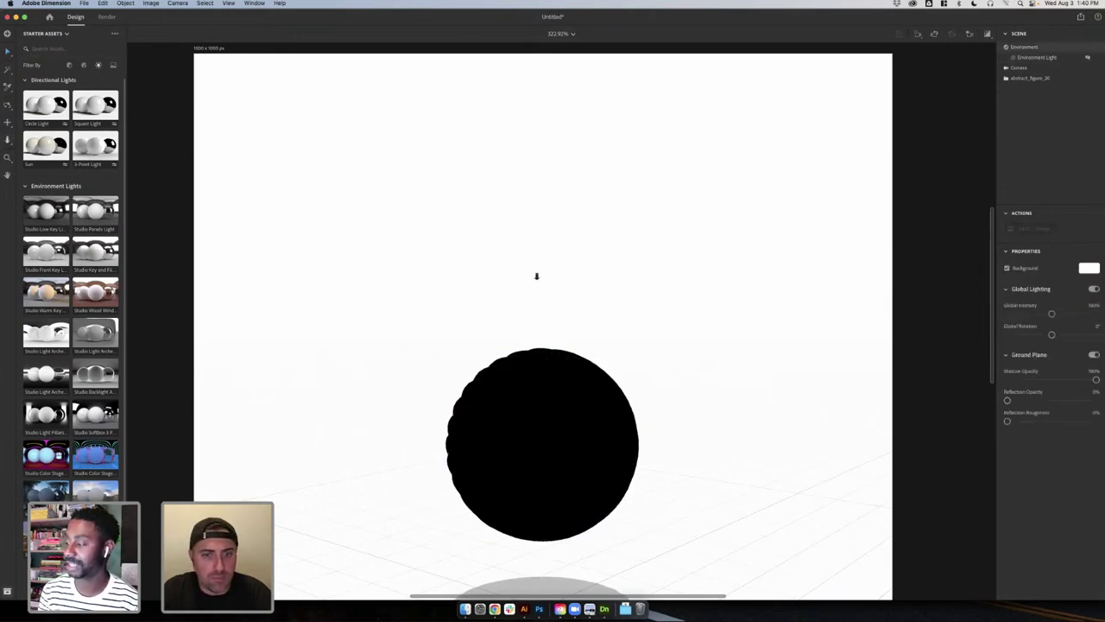
# - Add a cube from the basic shapes to the scene
pyautogui.moveTo(536, 277); pyautogui.dragTo(533, 440)
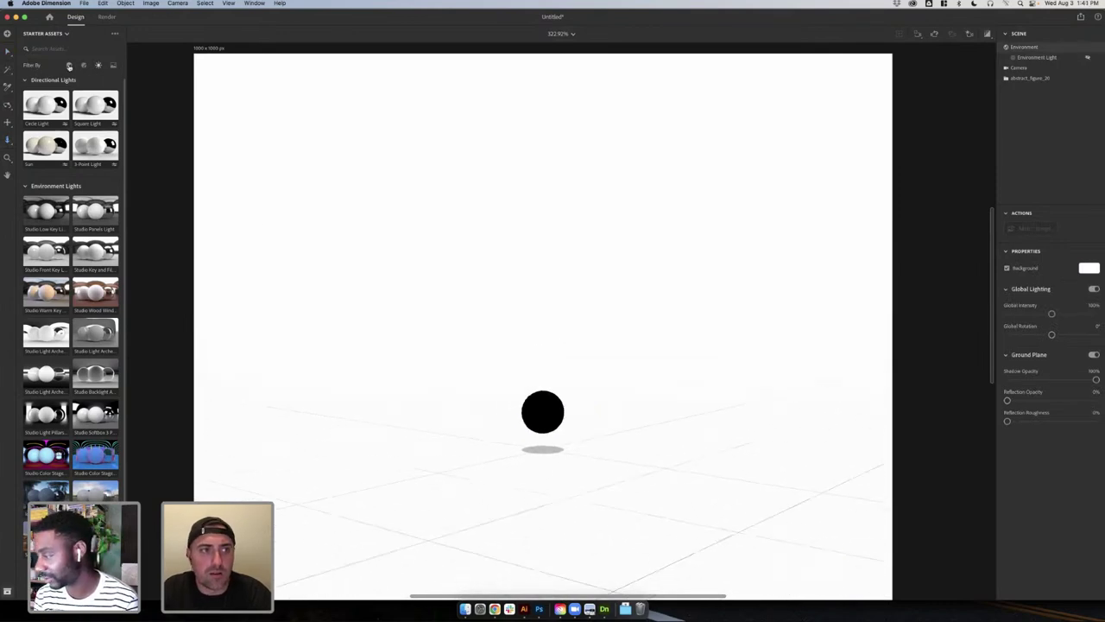
pyautogui.click(69, 66)
pyautogui.click(72, 106)
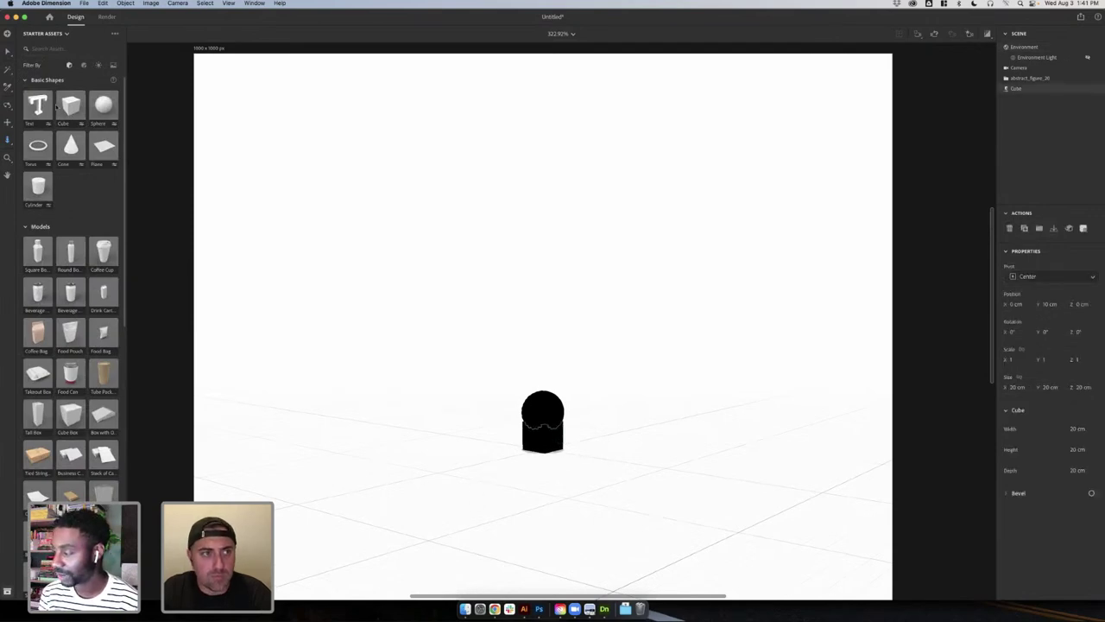
# - Stretch the cube into a wide panel scaled about 8.6 by 5.4 by 1 and move it beside and above the sphere
pyautogui.click(7, 52)
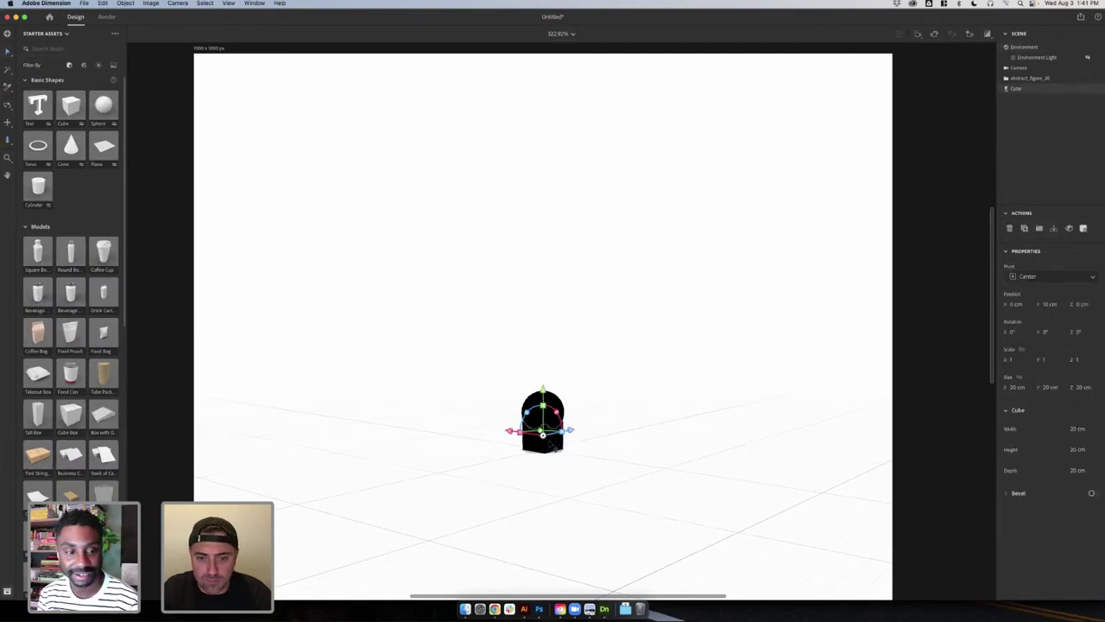
pyautogui.moveTo(514, 439); pyautogui.dragTo(685, 285)
pyautogui.moveTo(689, 414); pyautogui.dragTo(655, 338)
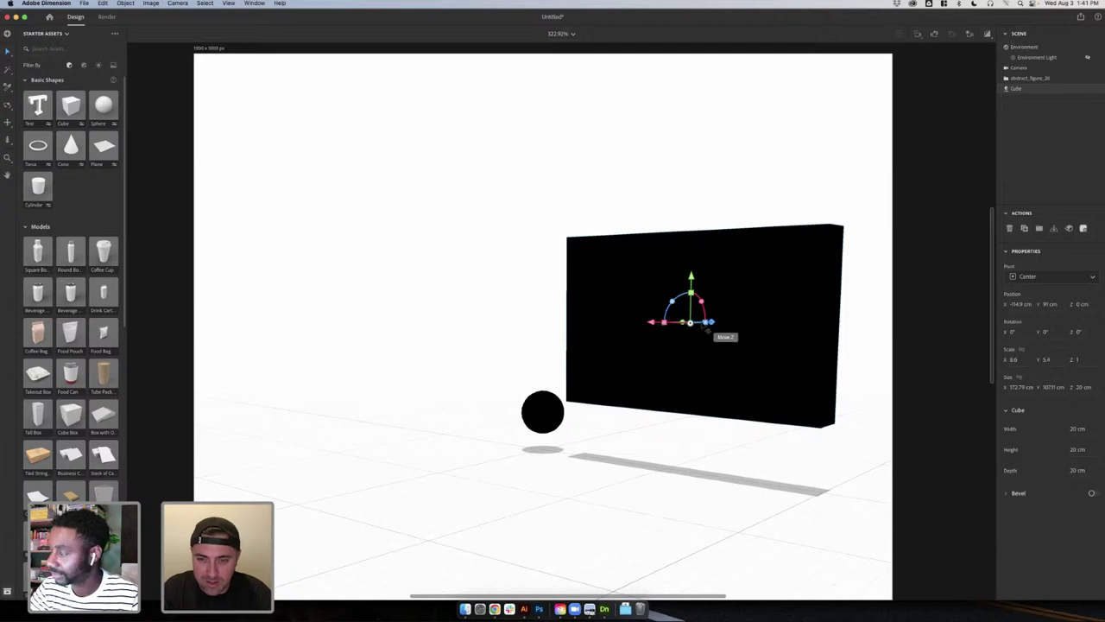
# - Reposition the panel to about X -224.7, Y 134.8, Z -206.8 cm and rotate it about 88° around the Y axis
pyautogui.moveTo(706, 322); pyautogui.dragTo(623, 363)
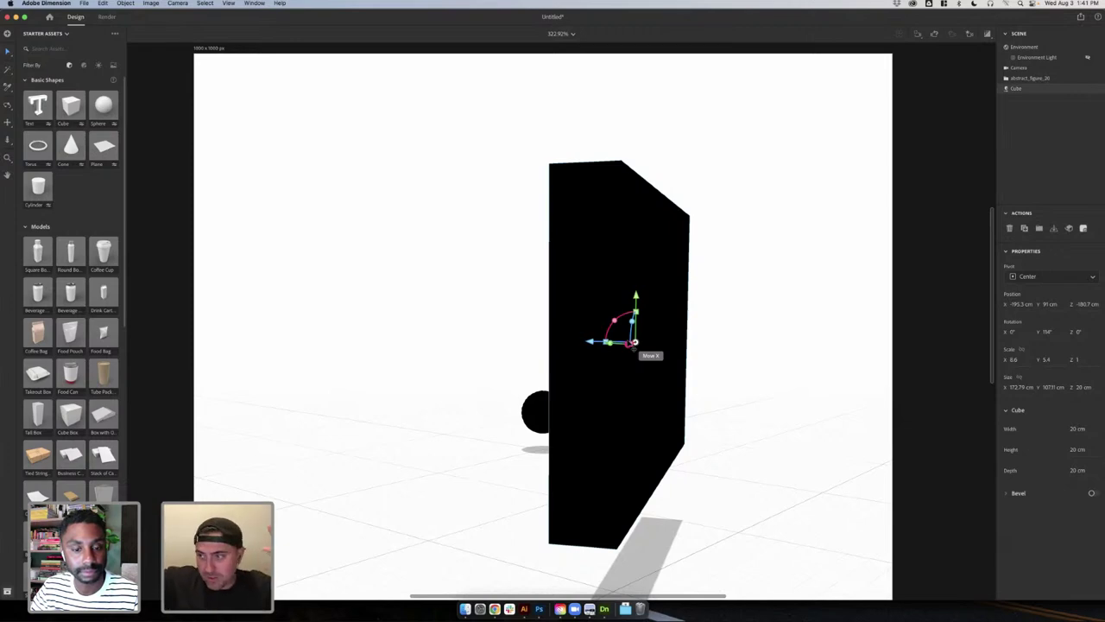
pyautogui.moveTo(643, 384); pyautogui.dragTo(700, 380)
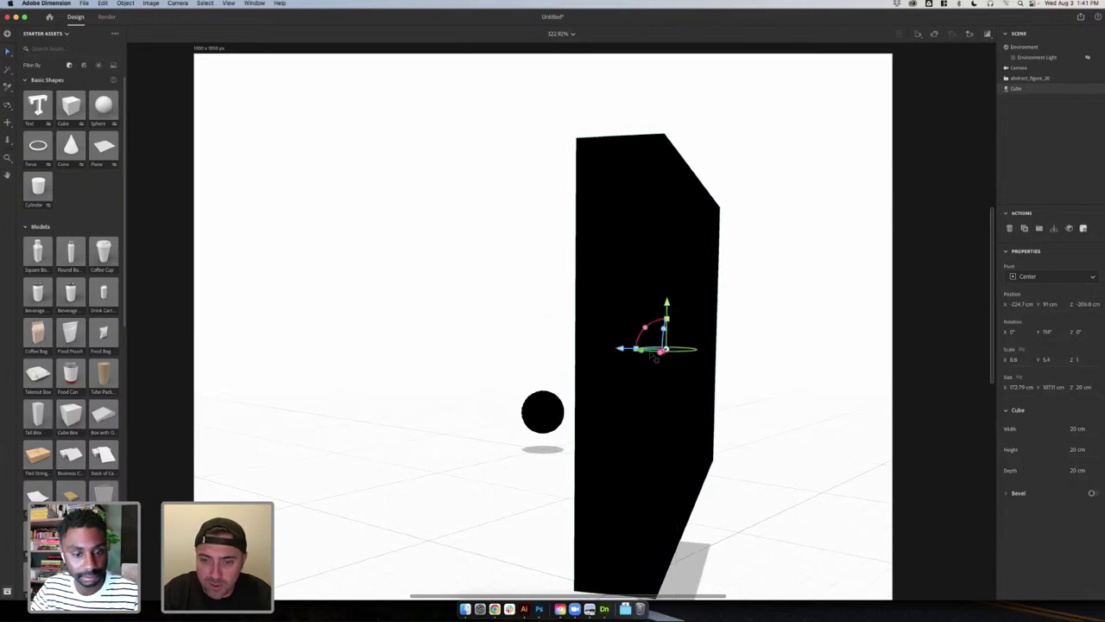
pyautogui.moveTo(644, 357); pyautogui.dragTo(629, 357)
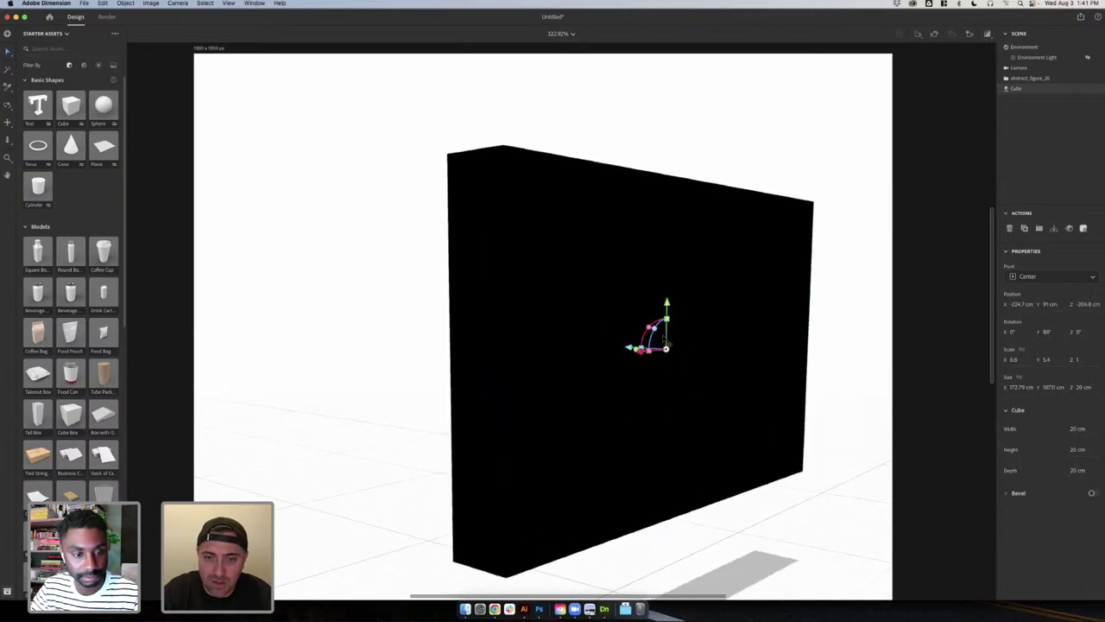
pyautogui.moveTo(671, 311); pyautogui.dragTo(676, 197)
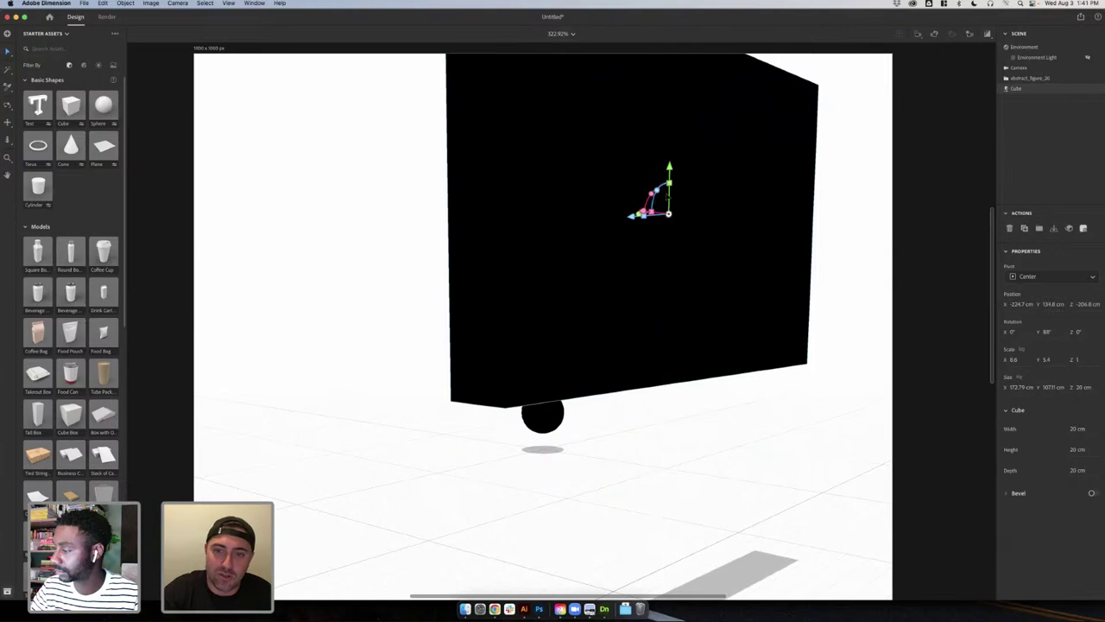
# - Move the panel to about X -230.5, Y 173.9, Z -43 cm and tilt it down toward the sphere
pyautogui.click(388, 271)
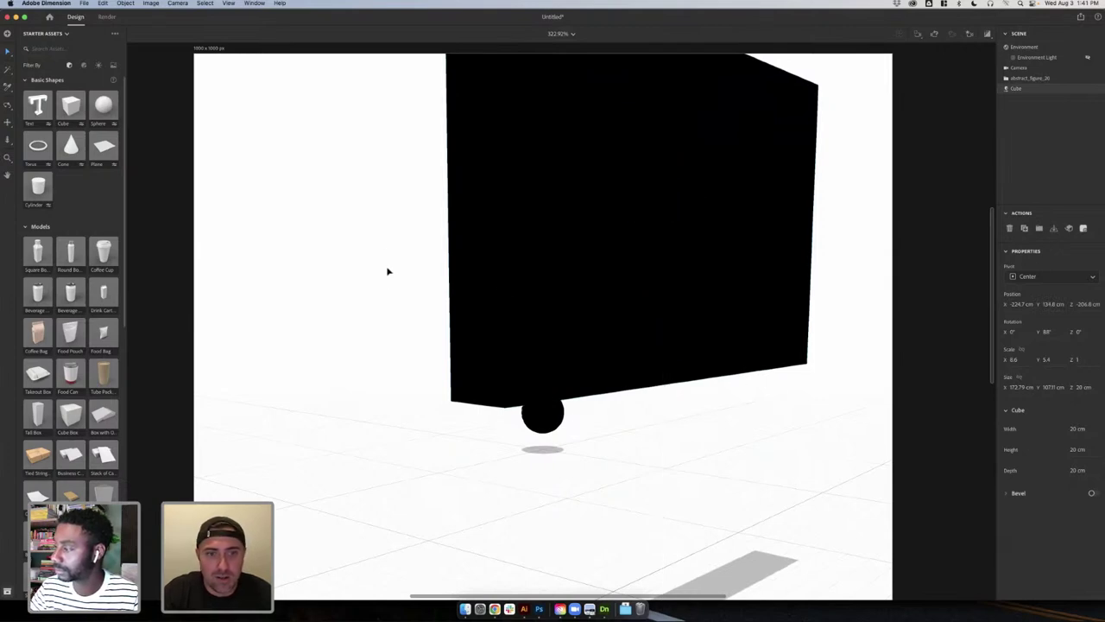
pyautogui.moveTo(387, 264)
pyautogui.mouseDown()
pyautogui.moveTo(417, 347)
pyautogui.moveTo(398, 258)
pyautogui.mouseUp()
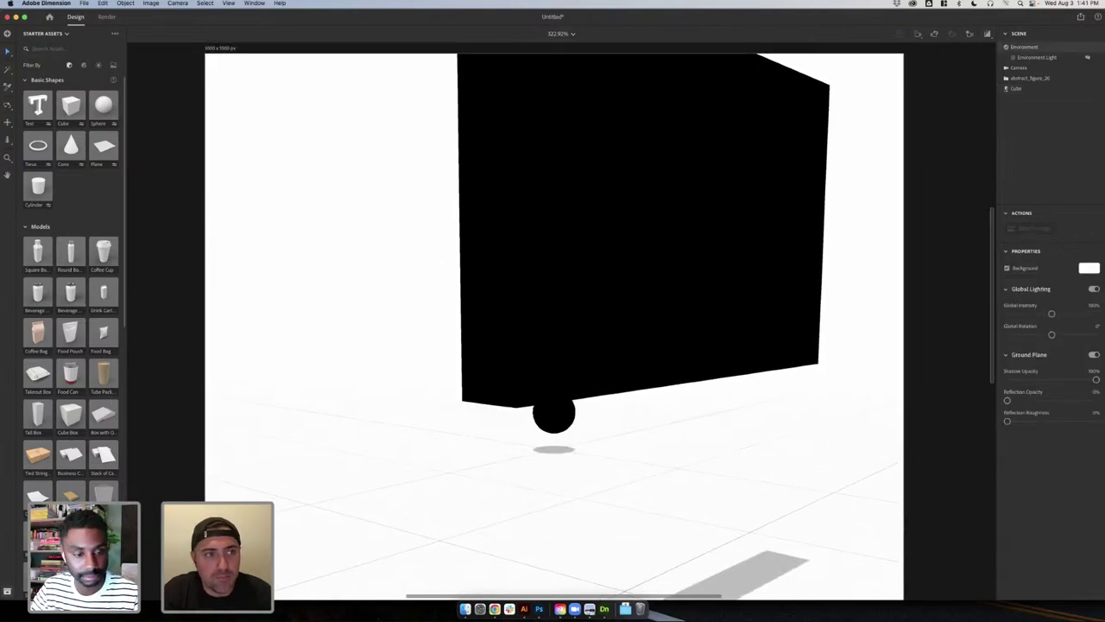
pyautogui.click(8, 140)
pyautogui.moveTo(279, 193); pyautogui.dragTo(380, 259)
pyautogui.moveTo(236, 229); pyautogui.dragTo(19, 116)
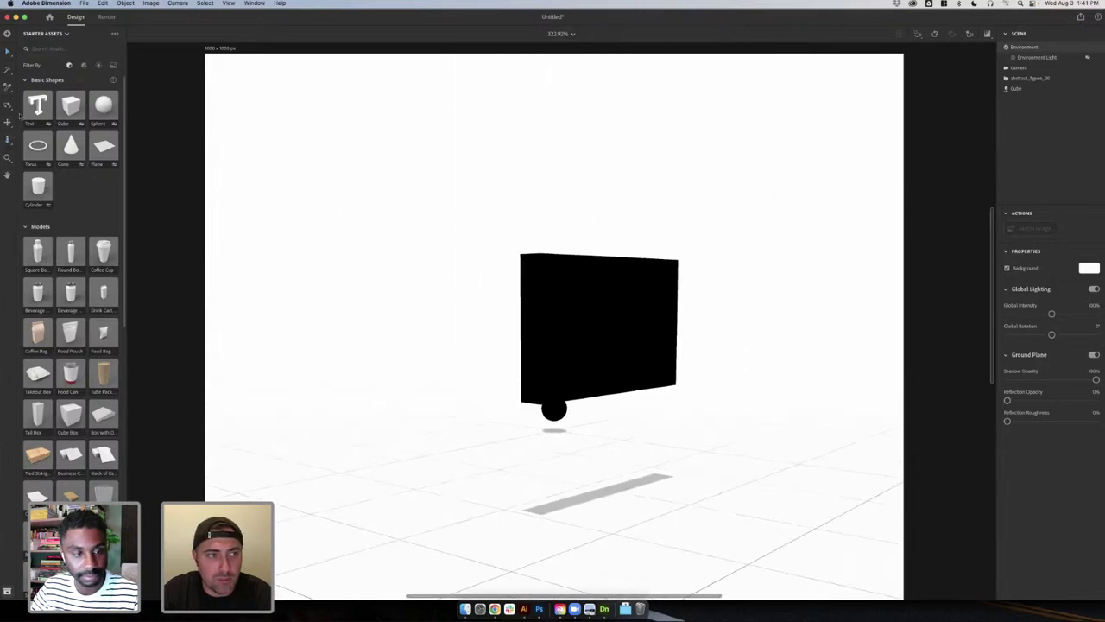
pyautogui.click(8, 107)
pyautogui.moveTo(316, 250); pyautogui.dragTo(467, 279)
pyautogui.click(9, 52)
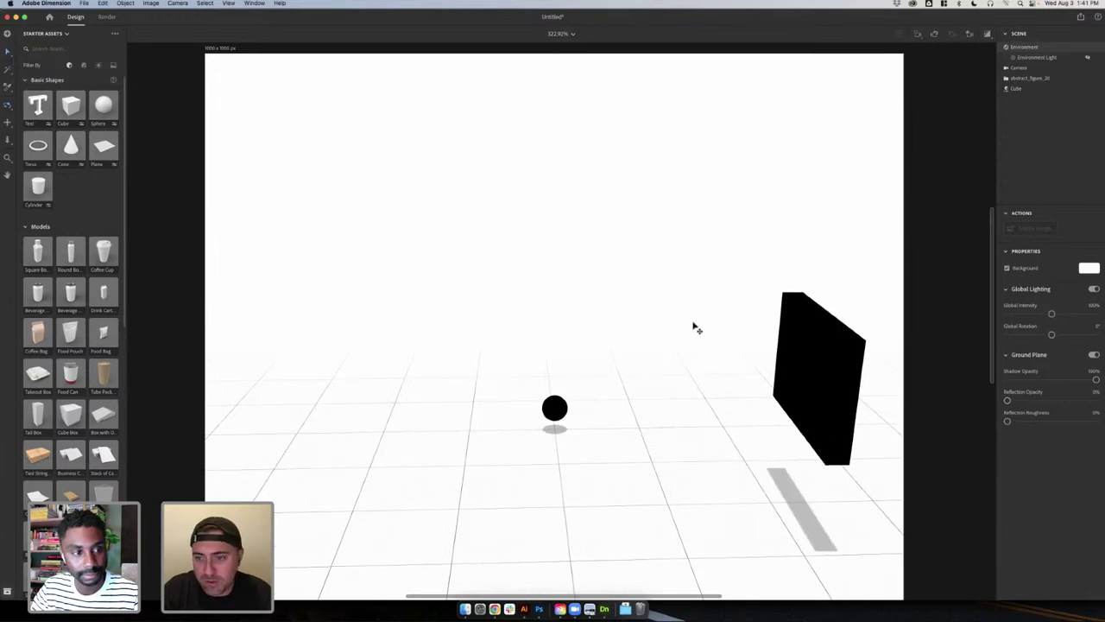
pyautogui.click(839, 395)
pyautogui.moveTo(839, 396); pyautogui.dragTo(735, 279)
# - Apply the Glowing standard material to the panel cube and return to the scene's object list
pyautogui.click(97, 66)
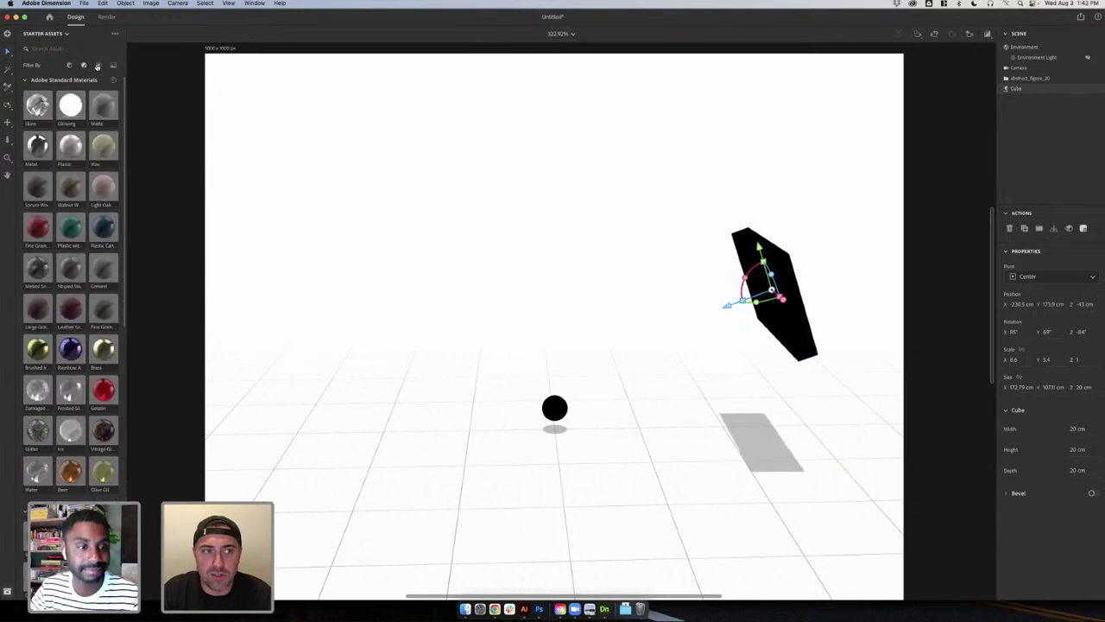
pyautogui.moveTo(63, 109); pyautogui.dragTo(782, 266)
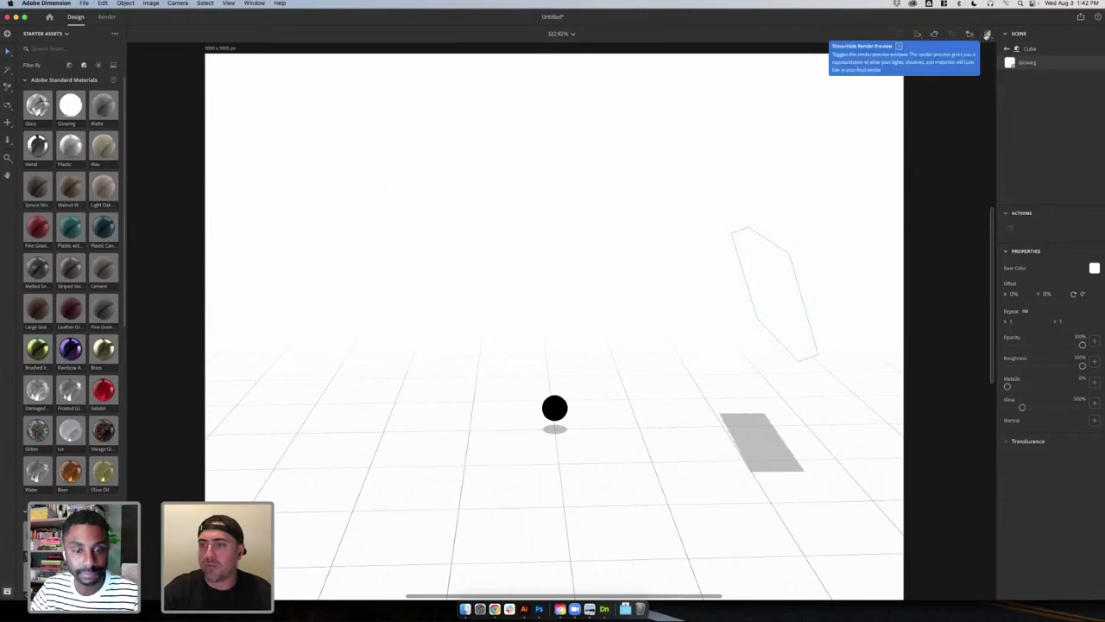
pyautogui.click(1007, 49)
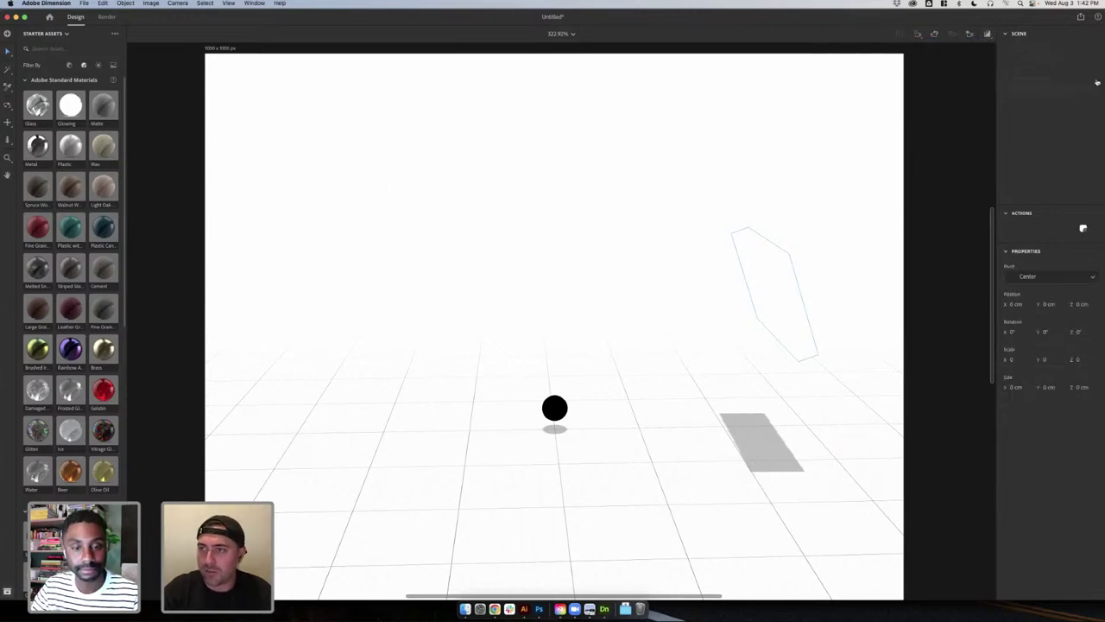
# - Hide the glowing cube and show the environment light so it illuminates the sphere
pyautogui.click(1087, 89)
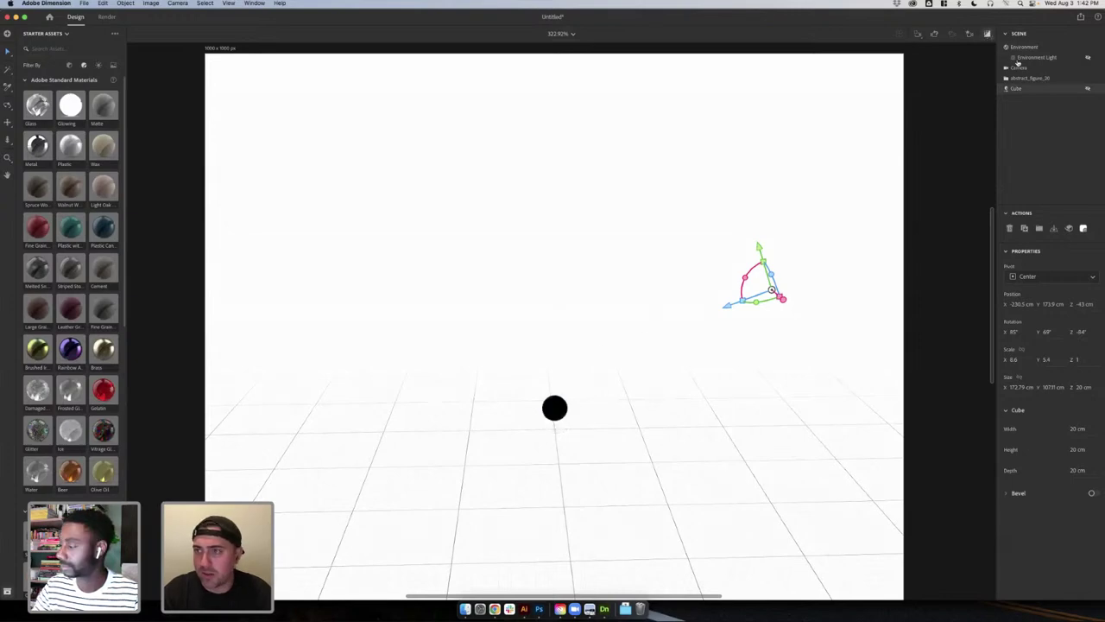
pyautogui.click(1089, 58)
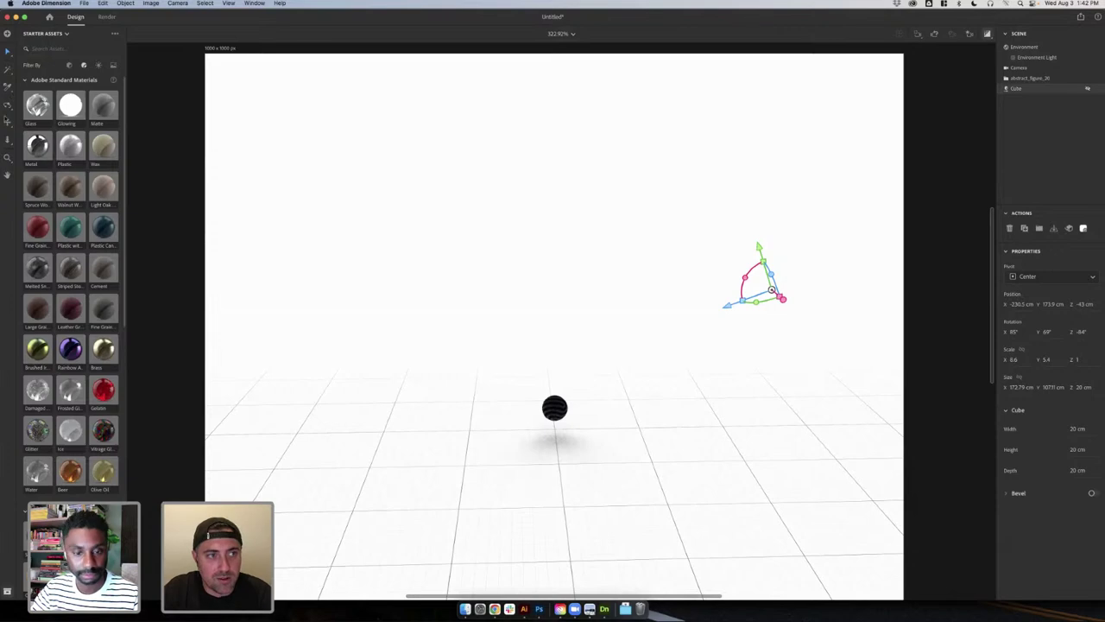
pyautogui.press('1')
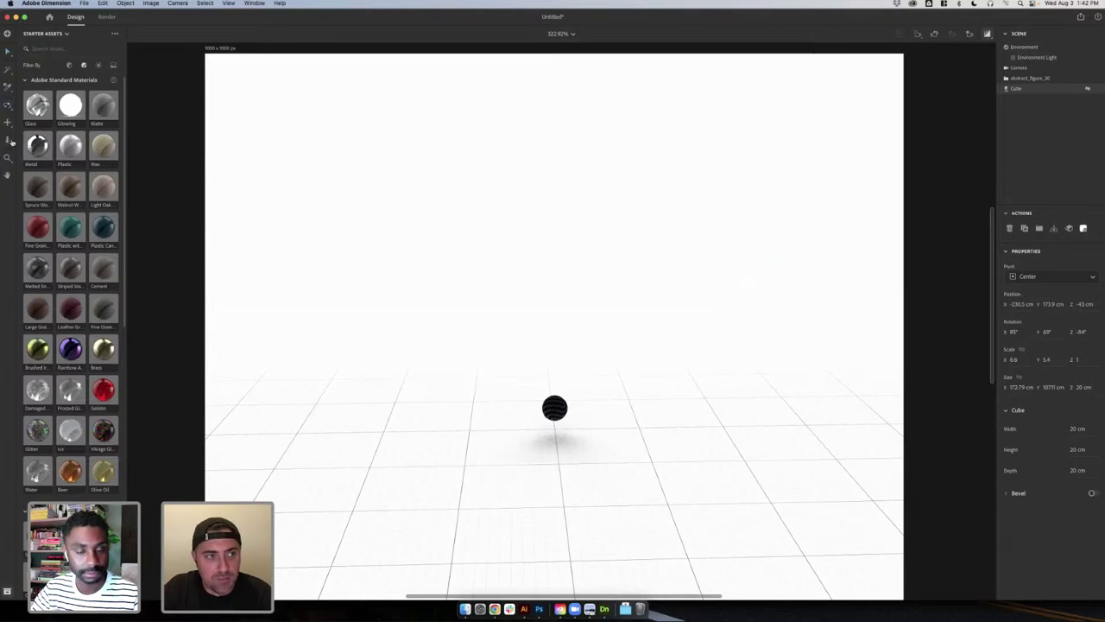
pyautogui.moveTo(582, 457); pyautogui.dragTo(569, 245)
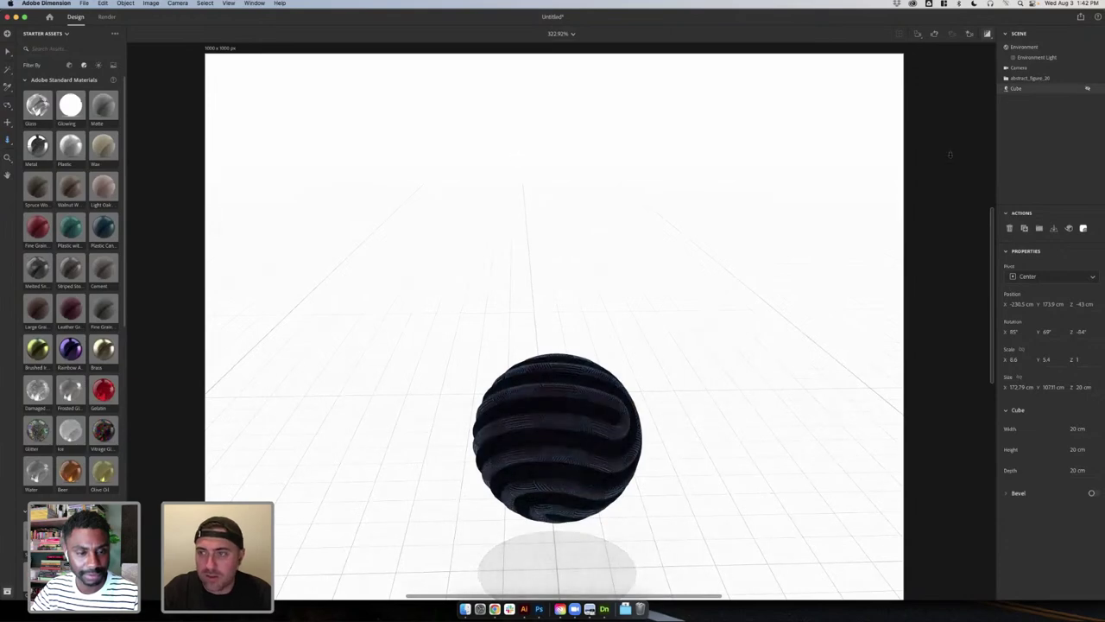
# - Add a Circle Light from the directional lights to the scene's environment
pyautogui.click(95, 66)
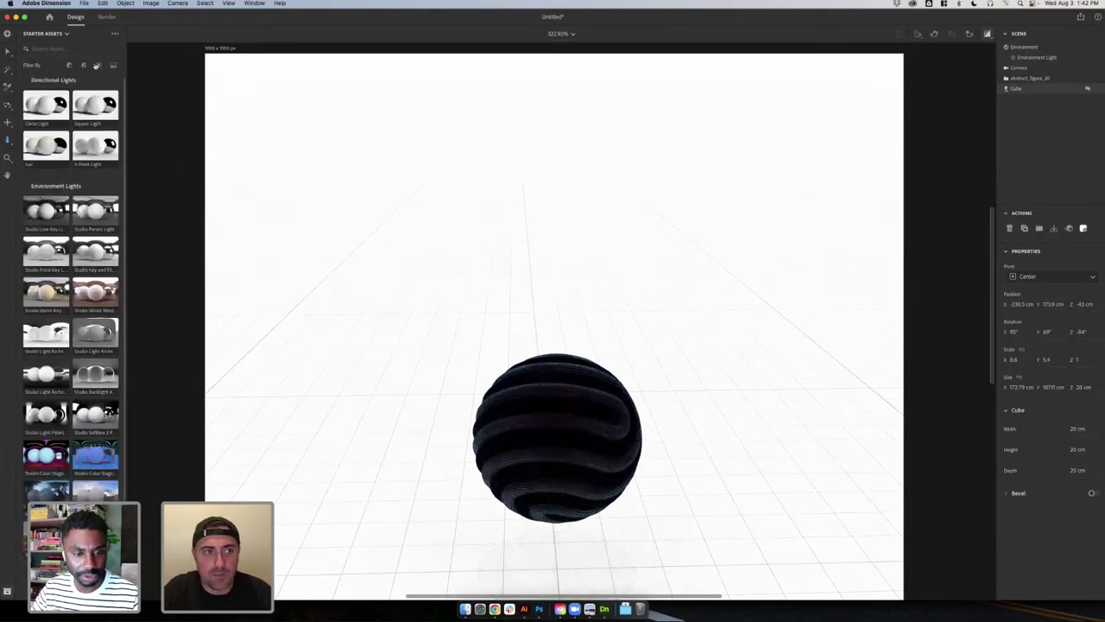
pyautogui.click(1065, 47)
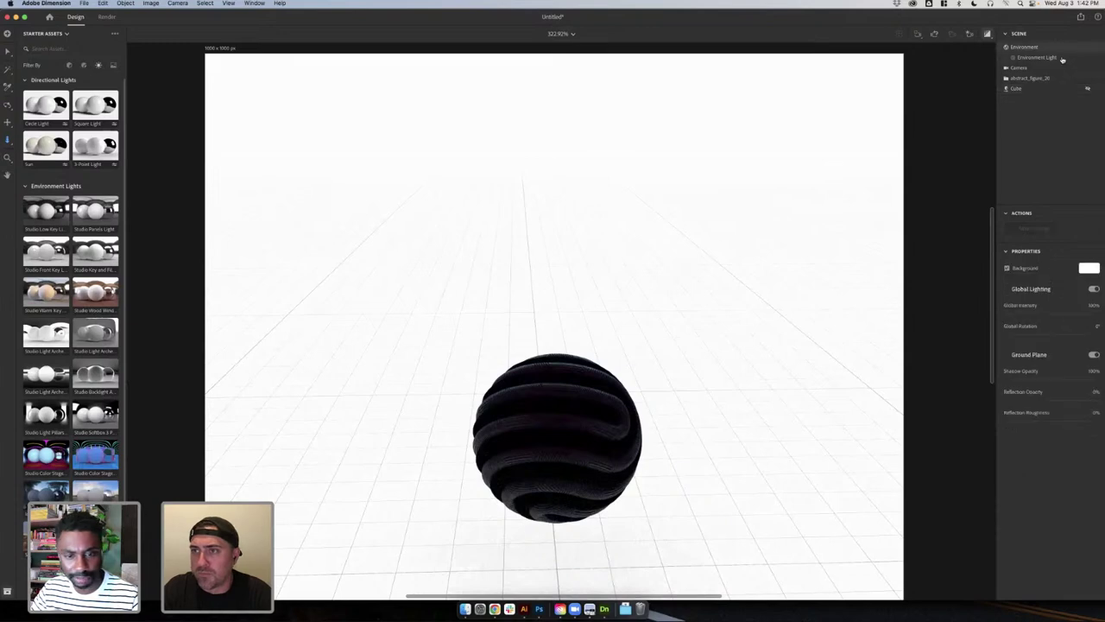
pyautogui.click(1062, 56)
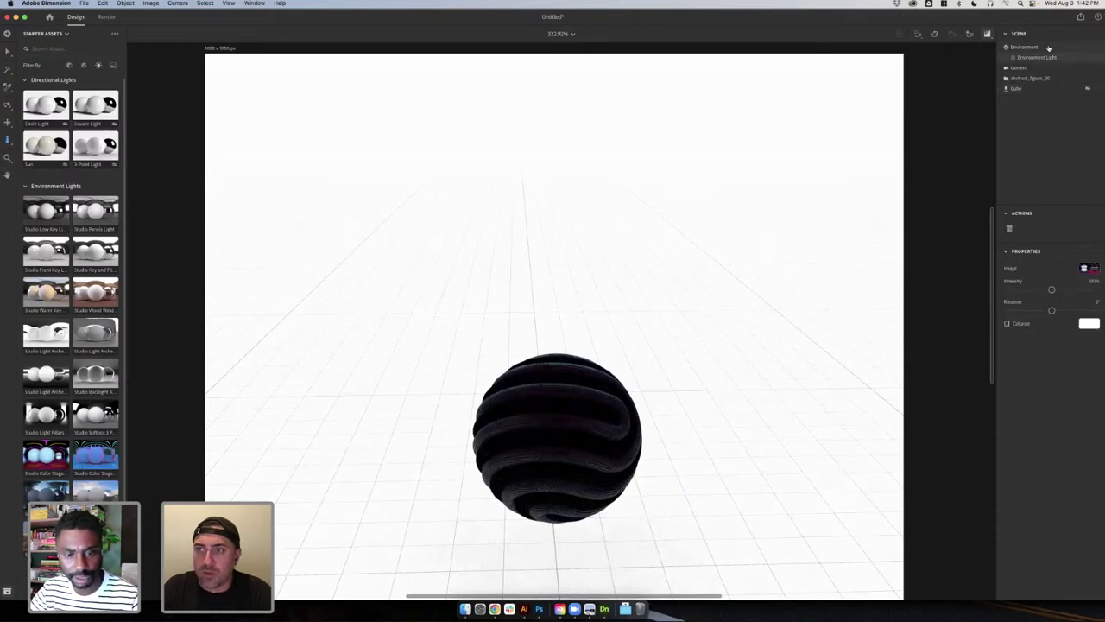
pyautogui.click(1049, 47)
pyautogui.click(1048, 57)
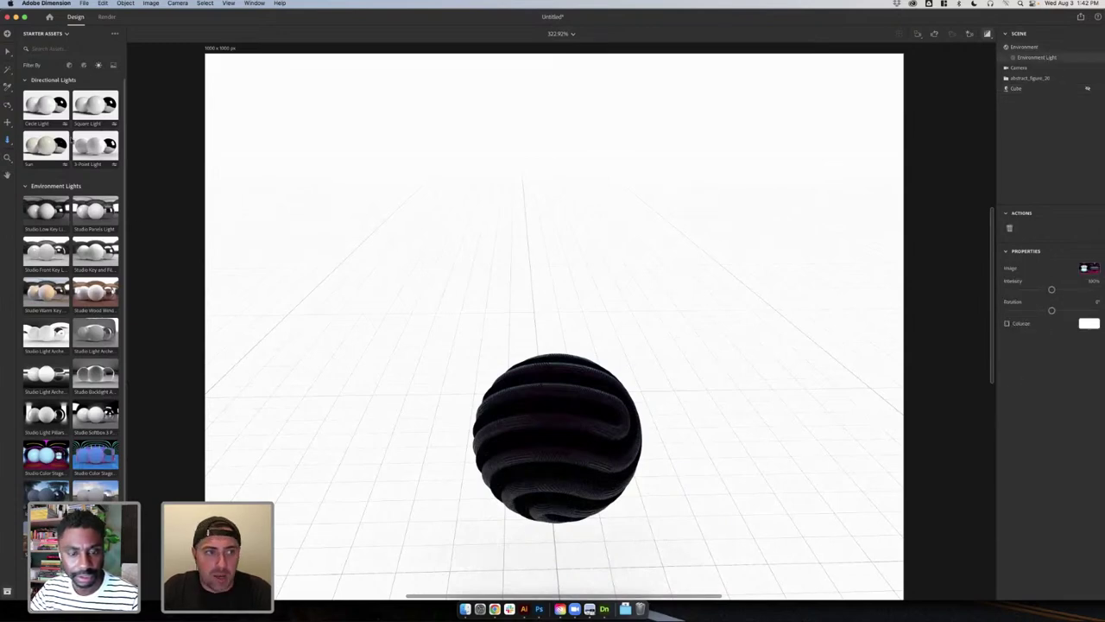
pyautogui.moveTo(41, 110); pyautogui.dragTo(1092, 268)
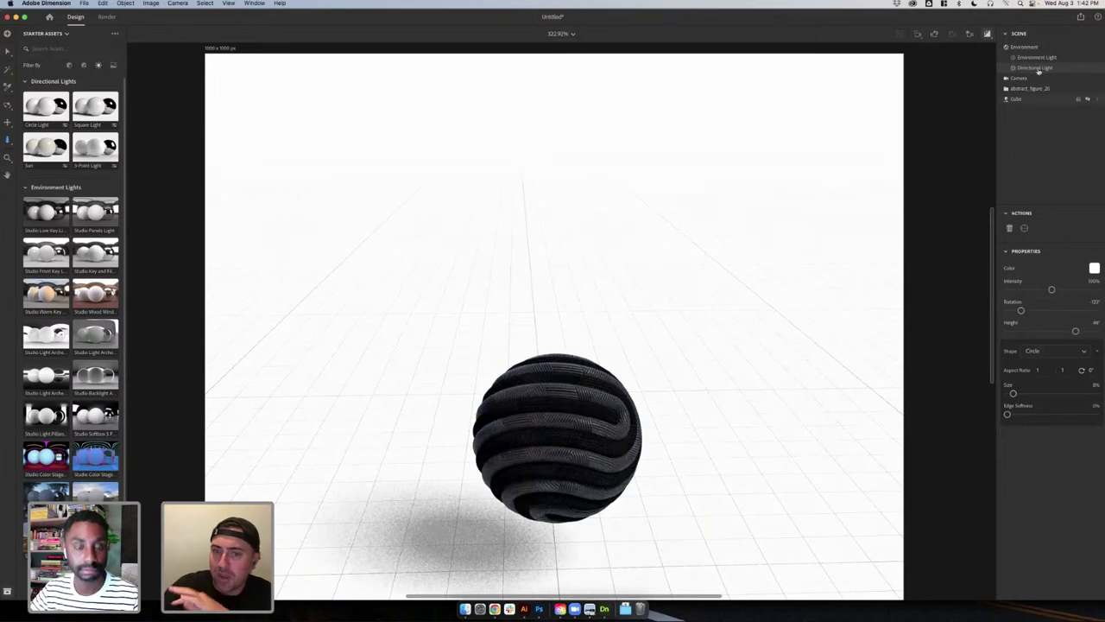
# - Compare the sphere's lighting and shadow with the environment light hidden and shown
pyautogui.click(1086, 58)
pyautogui.click(1086, 58)
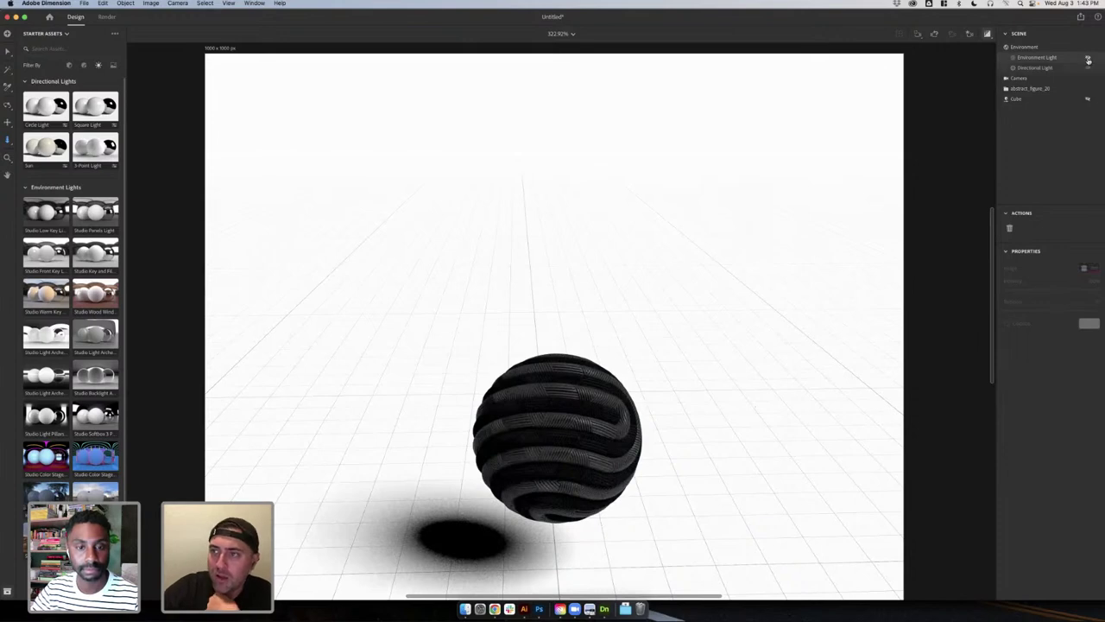
pyautogui.click(1089, 98)
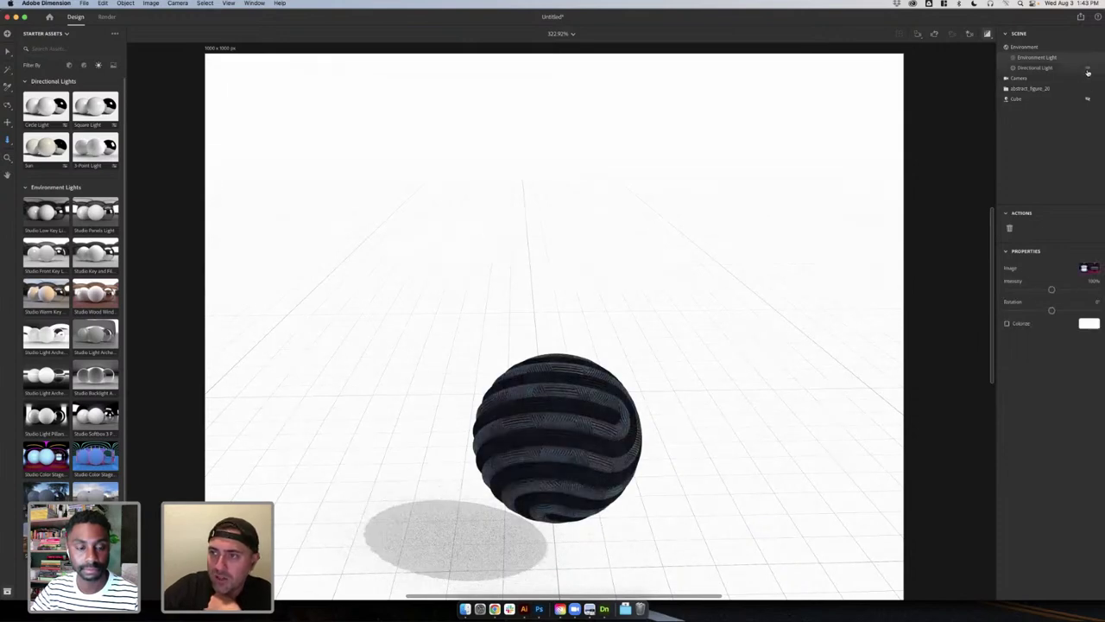
# - Show the glowing cube and hide the environment and directional lights so that only the cube lights the sphere
pyautogui.click(1087, 99)
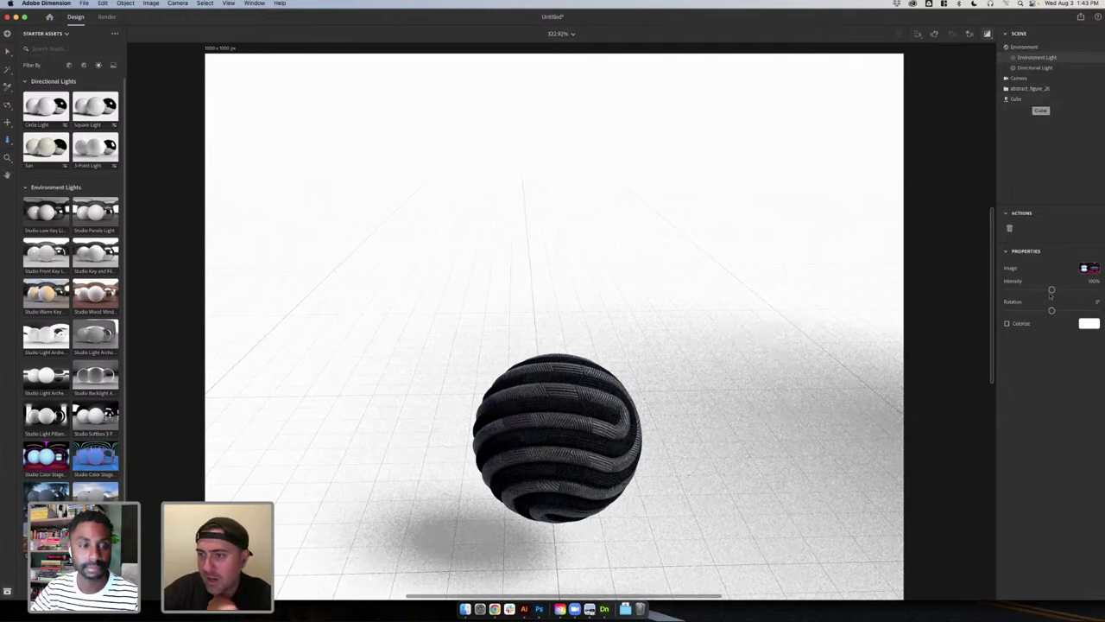
pyautogui.moveTo(1051, 289)
pyautogui.mouseDown()
pyautogui.moveTo(1079, 291)
pyautogui.moveTo(1051, 291)
pyautogui.mouseUp()
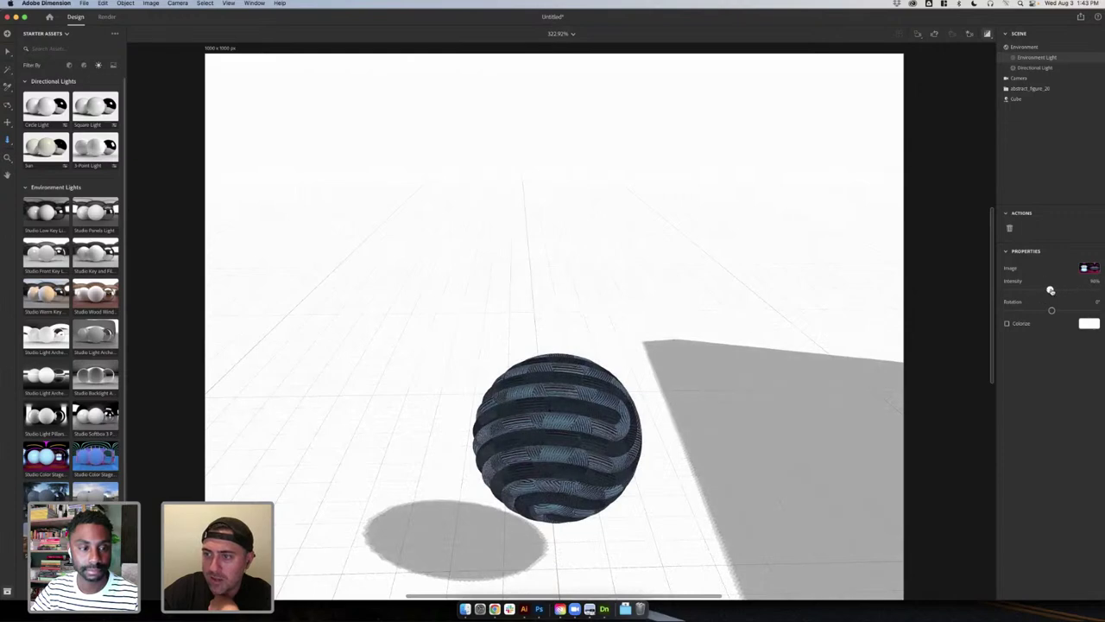
pyautogui.click(1087, 68)
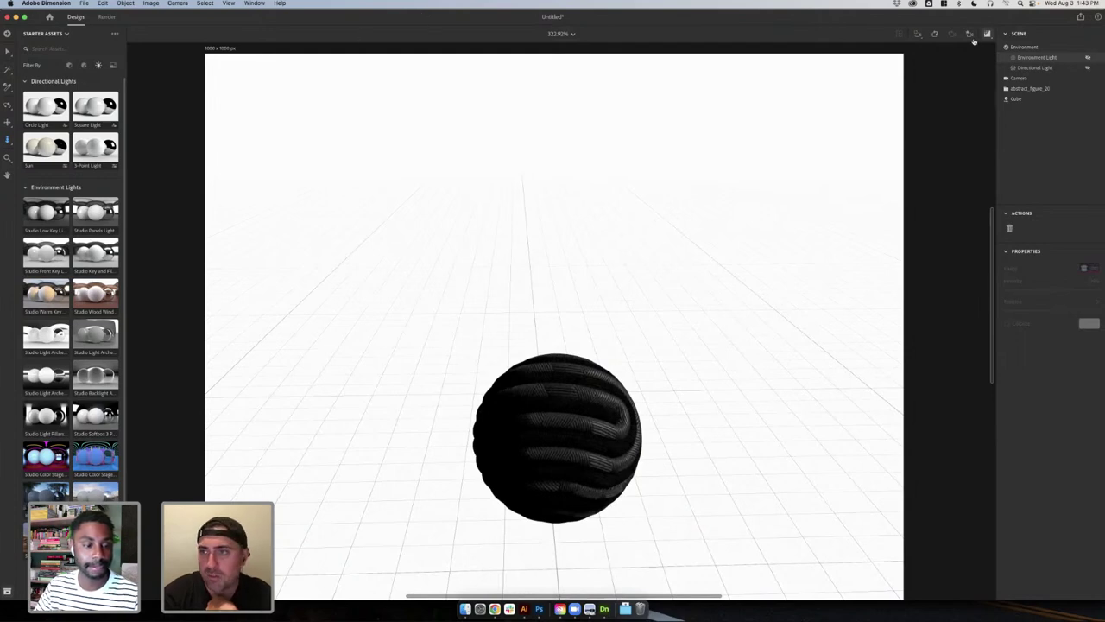
# - Restore the "home" camera bookmark, then light the sphere with only the directional light by showing it and hiding the cube
pyautogui.click(969, 34)
pyautogui.click(931, 66)
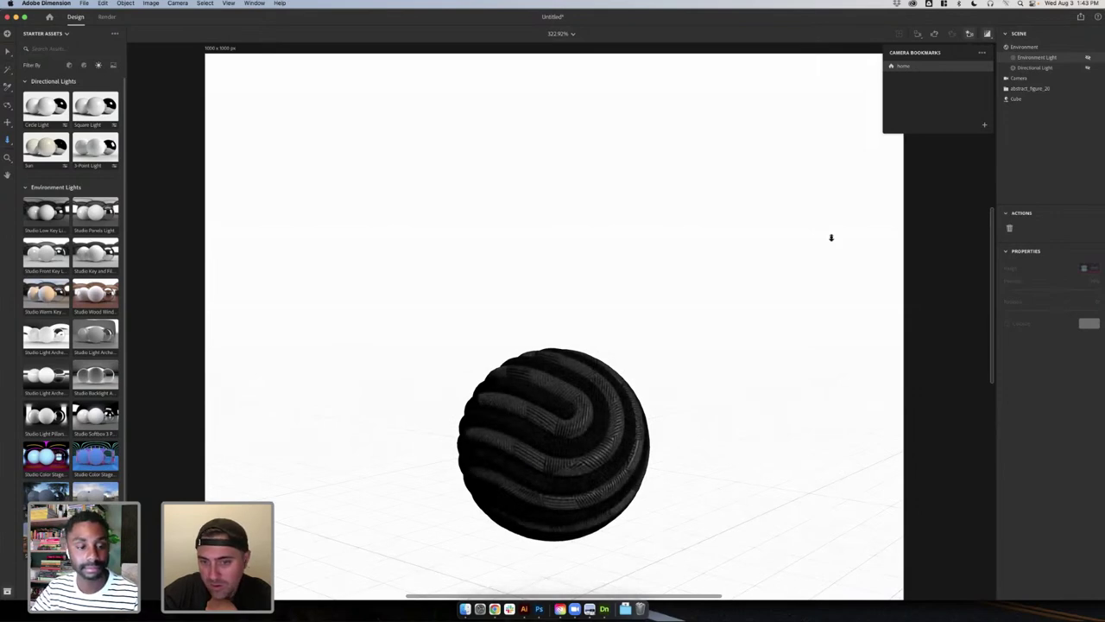
pyautogui.click(1087, 67)
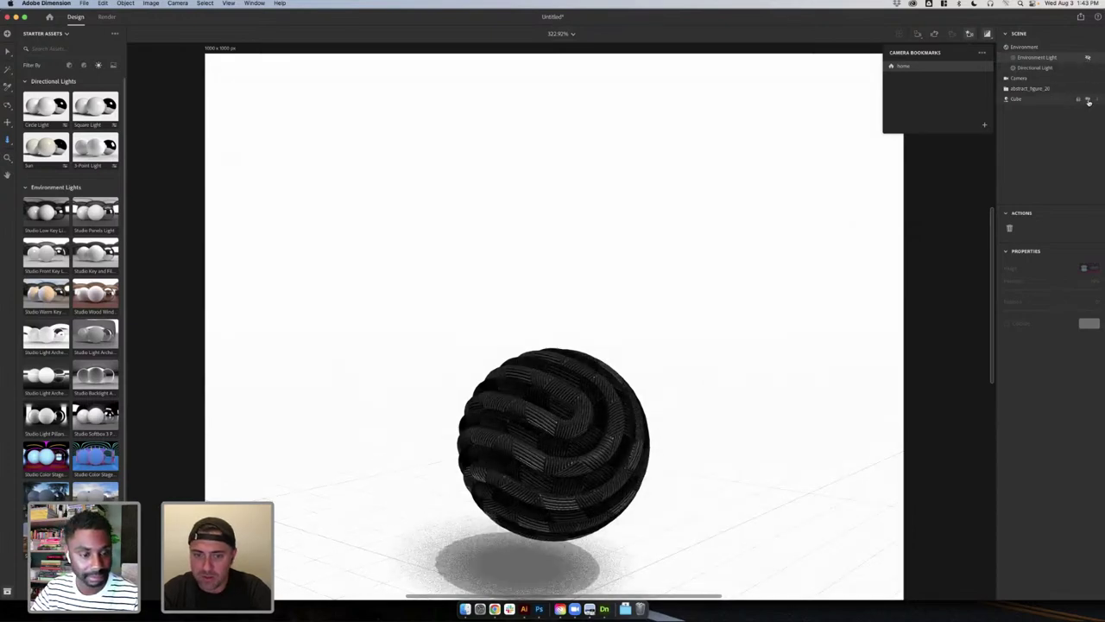
pyautogui.click(1087, 99)
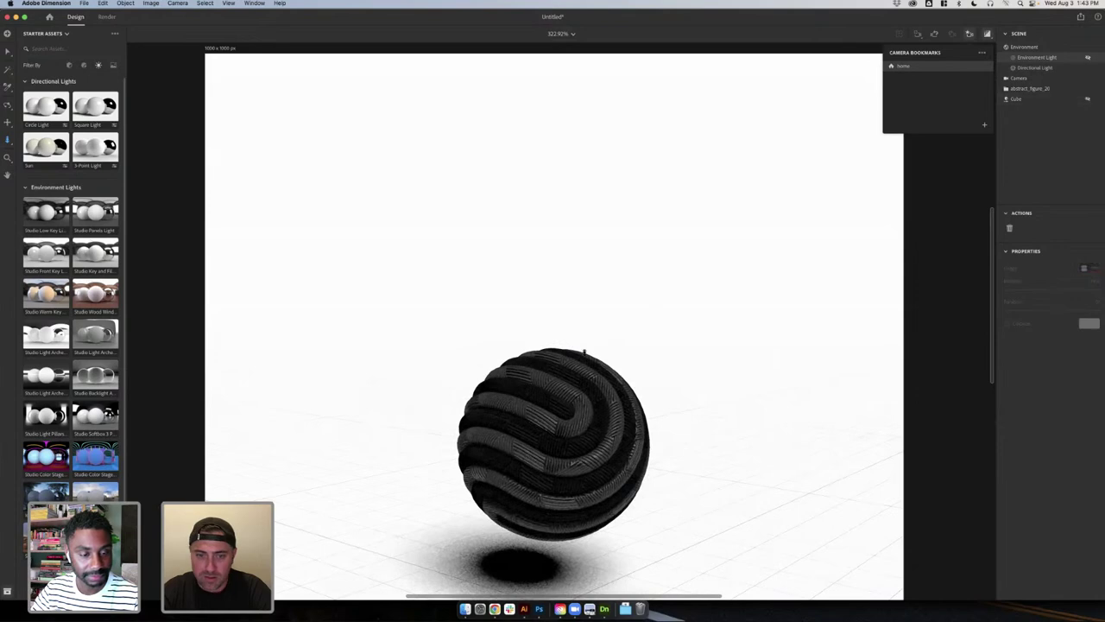
# - Examine the sphere's ribbed texture up close with the render preview turned off and on
pyautogui.moveTo(547, 440); pyautogui.dragTo(584, 335)
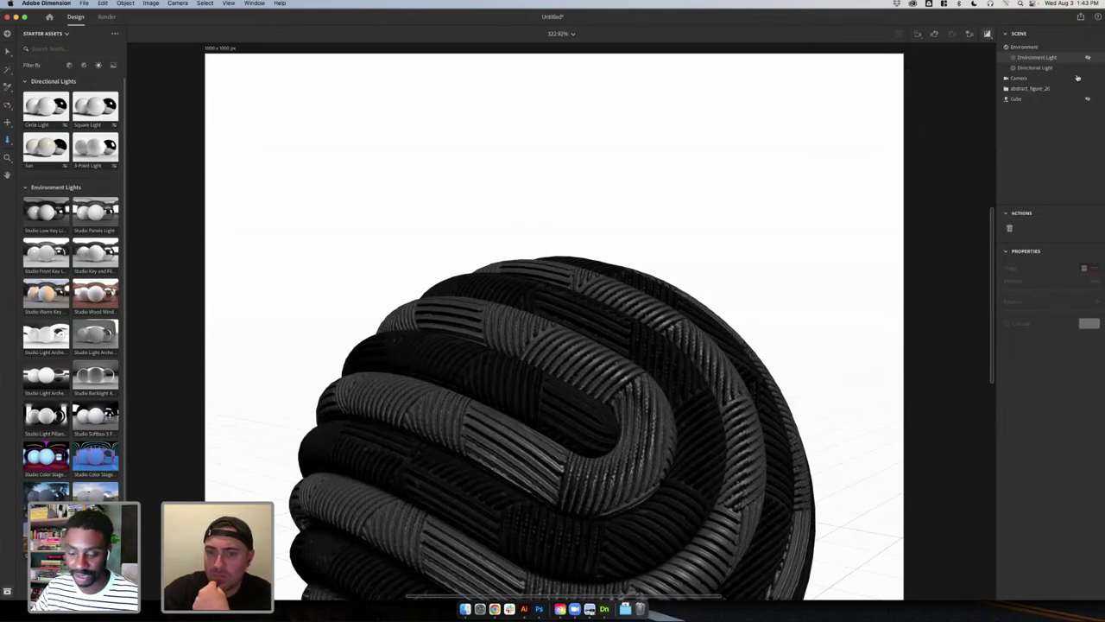
pyautogui.click(987, 34)
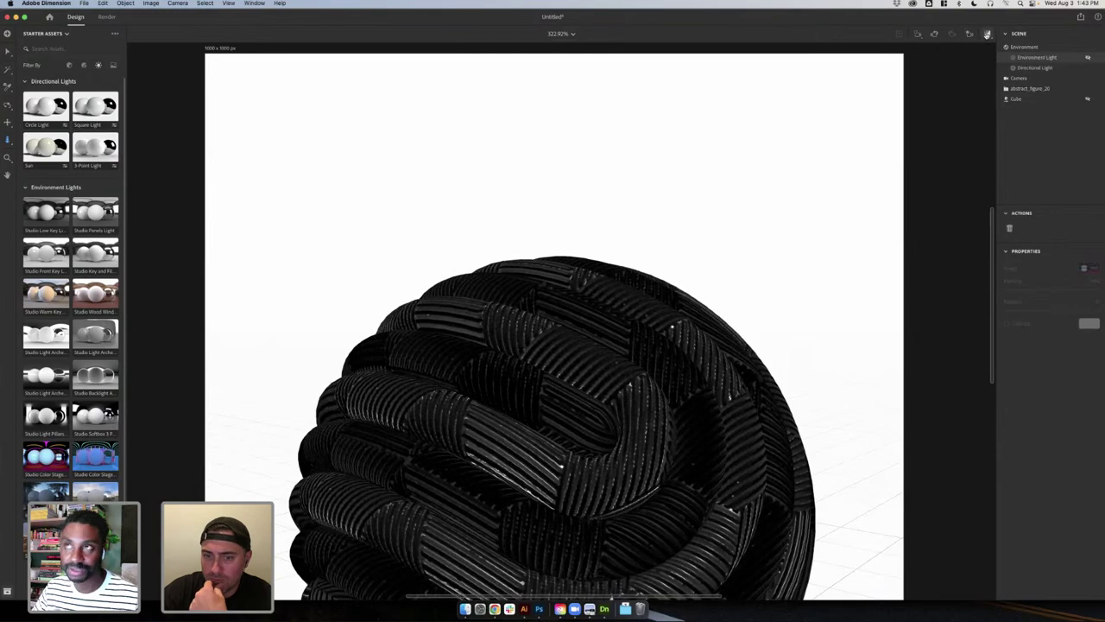
pyautogui.click(987, 34)
pyautogui.moveTo(480, 391); pyautogui.dragTo(479, 409)
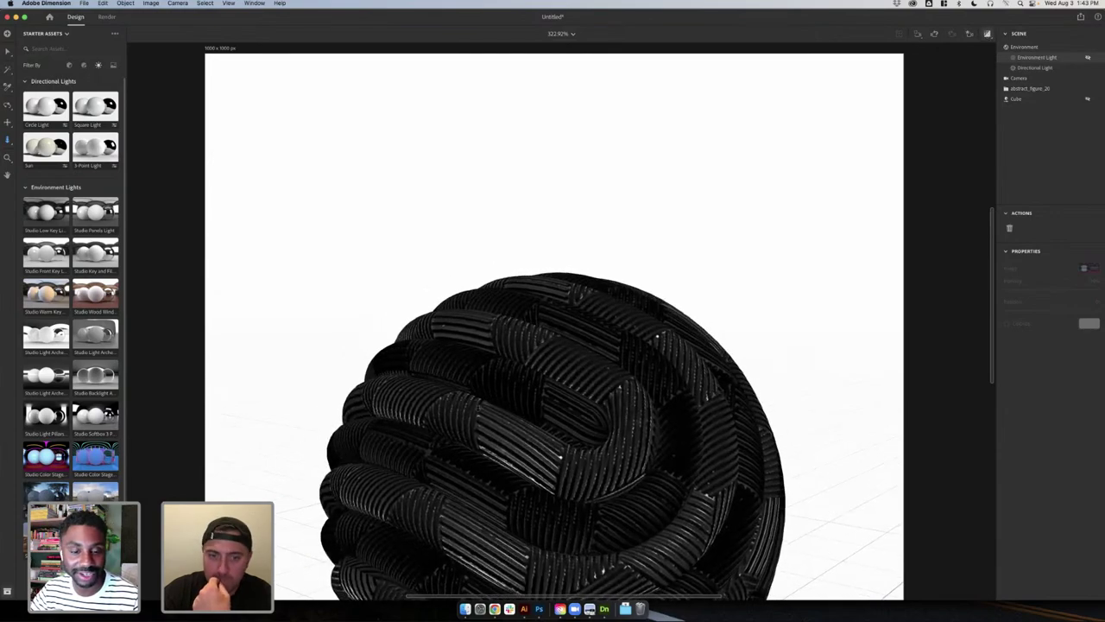
# - Select the abstract_figure_20 sphere, list the starter materials and pull the camera back slightly from the sphere
pyautogui.click(1046, 79)
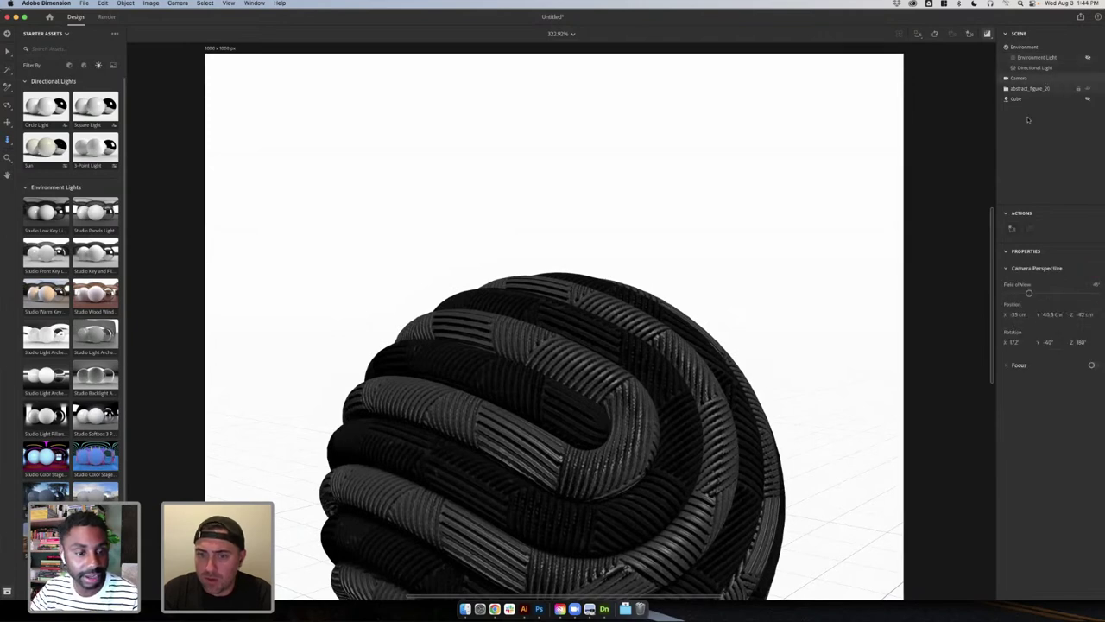
pyautogui.click(1030, 89)
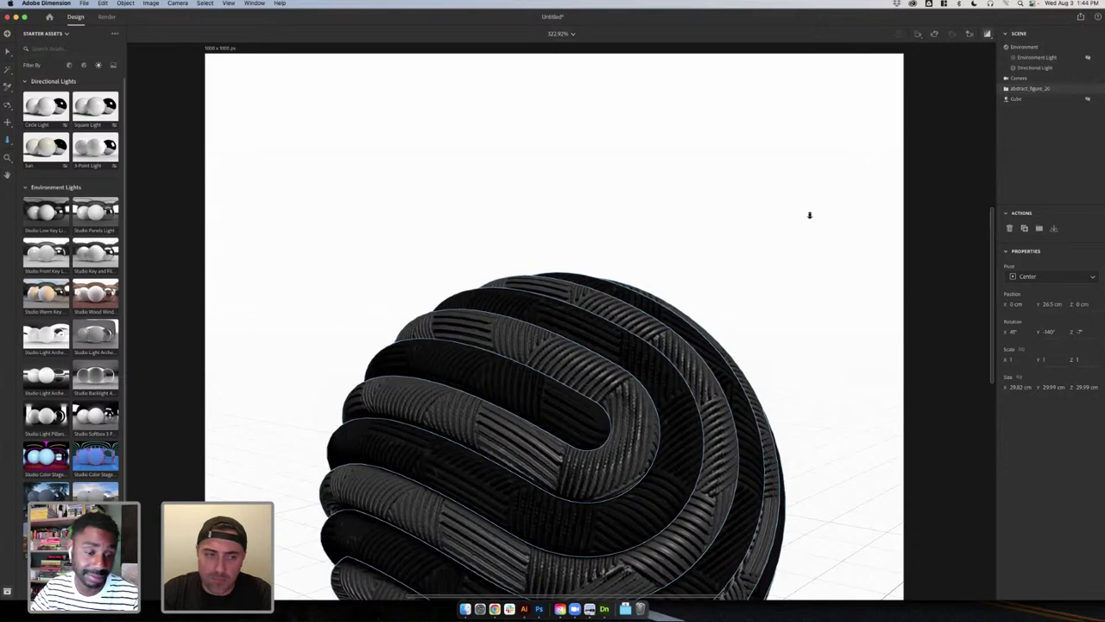
pyautogui.click(84, 64)
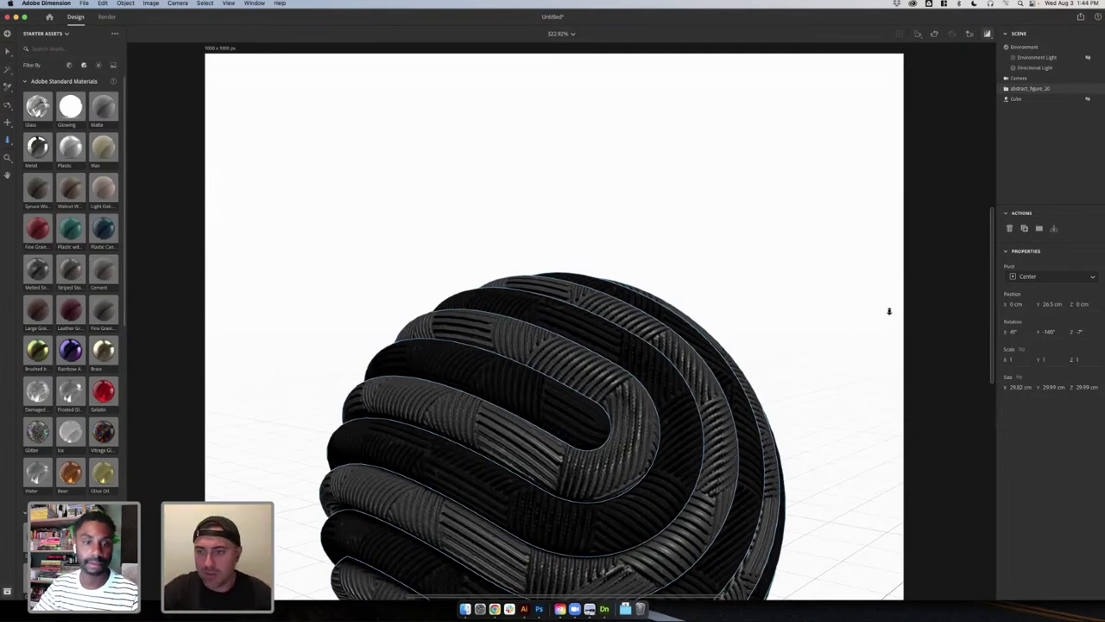
pyautogui.moveTo(734, 399); pyautogui.dragTo(740, 418)
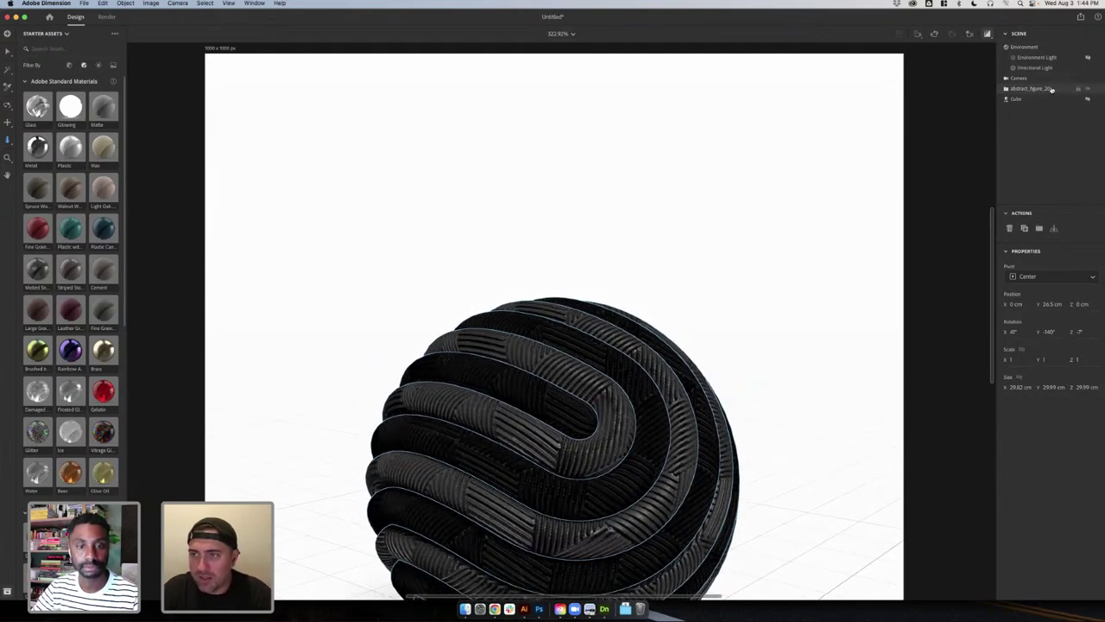
# - Turn off the render preview and deselect the sphere to examine its texture without the selection outline
pyautogui.click(986, 34)
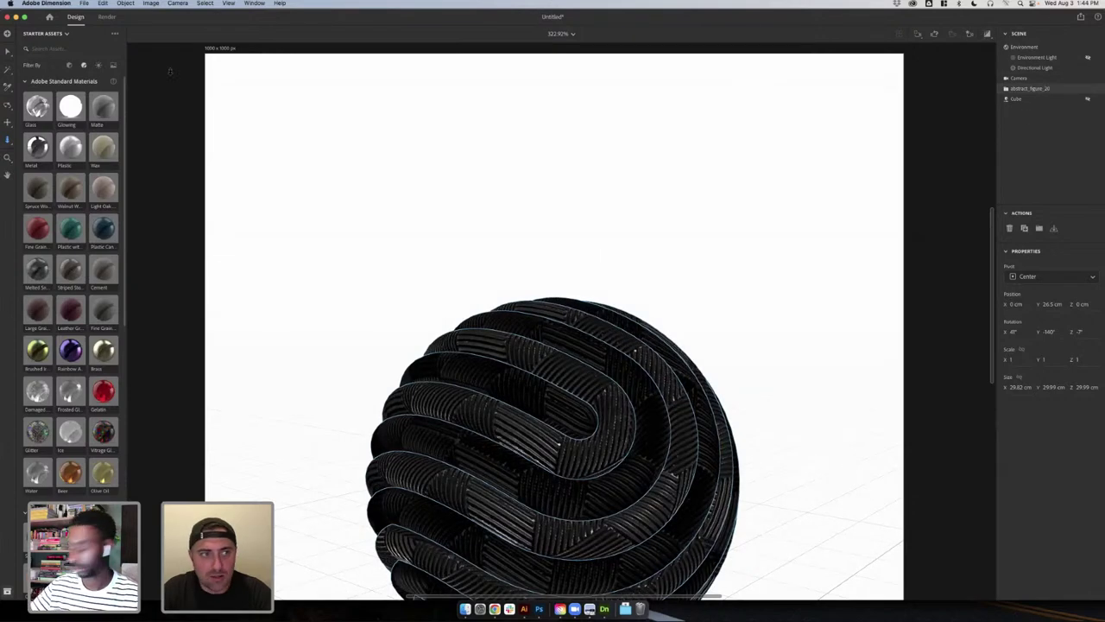
pyautogui.click(7, 54)
pyautogui.click(200, 121)
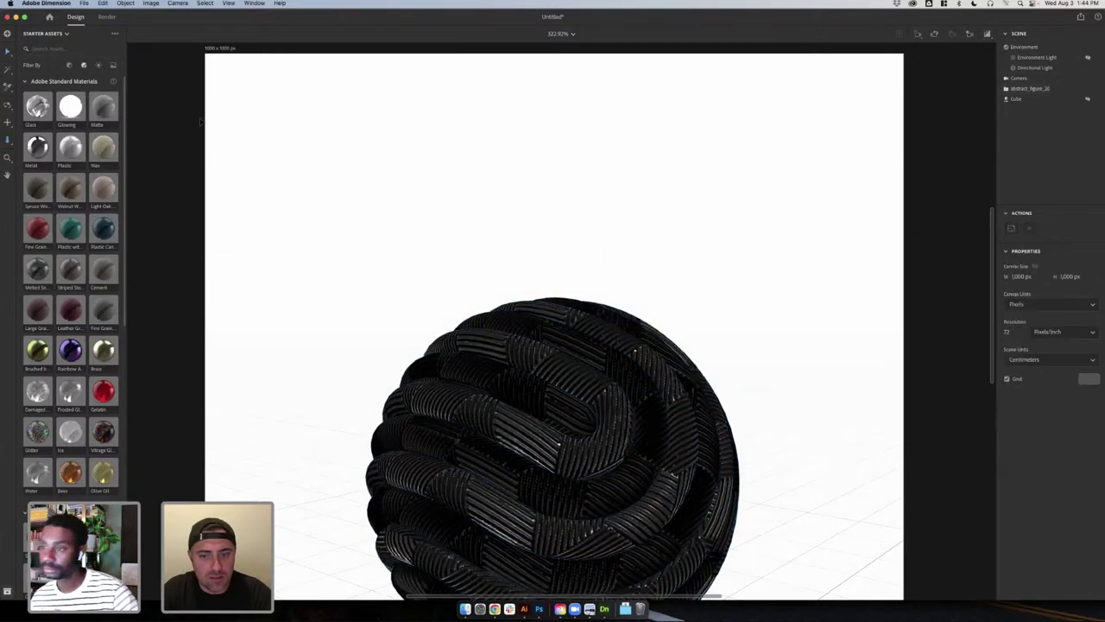
# - Turn the render preview on and light the sphere with only the cube by hiding the directional light and showing the cube
pyautogui.click(987, 34)
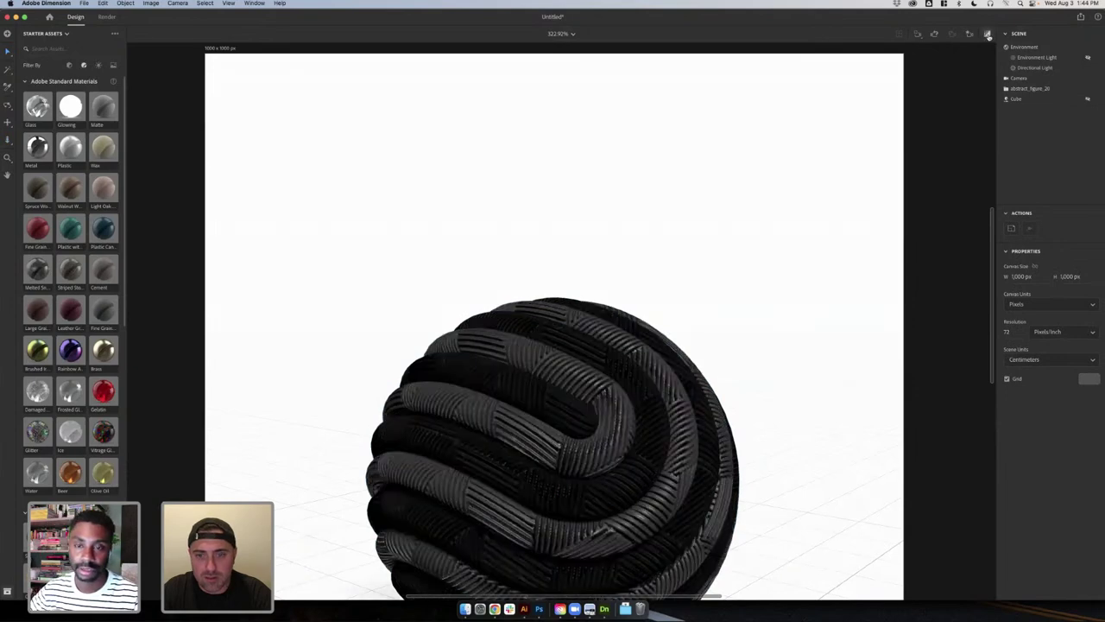
pyautogui.click(1088, 68)
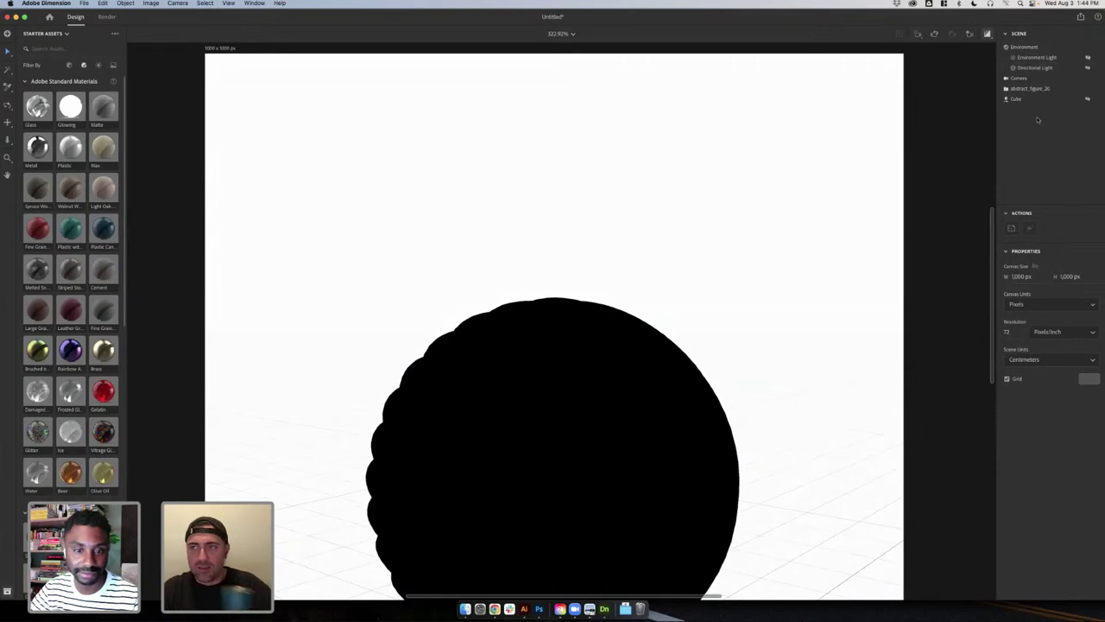
pyautogui.click(1088, 100)
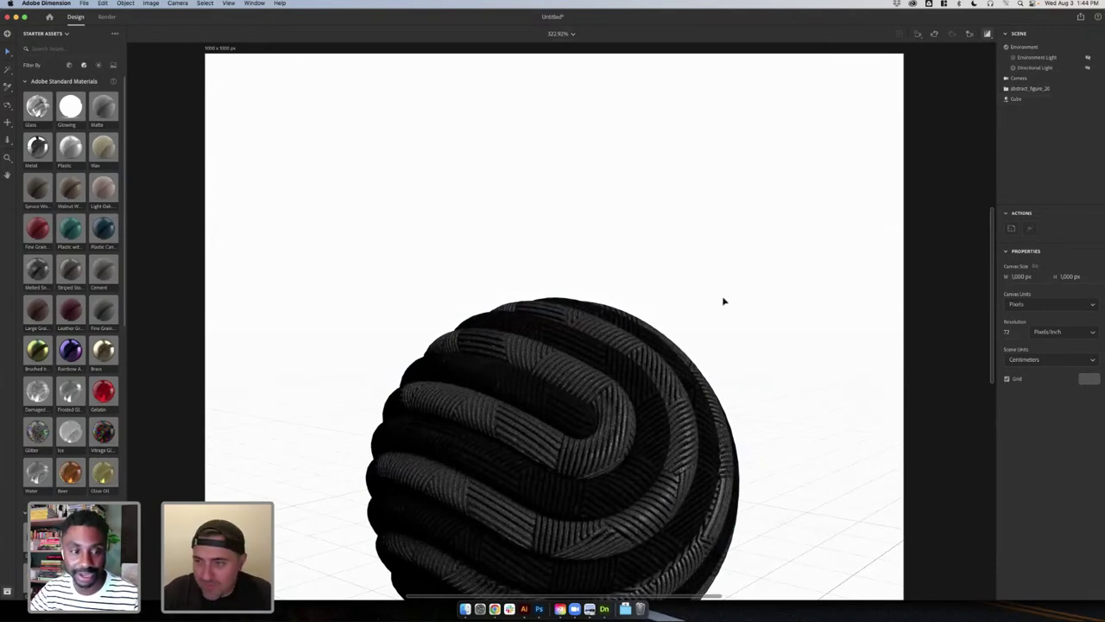
# - Set the tile of the gold stripes' Plastic Hexagonal Cube material to 1 and show the directional light again
pyautogui.click(1090, 89)
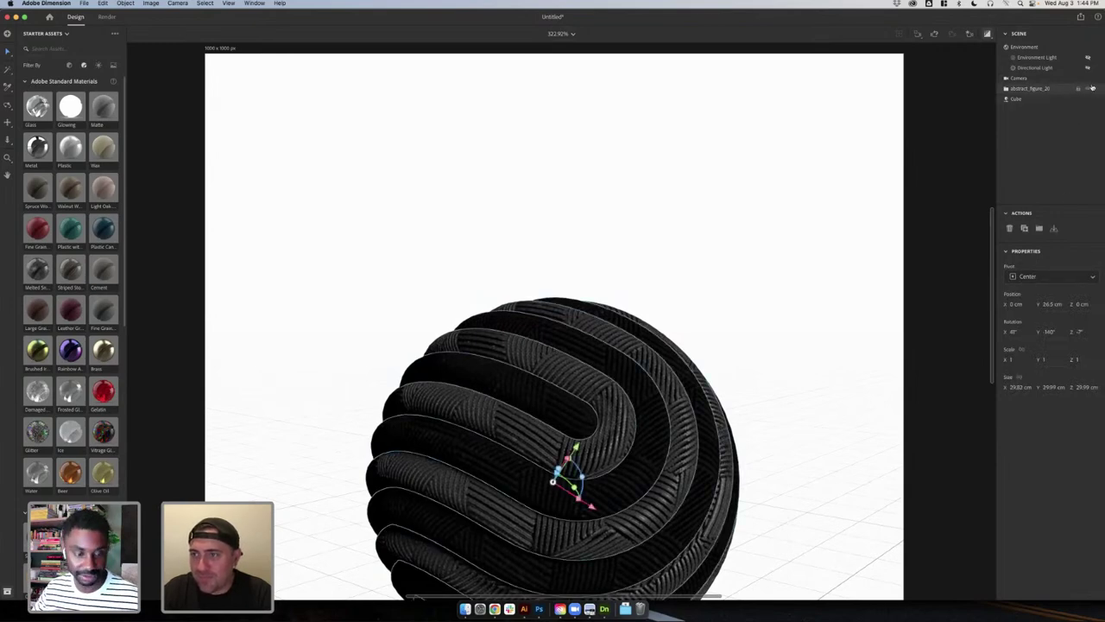
pyautogui.moveTo(1085, 92)
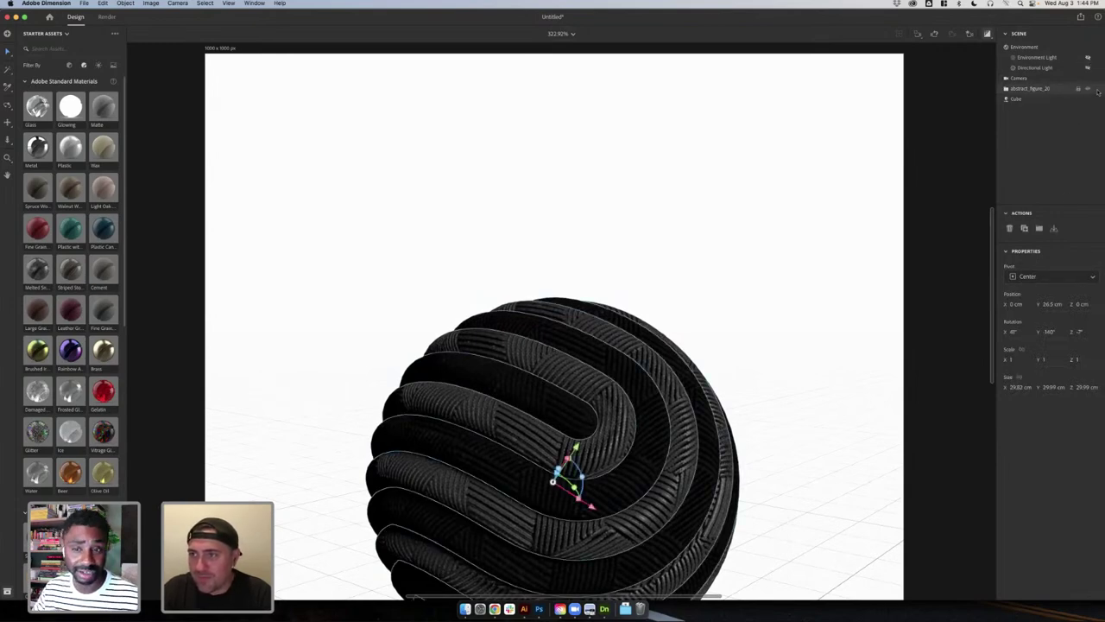
pyautogui.click(1006, 88)
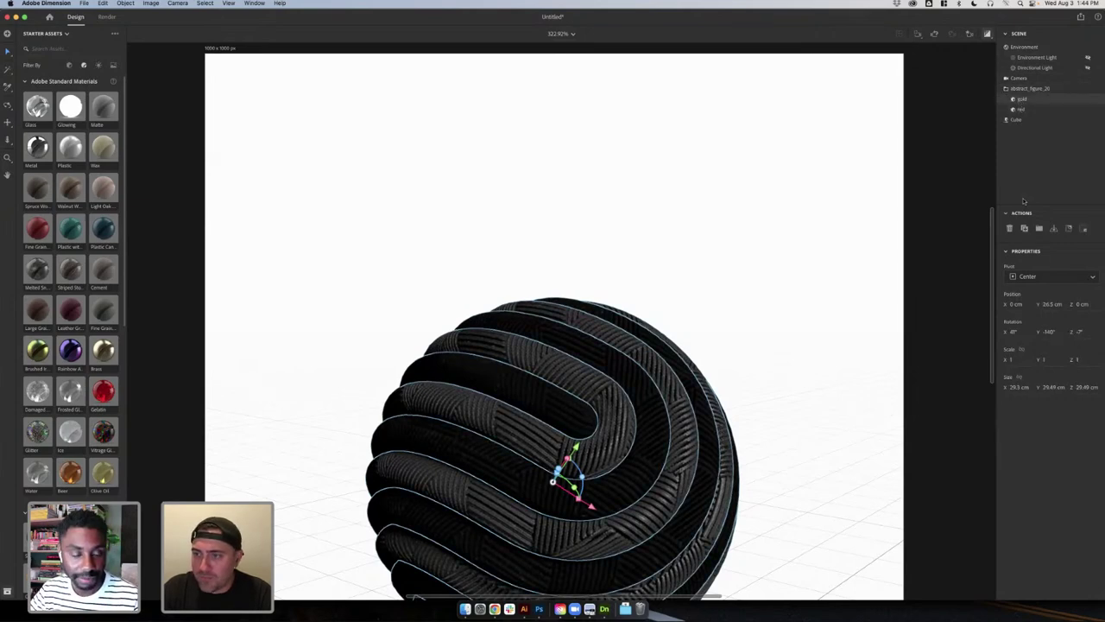
pyautogui.click(1098, 99)
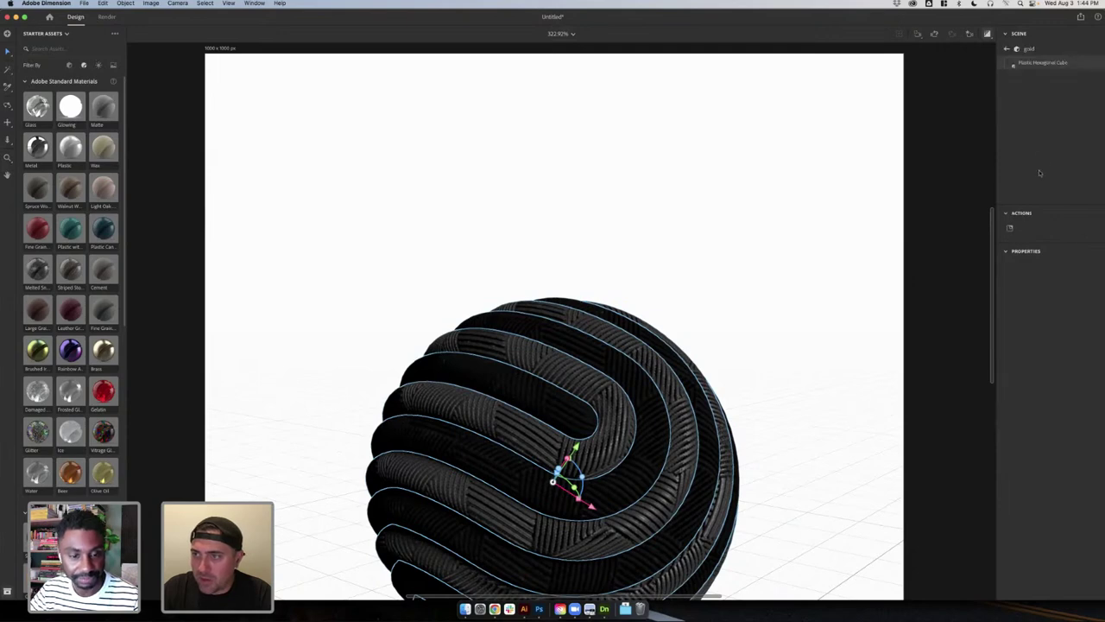
pyautogui.moveTo(1024, 362); pyautogui.dragTo(1008, 363)
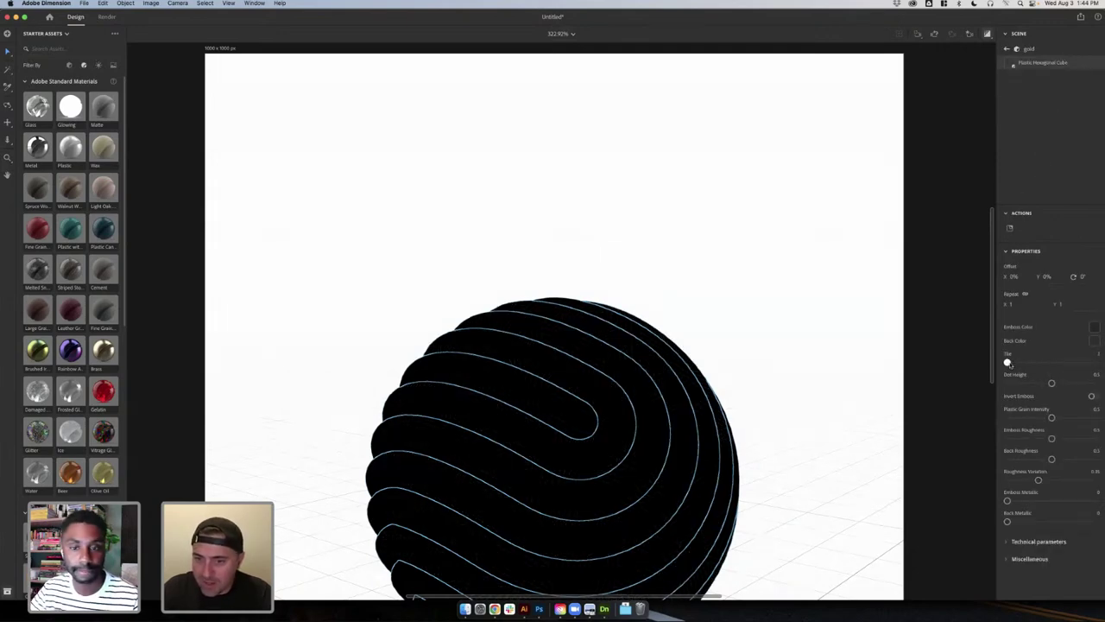
pyautogui.click(1006, 50)
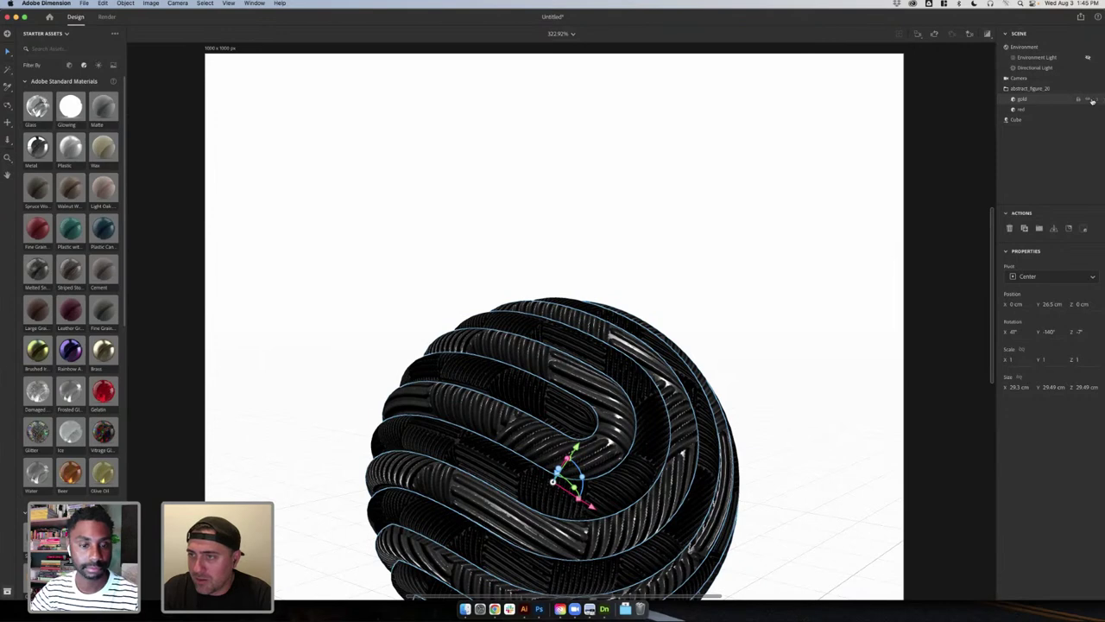
# - Lower the dot height of the gold stripes' Plastic Hexagonal Cube material to about 0.07
pyautogui.click(1092, 101)
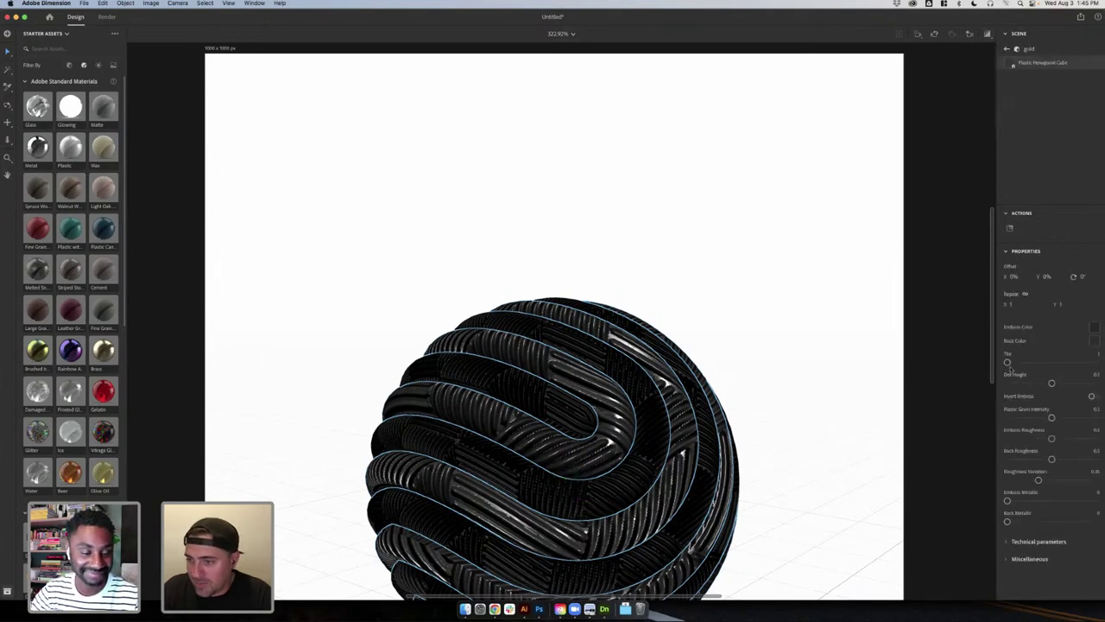
pyautogui.moveTo(1007, 362); pyautogui.dragTo(990, 366)
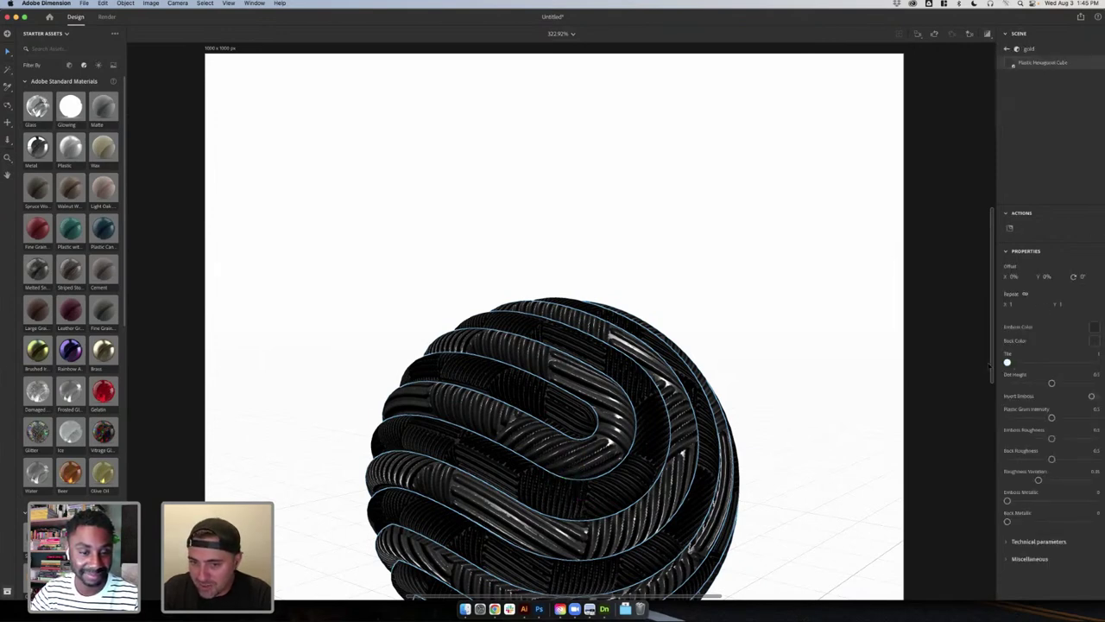
pyautogui.moveTo(1050, 384); pyautogui.dragTo(1013, 386)
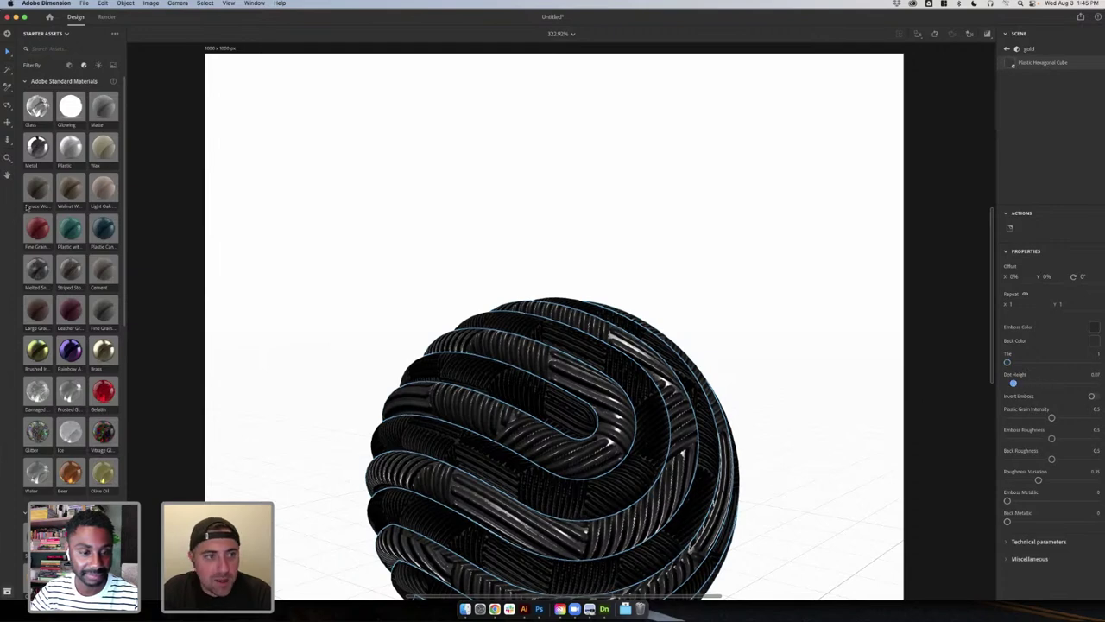
# - Apply the Fine Grain Leather material to the sphere's red stripes
pyautogui.scroll(1, 98, 200)
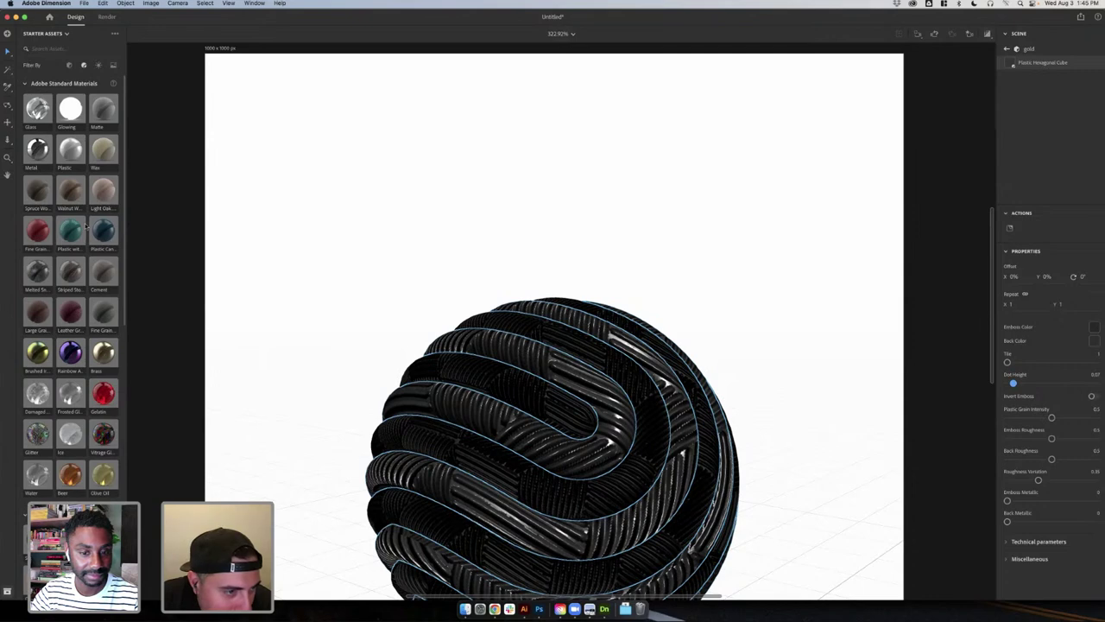
pyautogui.moveTo(102, 311); pyautogui.dragTo(482, 378)
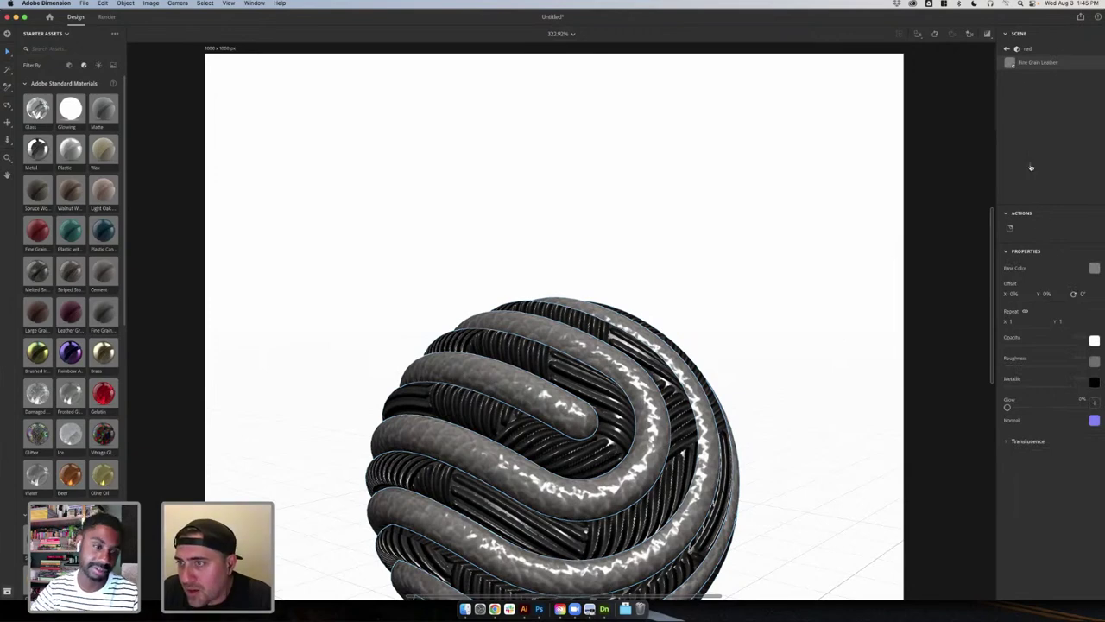
pyautogui.click(1010, 229)
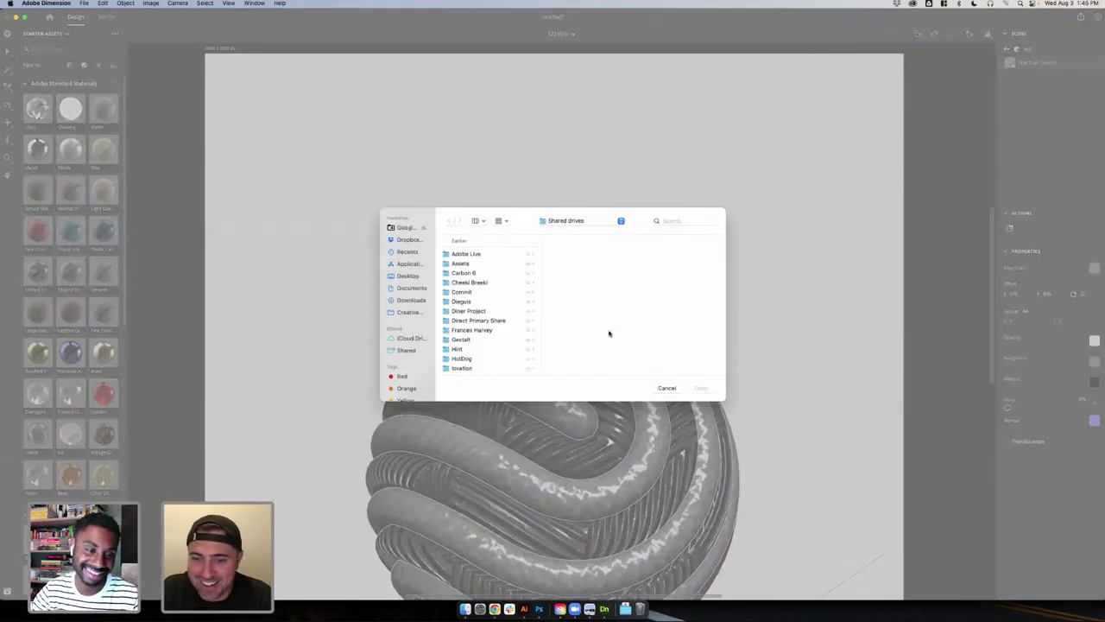
pyautogui.click(666, 389)
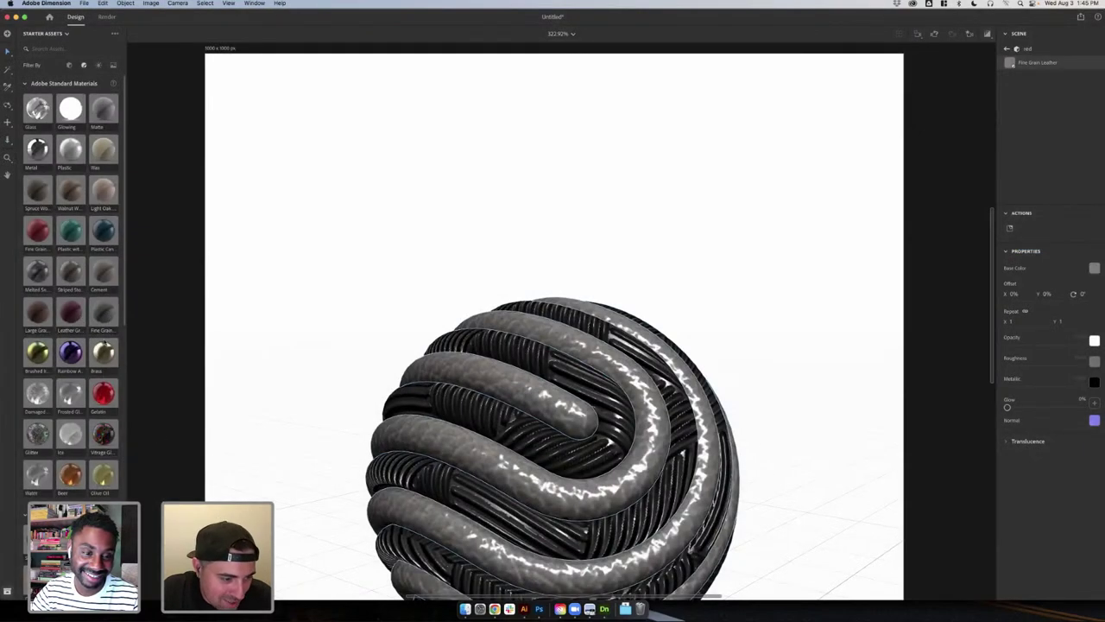
# - Try the Chocolate Brown Beech Wood and Plastic Hexagonal Cube materials on the sphere's gold stripes
pyautogui.scroll(-8, 102, 345)
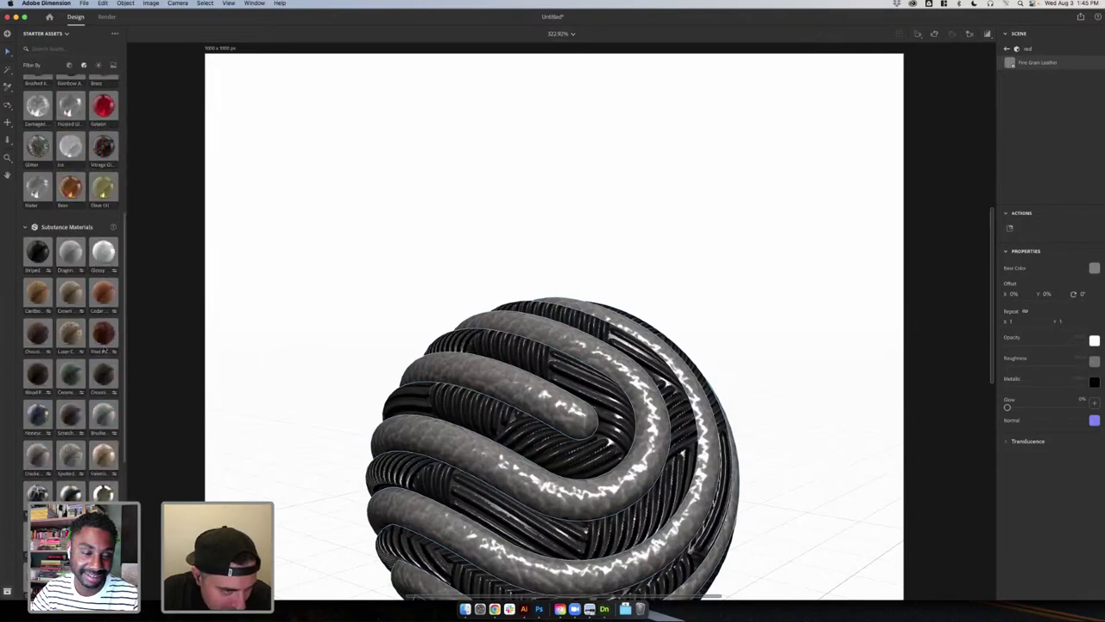
pyautogui.moveTo(37, 333); pyautogui.dragTo(575, 369)
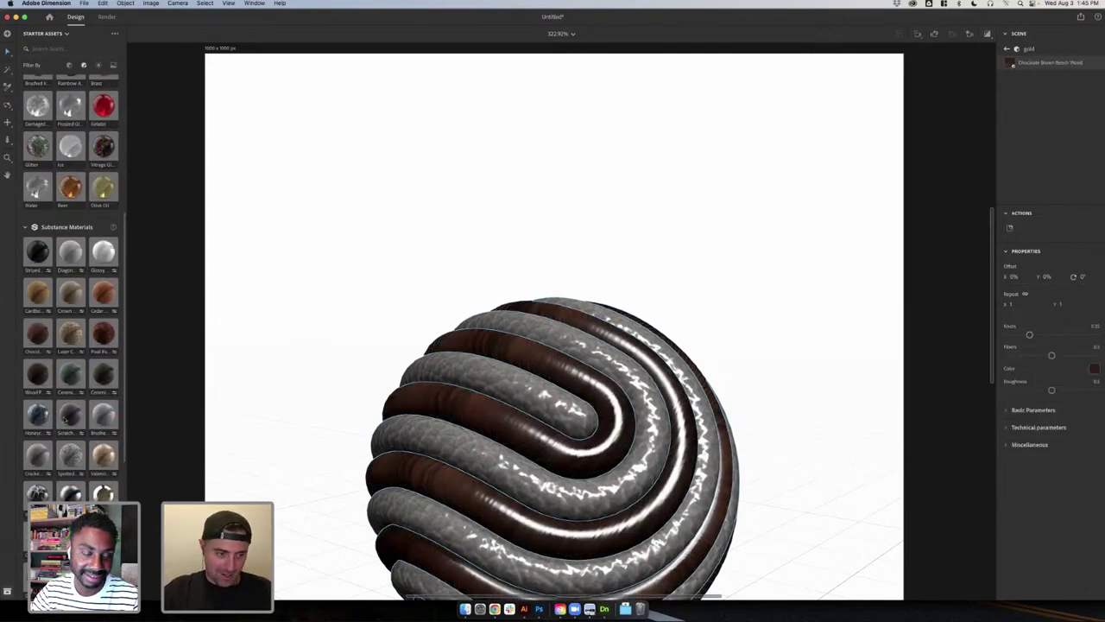
pyautogui.scroll(-5, 38, 440)
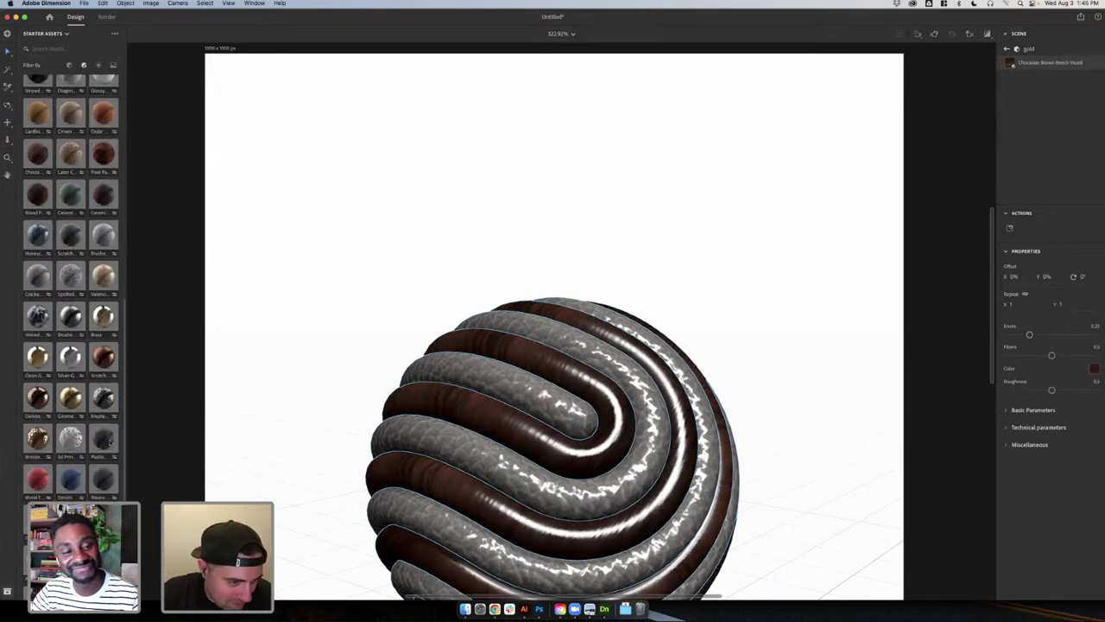
pyautogui.moveTo(108, 441); pyautogui.dragTo(512, 368)
# - Try the Weave Fabric material on the gold stripes and raise its roughness
pyautogui.scroll(-2, 102, 468)
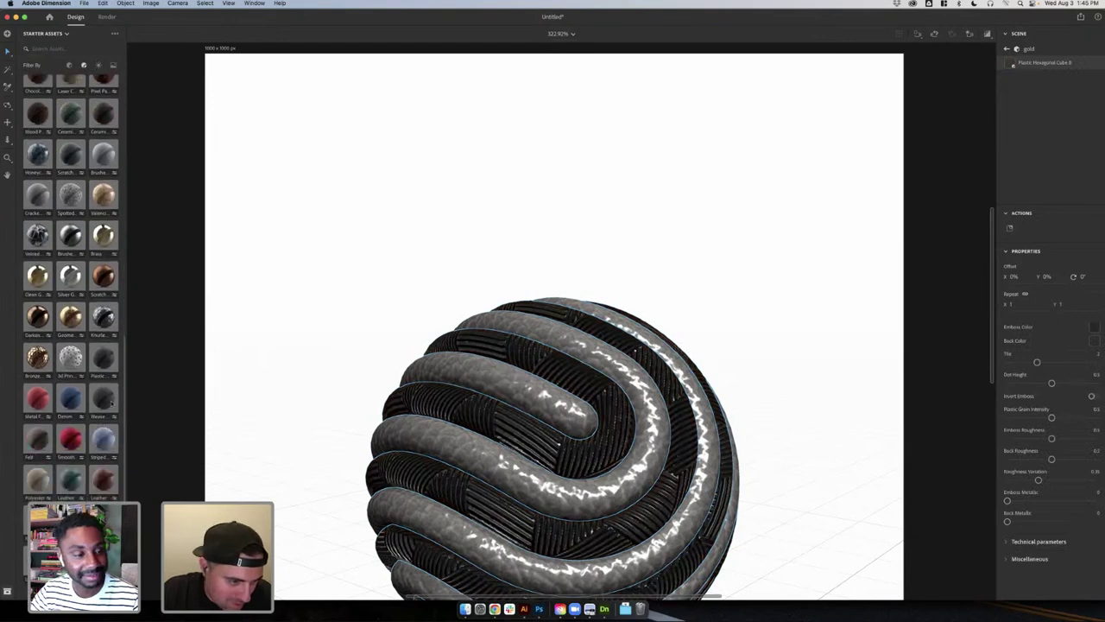
pyautogui.moveTo(108, 400); pyautogui.dragTo(554, 353)
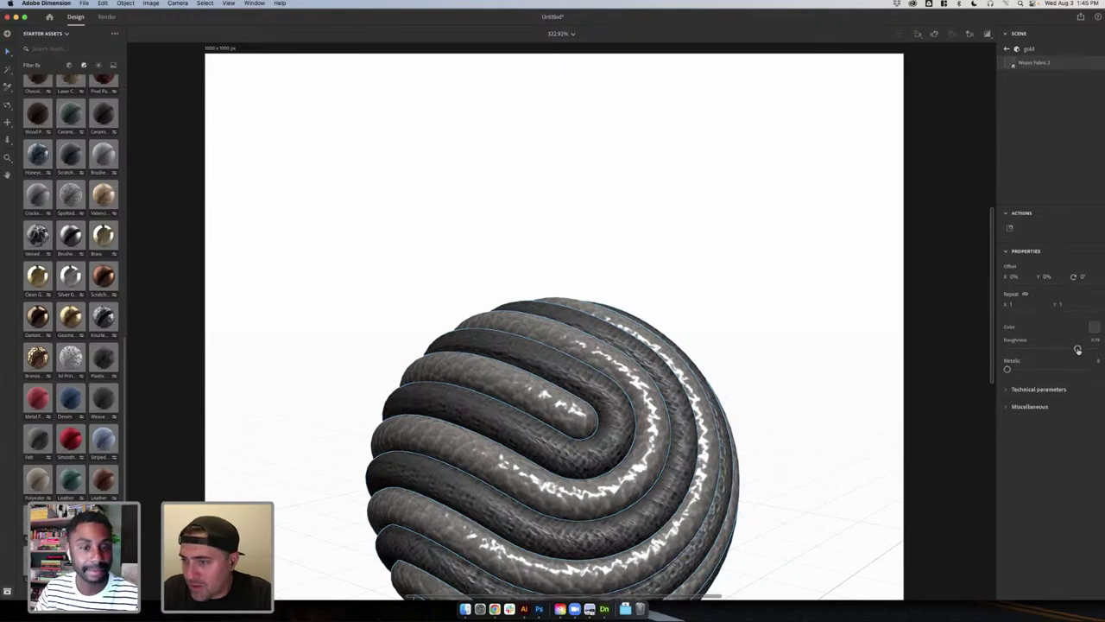
pyautogui.moveTo(1078, 349)
pyautogui.mouseDown()
pyautogui.moveTo(997, 351)
pyautogui.moveTo(1097, 349)
pyautogui.mouseUp()
# - Try the Lotus Quilt Suede material on the gold stripes with its roughness raised to 1
pyautogui.scroll(-2, 71, 285)
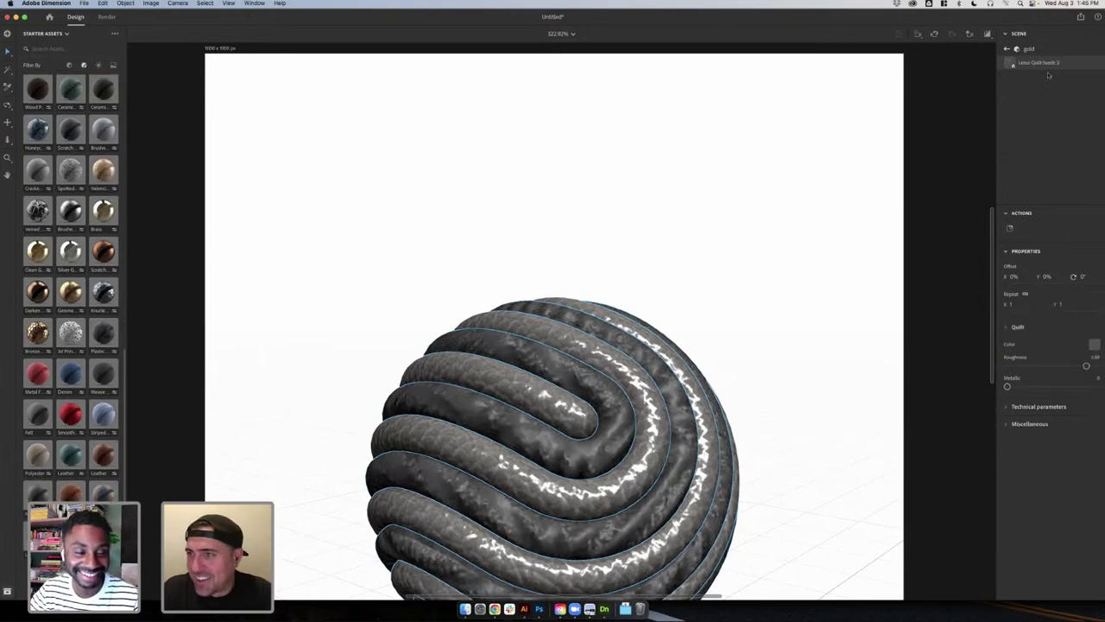
pyautogui.click(1006, 49)
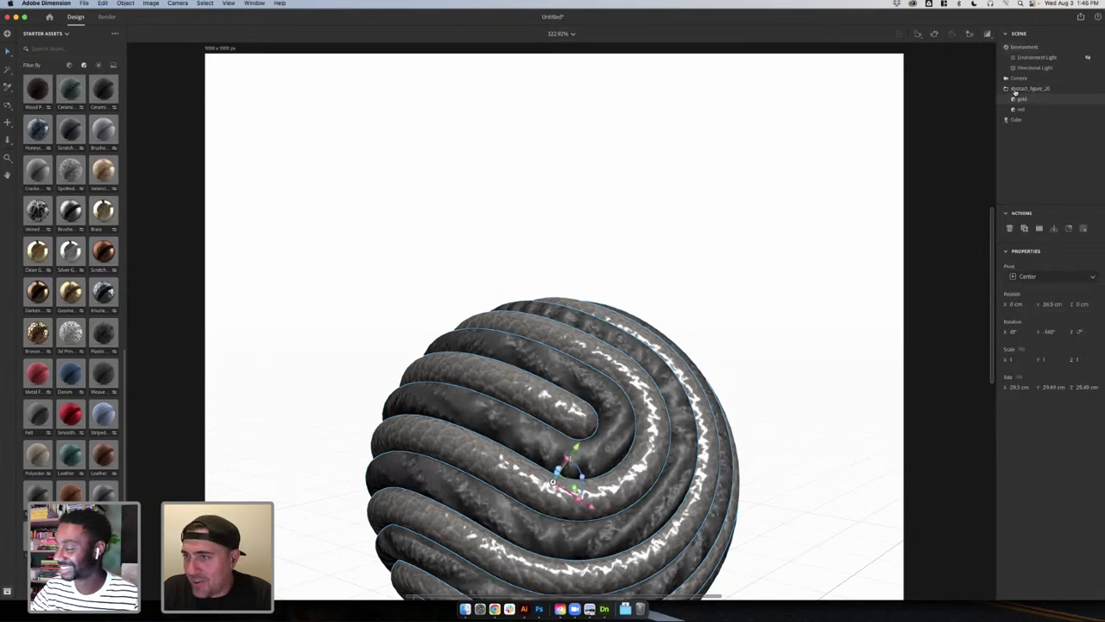
pyautogui.click(1099, 101)
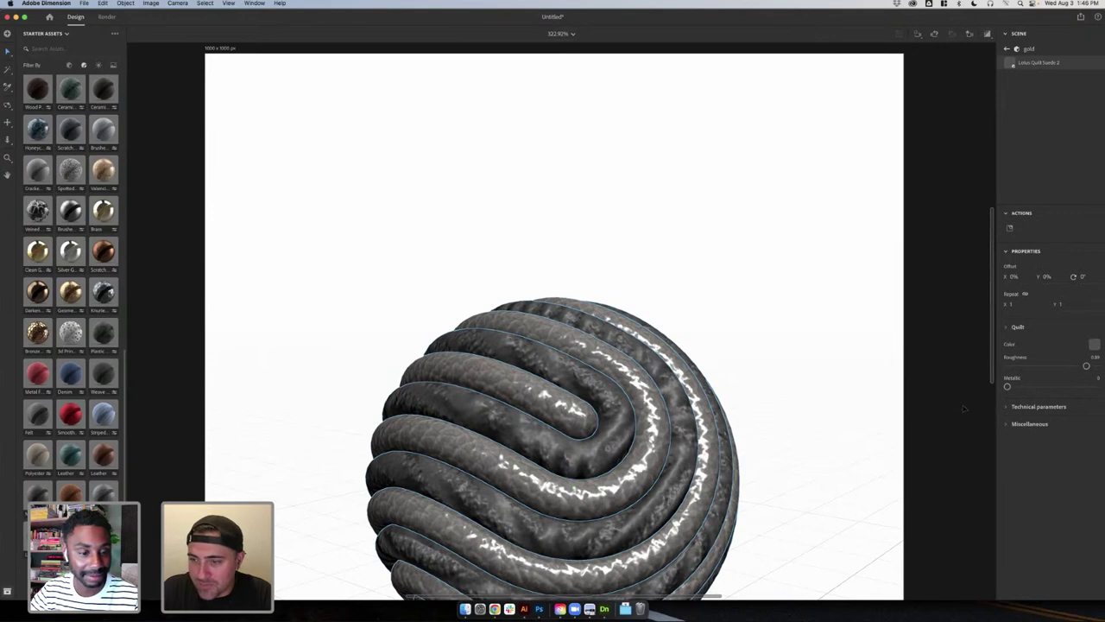
pyautogui.moveTo(1085, 368)
pyautogui.mouseDown()
pyautogui.moveTo(1007, 367)
pyautogui.moveTo(1095, 366)
pyautogui.mouseUp()
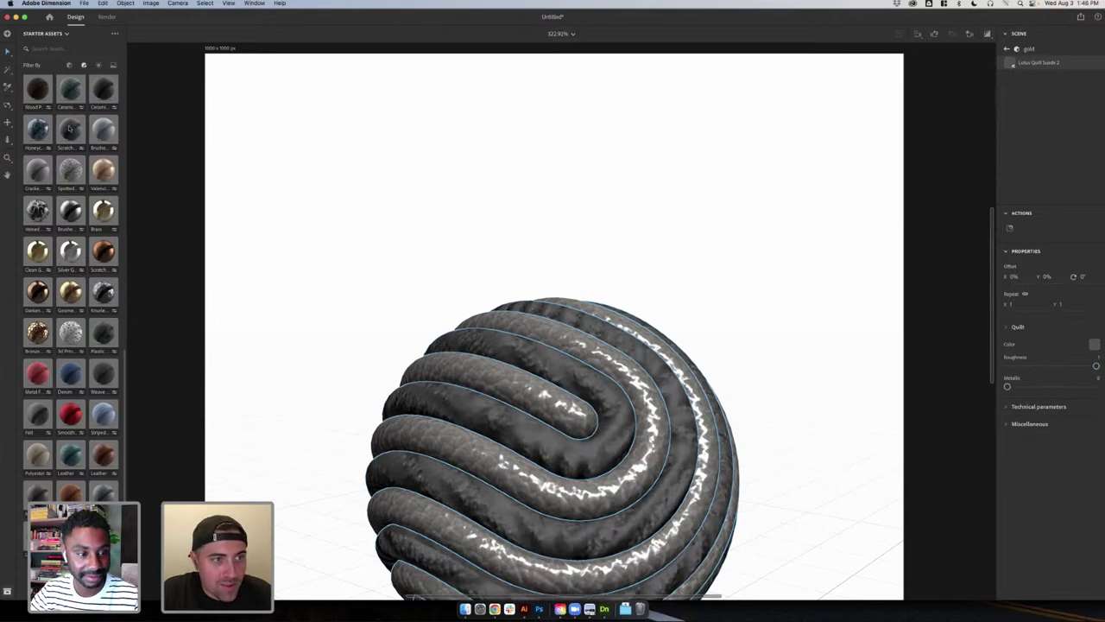
# - Try Scratched Concrete, a 3D-printed material and Clean Gold on the gold stripes, finishing with Brass
pyautogui.moveTo(72, 129); pyautogui.dragTo(577, 369)
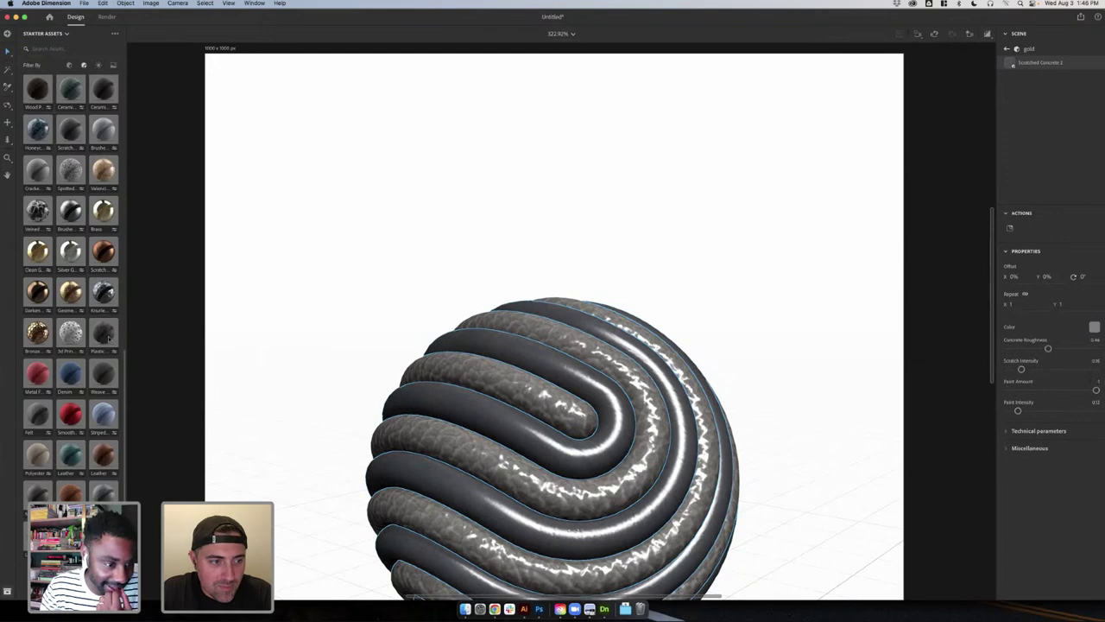
pyautogui.moveTo(77, 339); pyautogui.dragTo(546, 359)
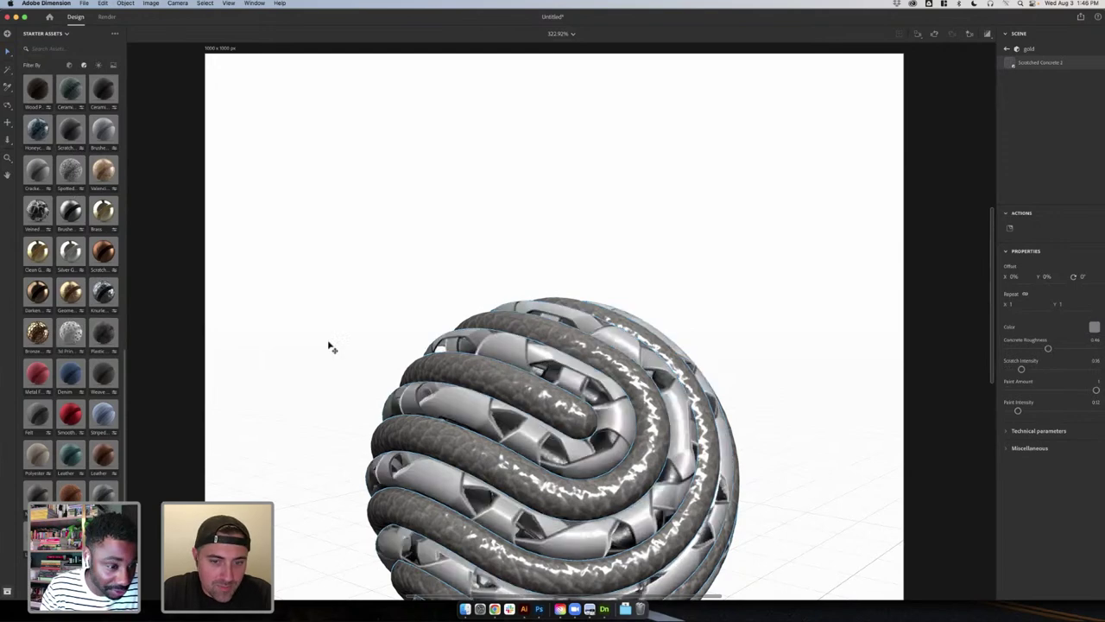
pyautogui.moveTo(42, 255); pyautogui.dragTo(533, 357)
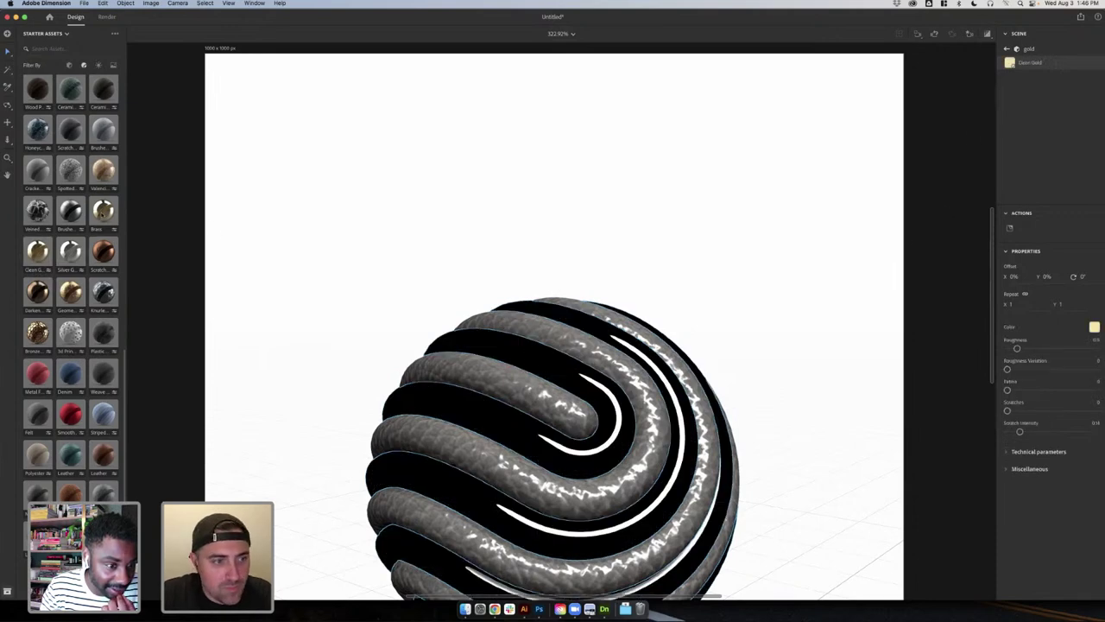
pyautogui.click(104, 214)
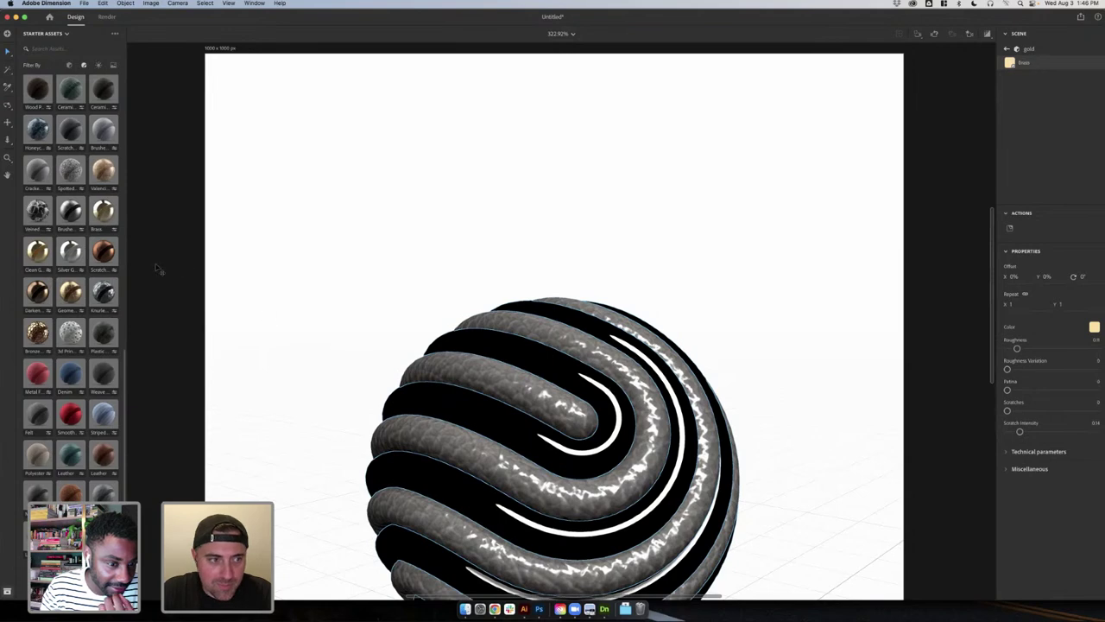
# - Apply the Bronze Hexagon Tiles material to the sphere's gold stripes and turn the Environment Light back on
pyautogui.moveTo(37, 332); pyautogui.dragTo(543, 356)
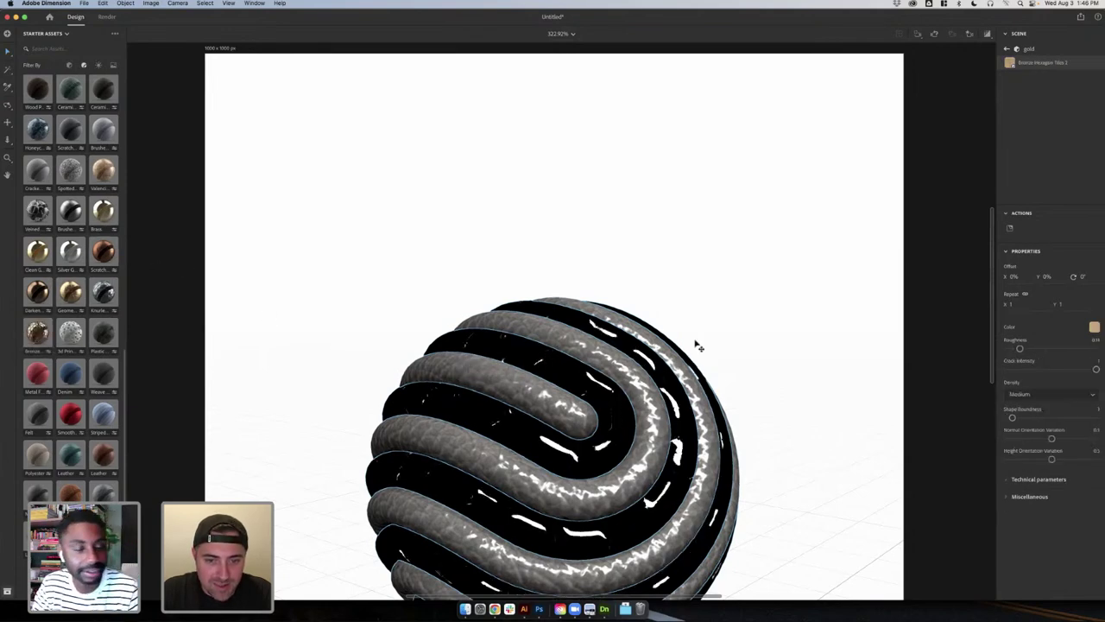
pyautogui.click(1008, 51)
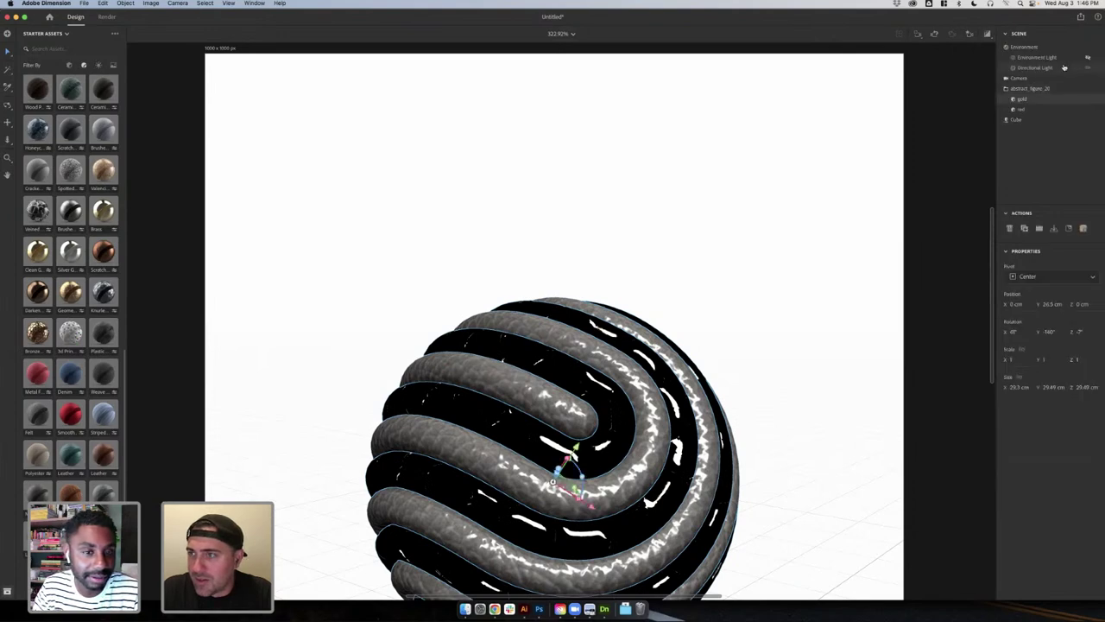
pyautogui.click(1097, 57)
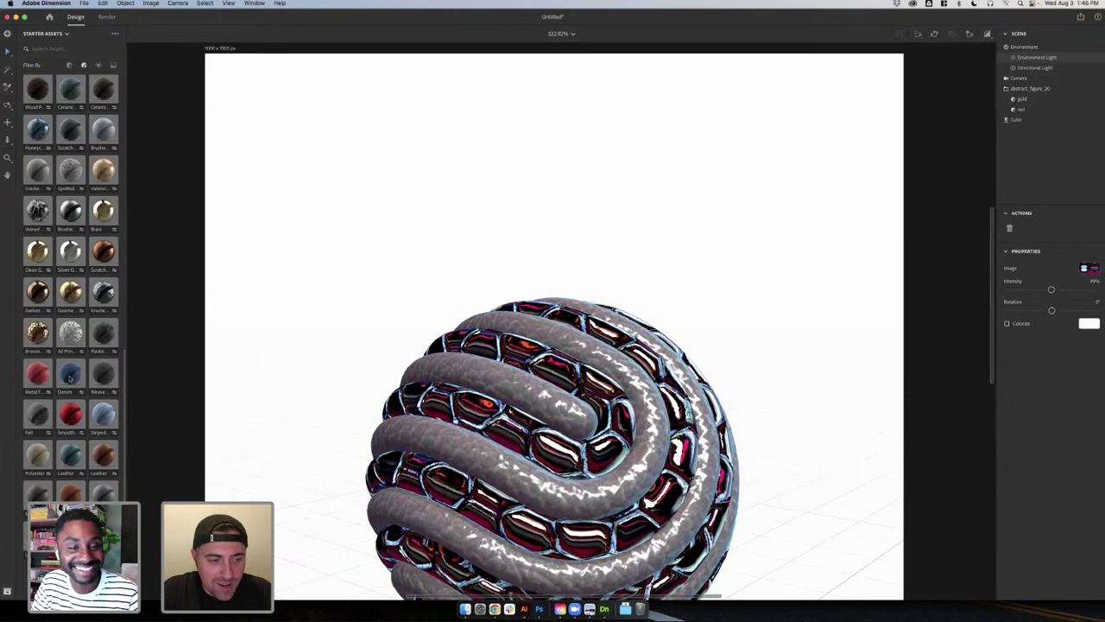
# - Try to apply the Studio Low Key Light preset to the scene's Environment Light
pyautogui.scroll(10, 61, 227)
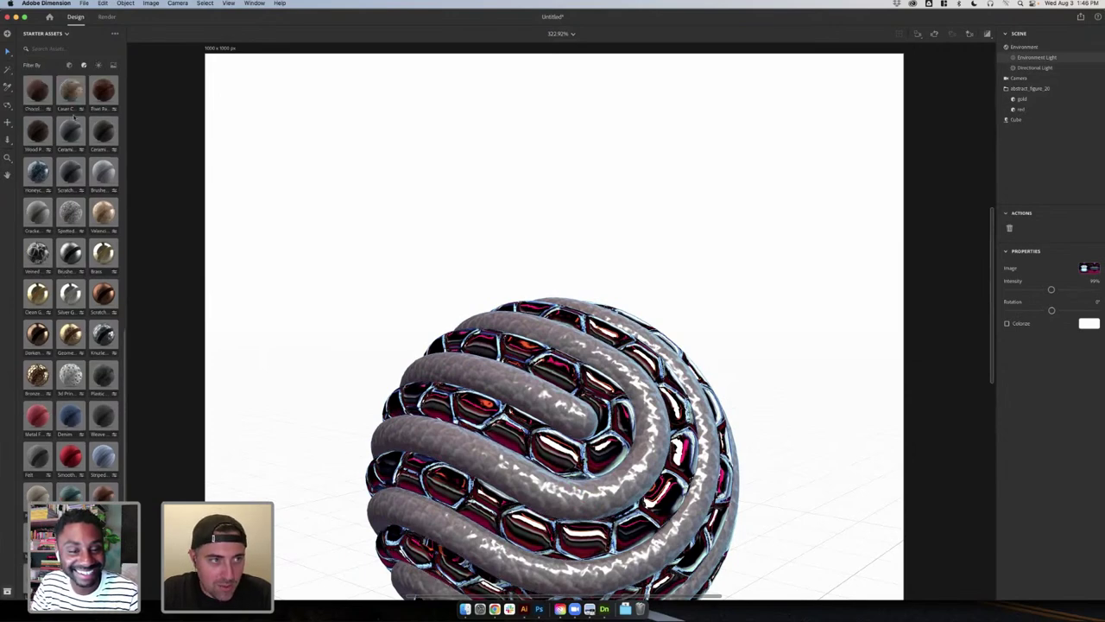
pyautogui.click(98, 65)
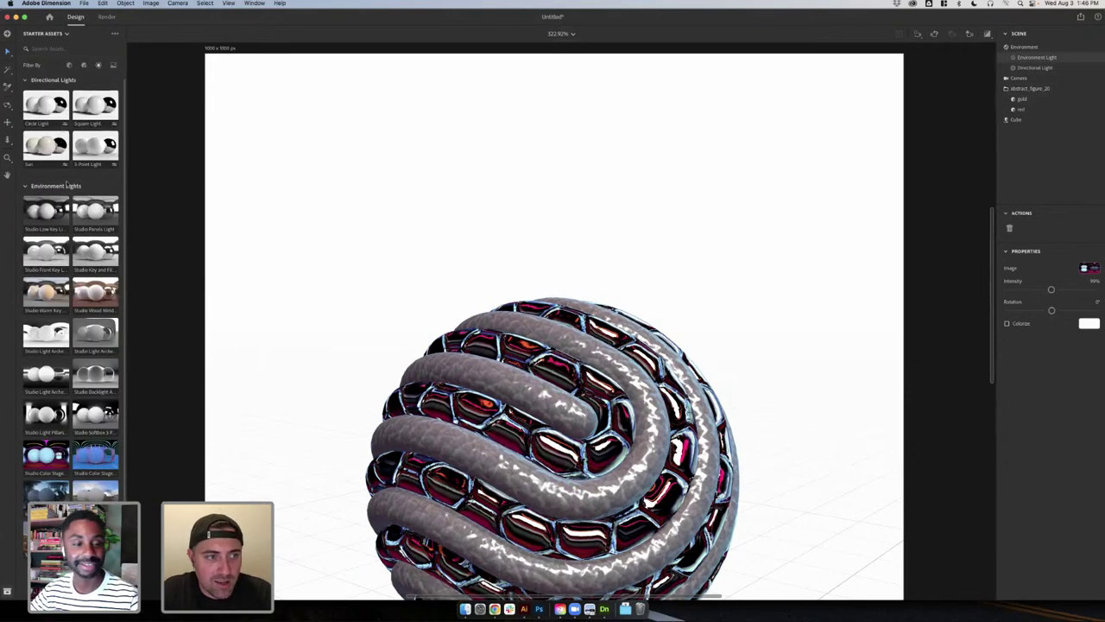
pyautogui.moveTo(41, 216); pyautogui.dragTo(1046, 56)
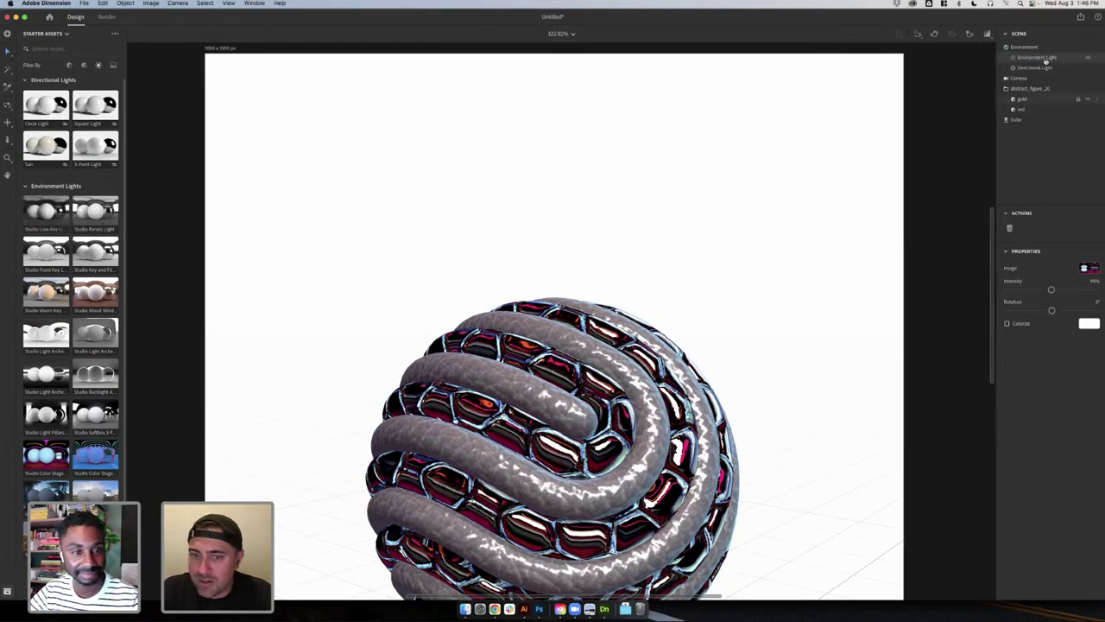
# - Try the 3d Printed Mesh material on the red stripes with tile 10, pattern size 0 and layers opacity about 0.9
pyautogui.click(83, 66)
pyautogui.scroll(-5, 53, 310)
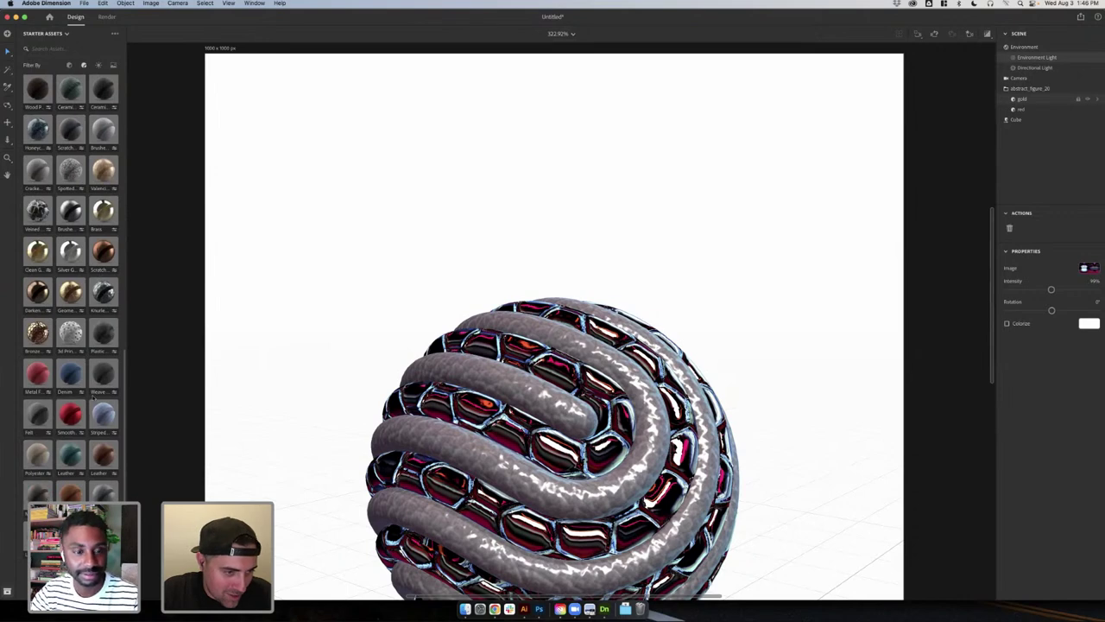
pyautogui.moveTo(71, 333); pyautogui.dragTo(543, 325)
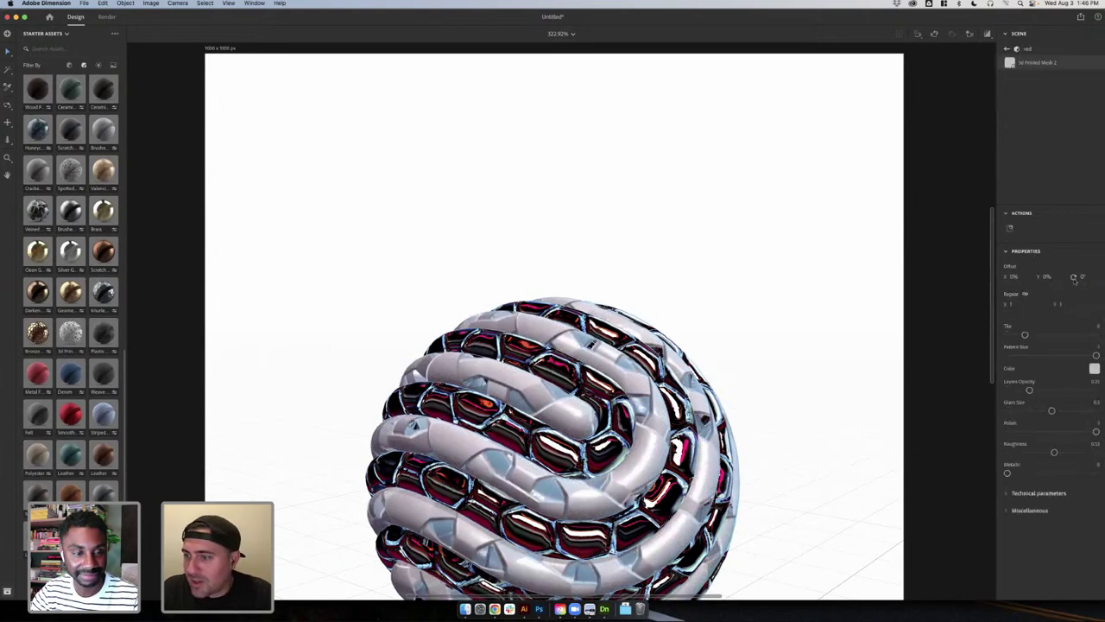
pyautogui.moveTo(1025, 338); pyautogui.dragTo(955, 361)
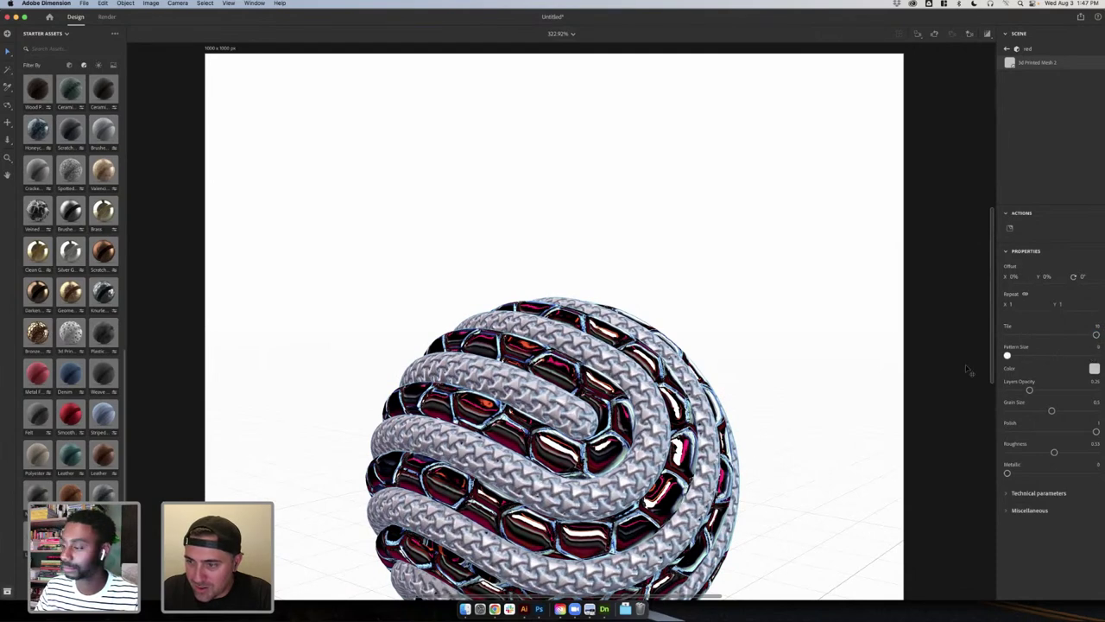
pyautogui.moveTo(1029, 391); pyautogui.dragTo(1089, 391)
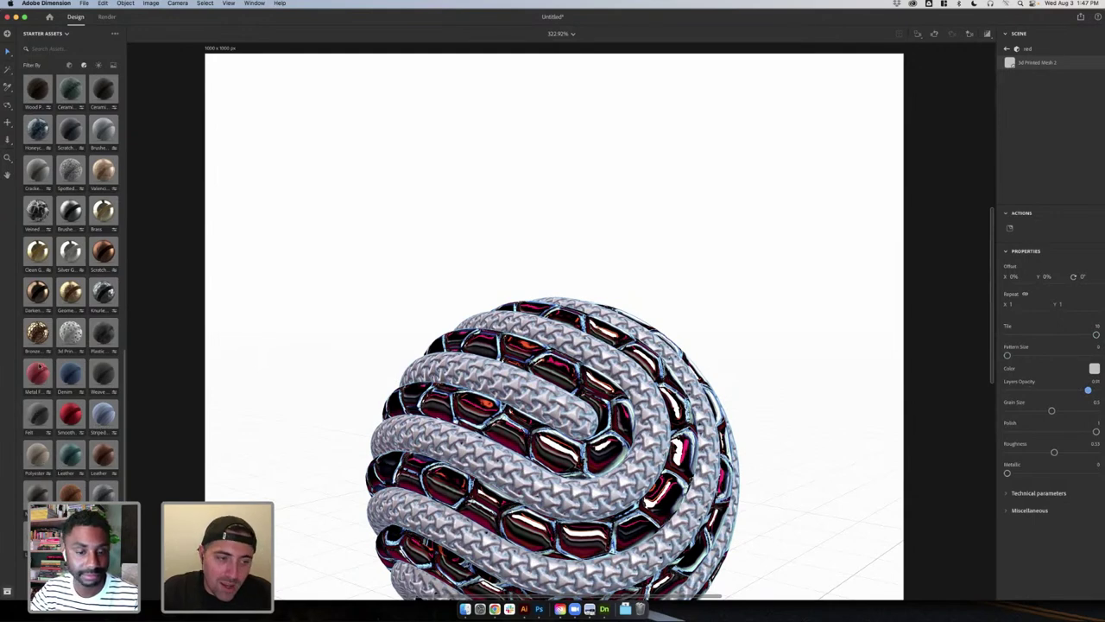
# - Apply the Geometric Metal material to the red stripes and turn on the render preview
pyautogui.moveTo(71, 294); pyautogui.dragTo(540, 322)
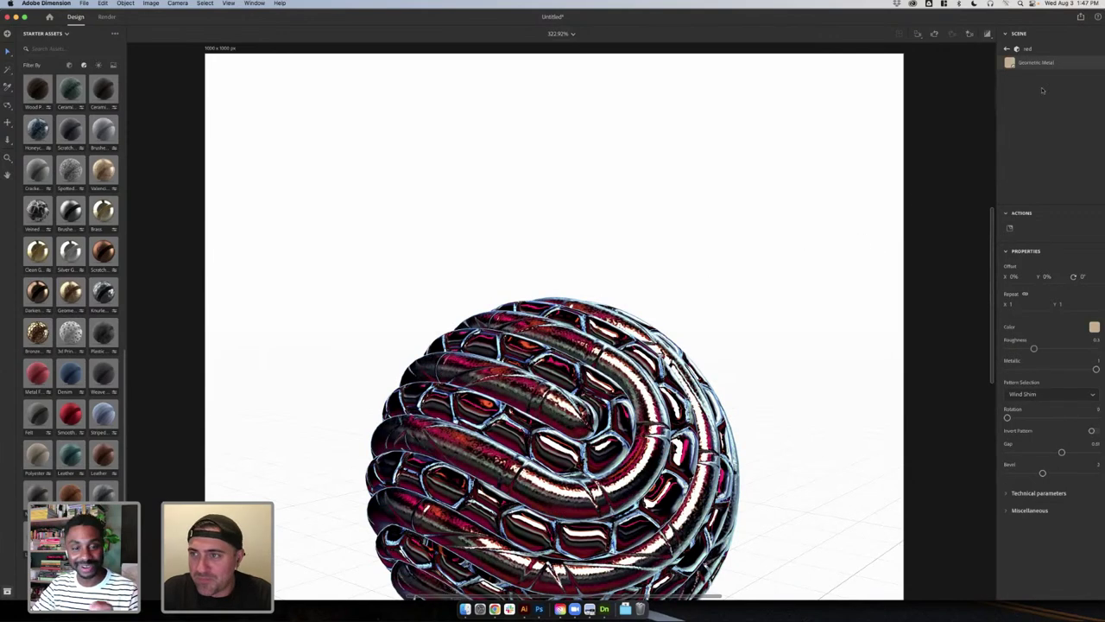
pyautogui.click(1005, 50)
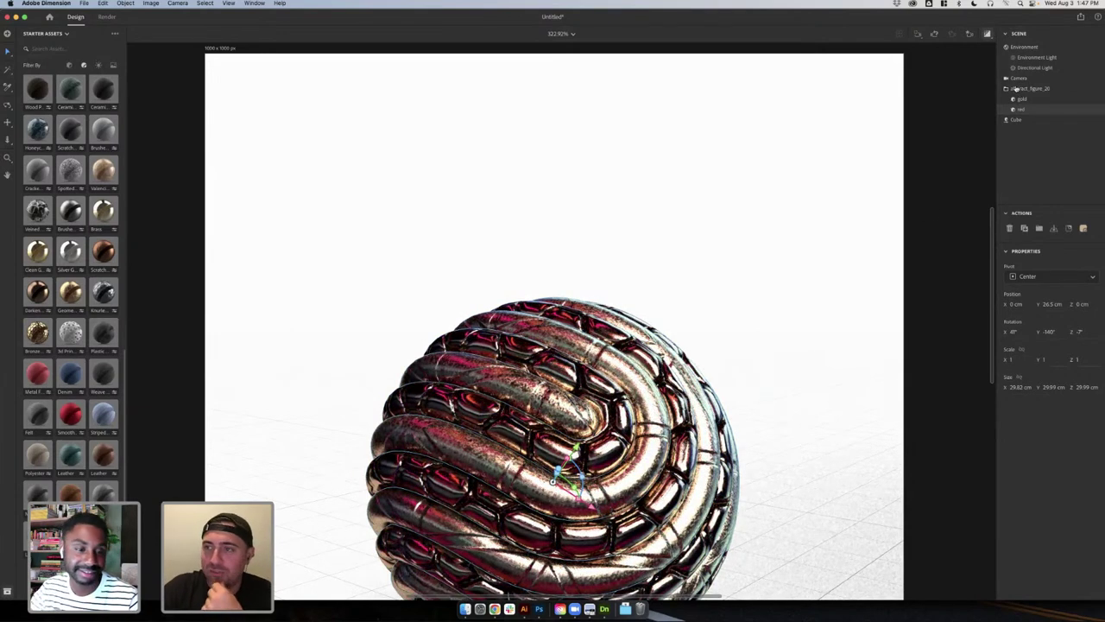
pyautogui.click(989, 35)
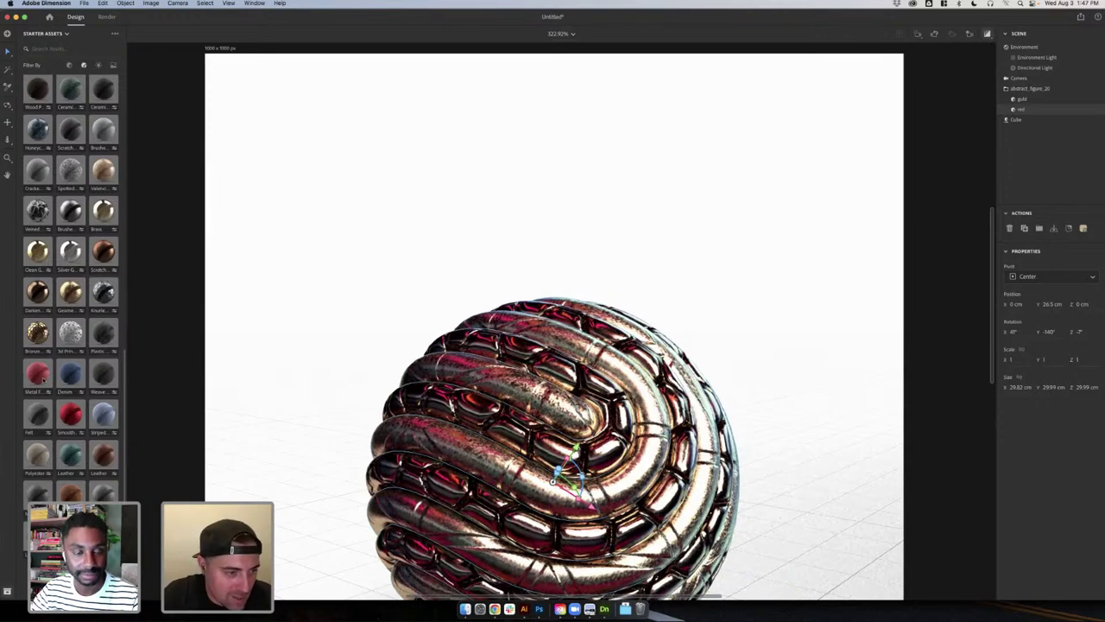
# - Apply the Metal Flakes Filled Plastic material to the red stripes and set its color to black
pyautogui.moveTo(43, 380); pyautogui.dragTo(592, 349)
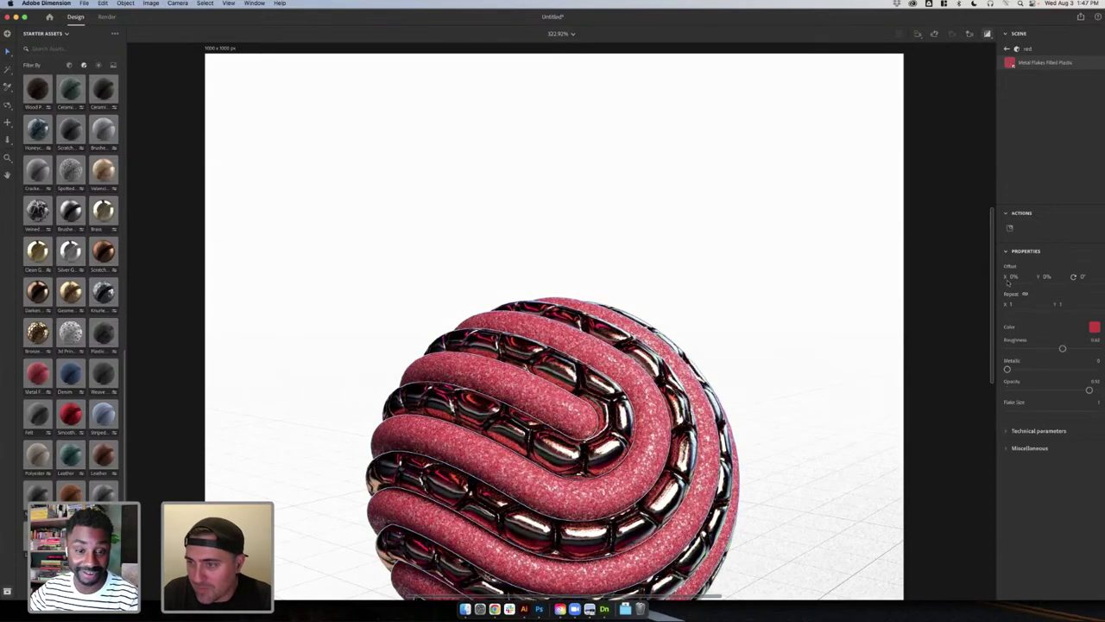
pyautogui.click(1094, 329)
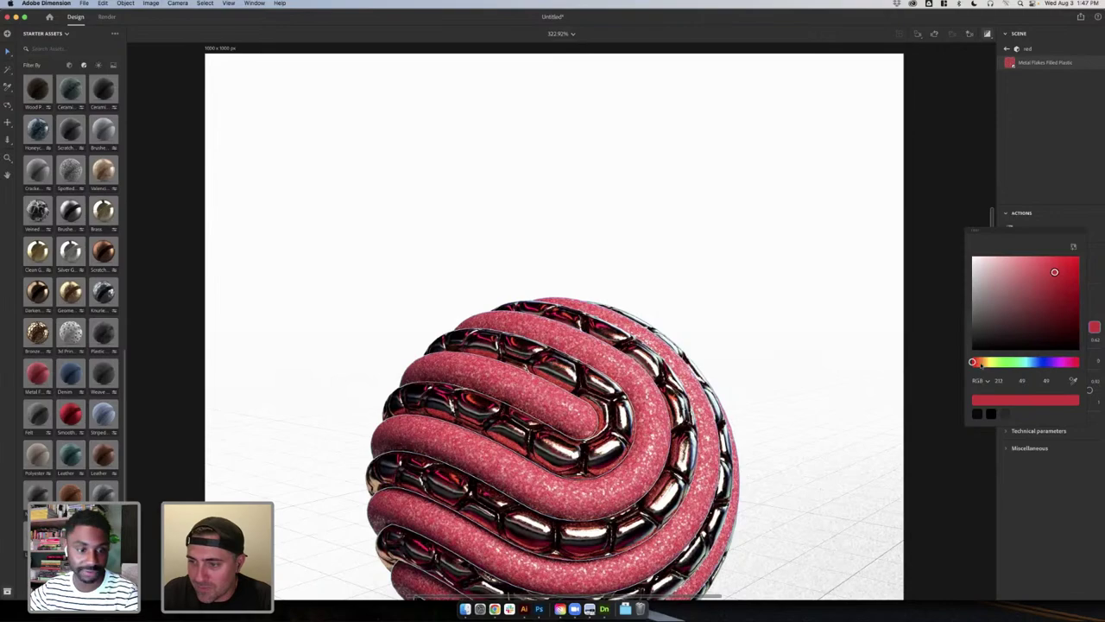
pyautogui.moveTo(975, 350); pyautogui.dragTo(965, 356)
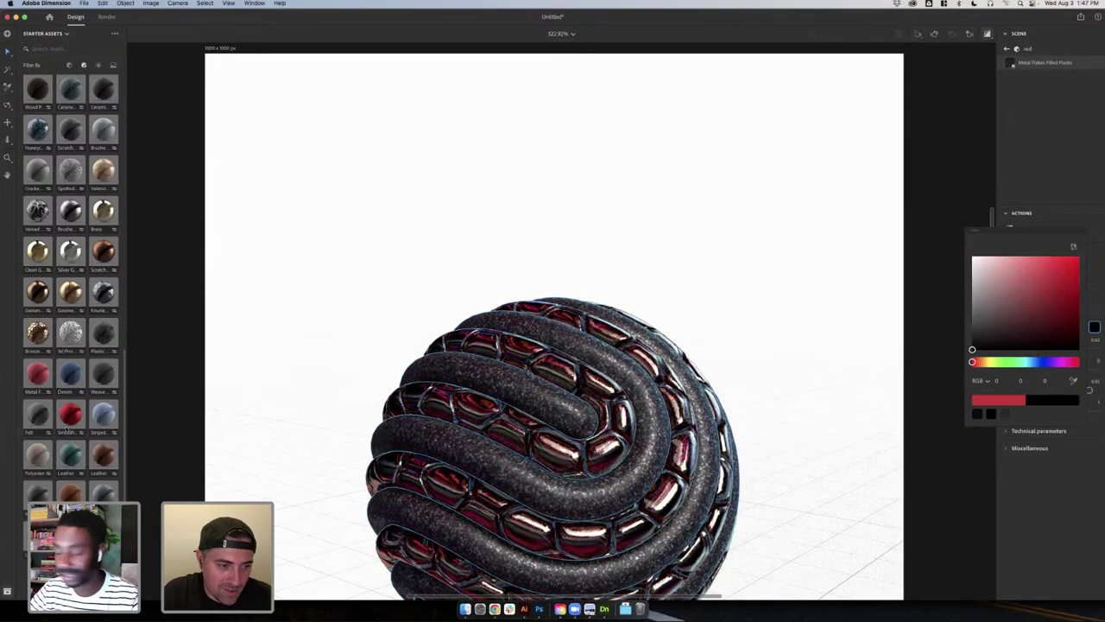
# - Apply Metal Flakes Filled Plastic to the gold stripes as well and set its color to black
pyautogui.moveTo(37, 373); pyautogui.dragTo(570, 376)
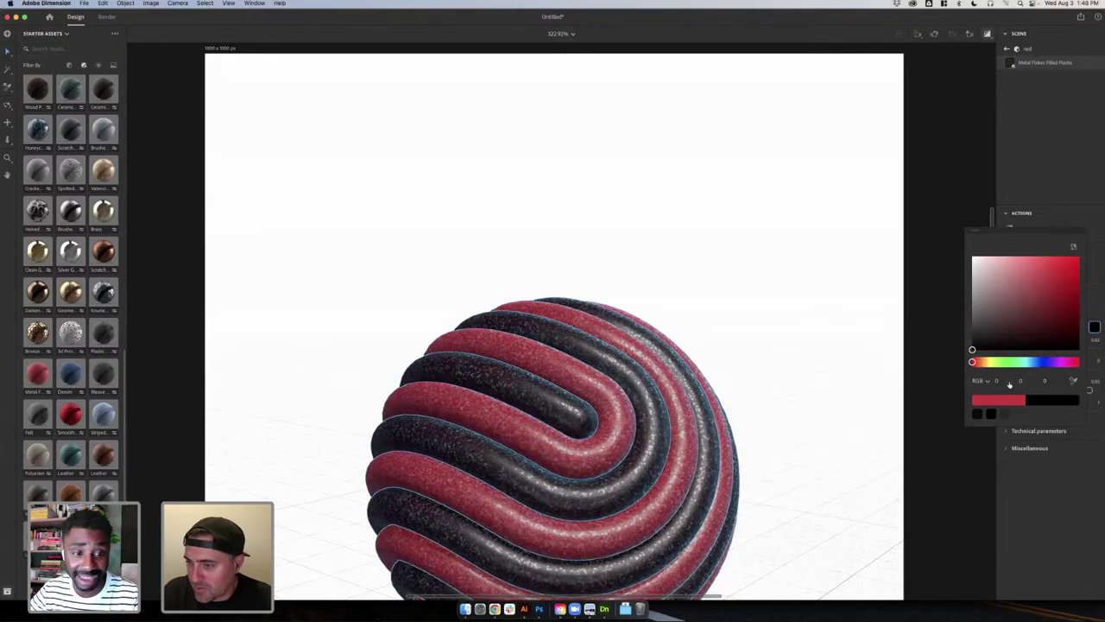
pyautogui.click(1095, 328)
pyautogui.click(1094, 329)
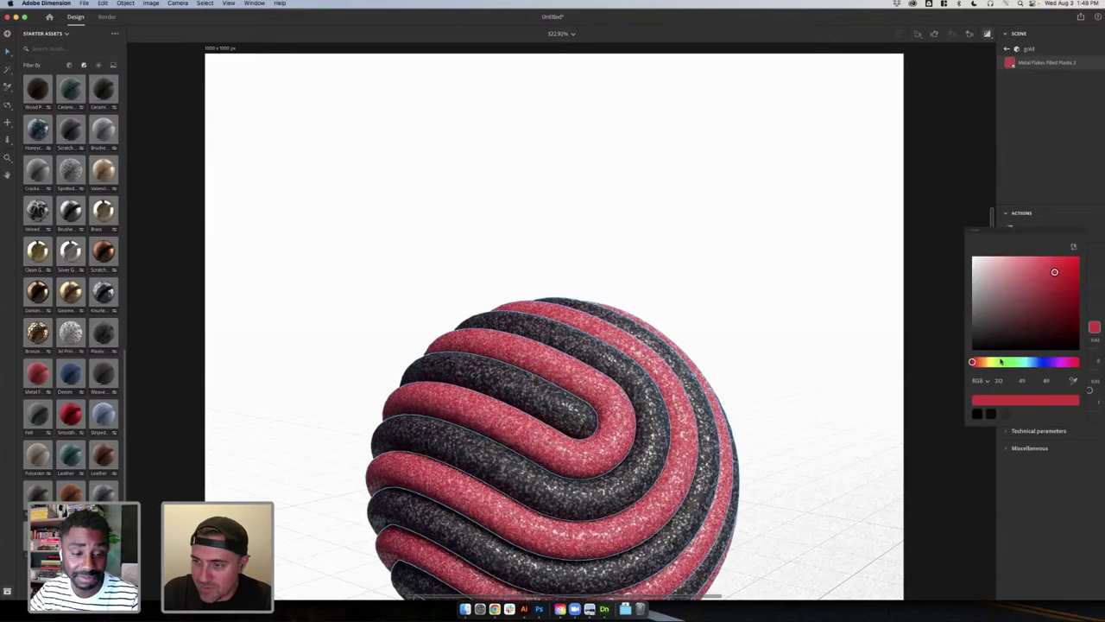
pyautogui.moveTo(973, 338); pyautogui.dragTo(964, 351)
pyautogui.click(963, 353)
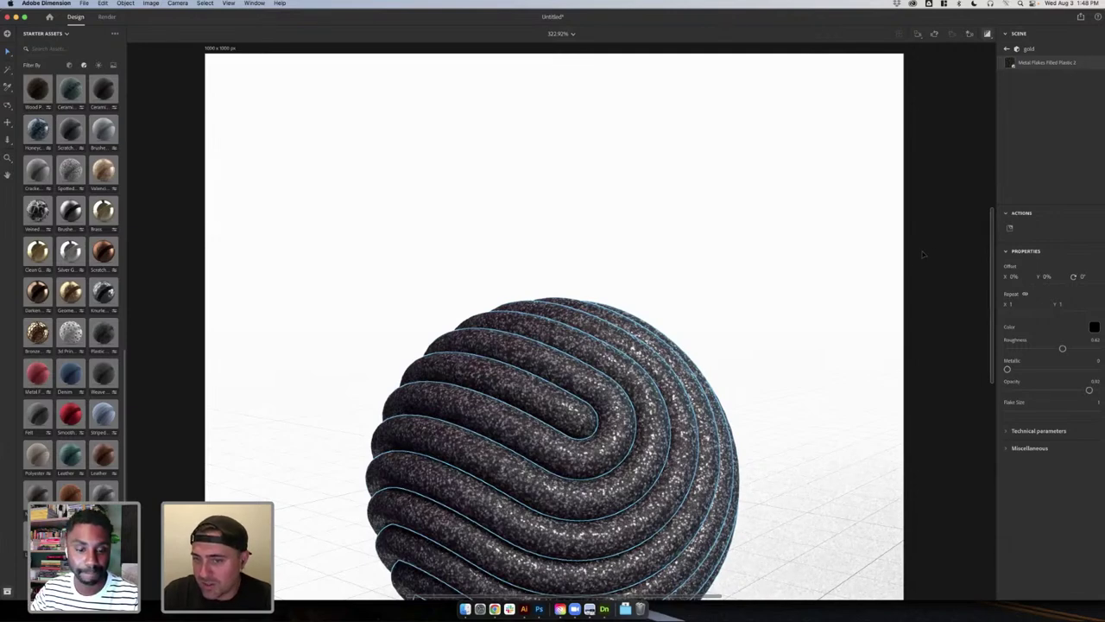
# - Try a black background color for the environment
pyautogui.click(1007, 49)
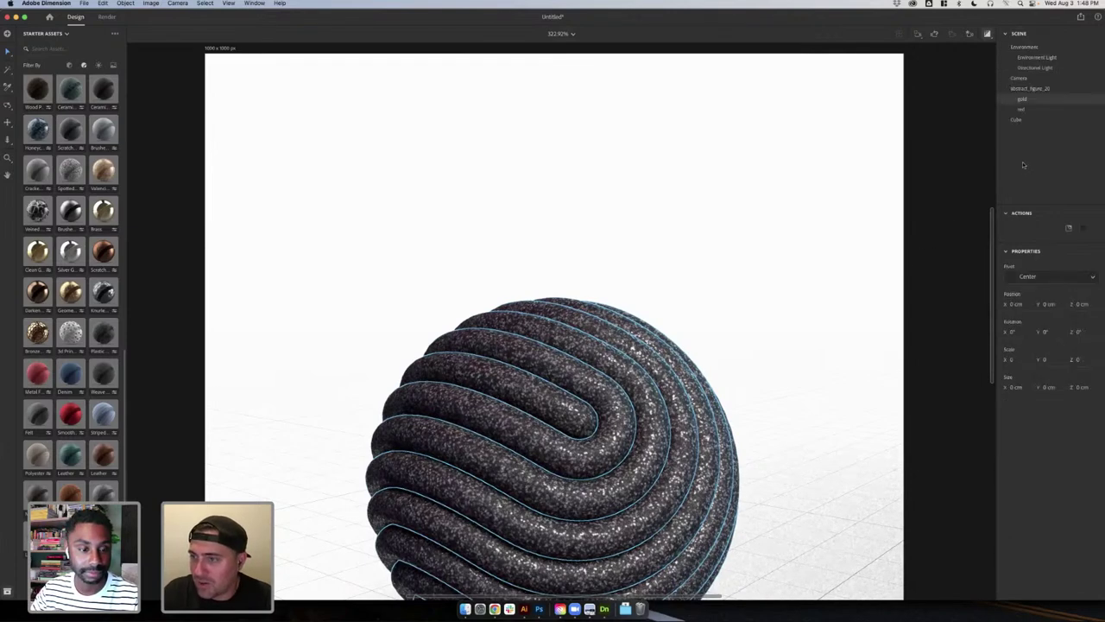
pyautogui.click(1027, 47)
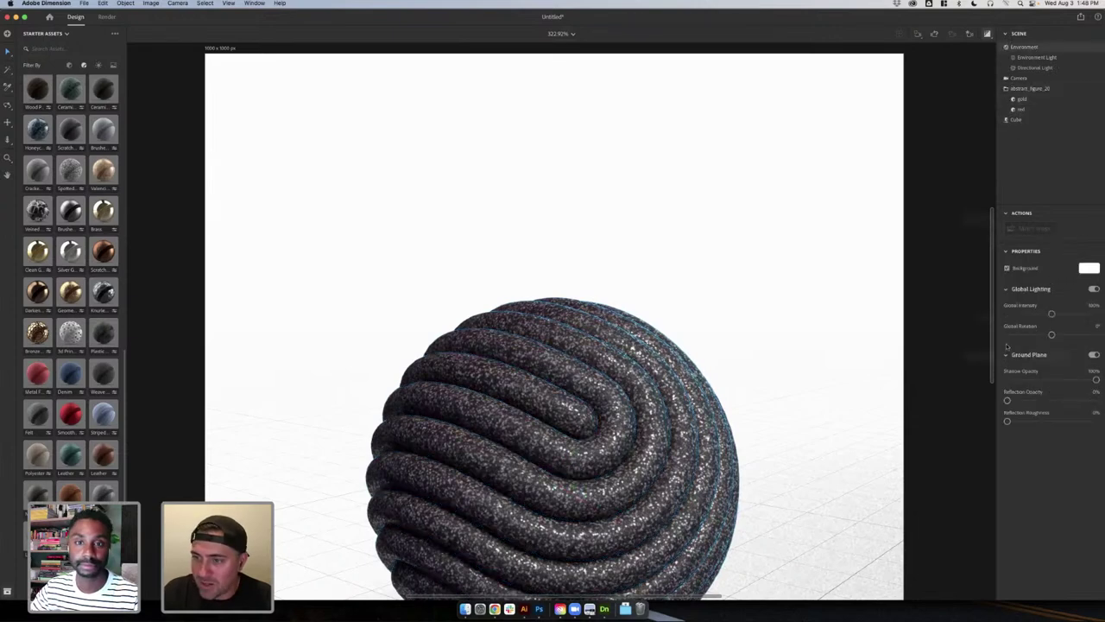
pyautogui.click(1088, 268)
pyautogui.moveTo(977, 271); pyautogui.dragTo(951, 313)
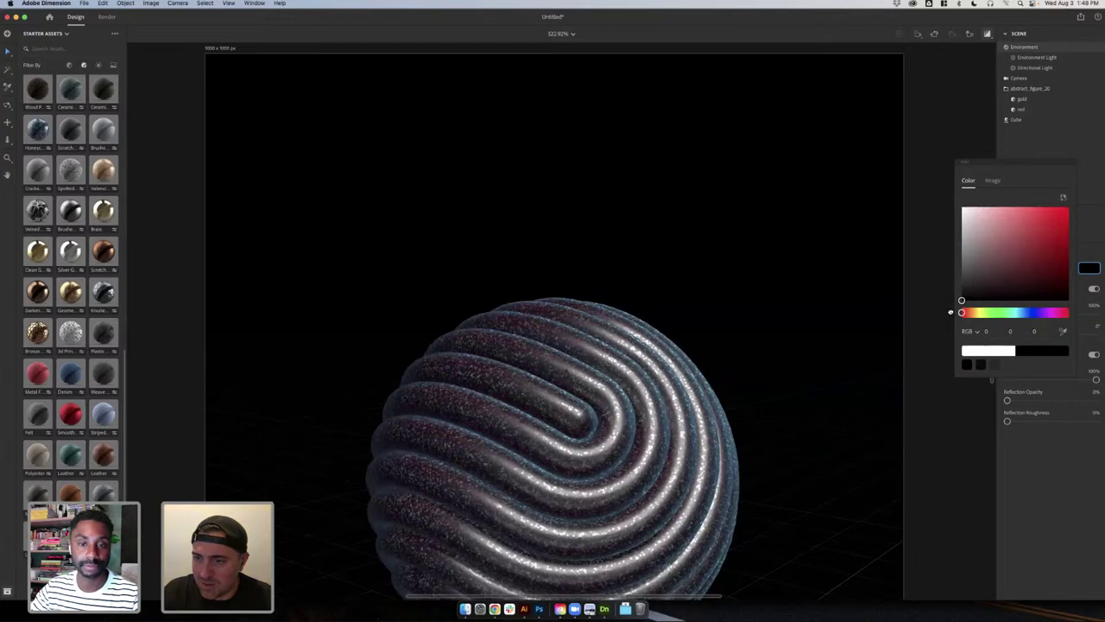
pyautogui.click(951, 313)
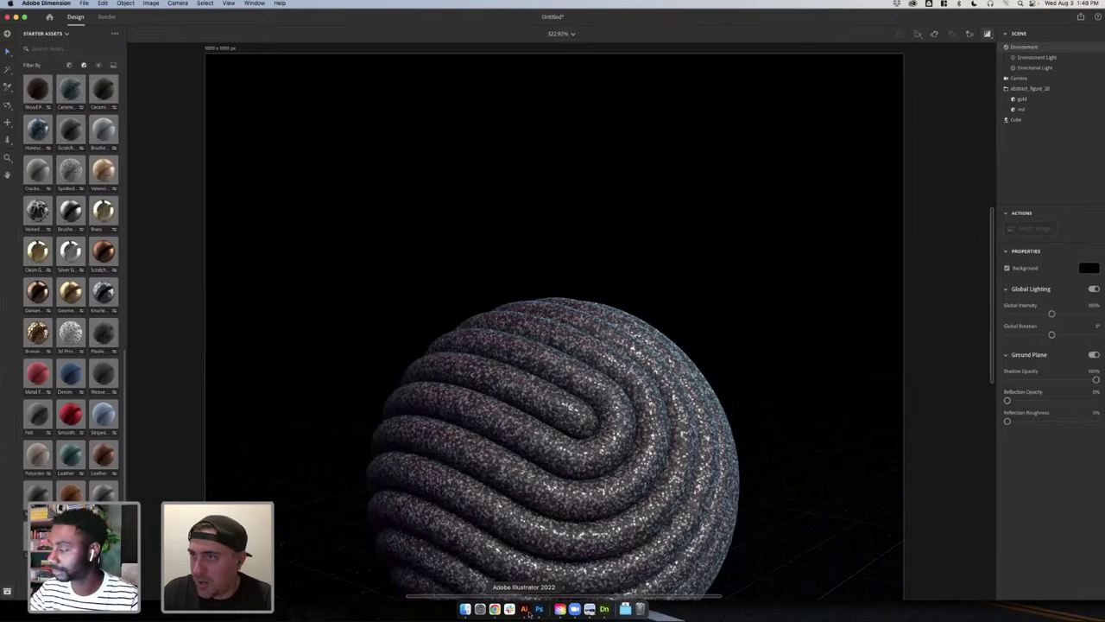
# - Switch to Photoshop, open the BODY smart object of the soccer kit, sample its lime green and get the hex code
pyautogui.click(538, 610)
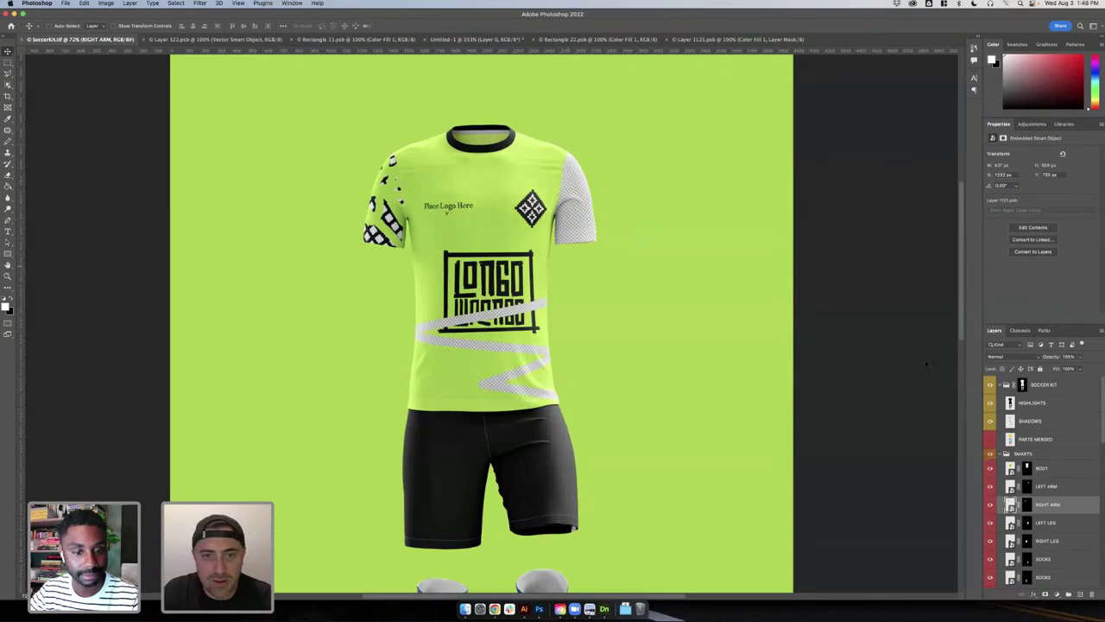
pyautogui.doubleClick(1011, 468)
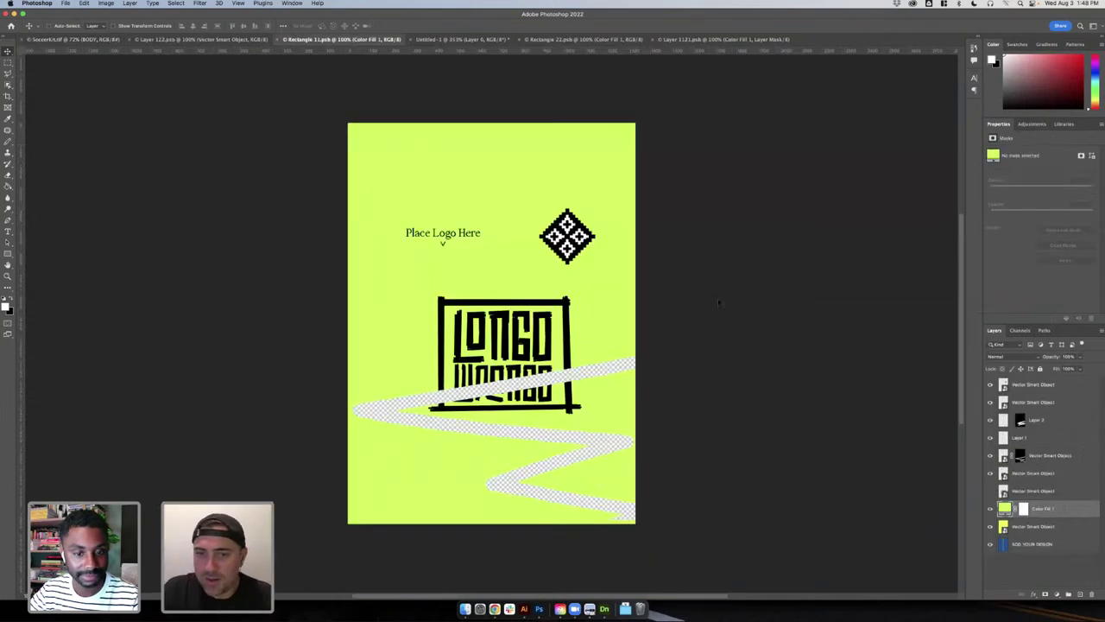
pyautogui.press('i')
pyautogui.click(550, 163)
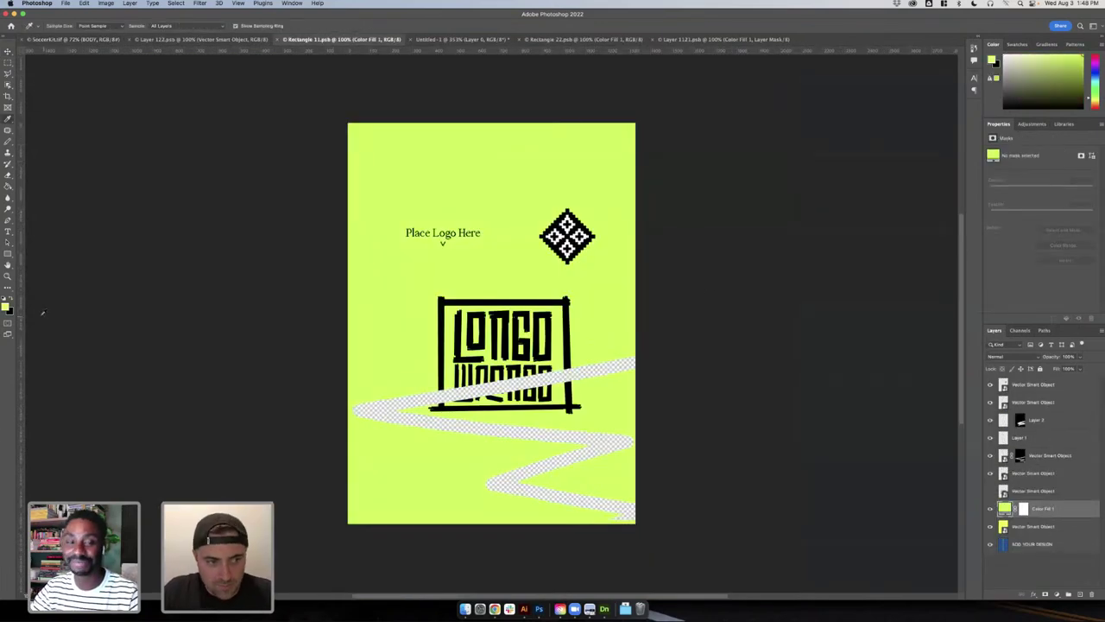
pyautogui.click(6, 307)
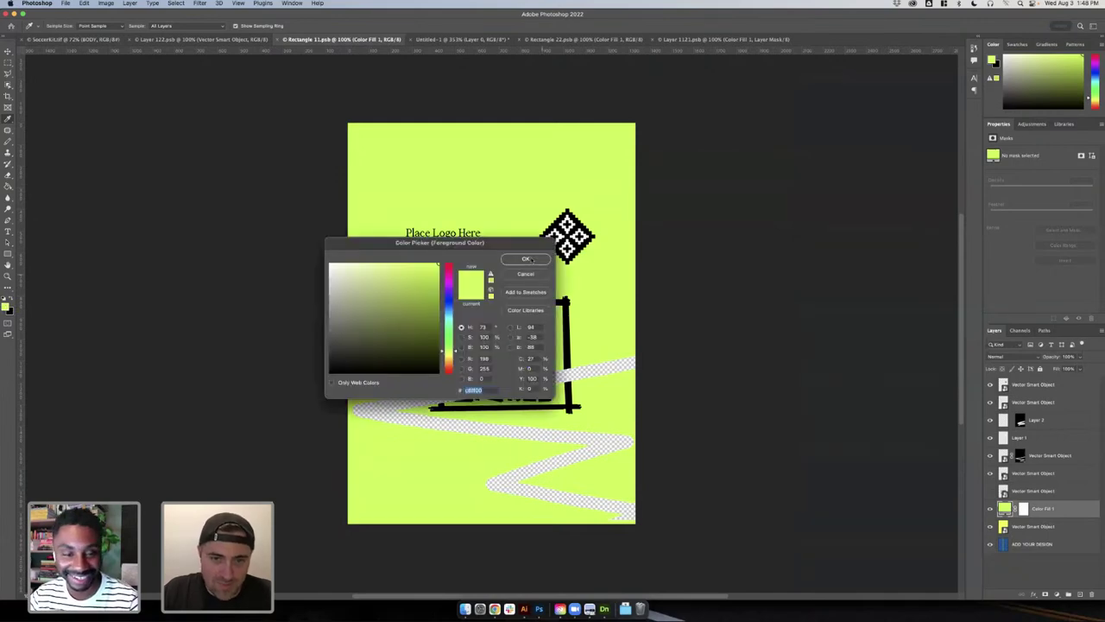
pyautogui.click(526, 259)
# - Switch back to Dimension and set the environment's background color to hex c6ff00
pyautogui.click(605, 609)
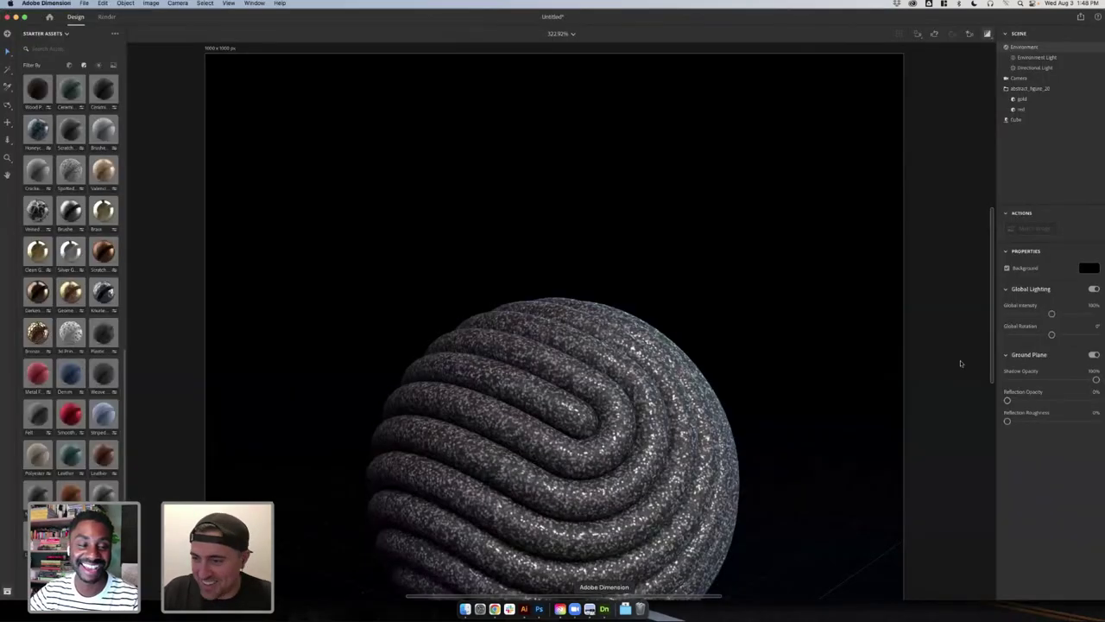
pyautogui.click(1089, 269)
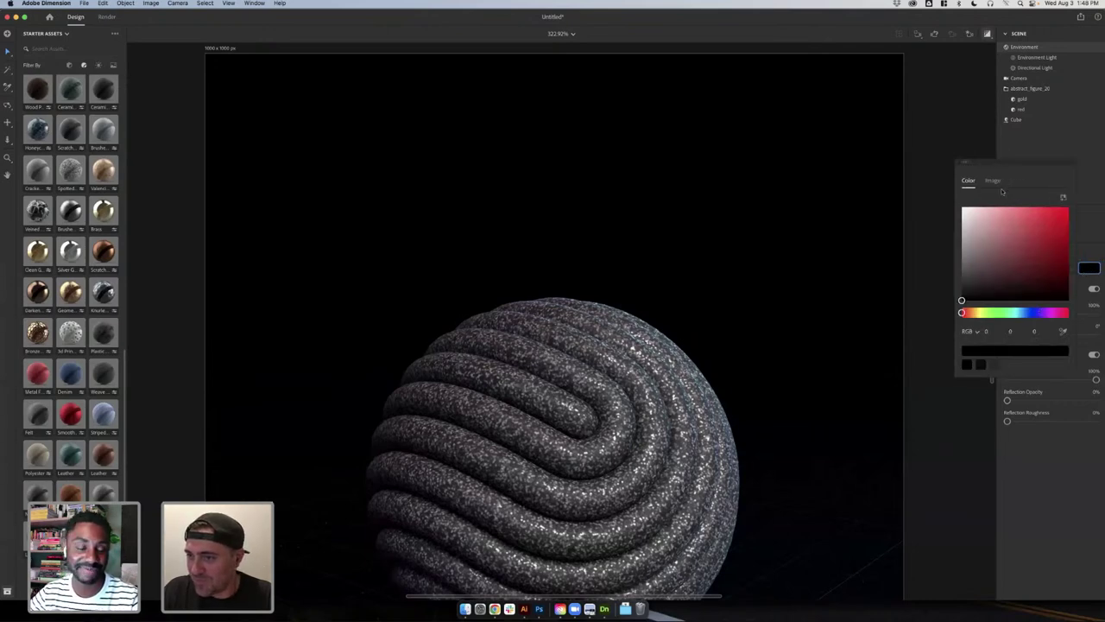
pyautogui.click(981, 333)
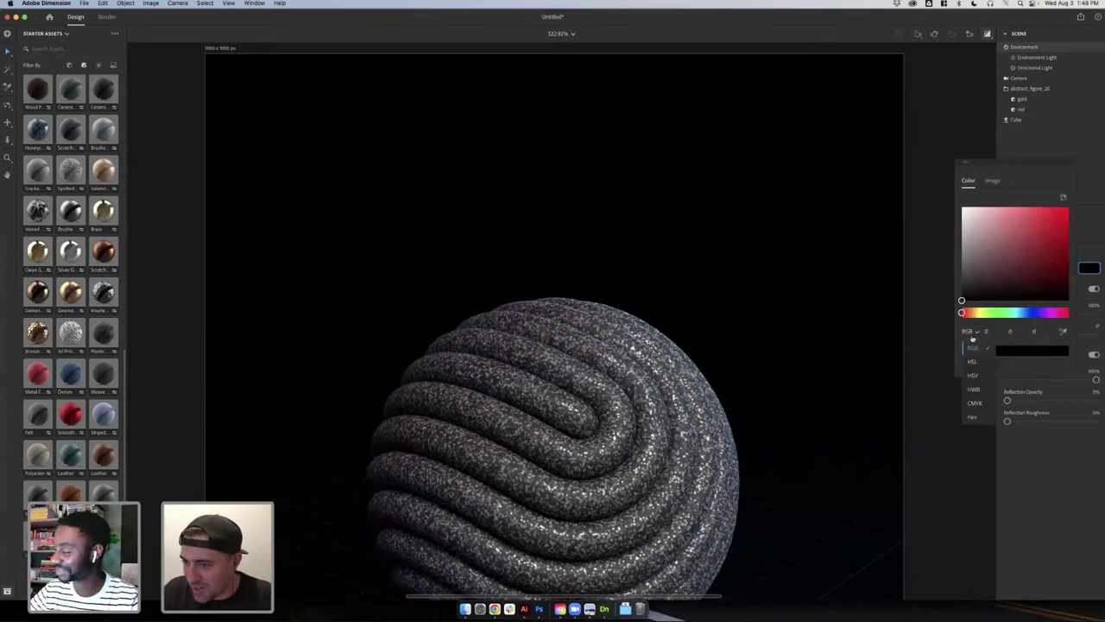
pyautogui.click(975, 417)
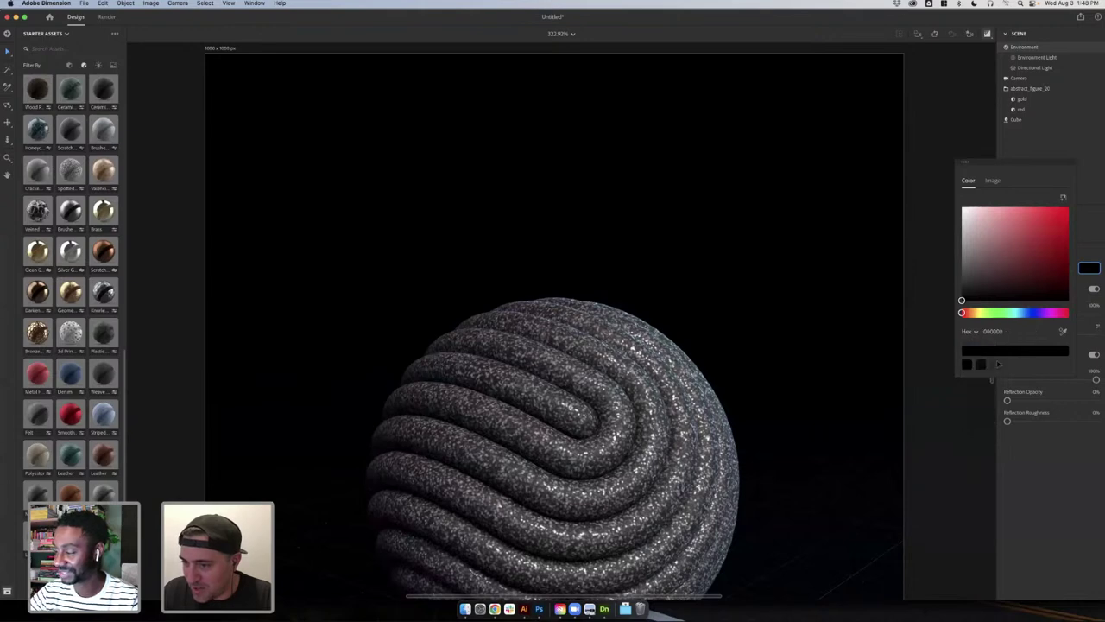
pyautogui.doubleClick(1010, 331)
pyautogui.write('c6ff00')
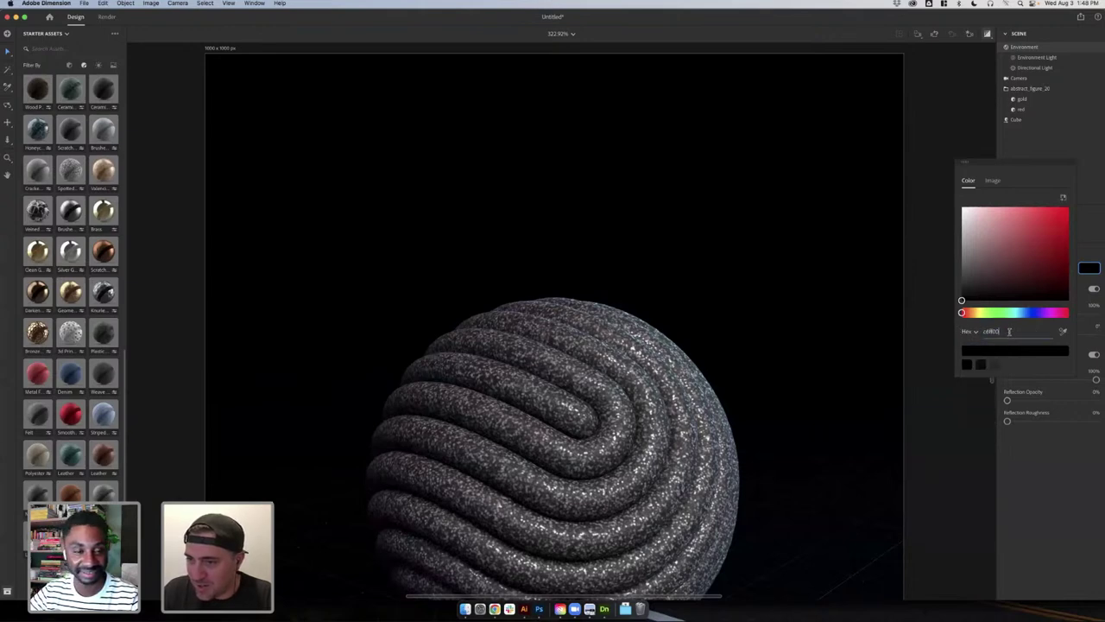
pyautogui.click(1060, 166)
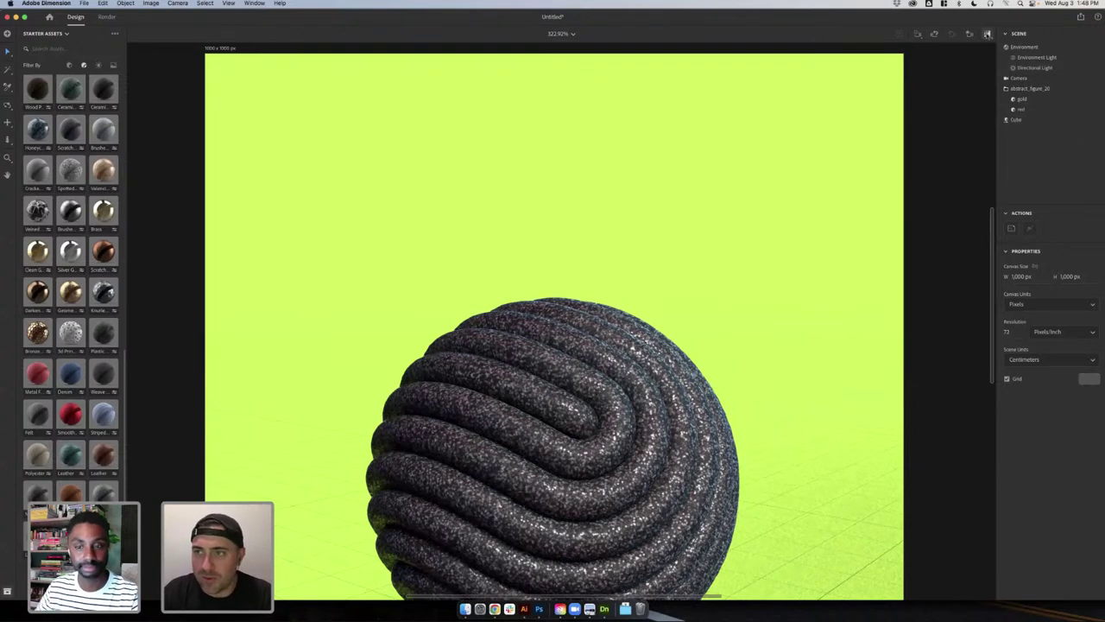
# - Return the camera to the Home bookmark view so the whole sphere is in frame
pyautogui.click(971, 34)
pyautogui.click(903, 66)
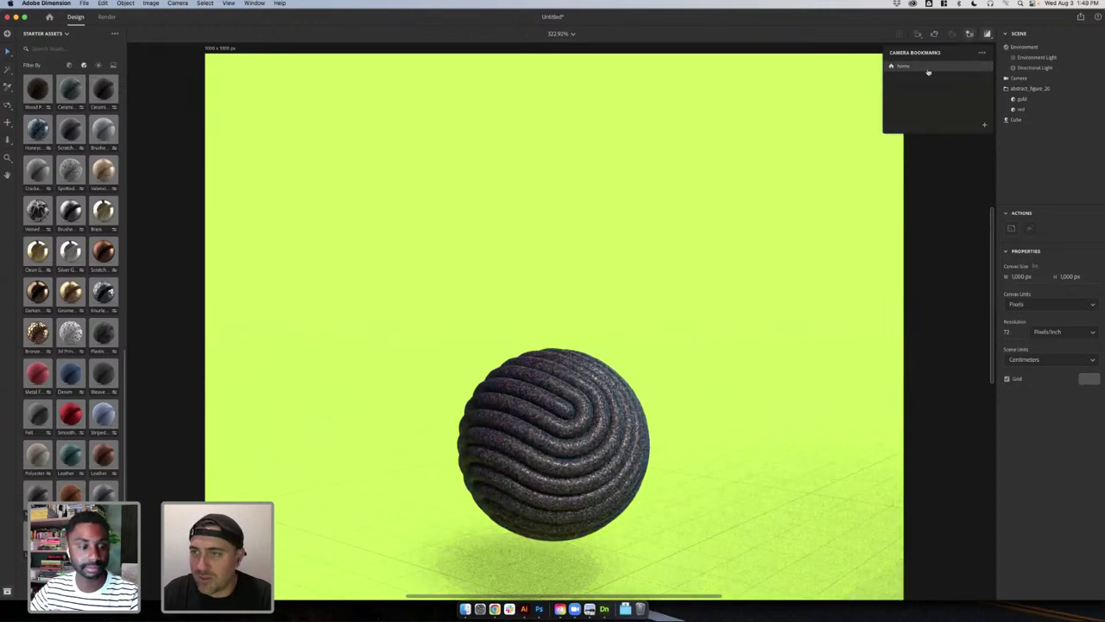
pyautogui.click(8, 139)
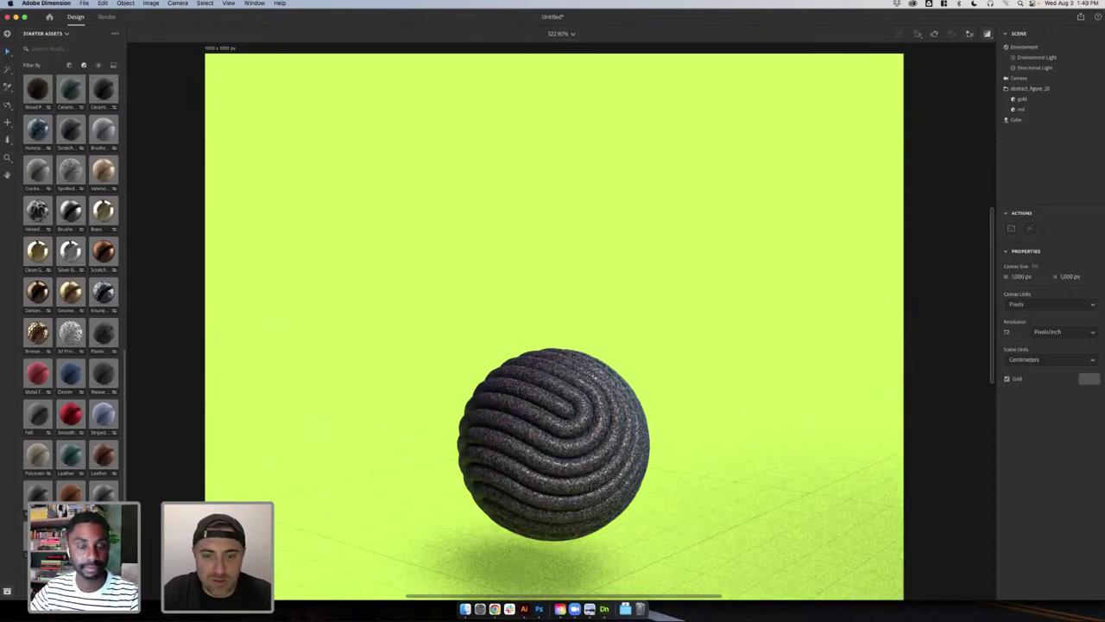
# - Move the camera in until the sphere fills the lower middle of the frame and save the view as a camera bookmark
pyautogui.moveTo(568, 399); pyautogui.dragTo(552, 380)
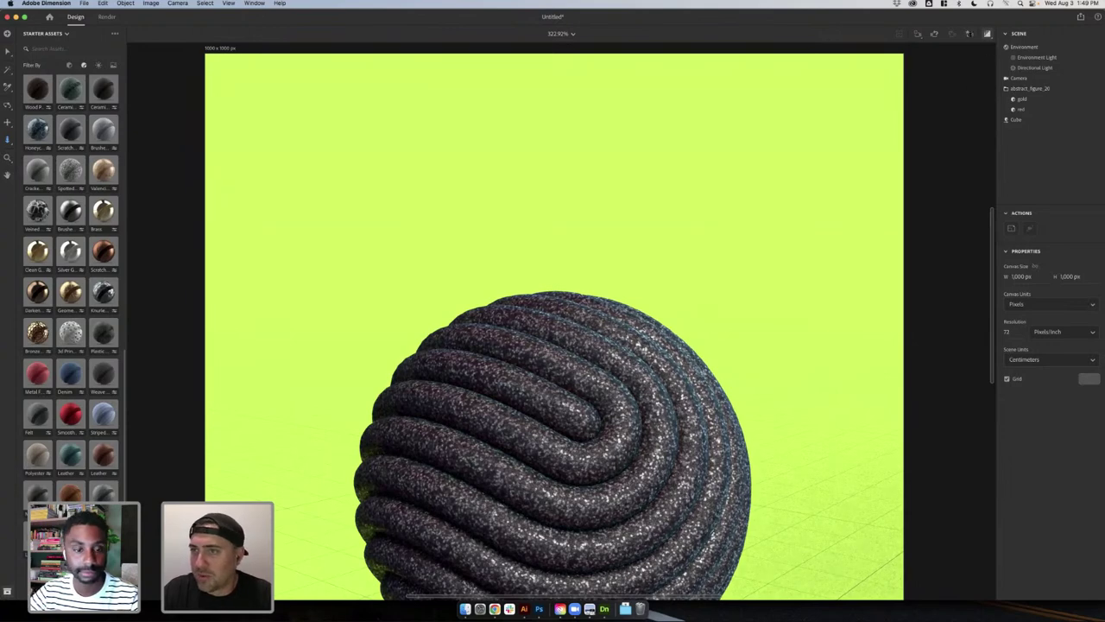
pyautogui.click(969, 33)
pyautogui.click(984, 125)
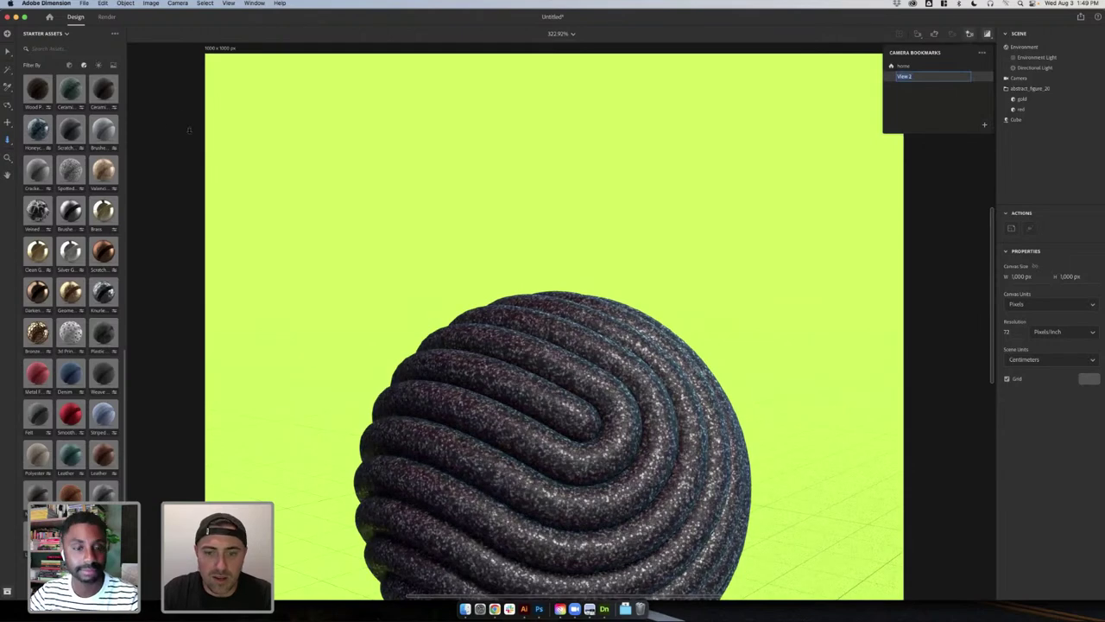
pyautogui.click(187, 128)
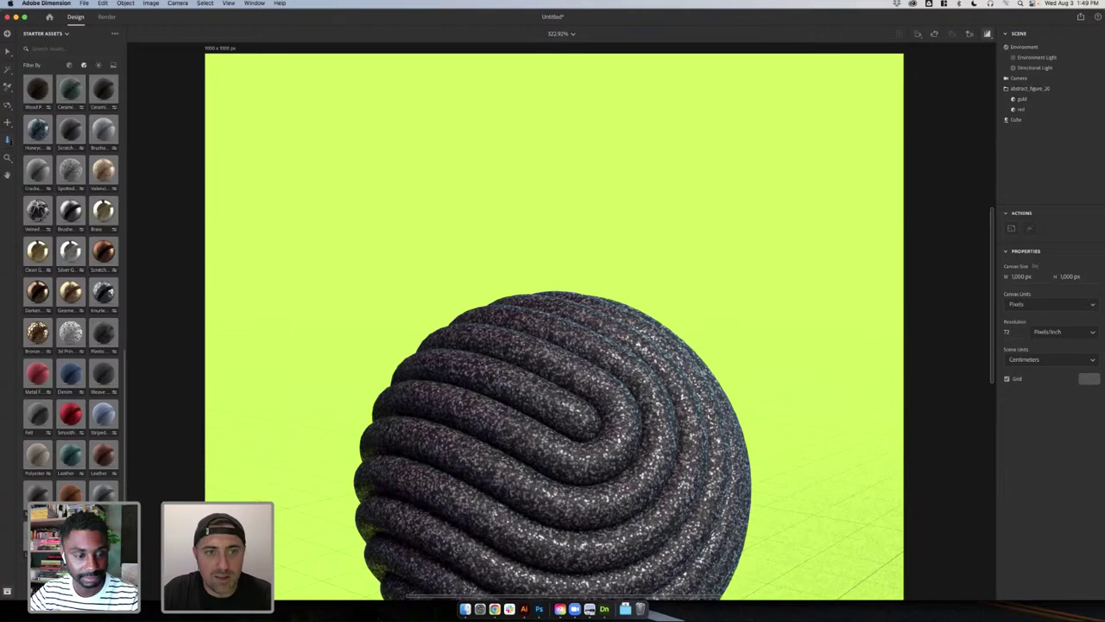
# - Pull the camera back and reposition and tilt the white cube so it hovers above the sphere
pyautogui.moveTo(506, 265); pyautogui.dragTo(576, 409)
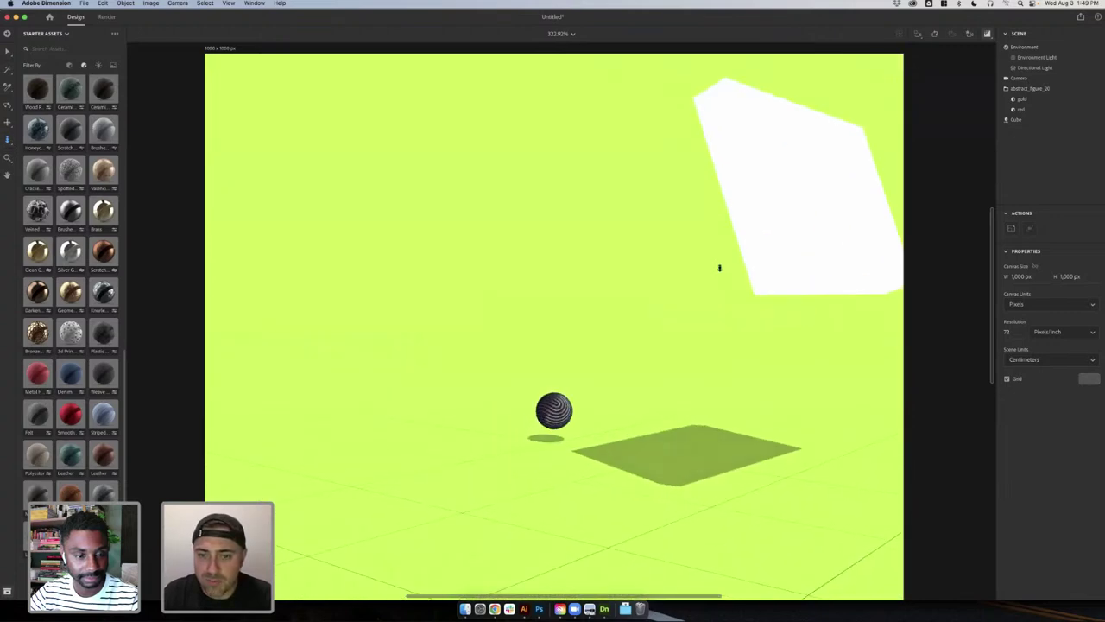
pyautogui.moveTo(718, 271); pyautogui.dragTo(668, 267)
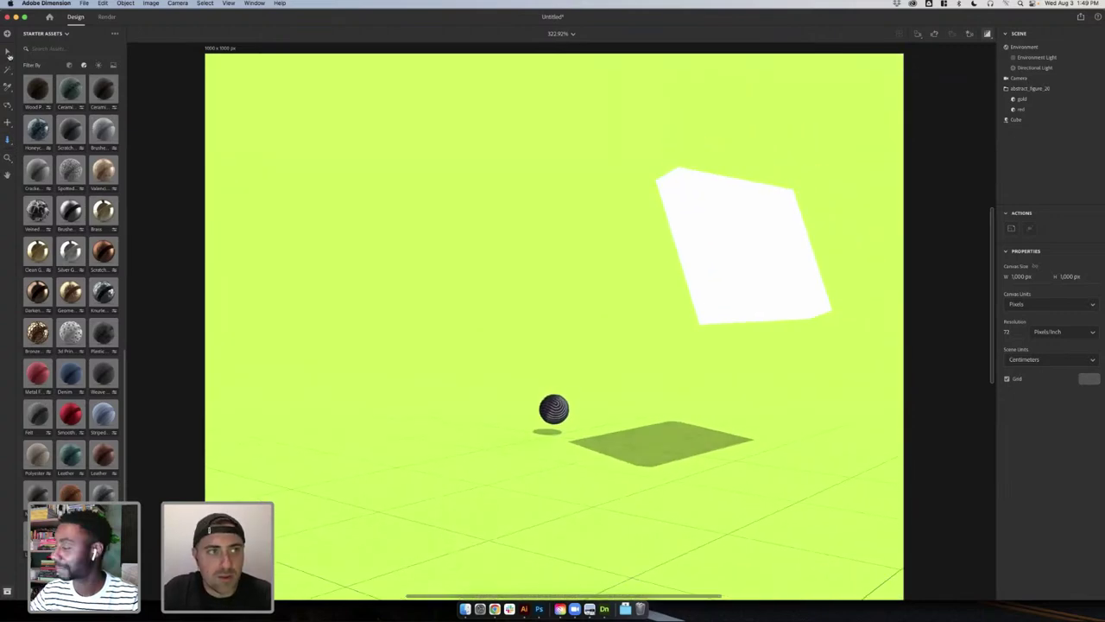
pyautogui.moveTo(740, 235); pyautogui.dragTo(616, 242)
pyautogui.press('super+z')
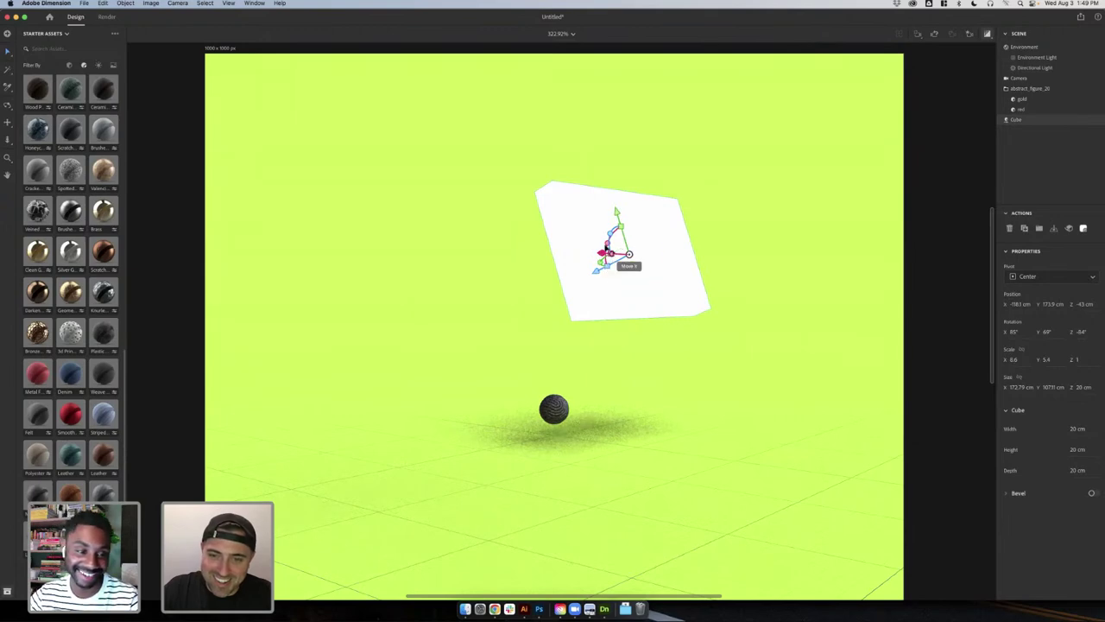
pyautogui.moveTo(606, 249)
pyautogui.mouseDown()
pyautogui.moveTo(611, 262)
pyautogui.moveTo(633, 252)
pyautogui.moveTo(587, 254)
pyautogui.moveTo(598, 246)
pyautogui.mouseUp()
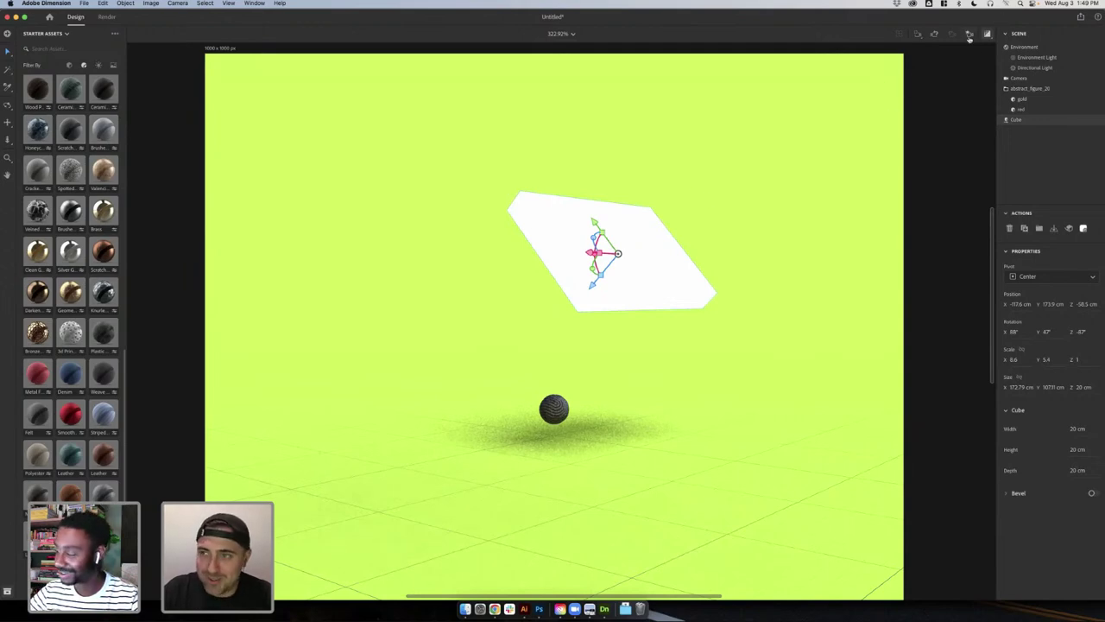
# - Return the camera to the View 2 bookmark and capture a screenshot of the canvas area
pyautogui.click(969, 35)
pyautogui.click(941, 76)
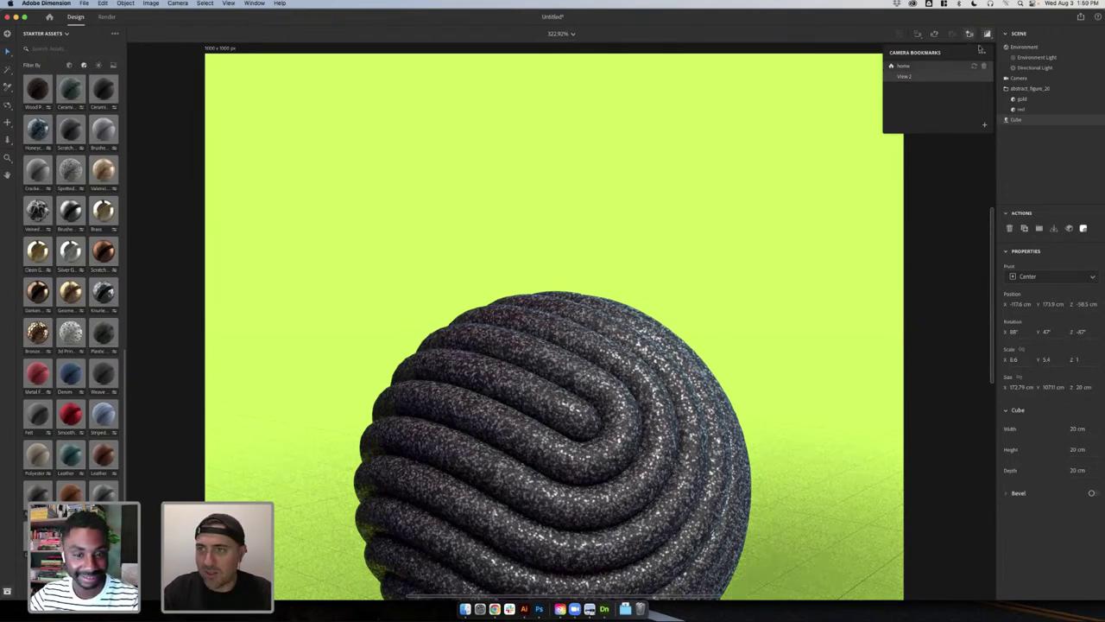
pyautogui.click(773, 33)
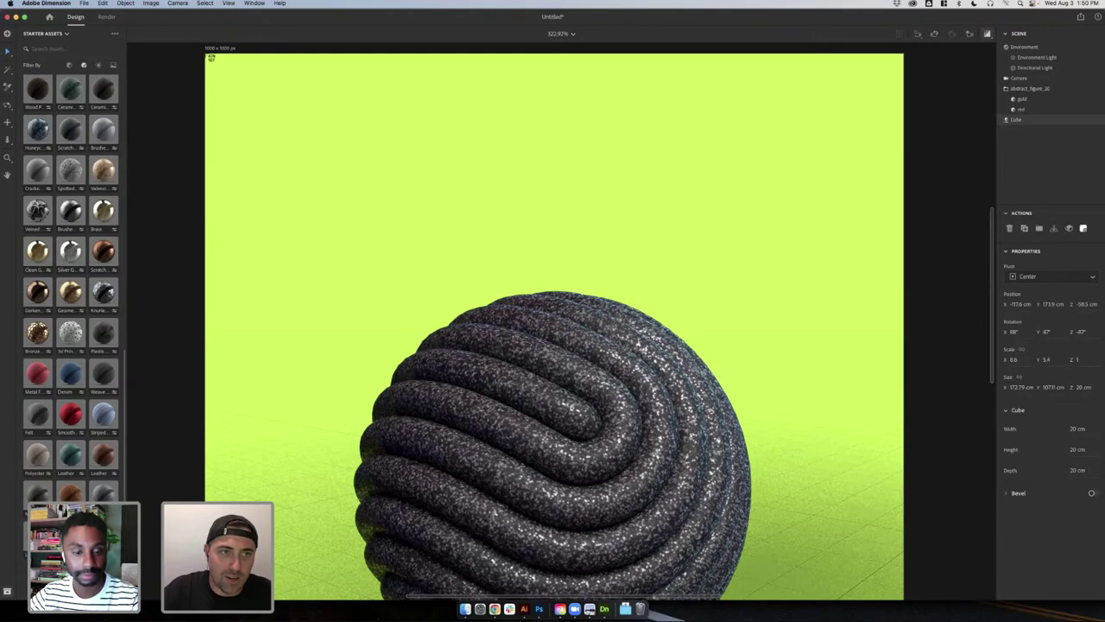
pyautogui.moveTo(211, 58); pyautogui.dragTo(903, 584)
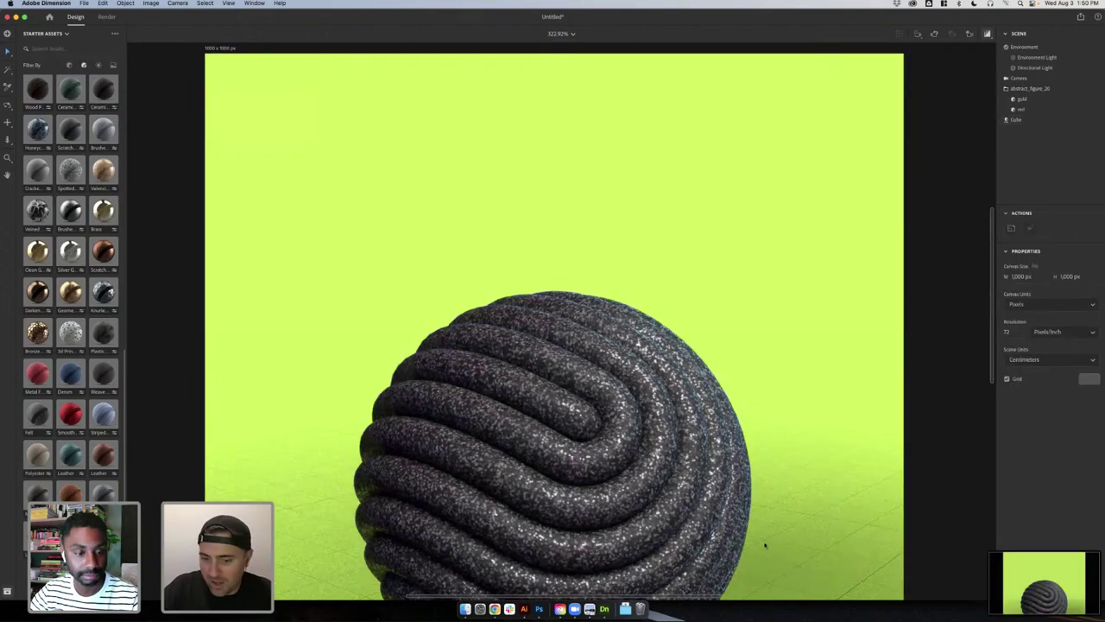
# - Switch to Illustrator and place the sphere screenshot in Explorations.ai, below the Place Logo Here text
pyautogui.click(522, 609)
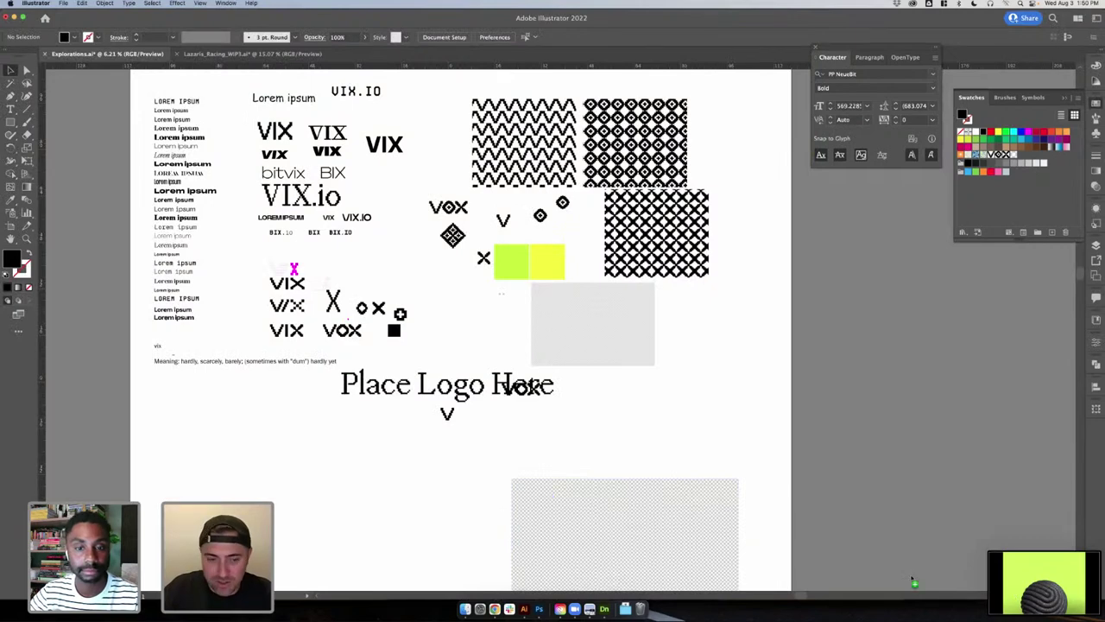
pyautogui.moveTo(1036, 581); pyautogui.dragTo(345, 505)
pyautogui.moveTo(476, 404); pyautogui.dragTo(380, 477)
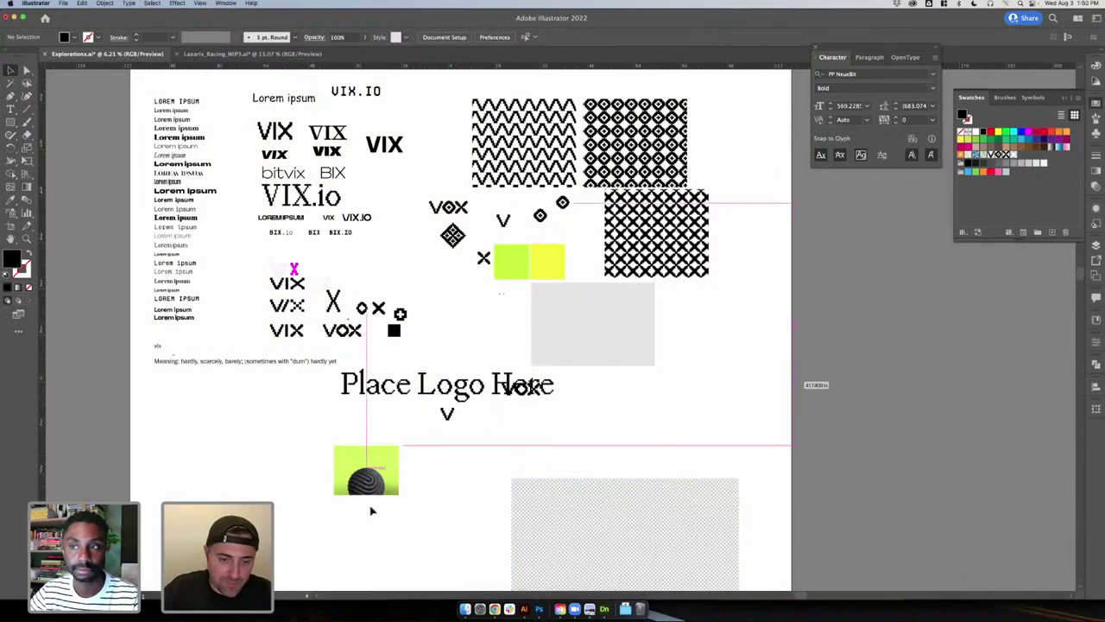
pyautogui.click(372, 510)
# - Switch to Photoshop's Screen 01 Standard Mockup and toggle the Your Design Here layer and Details group to examine what each affects
pyautogui.click(465, 609)
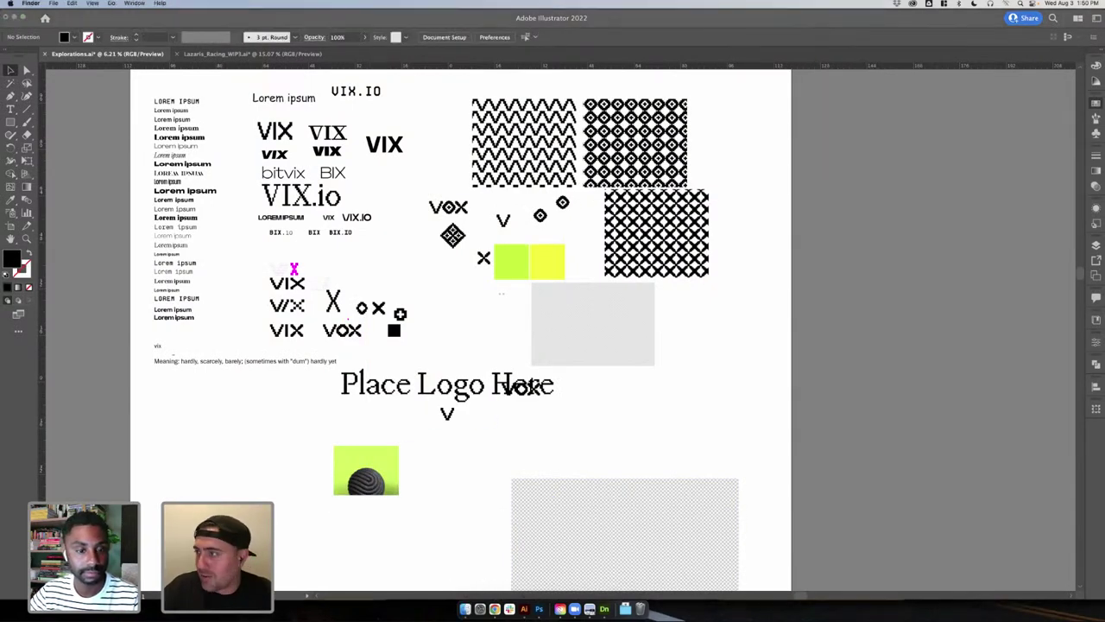
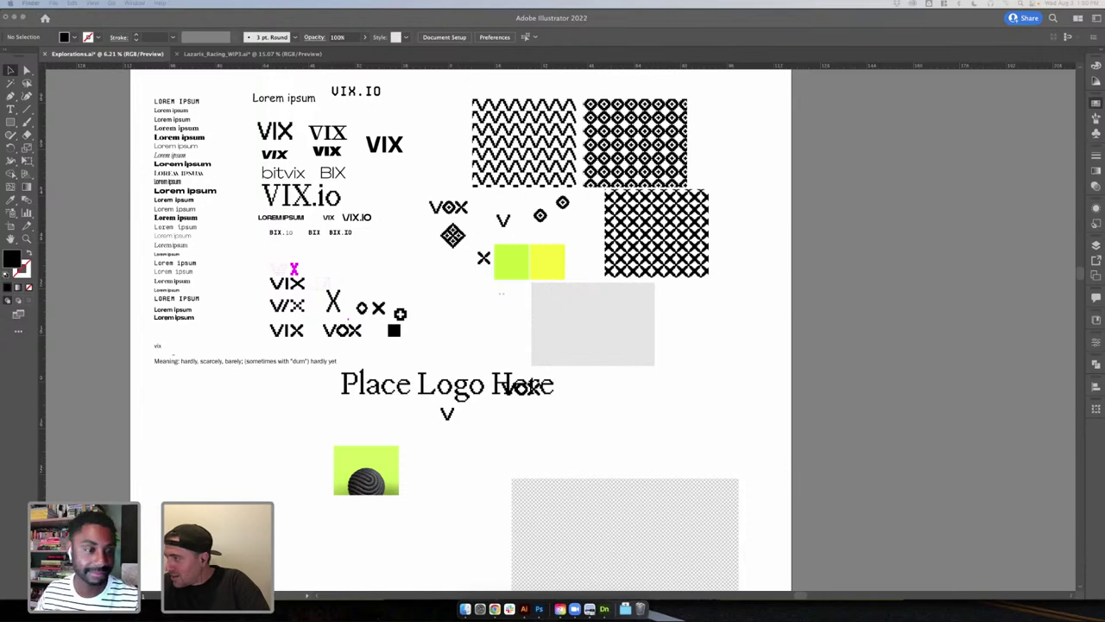
pyautogui.press('super+Tab')
pyautogui.hotkey('ctrl', 'Tab')
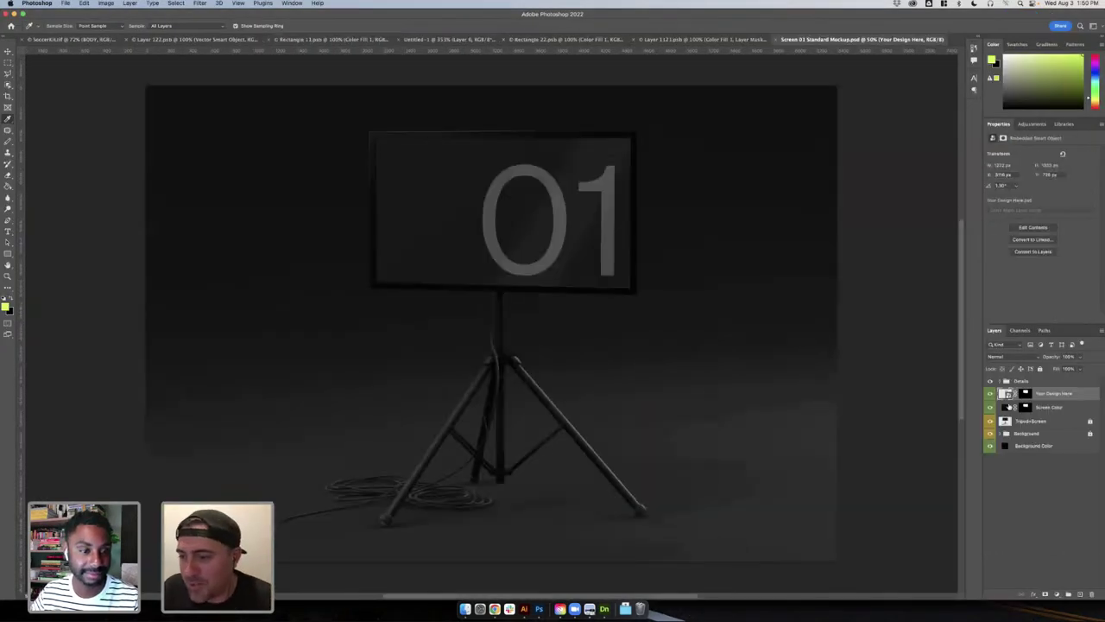
pyautogui.click(990, 393)
pyautogui.click(990, 394)
pyautogui.click(990, 394)
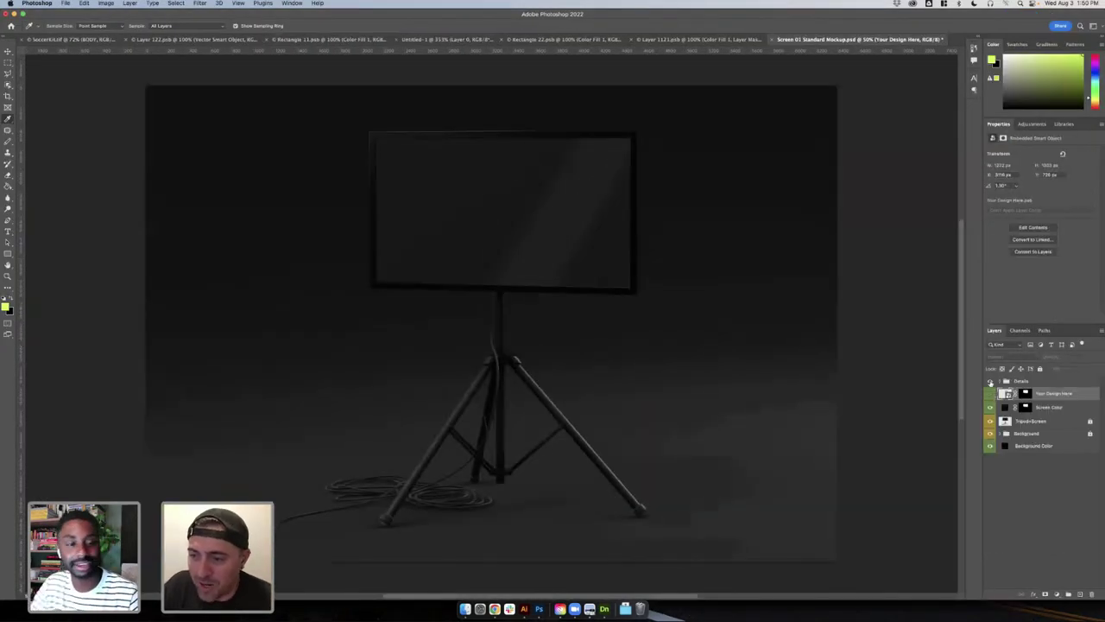
pyautogui.click(990, 381)
pyautogui.click(990, 381)
pyautogui.click(1000, 382)
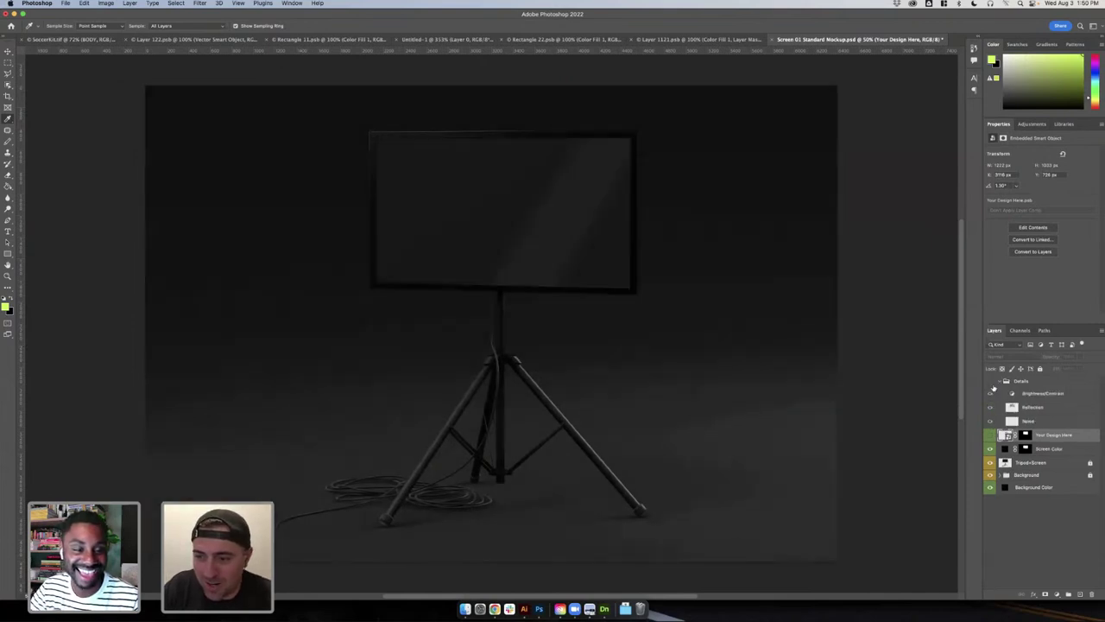
pyautogui.click(992, 391)
pyautogui.click(992, 392)
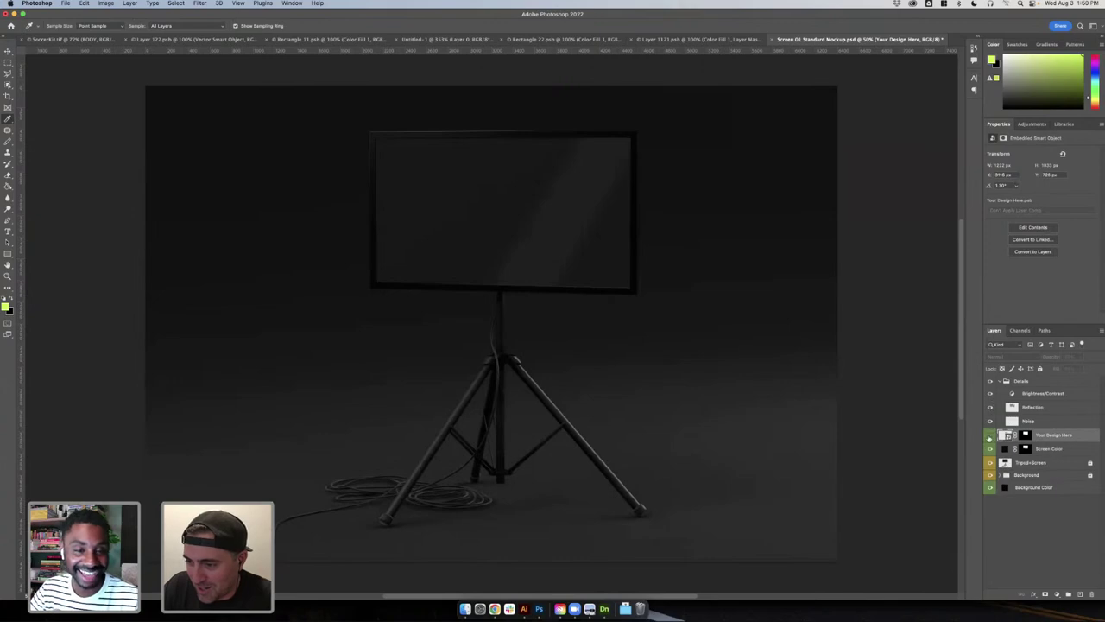
# - Show the Your Design Here layer, open its smart object contents and hide the 01 layer
pyautogui.click(990, 435)
pyautogui.doubleClick(1005, 434)
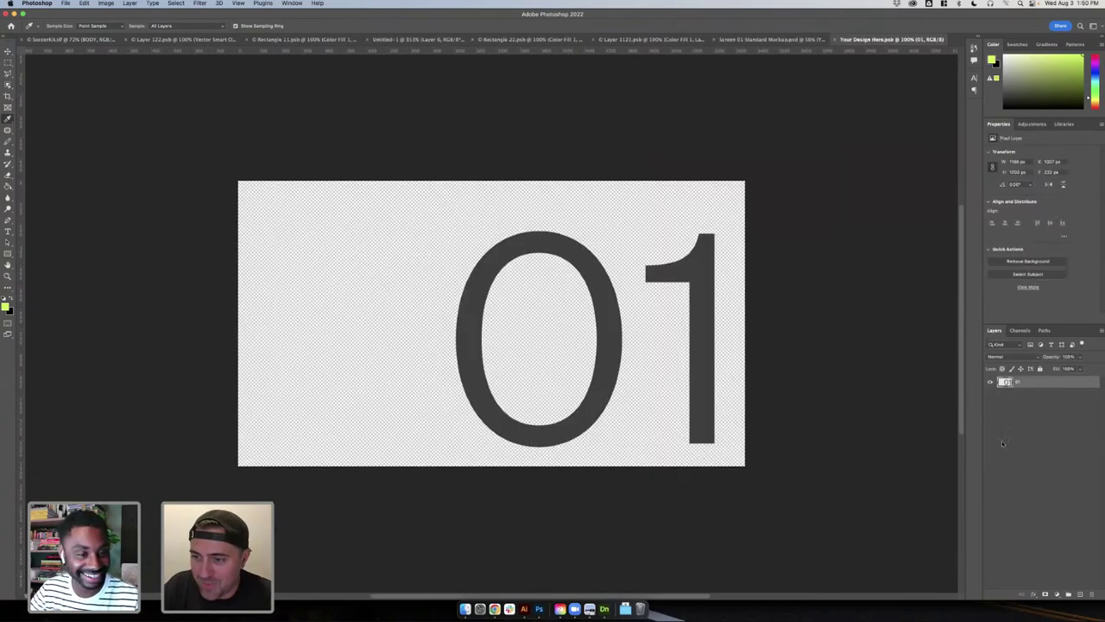
pyautogui.click(990, 383)
# - Copy the sphere image from Illustrator, paste it into Your Design Here.psb as a Smart Object and enlarge it past the canvas height
pyautogui.click(495, 609)
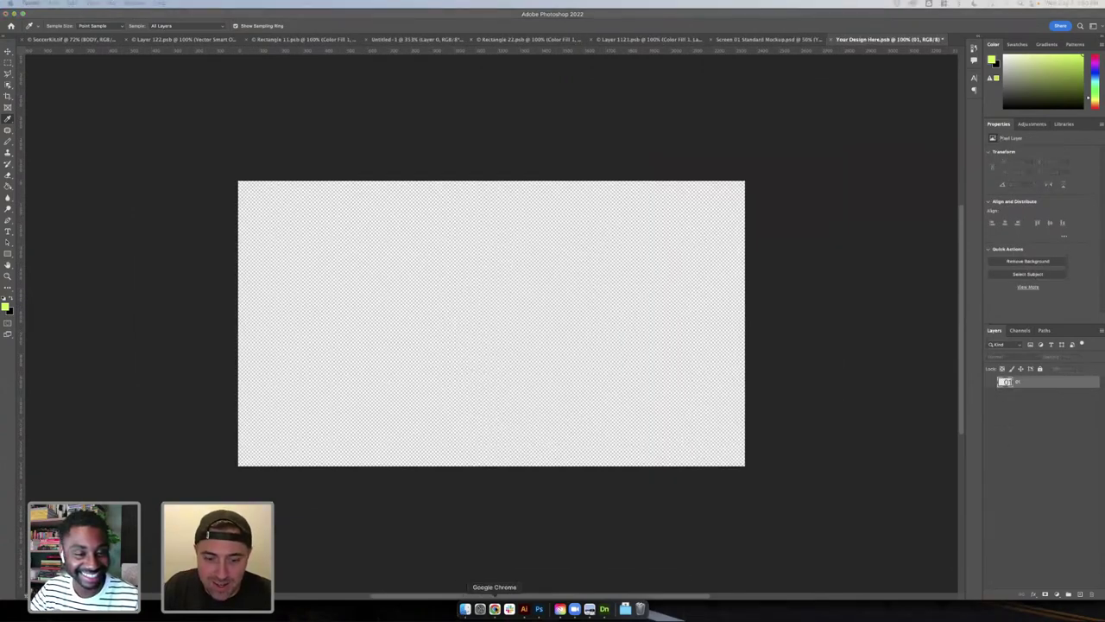
pyautogui.click(524, 609)
pyautogui.click(389, 469)
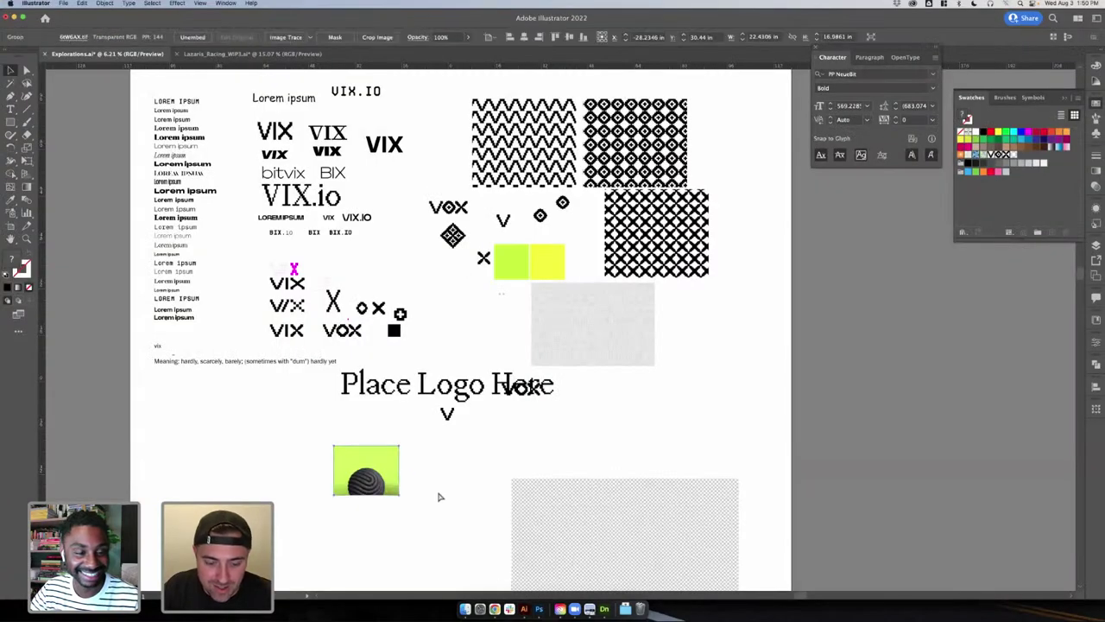
pyautogui.click(538, 609)
pyautogui.press('super+v')
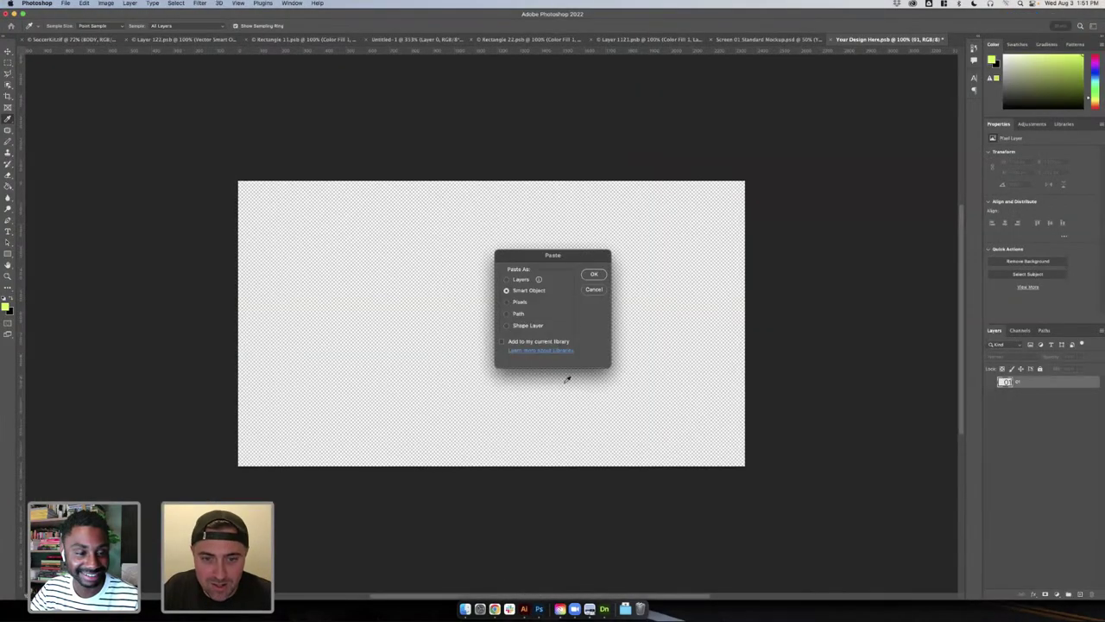
pyautogui.click(590, 275)
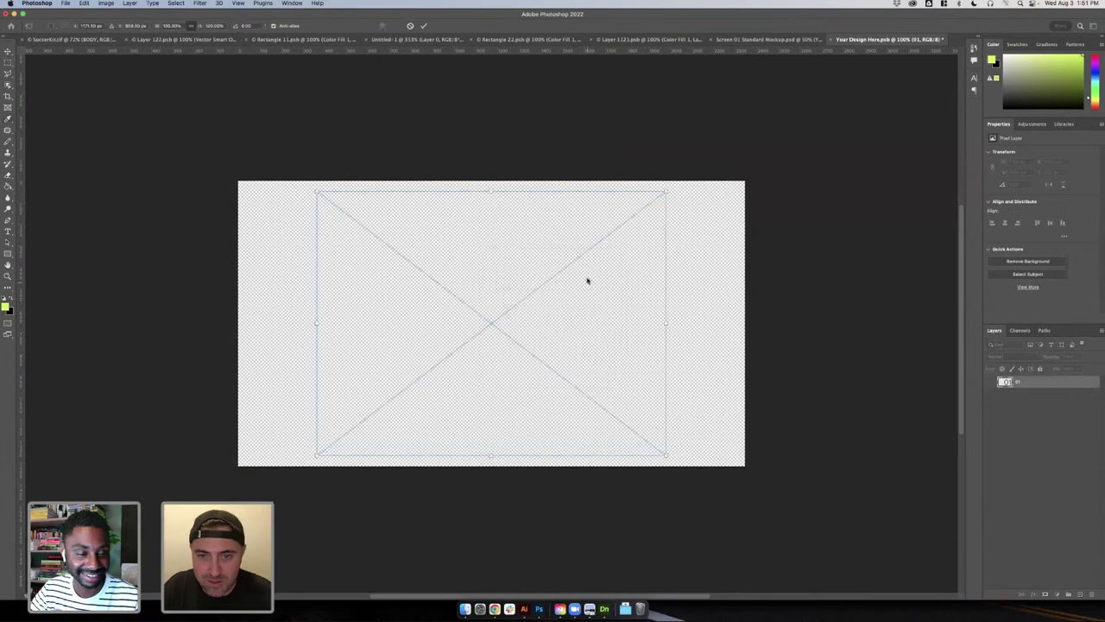
pyautogui.moveTo(673, 189); pyautogui.dragTo(713, 164)
pyautogui.press('Return')
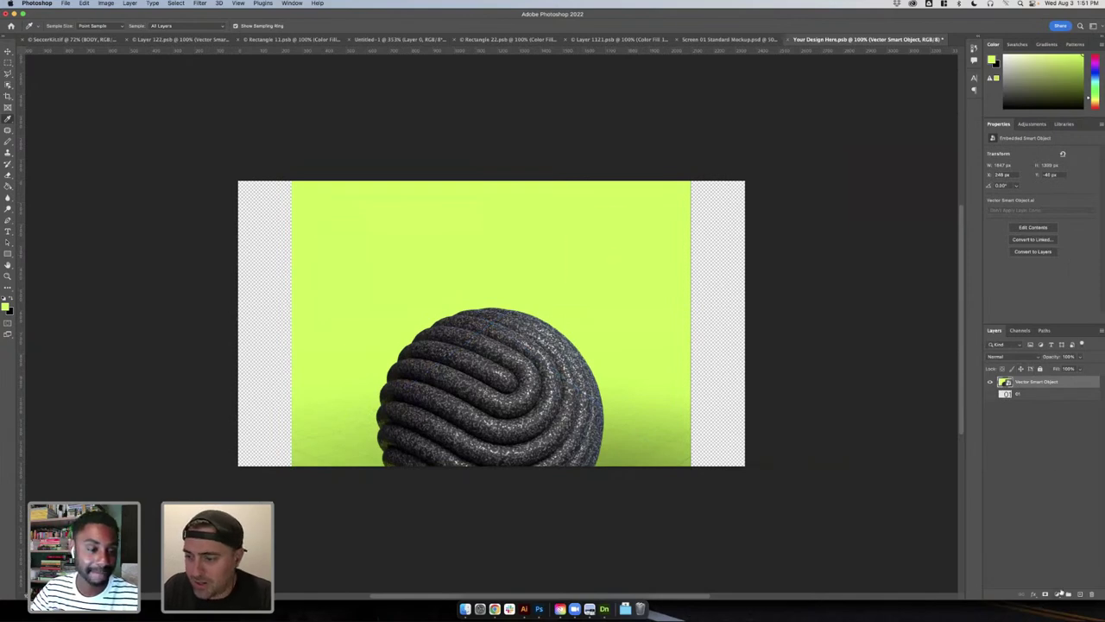
# - Add a lime green Solid Color fill layer and place it beneath the sphere image
pyautogui.click(1062, 593)
pyautogui.click(1053, 399)
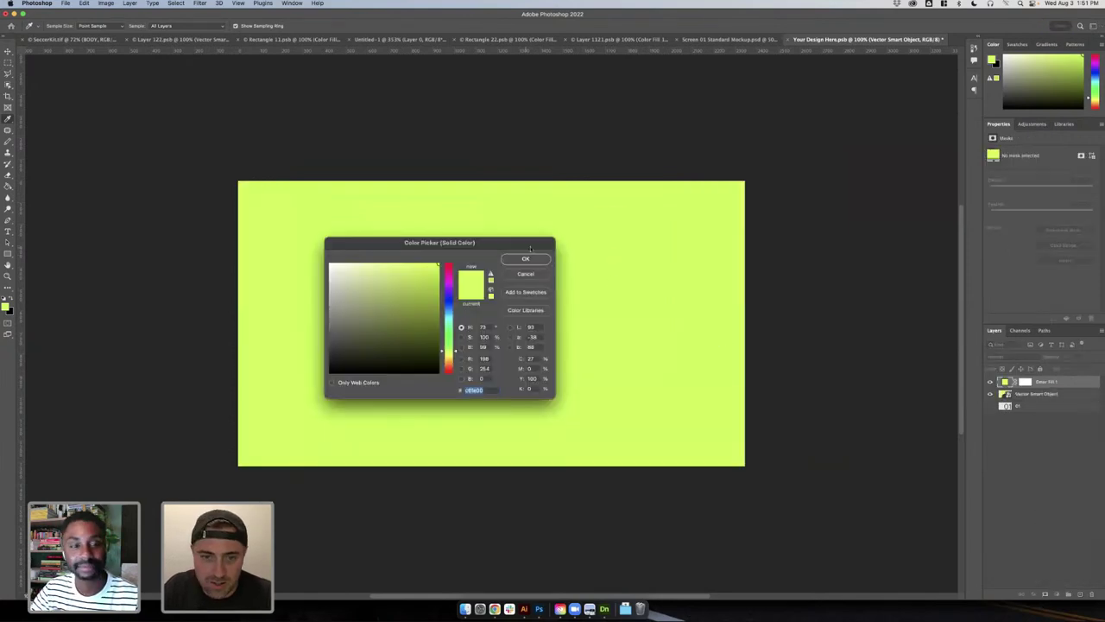
pyautogui.click(529, 259)
pyautogui.moveTo(1046, 383); pyautogui.dragTo(1038, 399)
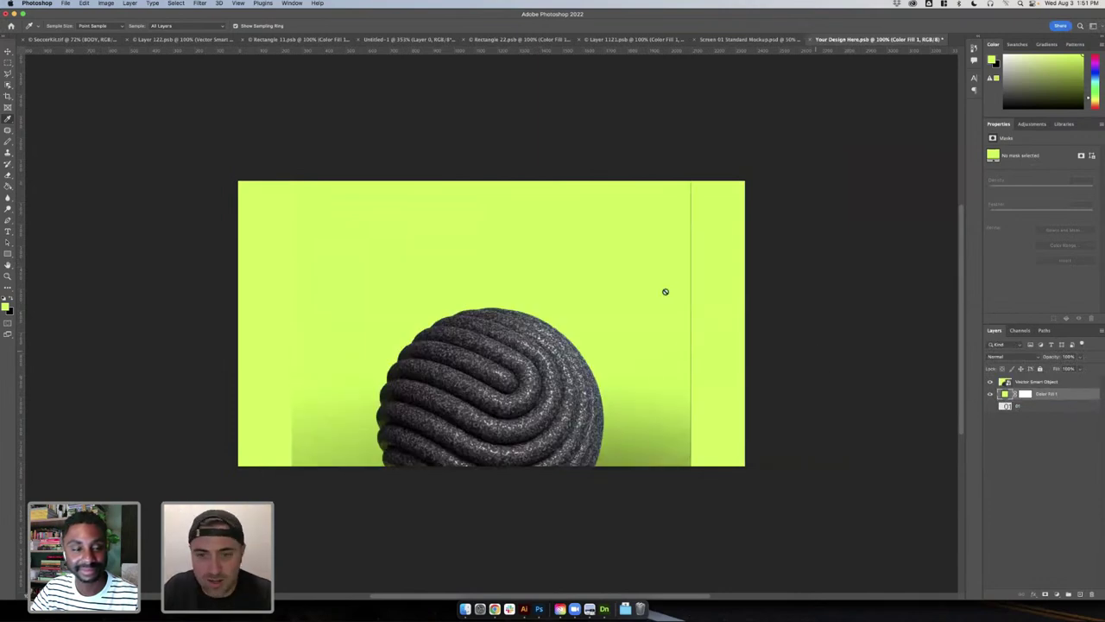
pyautogui.press('m')
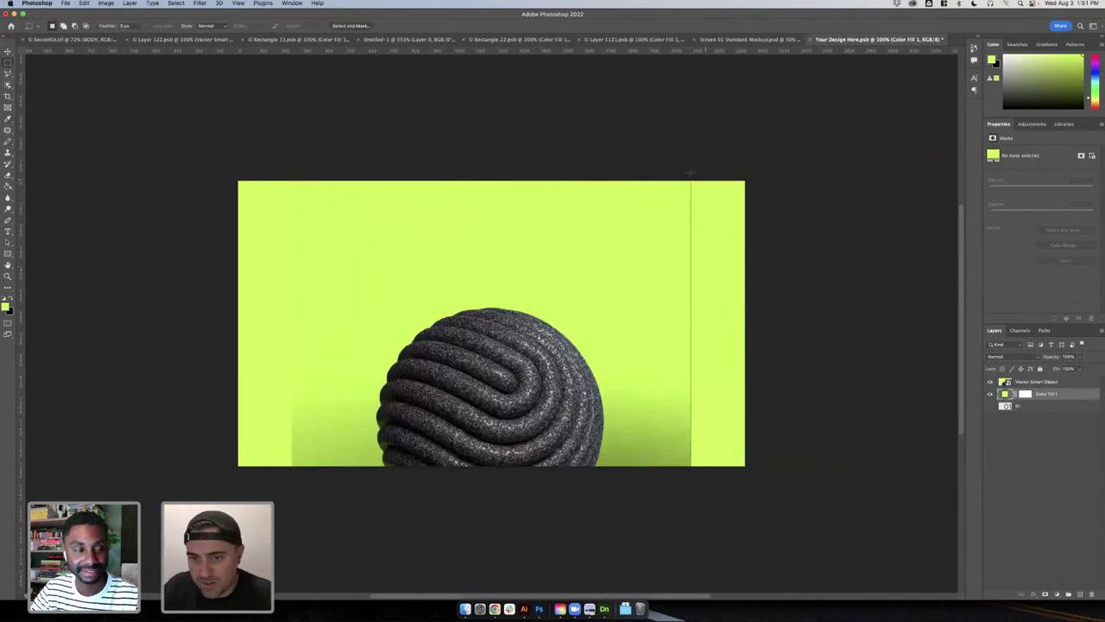
pyautogui.moveTo(689, 173); pyautogui.dragTo(678, 173)
pyautogui.click(549, 198)
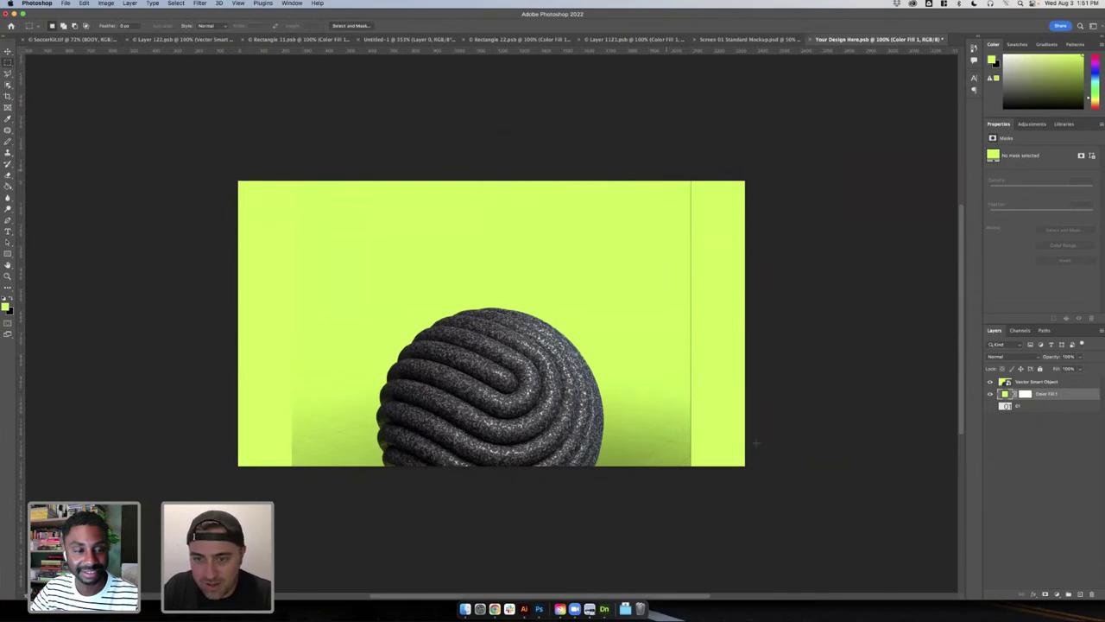
pyautogui.moveTo(757, 443); pyautogui.dragTo(756, 486)
pyautogui.click(1035, 385)
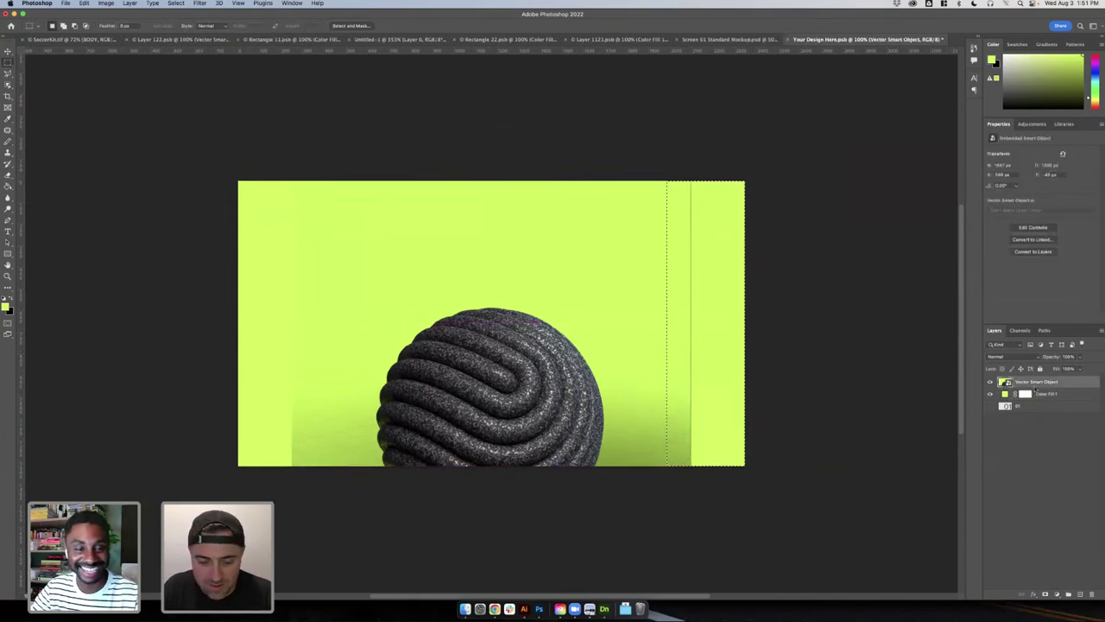
pyautogui.press('super+d')
# - Enlarge the sphere image until its background covers the whole canvas and shift it slightly down
pyautogui.press('super+t')
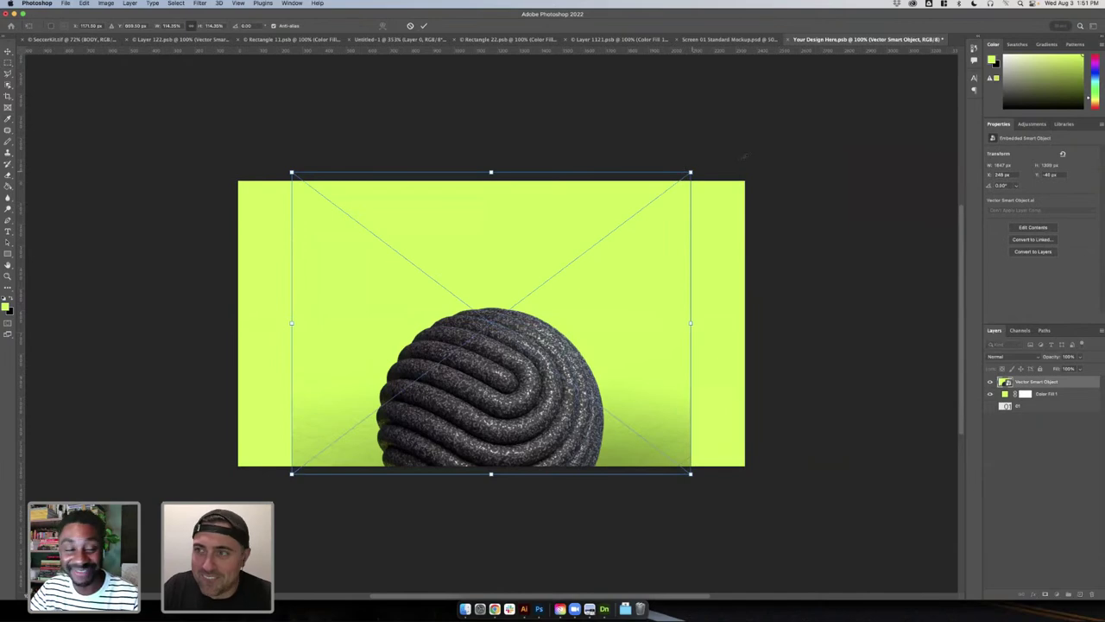
pyautogui.moveTo(691, 173); pyautogui.dragTo(785, 101)
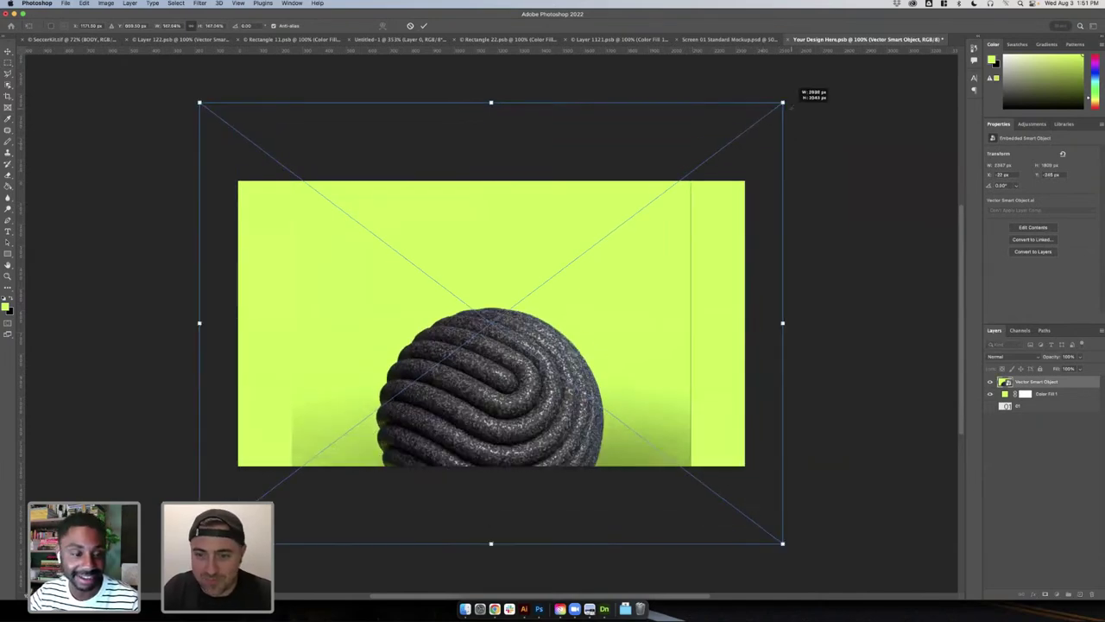
pyautogui.press('Return')
pyautogui.press('v')
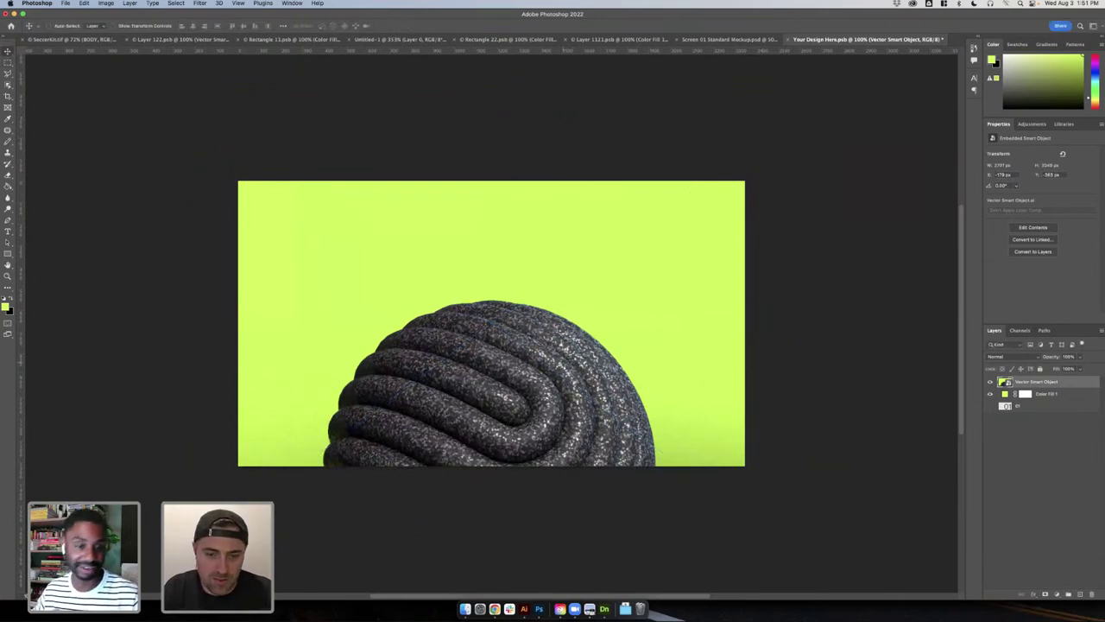
pyautogui.moveTo(568, 367)
pyautogui.mouseDown()
pyautogui.moveTo(580, 353)
pyautogui.moveTo(579, 362)
pyautogui.mouseUp()
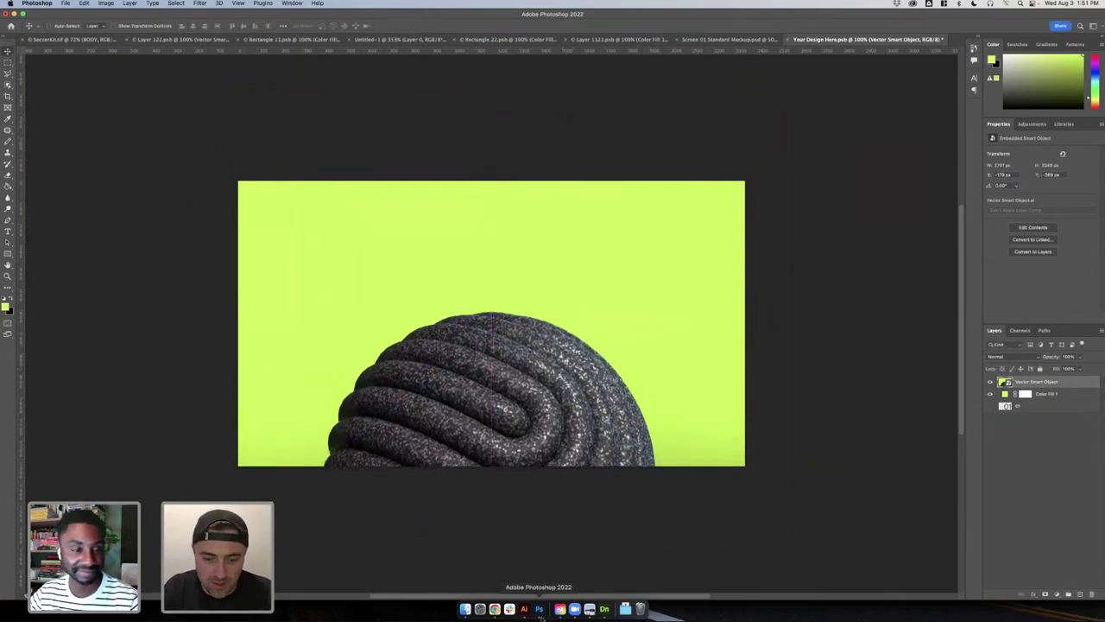
# - Copy the VOX logo from Illustrator, paste it into the Photoshop design as a Smart Object and place it in the canvas's upper-left corner
pyautogui.click(523, 609)
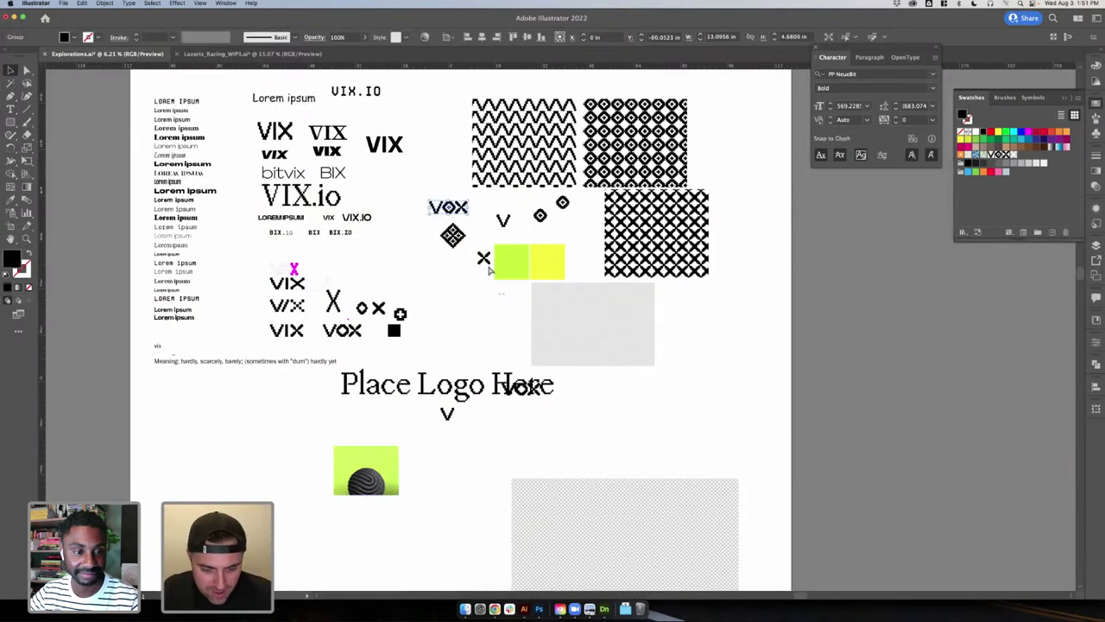
pyautogui.click(538, 609)
pyautogui.press('super+v')
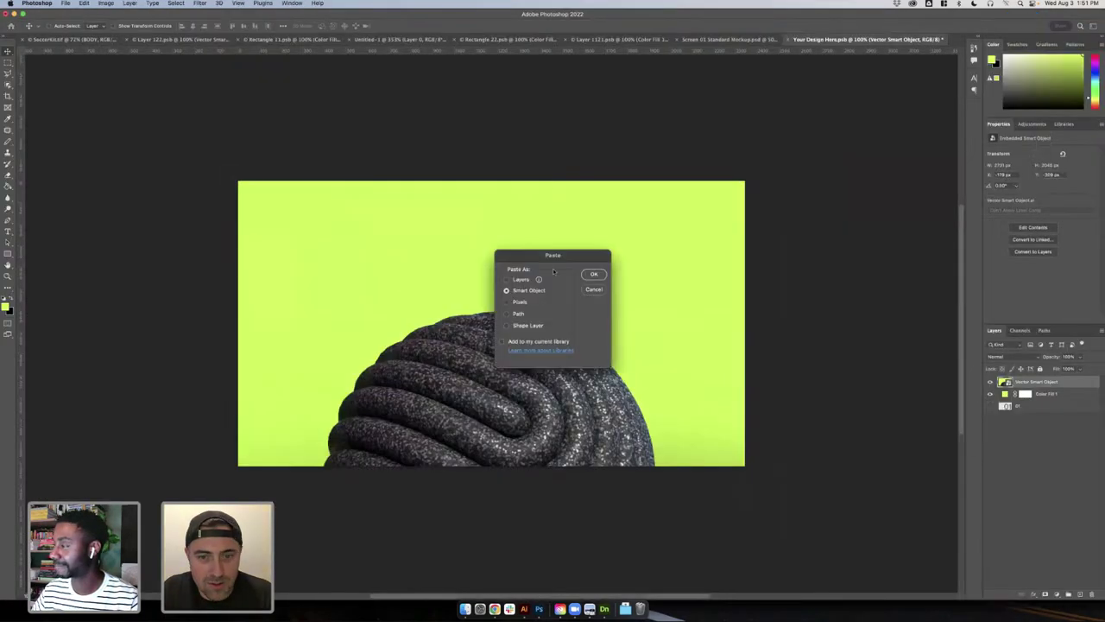
pyautogui.press('Return')
pyautogui.moveTo(572, 340); pyautogui.dragTo(324, 215)
pyautogui.press('Return')
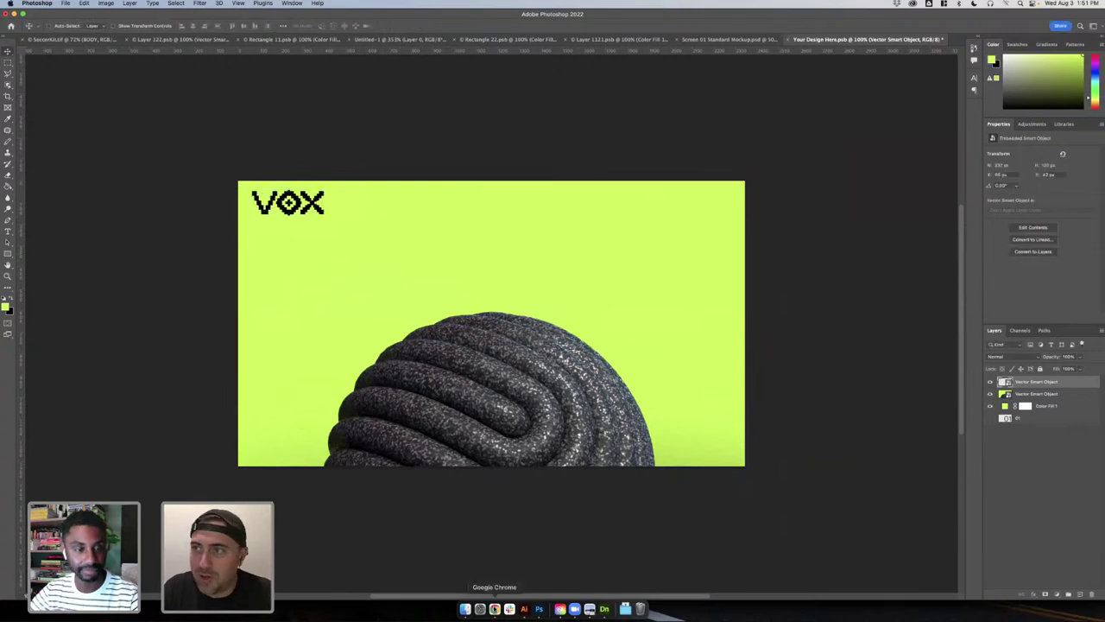
# - In Illustrator, copy the letter I bar from the VIX lettering to the empty area beside Place Logo Here and rotate it horizontal
pyautogui.click(494, 608)
pyautogui.click(524, 608)
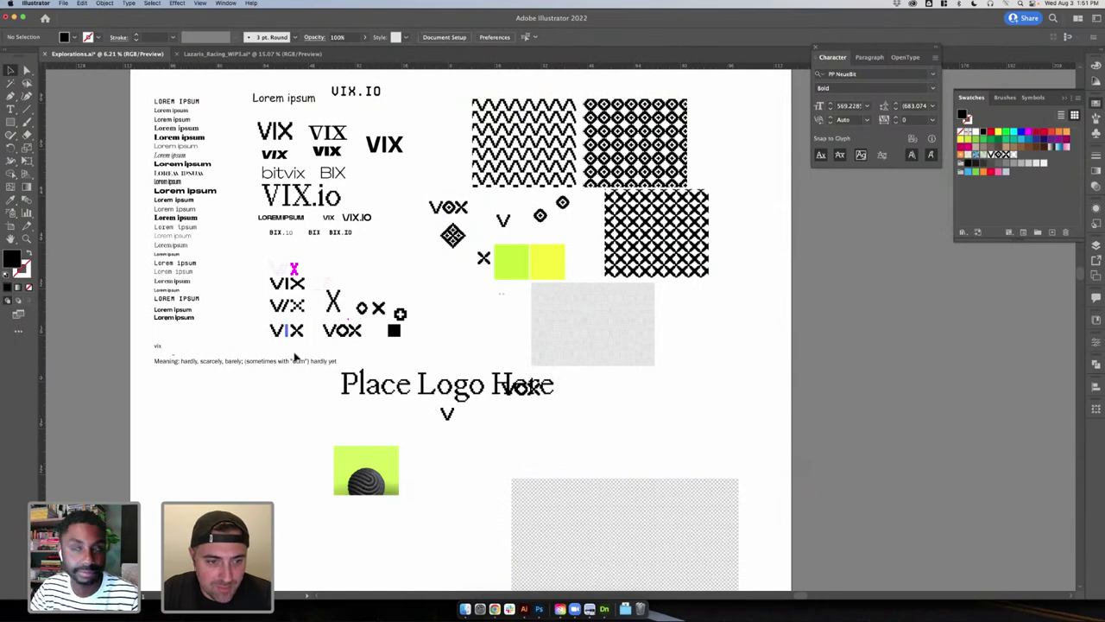
pyautogui.click(561, 338)
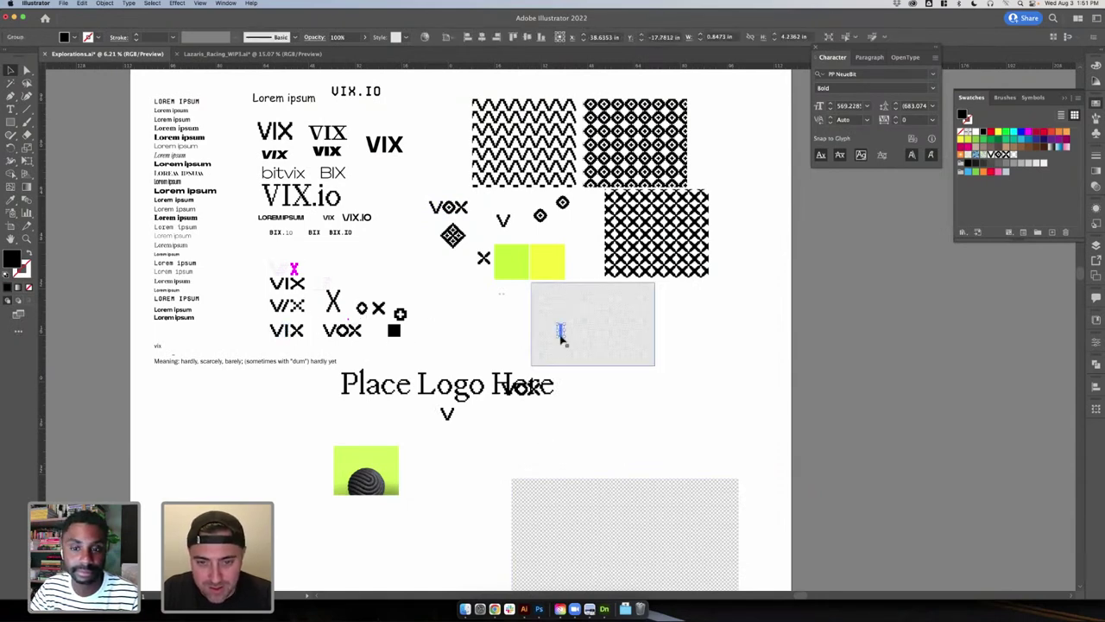
pyautogui.moveTo(561, 338); pyautogui.dragTo(642, 411)
pyautogui.click(641, 426)
pyautogui.scroll(5, 641, 424)
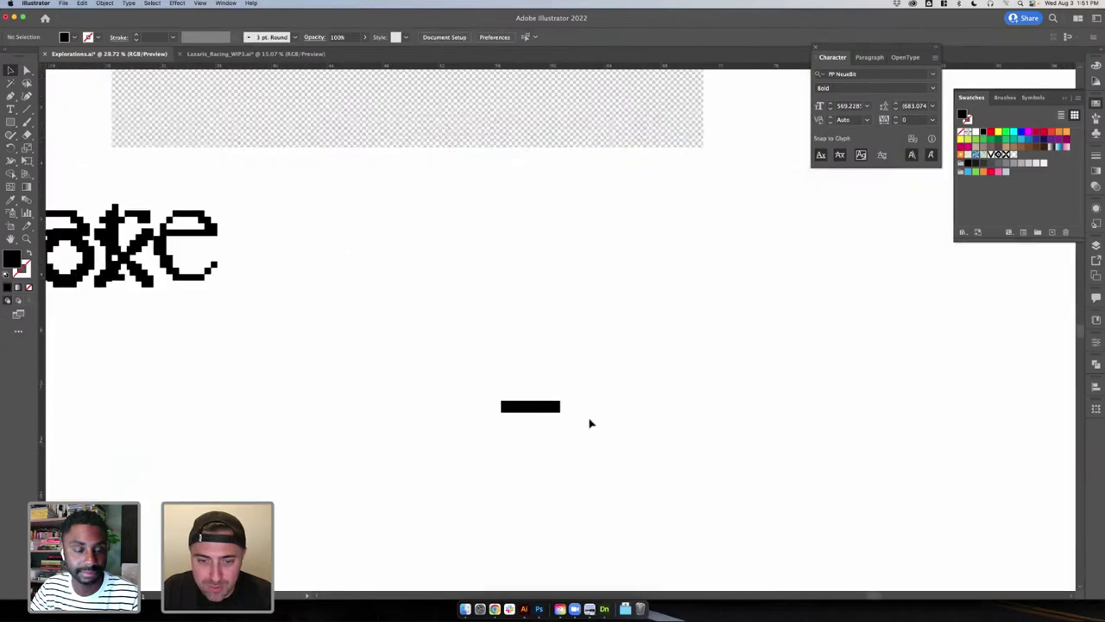
# - Duplicate the bar into a vertical stack and remove alternate copies, leaving three evenly spaced bars as a menu icon
pyautogui.click(530, 388)
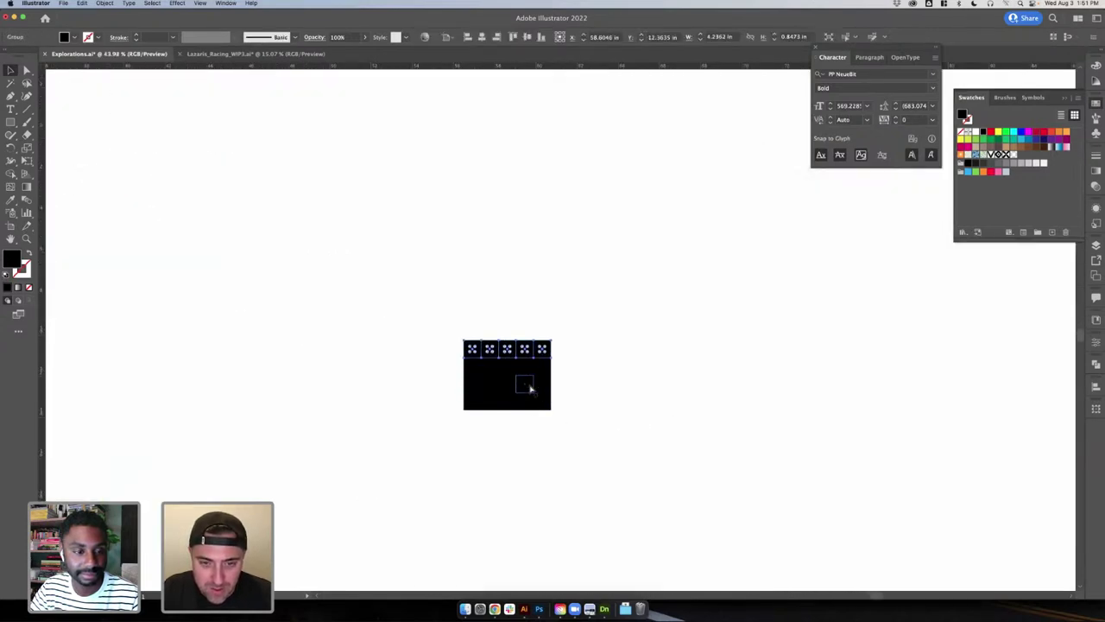
pyautogui.moveTo(542, 349); pyautogui.dragTo(542, 366)
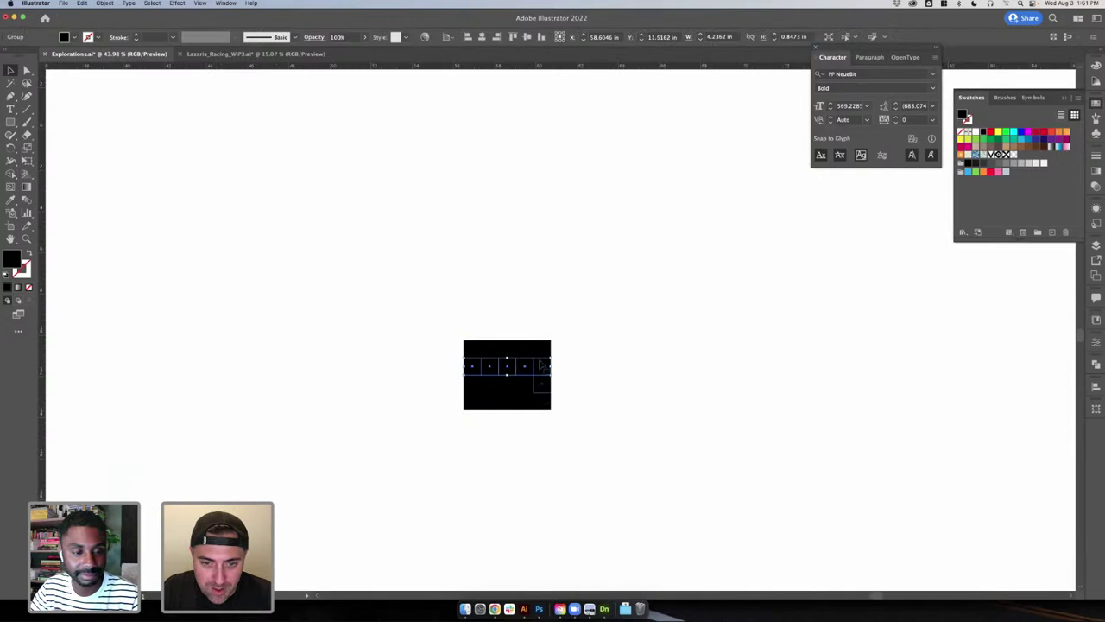
pyautogui.press('super+z')
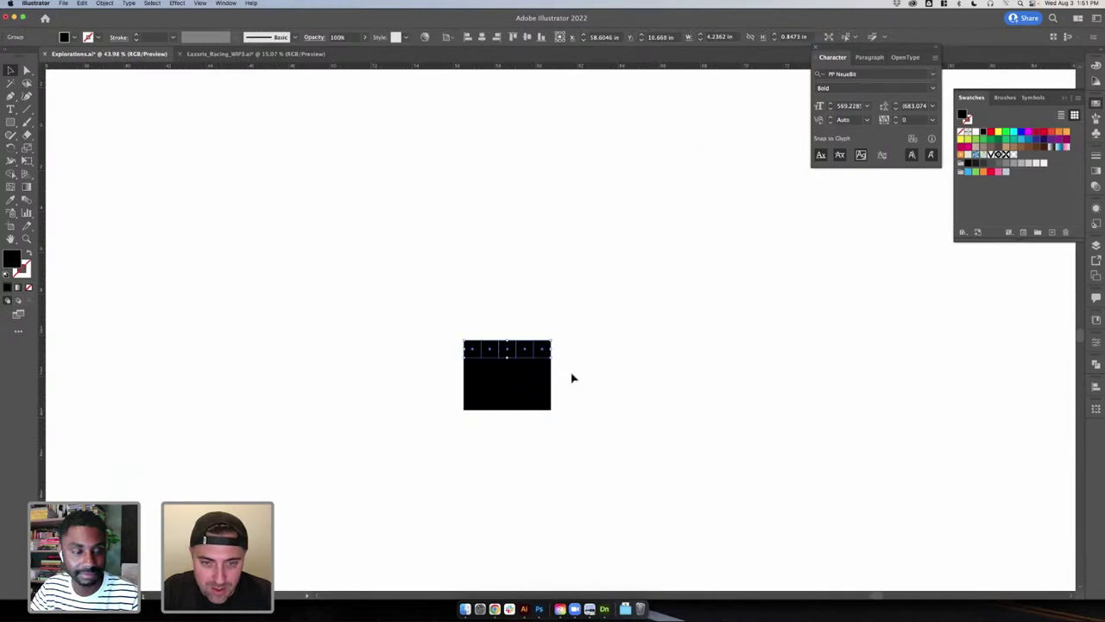
pyautogui.press('super+z')
pyautogui.click(527, 356)
pyautogui.press('super+shift+a')
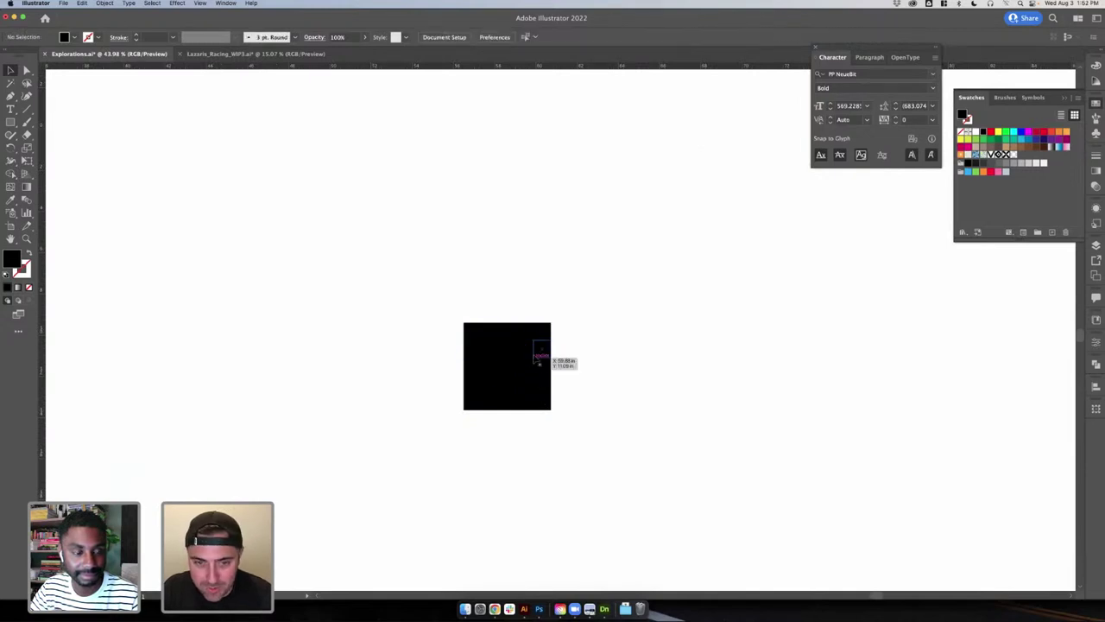
pyautogui.press('super+shift+z')
pyautogui.press('super+shift+z')
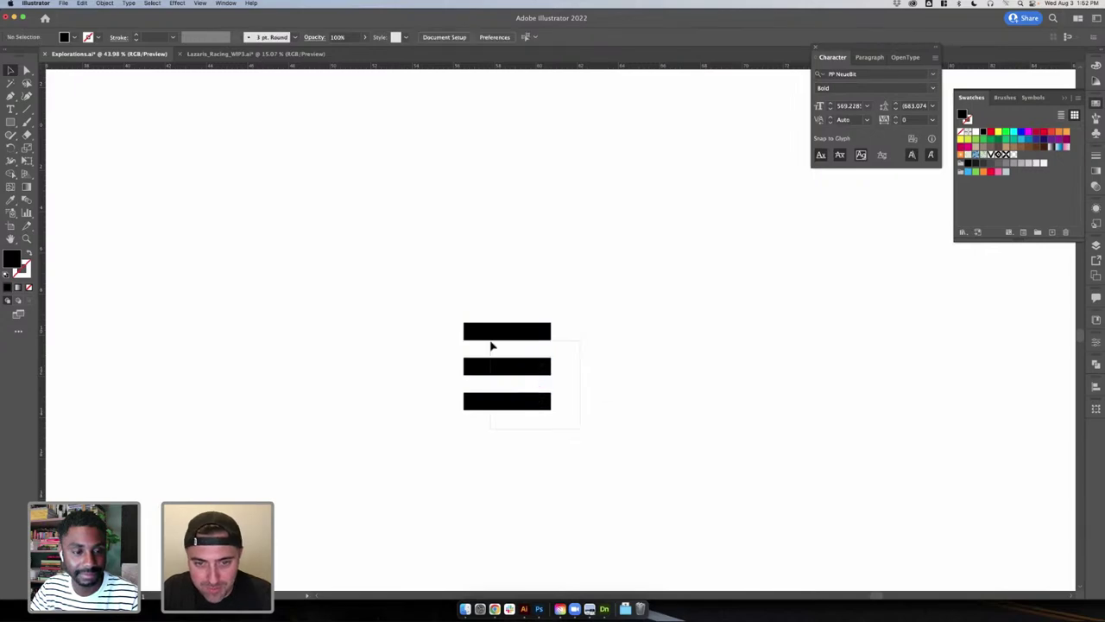
# - Copy the three-bar icon into the Photoshop design as a Smart Object, scale it down and place it in the canvas's upper-right corner
pyautogui.moveTo(490, 341); pyautogui.dragTo(459, 303)
pyautogui.click(539, 609)
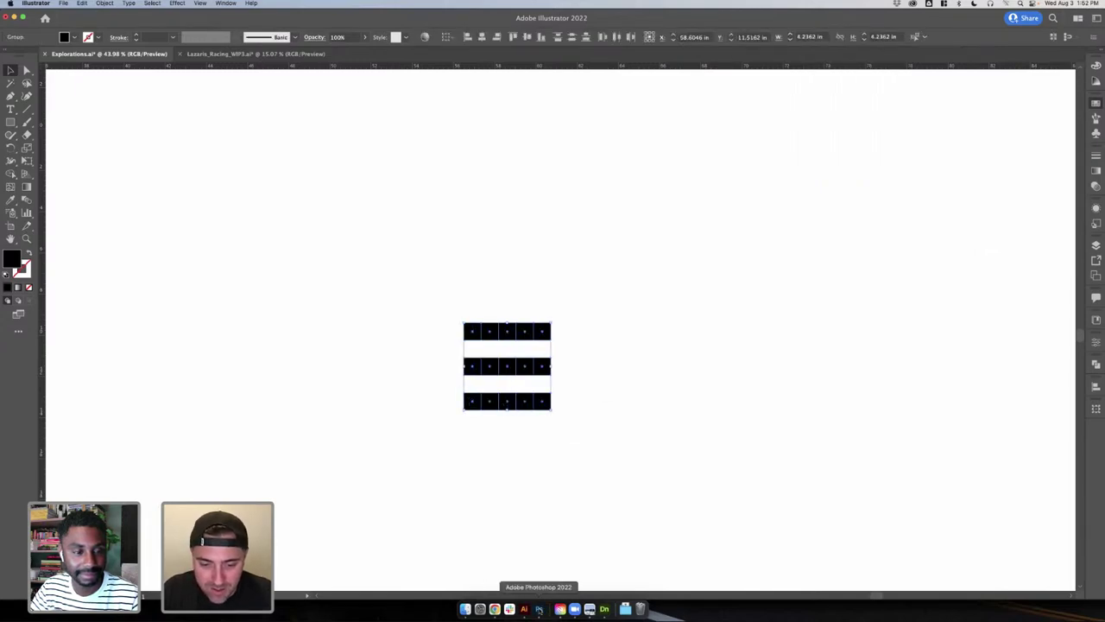
pyautogui.press('super+v')
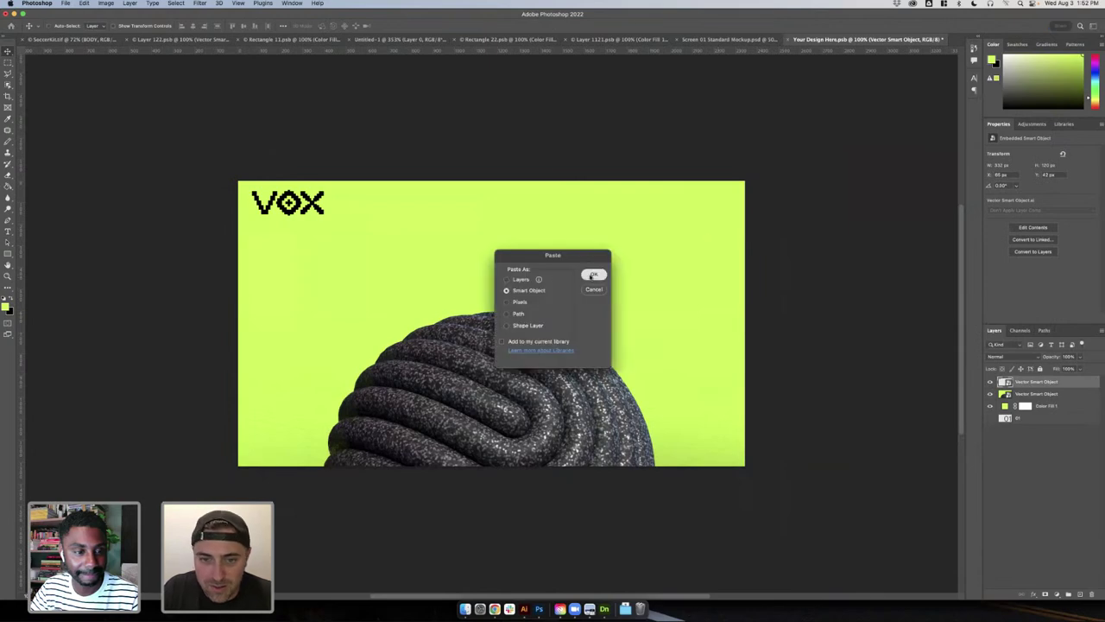
pyautogui.click(592, 275)
pyautogui.moveTo(496, 332); pyautogui.dragTo(724, 209)
pyautogui.moveTo(674, 251); pyautogui.dragTo(720, 210)
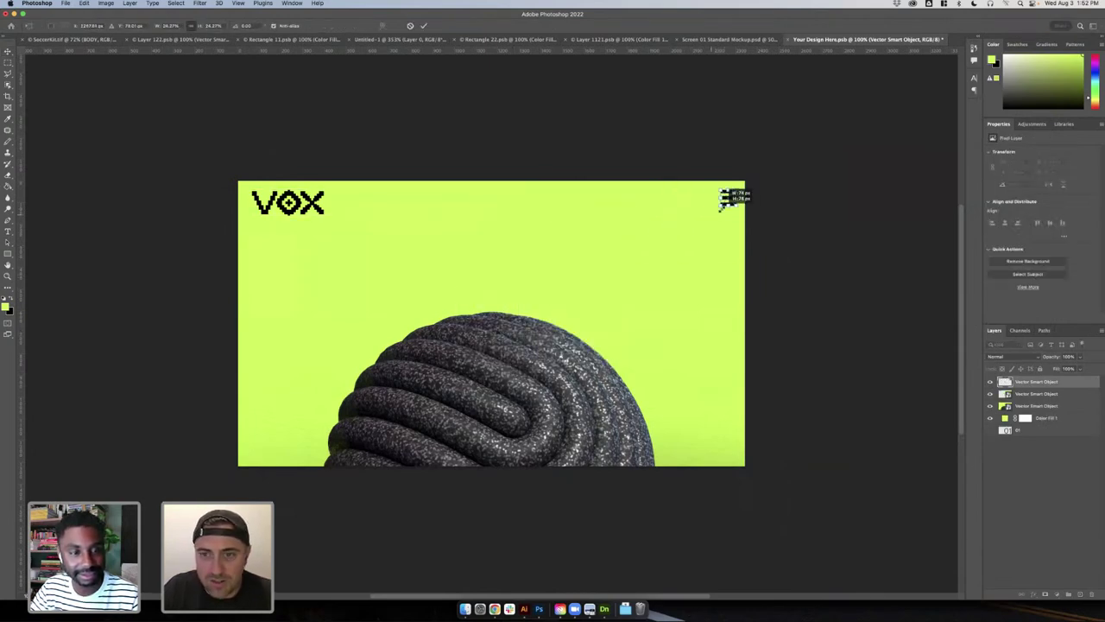
pyautogui.press('Return')
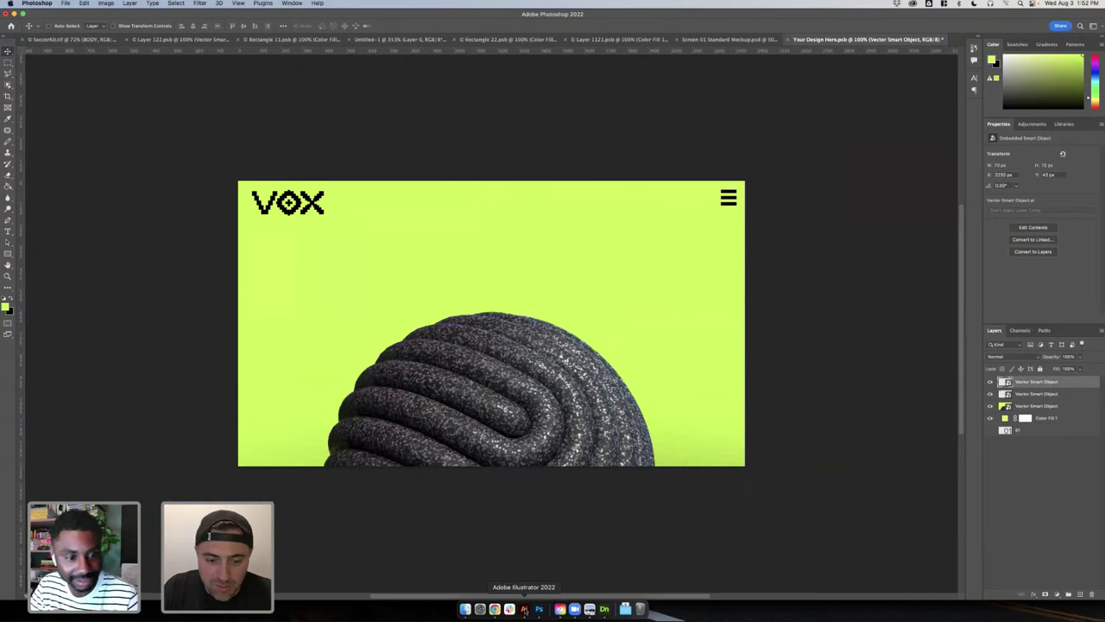
# - Add a text layer reading CHECK OUT above the sphere
pyautogui.press('t')
pyautogui.click(360, 270)
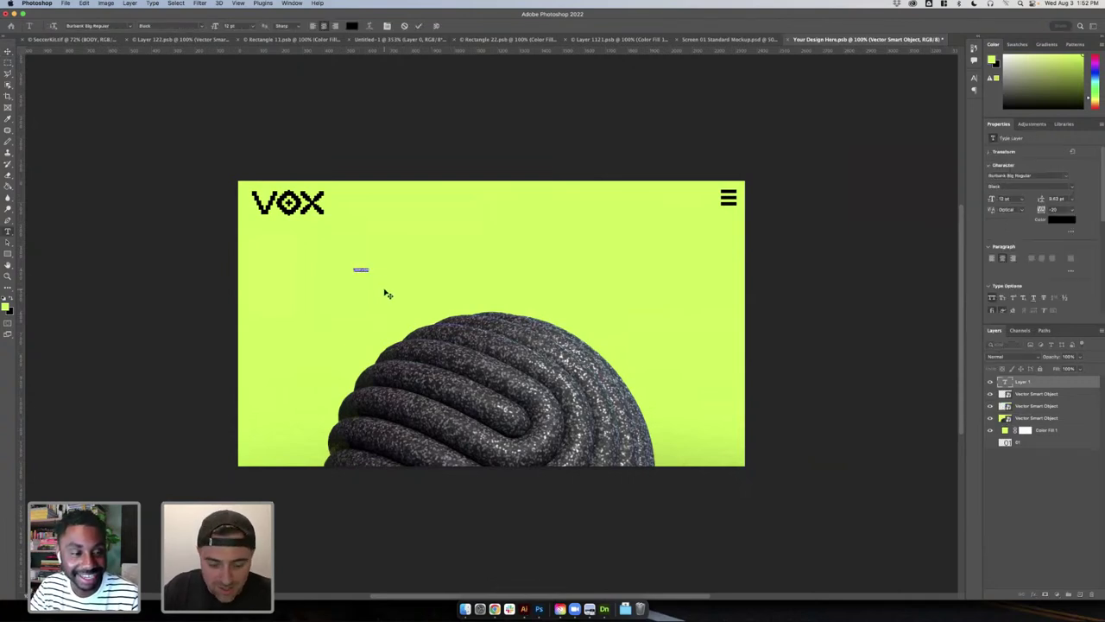
pyautogui.click(385, 291)
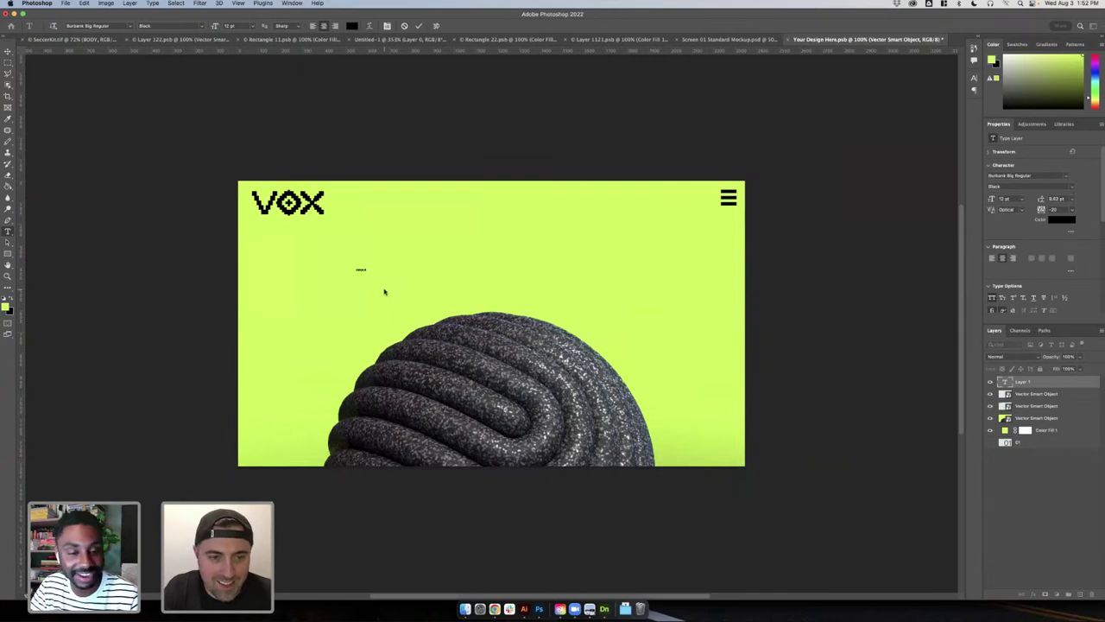
pyautogui.press('super+a')
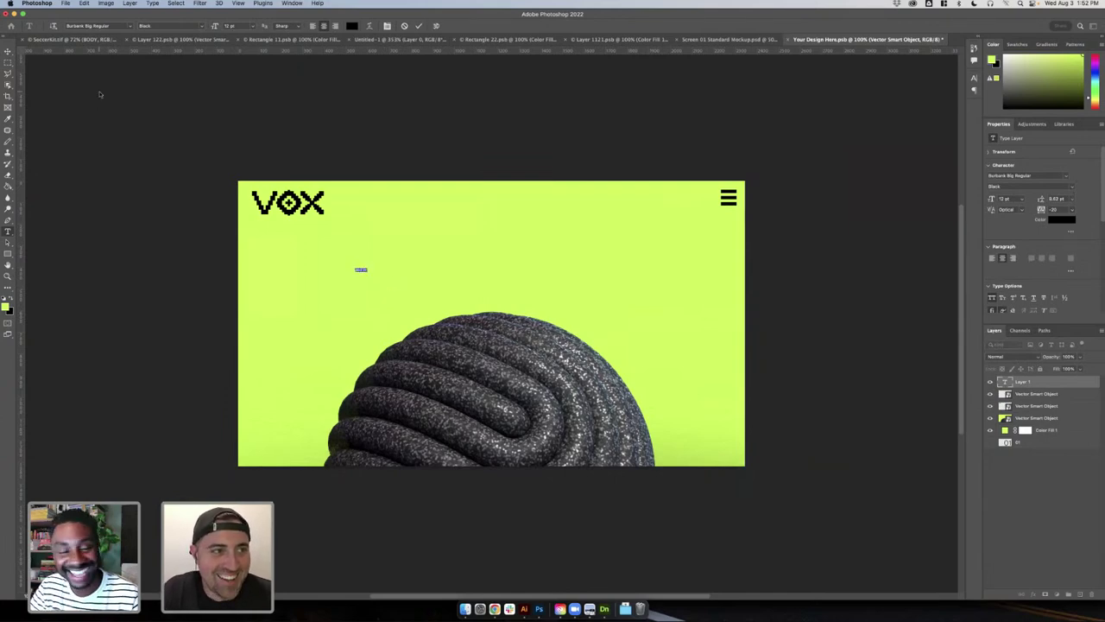
pyautogui.write('CHECK OUT')
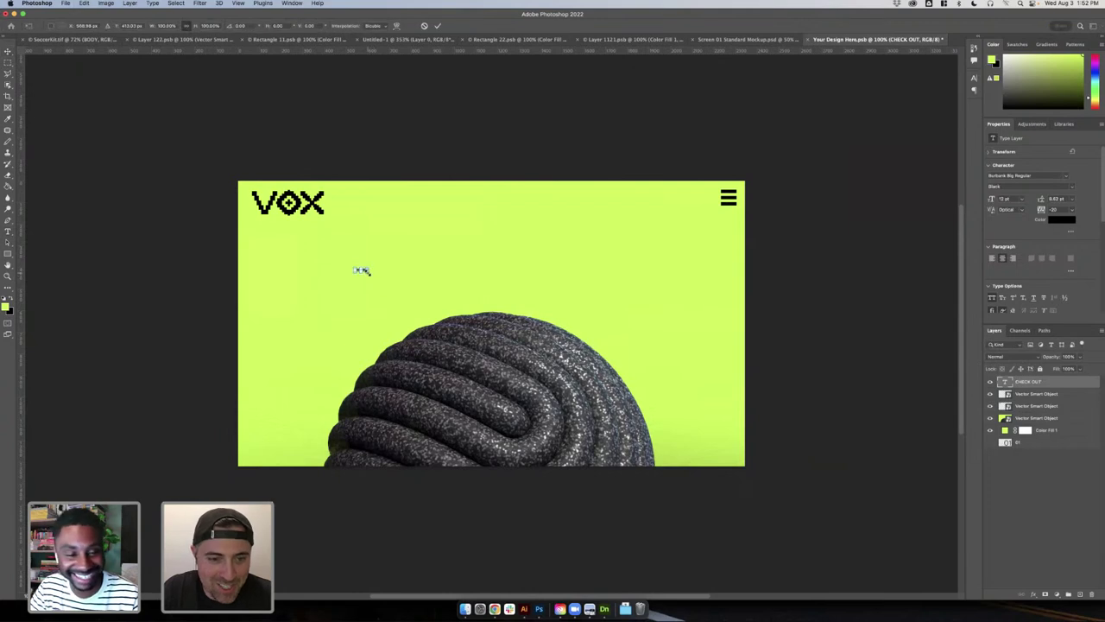
# - Enlarge the CHECK OUT text proportionally until it spans more than half the canvas width
pyautogui.moveTo(368, 273); pyautogui.dragTo(495, 324)
pyautogui.press('Escape')
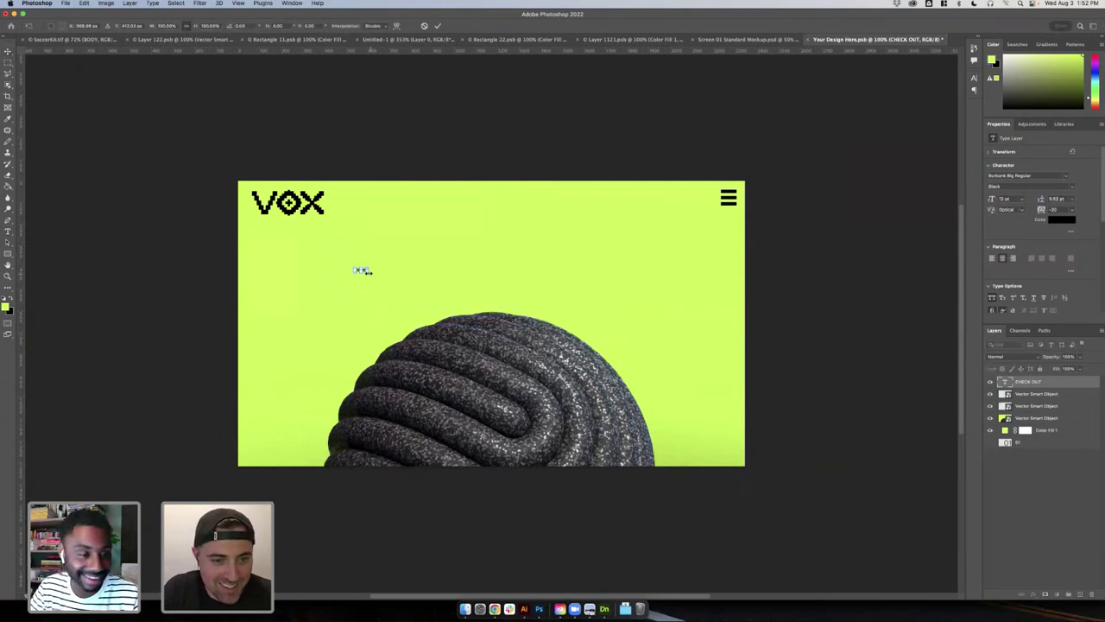
pyautogui.moveTo(369, 275); pyautogui.dragTo(589, 363)
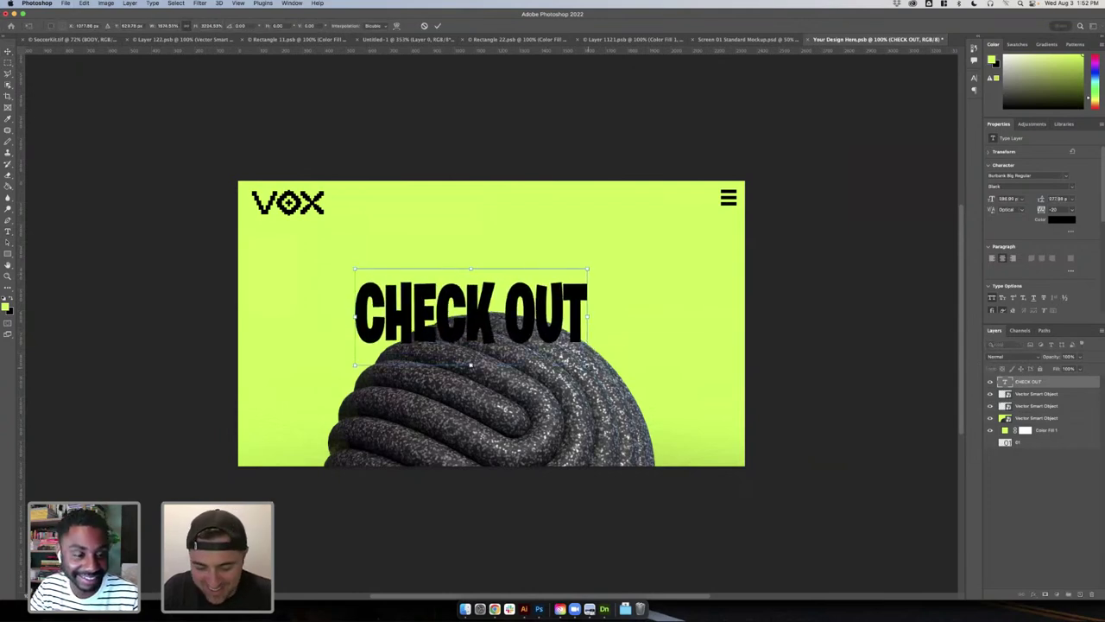
pyautogui.press('super+z')
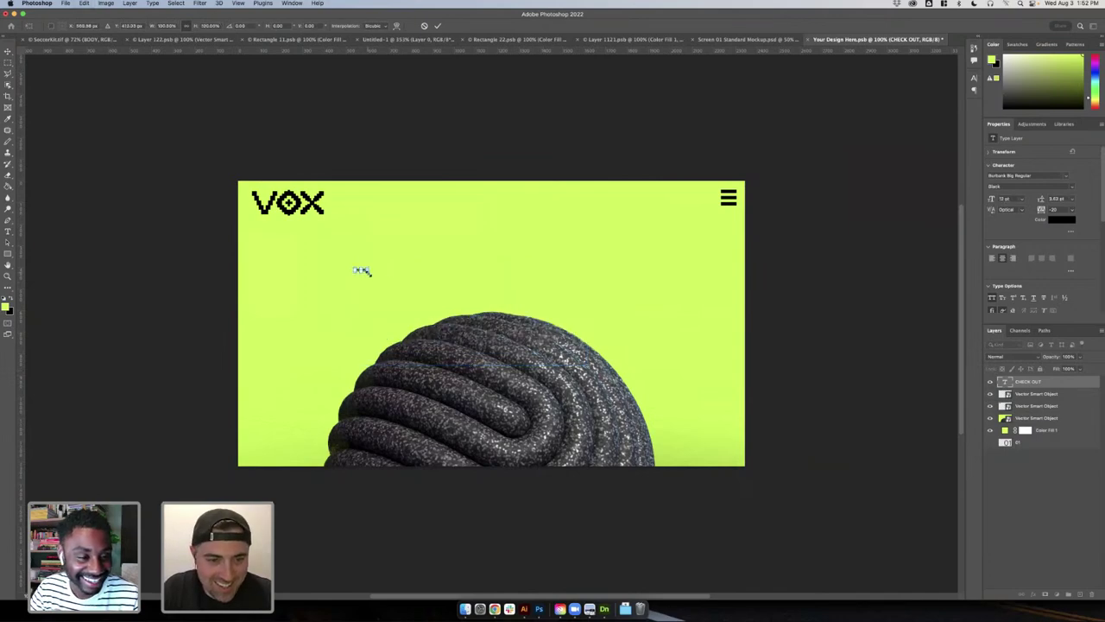
pyautogui.moveTo(362, 271); pyautogui.dragTo(656, 373)
pyautogui.press('Return')
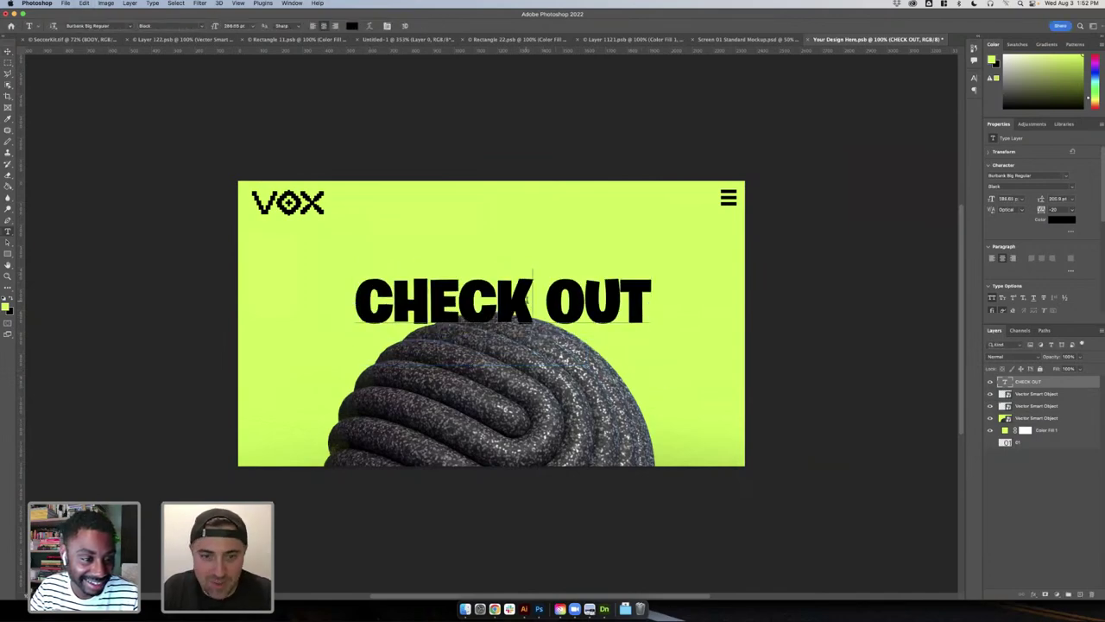
pyautogui.click(532, 295)
pyautogui.press('super+q')
pyautogui.click(540, 215)
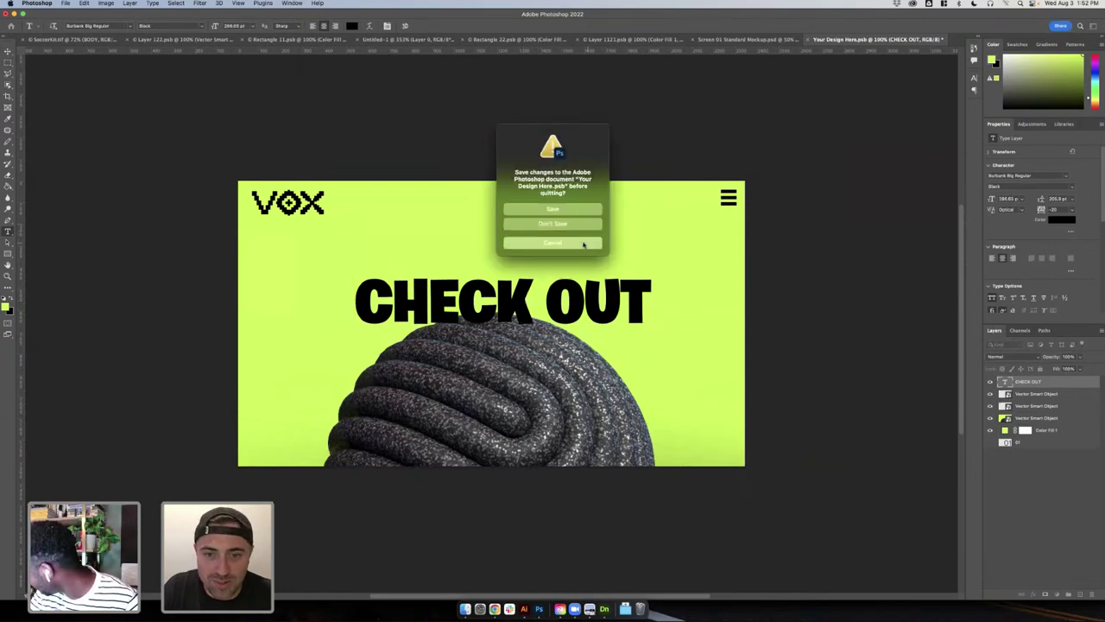
pyautogui.click(584, 242)
# - Change the CHECK OUT text's font to Gilroy Bold, trying Clash Grotesk first
pyautogui.click(546, 301)
pyautogui.press('super+a')
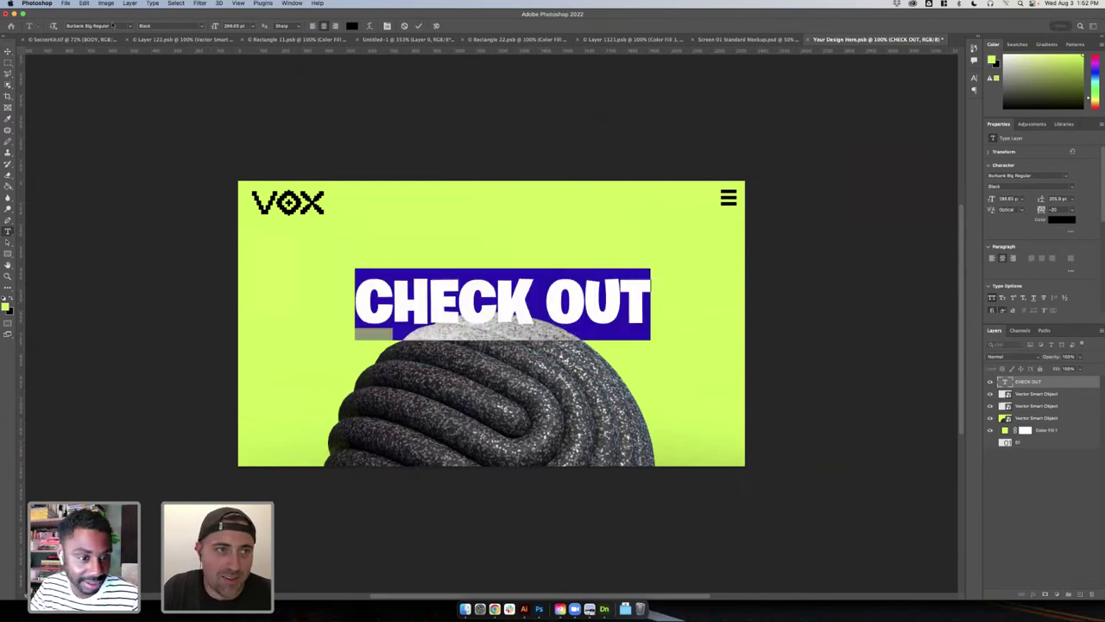
pyautogui.click(112, 26)
pyautogui.click(111, 77)
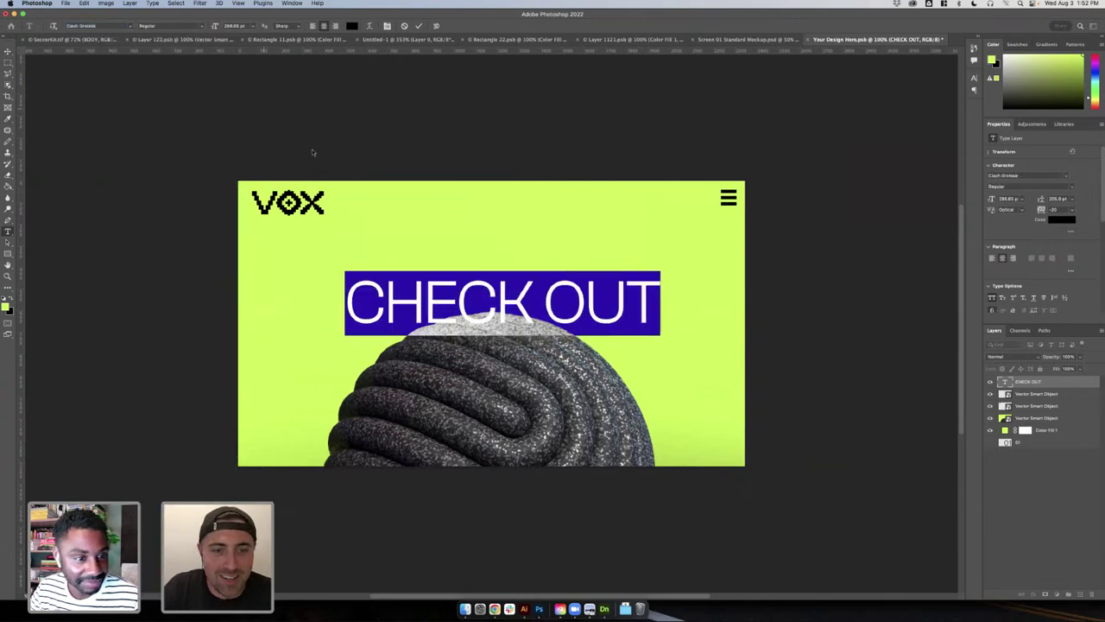
pyautogui.click(100, 26)
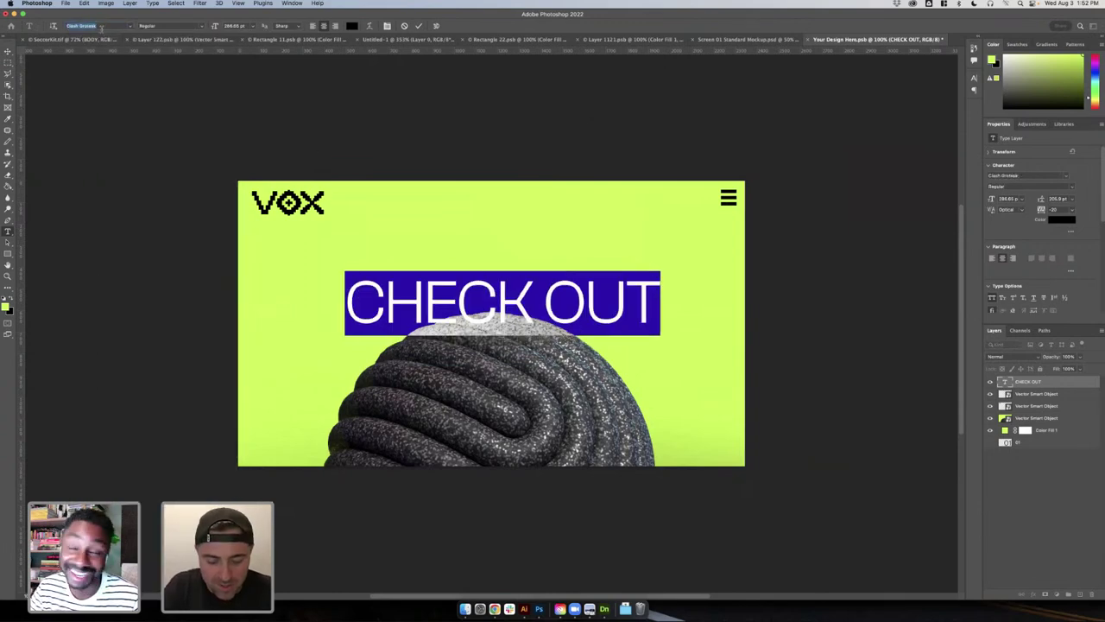
pyautogui.write('gilroy')
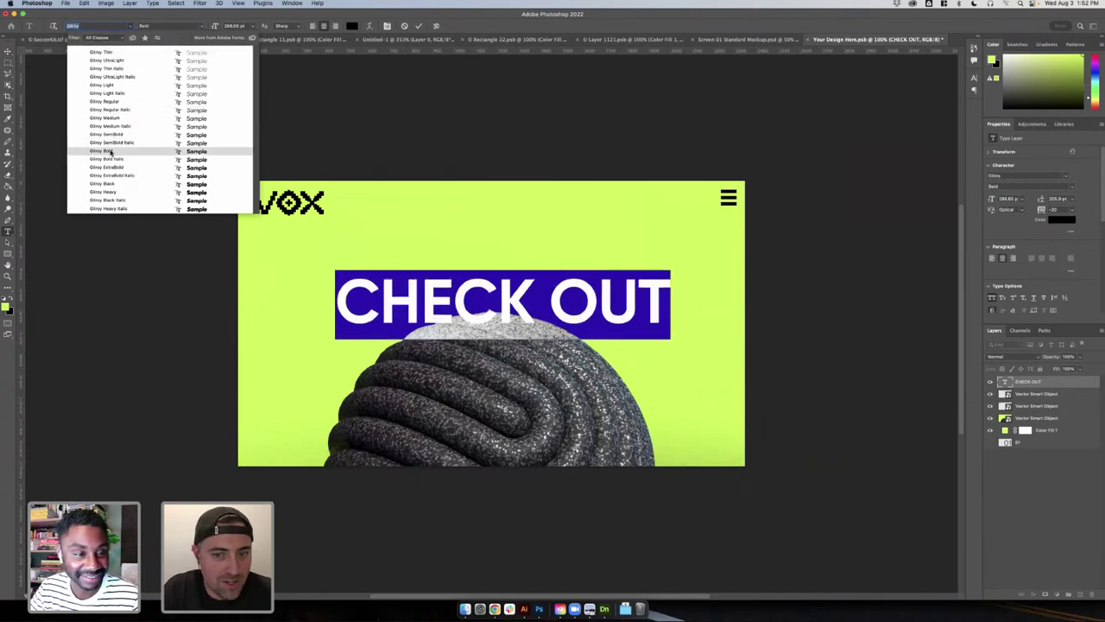
pyautogui.click(110, 151)
# - Extend the headline to read CHECK OUT OUR NEW FOOTY TEAM and set its font size to 72 pt
pyautogui.click(549, 291)
pyautogui.write('OUR NEW')
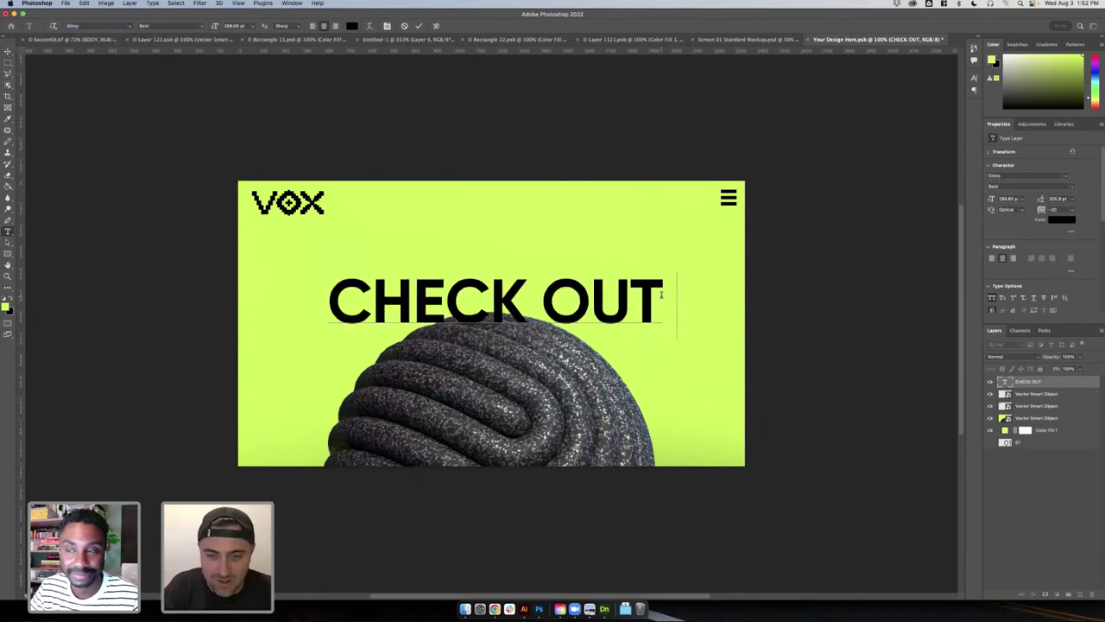
pyautogui.write(' FOC')
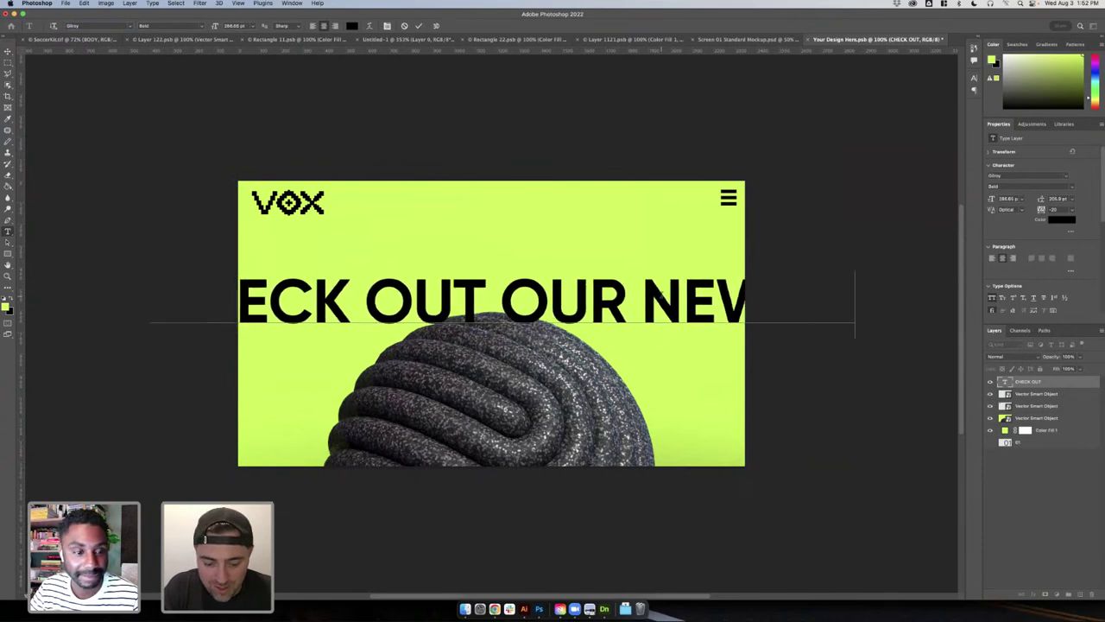
pyautogui.press('super+a')
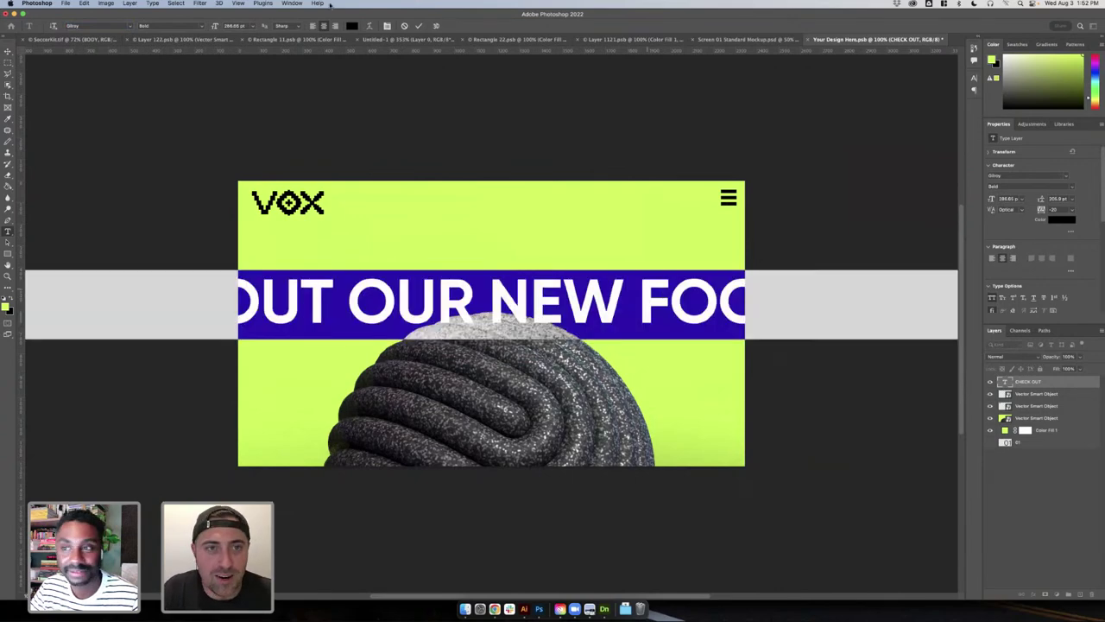
pyautogui.click(251, 27)
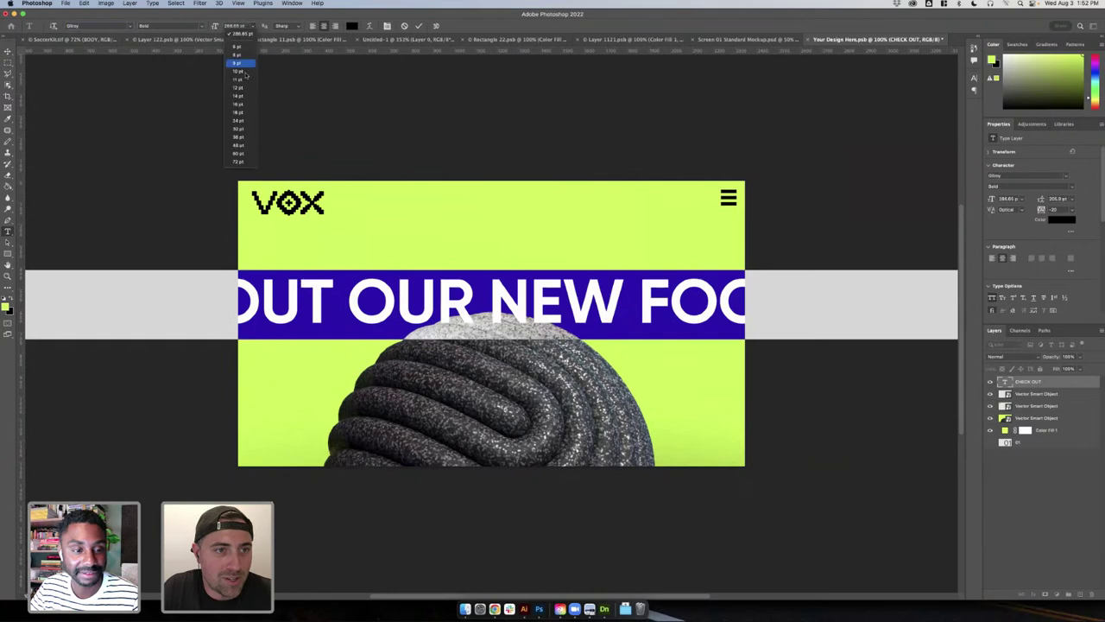
pyautogui.click(244, 161)
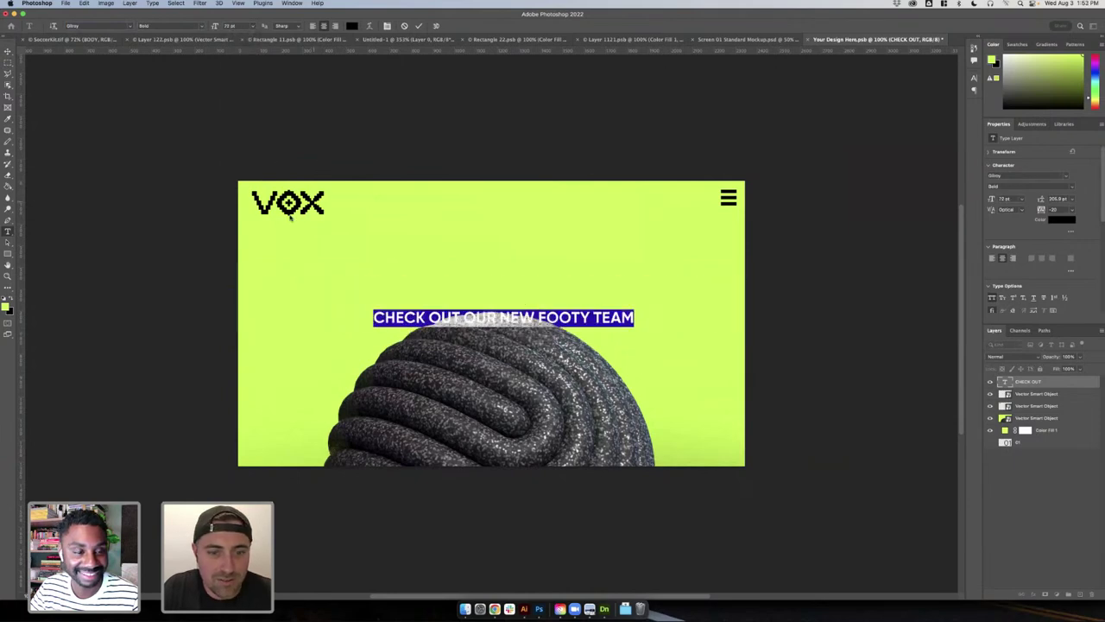
pyautogui.press('super+Return')
# - Scale the headline up to about 171% and move it into the empty area between the logo and the sphere
pyautogui.press('super+t')
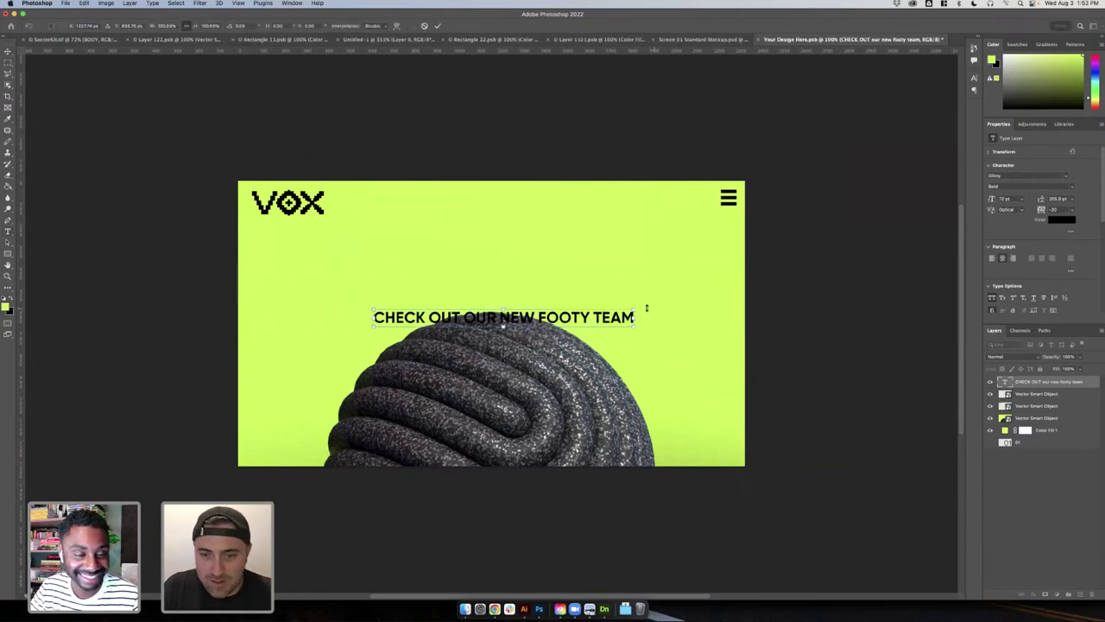
pyautogui.moveTo(646, 304); pyautogui.dragTo(736, 299)
pyautogui.moveTo(637, 323); pyautogui.dragTo(648, 249)
pyautogui.press('Return')
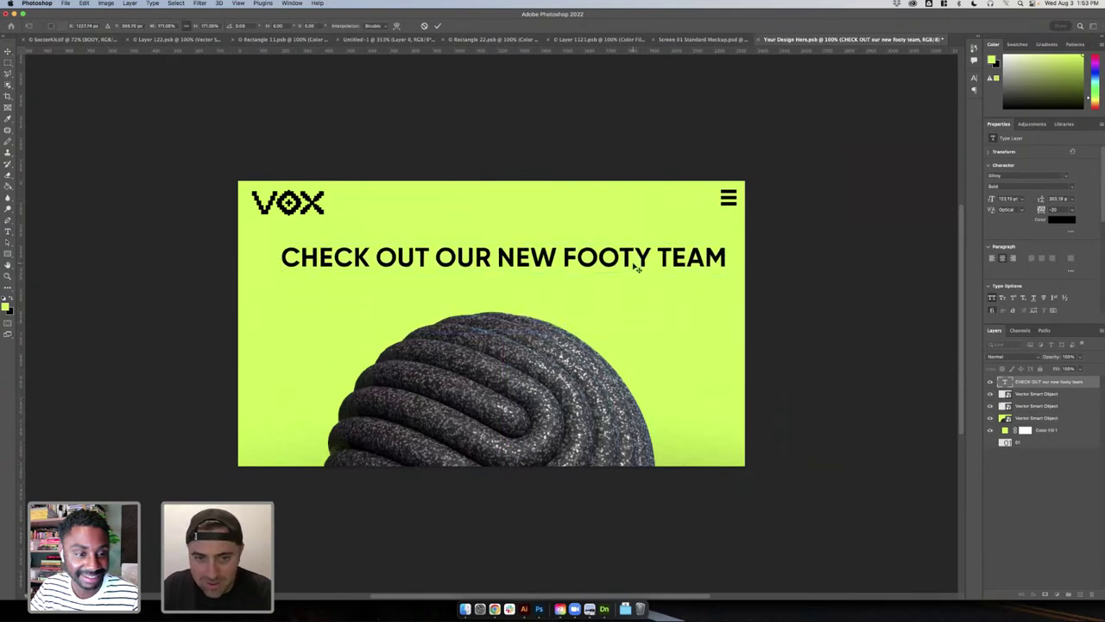
# - Cut CHECK OUT OUR from the headline, leaving NEW FOOTY TEAM, and move the remaining line down to just above the sphere
pyautogui.press('t')
pyautogui.click(494, 257)
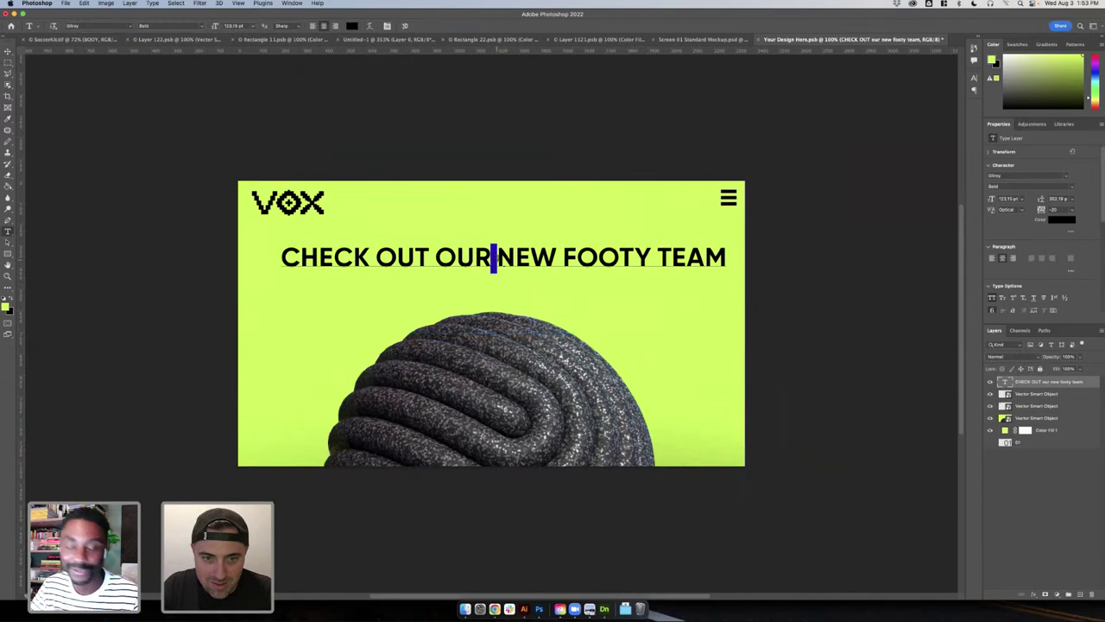
pyautogui.moveTo(496, 257); pyautogui.dragTo(217, 252)
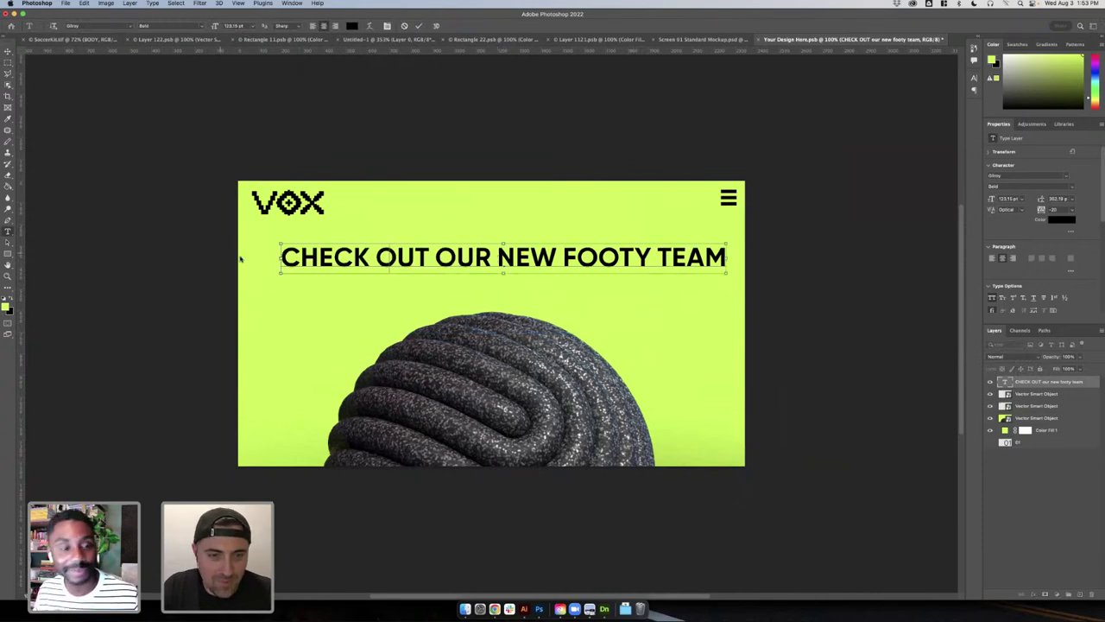
pyautogui.press('BackSpace')
pyautogui.press('Escape')
pyautogui.press('v')
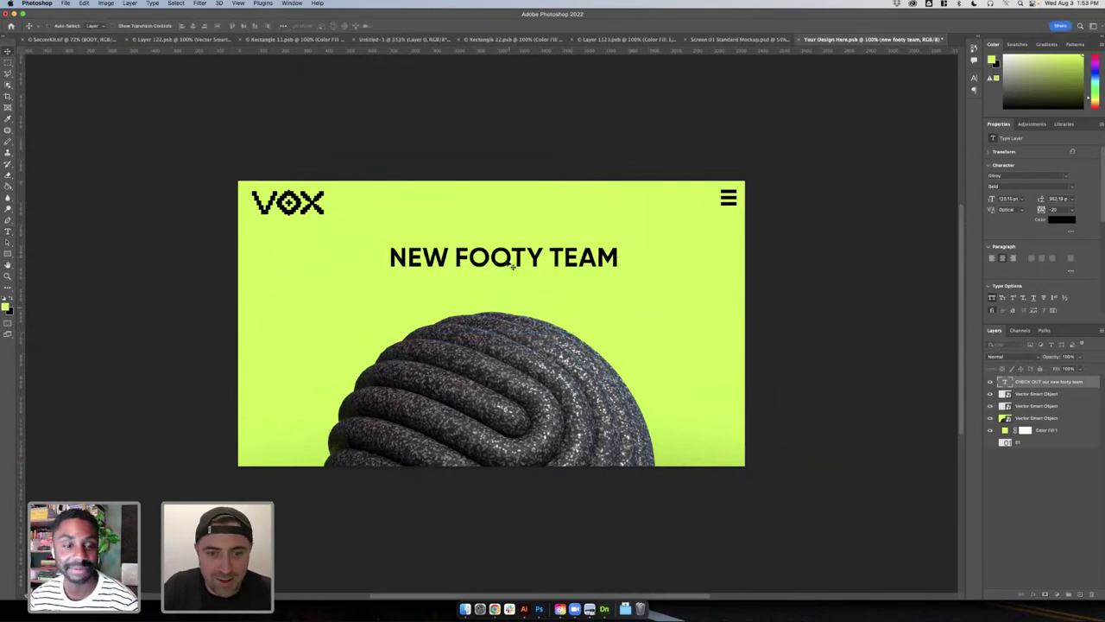
pyautogui.moveTo(511, 266); pyautogui.dragTo(514, 291)
# - Add CHECK OUT OUR as a separate text layer, enlarge it and place it centered above NEW FOOTY TEAM
pyautogui.click(508, 249)
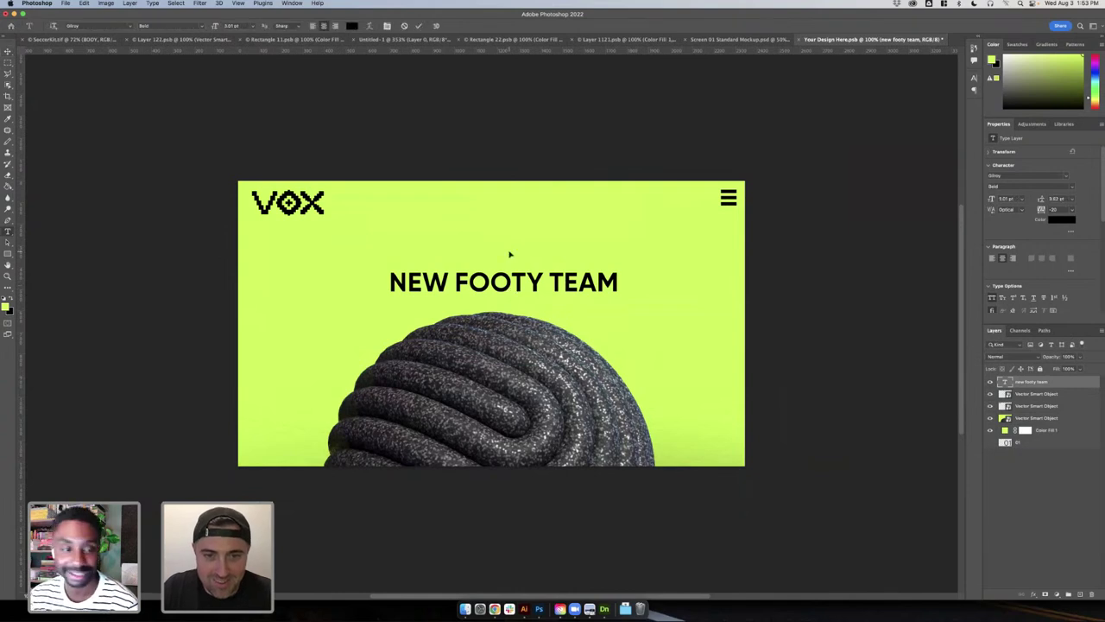
pyautogui.click(8, 51)
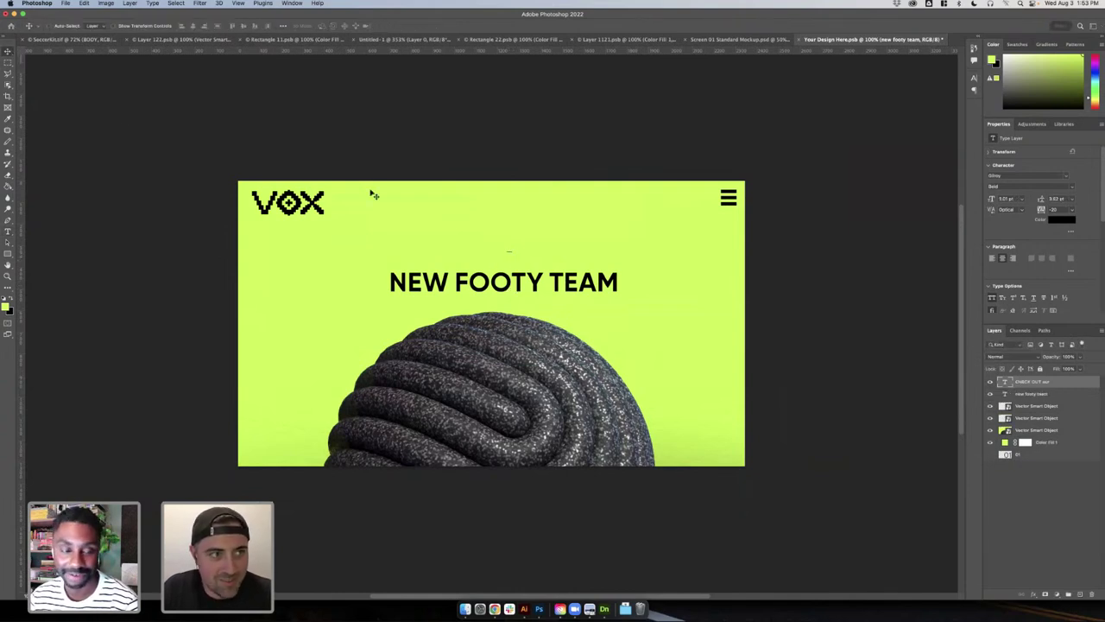
pyautogui.press('super+t')
pyautogui.moveTo(515, 249); pyautogui.dragTo(495, 284)
pyautogui.press('Return')
# - Scale both headline lines up together to about 80% of the canvas width and center them horizontally
pyautogui.keyDown('shift'); pyautogui.click(1045, 396); pyautogui.keyUp('shift')
pyautogui.press('super+t')
pyautogui.moveTo(596, 262); pyautogui.dragTo(682, 211)
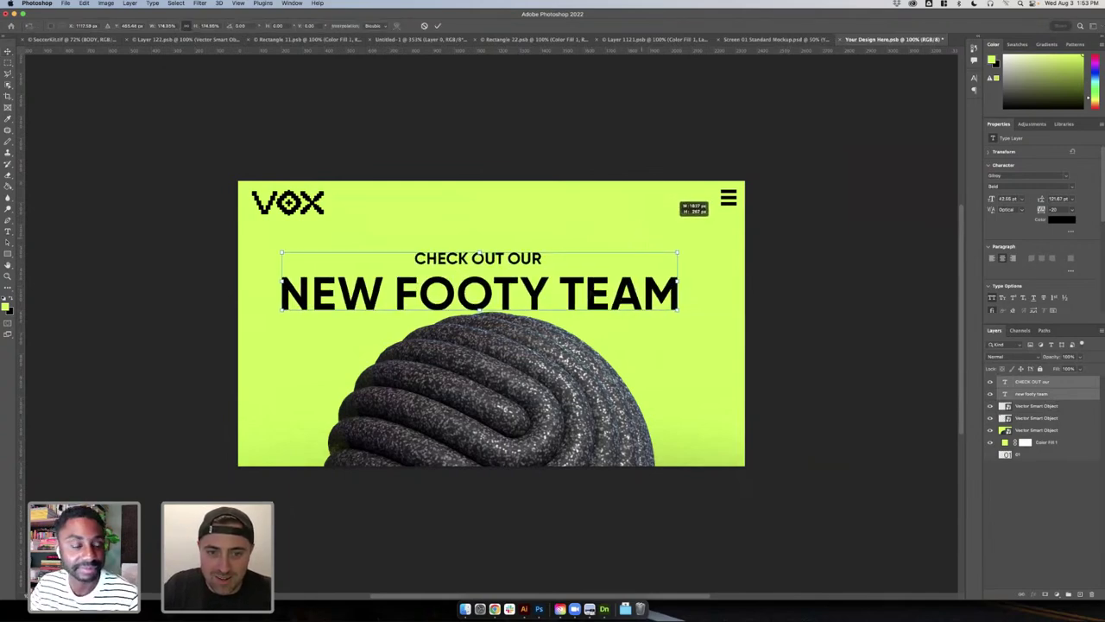
pyautogui.moveTo(604, 290); pyautogui.dragTo(596, 296)
pyautogui.press('Return')
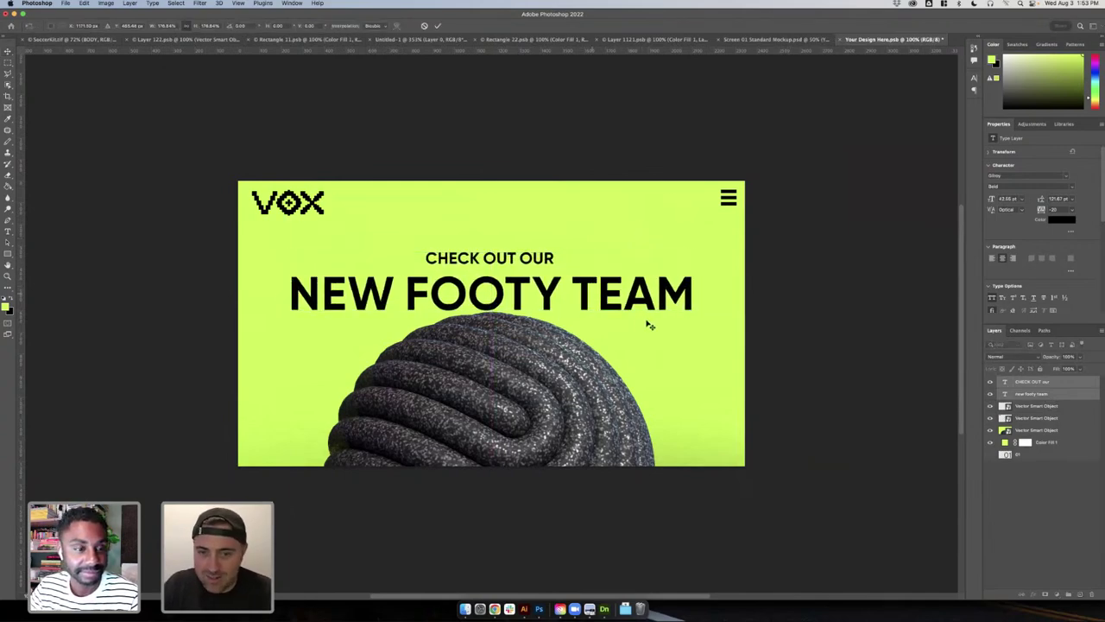
# - Change the font weight of the NEW FOOTY TEAM line to Gilroy Black
pyautogui.doubleClick(619, 309)
pyautogui.hotkey('ctrl', 'a')
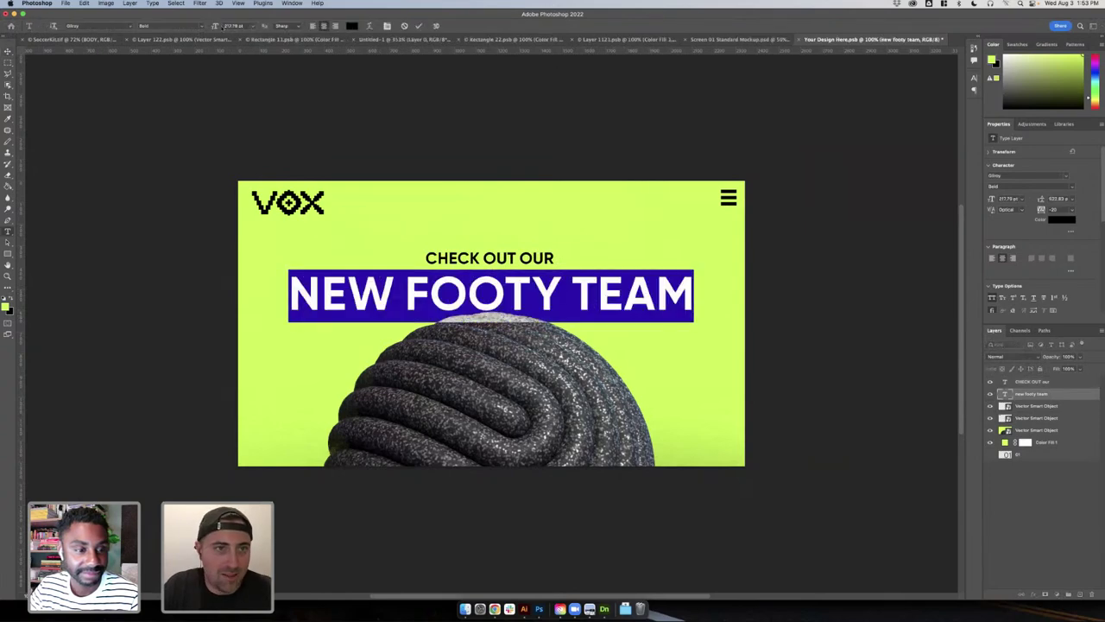
pyautogui.click(204, 26)
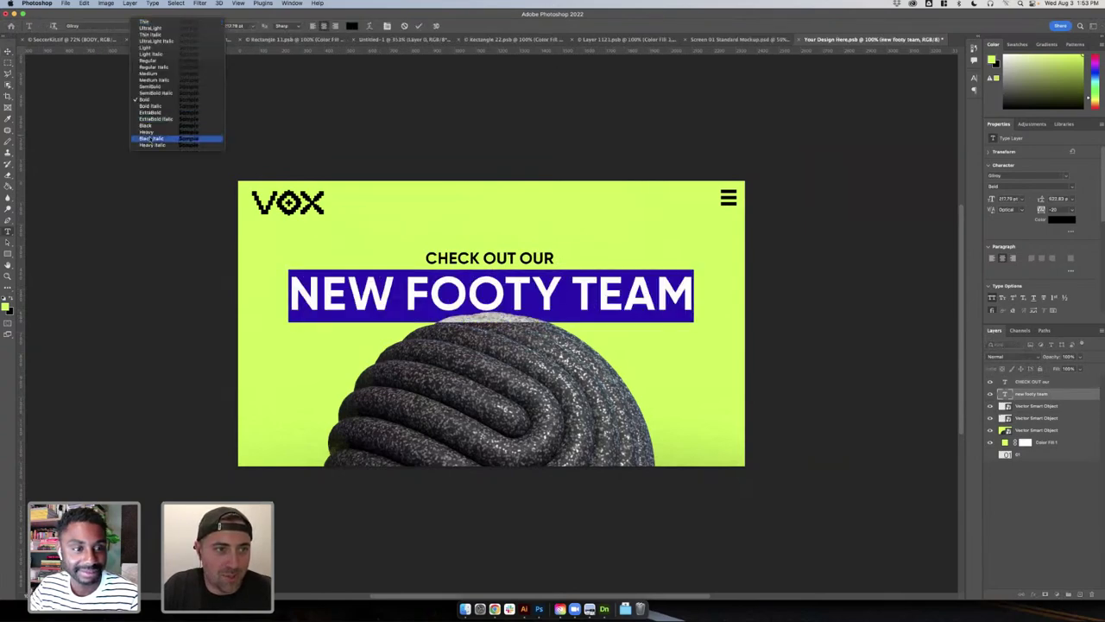
pyautogui.click(177, 126)
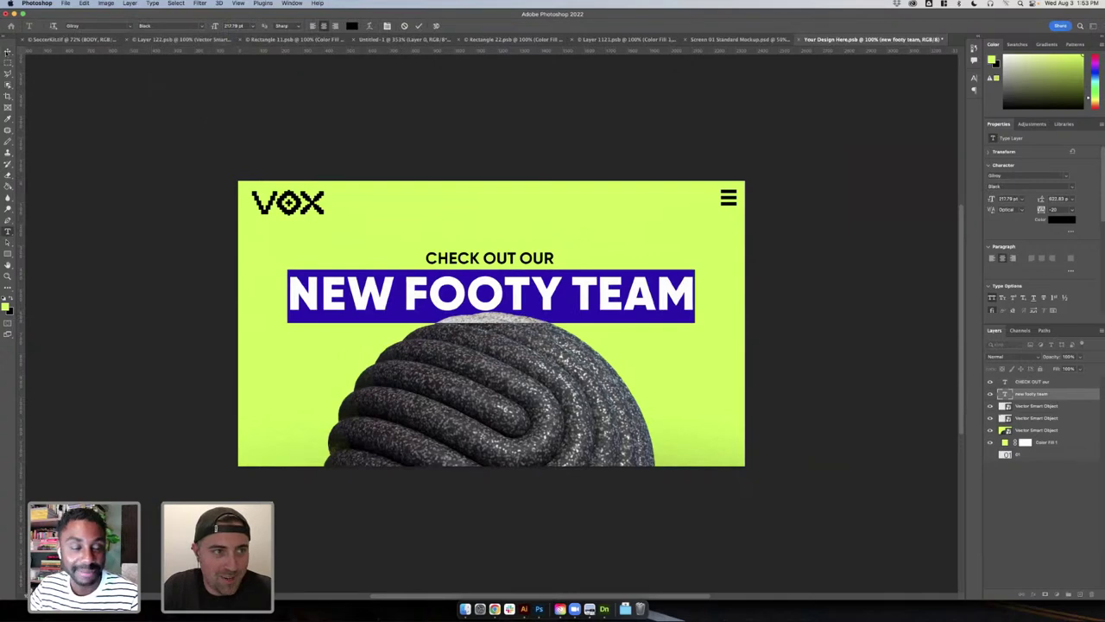
pyautogui.click(7, 52)
# - Move both headline lines down so NEW FOOTY TEAM overlaps the sphere's top, and shrink CHECK OUT OUR slightly above it
pyautogui.keyDown('shift'); pyautogui.click(1036, 382); pyautogui.keyUp('shift')
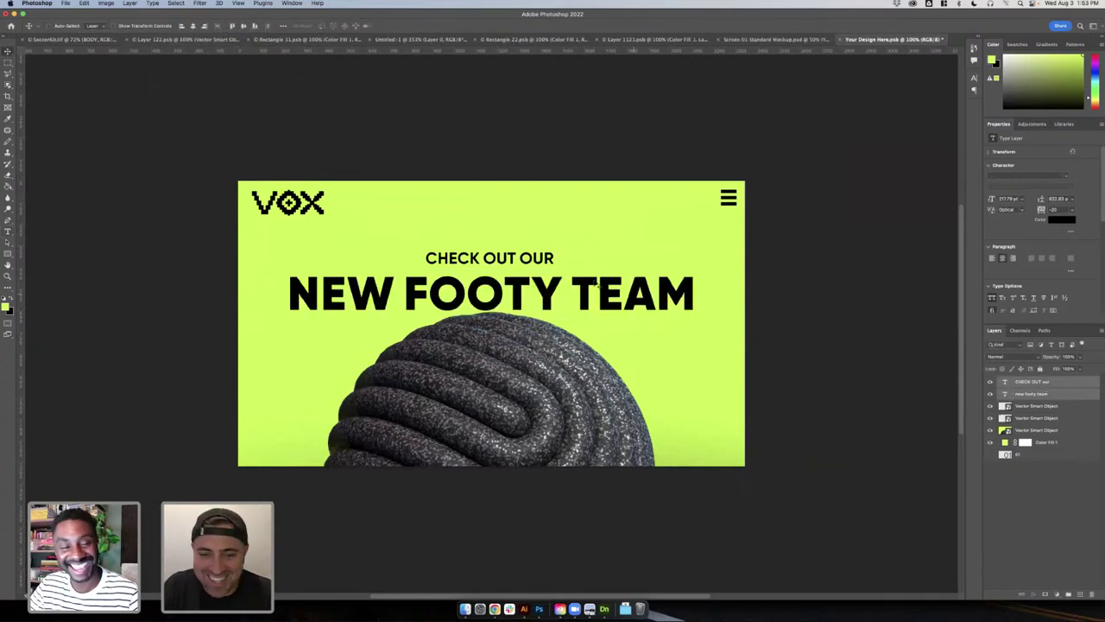
pyautogui.moveTo(496, 242); pyautogui.dragTo(510, 275)
pyautogui.click(1051, 389)
pyautogui.click(1040, 382)
pyautogui.hotkey('ctrl', 't')
pyautogui.press('Return')
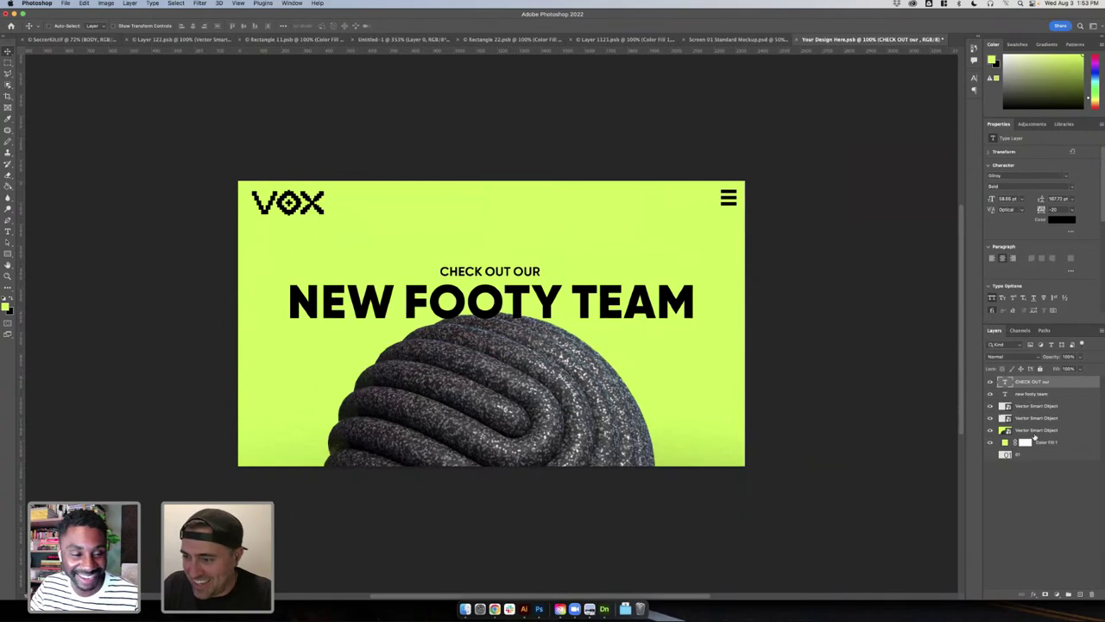
# - Add a layer mask to NEW FOOTY TEAM and paint out the letter parts covering the sphere so the line sits behind it
pyautogui.click(1036, 394)
pyautogui.click(1048, 594)
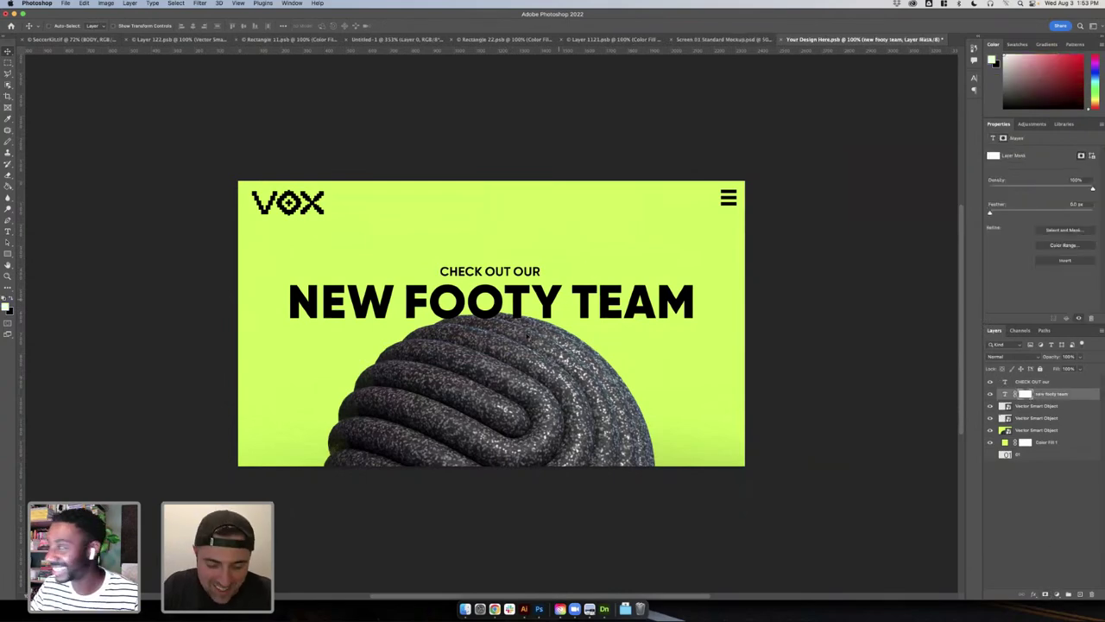
pyautogui.press('b')
pyautogui.scroll(4, 489, 323)
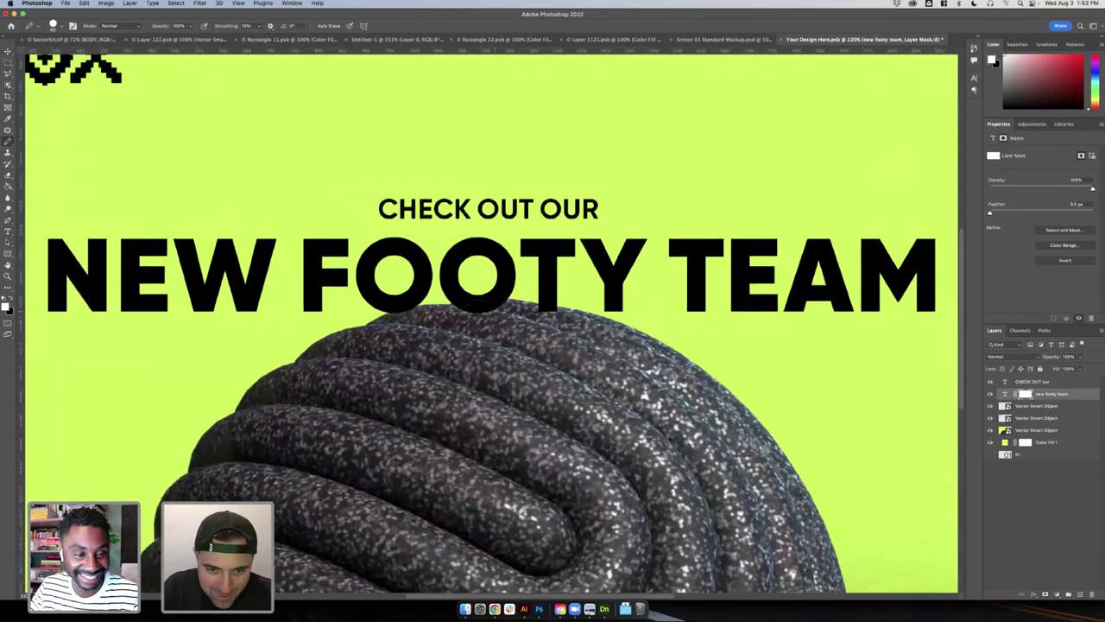
pyautogui.press('x')
pyautogui.moveTo(476, 304)
pyautogui.mouseDown()
pyautogui.moveTo(500, 304)
pyautogui.moveTo(457, 305)
pyautogui.mouseUp()
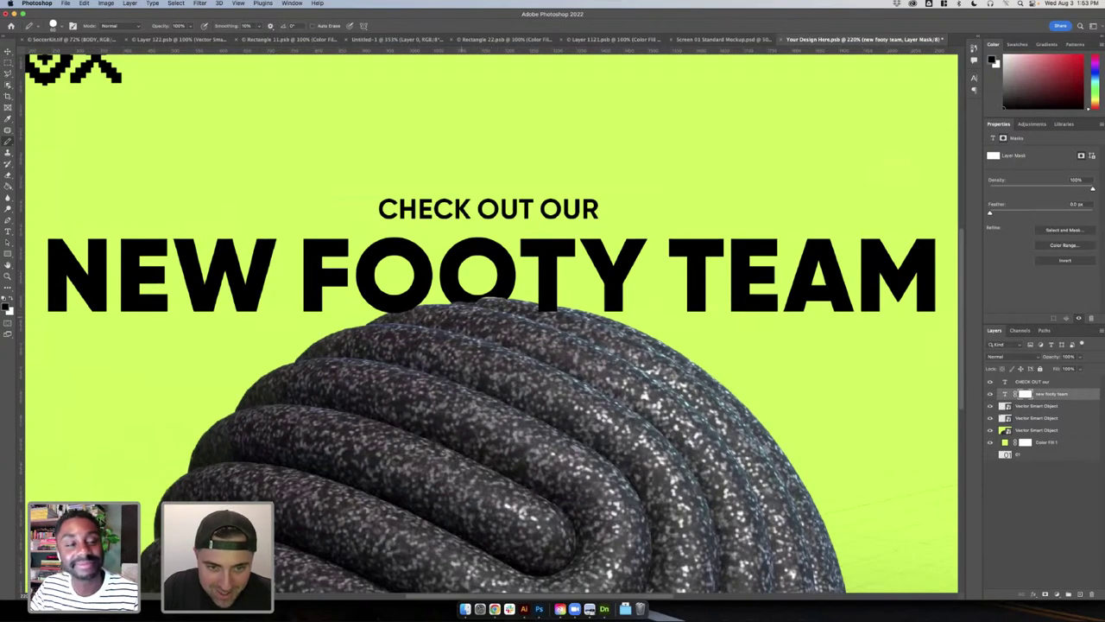
pyautogui.moveTo(538, 308); pyautogui.dragTo(557, 309)
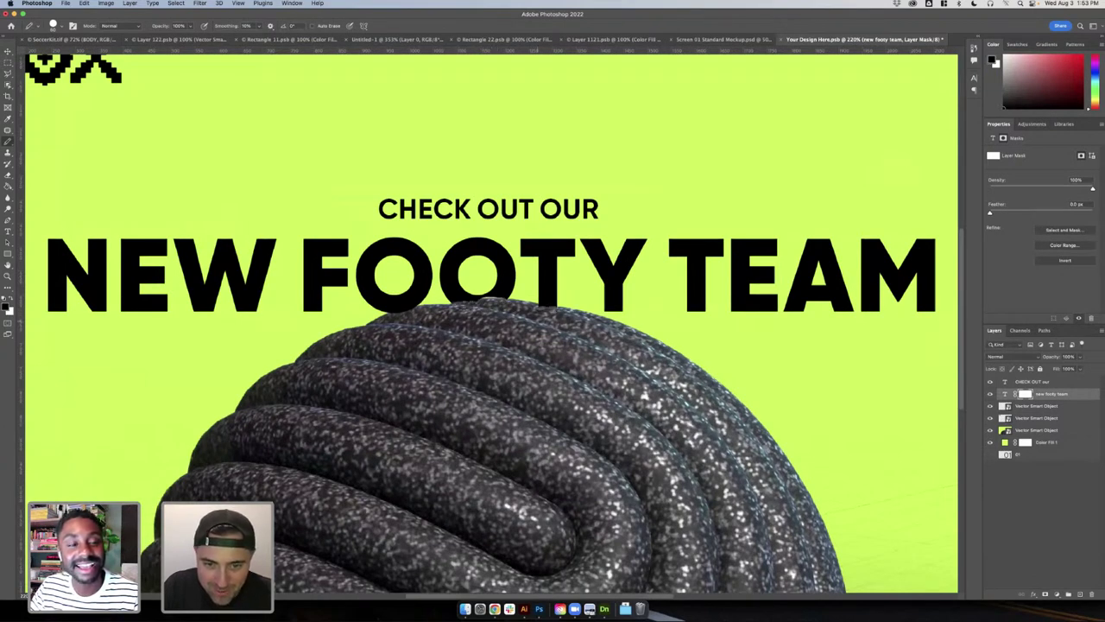
pyautogui.moveTo(432, 322); pyautogui.dragTo(412, 322)
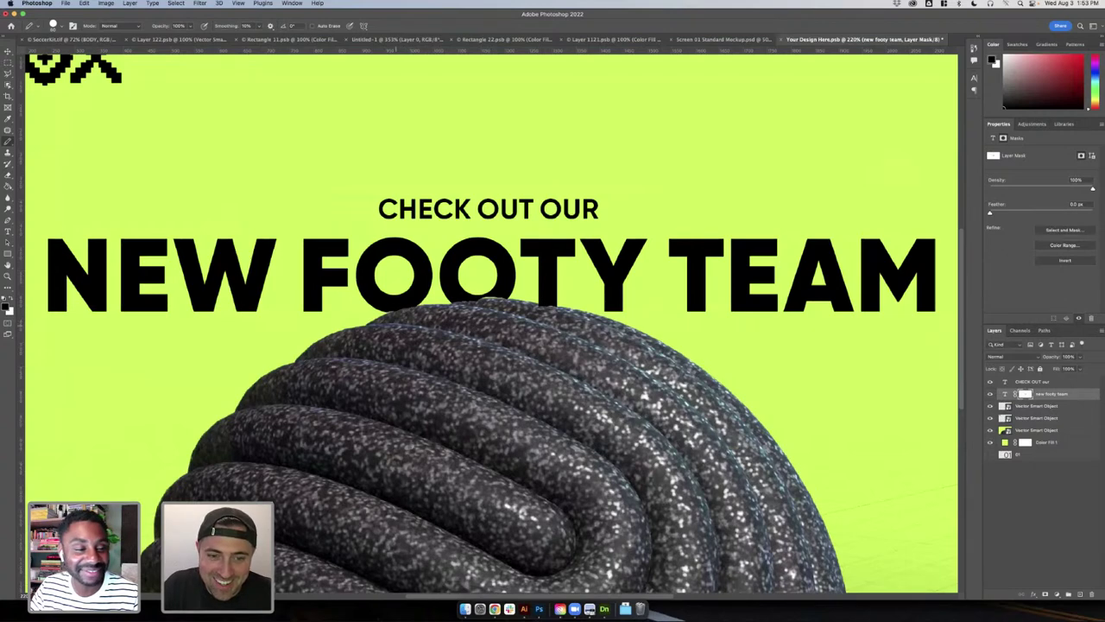
pyautogui.press('x')
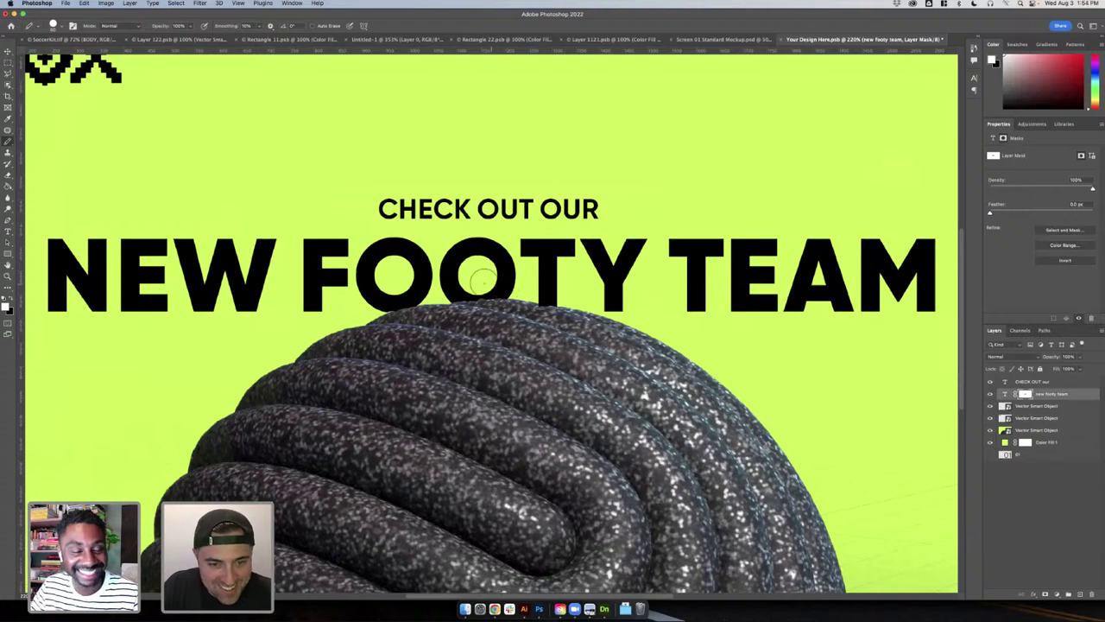
# - Save the website screen design and view it in the Screen 01 Standard Mockup document
pyautogui.scroll(-5, 578, 285)
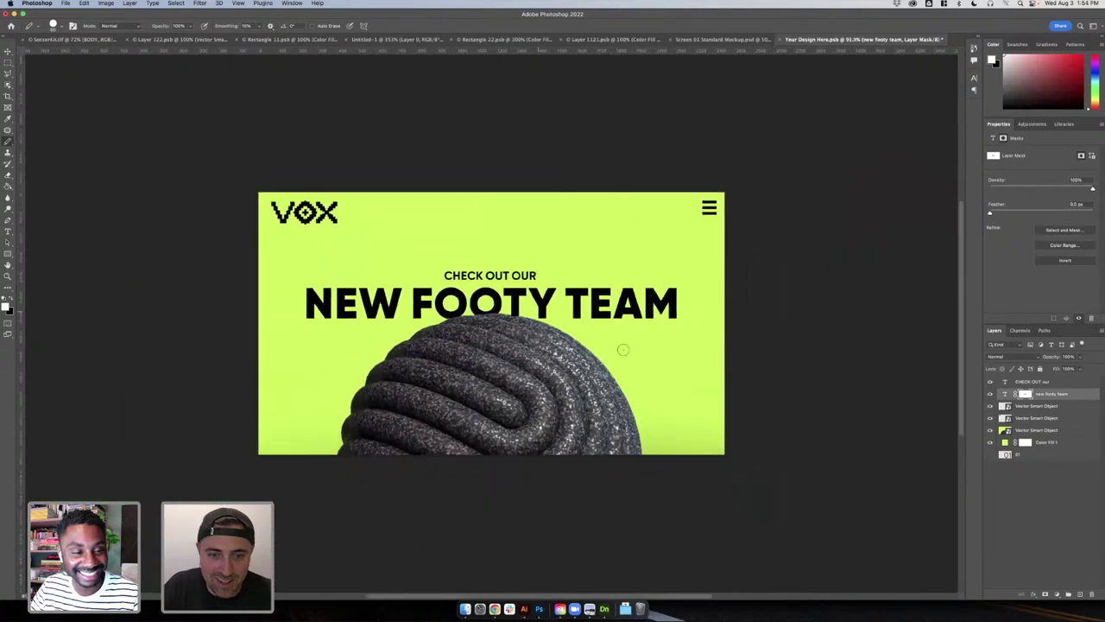
pyautogui.scroll(-1, 627, 351)
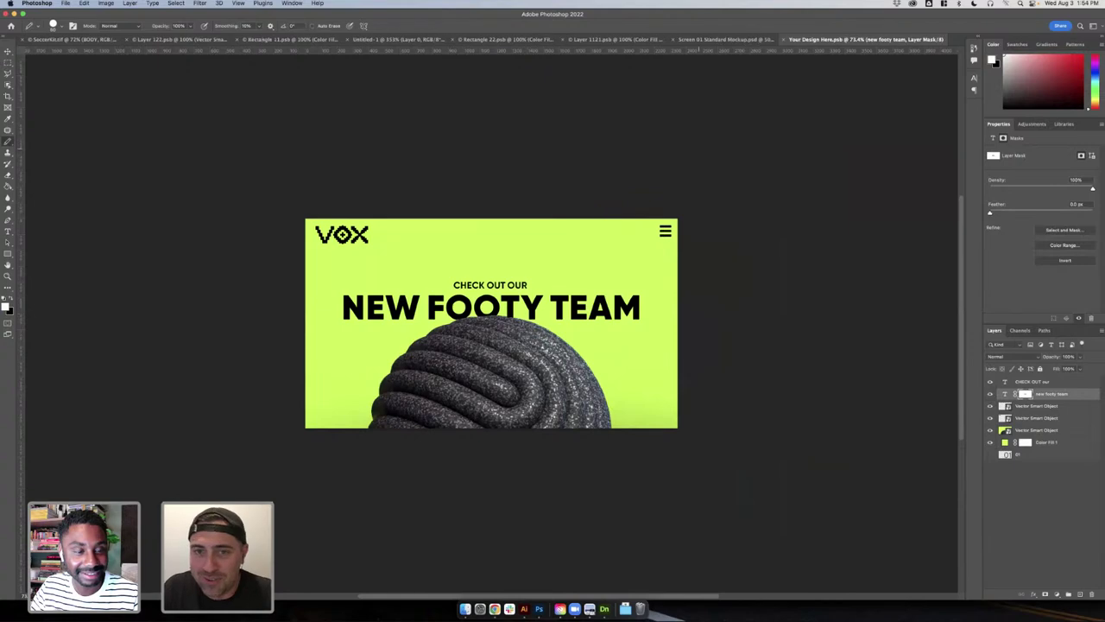
pyautogui.click(721, 40)
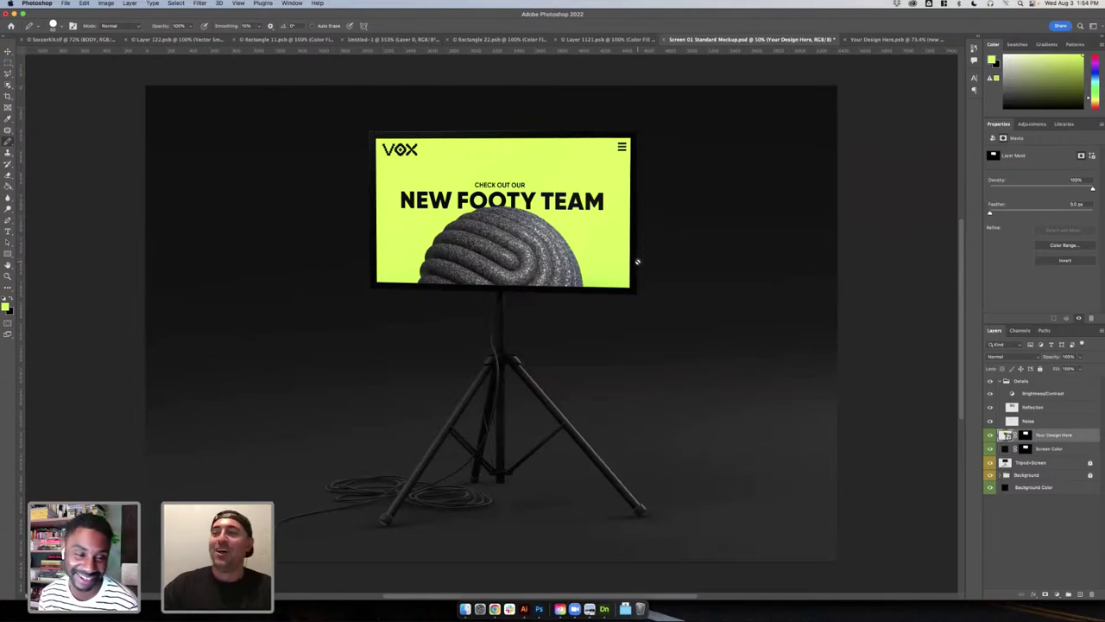
# - Switch to the SoccerKit document and review the lime green jersey and shorts
pyautogui.click(596, 40)
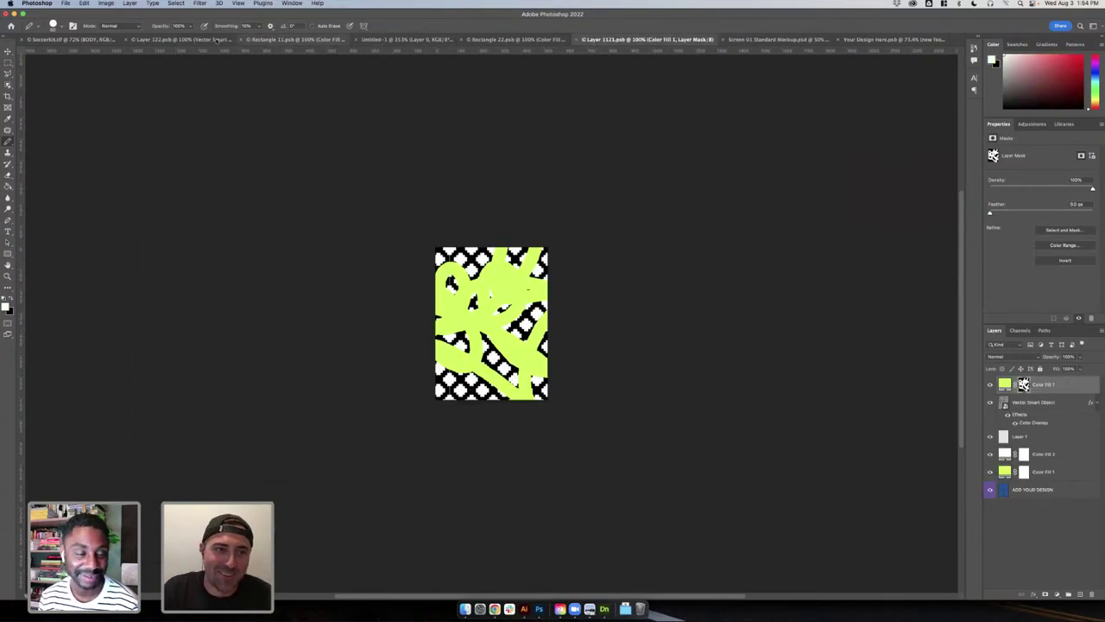
pyautogui.click(217, 41)
pyautogui.click(69, 40)
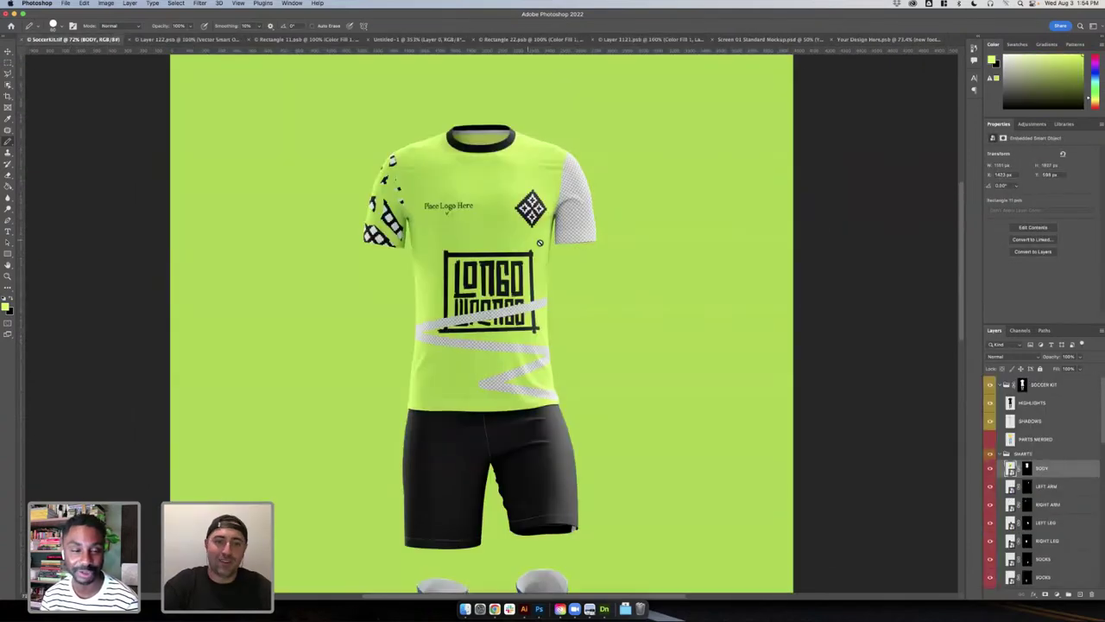
pyautogui.press('super+minus')
pyautogui.press('super+equal')
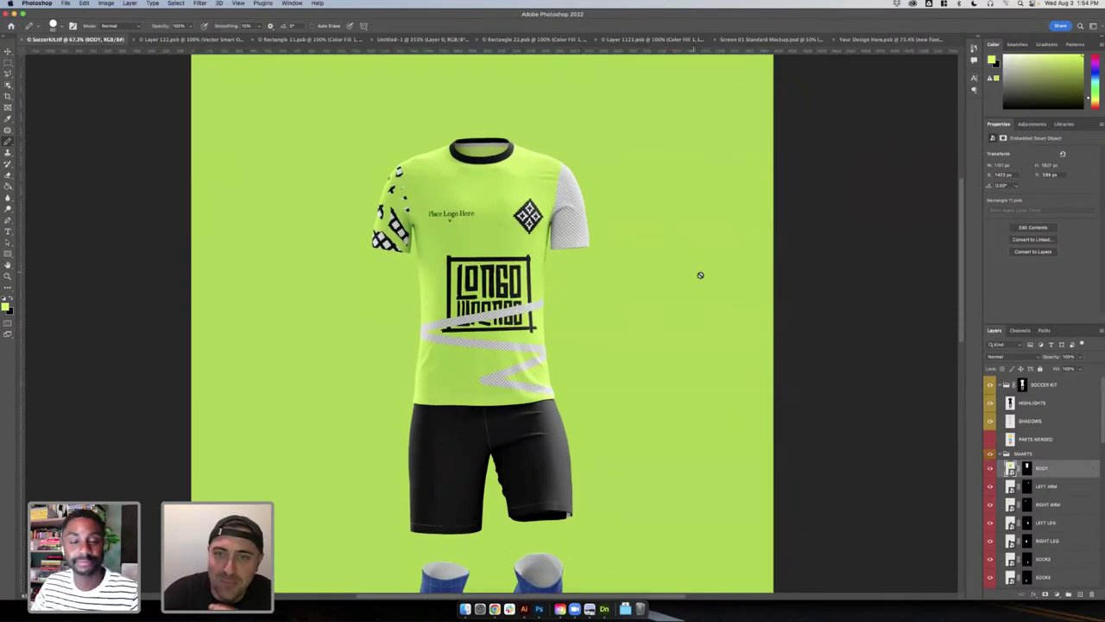
# - Review the website screen design up close and compare it with the tripod screen mockup
pyautogui.click(889, 39)
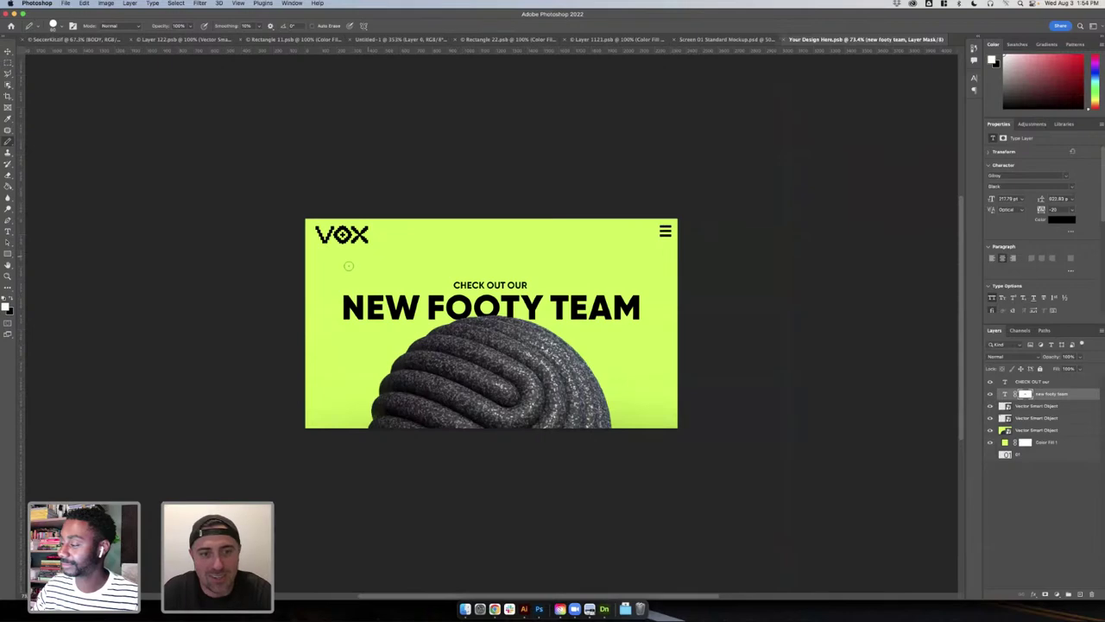
pyautogui.scroll(2, 414, 248)
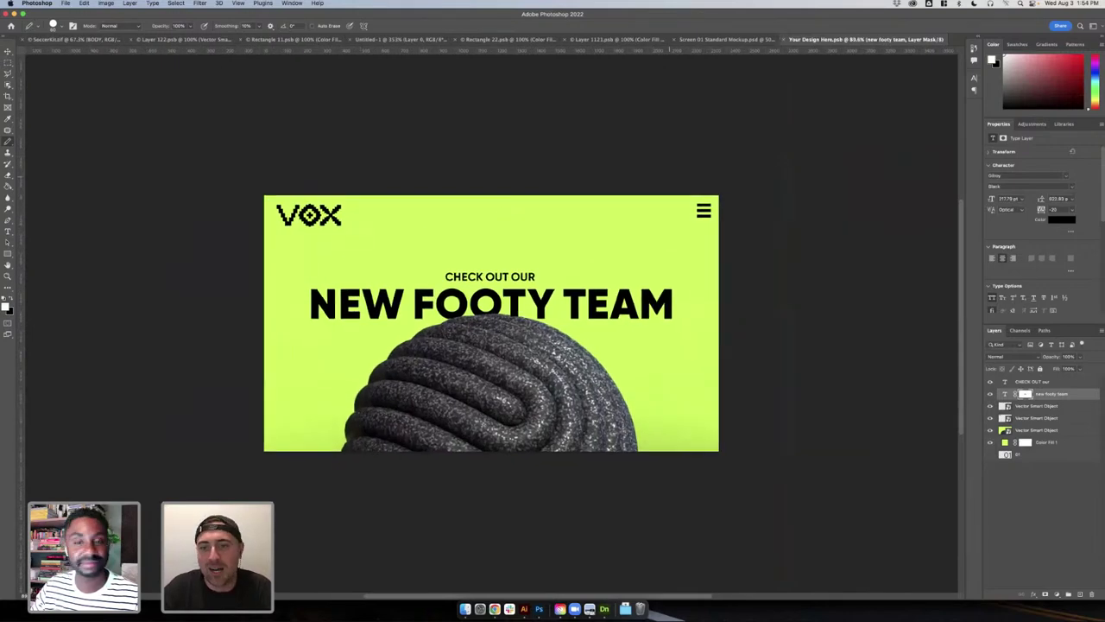
pyautogui.click(703, 40)
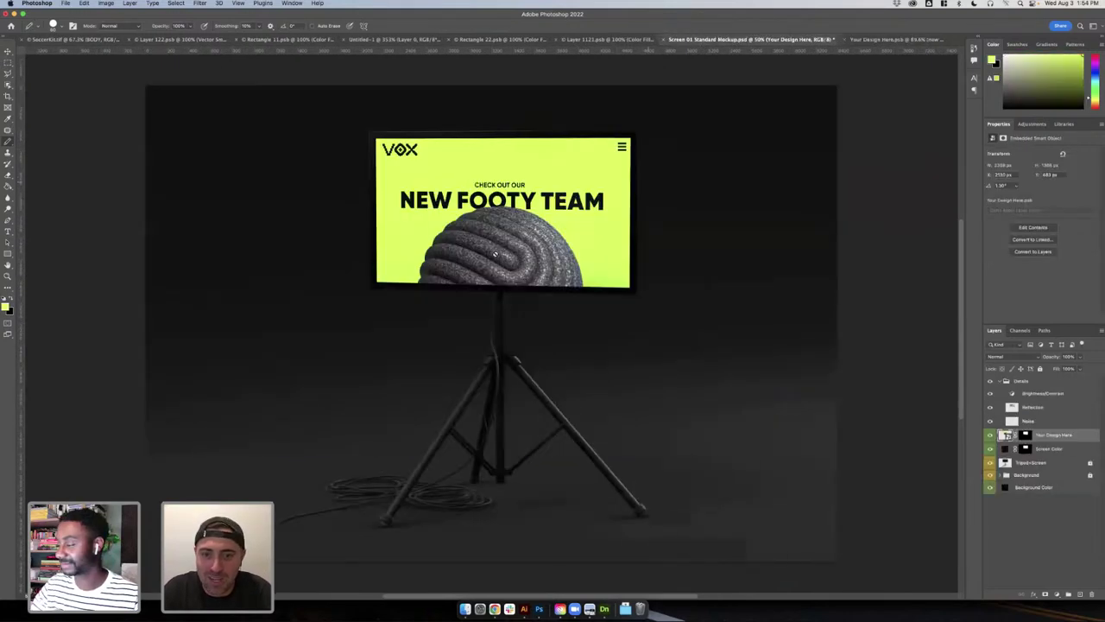